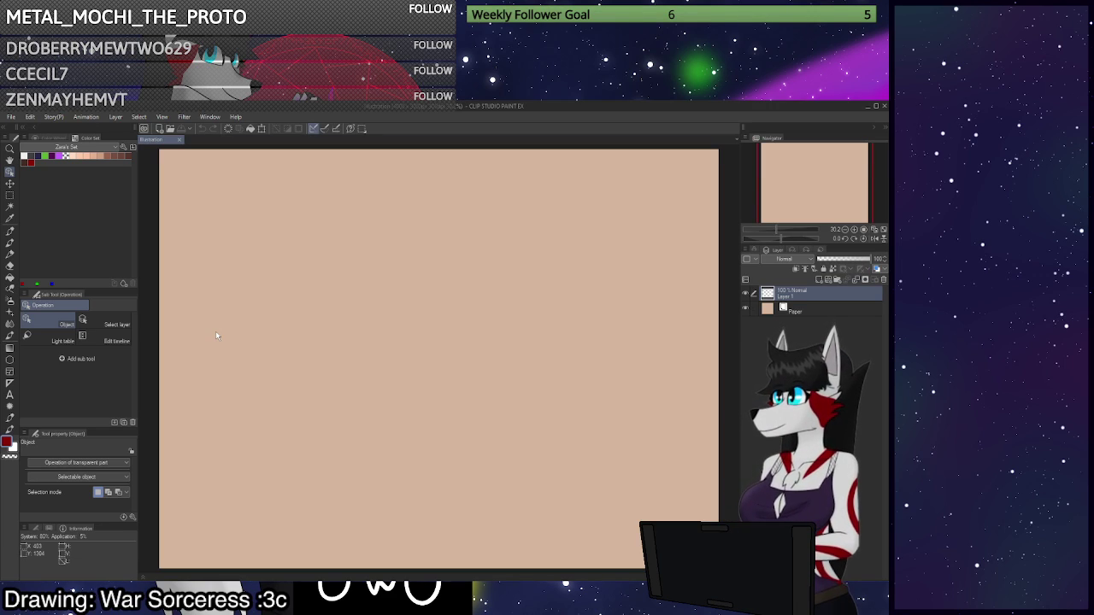
Create a layer folder, put Layer 1 inside it and name the folder "Con".
click(838, 281)
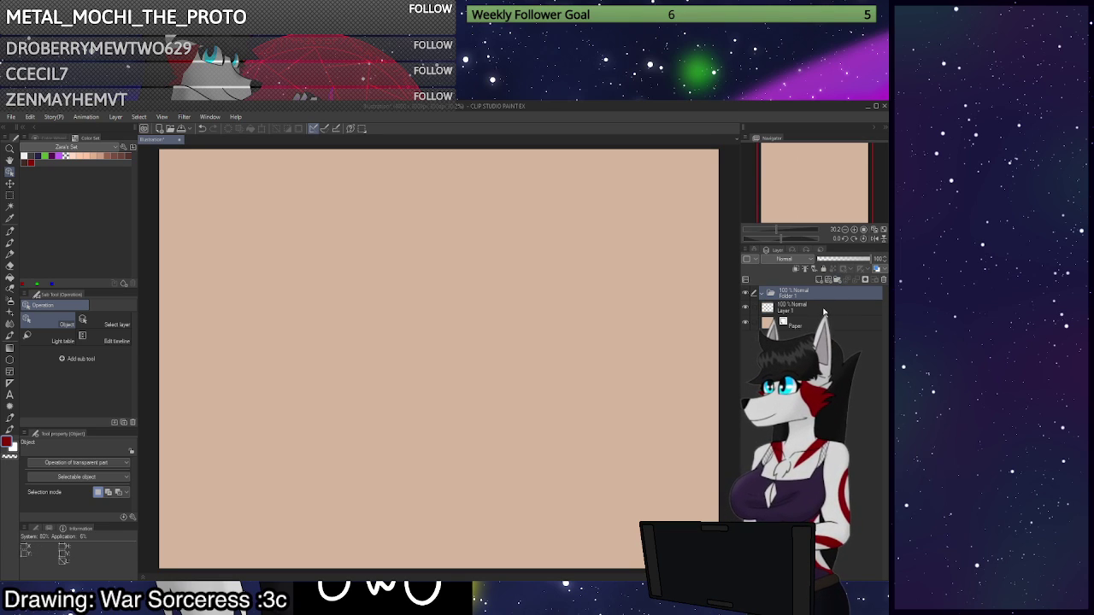
drag(819, 310, 819, 301)
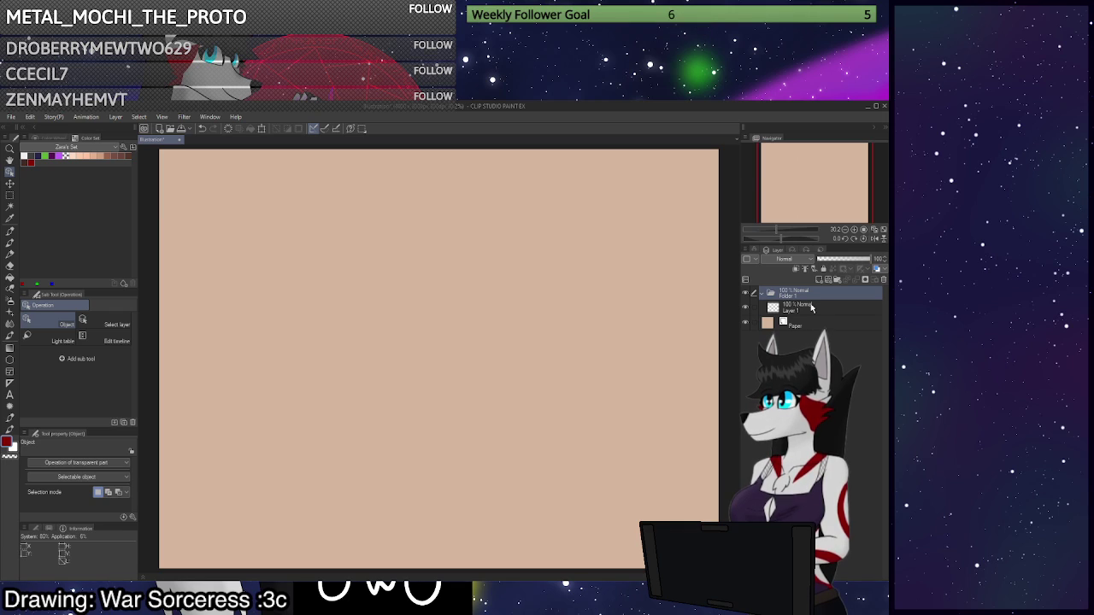
text(Con)
key(Return)
Rename the layer inside the Con folder as "Base".
click(803, 309)
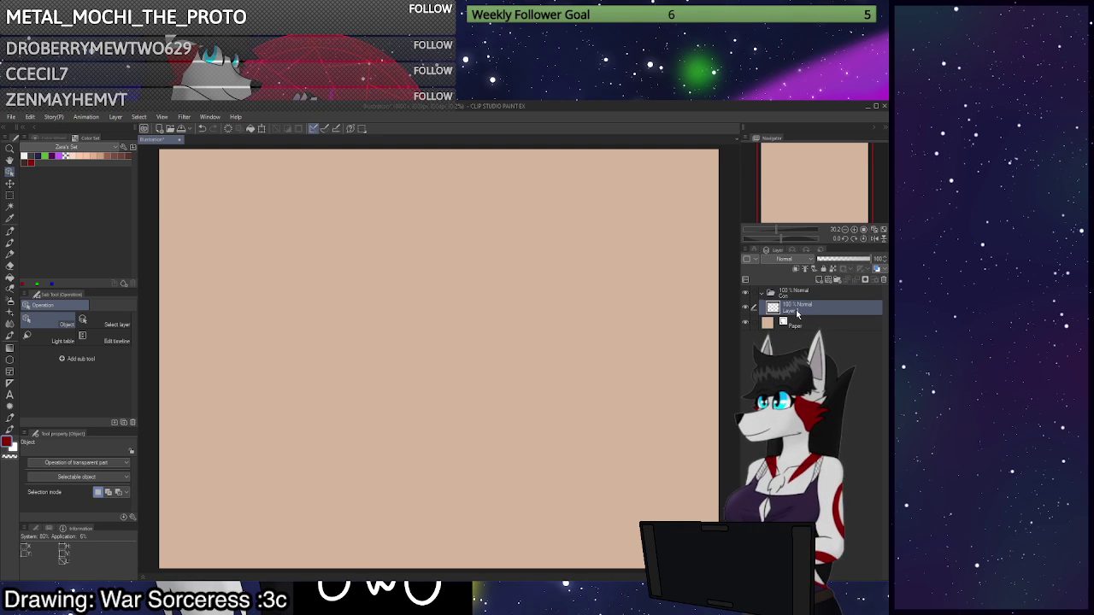
double_click(800, 312)
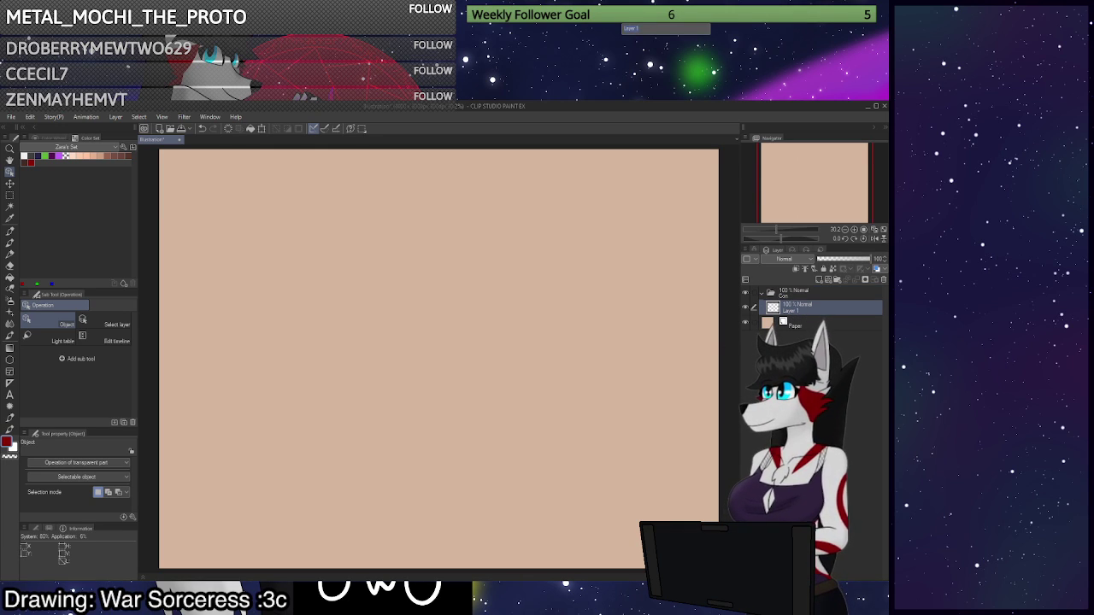
text(Base)
key(Return)
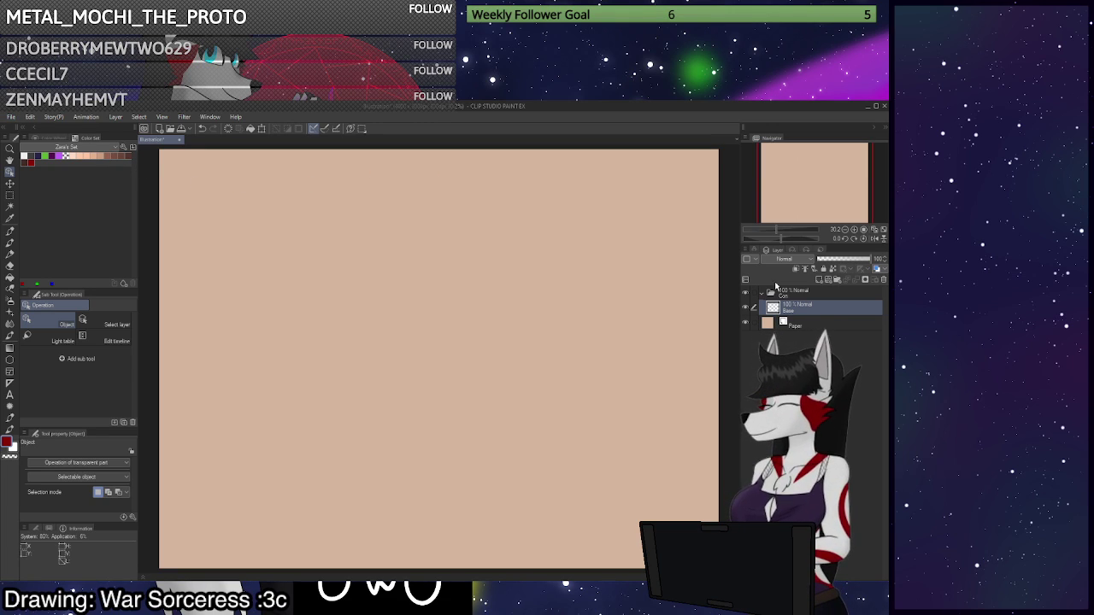
click(755, 249)
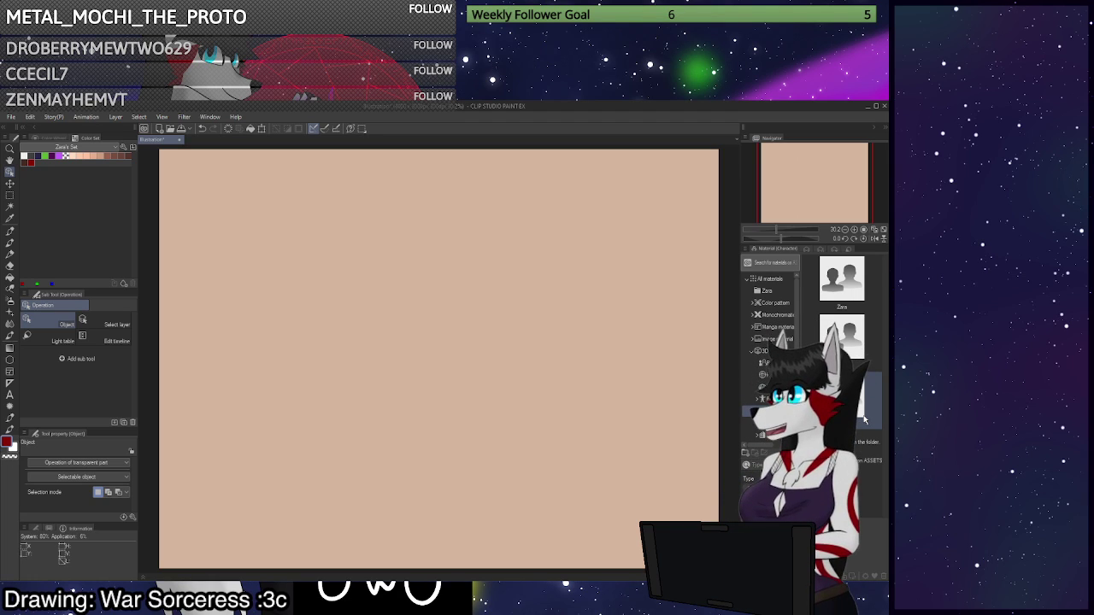
click(810, 250)
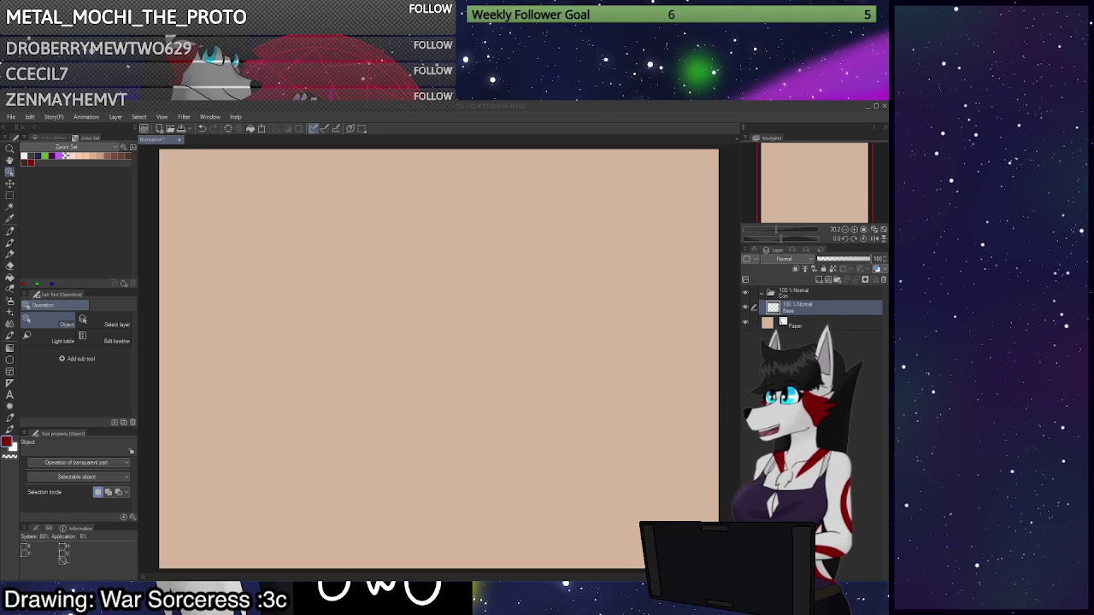
Place the MittsBun character reference sheet in a separate floating canvas window beside the main canvas.
key(alt+Tab)
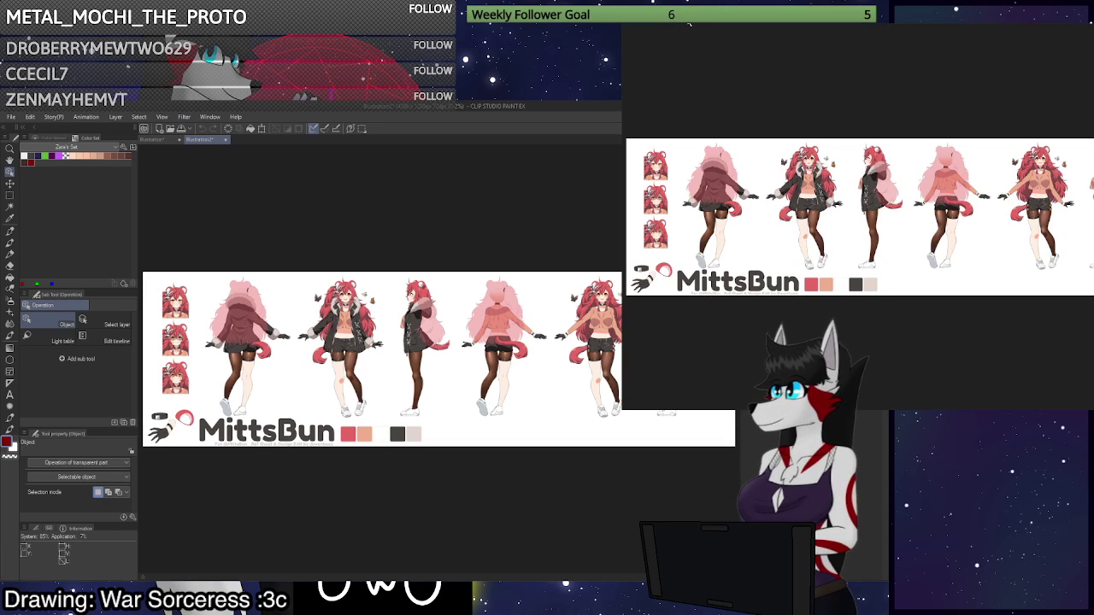
drag(855, 49, 921, 37)
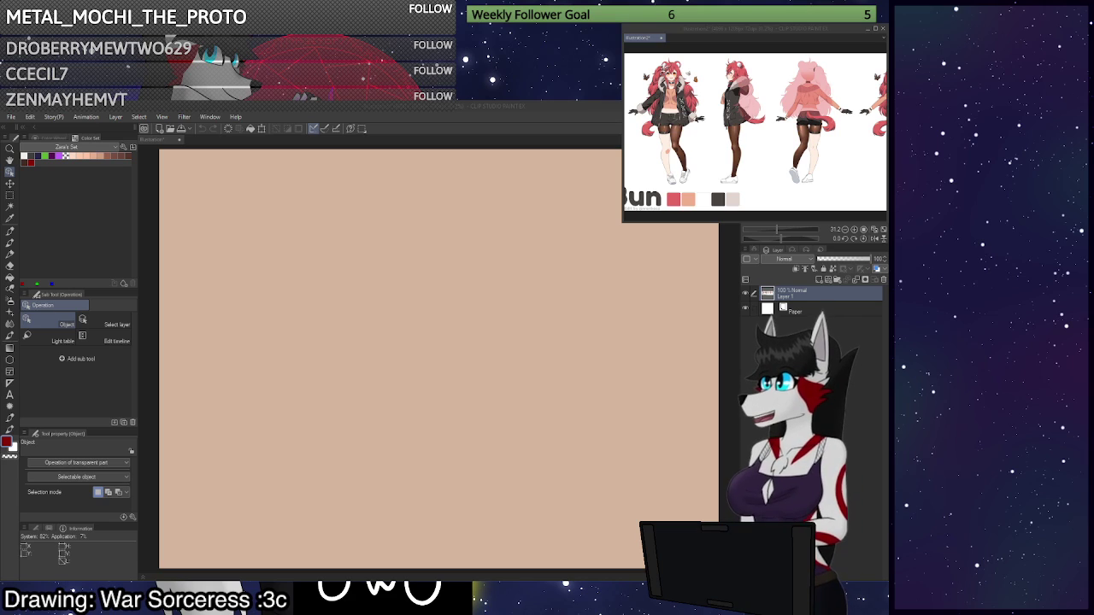
Open the Emote Ideas file and dock its canvas in the main window.
click(15, 120)
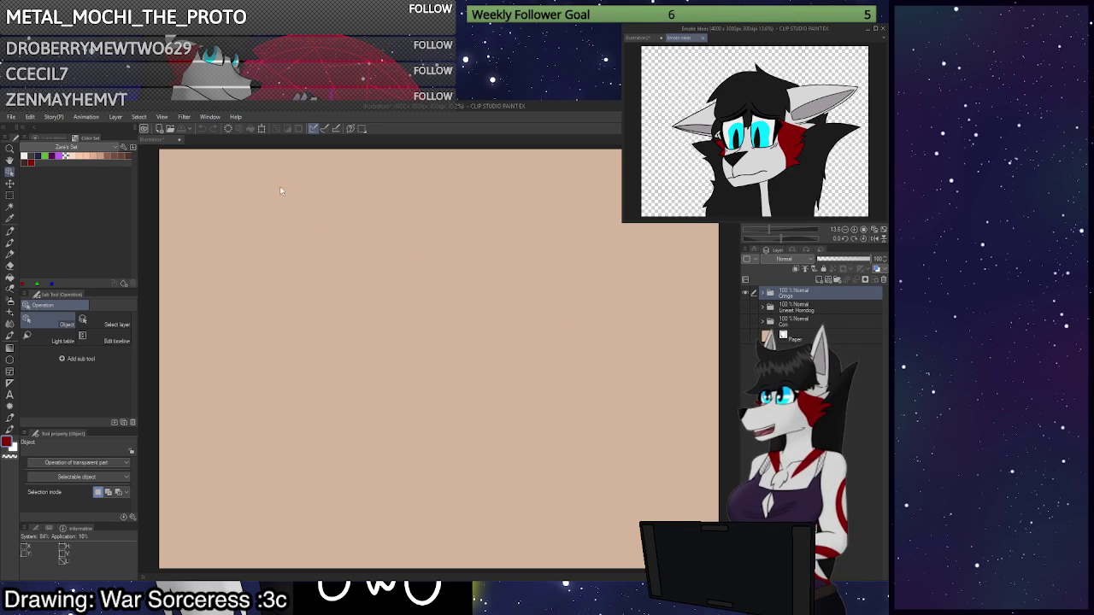
drag(680, 38, 199, 142)
scroll(392, 376, up, 2)
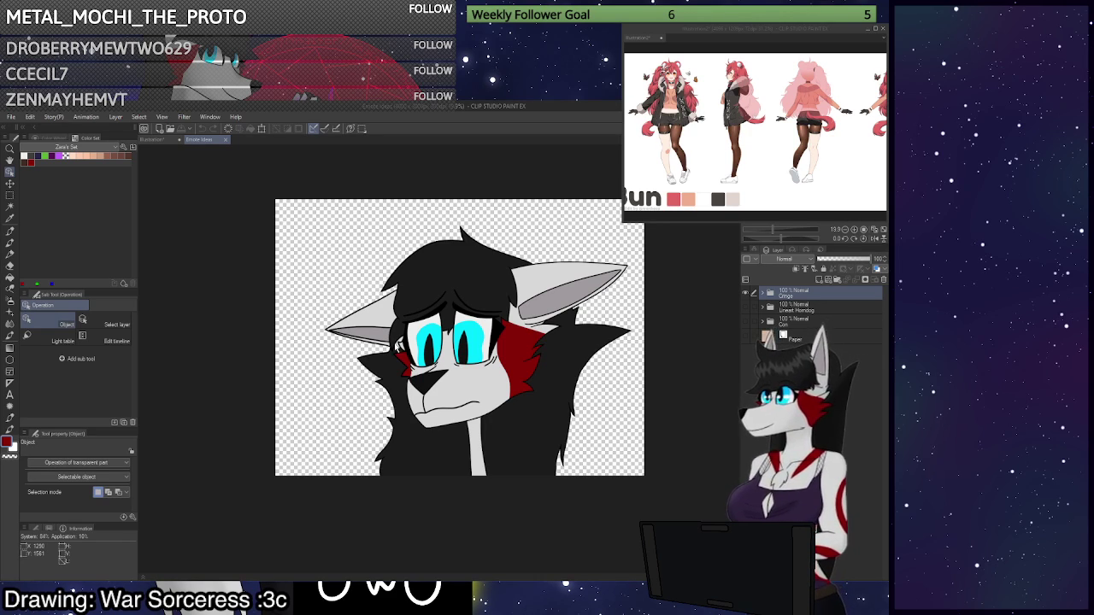
Hide the Cringe folder, show and expand the Con folder, and select Layer 7 inside it.
click(746, 294)
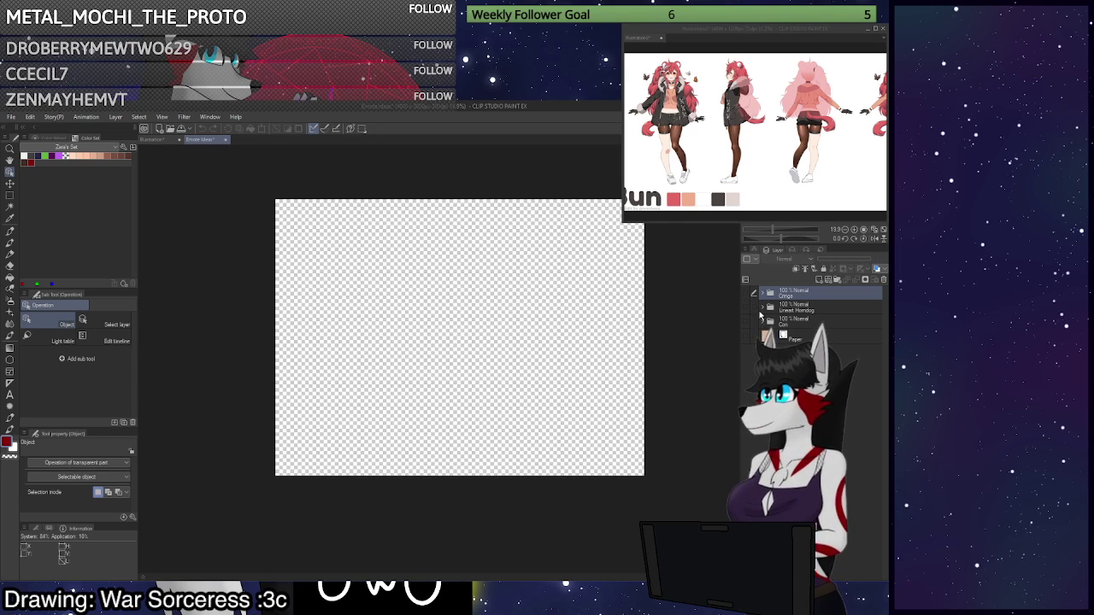
click(753, 322)
click(747, 324)
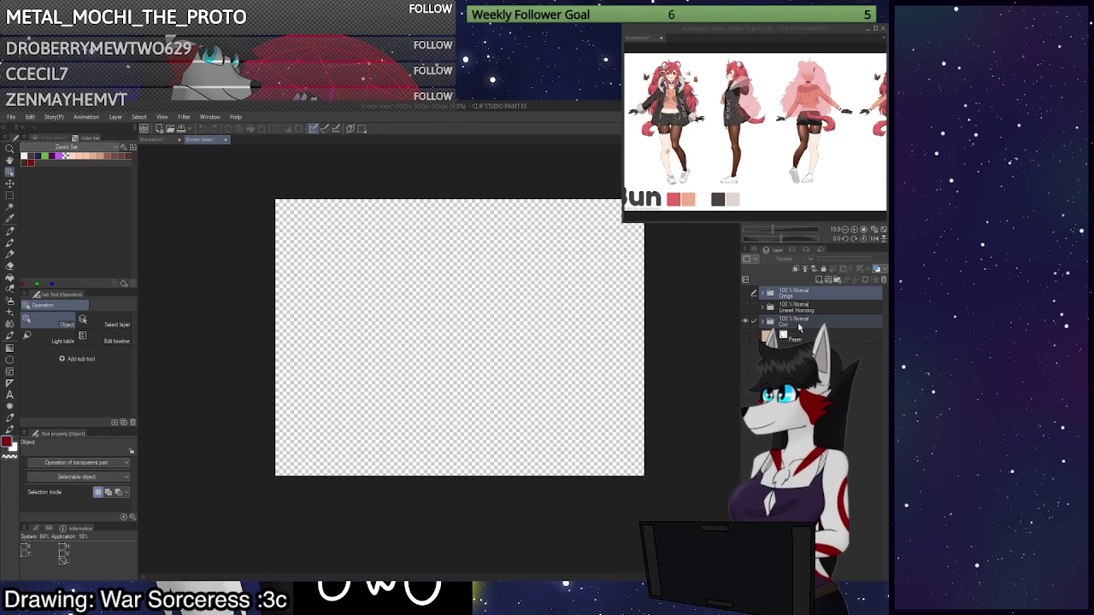
click(776, 323)
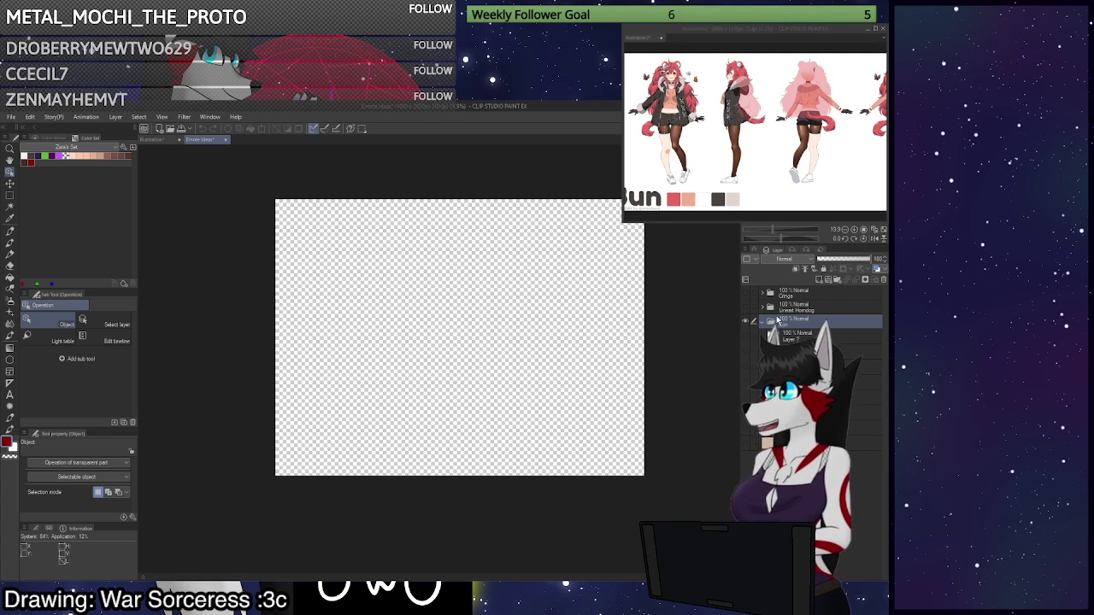
click(763, 322)
click(804, 339)
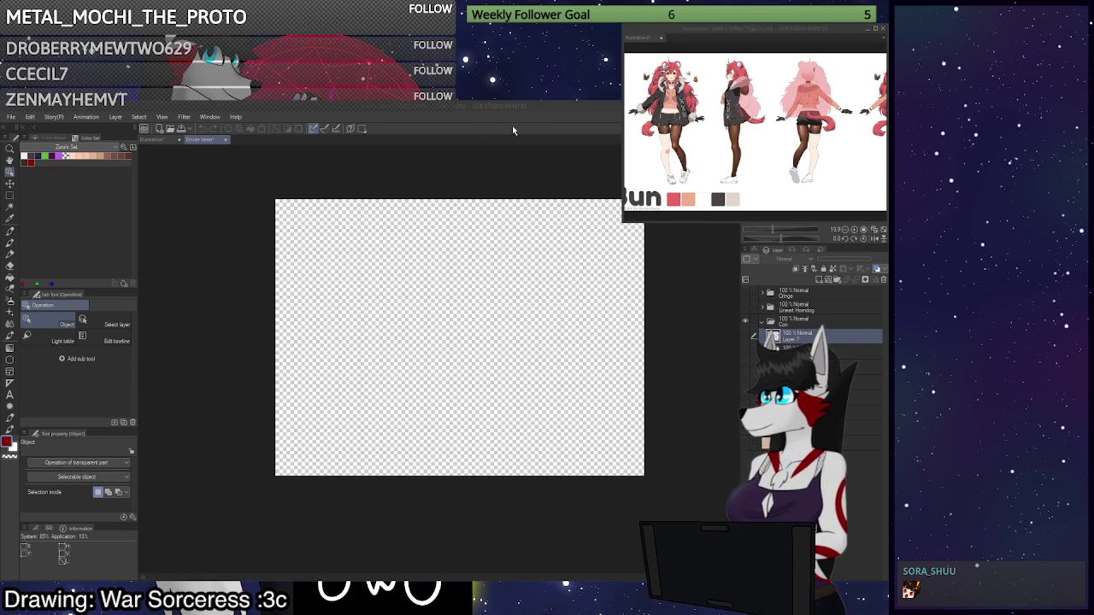
Open the maxresdefault (1).jpg face image and paste a copy of it into the Con folder of Emote Ideas.
double_click(200, 470)
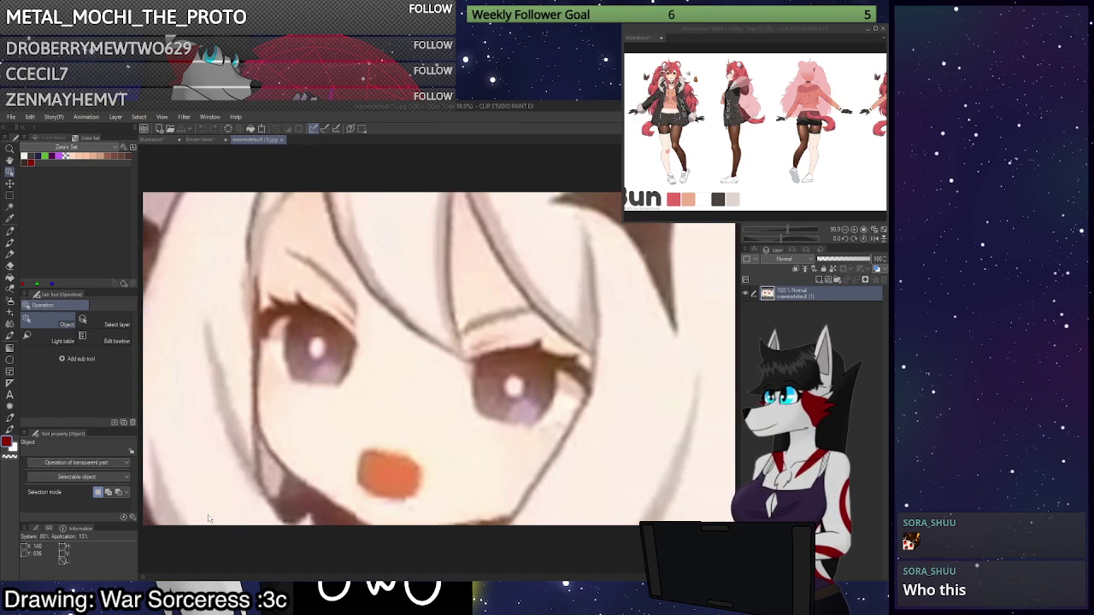
click(208, 141)
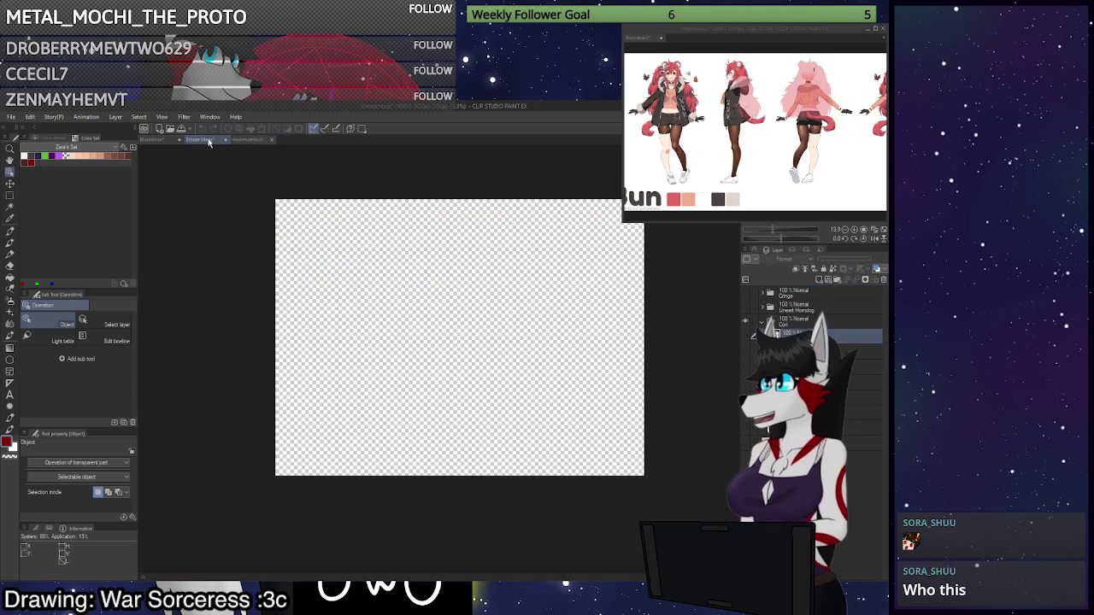
key(ctrl+v)
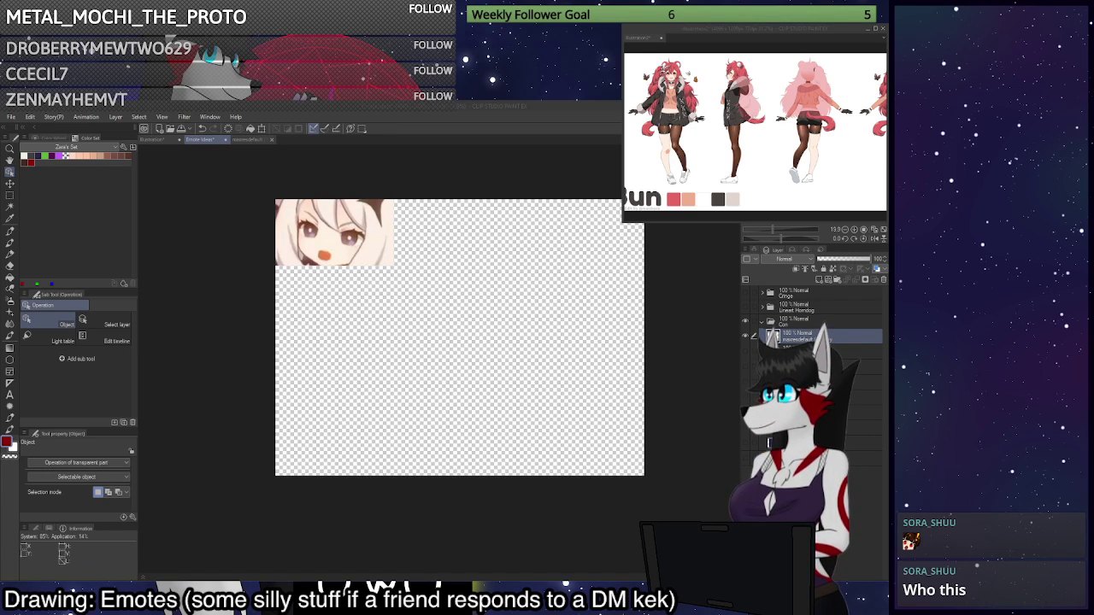
Examine the MittsBun reference sheet's character views and facial expressions in the floating window.
click(798, 32)
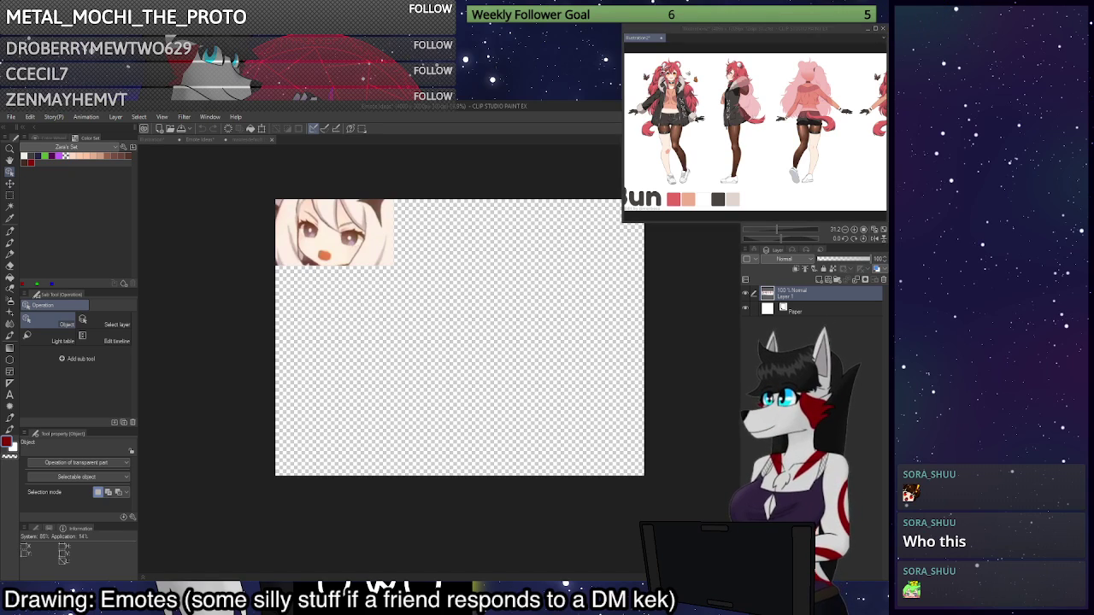
click(738, 349)
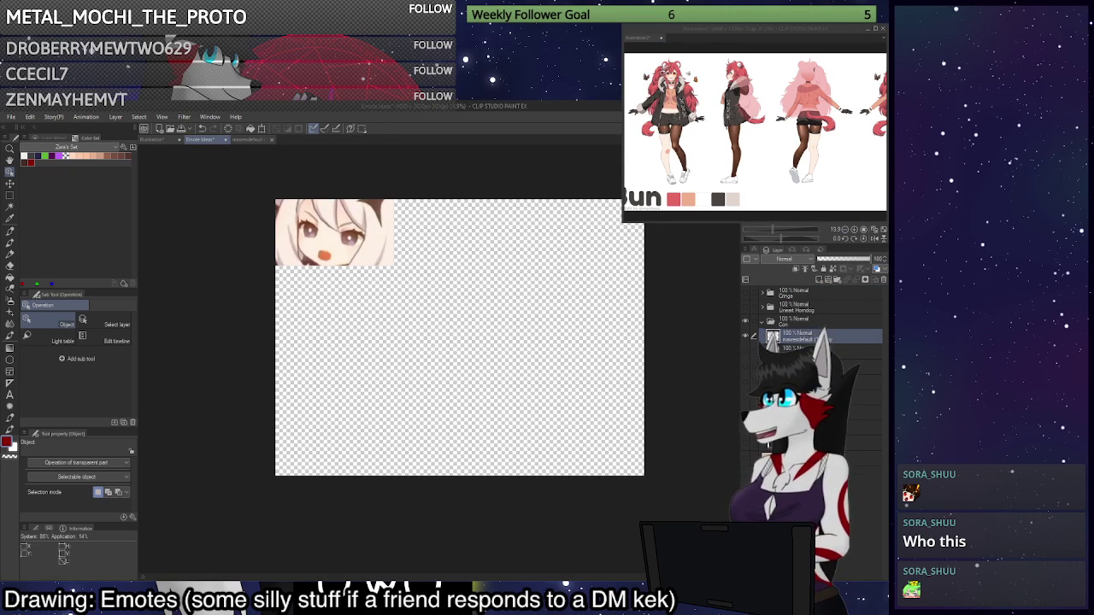
click(756, 196)
scroll(756, 196, down, 5)
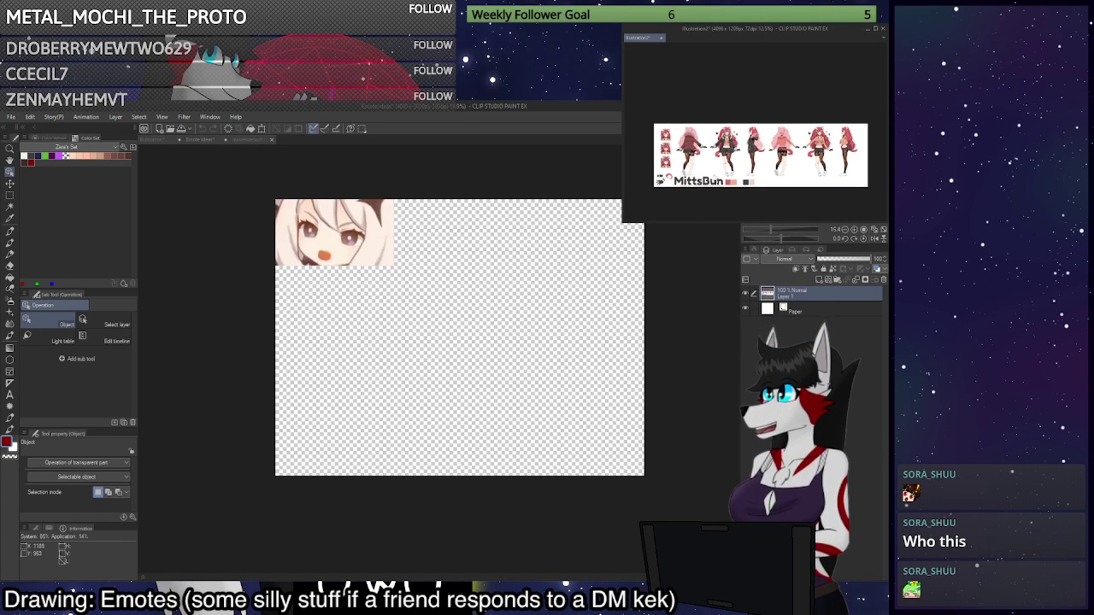
scroll(796, 159, up, 1)
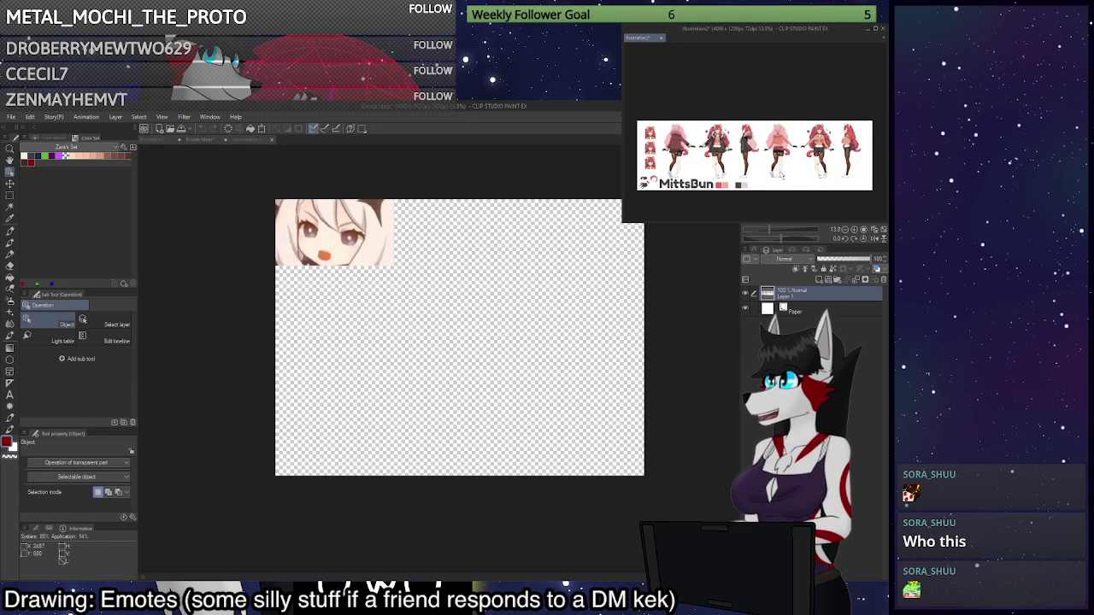
scroll(782, 175, up, 3)
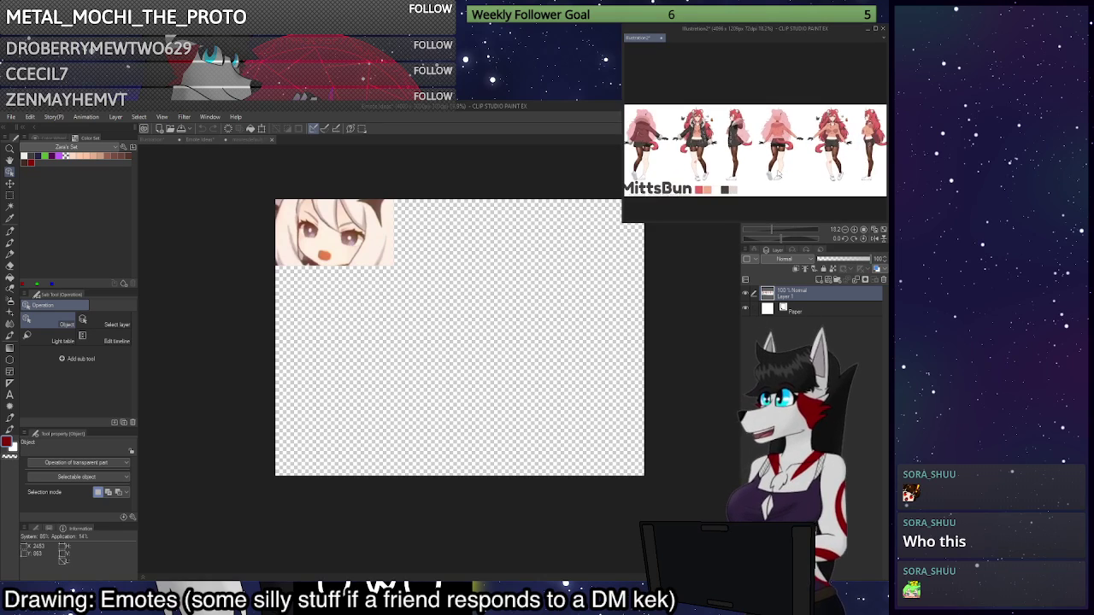
scroll(778, 175, down, 2)
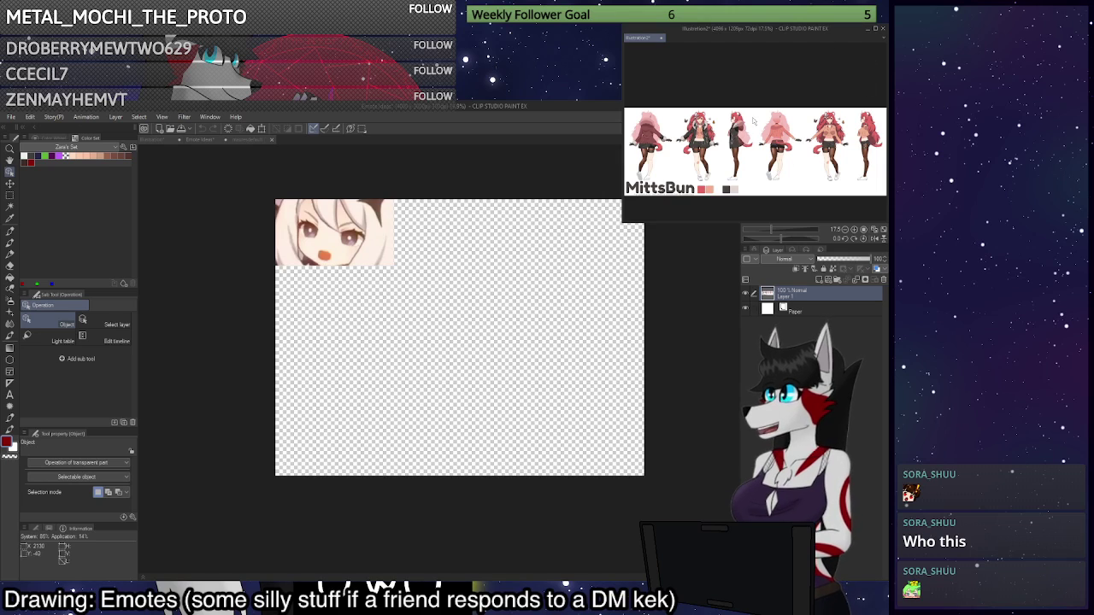
scroll(753, 122, up, 5)
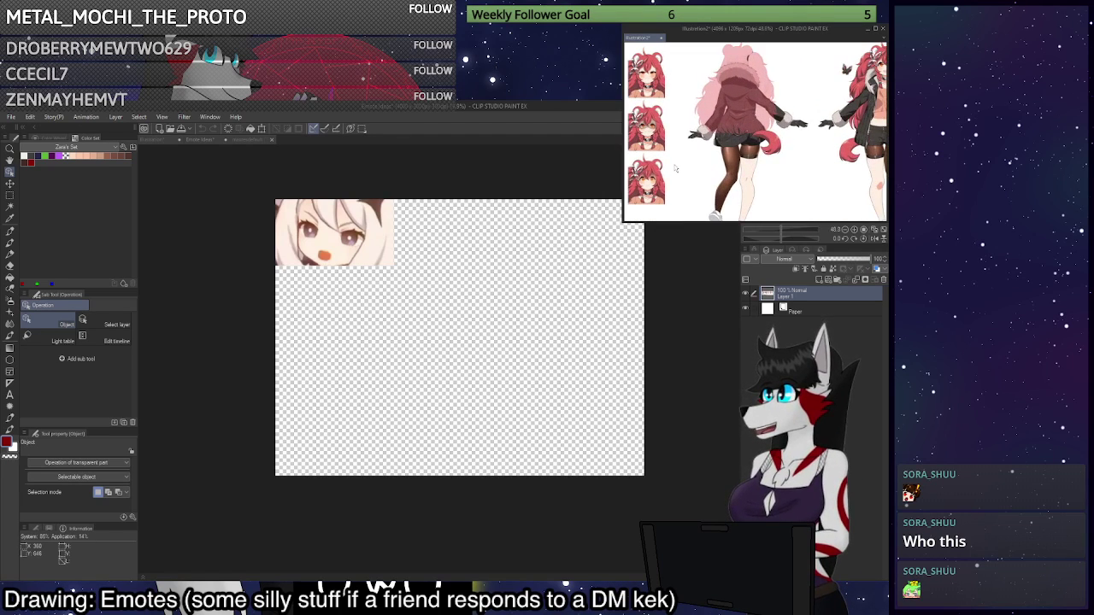
scroll(763, 152, down, 4)
scroll(833, 148, up, 3)
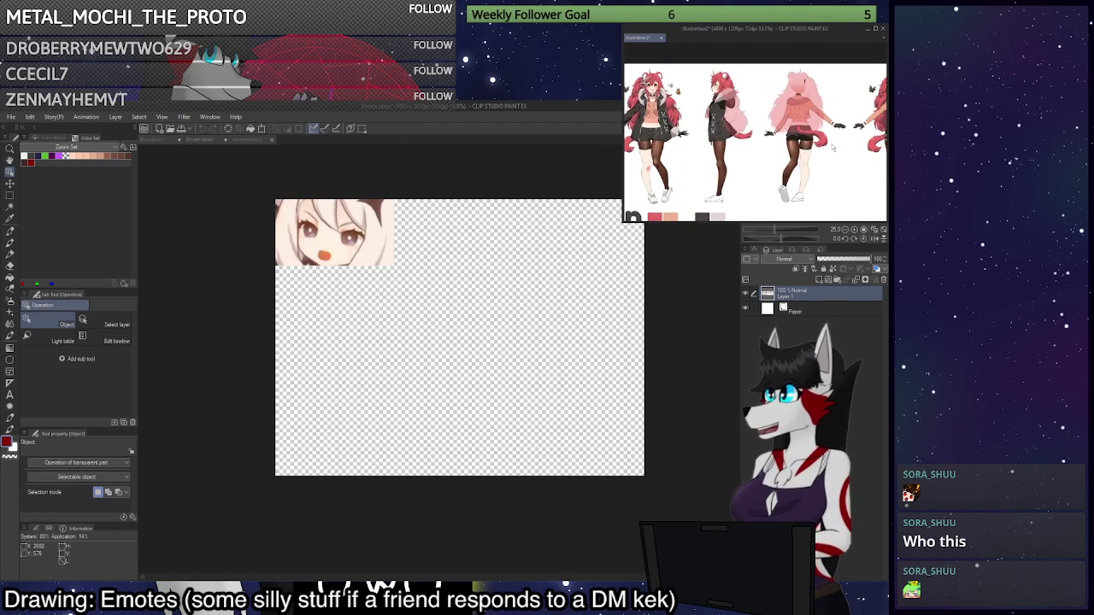
scroll(833, 148, down, 5)
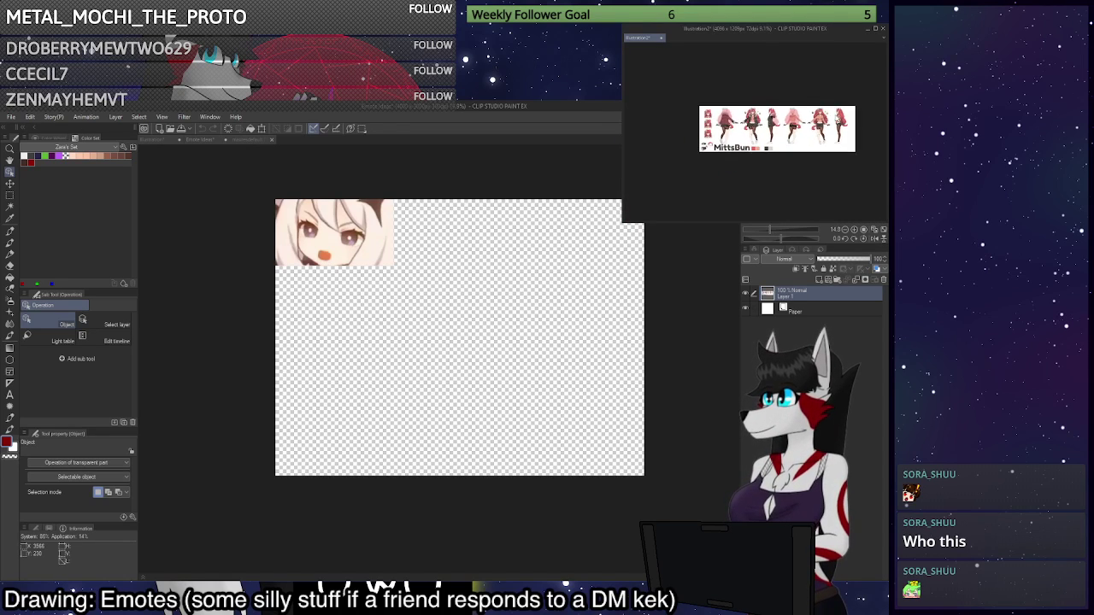
scroll(670, 60, up, 3)
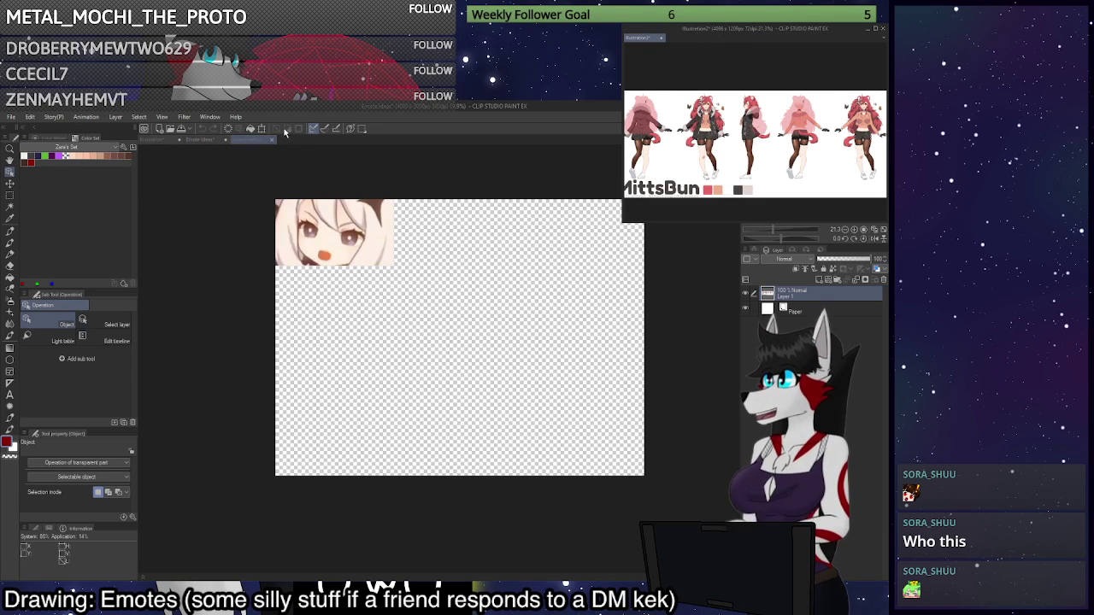
Move the maxresdefault (1).jpg canvas into the floating reference window and fit the whole face in view.
drag(728, 48, 723, 39)
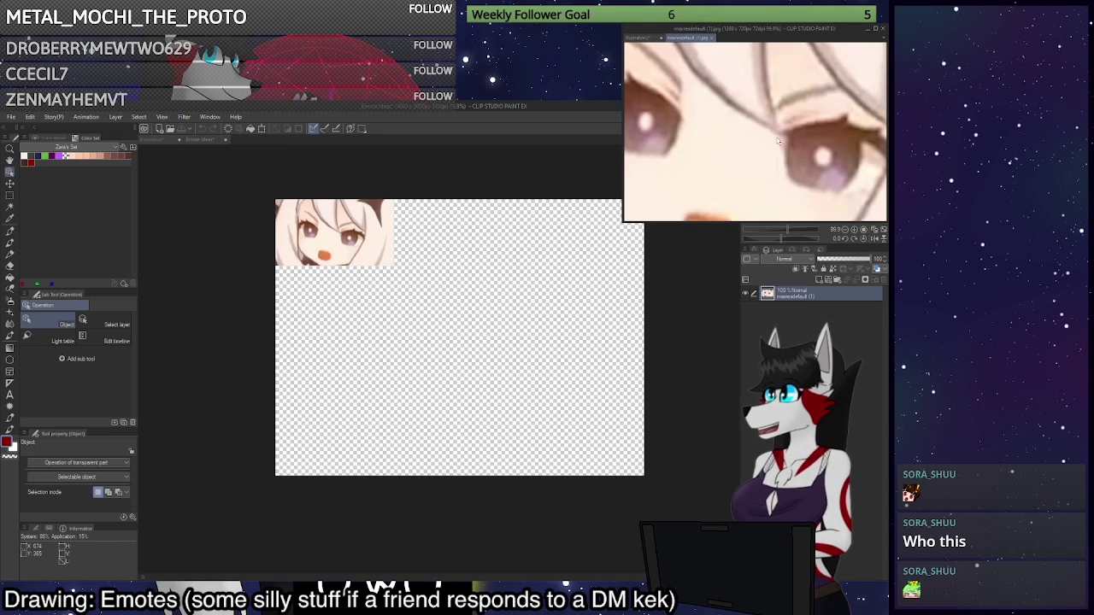
scroll(778, 141, down, 2)
scroll(778, 141, down, 1)
scroll(780, 141, up, 1)
scroll(782, 142, down, 1)
scroll(783, 142, up, 1)
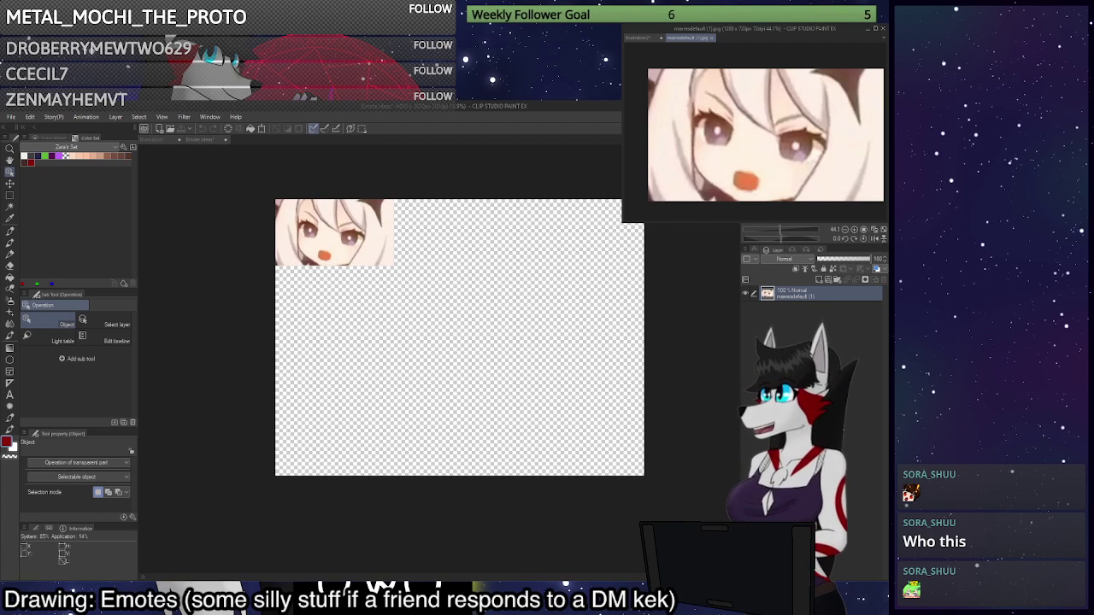
click(736, 350)
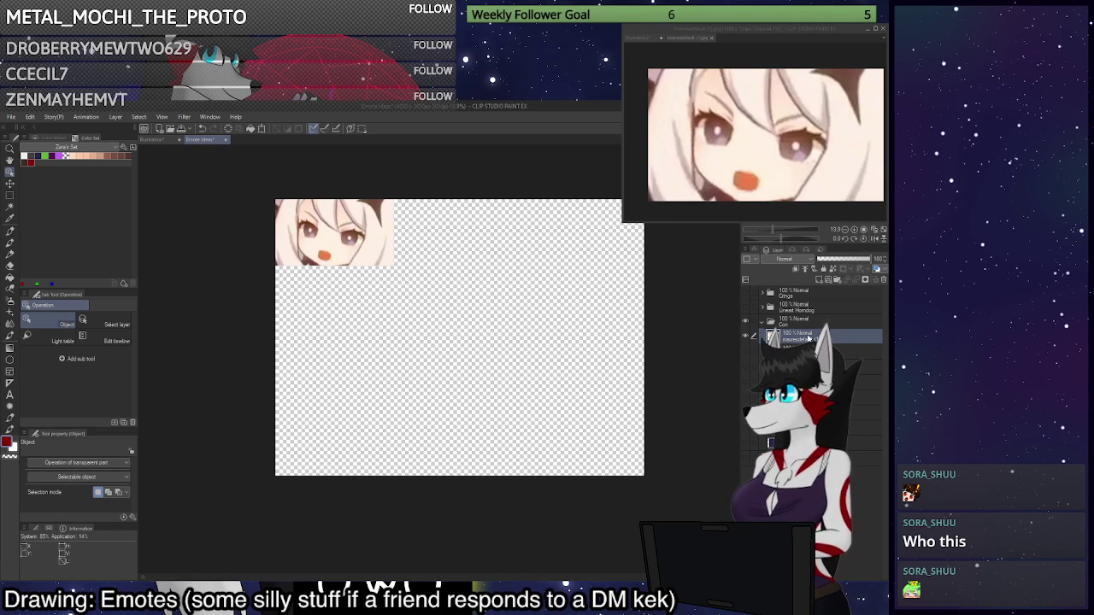
key(ctrl+t)
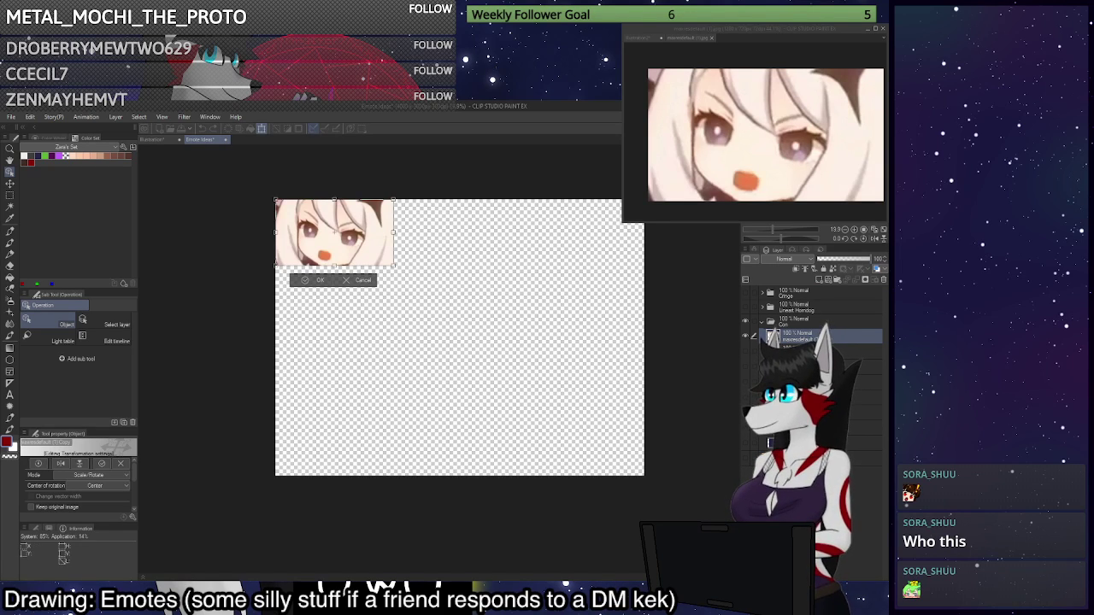
key(Return)
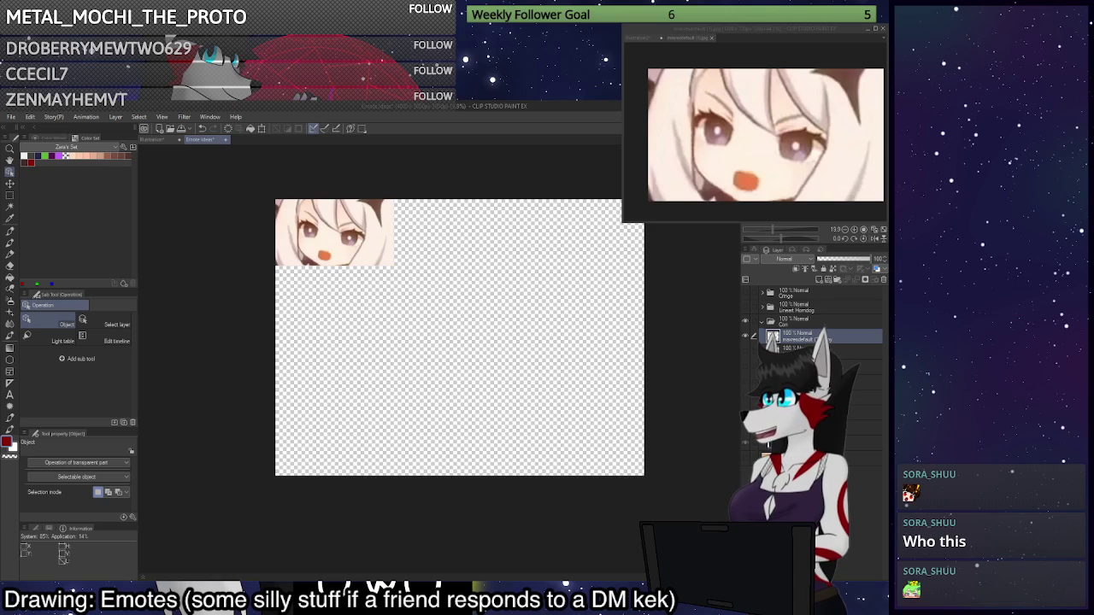
Show the navy square layer in the Con folder, lower its opacity to about half and reselect the pasted face layer.
key(ctrl+v)
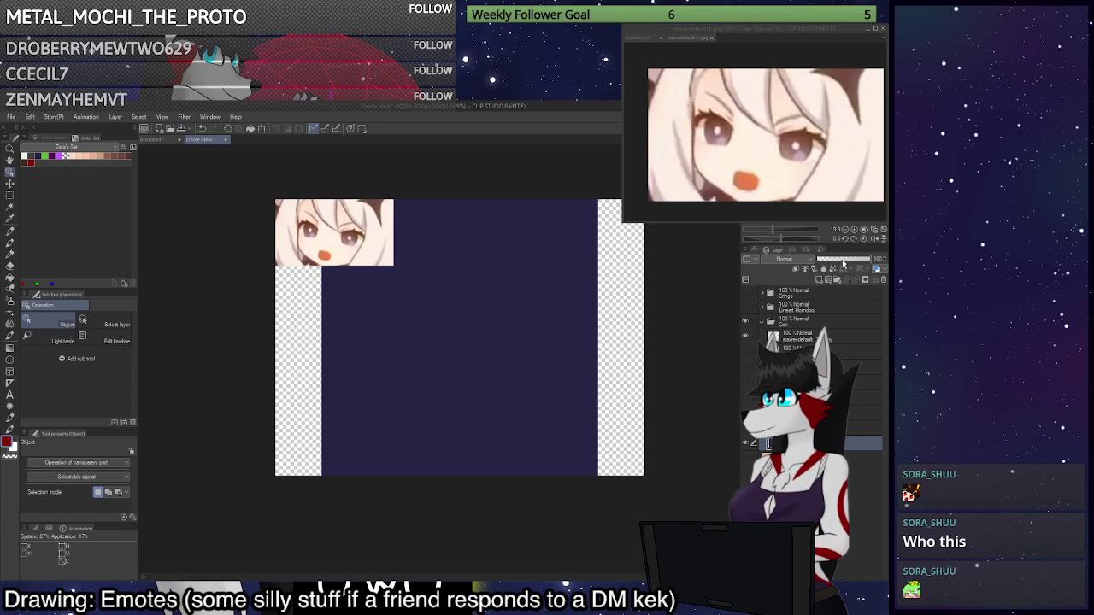
click(843, 259)
click(838, 350)
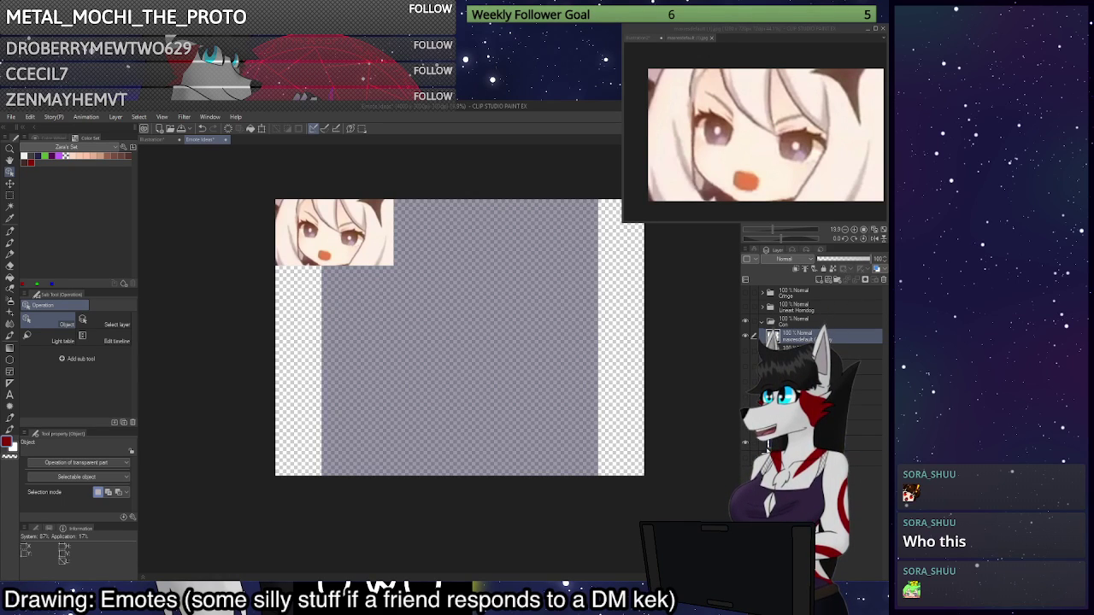
Enlarge and reposition the pasted face layer until its eyes and mouth fill the navy guide square.
click(836, 339)
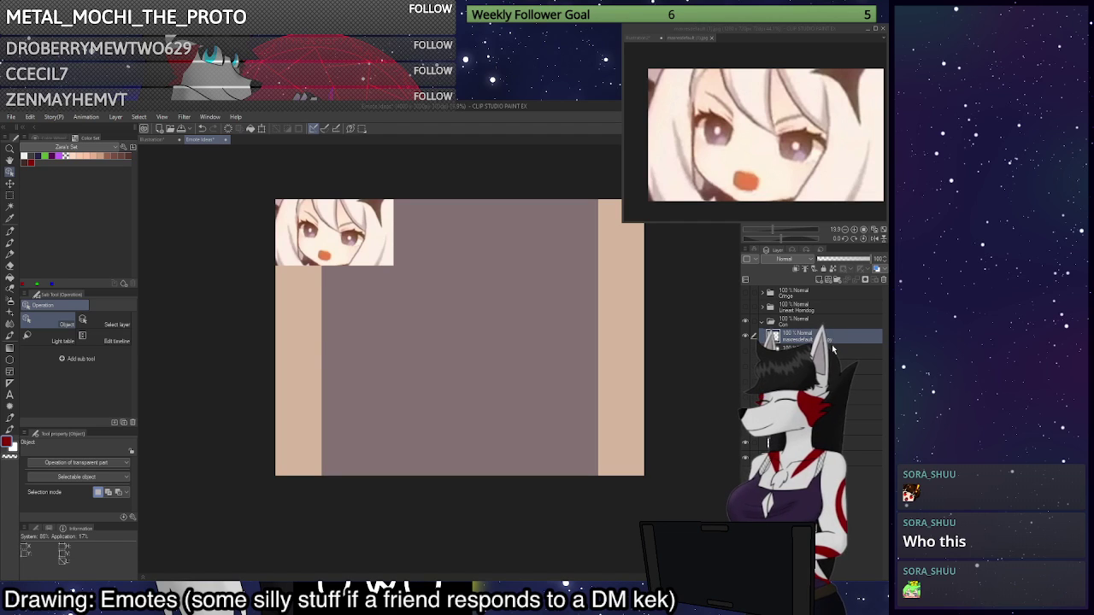
key(ctrl+t)
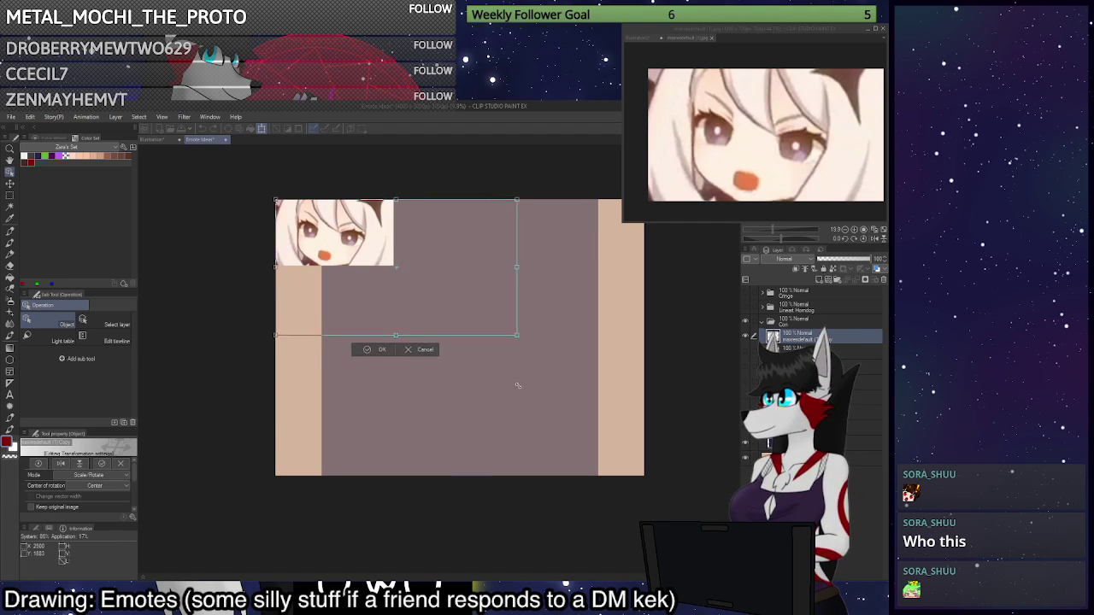
drag(393, 266, 567, 366)
drag(540, 321, 581, 371)
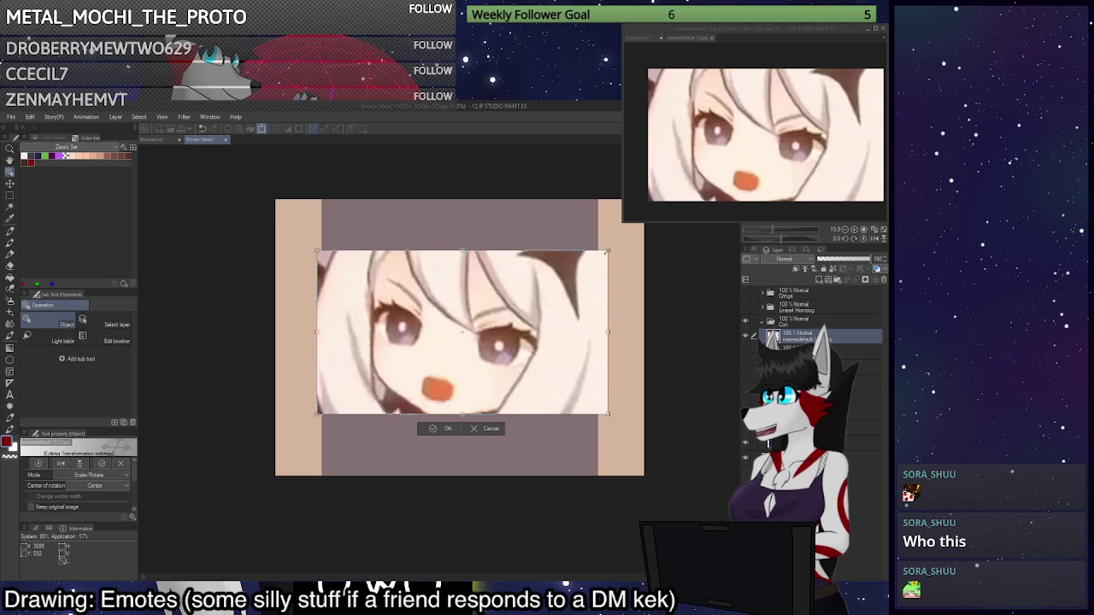
drag(608, 251, 729, 186)
drag(690, 277, 642, 328)
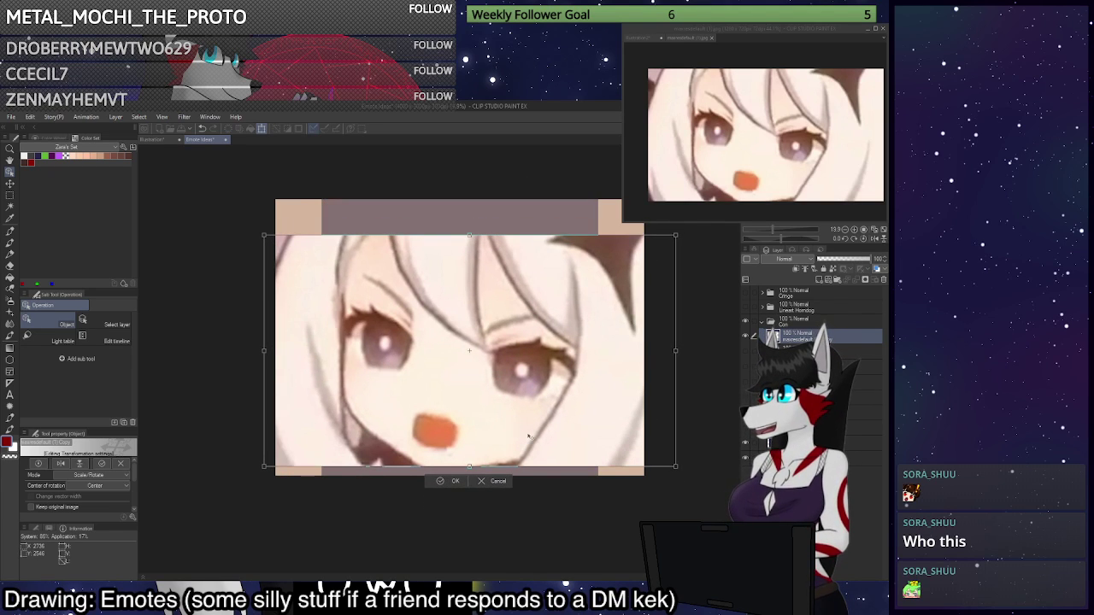
drag(677, 236, 797, 168)
drag(706, 307, 681, 313)
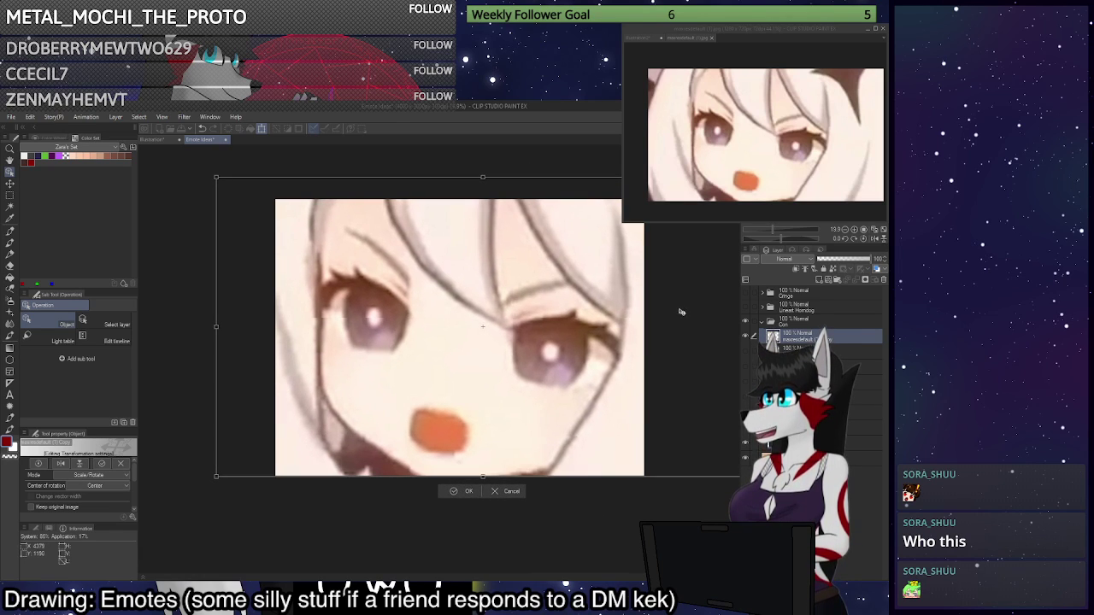
drag(667, 252, 661, 252)
drag(210, 174, 265, 208)
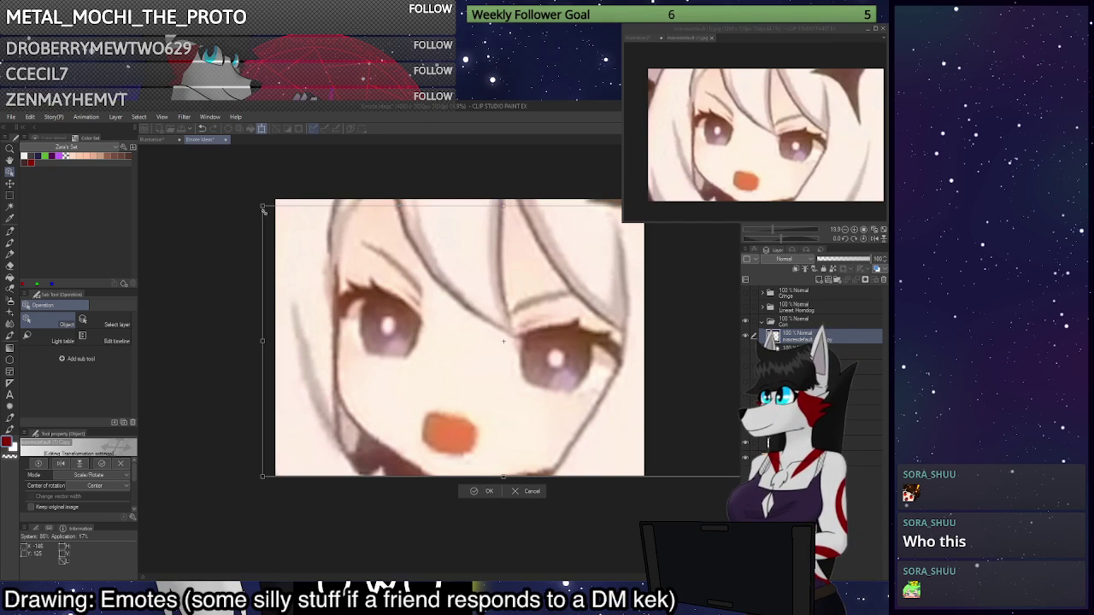
mouse_move(650, 326)
mouse_down()
mouse_move(630, 317)
mouse_move(645, 321)
mouse_up()
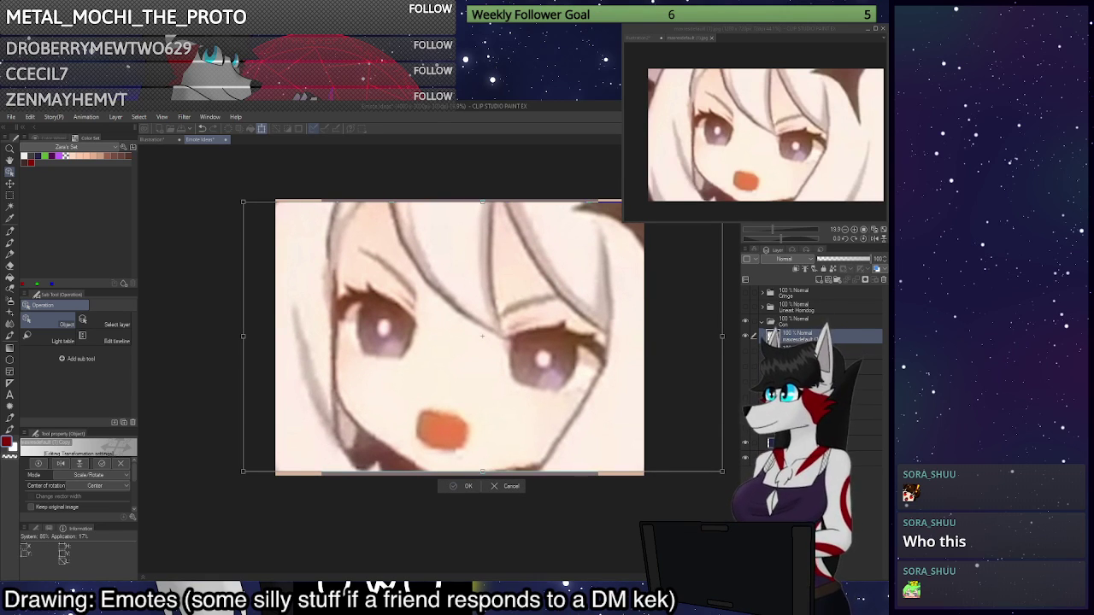
key(Return)
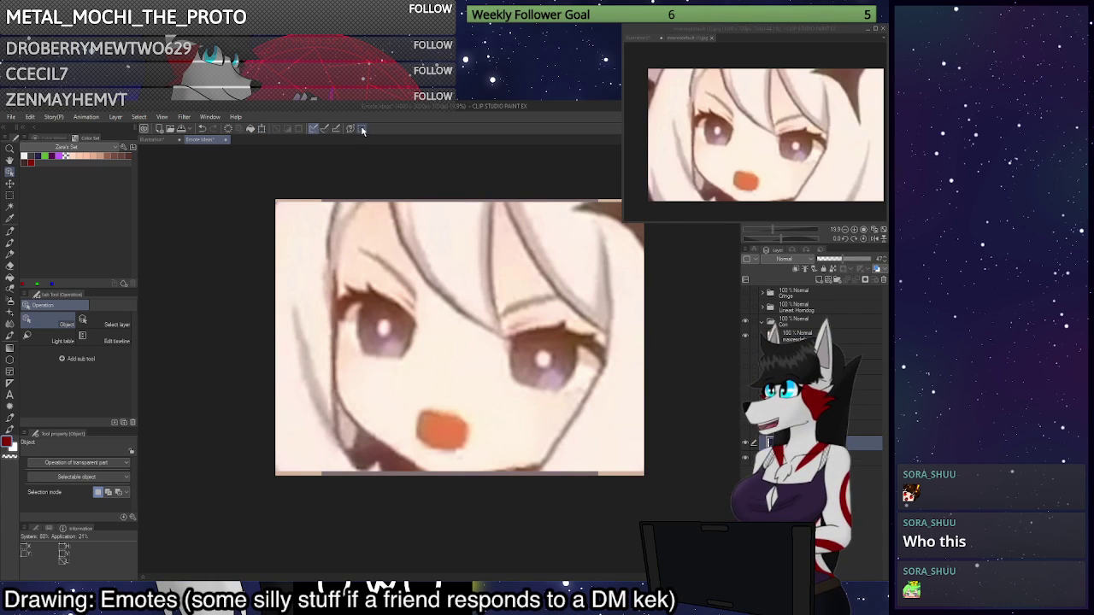
Select the guide square's area, erase the face image outside it and deselect.
click(361, 129)
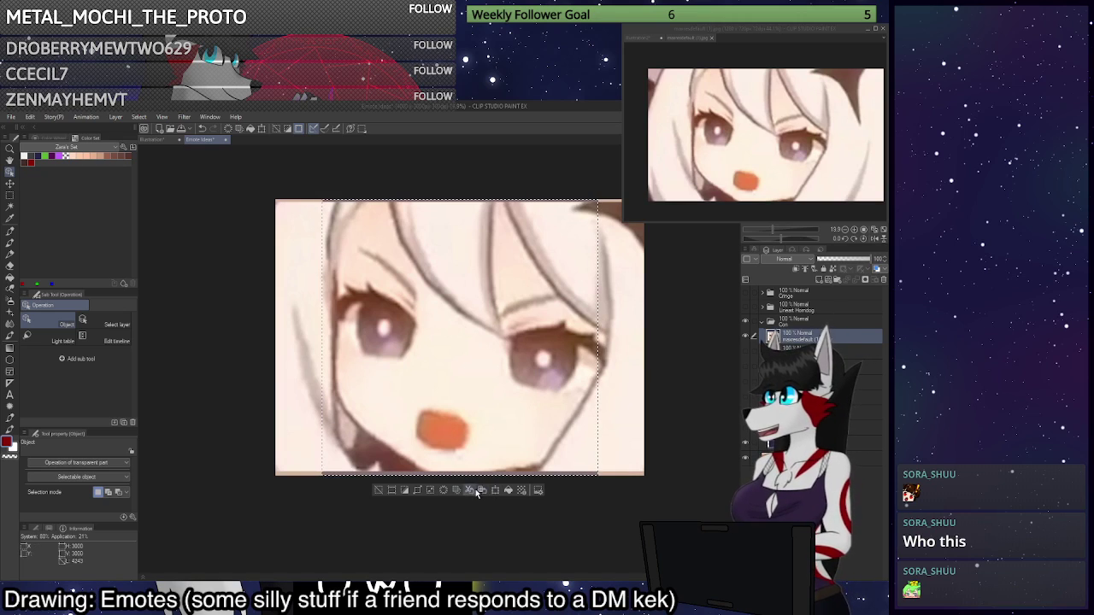
click(456, 490)
click(378, 491)
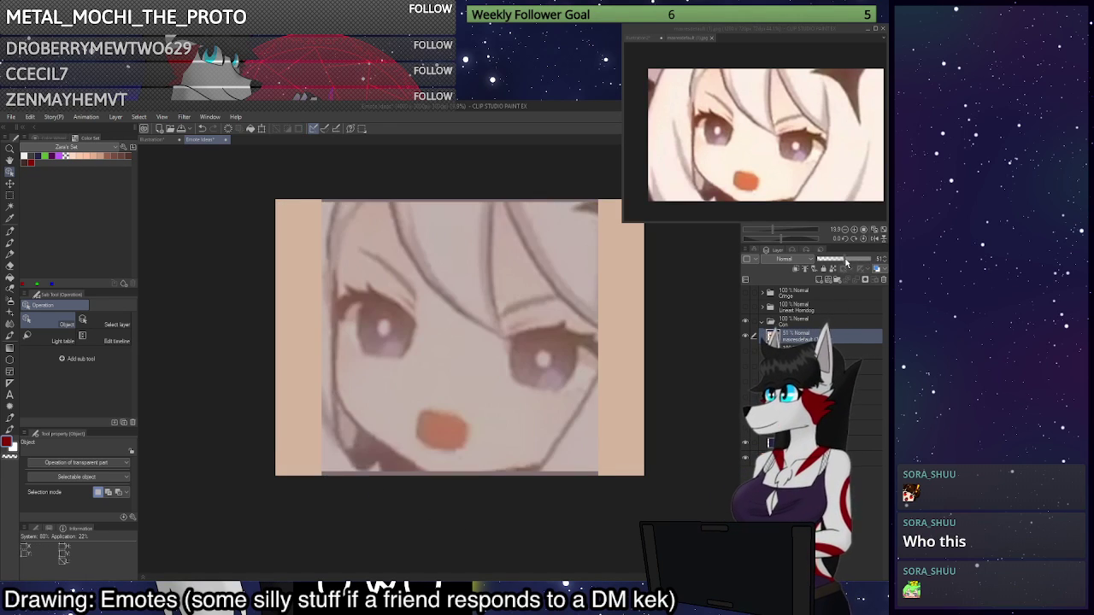
Lower the face layer's opacity to 16% and add a layer named Angy Surprised above it.
drag(847, 263, 839, 261)
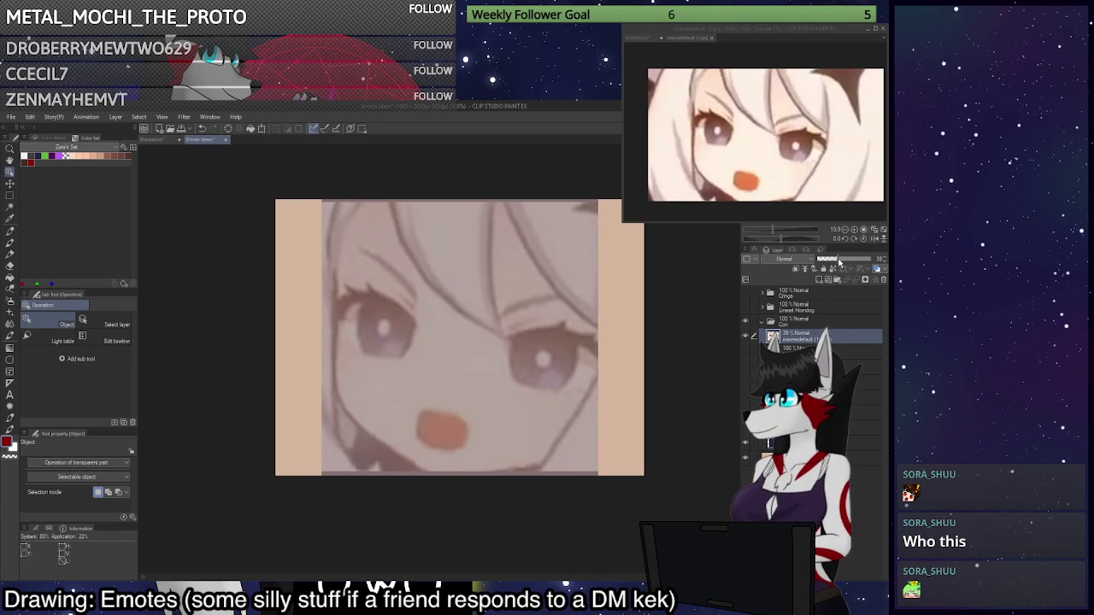
drag(836, 260, 827, 260)
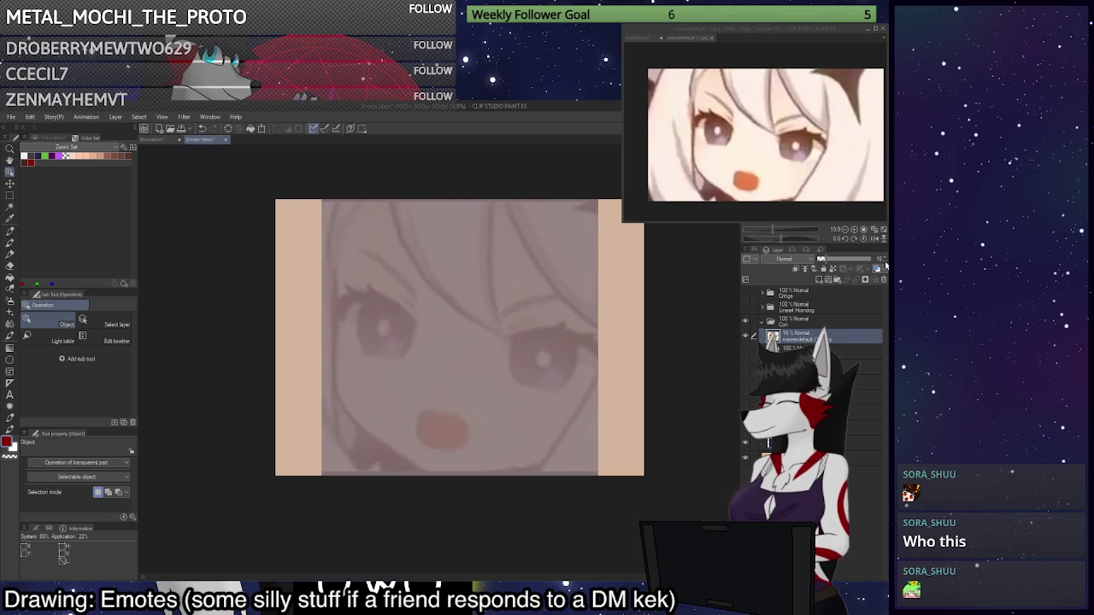
click(876, 269)
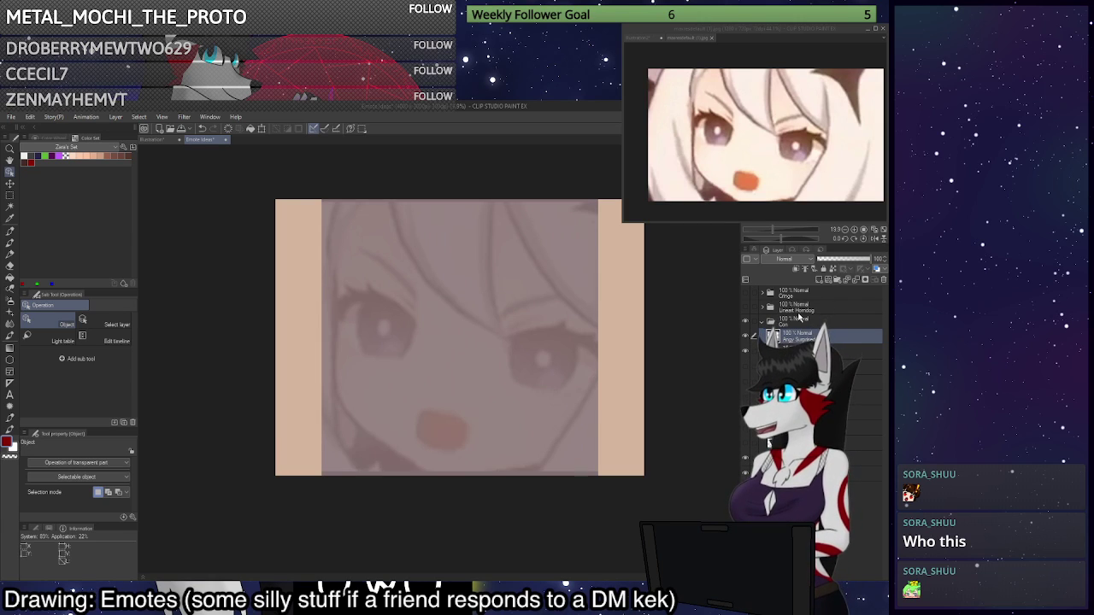
Set up the sketch pen with the dark outline colour and a brush size of 20.
key(p)
click(104, 330)
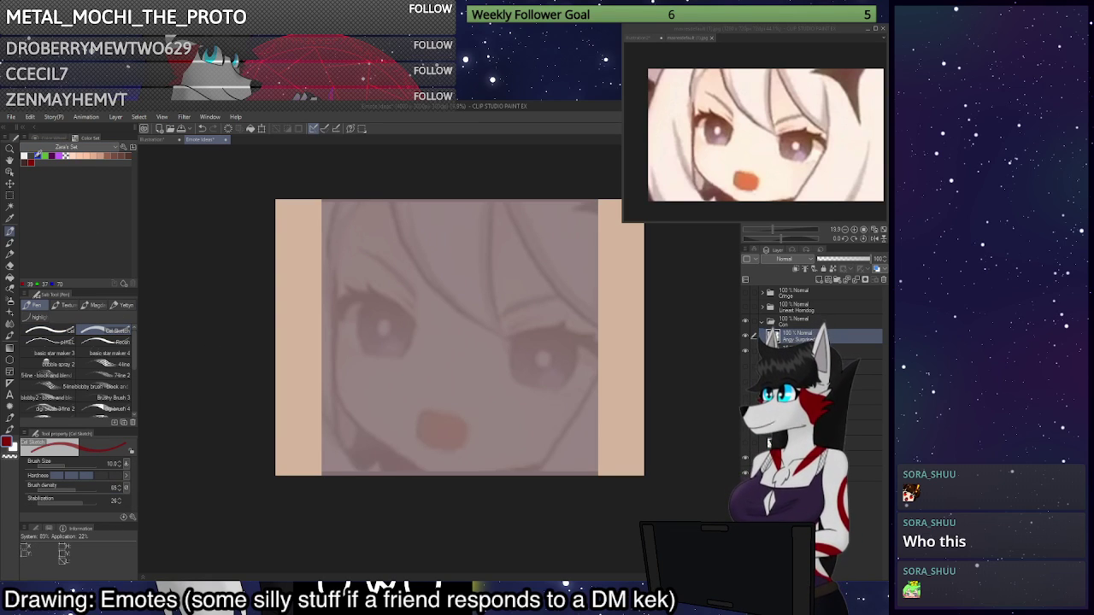
scroll(559, 362, up, 2)
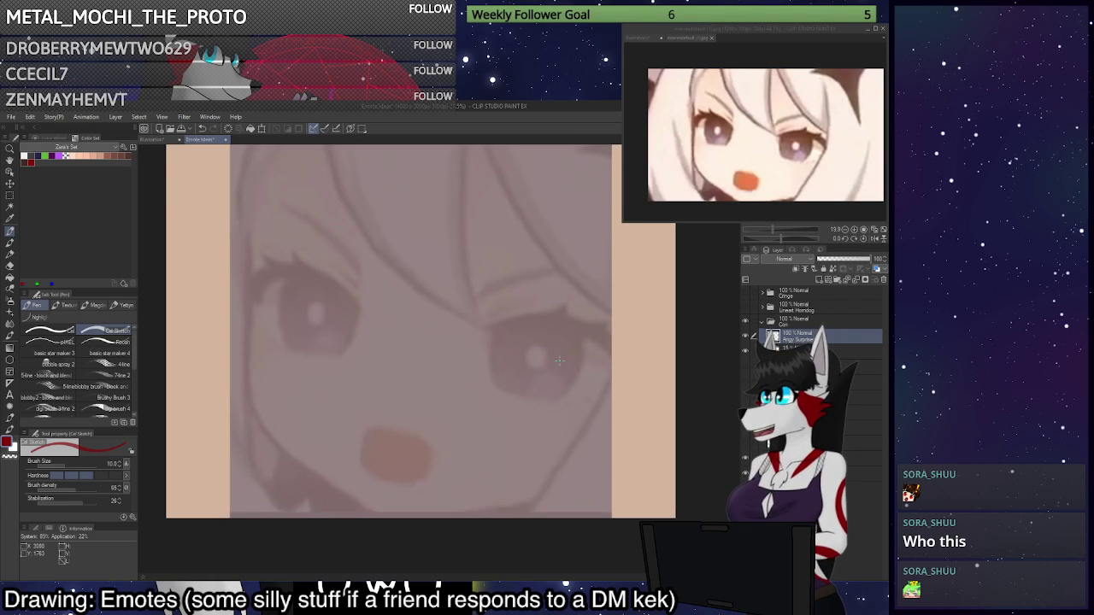
scroll(559, 362, down, 2)
scroll(559, 361, up, 2)
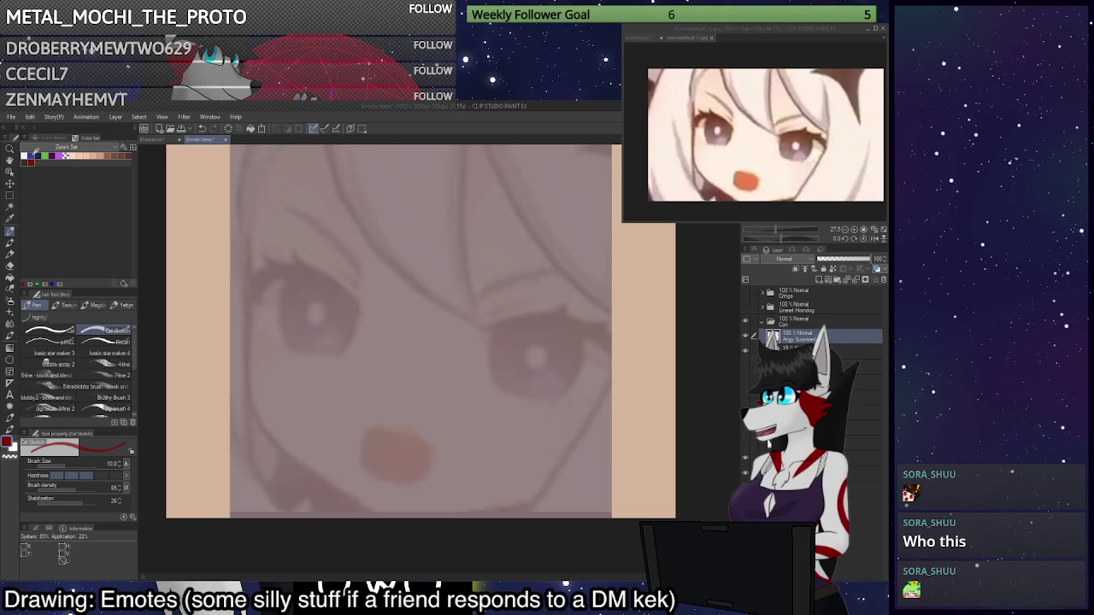
click(28, 155)
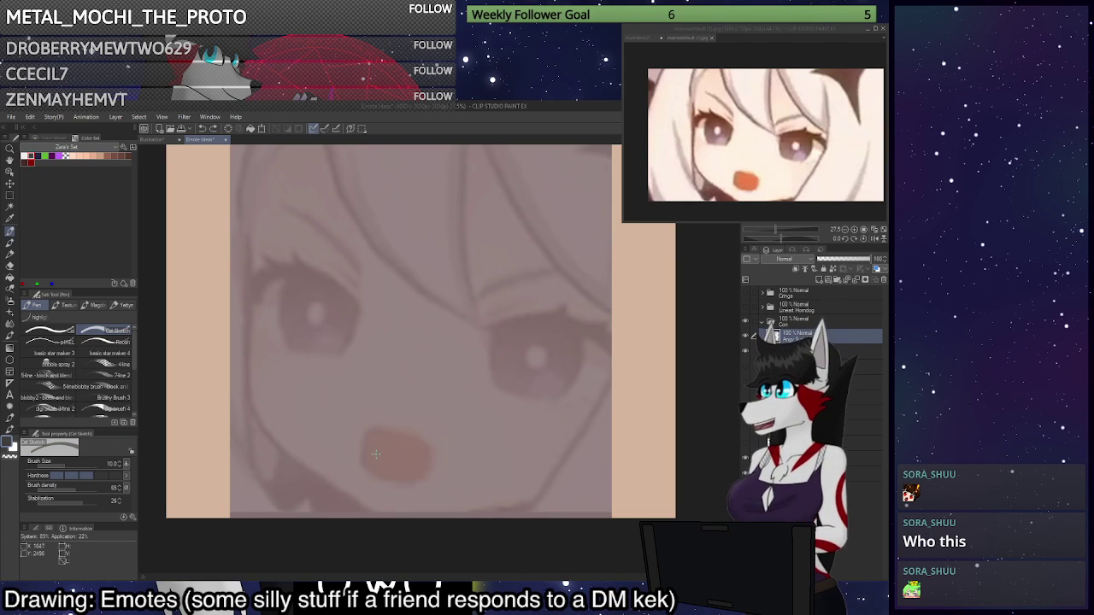
click(40, 529)
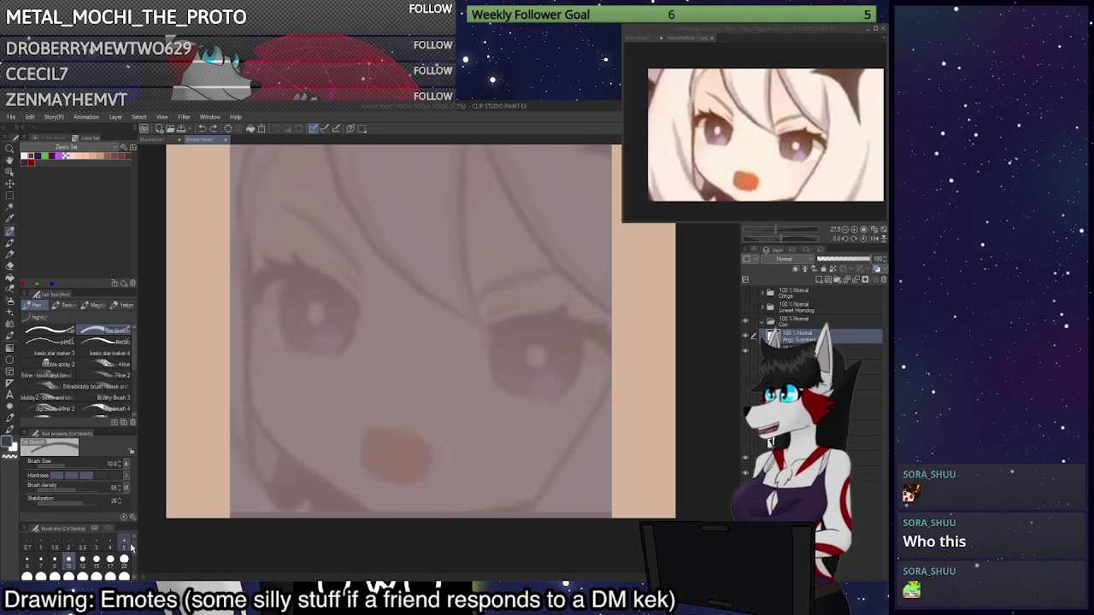
click(124, 560)
Try single curved strokes for the muzzle, cheek and jaw over the faded face, undoing them.
drag(344, 362, 329, 430)
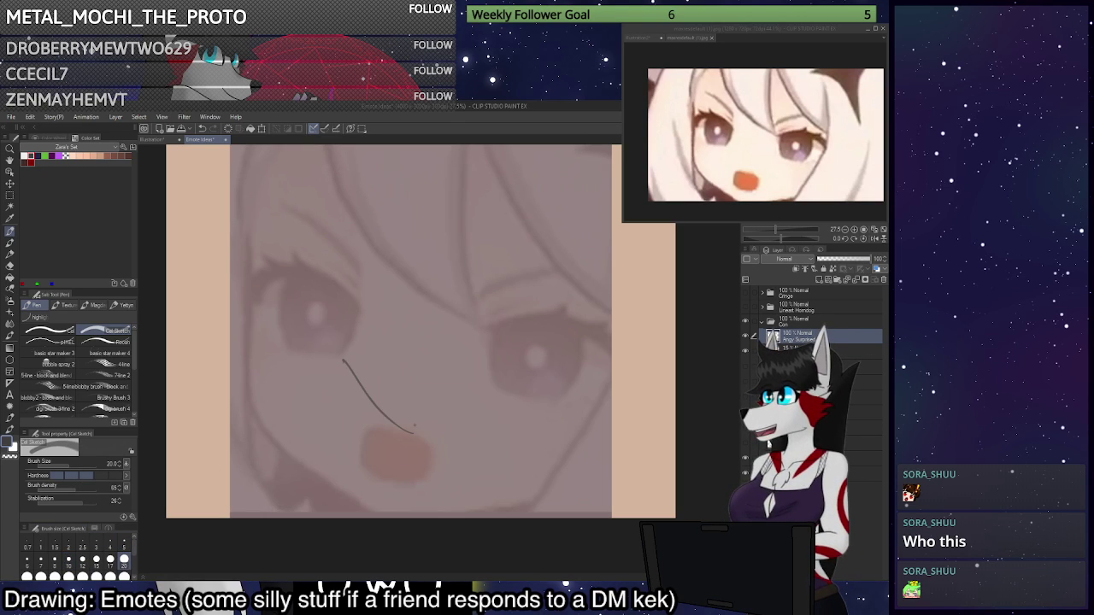
key(ctrl+z)
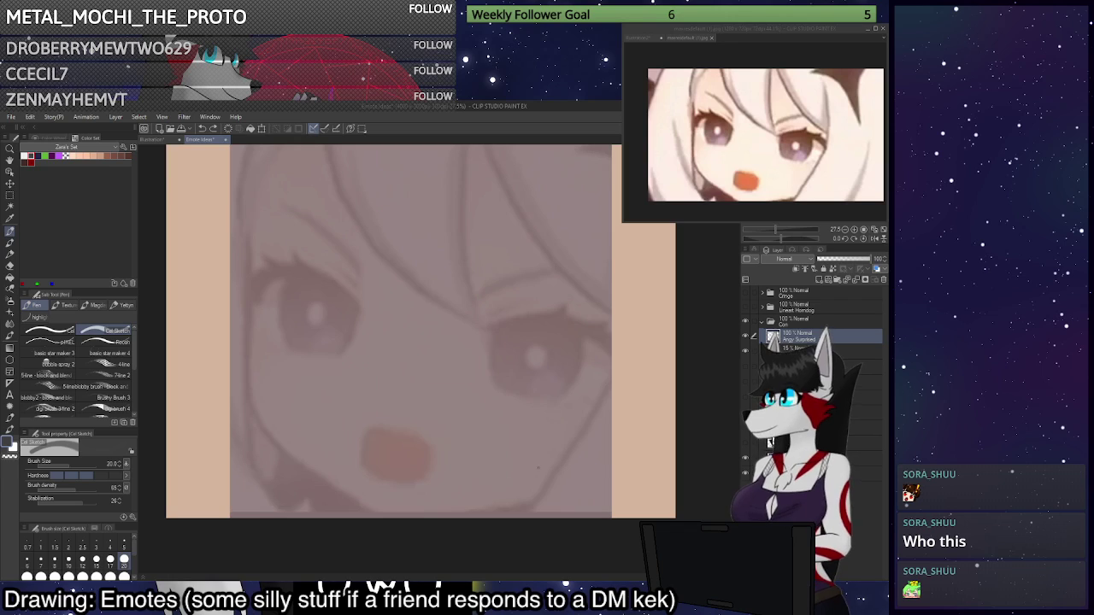
drag(617, 352, 549, 514)
key(ctrl+z)
drag(636, 335, 425, 535)
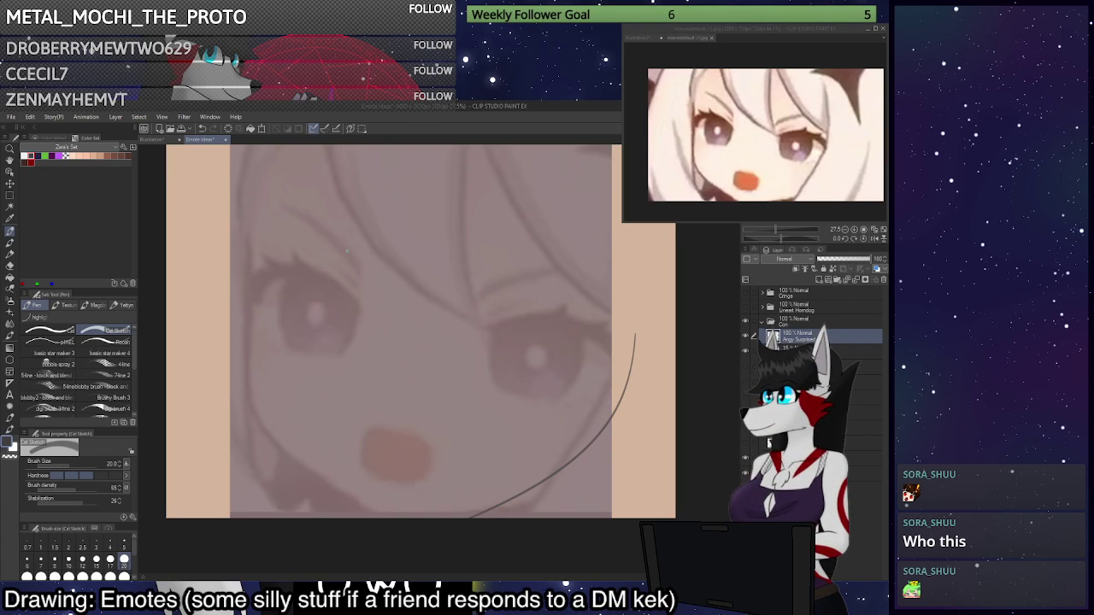
drag(264, 223, 332, 472)
key(ctrl+z)
key(ctrl+z)
Try roughing in a loose head and muzzle shape with long curves across the faded face.
mouse_move(248, 226)
mouse_down()
mouse_move(238, 320)
mouse_move(320, 517)
mouse_up()
mouse_move(663, 346)
mouse_down()
mouse_move(604, 434)
mouse_move(436, 488)
mouse_up()
mouse_move(579, 353)
mouse_down()
mouse_move(564, 244)
mouse_move(403, 199)
mouse_up()
mouse_move(368, 182)
mouse_down()
mouse_move(324, 242)
mouse_move(565, 367)
mouse_up()
mouse_move(573, 360)
mouse_down()
mouse_move(618, 376)
mouse_move(676, 368)
mouse_up()
drag(675, 320, 435, 436)
drag(261, 329, 330, 476)
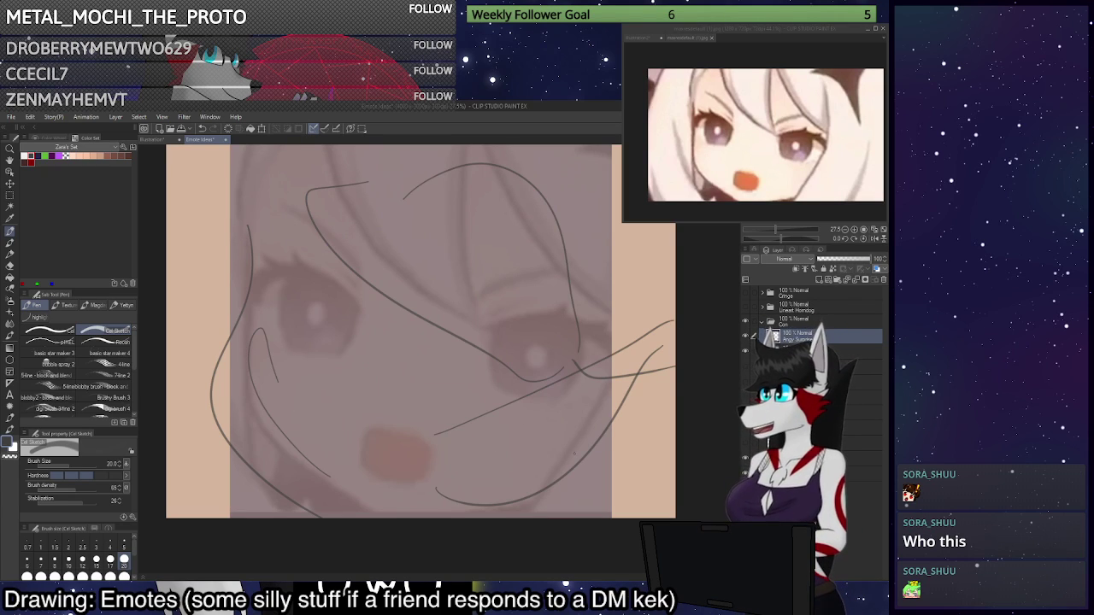
Undo all the loose head and muzzle strokes.
key(ctrl+z)
key(ctrl+z)
key(ctrl+z)
key(ctrl+z)
key(ctrl+z)
key(ctrl+z)
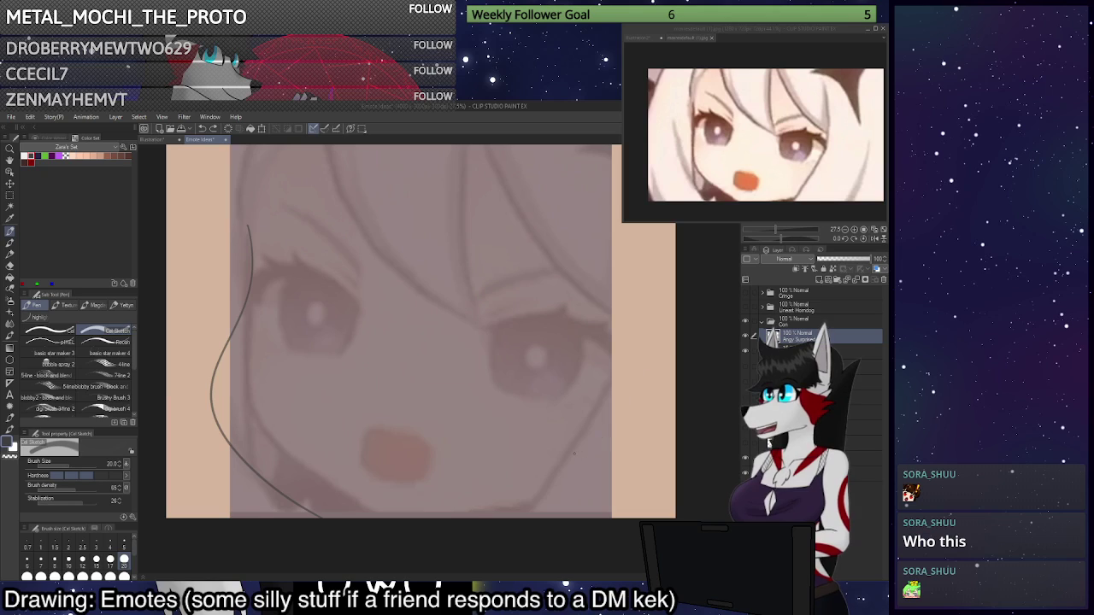
key(ctrl+z)
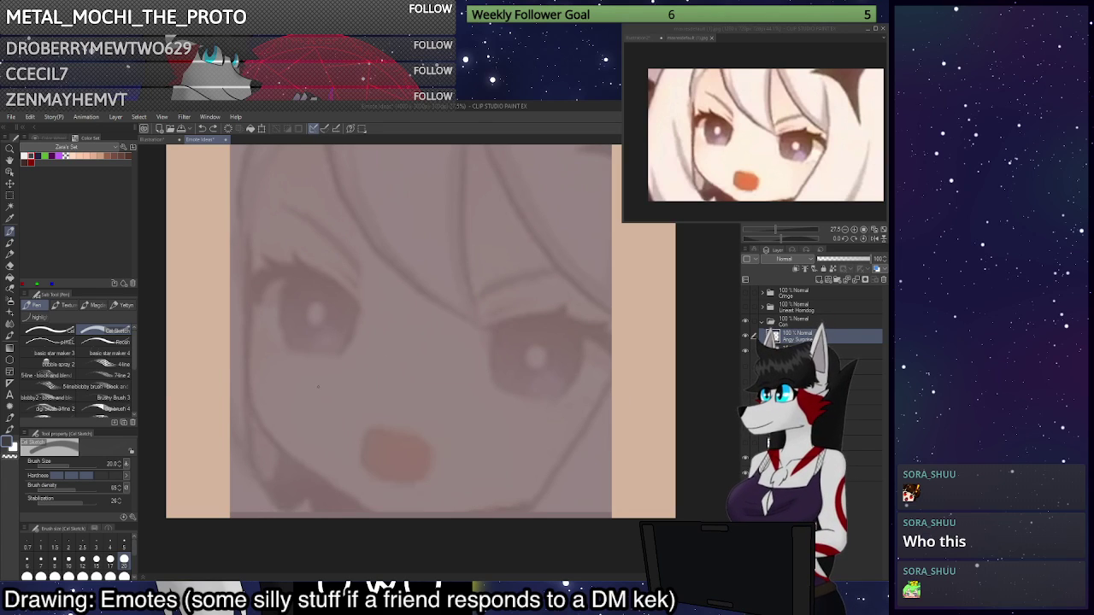
key(ctrl+z)
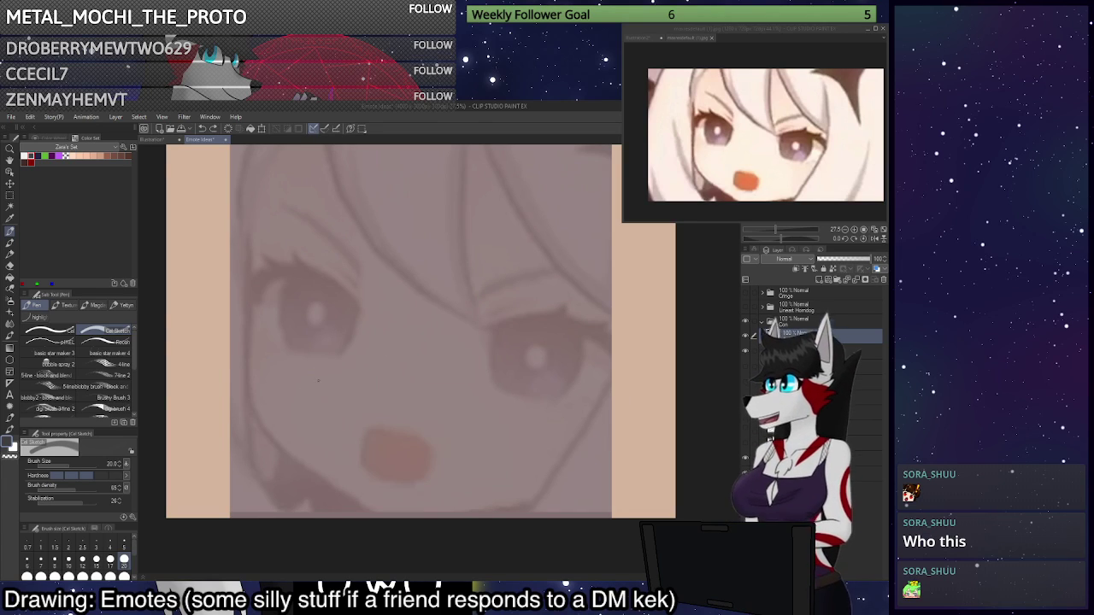
Try sketching a tilted triangular nose just above the reference's mouth.
mouse_move(352, 427)
mouse_down()
mouse_move(421, 406)
mouse_move(312, 370)
mouse_up()
key(ctrl+z)
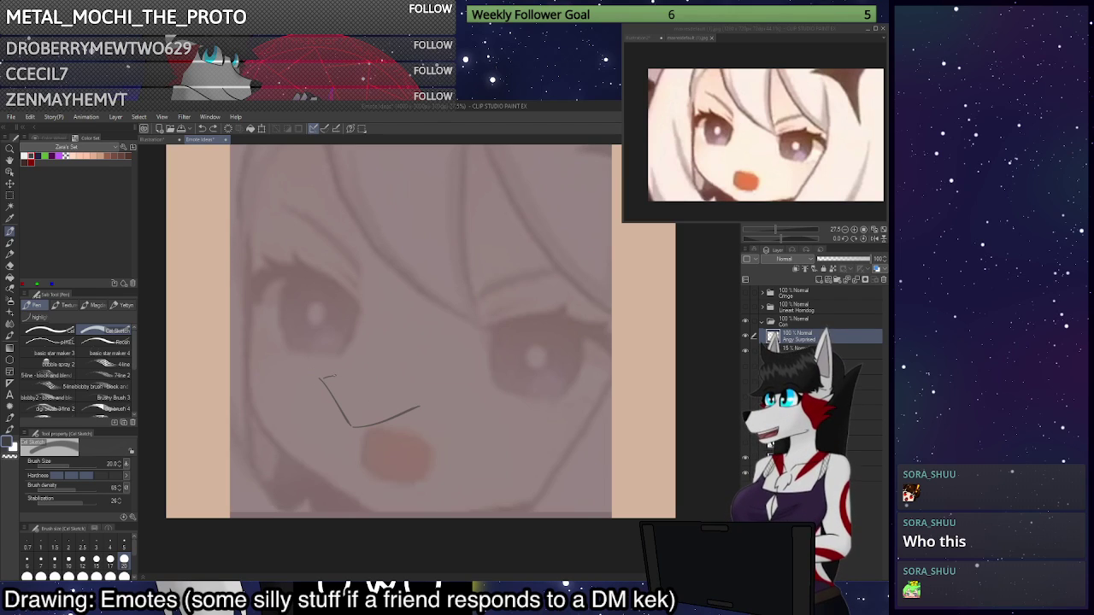
drag(423, 404, 322, 379)
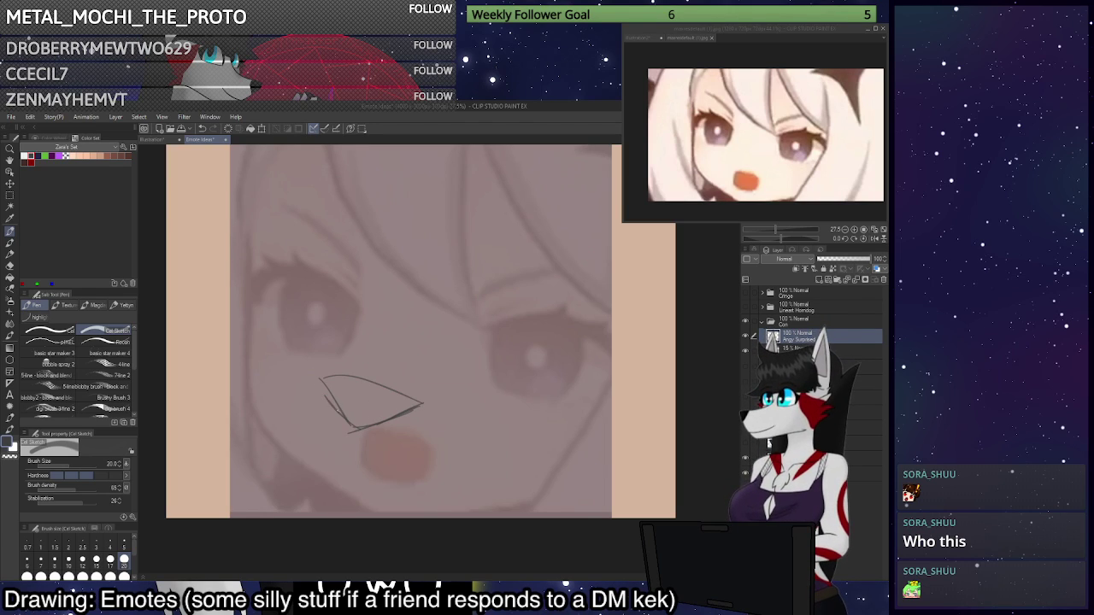
key(ctrl+z)
Try a curved bridge line rising from the nose's upper left corner toward the space between the eyes.
drag(362, 362, 395, 319)
key(ctrl+z)
drag(322, 377, 394, 322)
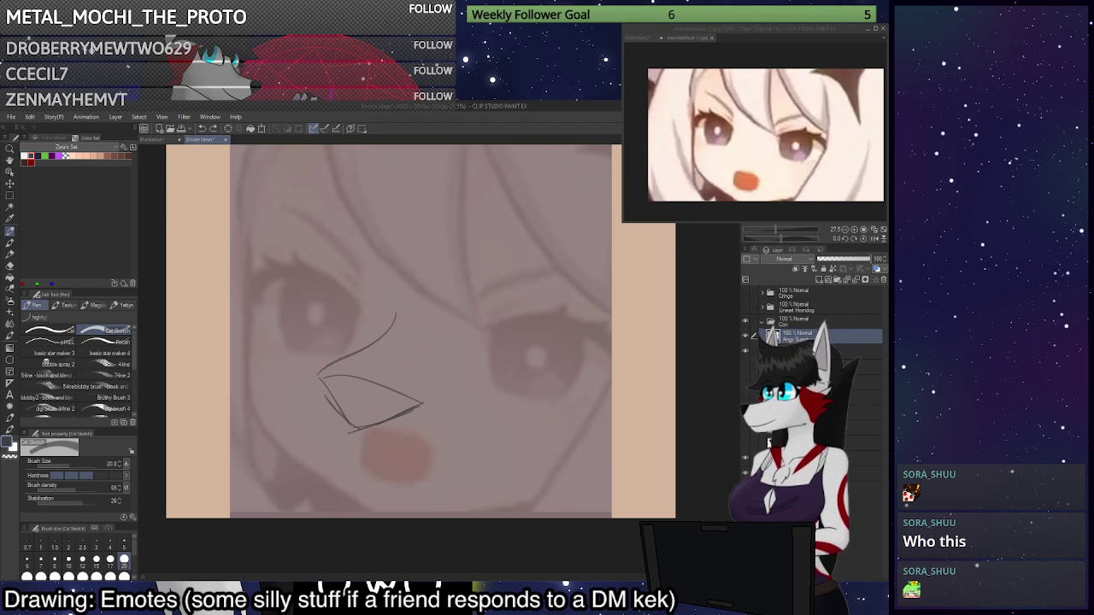
key(ctrl+z)
mouse_move(321, 376)
mouse_down()
mouse_move(388, 309)
mouse_move(377, 338)
mouse_move(321, 376)
mouse_up()
key(ctrl+z)
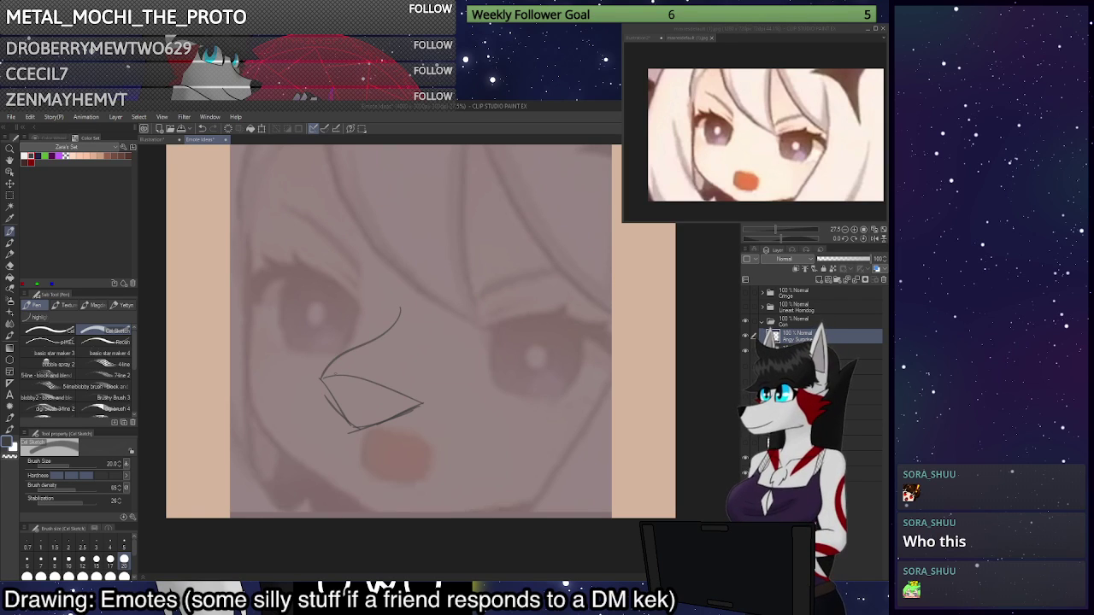
Try an open oval mouth below the nose, around the reference's mouth.
drag(352, 429, 434, 453)
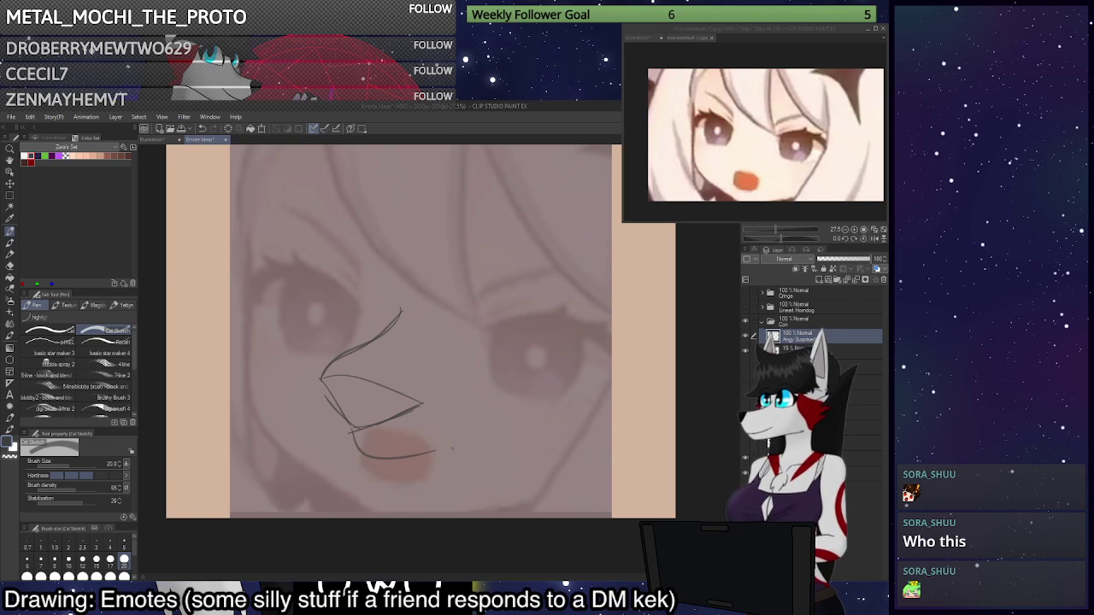
key(ctrl+z)
mouse_move(374, 424)
mouse_down()
mouse_move(441, 455)
mouse_move(440, 466)
mouse_move(385, 484)
mouse_move(349, 433)
mouse_up()
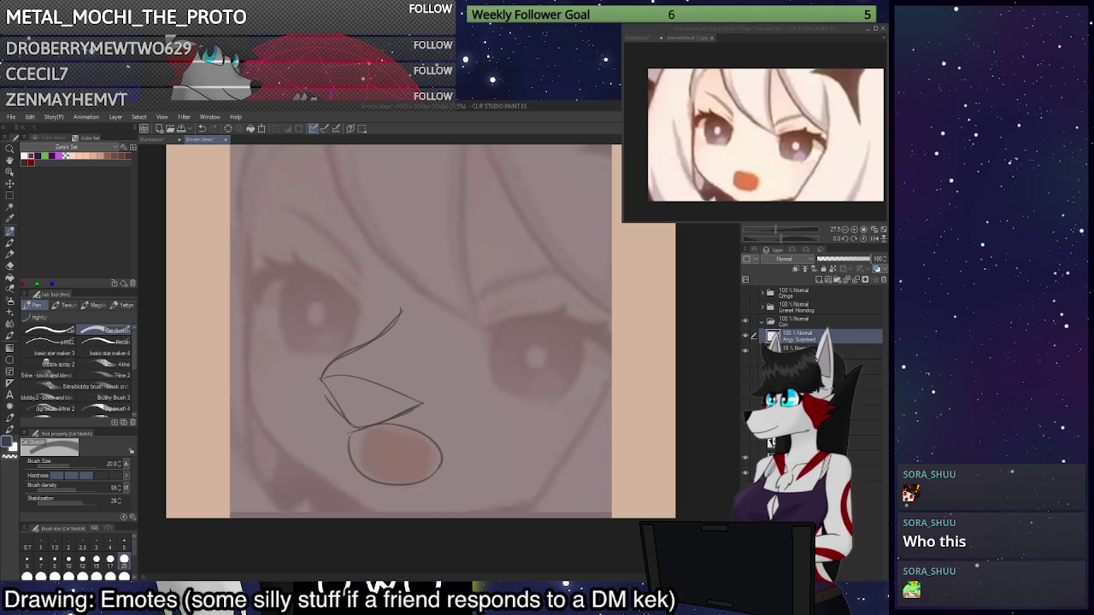
Undo the sketched mouth, bridge line and nose.
key(ctrl+z)
key(ctrl+z)
key(ctrl+z)
key(ctrl+z)
key(ctrl+z)
key(ctrl+z)
key(ctrl+z)
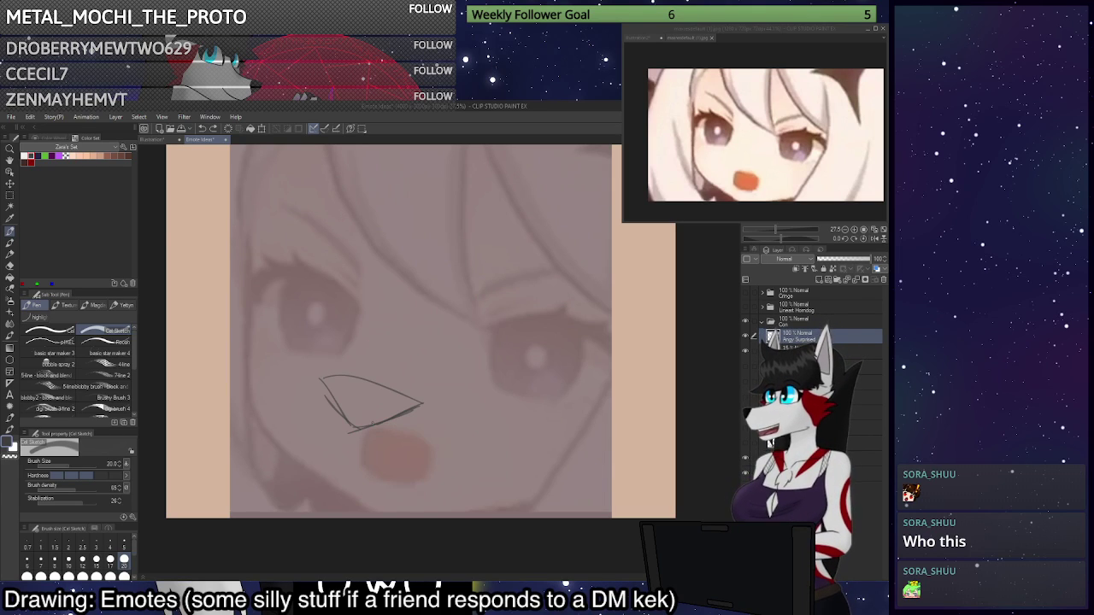
key(ctrl+z)
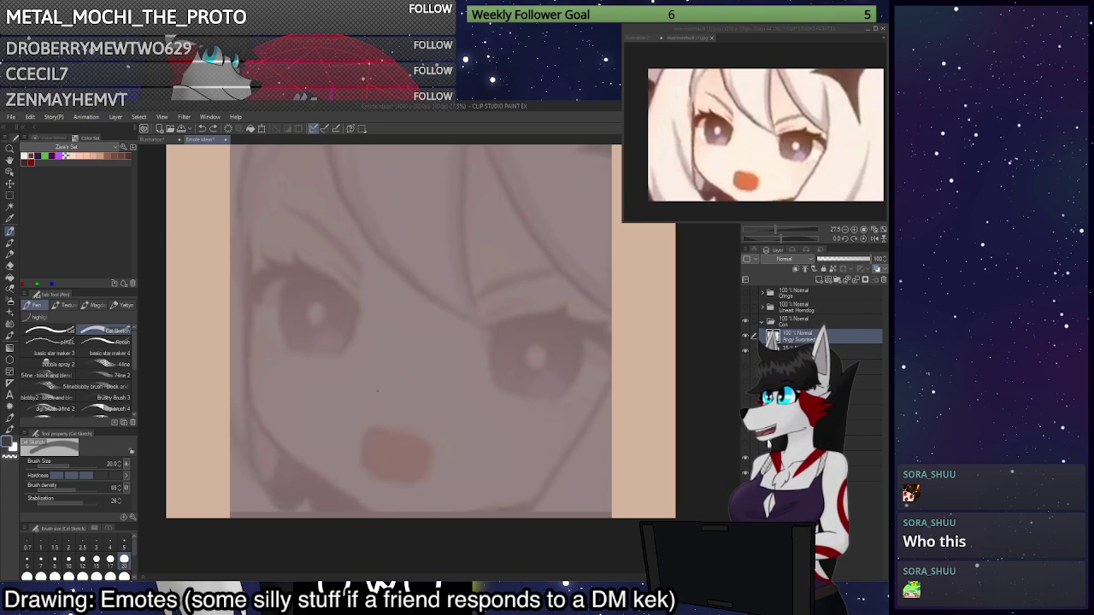
key(ctrl+z)
key(ctrl+z)
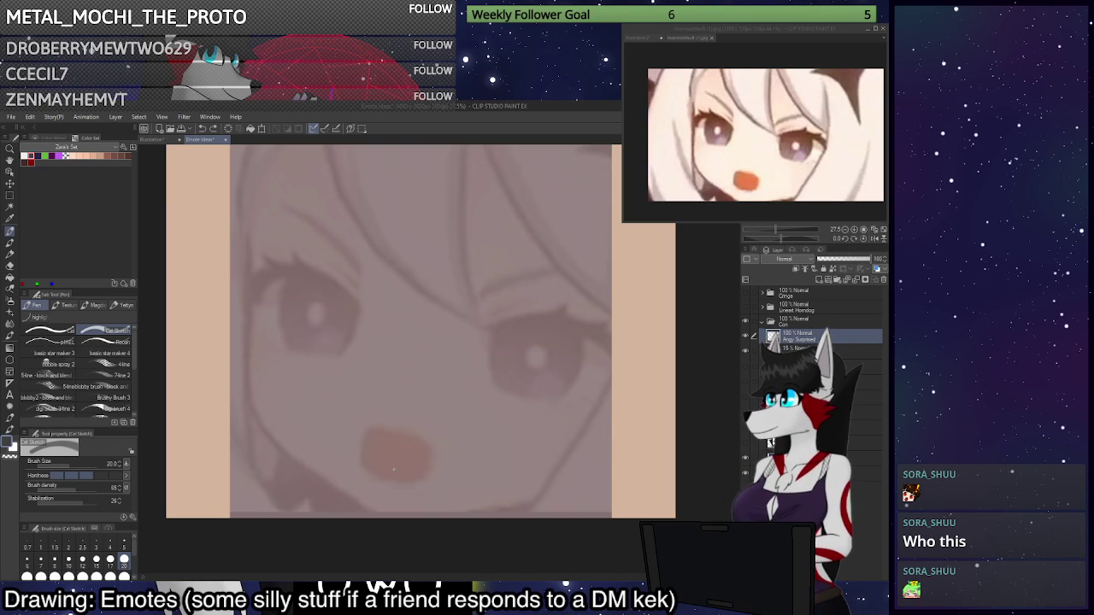
Sketch a tilted triangular nose above the reference's mouth and a rounded open mouth outline around the reference's mouth.
mouse_move(431, 394)
mouse_down()
mouse_move(353, 376)
mouse_move(451, 394)
mouse_move(361, 374)
mouse_move(367, 409)
mouse_move(346, 377)
mouse_up()
key(ctrl+z)
key(ctrl+z)
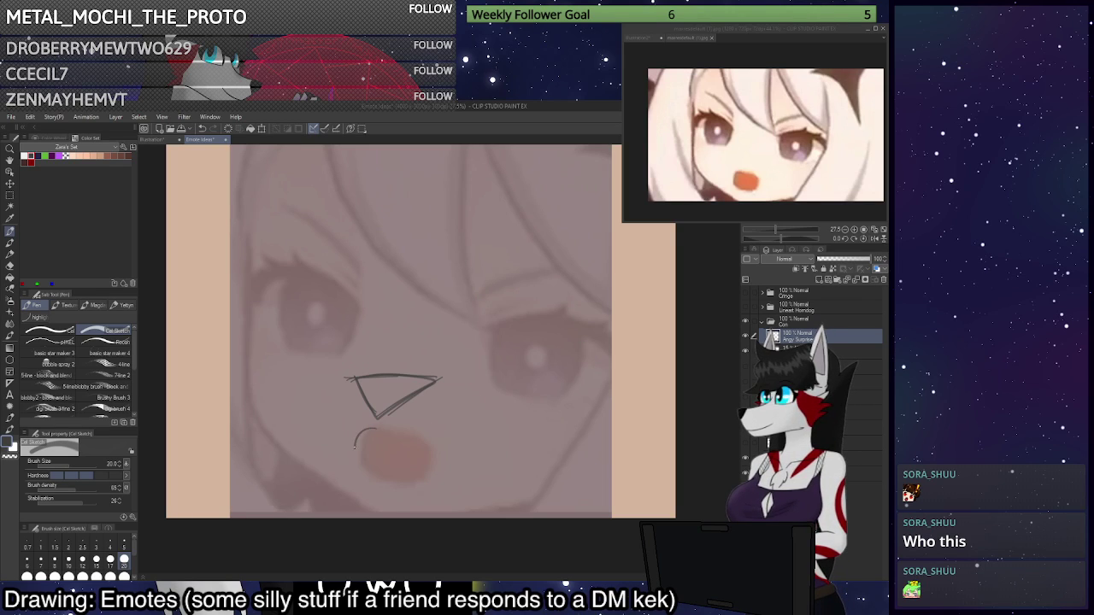
key(ctrl+z)
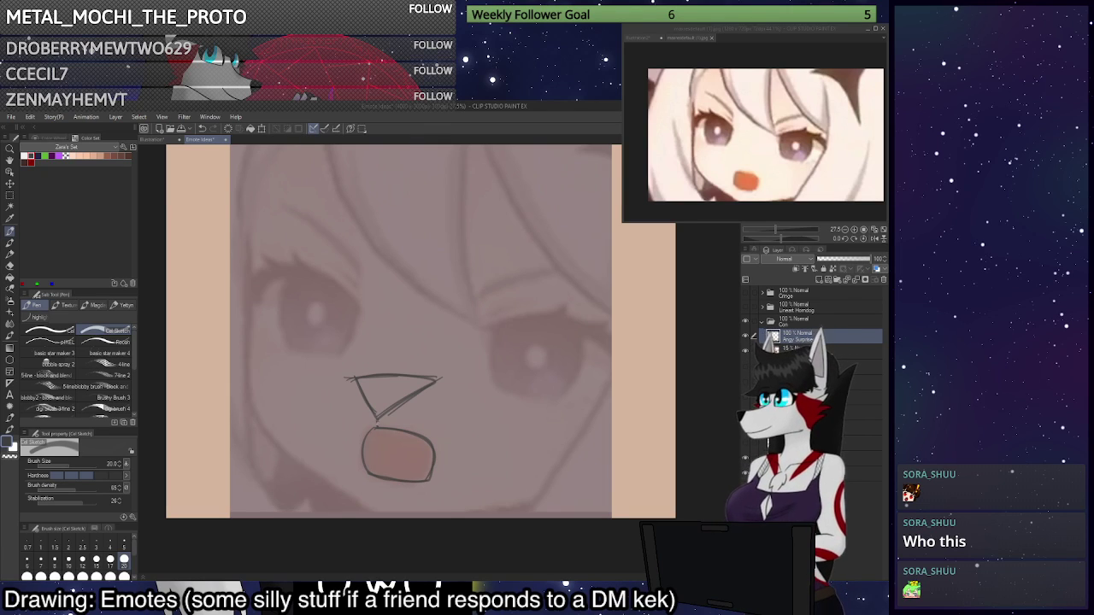
Lasso the sketched mouth, shift it slightly left and up beneath the nose's lower point, and clear the selection.
key(m)
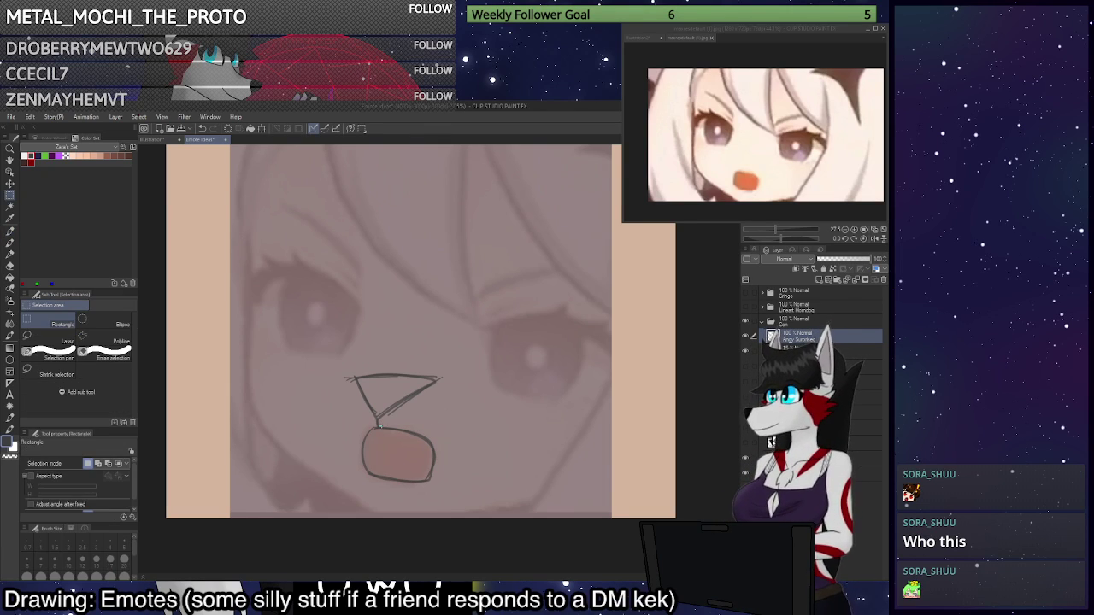
click(64, 338)
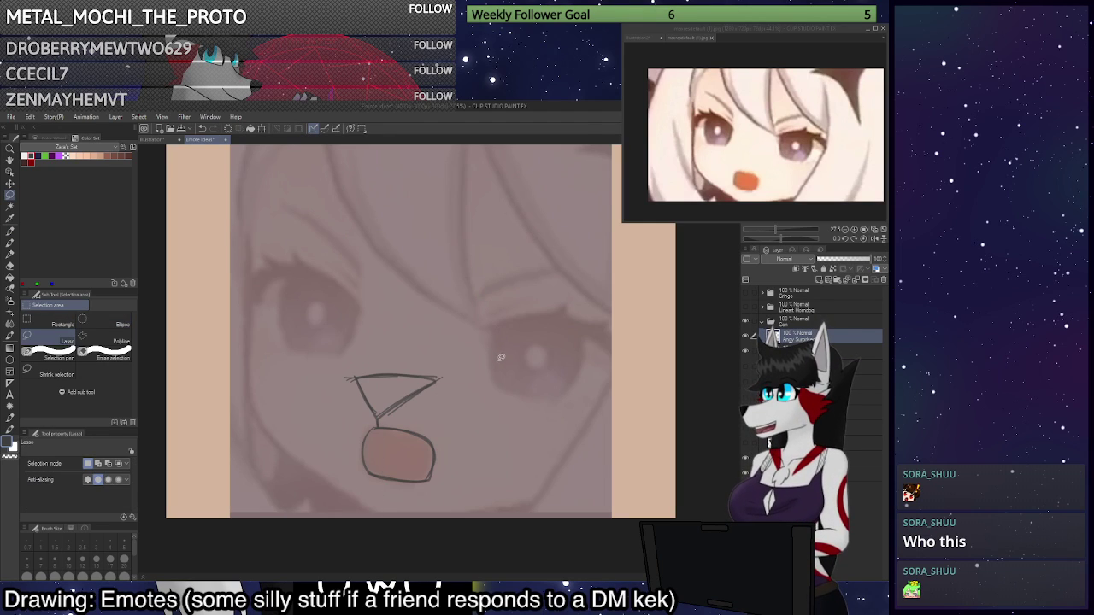
mouse_move(382, 426)
mouse_down()
mouse_move(346, 475)
mouse_move(481, 435)
mouse_up()
key(ctrl+t)
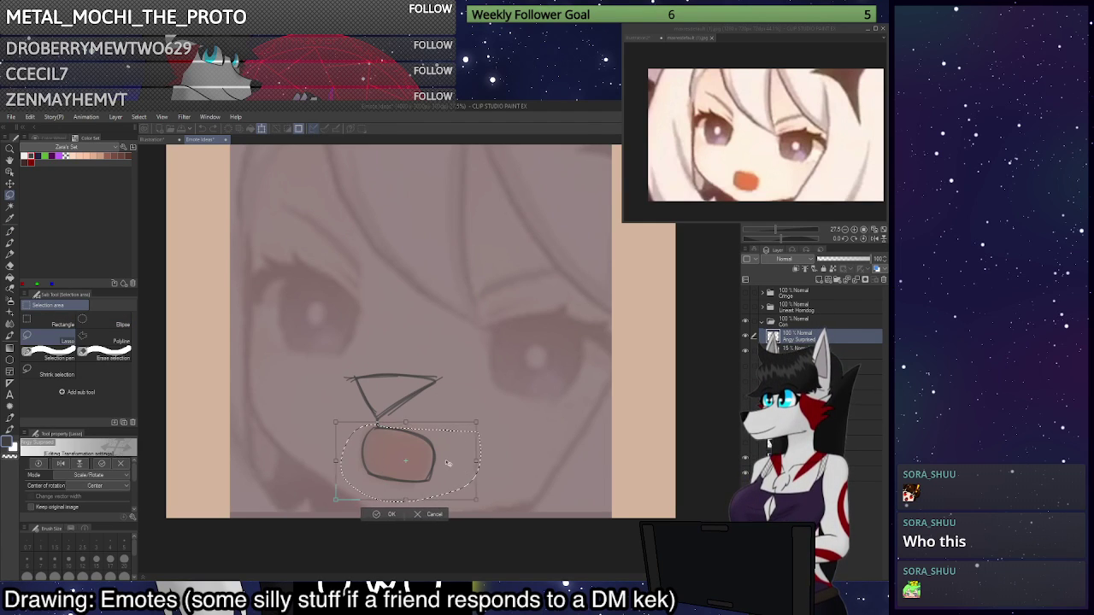
drag(456, 468, 443, 466)
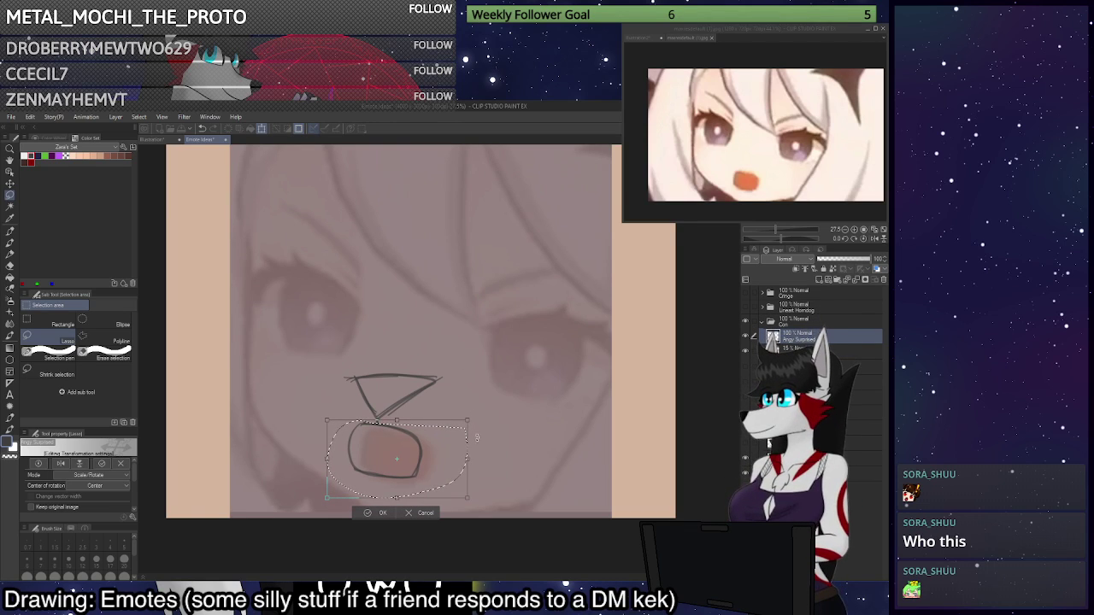
key(Return)
key(ctrl+d)
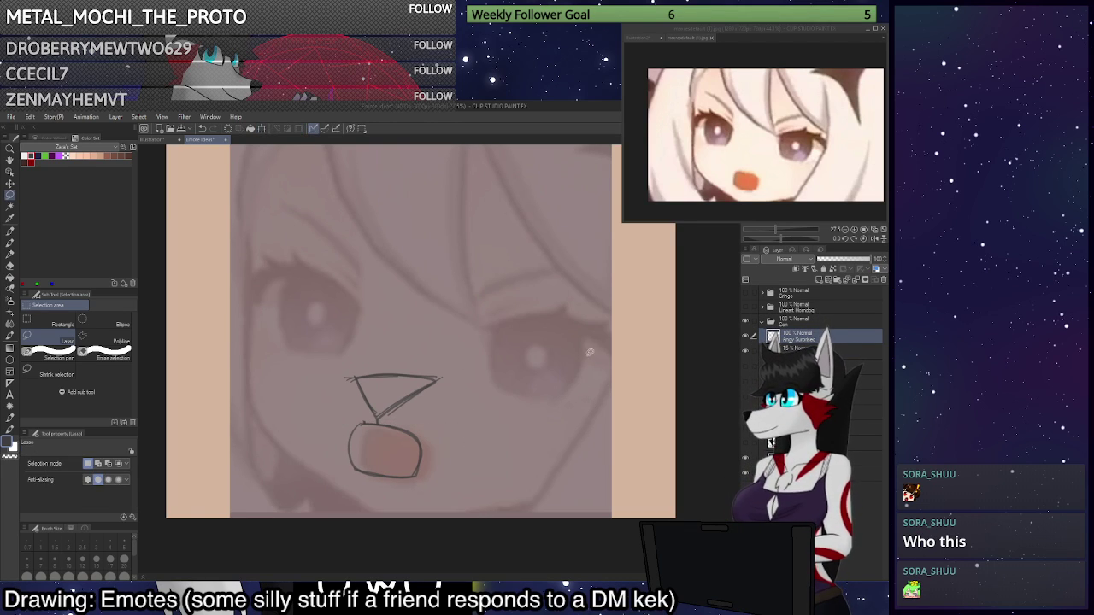
Sketch the left cheek with pointed fur tufts and a jaw line curving down to the guide square's bottom edge.
key(p)
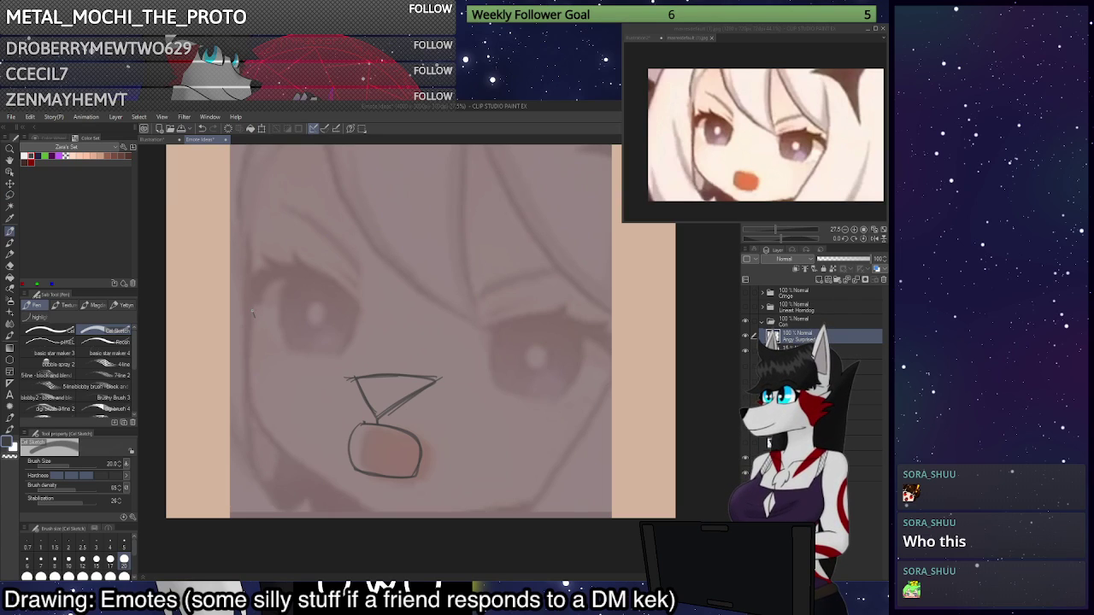
mouse_move(251, 363)
mouse_down()
mouse_move(264, 425)
mouse_move(236, 356)
mouse_move(245, 381)
mouse_move(230, 365)
mouse_move(278, 451)
mouse_move(381, 517)
mouse_up()
key(ctrl+z)
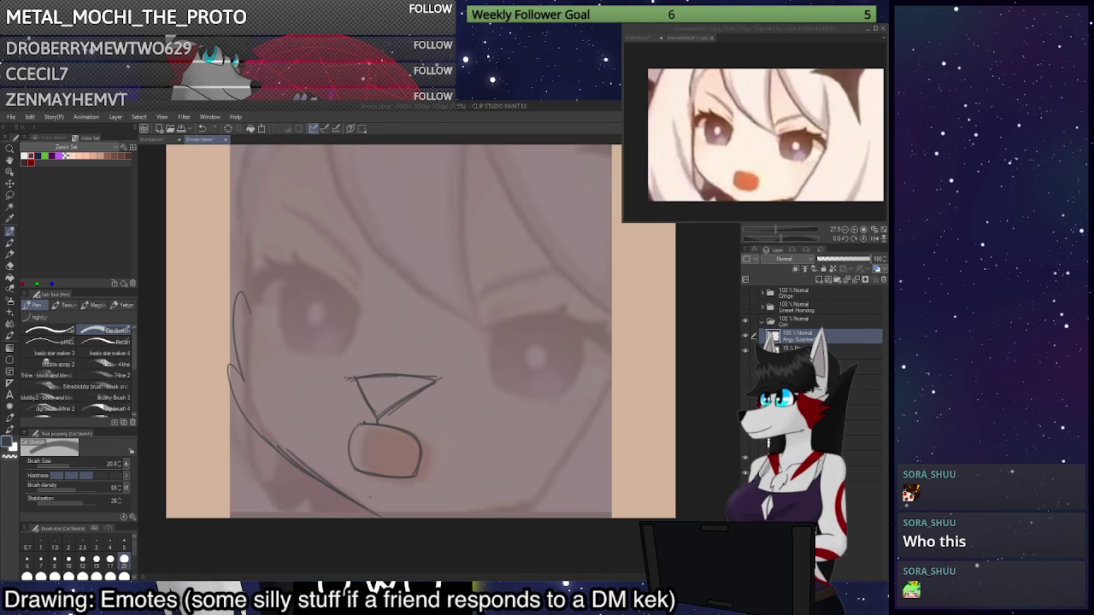
Sketch the right cheek with two pointed fur tufts and a curved jaw line to the guide square's bottom, redrawing unsatisfactory strokes.
drag(473, 517, 610, 424)
key(ctrl+z)
mouse_move(493, 518)
mouse_down()
mouse_move(622, 442)
mouse_move(636, 352)
mouse_move(593, 432)
mouse_move(513, 500)
mouse_up()
key(ctrl+z)
key(ctrl+z)
key(ctrl+z)
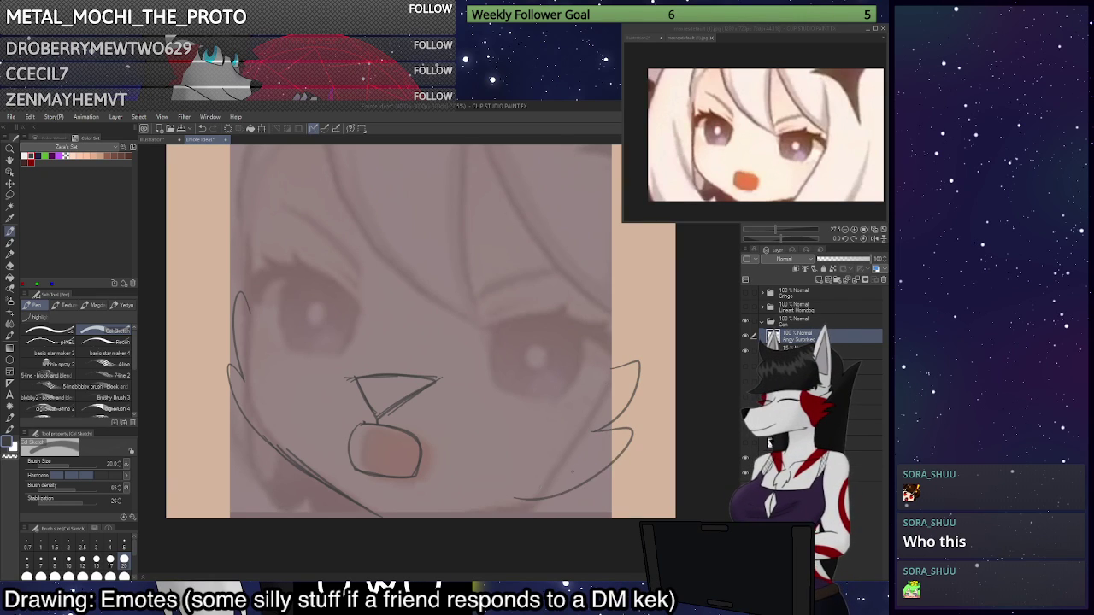
key(ctrl+z)
drag(594, 432, 485, 517)
key(ctrl+z)
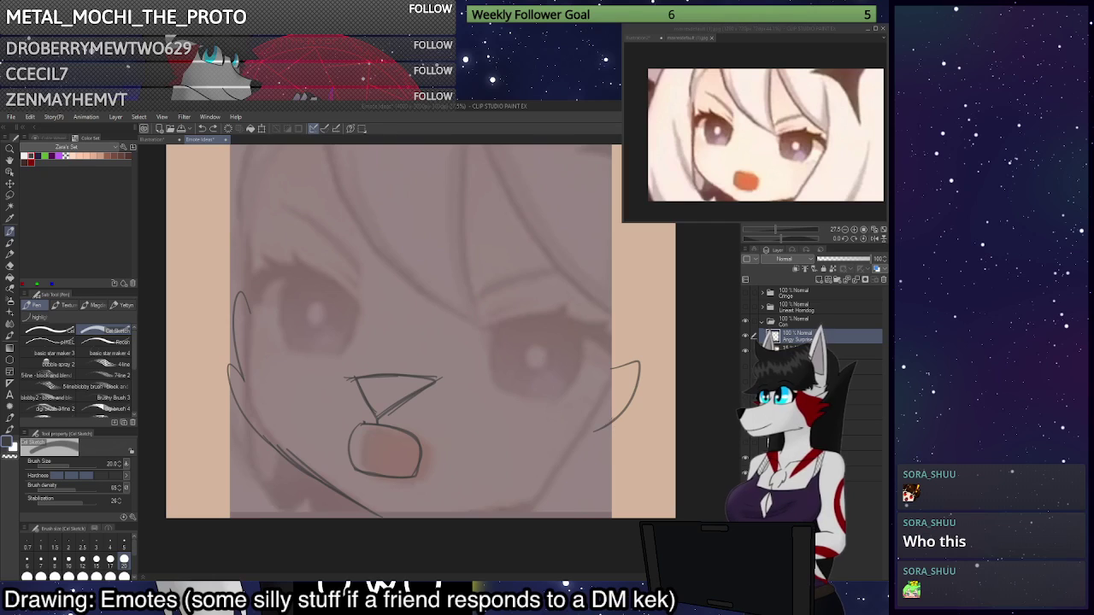
mouse_move(594, 432)
mouse_down()
mouse_move(556, 505)
mouse_move(505, 517)
mouse_move(602, 477)
mouse_move(639, 434)
mouse_up()
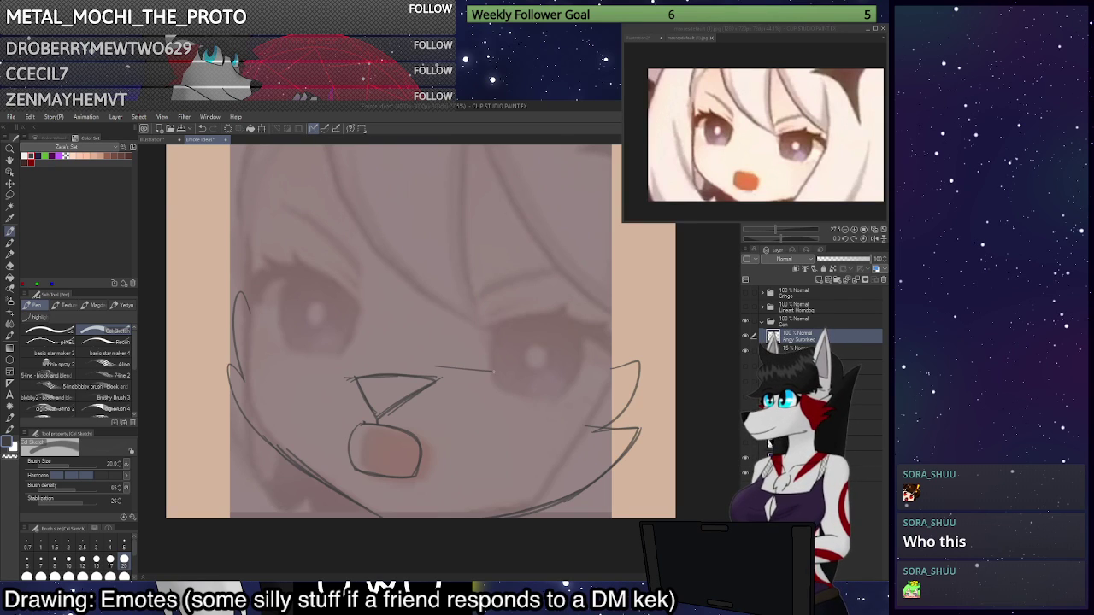
Try several slanted upper lid lines across the reference's right eye, undoing each stroke.
drag(493, 371, 540, 375)
key(ctrl+z)
drag(471, 332, 559, 365)
key(ctrl+z)
drag(451, 347, 575, 364)
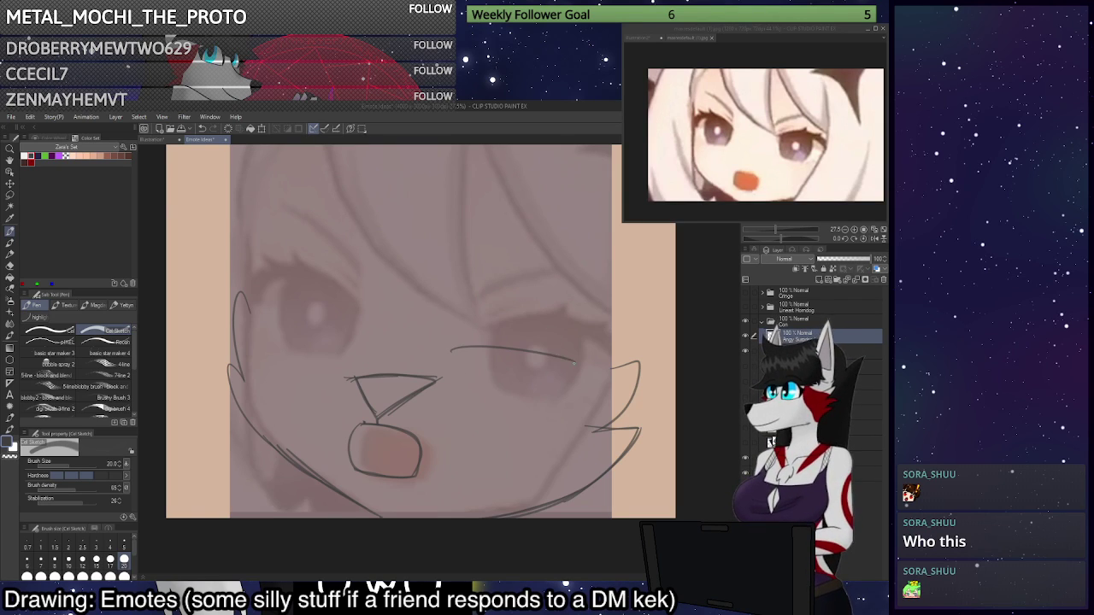
key(ctrl+z)
Try a boxy eye outline around the reference's right eye and undo its strokes.
drag(467, 325, 601, 337)
drag(473, 385, 557, 393)
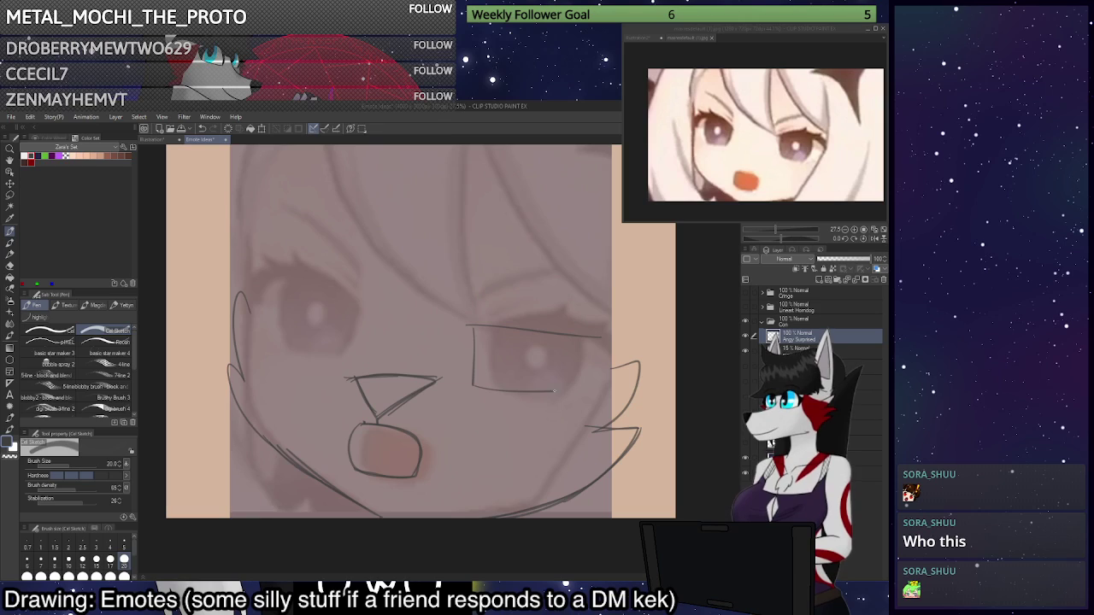
key(ctrl+z)
key(ctrl+z)
key(ctrl+z)
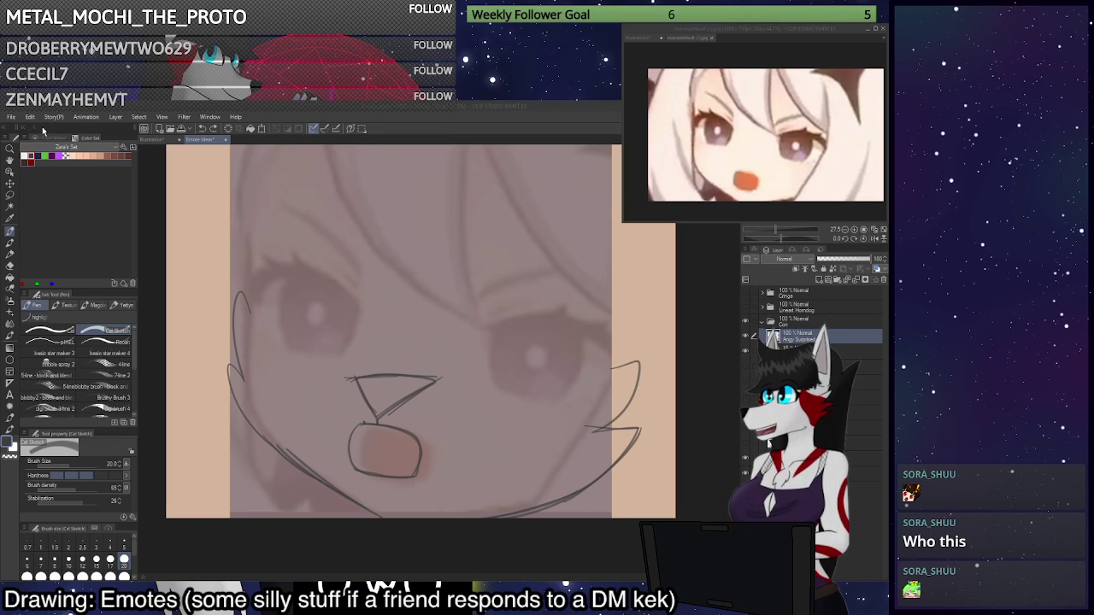
Open the picture of the ponytailed man in a suit as a new document and dock it in the floating reference window.
click(155, 140)
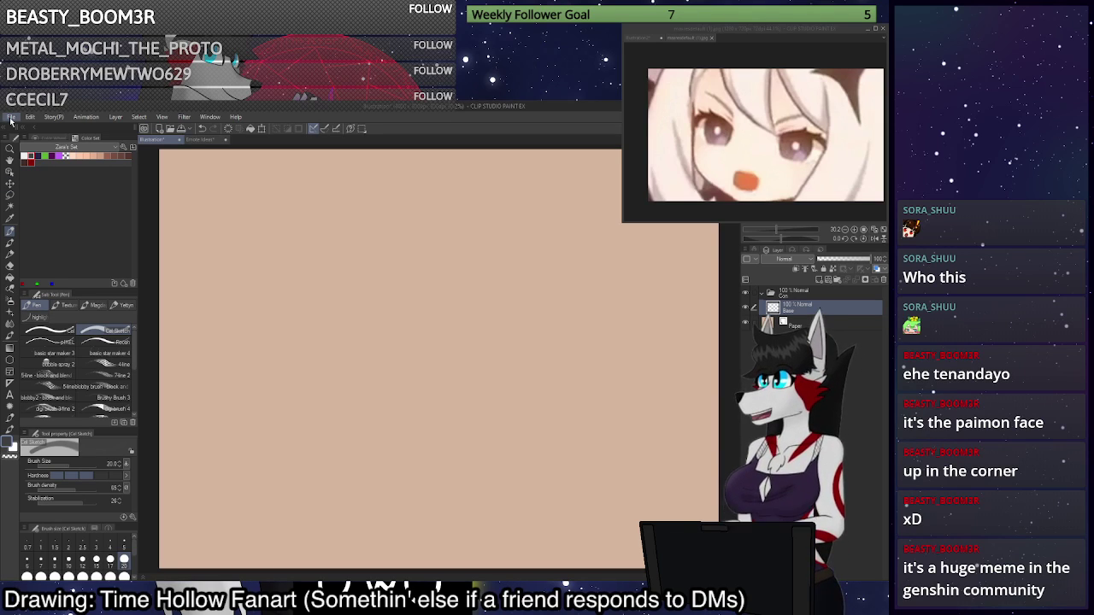
click(30, 138)
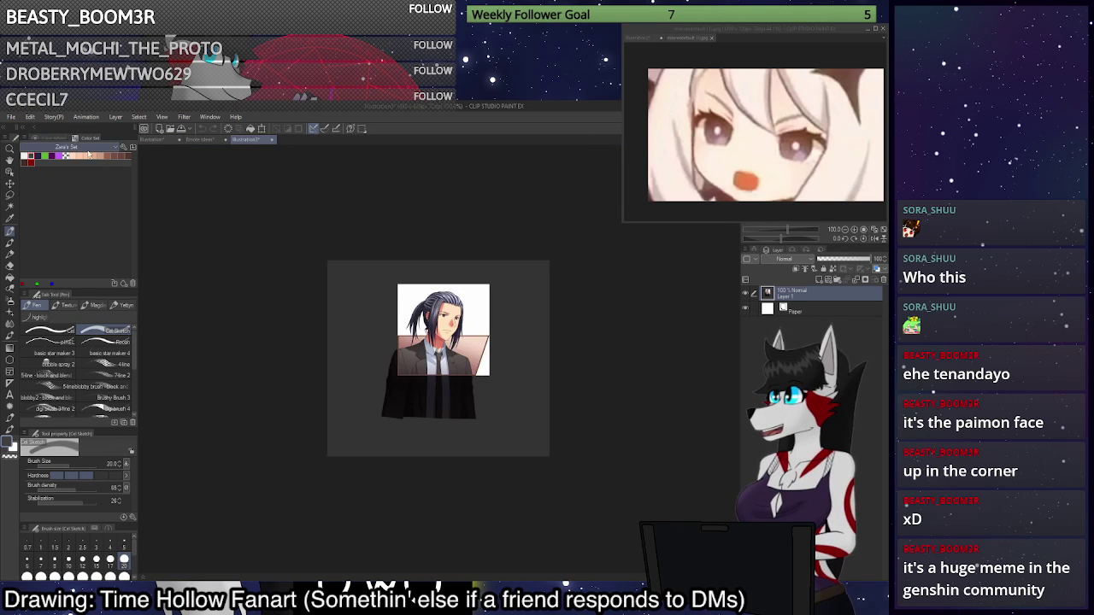
scroll(369, 323, up, 3)
scroll(436, 400, up, 3)
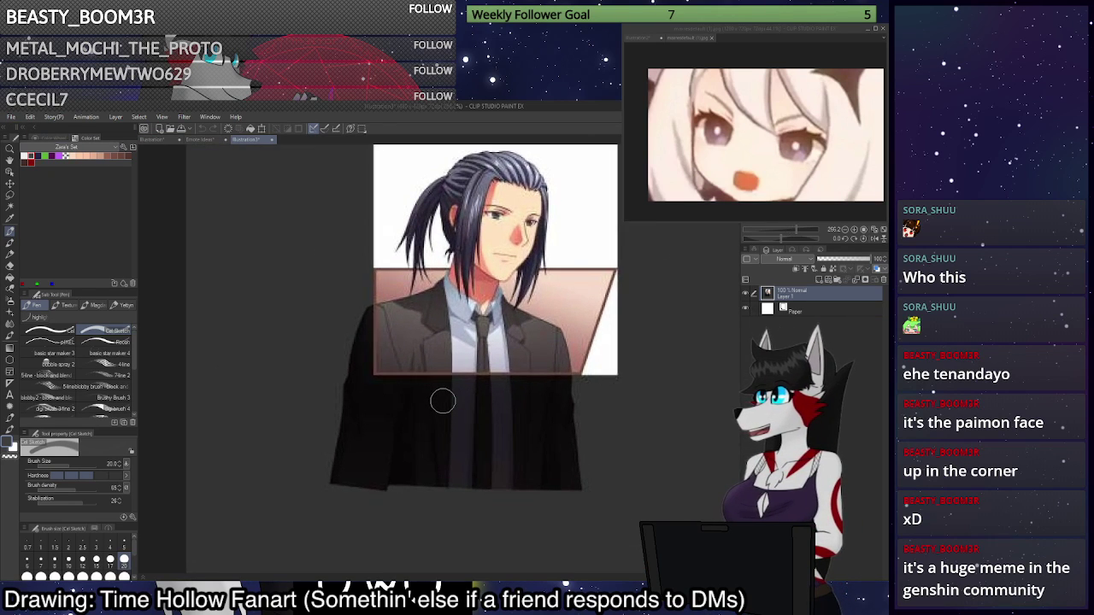
scroll(442, 402, down, 2)
scroll(442, 402, up, 1)
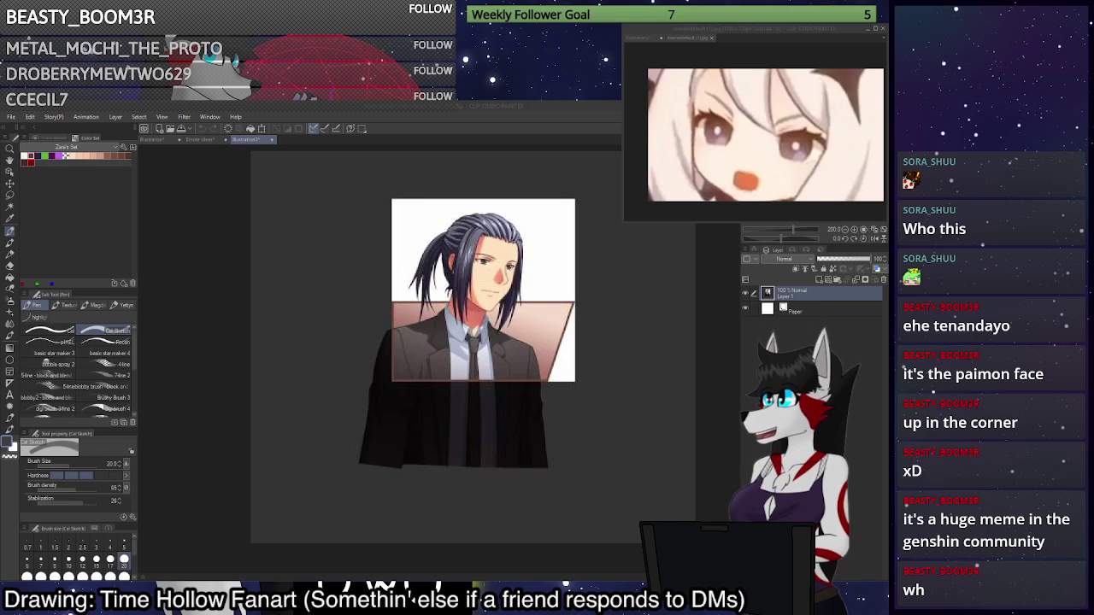
click(720, 38)
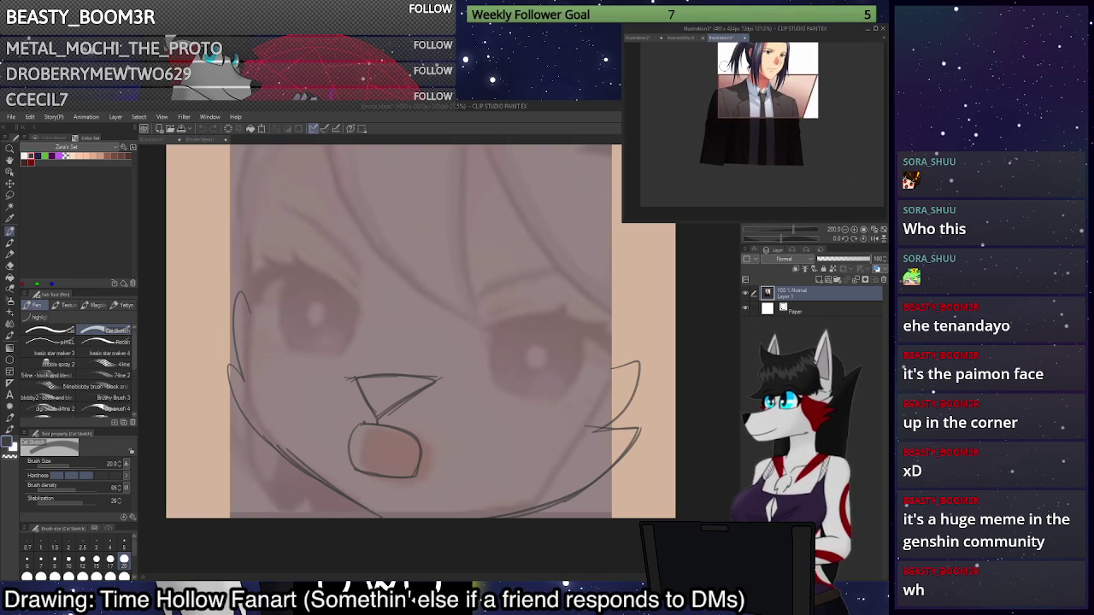
Bring up the blank Illustration canvas and frame the man's head and shoulders in the floating reference window.
click(161, 142)
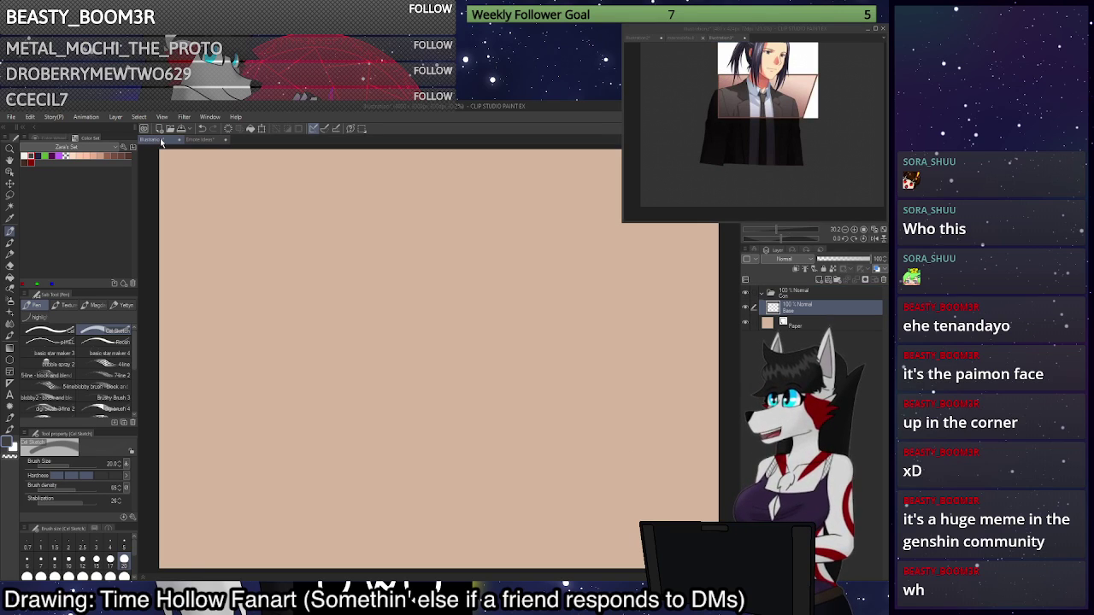
click(763, 205)
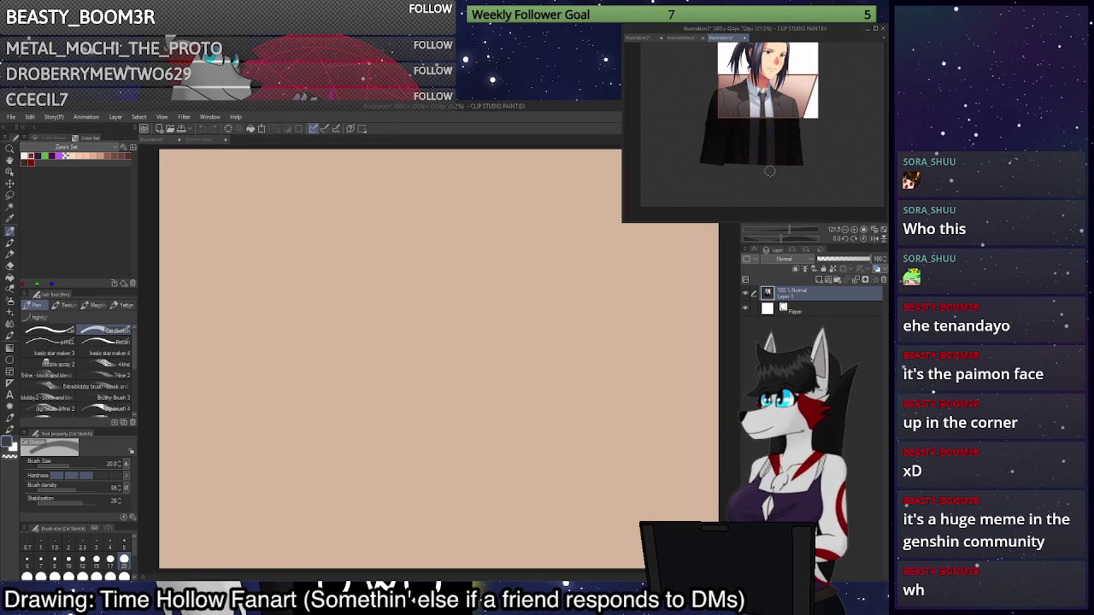
scroll(763, 171, up, 8)
scroll(762, 145, down, 4)
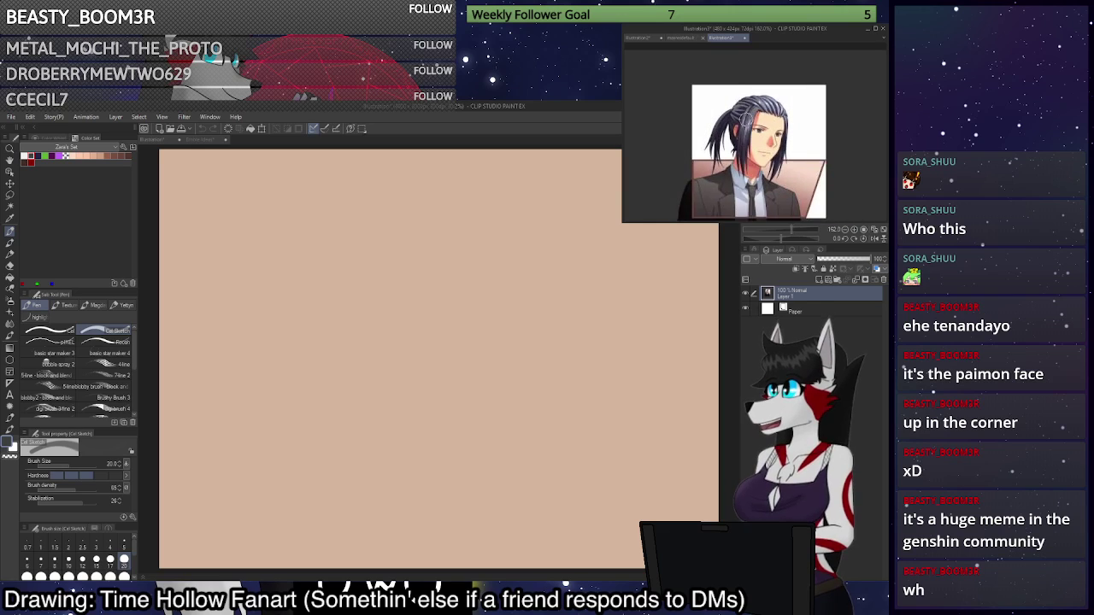
scroll(779, 164, up, 5)
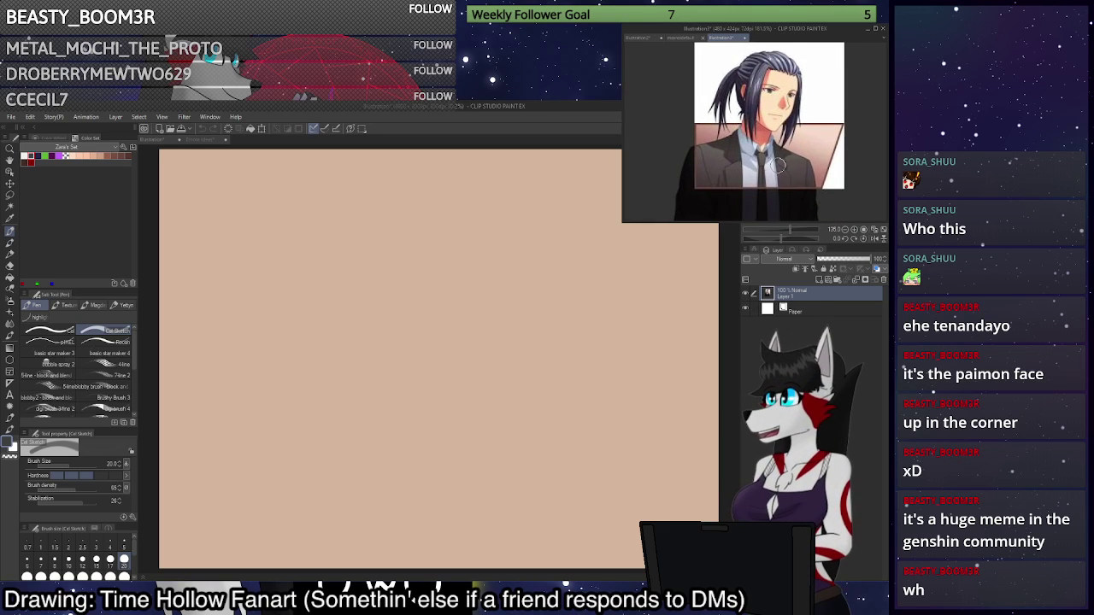
scroll(793, 126, down, 3)
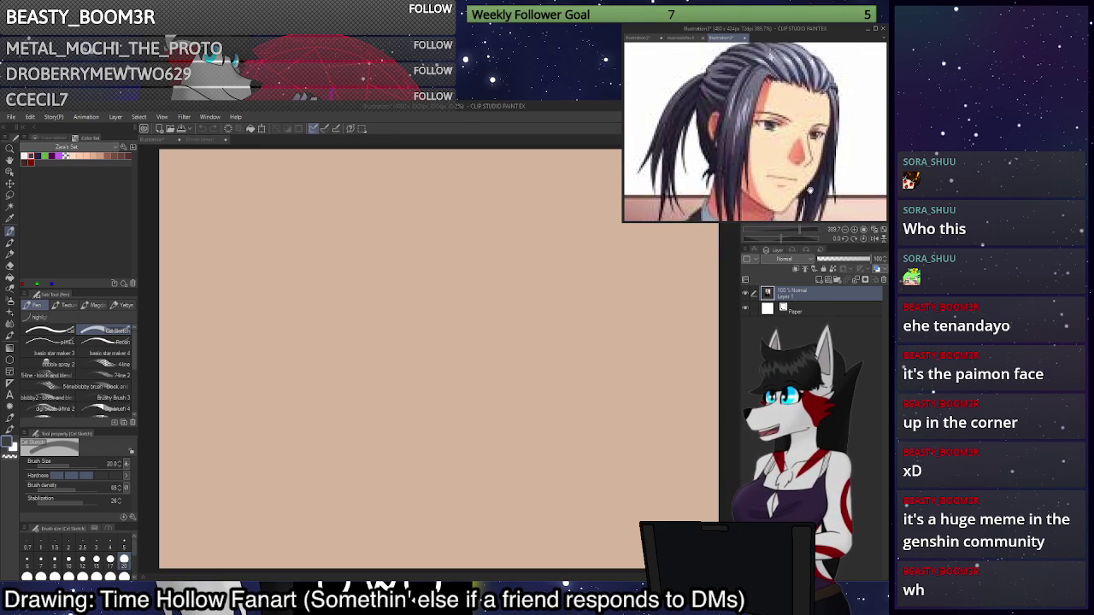
drag(740, 110, 751, 122)
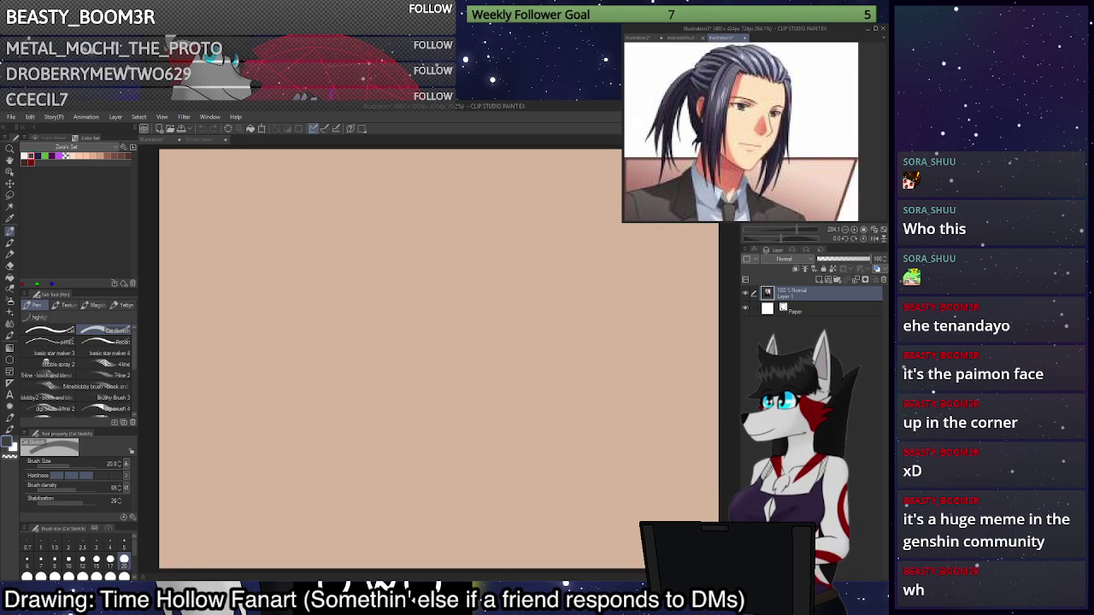
Add the male 3D drawing figure from the Body type materials to the blank Illustration canvas.
click(727, 360)
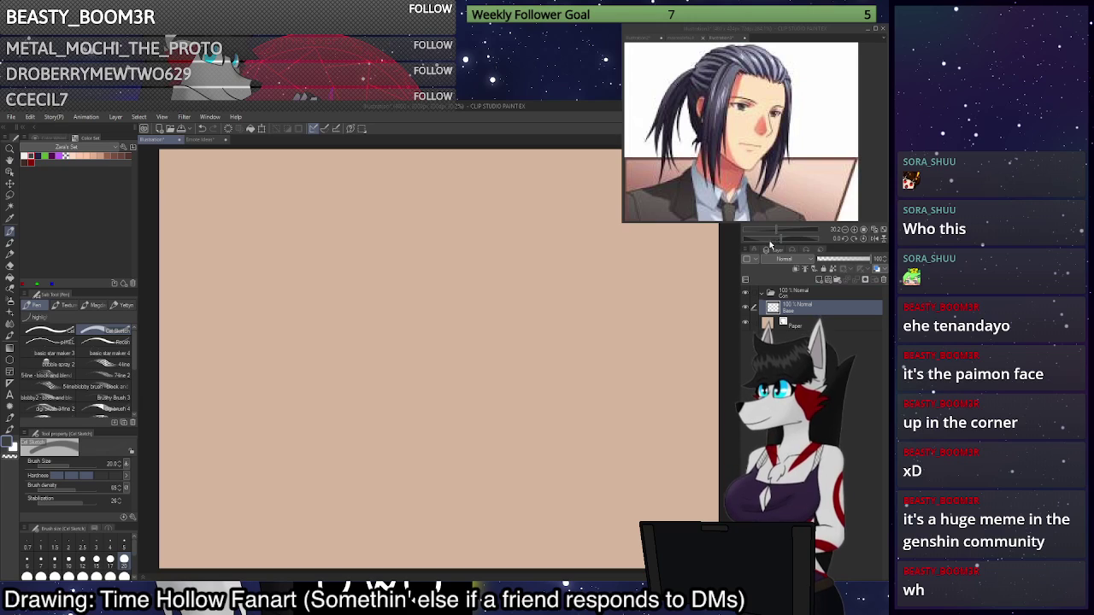
click(755, 249)
click(752, 375)
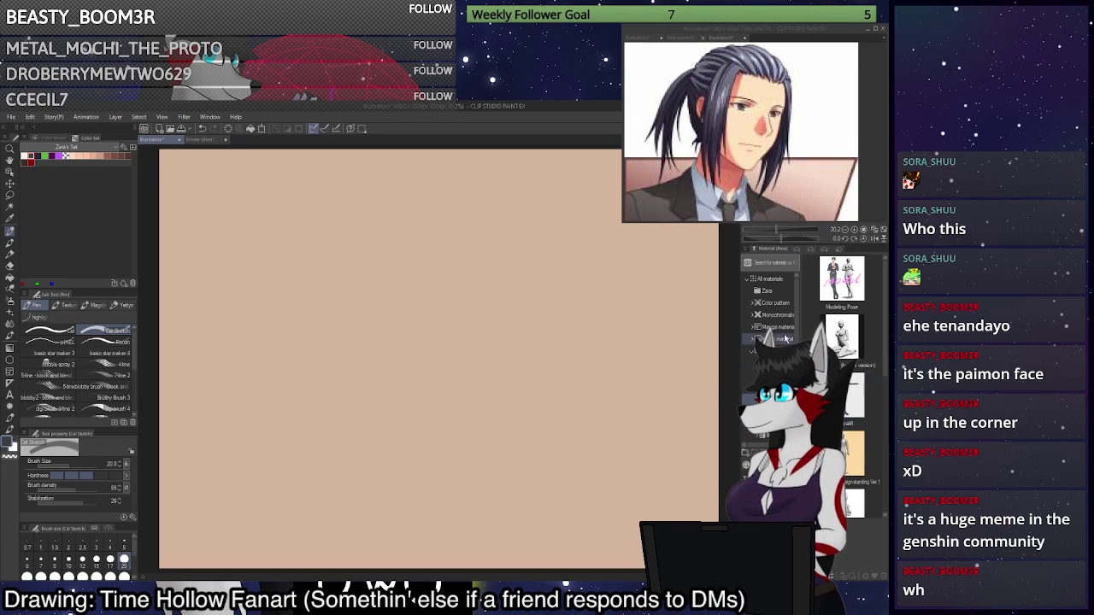
click(751, 399)
click(750, 363)
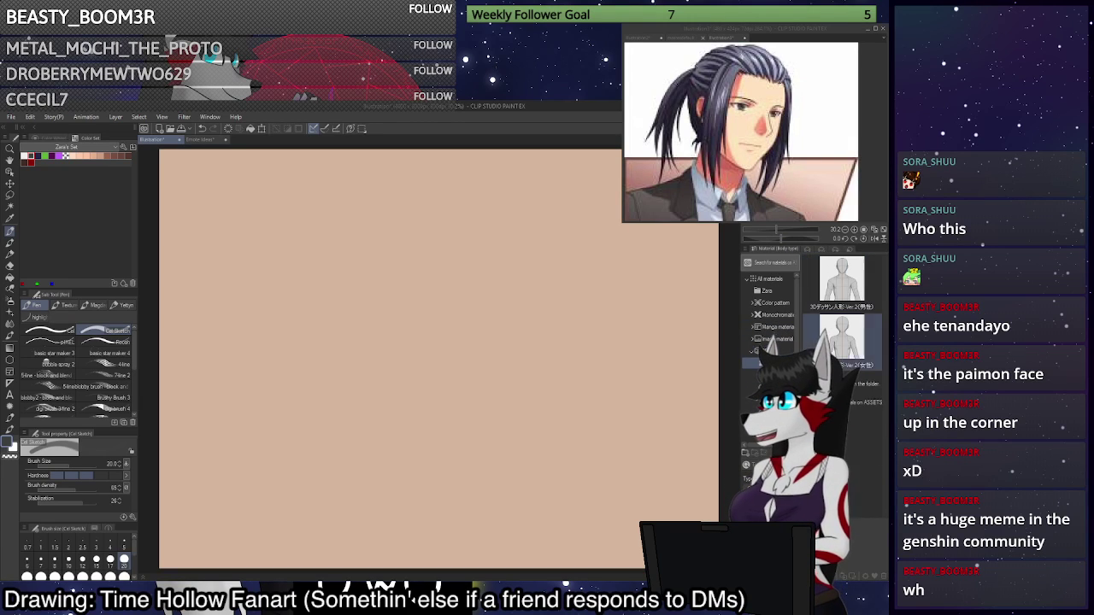
click(842, 281)
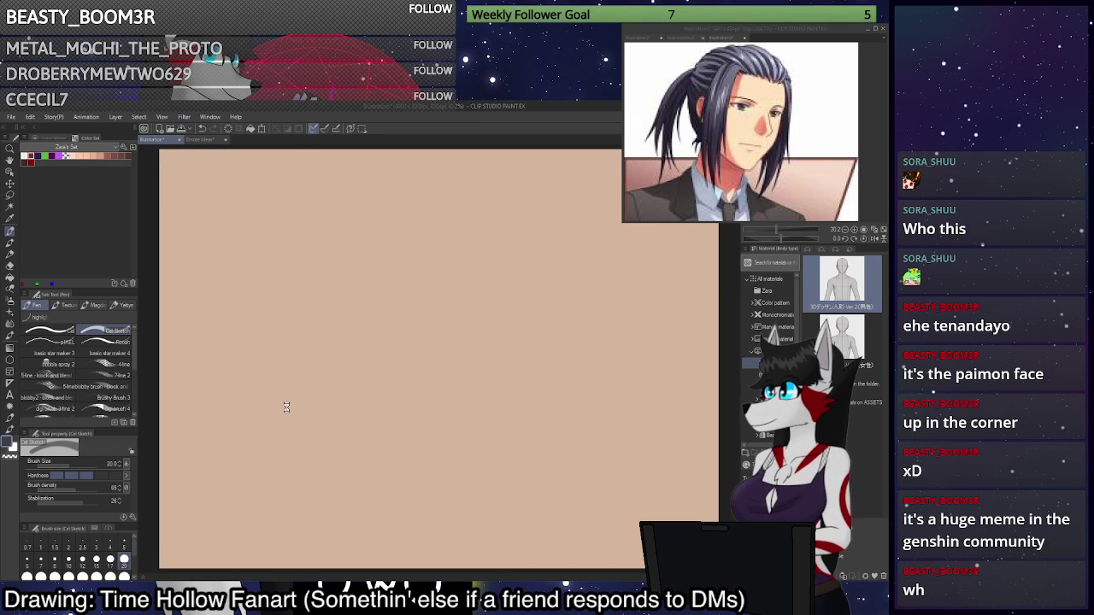
drag(615, 413, 575, 488)
Adjust the 3D camera so the whole male figure is seen straight from the front near the canvas centre.
drag(416, 166, 425, 233)
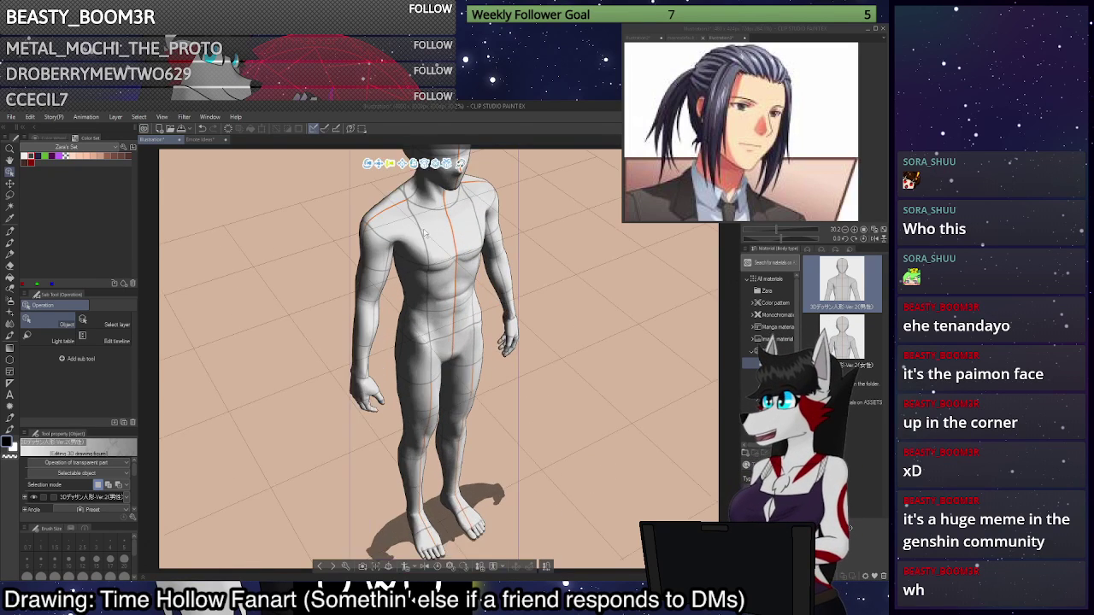
scroll(424, 232, down, 5)
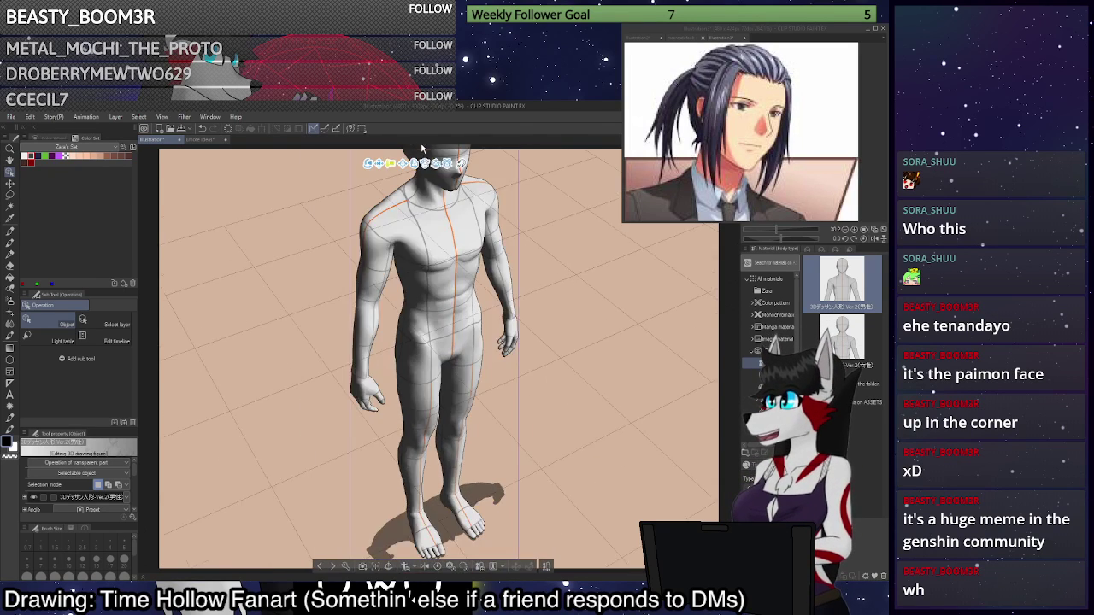
drag(626, 295, 613, 236)
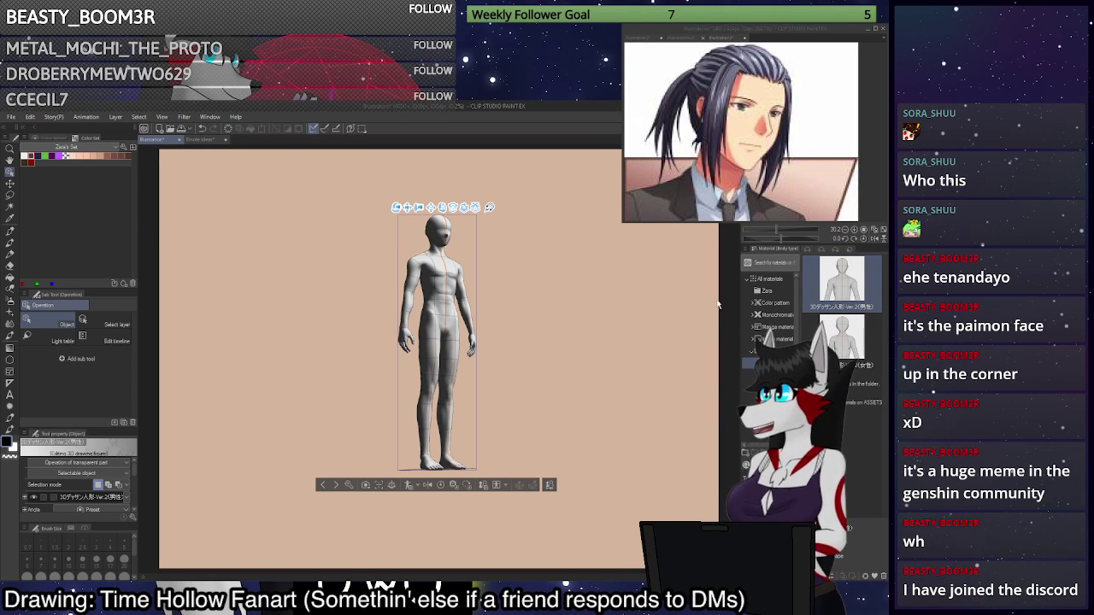
drag(520, 364, 484, 426)
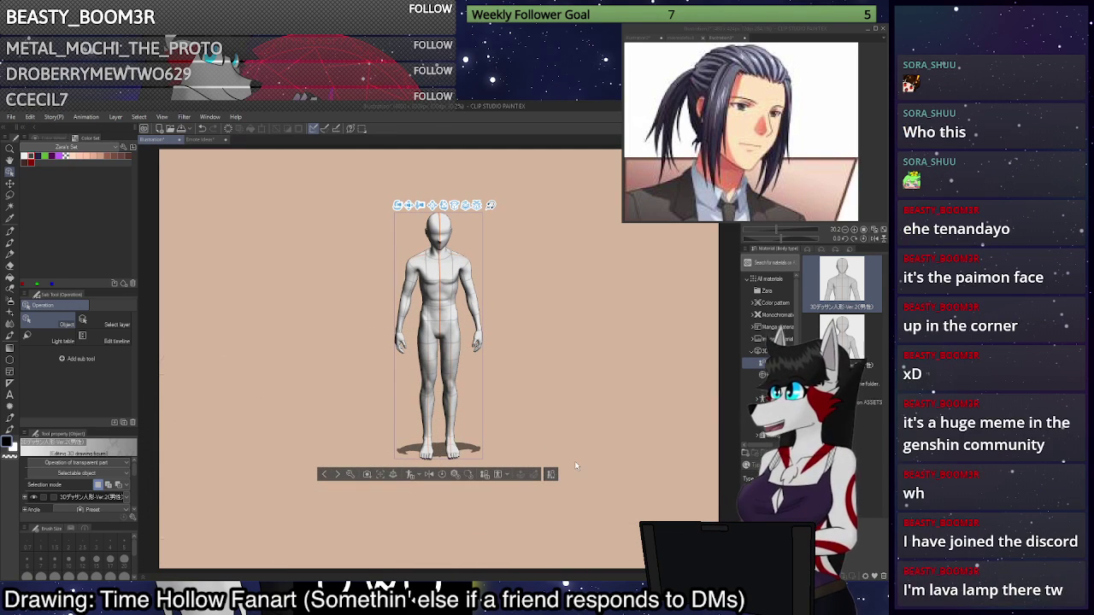
Try the Modeling Pose from the Pose materials on the male 3D figure.
click(763, 399)
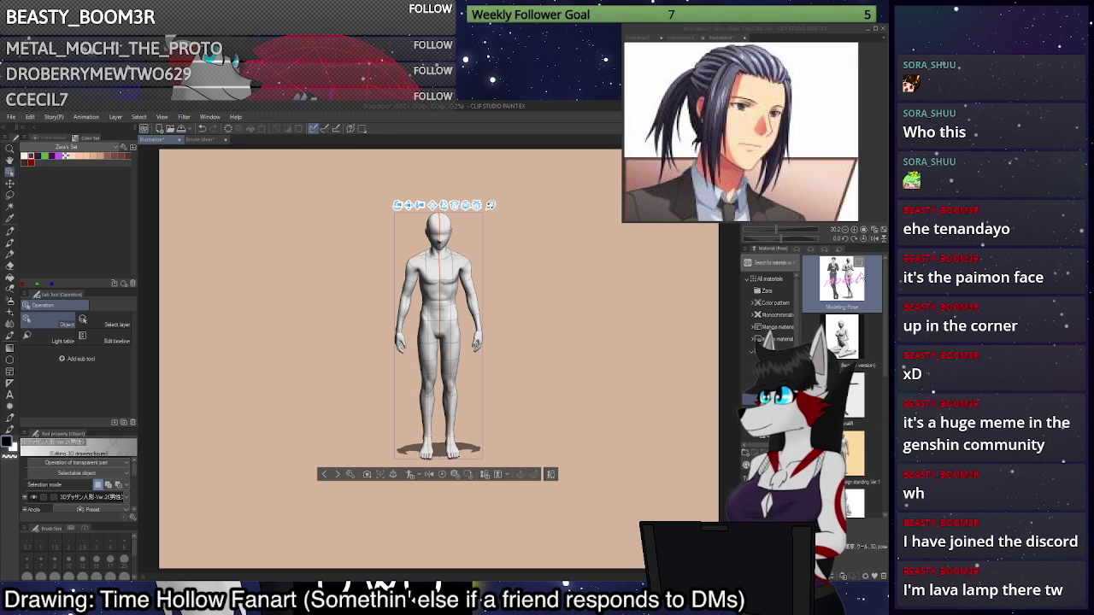
drag(444, 346, 436, 346)
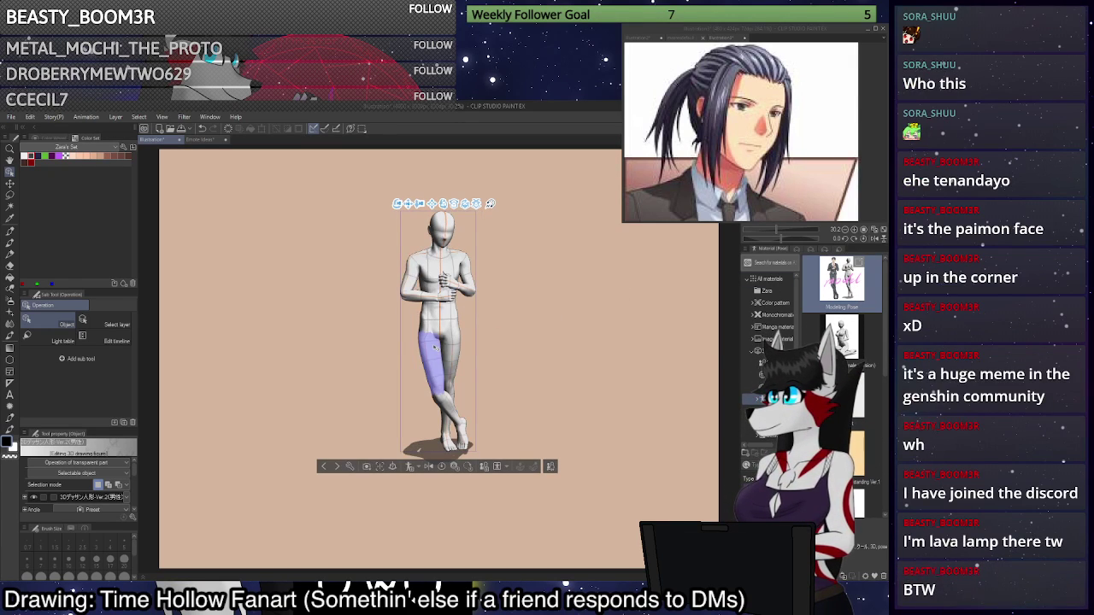
key(ctrl+z)
key(ctrl+z)
key(ctrl+z)
key(ctrl+z)
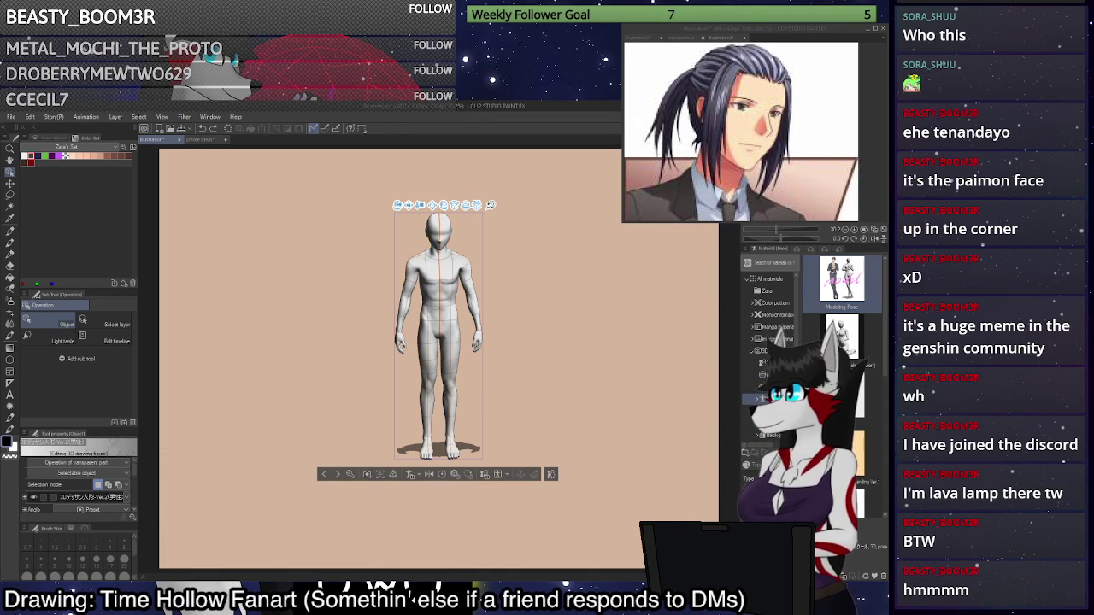
Show the male figure's joint control points and orbit the 3D camera to view the whole body from slightly above.
click(855, 231)
click(855, 231)
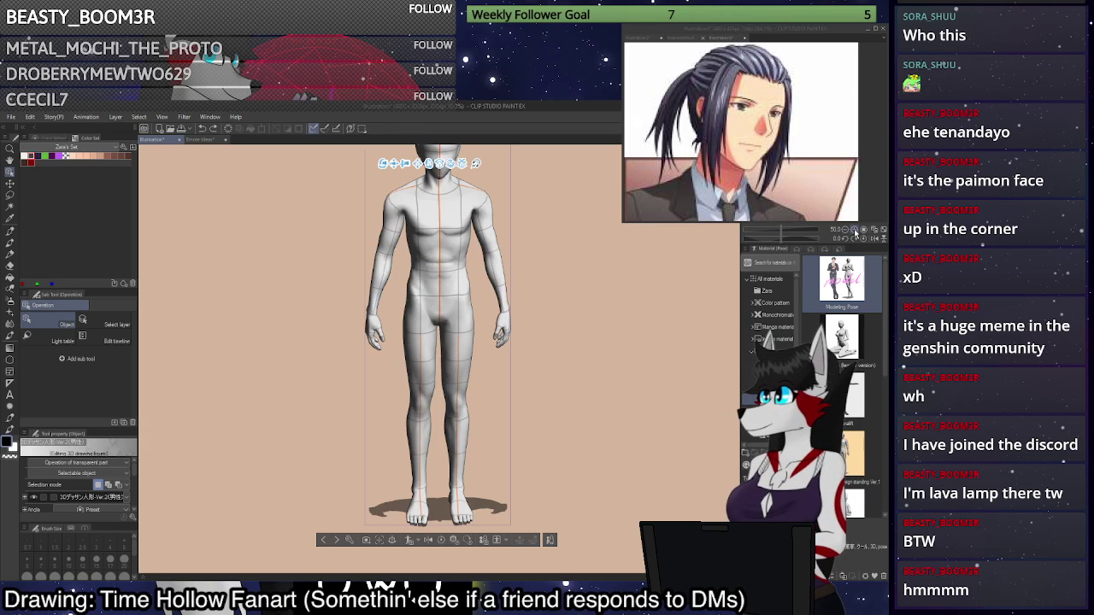
drag(439, 325, 433, 365)
drag(610, 382, 654, 322)
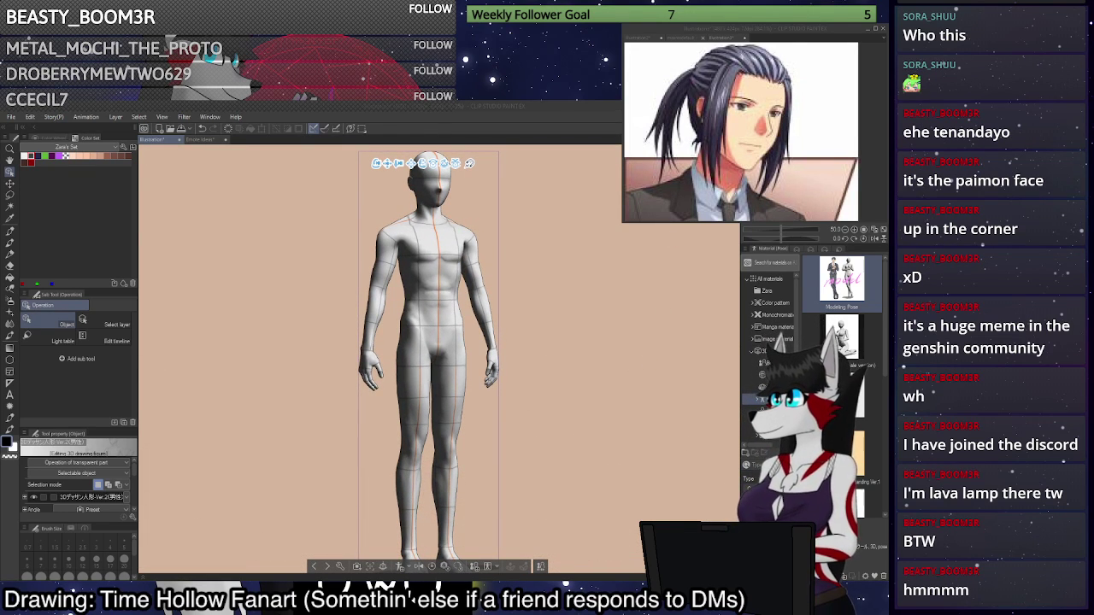
drag(571, 354, 420, 371)
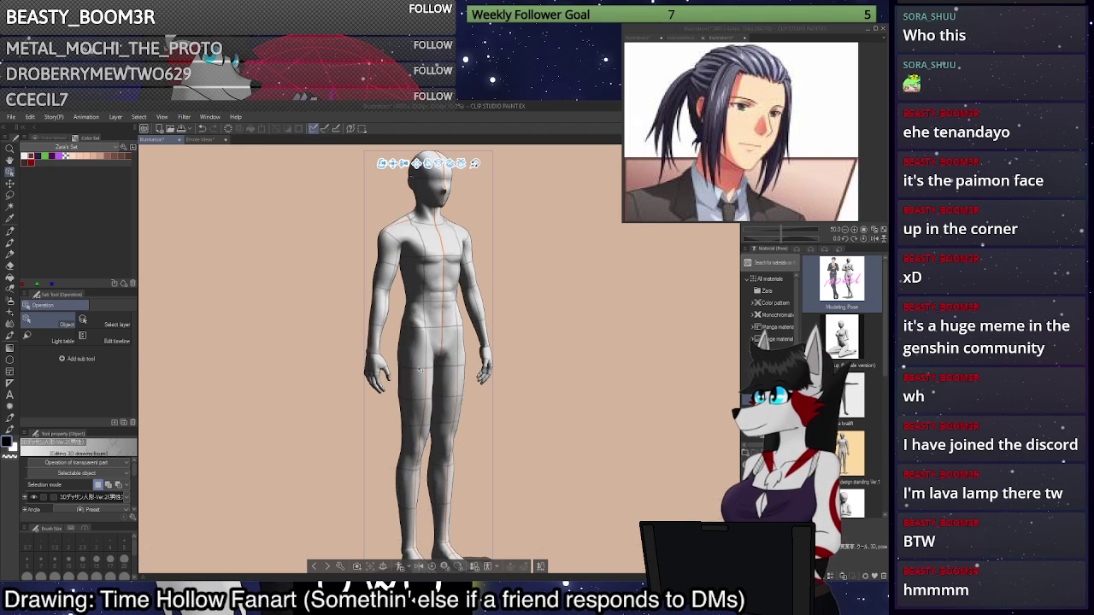
click(376, 367)
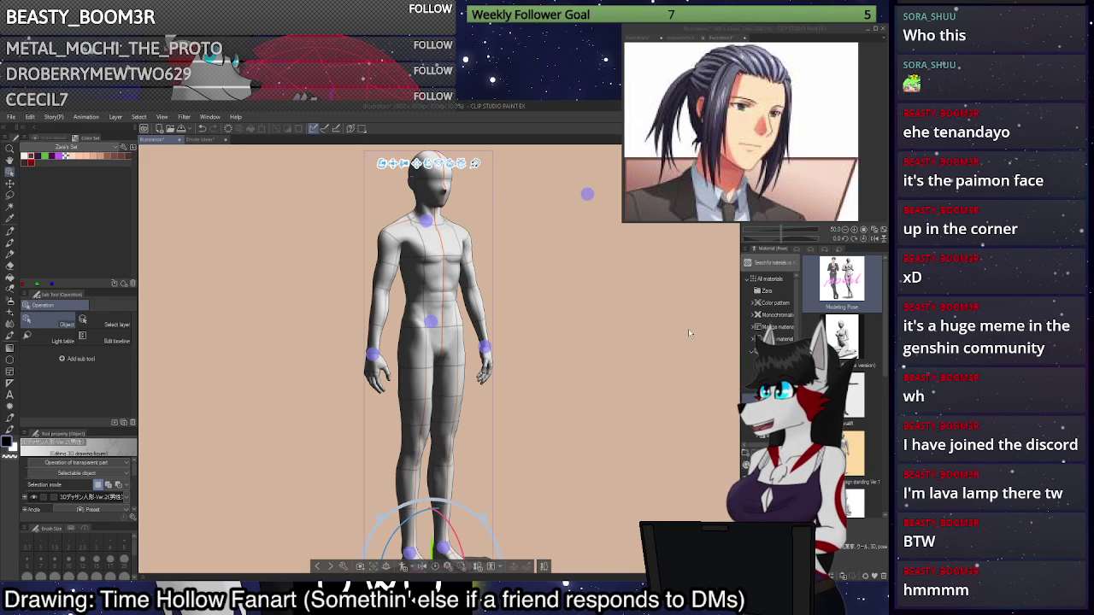
drag(730, 325, 728, 321)
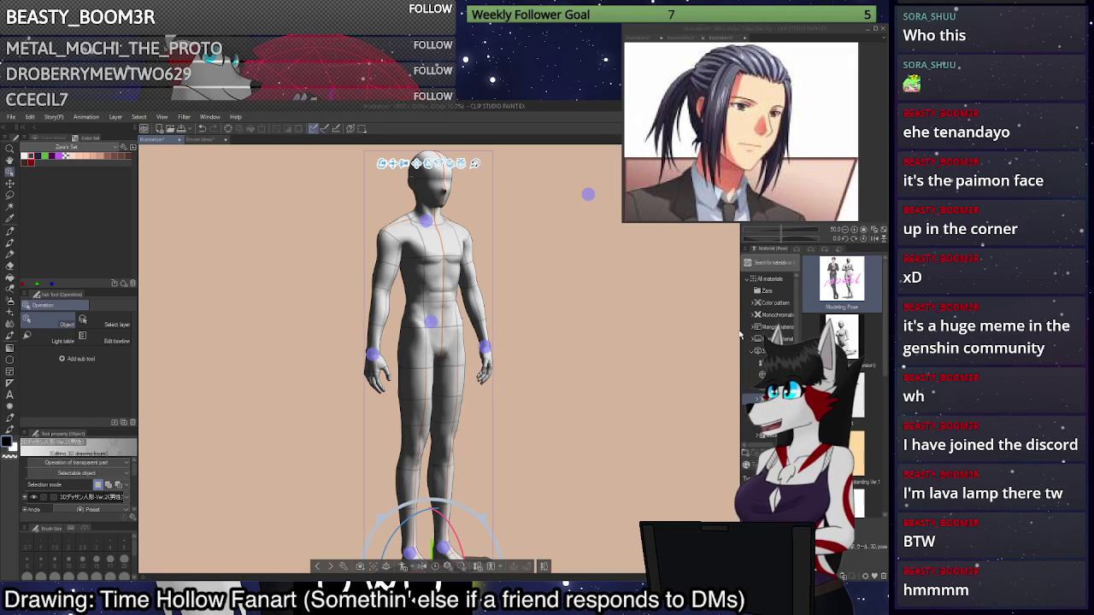
drag(478, 466, 449, 457)
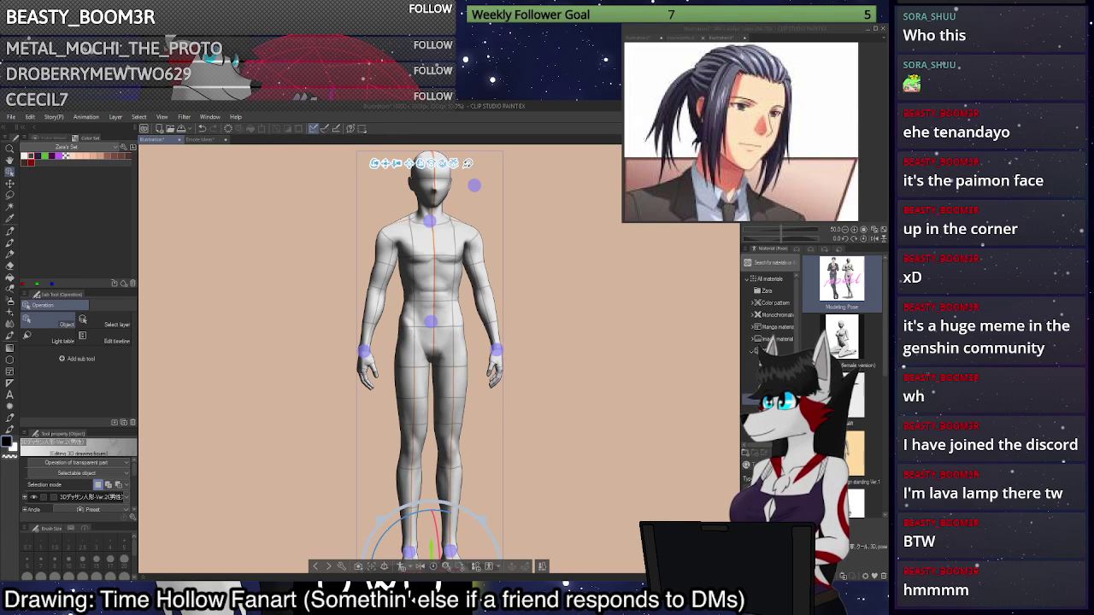
drag(630, 320, 647, 389)
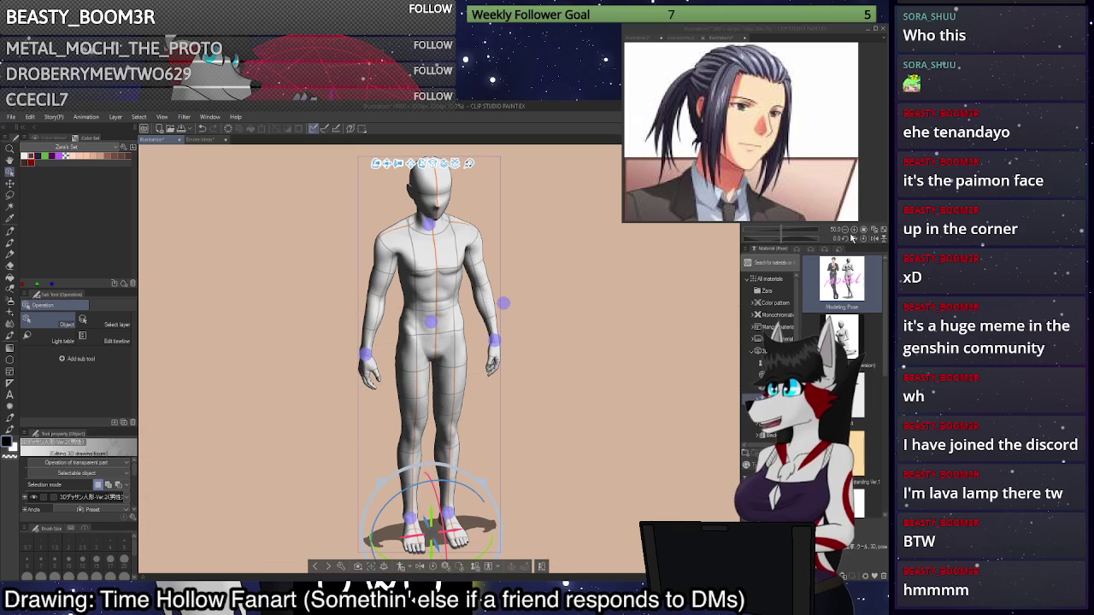
click(846, 229)
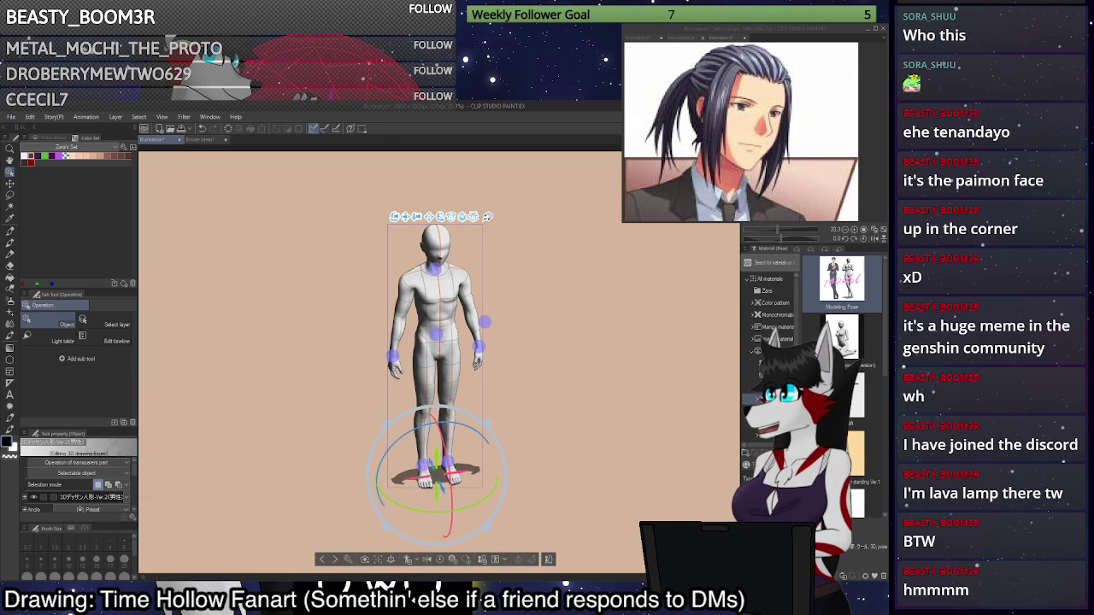
drag(547, 359, 571, 369)
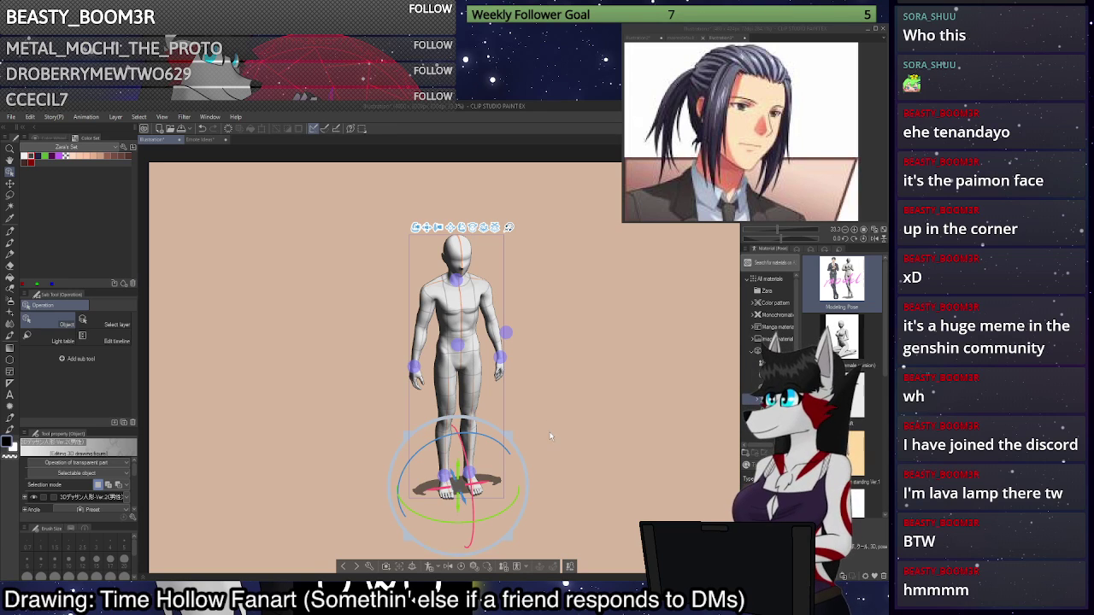
Move the figure's right lower leg and foot backward into a walking stance.
drag(551, 435, 588, 430)
click(586, 430)
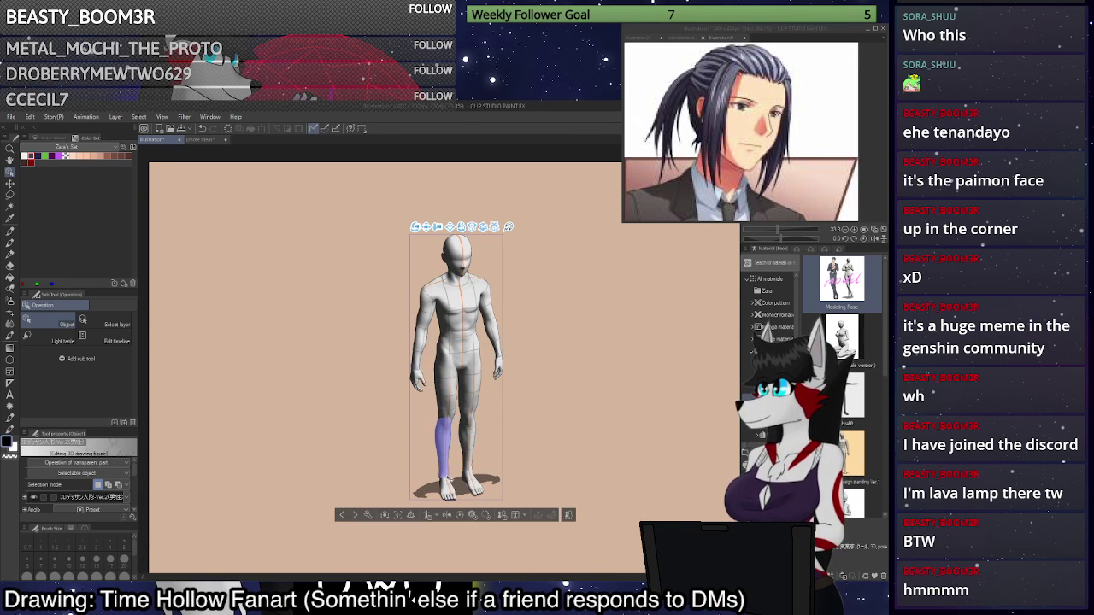
click(445, 461)
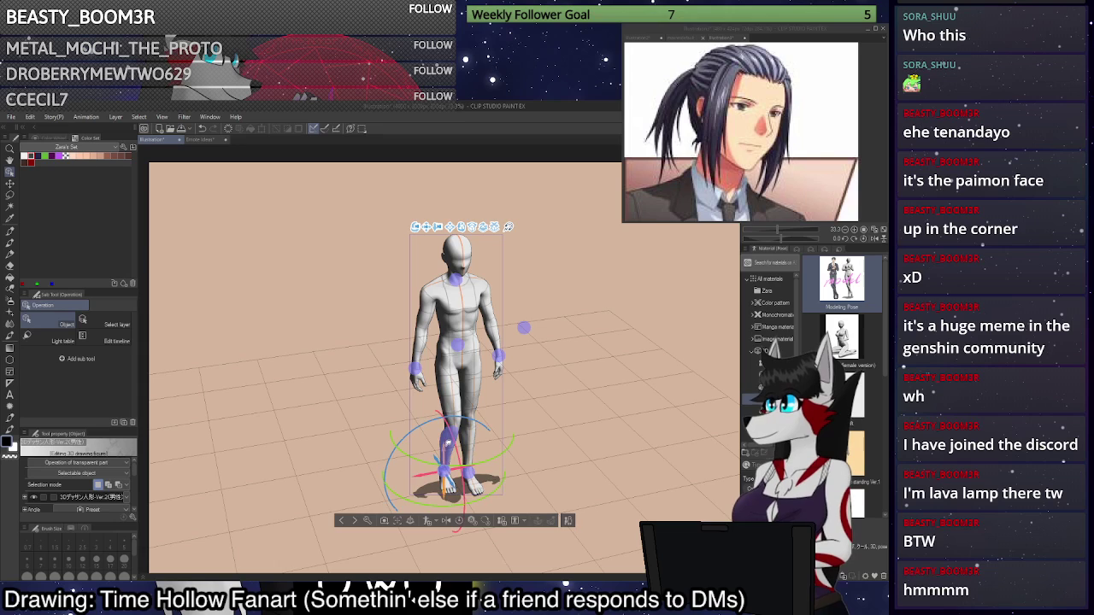
mouse_move(445, 444)
mouse_down()
mouse_move(448, 453)
mouse_move(443, 434)
mouse_up()
drag(615, 439, 672, 423)
mouse_move(466, 484)
mouse_down()
mouse_move(437, 478)
mouse_move(473, 493)
mouse_up()
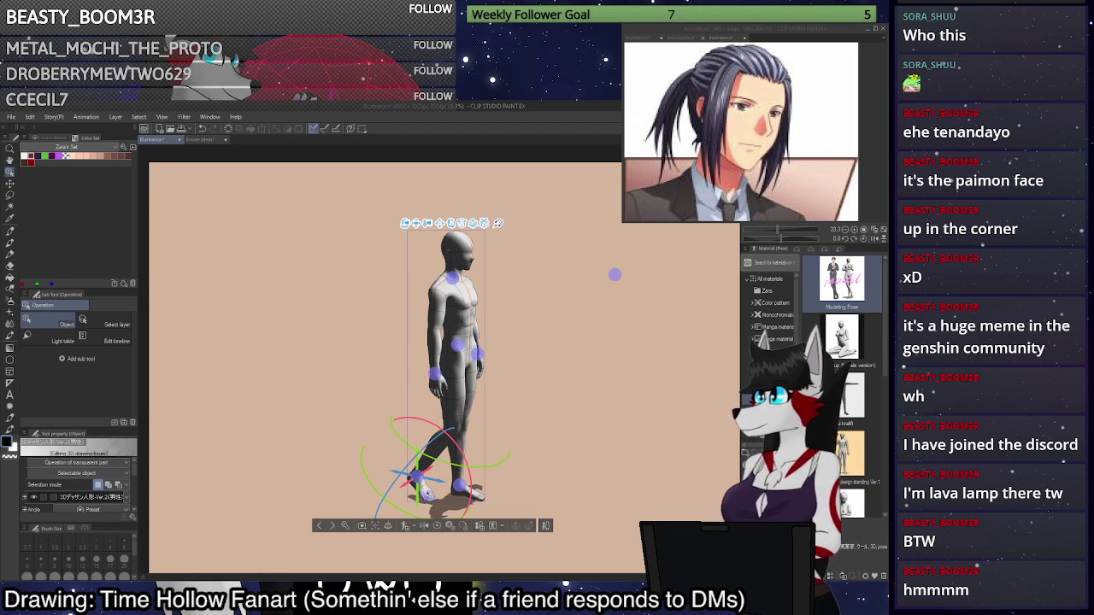
click(428, 496)
drag(455, 474, 537, 376)
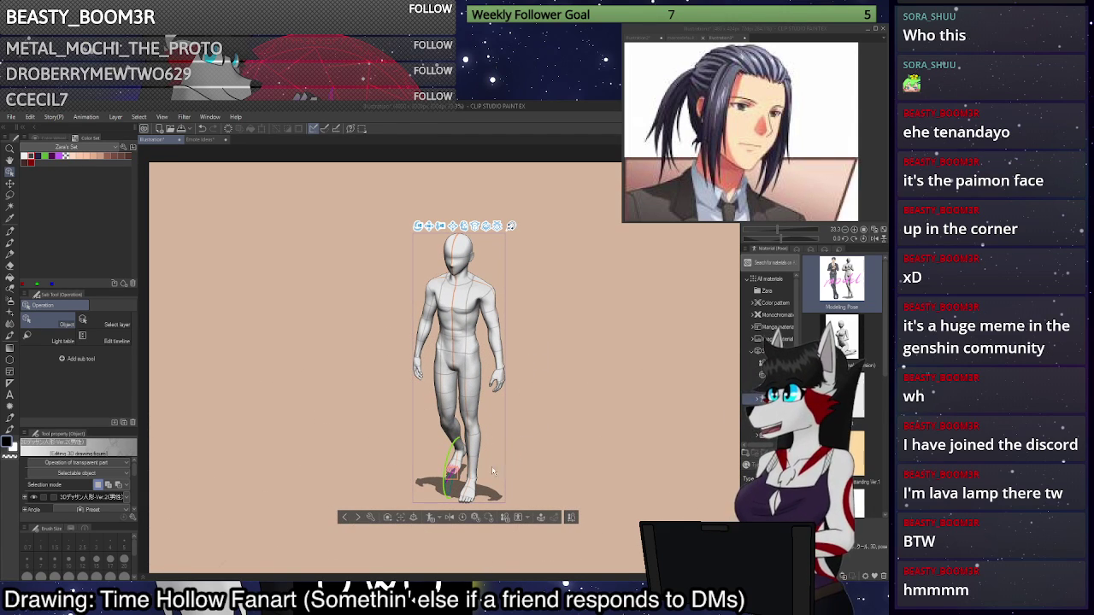
Select the figure's left foot and shift it slightly forward for the walking stance, checking it from the side.
drag(536, 471, 555, 467)
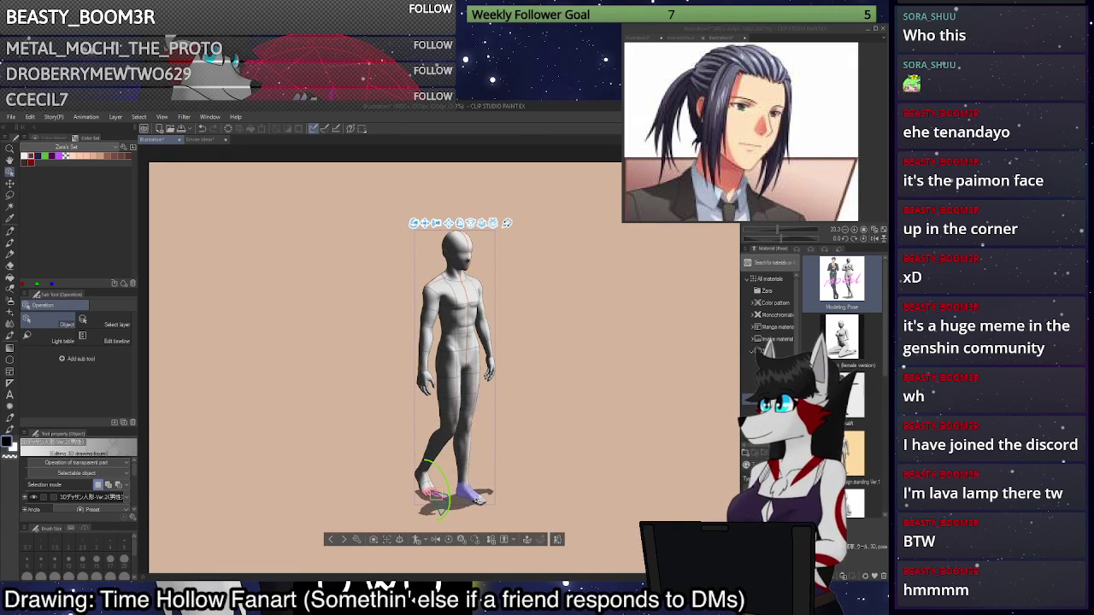
drag(494, 494, 496, 494)
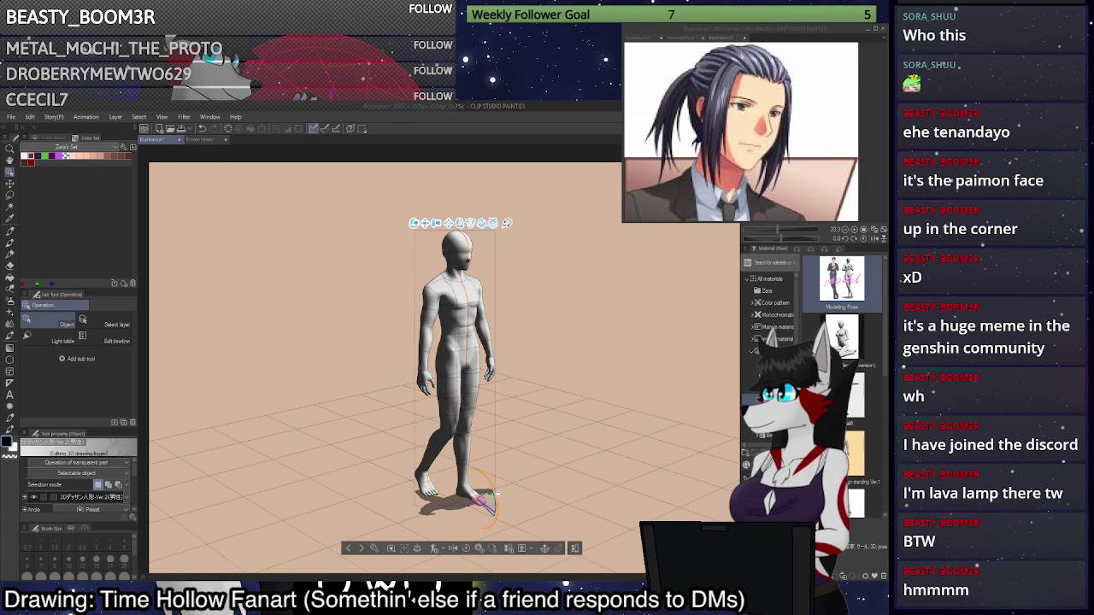
click(470, 494)
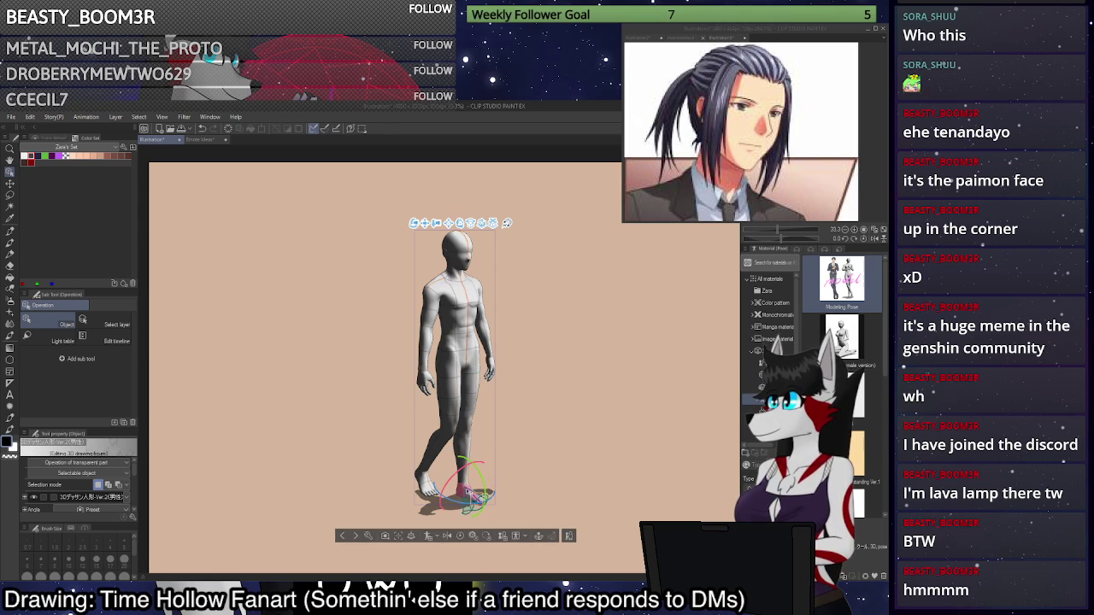
click(468, 495)
click(475, 490)
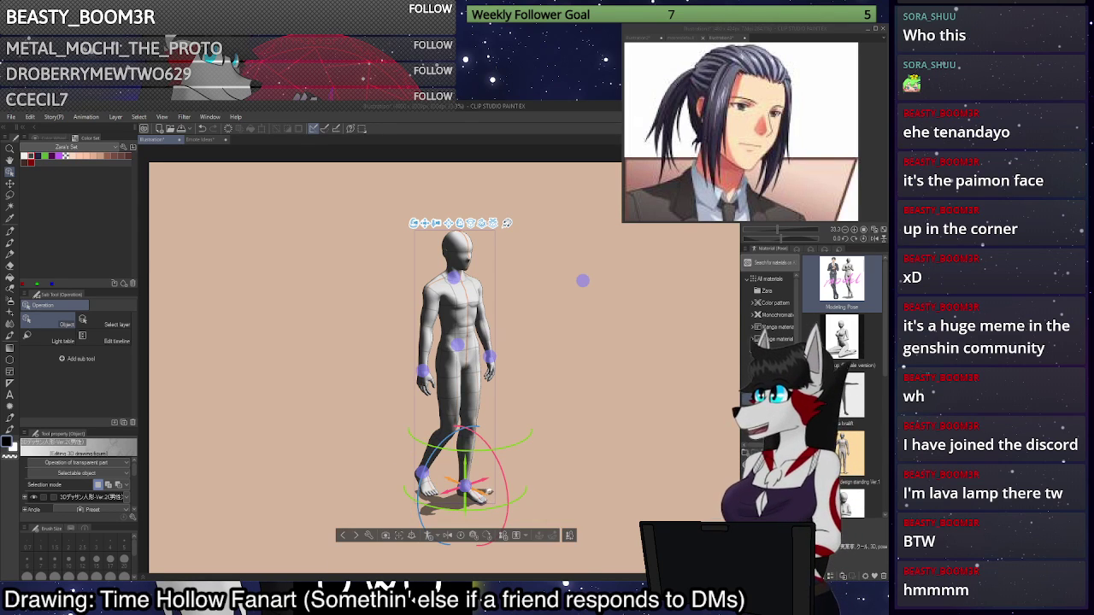
drag(489, 493, 511, 512)
mouse_move(573, 462)
mouse_down()
mouse_move(525, 490)
mouse_move(494, 460)
mouse_move(612, 471)
mouse_move(630, 445)
mouse_move(624, 452)
mouse_move(695, 418)
mouse_move(558, 477)
mouse_up()
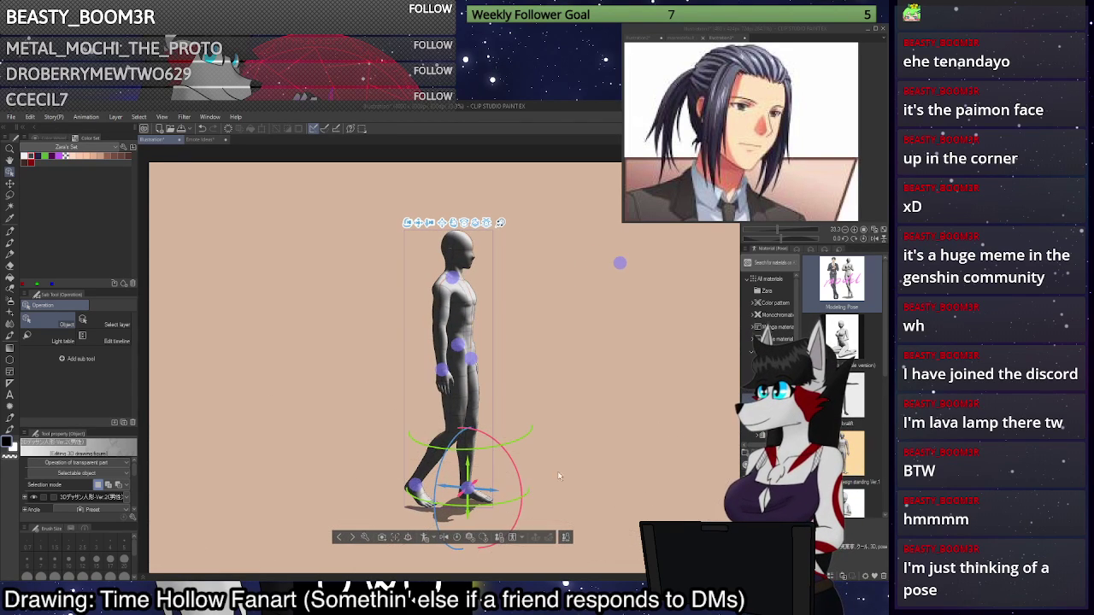
drag(495, 487, 500, 487)
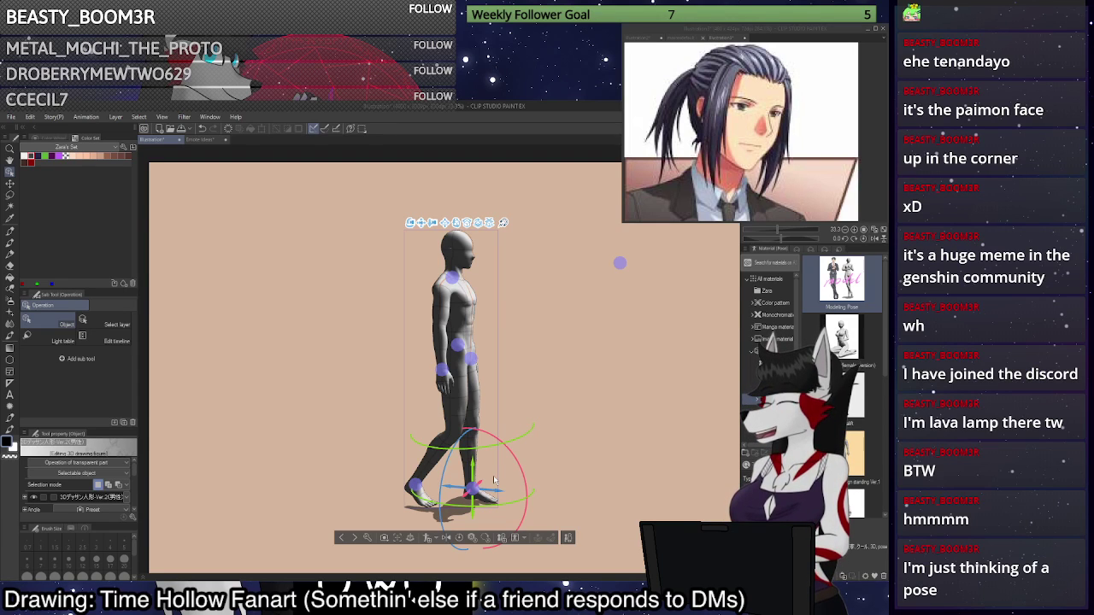
Bring the trailing right foot slightly closer to the body and turn the camera back to the front.
mouse_move(620, 400)
mouse_down()
mouse_move(565, 410)
mouse_move(637, 413)
mouse_up()
click(417, 476)
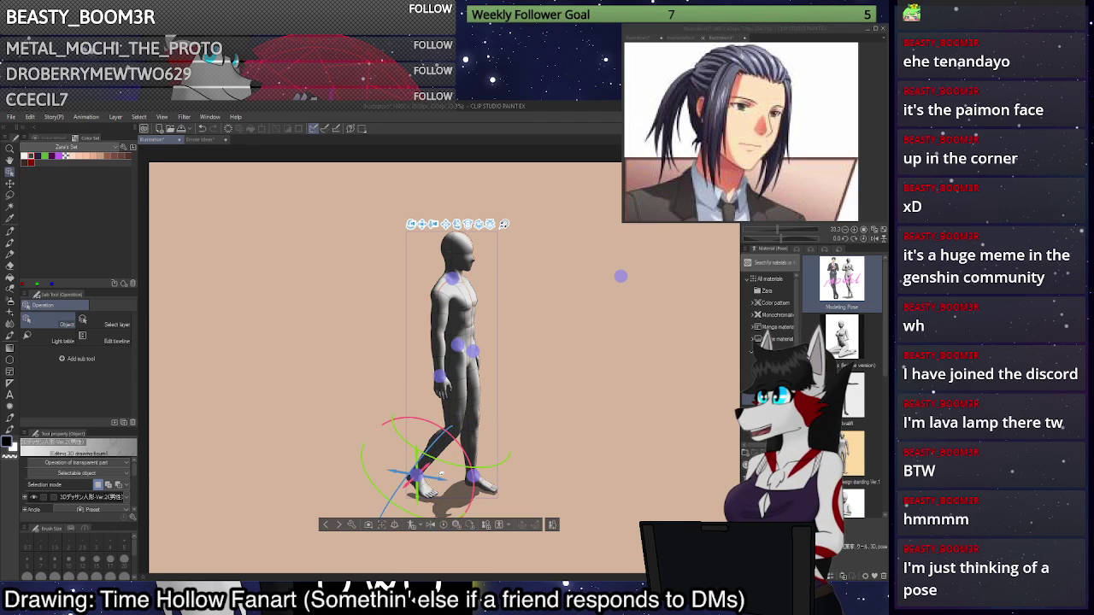
drag(435, 478, 446, 470)
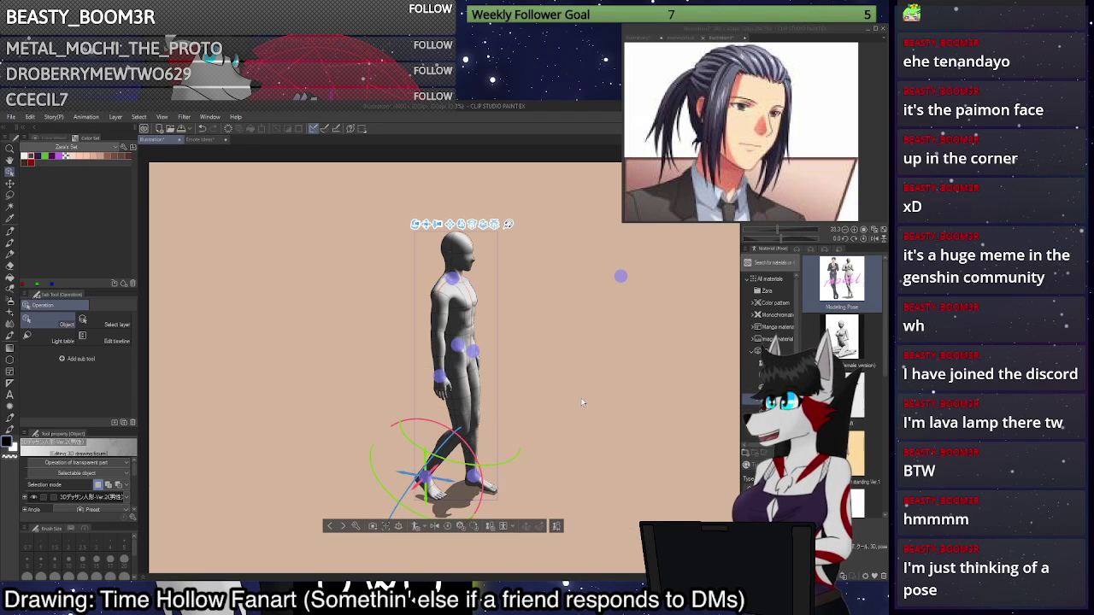
drag(581, 403, 454, 454)
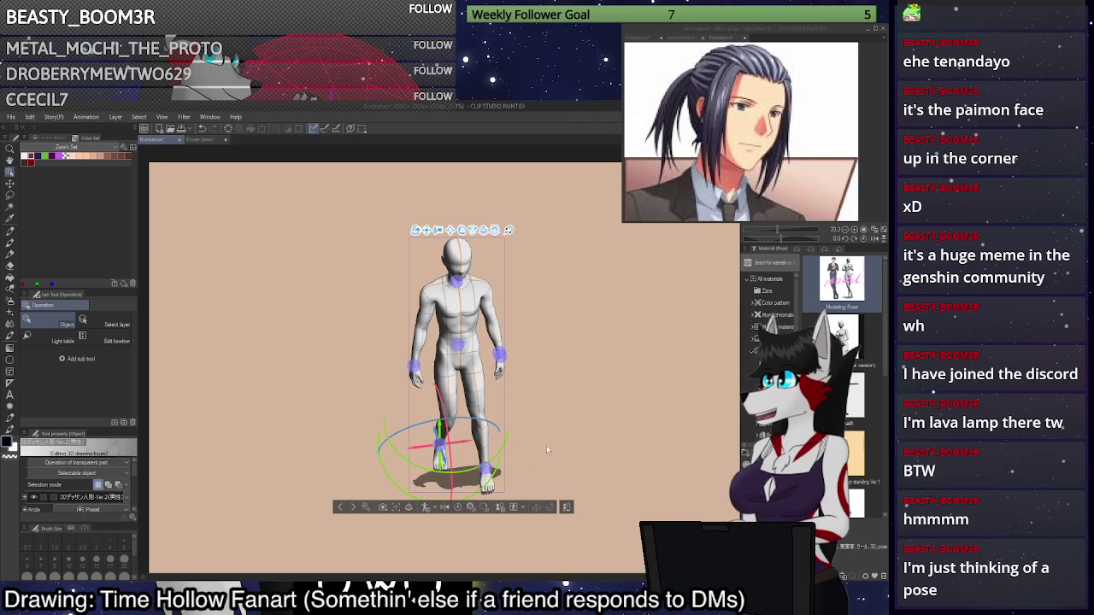
drag(547, 445, 495, 462)
Select the figure's left ankle and rotate the foot about its vertical axis.
click(481, 474)
drag(580, 456, 527, 447)
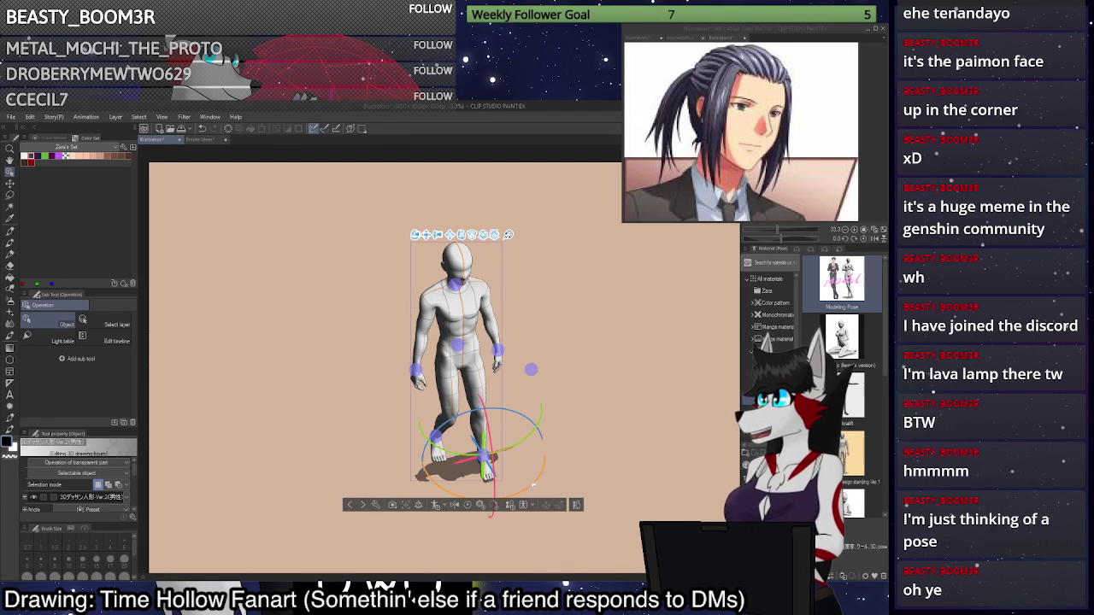
drag(533, 487, 496, 471)
drag(589, 460, 601, 389)
Undo all the leg and foot posing back to the figure's default standing pose.
key(ctrl+z)
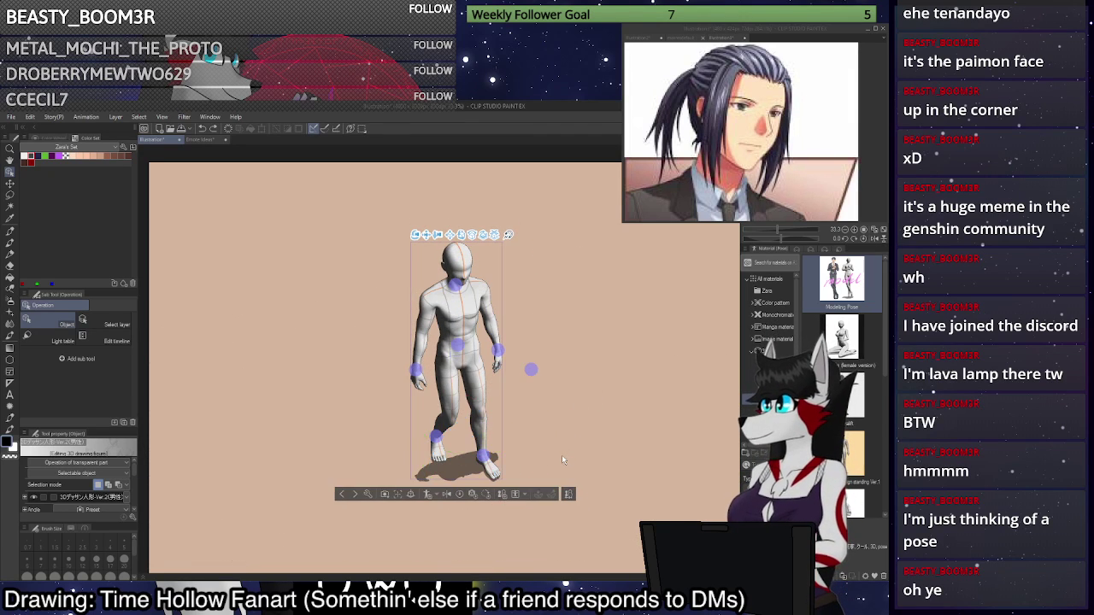
key(ctrl+z)
key(ctrl+z)
key(ctrl+z)
key(ctrl+z)
key(ctrl+z)
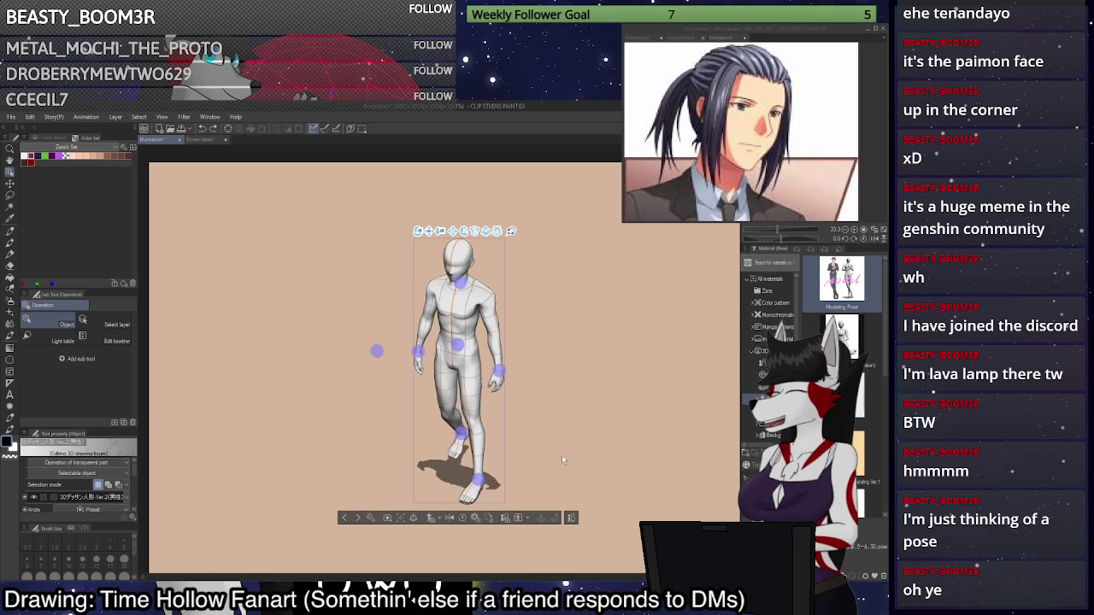
key(ctrl+z)
key(ctrl+z)
key(ctrl+z)
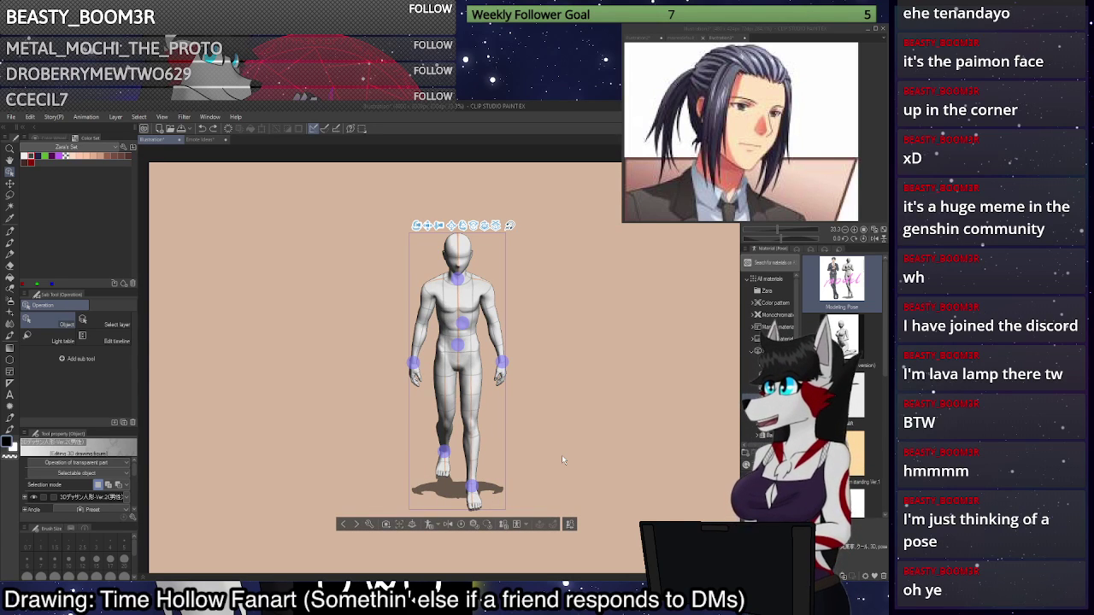
key(ctrl+z)
key(ctrl+z)
key(ctrl+z)
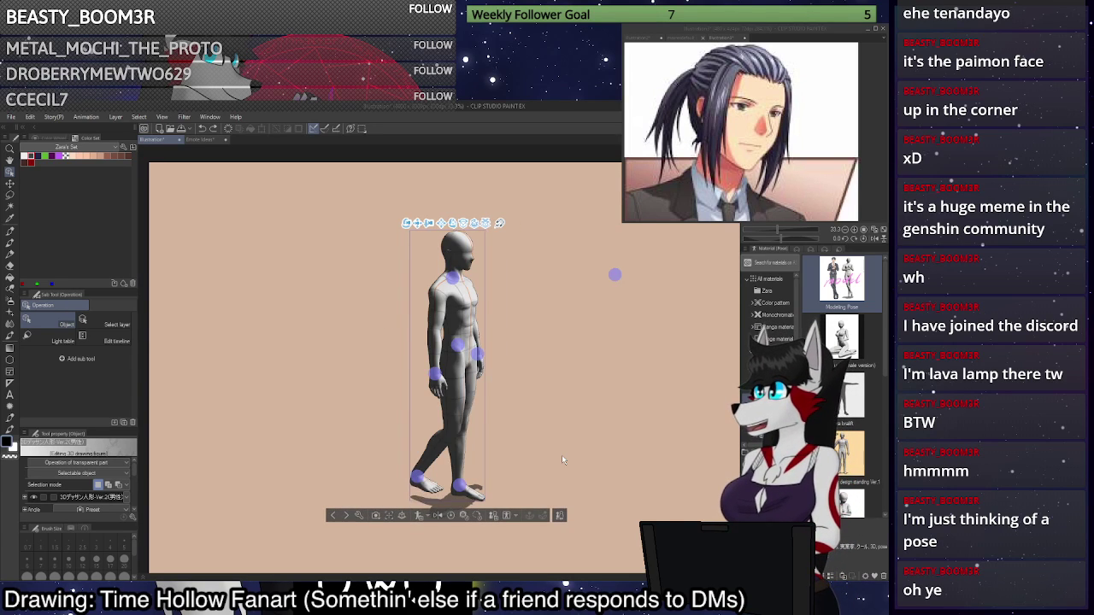
key(ctrl+z)
key(ctrl+z)
key(ctrl+z)
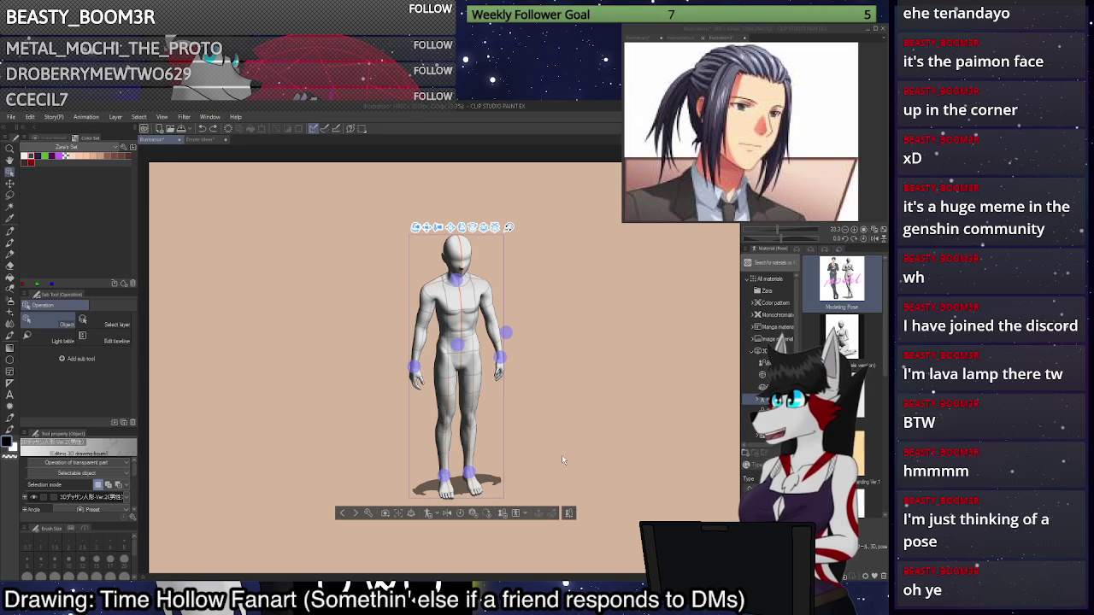
Try pulling the figure's right hand in toward the front of the body.
drag(611, 405, 654, 386)
click(413, 367)
drag(437, 341, 483, 350)
key(ctrl+z)
key(ctrl+z)
Raise the figure's right hand in front of the chest by bending the elbow.
drag(586, 369, 522, 330)
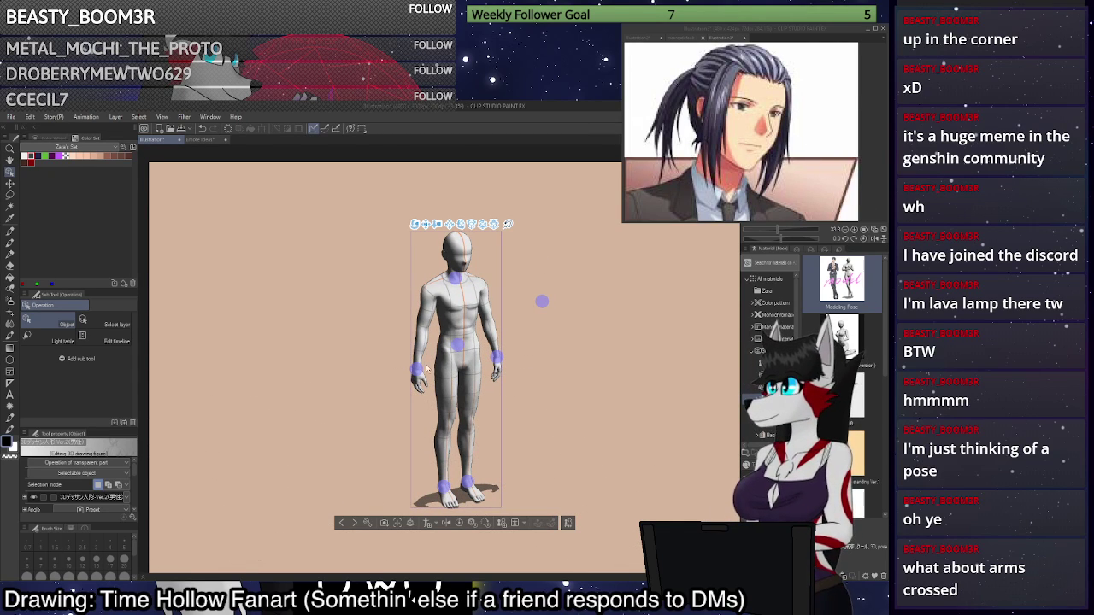
drag(418, 346, 624, 441)
drag(470, 367, 470, 332)
drag(381, 316, 398, 387)
drag(576, 354, 640, 301)
drag(454, 299, 481, 295)
drag(607, 366, 500, 316)
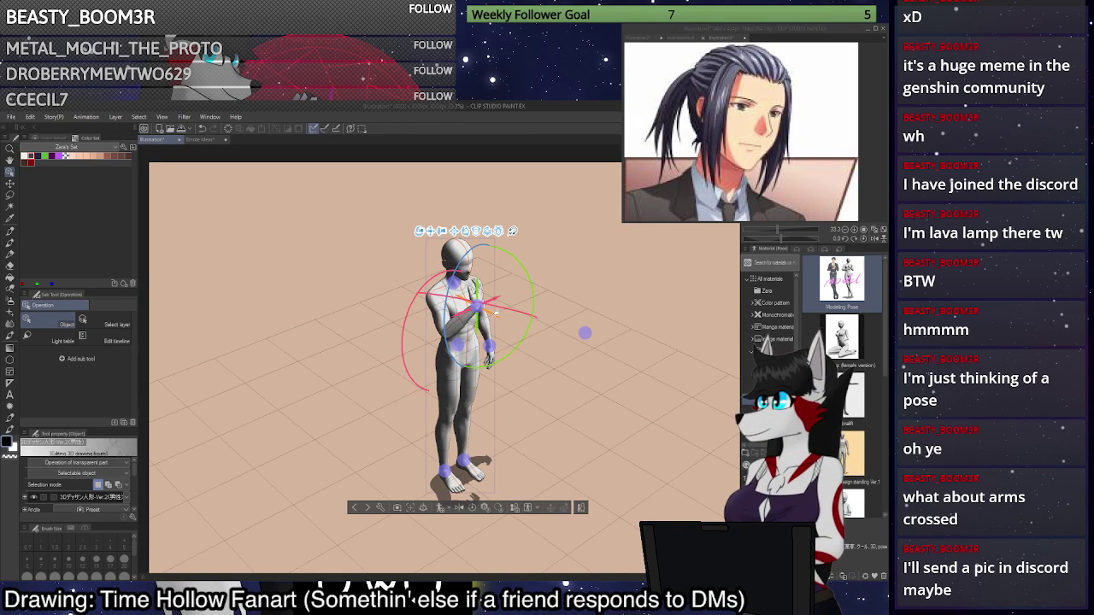
Bring the figure's raised right hand up toward the chin and angle it at the wrist.
drag(567, 333, 500, 298)
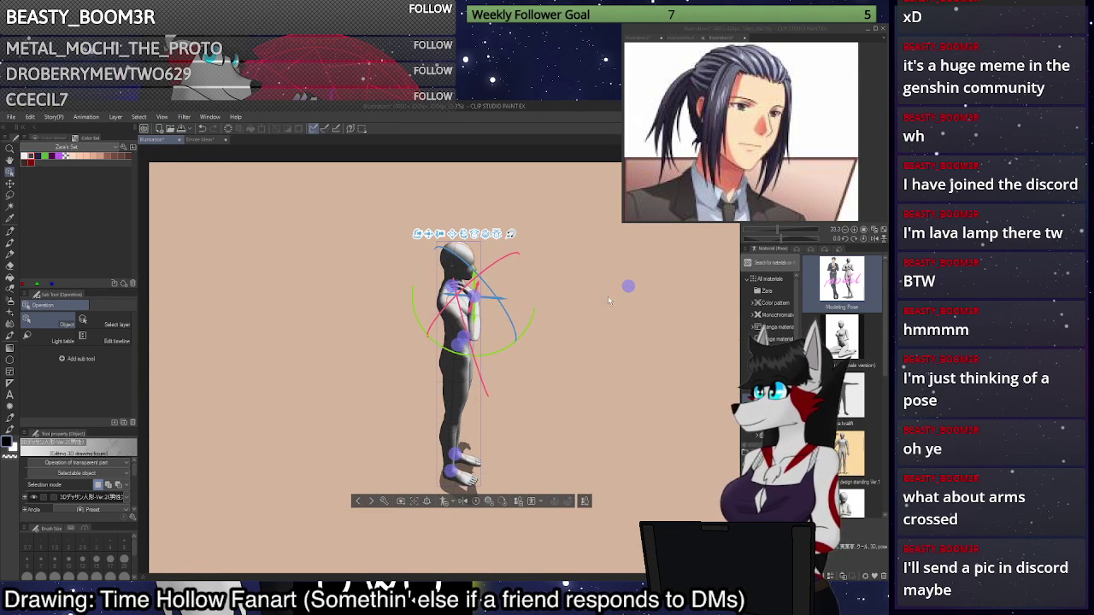
drag(610, 300, 377, 353)
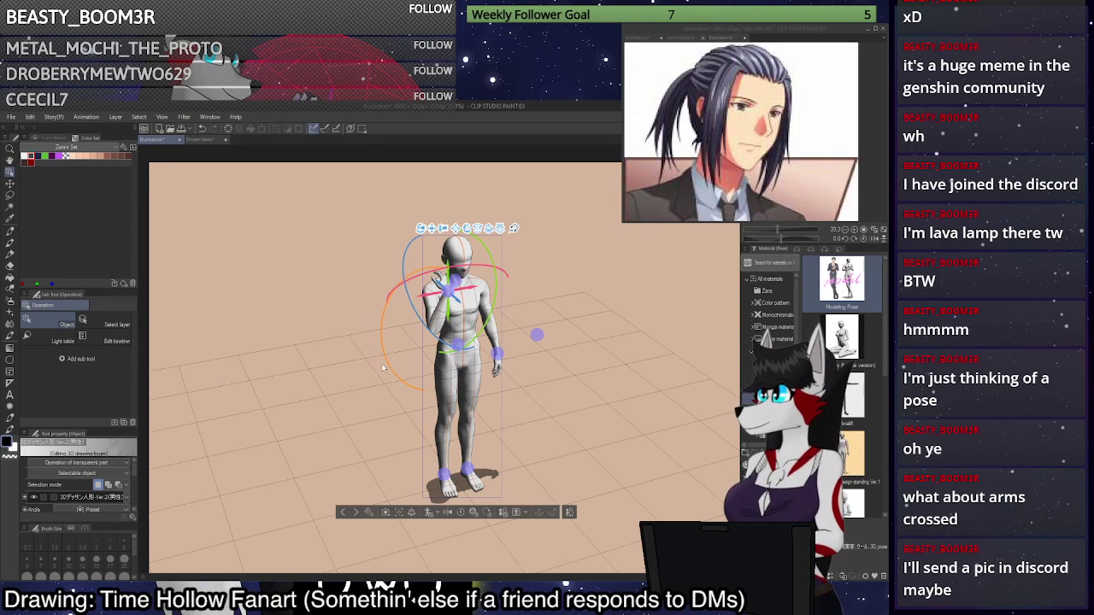
drag(385, 361, 593, 475)
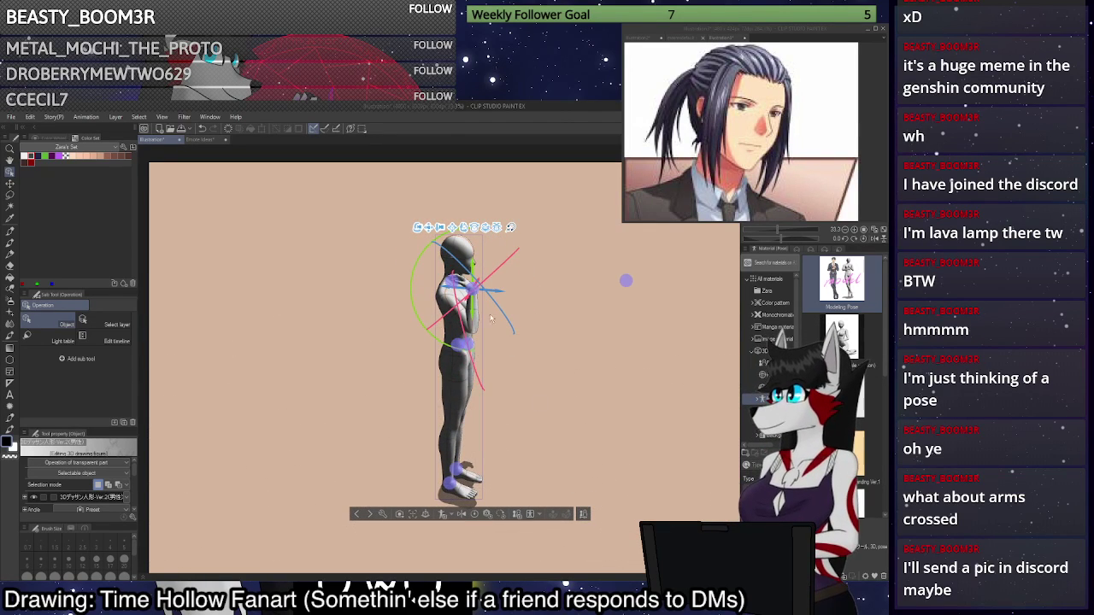
click(457, 283)
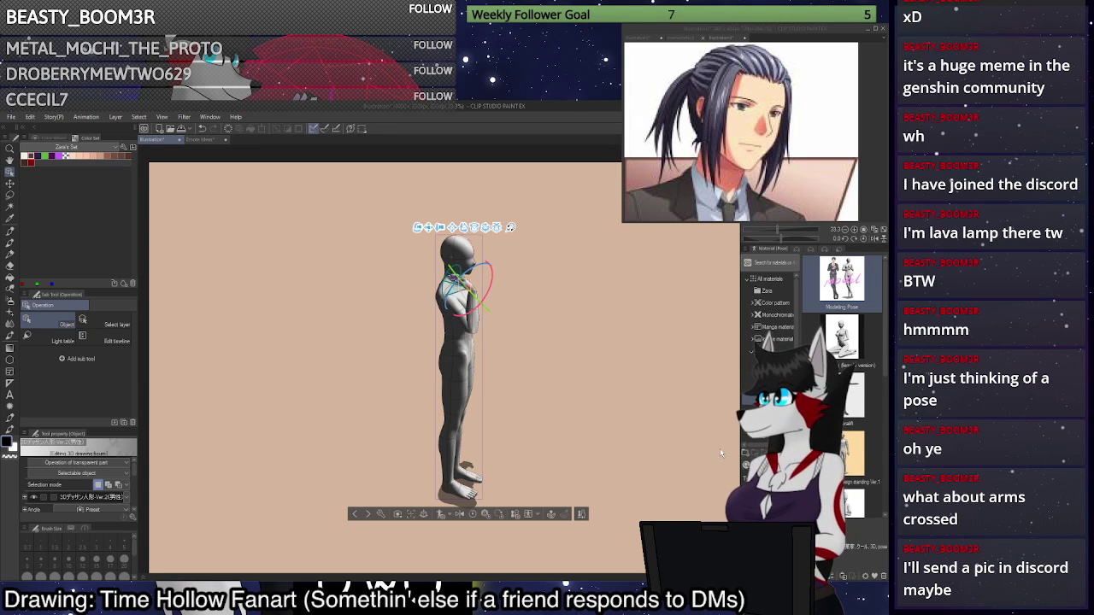
click(459, 285)
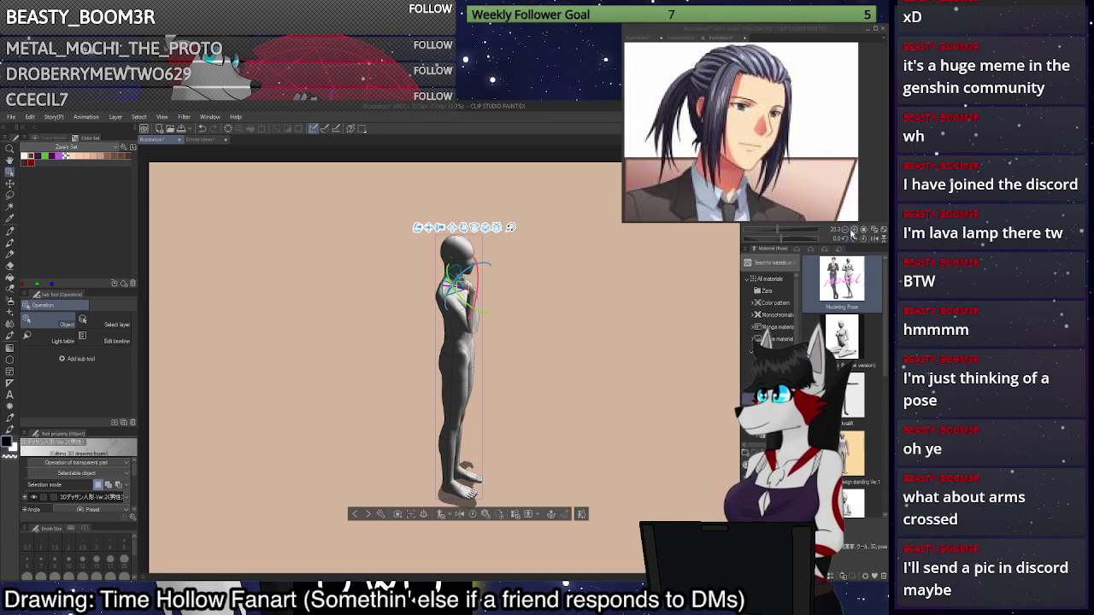
Examine the raised right hand and forearm close up, from the side and the front.
click(852, 239)
click(853, 240)
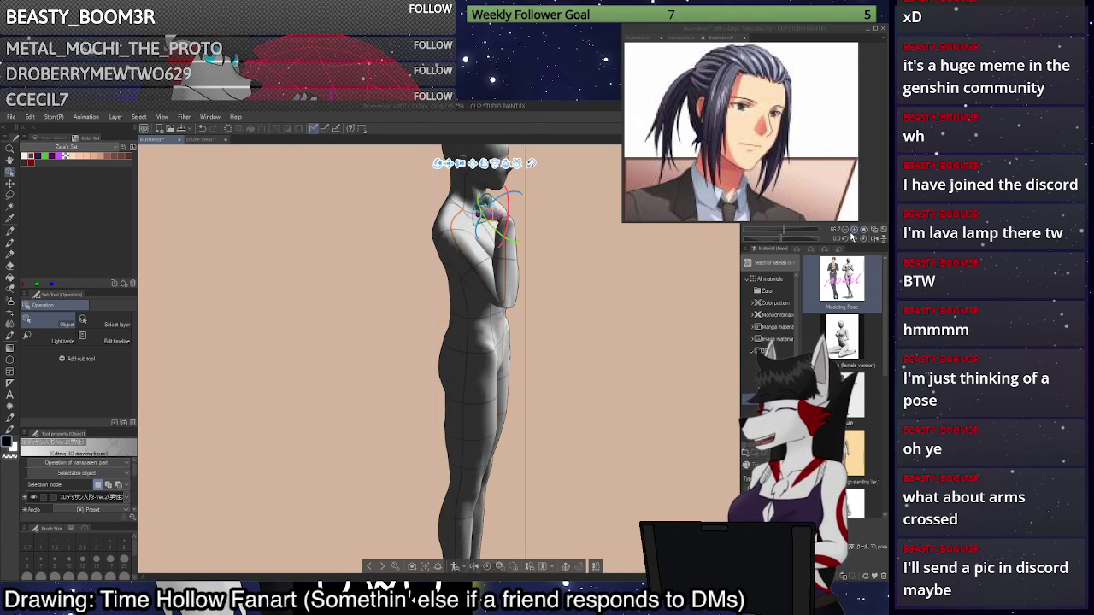
click(854, 231)
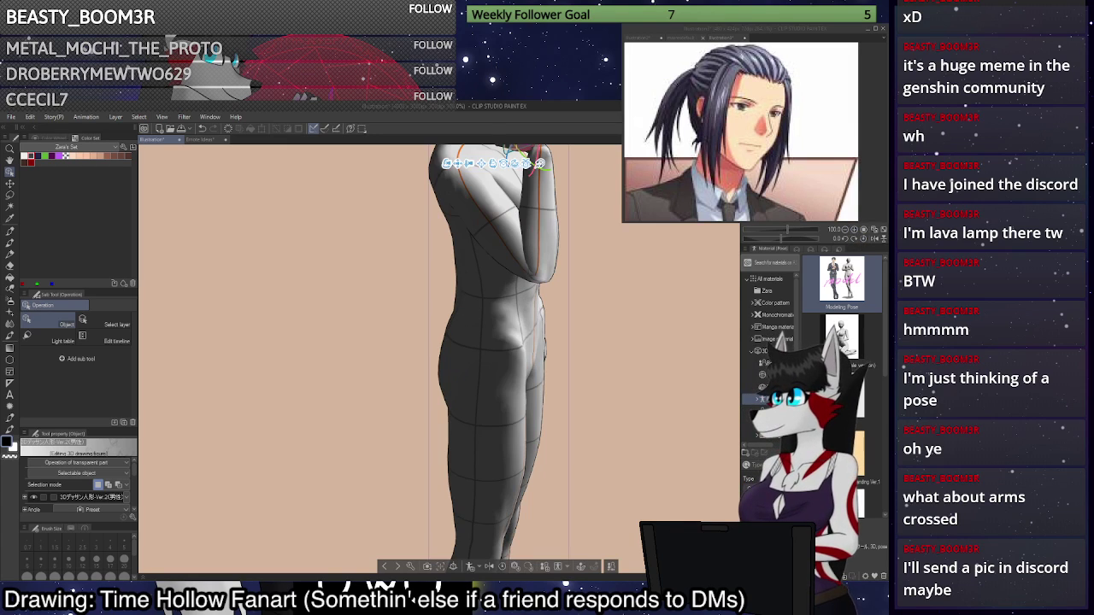
drag(503, 288, 453, 547)
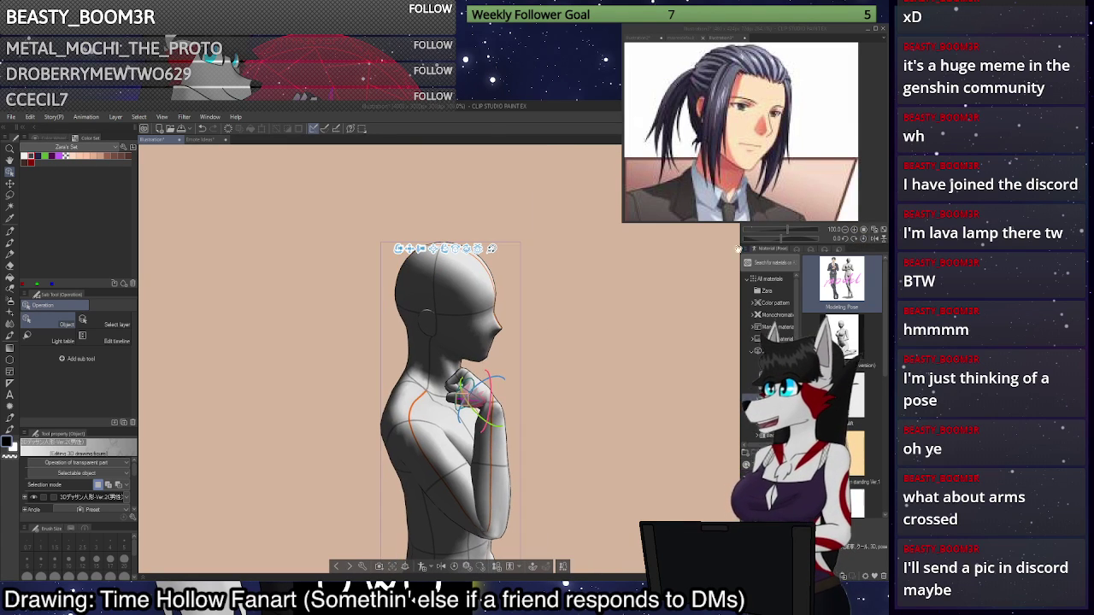
drag(582, 376, 495, 356)
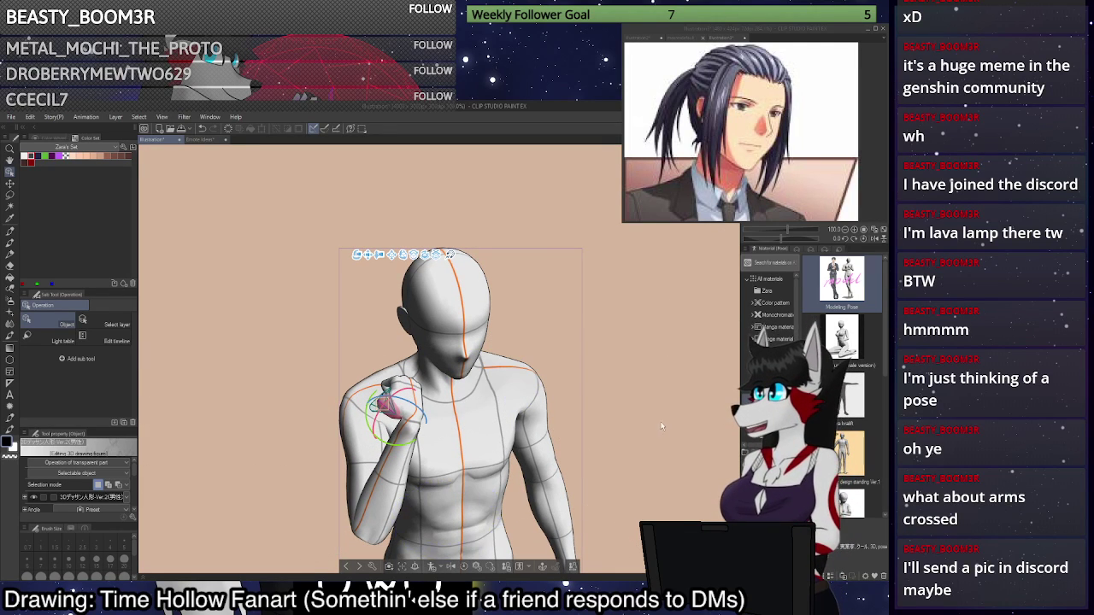
drag(661, 424, 689, 426)
drag(598, 442, 601, 434)
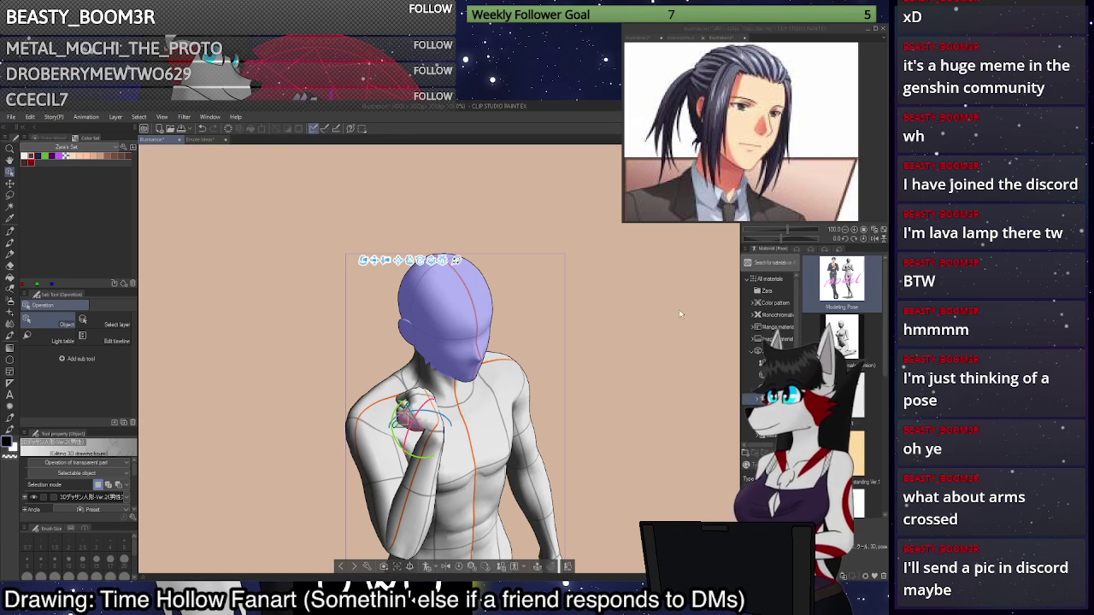
drag(661, 338, 692, 328)
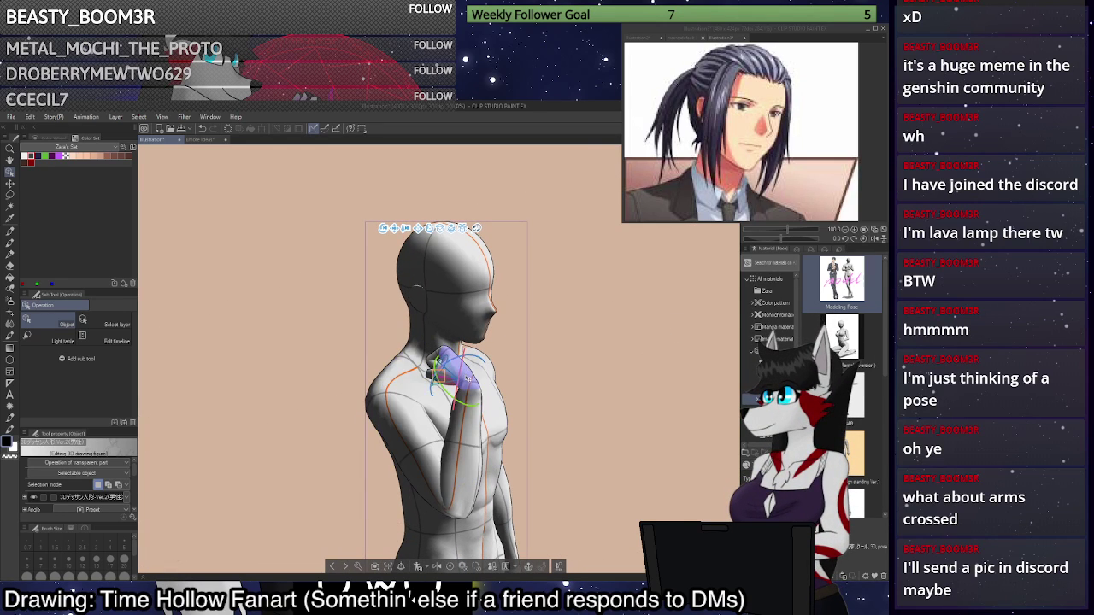
Raise the figure's right wrist slightly so the fist sits closer under the chin.
click(475, 383)
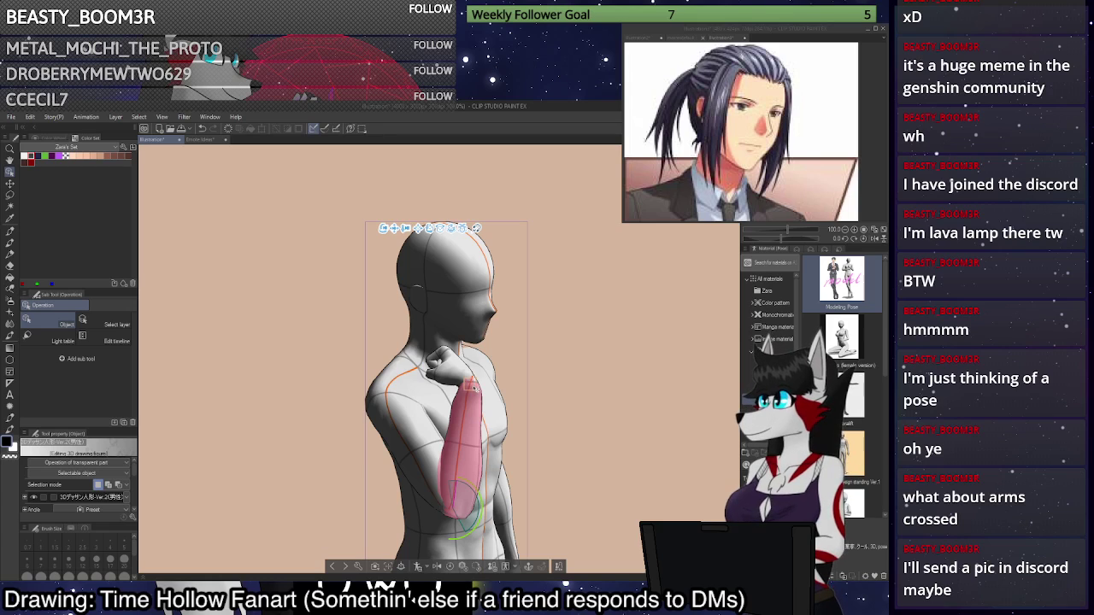
click(475, 385)
click(471, 385)
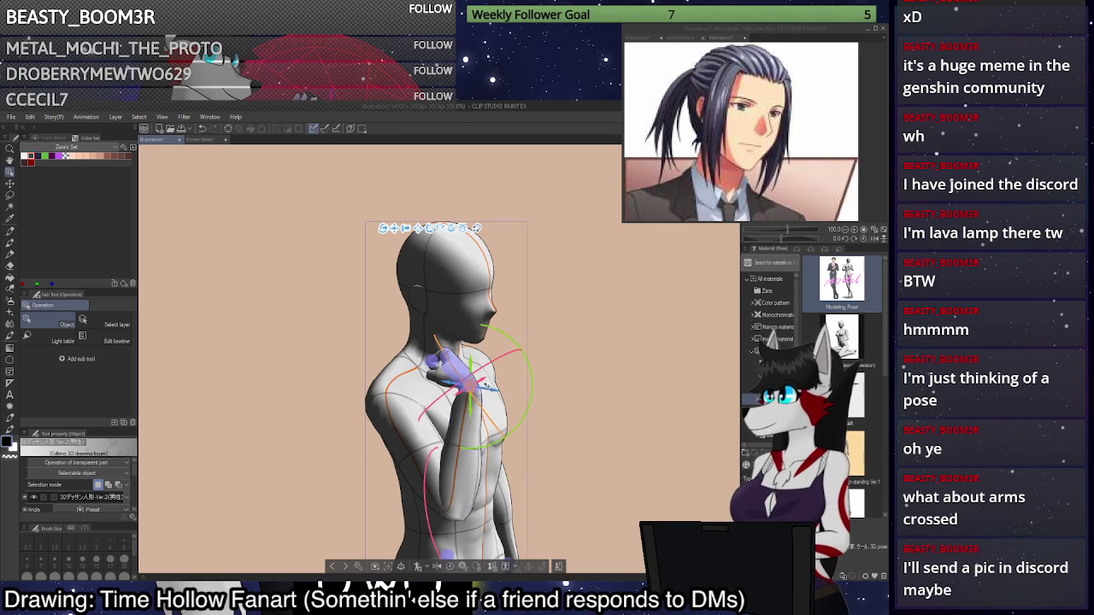
drag(473, 359, 475, 343)
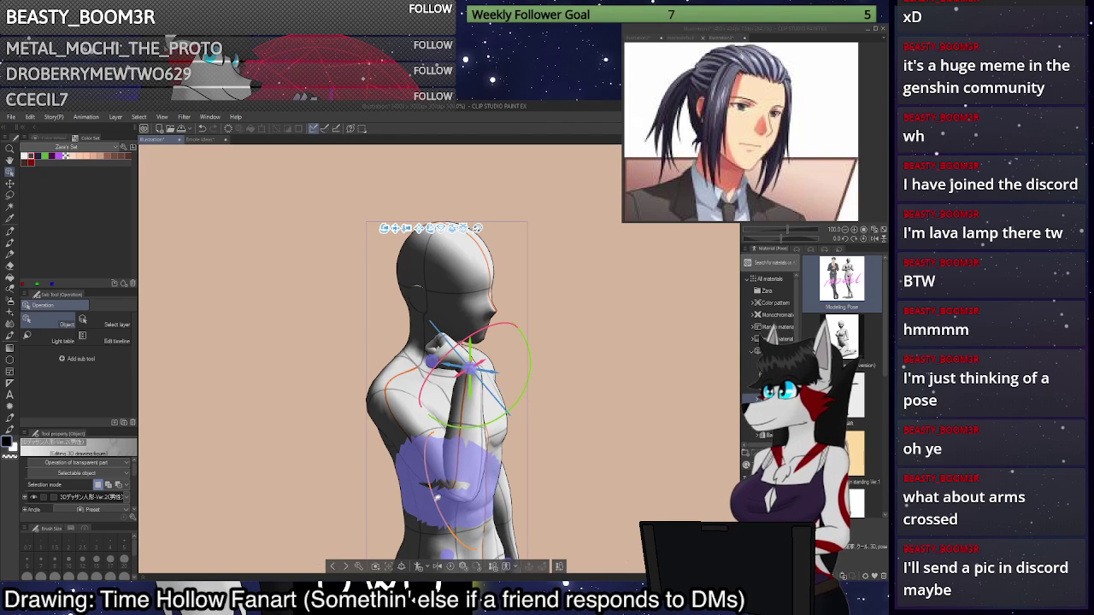
Try swinging the figure's right elbow to another angle and undo the rotation.
drag(432, 484, 430, 481)
key(ctrl+z)
key(ctrl+z)
key(ctrl+z)
key(ctrl+z)
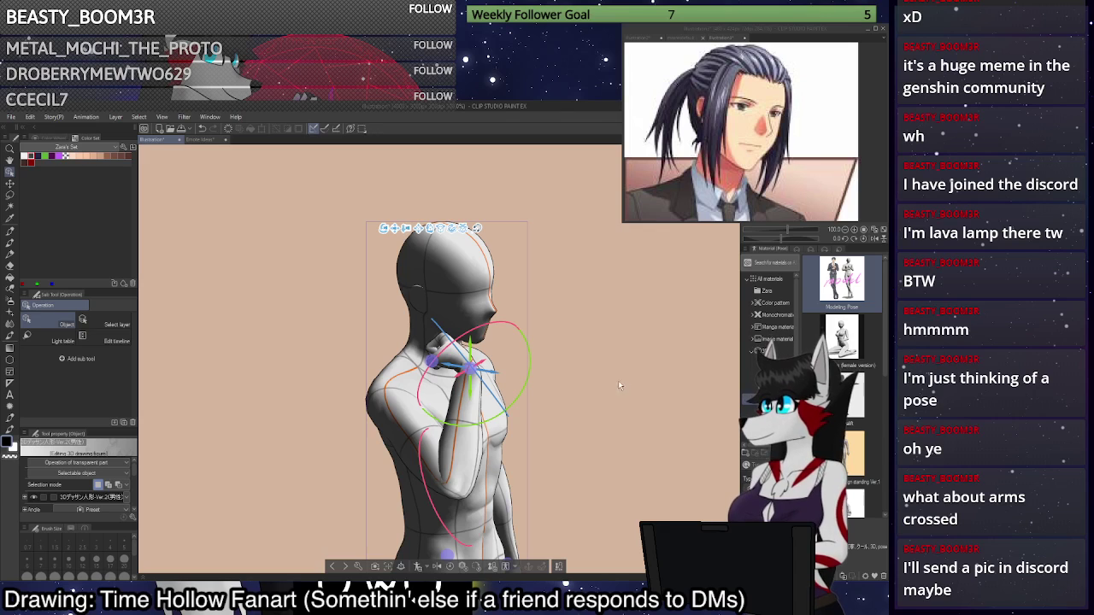
Check the raised-arm pose on the whole figure from the front and at an angle.
drag(530, 391, 502, 354)
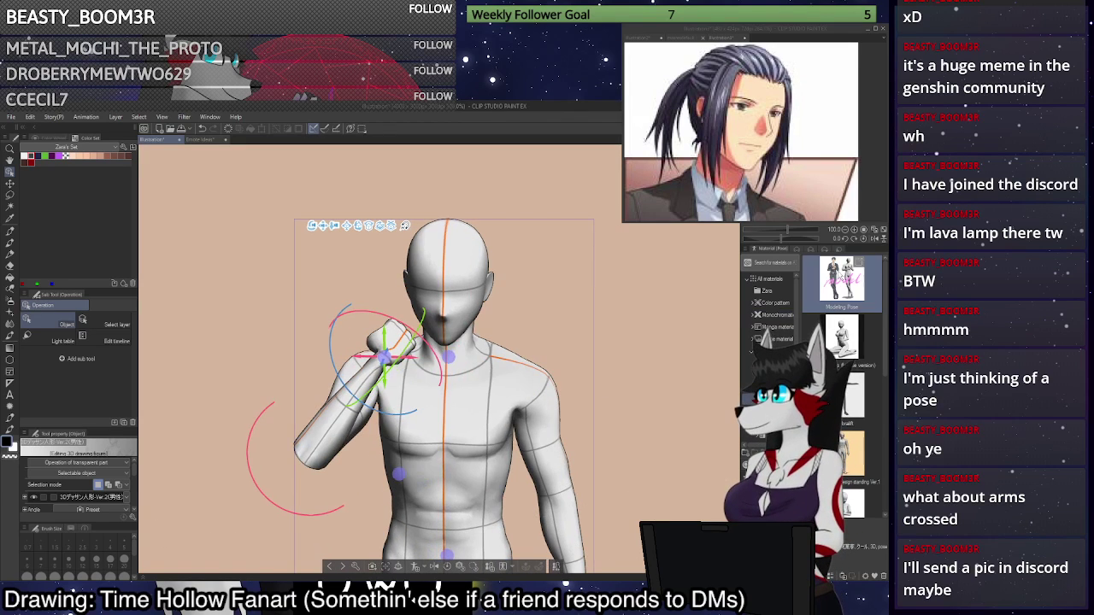
click(849, 231)
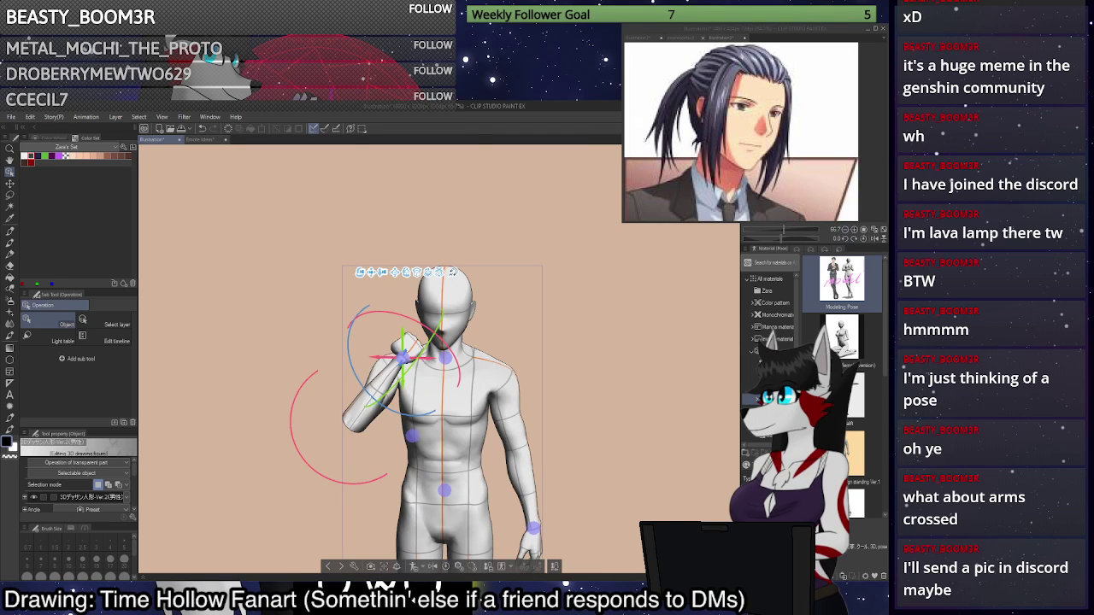
drag(530, 491, 493, 267)
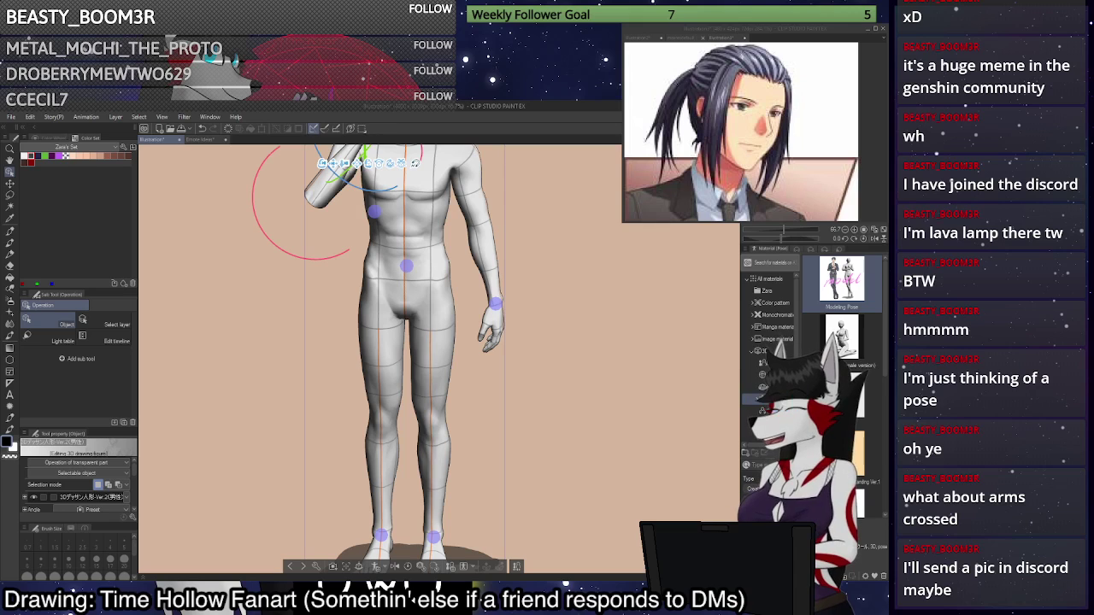
drag(586, 406, 622, 443)
click(845, 231)
click(844, 235)
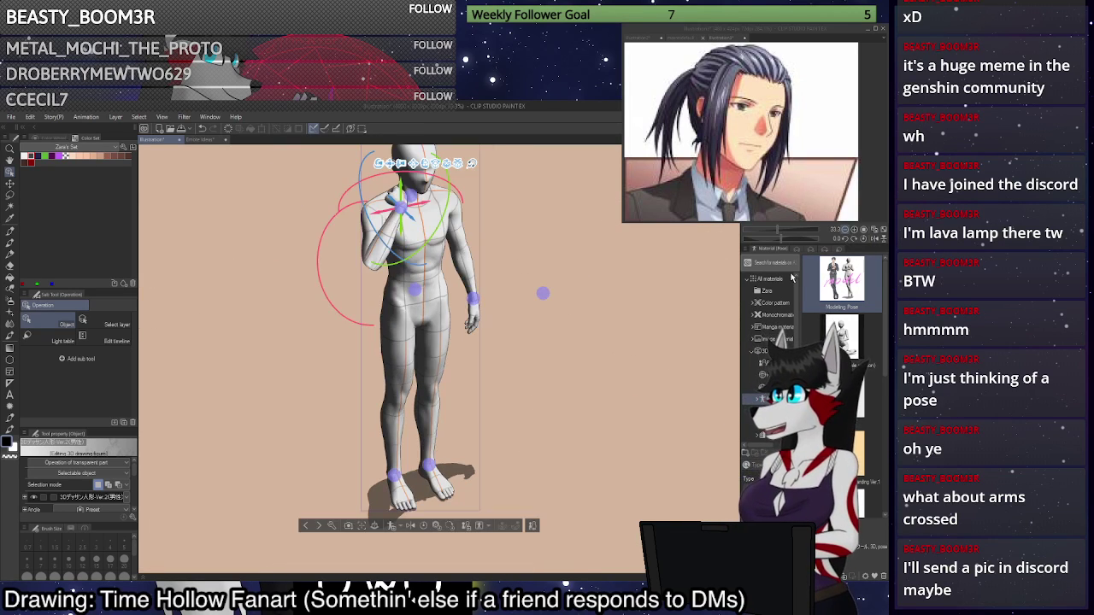
click(845, 235)
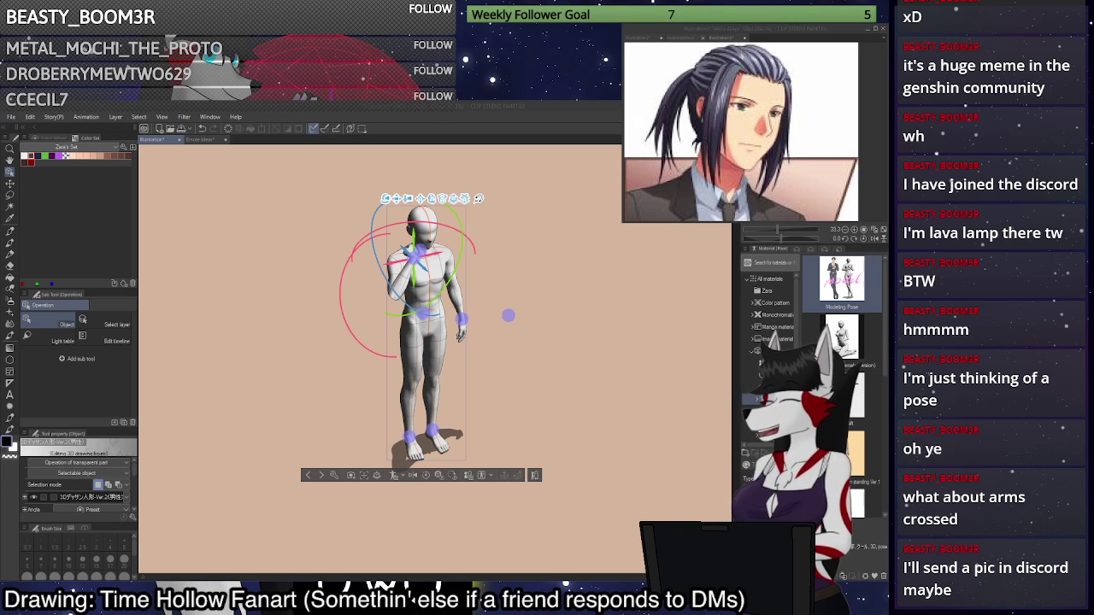
drag(605, 344, 645, 332)
click(855, 229)
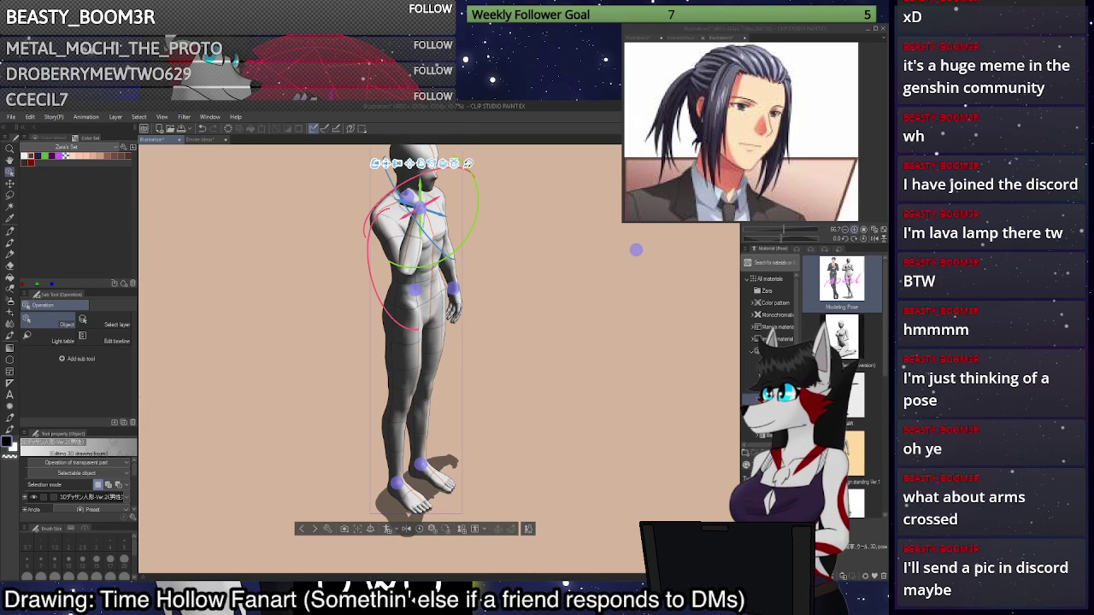
click(855, 230)
Swing the figure's right elbow inward so the forearm stands more upright in front of the torso.
drag(427, 333, 465, 483)
drag(476, 313, 415, 309)
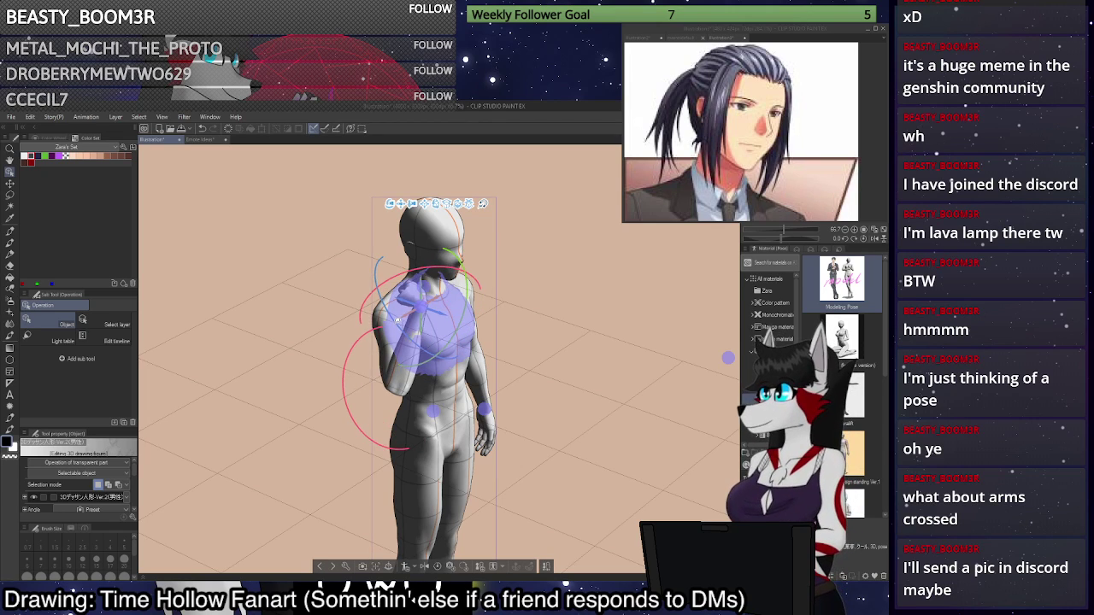
drag(356, 421, 369, 425)
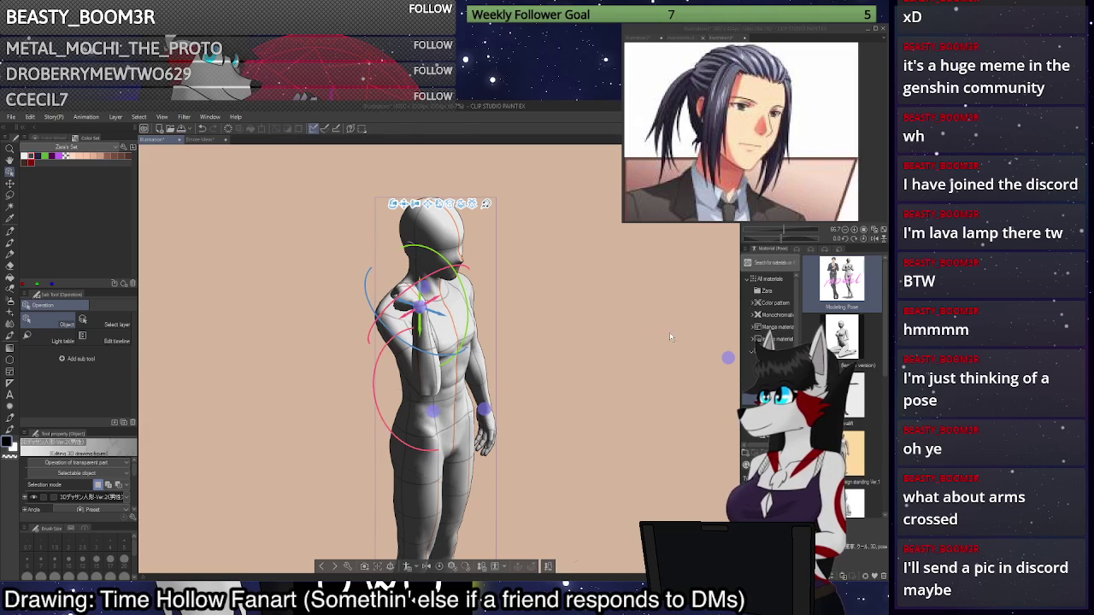
drag(667, 334, 587, 352)
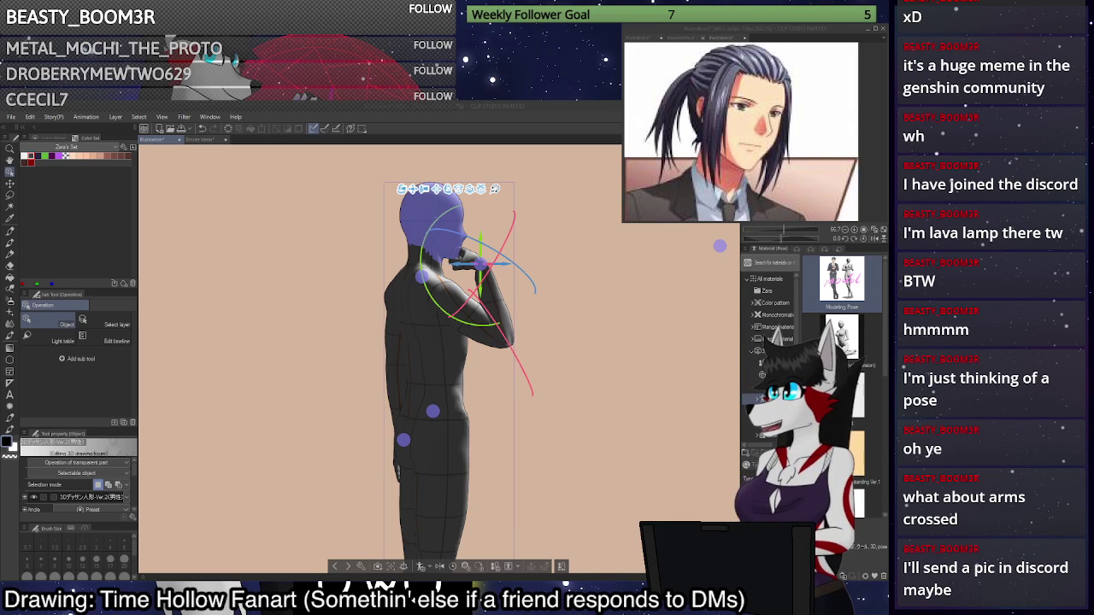
Spread the figure's feet apart into a wider stance and adjust the left foot's angle.
click(848, 232)
click(848, 232)
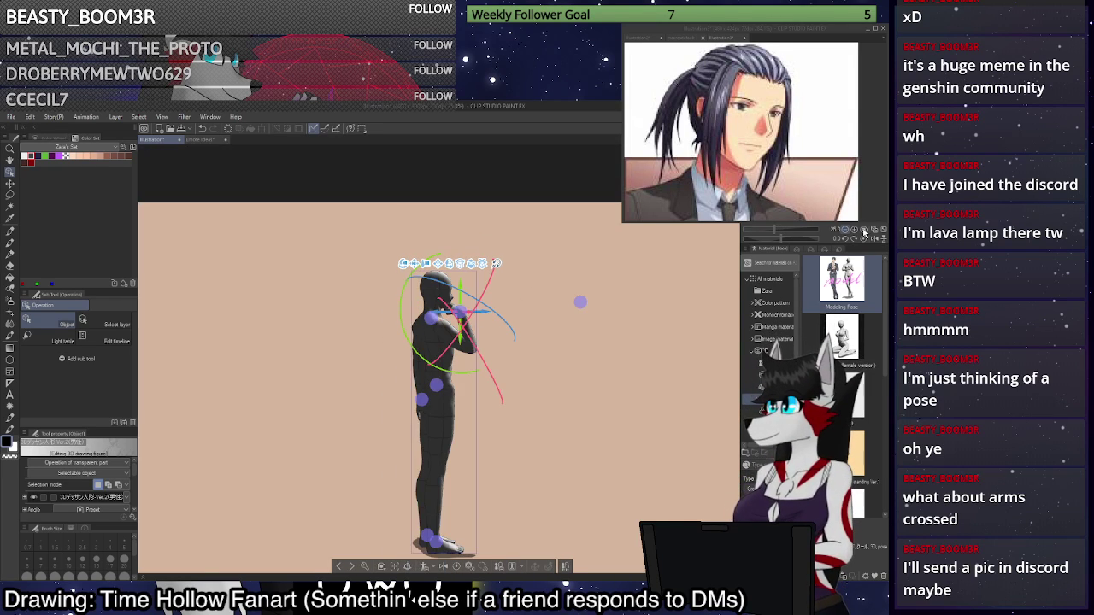
click(865, 231)
click(878, 233)
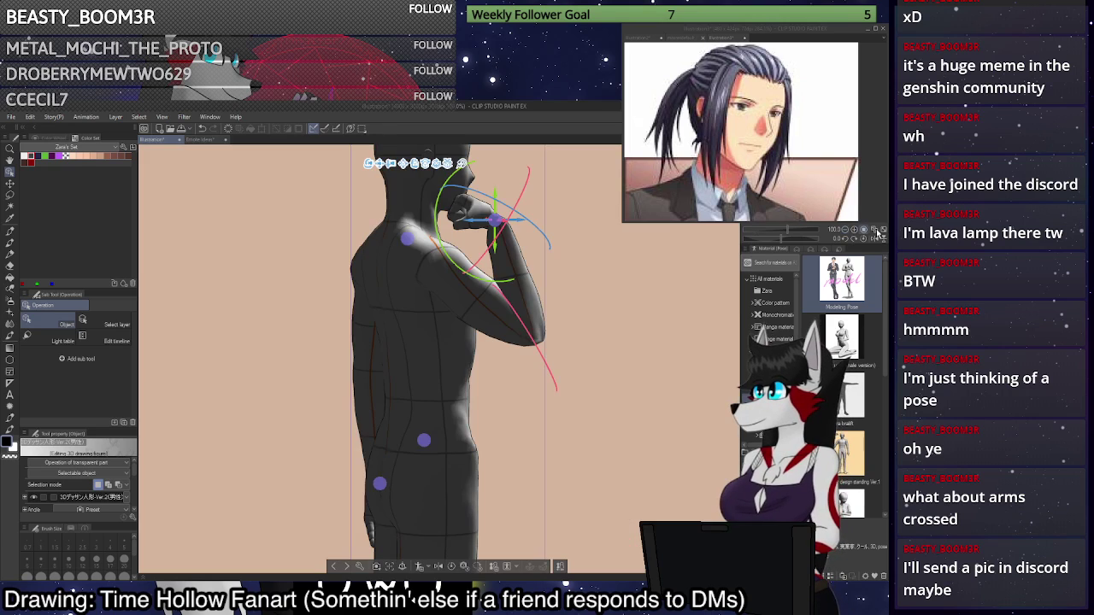
click(878, 233)
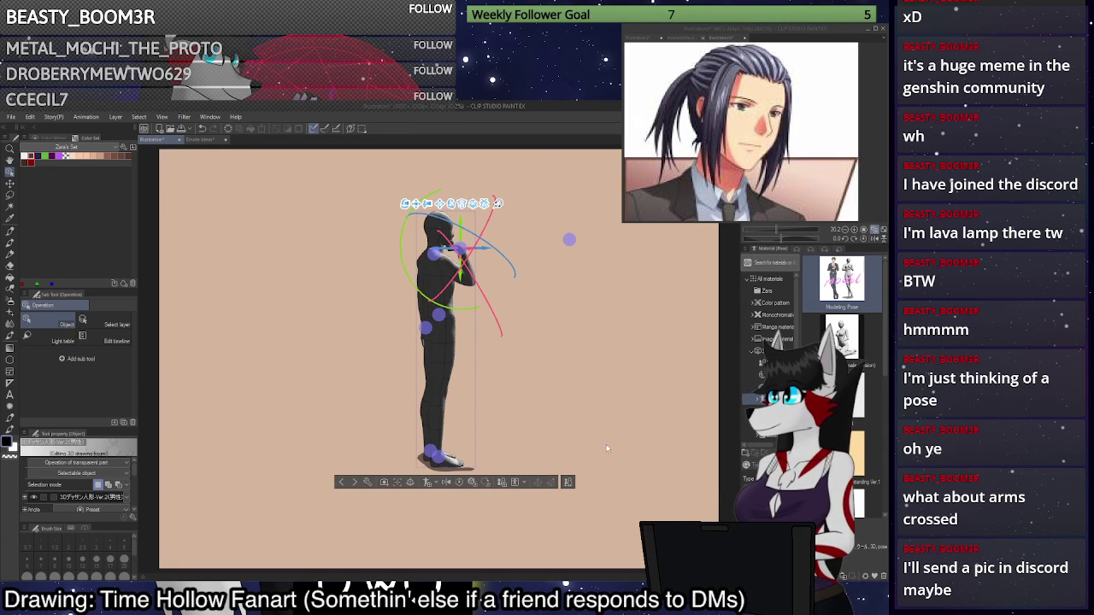
drag(572, 440, 611, 446)
drag(598, 447, 502, 461)
click(427, 447)
click(453, 446)
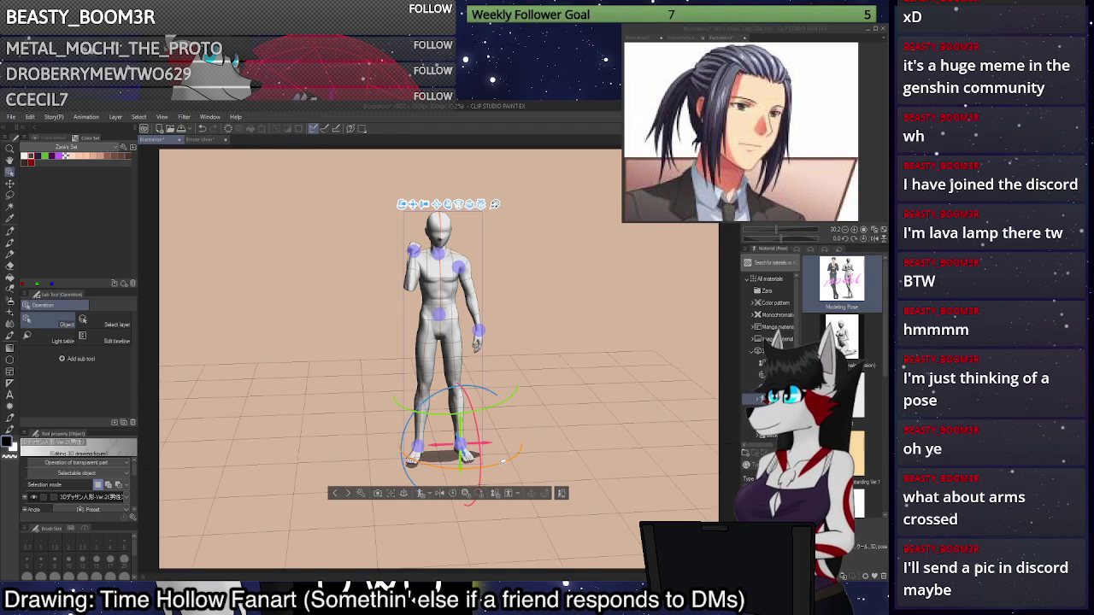
drag(490, 417, 513, 386)
drag(589, 374, 624, 353)
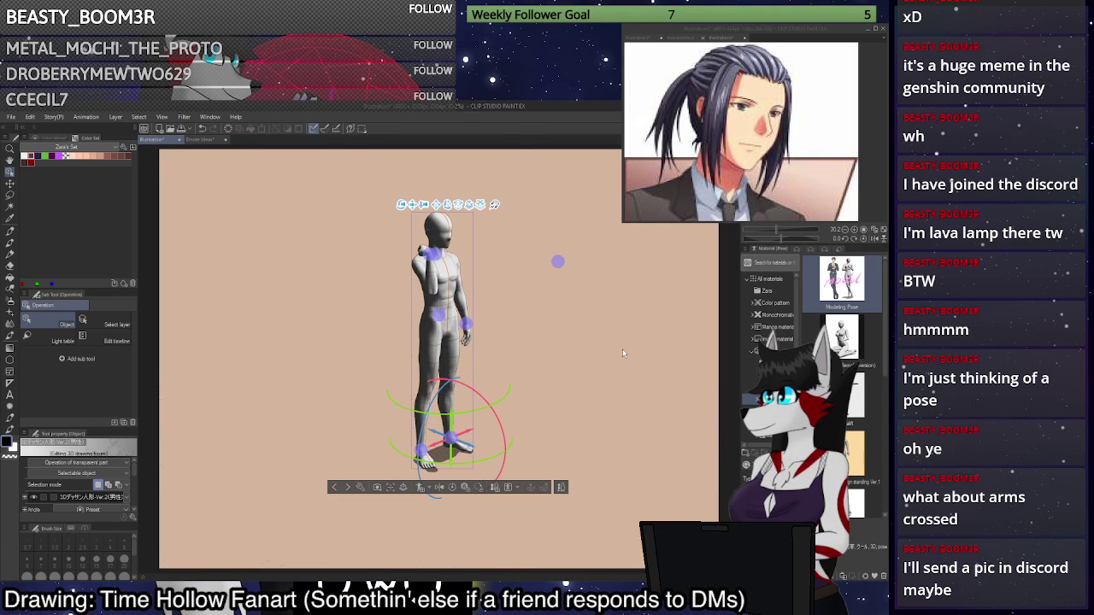
drag(524, 324, 480, 324)
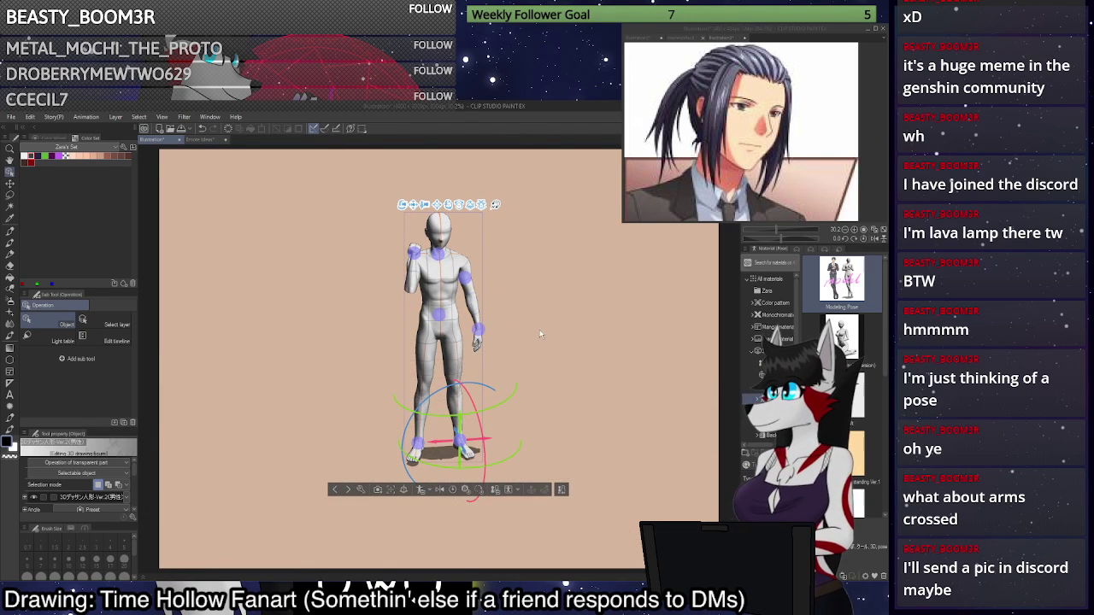
Move the figure's right hand inward toward the chin and check the arm from the side.
click(416, 253)
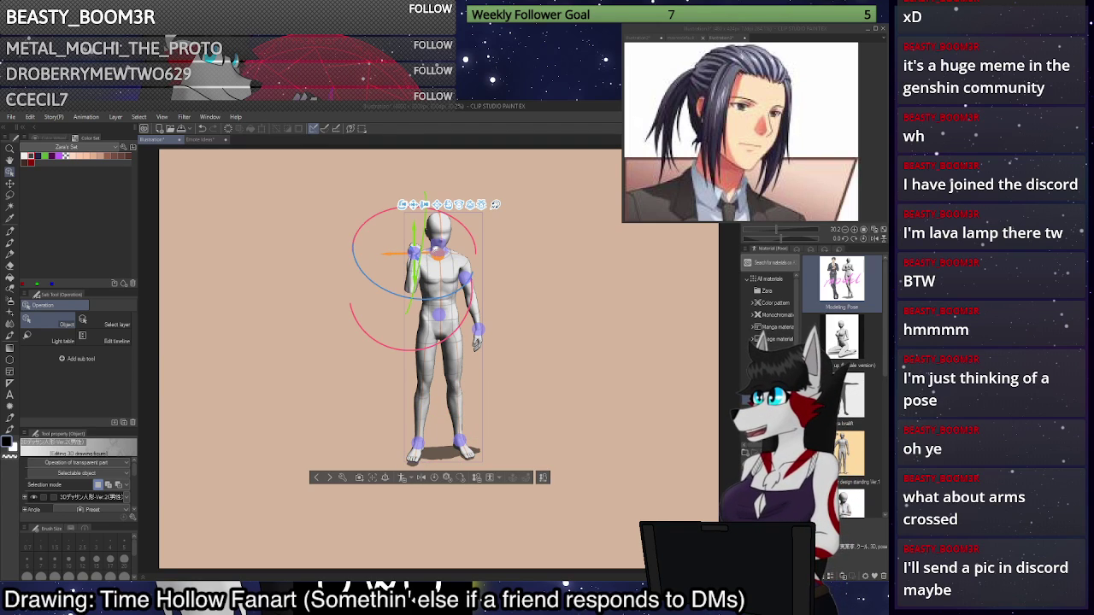
mouse_move(415, 253)
mouse_down()
mouse_move(429, 253)
mouse_move(415, 243)
mouse_move(423, 256)
mouse_move(414, 245)
mouse_move(443, 250)
mouse_move(416, 248)
mouse_up()
click(419, 253)
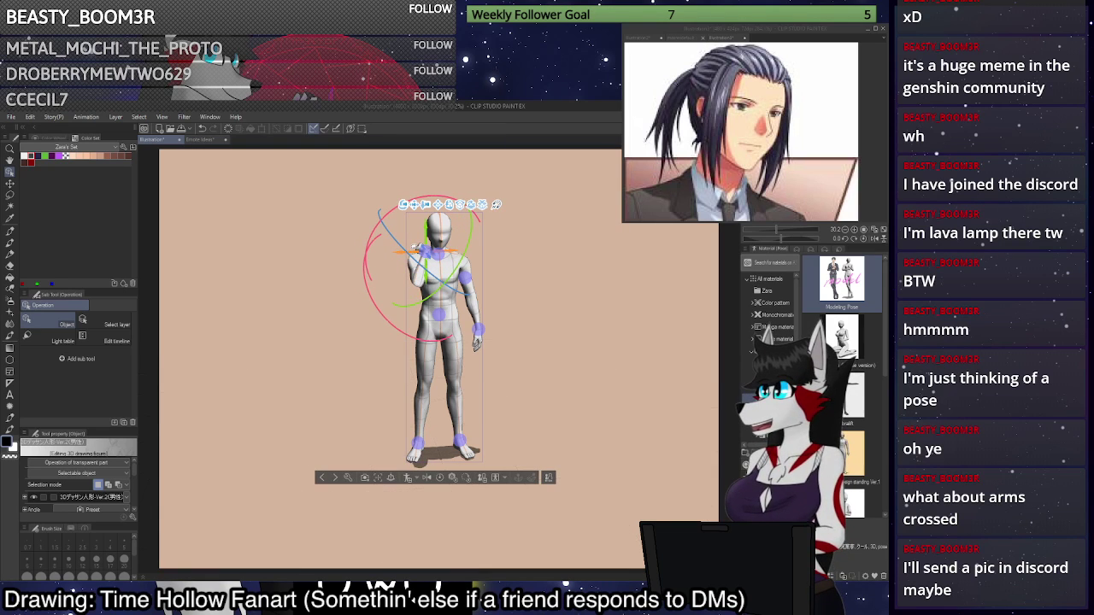
drag(596, 337, 710, 318)
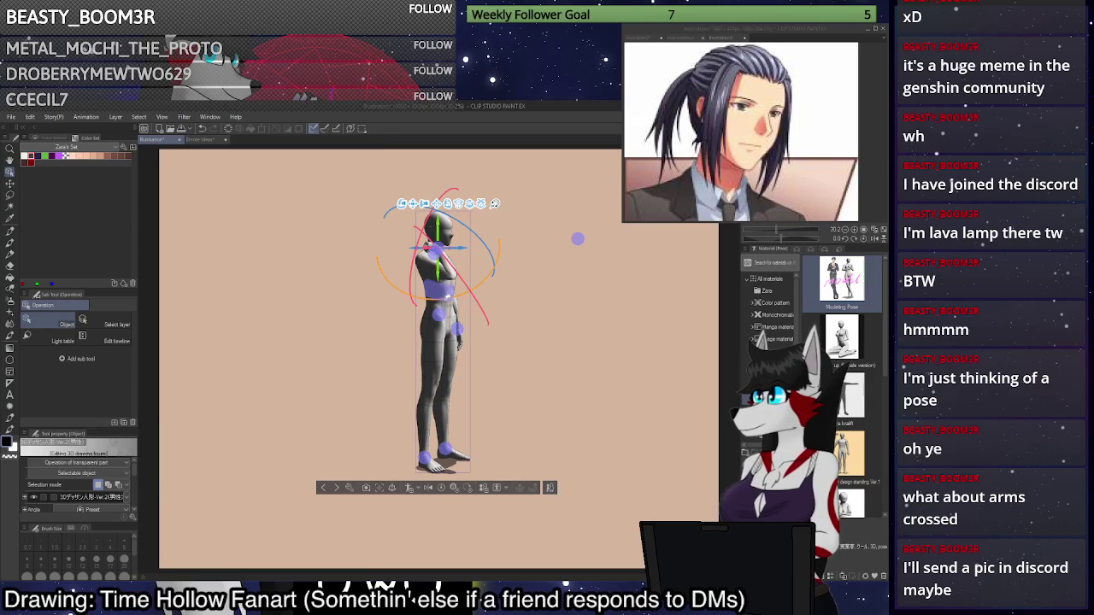
Rotate the figure's pelvis slightly and turn the view to check the stance from a more frontal angle.
click(443, 299)
drag(468, 325, 462, 303)
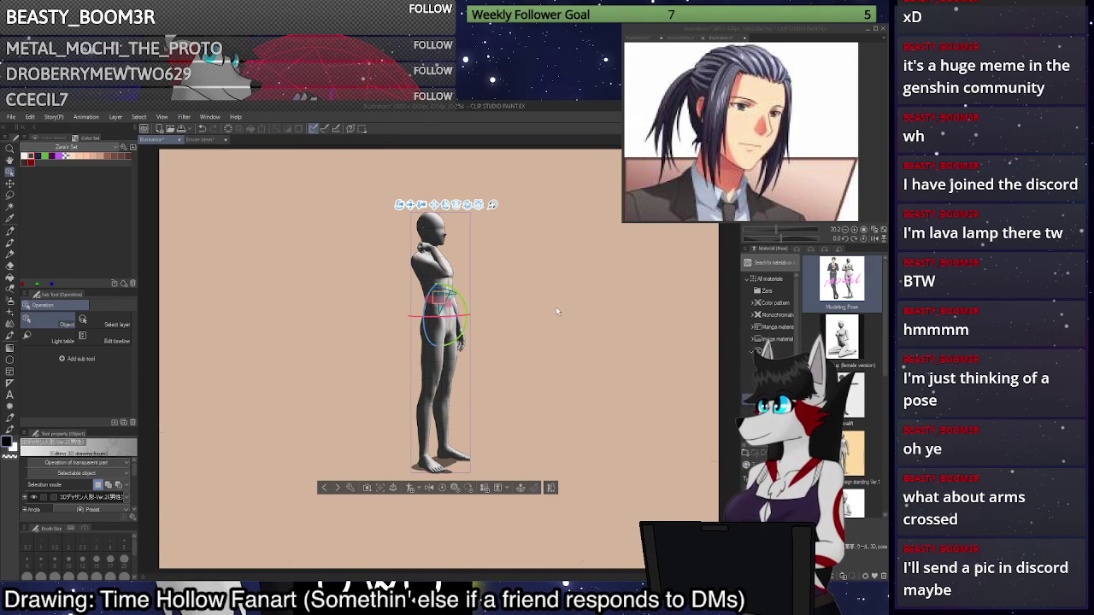
drag(556, 311, 567, 336)
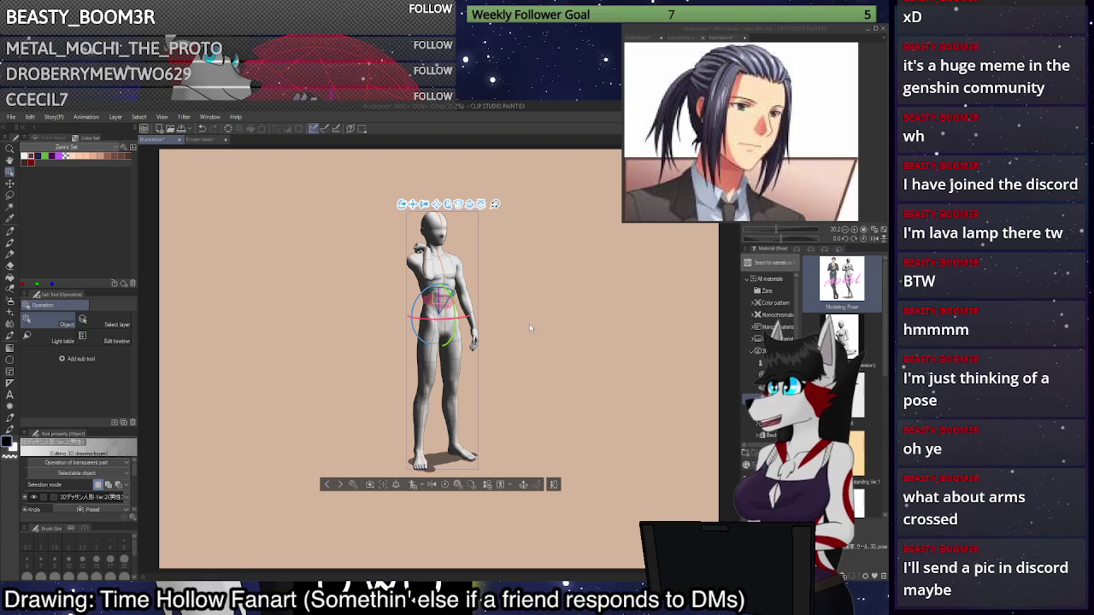
Bend the figure's left arm and place the left hand on the hip, checking the placement from several angles.
click(473, 339)
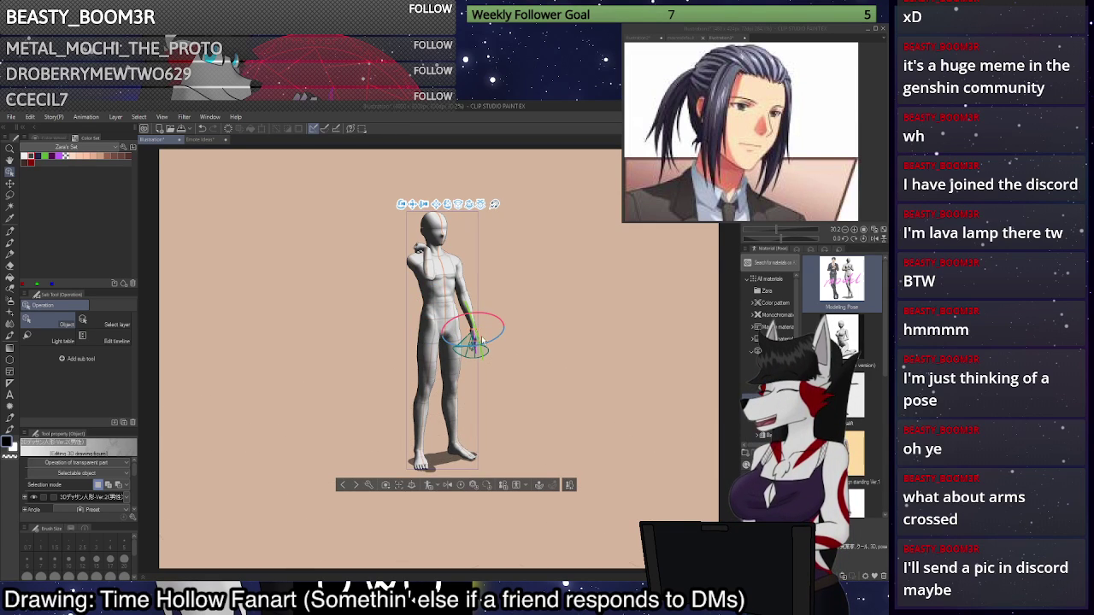
drag(518, 365, 480, 289)
click(480, 342)
click(479, 330)
drag(586, 320, 463, 318)
mouse_move(557, 347)
mouse_down()
mouse_move(445, 296)
mouse_move(466, 318)
mouse_move(536, 338)
mouse_move(560, 331)
mouse_up()
mouse_move(493, 317)
mouse_down()
mouse_move(479, 310)
mouse_move(529, 316)
mouse_move(527, 336)
mouse_move(500, 313)
mouse_move(488, 319)
mouse_up()
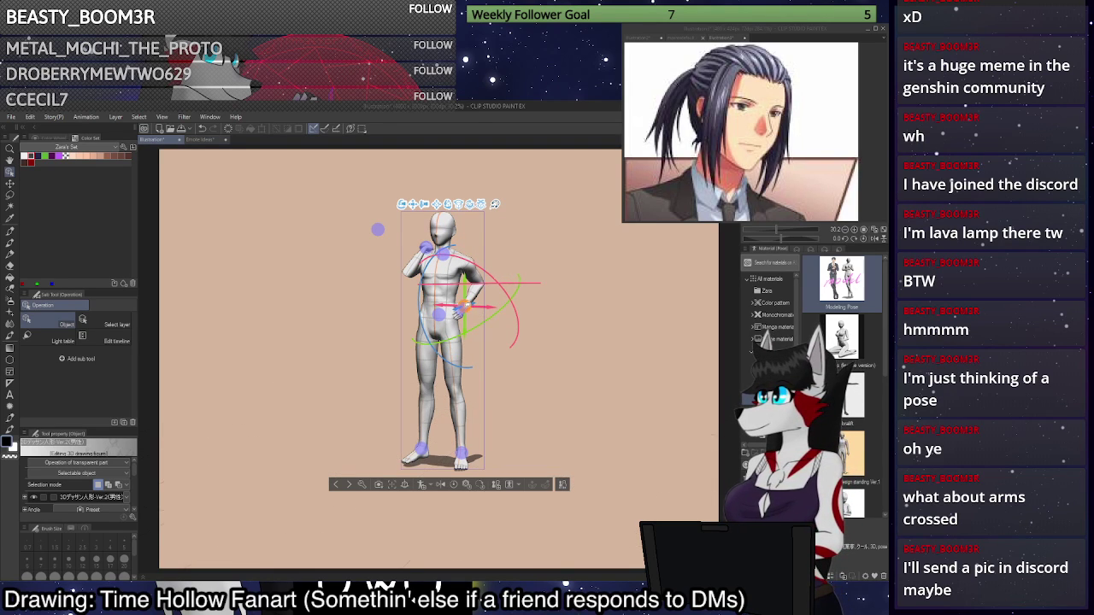
drag(488, 305, 486, 318)
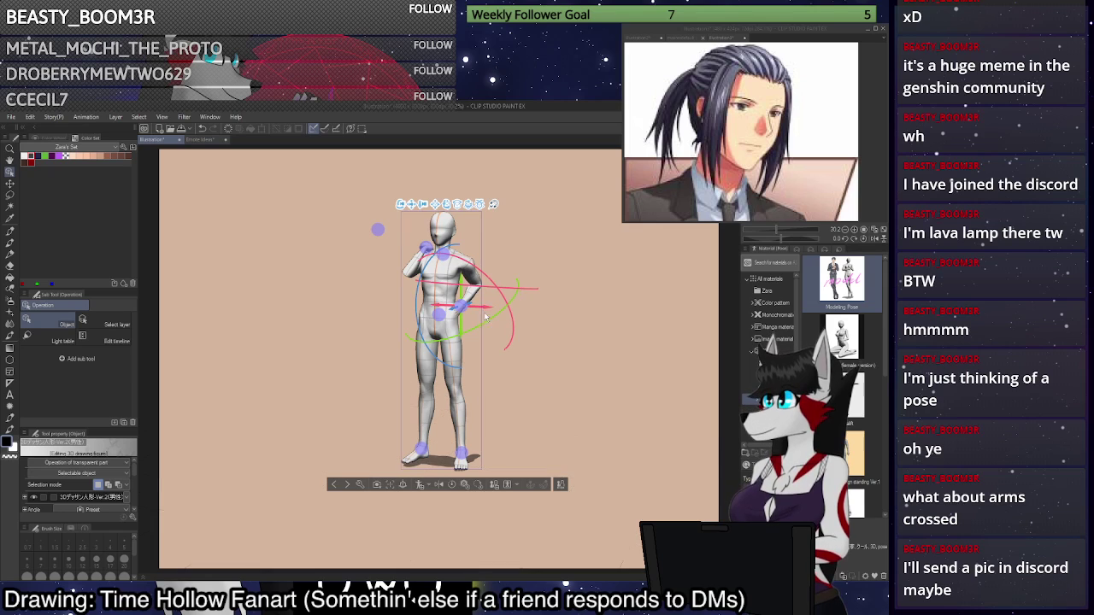
drag(485, 355, 583, 315)
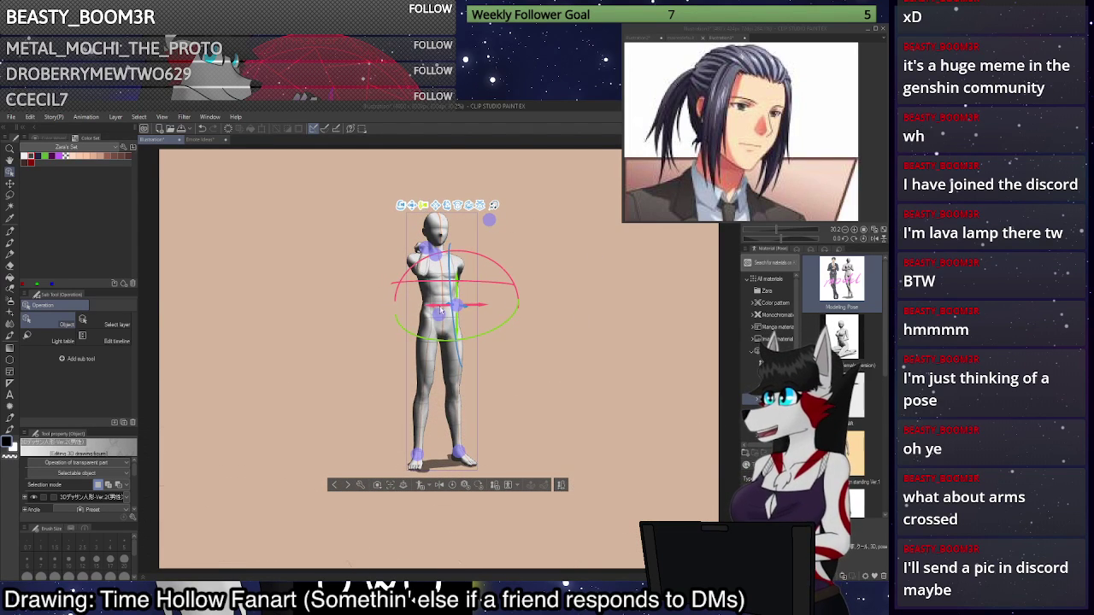
Set the canvas zoom to 25.0 and bring the camera closer to frame the figure's head and torso.
scroll(442, 311, up, 5)
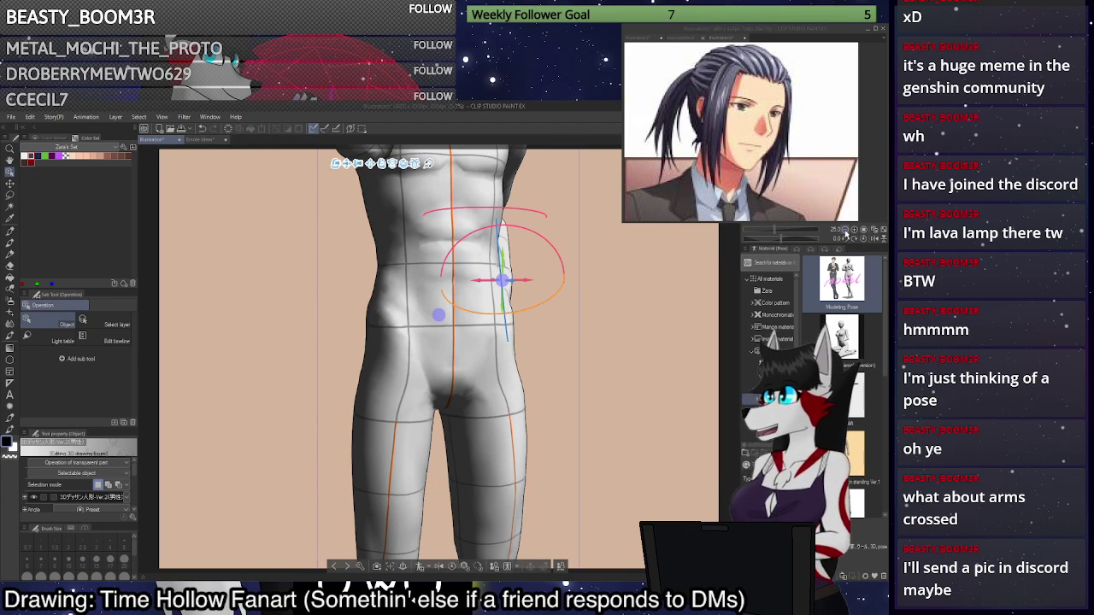
click(845, 231)
drag(378, 166, 397, 359)
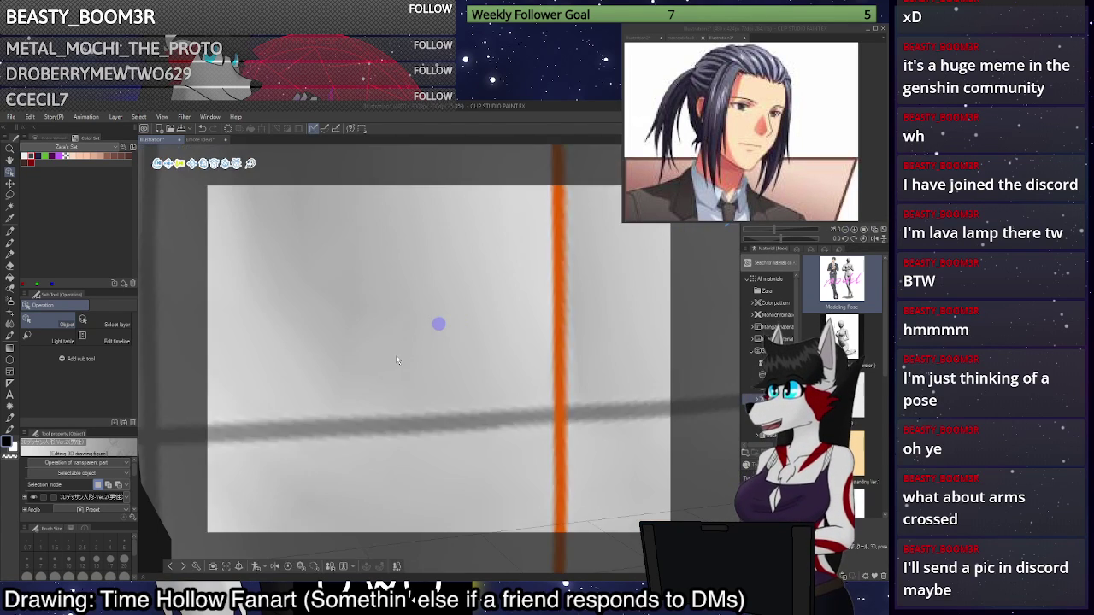
scroll(397, 360, down, 6)
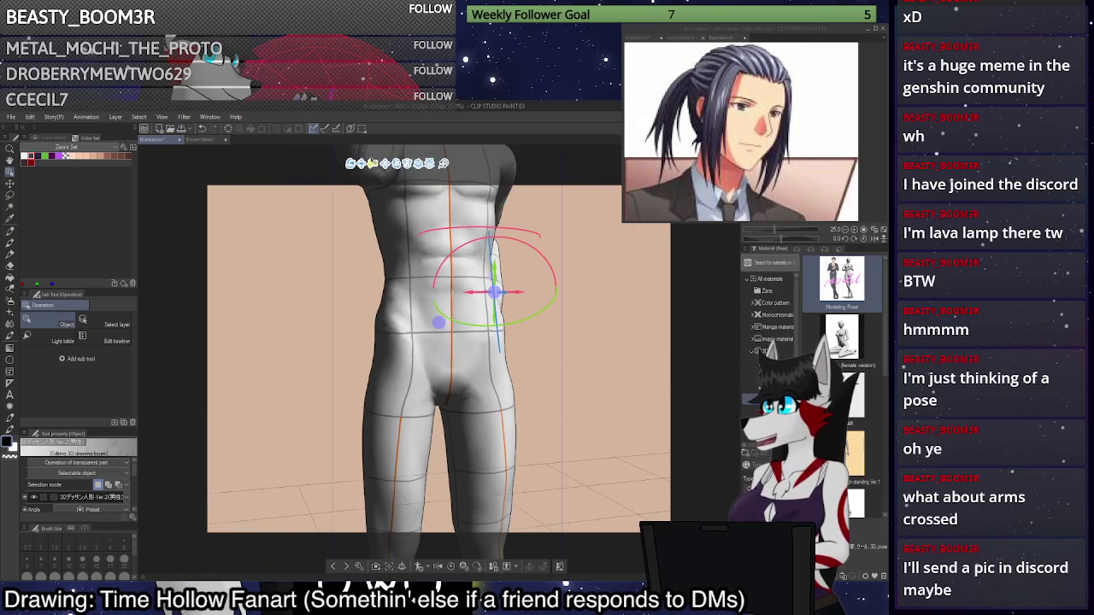
drag(362, 212, 343, 405)
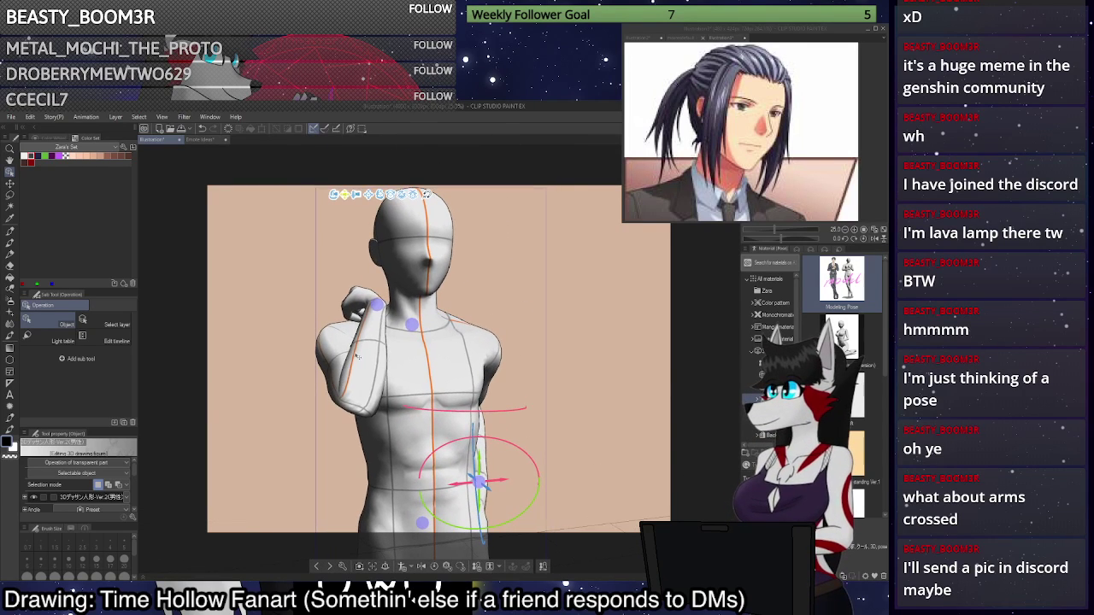
Refine the left hand's position on the hip and push the left elbow outward, away from the torso.
drag(673, 321, 538, 335)
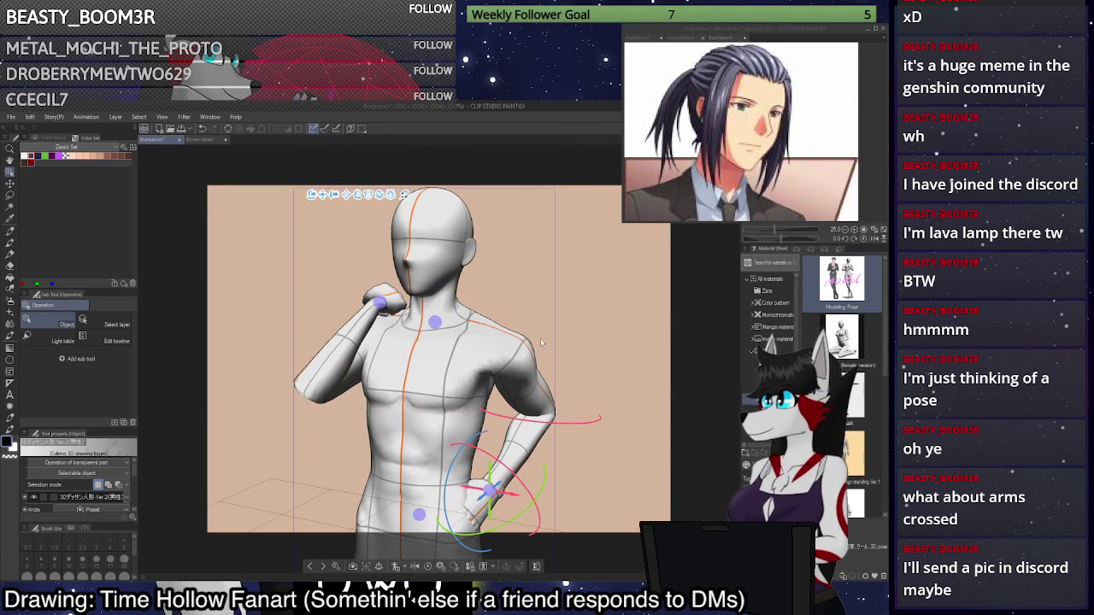
drag(517, 493, 489, 500)
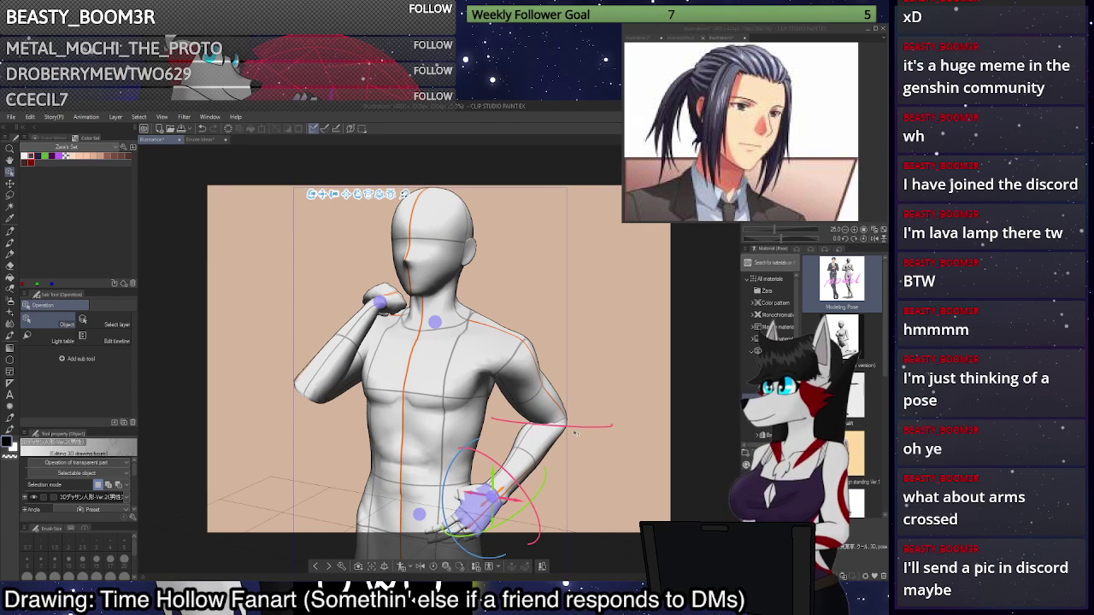
drag(594, 424, 529, 442)
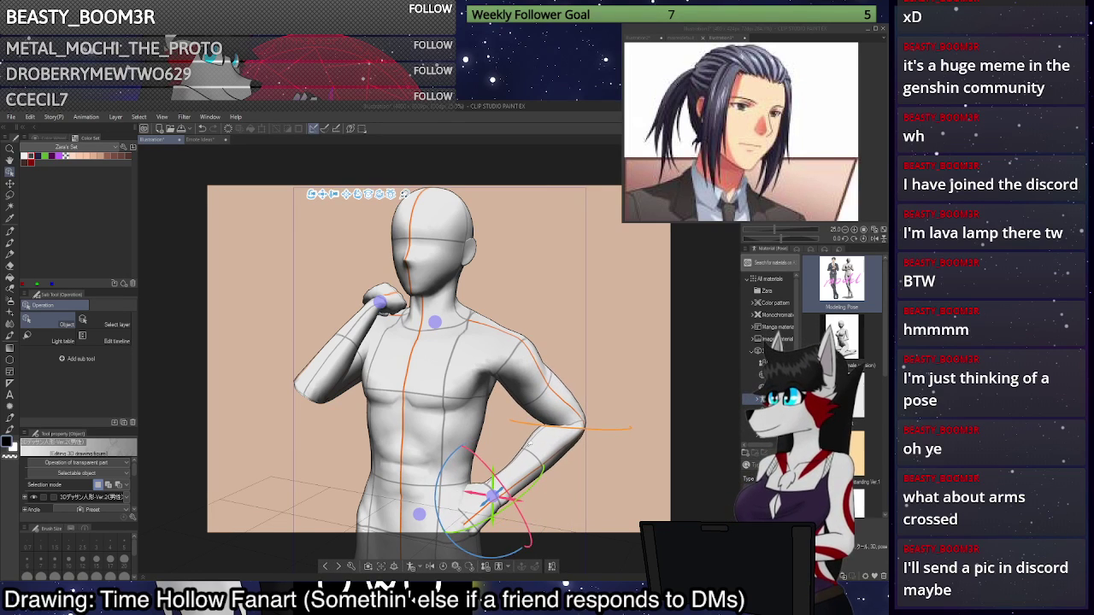
drag(689, 362, 605, 404)
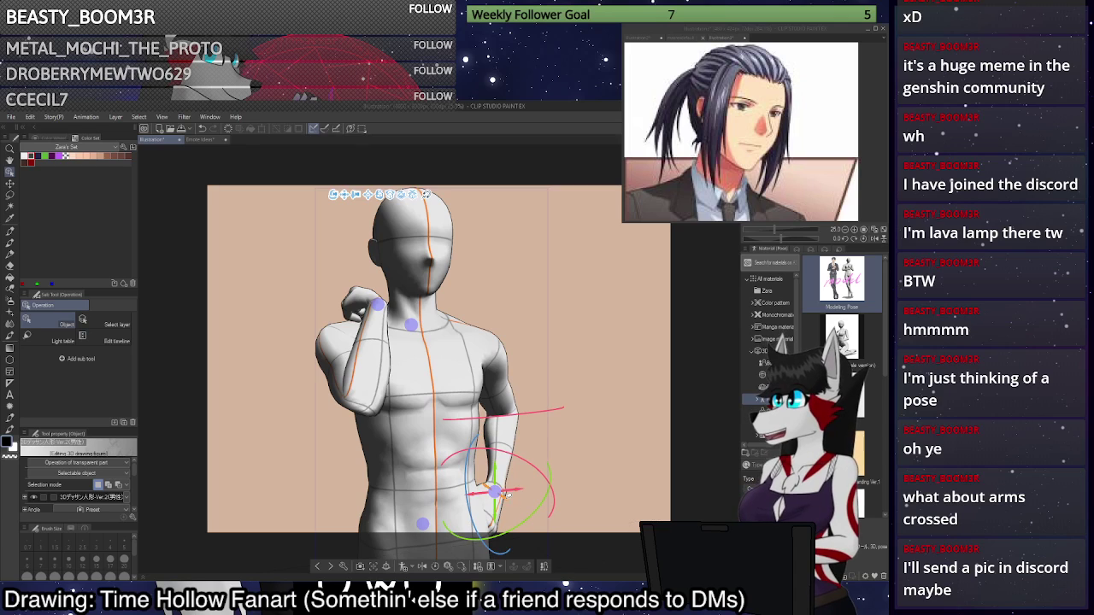
drag(514, 499, 516, 502)
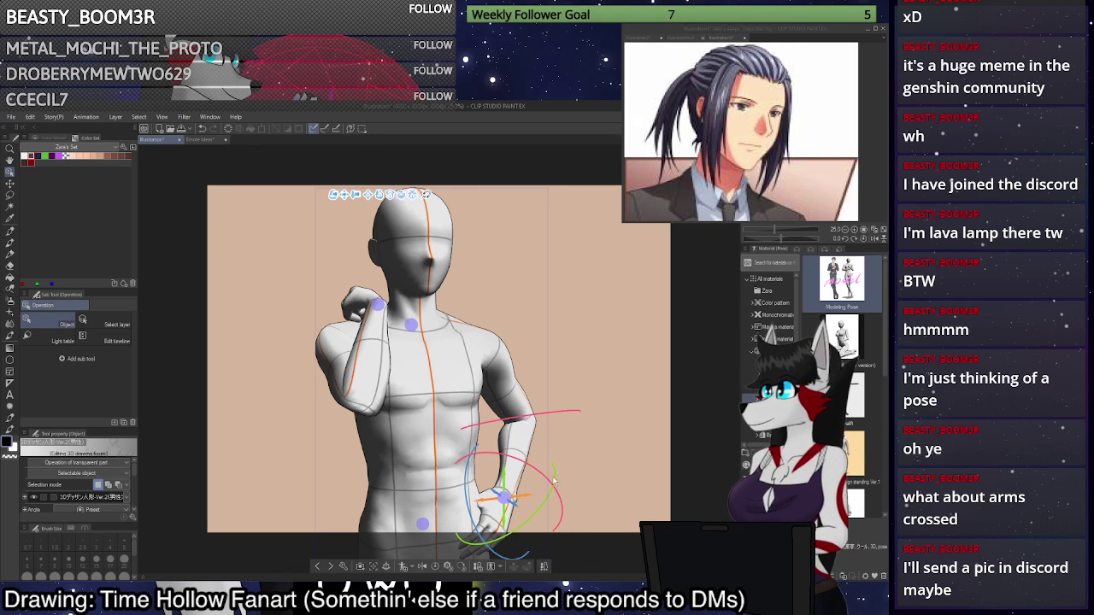
mouse_move(657, 446)
mouse_down()
mouse_move(659, 412)
mouse_move(650, 430)
mouse_up()
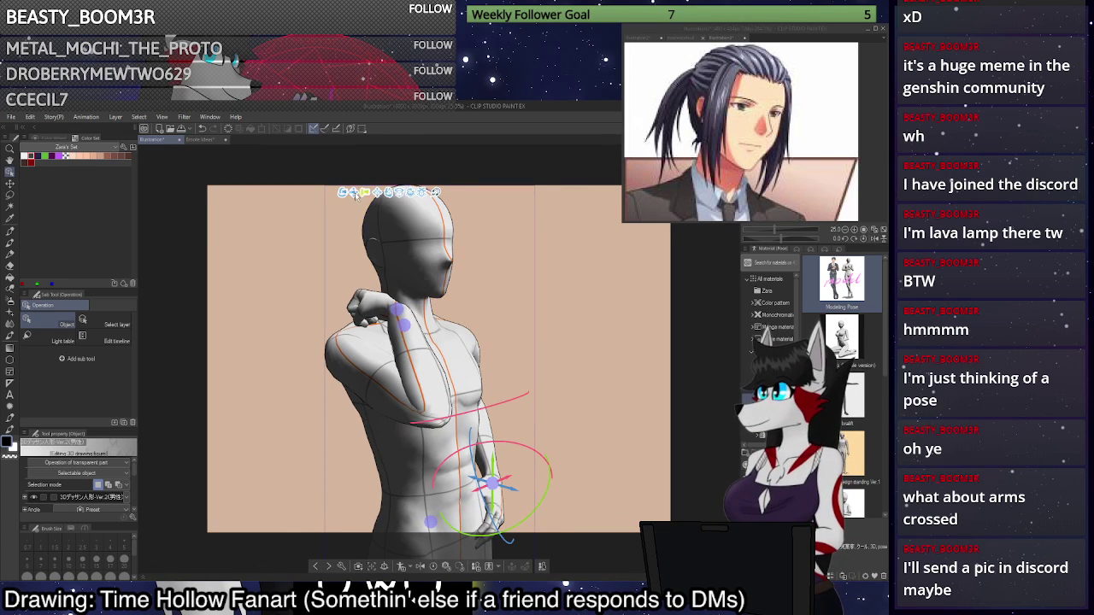
Lower the figure in the frame to leave space above the head and turn the view to its side.
drag(354, 194, 349, 241)
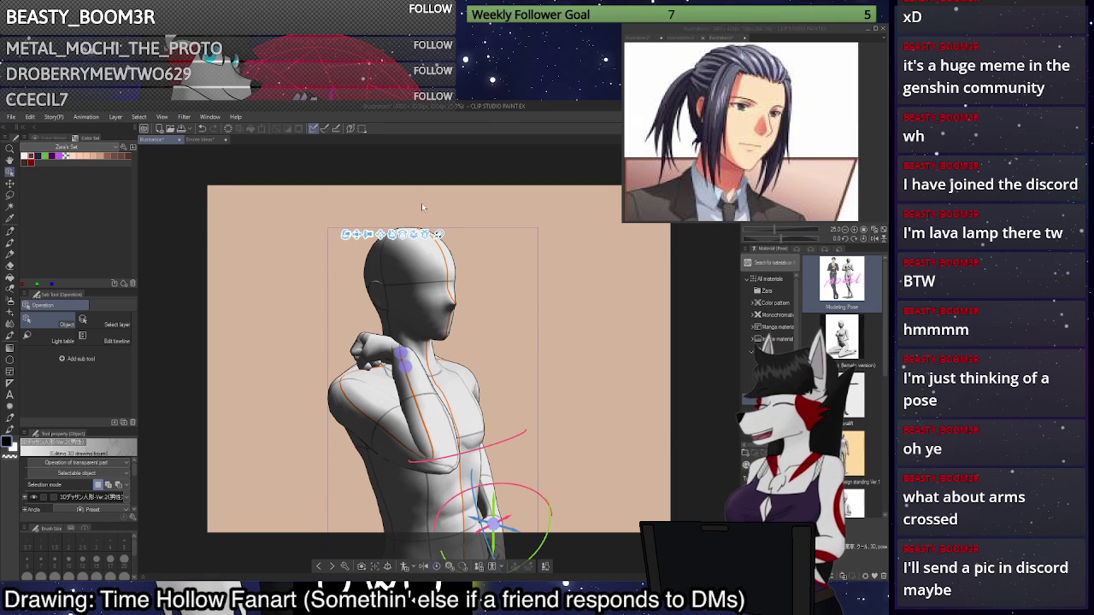
mouse_move(347, 234)
mouse_down()
mouse_move(374, 244)
mouse_move(345, 246)
mouse_up()
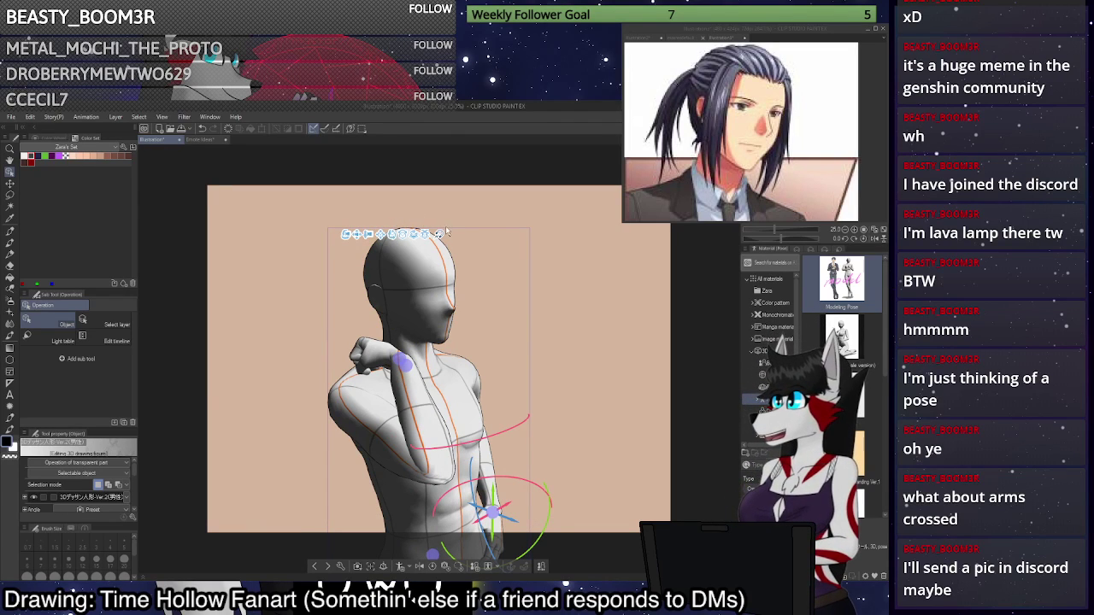
drag(402, 235, 445, 229)
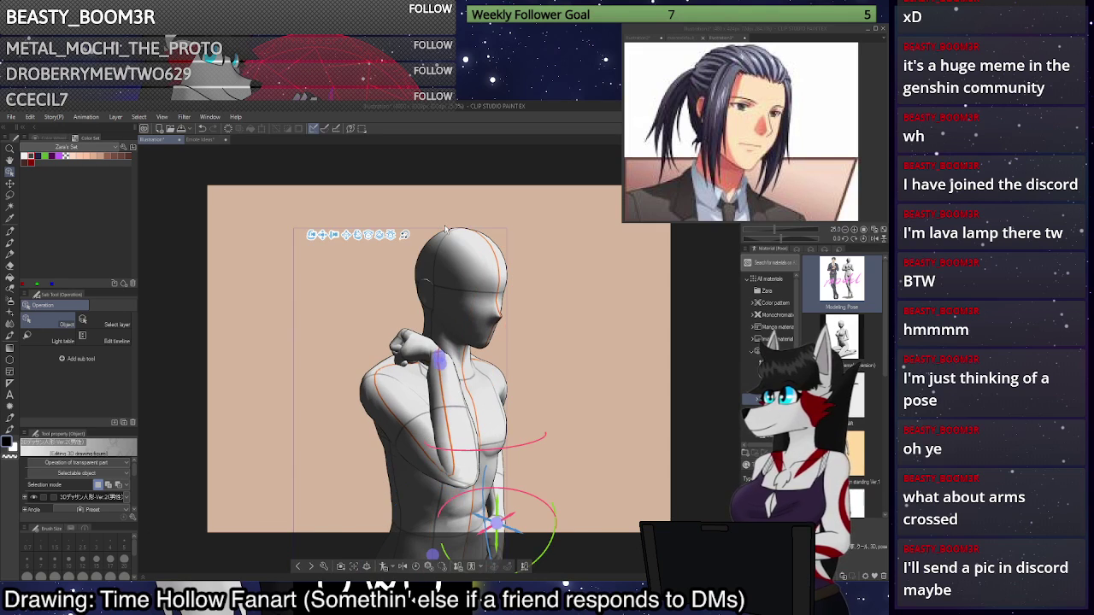
drag(670, 319, 702, 320)
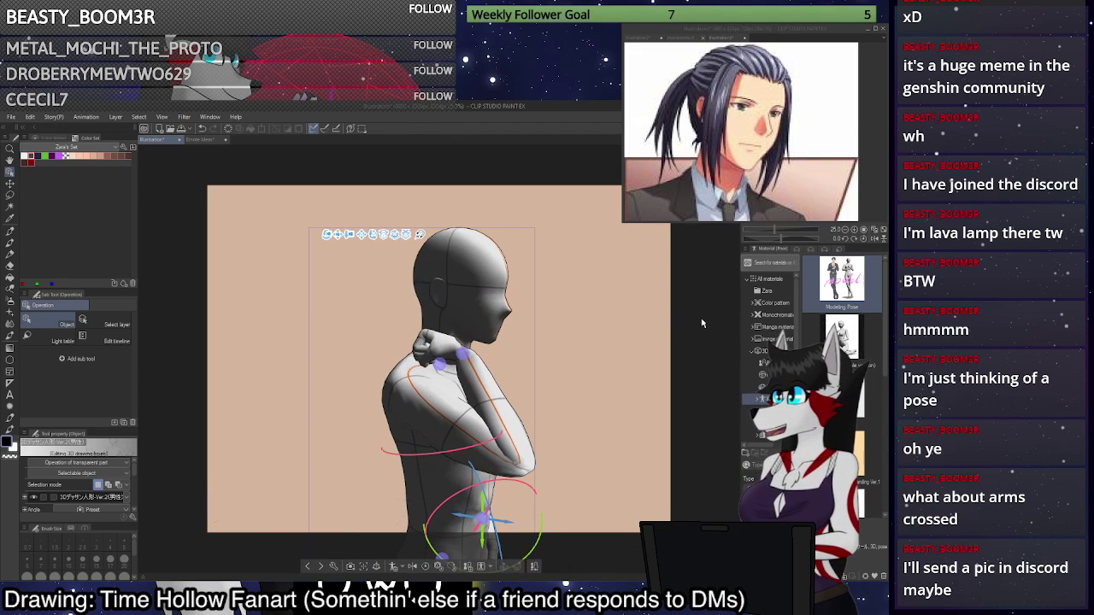
Try leaning the whole figure at a three-quarter angle, and undo back to the upright side view.
drag(383, 235, 333, 250)
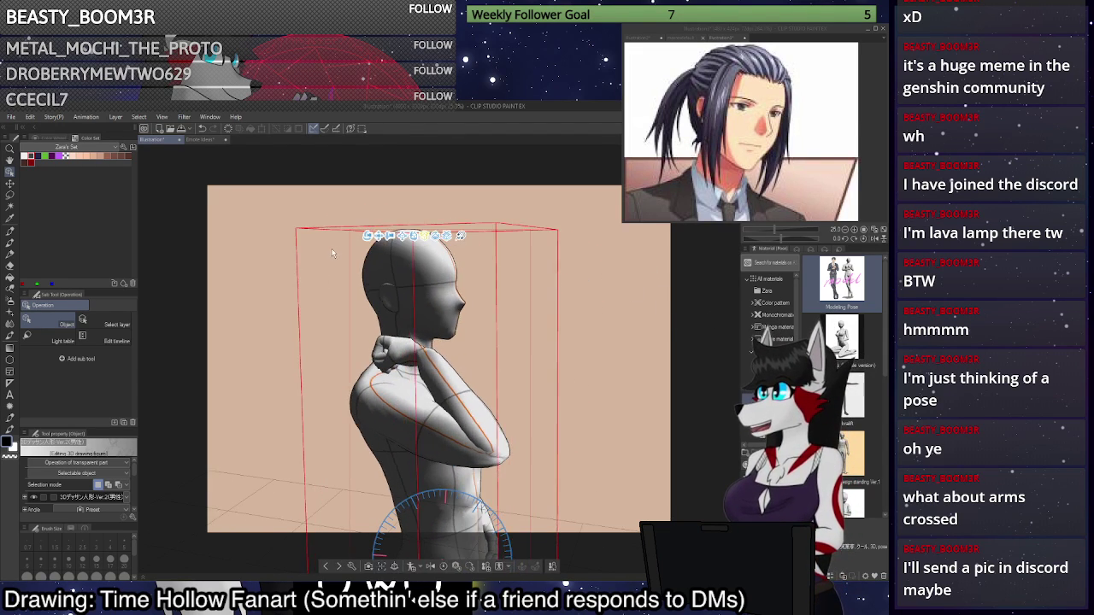
drag(631, 313, 618, 317)
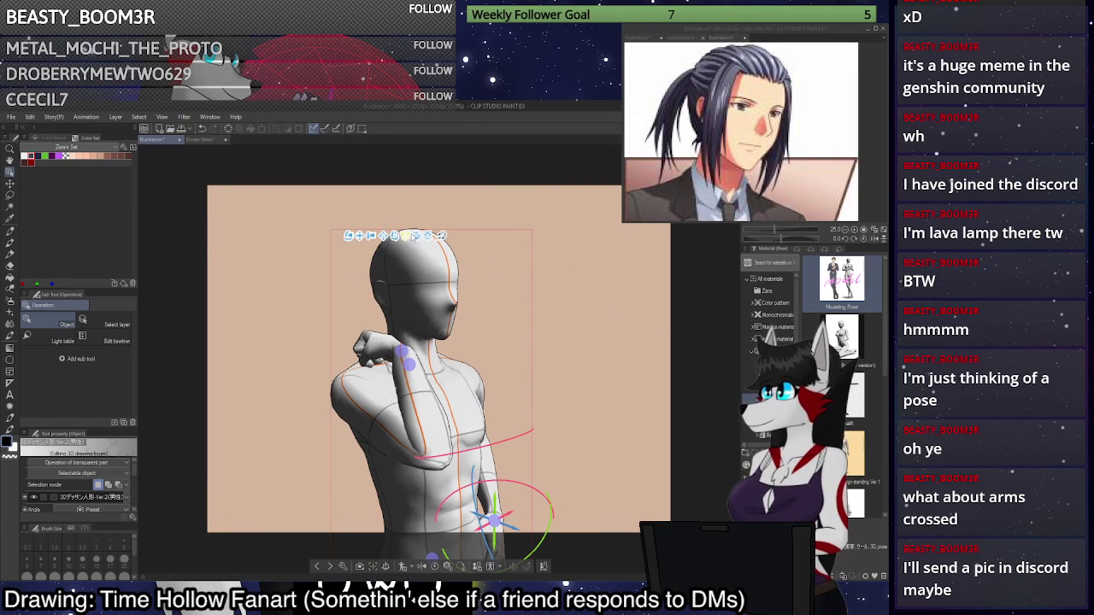
click(404, 237)
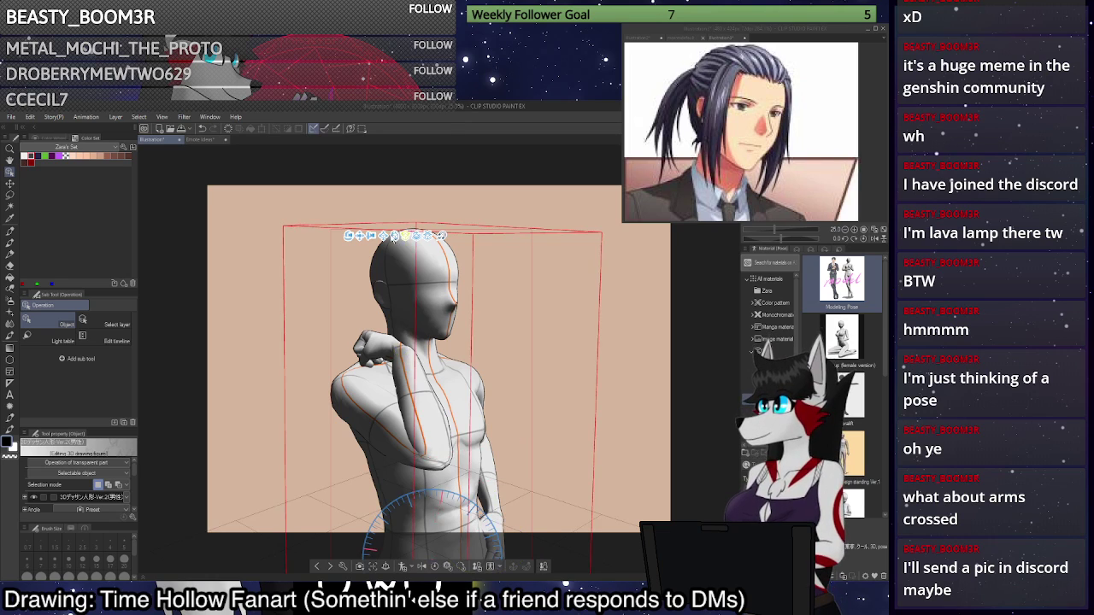
drag(393, 237, 381, 227)
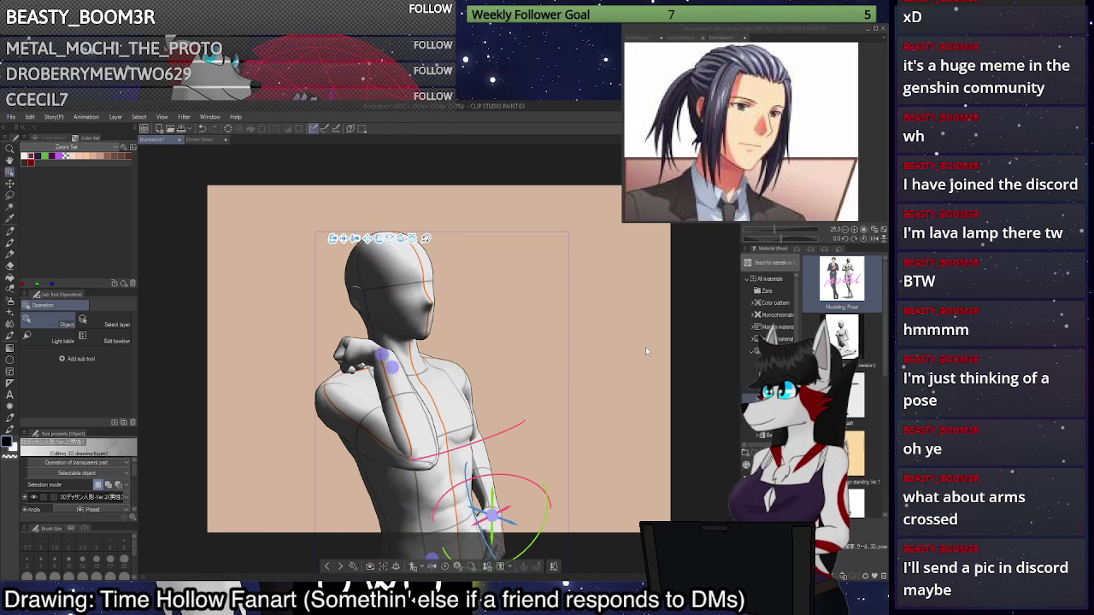
drag(646, 349, 654, 346)
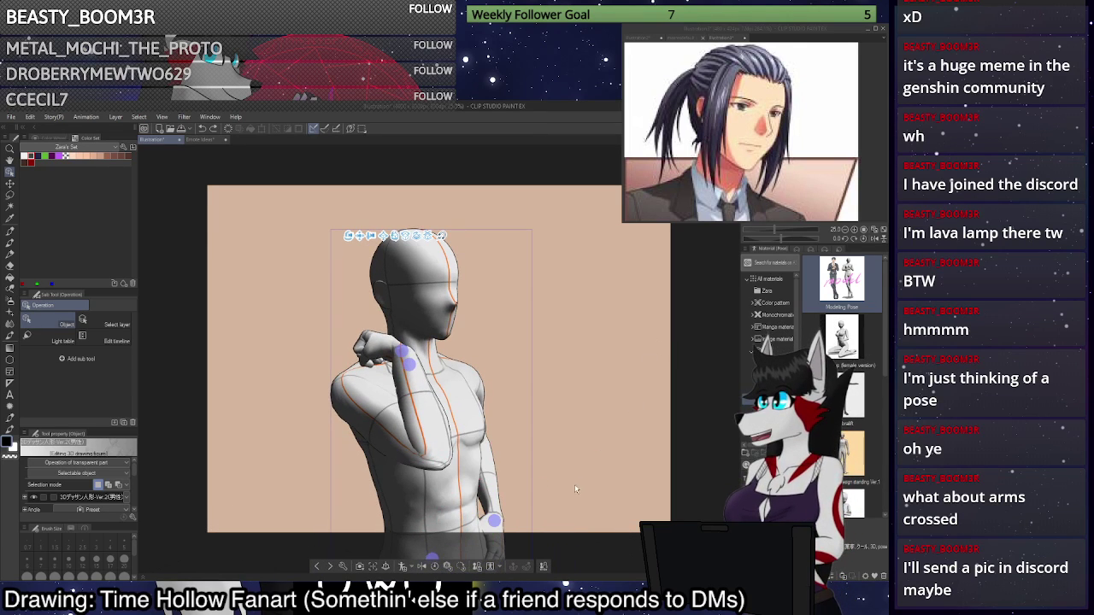
drag(556, 540, 561, 526)
key(ctrl+y)
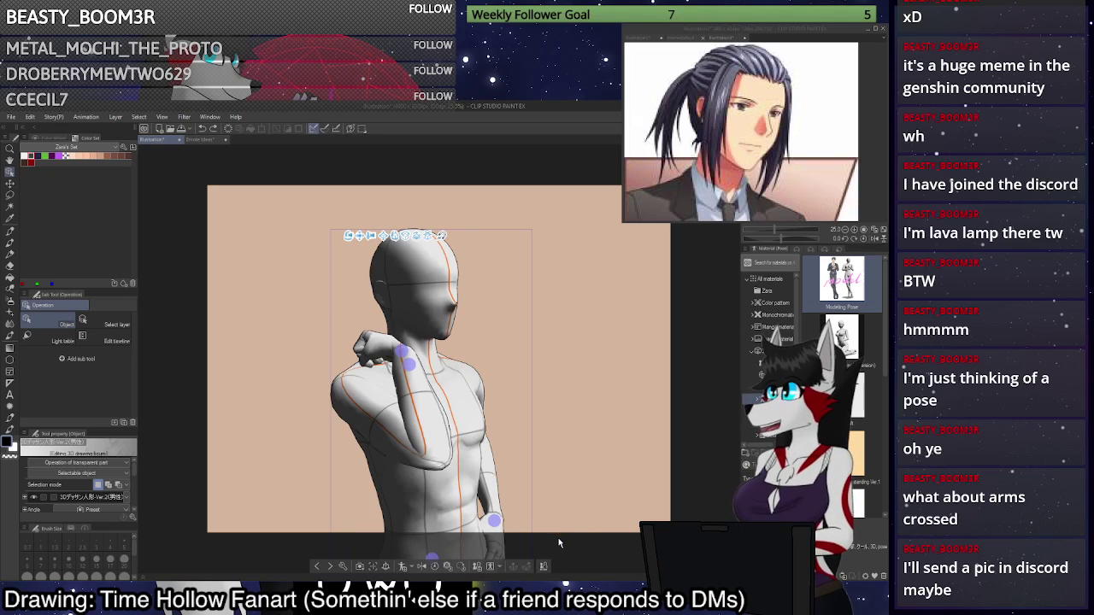
key(ctrl+z)
key(ctrl+z)
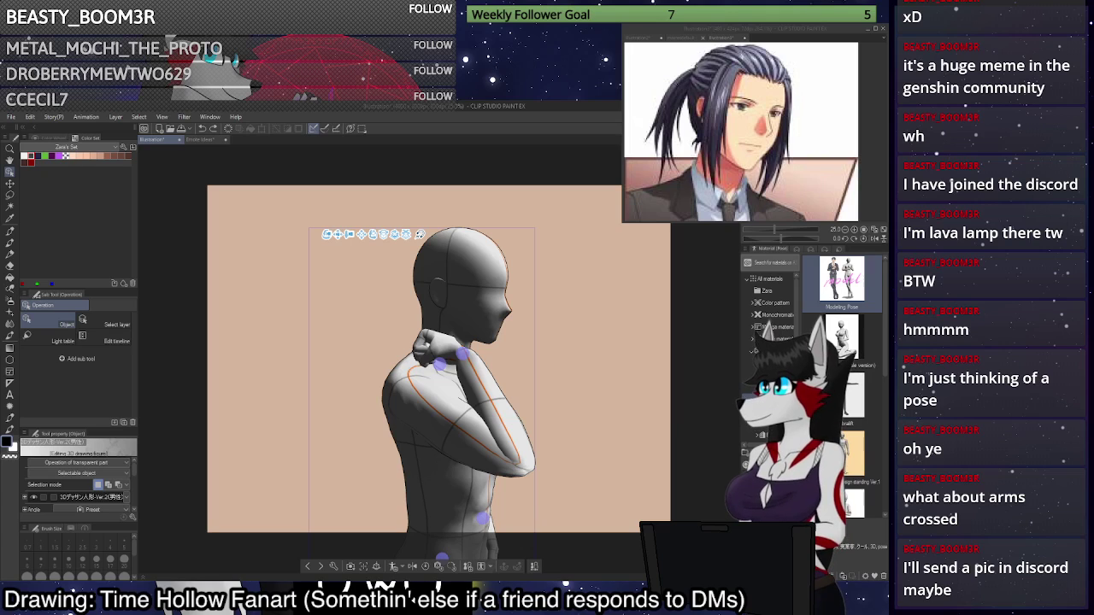
Tilt the whole figure in side view, testing forward and backward leans and settling on a slight backward lean.
key(ctrl+z)
key(ctrl+z)
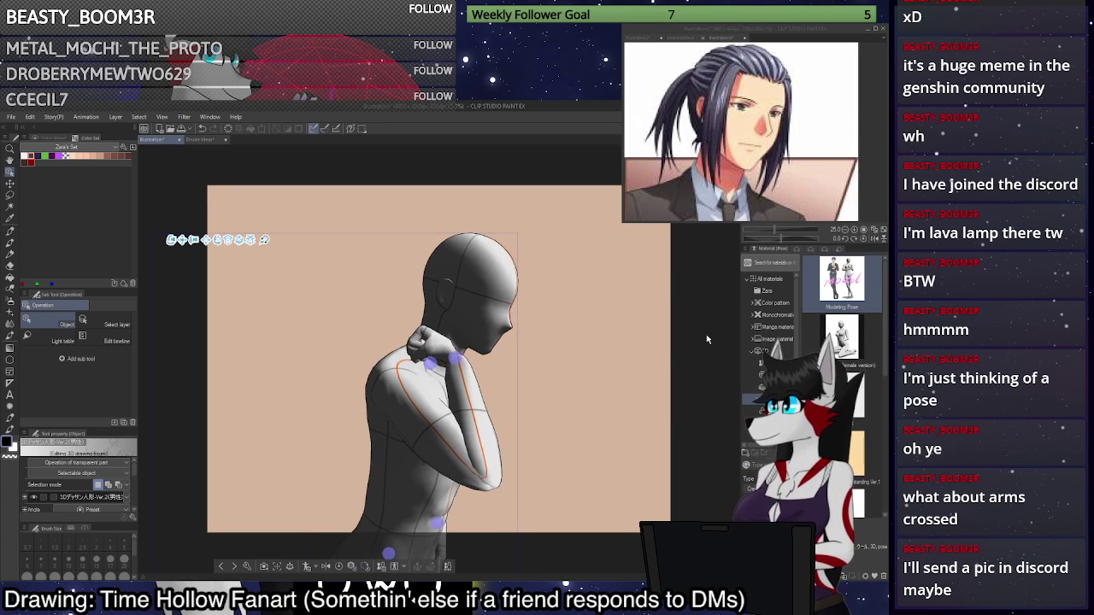
key(ctrl+z)
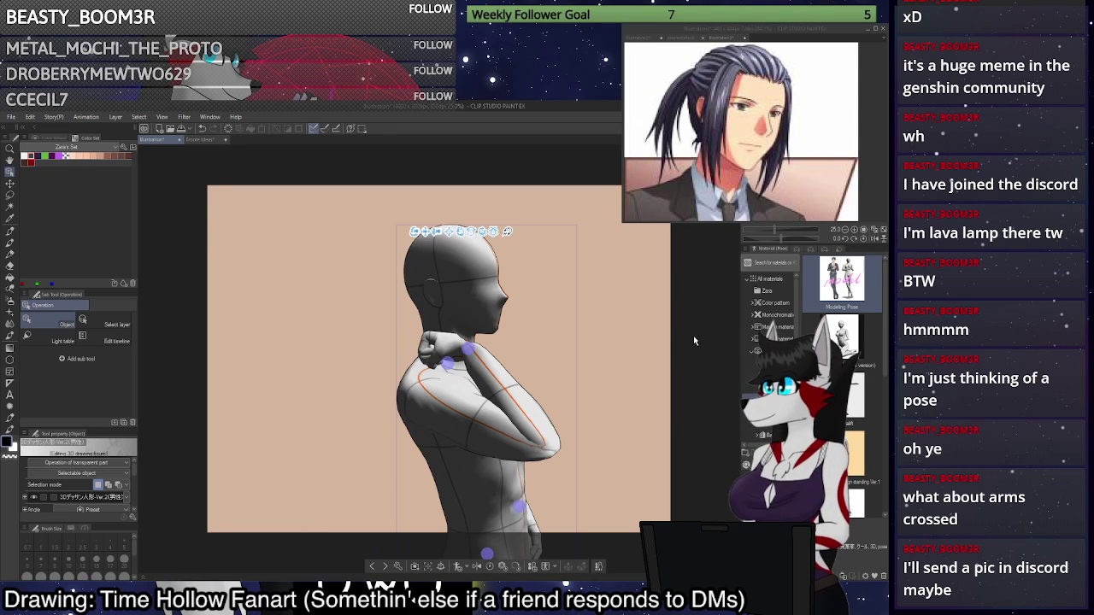
key(ctrl+z)
key(ctrl+z)
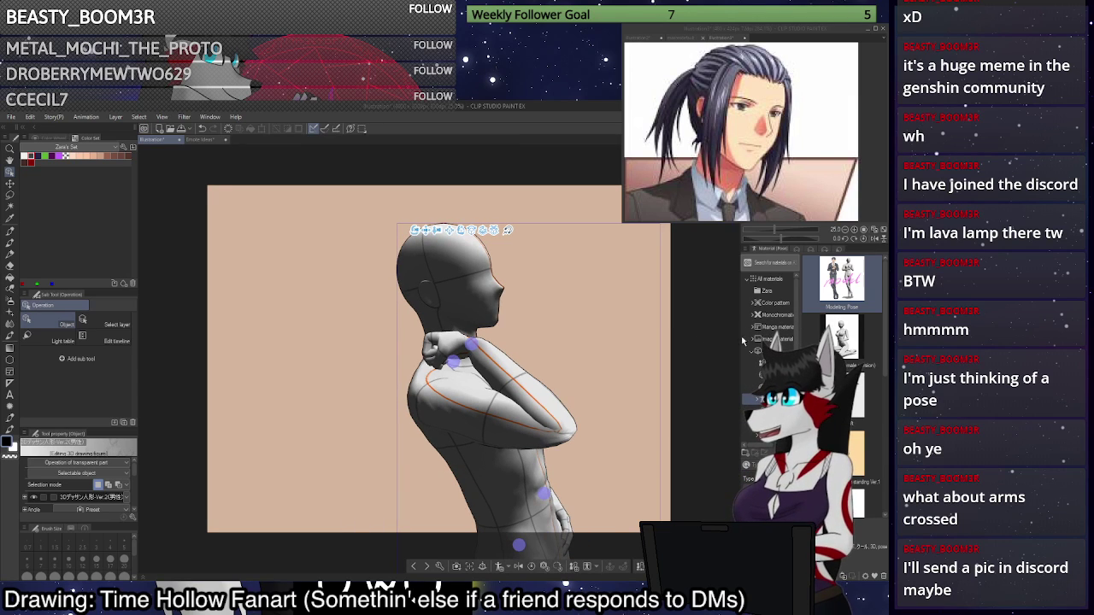
key(ctrl+z)
key(ctrl+z)
key(ctrl+z)
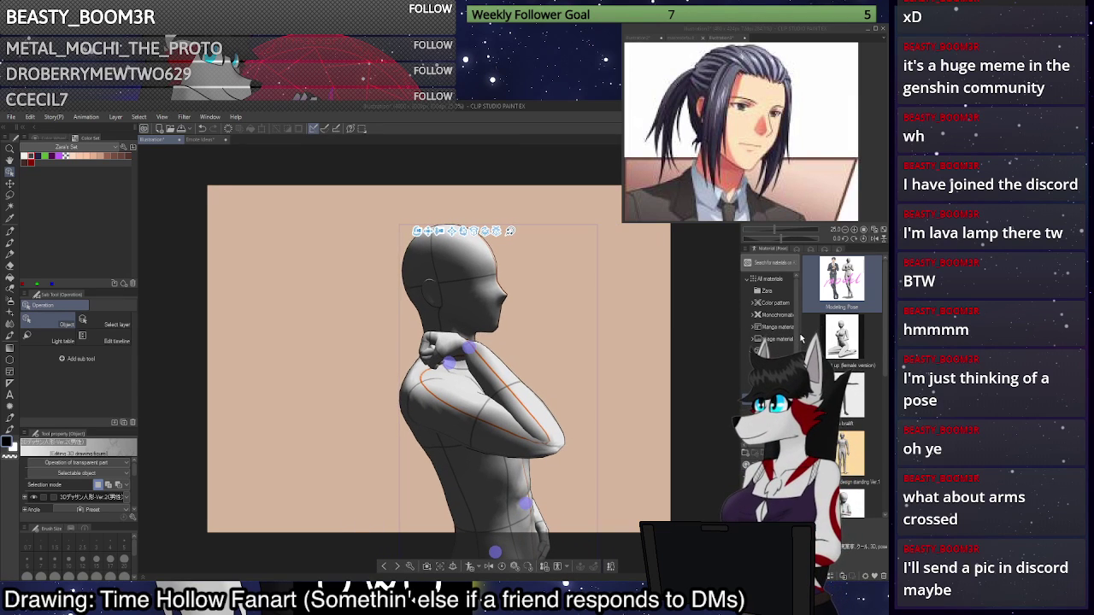
key(ctrl+y)
key(ctrl+z)
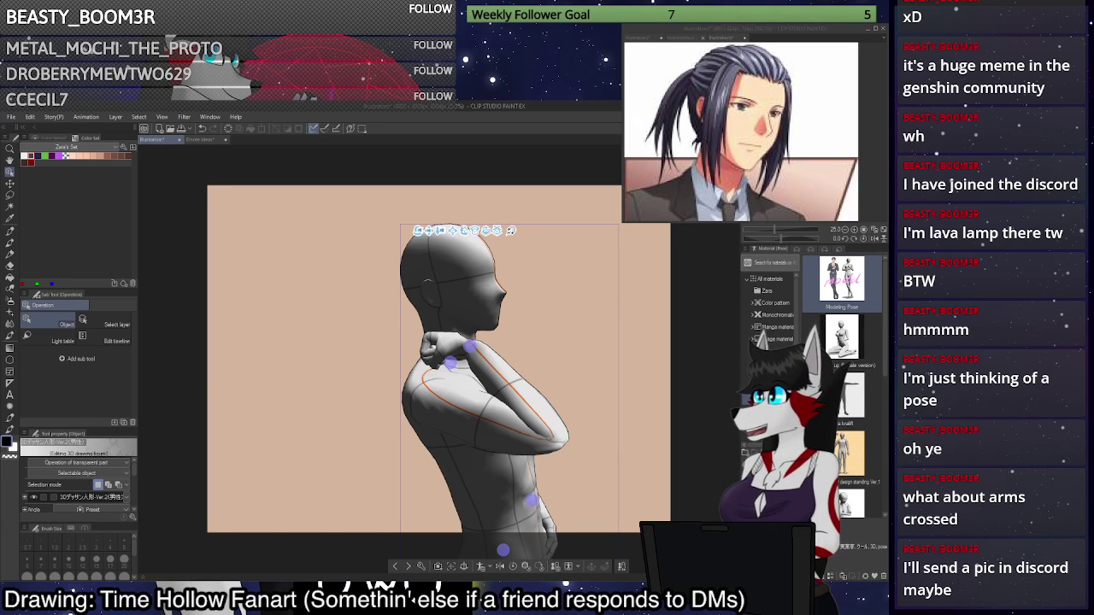
Turn the leaning figure to a three-quarter front view, reposition it in the frame, and show the layer list.
drag(707, 392, 627, 351)
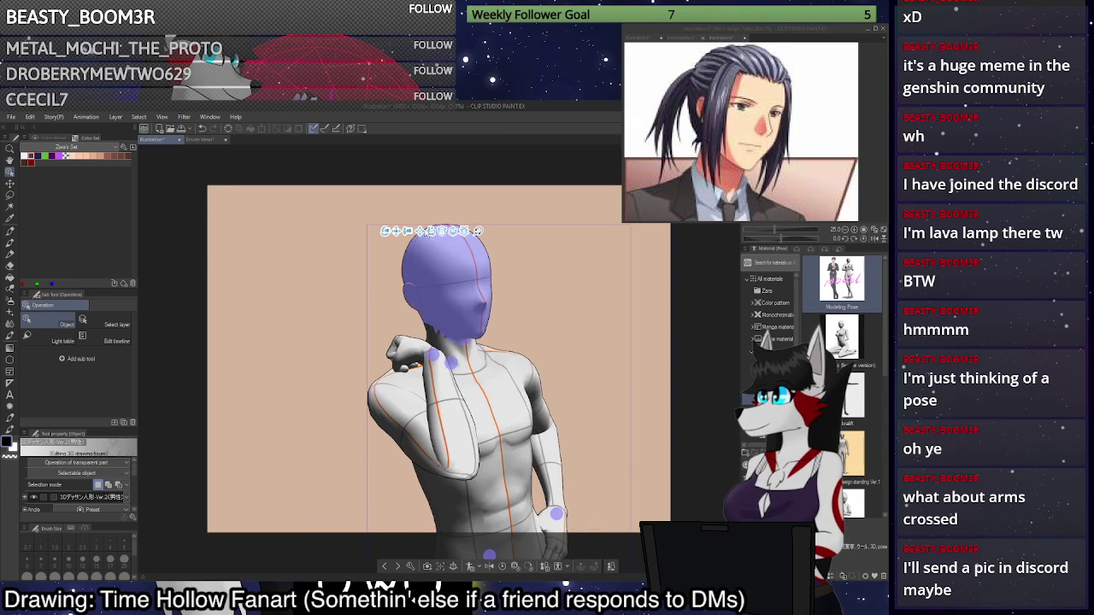
drag(416, 236, 374, 243)
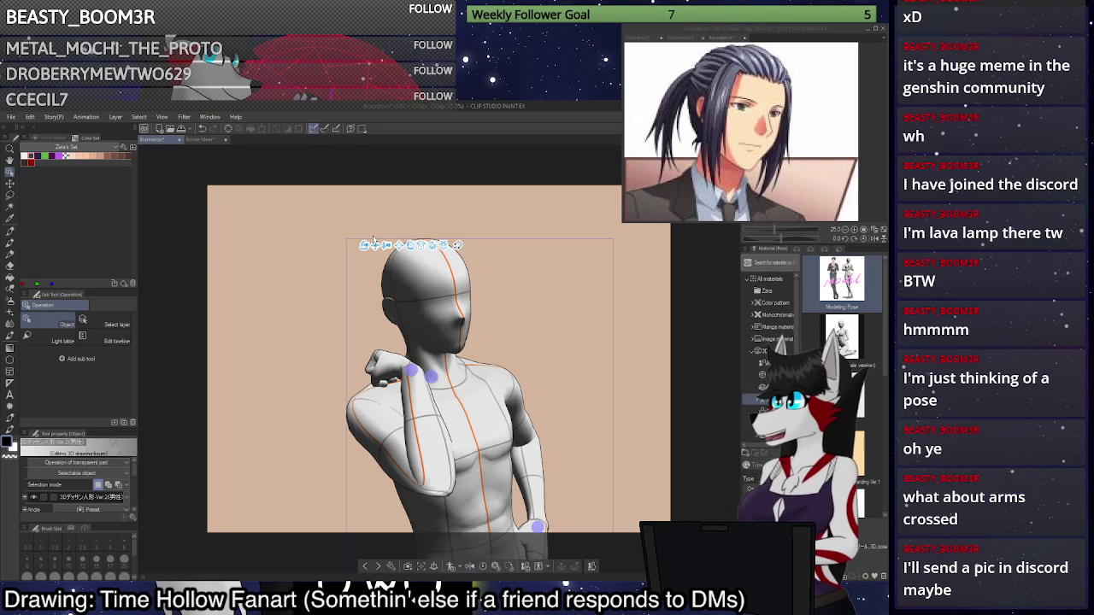
click(796, 250)
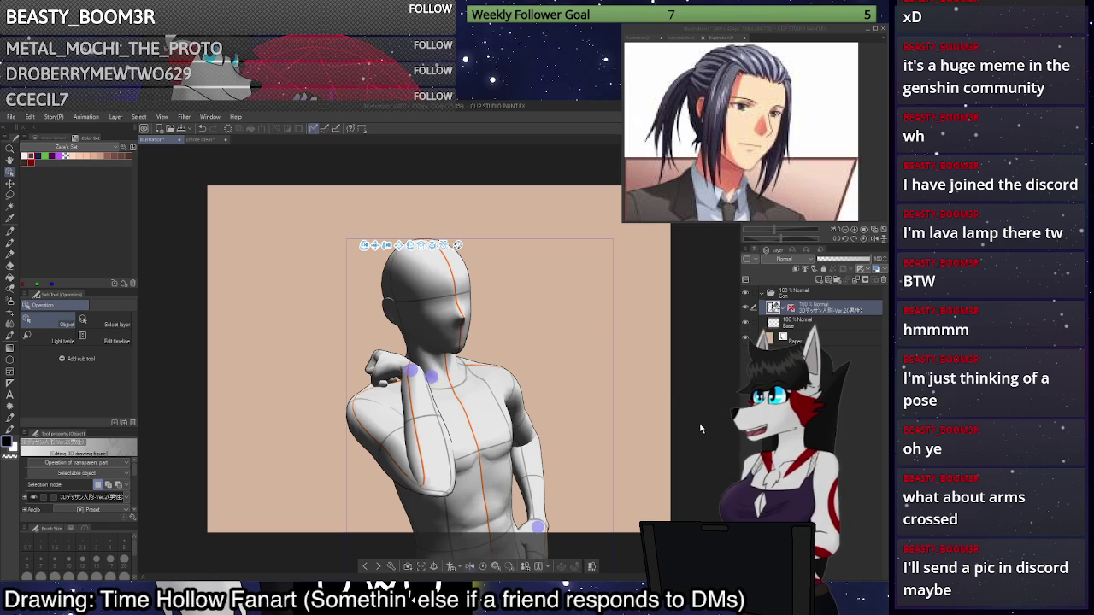
Undo the last figure adjustments and try repositioning the raised right hand beside the neck.
key(ctrl+z)
key(ctrl+z)
key(ctrl+z)
click(418, 359)
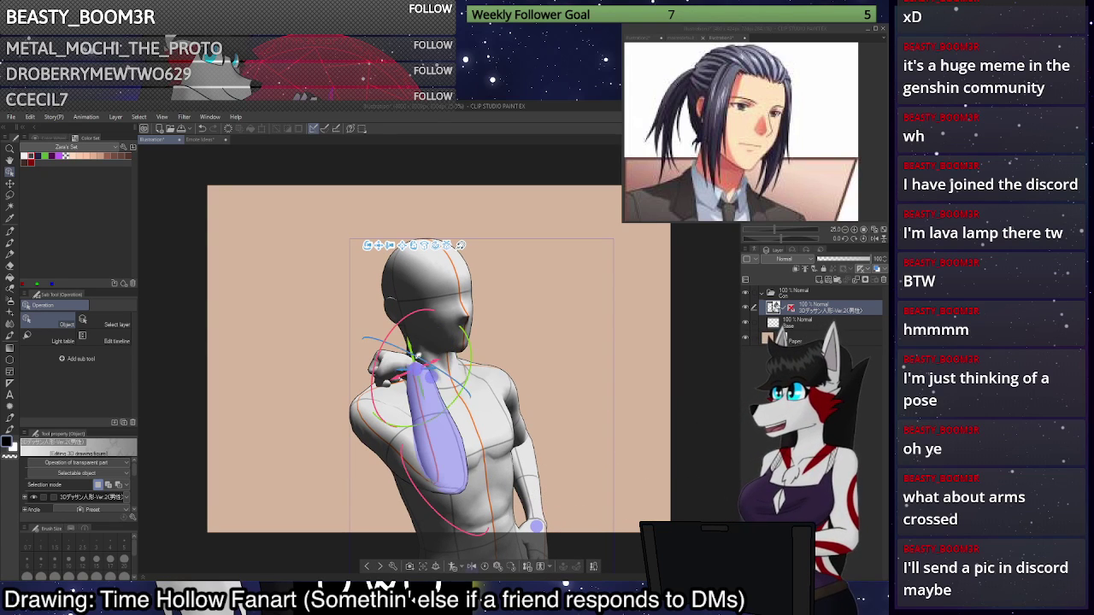
click(404, 373)
drag(404, 373, 372, 419)
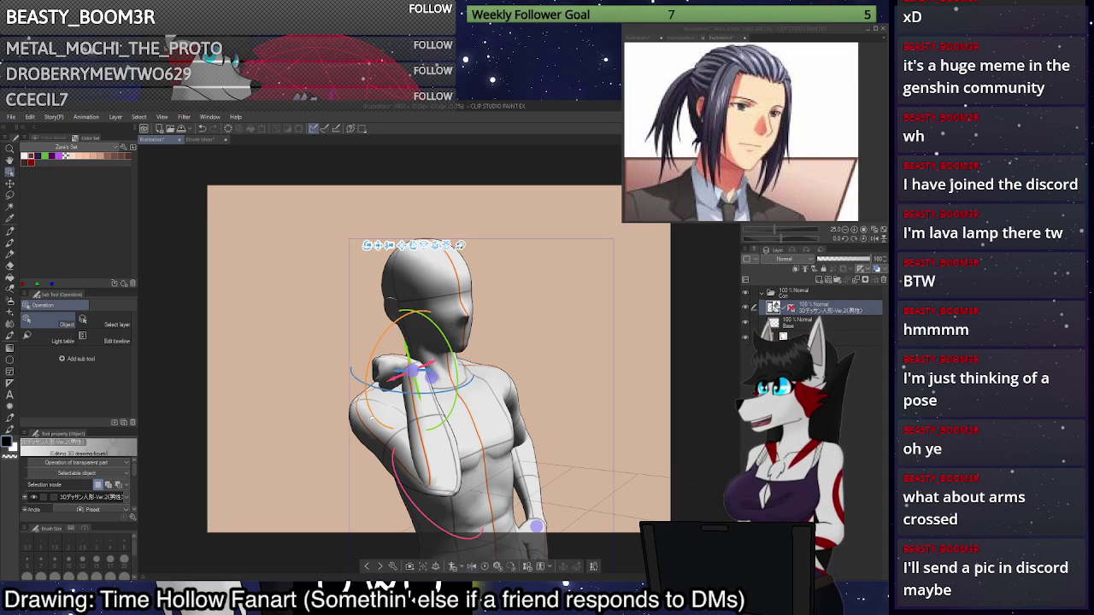
drag(457, 351, 462, 371)
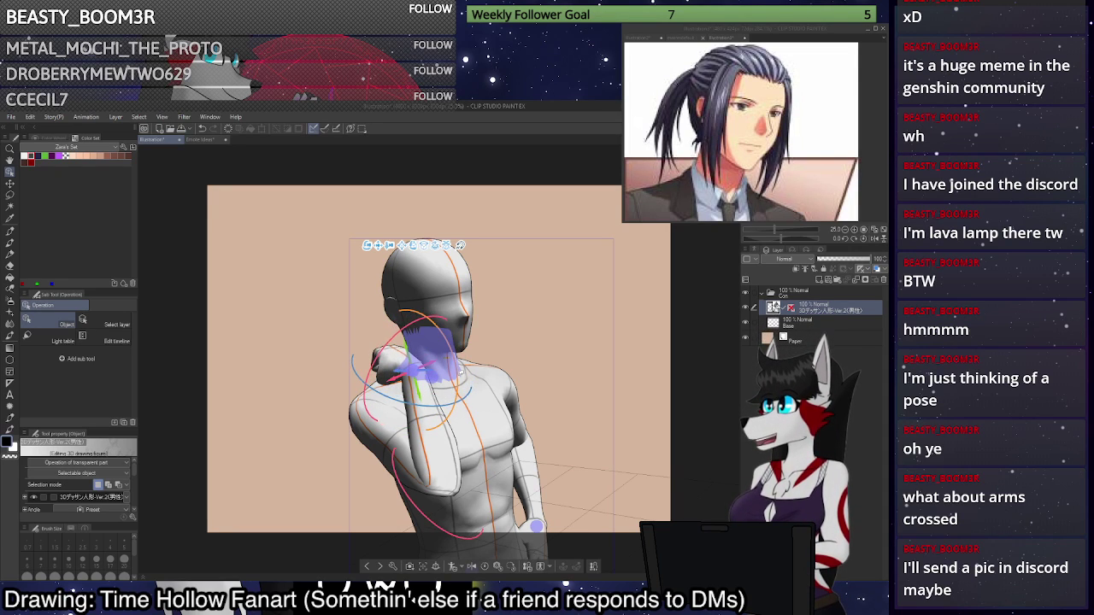
Move the raised right hand and forearm away from the neck toward the right shoulder, checking the pose from the side.
drag(565, 364, 668, 354)
drag(478, 355, 477, 353)
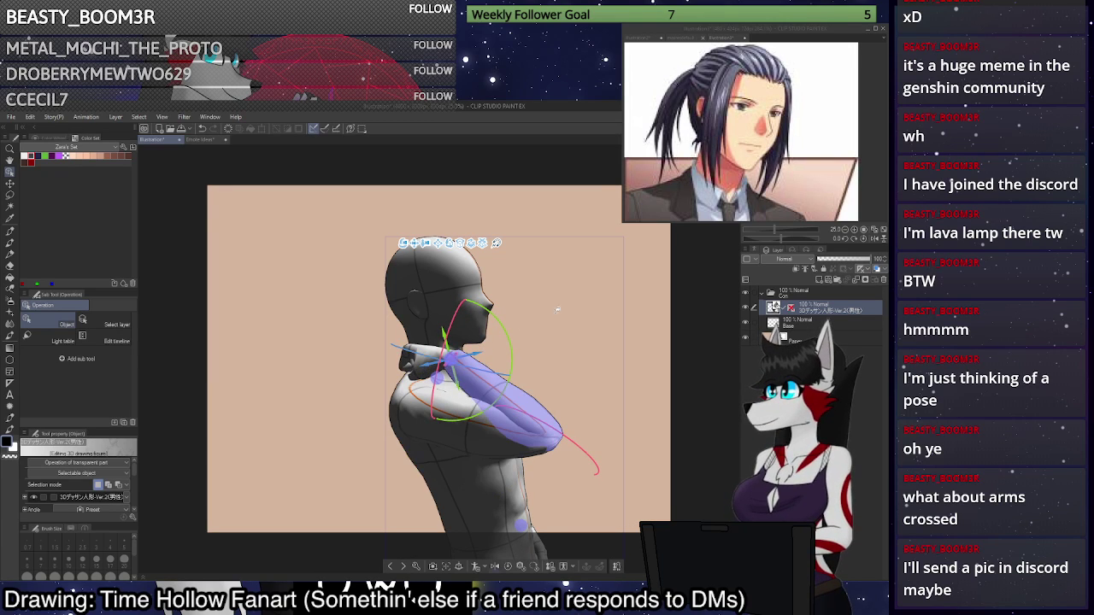
drag(557, 310, 518, 349)
drag(455, 405, 582, 313)
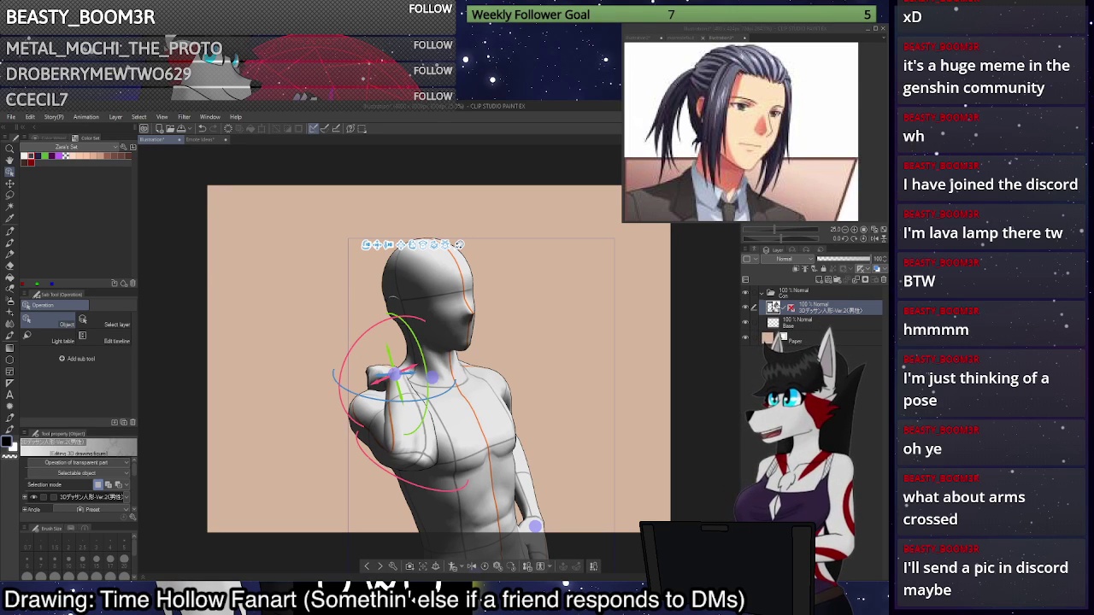
mouse_move(621, 389)
mouse_down()
mouse_move(621, 423)
mouse_move(681, 391)
mouse_move(630, 383)
mouse_up()
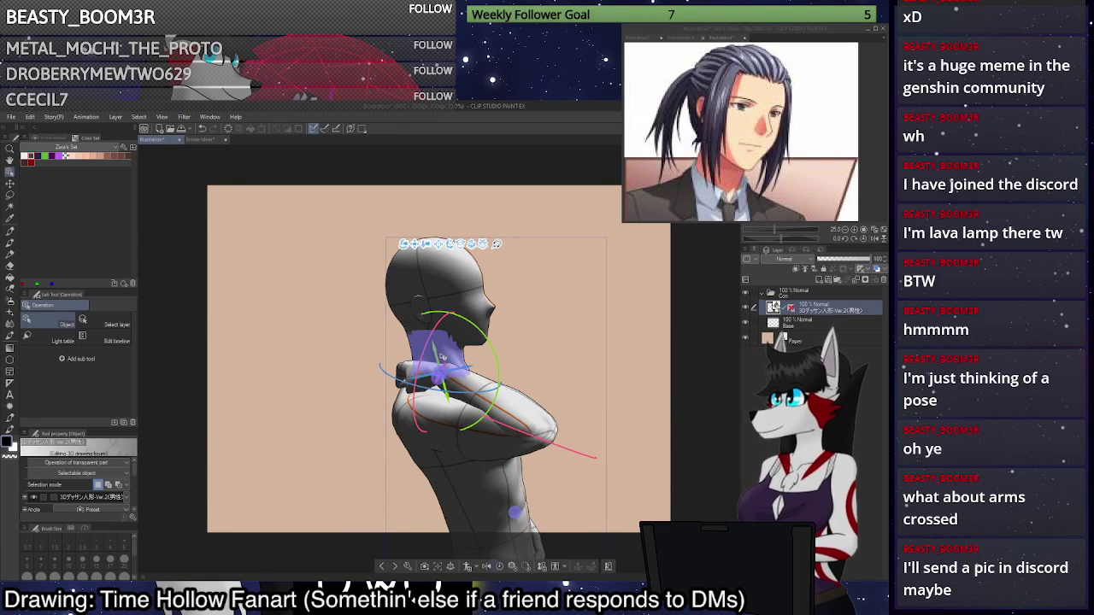
drag(441, 355, 473, 329)
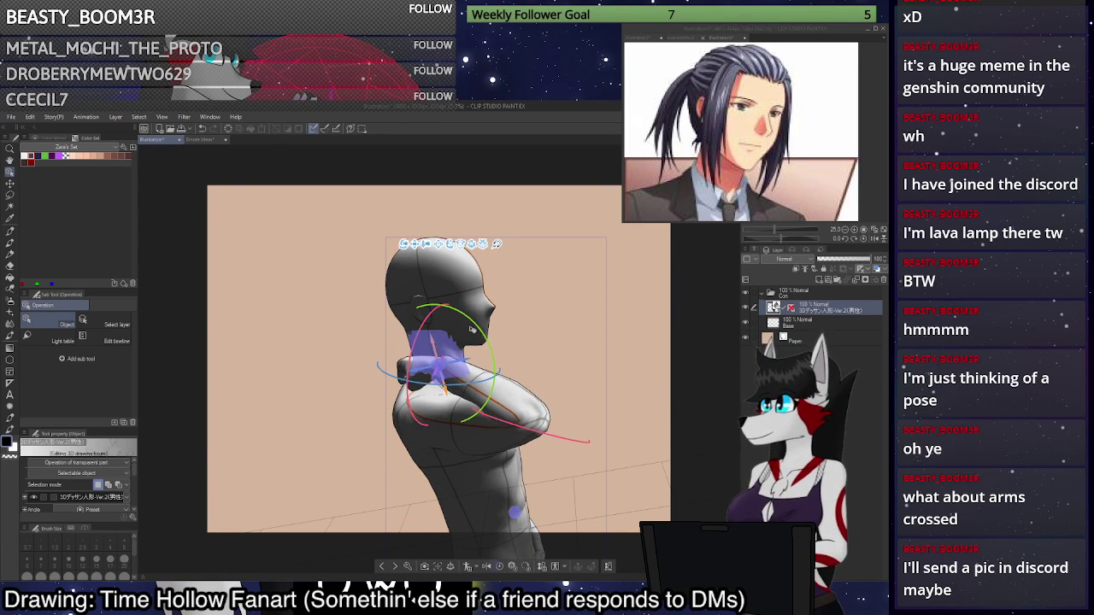
mouse_move(658, 363)
mouse_down()
mouse_move(613, 361)
mouse_move(653, 365)
mouse_up()
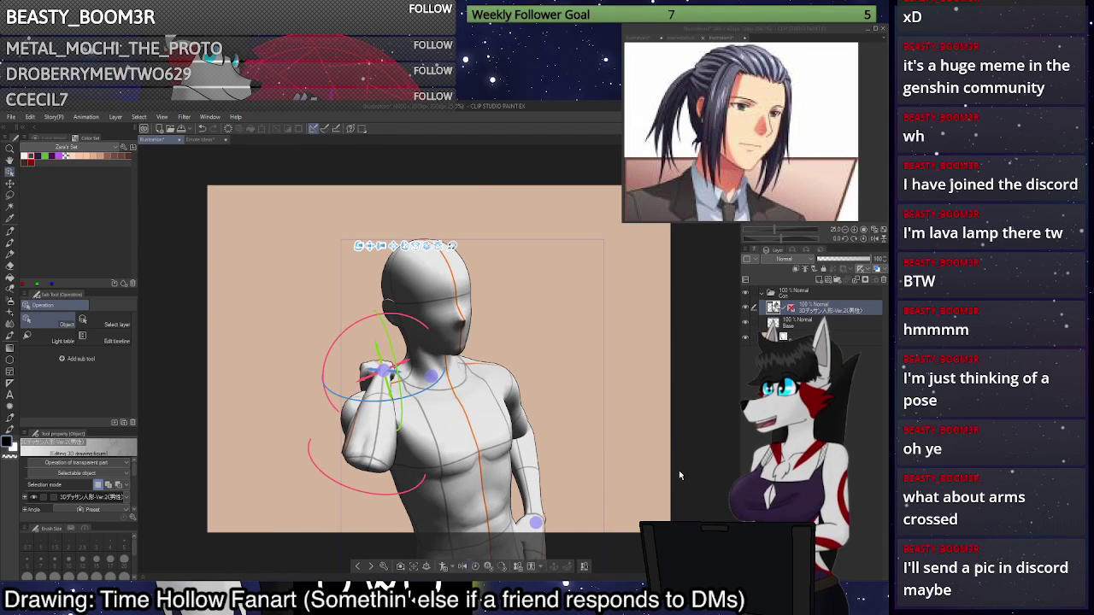
Place the Base layer above the 3D figure layer, fade the figure to about half opacity, and ready the pen on Base.
key(p)
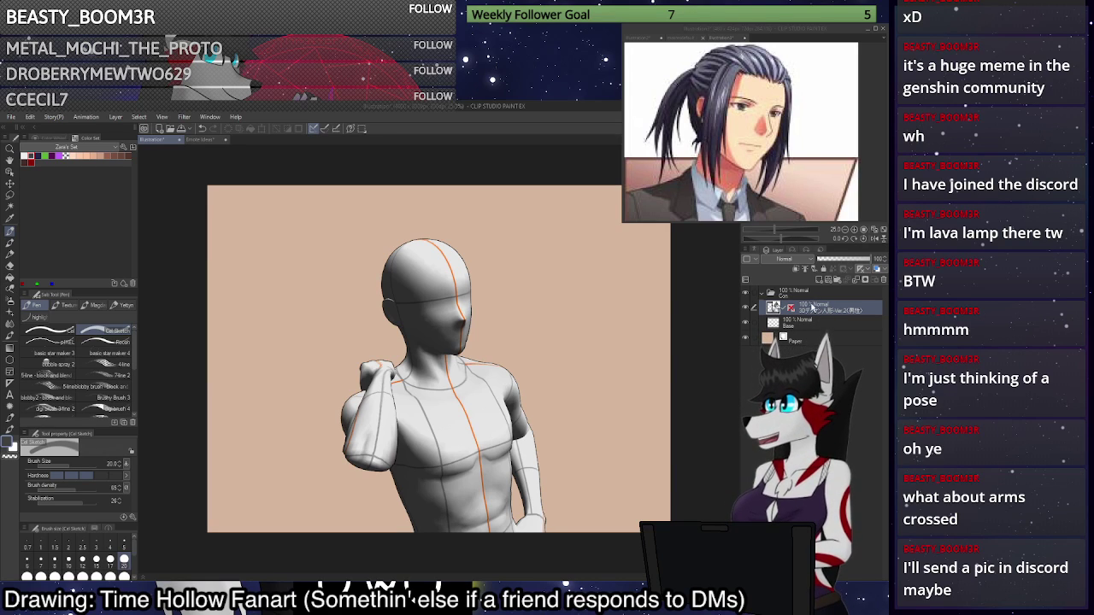
click(823, 326)
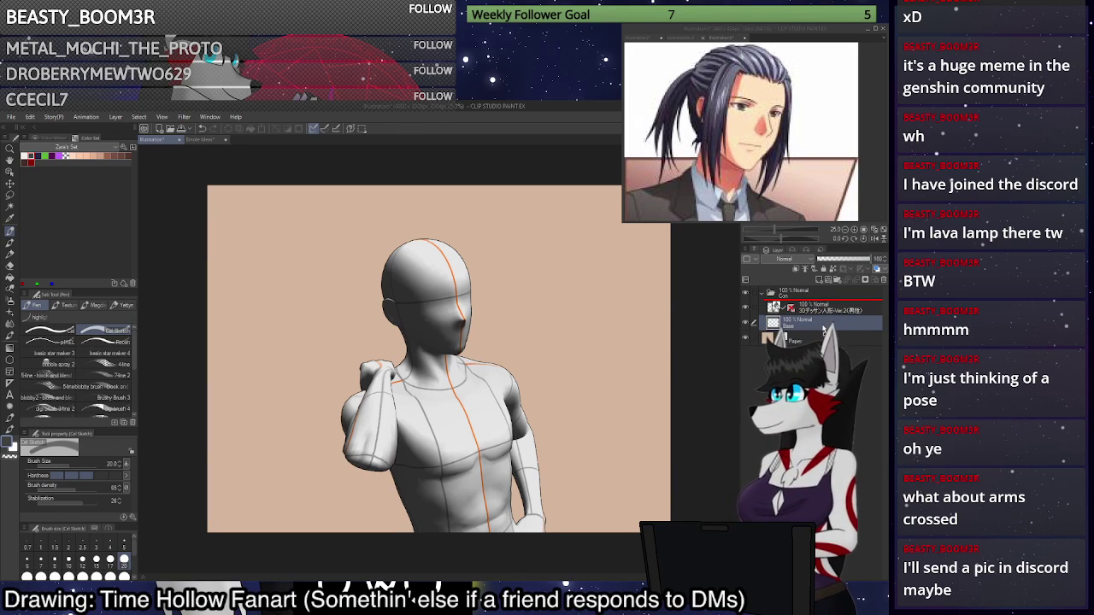
drag(824, 330, 826, 302)
click(828, 324)
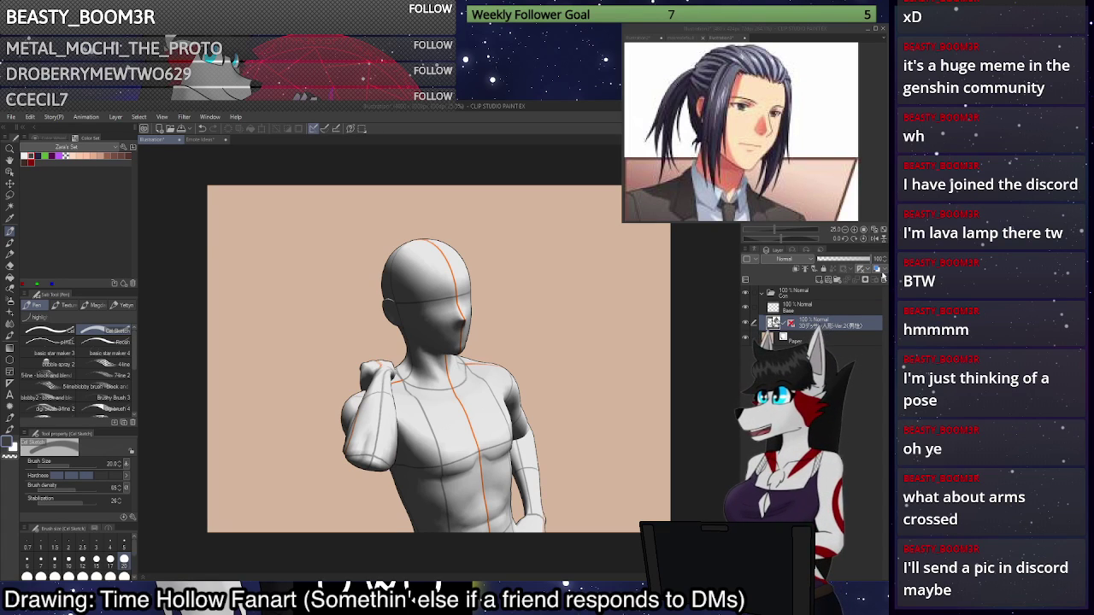
click(883, 274)
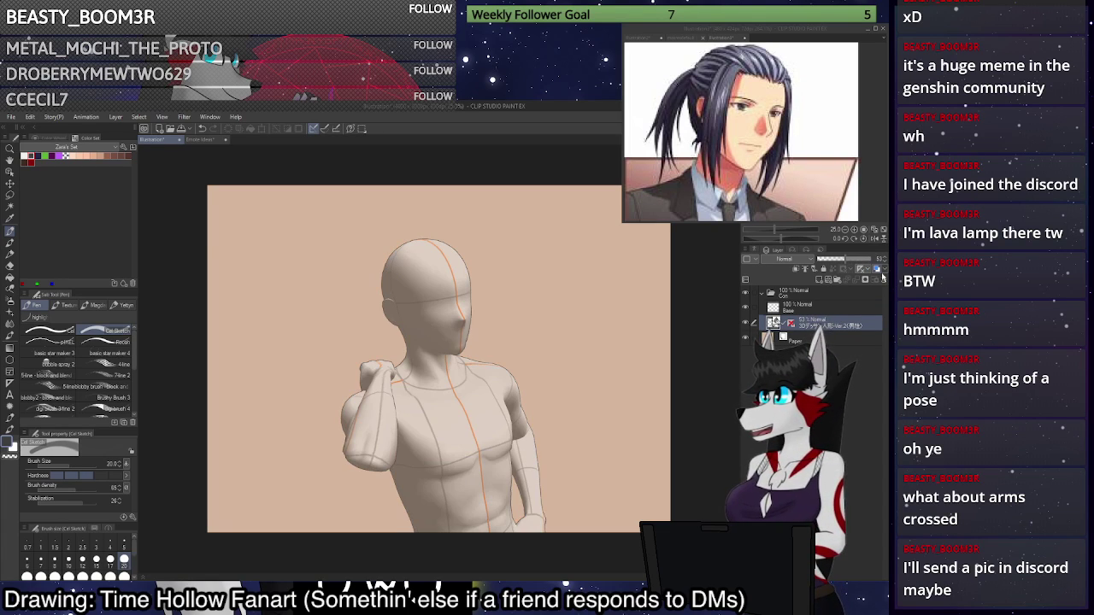
click(823, 309)
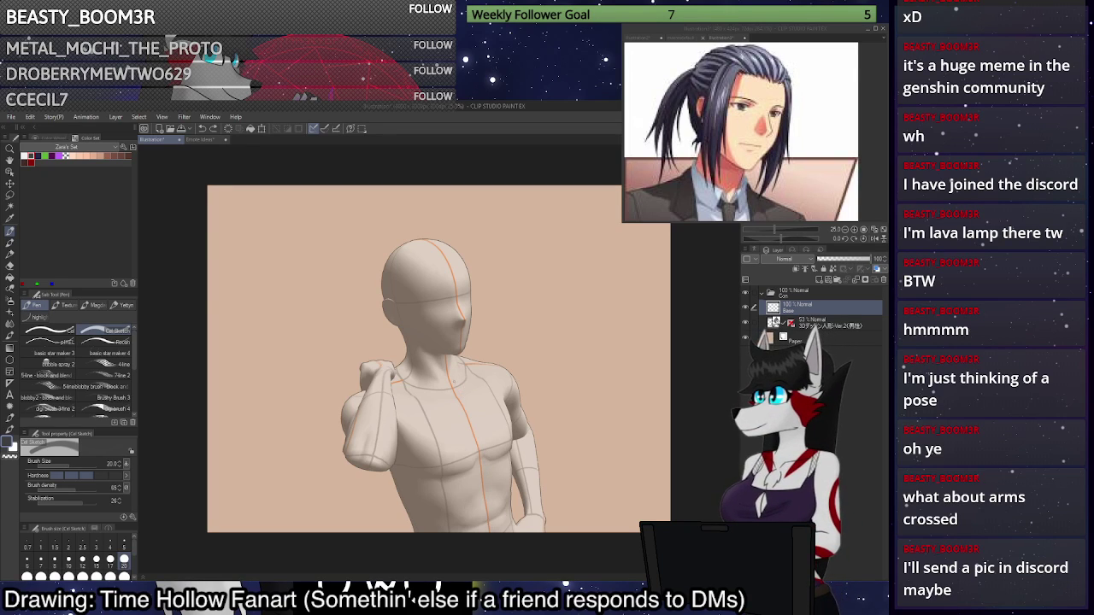
Set brush stabilization to 39 and try guide strokes down and across the torso, undoing each one.
drag(83, 506, 87, 508)
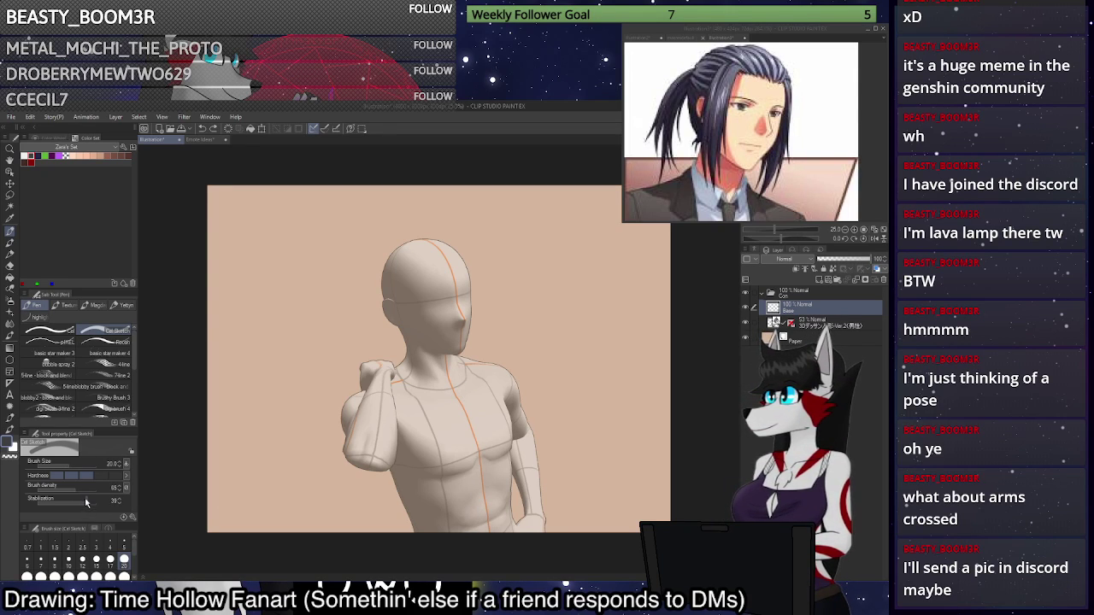
drag(465, 407, 486, 523)
key(ctrl+z)
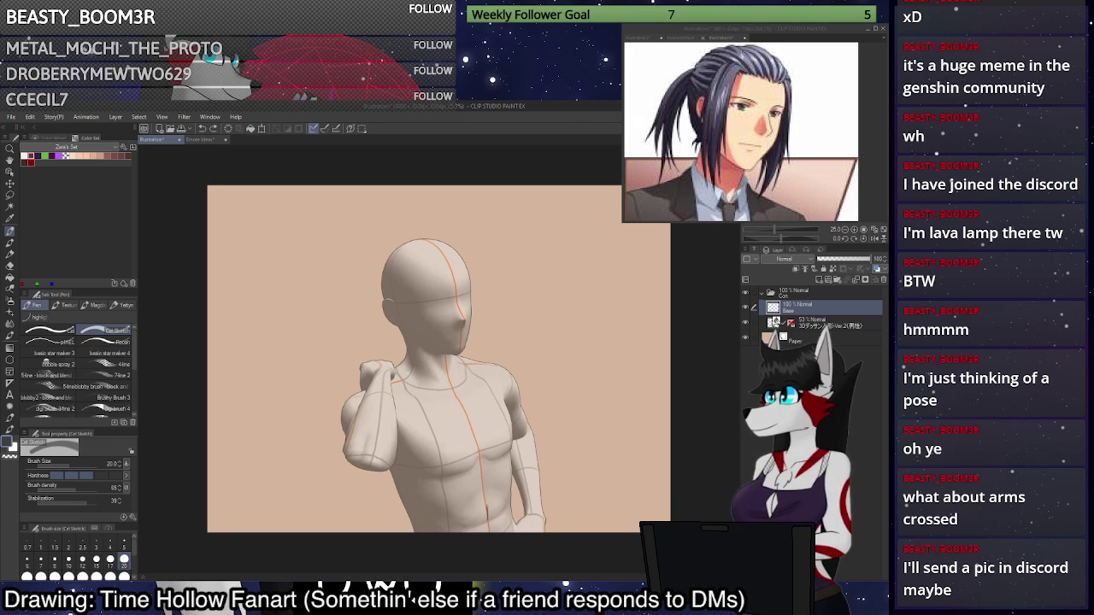
mouse_move(446, 368)
mouse_down()
mouse_move(487, 507)
mouse_move(458, 375)
mouse_up()
key(ctrl+z)
key(ctrl+z)
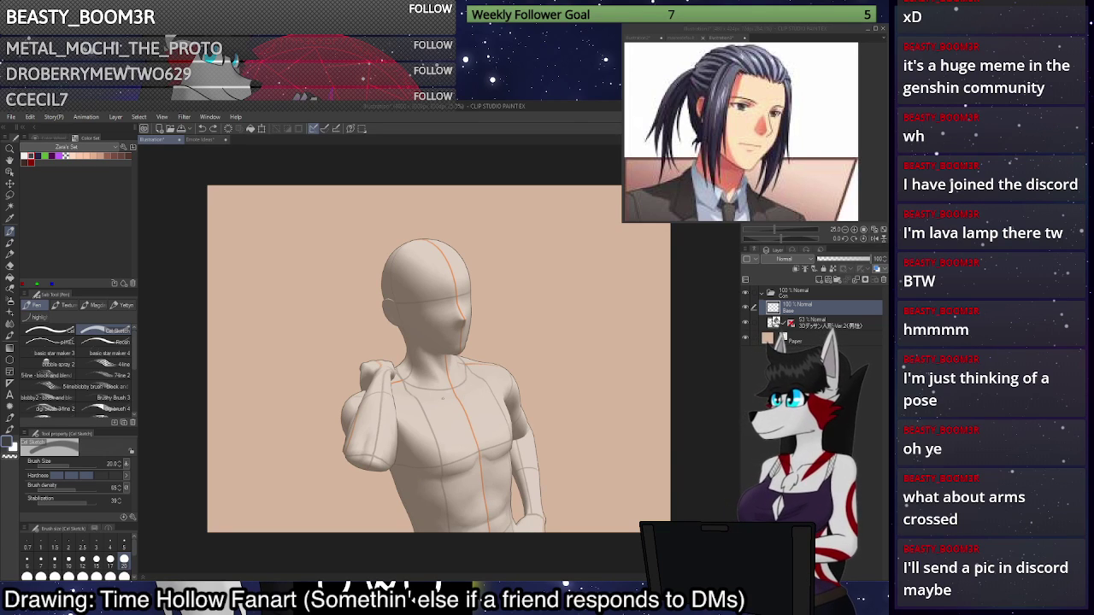
mouse_move(378, 418)
mouse_down()
mouse_move(404, 506)
mouse_move(571, 441)
mouse_up()
key(ctrl+z)
key(ctrl+z)
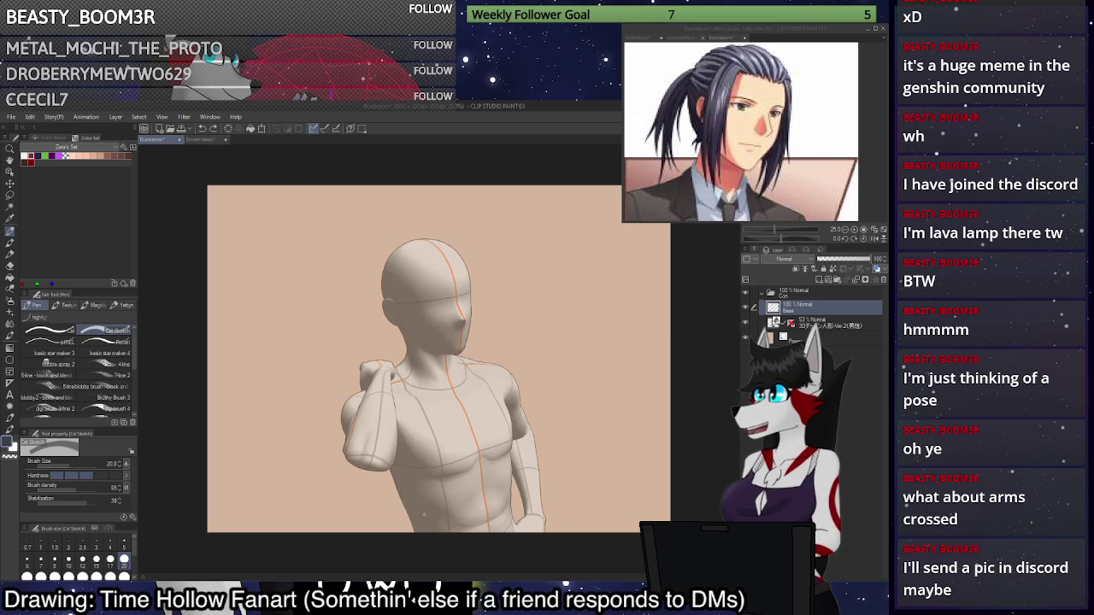
mouse_move(402, 501)
mouse_down()
mouse_move(457, 474)
mouse_move(518, 470)
mouse_move(427, 514)
mouse_up()
key(ctrl+z)
key(ctrl+z)
Sketch the curved lower ribcage line across the torso and a guide line along the raised right forearm.
drag(510, 460, 405, 498)
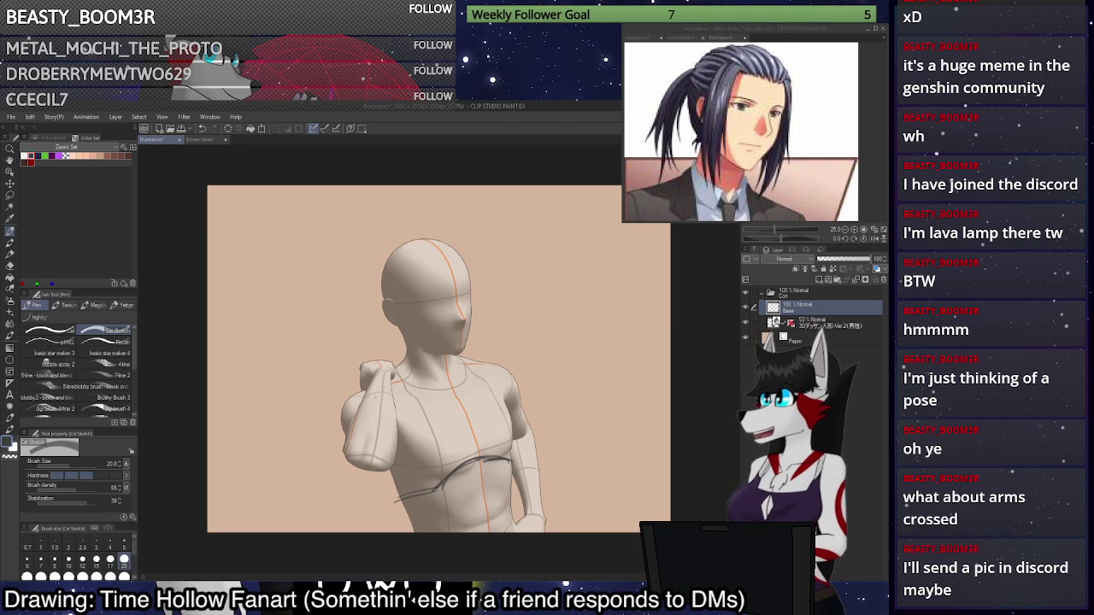
drag(382, 366, 374, 440)
drag(381, 364, 370, 480)
drag(391, 359, 376, 453)
key(ctrl+z)
key(ctrl+z)
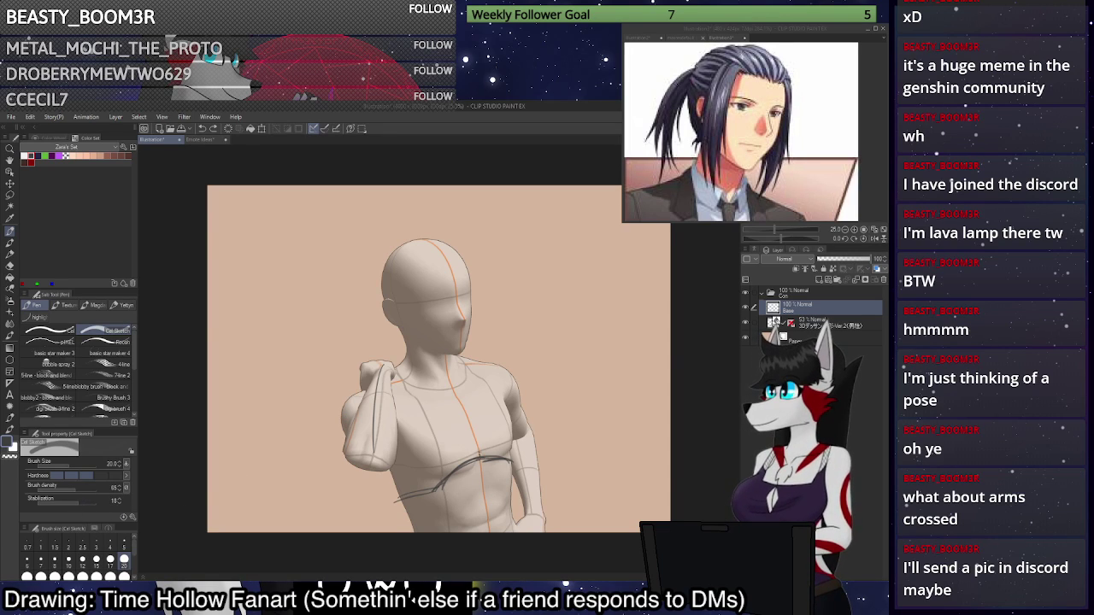
Draw the torso's centre line from the base of the neck down to the canvas edge.
mouse_move(450, 380)
mouse_down()
mouse_move(480, 454)
mouse_move(485, 531)
mouse_up()
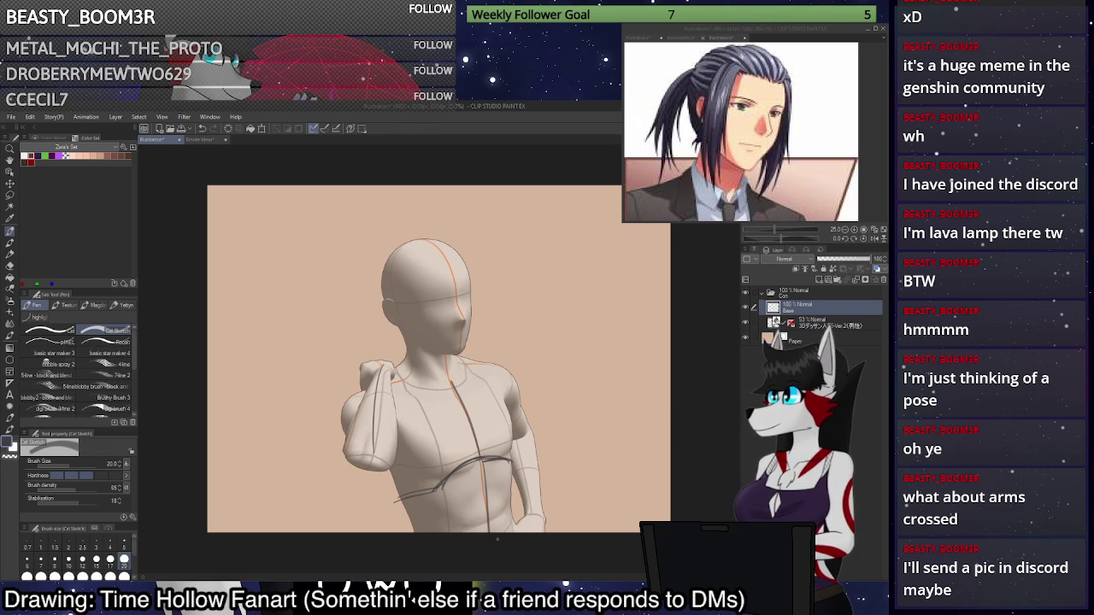
key(ctrl+z)
drag(484, 456, 486, 531)
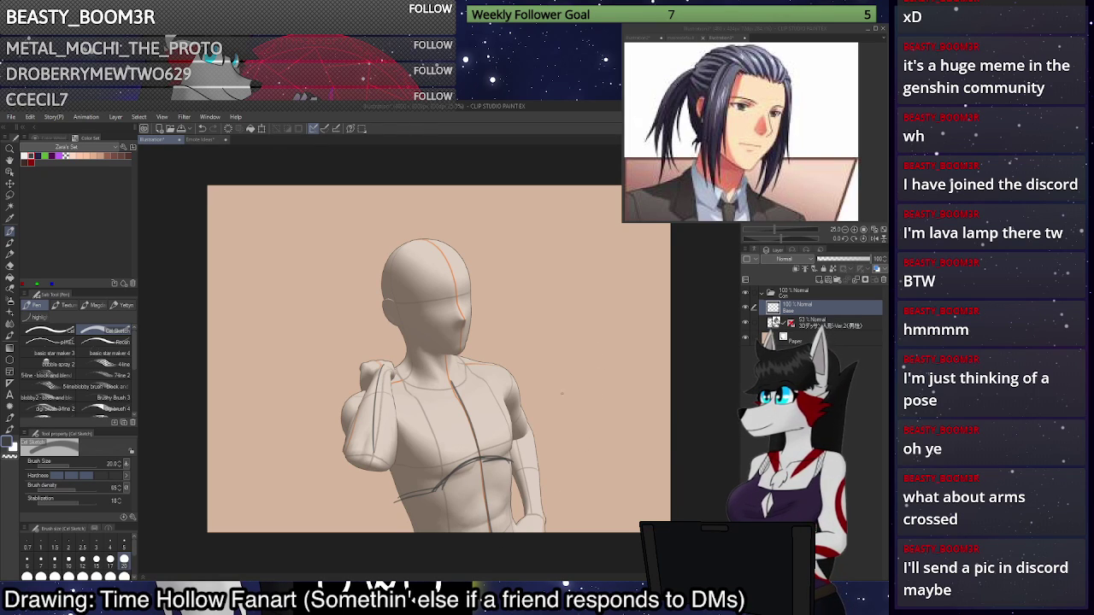
Adjust the reference picture's zoom and sketch a head circle matching the figure's skull, replacing the oversized first attempt.
click(818, 110)
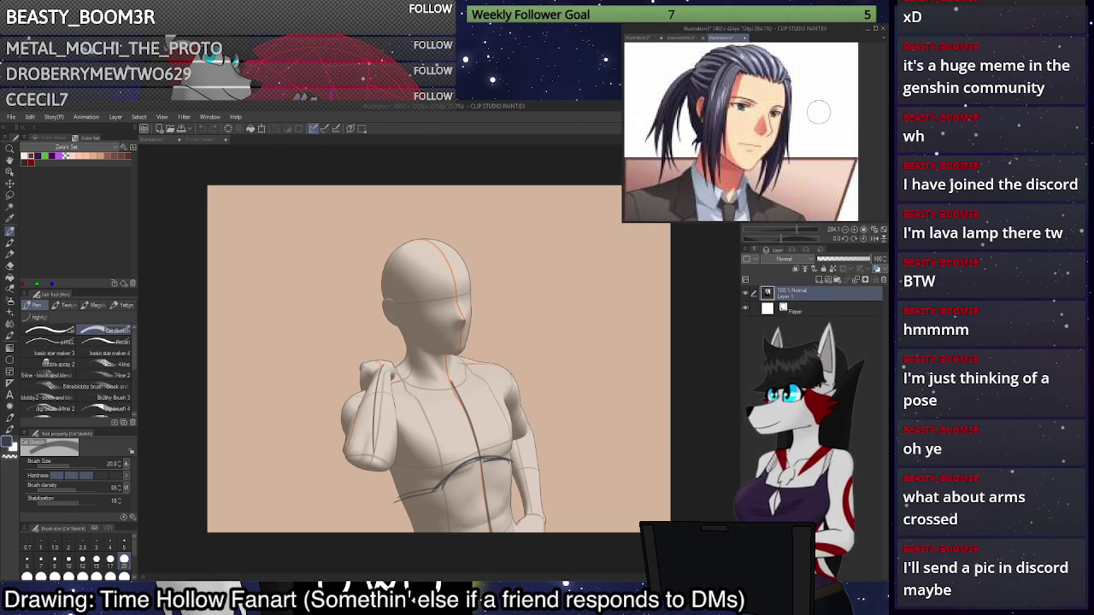
scroll(816, 114, down, 2)
scroll(813, 114, up, 2)
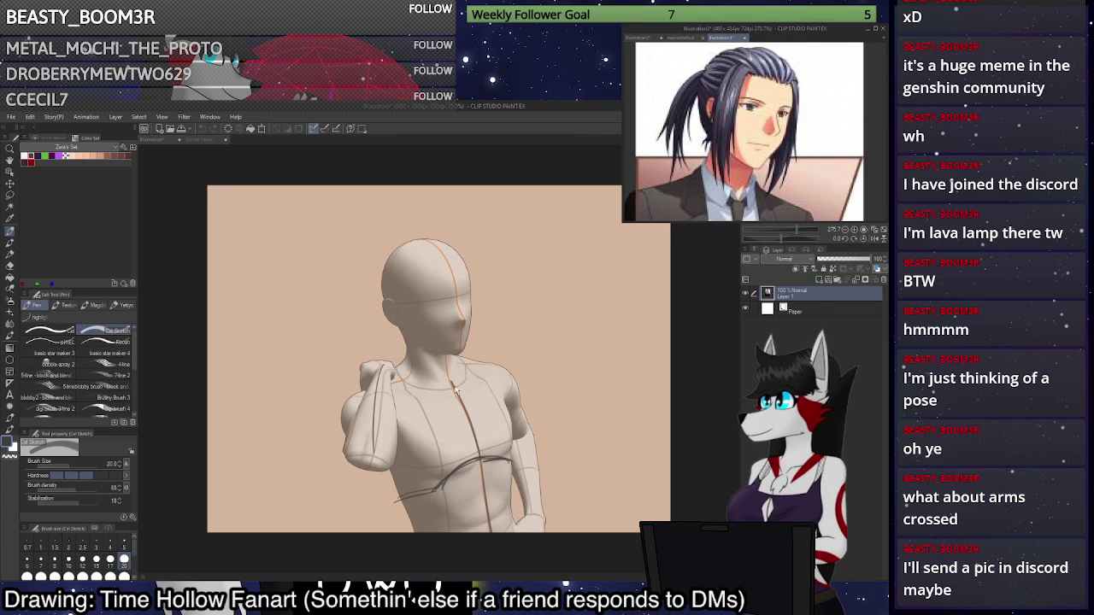
click(469, 364)
mouse_move(393, 301)
mouse_down()
mouse_move(479, 286)
mouse_move(436, 244)
mouse_move(479, 292)
mouse_move(406, 325)
mouse_move(455, 328)
mouse_move(472, 253)
mouse_move(458, 240)
mouse_move(482, 337)
mouse_up()
key(ctrl+z)
key(ctrl+z)
key(ctrl+z)
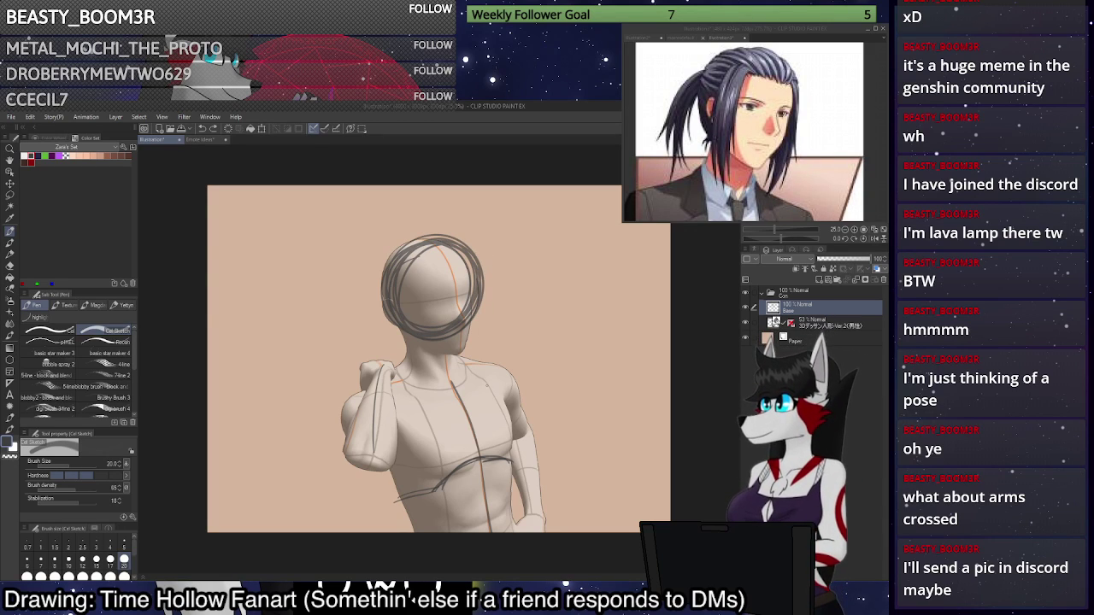
drag(396, 301, 410, 324)
mouse_move(428, 243)
mouse_down()
mouse_move(462, 325)
mouse_move(389, 282)
mouse_move(453, 317)
mouse_up()
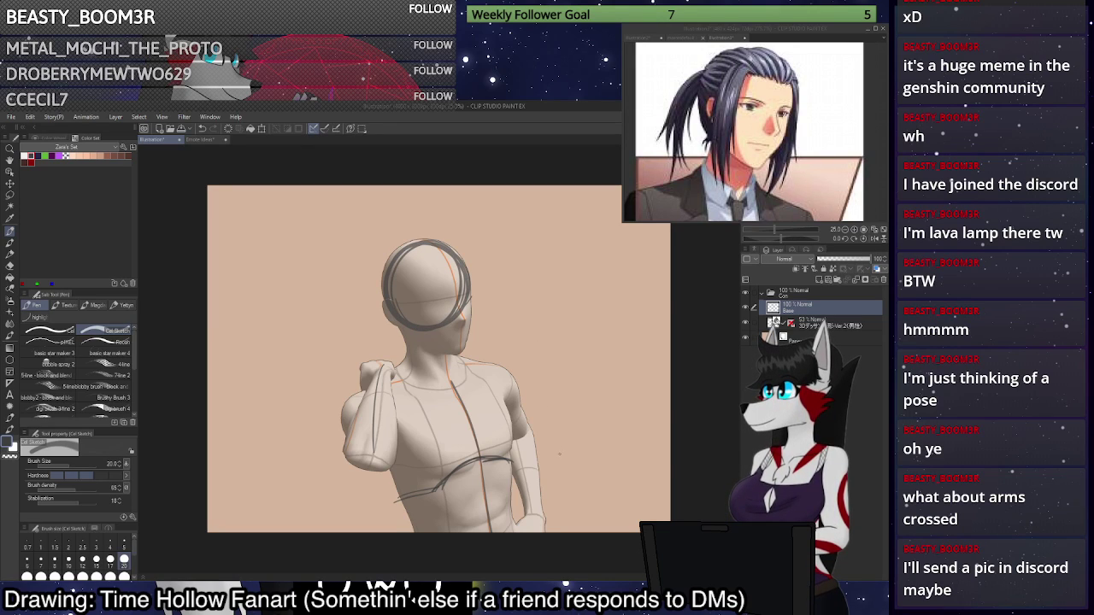
Sketch circles over both shoulders and hide the 3D figure to check the sketch alone.
mouse_move(503, 371)
mouse_down()
mouse_move(487, 400)
mouse_move(518, 378)
mouse_move(489, 403)
mouse_up()
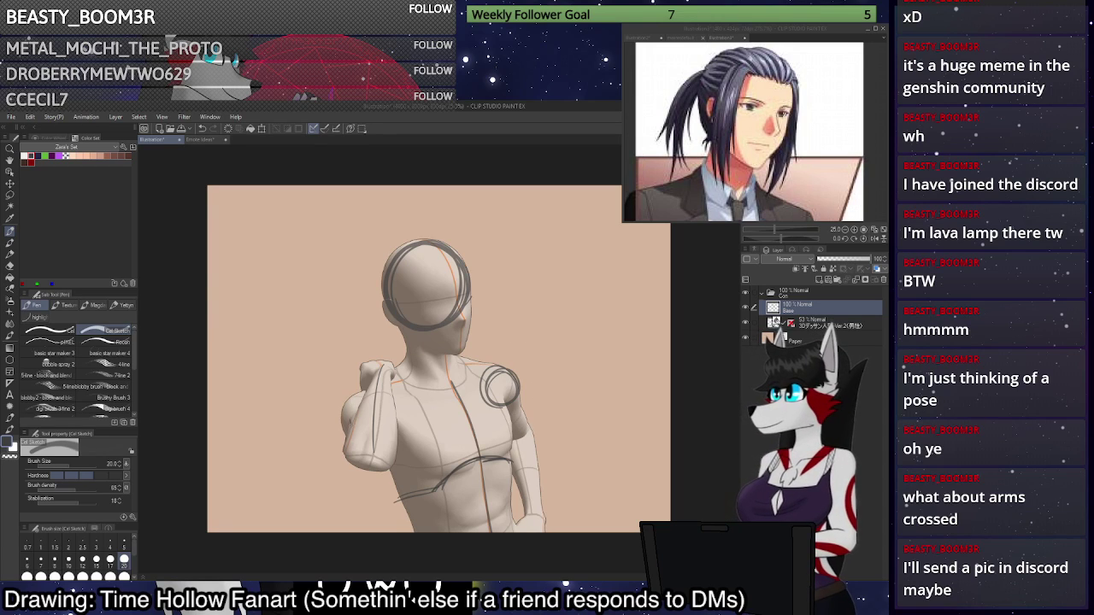
mouse_move(379, 396)
mouse_down()
mouse_move(345, 421)
mouse_move(354, 436)
mouse_up()
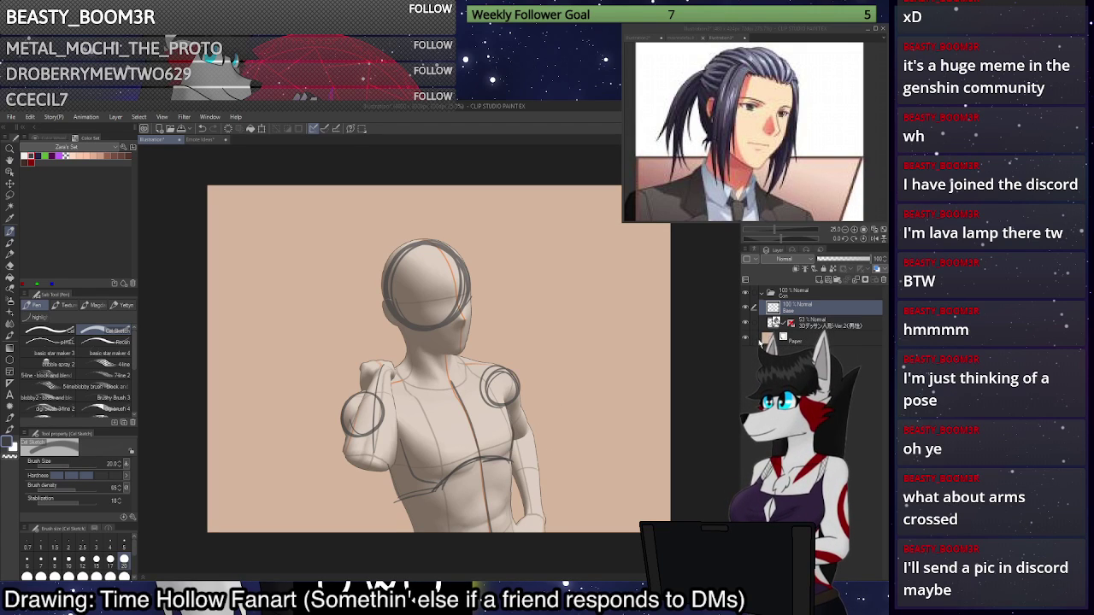
click(746, 323)
drag(513, 359, 515, 370)
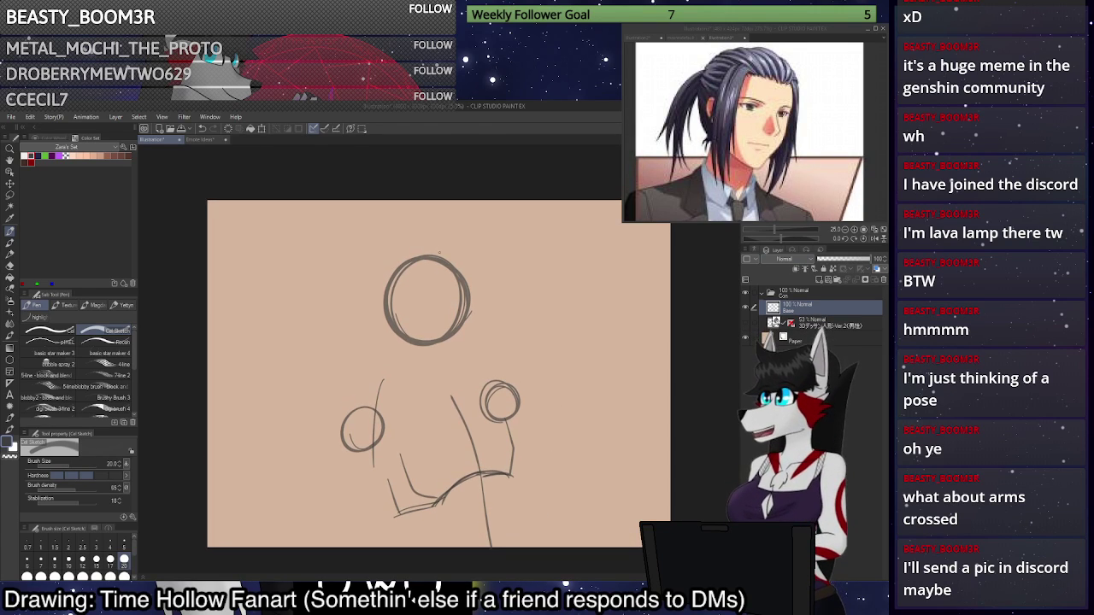
Hide the 3D figure layer for a close-up of the head and try a line for the face's front edge.
scroll(456, 300, up, 3)
scroll(434, 525, up, 1)
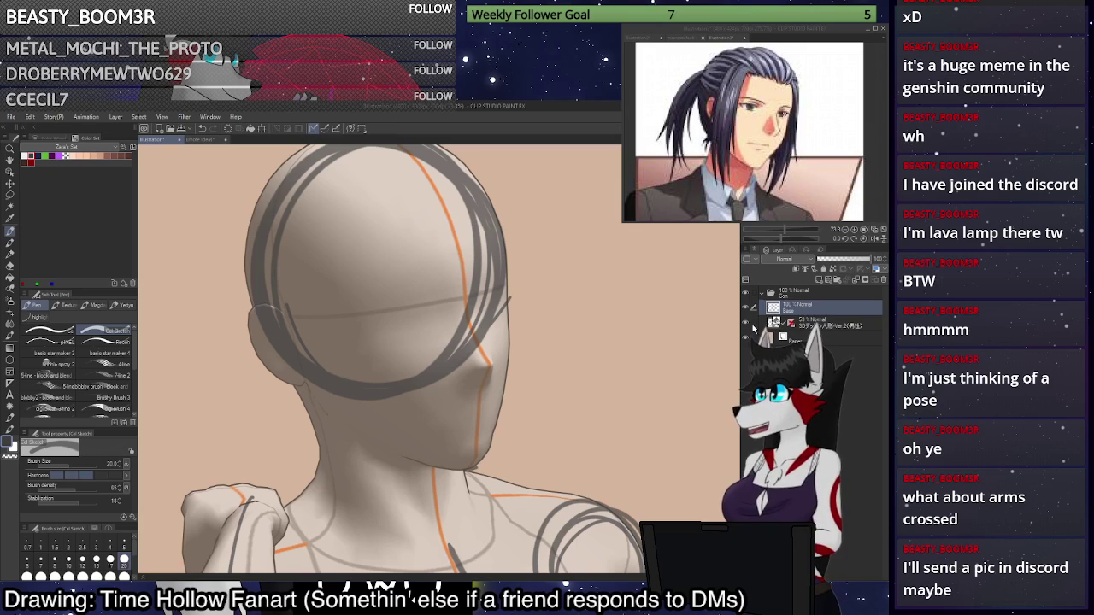
click(746, 322)
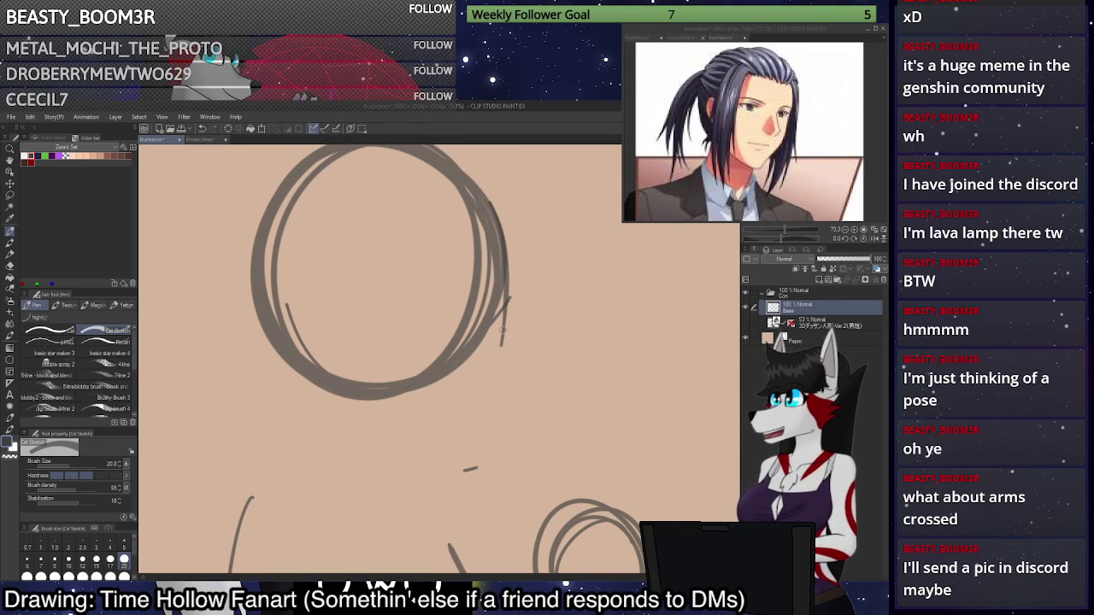
drag(503, 282, 507, 337)
key(ctrl+z)
key(ctrl+z)
key(ctrl+z)
Draw the front contour of the face from the forehead down to the chin.
mouse_move(492, 204)
mouse_down()
mouse_move(509, 344)
mouse_move(493, 434)
mouse_move(505, 408)
mouse_up()
drag(479, 465, 506, 378)
drag(497, 416, 508, 375)
key(ctrl+z)
key(ctrl+z)
mouse_move(477, 469)
mouse_down()
mouse_move(501, 417)
mouse_move(511, 347)
mouse_move(484, 188)
mouse_up()
scroll(519, 296, down, 3)
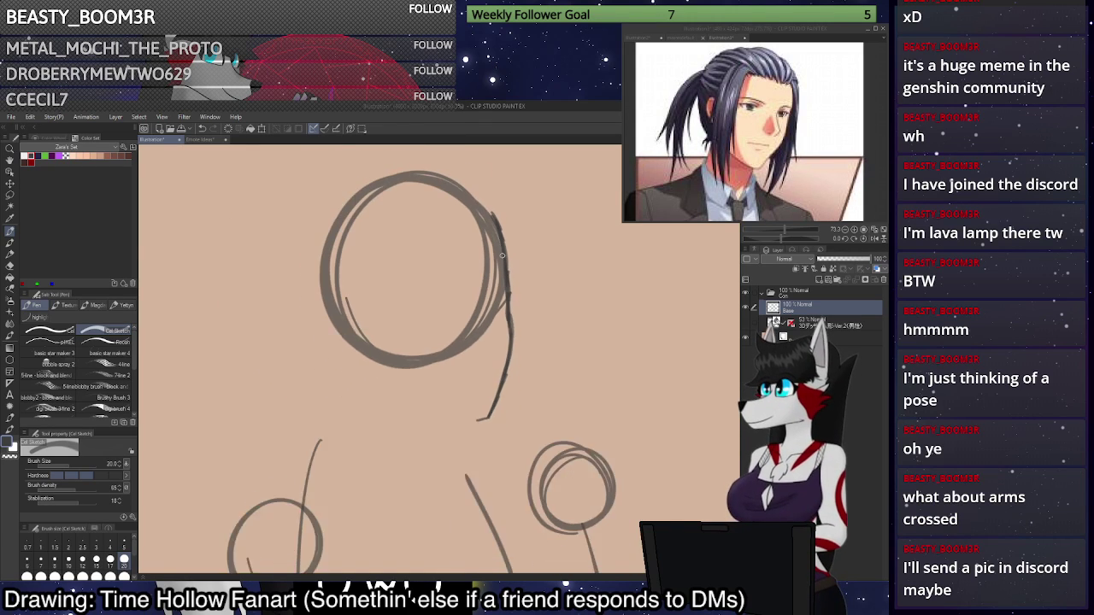
Outline the skull over the top and back of the head circle, redrawing the end at the lower back.
scroll(500, 226, up, 2)
mouse_move(499, 229)
mouse_down()
mouse_move(449, 182)
mouse_move(389, 175)
mouse_move(340, 194)
mouse_move(374, 169)
mouse_move(293, 274)
mouse_move(304, 227)
mouse_move(294, 269)
mouse_move(305, 382)
mouse_move(290, 331)
mouse_move(293, 352)
mouse_move(360, 420)
mouse_up()
key(ctrl+z)
key(ctrl+z)
key(ctrl+z)
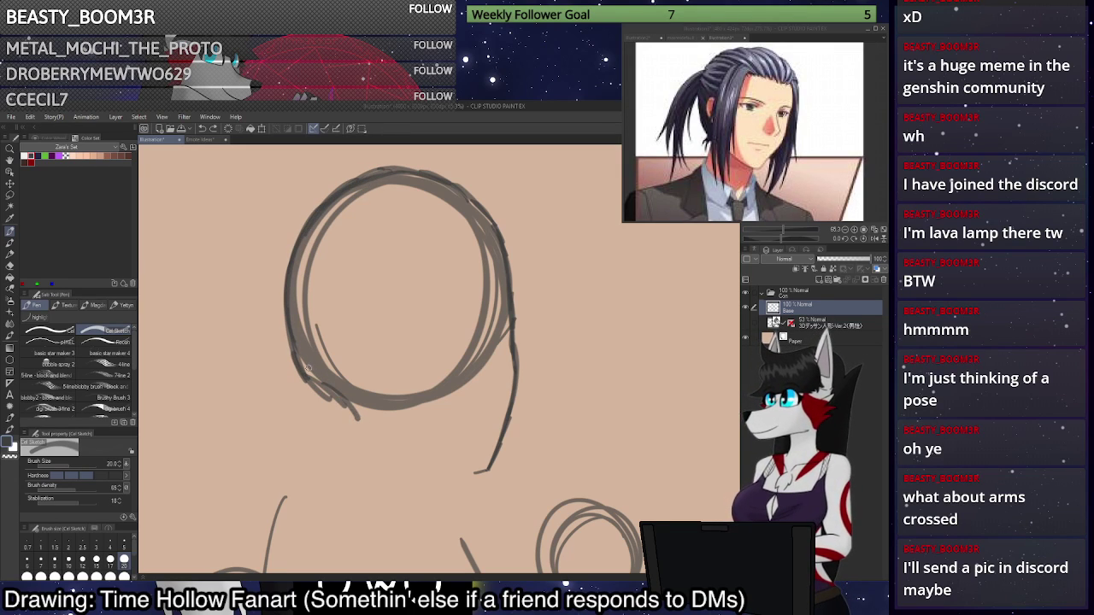
mouse_move(297, 356)
mouse_down()
mouse_move(342, 398)
mouse_move(314, 379)
mouse_move(354, 405)
mouse_up()
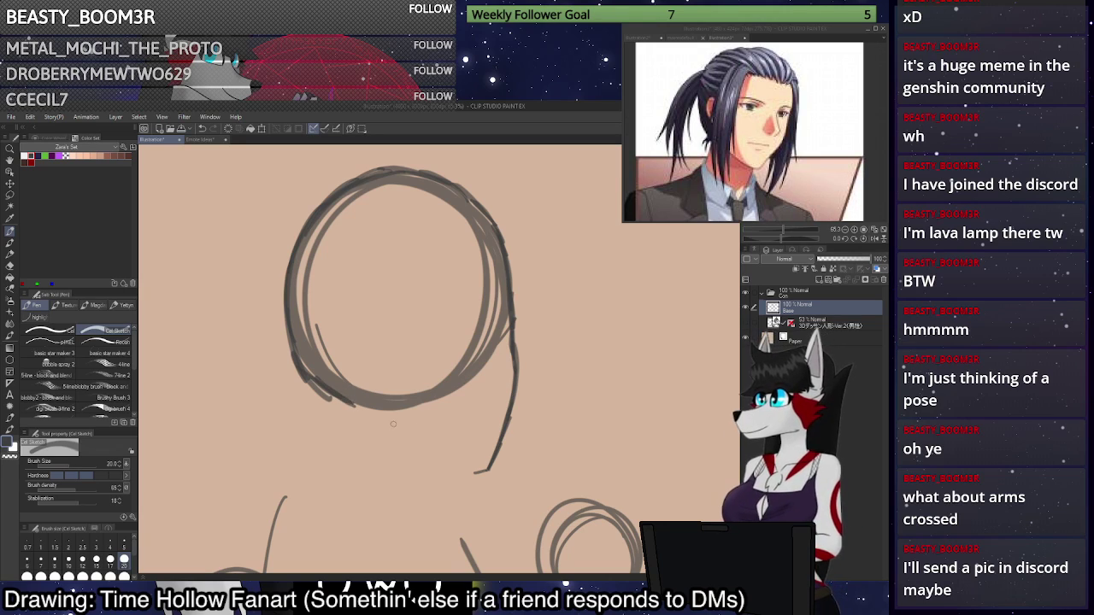
Draw the jawline from the chin back to below the lower back of the skull, redoing the stroke as needed.
drag(472, 471, 378, 429)
key(ctrl+z)
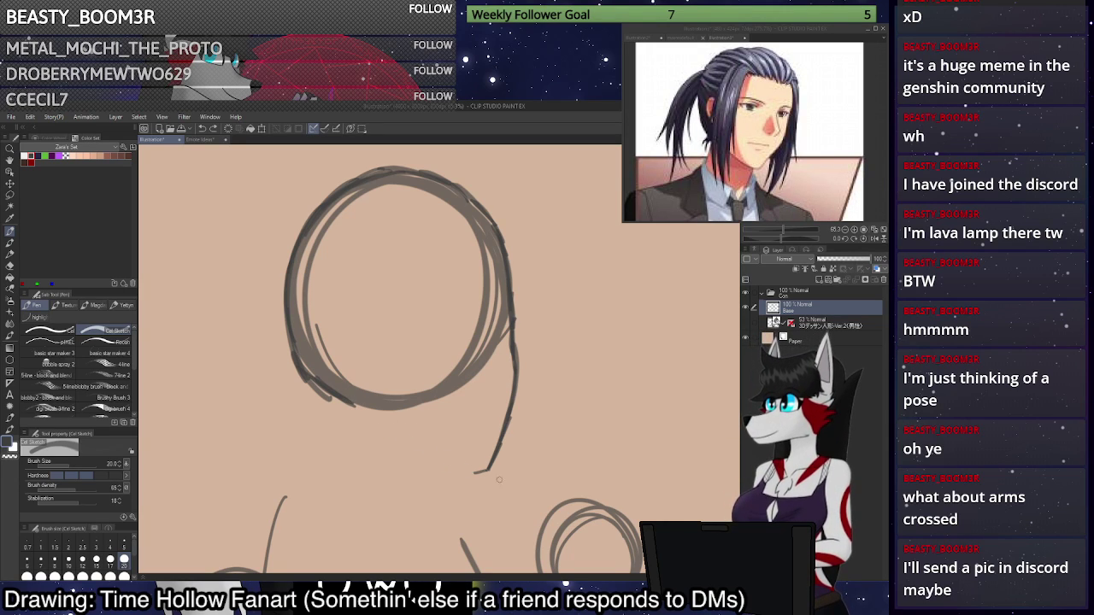
drag(477, 470, 376, 433)
key(ctrl+z)
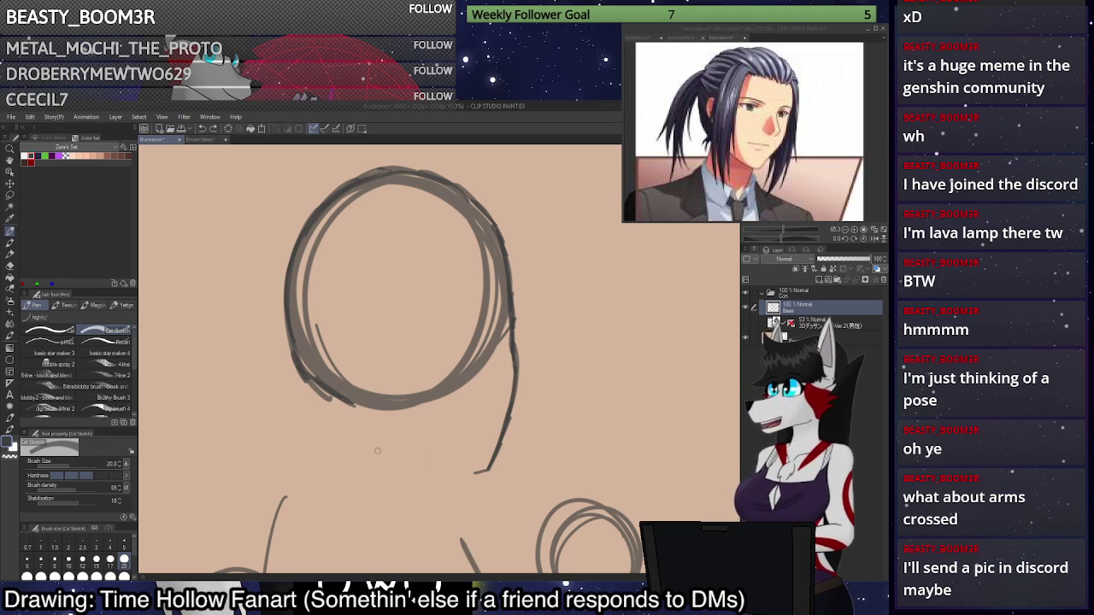
drag(472, 471, 366, 427)
key(ctrl+z)
drag(476, 470, 354, 417)
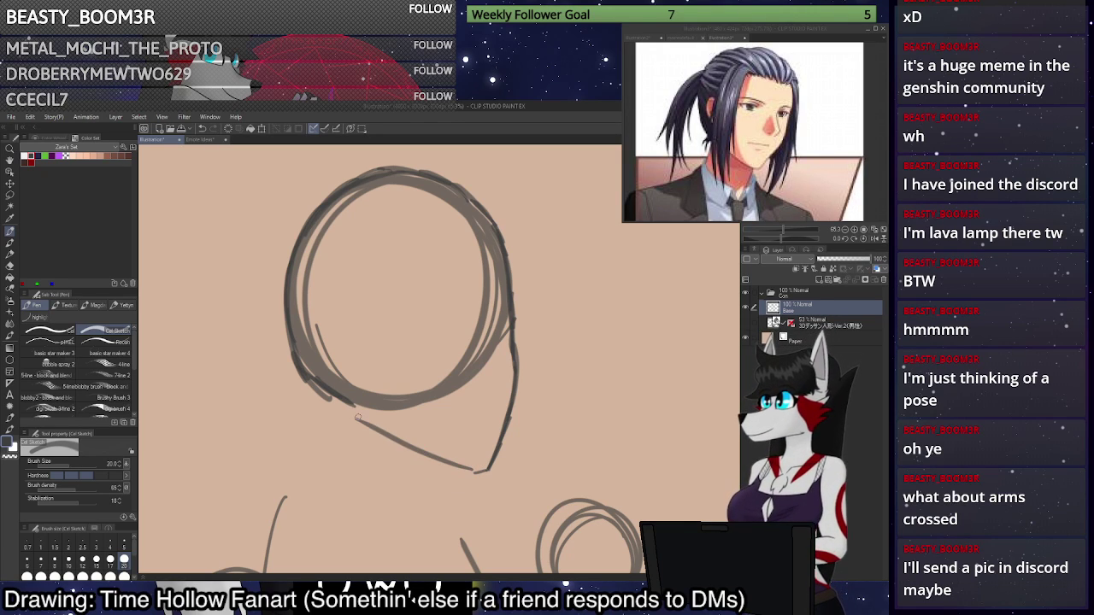
key(ctrl+z)
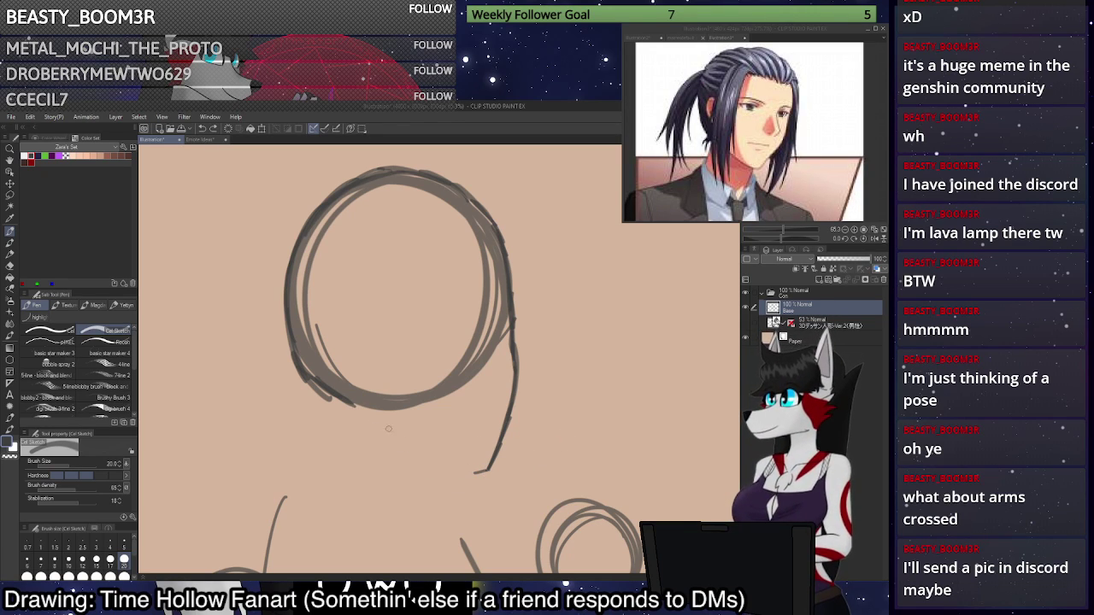
mouse_move(352, 421)
mouse_down()
mouse_move(477, 473)
mouse_move(345, 424)
mouse_up()
key(ctrl+z)
mouse_move(349, 425)
mouse_down()
mouse_move(479, 473)
mouse_move(348, 424)
mouse_up()
key(ctrl+z)
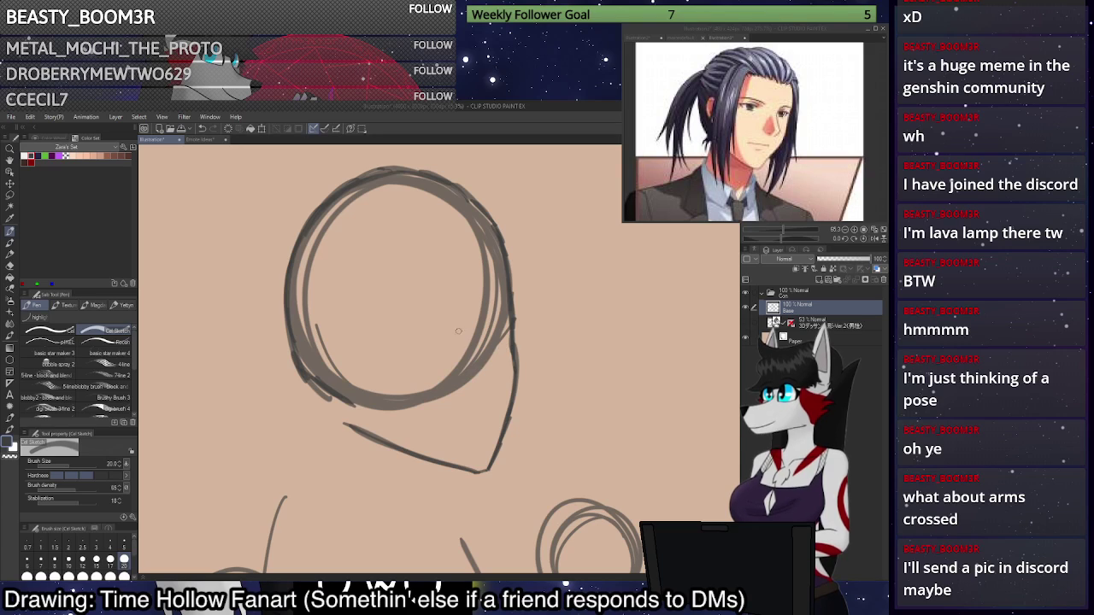
drag(458, 313, 497, 372)
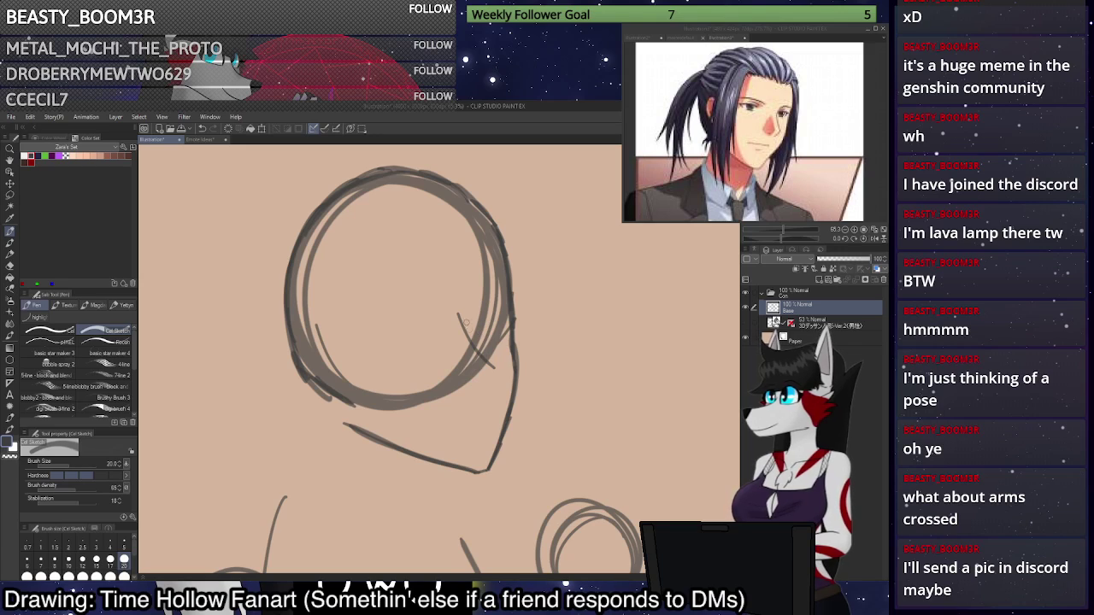
key(ctrl+z)
drag(460, 316, 497, 386)
key(ctrl+z)
key(ctrl+z)
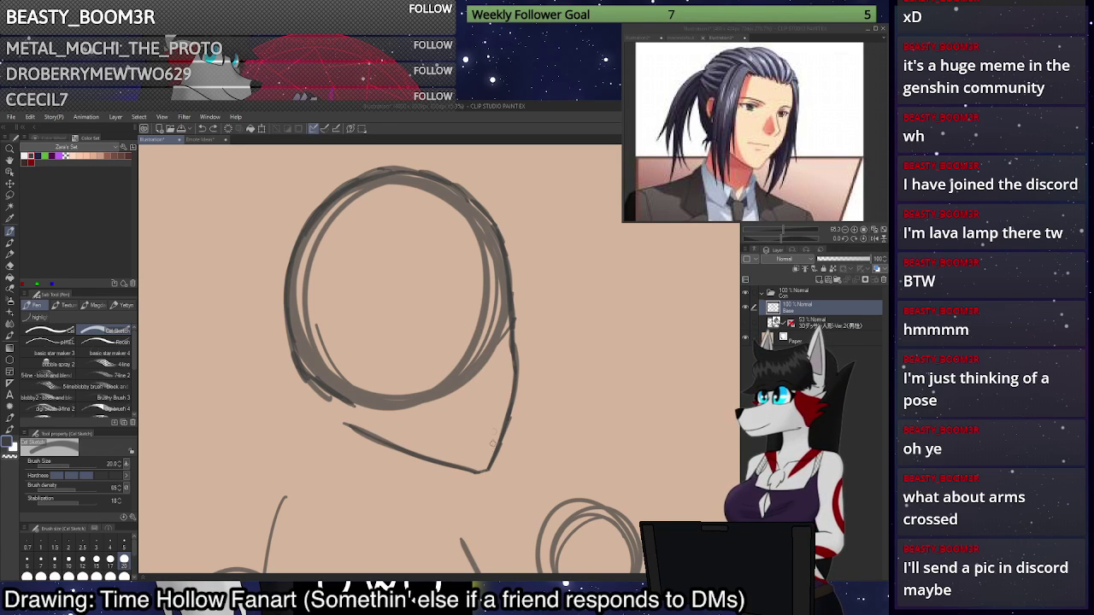
Draw a curved centre line over the face from the chin to the top of the head, checking the 3D figure layer.
drag(486, 466, 395, 171)
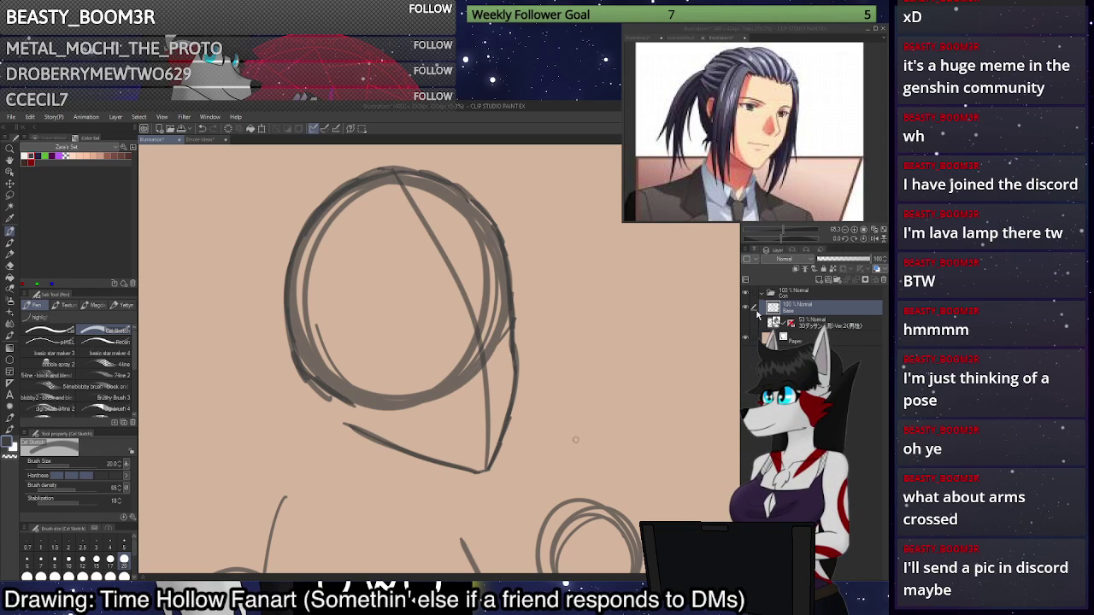
click(746, 323)
click(745, 323)
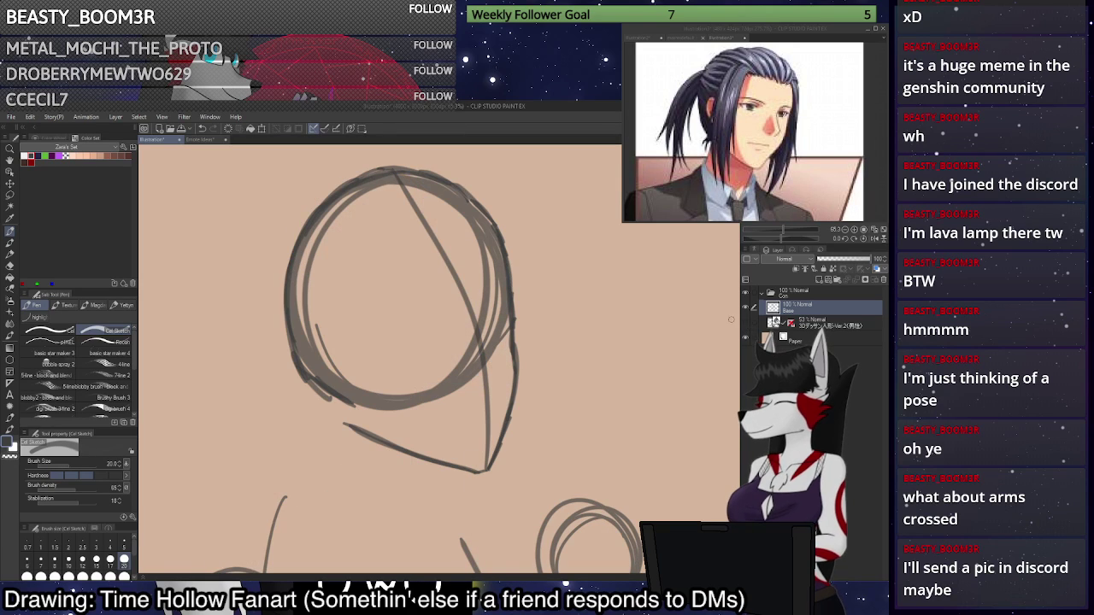
Sketch the nose on the centre line with a slanted bridge stroke and a short stroke for its underside.
drag(477, 329, 496, 369)
key(ctrl+z)
drag(472, 313, 496, 367)
key(ctrl+z)
key(ctrl+z)
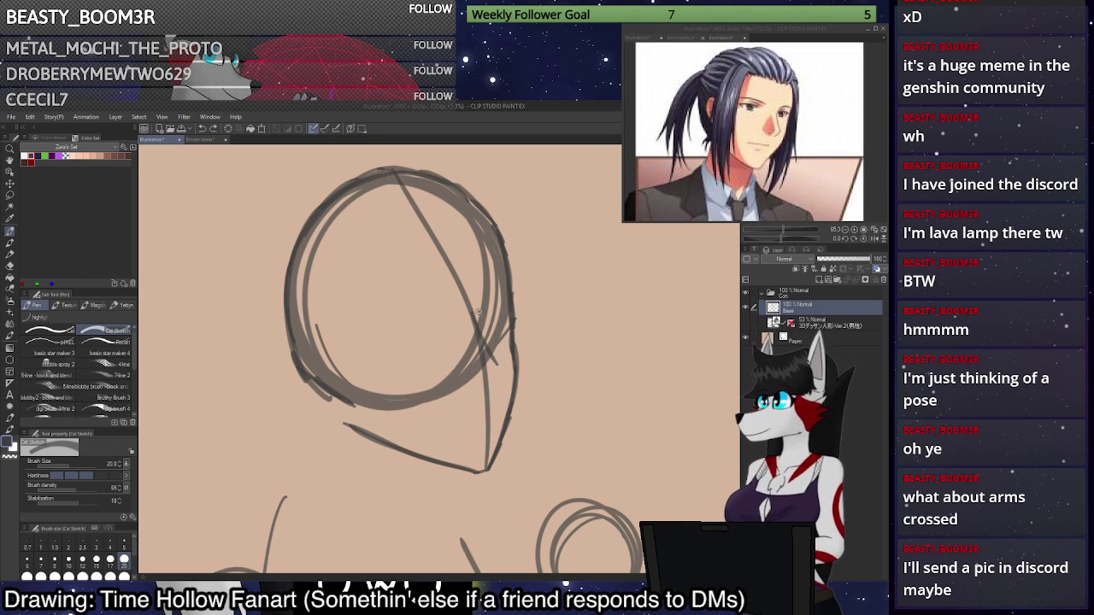
drag(478, 312, 500, 357)
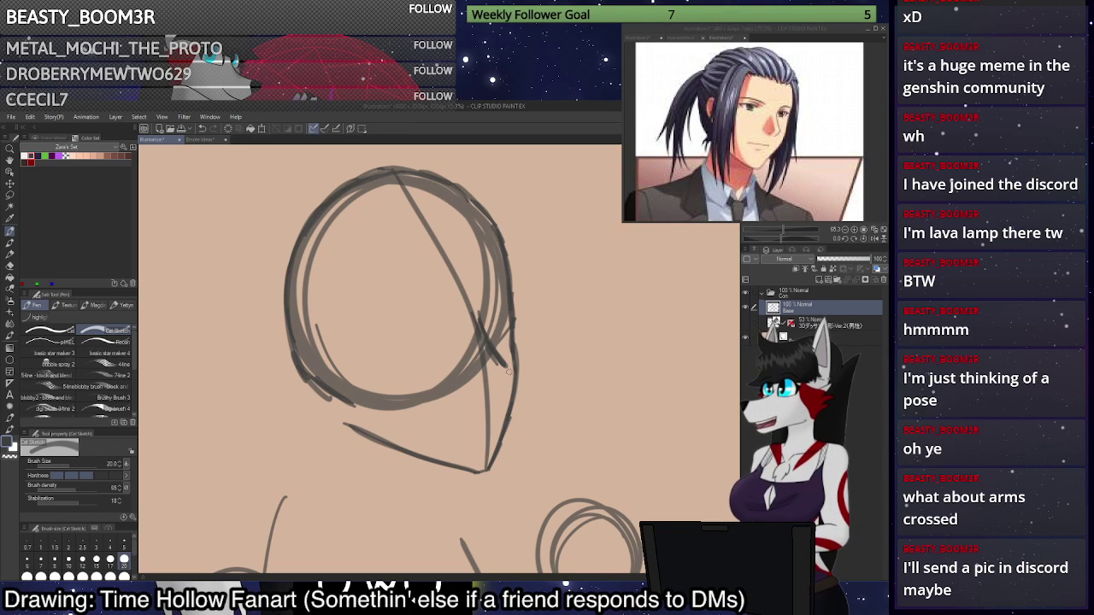
drag(504, 381, 499, 395)
key(ctrl+z)
key(ctrl+z)
key(ctrl+z)
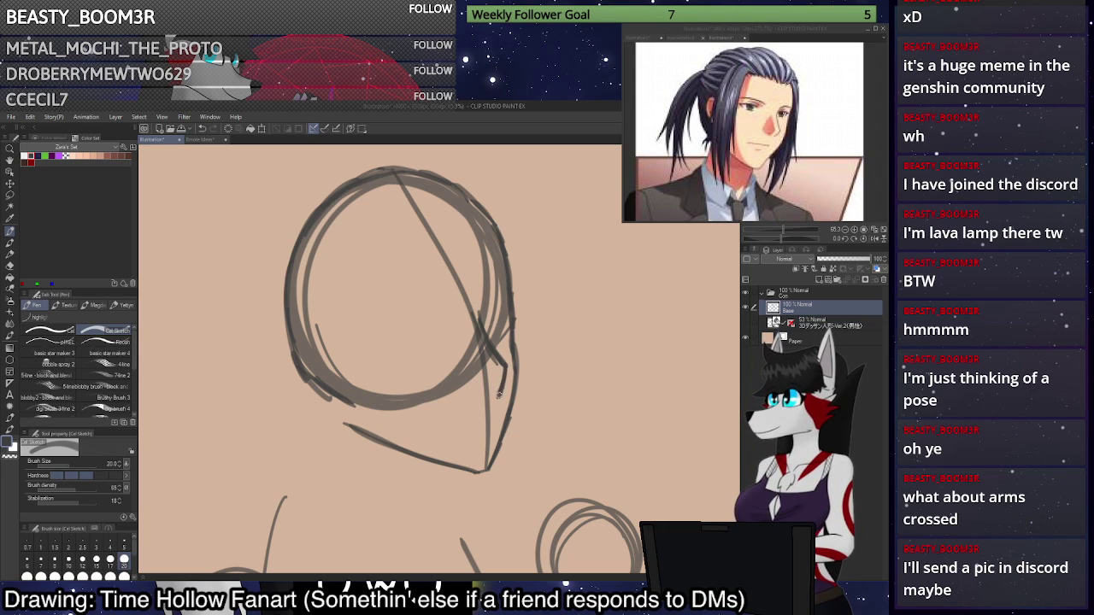
Erase the part of the centre line that runs through and just below the nose bridge.
key(c)
drag(475, 323, 497, 364)
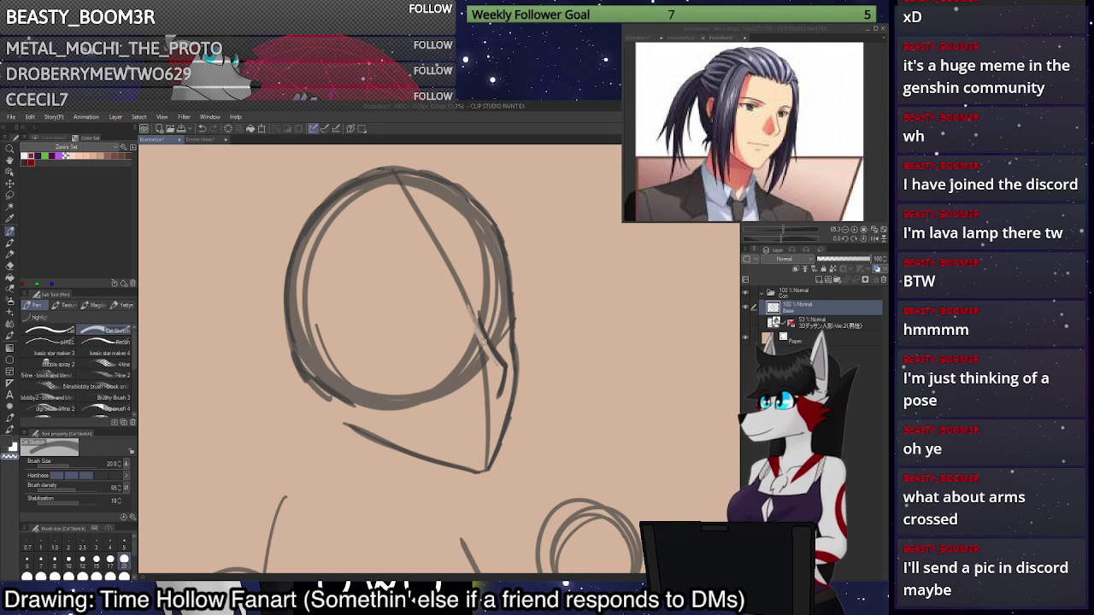
drag(471, 303, 498, 364)
mouse_move(472, 309)
mouse_down()
mouse_move(484, 345)
mouse_move(478, 288)
mouse_move(494, 347)
mouse_move(476, 330)
mouse_move(486, 382)
mouse_up()
drag(479, 334, 485, 378)
key(c)
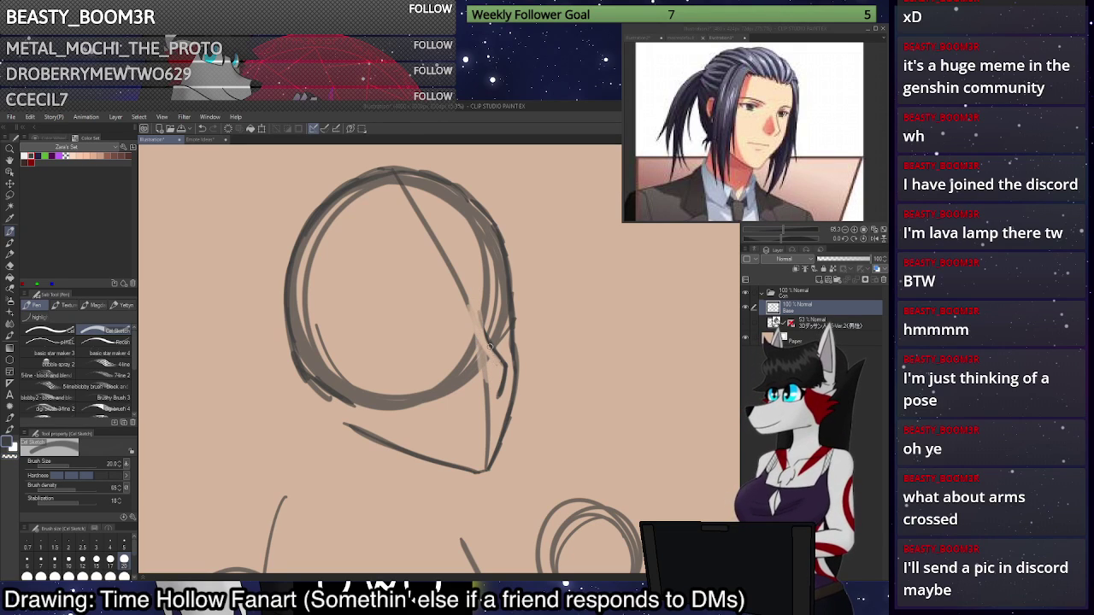
Redraw the nose bridge over the erased area down to the tip.
mouse_move(482, 322)
mouse_down()
mouse_move(506, 365)
mouse_move(496, 402)
mouse_up()
key(ctrl+z)
key(c)
key(c)
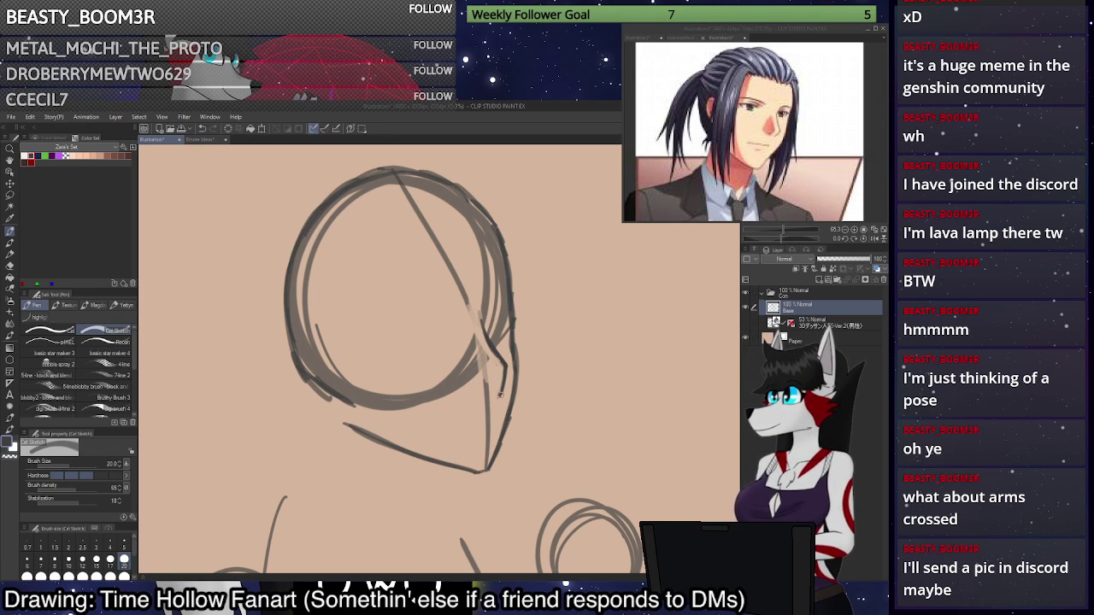
Draw a short mouth line across the centre line between the nose and chin, discarding unwanted trial strokes.
drag(489, 407, 507, 394)
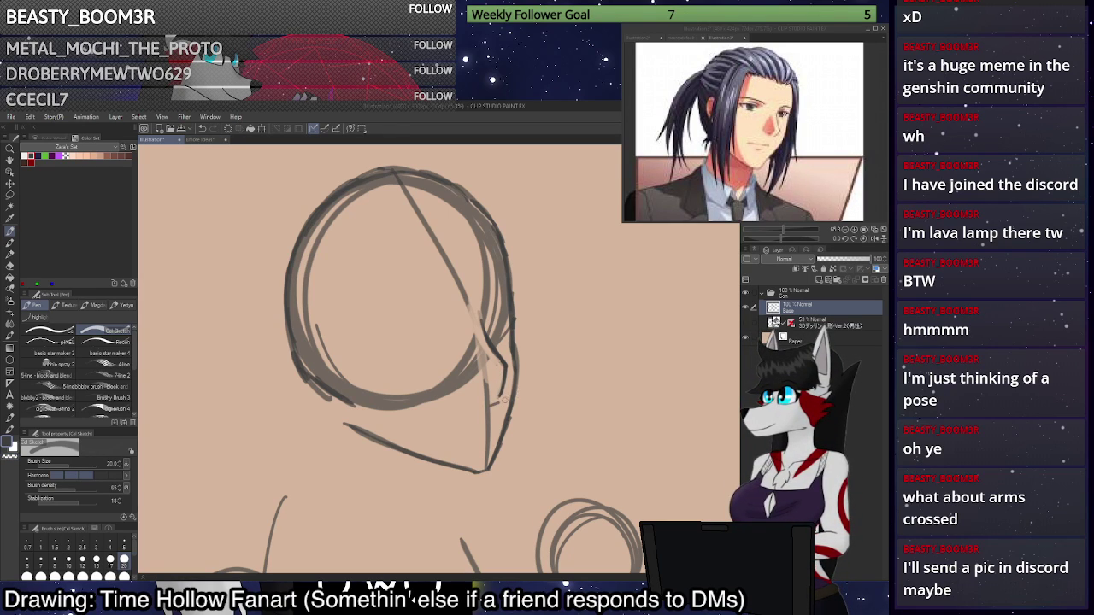
key(ctrl+z)
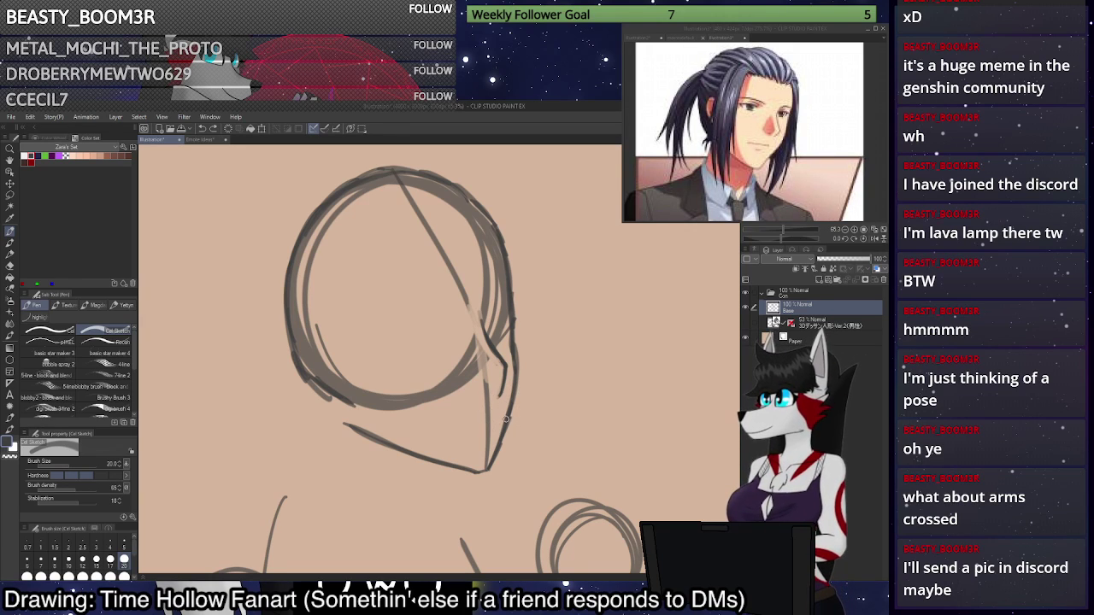
mouse_move(499, 424)
mouse_down()
mouse_move(452, 439)
mouse_move(509, 417)
mouse_move(460, 436)
mouse_move(507, 422)
mouse_move(494, 457)
mouse_move(515, 376)
mouse_move(509, 437)
mouse_move(491, 465)
mouse_move(517, 395)
mouse_move(514, 325)
mouse_up()
key(ctrl+z)
key(ctrl+z)
key(ctrl+z)
key(ctrl+z)
key(ctrl+z)
key(c)
key(c)
Erase the lower front contour of the face and redraw it slightly fuller from the chin up to the brow.
key(x)
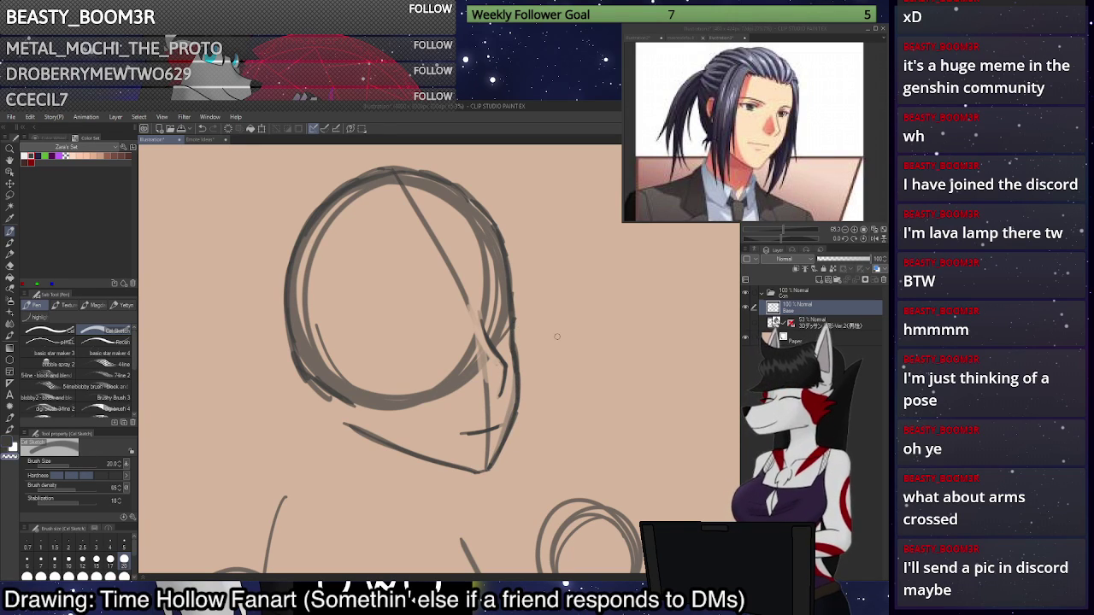
mouse_move(501, 471)
mouse_down()
mouse_move(494, 446)
mouse_move(520, 354)
mouse_move(508, 289)
mouse_move(519, 349)
mouse_up()
key(x)
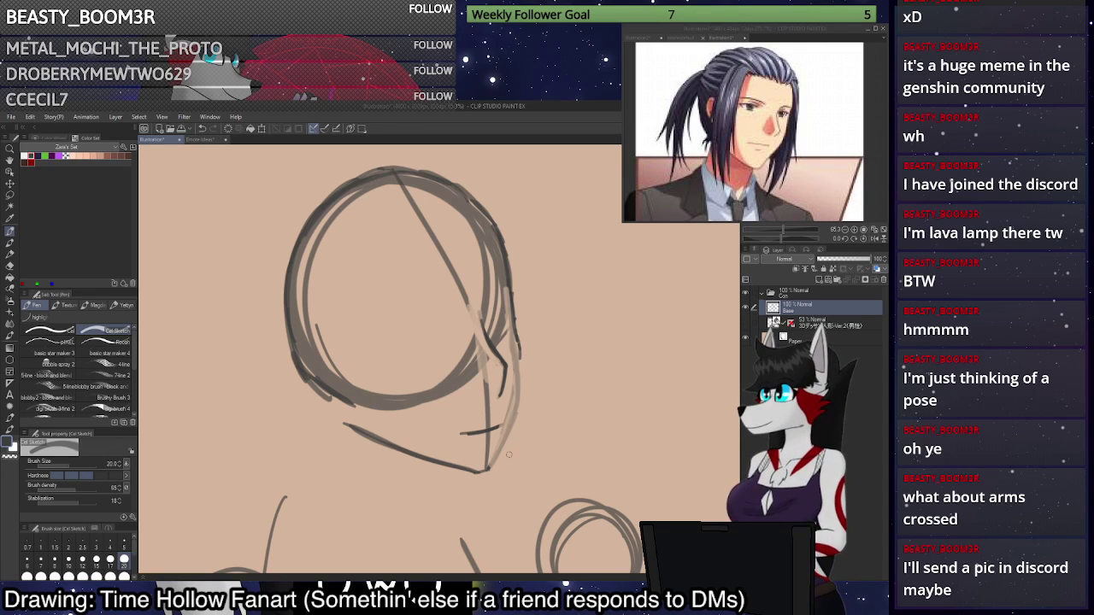
mouse_move(486, 468)
mouse_down()
mouse_move(520, 385)
mouse_move(513, 323)
mouse_up()
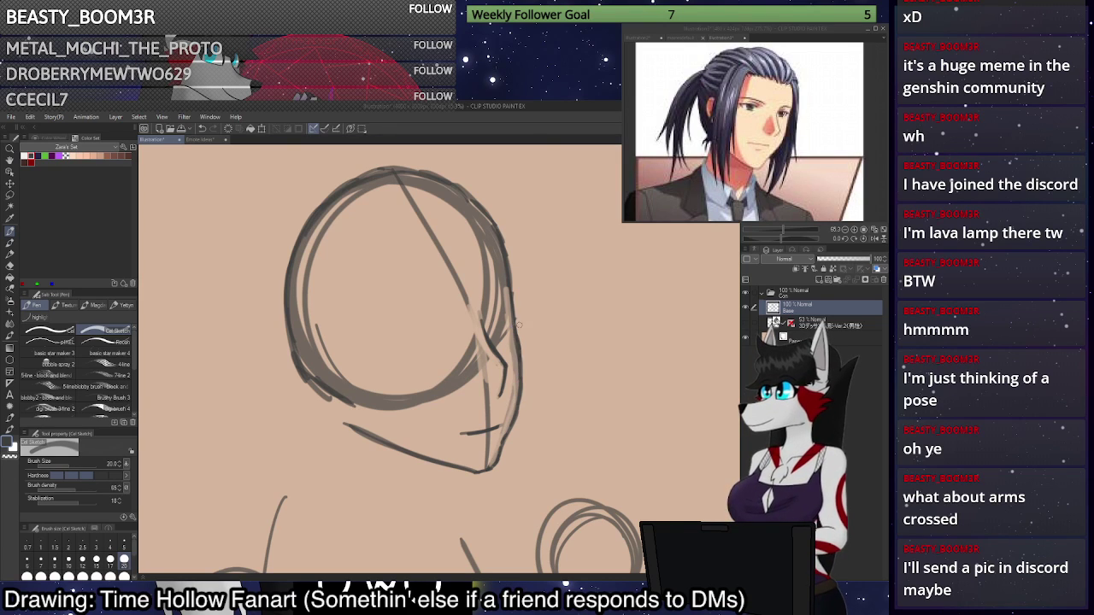
Fade the jawline, the face's front contour and the lower head circle with a size 100 transparent brush.
scroll(568, 384, down, 2)
scroll(580, 434, up, 2)
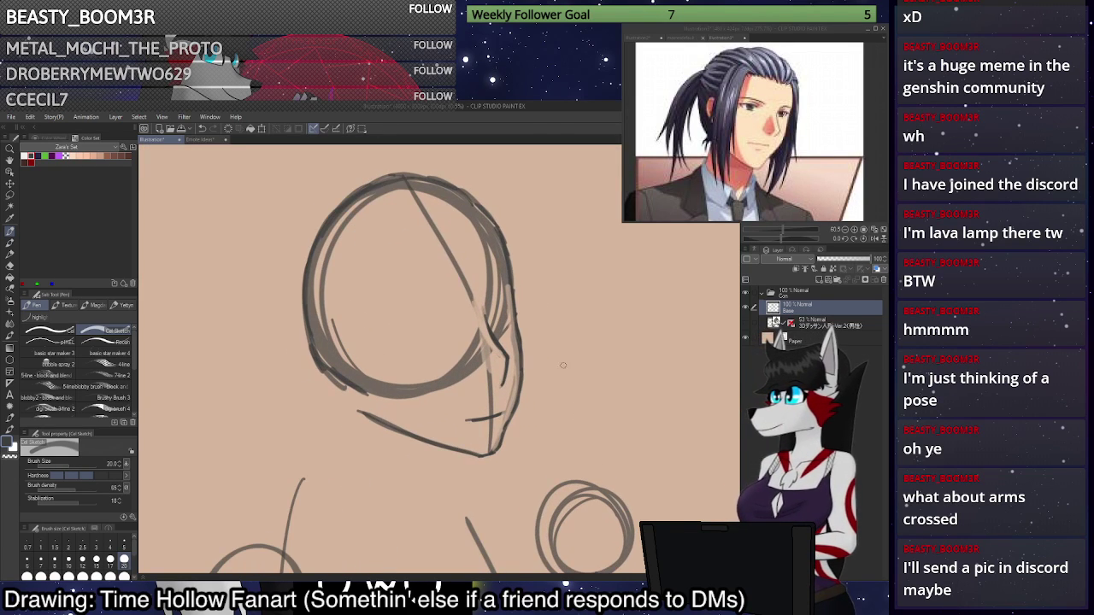
click(124, 564)
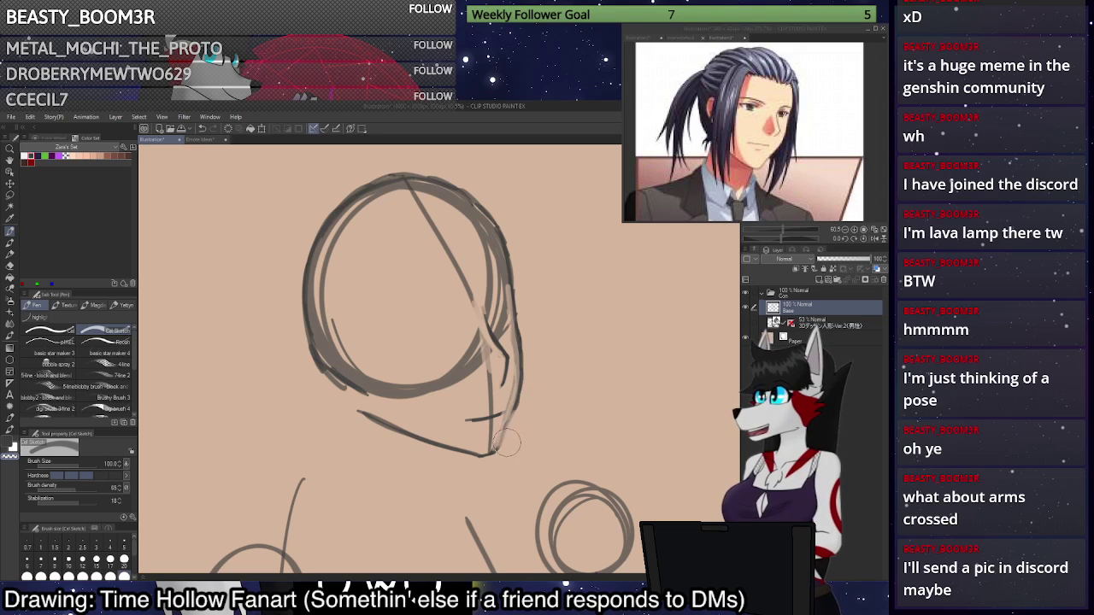
mouse_move(506, 440)
mouse_down()
mouse_move(531, 304)
mouse_move(527, 360)
mouse_move(509, 285)
mouse_move(530, 373)
mouse_move(488, 259)
mouse_move(518, 320)
mouse_move(513, 339)
mouse_move(490, 286)
mouse_move(500, 336)
mouse_move(469, 330)
mouse_move(482, 374)
mouse_move(411, 392)
mouse_move(361, 364)
mouse_move(345, 375)
mouse_move(449, 392)
mouse_move(481, 378)
mouse_move(502, 464)
mouse_move(377, 410)
mouse_up()
Redraw the face's front contour at brush size 15 with an angular cheekbone, and clean up the line above it.
click(96, 560)
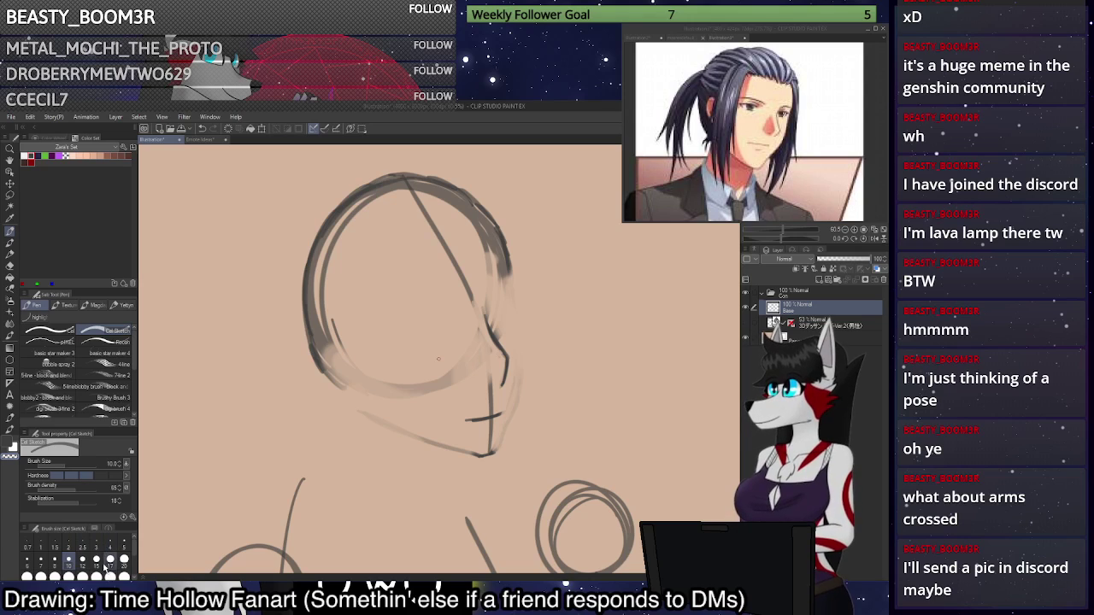
mouse_move(510, 271)
mouse_down()
mouse_move(522, 345)
mouse_move(508, 413)
mouse_up()
key(ctrl+z)
drag(526, 350, 496, 449)
mouse_move(516, 408)
mouse_down()
mouse_move(525, 333)
mouse_move(502, 222)
mouse_up()
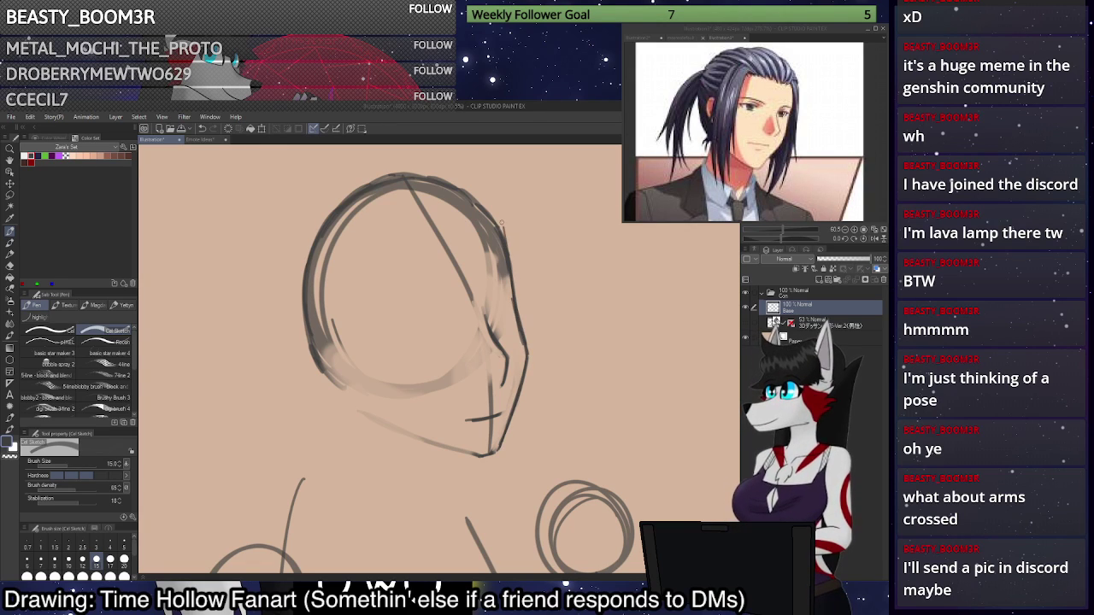
key(c)
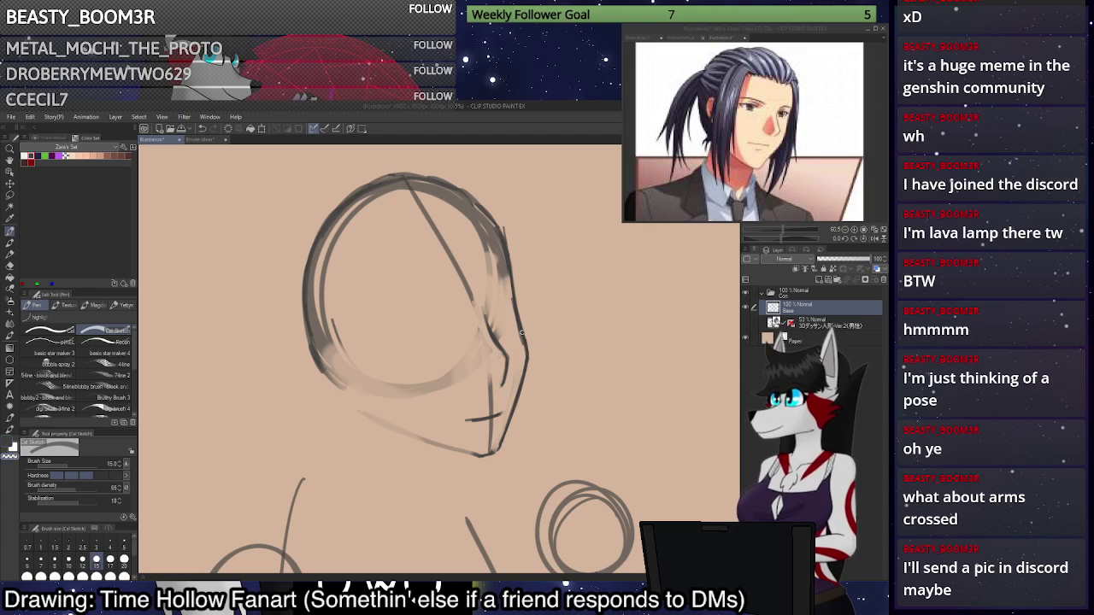
drag(525, 349, 515, 310)
key(x)
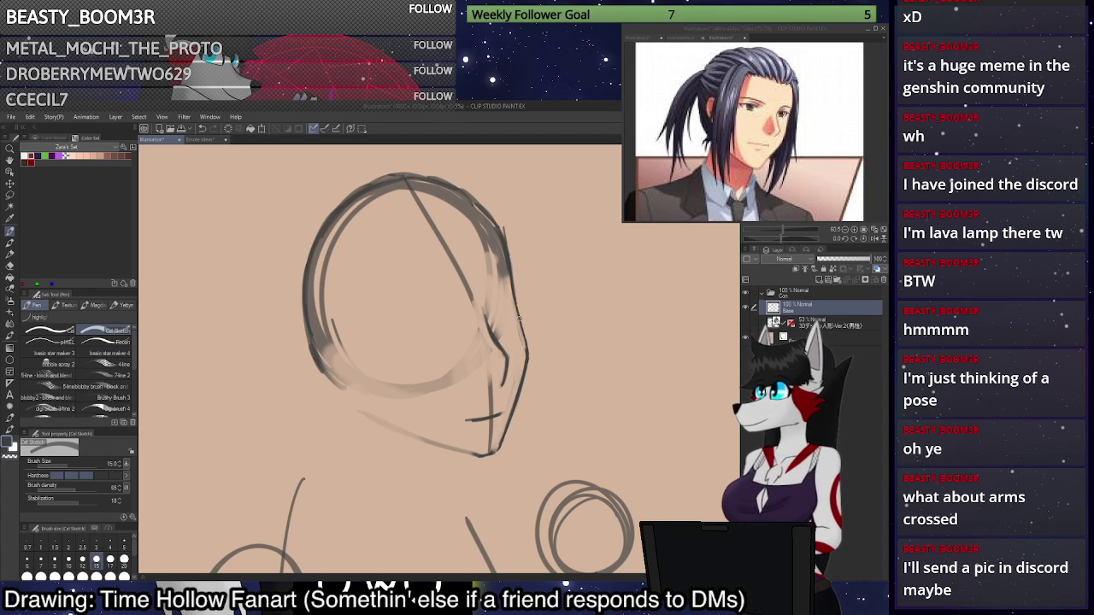
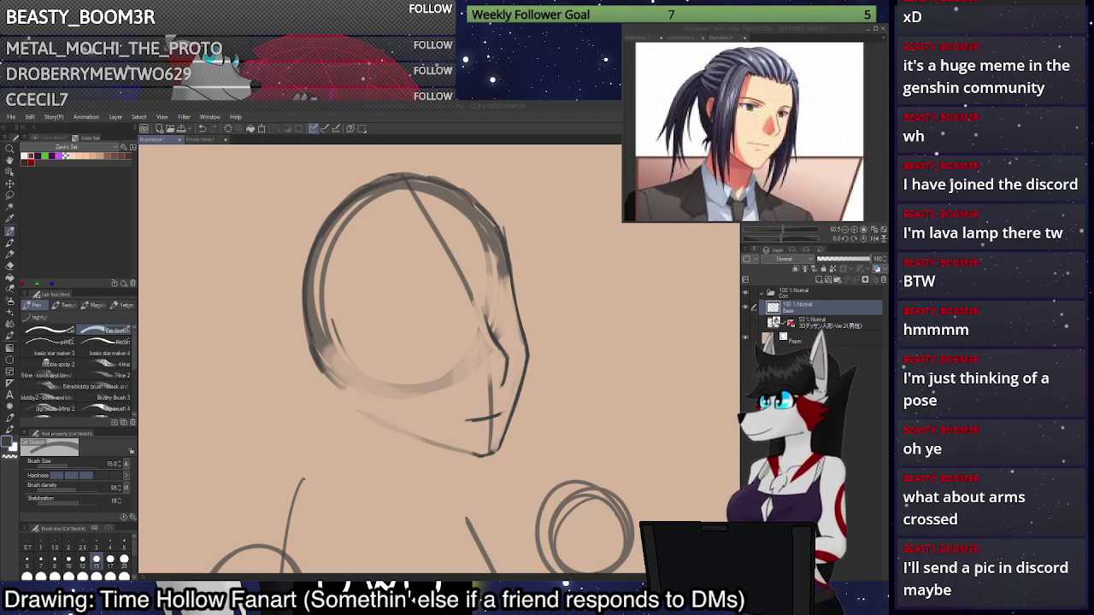
Reinforce the front contour from the cheekbone down to the chin and around its tip.
drag(479, 368, 406, 320)
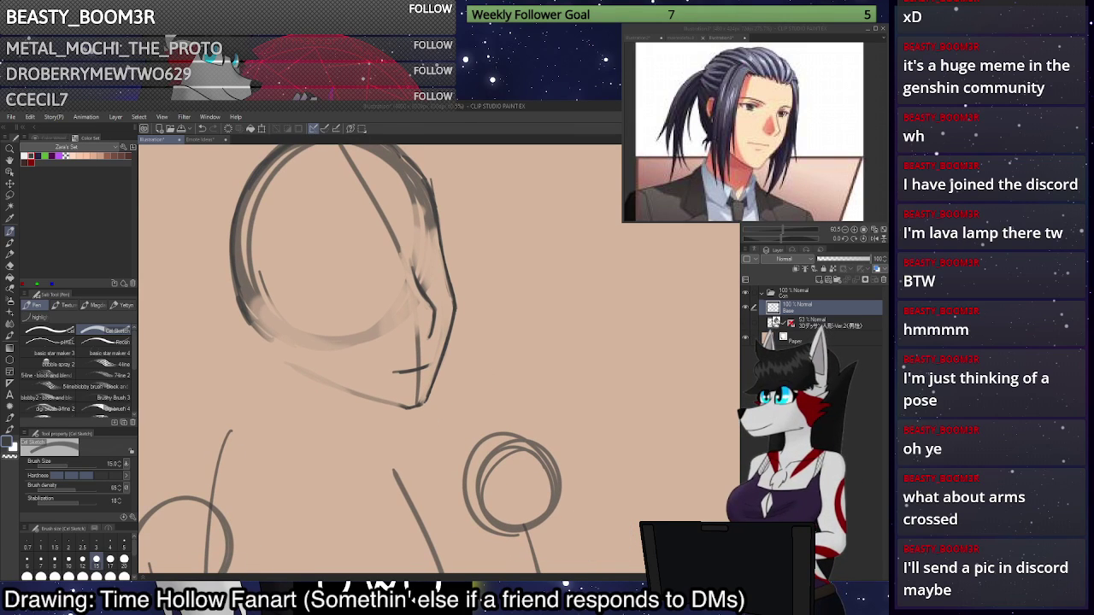
scroll(448, 293, up, 7)
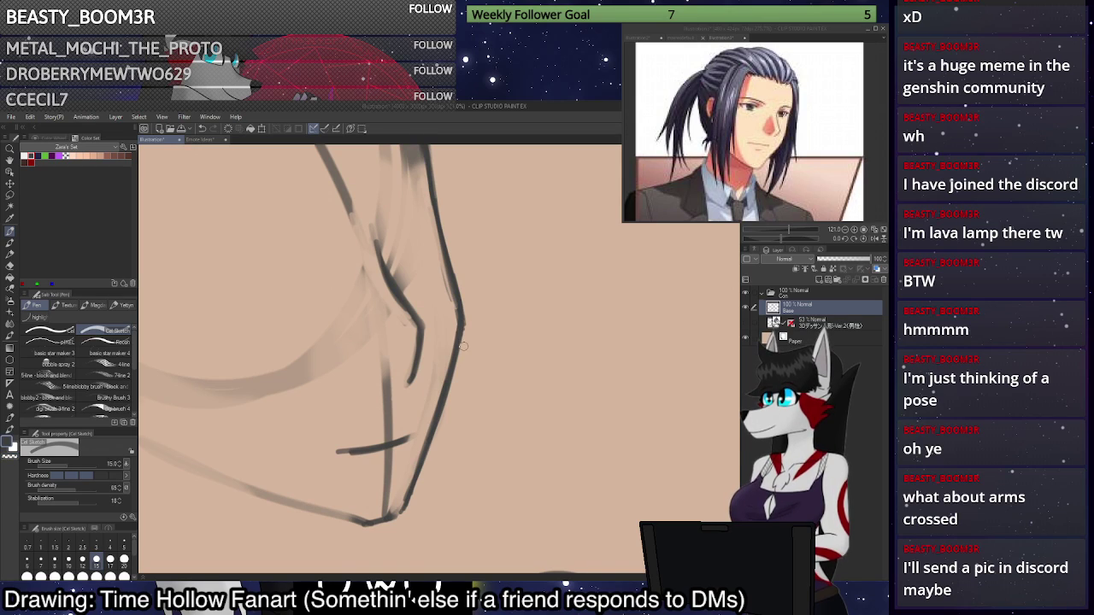
drag(462, 329, 410, 491)
key(ctrl+z)
mouse_move(430, 437)
mouse_down()
mouse_move(406, 503)
mouse_move(384, 520)
mouse_up()
Redraw the faded jawline from the lower back of the skull to the chin, slightly above the old line.
scroll(436, 511, down, 3)
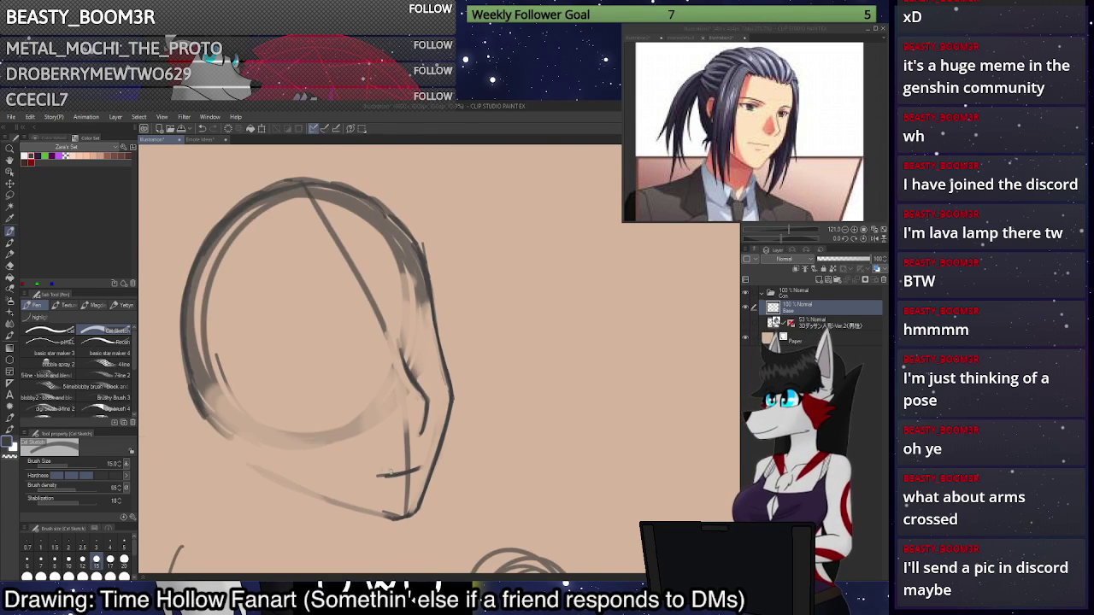
drag(240, 443, 253, 452)
drag(262, 453, 387, 513)
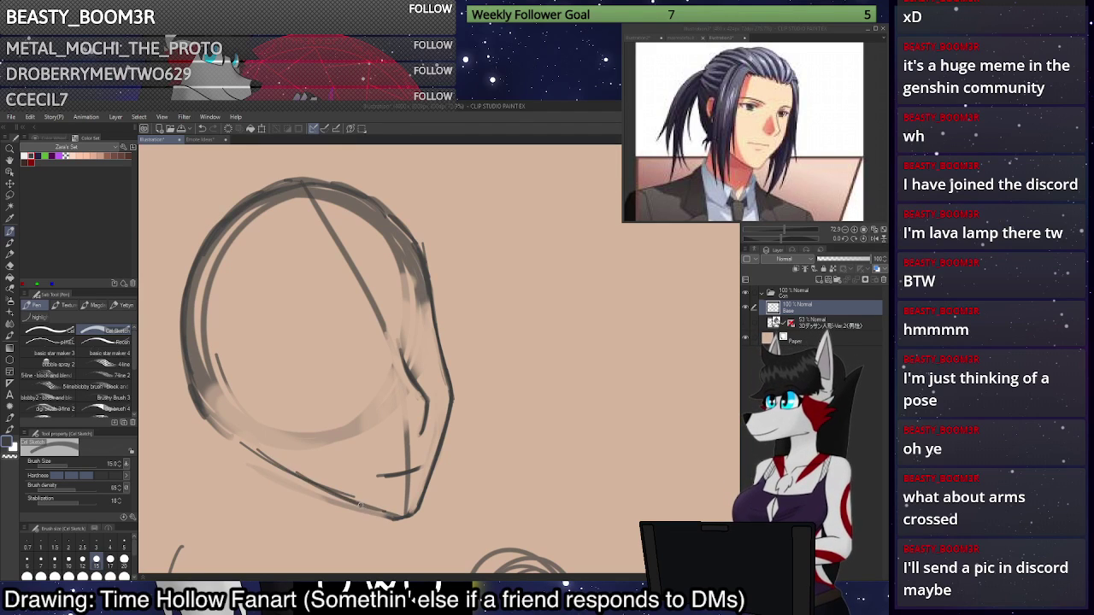
mouse_move(298, 476)
mouse_down()
mouse_move(403, 518)
mouse_move(423, 501)
mouse_move(308, 481)
mouse_move(245, 444)
mouse_up()
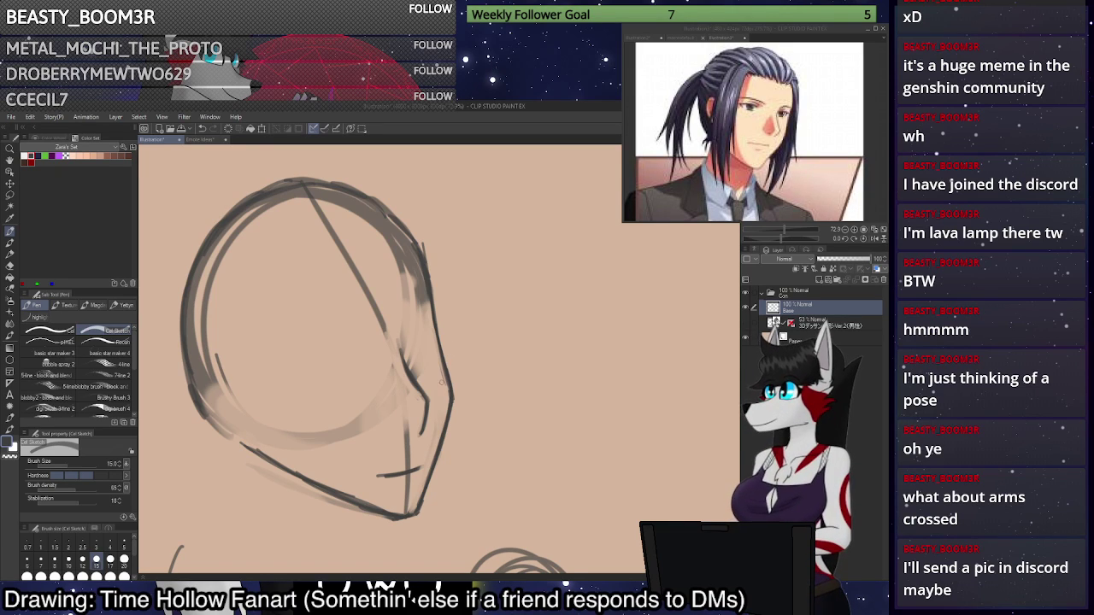
Lasso-select the nose sketch, rotate it slightly clockwise, shift it back a little and clear the selection.
scroll(442, 381, up, 1)
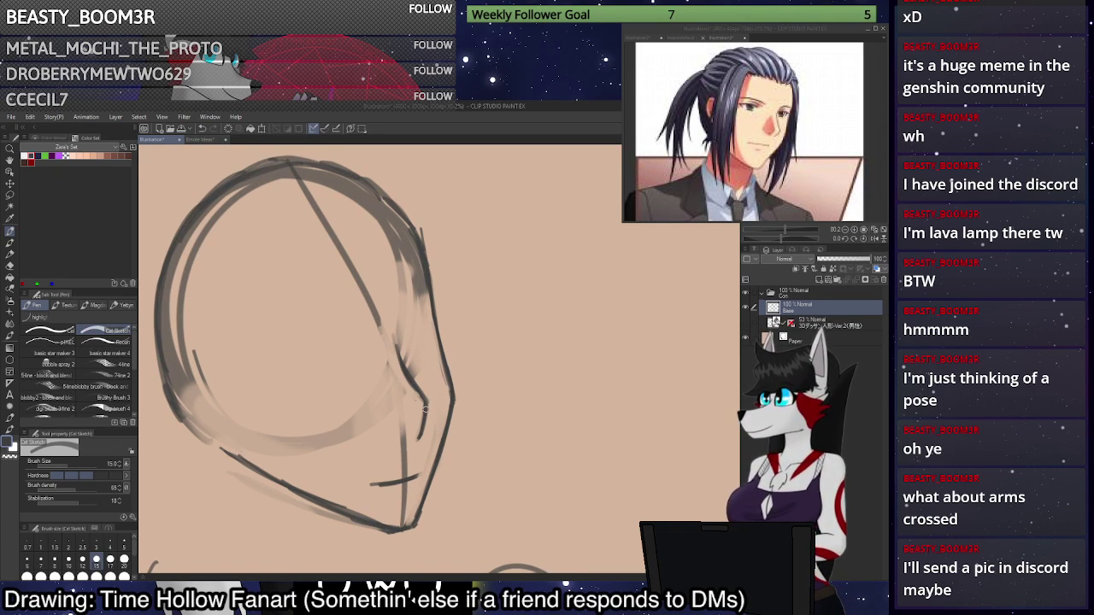
key(m)
mouse_move(406, 332)
mouse_down()
mouse_move(396, 426)
mouse_move(439, 389)
mouse_move(436, 323)
mouse_move(437, 337)
mouse_up()
key(ctrl+t)
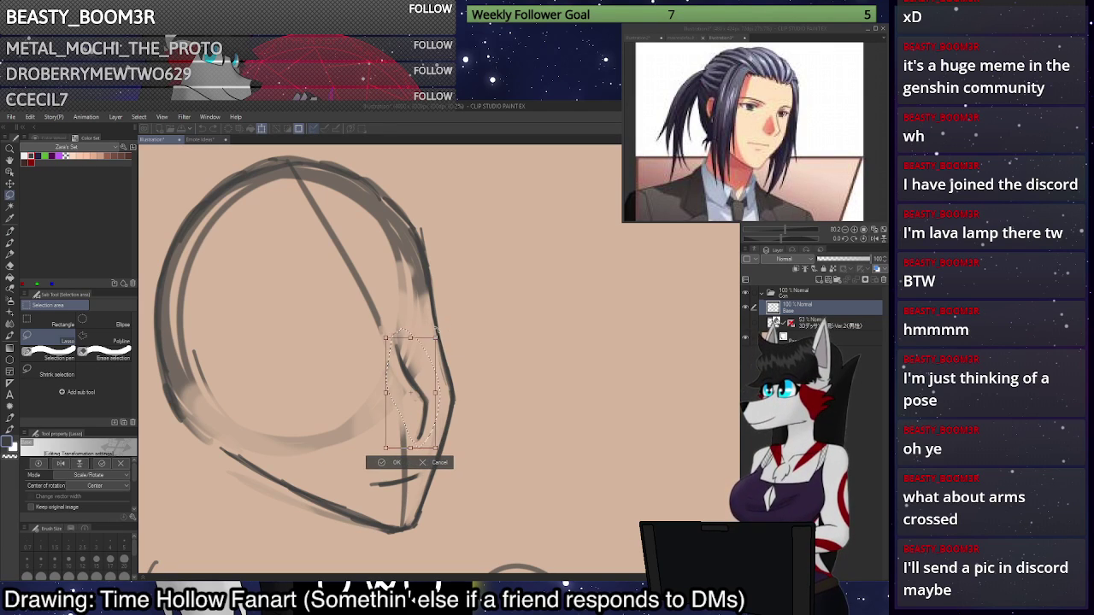
drag(427, 395, 471, 365)
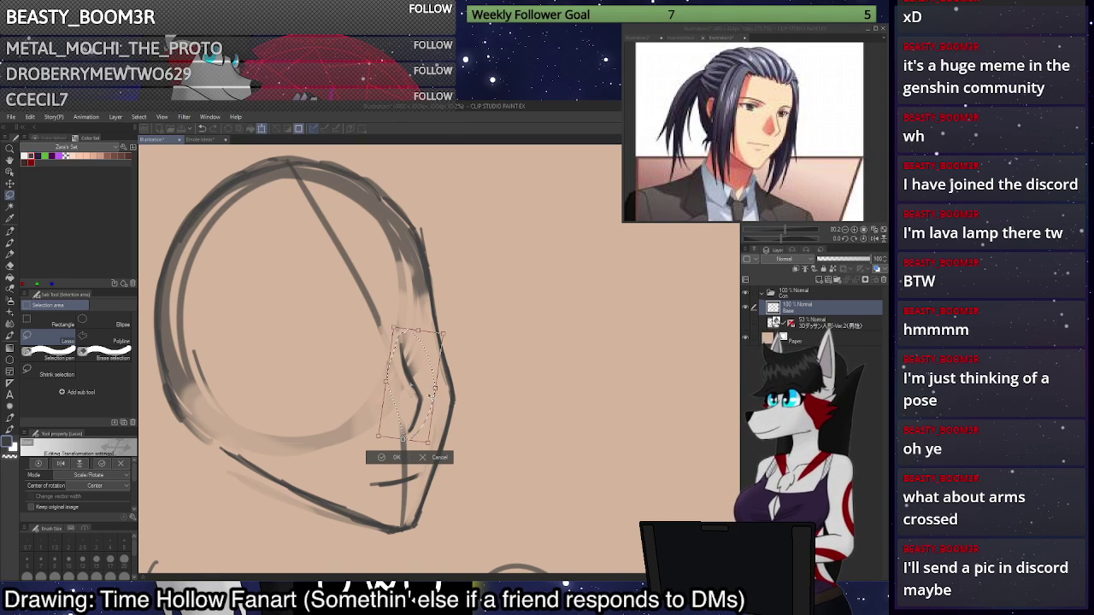
click(389, 457)
click(494, 334)
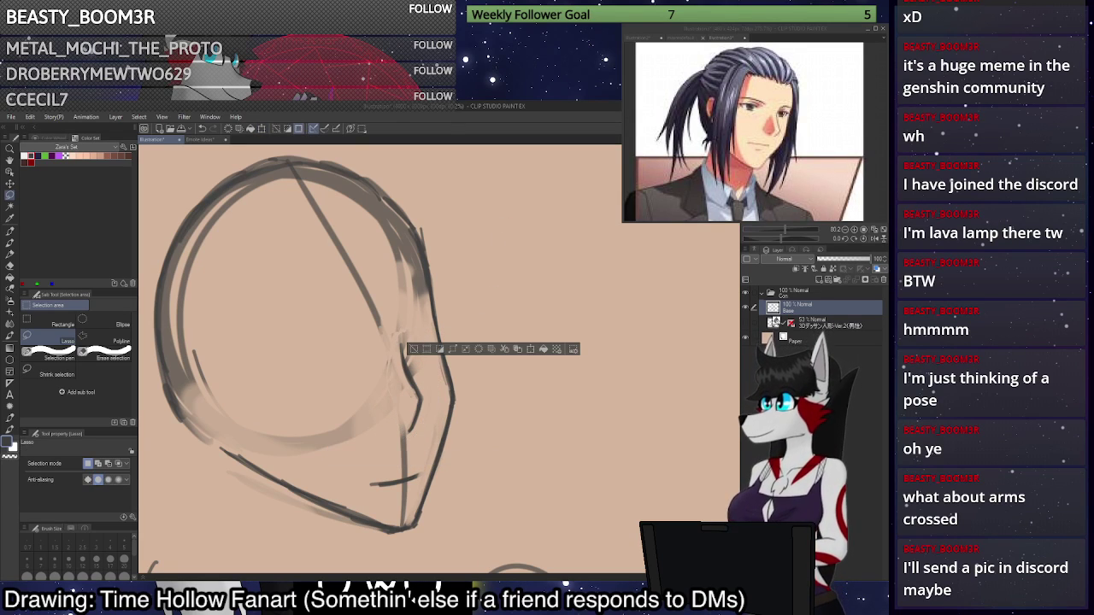
key(p)
click(414, 349)
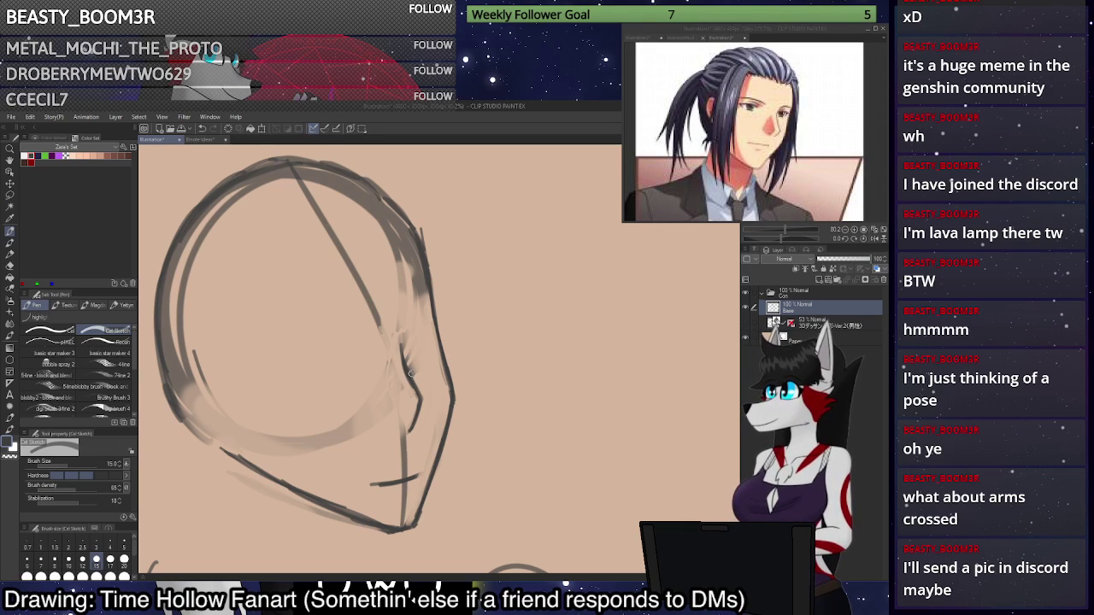
Fade the nose bridge and redraw it as a straight slope from the brow to the angular tip.
key(c)
mouse_move(397, 348)
mouse_down()
mouse_move(420, 398)
mouse_move(416, 367)
mouse_move(412, 433)
mouse_up()
key(c)
key(c)
key(x)
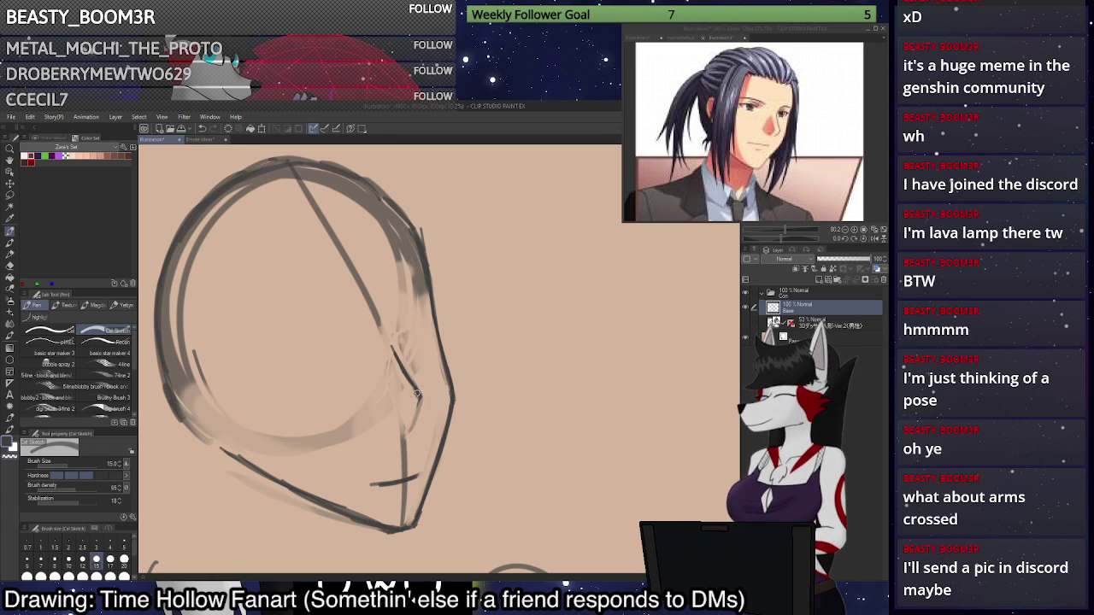
mouse_move(418, 390)
mouse_down()
mouse_move(411, 426)
mouse_move(440, 388)
mouse_move(413, 422)
mouse_move(421, 395)
mouse_move(389, 334)
mouse_move(406, 371)
mouse_up()
key(c)
key(x)
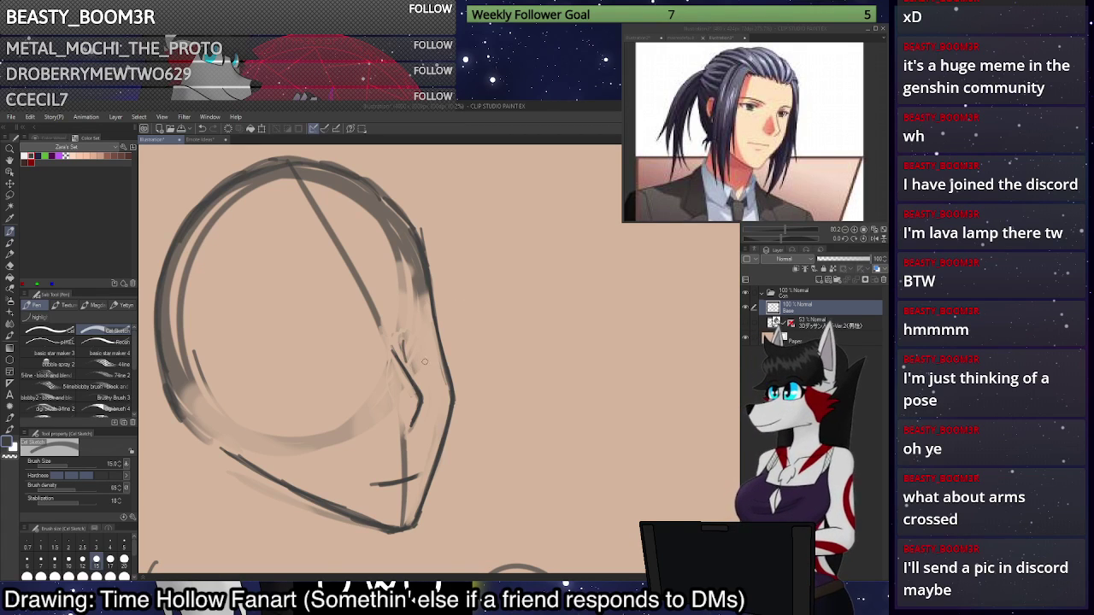
Show the 3D figure beneath the sketch and fade the face's front contour from the brow down to the chin.
click(746, 329)
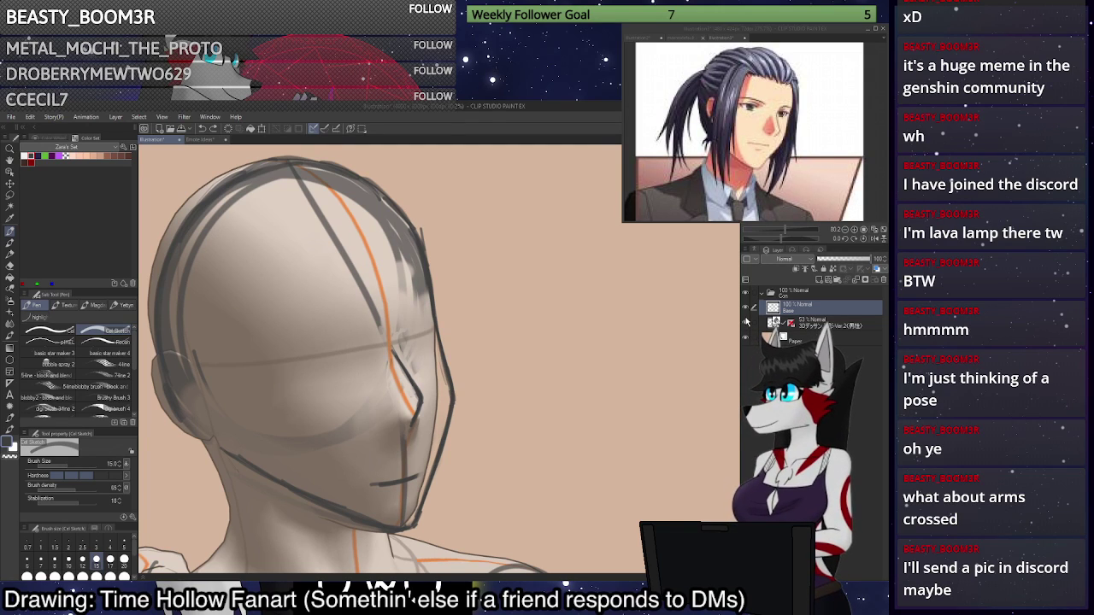
scroll(679, 321, down, 5)
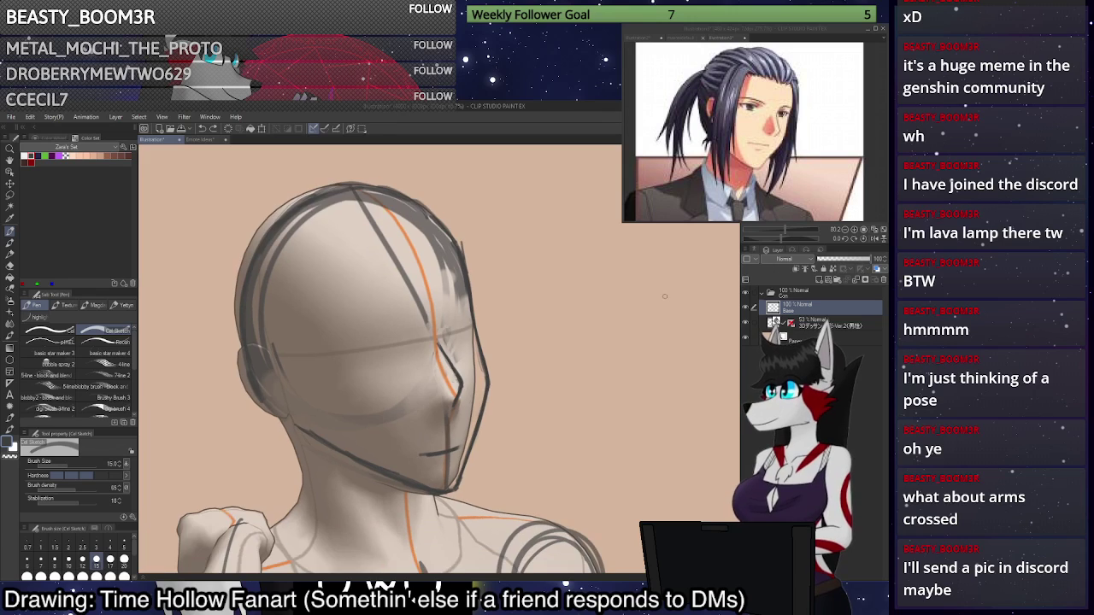
scroll(670, 282, up, 5)
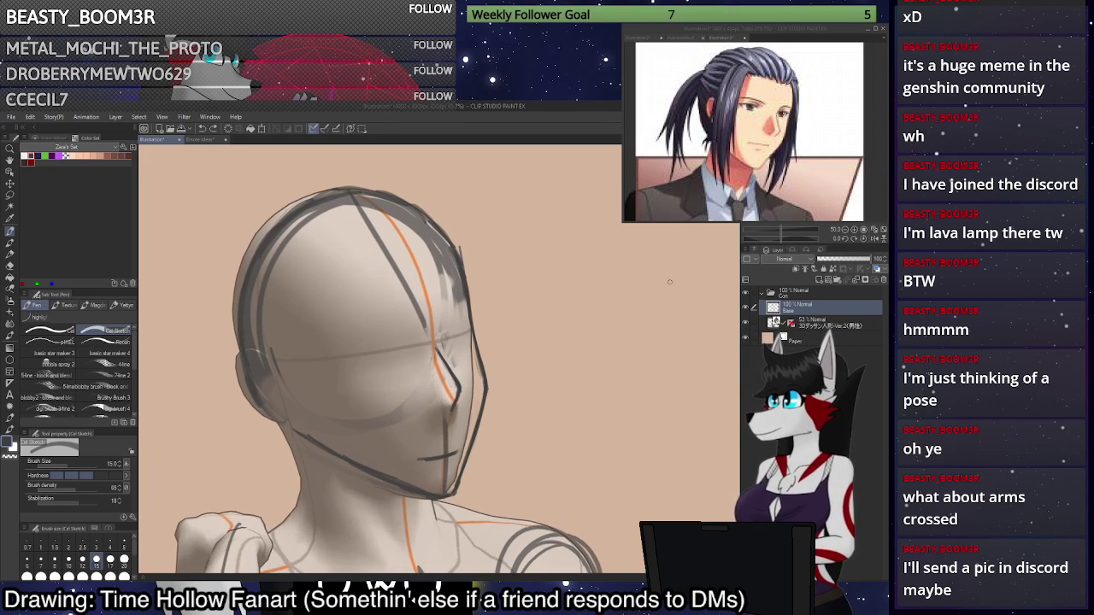
mouse_move(419, 516)
mouse_down()
mouse_move(451, 402)
mouse_move(430, 340)
mouse_up()
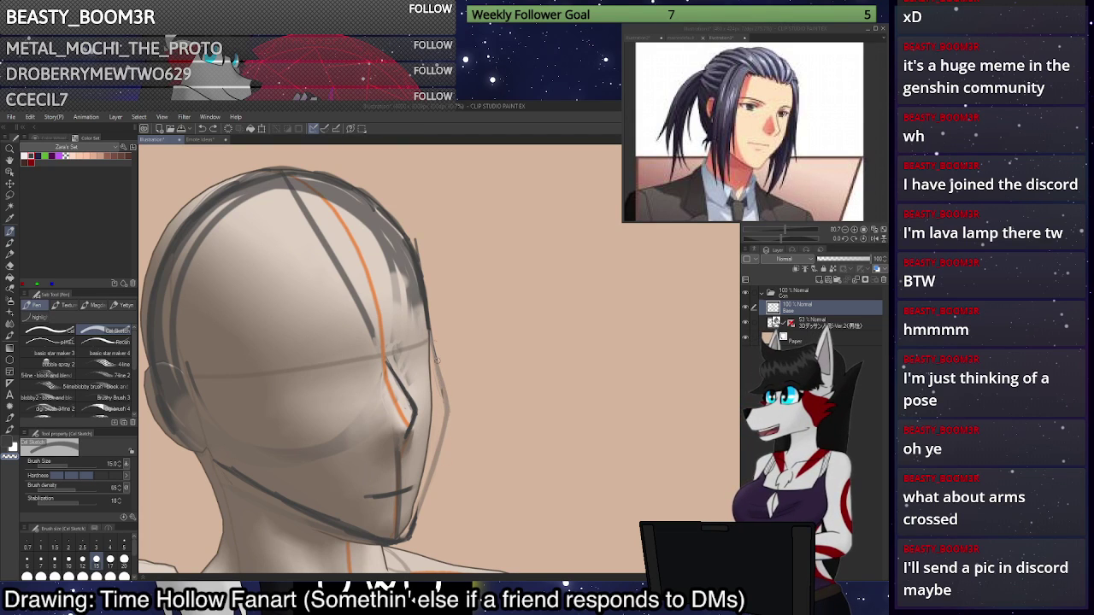
scroll(448, 231, down, 5)
scroll(448, 231, down, 3)
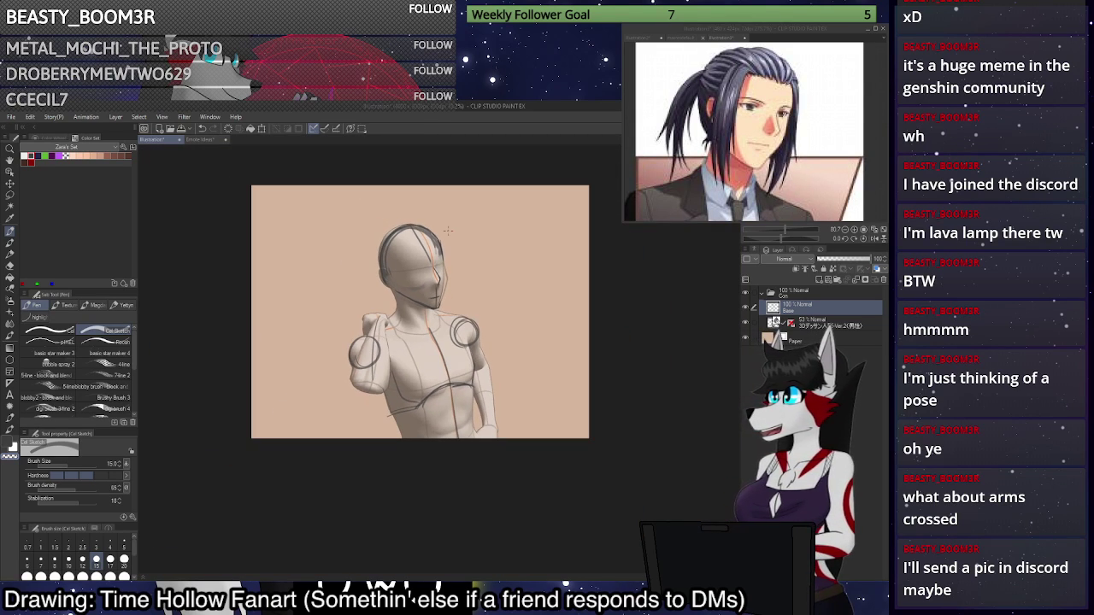
scroll(448, 231, up, 7)
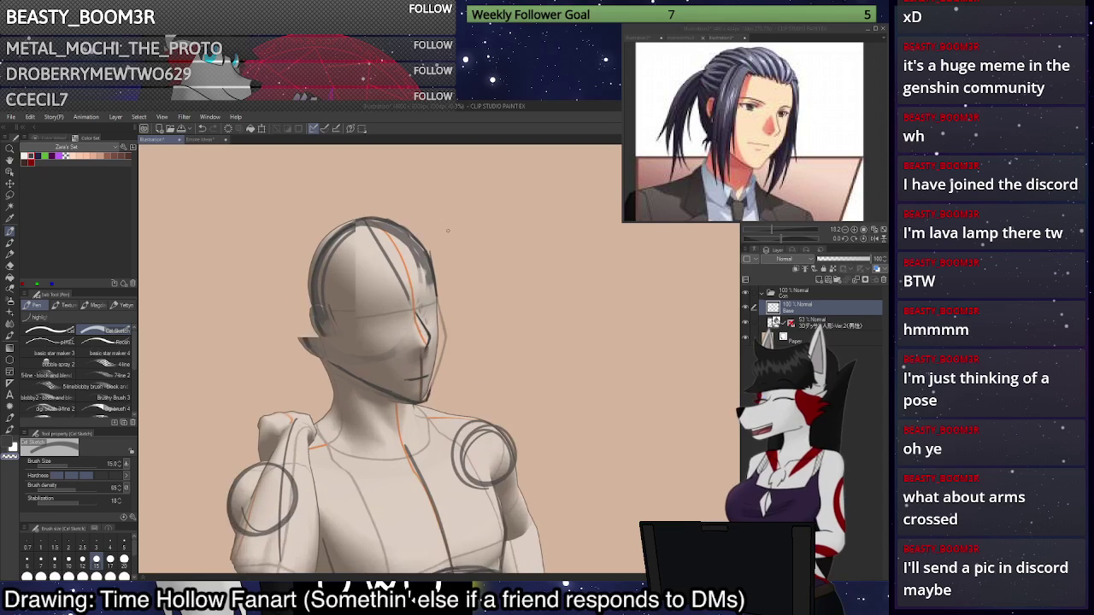
Mark a short stroke inside the faded front contour beside the nose, and hide the 3D figure.
key(c)
drag(432, 384, 436, 359)
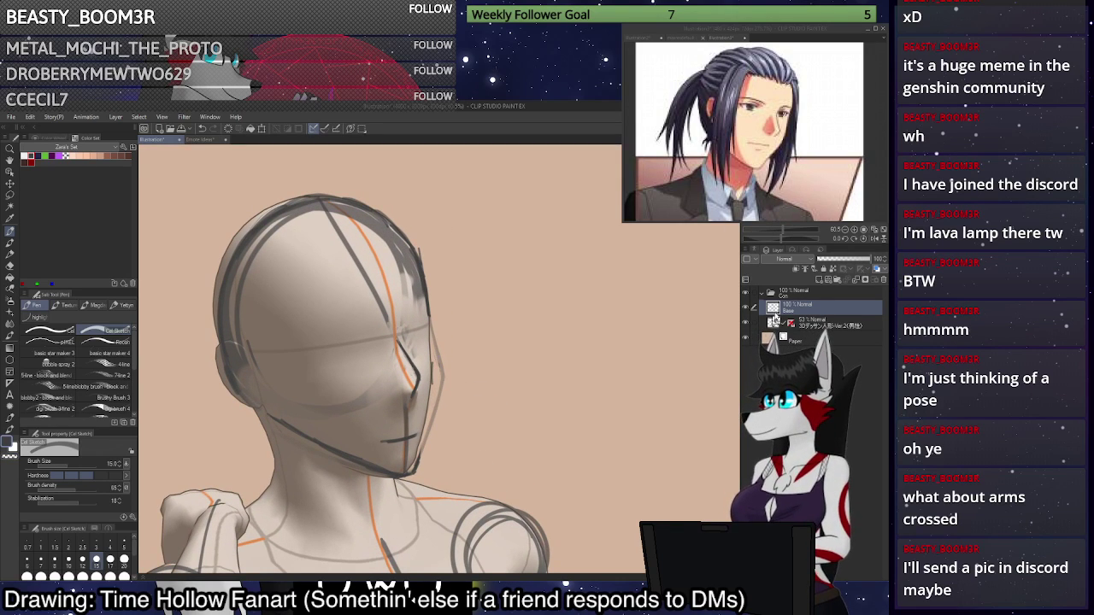
click(745, 325)
scroll(547, 401, up, 2)
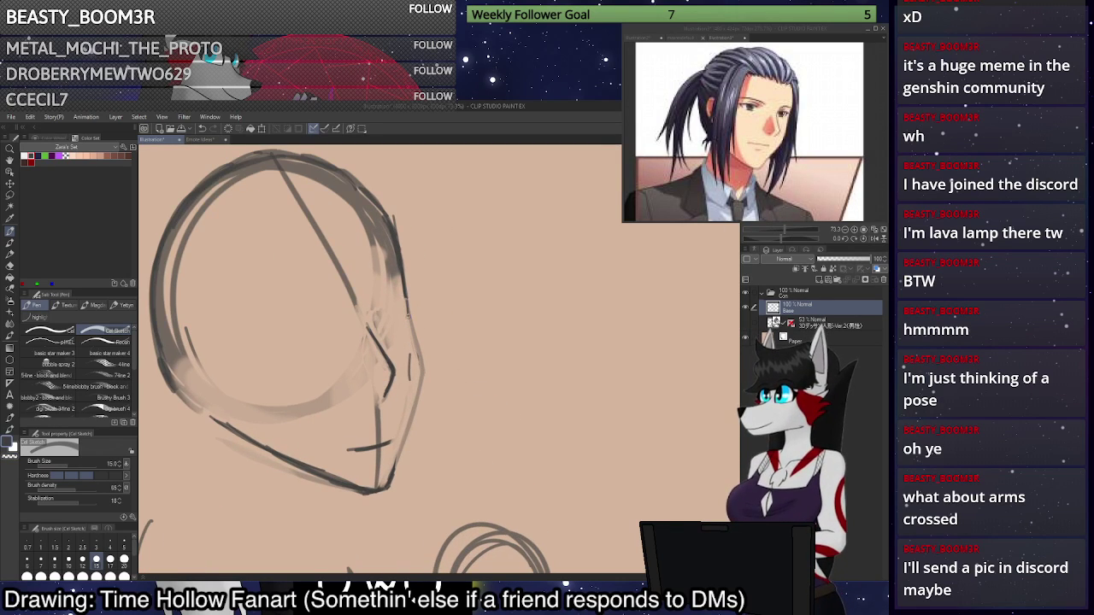
Try several strokes for the front contour from the brow down past the cheek, undoing each one.
drag(405, 309, 404, 418)
key(ctrl+z)
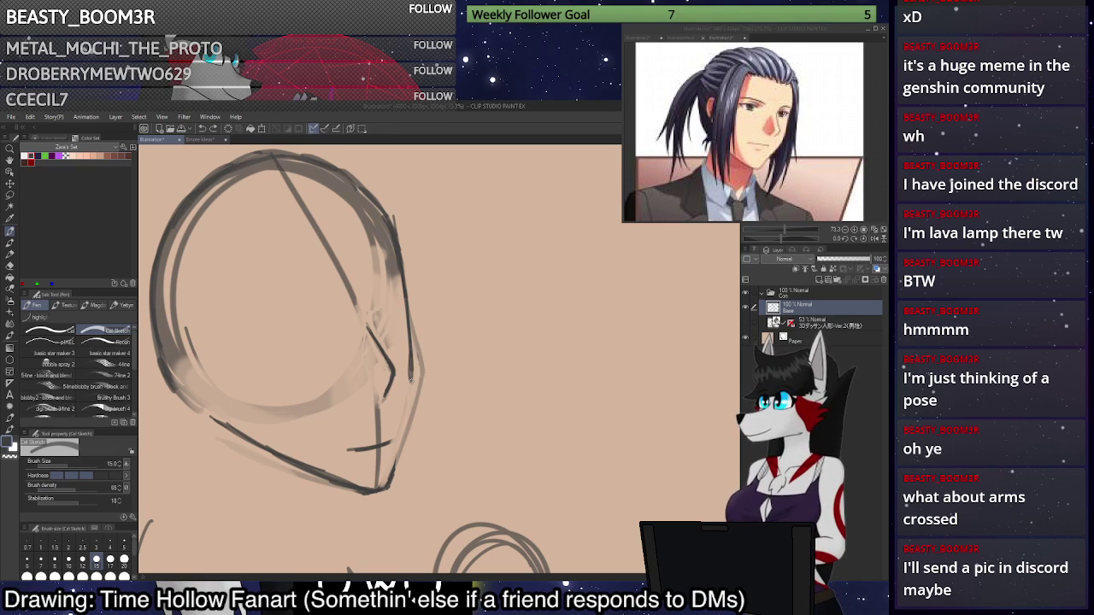
drag(412, 379, 406, 427)
key(ctrl+z)
key(ctrl+z)
key(ctrl+z)
key(ctrl+z)
key(ctrl+z)
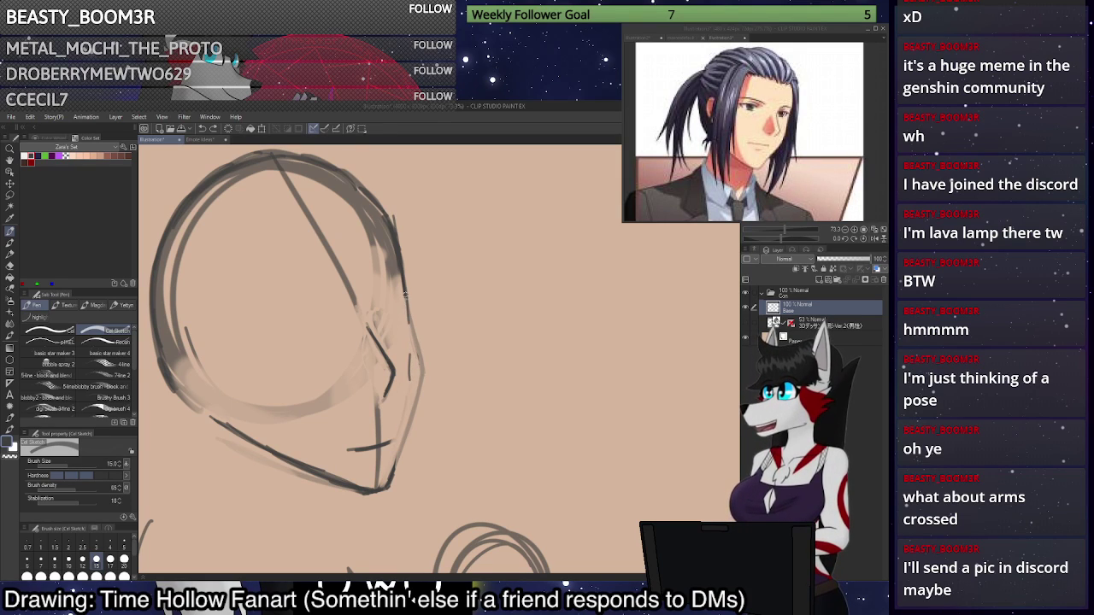
drag(405, 295, 410, 394)
key(ctrl+z)
key(ctrl+z)
key(ctrl+z)
key(ctrl+z)
key(ctrl+z)
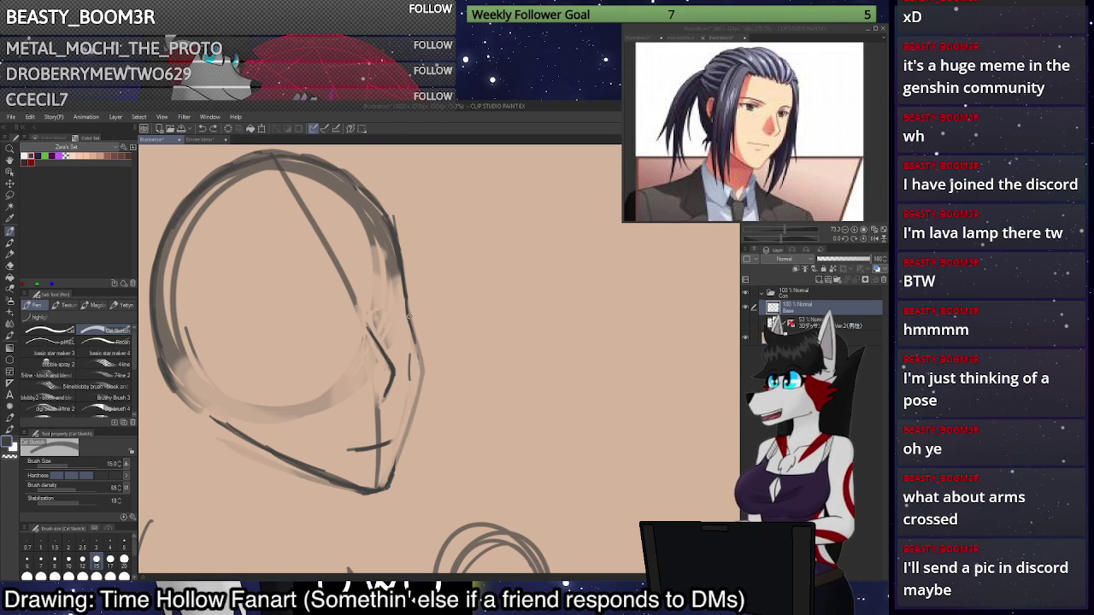
Redraw the front contour closer to the nose from the brow to the chin tip, and clean up its outer edge.
mouse_move(406, 315)
mouse_down()
mouse_move(414, 381)
mouse_move(399, 443)
mouse_up()
key(ctrl+z)
key(ctrl+z)
drag(391, 483, 398, 459)
key(ctrl+z)
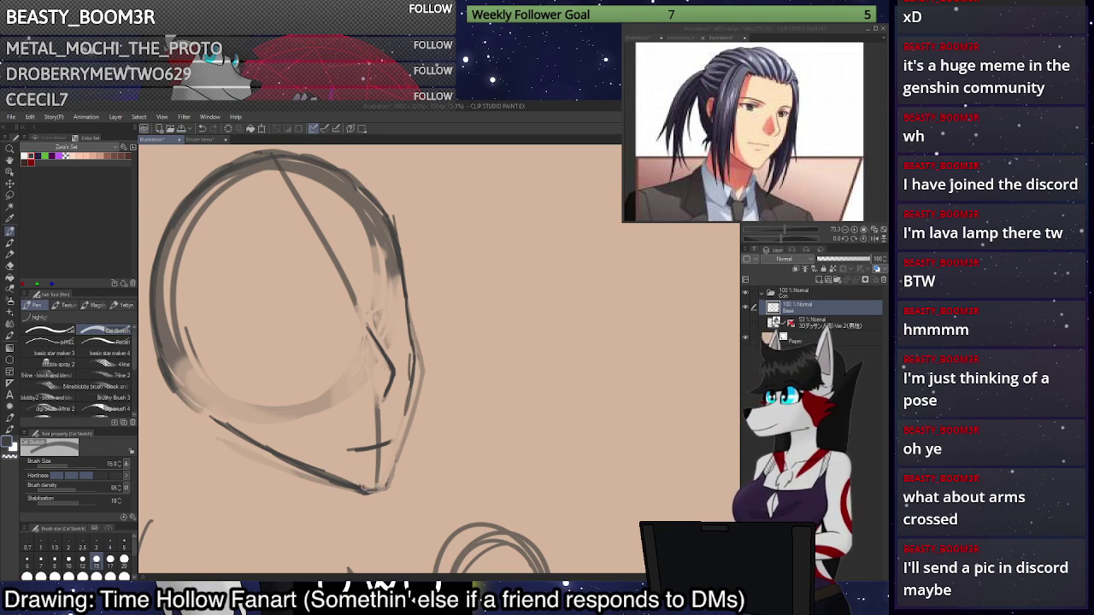
mouse_move(363, 491)
mouse_down()
mouse_move(390, 483)
mouse_move(412, 354)
mouse_up()
mouse_move(393, 465)
mouse_down()
mouse_move(410, 417)
mouse_move(398, 445)
mouse_move(410, 354)
mouse_move(413, 414)
mouse_up()
key(c)
key(x)
mouse_move(414, 364)
mouse_down()
mouse_move(401, 431)
mouse_move(415, 395)
mouse_up()
key(x)
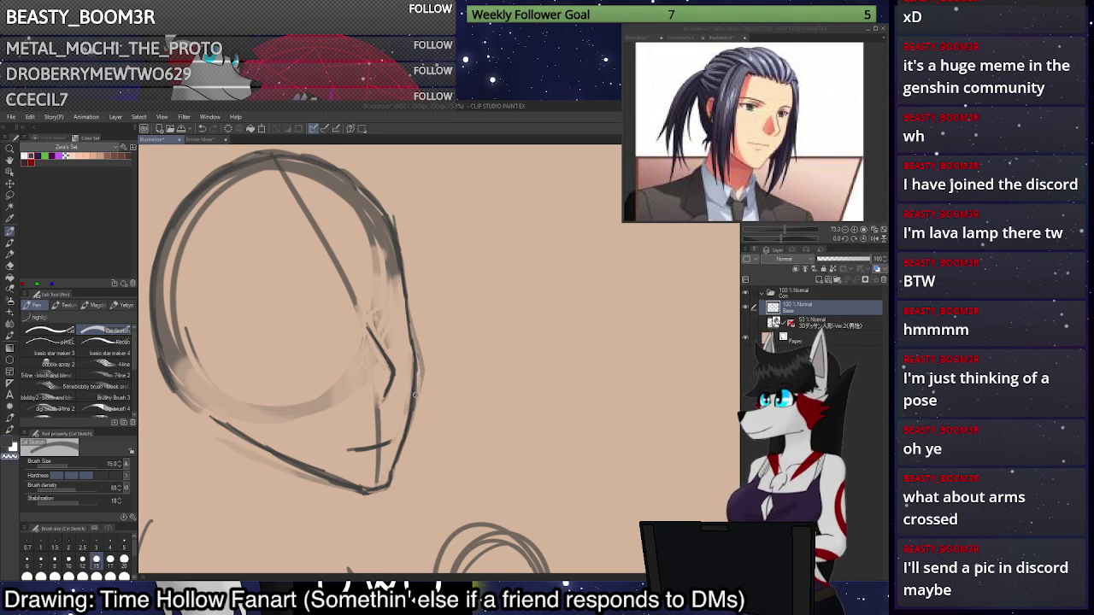
Touch up the front contour beside the eye, between the forehead and the cheekbone.
scroll(415, 394, down, 5)
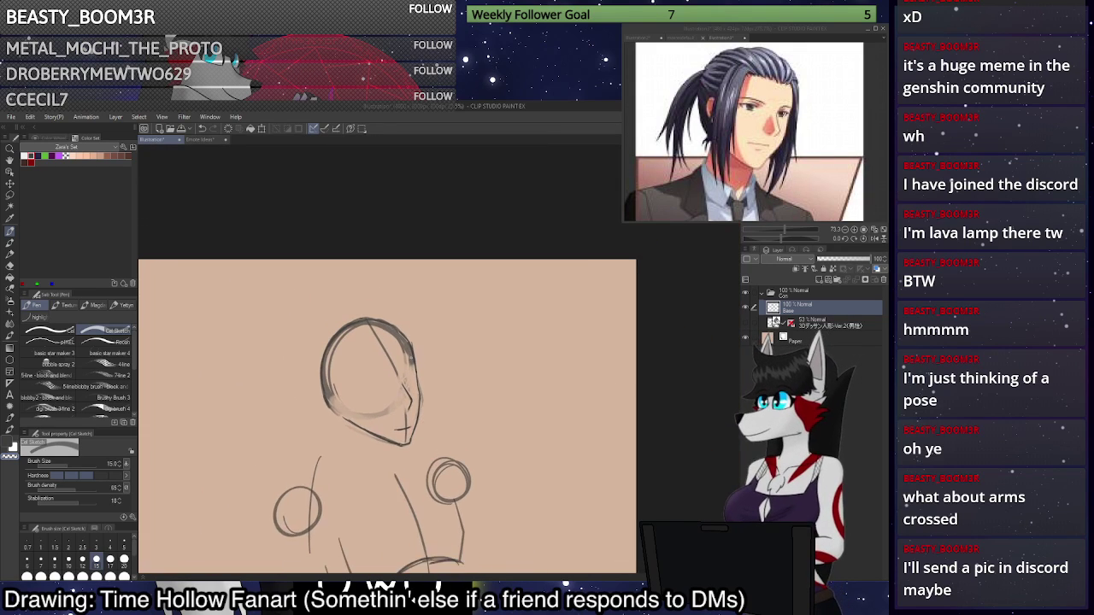
scroll(415, 394, up, 3)
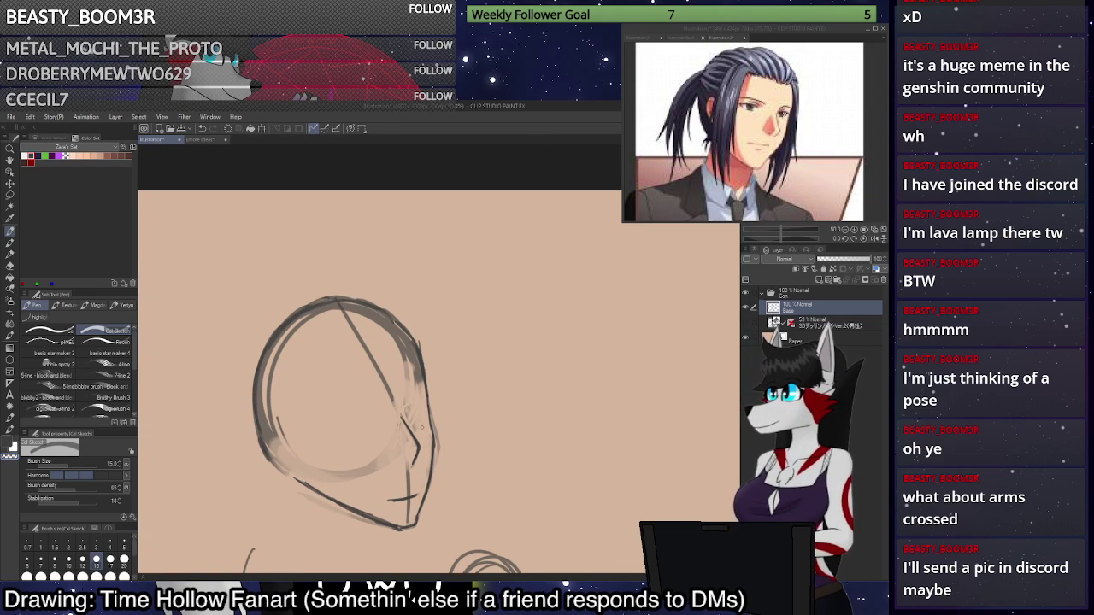
key(x)
key(x)
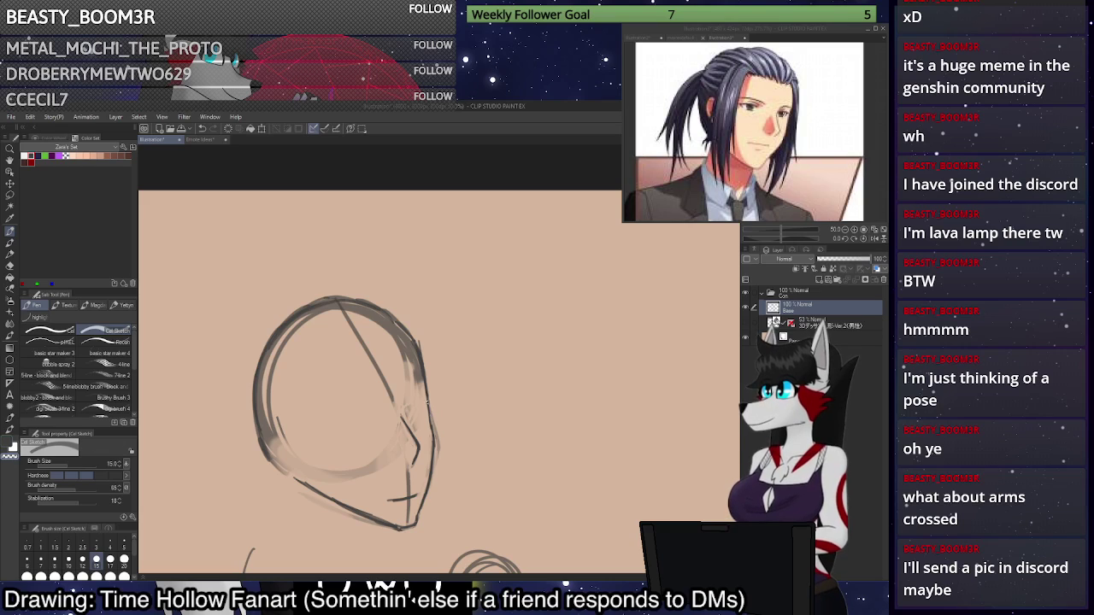
scroll(431, 425, up, 1)
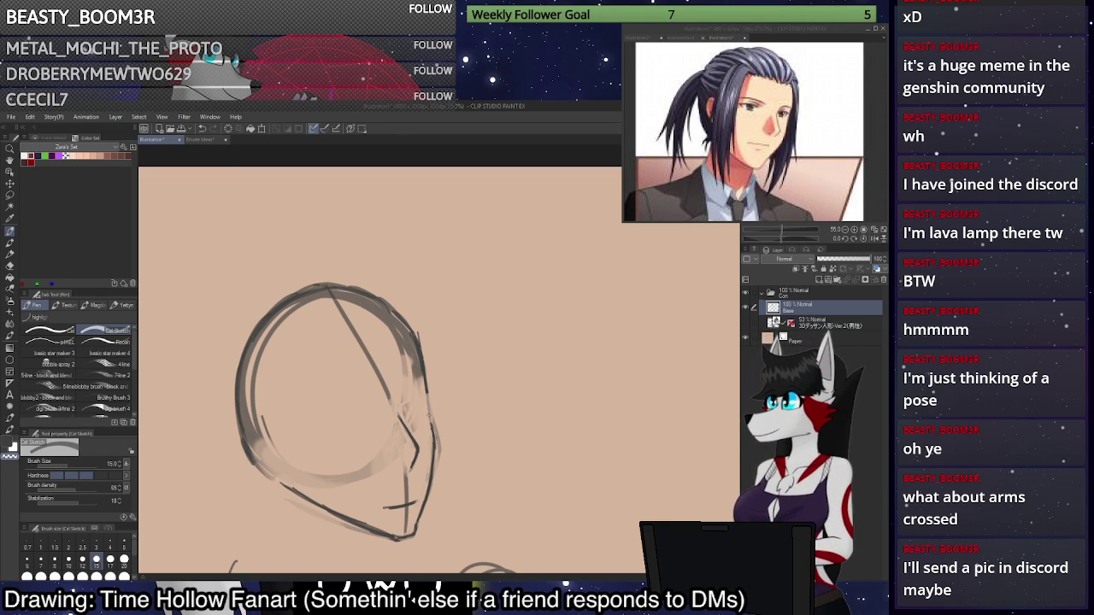
key(x)
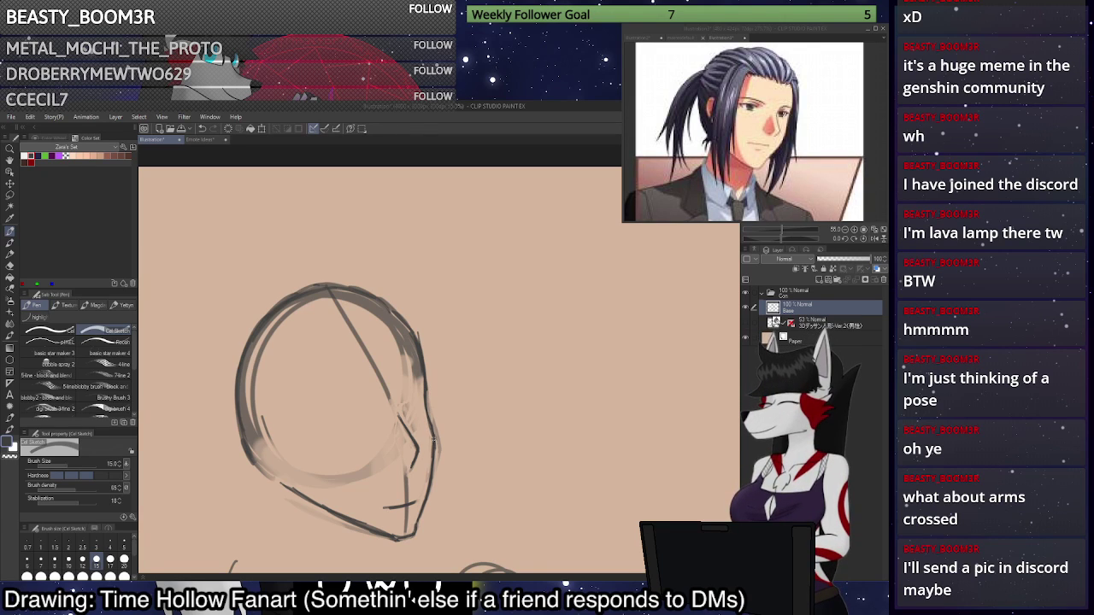
scroll(429, 290, down, 1)
scroll(429, 290, down, 2)
scroll(431, 311, up, 3)
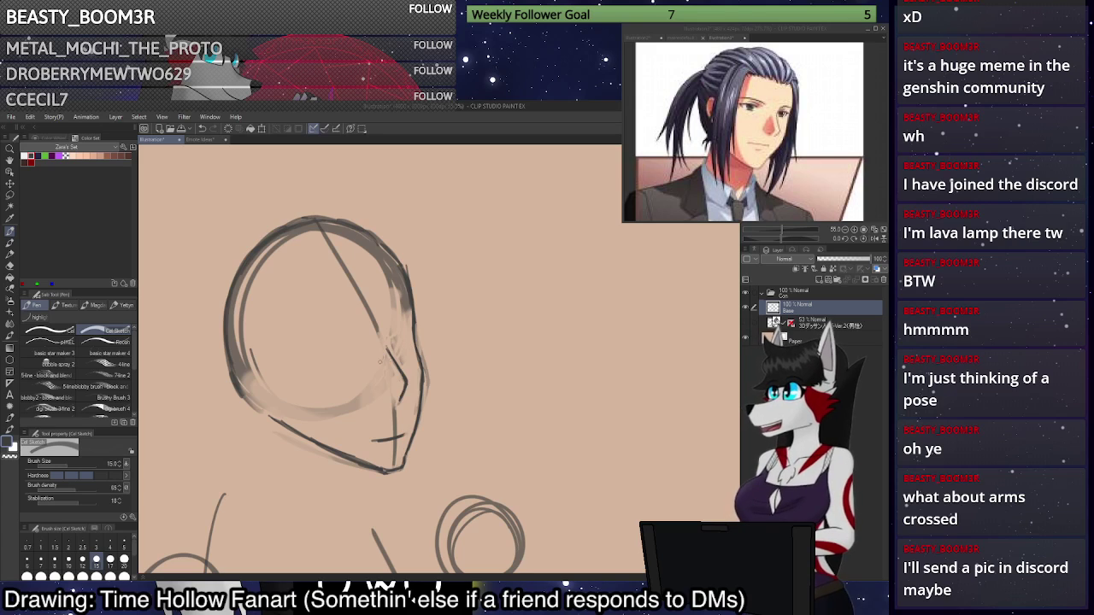
Fade the nose outline and briefly check the sketch against the 3D figure.
key(c)
mouse_move(395, 363)
mouse_down()
mouse_move(388, 349)
mouse_move(402, 398)
mouse_up()
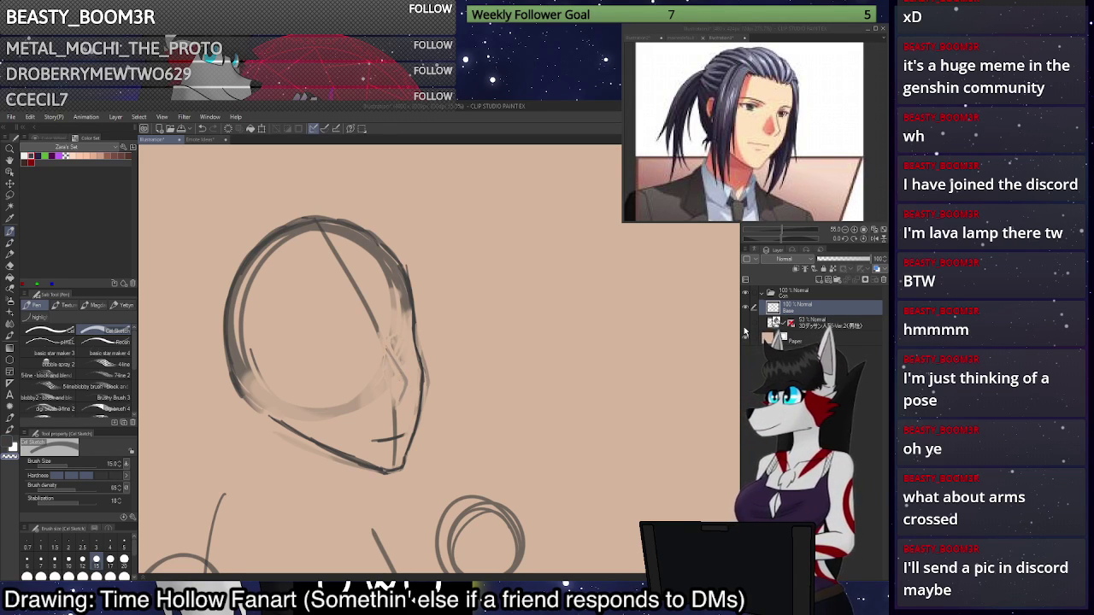
click(746, 324)
click(745, 325)
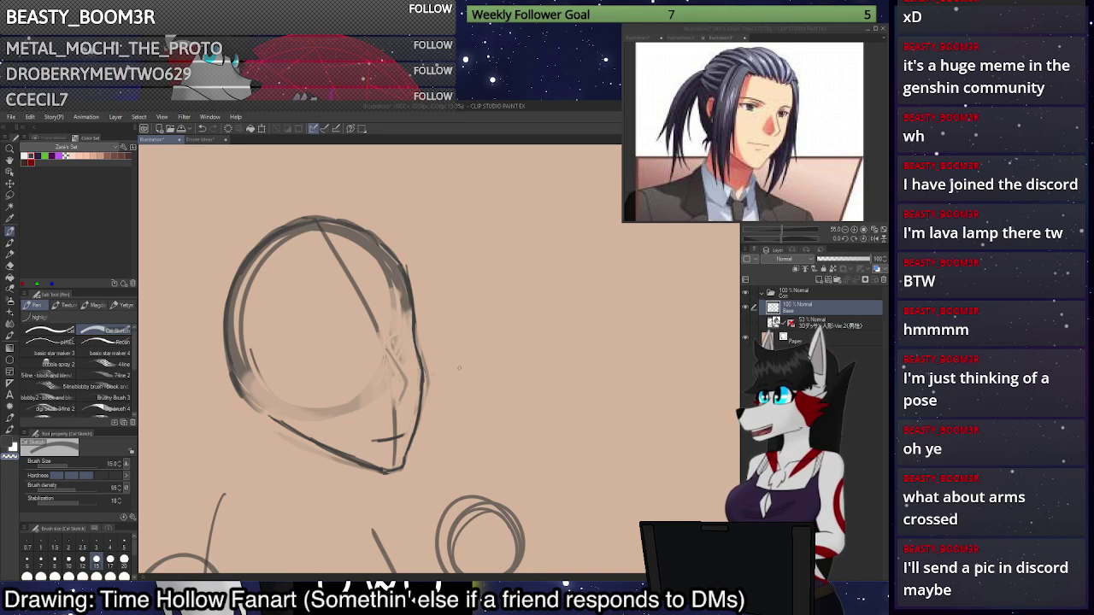
Redraw the nose slightly further back with a softer curved tip, and clean up the top of its bridge.
key(x)
key(ctrl+z)
mouse_move(388, 350)
mouse_down()
mouse_move(404, 391)
mouse_move(394, 409)
mouse_move(404, 391)
mouse_move(390, 360)
mouse_move(395, 372)
mouse_up()
key(ctrl+z)
key(ctrl+z)
key(c)
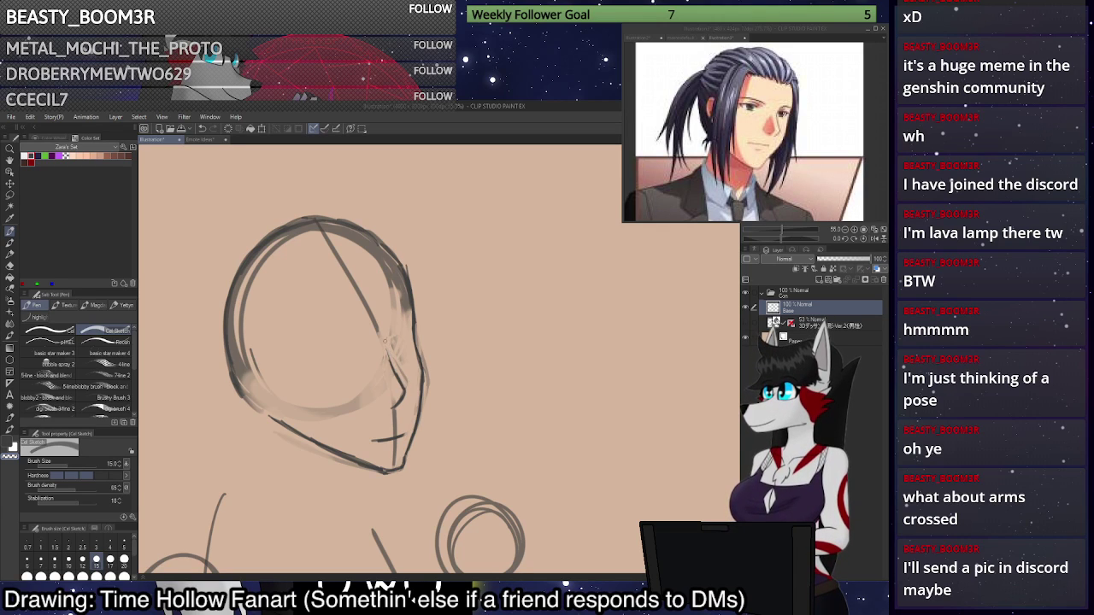
key(c)
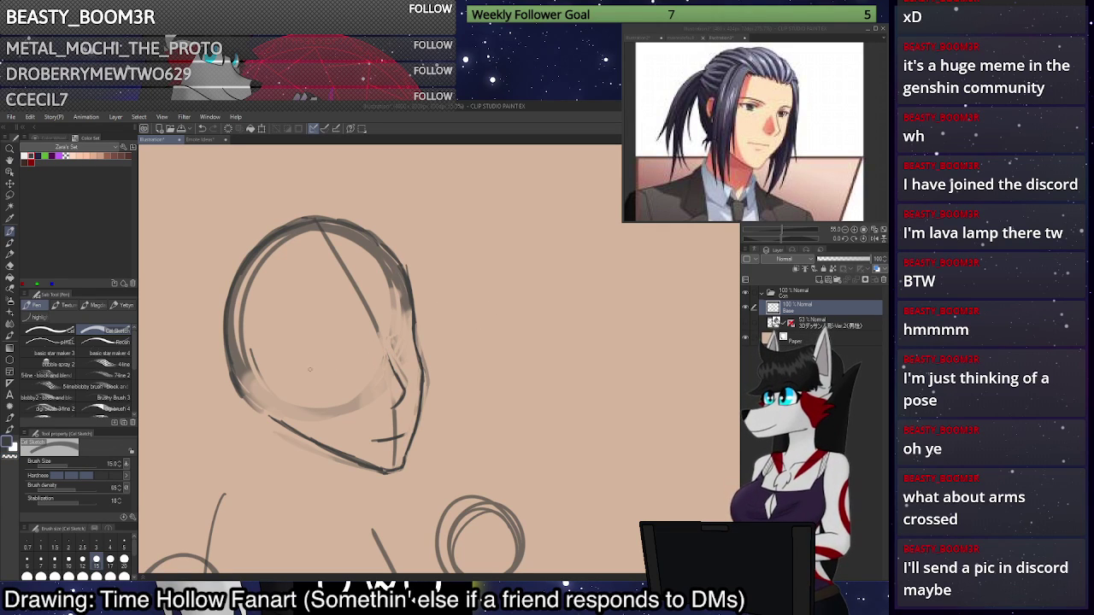
Draw two curved guidelines across the face, one at brow level and one below it at the nose bridge.
mouse_move(290, 360)
mouse_down()
mouse_move(419, 331)
mouse_move(248, 389)
mouse_up()
key(ctrl+z)
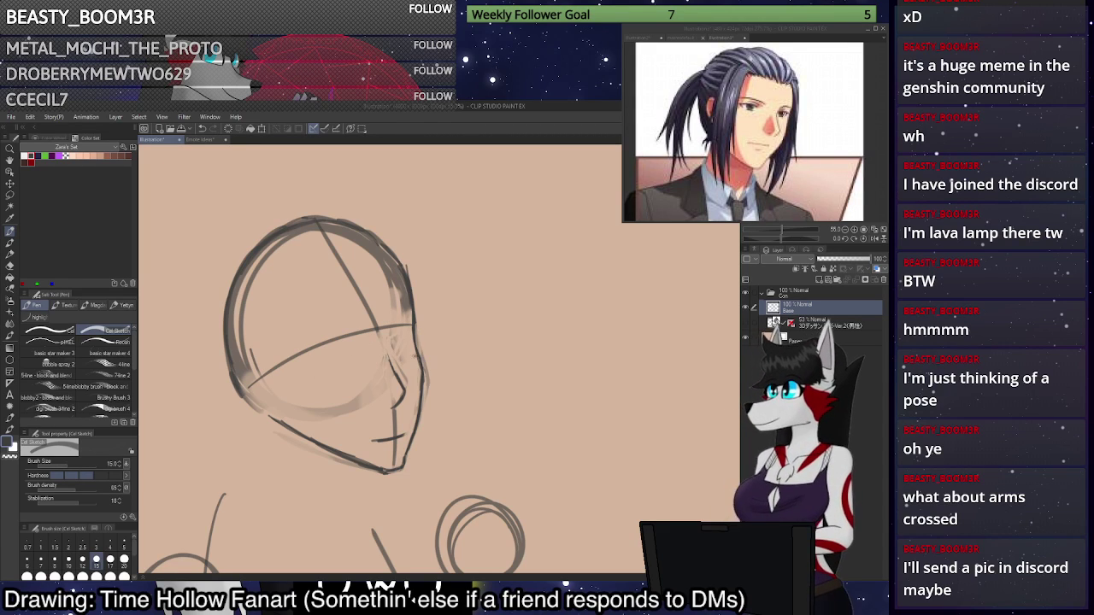
drag(415, 355, 280, 415)
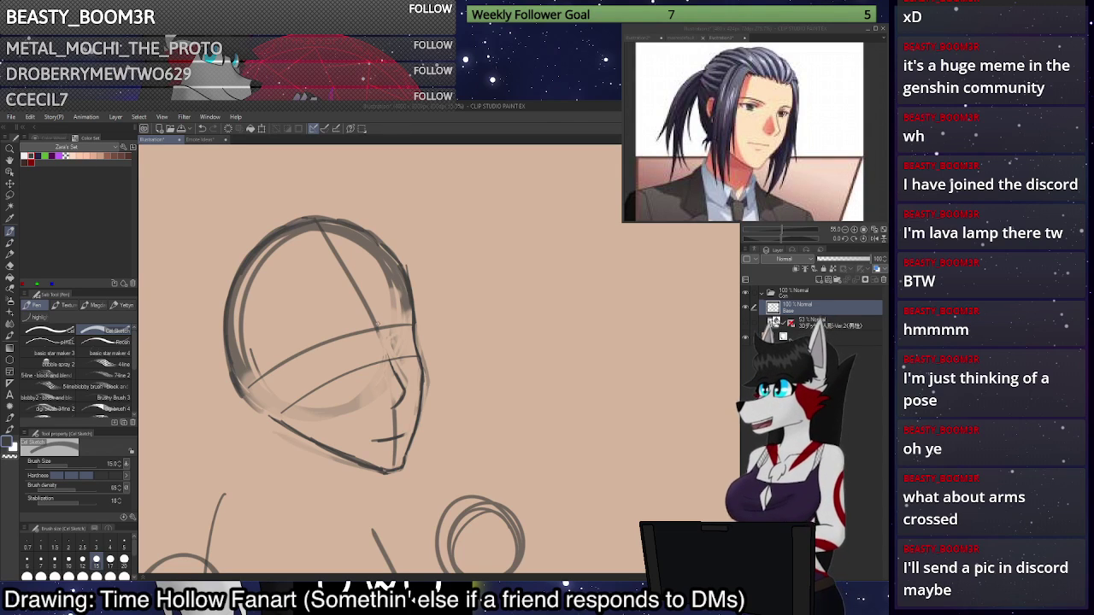
Sketch the forehead's centre line and a curved hairline above the brow guideline, with a side line running down the temple.
drag(379, 327, 351, 258)
key(ctrl+z)
mouse_move(377, 328)
mouse_down()
mouse_move(366, 281)
mouse_move(399, 273)
mouse_up()
key(ctrl+z)
mouse_move(330, 288)
mouse_down()
mouse_move(400, 279)
mouse_move(305, 300)
mouse_up()
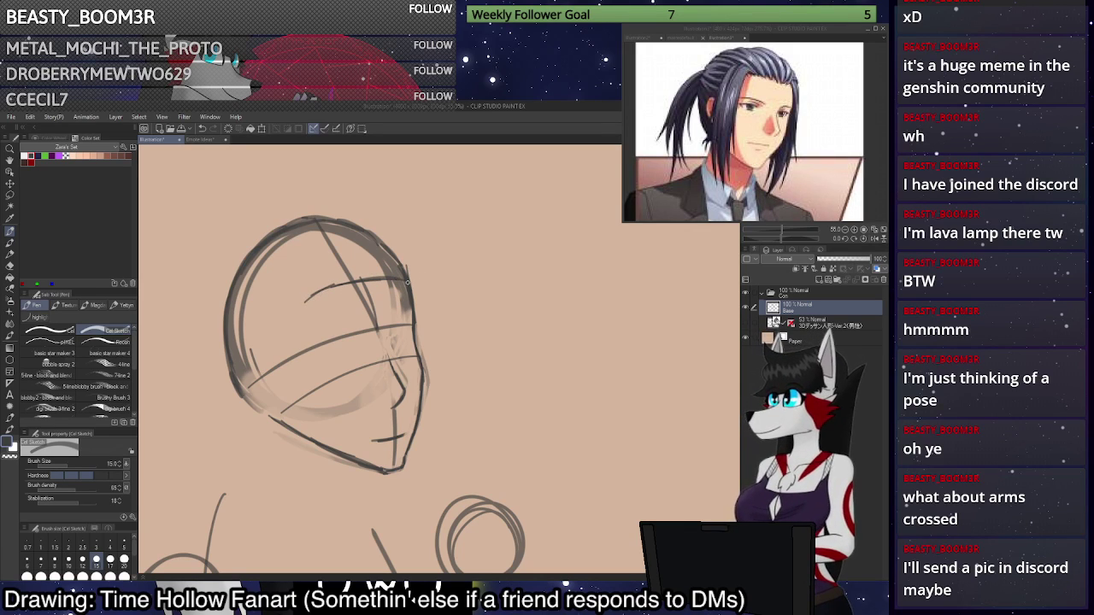
mouse_move(407, 281)
mouse_down()
mouse_move(313, 298)
mouse_move(312, 383)
mouse_up()
scroll(333, 334, up, 3)
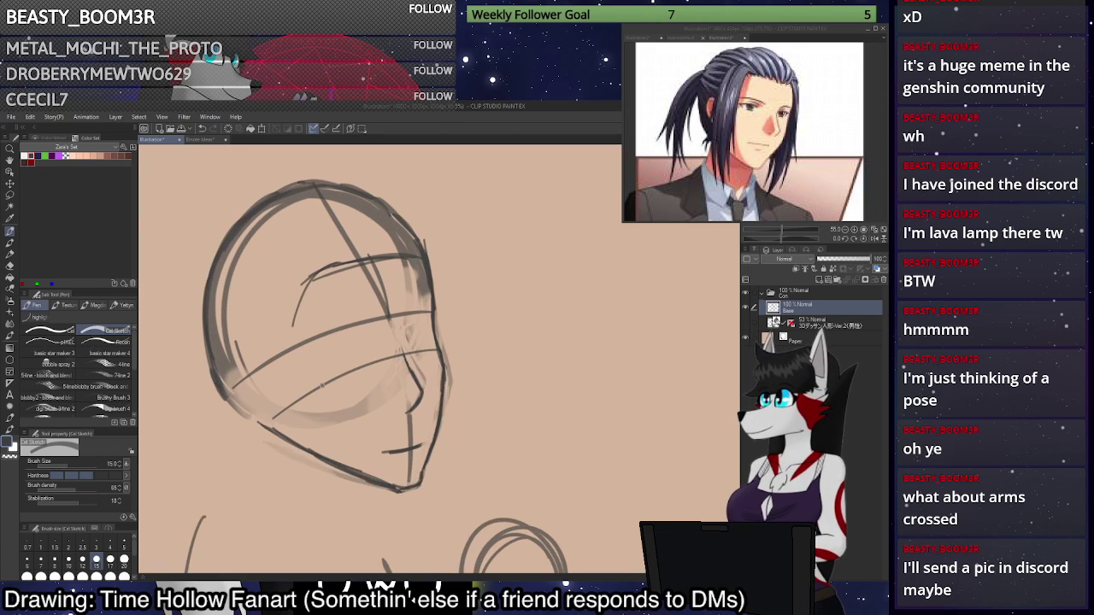
Fade the skull outline, hairline and upper facial guidelines with a size 100 transparent brush.
drag(133, 554, 134, 567)
click(124, 576)
click(124, 560)
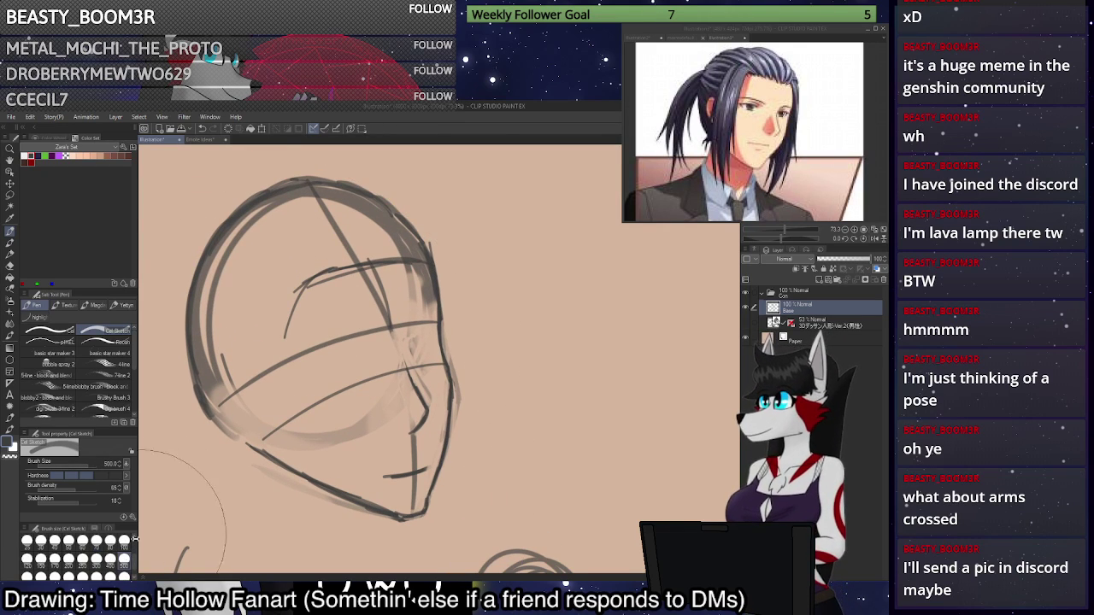
click(124, 542)
key(c)
mouse_move(338, 281)
mouse_down()
mouse_move(293, 305)
mouse_move(347, 295)
mouse_move(391, 343)
mouse_move(392, 332)
mouse_move(276, 348)
mouse_move(316, 413)
mouse_move(428, 345)
mouse_move(403, 252)
mouse_move(415, 244)
mouse_move(397, 207)
mouse_move(337, 201)
mouse_move(370, 238)
mouse_move(357, 219)
mouse_move(308, 201)
mouse_move(237, 222)
mouse_move(198, 291)
mouse_move(209, 434)
mouse_move(219, 417)
mouse_move(189, 336)
mouse_move(211, 417)
mouse_move(195, 286)
mouse_move(208, 392)
mouse_move(207, 347)
mouse_move(254, 222)
mouse_move(287, 199)
mouse_move(346, 184)
mouse_move(327, 244)
mouse_move(351, 269)
mouse_move(445, 308)
mouse_move(446, 334)
mouse_up()
Return to the size 15 drawing brush and sketch a swept-back hair line from the hairline's centre over the crown.
scroll(124, 561, up, 2)
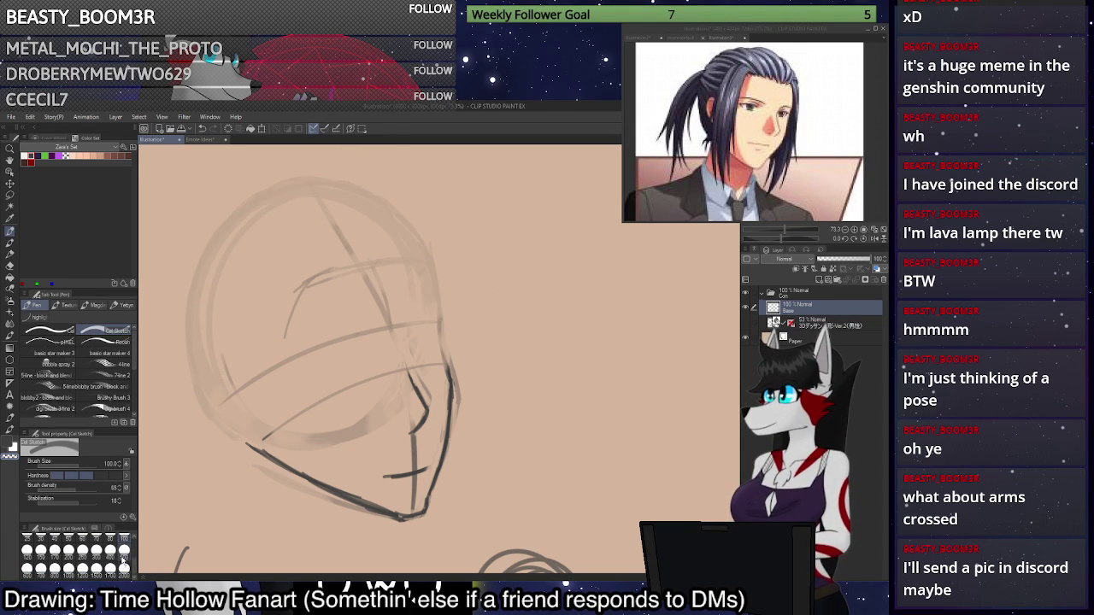
click(97, 562)
key(c)
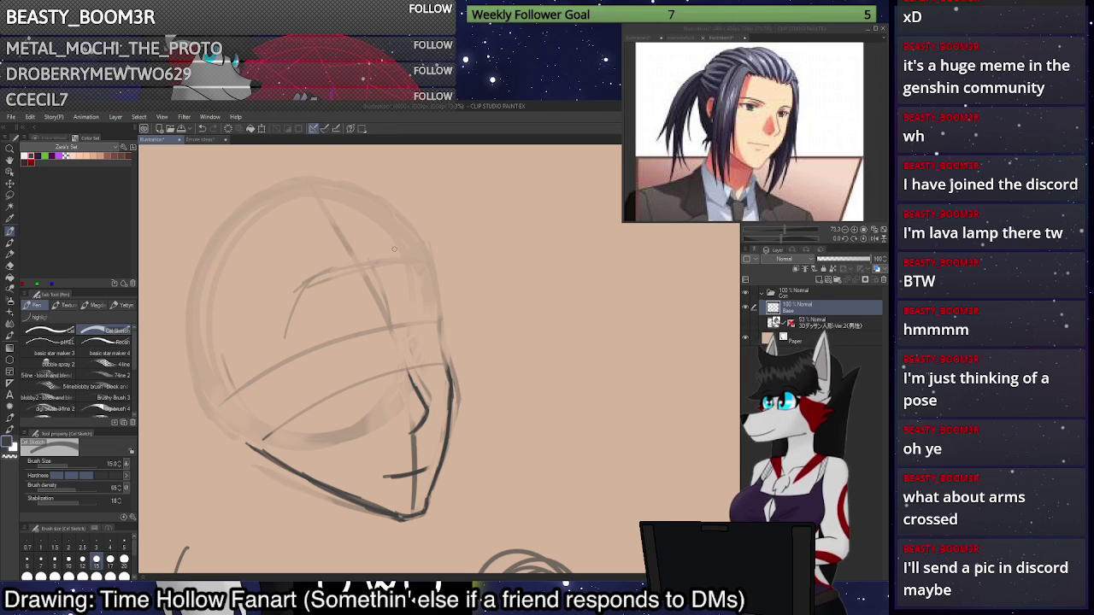
drag(368, 271, 287, 209)
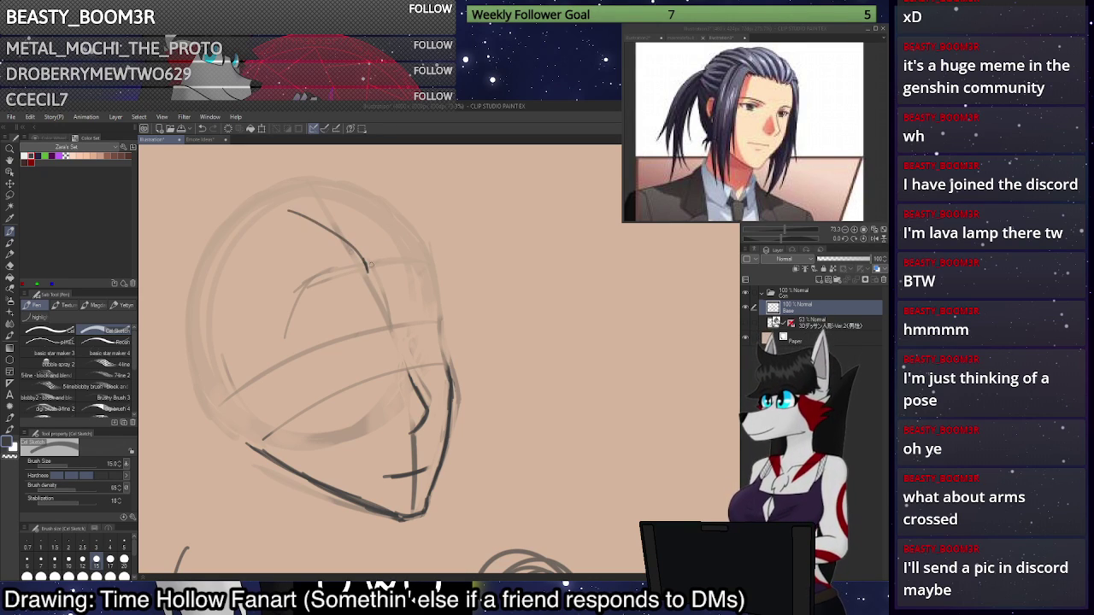
key(ctrl+z)
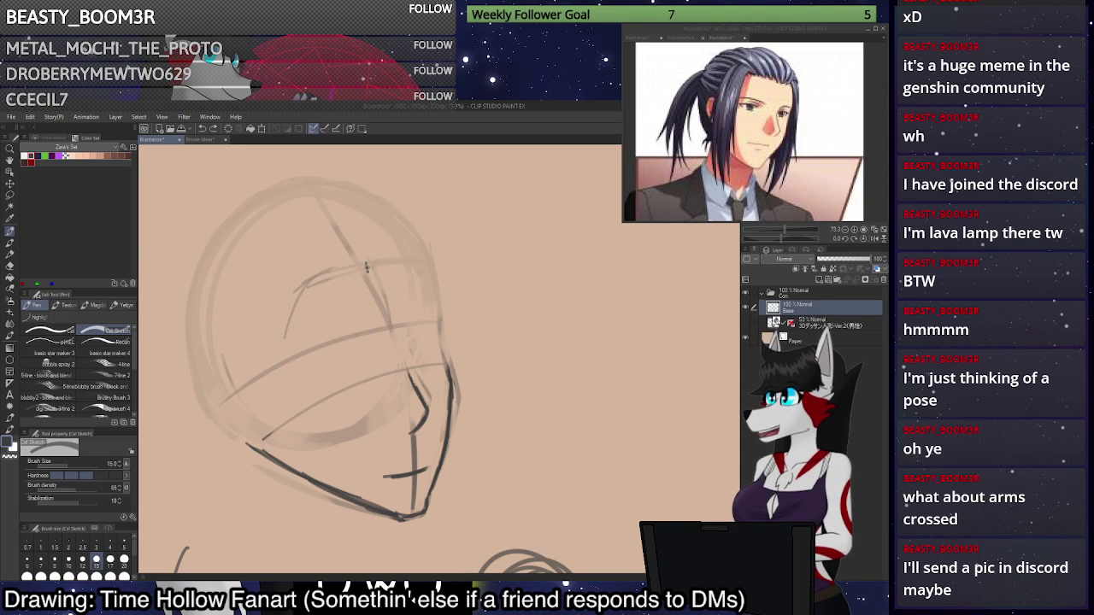
mouse_move(367, 270)
mouse_down()
mouse_move(335, 222)
mouse_move(237, 192)
mouse_up()
key(ctrl+z)
mouse_move(367, 270)
mouse_down()
mouse_move(347, 221)
mouse_move(242, 193)
mouse_up()
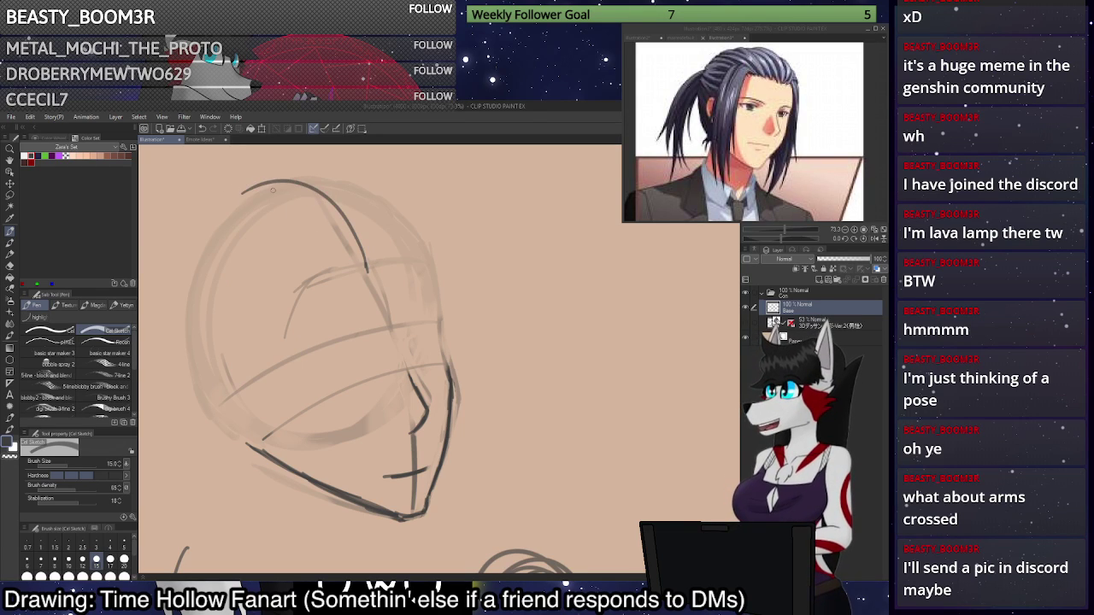
mouse_move(368, 271)
mouse_down()
mouse_move(321, 200)
mouse_move(282, 181)
mouse_move(240, 195)
mouse_up()
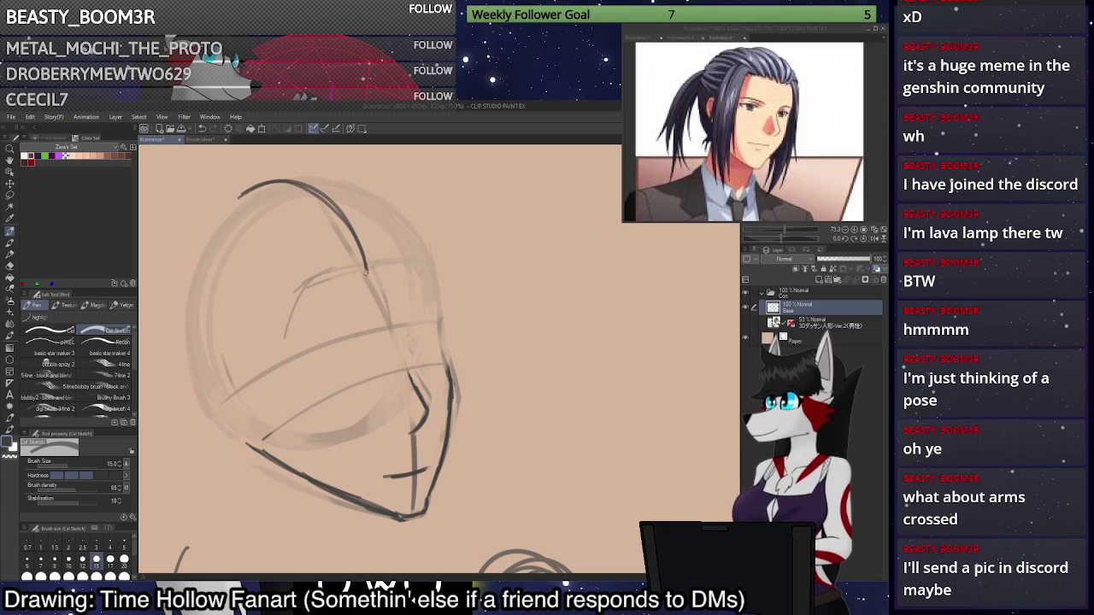
mouse_move(365, 270)
mouse_down()
mouse_move(317, 207)
mouse_move(242, 192)
mouse_up()
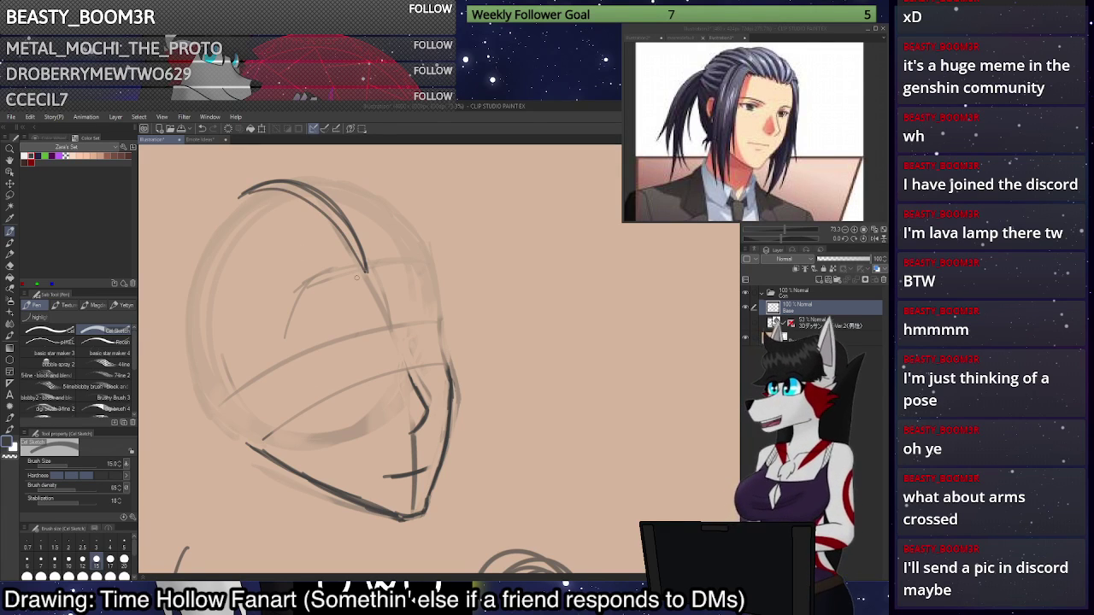
key(ctrl+z)
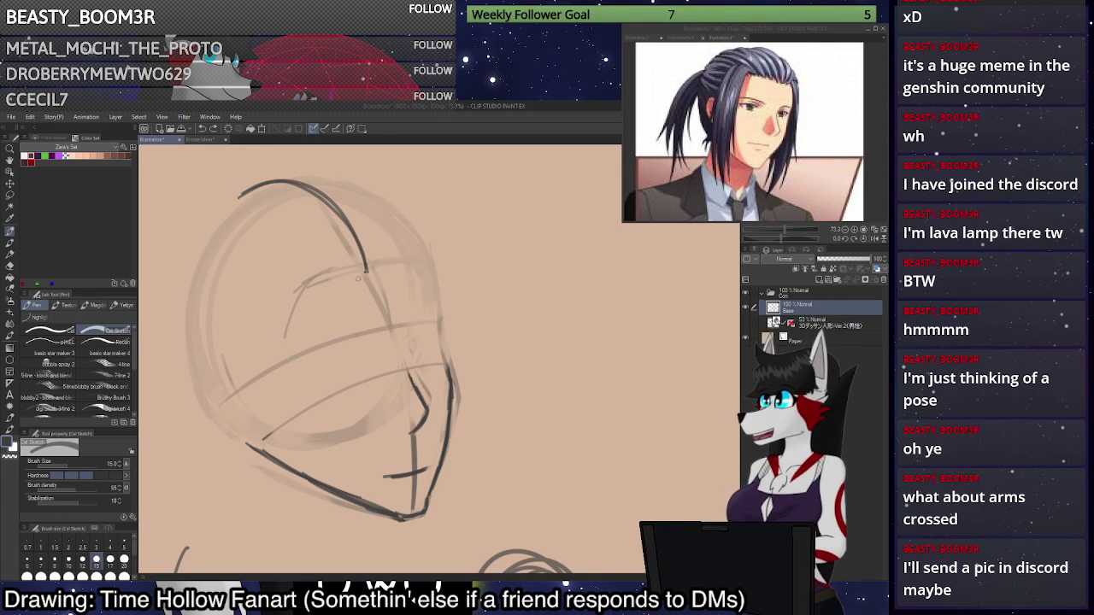
Add the lower edge and inner strands of the swept-back lock, and extend its ends towards the back of the crown.
drag(365, 270, 304, 210)
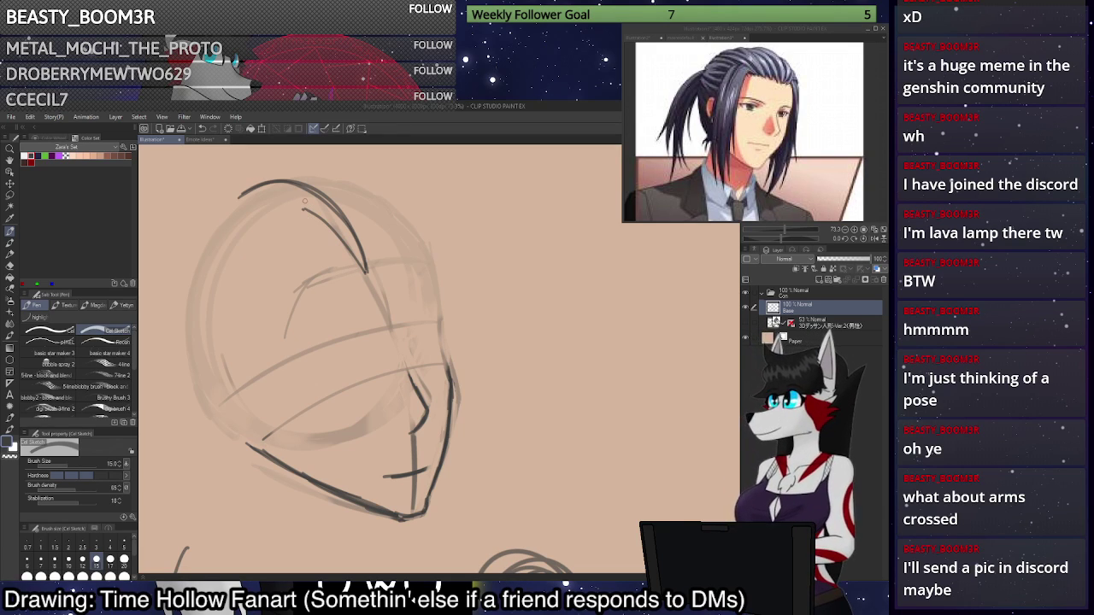
drag(304, 202, 213, 214)
key(ctrl+z)
drag(303, 195, 236, 208)
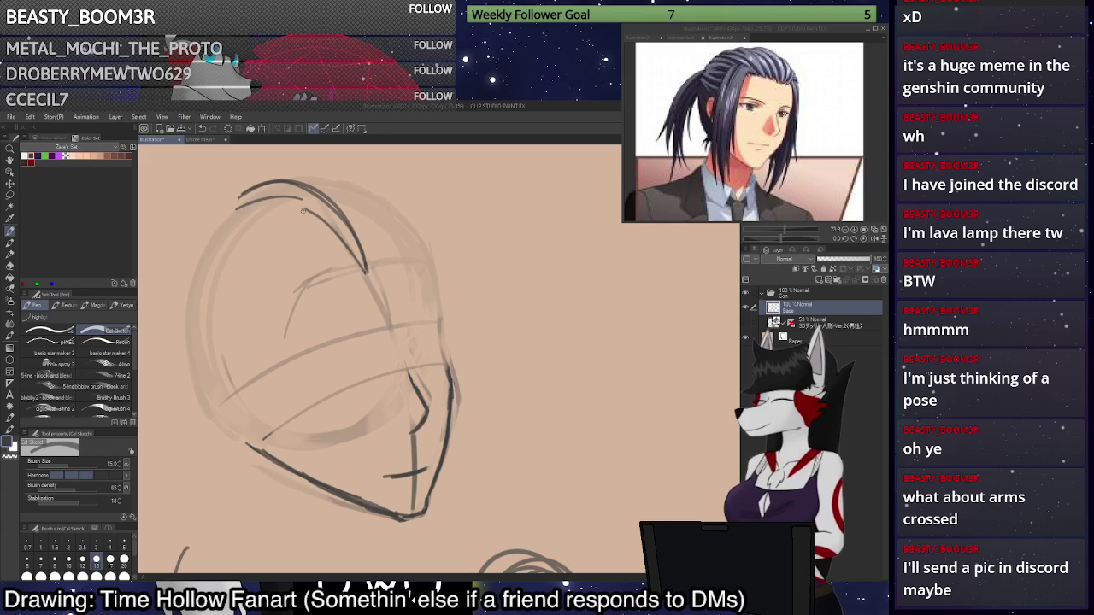
drag(302, 209, 214, 241)
key(ctrl+z)
mouse_move(301, 207)
mouse_down()
mouse_move(206, 236)
mouse_move(248, 205)
mouse_move(232, 209)
mouse_move(207, 235)
mouse_up()
drag(242, 193, 235, 211)
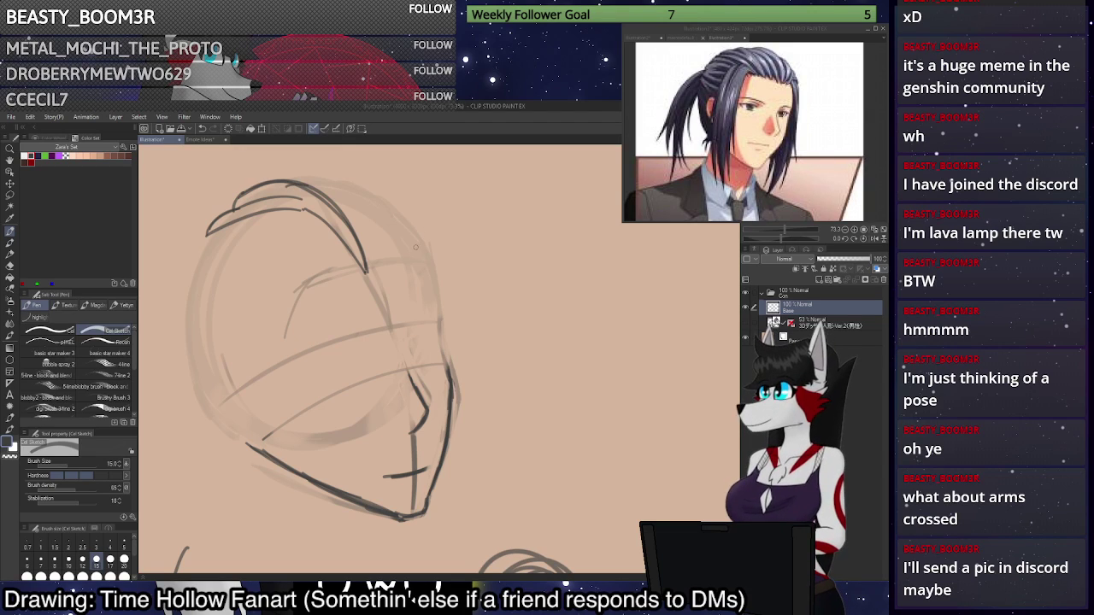
Sketch a second narrow swept-back lock beside the first, rising from a pointed root at the hairline to the crown.
drag(367, 270, 376, 248)
mouse_move(373, 258)
mouse_down()
mouse_move(380, 231)
mouse_move(290, 176)
mouse_move(317, 183)
mouse_move(359, 237)
mouse_up()
key(ctrl+z)
key(ctrl+z)
mouse_move(300, 177)
mouse_down()
mouse_move(339, 193)
mouse_move(375, 261)
mouse_move(338, 195)
mouse_move(299, 177)
mouse_up()
key(ctrl+z)
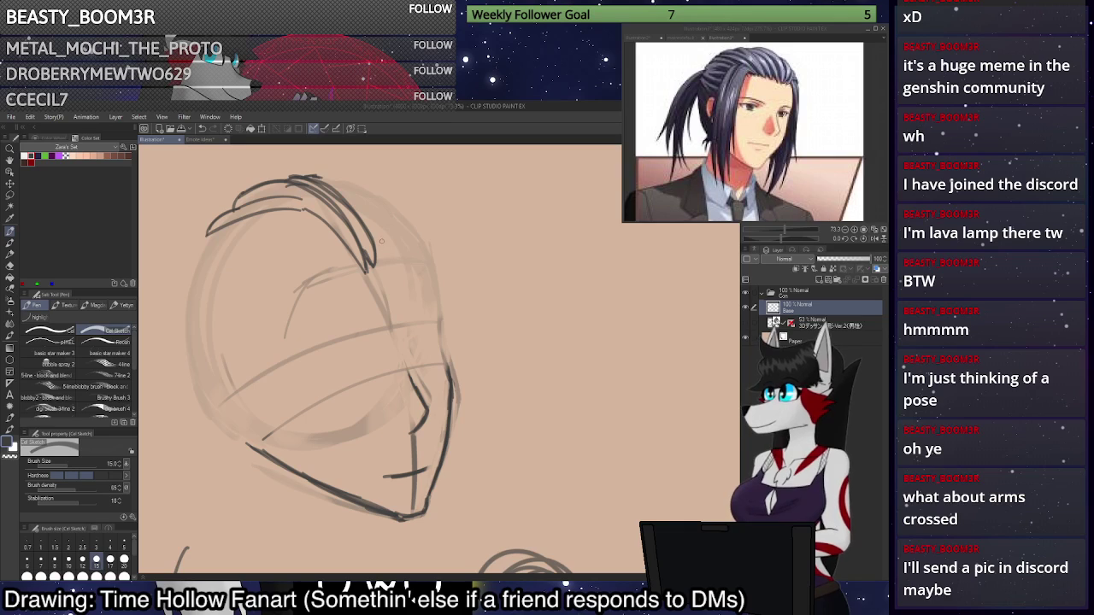
Darken the second lock's edge and add another pointed lock beside it towards the far side of the forehead.
mouse_move(366, 251)
mouse_down()
mouse_move(371, 262)
mouse_move(357, 211)
mouse_up()
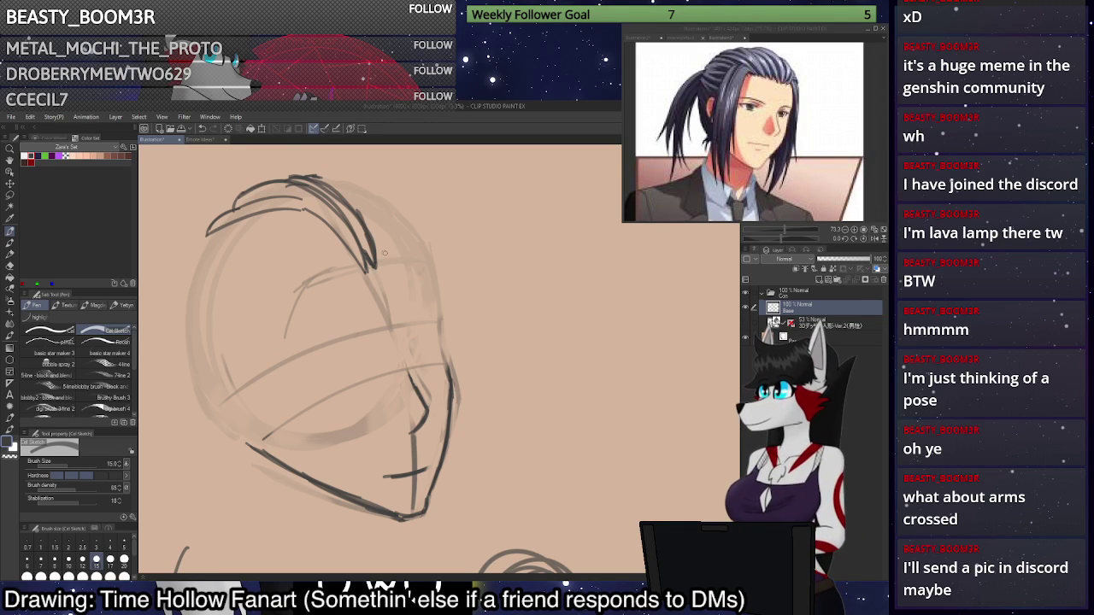
drag(379, 253, 375, 248)
drag(382, 245, 366, 216)
key(ctrl+z)
mouse_move(320, 176)
mouse_down()
mouse_move(361, 201)
mouse_move(385, 252)
mouse_move(361, 195)
mouse_move(311, 173)
mouse_up()
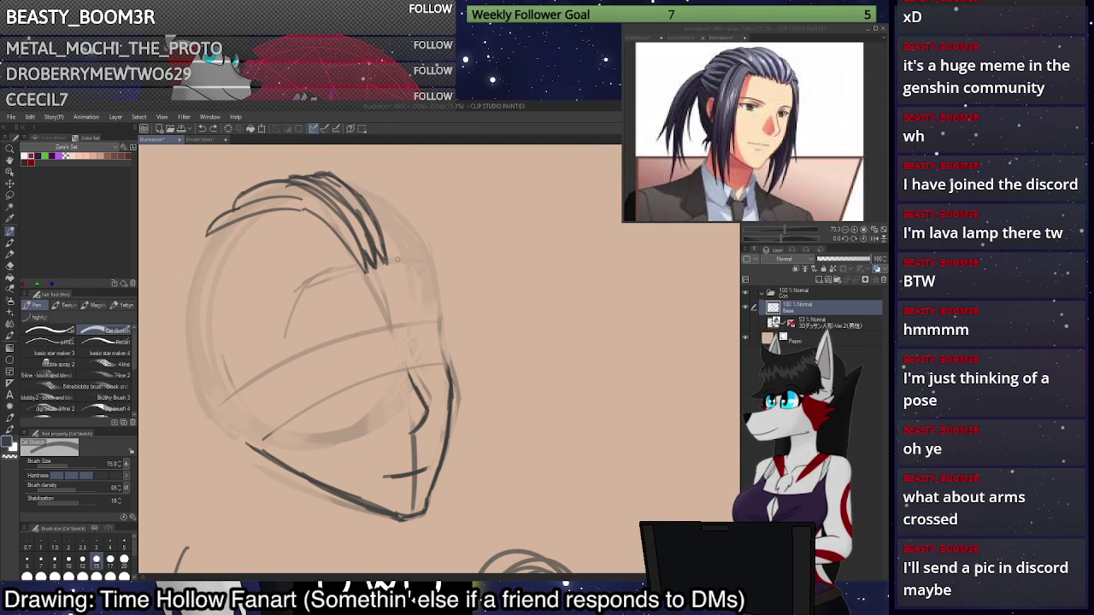
Fill the forehead hairline with pointed swept-back strands to its far edge, and darken the hairline towards the near temple.
mouse_move(396, 265)
mouse_down()
mouse_move(391, 216)
mouse_move(371, 190)
mouse_move(341, 182)
mouse_move(356, 180)
mouse_move(381, 205)
mouse_move(395, 265)
mouse_move(381, 204)
mouse_move(398, 255)
mouse_move(394, 246)
mouse_up()
key(c)
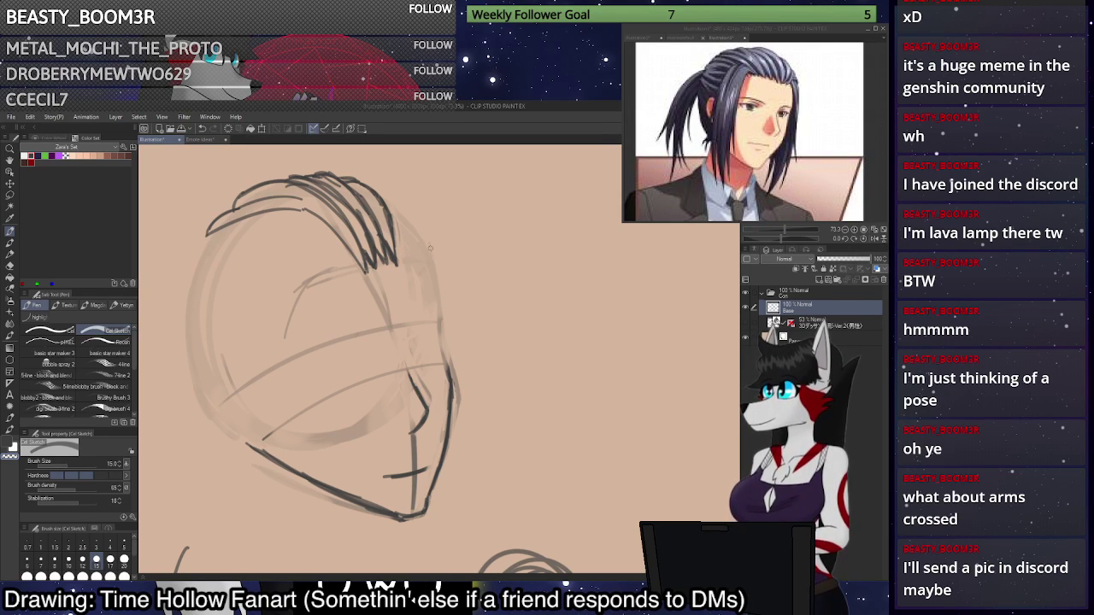
key(c)
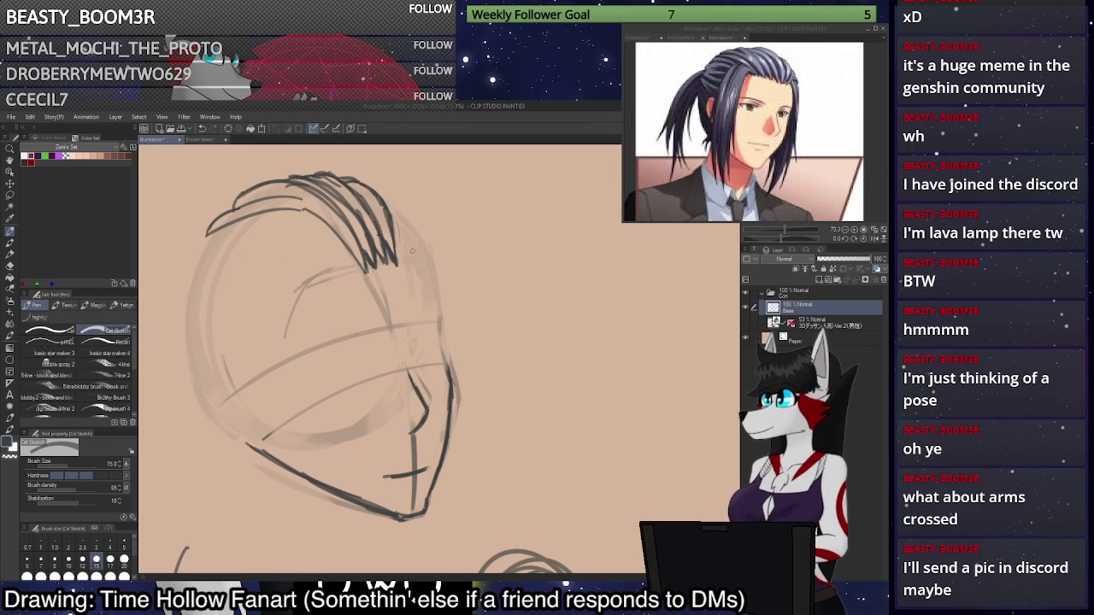
mouse_move(413, 253)
mouse_down()
mouse_move(405, 219)
mouse_move(382, 197)
mouse_move(405, 256)
mouse_move(402, 209)
mouse_move(402, 257)
mouse_move(404, 214)
mouse_move(410, 261)
mouse_move(428, 255)
mouse_move(417, 228)
mouse_move(419, 259)
mouse_move(309, 293)
mouse_up()
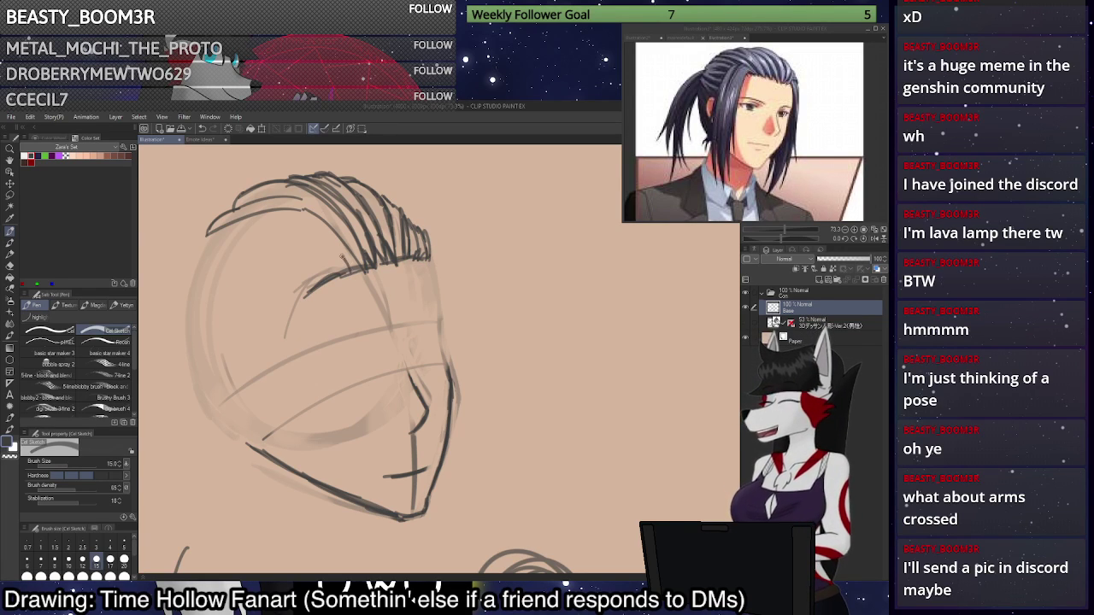
Draw curved strands sweeping from the near side of the hairline to the back of the head, and outline the hair's rear edge.
drag(343, 259, 233, 225)
key(ctrl+z)
drag(354, 269, 197, 245)
key(ctrl+z)
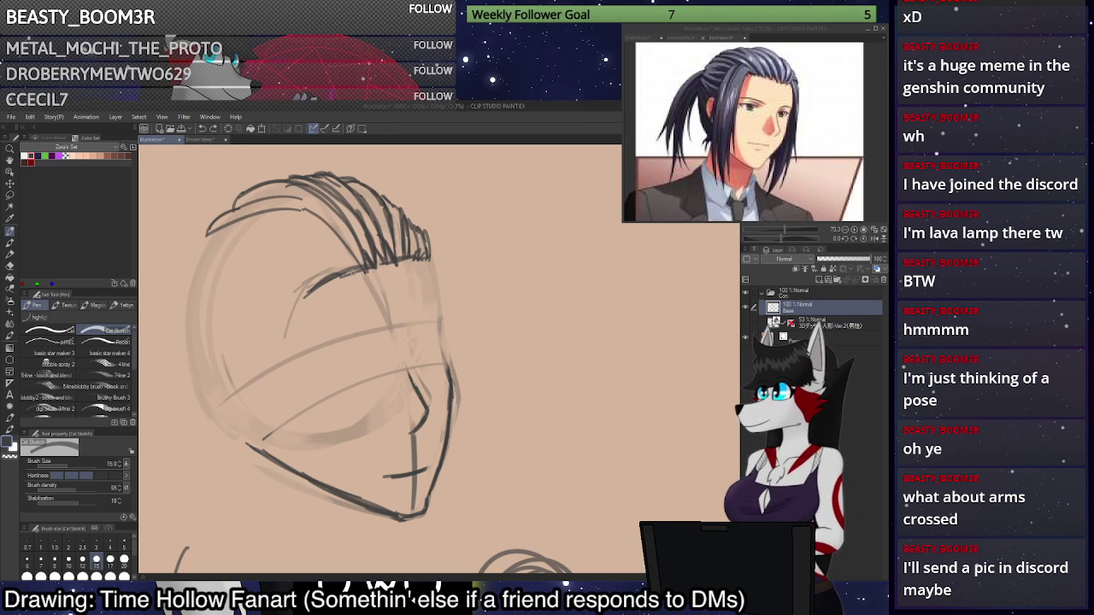
mouse_move(353, 272)
mouse_down()
mouse_move(299, 228)
mouse_move(201, 252)
mouse_move(330, 263)
mouse_move(191, 275)
mouse_up()
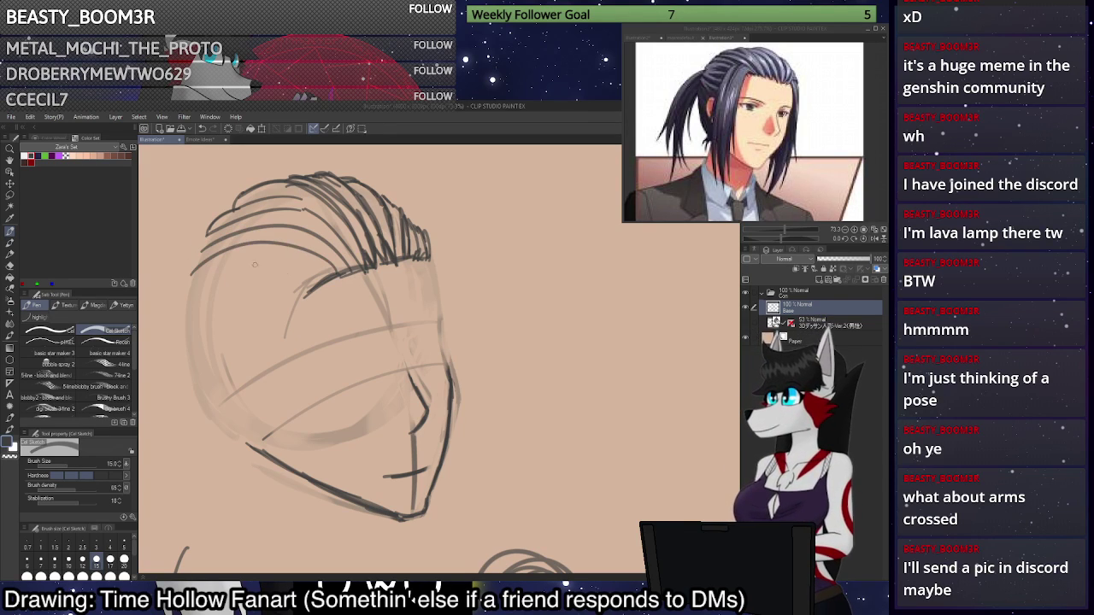
mouse_move(325, 272)
mouse_down()
mouse_move(224, 267)
mouse_move(186, 285)
mouse_up()
drag(209, 244, 190, 284)
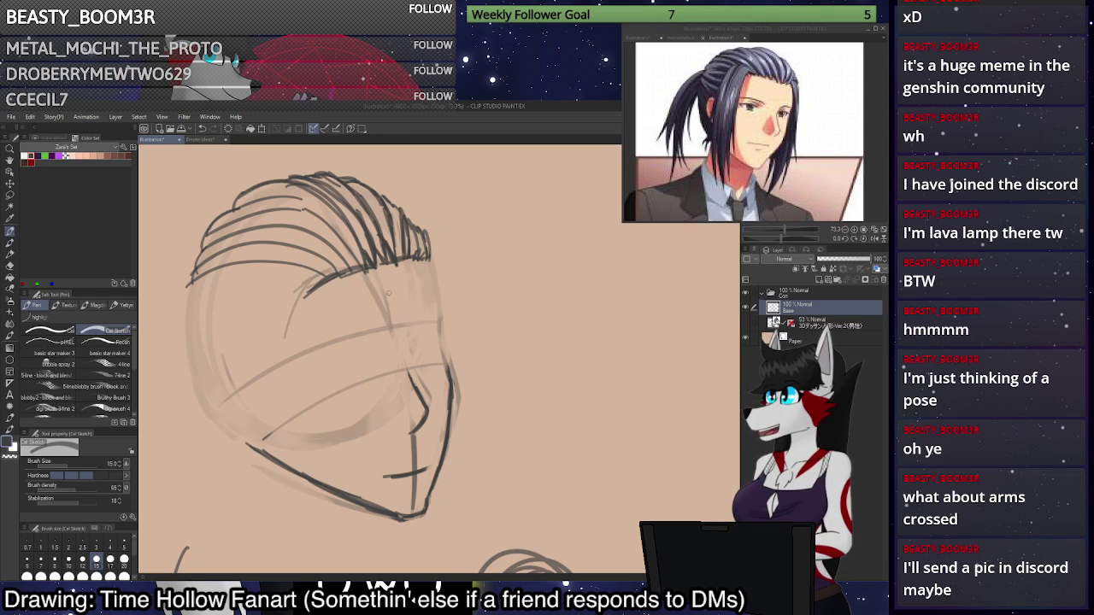
Draw a long lock curving out from the temple hairline and hanging down past the jaw.
mouse_move(324, 277)
mouse_down()
mouse_move(288, 306)
mouse_move(324, 282)
mouse_move(304, 276)
mouse_move(292, 289)
mouse_move(275, 352)
mouse_up()
key(ctrl+z)
mouse_move(288, 287)
mouse_down()
mouse_move(275, 402)
mouse_move(295, 465)
mouse_up()
drag(279, 411, 312, 518)
mouse_move(288, 454)
mouse_down()
mouse_move(275, 346)
mouse_move(295, 280)
mouse_move(283, 296)
mouse_move(277, 367)
mouse_up()
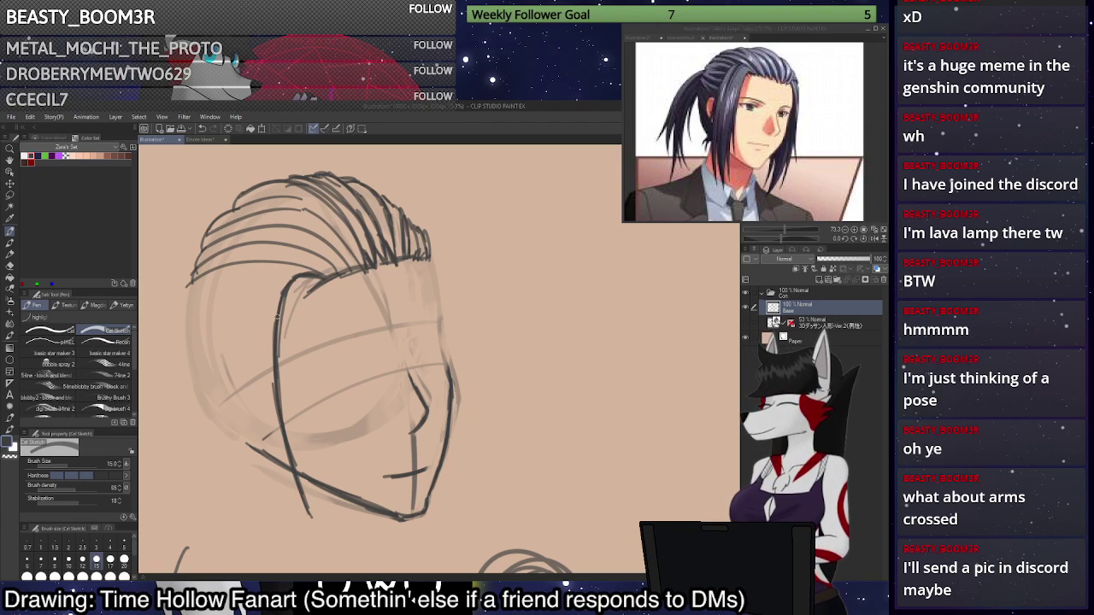
drag(275, 328, 296, 448)
Thin the inner edge of the long temple lock with the transparent brush.
key(c)
drag(279, 366, 295, 461)
drag(280, 313, 290, 438)
mouse_move(292, 290)
mouse_down()
mouse_move(279, 365)
mouse_move(281, 313)
mouse_move(288, 444)
mouse_up()
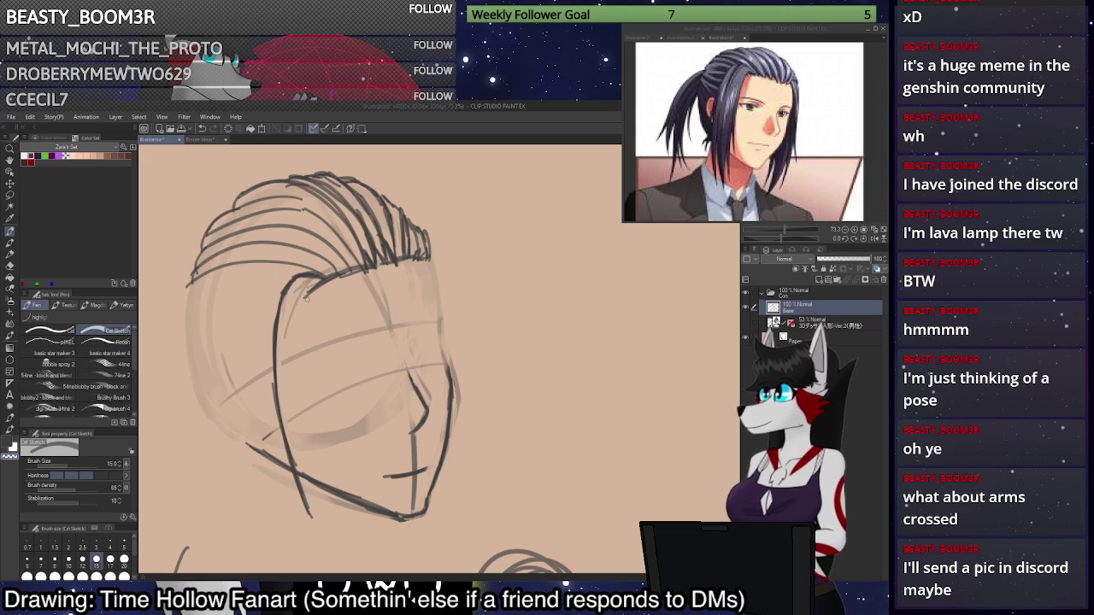
Redraw the temple lock's upper bend closer to the face and fade its old outer edge.
key(x)
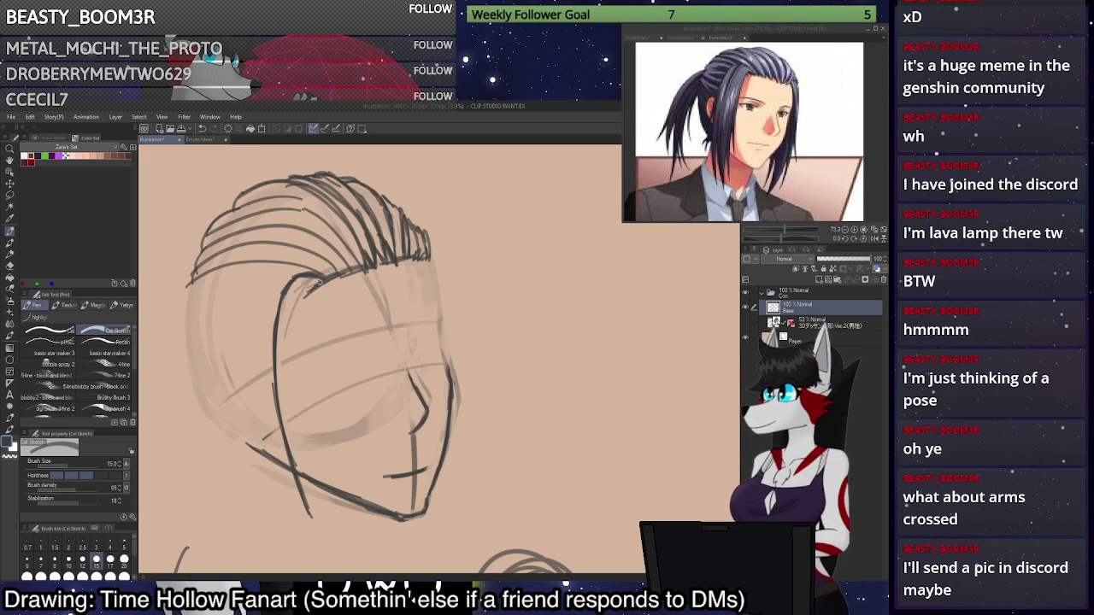
mouse_move(301, 282)
mouse_down()
mouse_move(288, 292)
mouse_move(276, 369)
mouse_up()
drag(277, 317, 280, 419)
drag(285, 294, 279, 340)
key(c)
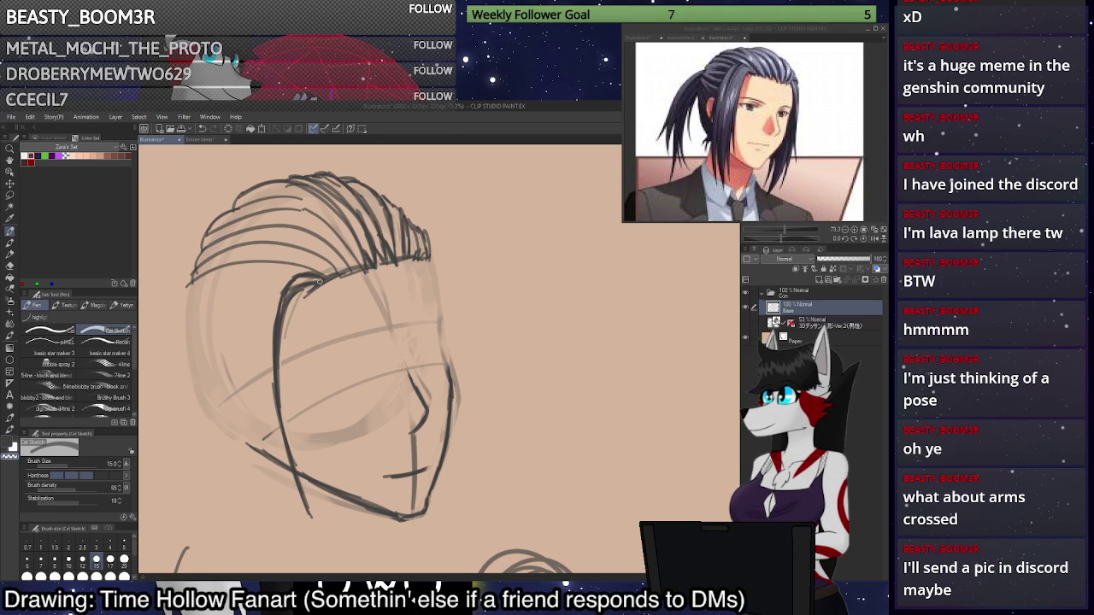
mouse_move(295, 279)
mouse_down()
mouse_move(278, 310)
mouse_move(273, 370)
mouse_up()
drag(278, 308, 274, 398)
drag(299, 275, 282, 288)
Darken the temple lock's line and its root where it meets the hairline.
key(x)
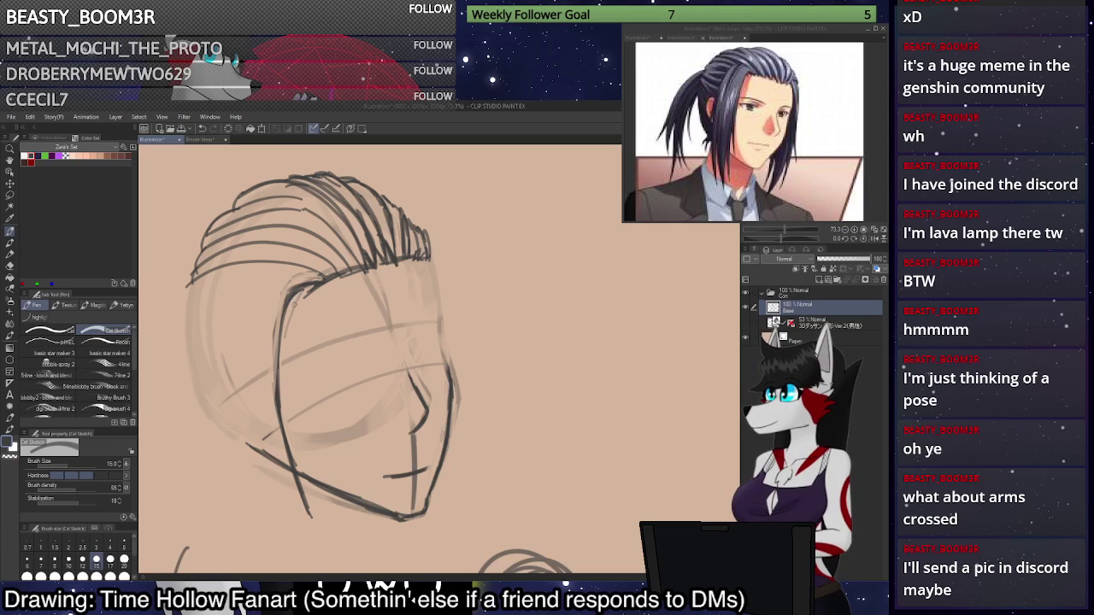
scroll(294, 305, up, 2)
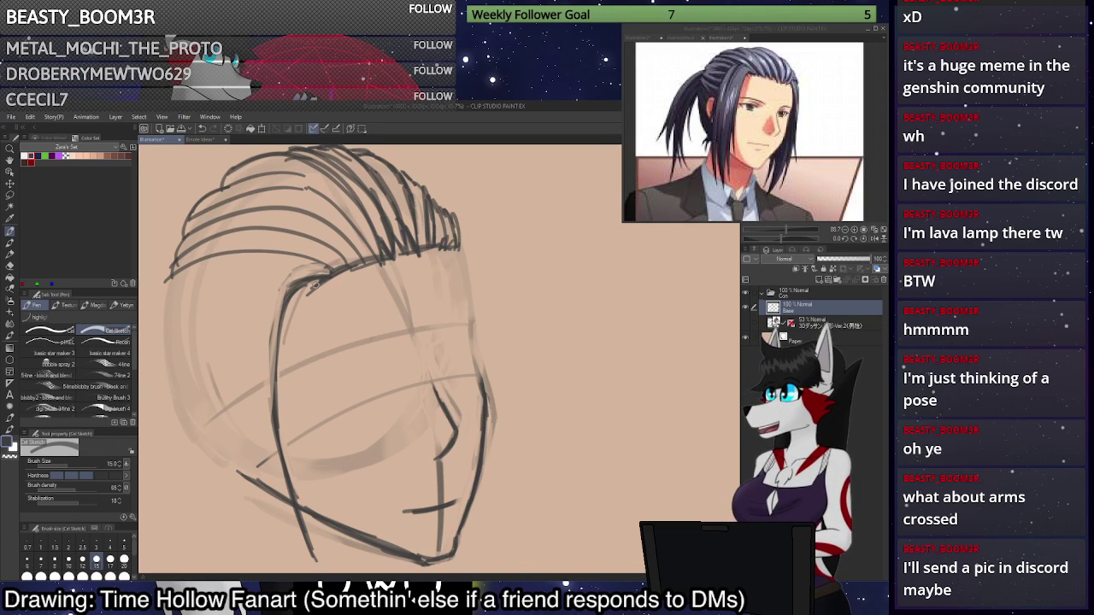
key(x)
key(x)
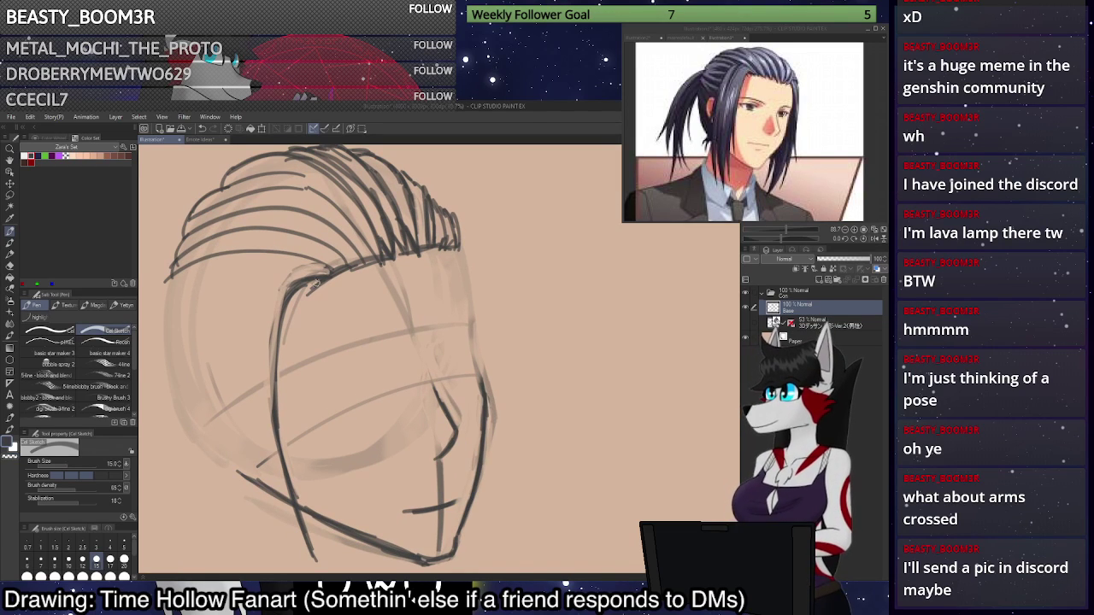
mouse_move(309, 292)
mouse_down()
mouse_move(275, 383)
mouse_move(275, 370)
mouse_move(296, 507)
mouse_up()
Add short curved strands behind the temple lock, bending back from the hairline and down the side of the head.
scroll(281, 374, down, 1)
scroll(281, 374, down, 2)
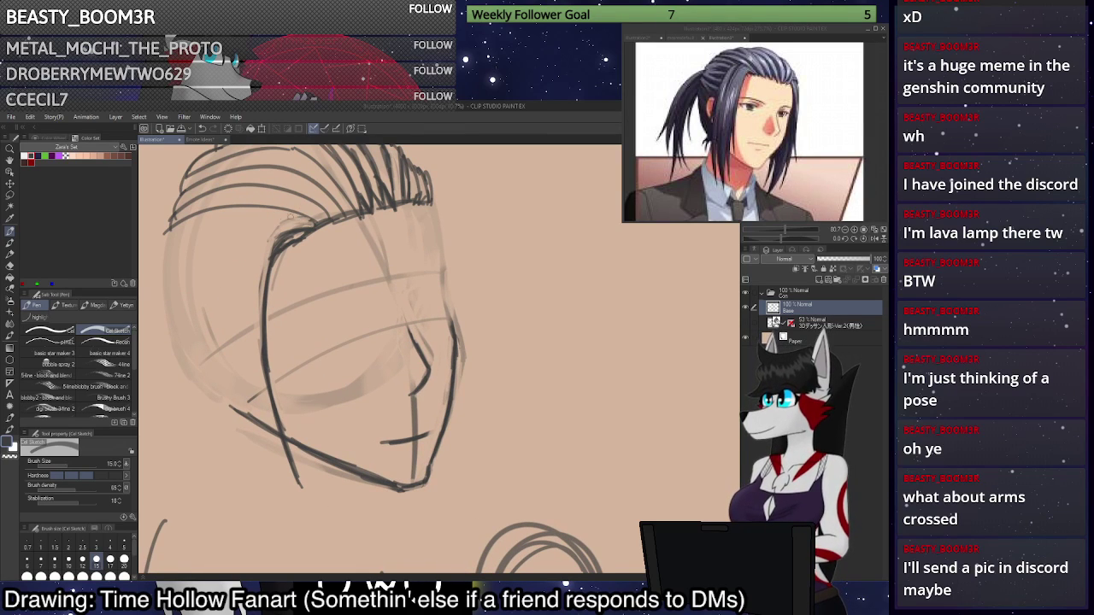
mouse_move(292, 213)
mouse_down()
mouse_move(259, 224)
mouse_move(246, 289)
mouse_move(301, 213)
mouse_move(321, 224)
mouse_move(244, 215)
mouse_move(234, 226)
mouse_move(227, 295)
mouse_up()
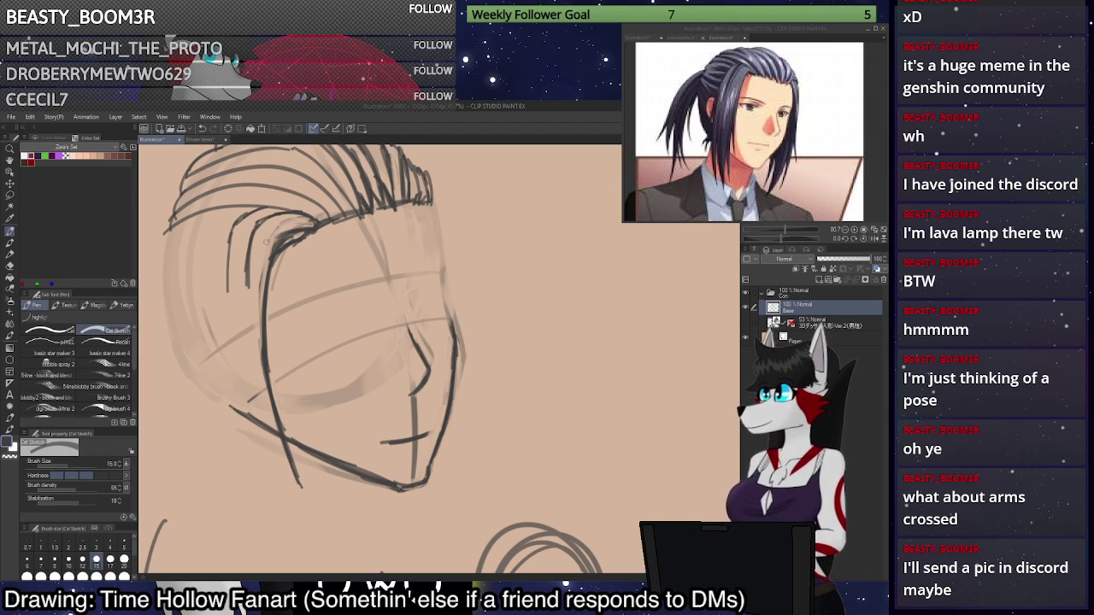
mouse_move(254, 239)
mouse_down()
mouse_move(246, 348)
mouse_move(247, 275)
mouse_move(247, 347)
mouse_move(244, 316)
mouse_up()
key(c)
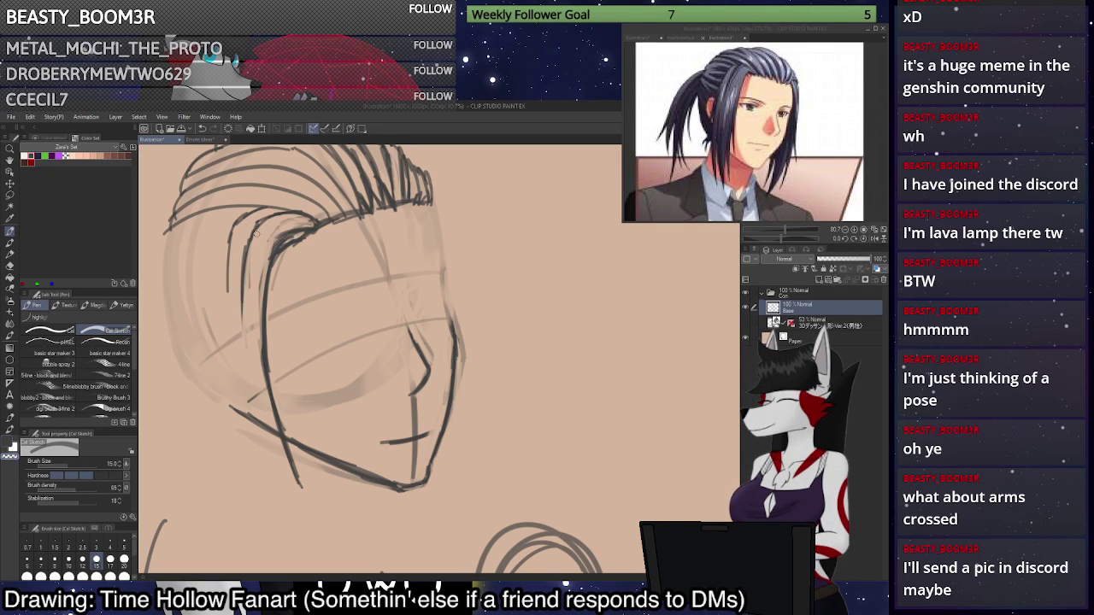
key(c)
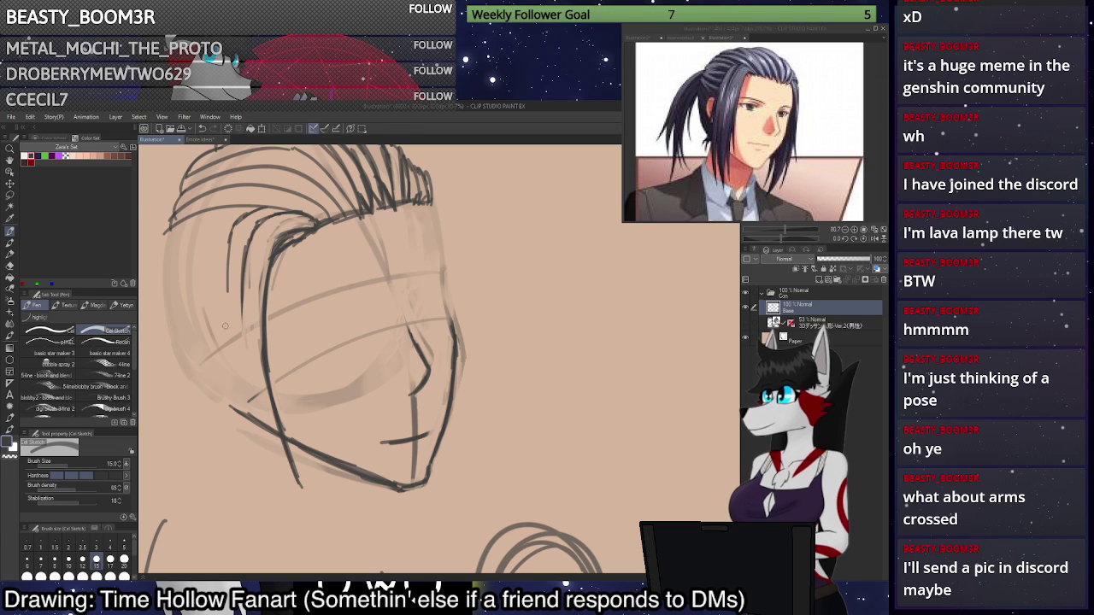
drag(229, 232, 227, 367)
drag(230, 248, 224, 369)
key(ctrl+z)
key(ctrl+z)
key(ctrl+z)
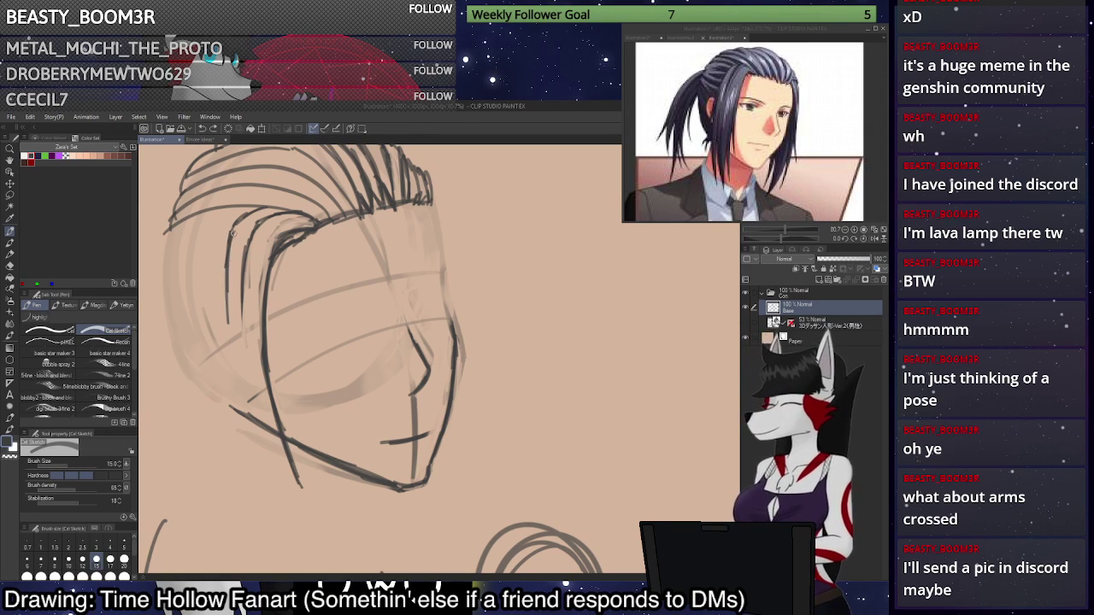
drag(236, 225, 217, 328)
drag(229, 231, 223, 361)
key(ctrl+z)
key(ctrl+z)
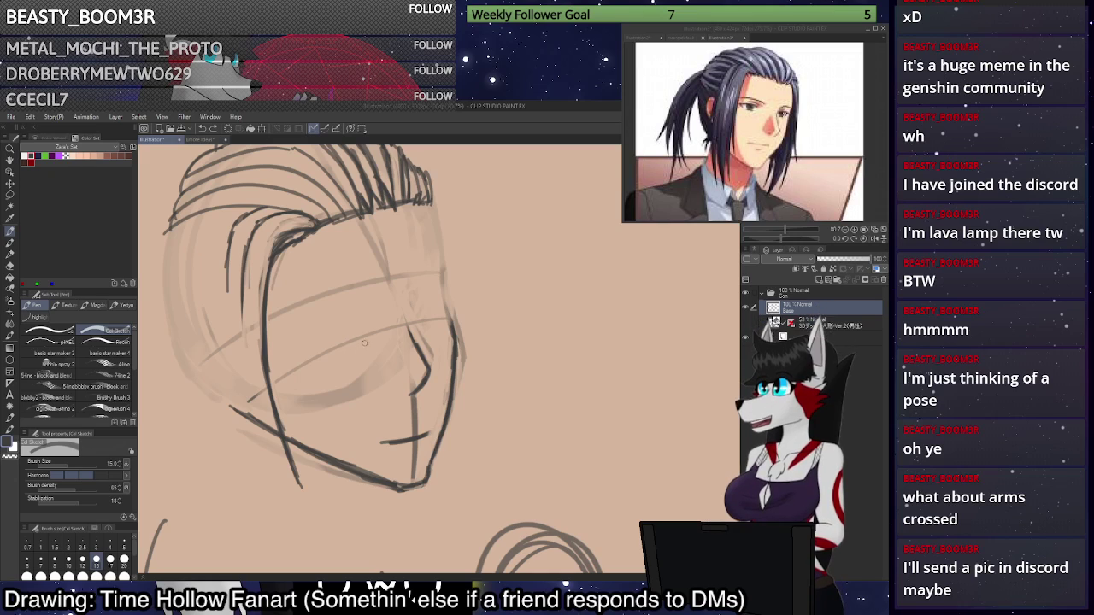
scroll(354, 346, down, 1)
scroll(366, 341, up, 1)
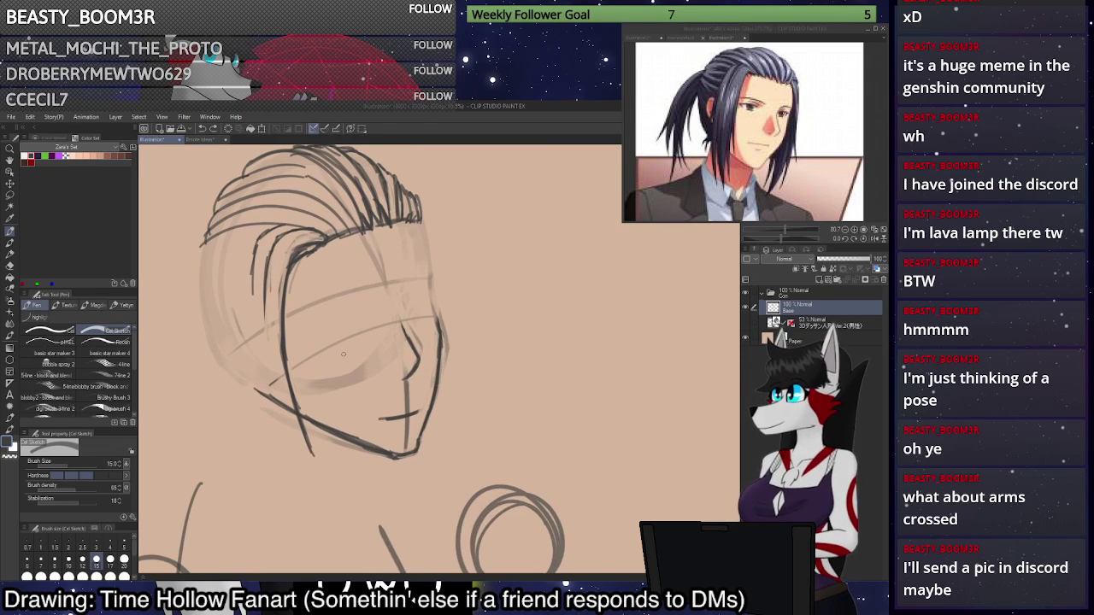
Draw a long strand behind the temple lock down the side of the head and thin its upper edge with the transparent brush.
mouse_move(250, 260)
mouse_down()
mouse_move(261, 374)
mouse_move(280, 227)
mouse_move(300, 226)
mouse_move(274, 225)
mouse_move(261, 376)
mouse_up()
key(c)
drag(255, 253, 253, 293)
scroll(320, 282, down, 6)
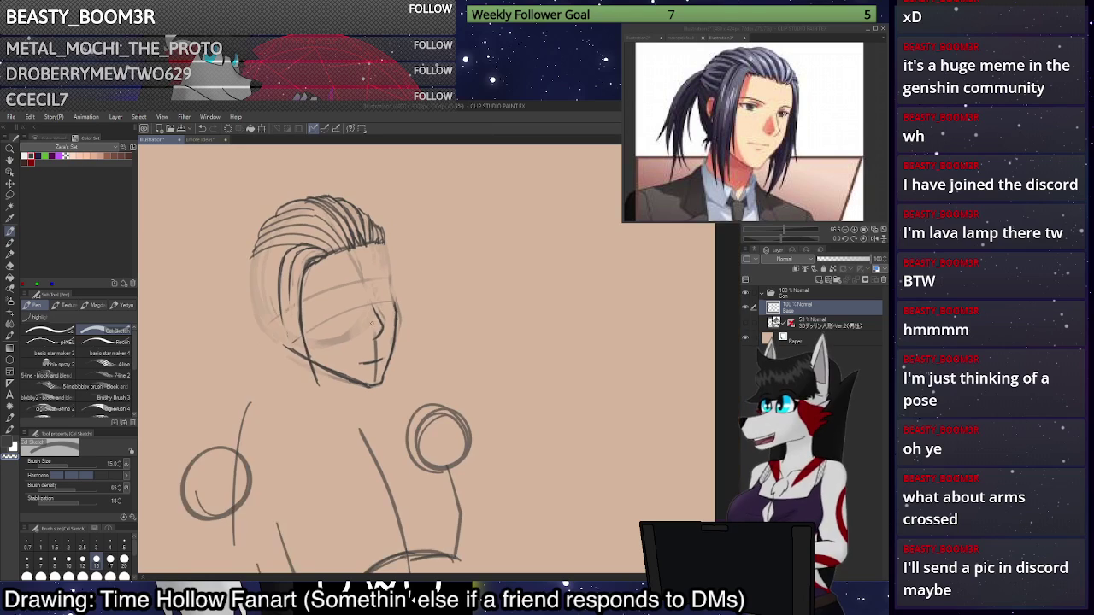
scroll(308, 316, up, 6)
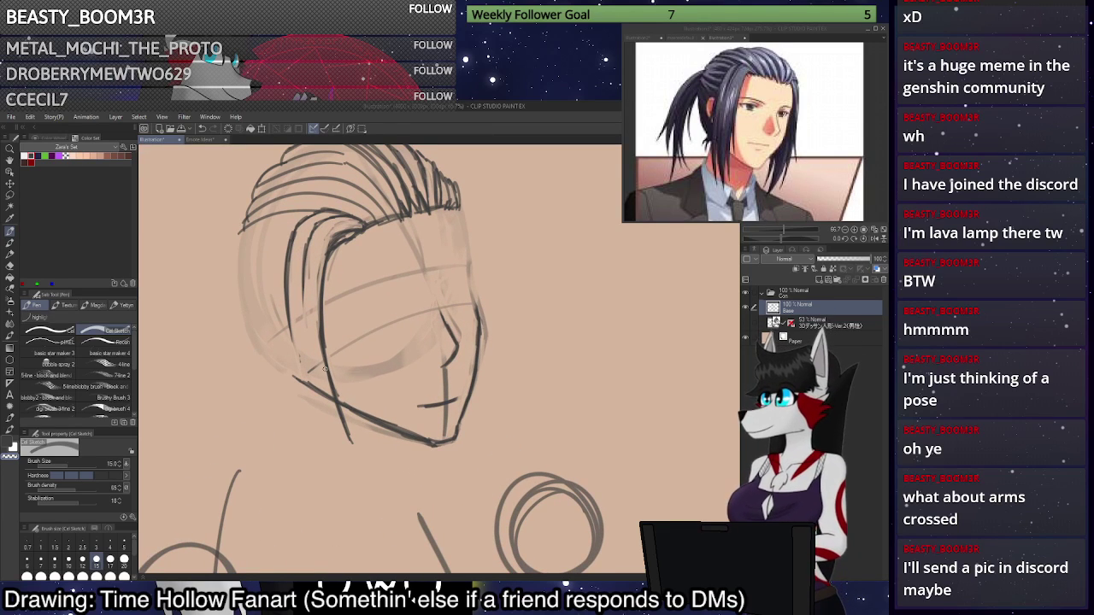
key(c)
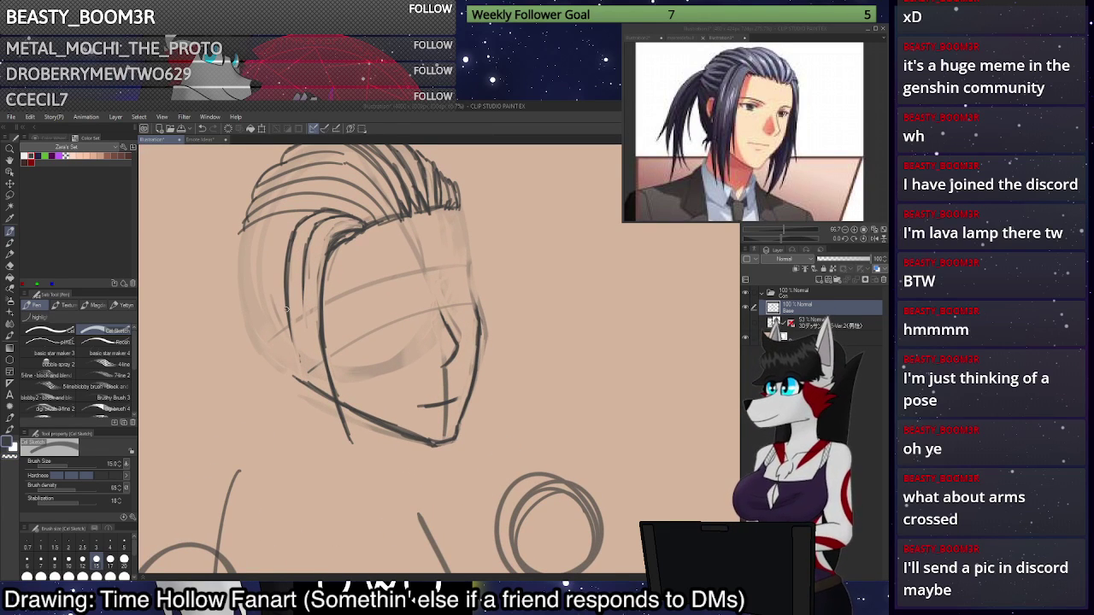
Extend the side hair's back edge down past the jaw into a tapering end and darken its line.
drag(287, 310, 304, 404)
key(ctrl+z)
drag(288, 245, 283, 360)
drag(284, 293, 298, 408)
drag(283, 278, 304, 442)
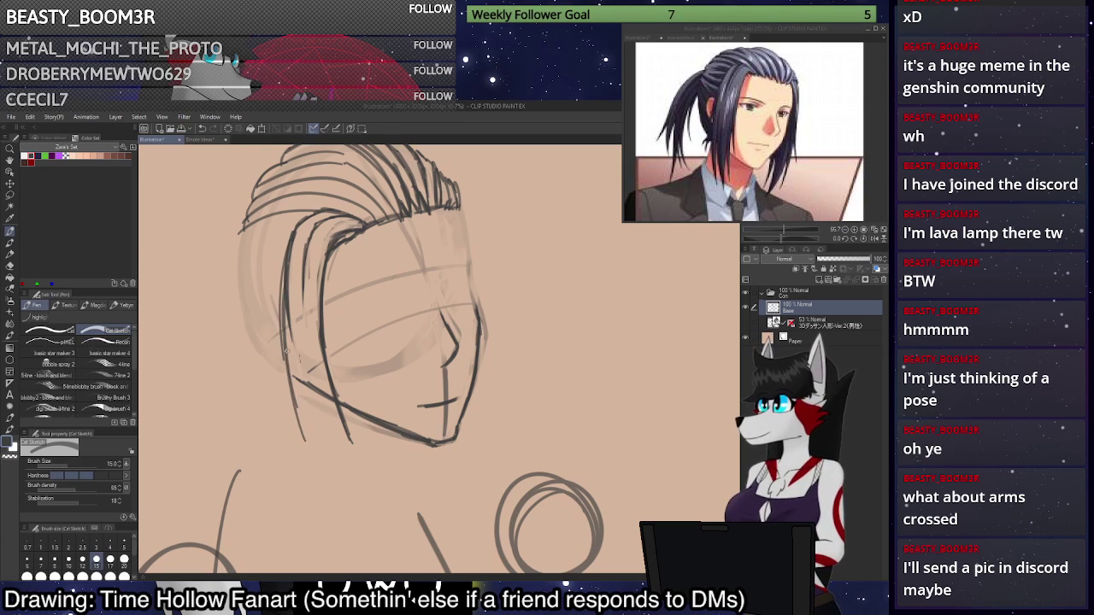
mouse_move(286, 351)
mouse_down()
mouse_move(312, 451)
mouse_move(298, 352)
mouse_up()
drag(298, 378, 313, 457)
drag(284, 357, 306, 440)
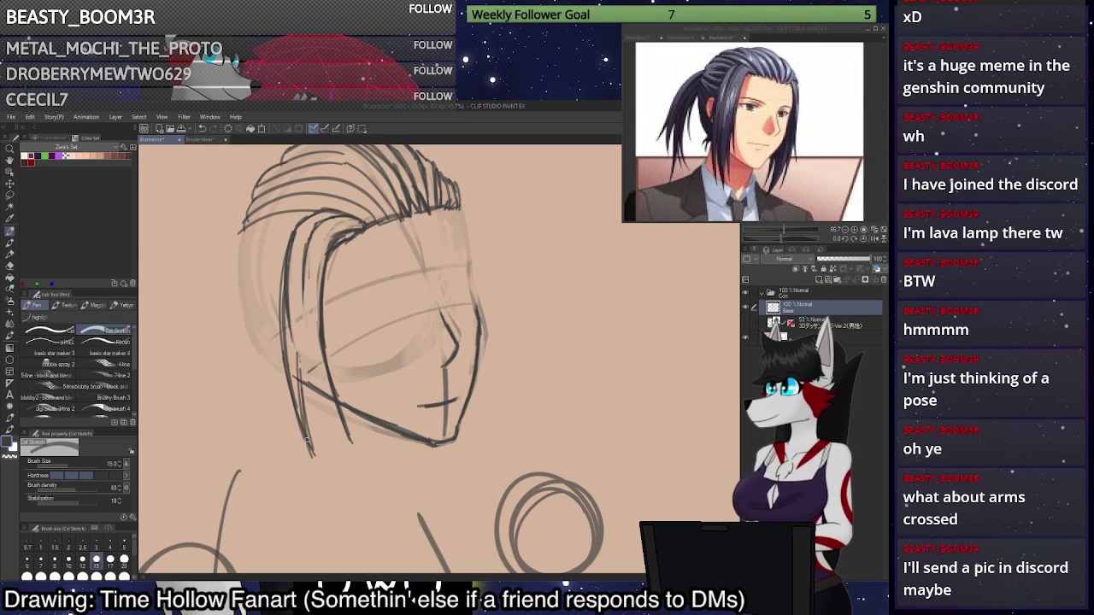
mouse_move(288, 376)
mouse_down()
mouse_move(282, 298)
mouse_move(305, 227)
mouse_move(295, 235)
mouse_move(292, 404)
mouse_up()
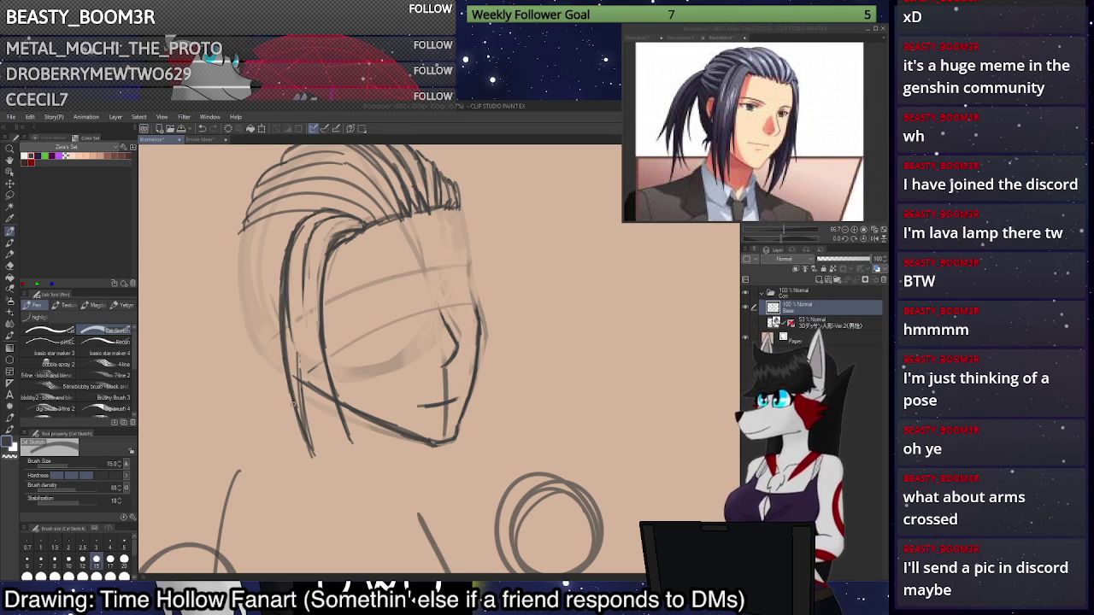
drag(278, 292, 282, 329)
drag(291, 376, 303, 424)
Draw a second, longer pointed hair tip in the middle of the side lock, reaching below the jaw.
drag(294, 350, 342, 480)
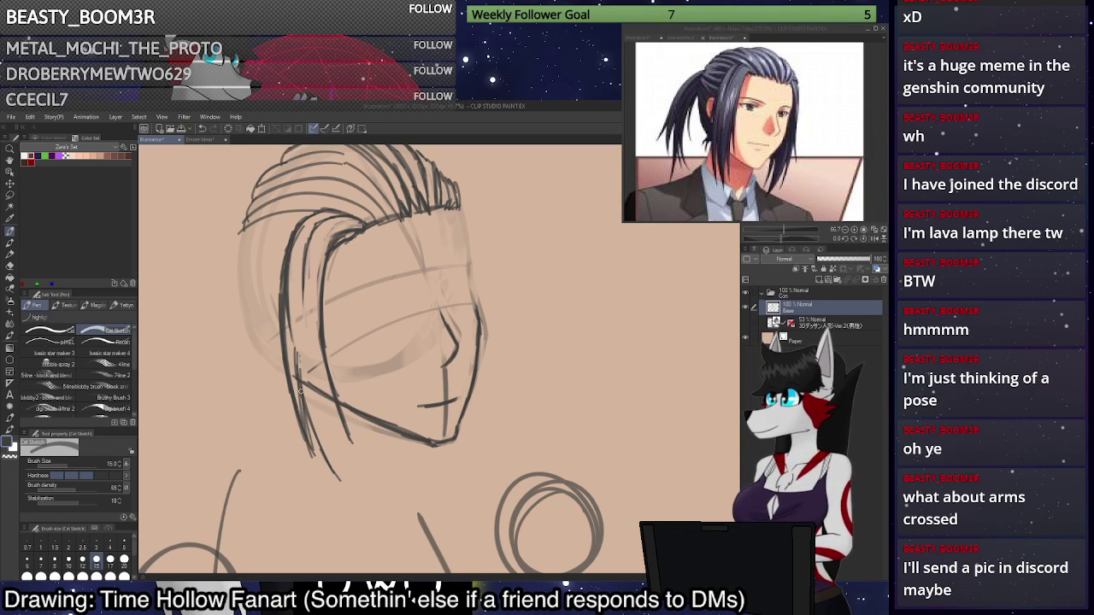
drag(310, 426, 341, 484)
drag(326, 417, 343, 481)
drag(323, 396, 329, 422)
drag(325, 371, 338, 483)
drag(313, 422, 341, 484)
drag(298, 357, 335, 472)
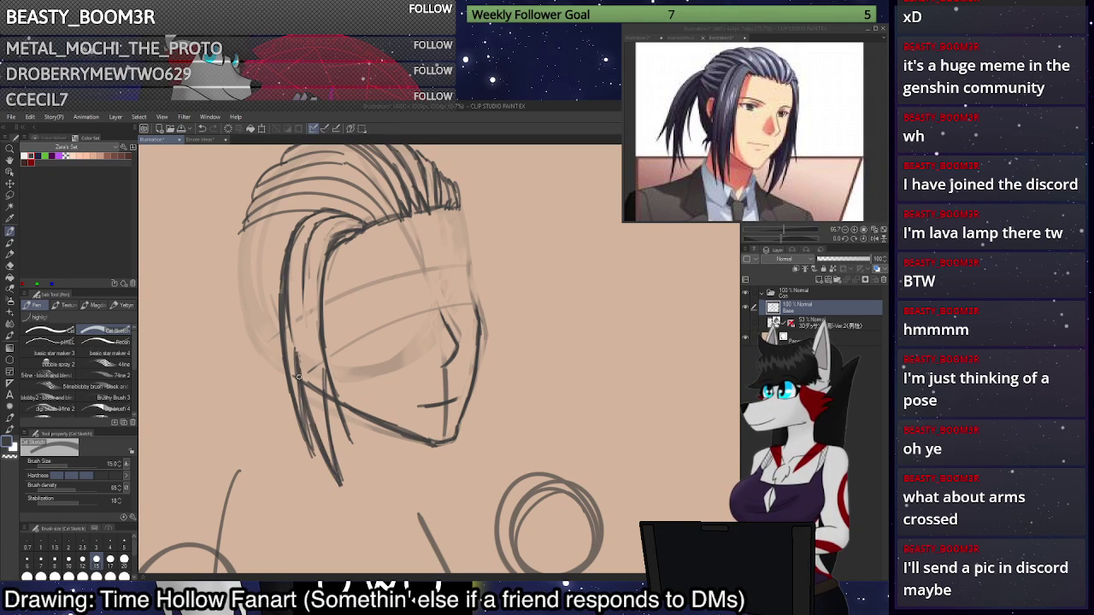
Sharpen the side lock's rear tip below the jaw and clean up its inner edge with the transparent brush.
drag(301, 396, 318, 470)
drag(303, 414, 318, 468)
drag(290, 352, 295, 398)
key(c)
drag(295, 350, 311, 442)
drag(300, 385, 316, 458)
drag(299, 377, 316, 458)
key(c)
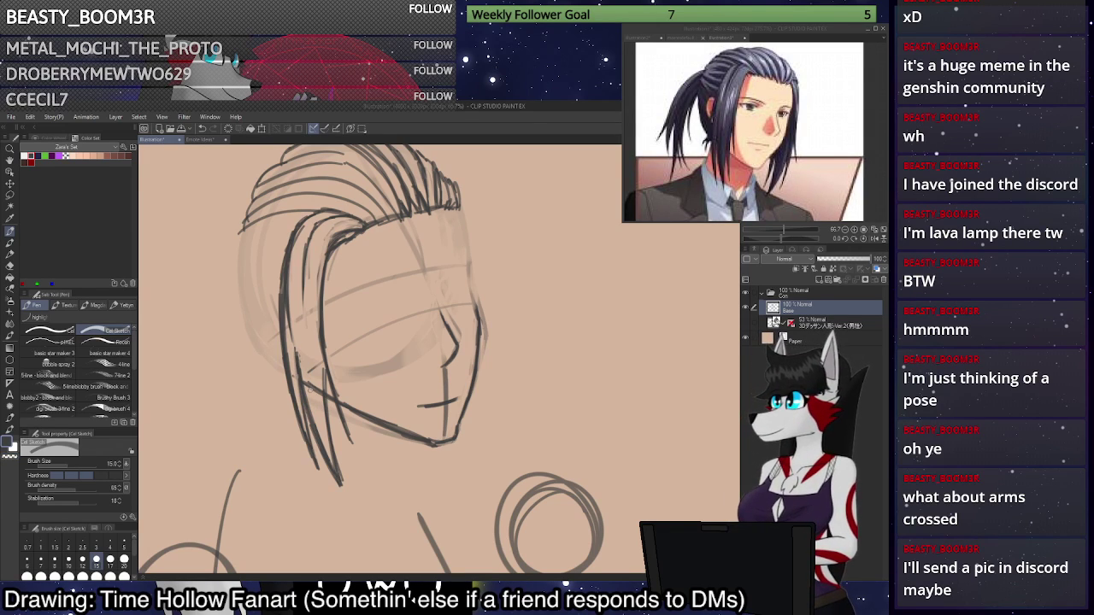
Fade the jawline and lower front line inside the side lock with the transparent brush, and restate the front edge beside the cheek.
key(c)
mouse_move(306, 404)
mouse_down()
mouse_move(295, 355)
mouse_move(303, 390)
mouse_move(327, 411)
mouse_up()
mouse_move(325, 368)
mouse_down()
mouse_move(348, 434)
mouse_move(322, 309)
mouse_move(323, 344)
mouse_up()
key(c)
drag(319, 281, 326, 376)
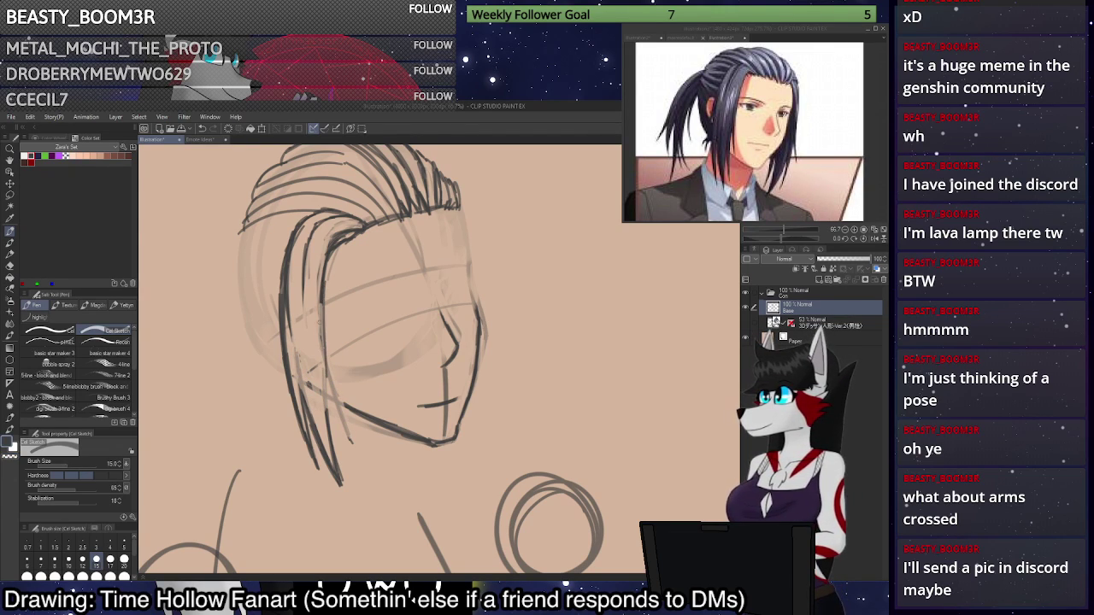
drag(325, 316, 337, 407)
drag(323, 339, 342, 431)
drag(328, 369, 351, 448)
key(ctrl+z)
key(ctrl+z)
key(ctrl+z)
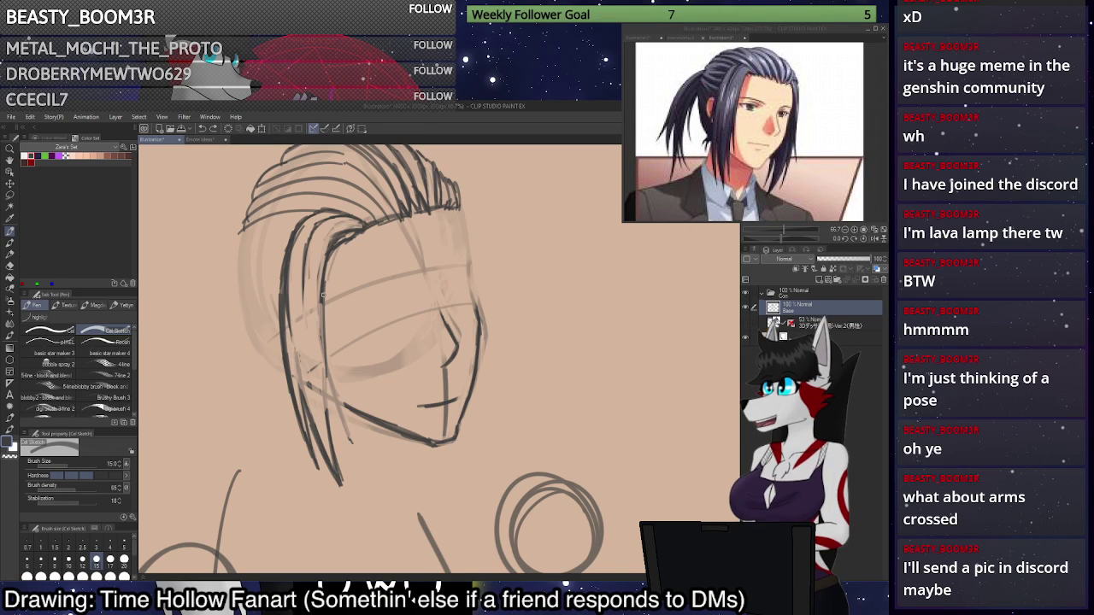
Redraw the side lock's front edge down across the jaw and close it into a third pointed tip.
drag(323, 292, 351, 440)
drag(323, 305, 347, 438)
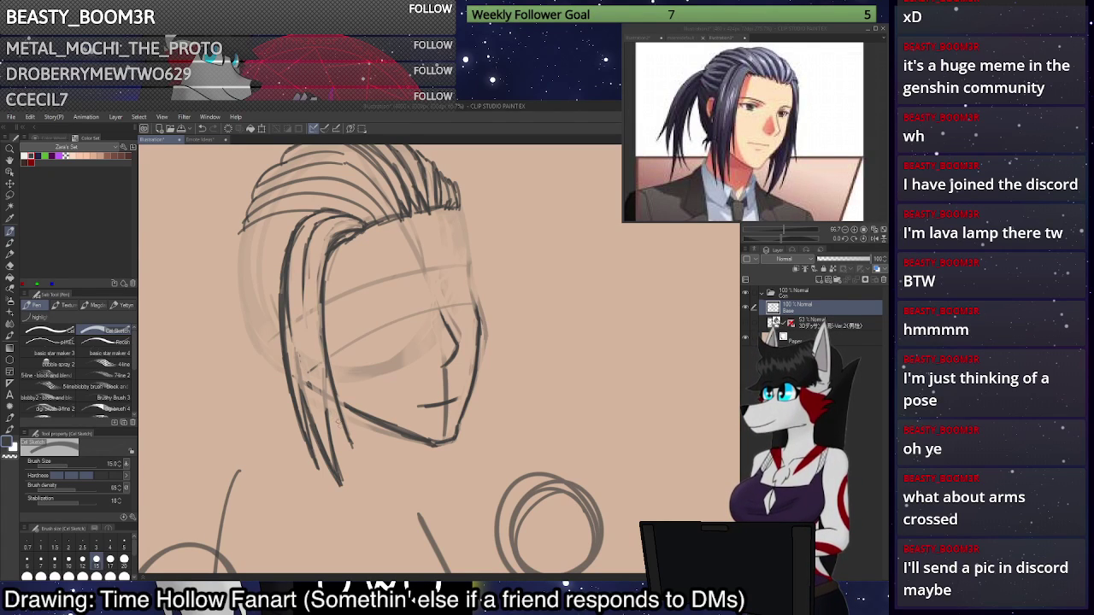
drag(329, 414, 349, 446)
drag(346, 441, 328, 393)
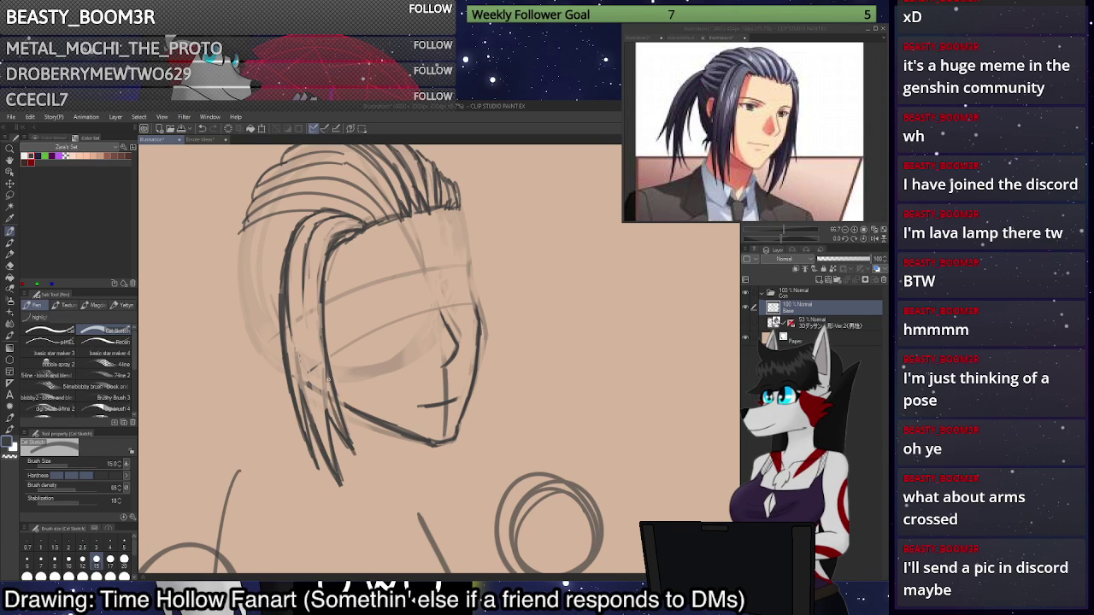
mouse_move(323, 331)
mouse_down()
mouse_move(347, 405)
mouse_move(330, 371)
mouse_up()
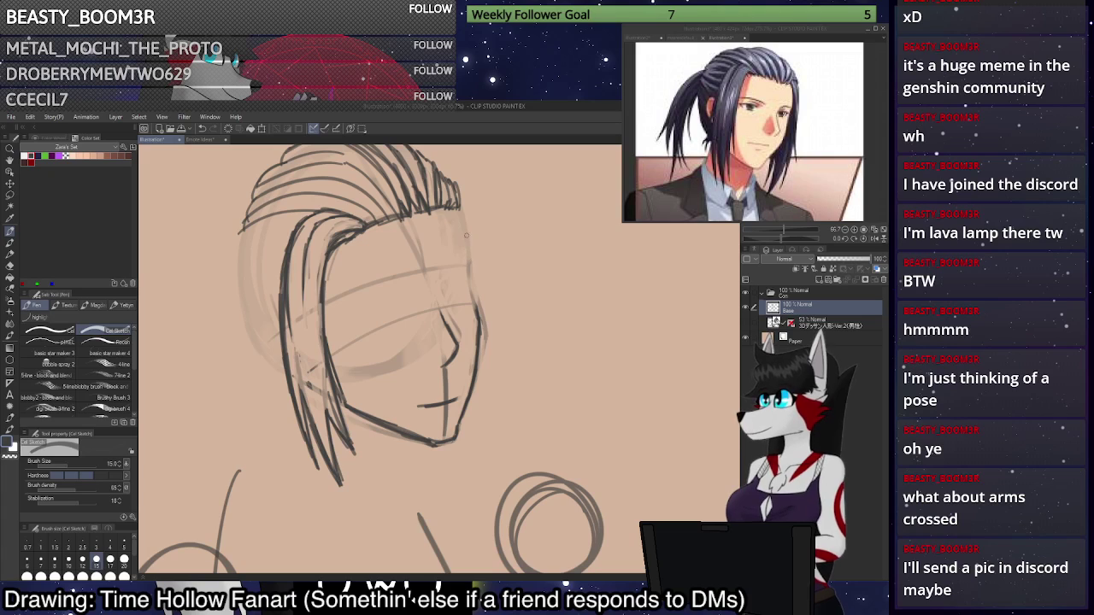
Draw the outer edge of a lock on the far side of the face, falling from the hairline past the brow.
mouse_move(449, 182)
mouse_down()
mouse_move(453, 206)
mouse_move(463, 198)
mouse_move(471, 214)
mouse_move(479, 276)
mouse_up()
key(ctrl+z)
drag(461, 197, 486, 297)
drag(462, 209, 487, 301)
drag(469, 217, 496, 323)
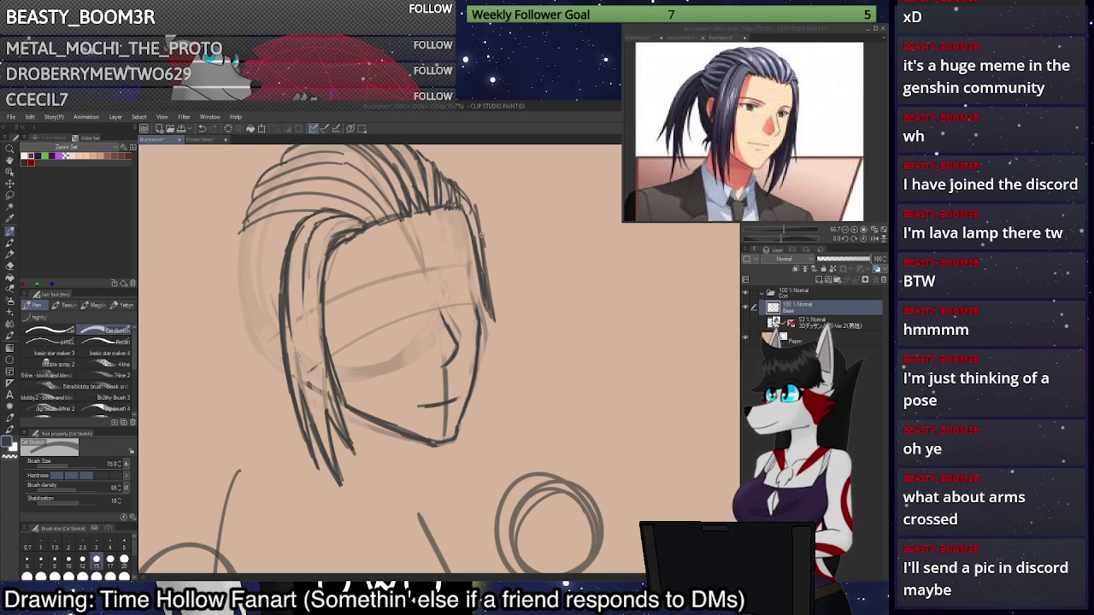
drag(458, 188, 484, 238)
Draw the far-side lock's inner edge from the hairline corner down along the forehead.
mouse_move(476, 316)
mouse_down()
mouse_move(468, 229)
mouse_move(475, 308)
mouse_up()
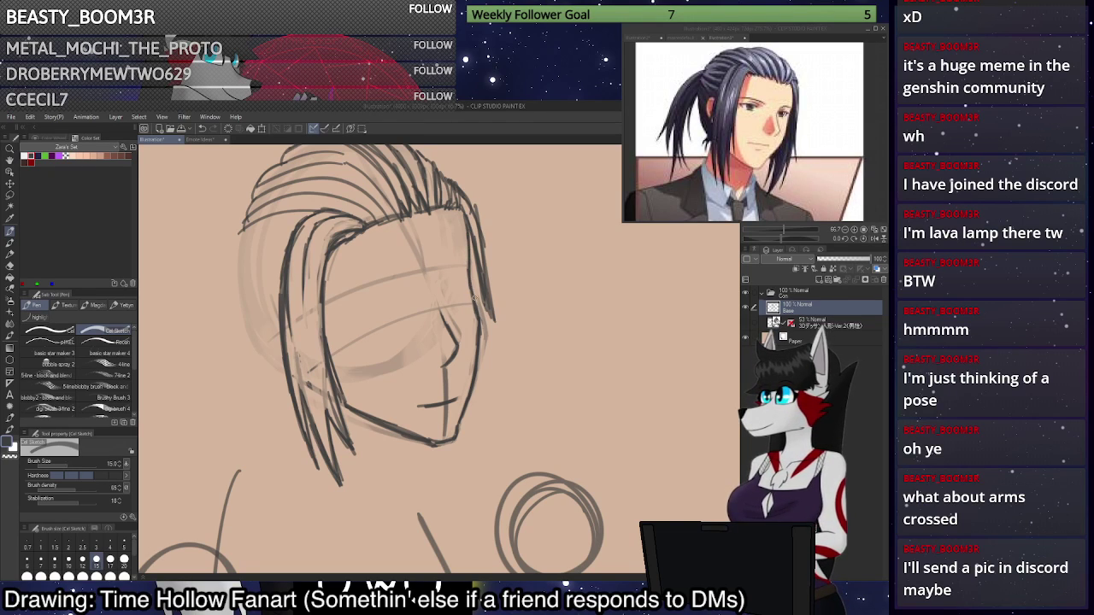
key(ctrl+z)
drag(457, 209, 473, 307)
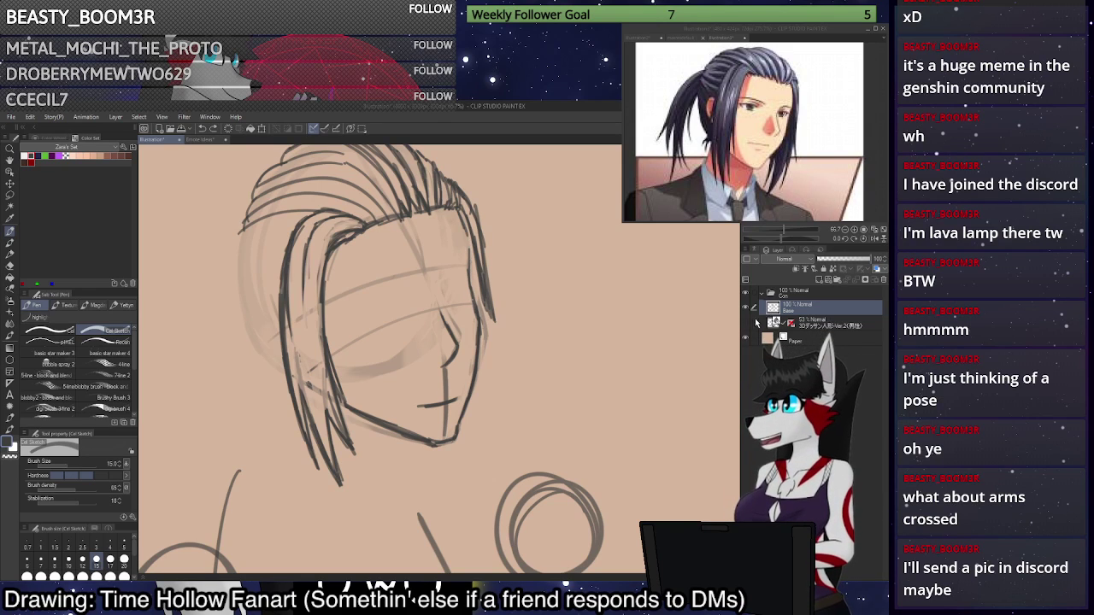
Show the 3D figure layer under the sketch and extend the far-side lock down beside the cheek.
click(746, 323)
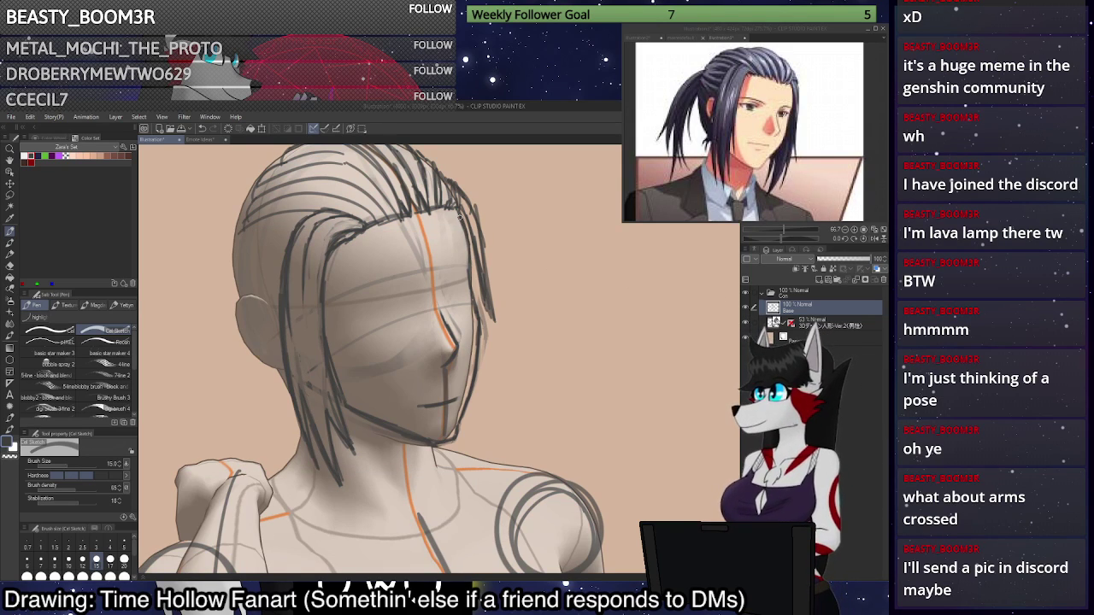
mouse_move(466, 231)
mouse_down()
mouse_move(480, 342)
mouse_move(473, 331)
mouse_move(492, 292)
mouse_move(466, 409)
mouse_up()
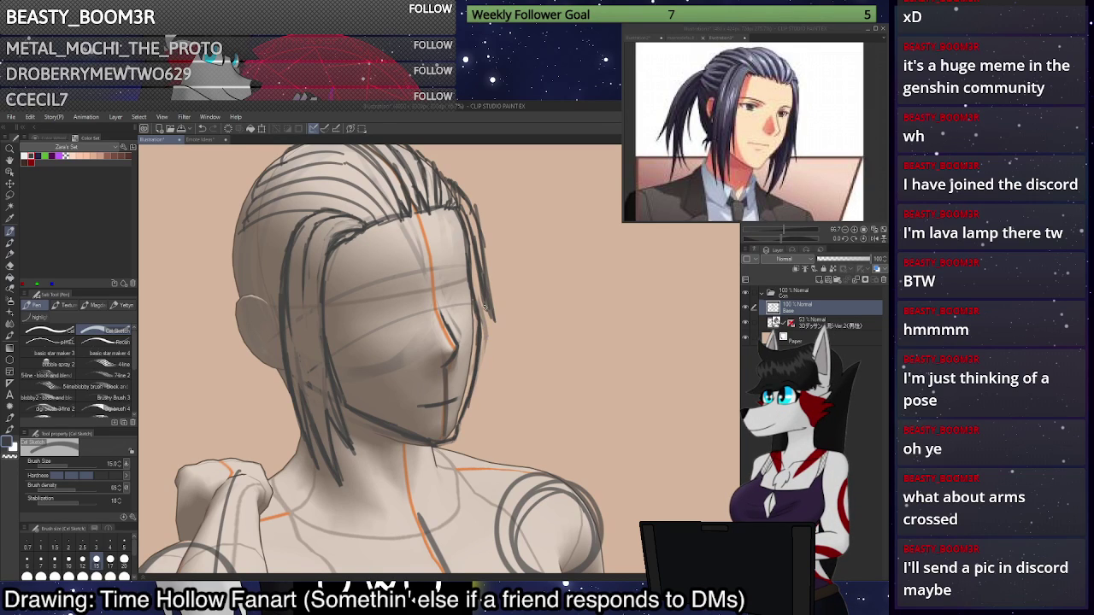
drag(485, 307, 486, 387)
key(ctrl+z)
drag(490, 329, 487, 392)
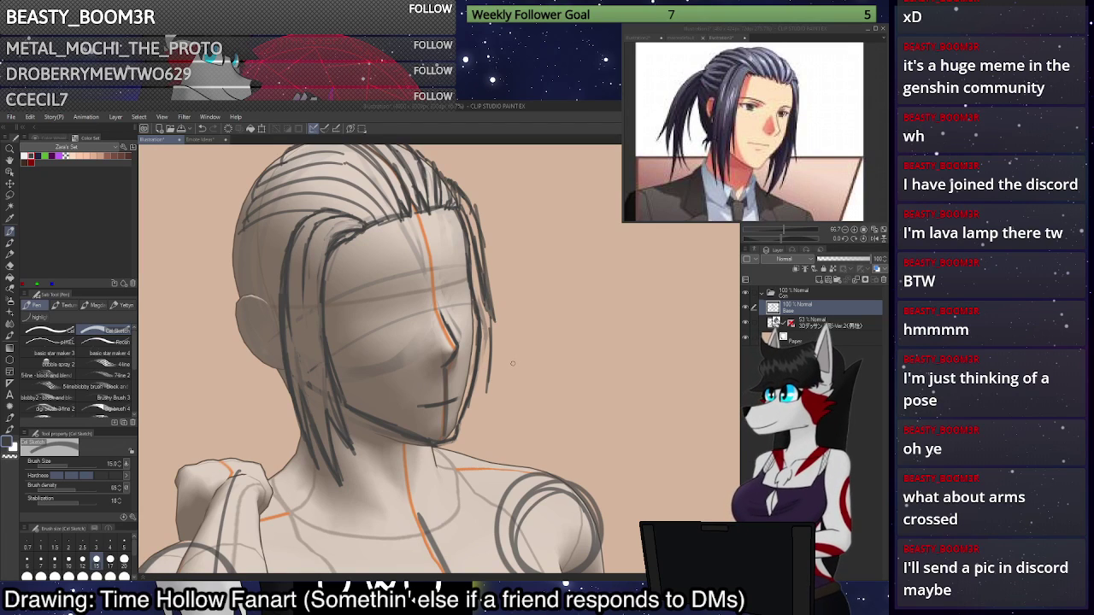
Sketch the pointed lower end of the hair lock on the far side of the face, down past the jaw.
drag(488, 413, 479, 456)
drag(489, 366, 484, 437)
drag(489, 357, 479, 453)
drag(466, 402, 475, 455)
drag(465, 410, 476, 459)
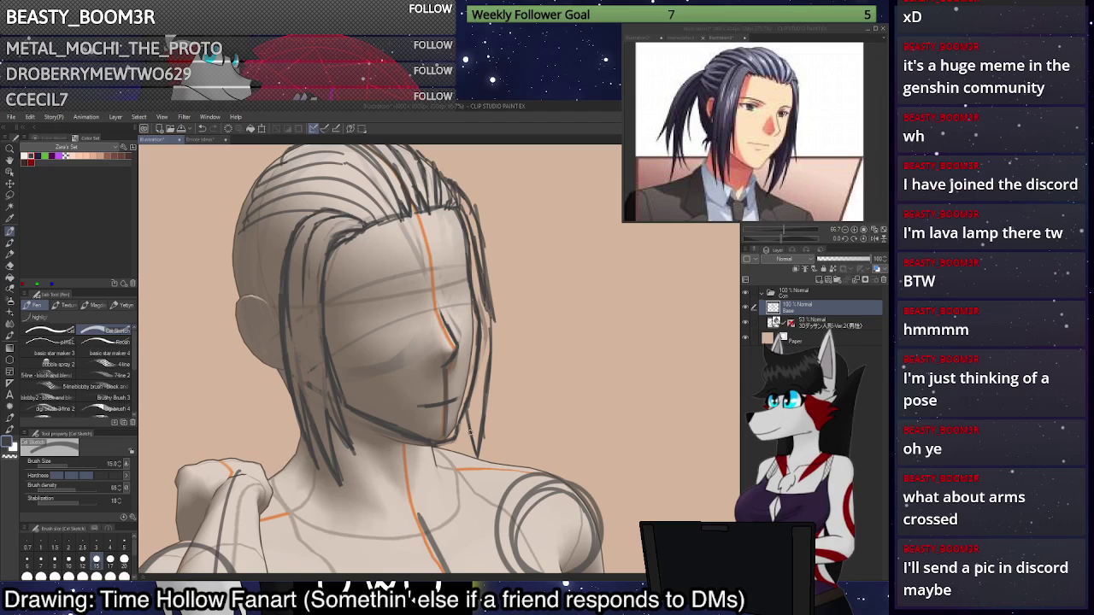
key(ctrl+z)
key(ctrl+z)
drag(473, 382, 476, 457)
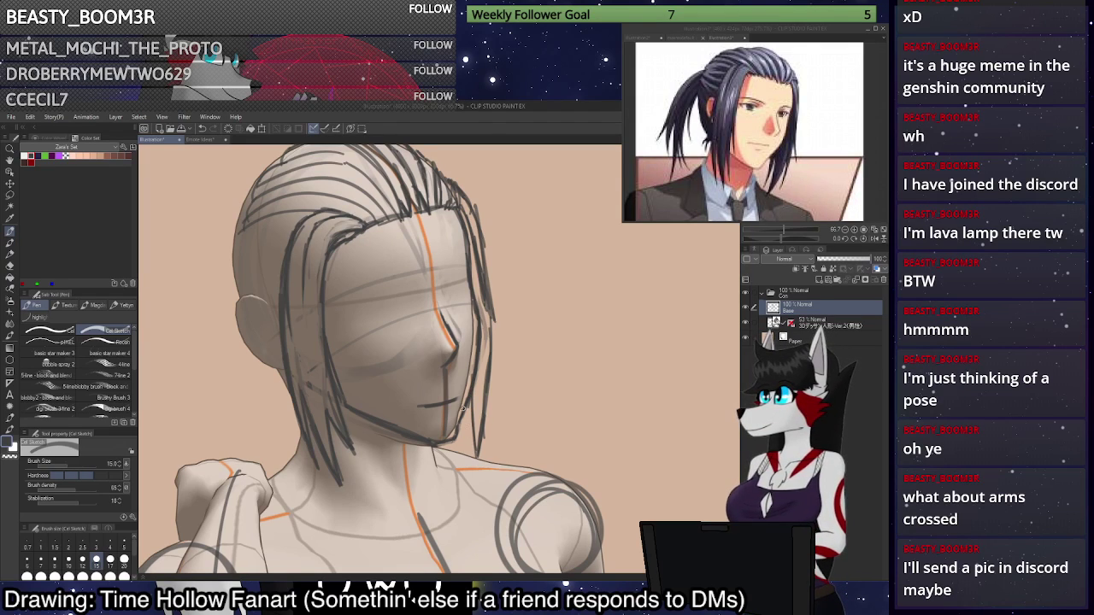
Add thin inner and outer strands to the lock hanging on the far side of the face.
drag(466, 404, 460, 443)
drag(495, 321, 496, 428)
key(ctrl+z)
drag(486, 382, 495, 428)
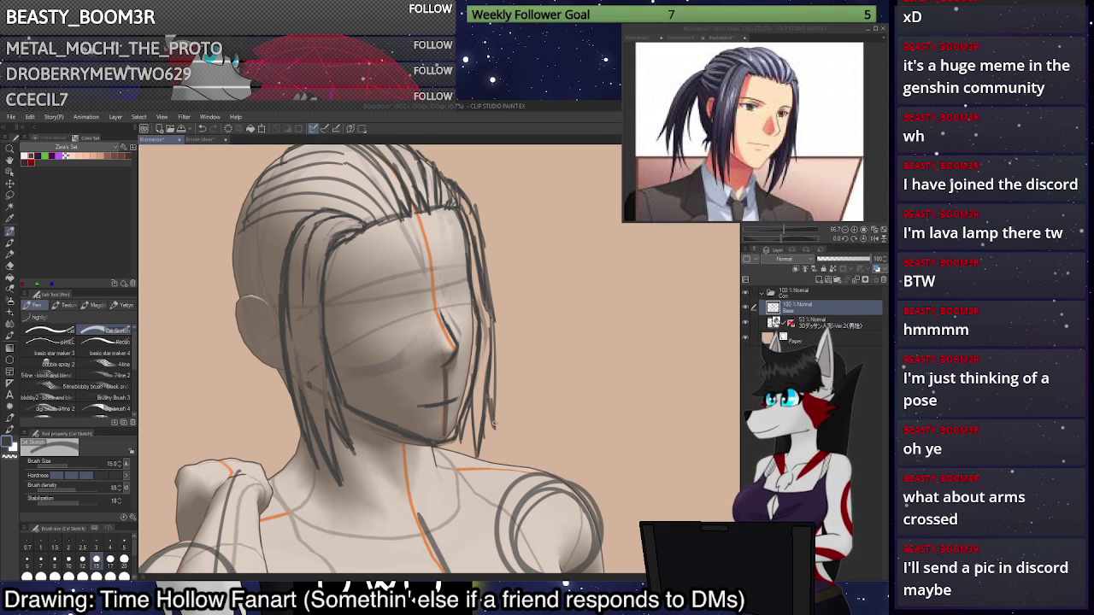
mouse_move(494, 322)
mouse_down()
mouse_move(499, 384)
mouse_move(493, 347)
mouse_up()
scroll(495, 342, down, 3)
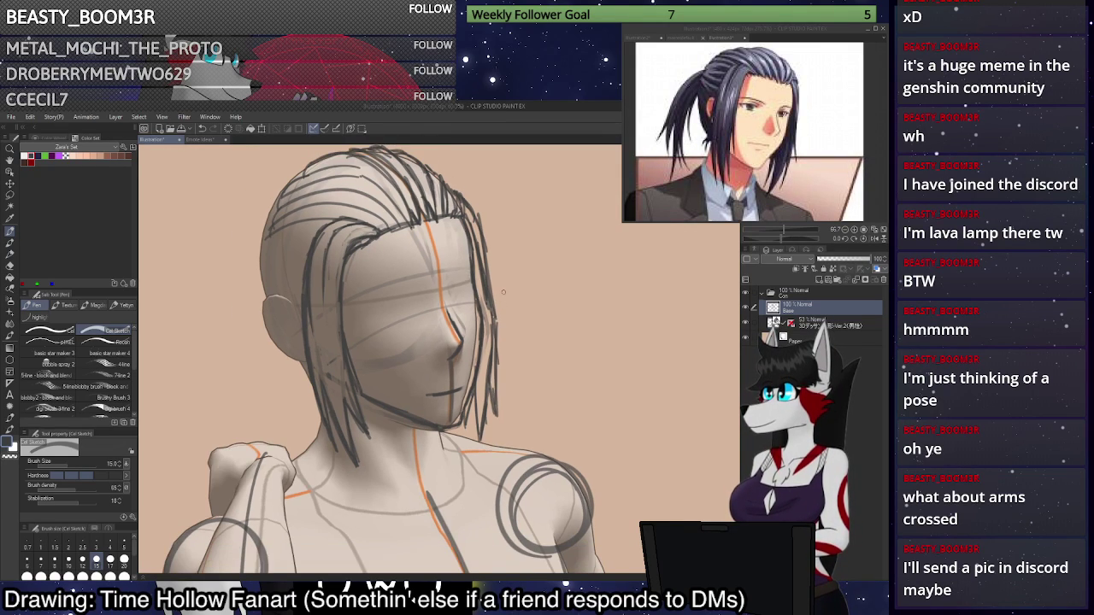
scroll(494, 330, up, 3)
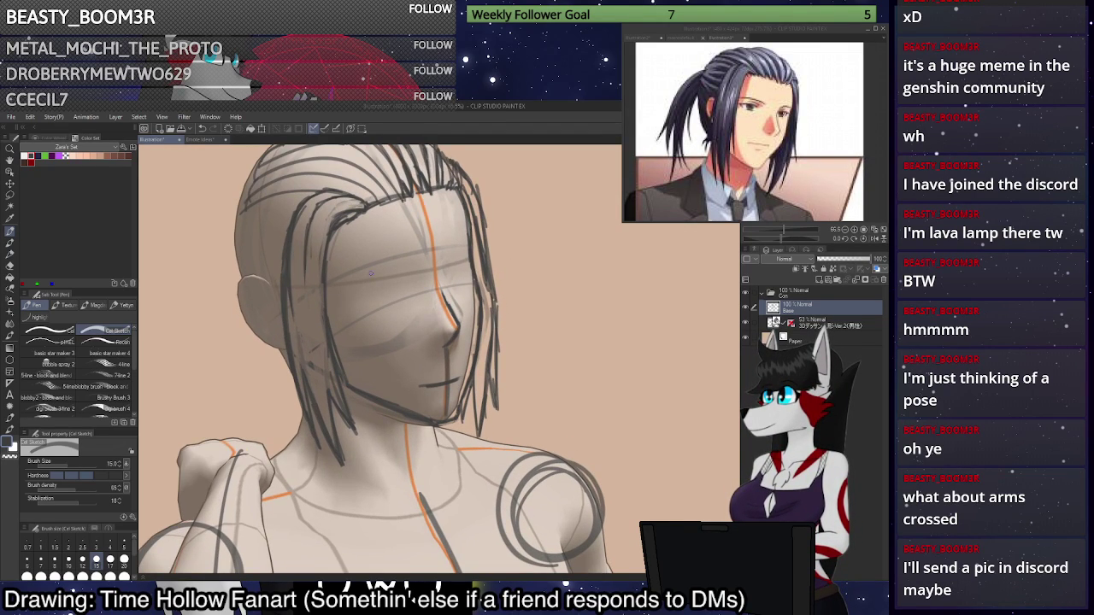
Sketch the near ear's outline and inner folds beside the front hair lock.
drag(270, 276, 284, 352)
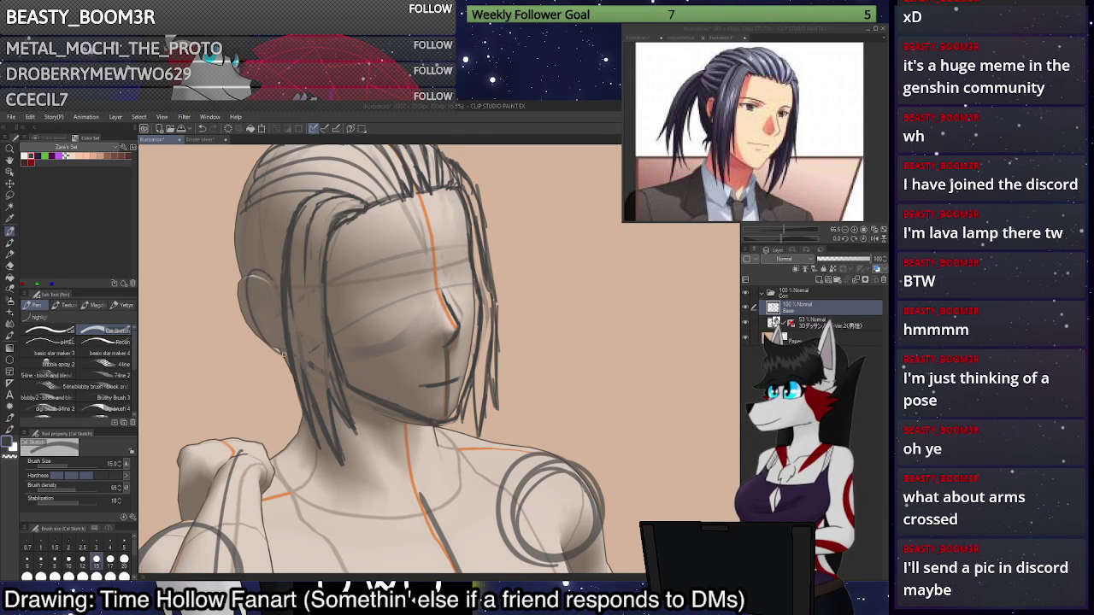
key(ctrl+z)
mouse_move(267, 281)
mouse_down()
mouse_move(283, 344)
mouse_move(256, 284)
mouse_move(278, 335)
mouse_move(262, 326)
mouse_move(280, 341)
mouse_move(264, 277)
mouse_move(255, 292)
mouse_move(284, 345)
mouse_up()
key(ctrl+z)
key(ctrl+z)
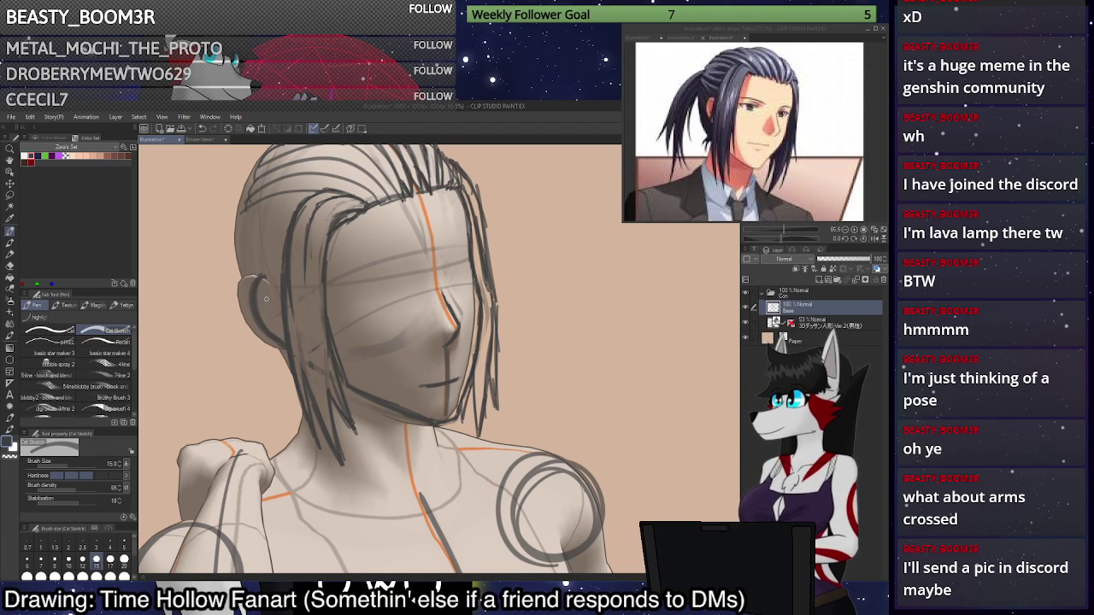
drag(265, 293, 279, 328)
key(ctrl+z)
key(ctrl+z)
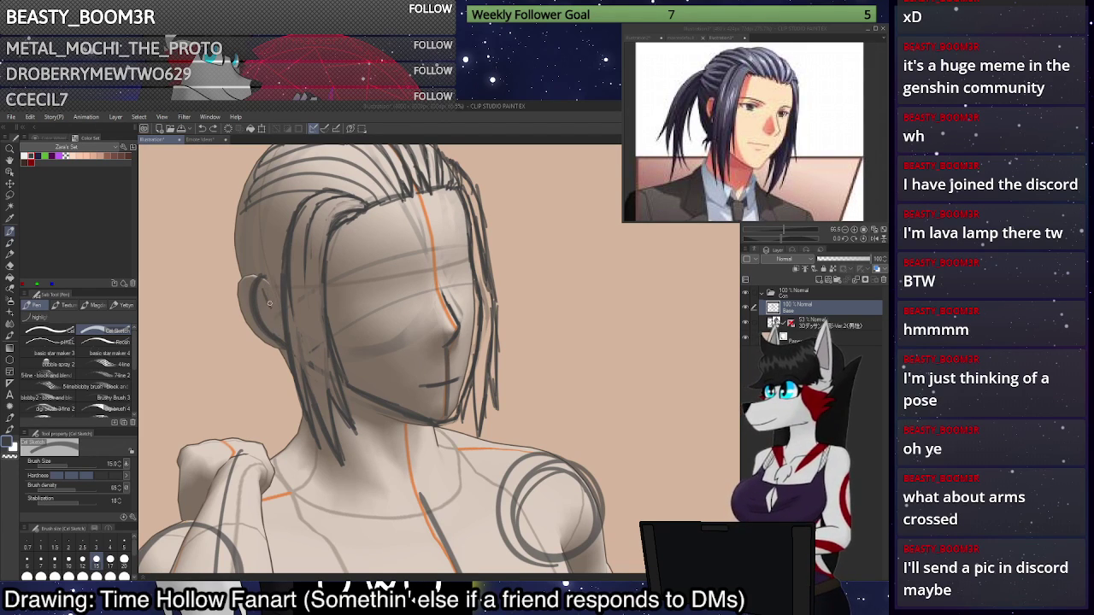
mouse_move(263, 292)
mouse_down()
mouse_move(279, 327)
mouse_move(272, 311)
mouse_up()
mouse_move(263, 291)
mouse_down()
mouse_move(268, 305)
mouse_move(261, 272)
mouse_move(265, 324)
mouse_up()
Rough in the ponytail with long curved strands from the back of the head down to ear-lobe level.
key(c)
mouse_move(260, 272)
mouse_down()
mouse_move(275, 332)
mouse_move(274, 295)
mouse_move(241, 254)
mouse_move(243, 219)
mouse_move(226, 228)
mouse_up()
key(c)
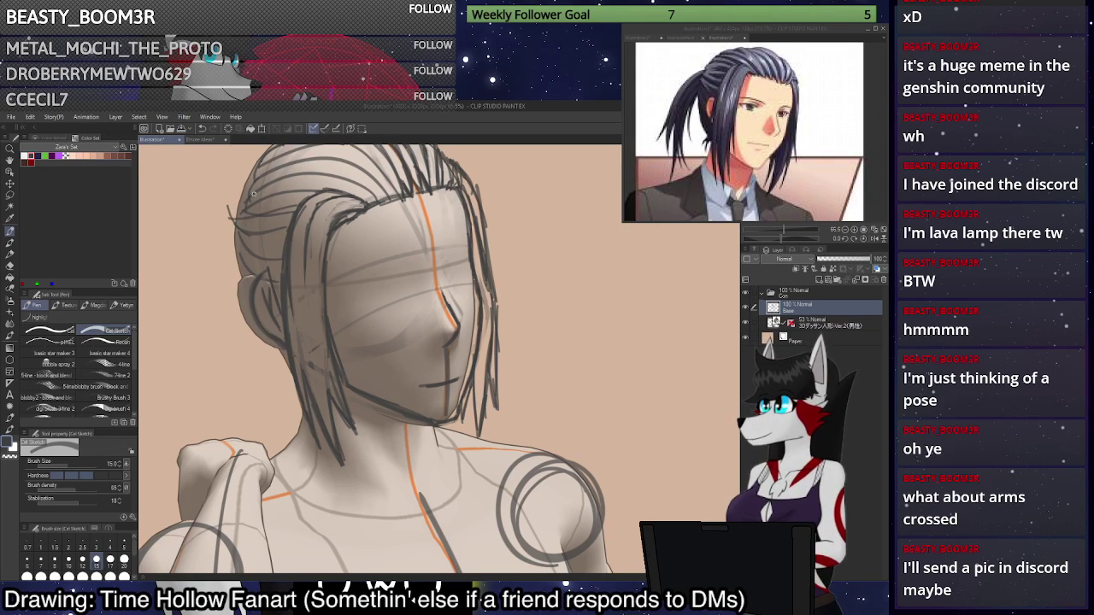
mouse_move(260, 161)
mouse_down()
mouse_move(216, 274)
mouse_move(231, 248)
mouse_move(237, 284)
mouse_up()
key(ctrl+z)
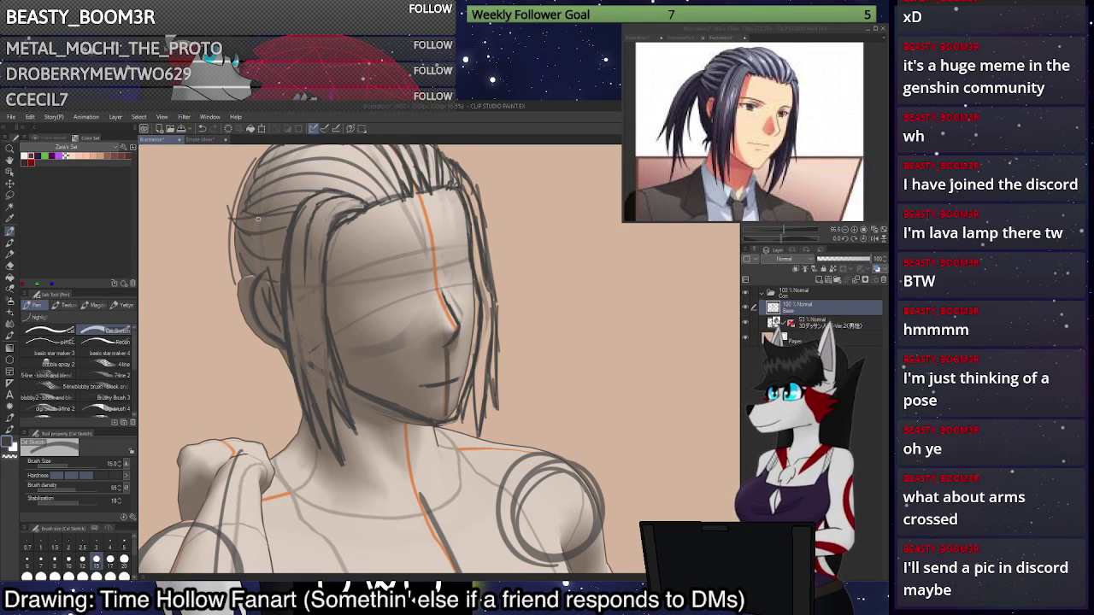
drag(248, 178, 203, 340)
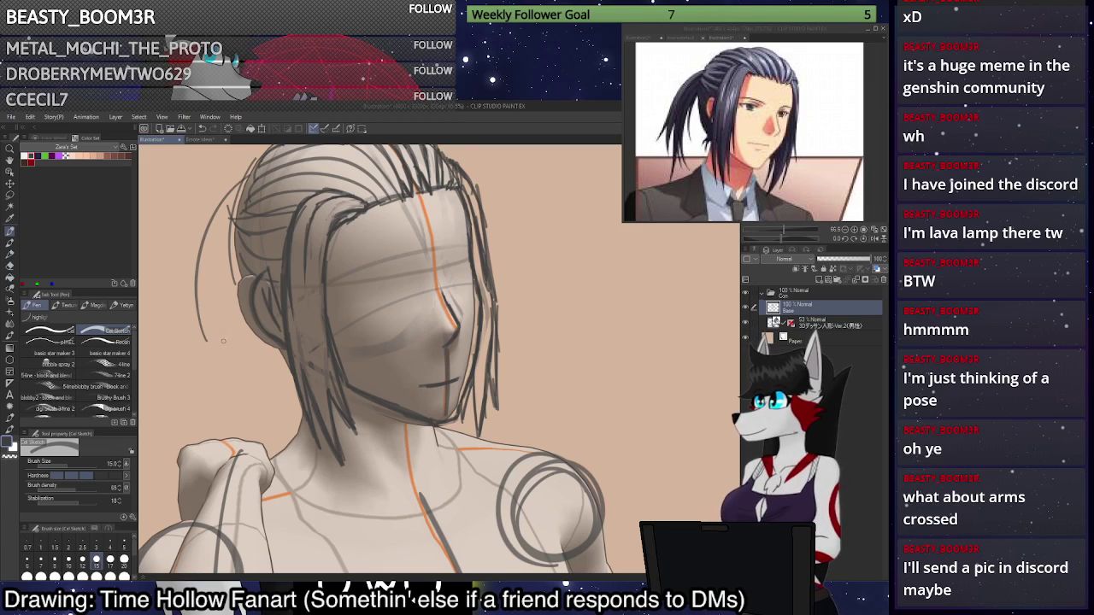
drag(254, 178, 202, 346)
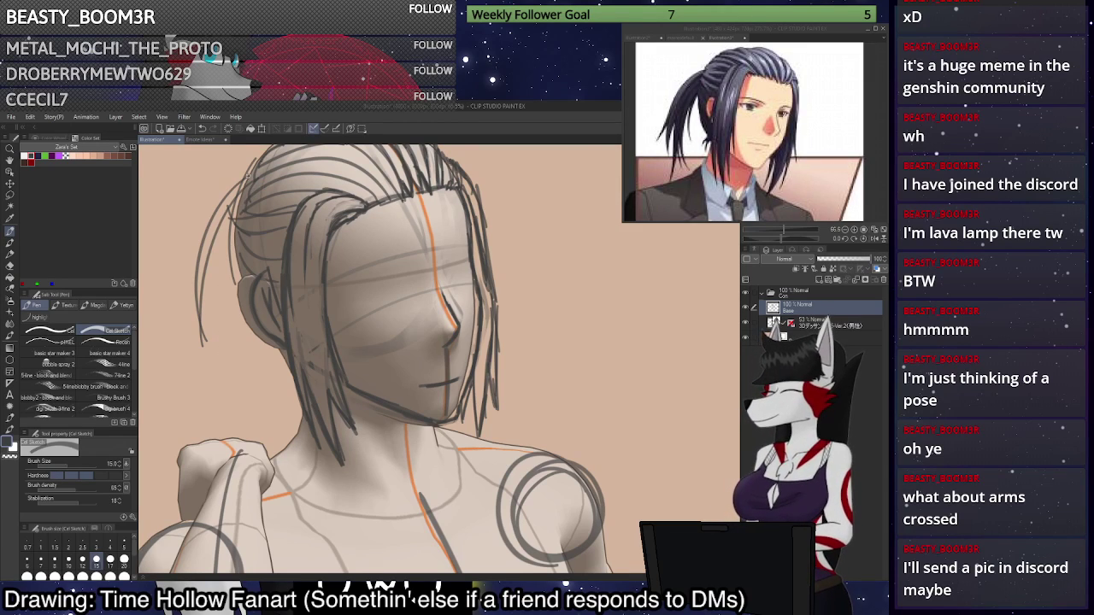
drag(250, 174, 204, 340)
drag(231, 198, 208, 352)
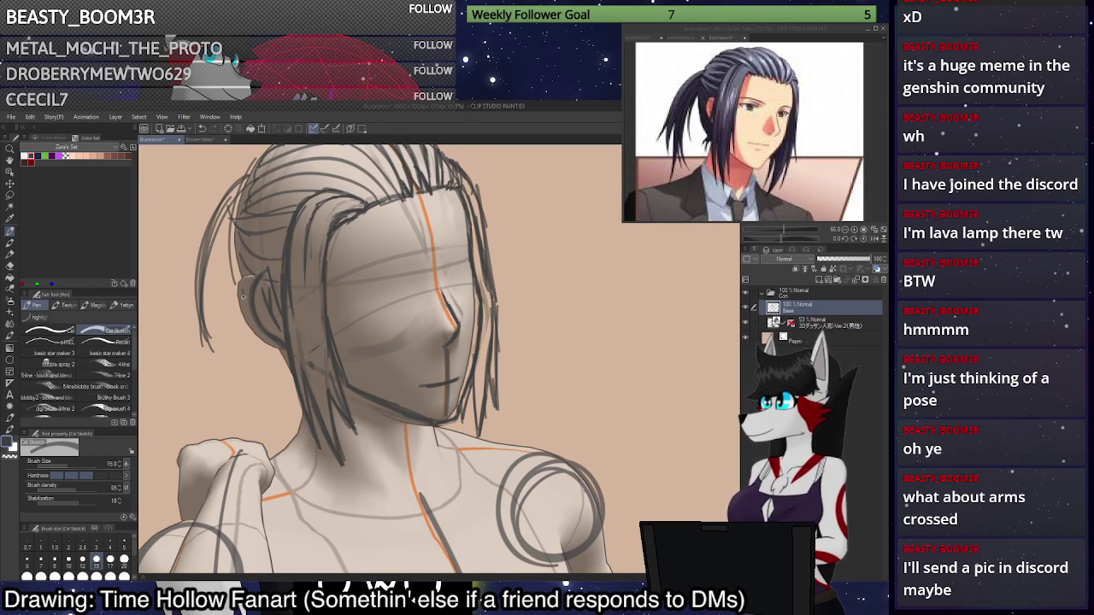
Strengthen the contour of the back of the head, from behind the ear to the nape.
mouse_move(244, 260)
mouse_down()
mouse_move(253, 312)
mouse_move(291, 353)
mouse_up()
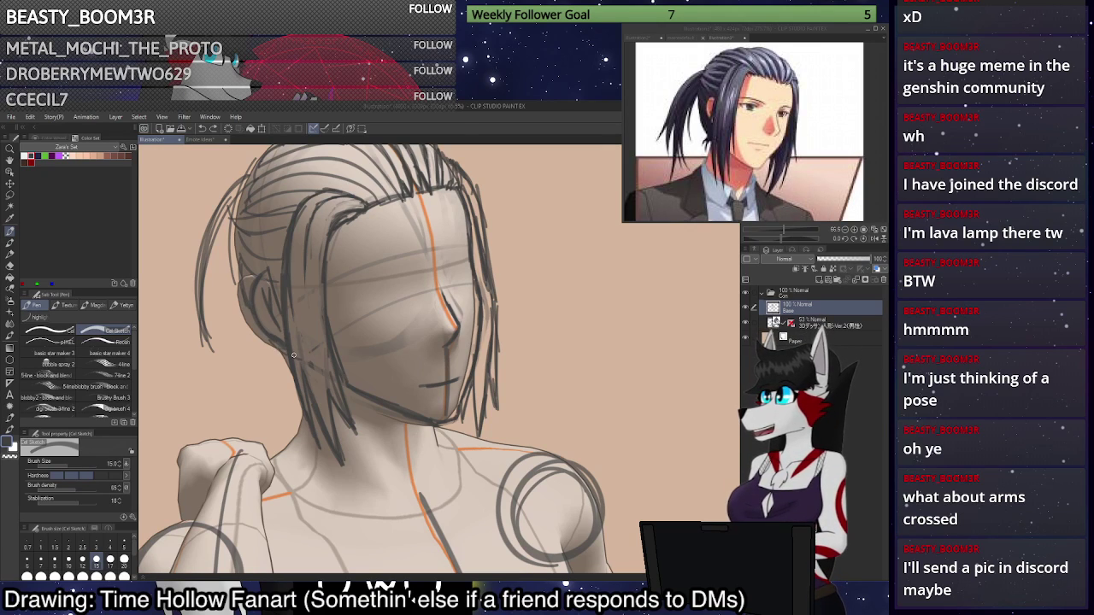
drag(239, 258, 249, 311)
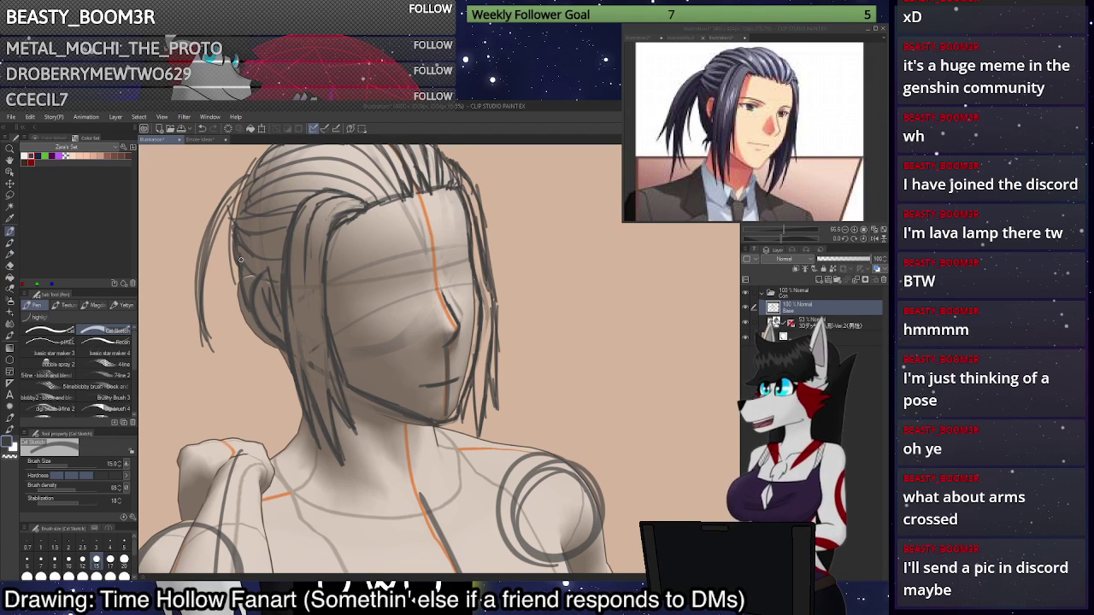
drag(243, 280, 252, 306)
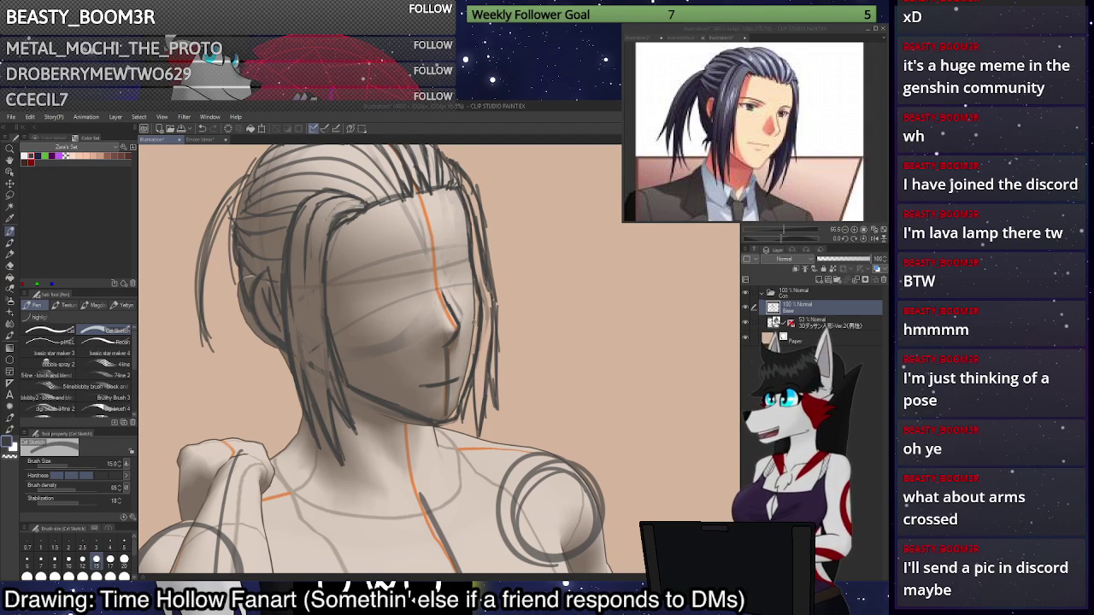
scroll(529, 232, down, 4)
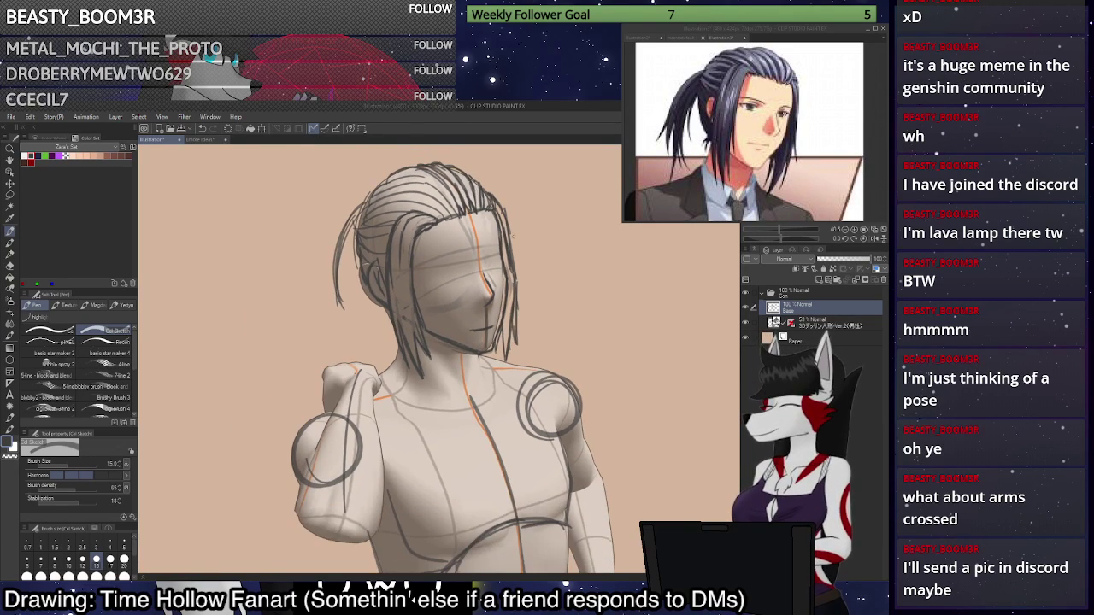
Lighten the rough ponytail lines with the transparent colour at brush size 20, and restore the drawing colour at size 15.
scroll(393, 219, up, 4)
click(124, 561)
key(c)
drag(314, 204, 288, 333)
mouse_move(305, 212)
mouse_down()
mouse_move(299, 244)
mouse_move(316, 195)
mouse_up()
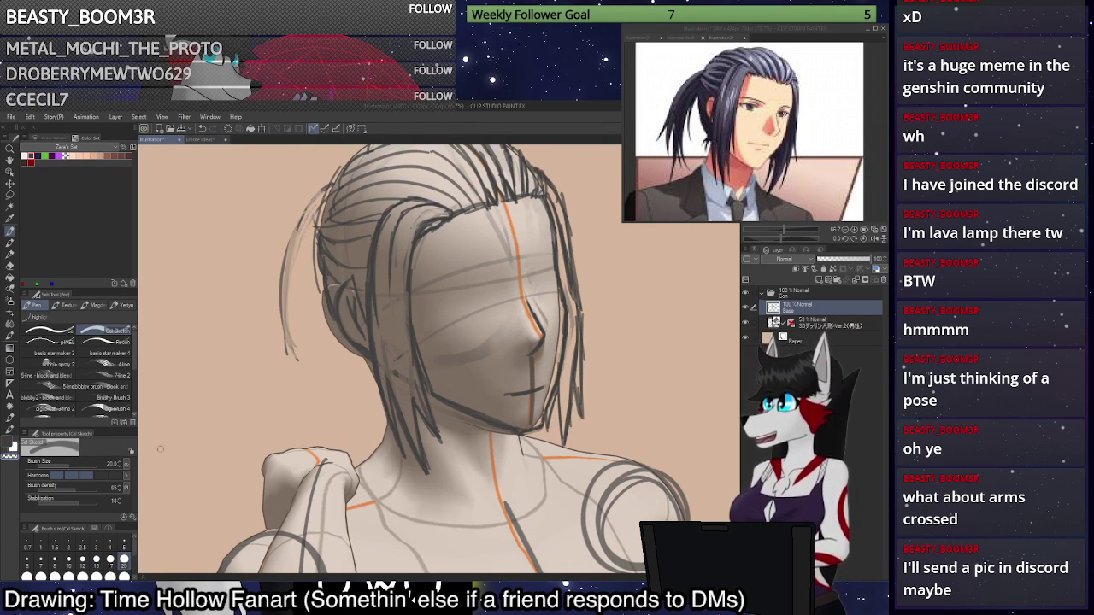
click(55, 560)
click(96, 561)
key(c)
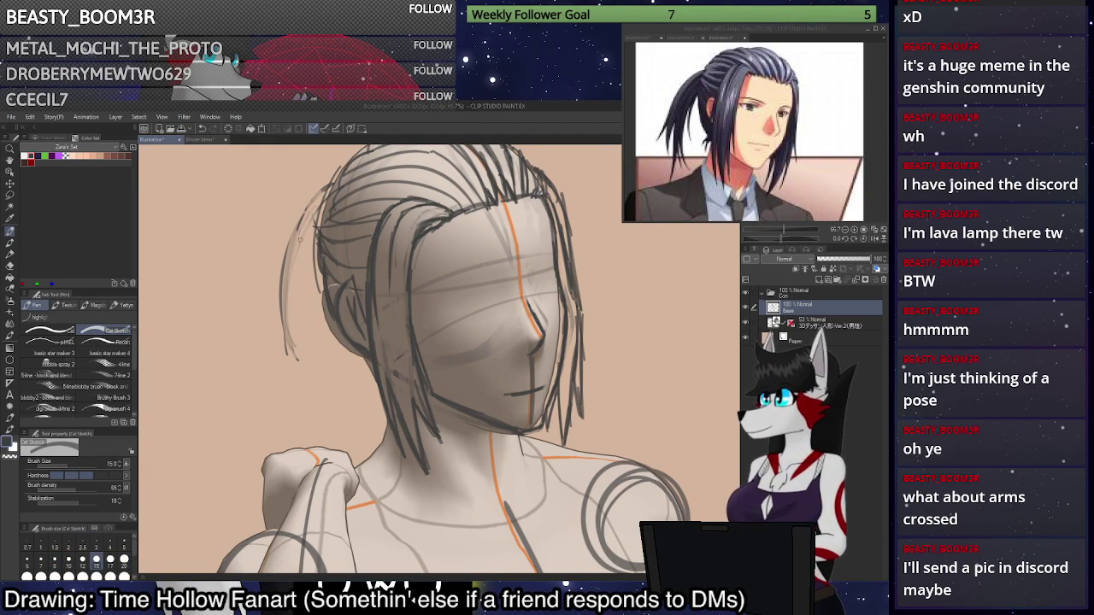
Redraw the ponytail's outer curve over the lightened rough lines.
mouse_move(331, 182)
mouse_down()
mouse_move(286, 250)
mouse_move(285, 304)
mouse_up()
key(ctrl+z)
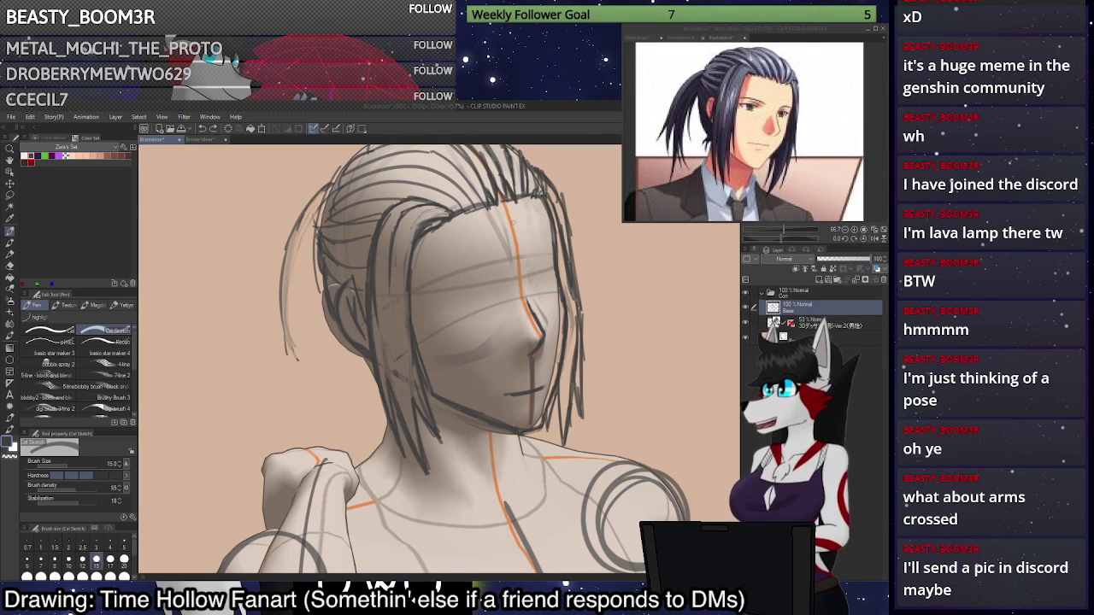
scroll(532, 223, down, 1)
mouse_move(394, 174)
mouse_down()
mouse_move(486, 156)
mouse_move(403, 169)
mouse_up()
key(ctrl+z)
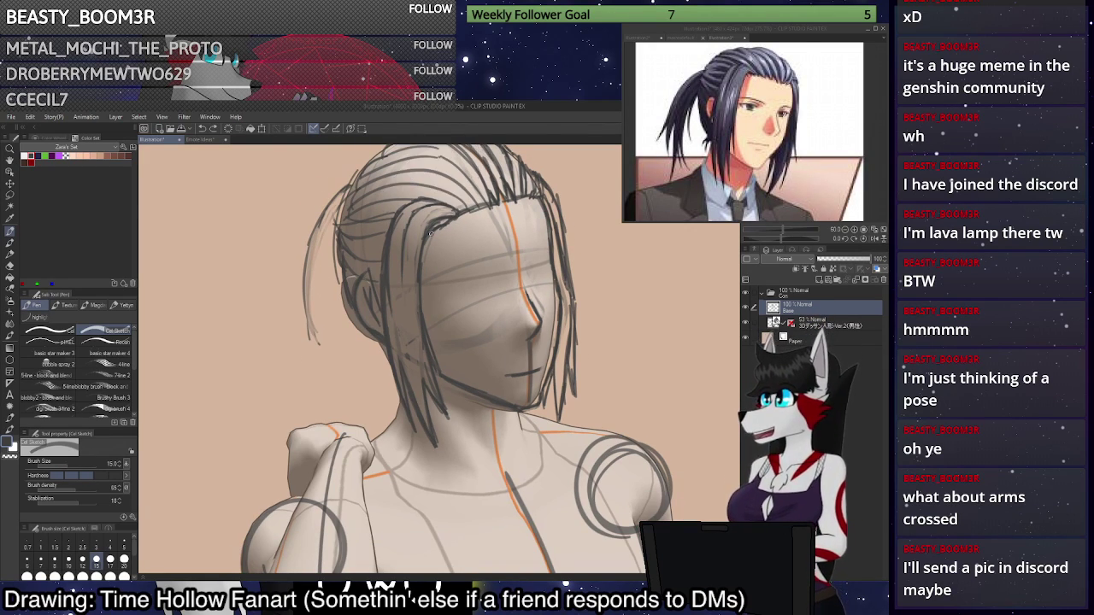
scroll(362, 206, up, 2)
scroll(342, 192, down, 1)
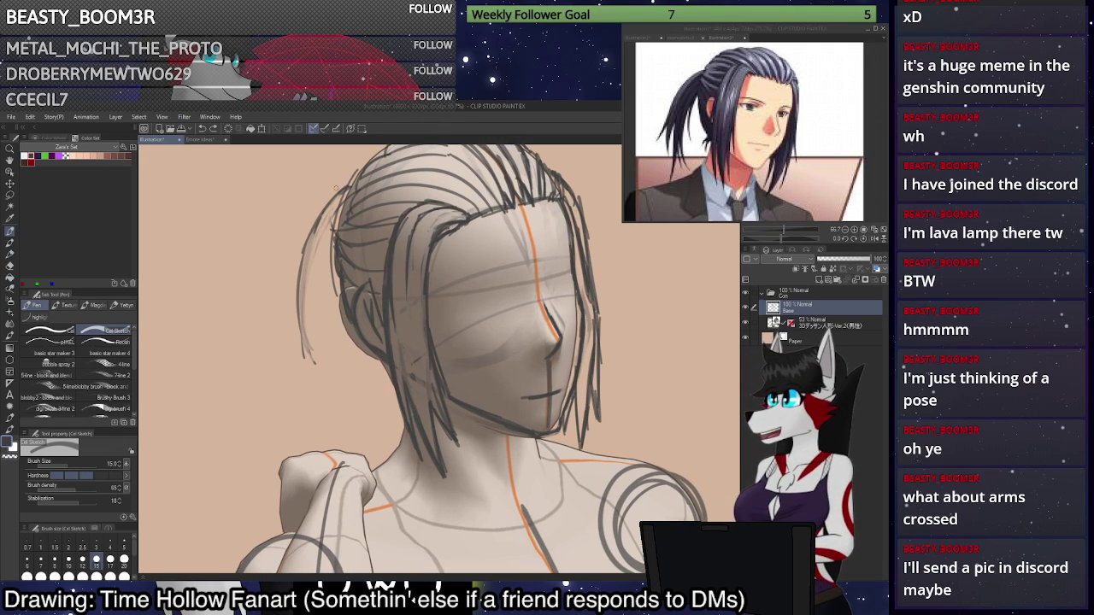
drag(338, 192, 299, 313)
key(ctrl+z)
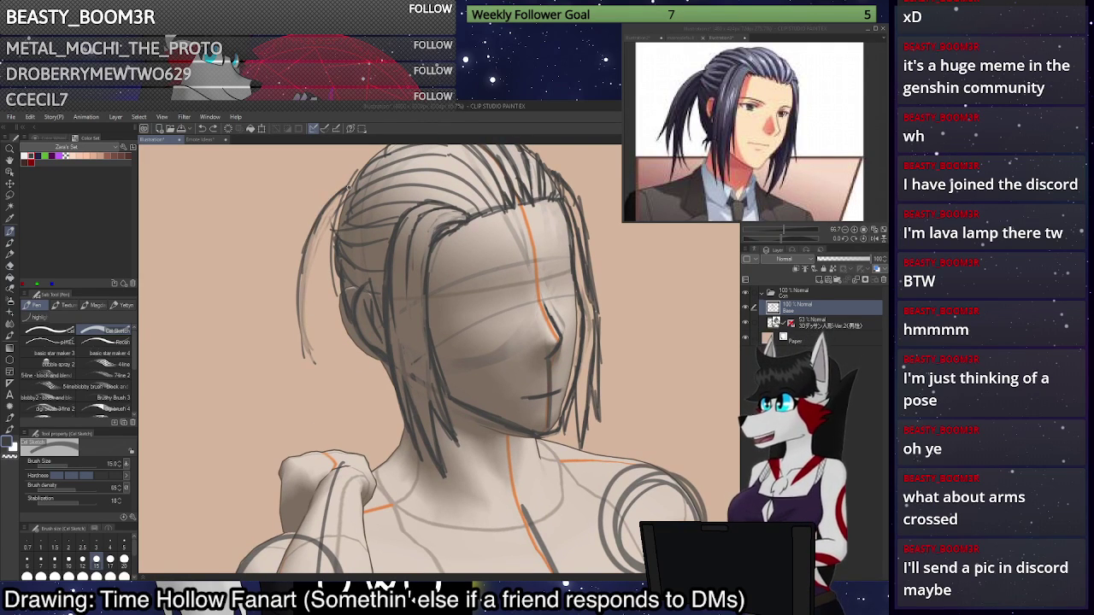
mouse_move(330, 207)
mouse_down()
mouse_move(339, 373)
mouse_move(387, 365)
mouse_move(377, 374)
mouse_move(390, 379)
mouse_up()
key(ctrl+z)
key(ctrl+z)
key(ctrl+z)
key(ctrl+z)
key(ctrl+z)
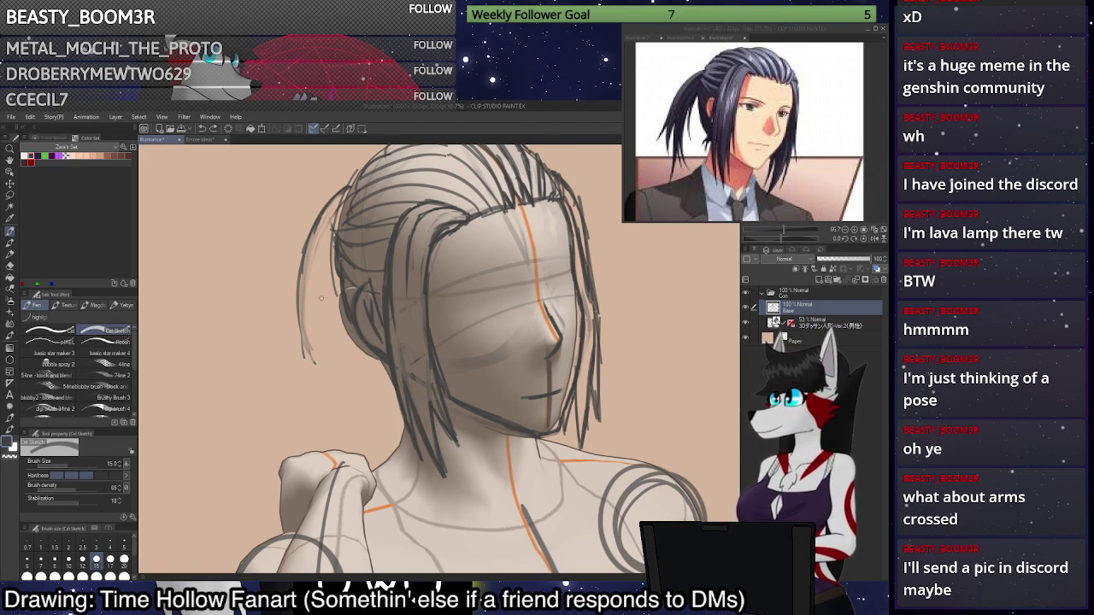
Extend the ponytail's outer edge into a pointed tip that flicks away from the head.
drag(298, 295, 283, 357)
key(ctrl+z)
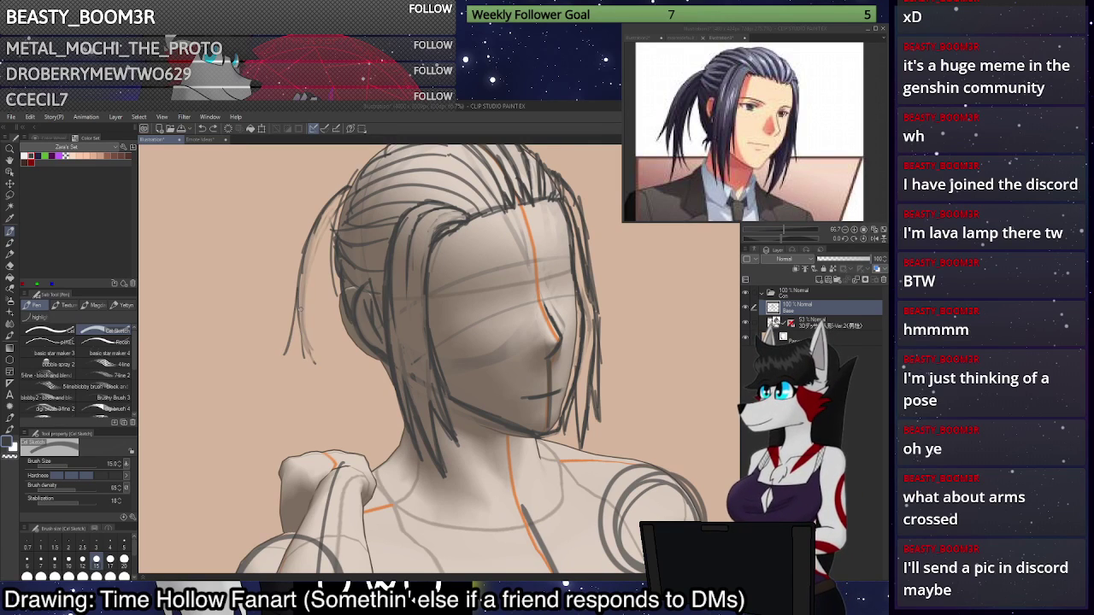
drag(301, 317, 287, 355)
drag(299, 296, 285, 362)
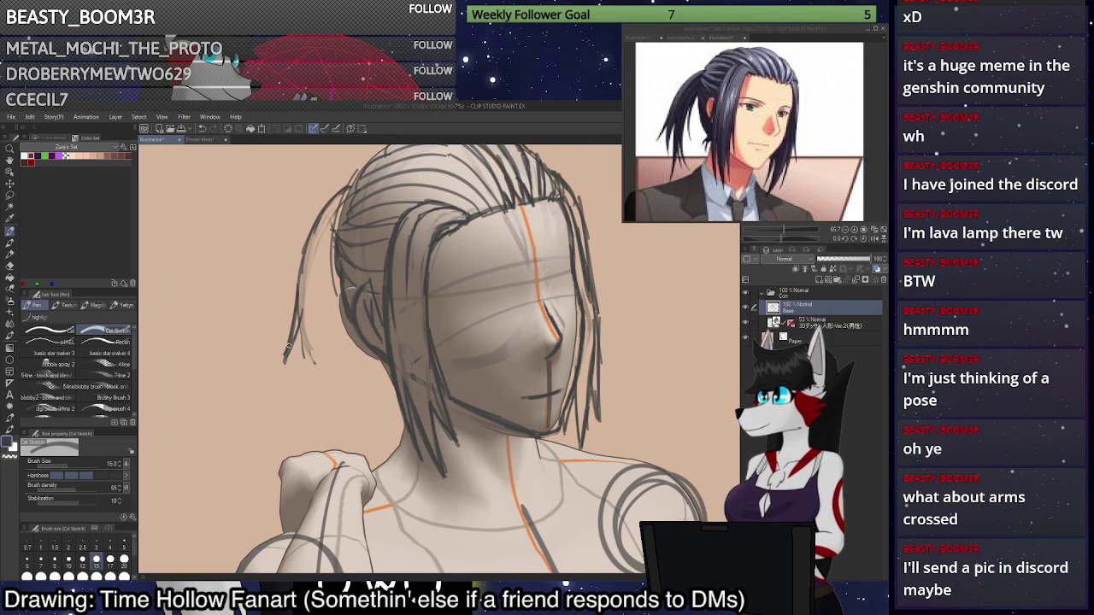
Draw the ponytail's next strand from the outer tip down toward the raised hand, with a short inner line above it.
drag(300, 312, 316, 364)
key(ctrl+z)
key(ctrl+z)
mouse_move(301, 327)
mouse_down()
mouse_move(321, 389)
mouse_move(303, 416)
mouse_up()
key(ctrl+z)
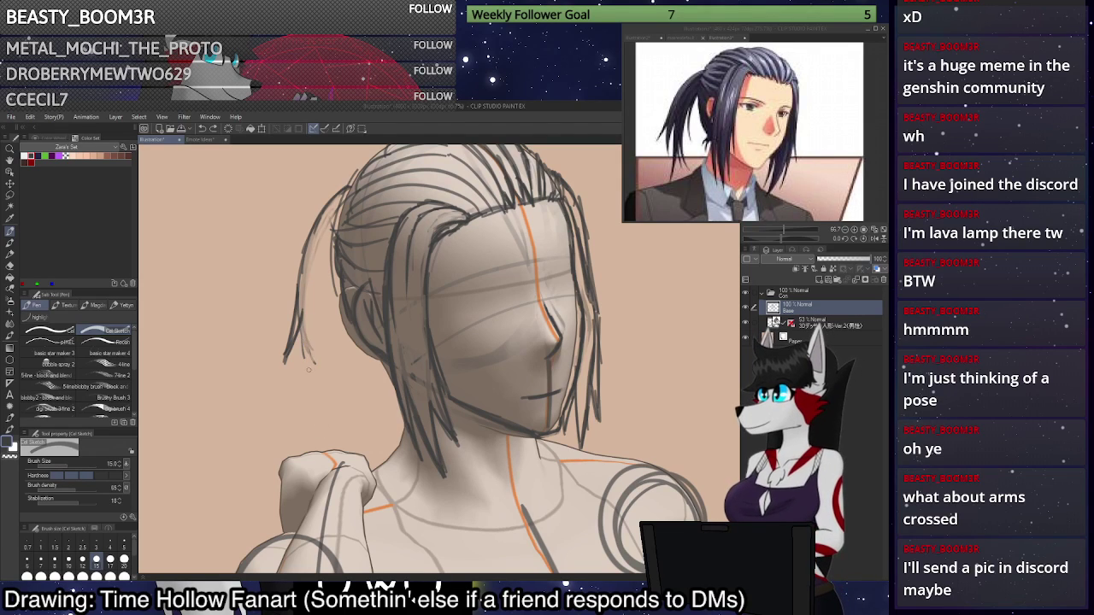
mouse_move(303, 323)
mouse_down()
mouse_move(311, 370)
mouse_move(333, 401)
mouse_up()
key(ctrl+z)
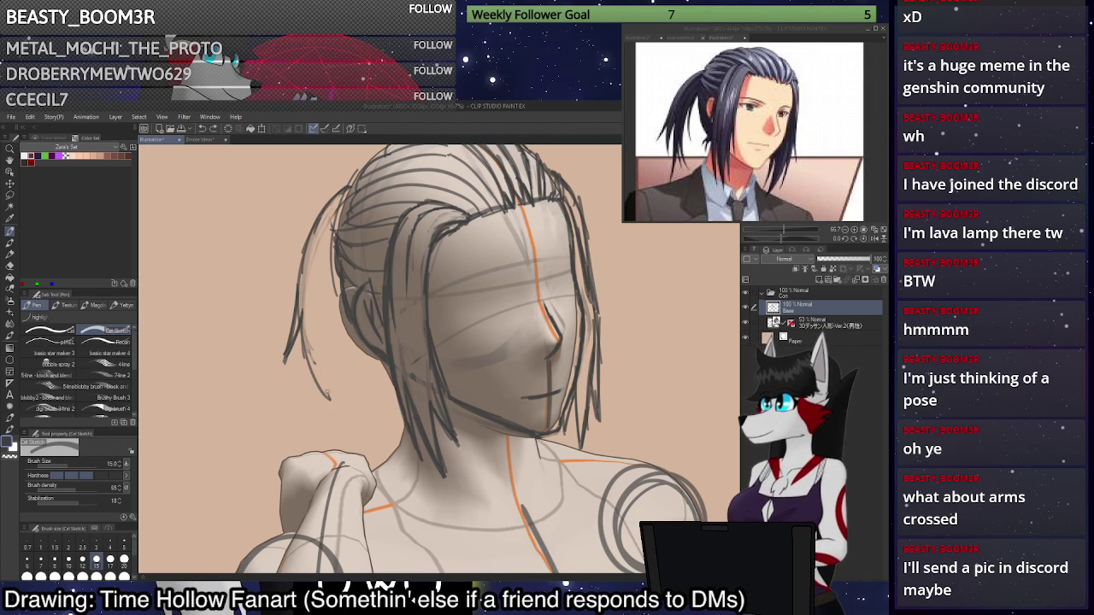
drag(320, 291, 326, 393)
key(ctrl+z)
drag(320, 286, 333, 414)
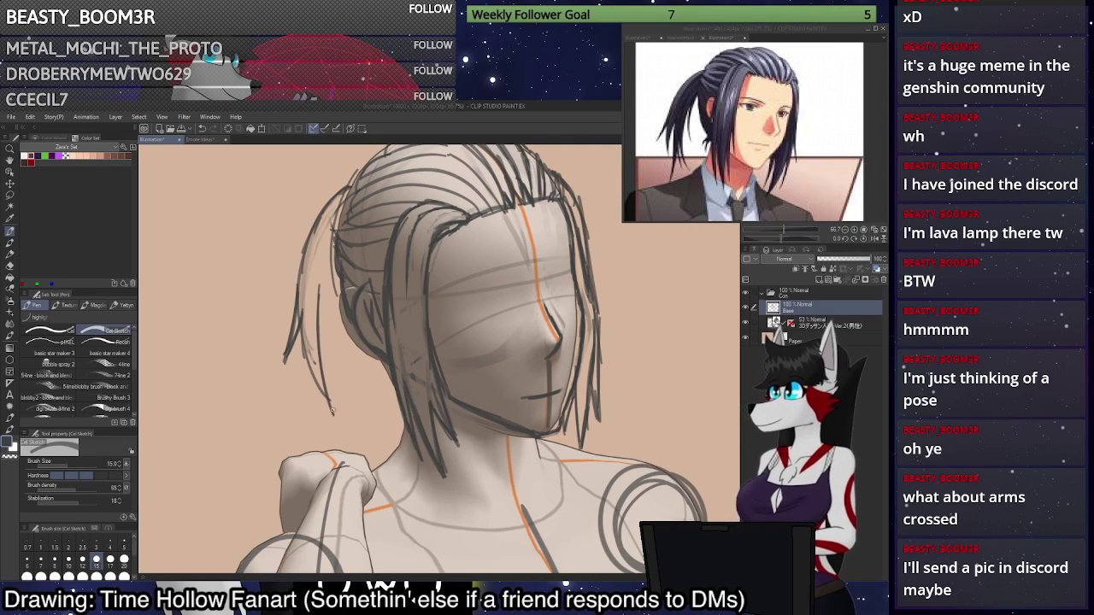
drag(302, 319, 342, 418)
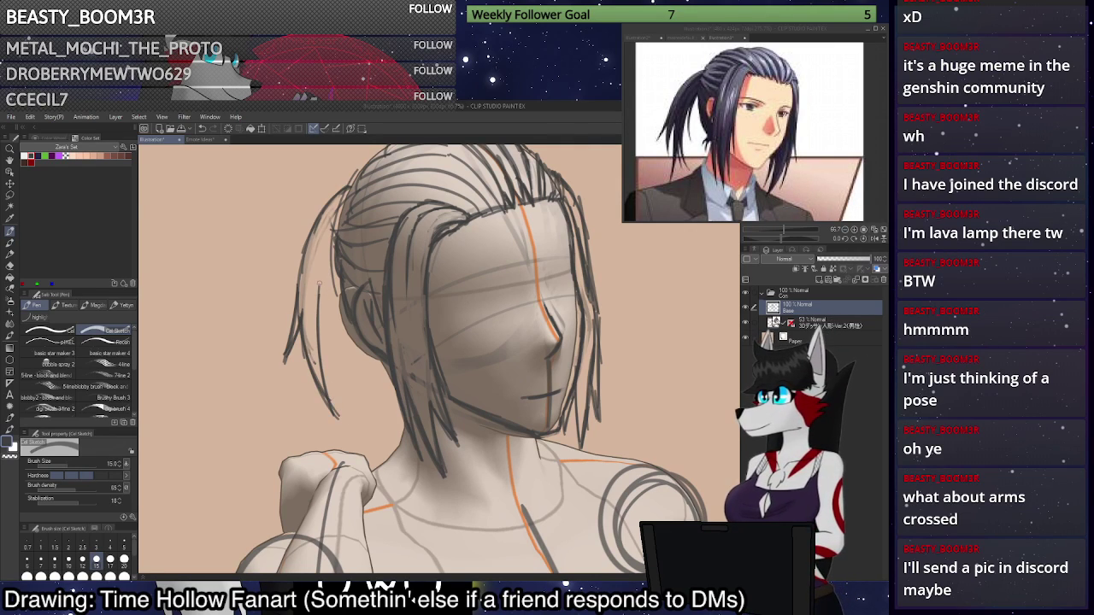
Sketch a longer middle ponytail strand that tapers to a point at the raised hand.
drag(316, 315, 334, 432)
key(ctrl+z)
mouse_move(318, 319)
mouse_down()
mouse_move(338, 471)
mouse_move(349, 355)
mouse_up()
key(ctrl+z)
mouse_move(341, 464)
mouse_down()
mouse_move(340, 319)
mouse_move(342, 412)
mouse_move(340, 334)
mouse_move(333, 405)
mouse_up()
key(ctrl+z)
mouse_move(317, 322)
mouse_down()
mouse_move(339, 466)
mouse_move(337, 327)
mouse_move(357, 424)
mouse_up()
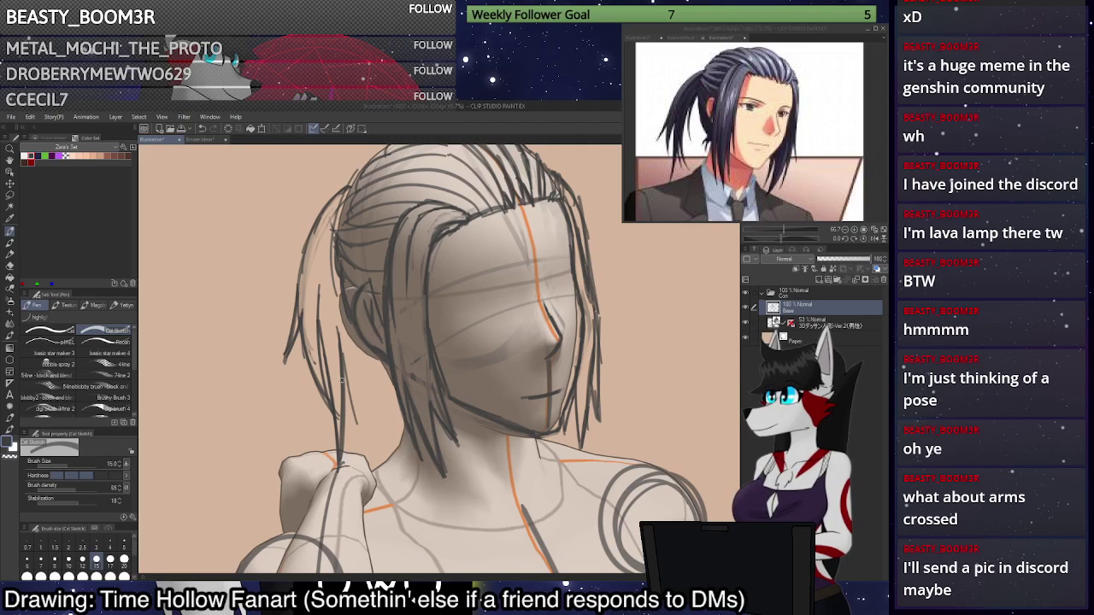
Draw a shorter strand on the neck side of the long middle ponytail strand.
drag(340, 378, 359, 428)
drag(342, 352, 352, 405)
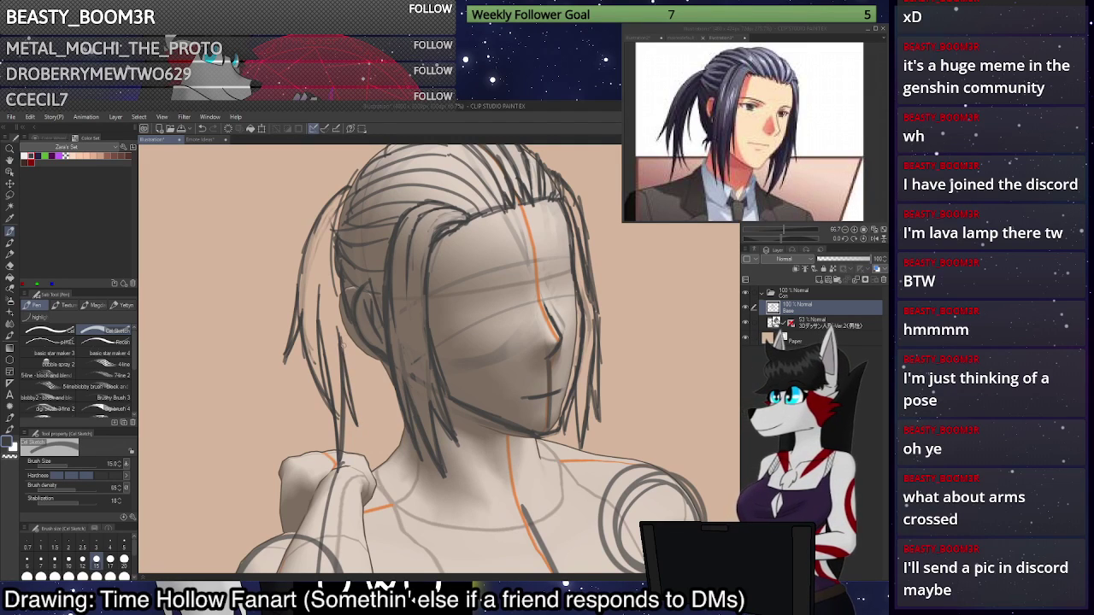
key(ctrl+z)
key(ctrl+z)
drag(341, 349, 354, 417)
drag(343, 368, 357, 425)
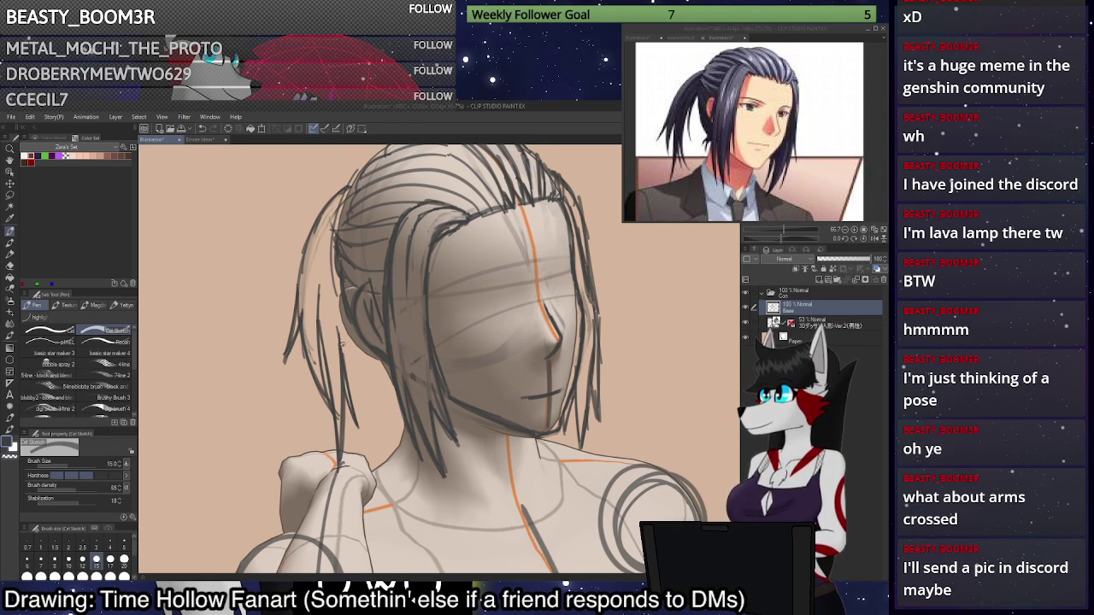
Add the innermost ponytail strand nearest the neck and hide the 3D drawing figure layer.
drag(340, 332, 367, 444)
key(ctrl+z)
drag(339, 328, 355, 383)
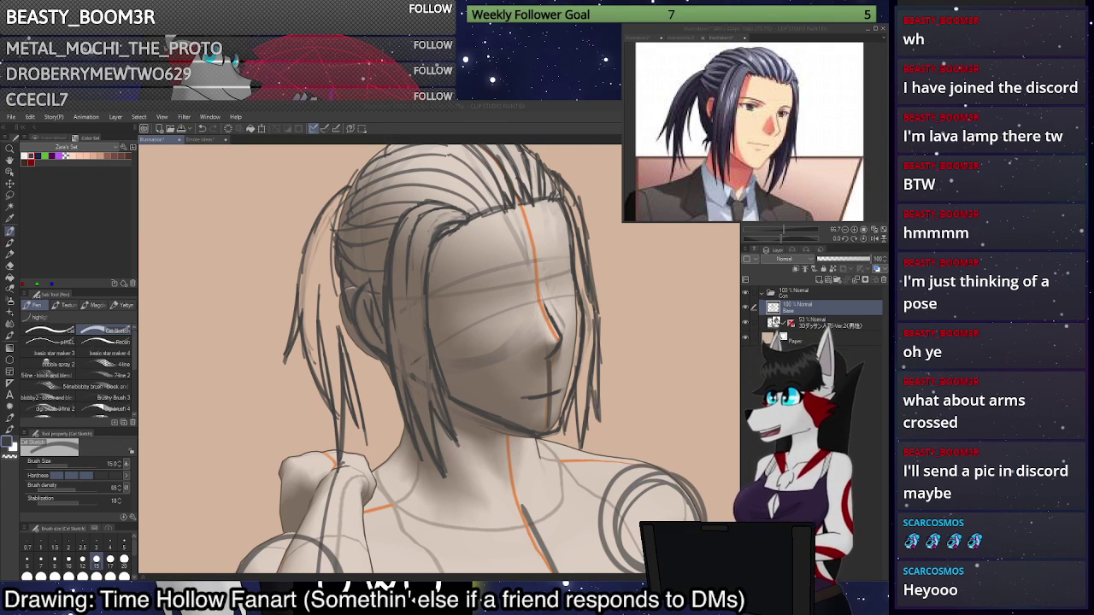
click(746, 325)
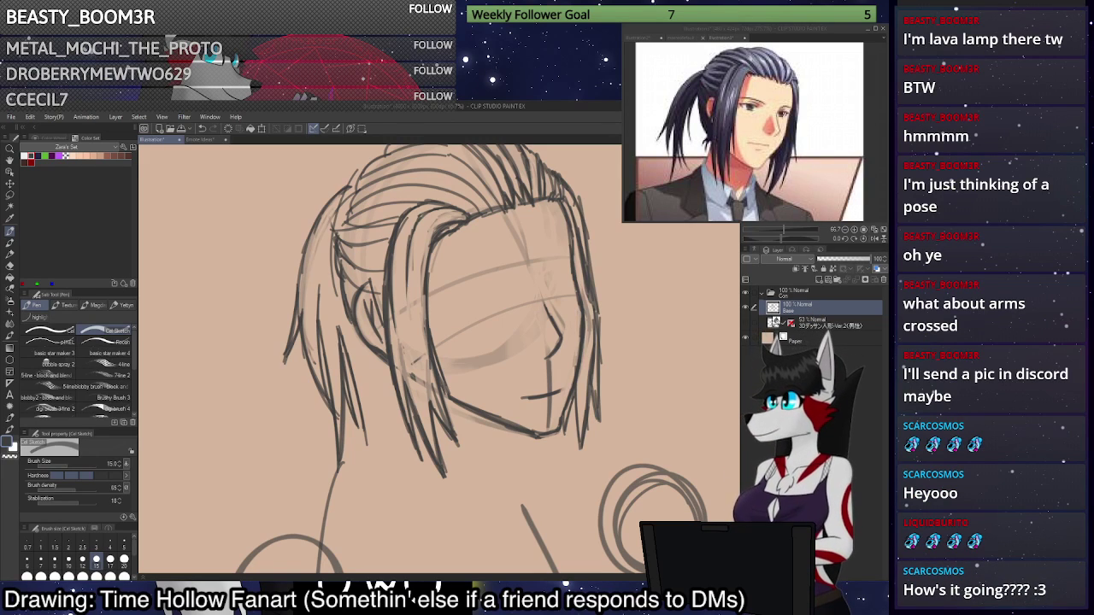
Darken the edges of the innermost ponytail strand, running the strokes down toward its tip near the neck.
scroll(364, 312, up, 2)
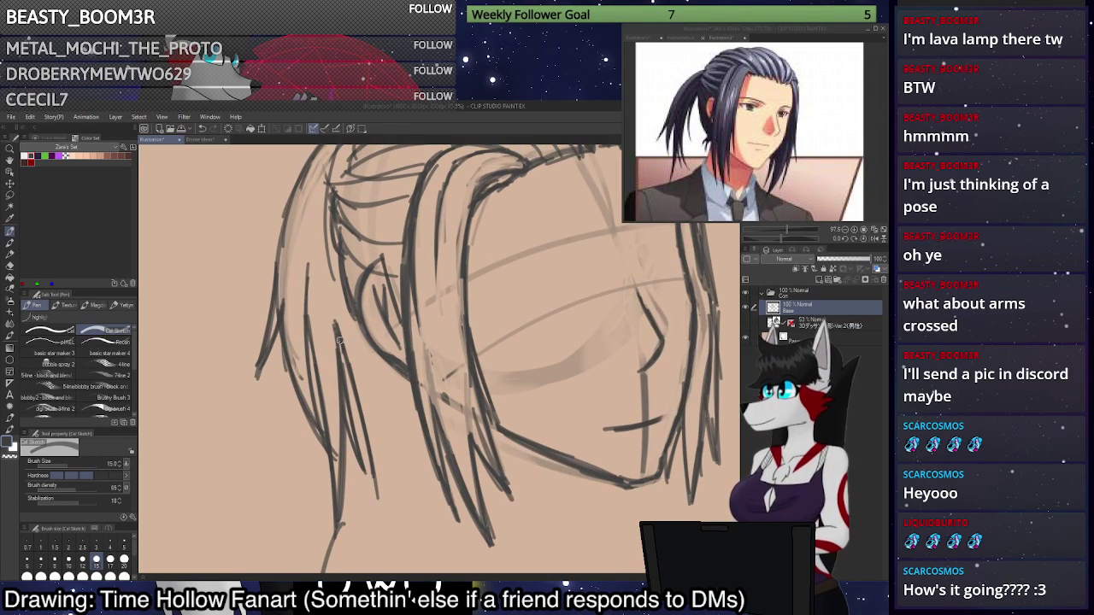
drag(334, 325, 356, 419)
drag(348, 368, 370, 470)
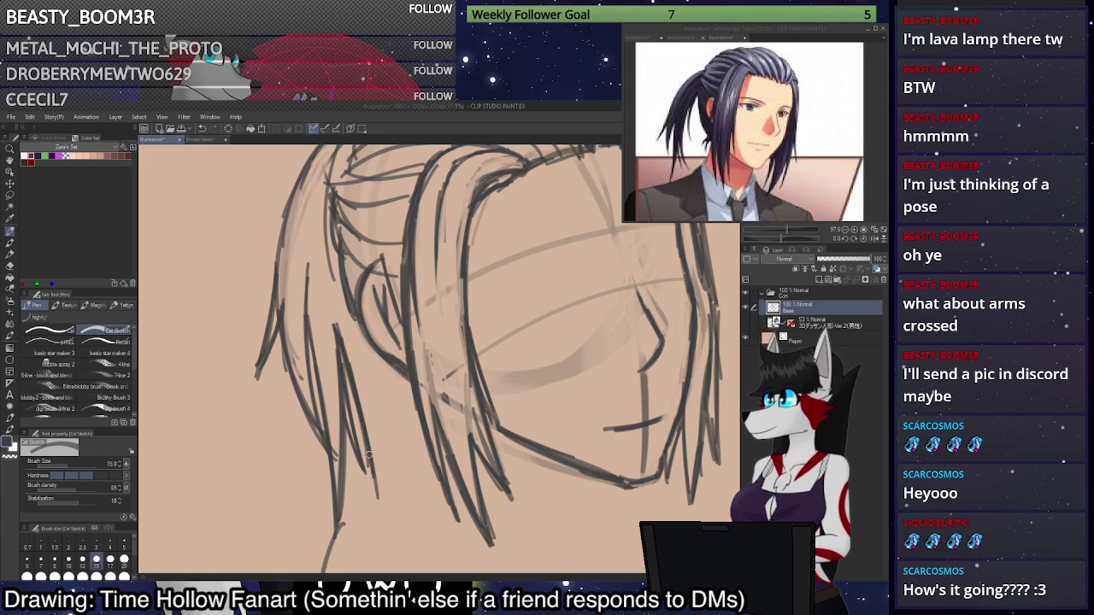
key(ctrl+z)
mouse_move(354, 402)
mouse_down()
mouse_move(377, 502)
mouse_move(378, 398)
mouse_up()
key(ctrl+z)
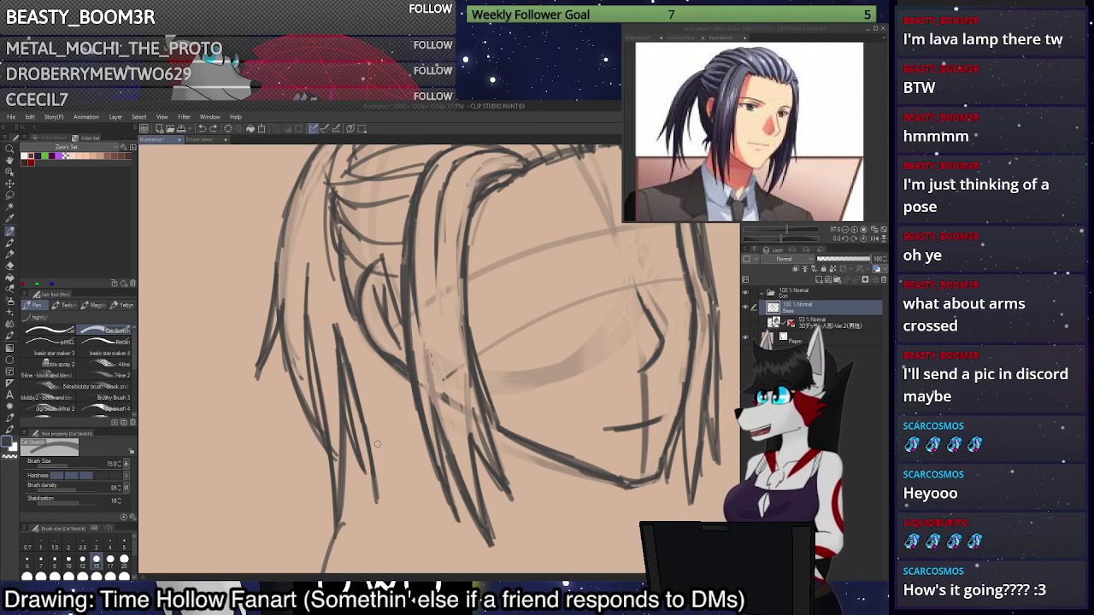
Rework the neck-side edge of the innermost ponytail strand from its tip upward, undoing unwanted strokes.
drag(377, 494, 355, 344)
key(ctrl+z)
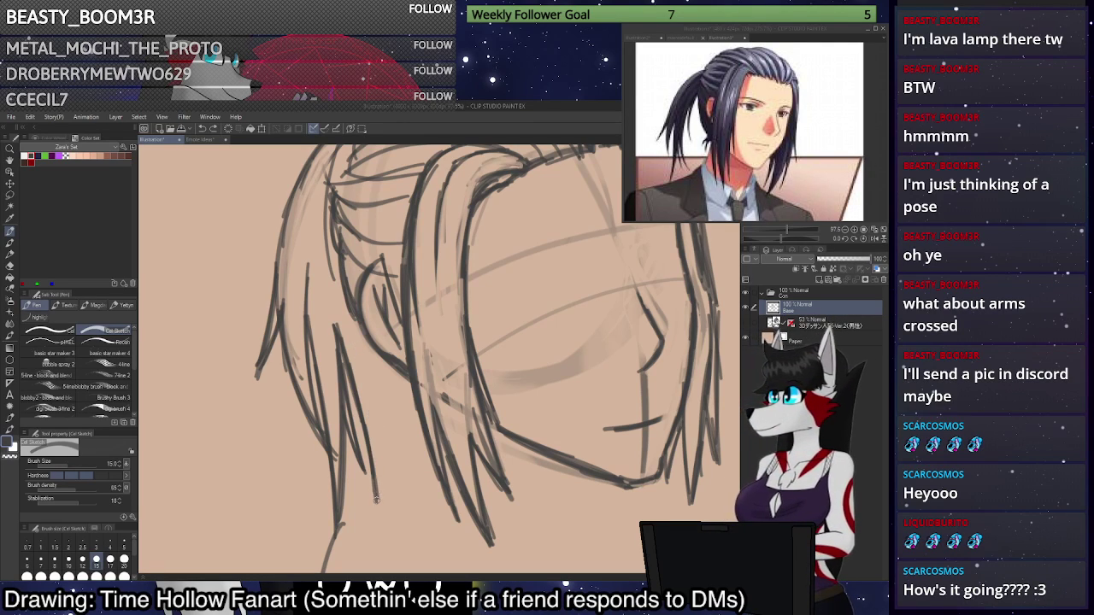
drag(378, 504, 352, 319)
drag(377, 489, 351, 312)
key(ctrl+z)
key(ctrl+z)
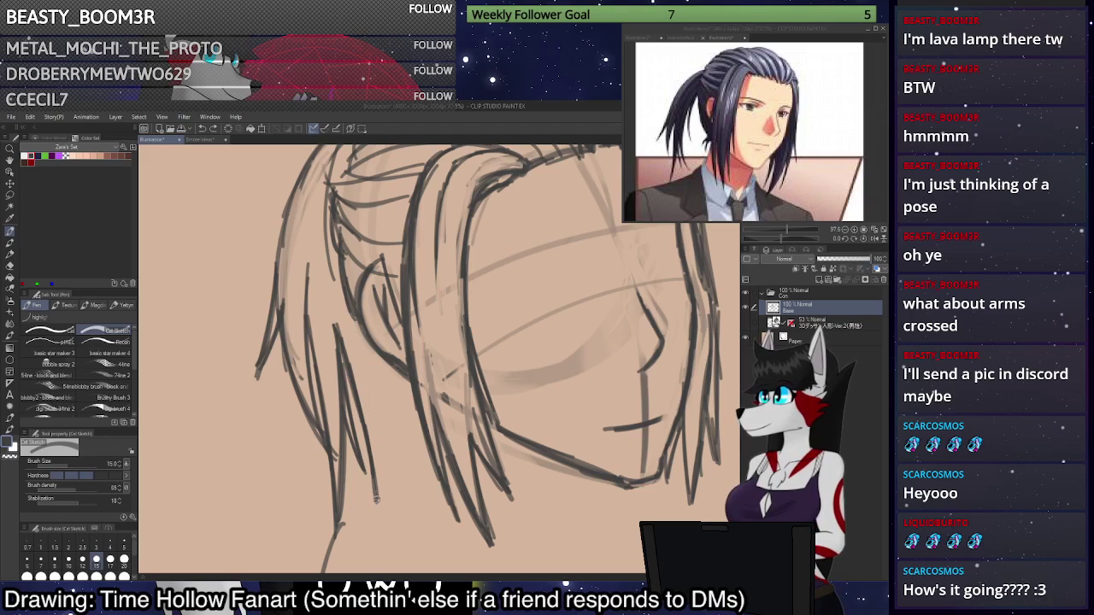
mouse_move(377, 502)
mouse_down()
mouse_move(347, 324)
mouse_move(382, 503)
mouse_move(348, 326)
mouse_move(367, 483)
mouse_up()
key(ctrl+z)
key(ctrl+z)
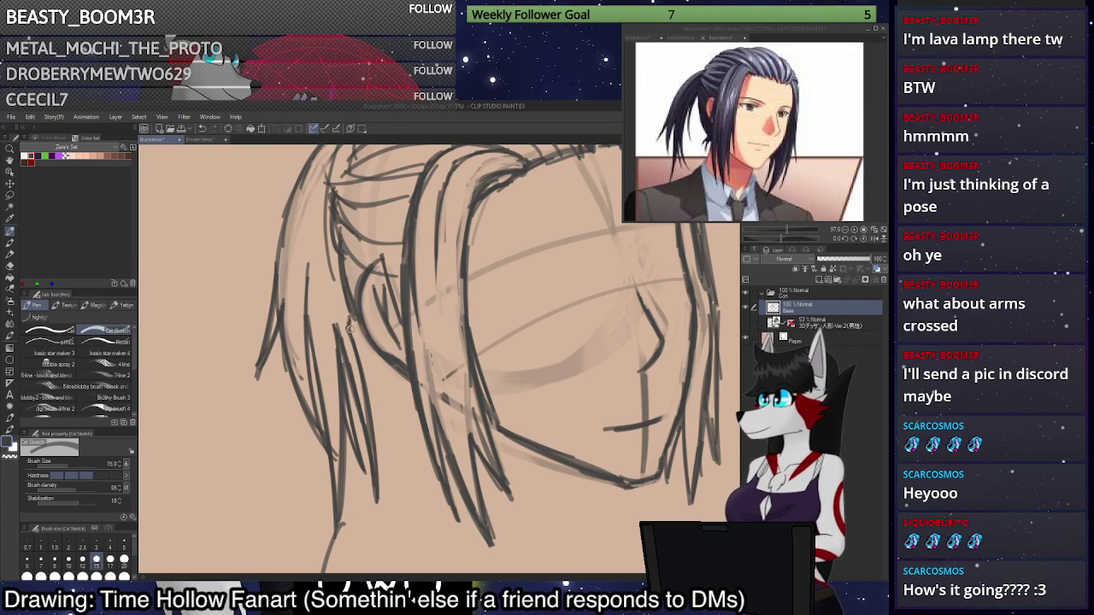
Add a short pointed strand between the innermost ponytail strand and the ear, discarding failed strokes.
mouse_move(349, 320)
mouse_down()
mouse_move(381, 407)
mouse_move(361, 330)
mouse_up()
key(ctrl+z)
key(ctrl+z)
key(ctrl+z)
mouse_move(381, 399)
mouse_down()
mouse_move(363, 327)
mouse_move(384, 397)
mouse_up()
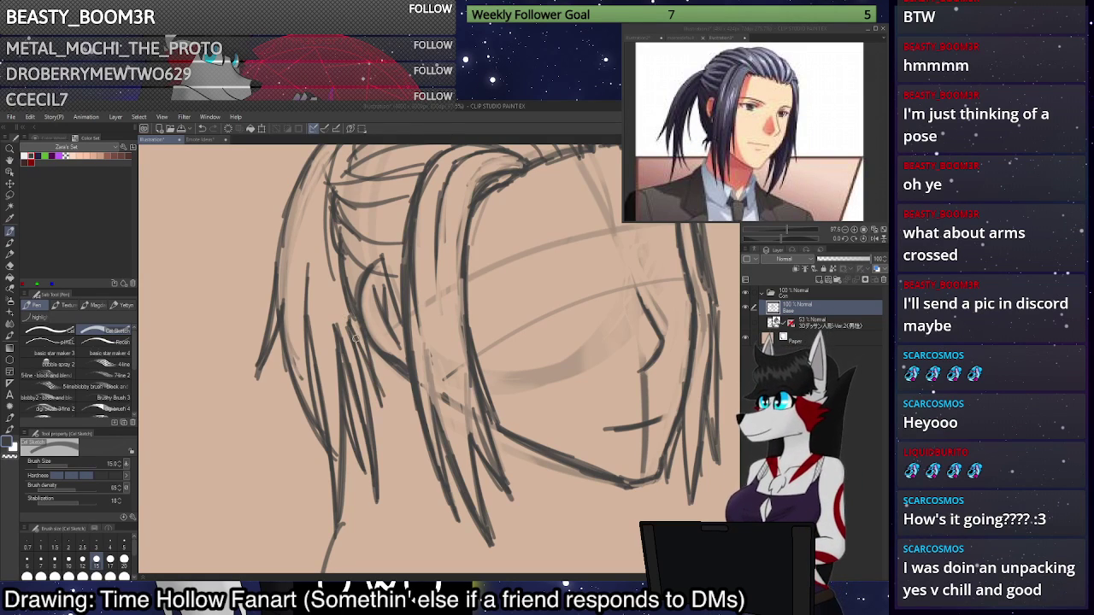
drag(349, 323, 376, 400)
drag(371, 376, 356, 318)
scroll(363, 303, down, 2)
scroll(363, 302, down, 4)
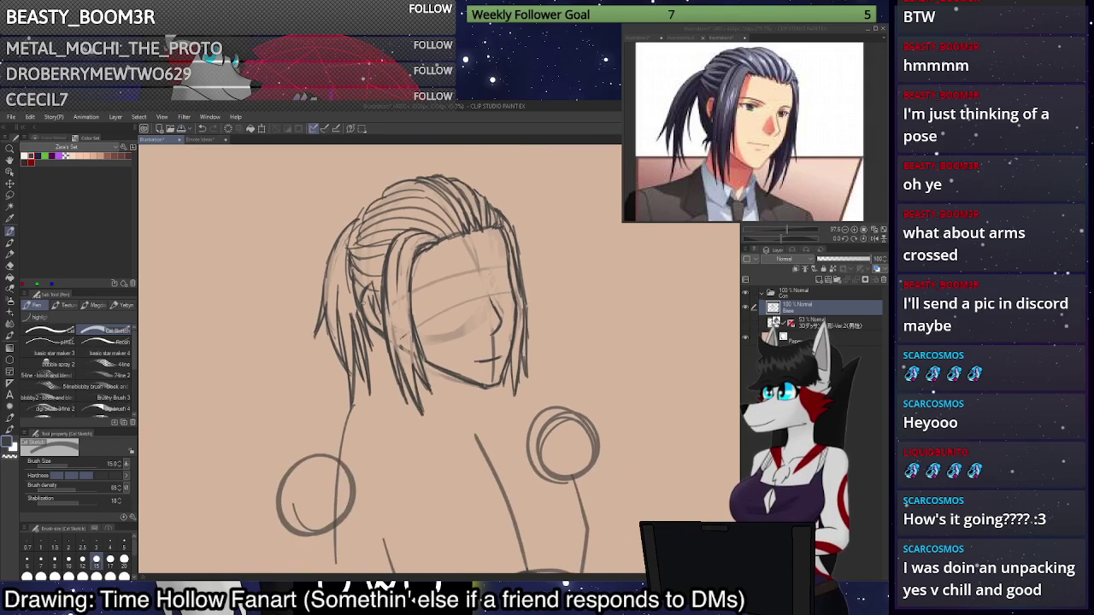
Erase the upper outer contour of the ponytail with transparent color at brush size 100.
scroll(479, 286, up, 4)
key(c)
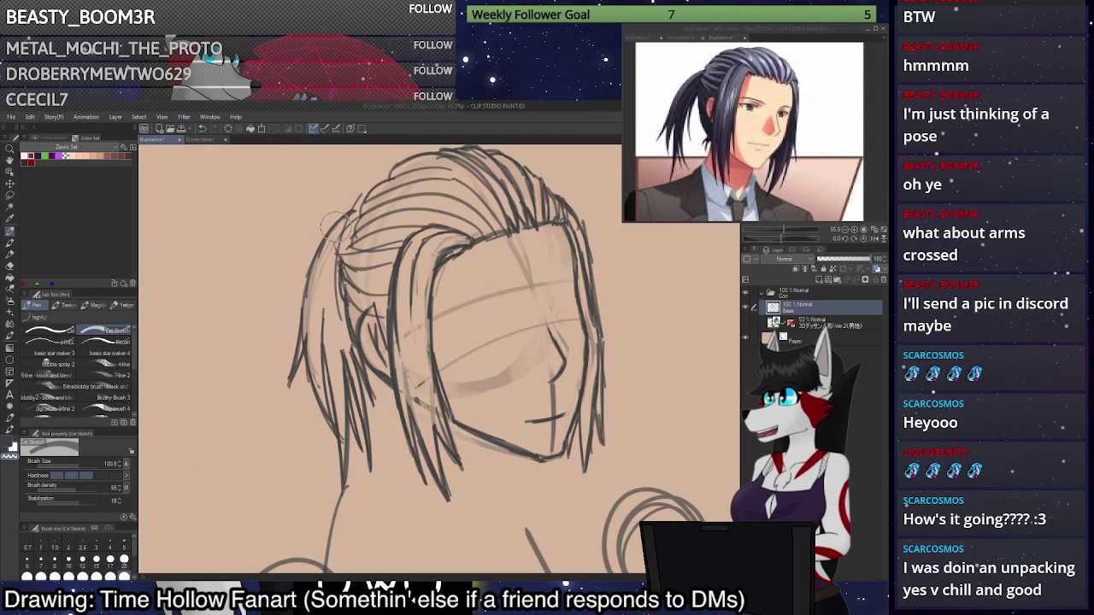
drag(336, 227, 318, 286)
drag(345, 208, 314, 299)
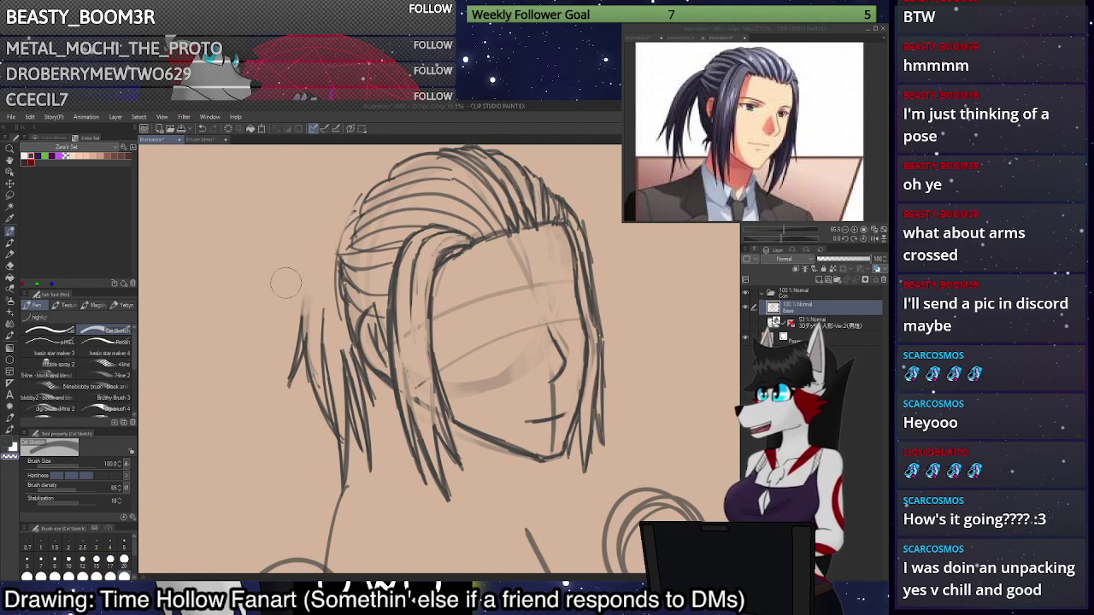
Redraw the ponytail's outer curve from the side tip up to the back of the head at brush size 12.
click(84, 554)
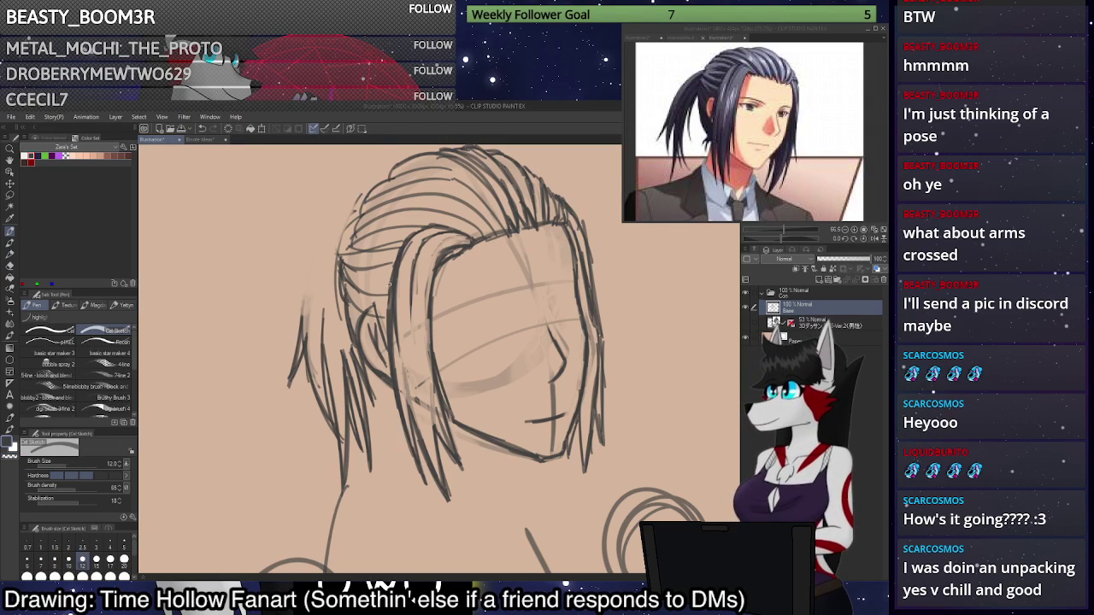
mouse_move(306, 318)
mouse_down()
mouse_move(312, 257)
mouse_move(356, 214)
mouse_up()
drag(323, 246, 362, 207)
drag(310, 270, 354, 211)
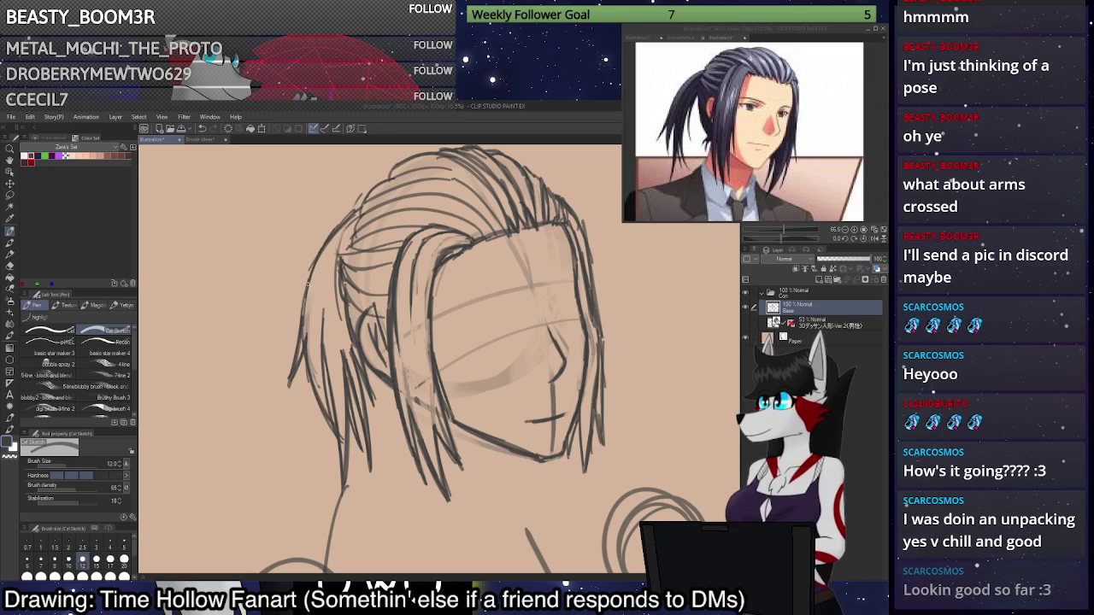
drag(304, 319, 312, 273)
scroll(349, 309, down, 4)
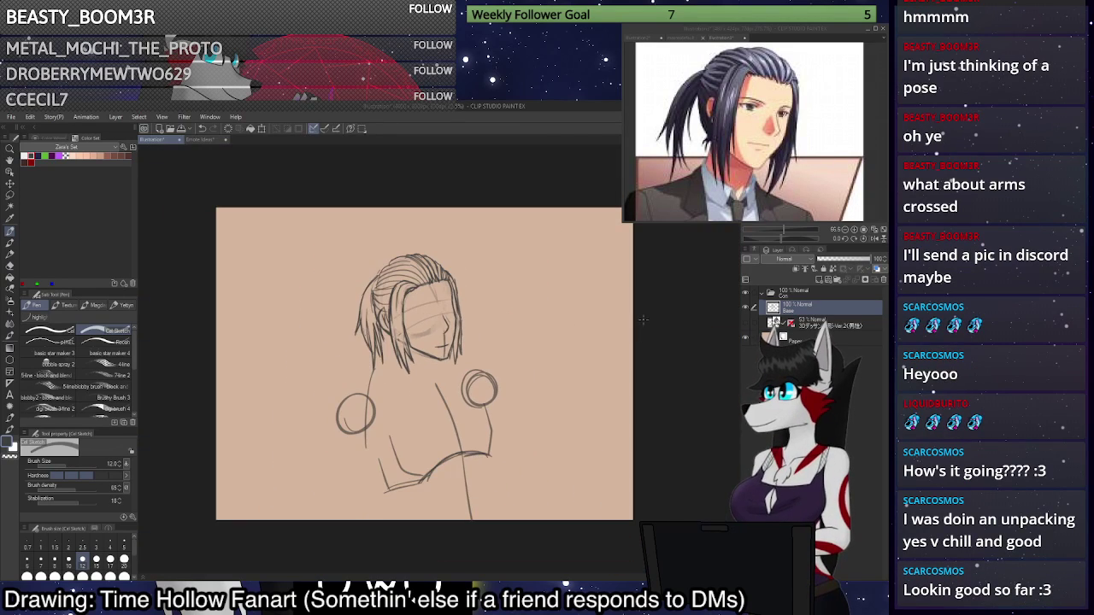
Toggle the visibility of the 3D drawing figure layer on and back off to check the full sketch.
scroll(648, 316, up, 1)
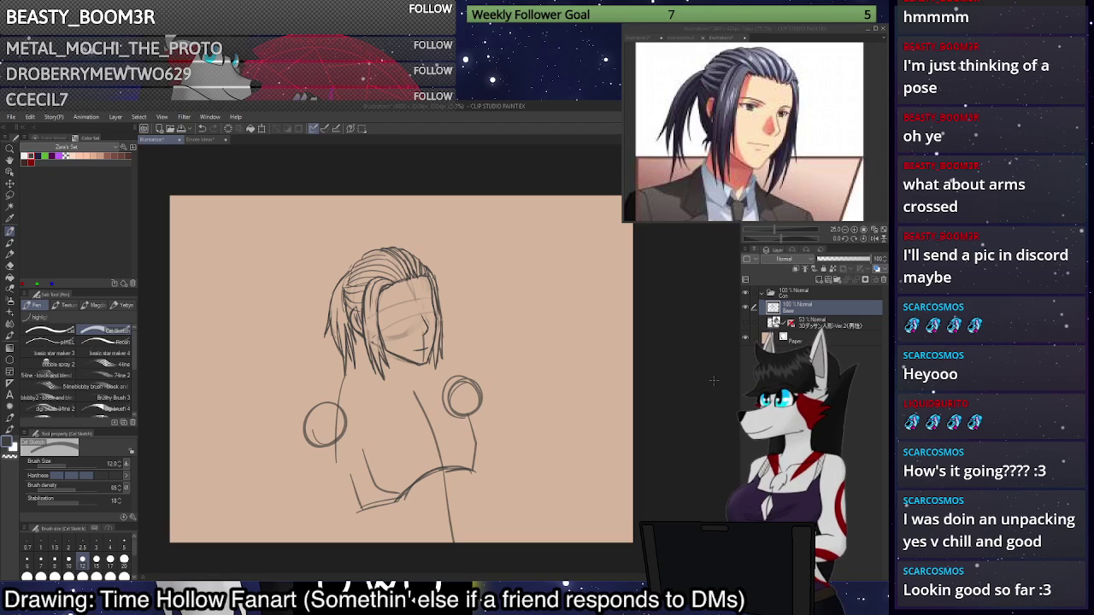
click(875, 230)
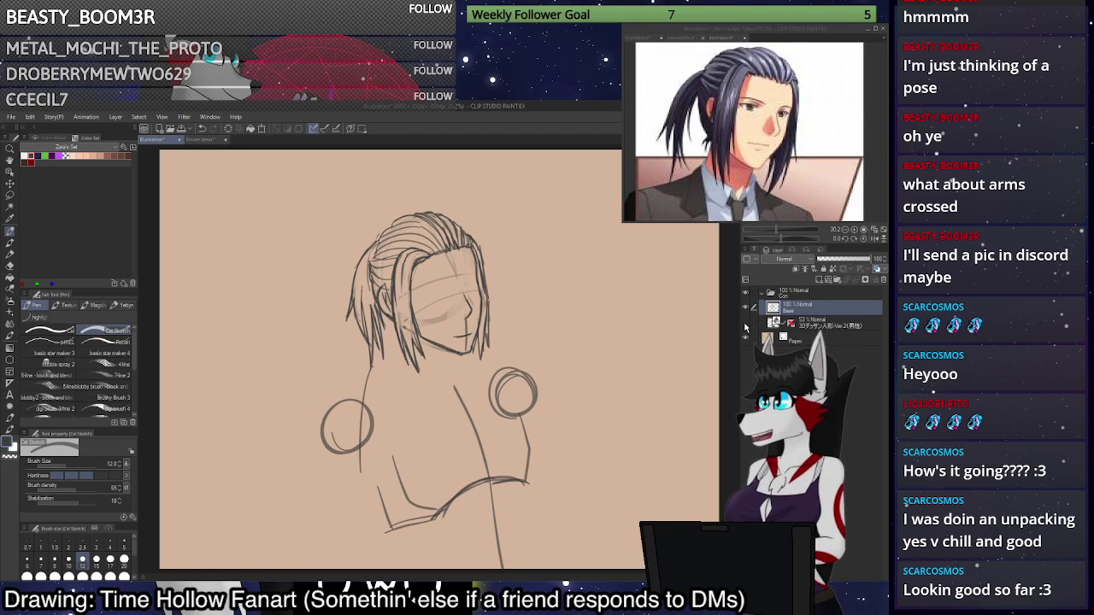
click(745, 323)
click(746, 325)
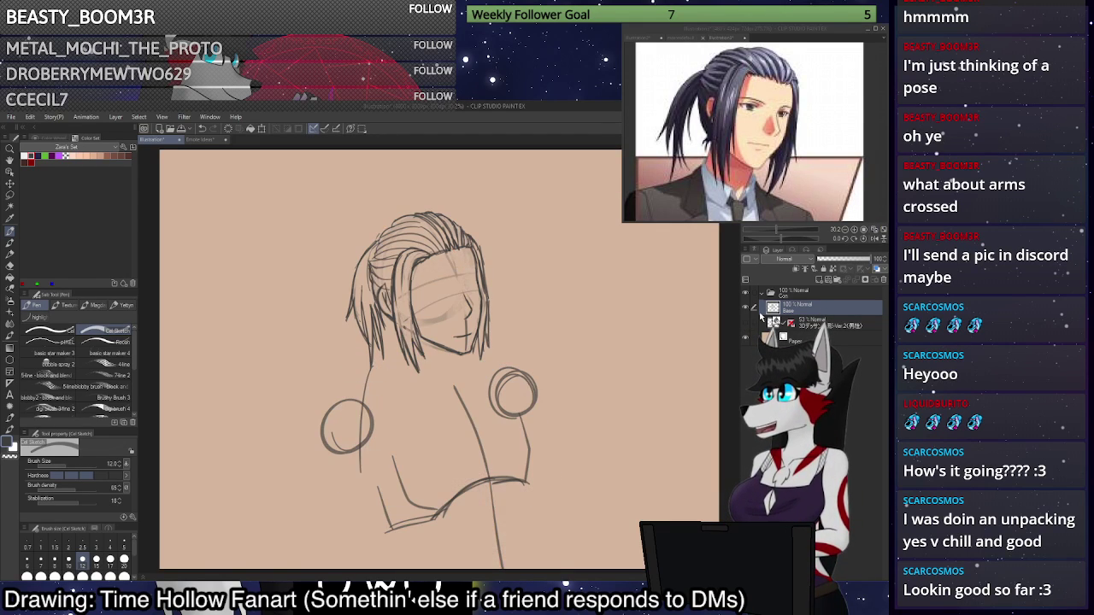
Reframe the reference image to examine the character's head, shoulders, shirt collar and jacket.
click(774, 30)
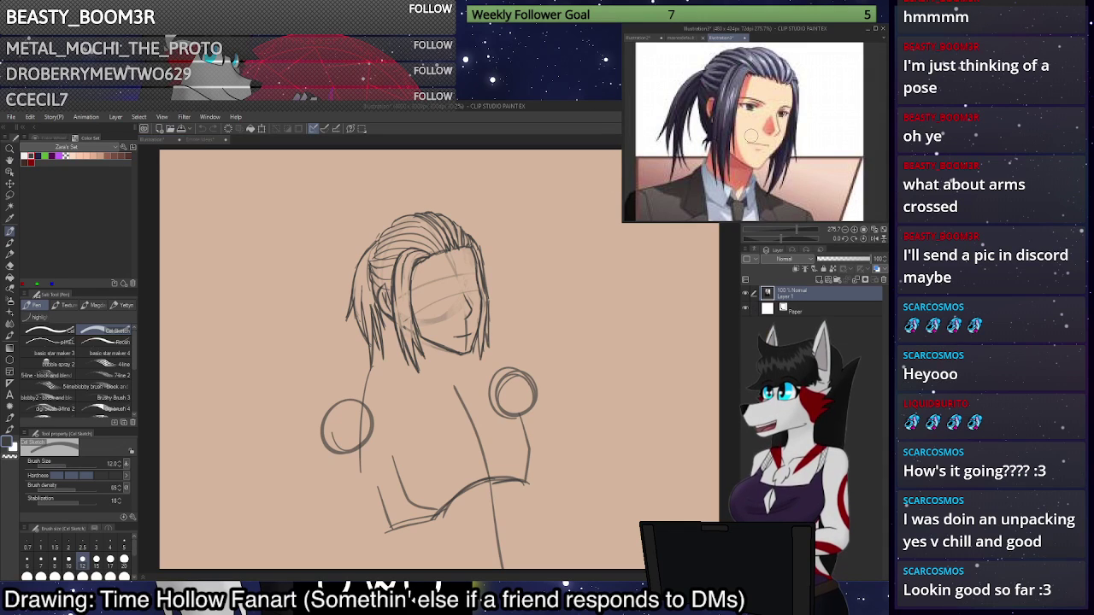
scroll(770, 69, down, 5)
scroll(764, 94, up, 4)
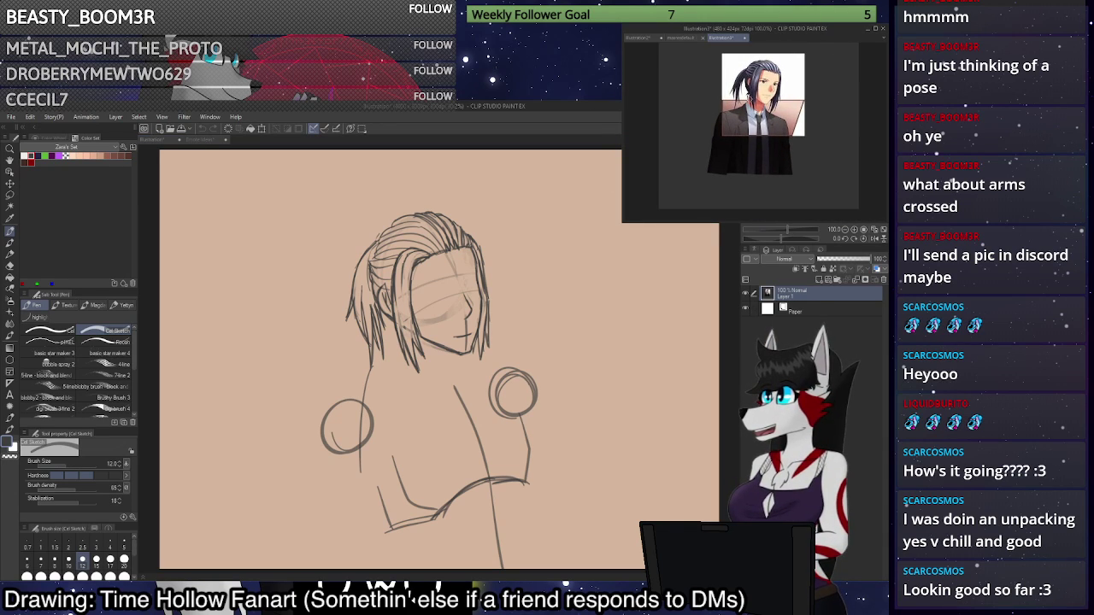
scroll(765, 94, up, 1)
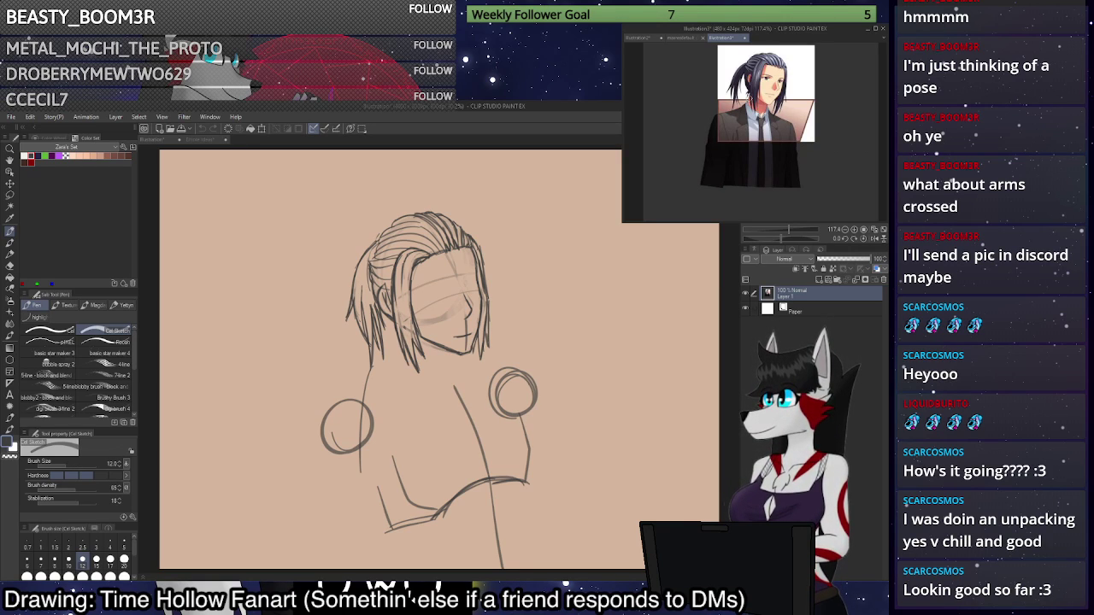
scroll(773, 79, down, 5)
scroll(774, 80, up, 5)
scroll(774, 80, up, 3)
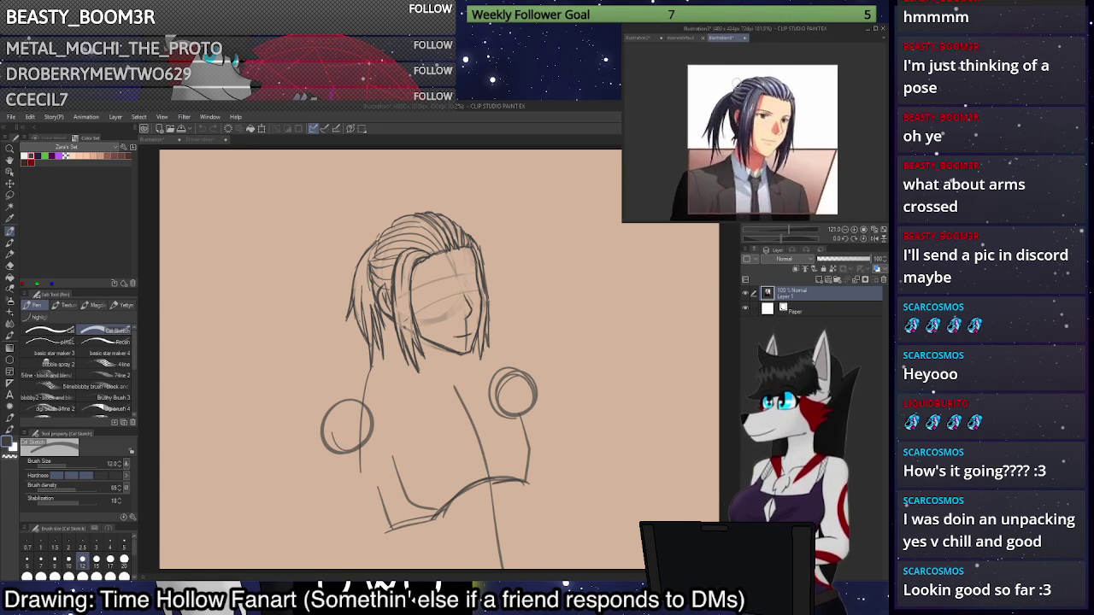
scroll(728, 160, up, 2)
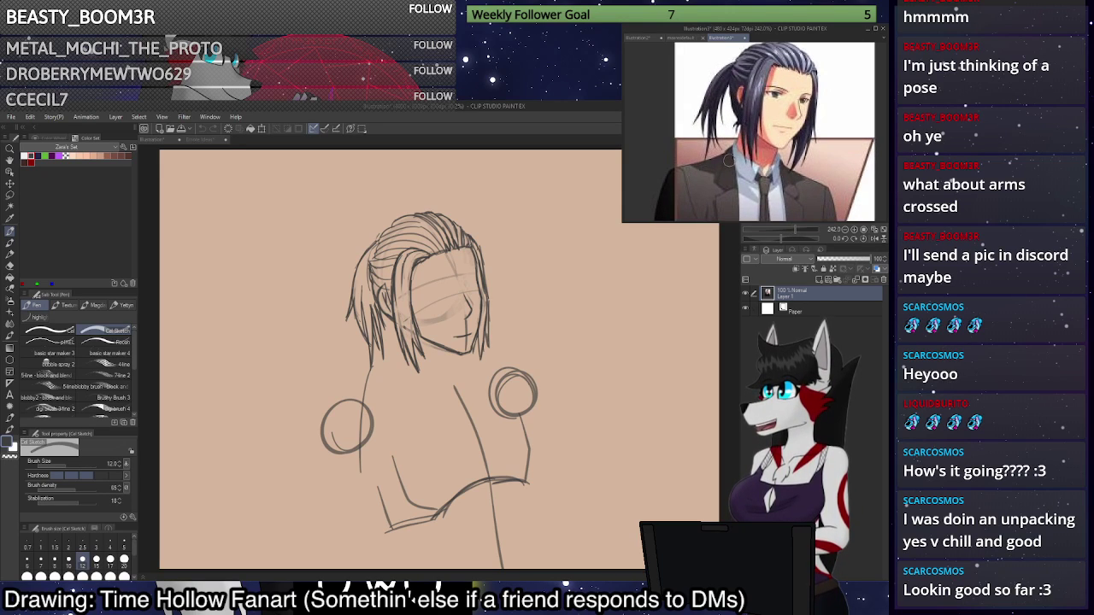
scroll(735, 158, down, 2)
scroll(744, 155, up, 2)
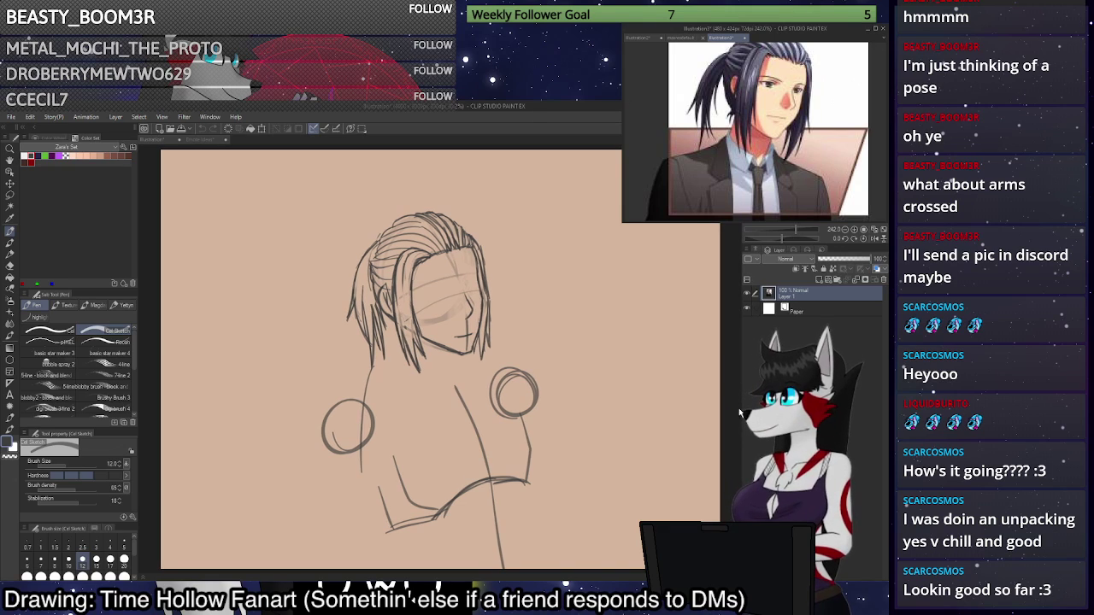
Erase the dark outer edge and inner line of the front hair lock beside the ear at brush size 20.
click(547, 315)
scroll(453, 292, up, 3)
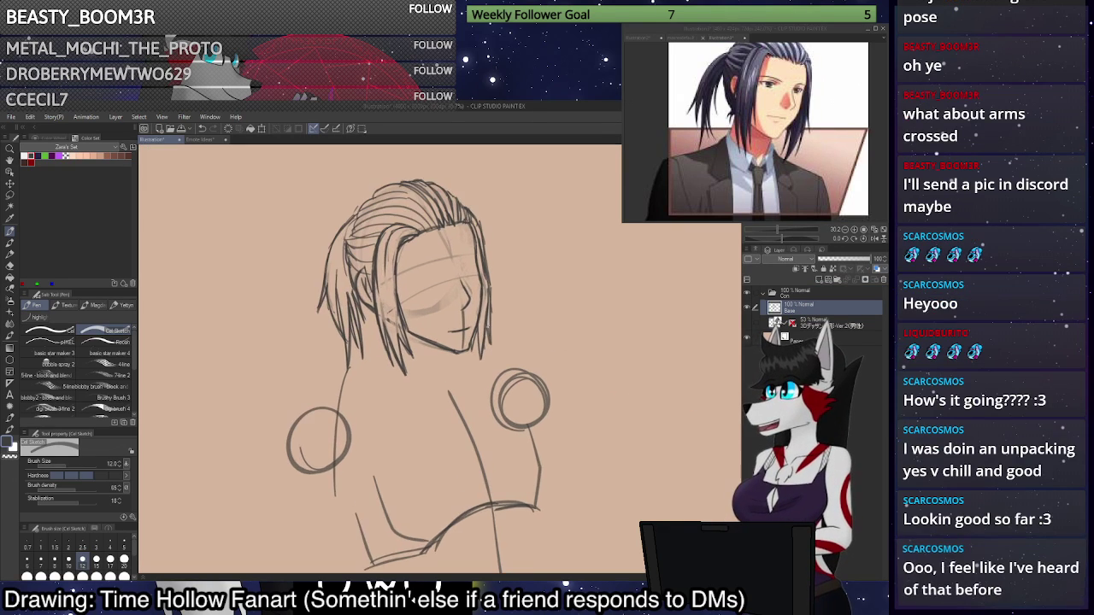
scroll(451, 290, up, 1)
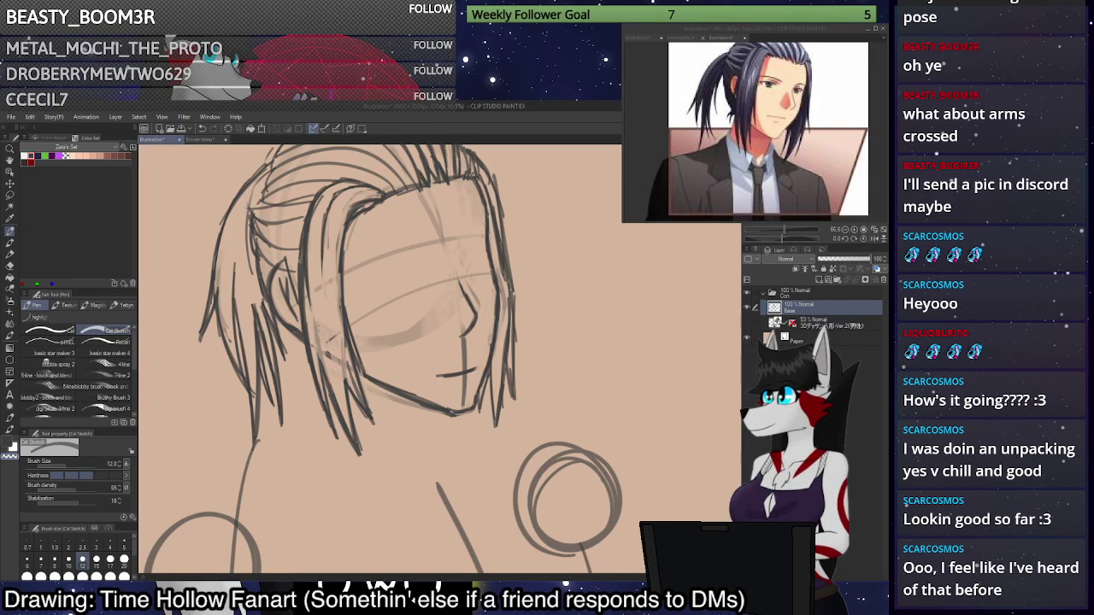
scroll(489, 235, down, 5)
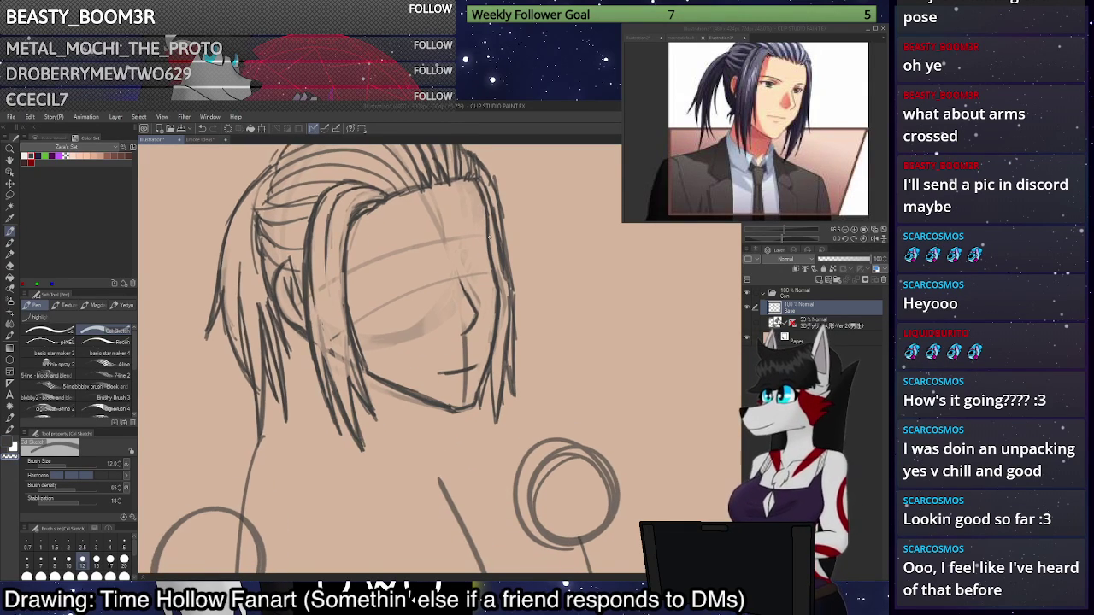
scroll(523, 265, up, 5)
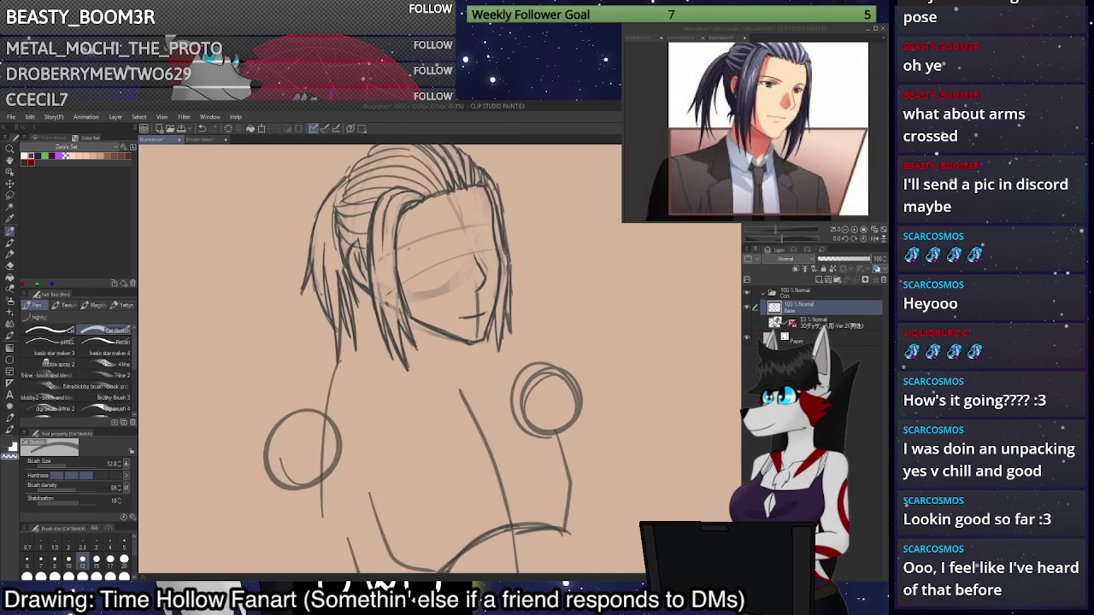
scroll(560, 306, up, 4)
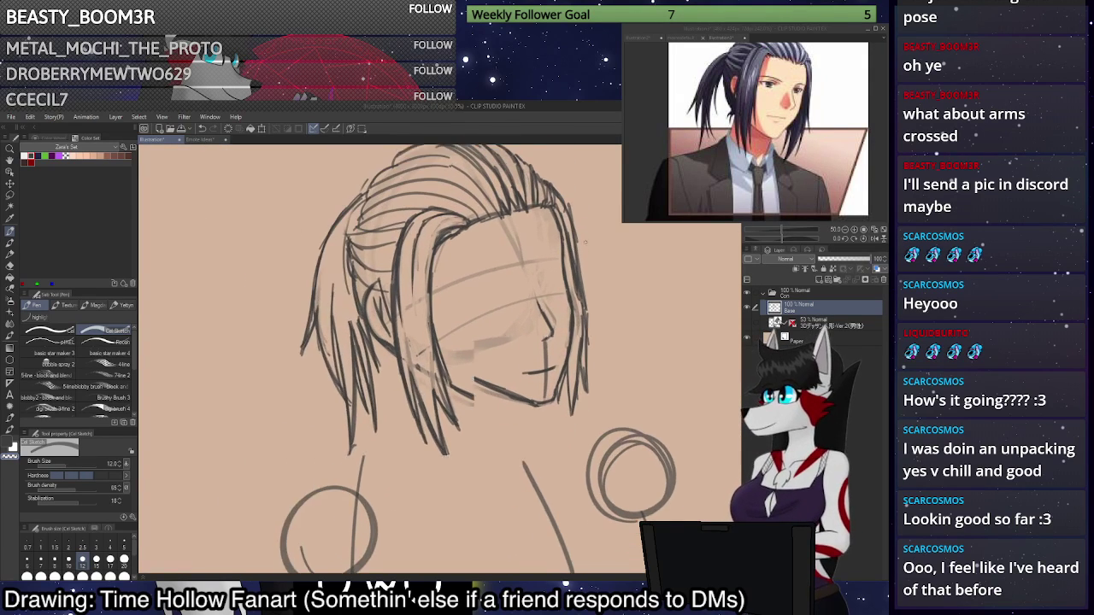
click(124, 560)
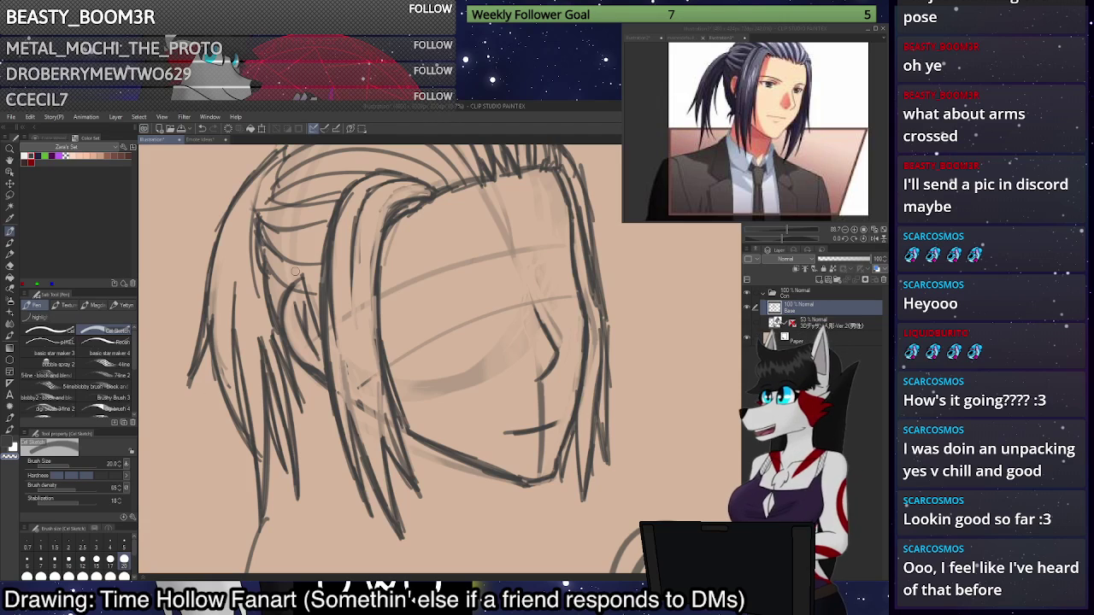
mouse_move(354, 188)
mouse_down()
mouse_move(323, 285)
mouse_move(342, 359)
mouse_up()
key(c)
mouse_move(332, 244)
mouse_down()
mouse_move(335, 347)
mouse_move(326, 341)
mouse_move(364, 176)
mouse_move(385, 173)
mouse_move(325, 265)
mouse_move(325, 338)
mouse_up()
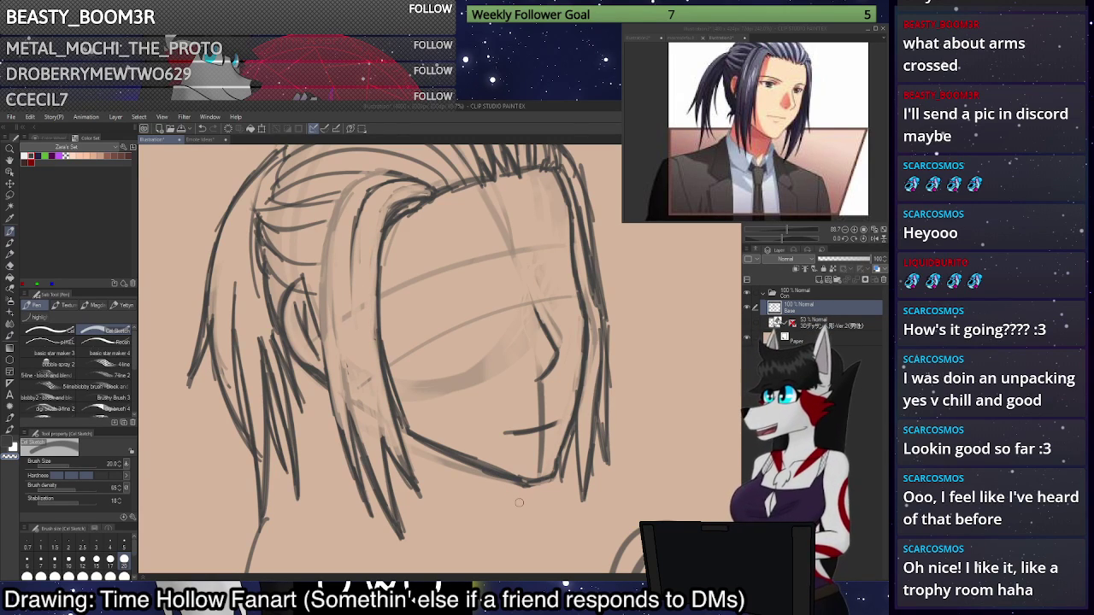
Redraw the front lock's outer edge from the hairline down past the ear, plus its inner strand line, at brush size 10.
click(69, 560)
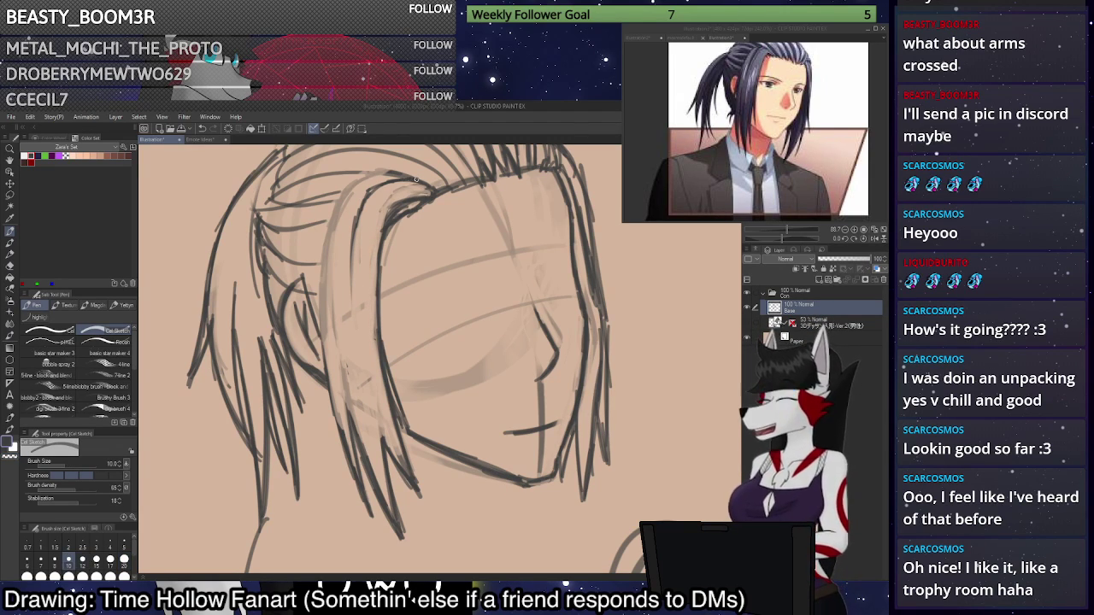
drag(367, 195, 353, 285)
drag(355, 233, 351, 304)
mouse_move(402, 176)
mouse_down()
mouse_move(357, 182)
mouse_move(386, 173)
mouse_move(347, 220)
mouse_move(369, 174)
mouse_move(323, 262)
mouse_up()
key(ctrl+z)
key(ctrl+z)
mouse_move(388, 174)
mouse_down()
mouse_move(337, 209)
mouse_move(328, 301)
mouse_up()
drag(335, 221, 328, 338)
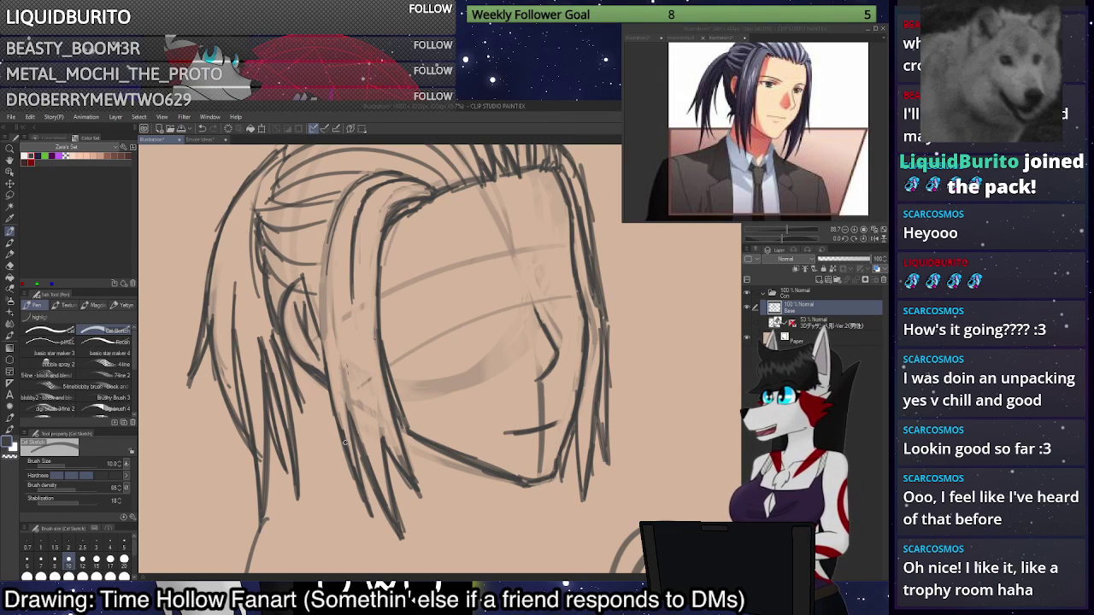
mouse_move(324, 292)
mouse_down()
mouse_move(343, 199)
mouse_move(362, 182)
mouse_move(413, 179)
mouse_move(380, 171)
mouse_move(351, 189)
mouse_move(328, 249)
mouse_move(324, 344)
mouse_move(325, 327)
mouse_move(335, 397)
mouse_up()
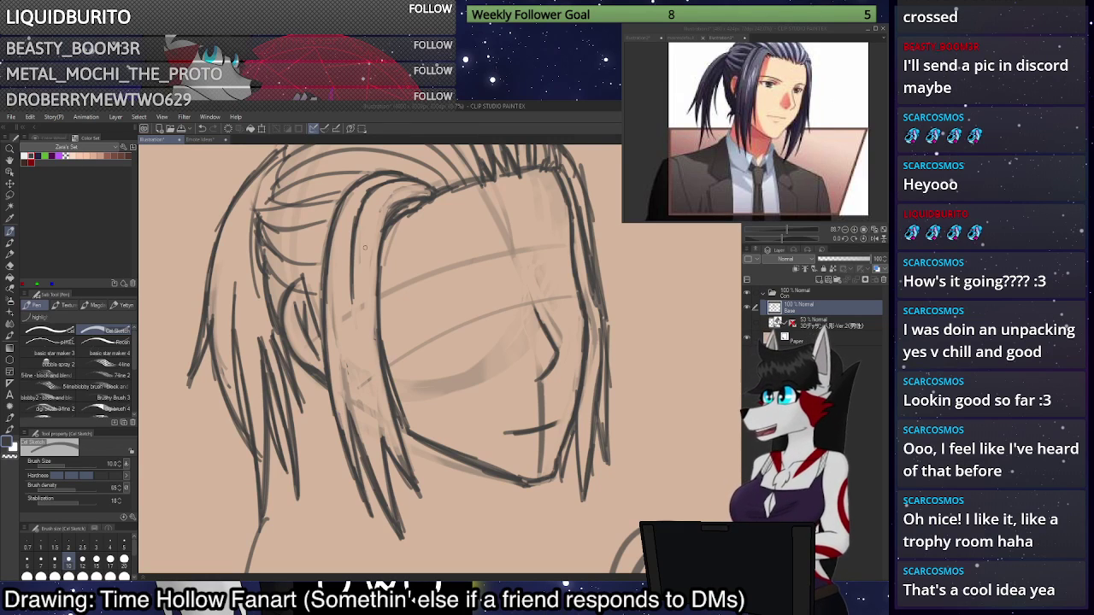
Erase the front lock's inner strand line and redraw it as one curve from the hairline downward.
key(c)
mouse_move(354, 263)
mouse_down()
mouse_move(352, 301)
mouse_move(365, 205)
mouse_move(349, 307)
mouse_up()
key(c)
key(c)
drag(355, 241, 352, 299)
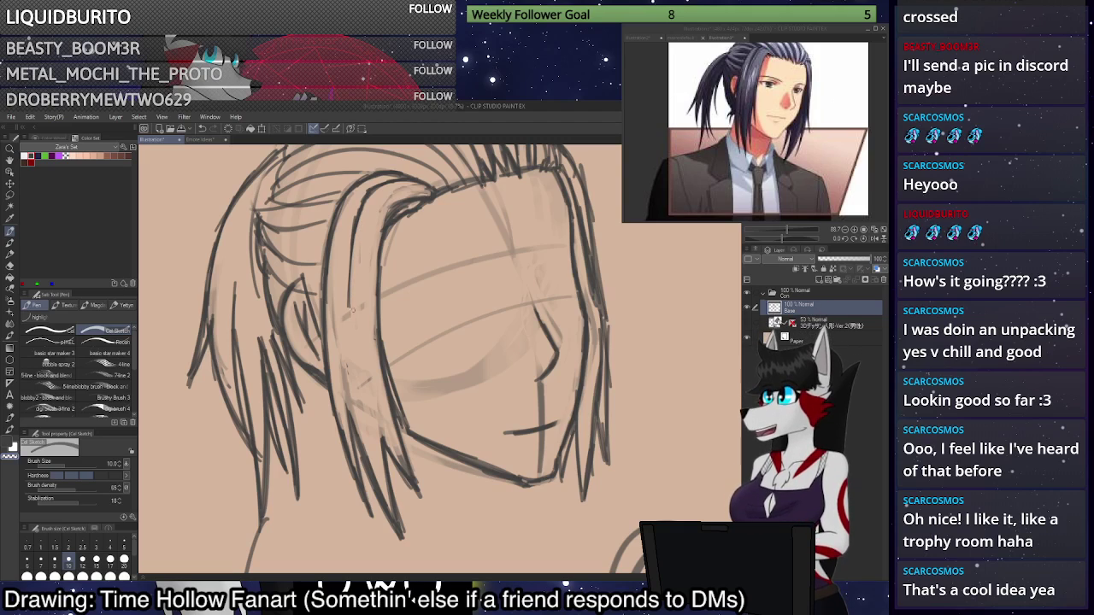
drag(373, 190, 349, 305)
key(c)
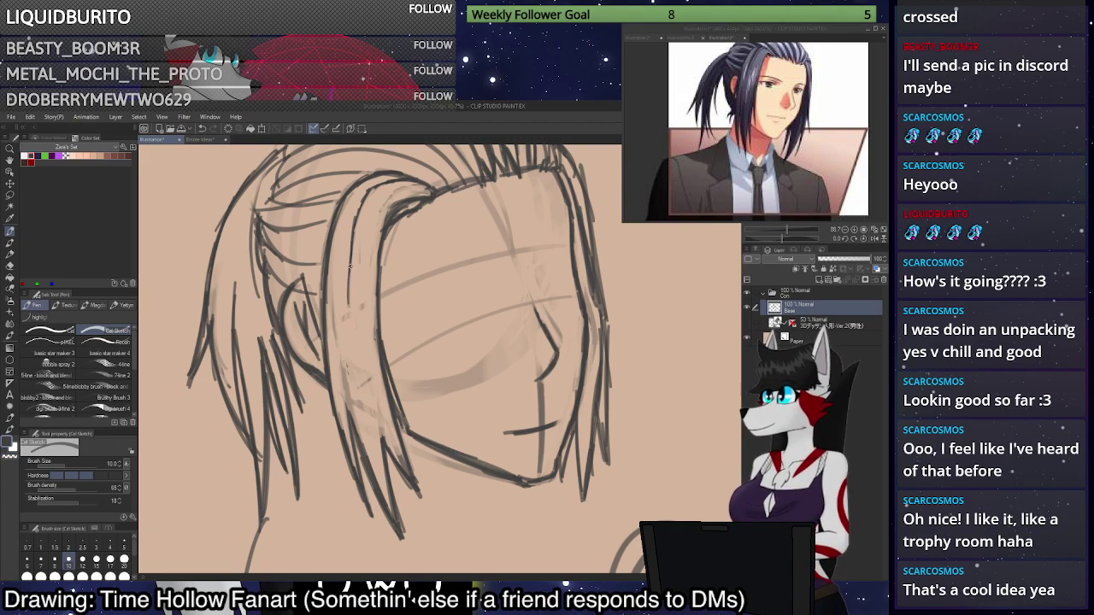
Thin out the lower part of the front lock's inner line with transparent color, then restore the drawing color.
key(c)
drag(353, 241, 351, 307)
key(c)
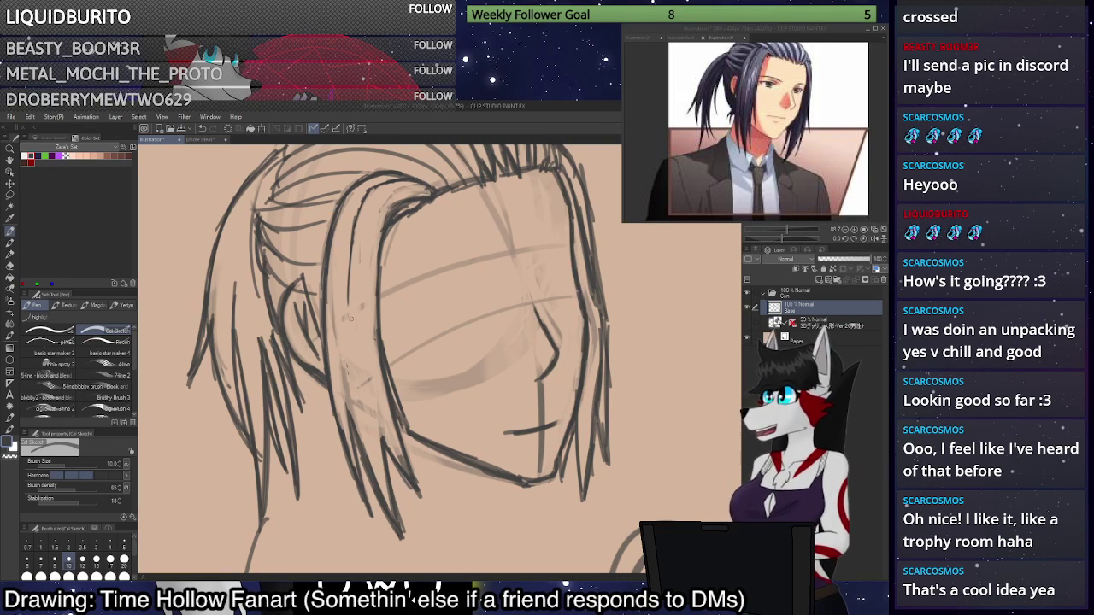
Thin out the middle stretch of the front lock's inner strand line with transparent color at brush size 10.
mouse_move(394, 181)
mouse_down()
mouse_move(363, 201)
mouse_move(378, 183)
mouse_up()
key(c)
key(ctrl+z)
drag(354, 231, 349, 299)
key(c)
drag(355, 243, 350, 299)
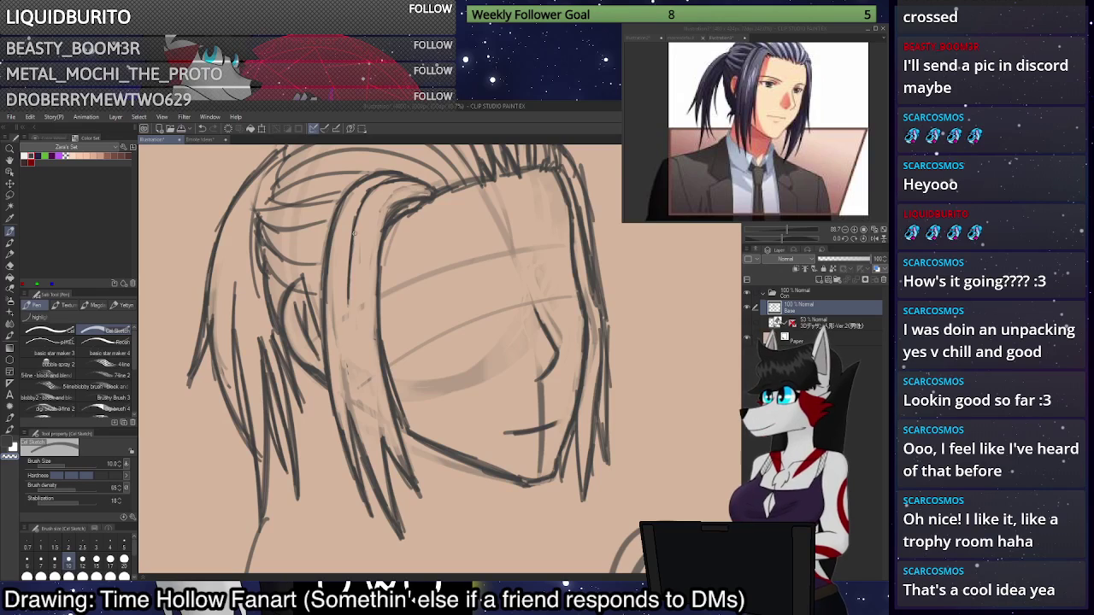
key(ctrl+z)
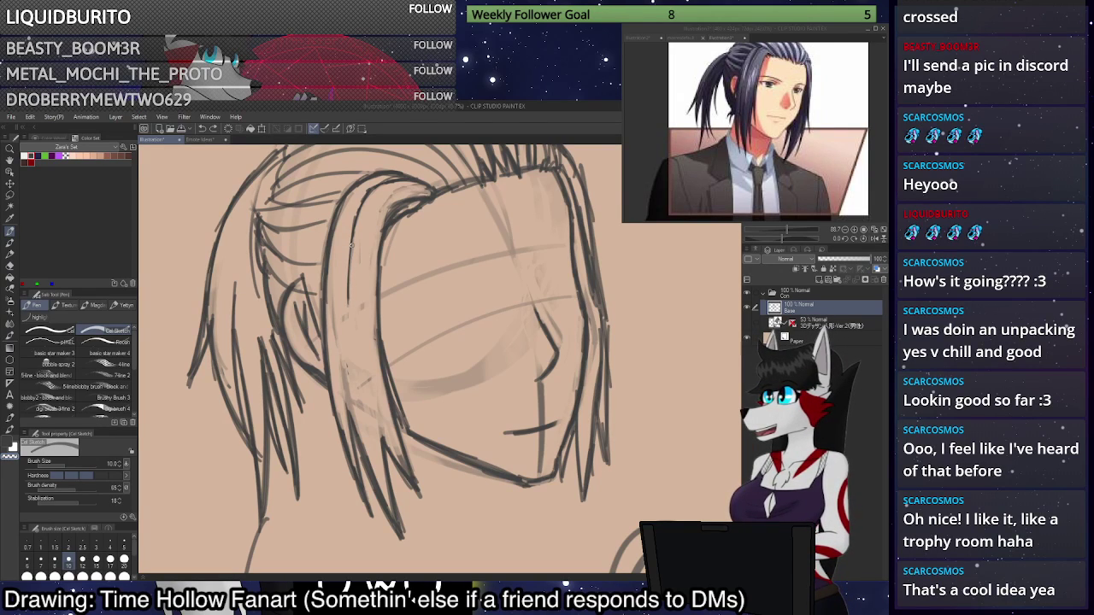
key(c)
drag(353, 243, 348, 296)
key(c)
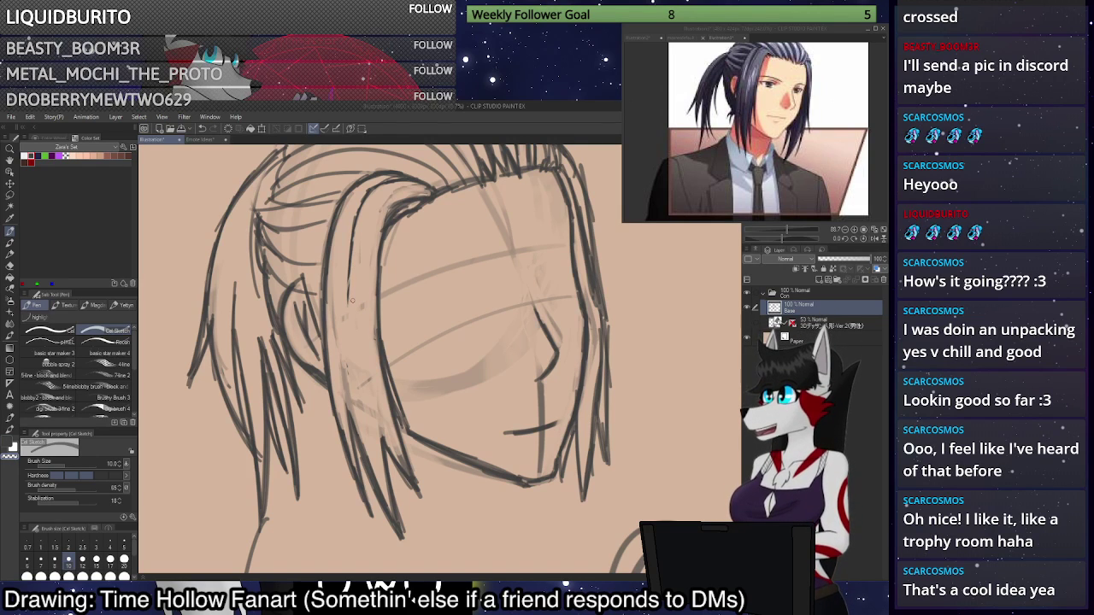
Examine the proportions of the whole figure sketch from the head down to the waist.
scroll(351, 300, down, 5)
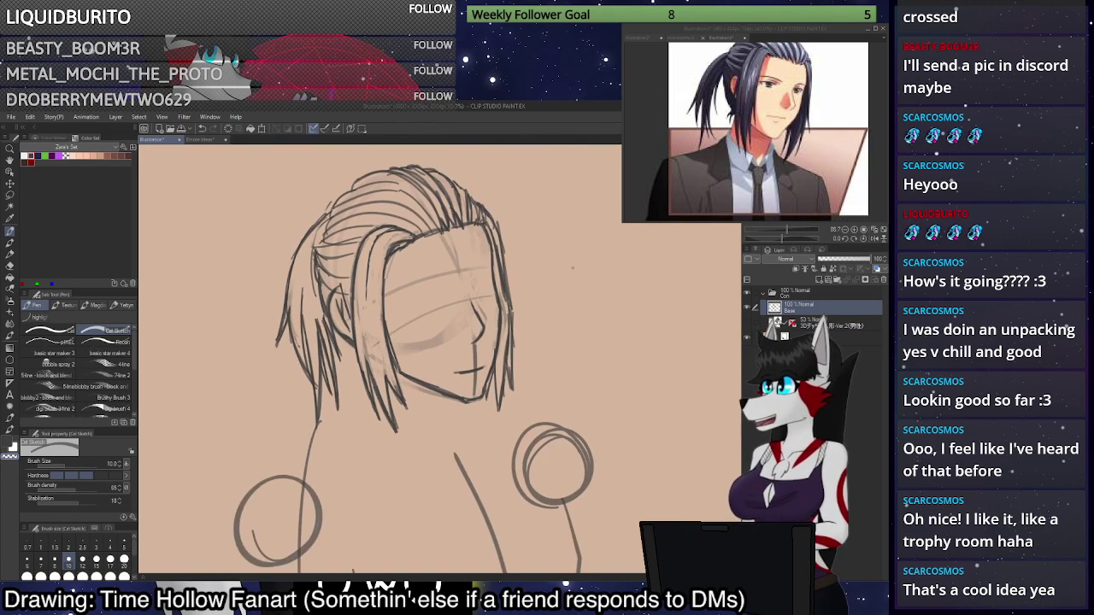
scroll(538, 351, up, 2)
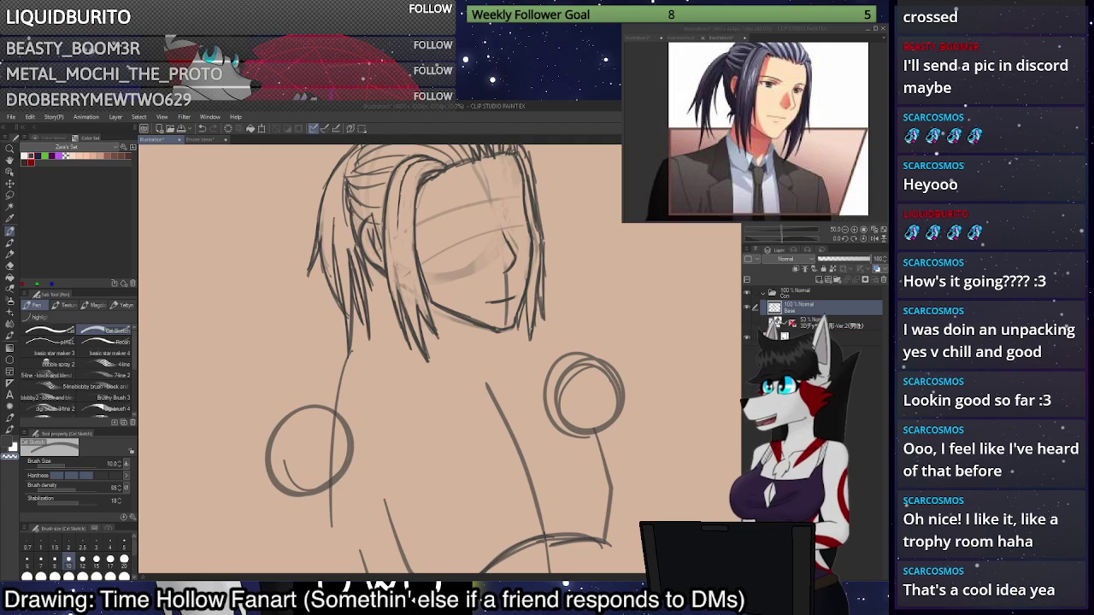
scroll(539, 350, up, 3)
scroll(535, 248, down, 4)
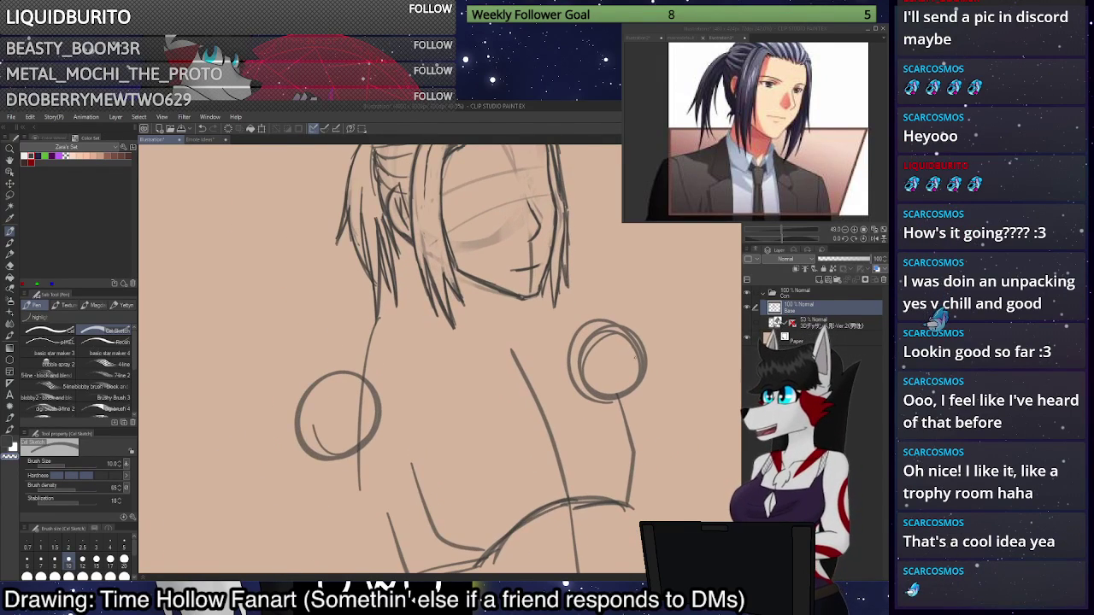
scroll(453, 492, up, 3)
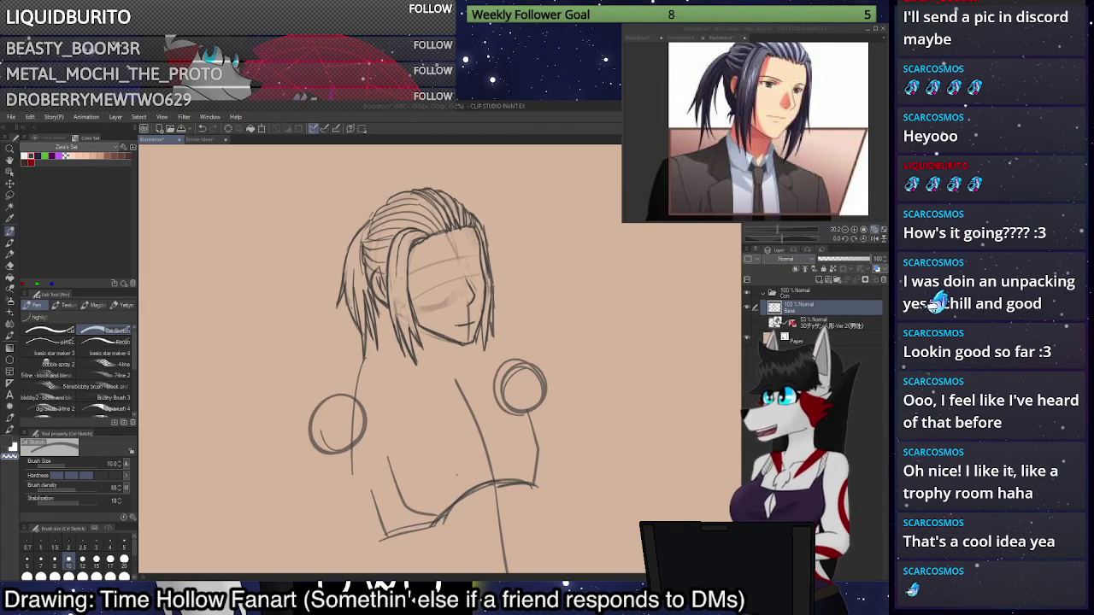
click(875, 231)
click(864, 231)
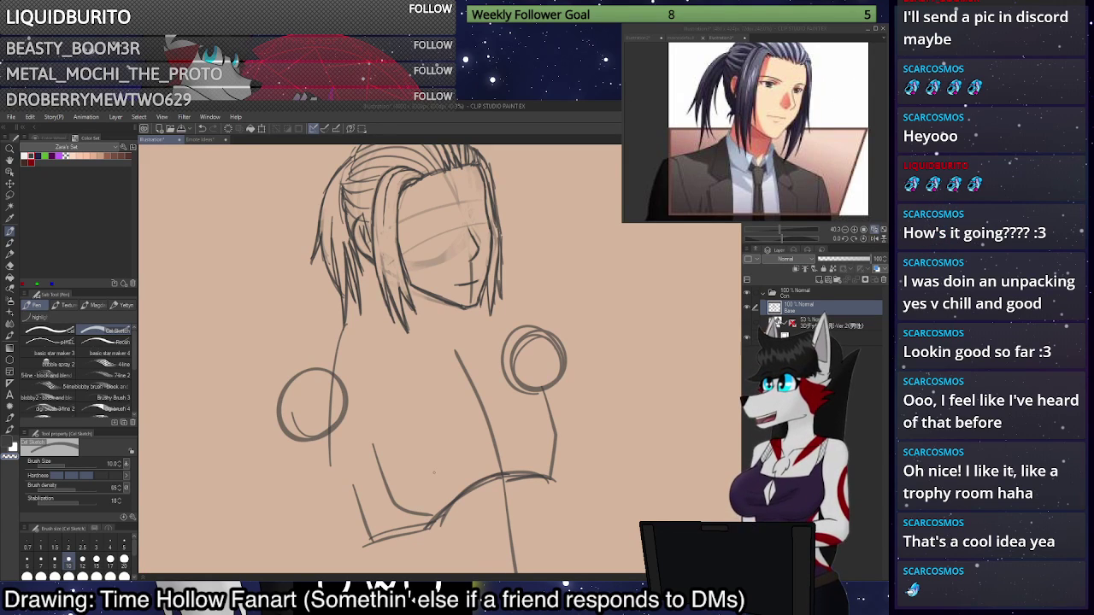
scroll(449, 202, up, 10)
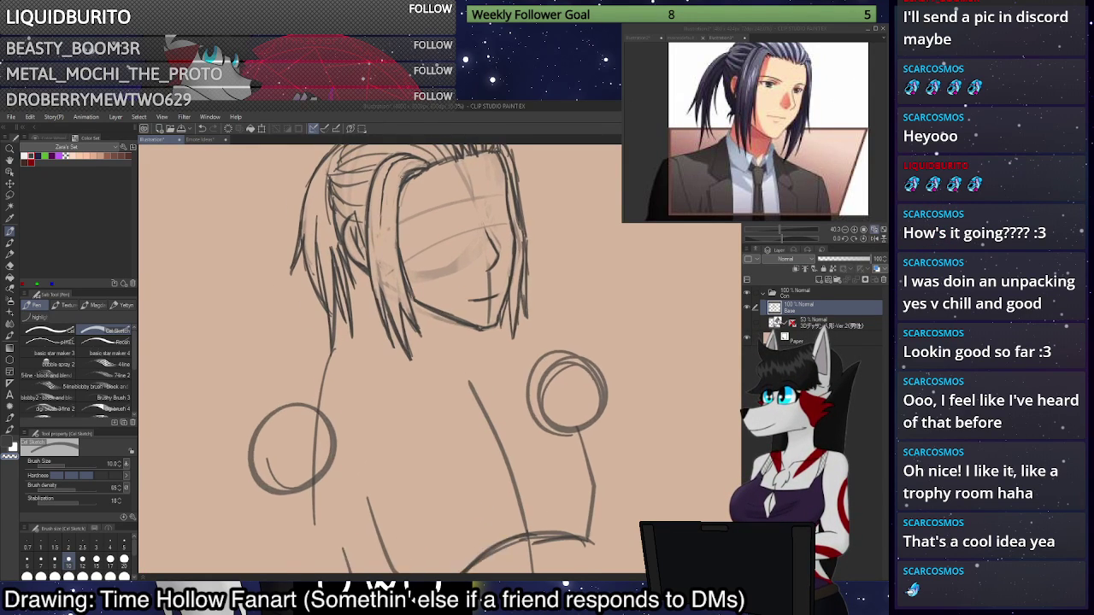
Thin out the upper end of the nose bridge line with transparent color, then restore the drawing color.
scroll(492, 275, up, 2)
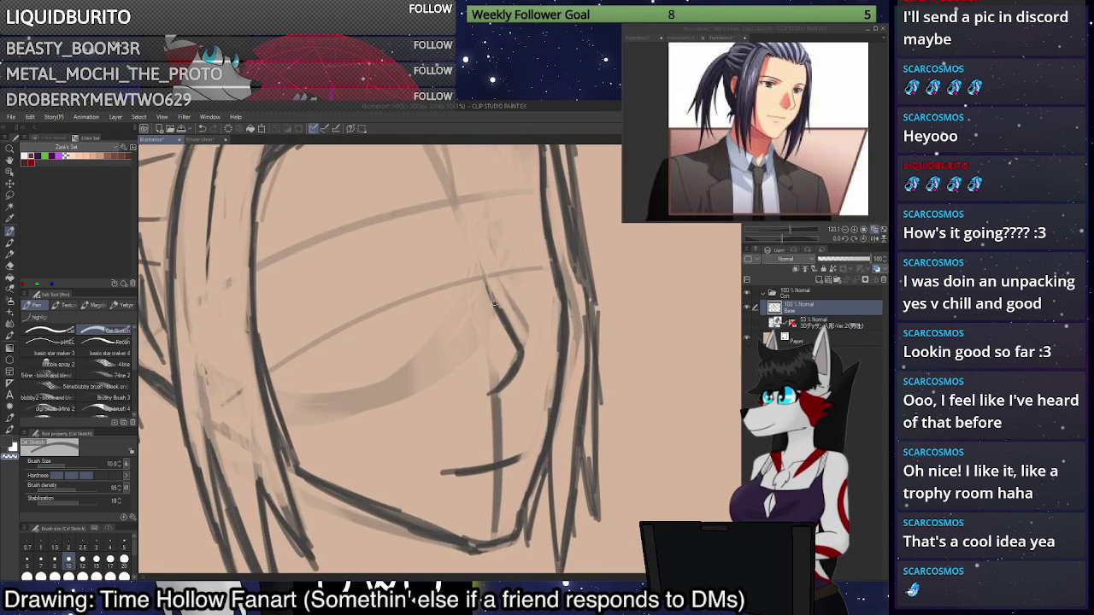
drag(481, 263, 501, 311)
key(c)
scroll(505, 321, down, 1)
scroll(505, 322, down, 2)
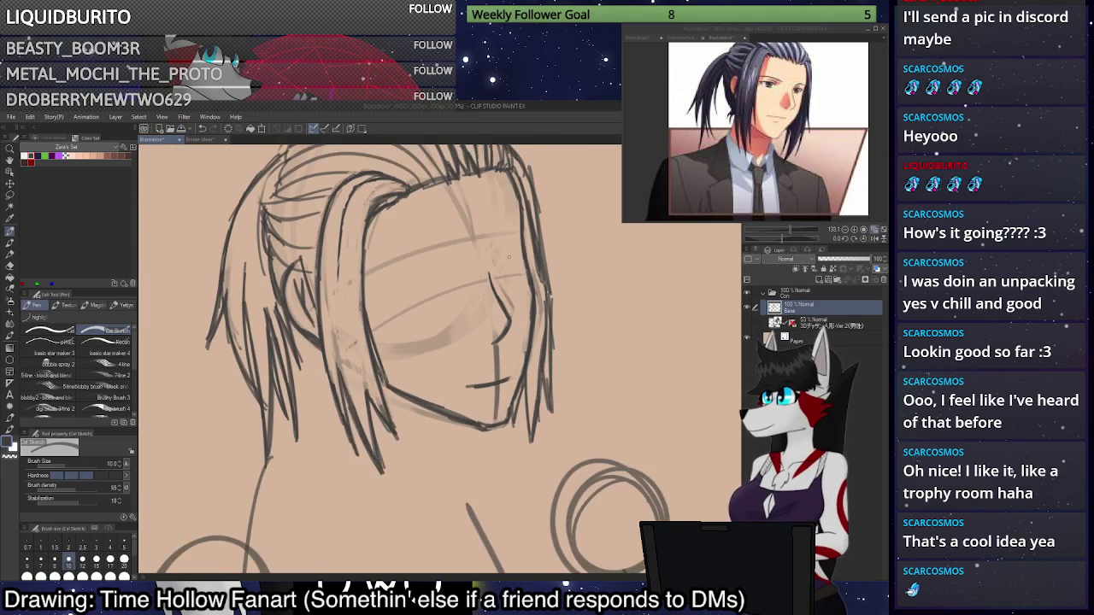
Fade the existing mouth line with transparent color and try a new curved mouth line over it.
scroll(512, 373, up, 4)
scroll(512, 373, up, 1)
key(c)
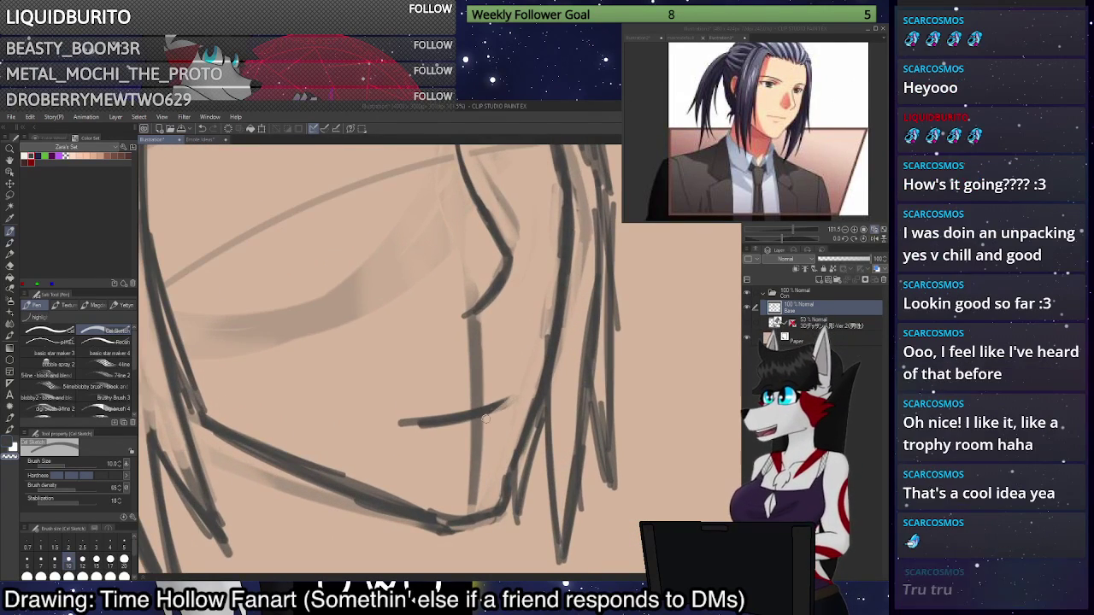
mouse_move(511, 402)
mouse_down()
mouse_move(407, 423)
mouse_move(518, 407)
mouse_up()
key(c)
key(ctrl+z)
drag(392, 424, 506, 407)
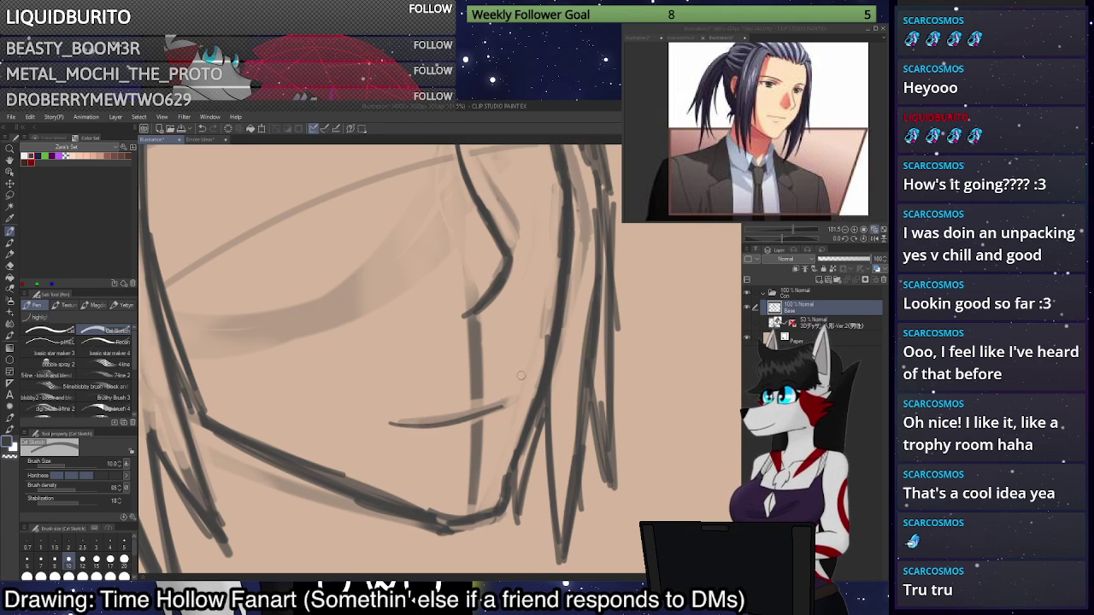
key(ctrl+z)
Enlarge the reference image around the character's face to study the mouth and nose.
click(775, 96)
scroll(775, 96, up, 2)
scroll(777, 94, up, 2)
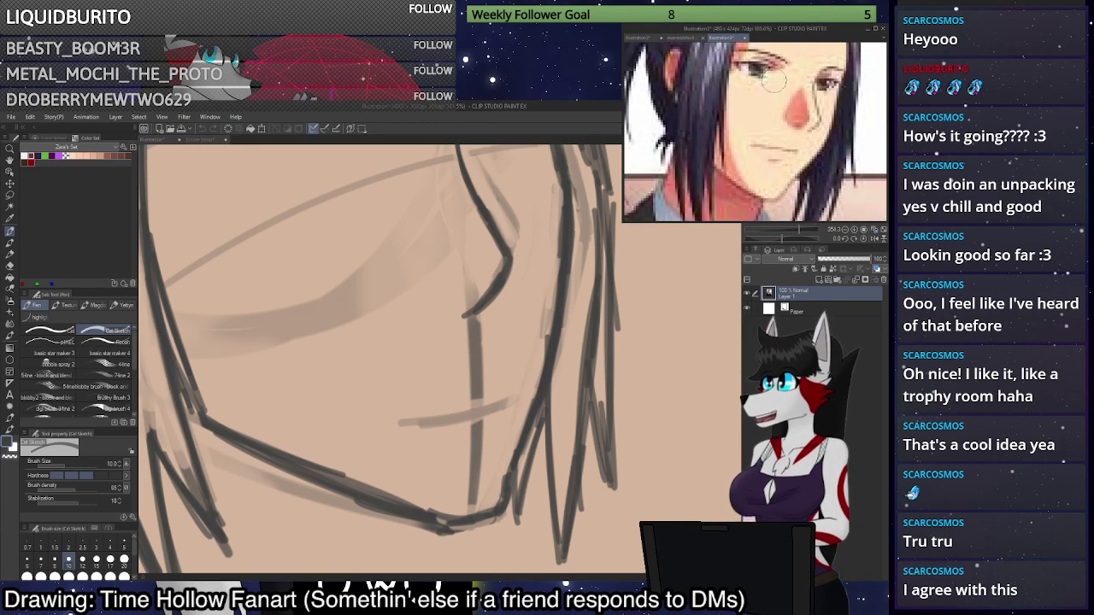
scroll(769, 111, up, 1)
scroll(757, 141, down, 2)
scroll(749, 150, up, 2)
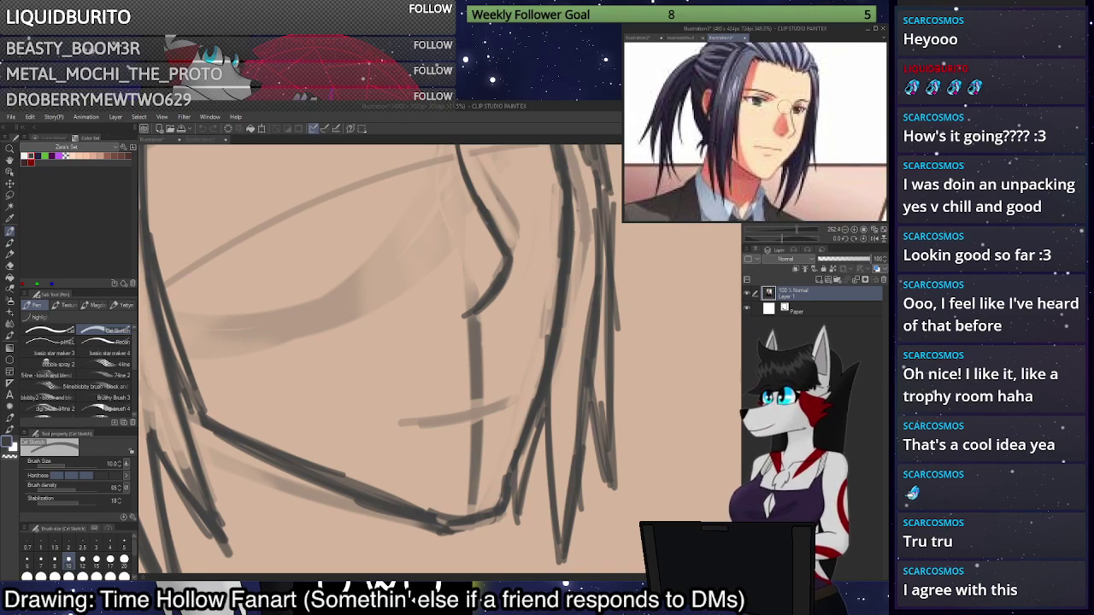
scroll(749, 92, up, 1)
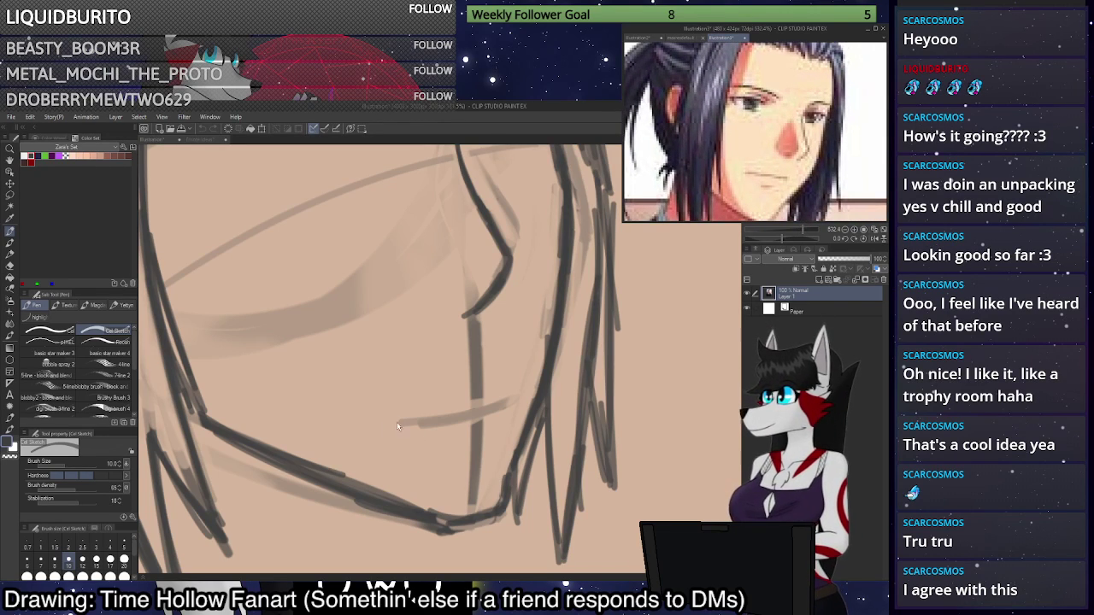
click(517, 403)
drag(391, 422, 511, 409)
key(ctrl+z)
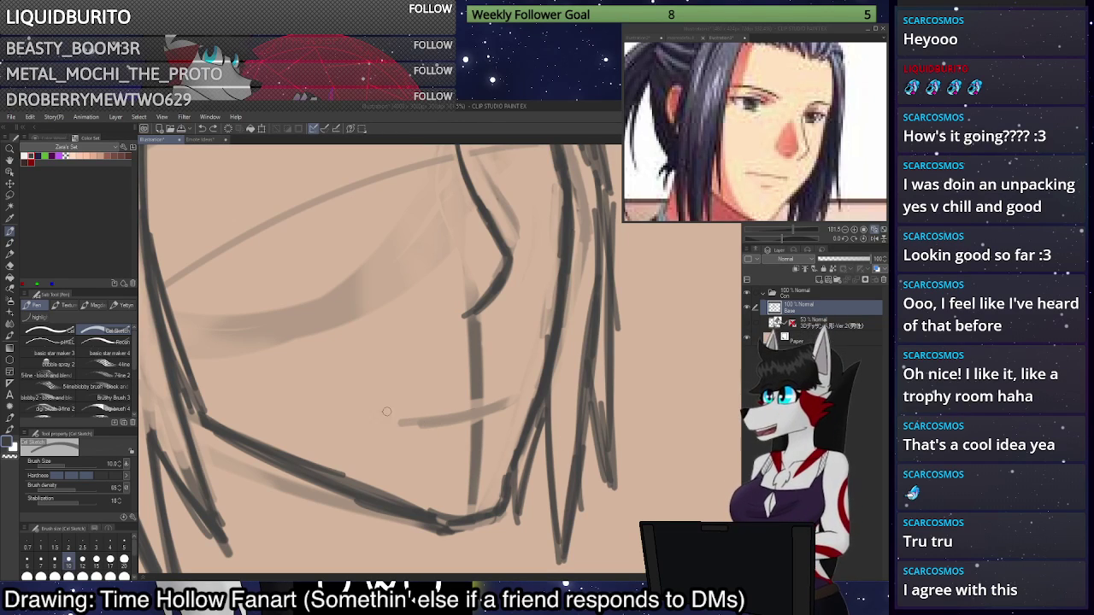
drag(386, 418, 523, 401)
key(ctrl+z)
mouse_move(379, 418)
mouse_down()
mouse_move(532, 386)
mouse_move(450, 424)
mouse_move(511, 400)
mouse_move(416, 419)
mouse_move(504, 401)
mouse_up()
key(ctrl+z)
key(ctrl+z)
key(ctrl+z)
key(ctrl+z)
Redraw the mouth as one thin curve rising toward the far cheek and clean its edges with transparent color.
mouse_move(388, 418)
mouse_down()
mouse_move(532, 385)
mouse_move(521, 395)
mouse_up()
key(ctrl+z)
mouse_move(419, 418)
mouse_down()
mouse_move(507, 406)
mouse_move(401, 416)
mouse_move(521, 399)
mouse_move(398, 419)
mouse_move(476, 416)
mouse_move(502, 401)
mouse_move(404, 420)
mouse_move(445, 421)
mouse_move(507, 402)
mouse_move(483, 417)
mouse_move(523, 393)
mouse_move(478, 415)
mouse_move(402, 418)
mouse_up()
key(ctrl+z)
key(ctrl+z)
key(ctrl+z)
key(ctrl+z)
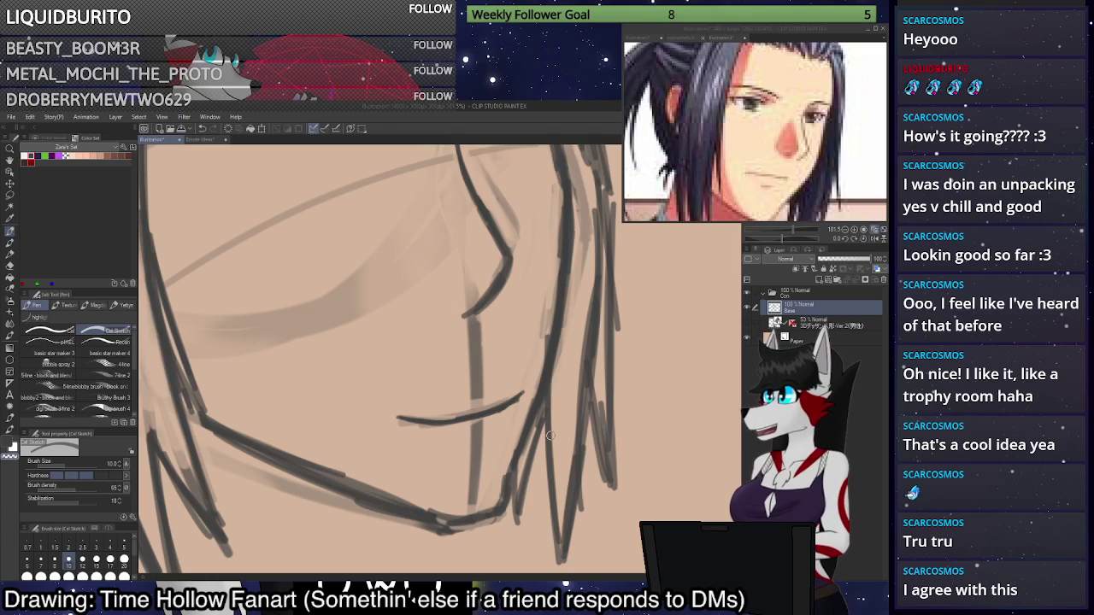
scroll(550, 436, up, 3)
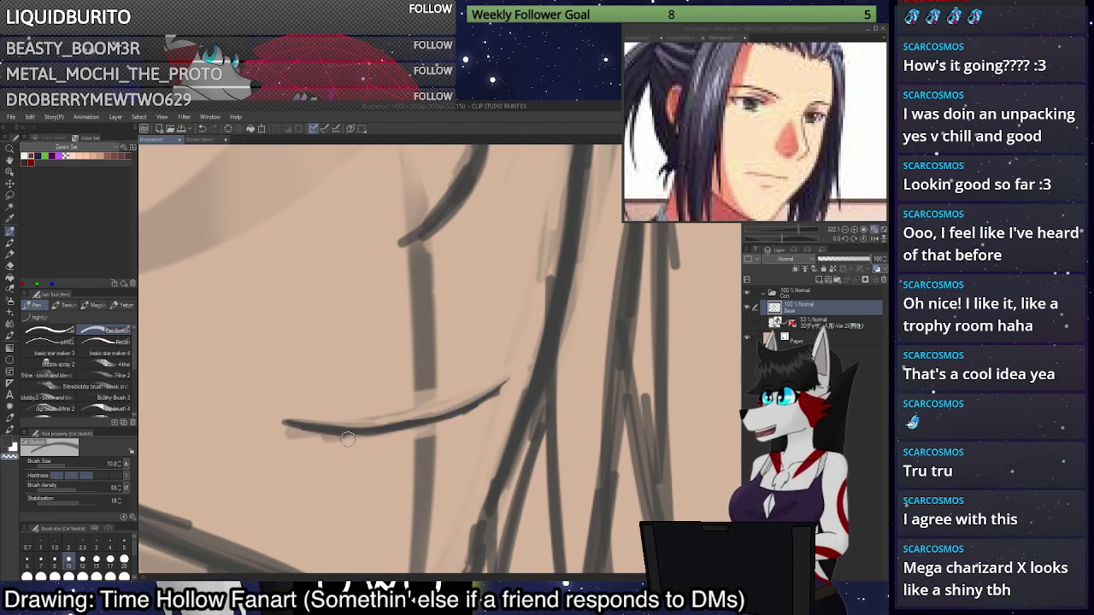
scroll(477, 395, down, 3)
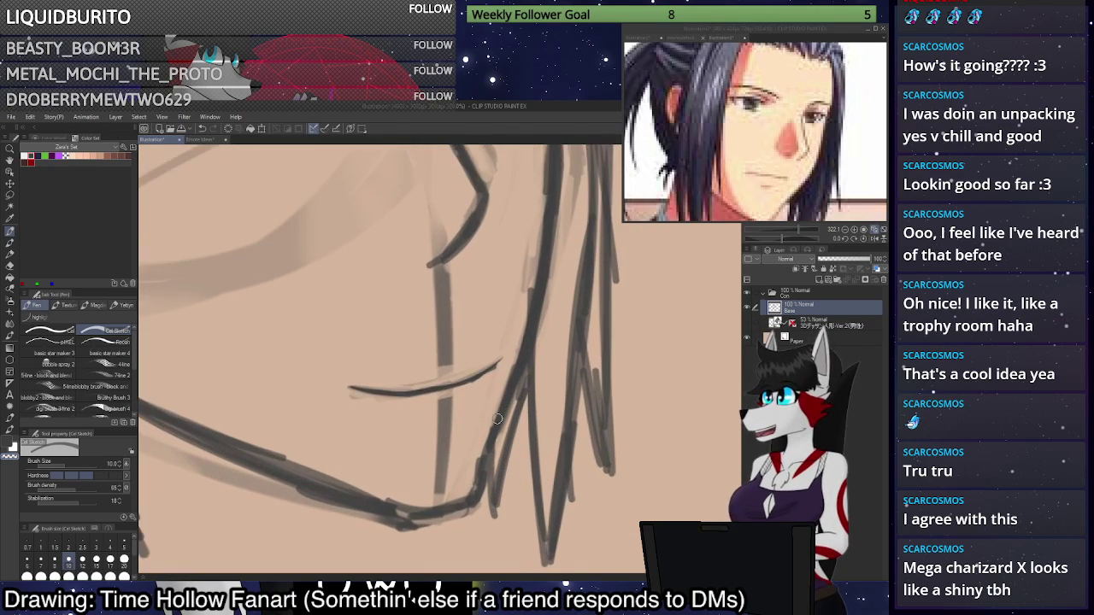
Draw a short curved lower-lip line beneath the mouth and clear the center guideline just above it with transparent color.
drag(404, 413, 459, 404)
key(ctrl+z)
key(ctrl+z)
key(ctrl+z)
drag(384, 418, 472, 391)
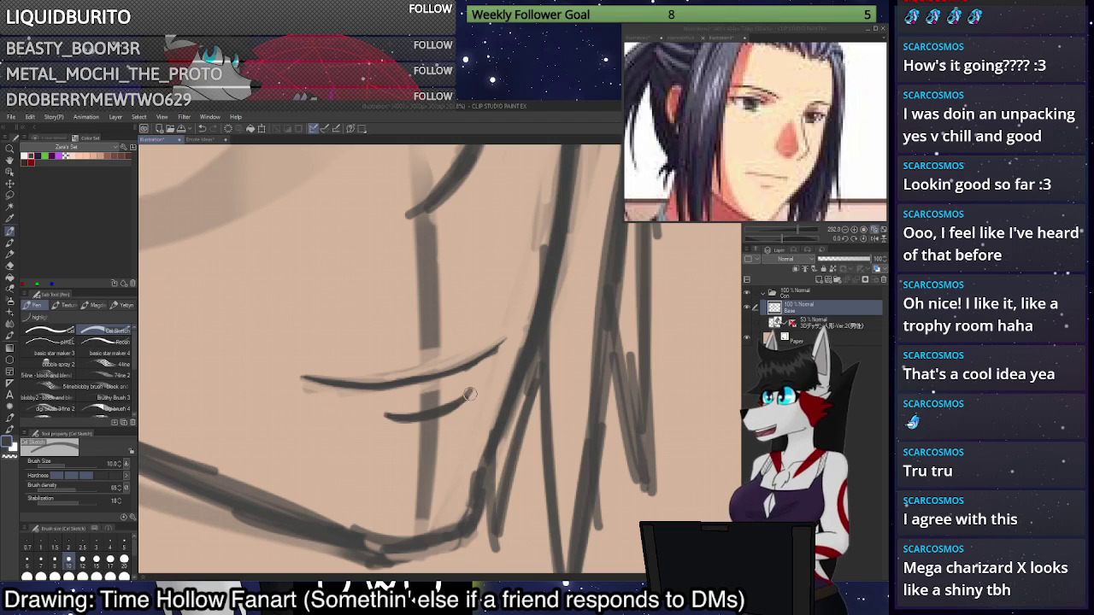
key(c)
mouse_move(386, 411)
mouse_down()
mouse_move(412, 412)
mouse_move(485, 375)
mouse_up()
key(c)
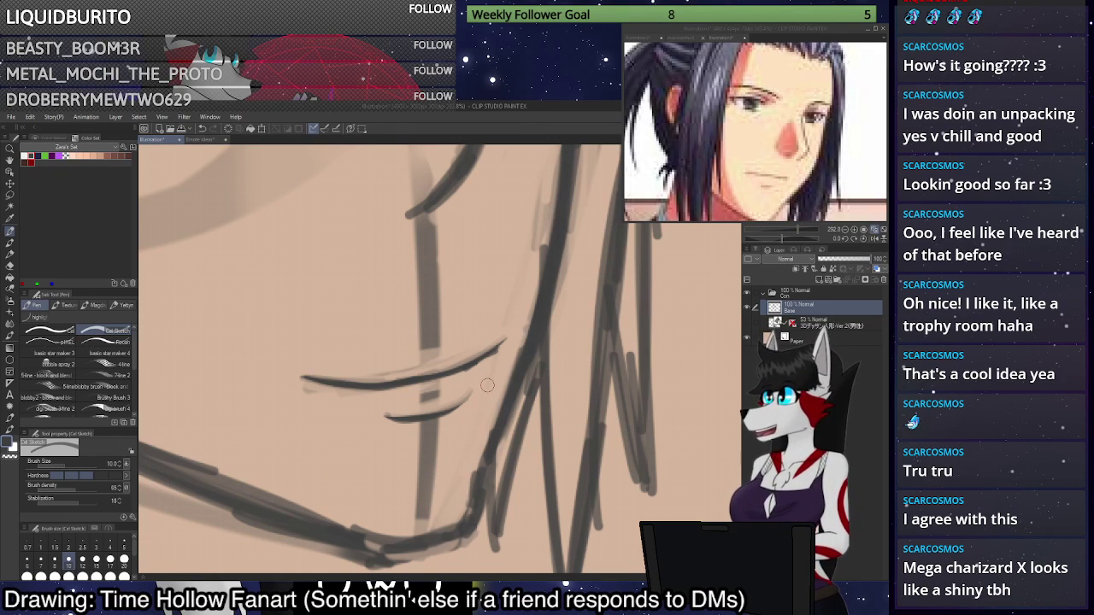
Try to thin the underside of the lower-lip line with further strokes along it.
drag(397, 420, 468, 392)
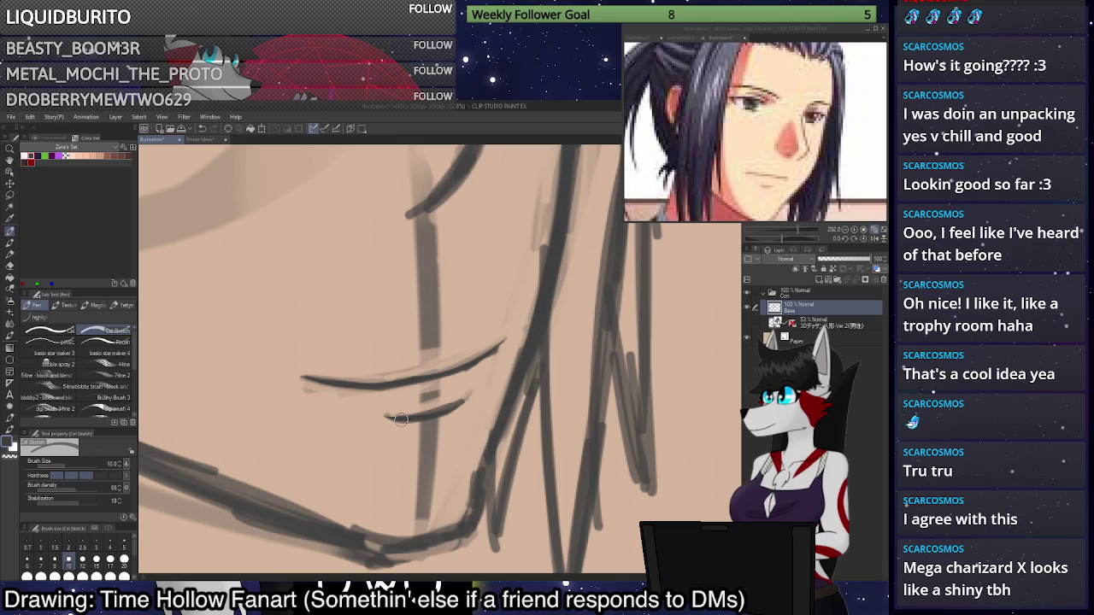
key(ctrl+z)
mouse_move(396, 420)
mouse_down()
mouse_move(464, 399)
mouse_move(449, 413)
mouse_move(469, 396)
mouse_move(398, 419)
mouse_move(466, 393)
mouse_up()
key(ctrl+z)
key(c)
Examine the mouth, nose and hair up close and against the whole figure sketch.
scroll(554, 374, down, 4)
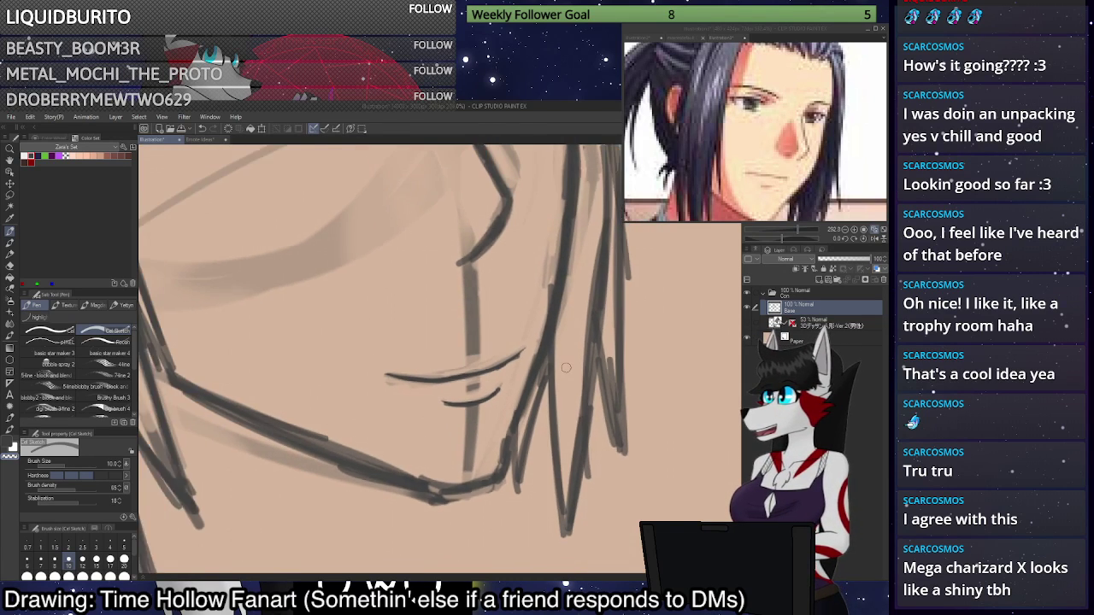
scroll(563, 371, down, 3)
scroll(563, 369, up, 2)
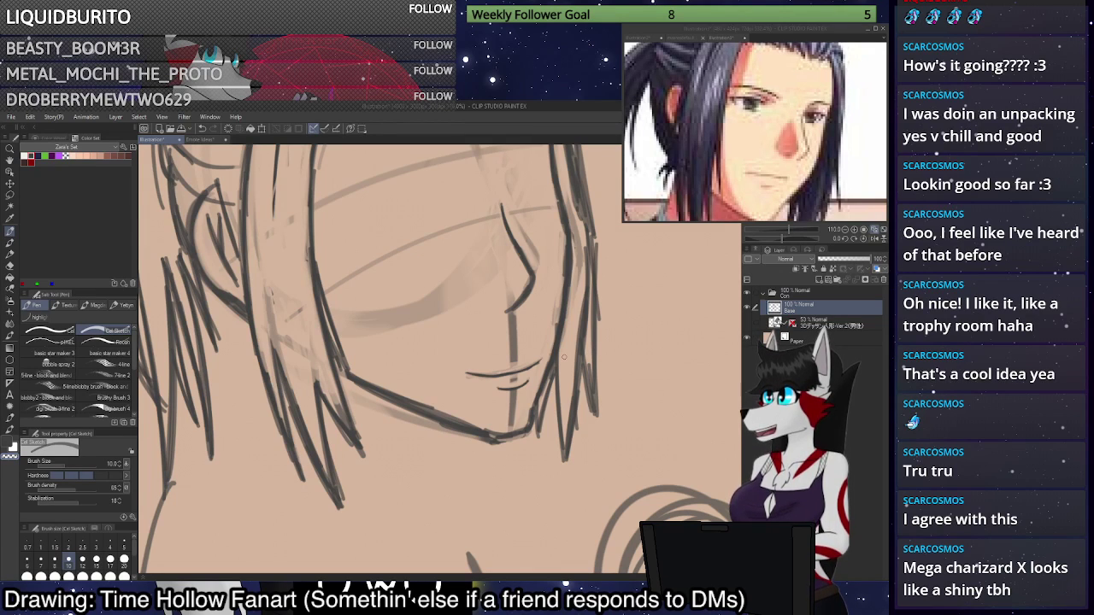
mouse_move(590, 394)
mouse_down()
mouse_move(551, 479)
mouse_move(542, 453)
mouse_up()
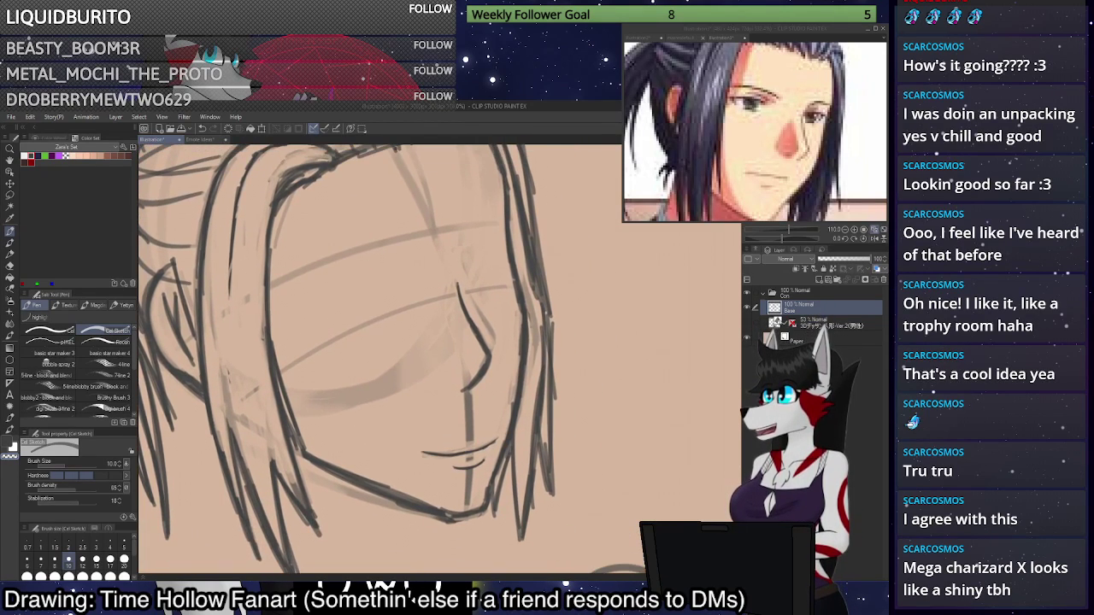
scroll(513, 453, up, 3)
scroll(496, 429, up, 2)
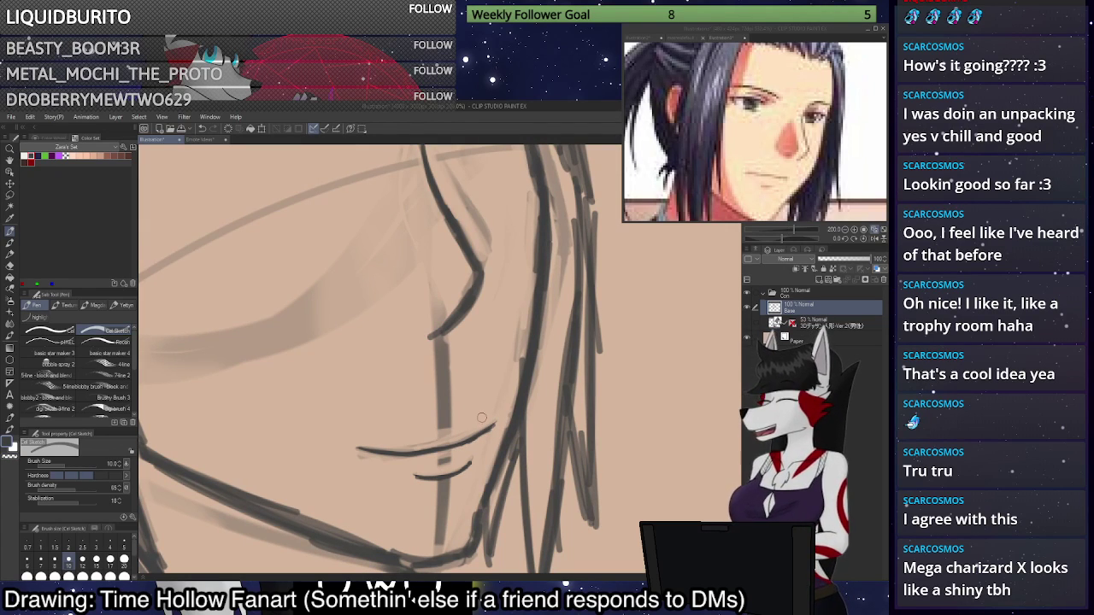
scroll(482, 418, down, 3)
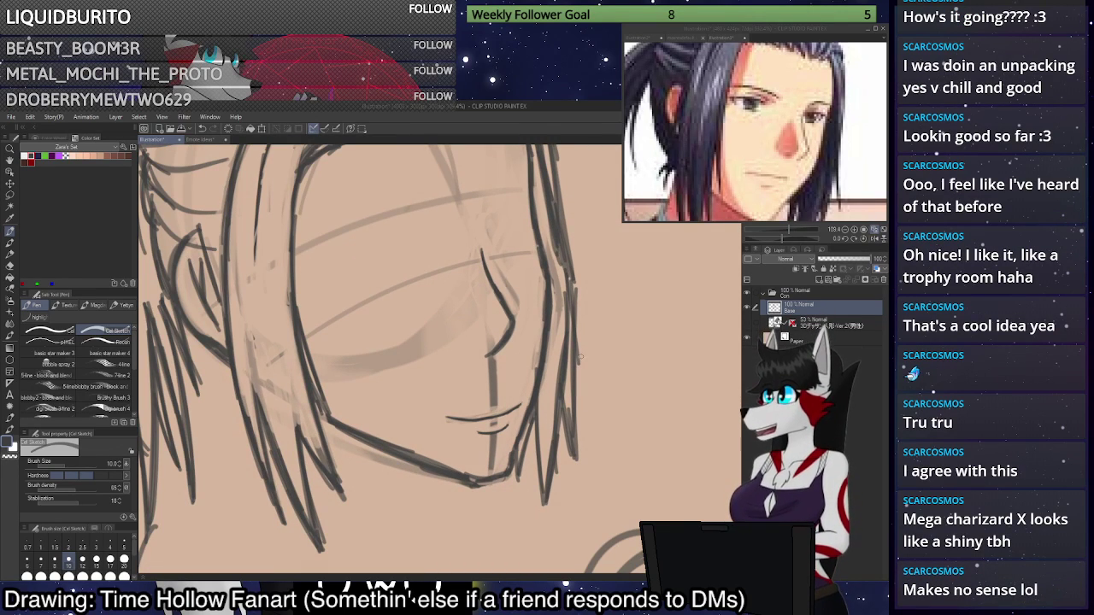
scroll(579, 360, down, 3)
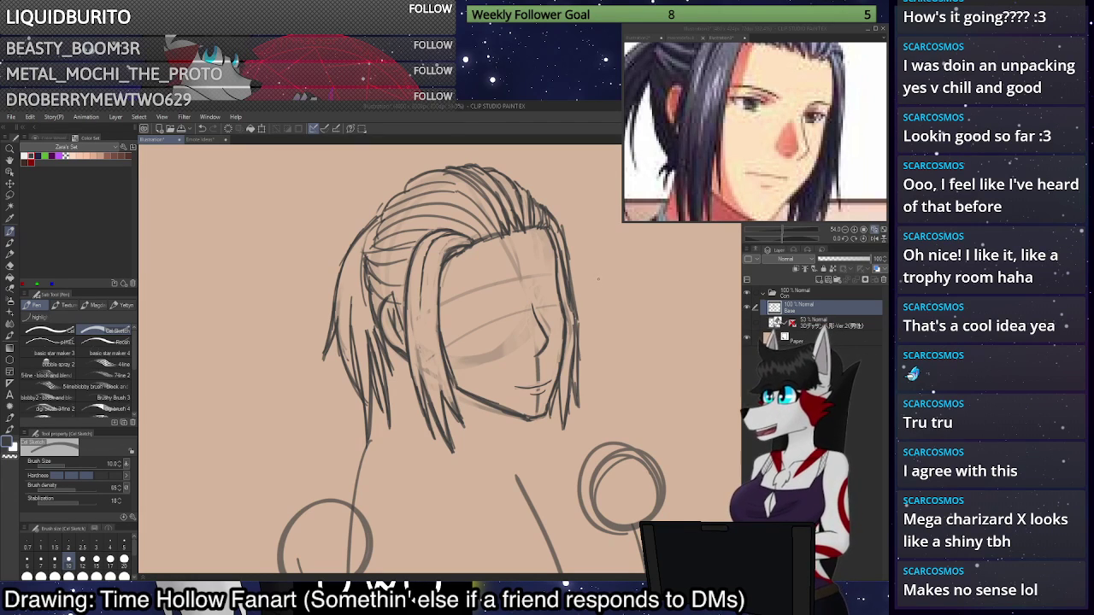
scroll(598, 279, down, 2)
click(875, 229)
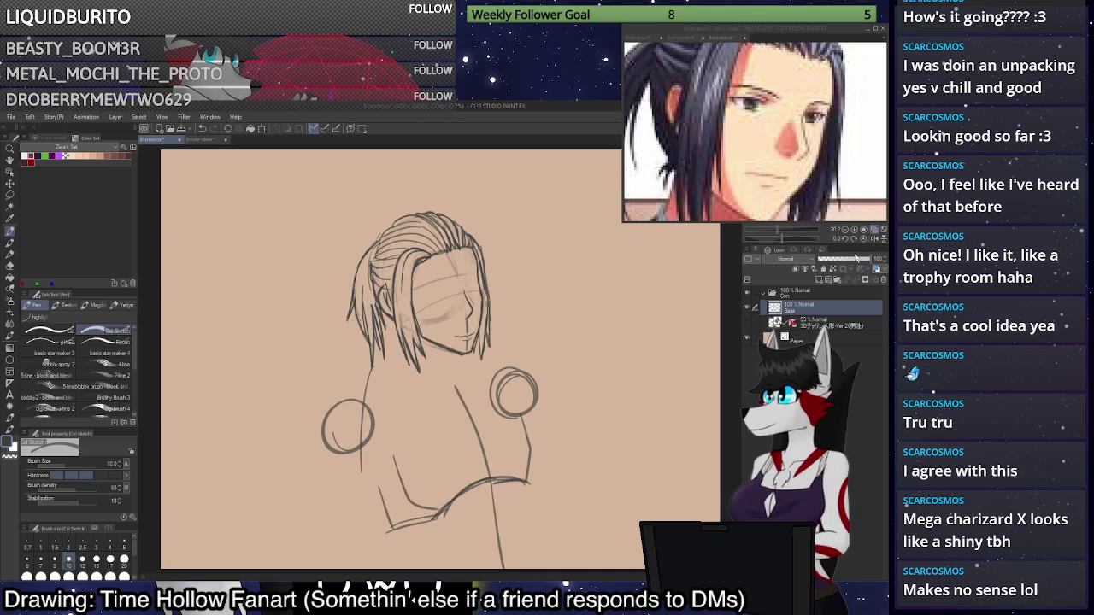
scroll(506, 540, up, 2)
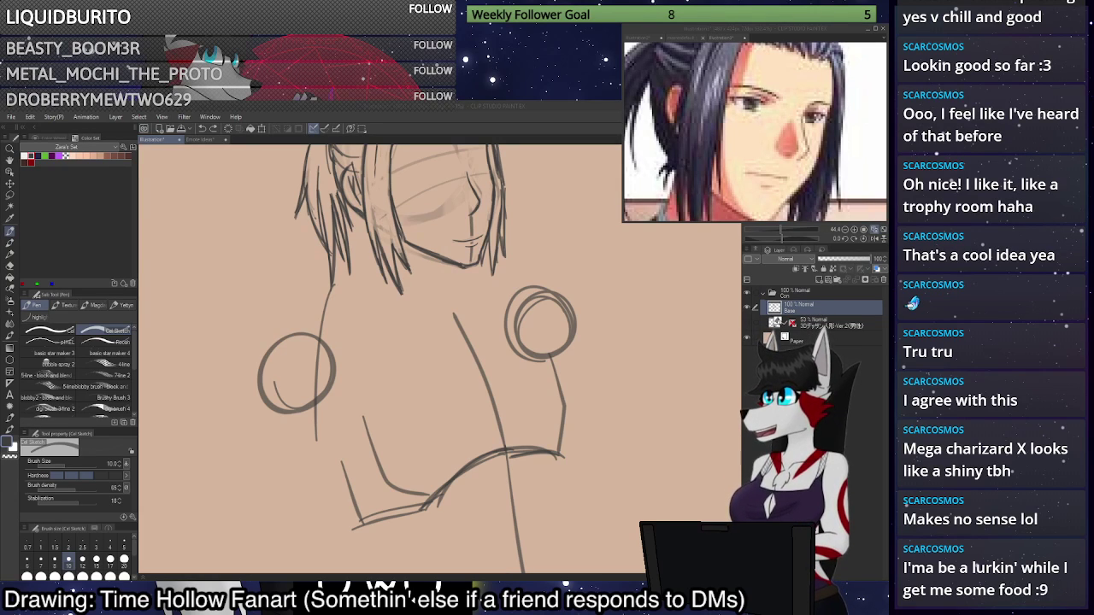
scroll(545, 294, down, 5)
scroll(511, 306, up, 4)
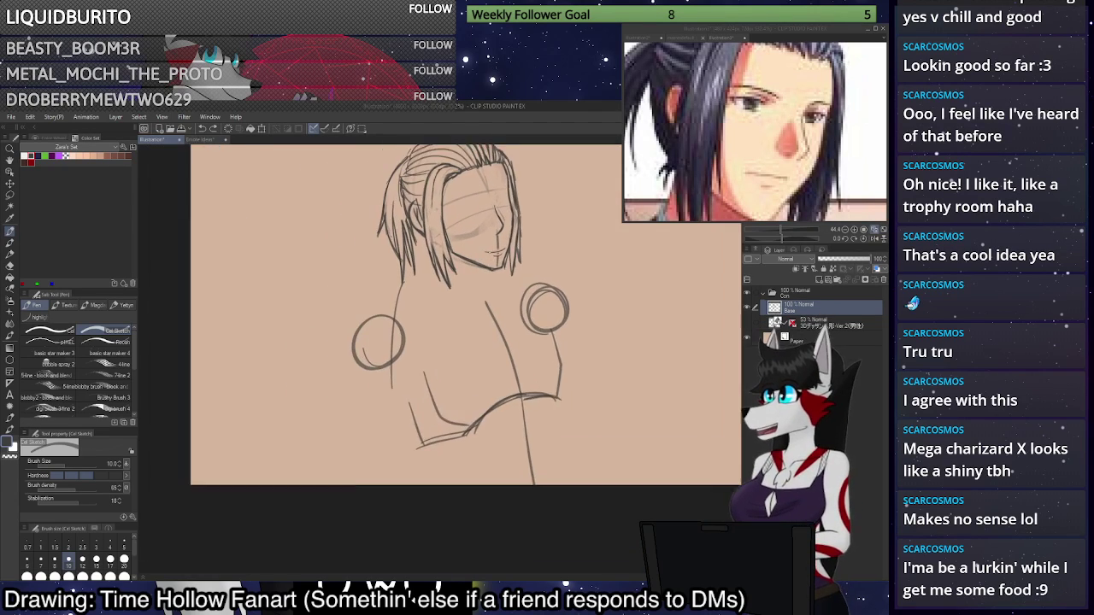
scroll(627, 373, up, 1)
Show the 3D drawing figure beneath the sketch as a guide for the neck and make the Base layer active.
drag(400, 218, 420, 274)
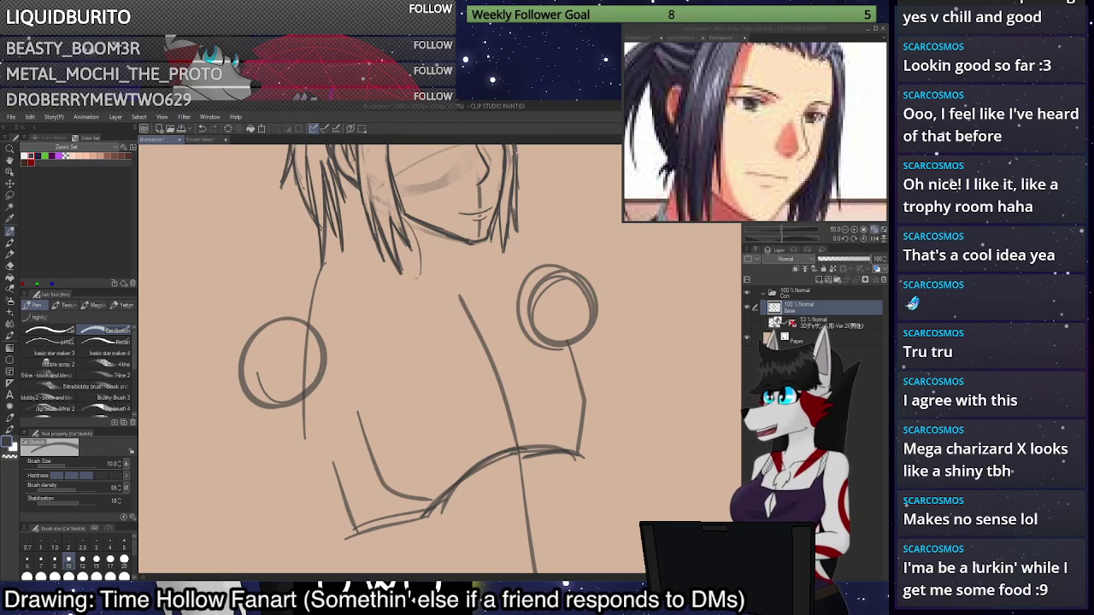
key(ctrl+z)
click(819, 323)
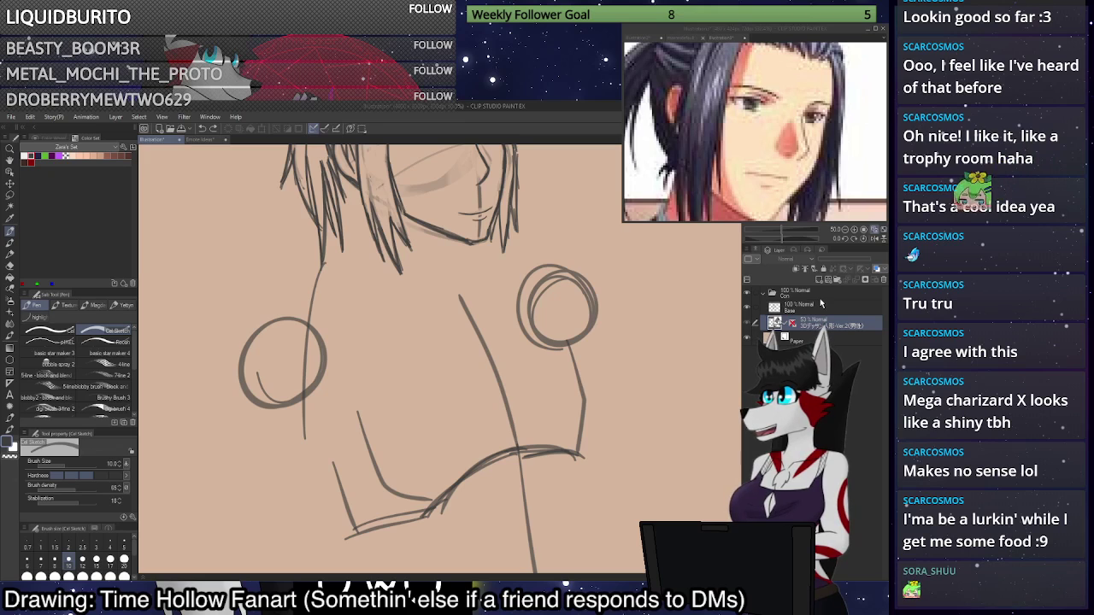
click(819, 305)
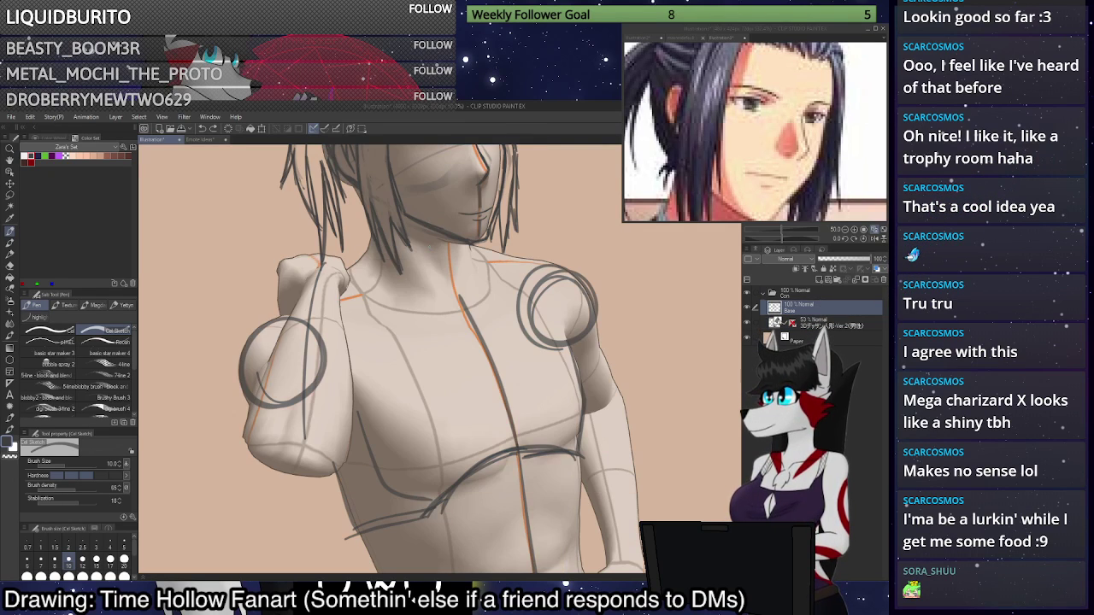
Examine the reference portrait's face, collar, tie and suit jacket and compare them with the posed torso sketch.
scroll(606, 285, down, 4)
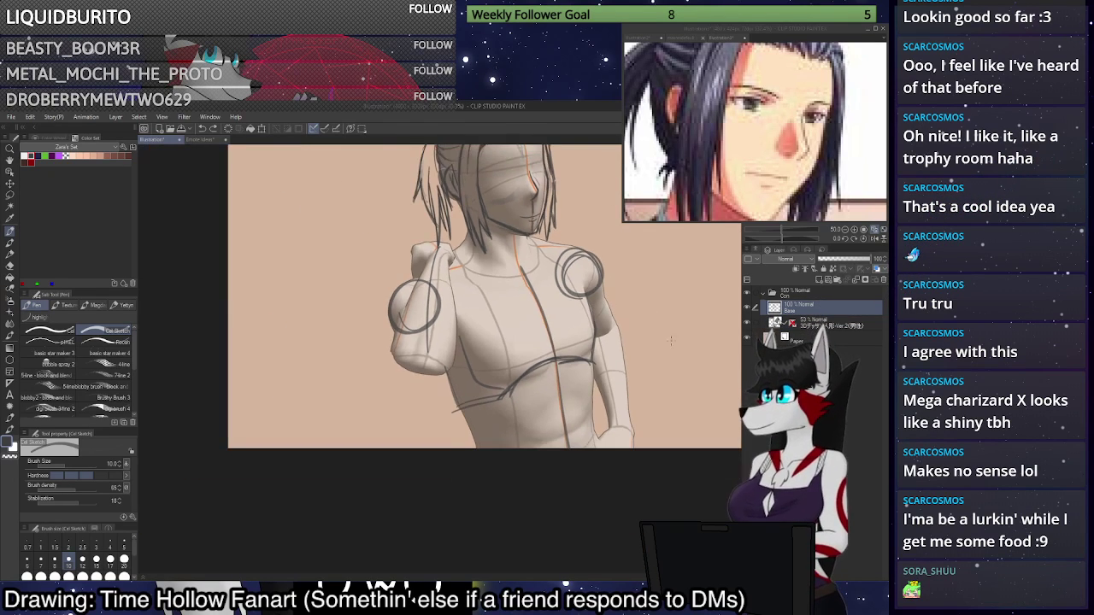
scroll(686, 341, up, 3)
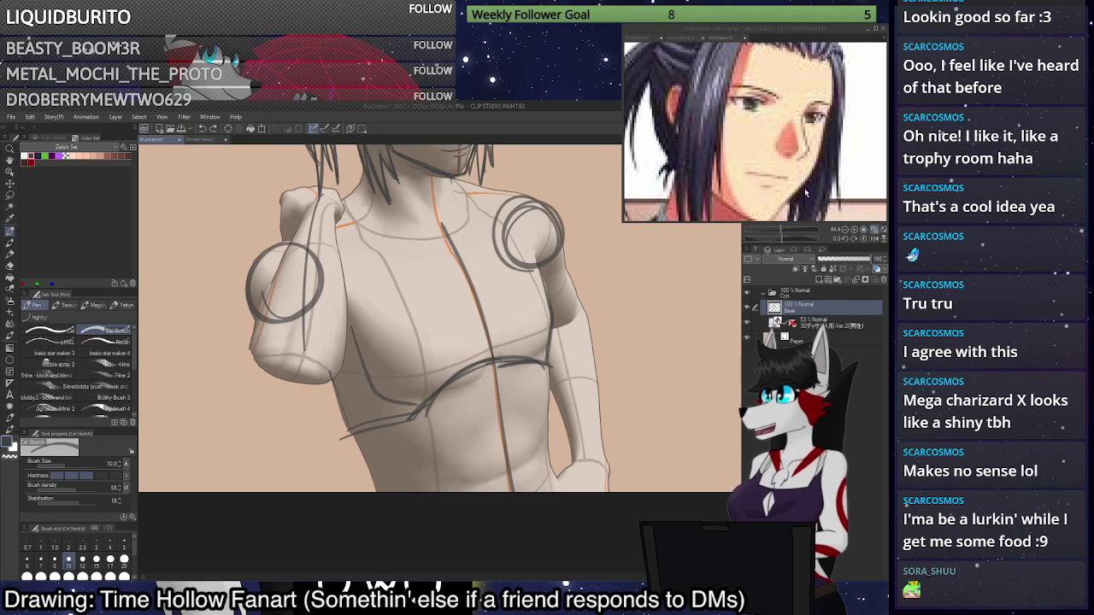
click(804, 189)
scroll(744, 102, down, 9)
scroll(730, 72, down, 5)
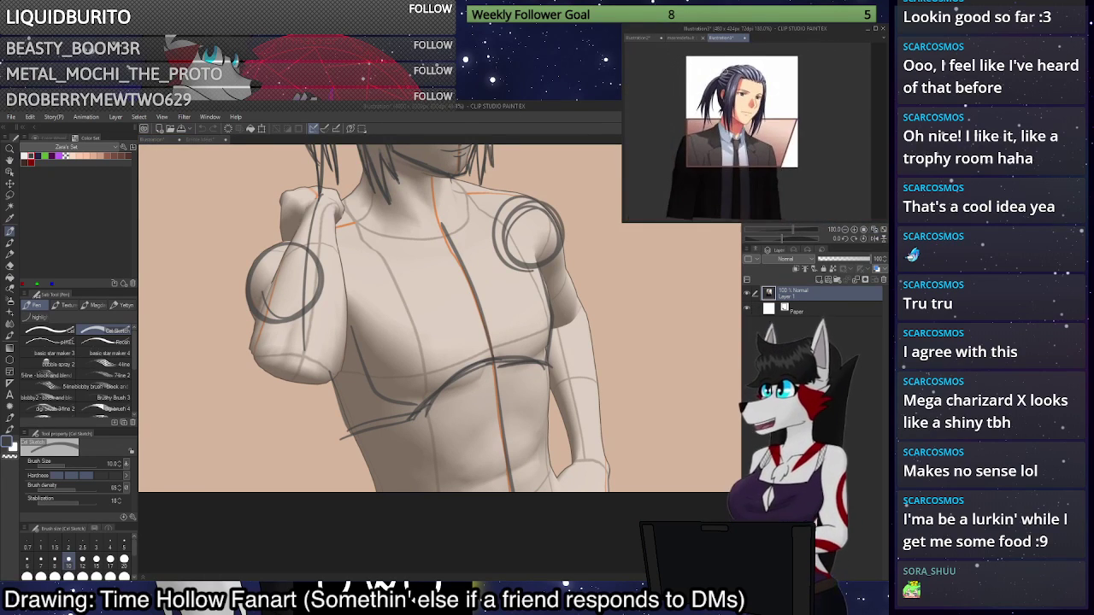
scroll(702, 135, up, 4)
scroll(705, 134, down, 4)
scroll(719, 129, up, 3)
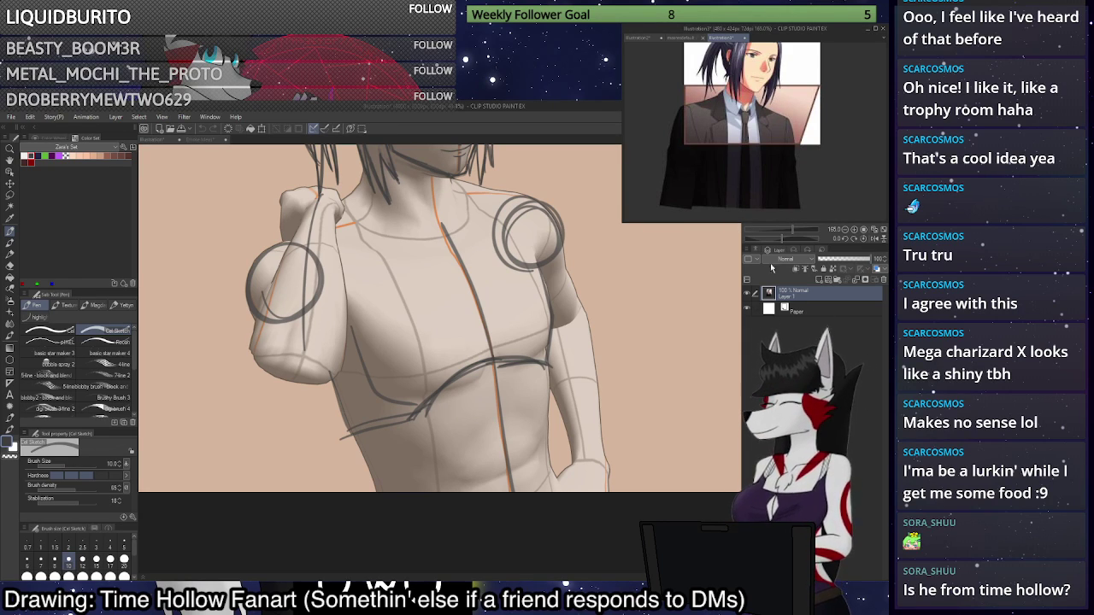
scroll(766, 169, down, 2)
scroll(775, 140, up, 4)
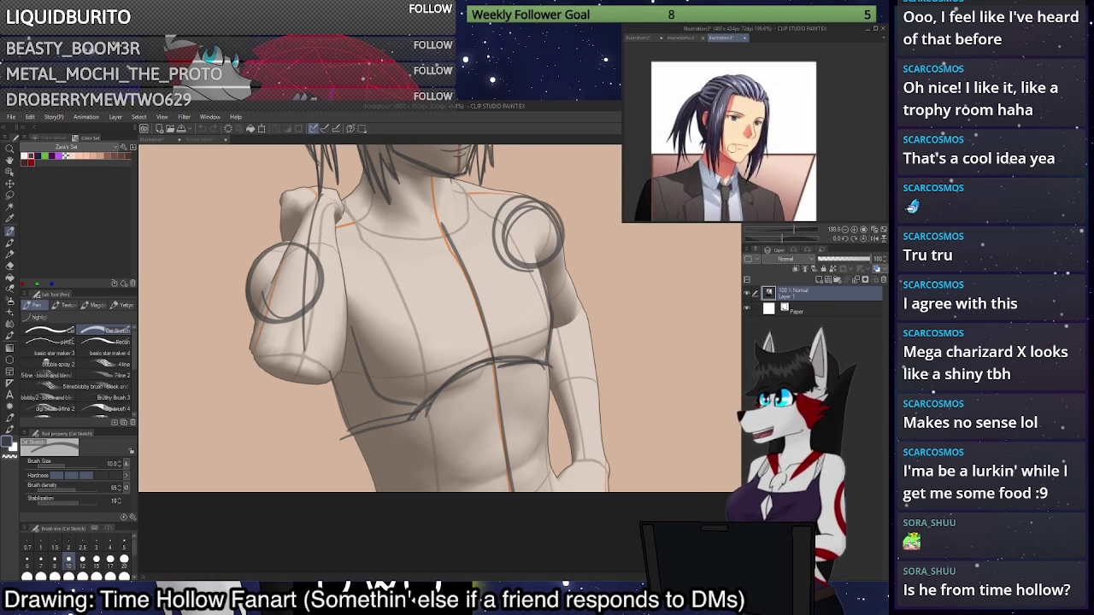
scroll(764, 175, up, 4)
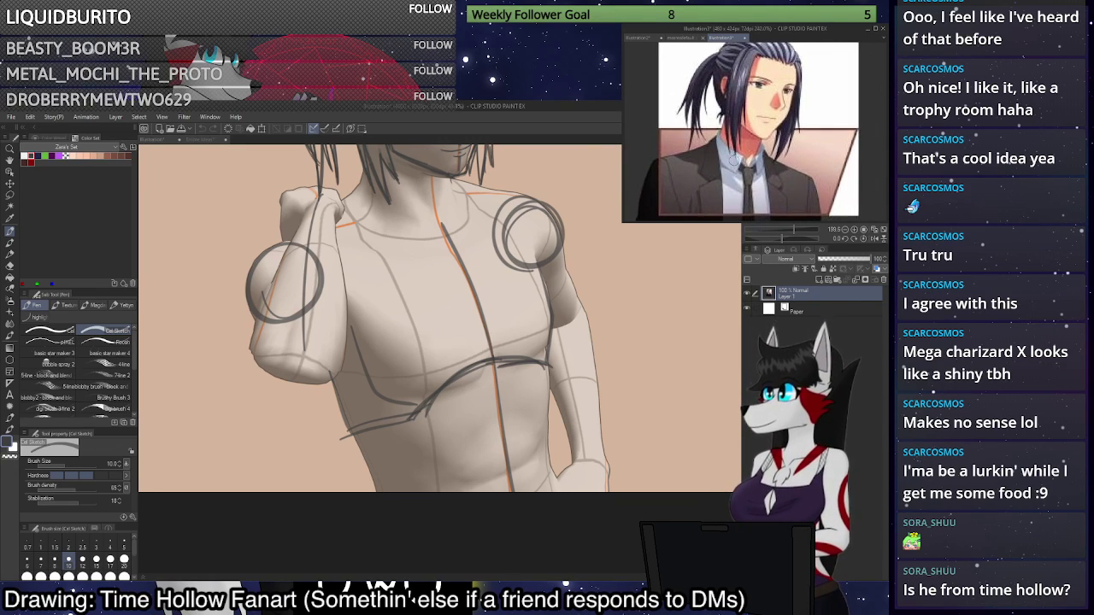
scroll(764, 175, up, 1)
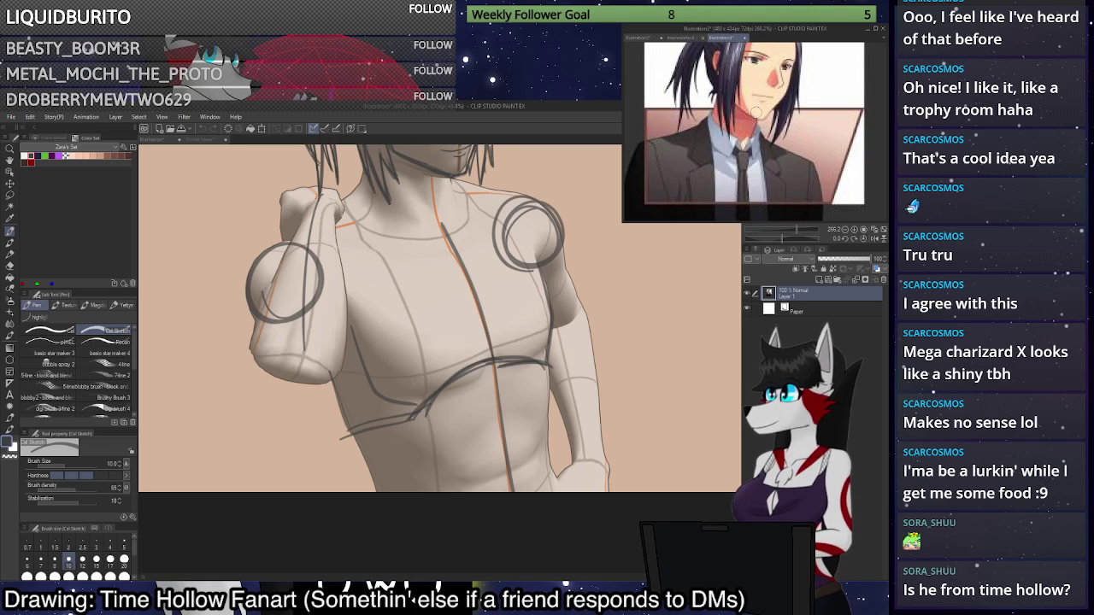
scroll(528, 428, down, 3)
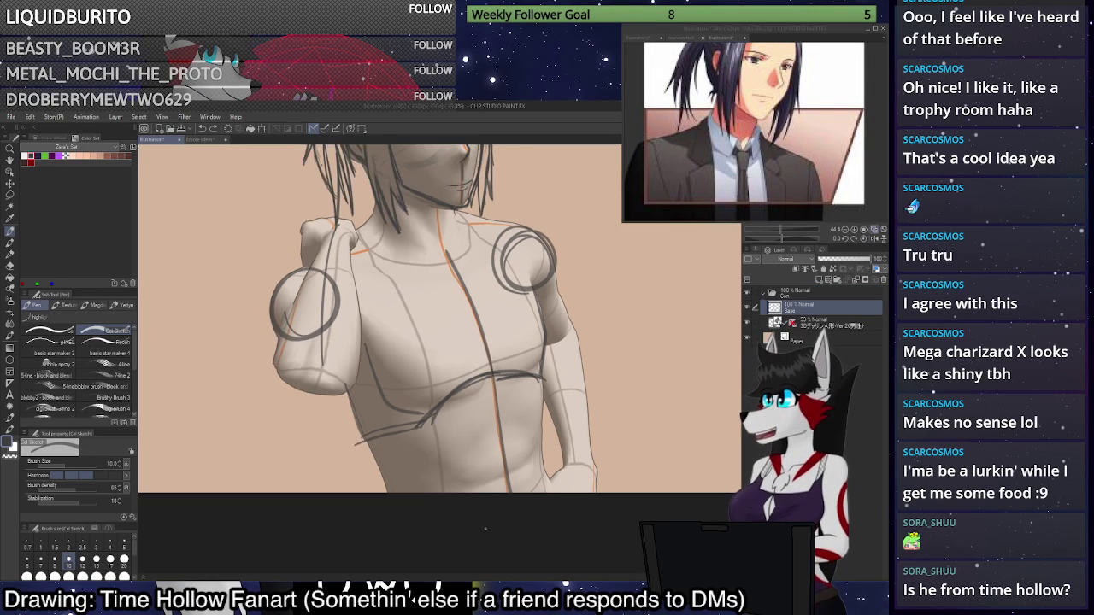
Set the brush size to 15 and sketch a short arc over the top of the lowered arm's shoulder circle.
scroll(491, 259, up, 4)
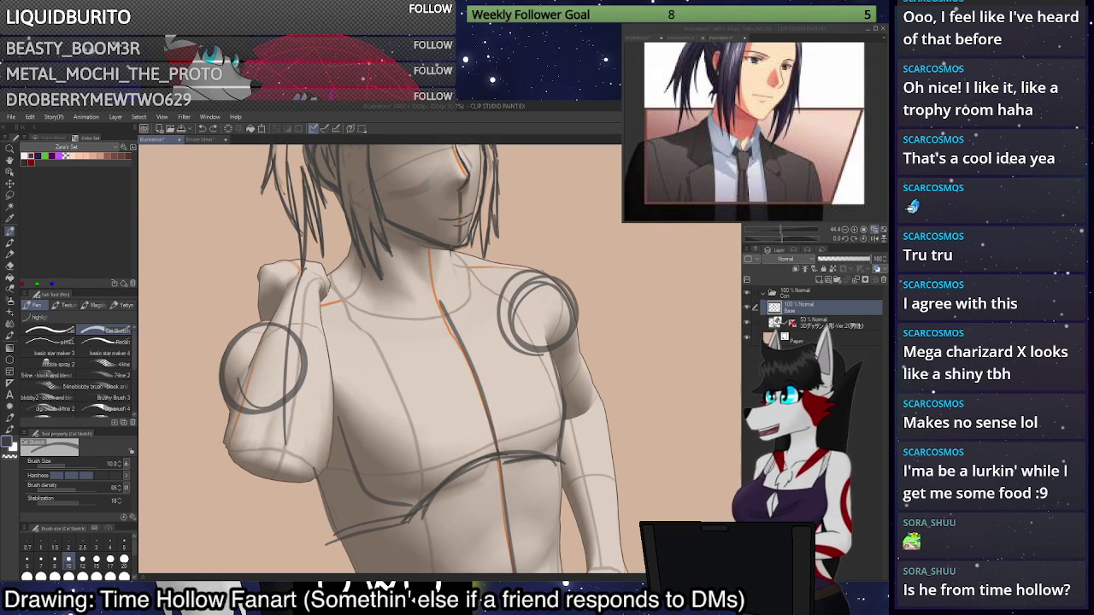
scroll(513, 265, up, 1)
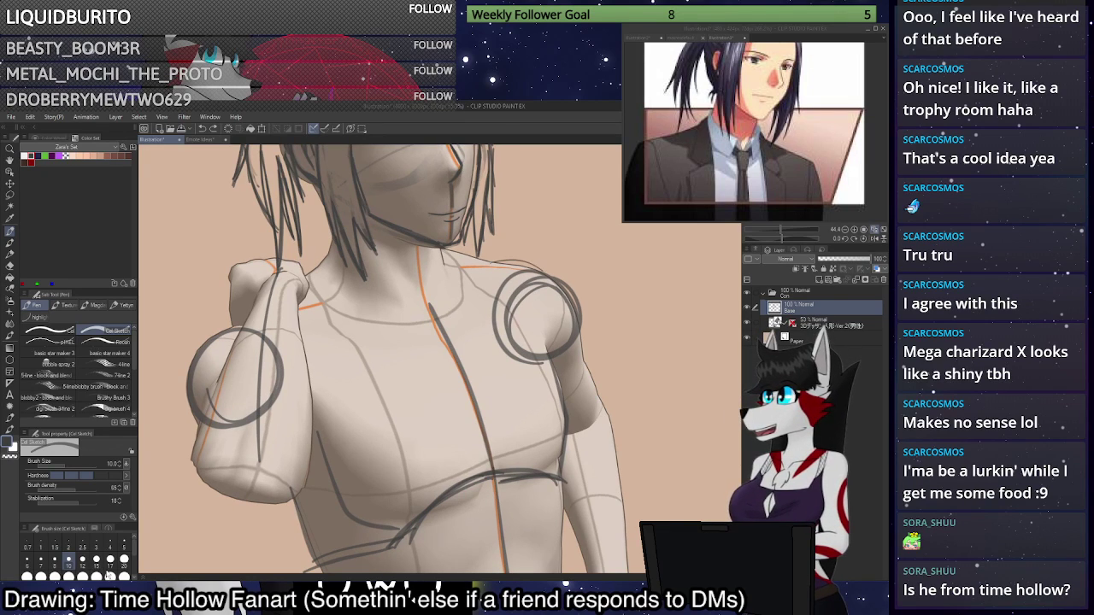
scroll(513, 265, down, 1)
key(])
key(])
drag(494, 261, 542, 271)
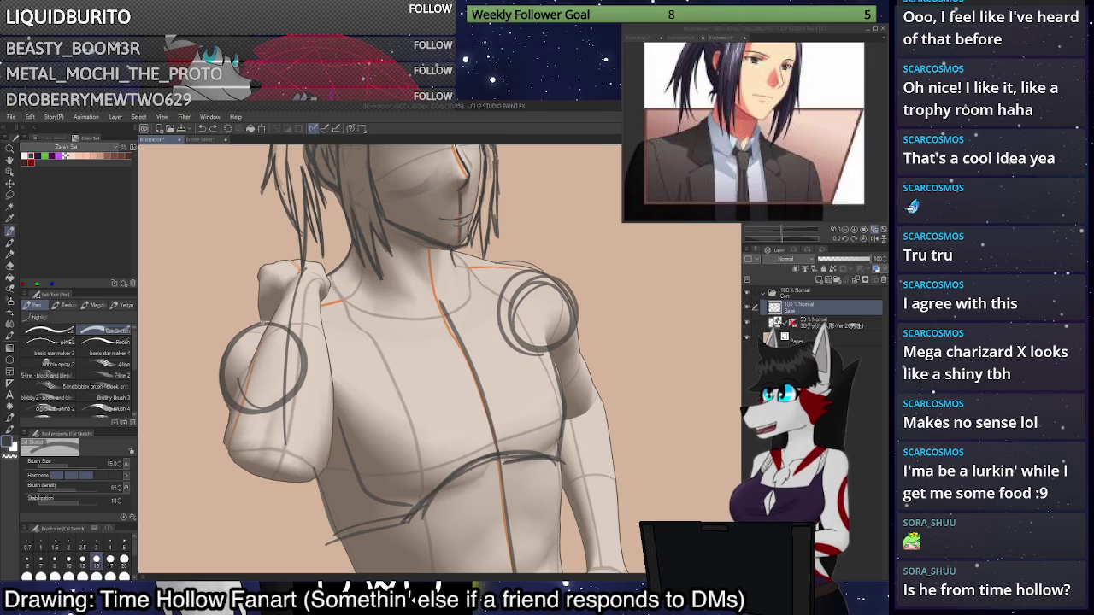
Try to sketch the outer contour of the raised arm along its guide circle.
mouse_move(257, 324)
mouse_down()
mouse_move(220, 371)
mouse_move(224, 418)
mouse_up()
drag(226, 401, 229, 419)
key(ctrl+z)
key(ctrl+z)
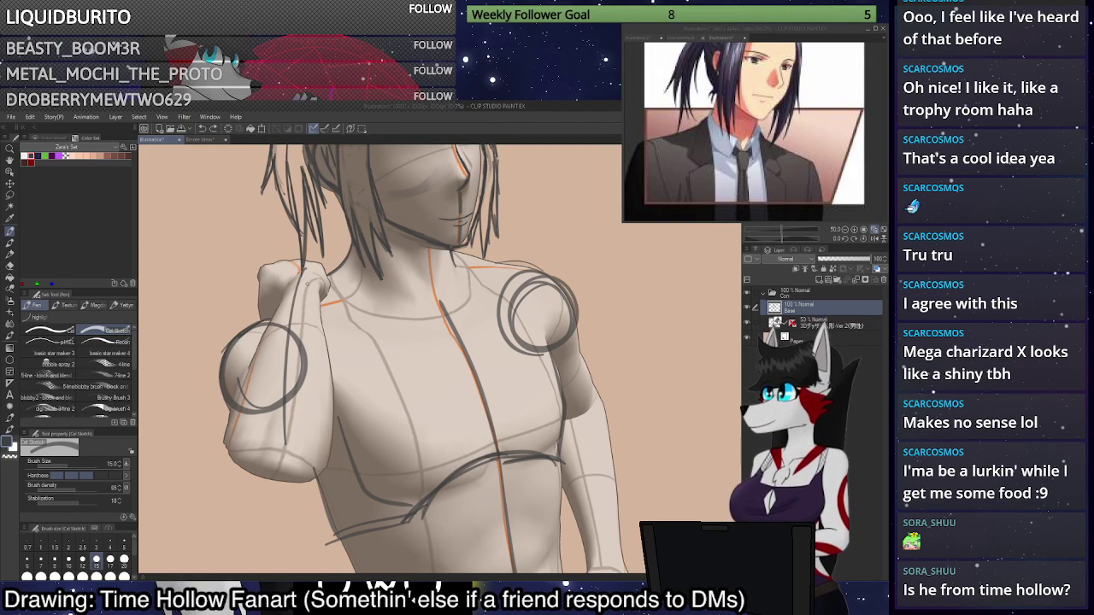
Sketch the lowered arm's center line, a cross contour at the upper arm and the wrist, tracing the 3D figure.
drag(580, 355, 598, 395)
scroll(642, 284, down, 3)
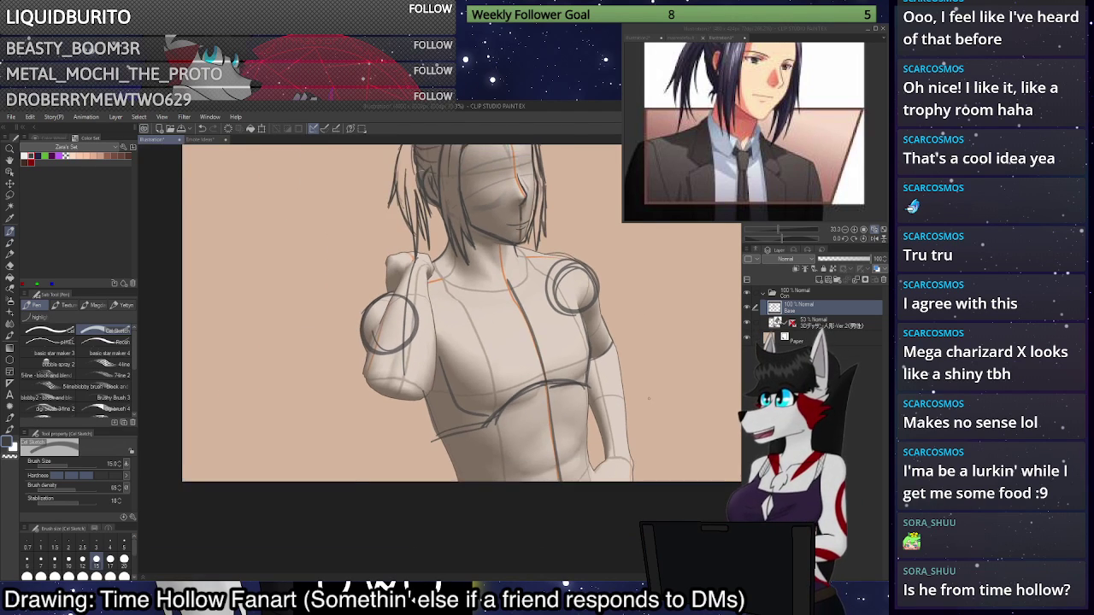
mouse_move(595, 469)
mouse_down()
mouse_move(627, 474)
mouse_move(623, 506)
mouse_up()
mouse_move(572, 309)
mouse_down()
mouse_move(598, 475)
mouse_move(547, 222)
mouse_up()
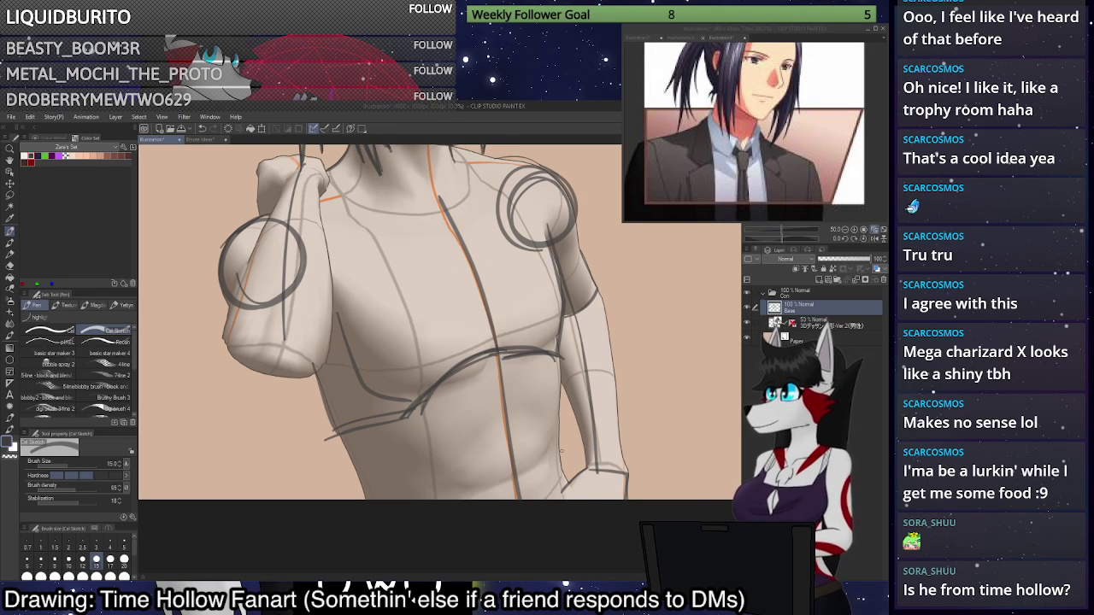
scroll(323, 383, down, 3)
scroll(346, 343, up, 3)
Hide the 3D drawing figure and draw the shoulder line from the base of the neck to the shoulder circle.
click(747, 324)
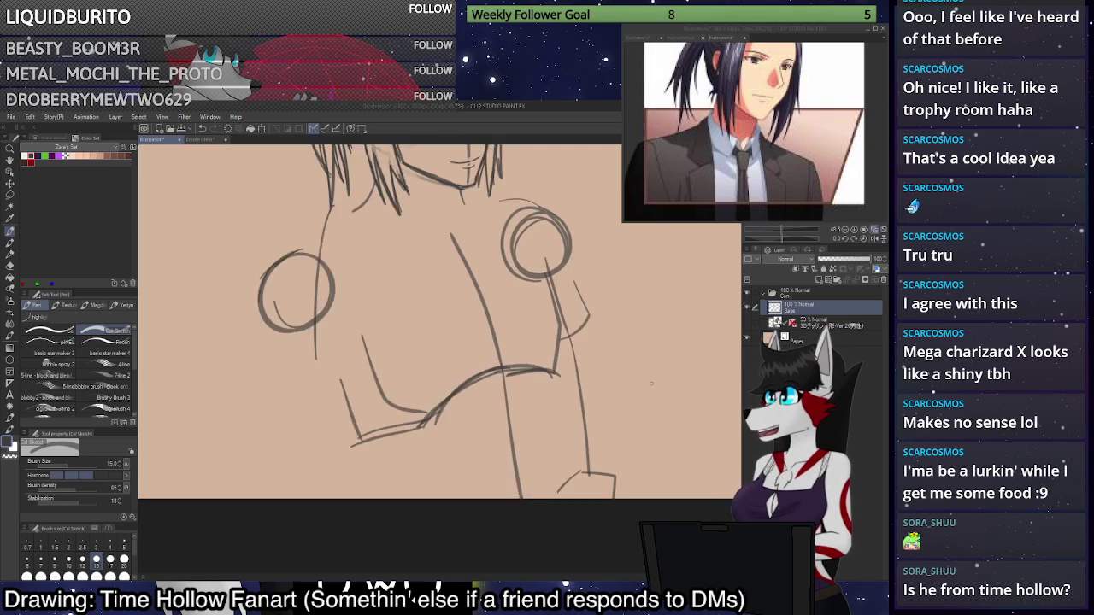
scroll(469, 248, up, 5)
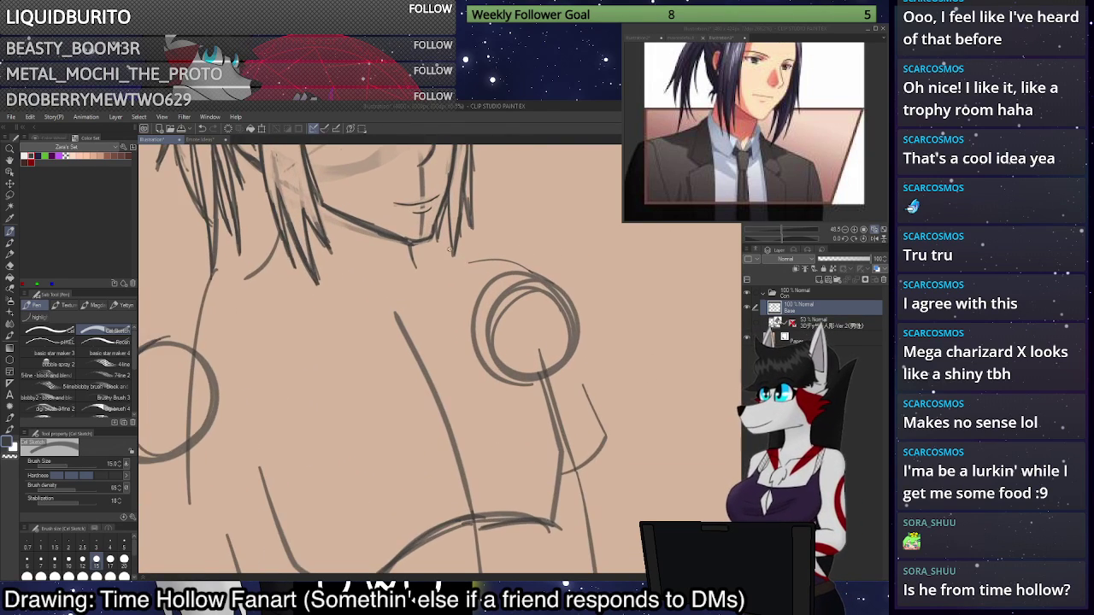
drag(400, 262, 566, 265)
drag(525, 263, 612, 301)
key(ctrl+z)
key(ctrl+z)
key(ctrl+z)
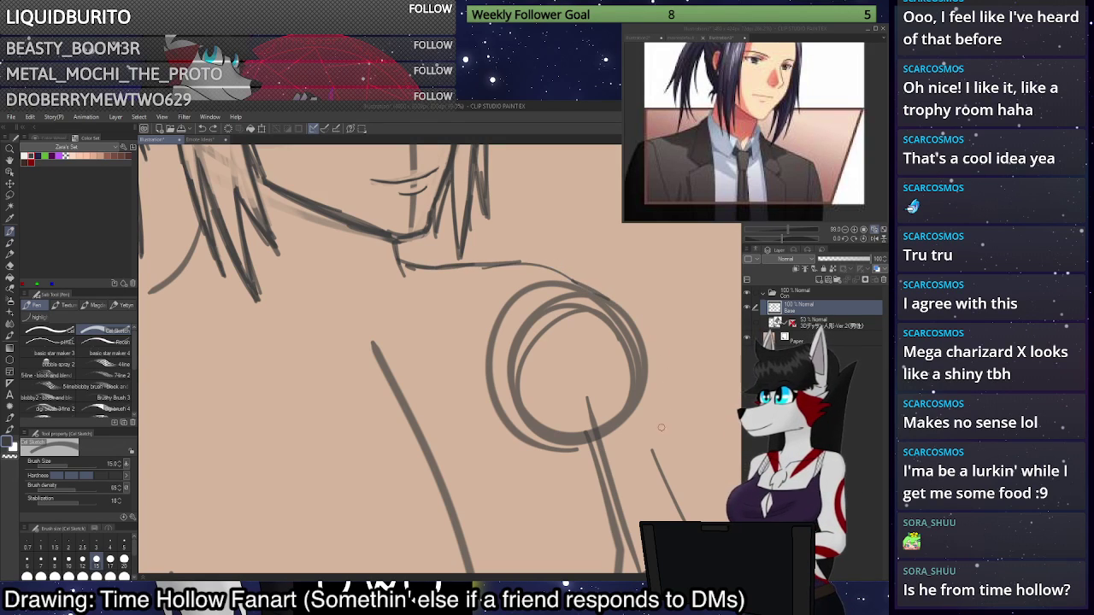
Draw the lowered arm's outer upper-arm contour from the shoulder circle down to the cross contour.
mouse_move(684, 518)
mouse_down()
mouse_move(642, 426)
mouse_move(641, 359)
mouse_up()
key(ctrl+z)
mouse_move(642, 421)
mouse_down()
mouse_move(629, 343)
mouse_move(588, 286)
mouse_move(682, 515)
mouse_move(629, 365)
mouse_move(565, 276)
mouse_move(594, 286)
mouse_move(403, 264)
mouse_move(602, 280)
mouse_move(589, 290)
mouse_move(399, 260)
mouse_move(569, 276)
mouse_move(500, 174)
mouse_move(455, 157)
mouse_up()
key(c)
scroll(606, 278, down, 5)
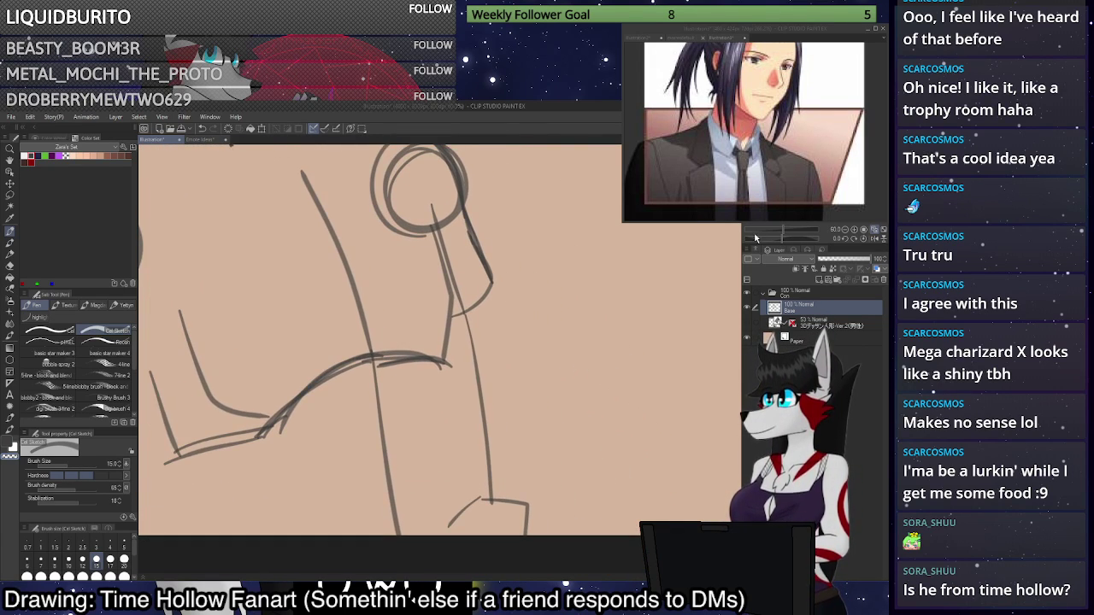
Draw the outer and inner contours of the lowered forearm from the elbow area down to the wrist.
key(c)
mouse_move(451, 315)
mouse_down()
mouse_move(438, 359)
mouse_move(458, 446)
mouse_up()
key(ctrl+z)
key(ctrl+z)
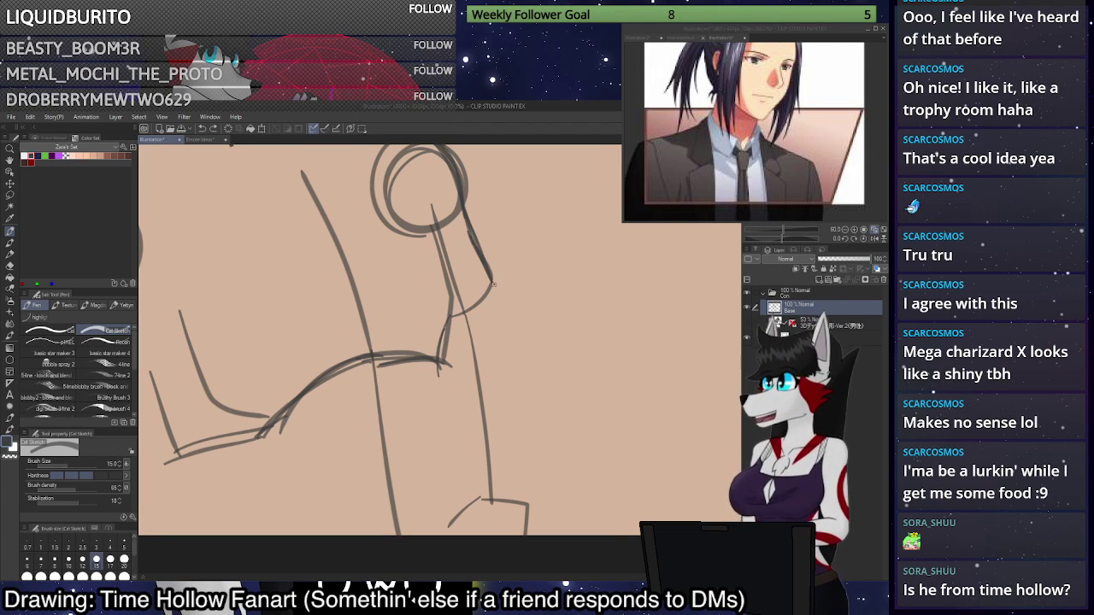
mouse_move(493, 284)
mouse_down()
mouse_move(522, 326)
mouse_move(506, 308)
mouse_move(518, 443)
mouse_up()
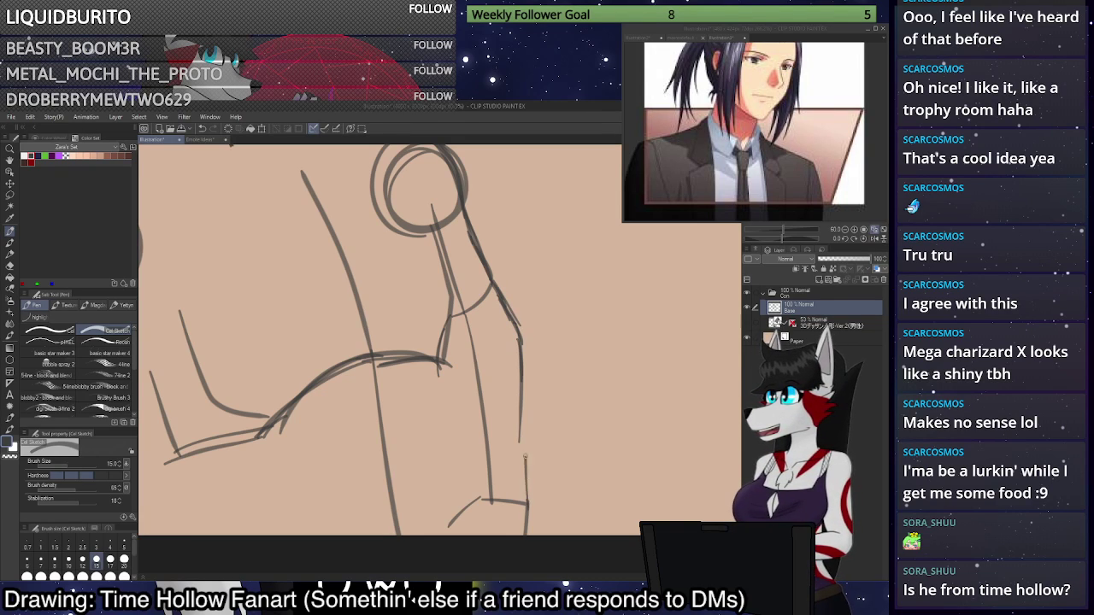
mouse_move(526, 508)
mouse_down()
mouse_move(522, 340)
mouse_move(493, 275)
mouse_up()
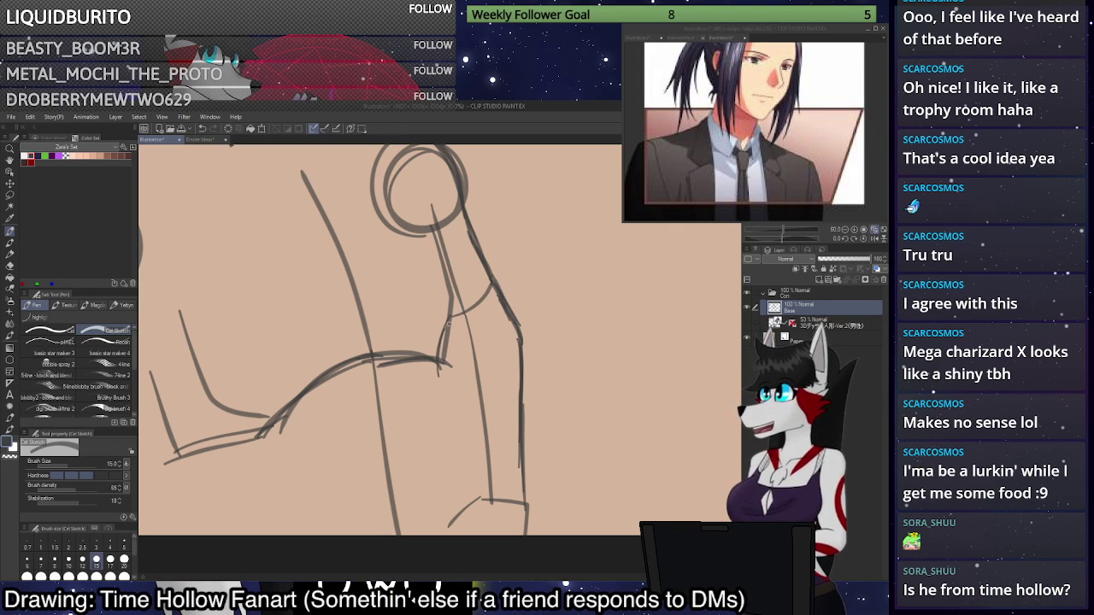
mouse_move(448, 321)
mouse_down()
mouse_move(445, 419)
mouse_move(459, 489)
mouse_move(467, 453)
mouse_move(449, 398)
mouse_move(448, 318)
mouse_move(475, 502)
mouse_move(448, 352)
mouse_up()
key(ctrl+z)
key(ctrl+z)
mouse_move(526, 510)
mouse_down()
mouse_move(502, 454)
mouse_move(537, 536)
mouse_move(547, 485)
mouse_move(526, 463)
mouse_up()
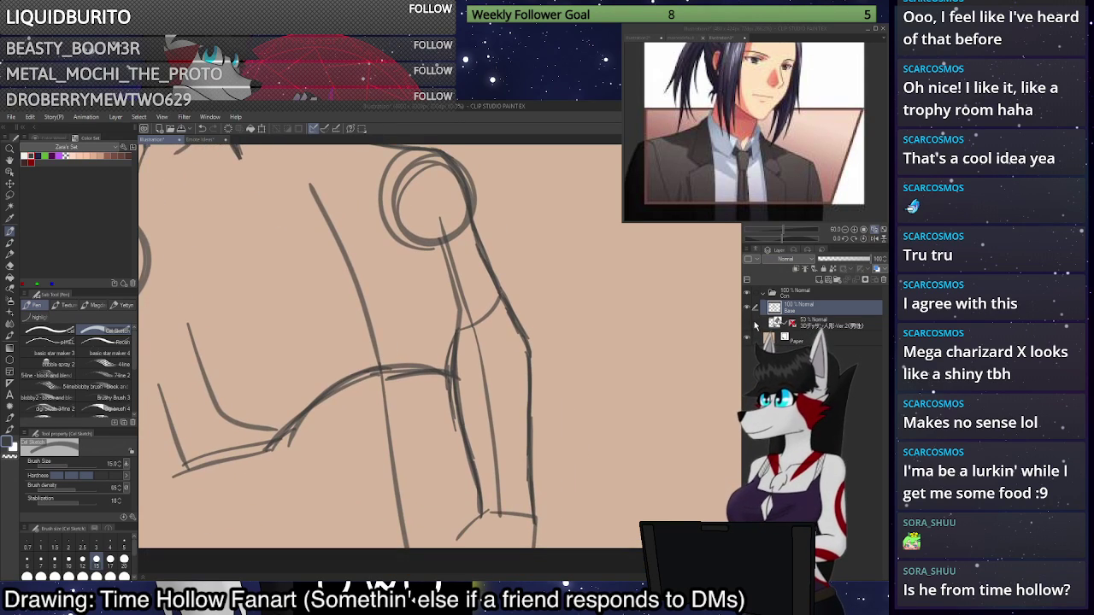
Check the arm sketch against the 3D figure, hide the figure again and darken the hand's edge below the wrist.
click(748, 325)
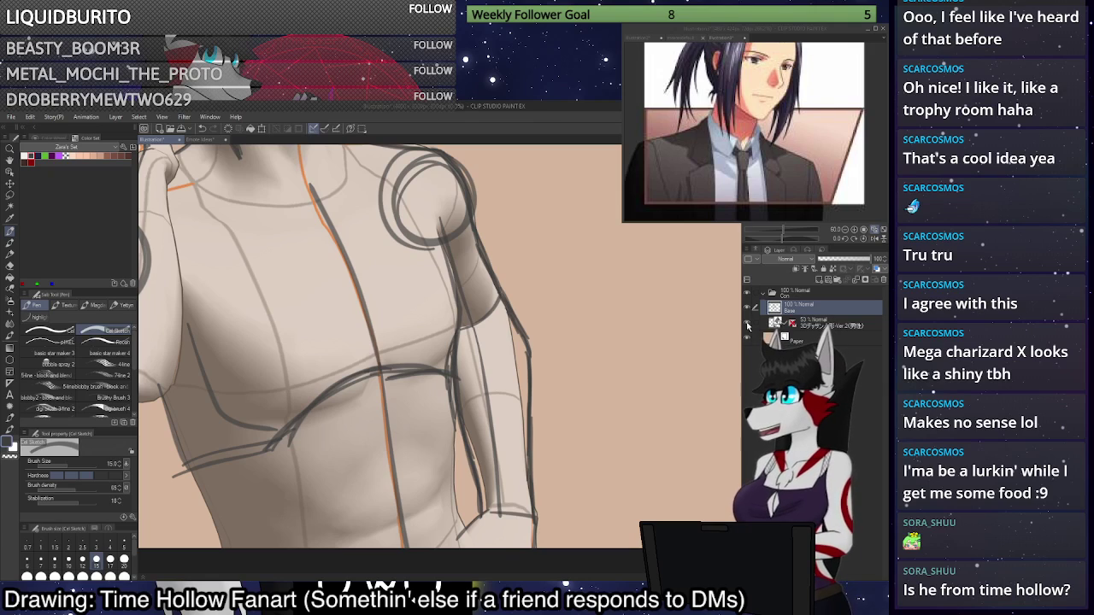
click(748, 326)
drag(781, 219, 779, 243)
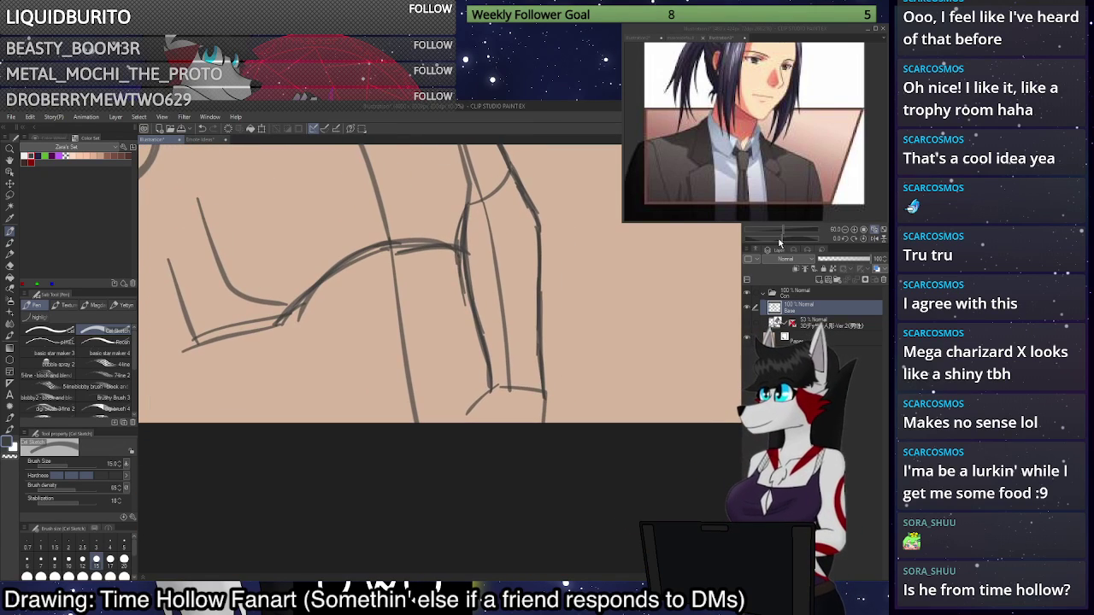
drag(492, 389, 462, 427)
key(ctrl+z)
key(ctrl+z)
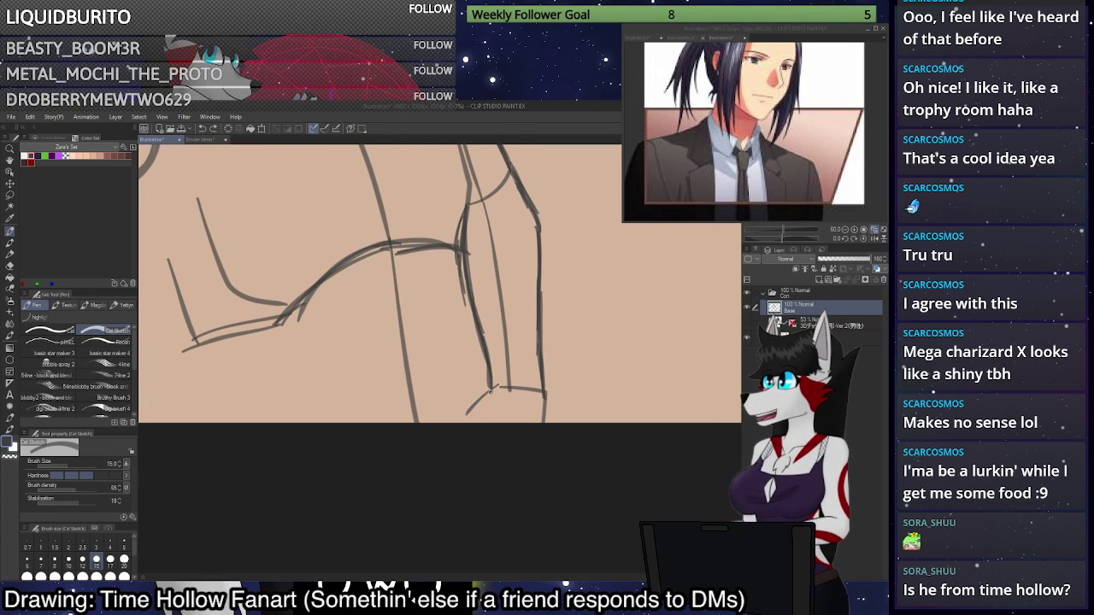
drag(495, 387, 464, 422)
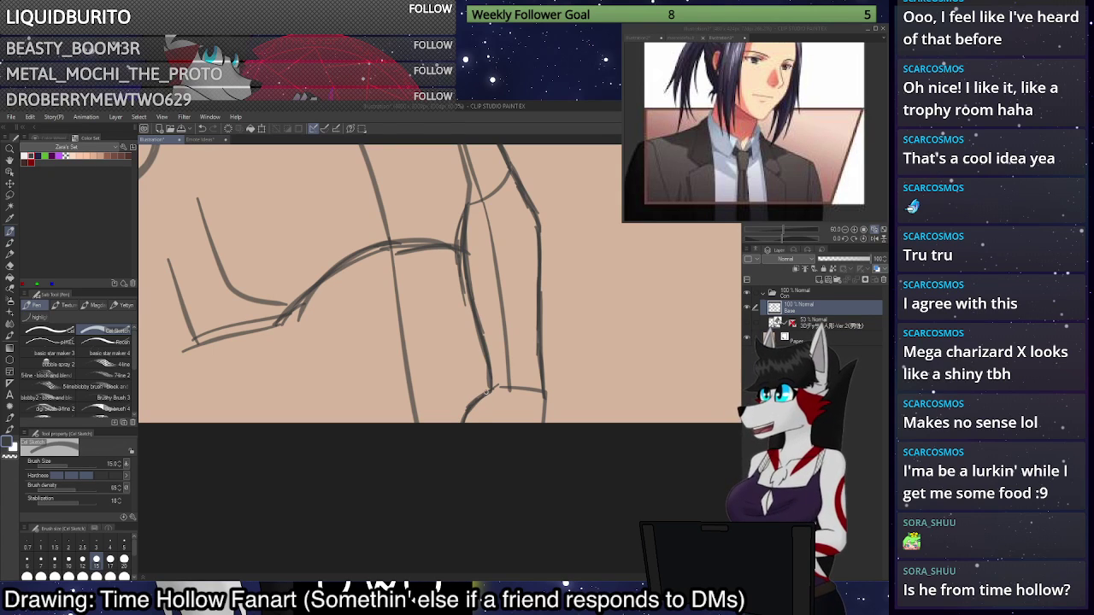
Fade the lowered arm's outer upper-arm line with transparent color at size 100 and redraw it with a fuller curve at size 10.
scroll(523, 404, down, 4)
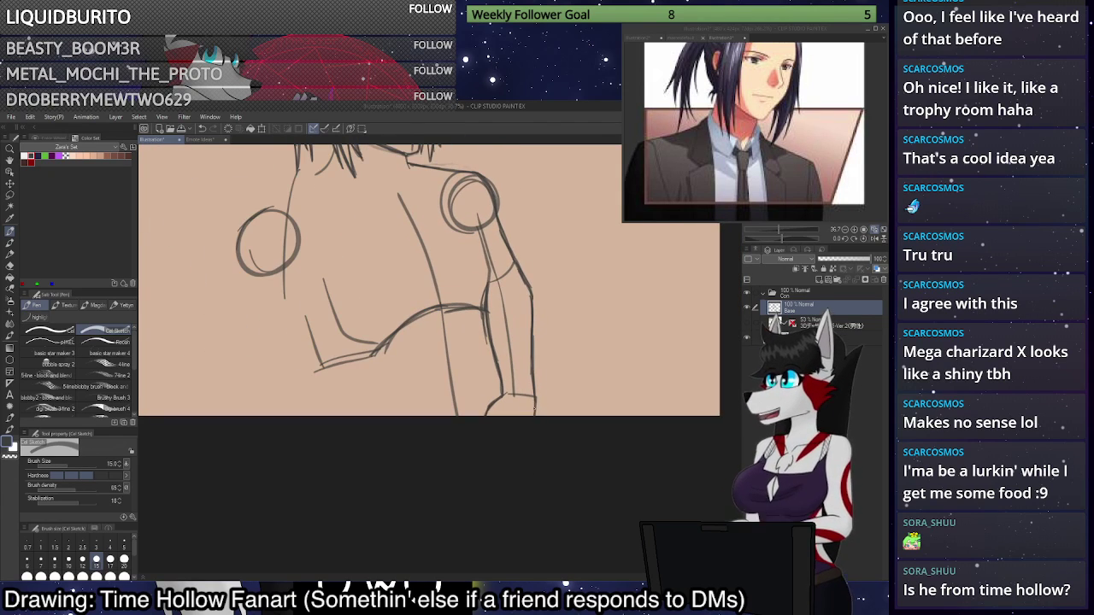
scroll(534, 412, down, 6)
scroll(540, 384, up, 4)
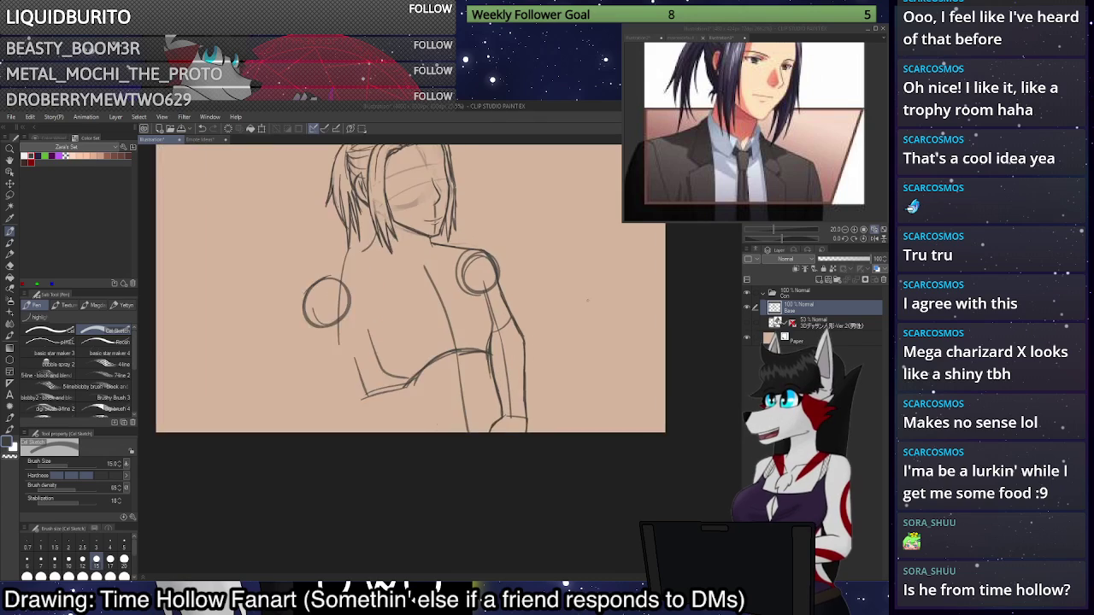
scroll(587, 300, up, 3)
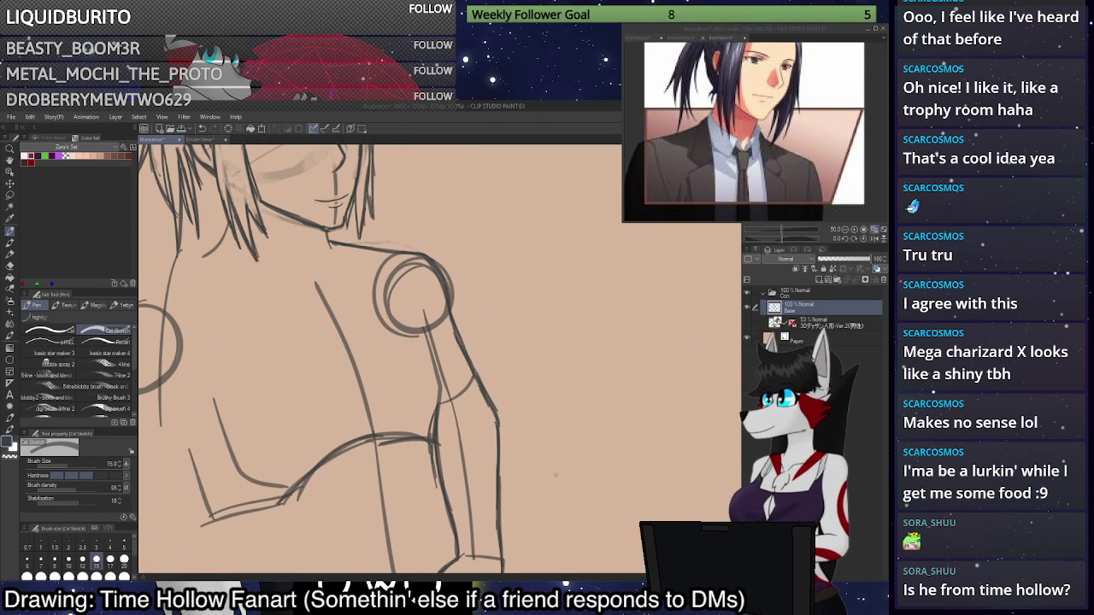
scroll(521, 396, up, 3)
click(124, 576)
key(c)
mouse_move(432, 295)
mouse_down()
mouse_move(461, 352)
mouse_move(445, 343)
mouse_up()
click(70, 560)
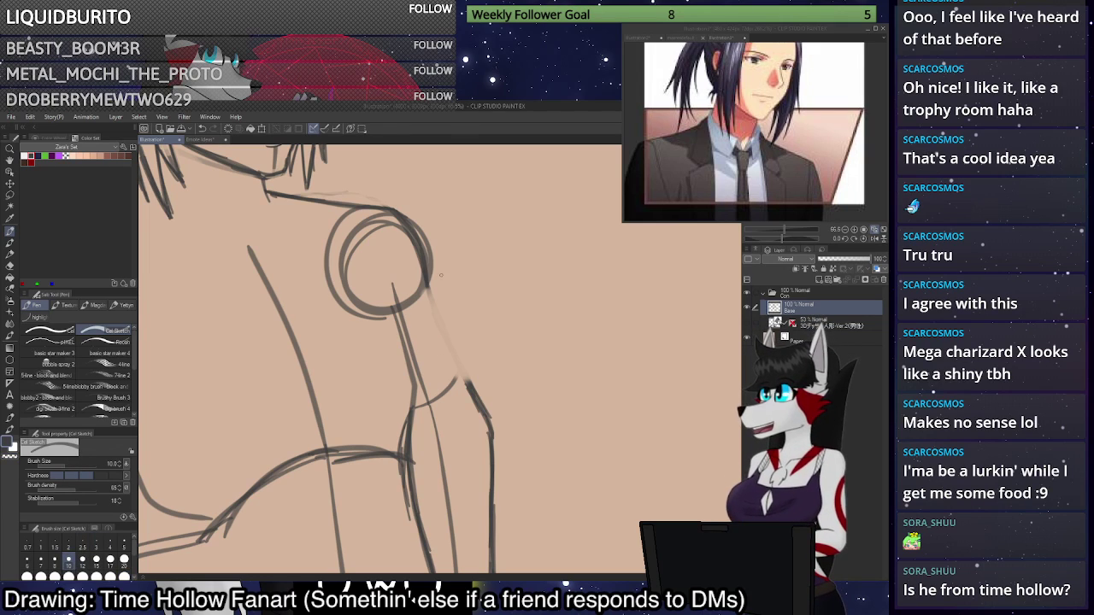
mouse_move(430, 291)
mouse_down()
mouse_move(466, 380)
mouse_move(427, 283)
mouse_move(444, 317)
mouse_up()
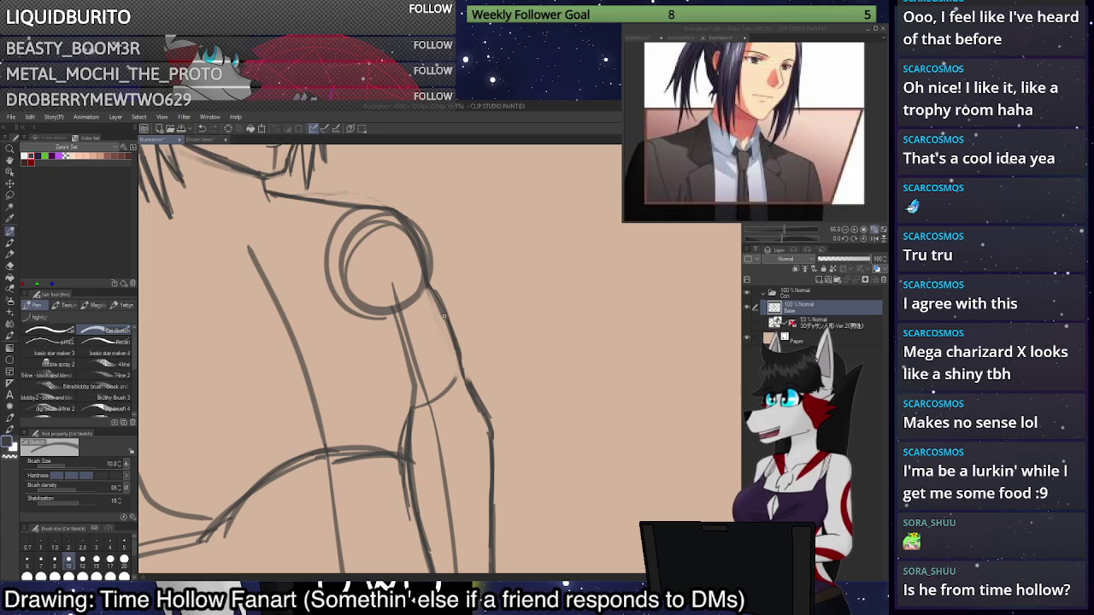
Fade the lowered forearm's outer line with transparent color and redraw it with a smoother bend toward the wrist at size 15.
scroll(453, 286, down, 6)
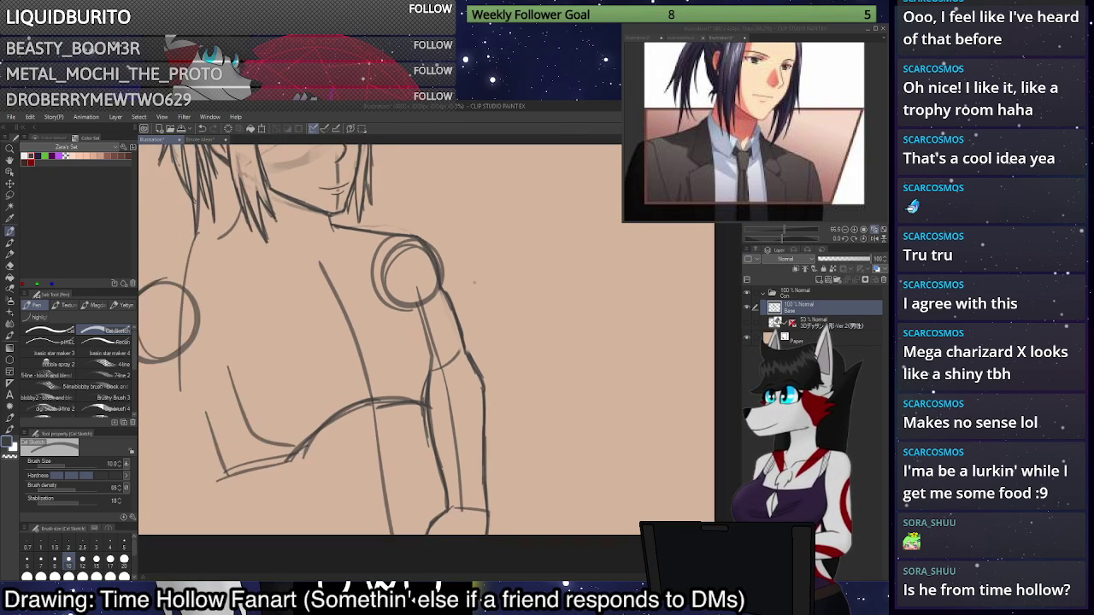
scroll(518, 349, up, 4)
scroll(512, 349, up, 1)
key(c)
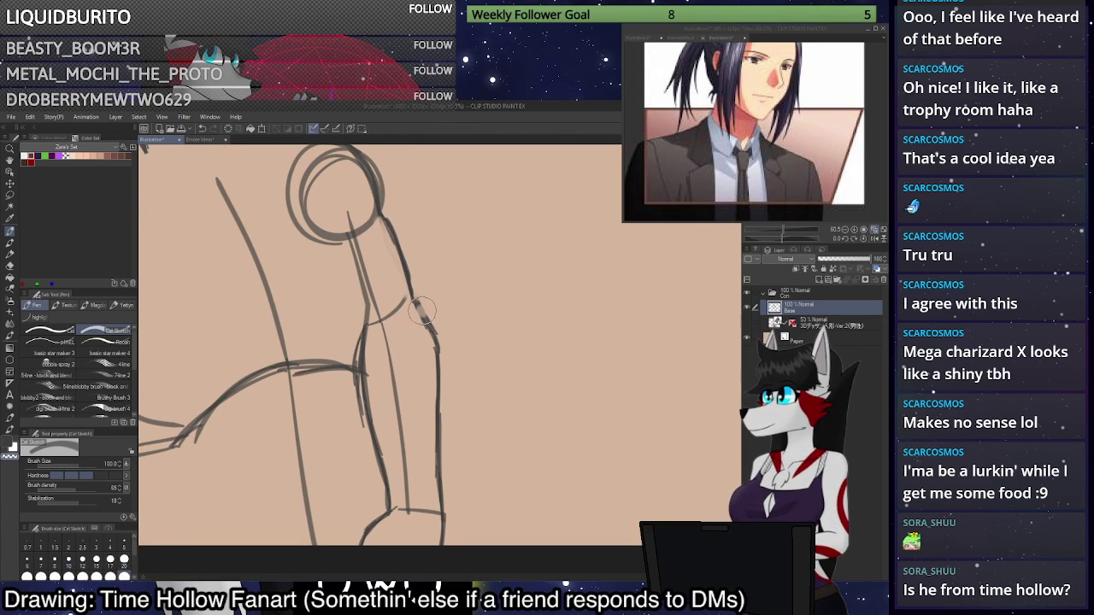
mouse_move(422, 313)
mouse_down()
mouse_move(438, 363)
mouse_move(437, 353)
mouse_move(445, 492)
mouse_up()
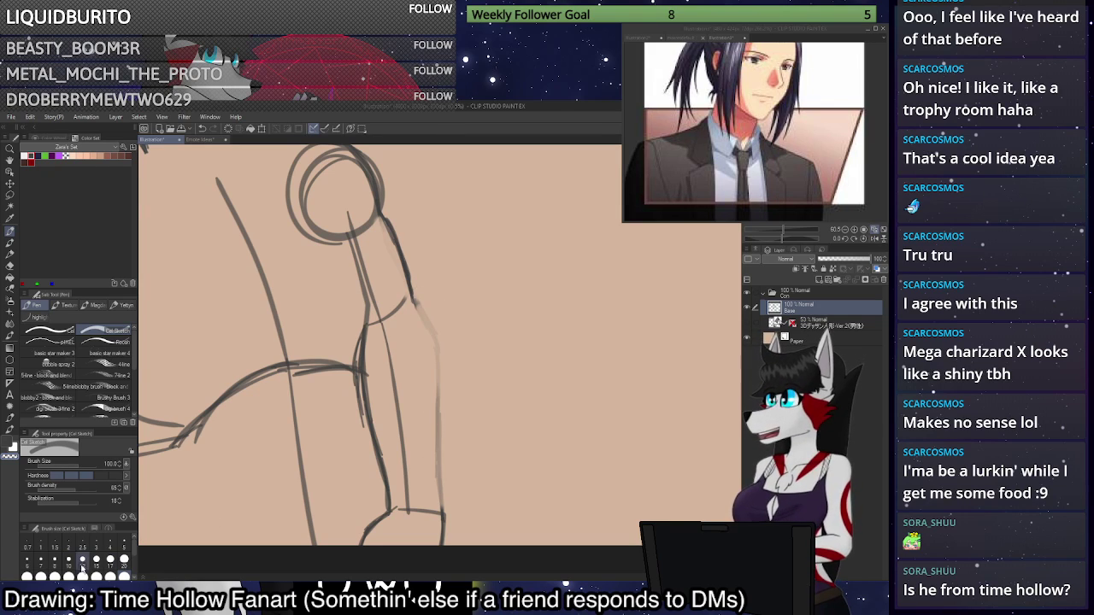
click(96, 560)
mouse_move(411, 299)
mouse_down()
mouse_move(431, 339)
mouse_move(440, 492)
mouse_move(437, 452)
mouse_up()
scroll(539, 239, down, 3)
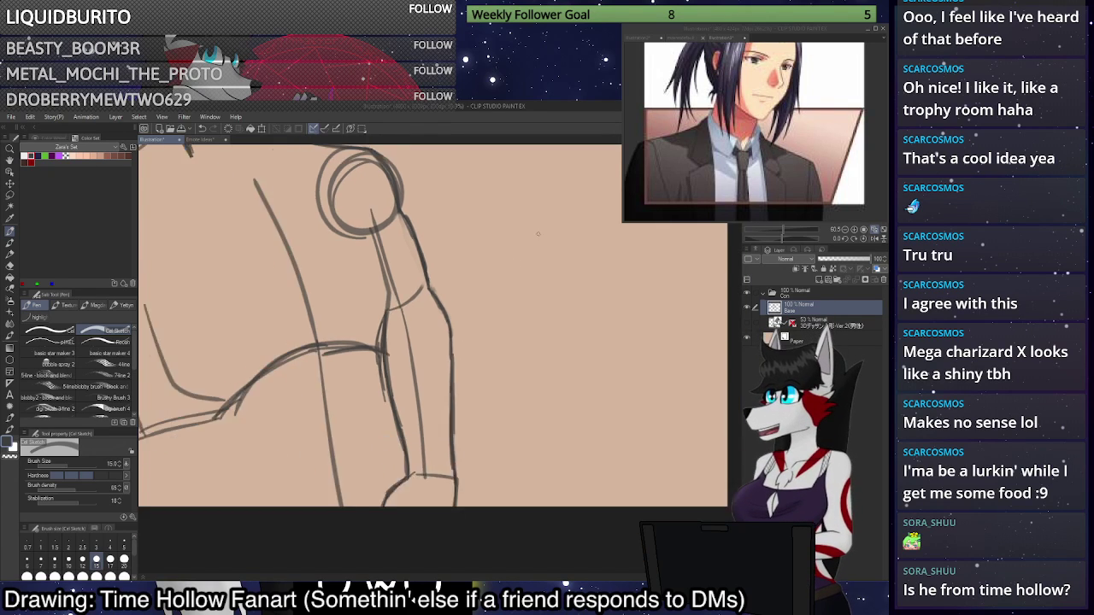
Draw a curved shirt neckline around the base of the neck, from the near shoulder line to under the hair.
scroll(534, 368, down, 2)
drag(533, 366, 573, 414)
scroll(466, 428, up, 2)
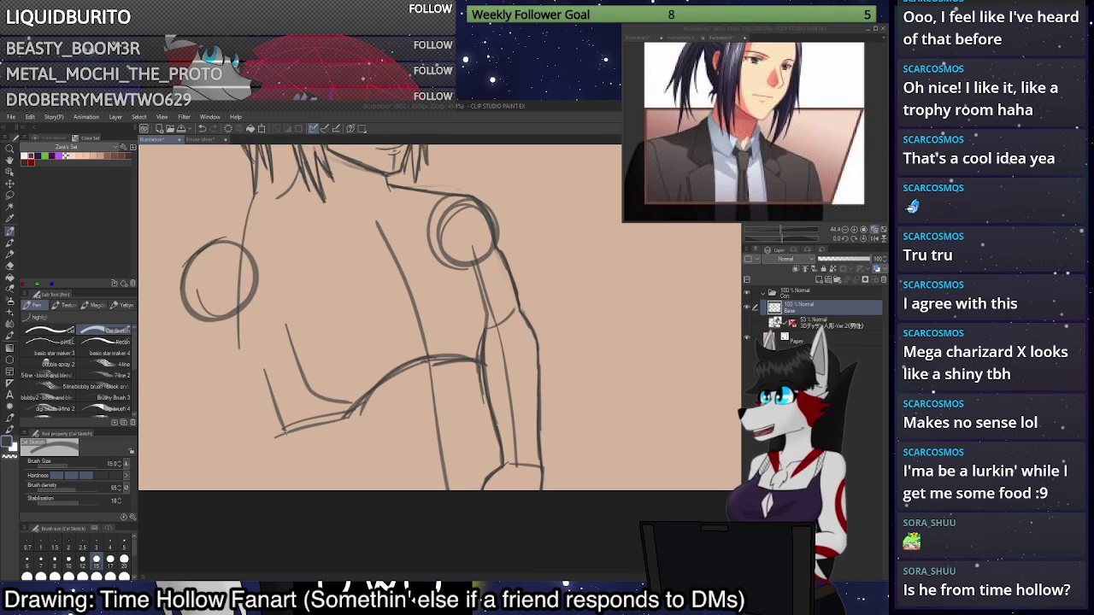
mouse_move(282, 429)
mouse_down()
mouse_move(315, 488)
mouse_move(289, 438)
mouse_up()
scroll(272, 357, down, 3)
scroll(272, 356, up, 2)
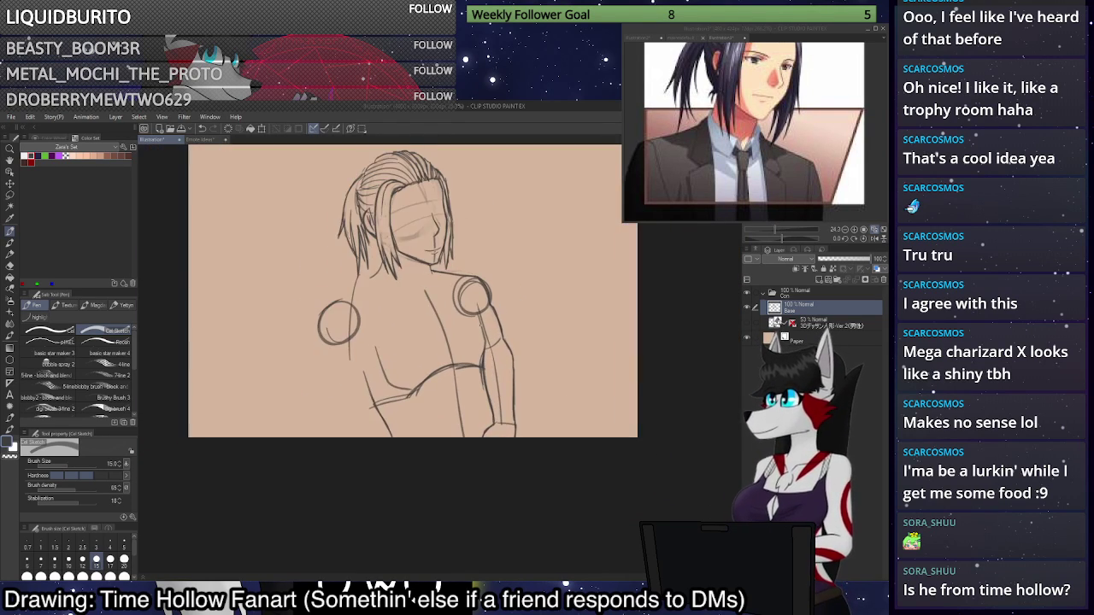
scroll(427, 340, up, 1)
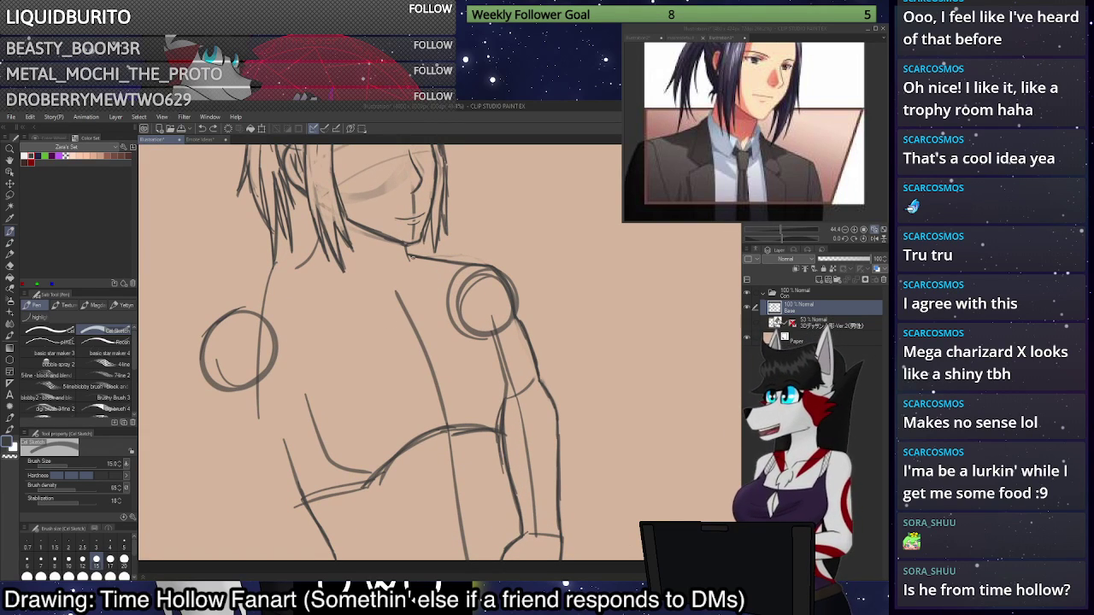
drag(407, 250, 377, 287)
key(ctrl+z)
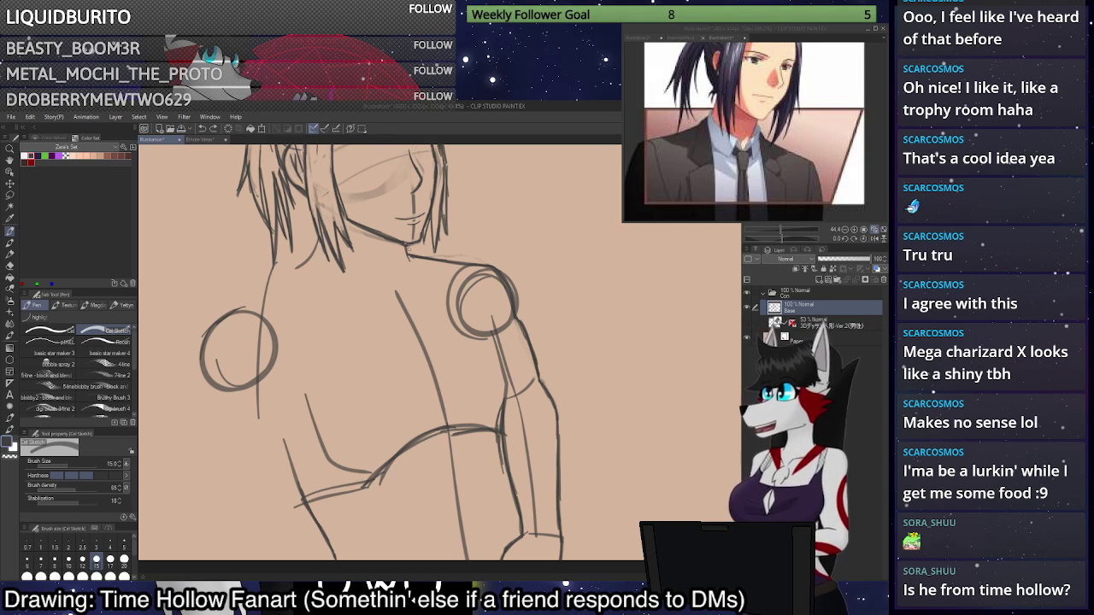
drag(407, 250, 323, 247)
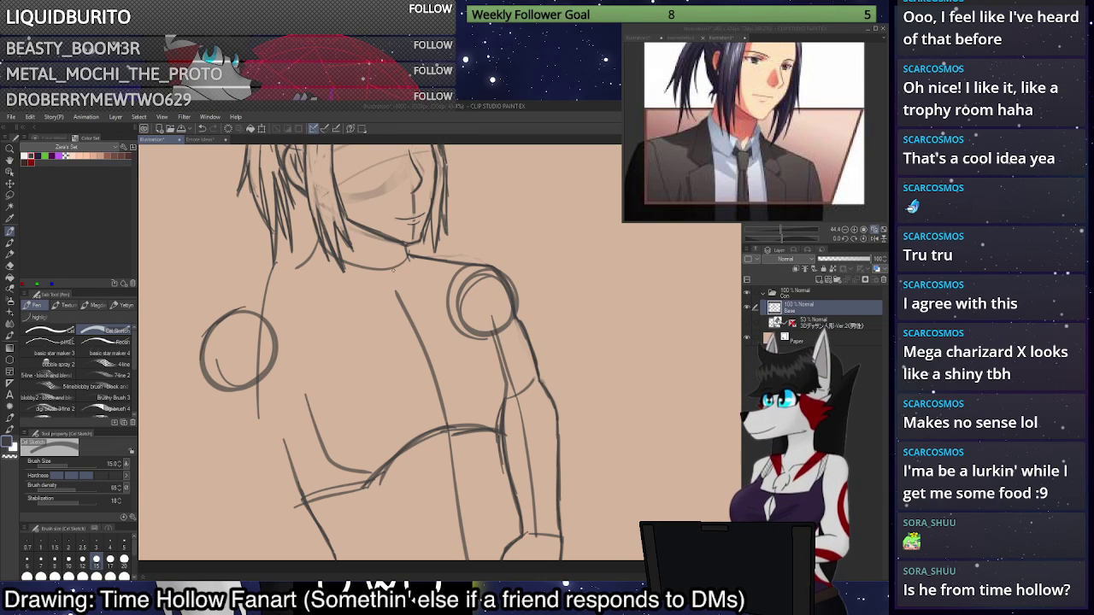
Sketch the shirt collar's angled edges below the neckline and a small tapered tie knot between them.
mouse_move(387, 266)
mouse_down()
mouse_move(382, 312)
mouse_move(400, 266)
mouse_move(382, 270)
mouse_move(376, 313)
mouse_up()
key(ctrl+z)
key(ctrl+z)
key(ctrl+z)
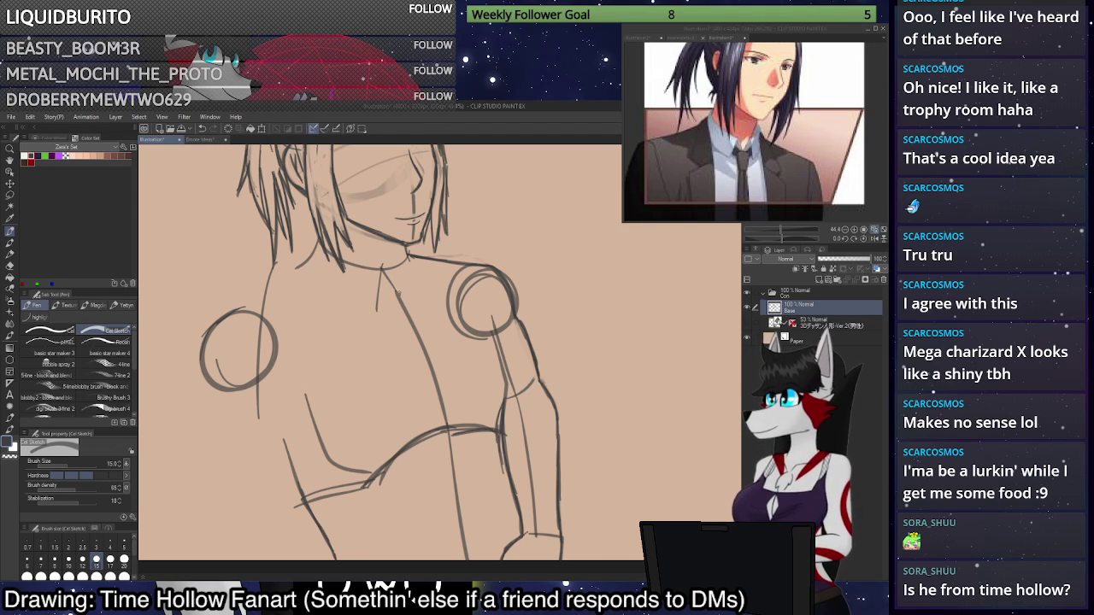
drag(399, 259, 399, 294)
drag(398, 260, 423, 287)
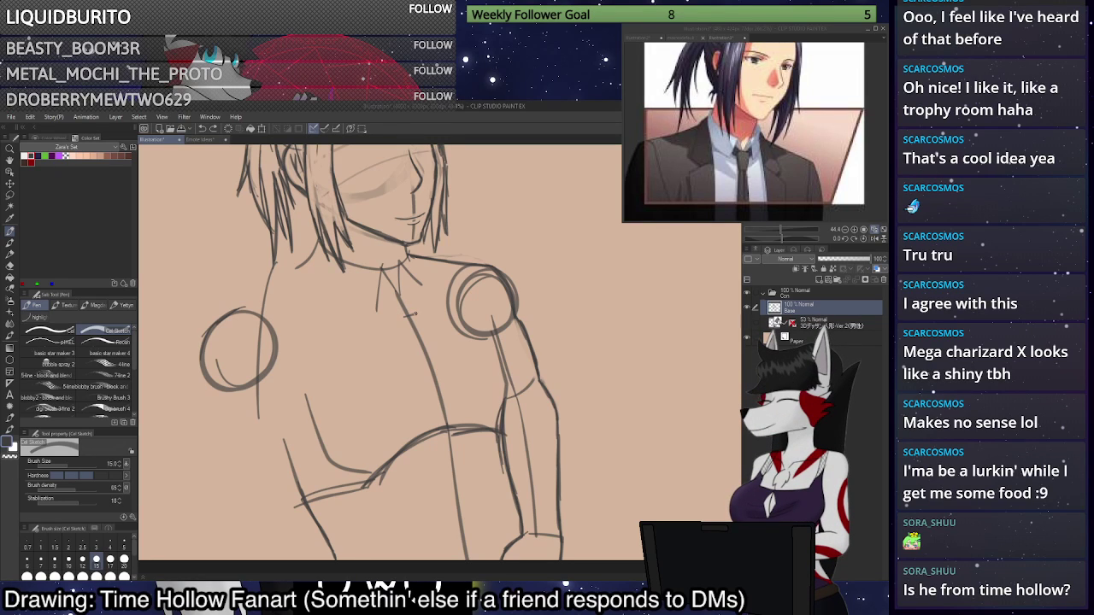
mouse_move(403, 323)
mouse_down()
mouse_move(397, 296)
mouse_move(415, 320)
mouse_up()
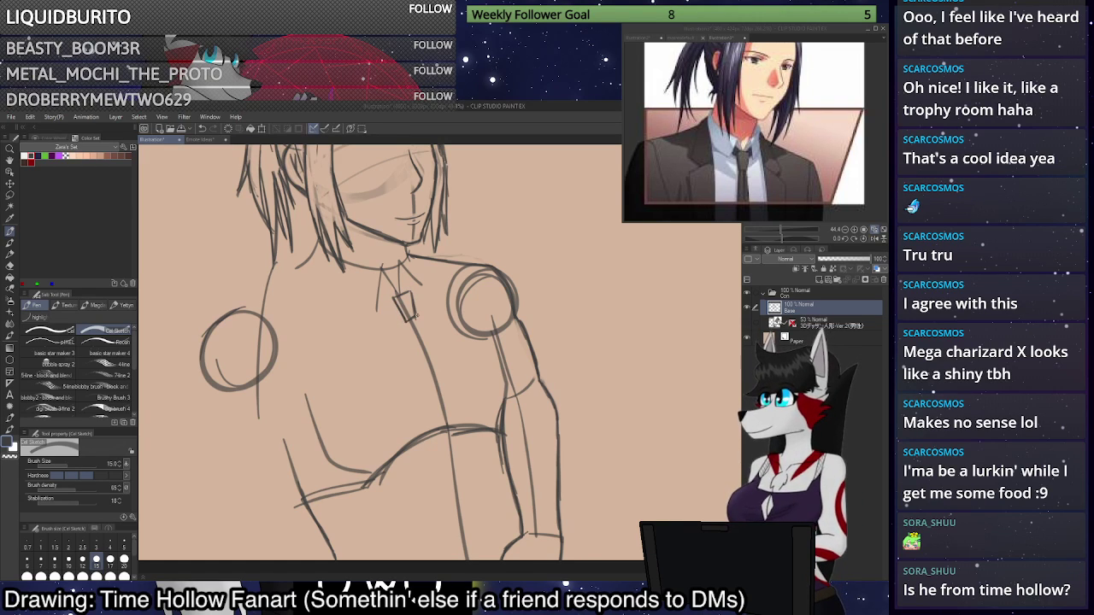
Examine the suit, collar and tie up close in the reference image.
scroll(445, 296, down, 3)
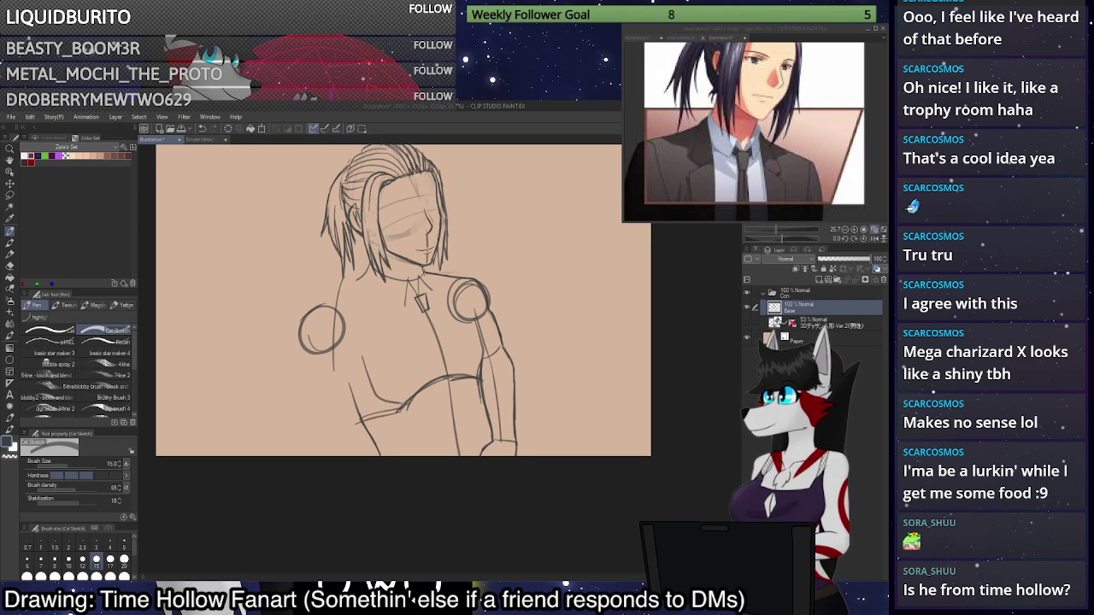
click(746, 29)
scroll(742, 94, down, 4)
scroll(732, 118, up, 2)
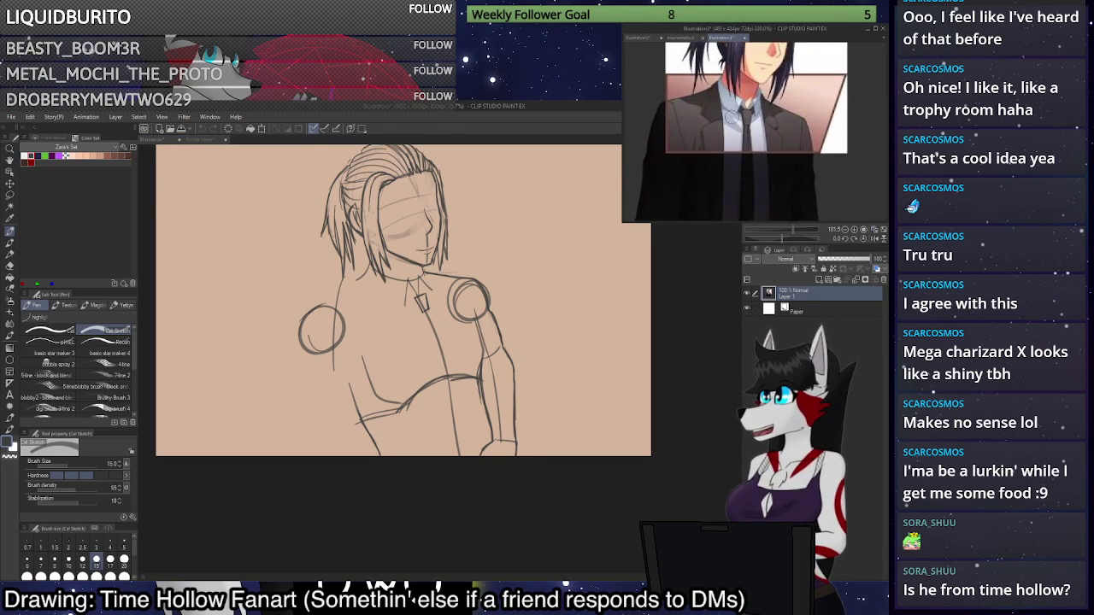
scroll(706, 116, up, 3)
key(ctrl+Tab)
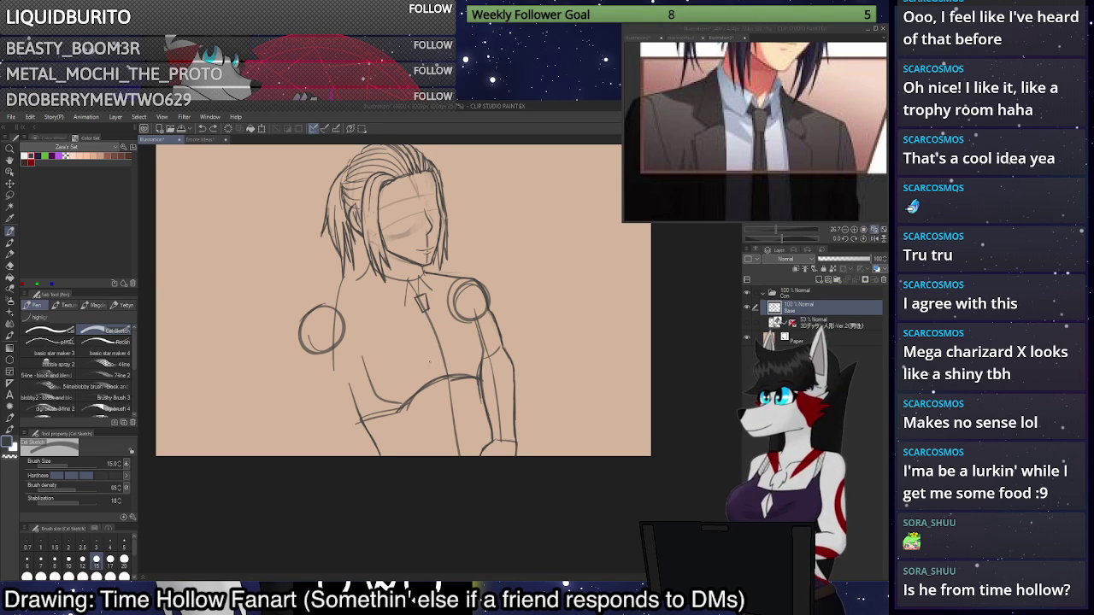
drag(441, 396, 447, 422)
key(ctrl+z)
drag(425, 314, 443, 424)
key(ctrl+z)
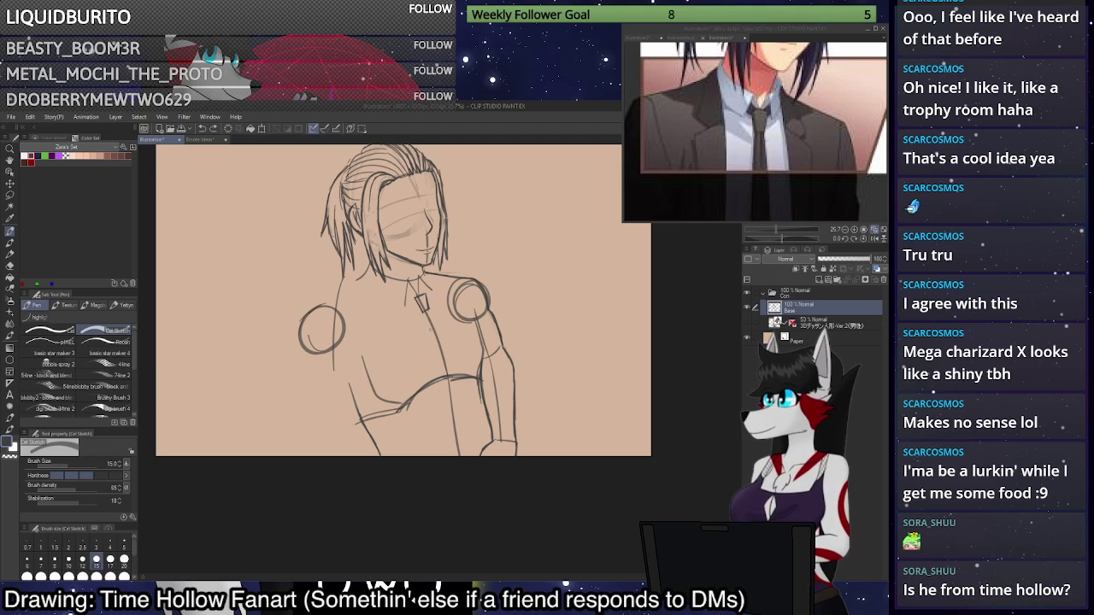
Set the brush size to 20 and stabilization to 100, and draw a long curved tie line from the knot past the waist.
click(124, 561)
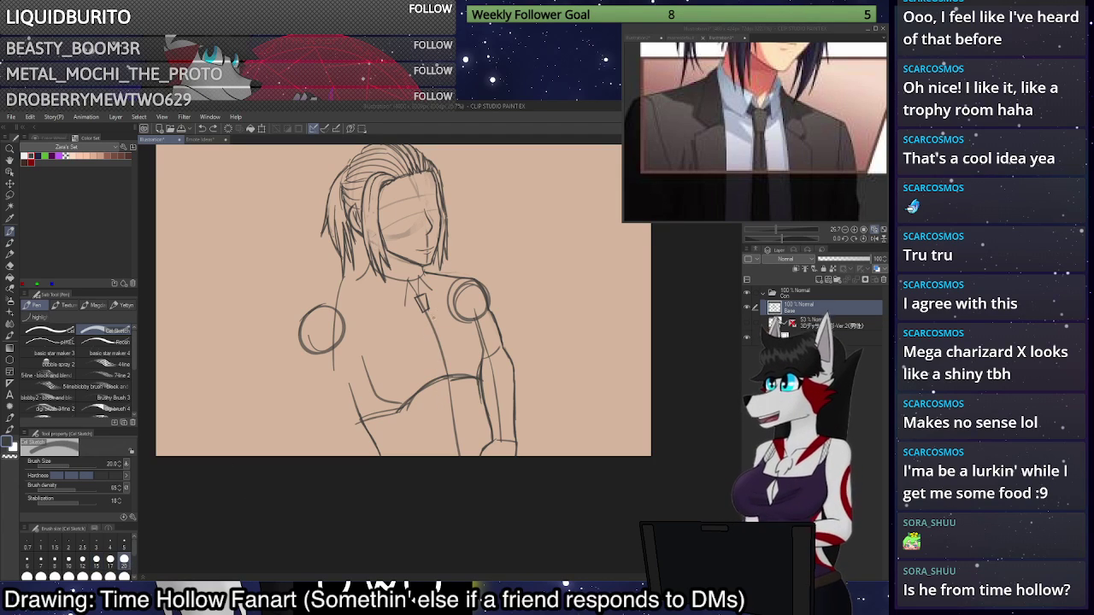
drag(88, 503, 99, 503)
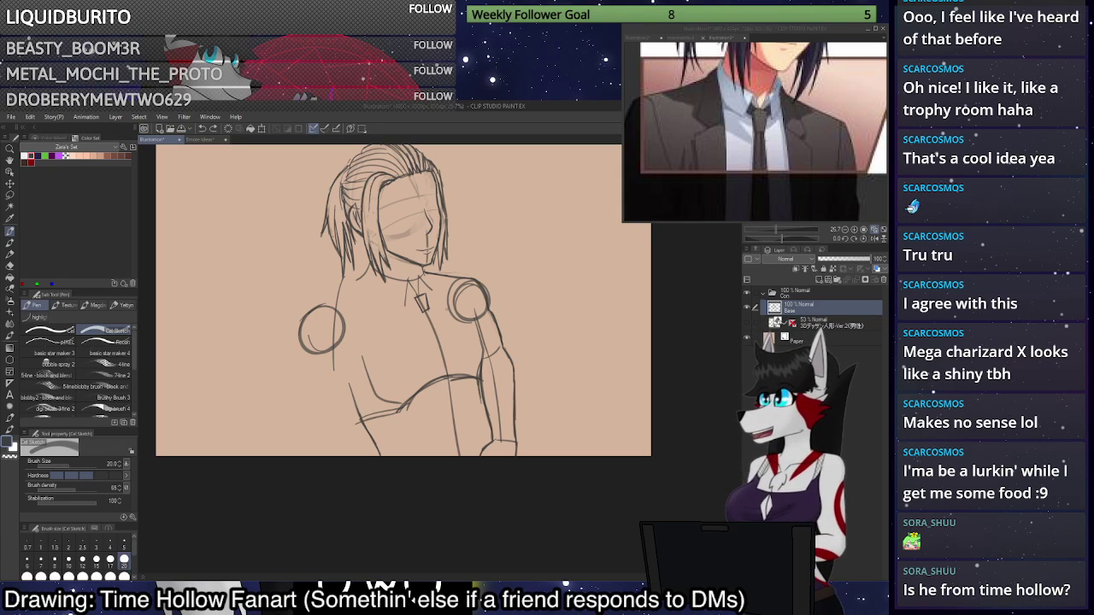
scroll(448, 334, up, 4)
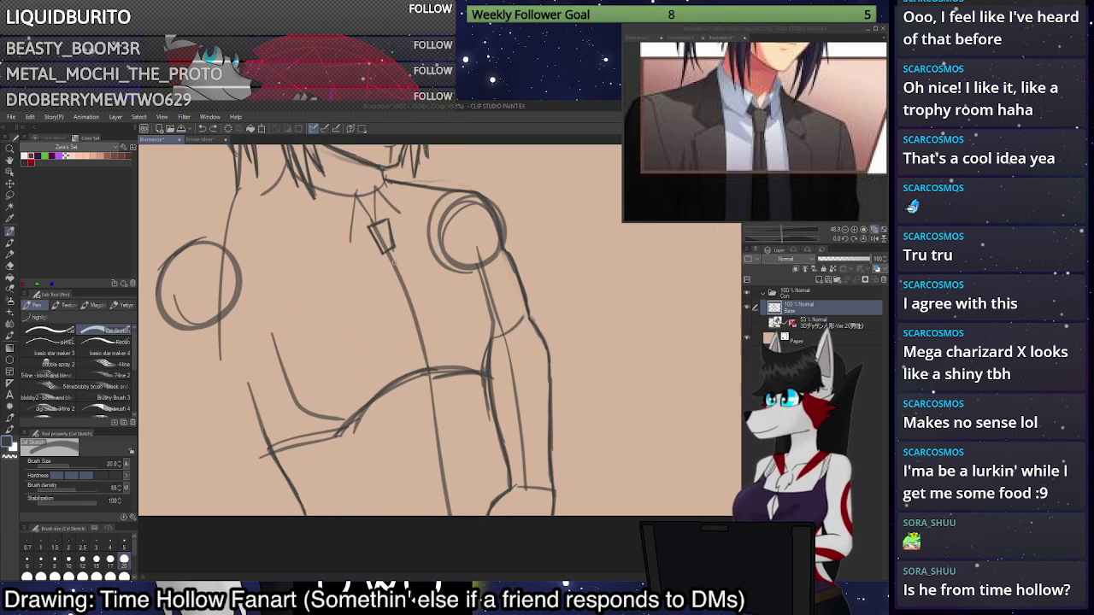
drag(395, 267, 459, 487)
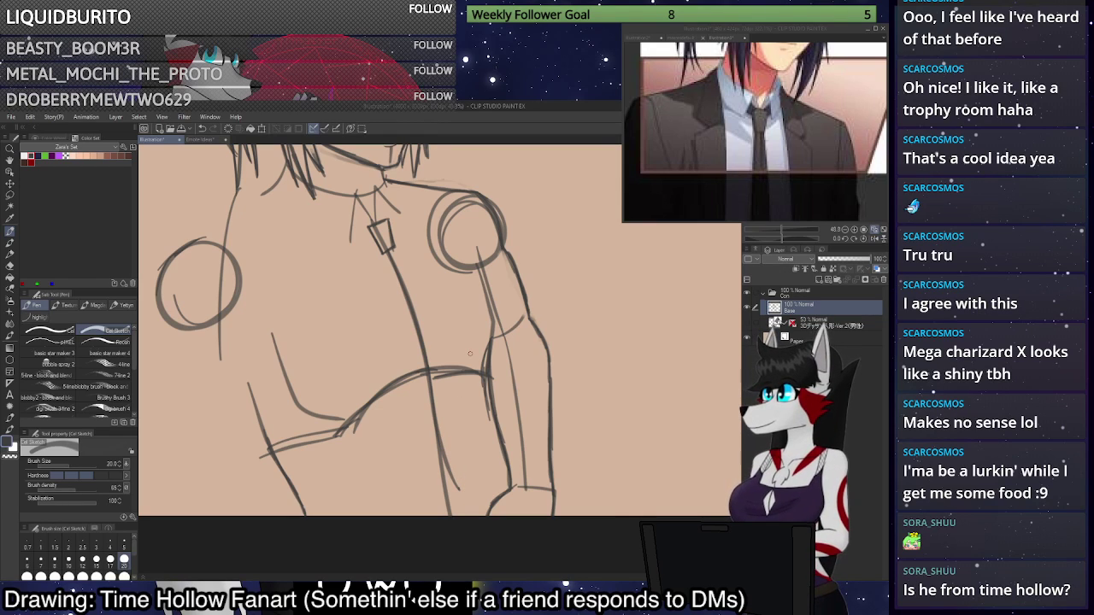
Bring the reference's face and tie into view, and draw the tie's second long line meeting the first at a pointed end.
click(721, 183)
drag(786, 206, 790, 253)
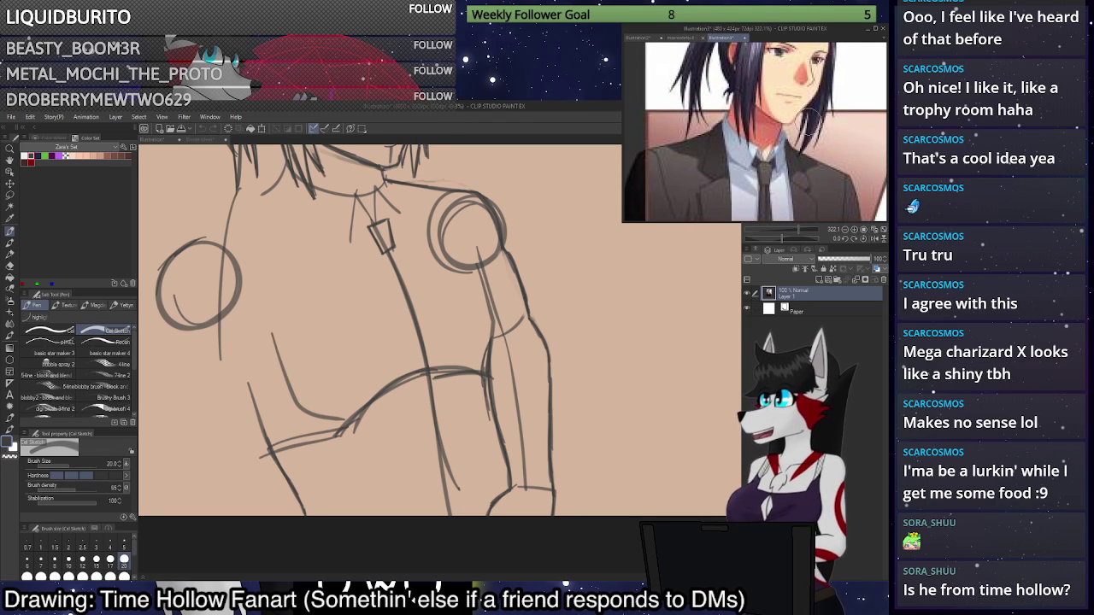
click(452, 477)
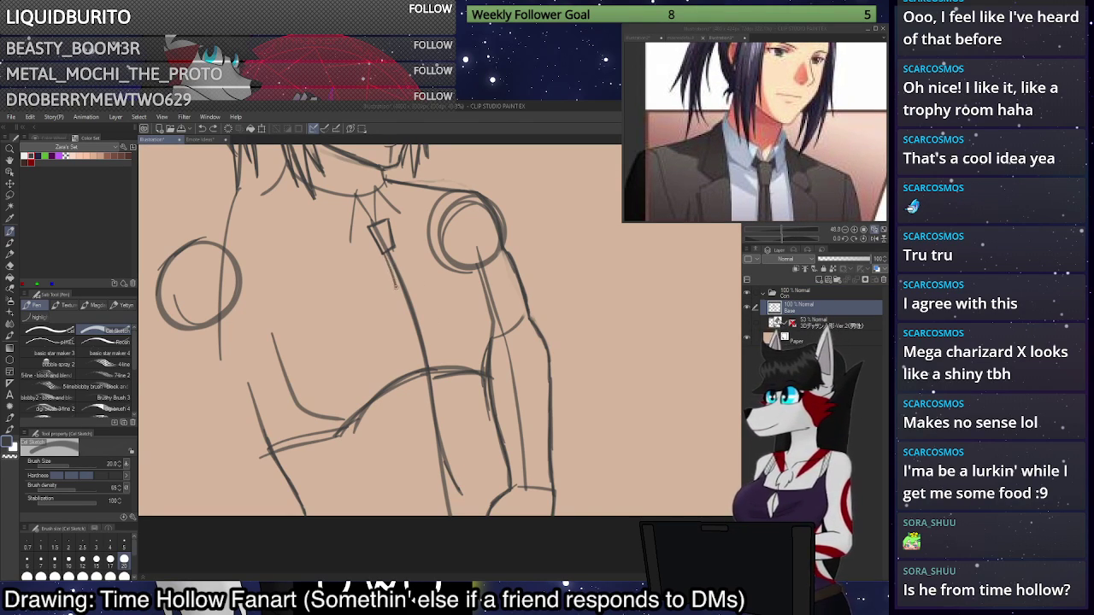
mouse_move(383, 252)
mouse_down()
mouse_move(435, 458)
mouse_move(466, 494)
mouse_move(427, 445)
mouse_move(391, 272)
mouse_move(397, 244)
mouse_move(417, 300)
mouse_up()
key(ctrl+z)
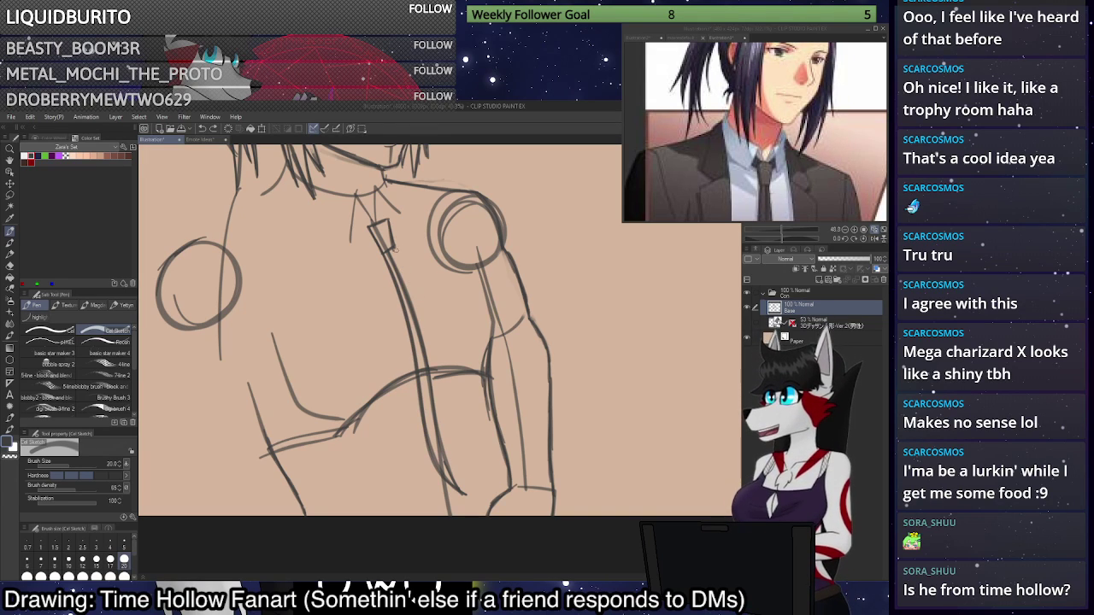
Widen the tie with a further long edge curving from the knot's far corner down to the pointed tip.
mouse_move(394, 247)
mouse_down()
mouse_move(430, 332)
mouse_move(439, 423)
mouse_up()
key(ctrl+z)
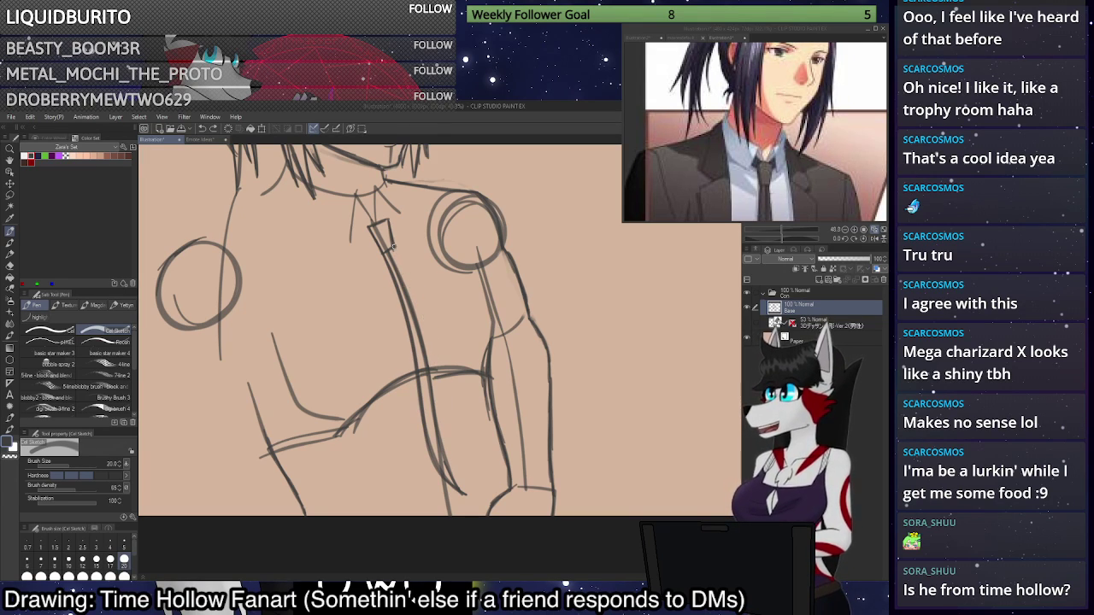
drag(393, 246, 466, 494)
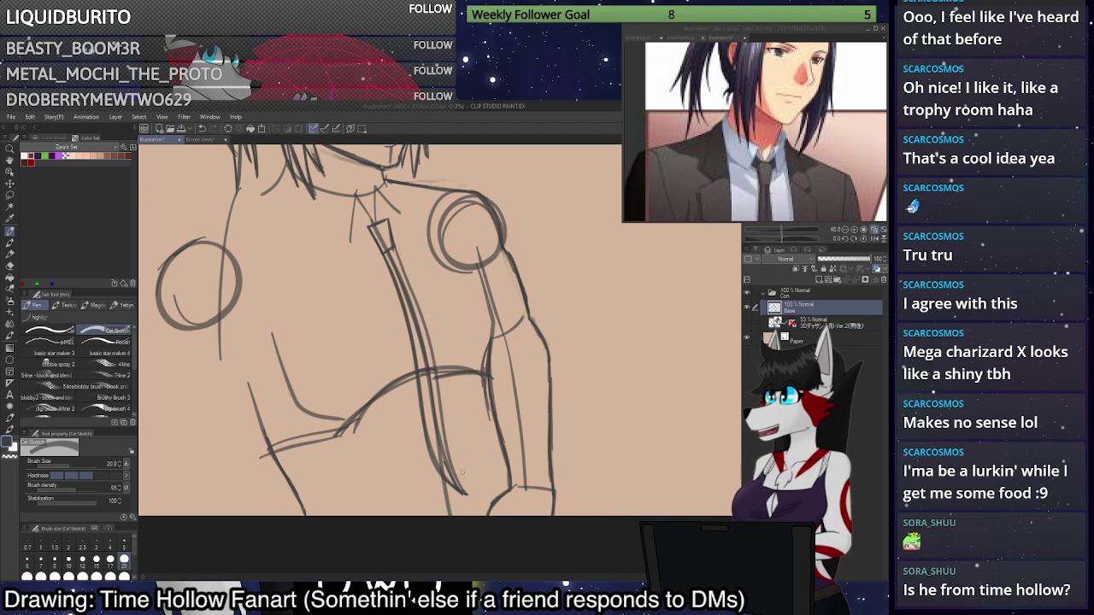
mouse_move(465, 490)
mouse_down()
mouse_move(448, 461)
mouse_move(424, 321)
mouse_move(392, 248)
mouse_up()
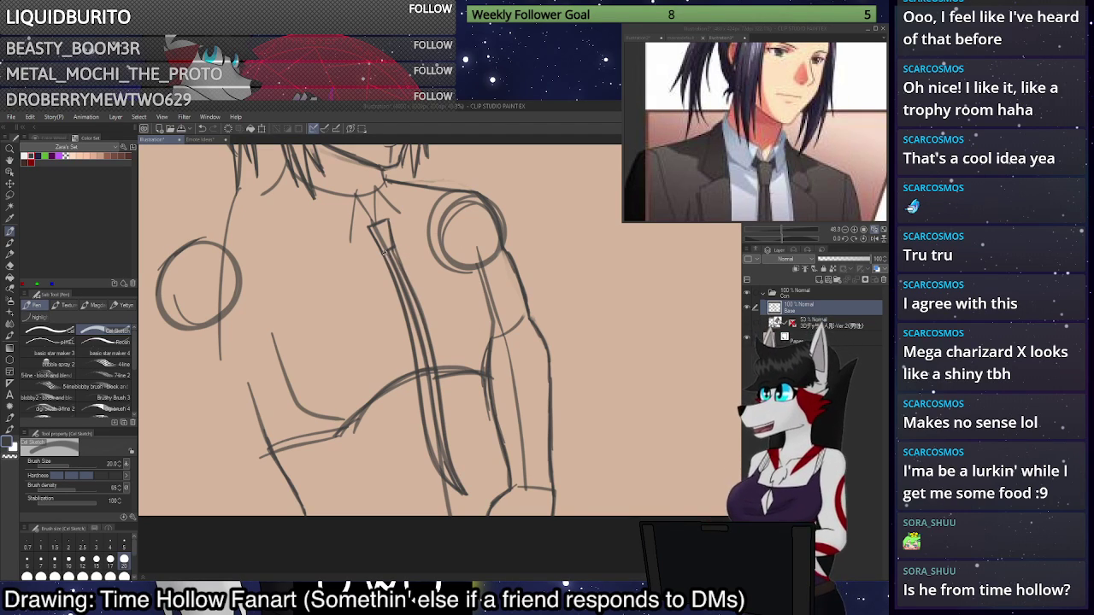
drag(385, 254, 414, 337)
key(ctrl+z)
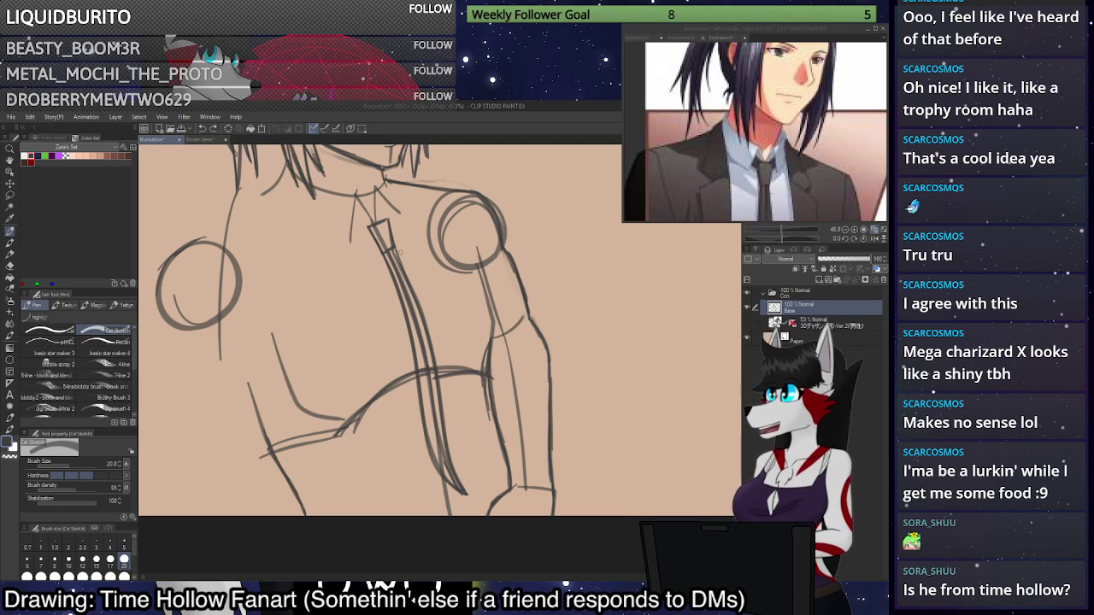
Fade the extra line inside the tie with transparent color and redraw the edges around its tip.
key(c)
drag(440, 456, 453, 483)
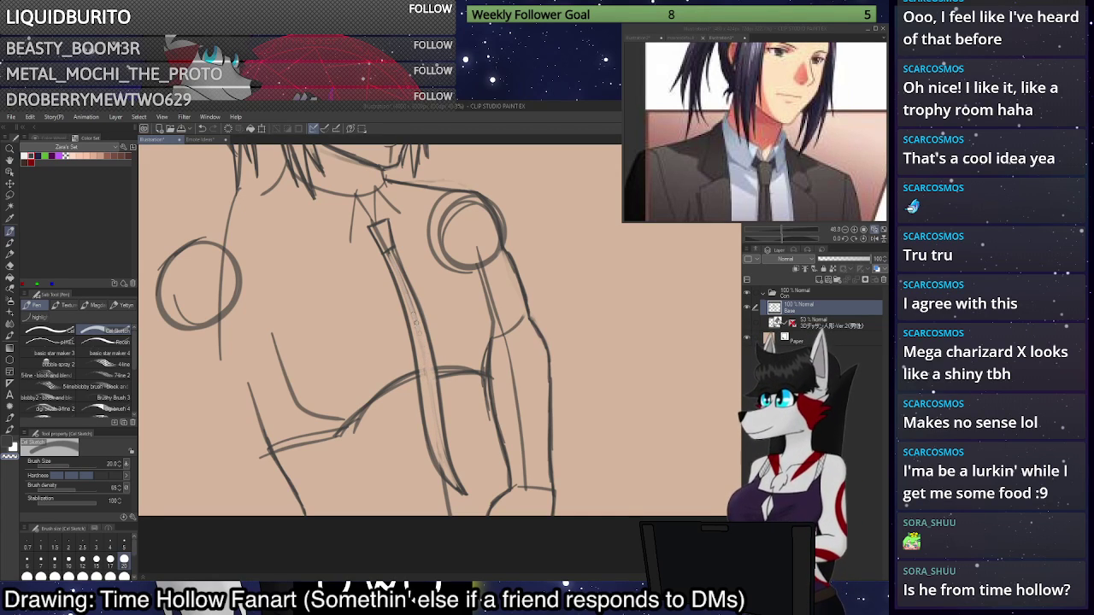
drag(404, 294, 419, 393)
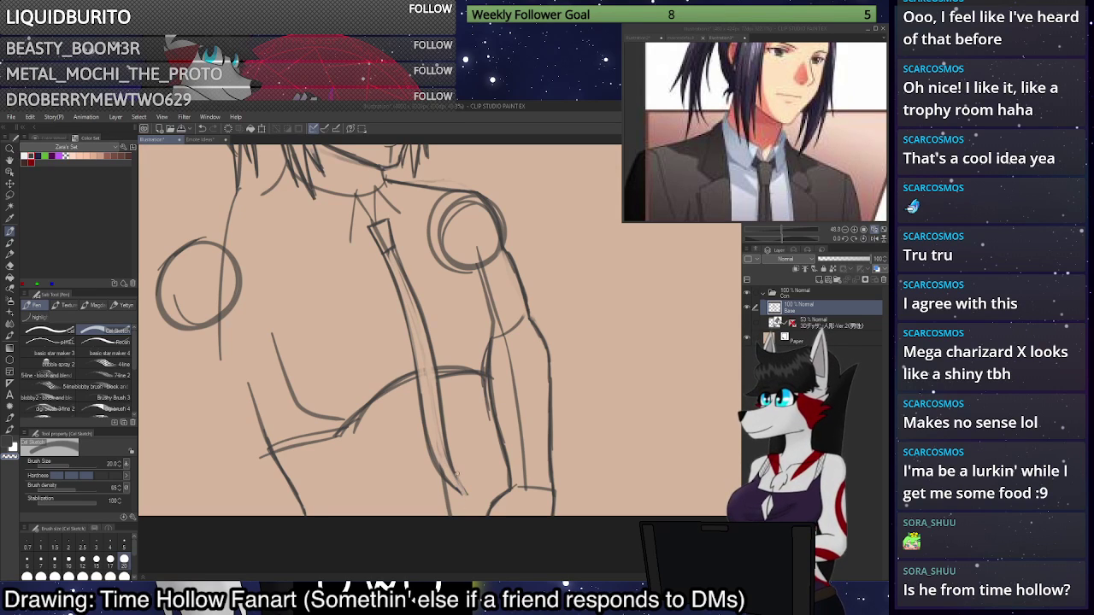
key(c)
drag(447, 454, 462, 496)
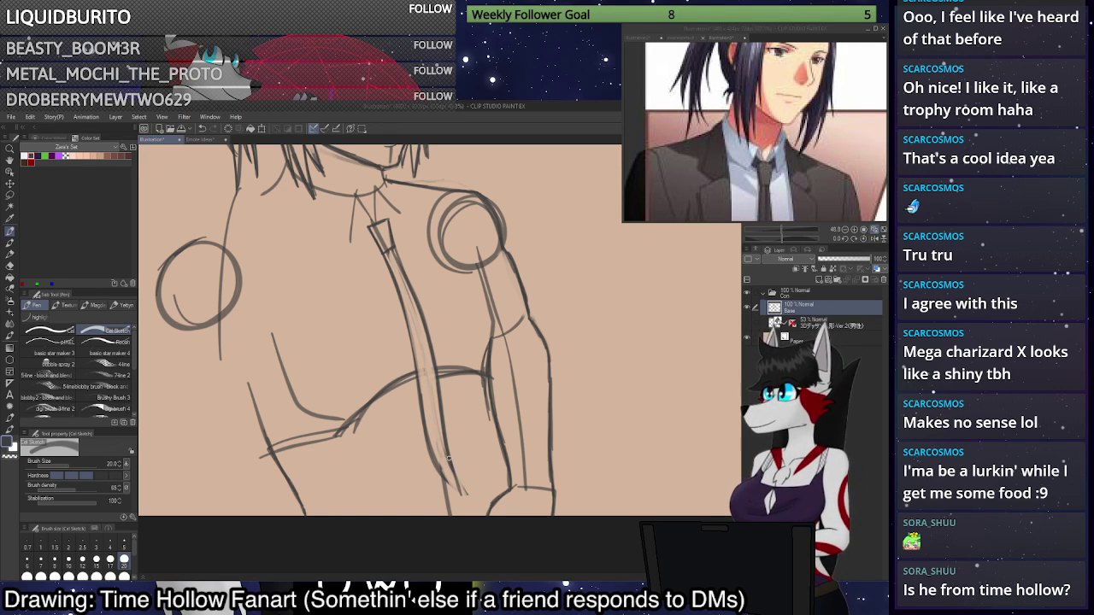
mouse_move(436, 461)
mouse_down()
mouse_move(463, 501)
mouse_move(425, 428)
mouse_move(394, 248)
mouse_move(432, 349)
mouse_move(457, 490)
mouse_up()
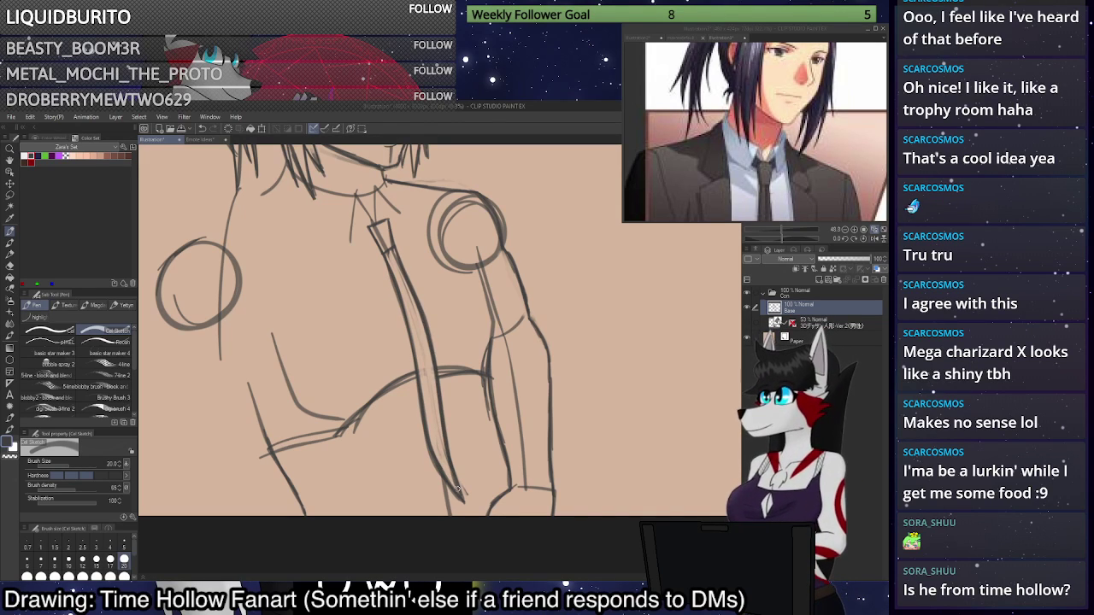
Trim the tie's lower end with transparent color and redraw its edges into a narrower point.
scroll(463, 496, down, 3)
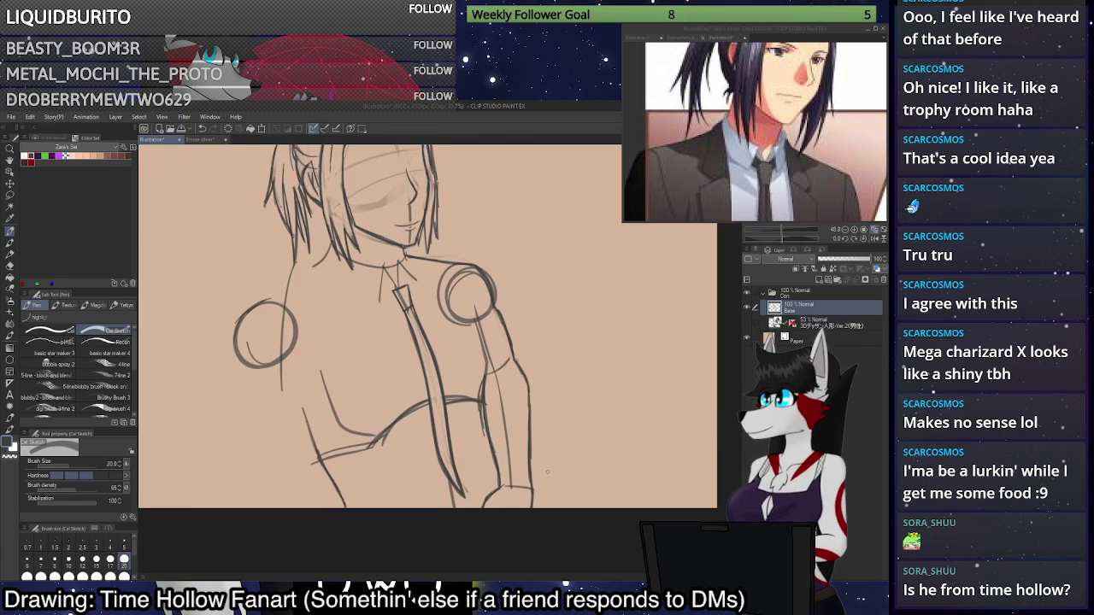
scroll(479, 483, up, 2)
key(c)
drag(450, 483, 448, 497)
key(c)
drag(442, 453, 450, 502)
key(c)
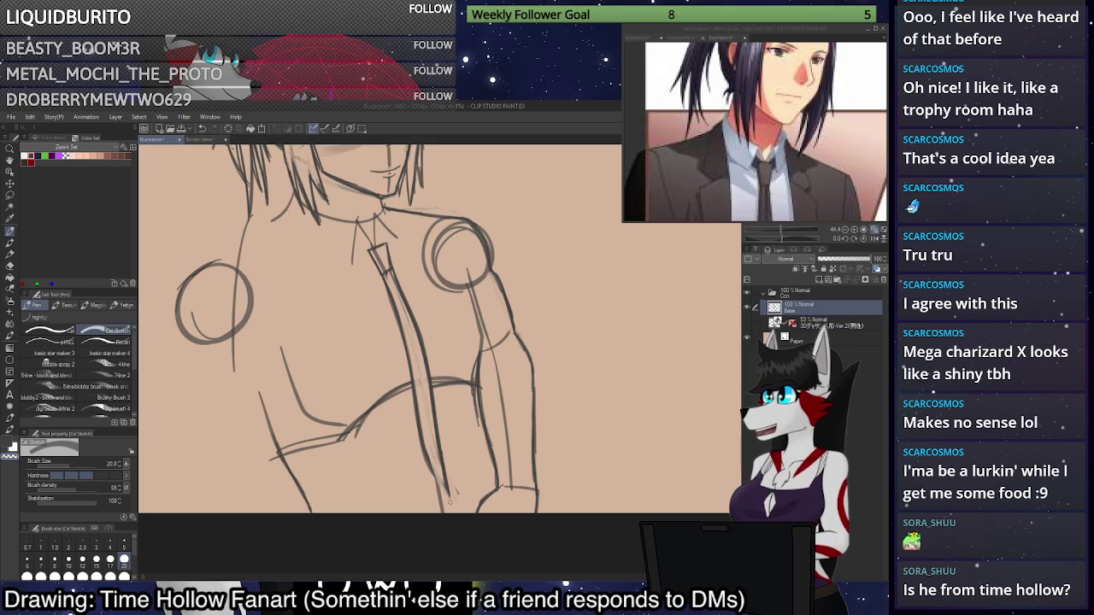
key(c)
drag(428, 462, 447, 497)
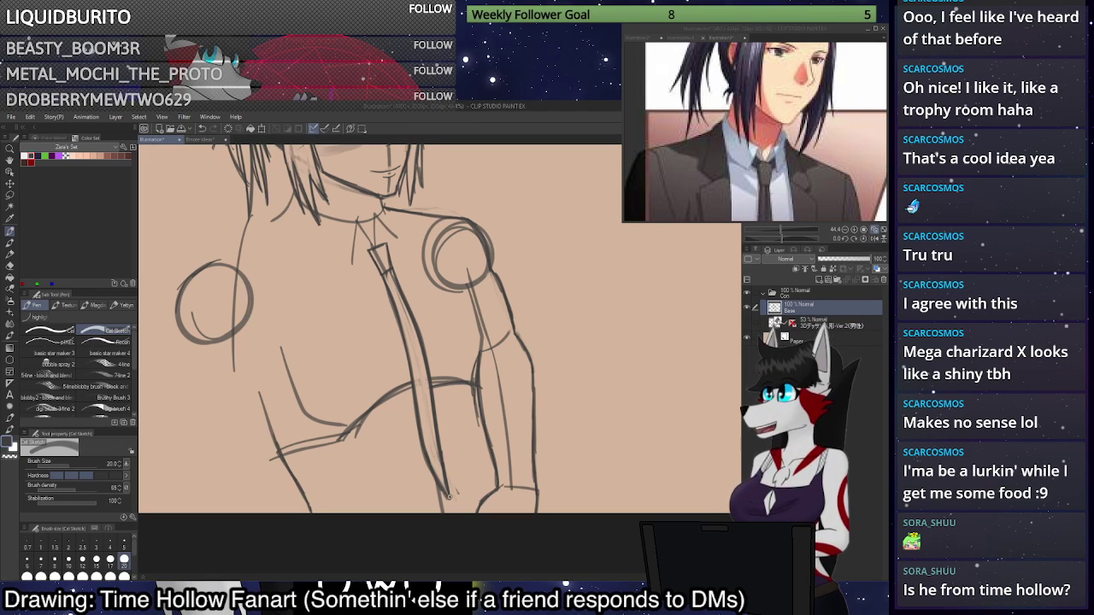
Fade the tie's long edges from below the knot down to the tip with transparent color.
scroll(394, 279, up, 4)
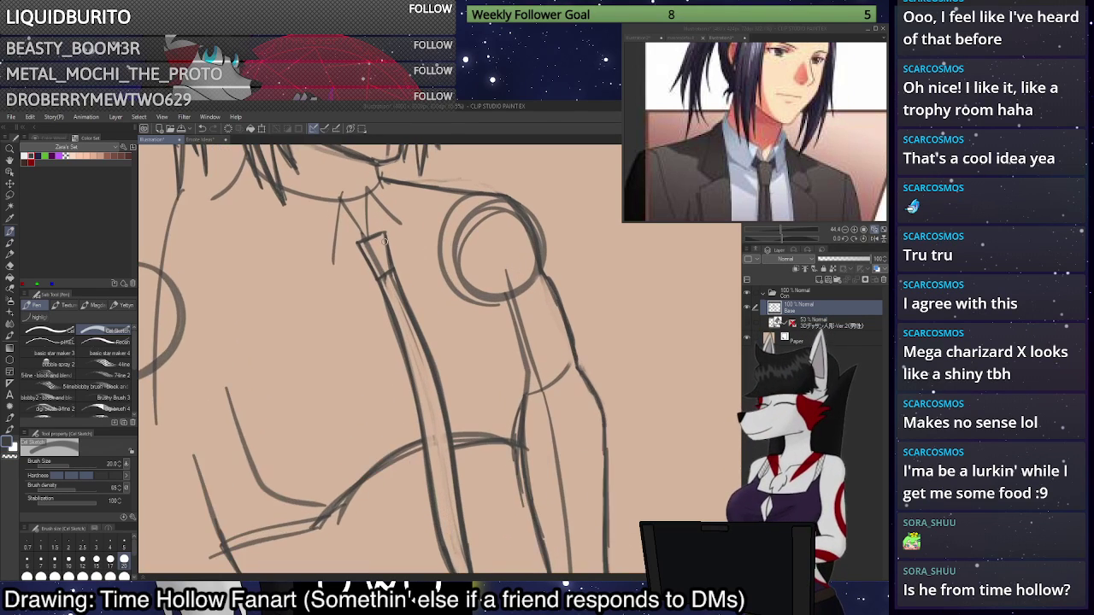
scroll(397, 241, down, 3)
scroll(429, 229, down, 1)
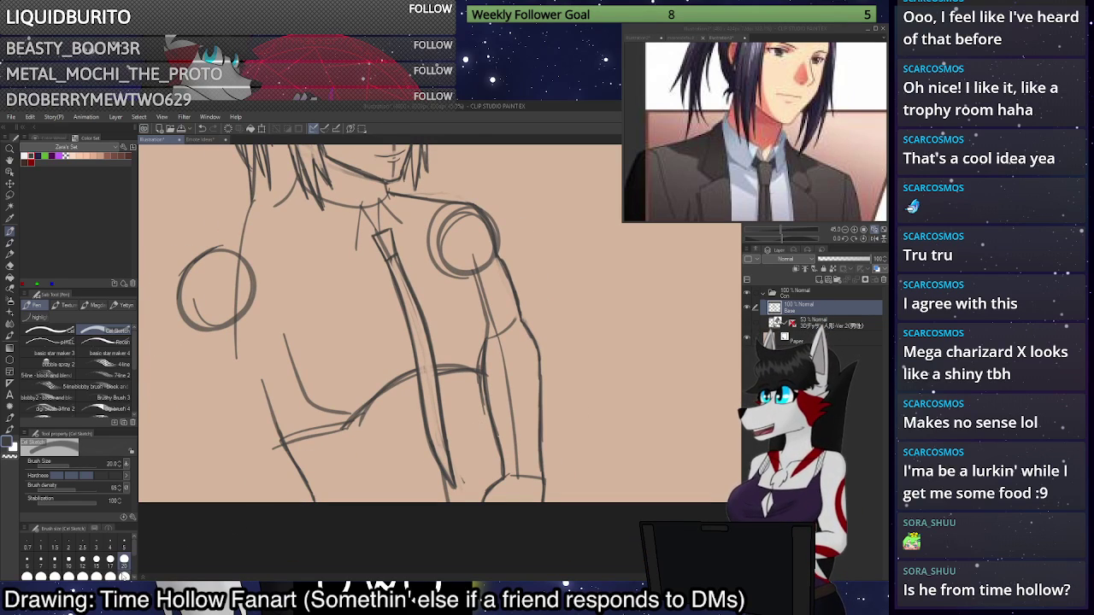
key(c)
mouse_move(400, 275)
mouse_down()
mouse_move(446, 480)
mouse_move(435, 435)
mouse_move(455, 476)
mouse_up()
Redraw the tie's long edges at brush size 20, curving from the knot down to a narrow pointed tip.
click(69, 560)
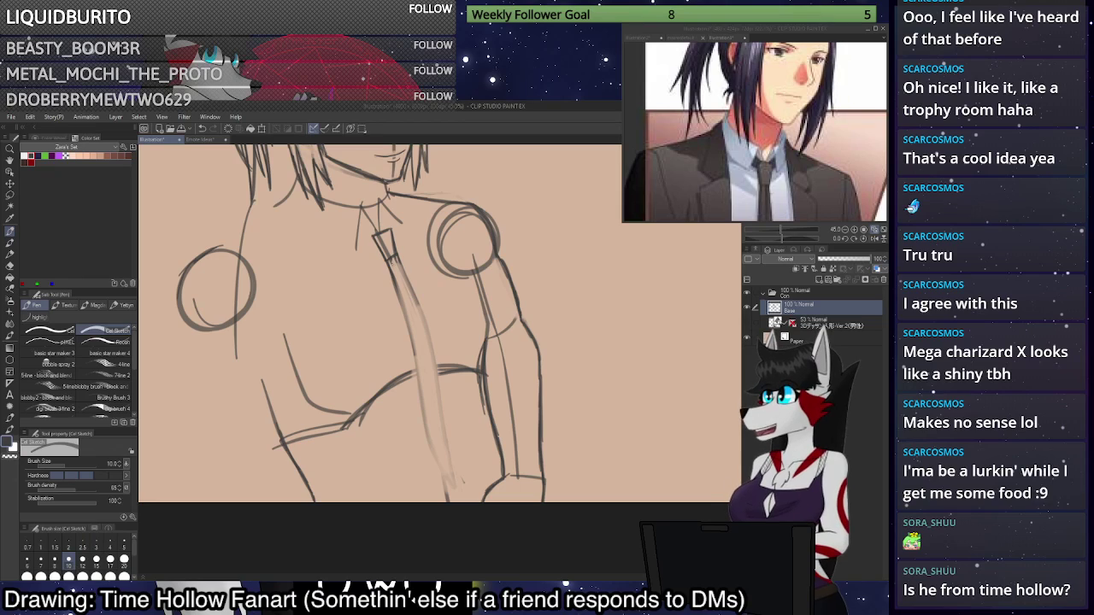
click(125, 561)
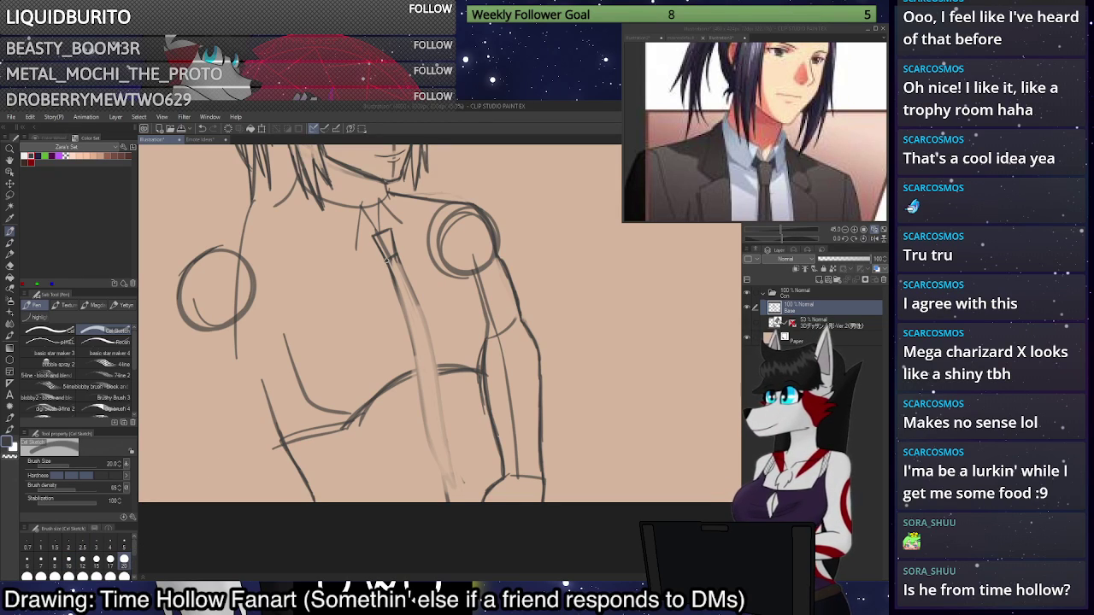
drag(400, 297, 411, 343)
key(ctrl+z)
drag(388, 260, 454, 489)
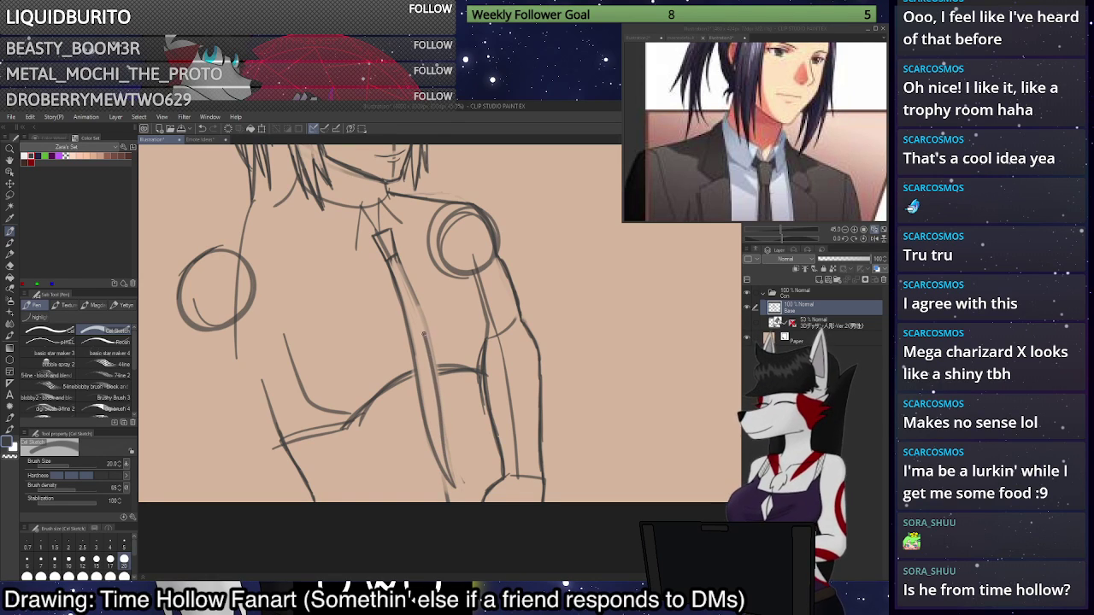
key(ctrl+z)
mouse_move(396, 255)
mouse_down()
mouse_move(455, 487)
mouse_move(445, 474)
mouse_move(462, 492)
mouse_move(416, 306)
mouse_move(387, 258)
mouse_move(430, 437)
mouse_move(459, 493)
mouse_up()
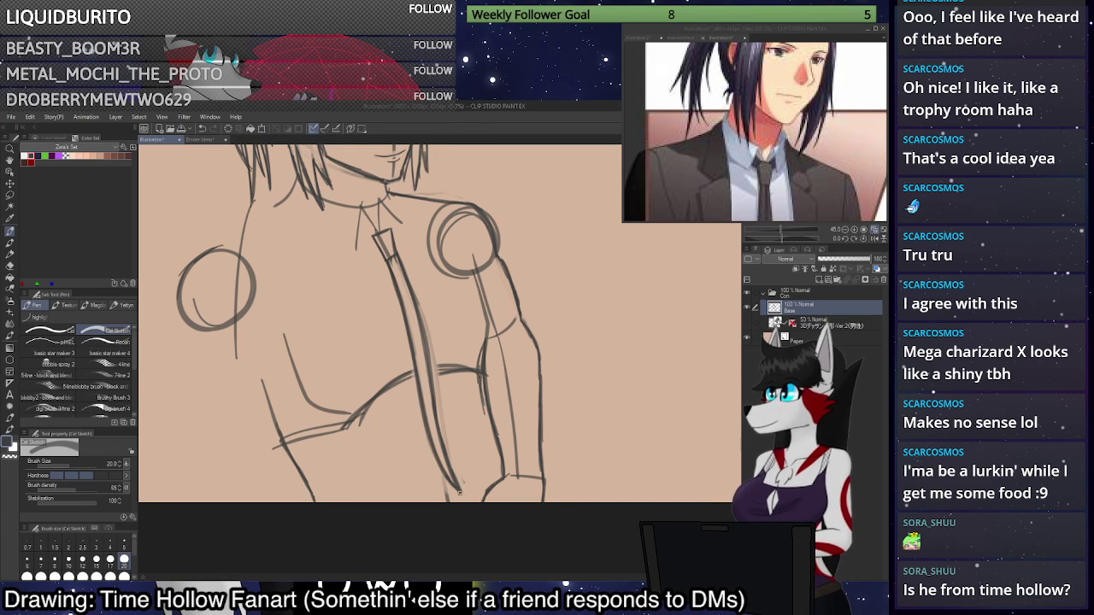
Clean up the stray strokes around the tie's tip and lower edge with transparent color.
scroll(451, 257, down, 1)
scroll(469, 408, up, 3)
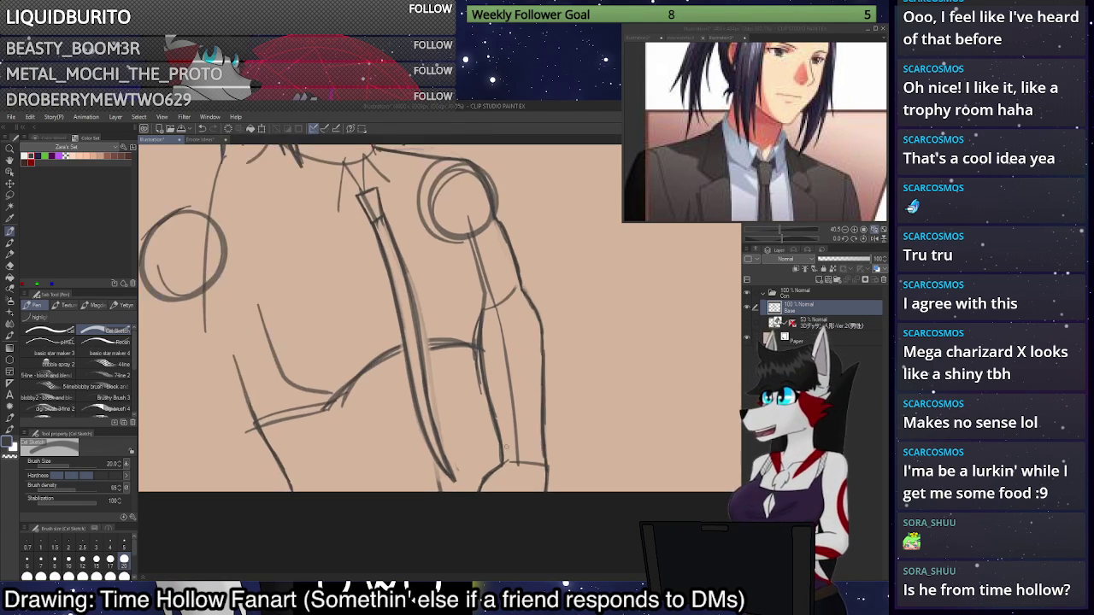
key(c)
drag(432, 459, 448, 485)
drag(427, 452, 449, 484)
key(c)
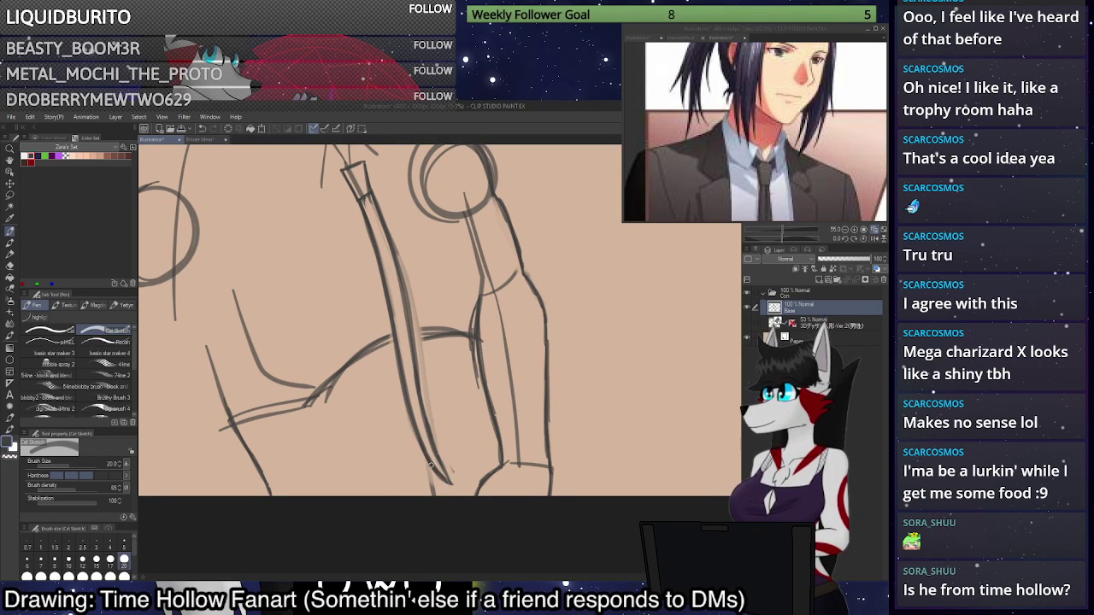
key(c)
mouse_move(420, 430)
mouse_down()
mouse_move(430, 460)
mouse_move(428, 448)
mouse_up()
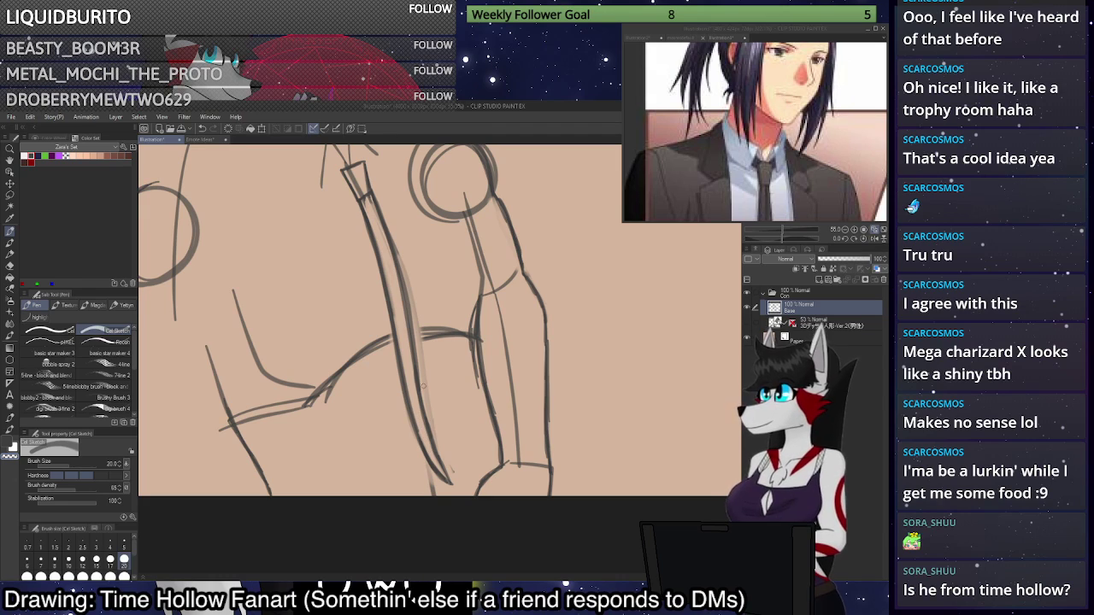
Replace the straight edge on the shoulder-circle side of the tie knot with an outward-curving one that rounds into the knot's base.
key(m)
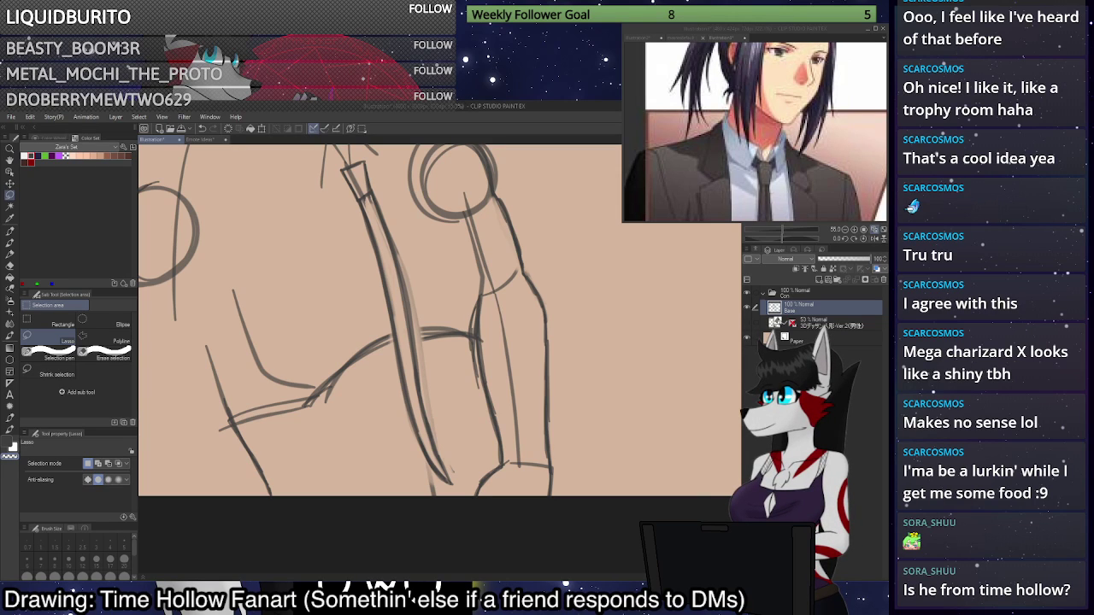
scroll(523, 363, down, 4)
scroll(436, 230, up, 2)
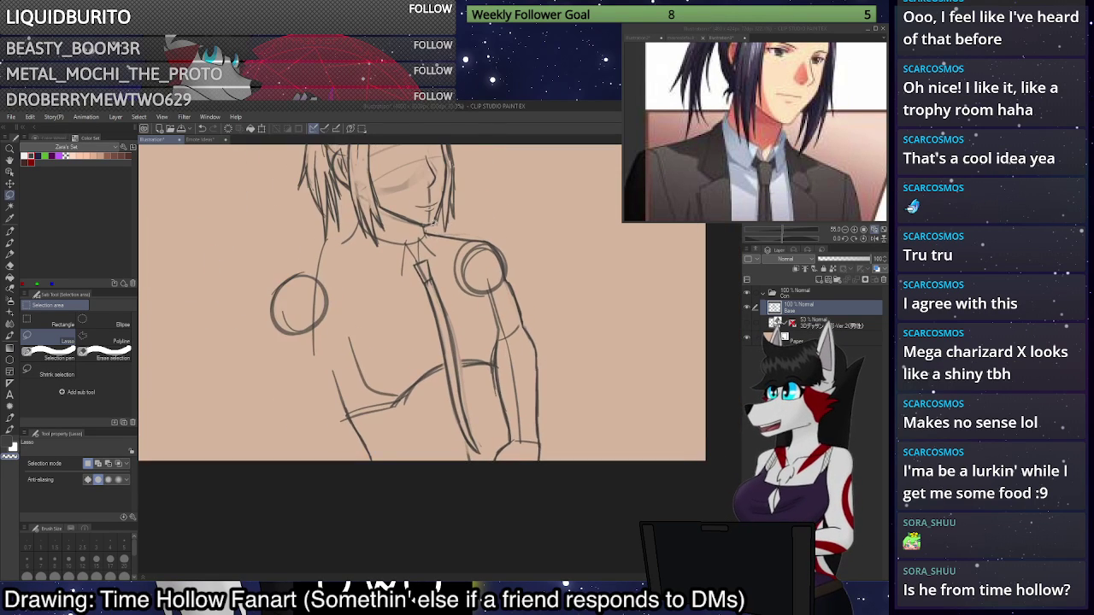
scroll(428, 234, up, 4)
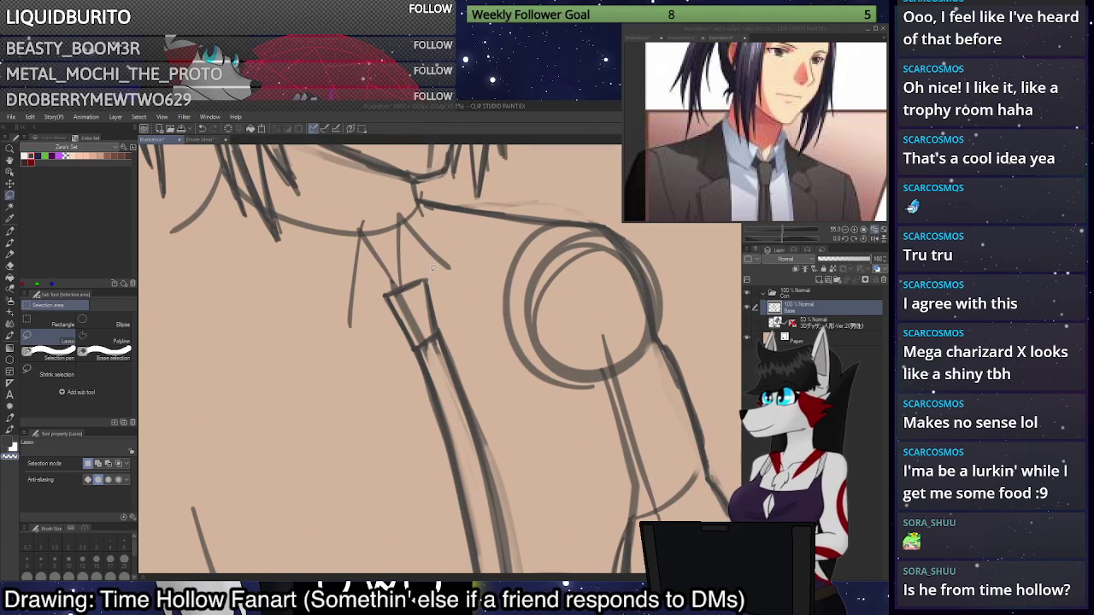
key(p)
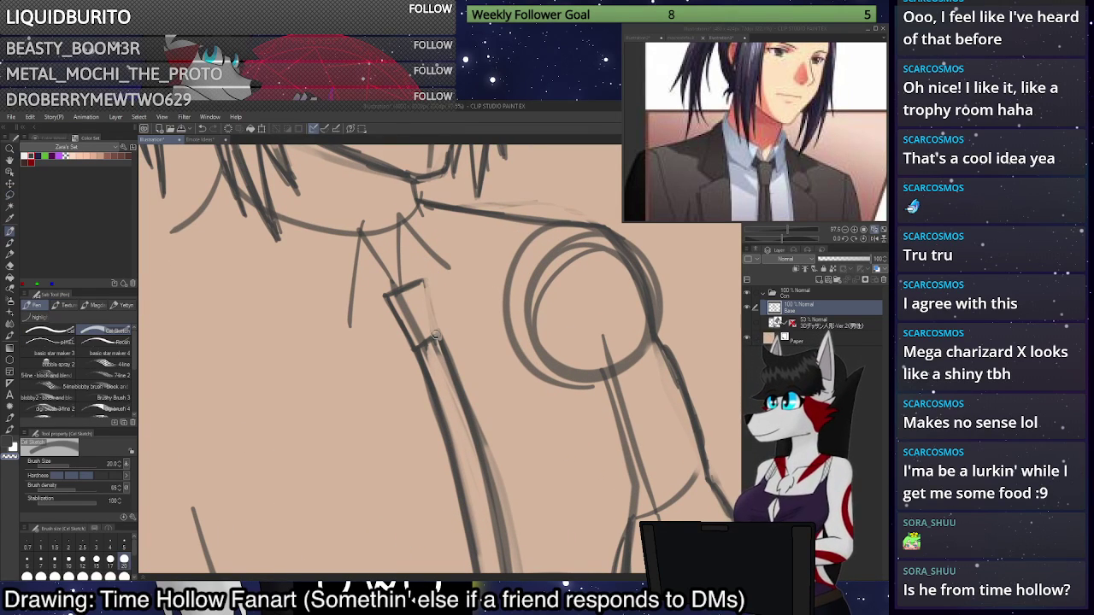
key(c)
mouse_move(421, 349)
mouse_down()
mouse_move(435, 311)
mouse_move(419, 274)
mouse_move(441, 332)
mouse_move(416, 346)
mouse_up()
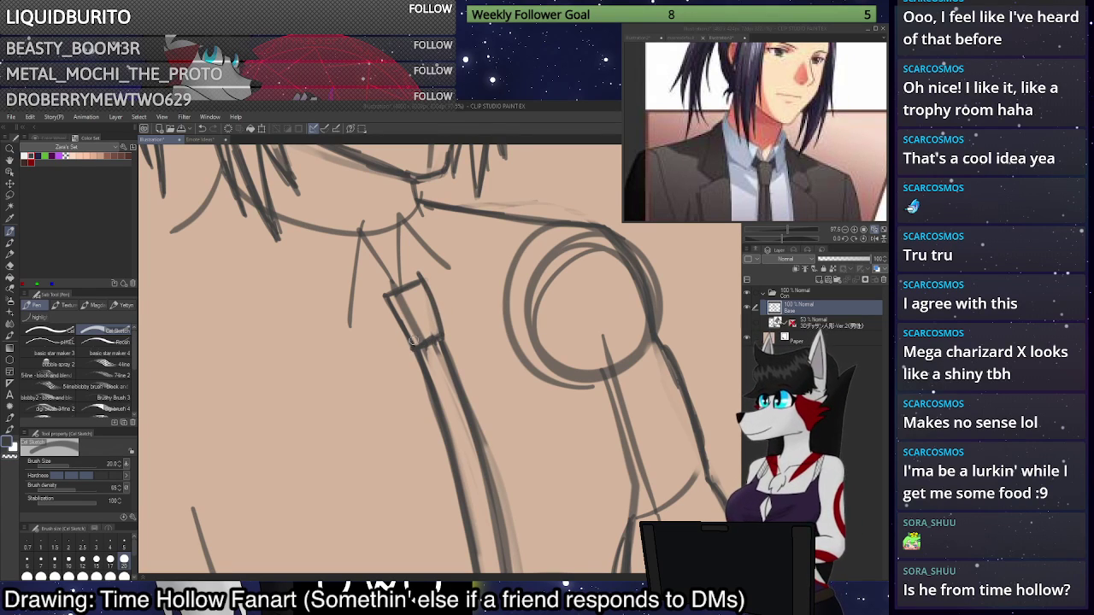
Erase the knot's inner lines and opposite side edge, and redraw that edge flaring wider toward the collar.
key(c)
mouse_move(424, 301)
mouse_down()
mouse_move(397, 291)
mouse_move(418, 274)
mouse_move(383, 289)
mouse_move(418, 273)
mouse_move(384, 290)
mouse_move(406, 334)
mouse_up()
key(c)
key(c)
drag(391, 301, 412, 347)
key(c)
drag(382, 298, 412, 347)
key(ctrl+z)
key(ctrl+z)
key(ctrl+z)
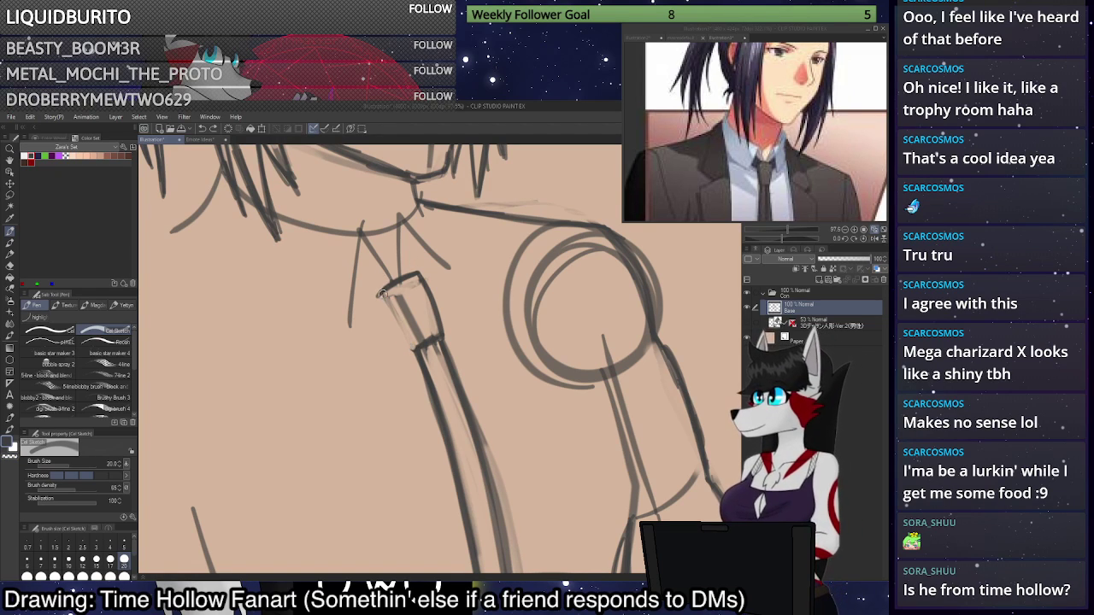
mouse_move(379, 295)
mouse_down()
mouse_move(416, 350)
mouse_move(383, 296)
mouse_move(414, 349)
mouse_move(384, 296)
mouse_move(405, 305)
mouse_move(435, 364)
mouse_move(412, 327)
mouse_up()
Thin the tie's inner edge below the knot with transparent color.
key(c)
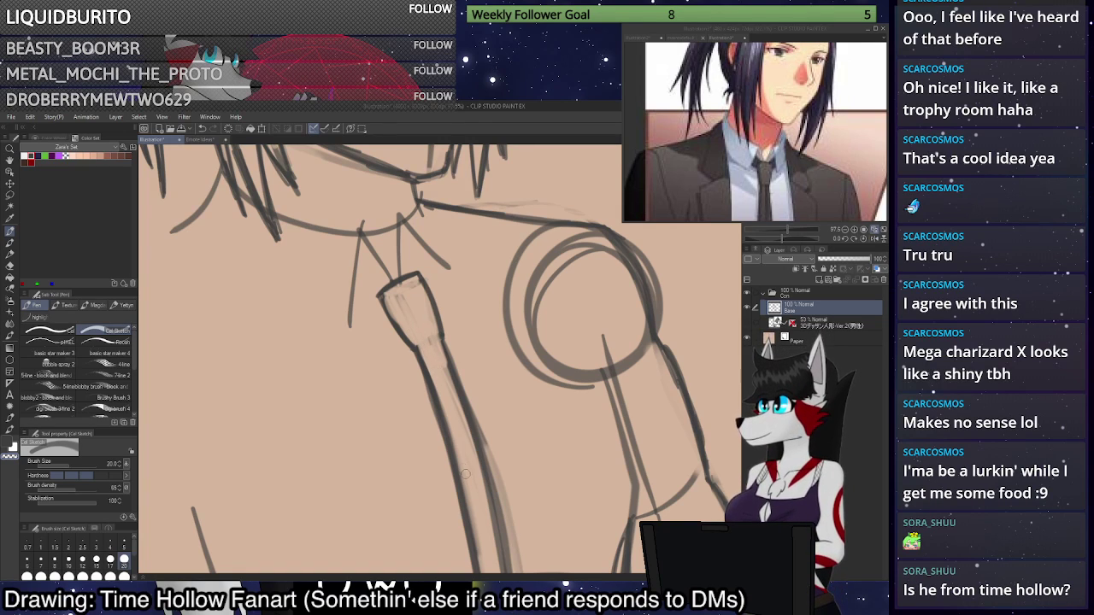
drag(438, 390, 455, 443)
drag(429, 371, 462, 463)
drag(451, 426, 469, 496)
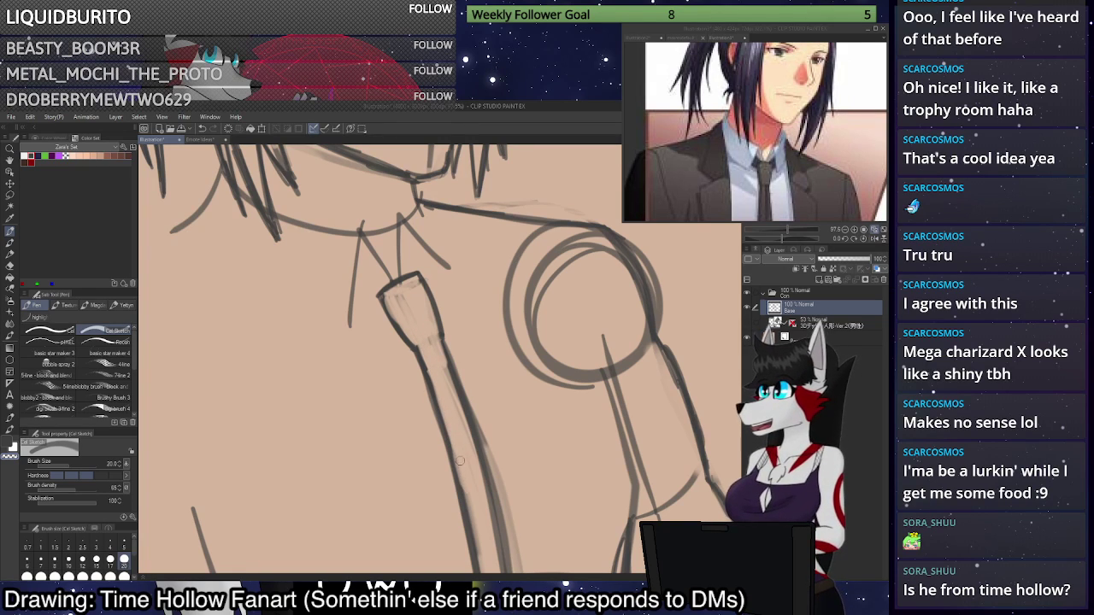
Close the base of the tie knot with a curved line joining its two sides.
key(c)
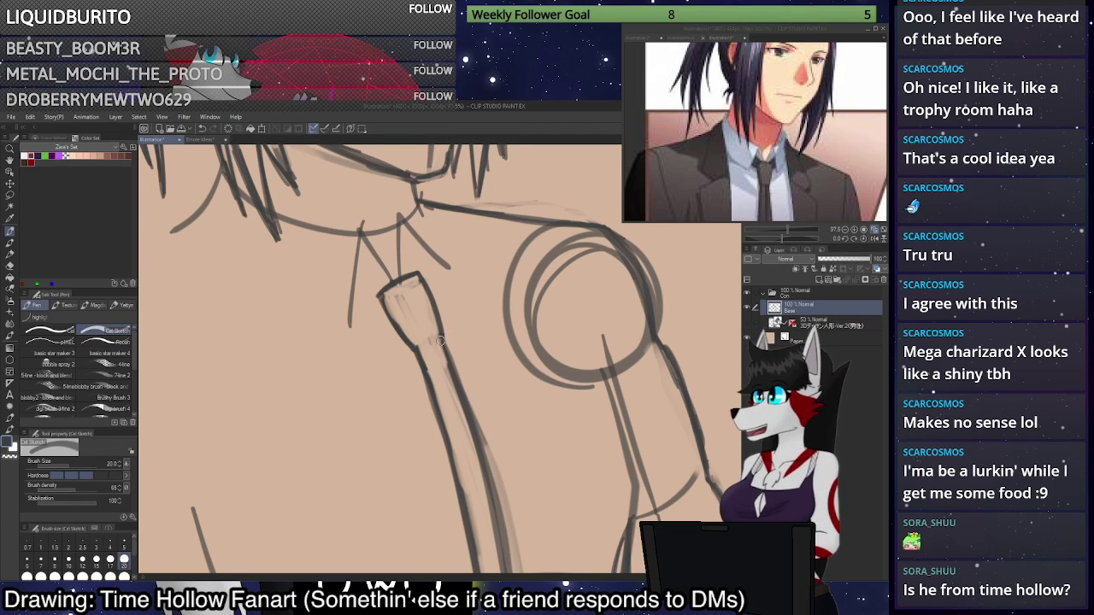
drag(442, 336, 421, 348)
key(ctrl+z)
key(ctrl+z)
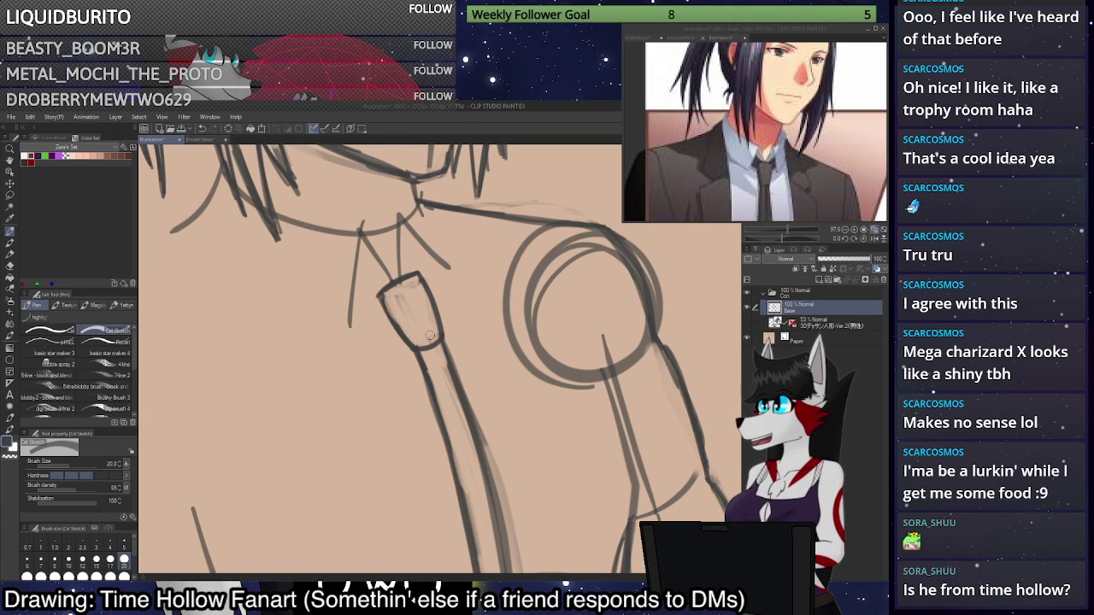
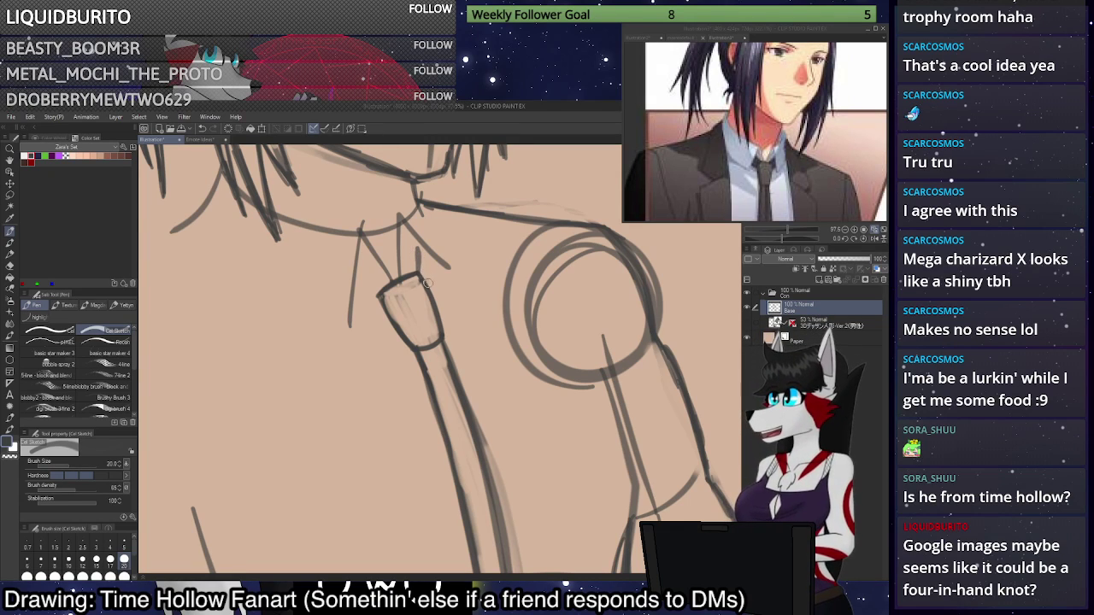
Draw short lines connecting the collar flaps to the top of the tie knot on both sides.
drag(412, 274, 417, 238)
key(ctrl+z)
key(ctrl+z)
drag(417, 239, 412, 268)
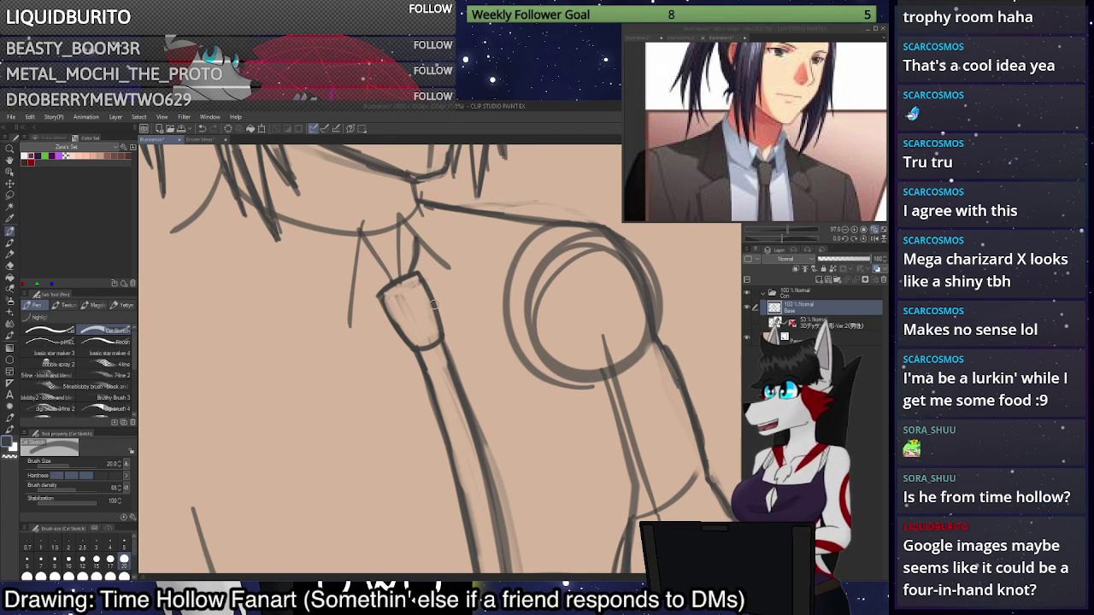
mouse_move(436, 305)
mouse_down()
mouse_move(441, 264)
mouse_move(434, 289)
mouse_up()
key(ctrl+z)
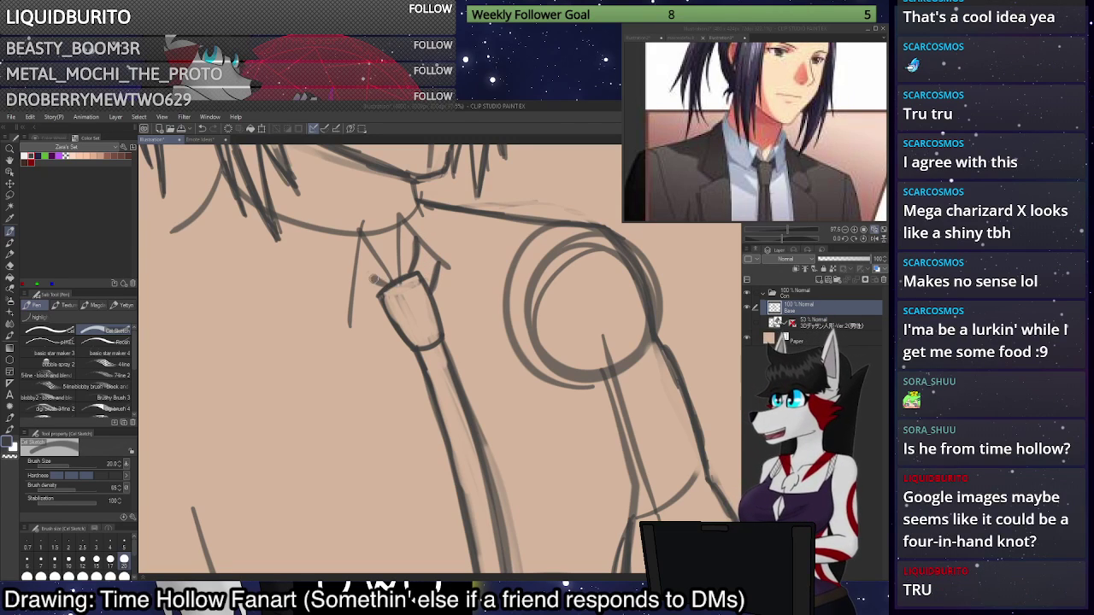
mouse_move(356, 266)
mouse_down()
mouse_move(393, 285)
mouse_move(365, 279)
mouse_move(413, 338)
mouse_move(387, 287)
mouse_move(362, 275)
mouse_move(390, 289)
mouse_up()
key(ctrl+z)
key(ctrl+z)
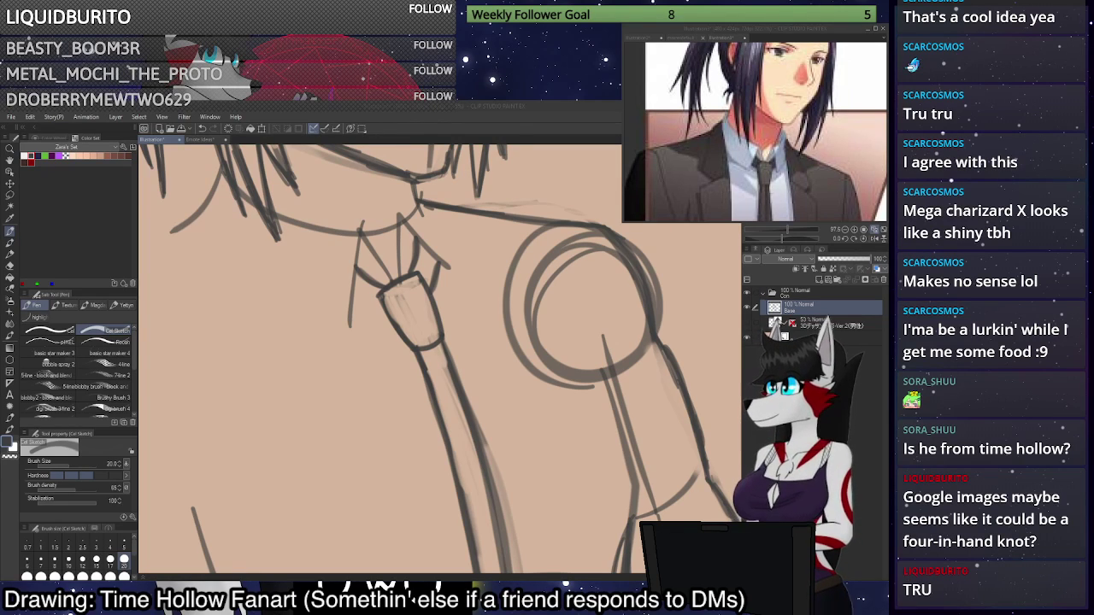
Open the purple tie-knot photo on a separate canvas to study the knot's shape, and close it to return to the sketch.
click(11, 118)
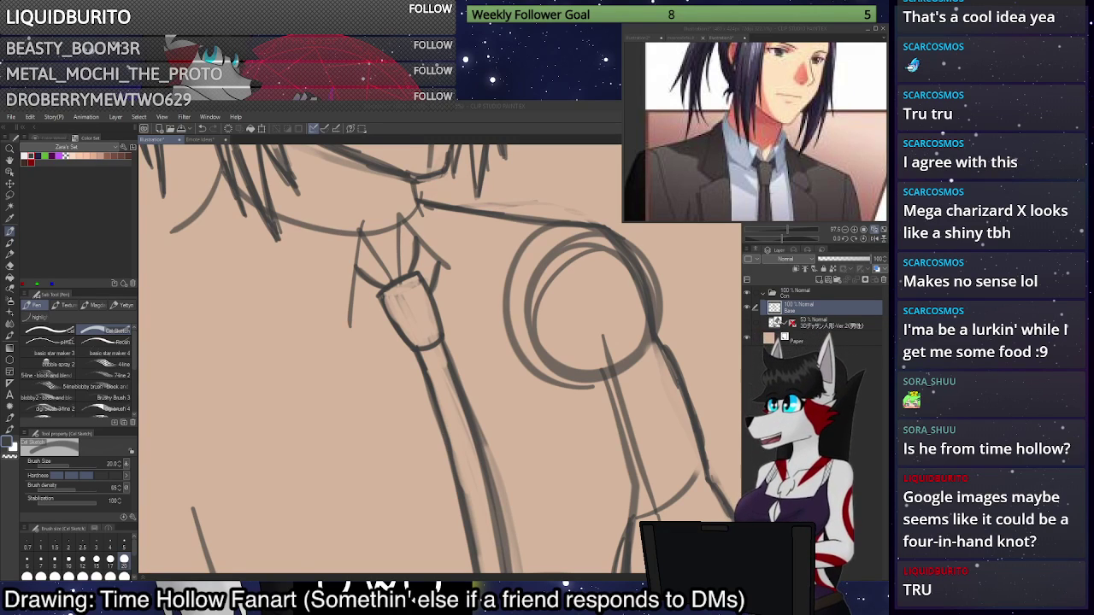
click(12, 119)
click(32, 138)
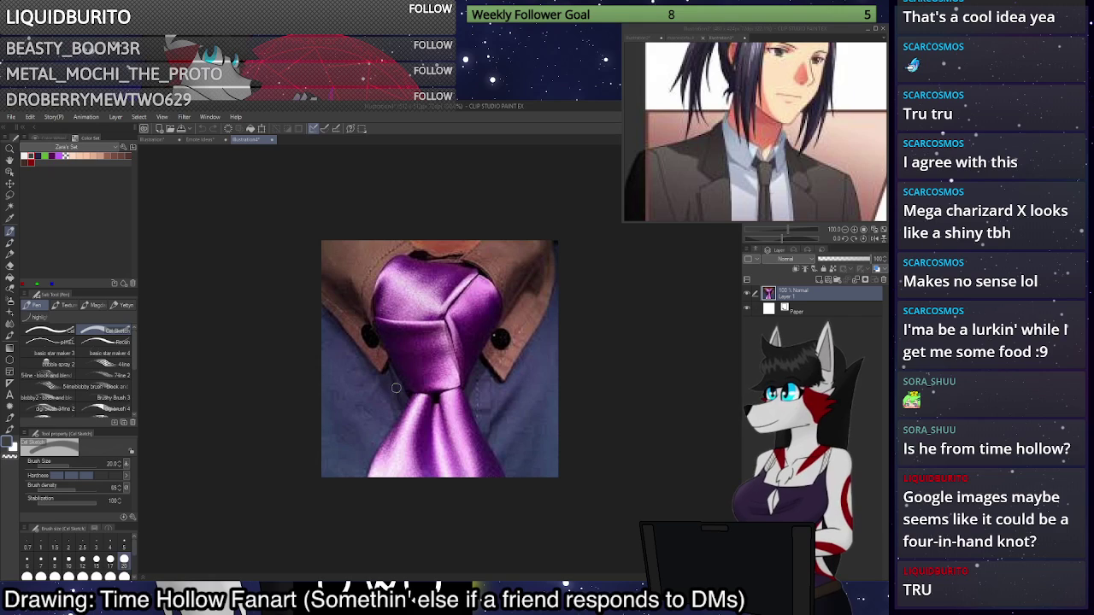
click(272, 139)
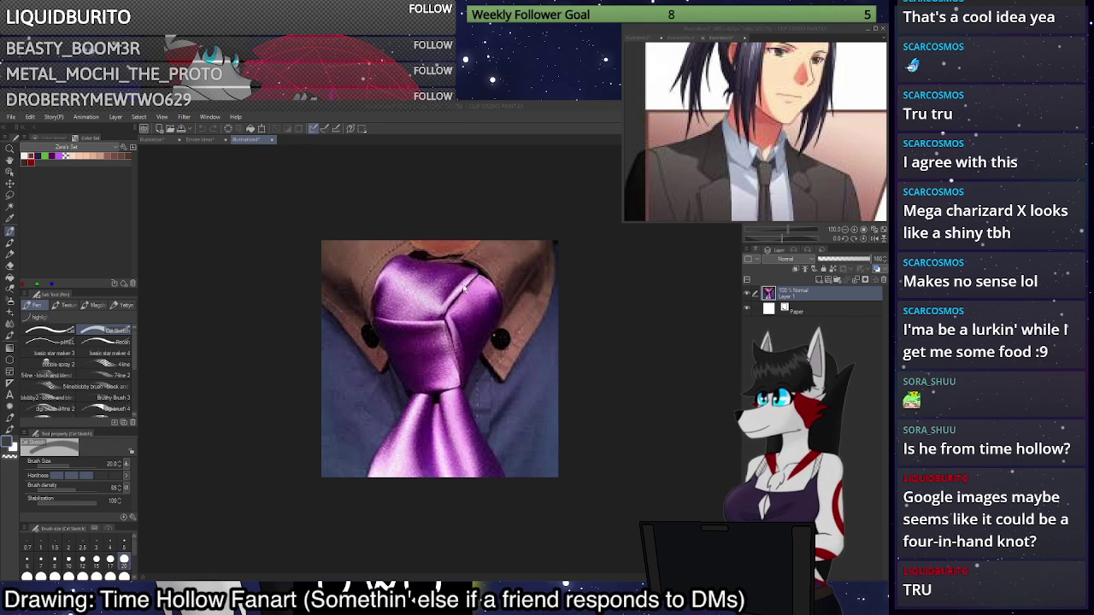
click(444, 275)
click(166, 143)
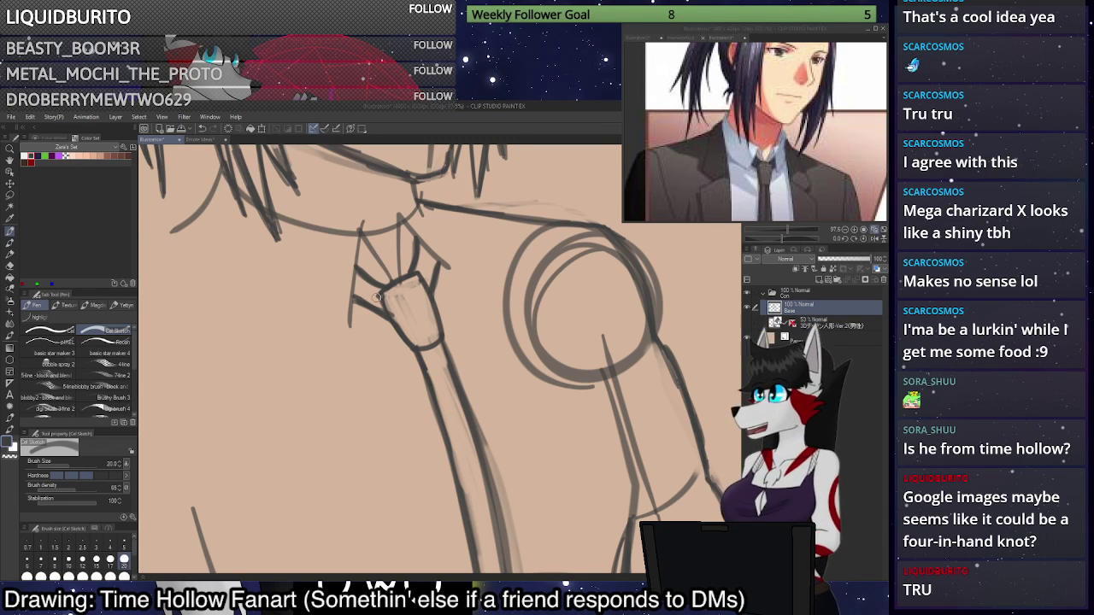
Go over the collar flap outlines around the tie knot with darker lines.
scroll(485, 244, down, 4)
scroll(483, 243, up, 5)
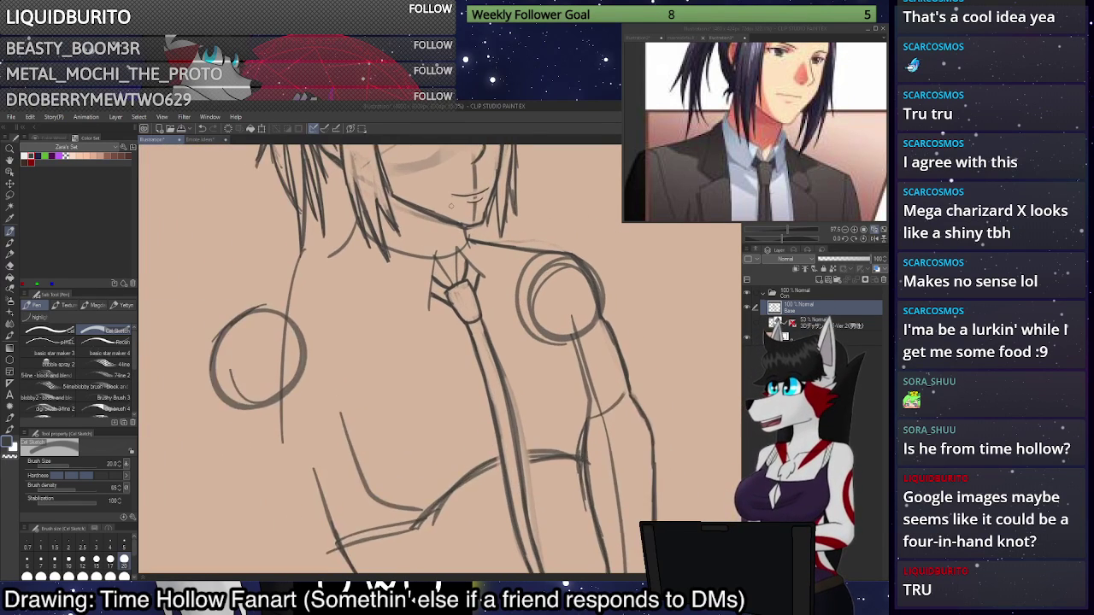
scroll(492, 288, up, 2)
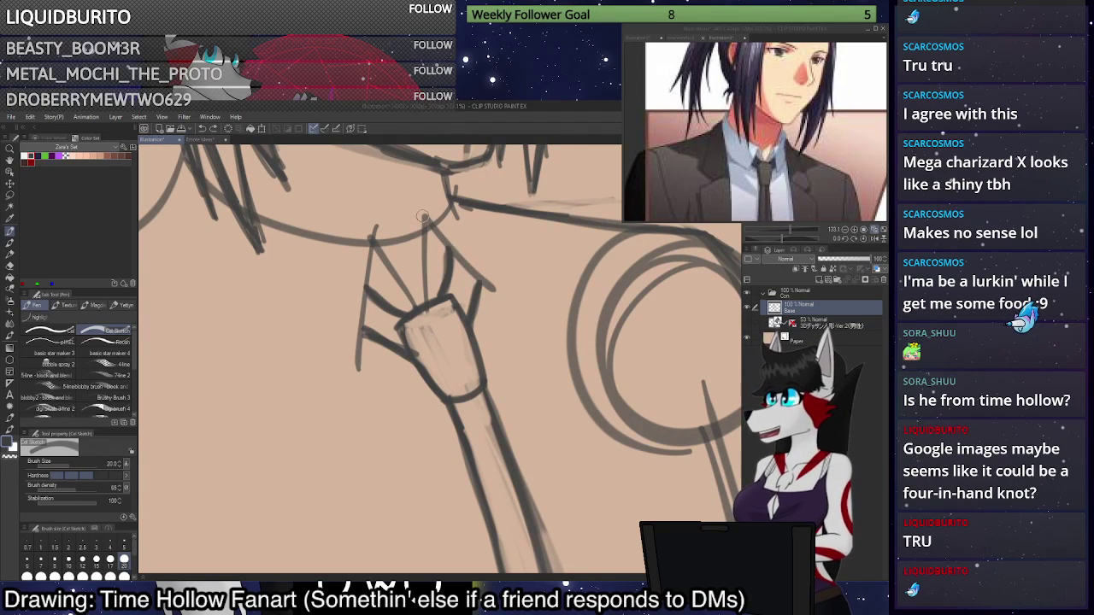
drag(469, 266, 491, 286)
mouse_move(427, 220)
mouse_down()
mouse_move(423, 308)
mouse_move(371, 237)
mouse_move(359, 367)
mouse_up()
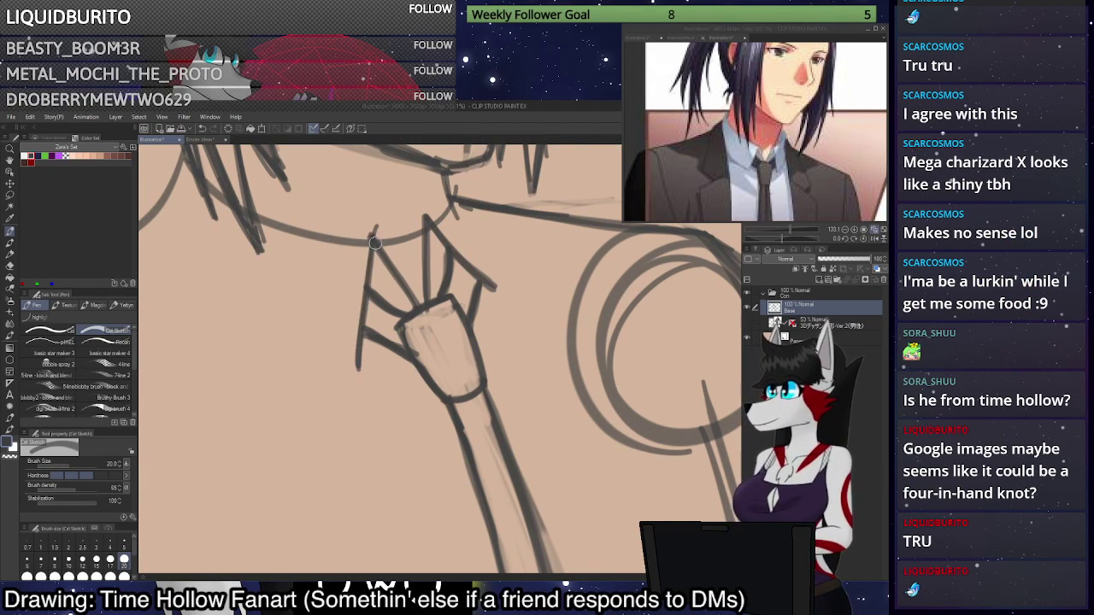
scroll(439, 271, down, 1)
scroll(438, 272, down, 2)
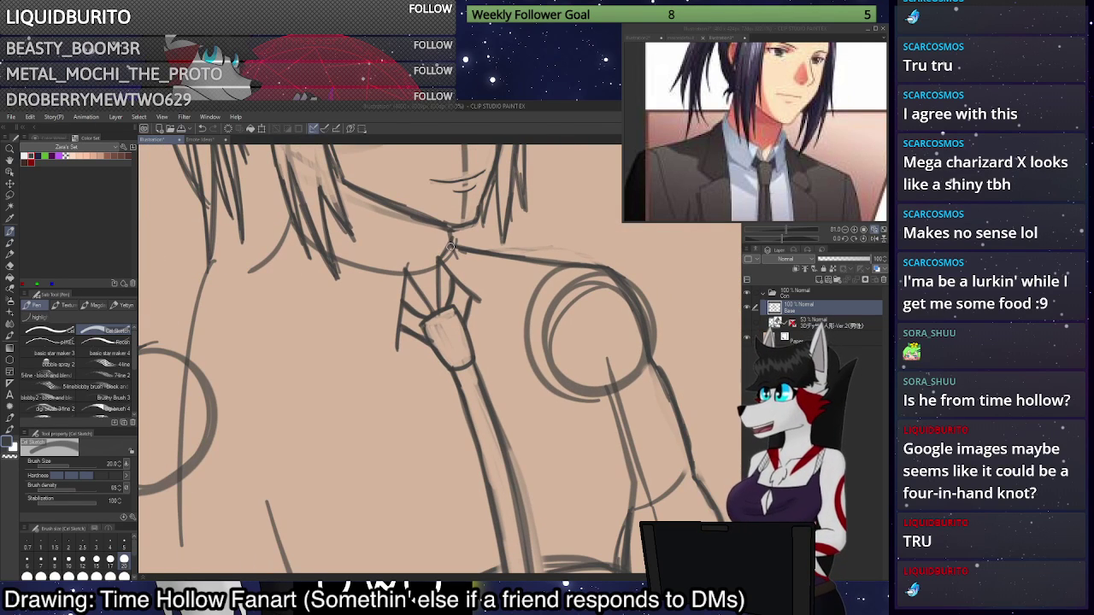
scroll(473, 157, down, 3)
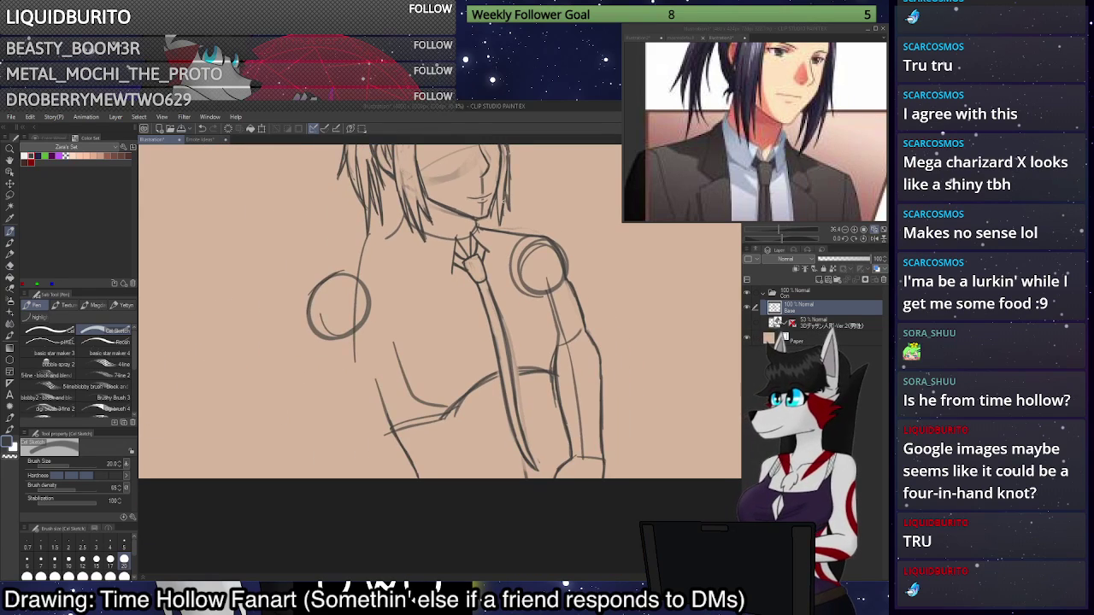
key(m)
mouse_move(481, 306)
mouse_down()
mouse_move(505, 371)
mouse_move(515, 462)
mouse_move(534, 475)
mouse_up()
key(ctrl+d)
key(p)
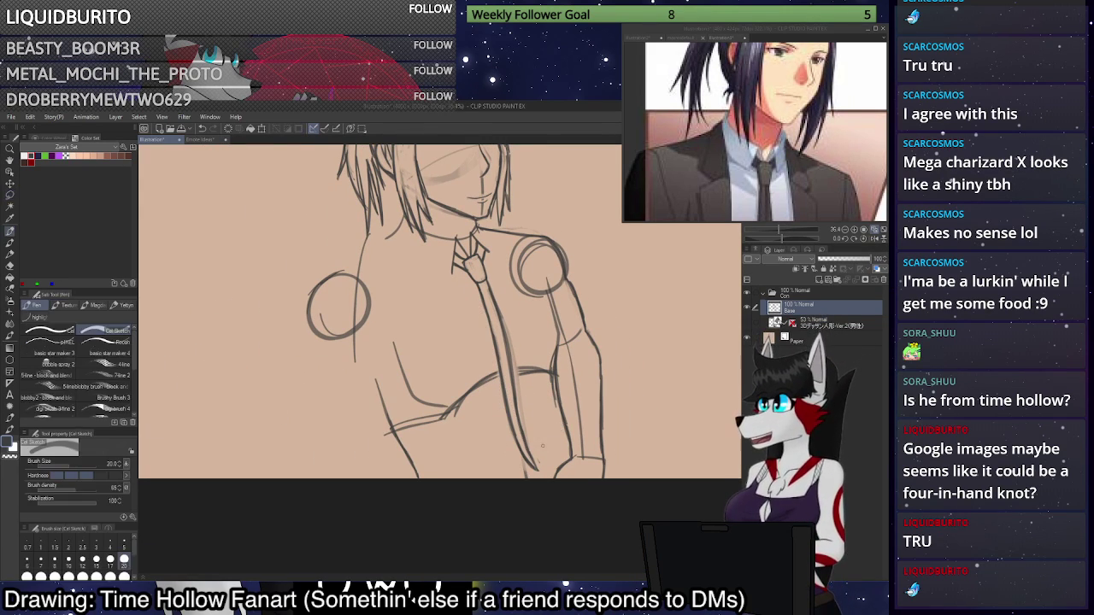
Erase the lower end of the tie with transparent color at brush size 100.
click(123, 574)
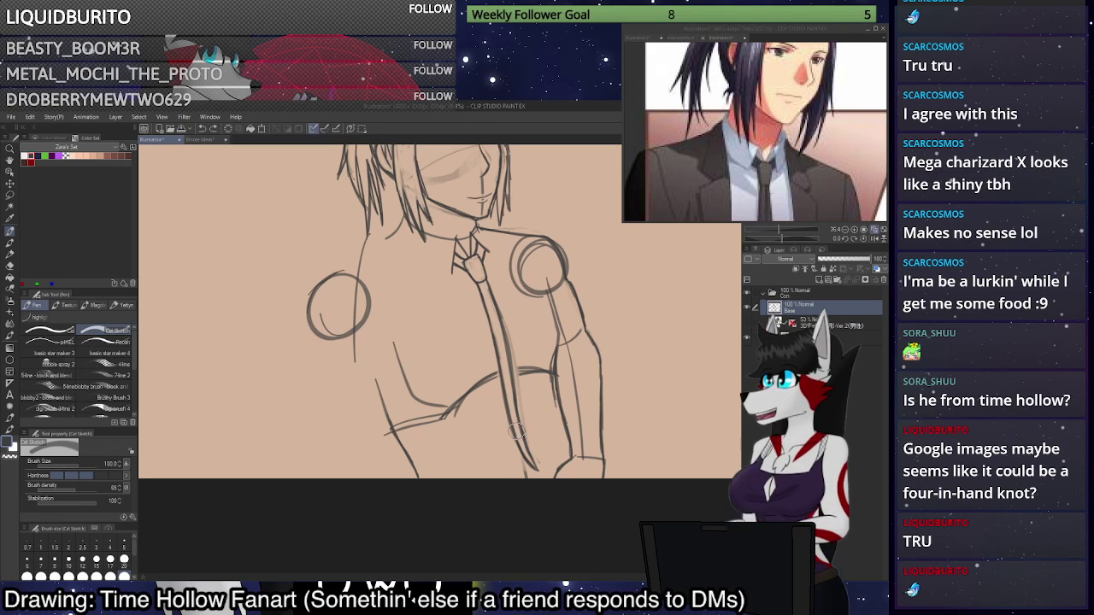
mouse_move(513, 422)
mouse_down()
mouse_move(530, 463)
mouse_move(519, 431)
mouse_up()
scroll(559, 496, up, 3)
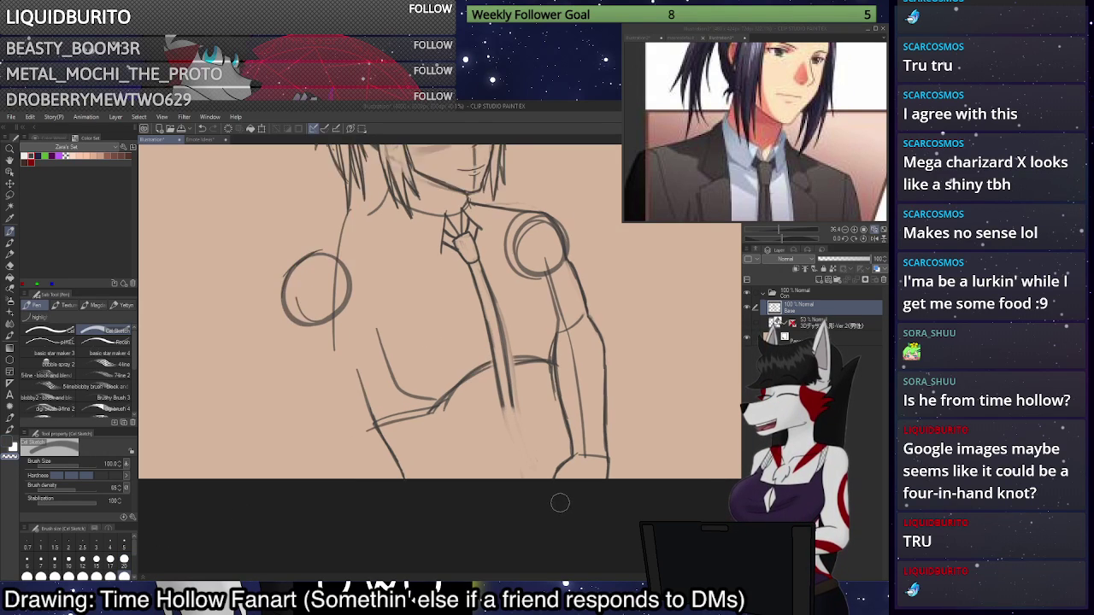
Redraw the lower end of the tie down to a pointed tip with the brush at size 15.
click(96, 560)
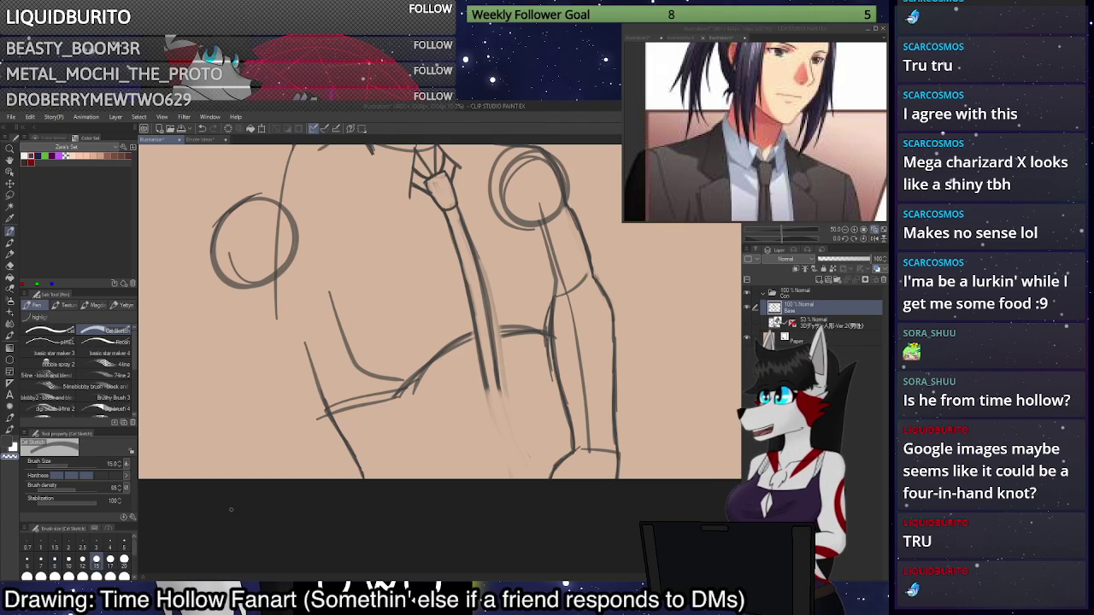
mouse_move(488, 389)
mouse_down()
mouse_move(515, 468)
mouse_move(517, 451)
mouse_up()
key(ctrl+z)
key(ctrl+z)
mouse_move(496, 352)
mouse_down()
mouse_move(498, 387)
mouse_move(491, 335)
mouse_move(512, 439)
mouse_up()
key(ctrl+z)
key(ctrl+z)
drag(500, 388, 516, 441)
drag(496, 347, 515, 435)
mouse_move(499, 363)
mouse_down()
mouse_move(517, 442)
mouse_move(505, 403)
mouse_up()
drag(490, 310, 501, 405)
Erase the leftover inner lines along the length of the tie with transparent color.
key(c)
drag(491, 335, 505, 414)
mouse_move(494, 349)
mouse_down()
mouse_move(503, 414)
mouse_move(492, 325)
mouse_move(501, 379)
mouse_up()
drag(482, 286, 499, 362)
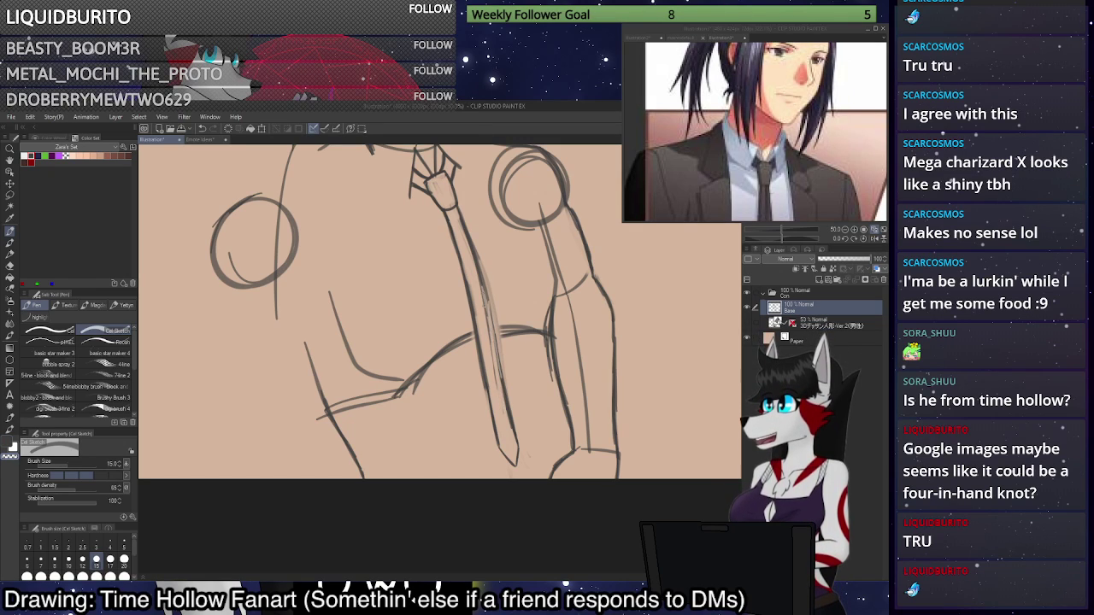
drag(463, 219, 491, 323)
drag(480, 272, 484, 303)
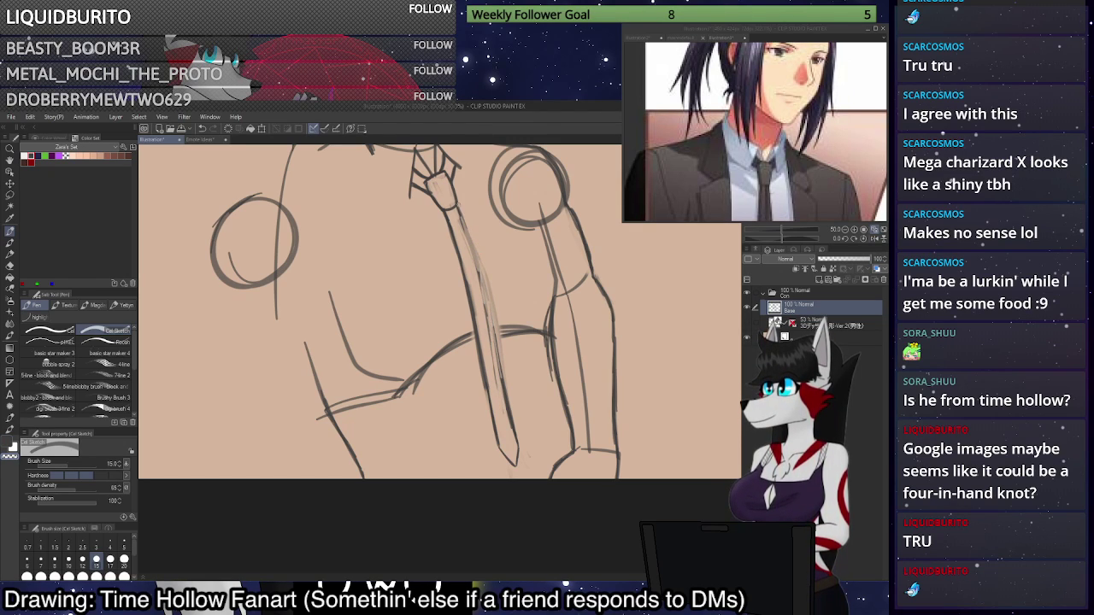
Redraw the tie's long edge from beneath the knot down toward the tip.
key(c)
drag(459, 213, 485, 270)
drag(482, 262, 488, 291)
key(ctrl+z)
key(ctrl+z)
key(ctrl+z)
mouse_move(454, 211)
mouse_down()
mouse_move(480, 257)
mouse_move(501, 379)
mouse_move(458, 206)
mouse_move(510, 412)
mouse_up()
scroll(552, 292, down, 1)
scroll(553, 292, down, 2)
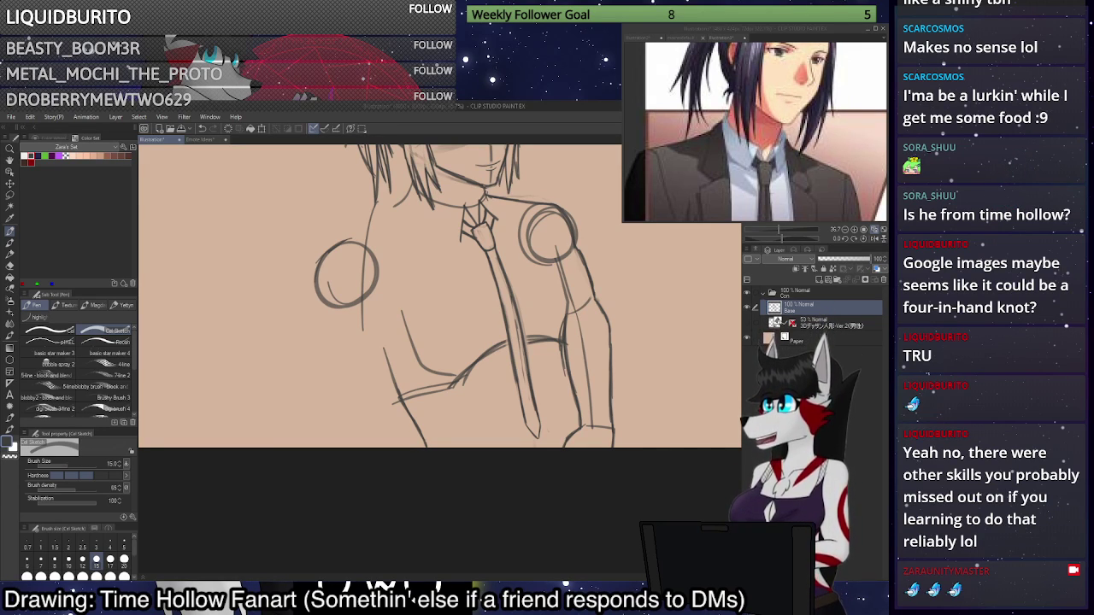
Lasso the collar, knot and tie, rotate them slightly clockwise, and deselect.
drag(541, 159, 564, 215)
scroll(564, 215, up, 2)
scroll(565, 214, down, 3)
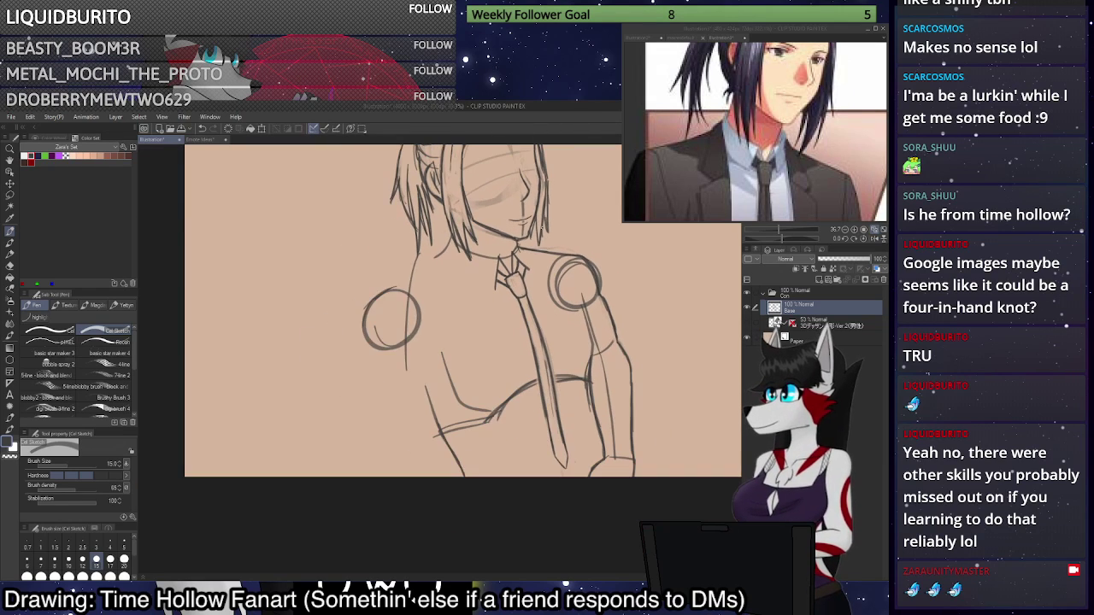
scroll(577, 447, up, 2)
scroll(577, 446, up, 1)
key(m)
mouse_move(526, 345)
mouse_down()
mouse_move(540, 466)
mouse_move(574, 482)
mouse_move(560, 372)
mouse_up()
mouse_move(554, 316)
mouse_down()
mouse_move(523, 209)
mouse_move(502, 186)
mouse_move(465, 191)
mouse_move(468, 273)
mouse_move(511, 342)
mouse_move(550, 337)
mouse_move(553, 306)
mouse_up()
key(ctrl+t)
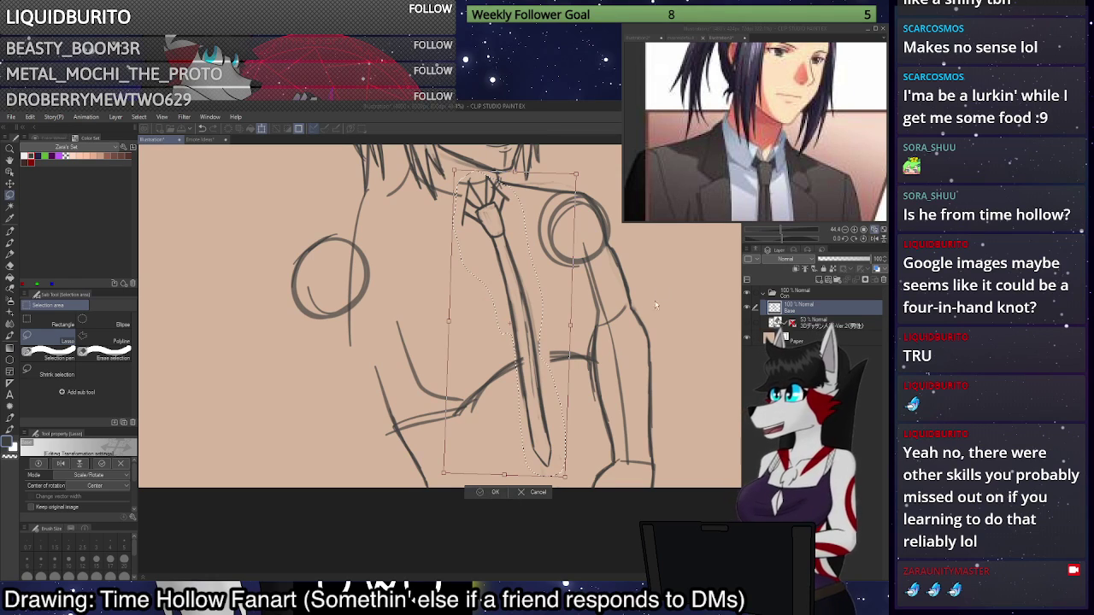
key(Return)
key(ctrl+d)
Add short lines closing the collar's upper edge beneath the chin and the tip of the right-hand collar flap.
key(p)
scroll(539, 355, up, 3)
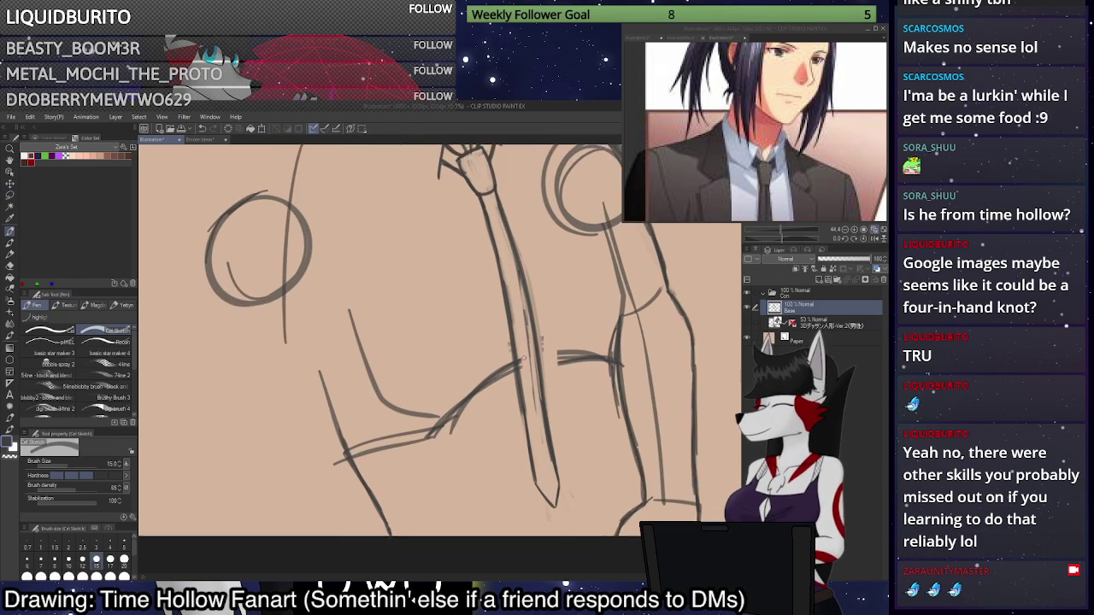
scroll(524, 359, up, 1)
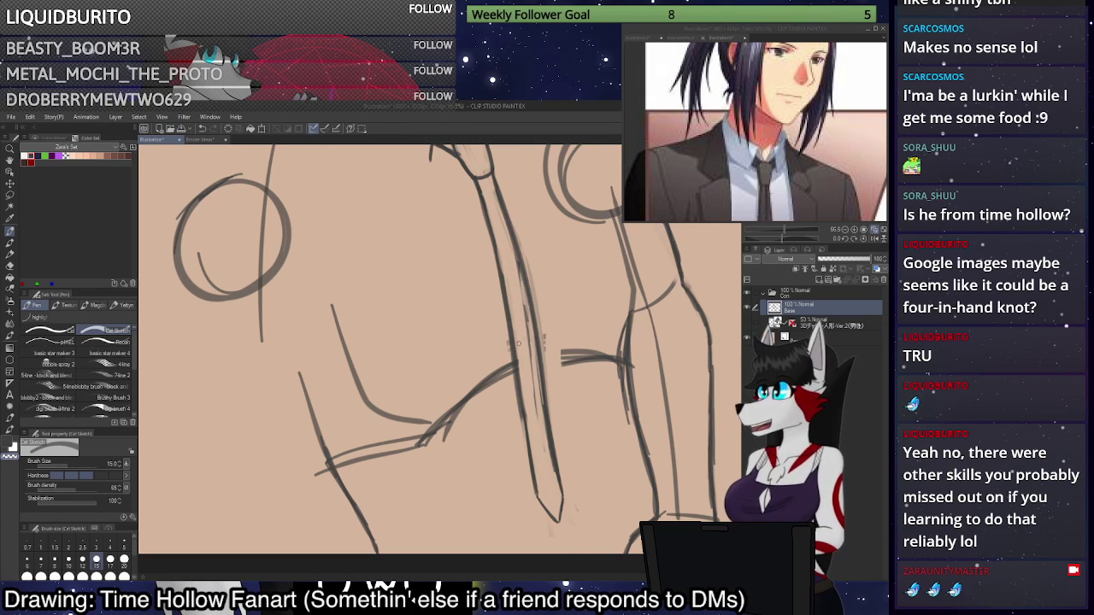
scroll(518, 343, down, 4)
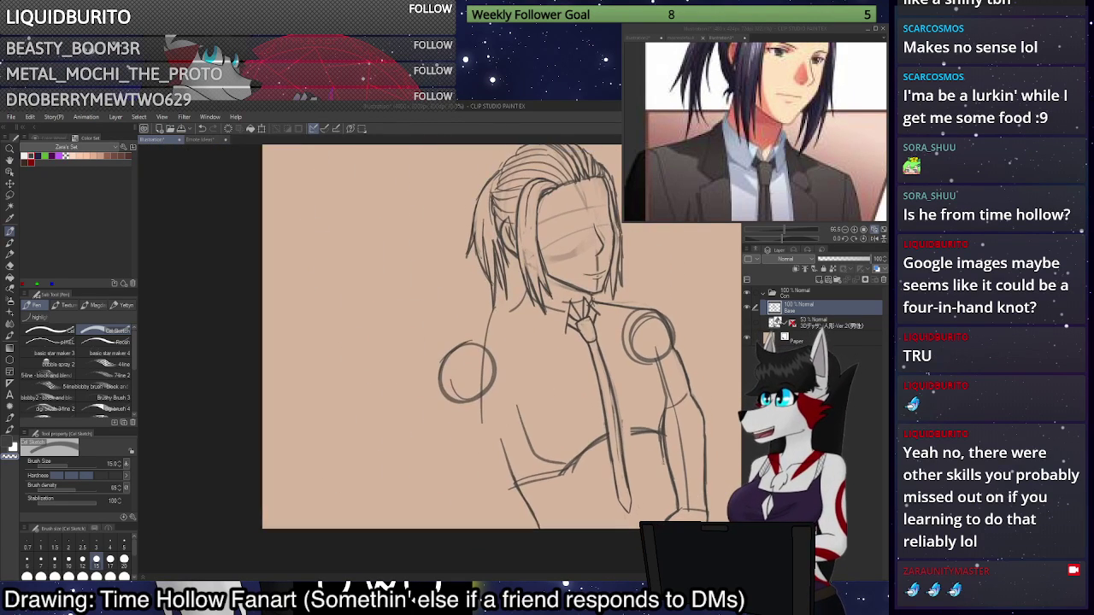
scroll(617, 307, up, 3)
scroll(616, 306, up, 5)
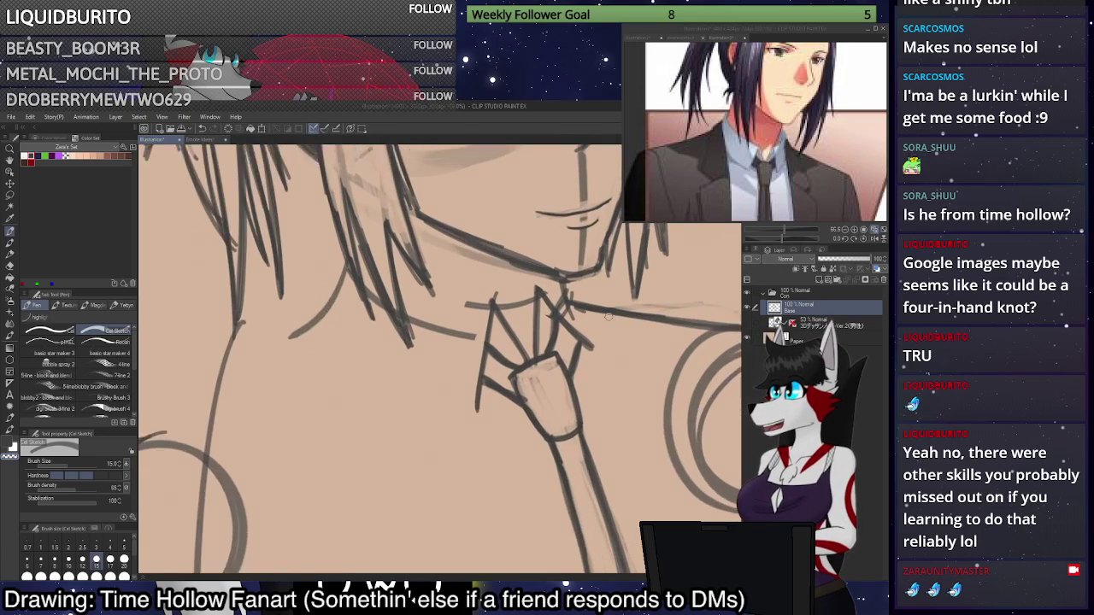
drag(515, 281, 556, 265)
drag(592, 369, 616, 344)
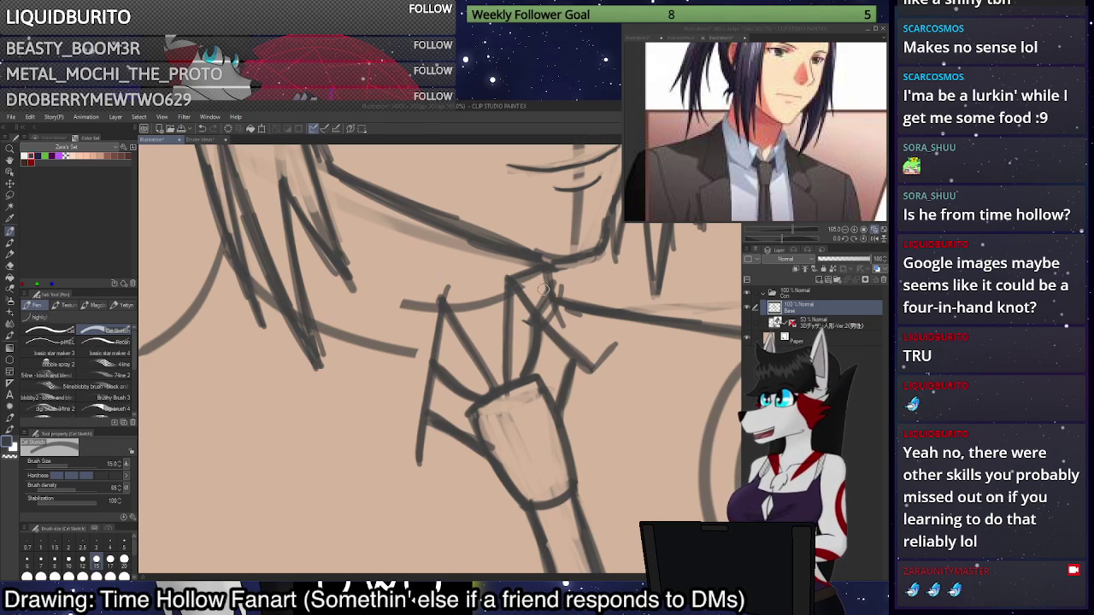
scroll(592, 235, down, 2)
scroll(592, 235, down, 3)
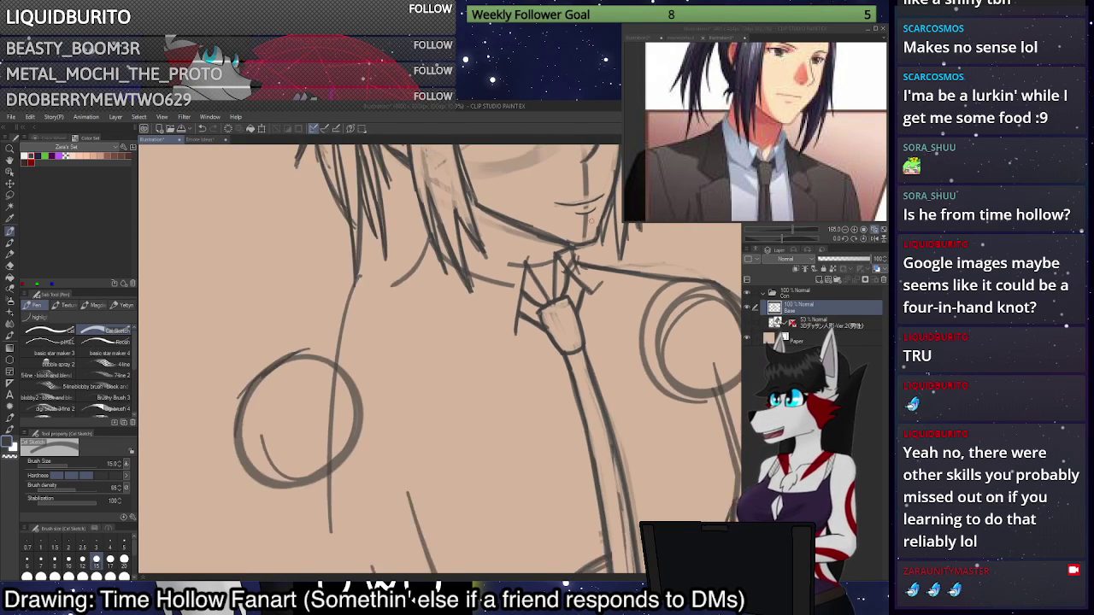
Lasso the collar, knot and tie again and rotate them clockwise so the tie hangs more vertically, then deselect.
key(m)
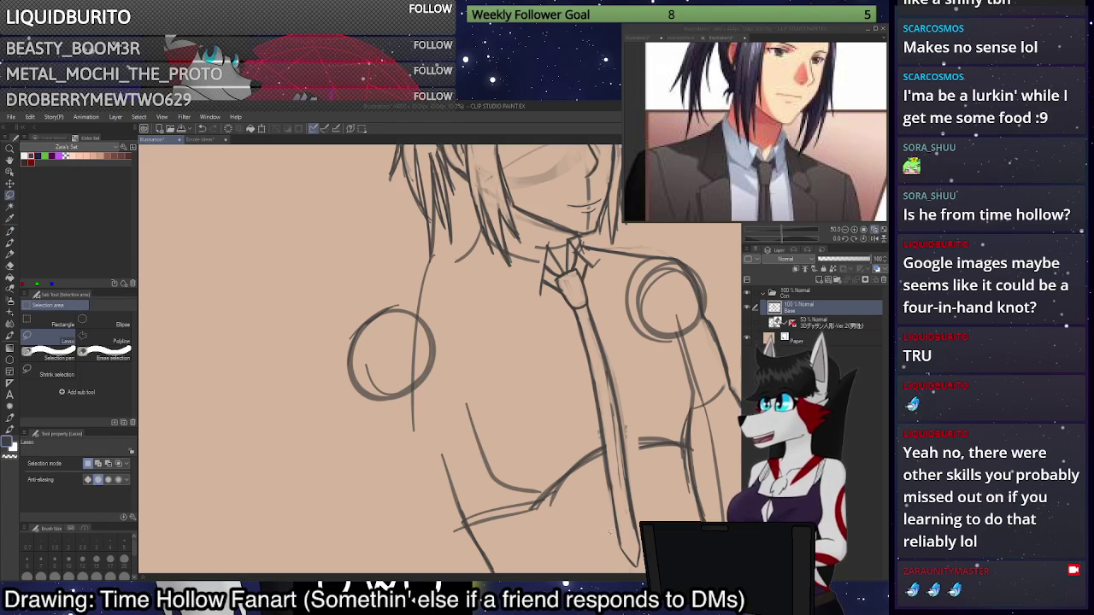
scroll(618, 537, down, 2)
mouse_move(646, 556)
mouse_down()
mouse_move(643, 432)
mouse_move(594, 213)
mouse_move(549, 213)
mouse_move(548, 248)
mouse_move(603, 397)
mouse_move(635, 537)
mouse_up()
key(ctrl+t)
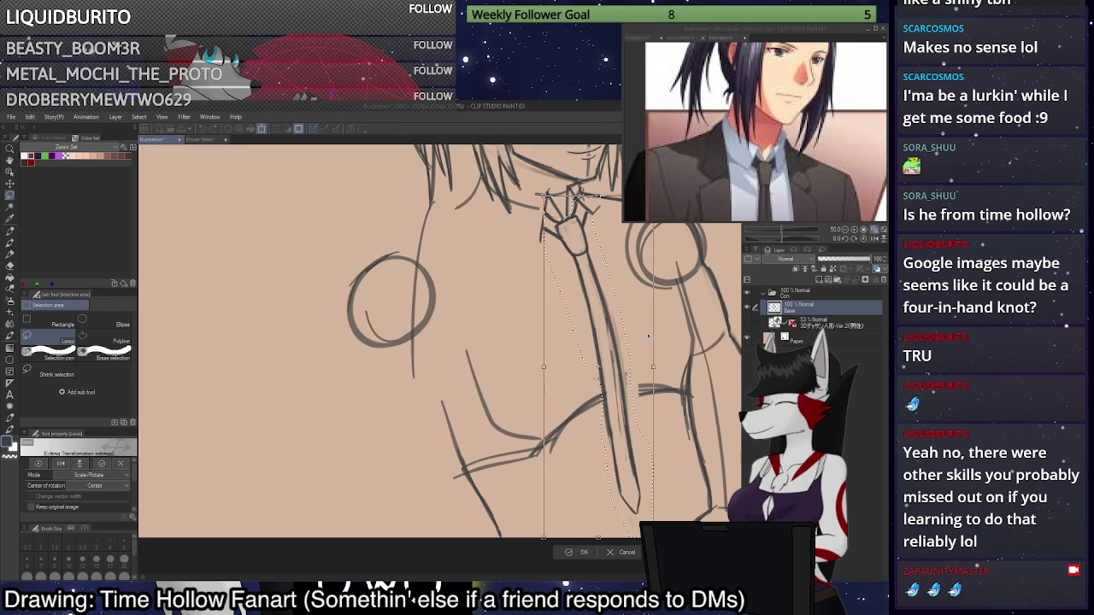
drag(645, 293, 633, 285)
click(561, 545)
scroll(653, 342, down, 5)
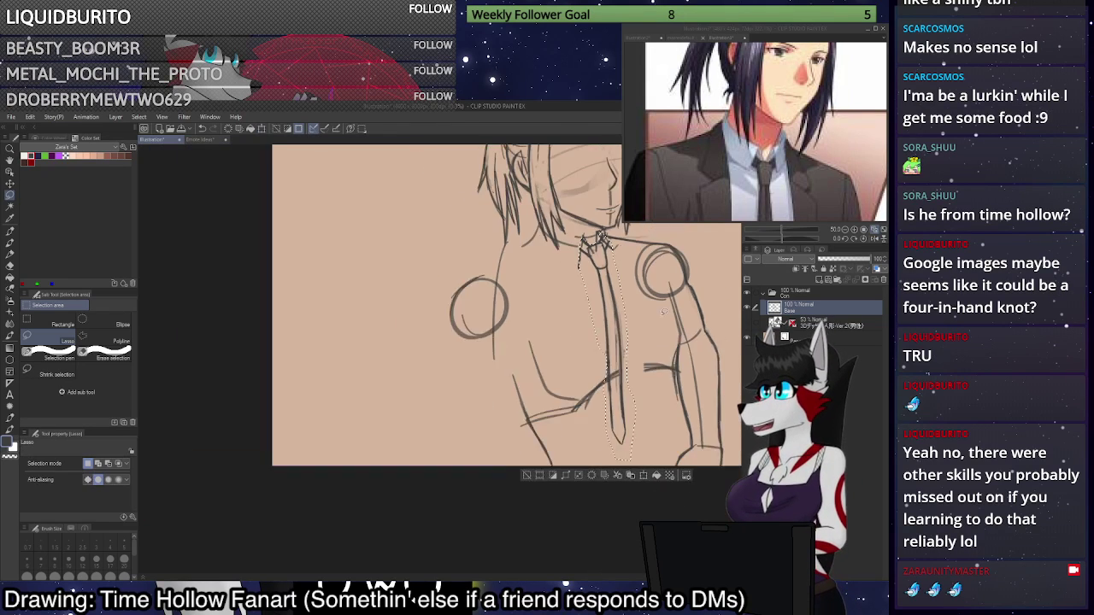
scroll(637, 262, up, 4)
scroll(636, 260, up, 4)
key(ctrl+d)
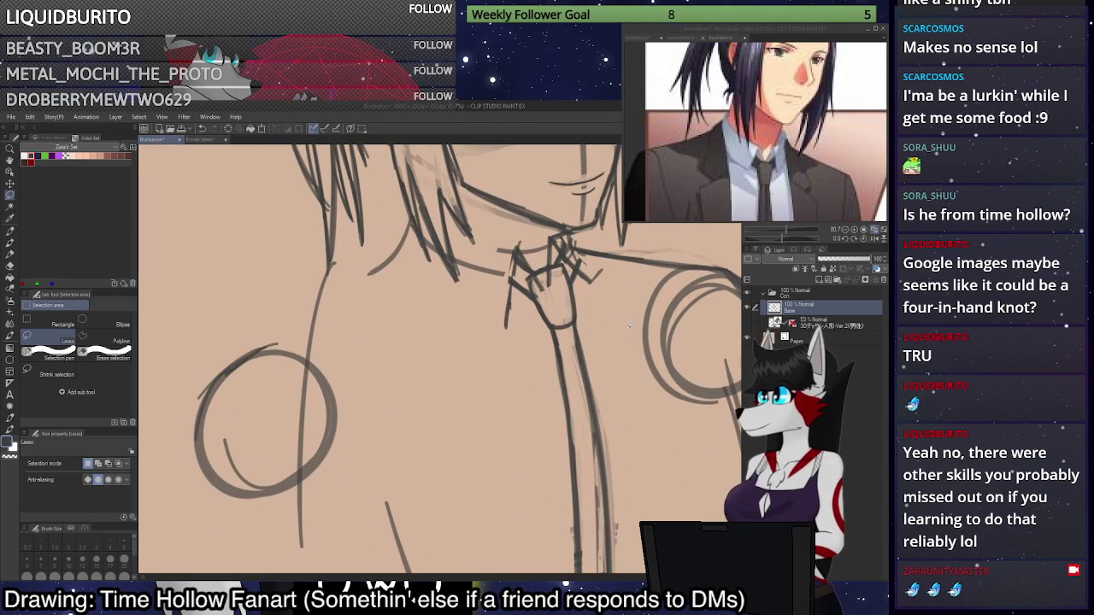
Erase the collar flap lines on both sides of the tie knot down to faint traces, keeping the knot outline.
scroll(637, 260, up, 2)
key(p)
scroll(585, 308, up, 2)
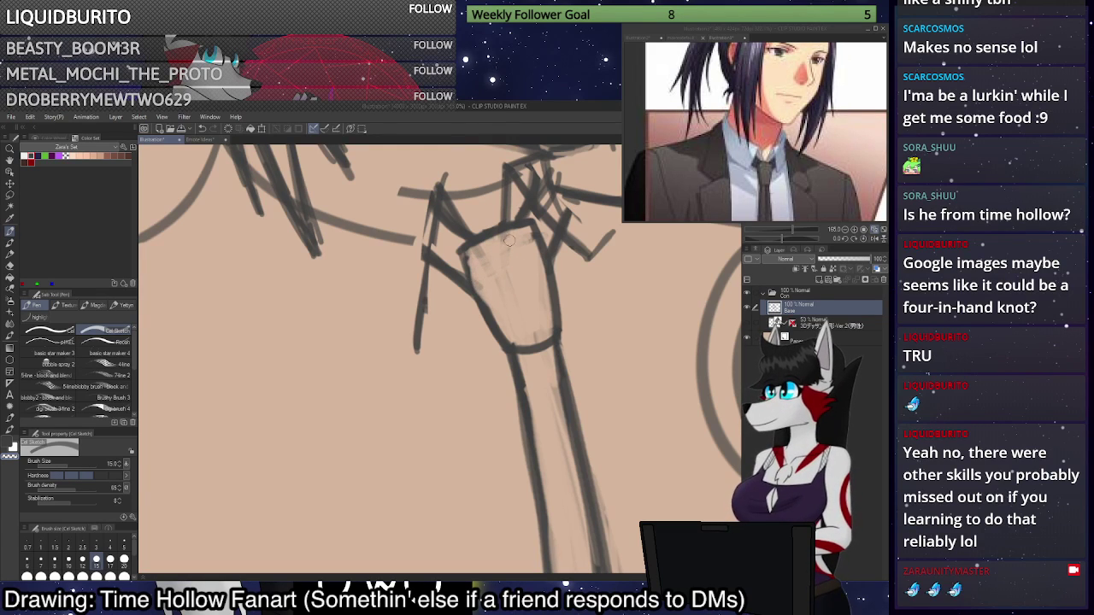
scroll(545, 351, down, 1)
scroll(565, 281, up, 1)
scroll(567, 359, down, 4)
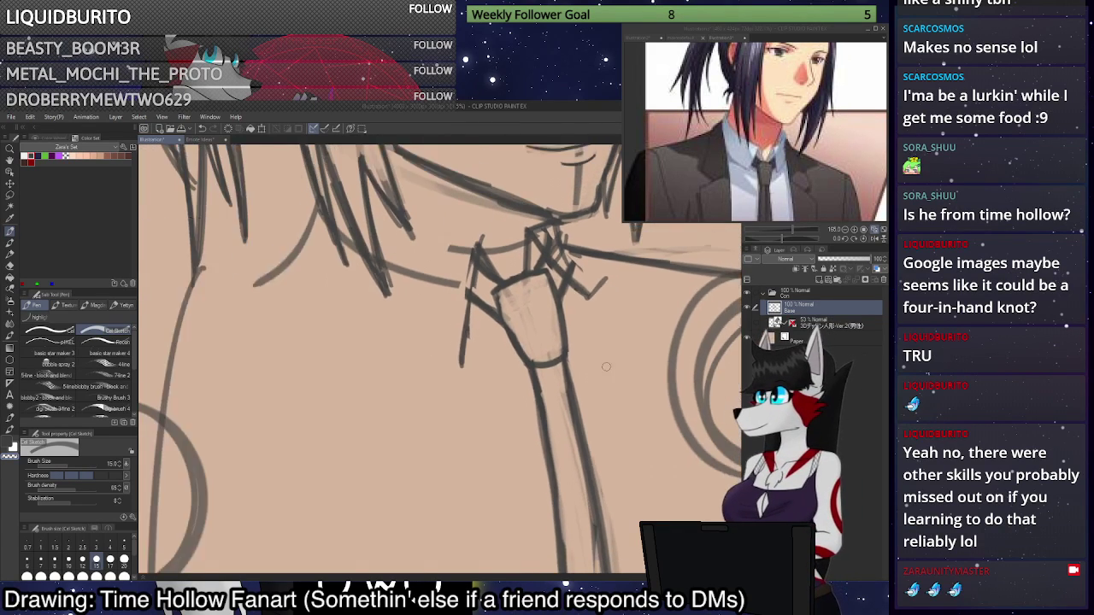
scroll(500, 299, up, 3)
mouse_move(504, 304)
mouse_down()
mouse_move(457, 319)
mouse_move(477, 263)
mouse_move(461, 320)
mouse_up()
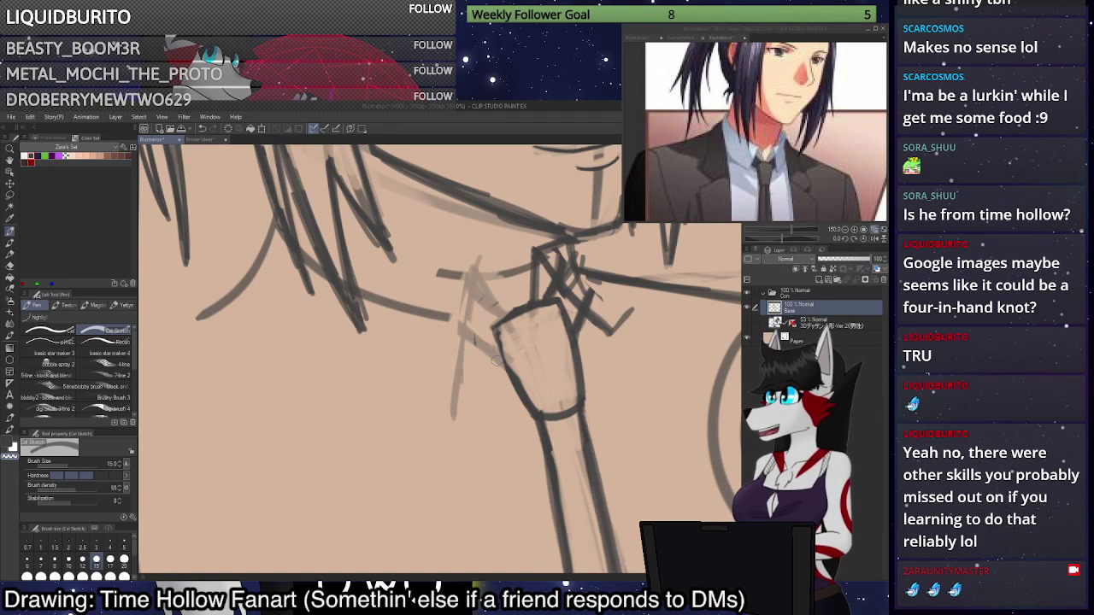
mouse_move(537, 283)
mouse_down()
mouse_move(610, 332)
mouse_move(587, 347)
mouse_move(579, 327)
mouse_move(586, 349)
mouse_move(619, 342)
mouse_move(628, 313)
mouse_move(579, 265)
mouse_move(542, 281)
mouse_move(583, 266)
mouse_move(521, 273)
mouse_move(572, 243)
mouse_move(540, 238)
mouse_move(597, 248)
mouse_move(520, 263)
mouse_move(532, 259)
mouse_move(528, 274)
mouse_move(449, 362)
mouse_move(453, 402)
mouse_move(462, 374)
mouse_move(499, 379)
mouse_up()
mouse_move(578, 302)
mouse_down()
mouse_move(554, 277)
mouse_move(510, 300)
mouse_move(603, 256)
mouse_move(535, 301)
mouse_move(553, 295)
mouse_move(572, 256)
mouse_move(563, 240)
mouse_move(570, 267)
mouse_up()
Draw a short neck line under the chin and clean up where the right-hand shoulder line meets it.
key(c)
key(ctrl+z)
key(ctrl+z)
drag(561, 242, 604, 283)
key(ctrl+z)
key(ctrl+z)
key(ctrl+z)
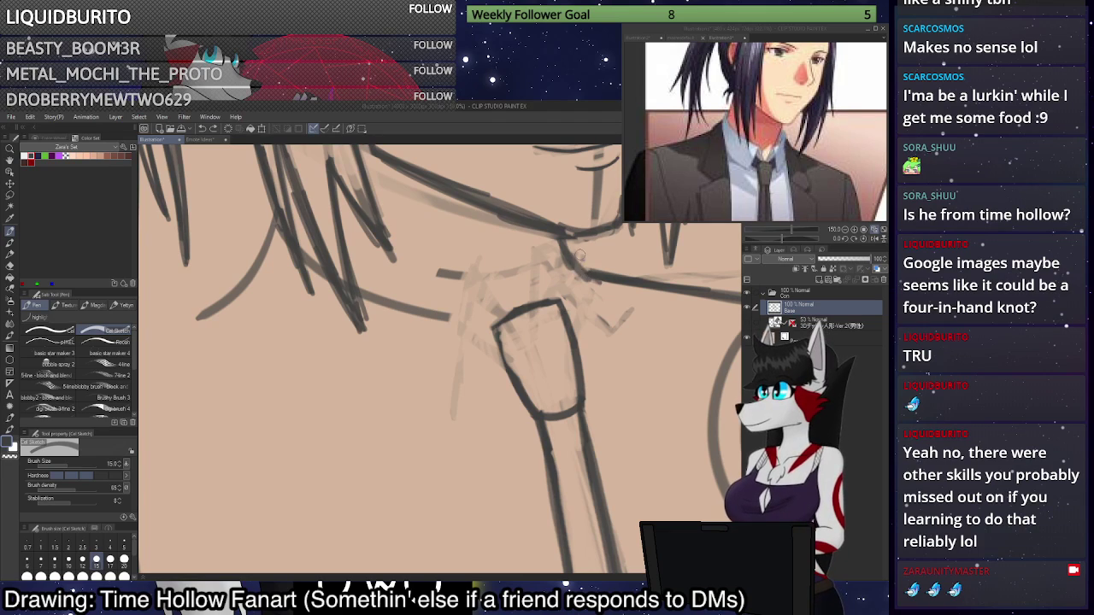
mouse_move(564, 237)
mouse_down()
mouse_move(577, 279)
mouse_move(595, 287)
mouse_up()
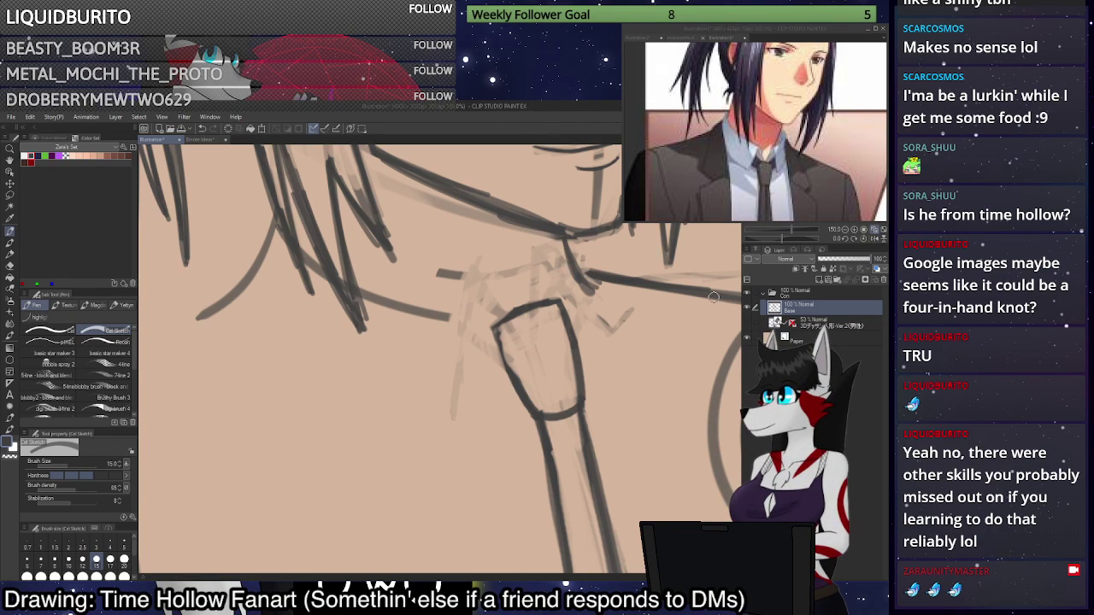
drag(720, 297, 563, 262)
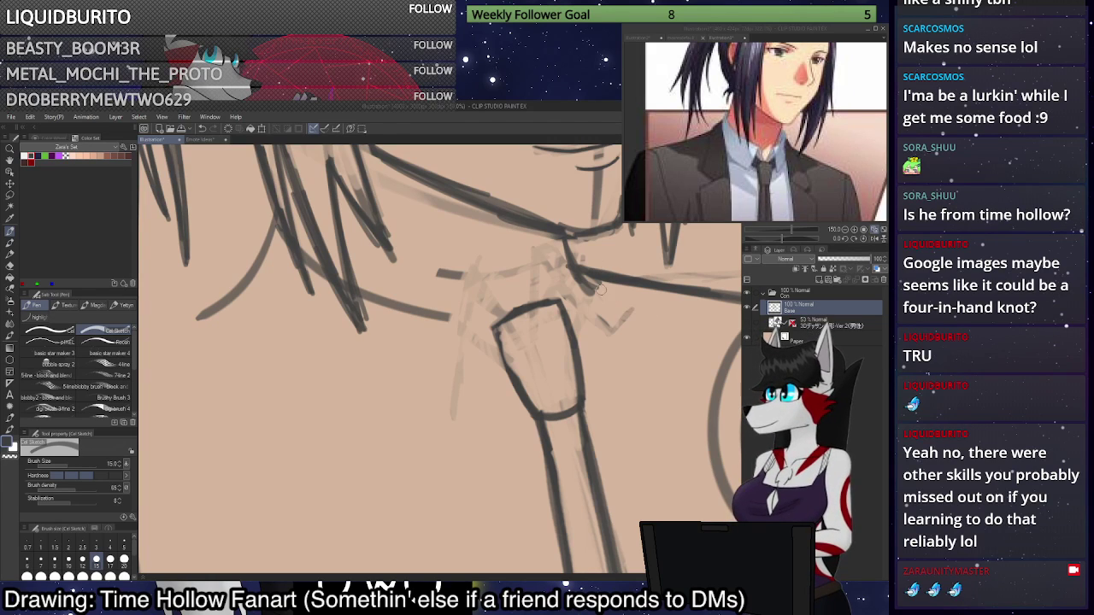
mouse_move(578, 275)
mouse_down()
mouse_move(599, 288)
mouse_move(591, 292)
mouse_up()
key(c)
scroll(569, 301, down, 2)
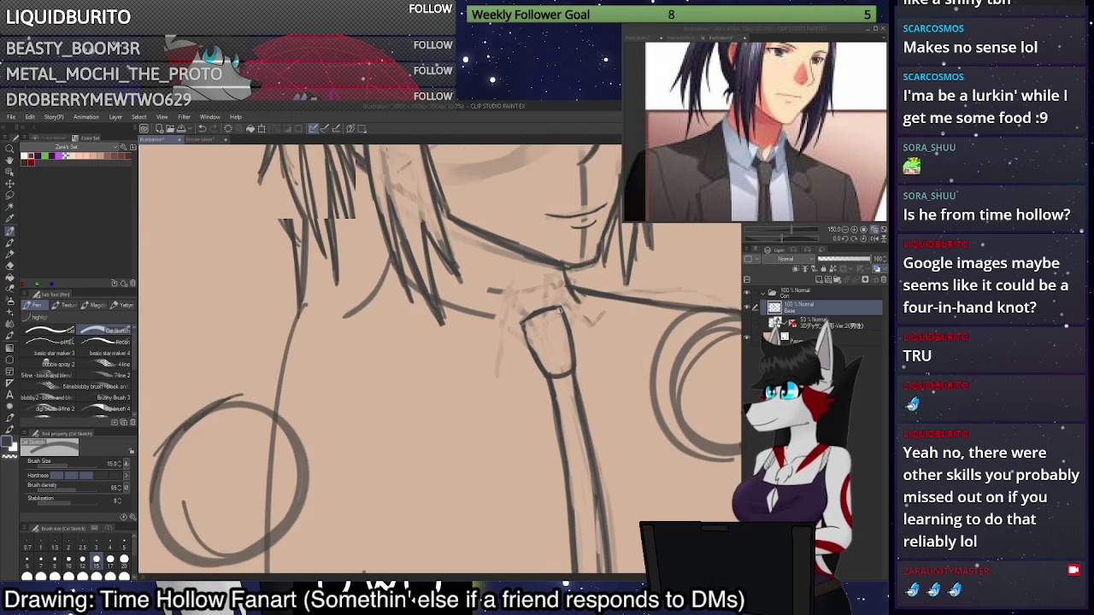
scroll(543, 280, up, 1)
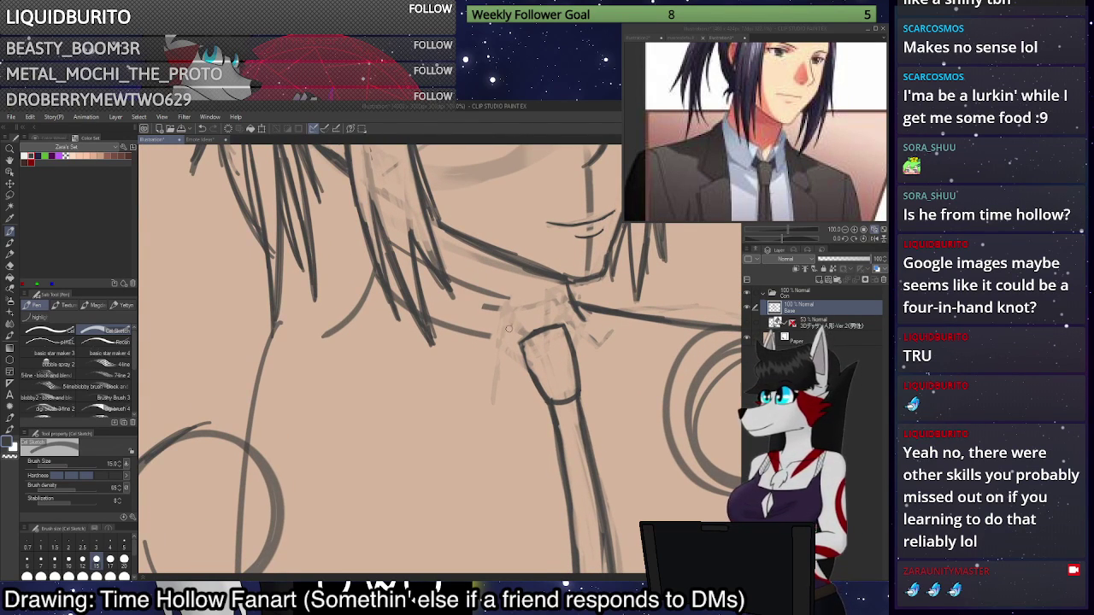
Zoom the character reference in on the shirt collar and tie knot to study their shapes.
click(780, 30)
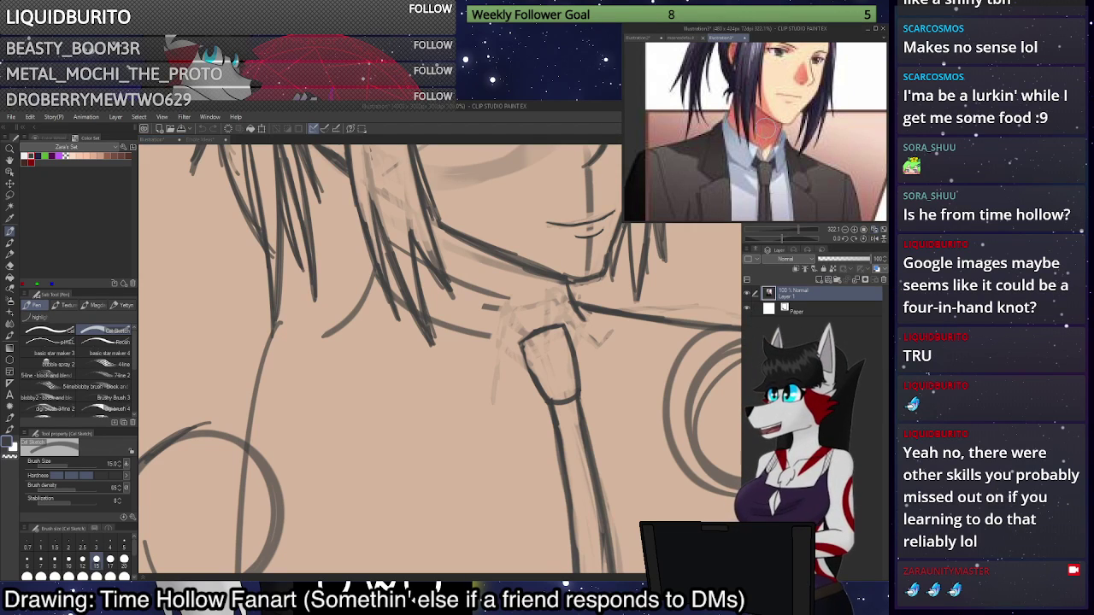
scroll(784, 104, down, 2)
scroll(752, 78, up, 4)
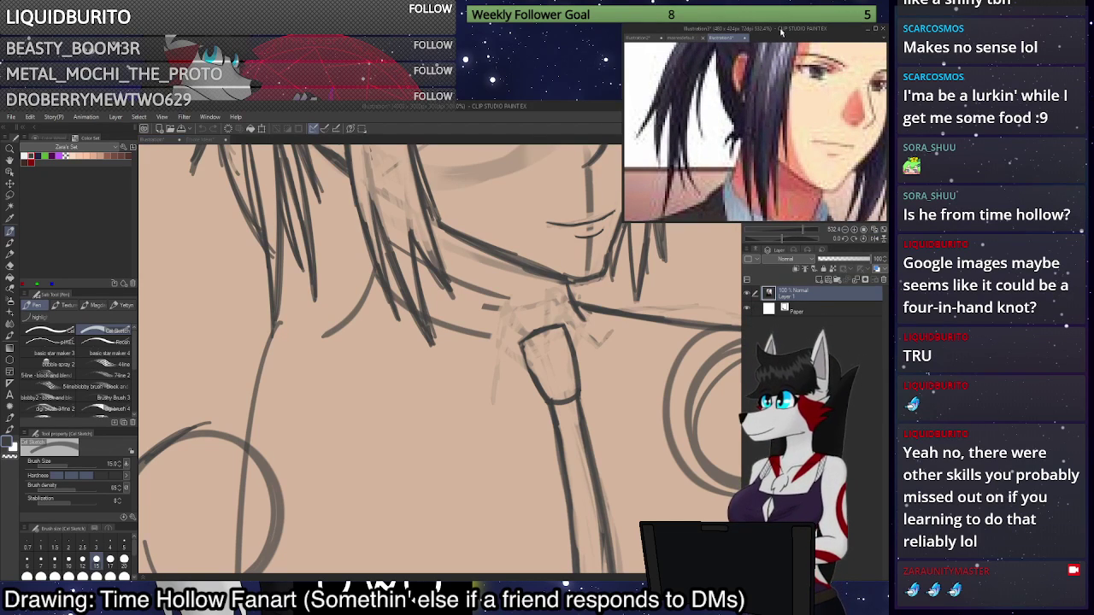
scroll(685, 90, down, 2)
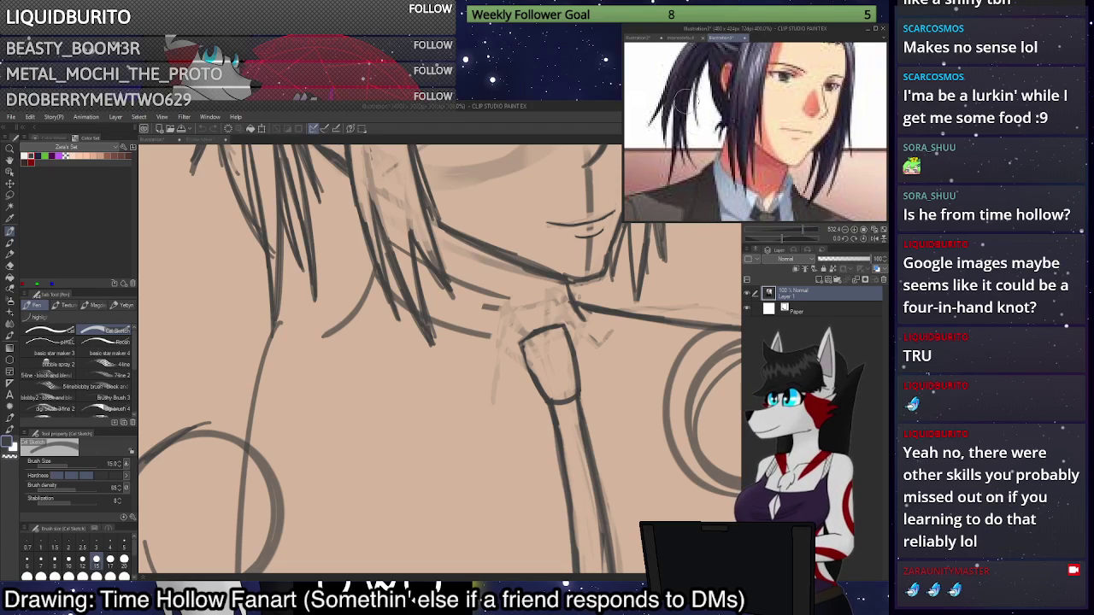
scroll(686, 94, up, 3)
scroll(709, 154, down, 3)
scroll(726, 191, up, 3)
scroll(780, 125, up, 2)
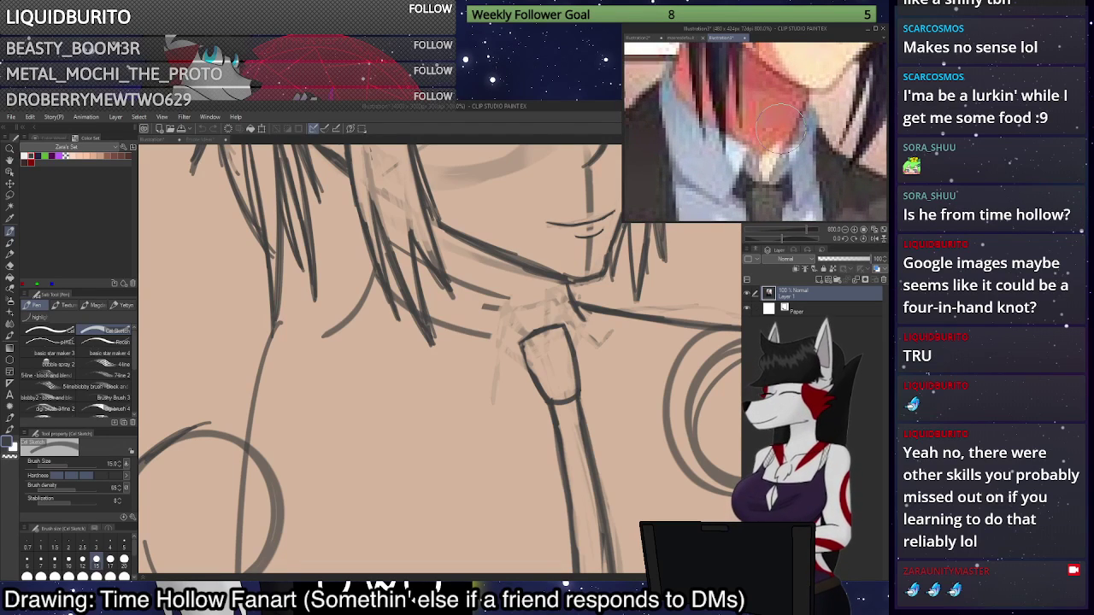
click(548, 326)
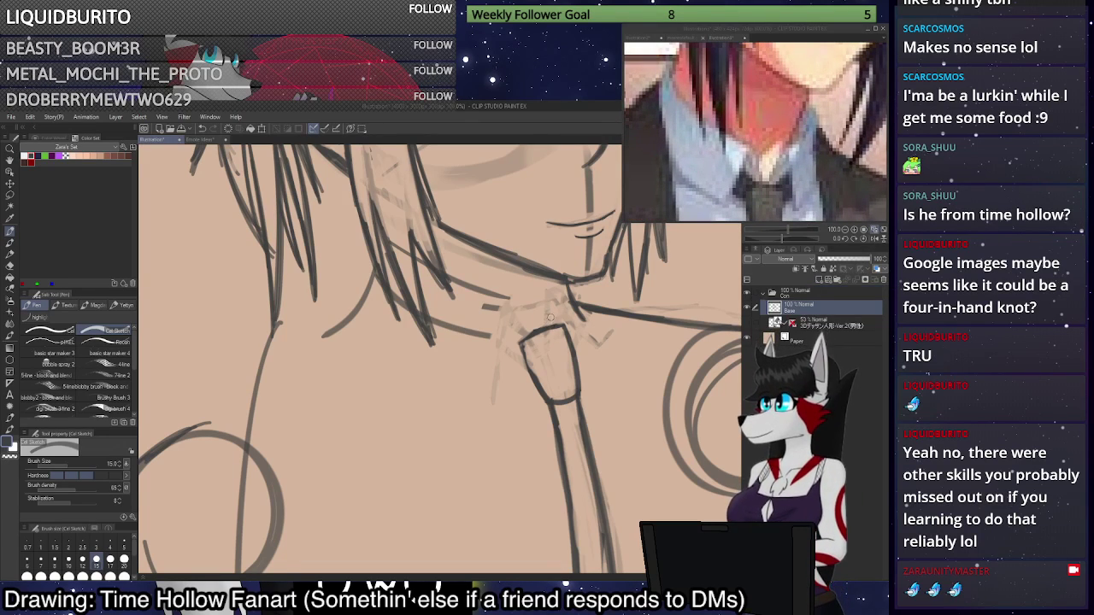
Draw the inner edge of the right-hand collar flap from the tie knot up to the neck, undoing unsuitable strokes.
drag(554, 297, 582, 336)
key(ctrl+z)
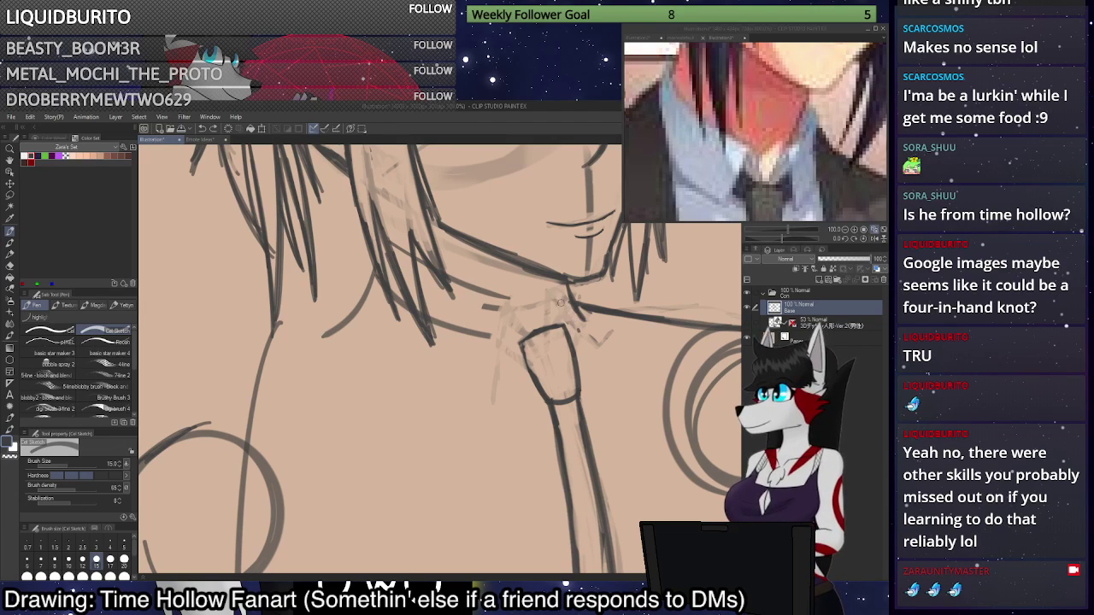
mouse_move(548, 290)
mouse_down()
mouse_move(581, 338)
mouse_move(591, 308)
mouse_move(573, 284)
mouse_move(554, 288)
mouse_move(589, 291)
mouse_move(559, 299)
mouse_move(572, 332)
mouse_move(553, 295)
mouse_move(572, 288)
mouse_move(589, 340)
mouse_up()
key(ctrl+z)
key(ctrl+z)
key(ctrl+z)
key(ctrl+z)
key(ctrl+z)
key(ctrl+z)
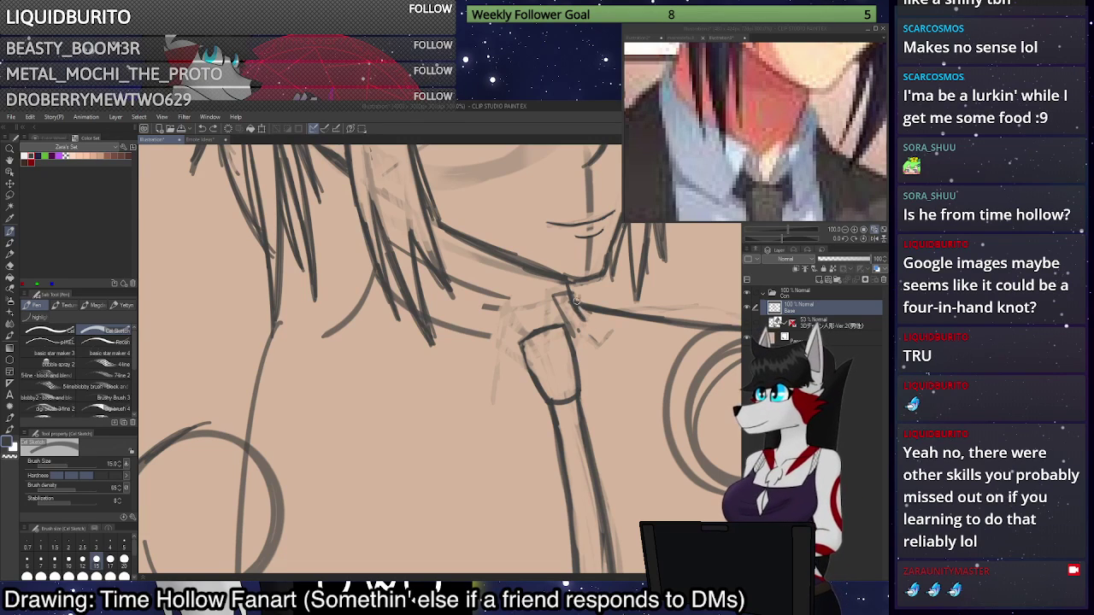
Outline the right-hand collar flap as a closed pointed shape beside the knot, erasing its excess lines.
mouse_move(573, 290)
mouse_down()
mouse_move(601, 324)
mouse_move(577, 336)
mouse_move(599, 322)
mouse_move(567, 292)
mouse_move(581, 295)
mouse_move(554, 297)
mouse_move(551, 312)
mouse_move(553, 298)
mouse_move(552, 318)
mouse_move(572, 331)
mouse_move(554, 300)
mouse_move(581, 343)
mouse_up()
key(ctrl+z)
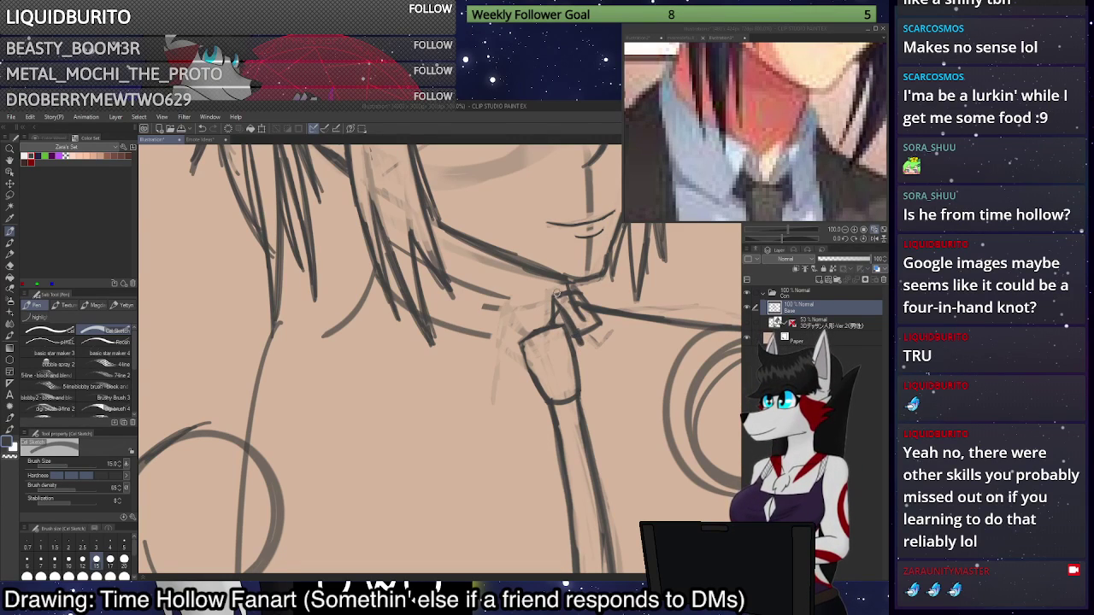
key(ctrl+z)
key(ctrl+z)
key(c)
mouse_move(583, 344)
mouse_down()
mouse_move(559, 302)
mouse_move(577, 302)
mouse_move(592, 326)
mouse_up()
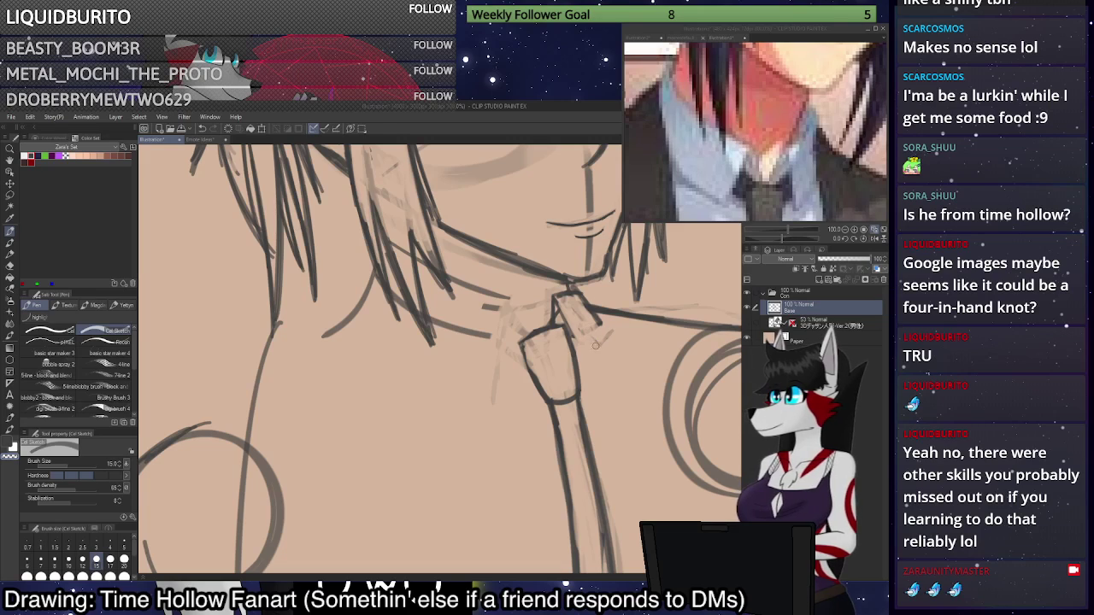
key(c)
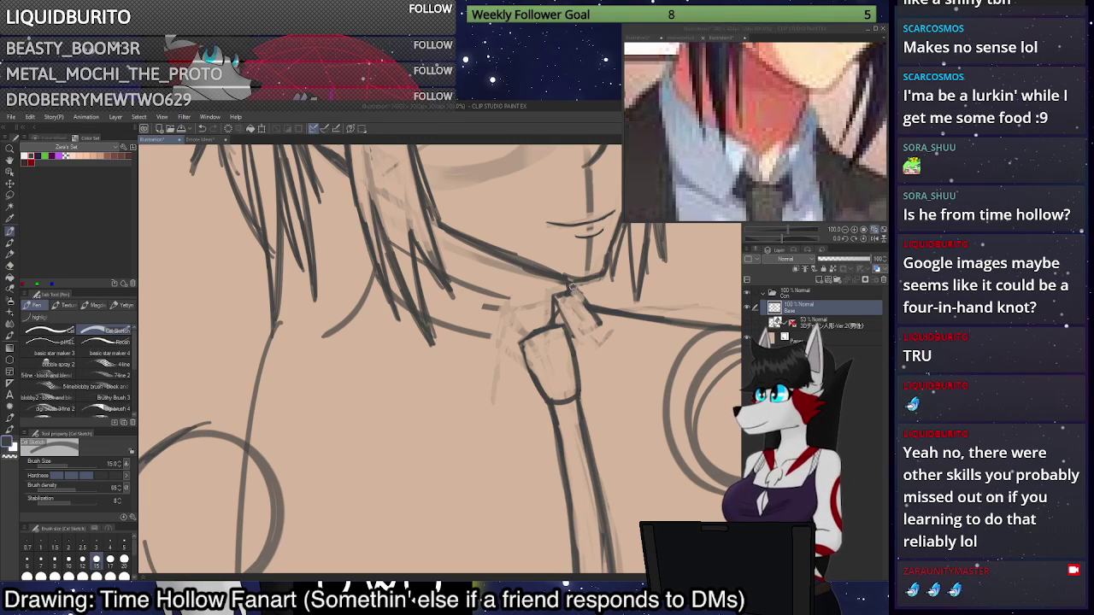
mouse_move(571, 288)
mouse_down()
mouse_move(604, 328)
mouse_move(595, 336)
mouse_move(611, 316)
mouse_move(576, 288)
mouse_move(612, 310)
mouse_move(594, 300)
mouse_move(609, 311)
mouse_move(595, 337)
mouse_move(605, 320)
mouse_move(595, 310)
mouse_move(587, 332)
mouse_move(609, 319)
mouse_move(583, 342)
mouse_move(559, 312)
mouse_move(578, 348)
mouse_move(557, 300)
mouse_up()
key(c)
key(c)
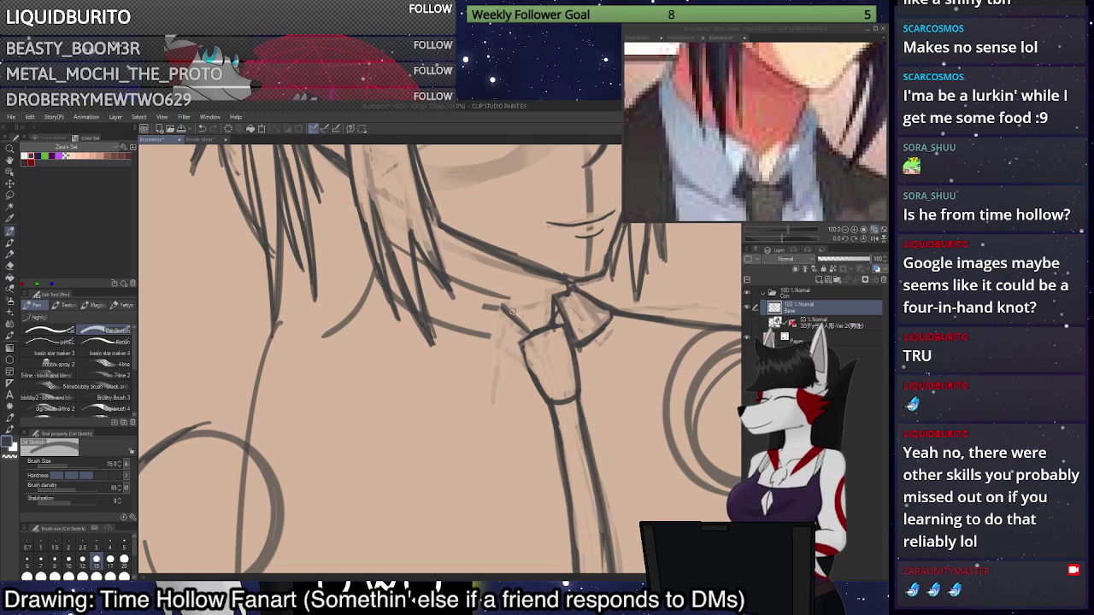
Fill the tie knot with dark hatching strokes inside its outline.
mouse_move(553, 327)
mouse_down()
mouse_move(545, 355)
mouse_move(561, 359)
mouse_move(545, 386)
mouse_move(578, 398)
mouse_up()
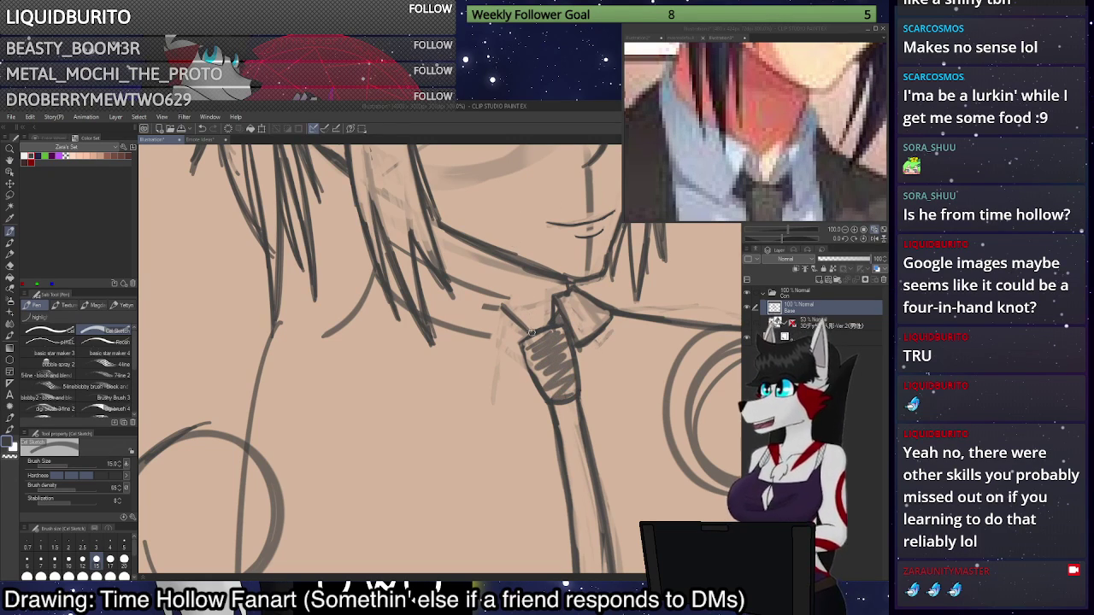
key(ctrl+z)
key(ctrl+z)
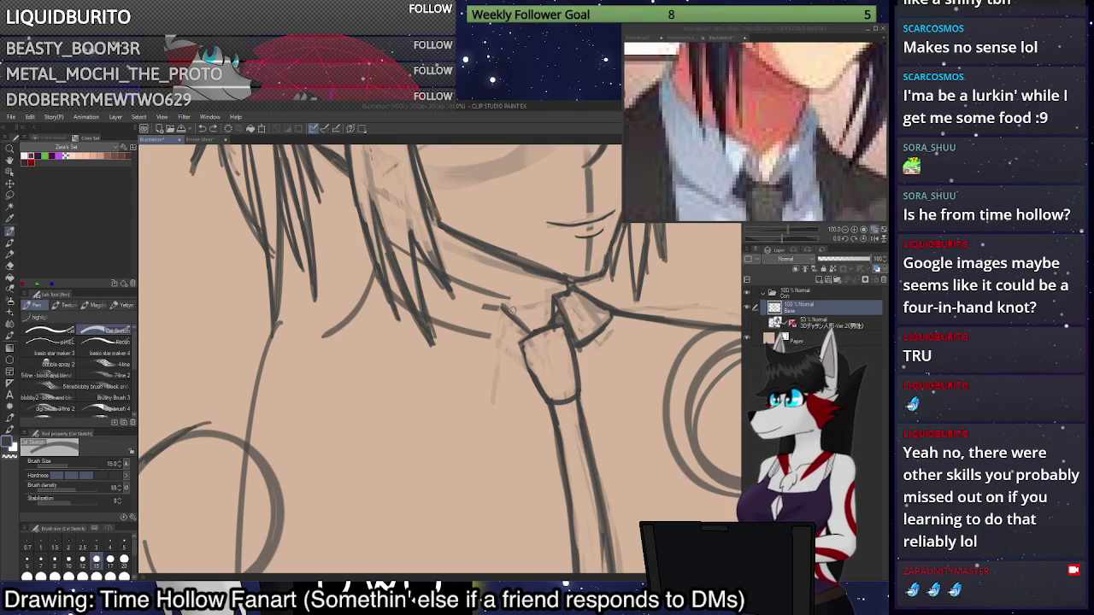
key(ctrl+y)
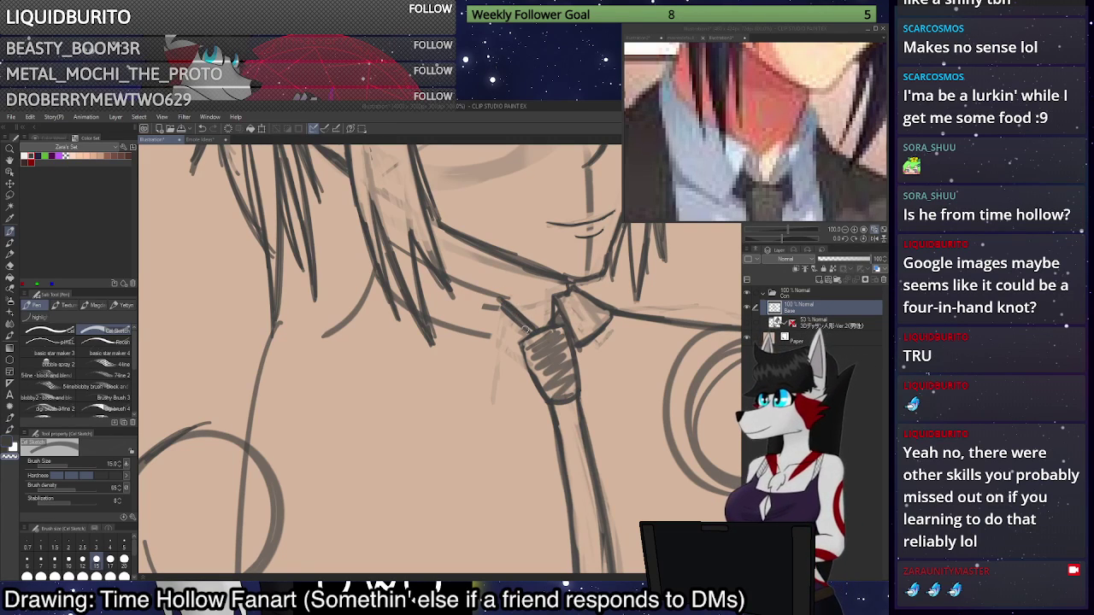
Draw the upper edge of the left-hand collar flap from beside the tie knot back around the neck, undoing unsuitable strokes.
mouse_move(526, 330)
mouse_down()
mouse_move(507, 300)
mouse_move(476, 295)
mouse_move(507, 295)
mouse_move(378, 248)
mouse_up()
key(c)
key(ctrl+z)
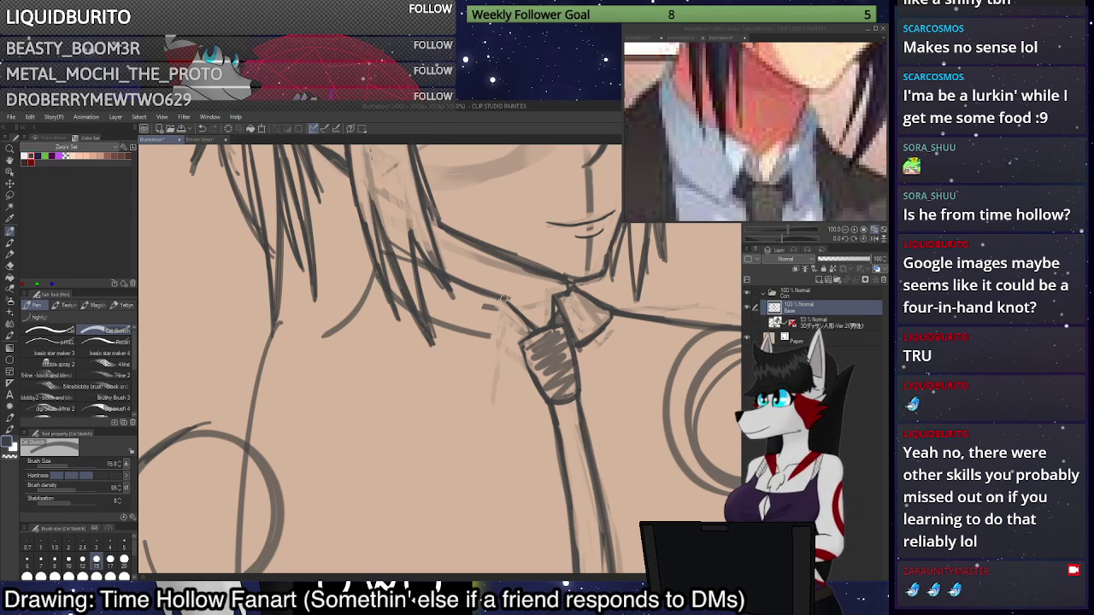
mouse_move(504, 298)
mouse_down()
mouse_move(380, 256)
mouse_move(361, 301)
mouse_move(367, 269)
mouse_up()
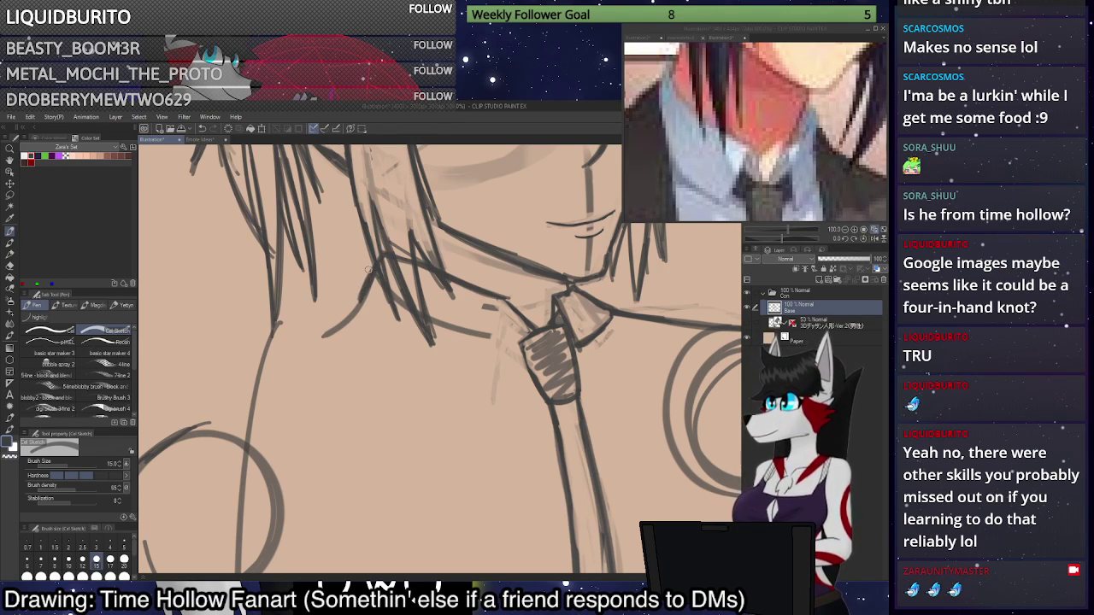
key(ctrl+z)
key(ctrl+z)
key(ctrl+z)
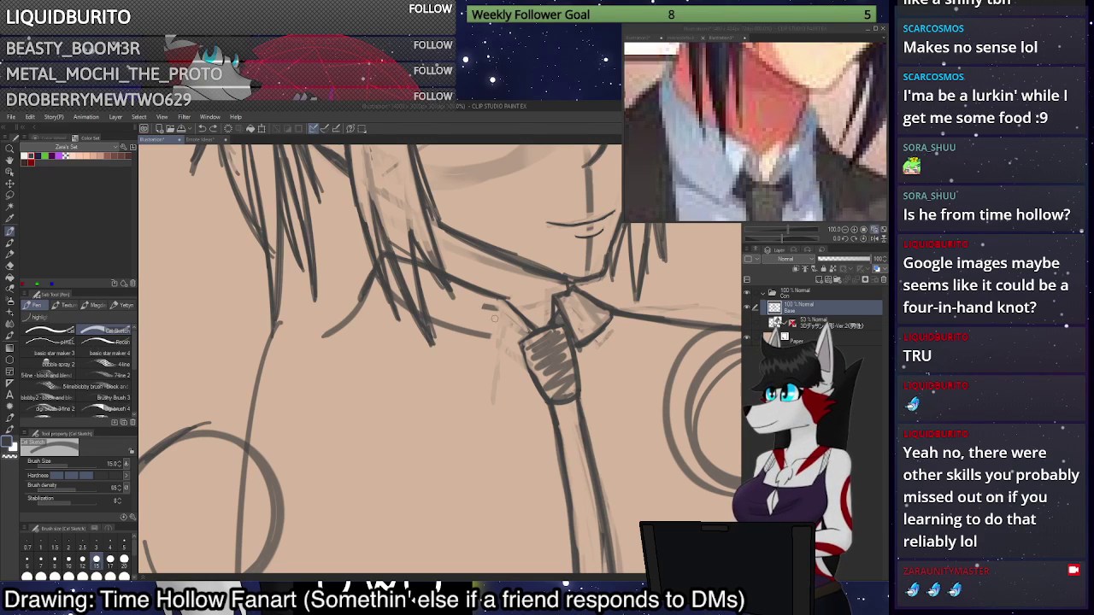
Draw the back, lower and front edges of the left-hand collar flap to close its outline beside the knot.
drag(383, 260, 325, 336)
mouse_move(371, 285)
mouse_down()
mouse_move(493, 339)
mouse_move(534, 326)
mouse_move(507, 331)
mouse_move(508, 342)
mouse_up()
key(ctrl+z)
mouse_move(503, 299)
mouse_down()
mouse_move(505, 357)
mouse_move(364, 310)
mouse_move(508, 346)
mouse_move(460, 347)
mouse_move(363, 310)
mouse_move(505, 349)
mouse_move(356, 308)
mouse_up()
key(ctrl+z)
key(ctrl+z)
key(ctrl+z)
drag(510, 360, 508, 327)
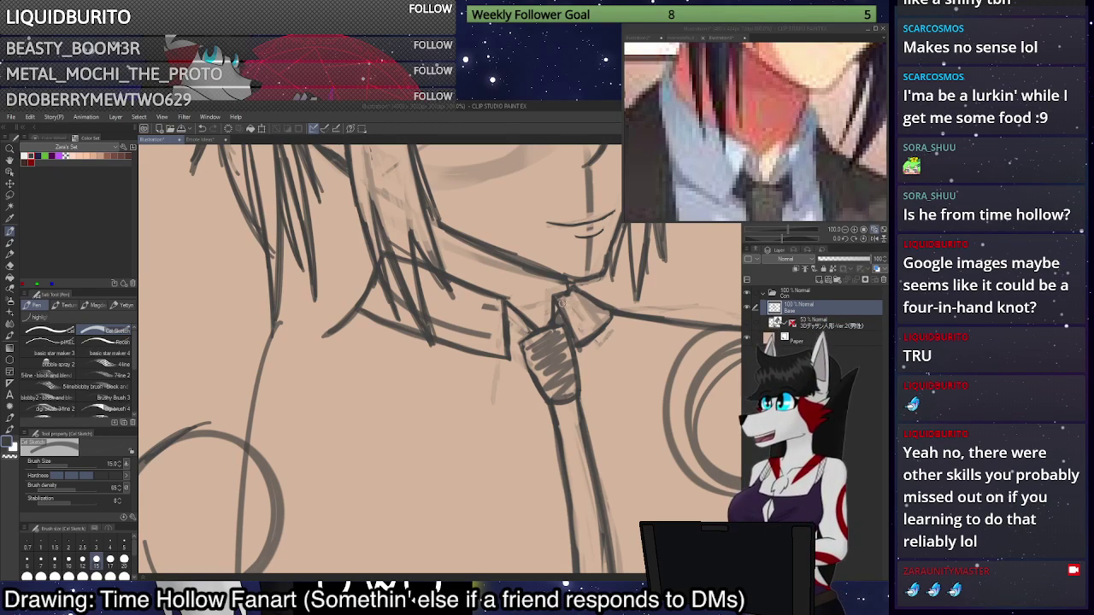
Erase stray sketch lines inside both collar flaps around the tie knot.
drag(563, 303, 575, 331)
key(ctrl+z)
key(c)
mouse_move(560, 302)
mouse_down()
mouse_move(569, 323)
mouse_move(581, 292)
mouse_up()
mouse_move(503, 306)
mouse_down()
mouse_move(502, 338)
mouse_move(488, 337)
mouse_up()
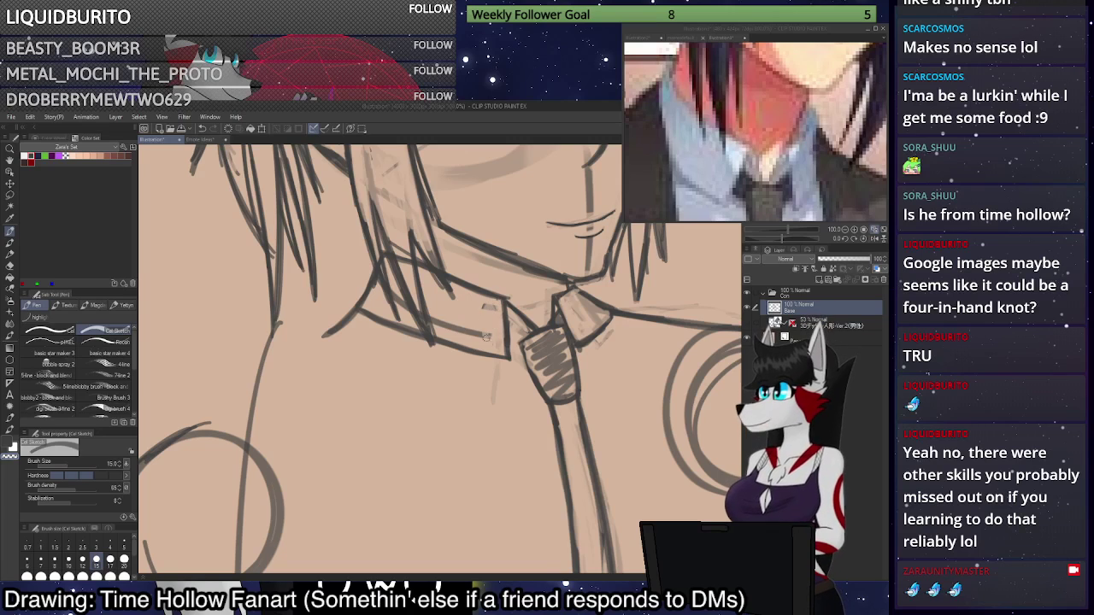
Extend the tie knot's edge to the left-hand collar flap and shade the knot solid up to the collar opening.
scroll(524, 301, down, 5)
scroll(524, 300, up, 3)
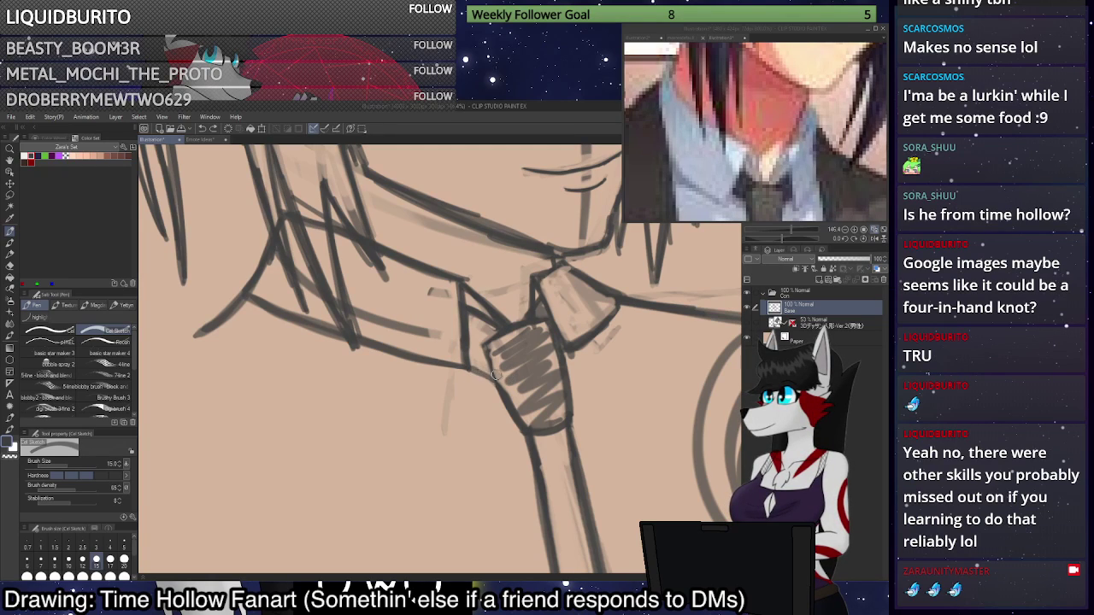
mouse_move(467, 363)
mouse_down()
mouse_move(500, 378)
mouse_move(482, 368)
mouse_move(469, 322)
mouse_move(469, 354)
mouse_move(487, 322)
mouse_move(496, 390)
mouse_move(534, 431)
mouse_move(548, 417)
mouse_move(554, 350)
mouse_move(529, 323)
mouse_move(540, 282)
mouse_up()
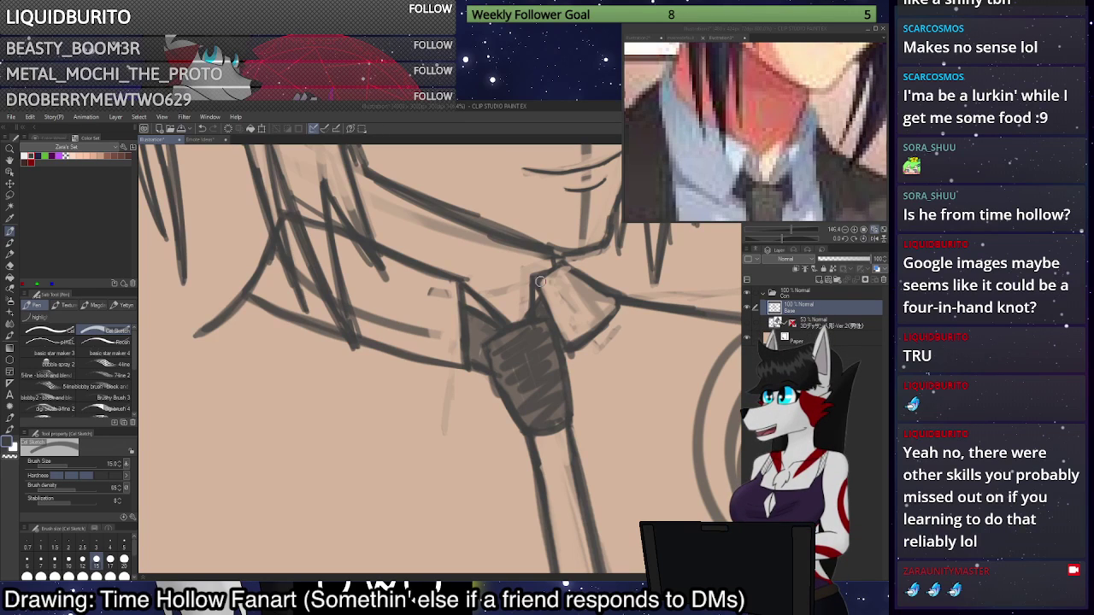
Reinforce the upper edge of the right-hand collar flap and erase the excess line along its inside.
drag(545, 273, 574, 267)
drag(619, 295, 573, 267)
key(c)
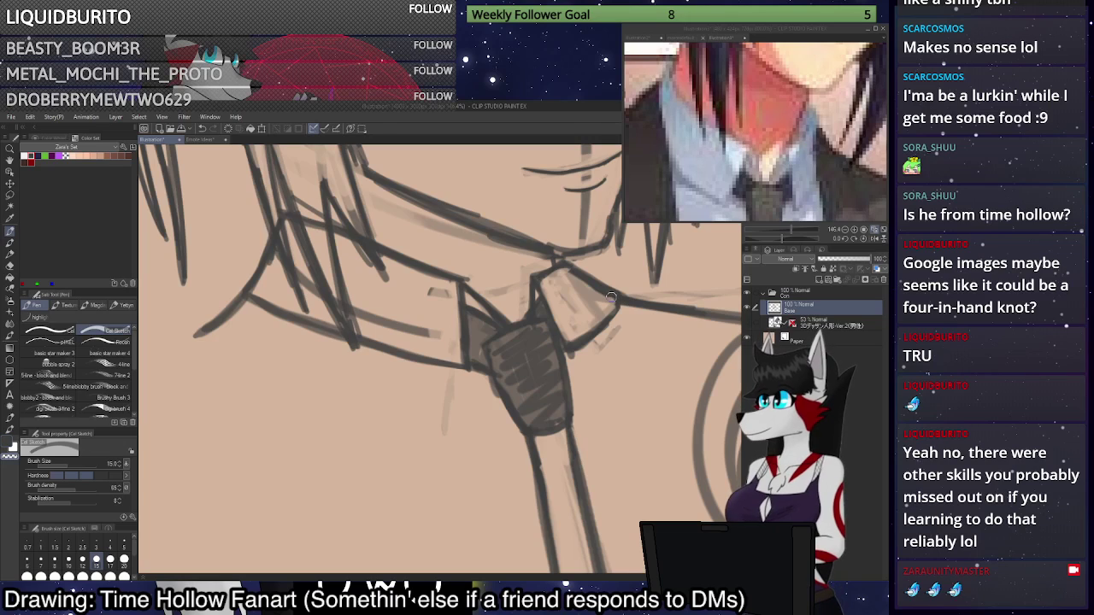
drag(612, 298, 558, 275)
drag(579, 325, 611, 306)
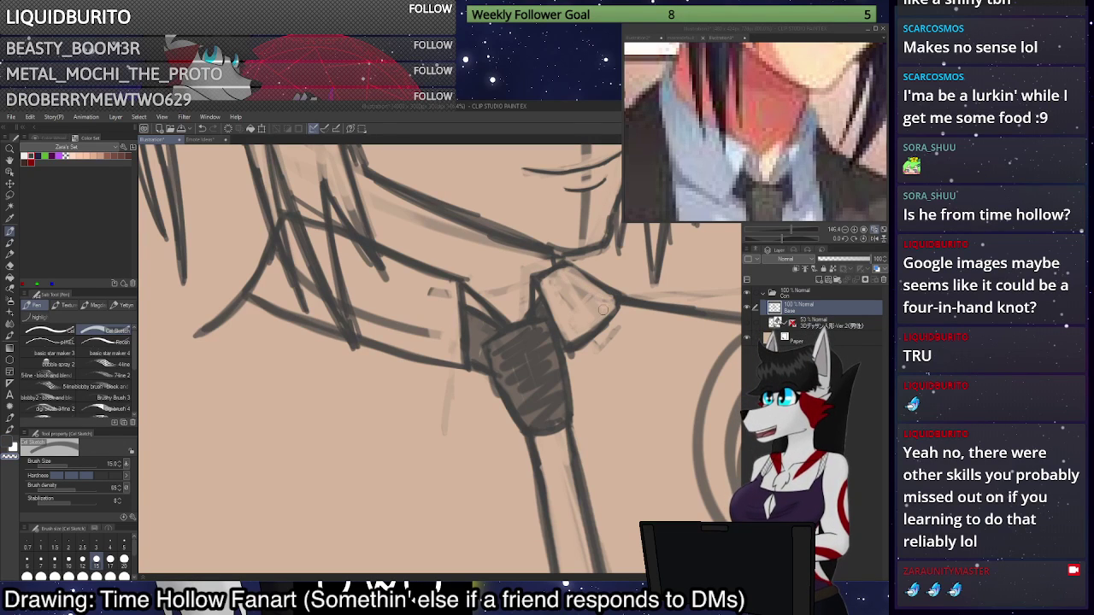
key(c)
Examine how the collar and tie knot sit within the whole upper-body sketch.
scroll(606, 248, down, 6)
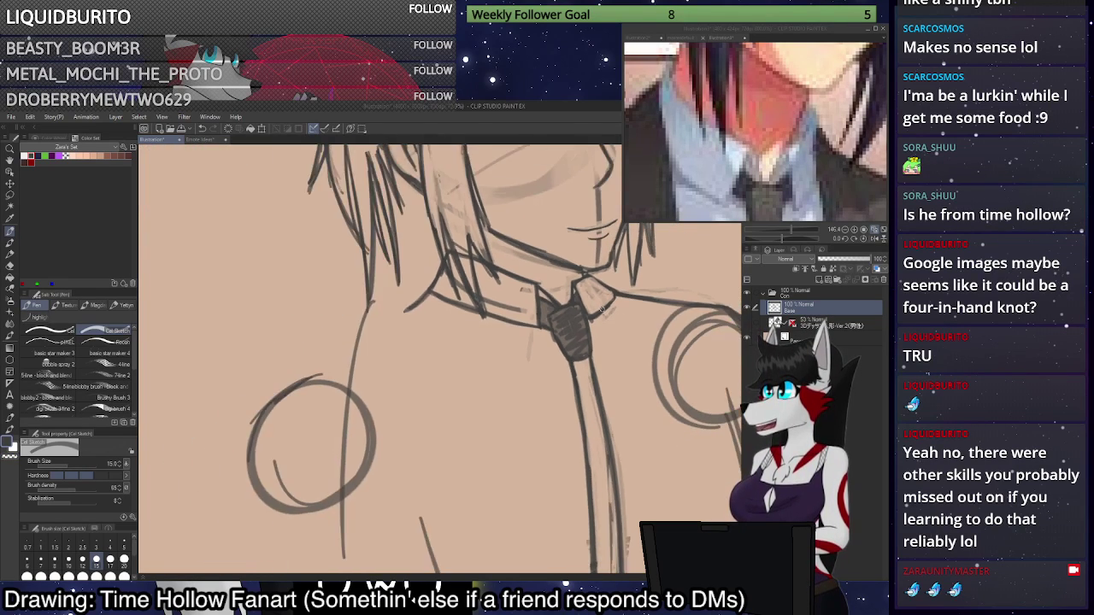
scroll(602, 310, up, 2)
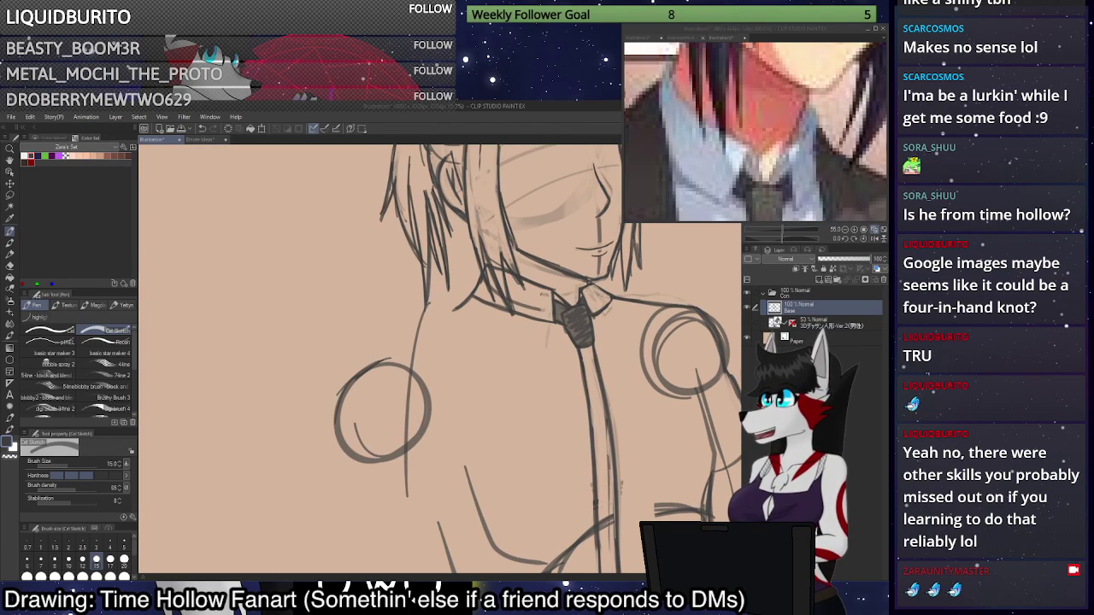
scroll(615, 286, up, 1)
scroll(612, 278, down, 5)
scroll(544, 321, up, 2)
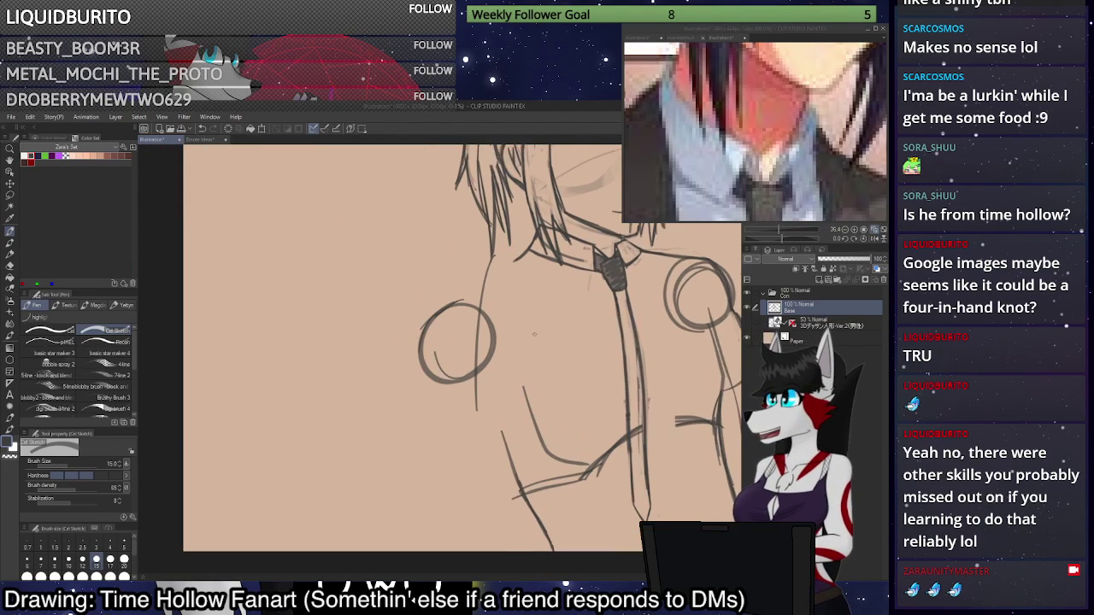
scroll(534, 335, up, 2)
scroll(534, 335, down, 2)
scroll(522, 299, up, 2)
scroll(508, 258, down, 1)
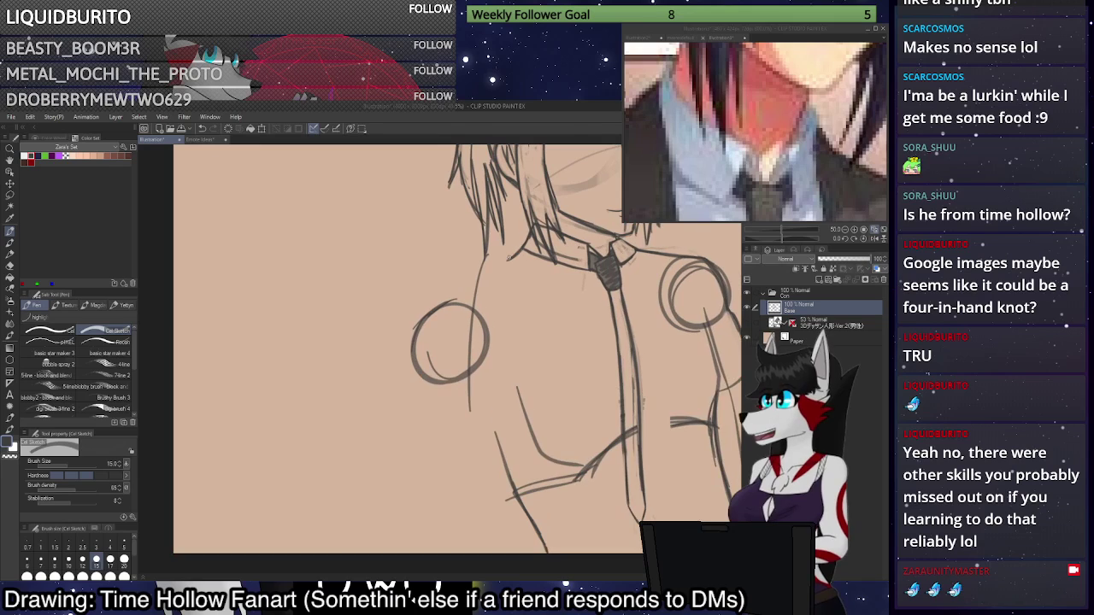
Try to draw the left-hand shoulder line from the collar down over the shoulder circle.
scroll(488, 278, up, 3)
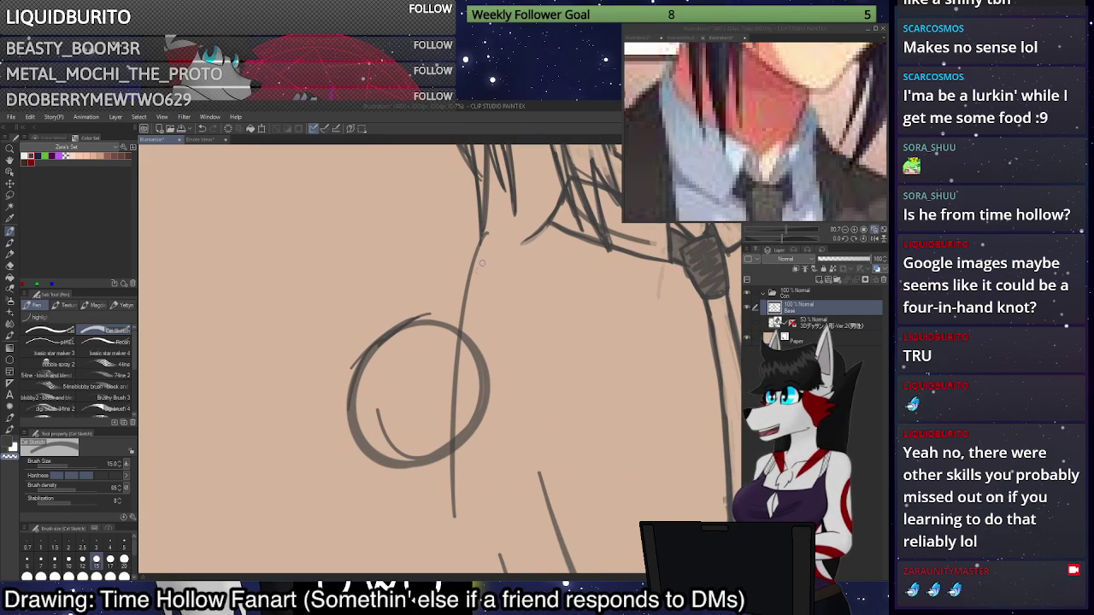
key(ctrl+z)
key(c)
drag(522, 245, 444, 293)
drag(519, 247, 354, 350)
mouse_move(406, 312)
mouse_down()
mouse_move(375, 333)
mouse_move(352, 362)
mouse_up()
drag(377, 330, 349, 385)
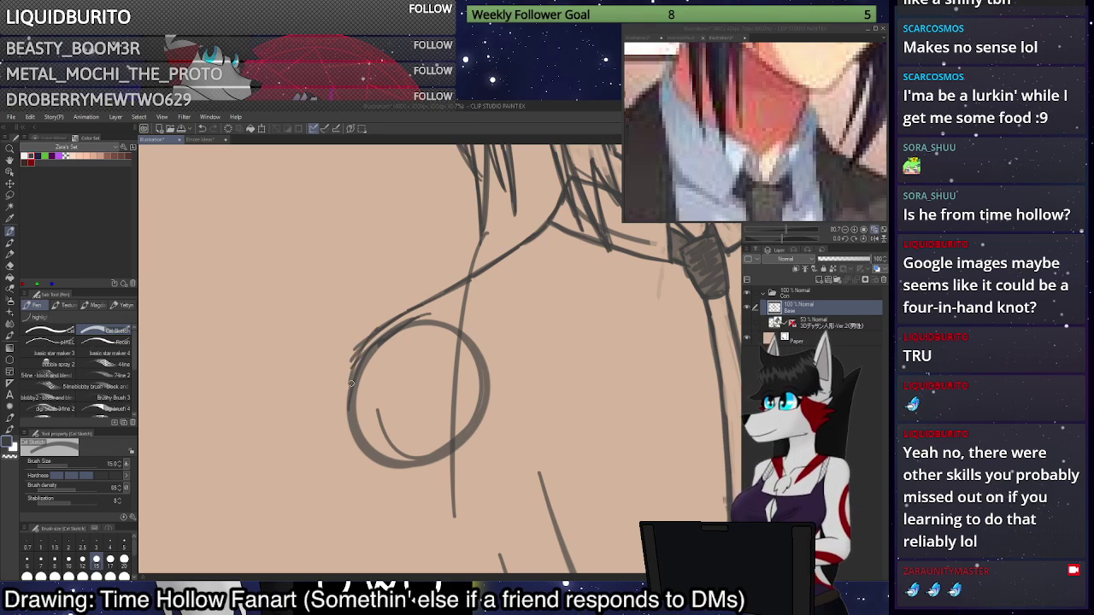
key(ctrl+z)
key(ctrl+z)
key(ctrl+z)
key(ctrl+z)
key(ctrl+z)
key(ctrl+z)
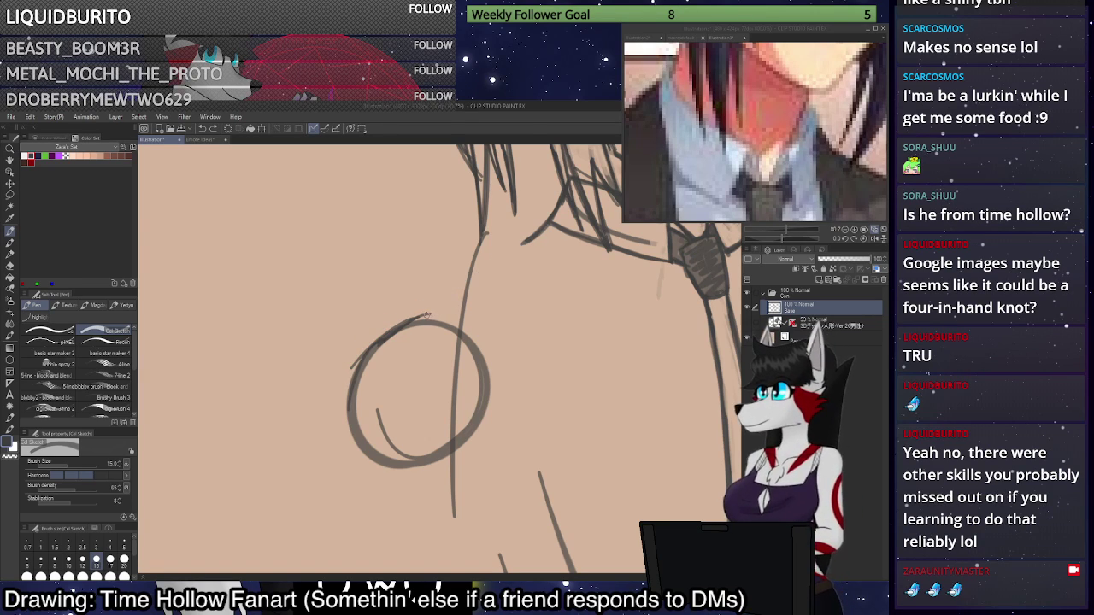
Draw the left-hand shoulder as a curved line from the collar to the top of the shoulder circle and tidy its collar end.
mouse_move(428, 315)
mouse_down()
mouse_move(463, 299)
mouse_move(430, 313)
mouse_move(525, 248)
mouse_up()
key(ctrl+z)
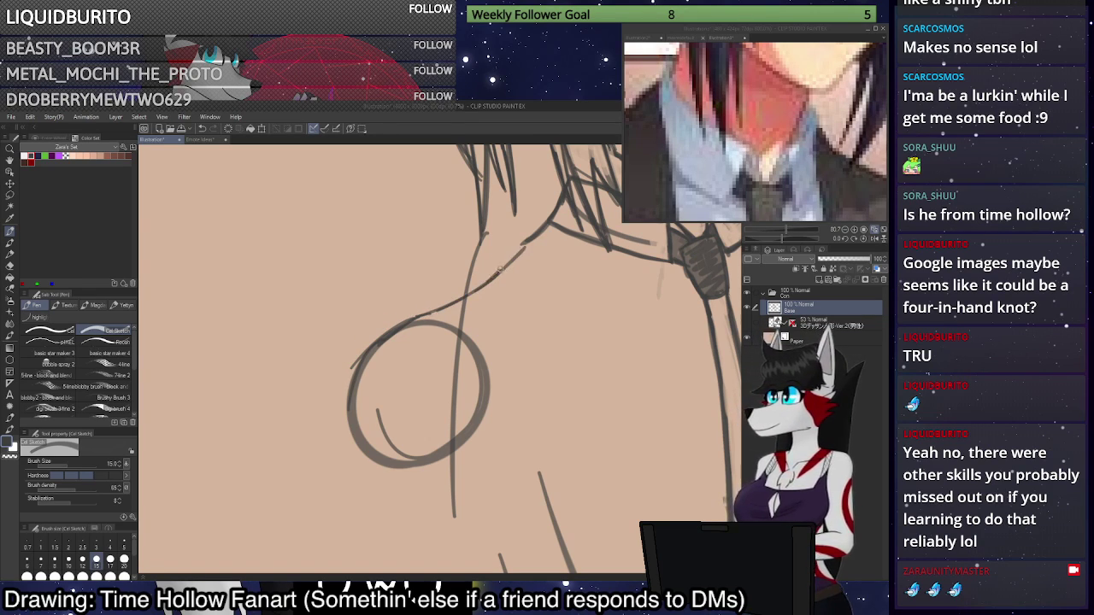
key(ctrl+z)
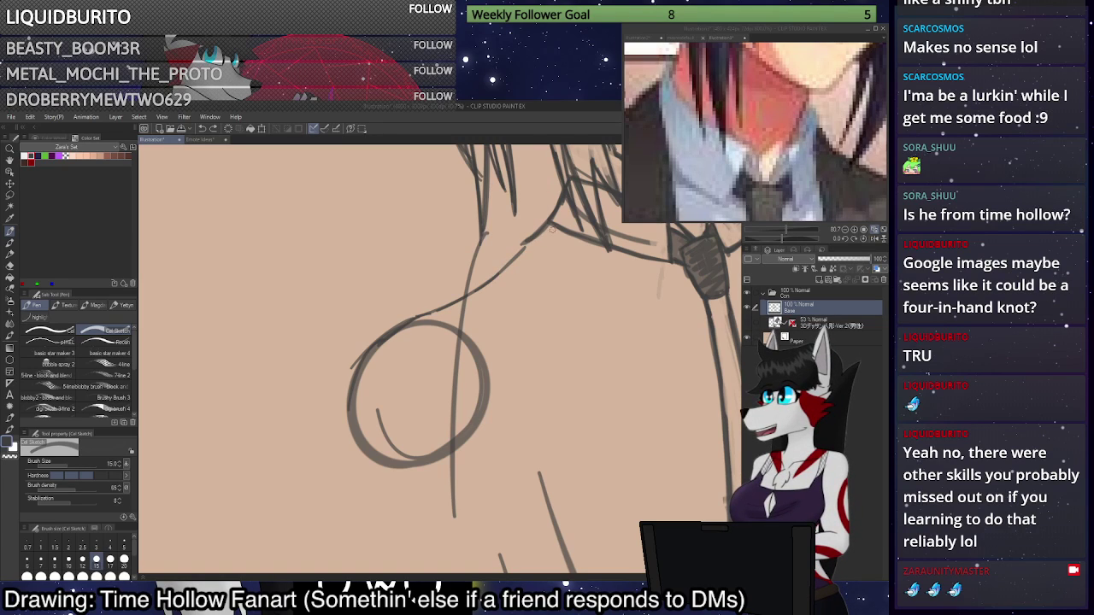
key(ctrl+z)
drag(531, 247, 489, 286)
mouse_move(551, 226)
mouse_down()
mouse_move(433, 319)
mouse_move(548, 224)
mouse_move(475, 291)
mouse_move(403, 324)
mouse_up()
key(ctrl+z)
key(c)
drag(522, 244, 547, 220)
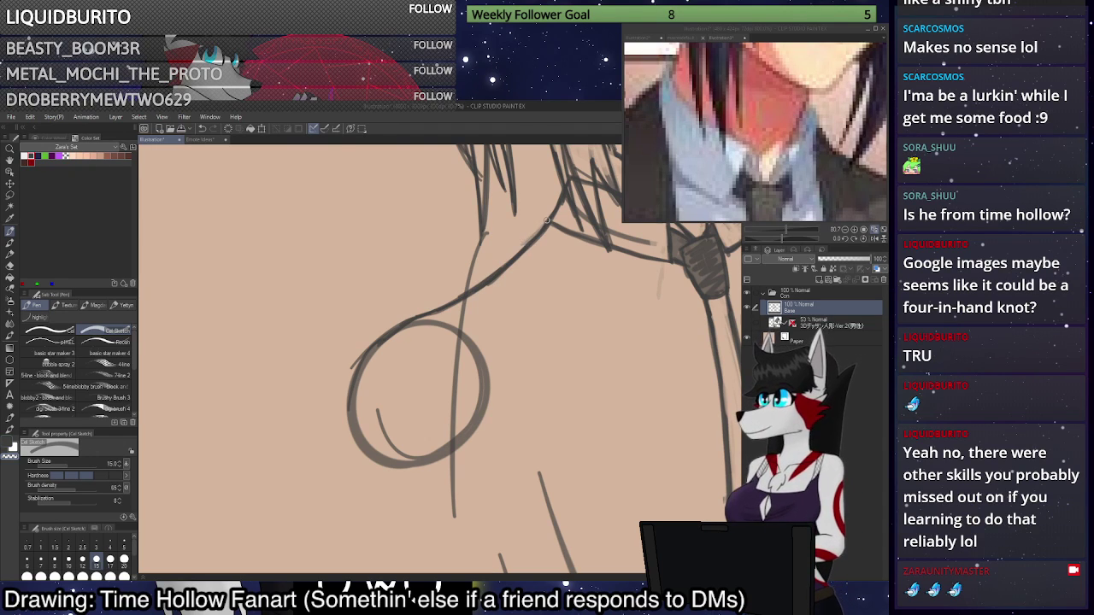
Draw the left-hand side of the torso from the shoulder circle down to the waist, joining the existing body line.
scroll(521, 244, down, 5)
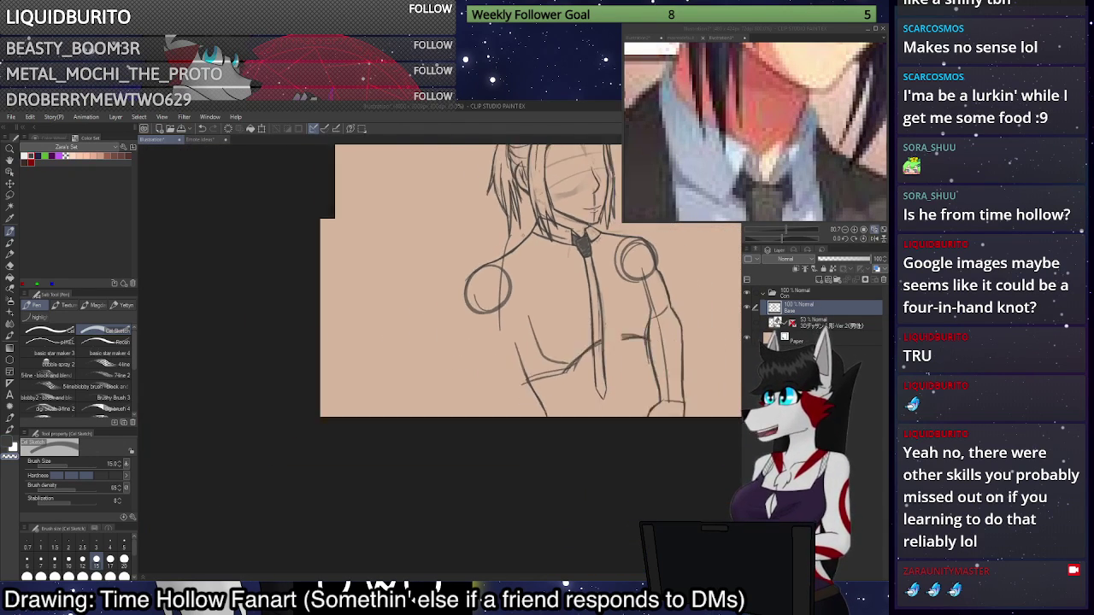
scroll(666, 268, up, 5)
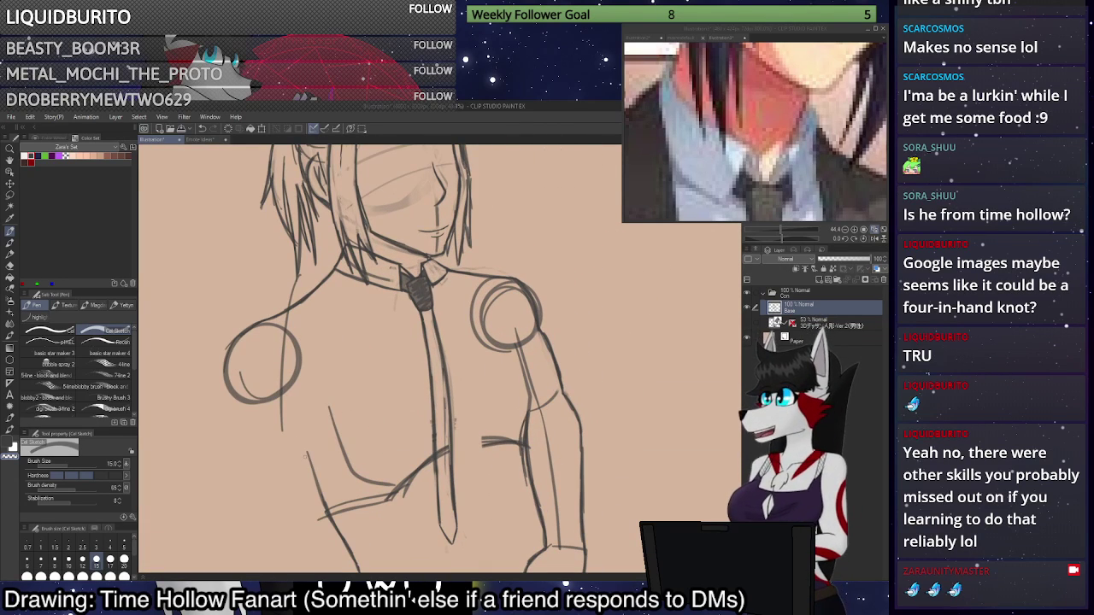
key(x)
drag(292, 402, 331, 523)
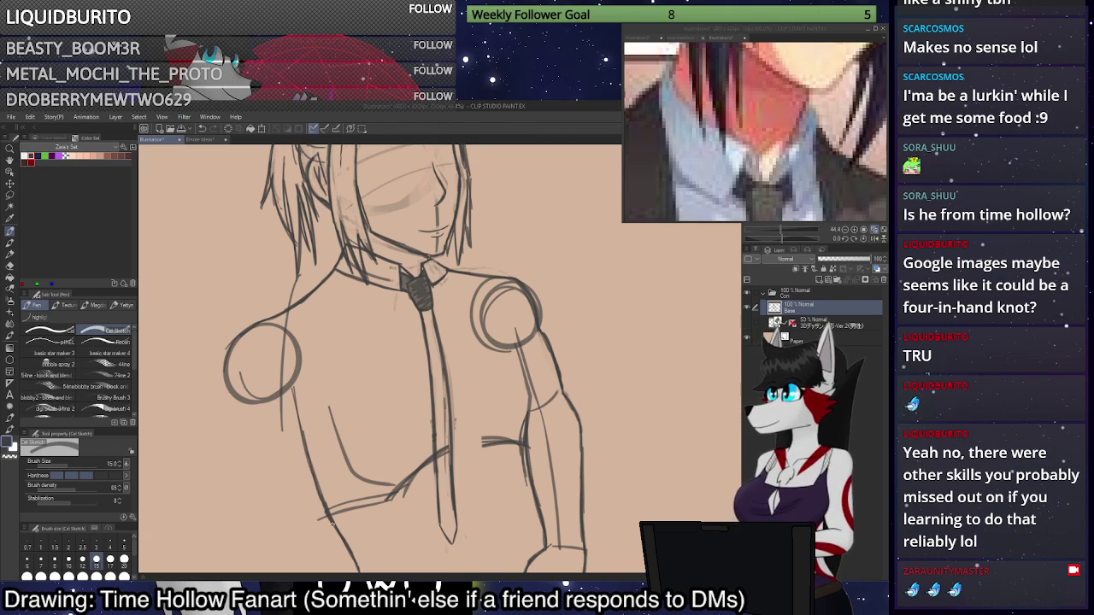
drag(306, 457, 292, 388)
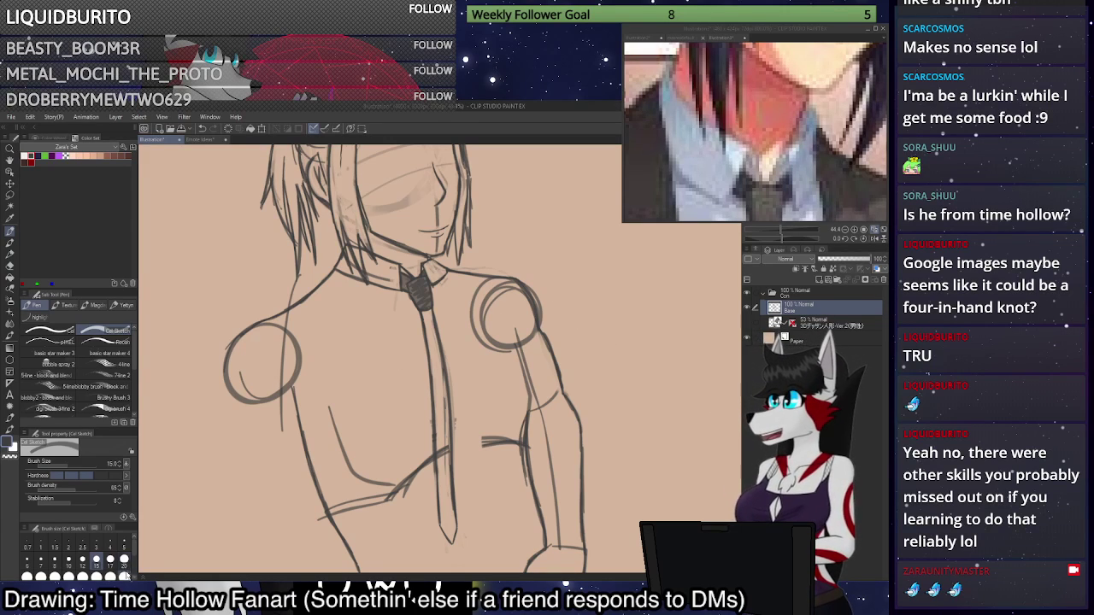
Erase the right-hand shoulder circle and the inner upper-arm guide line with a brush size of 100.
click(125, 575)
key(c)
mouse_move(541, 303)
mouse_down()
mouse_move(524, 282)
mouse_move(530, 299)
mouse_move(489, 346)
mouse_move(503, 350)
mouse_move(518, 327)
mouse_move(540, 402)
mouse_move(543, 389)
mouse_up()
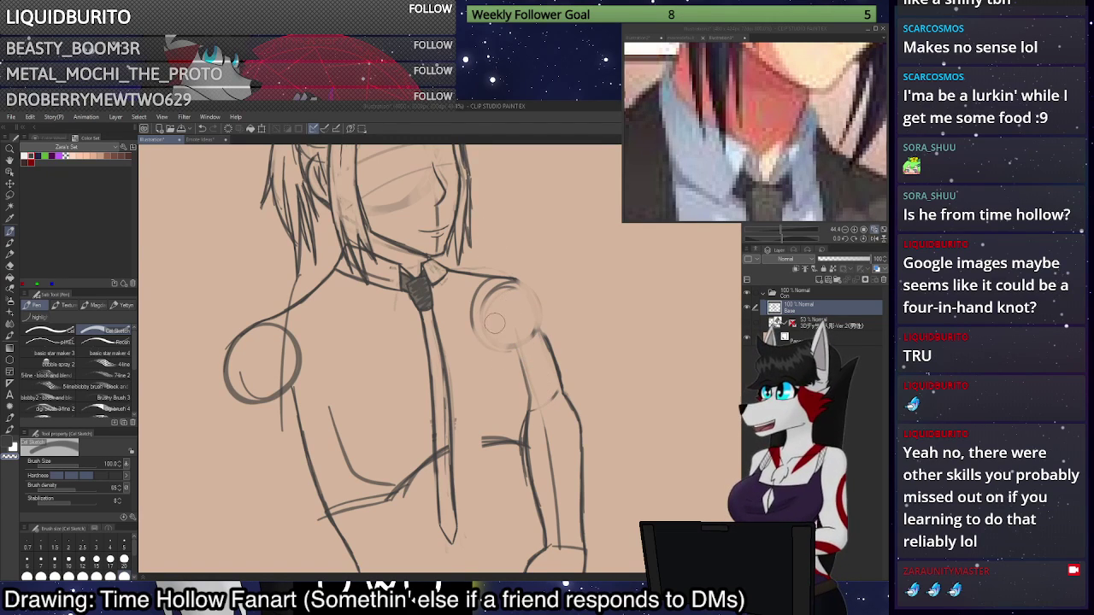
mouse_move(495, 324)
mouse_down()
mouse_move(507, 306)
mouse_move(493, 293)
mouse_up()
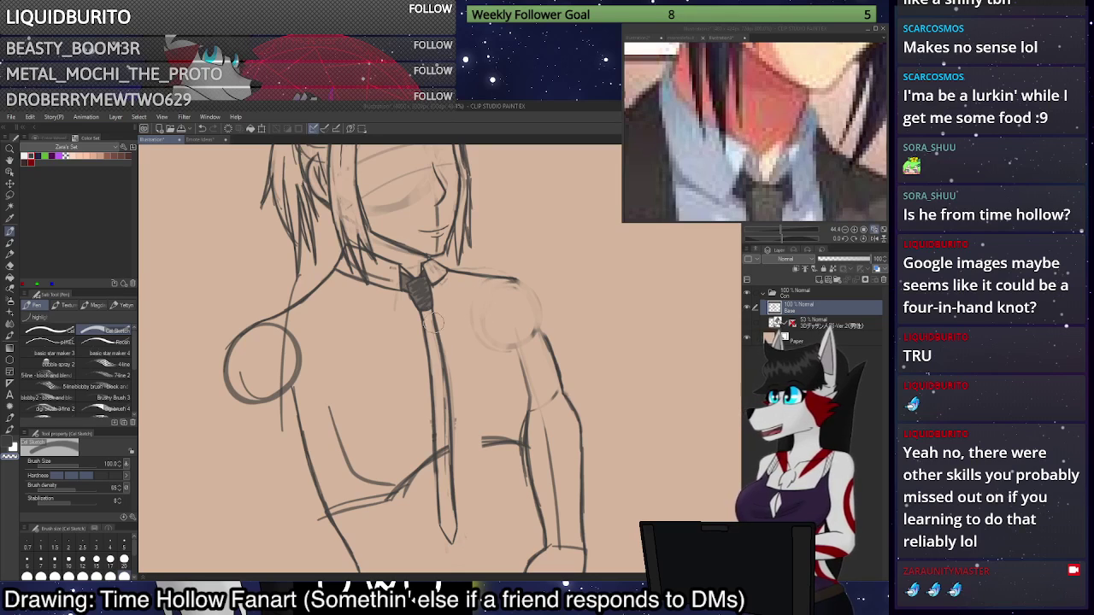
Draw the rounded right-hand shoulder down into the outer arm line with a brush size of 15, and tidy where it meets the shoulder.
click(97, 562)
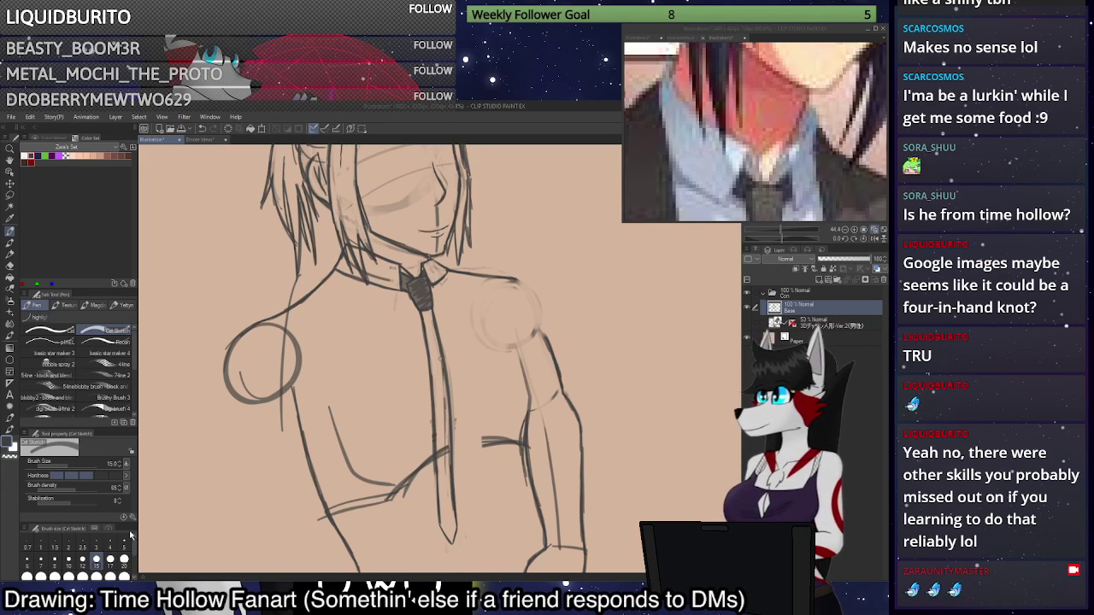
scroll(519, 287, up, 3)
mouse_move(519, 285)
mouse_down()
mouse_move(543, 310)
mouse_move(549, 355)
mouse_move(538, 302)
mouse_move(512, 278)
mouse_move(538, 296)
mouse_move(517, 281)
mouse_move(562, 390)
mouse_up()
key(ctrl+z)
key(ctrl+z)
key(ctrl+z)
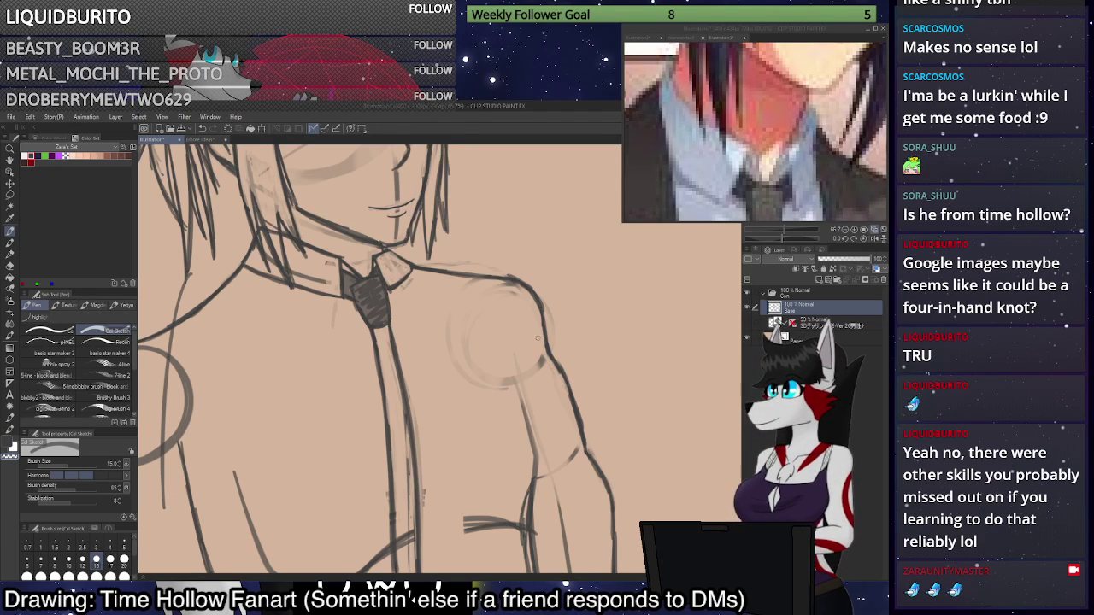
scroll(569, 239, down, 2)
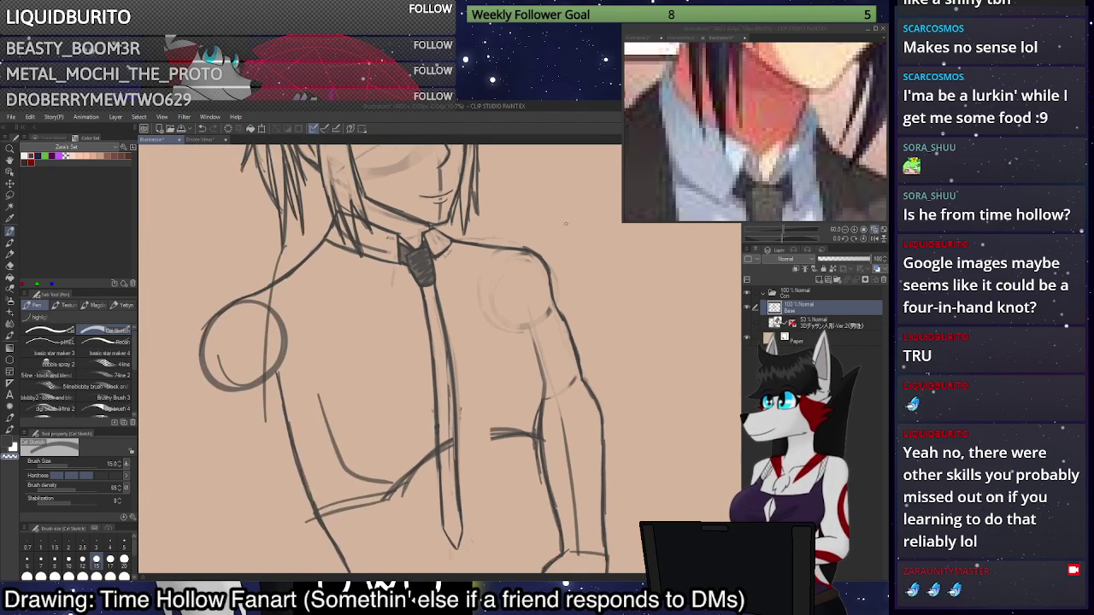
scroll(570, 238, up, 2)
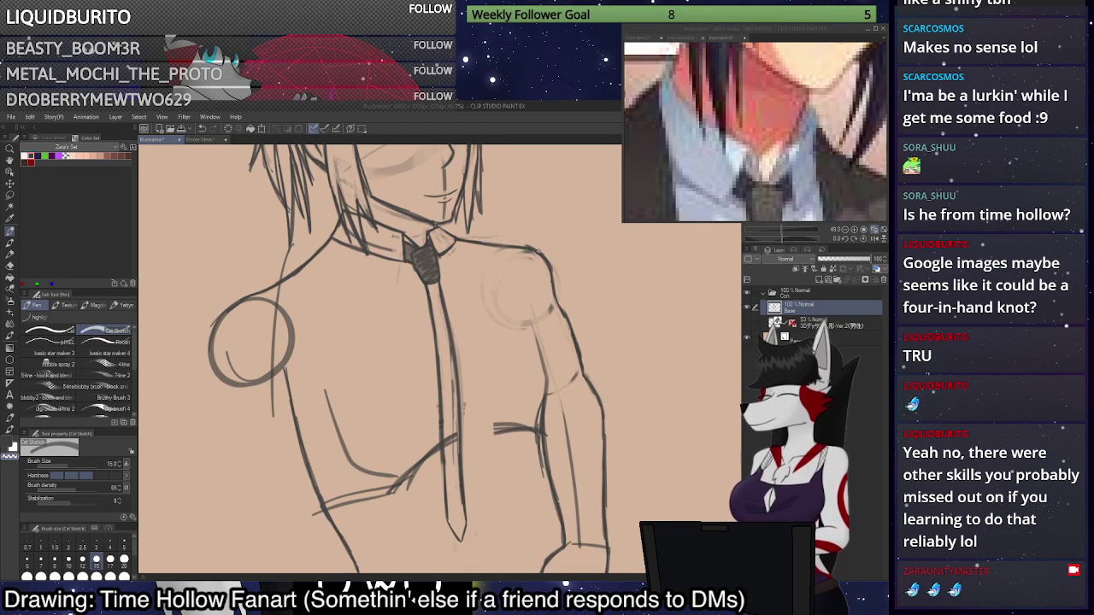
key(c)
mouse_move(535, 251)
mouse_down()
mouse_move(559, 305)
mouse_move(549, 267)
mouse_move(531, 252)
mouse_up()
key(c)
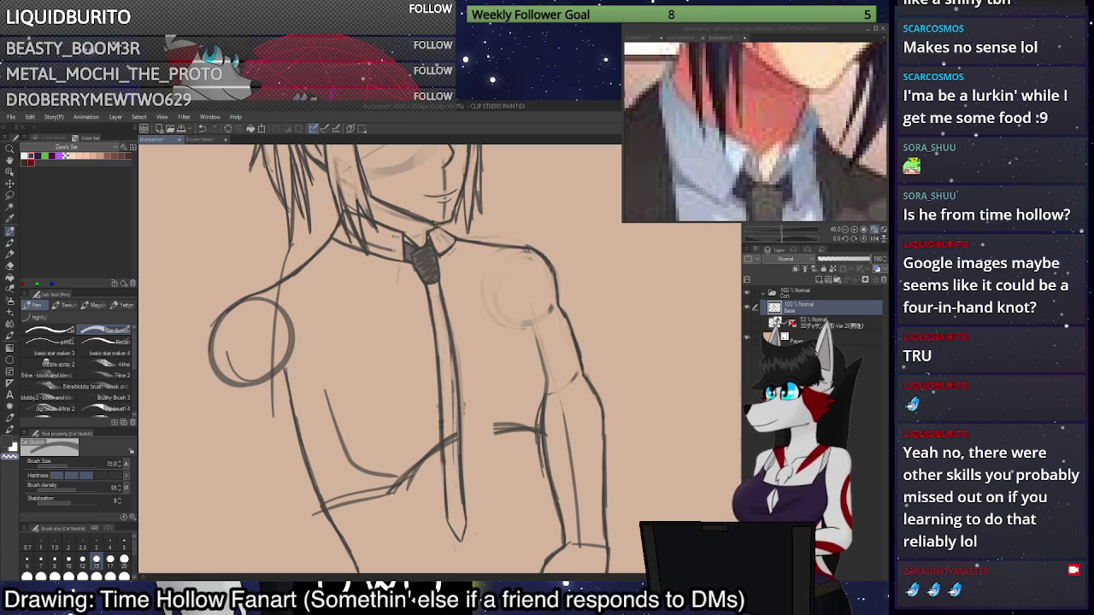
Using the 3D mannequin layer as a temporary guide, sketch an ellipse for the raised arm's elbow below the left-hand shoulder circle.
scroll(534, 249, down, 2)
scroll(563, 242, up, 2)
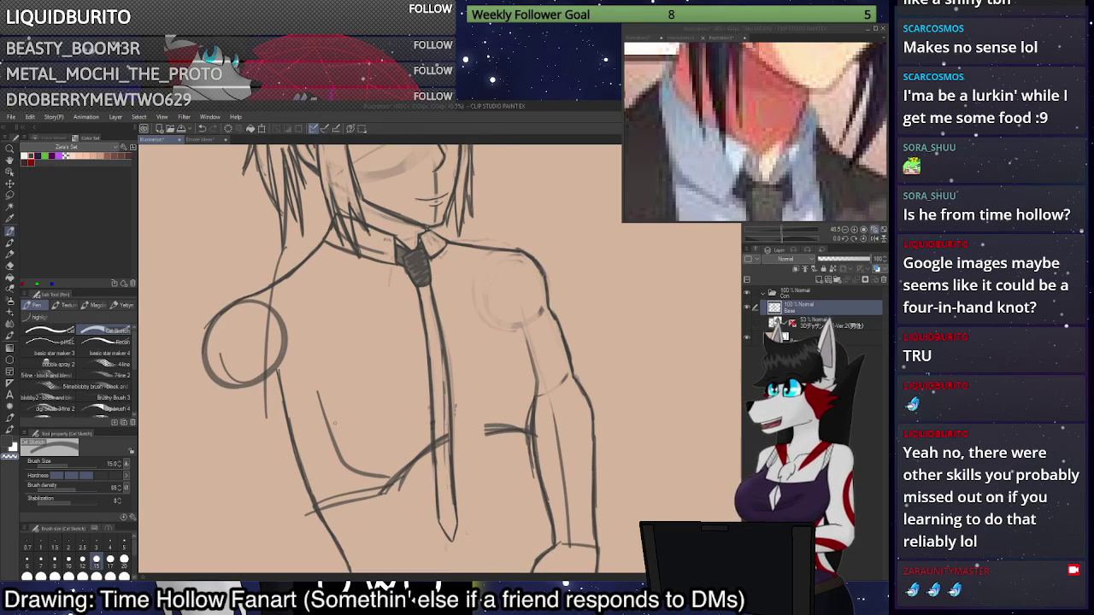
key(c)
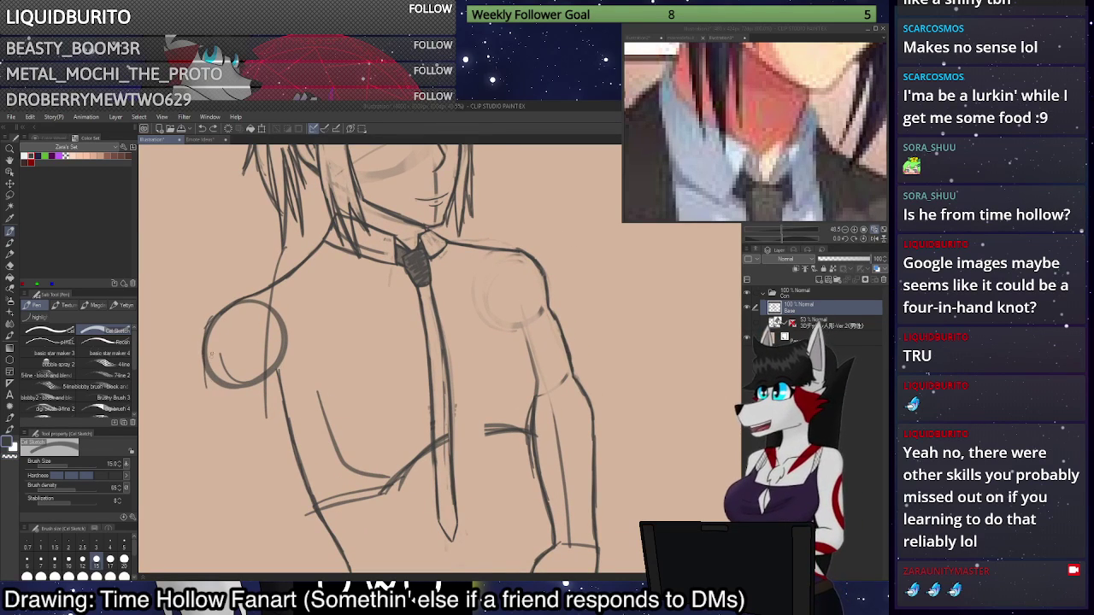
scroll(206, 331, down, 4)
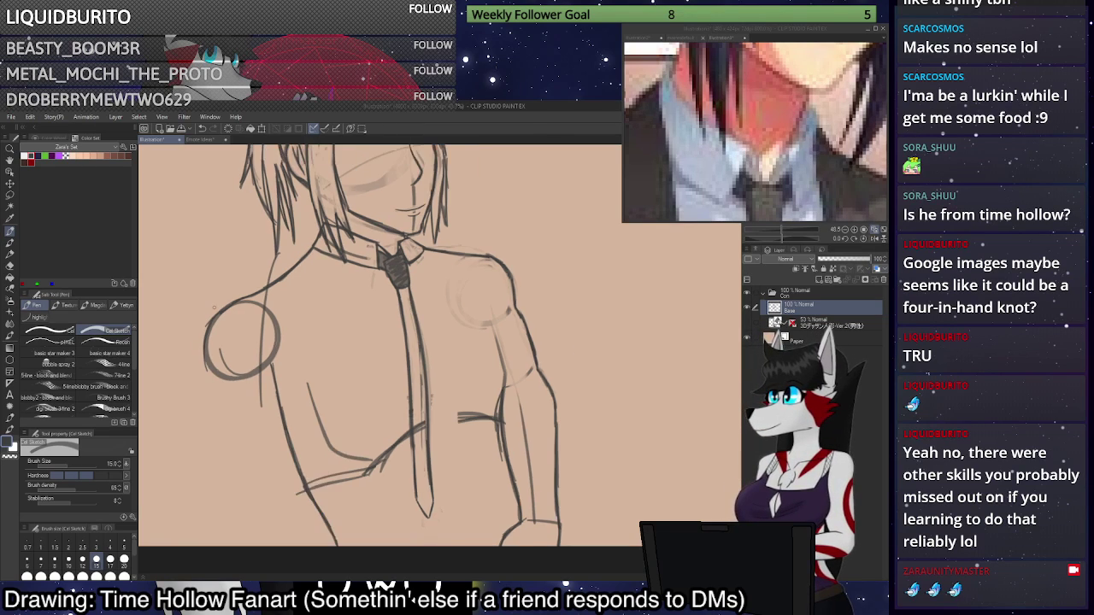
scroll(208, 348, up, 4)
scroll(296, 493, down, 2)
scroll(295, 492, up, 2)
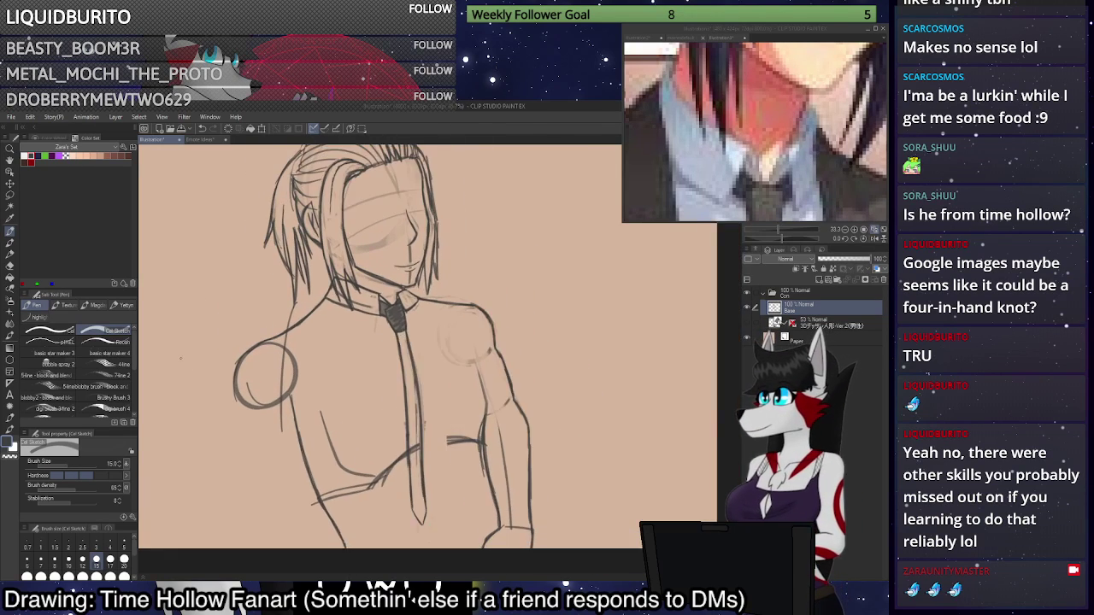
click(747, 324)
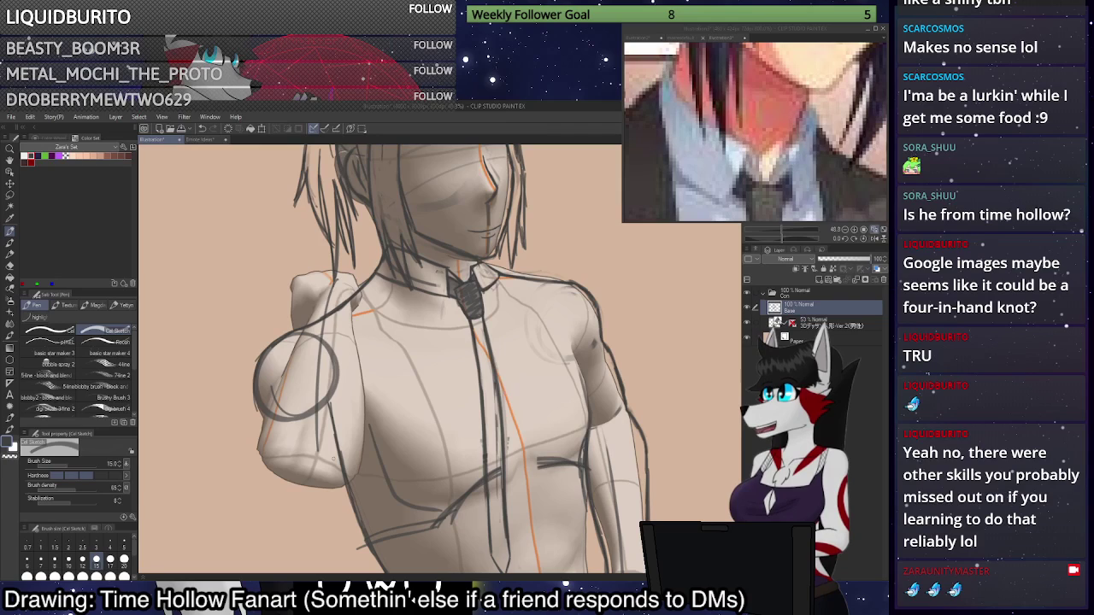
mouse_move(282, 464)
mouse_down()
mouse_move(317, 436)
mouse_move(344, 466)
mouse_up()
key(ctrl+z)
mouse_move(265, 426)
mouse_down()
mouse_move(309, 417)
mouse_move(324, 477)
mouse_move(351, 443)
mouse_move(333, 459)
mouse_up()
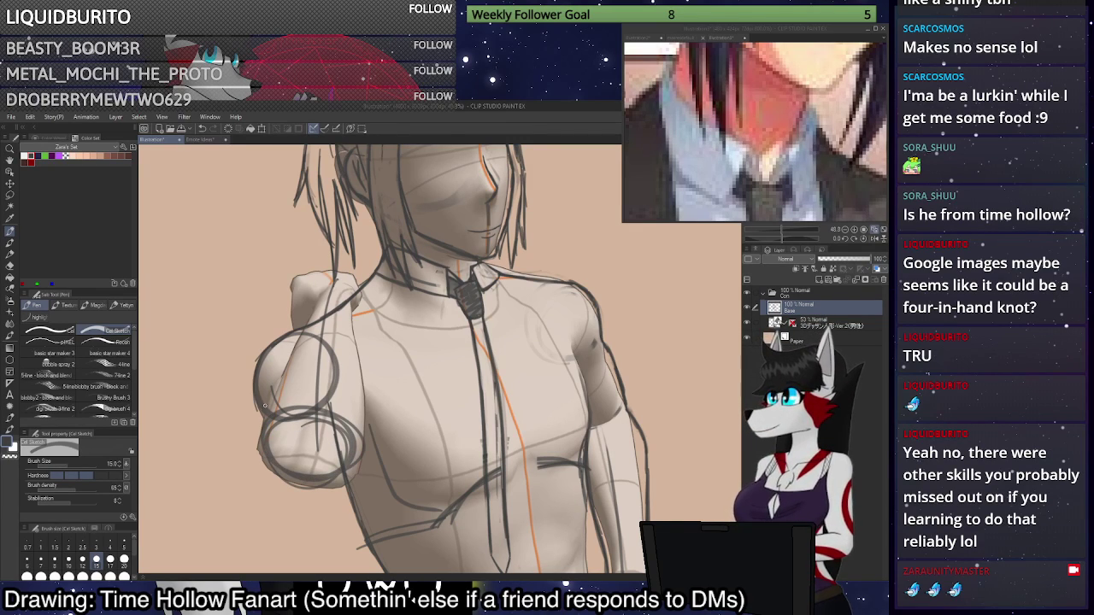
click(756, 322)
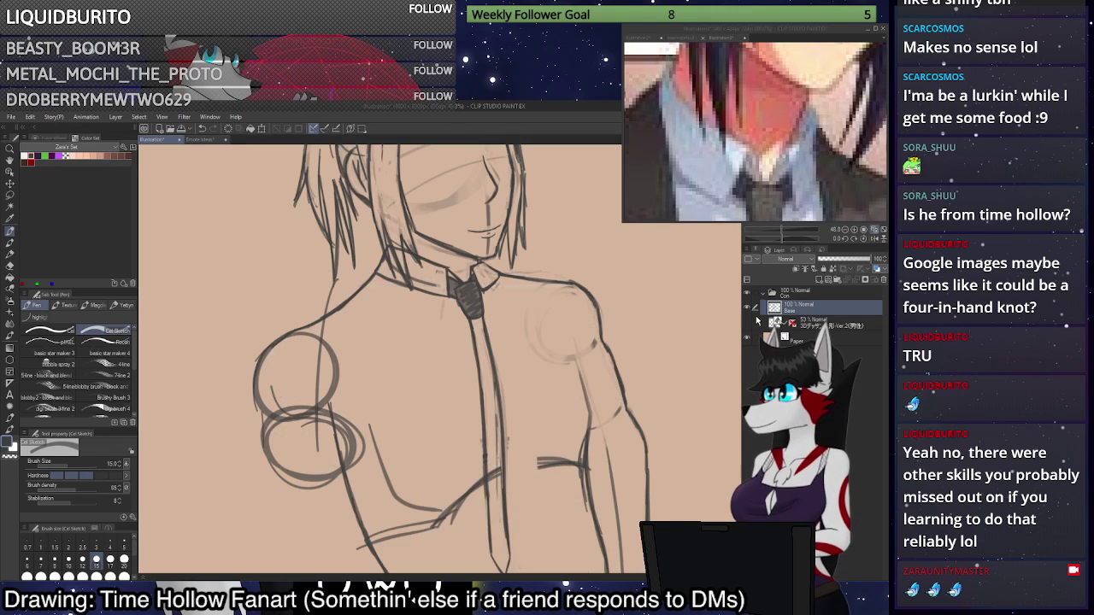
Draw the outer upper-arm line from the left-hand shoulder circle down around the elbow ellipse to a pointed elbow.
mouse_move(254, 395)
mouse_down()
mouse_move(272, 471)
mouse_move(313, 498)
mouse_move(302, 502)
mouse_move(345, 468)
mouse_up()
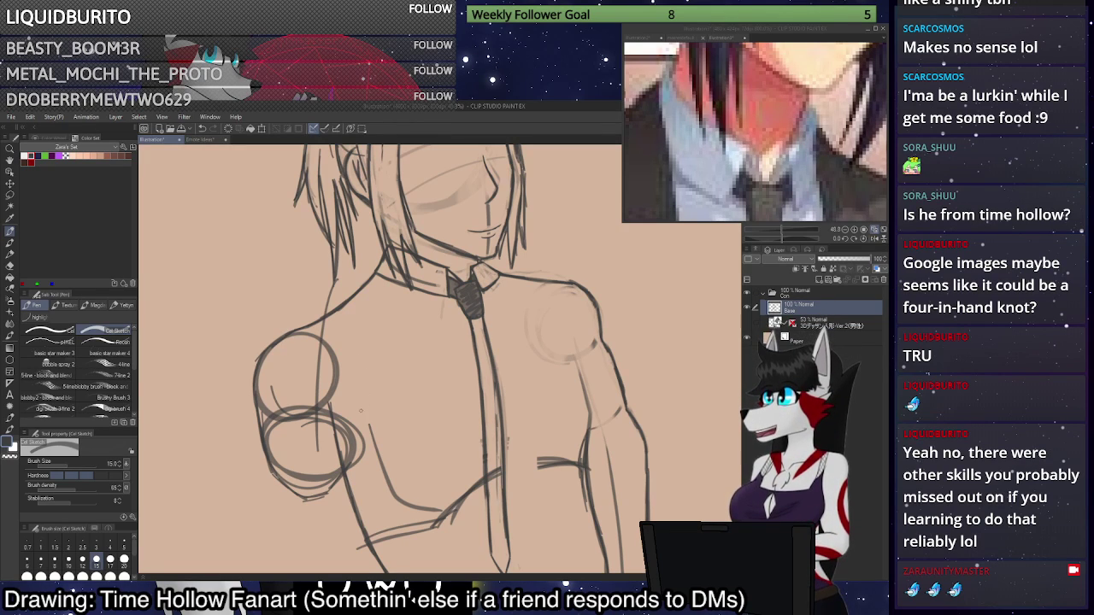
mouse_move(310, 499)
mouse_down()
mouse_move(345, 470)
mouse_move(346, 415)
mouse_up()
mouse_move(277, 386)
mouse_down()
mouse_move(265, 436)
mouse_move(284, 379)
mouse_up()
key(ctrl+z)
key(ctrl+z)
key(ctrl+z)
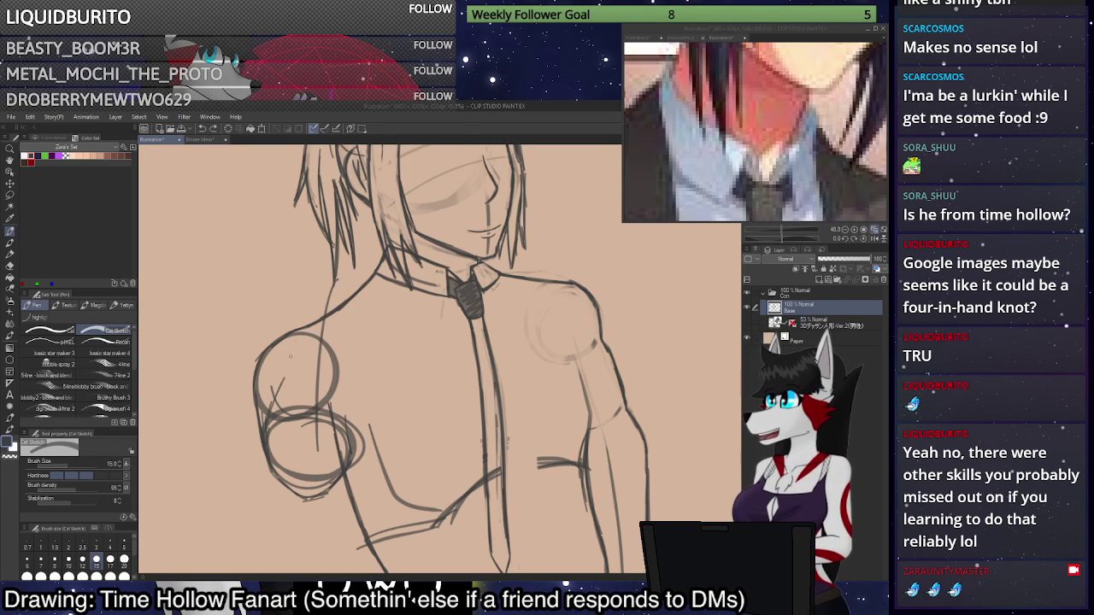
Sketch both sides of the raised forearm, running from the elbow ellipse up past the shoulder circle.
drag(320, 280, 269, 409)
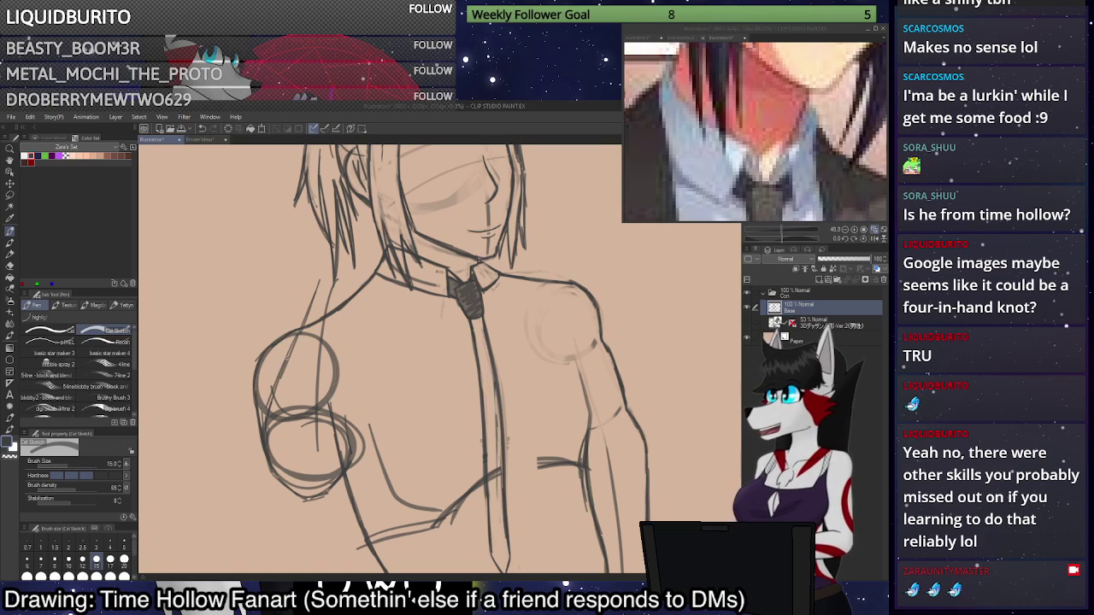
drag(288, 357, 266, 424)
mouse_move(274, 469)
mouse_down()
mouse_move(298, 494)
mouse_move(334, 484)
mouse_move(347, 434)
mouse_move(343, 371)
mouse_up()
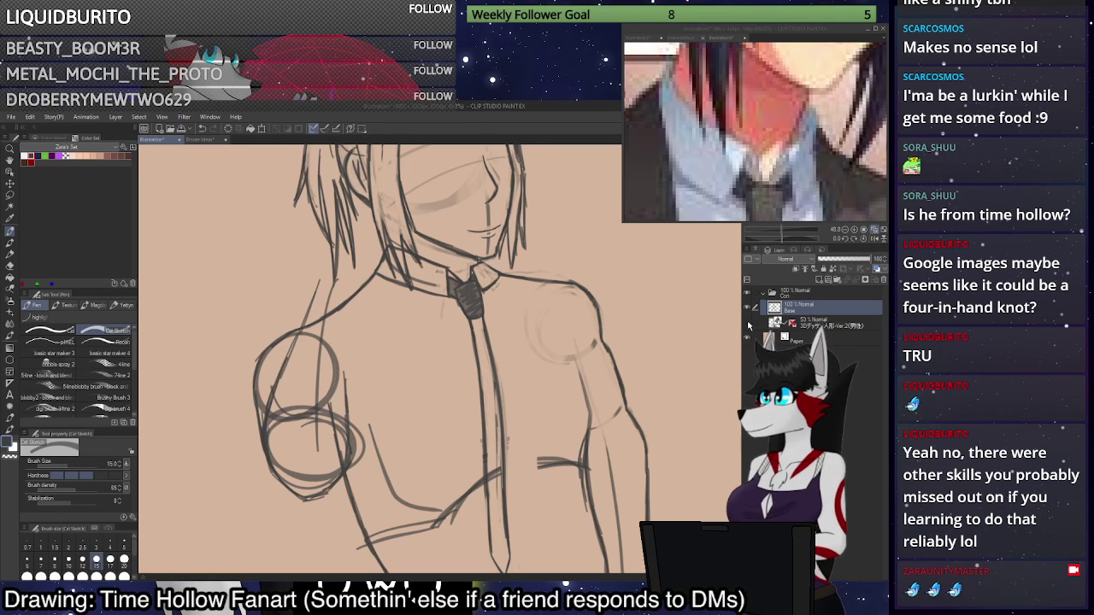
Trace the rough outline of the raised fist above the forearm over the 3D mannequin, and hide the mannequin layer again.
click(748, 326)
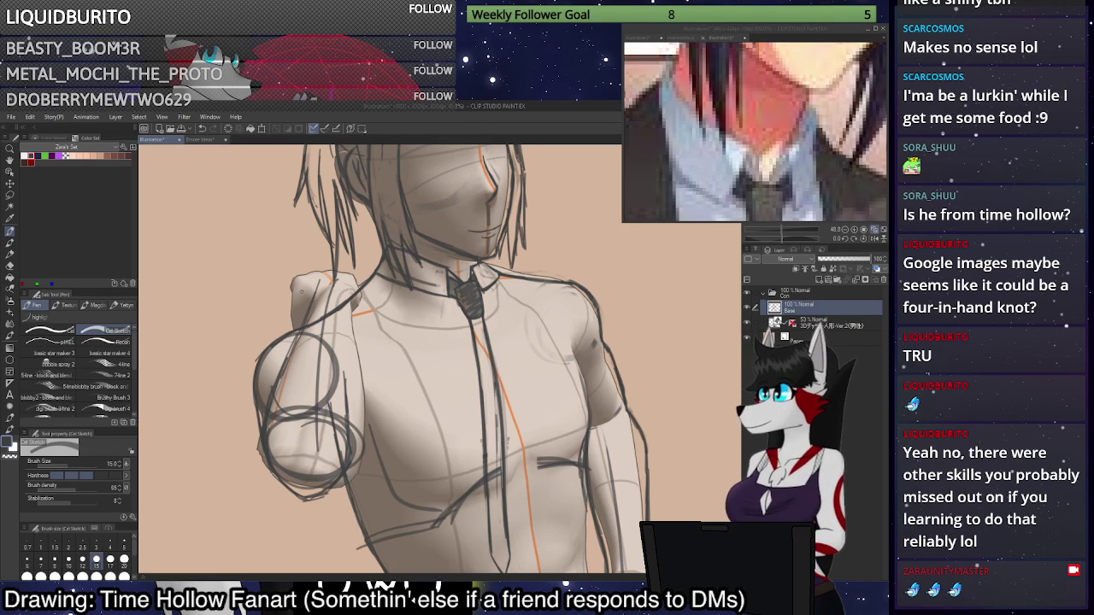
mouse_move(295, 292)
mouse_down()
mouse_move(317, 308)
mouse_move(346, 273)
mouse_move(327, 269)
mouse_move(359, 274)
mouse_move(360, 309)
mouse_move(353, 272)
mouse_move(295, 280)
mouse_up()
key(ctrl+z)
key(ctrl+z)
key(ctrl+z)
key(ctrl+z)
key(ctrl+z)
key(ctrl+z)
drag(300, 277, 296, 319)
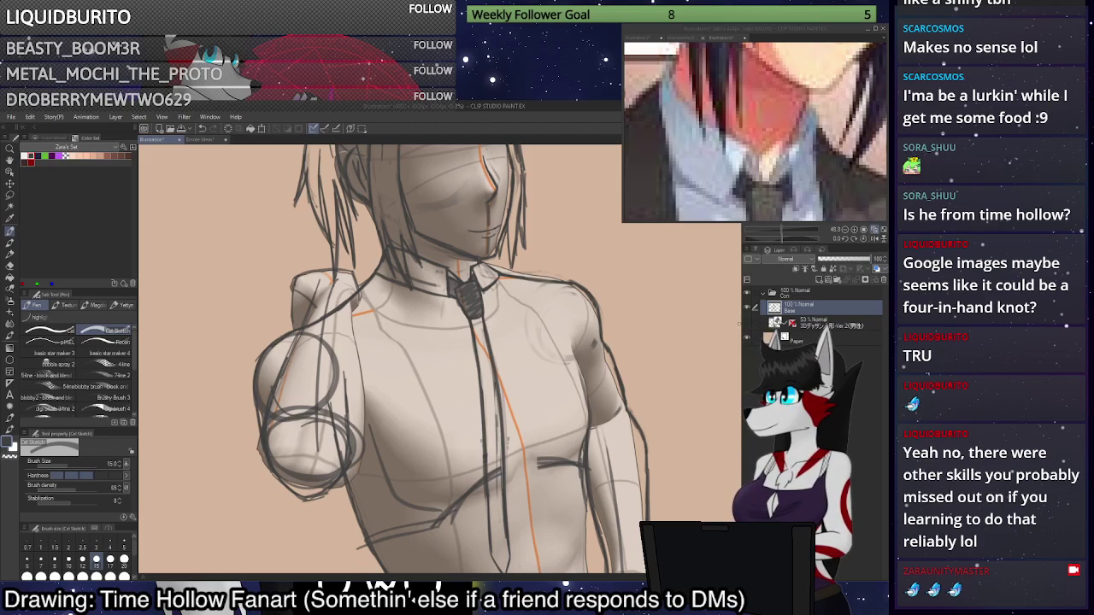
click(746, 323)
Draw the inner forearm line from the fist down to the elbow and reinforce the outer forearm line.
scroll(377, 342, up, 2)
mouse_move(379, 425)
mouse_down()
mouse_move(380, 475)
mouse_move(384, 320)
mouse_move(385, 370)
mouse_up()
key(ctrl+z)
drag(394, 303, 383, 394)
drag(394, 304, 382, 449)
drag(390, 365, 382, 466)
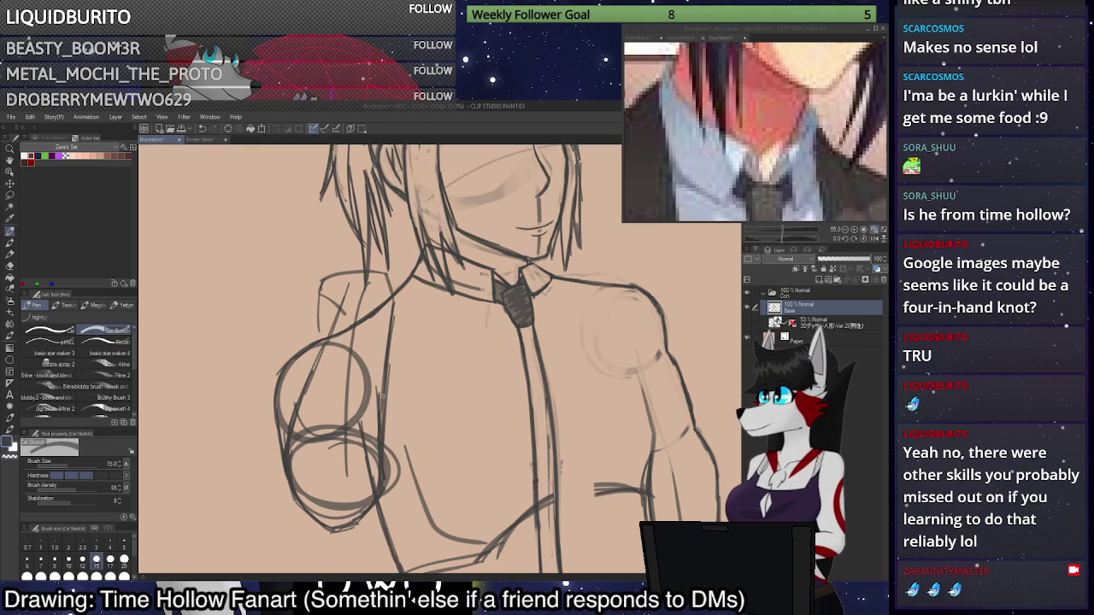
drag(381, 424, 386, 274)
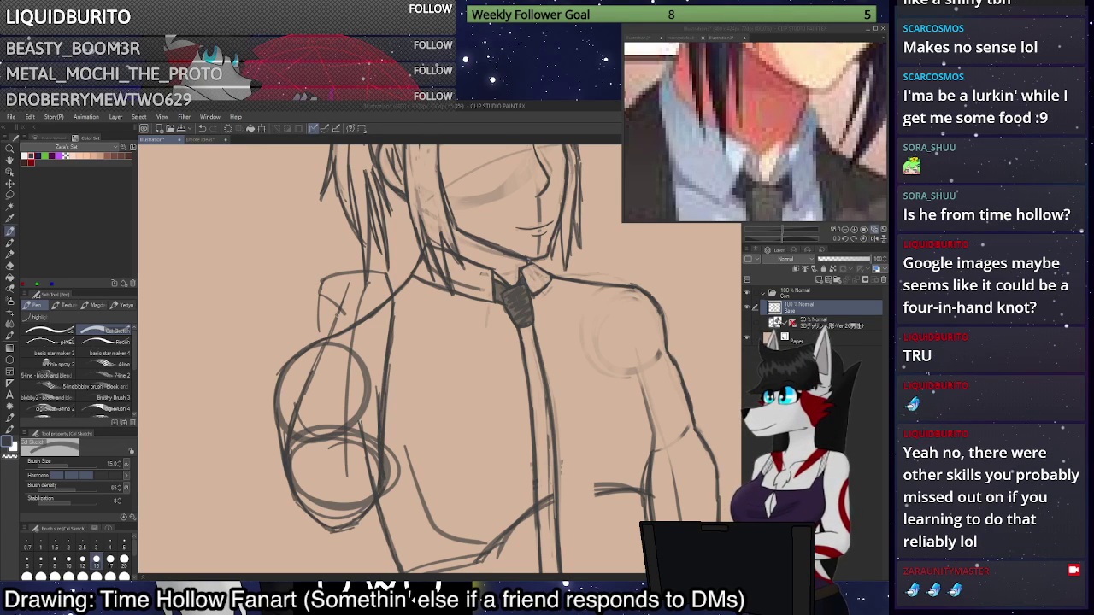
drag(332, 301, 290, 448)
Erase the shoulder circle, elbow ellipse and guide lines inside the raised forearm with a brush size of 100.
click(124, 575)
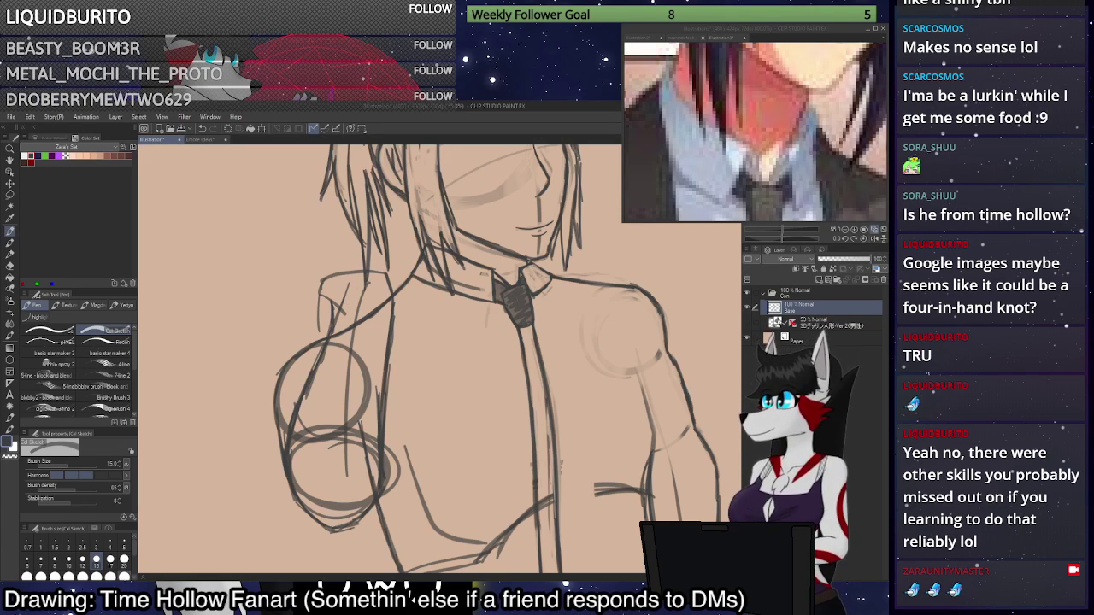
key(c)
mouse_move(357, 293)
mouse_down()
mouse_move(362, 386)
mouse_move(345, 436)
mouse_up()
mouse_move(354, 351)
mouse_down()
mouse_move(361, 489)
mouse_move(372, 369)
mouse_move(353, 453)
mouse_move(353, 402)
mouse_move(322, 447)
mouse_move(312, 441)
mouse_move(321, 507)
mouse_move(349, 509)
mouse_move(358, 488)
mouse_move(357, 349)
mouse_up()
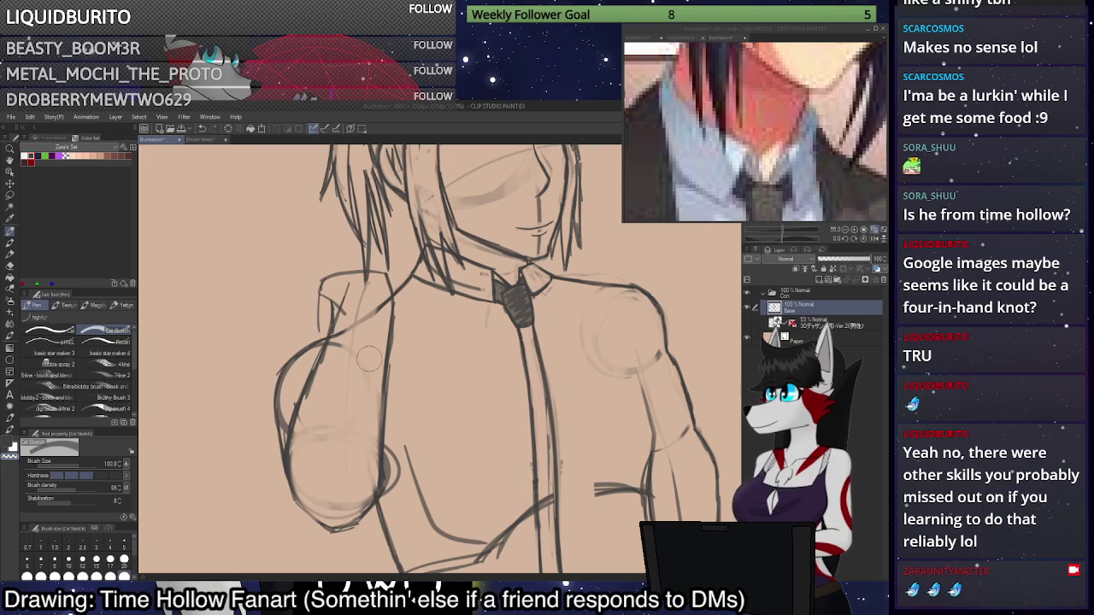
Lasso the tie below the knot and rotate it about its upper end so its tip swings toward the right-hand arm.
scroll(359, 353, down, 5)
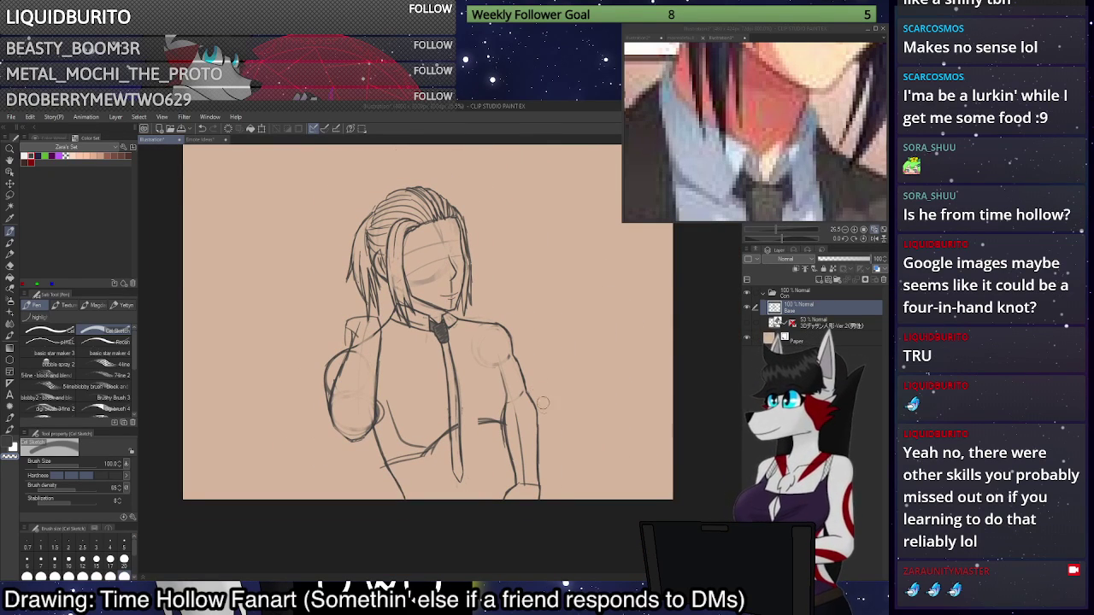
scroll(537, 328, down, 2)
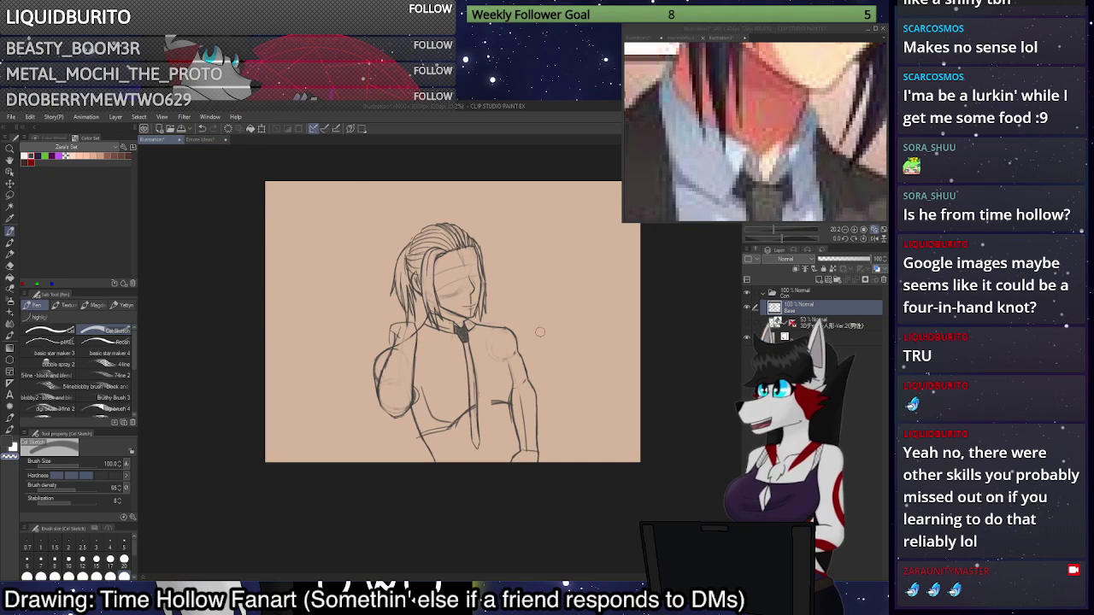
scroll(540, 332, up, 3)
key(m)
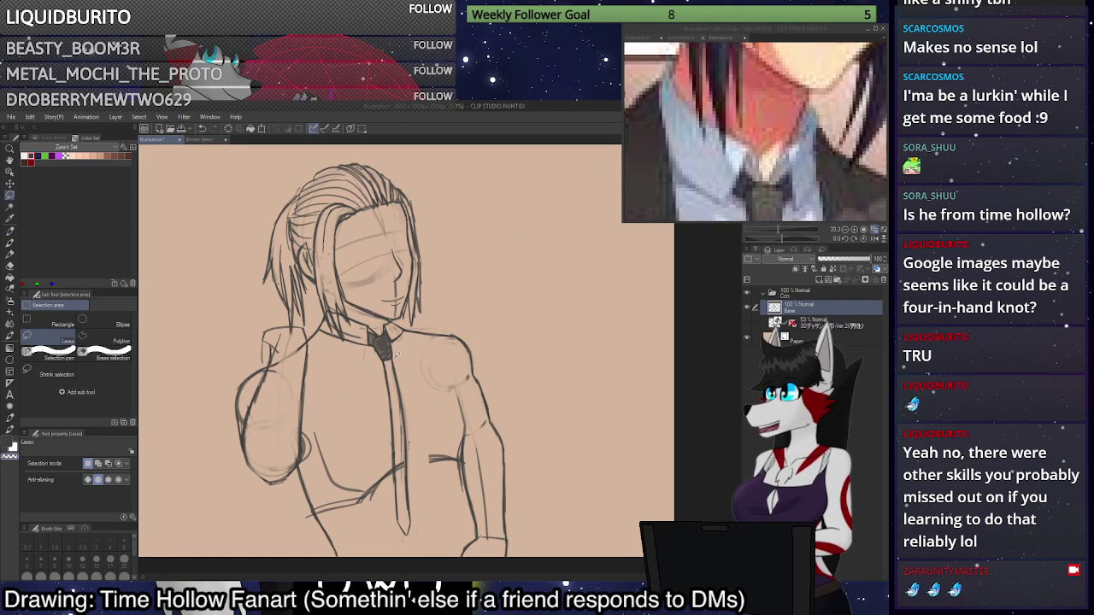
mouse_move(395, 355)
mouse_down()
mouse_move(369, 376)
mouse_move(385, 421)
mouse_move(389, 516)
mouse_move(429, 541)
mouse_move(409, 368)
mouse_up()
key(ctrl+t)
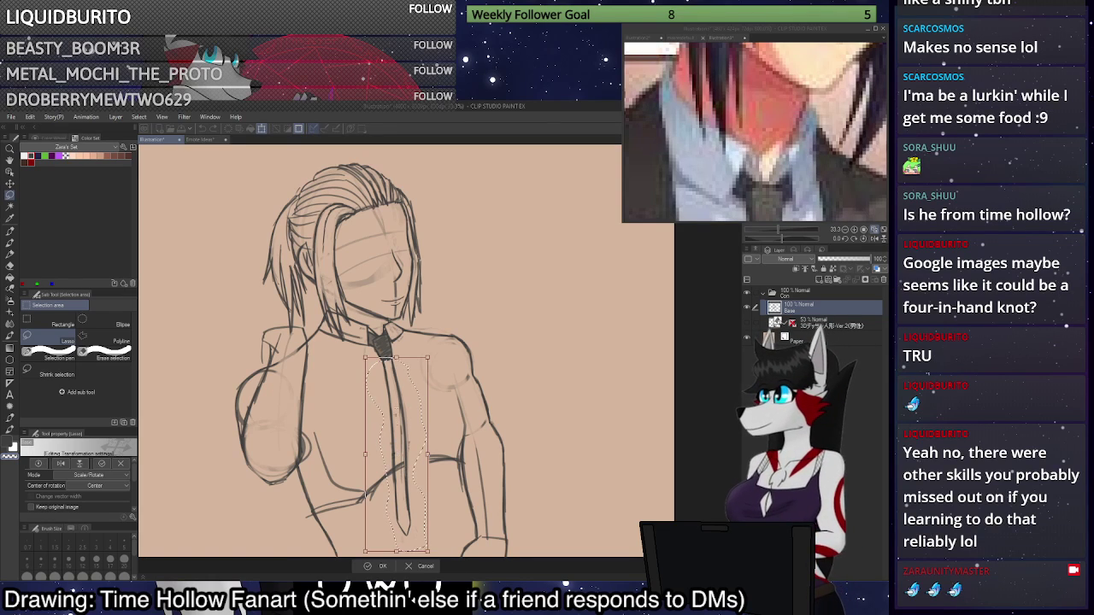
alt+click(389, 359)
drag(531, 363, 533, 347)
click(394, 568)
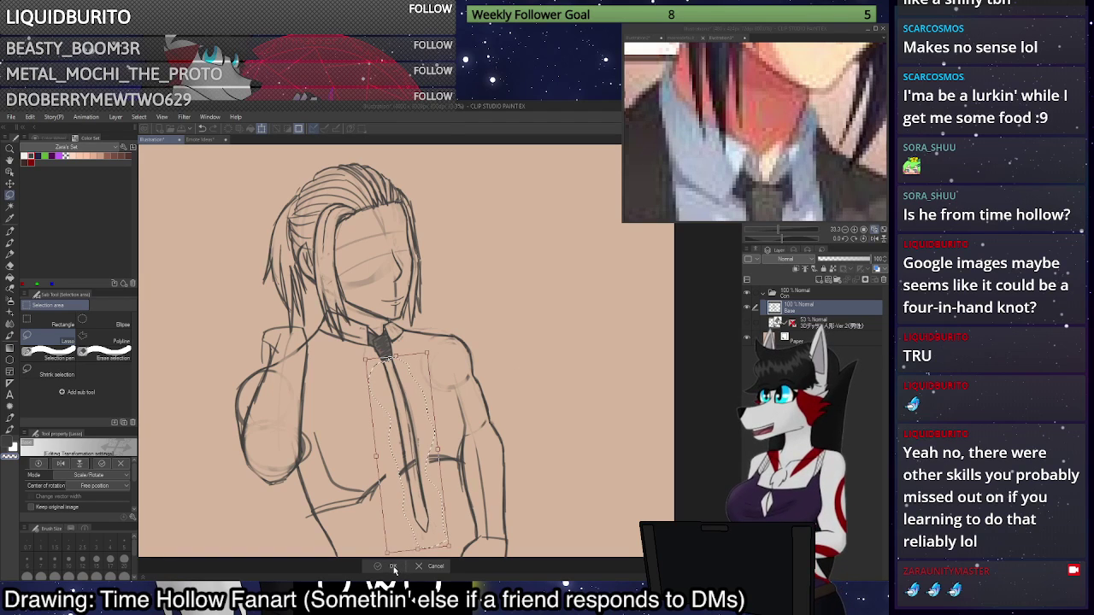
key(Return)
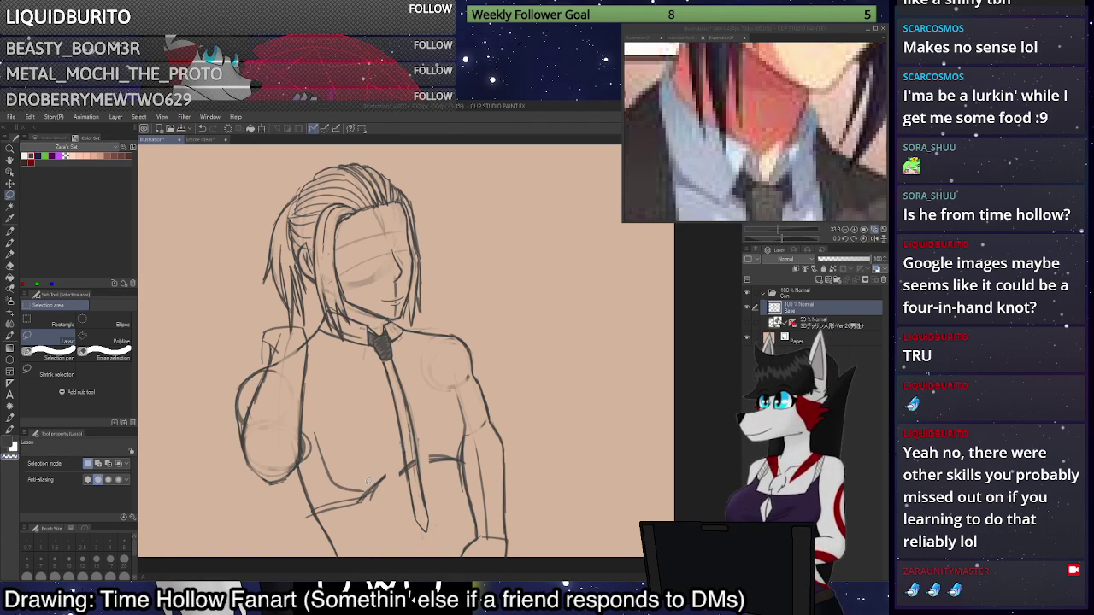
Erase the stray lines inside the raised fist and wrist, and lighten the rough outline along the top of the fist.
key(p)
scroll(291, 350, up, 5)
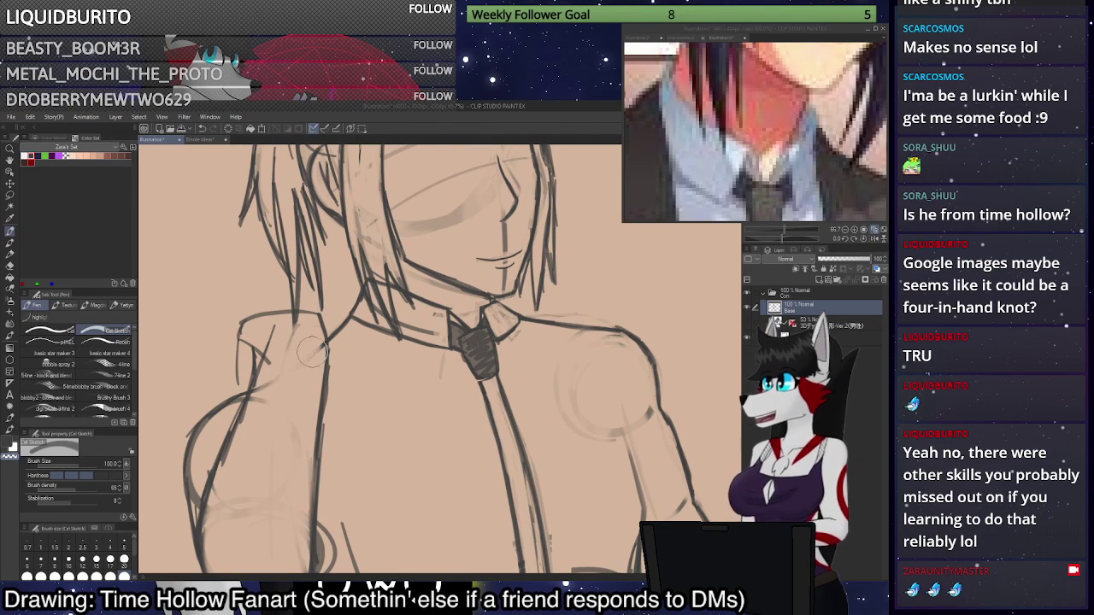
scroll(272, 332, up, 1)
drag(274, 330, 275, 368)
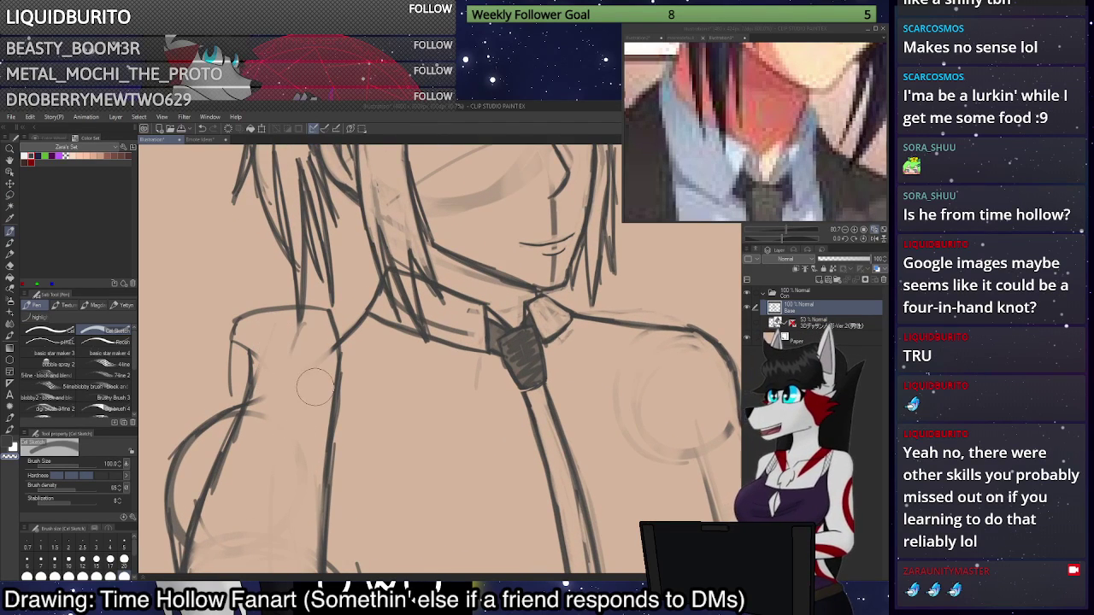
scroll(318, 368, down, 2)
scroll(287, 321, up, 2)
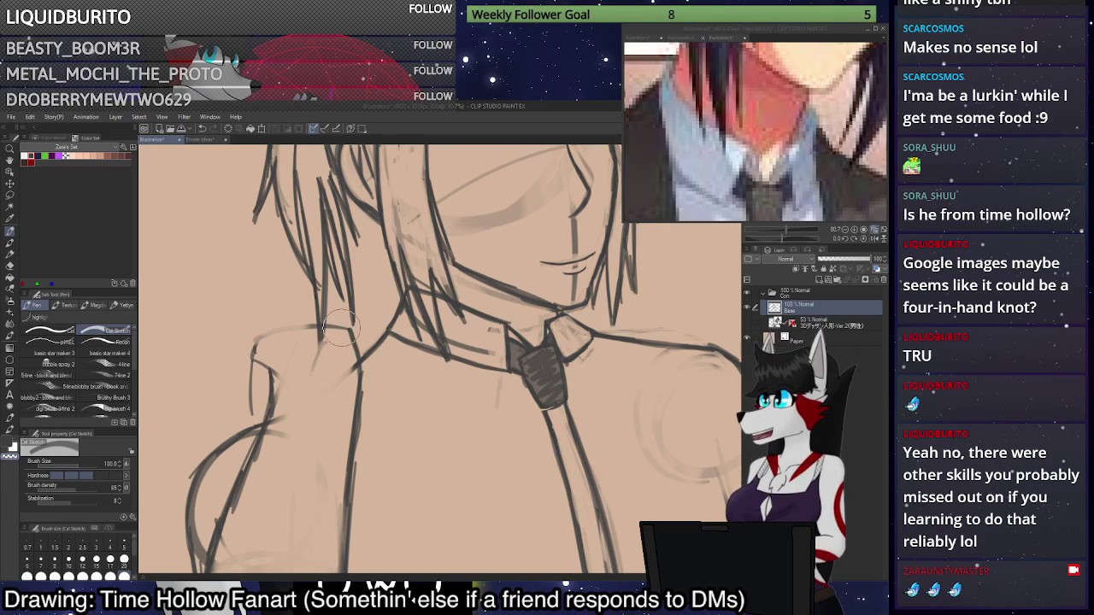
Redraw the raised fist's outline, including its top and the thumb side, with a brush size of 8.
click(55, 561)
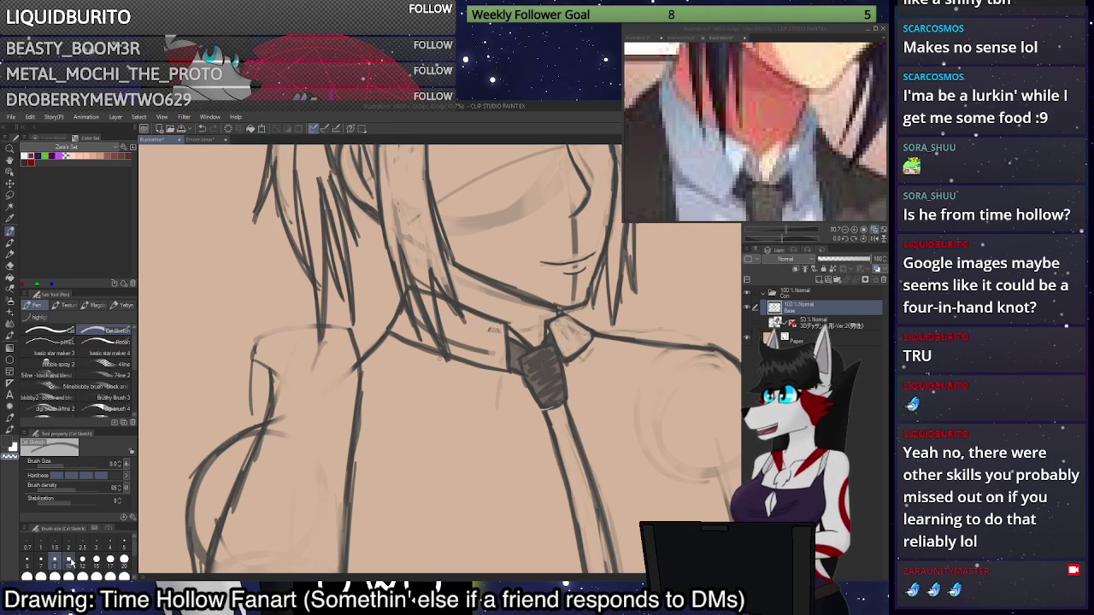
scroll(300, 335, up, 2)
mouse_move(360, 320)
mouse_down()
mouse_move(289, 325)
mouse_move(322, 319)
mouse_move(301, 316)
mouse_move(243, 335)
mouse_move(227, 432)
mouse_move(258, 439)
mouse_move(243, 450)
mouse_move(260, 436)
mouse_up()
key(c)
key(ctrl+z)
key(ctrl+z)
key(ctrl+z)
key(ctrl+z)
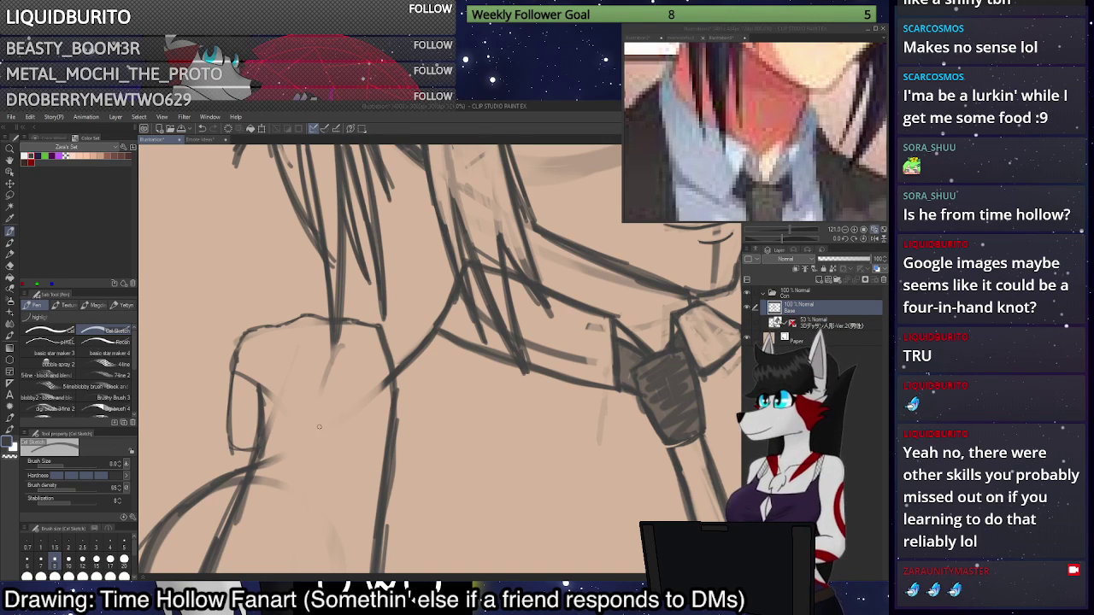
Sketch short angled lines extending outward from the thumb side of the raised fist, undoing unwanted strokes.
scroll(359, 423, down, 4)
scroll(316, 479, up, 1)
scroll(295, 448, down, 1)
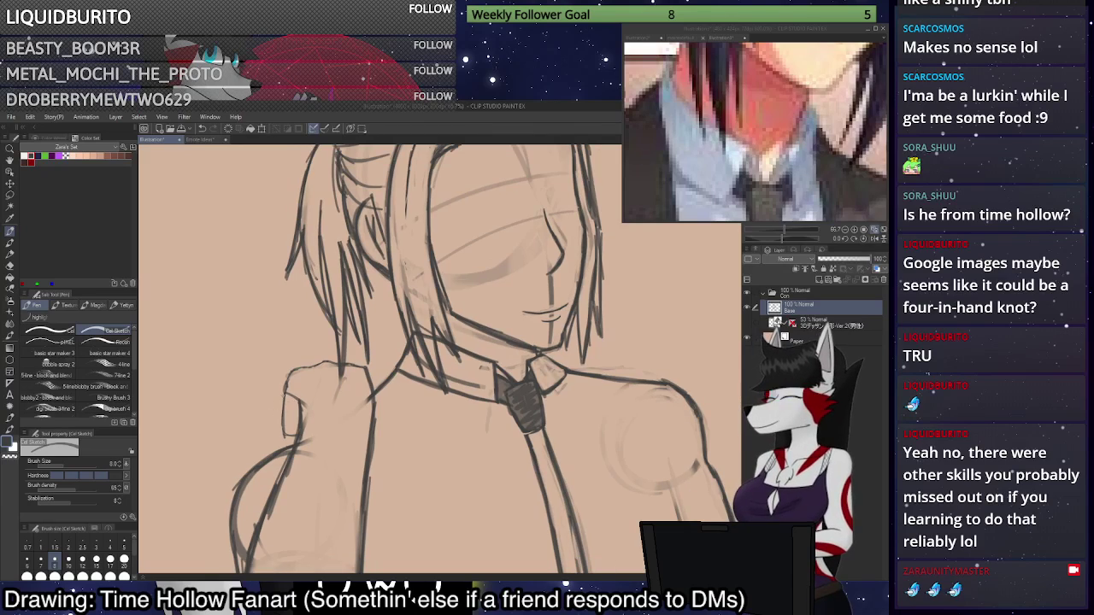
drag(283, 402, 240, 431)
key(ctrl+z)
key(ctrl+z)
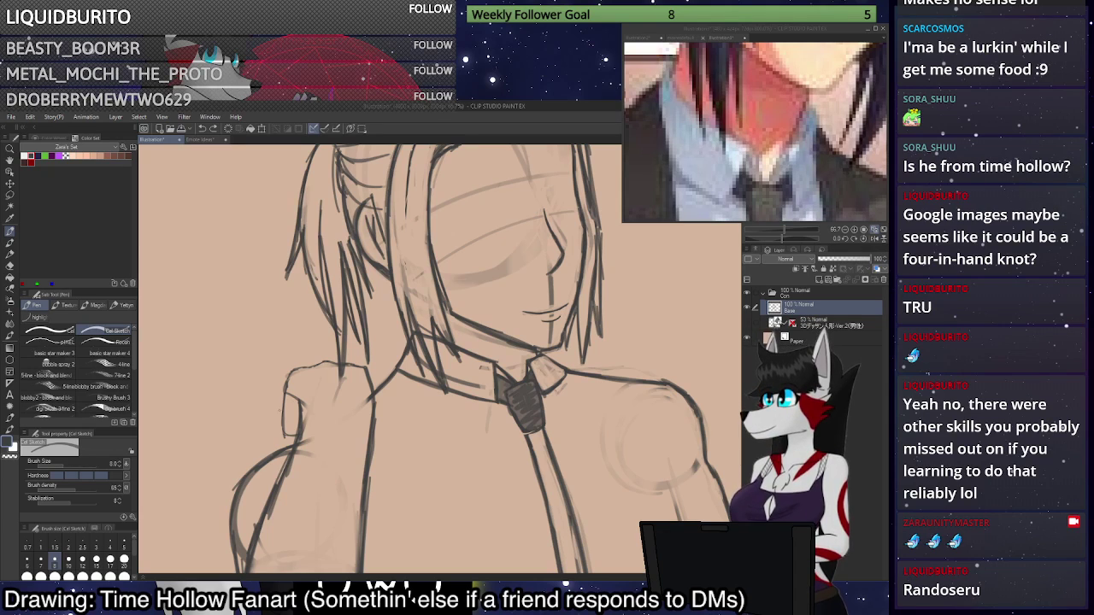
drag(301, 404, 273, 425)
mouse_move(295, 408)
mouse_down()
mouse_move(262, 428)
mouse_move(265, 455)
mouse_up()
key(ctrl+z)
key(ctrl+z)
Show the 3D mannequin layer beneath the sketch of the raised arm and torso.
scroll(280, 397, down, 4)
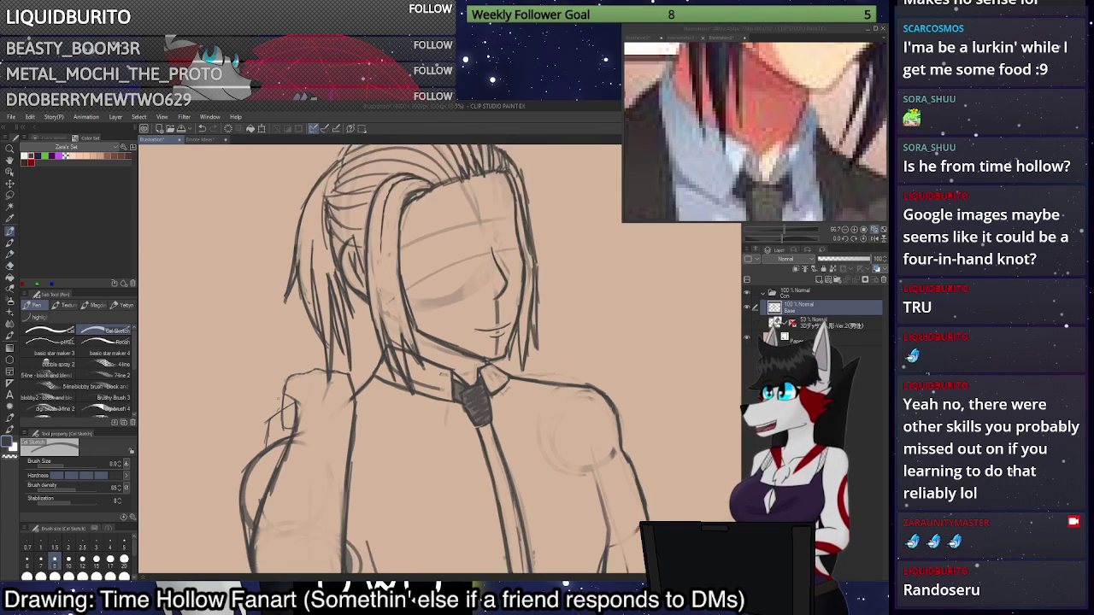
scroll(419, 343, down, 5)
scroll(349, 436, up, 4)
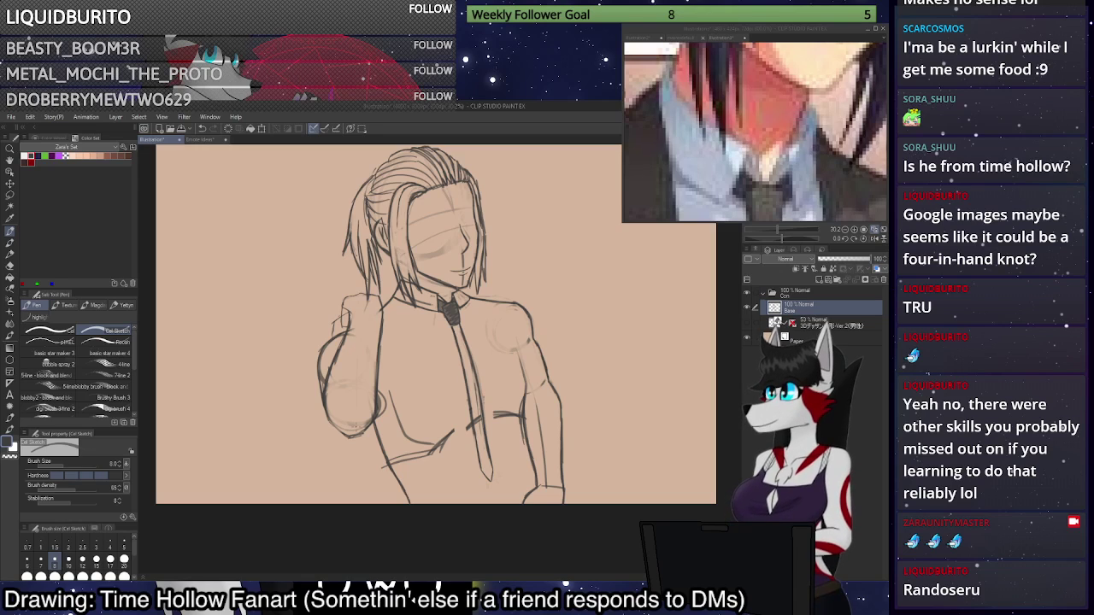
scroll(354, 333, up, 4)
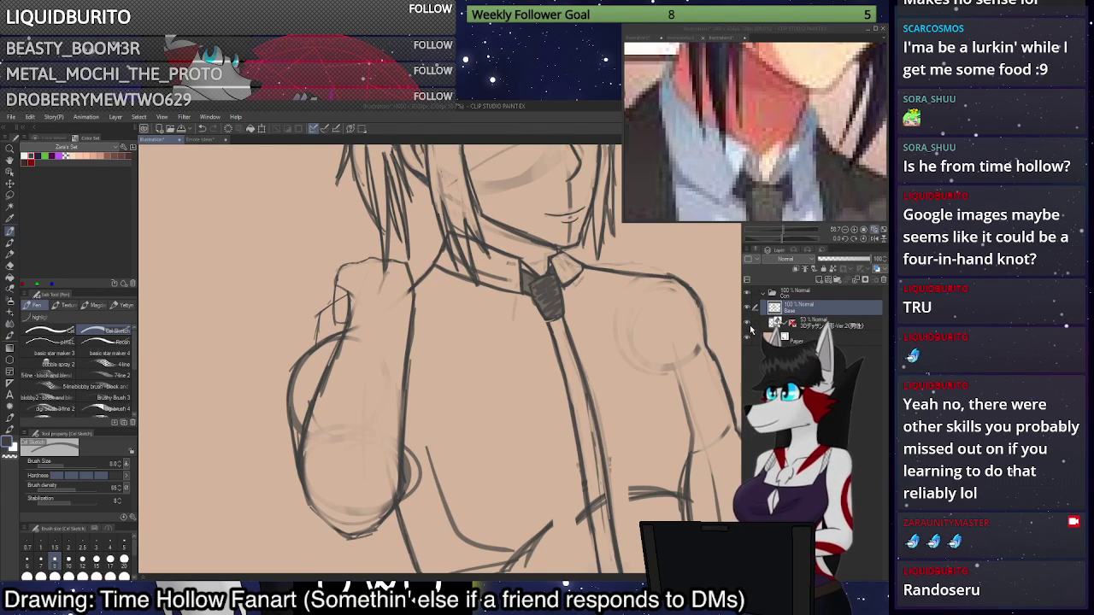
click(751, 329)
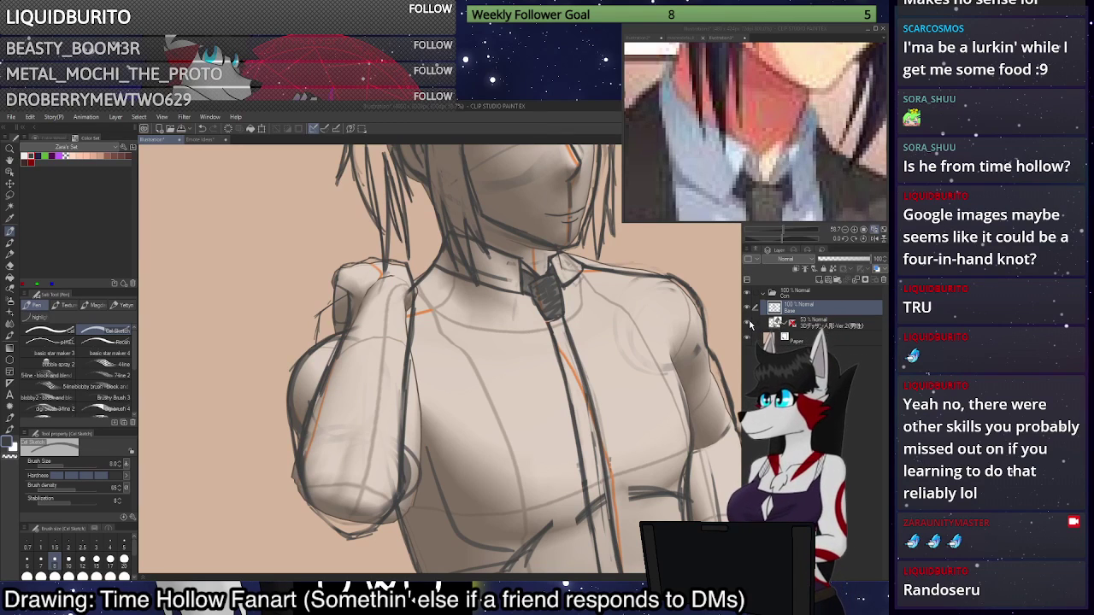
click(801, 325)
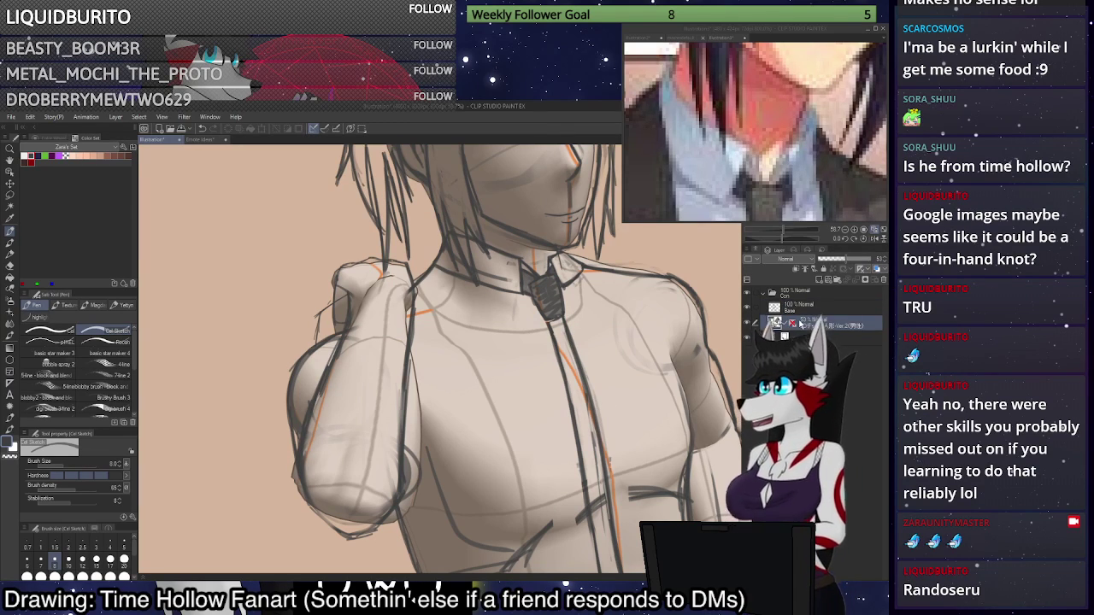
key(o)
click(386, 313)
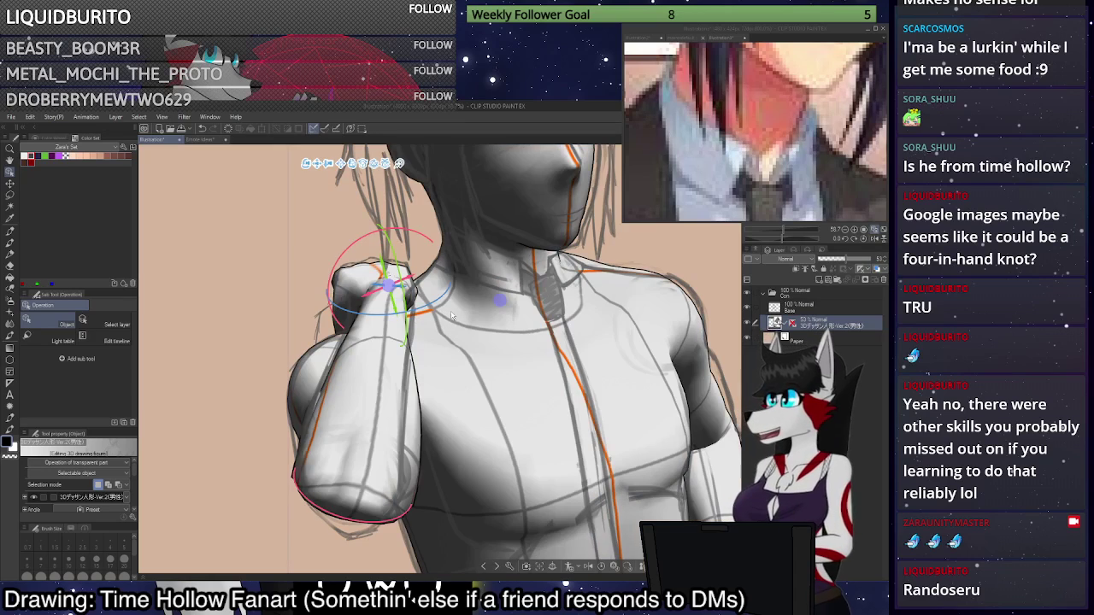
drag(443, 316, 446, 318)
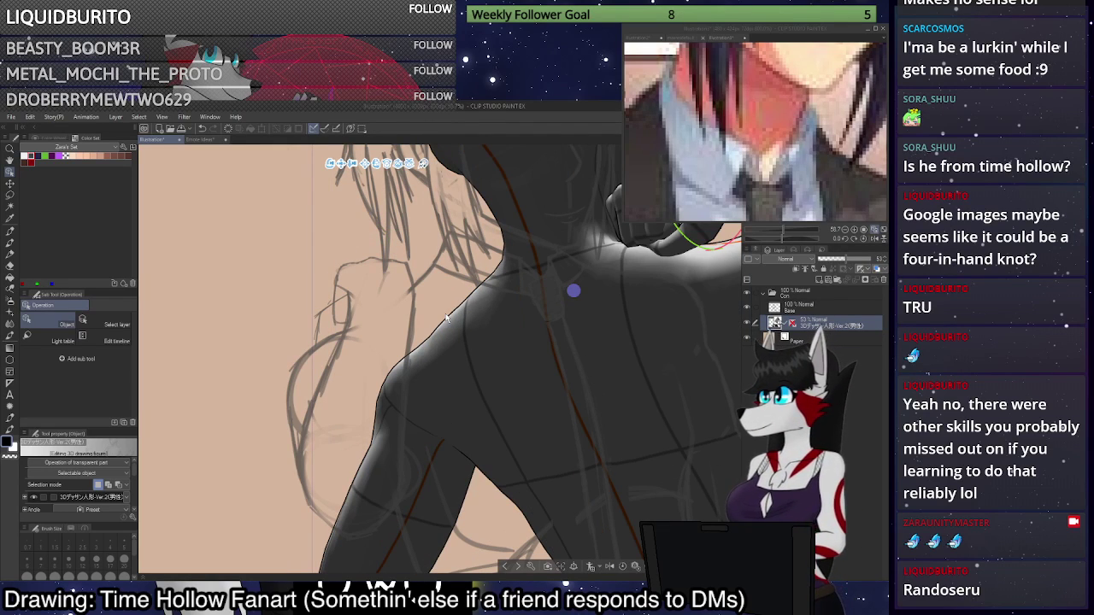
key(ctrl+z)
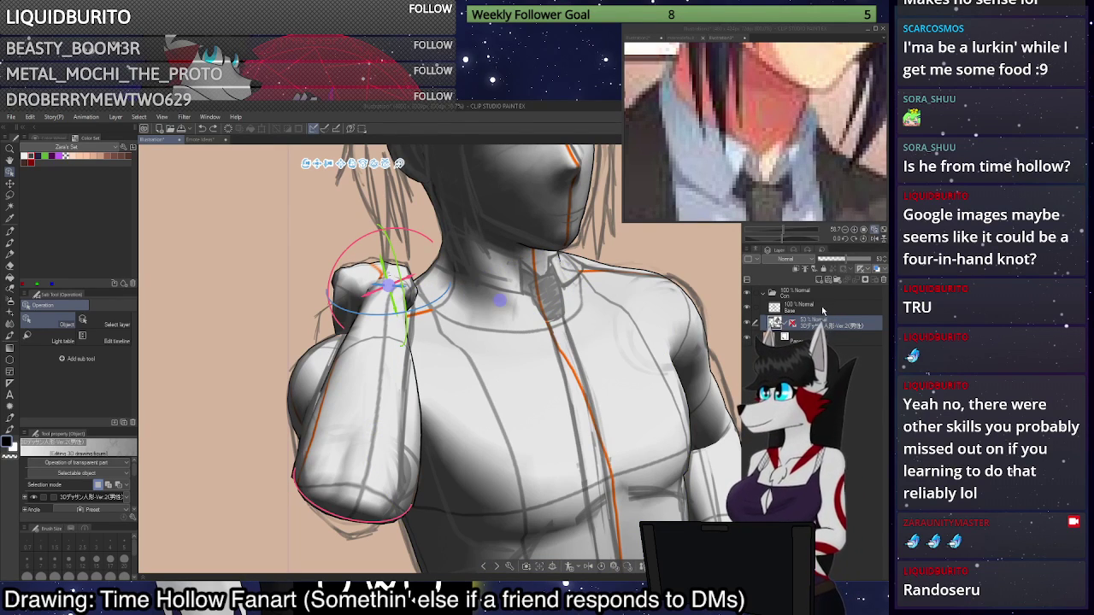
key(p)
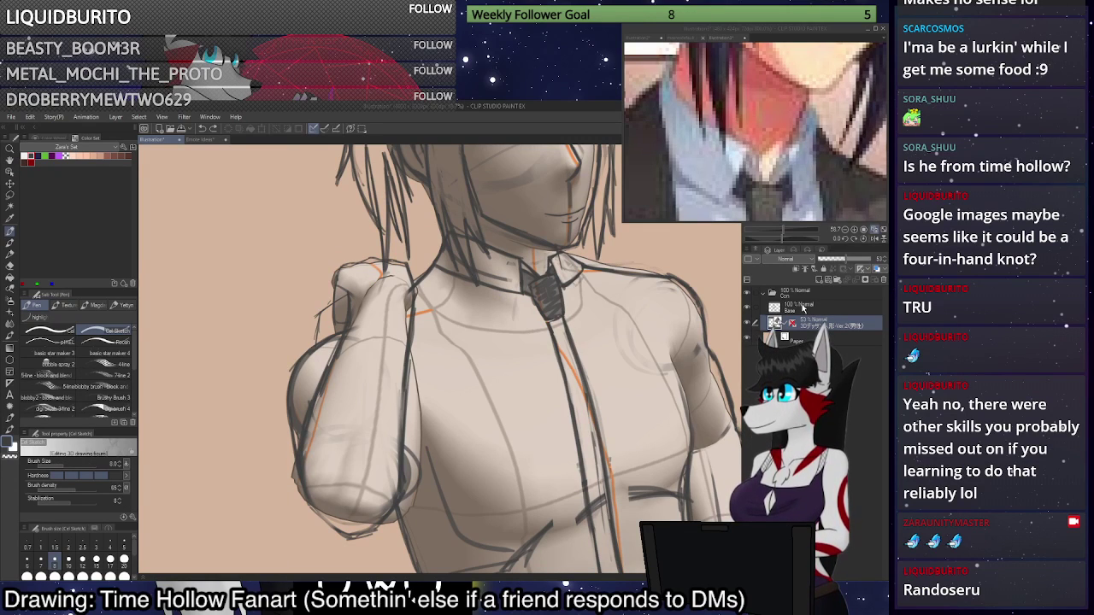
click(804, 310)
scroll(330, 275, up, 5)
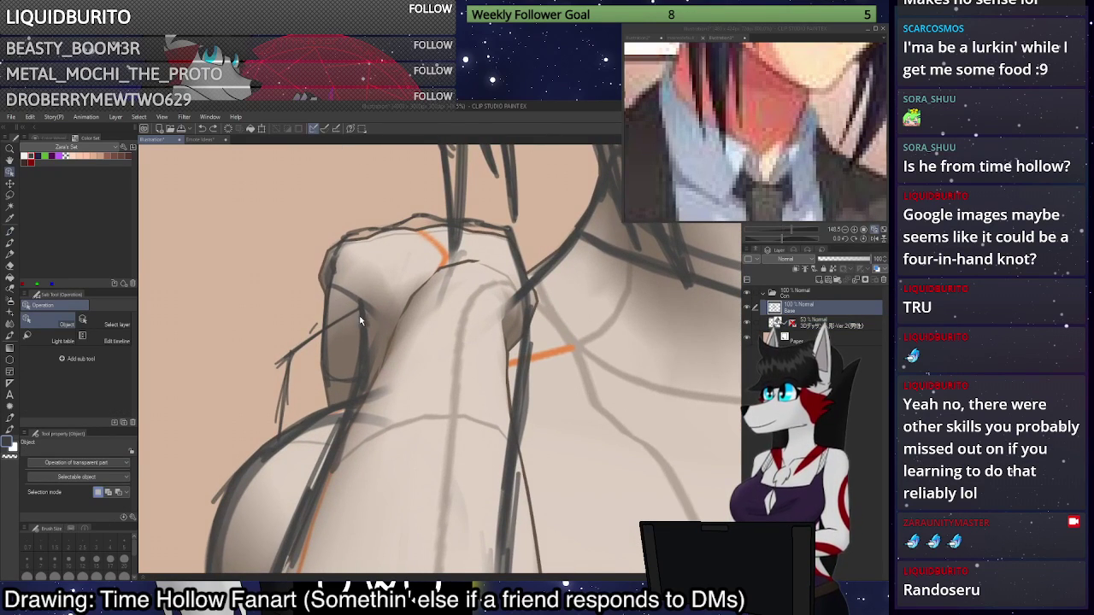
click(354, 310)
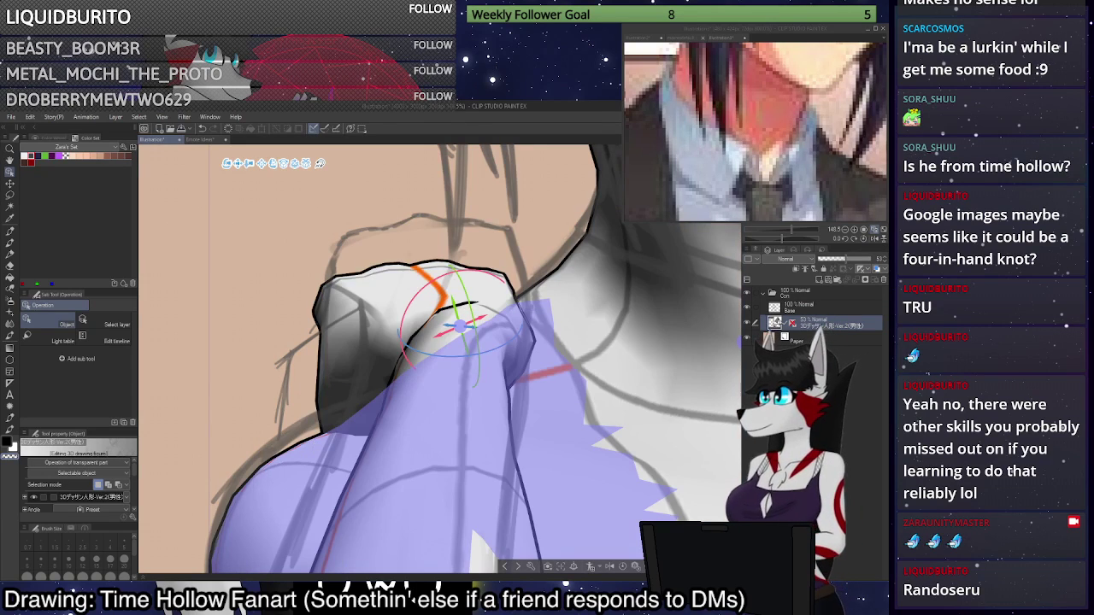
key(p)
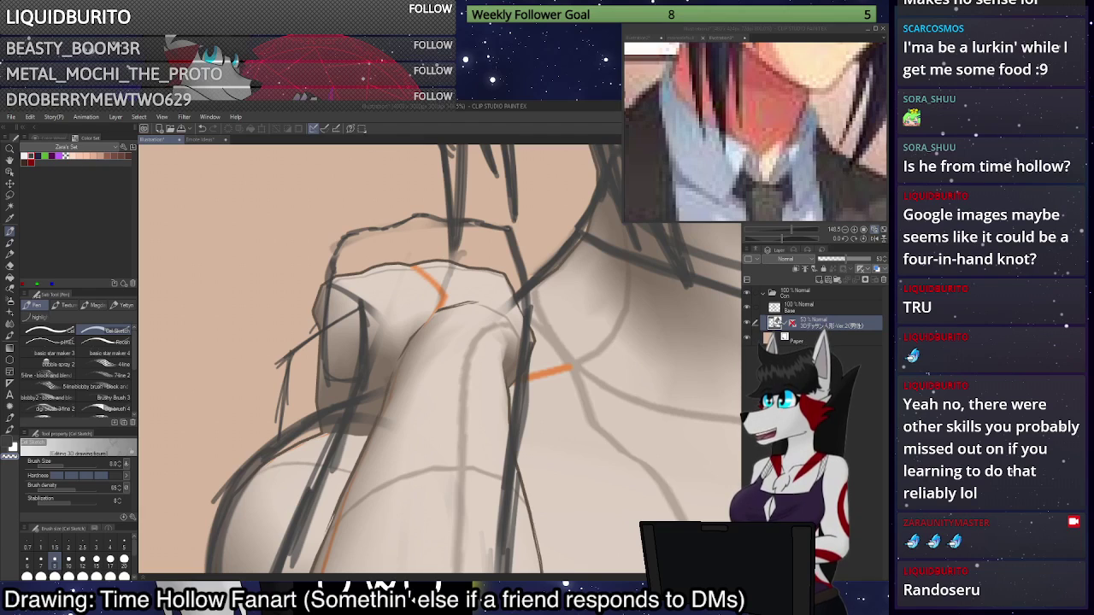
click(814, 308)
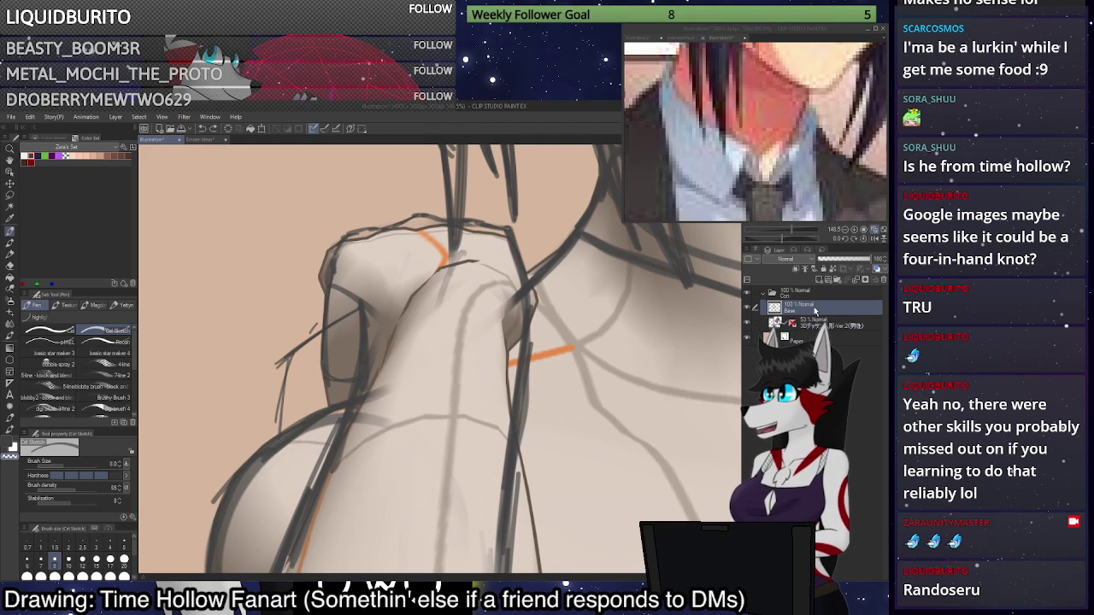
Undo the last angled strokes sketched outside the thumb side of the raised fist.
key(ctrl+z)
key(ctrl+z)
key(ctrl+z)
key(ctrl+z)
key(ctrl+z)
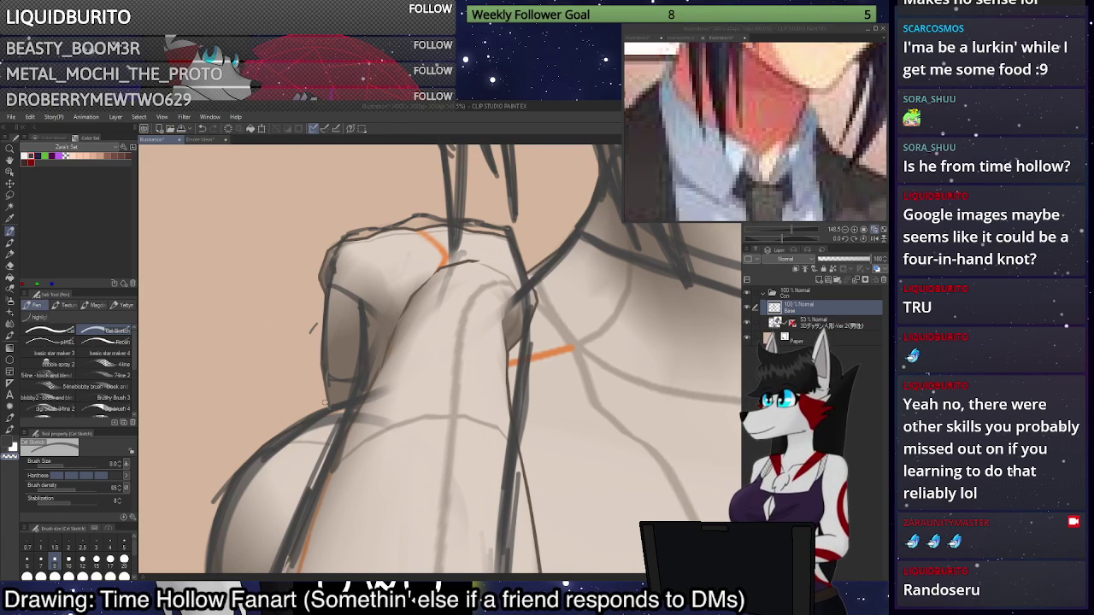
Lower the 3D mannequin layer's opacity to 44% and sketch lines on the Base layer from the fist's thumb side down toward the upper arm.
click(837, 320)
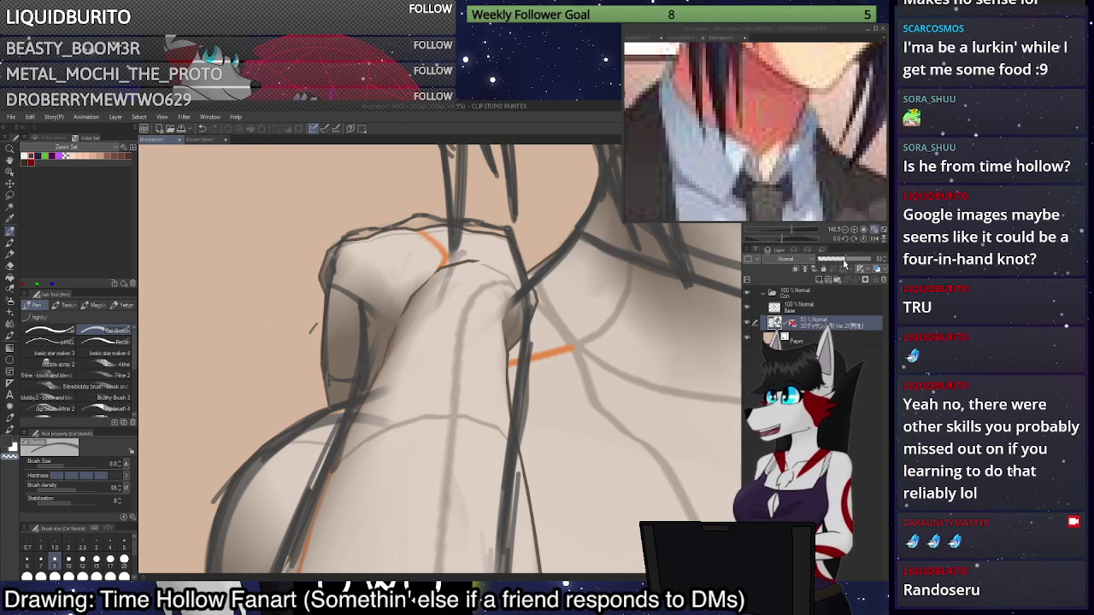
click(835, 308)
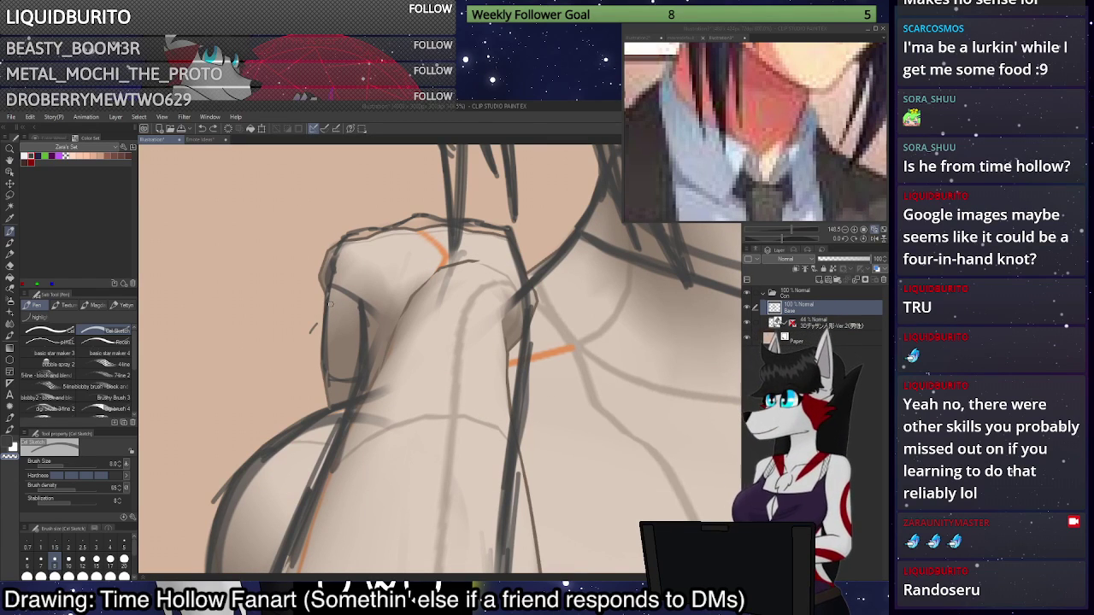
mouse_move(326, 315)
mouse_down()
mouse_move(293, 344)
mouse_move(313, 309)
mouse_up()
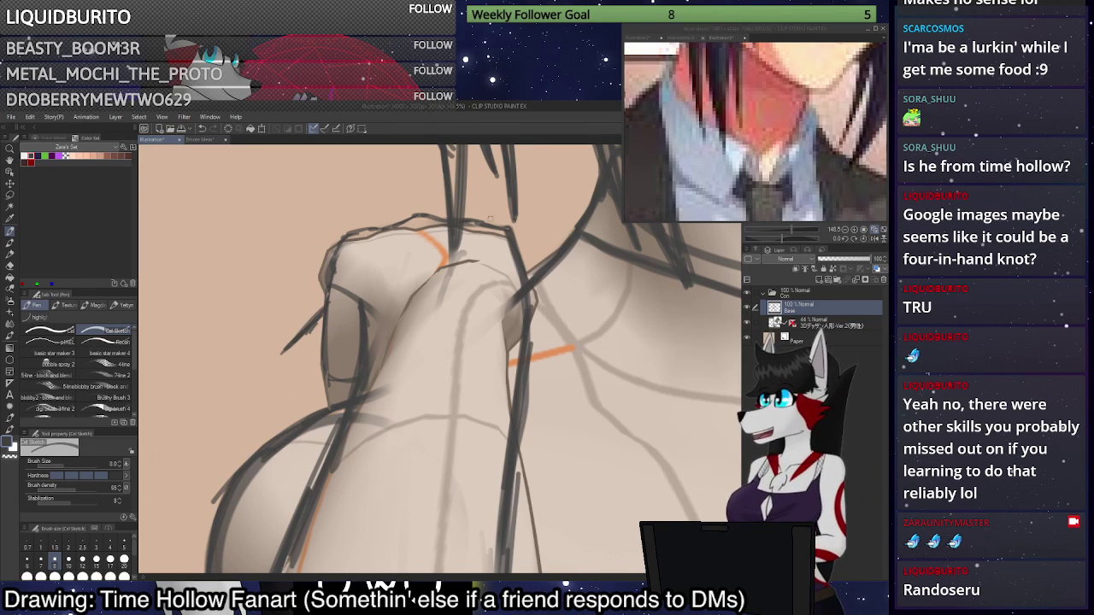
drag(286, 350, 283, 417)
key(ctrl+z)
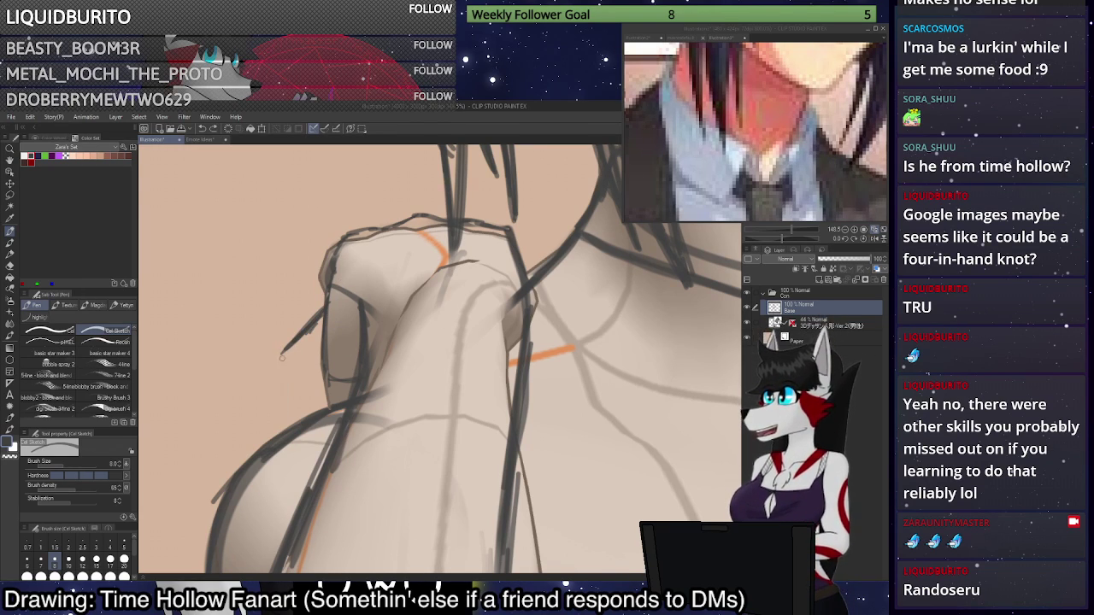
drag(283, 354, 269, 430)
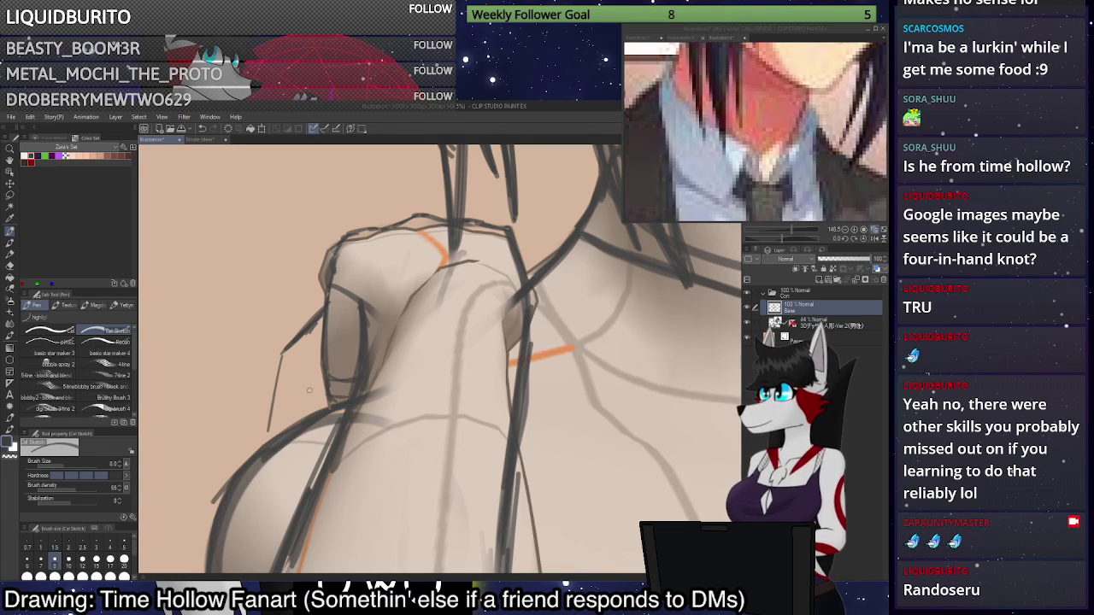
drag(283, 352, 257, 414)
mouse_move(325, 324)
mouse_down()
mouse_move(274, 361)
mouse_move(252, 439)
mouse_up()
drag(283, 357, 244, 462)
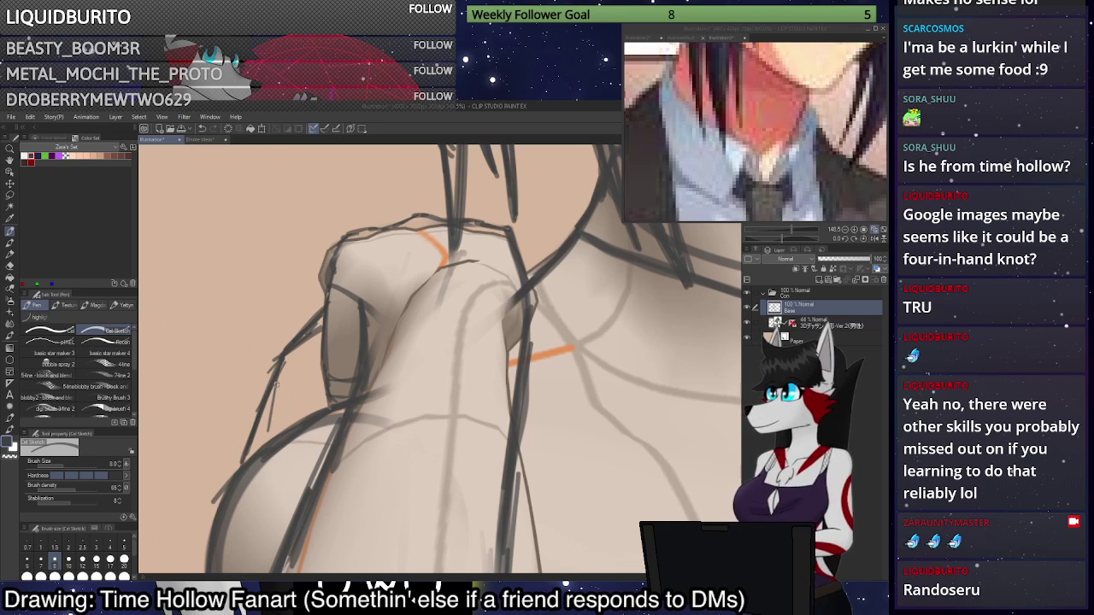
mouse_move(273, 379)
mouse_down()
mouse_move(248, 460)
mouse_move(321, 344)
mouse_move(268, 443)
mouse_move(241, 465)
mouse_move(279, 364)
mouse_up()
Erase along the rough lines between the raised fist's thumb side and the upper arm to thin them.
key(c)
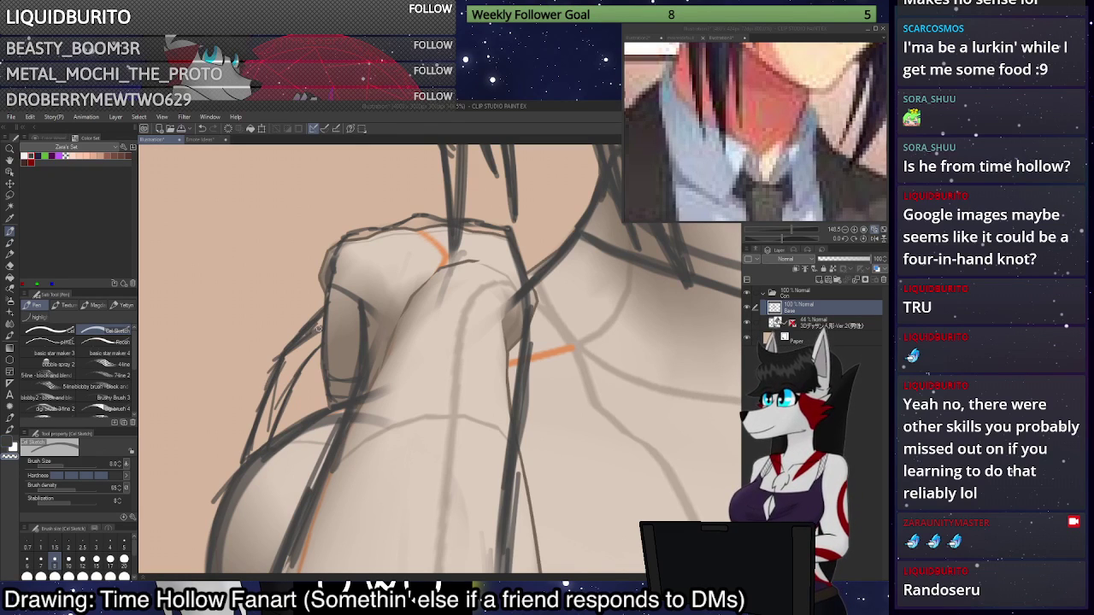
mouse_move(318, 325)
mouse_down()
mouse_move(280, 376)
mouse_move(272, 420)
mouse_move(299, 346)
mouse_up()
mouse_move(284, 364)
mouse_down()
mouse_move(309, 326)
mouse_move(260, 419)
mouse_up()
drag(311, 326, 289, 354)
drag(262, 414, 244, 458)
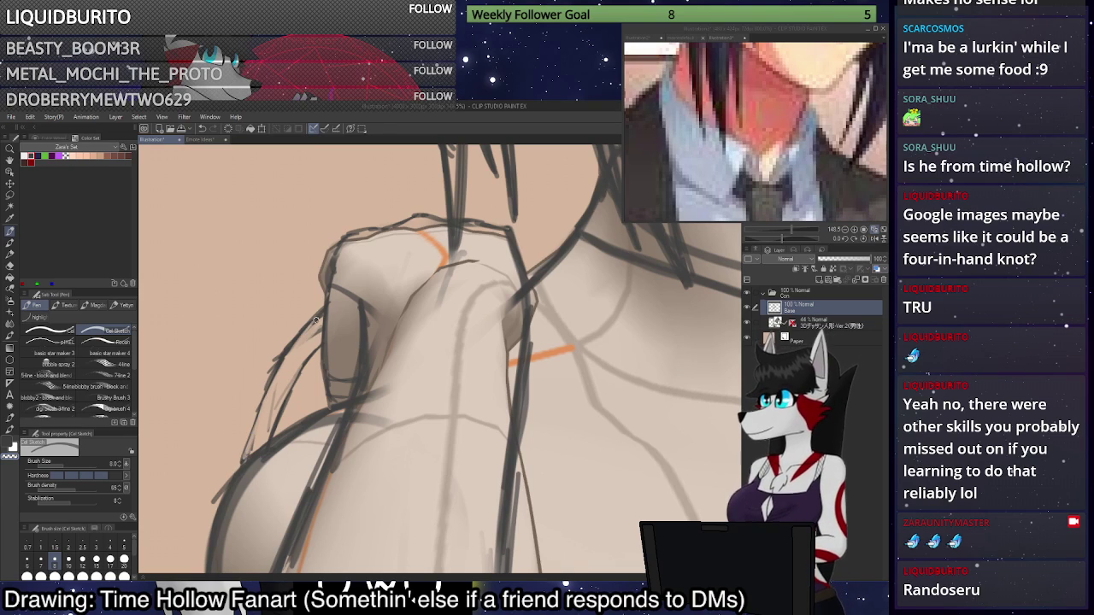
drag(320, 315, 313, 325)
drag(309, 333, 268, 390)
Redraw the curved outline from the thumb side of the raised fist down to the upper arm.
key(c)
drag(329, 306, 276, 366)
drag(278, 364, 255, 412)
drag(272, 378, 248, 452)
drag(258, 411, 244, 453)
drag(256, 403, 243, 460)
mouse_move(308, 362)
mouse_down()
mouse_move(272, 436)
mouse_move(289, 397)
mouse_up()
scroll(455, 234, down, 5)
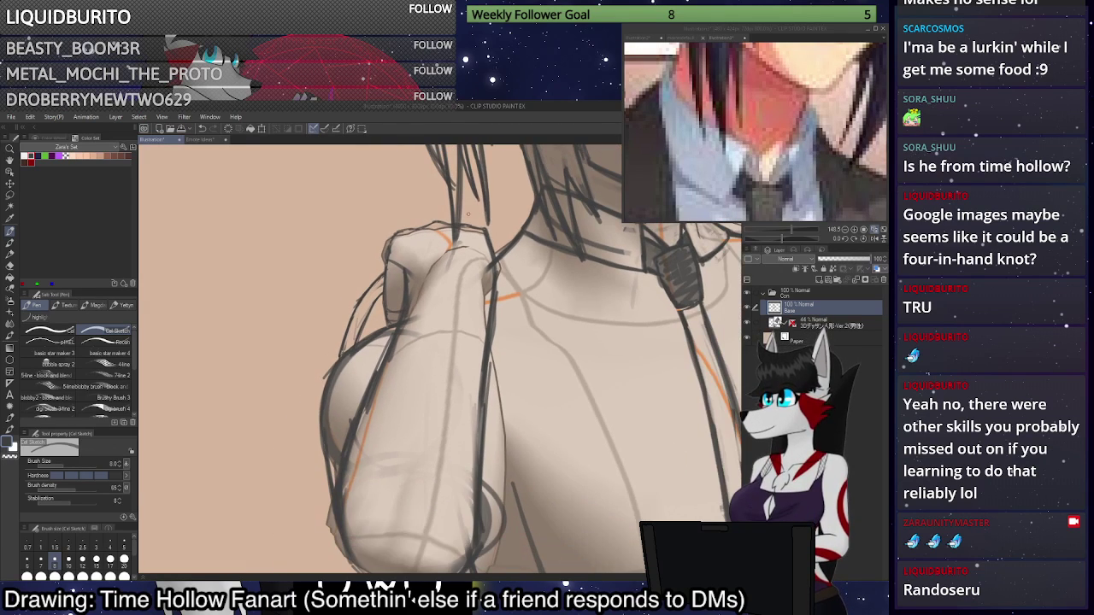
scroll(455, 235, up, 2)
drag(380, 326, 310, 369)
key(ctrl+z)
key(ctrl+z)
key(ctrl+z)
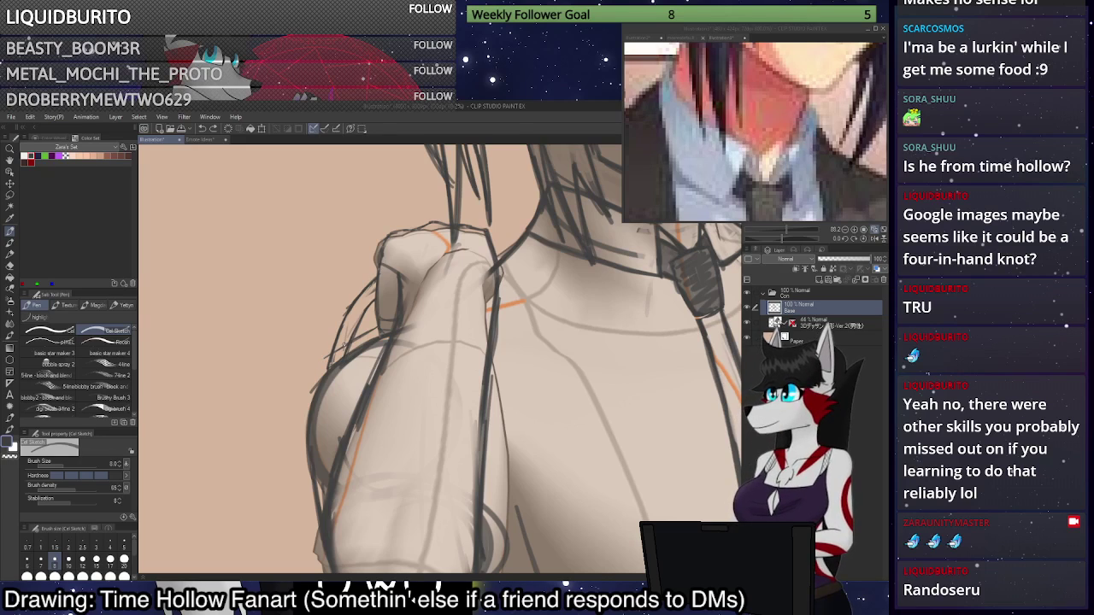
Try to sketch a long vertical guide line just outside the raised arm and elbow.
scroll(386, 244, down, 5)
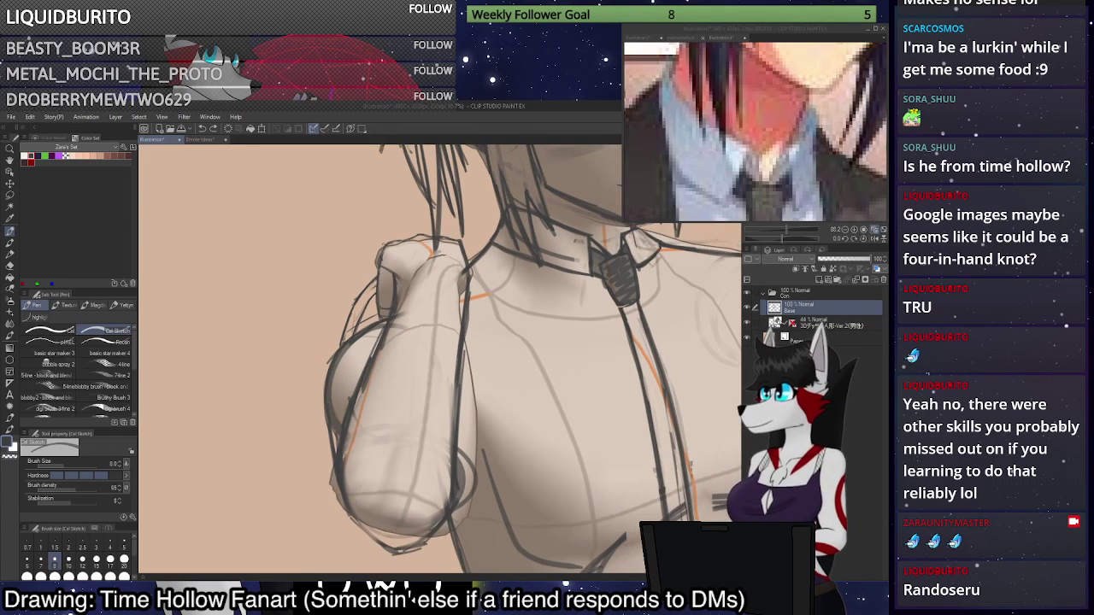
drag(782, 239, 782, 237)
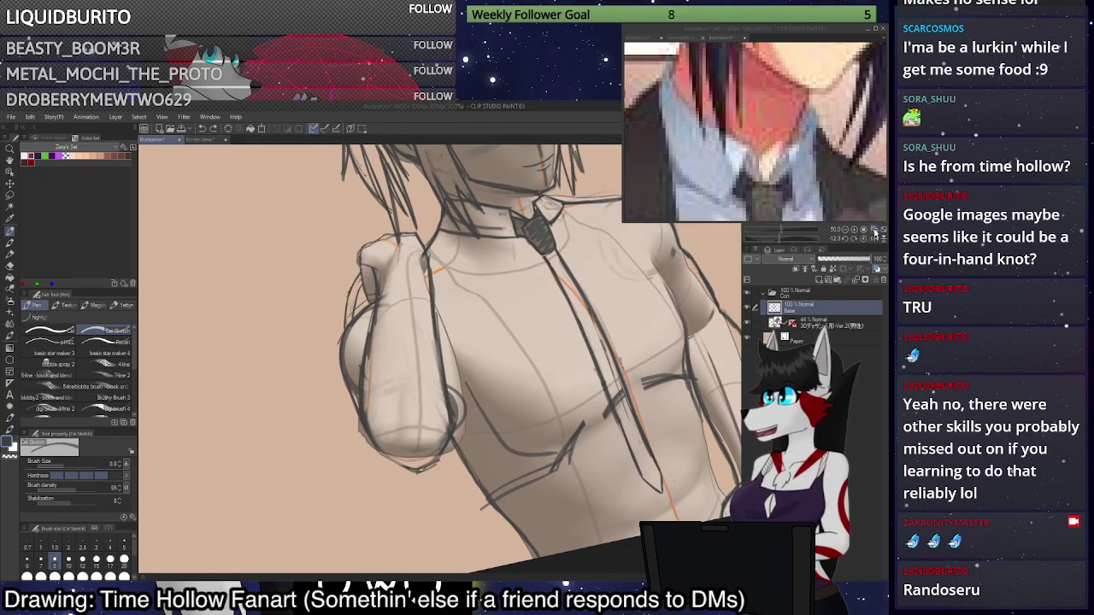
click(873, 231)
click(867, 240)
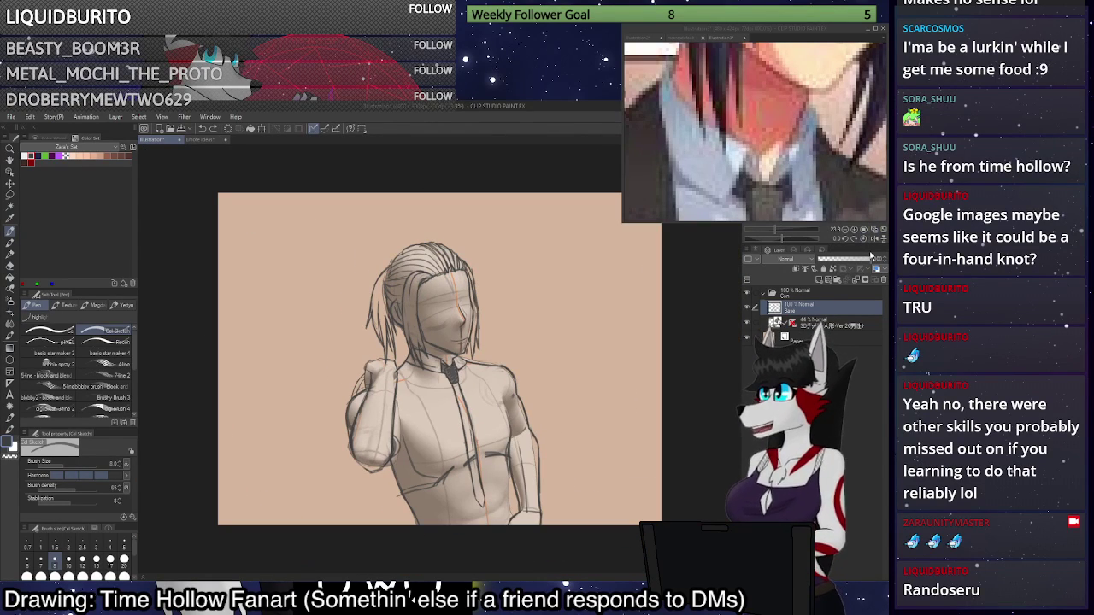
drag(782, 240, 787, 239)
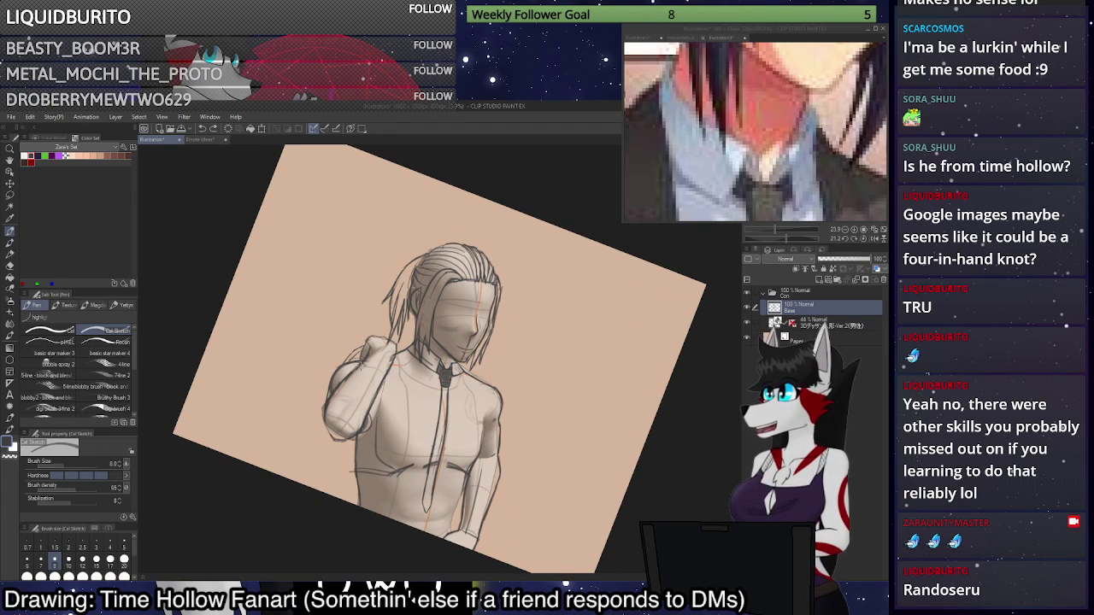
scroll(347, 417, up, 6)
drag(300, 338, 300, 519)
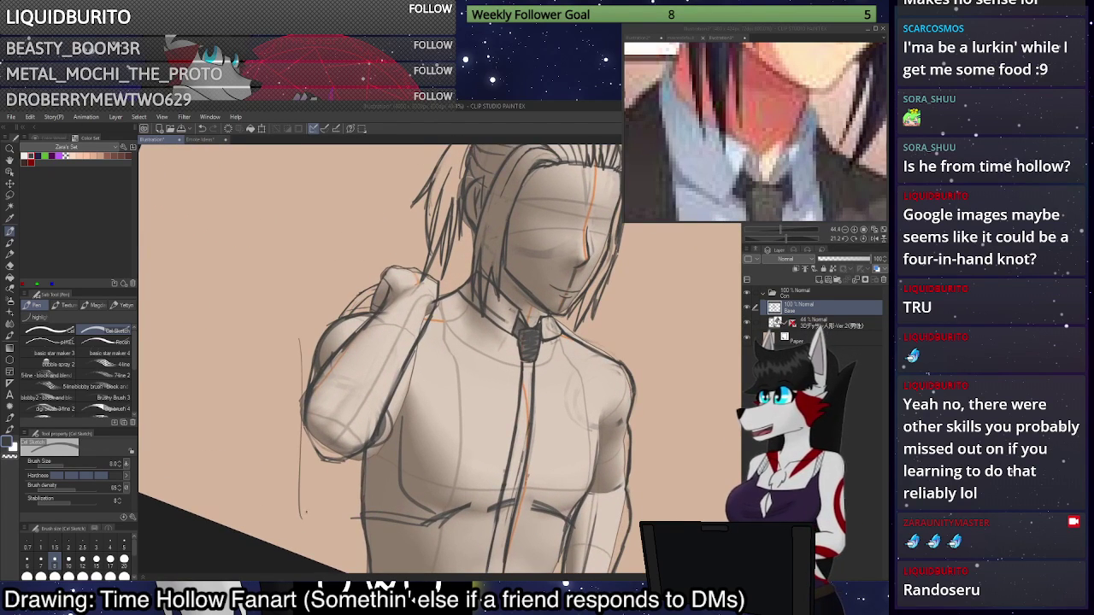
key(ctrl+z)
mouse_move(312, 395)
mouse_down()
mouse_move(328, 508)
mouse_move(389, 495)
mouse_up()
key(ctrl+z)
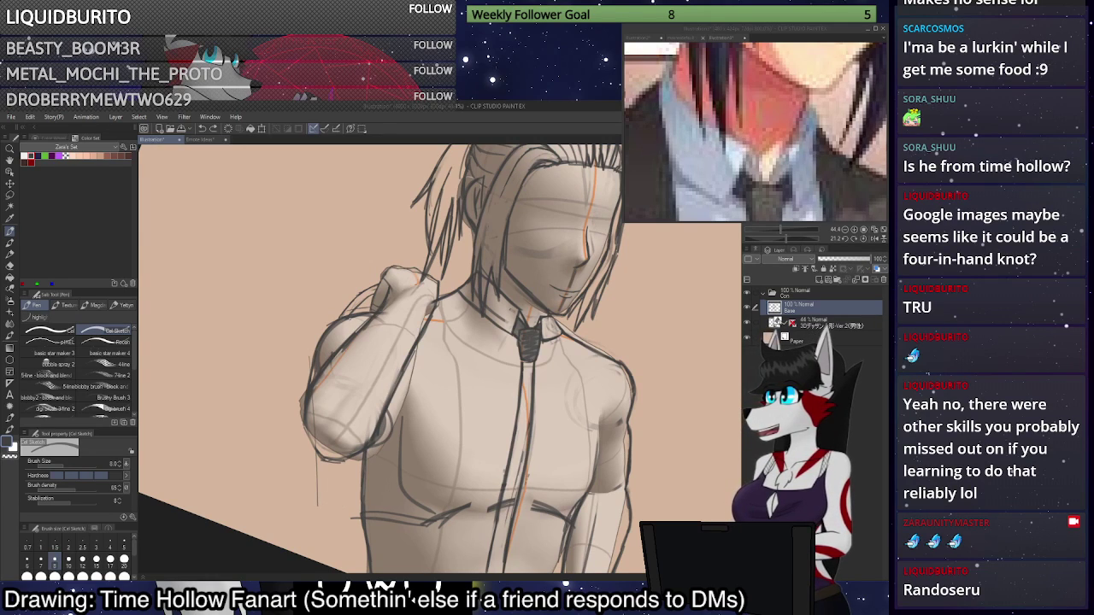
key(ctrl+z)
mouse_move(346, 308)
mouse_down()
mouse_move(306, 318)
mouse_move(282, 485)
mouse_up()
key(ctrl+z)
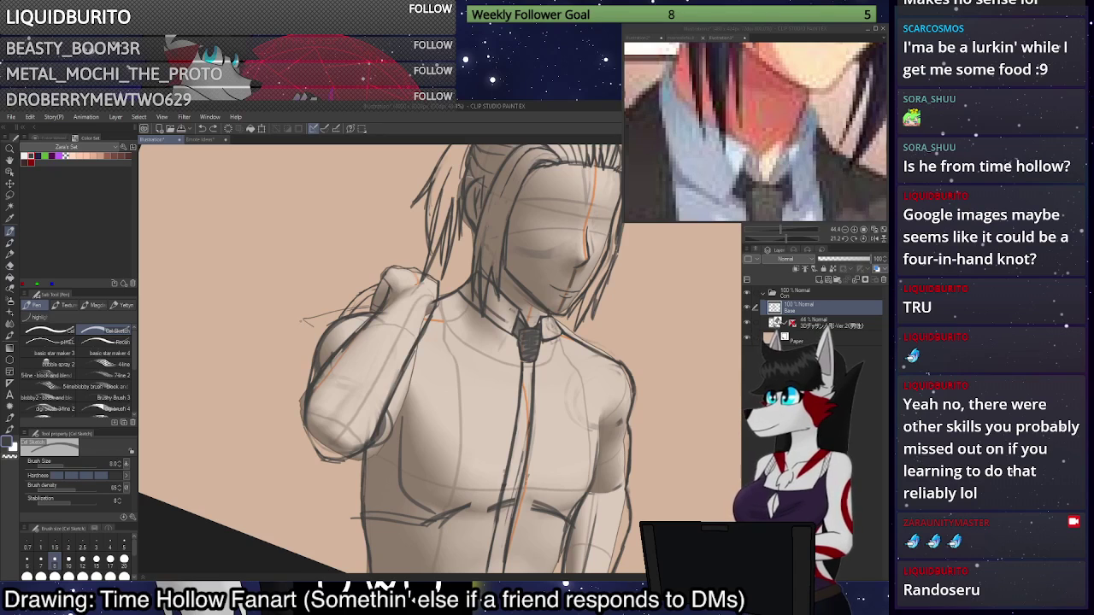
Sketch a boxy guide outline around the raised arm, with a vertical outer side and a horizontal edge below the elbow.
drag(302, 323, 297, 441)
key(ctrl+z)
mouse_move(301, 323)
mouse_down()
mouse_move(292, 469)
mouse_move(399, 467)
mouse_up()
drag(312, 330, 309, 479)
key(ctrl+z)
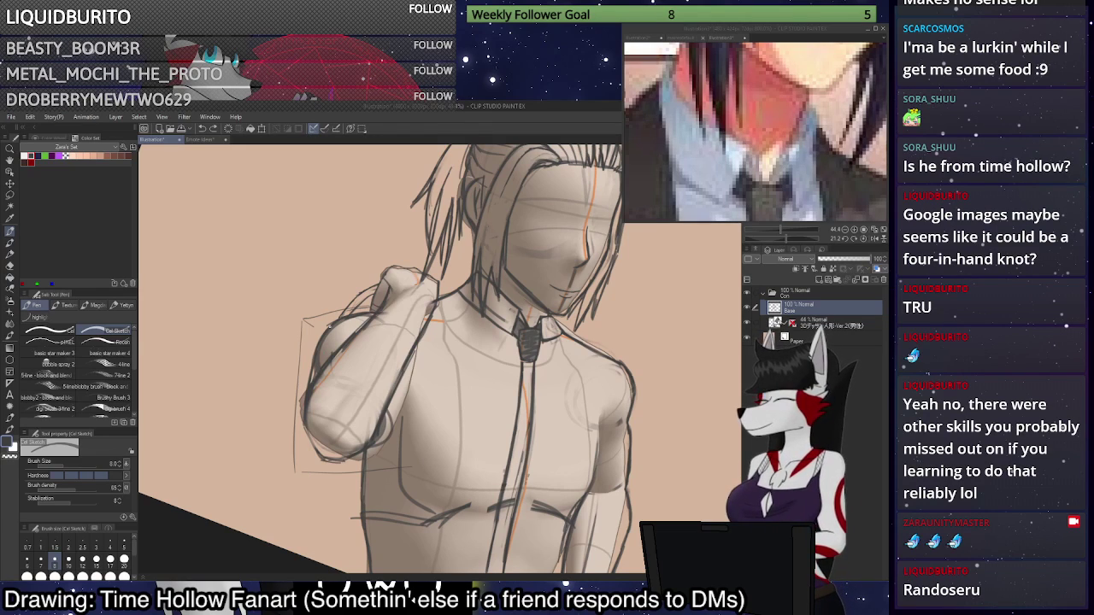
mouse_move(338, 318)
mouse_down()
mouse_move(308, 330)
mouse_move(304, 513)
mouse_up()
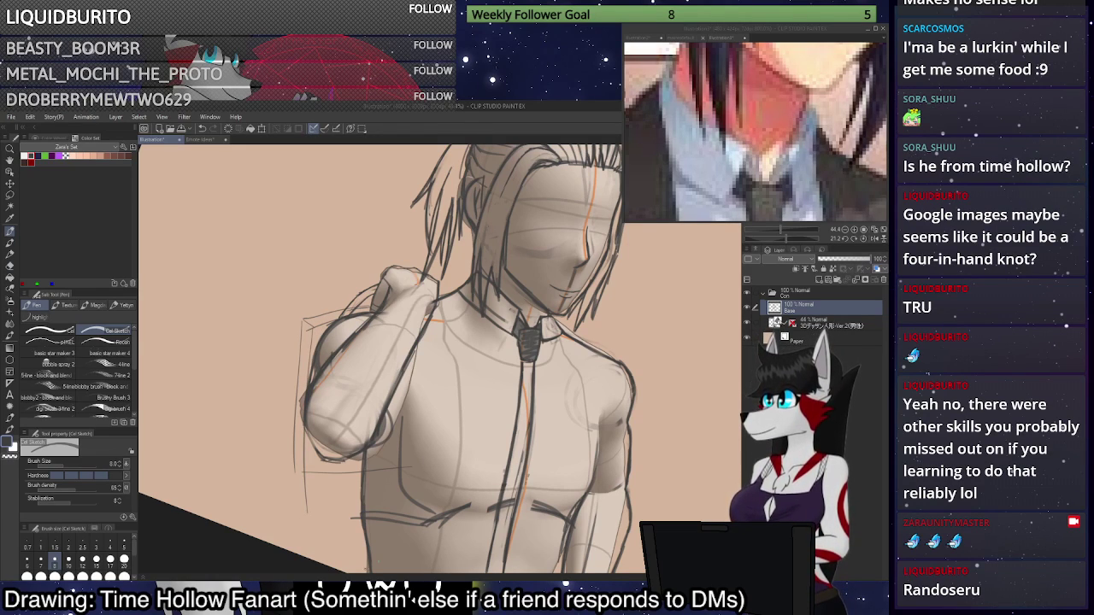
drag(306, 473, 363, 474)
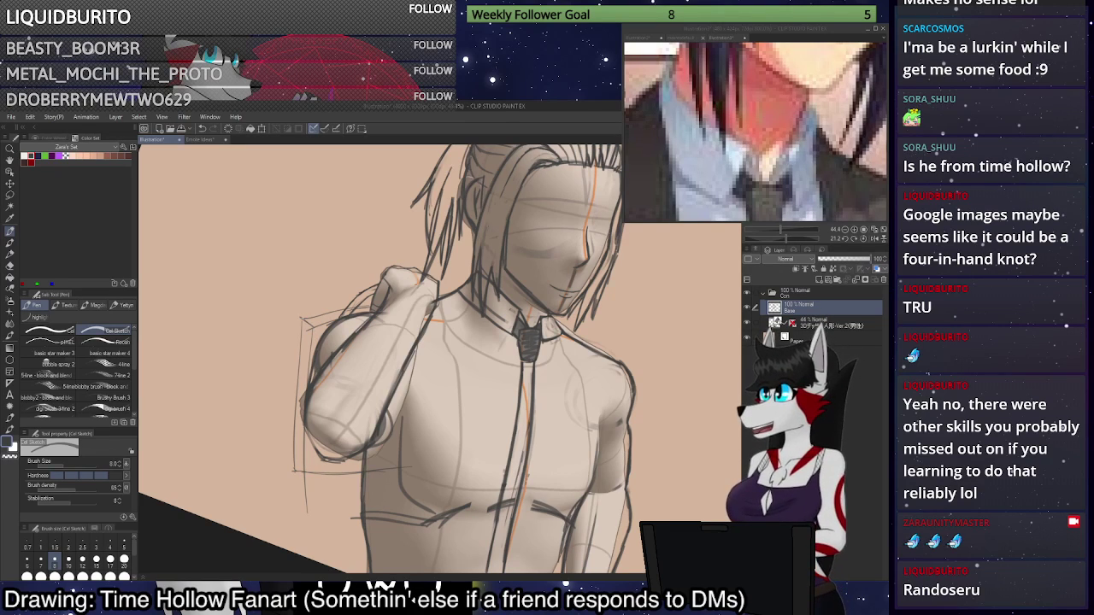
Add further vertical guide lines farther out along the outer side of the box around the raised arm.
drag(296, 322, 291, 415)
drag(293, 346, 288, 447)
drag(296, 318, 282, 472)
mouse_move(290, 383)
mouse_down()
mouse_move(311, 471)
mouse_move(310, 359)
mouse_up()
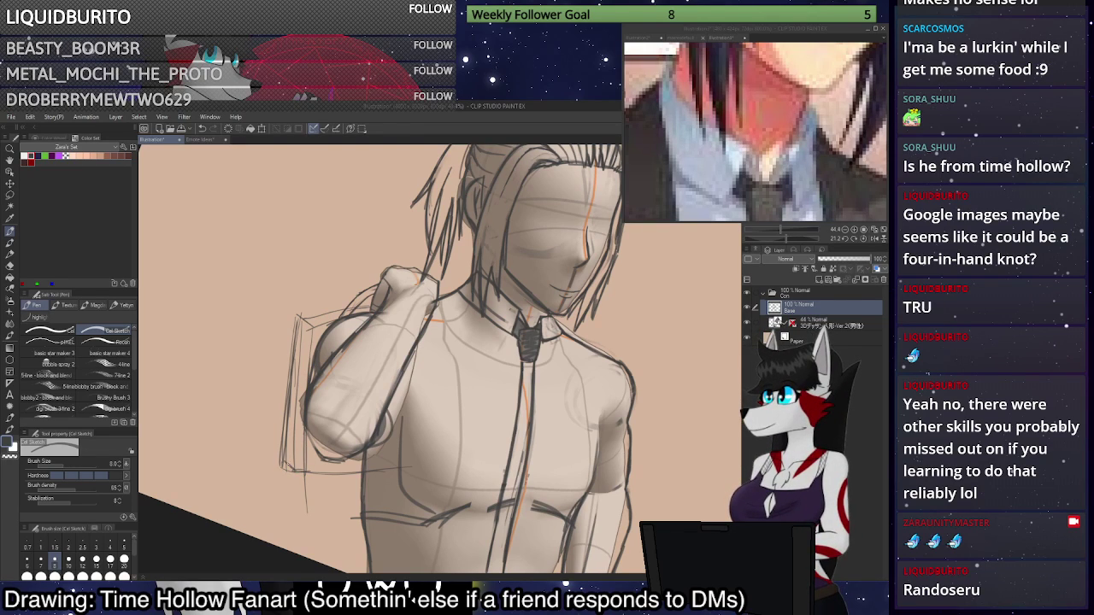
Sketch more vertical strokes along the box's outer side and slanted lines from its upper corner toward the raised fist.
drag(291, 342, 283, 453)
mouse_move(289, 392)
mouse_down()
mouse_move(294, 321)
mouse_move(296, 426)
mouse_up()
mouse_move(299, 313)
mouse_down()
mouse_move(372, 297)
mouse_move(394, 231)
mouse_move(396, 162)
mouse_up()
scroll(393, 268, down, 1)
Clean up the rough lines along the box's upper edge and add a small oval detail there with brush size 8.
click(124, 560)
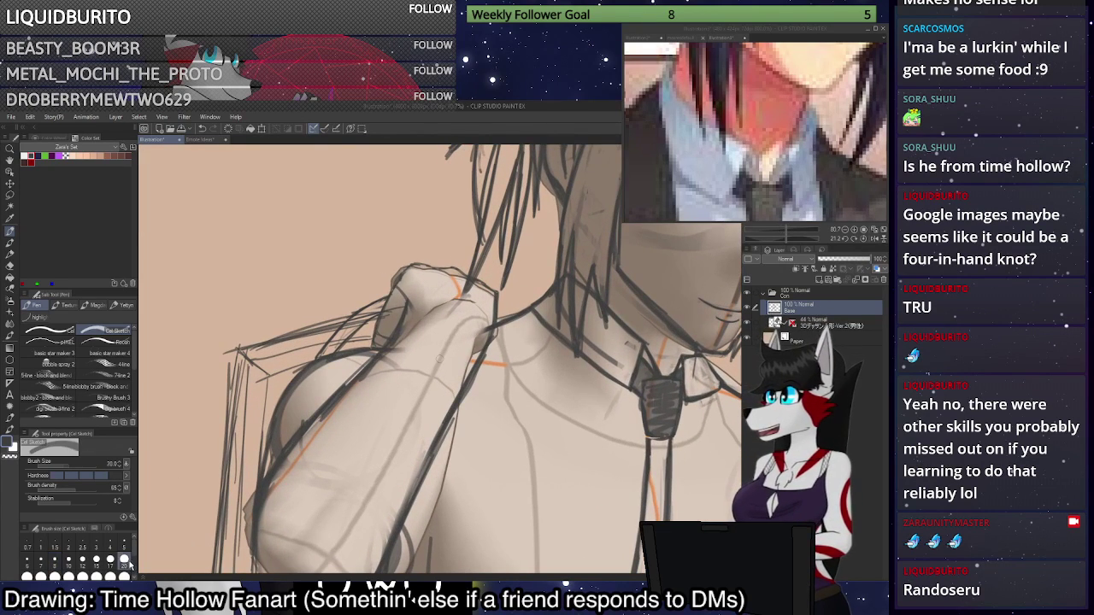
key(c)
mouse_move(369, 321)
mouse_down()
mouse_move(327, 330)
mouse_move(373, 316)
mouse_move(384, 299)
mouse_move(298, 355)
mouse_move(343, 335)
mouse_move(309, 351)
mouse_up()
key(bracketleft)
key(bracketleft)
key(bracketleft)
key(bracketleft)
key(bracketleft)
scroll(356, 259, down, 4)
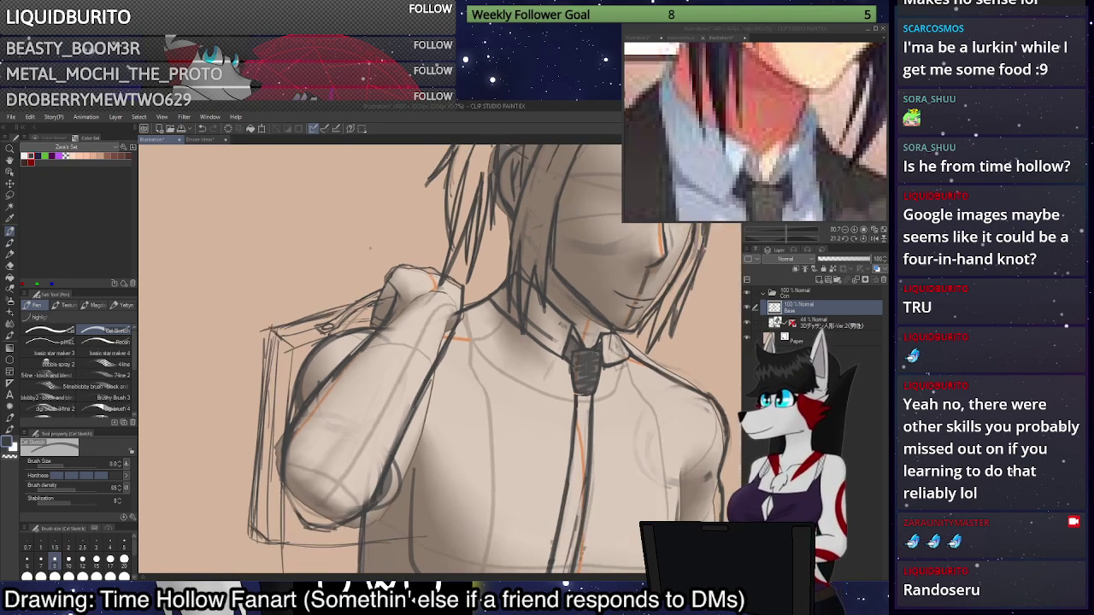
Fade the rough guide lines along the box's outer side by erasing over them with brush size 100.
scroll(356, 259, up, 2)
click(124, 577)
scroll(355, 259, down, 1)
scroll(272, 340, down, 1)
key(c)
mouse_move(265, 343)
mouse_down()
mouse_move(262, 391)
mouse_move(271, 348)
mouse_move(260, 496)
mouse_up()
mouse_move(265, 353)
mouse_down()
mouse_move(261, 518)
mouse_move(307, 516)
mouse_up()
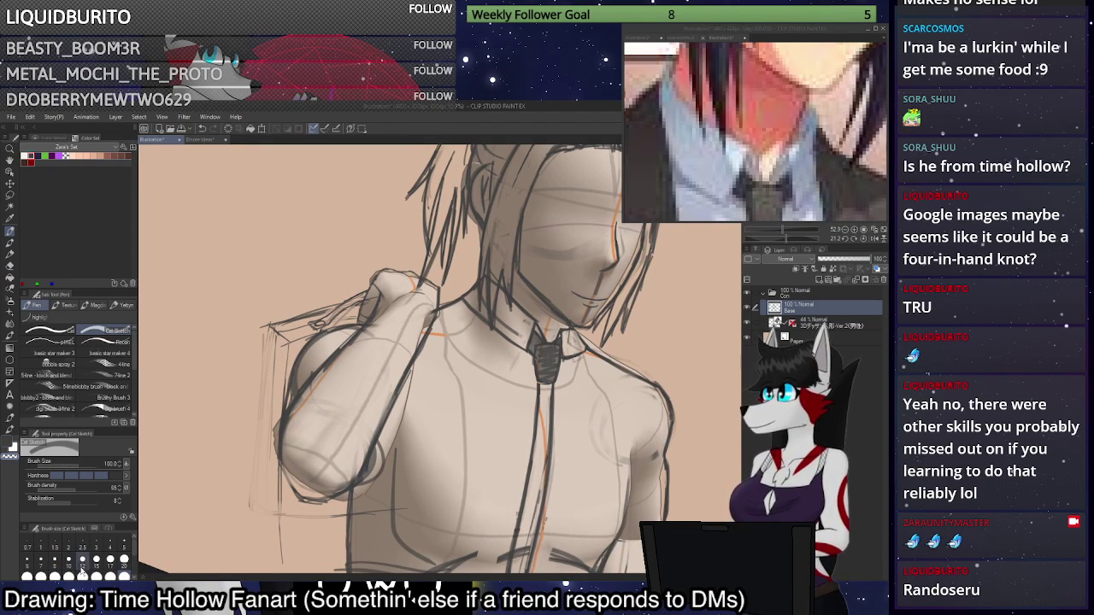
Redraw the box behind the raised arm in bold lines at brush size 20, covering its upper, outer and lower edges.
click(111, 564)
drag(277, 332, 270, 326)
drag(270, 330, 266, 401)
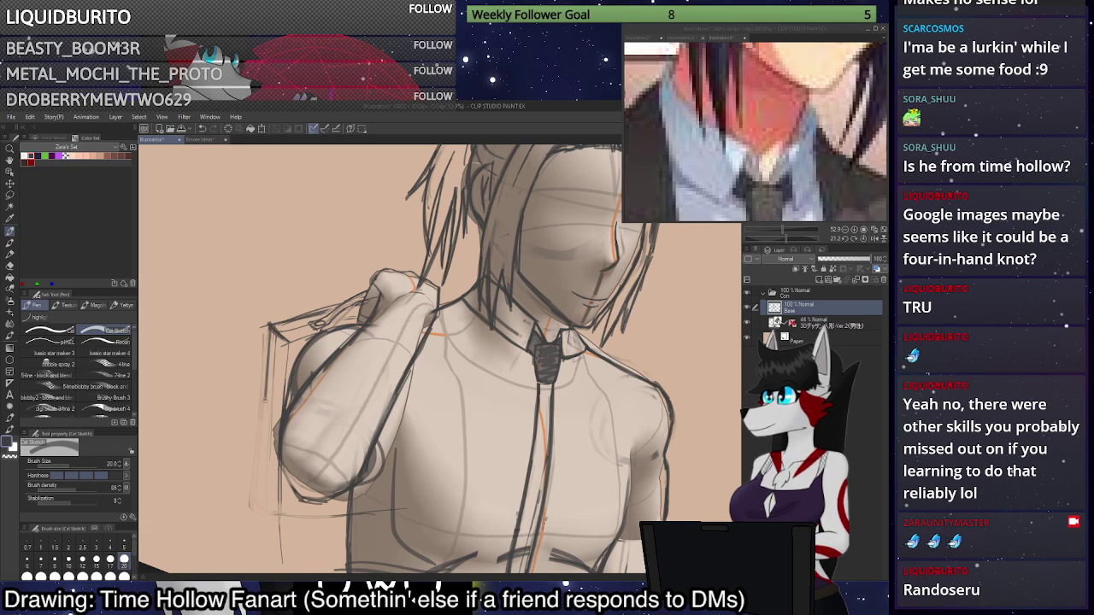
key(ctrl+z)
mouse_move(255, 512)
mouse_down()
mouse_move(270, 326)
mouse_move(254, 505)
mouse_move(269, 518)
mouse_move(286, 343)
mouse_move(270, 517)
mouse_up()
mouse_move(270, 517)
mouse_down()
mouse_move(350, 514)
mouse_move(270, 518)
mouse_move(254, 504)
mouse_up()
mouse_move(255, 505)
mouse_down()
mouse_move(270, 325)
mouse_move(255, 508)
mouse_up()
mouse_move(254, 508)
mouse_down()
mouse_move(274, 327)
mouse_move(282, 337)
mouse_move(376, 305)
mouse_up()
mouse_move(376, 304)
mouse_down()
mouse_move(270, 325)
mouse_move(362, 304)
mouse_up()
mouse_move(288, 342)
mouse_down()
mouse_move(327, 331)
mouse_move(287, 344)
mouse_move(309, 335)
mouse_up()
scroll(338, 340, down, 1)
scroll(282, 372, up, 5)
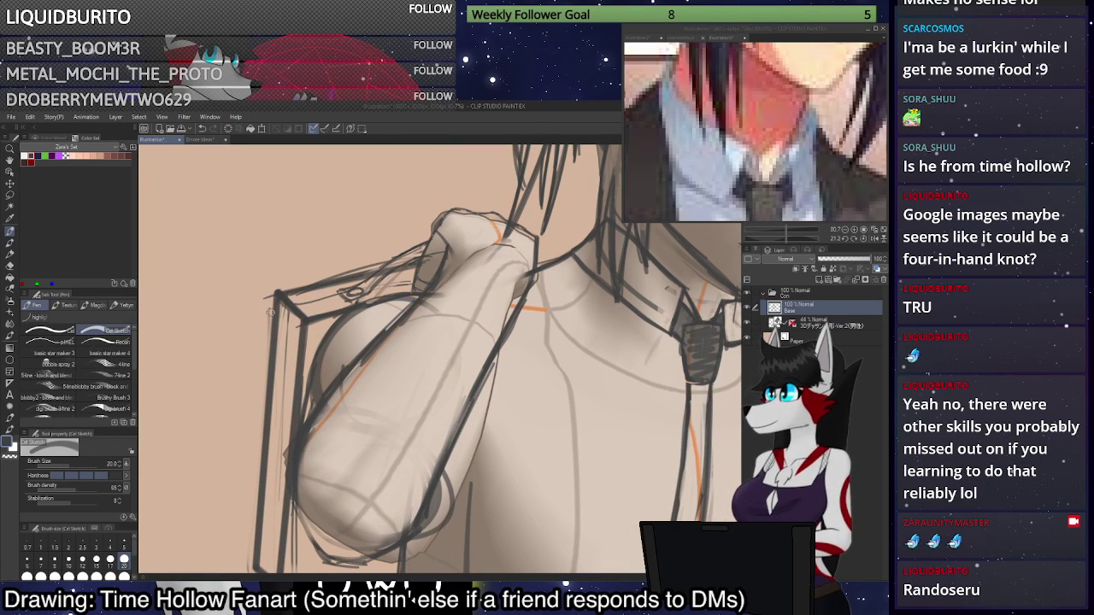
Sketch an outward-bulging curve along the box's outer side, thin it by erasing, and redraw it with brush size 15.
mouse_move(263, 340)
mouse_down()
mouse_move(259, 436)
mouse_move(257, 338)
mouse_move(274, 300)
mouse_move(257, 444)
mouse_up()
key(c)
mouse_move(260, 395)
mouse_down()
mouse_move(260, 435)
mouse_move(269, 329)
mouse_move(259, 405)
mouse_up()
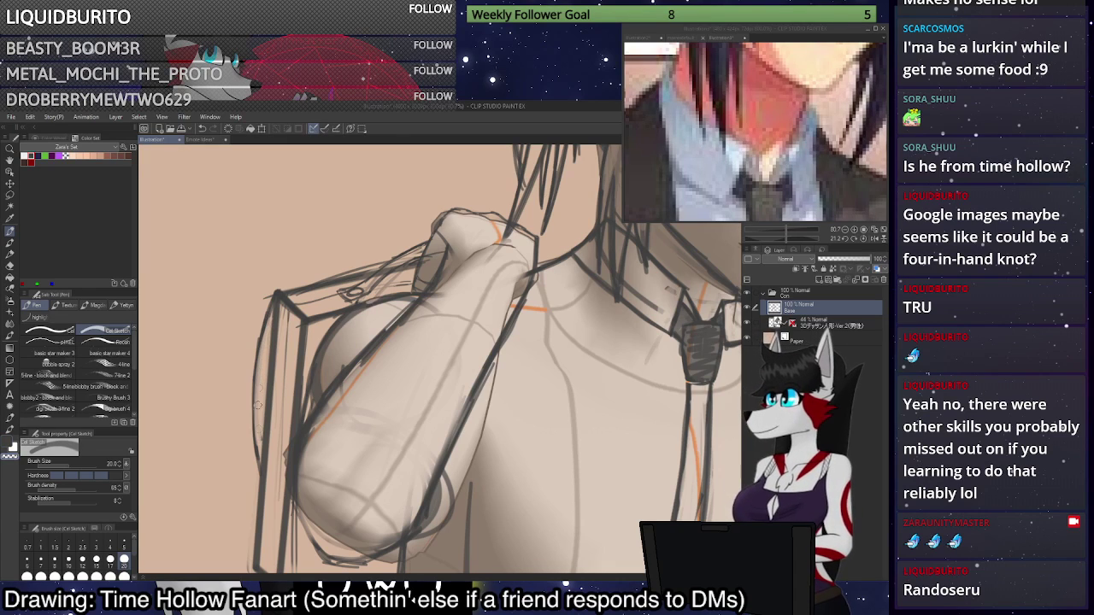
drag(267, 314, 255, 427)
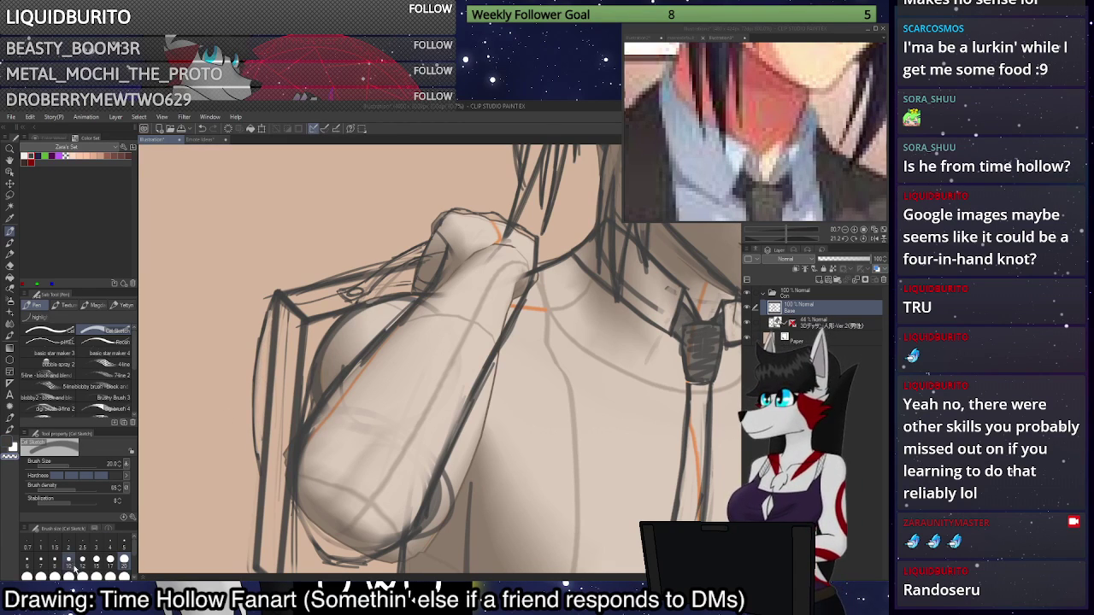
click(96, 559)
mouse_move(271, 304)
mouse_down()
mouse_move(253, 435)
mouse_move(259, 461)
mouse_up()
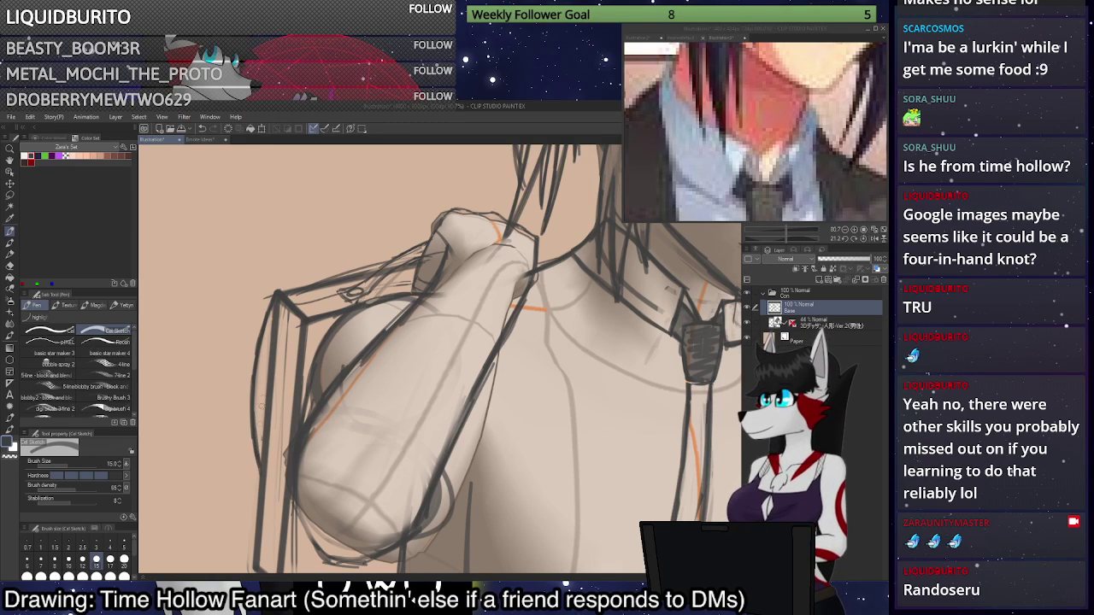
mouse_move(277, 308)
mouse_down()
mouse_move(299, 326)
mouse_move(281, 310)
mouse_up()
key(c)
key(c)
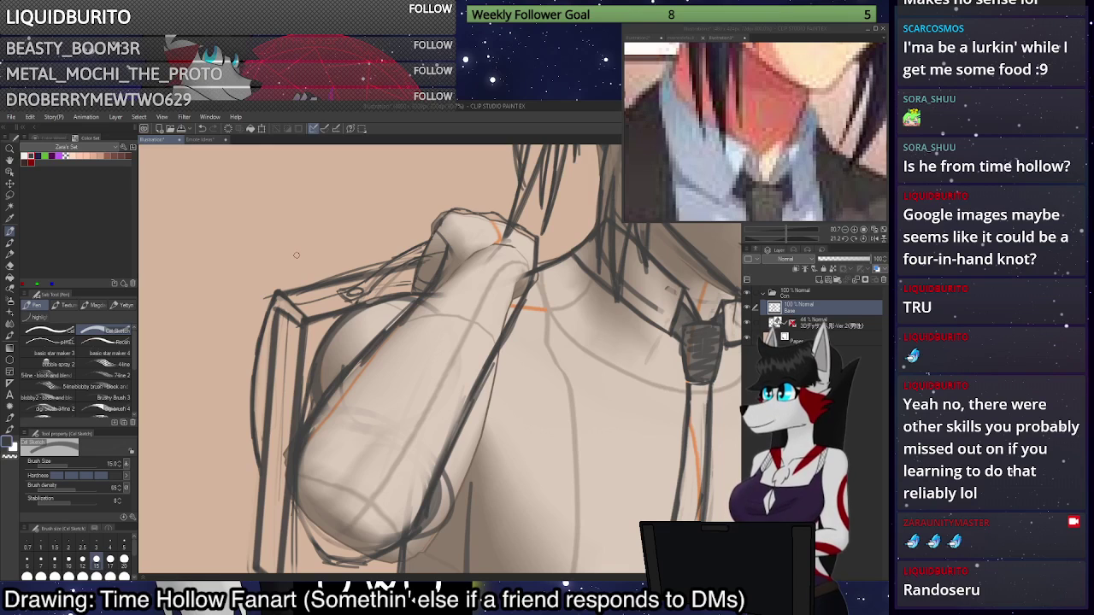
Erase part of the bulging curve beside the box and redraw its upper end to meet the box's upper corner.
scroll(308, 274, down, 4)
scroll(328, 342, up, 4)
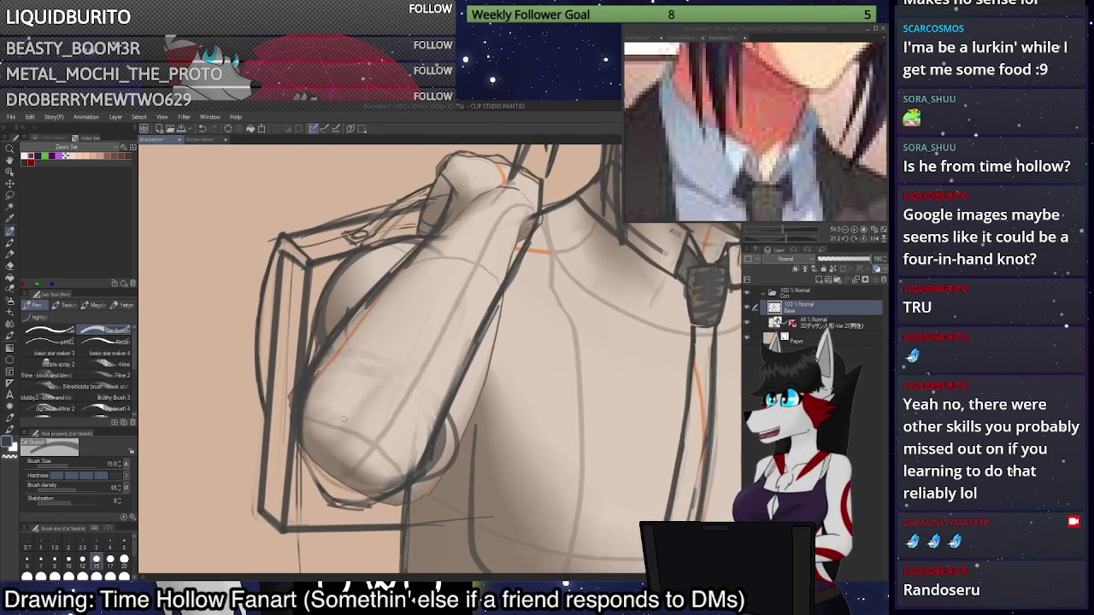
scroll(333, 325, down, 4)
scroll(312, 316, up, 3)
key(c)
mouse_move(283, 433)
mouse_down()
mouse_move(281, 305)
mouse_move(281, 380)
mouse_up()
key(c)
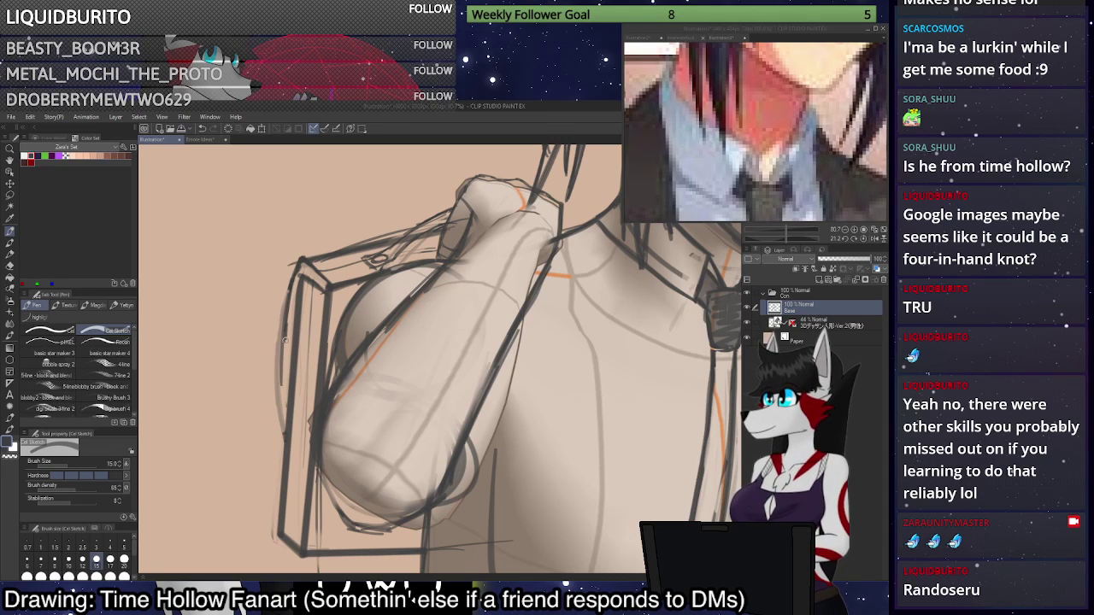
mouse_move(282, 340)
mouse_down()
mouse_move(283, 420)
mouse_move(283, 340)
mouse_move(303, 261)
mouse_move(328, 284)
mouse_move(306, 265)
mouse_move(310, 254)
mouse_move(289, 264)
mouse_move(328, 286)
mouse_move(295, 271)
mouse_up()
key(c)
key(c)
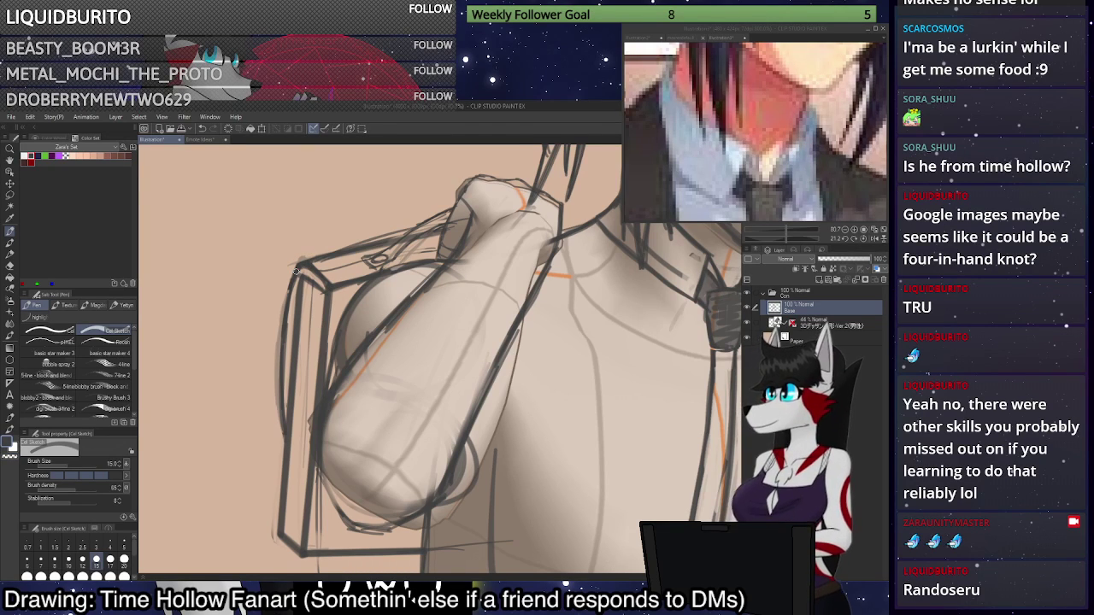
Reset the canvas rotation and examine the suit jacket and lapels in the full character reference.
scroll(456, 314, down, 9)
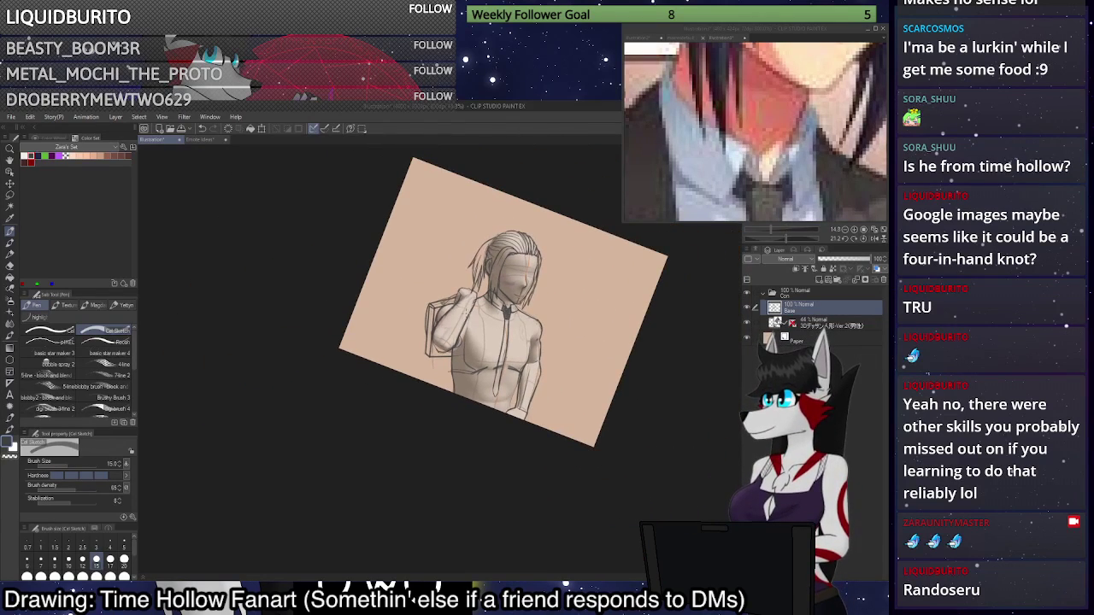
scroll(456, 313, up, 1)
click(863, 238)
click(873, 230)
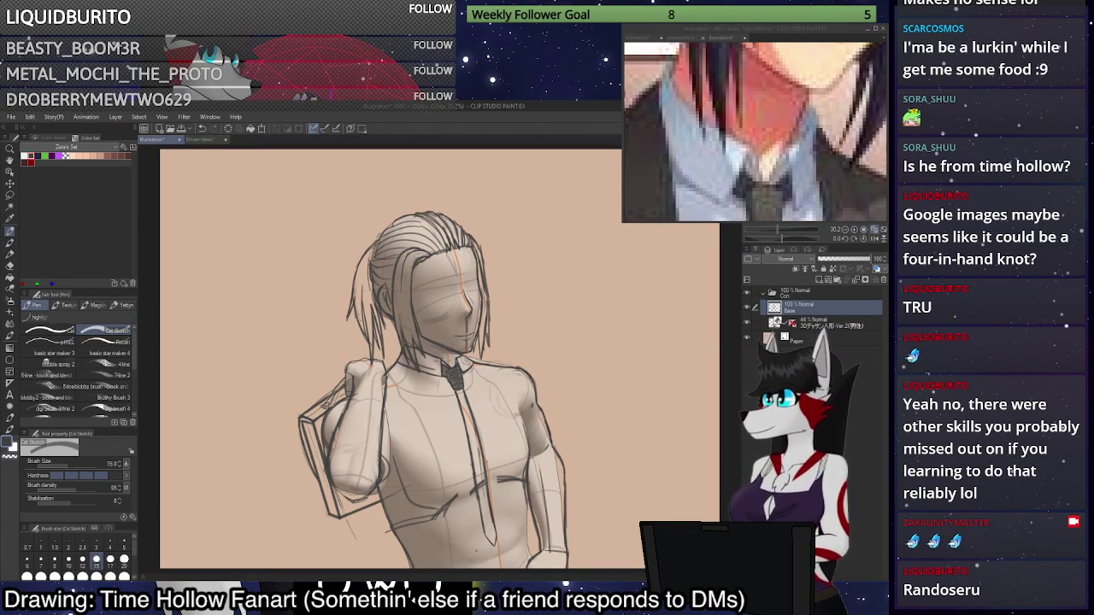
scroll(476, 552, up, 3)
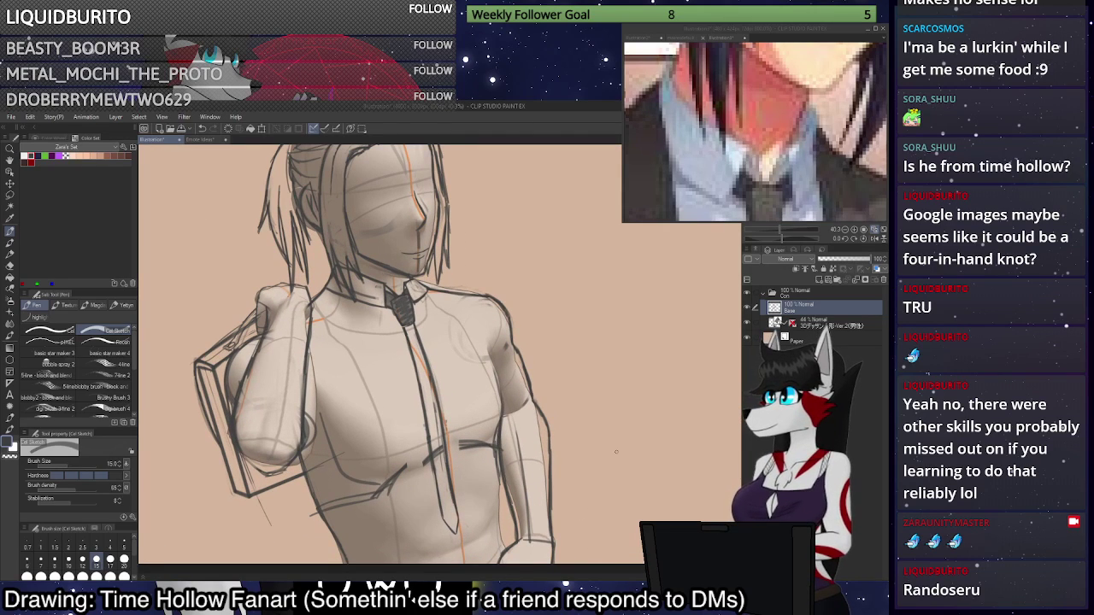
click(790, 157)
scroll(790, 156, down, 4)
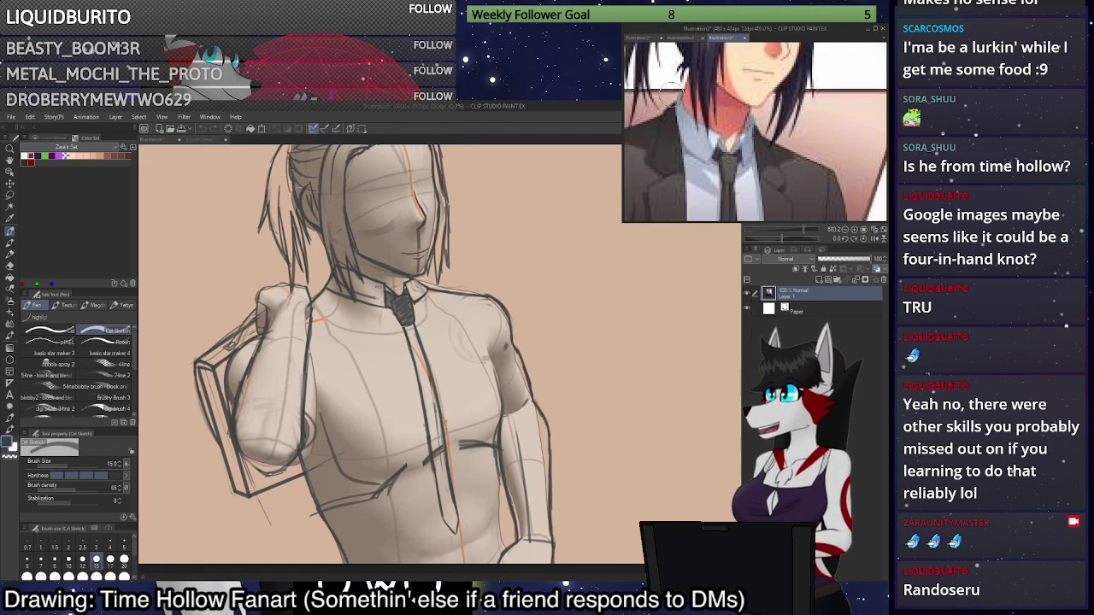
scroll(752, 129, down, 4)
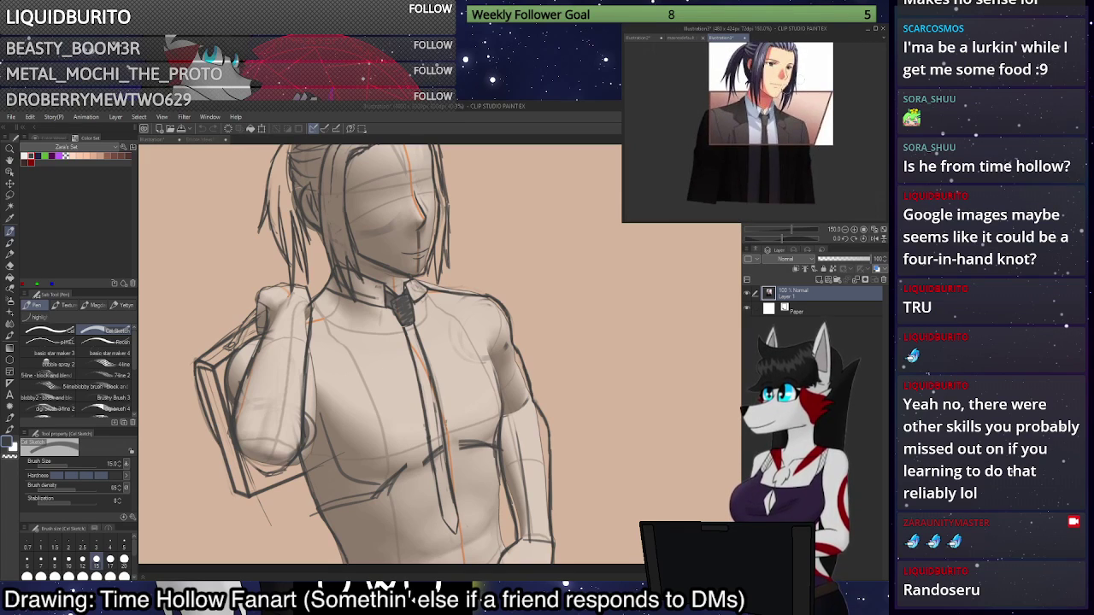
scroll(754, 149, up, 3)
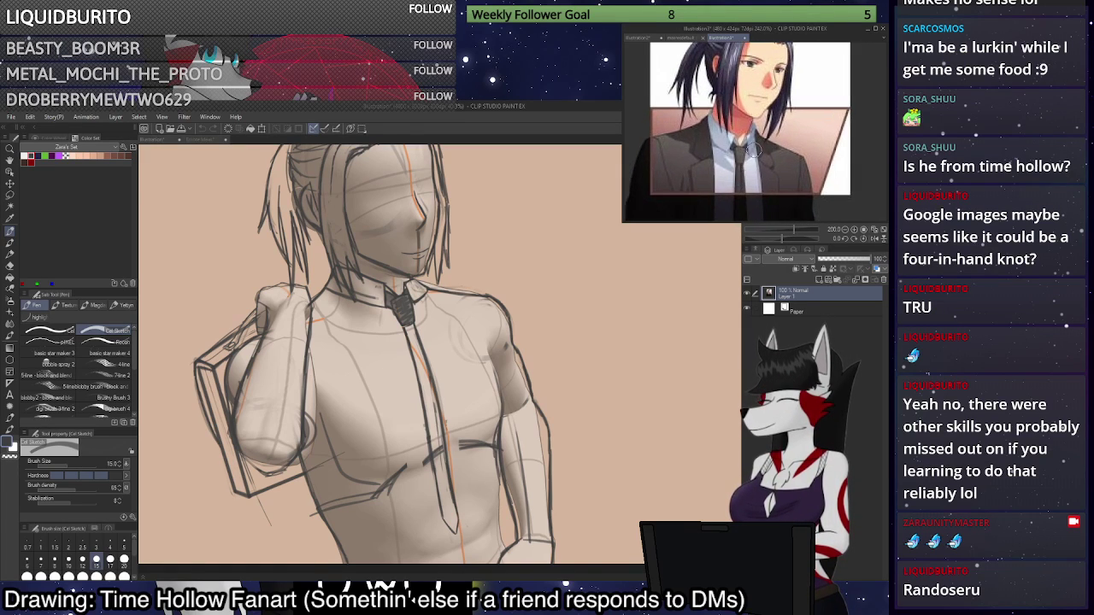
Sketch the jacket's lapel edge as a diagonal curve from the collar down the chest toward the tie.
click(371, 324)
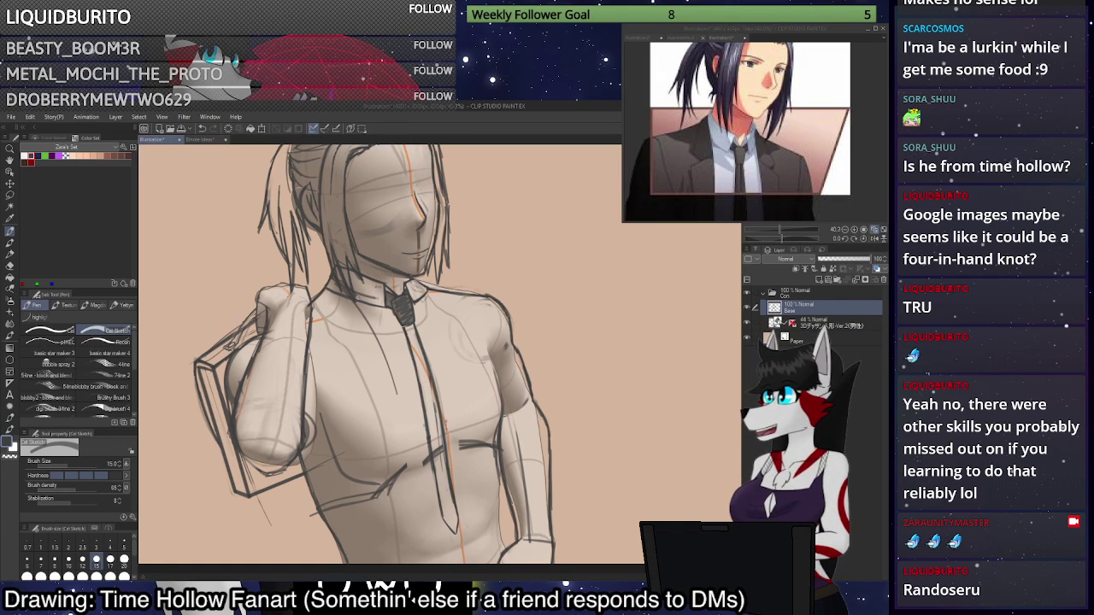
drag(363, 305, 399, 383)
drag(385, 353, 409, 415)
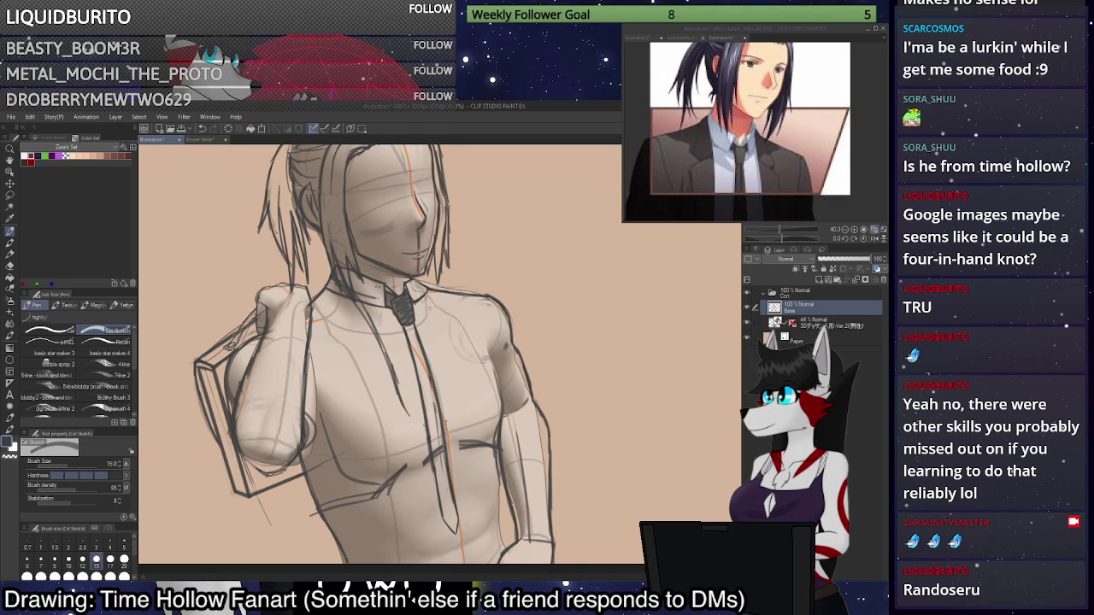
Sketch the jacket's front opening edge on the raised-arm side of the tie, running down to the canvas bottom.
drag(430, 299, 453, 384)
scroll(432, 341, down, 3)
scroll(423, 360, up, 3)
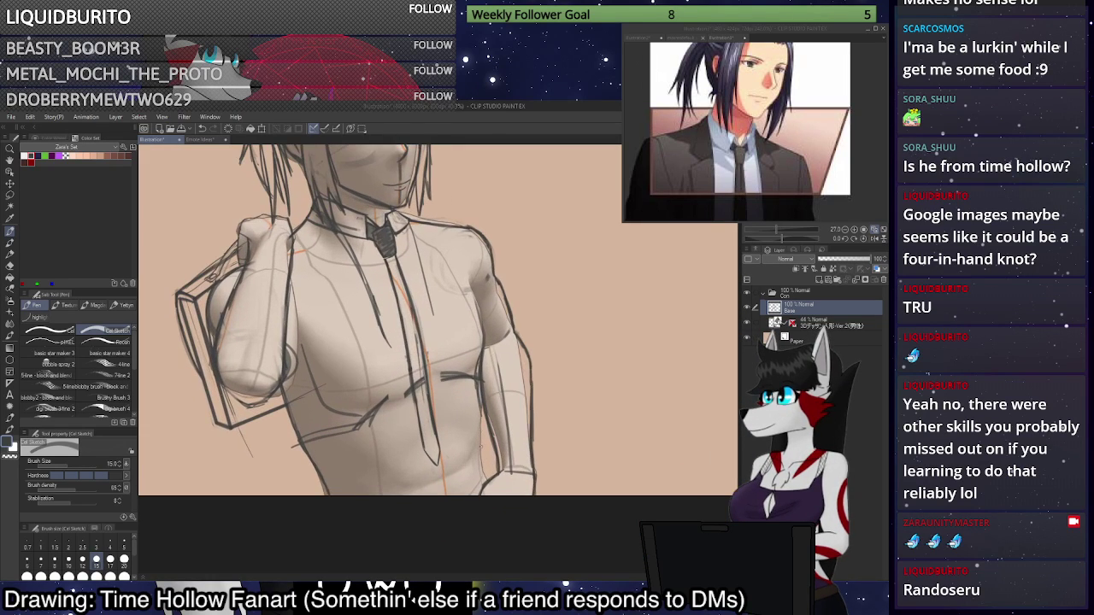
mouse_move(378, 311)
mouse_down()
mouse_move(412, 502)
mouse_move(368, 278)
mouse_up()
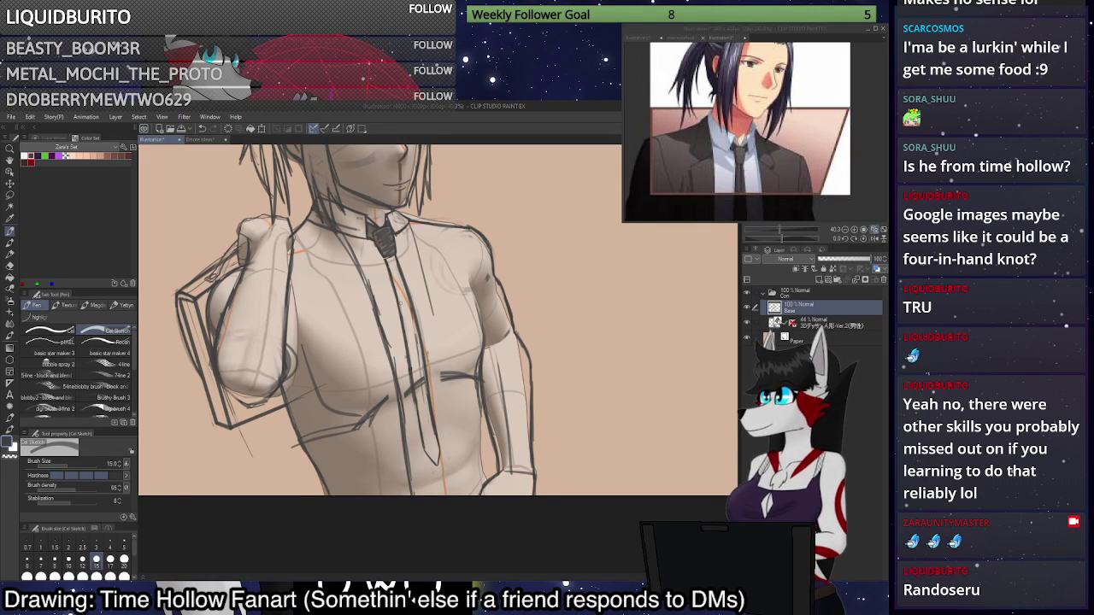
Sketch the jacket's other front edge from the collar to the canvas bottom and reinforce the first edge.
scroll(433, 315, up, 2)
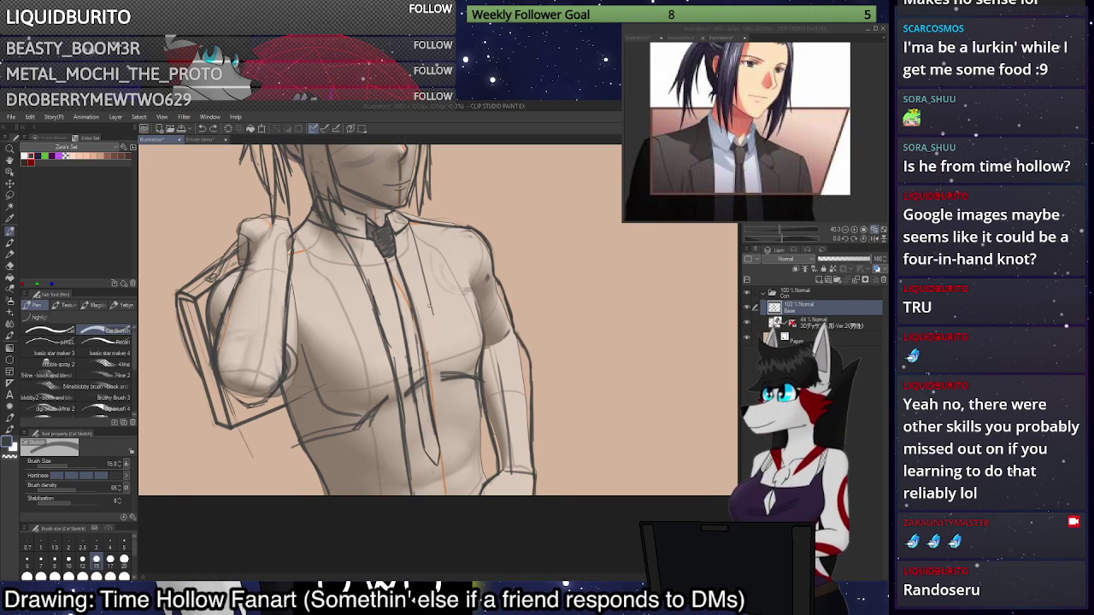
scroll(433, 315, down, 2)
scroll(432, 315, up, 2)
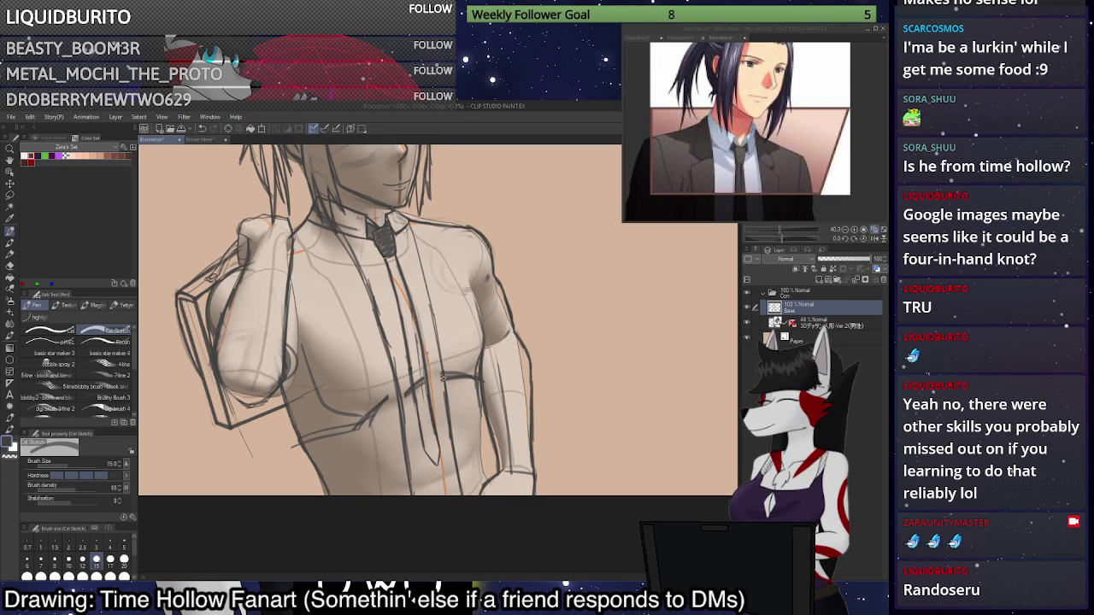
scroll(423, 290, down, 2)
drag(407, 224, 421, 265)
drag(412, 226, 461, 475)
scroll(359, 257, up, 2)
mouse_move(346, 241)
mouse_down()
mouse_move(380, 313)
mouse_move(417, 484)
mouse_up()
Hide the 3D mannequin layer and sketch the line between torso and lowered arm down from the armpit.
scroll(427, 384, down, 2)
scroll(480, 504, up, 1)
mouse_move(467, 306)
mouse_down()
mouse_move(493, 496)
mouse_move(484, 362)
mouse_up()
click(746, 324)
drag(463, 296, 481, 352)
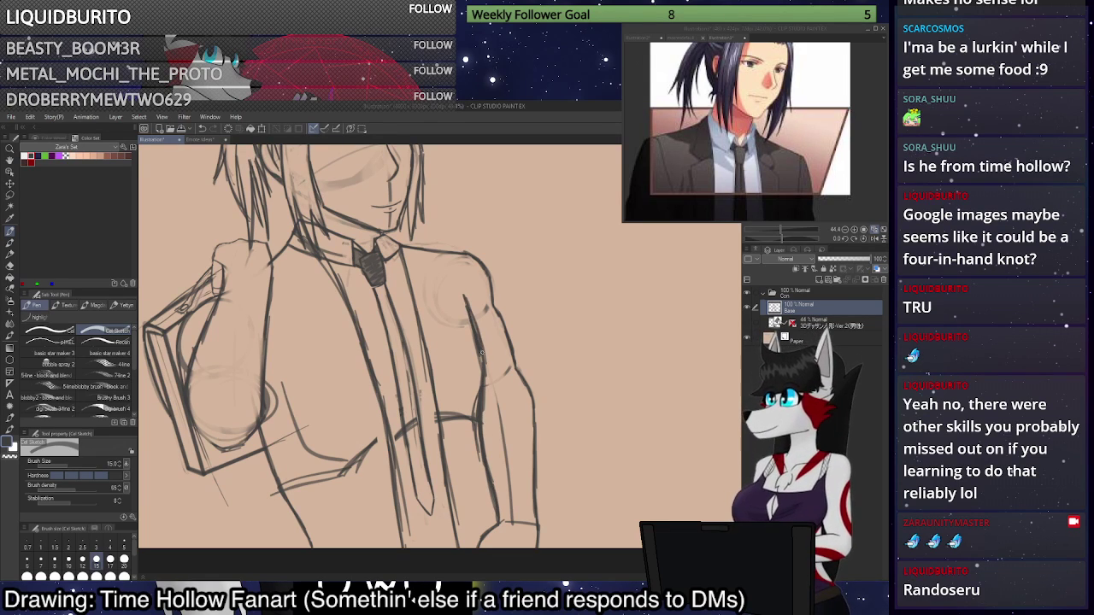
Fade the chest construction lines and clear the stray strokes beside the tie with the transparent brush at size 100.
click(124, 576)
key(c)
mouse_move(369, 446)
mouse_down()
mouse_move(351, 482)
mouse_move(303, 477)
mouse_move(314, 475)
mouse_up()
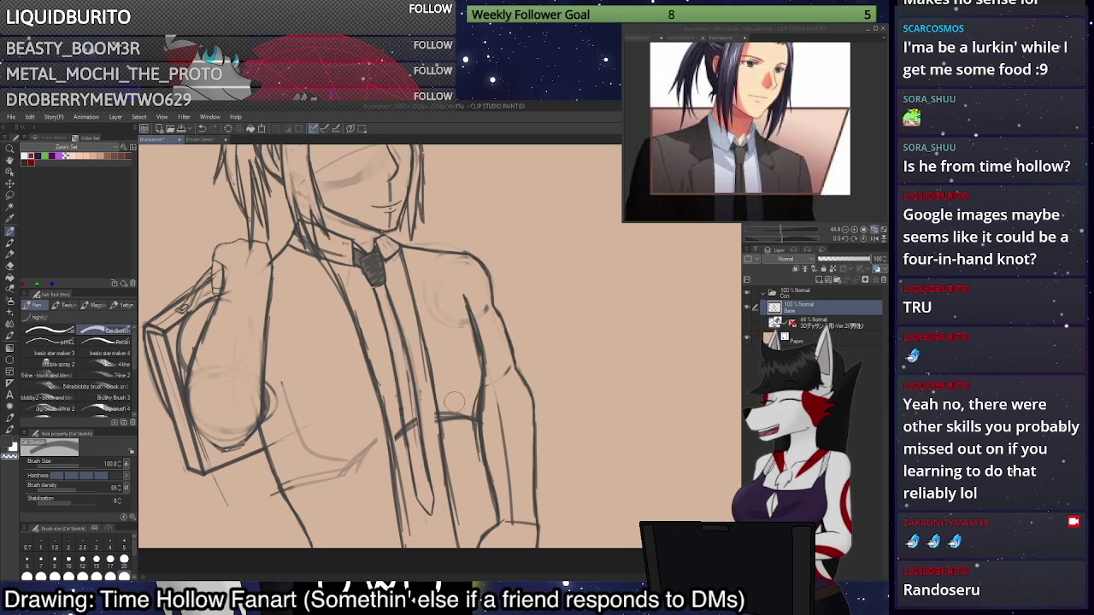
mouse_move(454, 404)
mouse_down()
mouse_move(446, 412)
mouse_move(463, 409)
mouse_move(470, 451)
mouse_move(474, 392)
mouse_move(466, 404)
mouse_up()
mouse_move(410, 425)
mouse_down()
mouse_move(401, 420)
mouse_move(469, 386)
mouse_move(454, 435)
mouse_up()
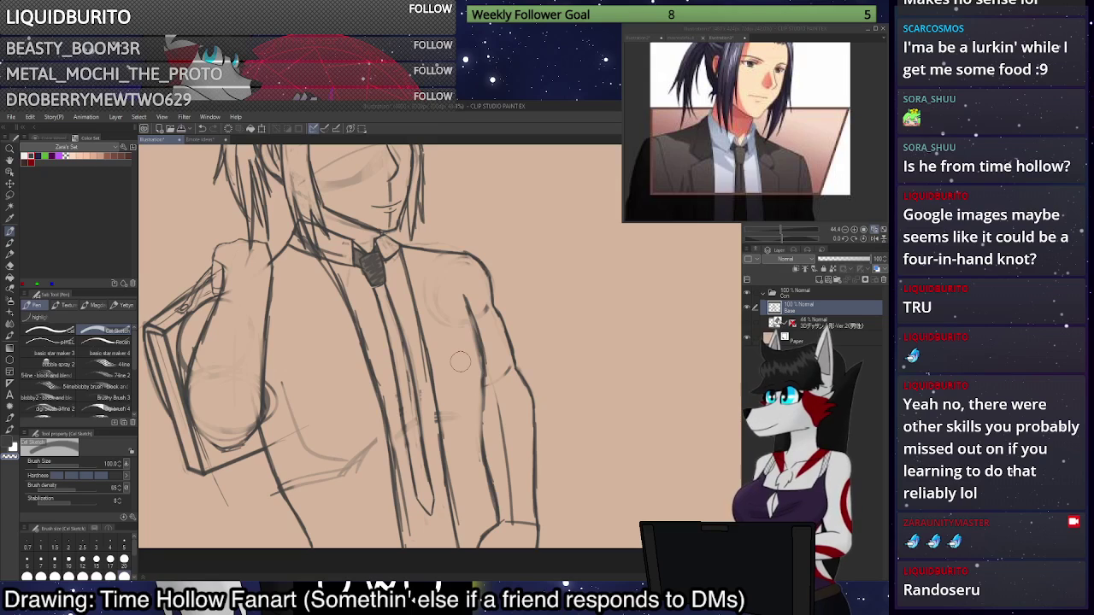
Strengthen the torso's side line from the lowered arm's armpit down to the wrist with the brush at size 15.
click(97, 559)
drag(470, 309, 490, 484)
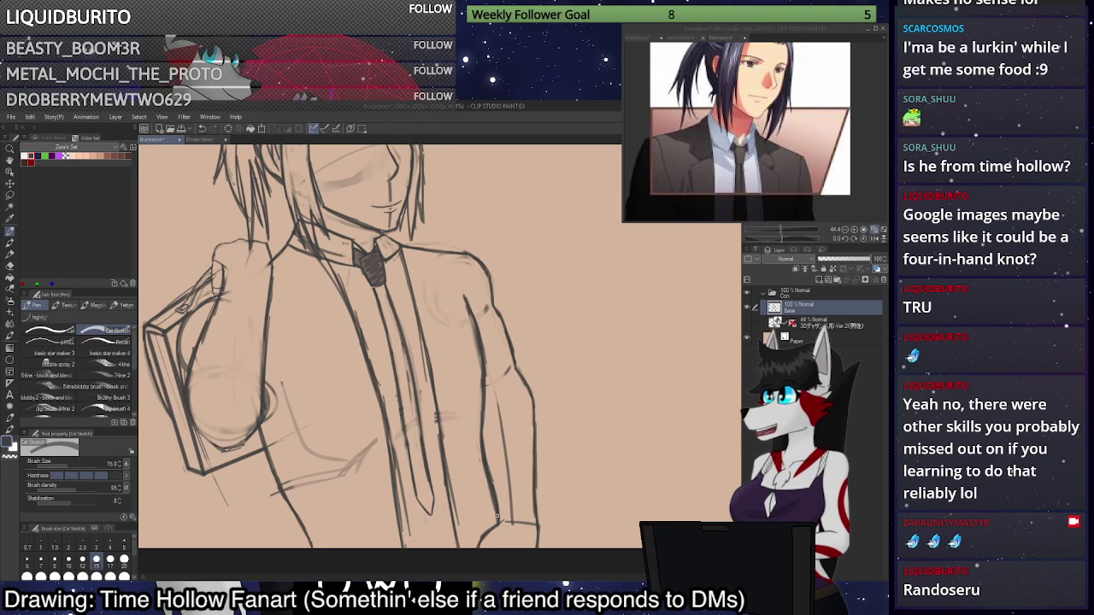
scroll(495, 517, down, 4)
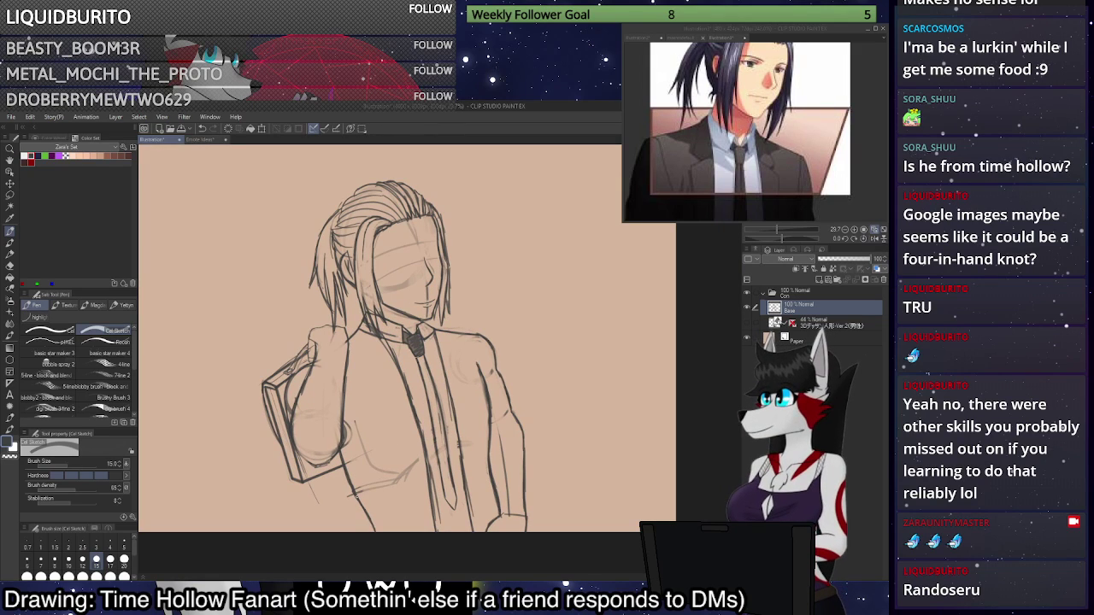
drag(356, 496, 376, 534)
scroll(381, 530, down, 3)
scroll(381, 530, up, 2)
scroll(377, 547, down, 1)
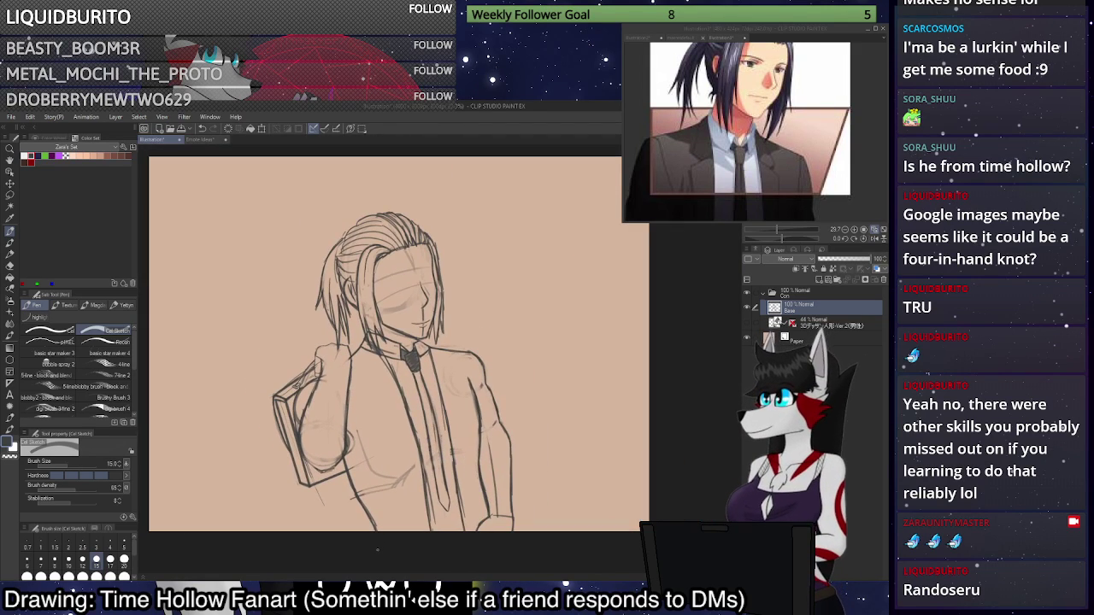
scroll(427, 535, up, 2)
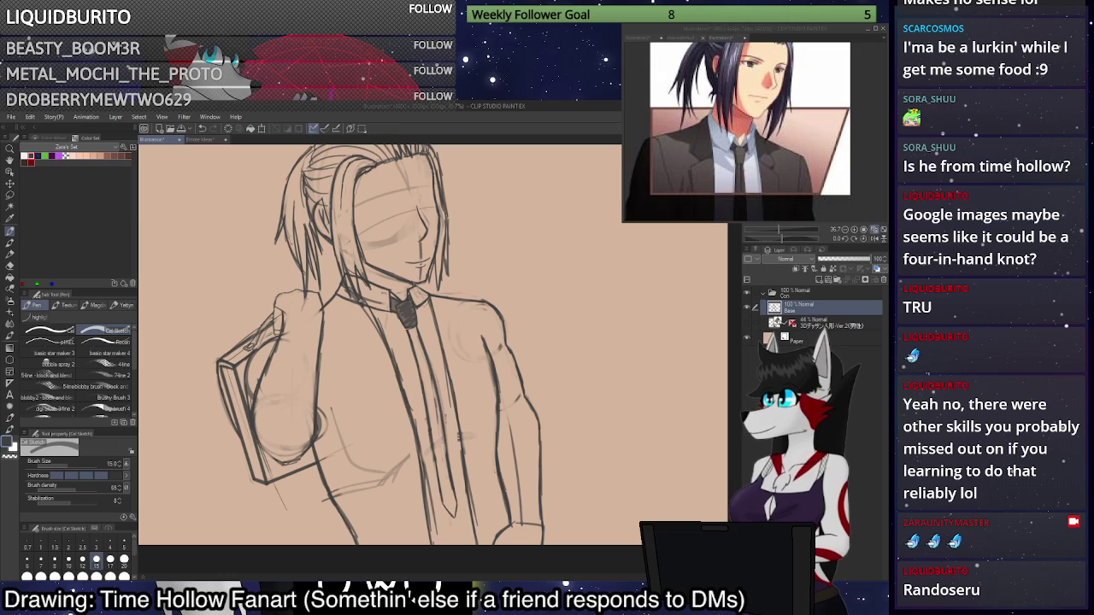
Sketch the jacket collar's short end and notch line on the raised-arm side, undoing the rejected first strokes.
drag(360, 302, 336, 318)
mouse_move(355, 306)
mouse_down()
mouse_move(332, 321)
mouse_move(339, 333)
mouse_up()
key(ctrl+z)
key(ctrl+z)
drag(339, 331, 370, 343)
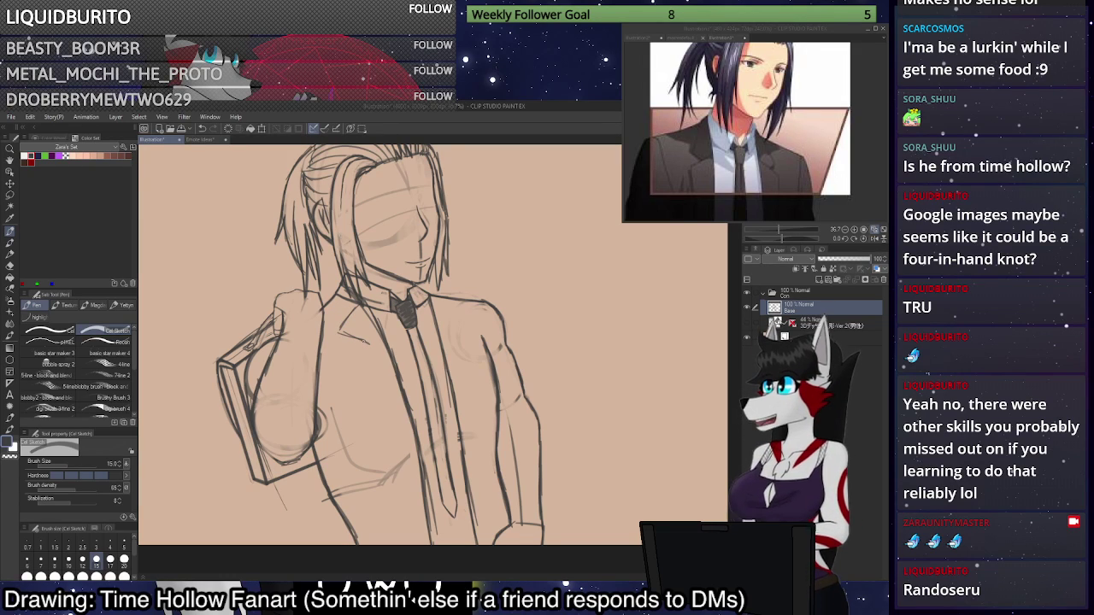
Sketch the lapel's slanted edge below the notch and the start of its long outer edge, undoing rejected strokes.
drag(373, 342, 349, 378)
drag(376, 339, 349, 380)
drag(377, 336, 346, 383)
key(ctrl+z)
key(ctrl+z)
key(ctrl+z)
mouse_move(376, 335)
mouse_down()
mouse_move(350, 374)
mouse_move(383, 399)
mouse_move(370, 400)
mouse_move(385, 433)
mouse_up()
key(ctrl+z)
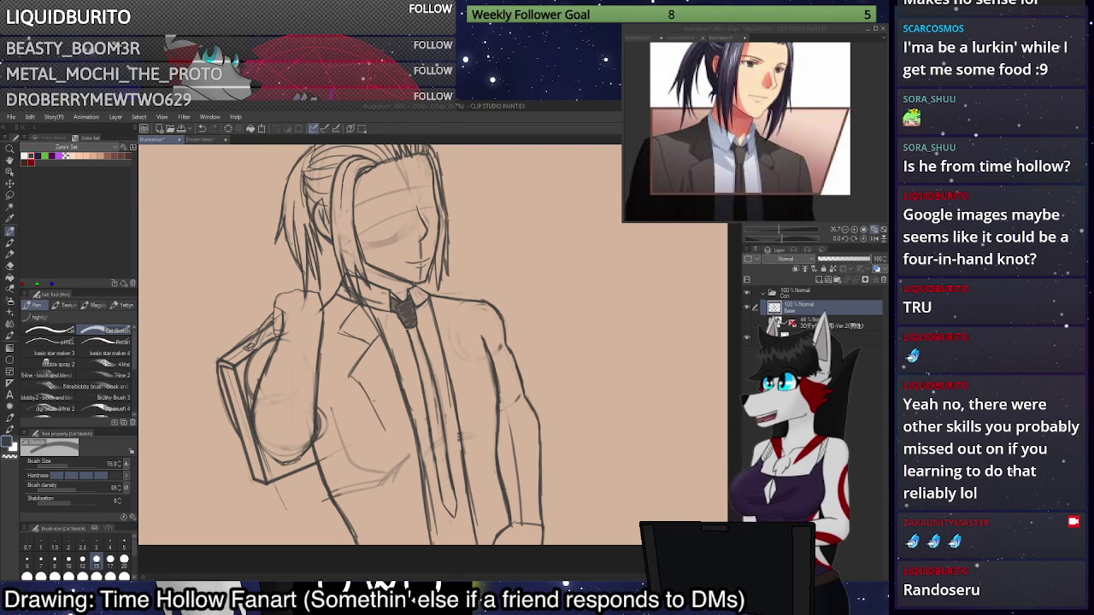
Shift the reference picture to bring the suit's lapels and tie into view, and return to the sketch.
click(703, 156)
mouse_move(767, 154)
mouse_down()
mouse_move(778, 65)
mouse_move(752, 85)
mouse_up()
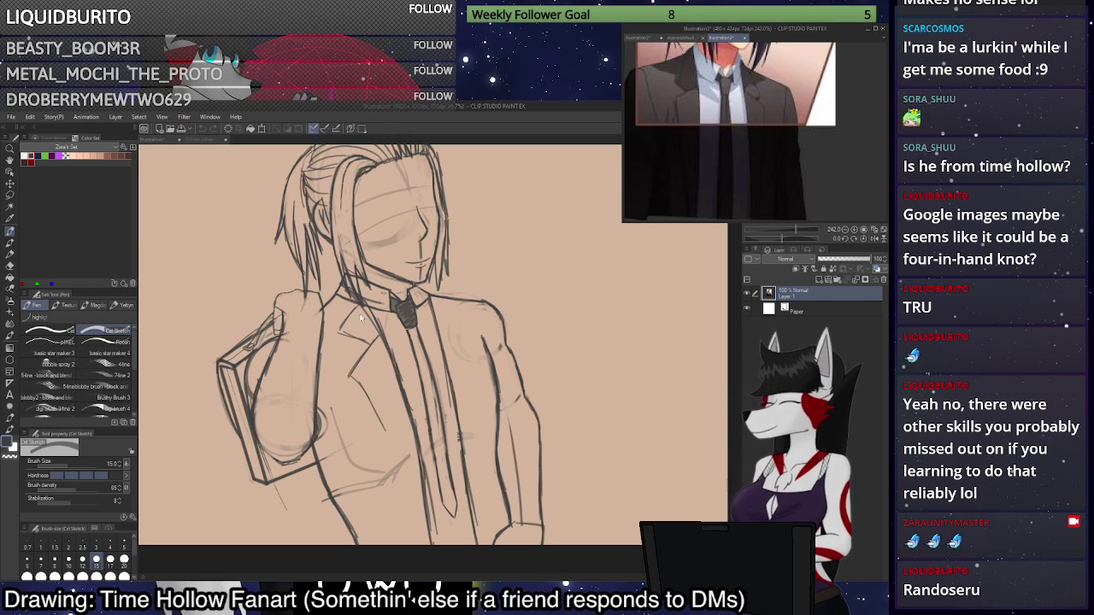
key(ctrl+Tab)
Erase the misplaced collar stroke on the raised-arm side at brush size 100 and redraw the collar edge at size 15.
click(124, 577)
key(c)
drag(344, 338, 359, 325)
click(96, 561)
key(x)
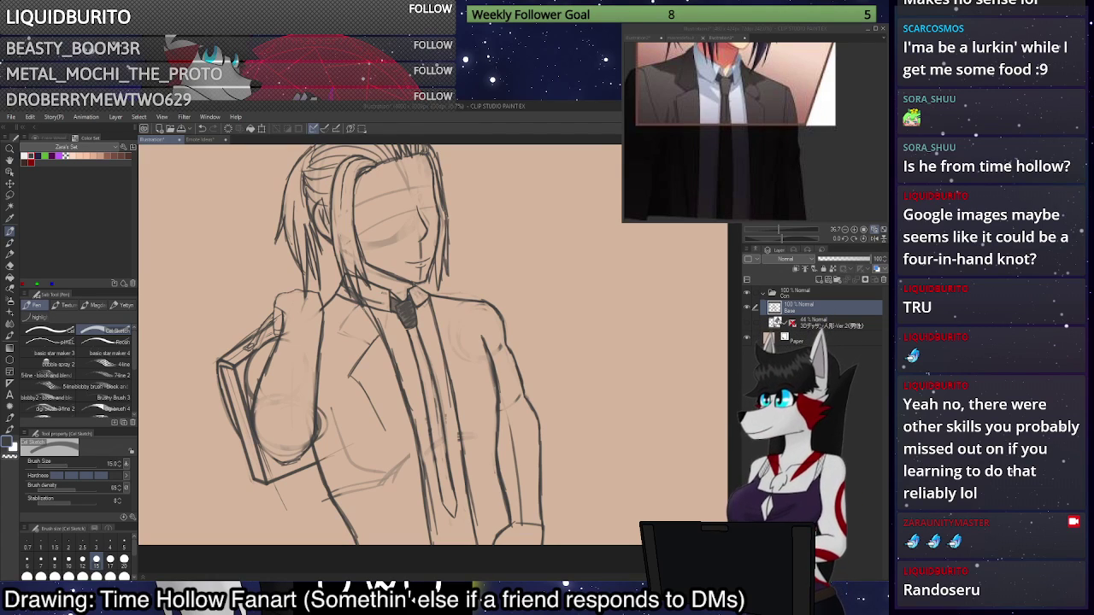
mouse_move(337, 301)
mouse_down()
mouse_move(355, 339)
mouse_move(374, 343)
mouse_move(355, 326)
mouse_move(346, 336)
mouse_up()
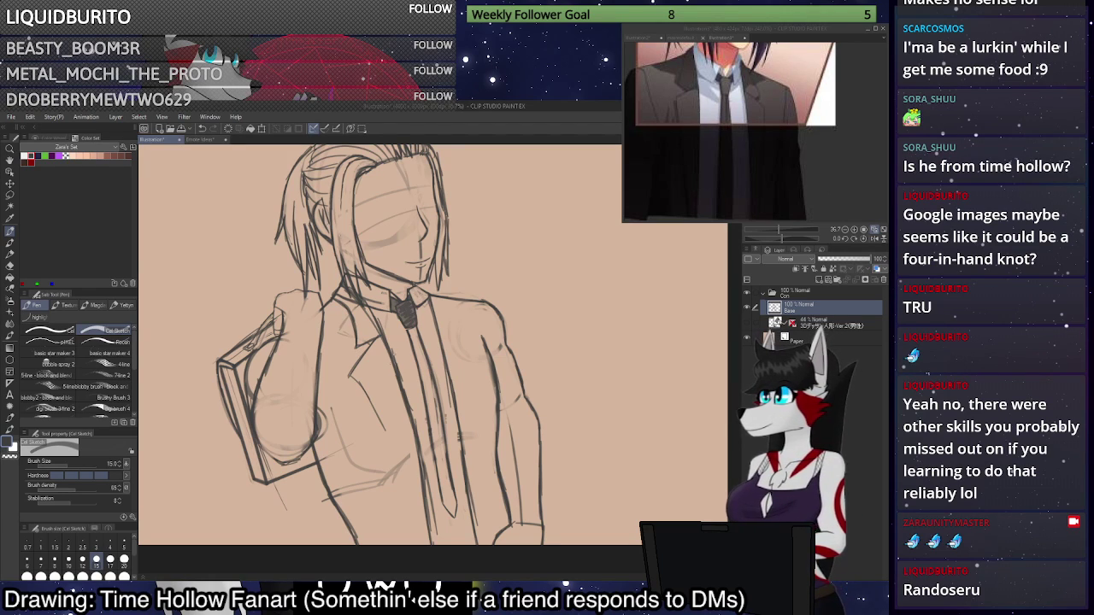
Erase the overshoot at the lapel notch and draw the lapel's long outer edge down the jacket front.
key(c)
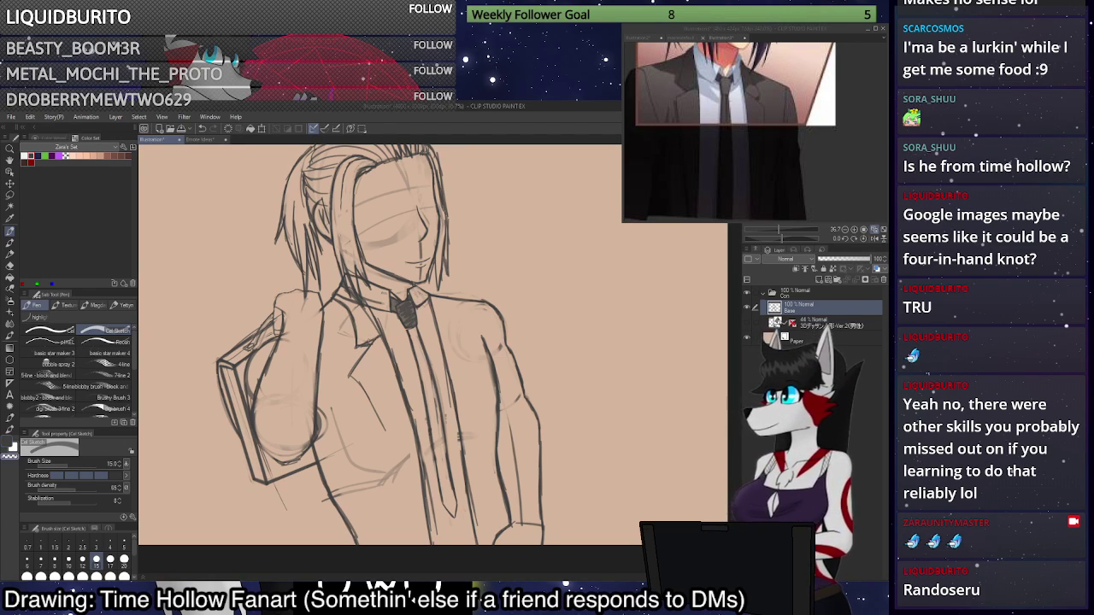
mouse_move(371, 345)
mouse_down()
mouse_move(352, 373)
mouse_move(379, 335)
mouse_up()
key(c)
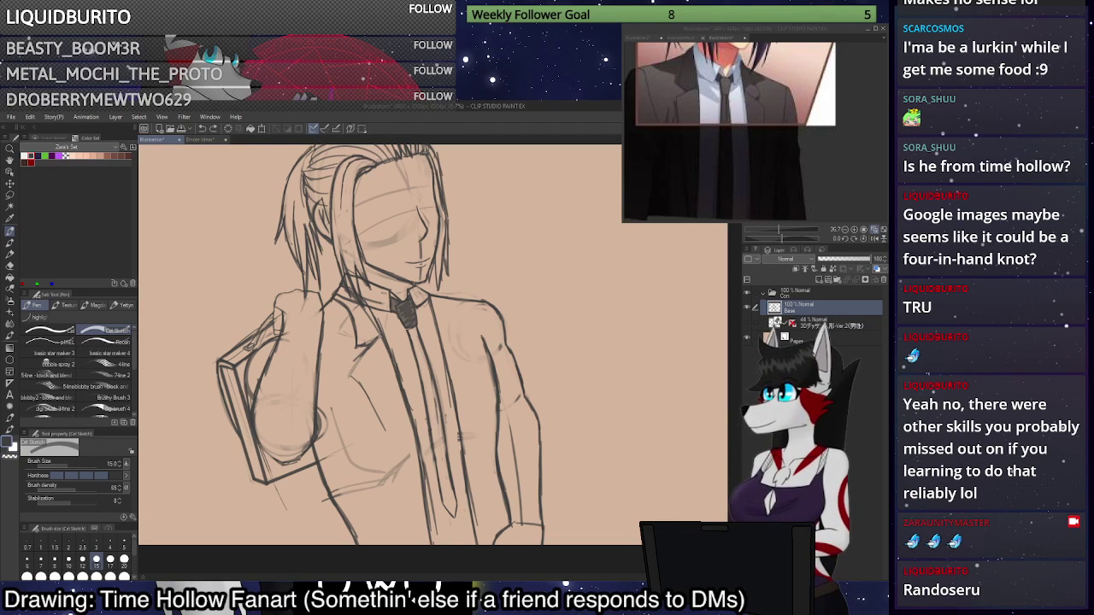
mouse_move(369, 346)
mouse_down()
mouse_move(353, 365)
mouse_move(378, 386)
mouse_move(403, 465)
mouse_up()
mouse_move(387, 419)
mouse_down()
mouse_move(429, 539)
mouse_move(396, 432)
mouse_move(354, 366)
mouse_move(419, 514)
mouse_up()
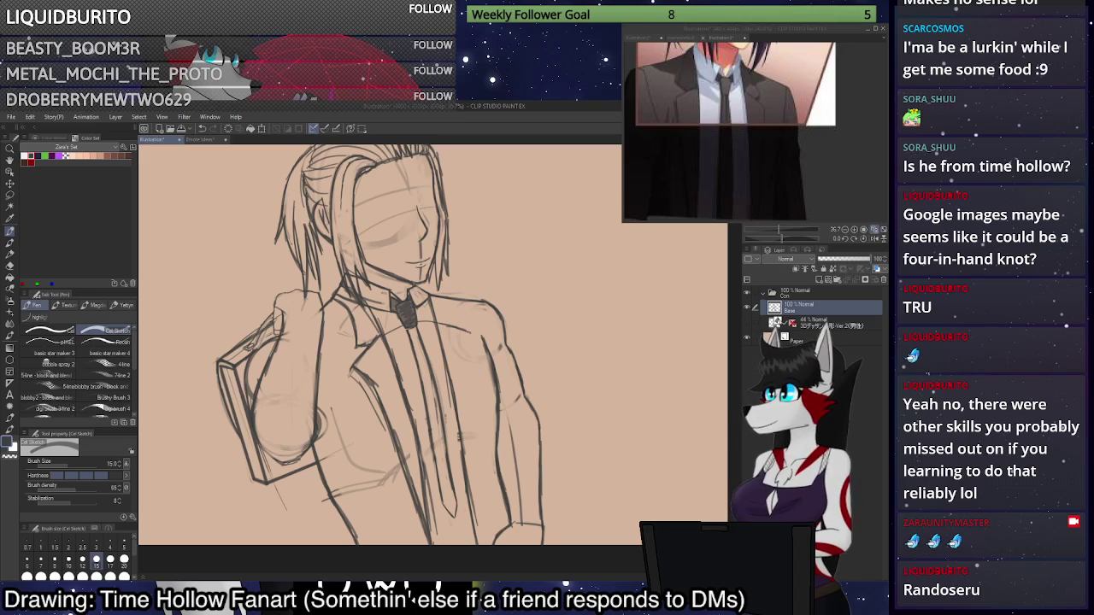
Sketch the long outer edge of the opposite lapel between the chest and the canvas bottom.
drag(469, 332, 468, 464)
drag(478, 542, 466, 435)
drag(473, 507, 470, 335)
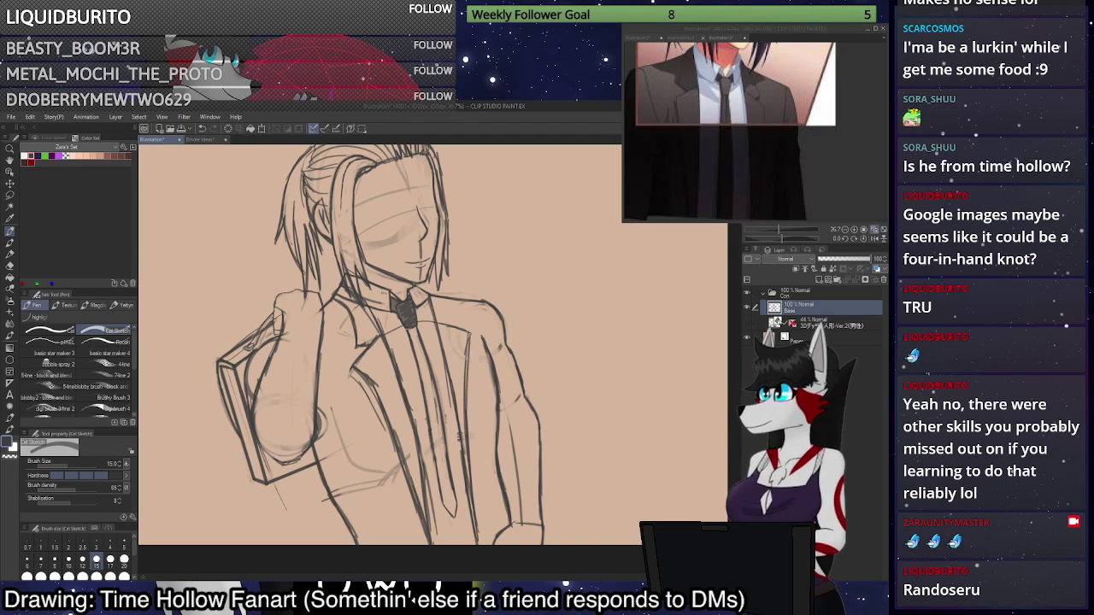
drag(467, 395, 470, 337)
Sketch the jacket collar on the lowered-arm side, undoing and redrawing its line beside the neck.
mouse_move(471, 418)
mouse_down()
mouse_move(468, 335)
mouse_move(435, 298)
mouse_up()
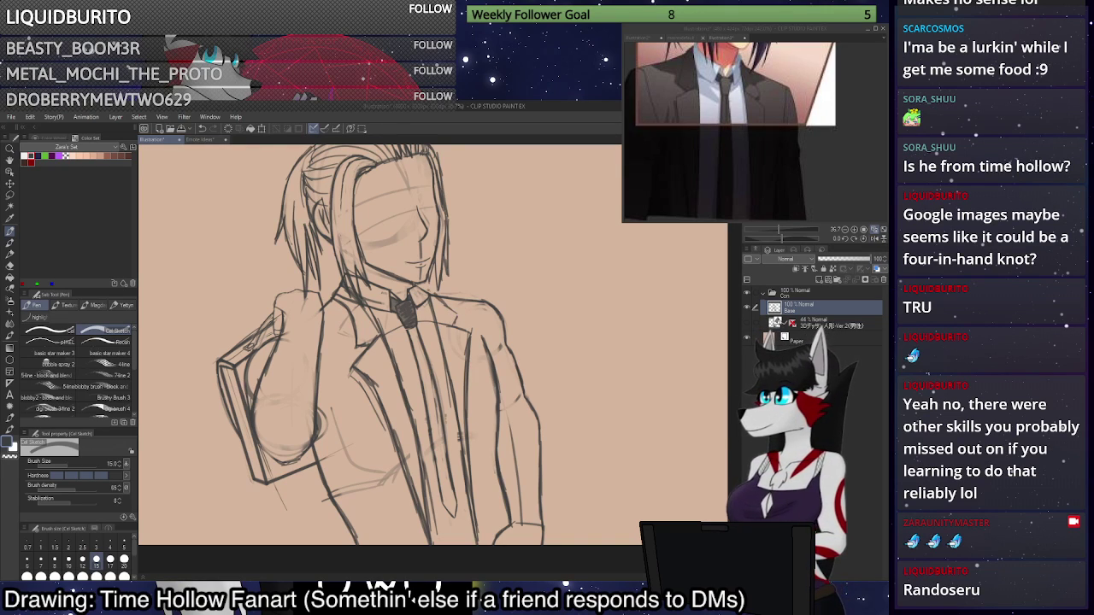
key(ctrl+z)
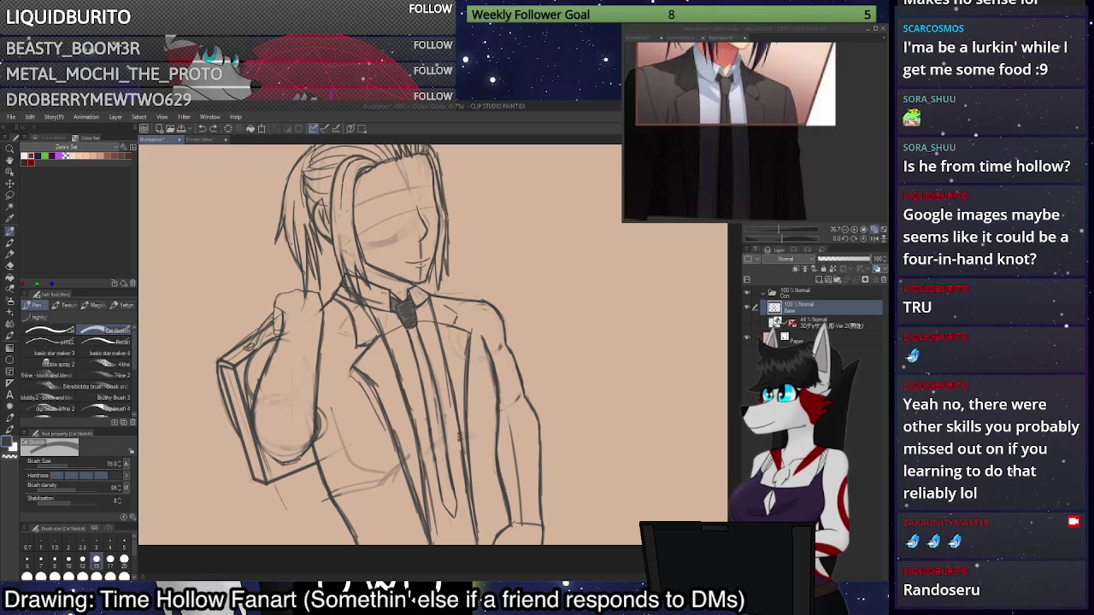
mouse_move(434, 295)
mouse_down()
mouse_move(457, 315)
mouse_move(430, 293)
mouse_up()
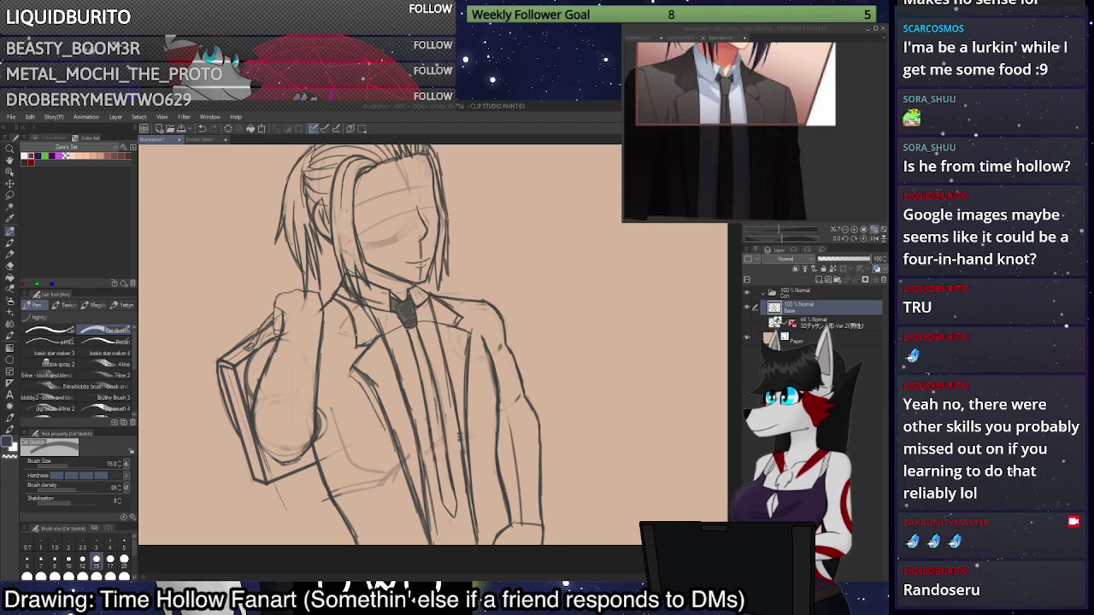
Clean up the collar on the raised-arm side with the transparent brush at size 20, and redraw its edge at size 15.
click(124, 560)
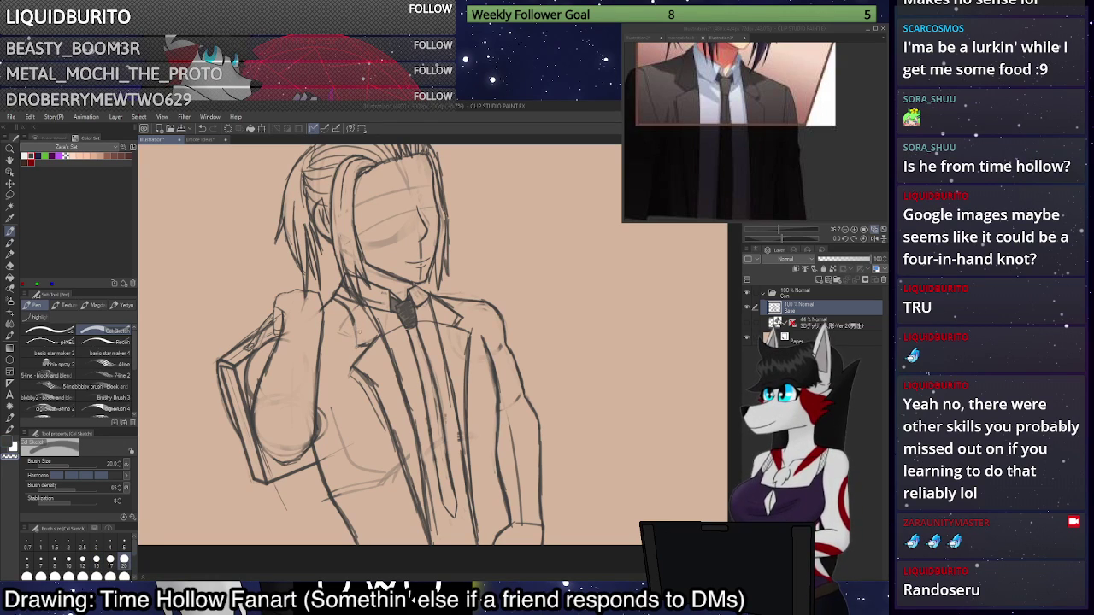
drag(347, 310, 355, 317)
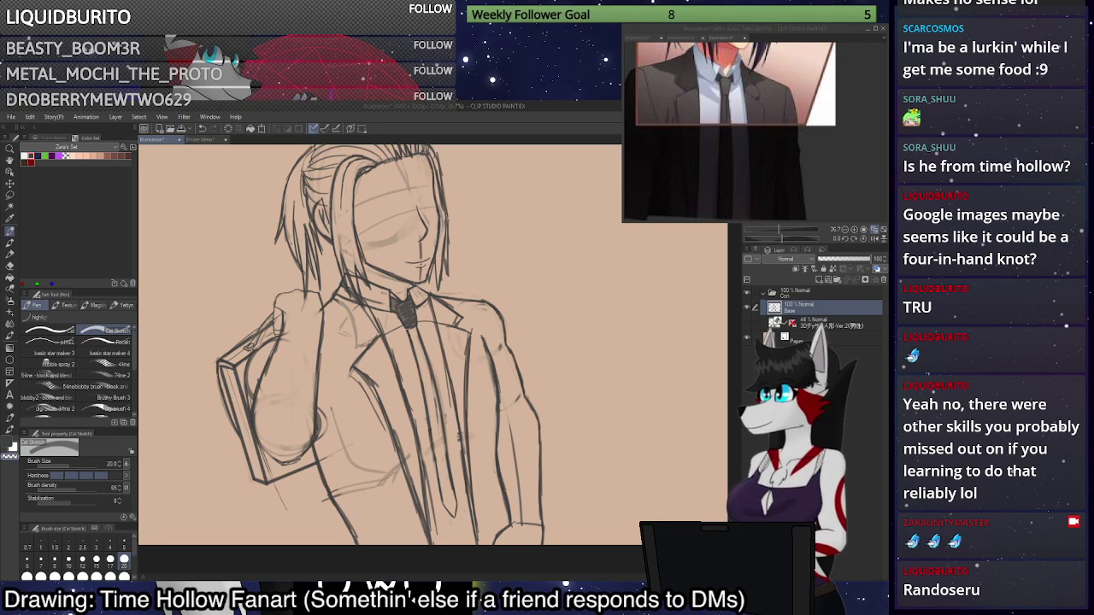
click(96, 560)
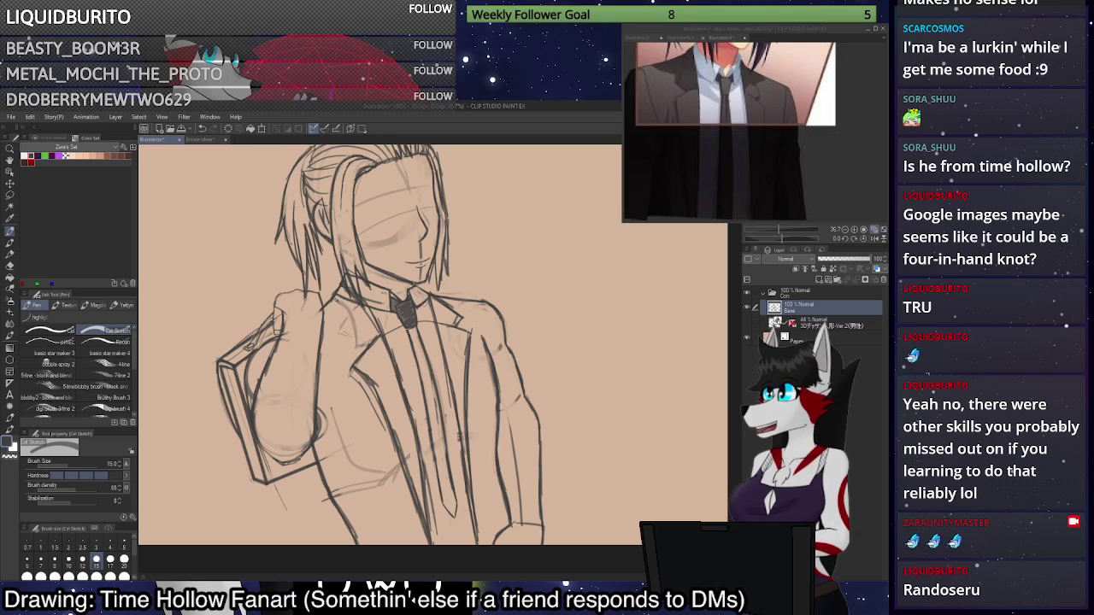
mouse_move(335, 299)
mouse_down()
mouse_move(354, 349)
mouse_move(339, 301)
mouse_up()
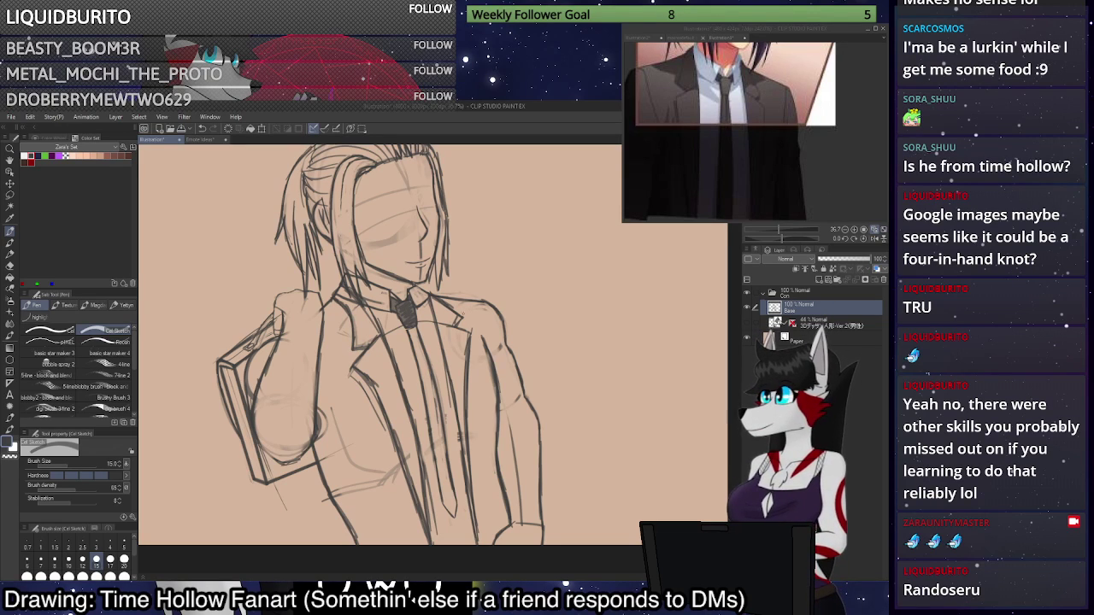
drag(334, 297, 352, 339)
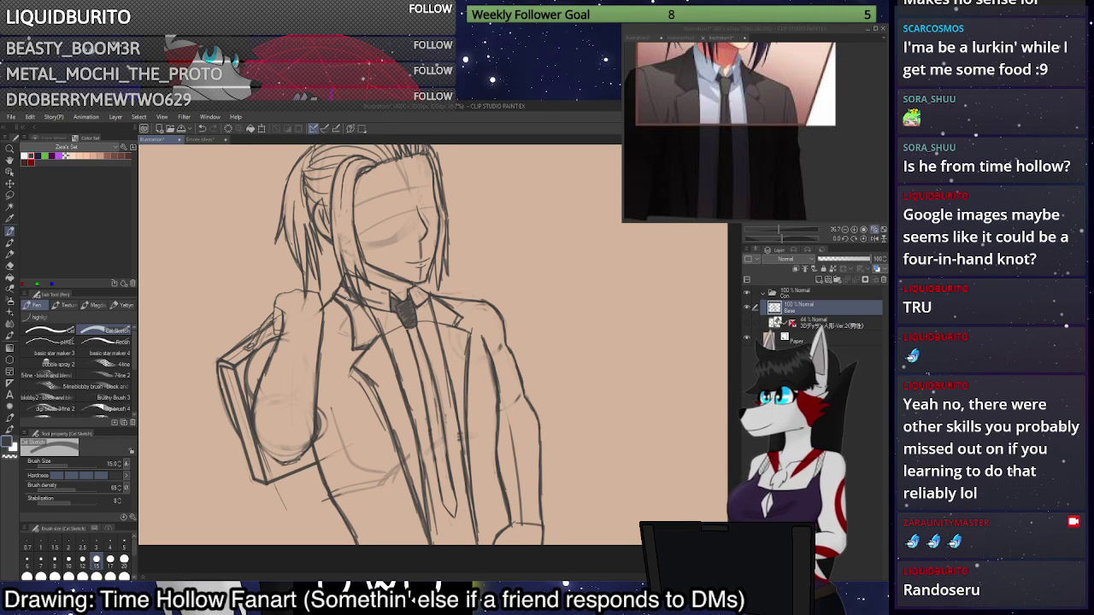
Erase stray marks inside the raised-arm side's collar and redraw the opposite collar line where it meets the neck.
scroll(523, 418, down, 2)
scroll(507, 305, up, 2)
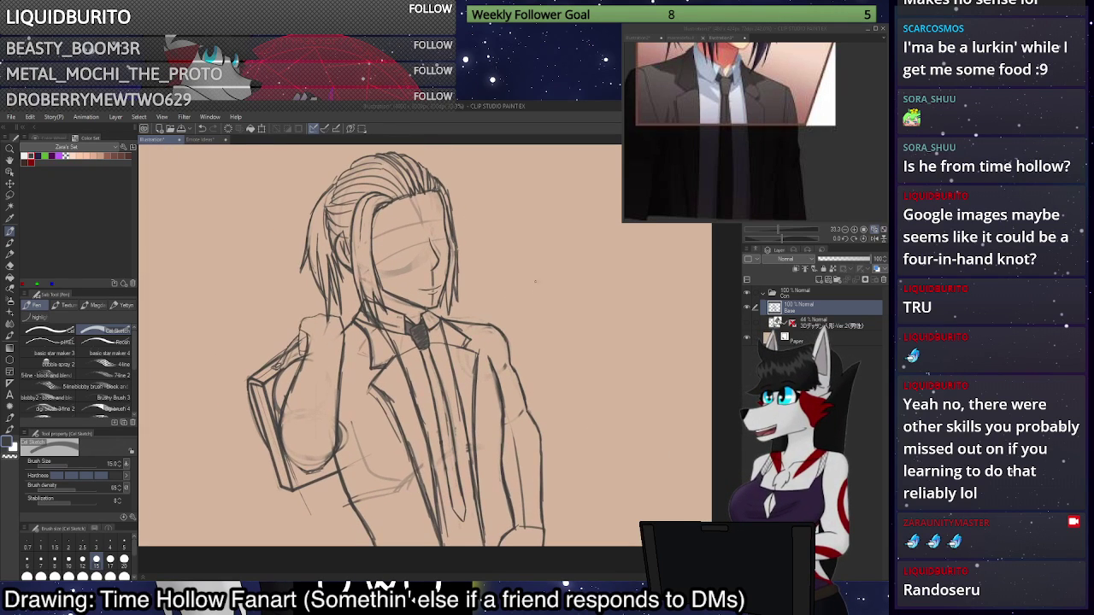
scroll(298, 407, up, 2)
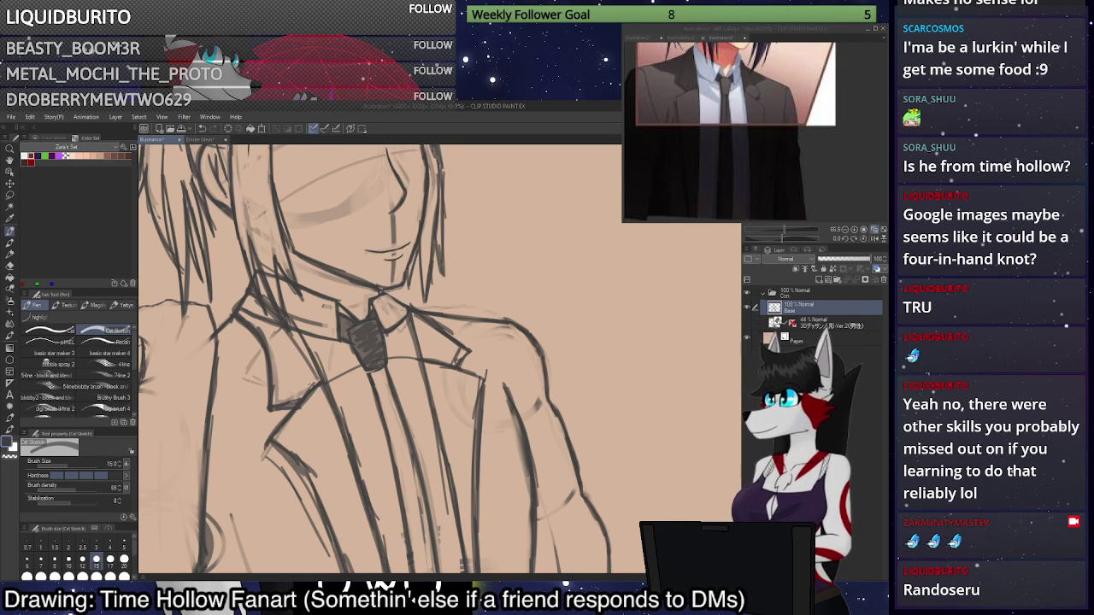
key(c)
drag(272, 353, 239, 318)
mouse_move(272, 387)
mouse_down()
mouse_move(268, 347)
mouse_move(270, 399)
mouse_move(236, 317)
mouse_move(273, 399)
mouse_up()
key(c)
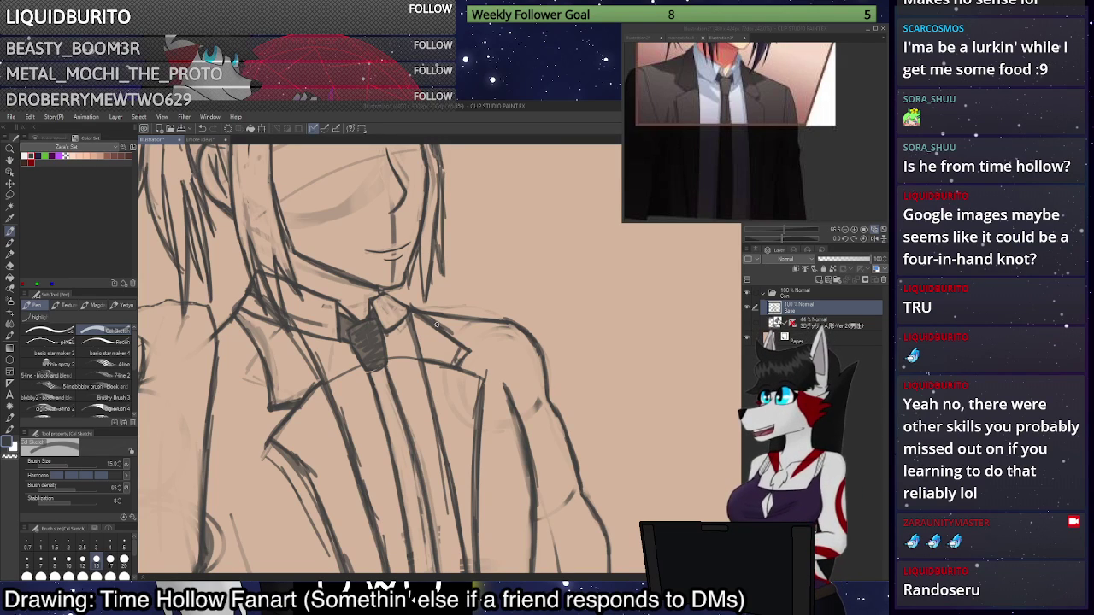
drag(414, 329, 403, 310)
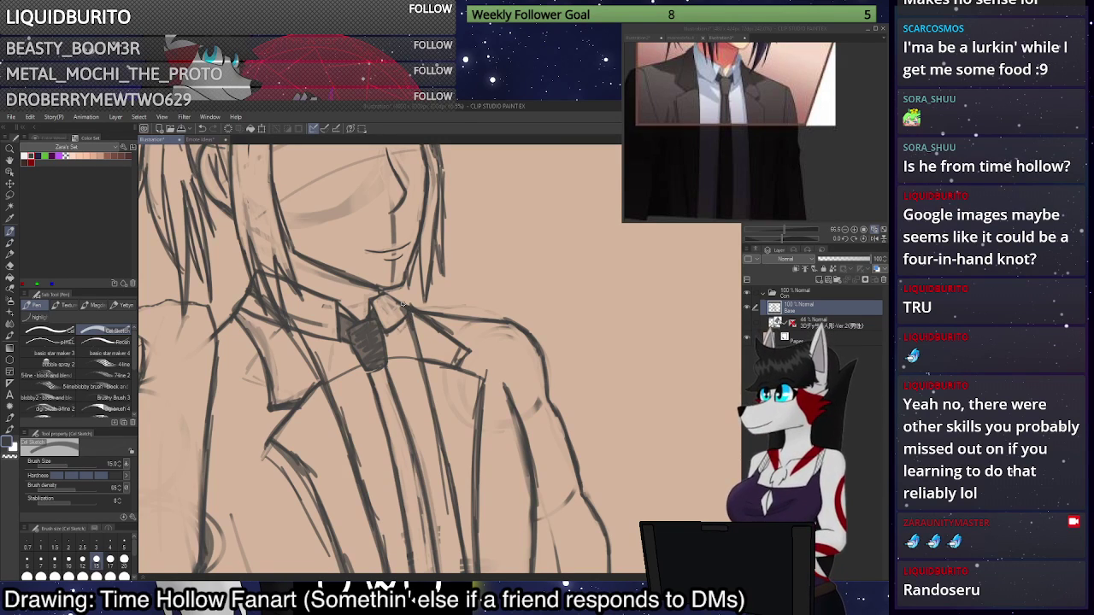
Sketch the jacket cuff line across the raised forearm and its sleeve edge below, undoing and retrying the strokes.
scroll(404, 301, down, 5)
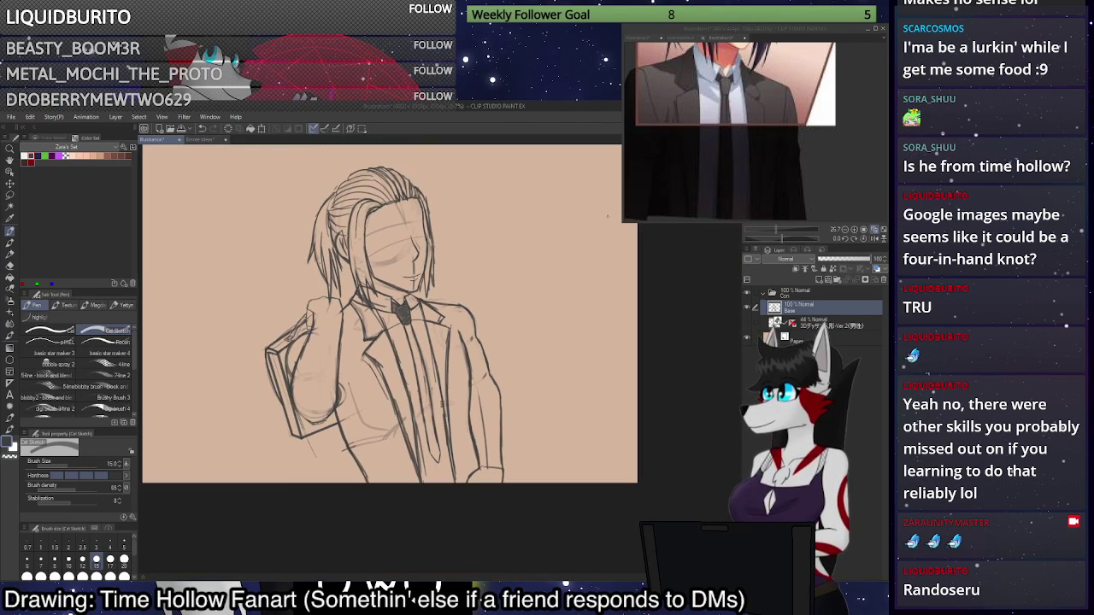
scroll(334, 323, up, 4)
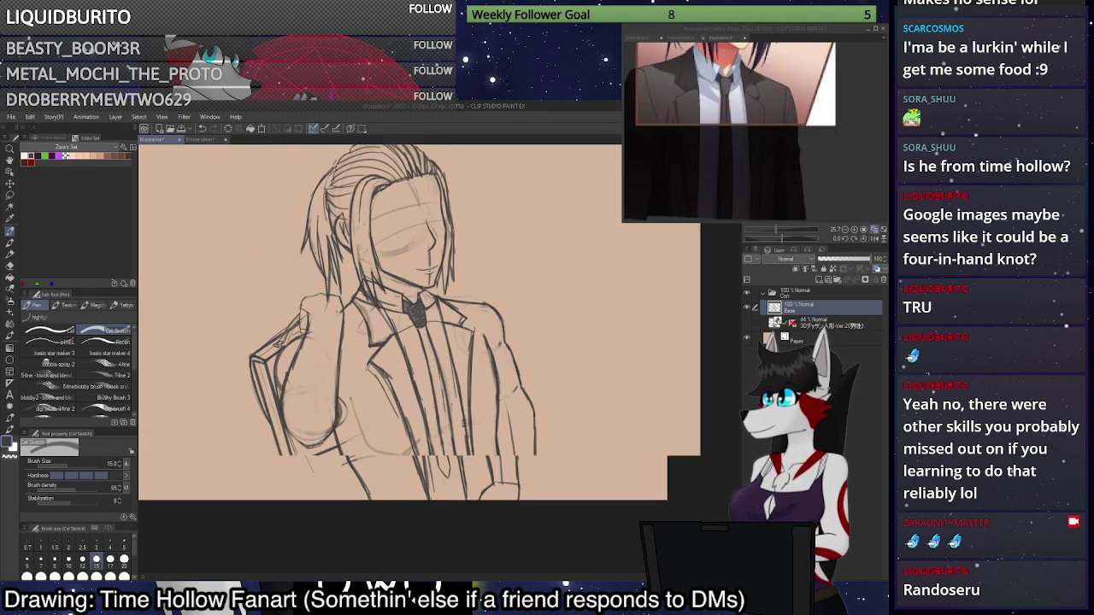
key(ctrl+z)
mouse_move(298, 324)
mouse_down()
mouse_move(339, 352)
mouse_move(340, 384)
mouse_move(342, 358)
mouse_move(330, 465)
mouse_up()
key(ctrl+z)
mouse_move(303, 326)
mouse_down()
mouse_move(287, 333)
mouse_move(260, 446)
mouse_move(278, 486)
mouse_move(323, 483)
mouse_up()
key(ctrl+z)
drag(340, 381, 347, 418)
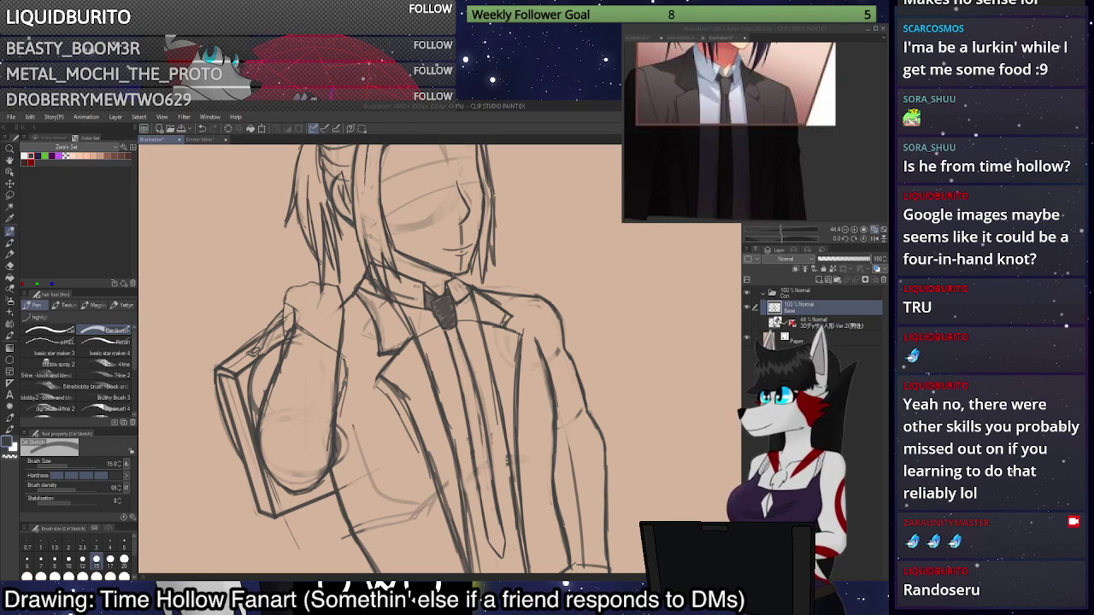
drag(342, 349, 342, 382)
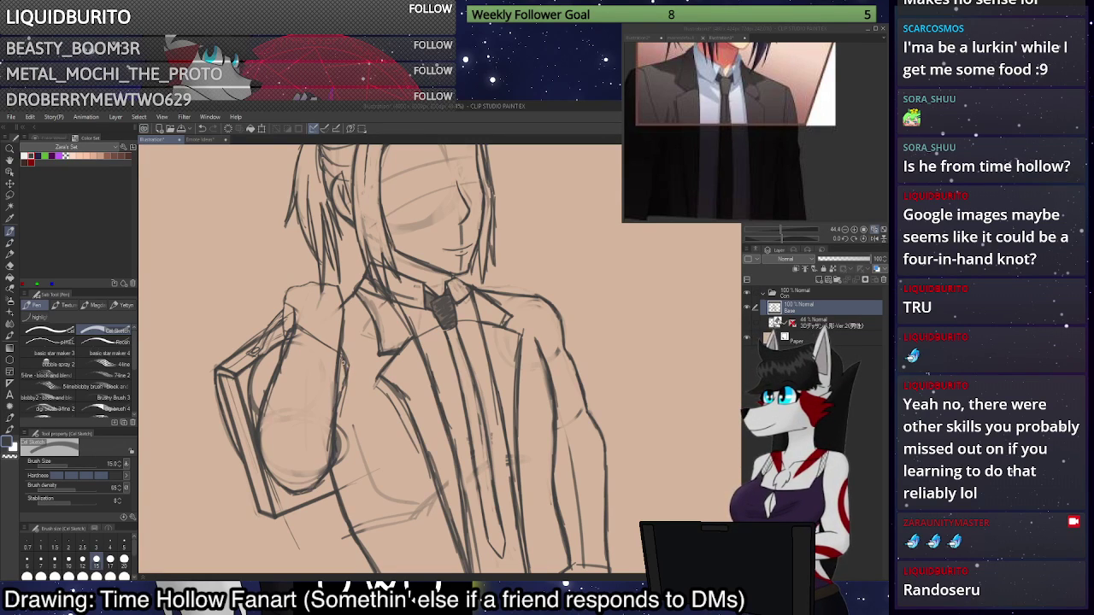
Sketch the jacket cuff around the lowered arm's wrist, extending the outer sleeve edge to the cuff corner.
scroll(534, 269, down, 4)
scroll(654, 406, up, 5)
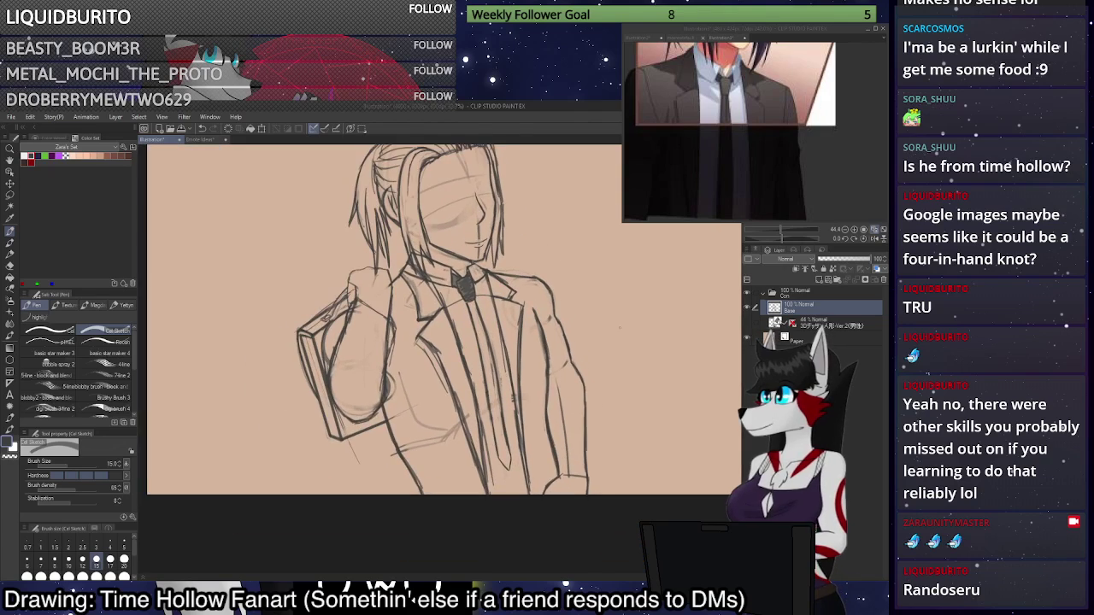
scroll(590, 308, down, 1)
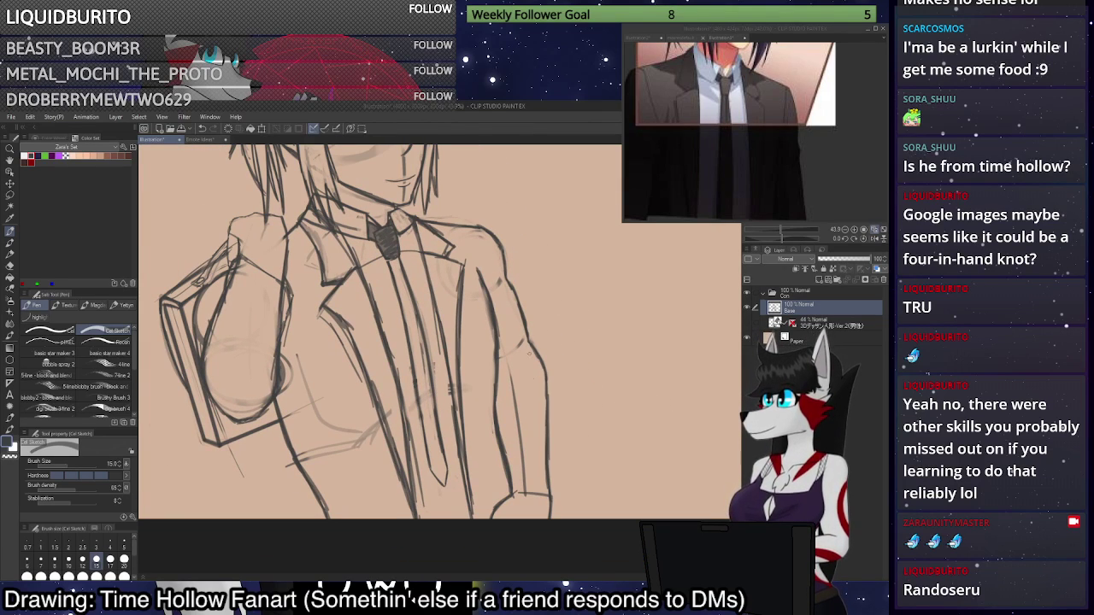
drag(548, 455, 555, 500)
drag(550, 501, 511, 514)
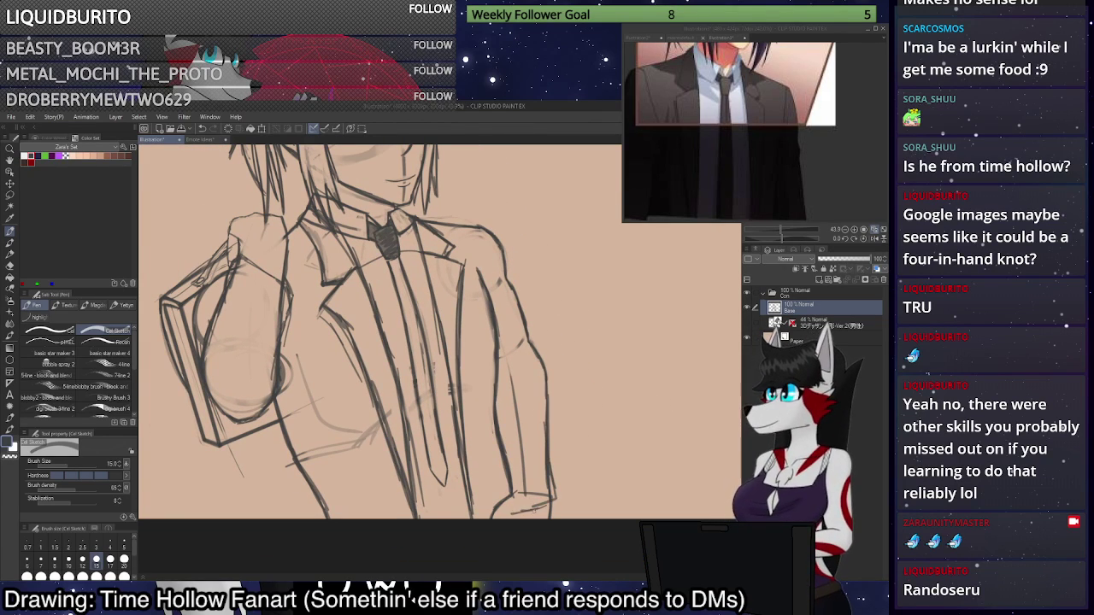
mouse_move(508, 470)
mouse_down()
mouse_move(508, 506)
mouse_move(528, 511)
mouse_up()
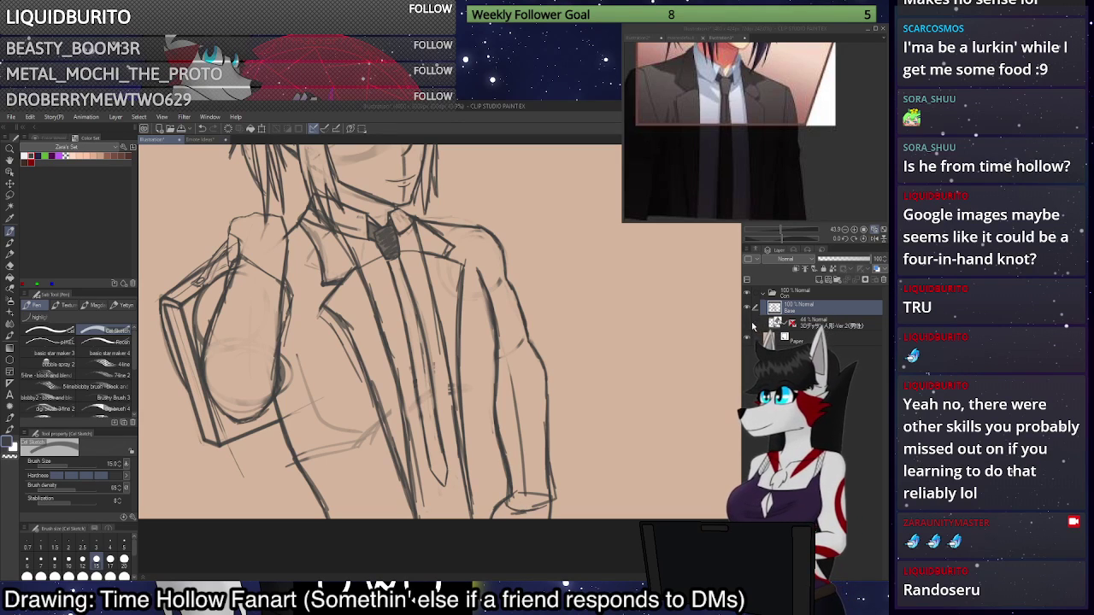
Fade the lowered forearm's inner line with the transparent brush at size 100, and redraw the sleeve's inner edge at size 12.
click(748, 325)
click(748, 326)
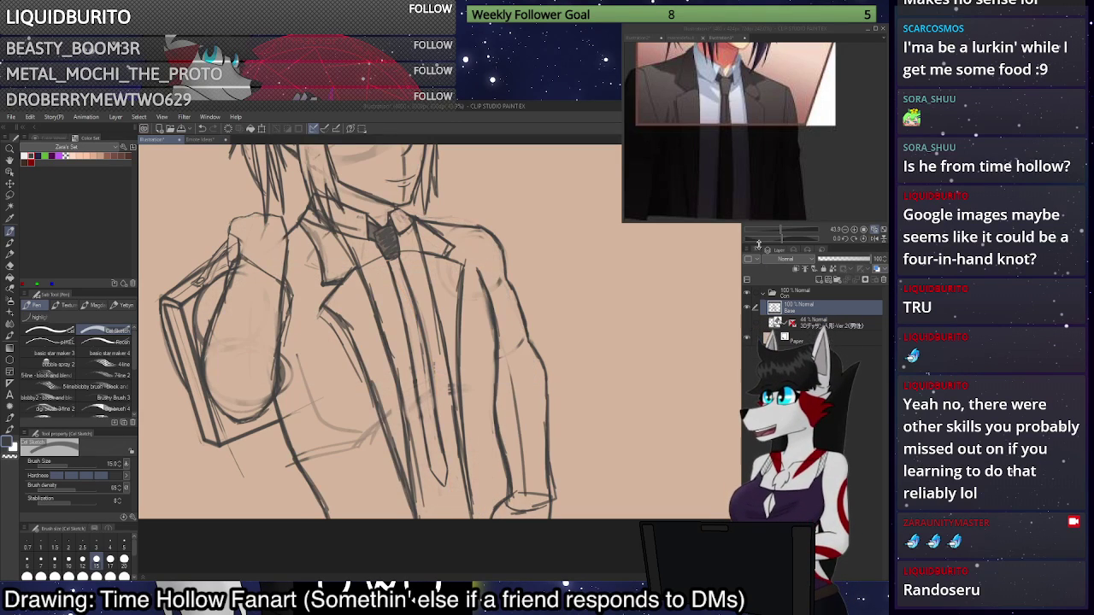
click(124, 576)
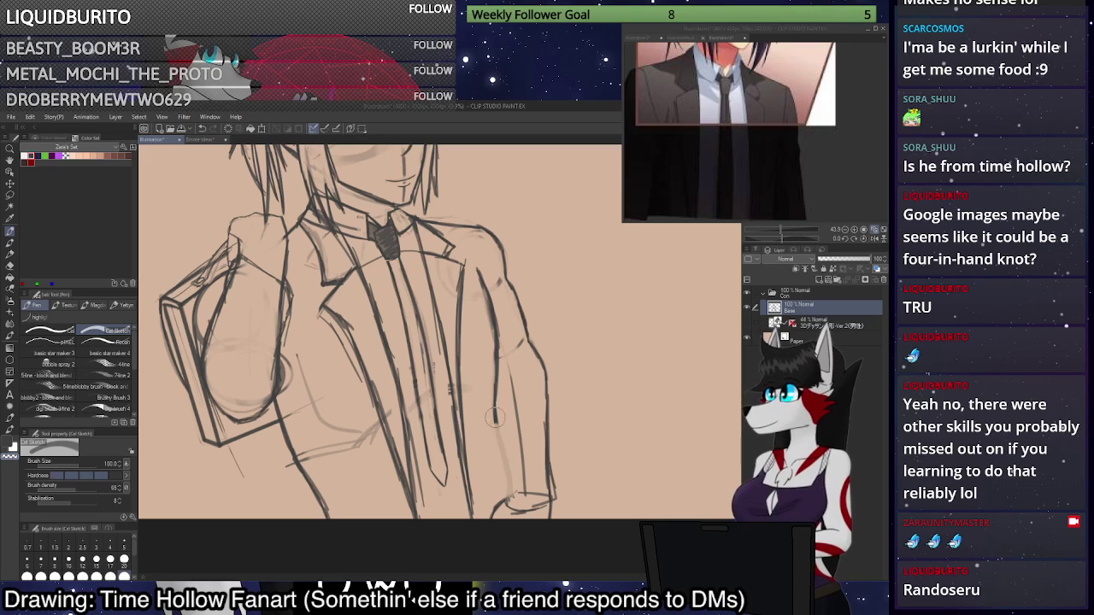
click(83, 561)
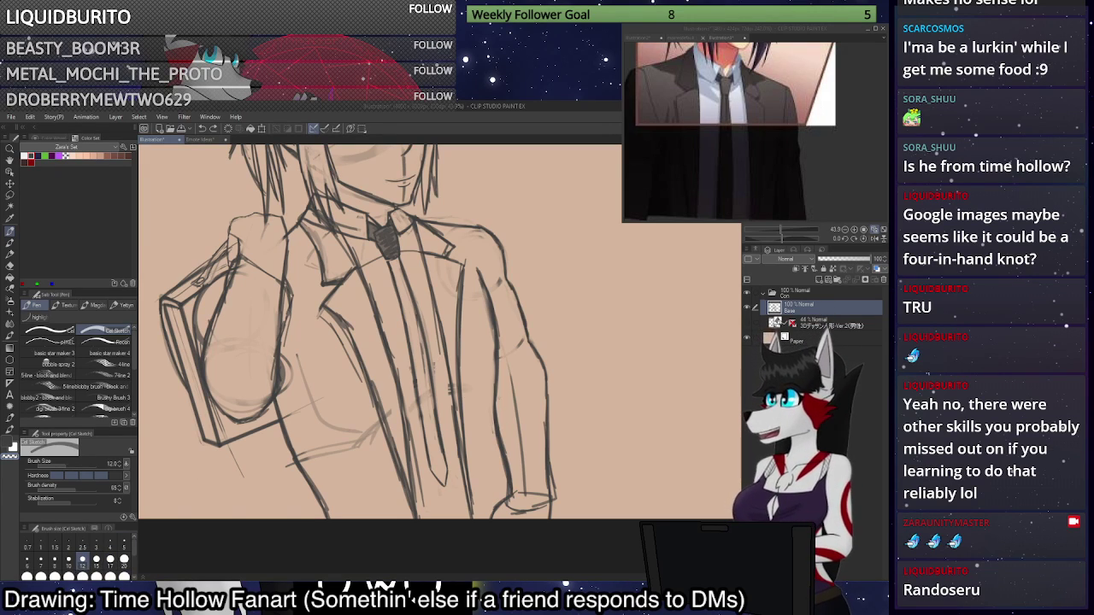
drag(494, 390, 493, 456)
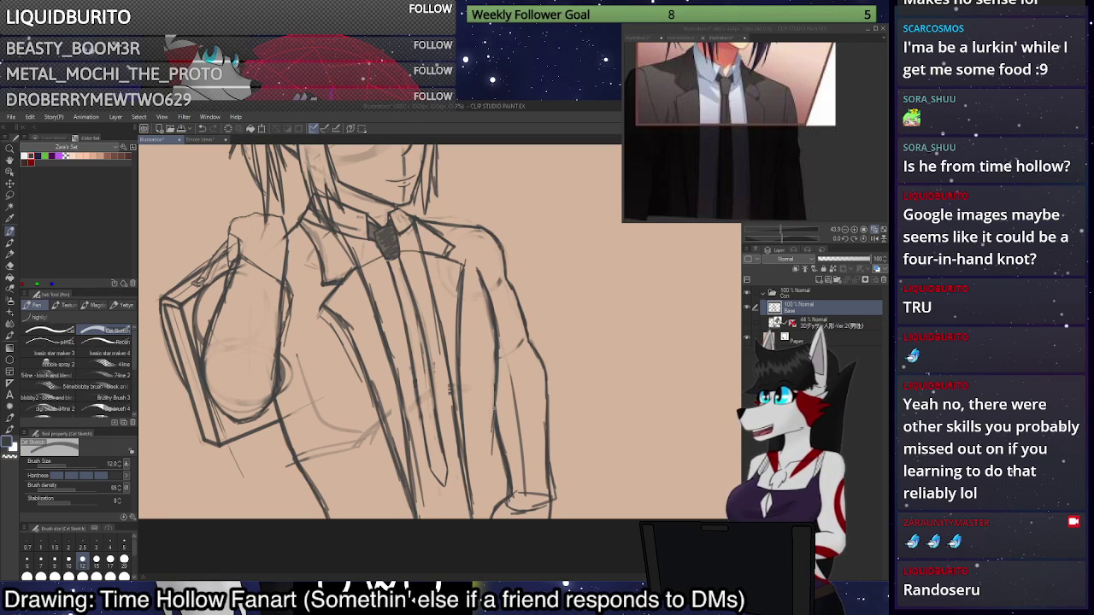
mouse_move(493, 418)
mouse_down()
mouse_move(501, 502)
mouse_move(489, 455)
mouse_up()
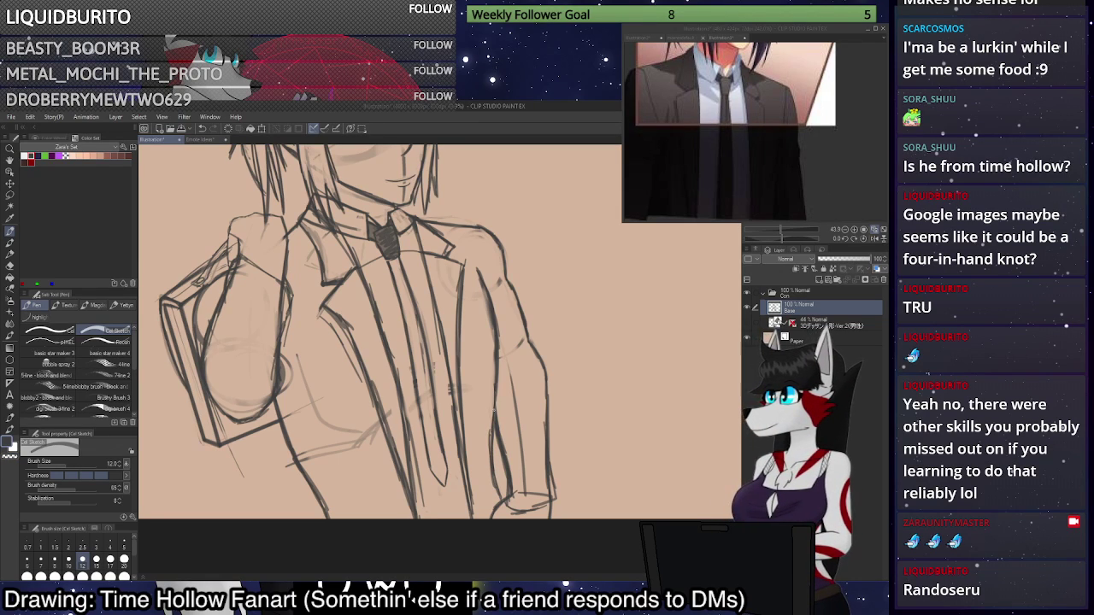
drag(498, 367, 495, 411)
drag(499, 335, 499, 368)
Reinforce the outer edge of the lowered sleeve just above the cuff.
scroll(504, 427, down, 4)
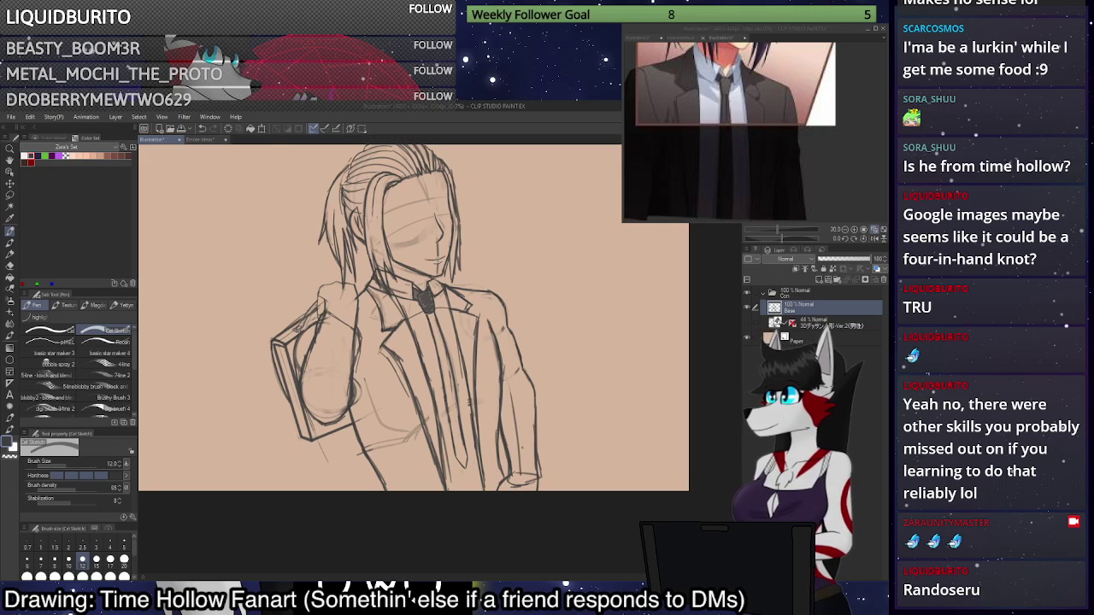
scroll(590, 462, down, 3)
scroll(583, 473, up, 6)
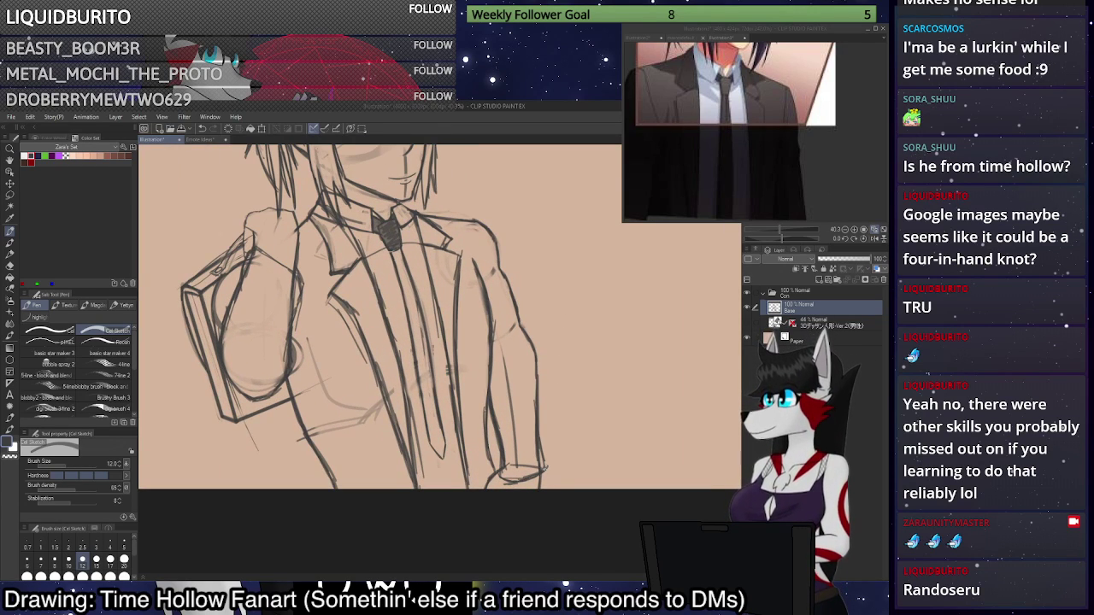
drag(538, 424, 544, 470)
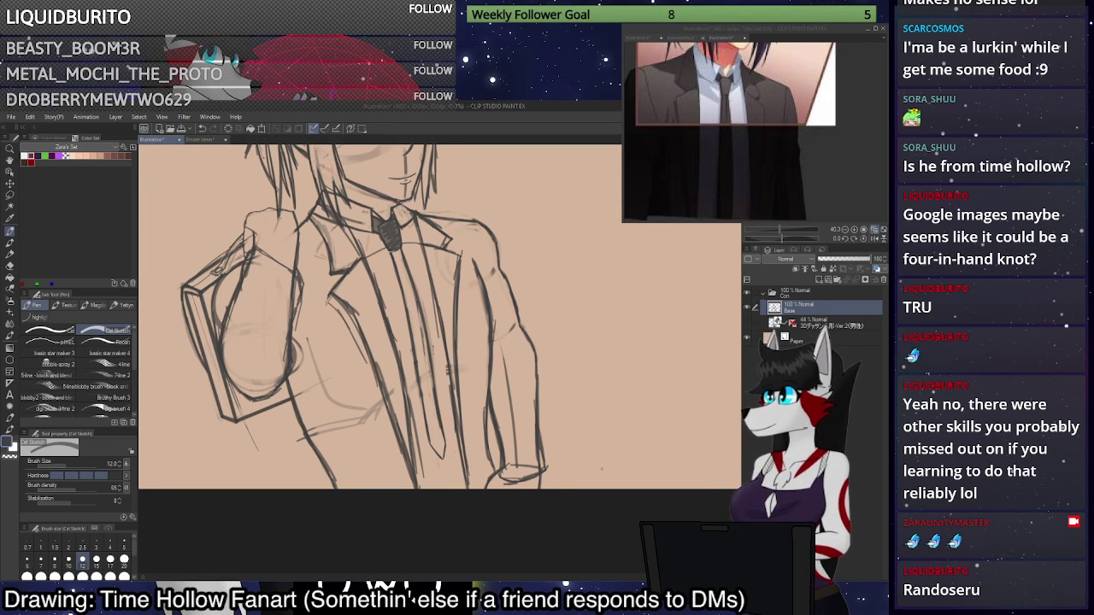
scroll(602, 468, down, 5)
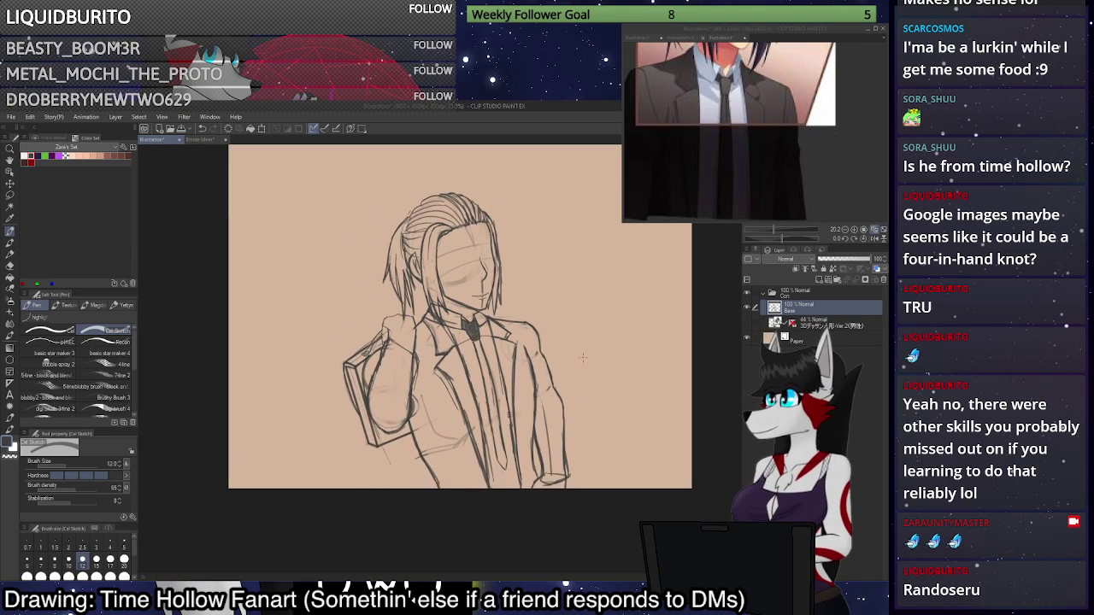
Fade the lowered arm's outer line from shoulder to elbow with the transparent brush at size 100, and redraw it straighter at size 10.
scroll(582, 357, up, 6)
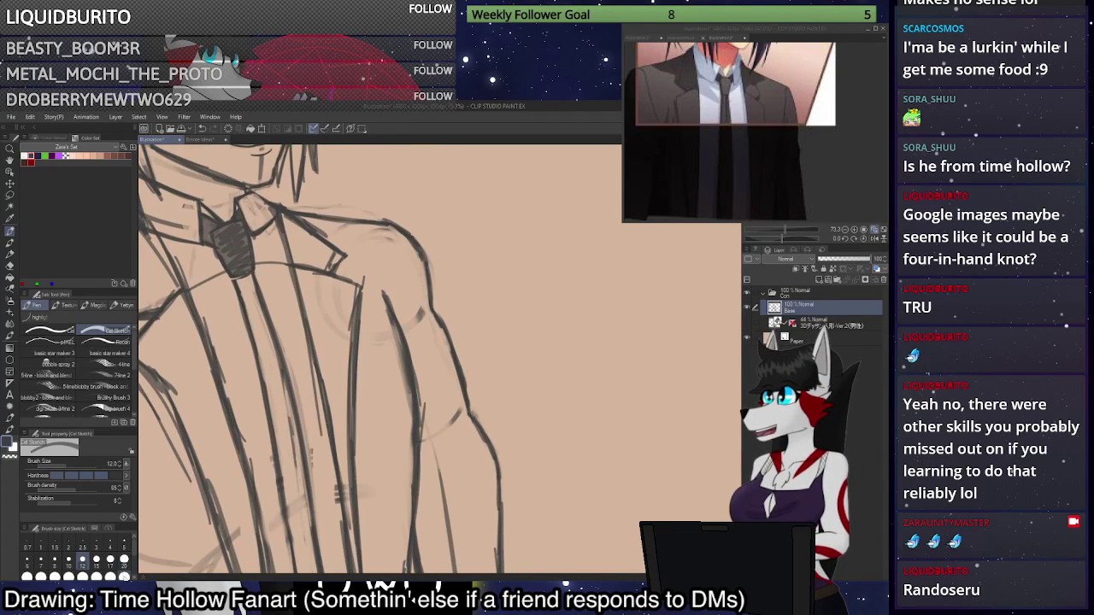
key(c)
drag(424, 283, 468, 424)
drag(419, 257, 418, 249)
drag(481, 413, 479, 434)
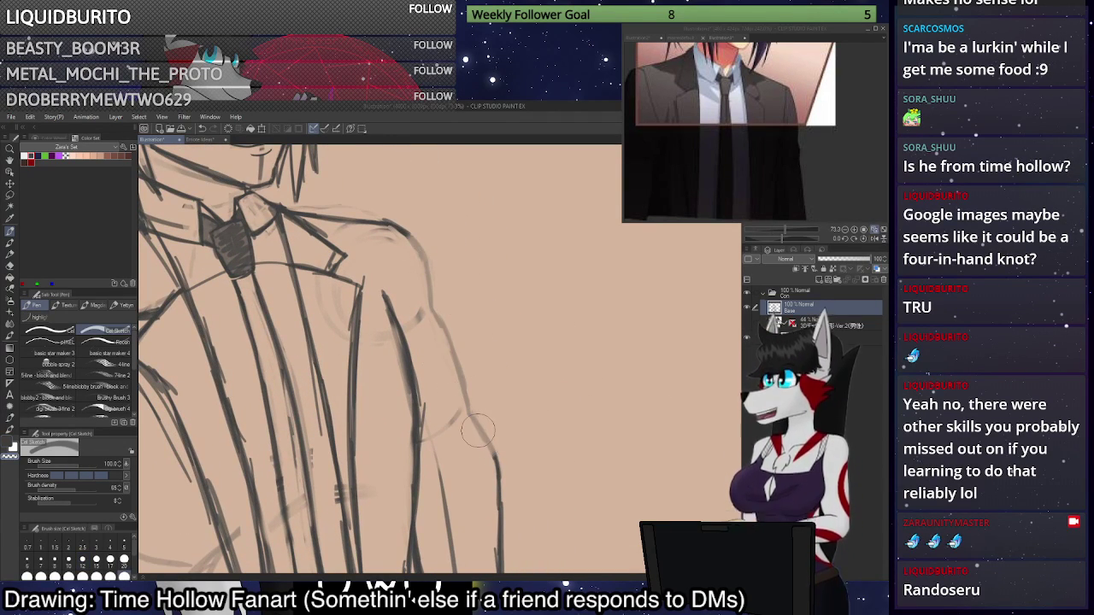
click(69, 561)
key(c)
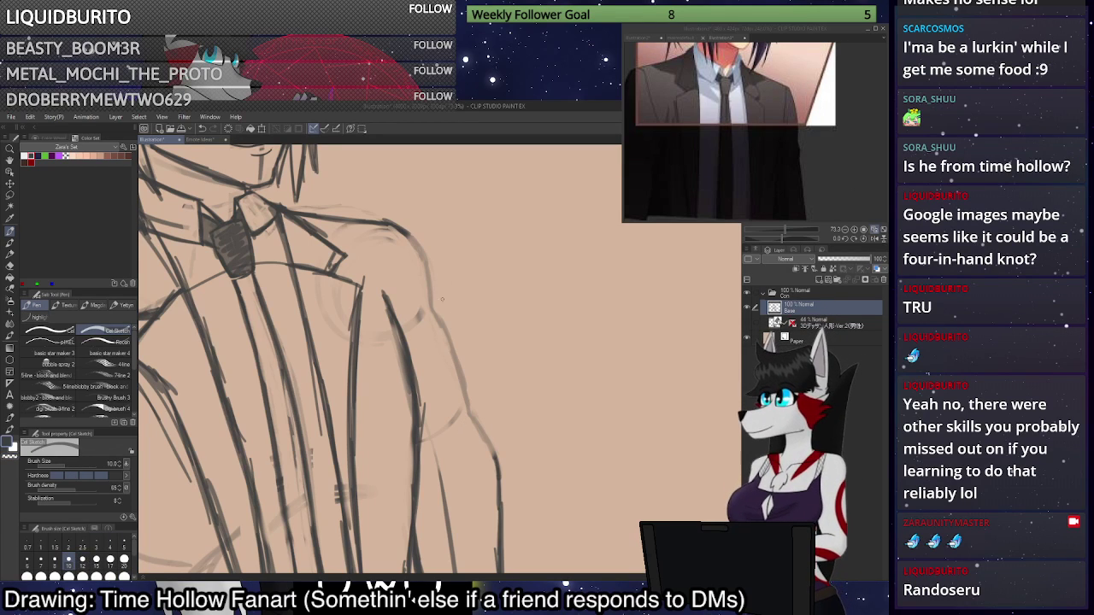
mouse_move(406, 234)
mouse_down()
mouse_move(429, 261)
mouse_move(446, 335)
mouse_up()
drag(433, 278, 493, 450)
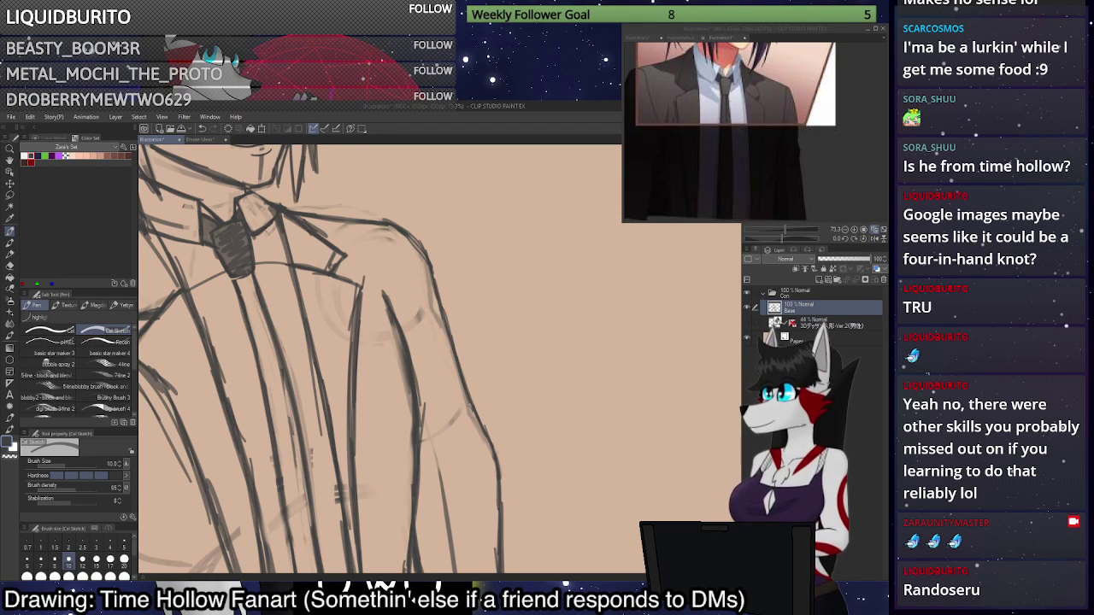
Sketch a short fold at the lowered arm's elbow and trim the upper sleeve outline with the transparent brush at size 10.
mouse_move(452, 339)
mouse_down()
mouse_move(476, 416)
mouse_move(434, 451)
mouse_move(467, 418)
mouse_move(443, 449)
mouse_up()
key(ctrl+z)
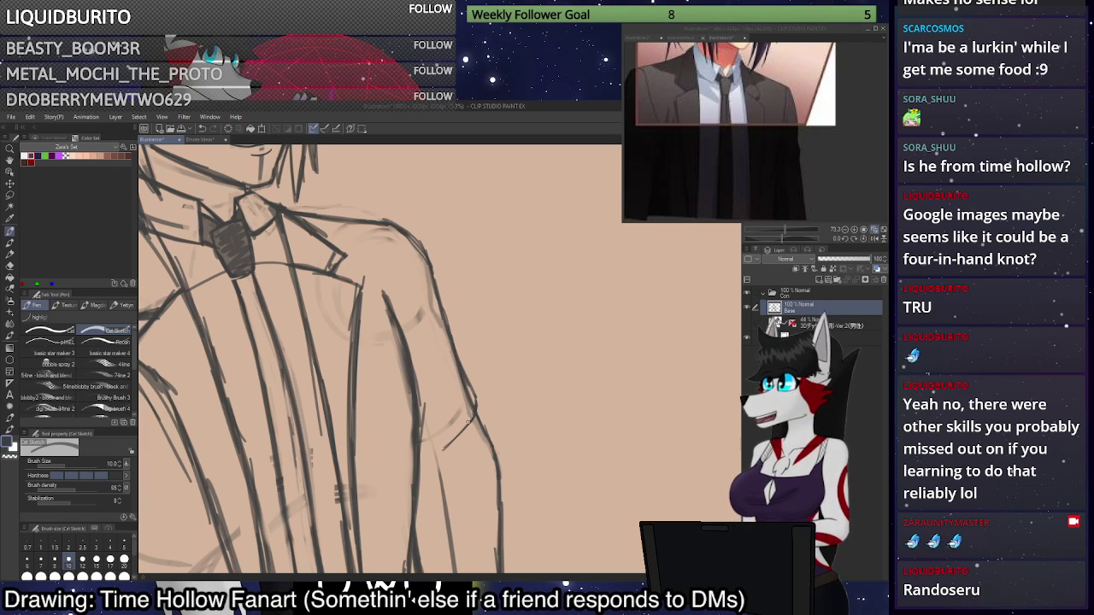
mouse_move(454, 340)
mouse_down()
mouse_move(474, 397)
mouse_move(442, 300)
mouse_move(468, 393)
mouse_up()
key(c)
drag(445, 324, 466, 384)
drag(437, 298, 473, 404)
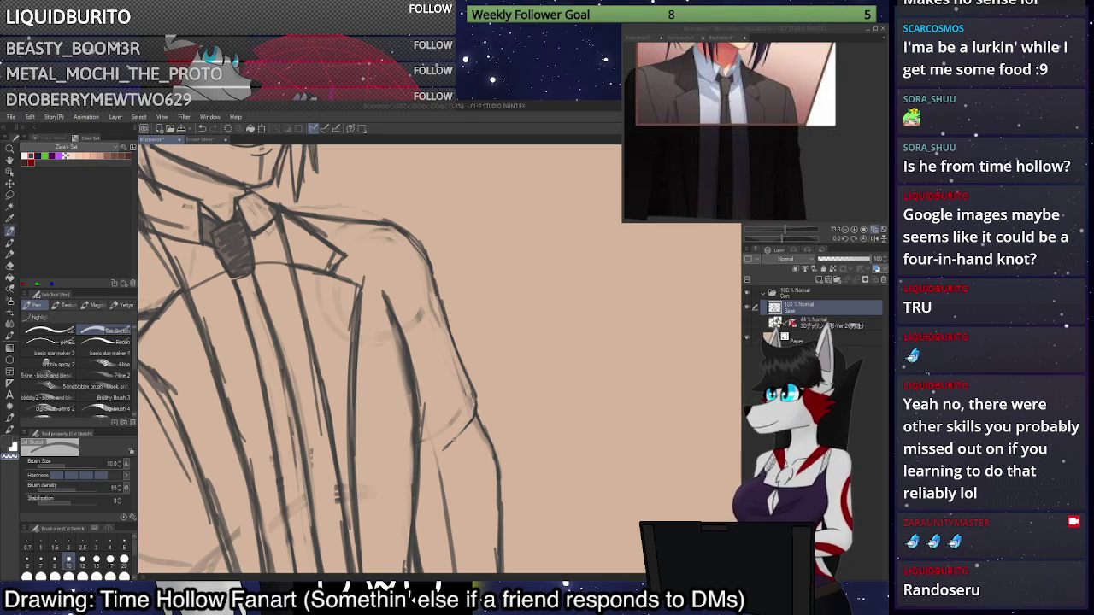
Refine the lowered sleeve's outer forearm edge between elbow and cuff, alternating between drawing and transparent strokes at size 10.
scroll(518, 300, down, 3)
scroll(514, 326, up, 2)
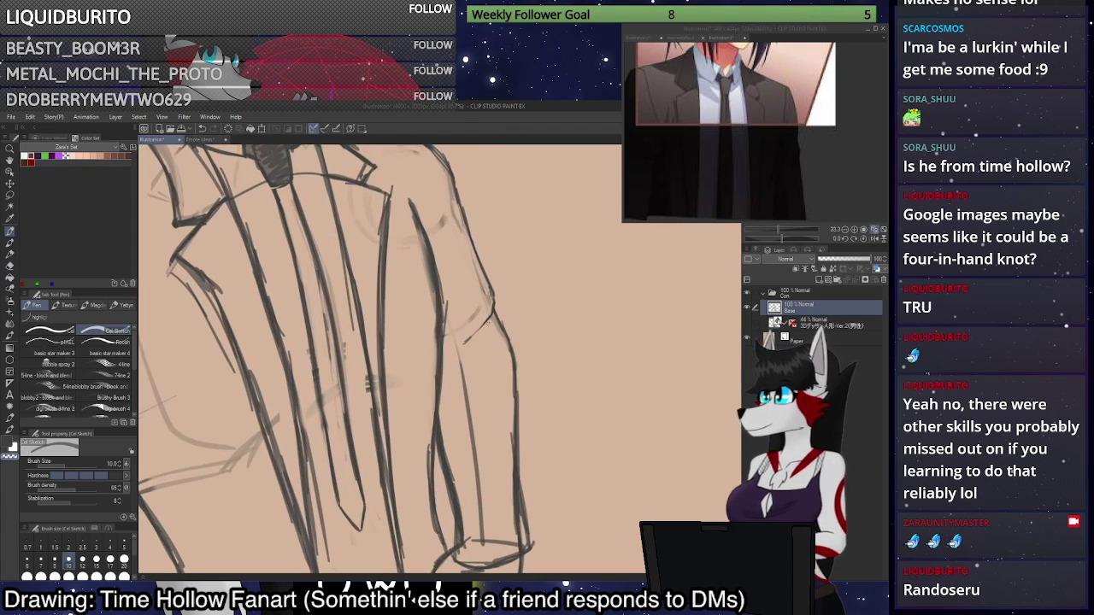
mouse_move(494, 308)
mouse_down()
mouse_move(465, 343)
mouse_move(490, 328)
mouse_move(518, 454)
mouse_up()
key(c)
key(c)
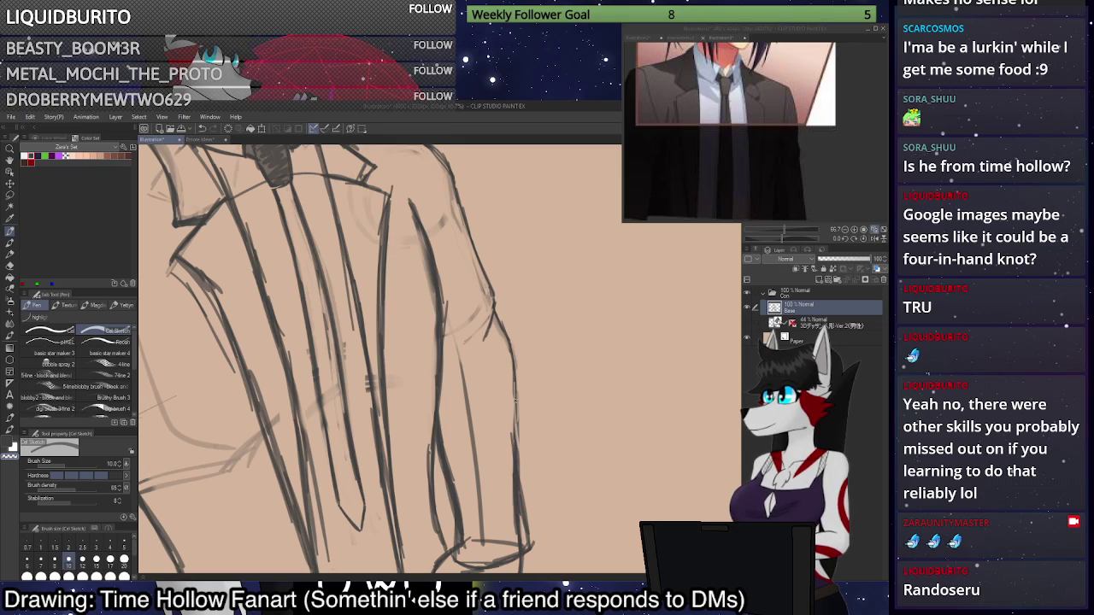
key(c)
mouse_move(512, 347)
mouse_down()
mouse_move(511, 511)
mouse_move(518, 425)
mouse_move(517, 498)
mouse_up()
key(c)
mouse_move(515, 437)
mouse_down()
mouse_move(510, 395)
mouse_move(515, 489)
mouse_up()
key(c)
Redraw the lowered sleeve's inner edge near the cuff and clean it up with the transparent brush.
drag(443, 469, 460, 499)
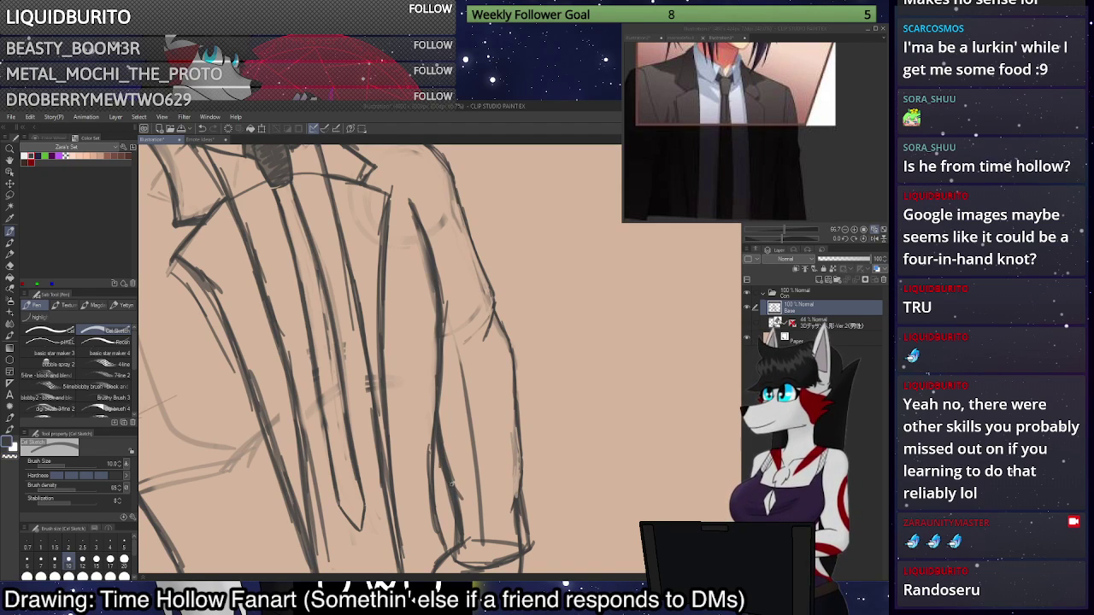
key(c)
drag(443, 448, 450, 480)
drag(440, 427, 456, 489)
drag(448, 475, 463, 498)
scroll(466, 461, down, 10)
scroll(572, 345, up, 5)
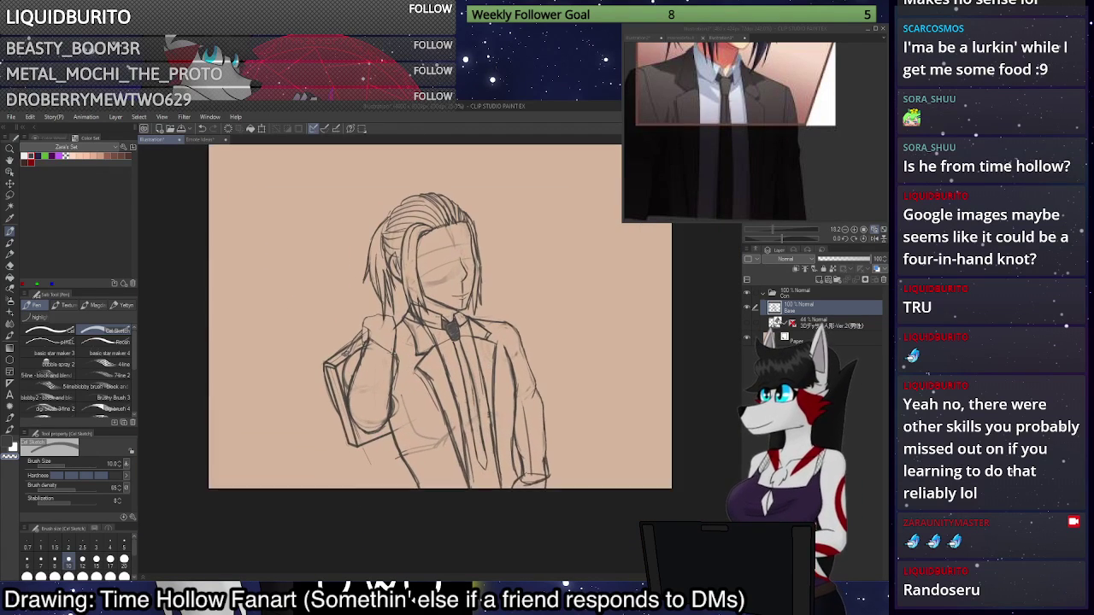
Touch up the raised arm's cuff corner and sketch a fold line running down the sleeve from the cuff.
key(c)
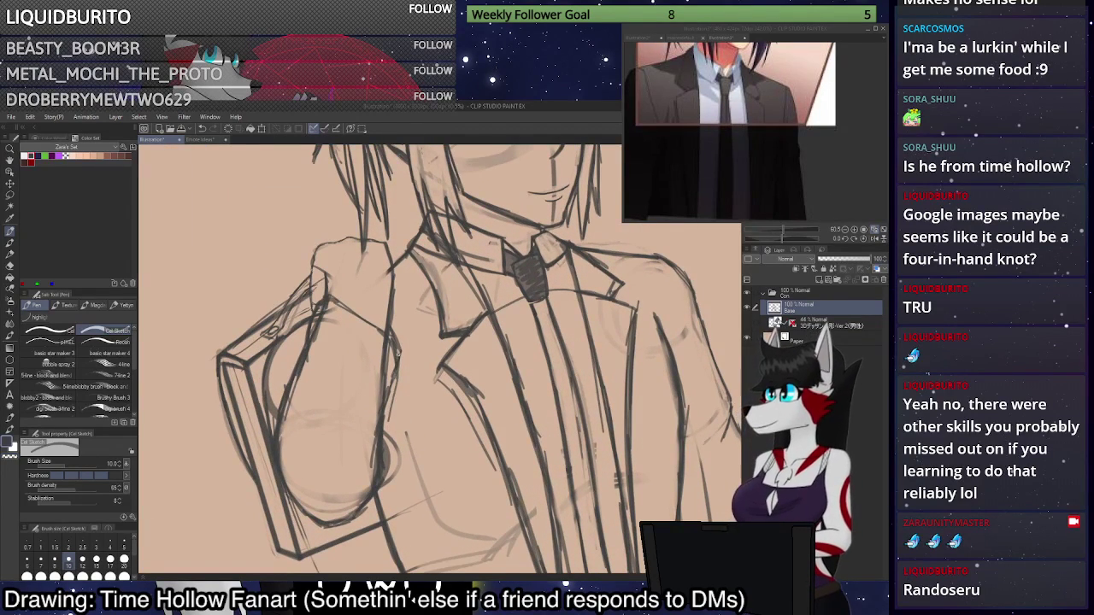
mouse_move(395, 372)
mouse_down()
mouse_move(383, 459)
mouse_move(361, 485)
mouse_move(394, 373)
mouse_up()
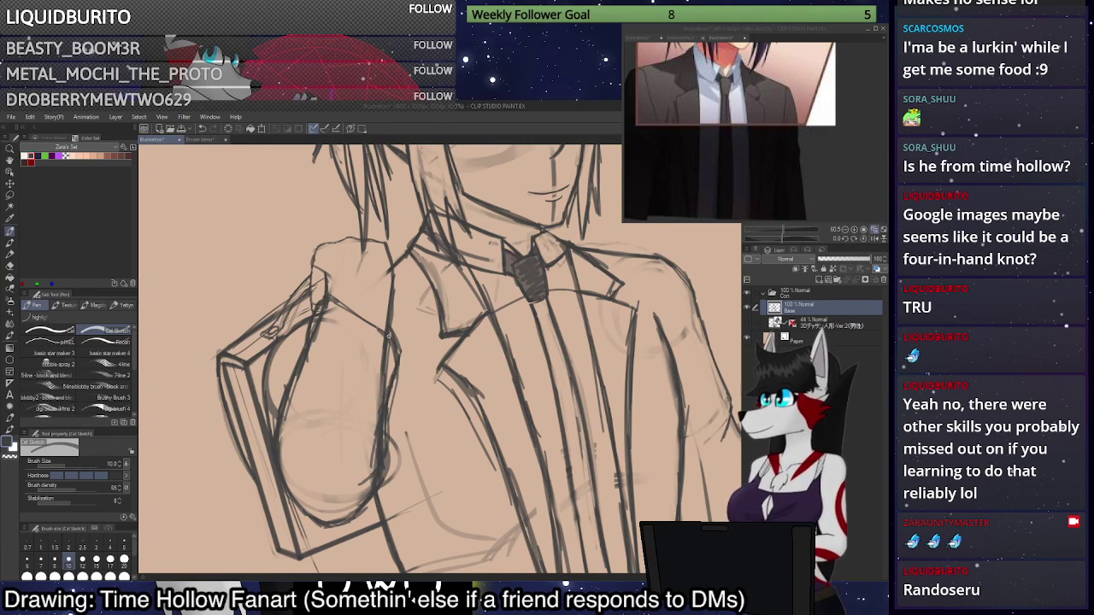
drag(313, 329, 321, 408)
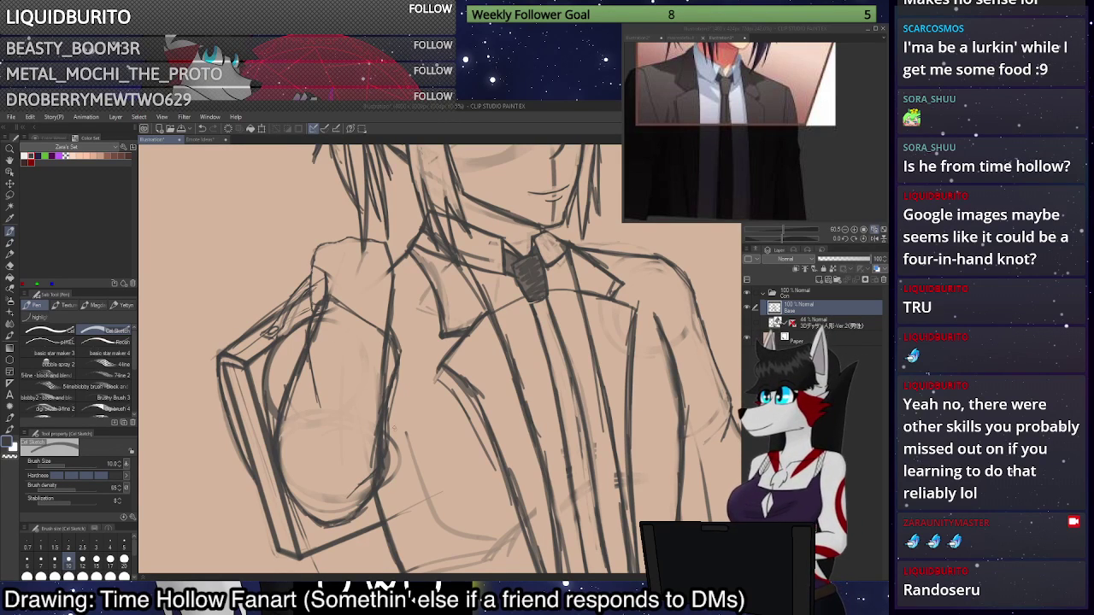
scroll(385, 446, down, 2)
scroll(499, 295, down, 3)
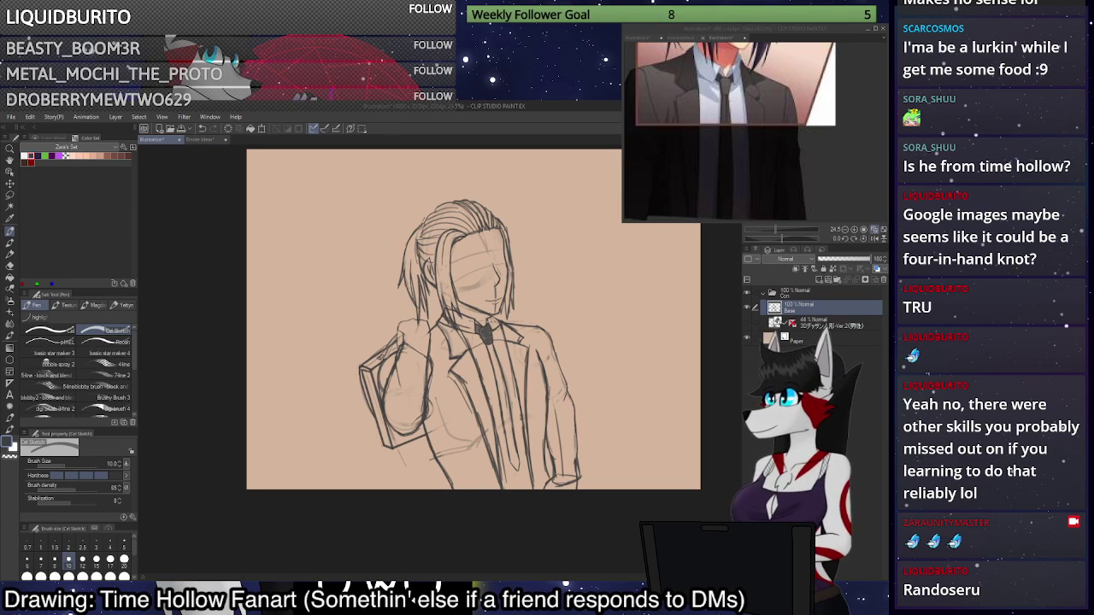
Sketch the jacket's armhole seam from the top of the lowered-arm shoulder down to the inner sleeve line.
scroll(571, 460, up, 2)
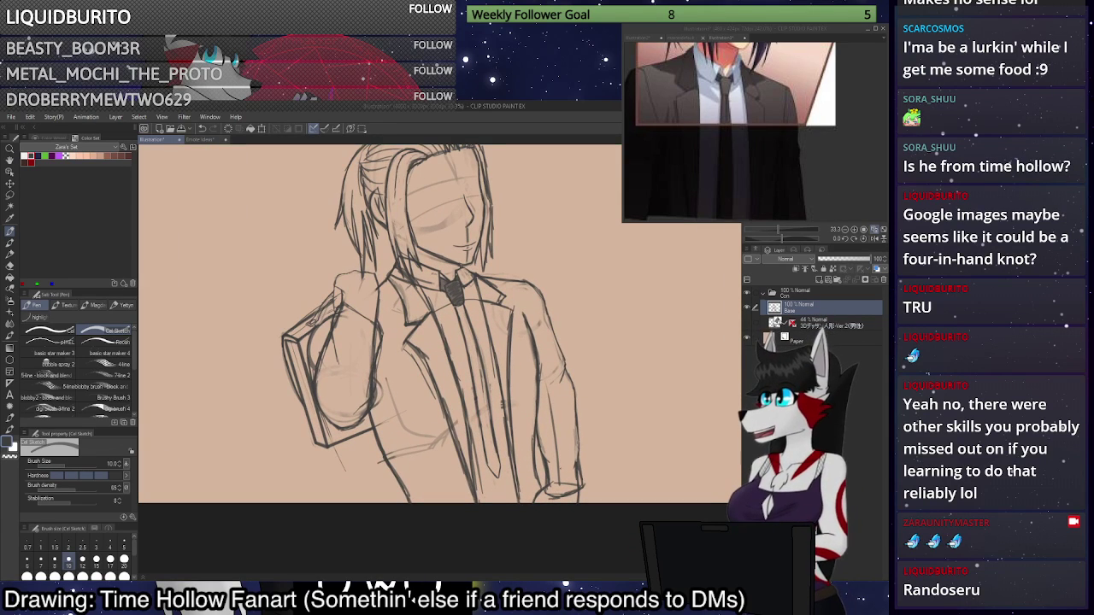
scroll(529, 334, up, 4)
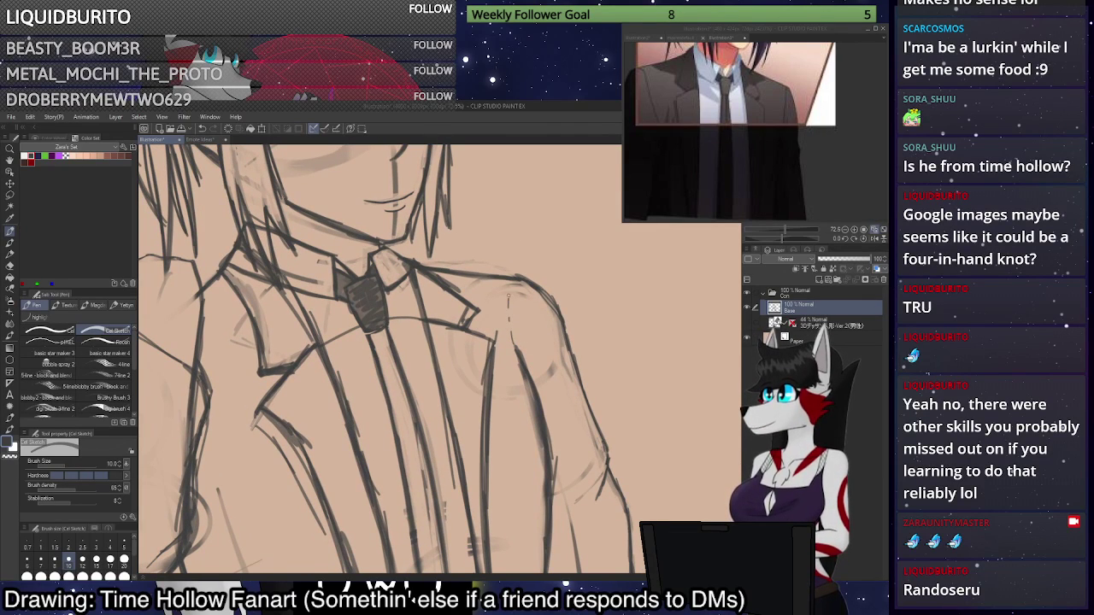
drag(511, 284, 514, 346)
drag(511, 306, 513, 330)
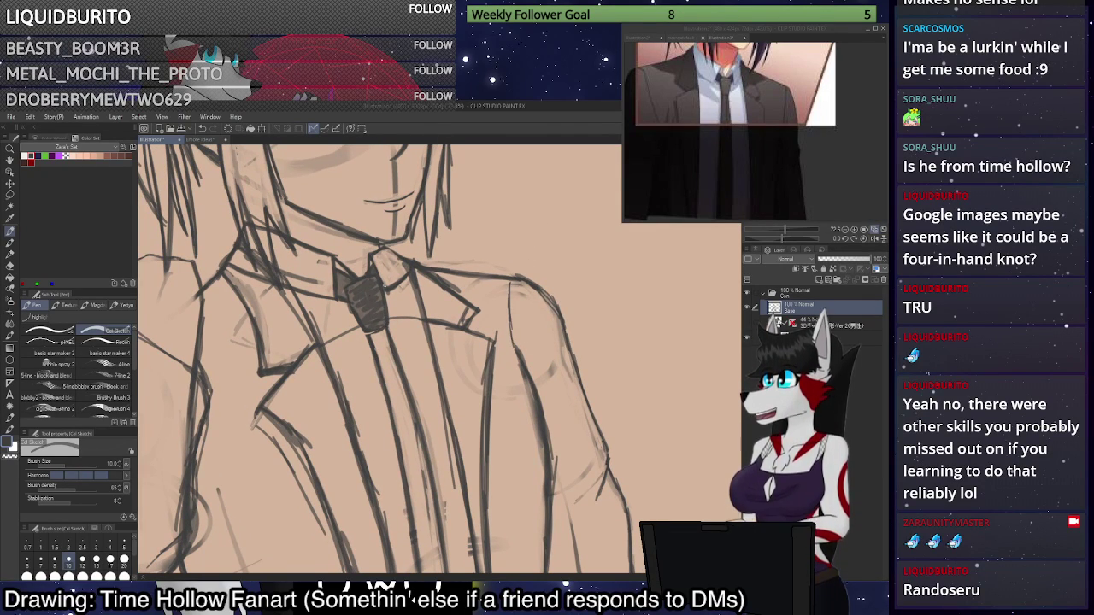
scroll(444, 239, down, 3)
scroll(444, 239, up, 1)
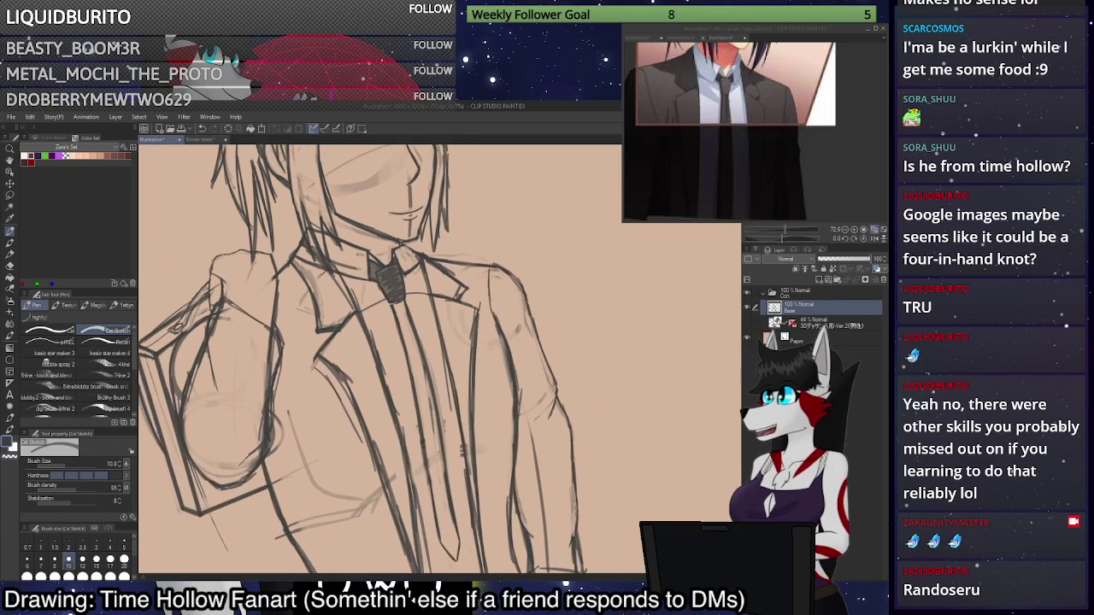
Touch up the raised sleeve's outer edge below the cuff, undoing the stray stroke and using the transparent brush.
scroll(224, 345, up, 1)
scroll(384, 359, down, 3)
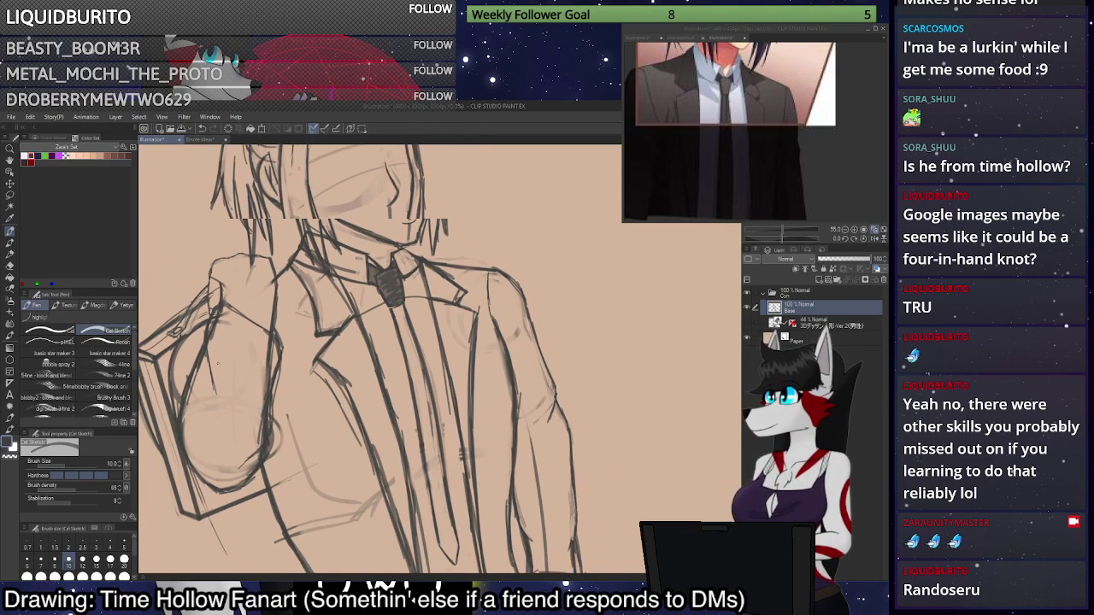
scroll(385, 359, up, 2)
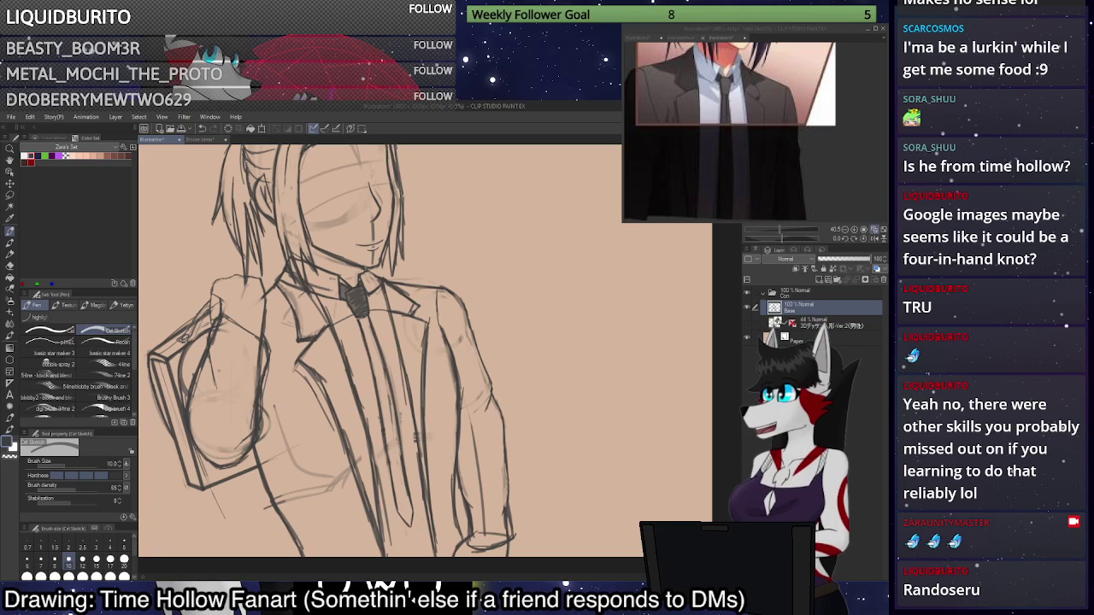
scroll(385, 359, down, 3)
scroll(385, 359, up, 2)
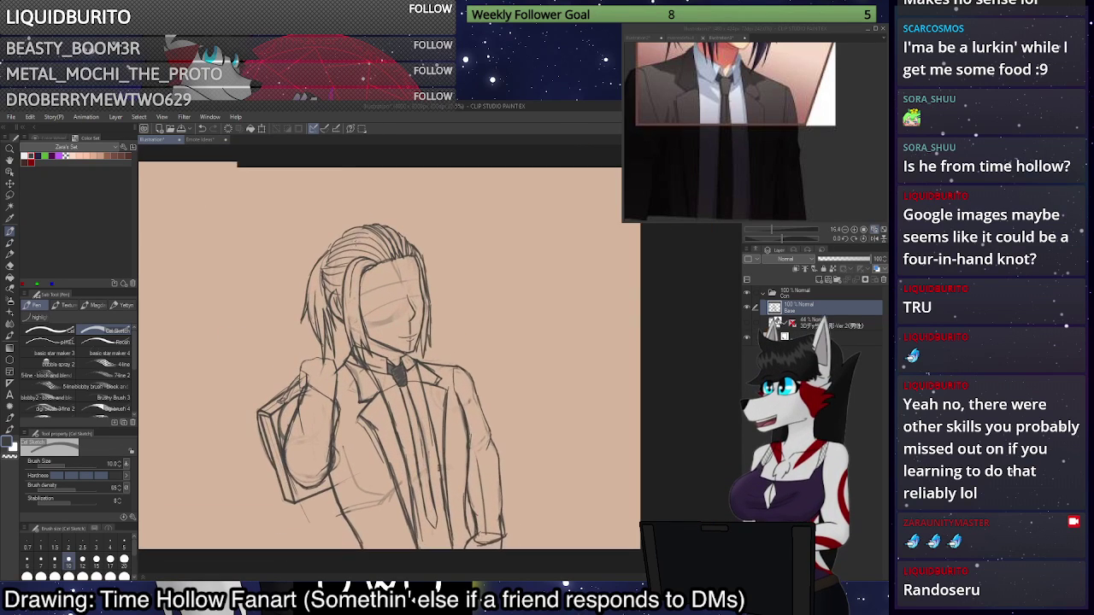
scroll(282, 407, up, 4)
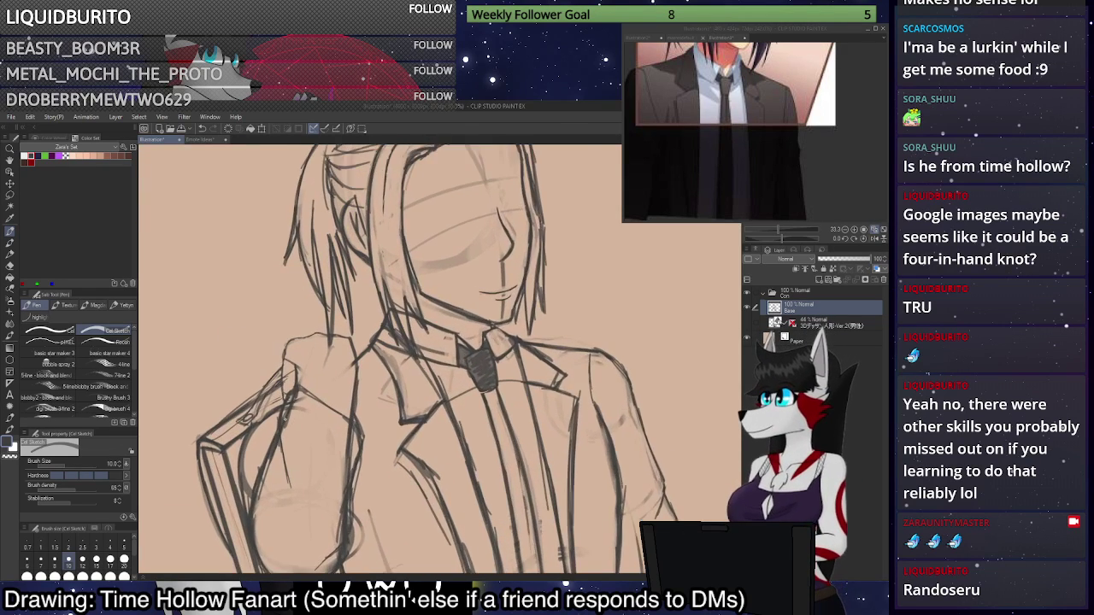
mouse_move(282, 408)
mouse_down()
mouse_move(246, 438)
mouse_move(235, 481)
mouse_move(241, 524)
mouse_move(285, 405)
mouse_up()
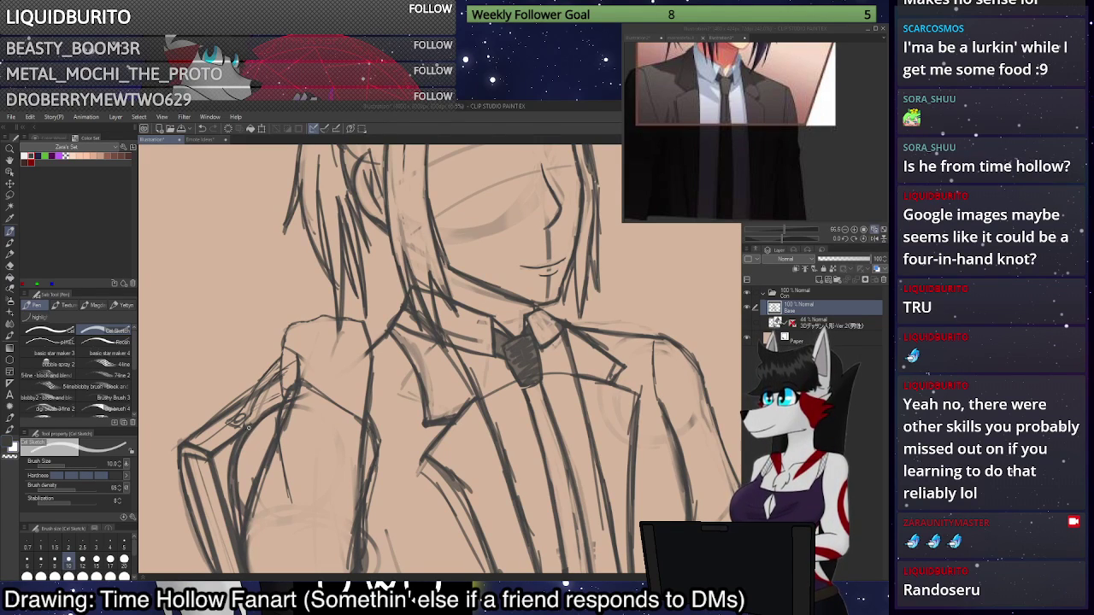
key(c)
key(ctrl+z)
mouse_move(251, 421)
mouse_down()
mouse_move(235, 451)
mouse_move(235, 528)
mouse_up()
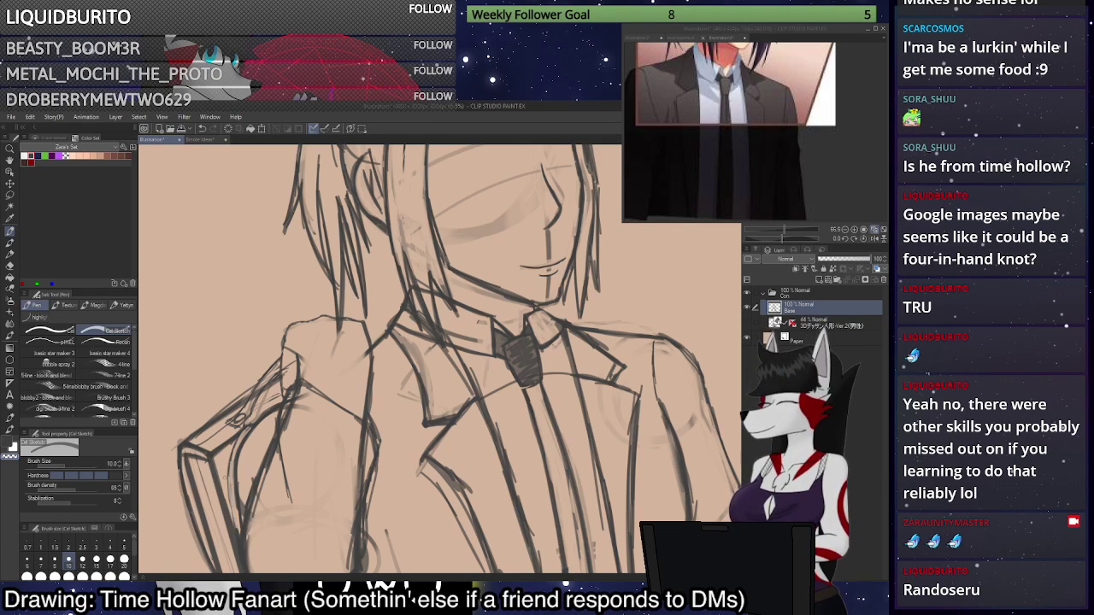
scroll(257, 453, down, 4)
scroll(529, 250, down, 4)
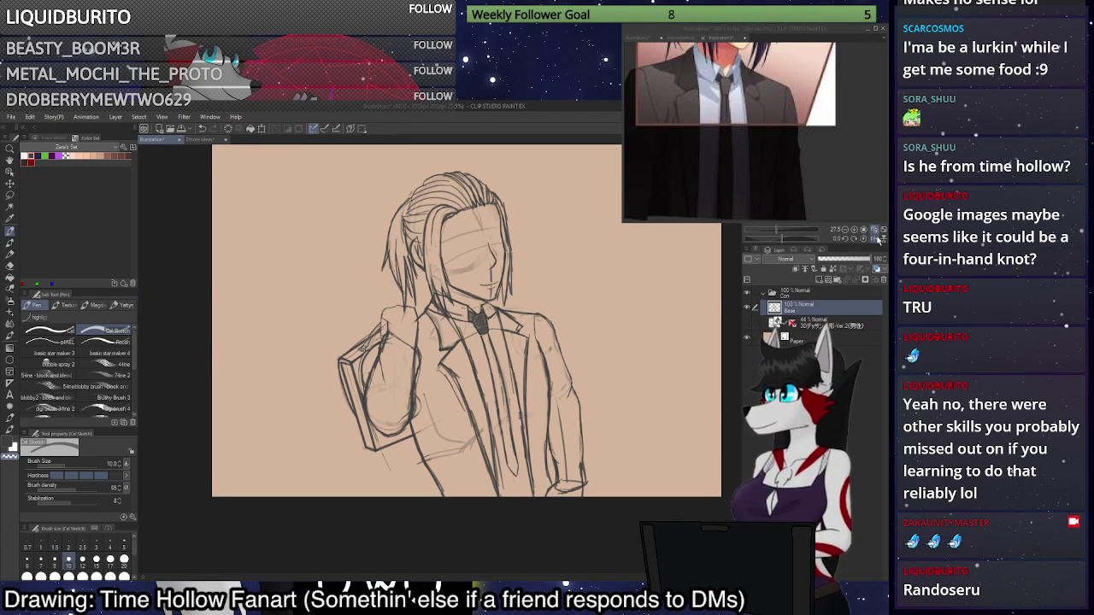
Show the 3D drawing figure layer beneath the face sketch.
scroll(524, 224, up, 5)
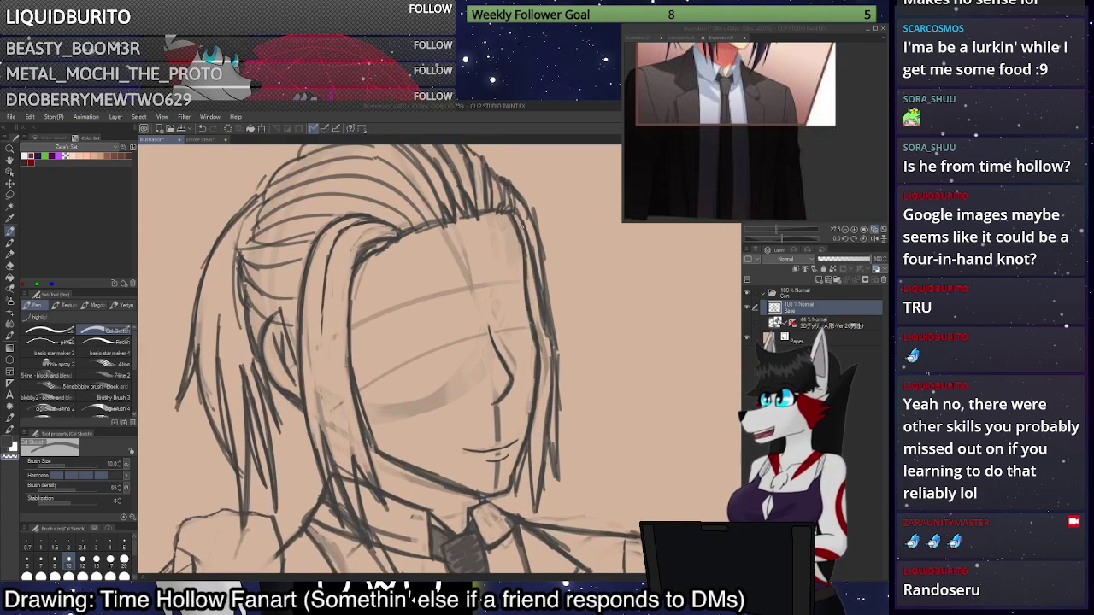
scroll(524, 224, up, 2)
scroll(524, 224, down, 2)
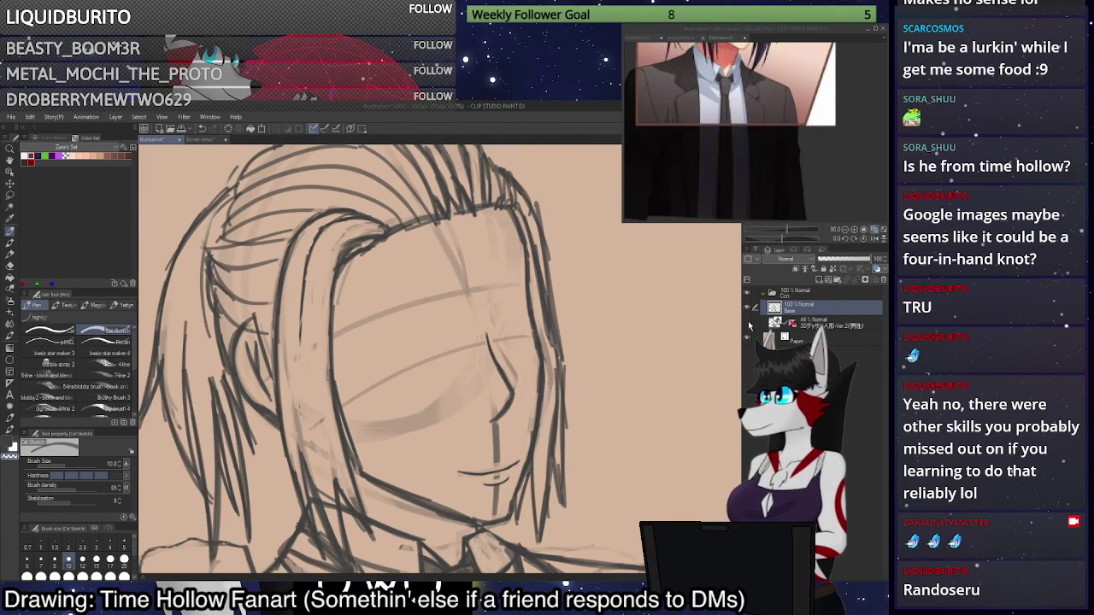
click(748, 326)
click(748, 326)
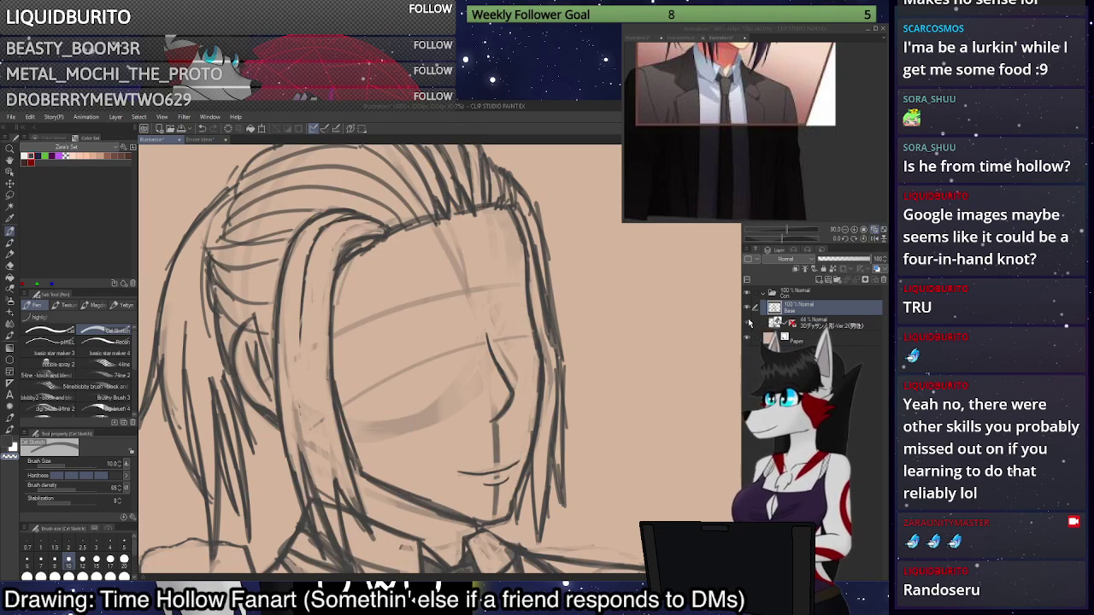
click(748, 326)
Sketch thin curved placement lines for both eyes across the face, one on each side of the nose bridge.
drag(399, 373, 484, 354)
key(ctrl+z)
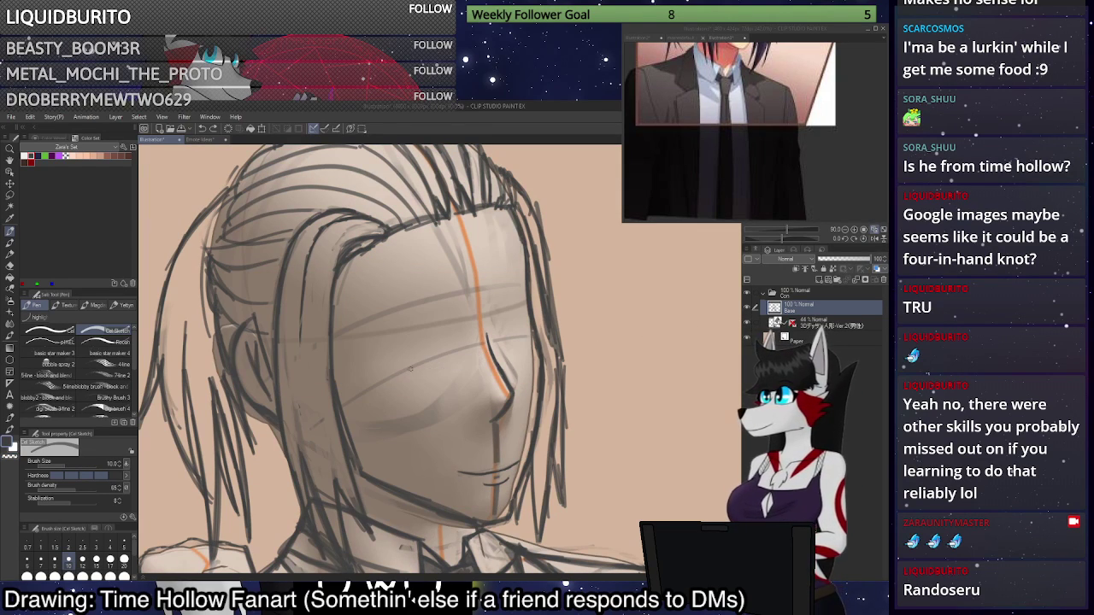
drag(405, 369, 530, 342)
key(ctrl+z)
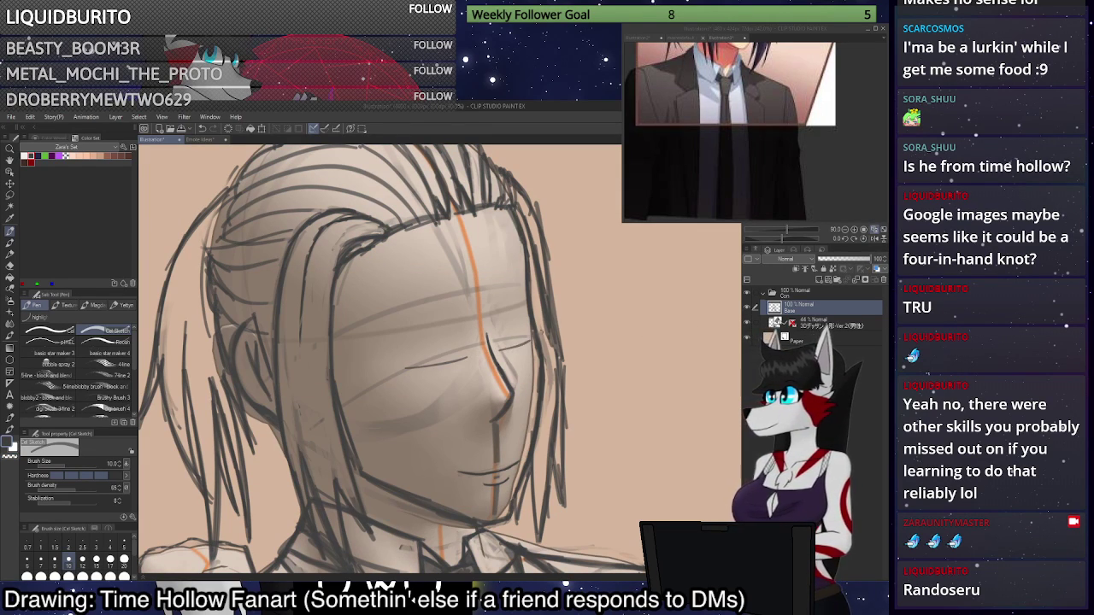
Examine the character's eyes and nose up close in the reference picture.
click(752, 92)
drag(752, 93, 723, 150)
scroll(718, 137, up, 4)
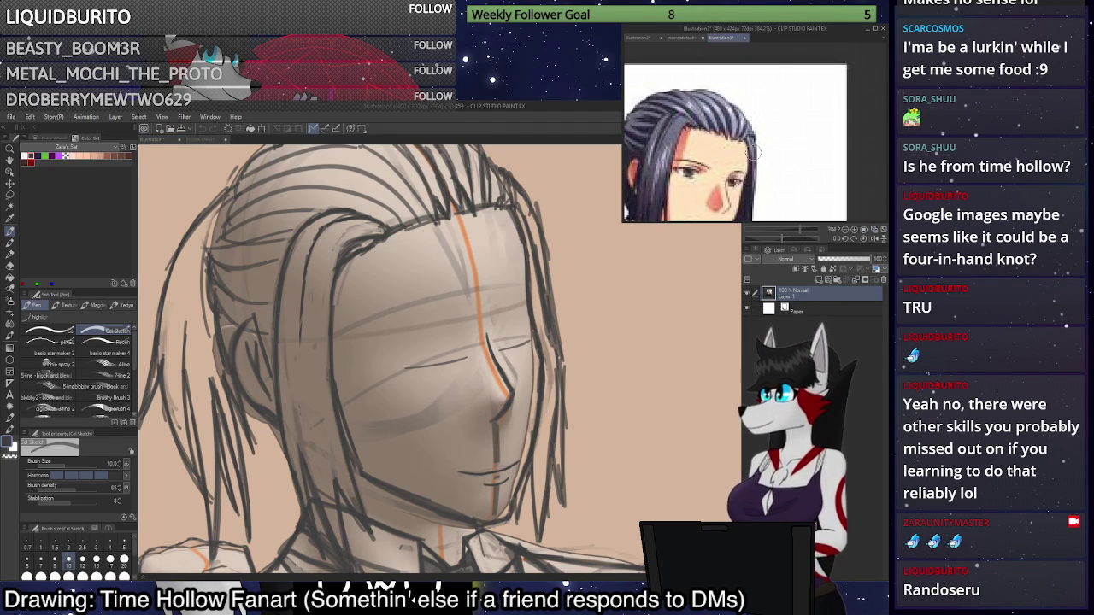
scroll(732, 201, up, 2)
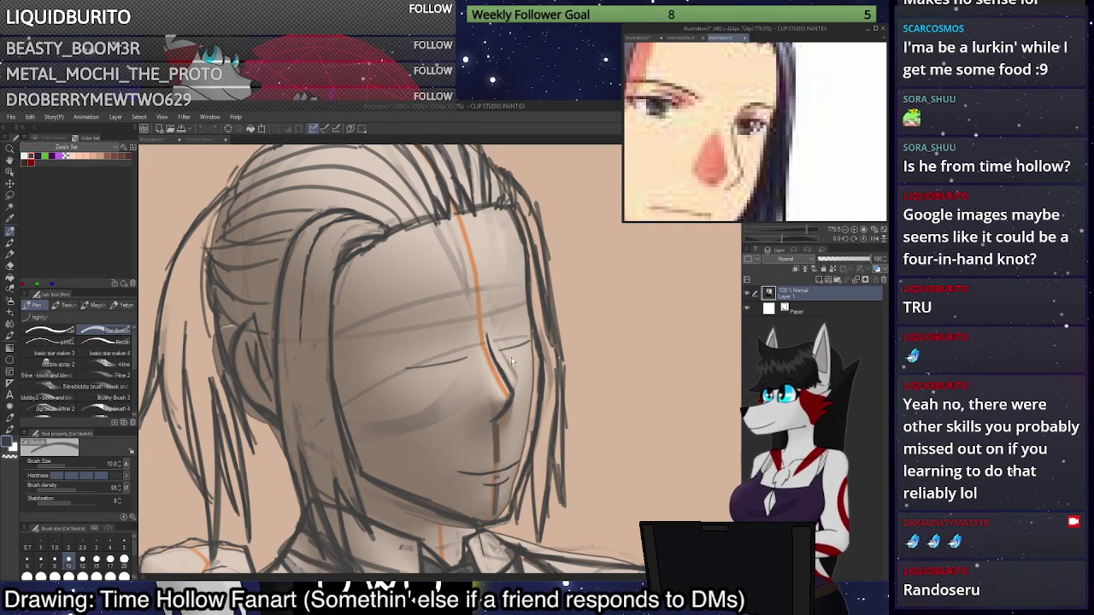
Extend the near eye's lower line slightly and draw the eye's inner edge rising from its inner end.
scroll(504, 363, up, 4)
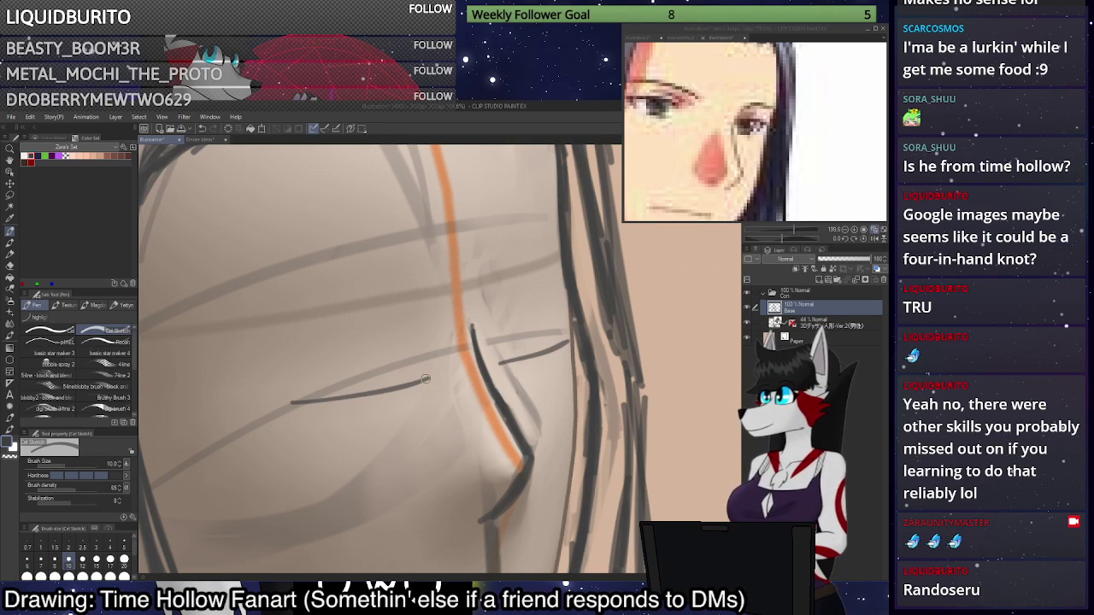
drag(426, 378, 429, 378)
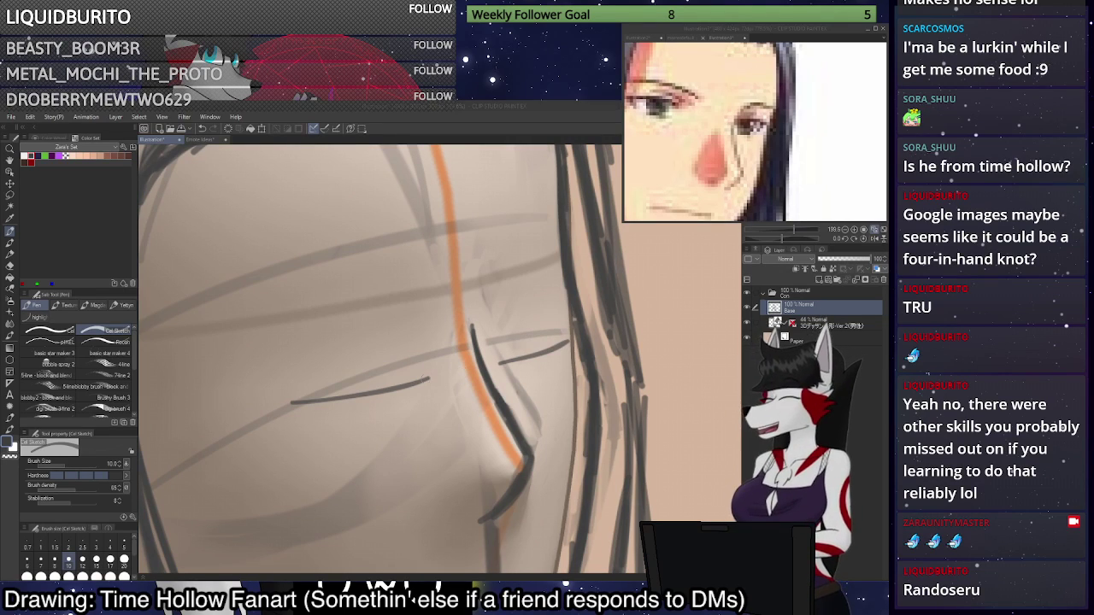
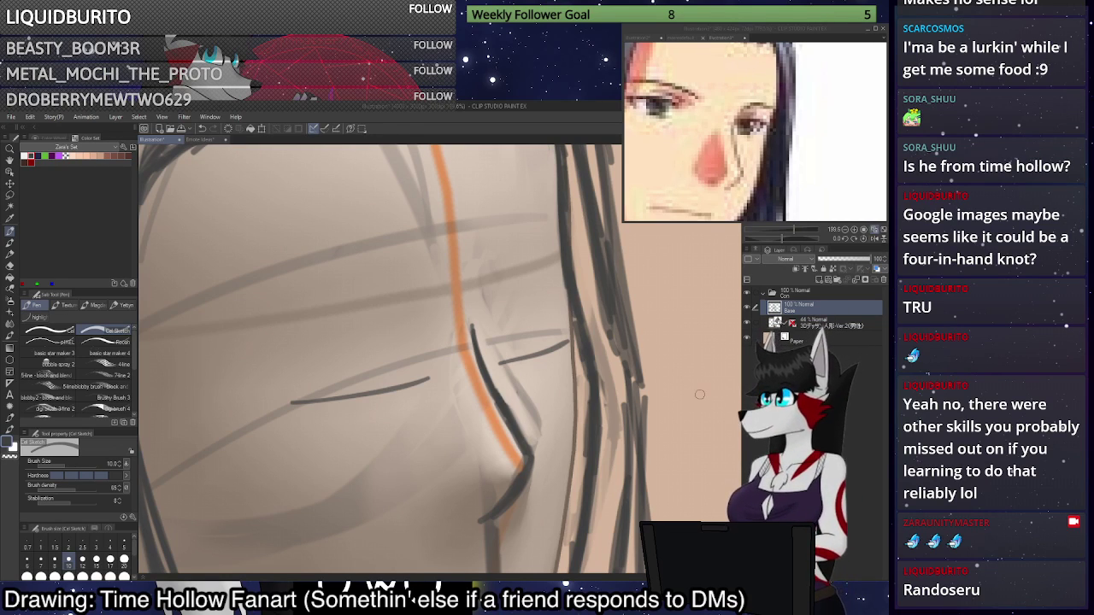
drag(426, 375, 421, 324)
key(ctrl+z)
drag(428, 377, 424, 341)
drag(426, 376, 418, 339)
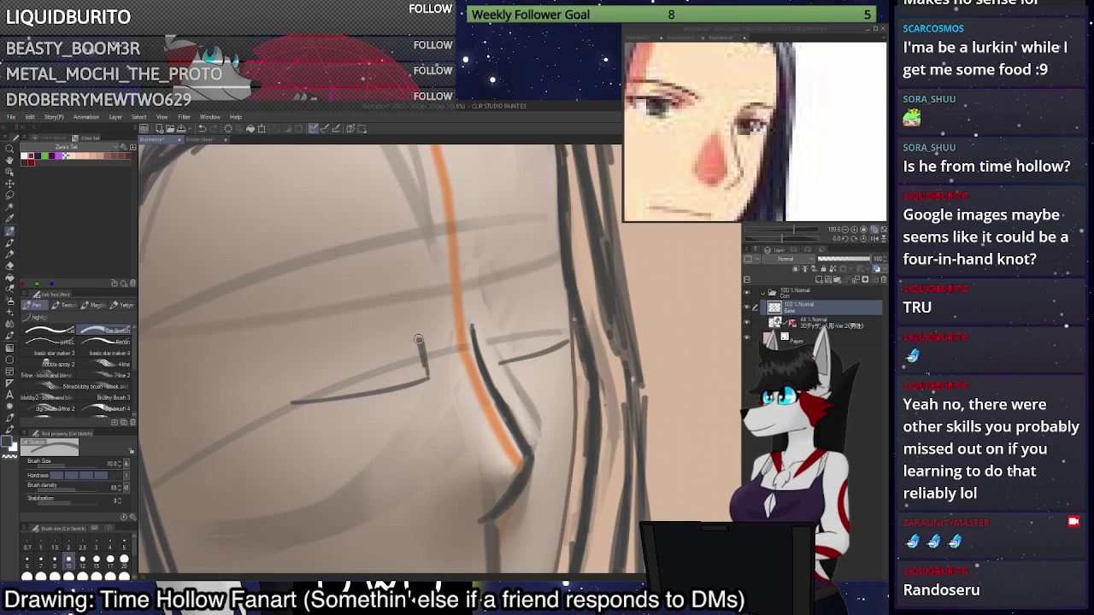
key(ctrl+z)
key(ctrl+z)
drag(427, 378, 415, 318)
Draw the near eye's upper and outer edges, closing the four-sided eye outline and undoing unsatisfactory strokes.
mouse_move(428, 377)
mouse_down()
mouse_move(425, 346)
mouse_move(364, 327)
mouse_move(315, 346)
mouse_up()
key(ctrl+z)
drag(415, 313, 280, 350)
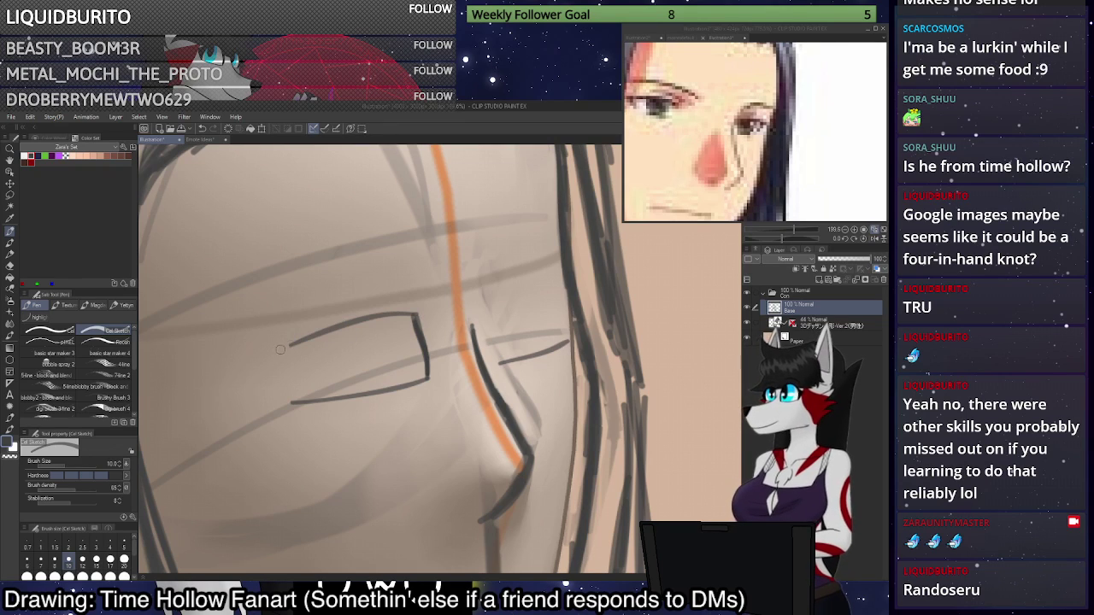
key(ctrl+z)
drag(416, 316, 273, 347)
key(ctrl+z)
key(ctrl+z)
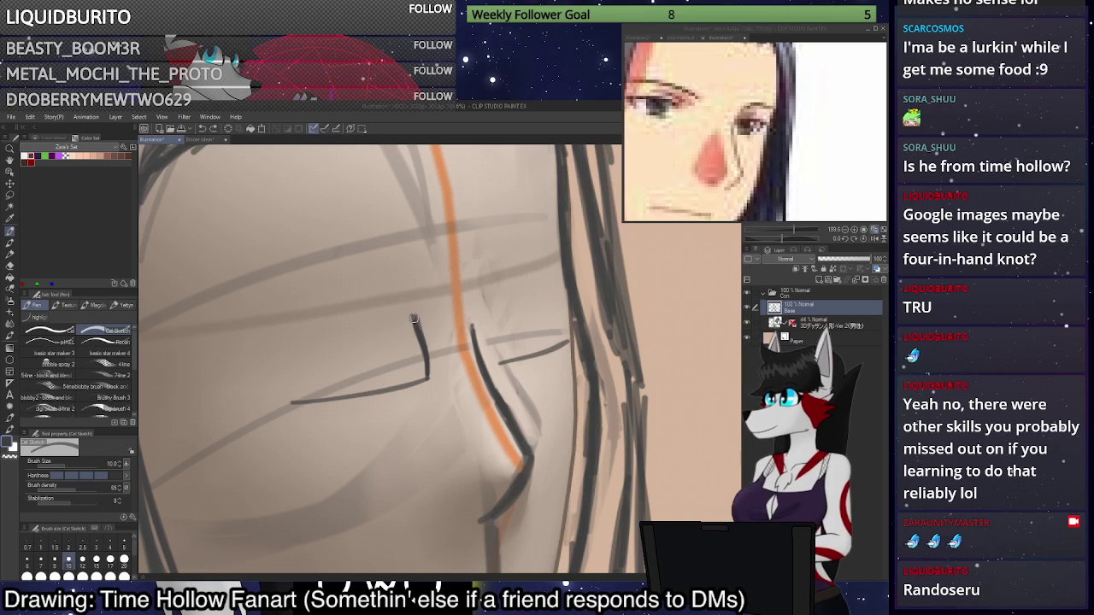
mouse_move(416, 314)
mouse_down()
mouse_move(263, 357)
mouse_move(341, 401)
mouse_up()
key(ctrl+z)
mouse_move(271, 354)
mouse_down()
mouse_move(319, 402)
mouse_move(432, 377)
mouse_up()
Lasso the near eye's outline, rotate it clockwise until it sits nearly level, and deselect it.
mouse_move(306, 403)
mouse_down()
mouse_move(390, 392)
mouse_move(374, 263)
mouse_move(342, 427)
mouse_up()
key(m)
key(ctrl+t)
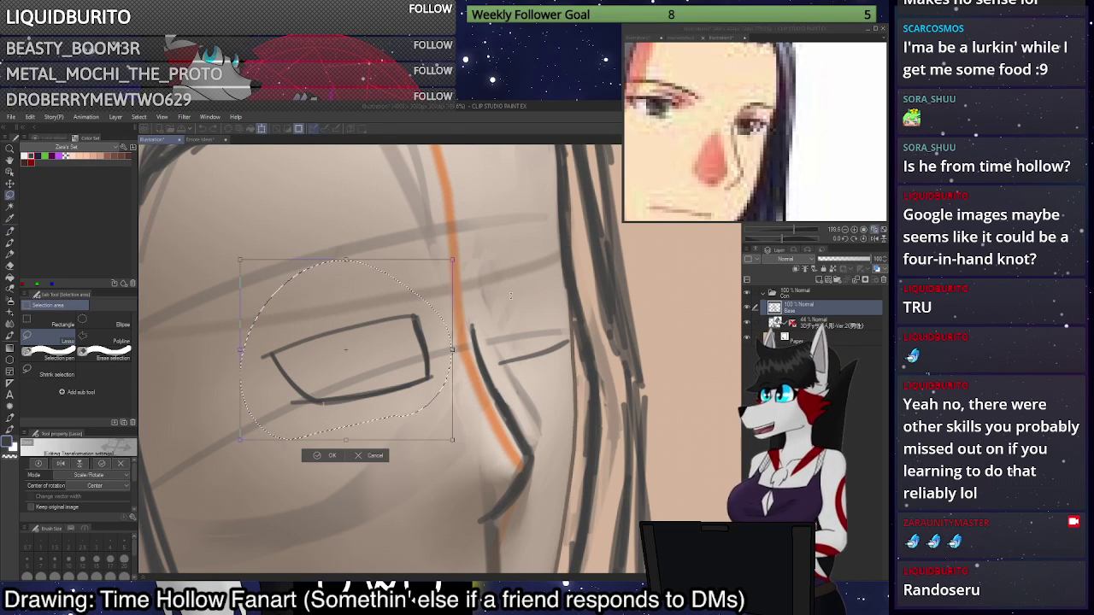
drag(513, 267, 528, 310)
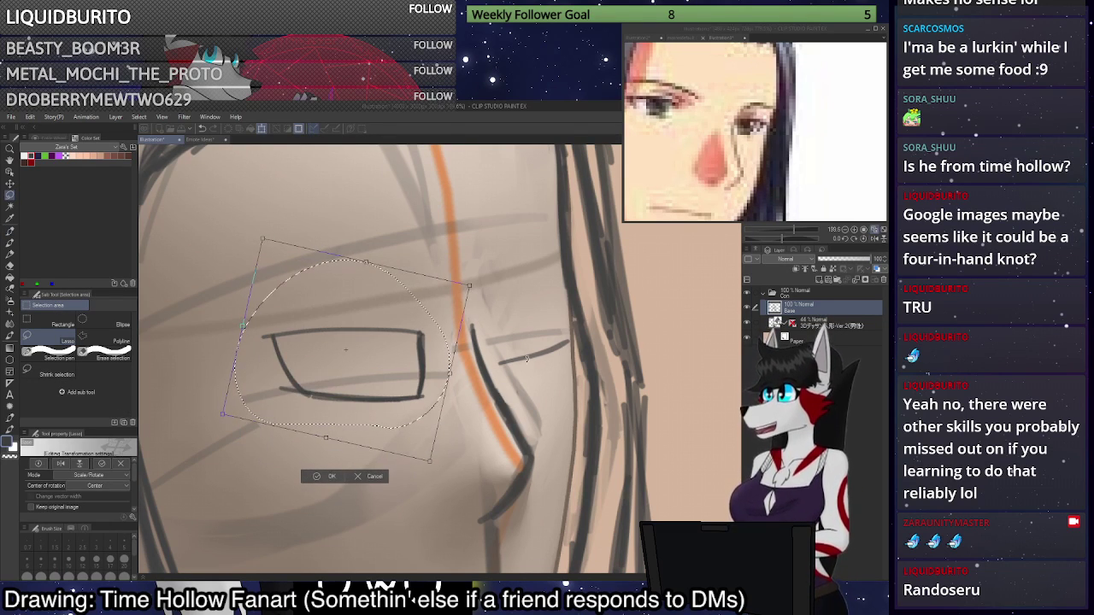
click(332, 477)
key(ctrl+d)
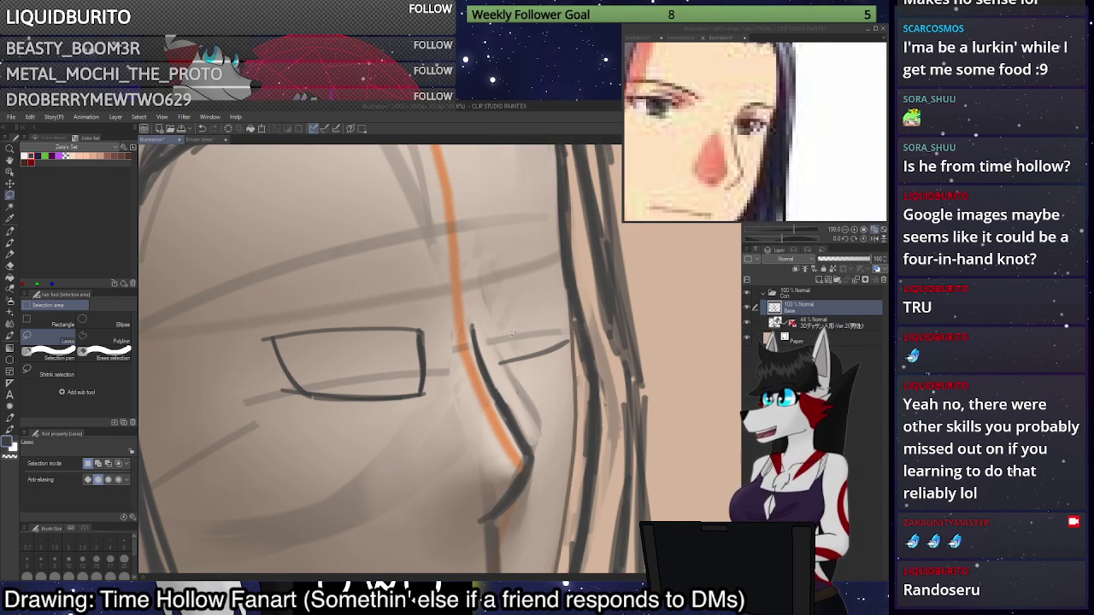
Fade the near eye's outer edge with the transparent brush and redraw it as a firmer curve.
key(p)
scroll(419, 363, up, 2)
key(c)
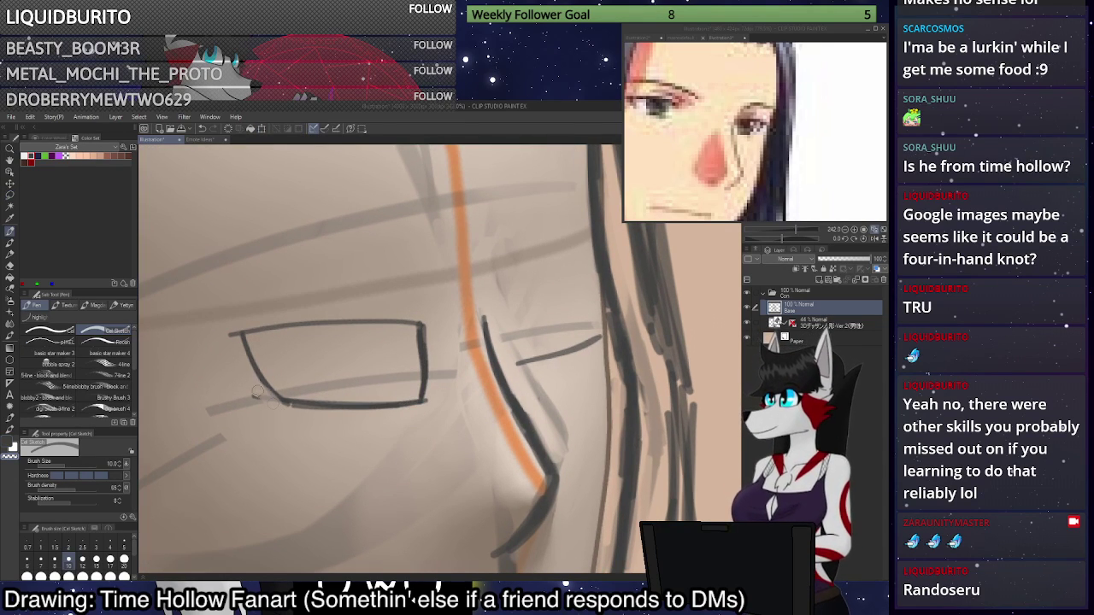
drag(244, 335, 286, 401)
key(c)
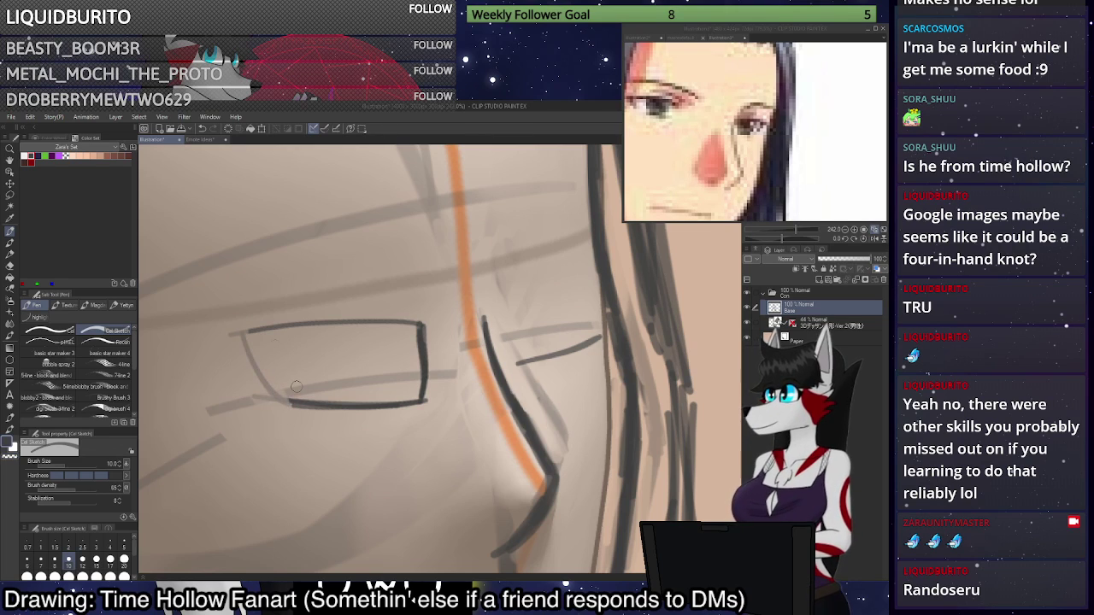
drag(242, 332, 274, 394)
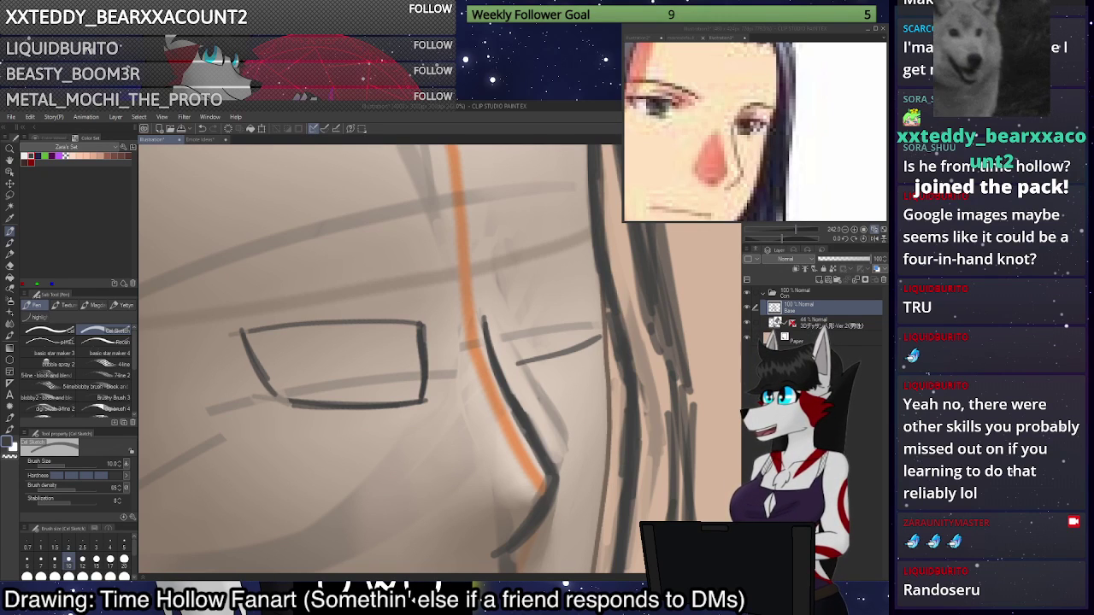
drag(241, 333, 279, 395)
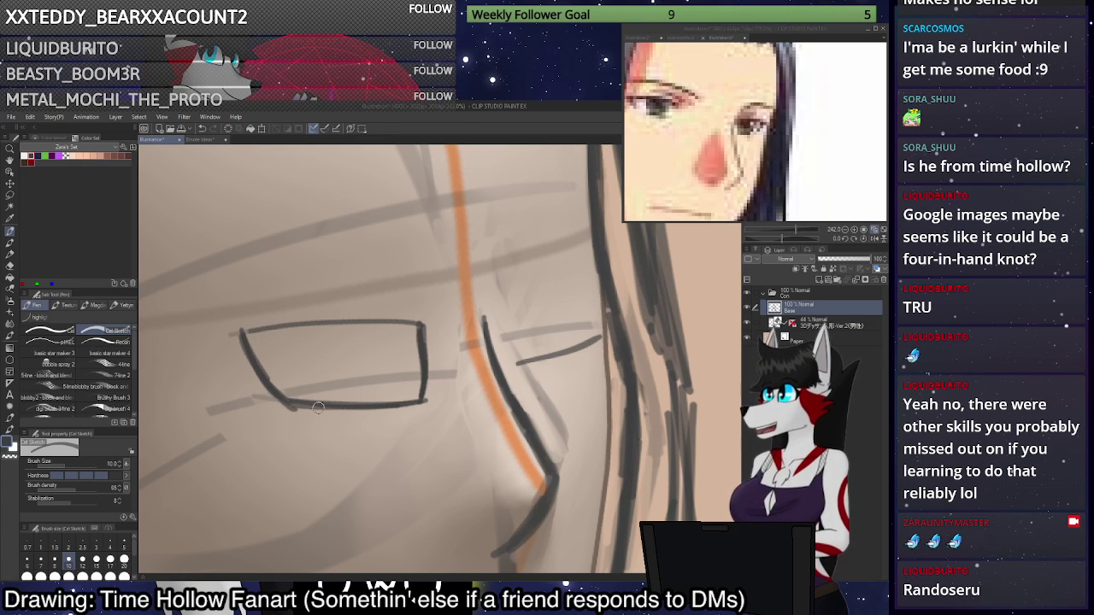
Smooth the near eye's lower edge, trim its inner upper corner, and redraw the upper edge as a thicker line.
mouse_move(296, 403)
mouse_down()
mouse_move(422, 401)
mouse_move(421, 342)
mouse_up()
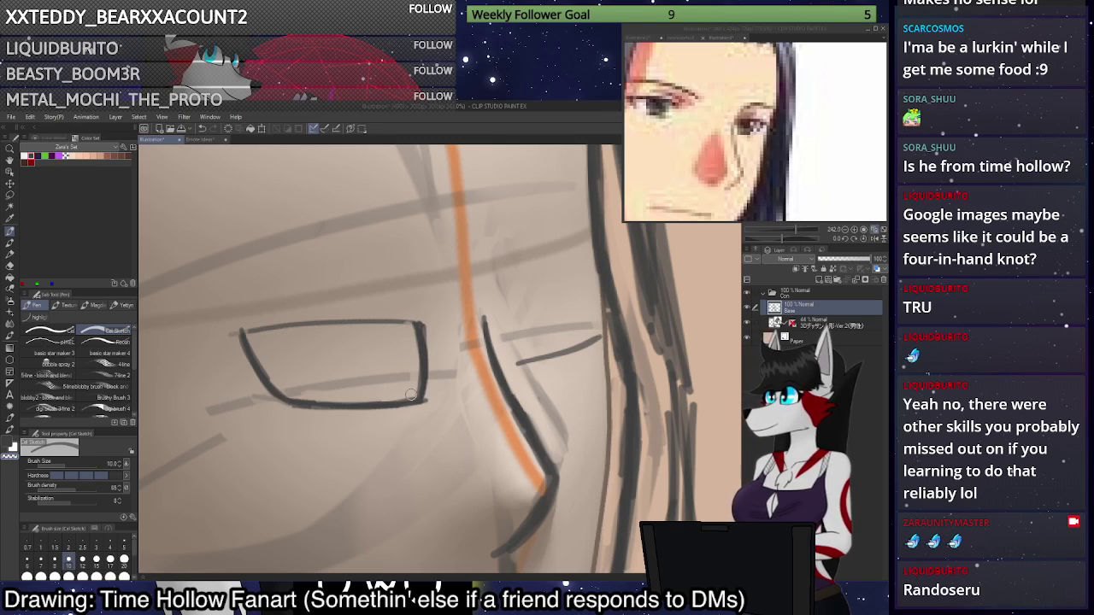
key(c)
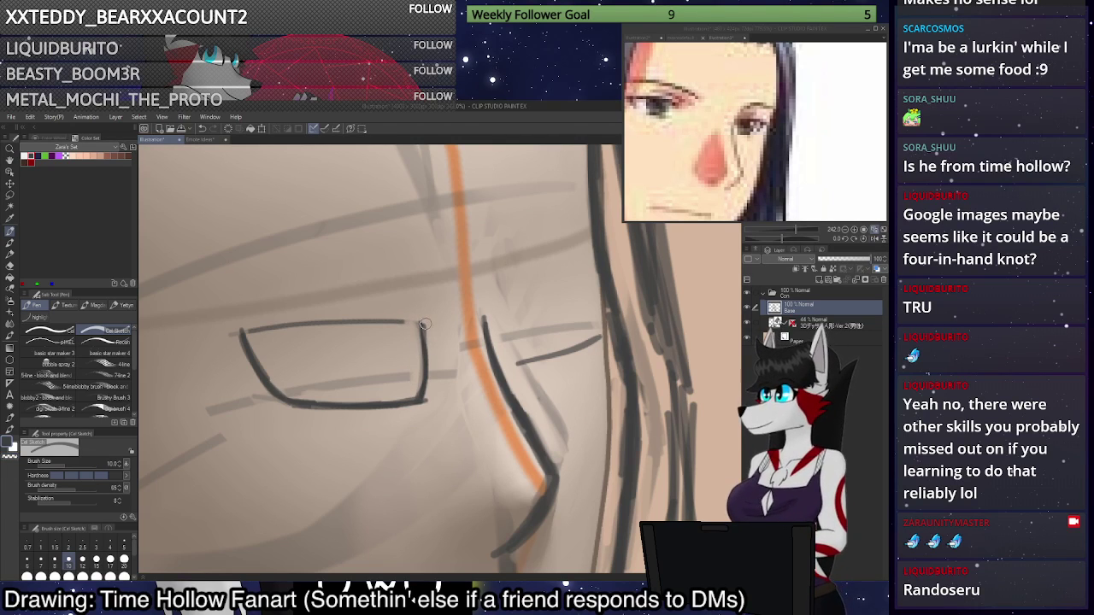
drag(425, 325, 245, 330)
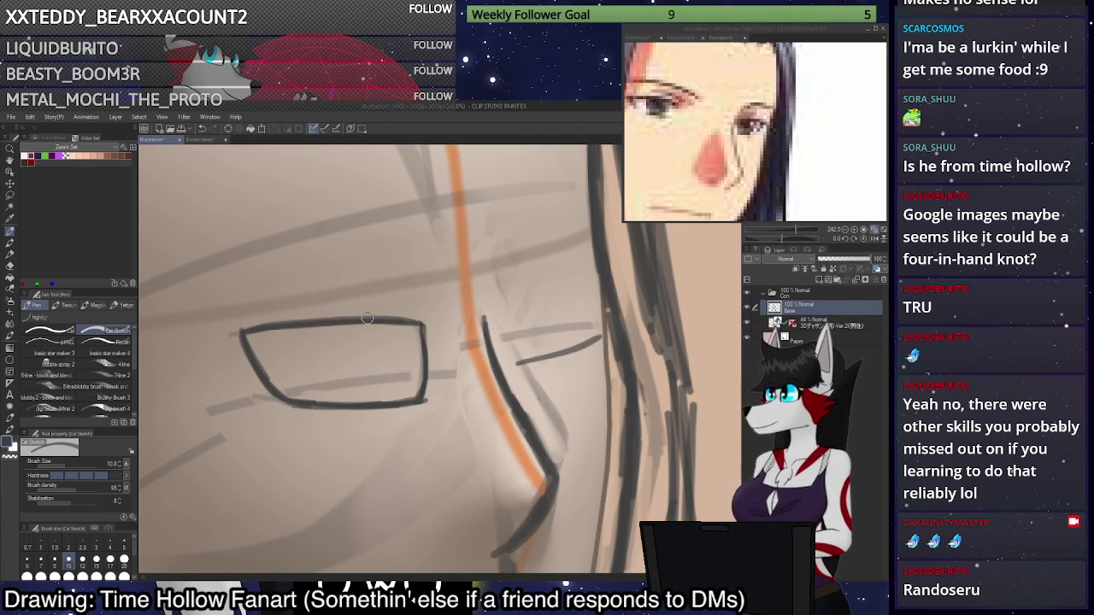
drag(417, 324, 256, 329)
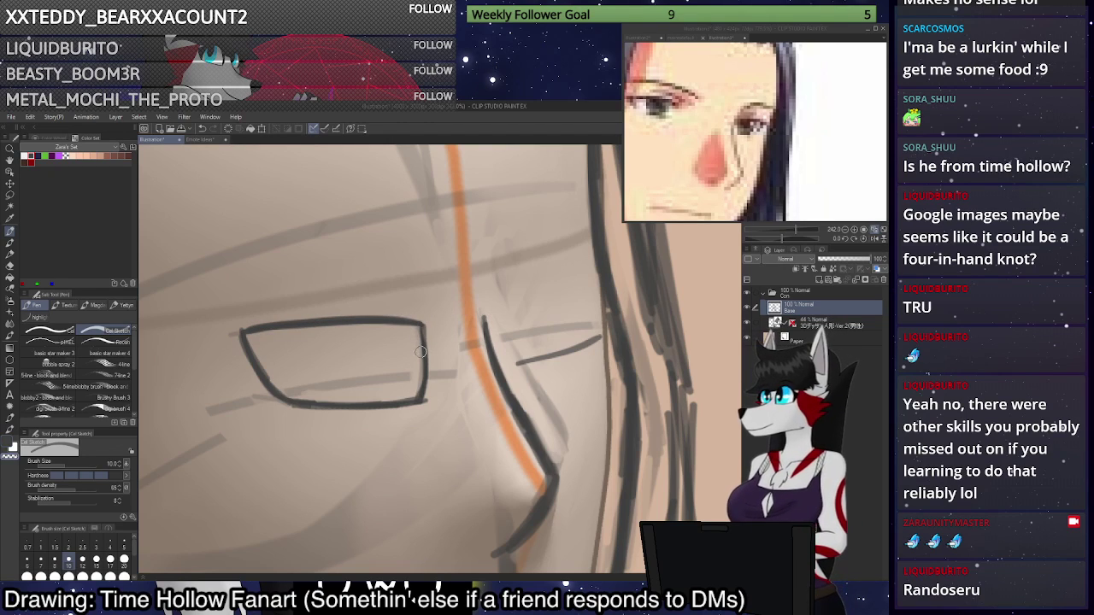
Erase the near eye's outer edge again and redraw it as a straighter slanted line slightly further inward.
key(c)
mouse_move(280, 402)
mouse_down()
mouse_move(262, 368)
mouse_move(292, 329)
mouse_move(257, 372)
mouse_move(254, 337)
mouse_move(234, 355)
mouse_move(278, 412)
mouse_move(289, 409)
mouse_move(244, 353)
mouse_move(260, 332)
mouse_move(268, 376)
mouse_up()
key(ctrl+z)
key(c)
key(c)
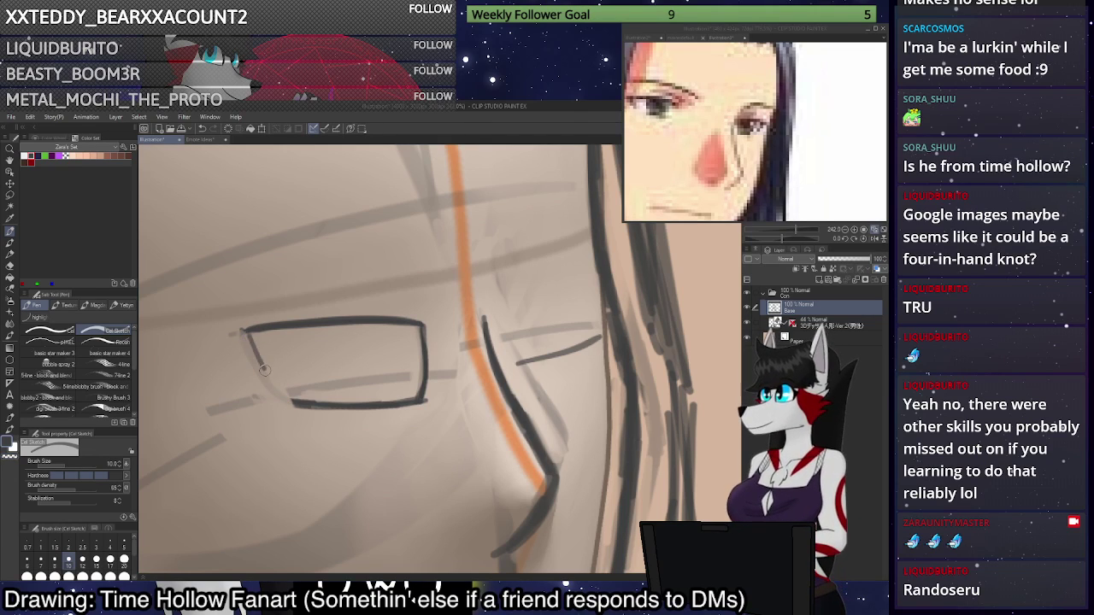
drag(248, 333, 282, 397)
mouse_move(259, 361)
mouse_down()
mouse_move(293, 404)
mouse_move(258, 365)
mouse_move(251, 317)
mouse_up()
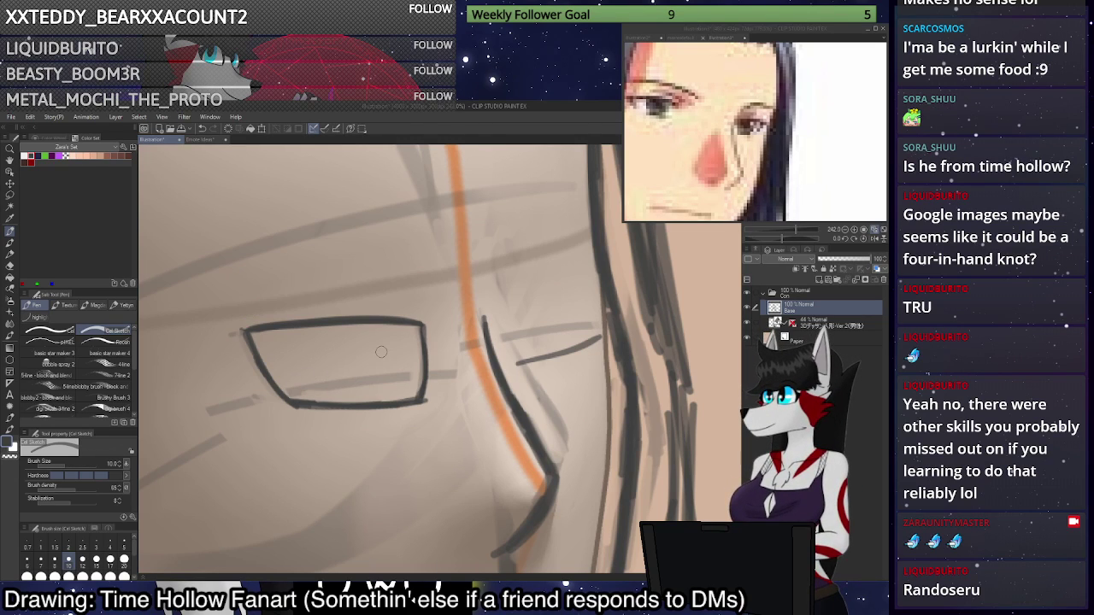
scroll(381, 352, down, 5)
scroll(476, 284, up, 5)
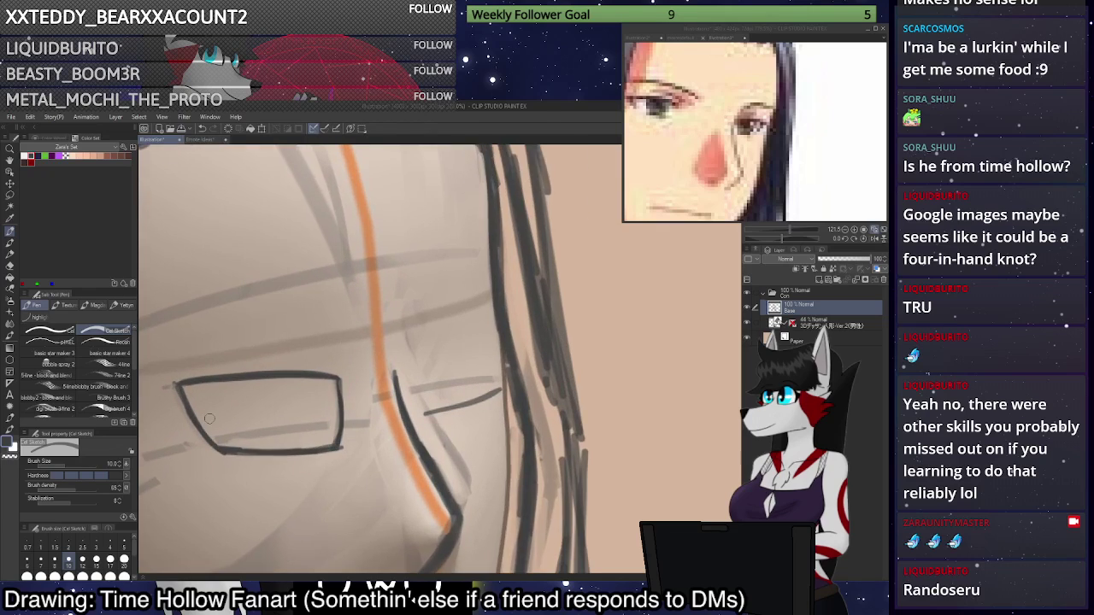
scroll(209, 418, up, 3)
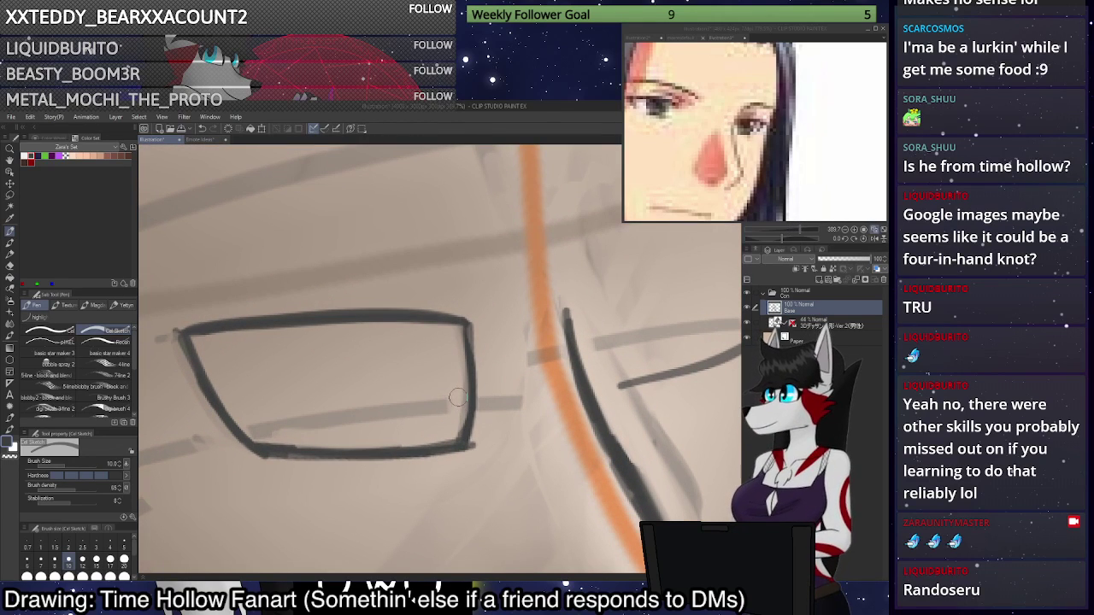
Lasso the near eye's outer edge, rotate it counterclockwise to a flatter slant, move it inward, and deselect it.
key(m)
drag(159, 351, 260, 438)
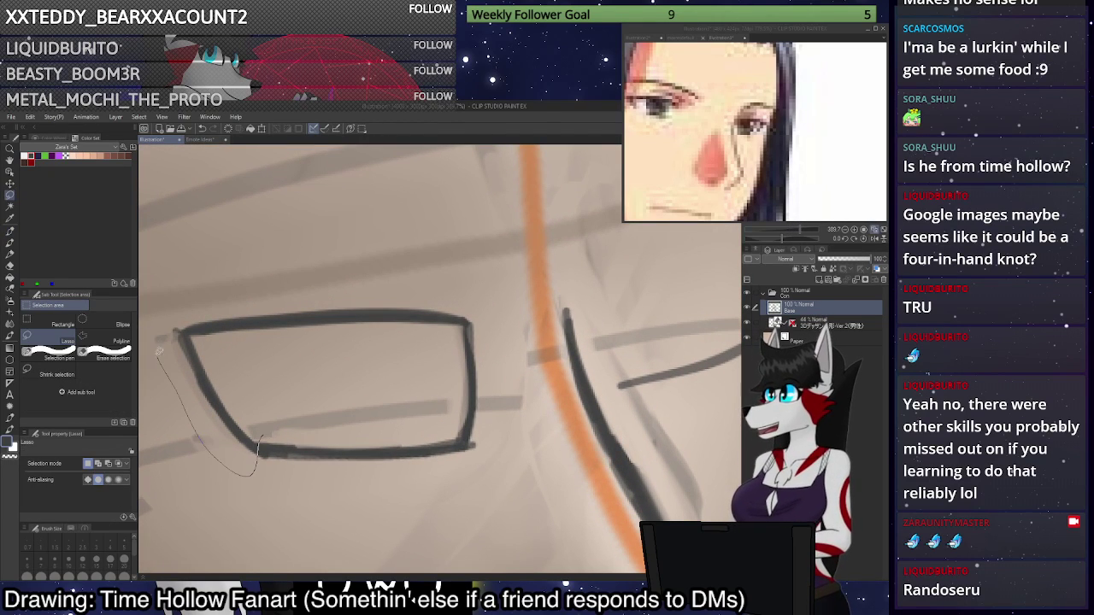
drag(209, 350, 181, 335)
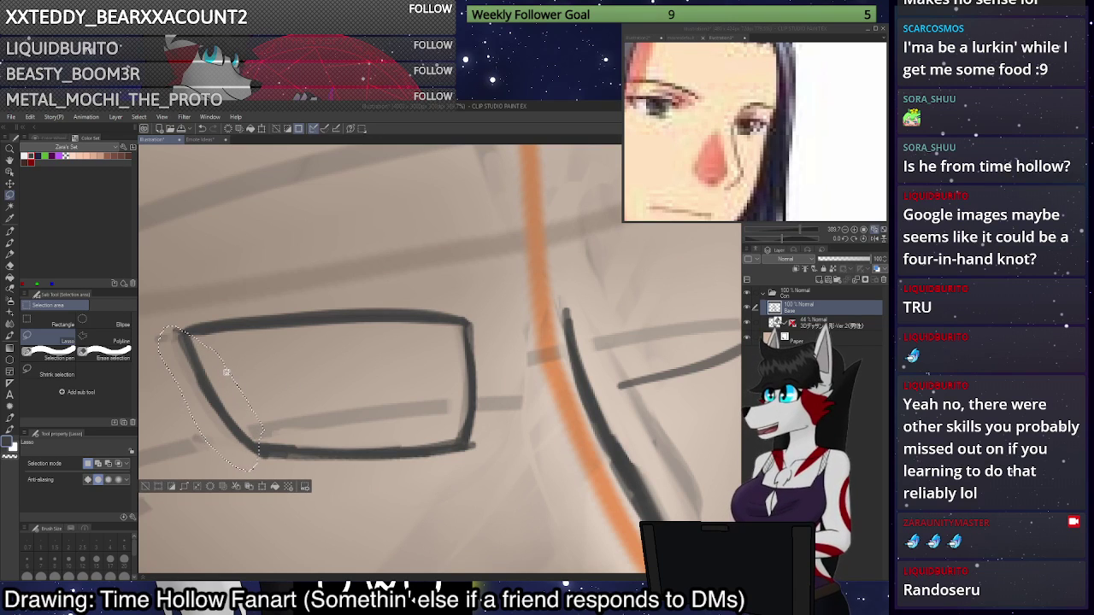
key(ctrl+t)
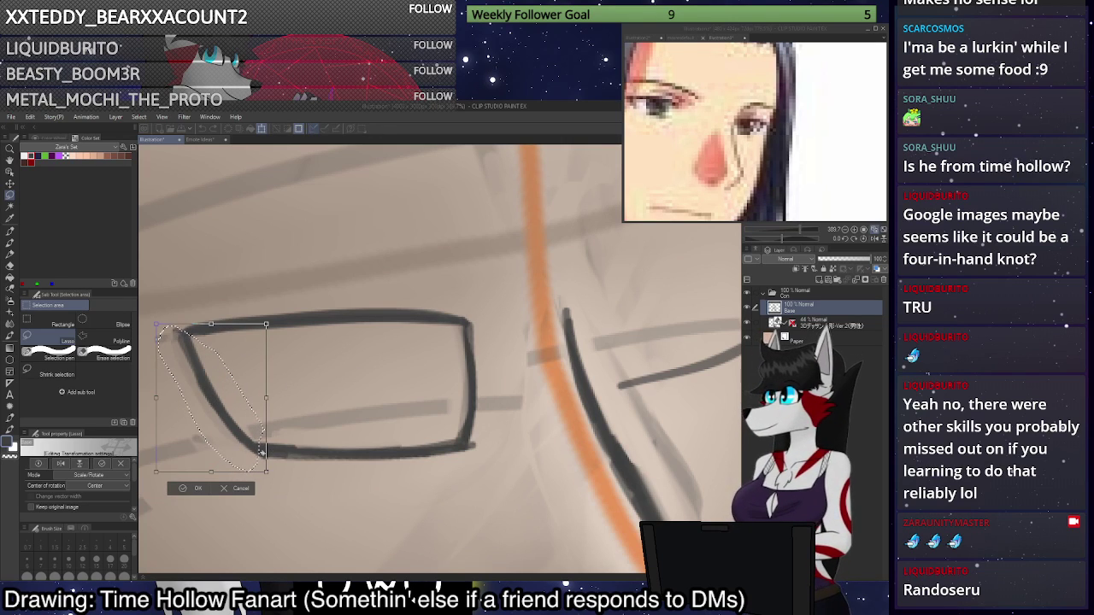
drag(361, 379, 355, 368)
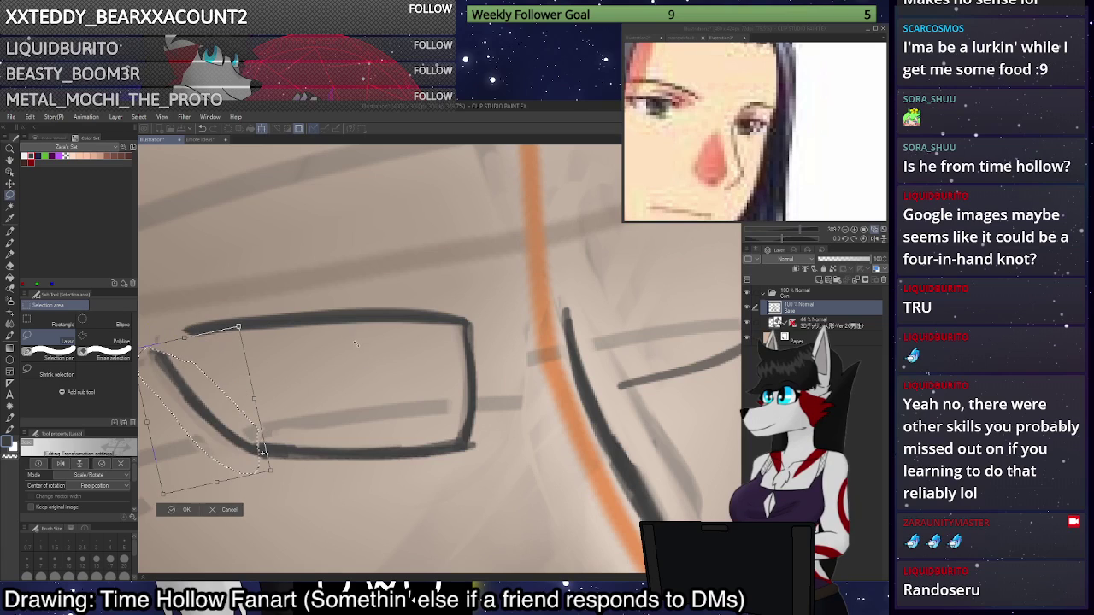
drag(256, 451, 300, 454)
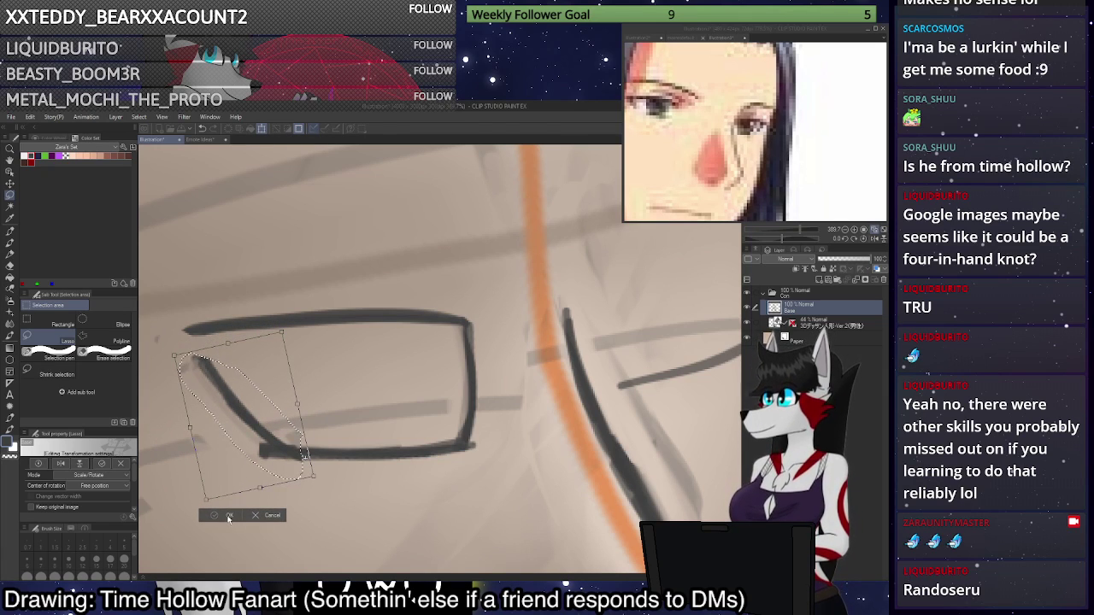
key(Return)
key(ctrl+d)
Extend the near eye's outer edge up to the upper line and clear the leftover marks at its lower end.
key(p)
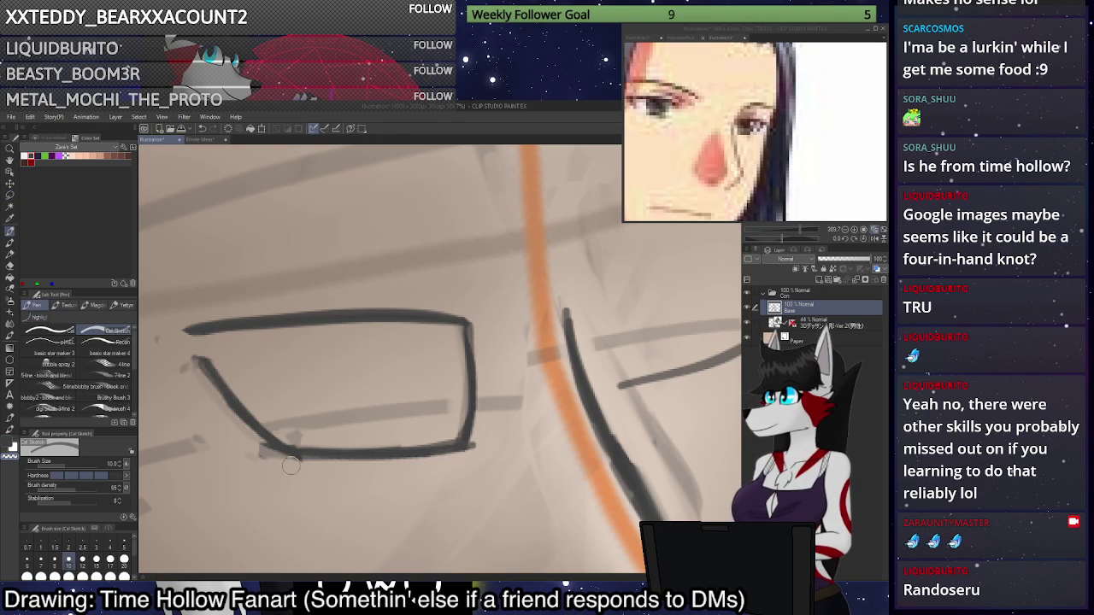
key(c)
mouse_move(201, 362)
mouse_down()
mouse_move(242, 411)
mouse_move(206, 371)
mouse_move(218, 380)
mouse_up()
drag(188, 335, 264, 429)
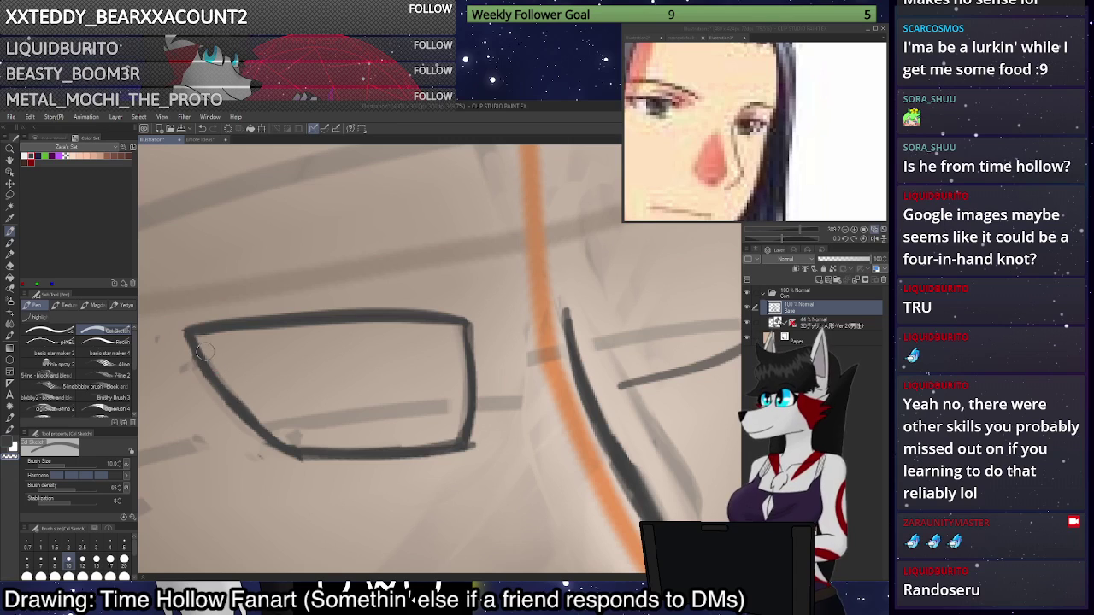
scroll(282, 423, down, 4)
scroll(338, 432, up, 4)
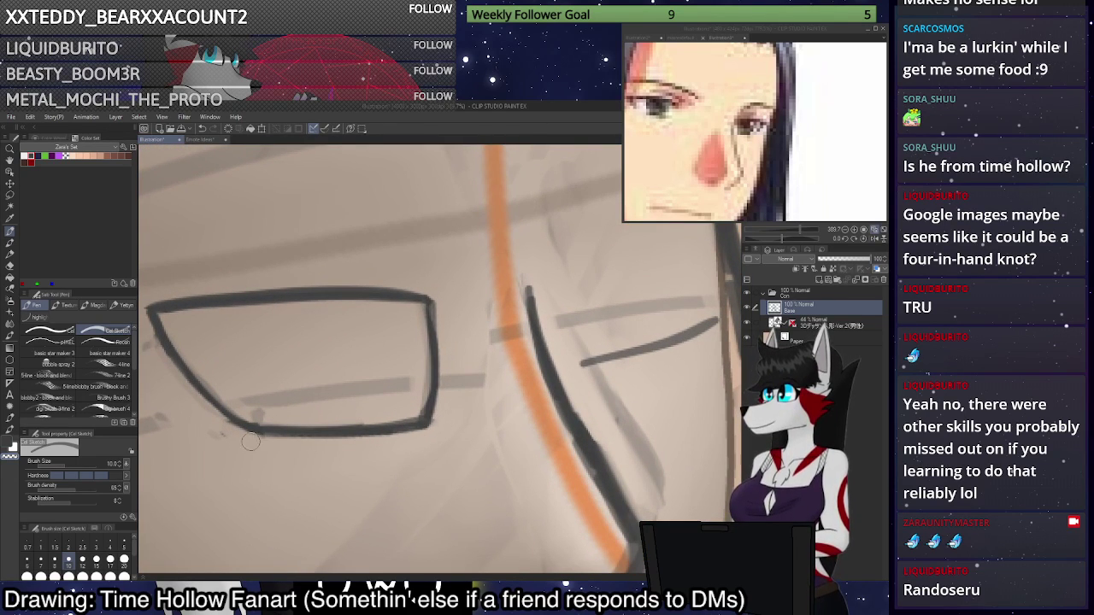
Erase the lower part of the near eye's outer edge and redraw it straighter with a clean lower outer corner.
drag(200, 379, 248, 424)
key(c)
drag(177, 365, 225, 424)
mouse_move(190, 382)
mouse_down()
mouse_move(233, 429)
mouse_move(323, 425)
mouse_up()
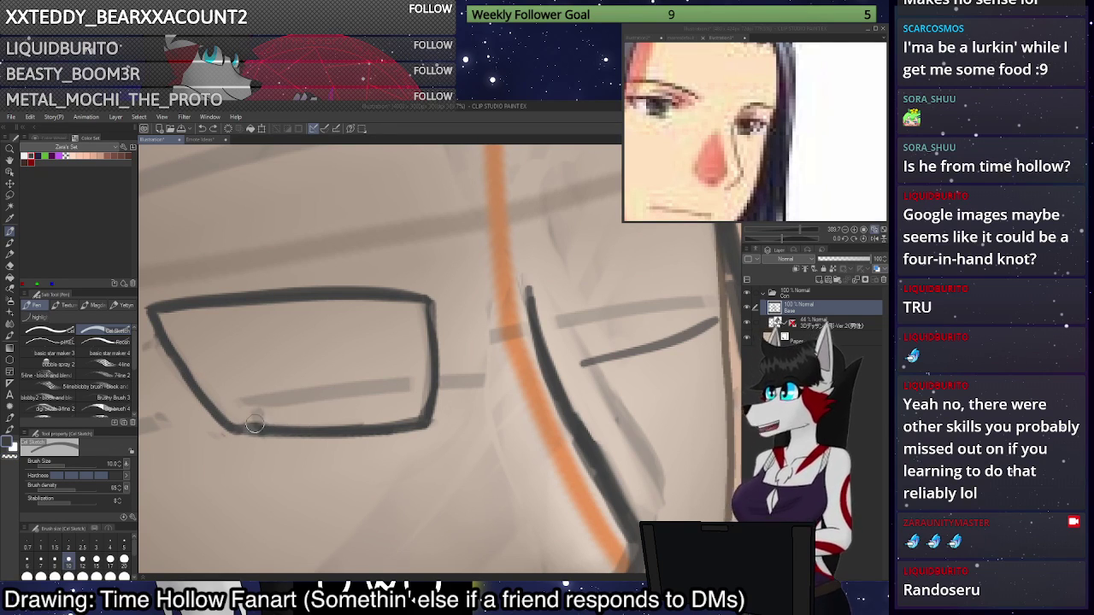
key(c)
drag(239, 419, 279, 418)
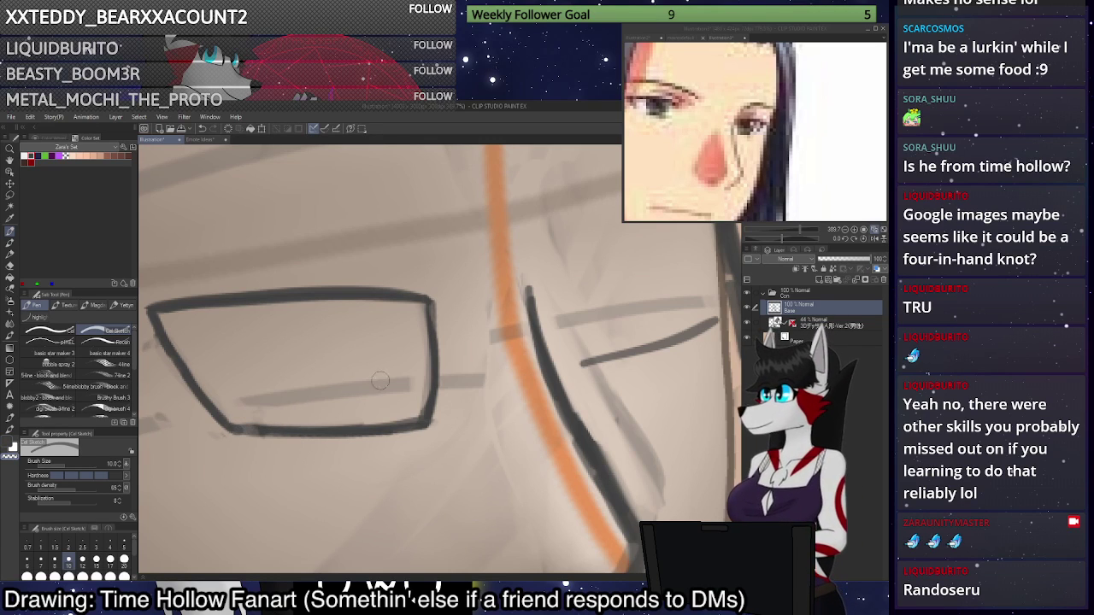
key(c)
mouse_move(332, 300)
mouse_down()
mouse_move(341, 342)
mouse_move(377, 299)
mouse_move(368, 425)
mouse_up()
key(ctrl+z)
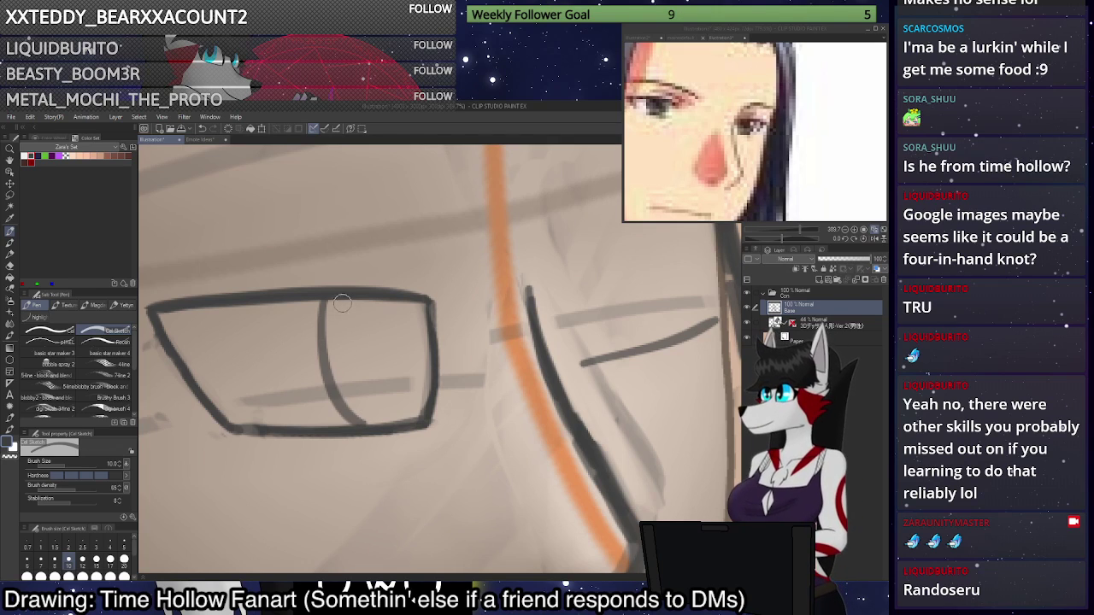
key(ctrl+z)
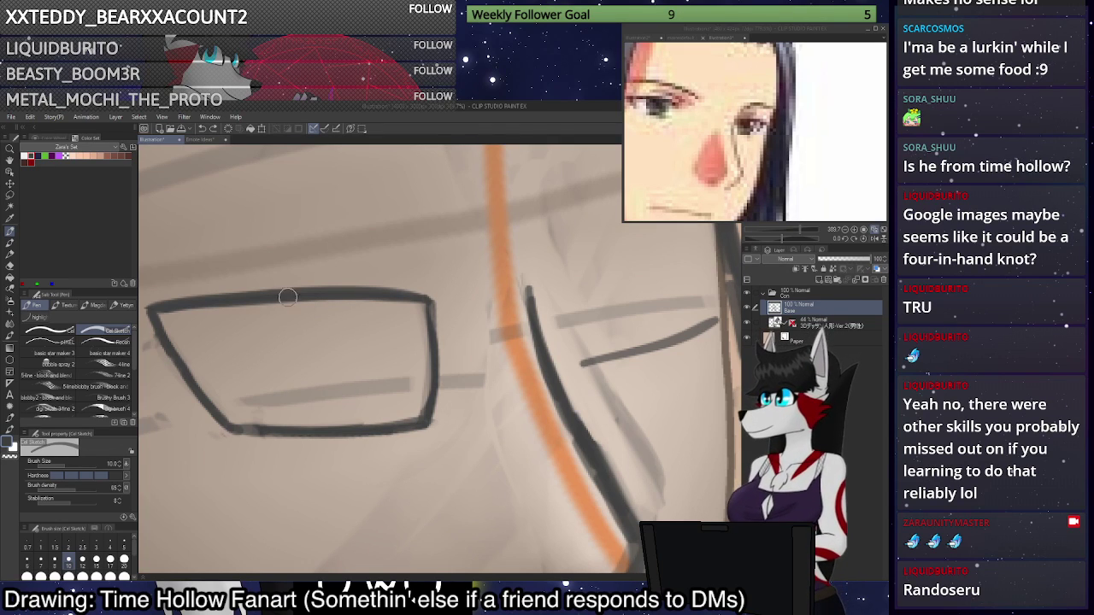
mouse_move(283, 317)
mouse_down()
mouse_move(324, 427)
mouse_move(478, 393)
mouse_move(301, 402)
mouse_up()
key(ctrl+z)
Lasso the whole near eye and rotate it slightly counterclockwise.
scroll(372, 379, down, 4)
key(m)
key(ctrl+t)
mouse_move(537, 389)
mouse_down()
mouse_move(545, 348)
mouse_move(539, 371)
mouse_up()
scroll(515, 344, down, 2)
scroll(511, 335, up, 1)
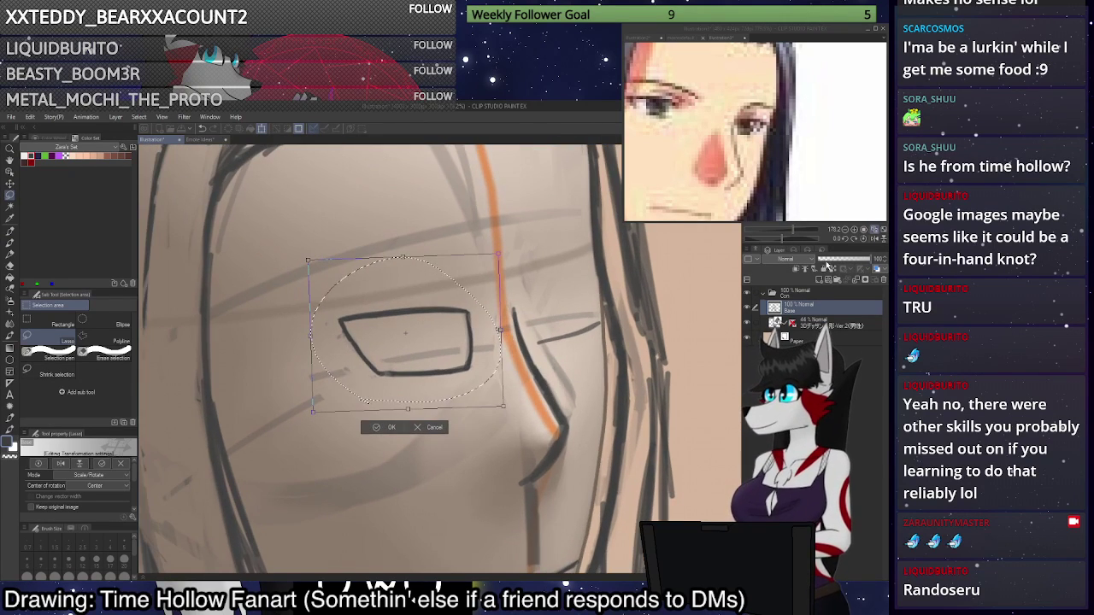
Tilt the canvas to judge the face, rotate the near eye further counterclockwise, nudge it into place, and apply the transformation.
drag(783, 240, 786, 242)
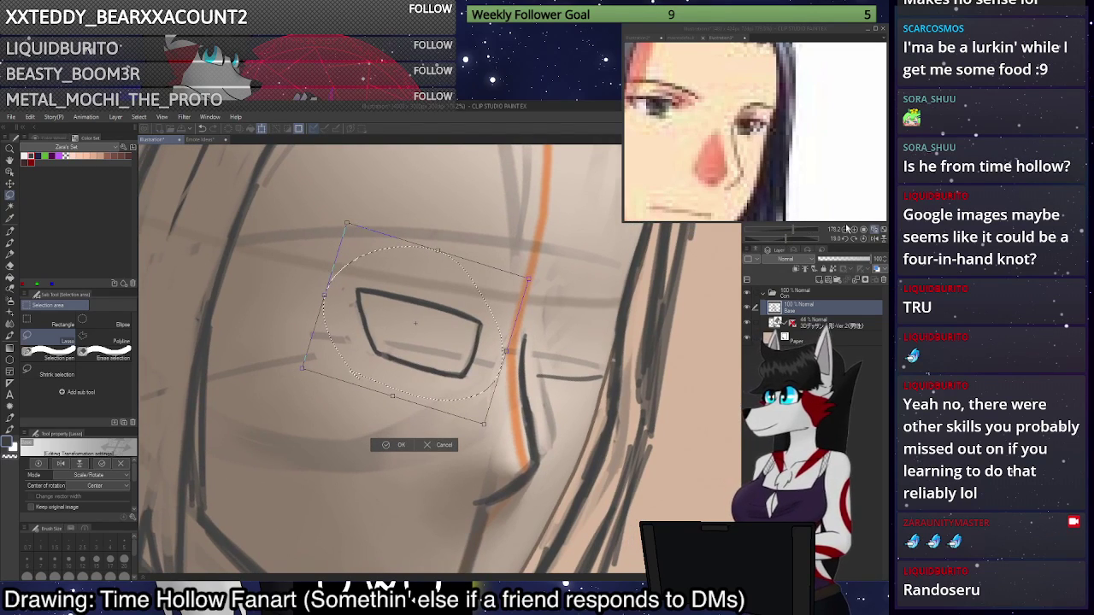
click(873, 232)
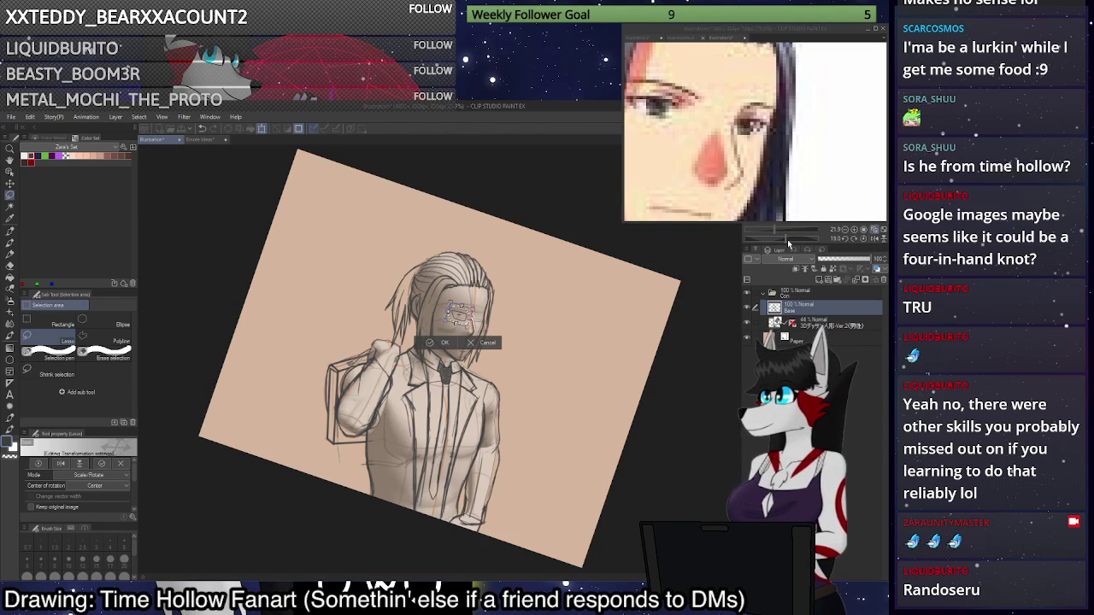
drag(788, 244, 791, 242)
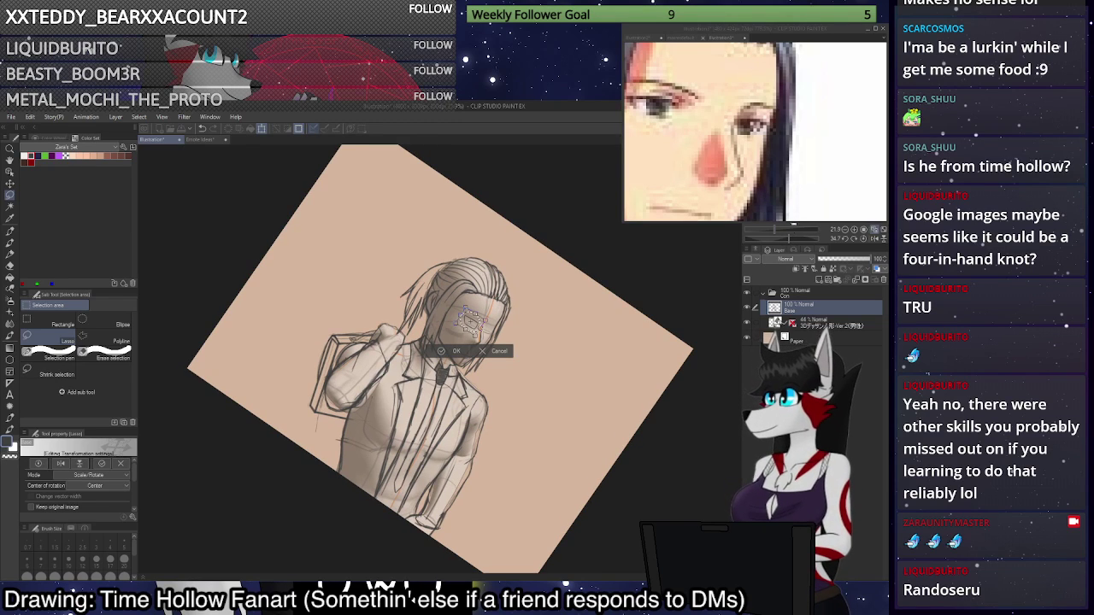
scroll(504, 306, up, 4)
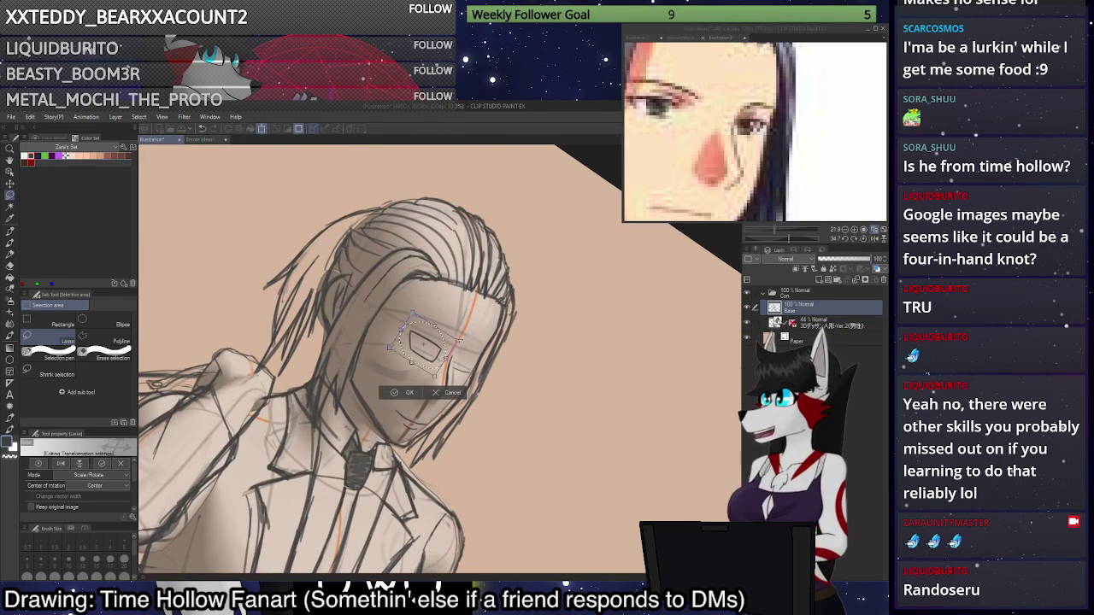
scroll(480, 333, up, 6)
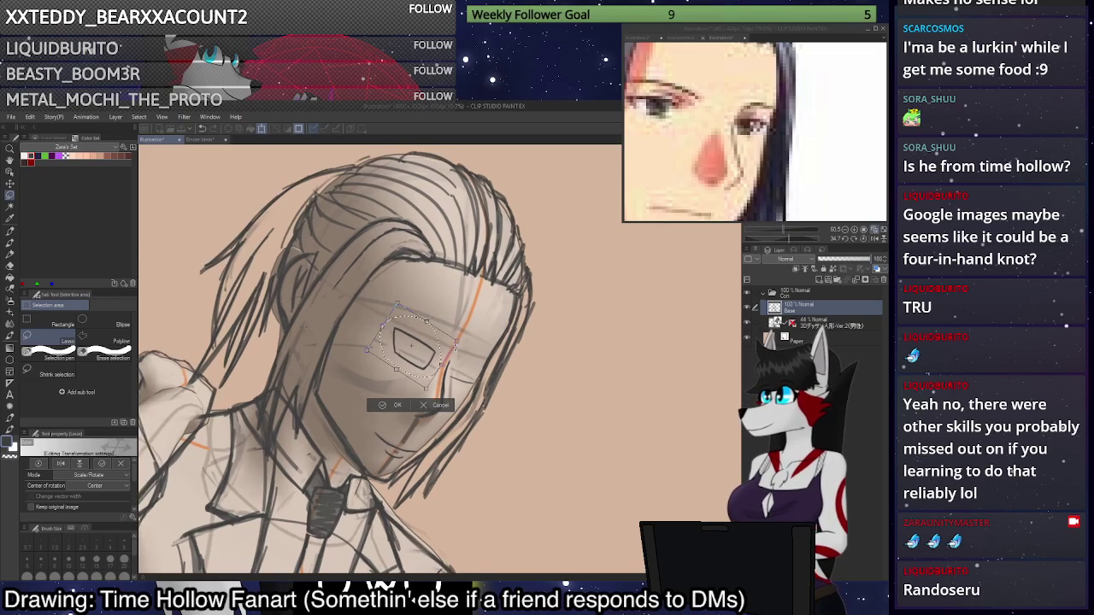
drag(480, 332, 509, 359)
drag(462, 320, 469, 324)
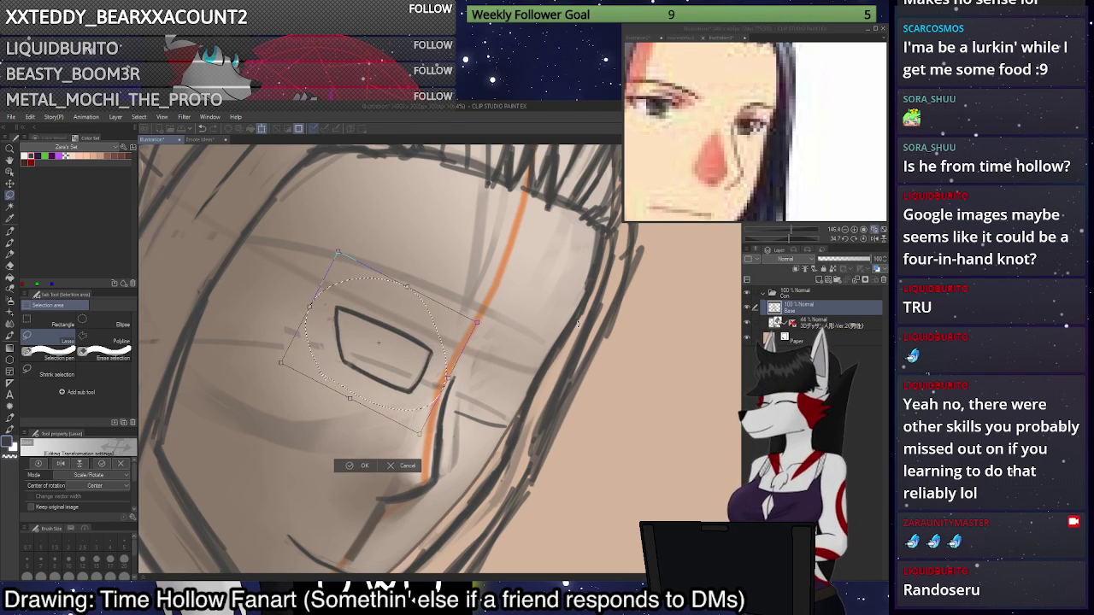
scroll(573, 322, down, 4)
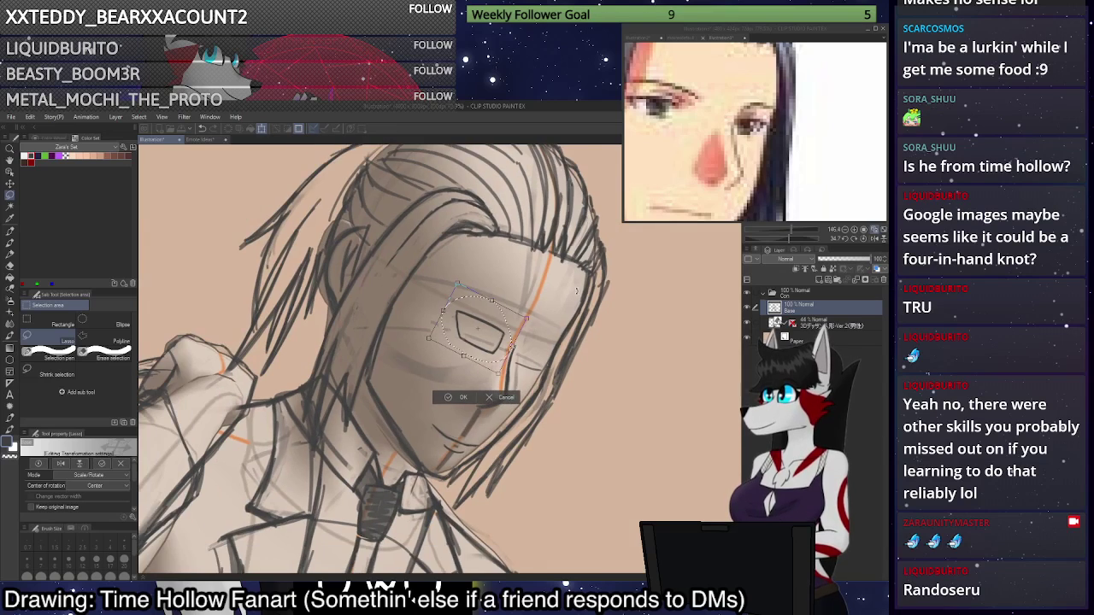
scroll(546, 323, up, 3)
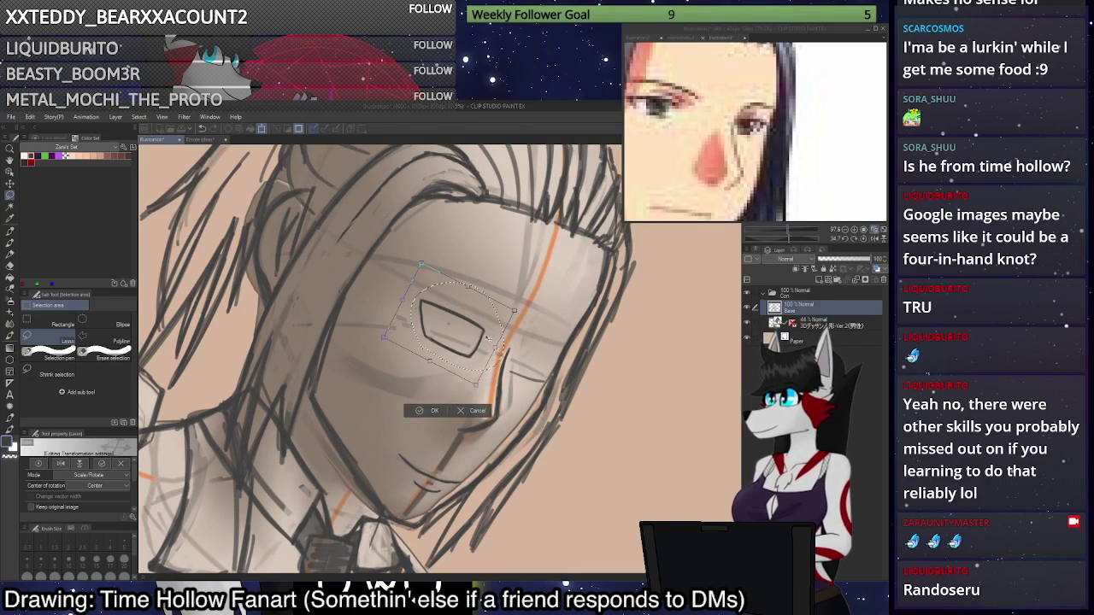
drag(488, 338, 489, 341)
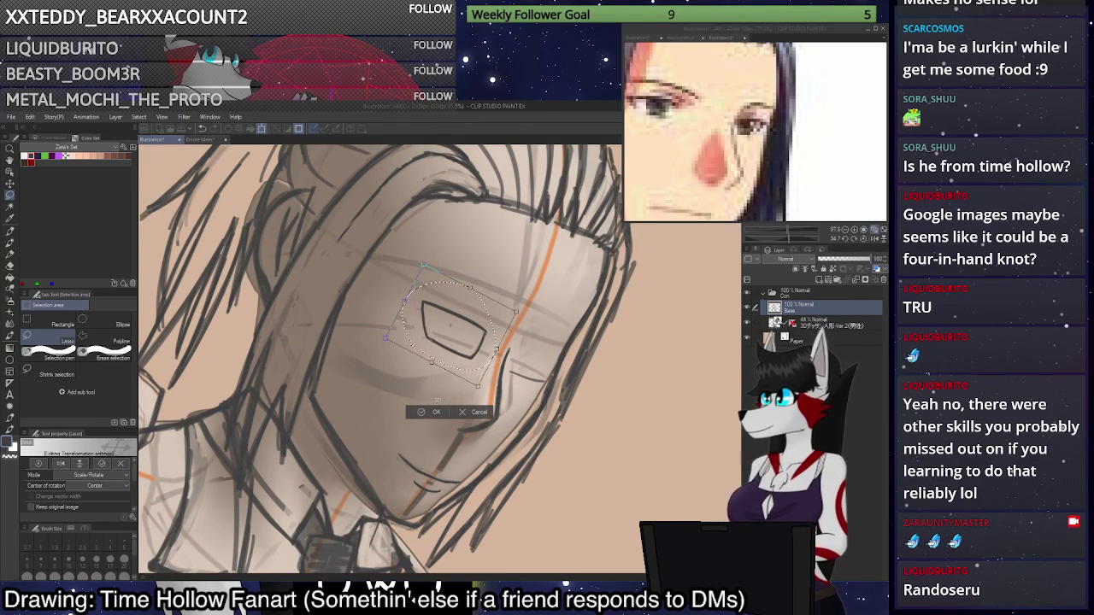
key(Return)
click(876, 231)
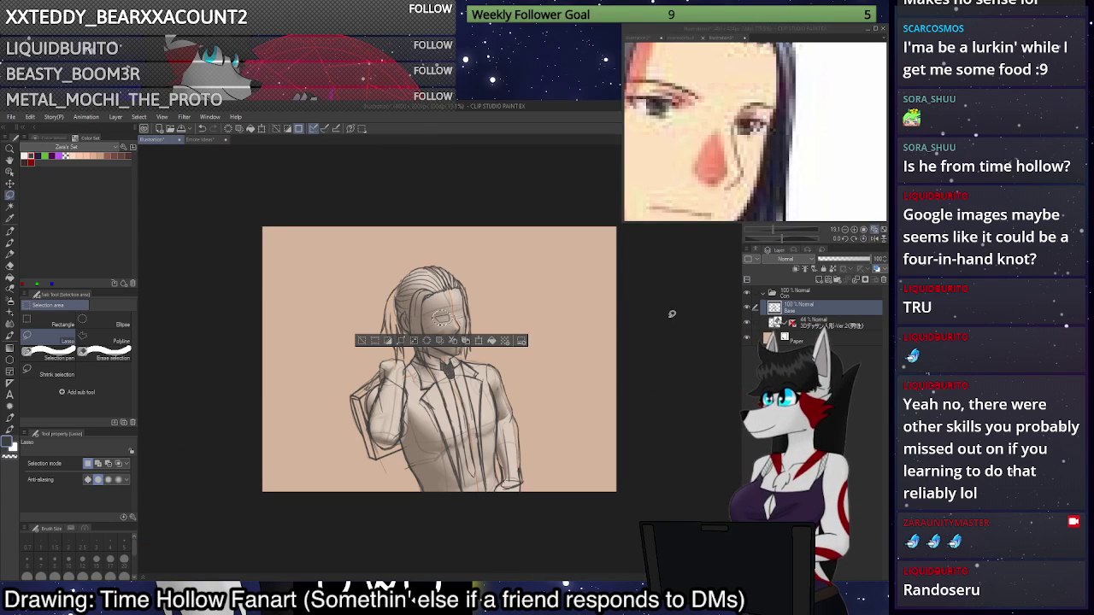
Deselect the near eye, redraw its upper edge sloping lower toward the outer corner, and erase the old line above it.
scroll(469, 318, up, 8)
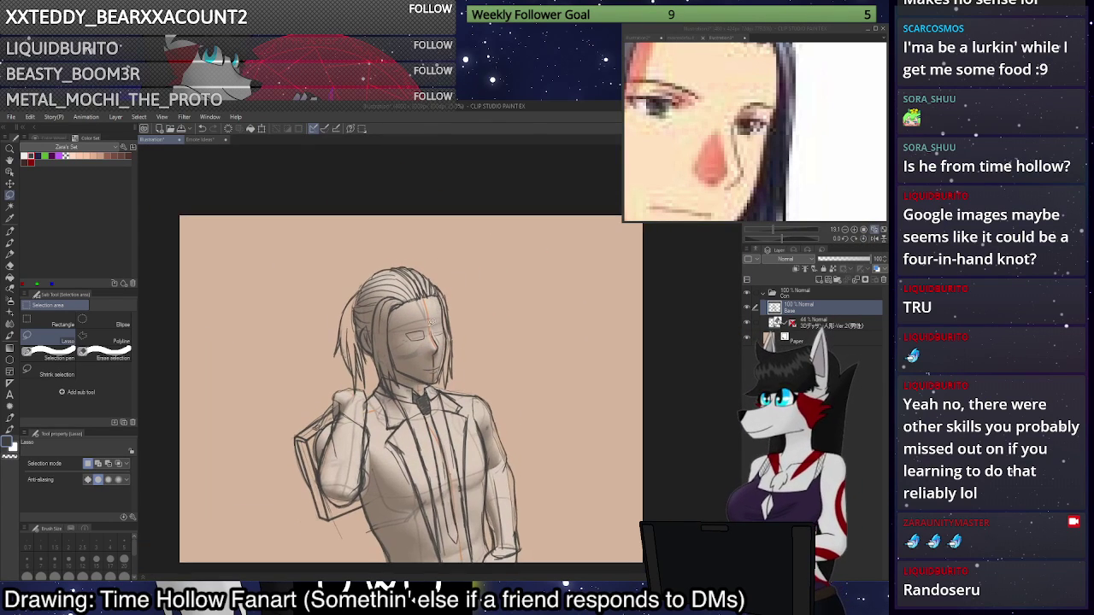
scroll(461, 330, up, 5)
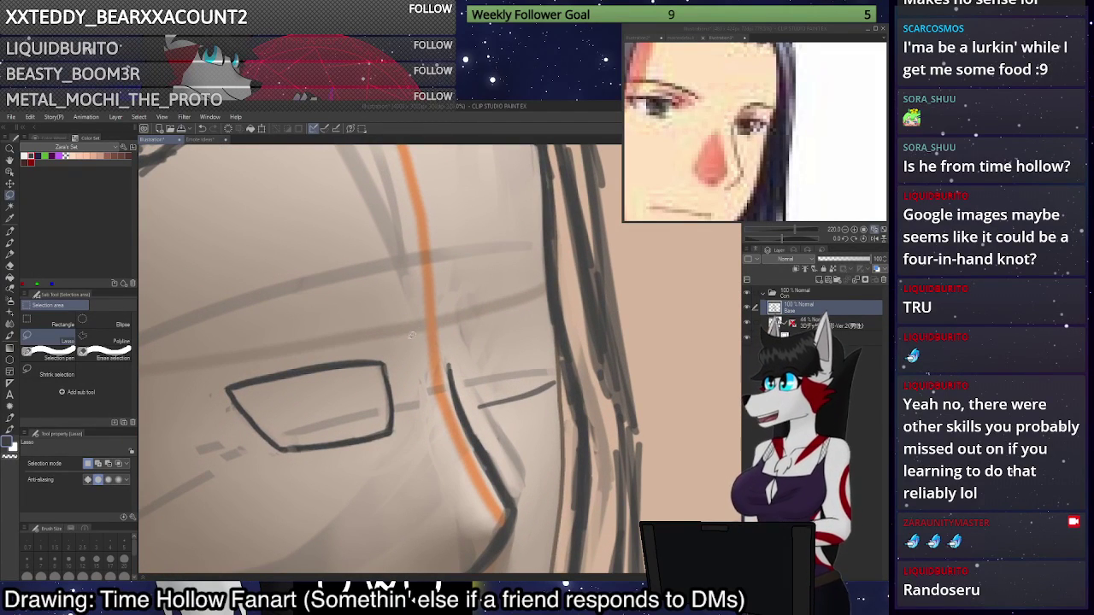
key(p)
drag(357, 368, 267, 394)
key(ctrl+z)
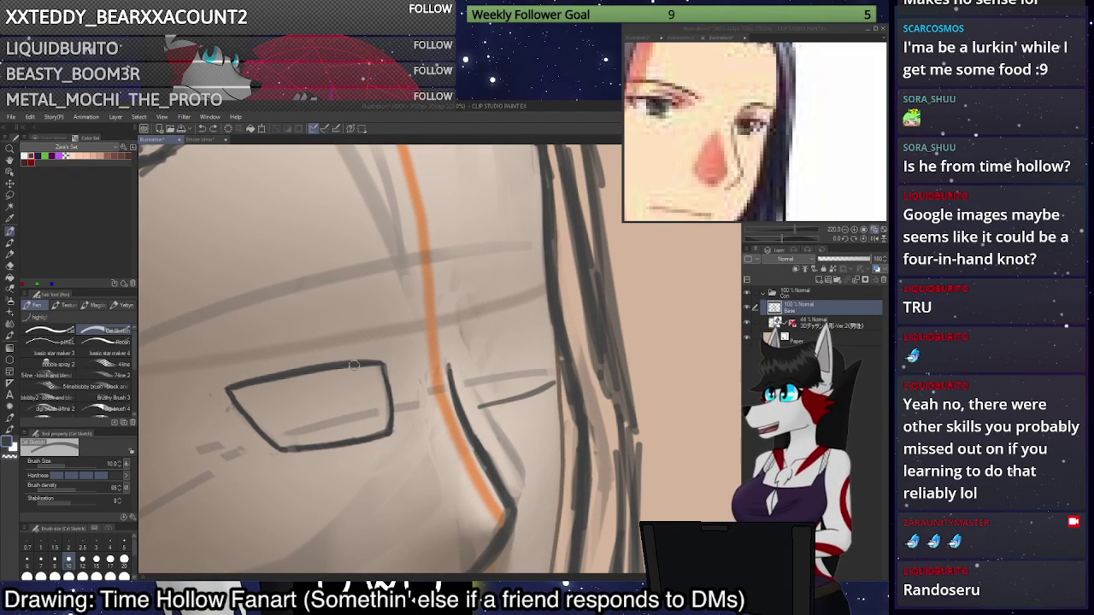
drag(355, 366, 234, 405)
mouse_move(375, 365)
mouse_down()
mouse_move(231, 408)
mouse_move(284, 381)
mouse_up()
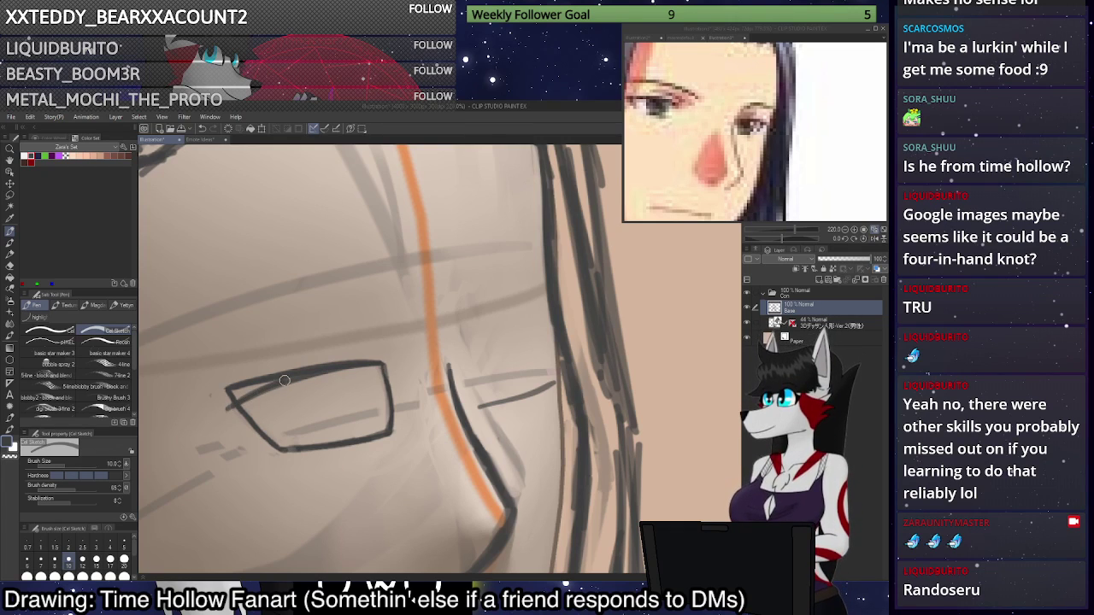
key(c)
drag(347, 359, 256, 377)
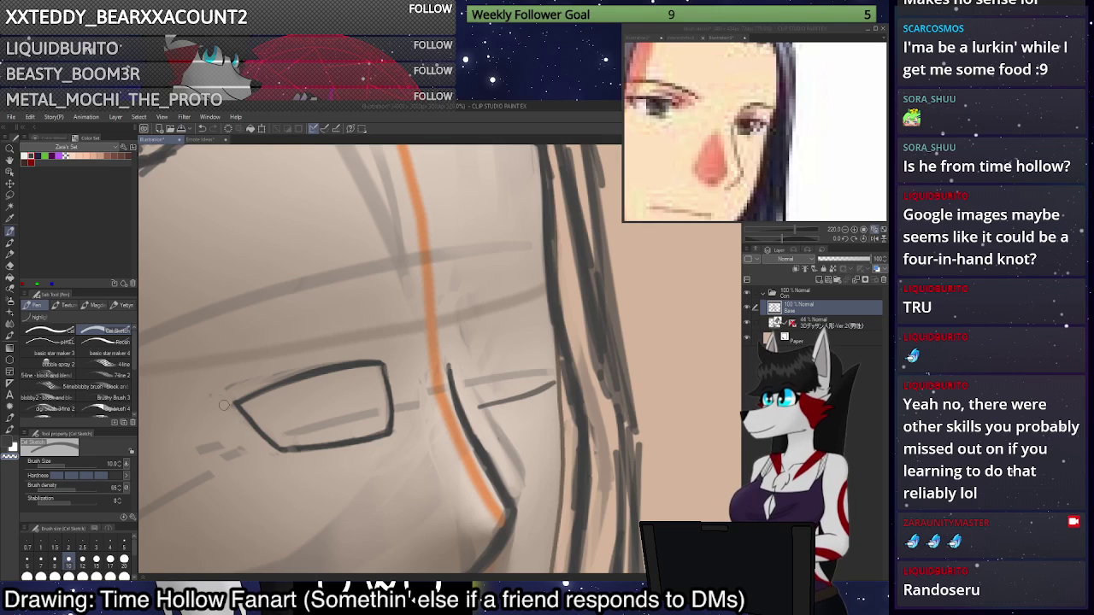
Erase the dark line of the far eye with the transparent brush.
scroll(461, 324, down, 6)
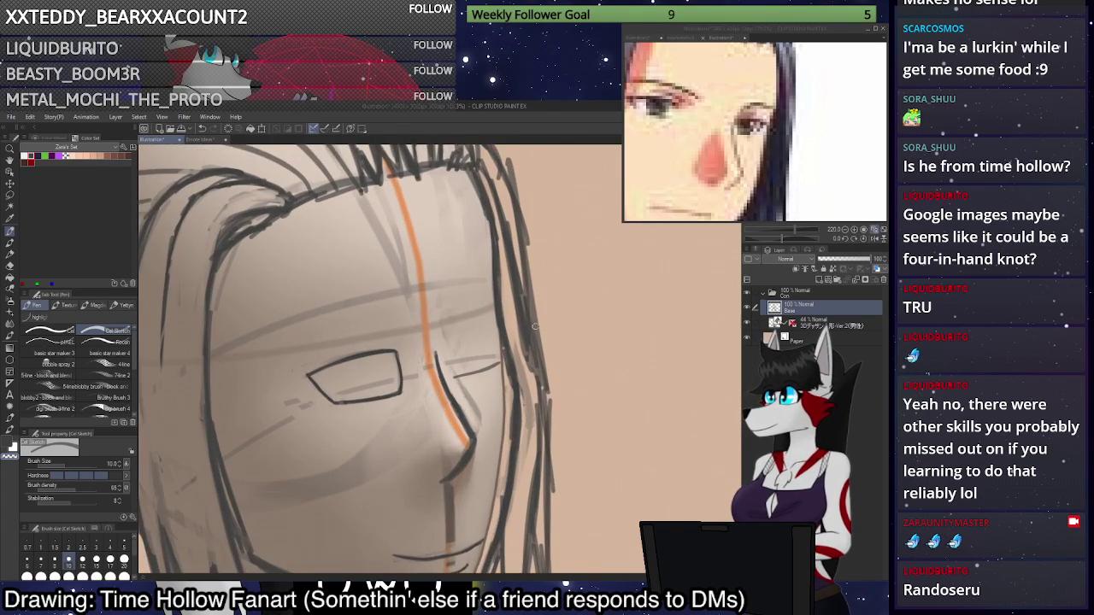
scroll(489, 368, up, 4)
key(m)
key(p)
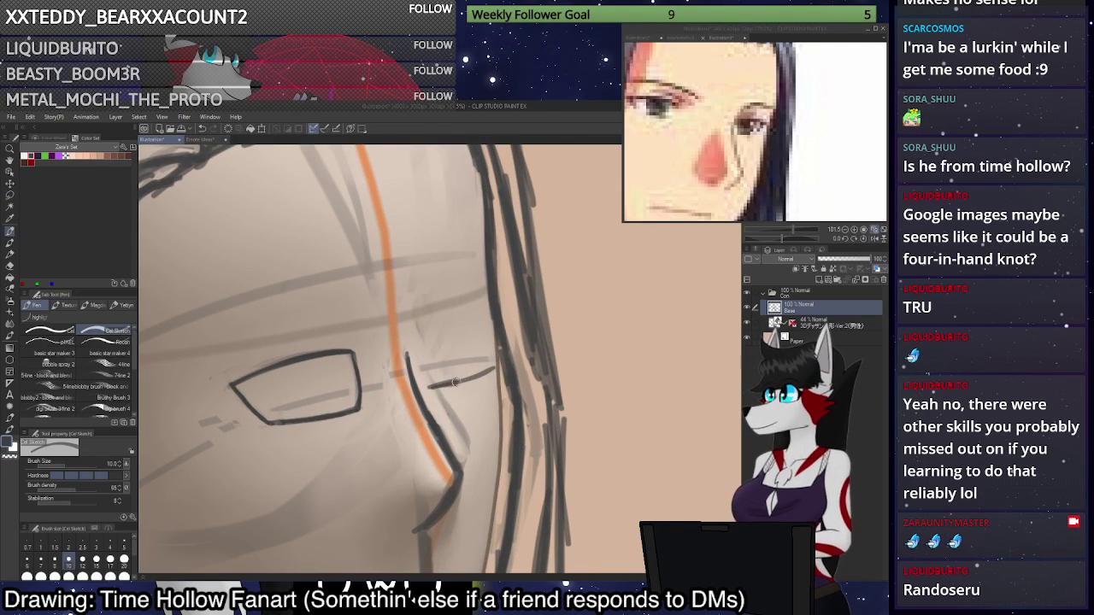
key(c)
drag(474, 381, 437, 388)
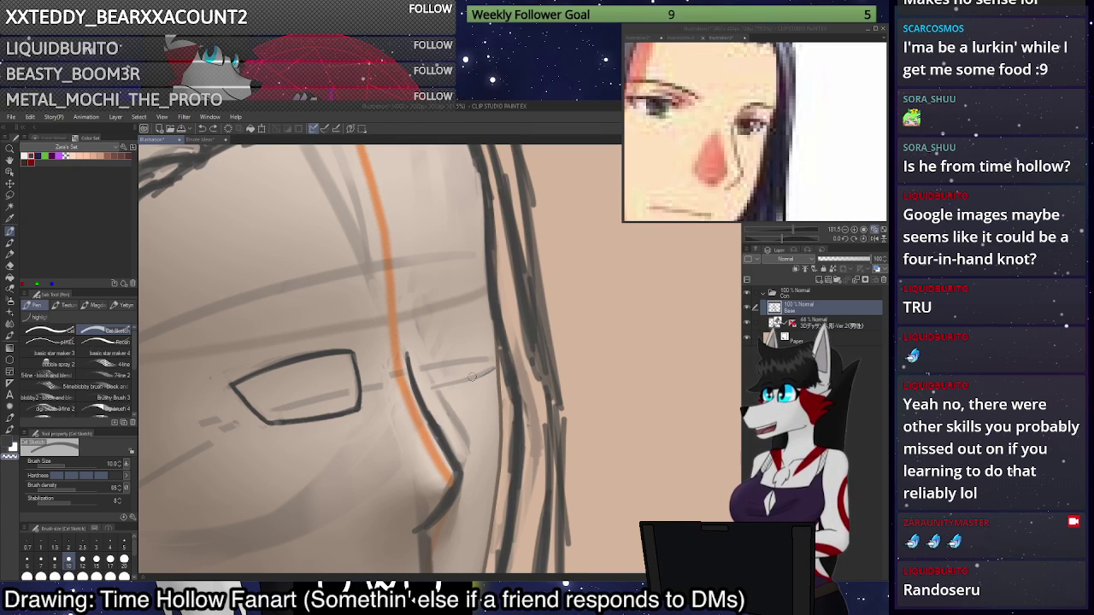
Thin the inner side of the face contour beside the far eye and down along the cheek with the transparent brush.
drag(481, 248, 490, 320)
mouse_move(485, 226)
mouse_down()
mouse_move(511, 405)
mouse_move(503, 493)
mouse_up()
drag(510, 434, 502, 511)
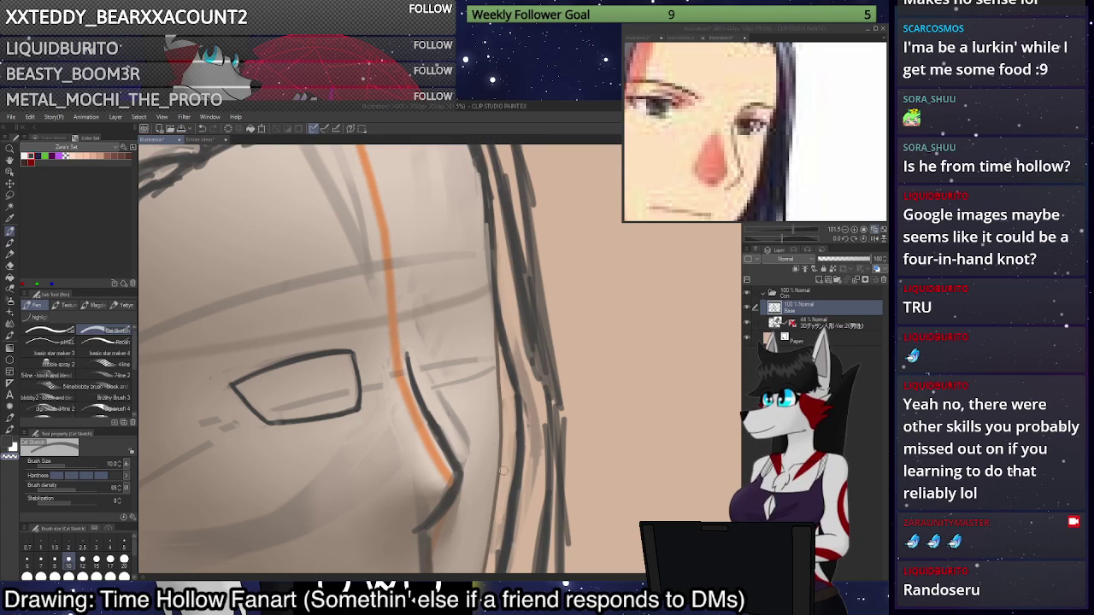
drag(505, 472, 497, 572)
drag(501, 496, 498, 560)
drag(509, 445, 501, 523)
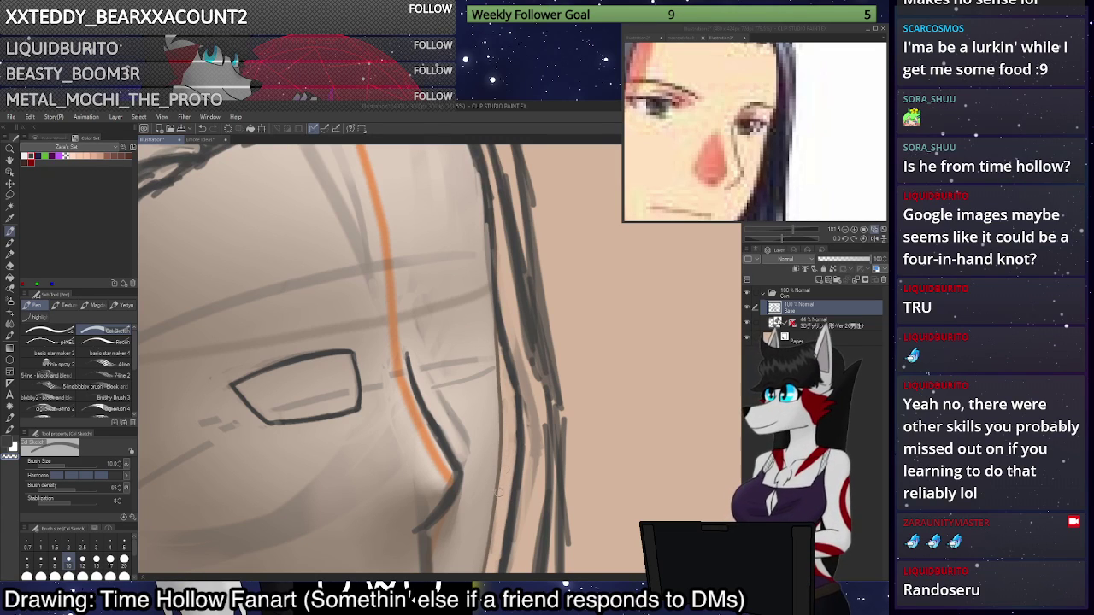
drag(507, 480, 499, 548)
Select the near eye and make a horizontally flipped copy, keeping the original, scaled down and rotated at the far eye position.
scroll(389, 436, down, 1)
scroll(376, 437, up, 1)
key(m)
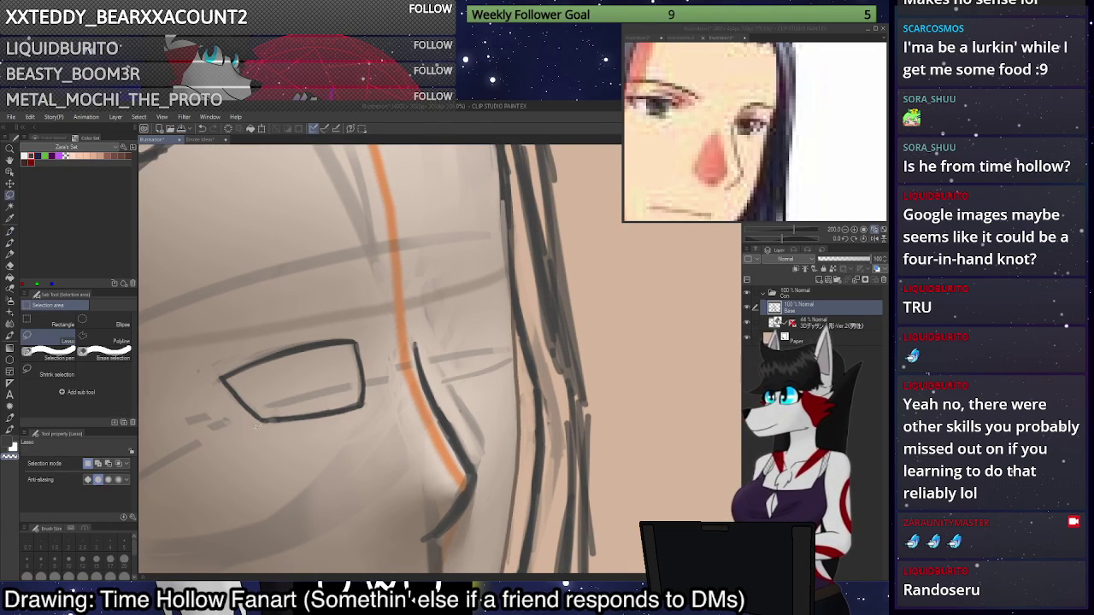
mouse_move(393, 369)
mouse_down()
mouse_move(329, 309)
mouse_move(214, 370)
mouse_move(209, 397)
mouse_up()
key(ctrl+t)
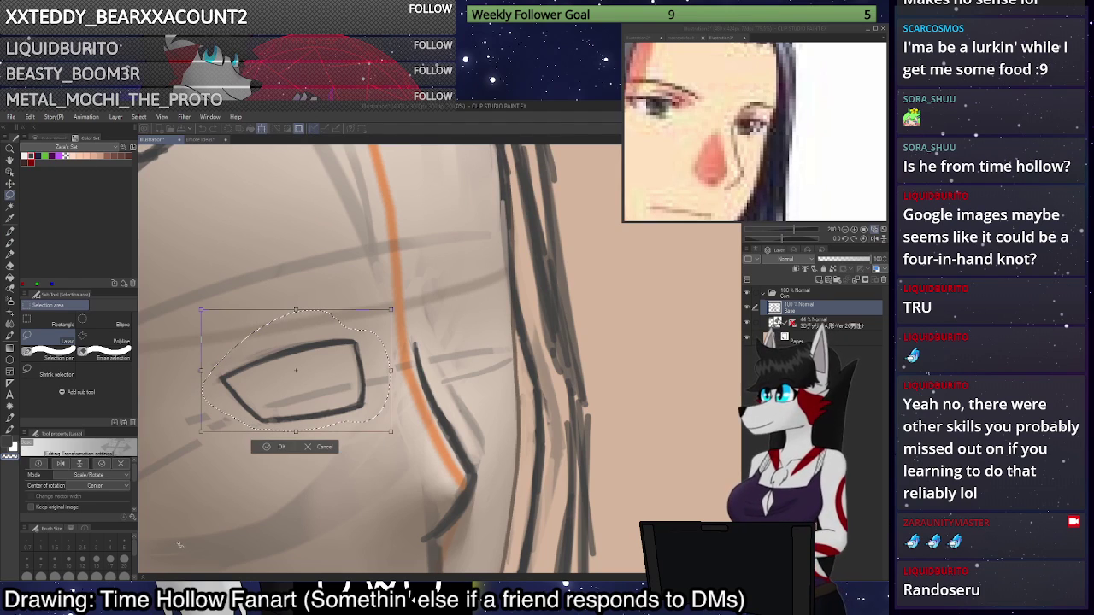
click(57, 508)
click(61, 465)
drag(308, 373, 488, 336)
drag(639, 334, 615, 249)
drag(524, 234, 491, 302)
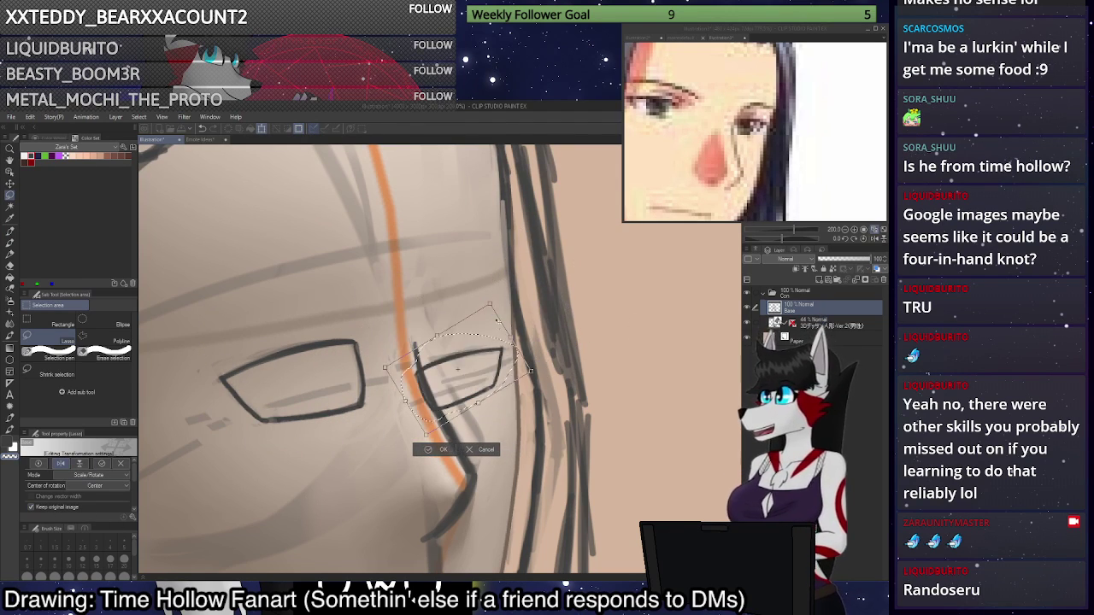
Rotate and enlarge the far eye copy, nudge it against the nose contour, apply the transformation, and deselect it.
drag(459, 369, 474, 348)
drag(587, 272, 602, 302)
drag(521, 291, 539, 267)
drag(483, 336, 476, 340)
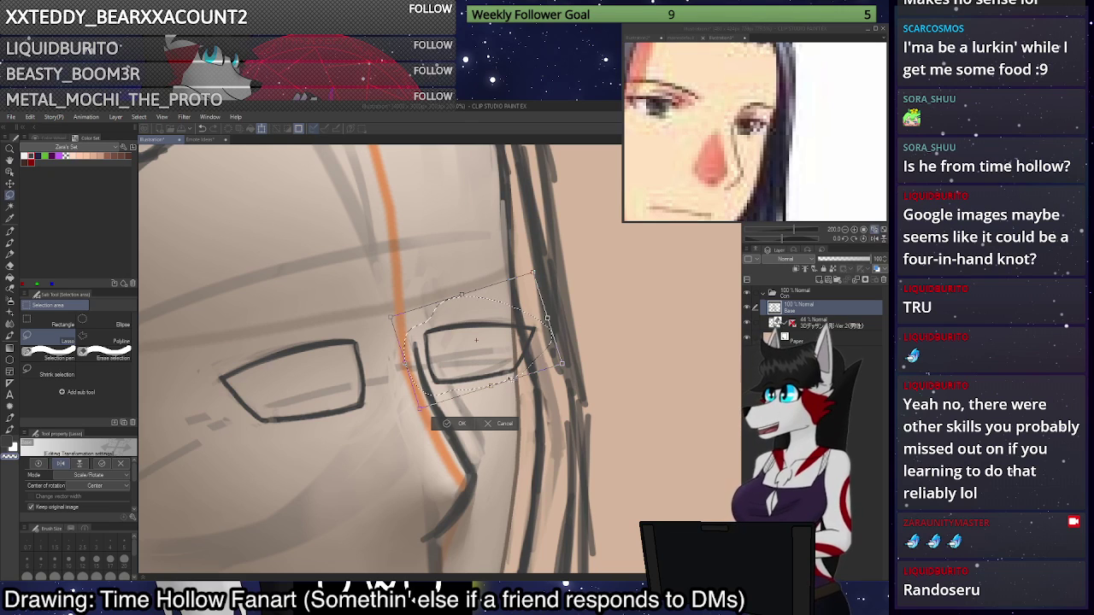
drag(514, 370, 511, 371)
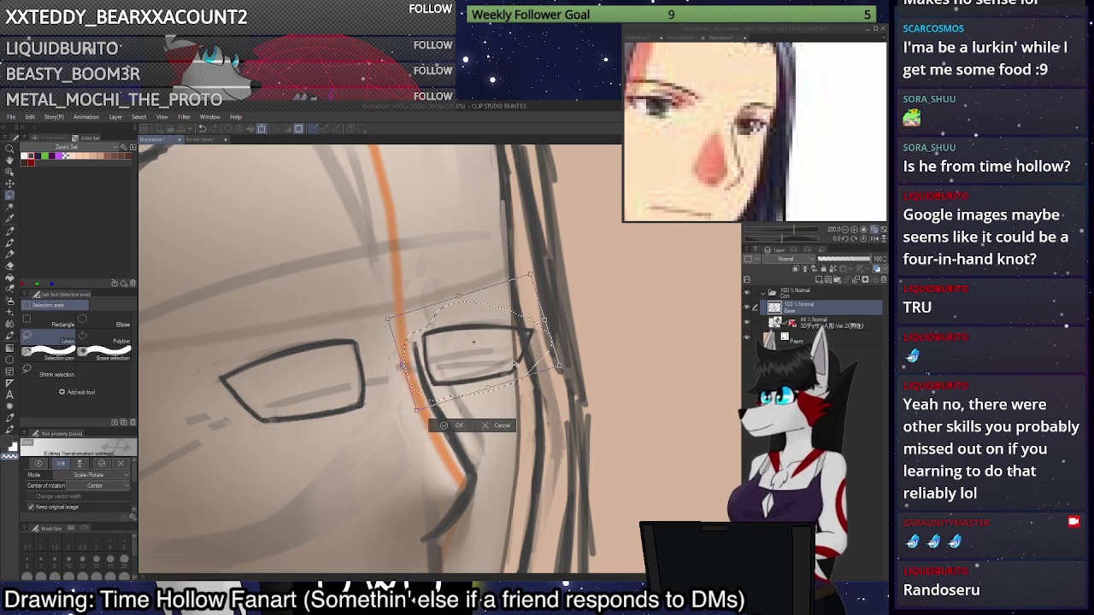
drag(590, 332, 590, 327)
drag(524, 357, 524, 355)
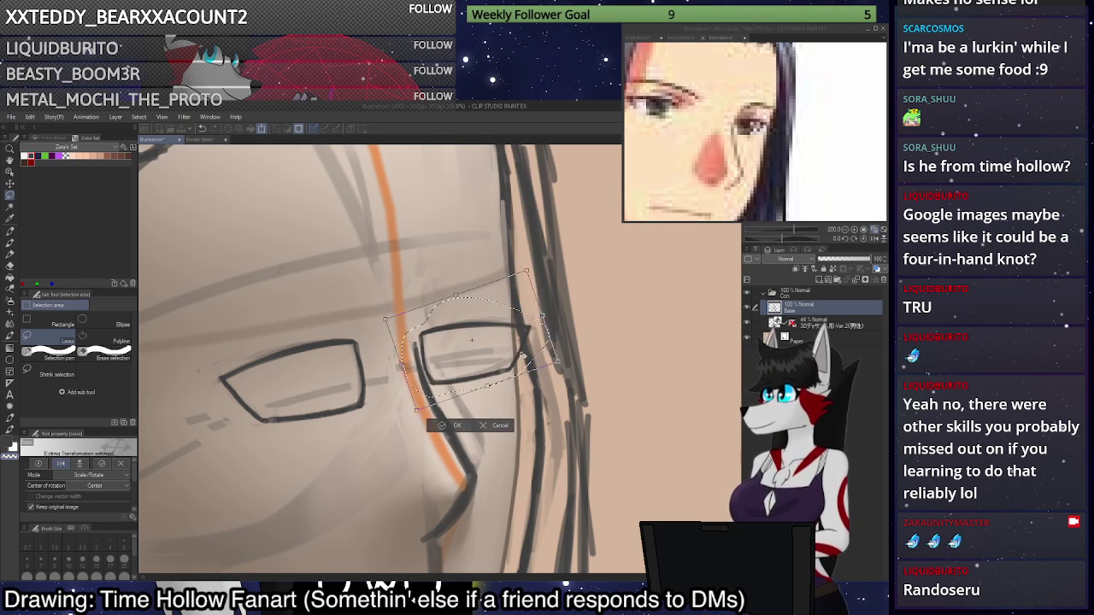
key(Return)
key(ctrl+d)
key(p)
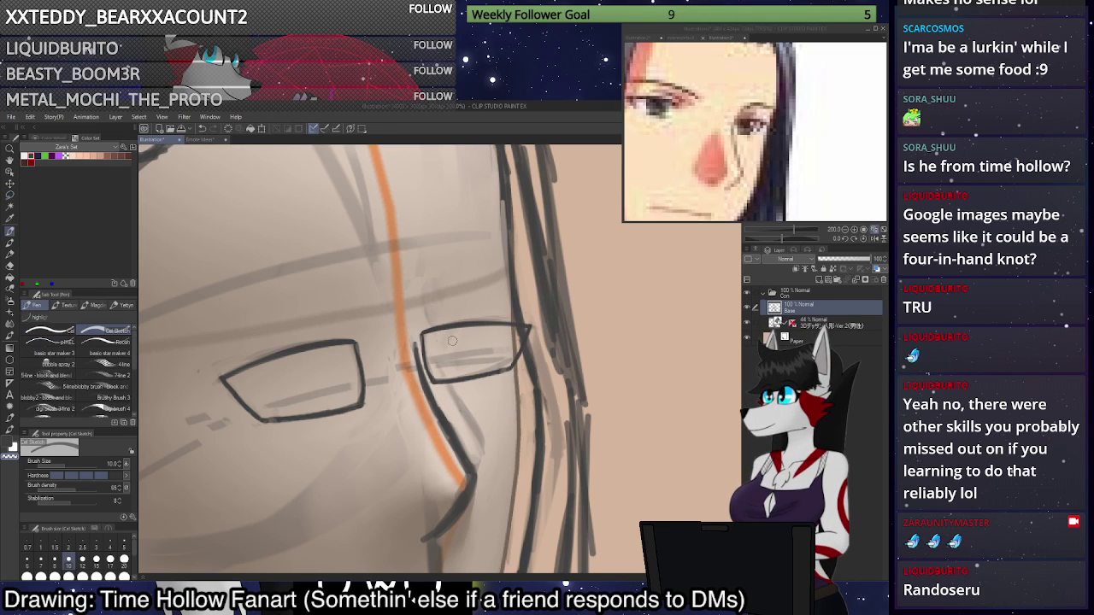
Try a size 20 dark stroke down the far eye's inner edge, undo it, and clear the restored selection.
drag(426, 340, 437, 383)
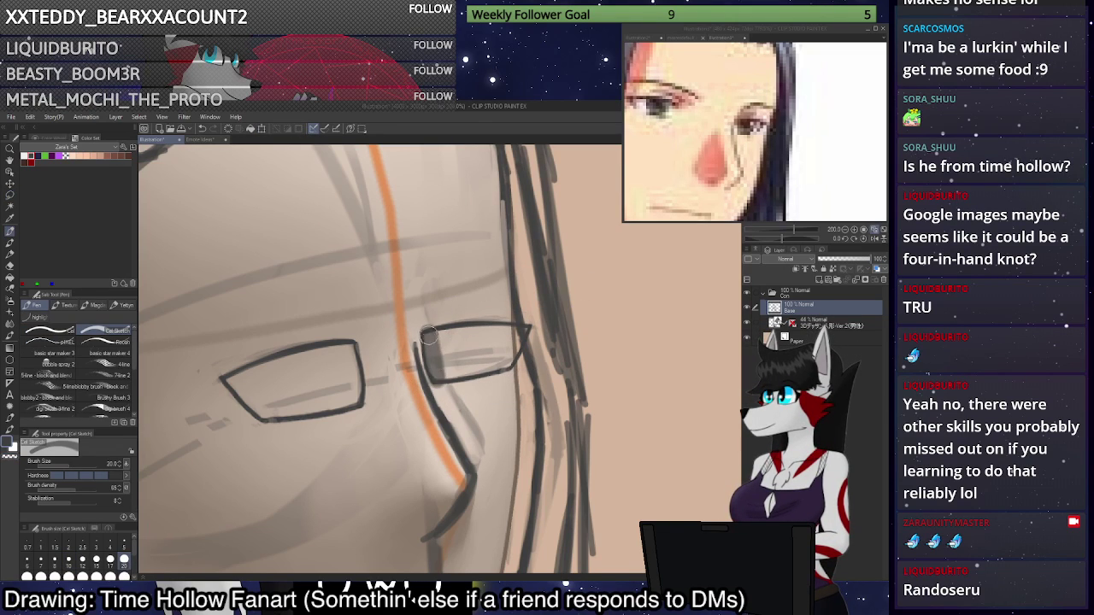
key(ctrl+z)
key(ctrl+shift+d)
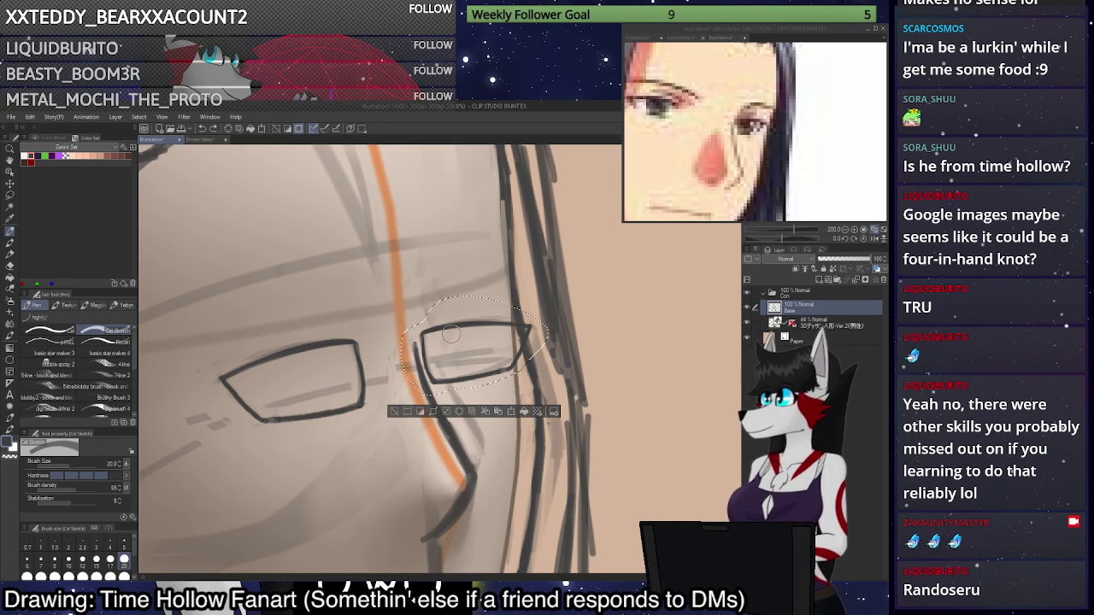
key(m)
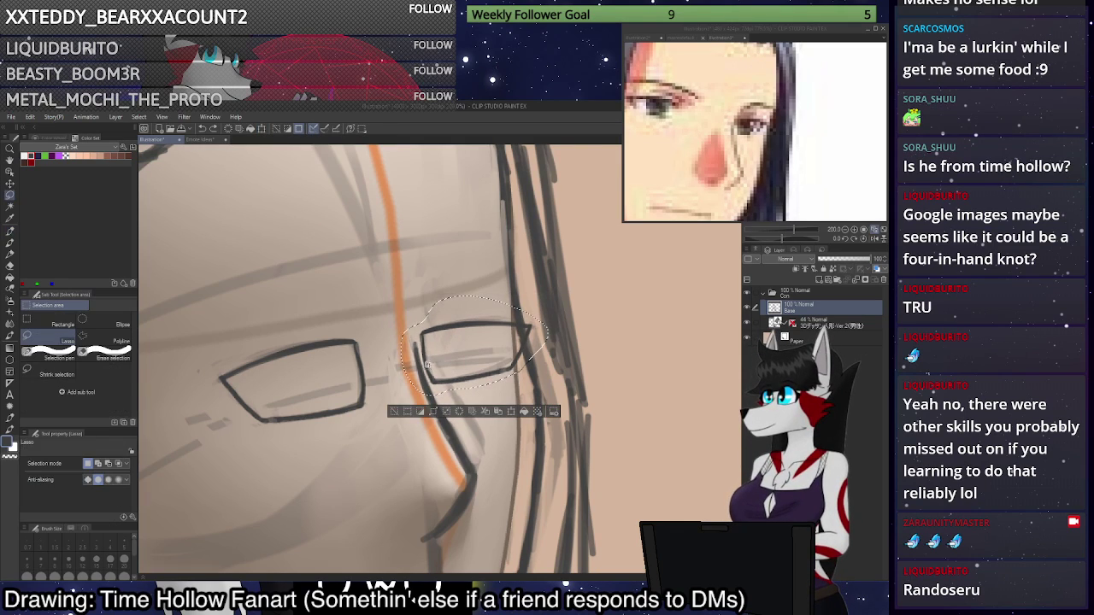
key(ctrl+d)
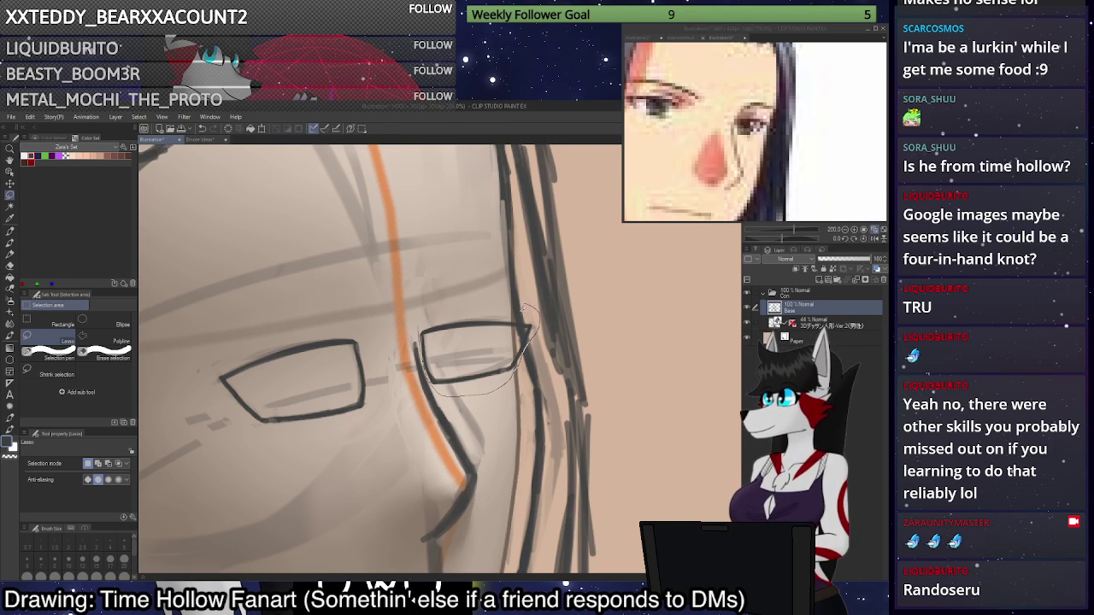
Reselect the far eye outline, shift and rotate it slightly without keeping the original, apply the transformation, and deselect it.
drag(419, 338, 456, 303)
key(ctrl+t)
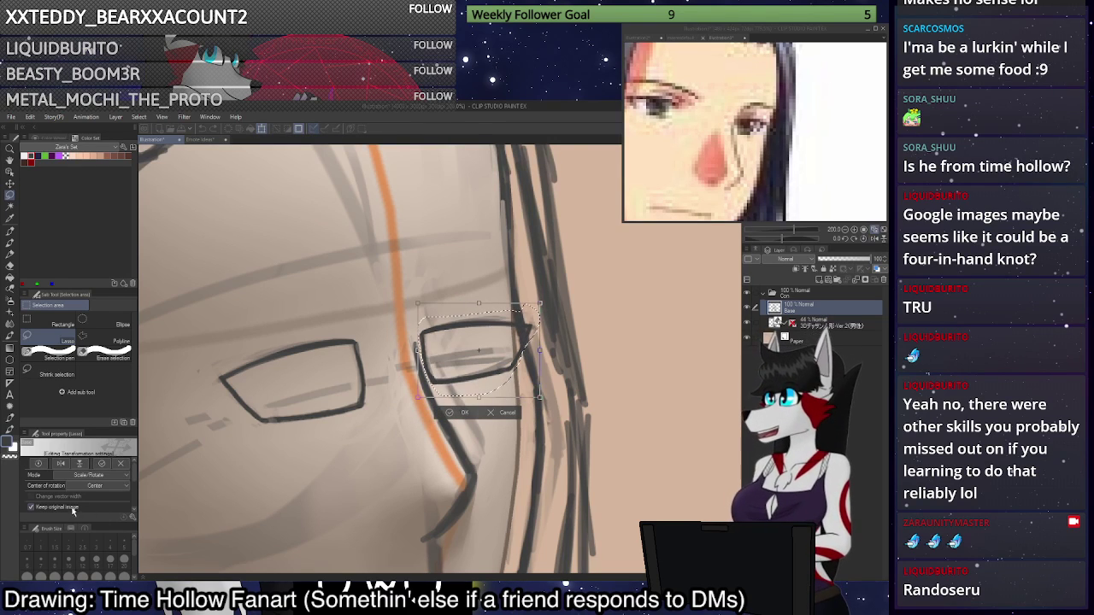
click(73, 511)
drag(520, 356, 522, 360)
drag(586, 322, 588, 326)
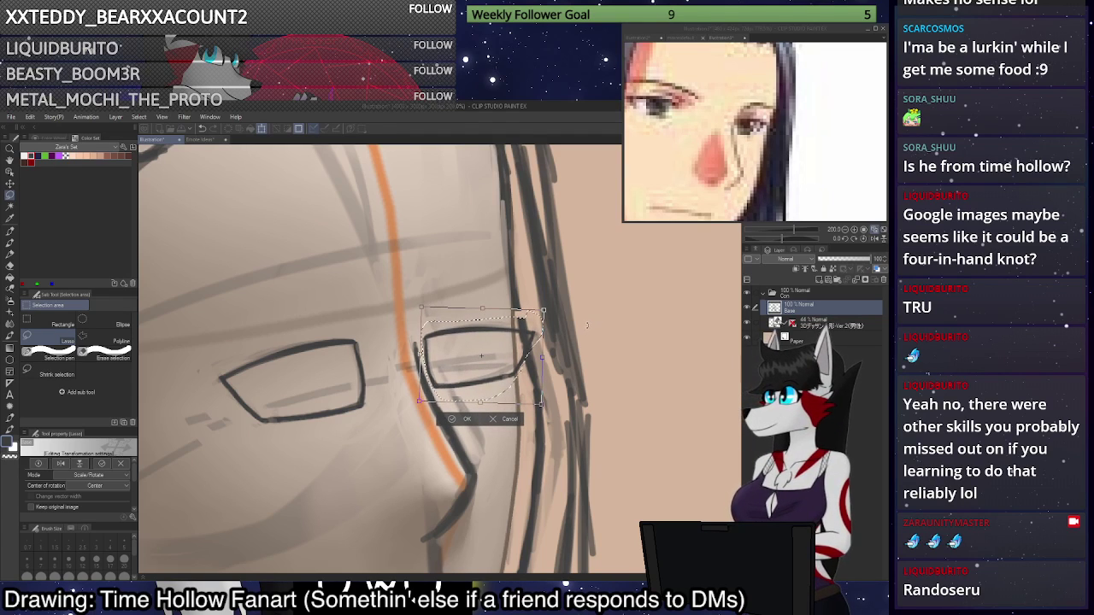
click(466, 418)
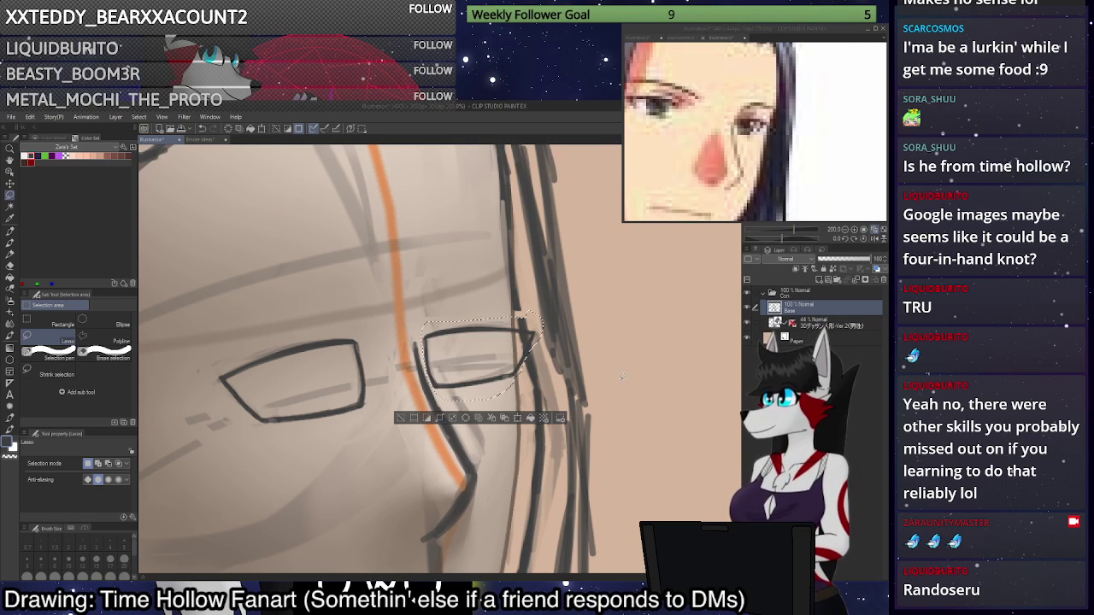
key(ctrl+d)
Set the sketch brush size to 12 and undo the trial stroke at the near eye.
key(p)
scroll(524, 340, up, 1)
scroll(524, 340, up, 1)
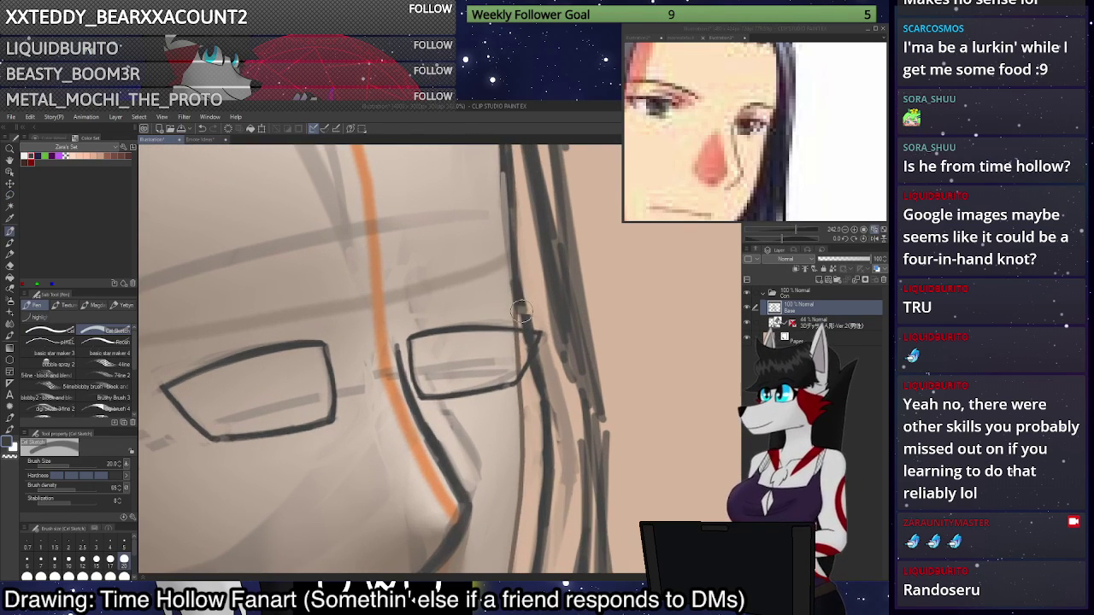
click(82, 561)
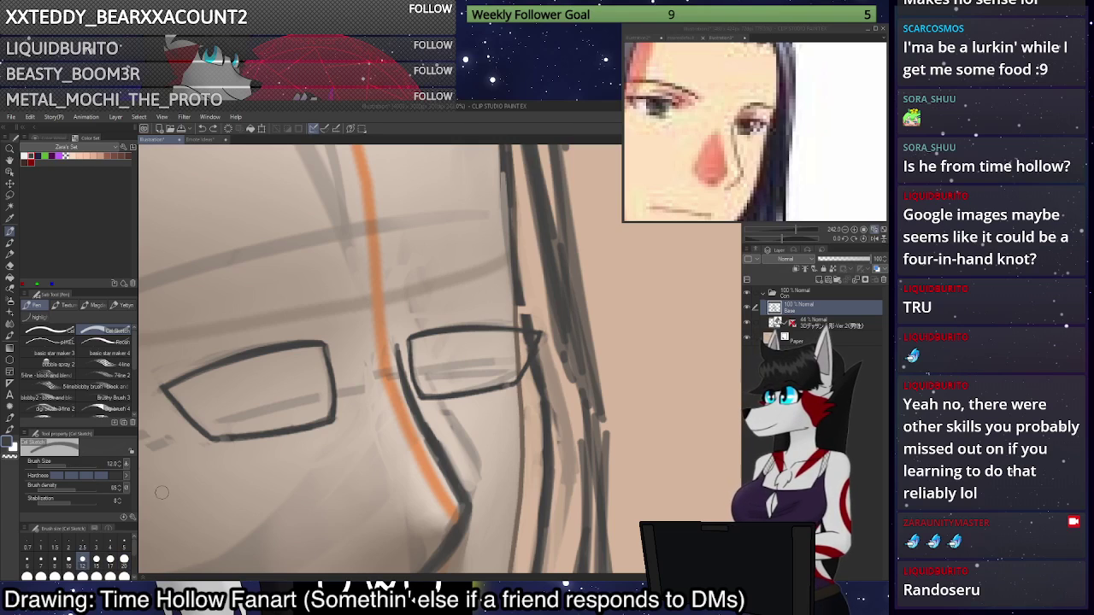
scroll(526, 329, down, 1)
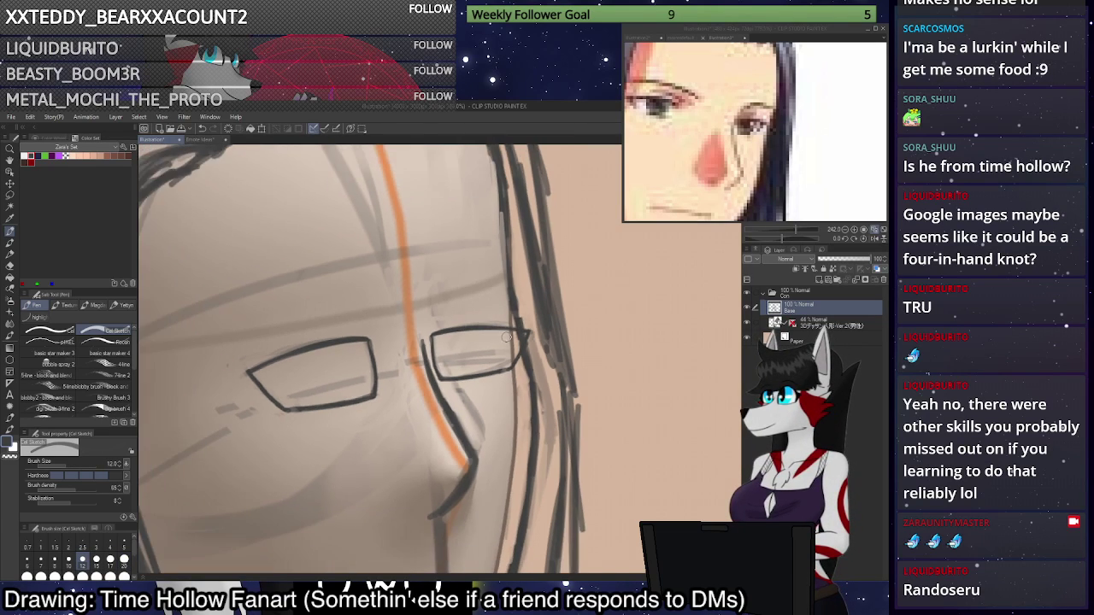
scroll(501, 346, up, 1)
drag(253, 364, 296, 418)
key(ctrl+z)
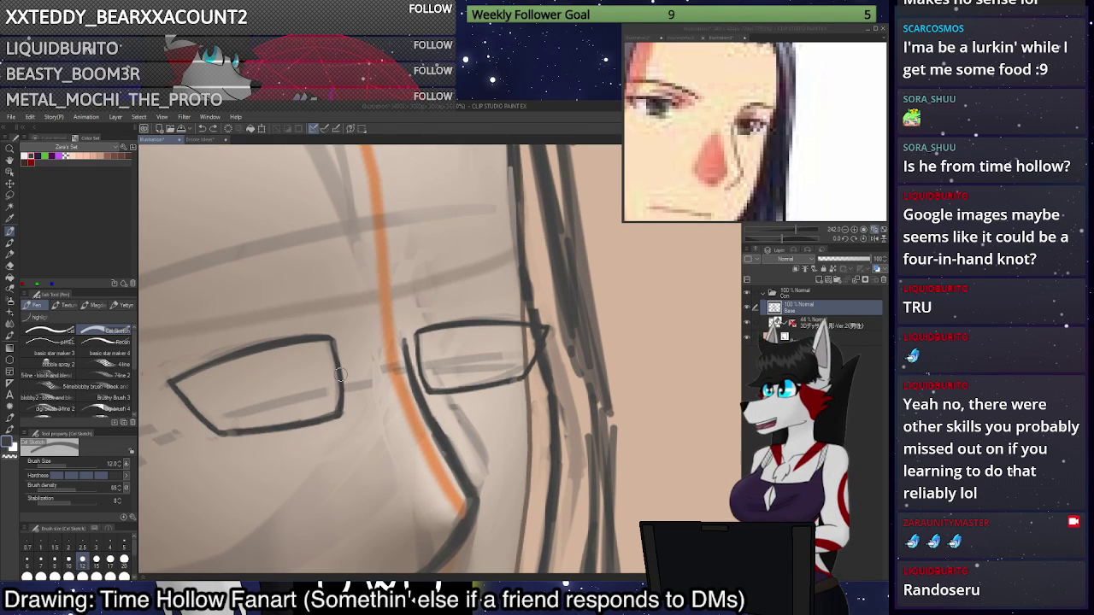
Fit the whole drawing in view and test strokes from the eyes across the canvas, undoing each one.
click(879, 231)
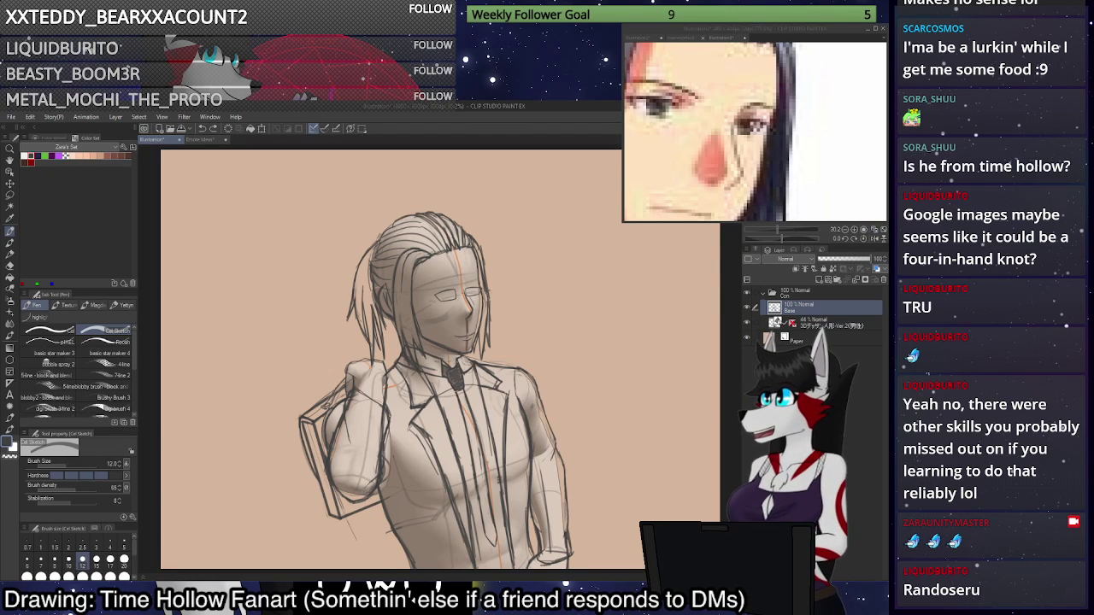
drag(721, 286, 489, 291)
key(ctrl+z)
drag(453, 293, 721, 290)
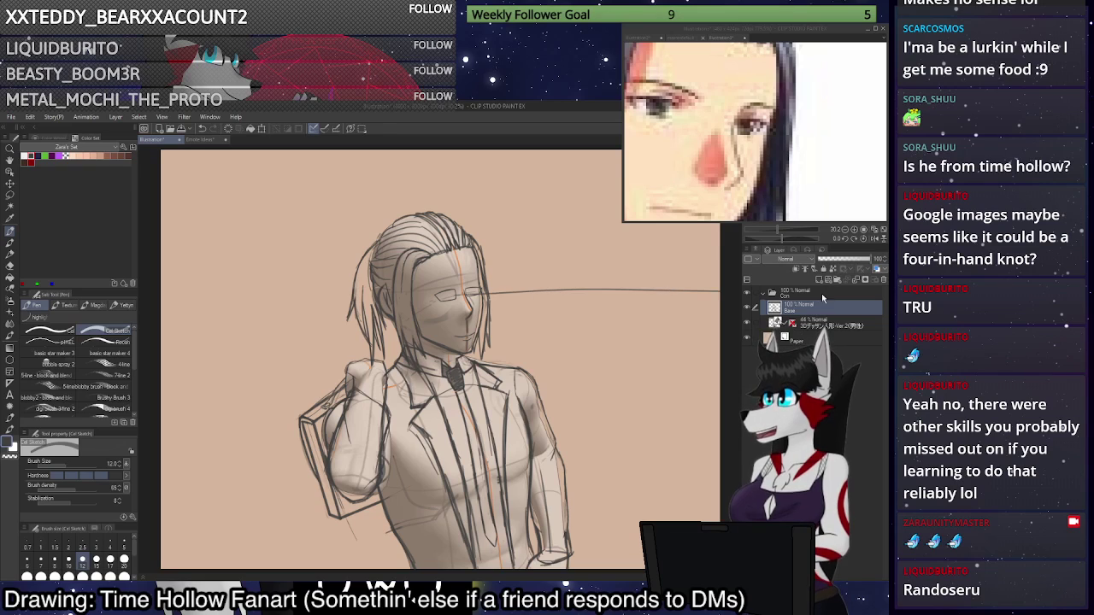
key(ctrl+z)
drag(489, 292, 721, 255)
key(ctrl+z)
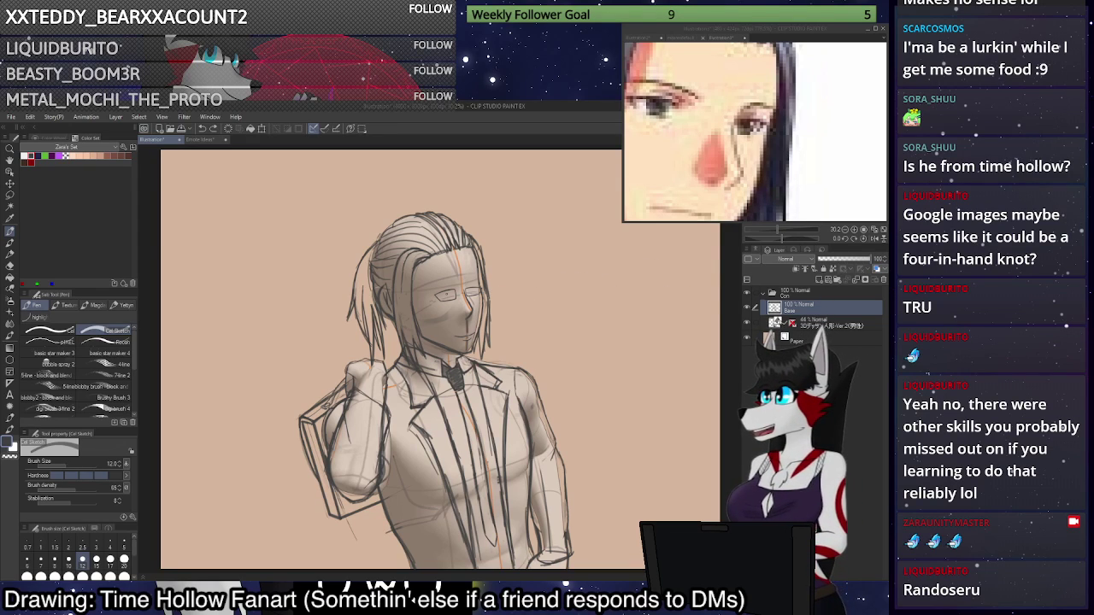
mouse_move(419, 289)
mouse_down()
mouse_move(476, 340)
mouse_move(415, 286)
mouse_up()
key(ctrl+z)
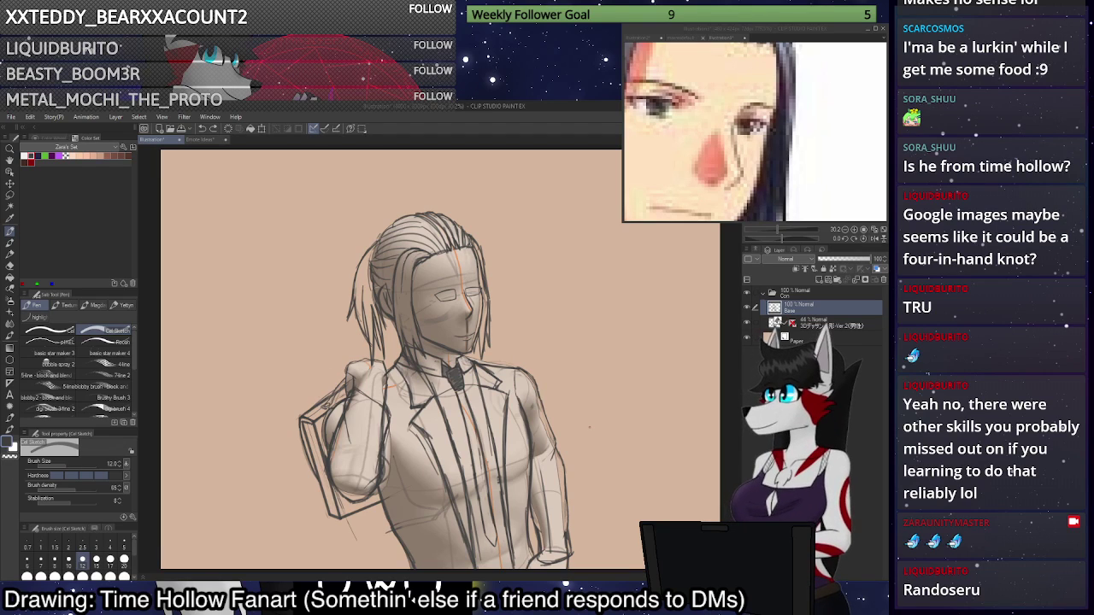
drag(451, 293, 529, 191)
key(ctrl+z)
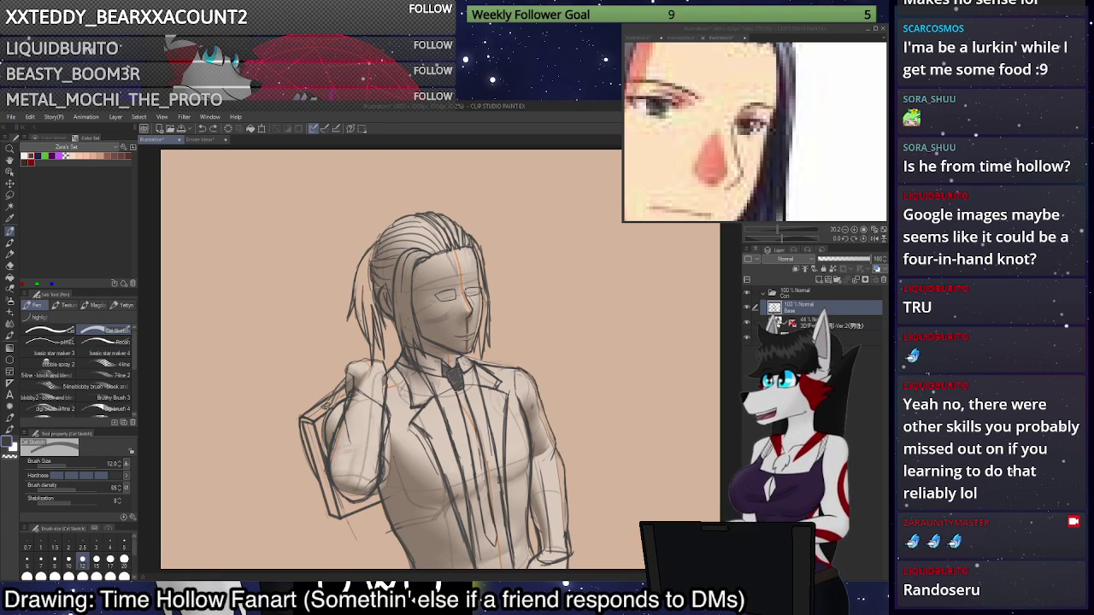
drag(444, 300, 579, 155)
key(ctrl+z)
Undo the far eye copy and its adjustments back to the near eye selection, and cancel a new transformation of it.
key(ctrl+z)
key(ctrl+z)
key(ctrl+z)
key(ctrl+z)
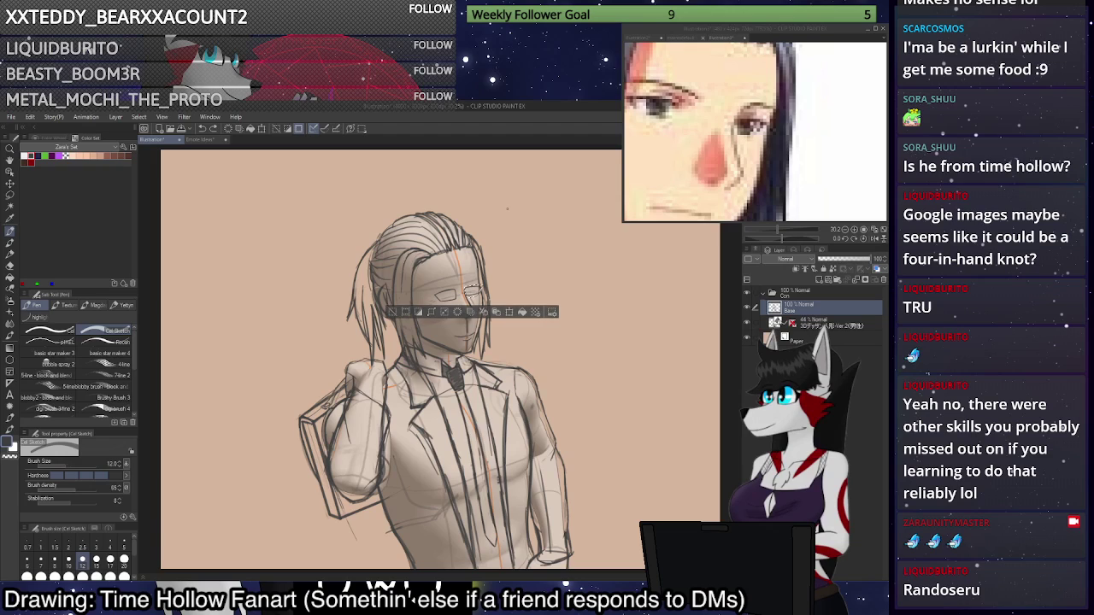
key(ctrl+z)
key(ctrl+z)
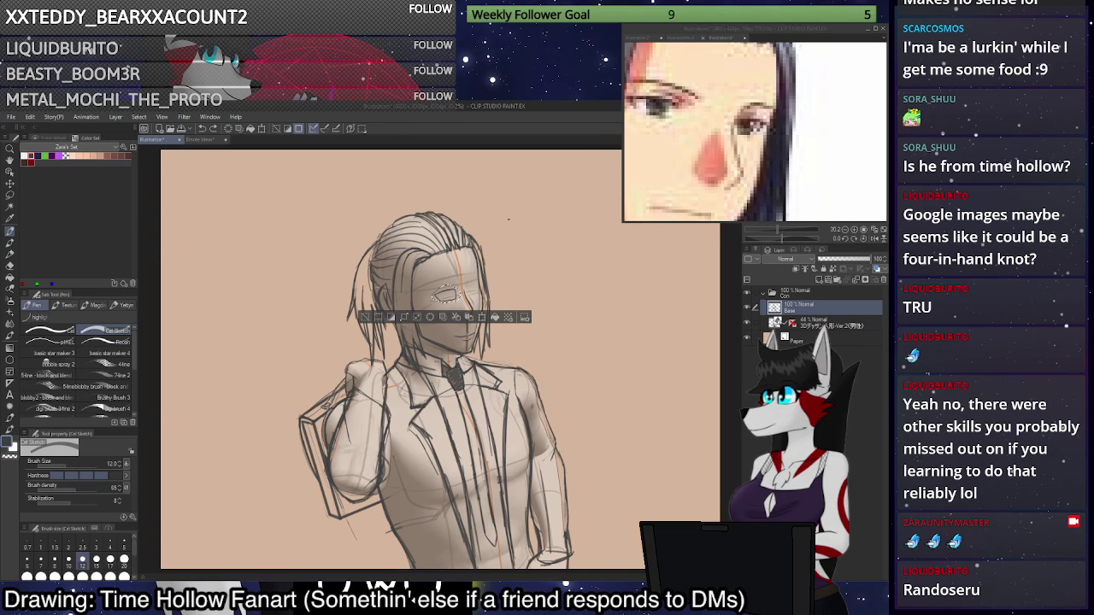
key(ctrl+t)
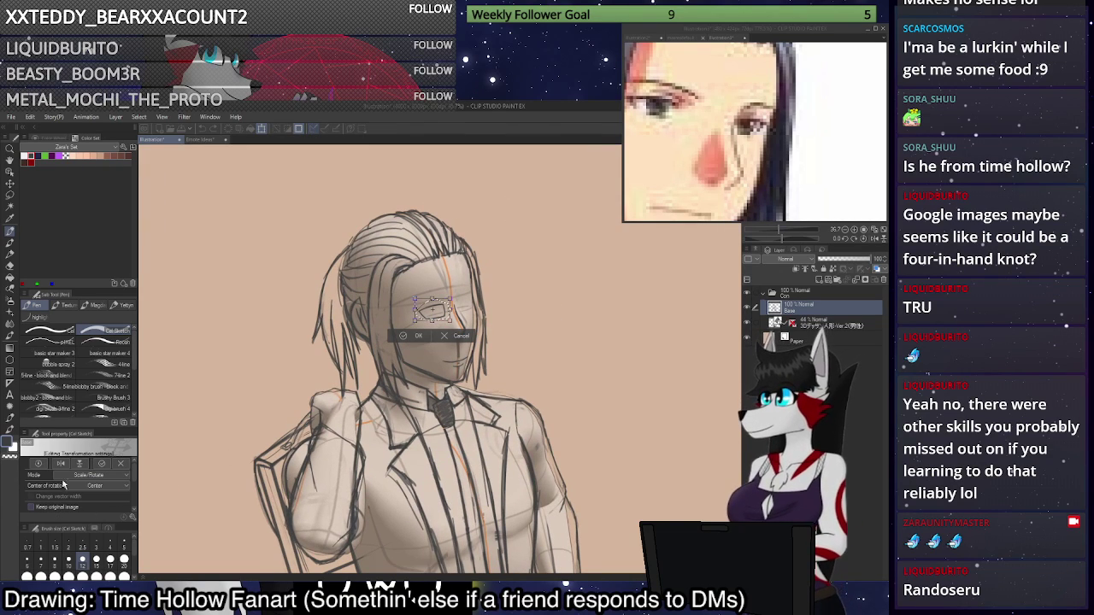
click(462, 337)
Fit the whole drawing in view and mirror the canvas back and forth to check the face.
click(875, 234)
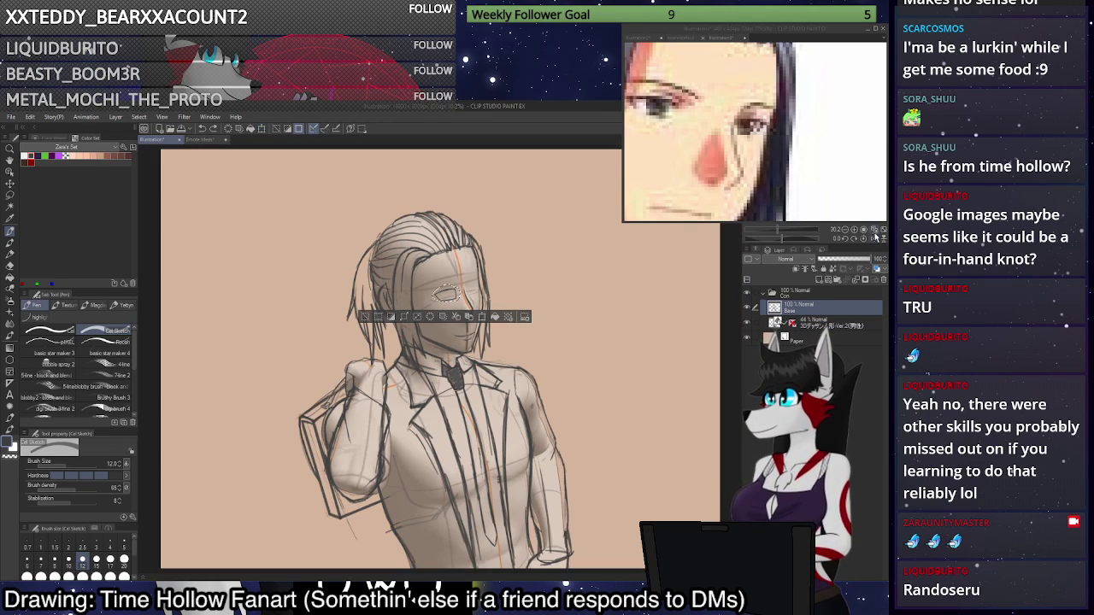
click(875, 238)
click(875, 239)
click(875, 240)
click(875, 239)
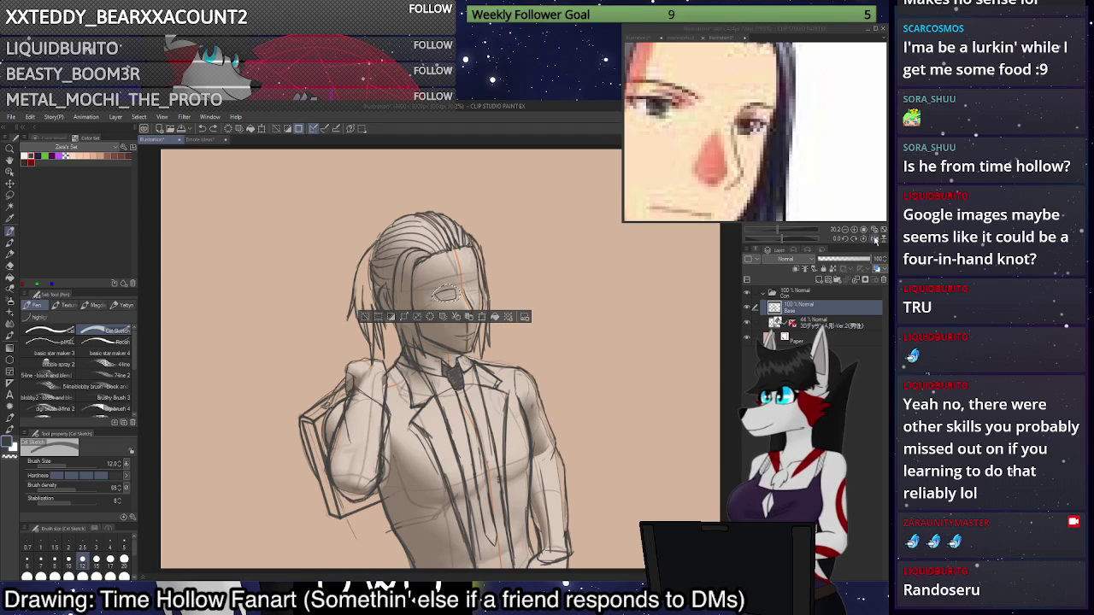
Hide the 3D figure layer and mirror the canvas repeatedly to compare the bare sketch in both orientations.
click(747, 322)
click(877, 240)
click(877, 240)
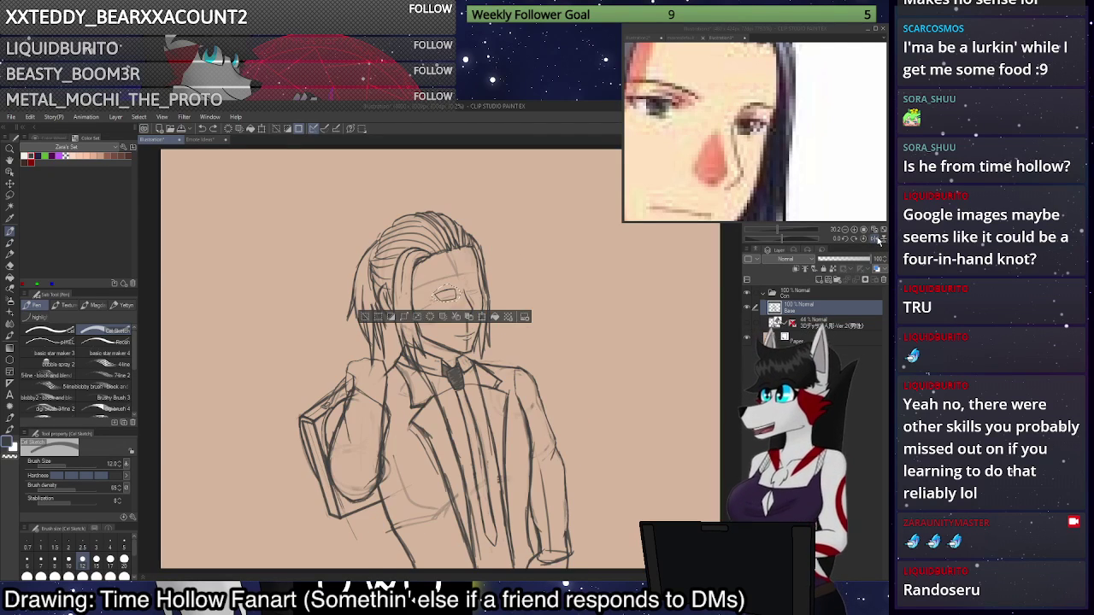
click(879, 241)
click(879, 241)
click(879, 241)
click(881, 241)
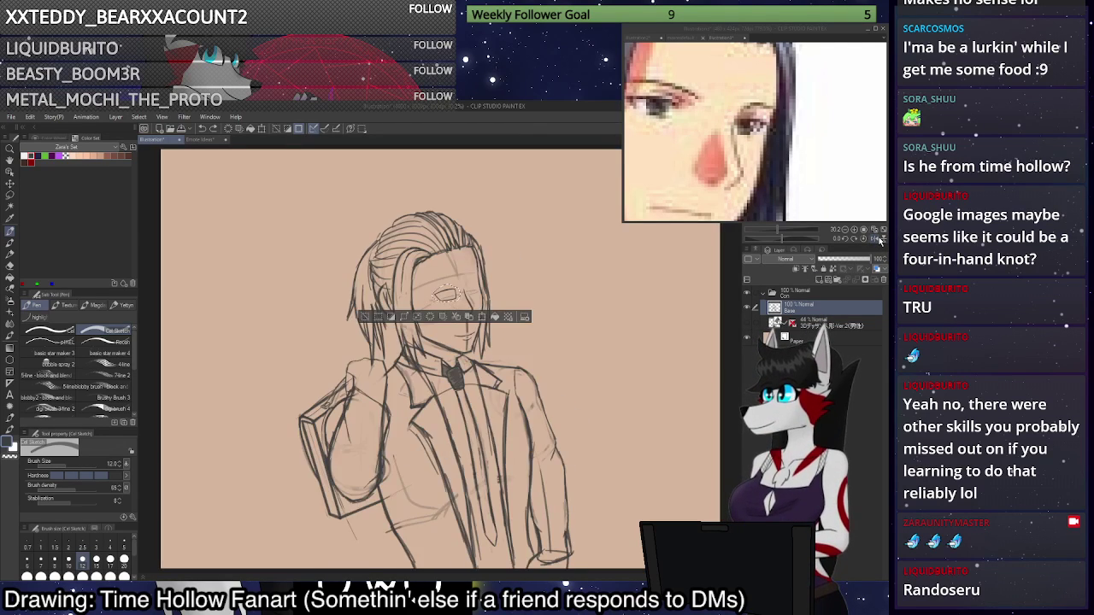
click(880, 241)
Examine the sketch upside down, restore it upright, and keep mirroring it horizontally to judge the face and pose.
click(881, 241)
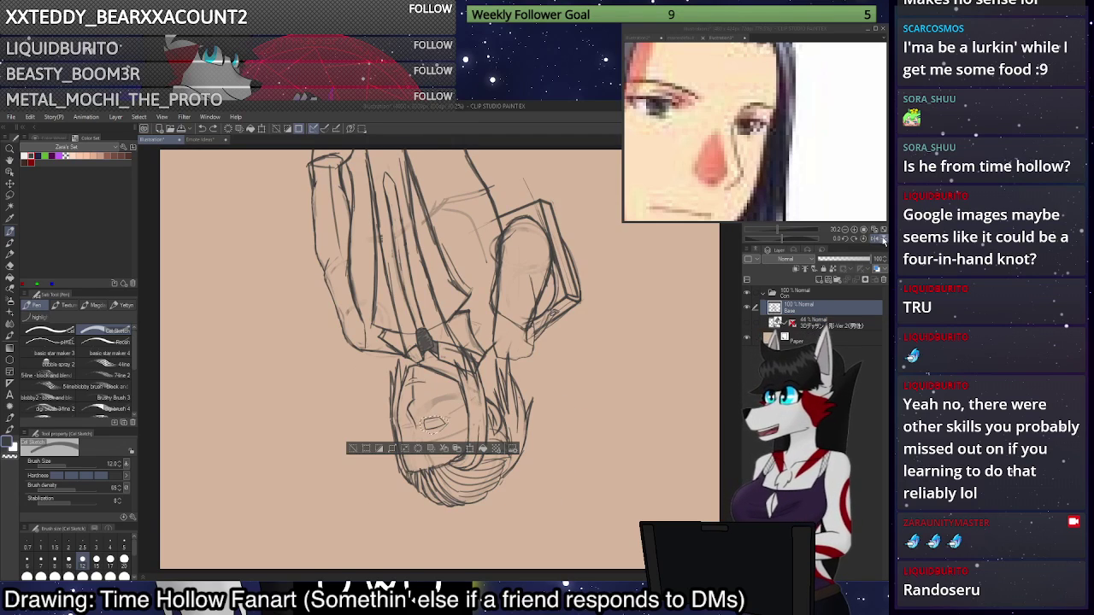
click(883, 241)
click(875, 243)
click(877, 243)
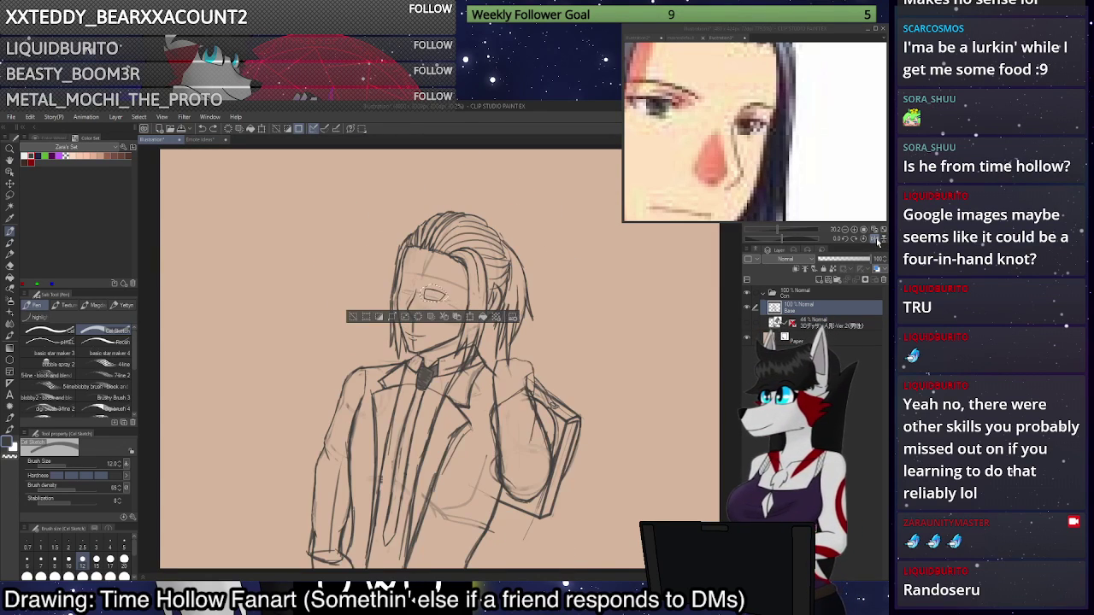
click(878, 243)
click(878, 244)
click(879, 244)
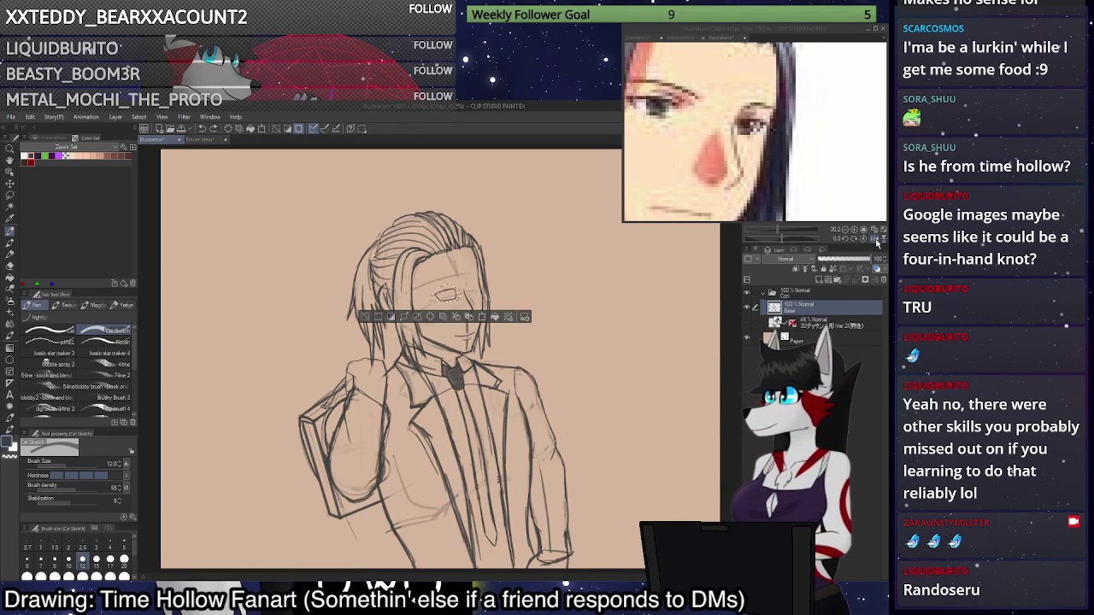
click(877, 243)
click(878, 243)
click(878, 243)
click(877, 243)
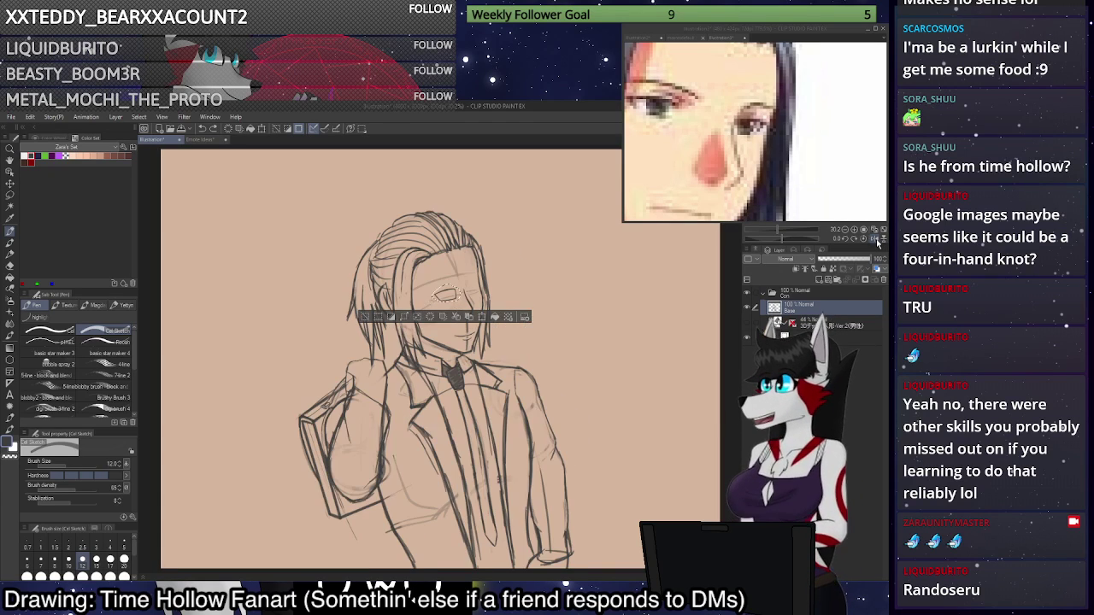
click(877, 243)
click(877, 243)
click(877, 243)
click(878, 244)
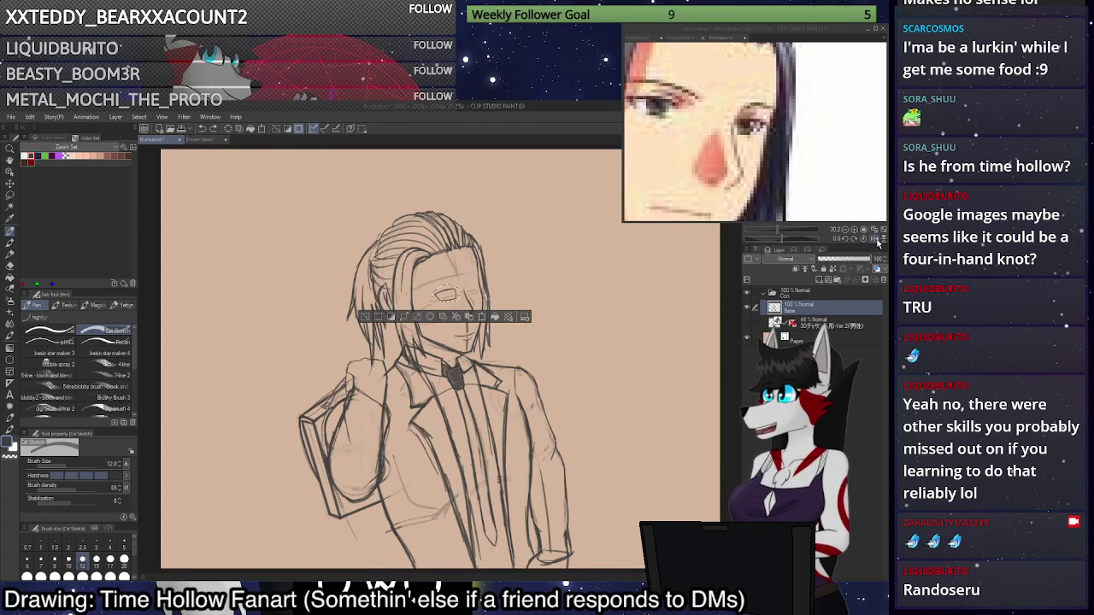
Mirror the canvas back and forth again to judge the balance of the whole sketch.
click(879, 244)
click(878, 243)
click(878, 243)
click(878, 243)
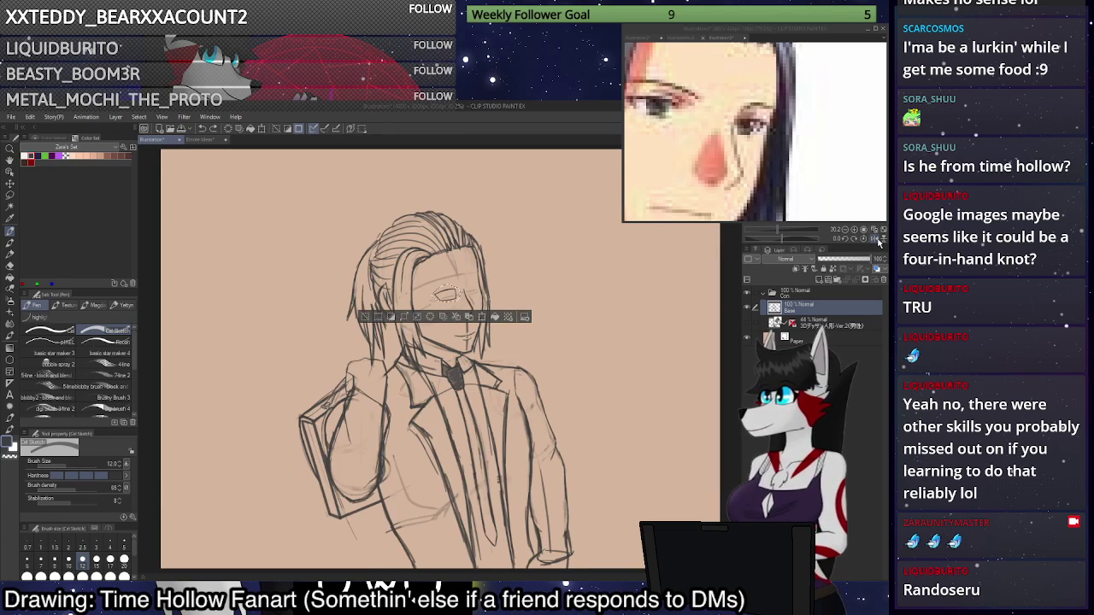
click(878, 243)
click(878, 243)
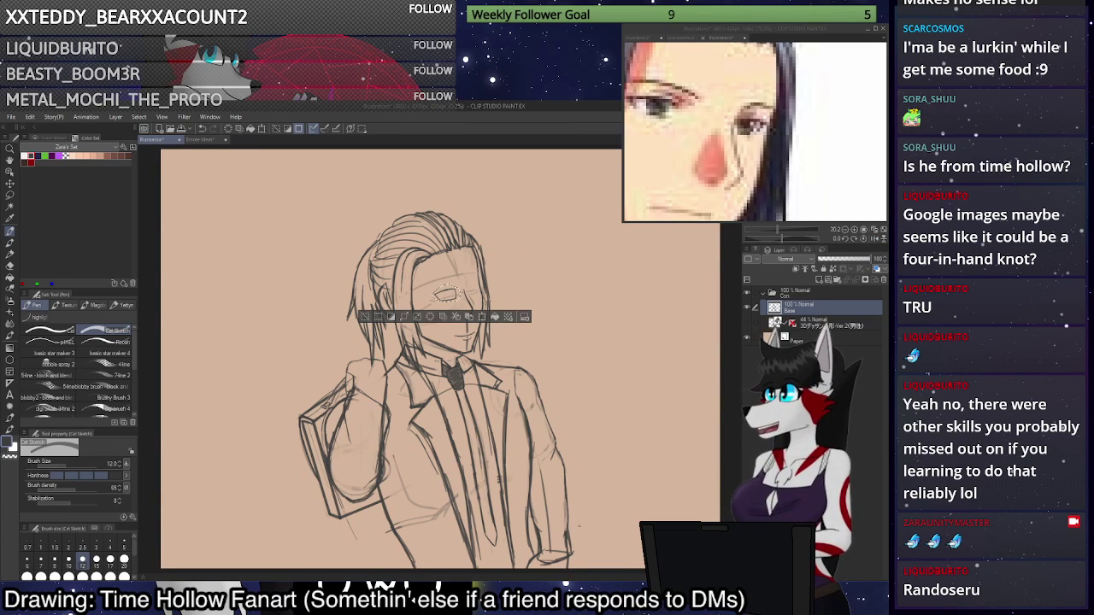
Try to lasso the wrist lines below the lowered arm's cuff and rotate and shift them.
scroll(581, 504, down, 4)
scroll(583, 488, up, 5)
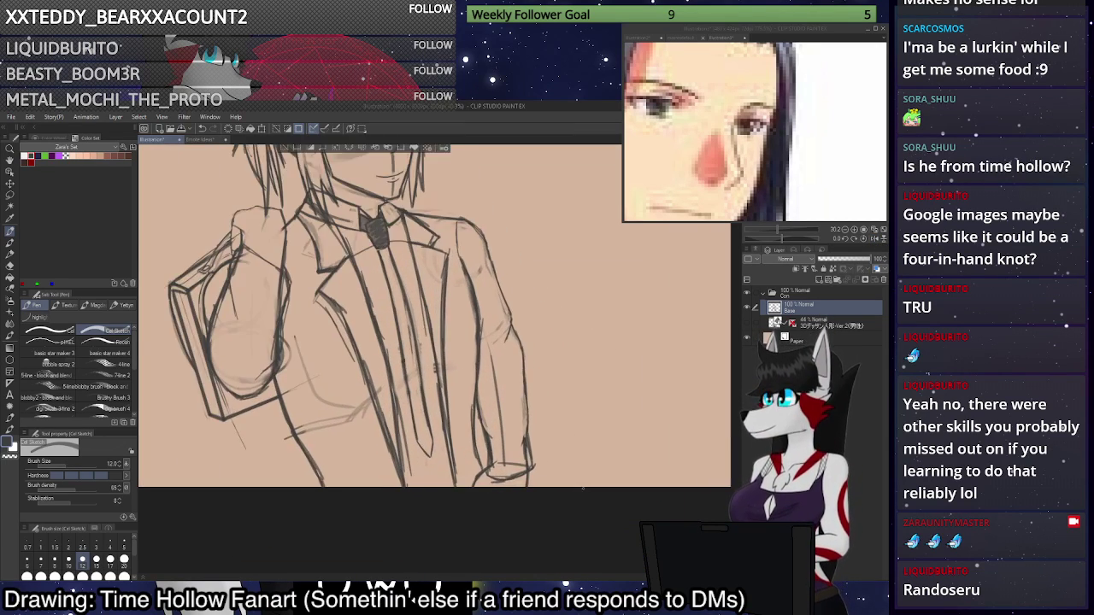
scroll(584, 488, up, 2)
scroll(539, 461, up, 2)
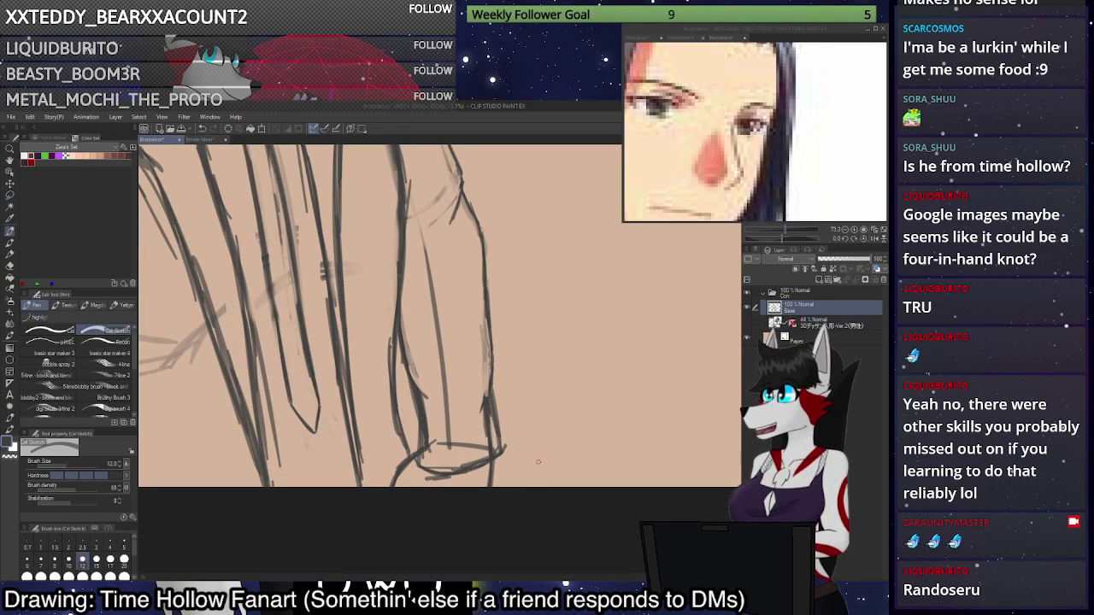
click(749, 322)
click(747, 321)
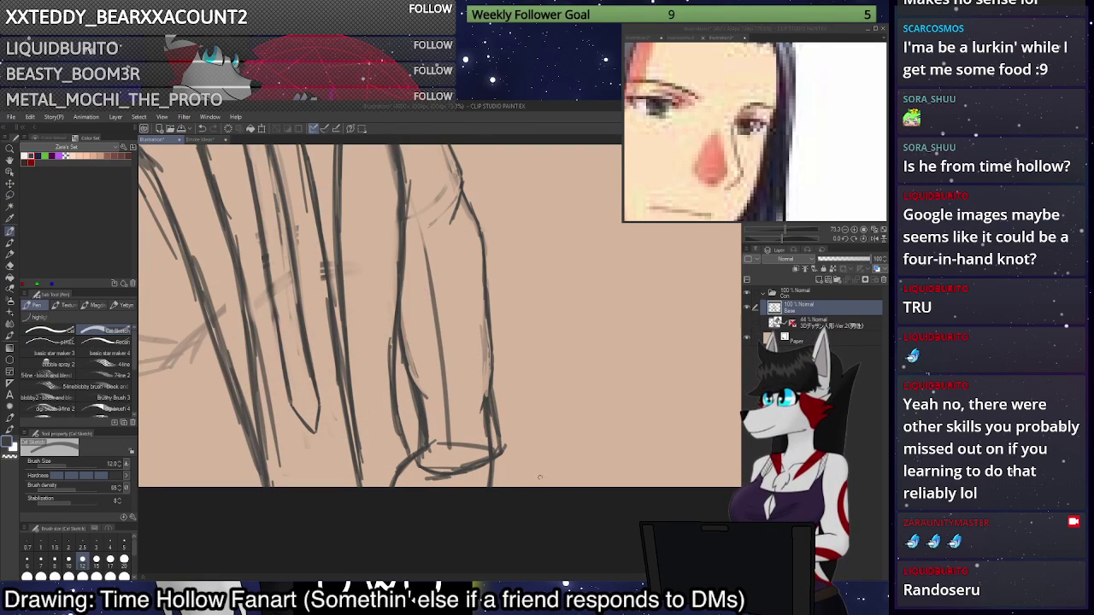
key(m)
mouse_move(392, 470)
mouse_down()
mouse_move(483, 511)
mouse_move(502, 466)
mouse_move(499, 455)
mouse_move(440, 473)
mouse_move(396, 451)
mouse_up()
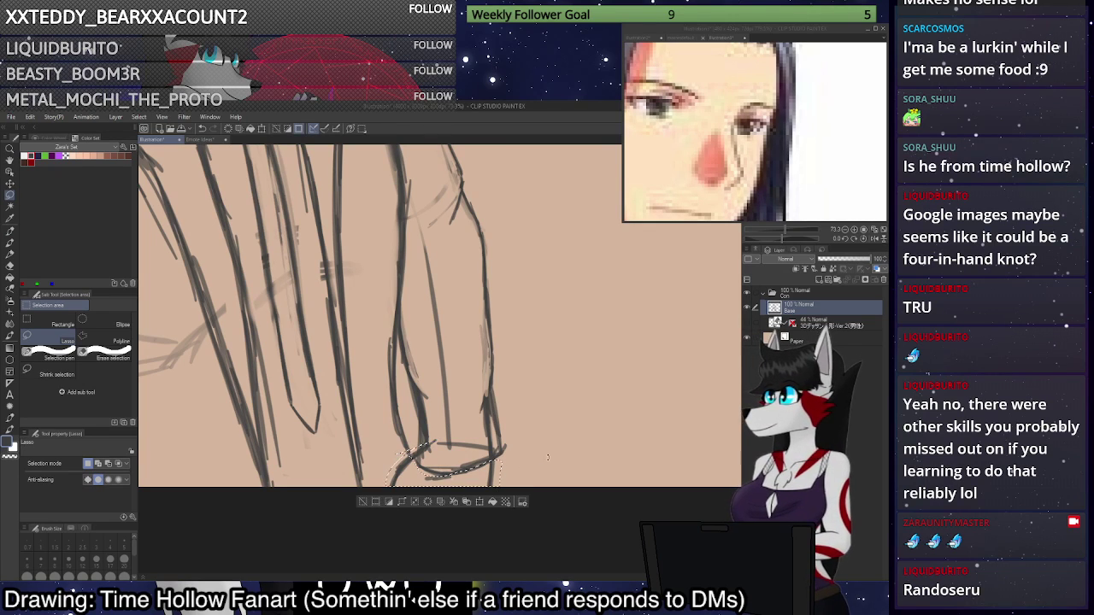
key(ctrl+t)
drag(568, 452, 574, 428)
drag(454, 466, 463, 471)
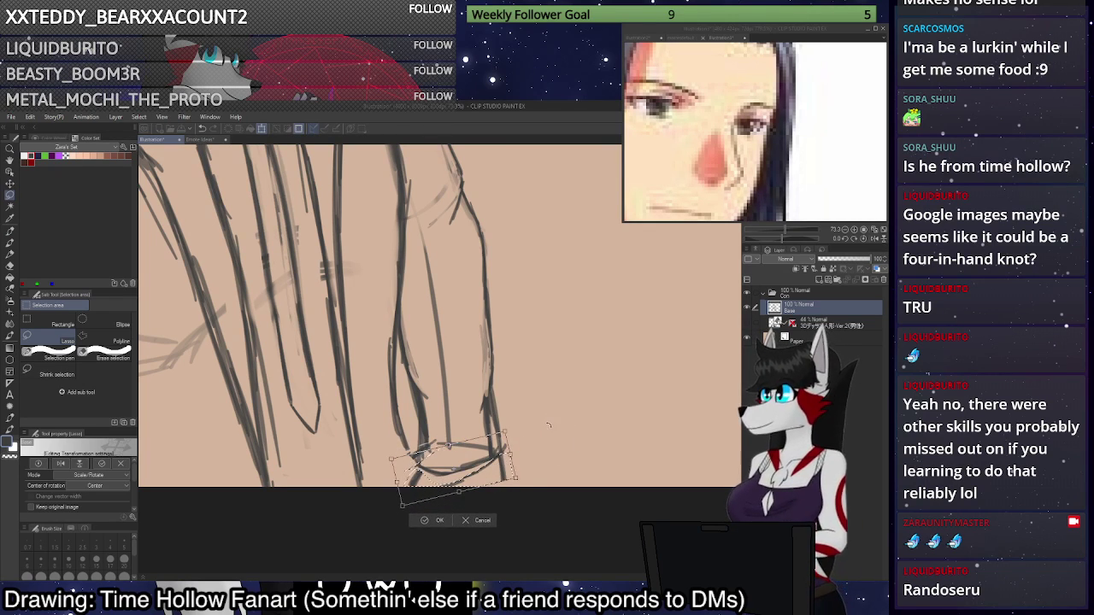
key(Return)
Erase the old wrist lines below the lowered arm's cuff and lighten the sleeve's outer edge with transparent colour.
key(p)
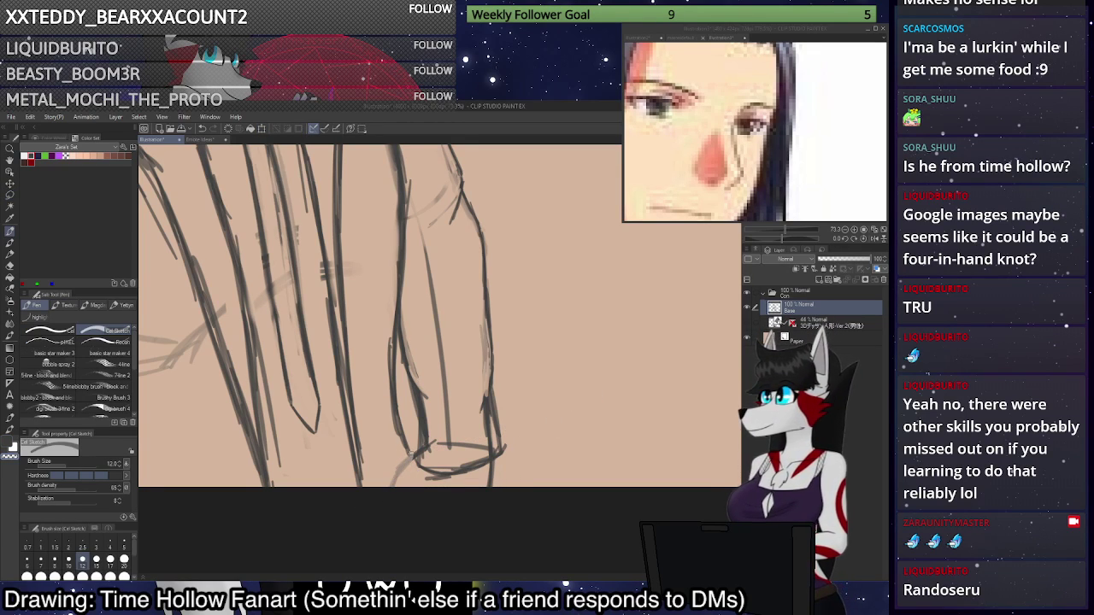
drag(411, 456, 422, 445)
mouse_move(490, 487)
mouse_down()
mouse_move(484, 398)
mouse_move(491, 450)
mouse_up()
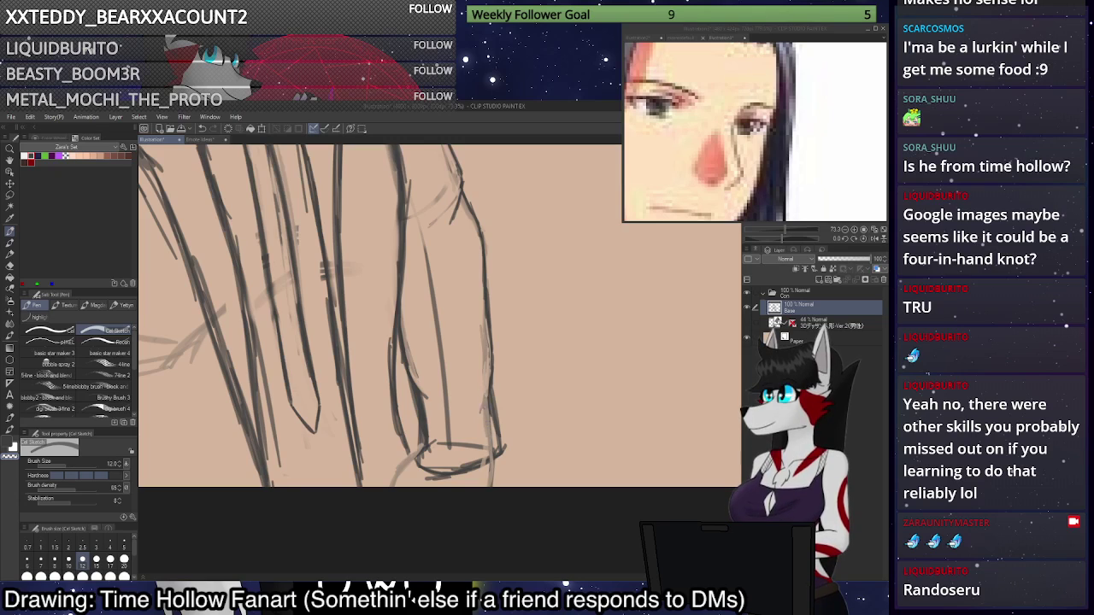
drag(483, 386, 491, 487)
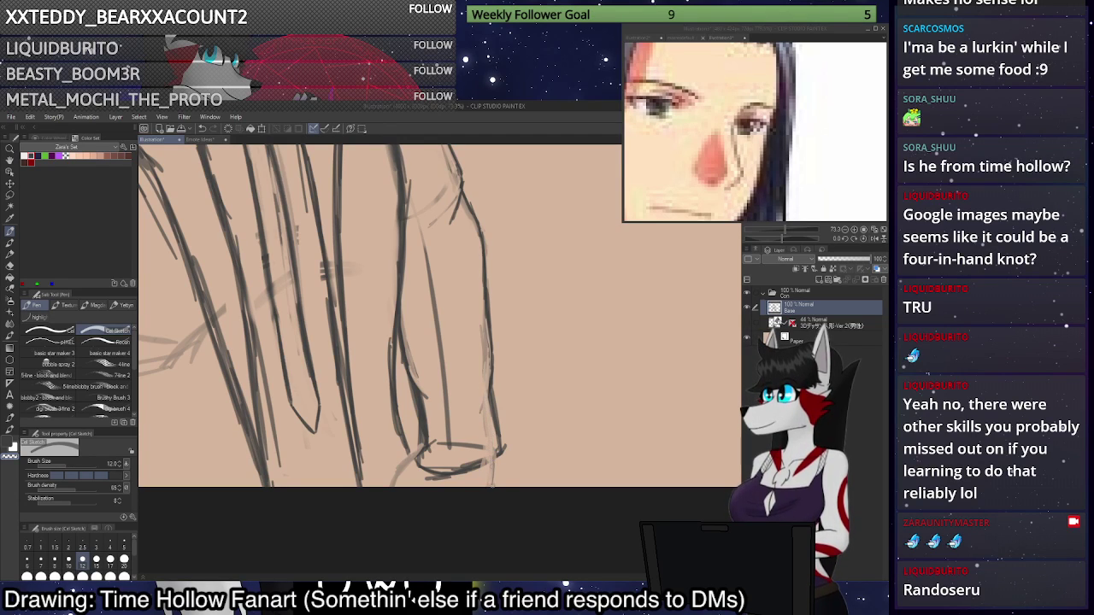
Clean up and redraw the inner edge and fold of the lowered sleeve above the cuff, ending on brush size 15.
key(c)
drag(419, 411, 419, 467)
click(124, 561)
drag(423, 402, 432, 455)
drag(444, 376, 449, 423)
key(c)
drag(418, 375, 430, 403)
click(95, 560)
key(x)
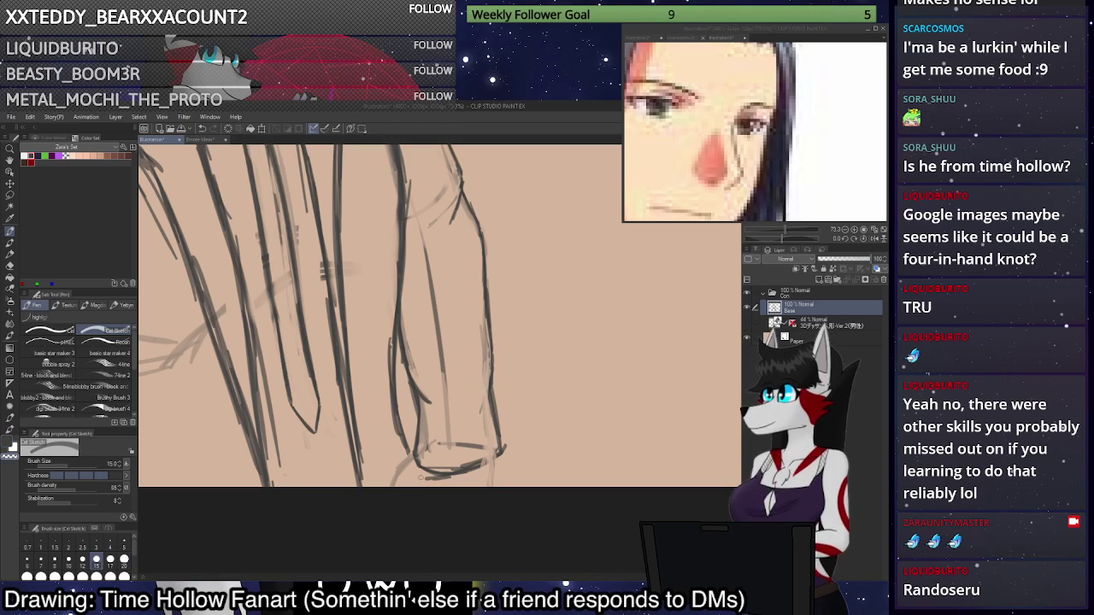
Draw new wrist lines on both sides below the lowered arm's cuff, undoing the strokes that miss.
key(c)
drag(418, 460, 411, 495)
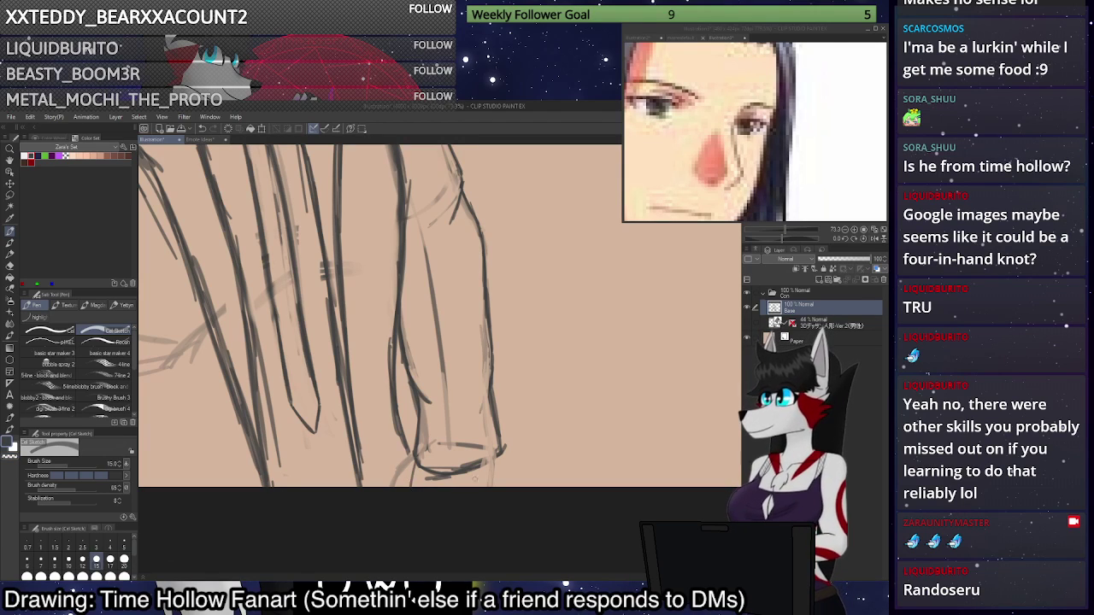
drag(498, 459, 494, 496)
key(ctrl+z)
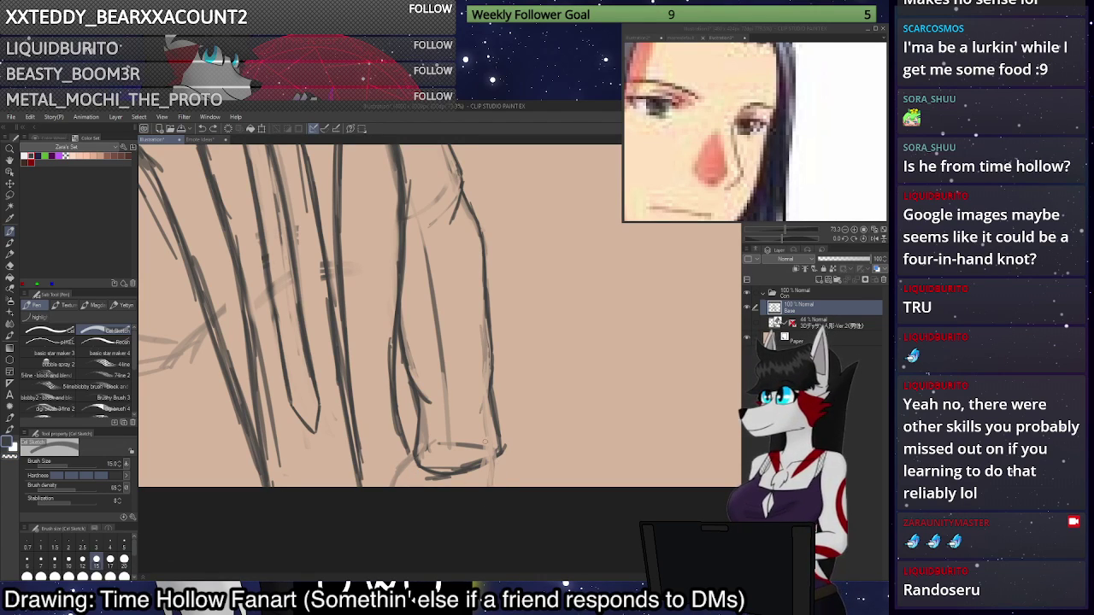
drag(420, 412, 410, 489)
mouse_move(496, 459)
mouse_down()
mouse_move(493, 491)
mouse_move(475, 467)
mouse_move(419, 464)
mouse_move(412, 393)
mouse_up()
key(ctrl+z)
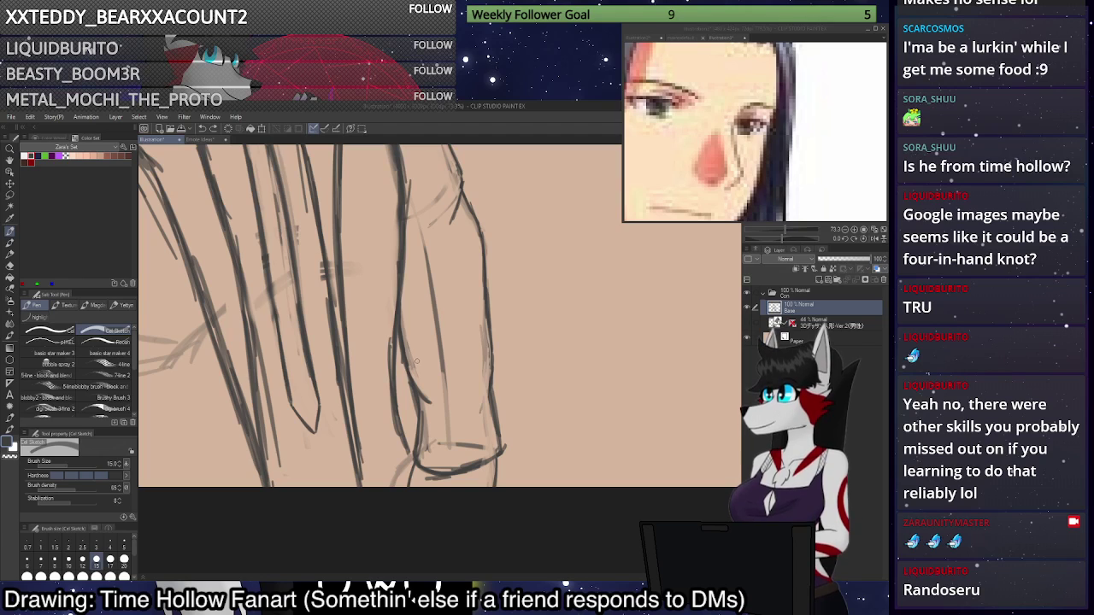
Fit the whole drawing in view and mirror it repeatedly to check the reworked sleeve and wrist.
scroll(419, 358, down, 6)
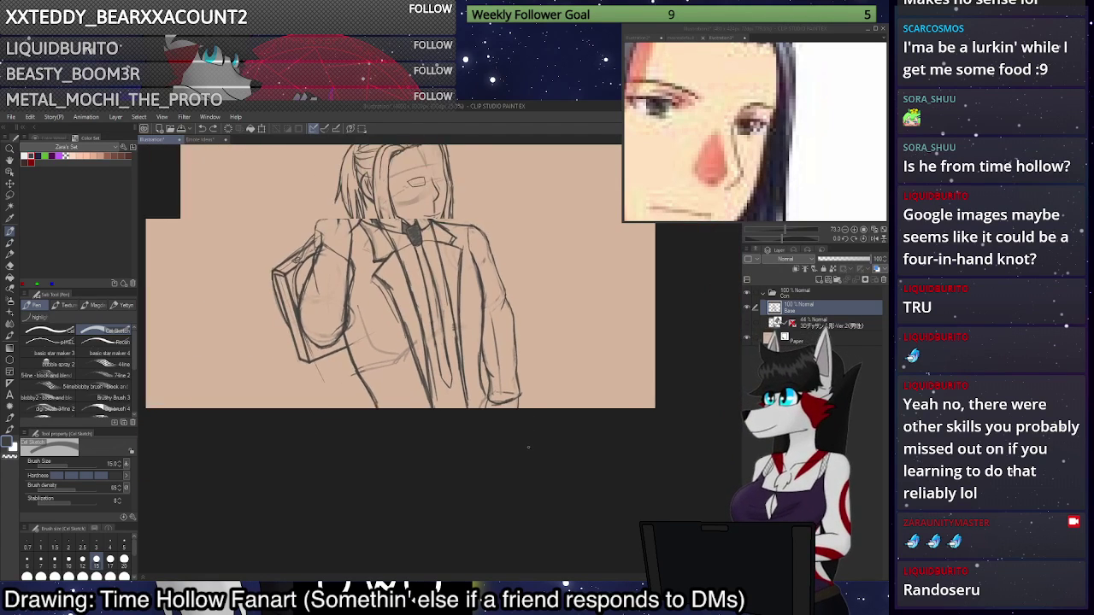
scroll(527, 454, up, 5)
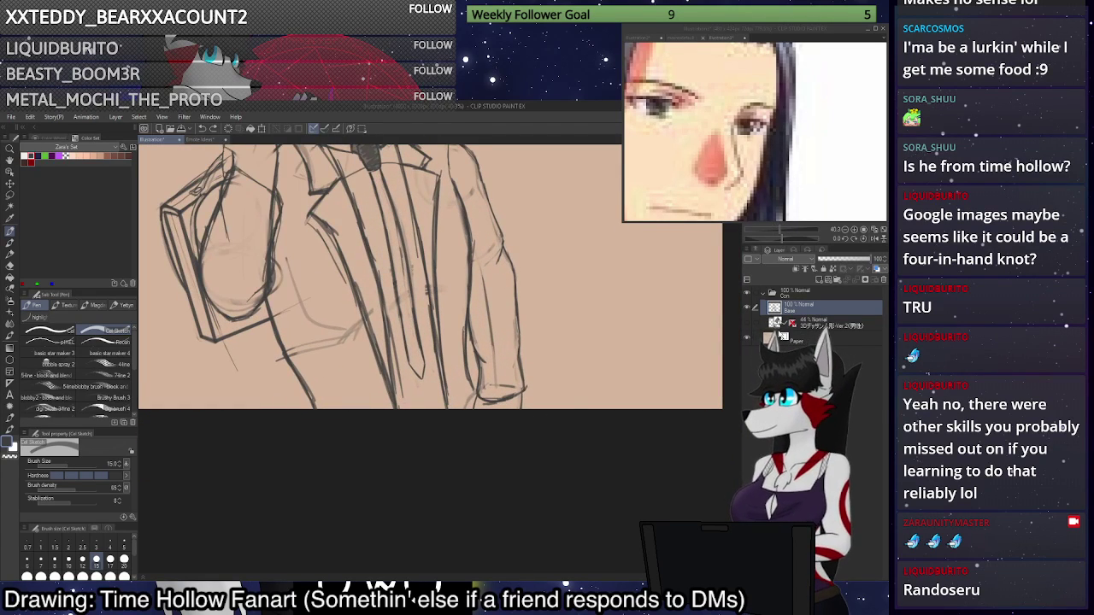
click(883, 238)
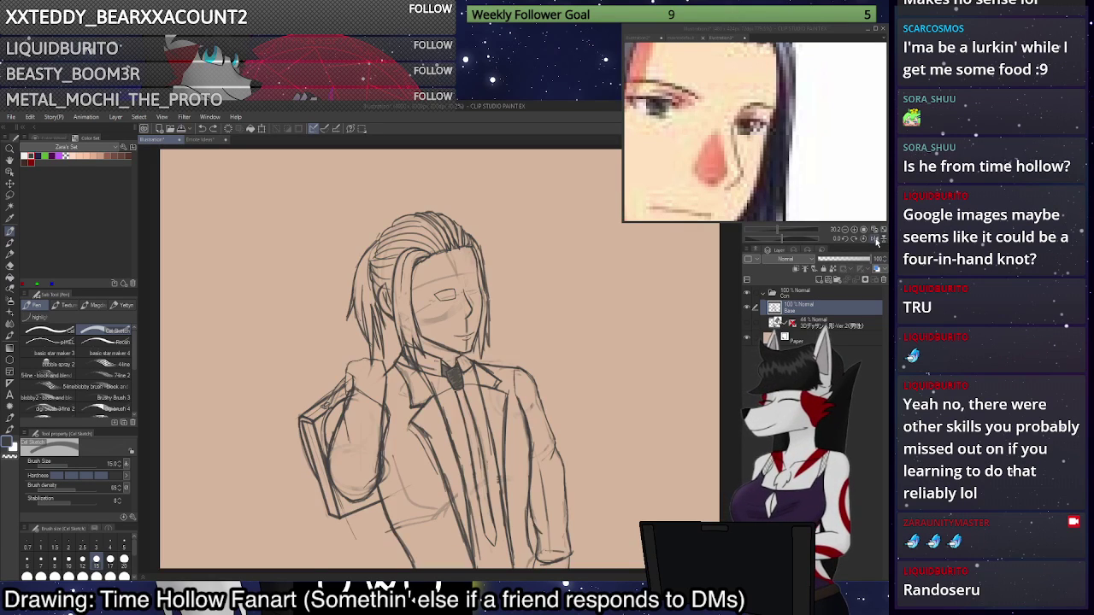
click(875, 240)
click(876, 240)
click(876, 240)
click(876, 240)
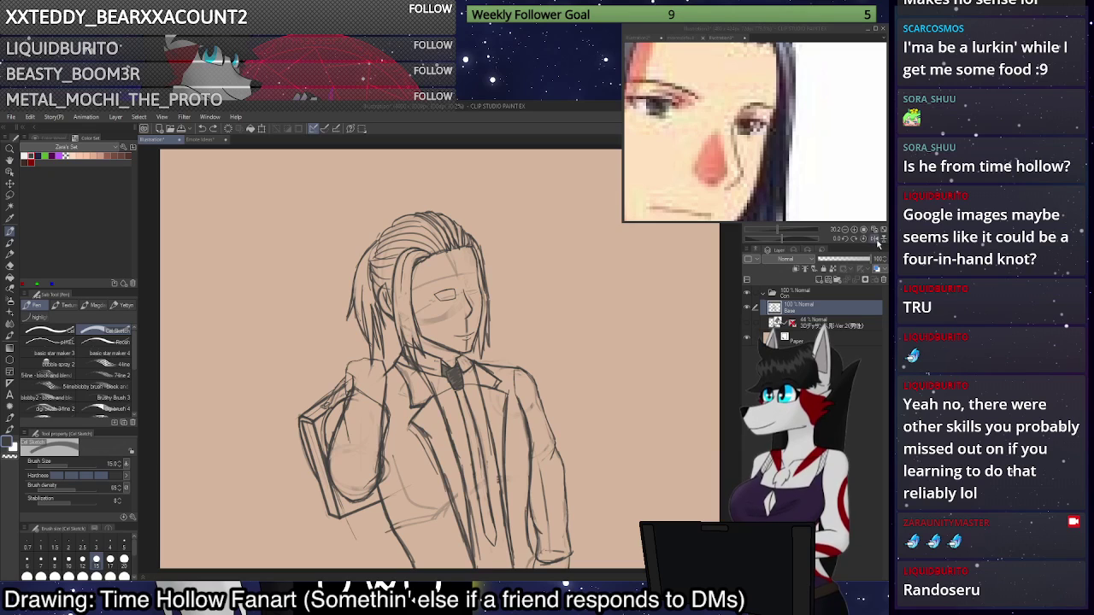
click(875, 240)
Erase the outer wrist line in the mirrored view and redraw both wrist lines slanting down from the cuff.
scroll(590, 266, down, 2)
scroll(453, 402, up, 2)
scroll(394, 462, up, 5)
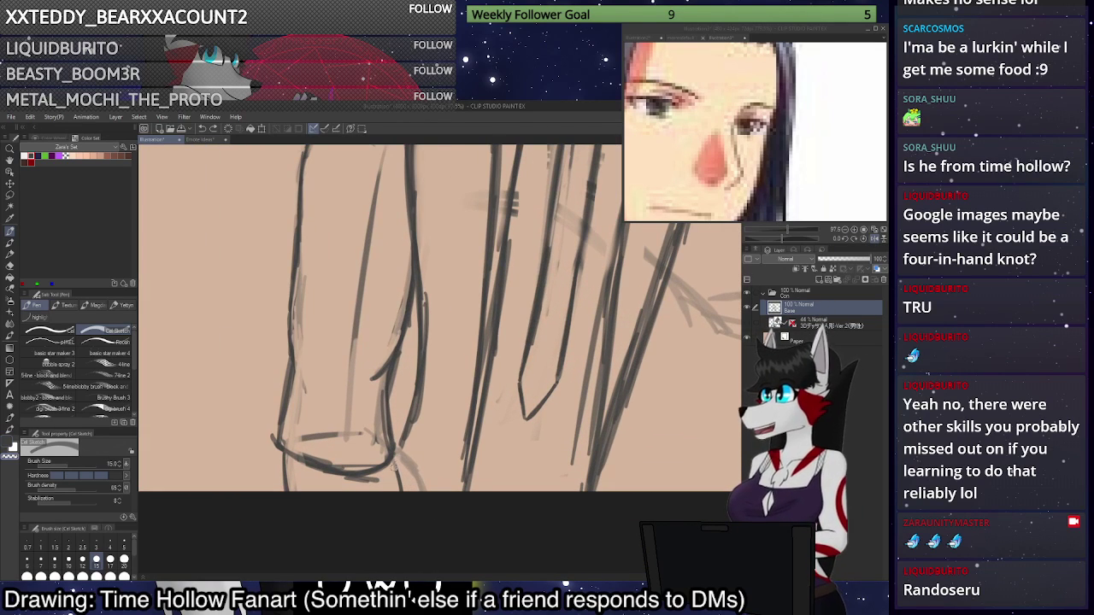
drag(284, 466, 288, 502)
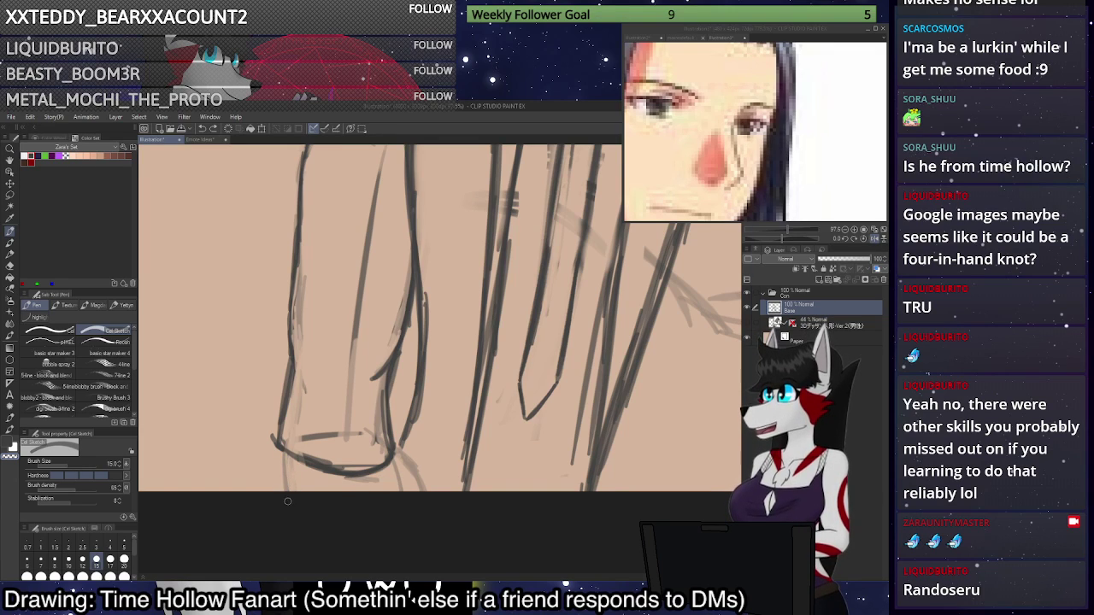
key(c)
drag(285, 454, 276, 504)
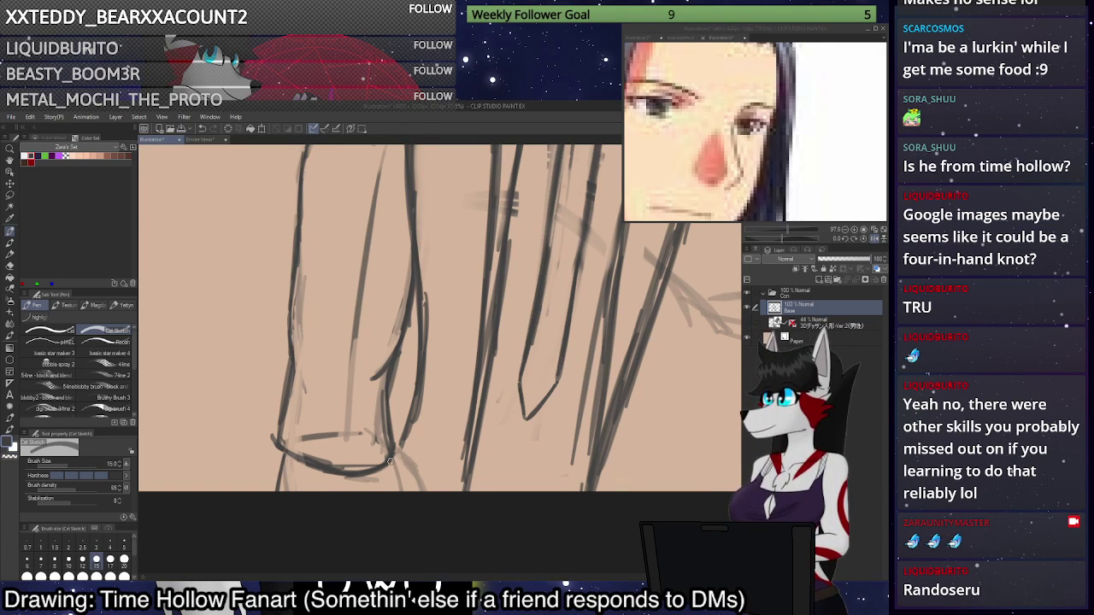
drag(390, 461, 381, 502)
drag(391, 462, 382, 497)
key(ctrl+z)
key(ctrl+z)
drag(393, 459, 388, 501)
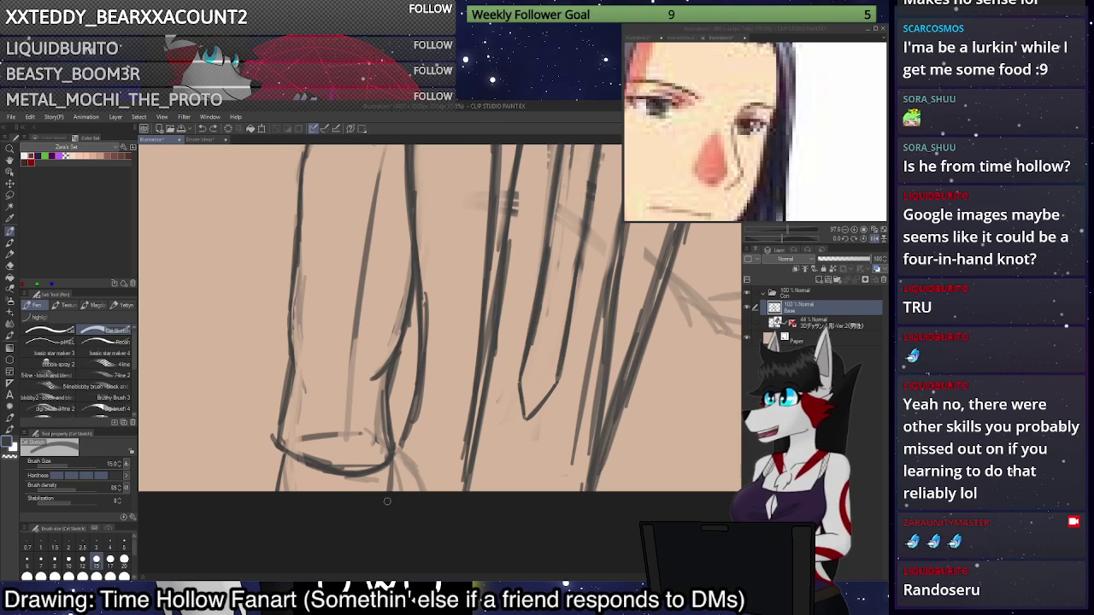
drag(282, 455, 278, 497)
drag(392, 459, 387, 501)
Show the 3D figure layer again beneath the whole sketch.
scroll(400, 492, down, 5)
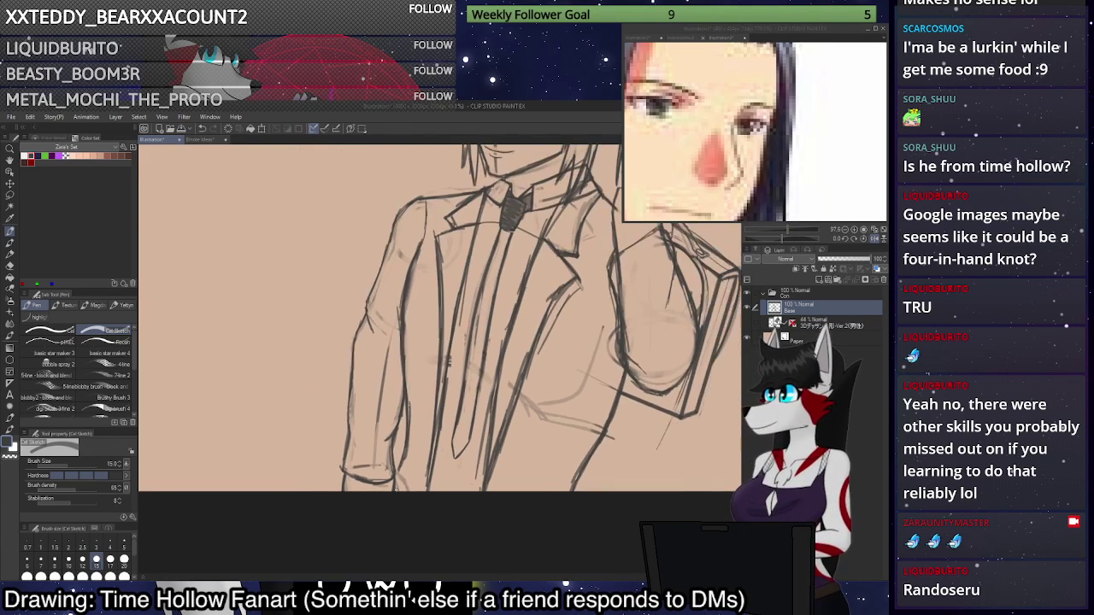
scroll(389, 496, down, 4)
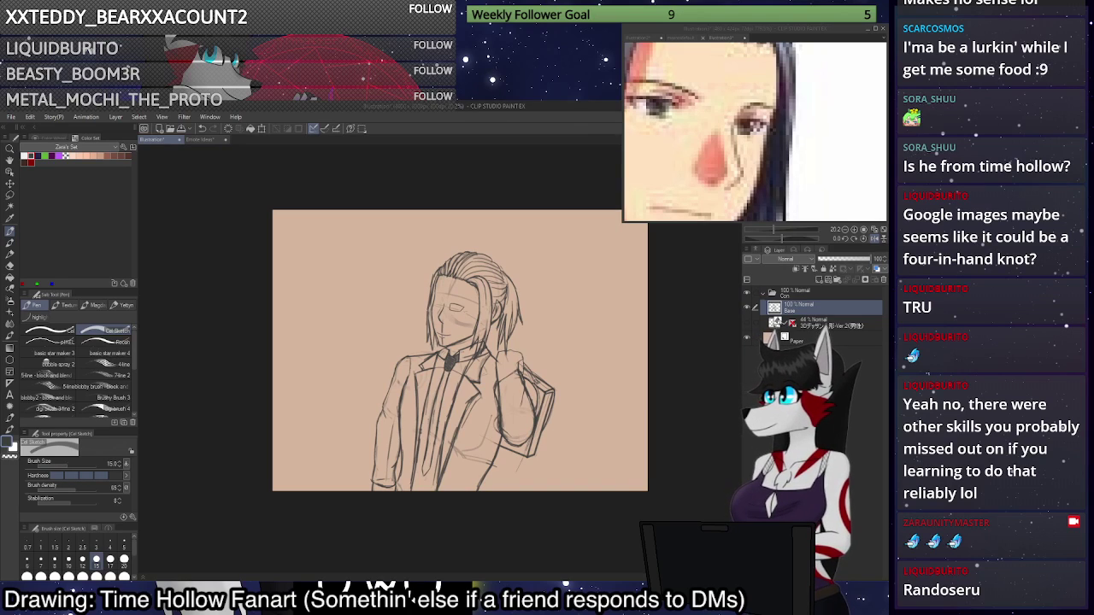
click(746, 328)
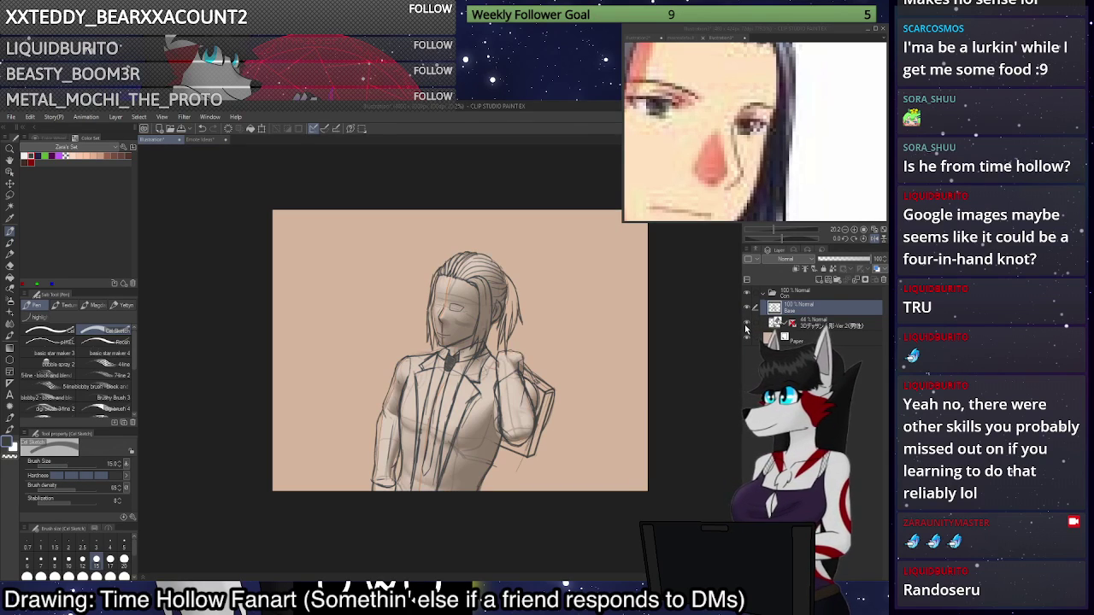
Try adjusting the 3D figure's camera and moving its view upward to see the lower body, undoing each change.
click(810, 326)
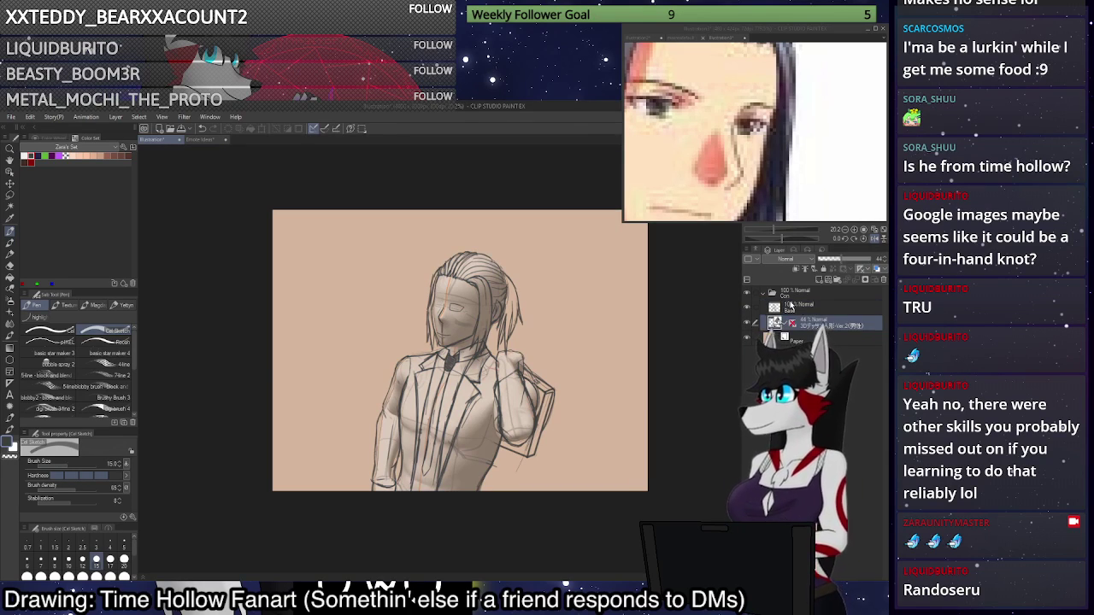
click(10, 172)
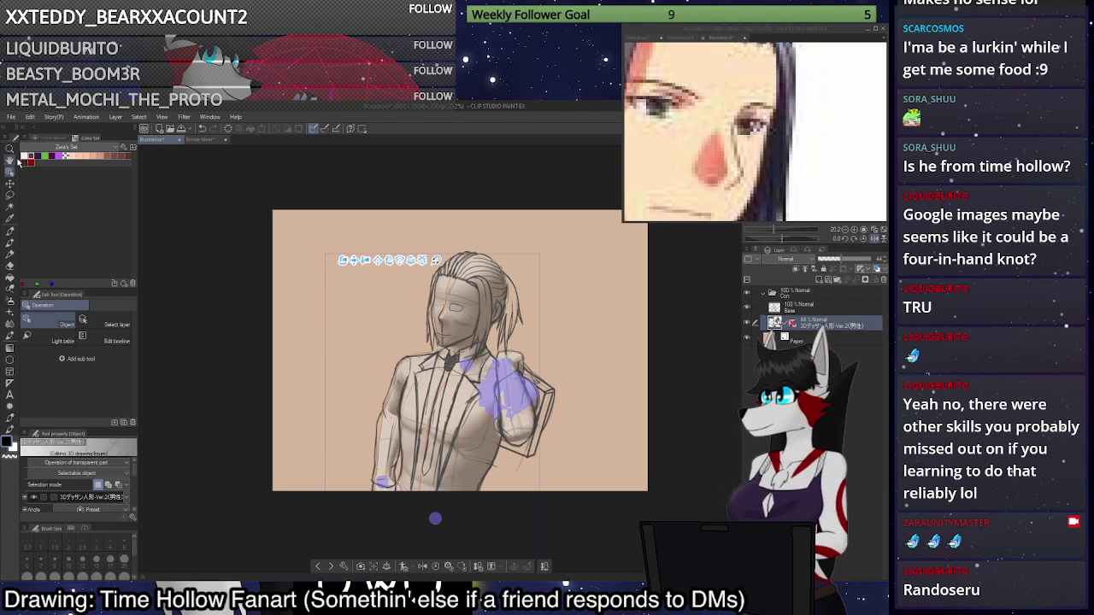
drag(367, 260, 365, 264)
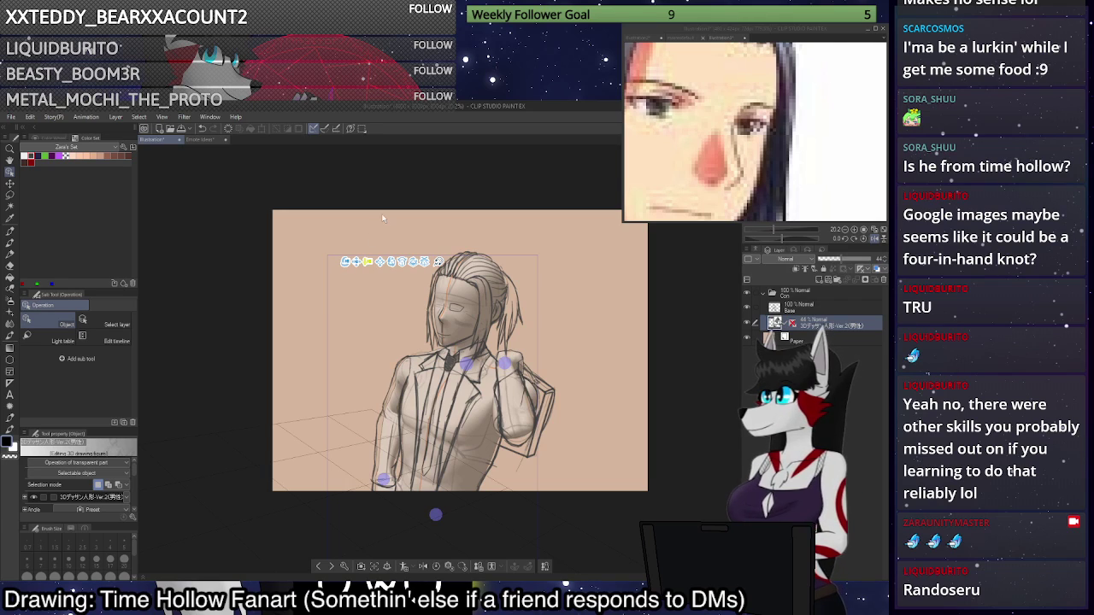
key(ctrl+z)
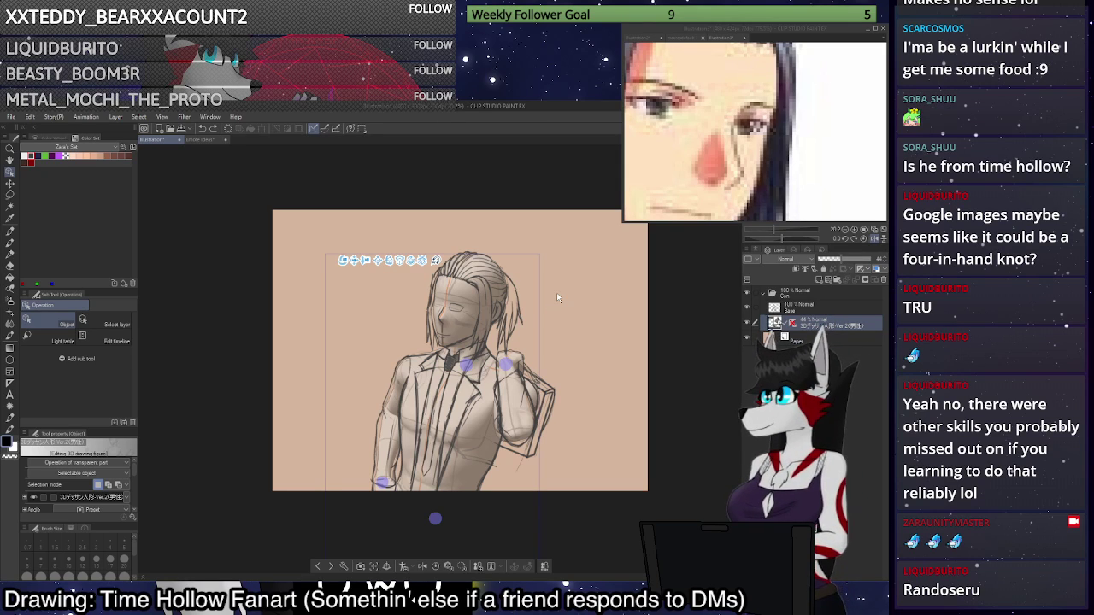
drag(353, 261, 353, 189)
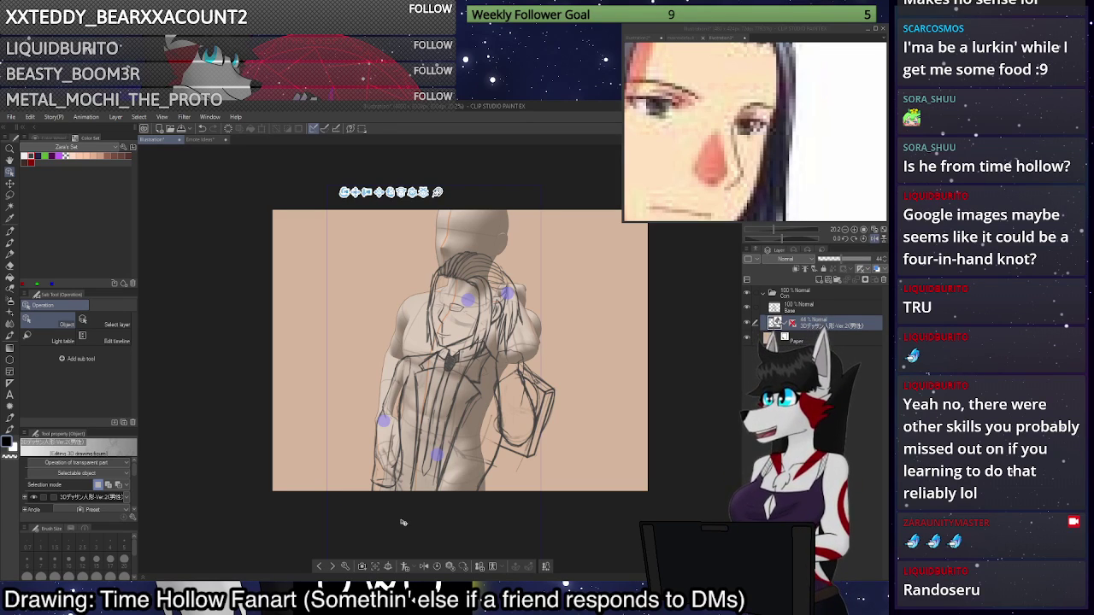
key(ctrl+z)
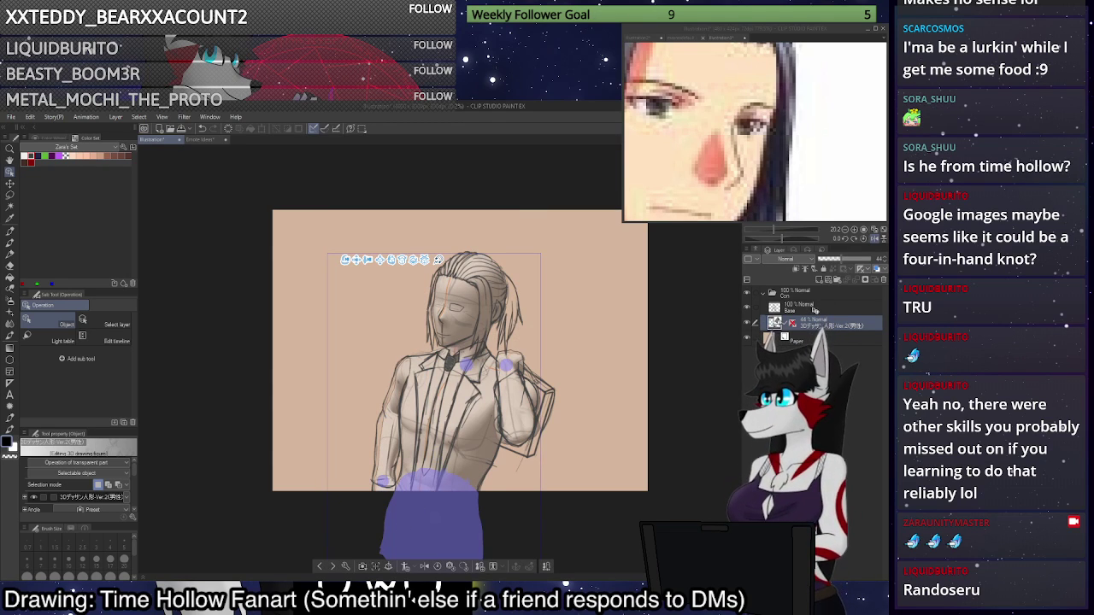
Try sketching the hand's contour below the lowered arm's cuff on the Base layer, undoing each stroke.
click(814, 310)
scroll(391, 525, up, 5)
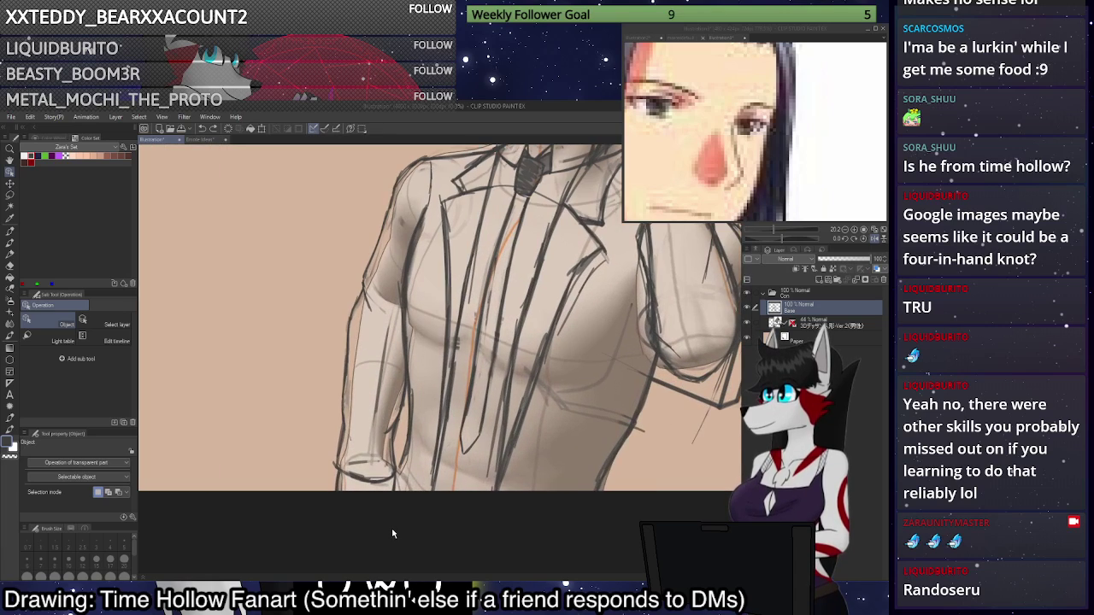
scroll(391, 536, up, 2)
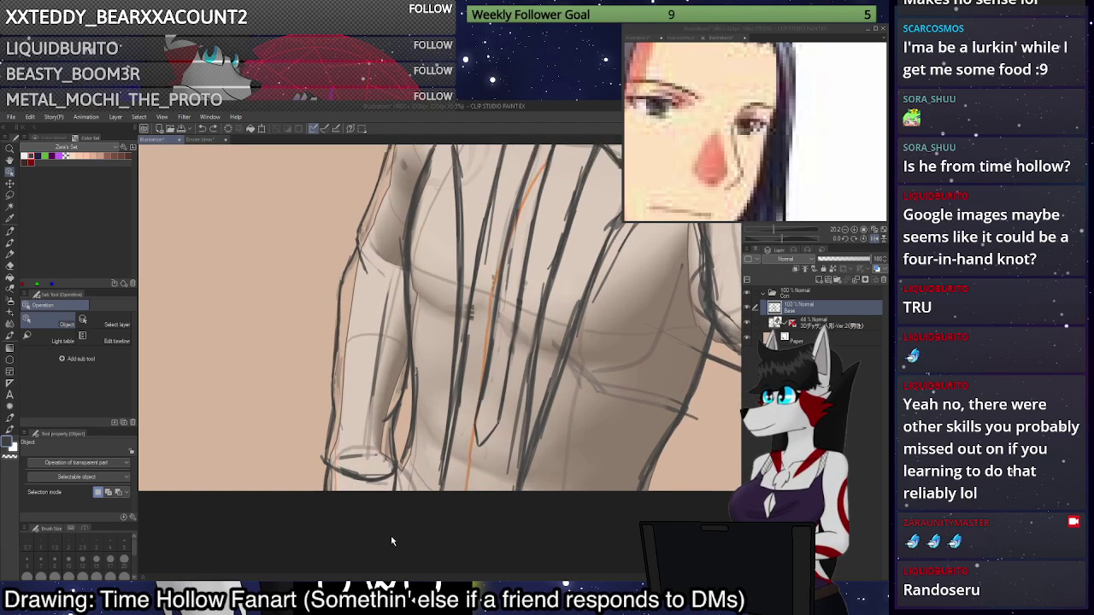
key(p)
mouse_move(322, 489)
mouse_down()
mouse_move(319, 463)
mouse_move(326, 490)
mouse_up()
key(c)
key(ctrl+z)
key(ctrl+z)
drag(398, 464, 414, 502)
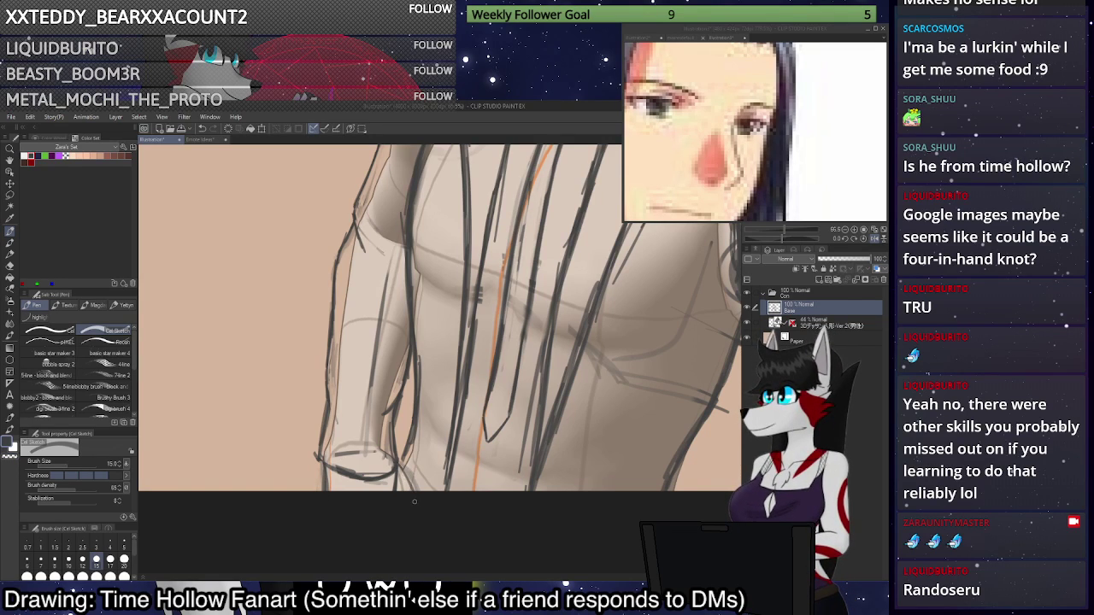
key(ctrl+z)
drag(399, 464, 417, 498)
key(ctrl+z)
drag(400, 460, 417, 457)
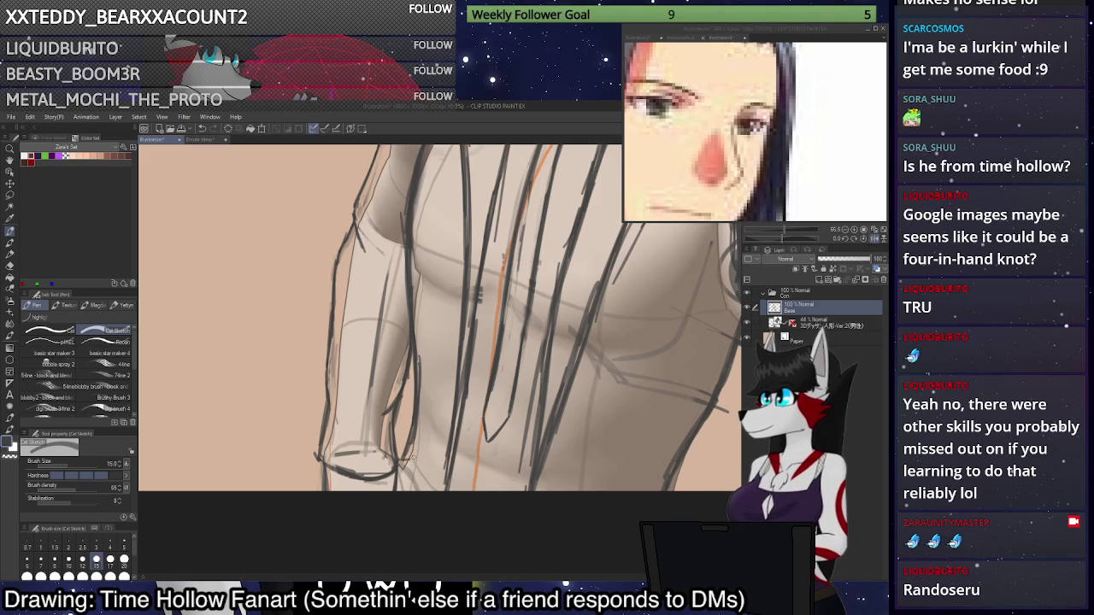
key(ctrl+z)
Try shifting the 3D figure's camera to bring its lowered hand into the canvas, undoing the changes.
click(805, 326)
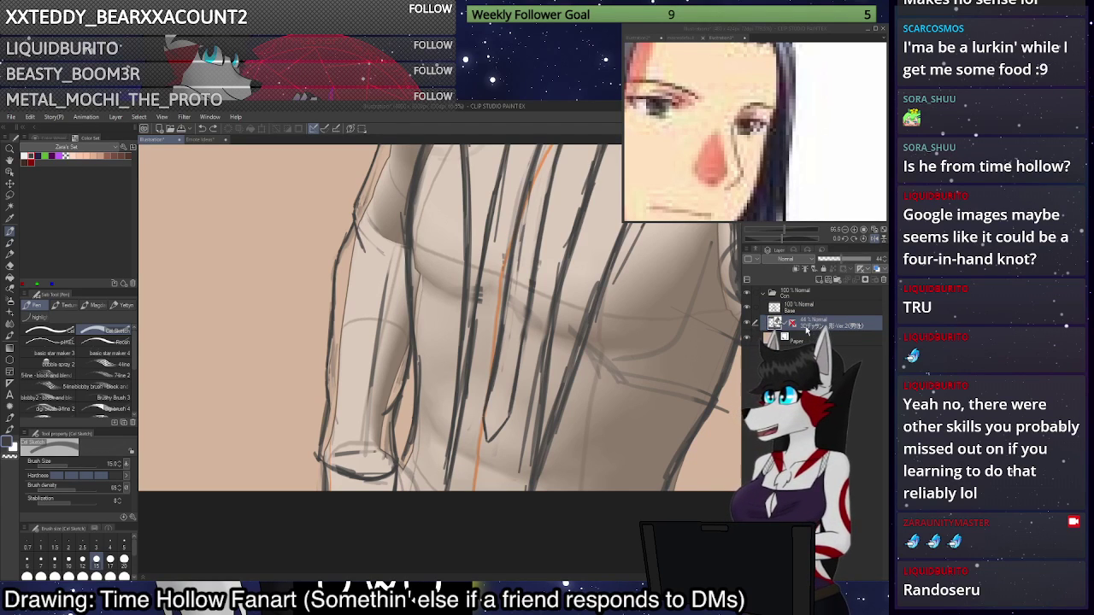
click(10, 172)
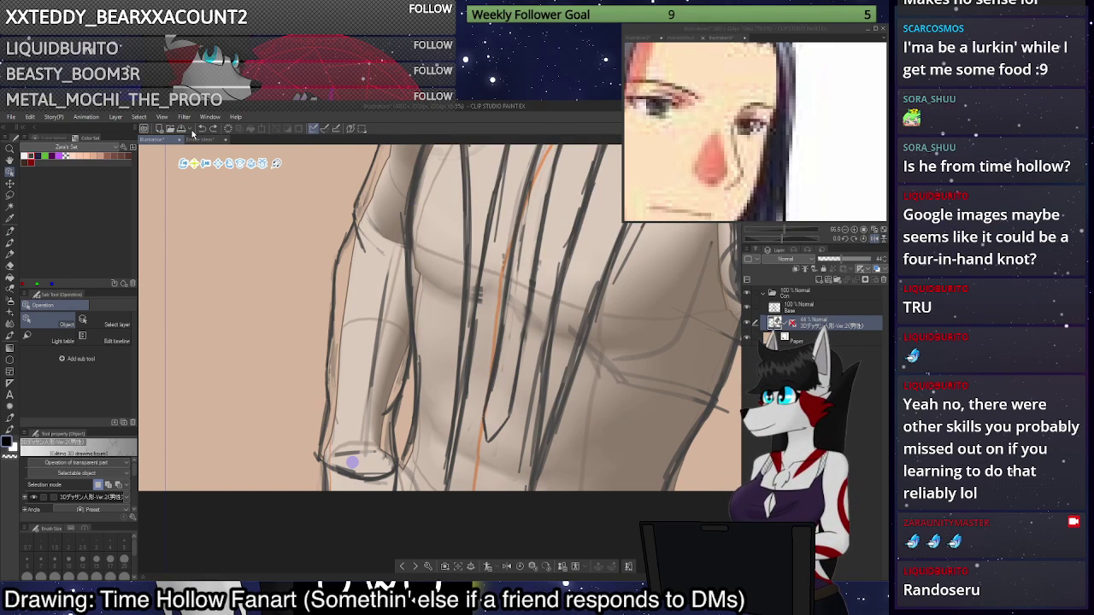
drag(192, 133, 185, 112)
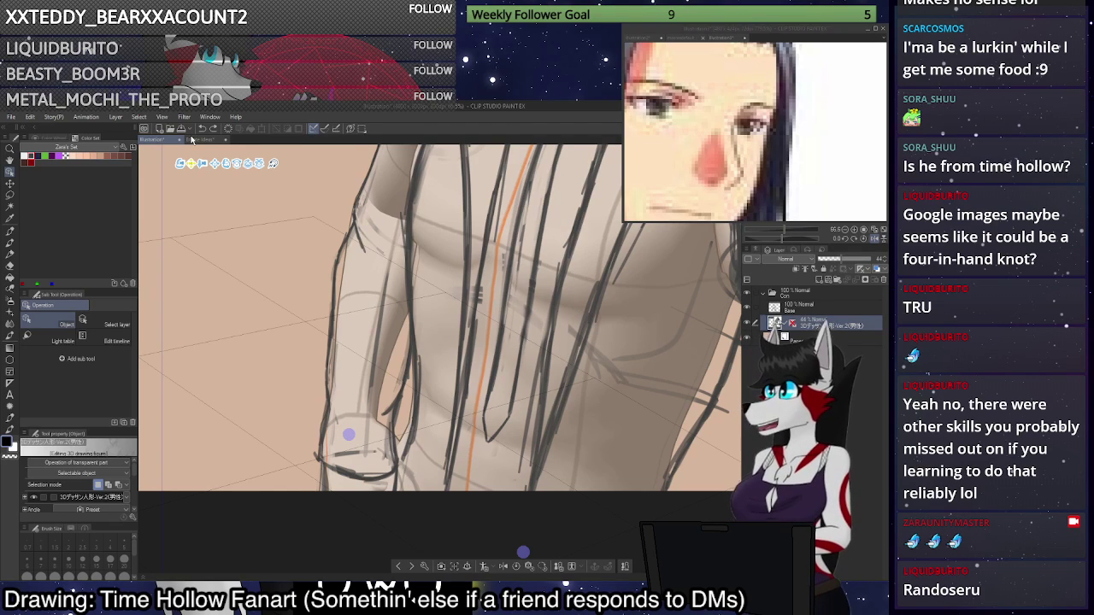
key(ctrl+z)
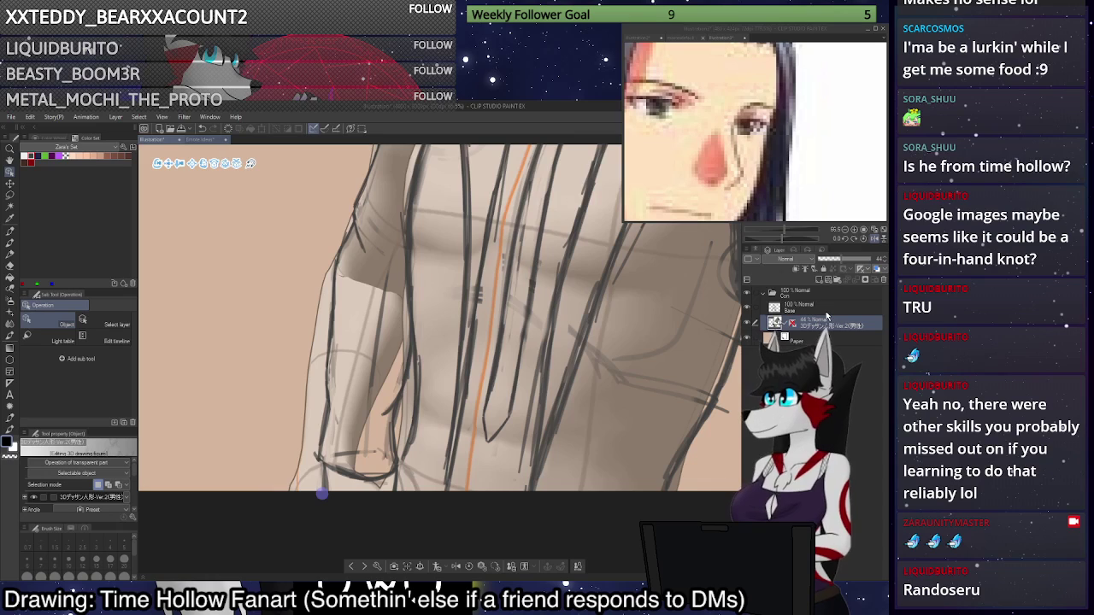
key(ctrl+z)
Lower the 3D figure layer's opacity to 15% and return to the Base sketch layer.
click(825, 310)
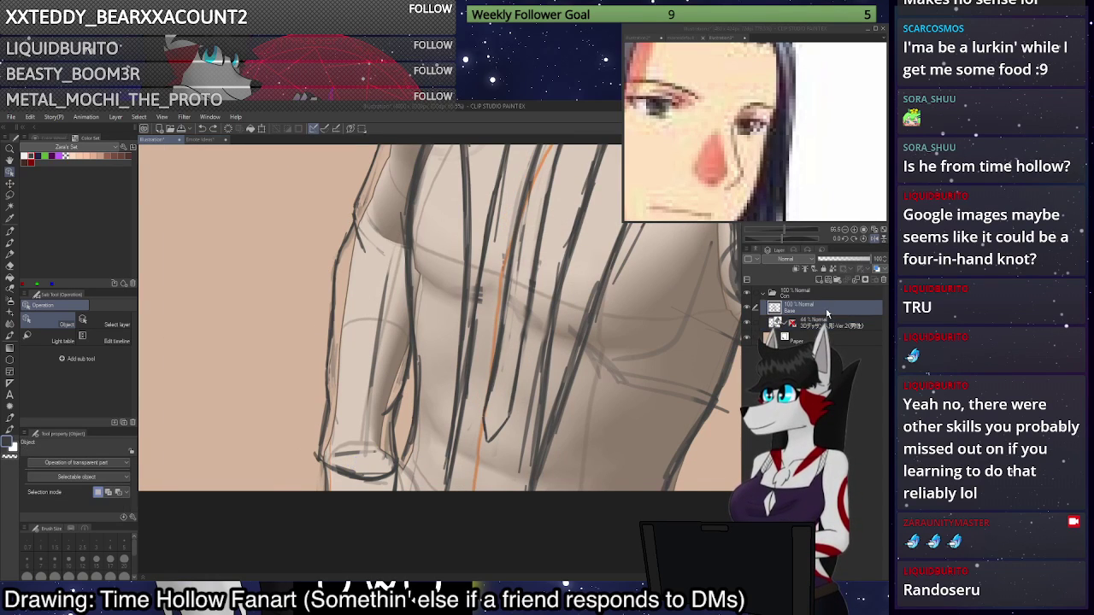
key(p)
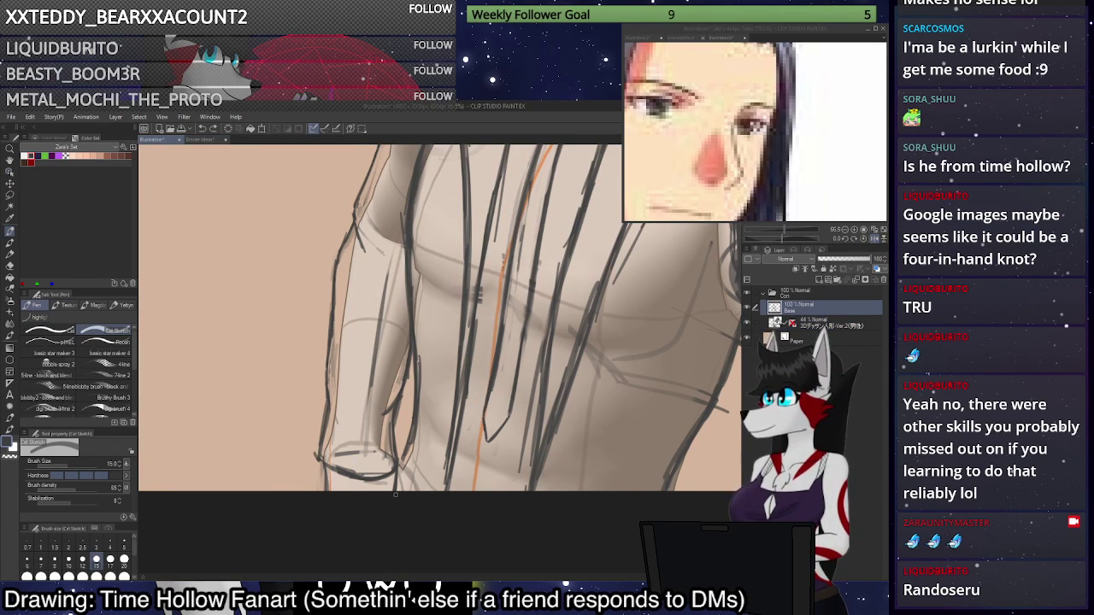
scroll(404, 486, down, 1)
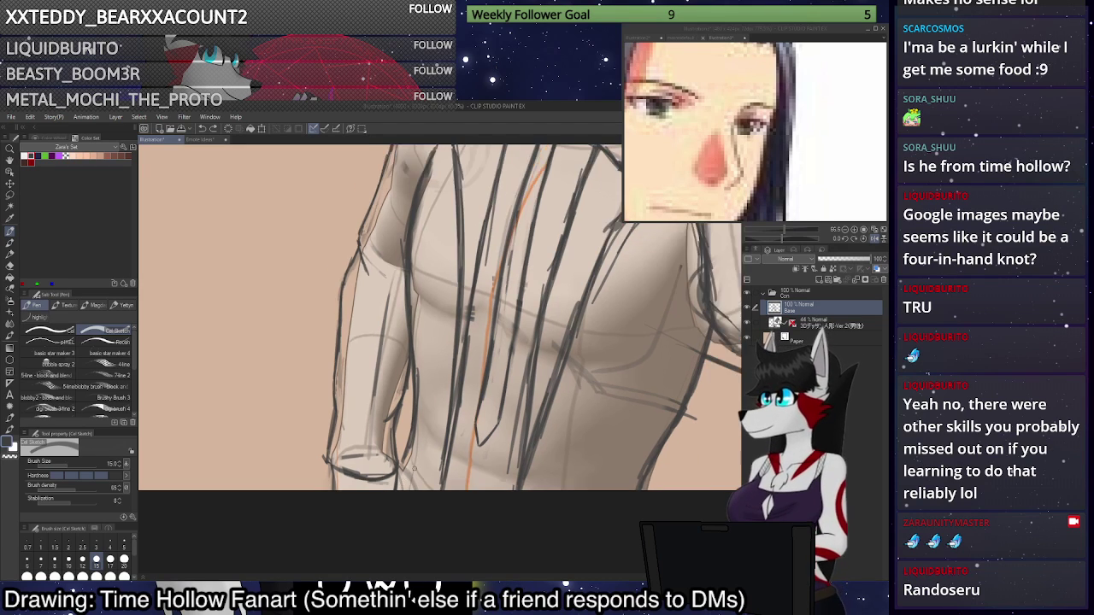
scroll(405, 482, up, 5)
scroll(406, 482, down, 2)
click(825, 323)
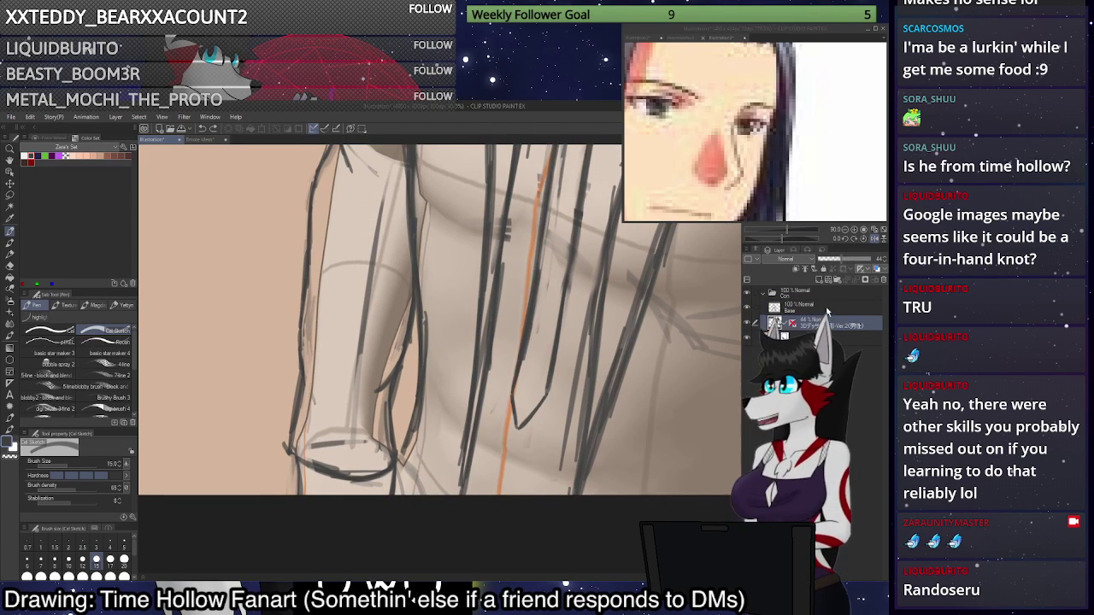
click(826, 310)
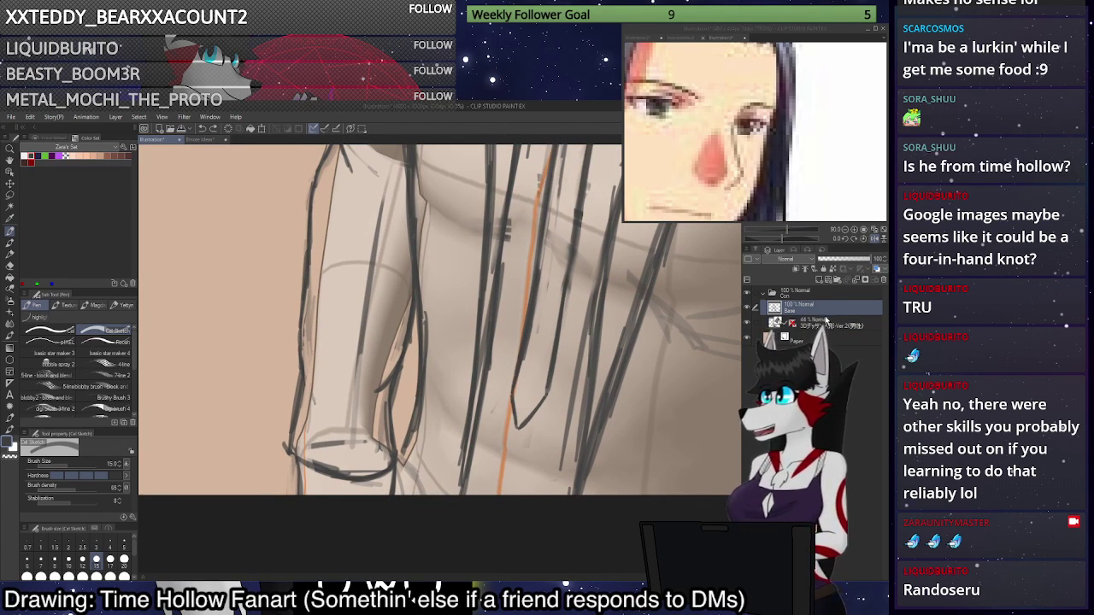
click(826, 322)
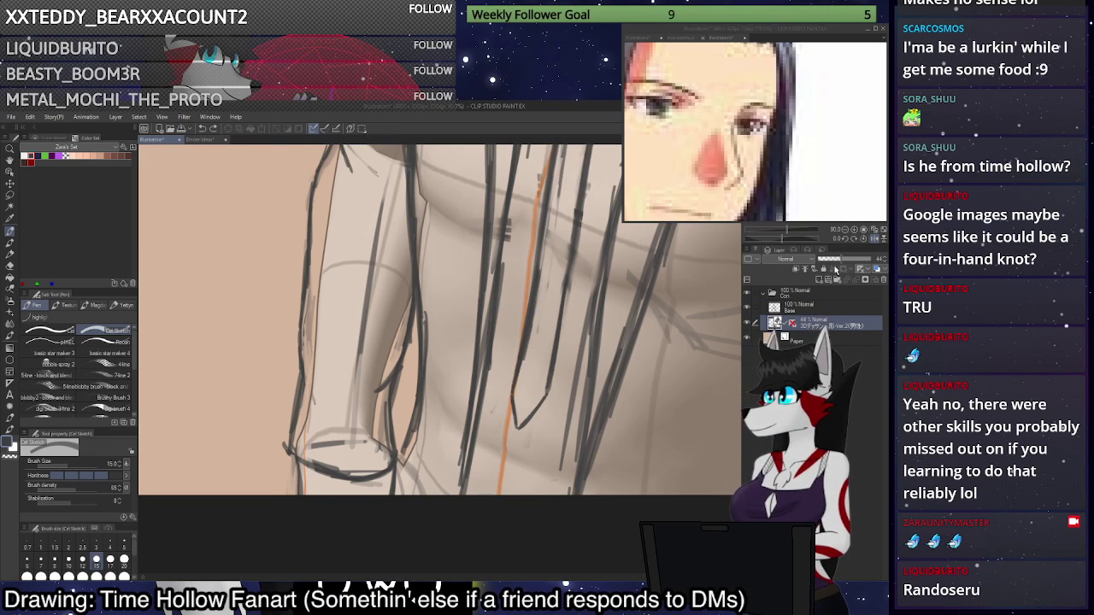
click(838, 310)
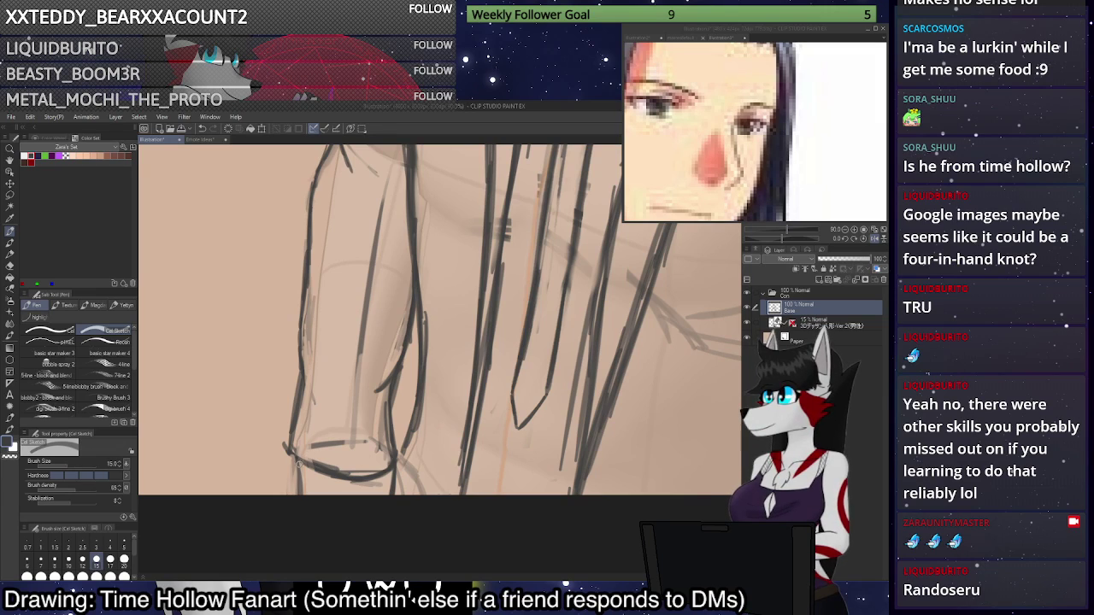
Redraw the wrist lines below the lowered arm's cuff and erase the jacket outline overlapping beside it.
drag(297, 440, 299, 502)
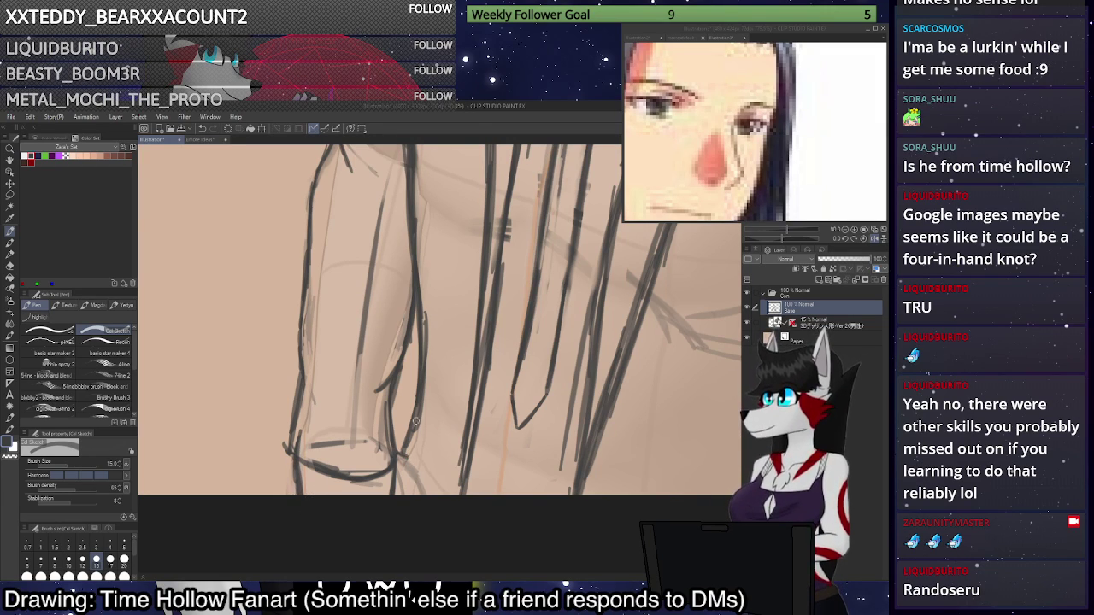
drag(417, 421, 398, 492)
drag(406, 453, 395, 513)
key(c)
mouse_move(411, 423)
mouse_down()
mouse_move(395, 495)
mouse_move(397, 453)
mouse_move(409, 449)
mouse_up()
key(c)
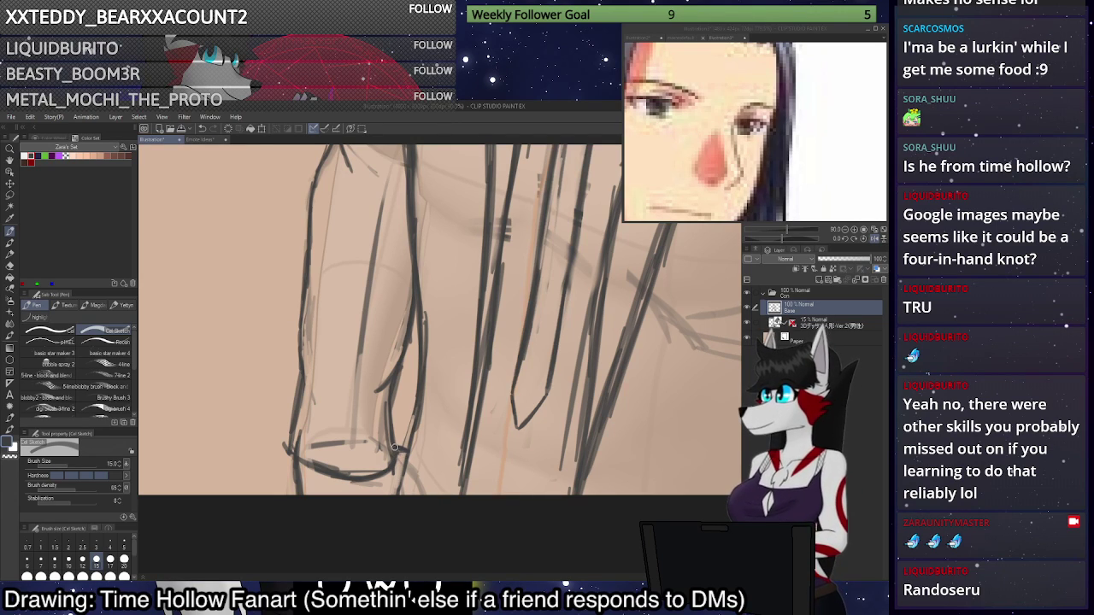
Erase the cuff's body-side edge and redraw it curving down from the sleeve fold into the wrist.
key(c)
drag(391, 424, 386, 472)
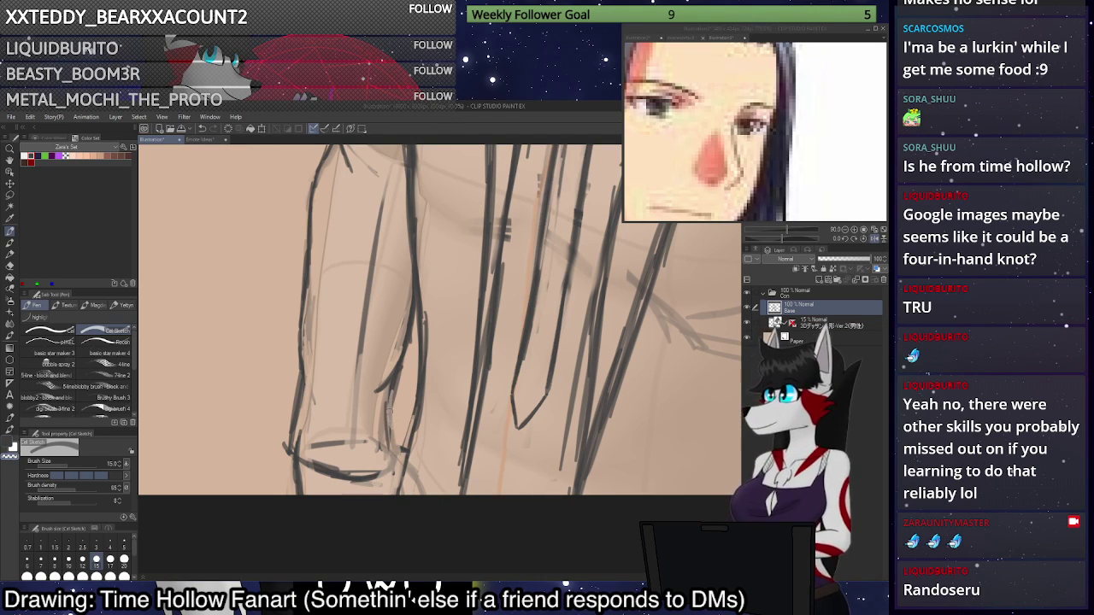
key(c)
mouse_move(389, 391)
mouse_down()
mouse_move(378, 473)
mouse_move(394, 449)
mouse_move(455, 463)
mouse_move(404, 498)
mouse_up()
scroll(455, 464, down, 1)
scroll(429, 478, up, 1)
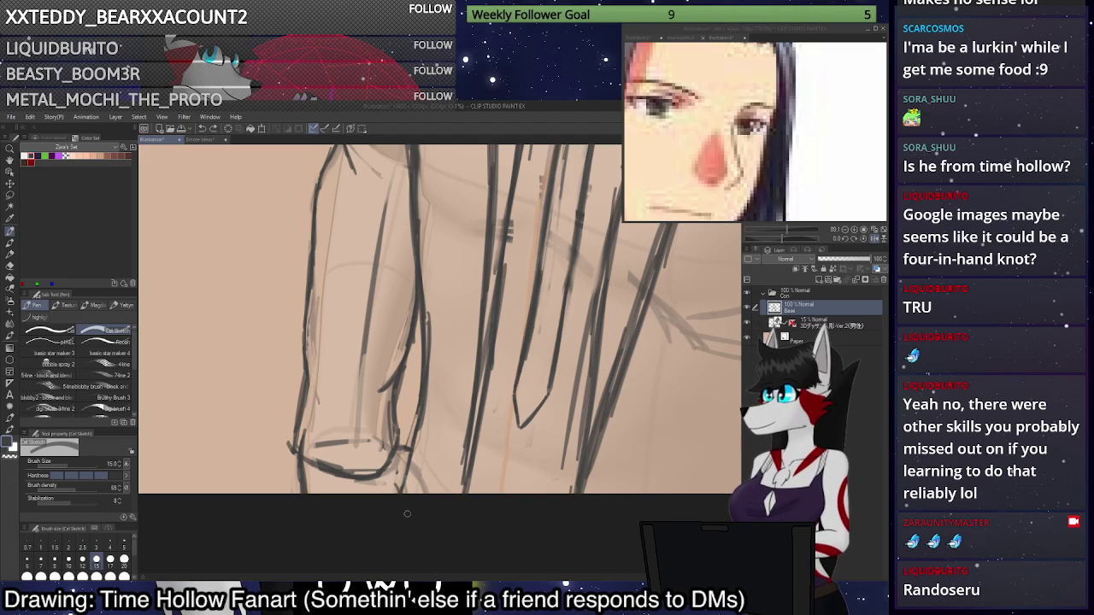
key(x)
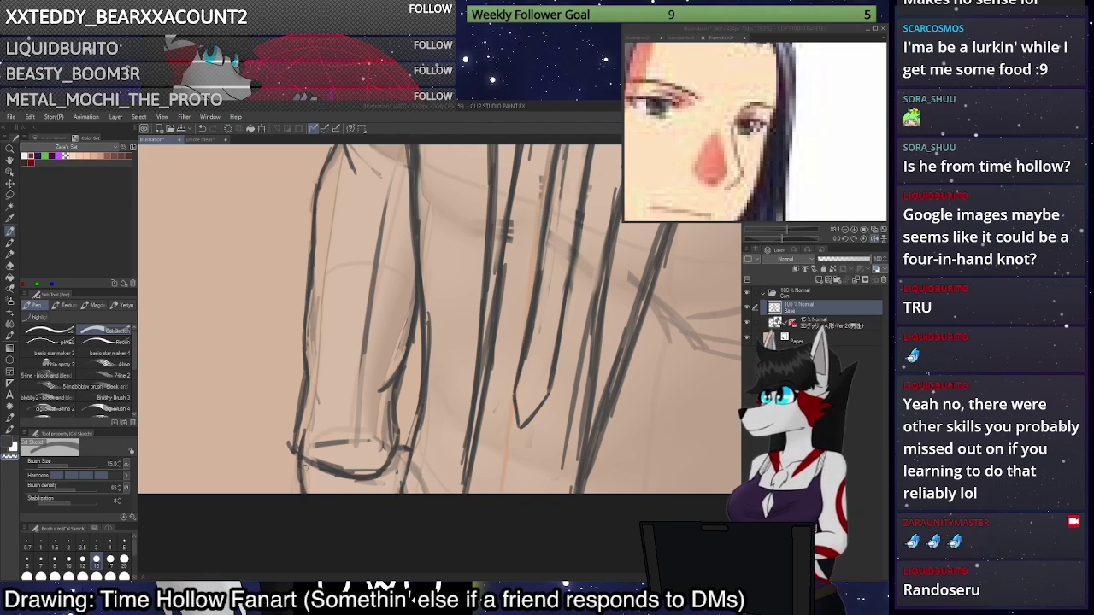
key(x)
scroll(320, 496, down, 5)
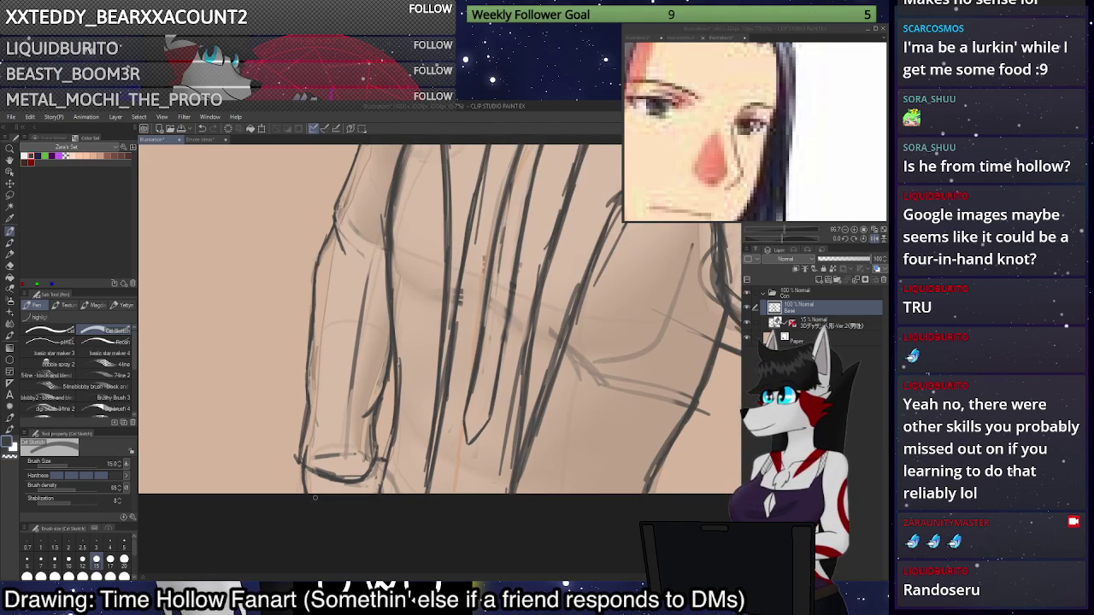
Show the whole drawing mirrored, hide the 3D figure layer and reselect the Base sketch layer.
click(876, 231)
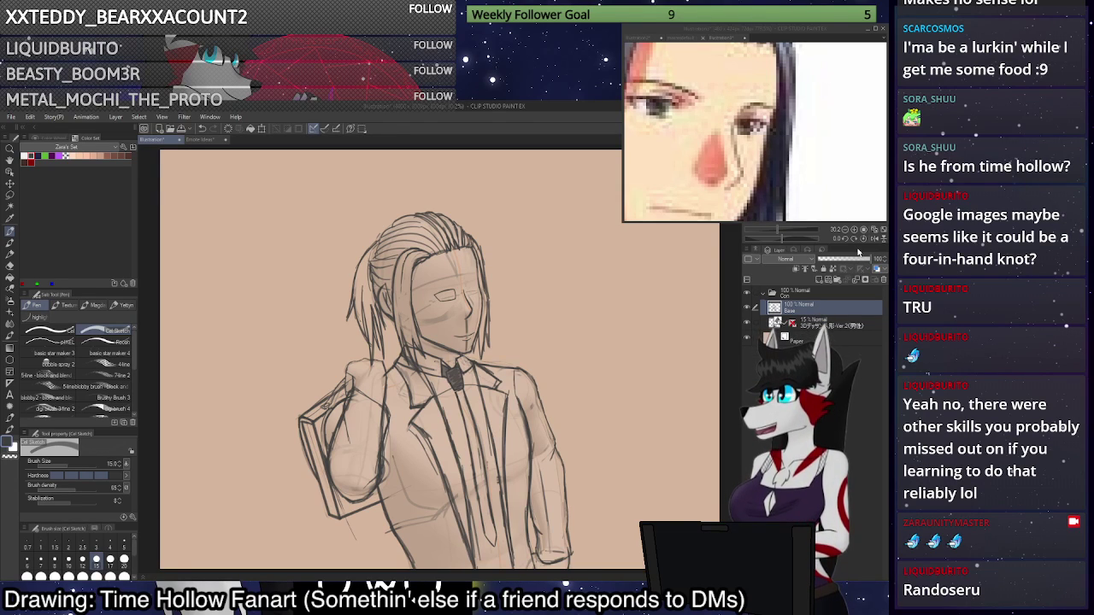
drag(266, 562, 646, 567)
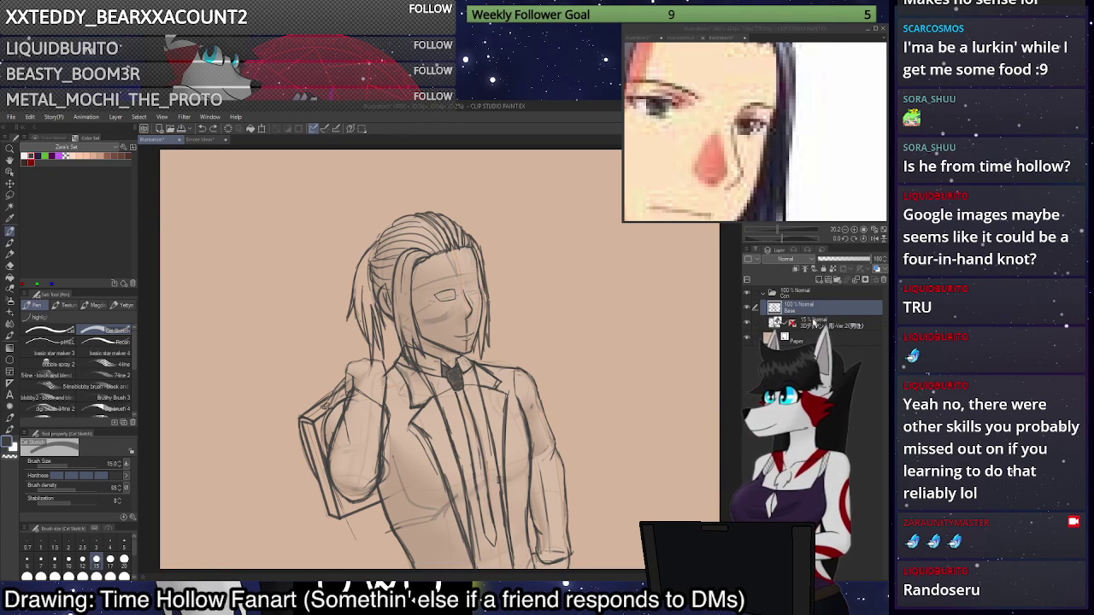
click(816, 323)
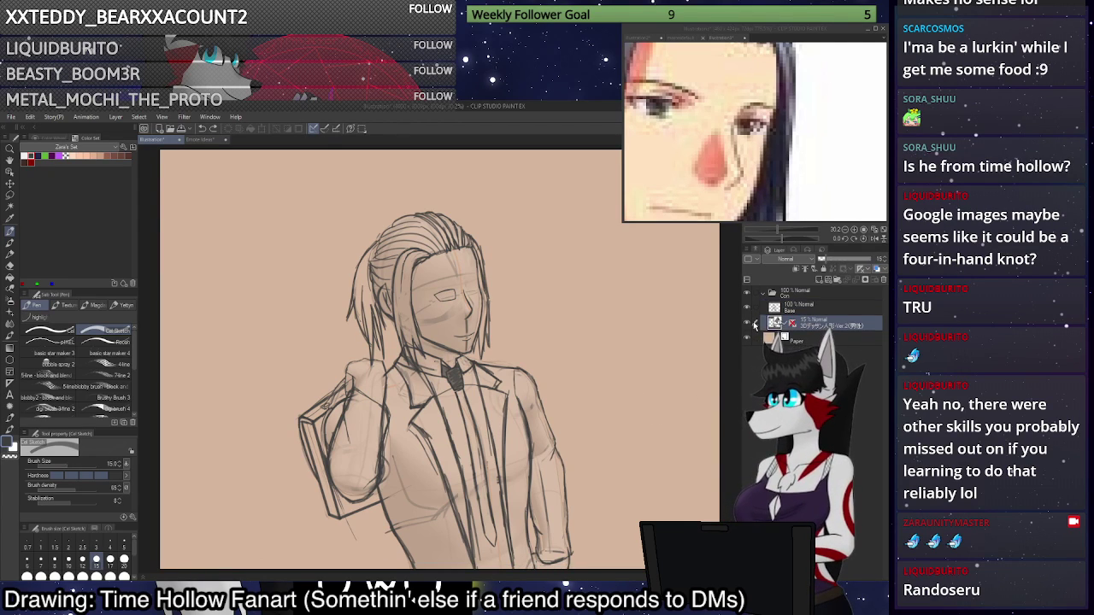
click(816, 305)
Lasso the near eye's outline, enlarge it slightly, tilt it a little counterclockwise and nudge it into place on the face.
scroll(454, 280, up, 5)
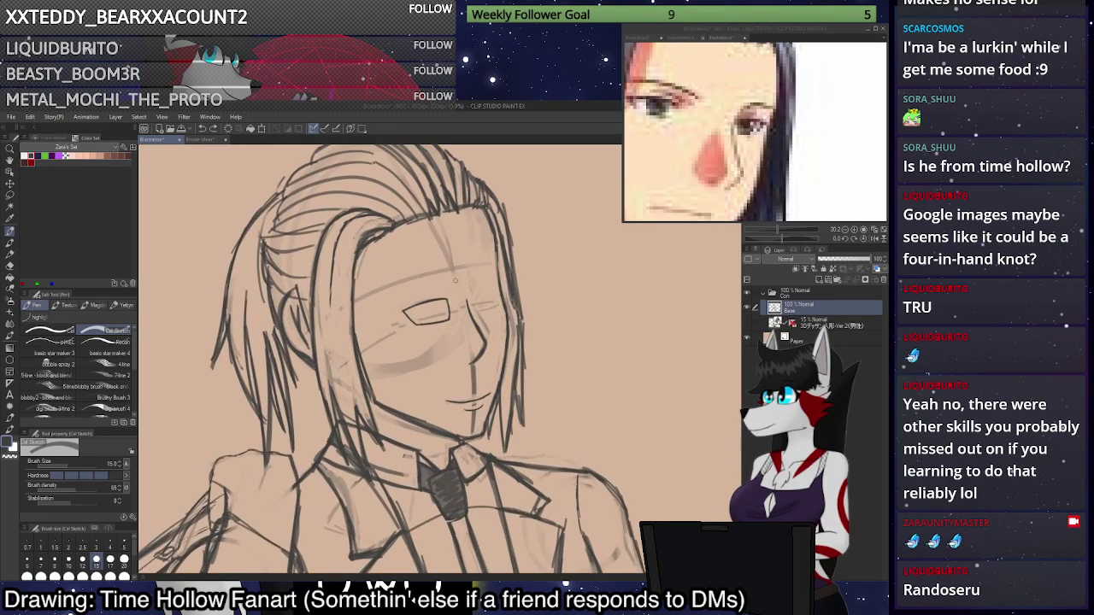
scroll(454, 280, up, 5)
scroll(499, 258, down, 4)
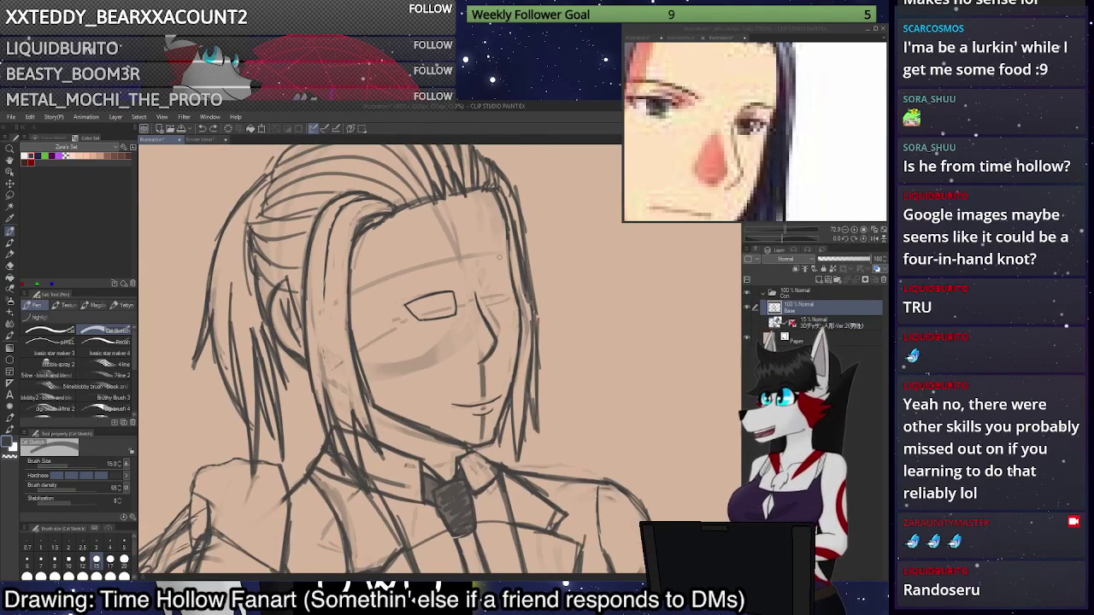
scroll(499, 257, down, 1)
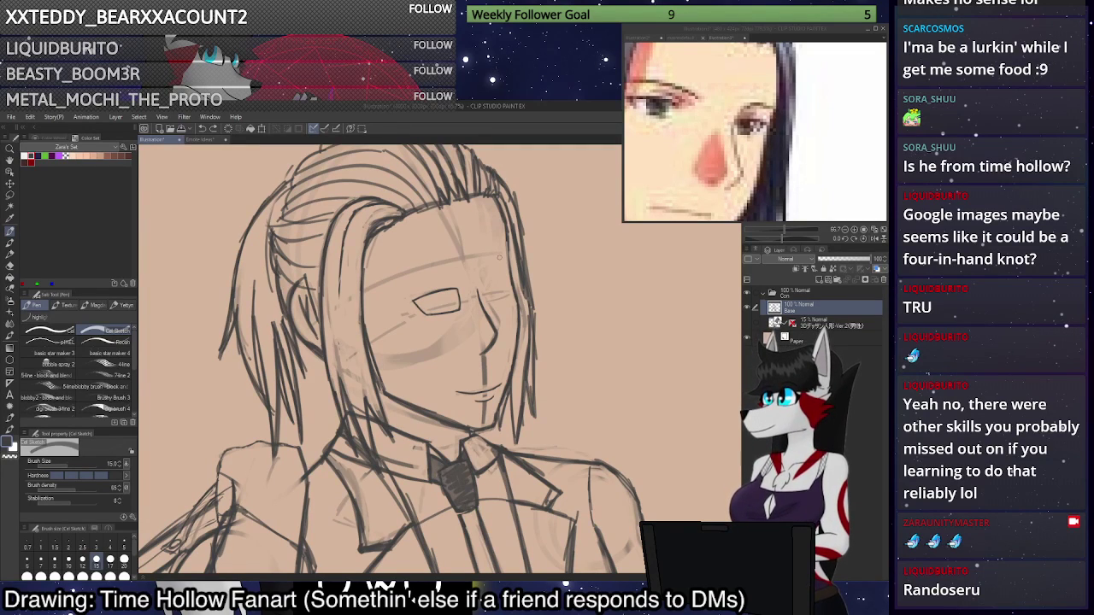
scroll(499, 256, up, 4)
key(m)
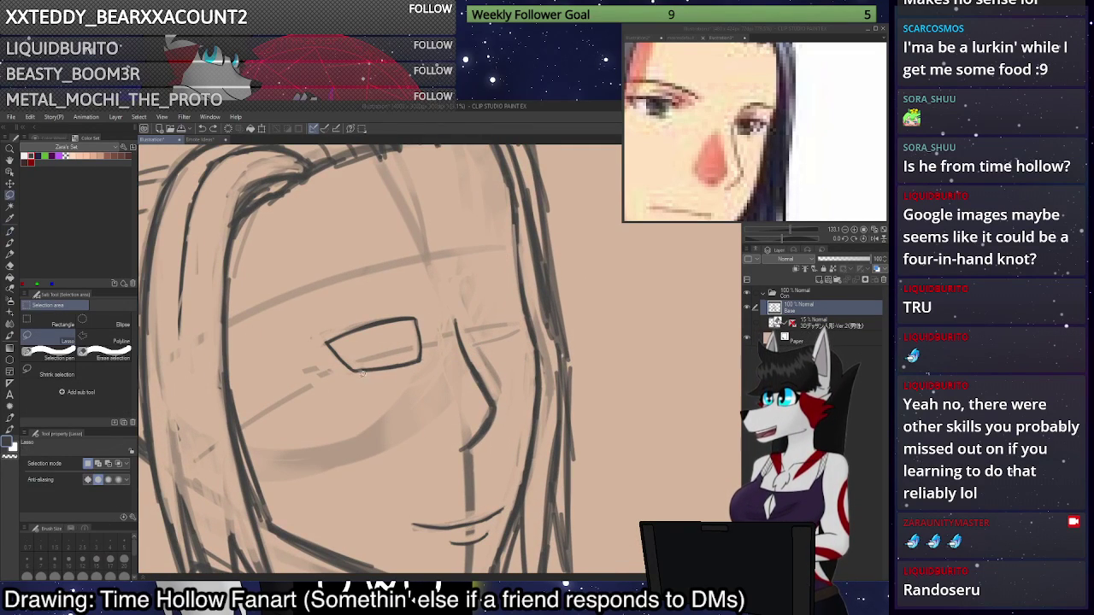
mouse_move(363, 368)
mouse_down()
mouse_move(438, 324)
mouse_move(357, 376)
mouse_up()
key(ctrl+t)
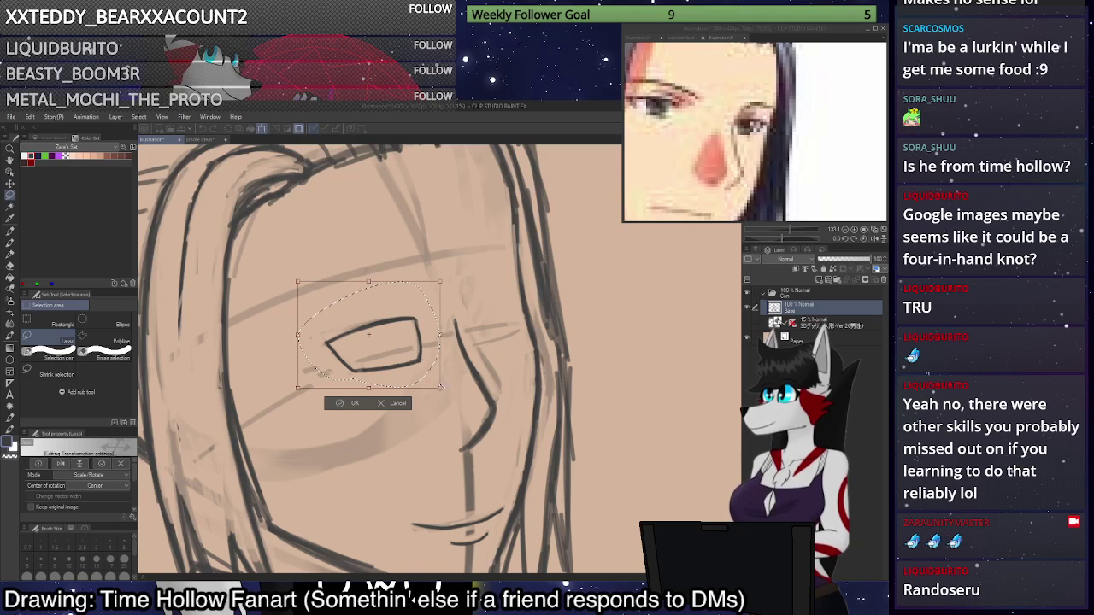
drag(441, 388, 454, 399)
drag(406, 359, 402, 356)
drag(516, 349, 516, 340)
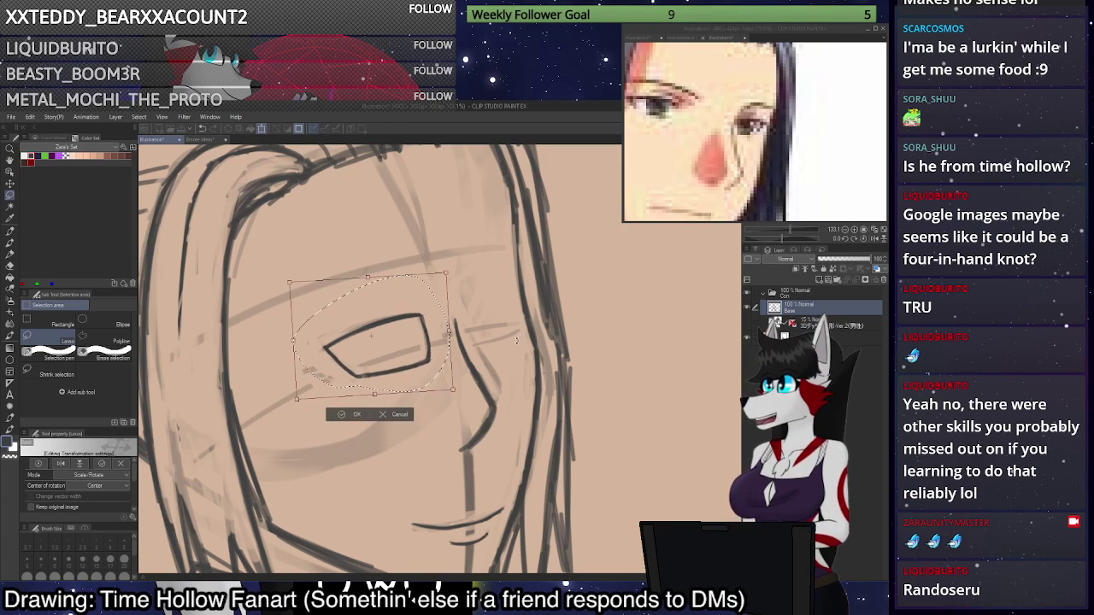
drag(437, 378, 427, 377)
click(350, 412)
key(ctrl+d)
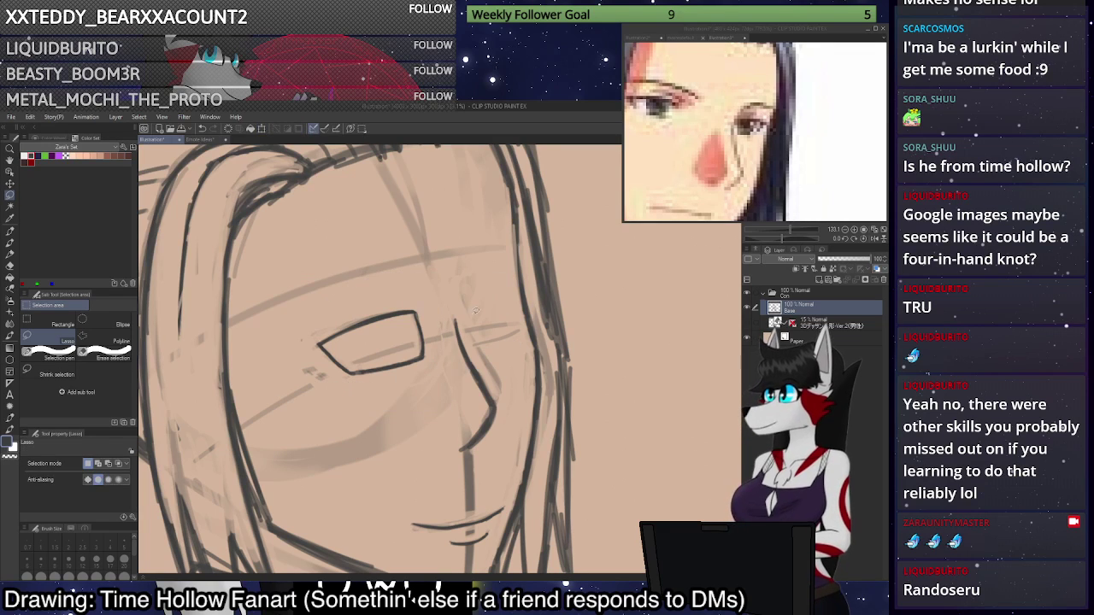
Draw the far eye's outline beside the nose bridge with a size 10 brush and thin its outer edge.
key(p)
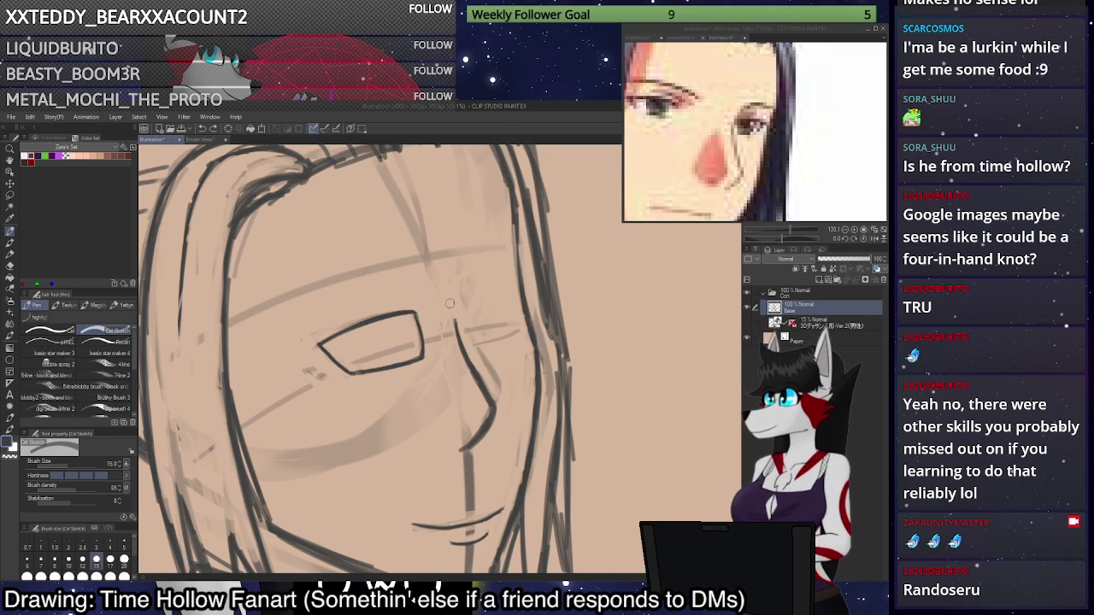
click(68, 560)
mouse_move(468, 340)
mouse_down()
mouse_move(463, 307)
mouse_move(469, 337)
mouse_move(462, 305)
mouse_move(476, 295)
mouse_move(465, 301)
mouse_move(530, 301)
mouse_move(524, 329)
mouse_move(469, 298)
mouse_up()
key(ctrl+z)
key(ctrl+z)
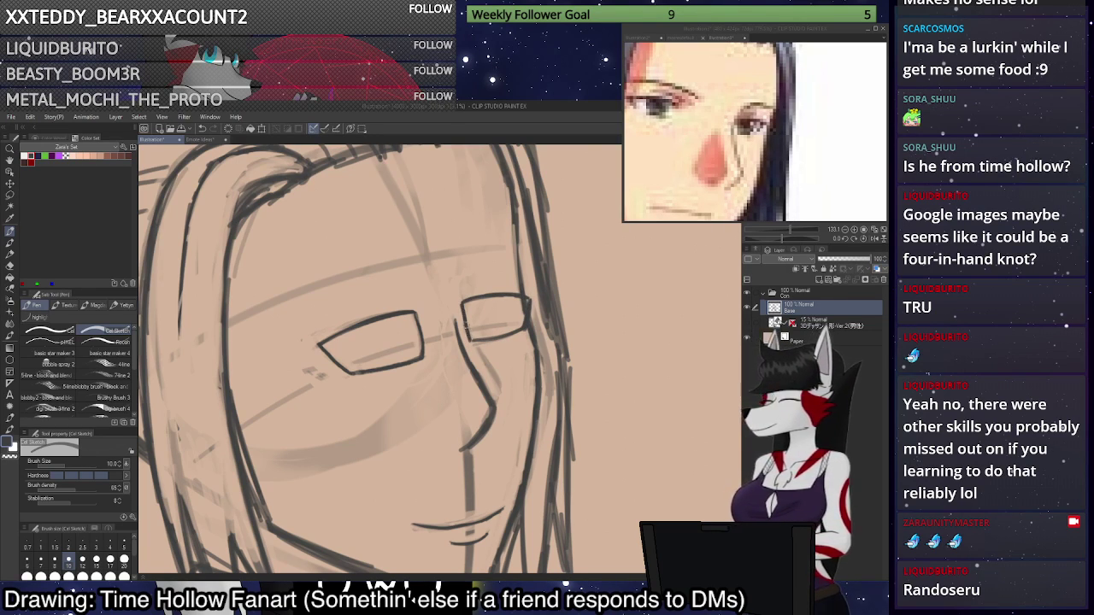
key(c)
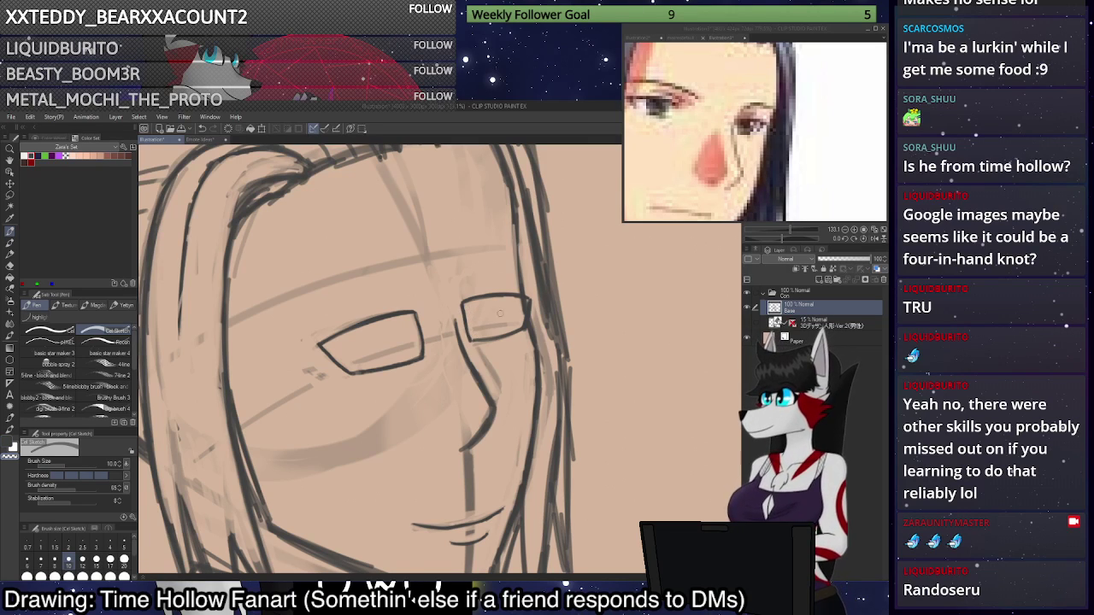
drag(525, 304, 524, 321)
key(c)
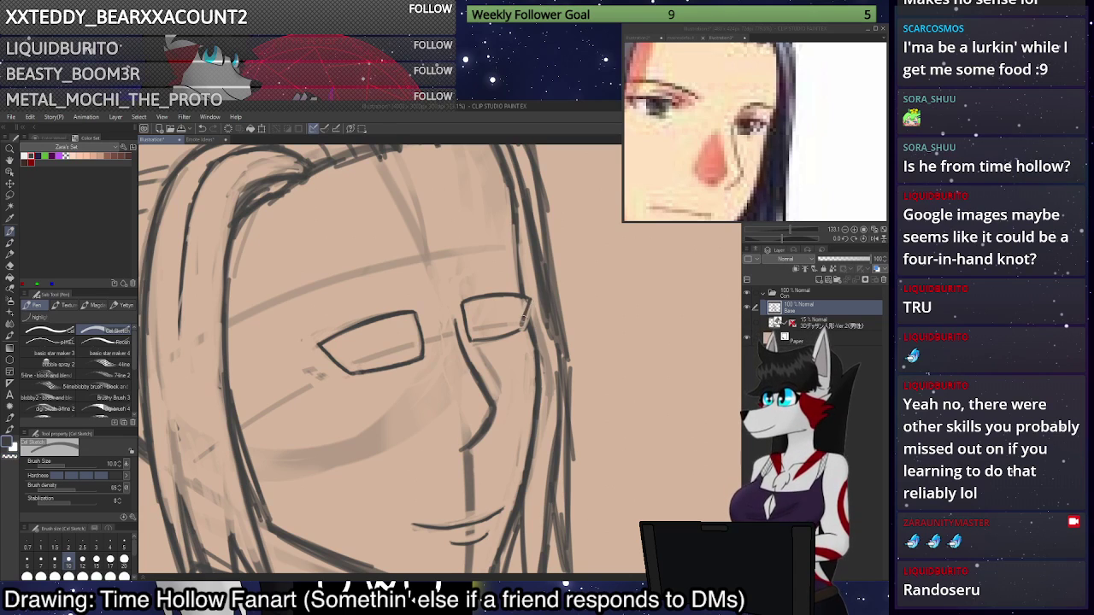
Draw a curved eyelid crease above the far eye's outline and another above the near eye's outline.
scroll(518, 310, down, 2)
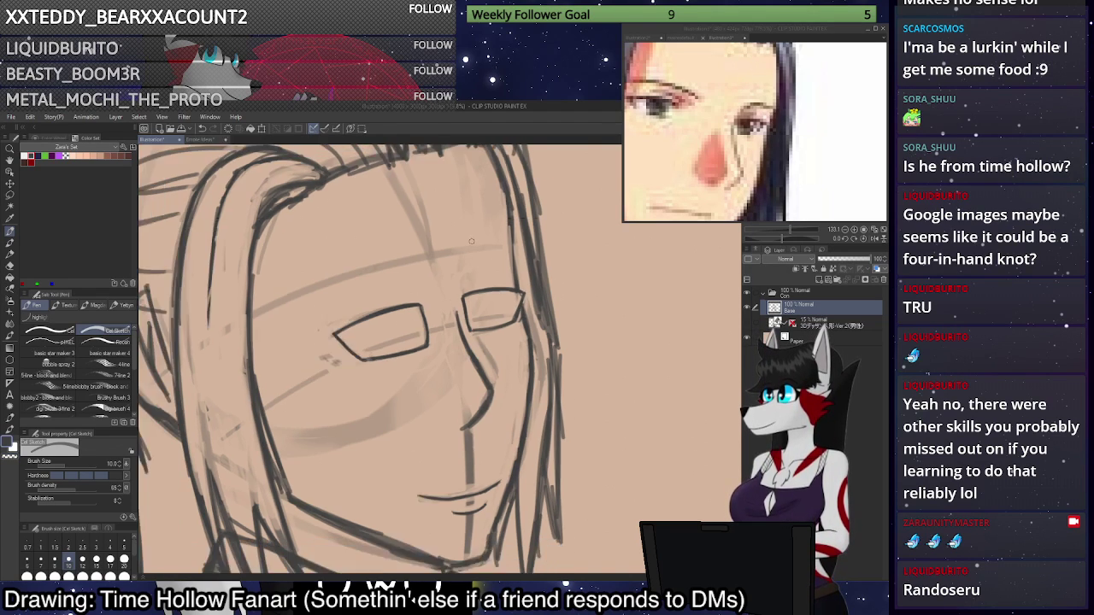
scroll(538, 299, up, 4)
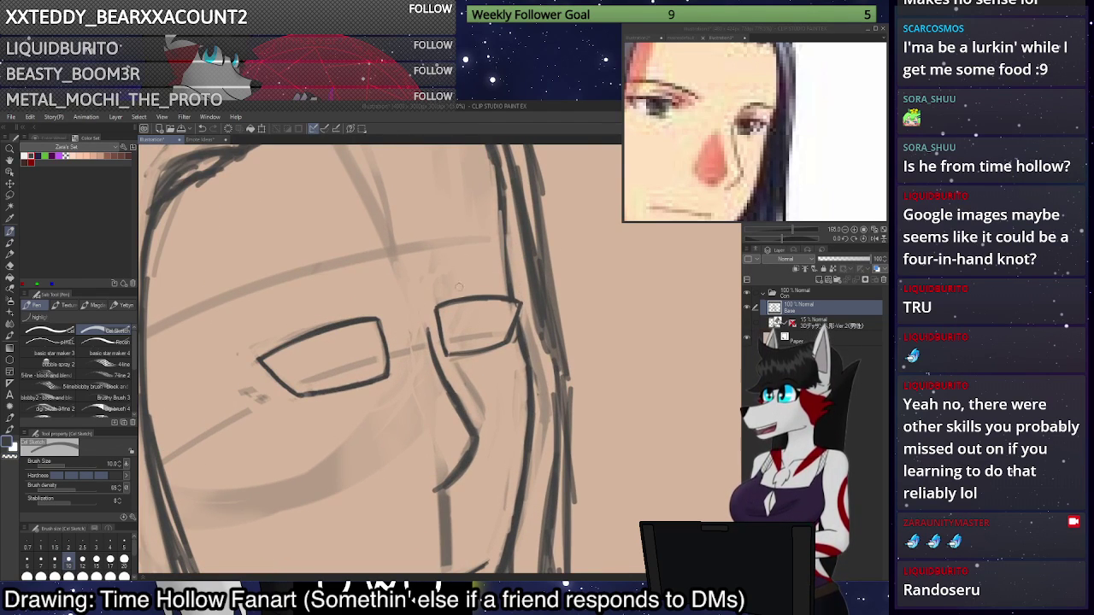
drag(433, 301, 526, 281)
key(ctrl+z)
drag(425, 295, 519, 292)
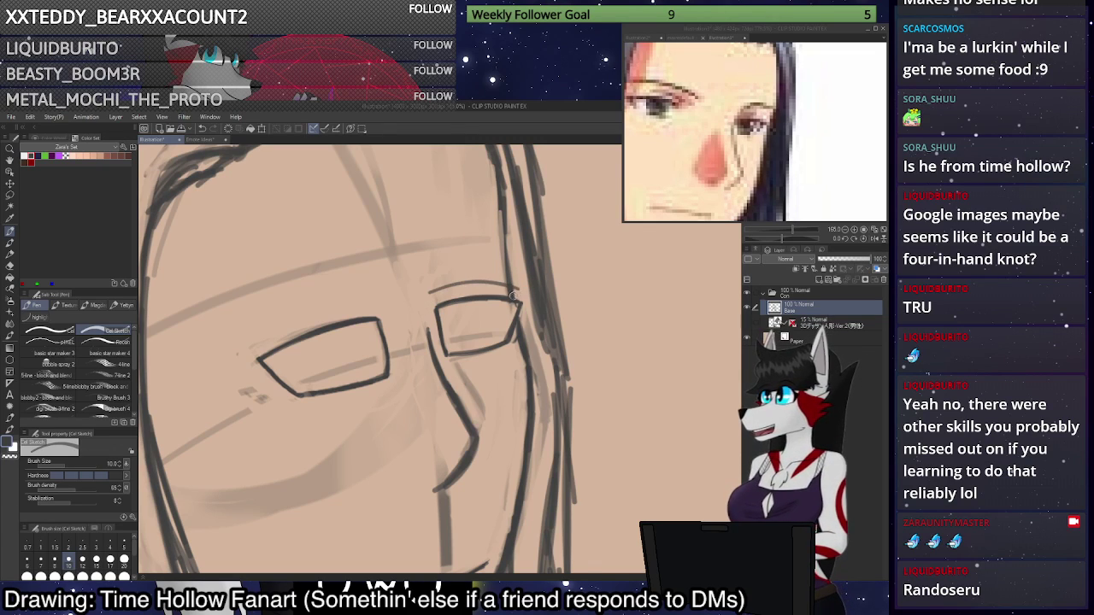
key(ctrl+z)
mouse_move(432, 294)
mouse_down()
mouse_move(514, 289)
mouse_move(430, 293)
mouse_move(463, 284)
mouse_move(523, 290)
mouse_move(429, 295)
mouse_move(259, 345)
mouse_up()
key(ctrl+z)
key(ctrl+z)
drag(258, 346, 376, 305)
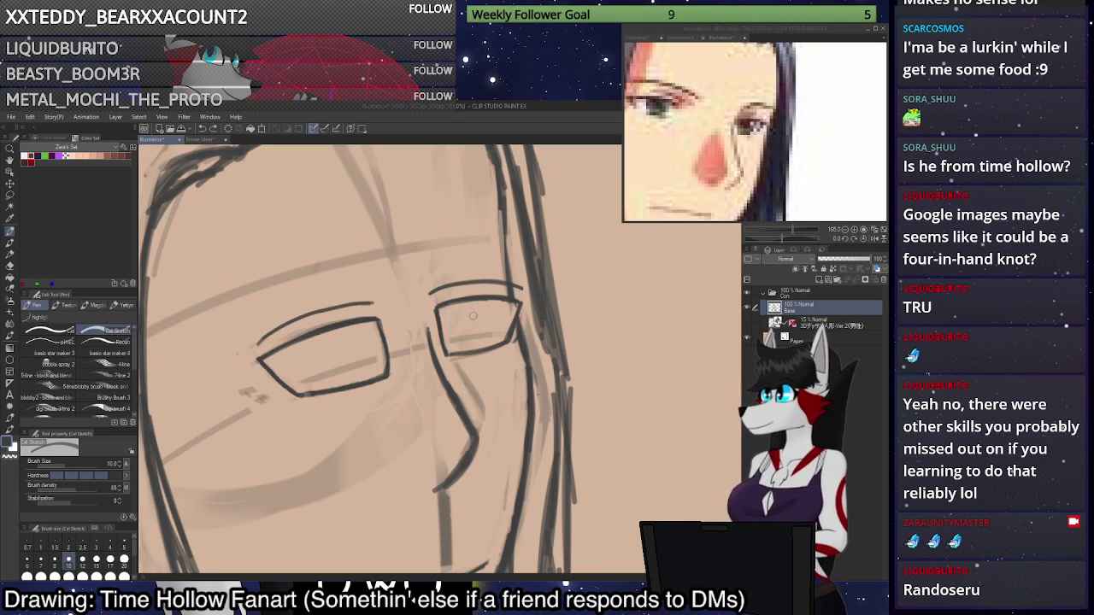
Try sketching a rounded U-shaped iris in each eye and check them against the whole figure.
drag(466, 304, 477, 348)
mouse_move(465, 311)
mouse_down()
mouse_move(467, 337)
mouse_move(485, 348)
mouse_move(497, 312)
mouse_up()
mouse_move(483, 347)
mouse_down()
mouse_move(497, 302)
mouse_move(493, 339)
mouse_move(480, 349)
mouse_up()
mouse_move(325, 332)
mouse_down()
mouse_move(359, 386)
mouse_move(338, 376)
mouse_move(369, 379)
mouse_move(365, 322)
mouse_move(354, 384)
mouse_move(369, 323)
mouse_move(364, 376)
mouse_up()
key(ctrl+z)
key(ctrl+z)
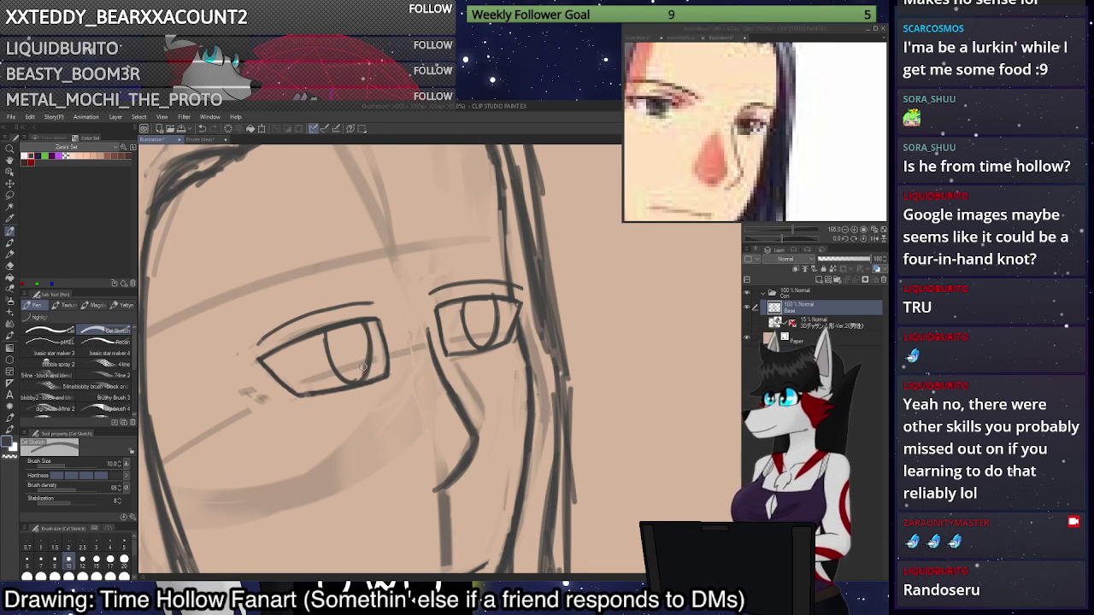
scroll(374, 366, down, 6)
scroll(551, 218, down, 3)
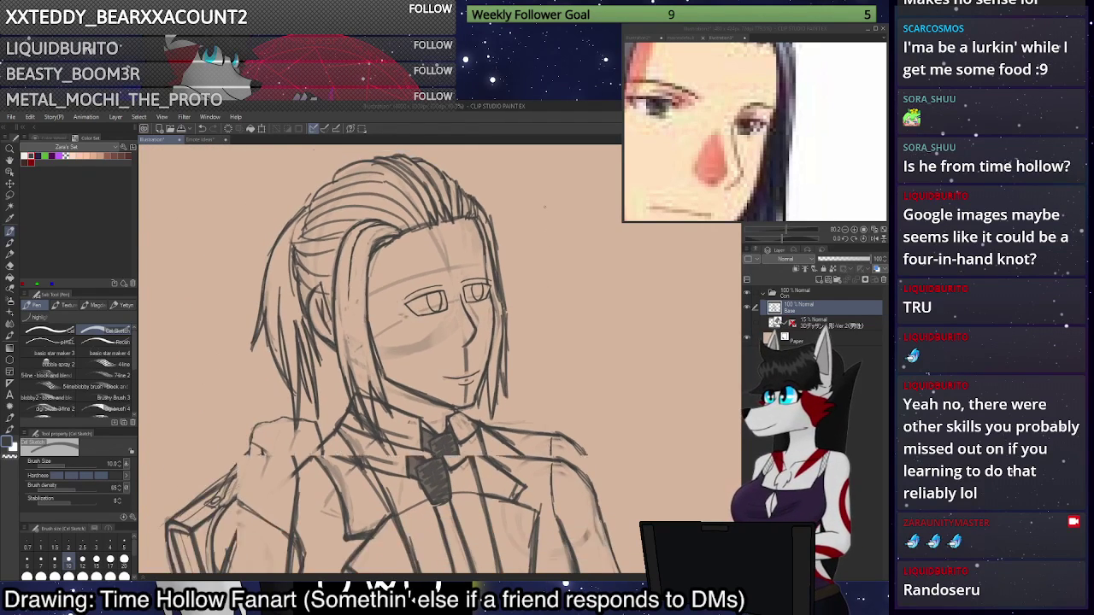
click(872, 231)
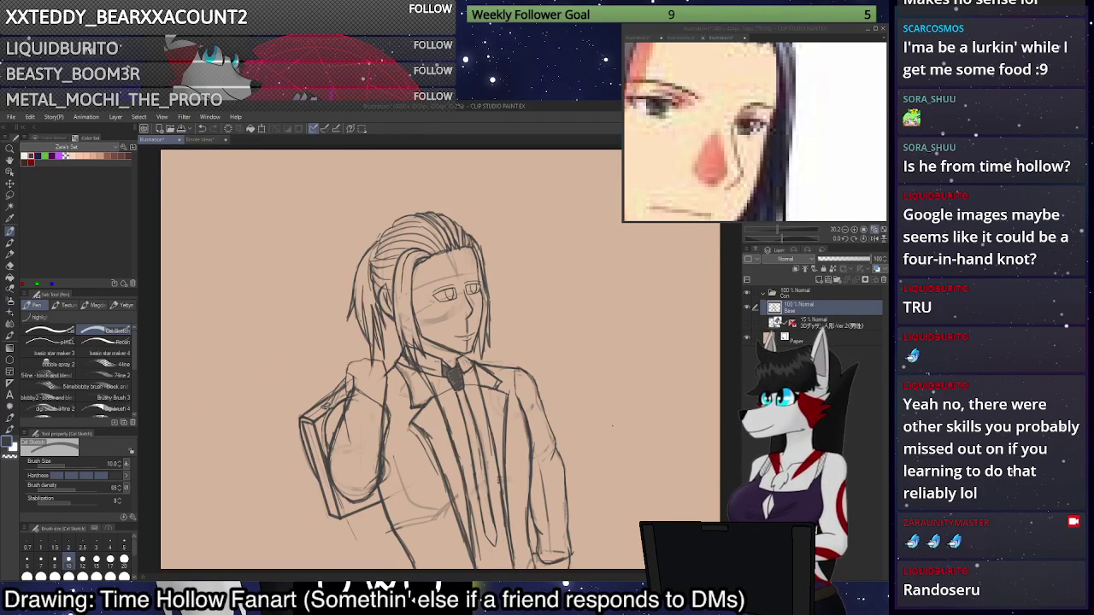
scroll(471, 297, up, 6)
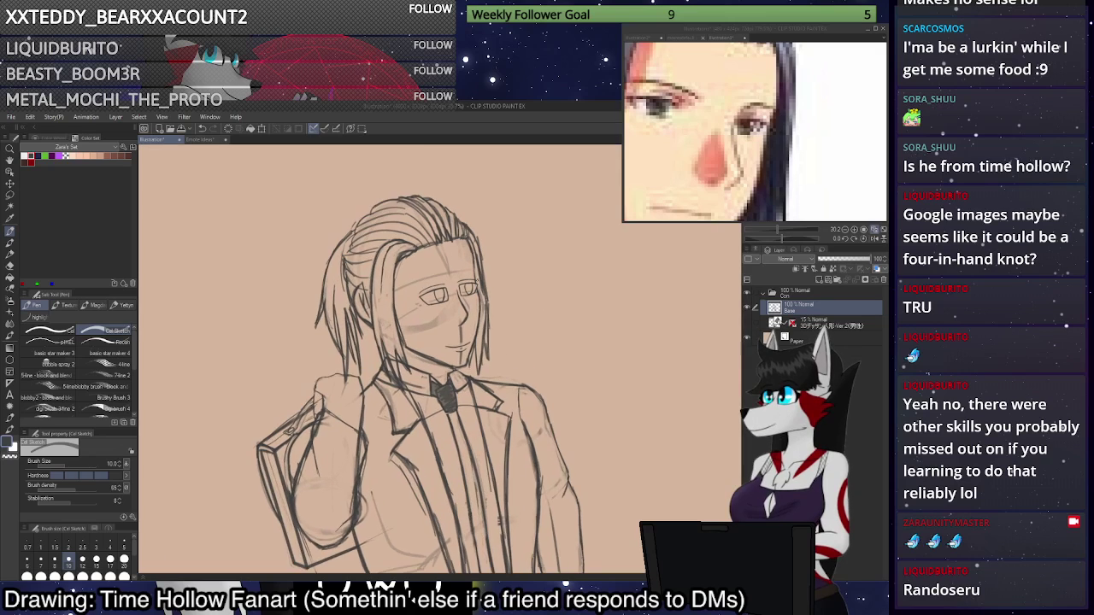
scroll(471, 296, up, 2)
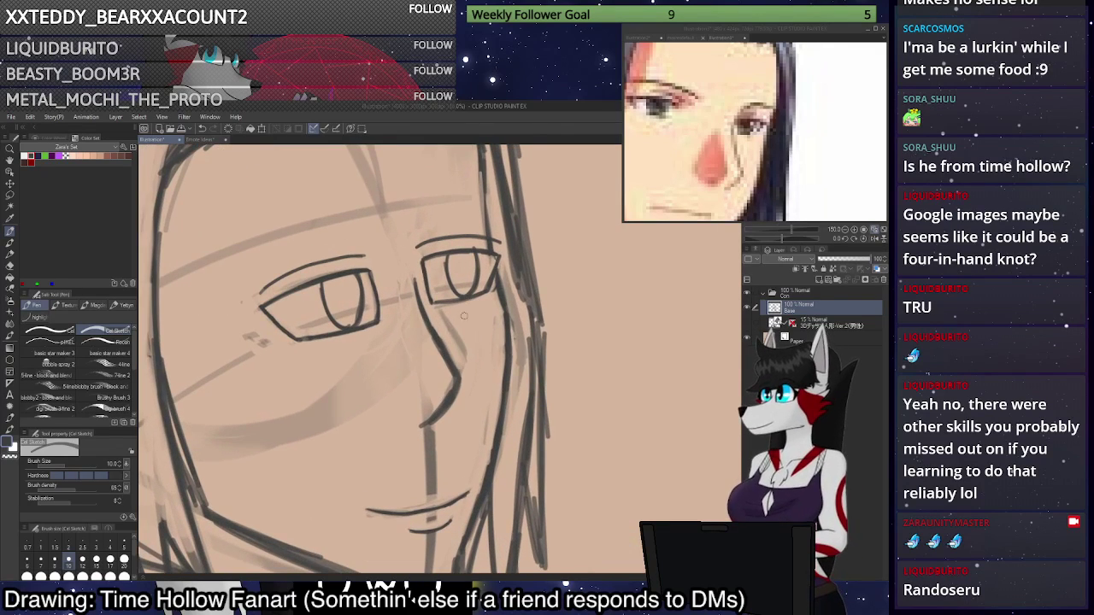
Try reshaping both irises by redrawing and erasing their sides and adding an inner contour.
key(c)
mouse_move(451, 259)
mouse_down()
mouse_move(451, 293)
mouse_move(472, 286)
mouse_move(482, 262)
mouse_move(447, 255)
mouse_move(458, 298)
mouse_up()
key(c)
key(ctrl+z)
mouse_move(448, 258)
mouse_down()
mouse_move(447, 286)
mouse_move(465, 295)
mouse_move(475, 256)
mouse_move(475, 291)
mouse_up()
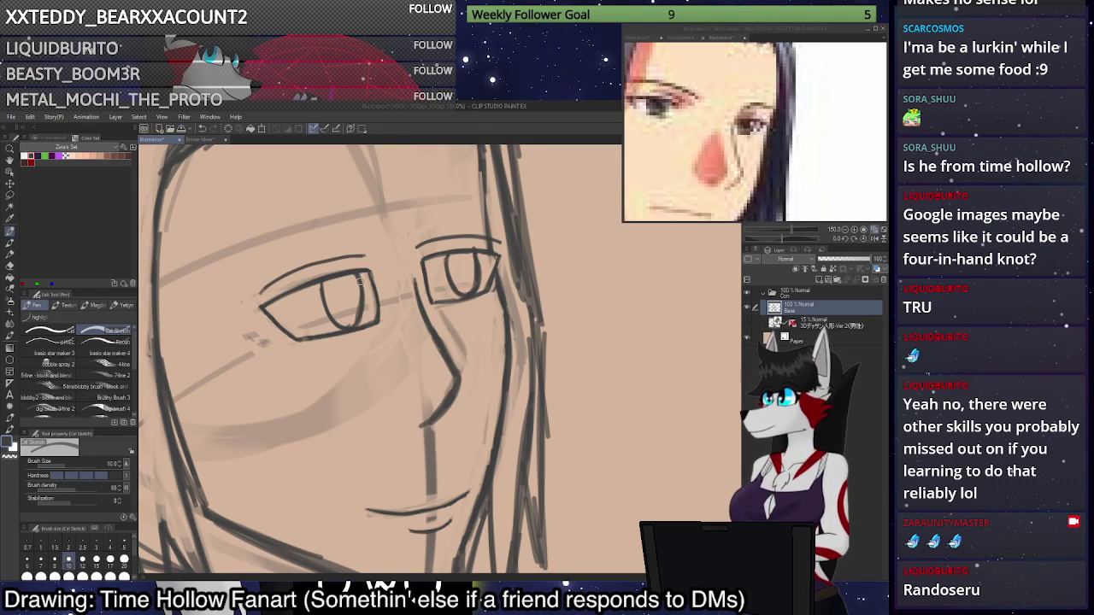
mouse_move(360, 290)
mouse_down()
mouse_move(359, 325)
mouse_move(360, 297)
mouse_move(353, 319)
mouse_move(360, 312)
mouse_move(345, 319)
mouse_move(359, 316)
mouse_move(358, 300)
mouse_move(347, 318)
mouse_move(345, 273)
mouse_up()
key(c)
key(c)
key(ctrl+z)
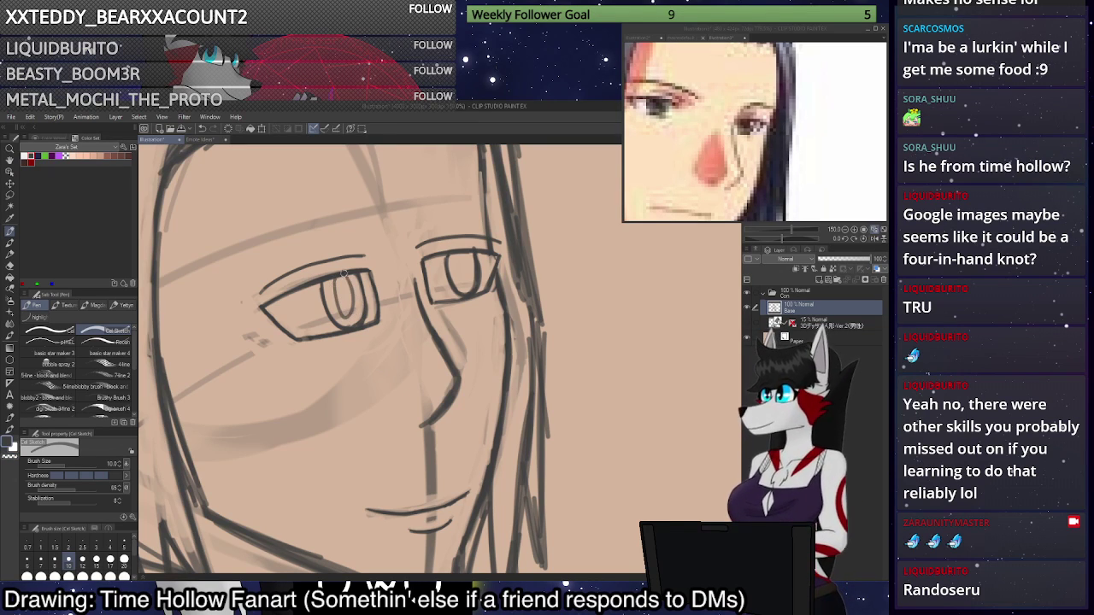
key(ctrl+z)
scroll(473, 282, up, 2)
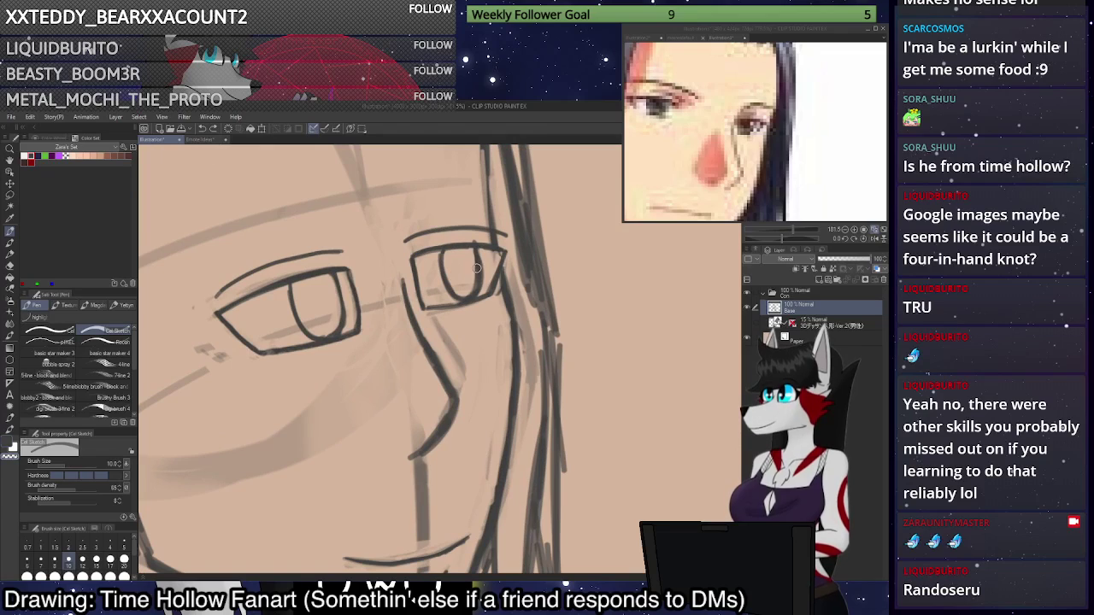
mouse_move(474, 268)
mouse_down()
mouse_move(476, 292)
mouse_move(453, 297)
mouse_move(443, 269)
mouse_move(458, 253)
mouse_up()
key(ctrl+z)
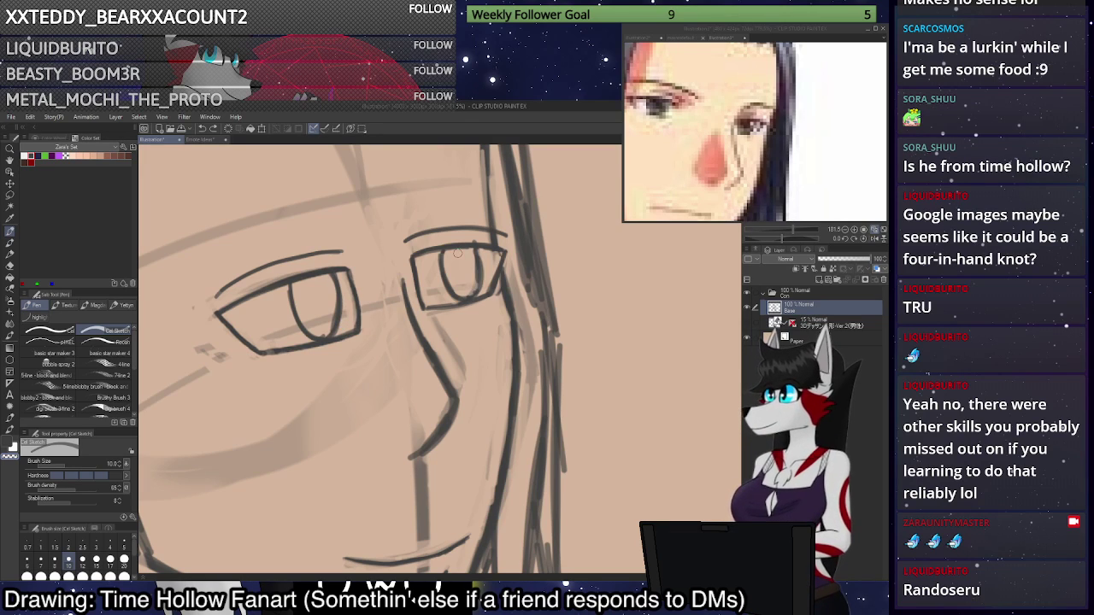
Undo all the iris strokes in both eyes, keeping the eye outlines and eyelid creases.
key(ctrl+z)
key(ctrl+z)
key(ctrl+z)
key(ctrl+z)
key(ctrl+z)
key(ctrl+z)
key(ctrl+z)
key(ctrl+z)
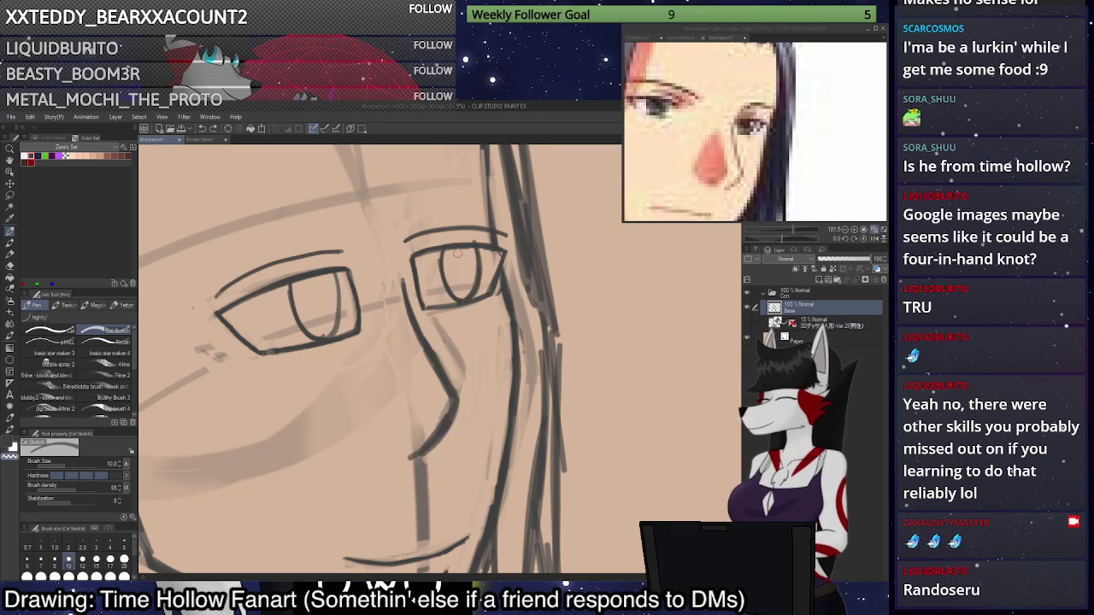
key(ctrl+z)
key(ctrl+z)
key(ctrl+z)
key(ctrl+z)
key(ctrl+z)
key(ctrl+z)
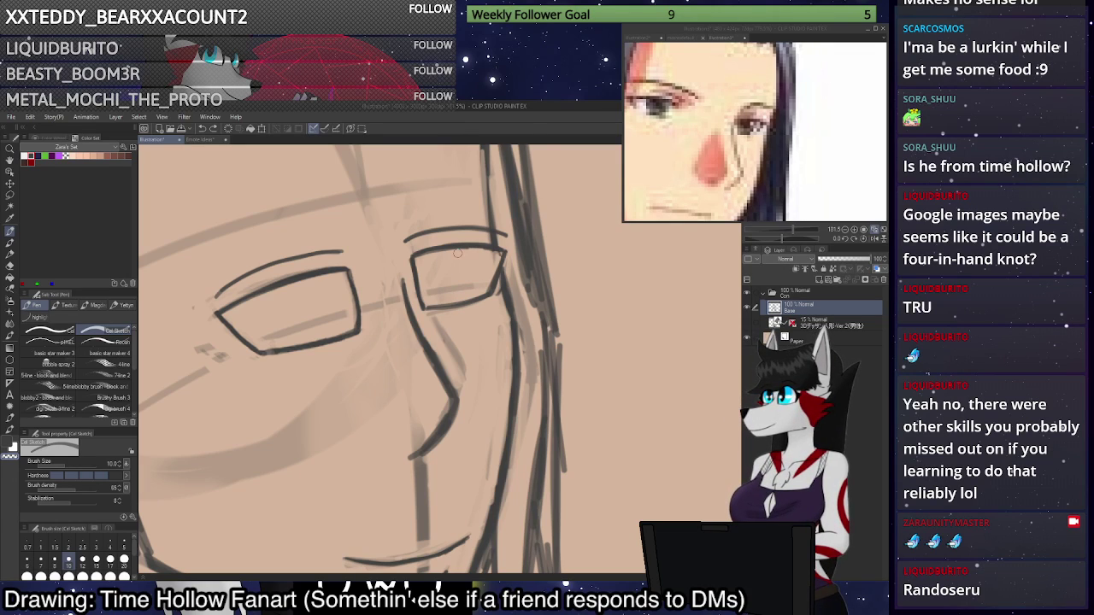
Lasso the far eye together with its eyelid crease and nudge the selection slightly down on the face.
key(m)
mouse_move(421, 314)
mouse_down()
mouse_move(400, 249)
mouse_move(443, 197)
mouse_up()
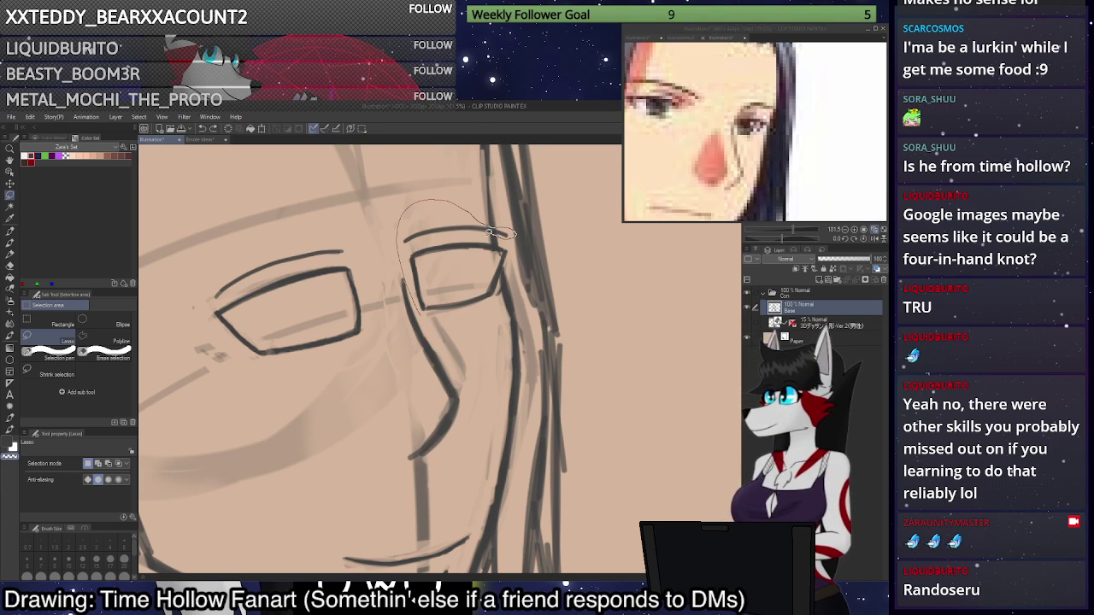
drag(502, 289, 428, 318)
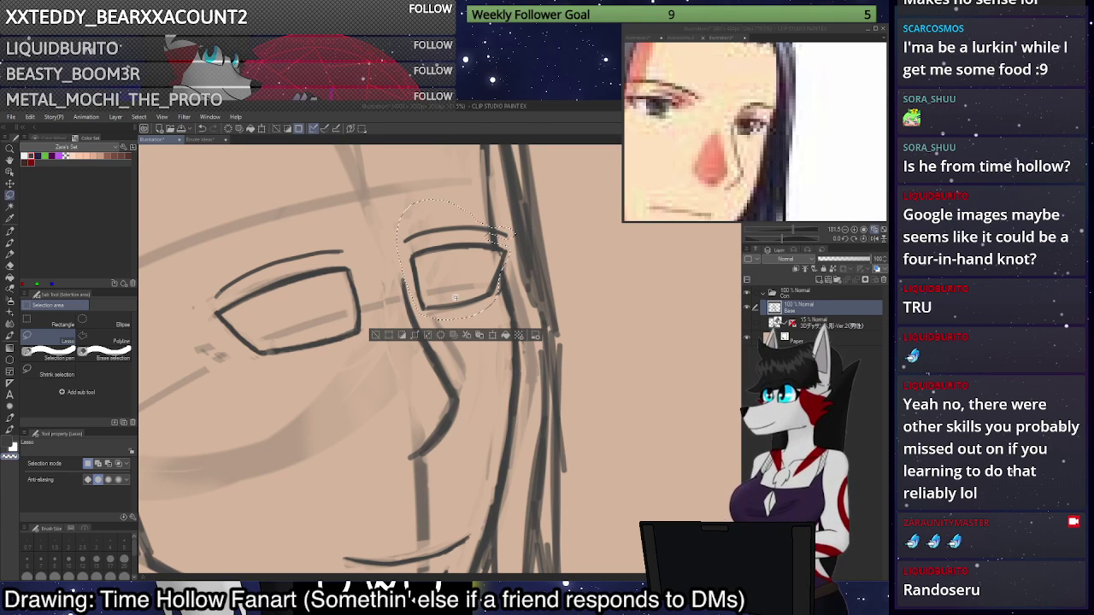
key(ctrl+t)
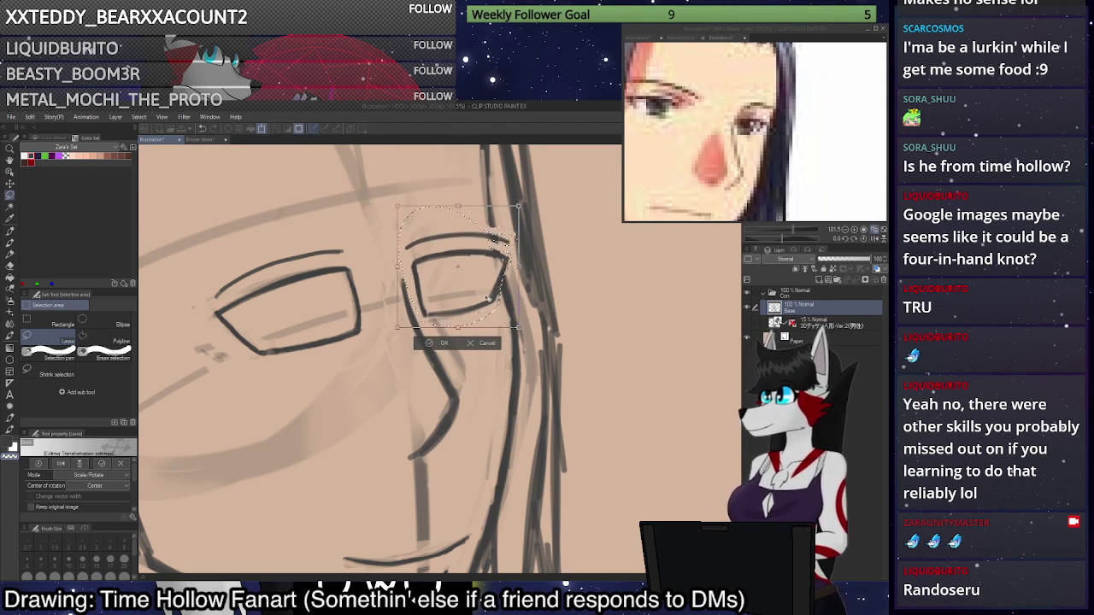
drag(495, 297, 494, 296)
key(Return)
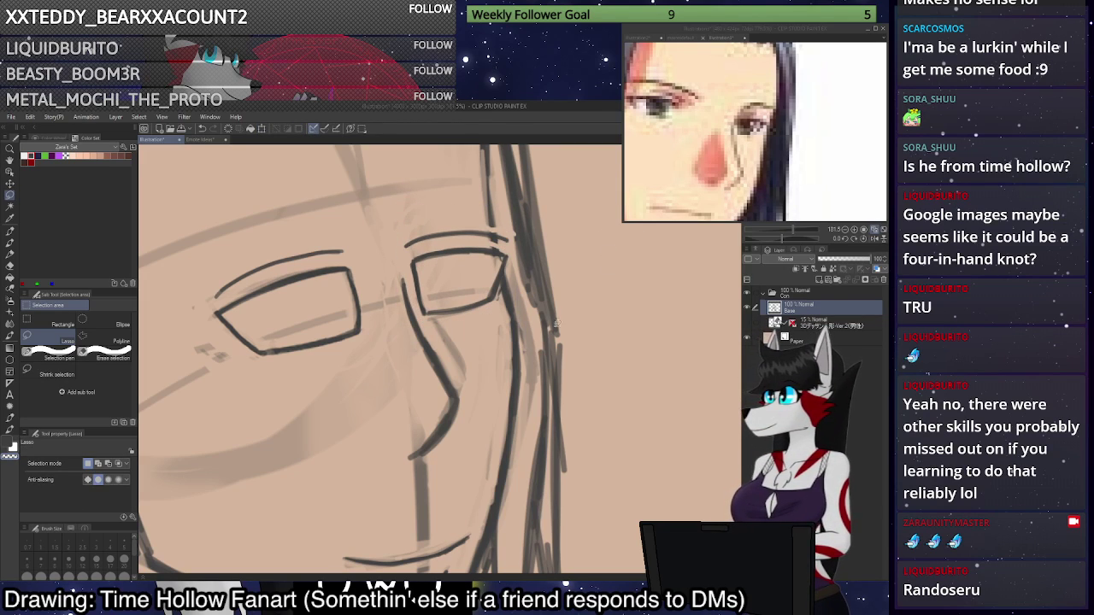
Try sketching an iris inside the near eye's outline and undo the strokes.
key(p)
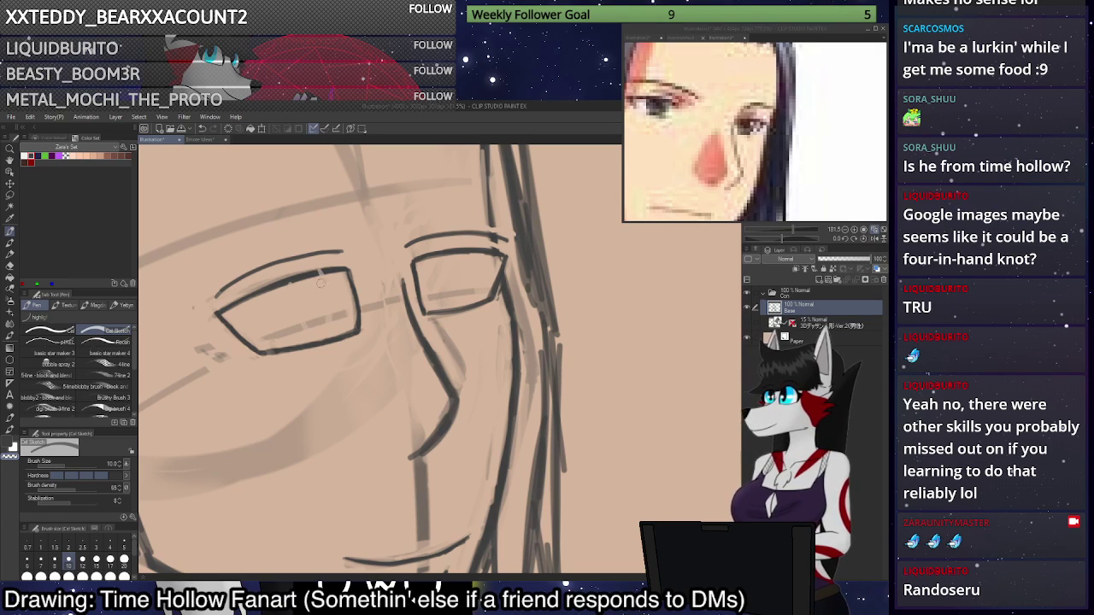
drag(299, 281, 328, 326)
key(ctrl+z)
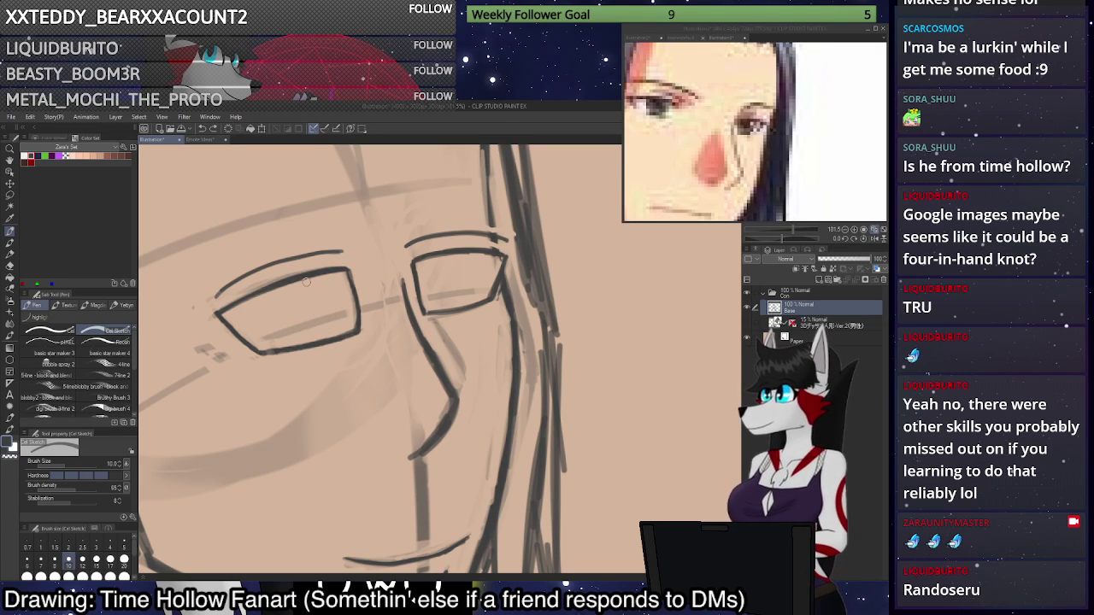
mouse_move(306, 279)
mouse_down()
mouse_move(337, 275)
mouse_move(340, 313)
mouse_move(339, 302)
mouse_move(323, 328)
mouse_up()
key(ctrl+z)
key(ctrl+z)
key(ctrl+z)
key(ctrl+z)
key(ctrl+z)
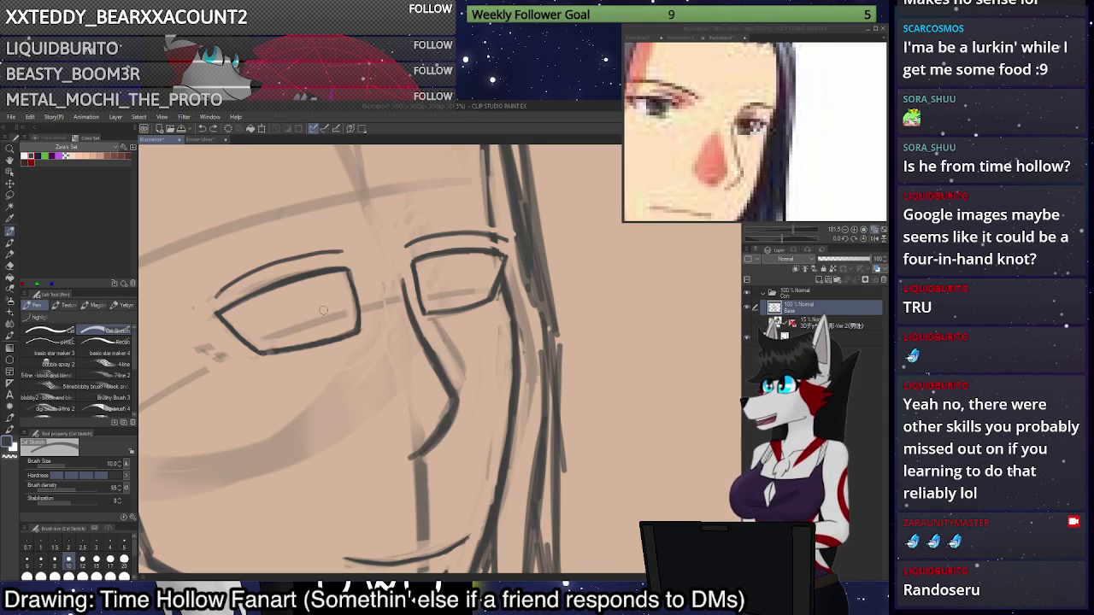
Rotate the canvas view about 21 degrees clockwise and draw a narrow U-shaped iris near the nose-side edge of the near eye.
click(787, 244)
drag(786, 244, 786, 241)
scroll(613, 337, down, 2)
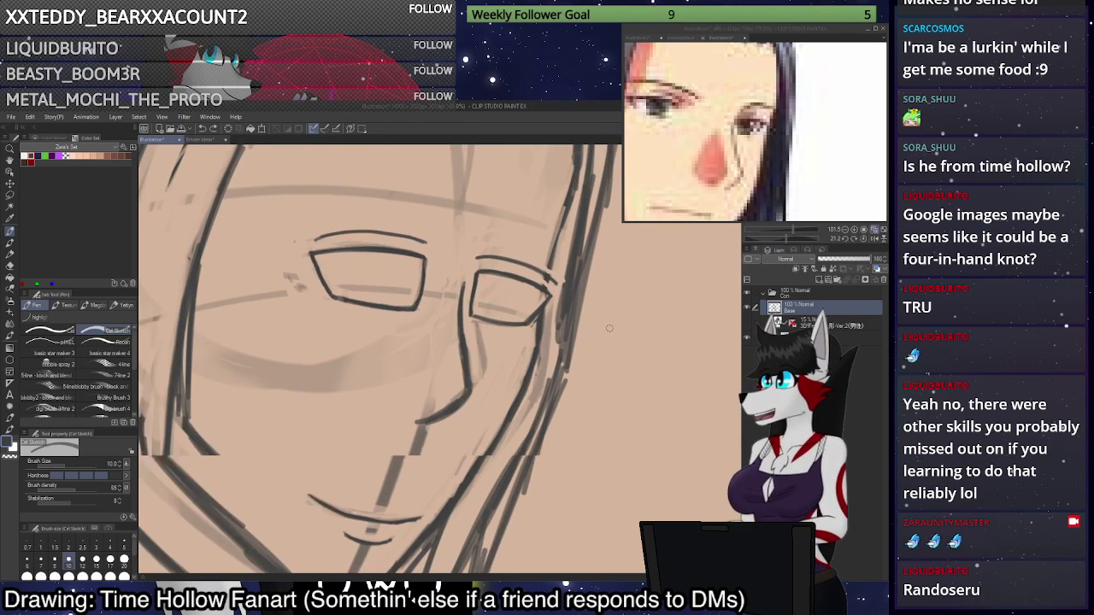
scroll(416, 241, up, 2)
scroll(479, 261, up, 2)
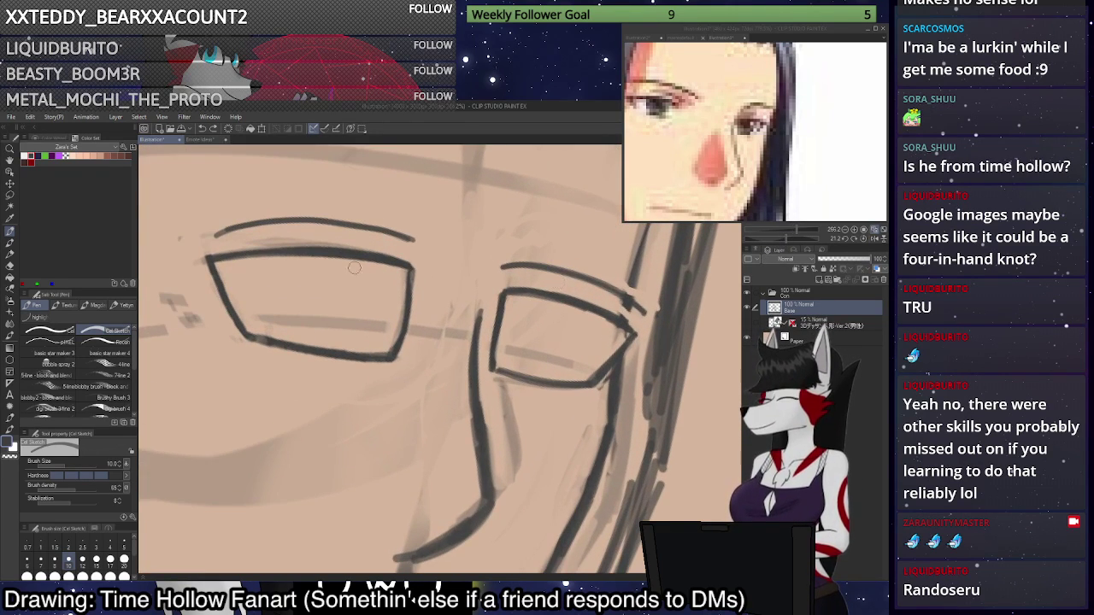
mouse_move(341, 260)
mouse_down()
mouse_move(359, 354)
mouse_move(382, 260)
mouse_move(355, 349)
mouse_up()
key(ctrl+z)
key(ctrl+z)
key(ctrl+z)
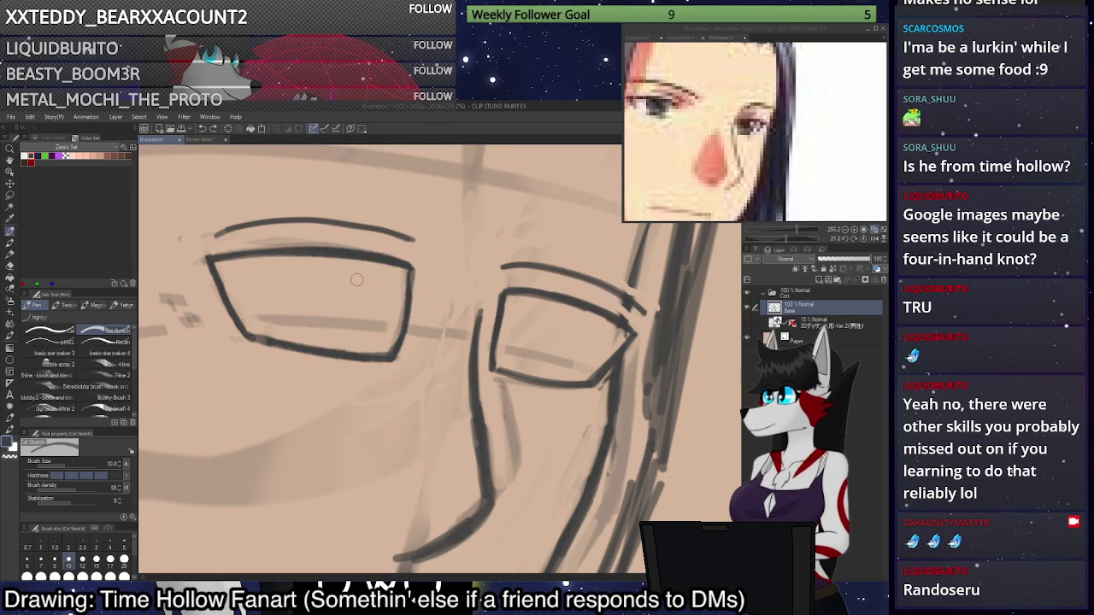
mouse_move(349, 259)
mouse_down()
mouse_move(348, 327)
mouse_move(385, 260)
mouse_move(381, 316)
mouse_move(386, 261)
mouse_up()
key(ctrl+z)
key(ctrl+z)
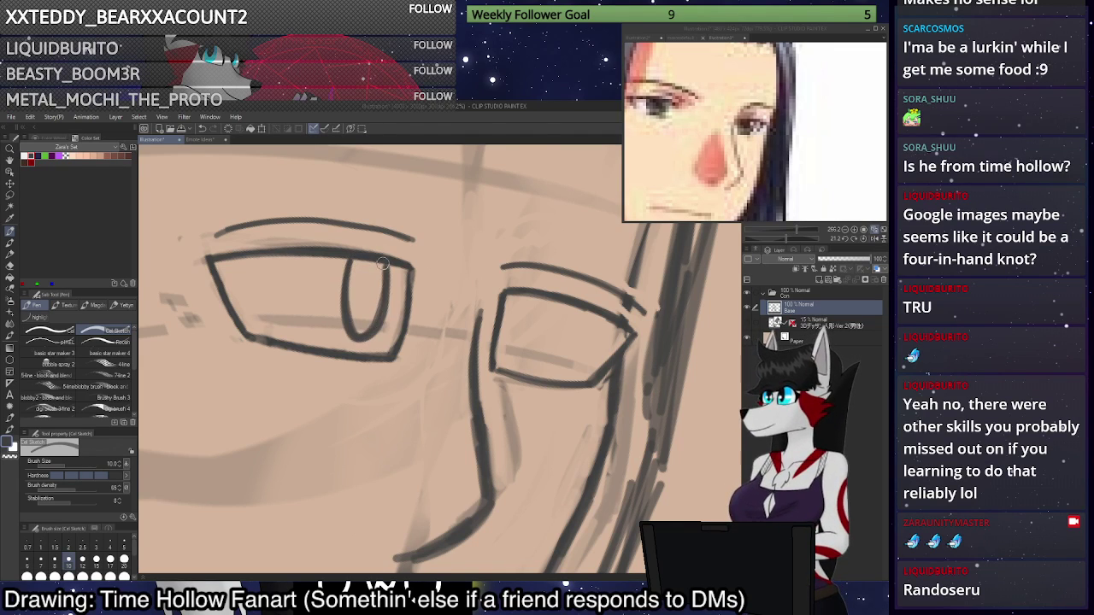
Draw a matching narrow U-shaped iris in the middle of the far eye.
mouse_move(548, 300)
mouse_down()
mouse_move(583, 328)
mouse_move(550, 361)
mouse_move(583, 311)
mouse_move(560, 304)
mouse_move(555, 368)
mouse_move(580, 309)
mouse_move(557, 313)
mouse_move(546, 353)
mouse_move(584, 310)
mouse_up()
key(ctrl+z)
key(ctrl+z)
scroll(580, 338, down, 2)
scroll(577, 335, down, 4)
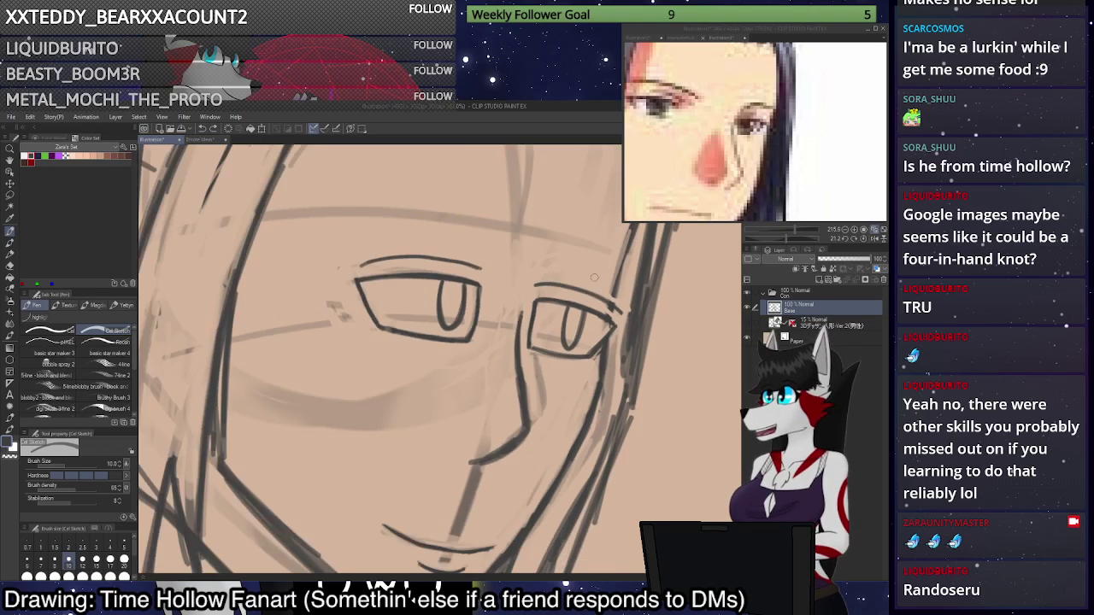
scroll(583, 292, up, 3)
scroll(583, 293, up, 2)
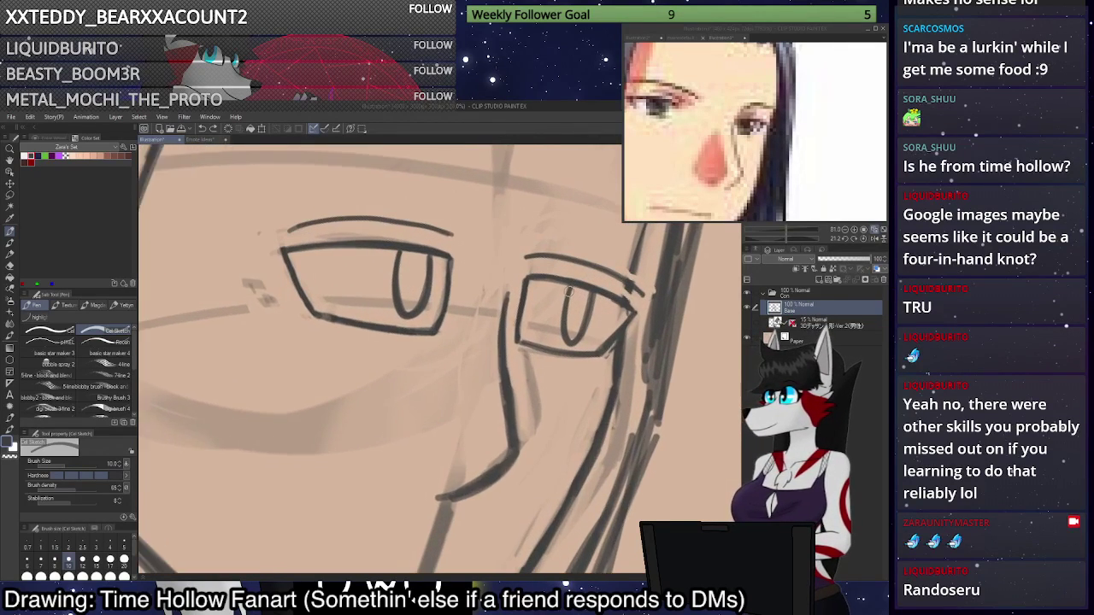
scroll(608, 236, down, 3)
scroll(608, 236, up, 2)
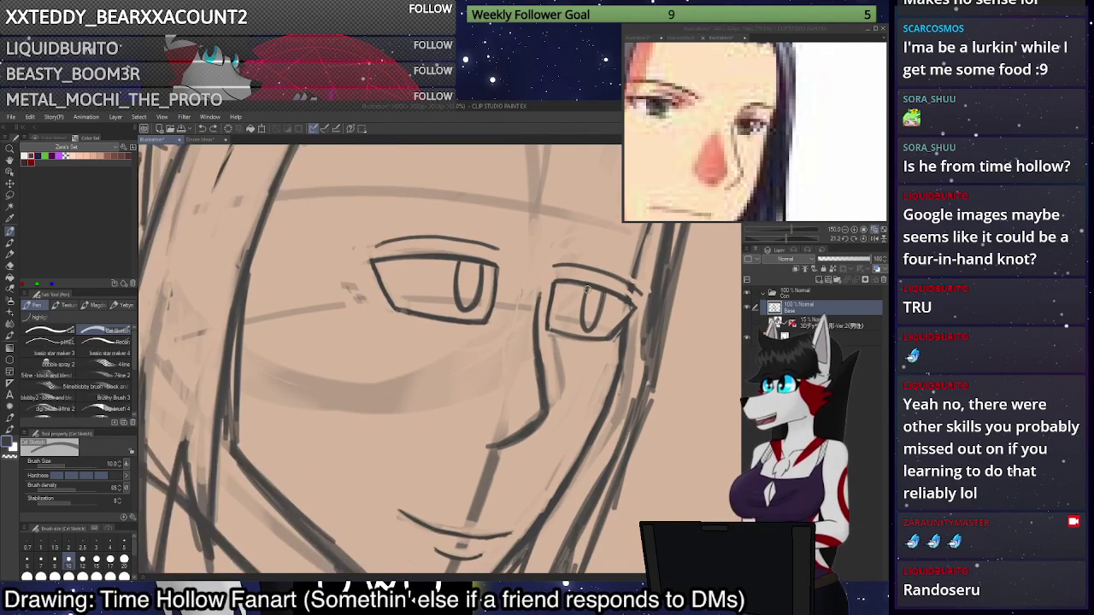
scroll(596, 338, down, 1)
Erase the nose line and redraw it with a size 10 brush from the bridge to the tip and back along the underside.
key(m)
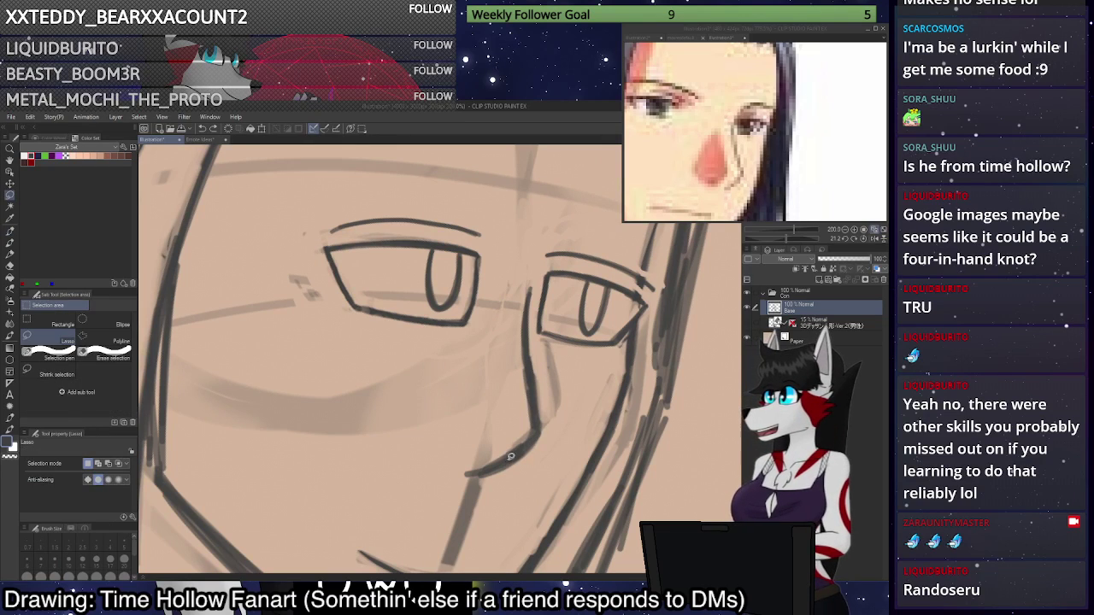
key(p)
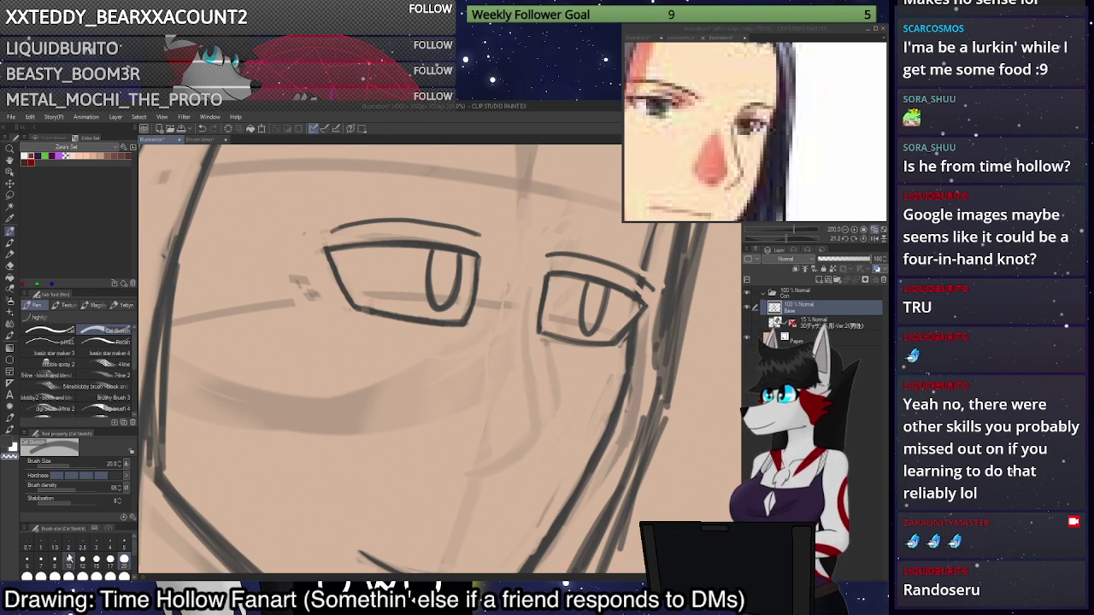
click(70, 557)
drag(525, 325, 533, 406)
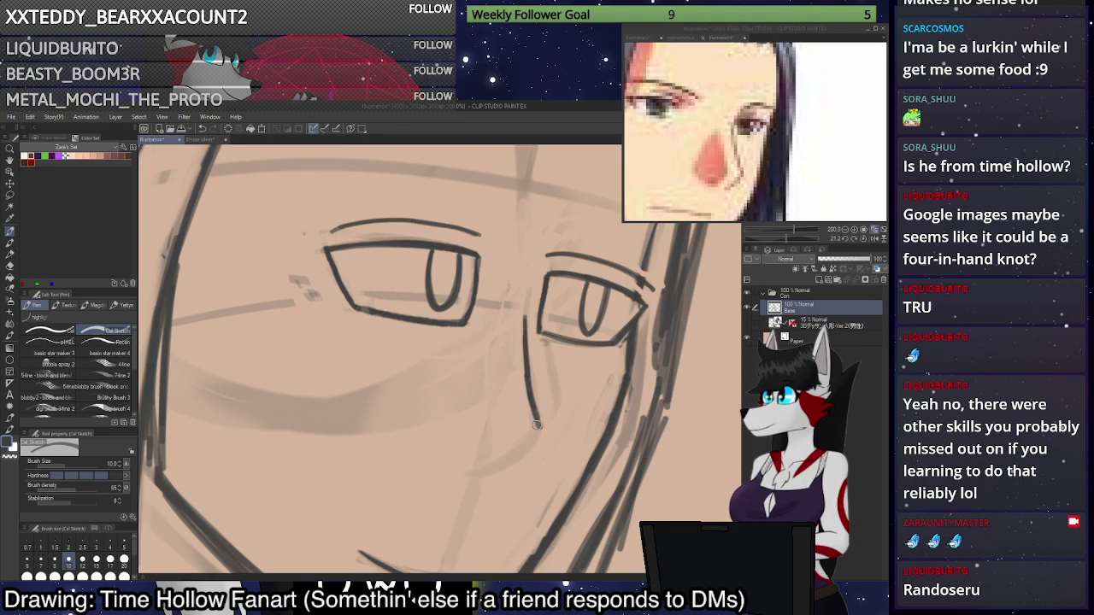
drag(540, 426, 542, 435)
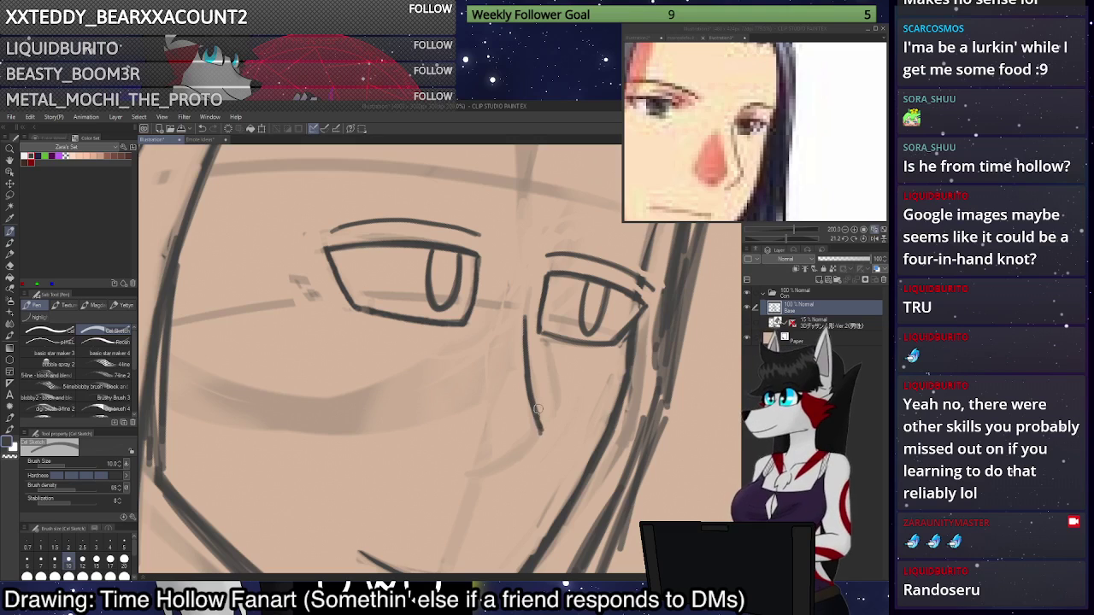
drag(471, 454, 538, 434)
key(ctrl+z)
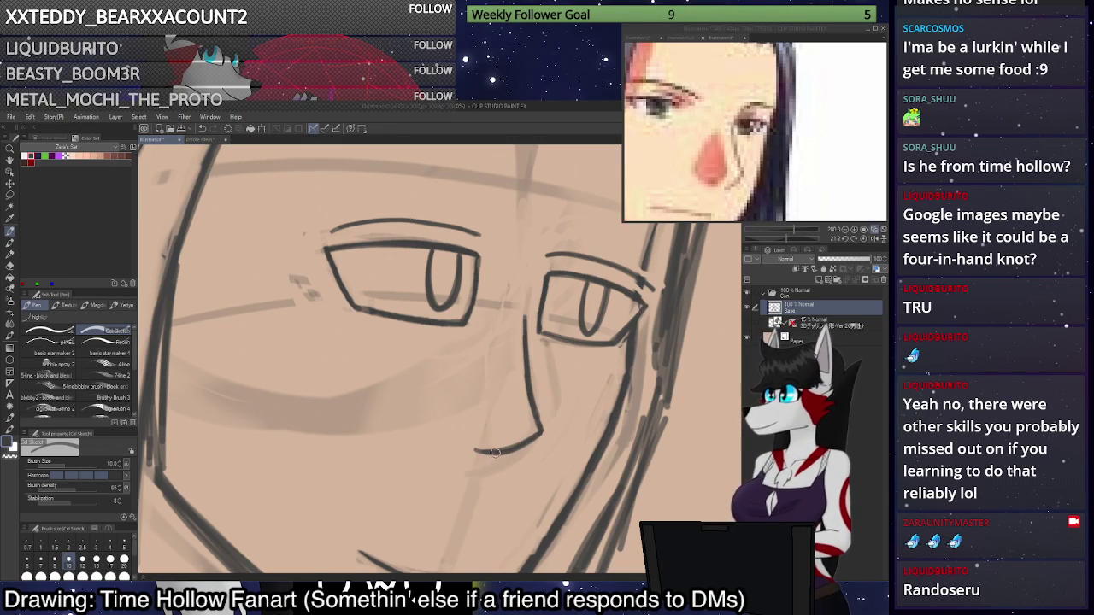
scroll(547, 432, down, 3)
scroll(568, 429, down, 2)
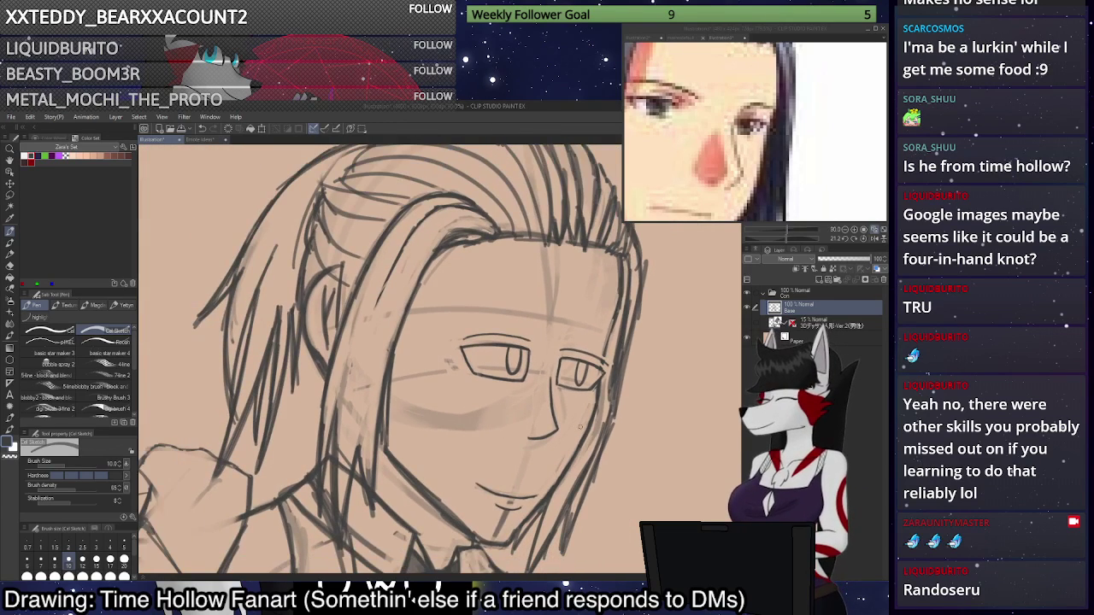
Thin the nose line by erasing along its underside and the edge of the bridge.
scroll(578, 426, down, 2)
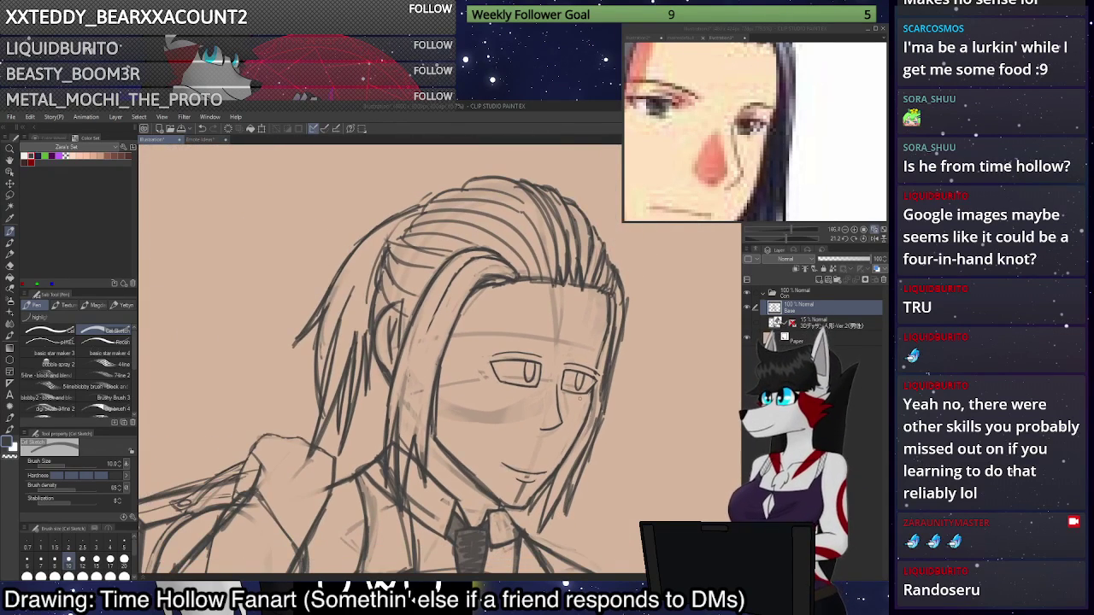
scroll(581, 395, up, 4)
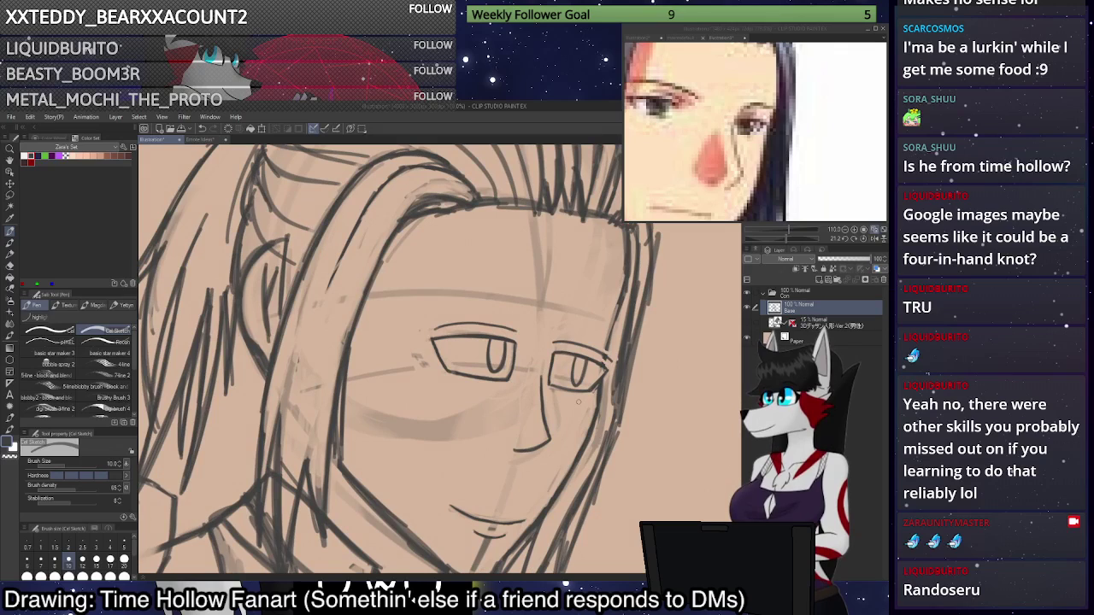
scroll(578, 402, up, 1)
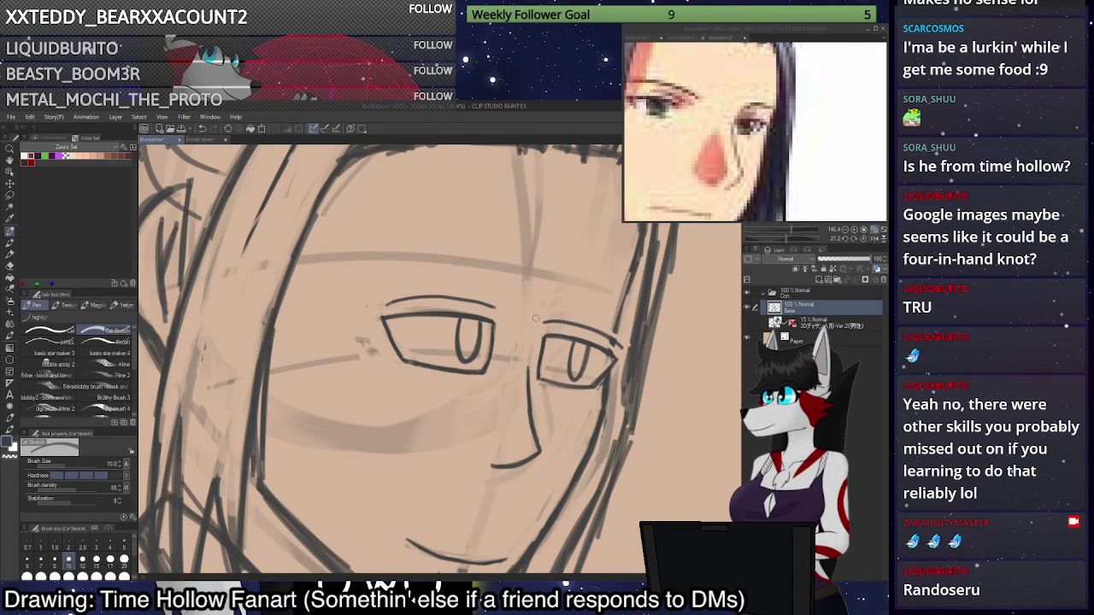
drag(529, 372, 523, 391)
key(c)
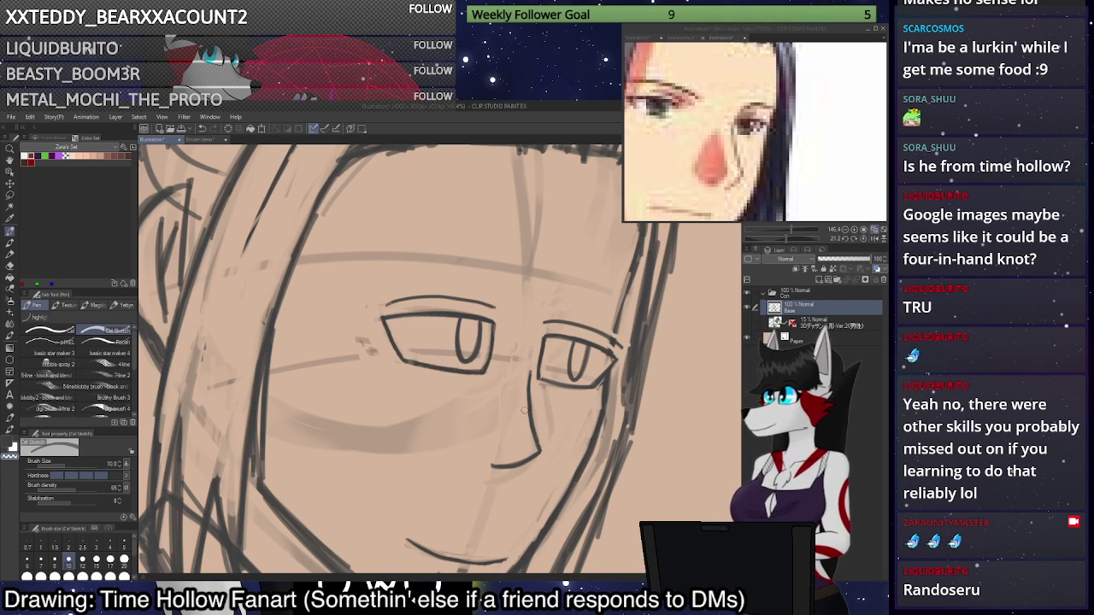
drag(540, 451, 498, 468)
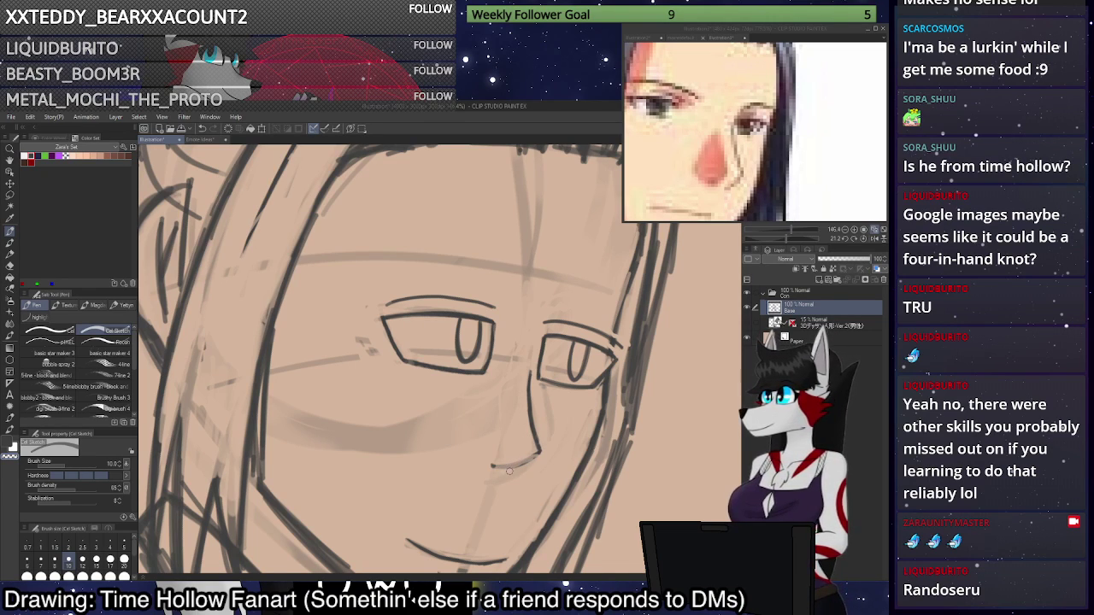
drag(530, 399, 538, 438)
key(c)
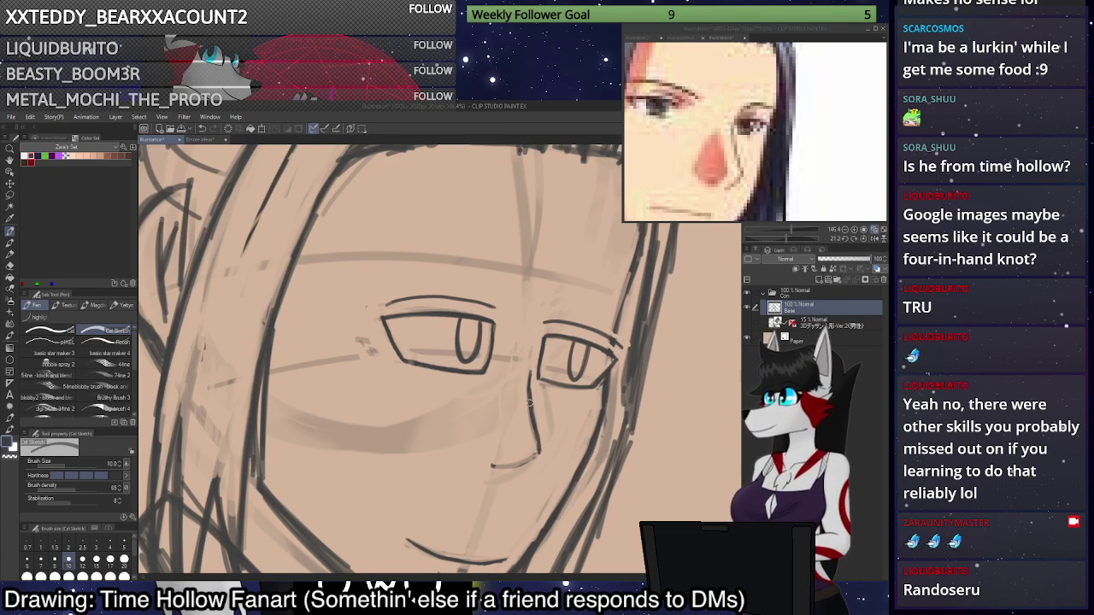
key(c)
mouse_move(526, 389)
mouse_down()
mouse_move(533, 439)
mouse_move(523, 377)
mouse_move(525, 408)
mouse_up()
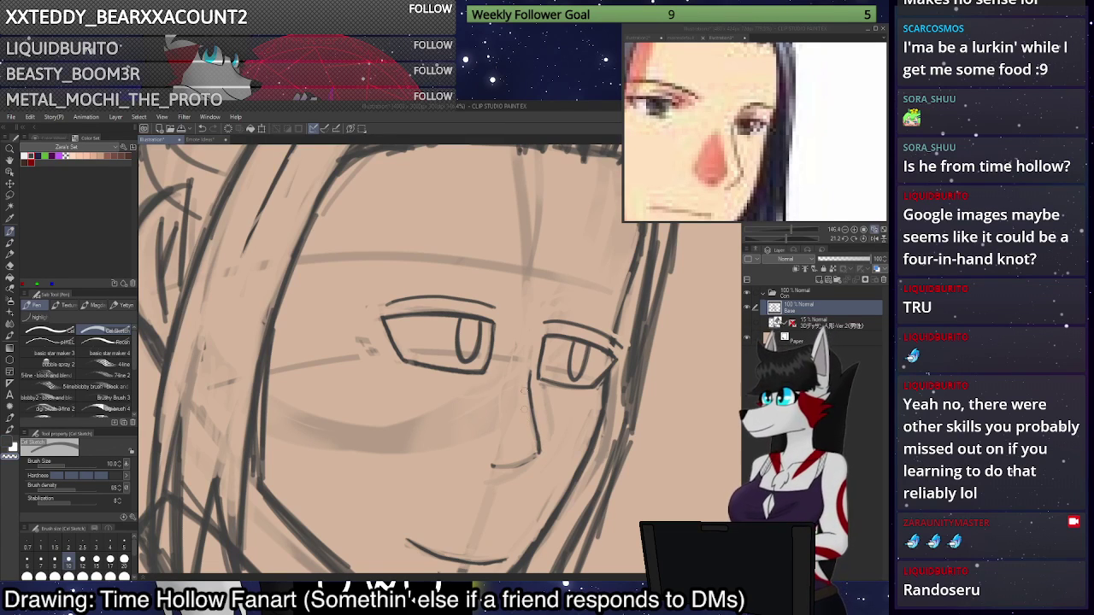
Try retouching the underside of the nose and undo the recent nose line changes.
key(x)
mouse_move(521, 462)
mouse_down()
mouse_move(498, 466)
mouse_move(520, 463)
mouse_up()
key(ctrl+z)
key(ctrl+z)
key(ctrl+z)
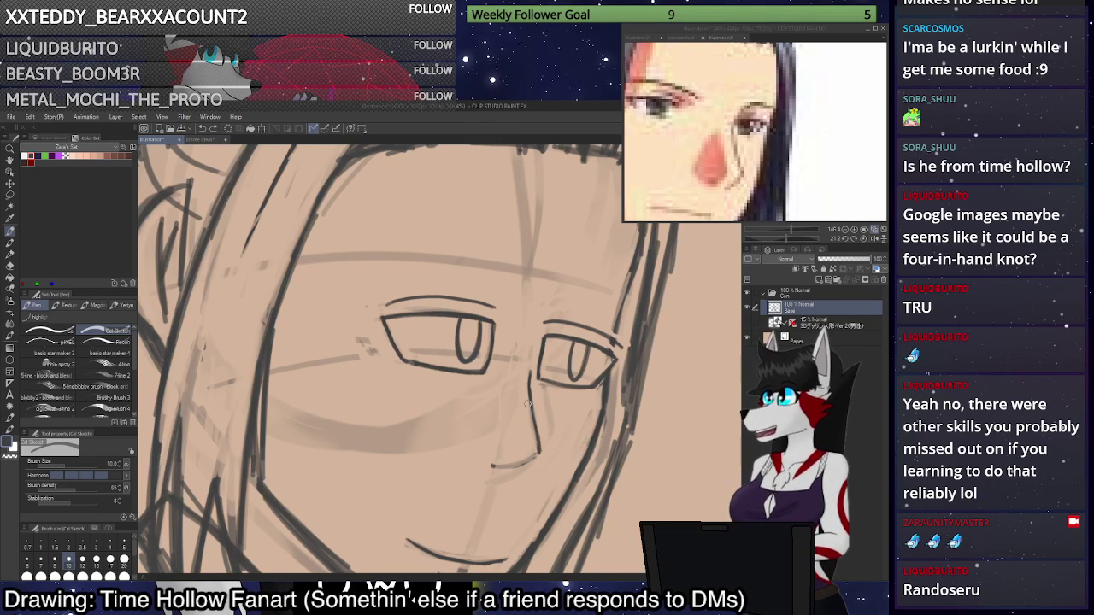
drag(535, 456, 496, 468)
key(ctrl+z)
key(c)
key(c)
key(ctrl+z)
key(ctrl+z)
key(ctrl+z)
key(ctrl+z)
Lasso the nose line and set it slightly lower toward the mouth with a Scale/Rotate transform.
mouse_move(584, 291)
mouse_down()
mouse_move(581, 426)
mouse_move(581, 382)
mouse_up()
key(m)
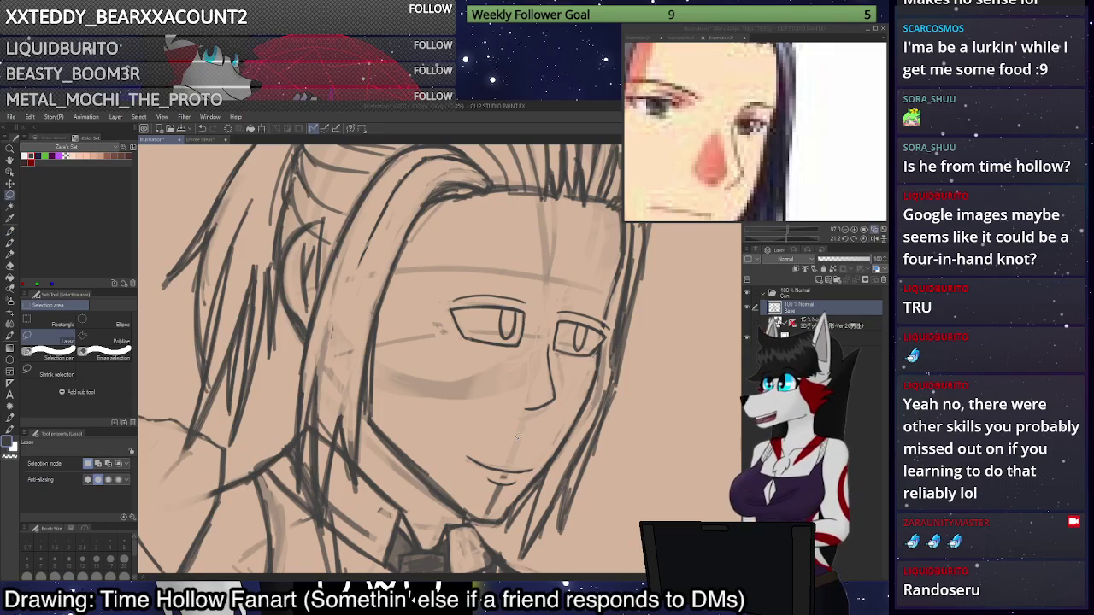
mouse_move(513, 410)
mouse_down()
mouse_move(567, 404)
mouse_move(547, 335)
mouse_up()
key(ctrl+t)
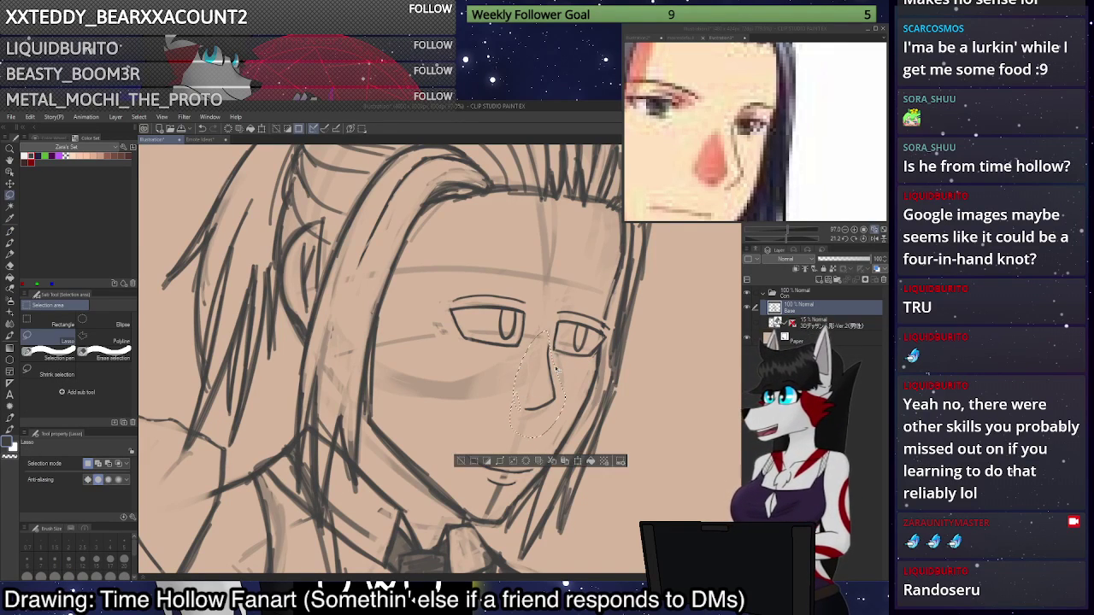
drag(552, 405, 552, 402)
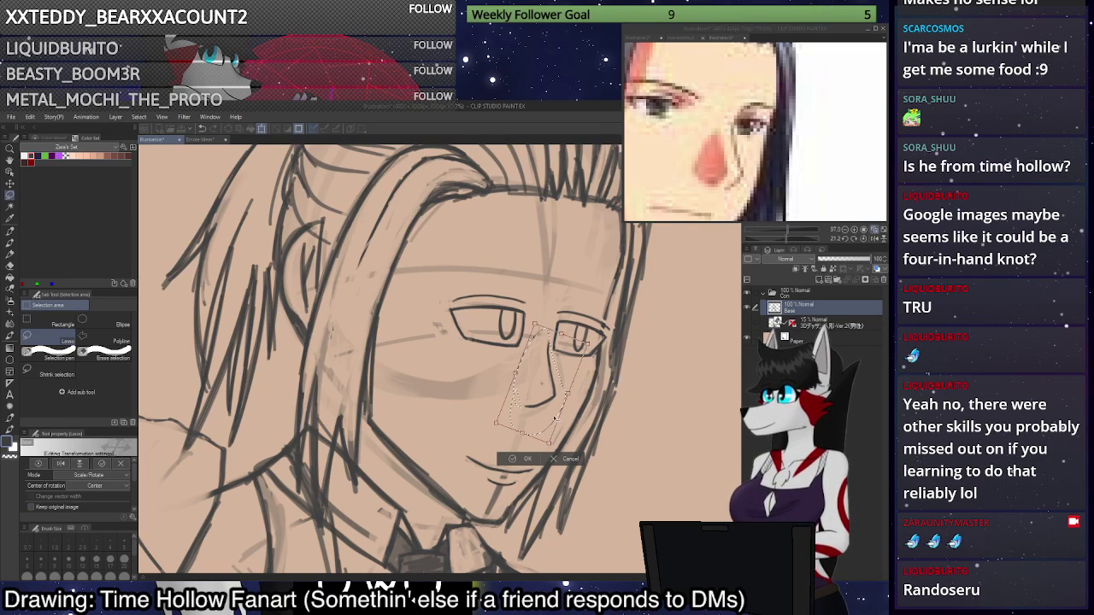
drag(498, 424, 547, 422)
click(517, 484)
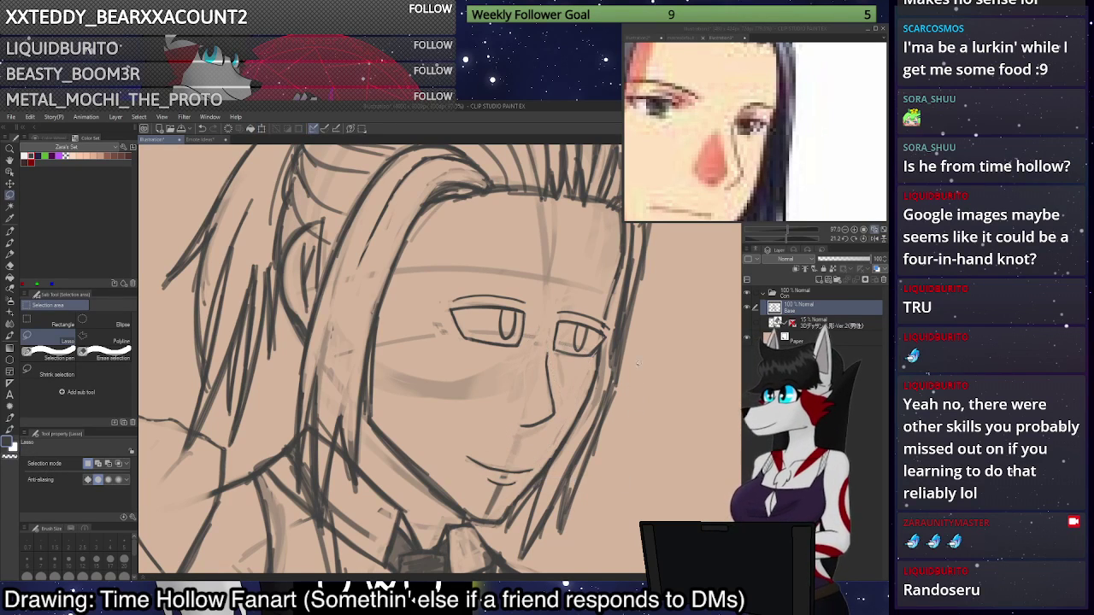
Check the whole figure in a horizontally flipped view, restore the orientation, reset the rotation and fit the canvas.
scroll(640, 358, down, 2)
scroll(641, 357, down, 1)
click(875, 230)
click(874, 239)
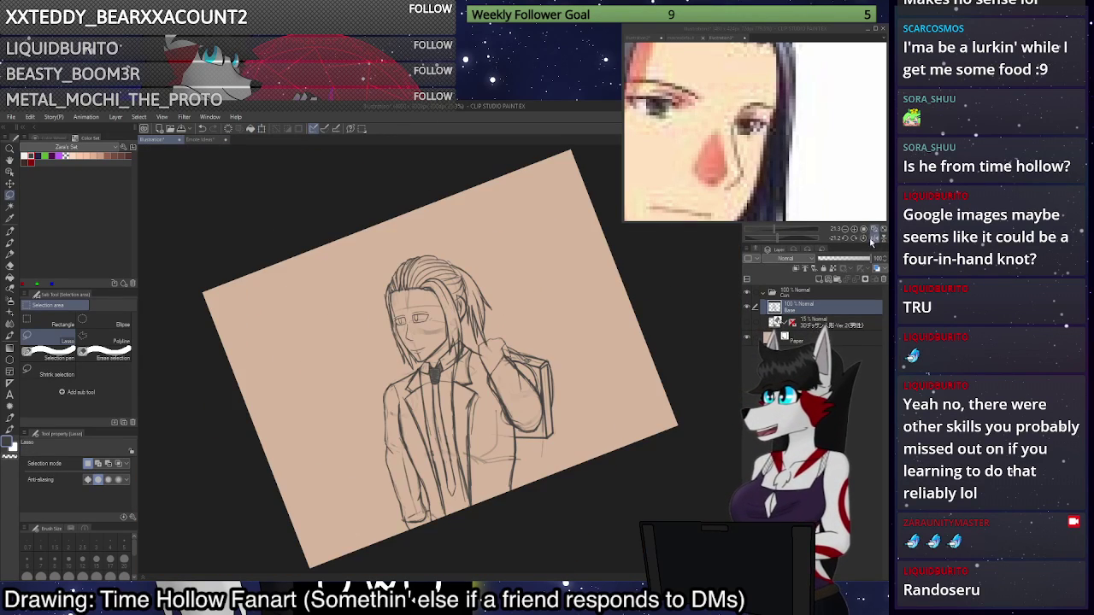
click(872, 239)
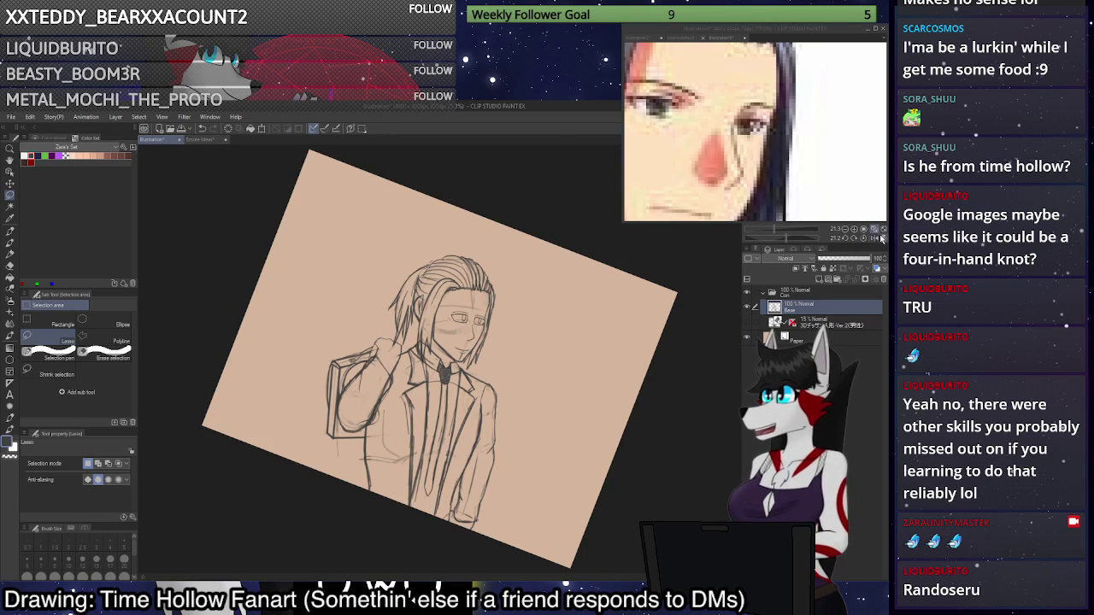
click(869, 240)
click(875, 229)
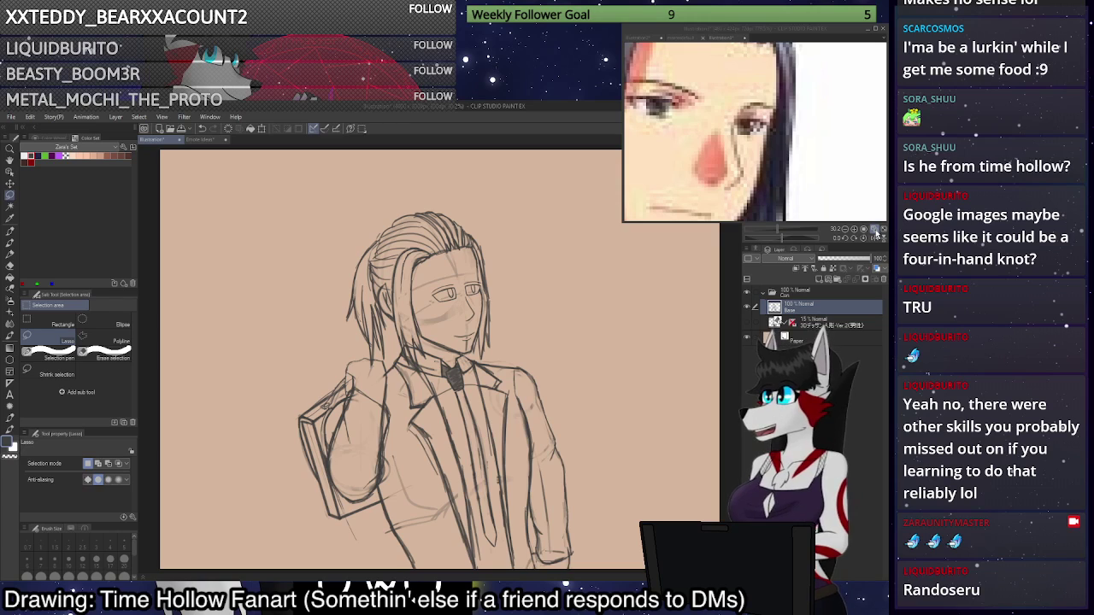
Erase excess strokes on the raised forearm's torso-side edge at brush size 20 and redraw that edge down to the elbow at size 10.
scroll(383, 483, up, 4)
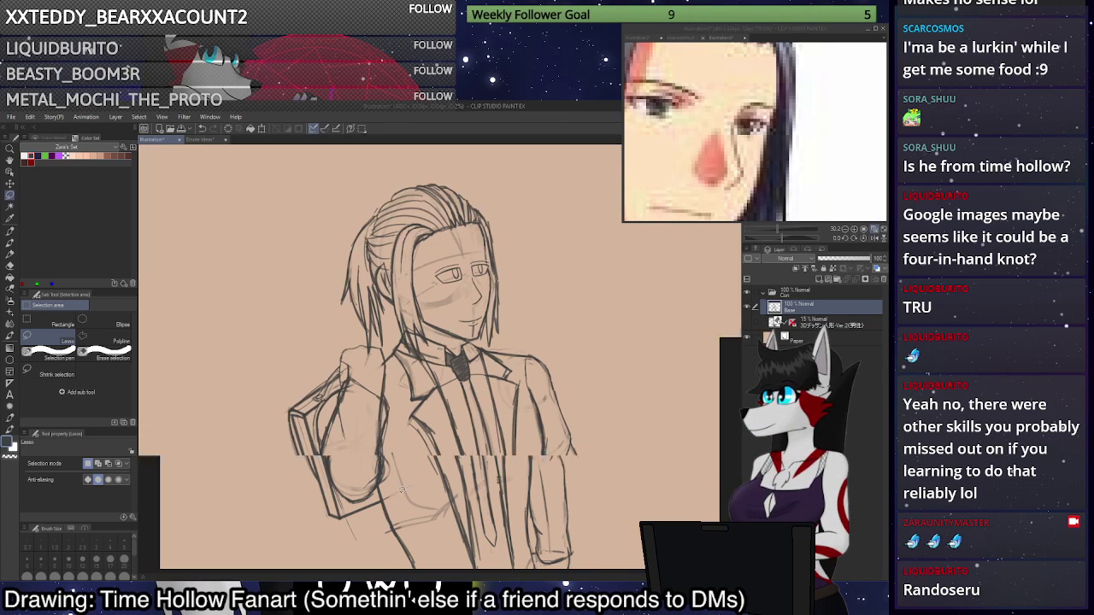
key(p)
click(124, 561)
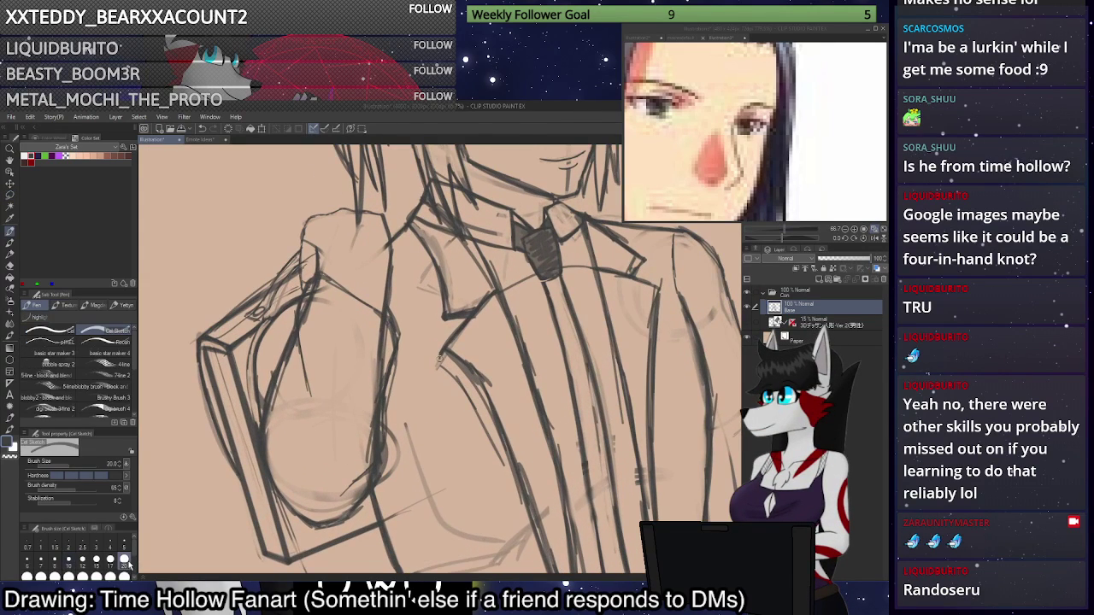
key(c)
drag(375, 416, 369, 458)
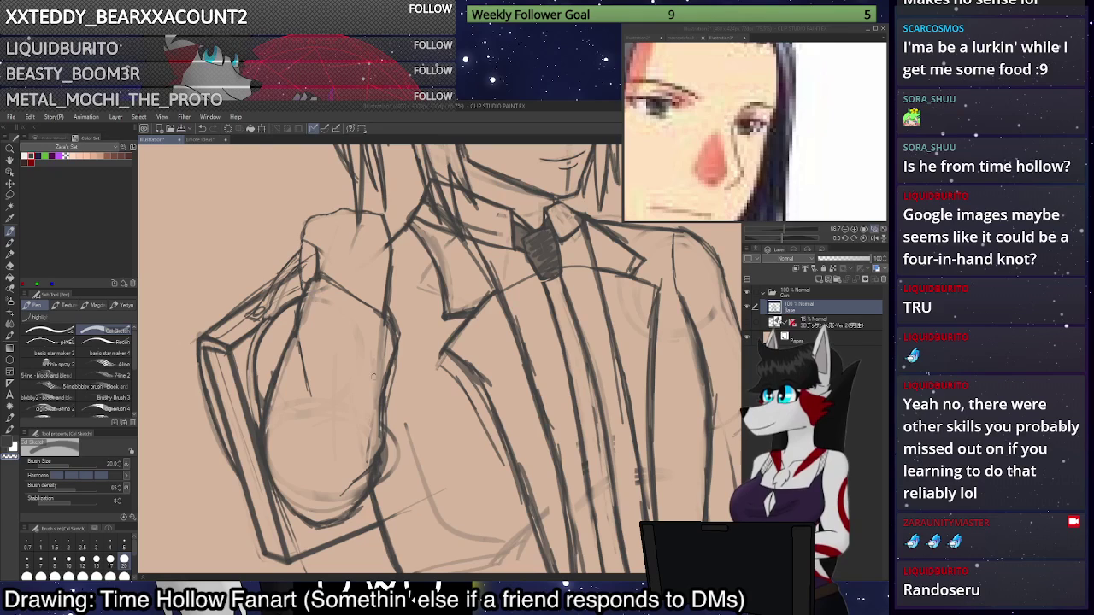
click(68, 561)
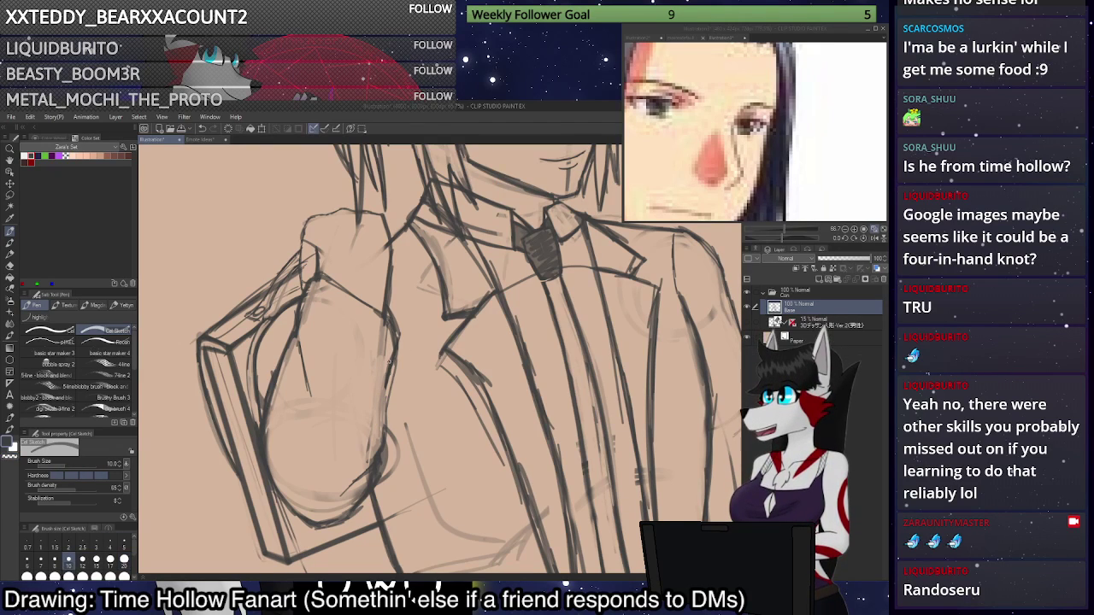
drag(386, 384, 384, 428)
drag(373, 459, 324, 527)
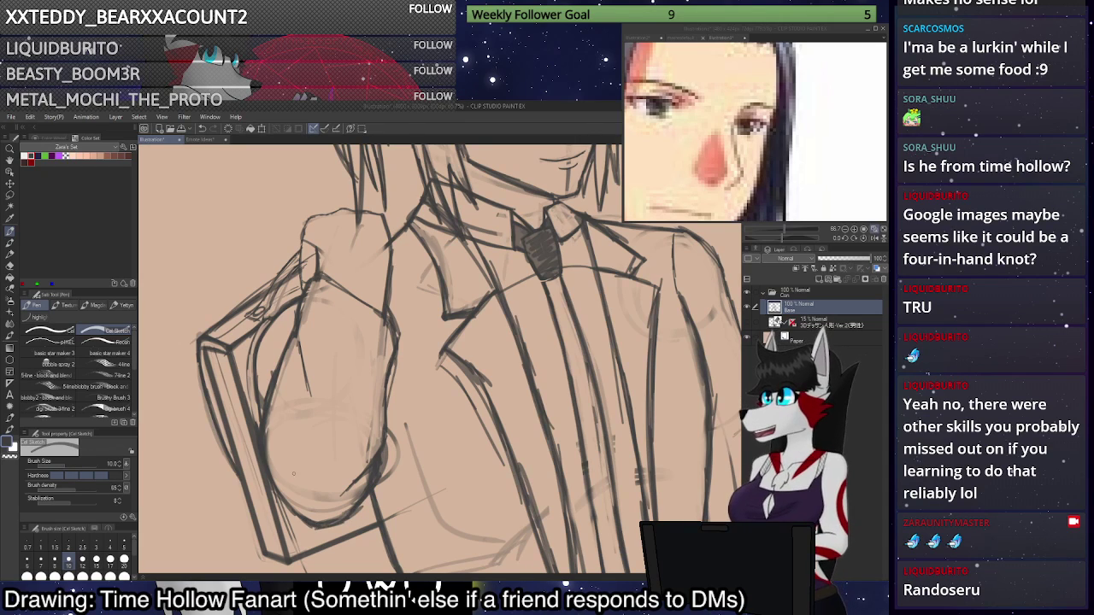
Clean up the raised sleeve's outline beside the briefcase and redraw its line from the cuff down the forearm.
key(c)
drag(268, 416, 268, 465)
drag(268, 434, 289, 502)
drag(269, 416, 268, 475)
mouse_move(266, 434)
mouse_down()
mouse_move(299, 340)
mouse_move(299, 350)
mouse_up()
key(c)
drag(300, 304, 291, 350)
drag(296, 306, 296, 390)
mouse_move(290, 330)
mouse_down()
mouse_move(301, 398)
mouse_move(294, 349)
mouse_move(278, 365)
mouse_up()
key(c)
key(c)
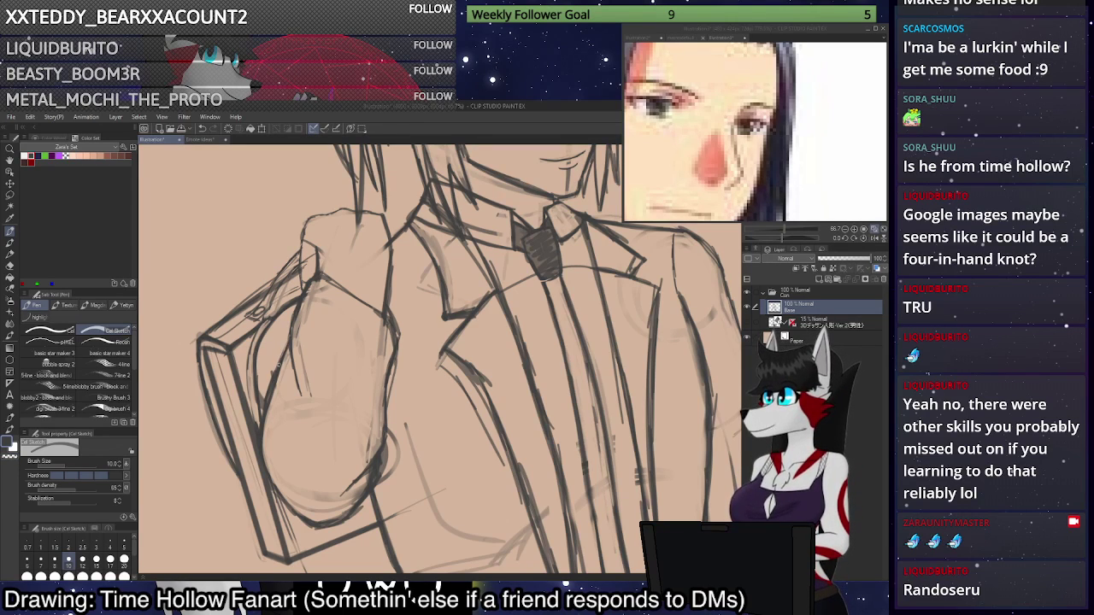
Erase the slanted cuff line across the raised wrist and redraw it as a flatter curve joining the sleeve's edge.
key(c)
drag(320, 278, 335, 273)
drag(345, 289, 393, 339)
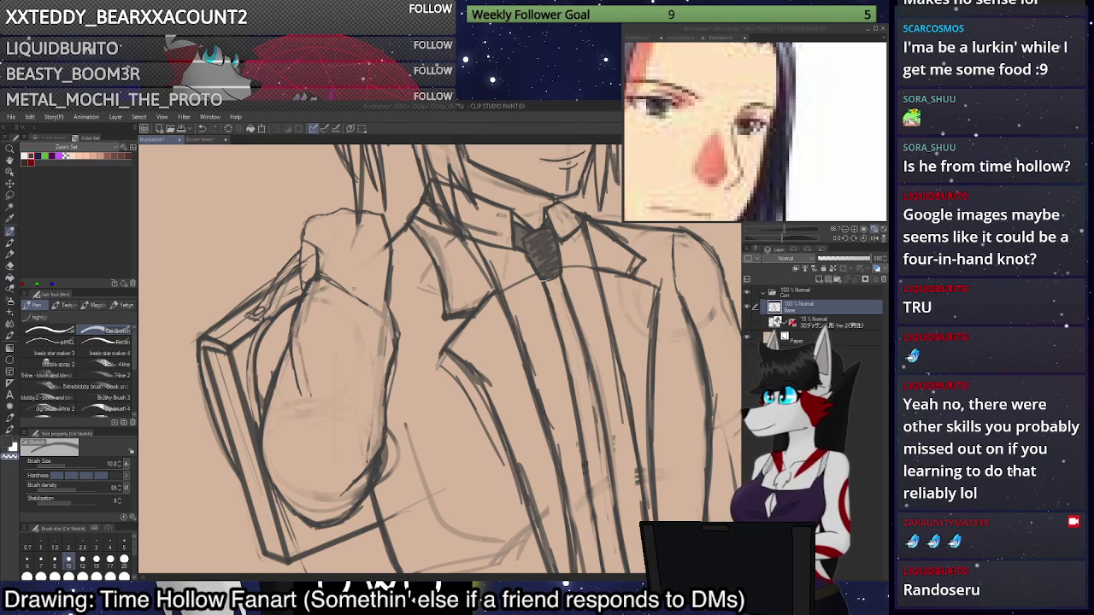
drag(349, 294, 367, 306)
drag(324, 276, 390, 308)
key(c)
mouse_move(335, 284)
mouse_down()
mouse_move(386, 305)
mouse_move(316, 278)
mouse_up()
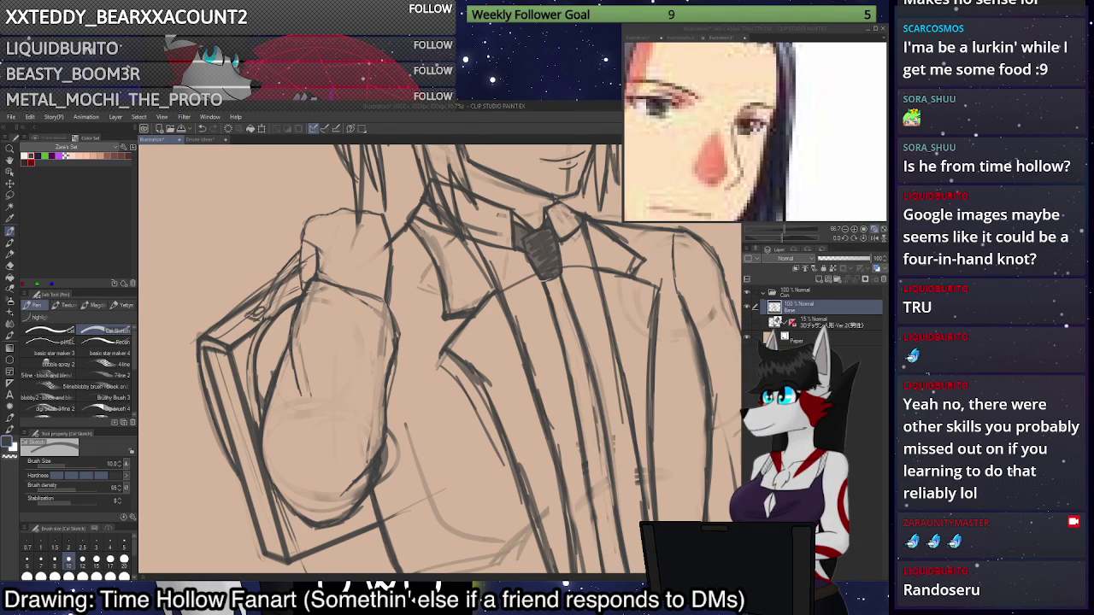
drag(383, 302, 394, 342)
key(c)
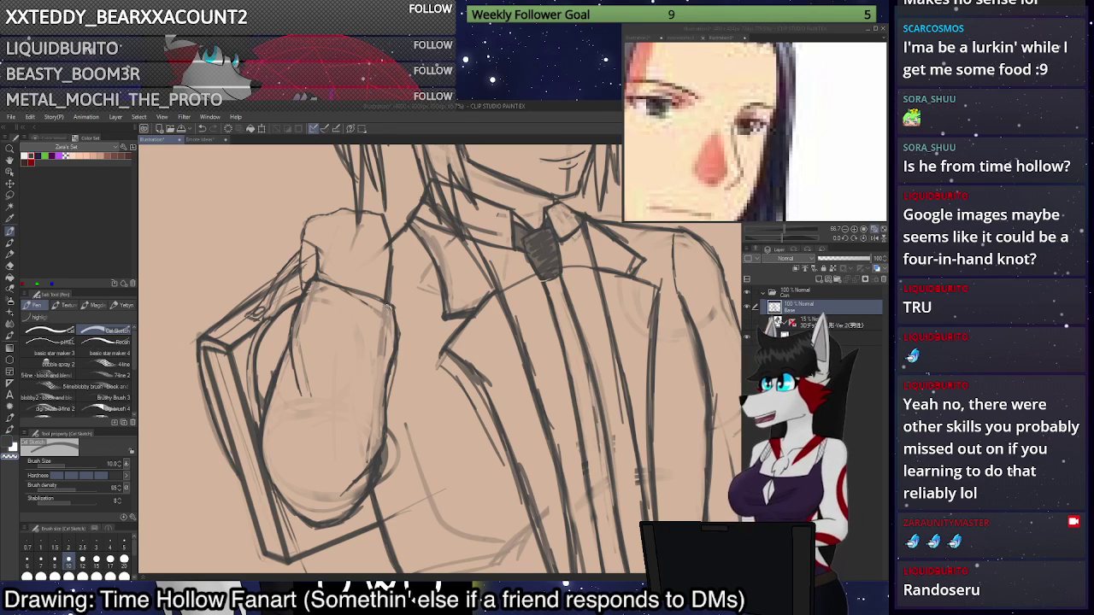
Rework the lowered sleeve's inner edge just above the cuff and erase the excess line there.
scroll(357, 279, down, 8)
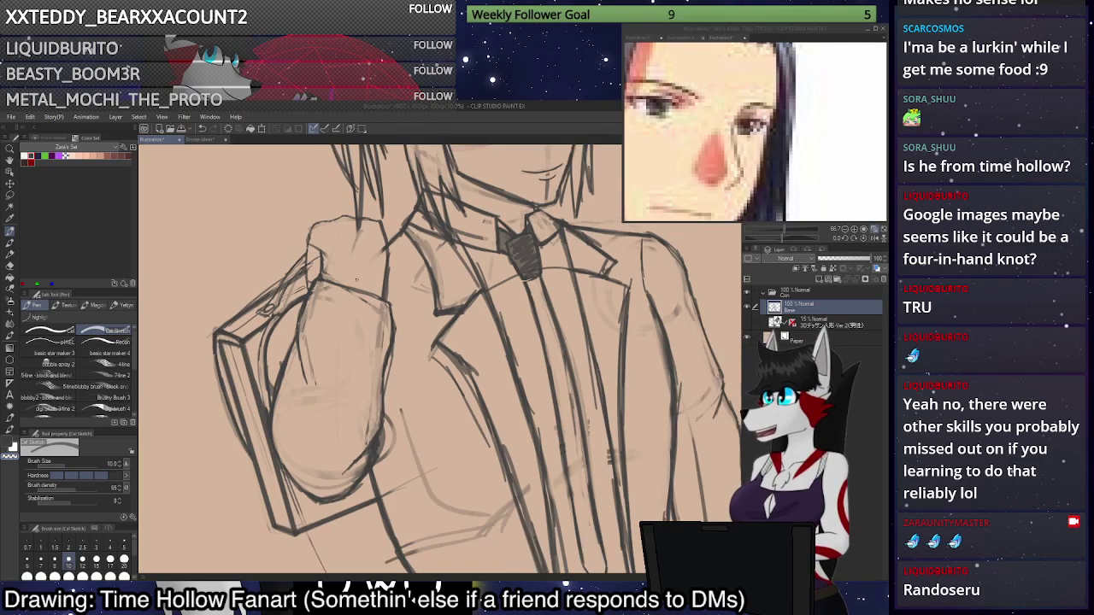
scroll(641, 426, up, 5)
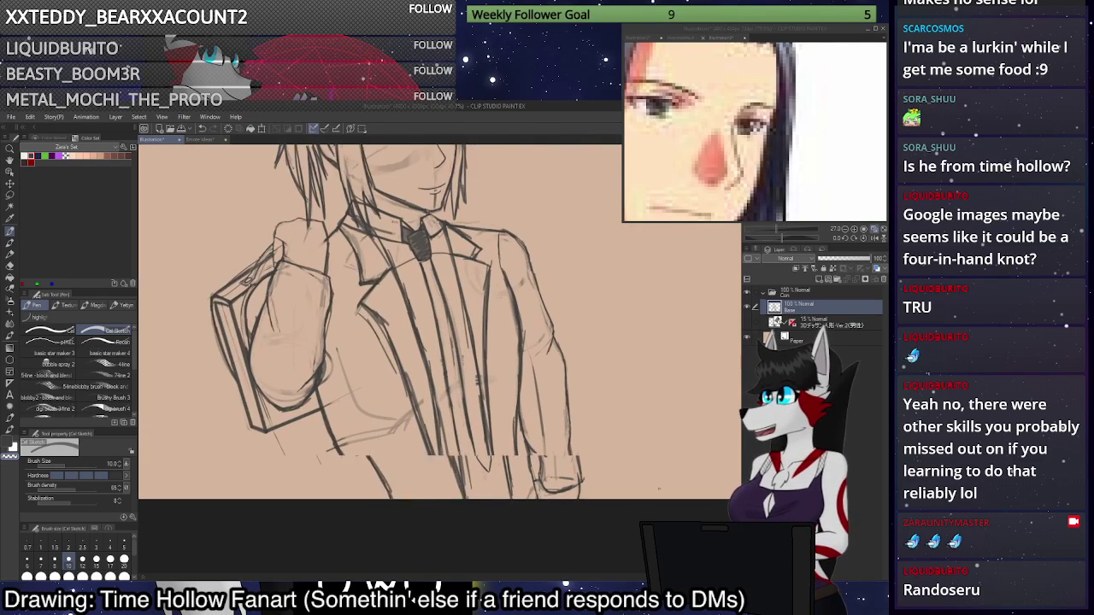
key(x)
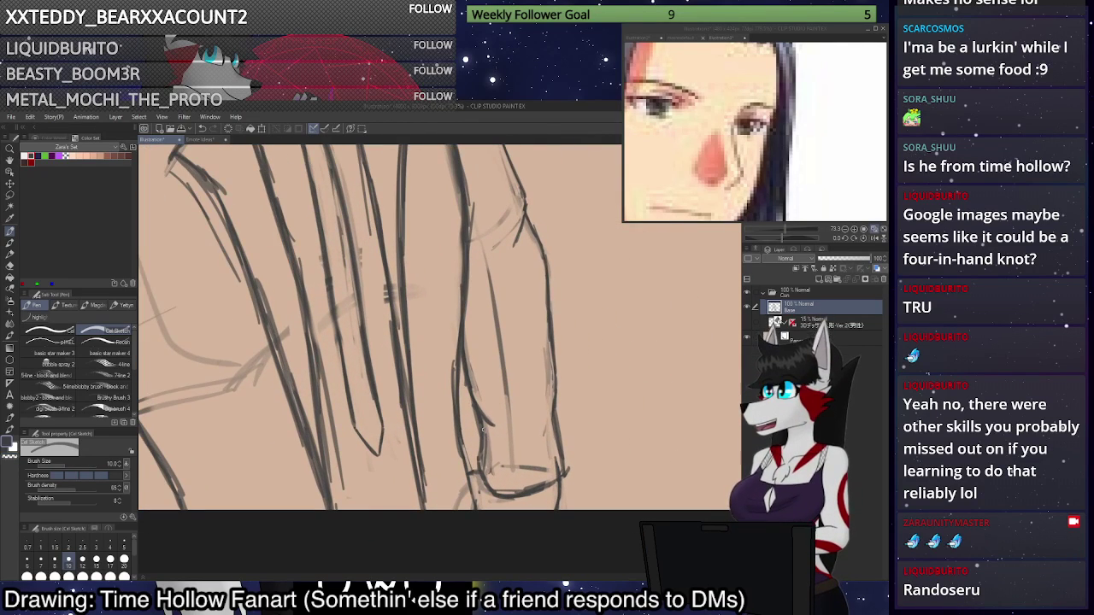
drag(484, 429, 484, 461)
drag(487, 430, 491, 474)
key(c)
drag(490, 459, 488, 472)
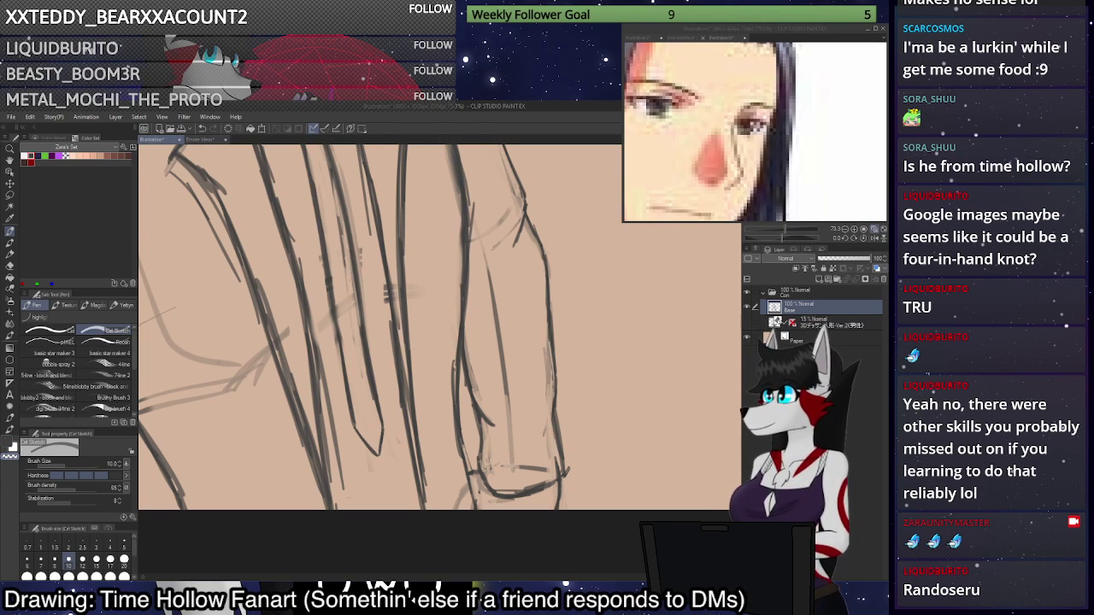
Fit the canvas to view and show the 15% opacity 3D drawing figure layer beneath the sketch for comparison around the head.
scroll(560, 437, down, 5)
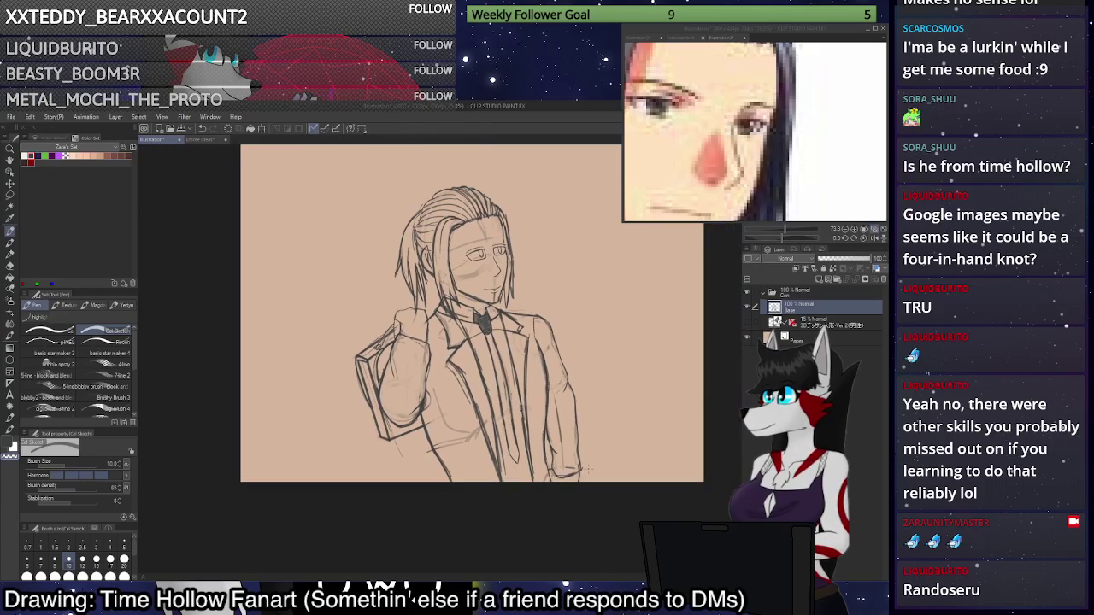
scroll(589, 471, down, 1)
scroll(600, 437, up, 1)
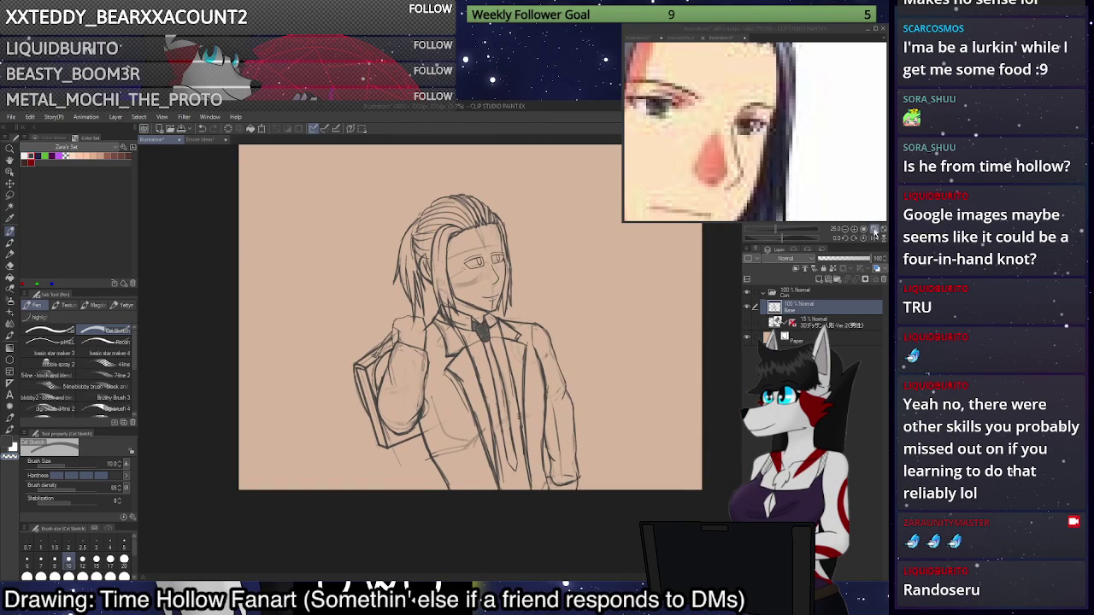
click(876, 230)
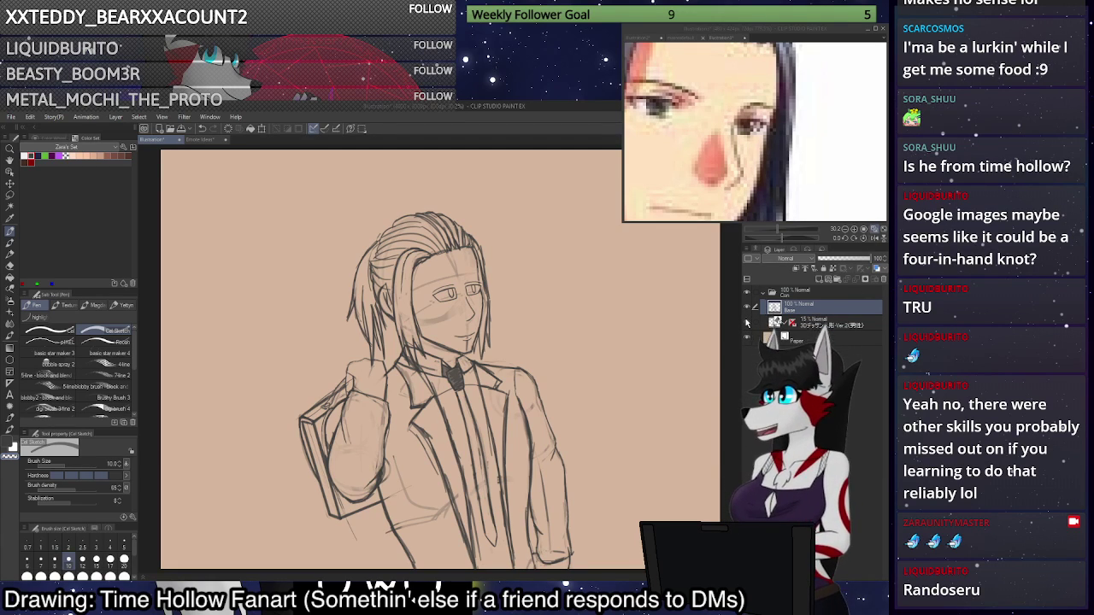
click(747, 323)
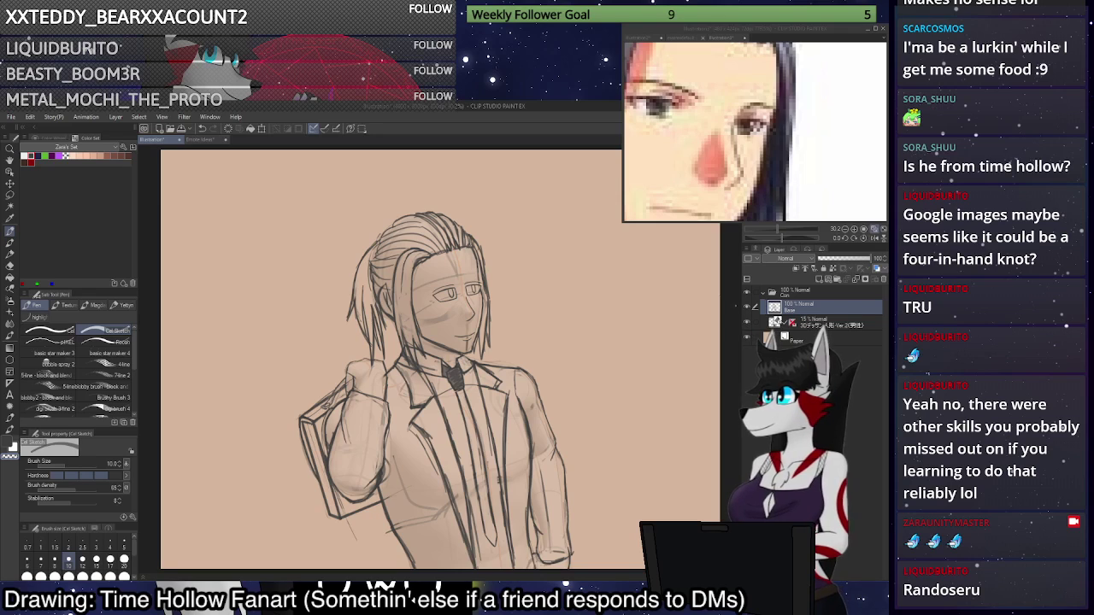
scroll(444, 205, up, 2)
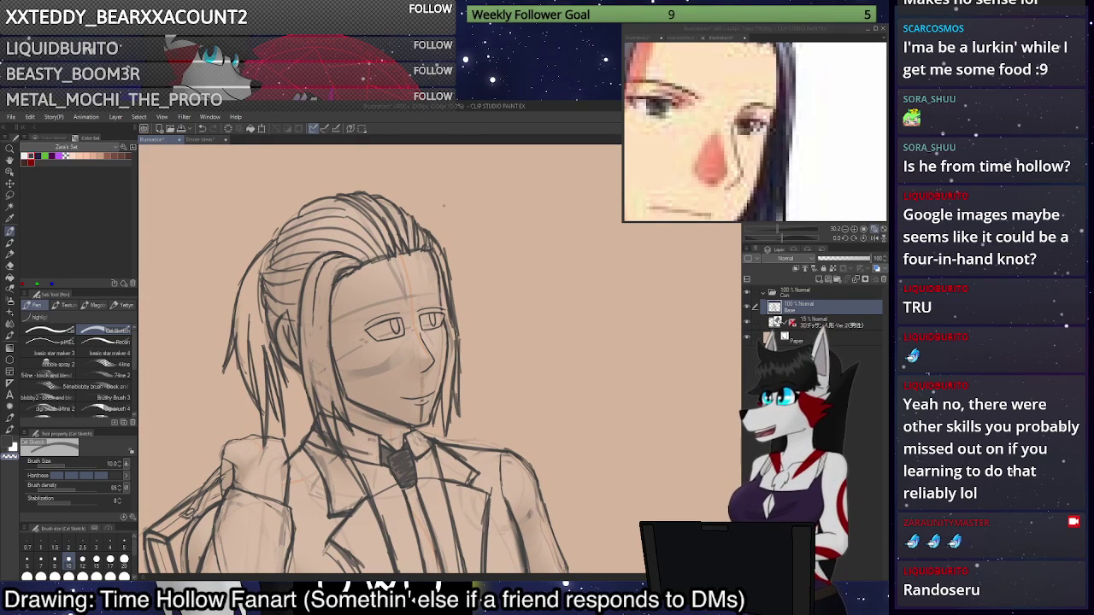
scroll(443, 205, up, 1)
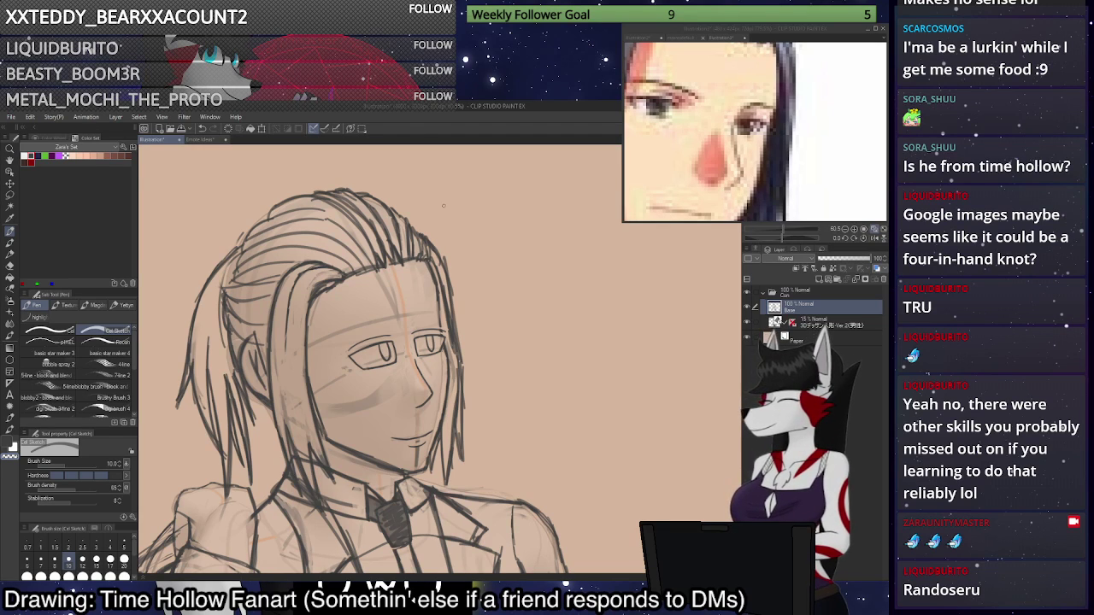
scroll(443, 205, up, 1)
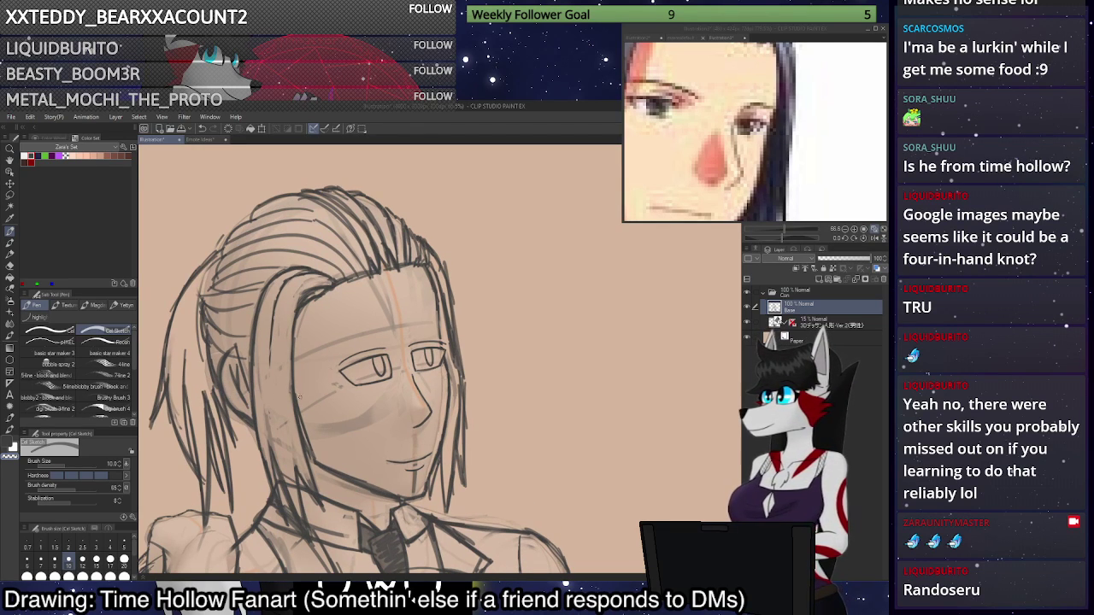
Erase the ear's existing lines with a size 20 brush and redraw the ear's outline at brush size 10.
scroll(209, 374, up, 1)
click(124, 562)
key(c)
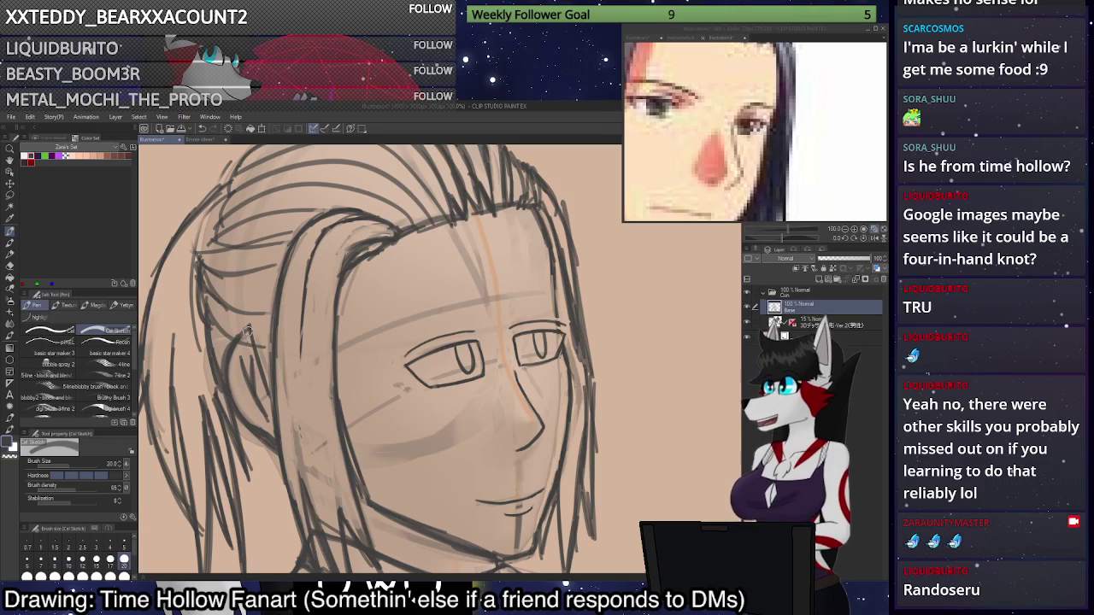
mouse_move(249, 328)
mouse_down()
mouse_move(228, 365)
mouse_move(246, 331)
mouse_move(232, 381)
mouse_move(246, 432)
mouse_up()
key(ctrl+z)
key(ctrl+z)
key(c)
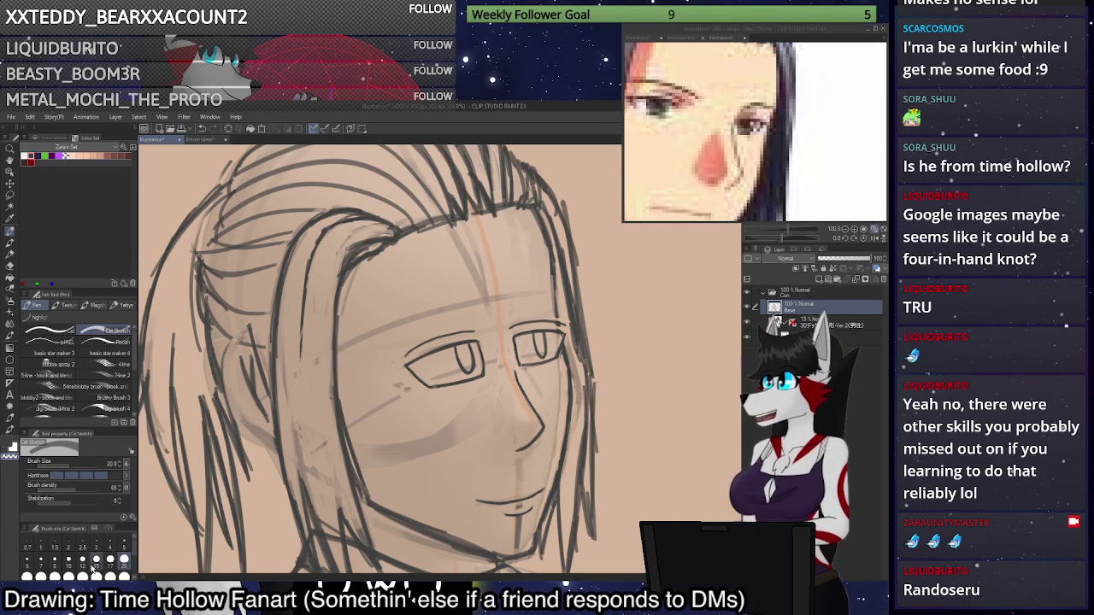
click(69, 560)
mouse_move(267, 440)
mouse_down()
mouse_move(226, 360)
mouse_move(249, 327)
mouse_move(228, 349)
mouse_move(241, 421)
mouse_up()
drag(222, 383, 241, 418)
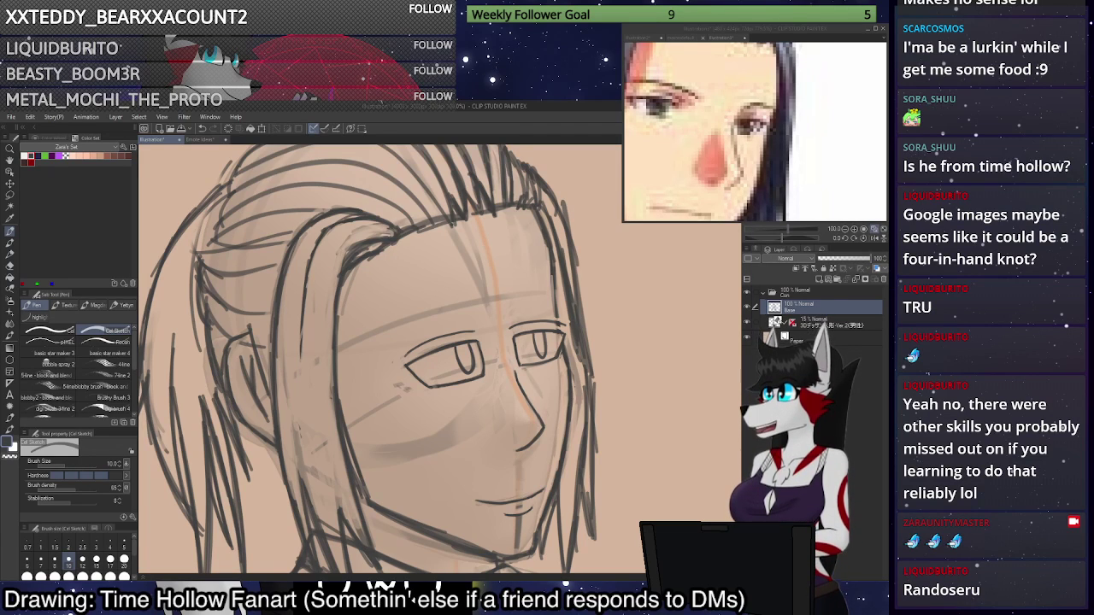
Reframe the reference portrait to include the mouth, trim the ear's lines beside the side hair lock, and draw the inner-ear line.
click(670, 83)
drag(654, 125, 664, 105)
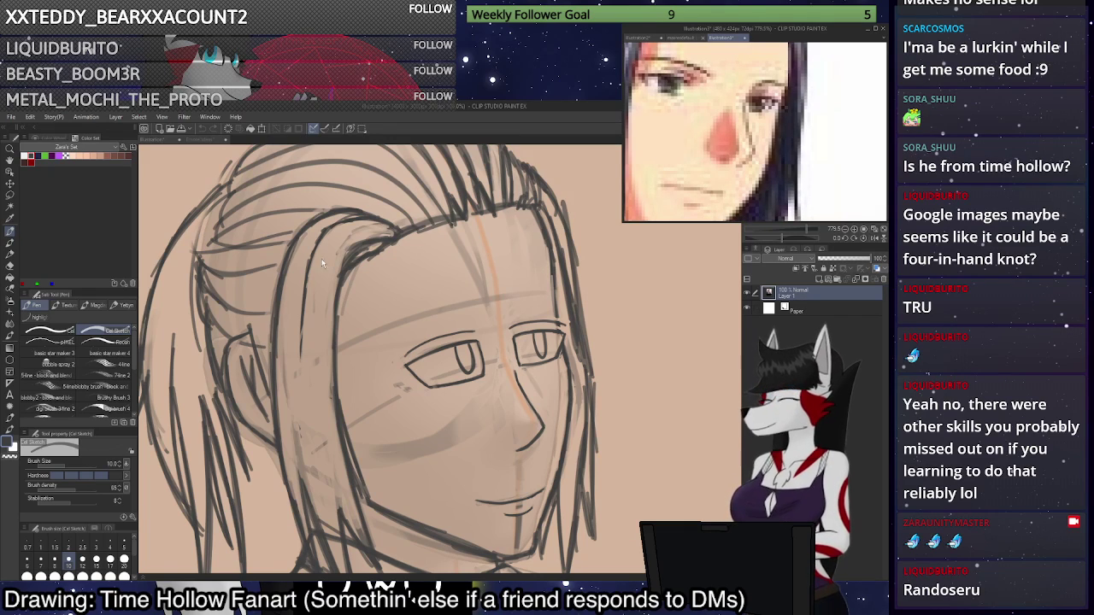
key(ctrl+Tab)
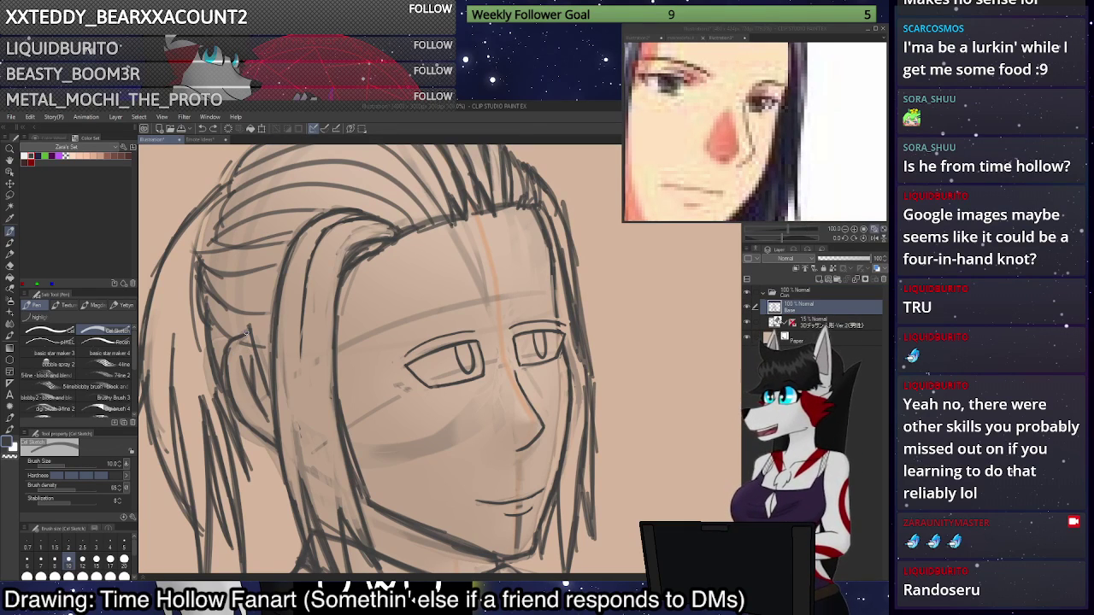
key(c)
mouse_move(247, 334)
mouse_down()
mouse_move(229, 361)
mouse_move(231, 396)
mouse_move(276, 448)
mouse_up()
mouse_move(247, 362)
mouse_down()
mouse_move(242, 406)
mouse_move(275, 424)
mouse_move(245, 409)
mouse_move(231, 383)
mouse_move(245, 375)
mouse_move(274, 445)
mouse_move(221, 380)
mouse_move(273, 449)
mouse_up()
key(c)
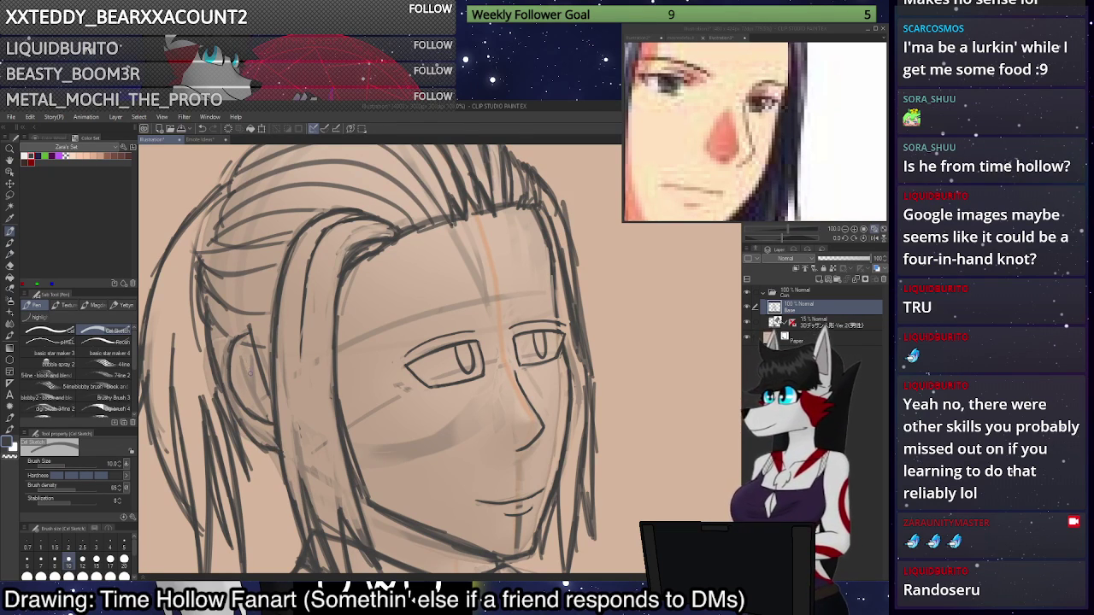
drag(242, 359, 255, 392)
scroll(248, 367, down, 2)
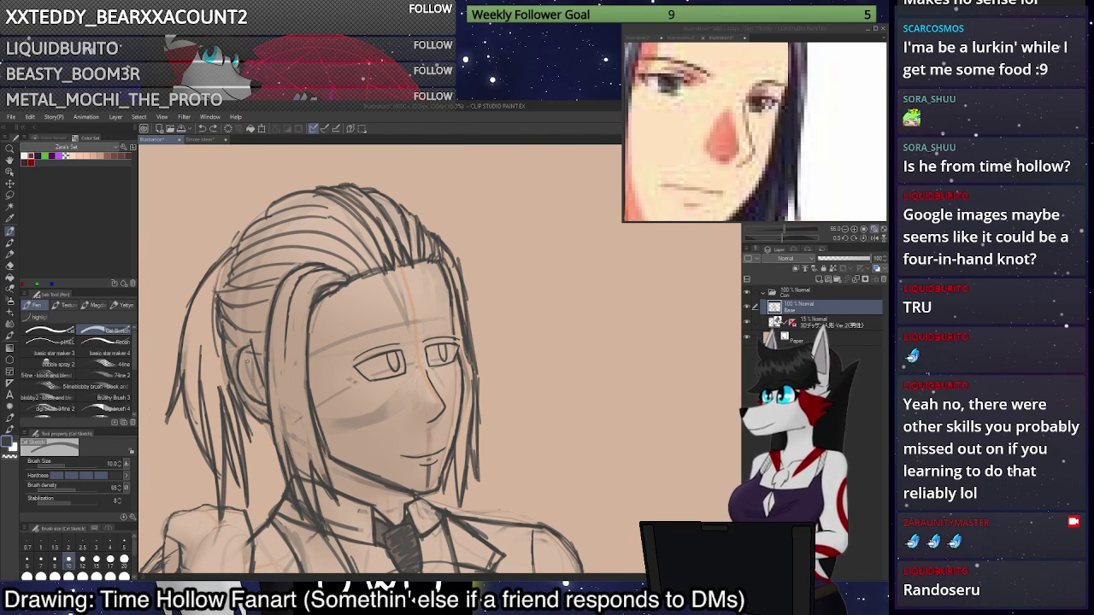
drag(248, 360, 255, 388)
Hide and show the 3D drawing figure and Base sketch layers in turn to compare the ear's placement with the figure's.
scroll(256, 359, down, 3)
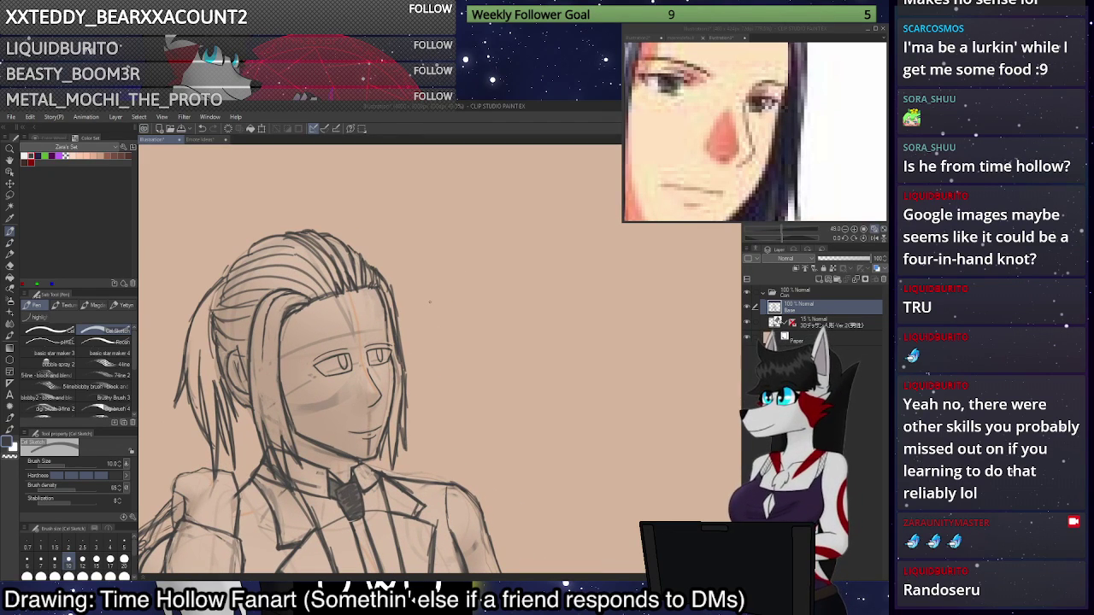
scroll(433, 300, down, 3)
scroll(429, 310, up, 3)
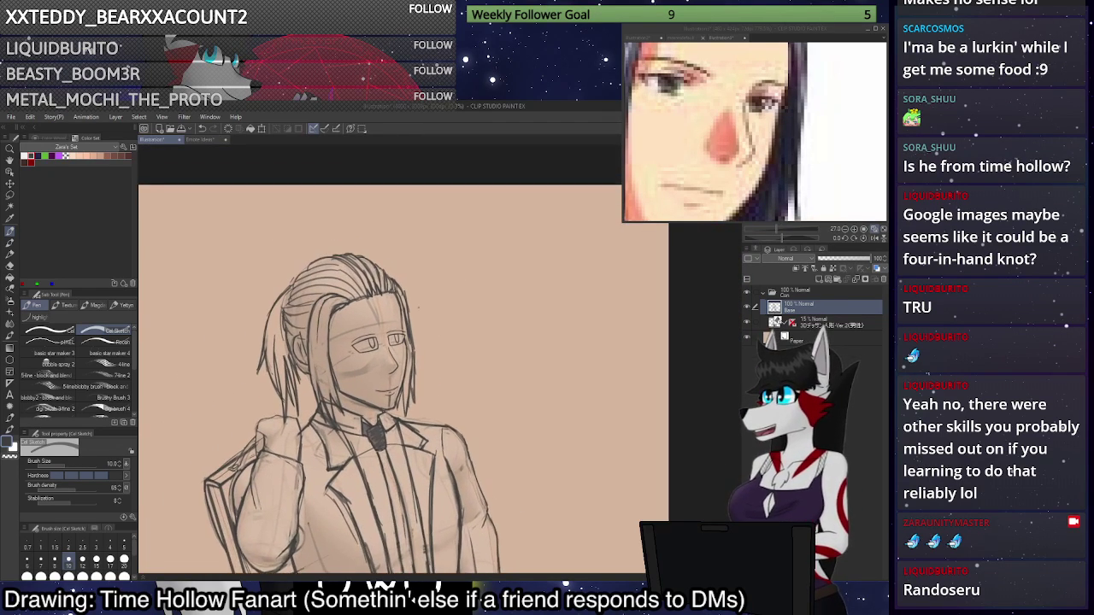
scroll(517, 407, up, 3)
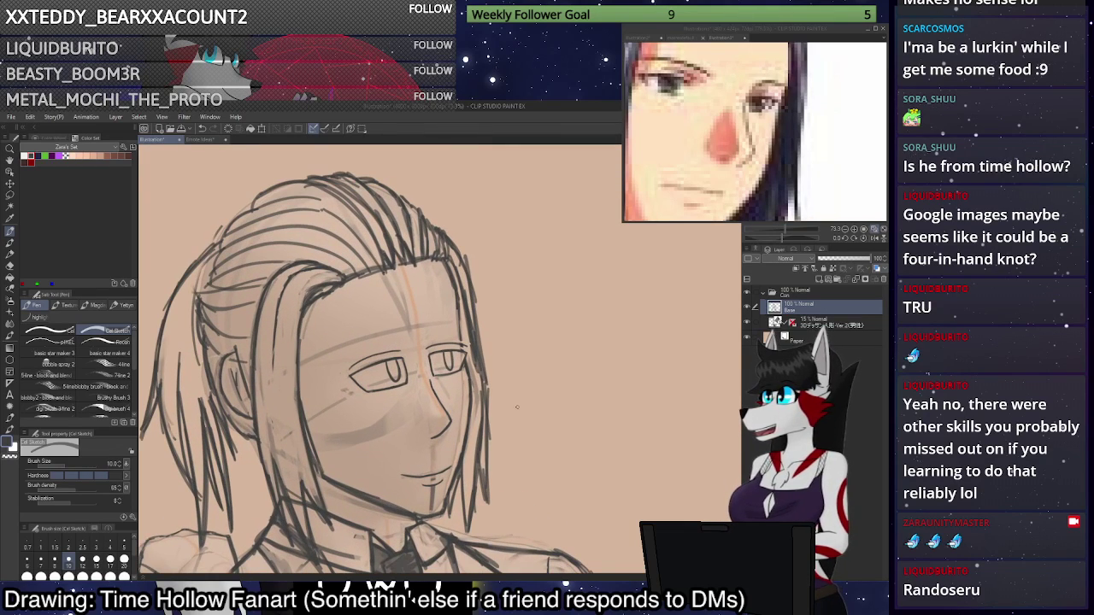
scroll(488, 380, down, 1)
scroll(506, 318, up, 1)
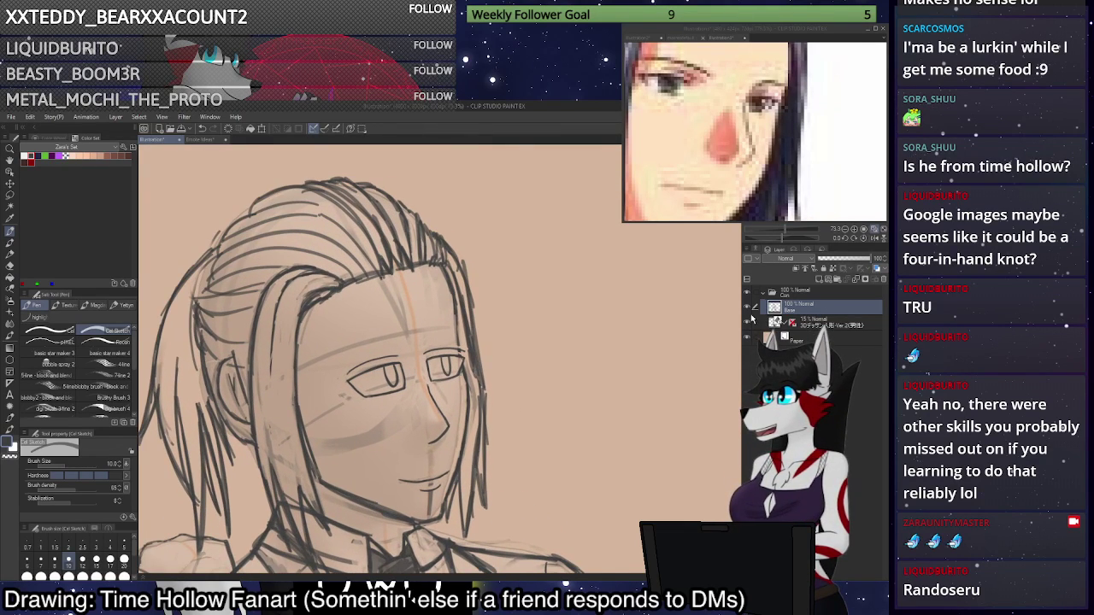
click(749, 321)
click(749, 321)
click(748, 307)
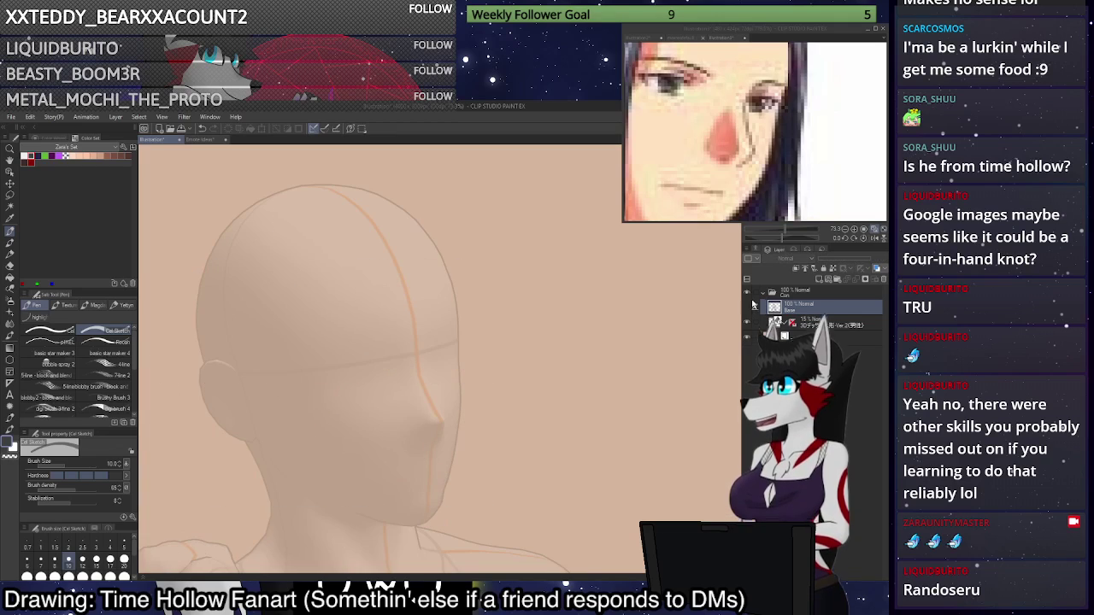
click(754, 296)
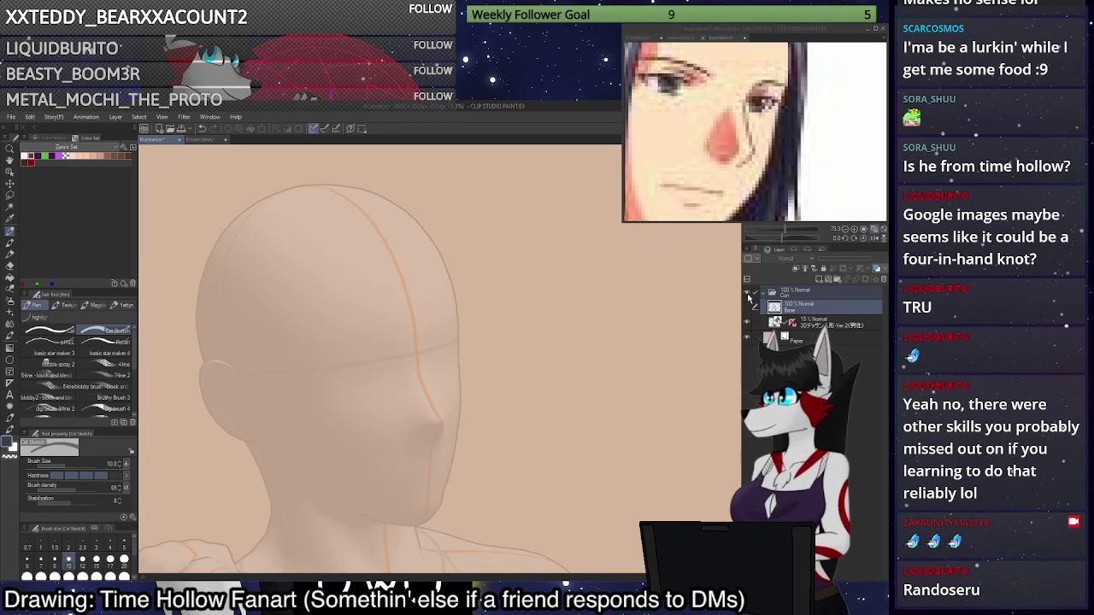
click(749, 294)
click(748, 295)
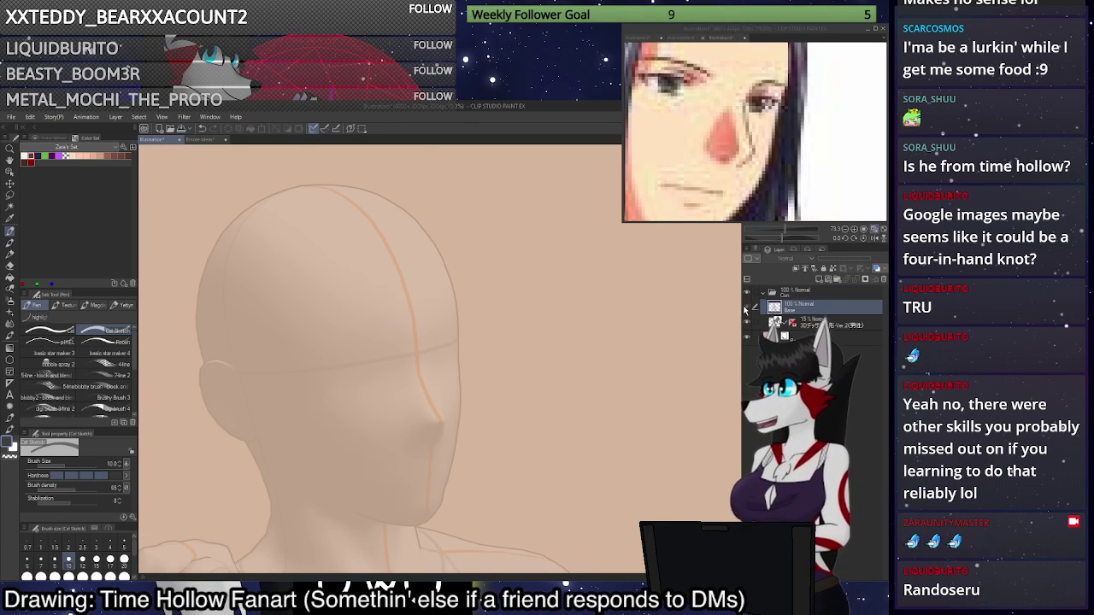
click(748, 306)
Lasso the ear, rotate it slightly clockwise and move it a little lower on the head.
scroll(252, 406, up, 3)
key(m)
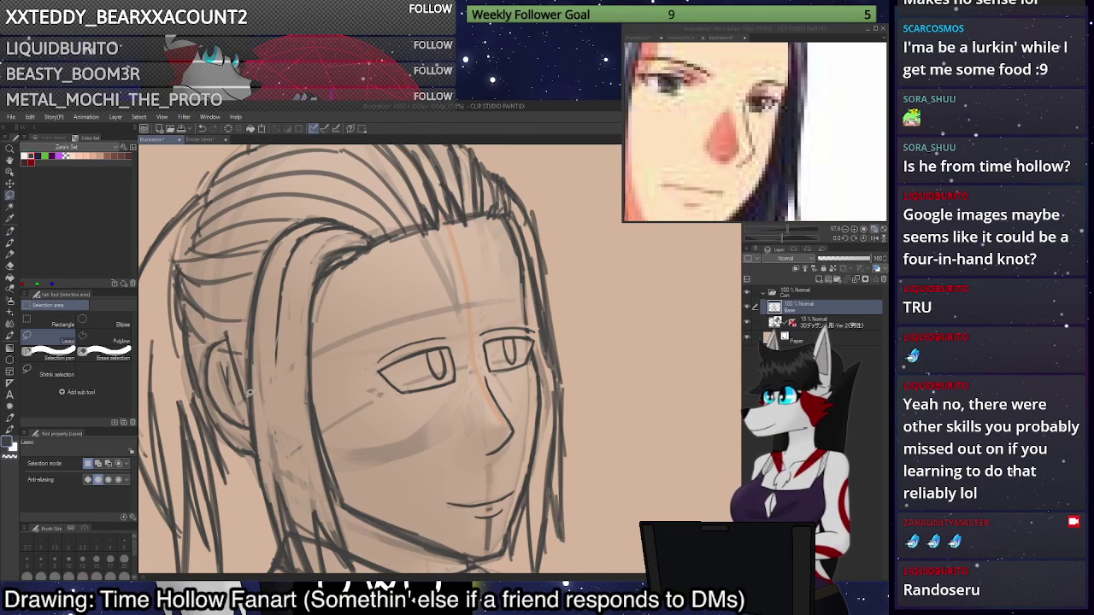
mouse_move(249, 390)
mouse_down()
mouse_move(245, 436)
mouse_move(219, 415)
mouse_move(205, 379)
mouse_move(230, 318)
mouse_up()
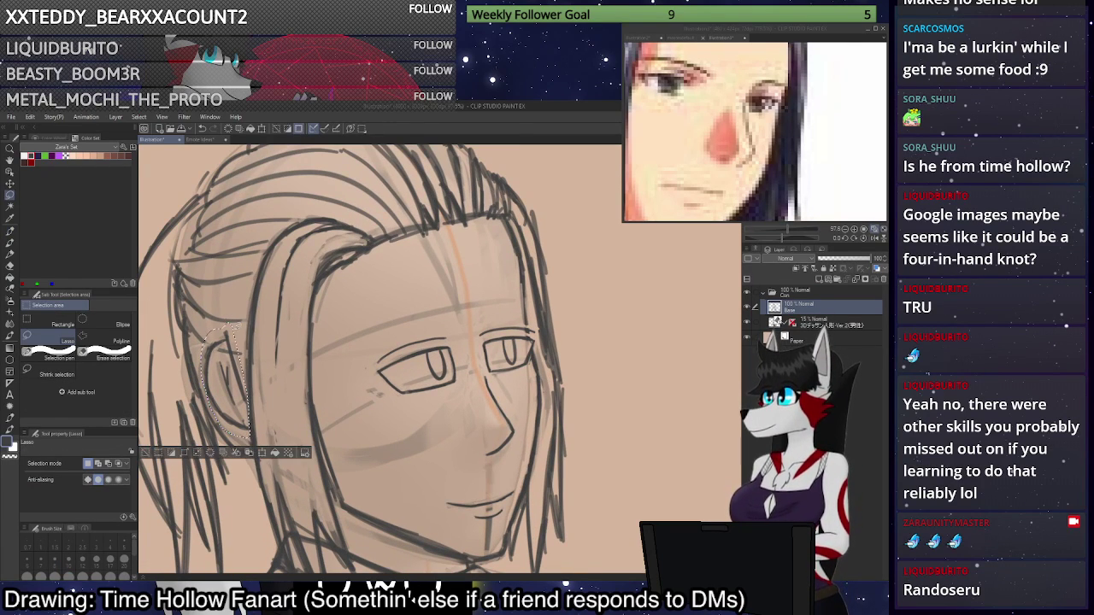
key(ctrl+t)
drag(250, 428, 245, 431)
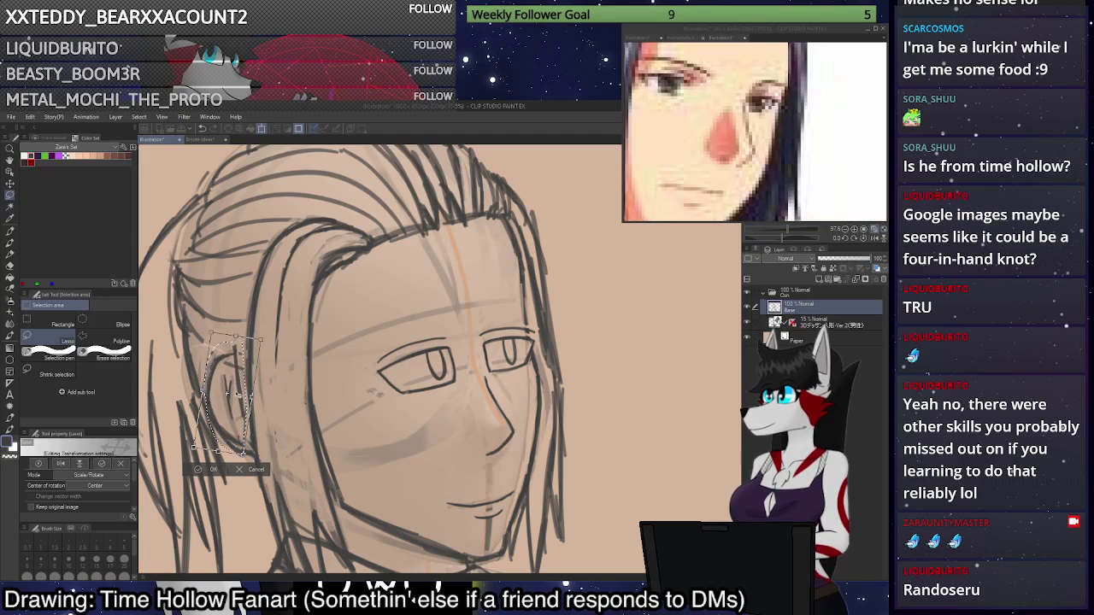
drag(240, 392, 246, 386)
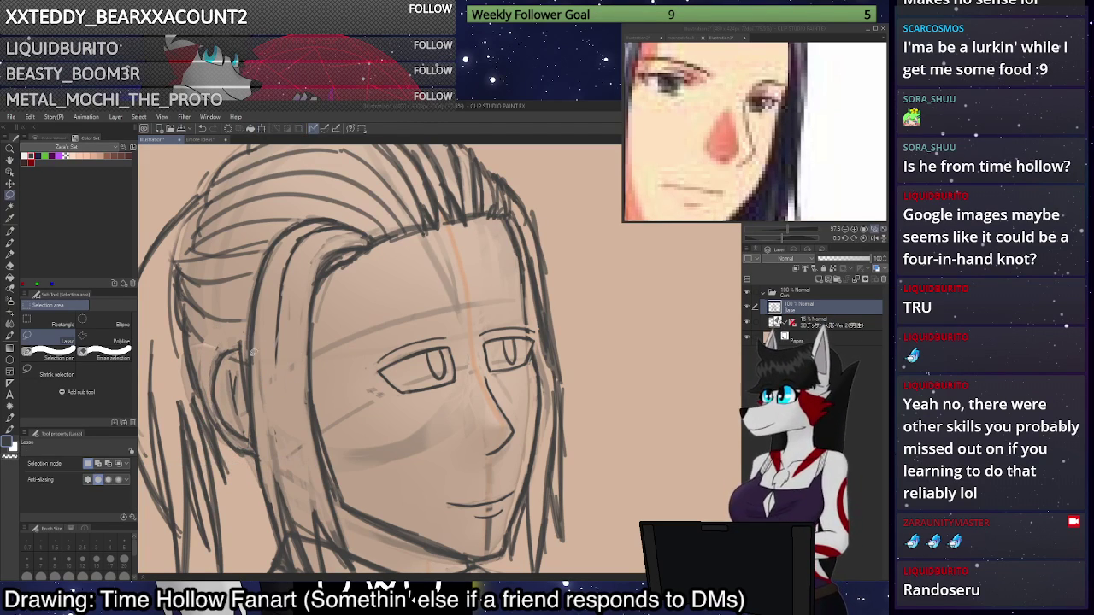
key(p)
scroll(265, 305, down, 3)
scroll(260, 304, down, 1)
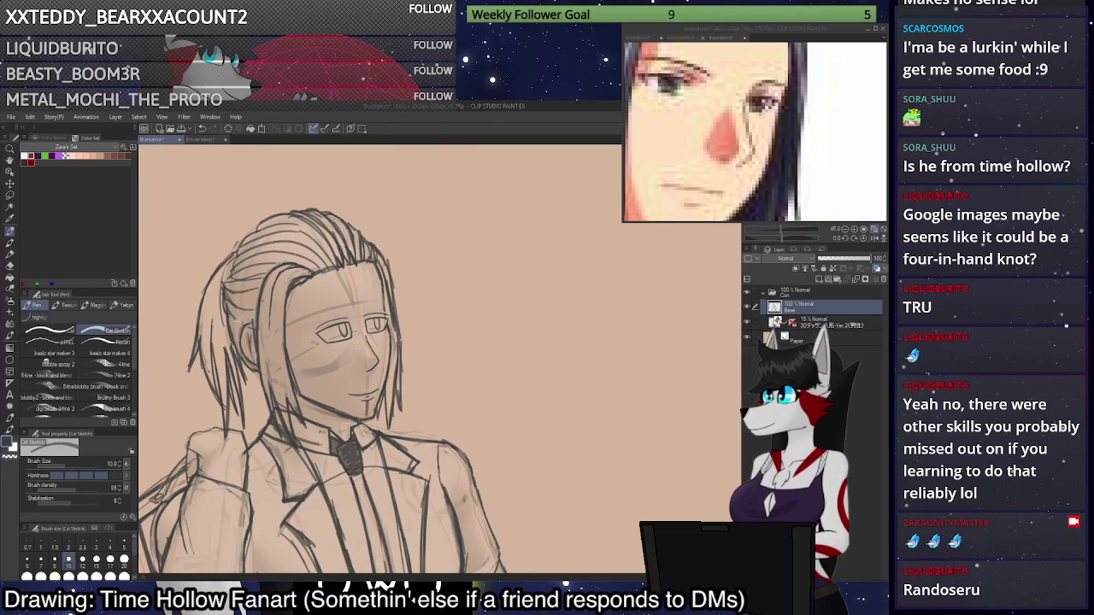
Try guide lines across the face between the ear and the eyes to check the ear's alignment, undoing each one.
scroll(261, 304, up, 3)
scroll(261, 305, down, 1)
drag(246, 340, 404, 329)
key(ctrl+z)
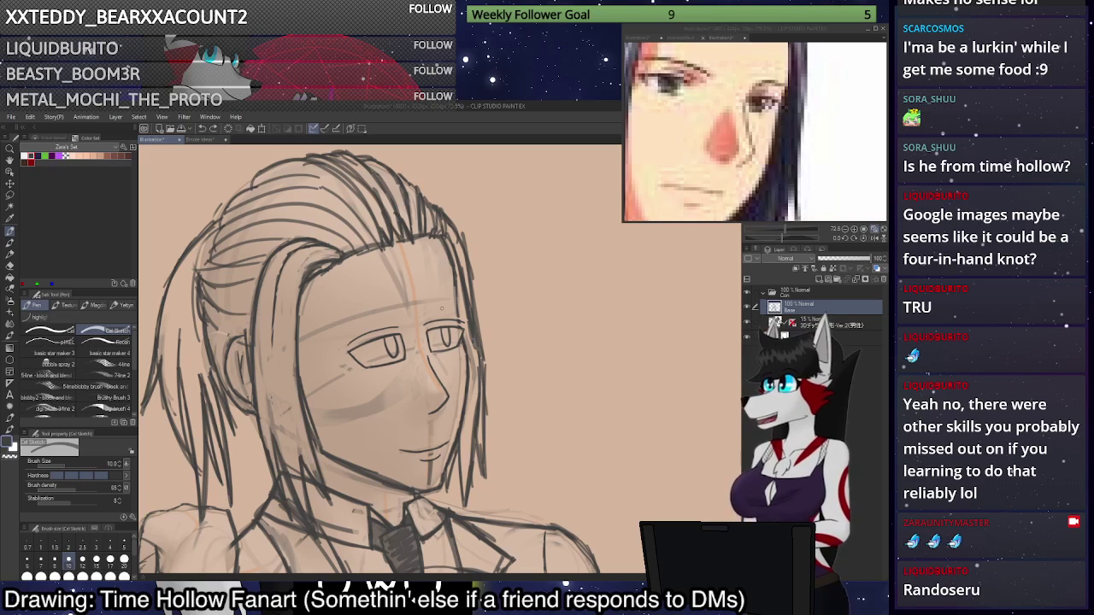
drag(256, 332, 439, 309)
key(ctrl+z)
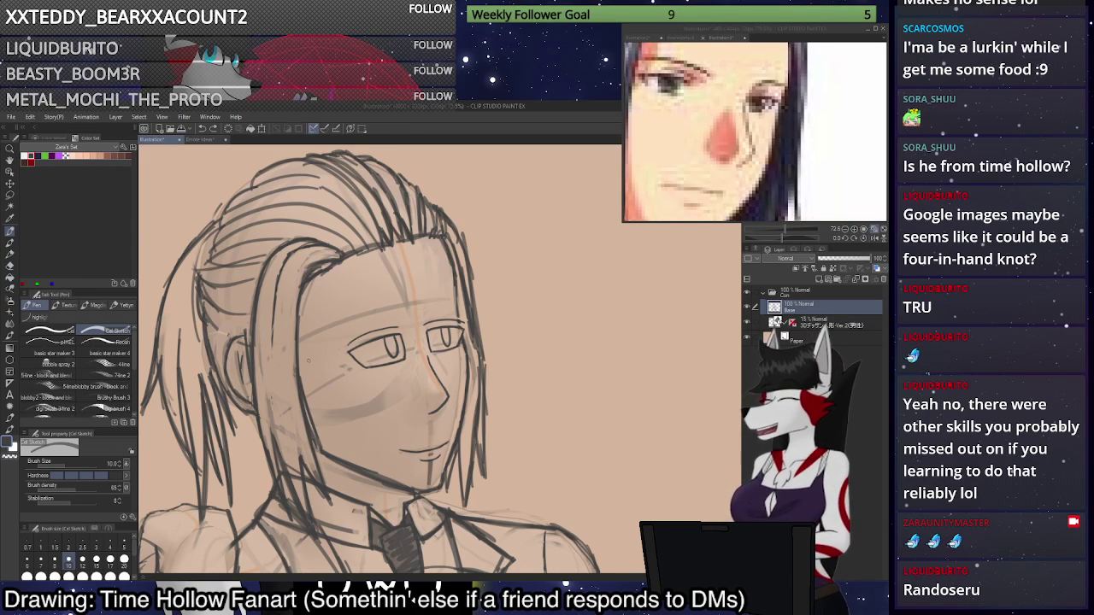
scroll(459, 380, down, 1)
scroll(459, 380, up, 3)
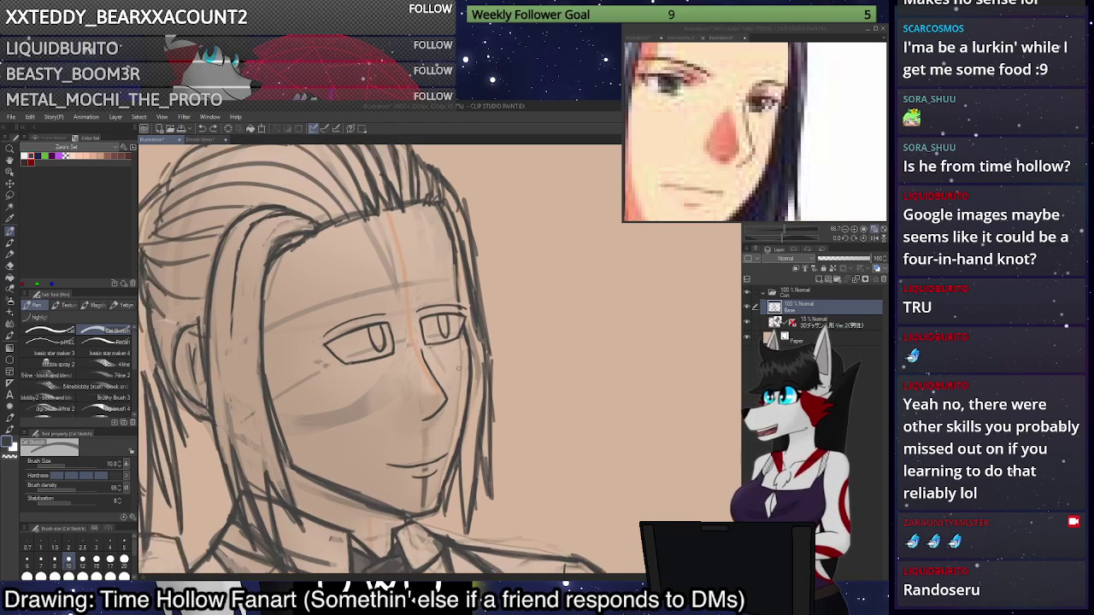
drag(467, 332, 252, 384)
key(ctrl+z)
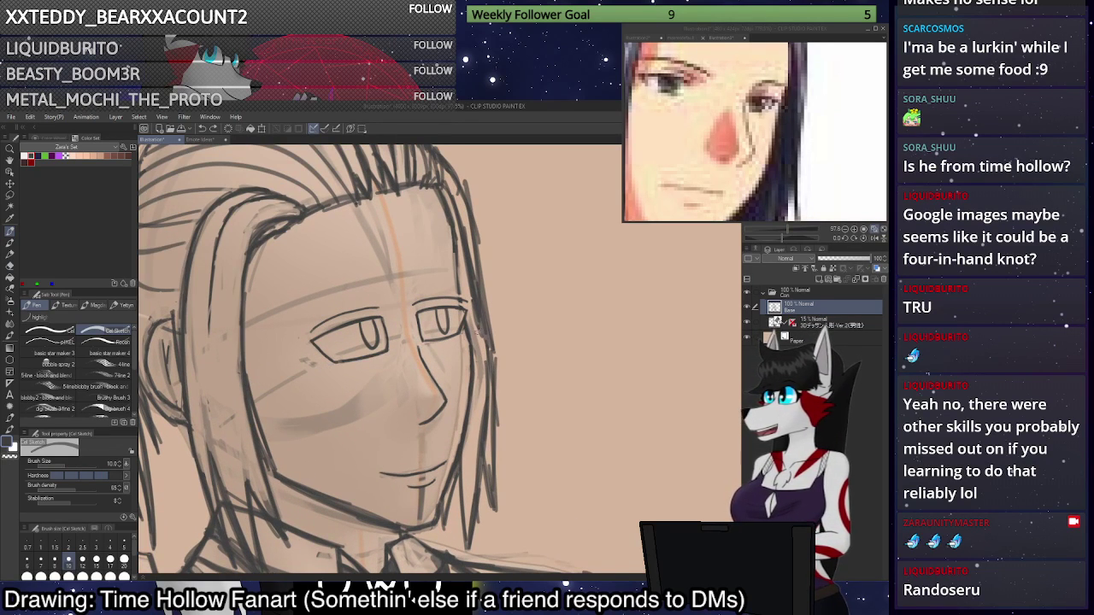
drag(469, 332, 247, 387)
key(ctrl+z)
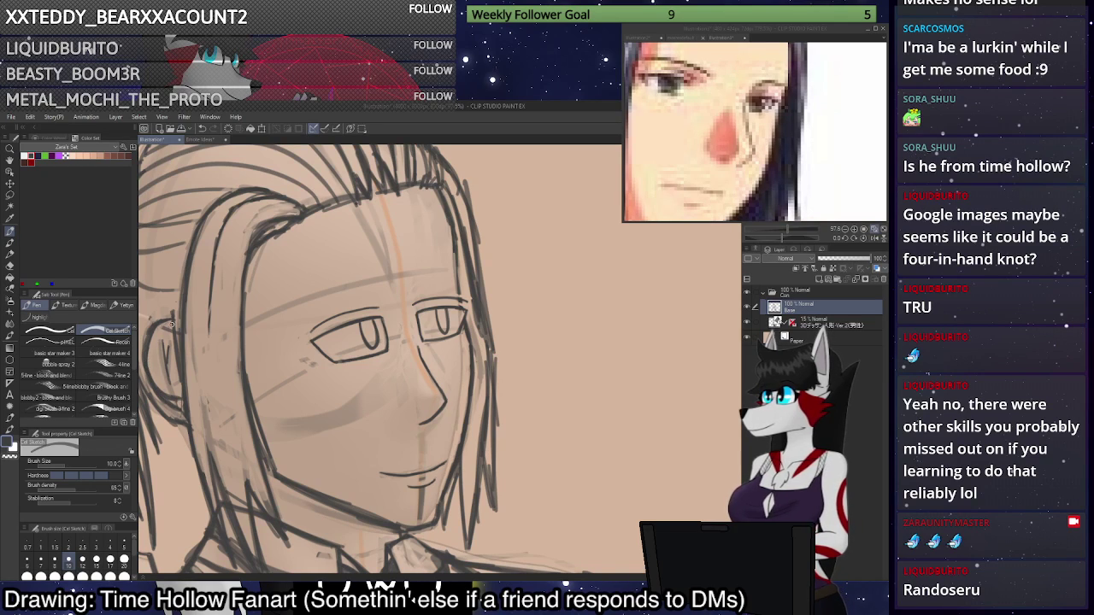
mouse_move(172, 325)
mouse_down()
mouse_move(154, 335)
mouse_move(175, 321)
mouse_move(152, 324)
mouse_move(143, 367)
mouse_move(175, 409)
mouse_up()
key(ctrl+z)
key(ctrl+z)
Clean up where the ear meets the side hair lock and redraw the lock's outer edge slightly farther over the ear.
key(c)
key(x)
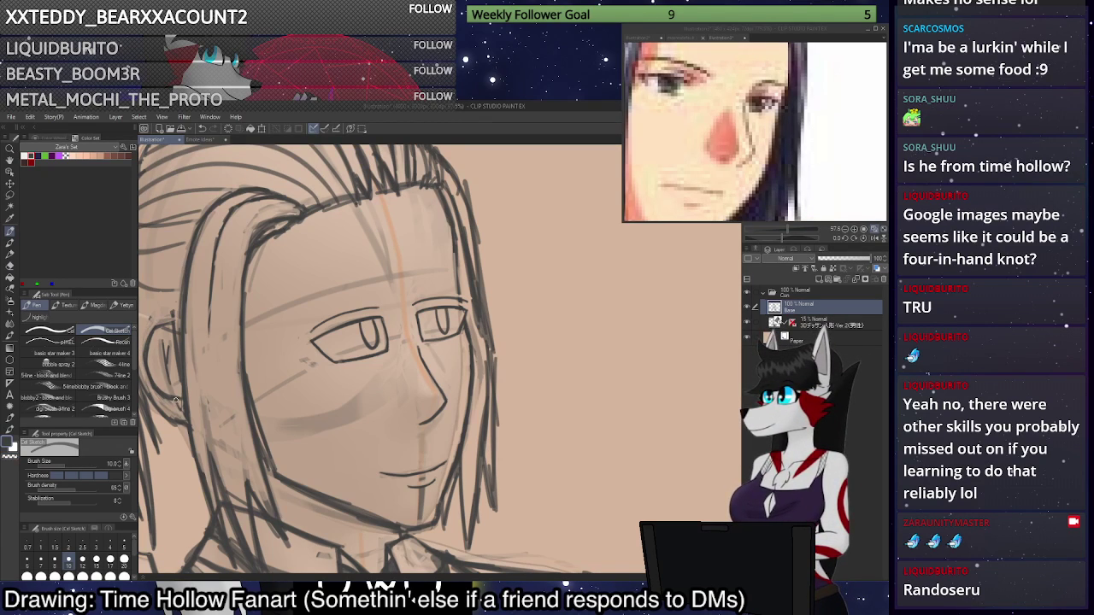
drag(182, 401, 182, 396)
key(c)
drag(177, 332, 185, 412)
key(c)
mouse_move(179, 341)
mouse_down()
mouse_move(189, 424)
mouse_move(179, 354)
mouse_move(182, 389)
mouse_up()
drag(181, 323, 184, 401)
drag(181, 300, 185, 406)
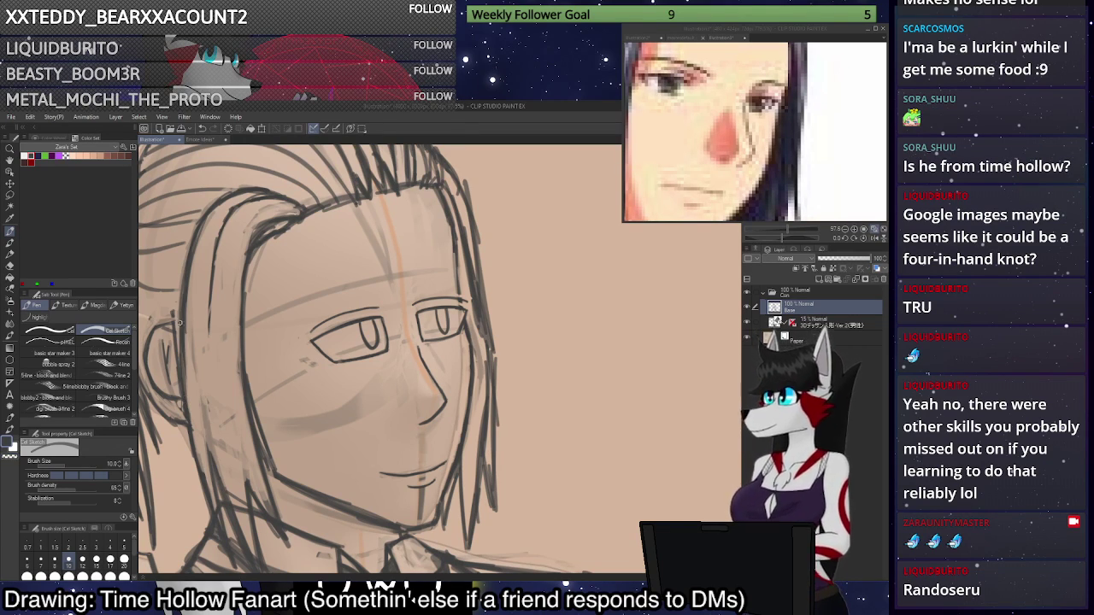
Erase the old edge marks just inside the side hair lock's outer line beside the ear.
key(c)
drag(185, 324, 186, 370)
drag(188, 278, 184, 371)
mouse_move(184, 309)
mouse_down()
mouse_move(183, 348)
mouse_move(206, 217)
mouse_move(189, 278)
mouse_up()
drag(191, 337, 191, 364)
mouse_move(187, 278)
mouse_down()
mouse_move(193, 372)
mouse_move(213, 415)
mouse_up()
Examine how the reworked ear and side hair fit with the head and upper body.
scroll(243, 367, down, 5)
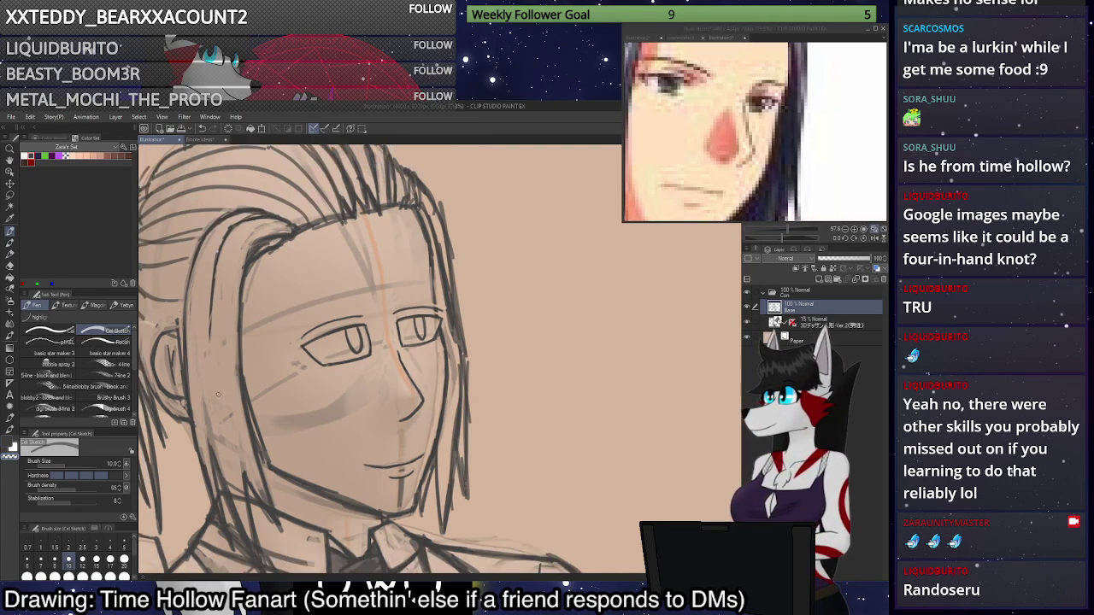
scroll(250, 365, down, 2)
scroll(250, 365, up, 1)
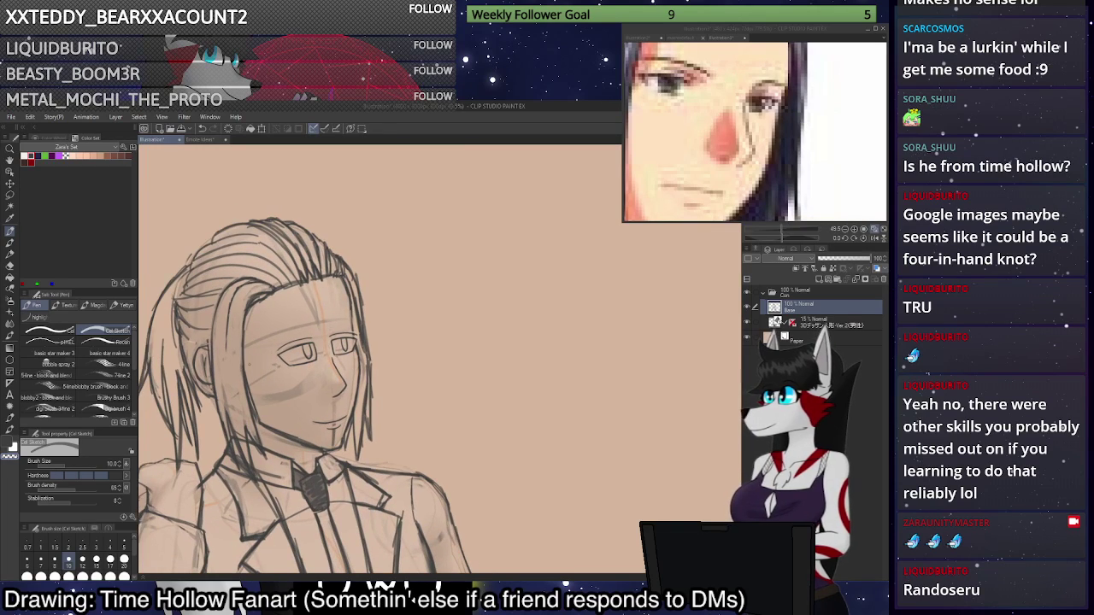
scroll(250, 365, down, 1)
scroll(496, 291, down, 4)
scroll(496, 291, up, 3)
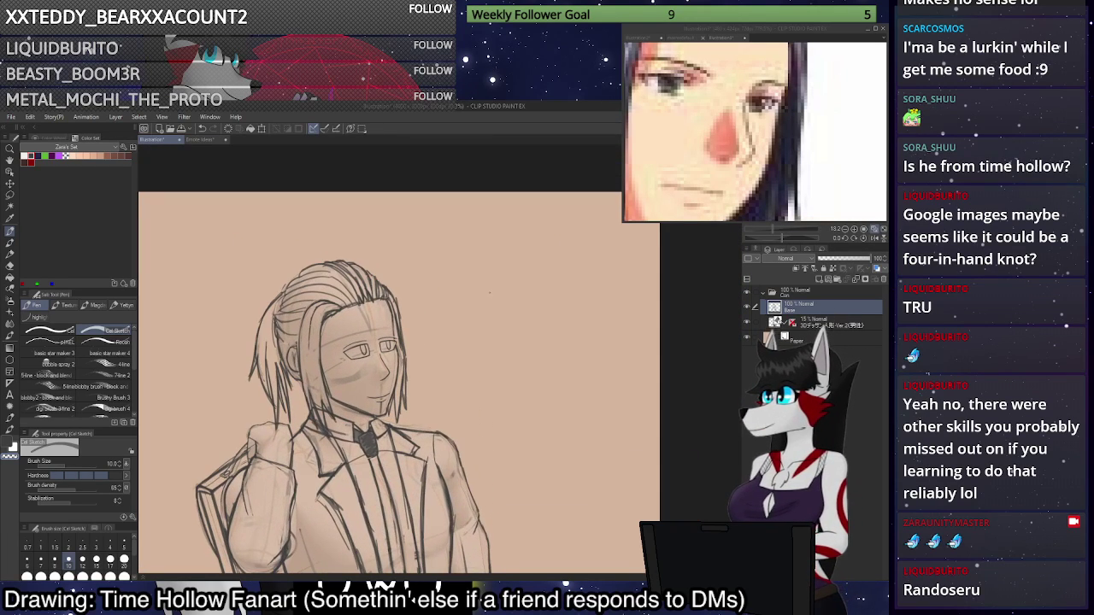
scroll(495, 291, up, 2)
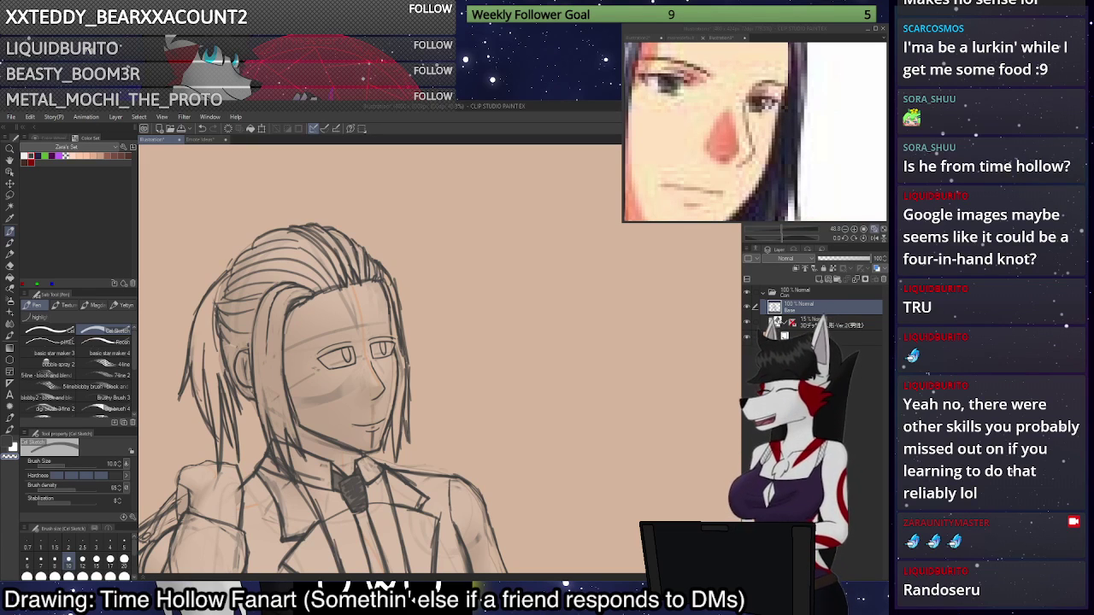
scroll(281, 331, up, 3)
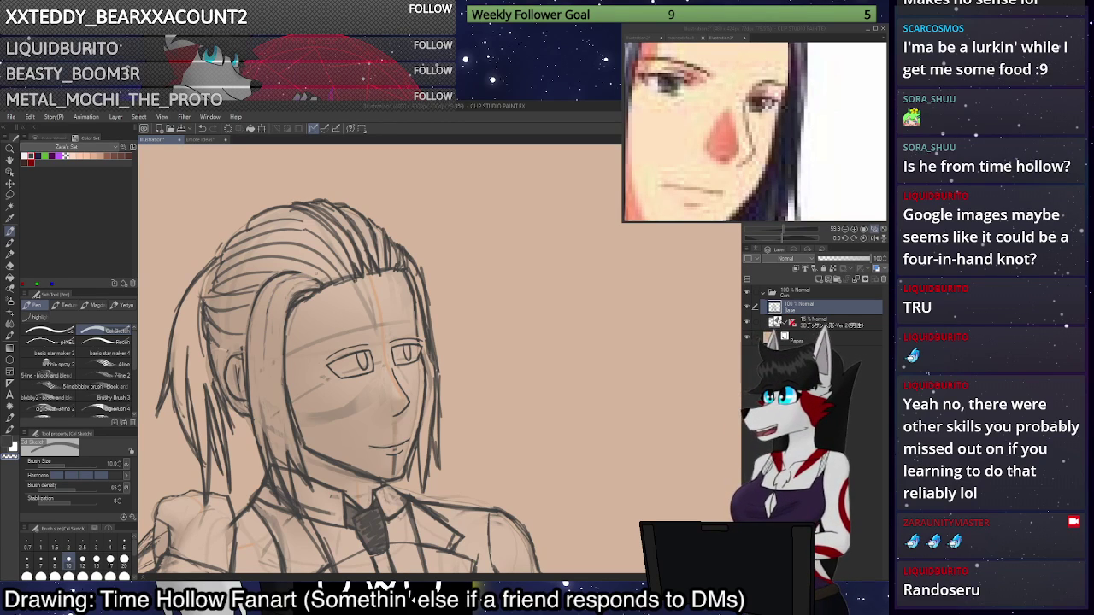
Draw the inner strand line of the front hair lock, curving from the forehead hairline down beside the face.
scroll(337, 286, up, 4)
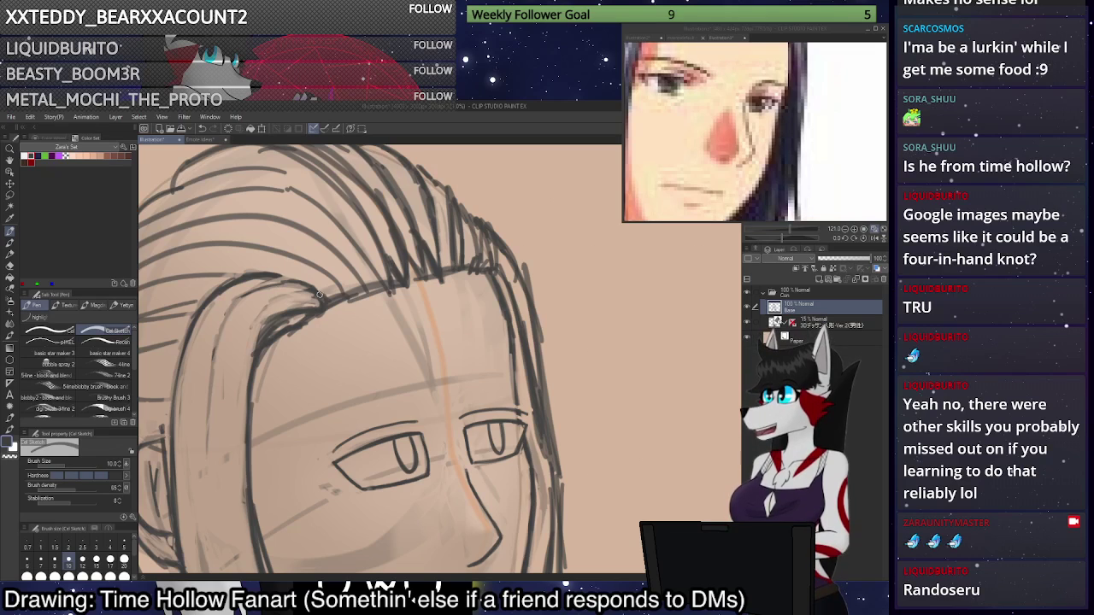
drag(303, 286, 259, 282)
key(ctrl+z)
mouse_move(320, 302)
mouse_down()
mouse_move(276, 282)
mouse_move(242, 295)
mouse_move(214, 374)
mouse_up()
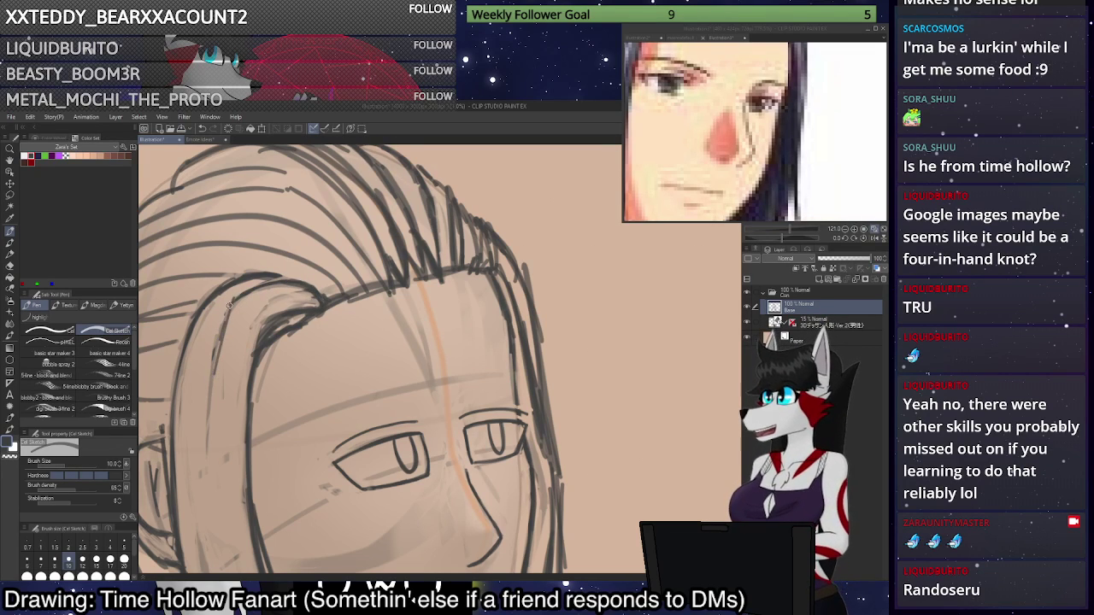
drag(229, 305, 213, 392)
key(ctrl+z)
key(ctrl+z)
drag(238, 298, 209, 385)
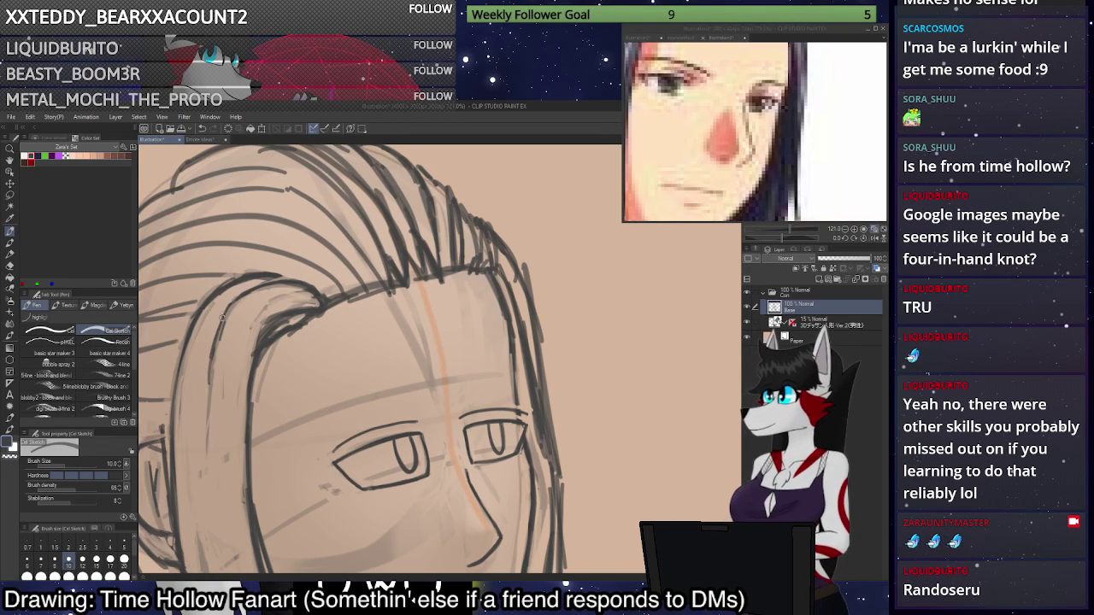
mouse_move(222, 318)
mouse_down()
mouse_move(208, 396)
mouse_move(231, 311)
mouse_move(213, 392)
mouse_up()
key(c)
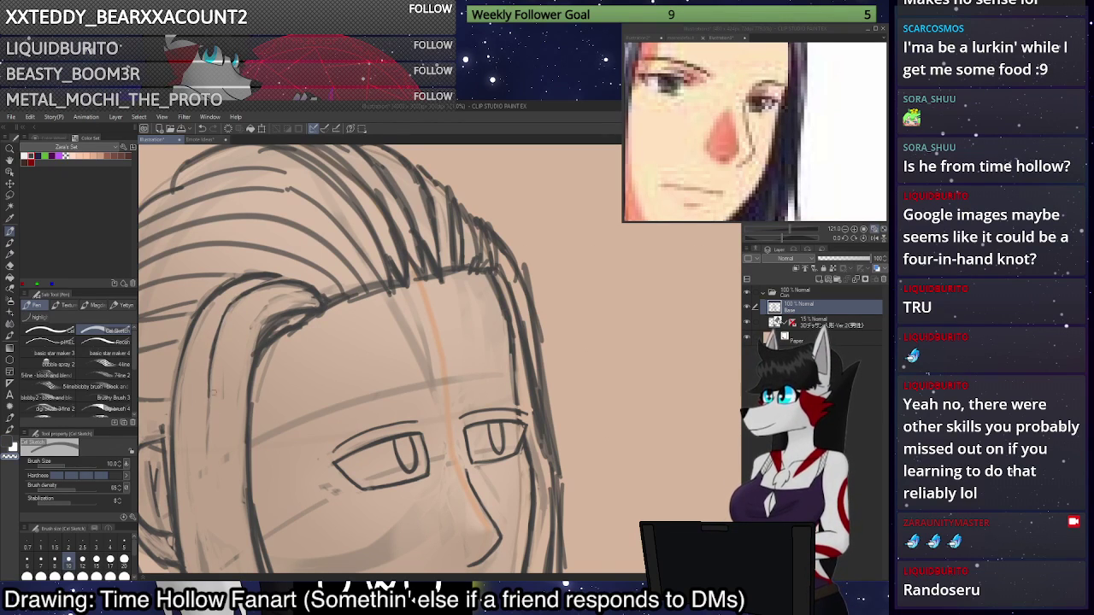
Thin and trim the inner strand line running down the middle of the front hair lock.
key(x)
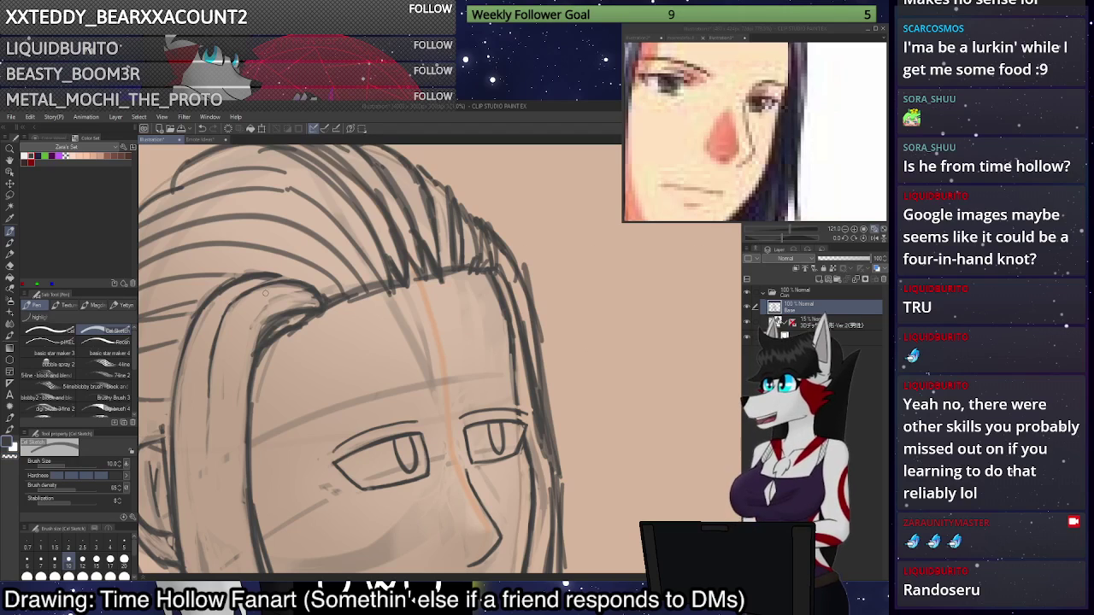
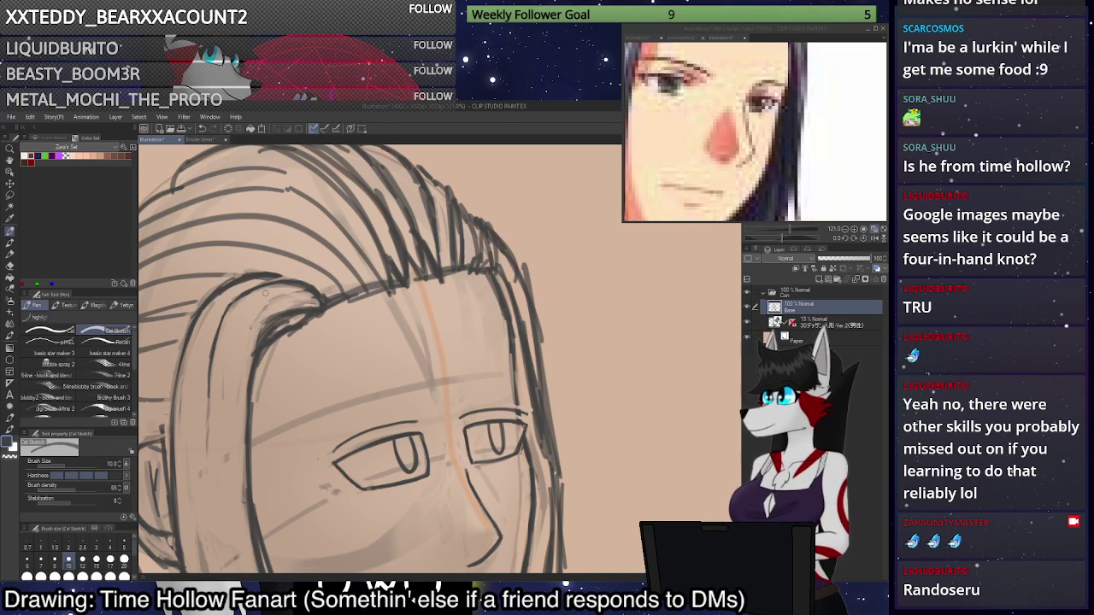
key(c)
drag(214, 363, 208, 419)
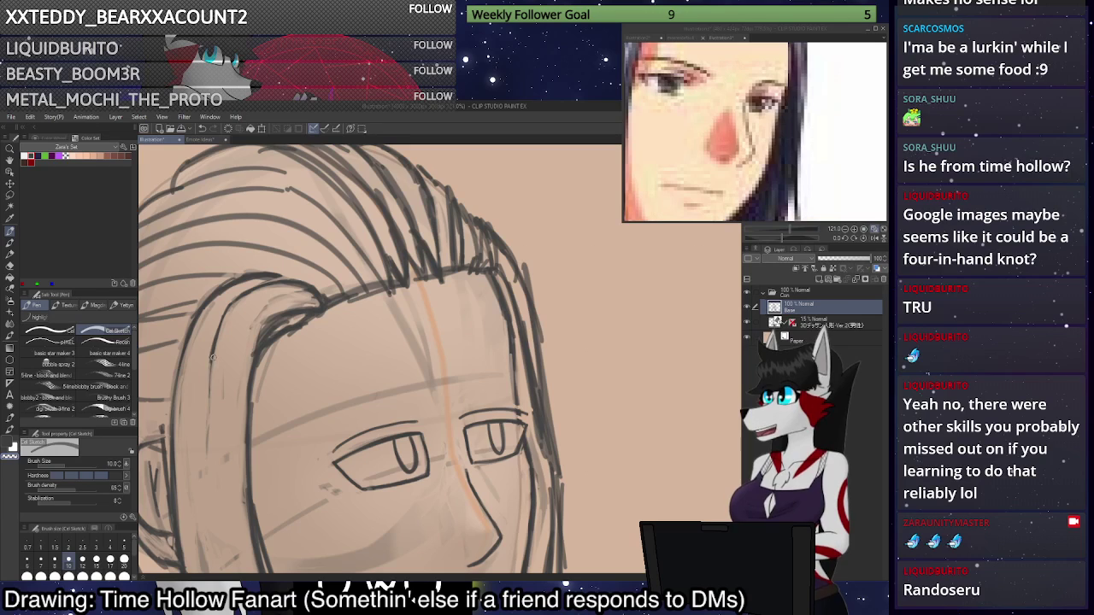
mouse_move(216, 342)
mouse_down()
mouse_move(209, 413)
mouse_move(213, 344)
mouse_move(206, 391)
mouse_move(230, 311)
mouse_up()
Erase the rough marks beneath the front hair lock's curl at the forehead hairline and redraw its inner edge down toward the face.
key(c)
drag(295, 307, 249, 348)
key(ctrl+z)
key(c)
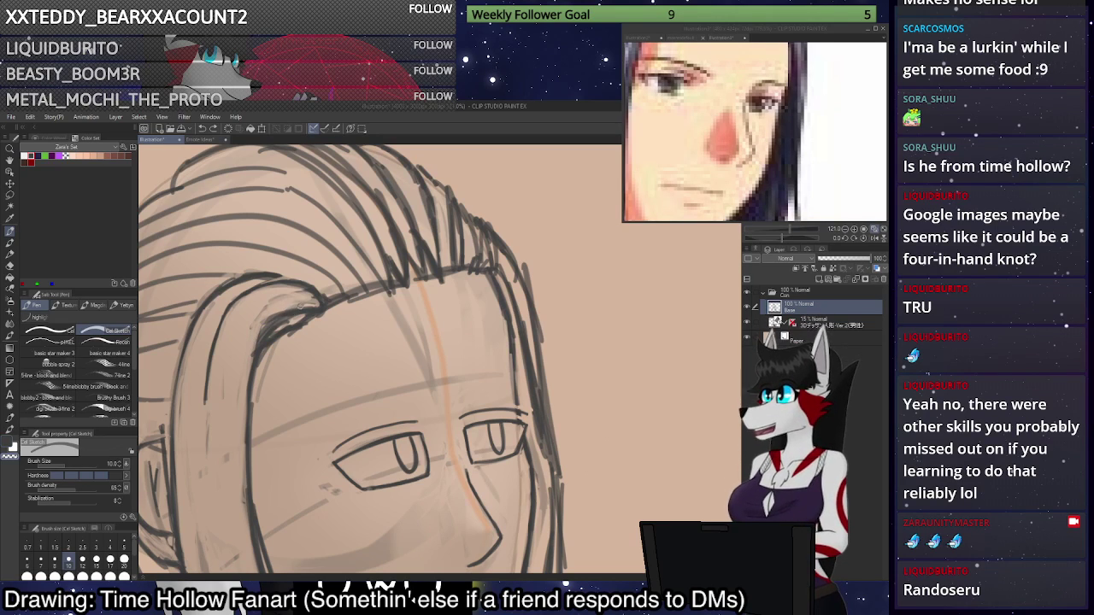
mouse_move(300, 306)
mouse_down()
mouse_move(249, 351)
mouse_move(281, 310)
mouse_move(271, 321)
mouse_move(323, 308)
mouse_move(288, 318)
mouse_move(300, 323)
mouse_move(269, 345)
mouse_up()
key(x)
key(c)
mouse_move(280, 339)
mouse_down()
mouse_move(303, 323)
mouse_move(252, 366)
mouse_up()
key(x)
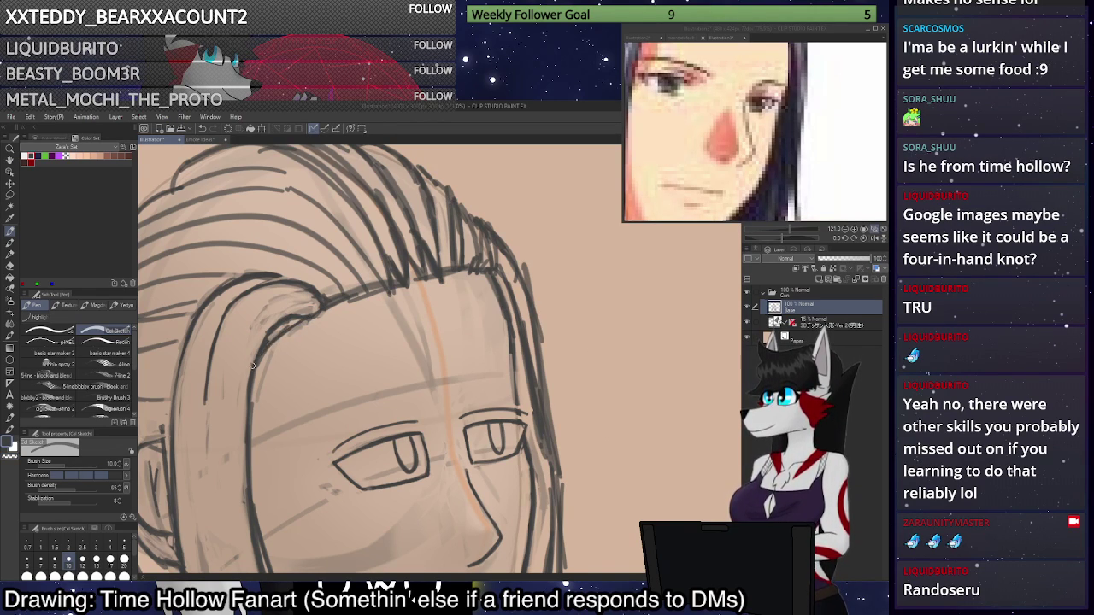
Examine the whole character sketch, flipping the canvas horizontally back and forth to compare the mirrored and normal views.
scroll(289, 348, down, 6)
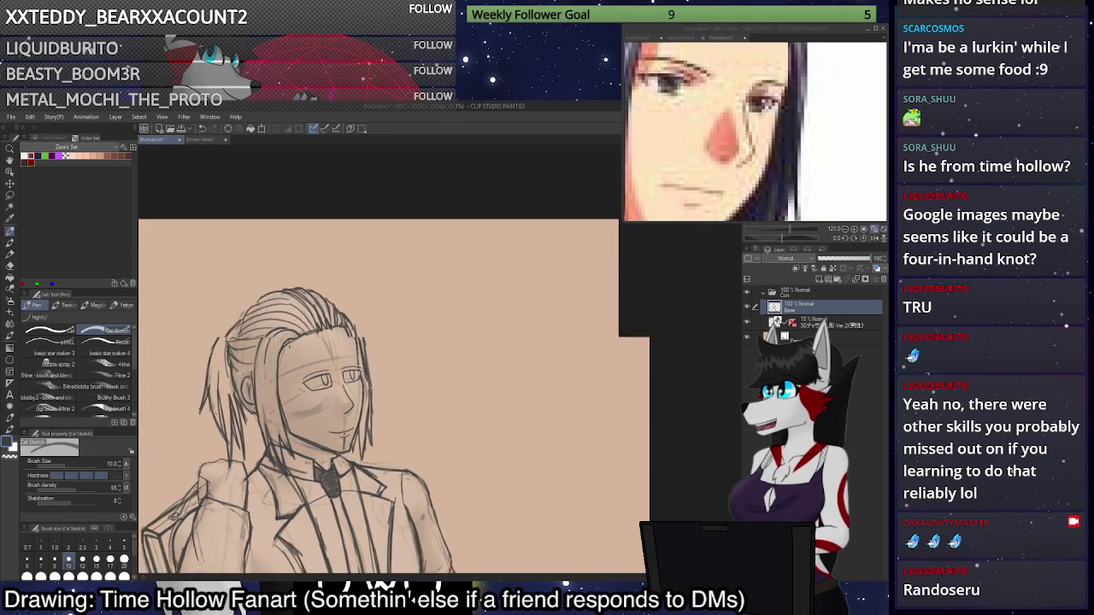
scroll(537, 254, down, 1)
scroll(491, 333, up, 3)
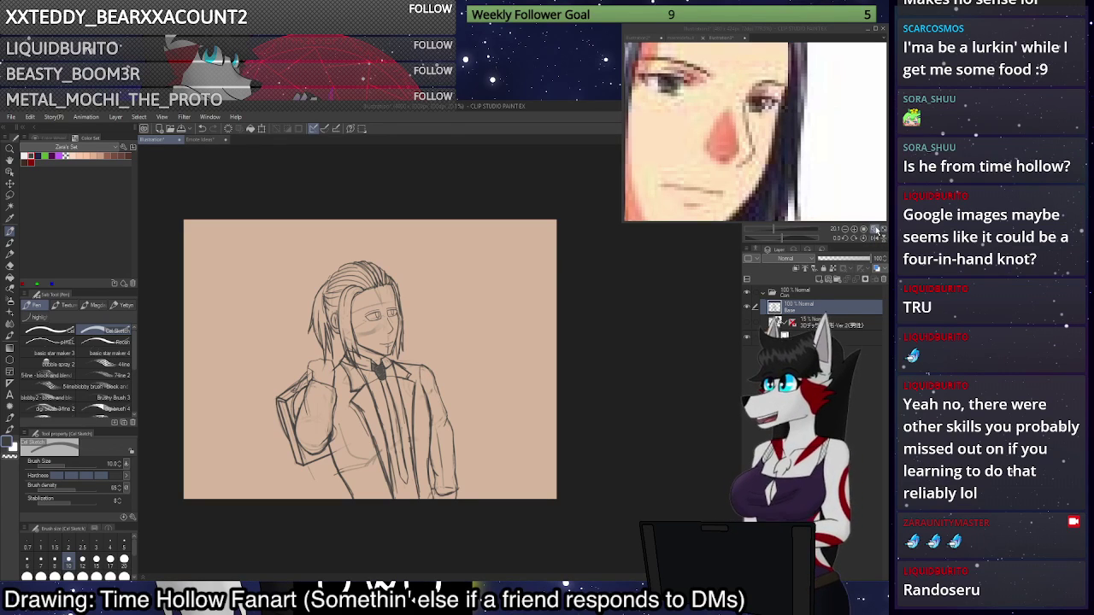
click(877, 230)
click(878, 238)
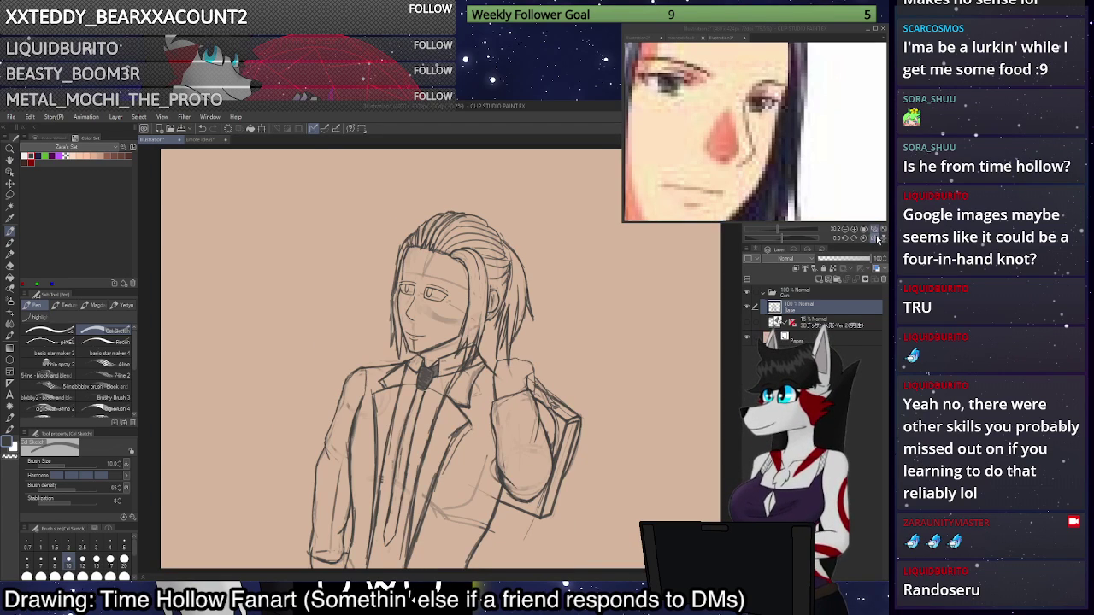
click(878, 238)
click(878, 238)
click(878, 239)
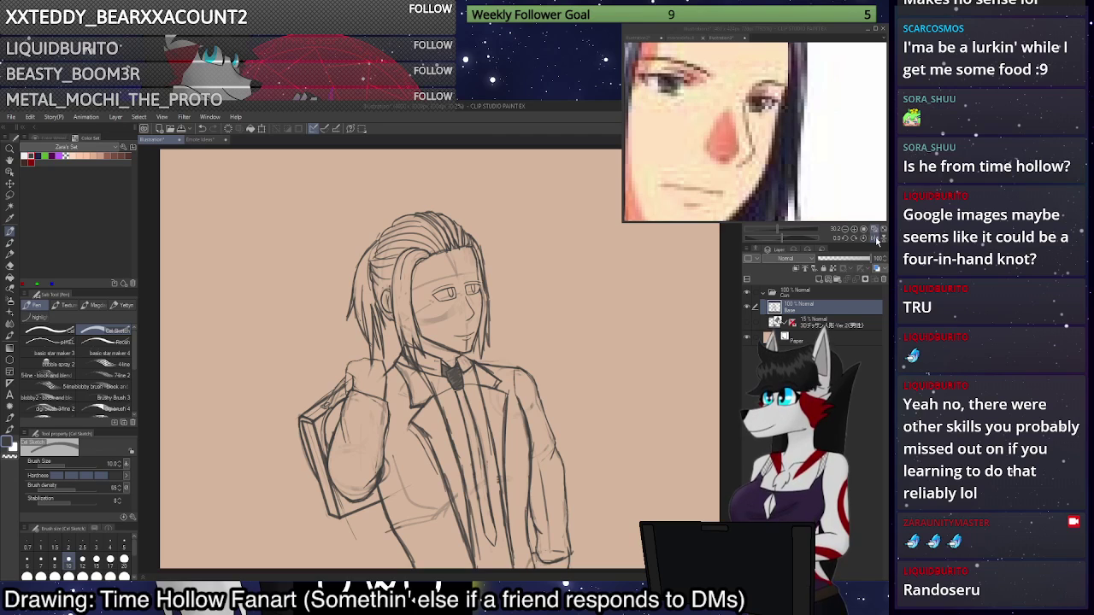
click(878, 238)
click(878, 239)
click(878, 239)
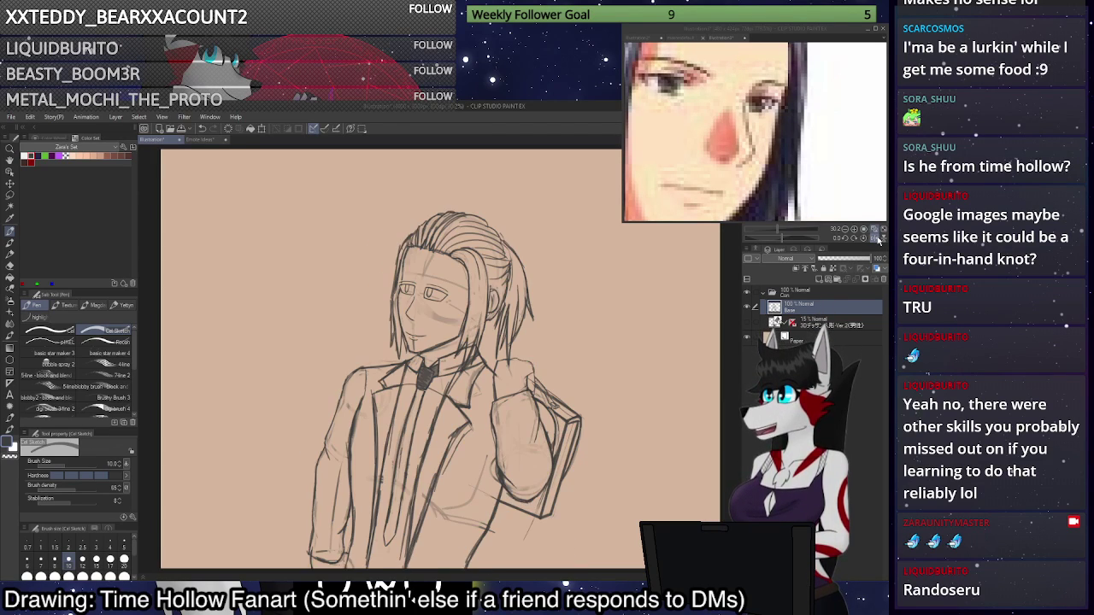
click(878, 239)
click(877, 238)
click(878, 238)
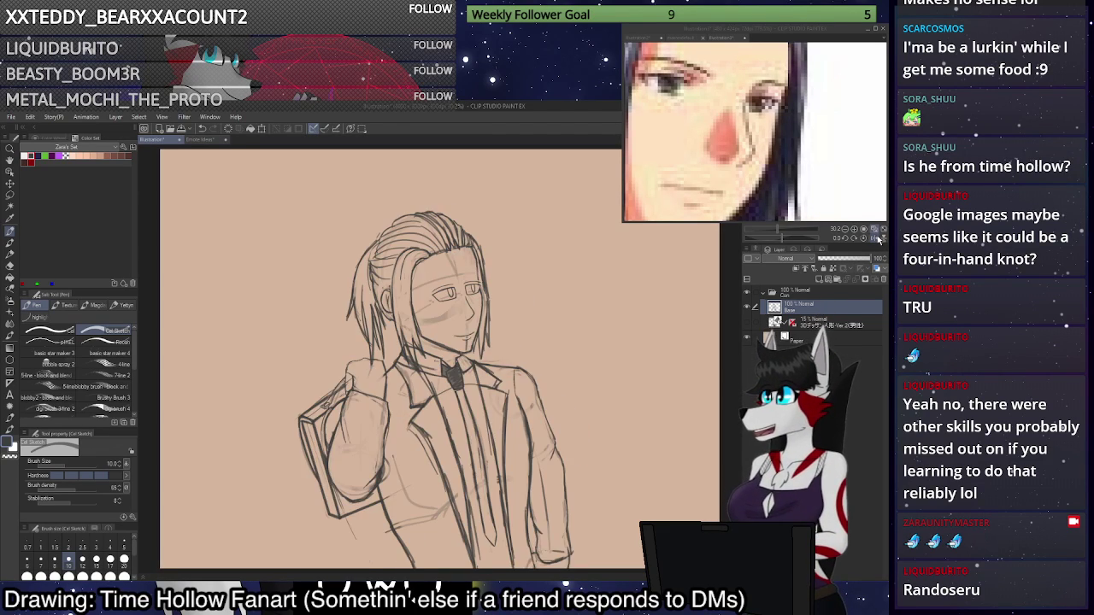
click(878, 238)
click(878, 239)
click(878, 238)
click(878, 238)
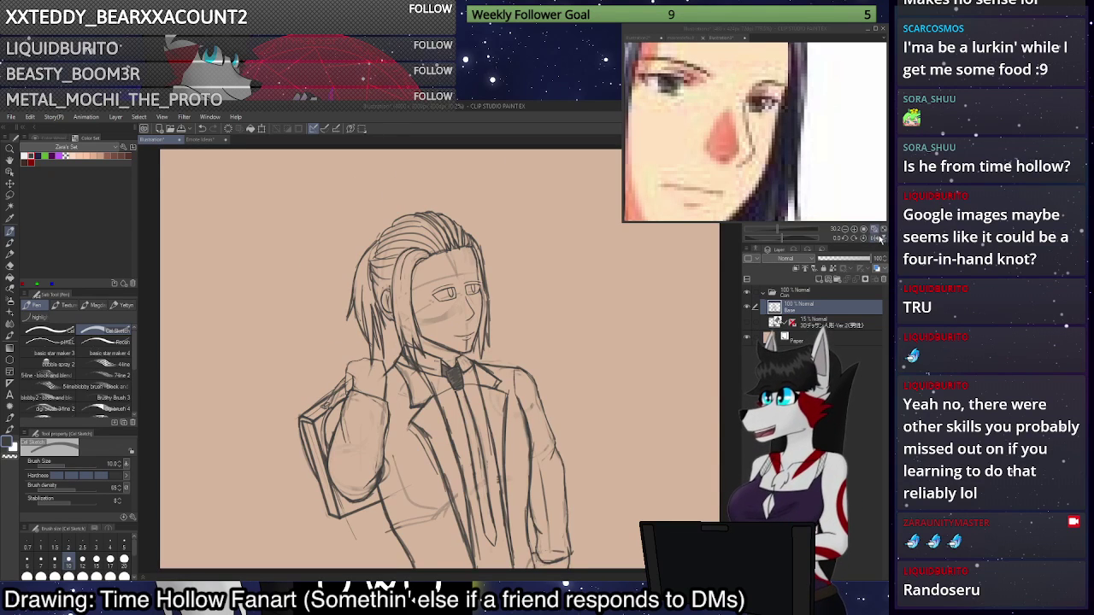
click(875, 241)
click(876, 240)
click(877, 240)
click(877, 240)
click(877, 240)
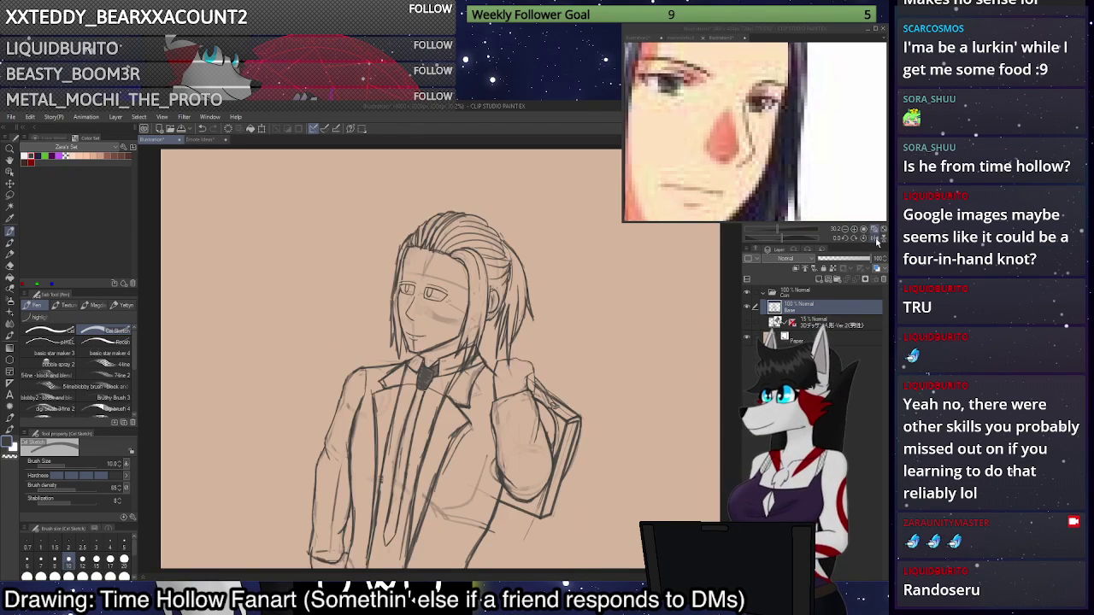
click(878, 240)
click(878, 241)
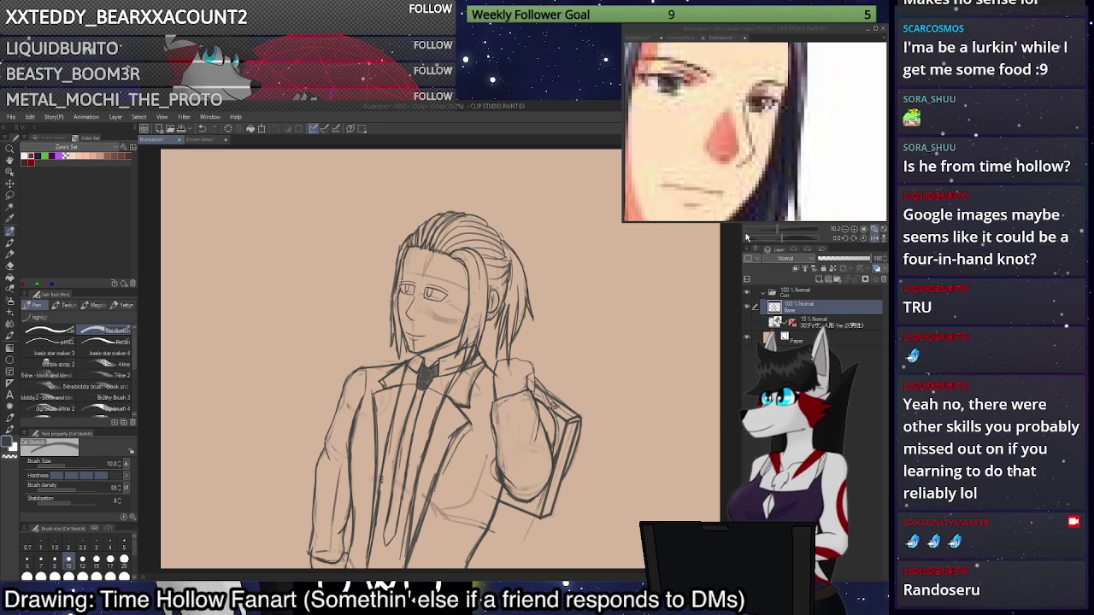
Redraw and clean up the outer edge of the far eye next to the face outline in the mirrored view.
scroll(402, 282, up, 6)
scroll(386, 285, up, 5)
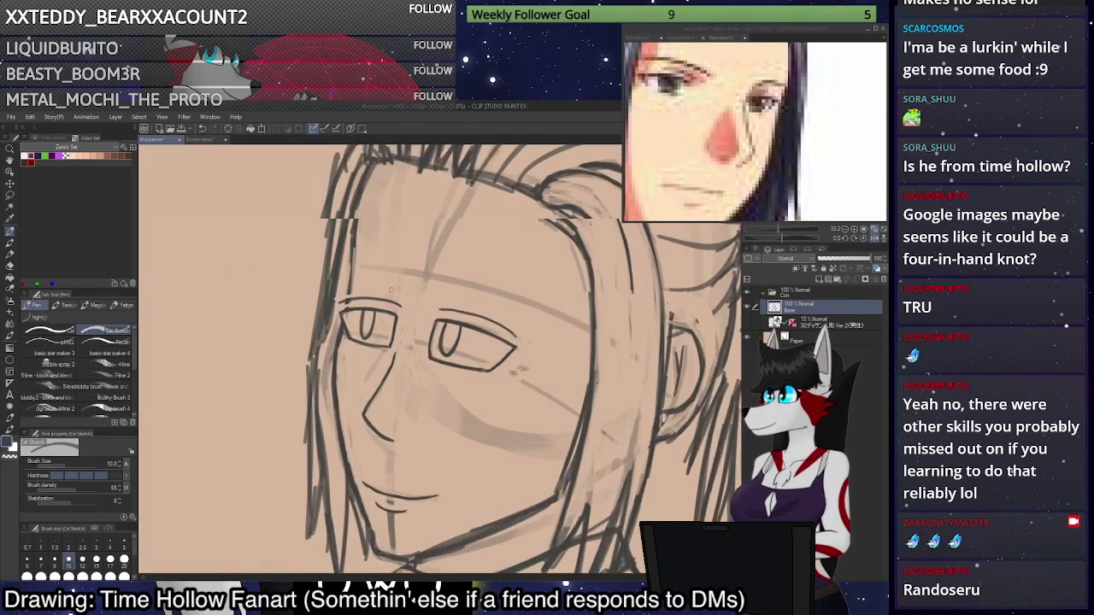
mouse_move(297, 346)
mouse_down()
mouse_move(307, 376)
mouse_move(294, 340)
mouse_move(298, 374)
mouse_move(313, 383)
mouse_up()
key(c)
key(c)
drag(296, 337, 304, 363)
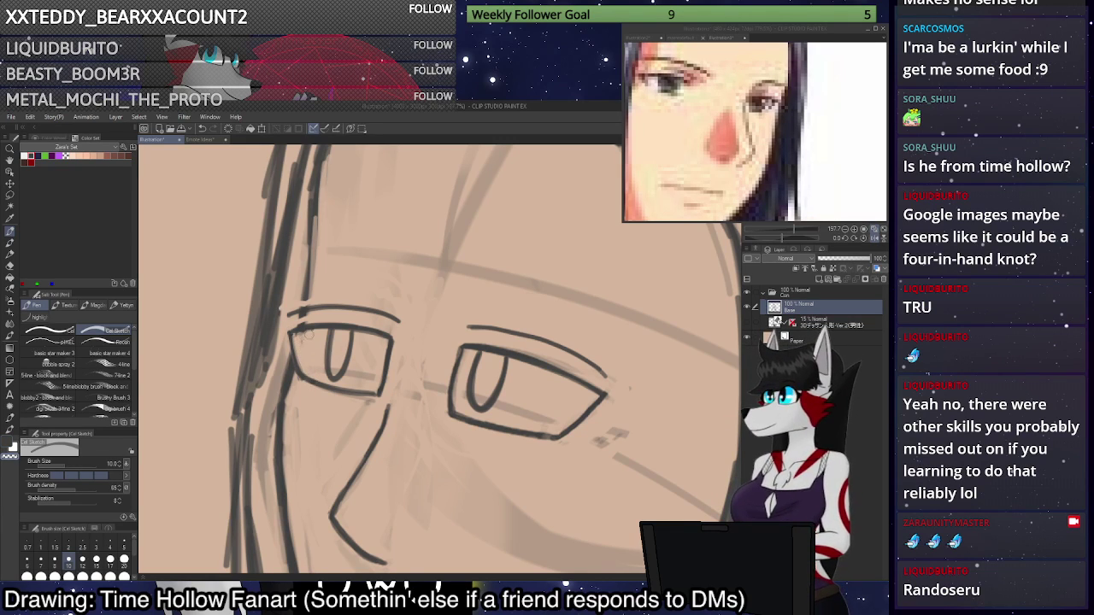
scroll(325, 329, down, 1)
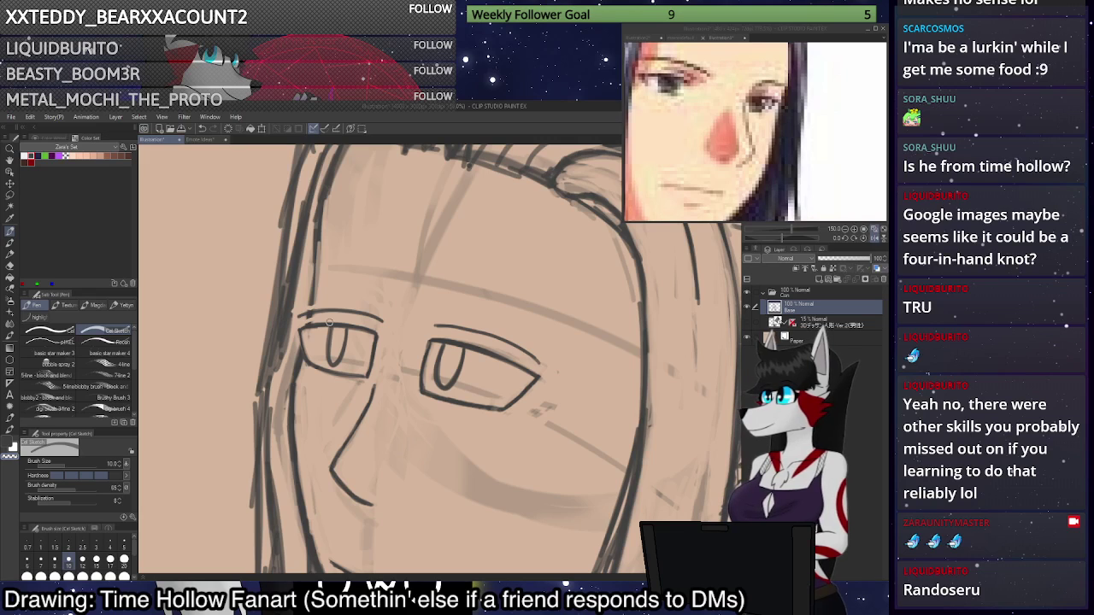
Lasso the far eye with its eyelid line, shift it slightly down and right, and rotate it a little counterclockwise.
scroll(329, 323, down, 4)
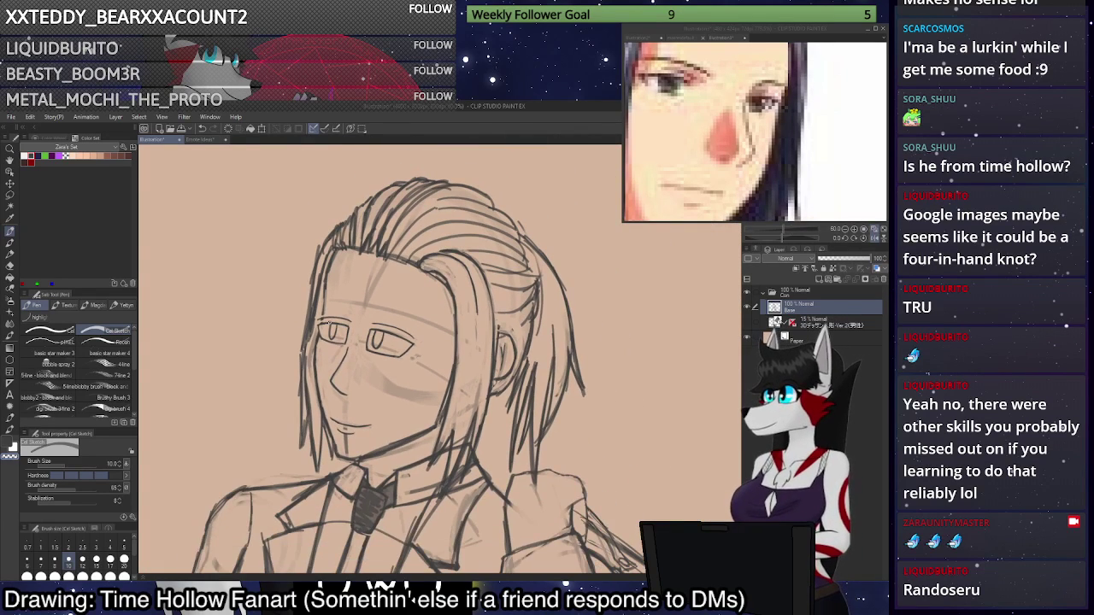
scroll(352, 329, up, 3)
scroll(354, 331, up, 4)
key(m)
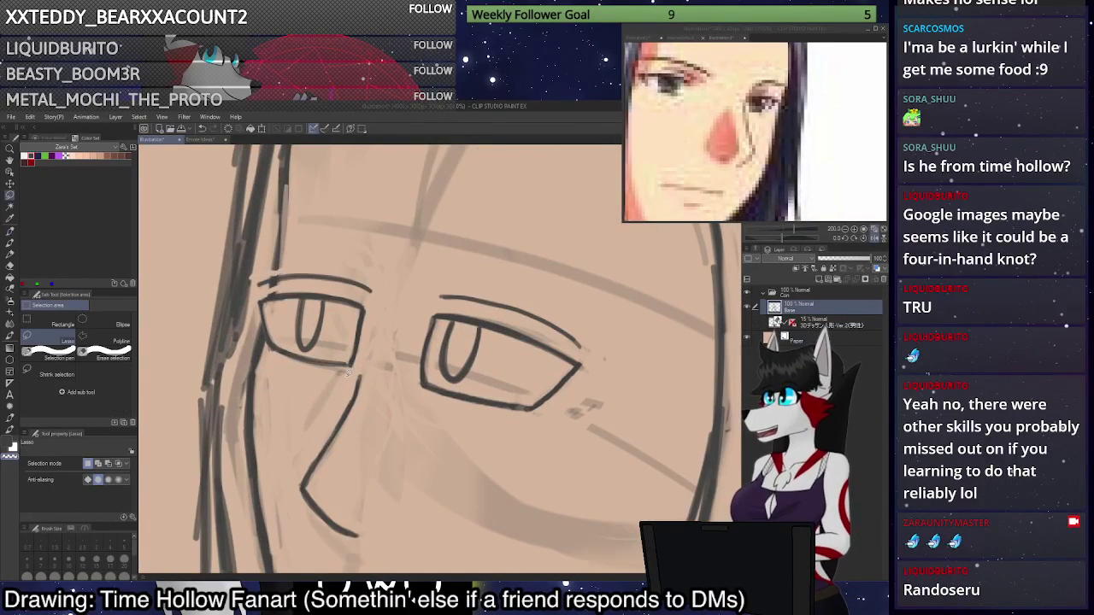
mouse_move(391, 275)
mouse_down()
mouse_move(282, 254)
mouse_move(302, 262)
mouse_move(254, 281)
mouse_move(268, 339)
mouse_move(342, 377)
mouse_up()
key(ctrl+t)
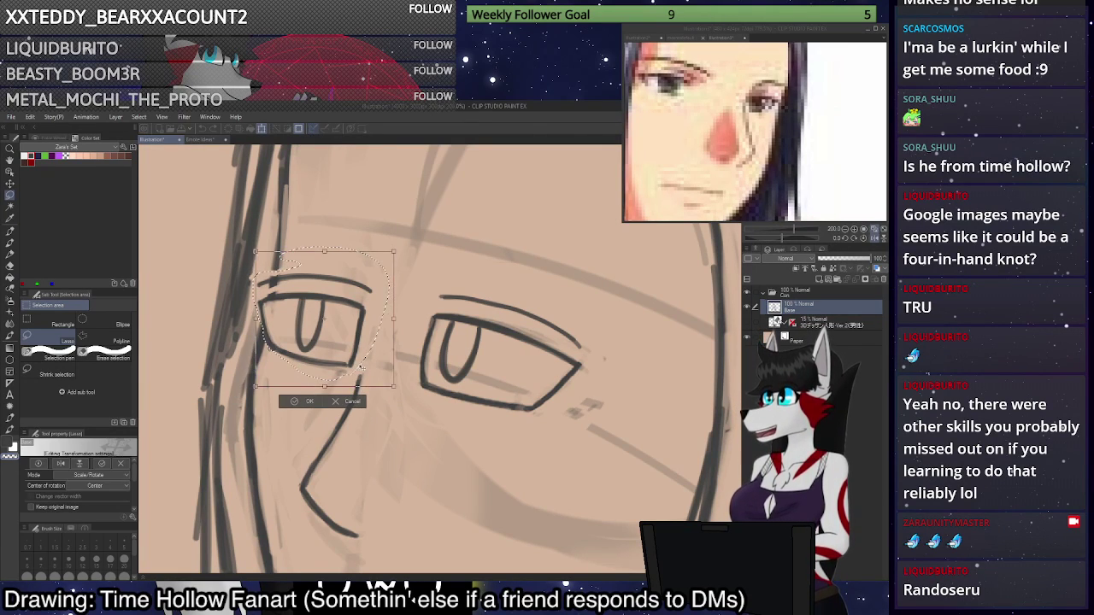
drag(320, 314, 325, 319)
drag(364, 369, 405, 365)
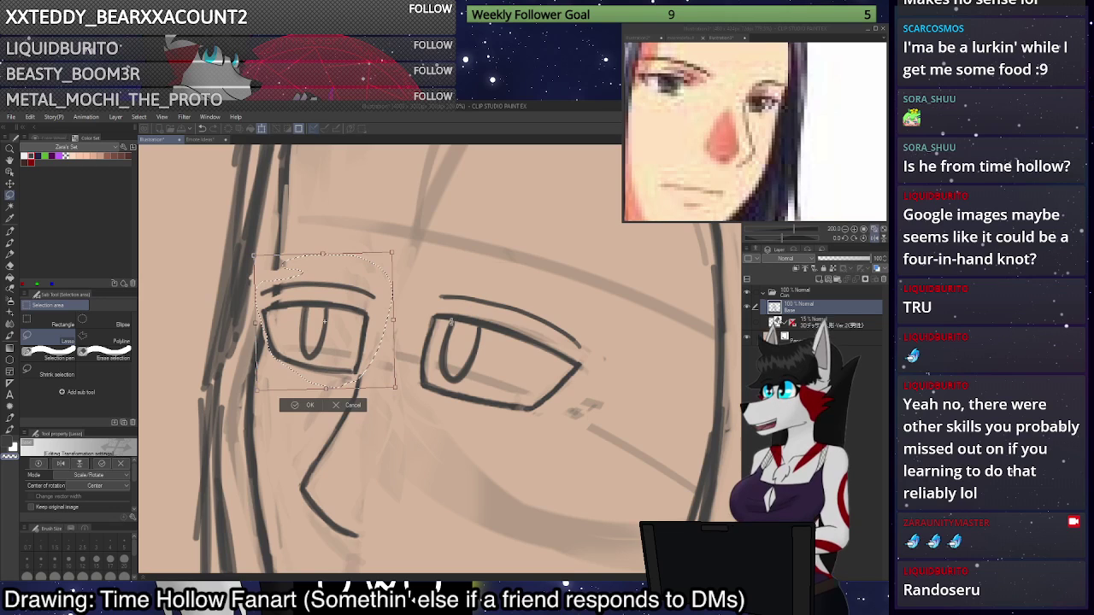
click(314, 406)
key(ctrl+d)
Lasso the near eye with its eyelid line, enlarge it slightly and tilt it a little counterclockwise.
scroll(440, 310, down, 4)
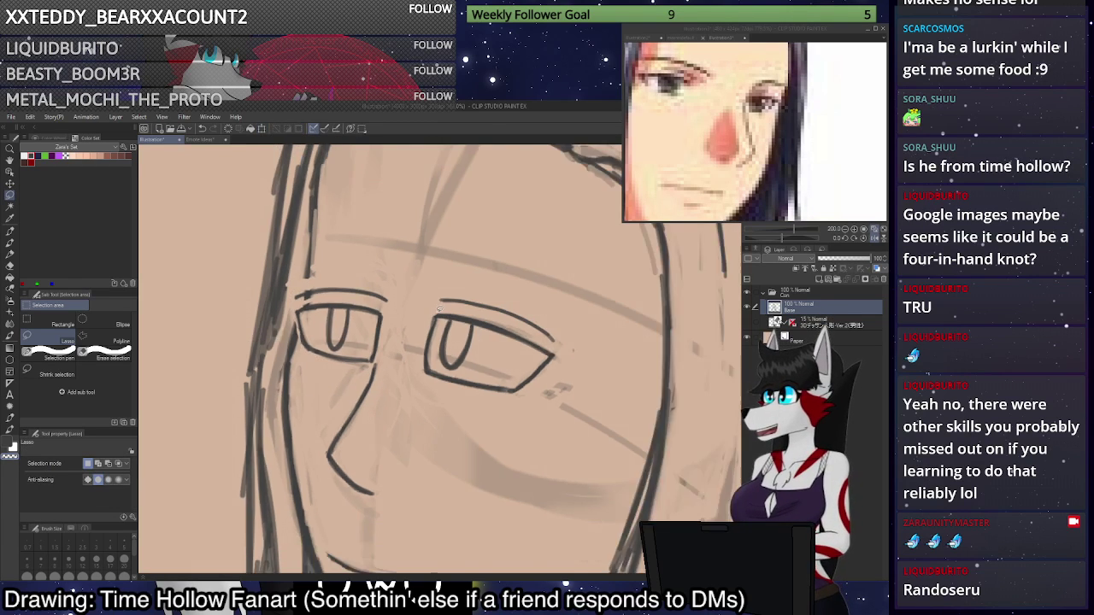
scroll(440, 311, down, 1)
scroll(462, 313, up, 6)
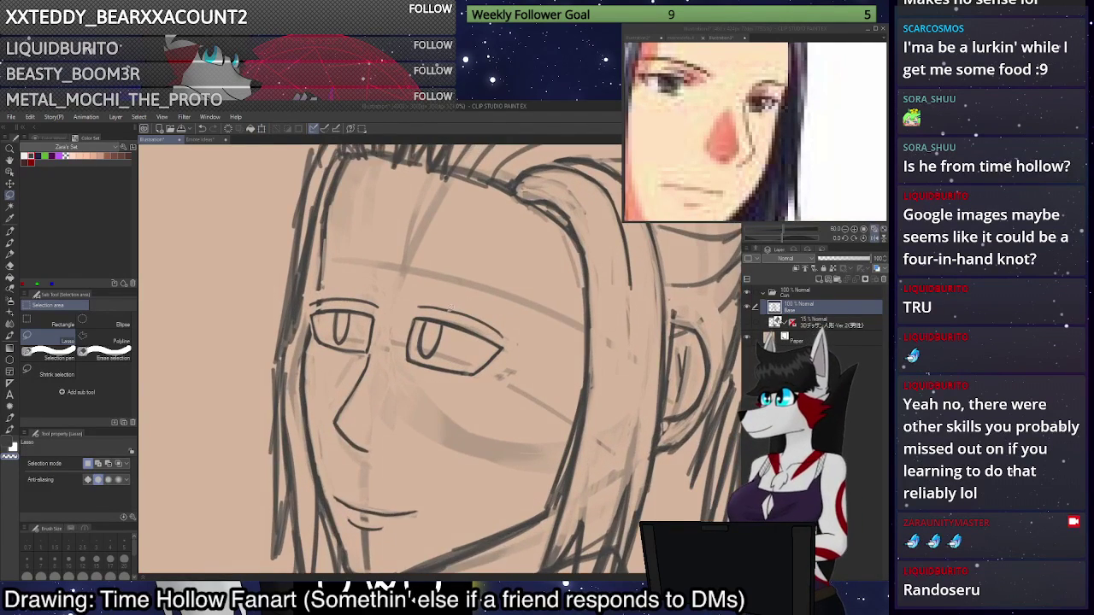
mouse_move(421, 283)
mouse_down()
mouse_move(381, 381)
mouse_move(426, 285)
mouse_up()
key(ctrl+t)
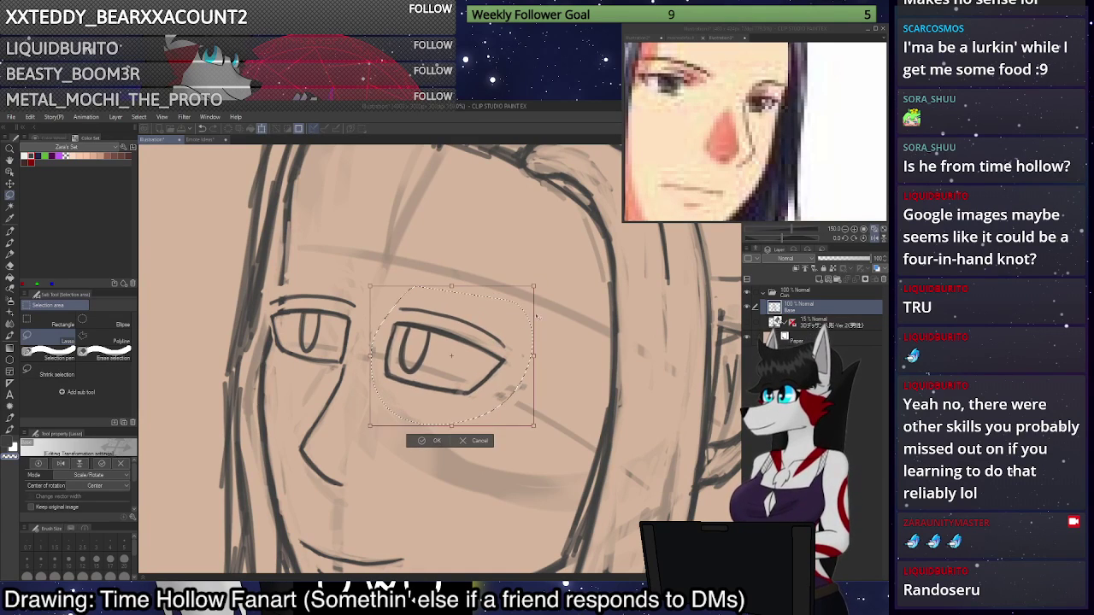
drag(532, 286, 540, 281)
drag(518, 387, 516, 390)
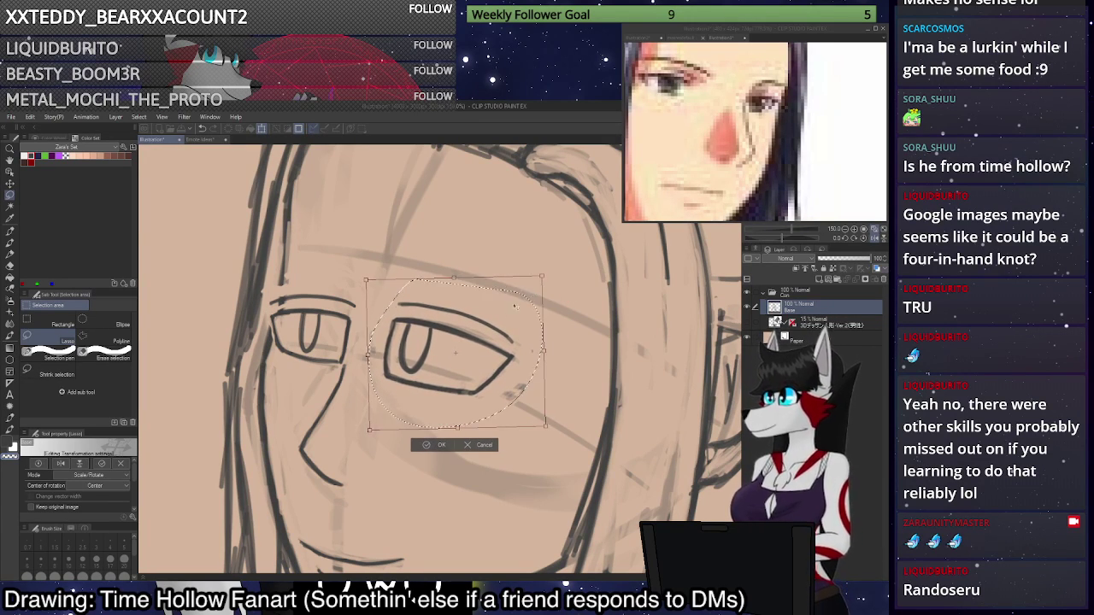
click(442, 446)
click(400, 320)
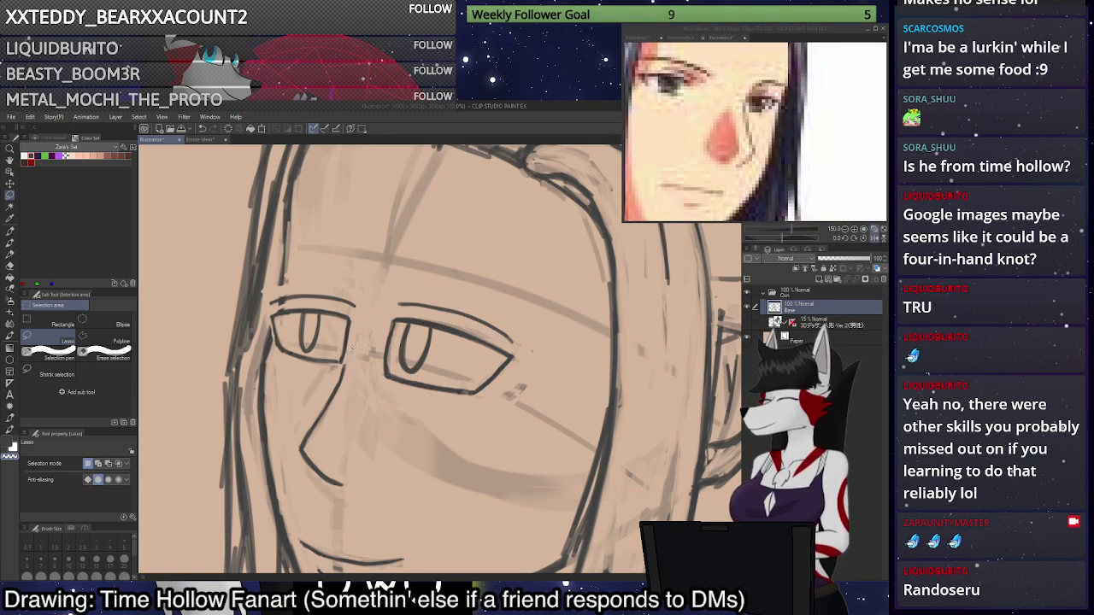
Select the far eye again and scale it up slightly with a small counterclockwise rotation.
mouse_move(339, 278)
mouse_down()
mouse_move(275, 291)
mouse_move(269, 313)
mouse_move(275, 344)
mouse_move(325, 366)
mouse_move(349, 352)
mouse_up()
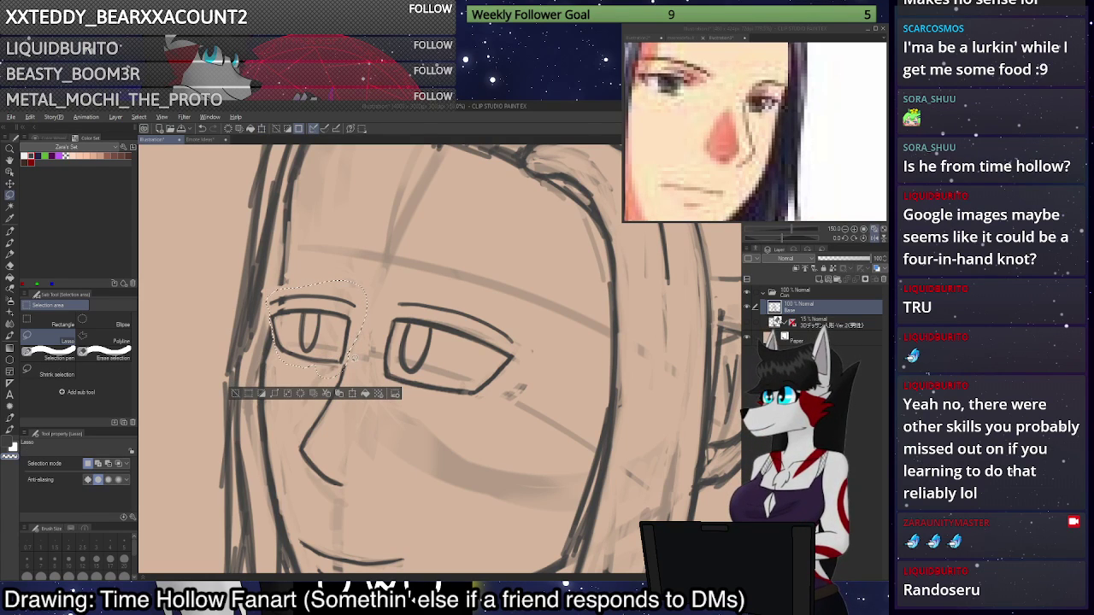
key(ctrl+t)
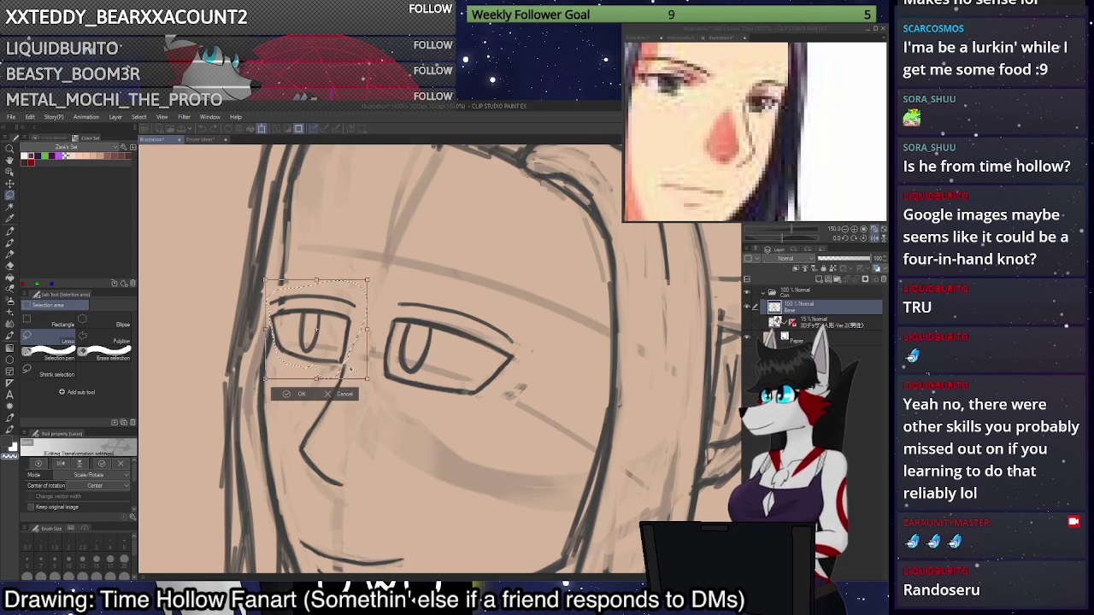
drag(334, 409, 337, 409)
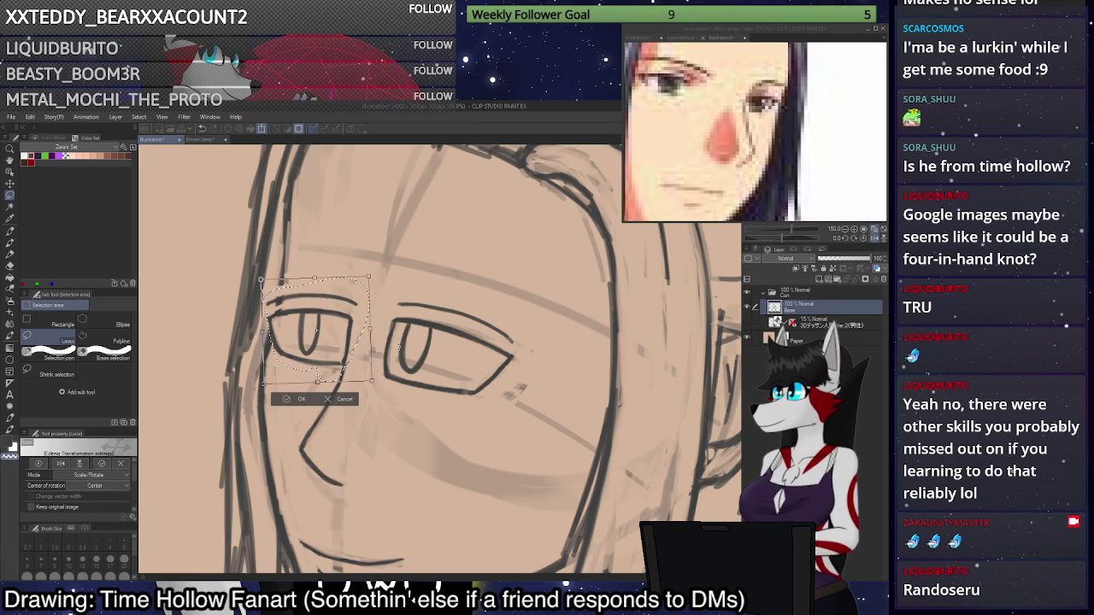
click(302, 400)
click(466, 342)
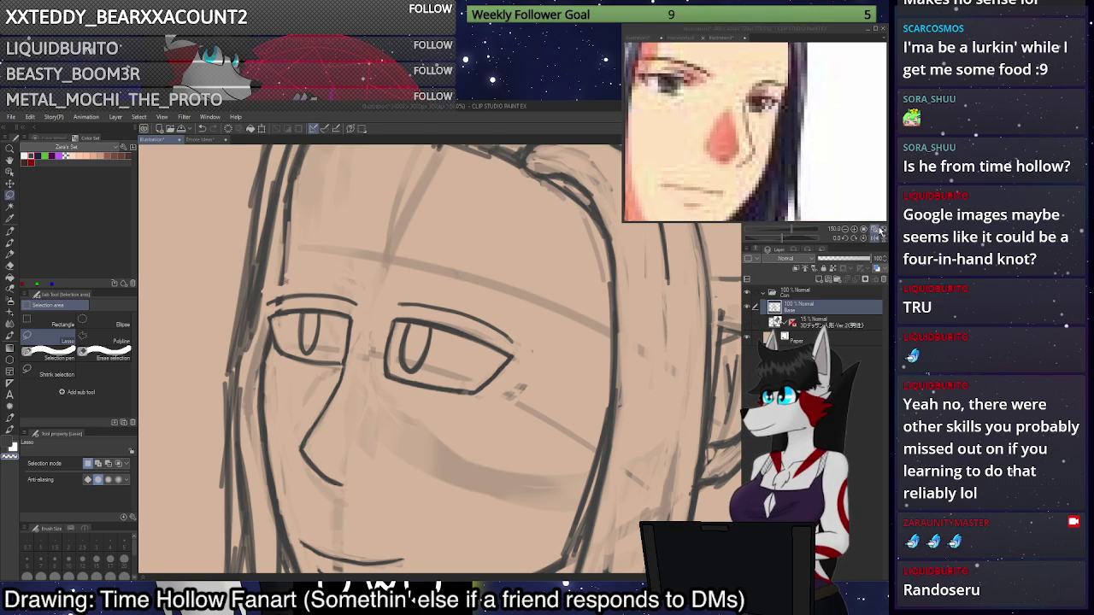
Mirror the canvas view horizontally and rotate the lassoed far eye slightly counterclockwise to correct its tilt.
click(875, 230)
click(875, 240)
click(875, 240)
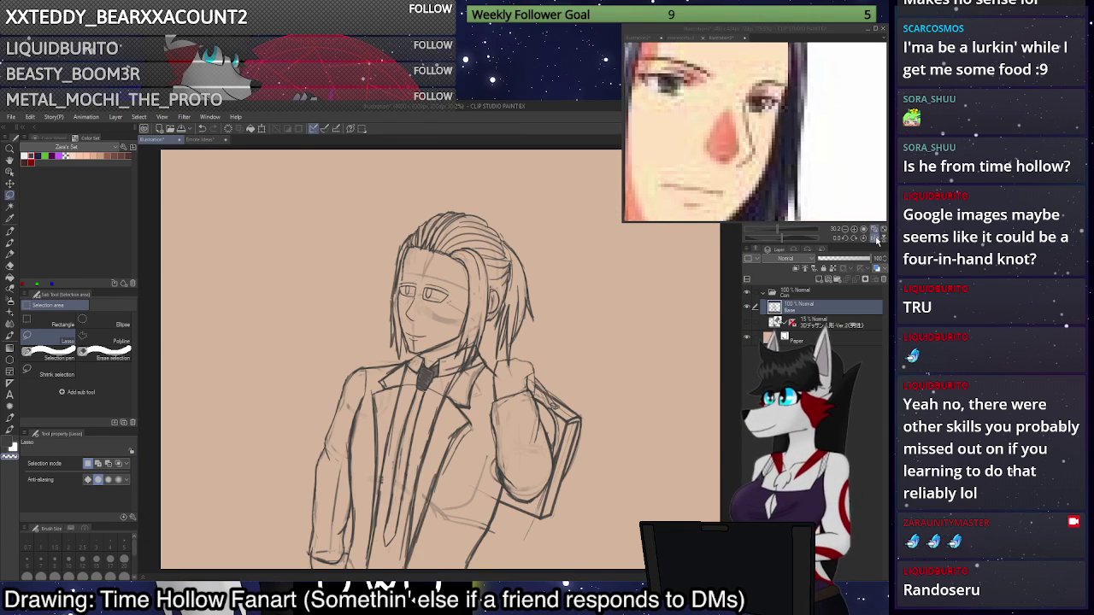
click(877, 241)
click(877, 240)
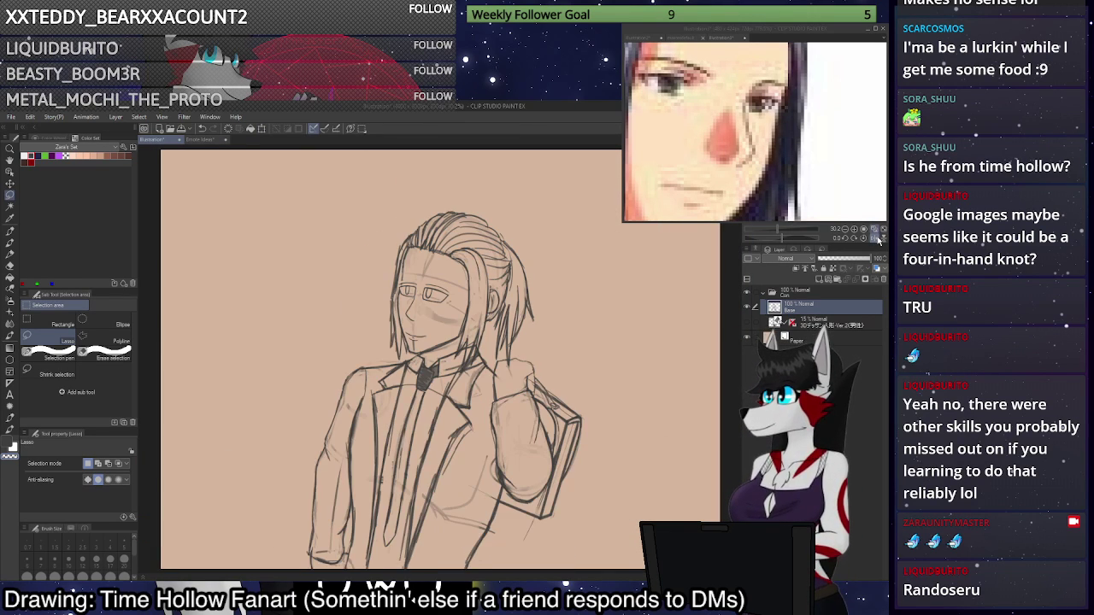
click(877, 240)
scroll(511, 276, up, 5)
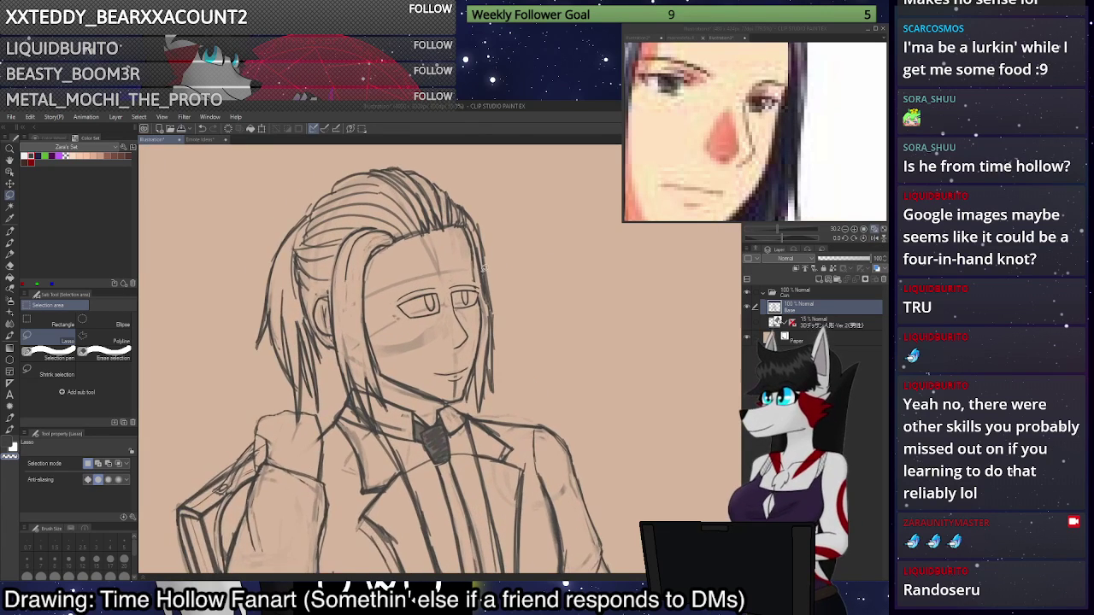
scroll(487, 251, up, 5)
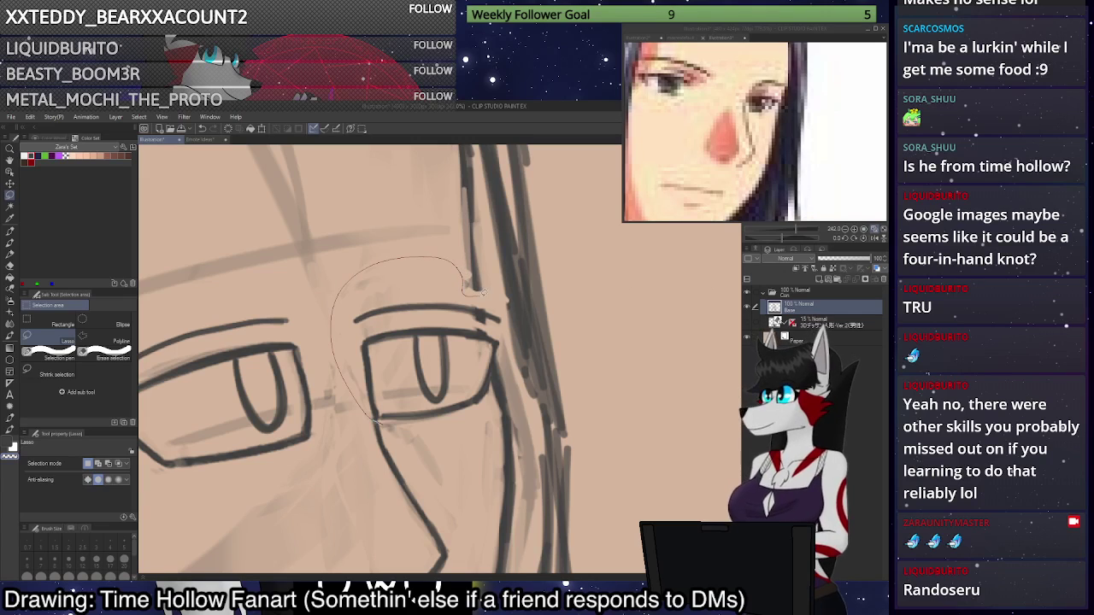
drag(479, 415, 380, 423)
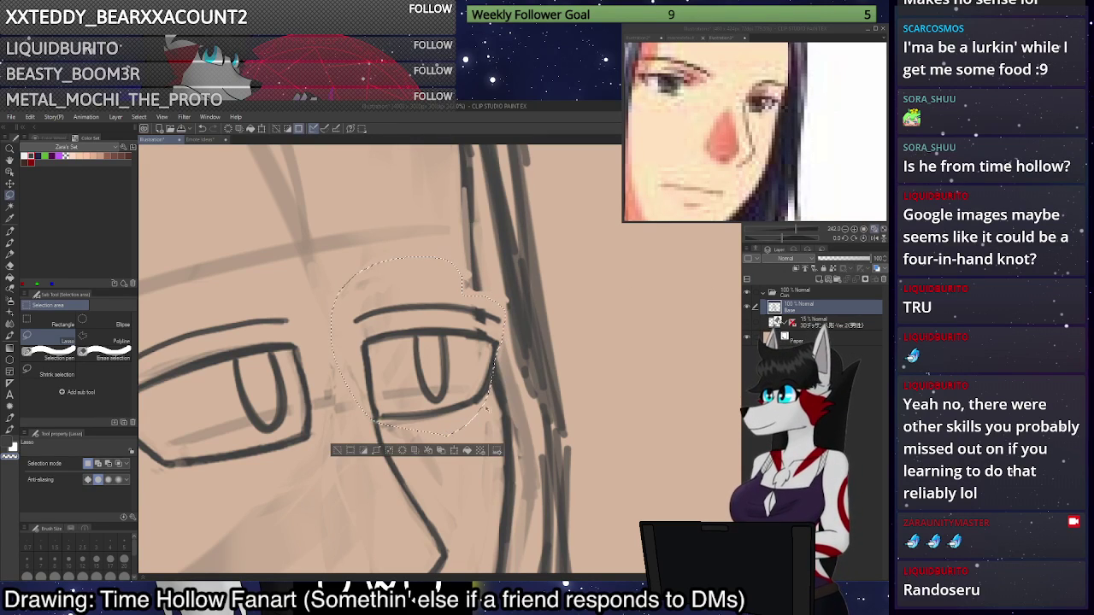
key(ctrl+t)
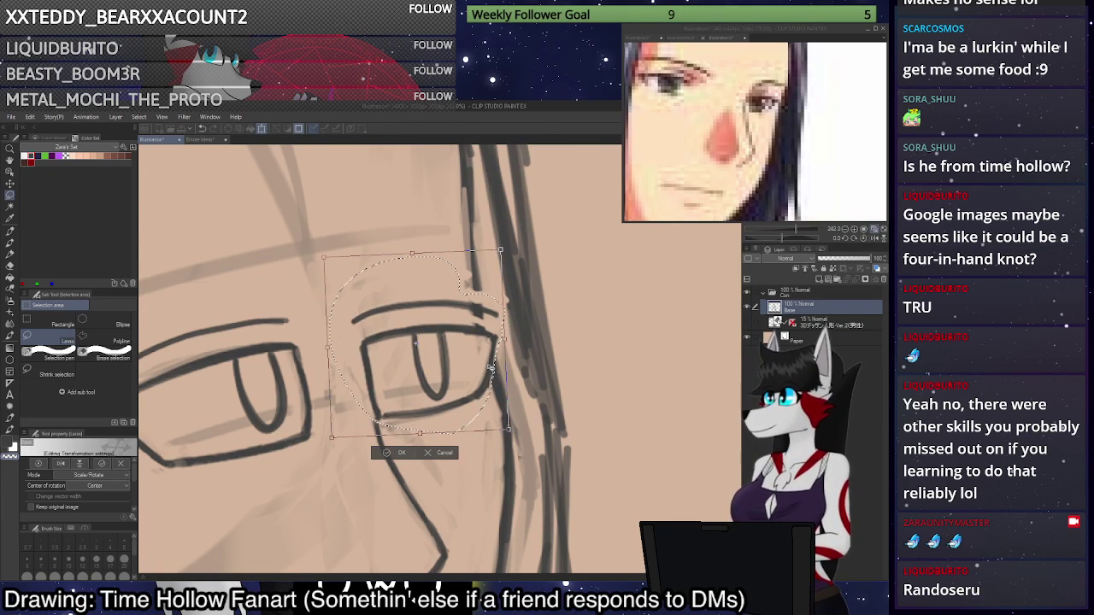
key(Return)
click(633, 364)
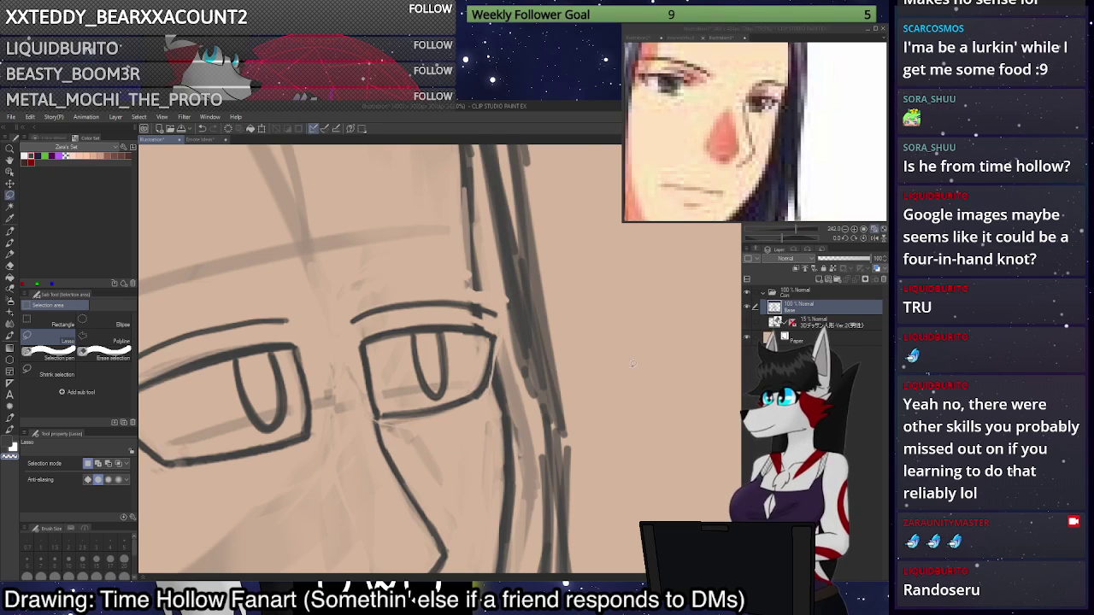
Compare the whole figure in normal and mirrored views, ending mirrored, and return to the far eye with the Pen tool.
click(874, 232)
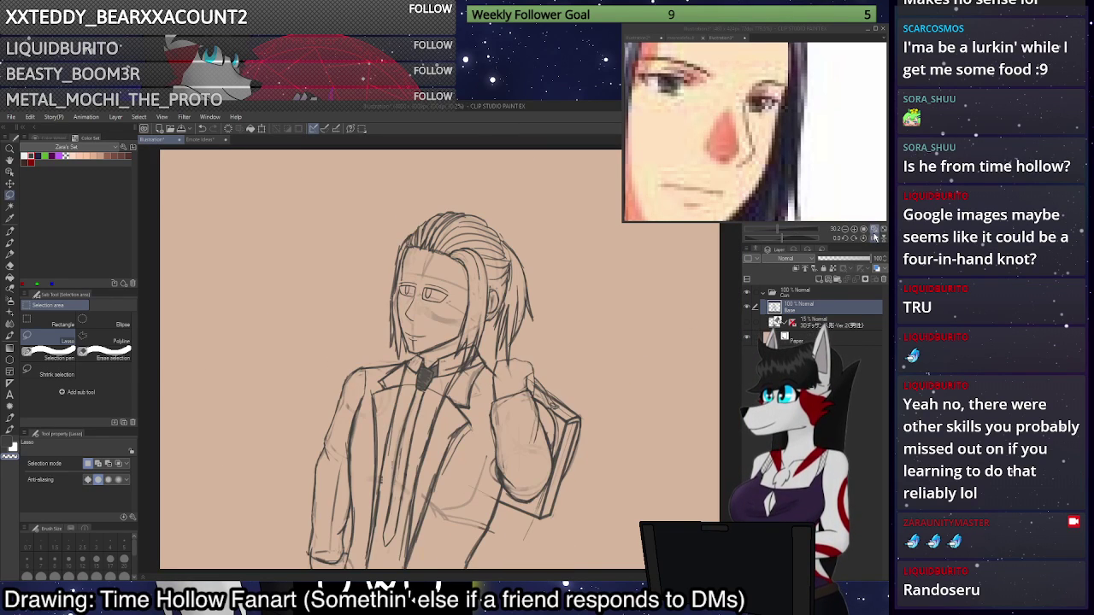
click(874, 238)
click(874, 238)
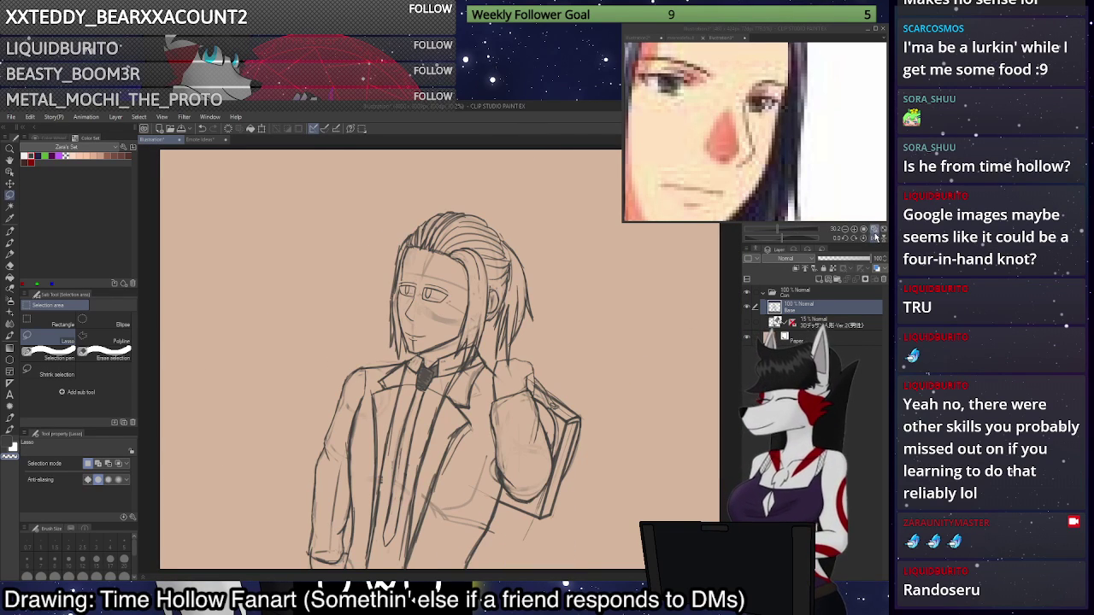
click(874, 237)
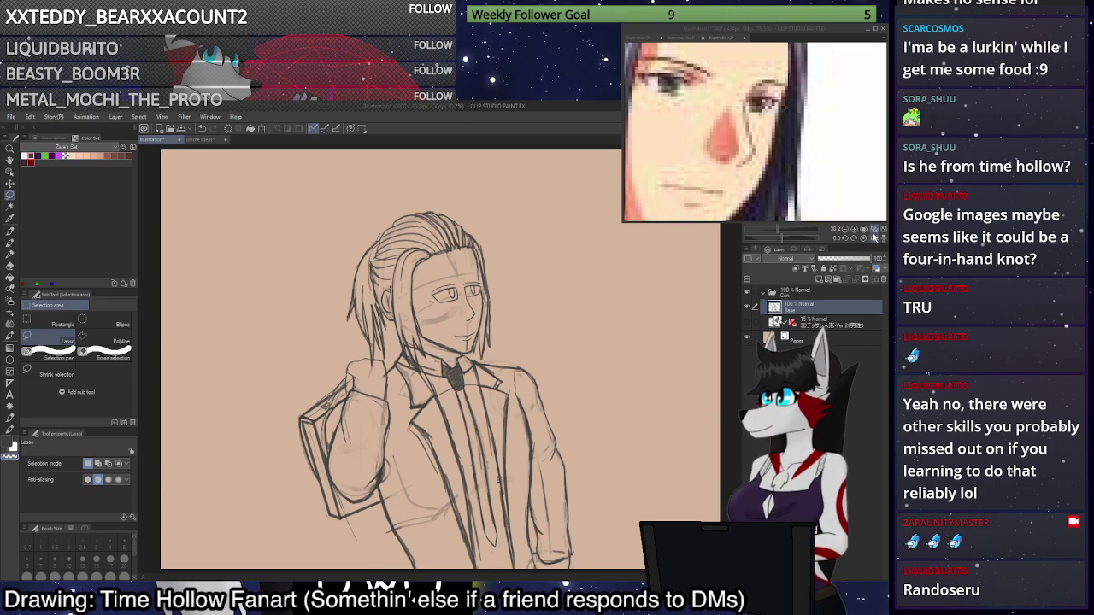
scroll(481, 276, up, 12)
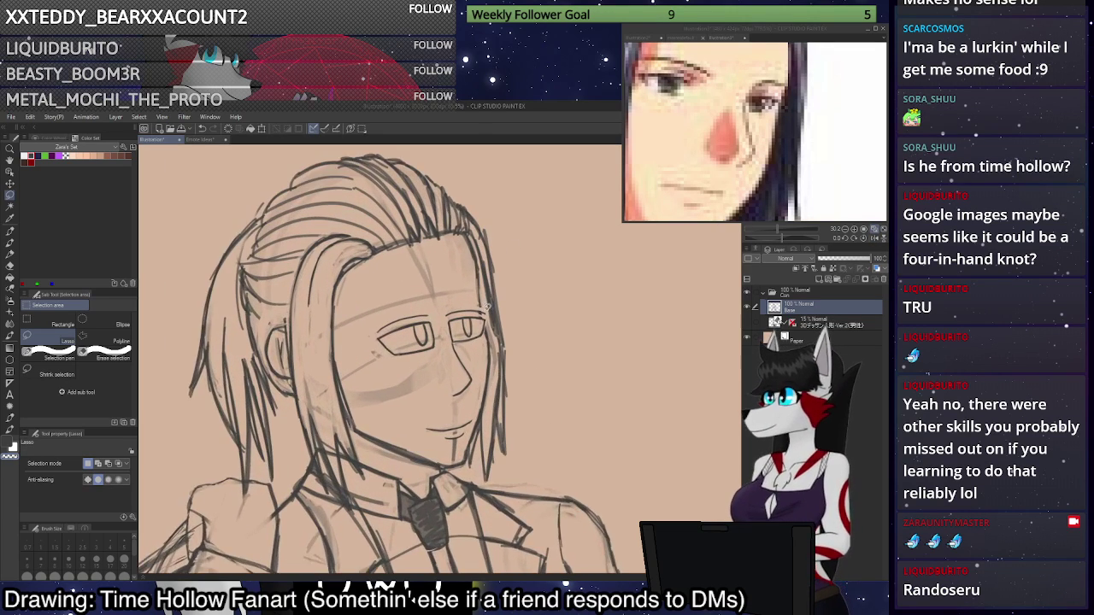
key(p)
scroll(483, 332, up, 6)
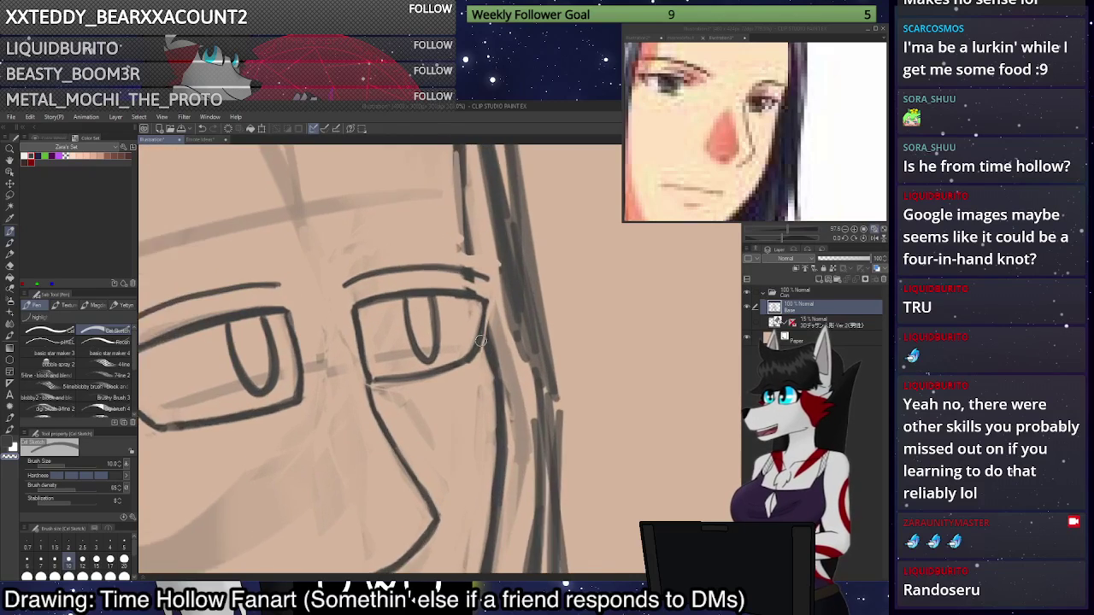
drag(486, 308, 472, 366)
drag(487, 301, 476, 350)
key(ctrl+z)
key(ctrl+z)
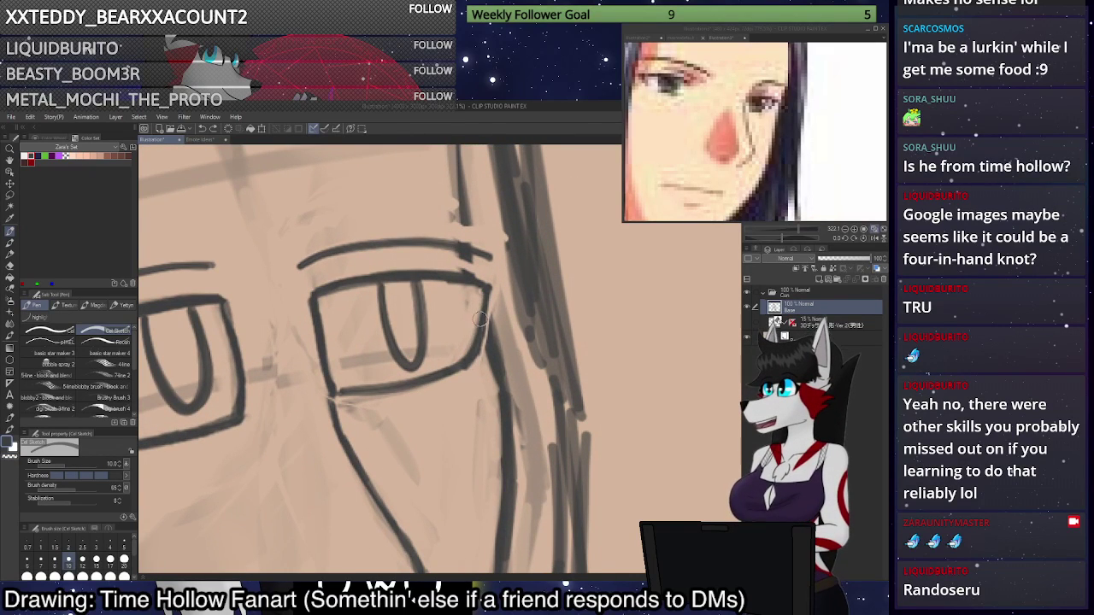
key(ctrl+z)
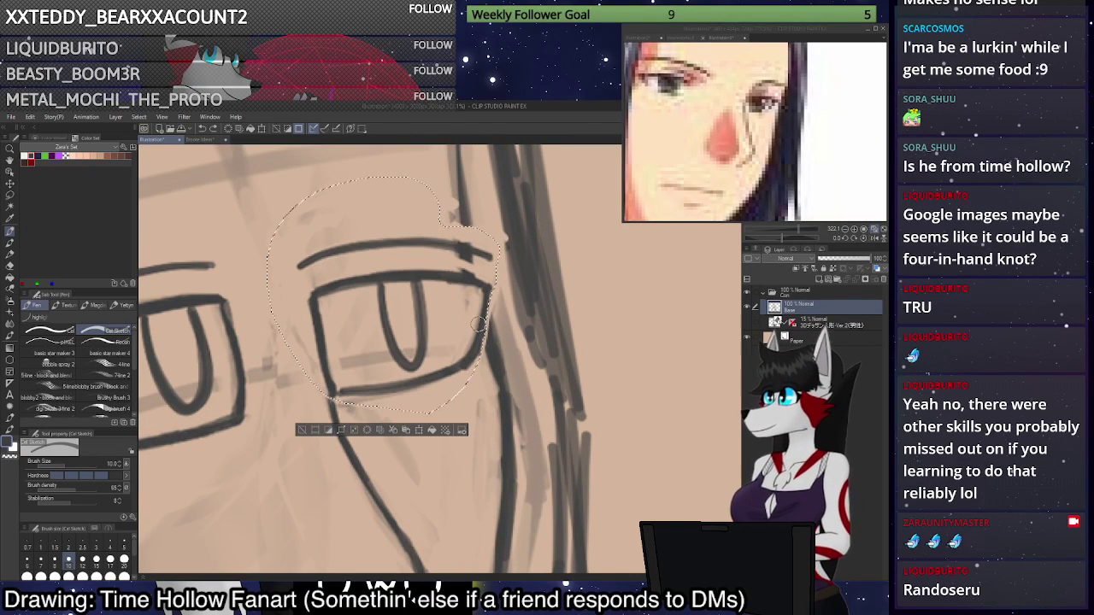
key(ctrl+d)
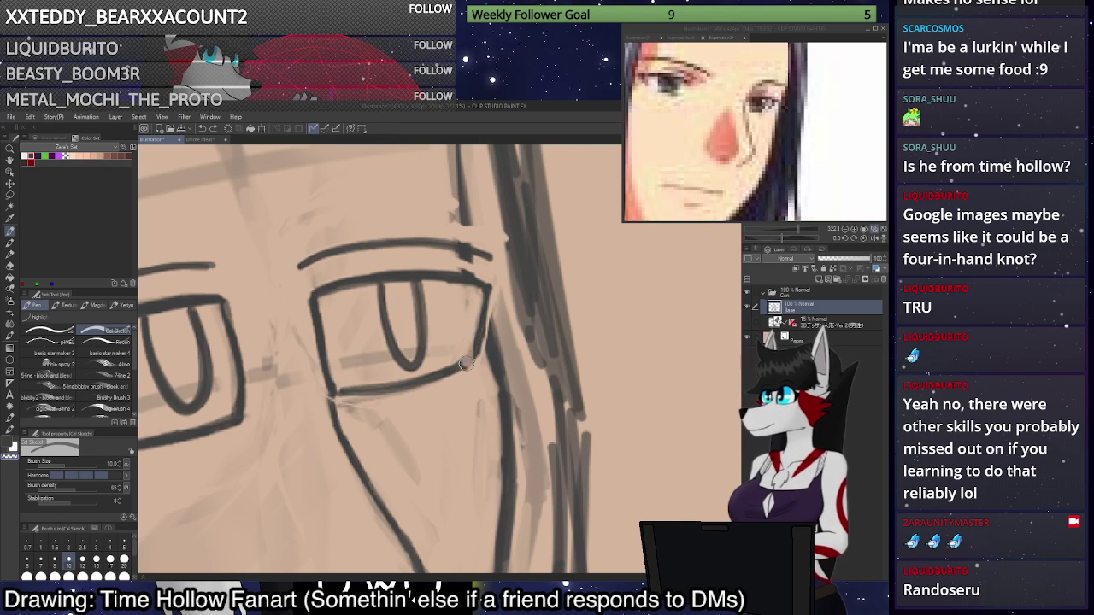
Erase the outer edge of the far eye with transparent colour and redraw it as a smooth curved line.
mouse_move(490, 283)
mouse_down()
mouse_move(415, 274)
mouse_move(482, 276)
mouse_up()
key(c)
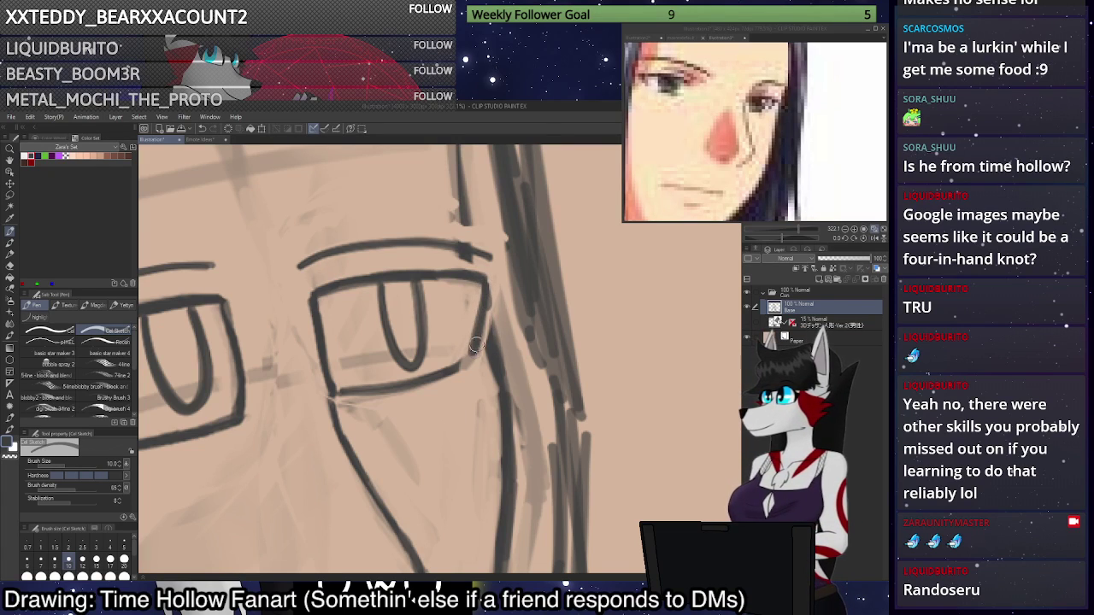
mouse_move(477, 344)
mouse_down()
mouse_move(447, 373)
mouse_move(481, 334)
mouse_up()
key(c)
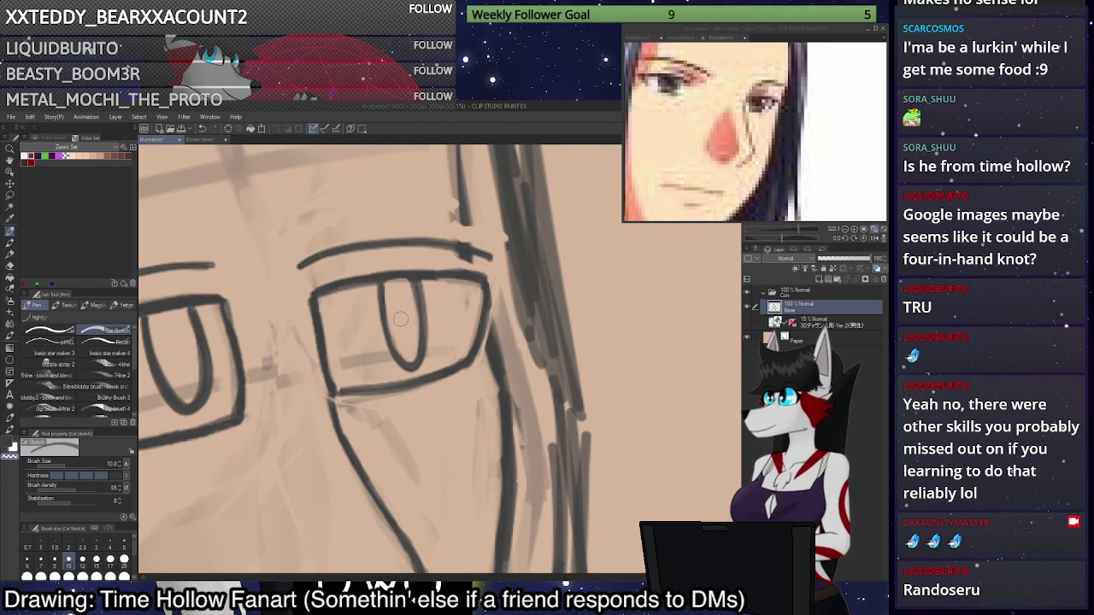
Lasso the far eye's iris and shift it slightly toward the nose, judging its placement in the mirrored view.
scroll(479, 312, down, 6)
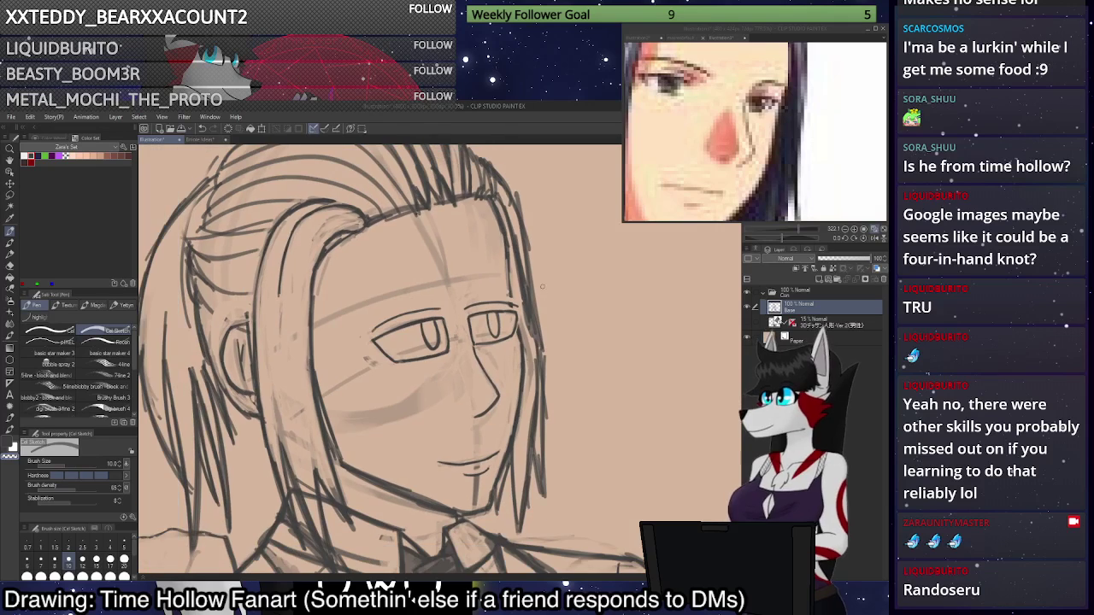
scroll(474, 309, up, 6)
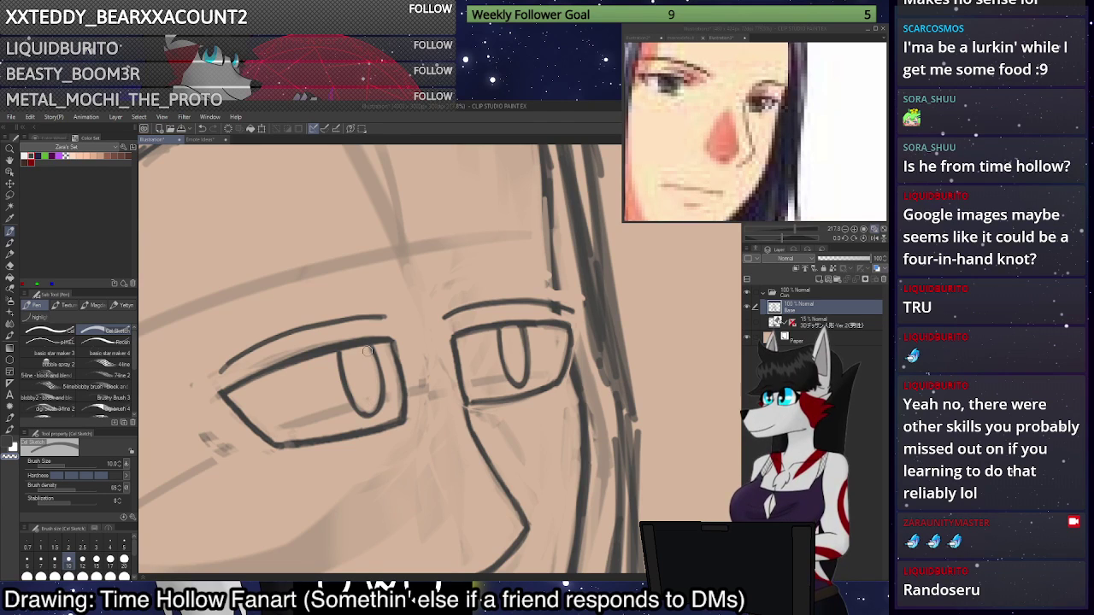
scroll(368, 352, down, 1)
scroll(526, 330, up, 1)
key(m)
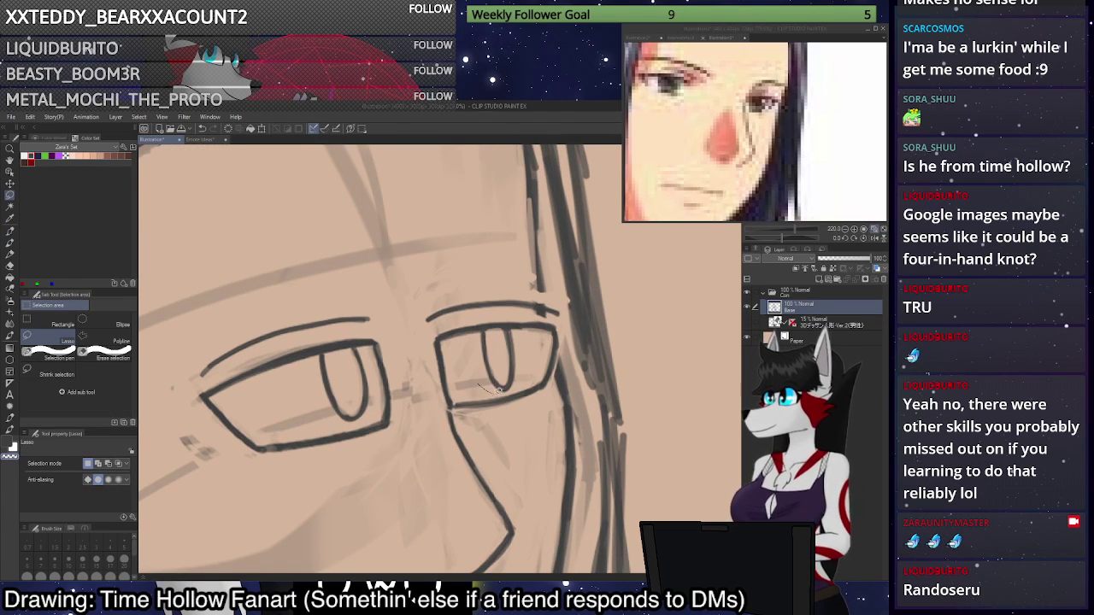
drag(525, 348, 524, 346)
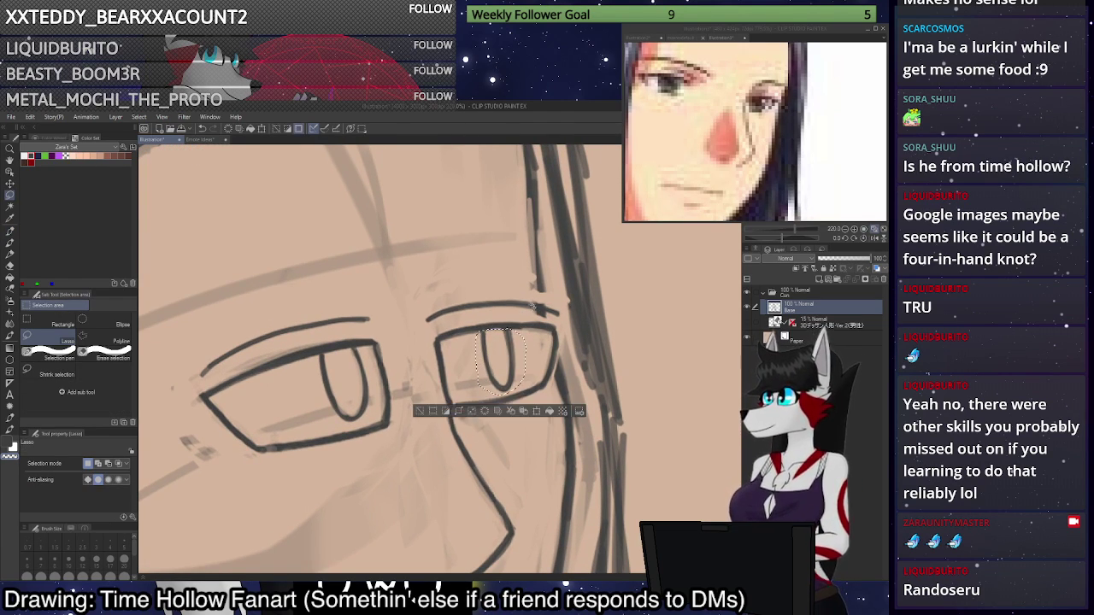
key(ctrl+t)
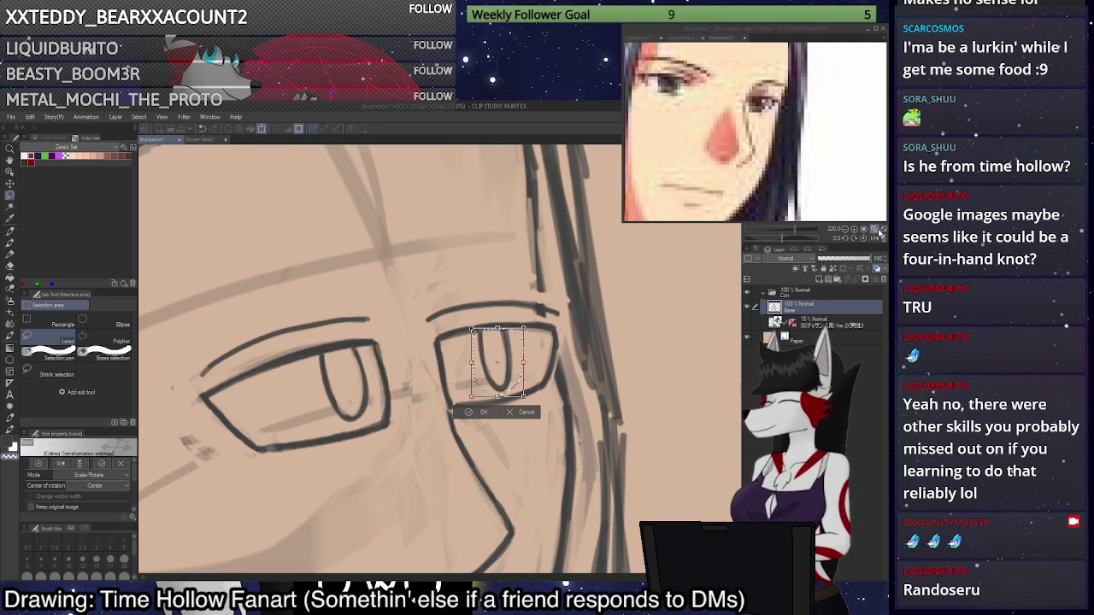
click(877, 239)
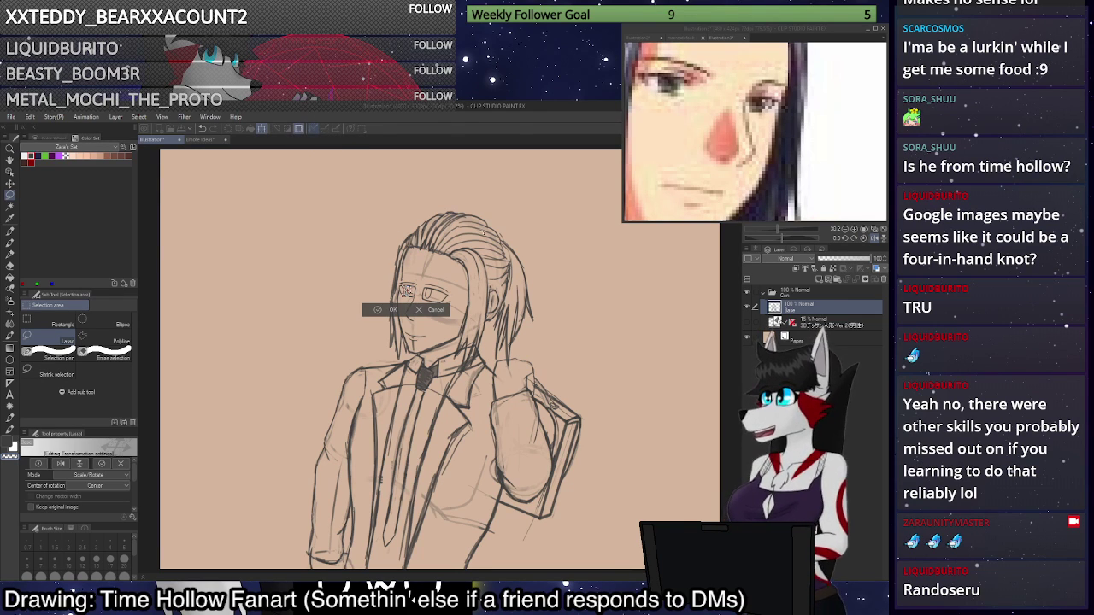
scroll(423, 282, up, 6)
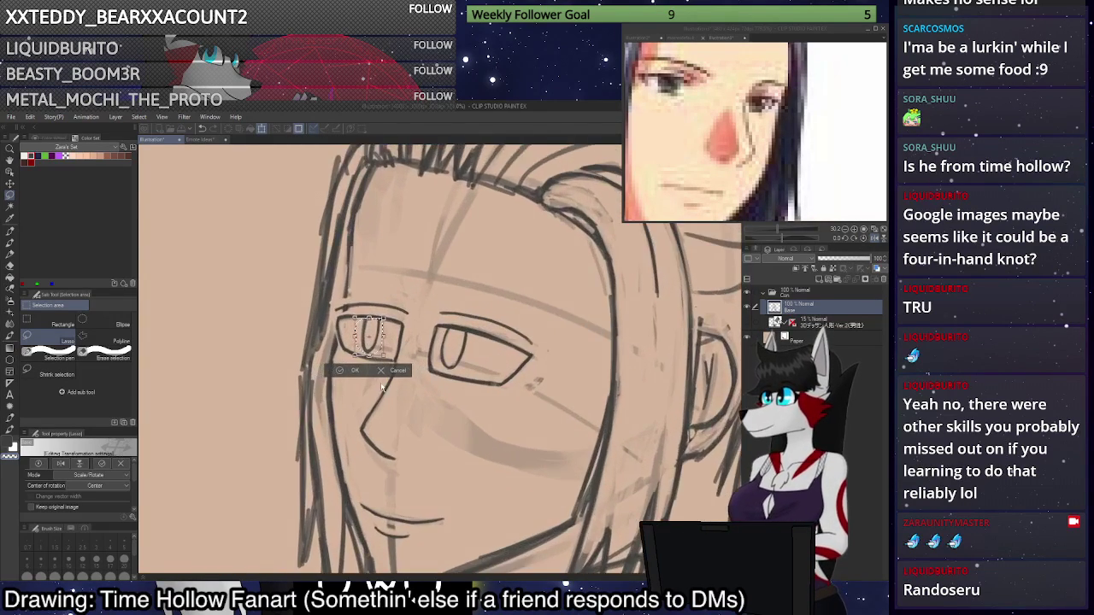
scroll(382, 387, up, 3)
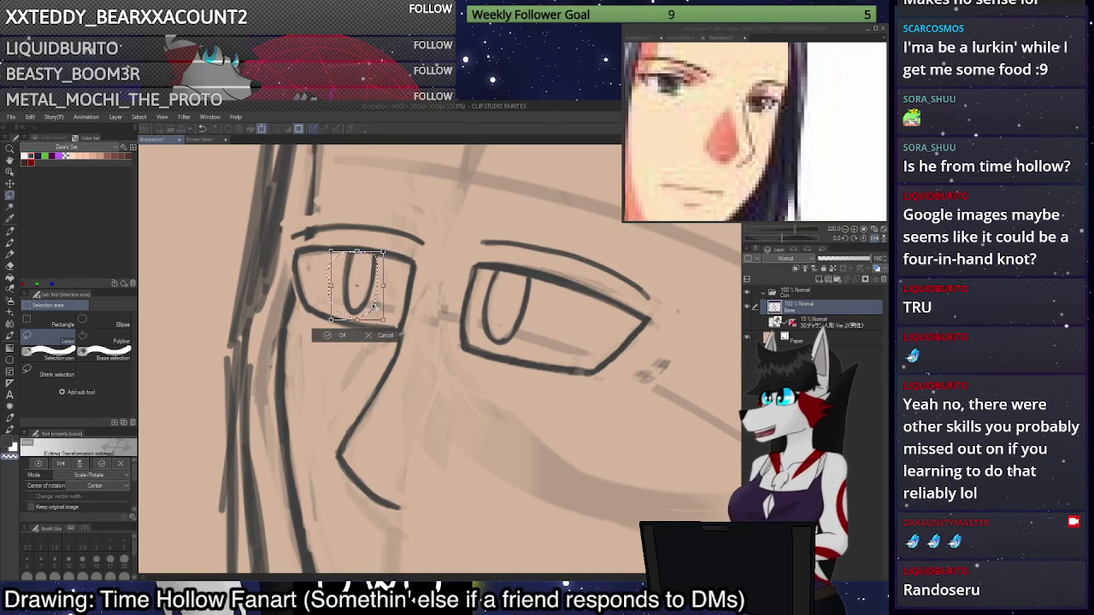
drag(374, 306, 379, 306)
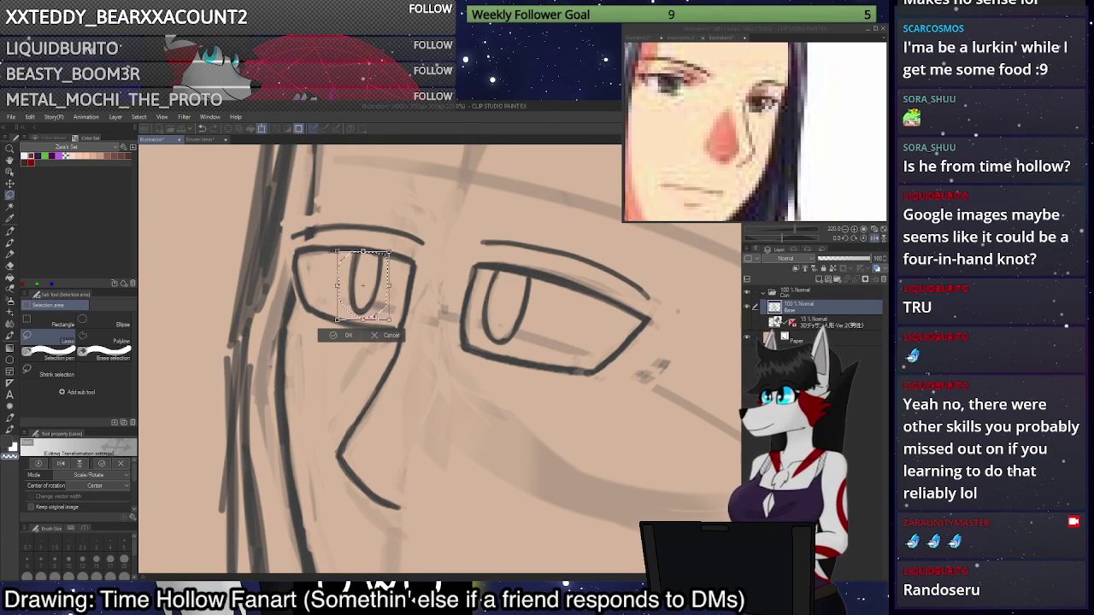
key(Return)
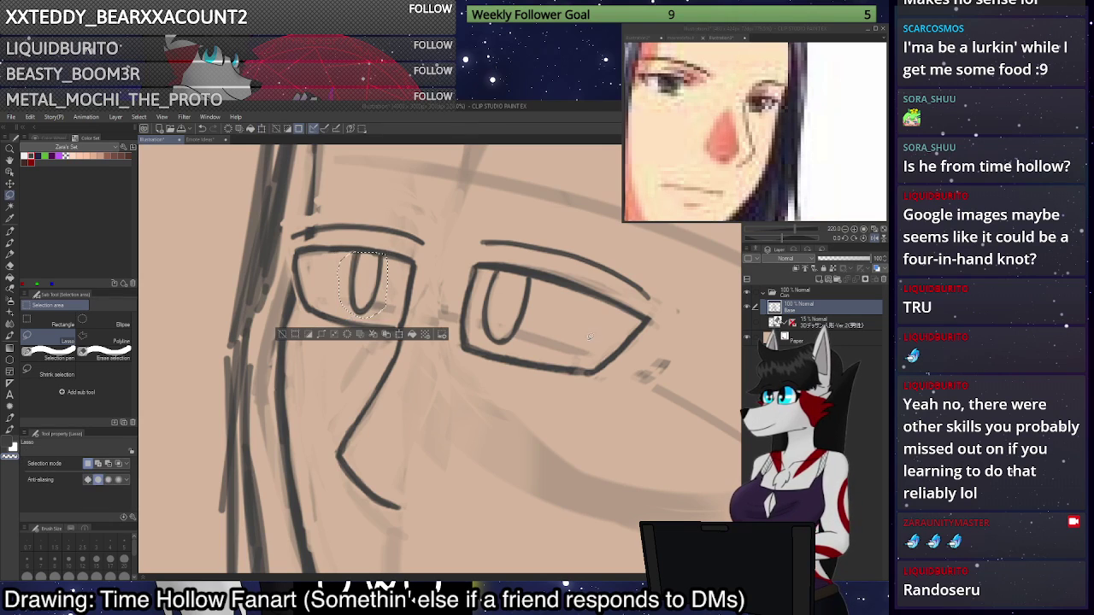
Compare the face repeatedly in normal and mirrored views to judge the placement of the far eye's iris.
click(875, 238)
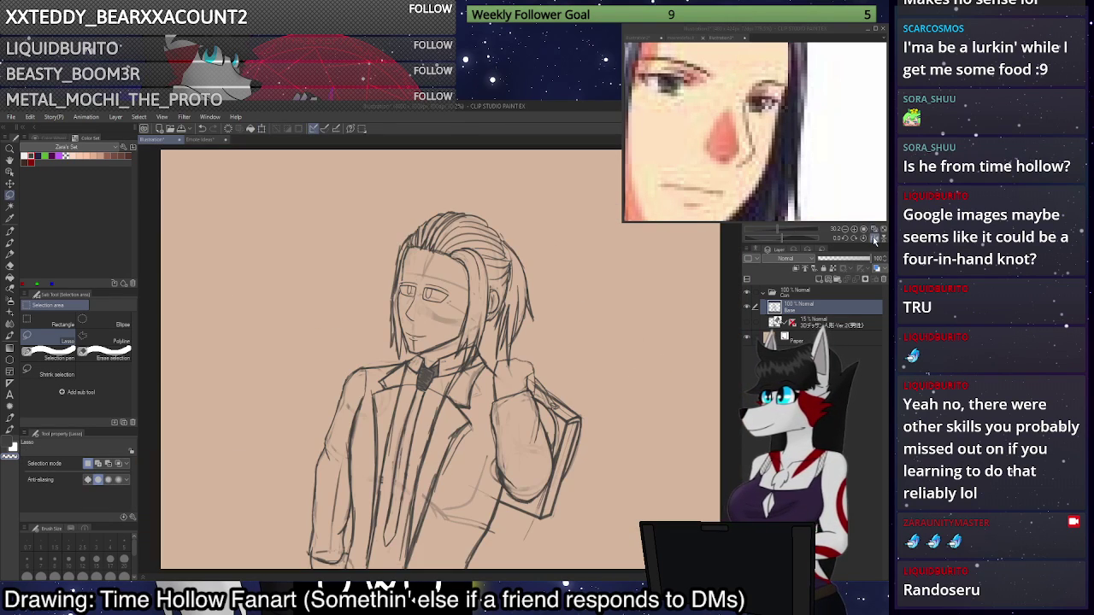
click(874, 242)
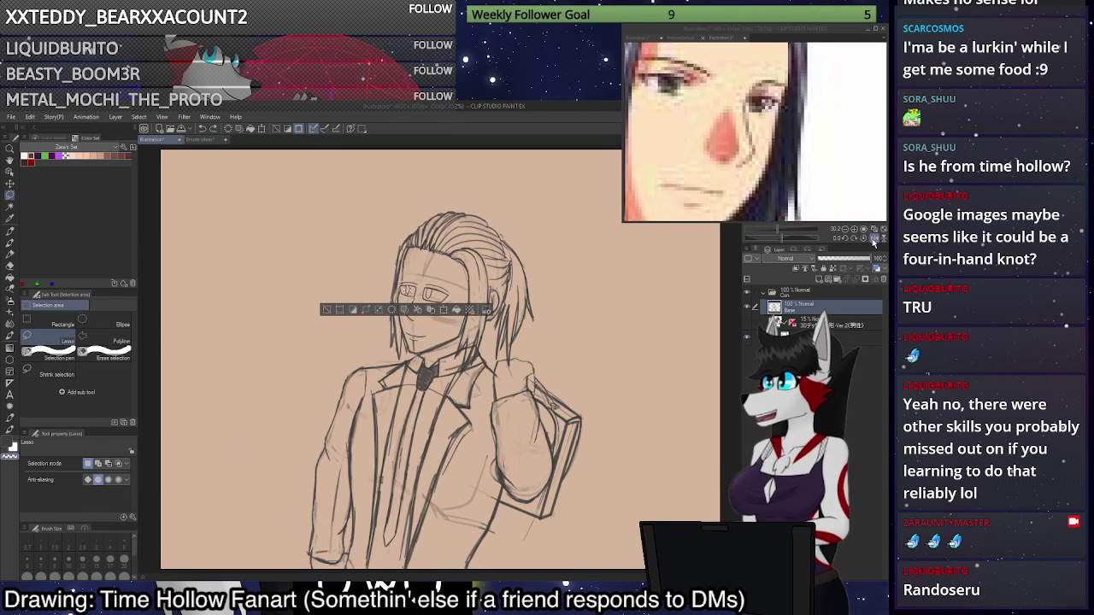
scroll(416, 242, up, 8)
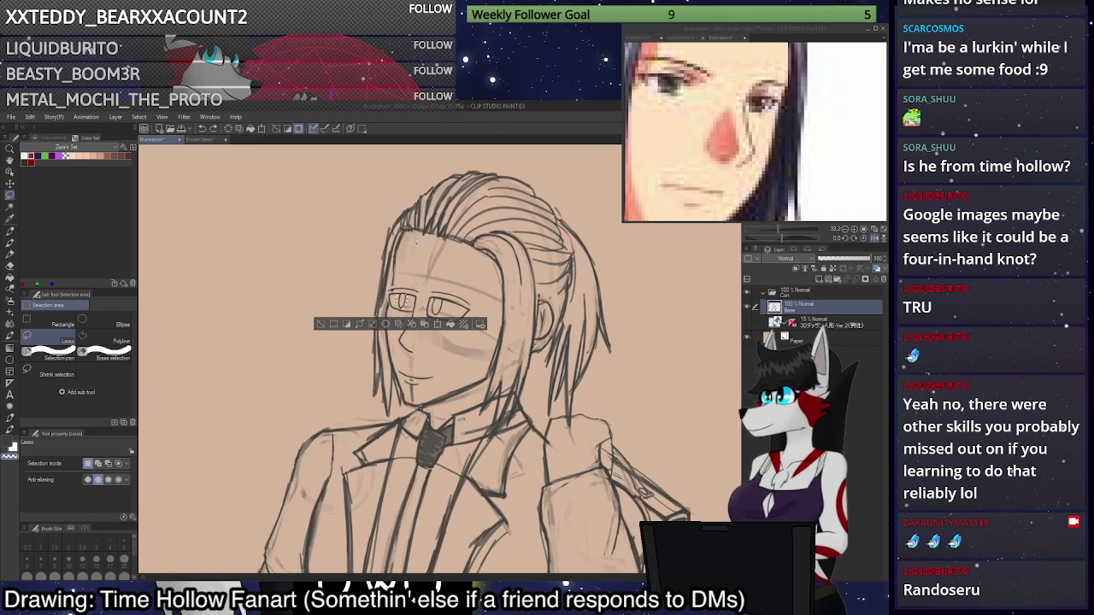
scroll(521, 374, down, 1)
drag(521, 374, 516, 346)
scroll(515, 347, up, 2)
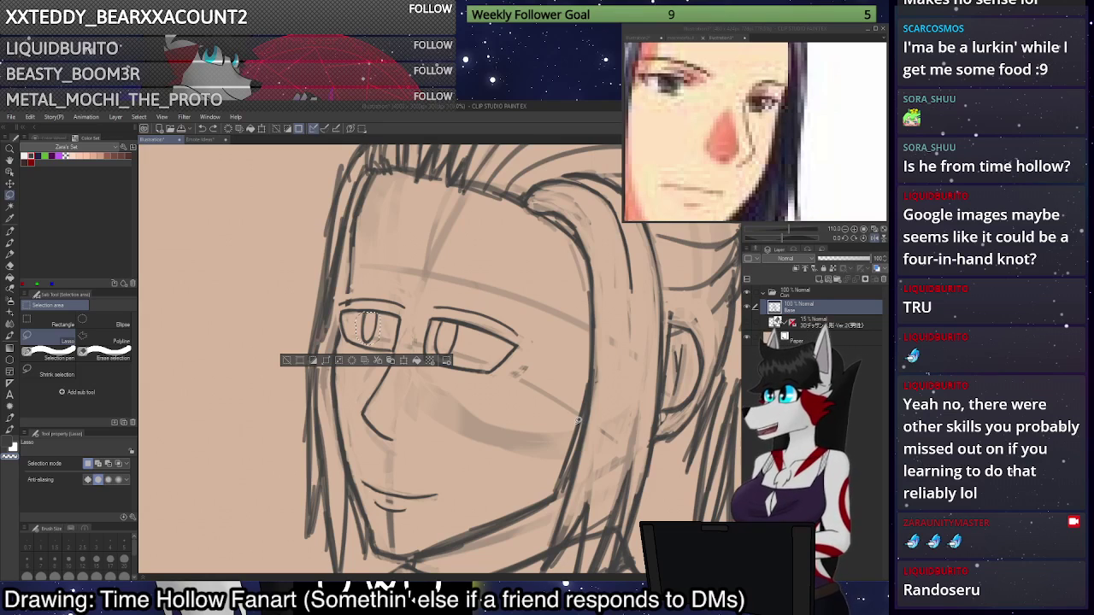
click(878, 240)
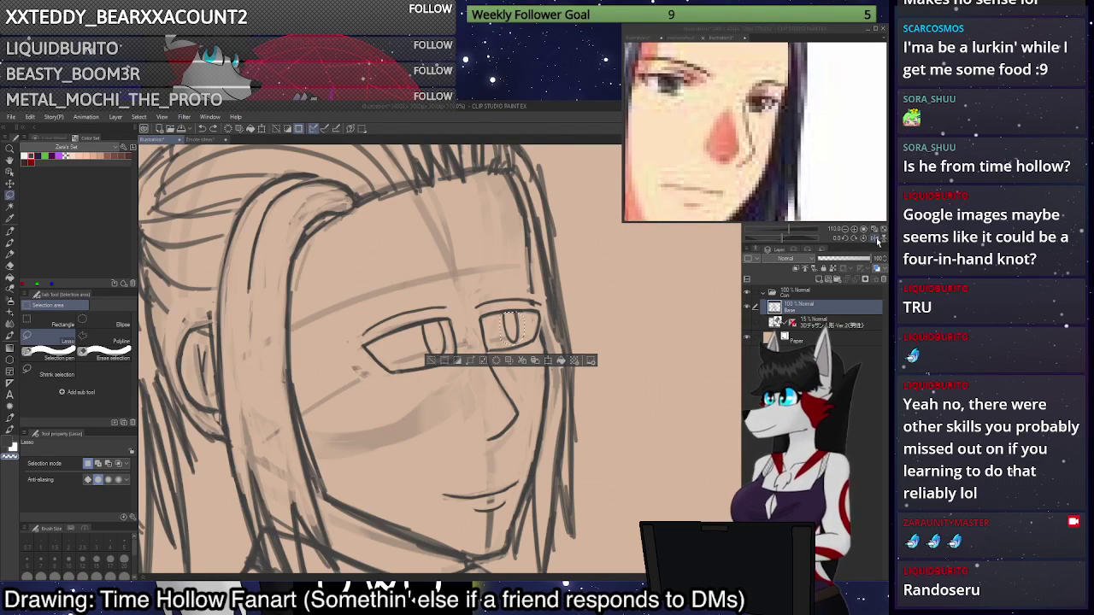
click(879, 241)
click(879, 241)
click(878, 241)
click(881, 241)
click(879, 242)
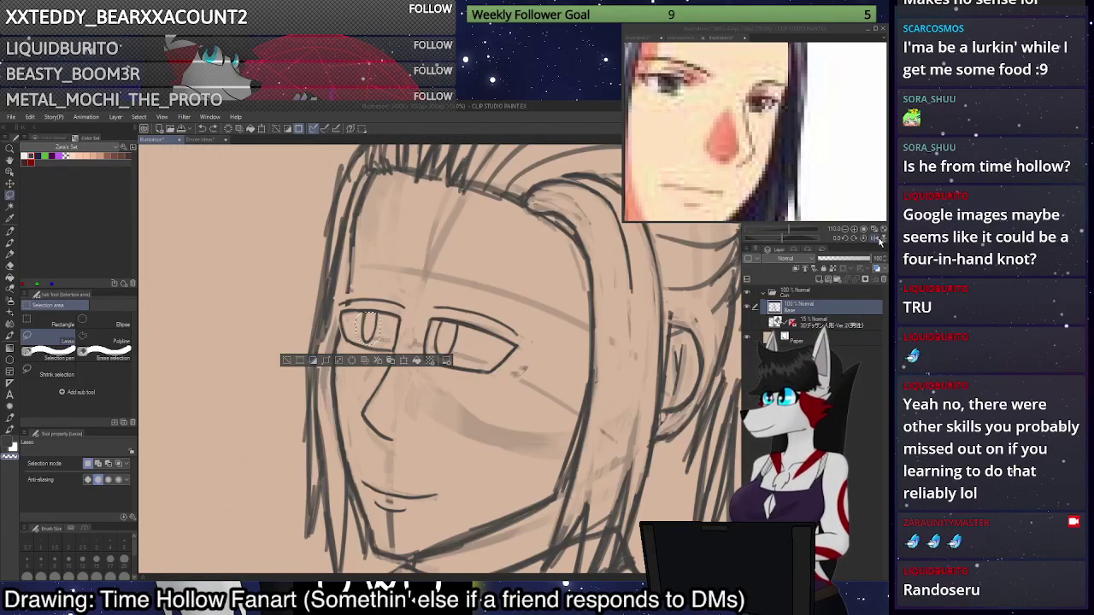
click(879, 241)
click(880, 241)
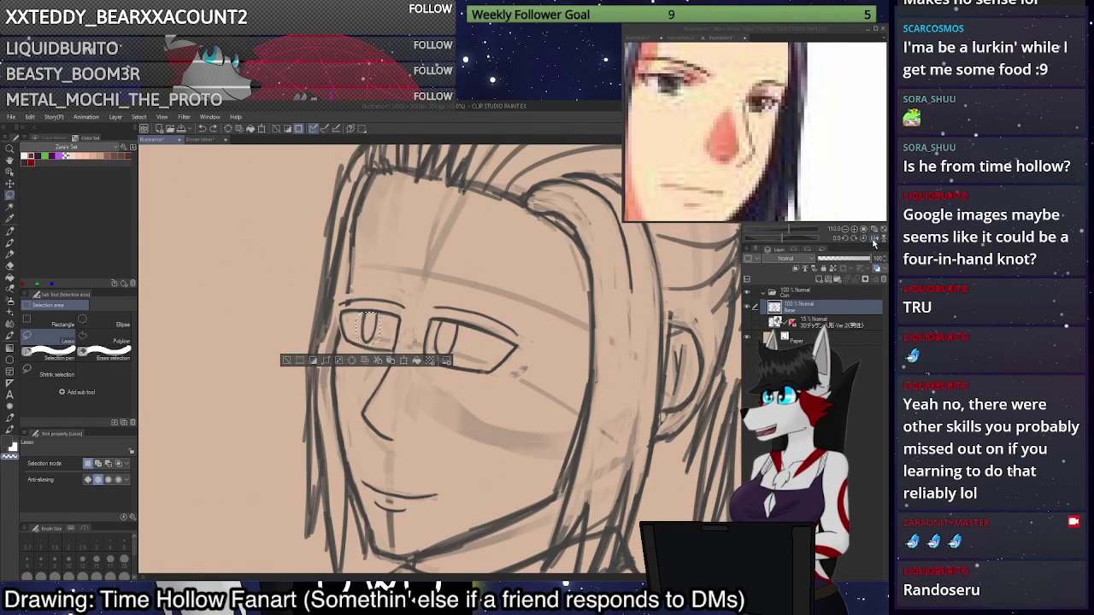
click(878, 241)
click(876, 243)
Drop the iris selection, lasso the whole far eye with its upper line and try a slight counterclockwise rotation.
key(ctrl+d)
scroll(401, 306, up, 4)
mouse_move(389, 382)
mouse_down()
mouse_move(426, 315)
mouse_move(358, 286)
mouse_up()
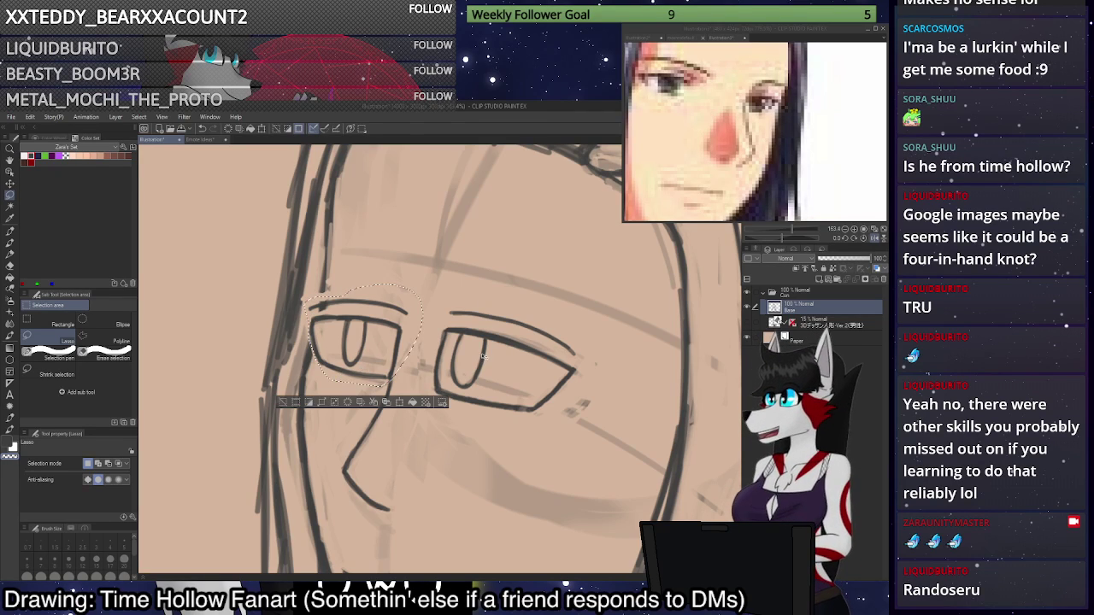
key(ctrl+t)
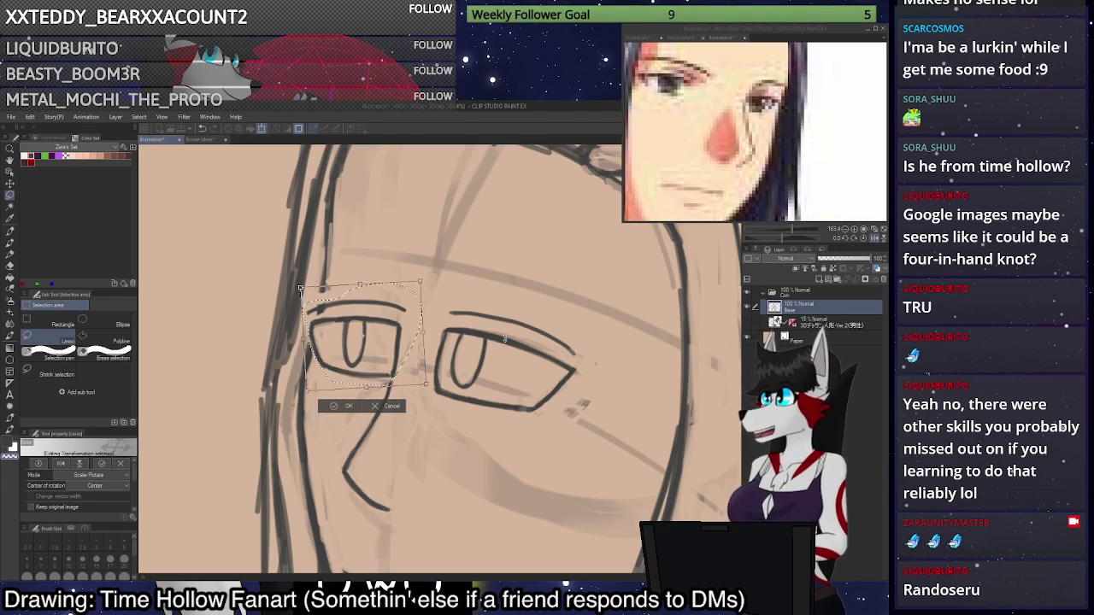
key(Return)
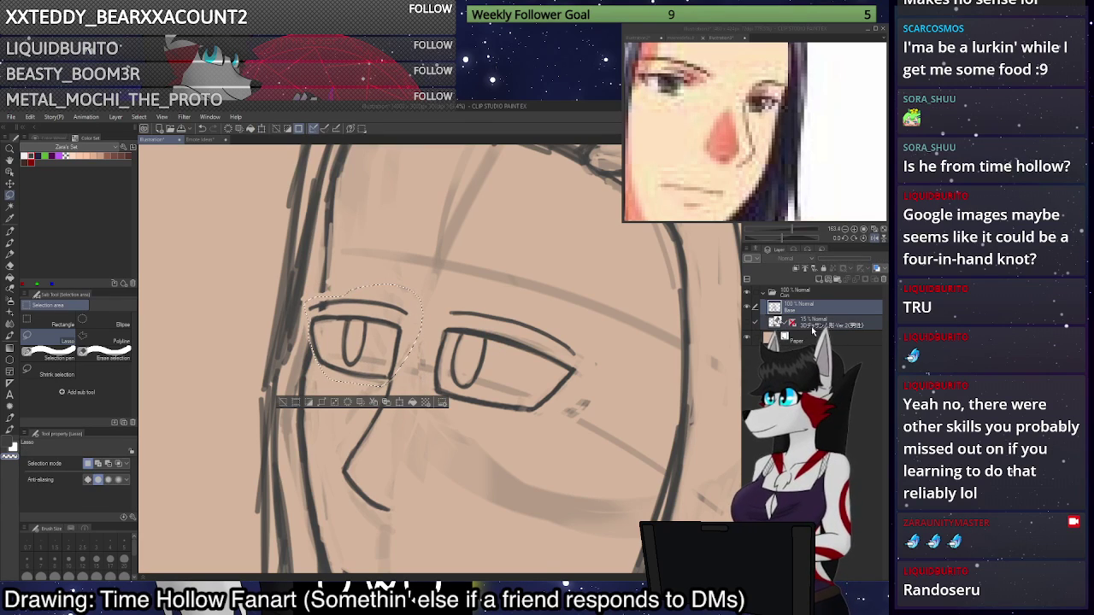
Turn on the 15% opacity 3D drawing figure layer beneath the sketch, clear the selection and return to the Base layer with the Pen tool.
click(763, 321)
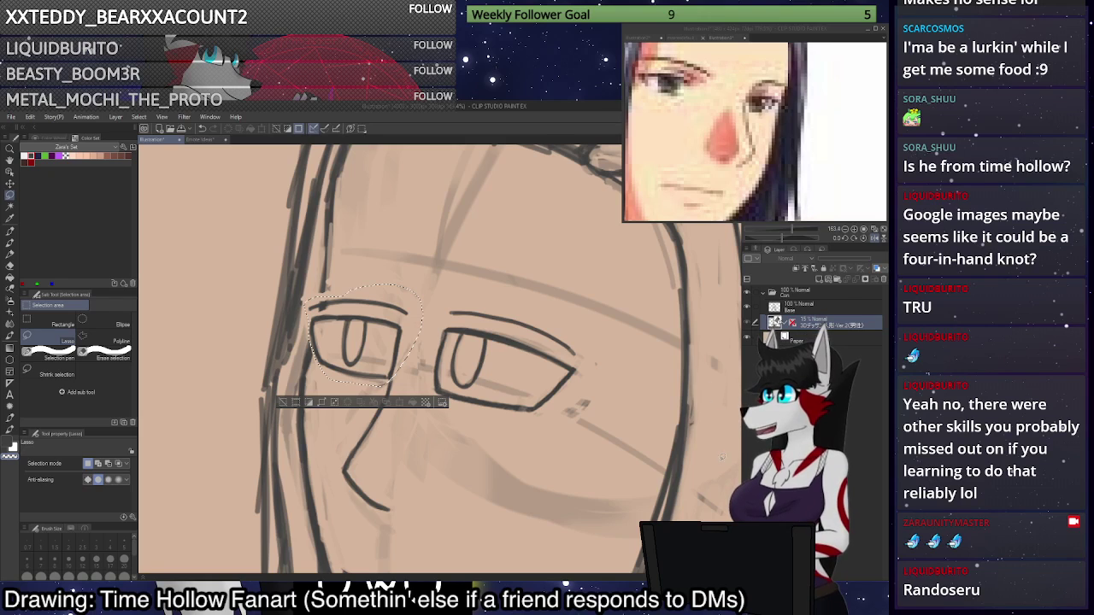
key(ctrl+d)
key(p)
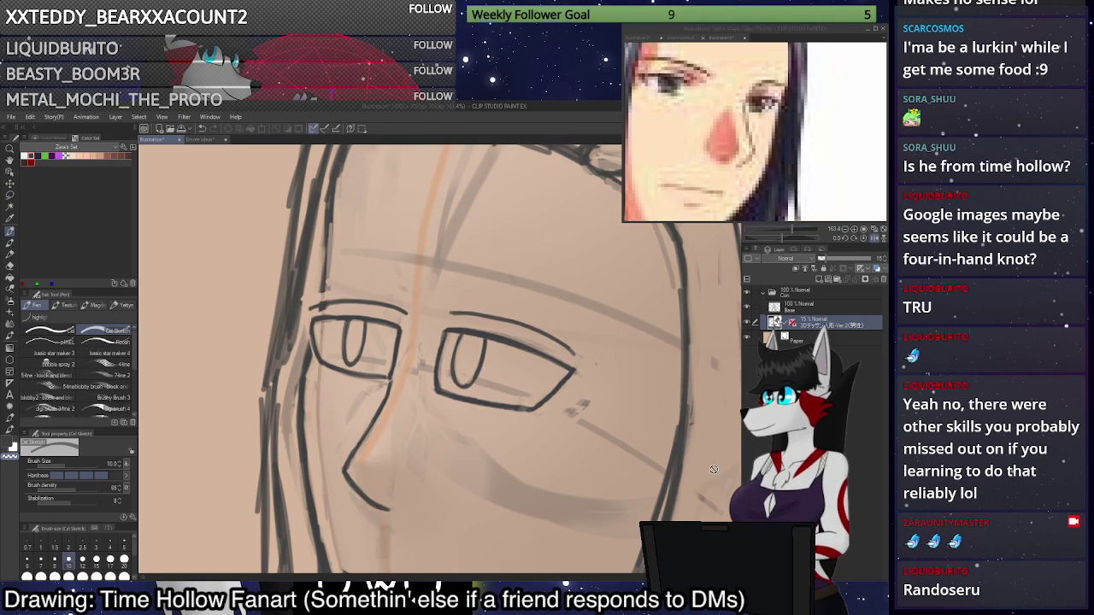
click(810, 308)
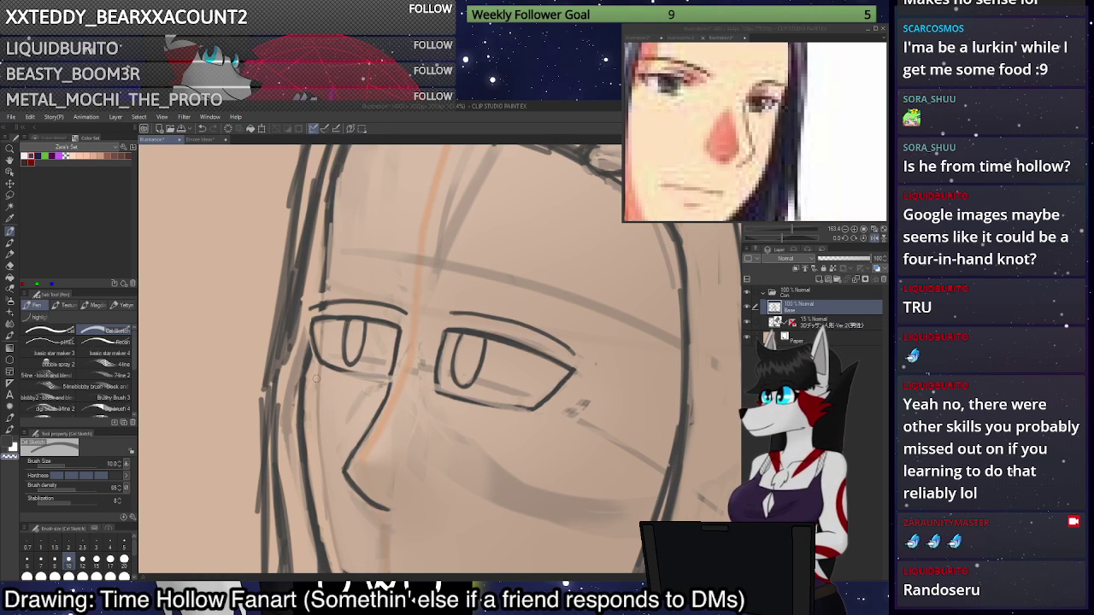
Draw a curved guideline in the dark sketch colour across the face beneath both eyes, undoing strokes until it follows the head's form.
key(ctrl+z)
key(c)
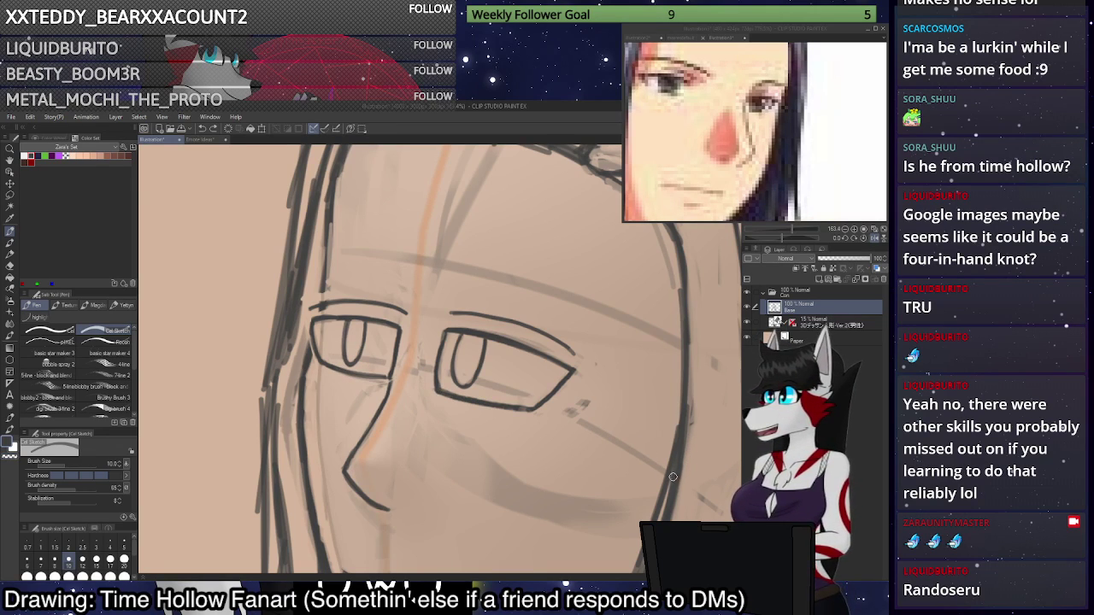
mouse_move(672, 476)
mouse_down()
mouse_move(577, 432)
mouse_move(423, 386)
mouse_move(309, 371)
mouse_up()
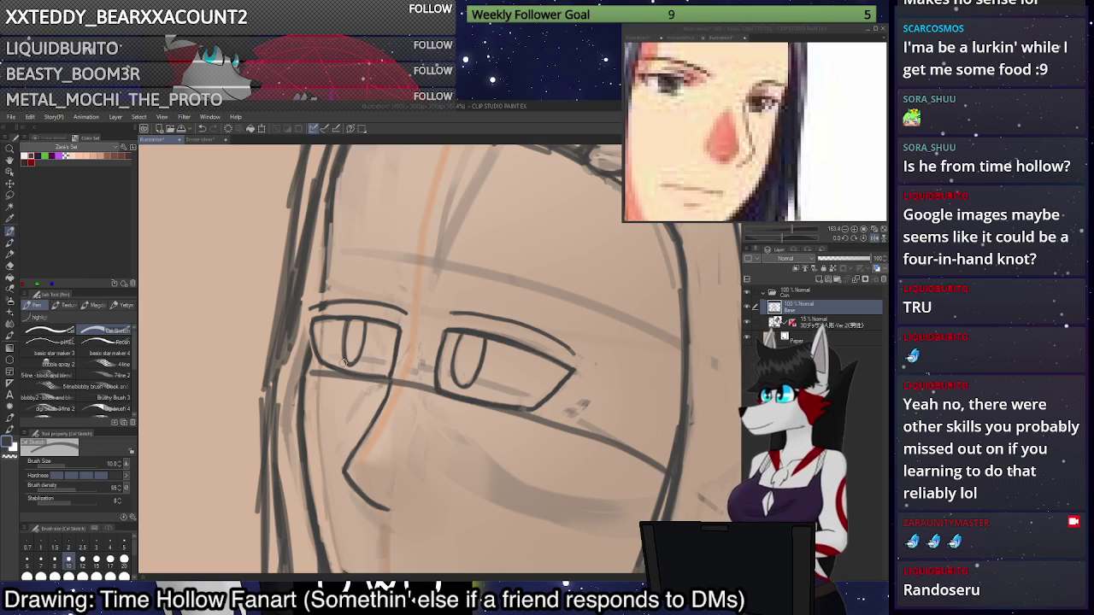
key(ctrl+z)
mouse_move(669, 475)
mouse_down()
mouse_move(610, 438)
mouse_move(310, 371)
mouse_up()
key(ctrl+z)
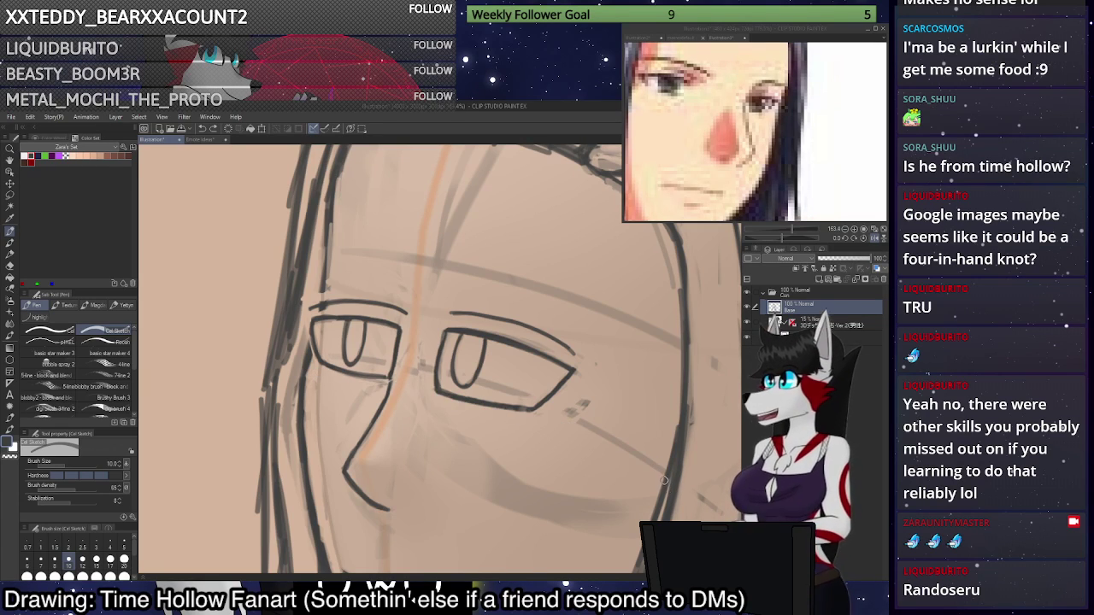
mouse_move(664, 481)
mouse_down()
mouse_move(639, 456)
mouse_move(571, 426)
mouse_move(370, 374)
mouse_move(314, 377)
mouse_move(360, 376)
mouse_move(538, 436)
mouse_up()
key(ctrl+z)
key(ctrl+z)
mouse_move(671, 481)
mouse_down()
mouse_move(644, 456)
mouse_move(535, 418)
mouse_move(370, 381)
mouse_move(304, 378)
mouse_up()
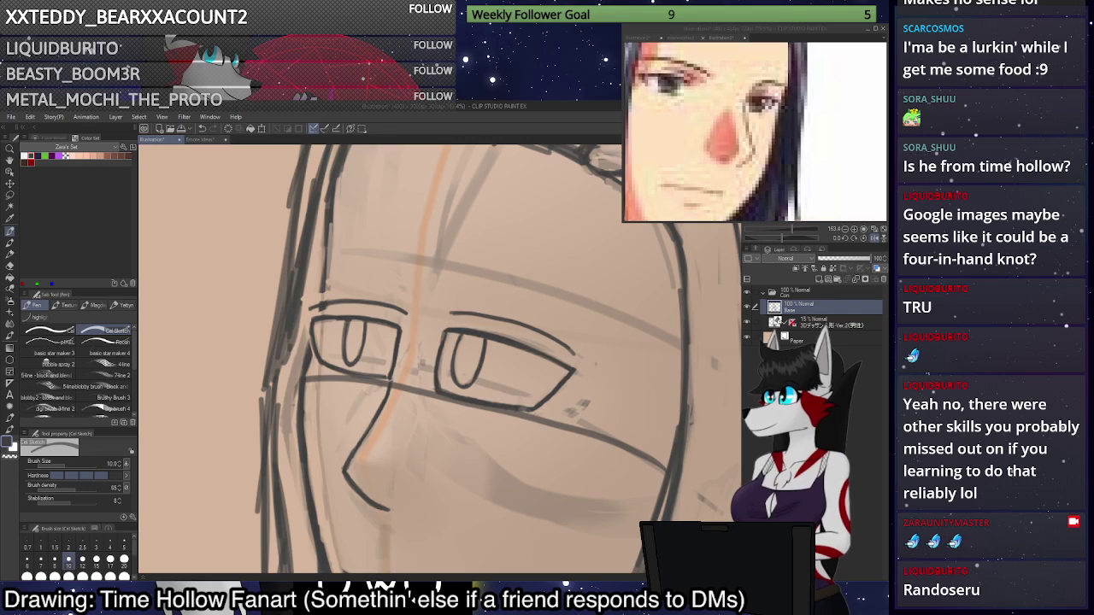
Lasso the far eye with its upper line and move it slightly down and outward with a small counterclockwise rotation to meet the guideline.
scroll(394, 355, up, 5)
key(m)
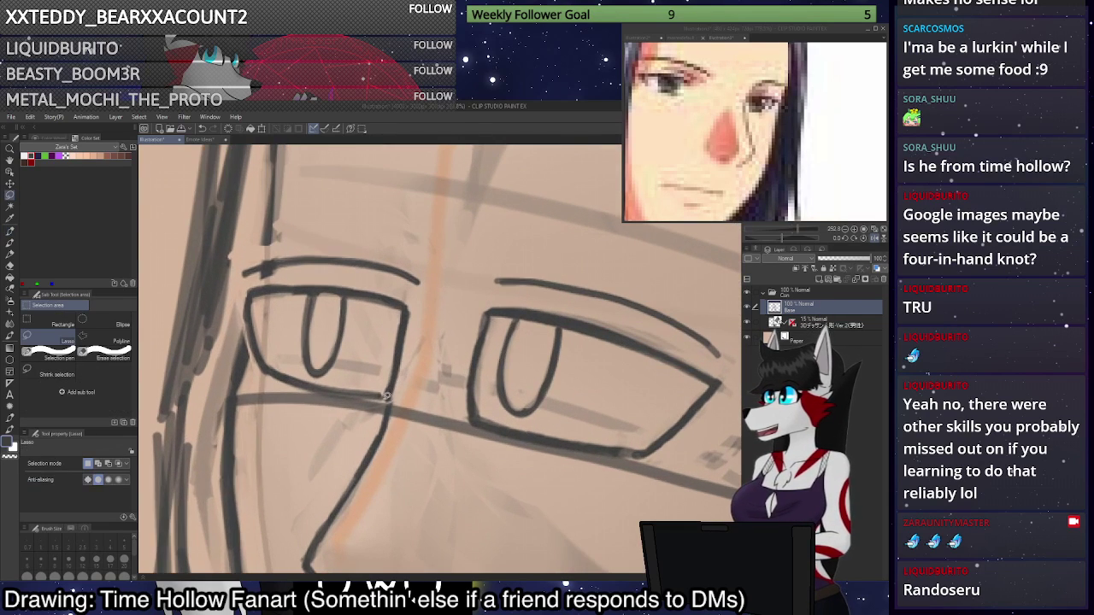
mouse_move(386, 398)
mouse_down()
mouse_move(438, 303)
mouse_move(370, 237)
mouse_move(234, 265)
mouse_up()
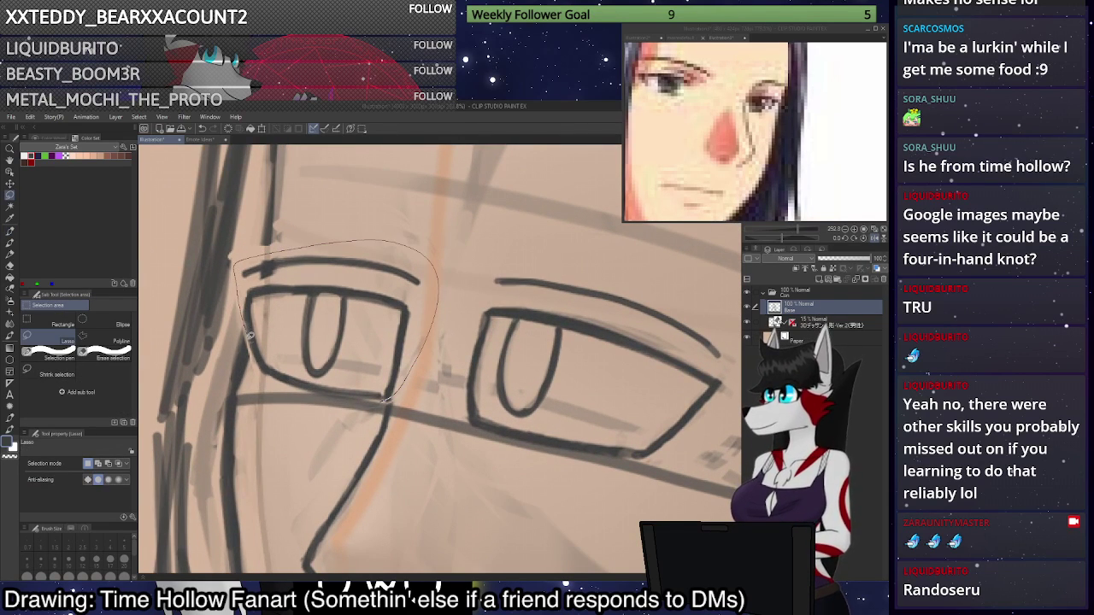
drag(274, 381, 282, 378)
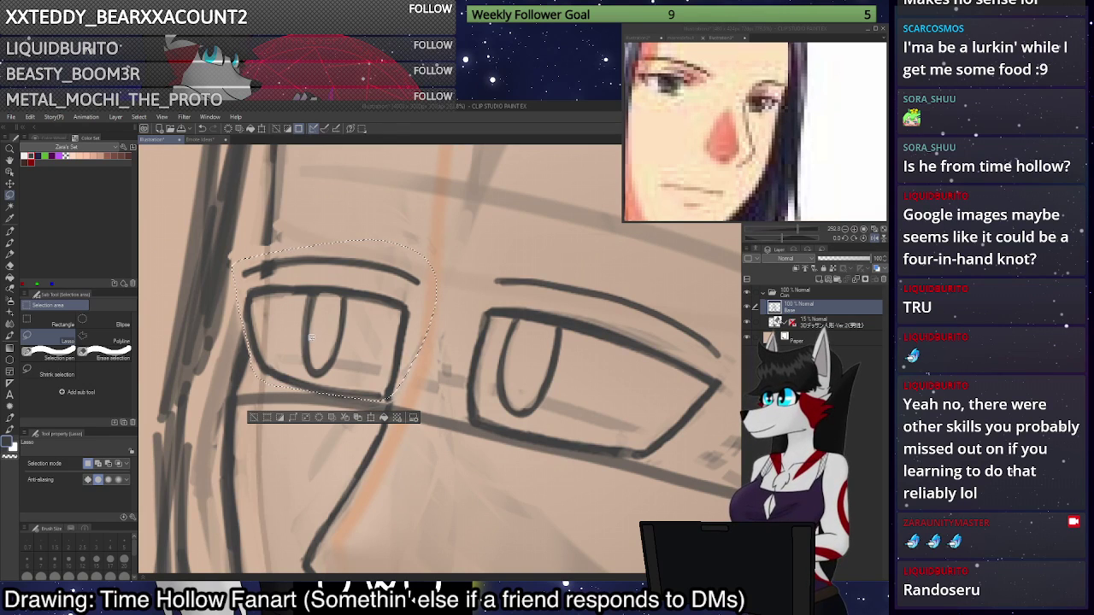
key(ctrl+t)
drag(540, 342, 540, 320)
drag(342, 329, 336, 334)
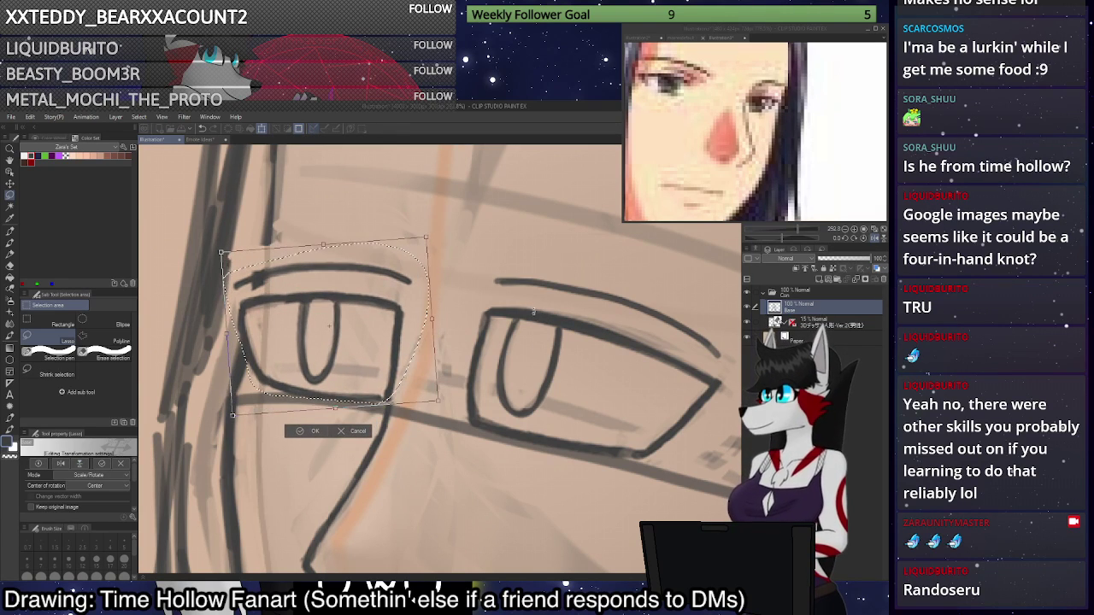
drag(536, 303, 535, 321)
drag(419, 361, 417, 363)
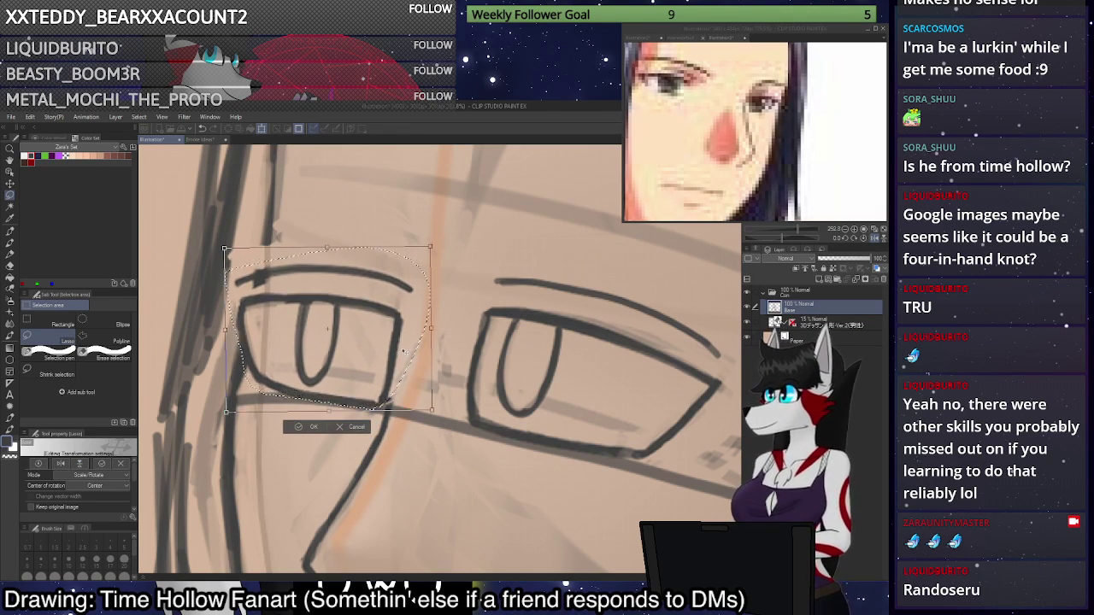
key(Return)
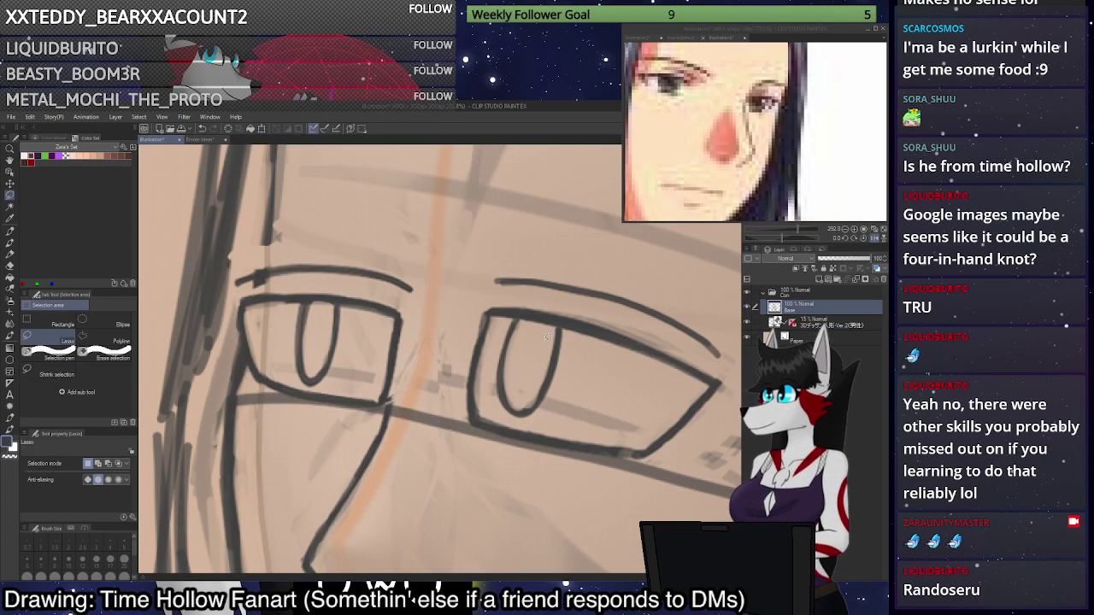
Mirror the canvas horizontally several times and inspect the eyes' placement both on the whole figure and close up.
scroll(548, 338, down, 2)
scroll(548, 338, down, 3)
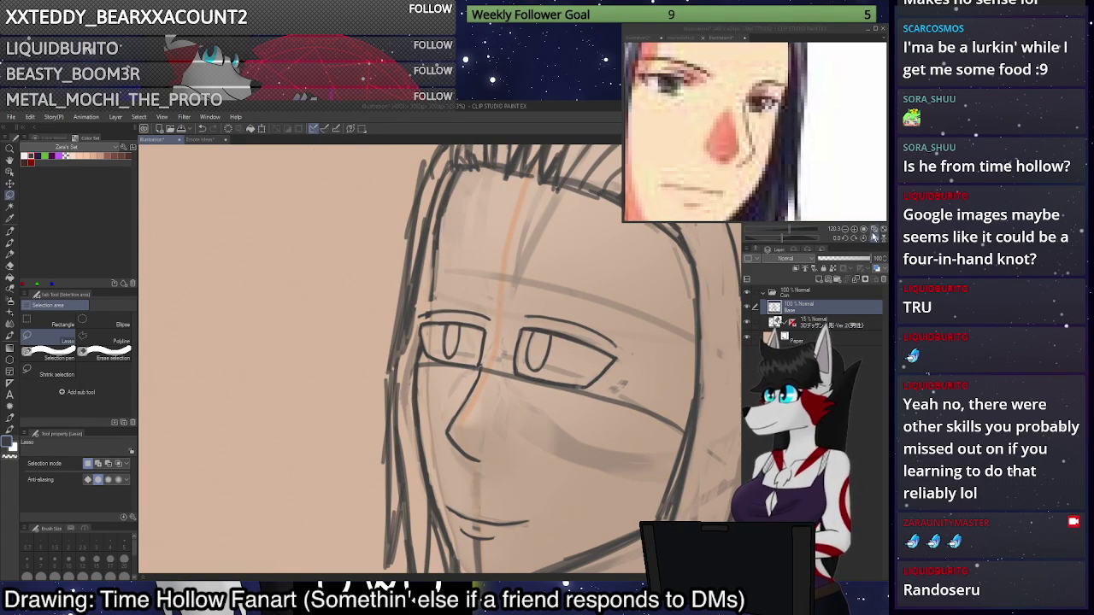
click(873, 238)
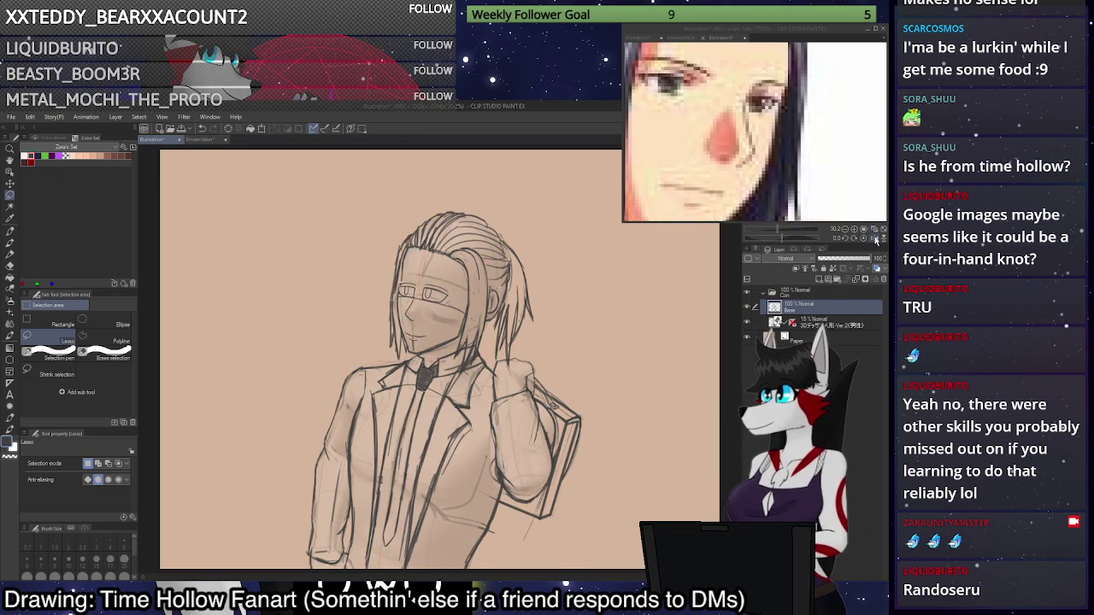
click(876, 240)
click(875, 240)
click(877, 241)
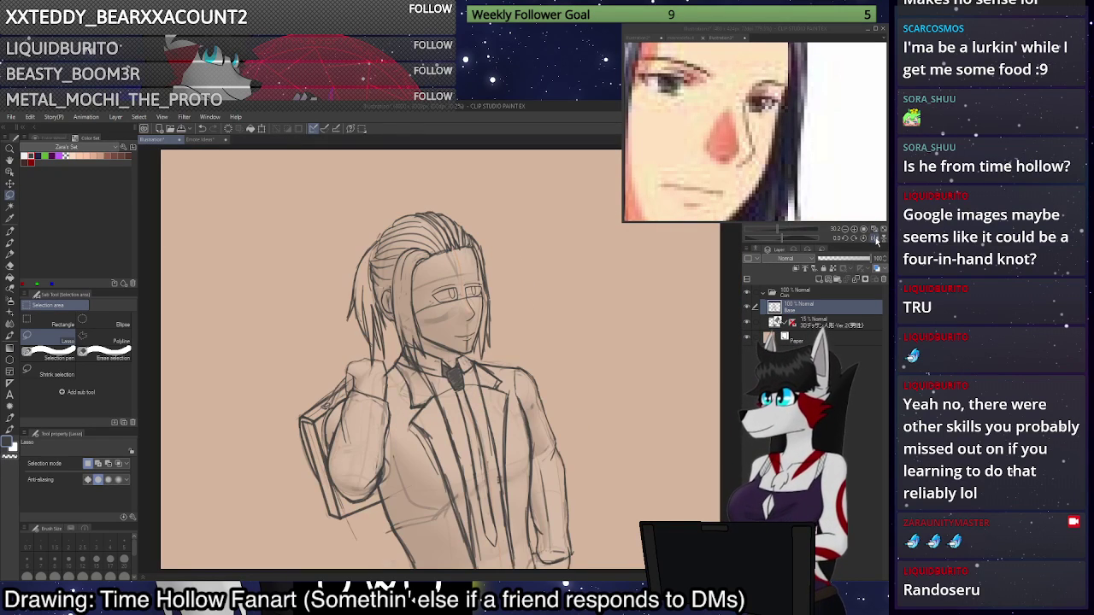
click(877, 241)
click(877, 241)
click(876, 241)
scroll(413, 283, up, 1)
scroll(414, 283, down, 2)
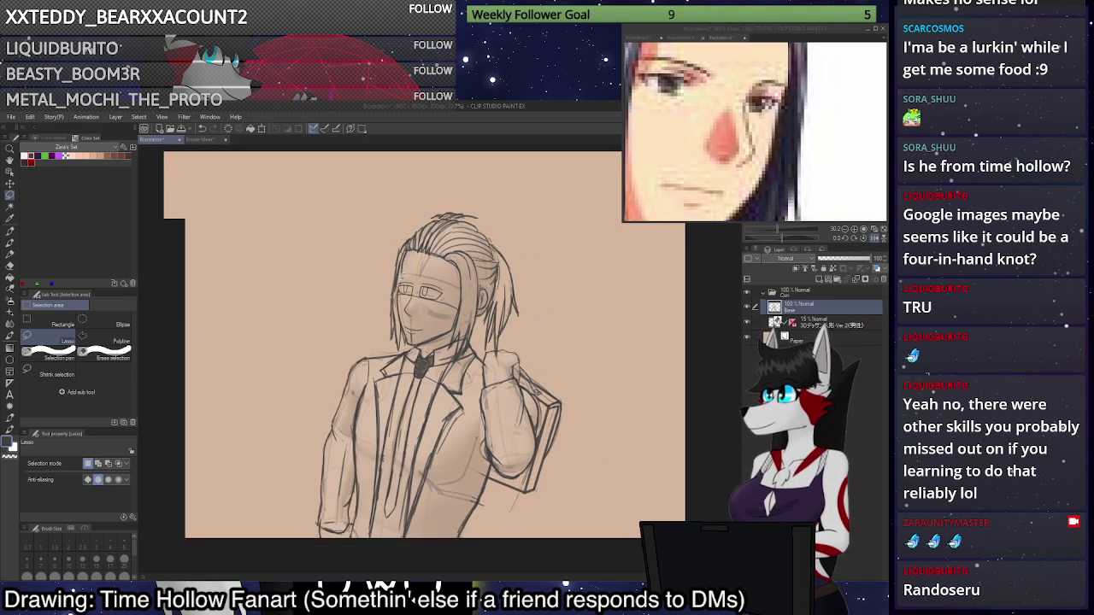
scroll(414, 283, up, 5)
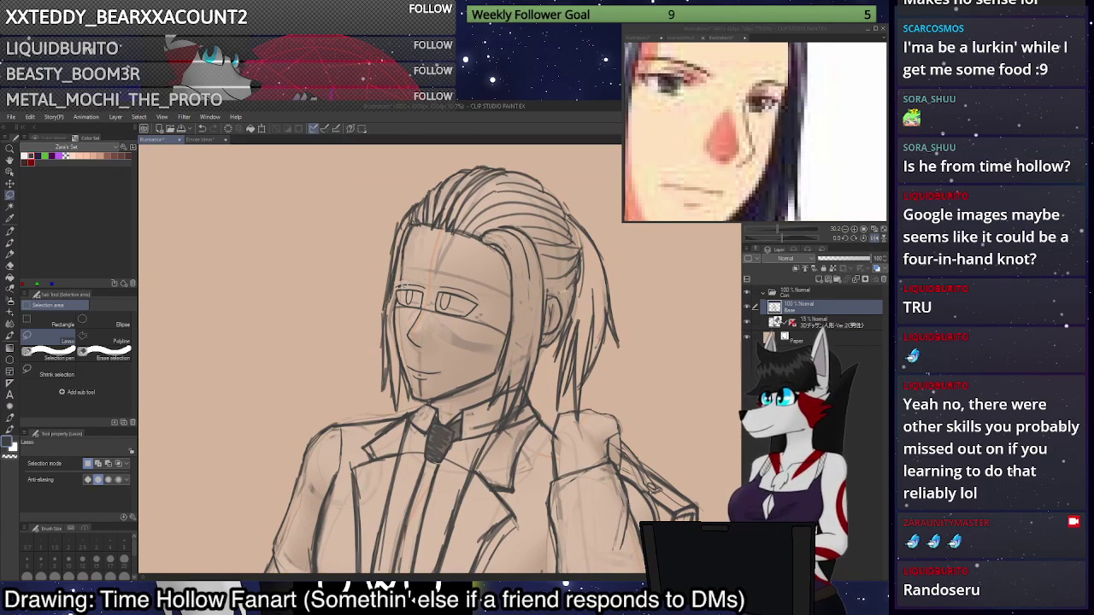
scroll(432, 339, up, 5)
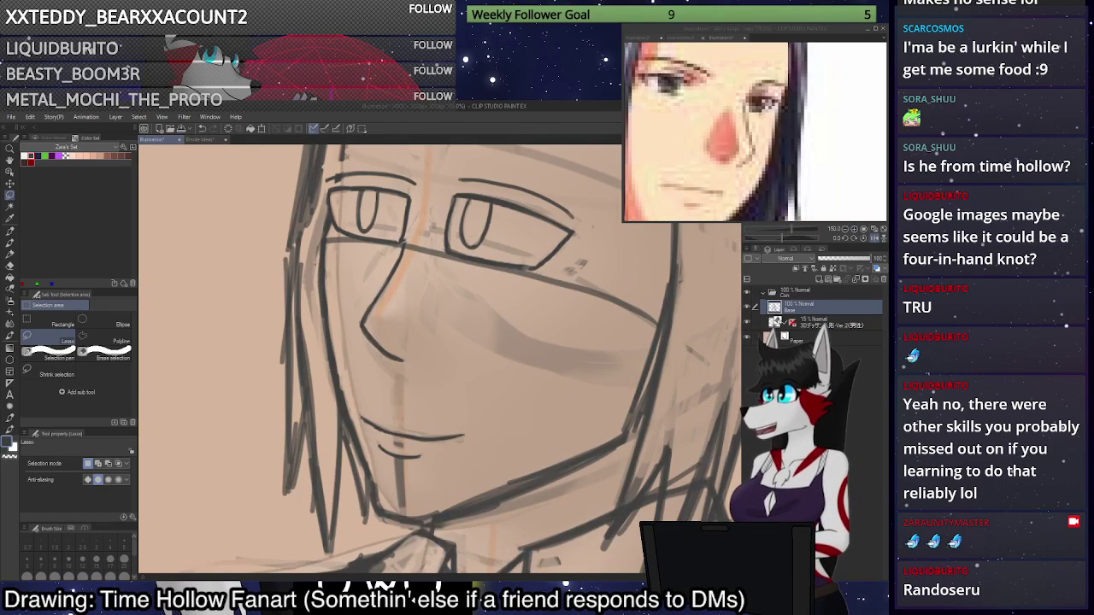
drag(433, 338, 355, 418)
drag(298, 297, 451, 353)
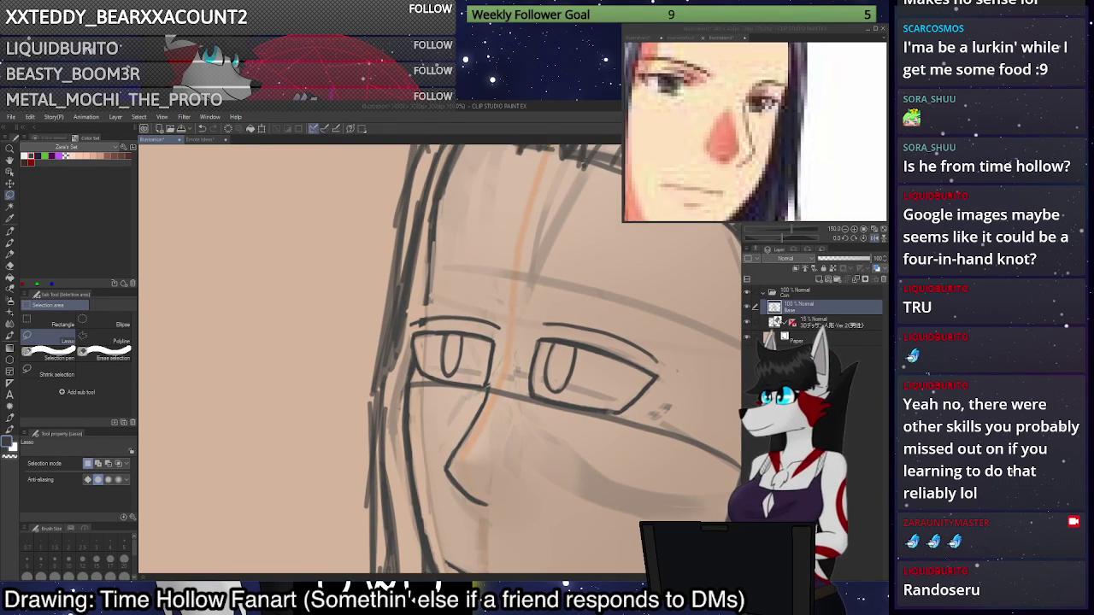
With the Pen tool, erase the far eye's lower outer corner and redraw the lower lid along the guideline, undoing strokes until it fits.
scroll(451, 353, up, 1)
scroll(451, 353, up, 2)
key(p)
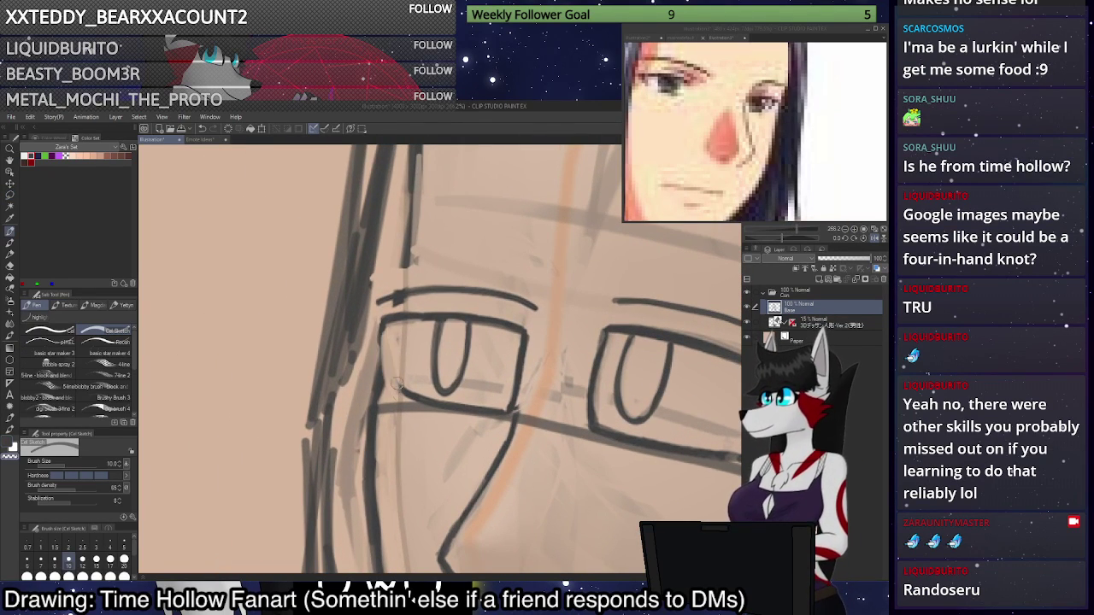
drag(409, 391, 414, 403)
key(c)
drag(499, 412, 410, 400)
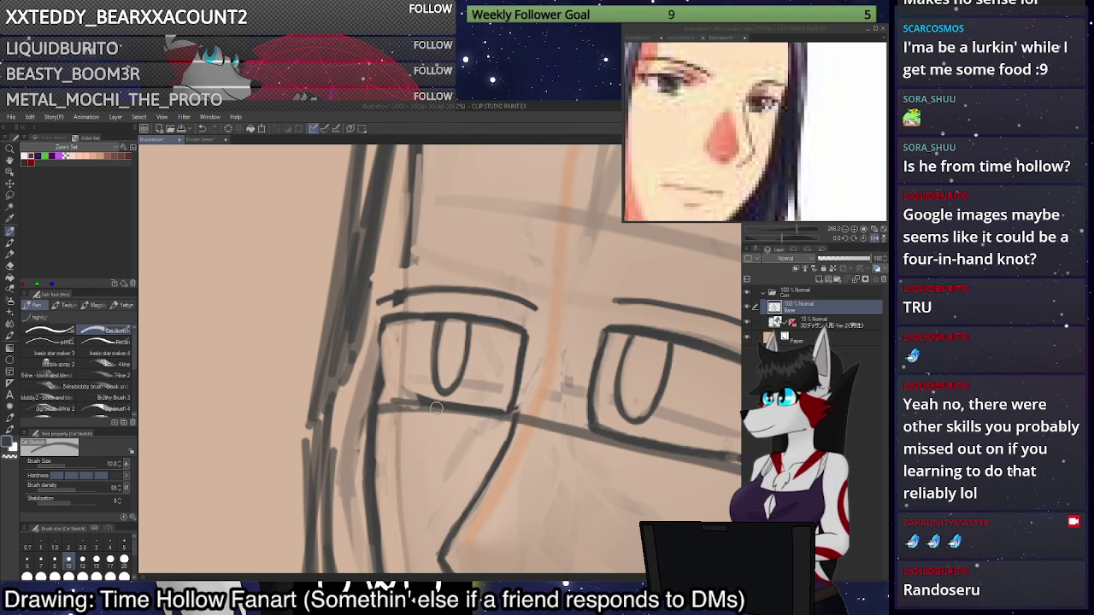
key(ctrl+z)
drag(506, 414, 418, 405)
key(ctrl+z)
drag(505, 413, 422, 406)
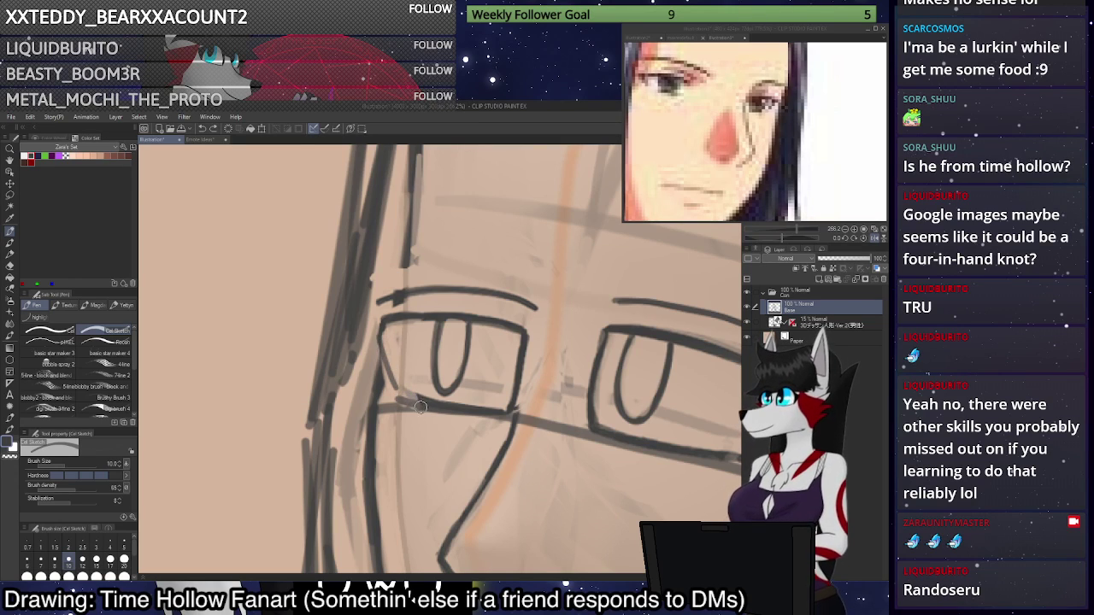
Trim the far eye's slanted outer edge with transparent colour and extend the forehead contour down to the eye in dark colour.
key(c)
drag(410, 394, 398, 362)
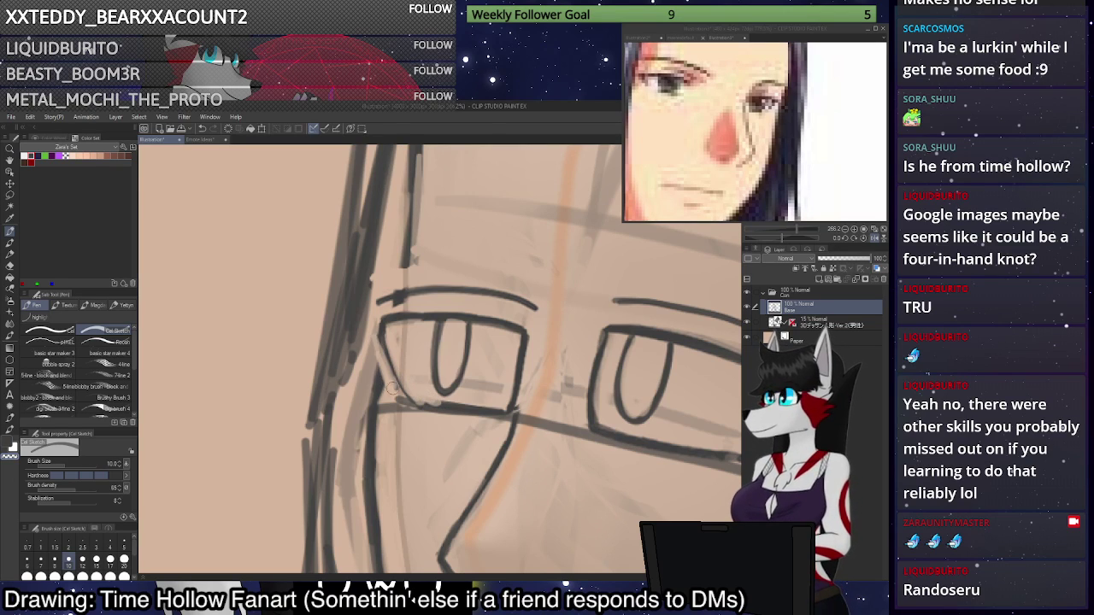
key(x)
key(c)
drag(397, 373, 389, 342)
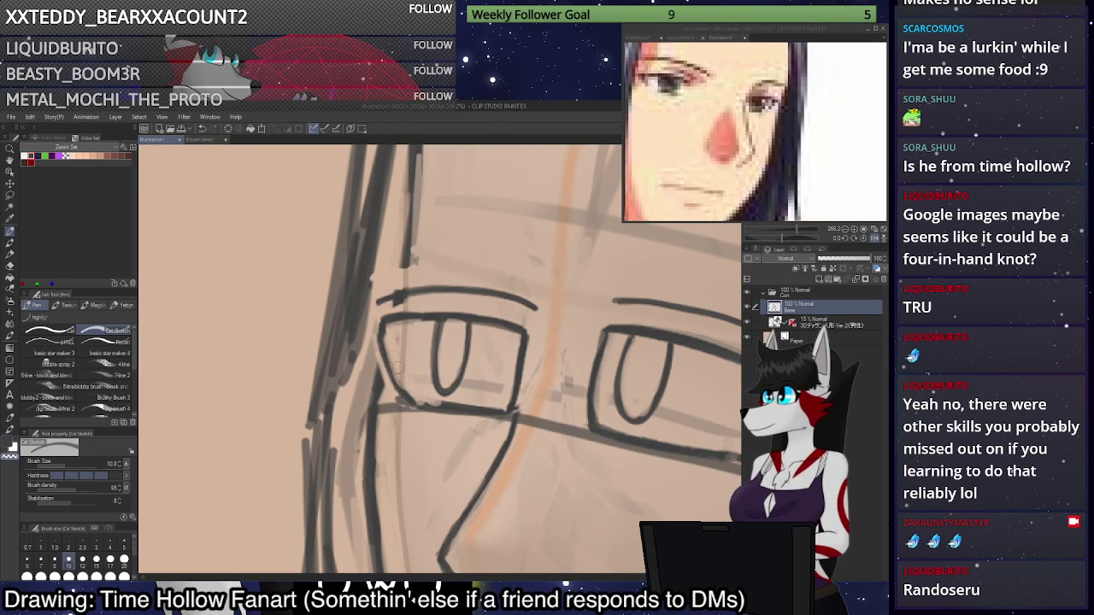
key(c)
mouse_move(398, 300)
mouse_down()
mouse_move(405, 260)
mouse_move(381, 376)
mouse_up()
Clean the far eye's upper outer corner with transparent colour and redraw the outer edge down to the guideline.
scroll(384, 333, down, 6)
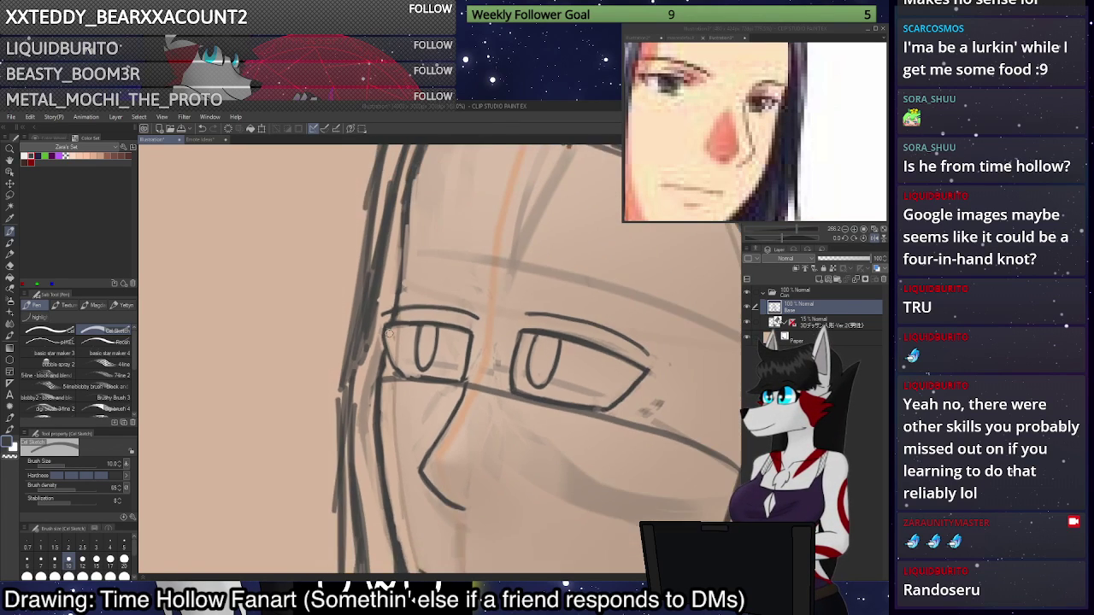
scroll(397, 342, down, 4)
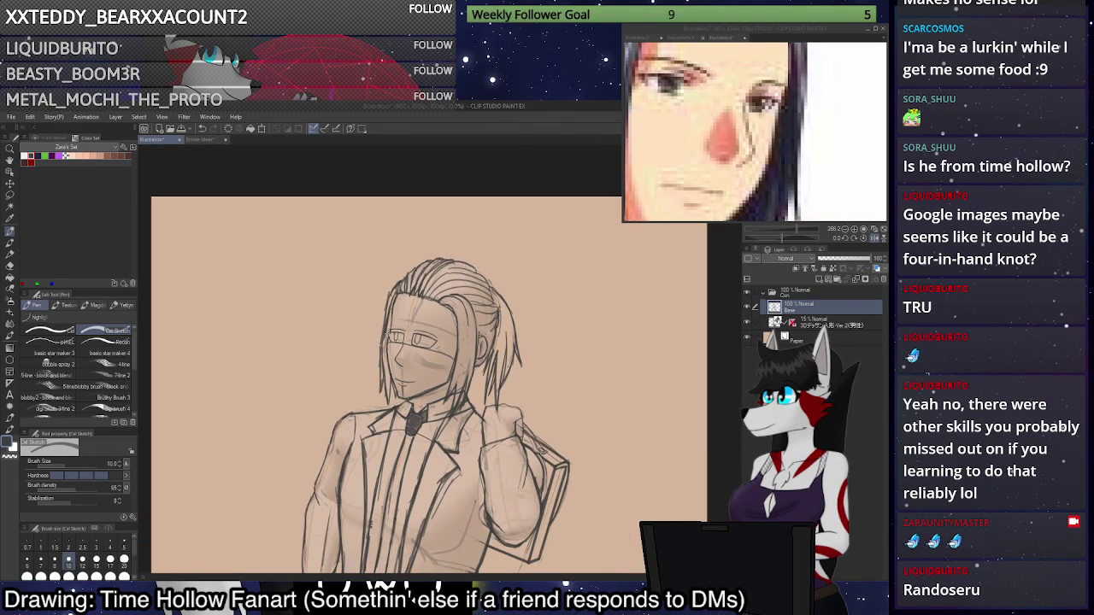
scroll(397, 351, up, 8)
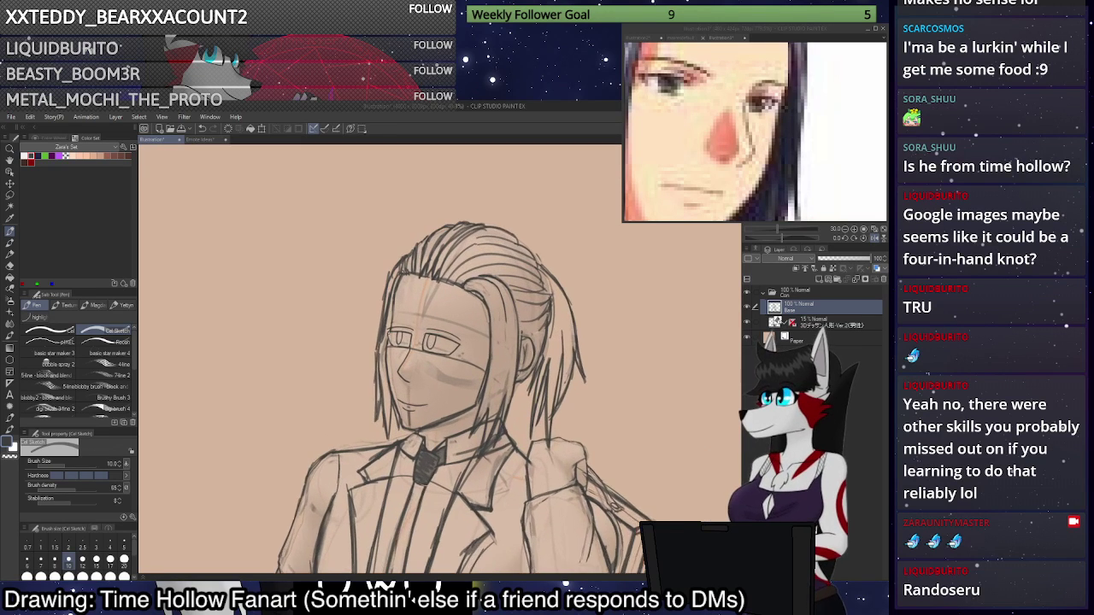
scroll(396, 352, up, 5)
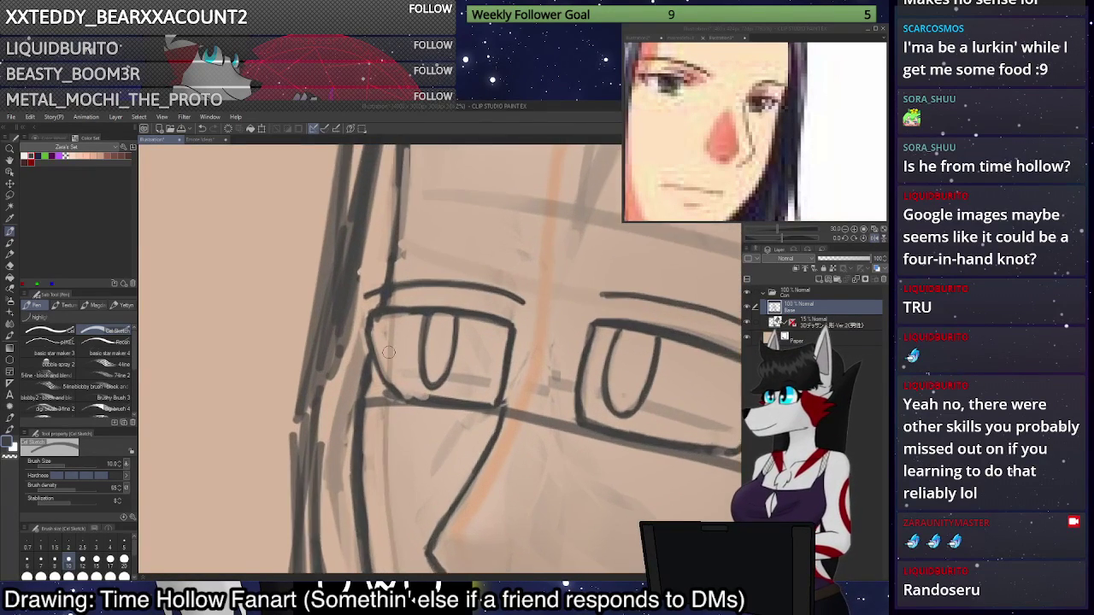
key(c)
mouse_move(363, 325)
mouse_down()
mouse_move(399, 416)
mouse_move(405, 405)
mouse_move(377, 398)
mouse_move(380, 418)
mouse_move(374, 302)
mouse_up()
key(c)
drag(368, 380, 381, 416)
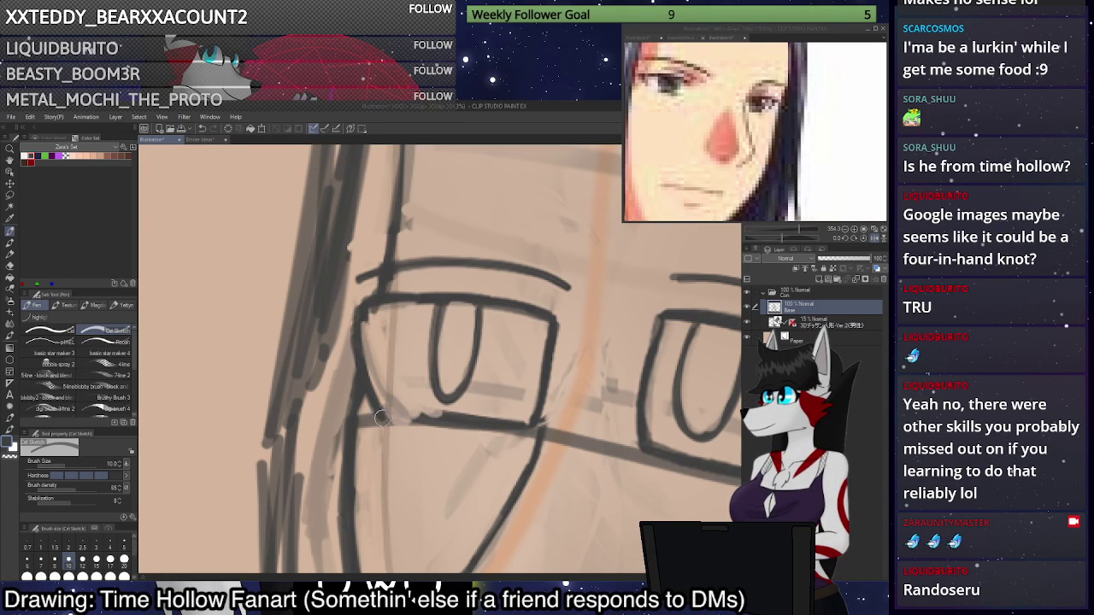
Redraw the far eye's lower lid to join the outer edge, undoing one stroke, and thin the line with transparent colour.
mouse_move(459, 421)
mouse_down()
mouse_move(387, 420)
mouse_move(486, 422)
mouse_up()
key(ctrl+z)
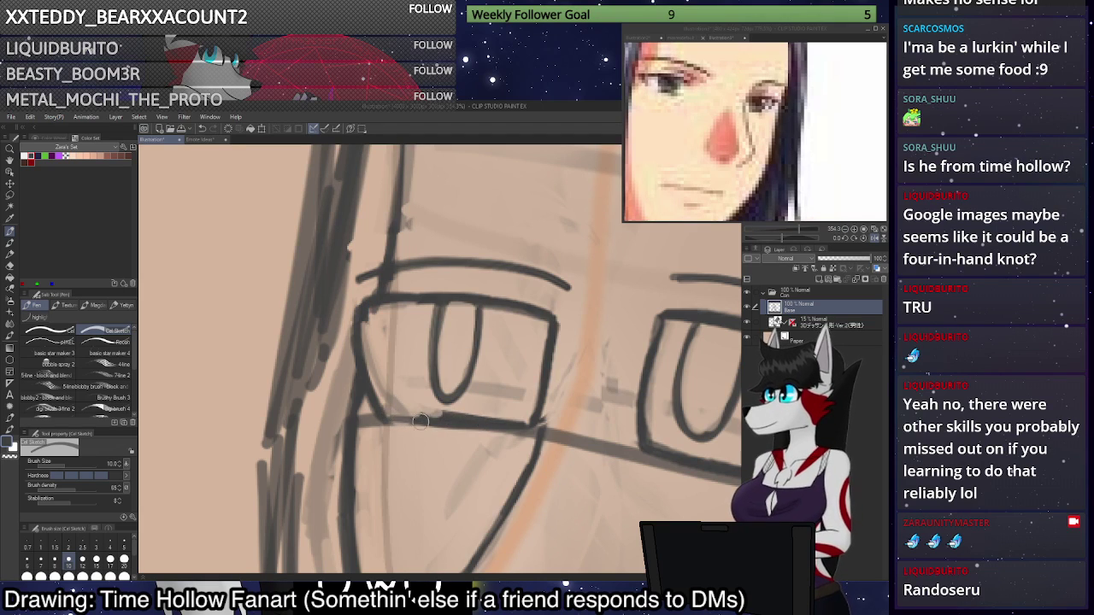
drag(389, 419, 502, 422)
key(c)
mouse_move(396, 420)
mouse_down()
mouse_move(525, 424)
mouse_move(413, 413)
mouse_up()
drag(413, 413, 531, 419)
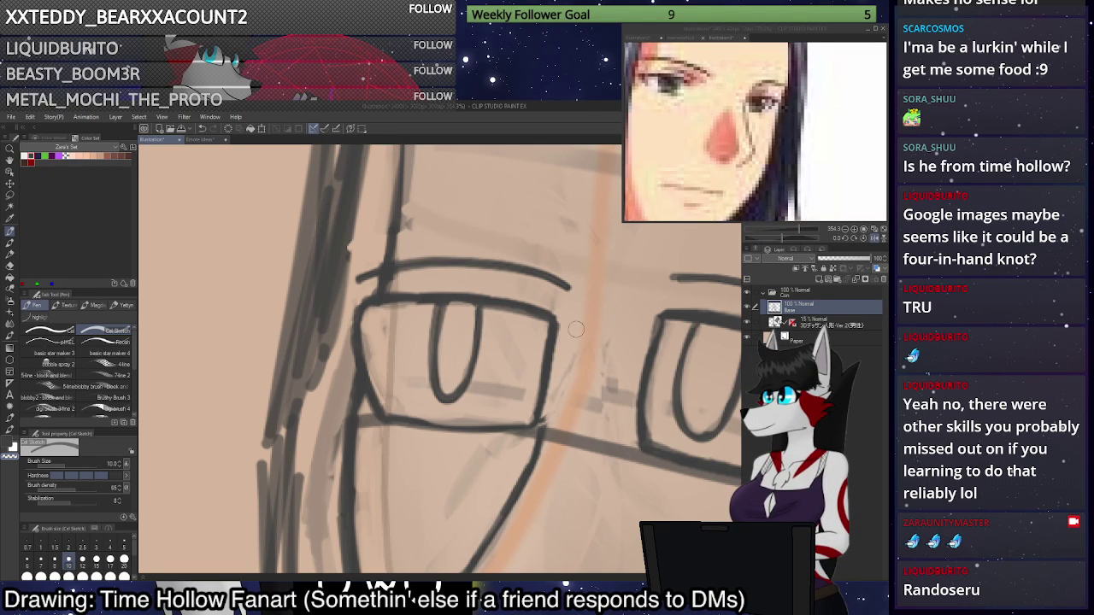
Tidy the inside of the far eye's lower lid and straighten its outer edge.
mouse_move(537, 407)
mouse_down()
mouse_move(567, 343)
mouse_move(555, 332)
mouse_move(541, 415)
mouse_move(549, 322)
mouse_move(535, 421)
mouse_move(388, 418)
mouse_up()
key(c)
key(c)
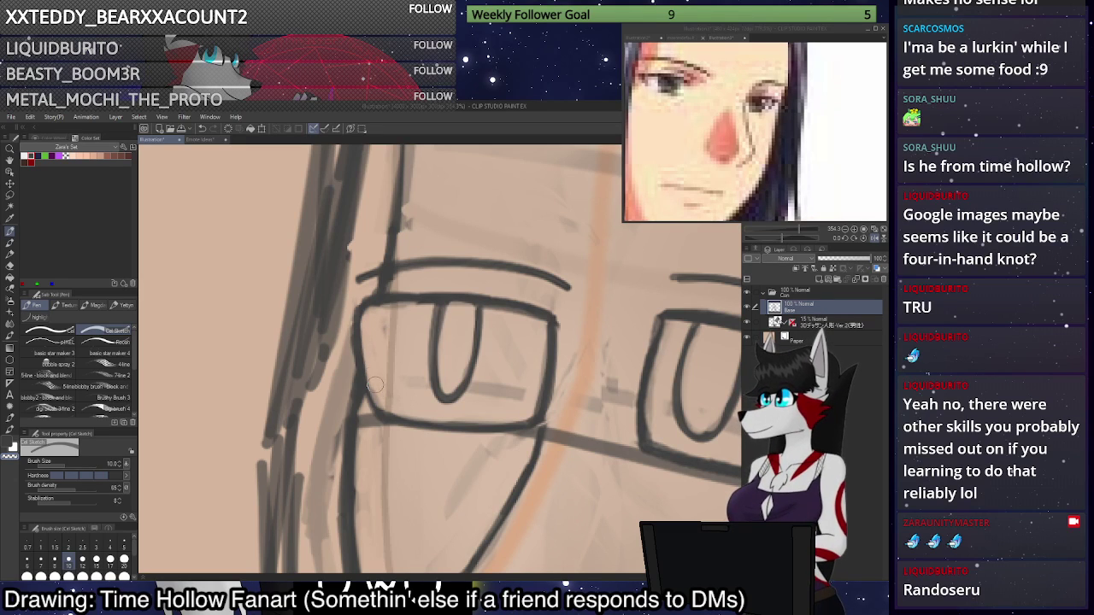
mouse_move(359, 321)
mouse_down()
mouse_move(376, 411)
mouse_move(363, 369)
mouse_move(367, 383)
mouse_up()
key(c)
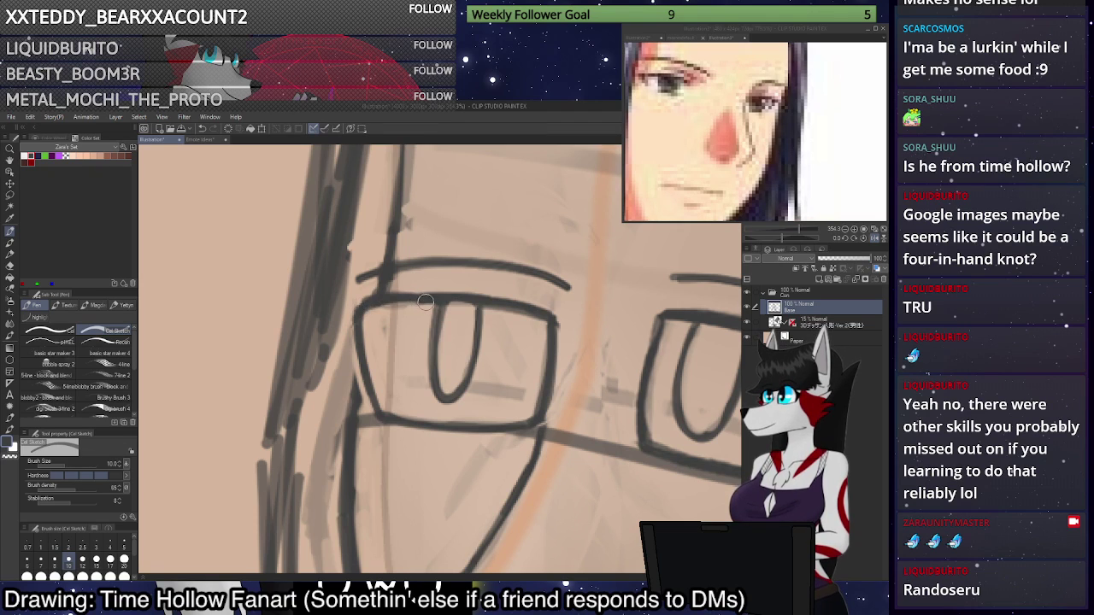
Erase the far eye's upper outer corner and extend the upper lid and slanted outer edge further outward.
scroll(425, 301, down, 3)
scroll(425, 301, down, 3)
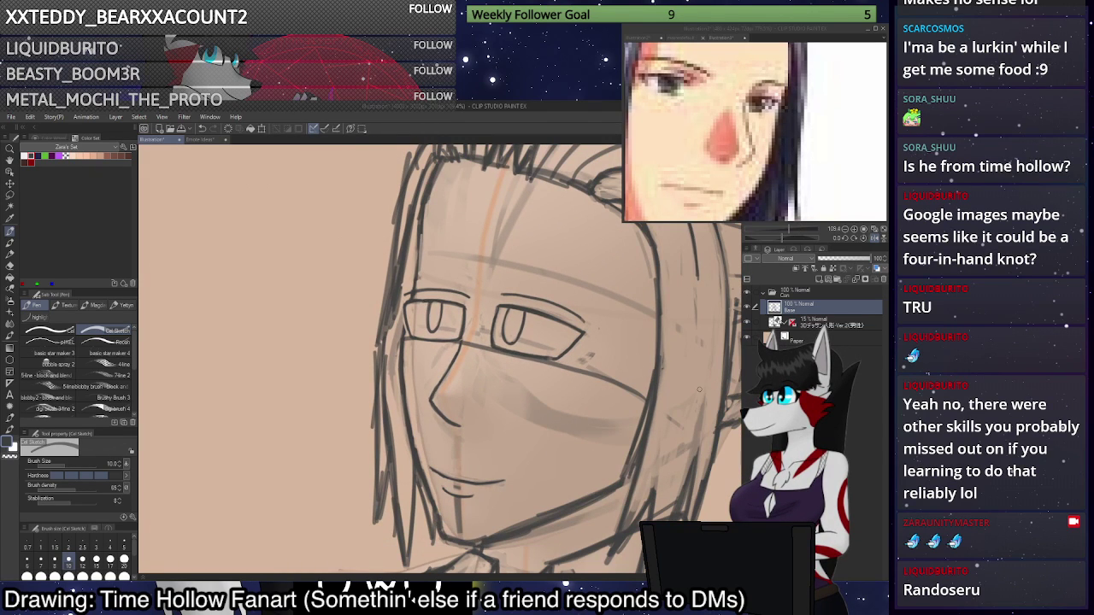
scroll(370, 304, up, 5)
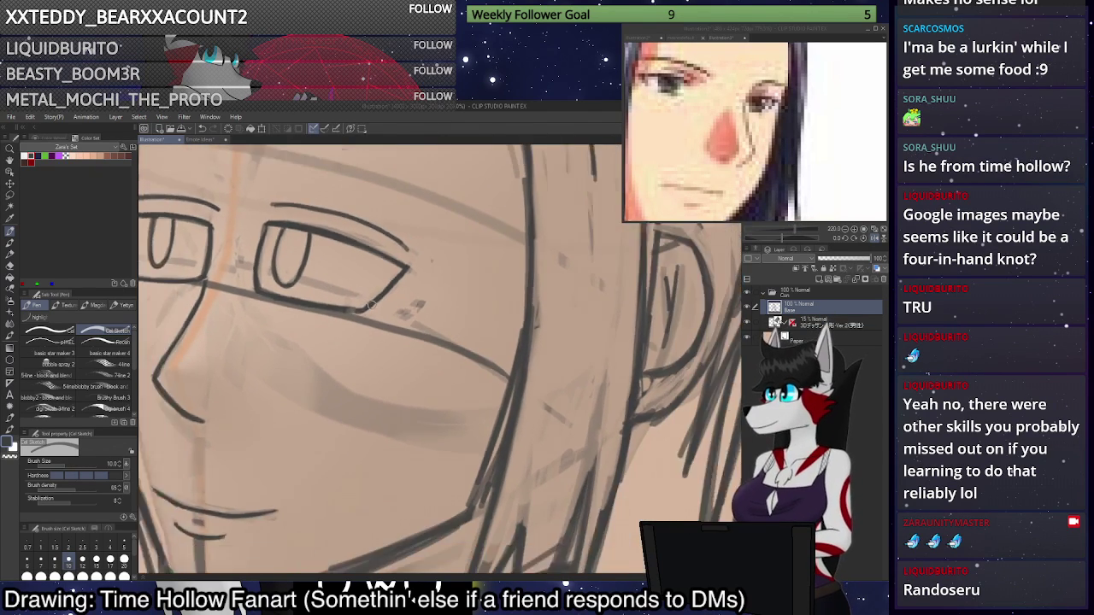
scroll(369, 304, down, 4)
scroll(246, 296, up, 6)
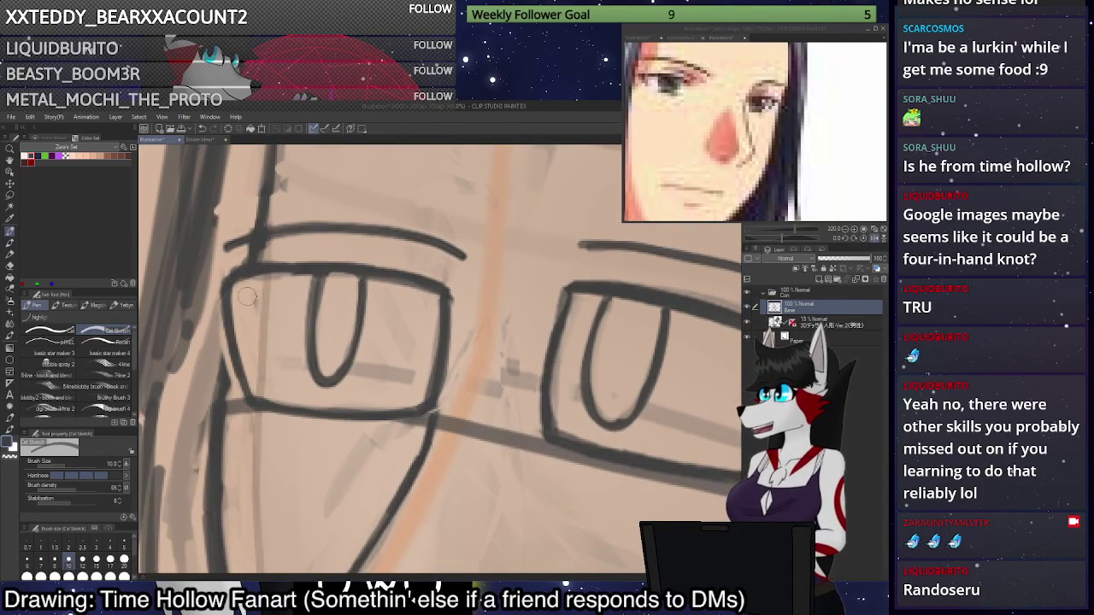
key(c)
mouse_move(228, 296)
mouse_down()
mouse_move(255, 397)
mouse_move(271, 410)
mouse_move(231, 362)
mouse_move(213, 303)
mouse_move(291, 279)
mouse_move(244, 280)
mouse_move(317, 276)
mouse_up()
key(c)
key(c)
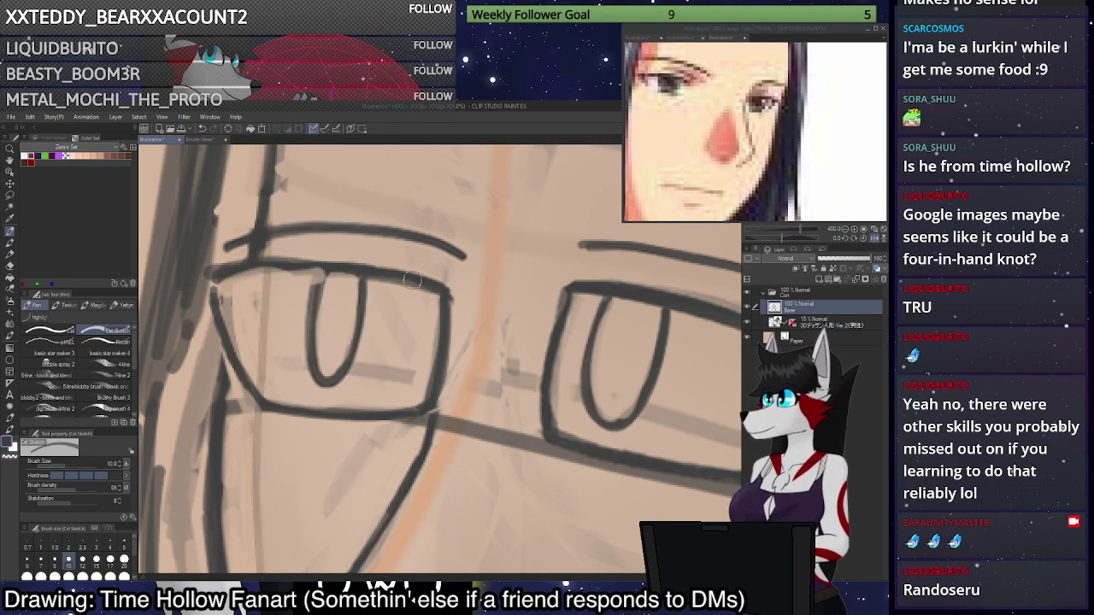
Thin the far eye's widened outline with transparent colour and close its pointed outer corner.
mouse_move(420, 280)
mouse_down()
mouse_move(270, 263)
mouse_move(211, 276)
mouse_move(245, 393)
mouse_move(209, 304)
mouse_move(249, 399)
mouse_up()
key(c)
drag(227, 314, 260, 393)
drag(224, 304, 259, 390)
key(c)
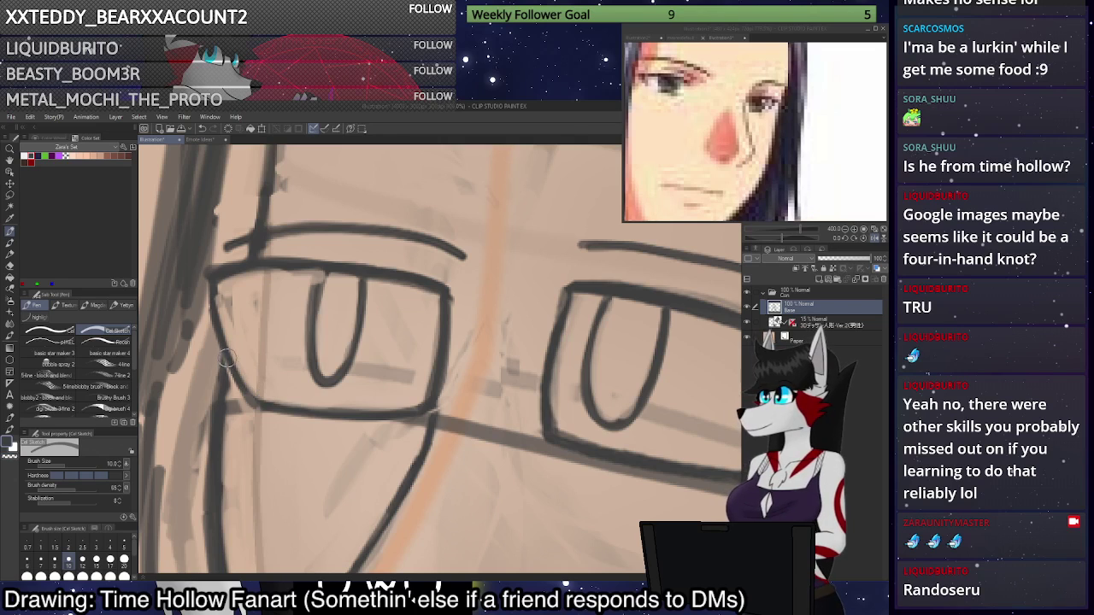
Try to narrow the far eye with an outer edge curving further inward, erasing the pointed corner outside it.
scroll(226, 359, down, 5)
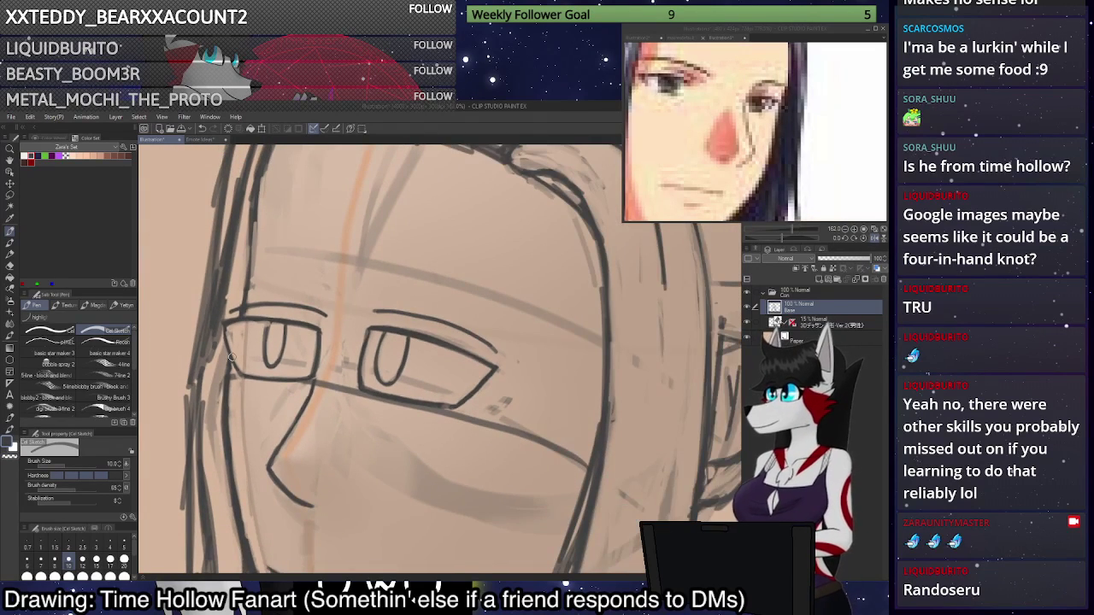
scroll(232, 358, down, 1)
scroll(349, 369, up, 2)
scroll(238, 346, up, 3)
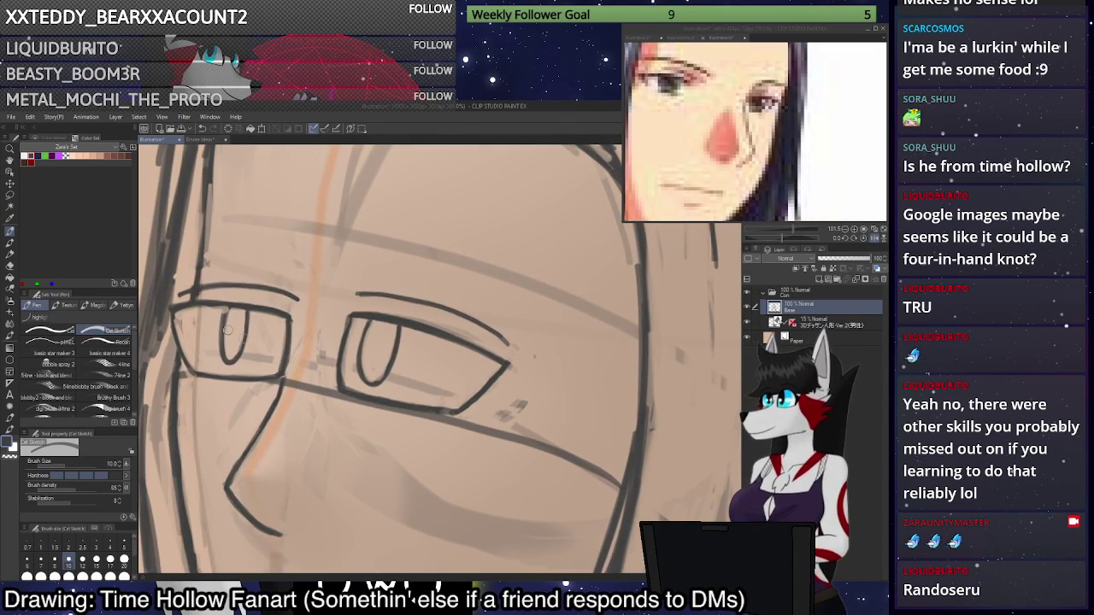
drag(188, 374, 183, 354)
key(c)
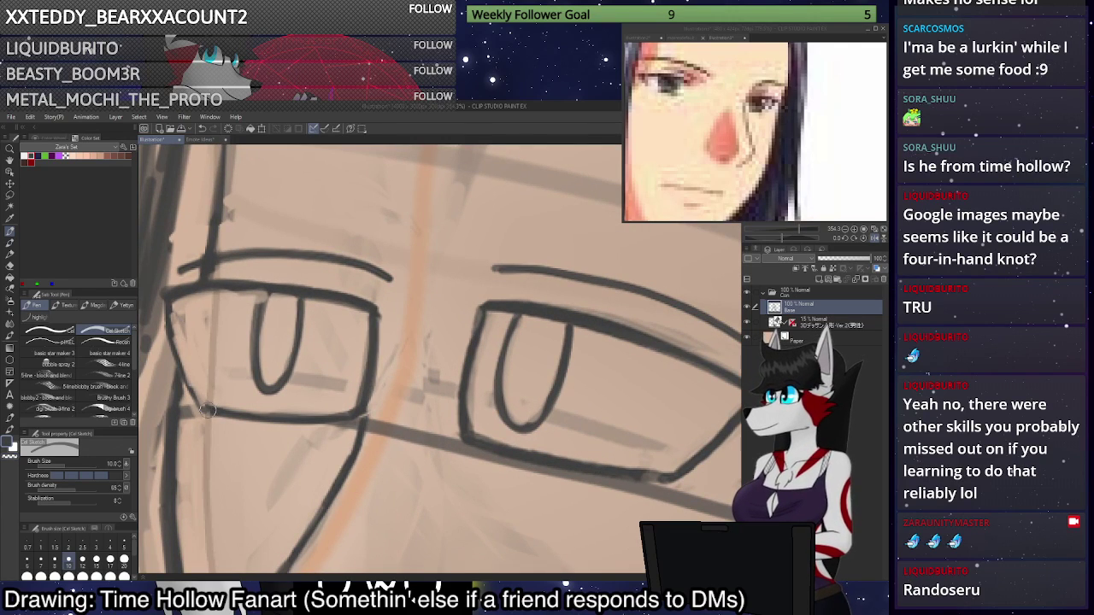
mouse_move(204, 407)
mouse_down()
mouse_move(179, 338)
mouse_move(198, 290)
mouse_move(184, 332)
mouse_up()
key(c)
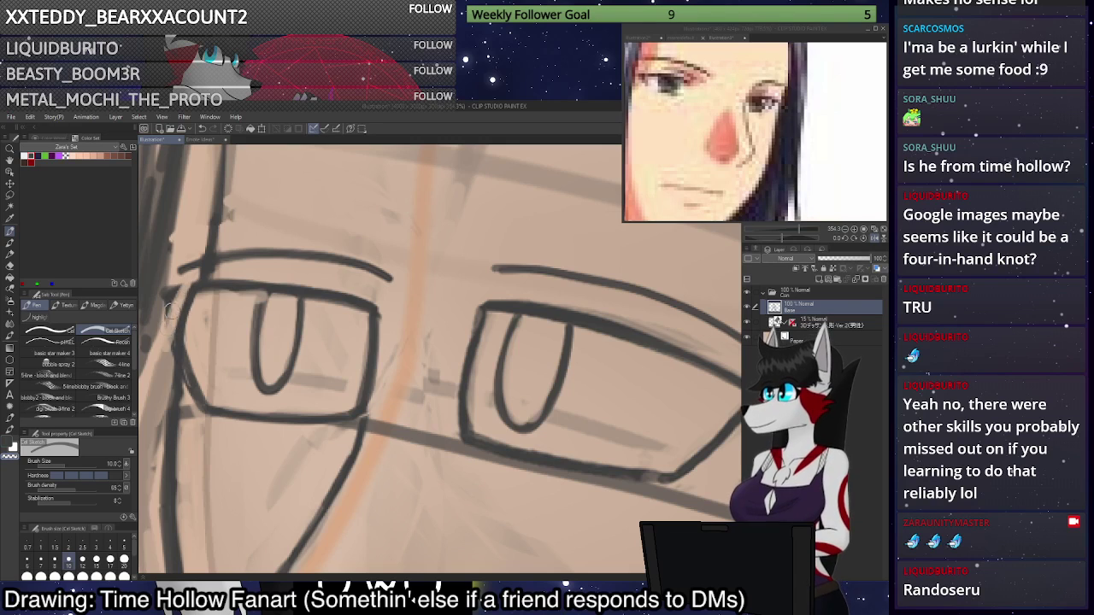
Fade the far eye's four-sided outline to a faint guide with transparent colour, keeping the iris and the line above the eye dark.
scroll(165, 323, down, 1)
scroll(165, 323, down, 5)
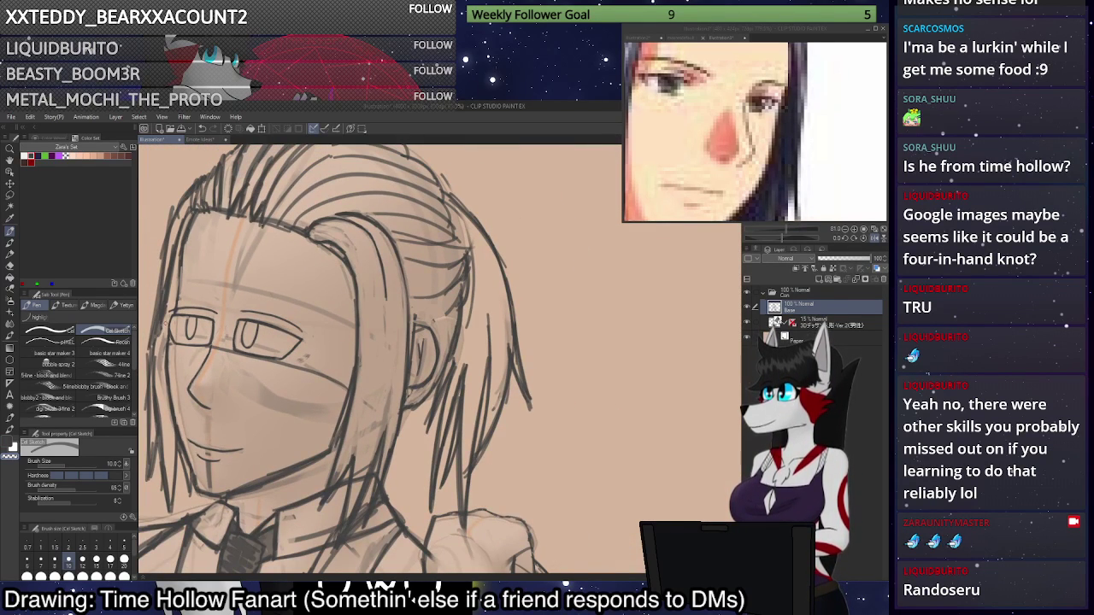
scroll(165, 323, up, 1)
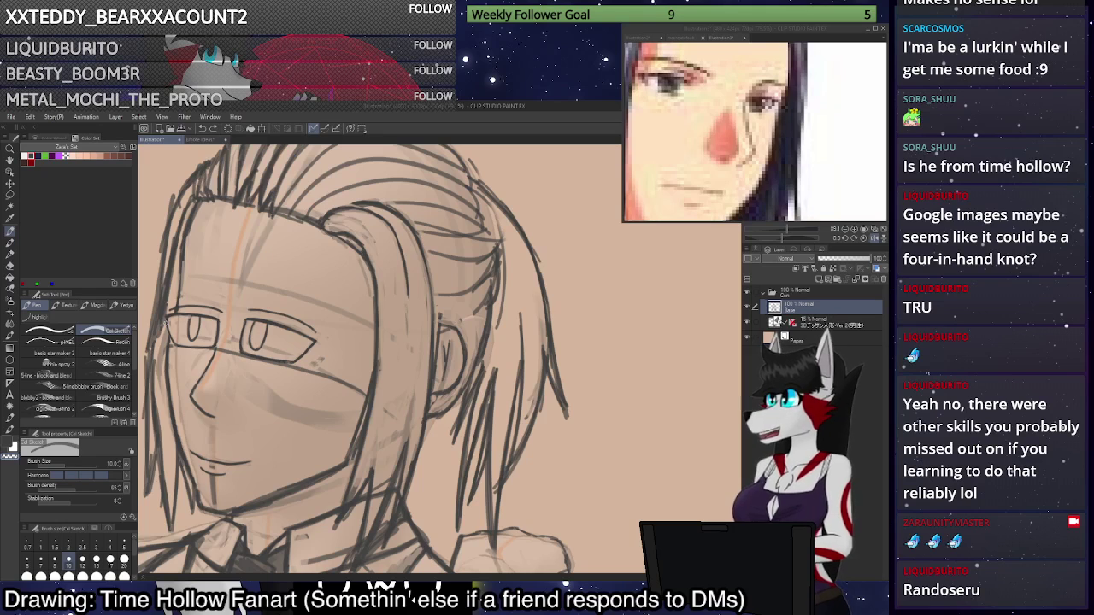
scroll(165, 324, down, 4)
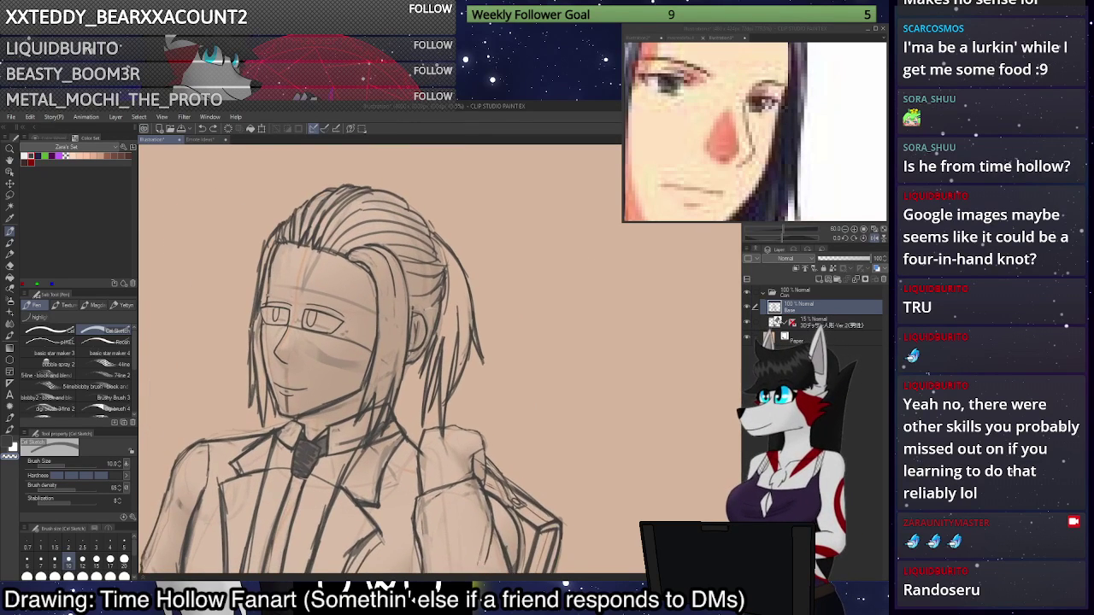
scroll(248, 299, up, 5)
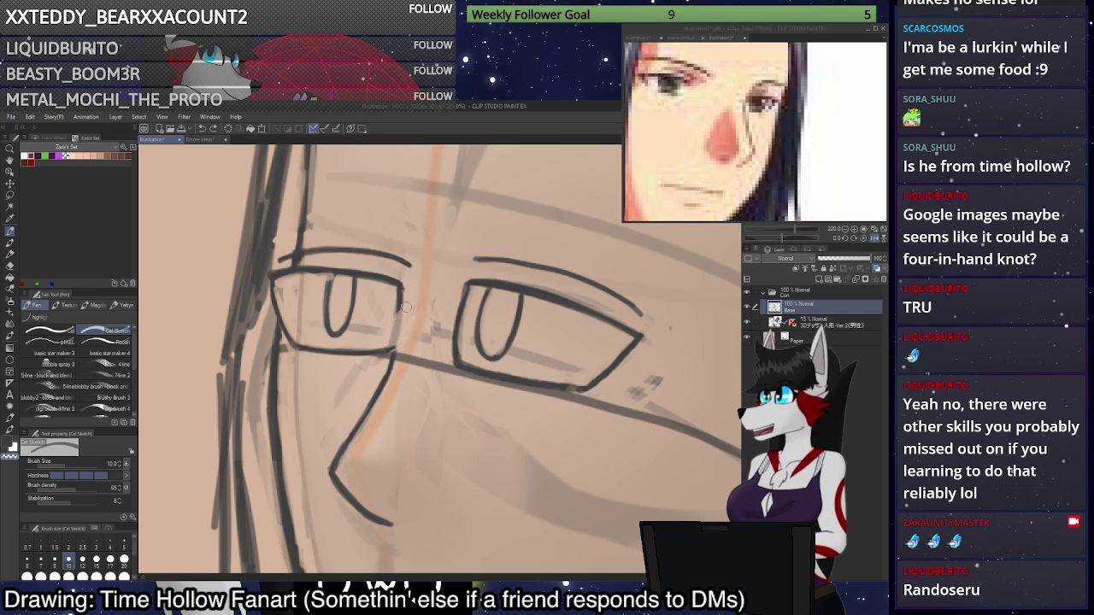
mouse_move(391, 278)
mouse_down()
mouse_move(363, 283)
mouse_move(326, 266)
mouse_move(268, 275)
mouse_move(284, 337)
mouse_move(394, 338)
mouse_up()
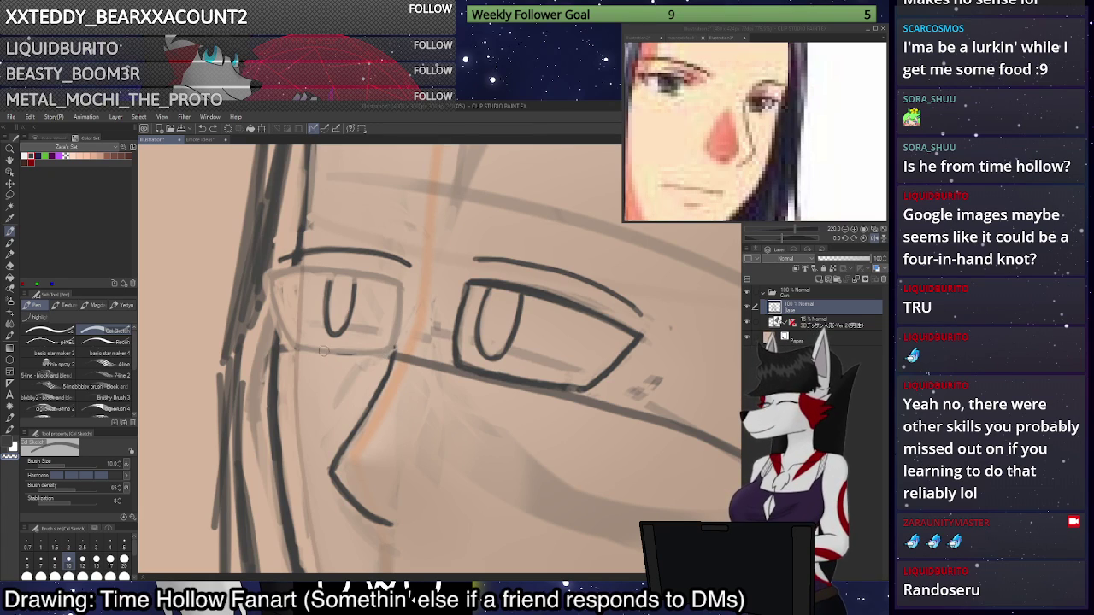
Redraw the far eye's inner edge, upper lid and outer edge in dark strokes over the faint four-sided guide.
drag(324, 352, 317, 348)
key(c)
mouse_move(391, 354)
mouse_down()
mouse_move(399, 287)
mouse_move(306, 272)
mouse_up()
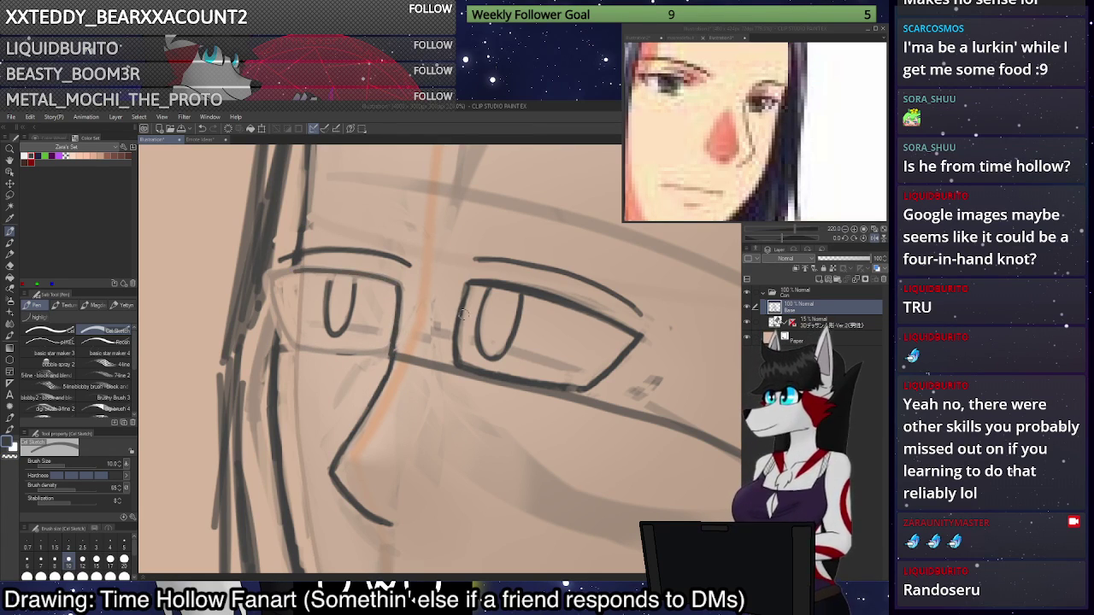
key(ctrl+z)
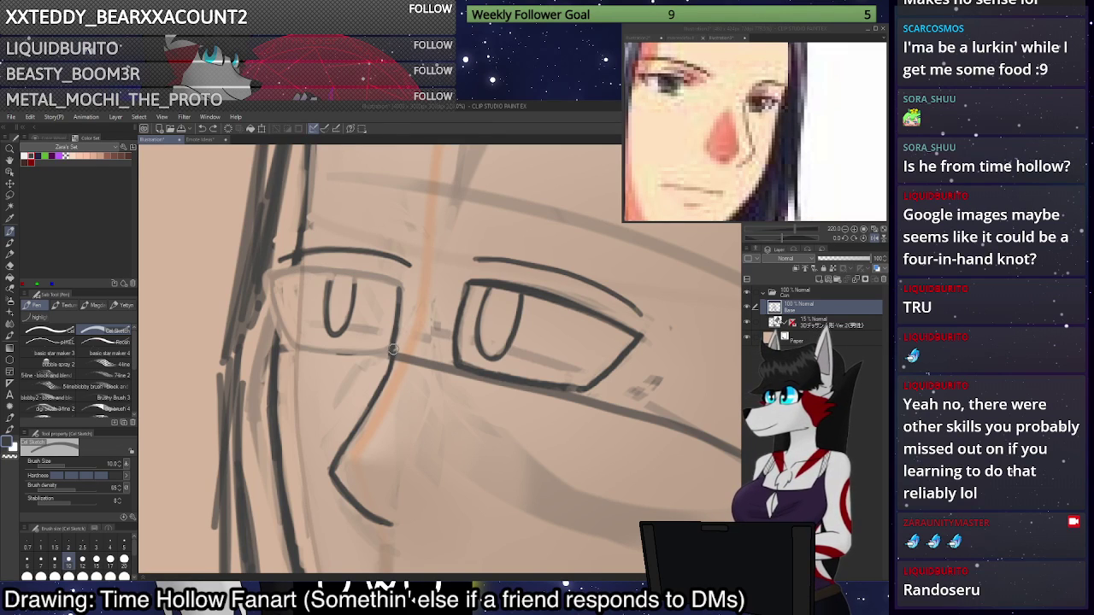
mouse_move(398, 293)
mouse_down()
mouse_move(395, 324)
mouse_move(401, 285)
mouse_move(389, 278)
mouse_move(294, 266)
mouse_move(408, 286)
mouse_move(283, 267)
mouse_move(302, 251)
mouse_move(313, 277)
mouse_move(275, 270)
mouse_move(276, 313)
mouse_up()
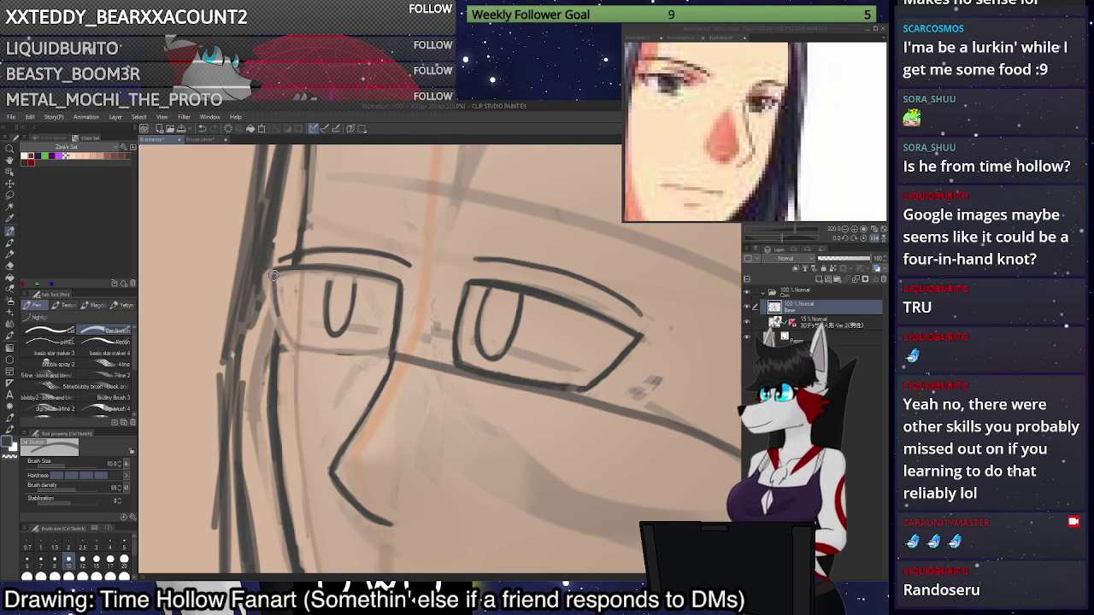
key(ctrl+z)
drag(274, 271, 287, 346)
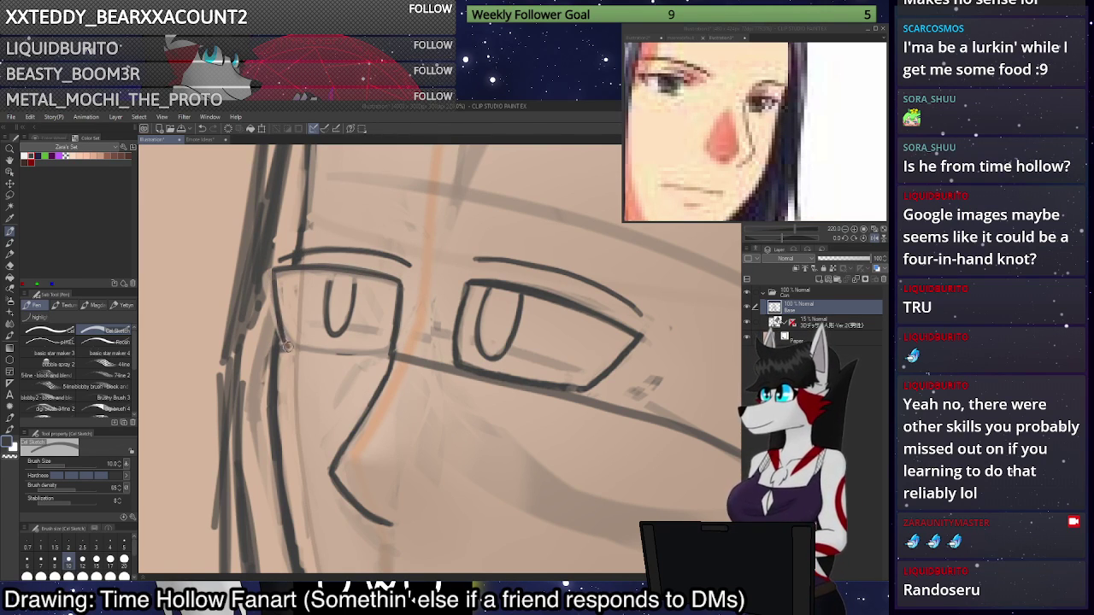
Draw the far eye's lower lid as a dark line from the inner corner to the outer edge, undoing and retrying the stroke.
mouse_move(391, 357)
mouse_down()
mouse_move(284, 345)
mouse_move(392, 356)
mouse_move(284, 345)
mouse_up()
key(ctrl+z)
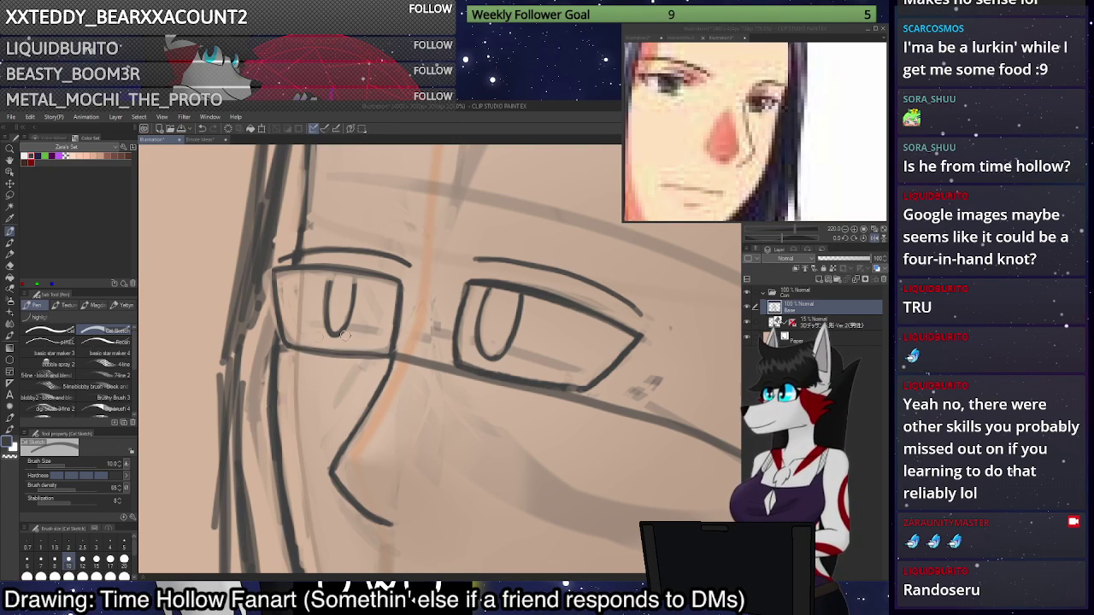
scroll(423, 344, down, 1)
scroll(422, 344, up, 1)
key(ctrl+z)
key(ctrl+z)
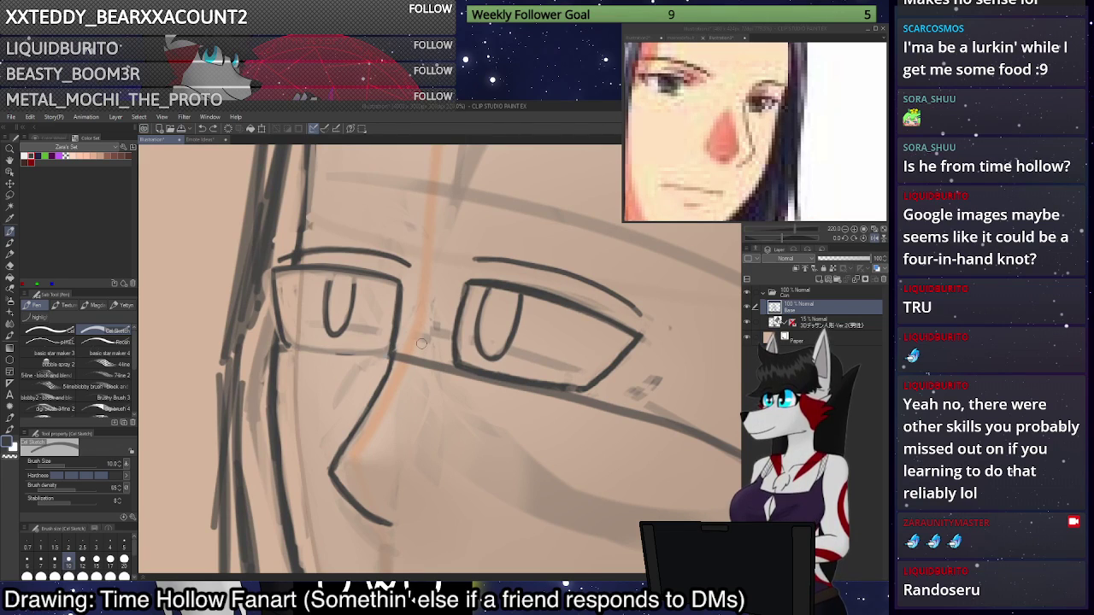
drag(391, 352, 284, 344)
mouse_move(286, 345)
mouse_down()
mouse_move(397, 346)
mouse_move(283, 340)
mouse_move(396, 344)
mouse_move(273, 345)
mouse_up()
key(ctrl+z)
key(ctrl+z)
key(ctrl+z)
key(ctrl+z)
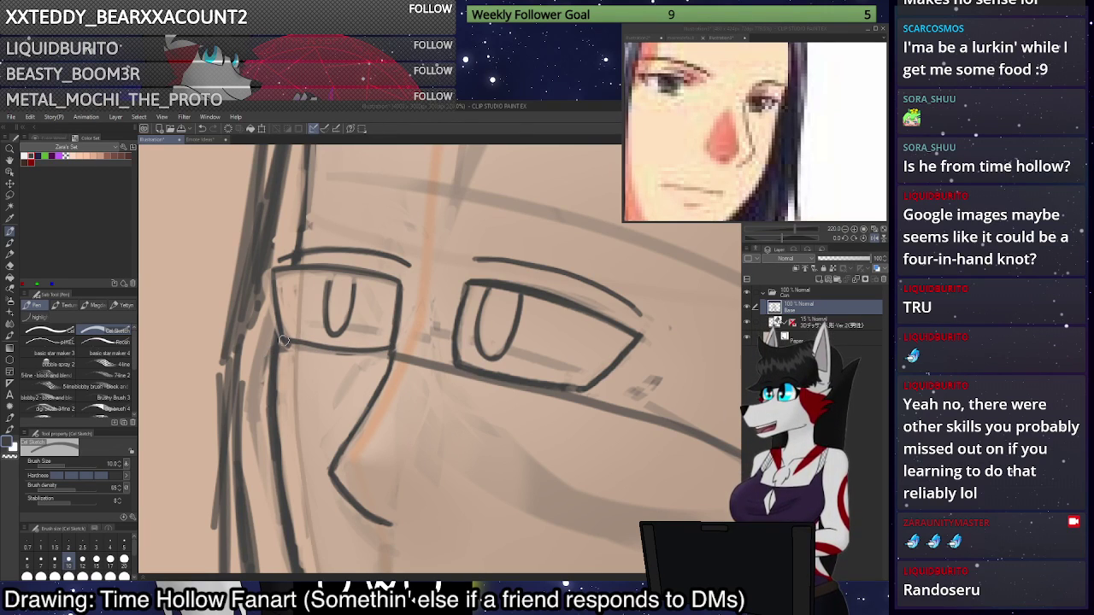
Fade the far eye's outer edge with transparent colour and redraw the upper lid and slanted outer edge slightly further outward.
drag(278, 299, 283, 340)
drag(283, 339, 273, 277)
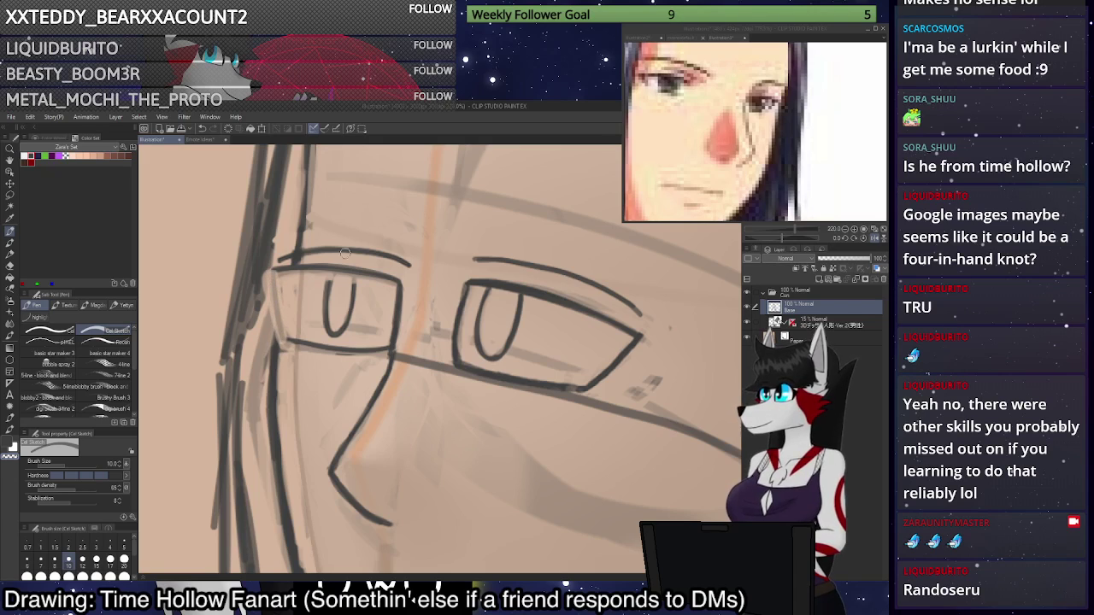
key(c)
drag(397, 277, 265, 275)
mouse_move(398, 284)
mouse_down()
mouse_move(364, 271)
mouse_move(271, 276)
mouse_move(278, 318)
mouse_up()
drag(269, 279, 289, 343)
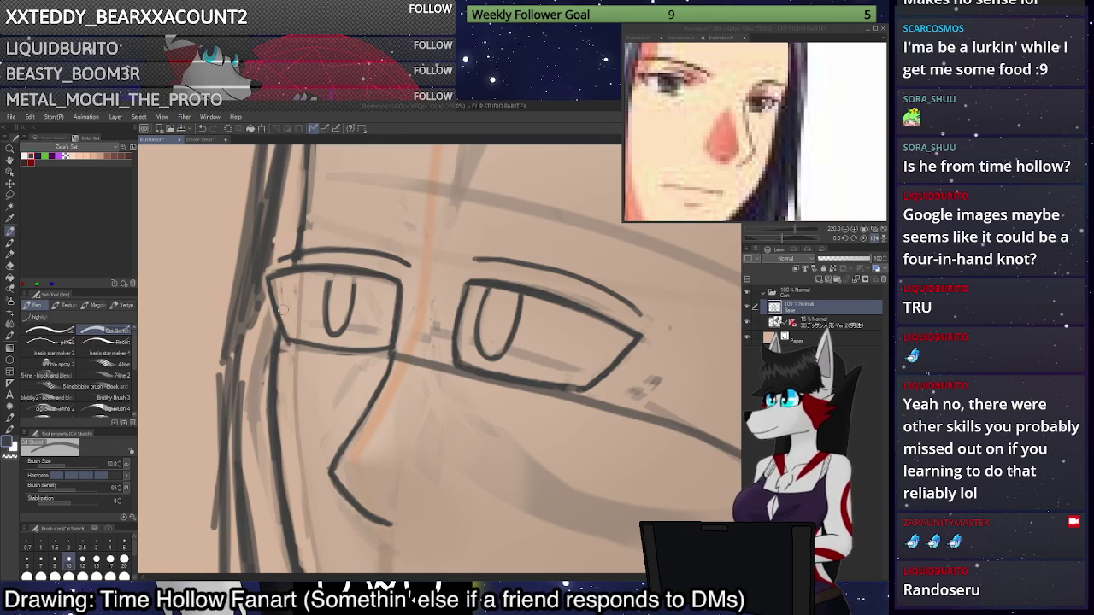
scroll(283, 309, down, 6)
scroll(280, 343, down, 1)
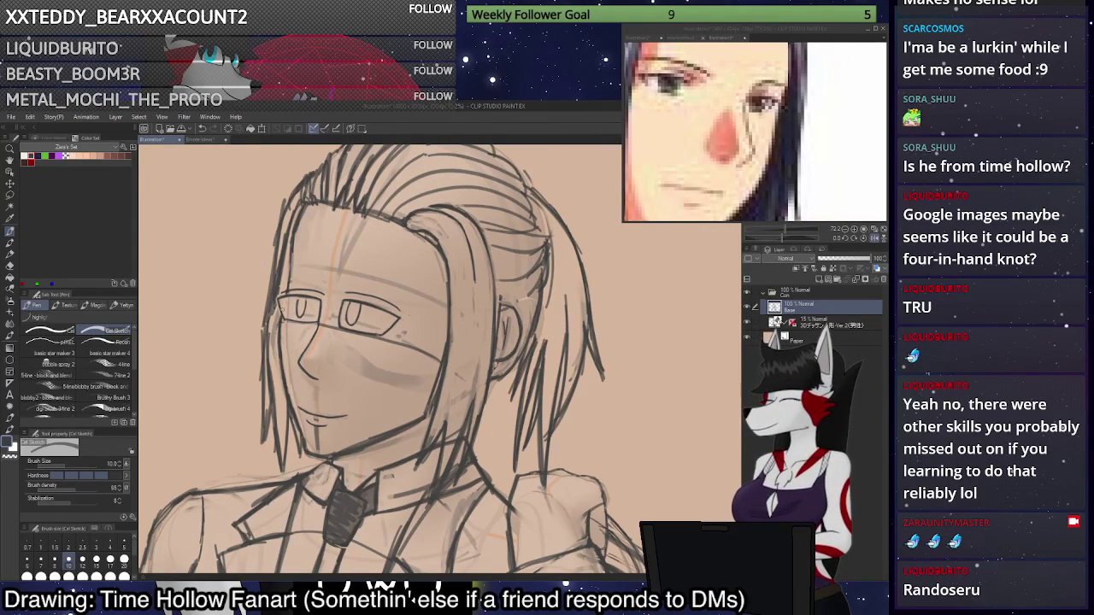
Lasso the far eye with the line above it, rotate the selection slightly clockwise and apply the transformation.
scroll(396, 295, up, 8)
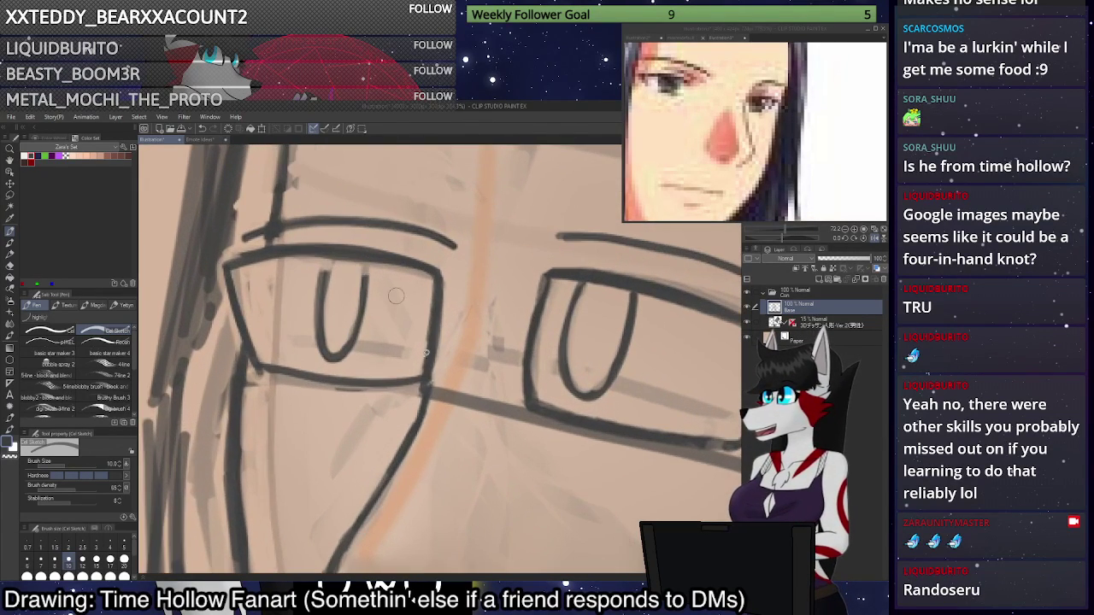
key(m)
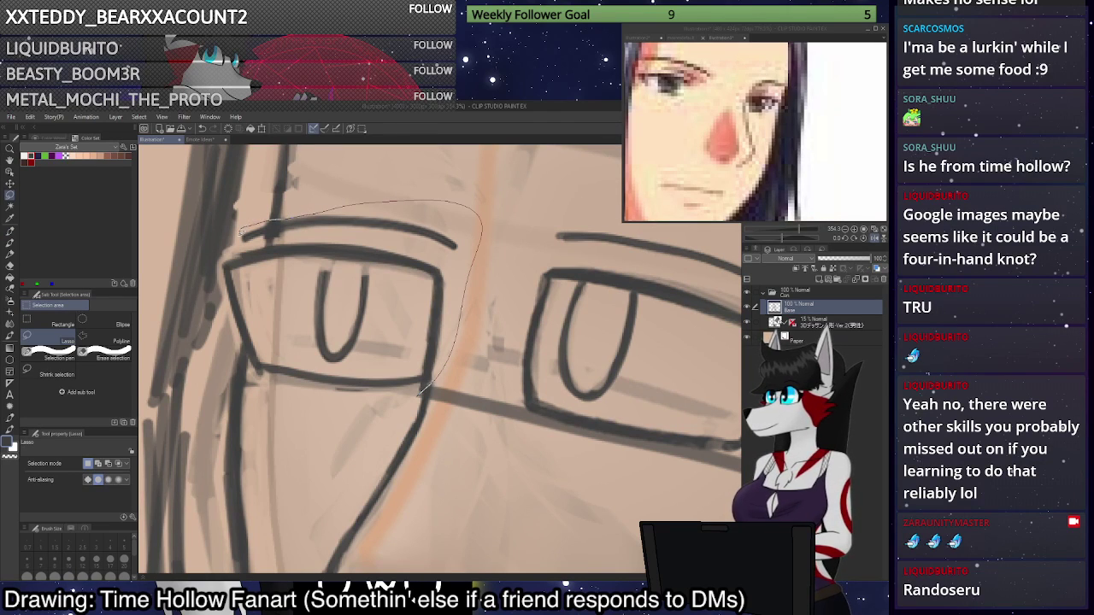
drag(271, 384, 329, 381)
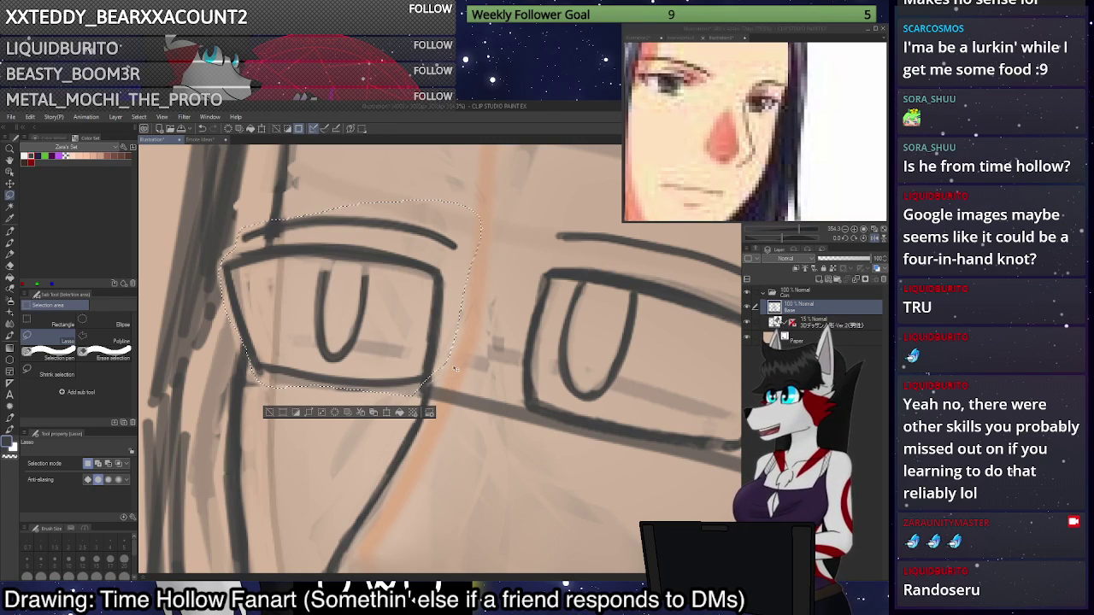
key(ctrl+t)
drag(497, 322, 530, 319)
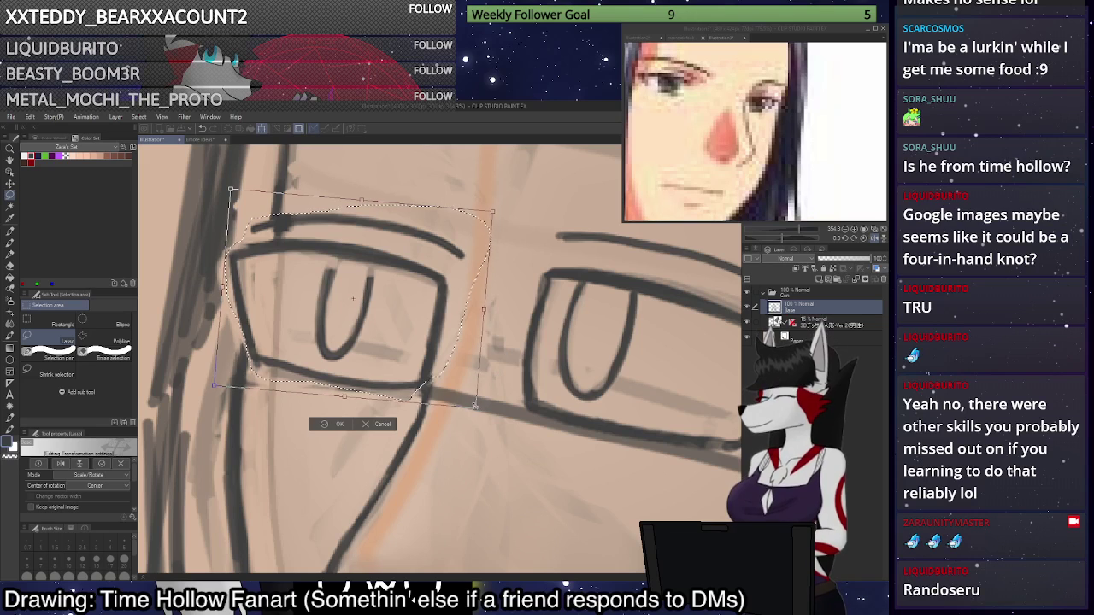
click(340, 425)
scroll(450, 388, down, 8)
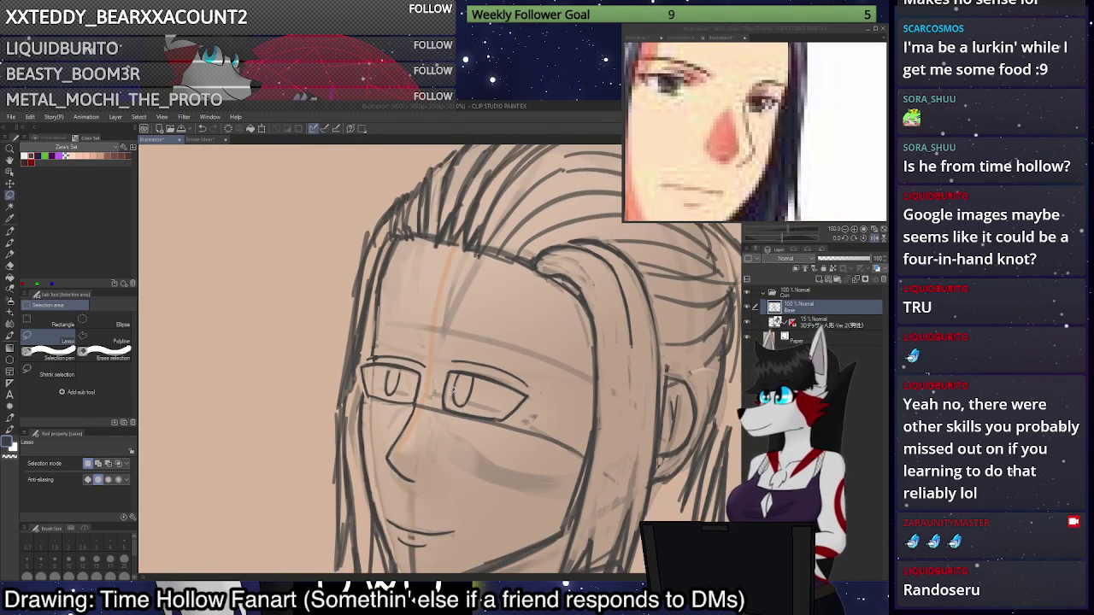
Extend the far eye's iris up to the upper lid and thin its lower curve with transparent colour.
scroll(453, 390, up, 5)
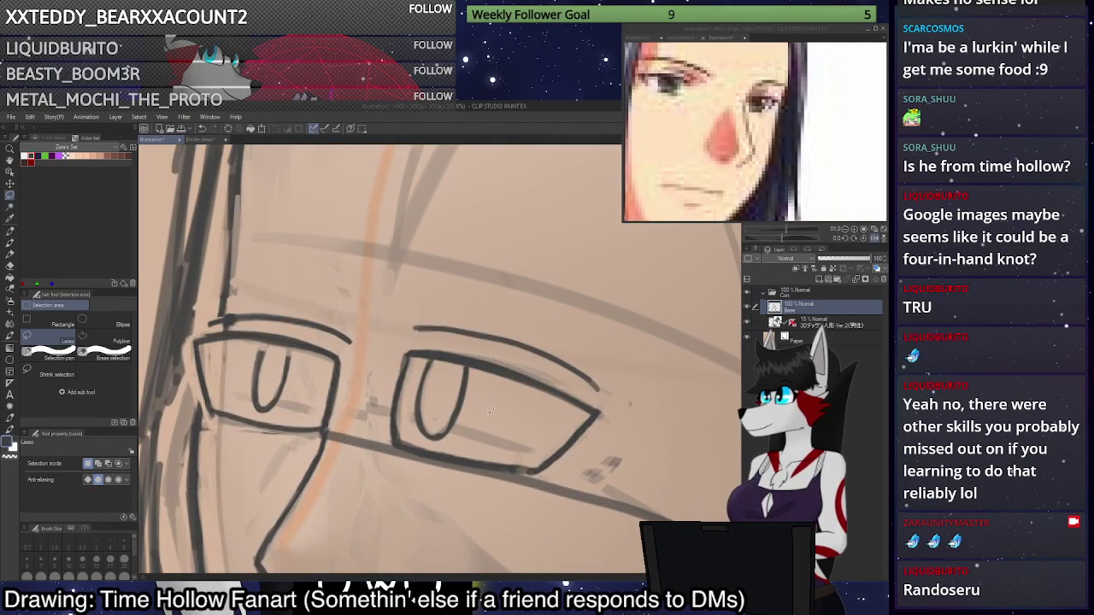
key(p)
key(c)
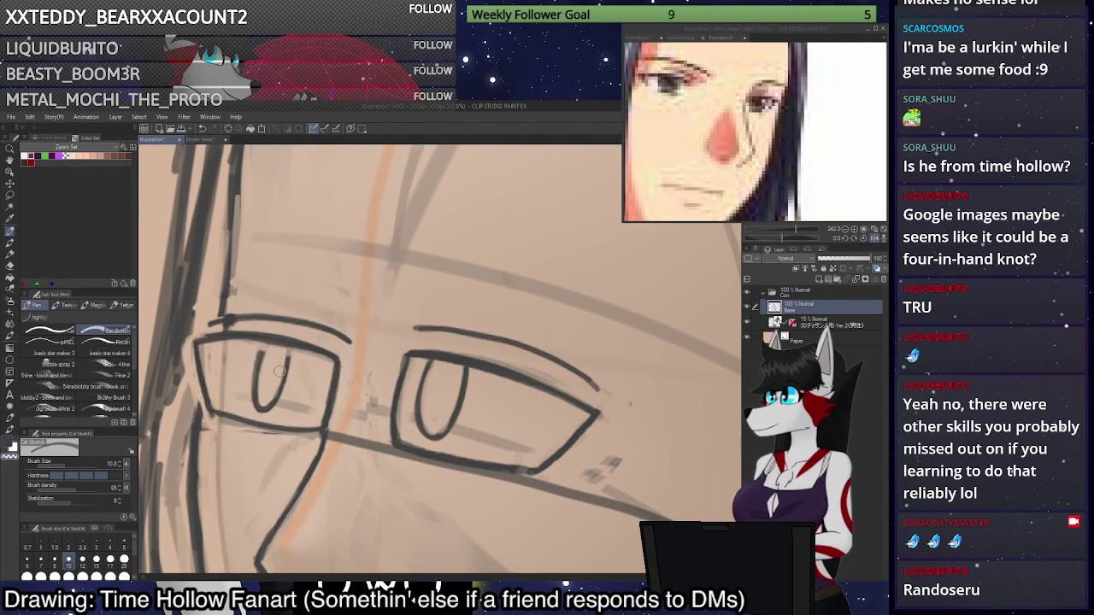
key(x)
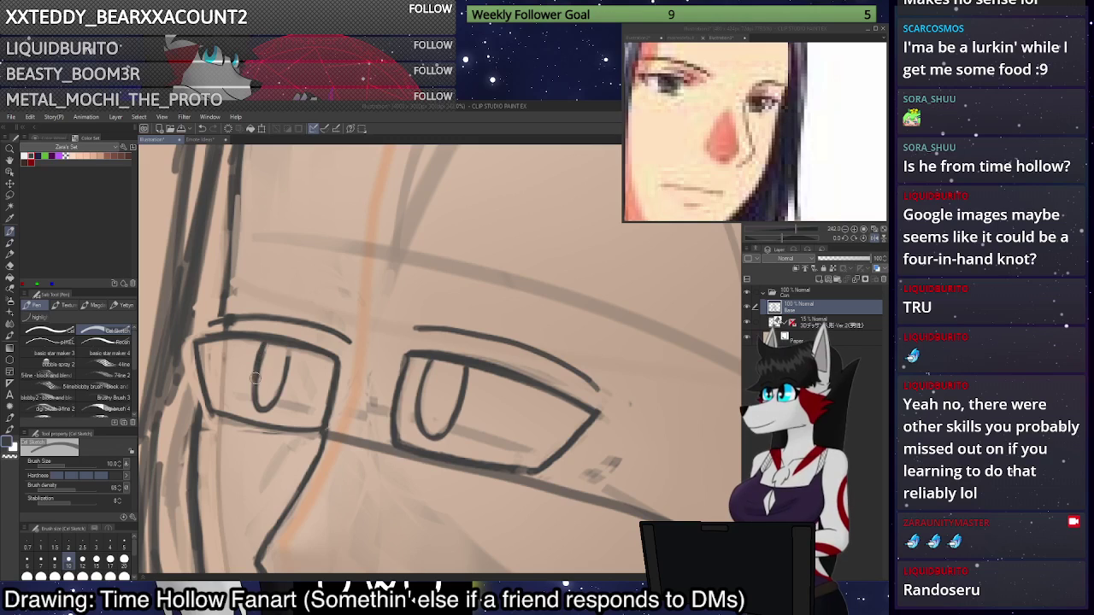
mouse_move(256, 379)
mouse_down()
mouse_move(279, 385)
mouse_move(287, 350)
mouse_up()
key(c)
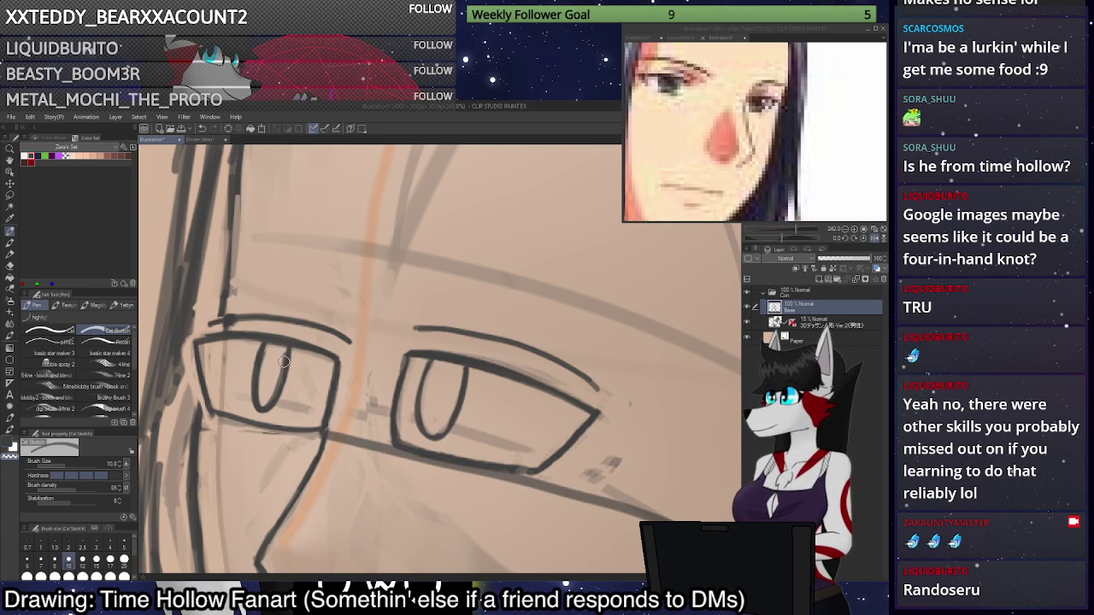
mouse_move(267, 409)
mouse_down()
mouse_move(256, 359)
mouse_move(258, 402)
mouse_move(288, 353)
mouse_move(256, 348)
mouse_move(266, 352)
mouse_move(262, 404)
mouse_move(256, 380)
mouse_move(267, 405)
mouse_move(289, 361)
mouse_move(270, 405)
mouse_up()
key(c)
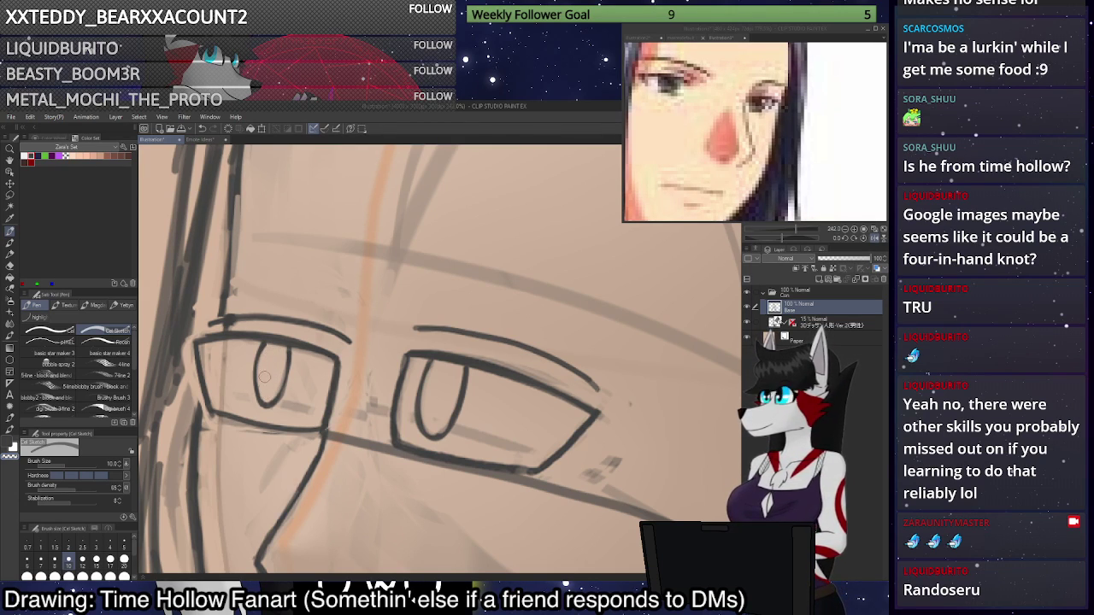
scroll(243, 414, down, 12)
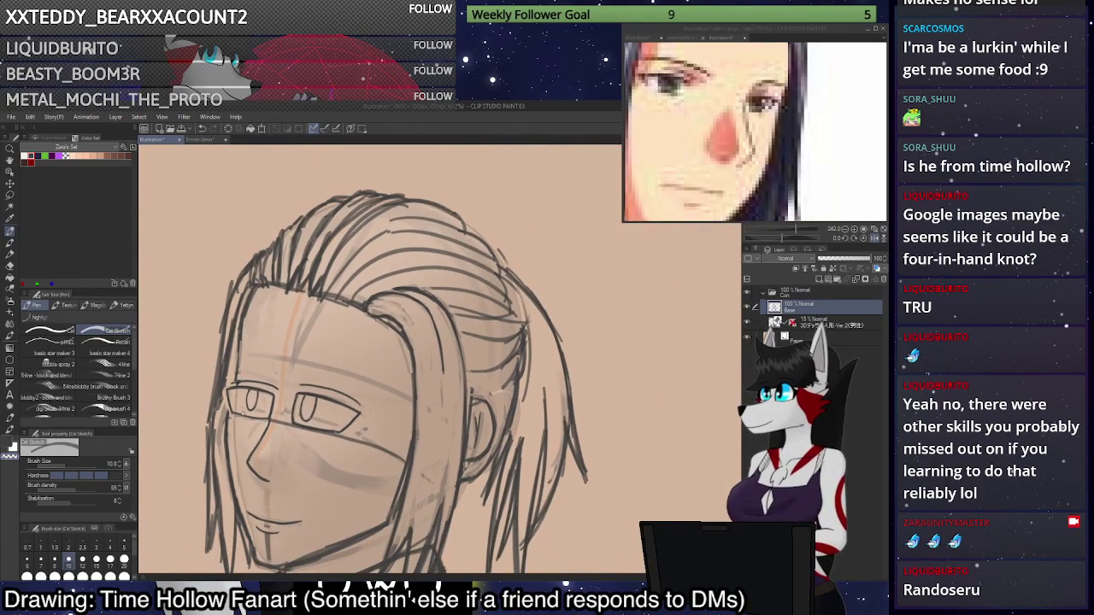
Redraw the inner curve of the far eye's iris to close the oval beneath the upper lid.
scroll(243, 414, up, 5)
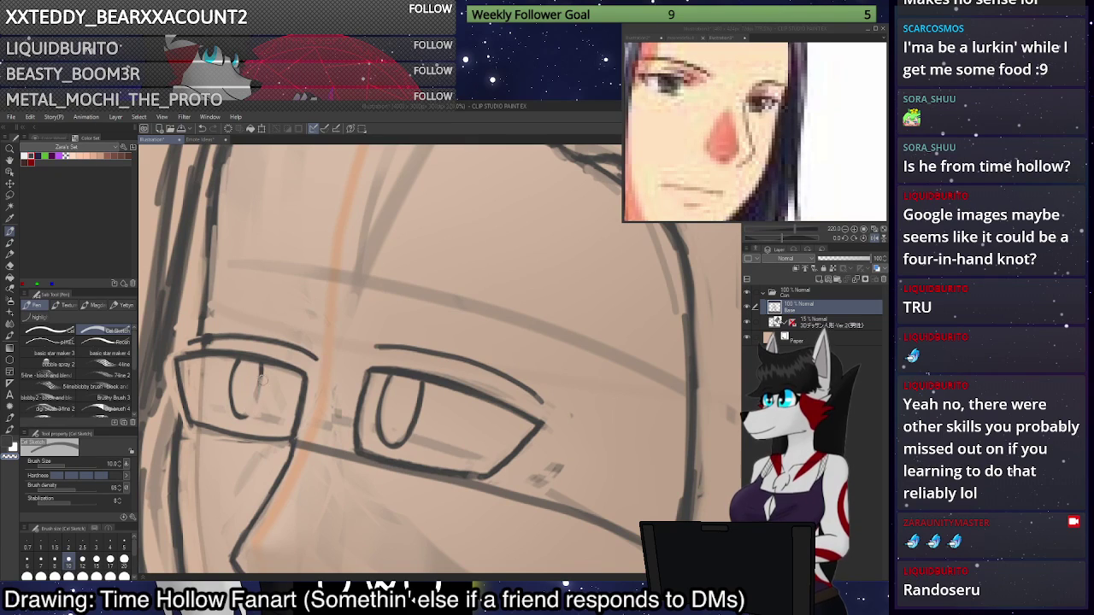
key(c)
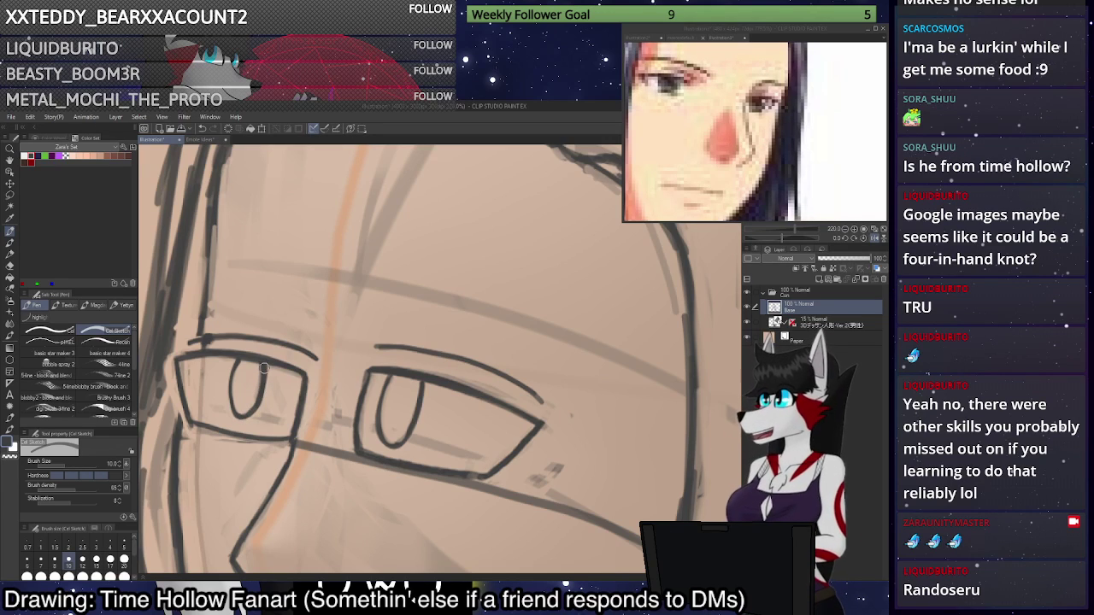
key(x)
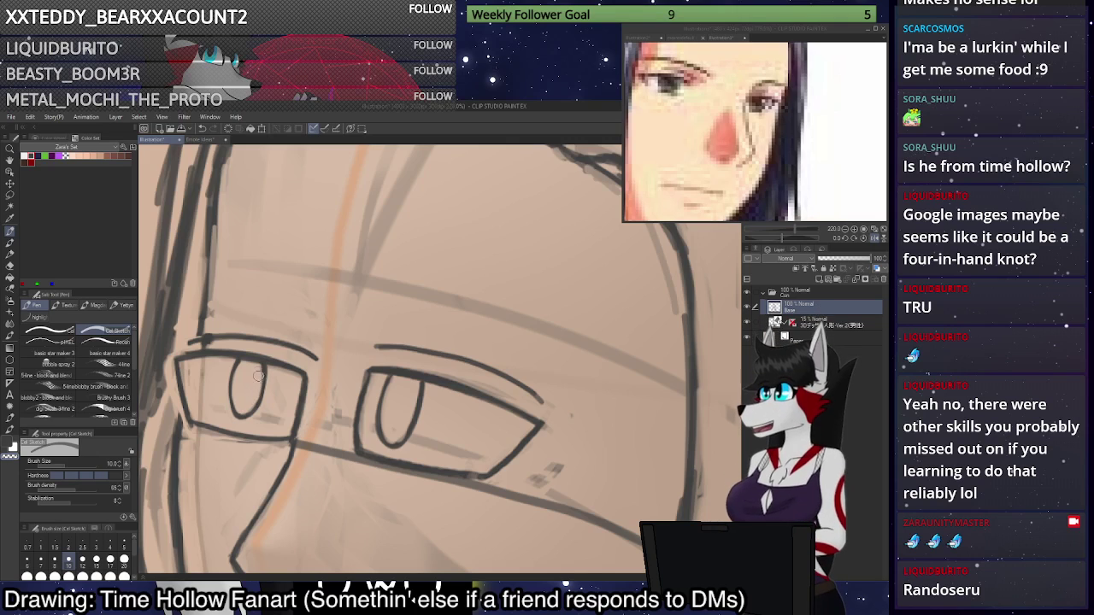
scroll(248, 385, down, 10)
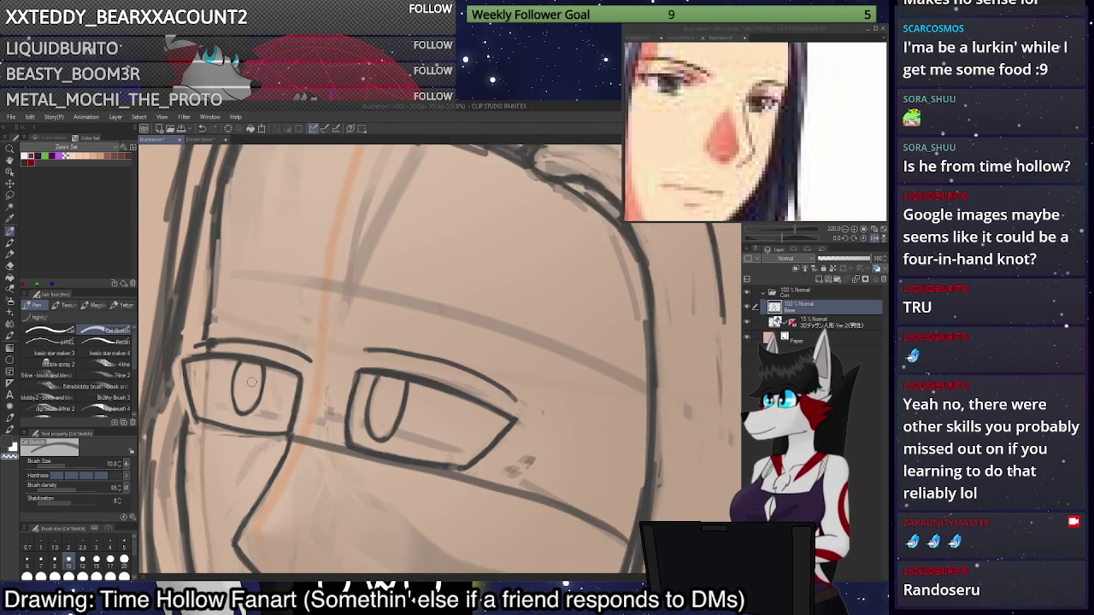
scroll(389, 289, down, 1)
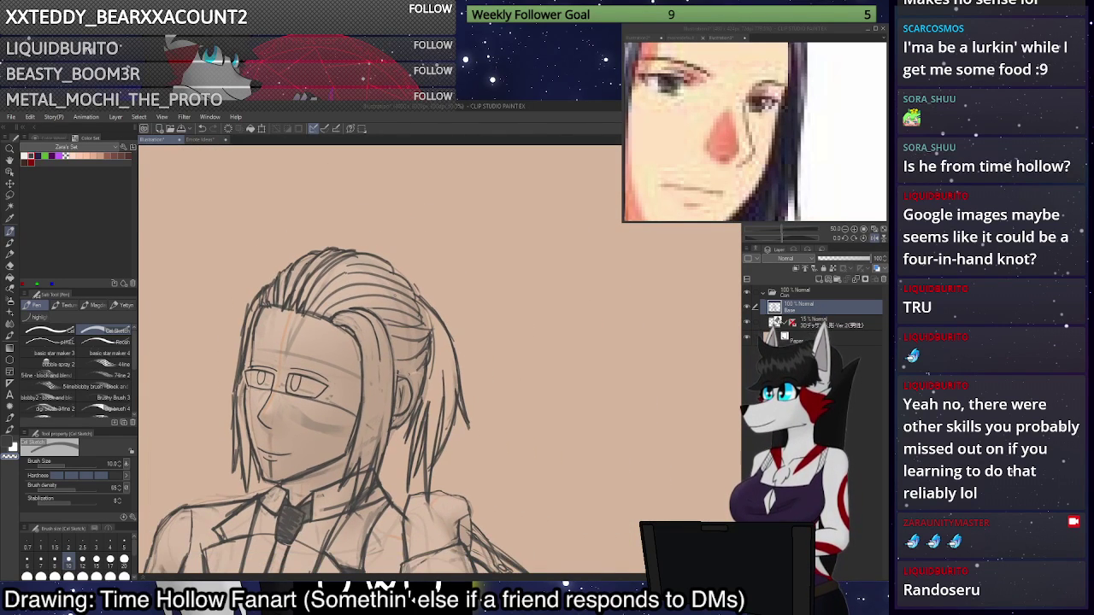
Erase the lower inner part of the far iris and redraw its inner side as a fuller curve reaching the upper lid.
scroll(337, 308, up, 5)
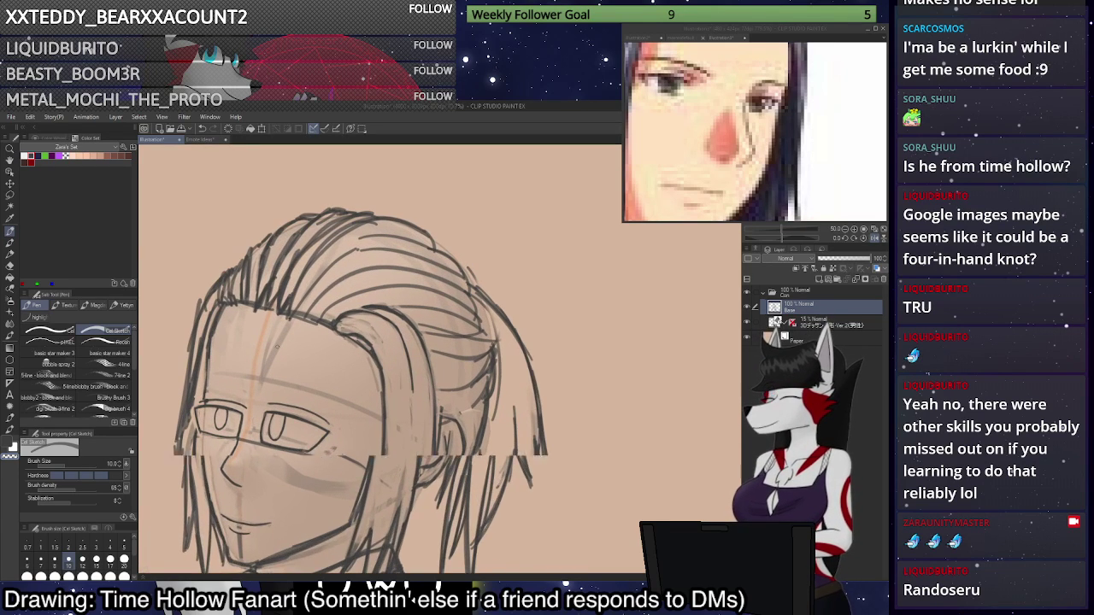
scroll(196, 441, up, 5)
scroll(239, 419, up, 5)
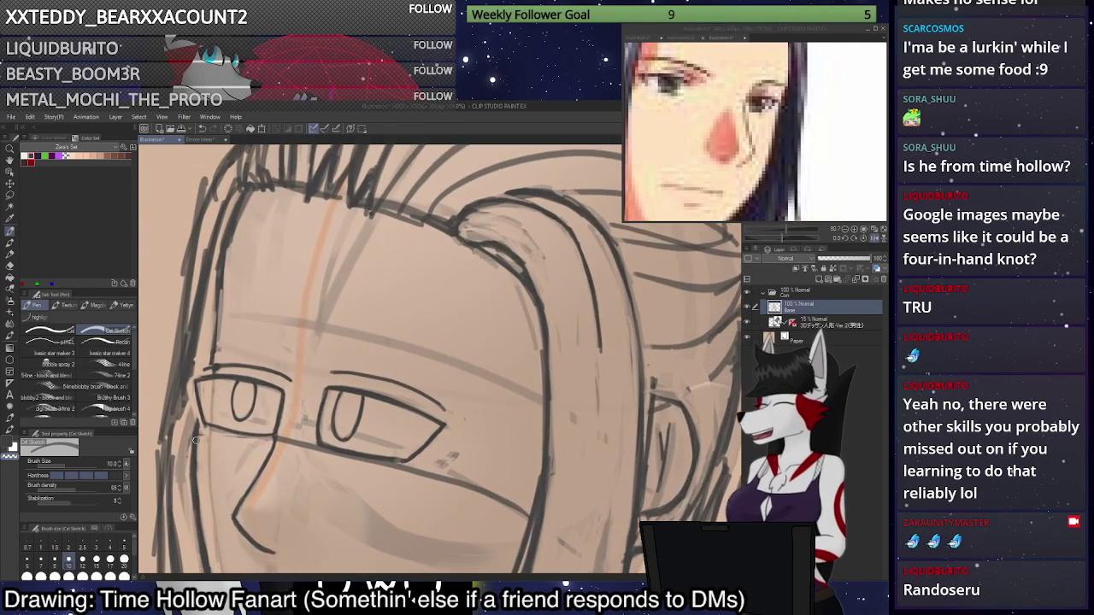
key(m)
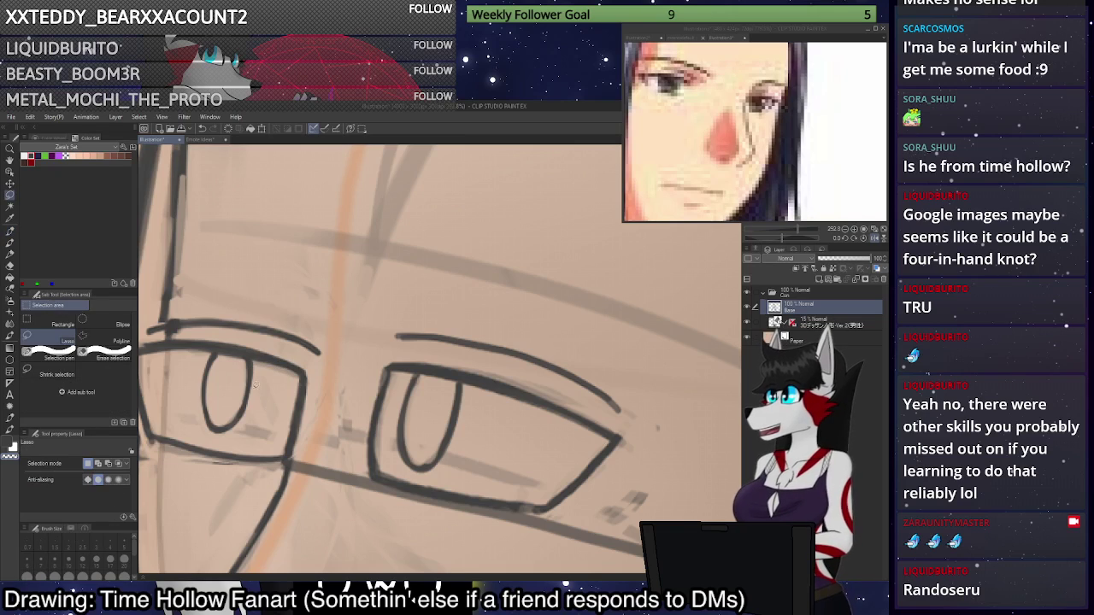
key(p)
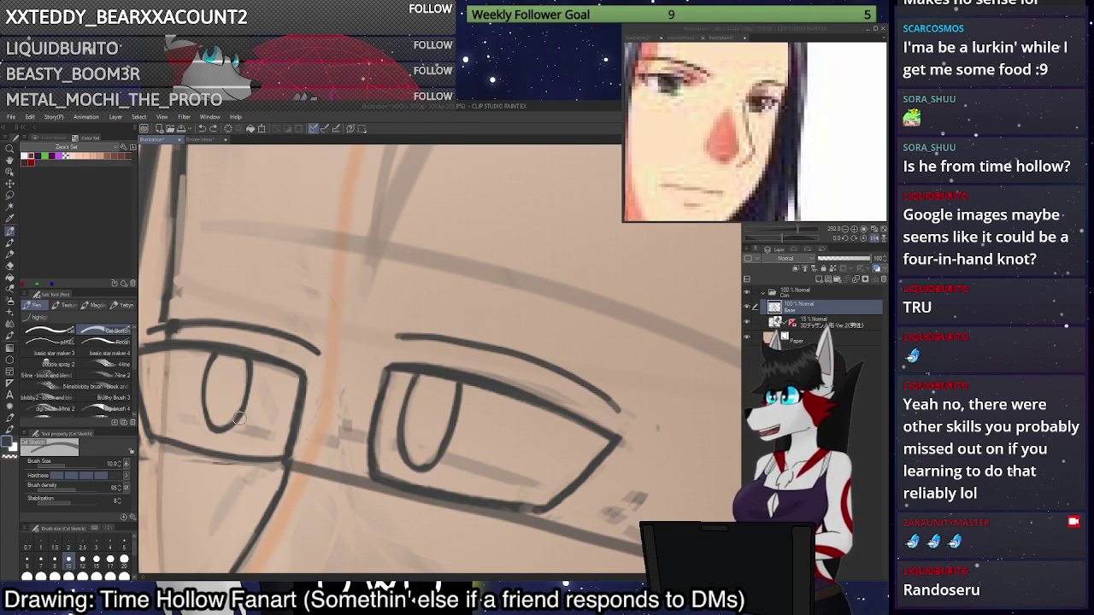
key(c)
mouse_move(232, 431)
mouse_down()
mouse_move(253, 370)
mouse_move(238, 424)
mouse_up()
key(c)
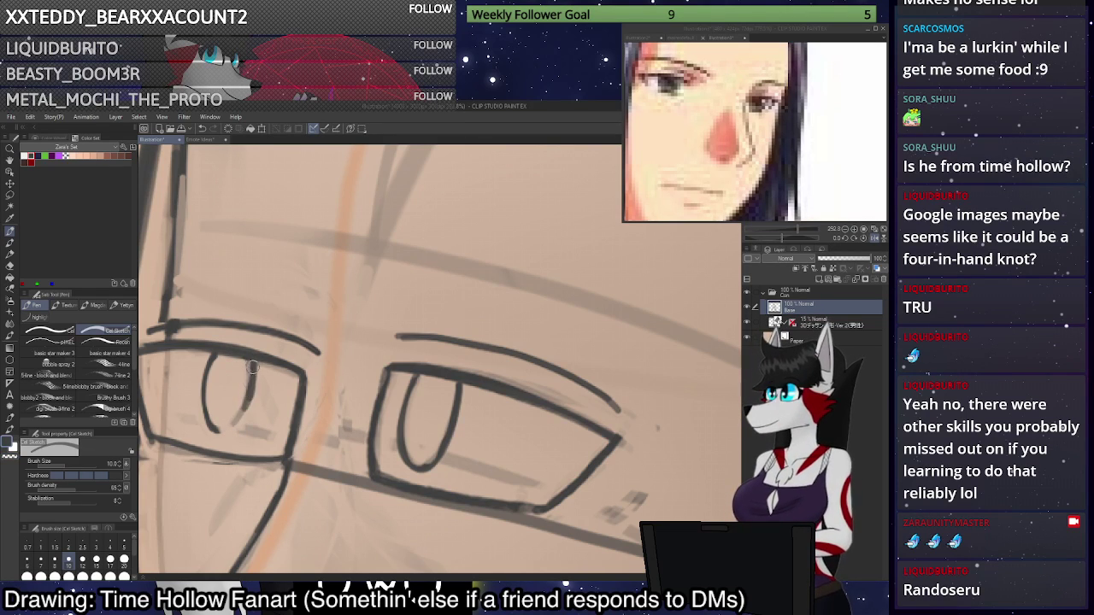
mouse_move(253, 367)
mouse_down()
mouse_move(237, 422)
mouse_move(213, 429)
mouse_move(231, 424)
mouse_move(248, 372)
mouse_move(237, 405)
mouse_up()
key(c)
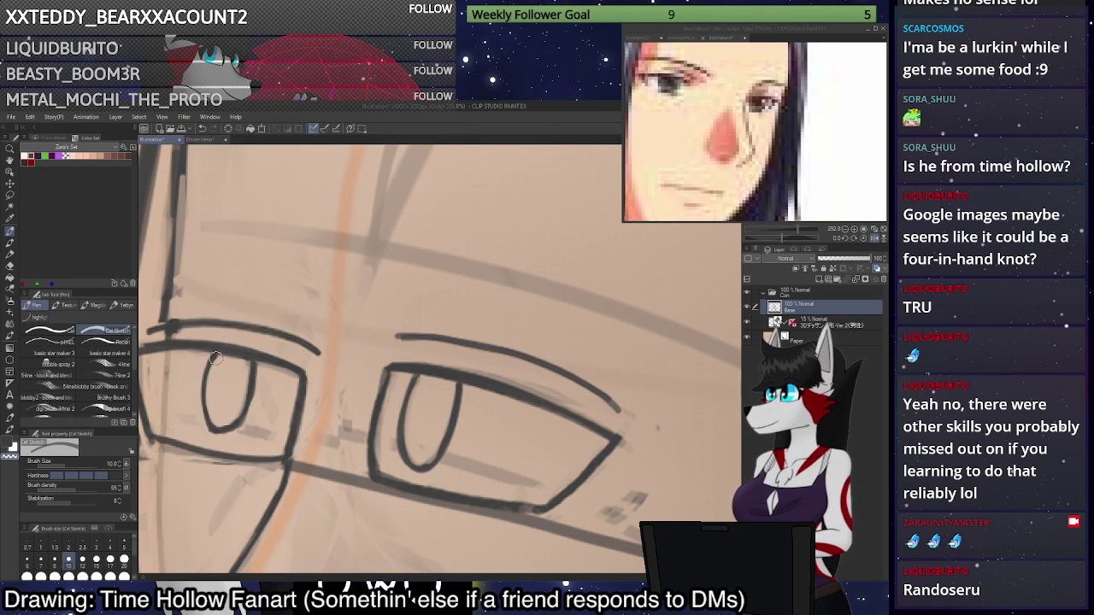
Straighten the outer side of the far eye's iris by erasing, redrawing and thinning the line.
mouse_move(216, 356)
mouse_down()
mouse_move(205, 409)
mouse_move(213, 359)
mouse_move(207, 389)
mouse_up()
key(c)
drag(212, 354, 208, 419)
key(c)
mouse_move(206, 374)
mouse_down()
mouse_move(212, 425)
mouse_move(217, 363)
mouse_move(215, 421)
mouse_up()
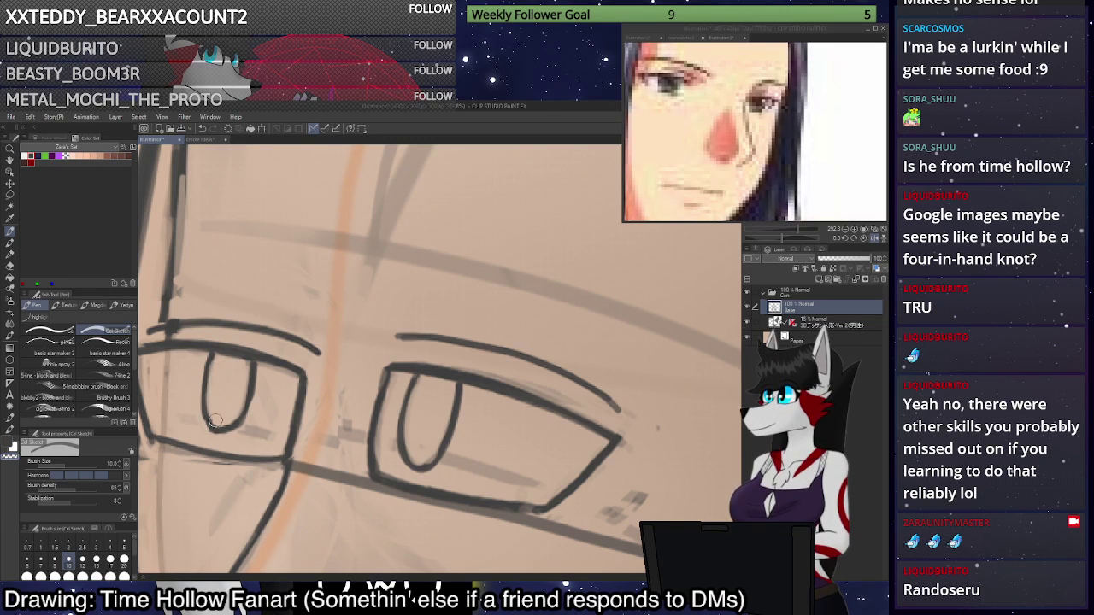
Flip the canvas view horizontally and back to check the face within the whole figure.
scroll(231, 403, down, 5)
scroll(260, 436, down, 6)
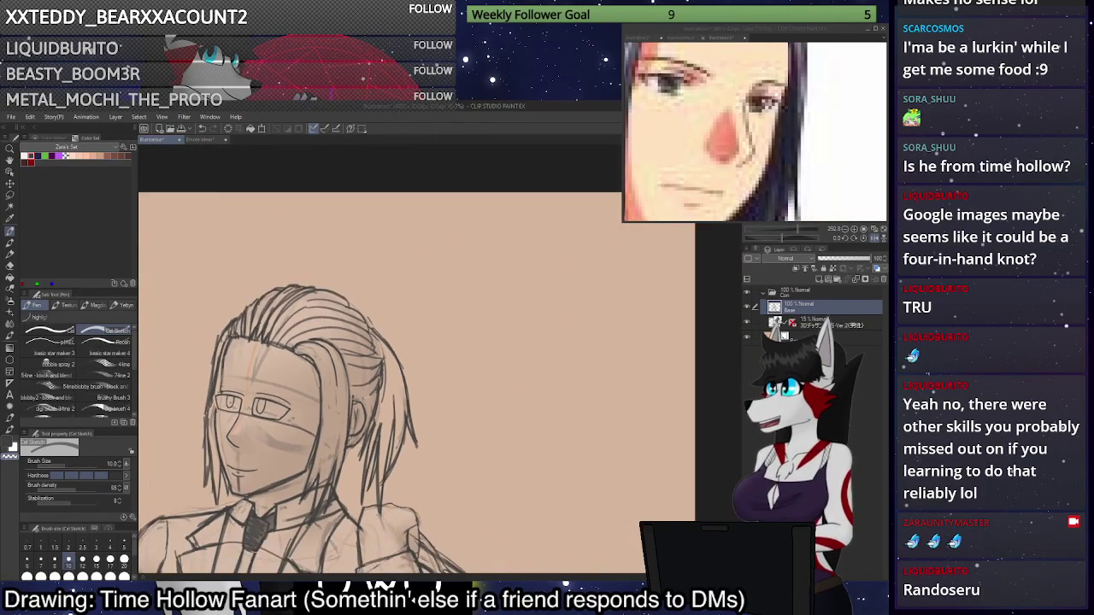
click(875, 239)
click(875, 238)
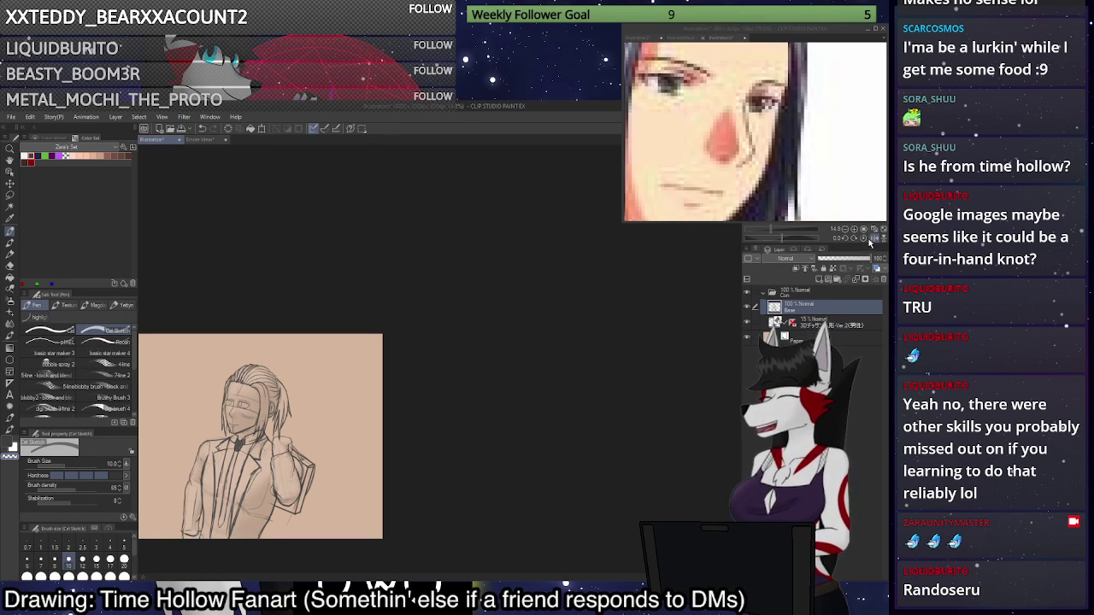
Fit the canvas to the view and flip it horizontally several times to check the face and overall figure.
click(876, 229)
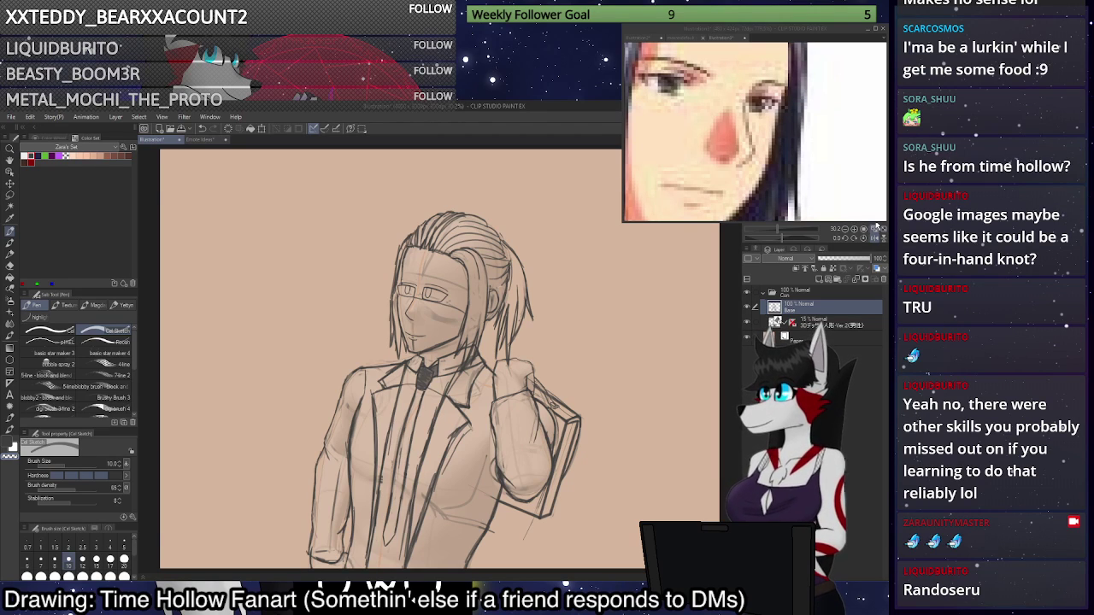
click(878, 239)
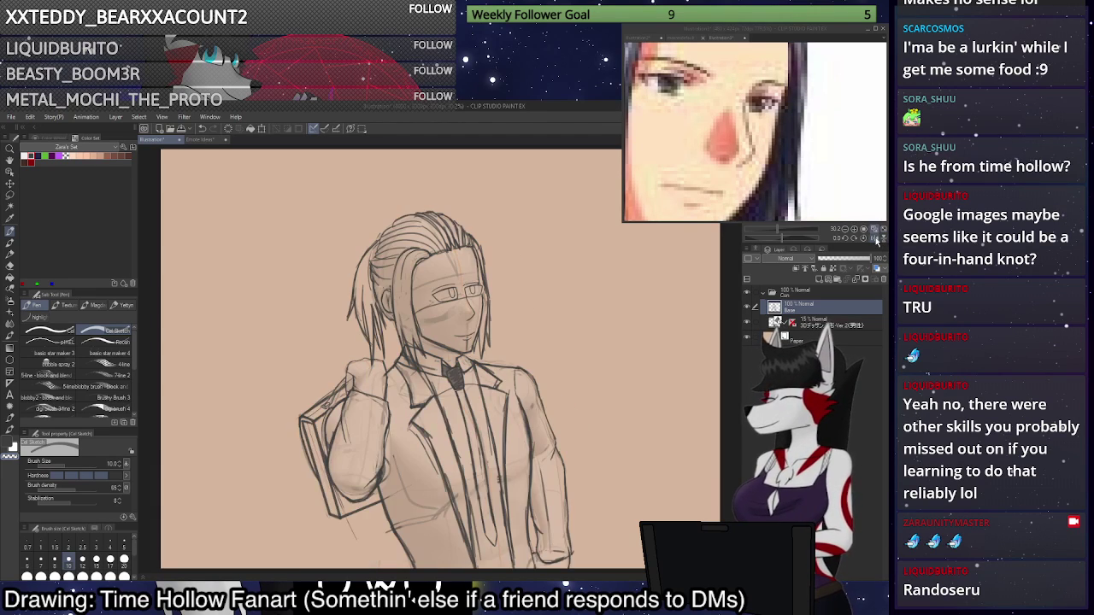
click(877, 240)
click(877, 240)
click(877, 240)
click(878, 240)
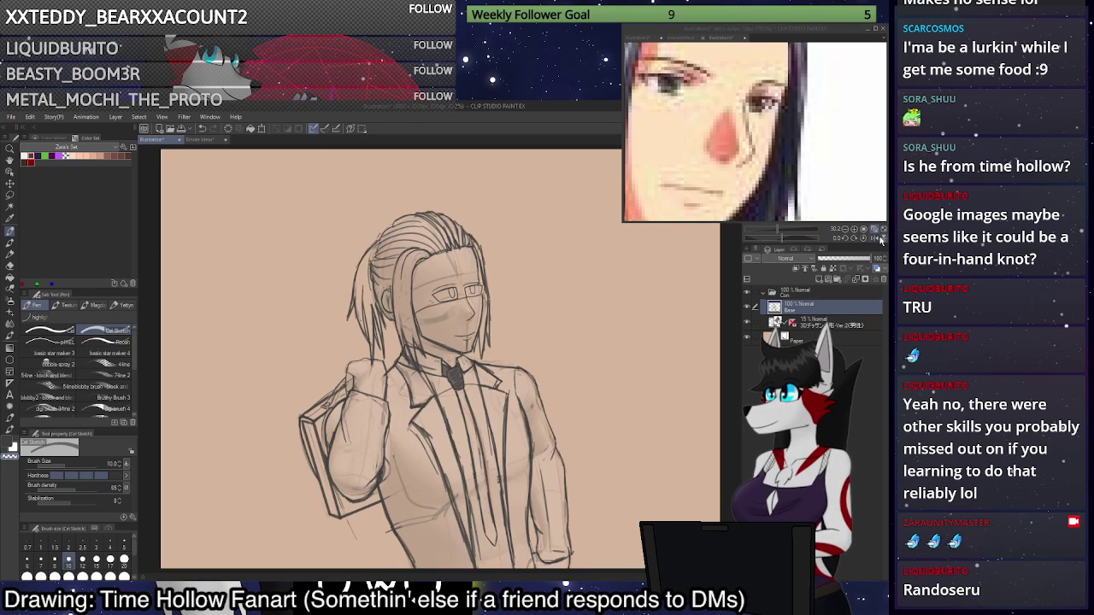
click(884, 241)
click(884, 241)
click(877, 240)
click(878, 240)
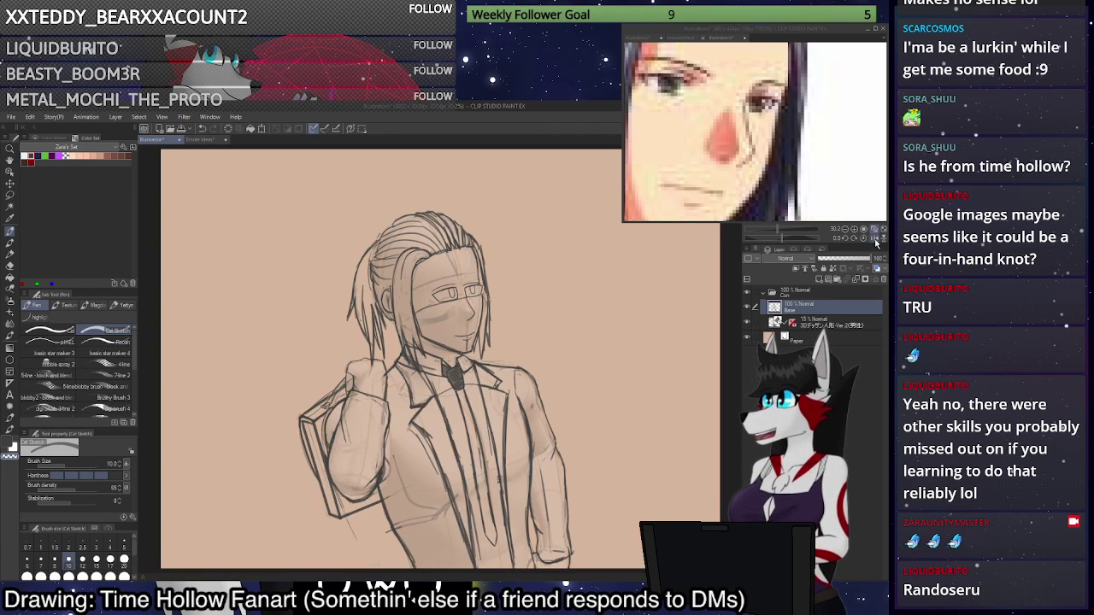
click(877, 241)
click(876, 242)
click(876, 242)
click(876, 241)
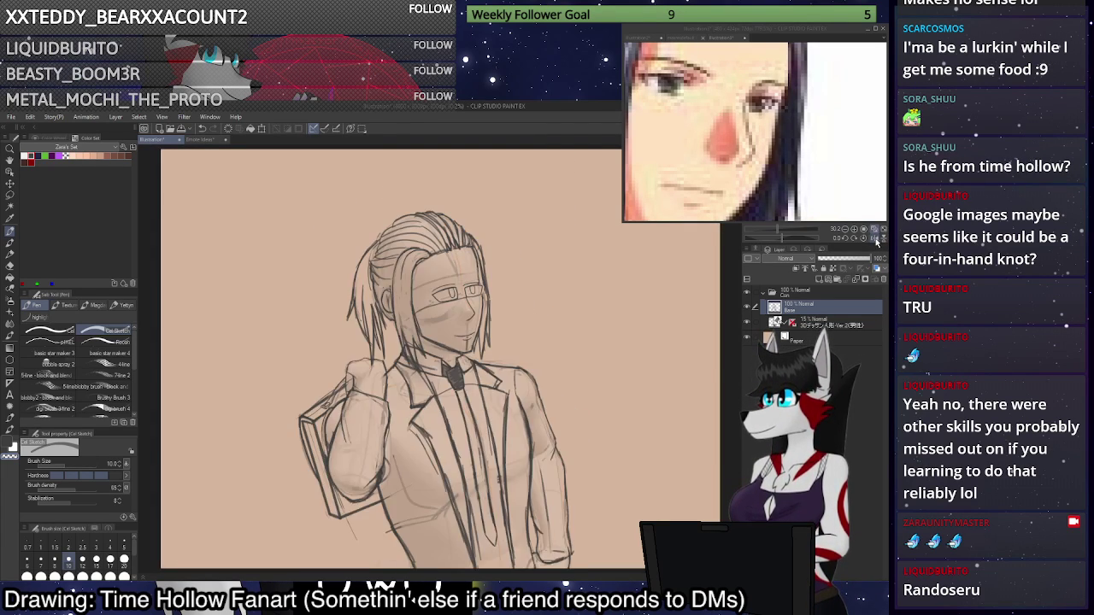
click(877, 241)
click(877, 242)
click(878, 241)
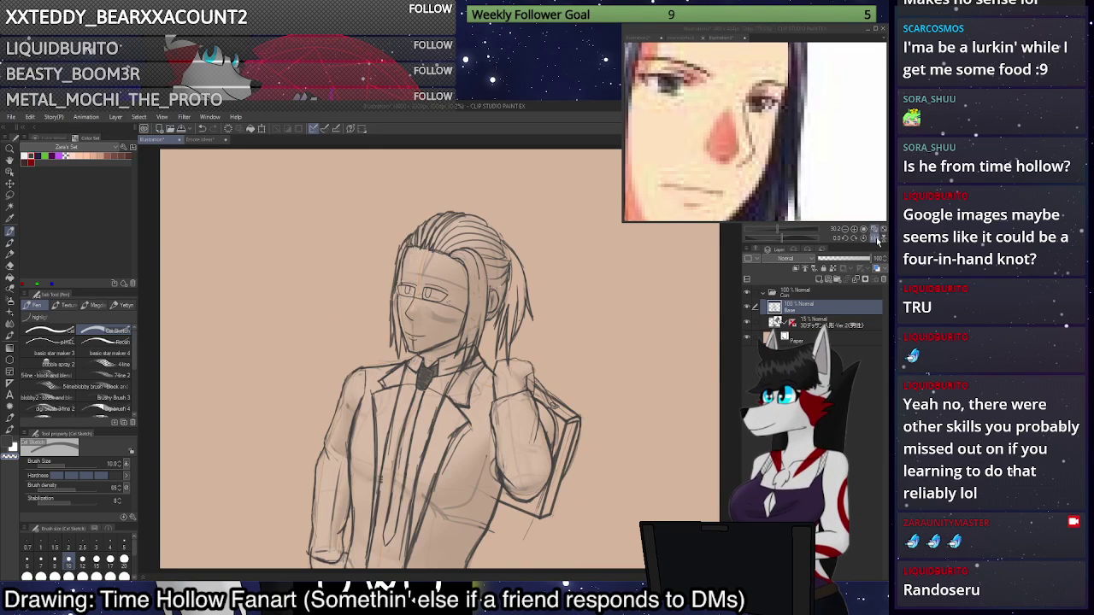
click(878, 242)
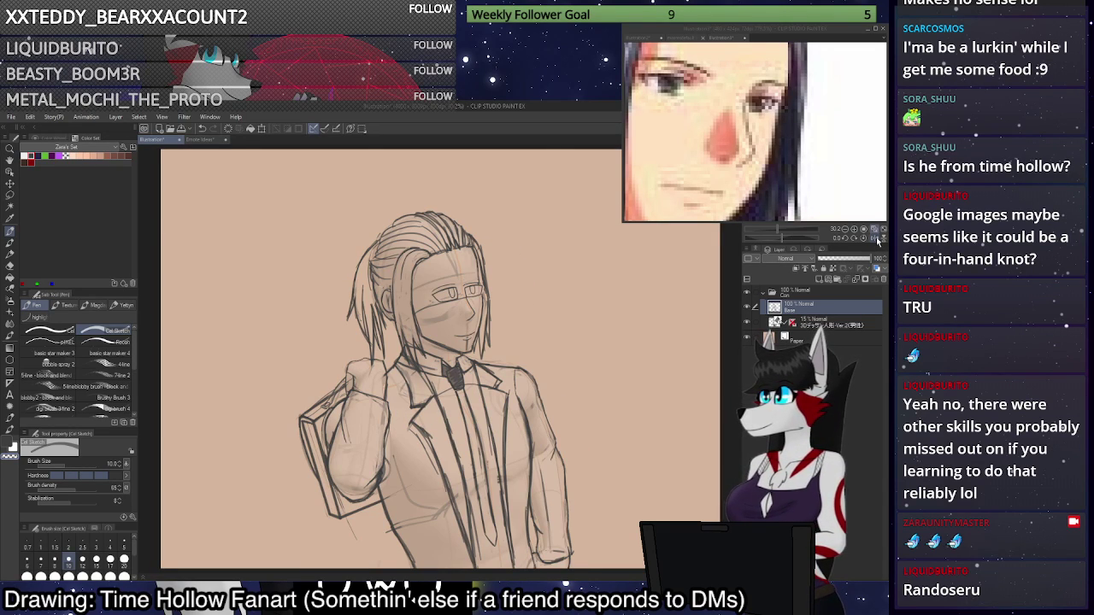
click(877, 241)
click(878, 242)
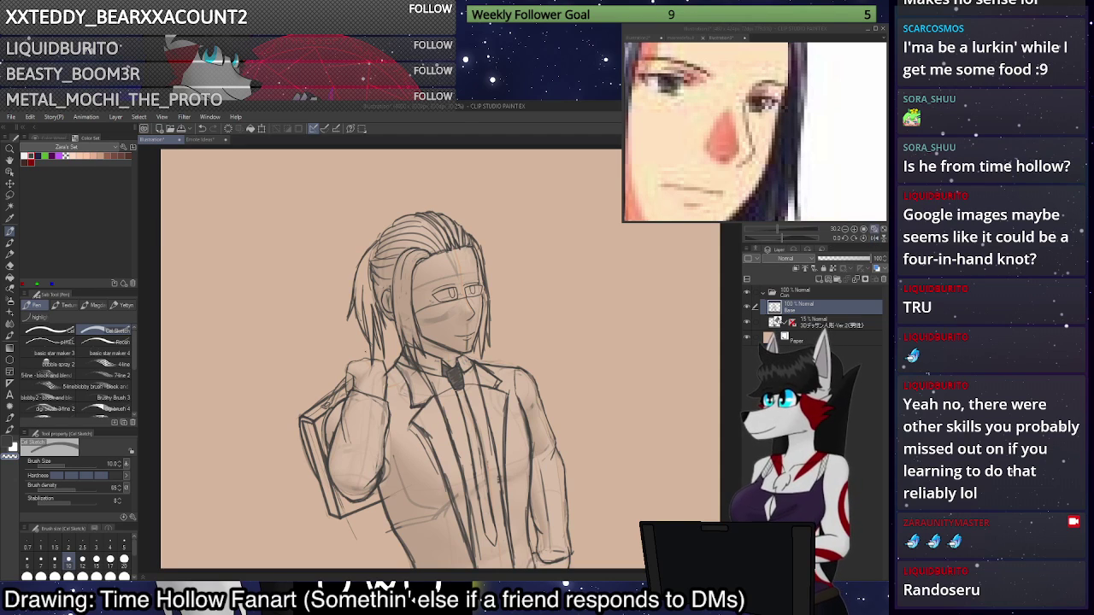
Redraw the outer edge of the raised fist below the knuckle, beside the bag strap.
scroll(353, 372, down, 1)
scroll(352, 374, up, 5)
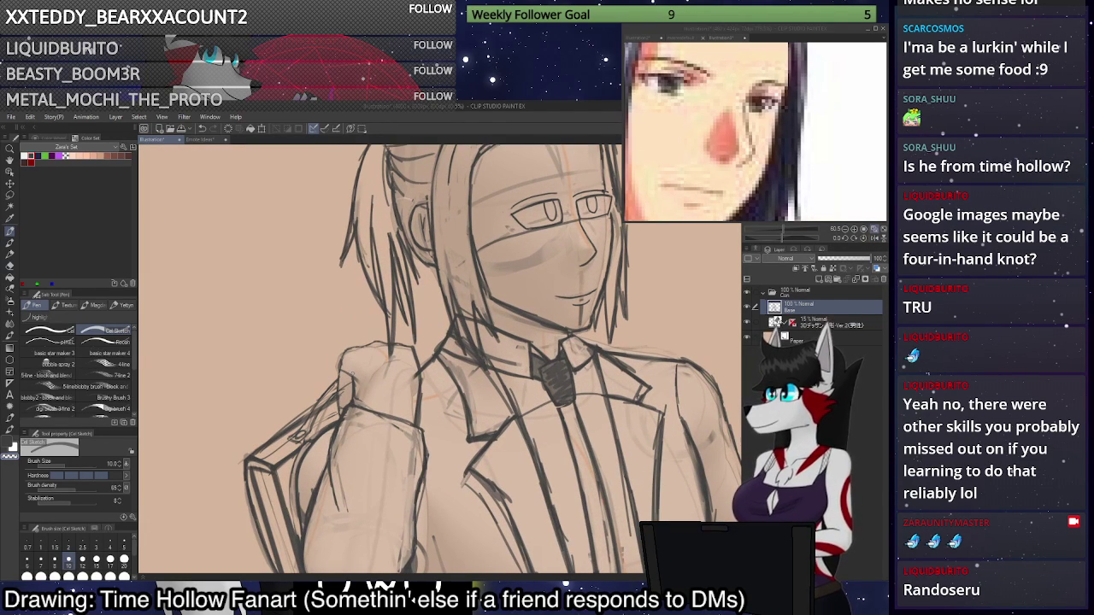
scroll(363, 368, up, 6)
key(c)
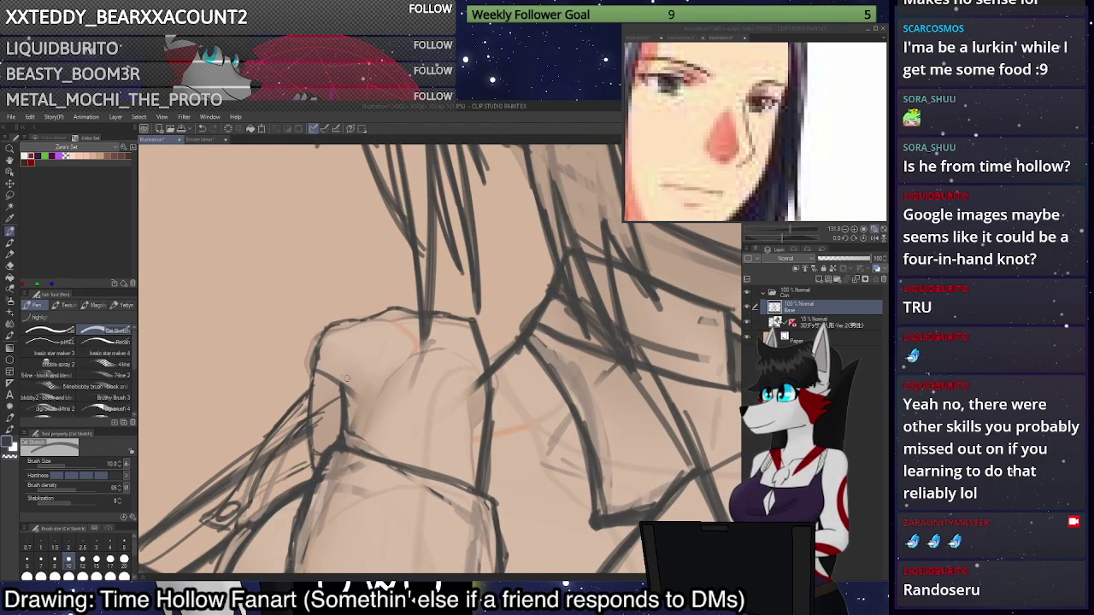
drag(345, 382, 352, 399)
key(ctrl+z)
key(c)
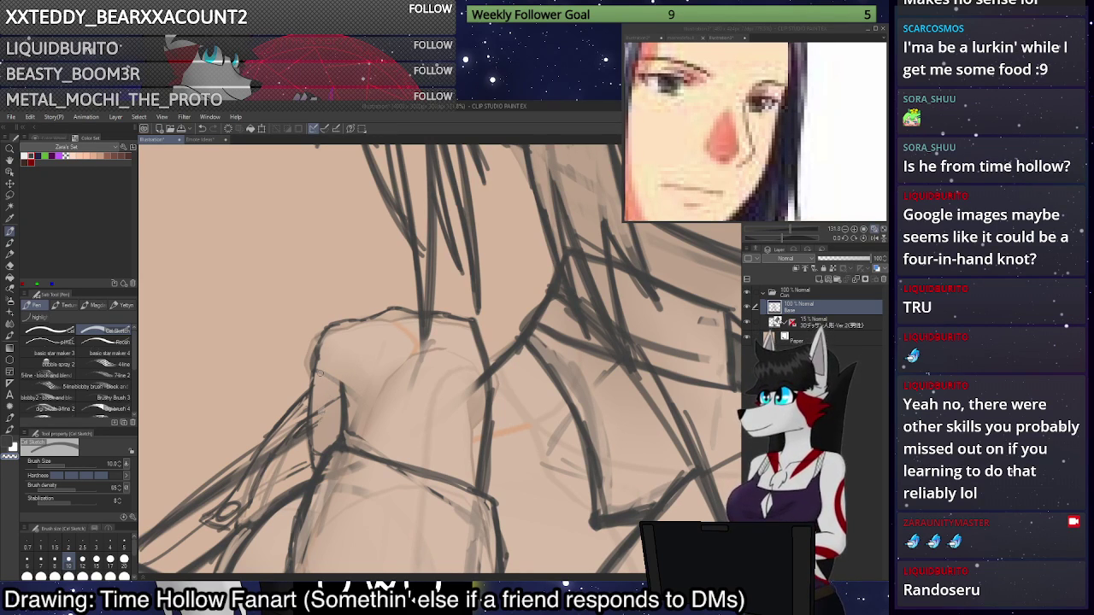
key(c)
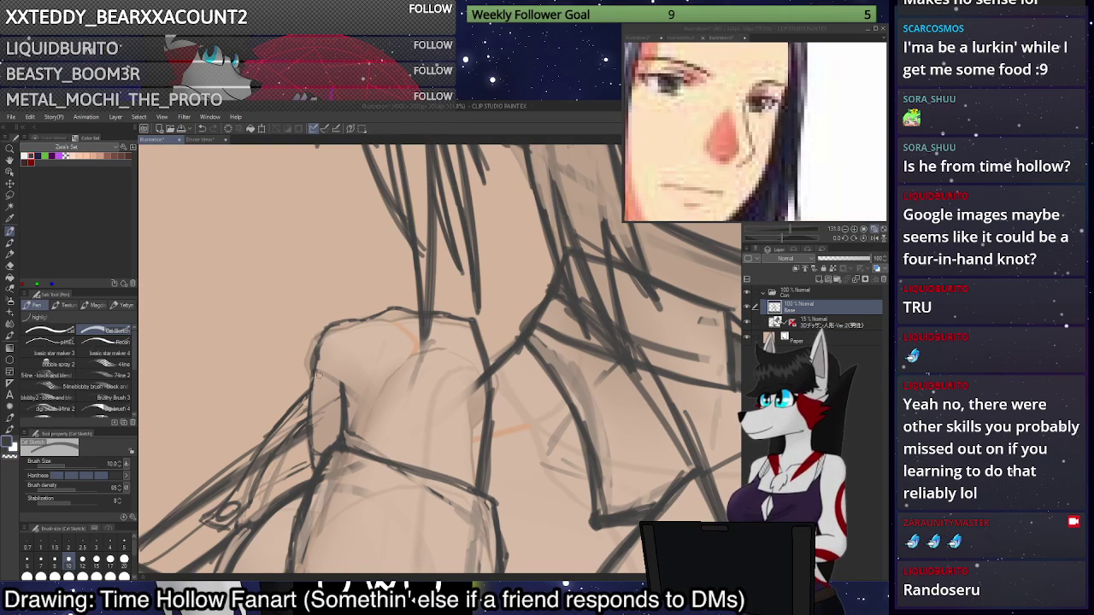
drag(315, 371, 312, 421)
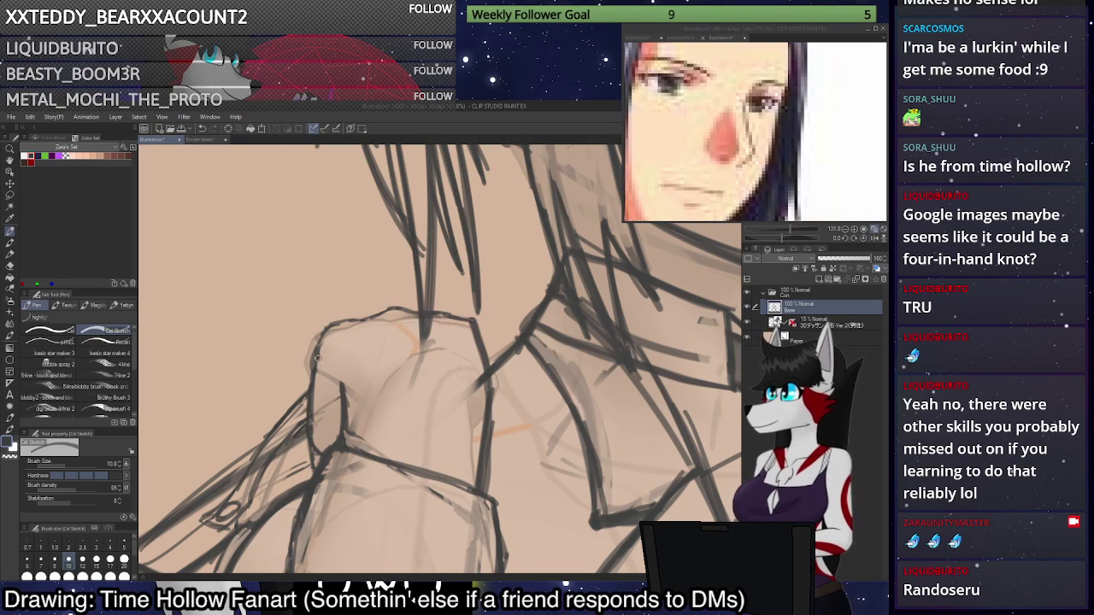
Reshape the outer knuckle of the raised fist into a fuller bulge and clean up its outline.
key(x)
mouse_move(315, 364)
mouse_down()
mouse_move(351, 321)
mouse_move(367, 321)
mouse_move(316, 332)
mouse_move(303, 370)
mouse_up()
key(c)
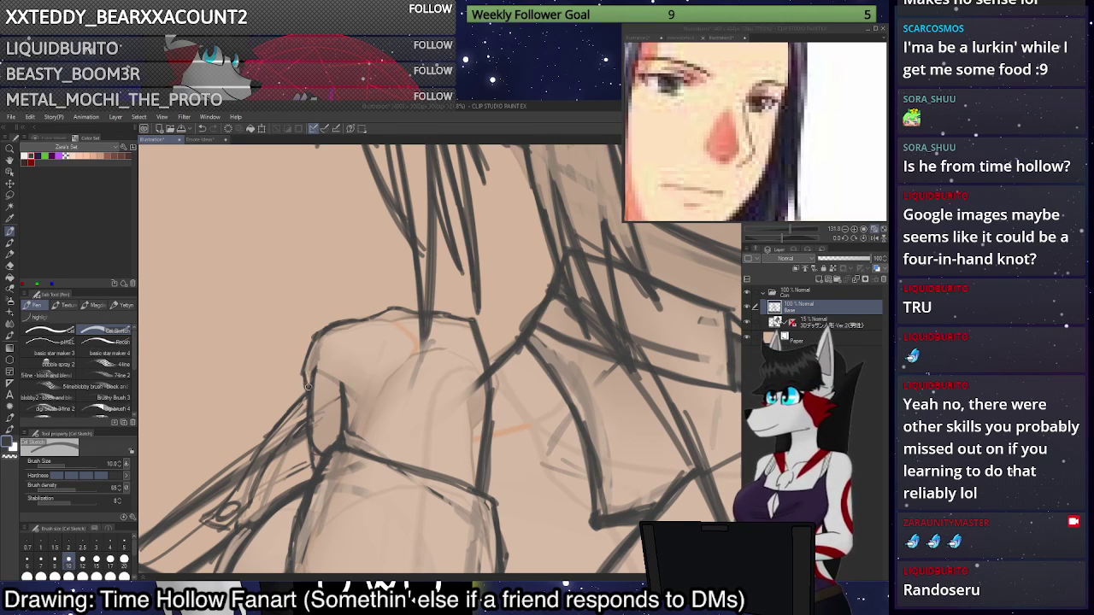
drag(311, 381, 309, 352)
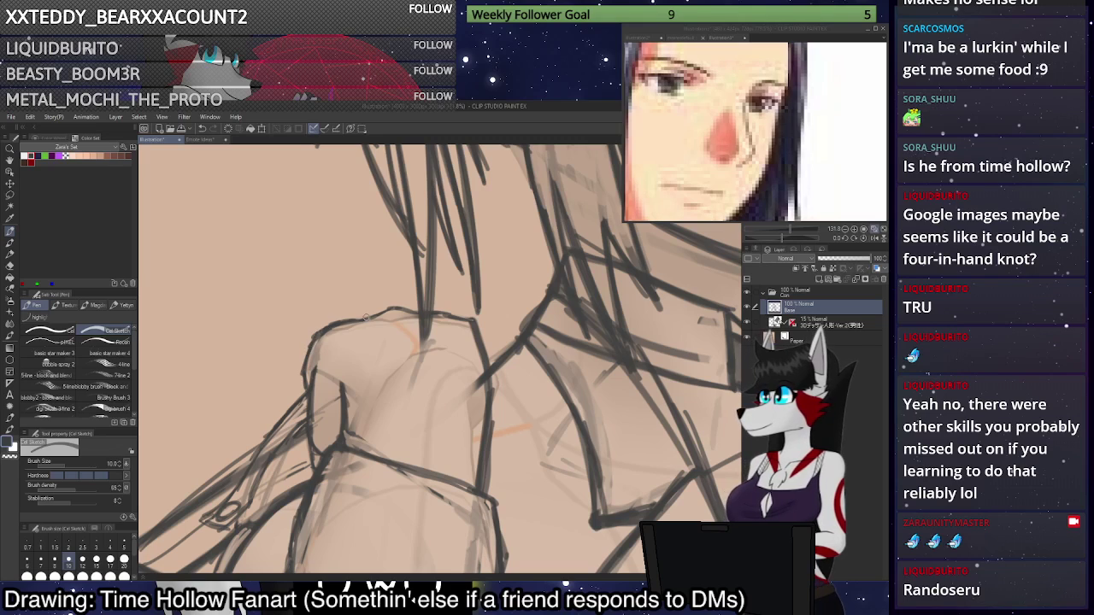
mouse_move(366, 317)
mouse_down()
mouse_move(317, 336)
mouse_move(366, 321)
mouse_move(326, 322)
mouse_move(306, 354)
mouse_up()
key(c)
key(x)
key(x)
key(x)
key(x)
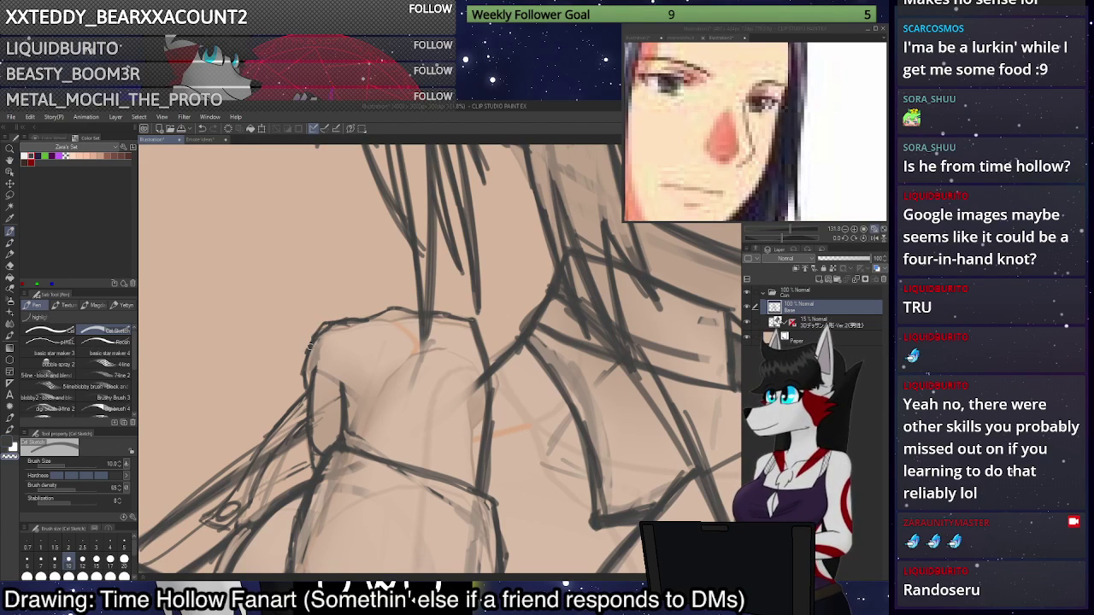
Erase and redraw the upper edge of the raised fist to suggest a row of knuckle bumps.
scroll(391, 329, down, 5)
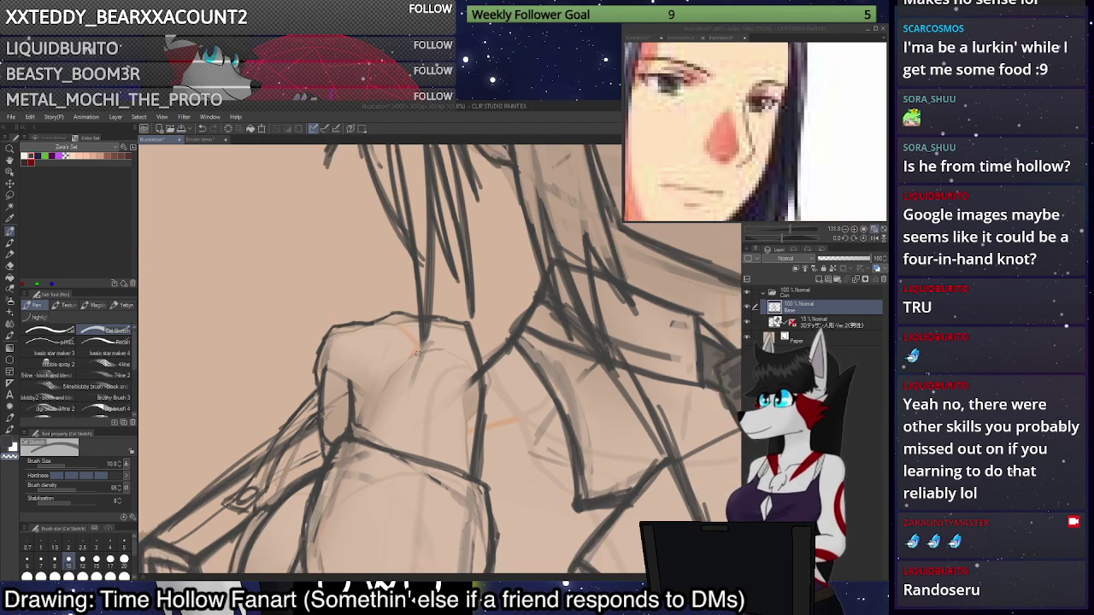
scroll(392, 321, up, 6)
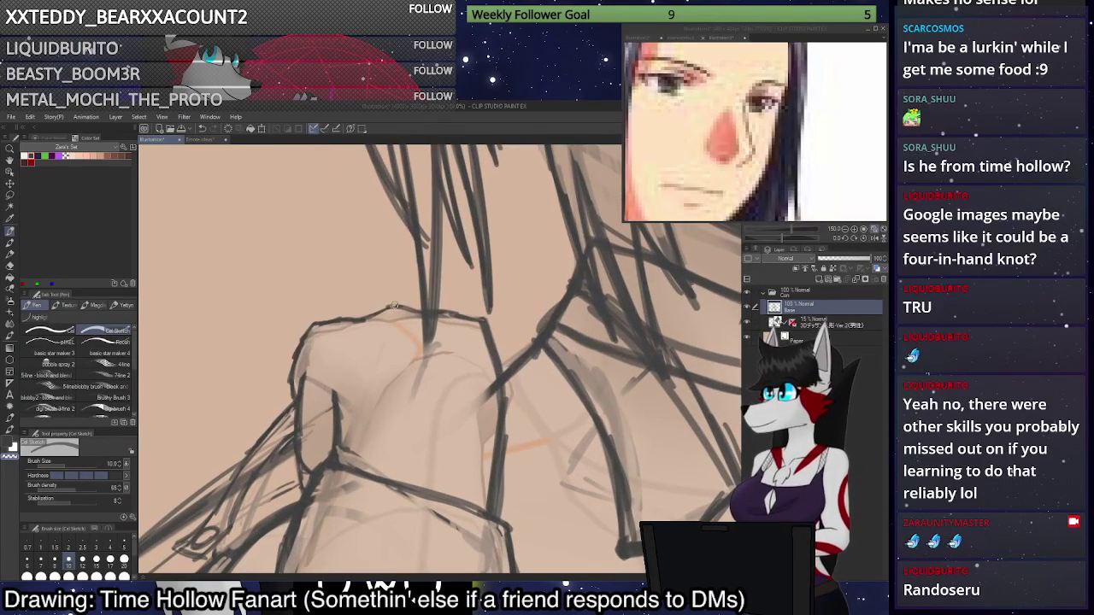
mouse_move(400, 306)
mouse_down()
mouse_move(373, 316)
mouse_move(412, 310)
mouse_move(371, 315)
mouse_move(397, 313)
mouse_up()
key(c)
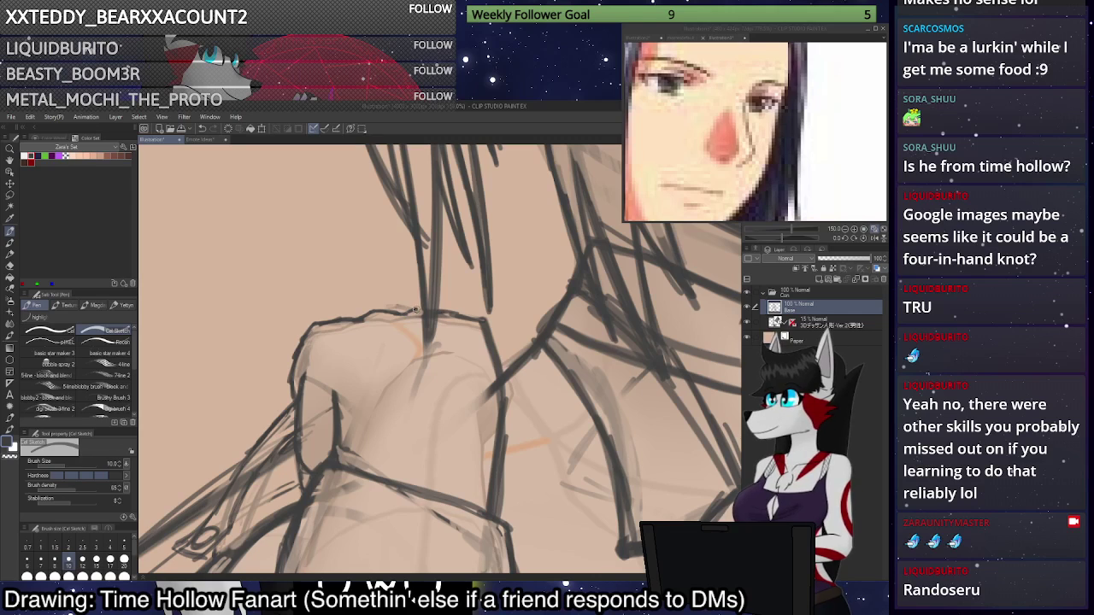
mouse_move(488, 323)
mouse_down()
mouse_move(441, 309)
mouse_move(455, 317)
mouse_up()
key(c)
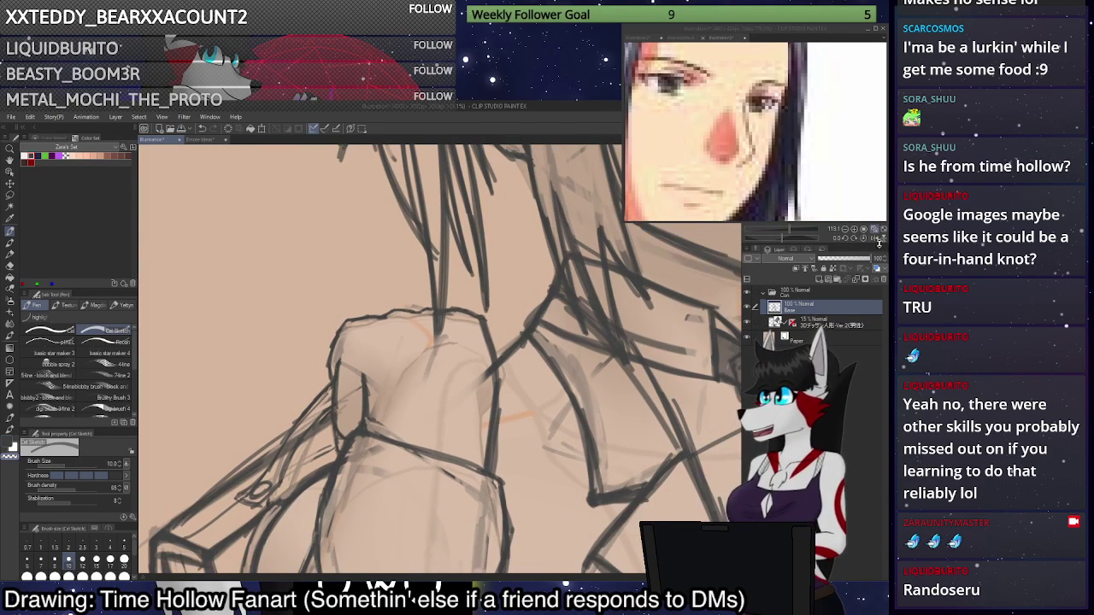
Hide the 3D reference figure layer and flip the canvas horizontally to check the bare sketch.
click(875, 239)
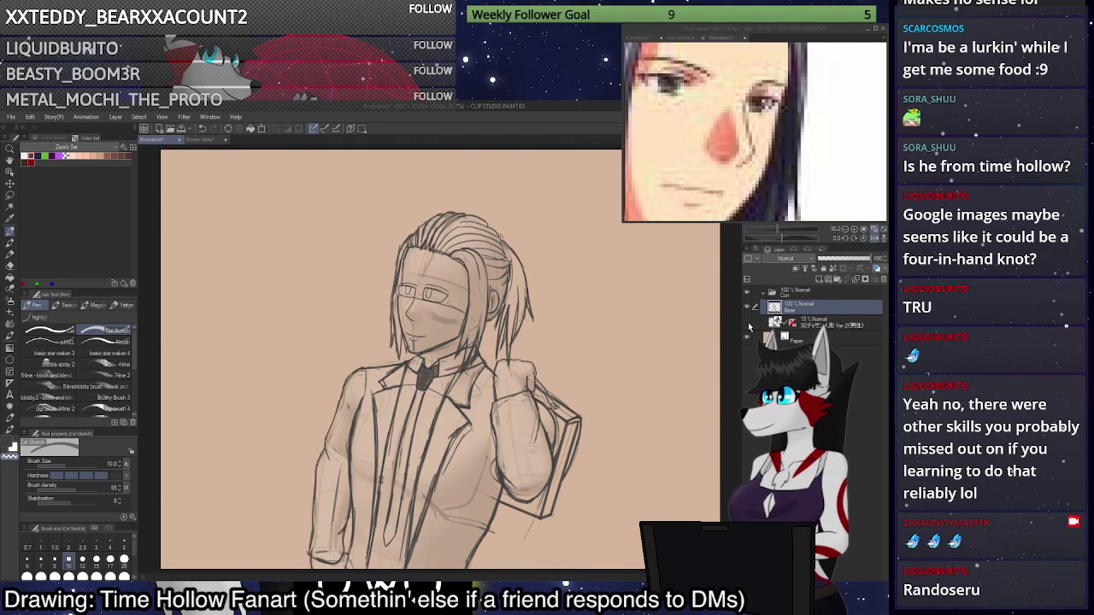
click(747, 323)
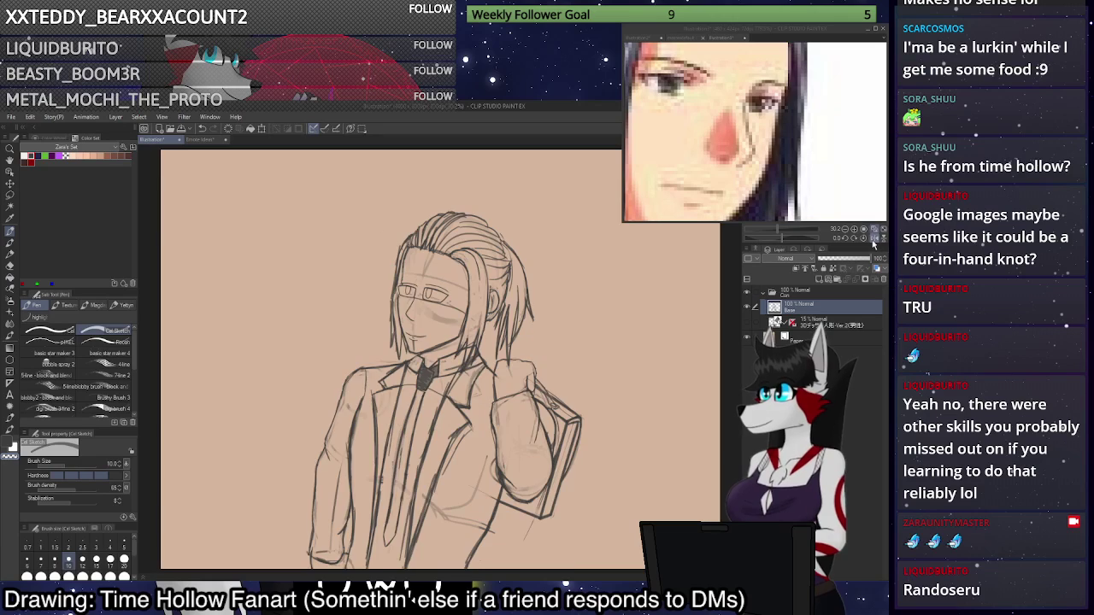
click(876, 239)
click(875, 239)
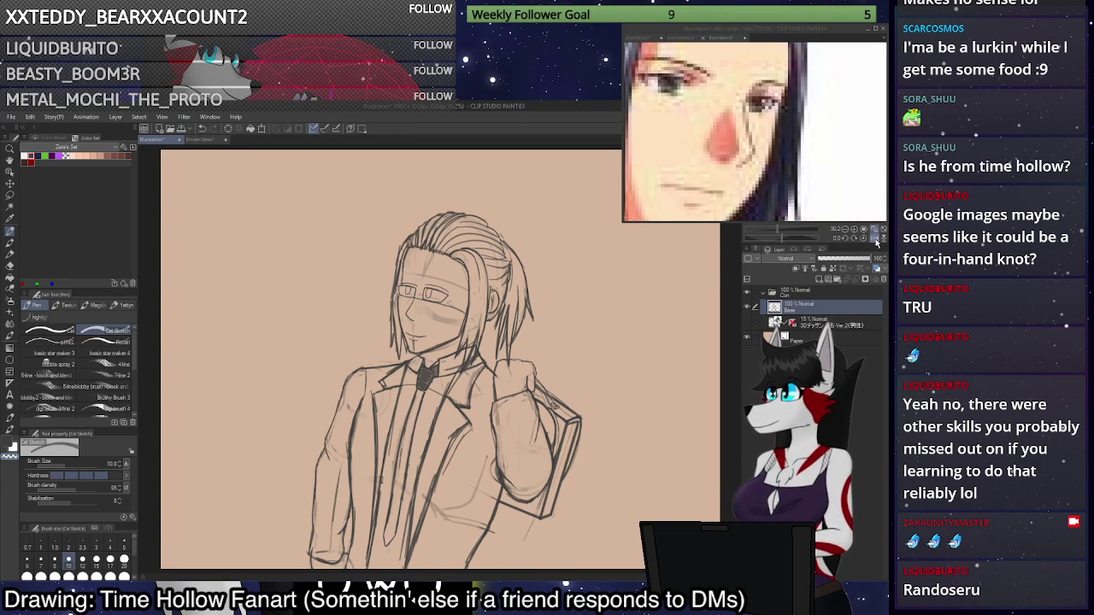
click(877, 241)
click(876, 240)
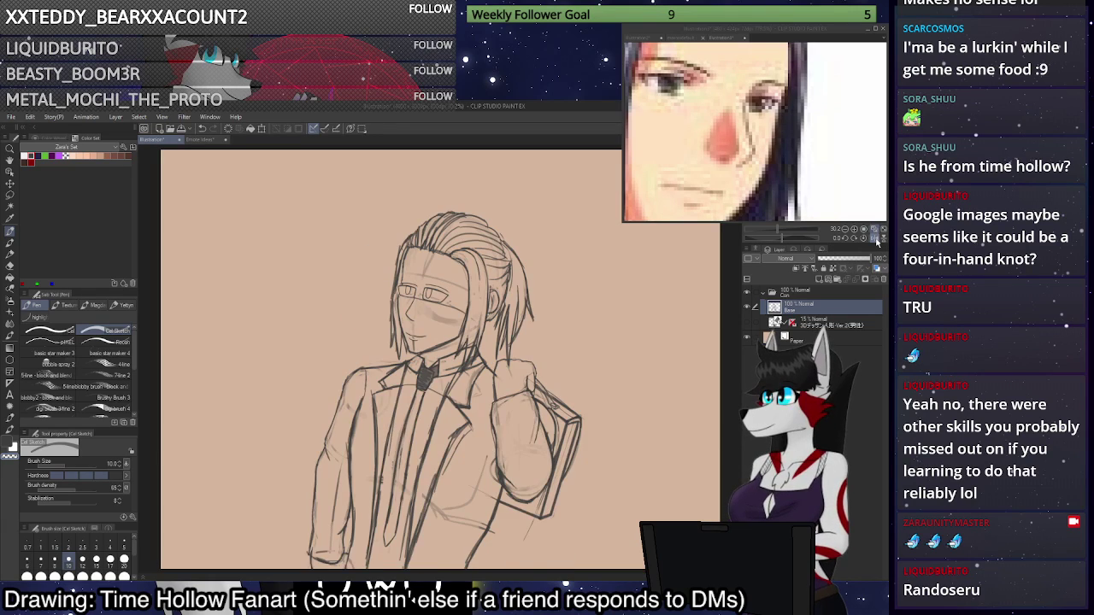
click(876, 240)
double_click(876, 240)
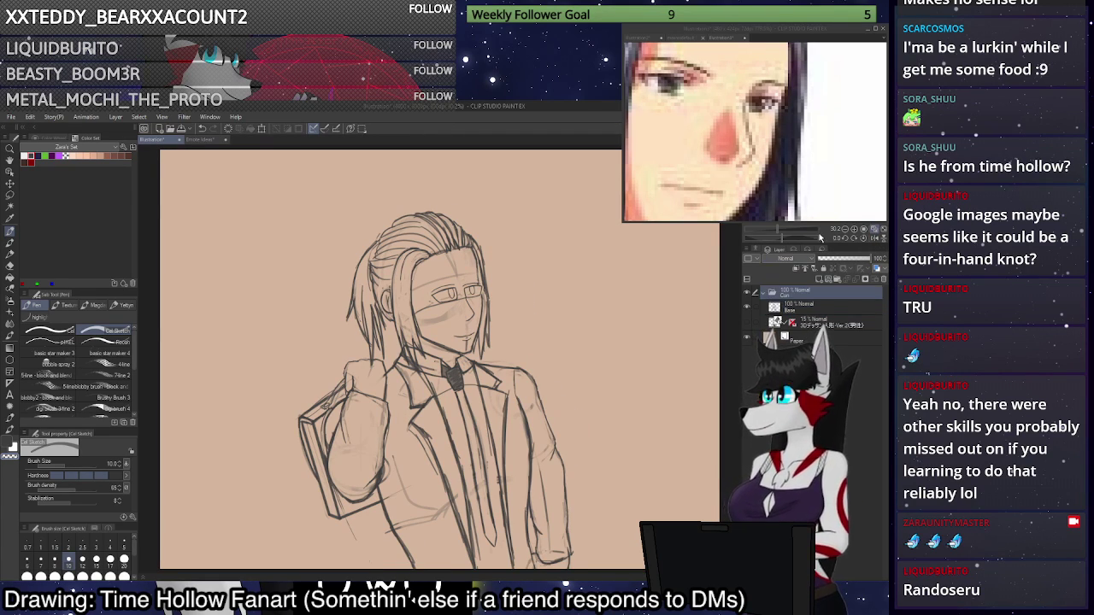
Add a new layer above the 3D figure layer and move the perspective ruler onto it.
click(834, 323)
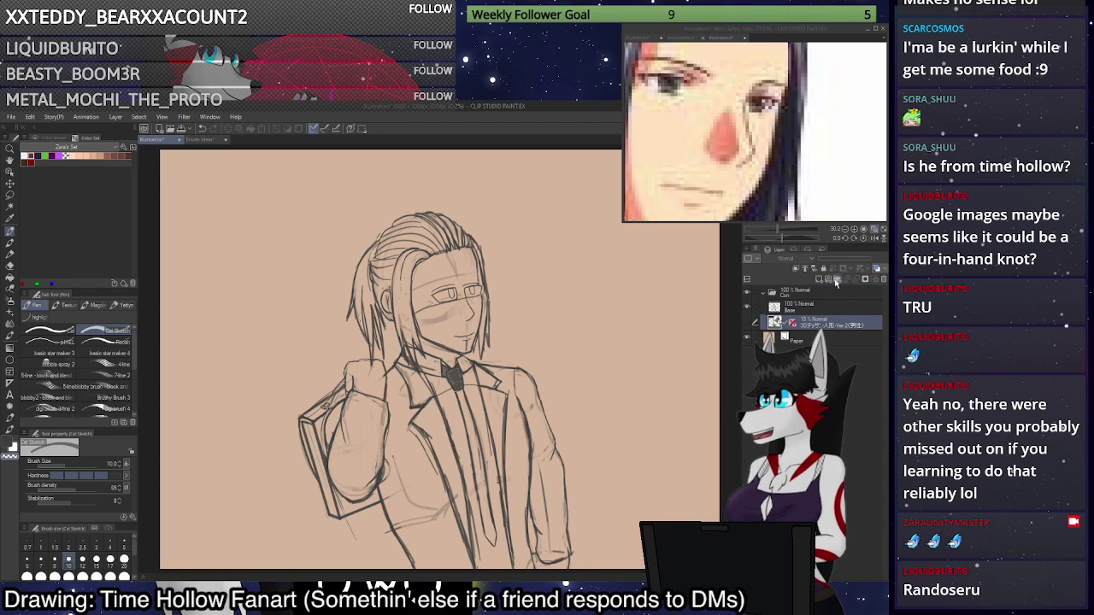
key(ctrl+shift+n)
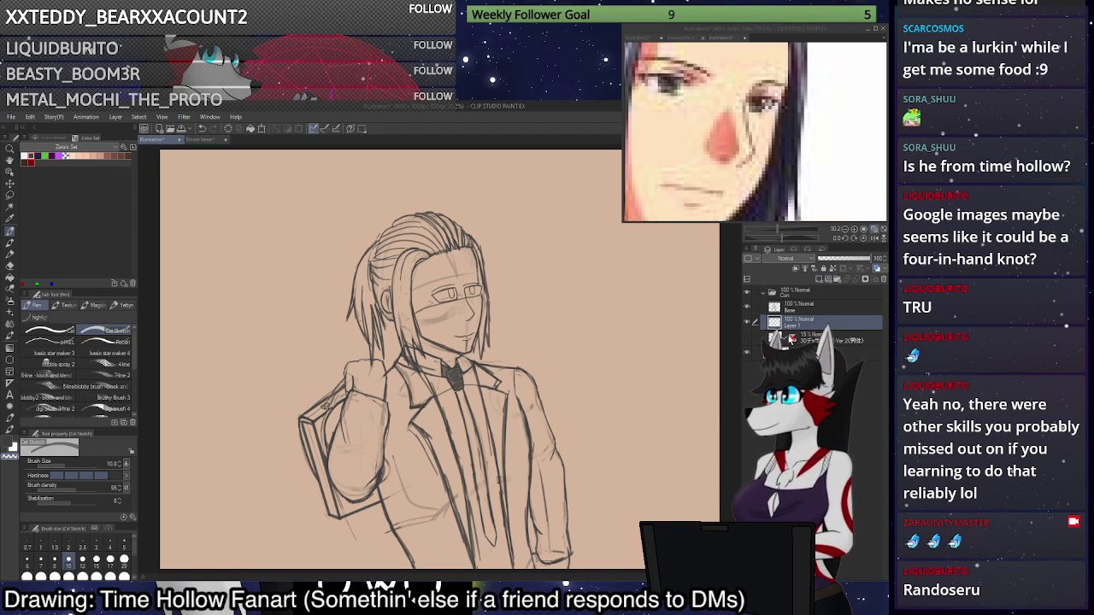
click(822, 339)
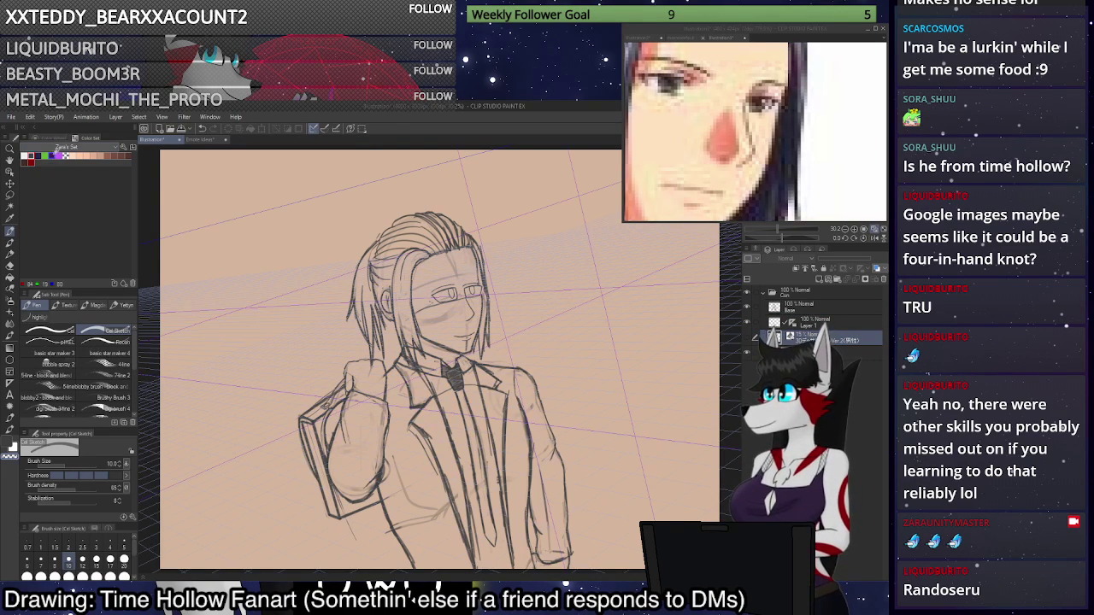
Pick dark purple, enable ruler snapping and draw a perspective line across the upper background on Layer 1.
click(52, 156)
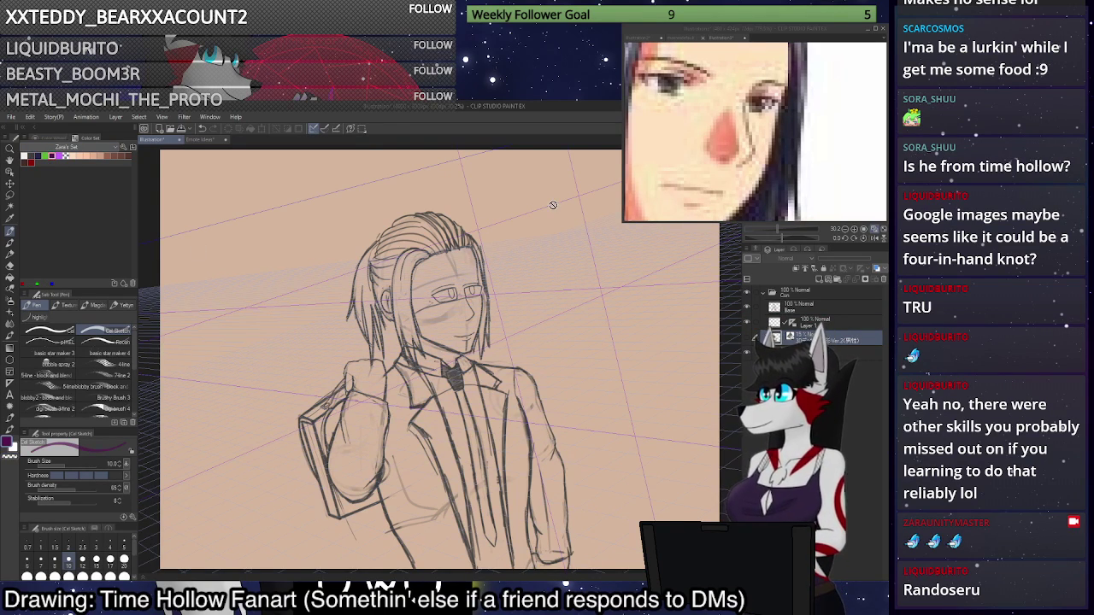
click(820, 322)
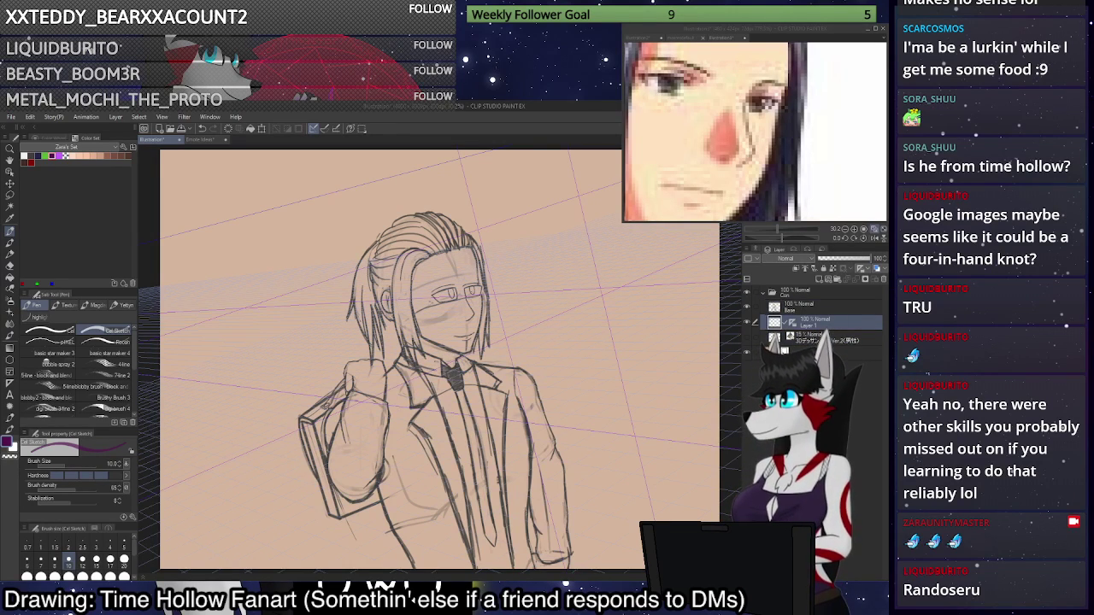
click(314, 129)
drag(198, 295, 486, 205)
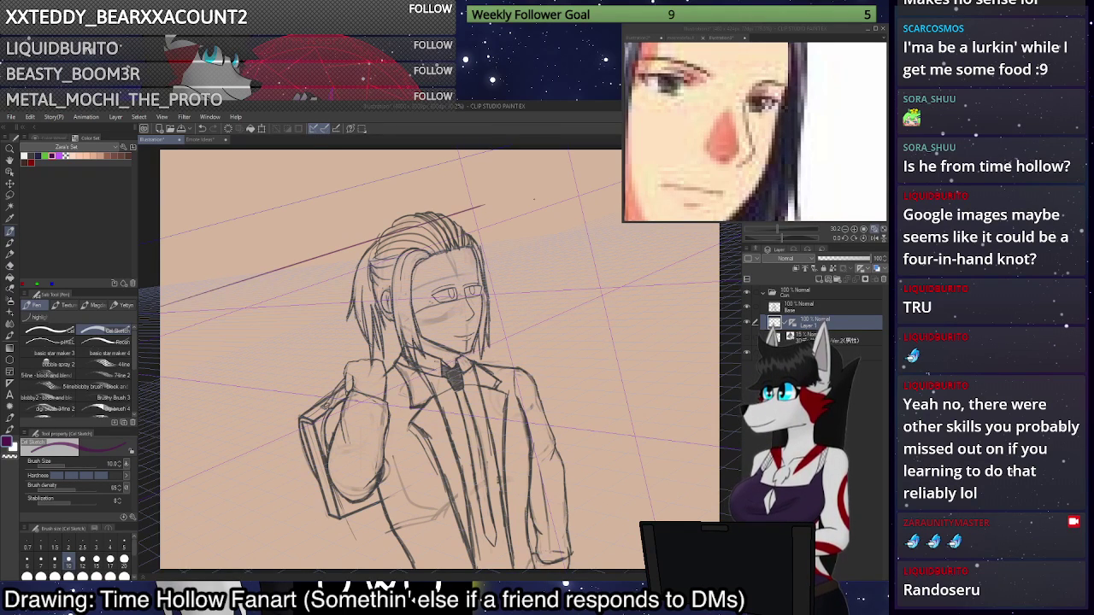
key(ctrl+z)
drag(163, 237, 494, 150)
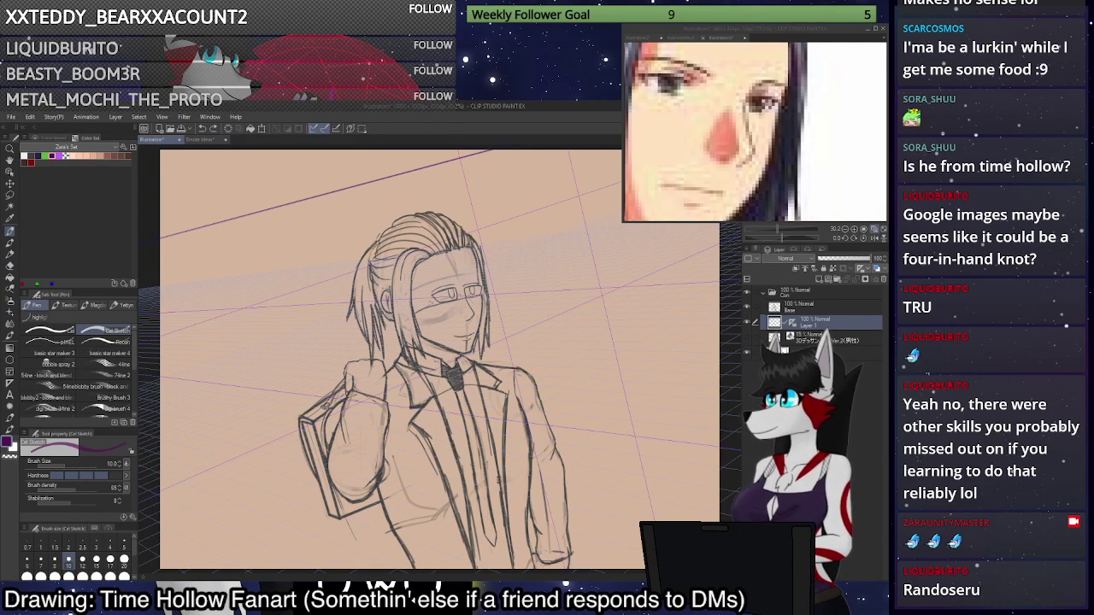
Try perspective lines behind the head and a steep vertical line beside the figure, undoing each.
drag(623, 206, 304, 321)
drag(620, 230, 399, 259)
key(ctrl+z)
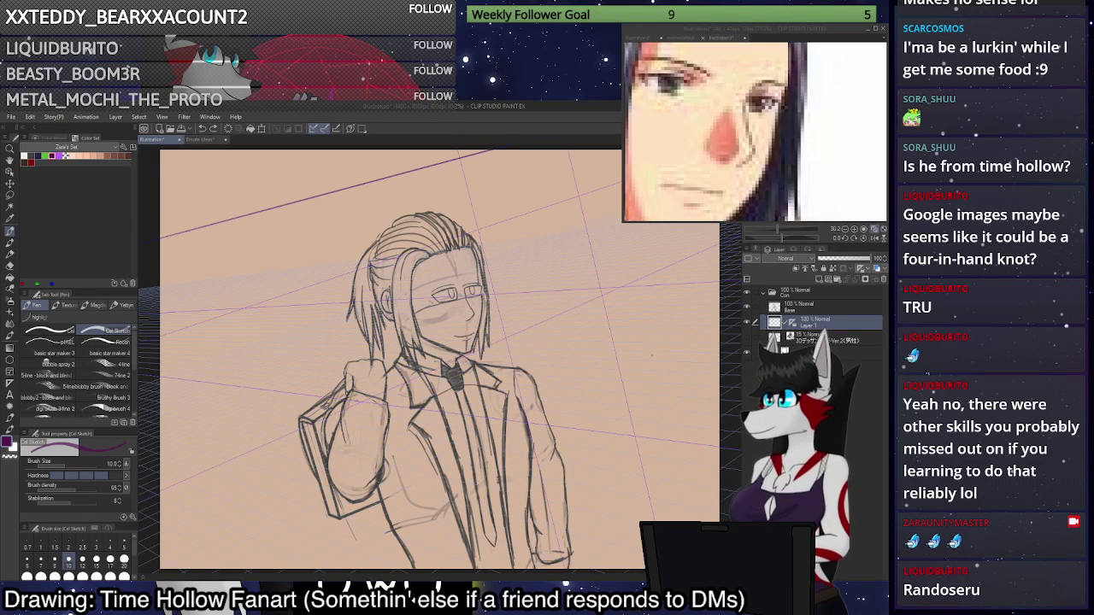
drag(620, 427, 562, 103)
scroll(455, 369, down, 5)
scroll(428, 347, up, 3)
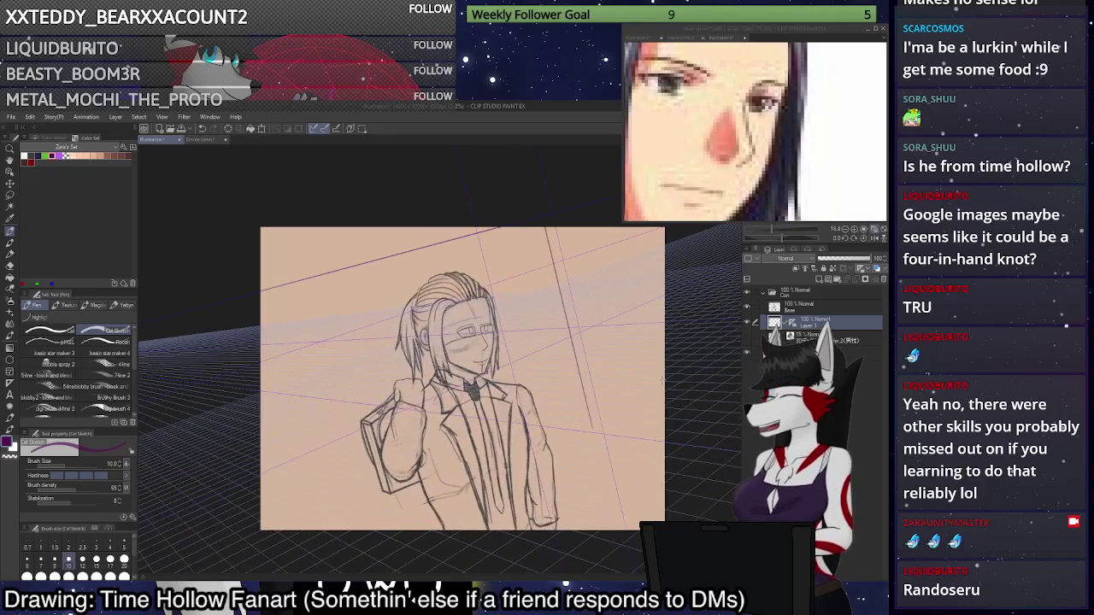
key(ctrl+z)
Draw a near-horizontal perspective line across the canvas at shoulder height and a steep vertical line just beside the head.
drag(663, 445, 527, 428)
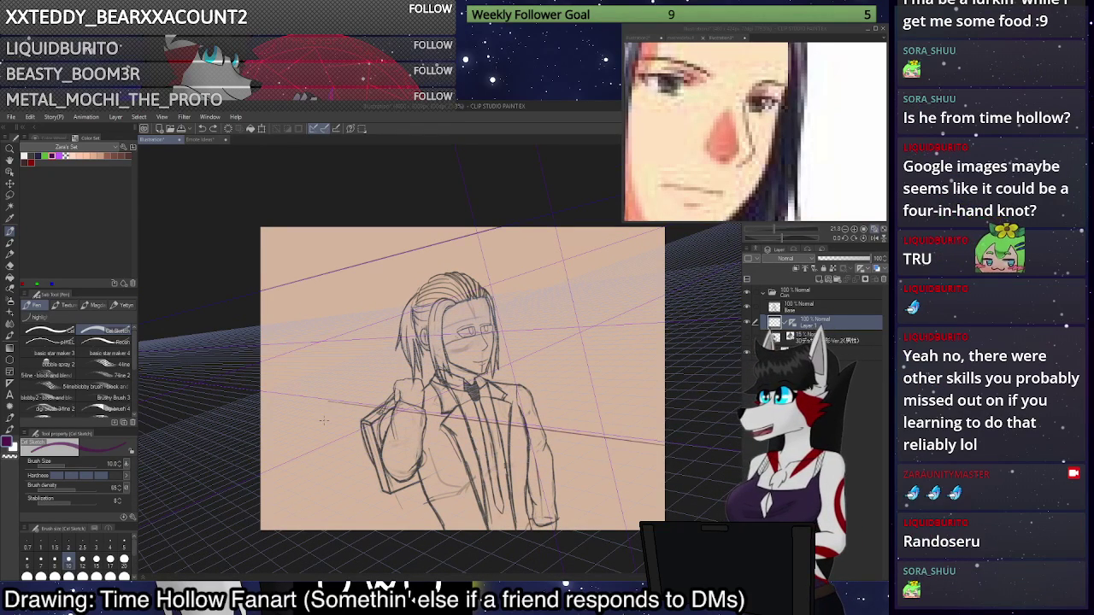
key(ctrl+z)
drag(663, 409, 304, 382)
key(ctrl+z)
drag(663, 386, 260, 372)
drag(512, 342, 512, 147)
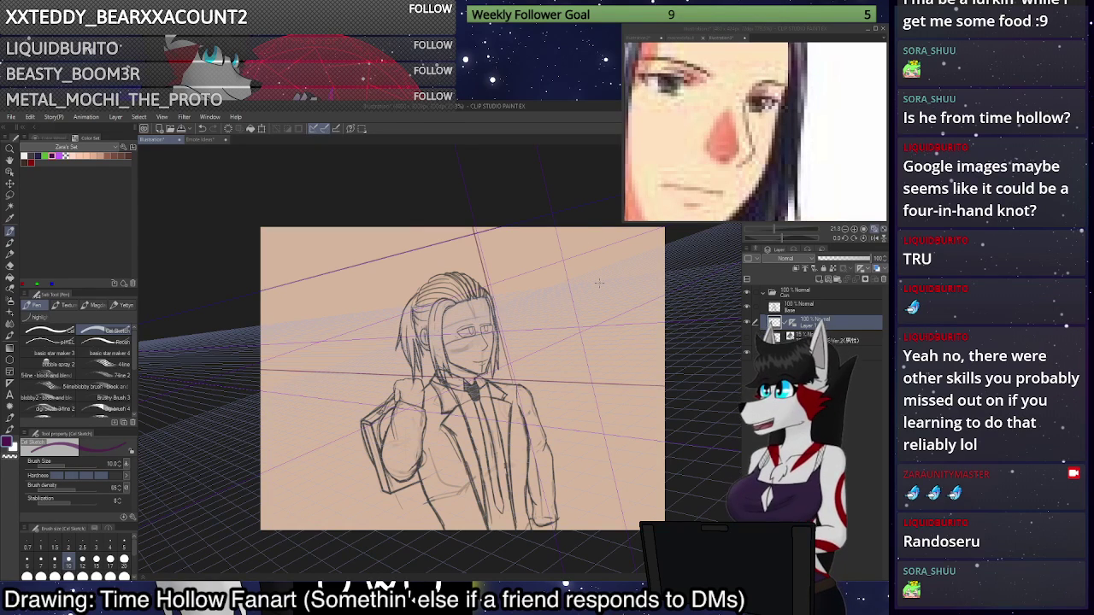
key(ctrl+z)
drag(517, 379, 517, 164)
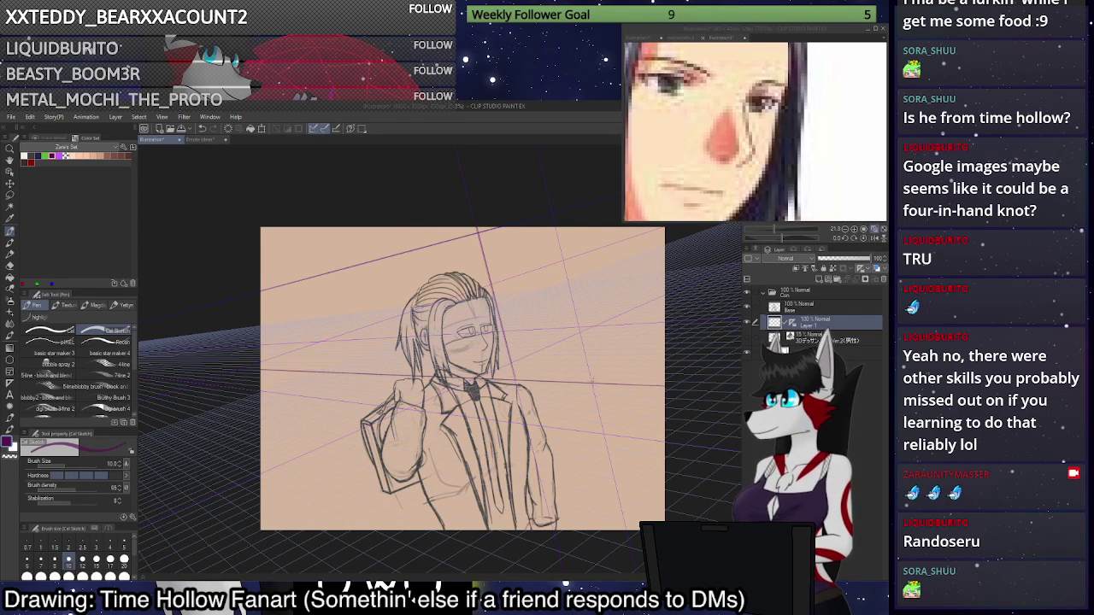
Try sketching a tall four-sided window frame in perspective on the wall beside the head, then undo its strokes.
drag(524, 348, 650, 297)
key(ctrl+z)
mouse_move(530, 362)
mouse_down()
mouse_move(621, 369)
mouse_move(642, 255)
mouse_up()
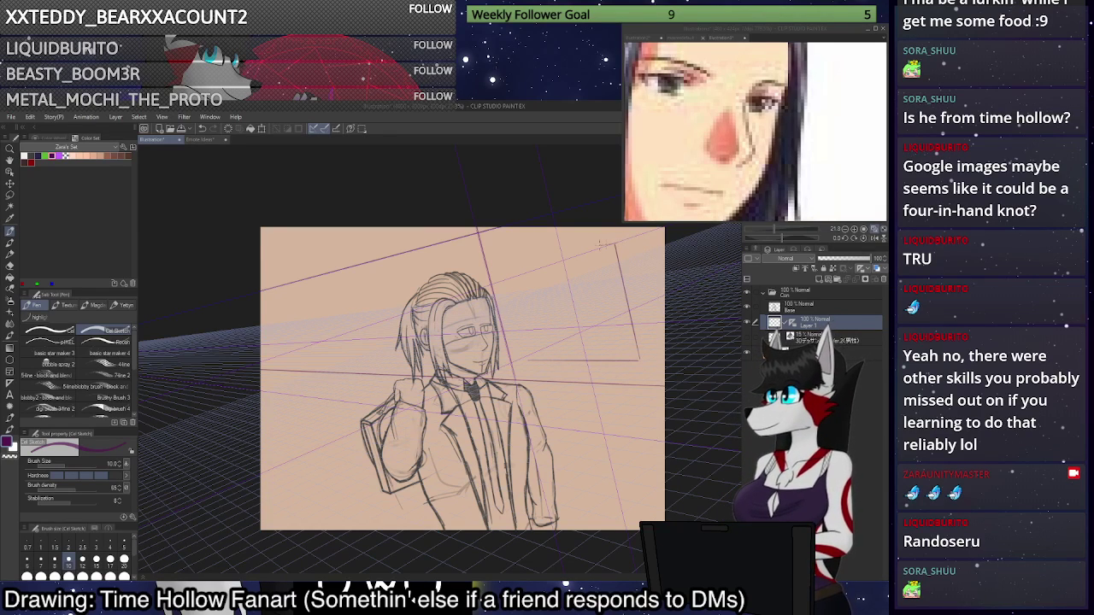
drag(526, 358, 507, 259)
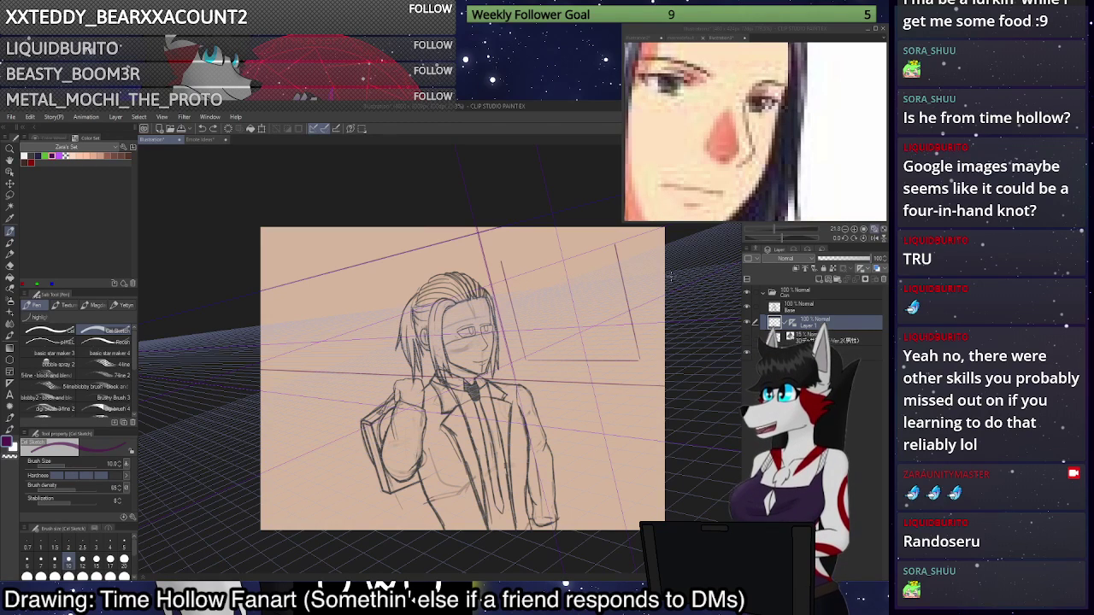
mouse_move(643, 273)
mouse_down()
mouse_move(582, 272)
mouse_move(562, 253)
mouse_up()
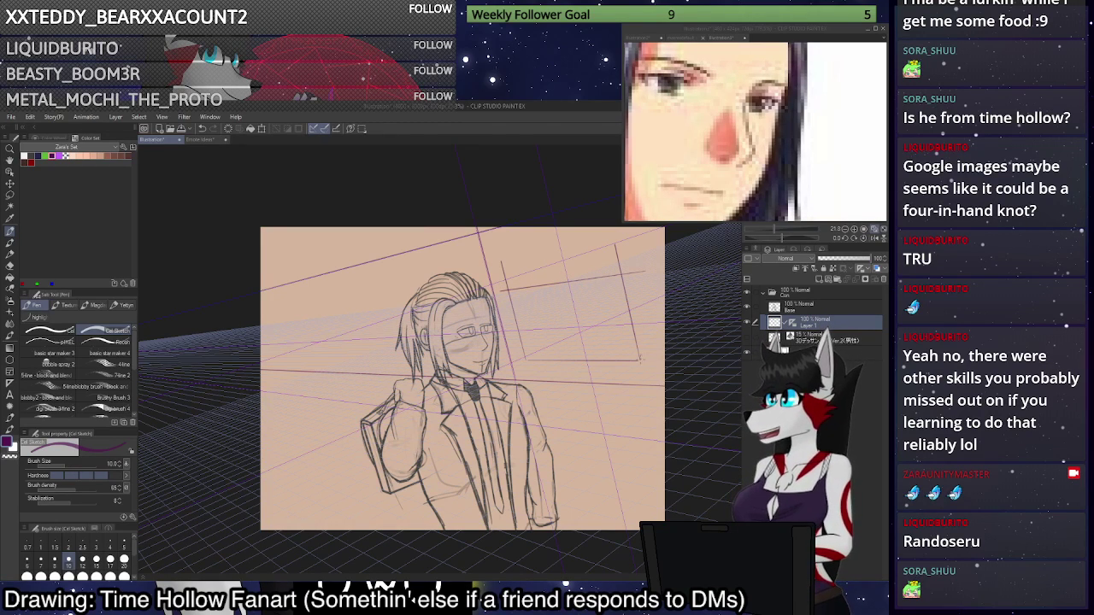
scroll(661, 334, up, 3)
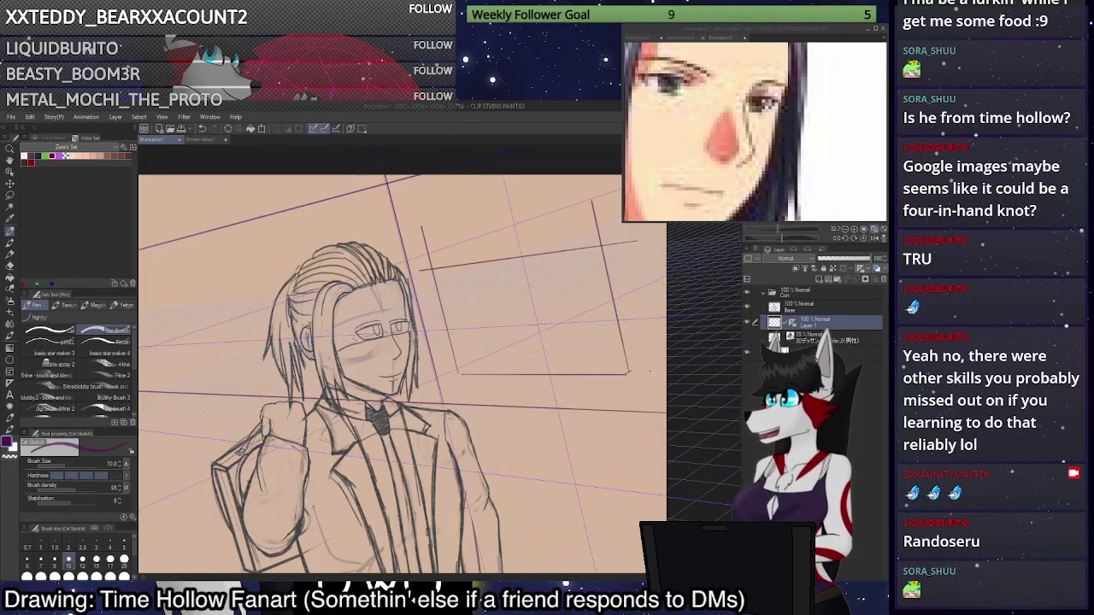
key(ctrl+z)
key(ctrl+z)
key(ctrl+z)
key(ctrl+z)
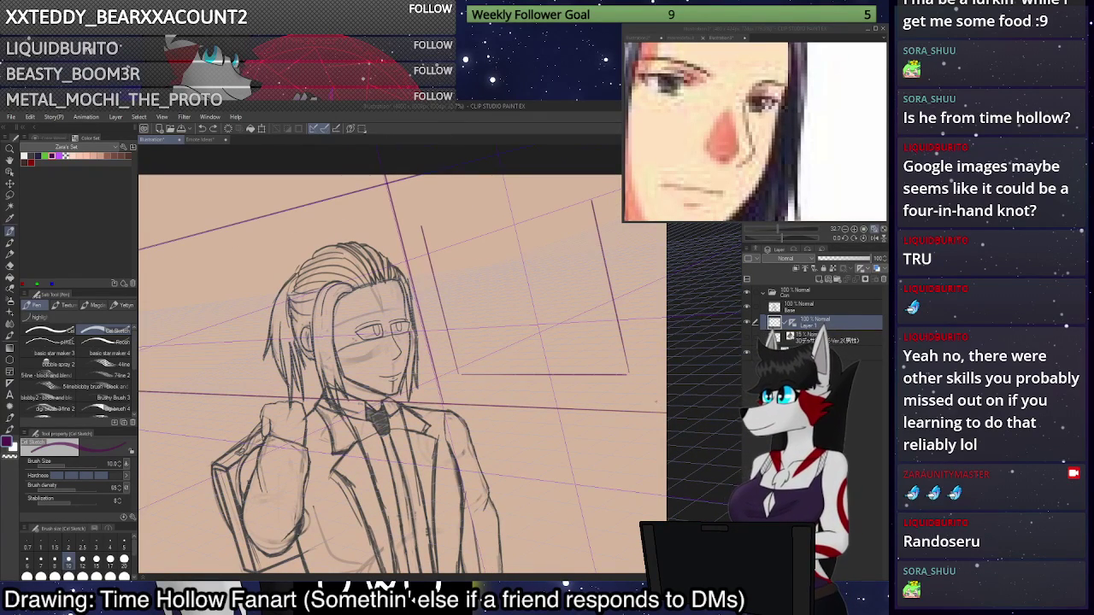
Sketch a lower, wider window frame in perspective beside the head, with a second inner vertical near its far side.
drag(450, 346, 623, 340)
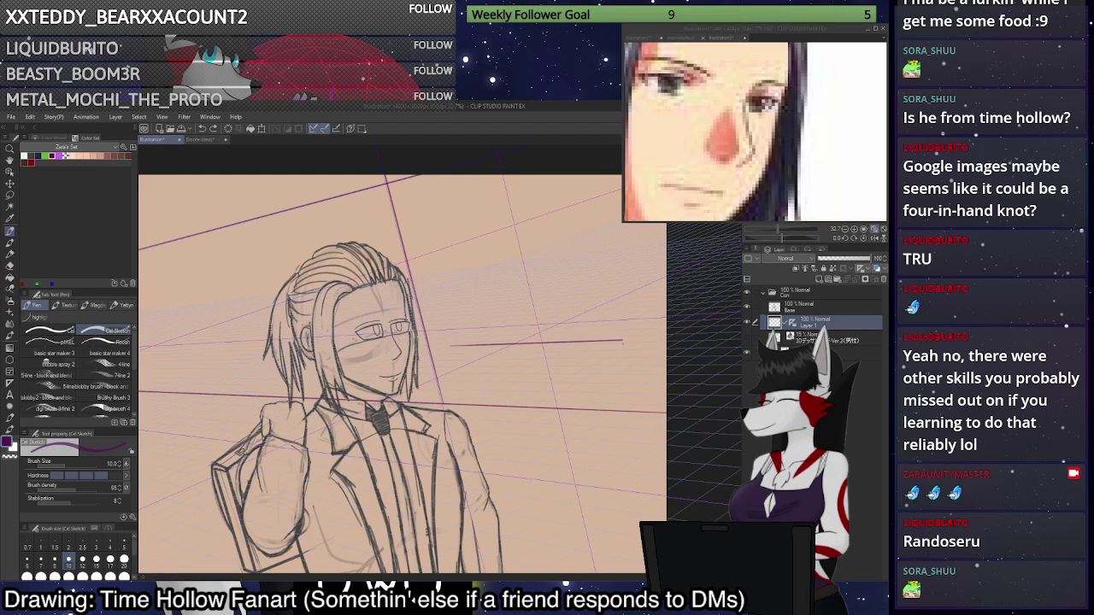
mouse_move(590, 186)
mouse_down()
mouse_move(622, 338)
mouse_move(601, 243)
mouse_up()
key(ctrl+z)
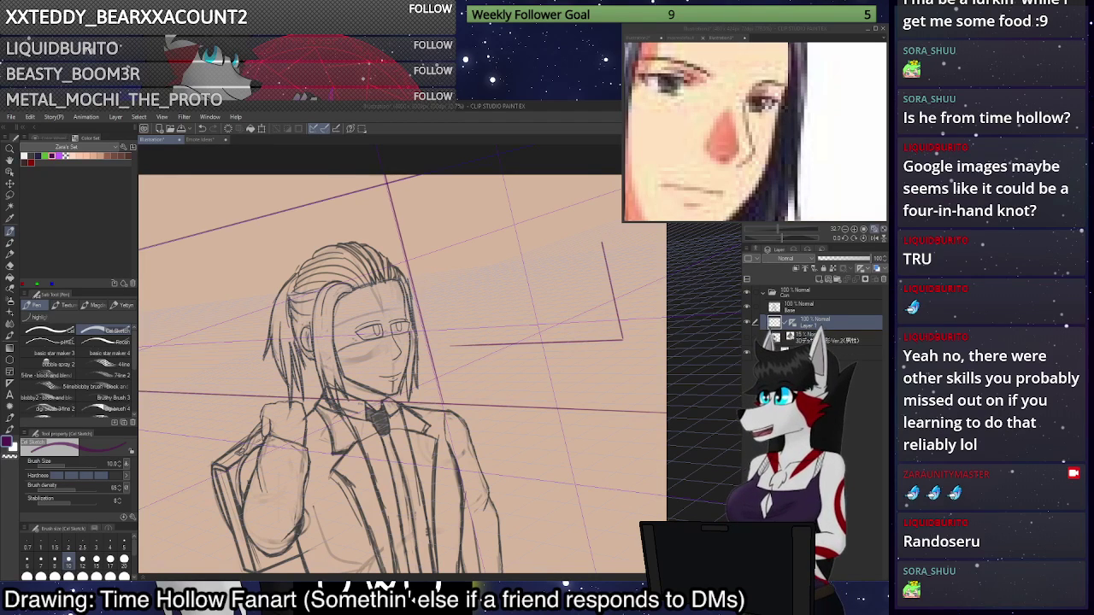
mouse_move(621, 340)
mouse_down()
mouse_move(643, 339)
mouse_move(617, 216)
mouse_move(408, 263)
mouse_up()
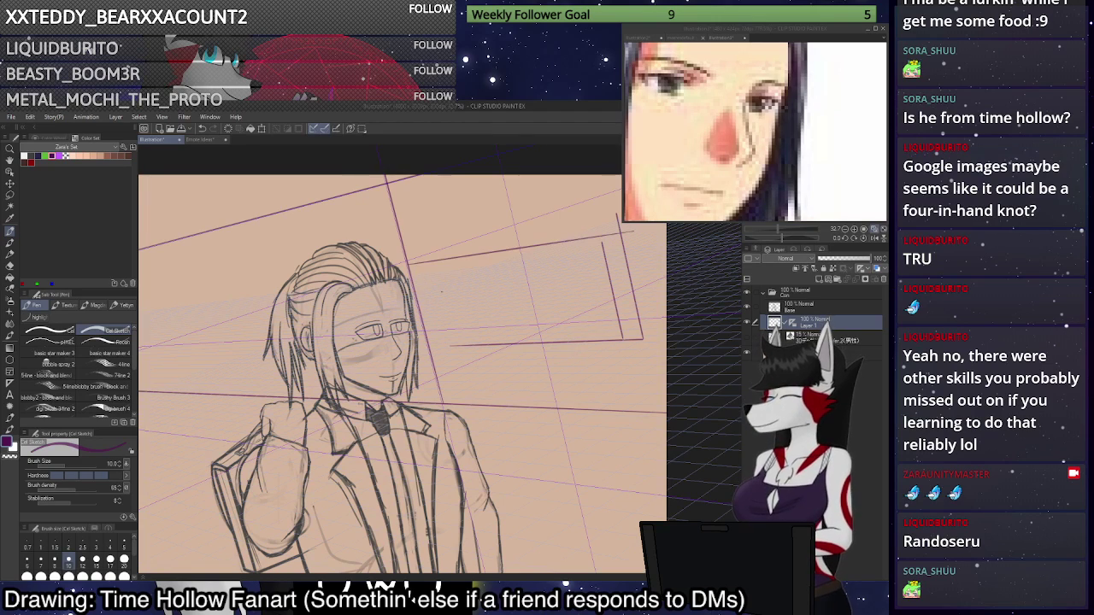
key(ctrl+z)
drag(641, 232, 434, 261)
drag(452, 345, 429, 250)
drag(633, 233, 427, 262)
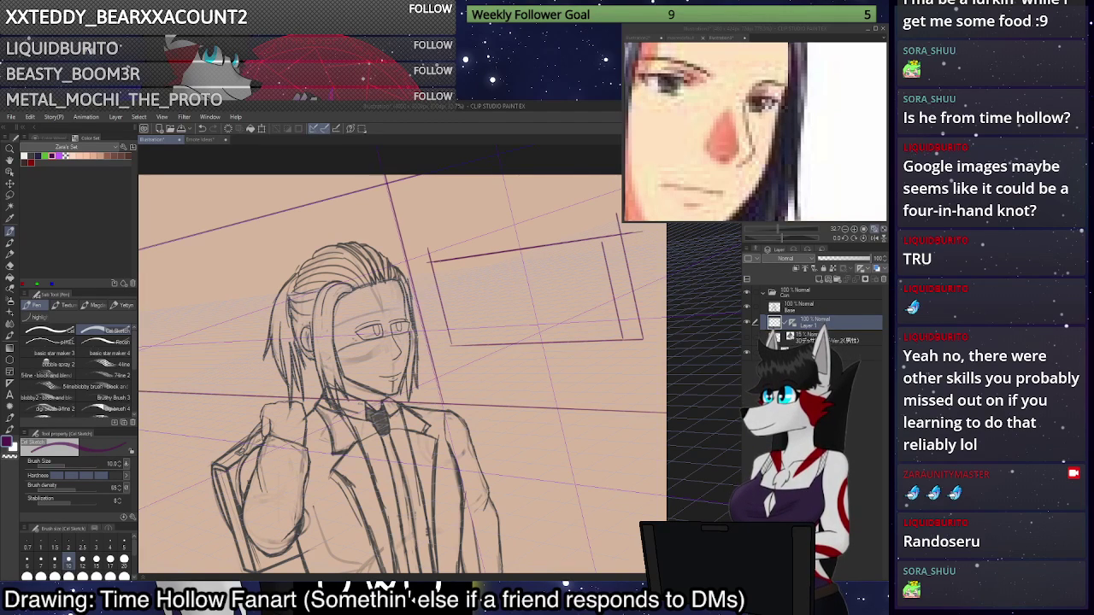
Try extra strokes along the window frame's top edge and undo the stray lines above it.
drag(434, 260, 643, 228)
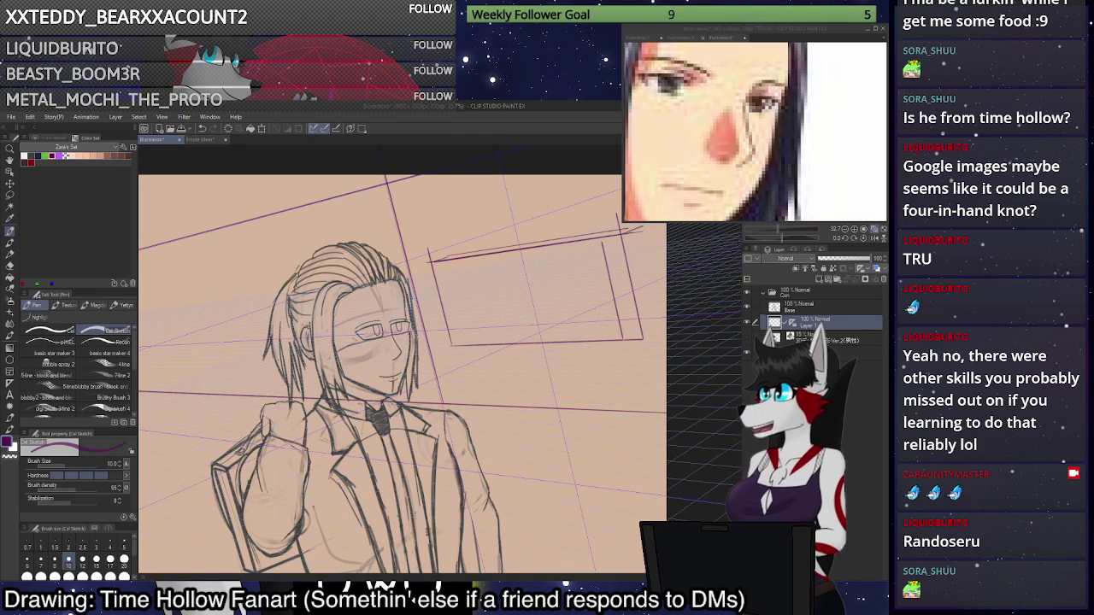
key(ctrl+z)
scroll(646, 218, up, 4)
scroll(440, 368, up, 2)
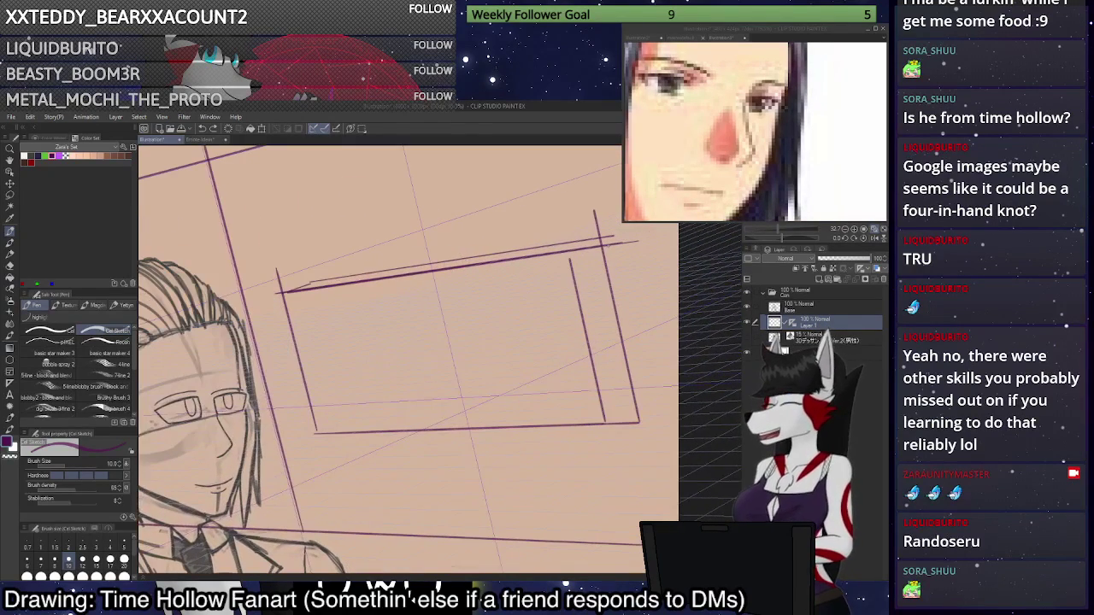
mouse_move(606, 246)
mouse_down()
mouse_move(641, 232)
mouse_move(629, 236)
mouse_up()
key(ctrl+z)
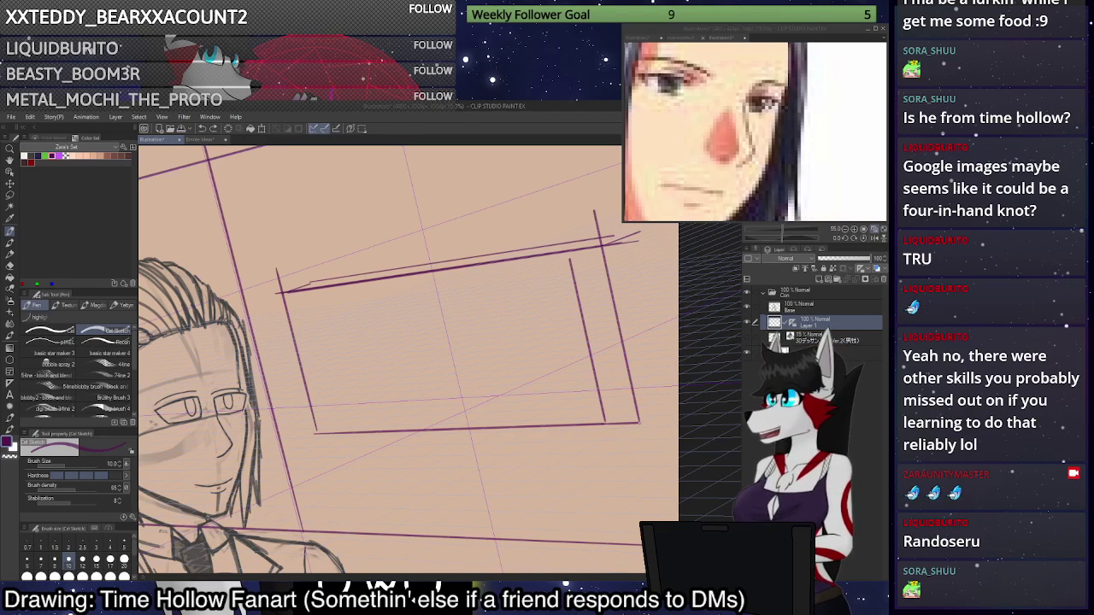
key(ctrl+z)
key(ctrl+z)
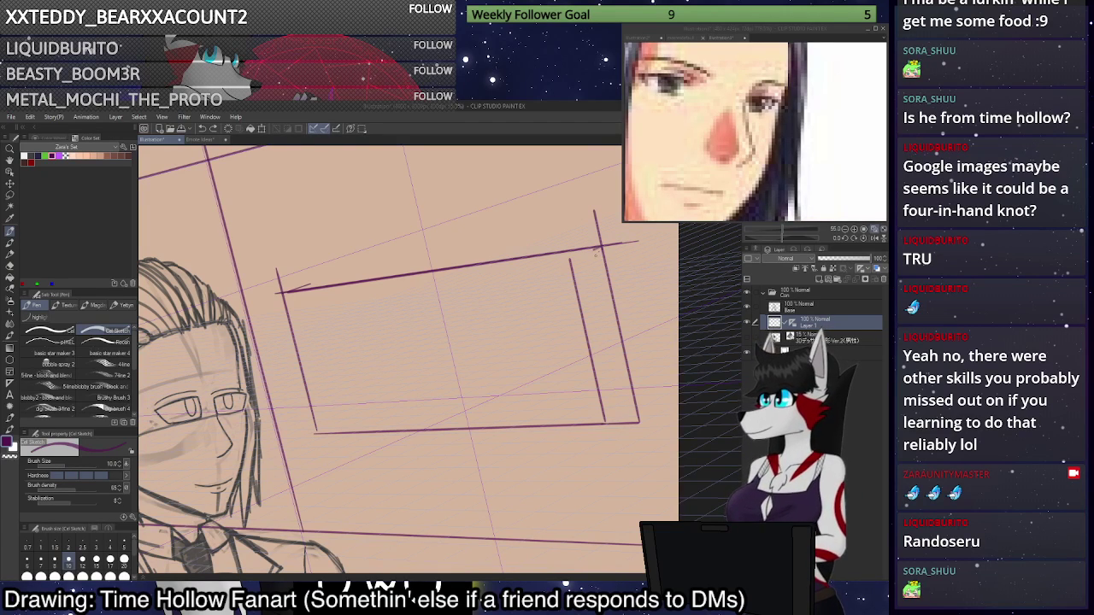
Double the window frame's top, bottom and near-side edges with parallel inner lines to give it thickness.
drag(598, 248, 291, 295)
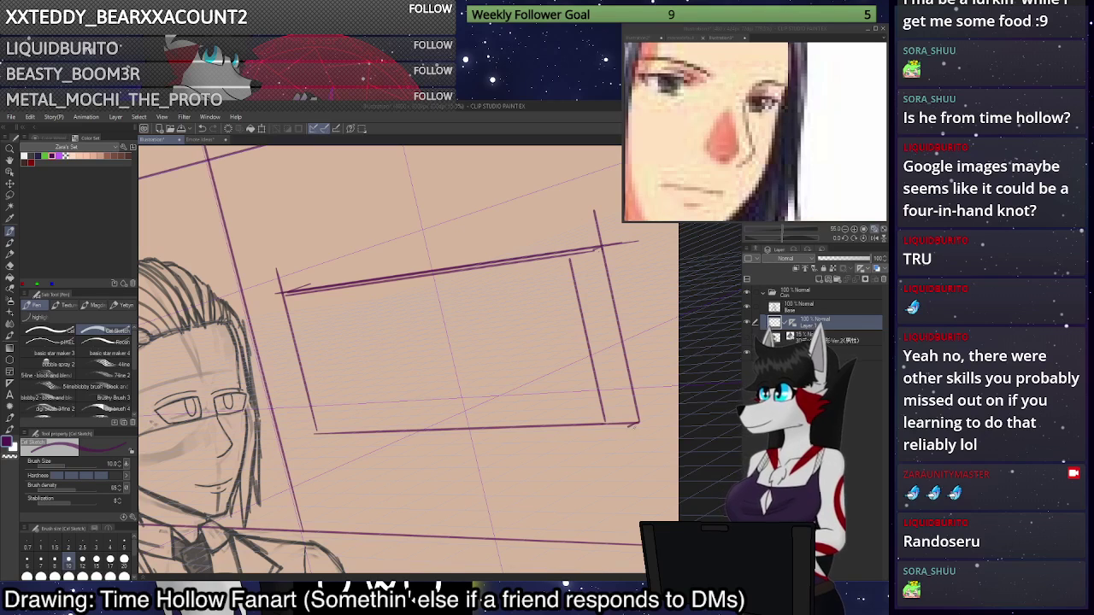
drag(633, 428, 488, 433)
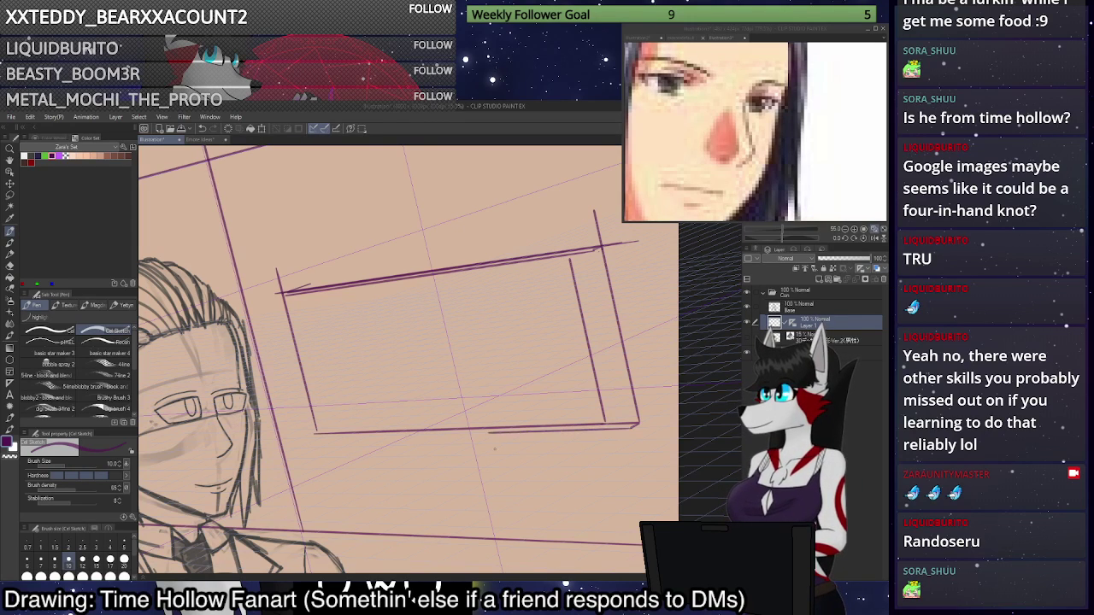
key(ctrl+z)
key(ctrl+z)
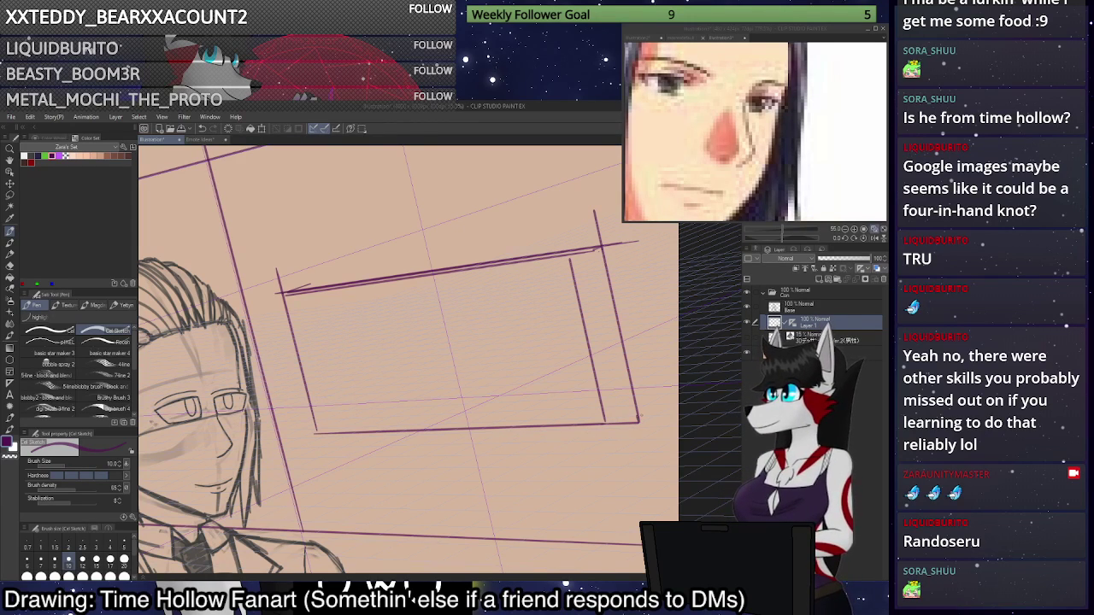
mouse_move(644, 421)
mouse_down()
mouse_move(316, 432)
mouse_move(289, 294)
mouse_up()
key(ctrl+z)
drag(319, 432, 285, 295)
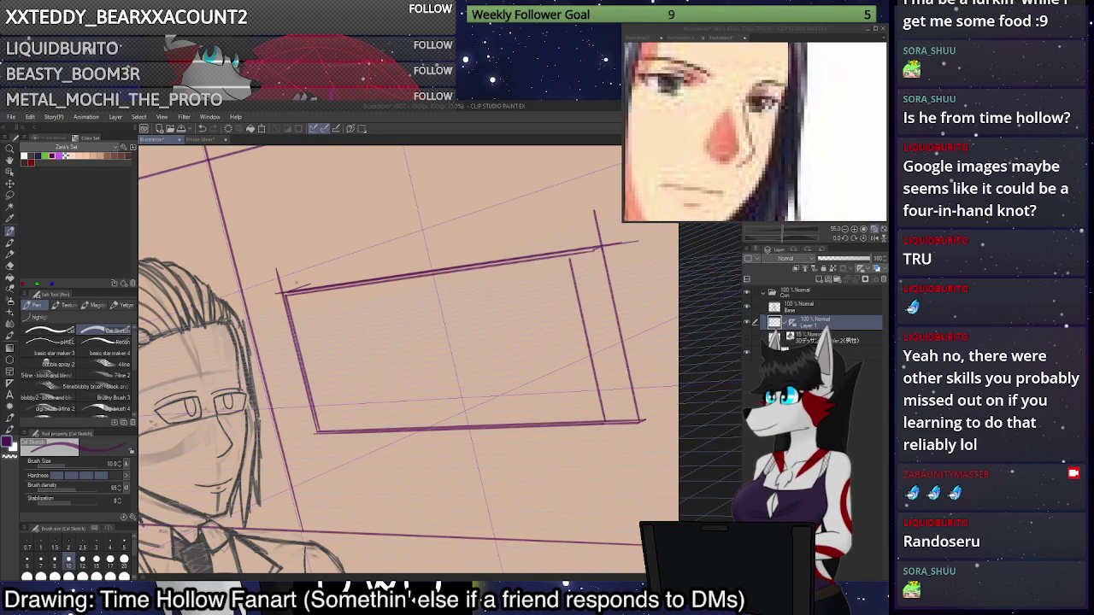
scroll(644, 372, down, 2)
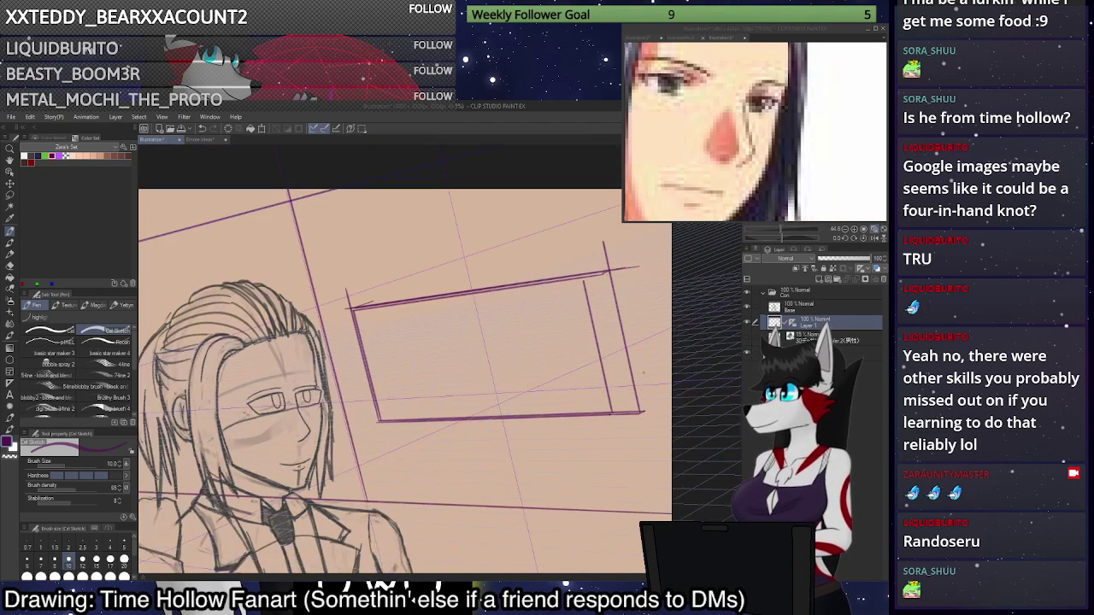
Sketch the start of a second window frame at the right edge of the canvas.
drag(674, 514, 616, 237)
key(ctrl+z)
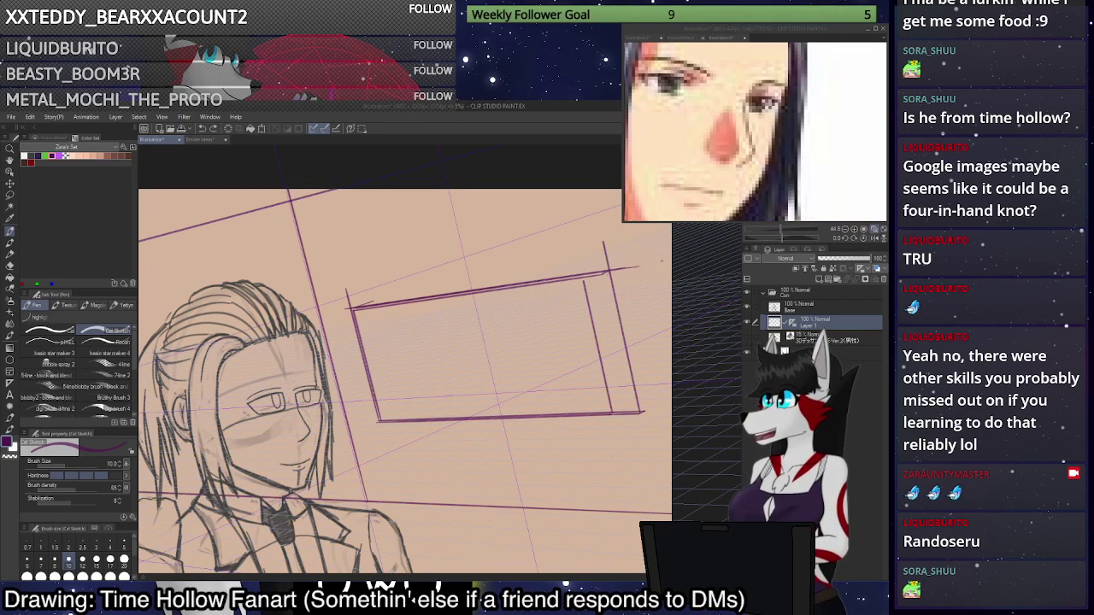
mouse_move(692, 402)
mouse_down()
mouse_move(662, 260)
mouse_move(673, 255)
mouse_move(661, 333)
mouse_up()
scroll(697, 291, down, 6)
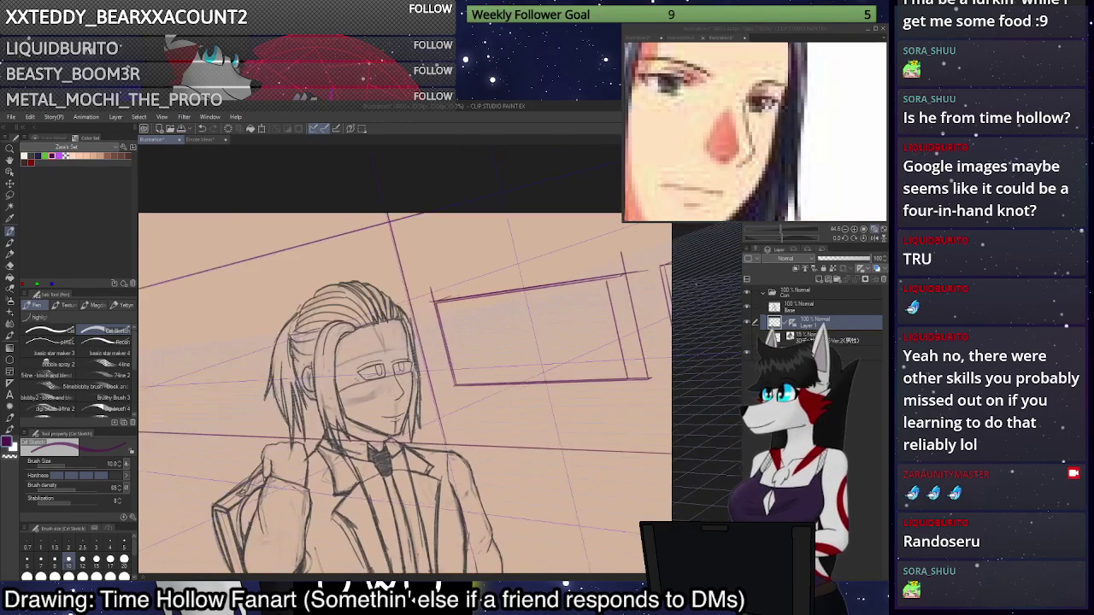
scroll(697, 291, up, 2)
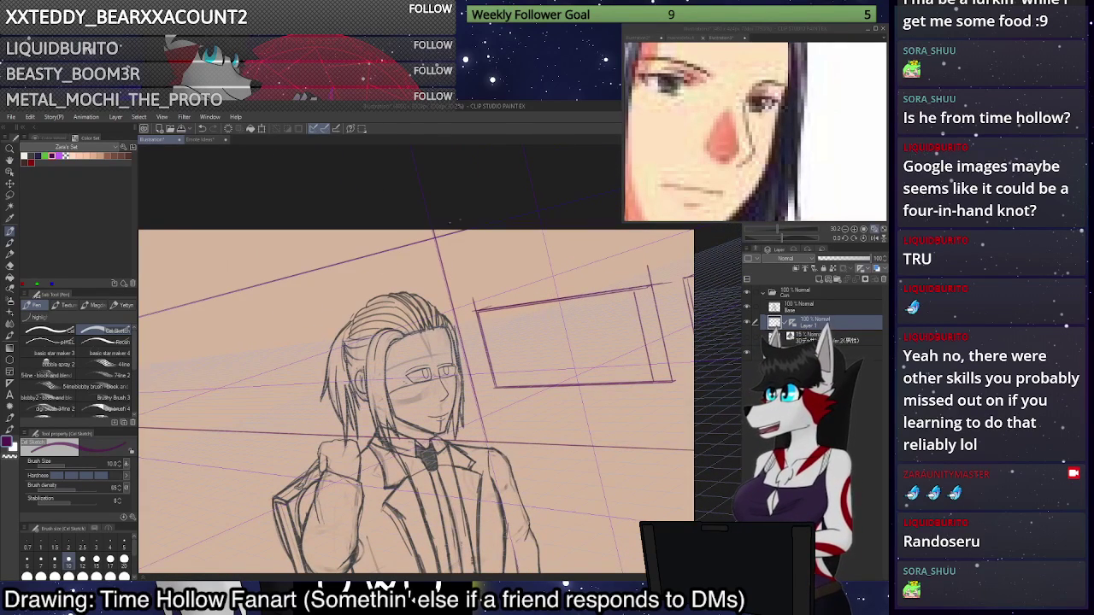
scroll(312, 289, down, 2)
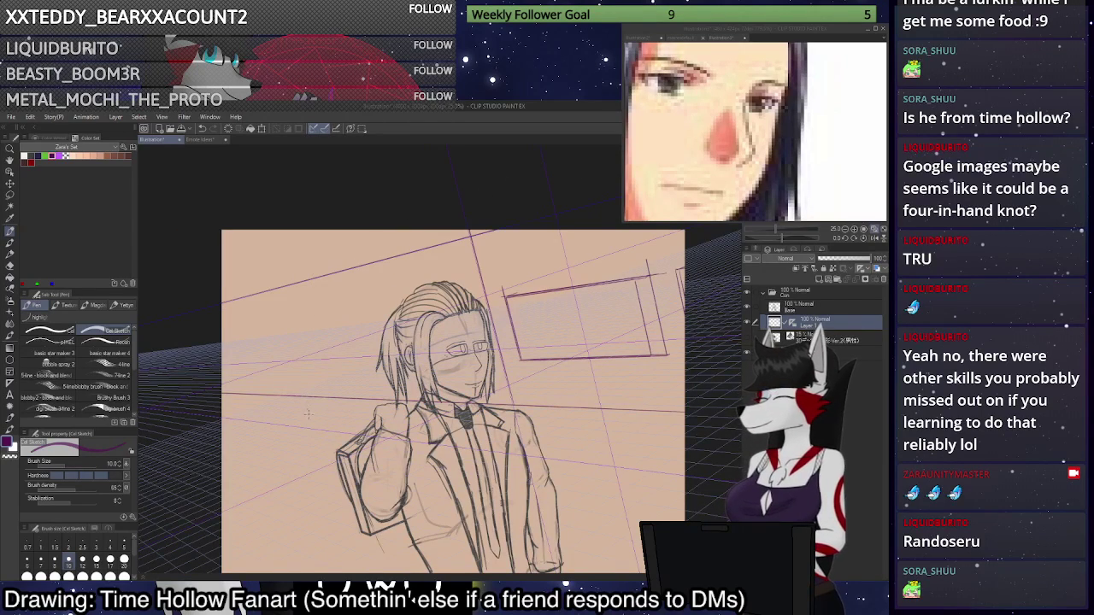
scroll(660, 254, down, 3)
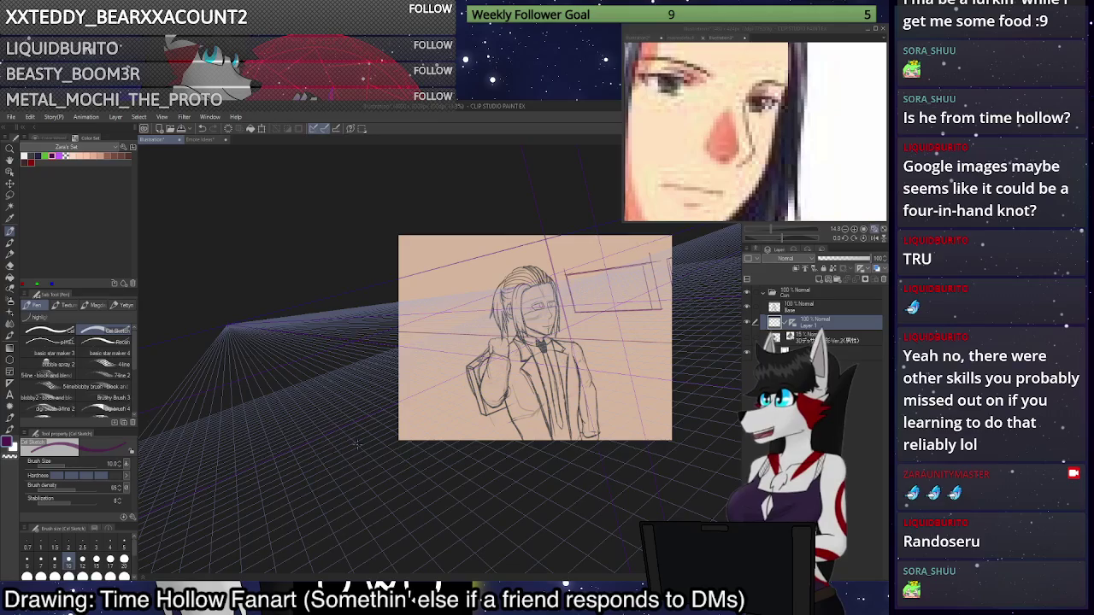
scroll(640, 343, up, 4)
scroll(509, 418, down, 4)
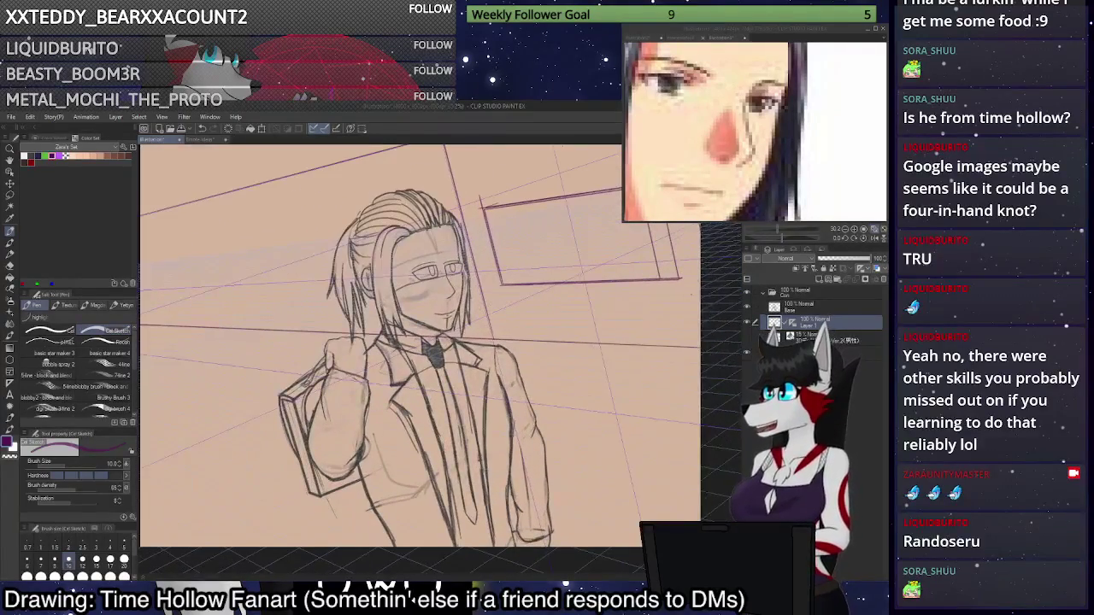
scroll(508, 419, down, 4)
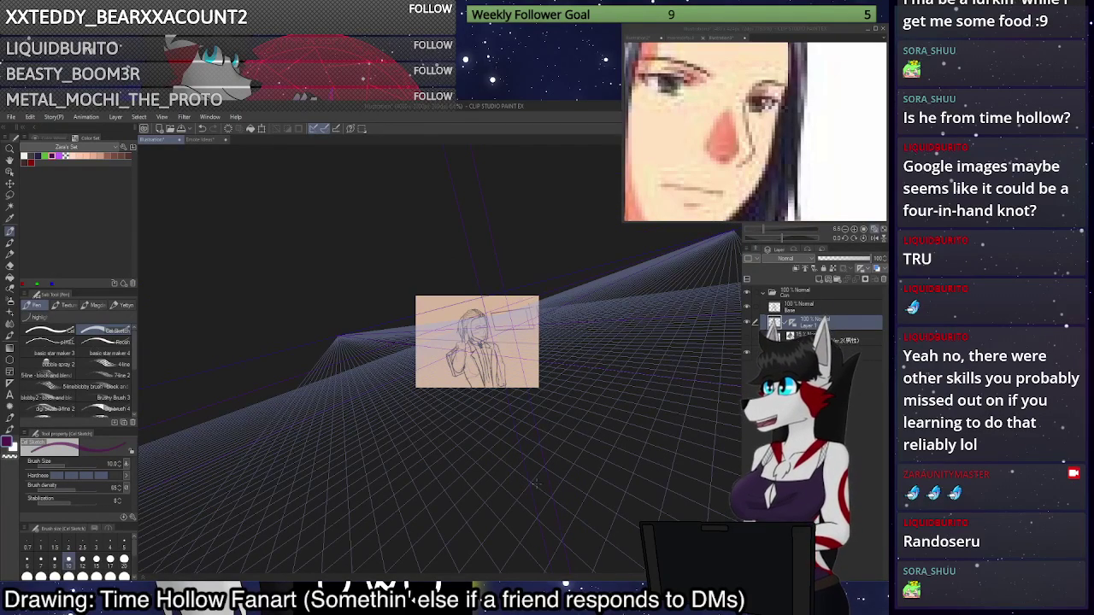
scroll(481, 317, up, 5)
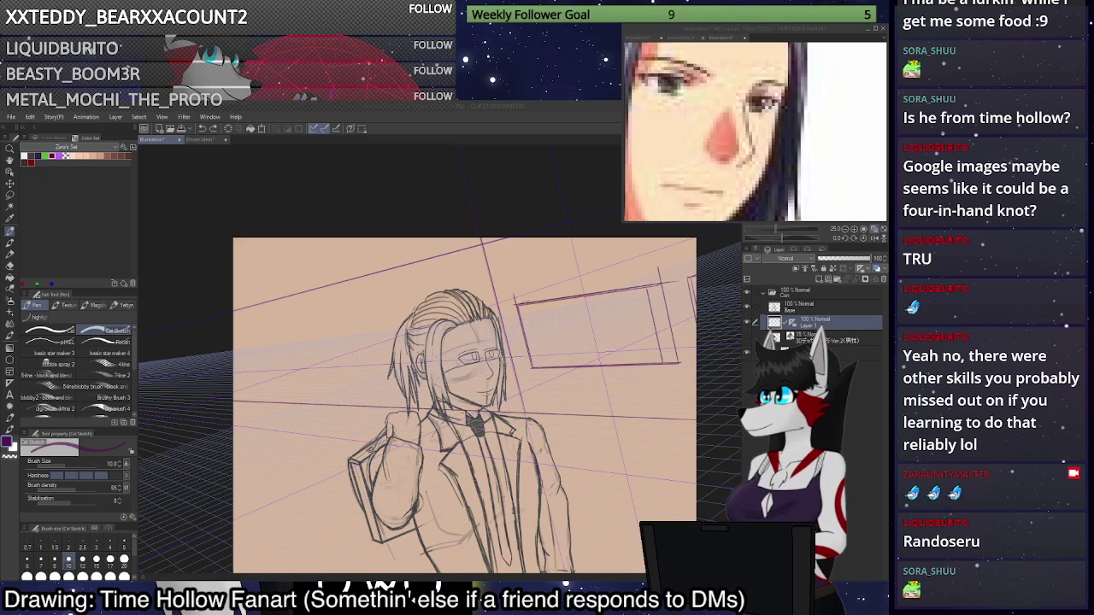
Bring up the Three Lives & Co. storefront photo in the reference window and enlarge it.
click(650, 30)
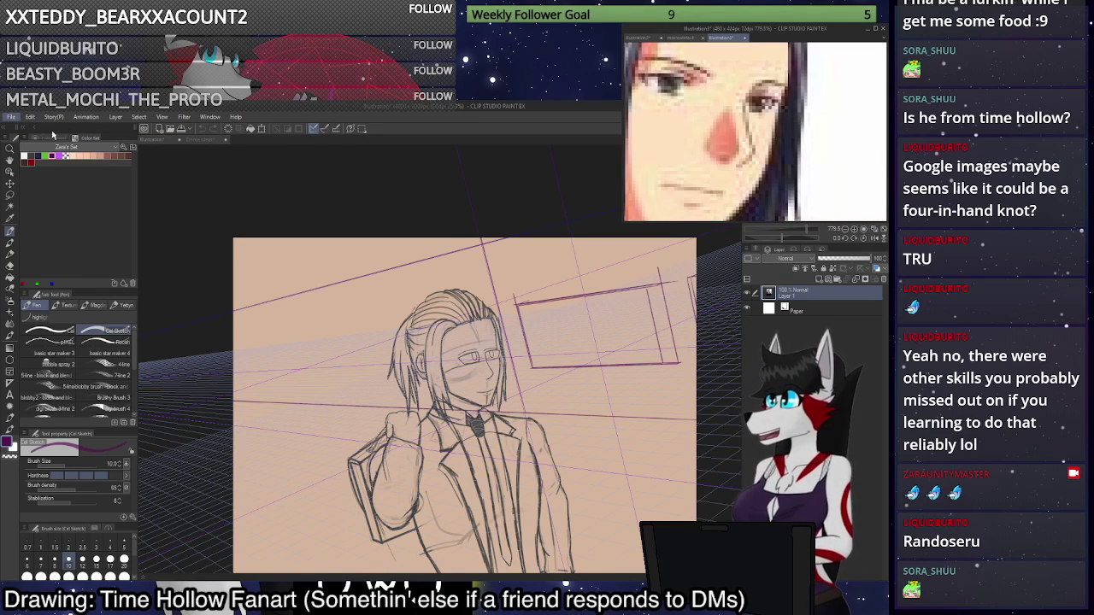
key(ctrl+Tab)
scroll(742, 110, down, 2)
scroll(792, 146, up, 8)
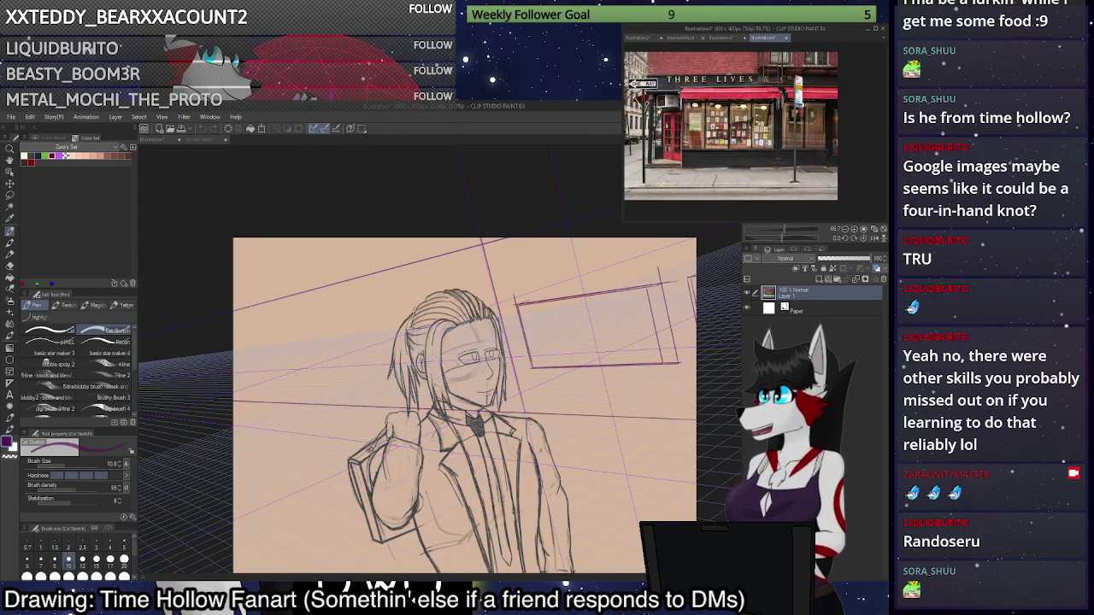
key(ctrl+plus)
key(ctrl+plus)
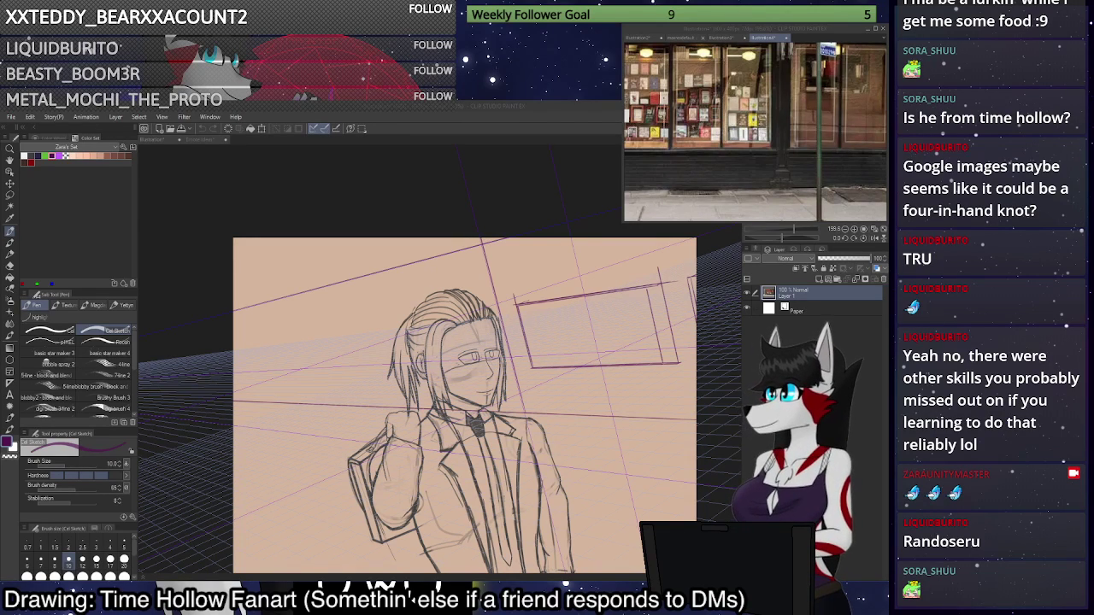
Examine the storefront photo's book display window, the wall beneath it and the red door as background reference.
click(691, 164)
scroll(724, 164, up, 5)
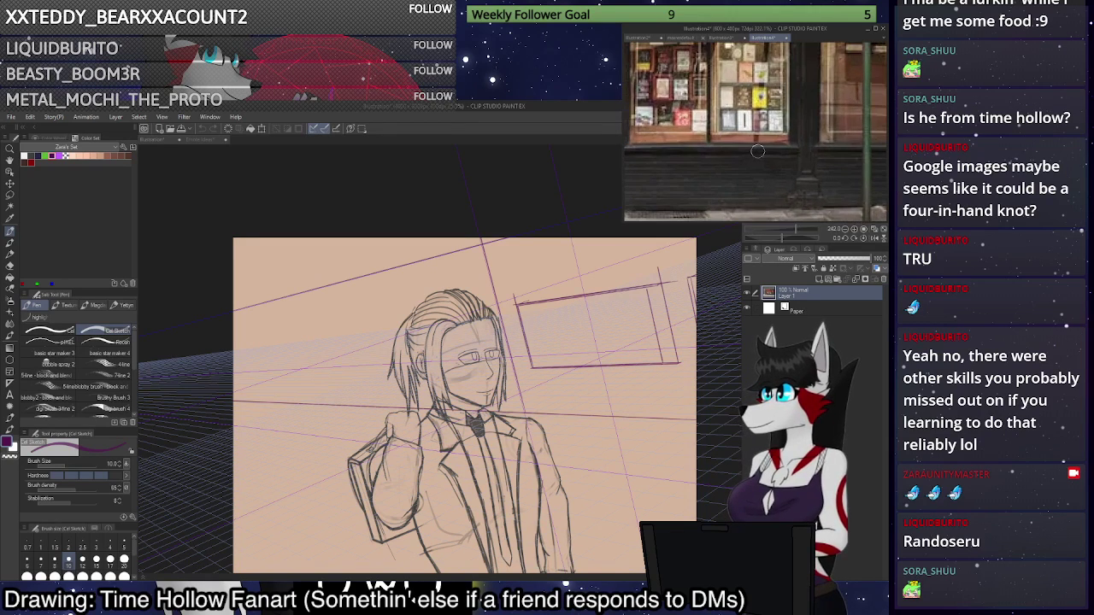
key(ctrl+minus)
key(ctrl+minus)
key(ctrl+minus)
key(ctrl+minus)
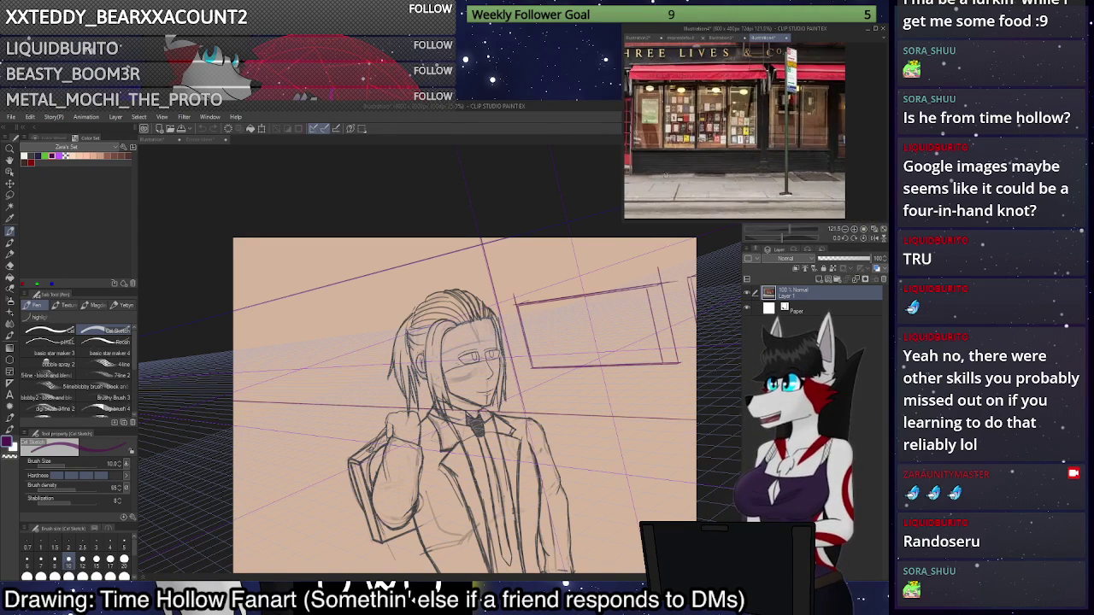
drag(666, 175, 695, 157)
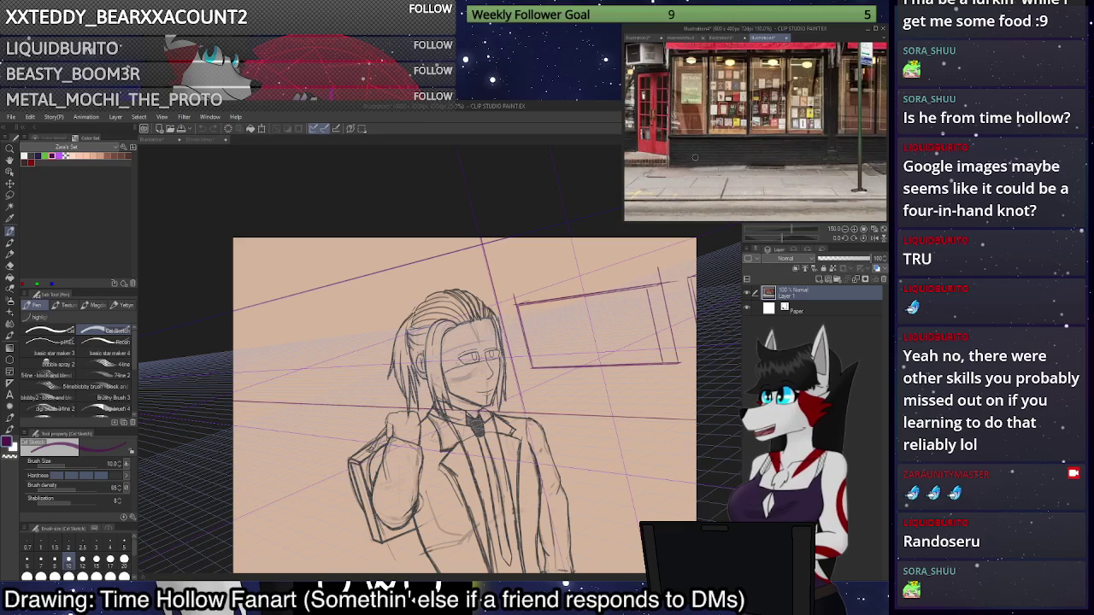
Check the wall below the shop window in the reference photo and reinforce the upright wall line beside the character's head up to the canvas edge.
scroll(695, 158, up, 4)
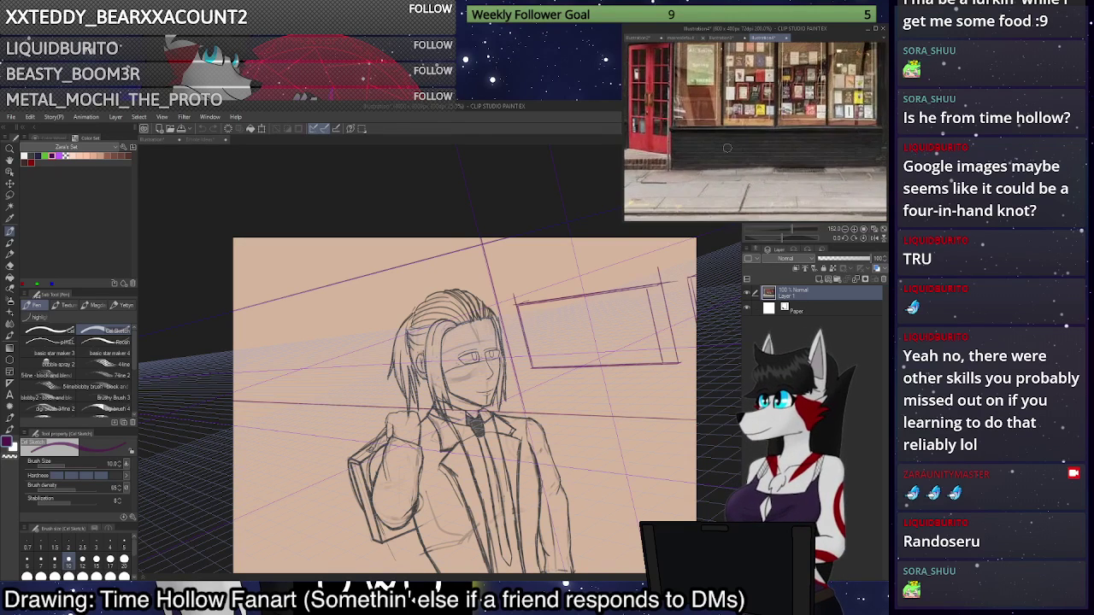
scroll(728, 148, up, 5)
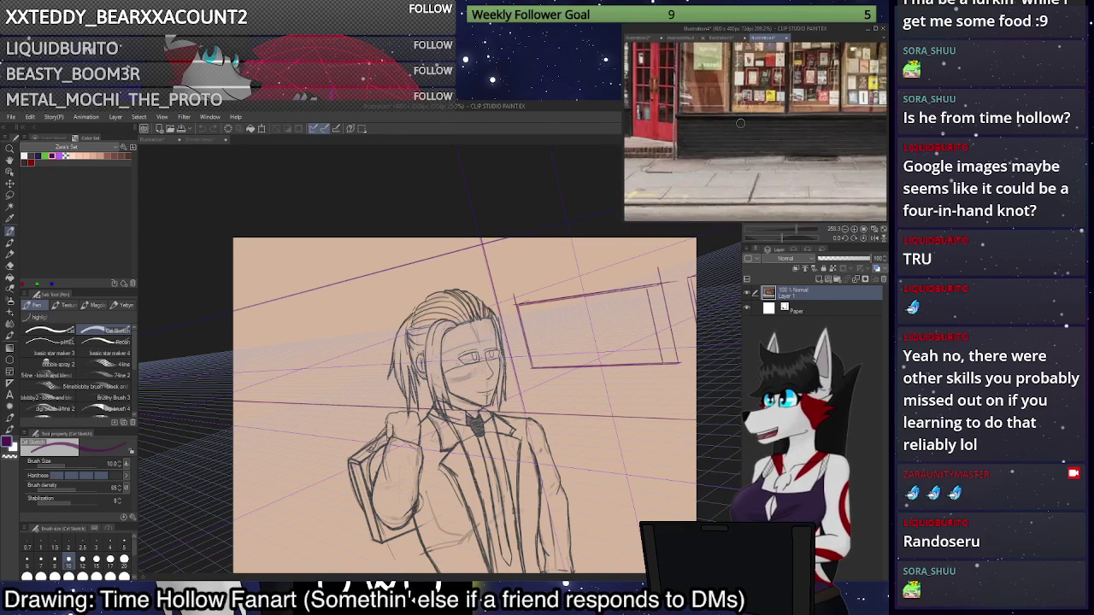
scroll(741, 123, up, 3)
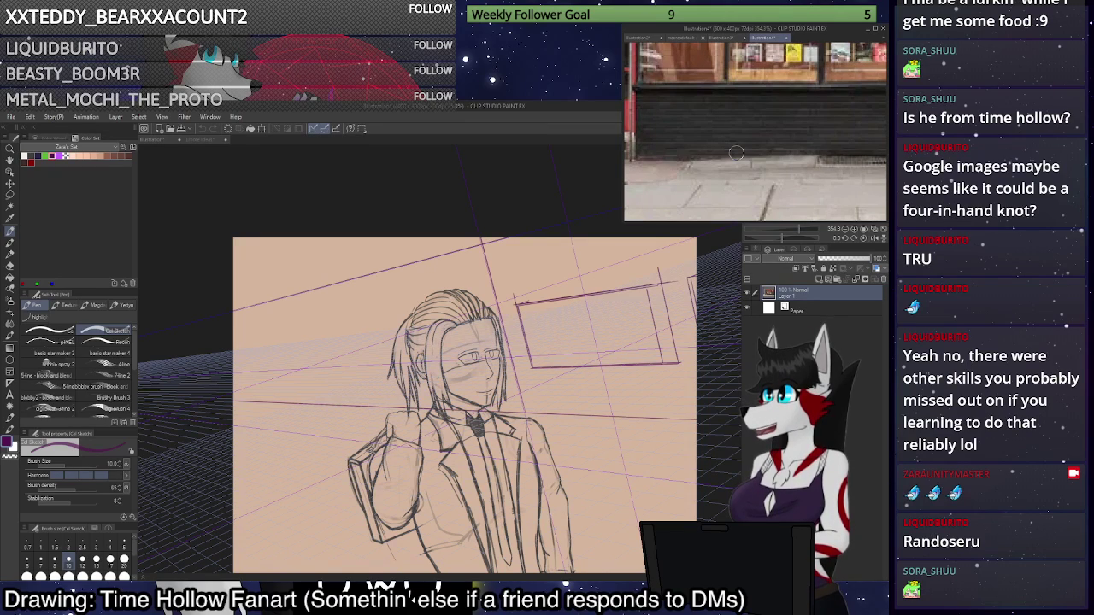
click(706, 425)
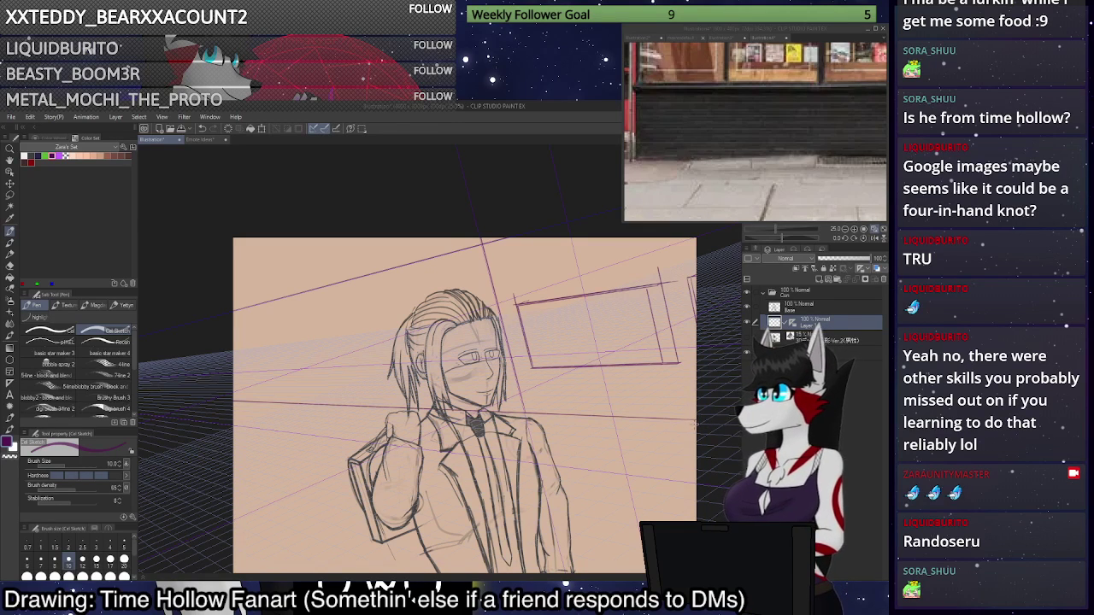
drag(695, 422, 539, 432)
key(ctrl+z)
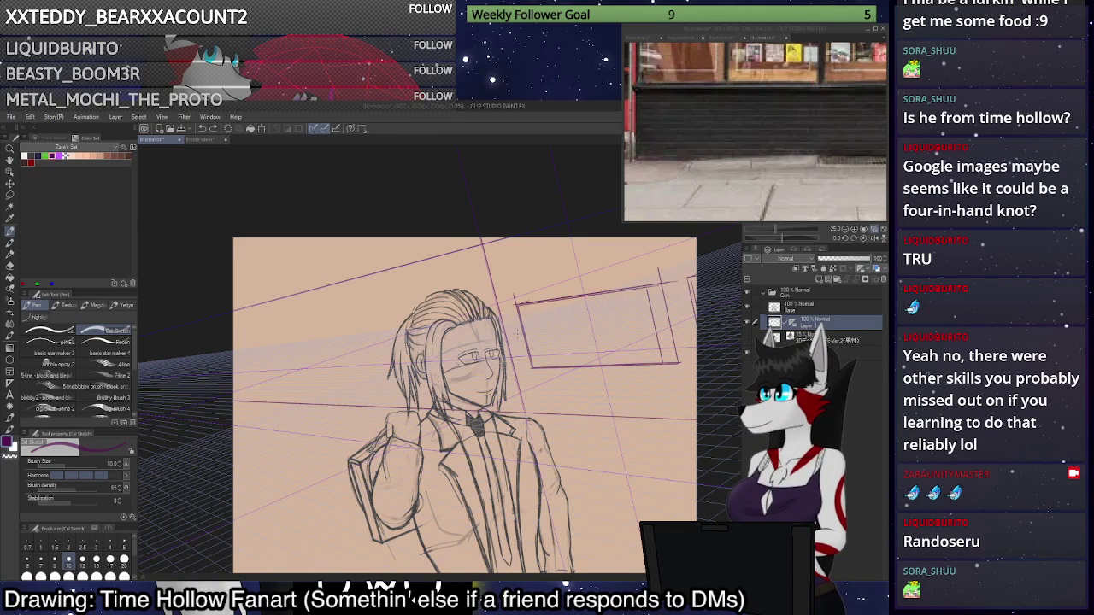
drag(525, 412, 484, 256)
key(ctrl+z)
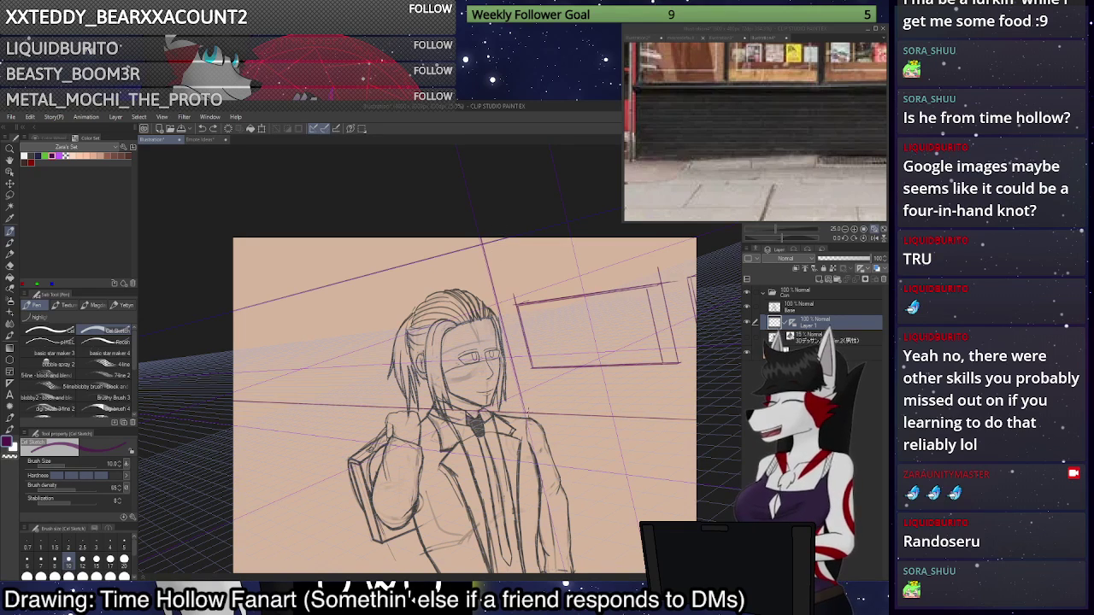
drag(527, 414, 480, 238)
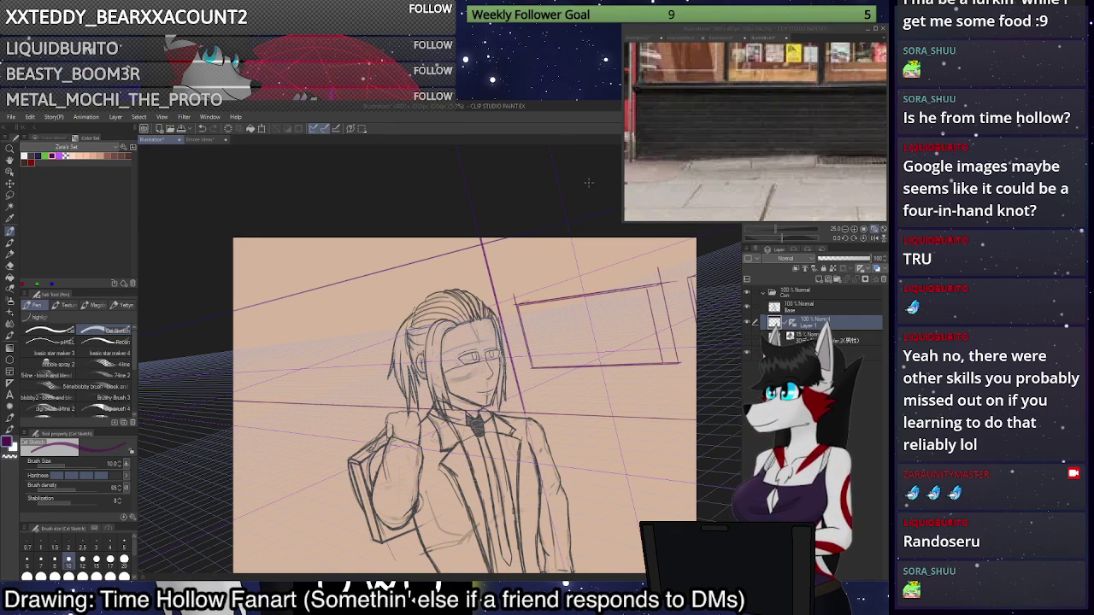
Sketch the near upright and lower edge of another frame above the first window, following the perspective guides.
drag(521, 278, 647, 238)
key(ctrl+z)
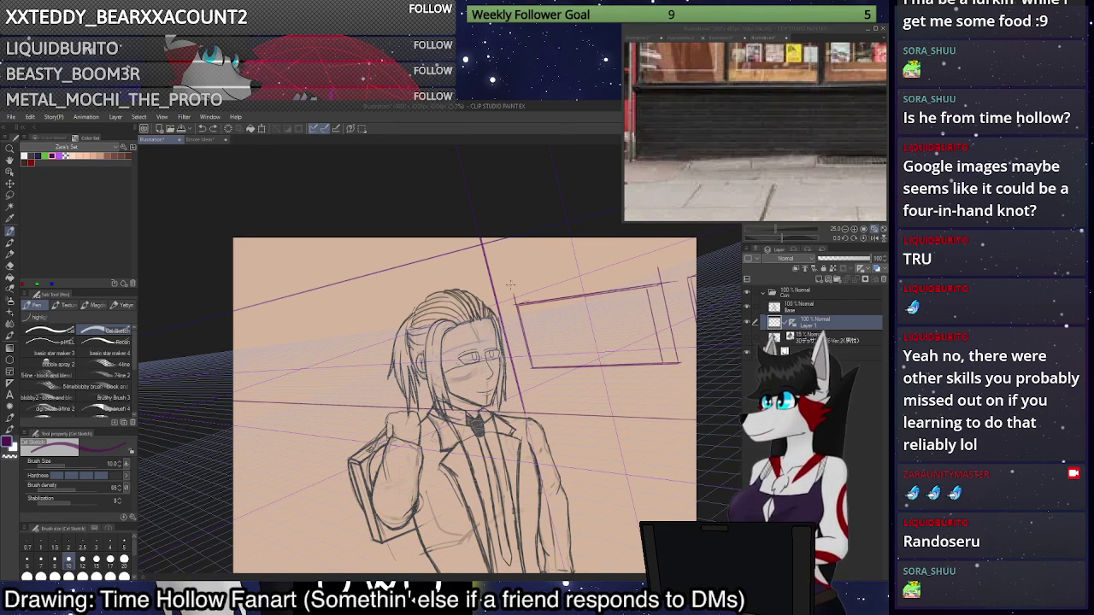
drag(513, 282, 697, 248)
mouse_move(513, 281)
mouse_down()
mouse_move(501, 237)
mouse_move(514, 281)
mouse_move(661, 238)
mouse_up()
key(ctrl+z)
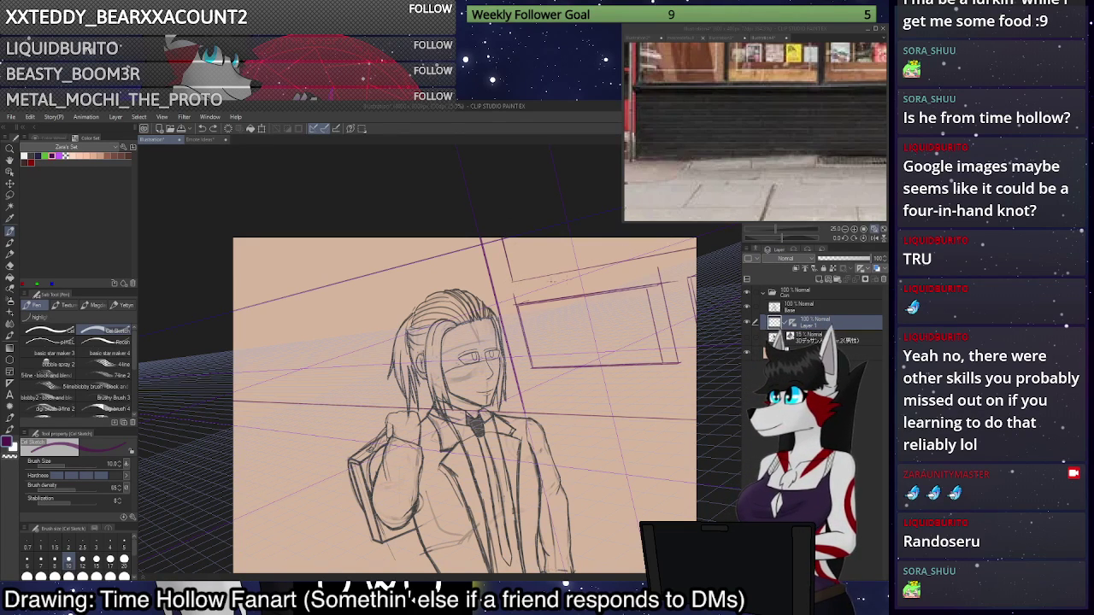
drag(512, 282, 698, 248)
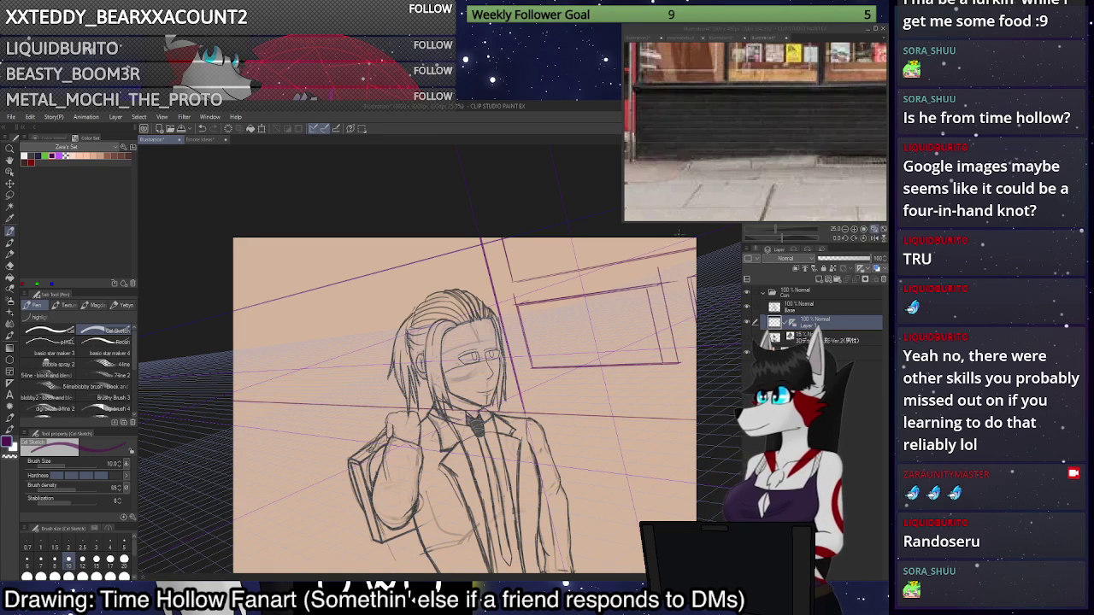
Clear all the window frame lines from the wall beside the character, keeping the upright wall line.
scroll(677, 234, down, 3)
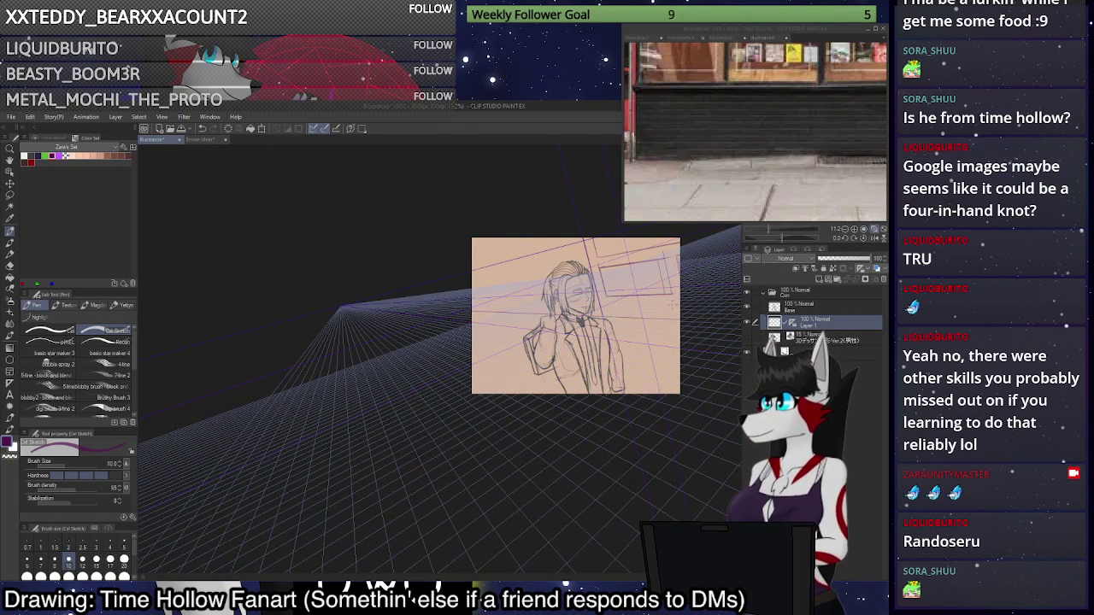
scroll(673, 303, up, 5)
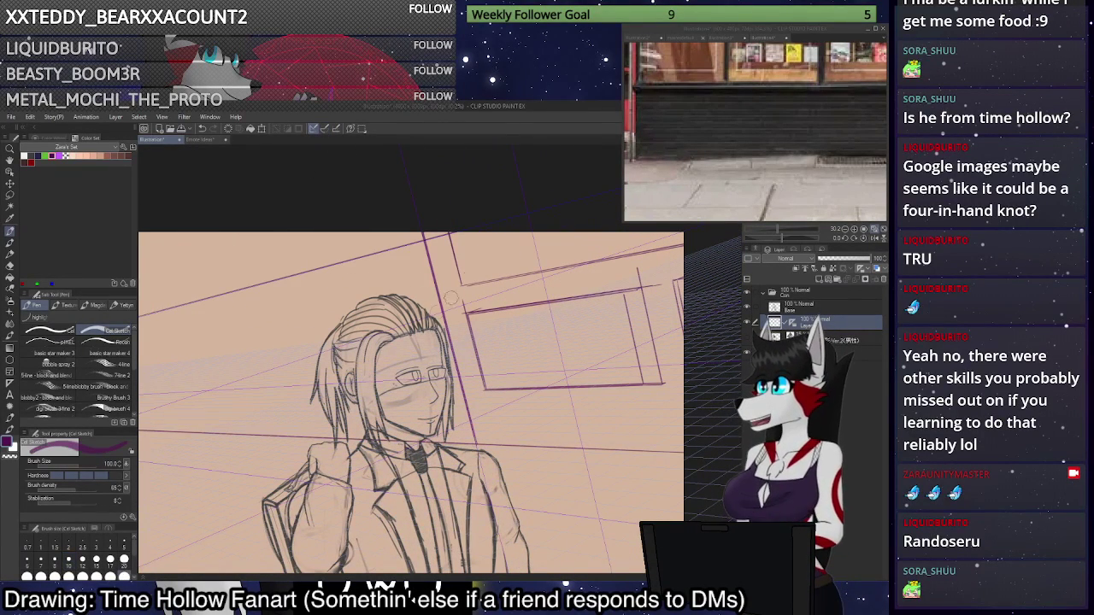
drag(455, 232, 479, 361)
key(ctrl+z)
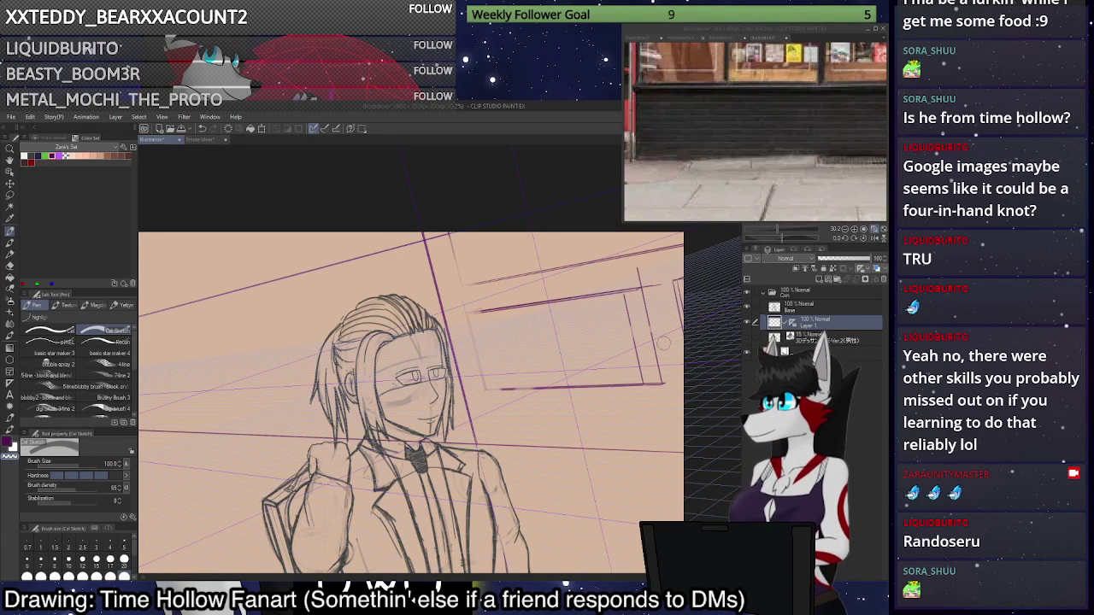
key(m)
mouse_move(433, 212)
mouse_down()
mouse_move(495, 418)
mouse_move(737, 265)
mouse_move(727, 216)
mouse_up()
click(527, 436)
click(551, 479)
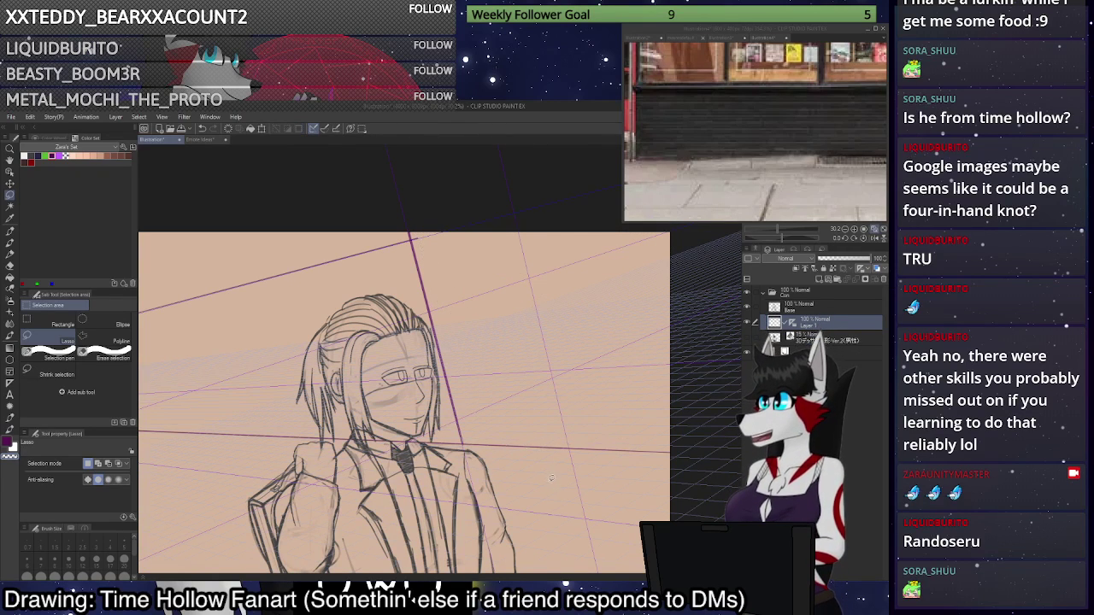
Draw a larger window frame reaching the canvas edges at brush size 10, doubling its near upright and lower edge with parallel inner lines.
key(p)
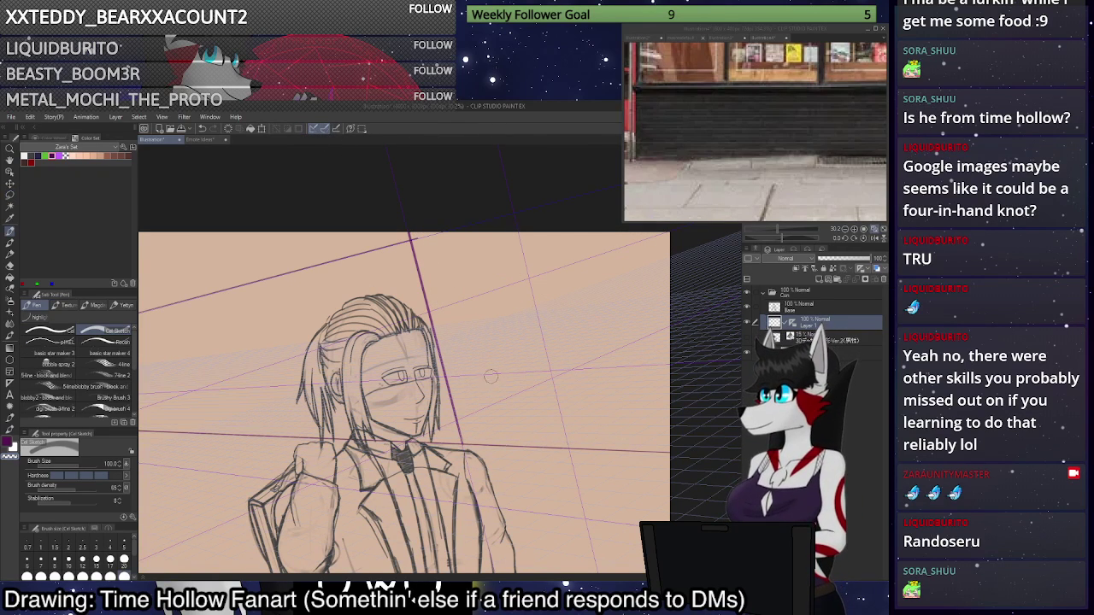
scroll(643, 359, down, 1)
scroll(643, 358, up, 3)
click(69, 561)
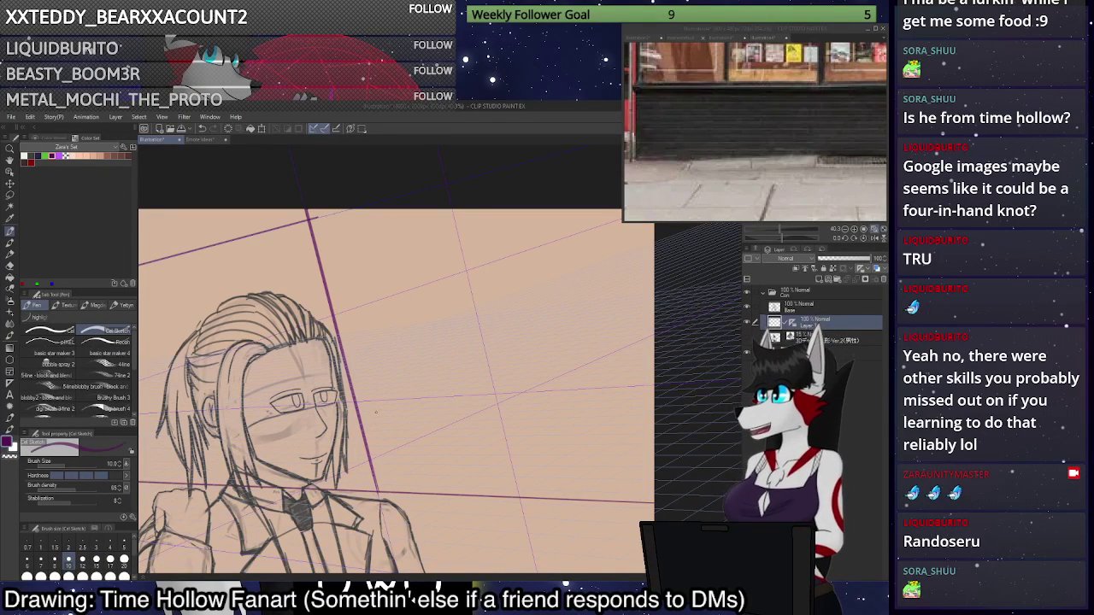
drag(371, 415, 655, 402)
mouse_move(371, 415)
mouse_down()
mouse_move(320, 214)
mouse_move(375, 412)
mouse_up()
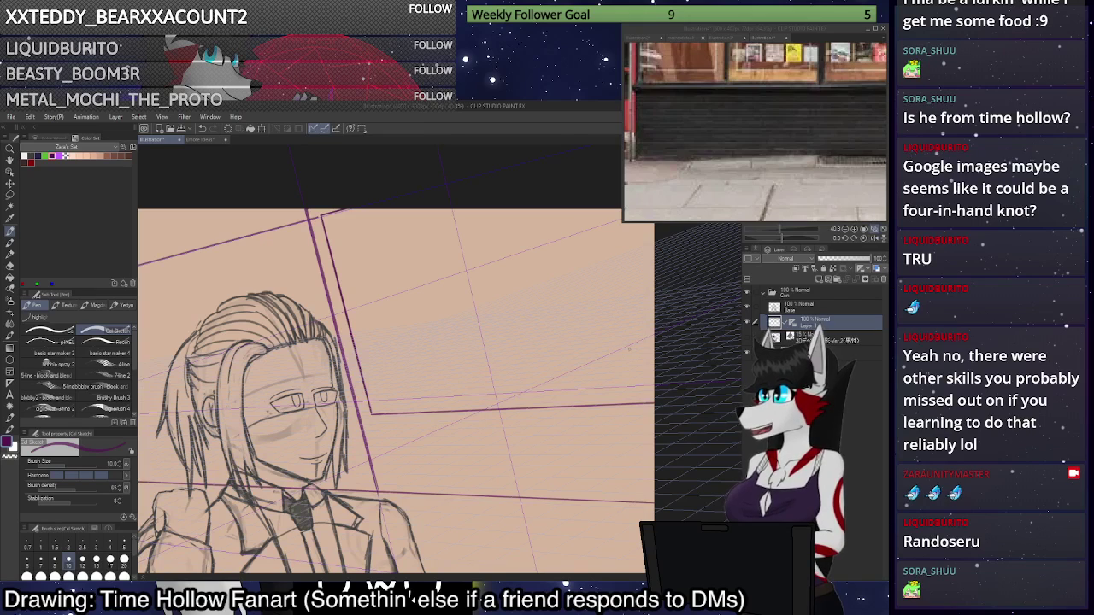
mouse_move(656, 398)
mouse_down()
mouse_move(391, 410)
mouse_move(336, 211)
mouse_up()
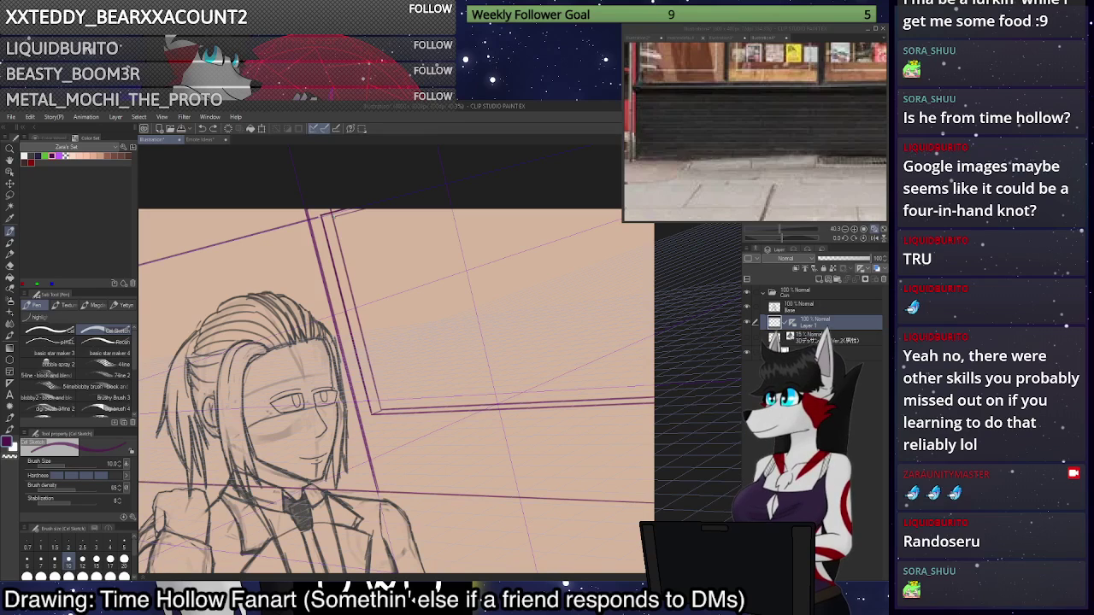
Sketch a recessed entrance beside the window with an upright behind the character's head, one at the far canvas edge, and receding lines at both bases.
scroll(398, 233, down, 2)
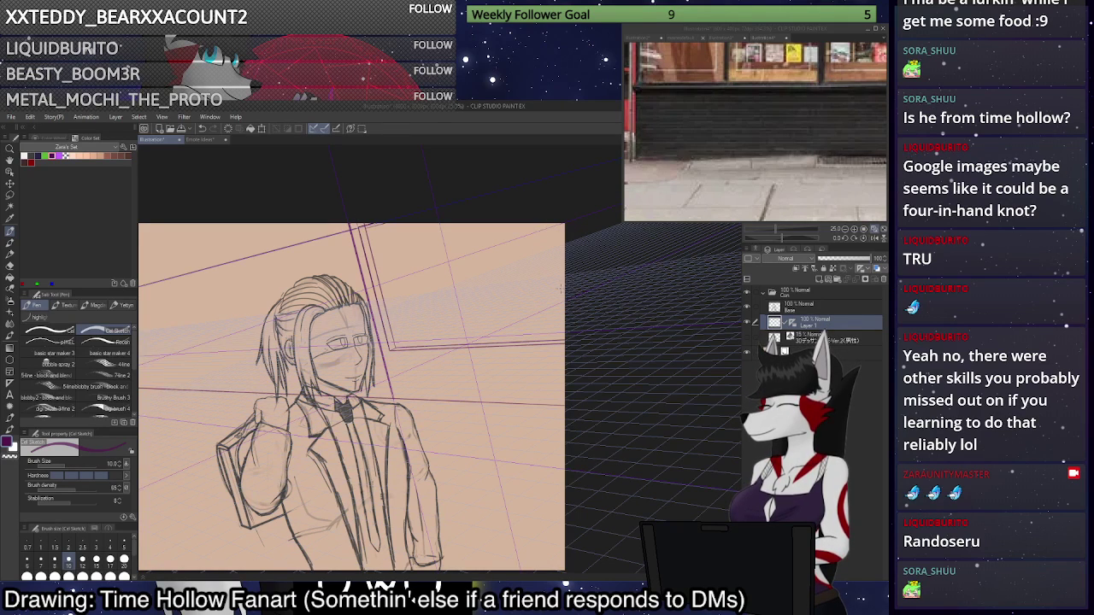
scroll(418, 324, up, 3)
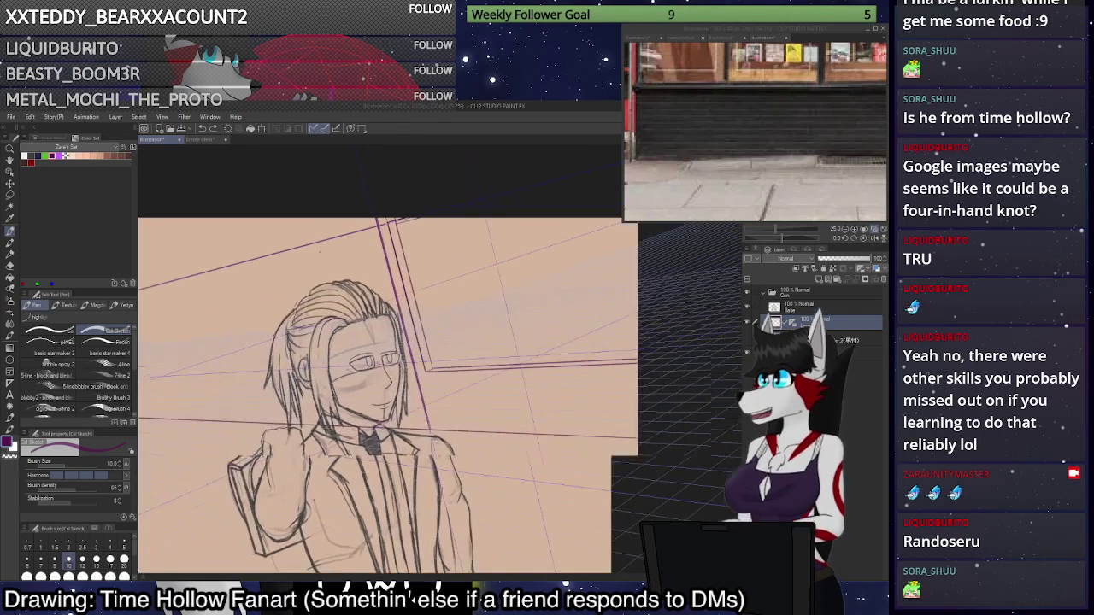
scroll(541, 177, down, 3)
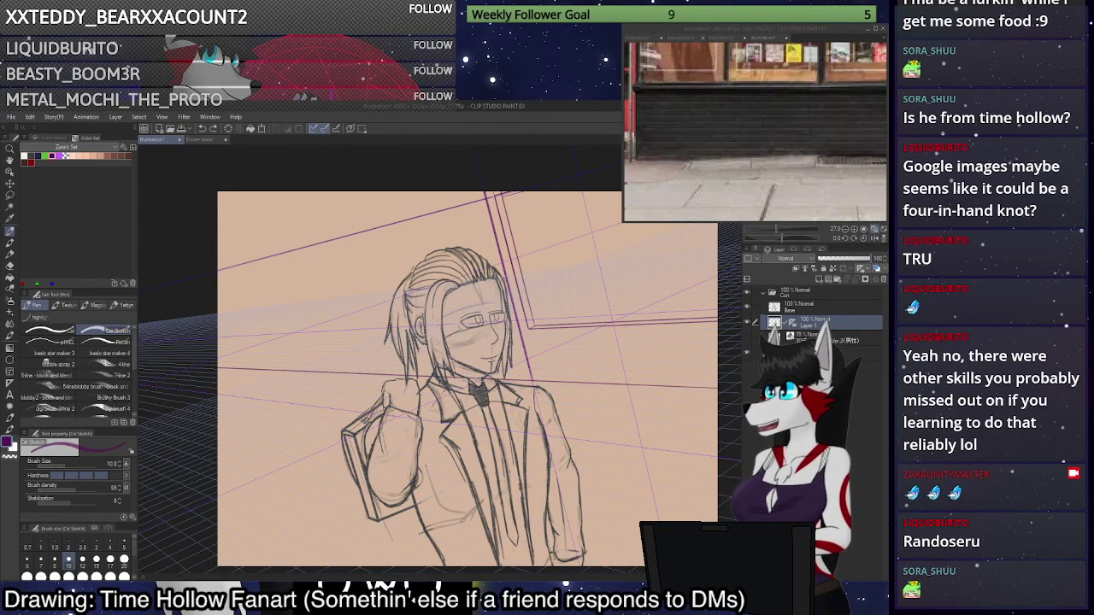
drag(407, 193, 453, 361)
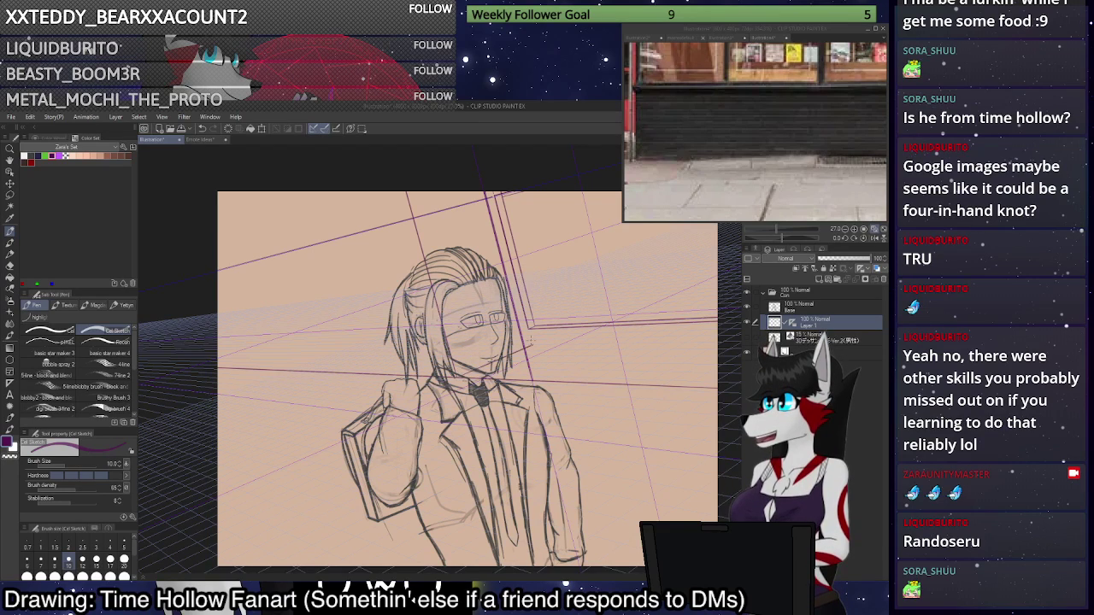
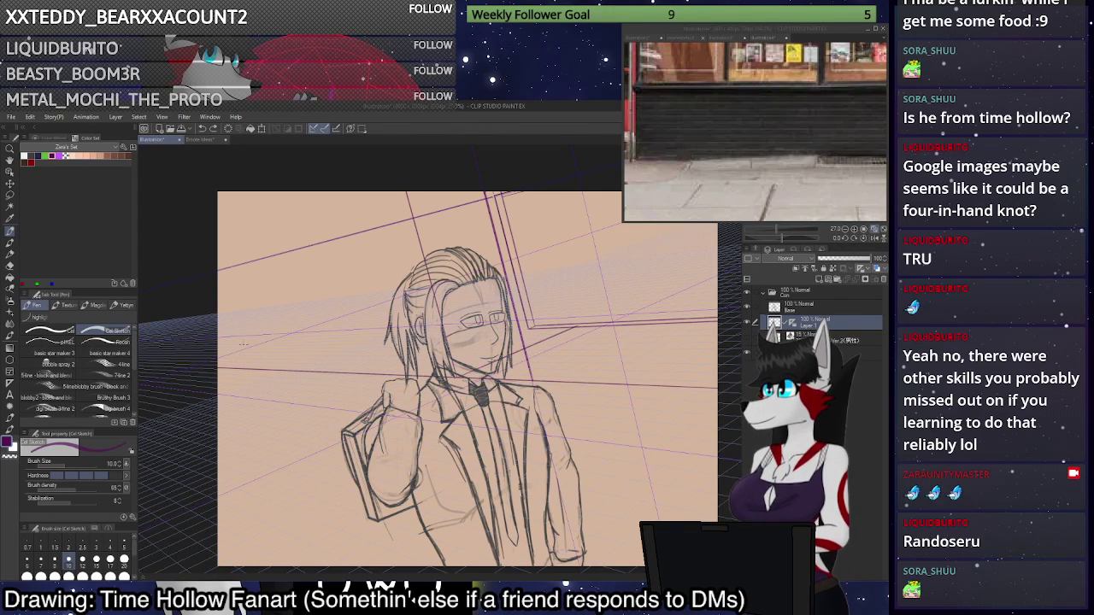
drag(231, 369, 218, 326)
mouse_move(236, 232)
mouse_down()
mouse_move(118, 226)
mouse_move(185, 224)
mouse_up()
Hide the character's Base sketch layer to leave the entrance's background lines uncovered.
scroll(184, 224, up, 3)
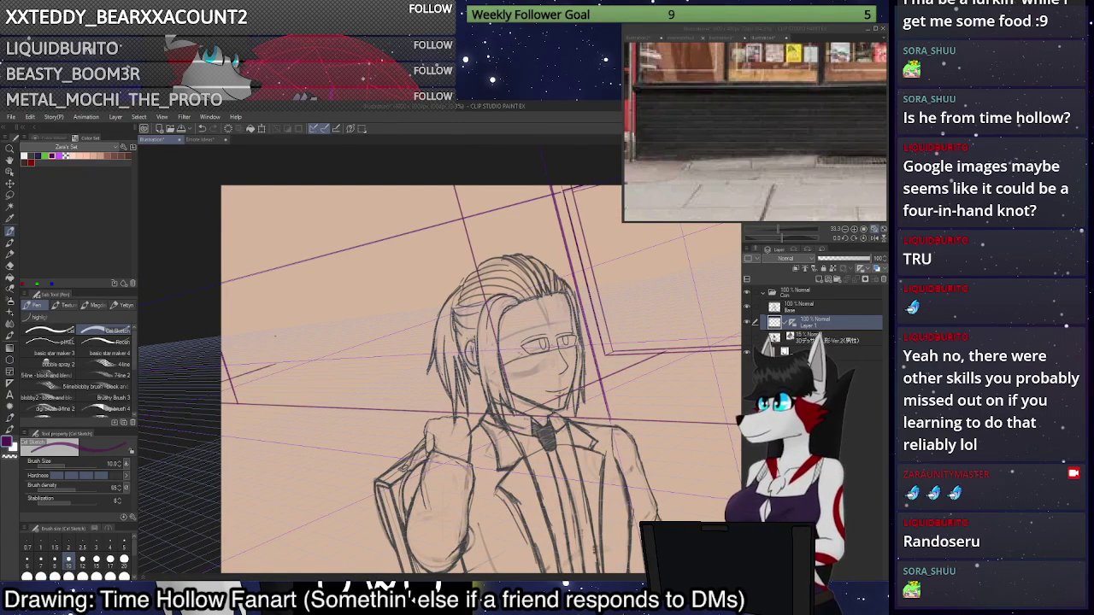
scroll(327, 420, down, 3)
scroll(479, 316, up, 2)
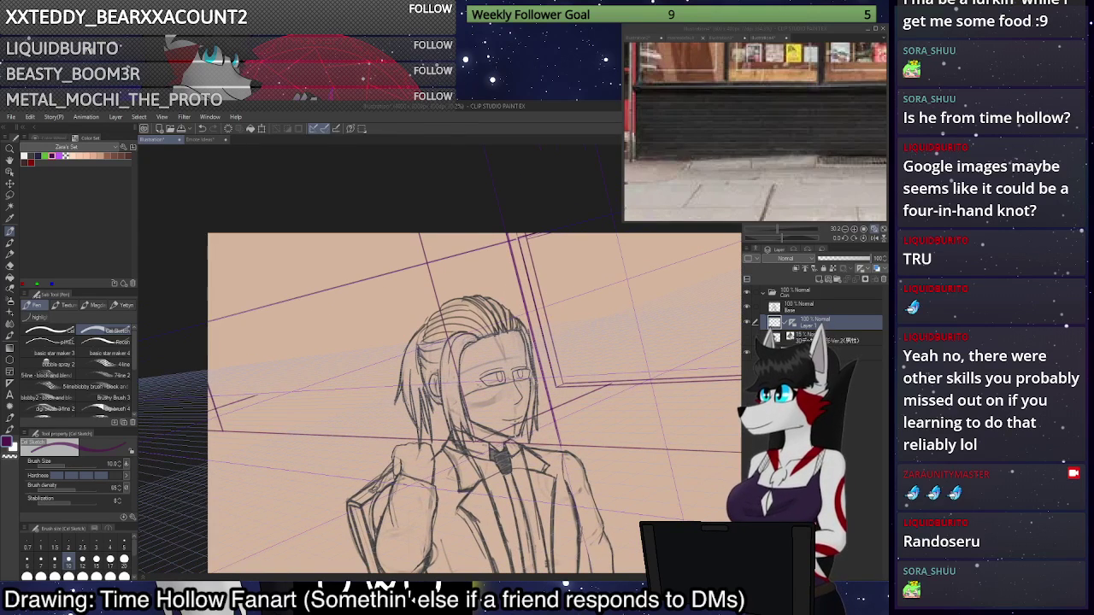
click(747, 307)
scroll(475, 439, up, 4)
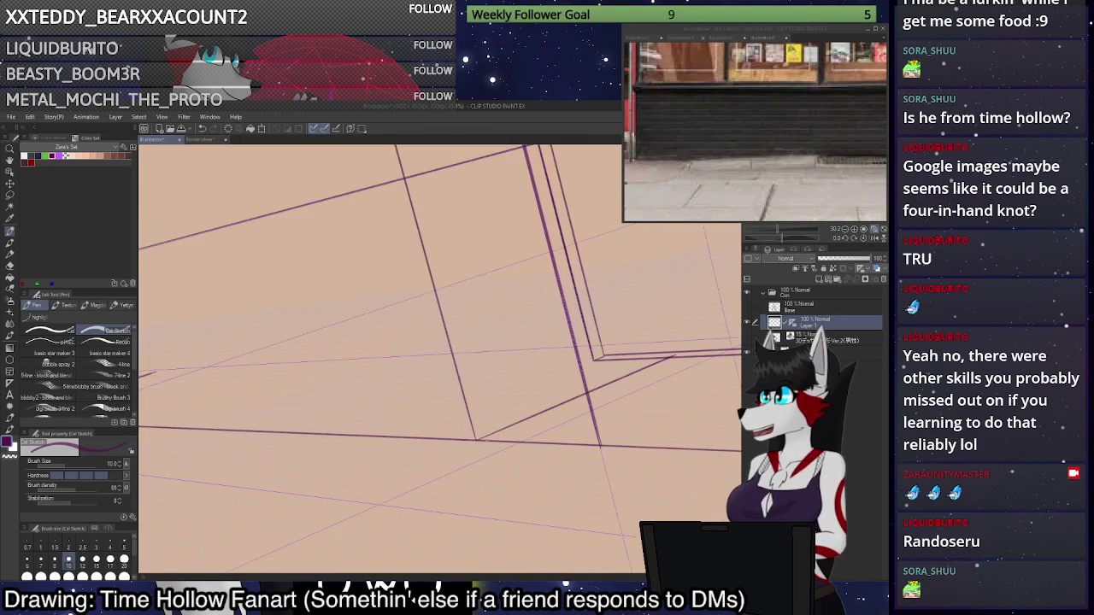
scroll(581, 416, down, 3)
scroll(592, 402, up, 2)
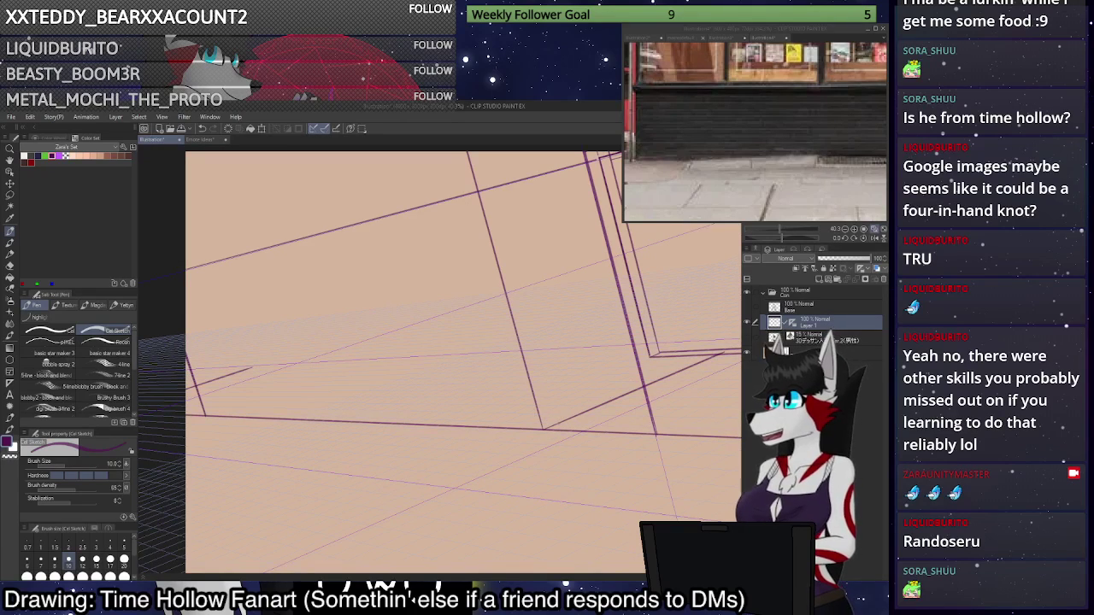
scroll(496, 385, down, 1)
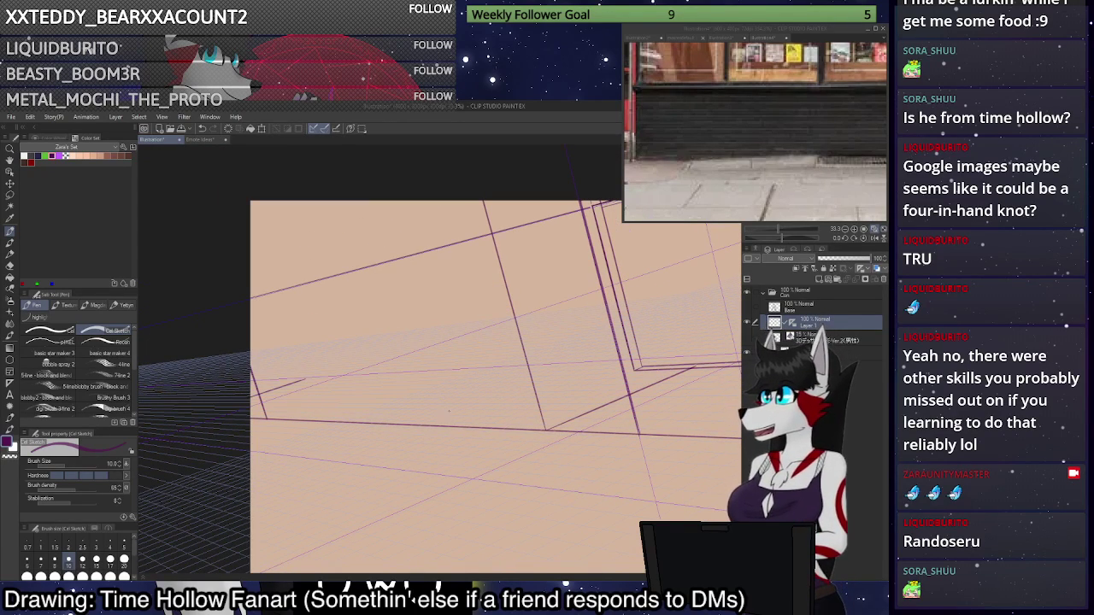
Draw a door outline inside the recessed entrance with two uprights, a slanted top edge, a base line and short receding floor marks.
mouse_move(421, 426)
mouse_down()
mouse_move(456, 412)
mouse_move(404, 260)
mouse_up()
key(ctrl+z)
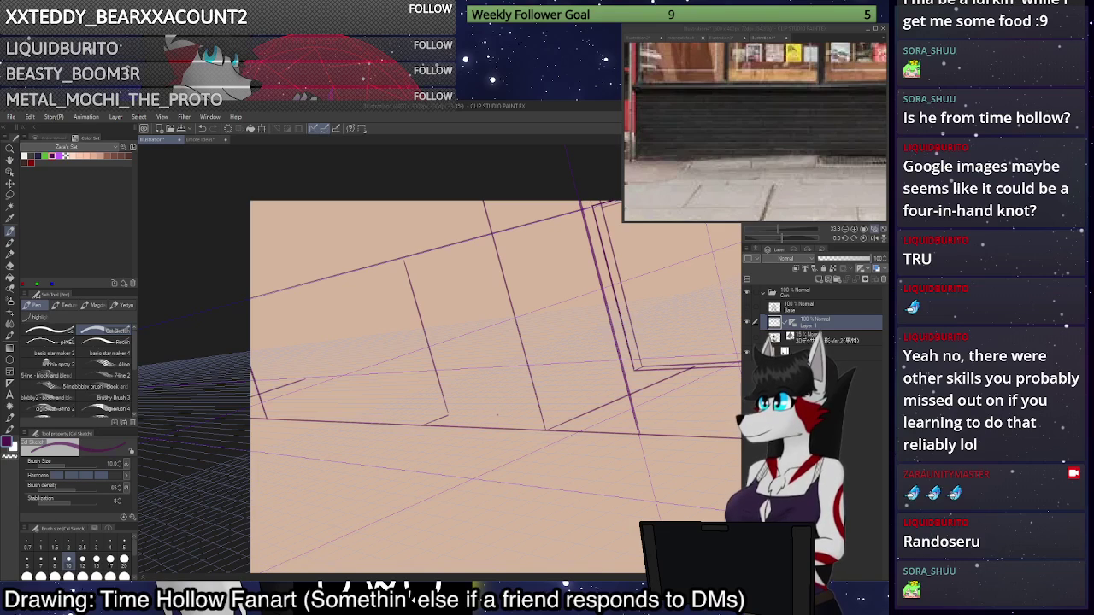
drag(499, 416, 456, 252)
key(ctrl+z)
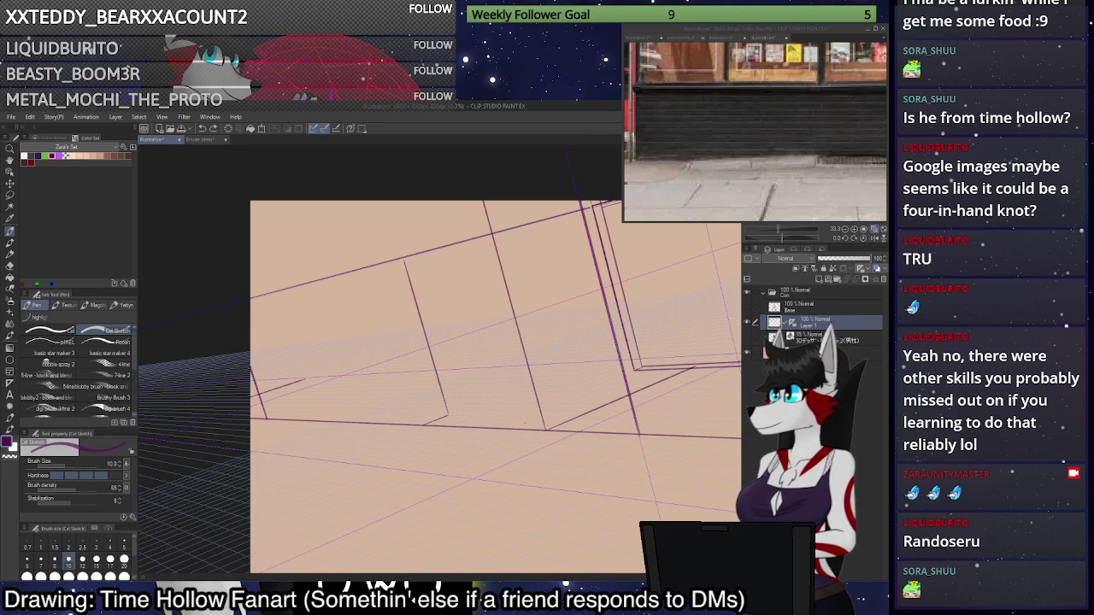
mouse_move(447, 417)
mouse_down()
mouse_move(518, 416)
mouse_move(474, 224)
mouse_up()
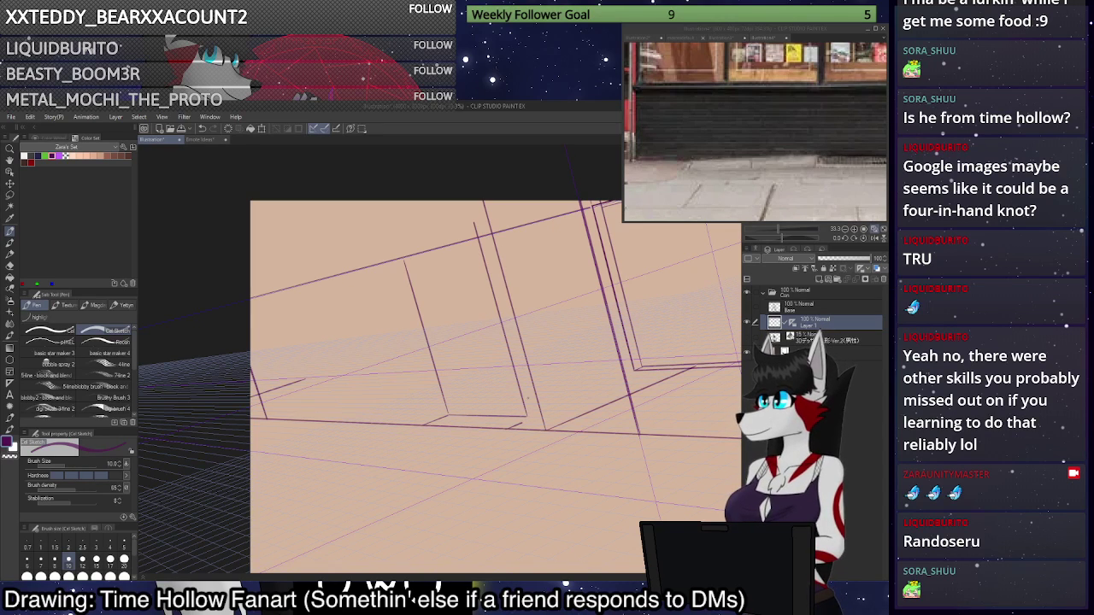
drag(511, 425, 526, 418)
key(ctrl+z)
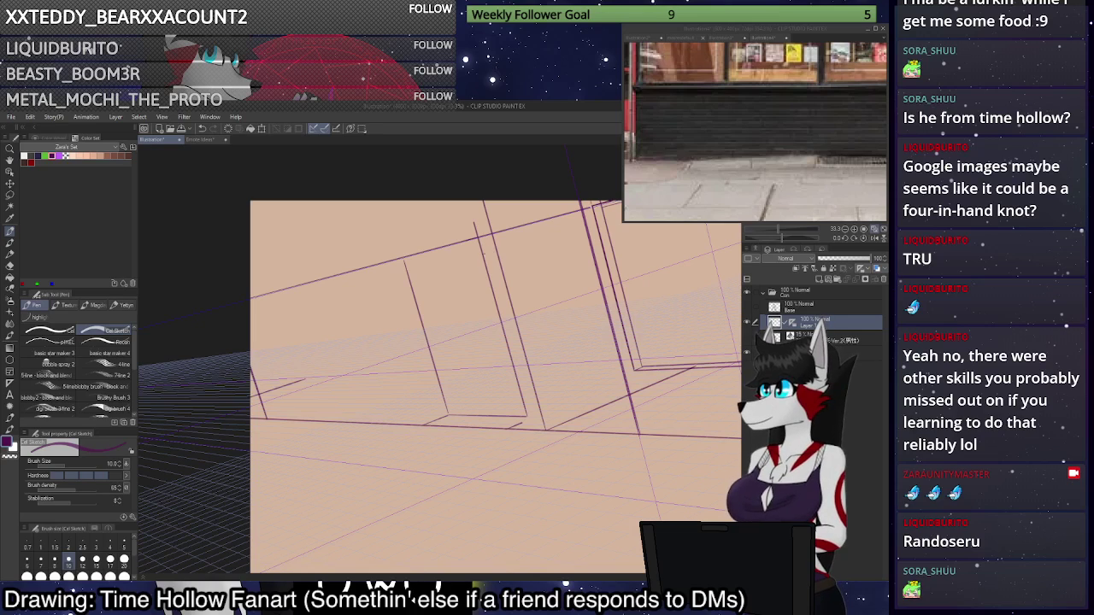
drag(480, 247, 411, 265)
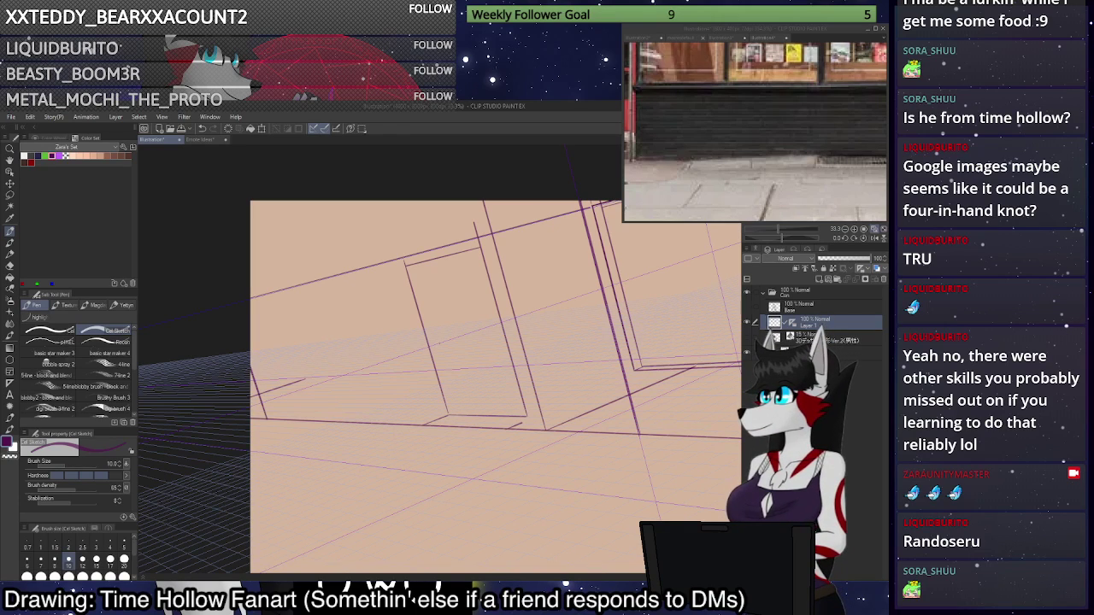
Draw a rectangular glass panel in the upper half of the door, parallel to its edges.
mouse_move(434, 346)
mouse_down()
mouse_move(488, 328)
mouse_move(492, 341)
mouse_move(475, 260)
mouse_move(424, 272)
mouse_up()
key(ctrl+z)
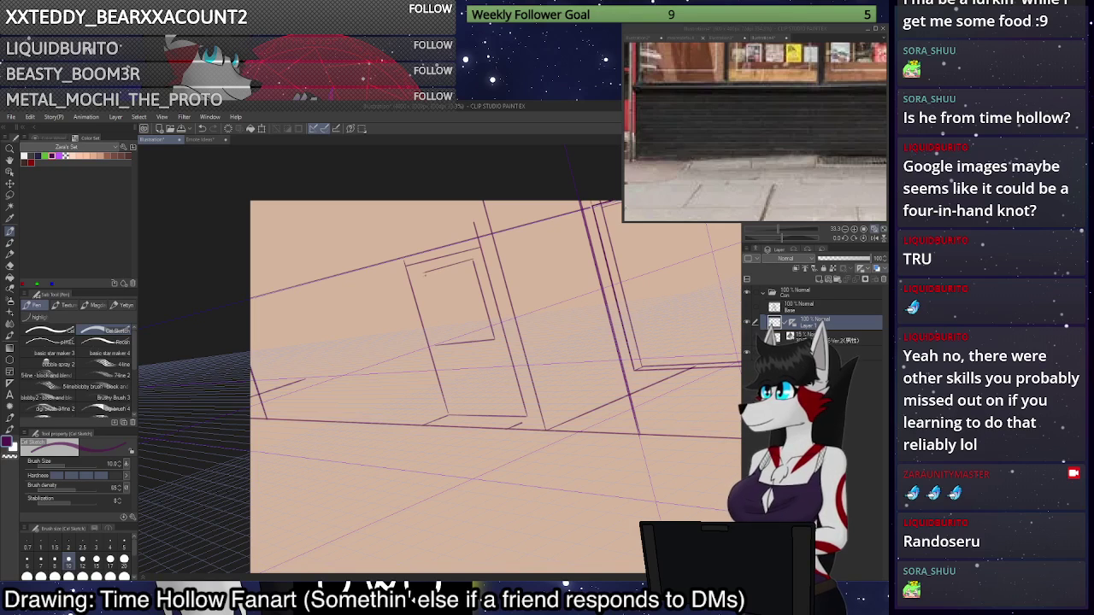
drag(435, 344, 416, 277)
scroll(581, 273, down, 4)
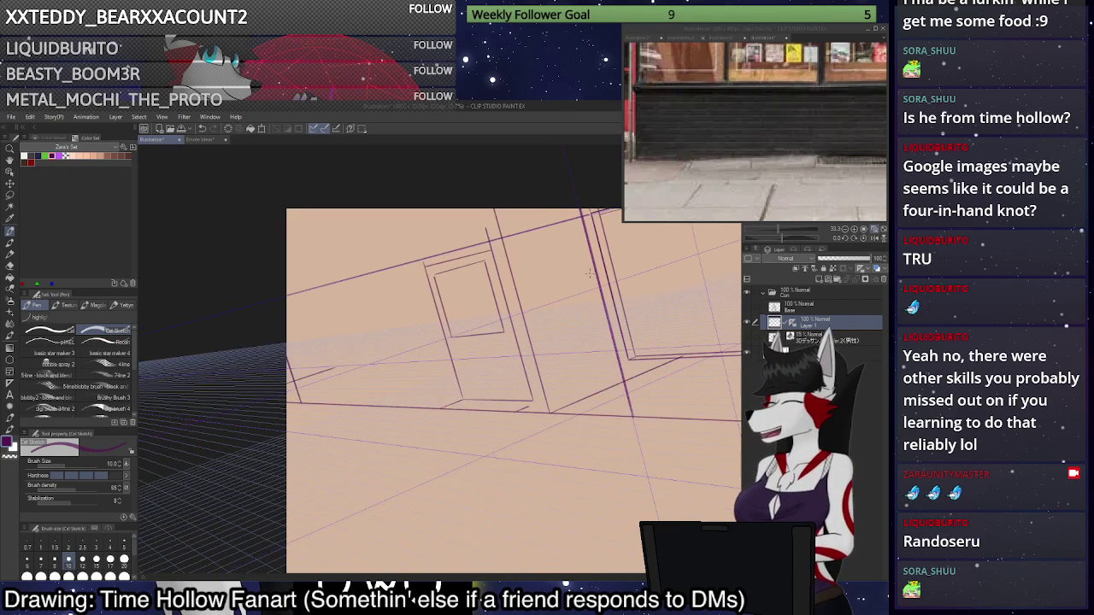
Extend the door's slanted top edge outward and draw a front frame upright rising from the receding floor mark to meet it.
scroll(606, 254, up, 4)
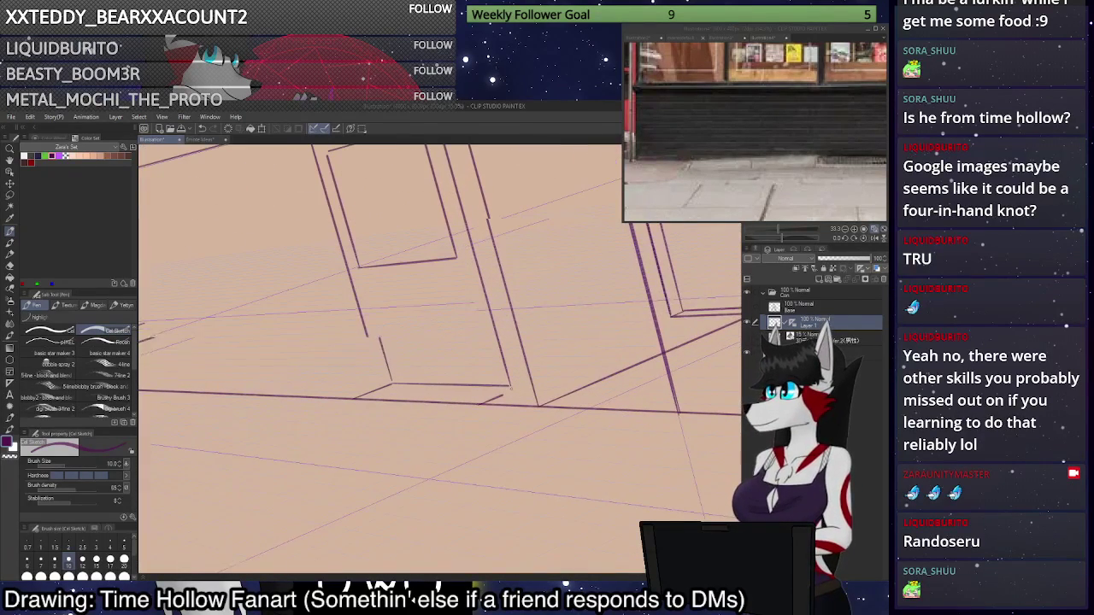
scroll(440, 359, down, 2)
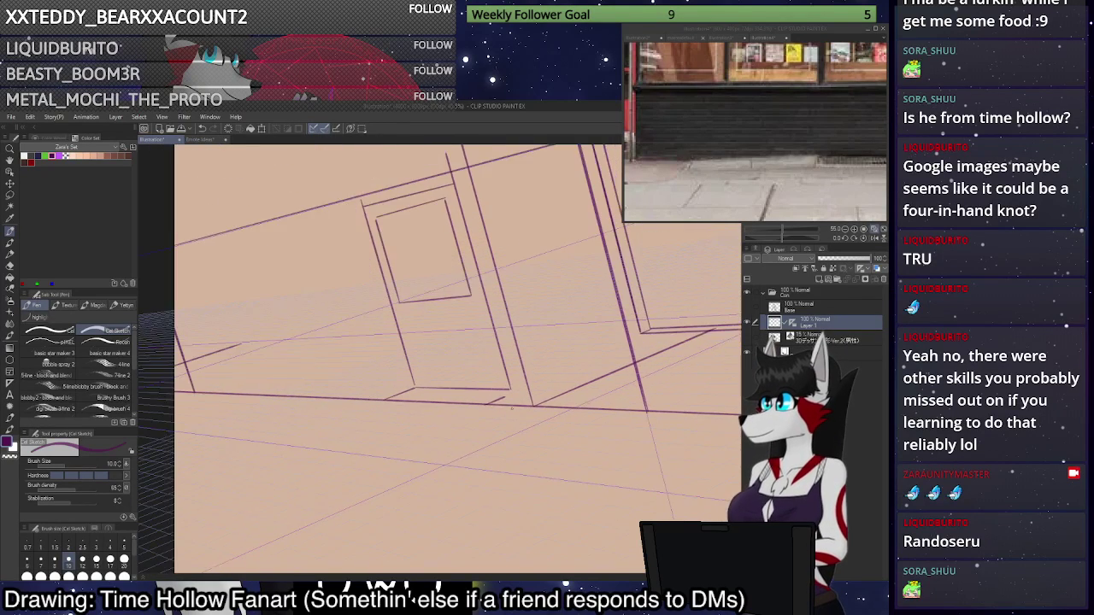
scroll(440, 359, up, 2)
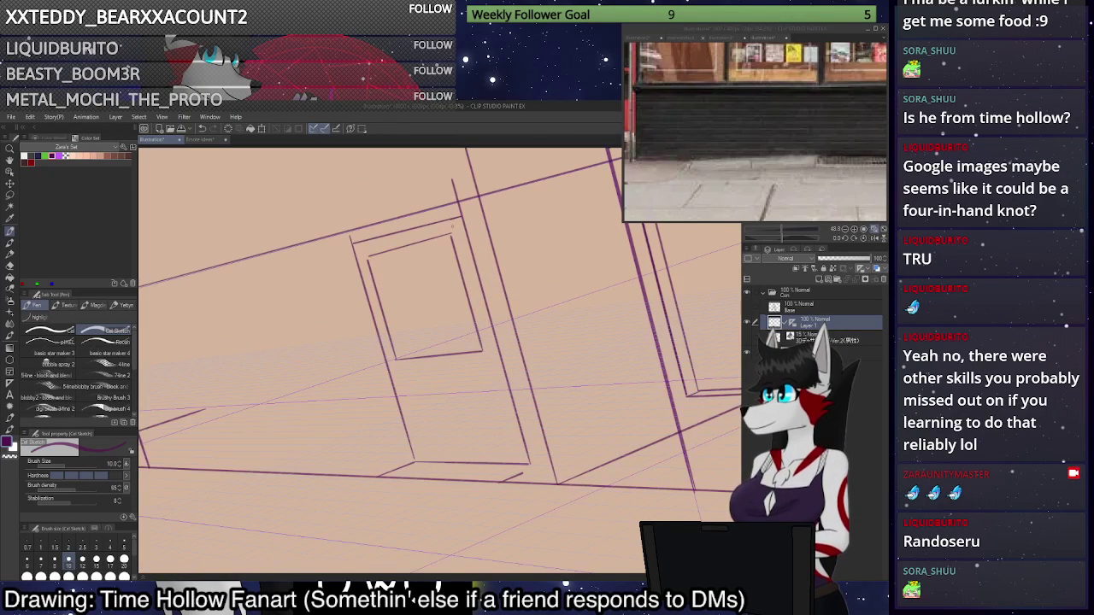
key(ctrl+z)
mouse_move(462, 219)
mouse_down()
mouse_move(493, 332)
mouse_move(477, 216)
mouse_up()
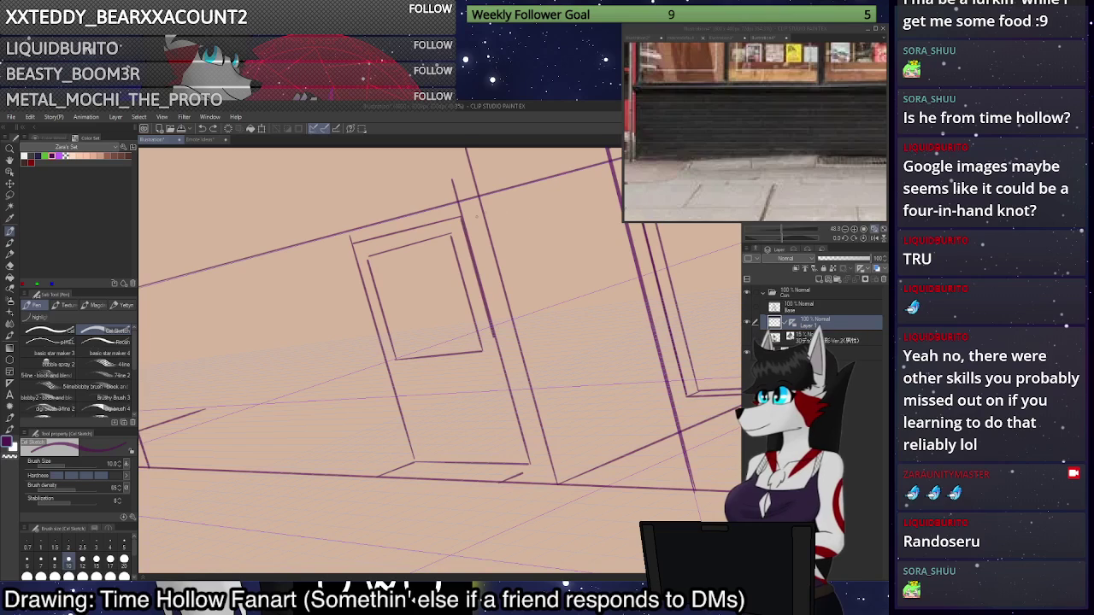
key(ctrl+z)
drag(351, 243, 341, 249)
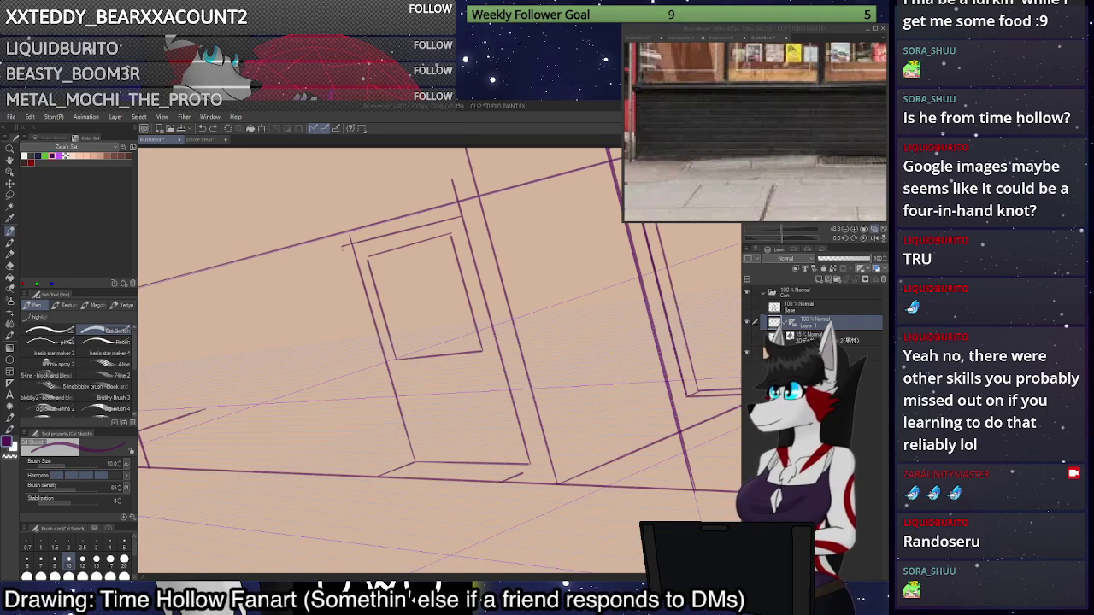
mouse_move(381, 476)
mouse_down()
mouse_move(318, 257)
mouse_move(351, 243)
mouse_up()
scroll(350, 229, down, 2)
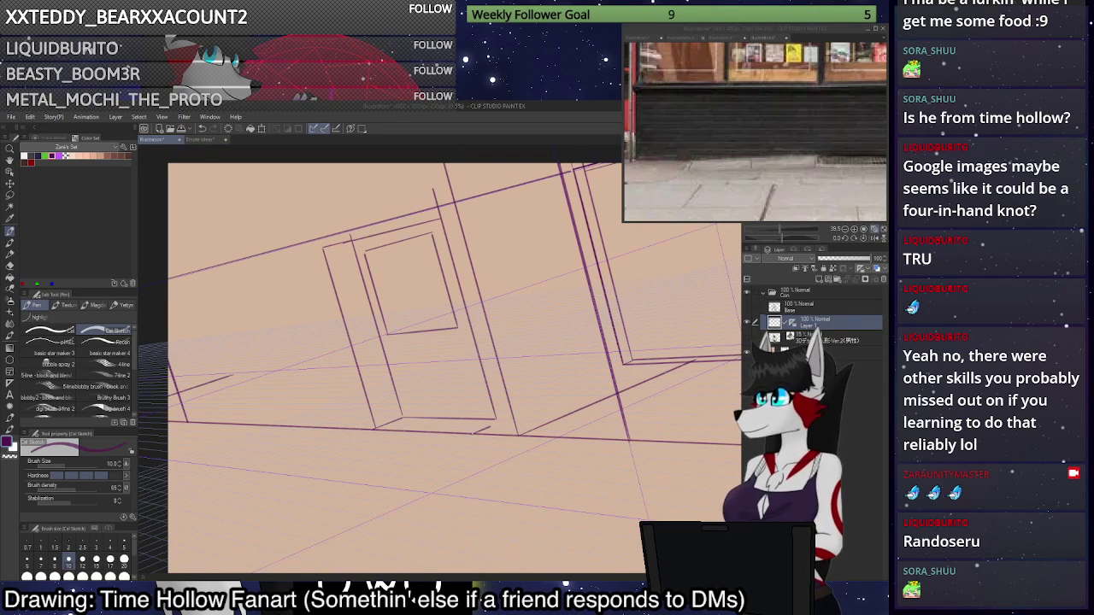
Draw the door frame's second front upright from the other floor mark and retrace the slanted top edge joining both uprights.
drag(470, 432, 413, 225)
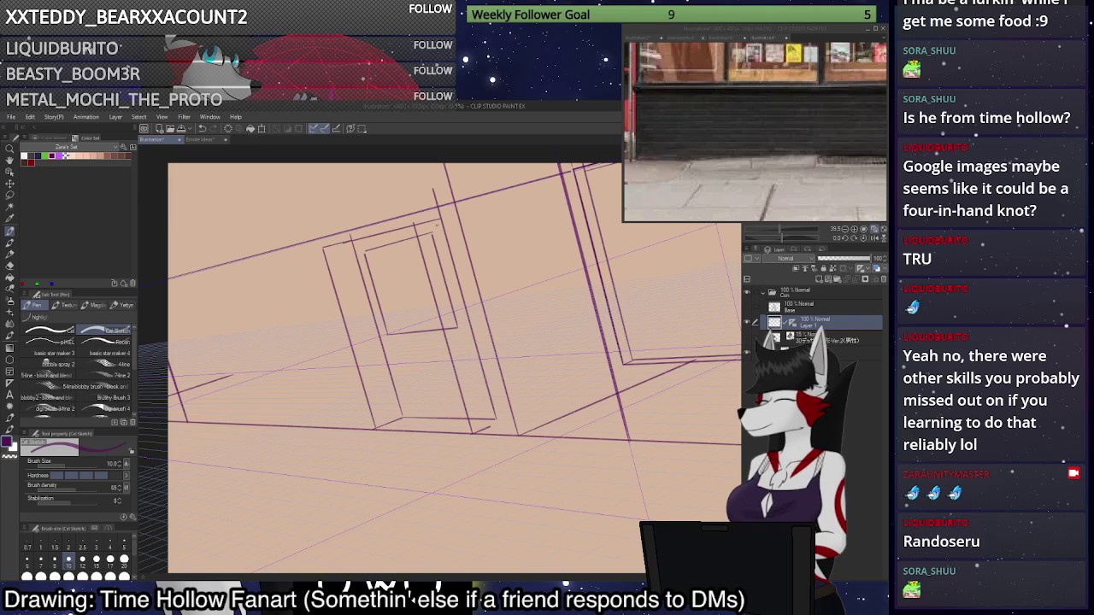
mouse_move(328, 246)
mouse_down()
mouse_move(407, 226)
mouse_move(323, 248)
mouse_up()
key(ctrl+z)
scroll(440, 222, down, 2)
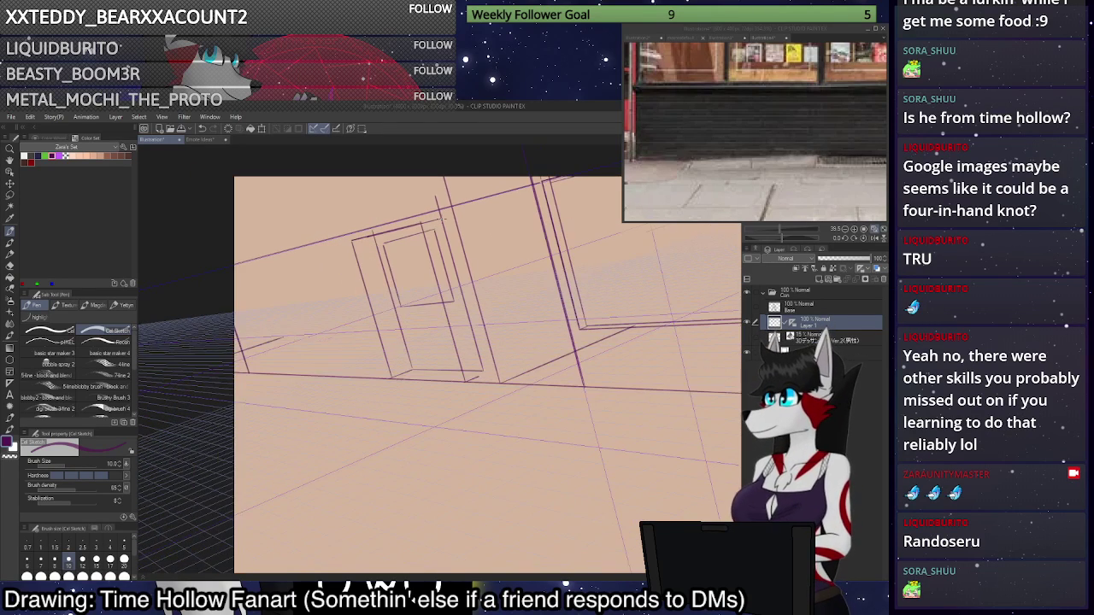
scroll(394, 272, up, 3)
scroll(457, 312, up, 2)
scroll(530, 290, down, 3)
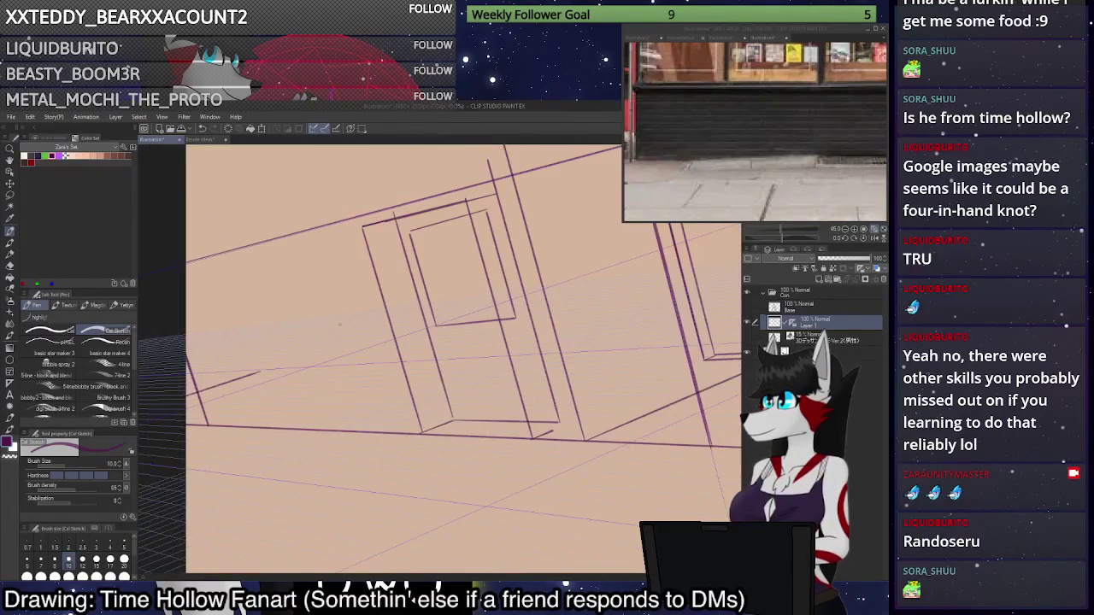
scroll(342, 312, up, 1)
drag(186, 395, 391, 329)
key(ctrl+z)
drag(193, 399, 404, 392)
key(ctrl+z)
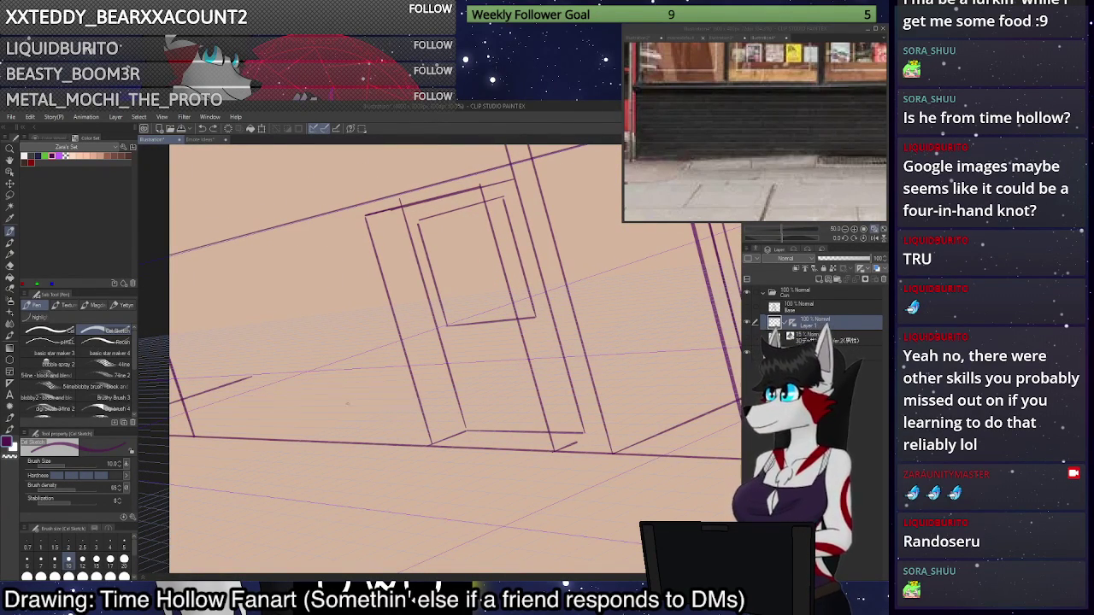
drag(187, 391, 359, 334)
key(ctrl+z)
mouse_move(400, 381)
mouse_down()
mouse_move(195, 389)
mouse_move(339, 350)
mouse_up()
key(ctrl+z)
key(ctrl+z)
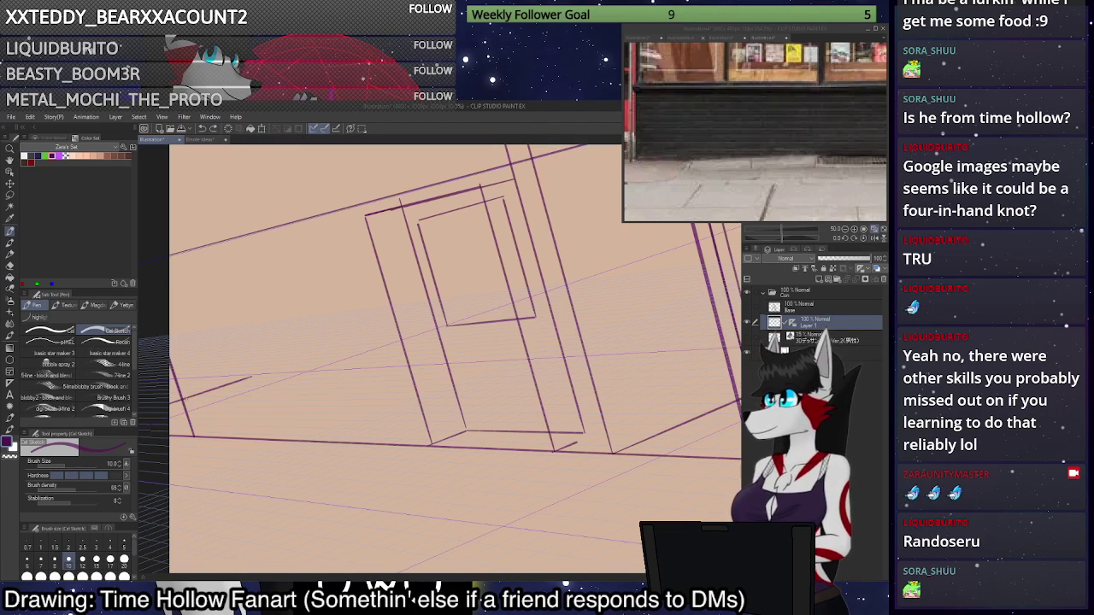
Outline a second window between the door and the far canvas edge, with a base line, two slanted uprights and a slanted top edge.
mouse_move(185, 399)
mouse_down()
mouse_move(394, 395)
mouse_move(345, 236)
mouse_up()
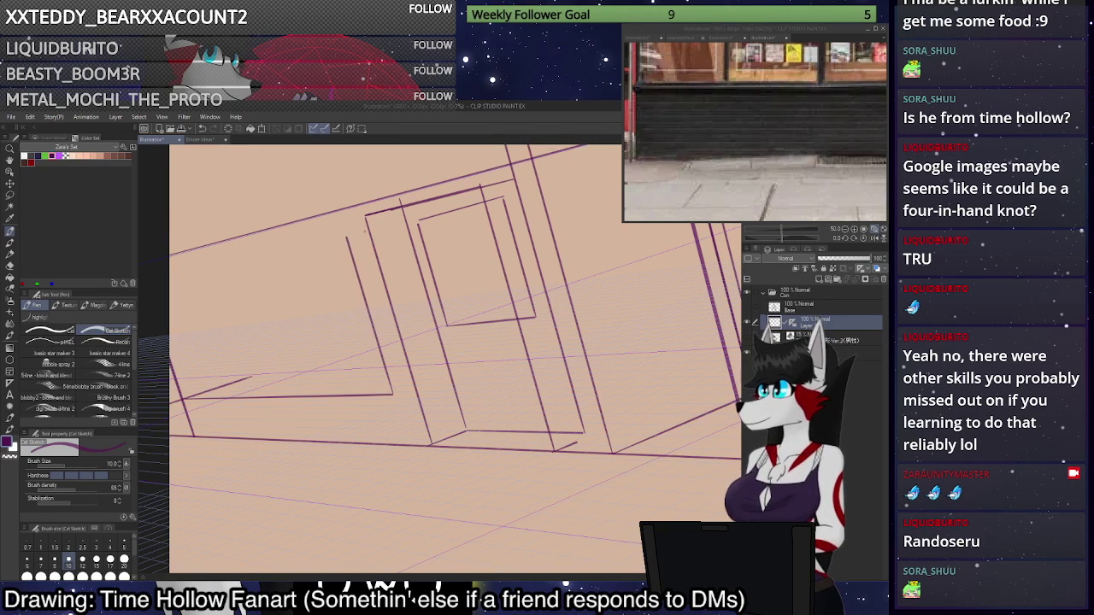
scroll(382, 206, down, 3)
scroll(446, 212, up, 4)
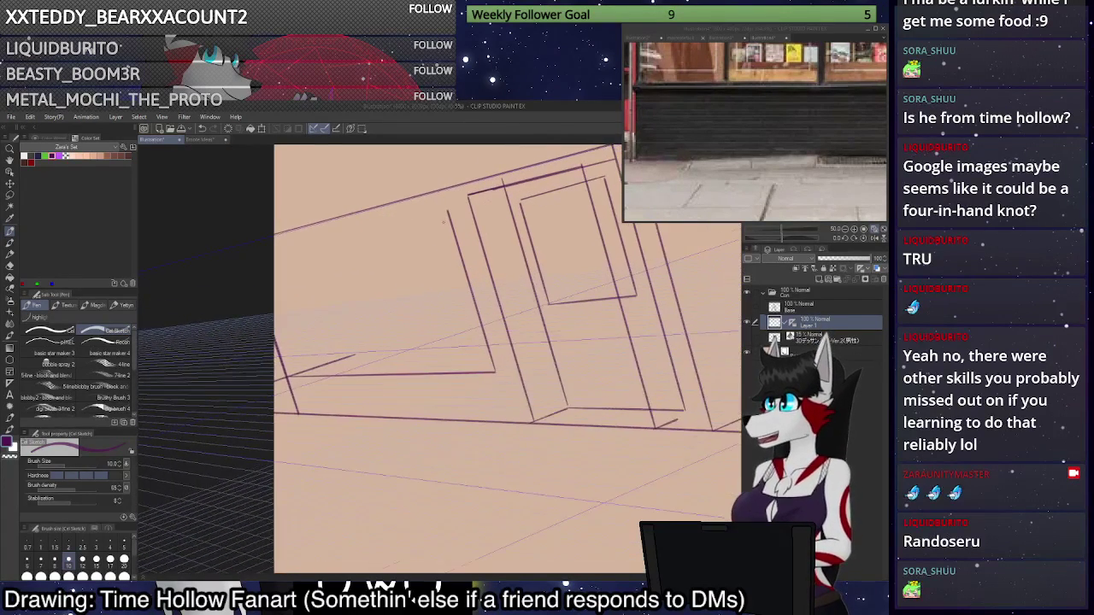
drag(446, 212, 255, 257)
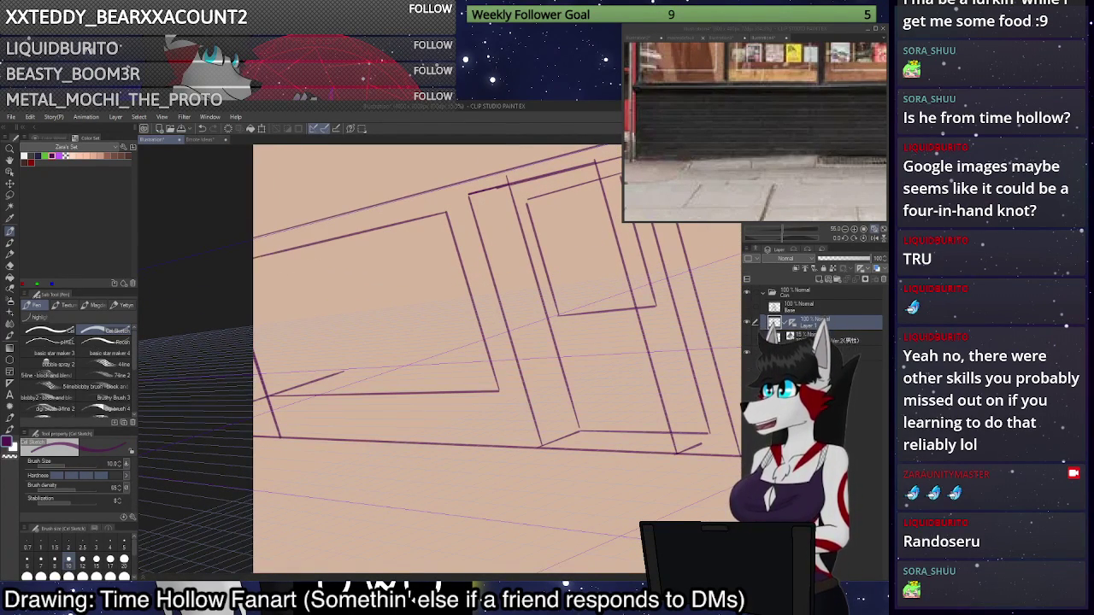
drag(272, 395, 247, 273)
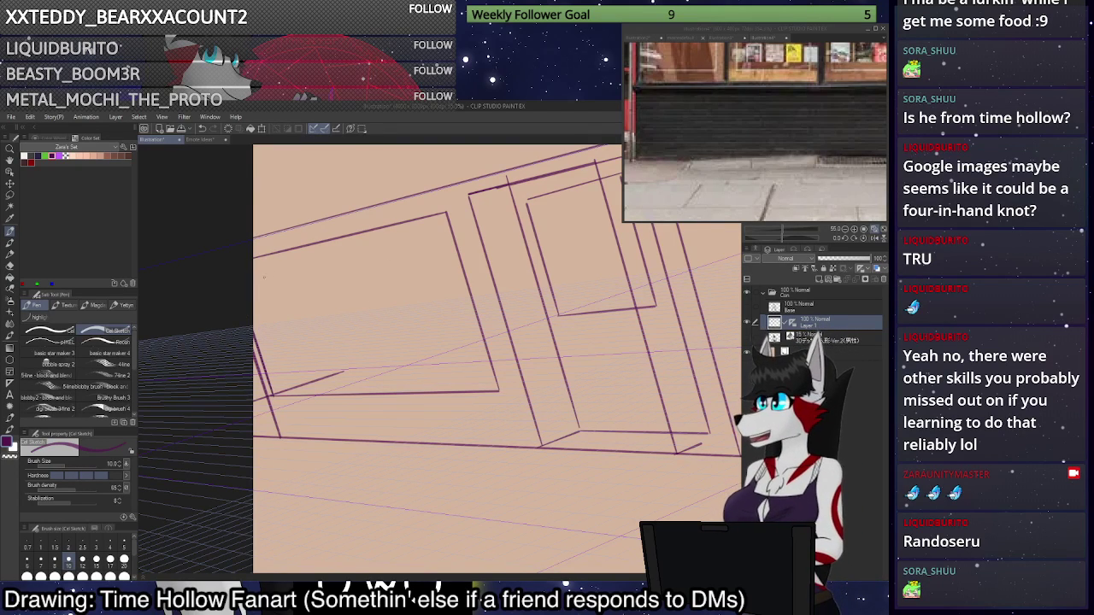
mouse_move(272, 397)
mouse_down()
mouse_move(465, 396)
mouse_move(276, 398)
mouse_up()
key(ctrl+z)
Thicken the second window's outline and add parallel inner frame lines along its base and its far upright.
mouse_move(499, 391)
mouse_down()
mouse_move(444, 212)
mouse_move(253, 257)
mouse_up()
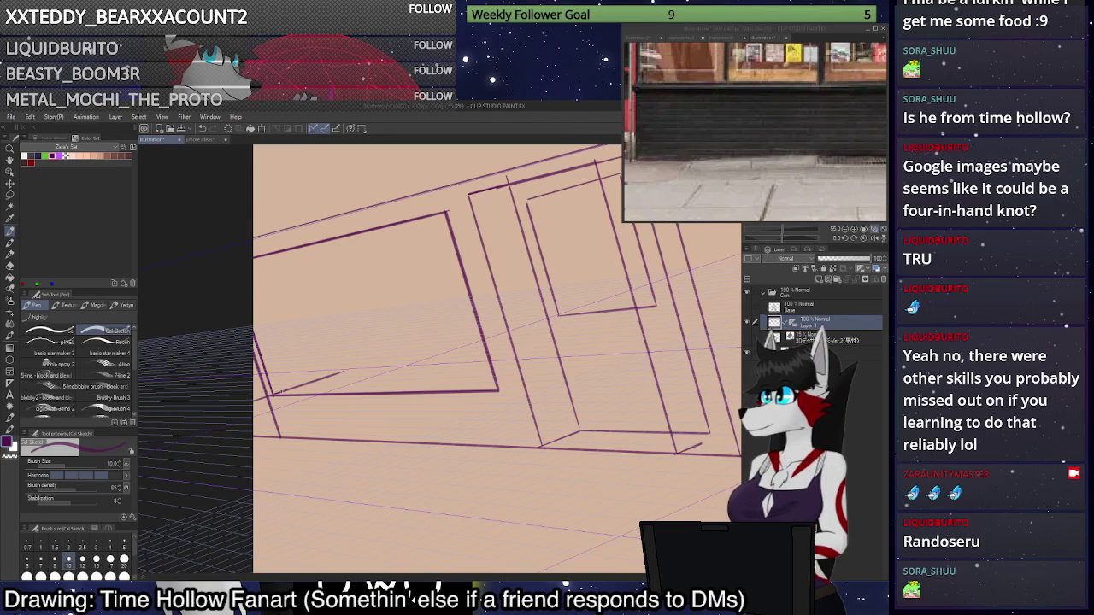
drag(280, 393, 480, 387)
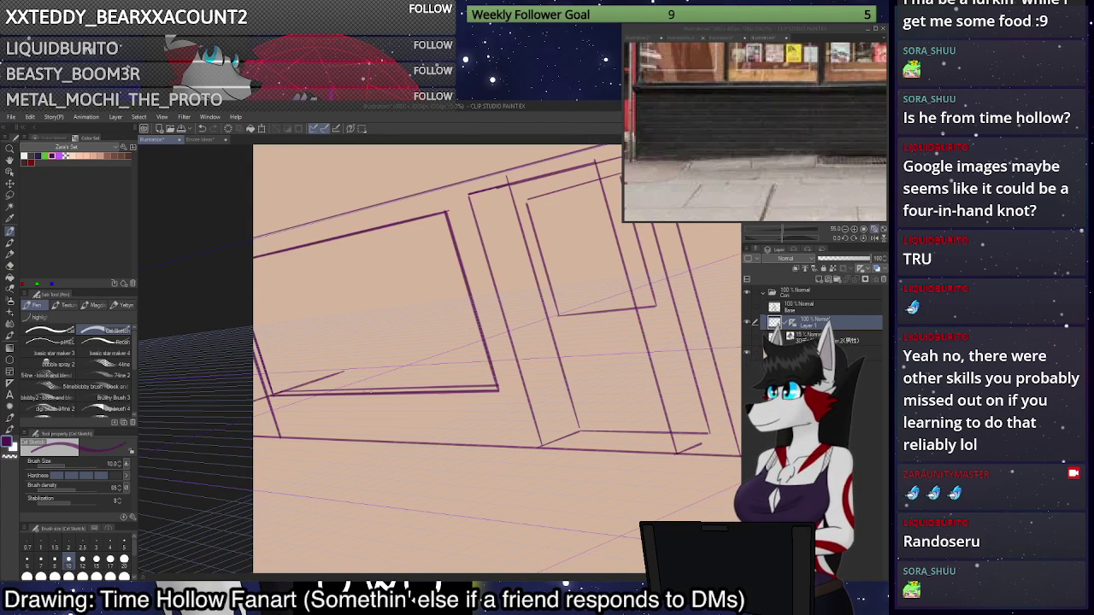
drag(286, 391, 254, 292)
key(ctrl+z)
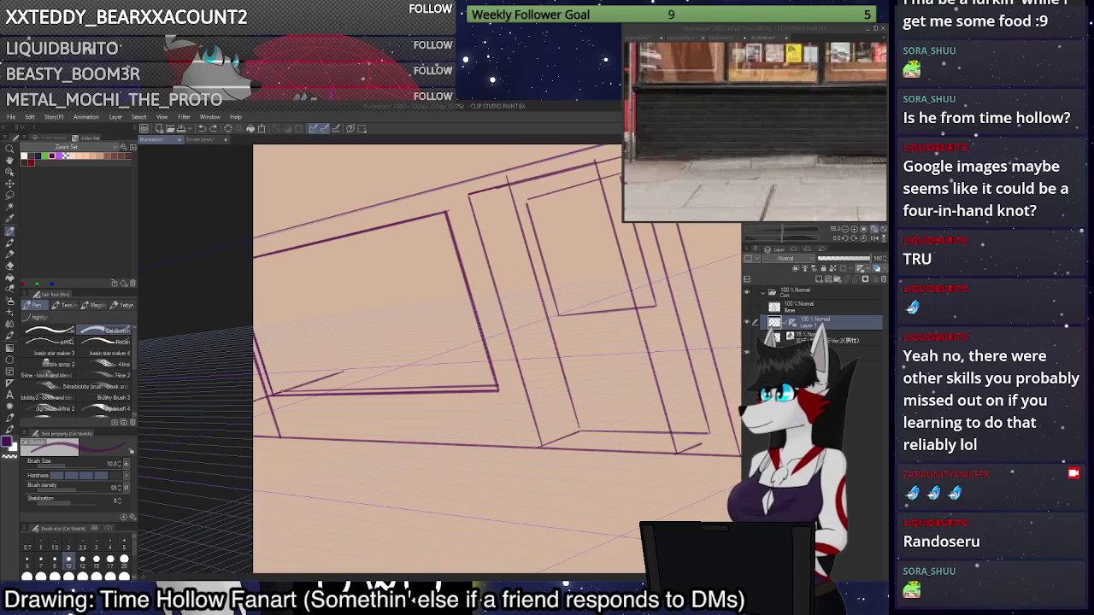
drag(284, 393, 253, 298)
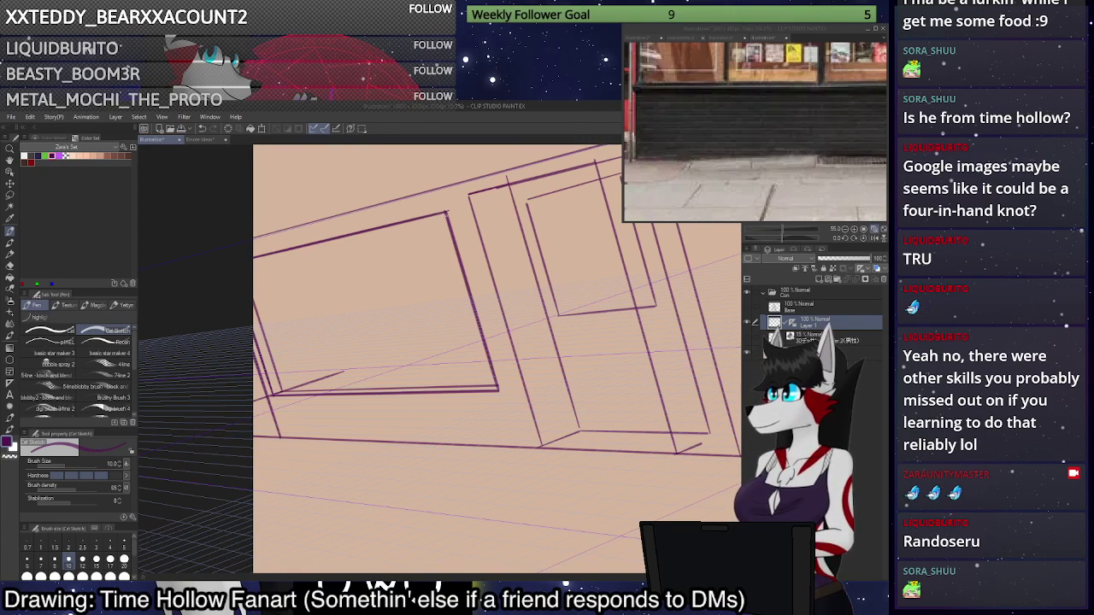
mouse_move(447, 214)
mouse_down()
mouse_move(254, 259)
mouse_move(434, 214)
mouse_up()
key(ctrl+z)
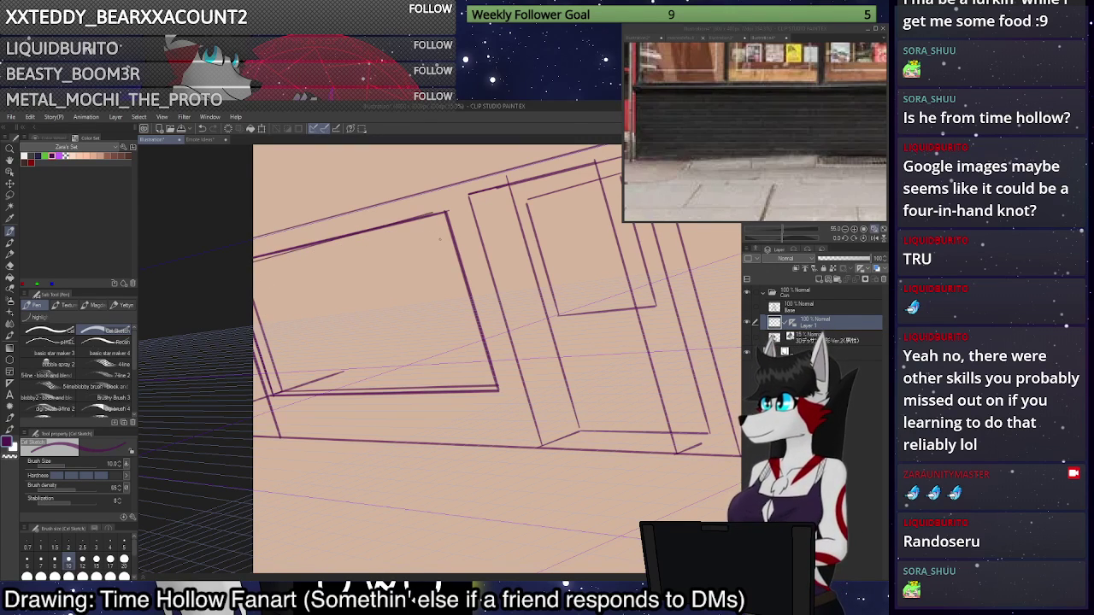
key(ctrl+z)
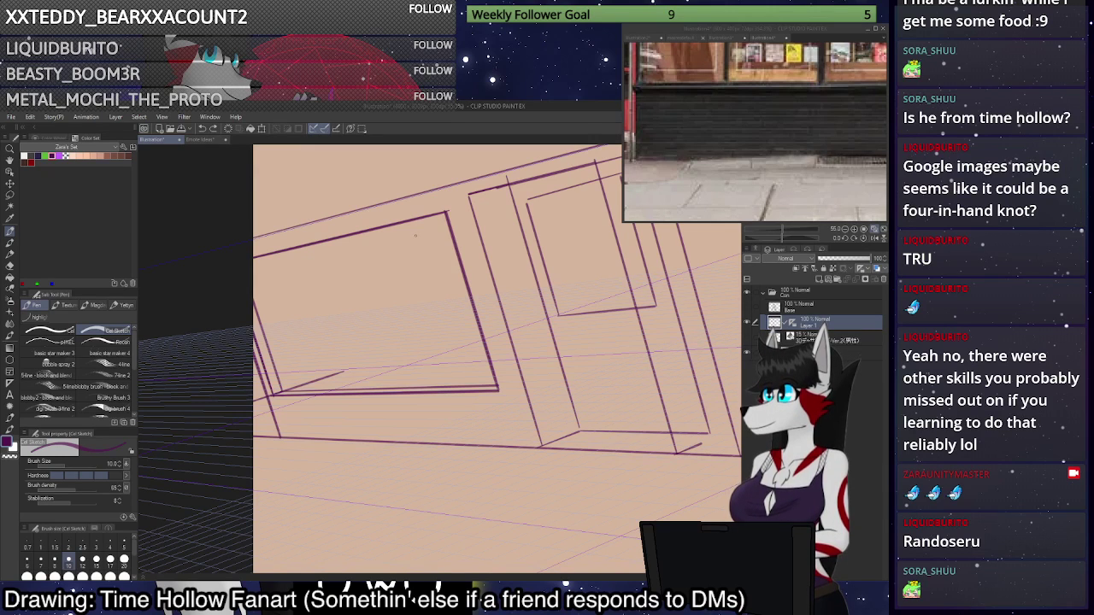
Retrace the long slanted line above the door and second window, and extend the upright beside the door to the canvas's upper edge.
scroll(415, 235, down, 7)
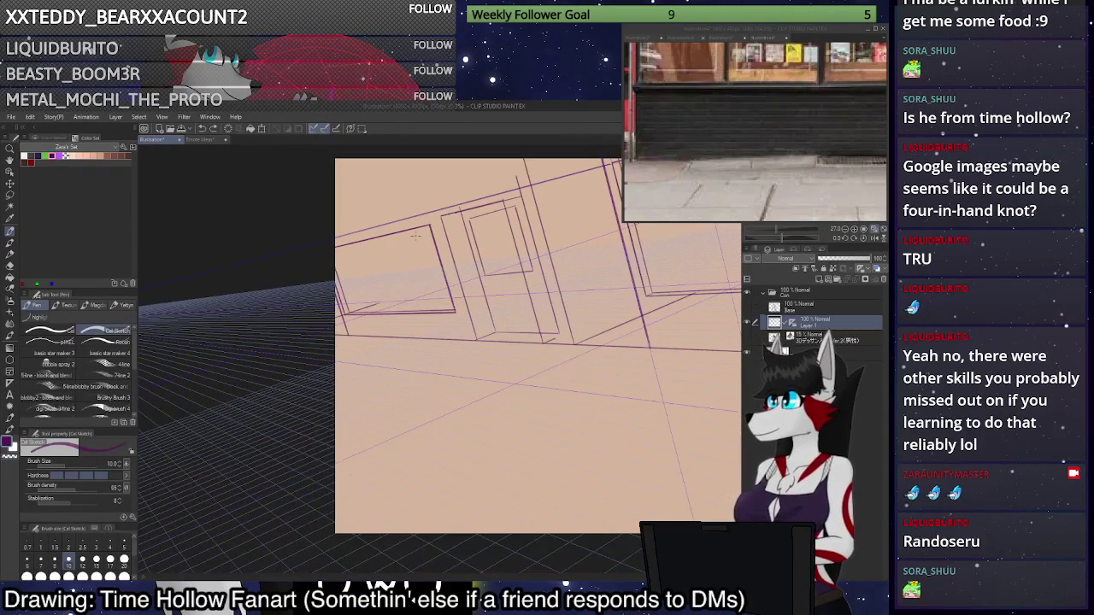
scroll(415, 235, up, 4)
scroll(415, 236, up, 4)
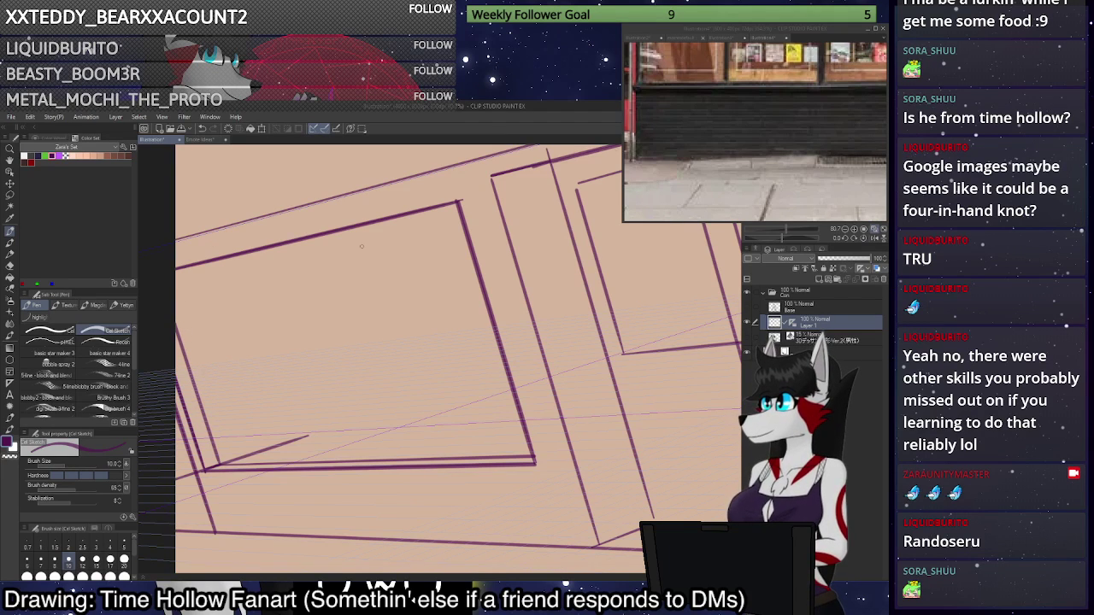
scroll(362, 246, down, 2)
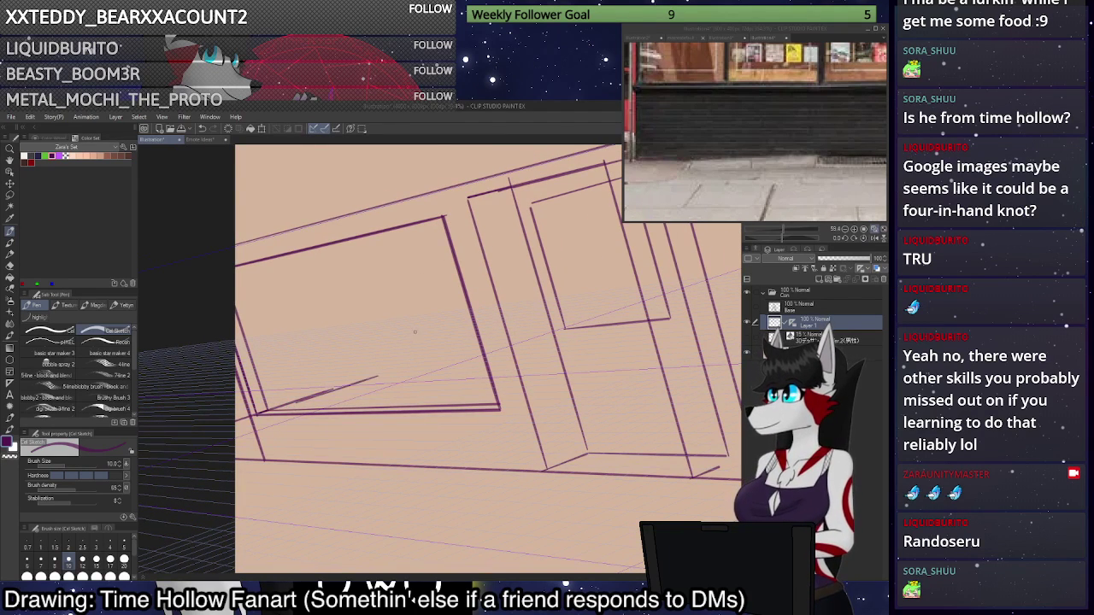
scroll(424, 327, down, 3)
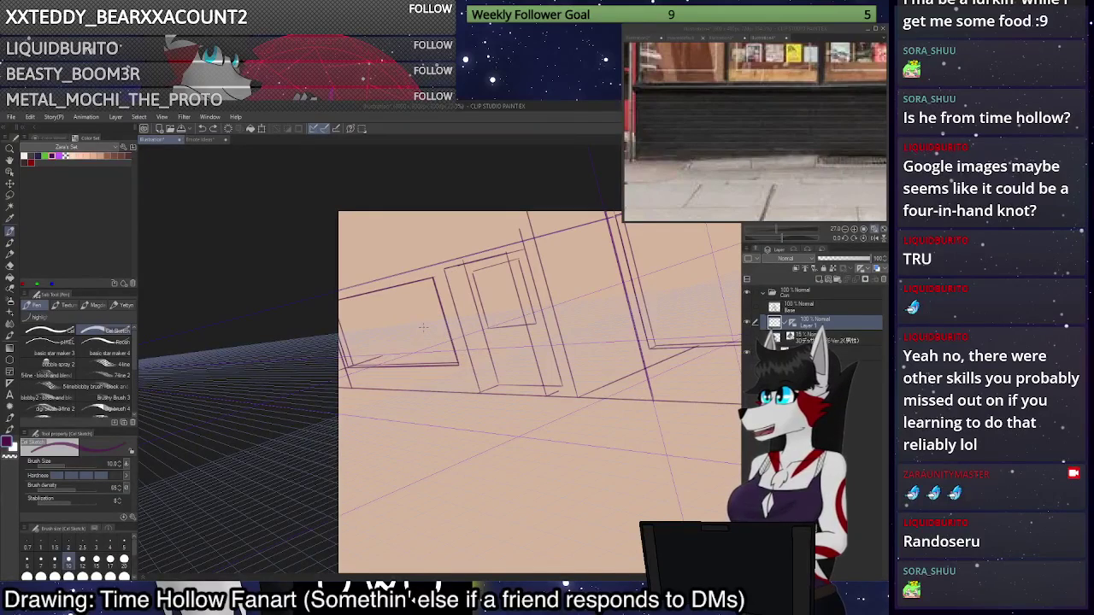
scroll(423, 326, up, 3)
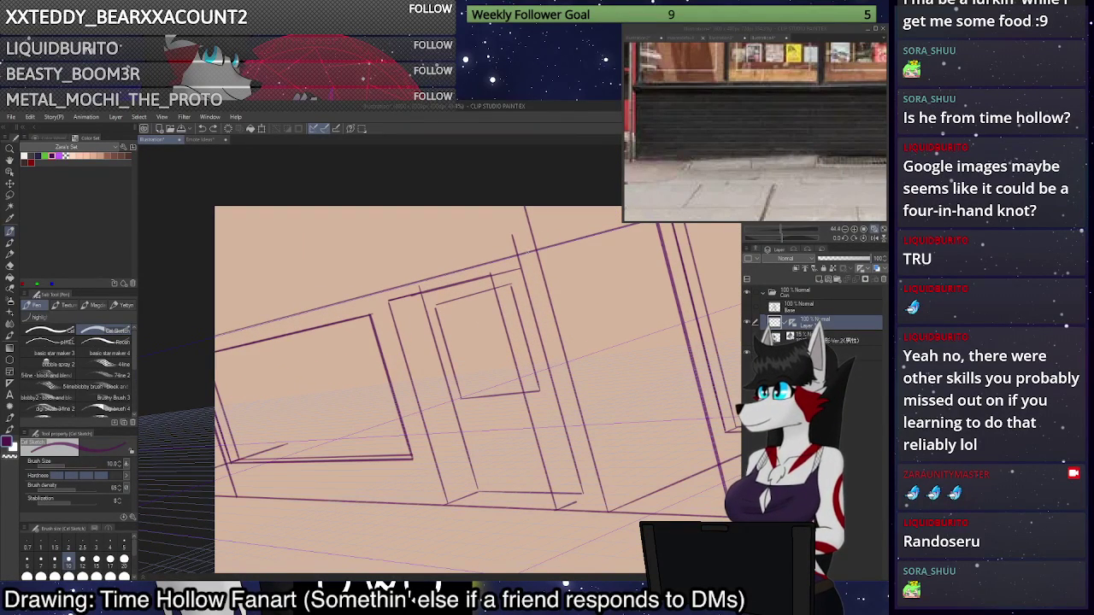
drag(524, 255, 215, 337)
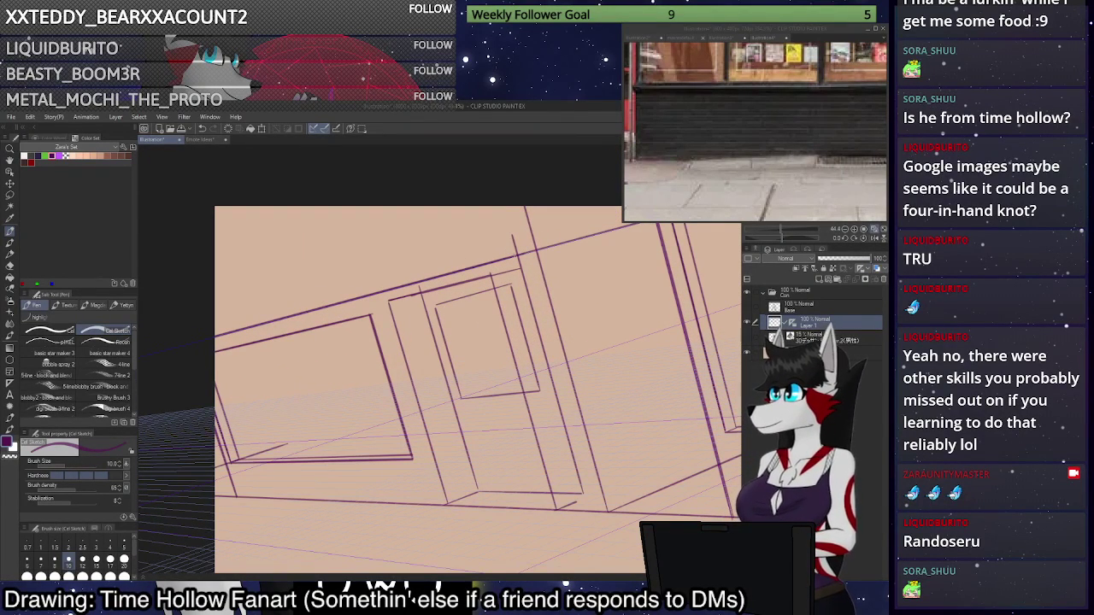
drag(518, 256, 505, 207)
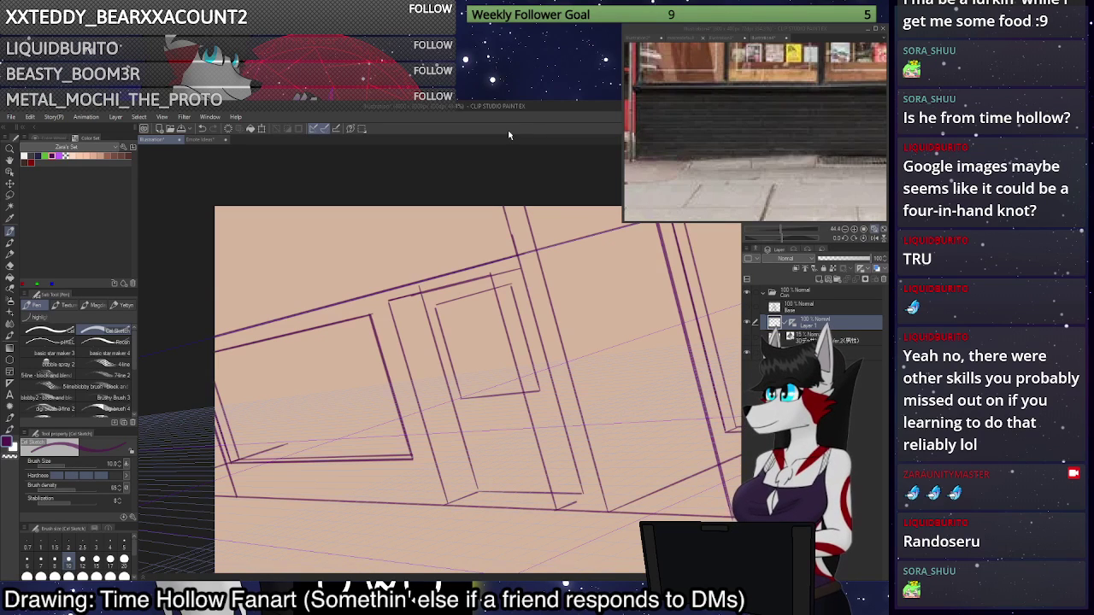
Fit the whole canvas in view and examine the overall storefront layout.
scroll(350, 355, down, 5)
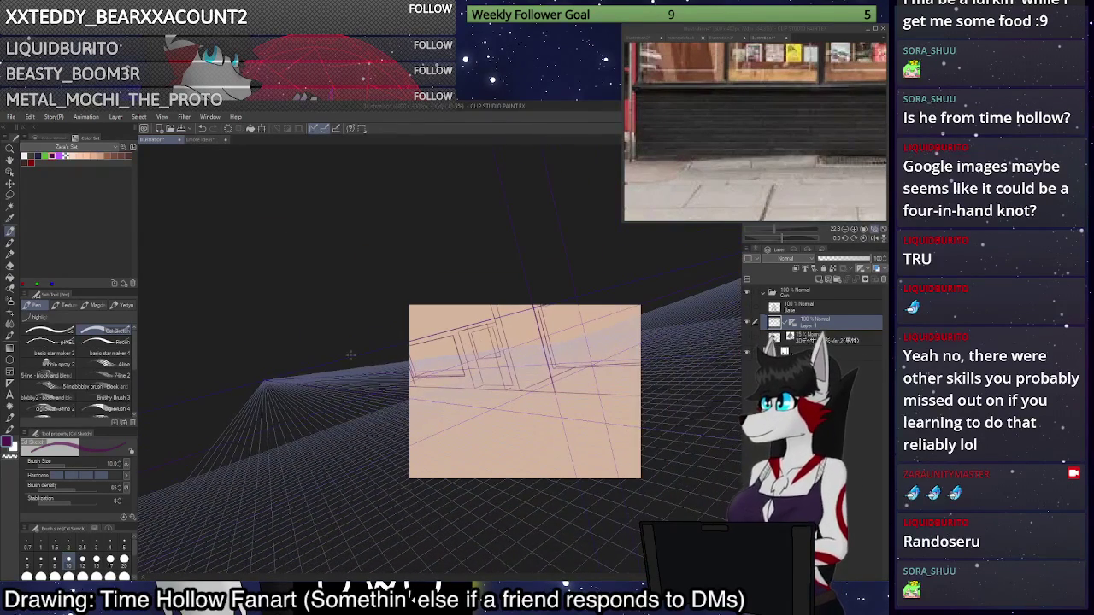
scroll(590, 287, up, 3)
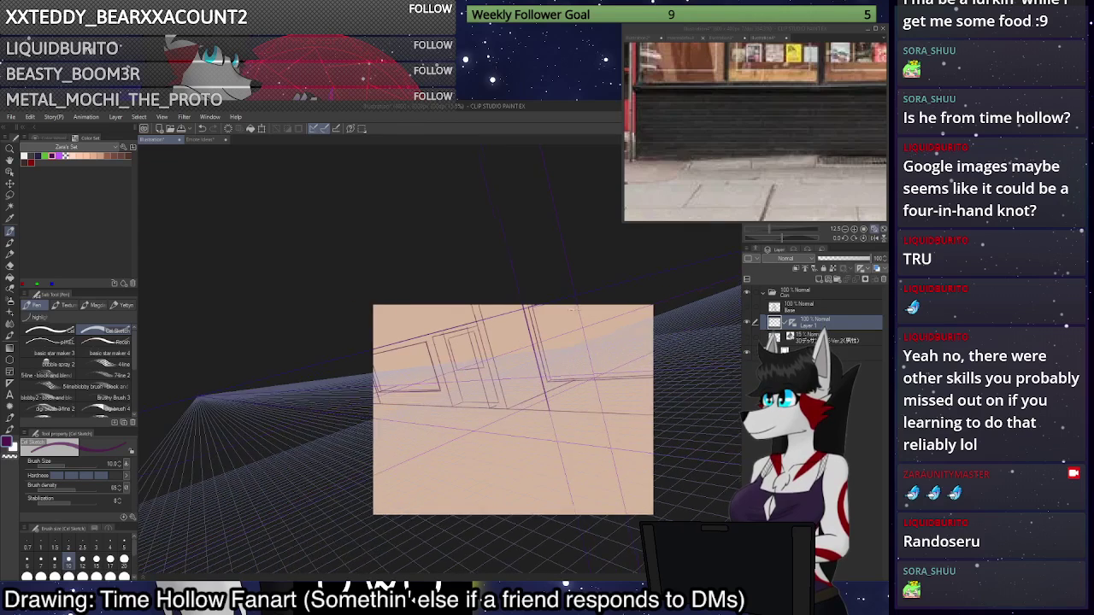
click(874, 230)
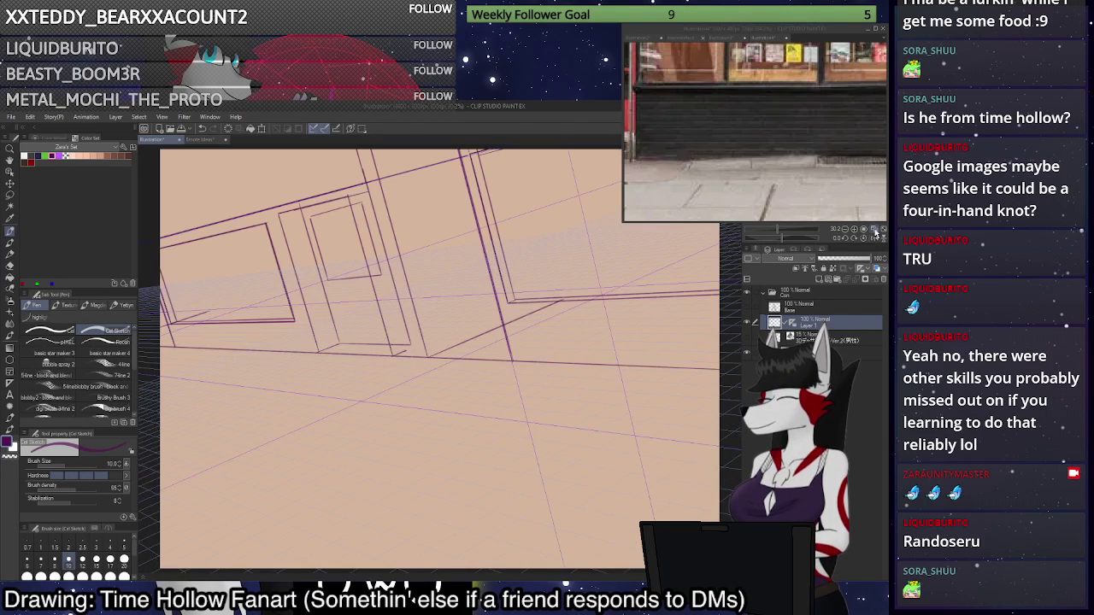
scroll(560, 369, down, 2)
scroll(560, 315, up, 1)
scroll(563, 308, up, 1)
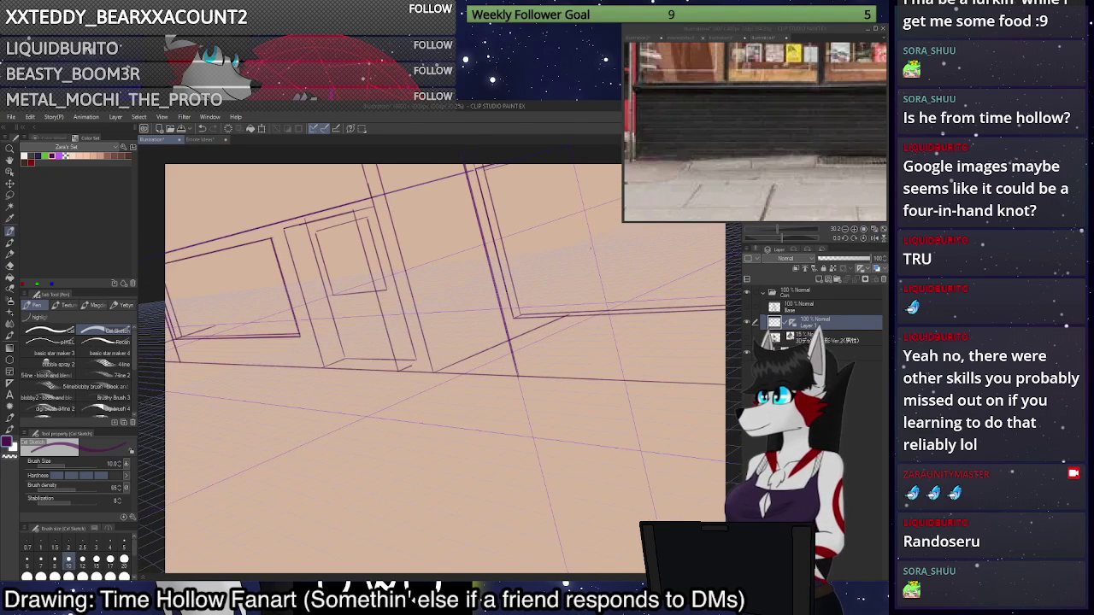
scroll(547, 351, down, 2)
scroll(564, 342, up, 2)
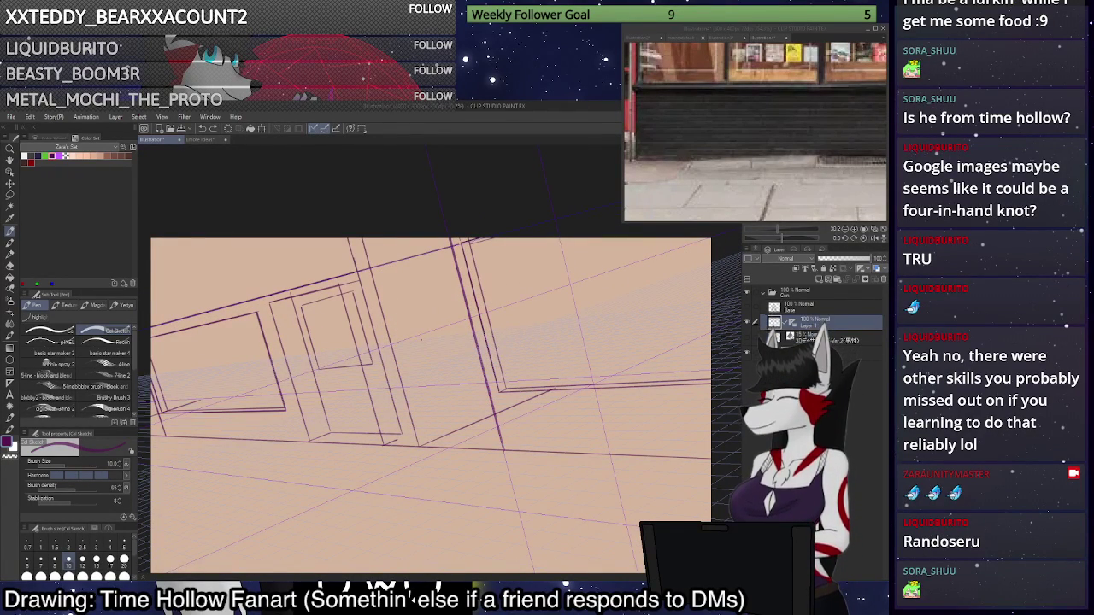
Draw a narrow upright rectangle in bright purple on the entrance's side wall, between the door and the large window.
click(59, 156)
scroll(435, 268, up, 3)
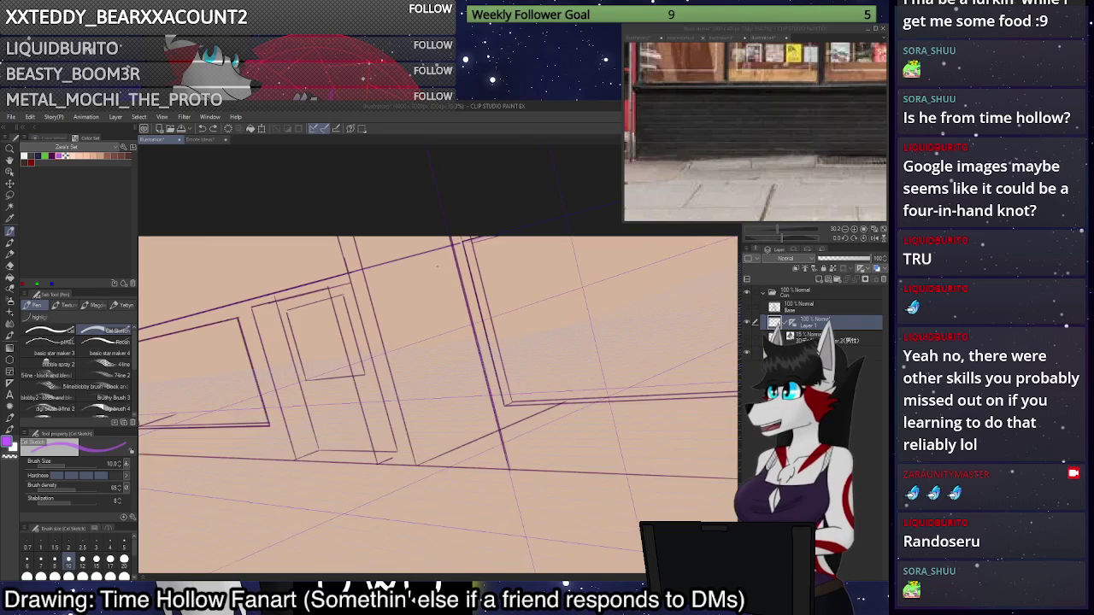
mouse_move(372, 281)
mouse_down()
mouse_move(400, 379)
mouse_move(452, 360)
mouse_move(397, 380)
mouse_move(441, 383)
mouse_move(422, 263)
mouse_move(366, 272)
mouse_move(375, 301)
mouse_up()
key(ctrl+z)
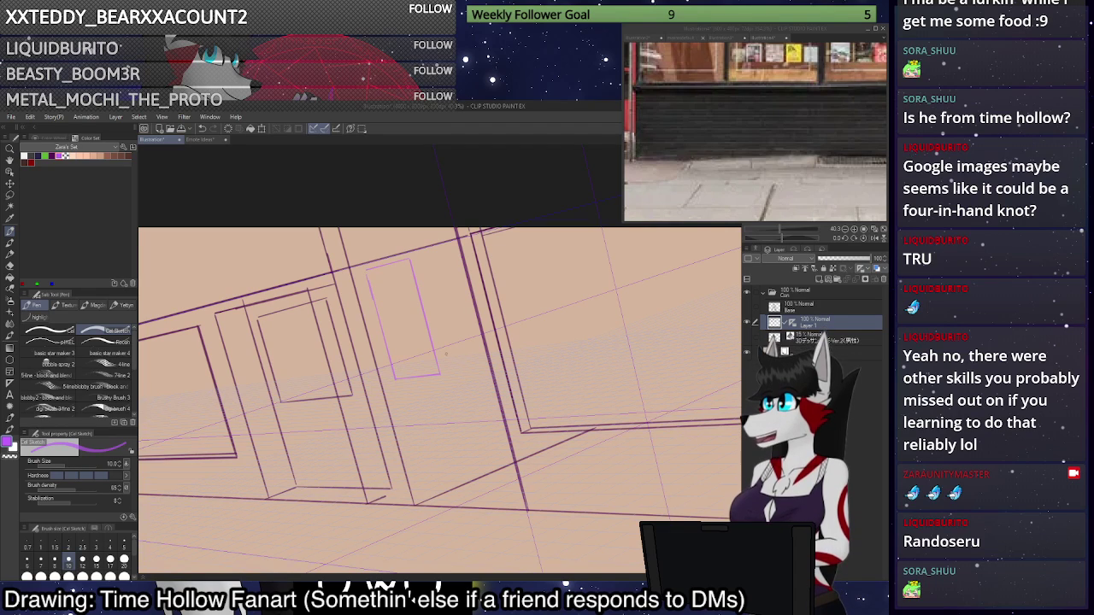
Draw three smaller bright purple rectangles around the tall one on the entrance's side wall: two lower down and one near the wall's top.
mouse_move(448, 357)
mouse_down()
mouse_move(464, 416)
mouse_move(495, 414)
mouse_move(482, 354)
mouse_move(450, 357)
mouse_up()
key(ctrl+z)
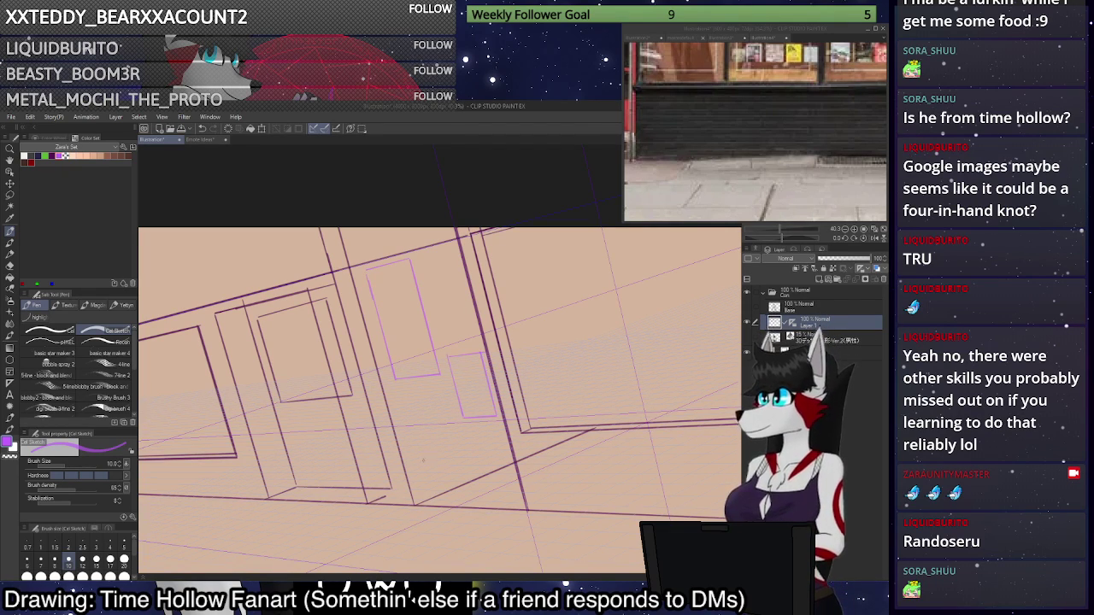
mouse_move(409, 399)
mouse_down()
mouse_move(417, 426)
mouse_move(443, 421)
mouse_up()
mouse_move(441, 420)
mouse_down()
mouse_move(434, 391)
mouse_move(410, 398)
mouse_move(438, 395)
mouse_up()
key(ctrl+z)
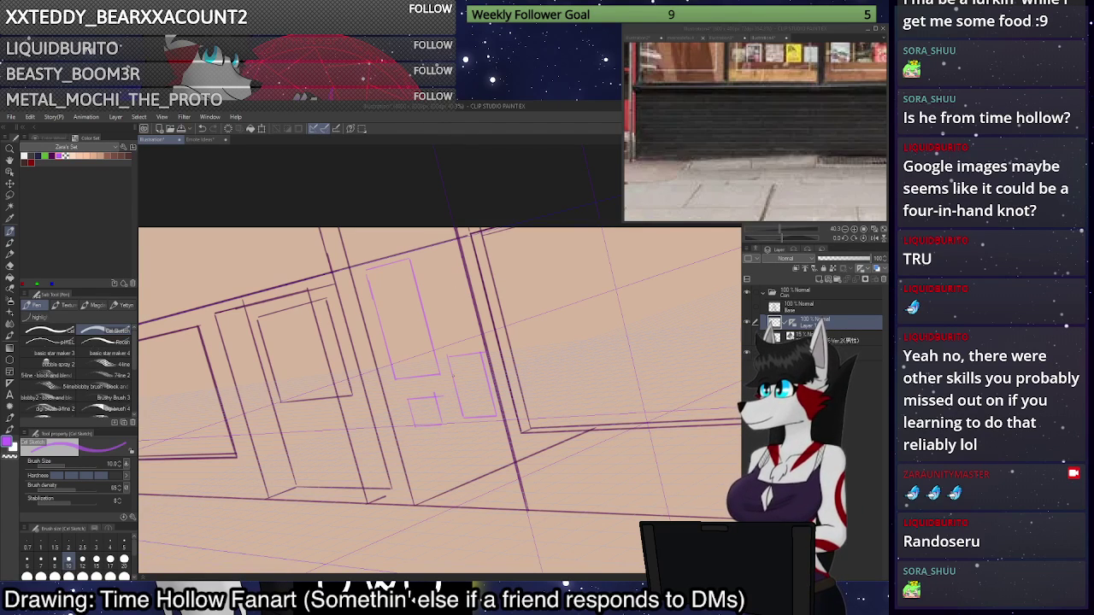
mouse_move(423, 250)
mouse_down()
mouse_move(434, 290)
mouse_move(465, 282)
mouse_move(453, 233)
mouse_move(428, 238)
mouse_up()
scroll(490, 449, down, 4)
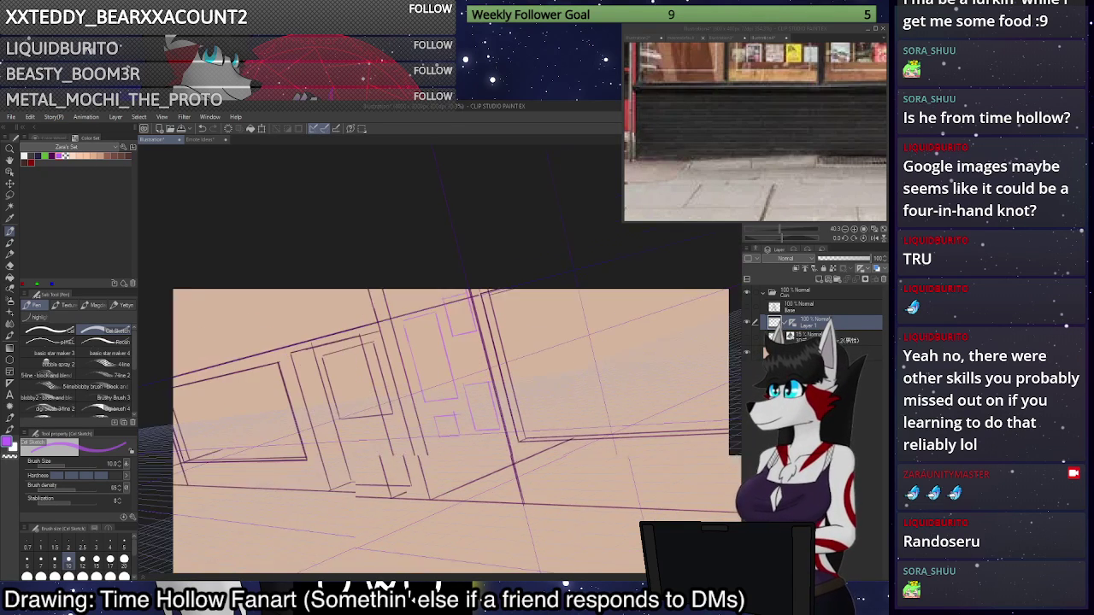
Draw a small bright purple rectangle inside the door's window, following the perspective.
scroll(342, 427, up, 7)
mouse_move(371, 296)
mouse_down()
mouse_move(389, 358)
mouse_move(441, 341)
mouse_move(433, 349)
mouse_move(415, 282)
mouse_move(339, 305)
mouse_up()
key(ctrl+z)
scroll(546, 238, down, 1)
scroll(546, 238, up, 2)
key(ctrl+z)
scroll(446, 260, down, 1)
scroll(446, 260, down, 2)
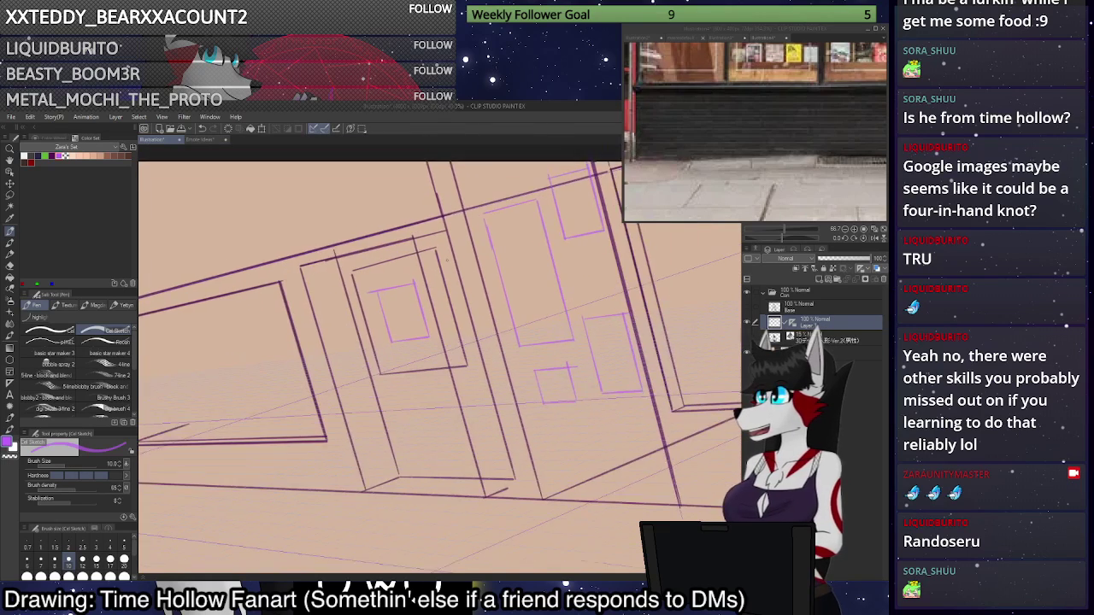
Draw two bright purple rectangles in the large window, one in its upper near corner and one along its base at the canvas edge.
scroll(267, 417, down, 5)
scroll(503, 332, up, 3)
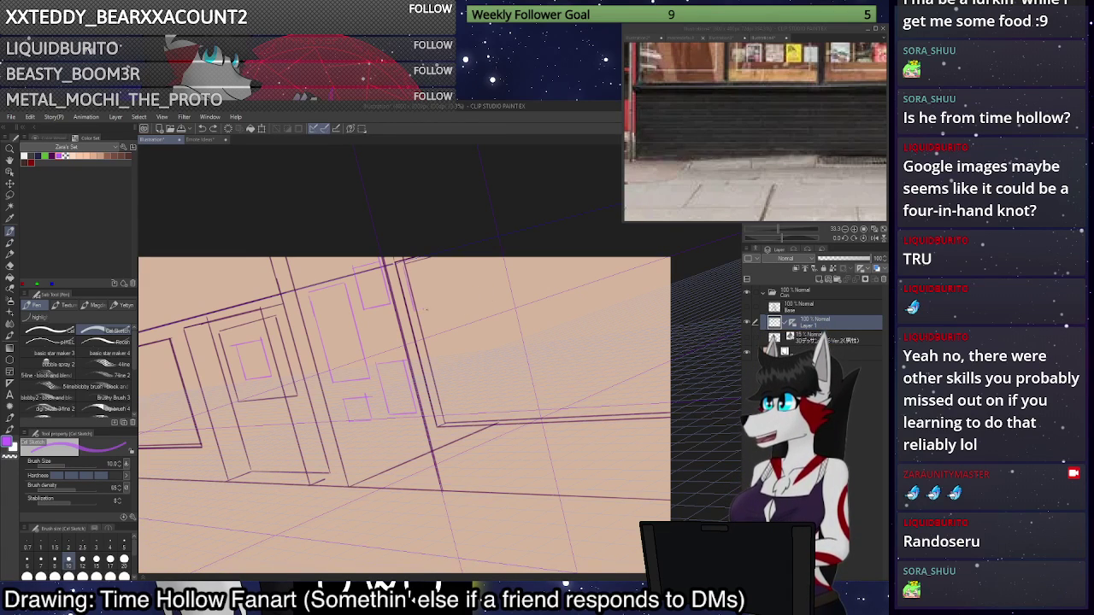
mouse_move(471, 301)
mouse_down()
mouse_move(498, 294)
mouse_move(494, 259)
mouse_up()
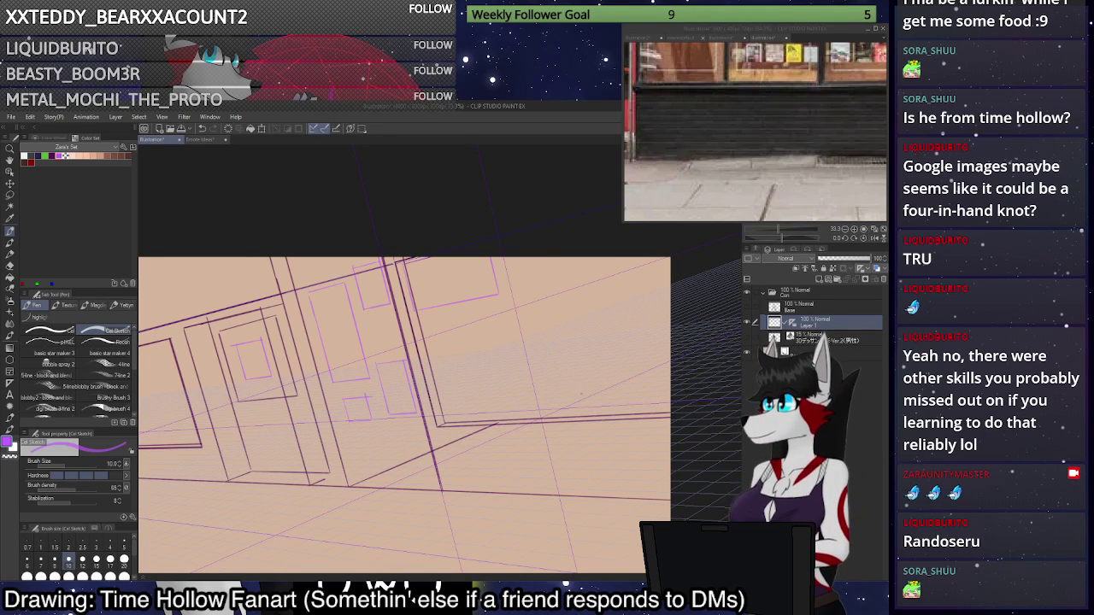
mouse_move(543, 377)
mouse_down()
mouse_move(551, 412)
mouse_move(670, 365)
mouse_up()
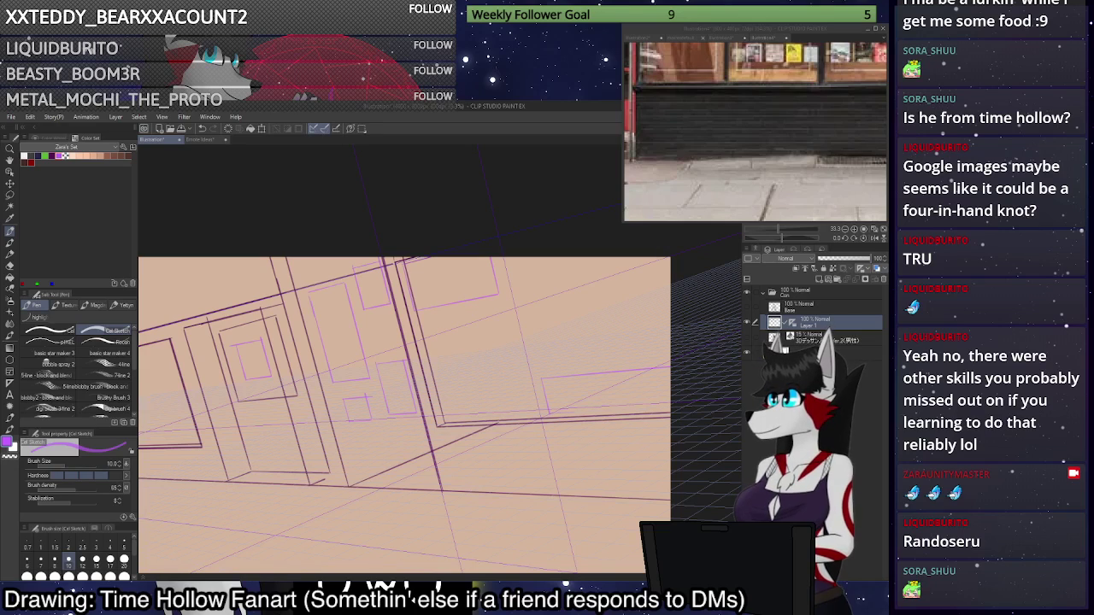
drag(549, 414, 670, 407)
Draw a wide bright purple rectangle in the upper part of the smaller window on the door's far side.
scroll(660, 329, down, 5)
scroll(317, 383, up, 4)
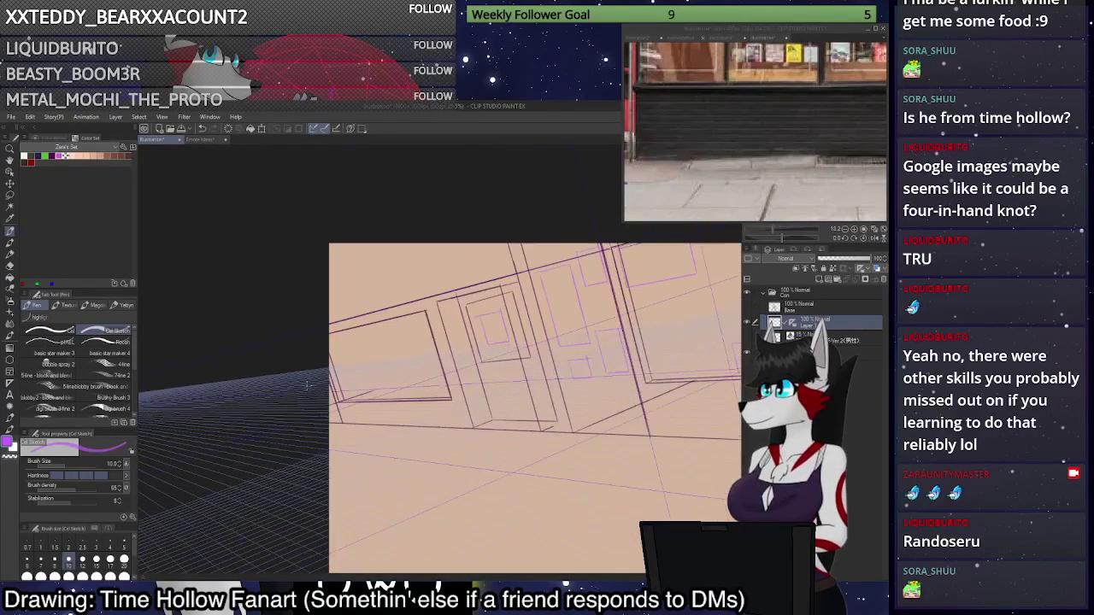
scroll(352, 375, up, 6)
mouse_move(294, 285)
mouse_down()
mouse_move(307, 328)
mouse_move(434, 292)
mouse_up()
drag(414, 233, 431, 291)
key(ctrl+z)
key(ctrl+z)
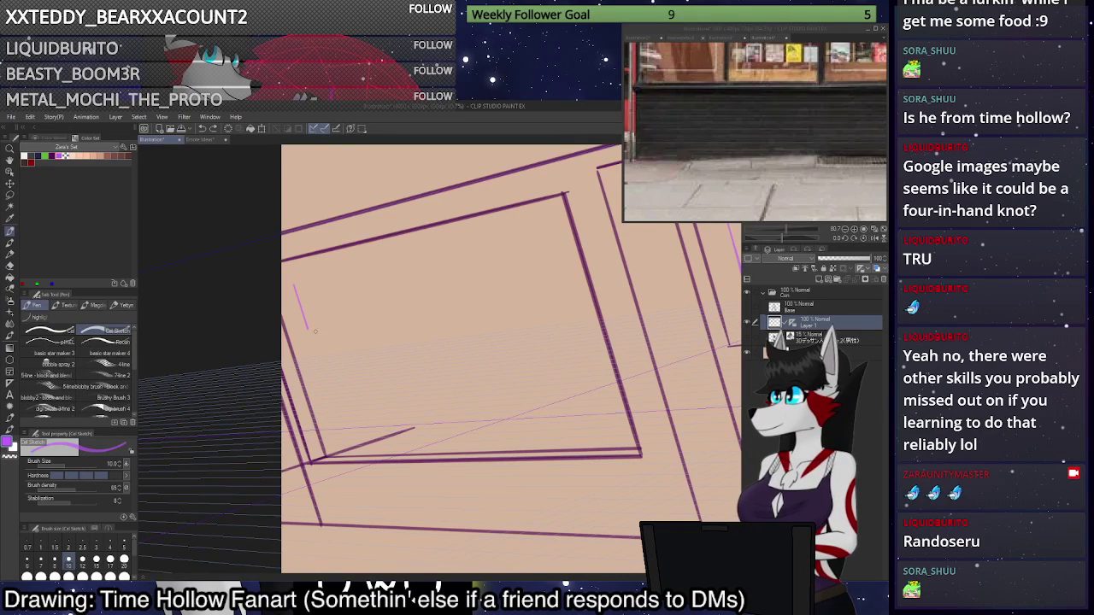
mouse_move(308, 330)
mouse_down()
mouse_move(432, 345)
mouse_move(418, 259)
mouse_move(294, 284)
mouse_up()
key(ctrl+z)
drag(416, 257, 294, 284)
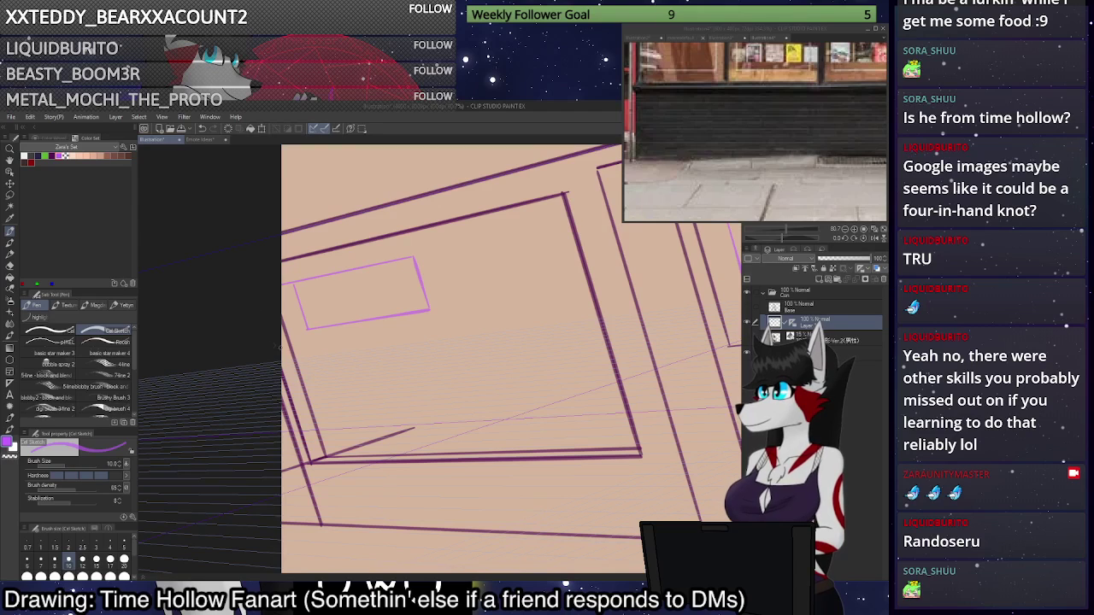
Draw a small bright purple rectangle in the smaller window's lower corner nearest the door.
scroll(281, 349, down, 5)
scroll(503, 415, up, 7)
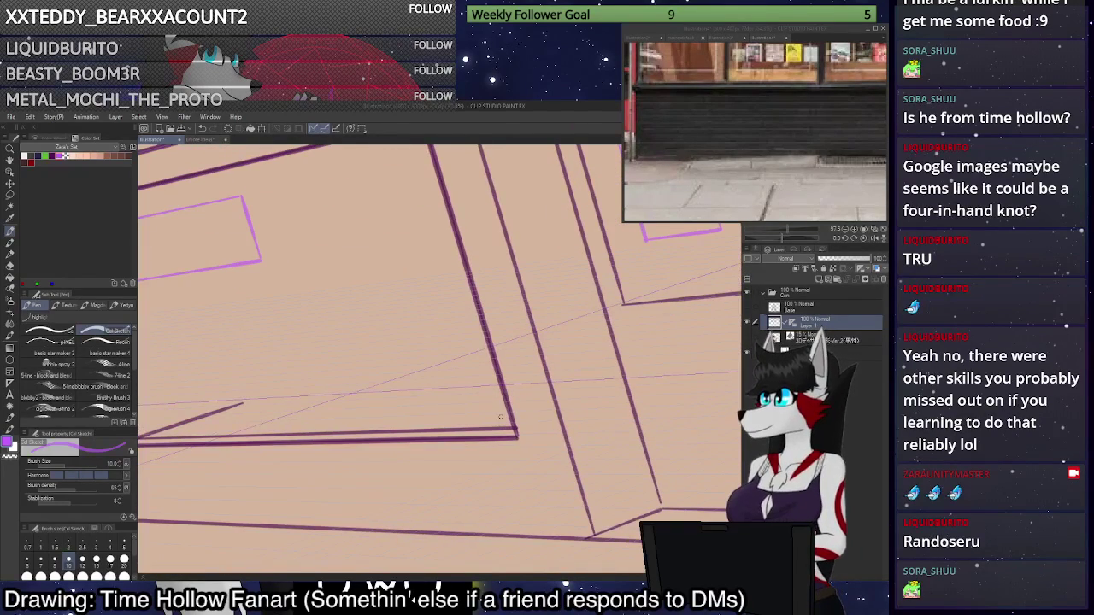
mouse_move(503, 427)
mouse_down()
mouse_move(491, 390)
mouse_move(397, 396)
mouse_move(407, 428)
mouse_move(500, 427)
mouse_move(487, 387)
mouse_move(393, 390)
mouse_up()
key(ctrl+z)
key(ctrl+z)
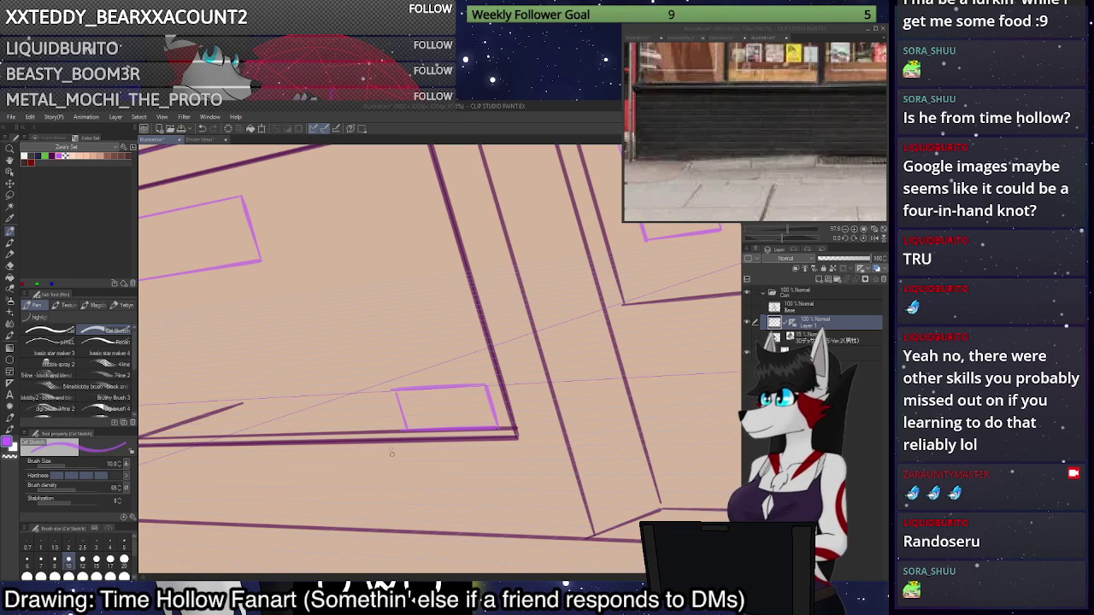
scroll(392, 455, down, 6)
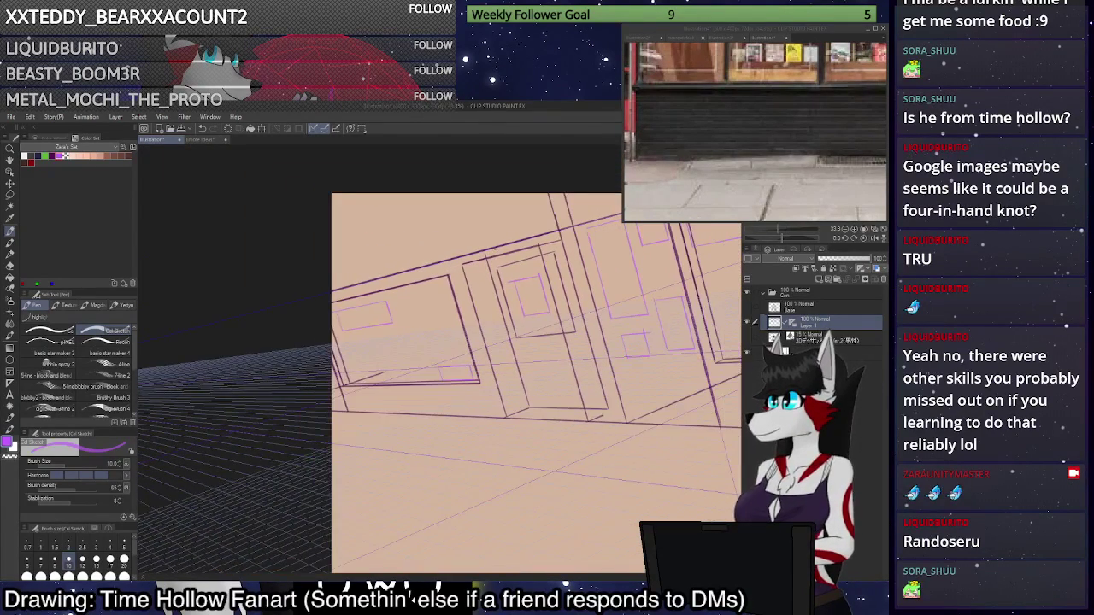
scroll(599, 359, down, 1)
drag(530, 402, 476, 376)
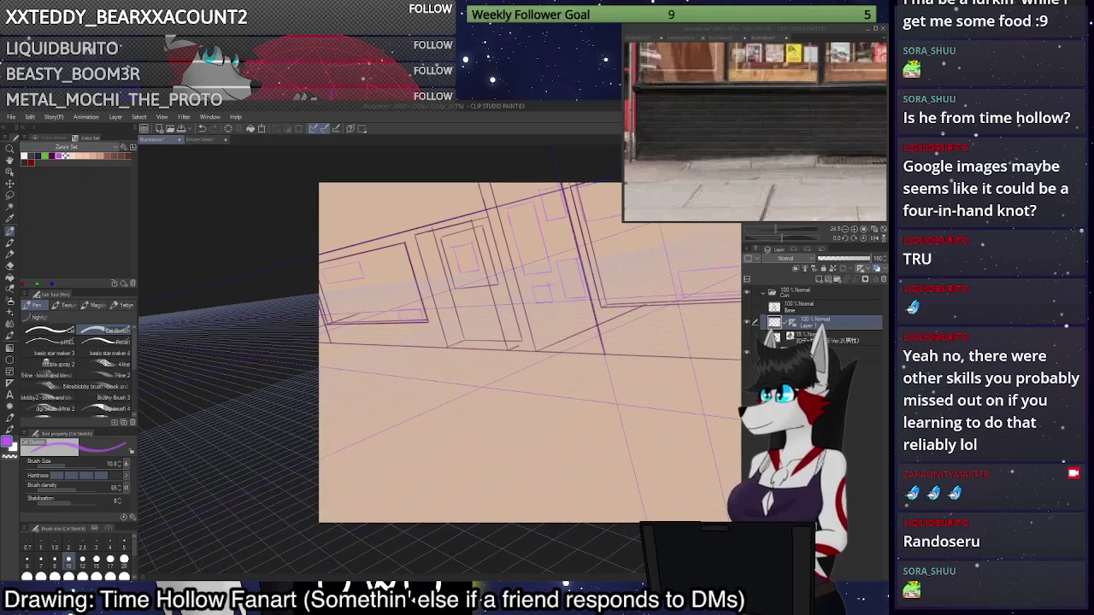
Switch the drawing colour back to dark purple for the pavement lines.
click(52, 156)
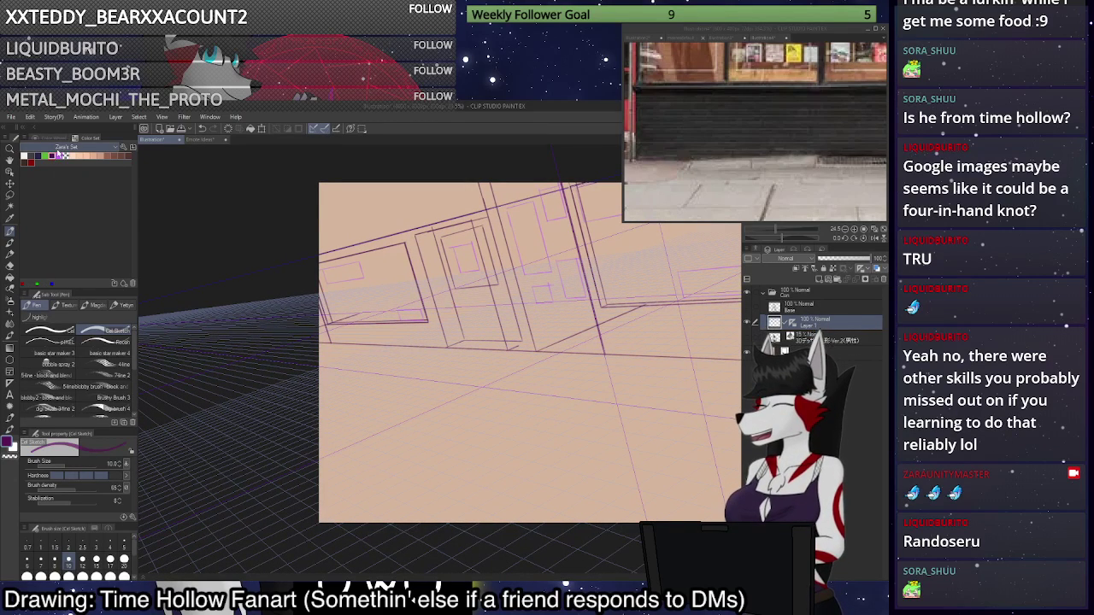
scroll(537, 234, down, 2)
scroll(560, 231, up, 3)
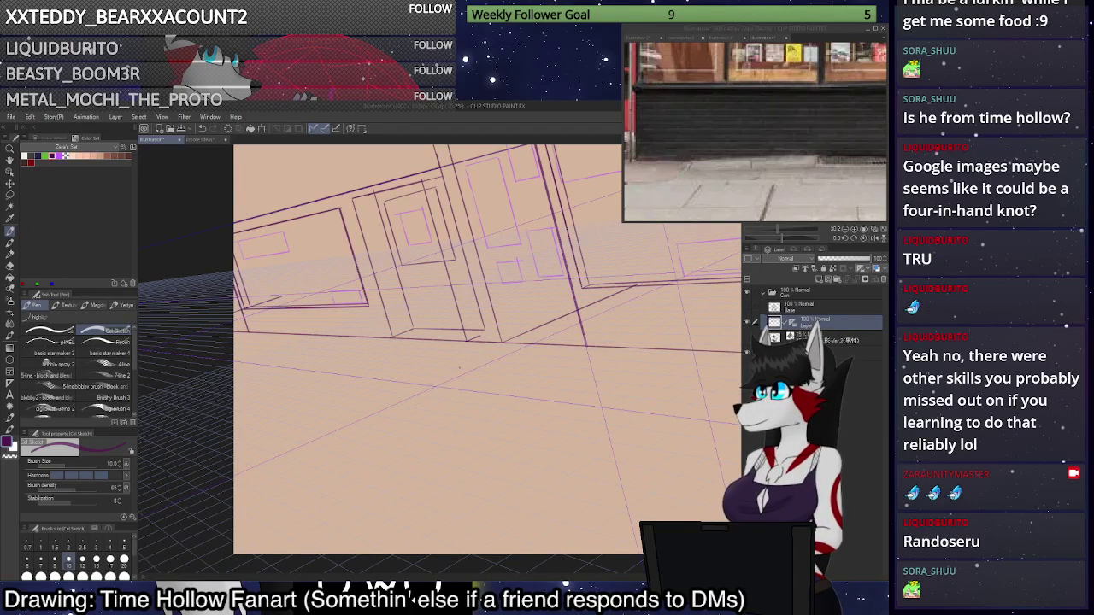
drag(476, 357, 293, 436)
key(ctrl+z)
drag(476, 361, 235, 466)
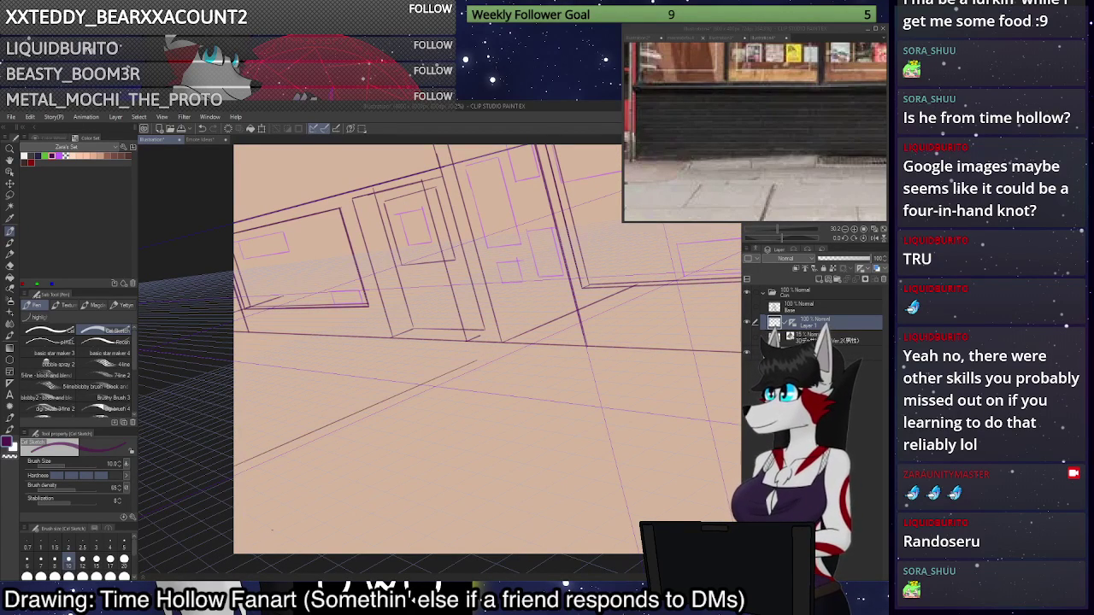
key(ctrl+z)
drag(486, 353, 286, 440)
key(ctrl+z)
scroll(504, 313, down, 3)
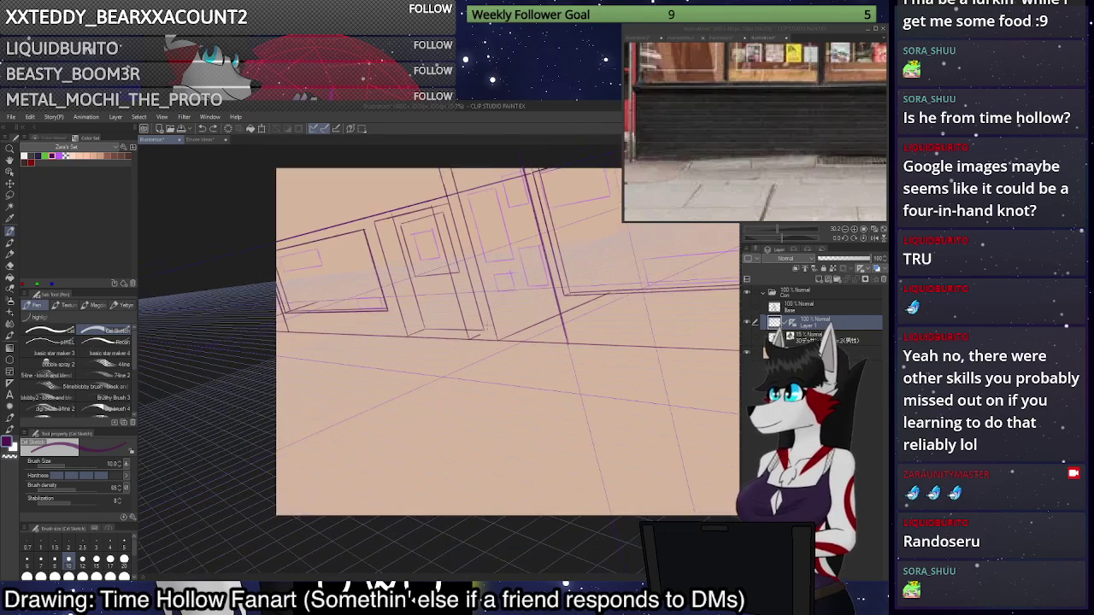
drag(485, 534, 245, 446)
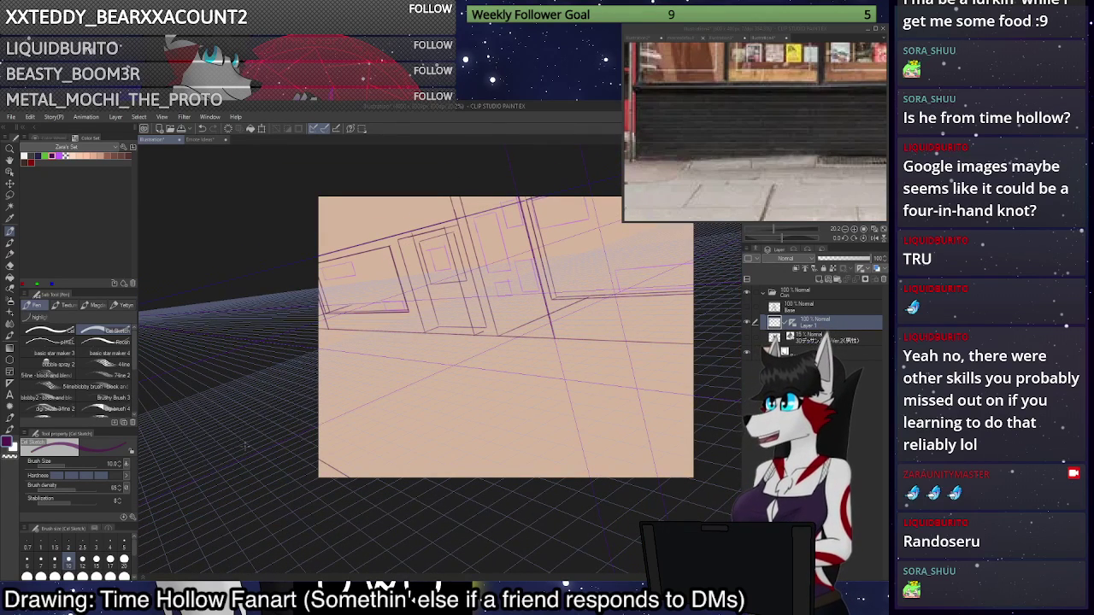
key(ctrl+z)
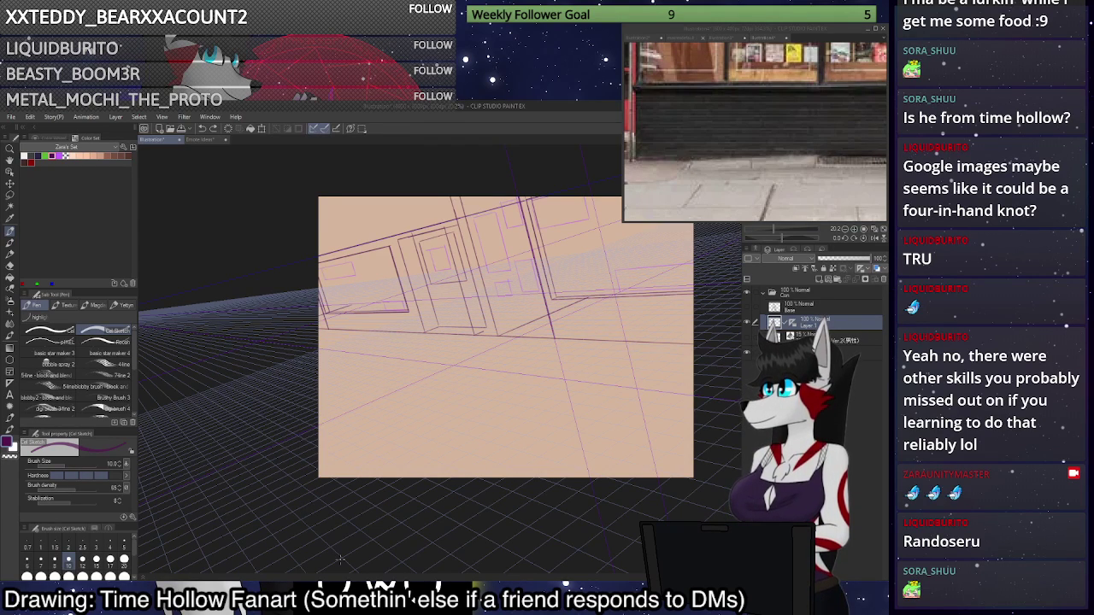
Compare the character sketch with the background, and examine the pavement and kerb in the bookstore photo.
click(748, 310)
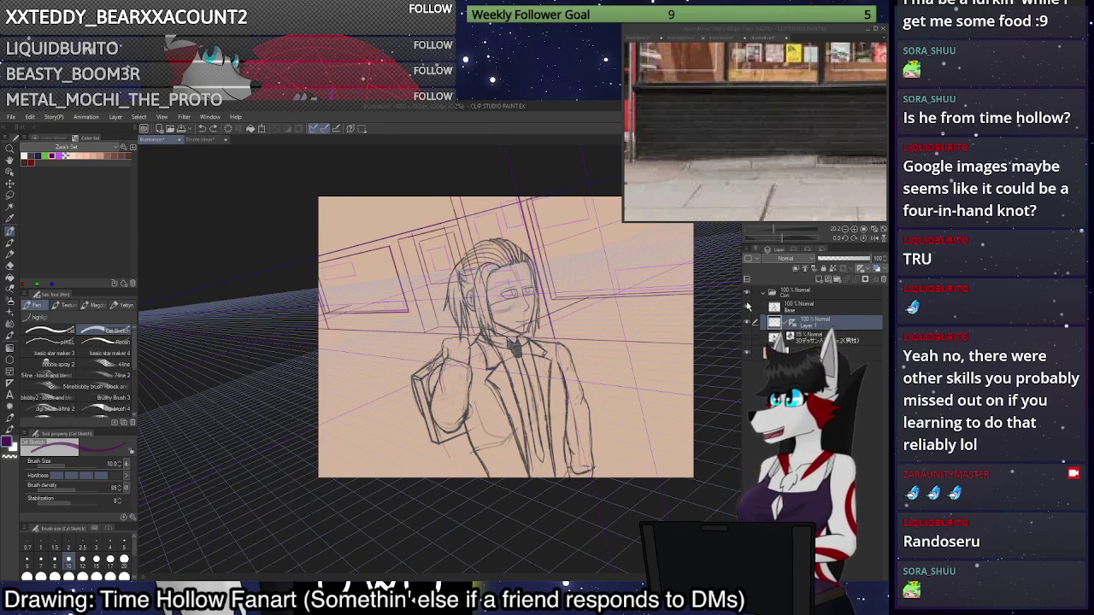
click(748, 308)
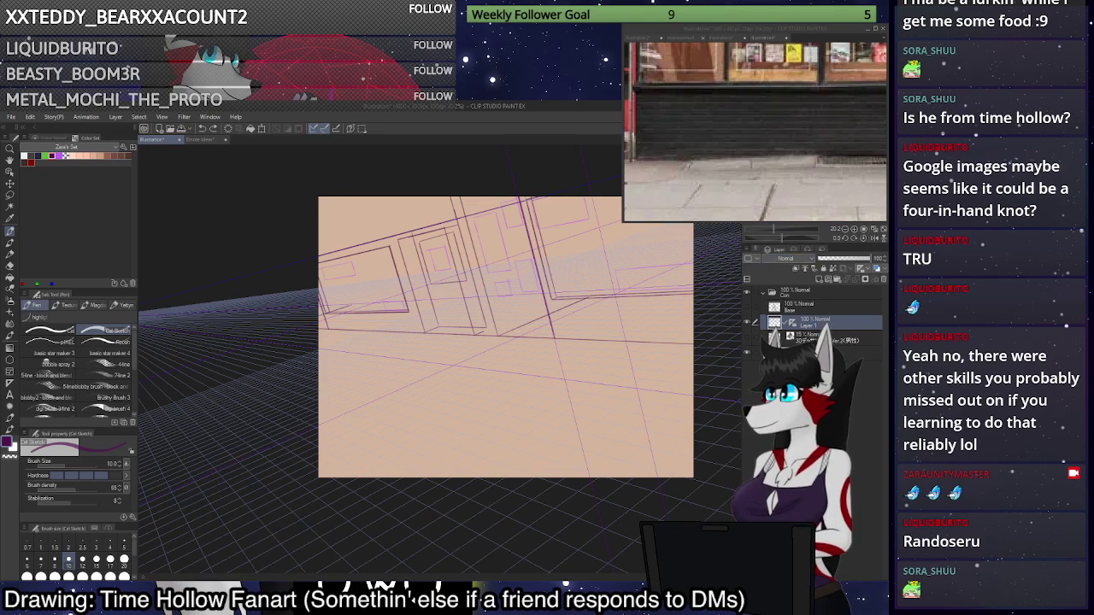
click(793, 73)
scroll(755, 86, down, 4)
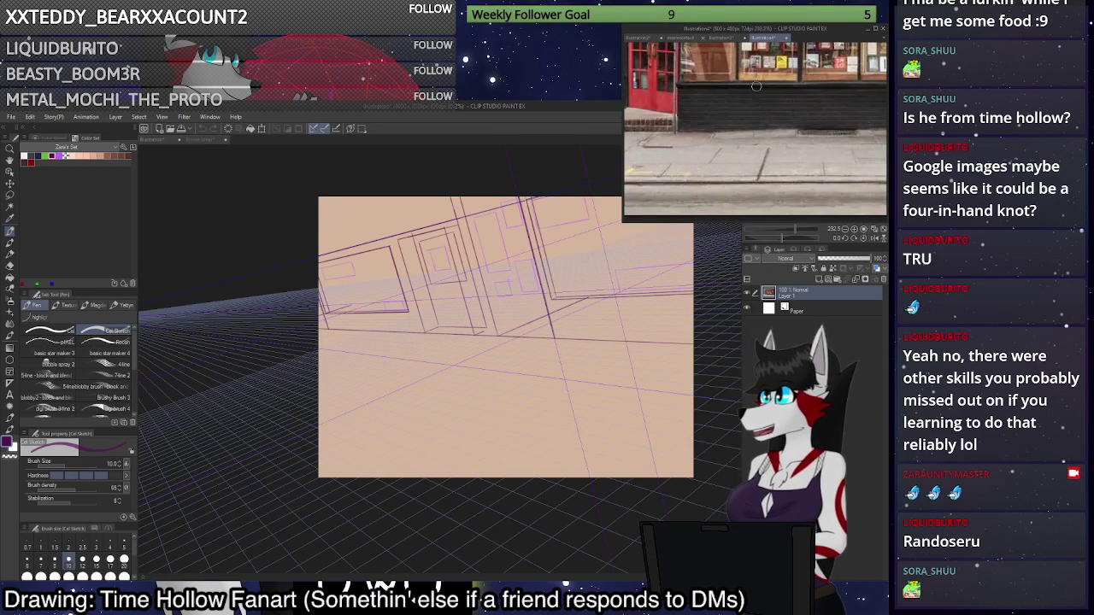
scroll(756, 85, down, 5)
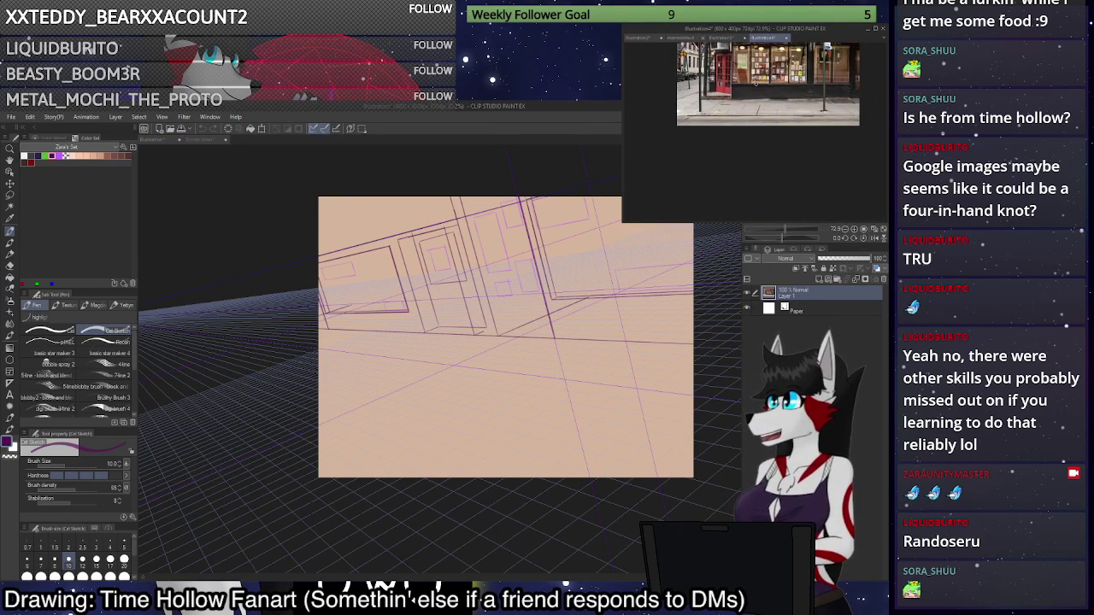
scroll(757, 84, up, 3)
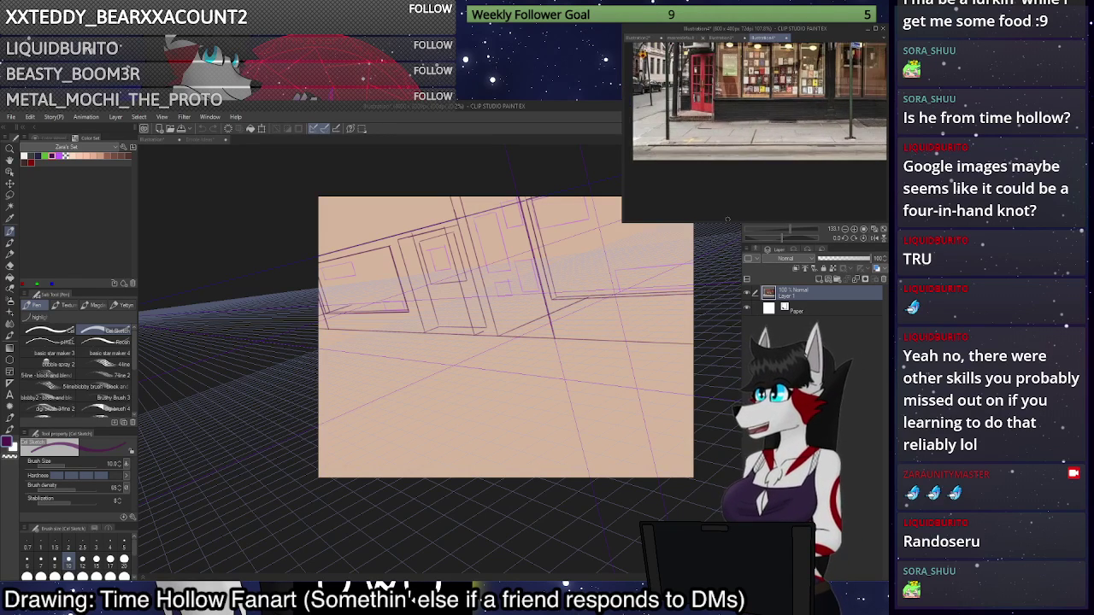
Draw a dark purple diagonal kerb line across the canvas's lower-left corner.
click(301, 405)
drag(317, 386, 616, 478)
key(ctrl+z)
key(ctrl+z)
drag(317, 468, 617, 566)
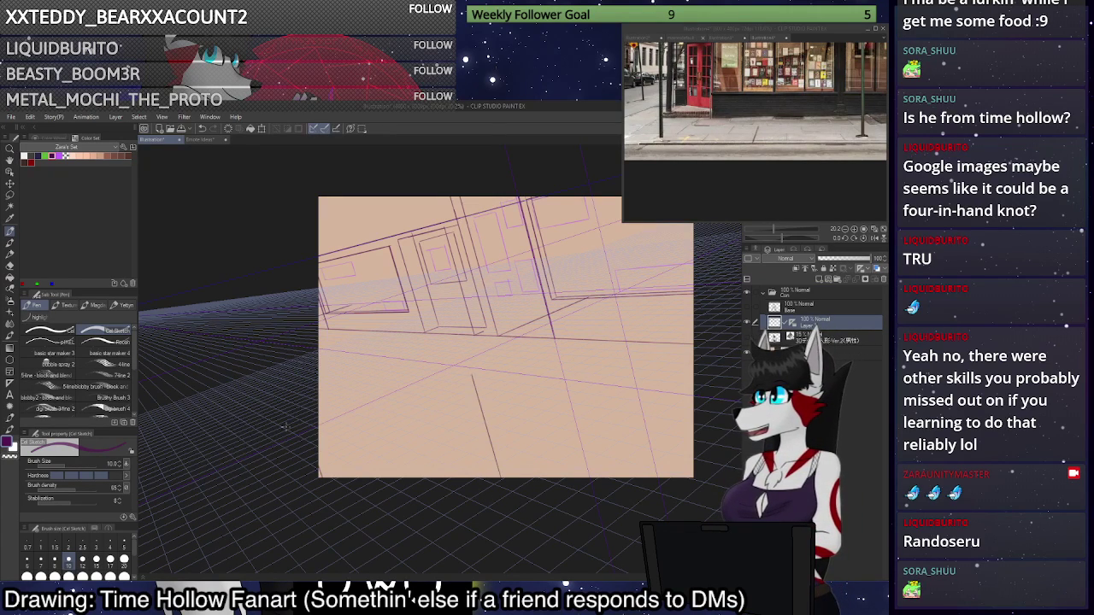
drag(252, 436, 415, 481)
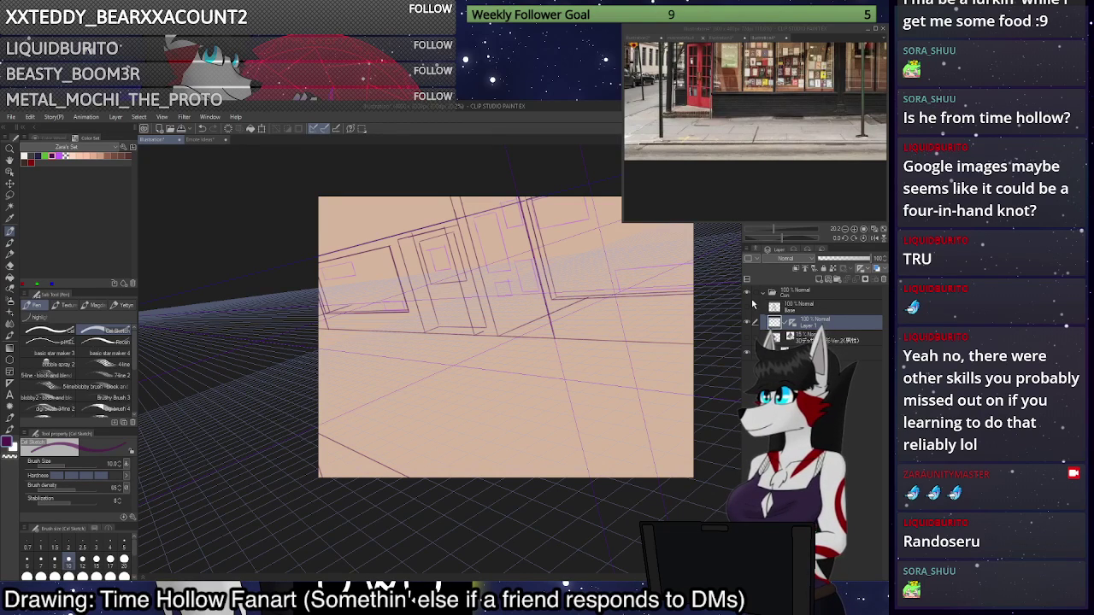
Show the character sketch and move the storefront layer straight down until its upper edge sits near the top of the character's head.
click(748, 306)
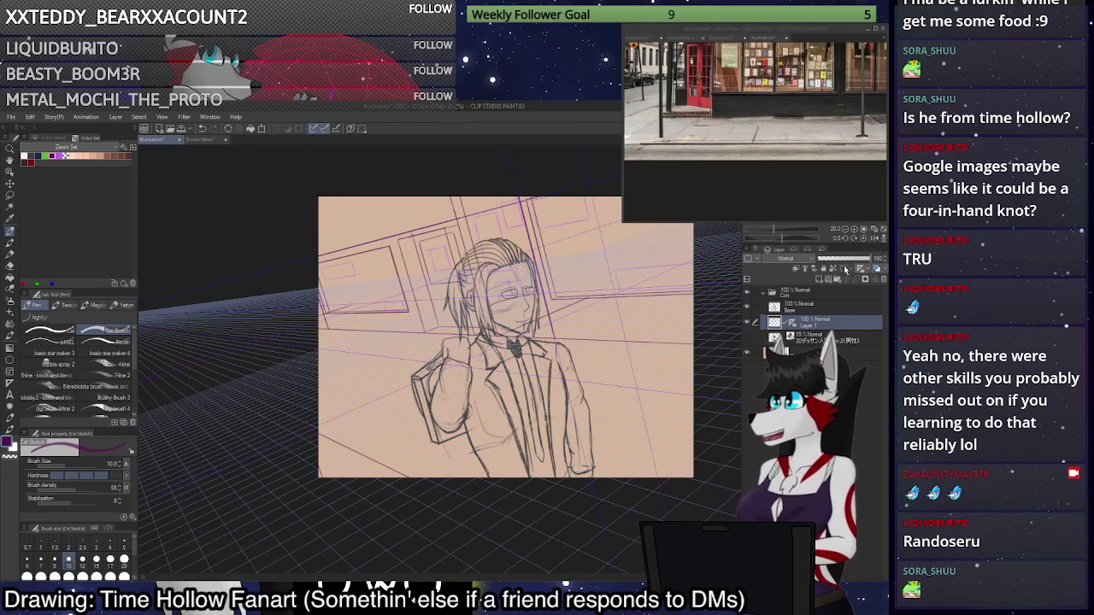
click(874, 231)
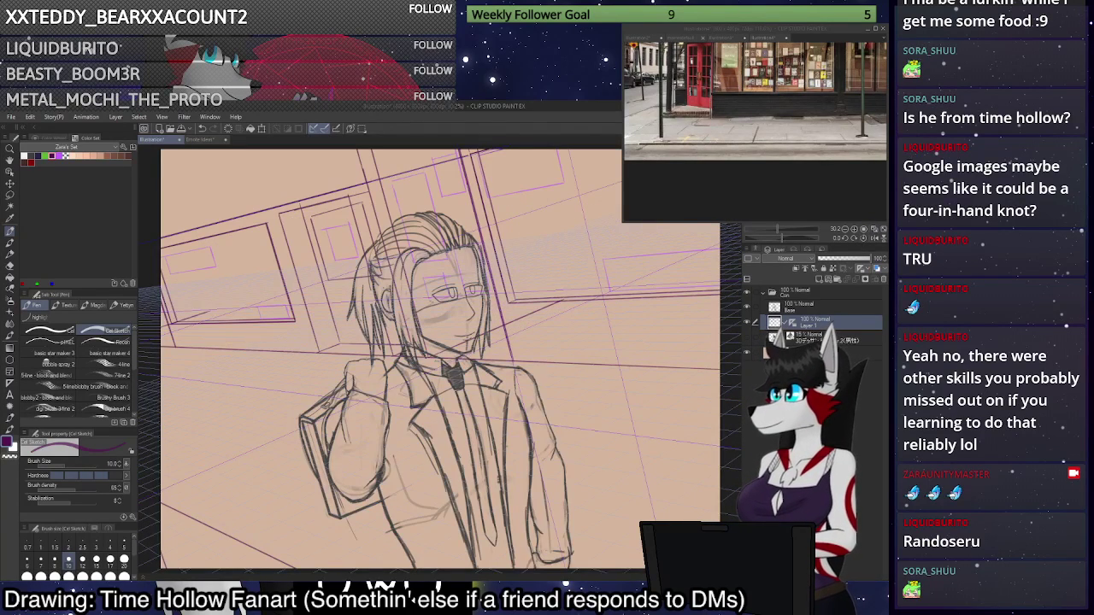
scroll(497, 443, down, 3)
key(ctrl+t)
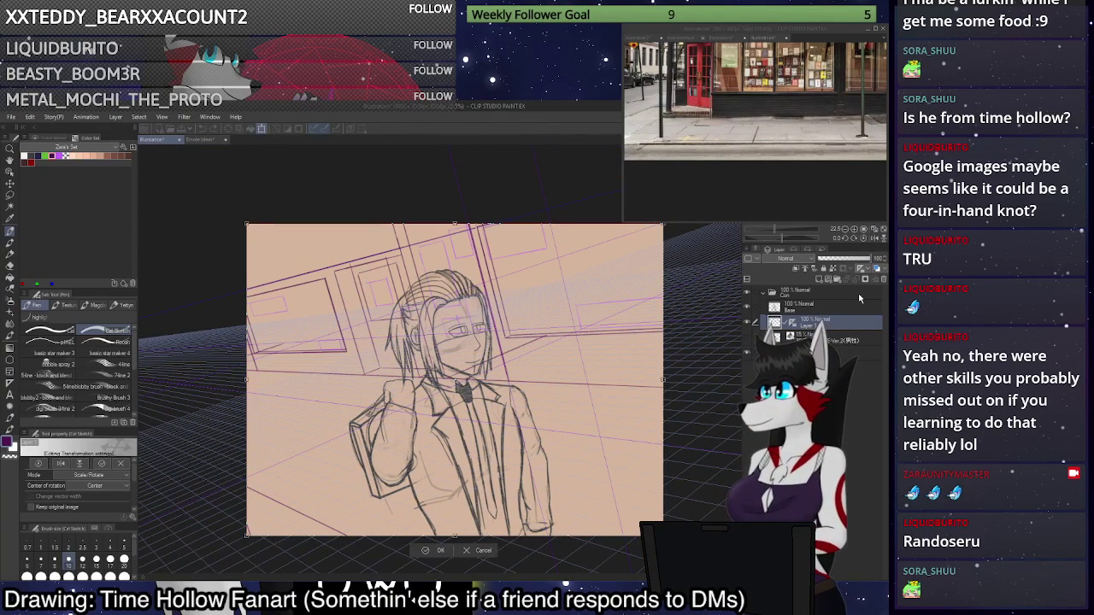
key(Down)
key(Down)
key(Down)
key(Down)
key(Down)
key(Down)
key(Down)
key(Down)
key(Down)
key(Down)
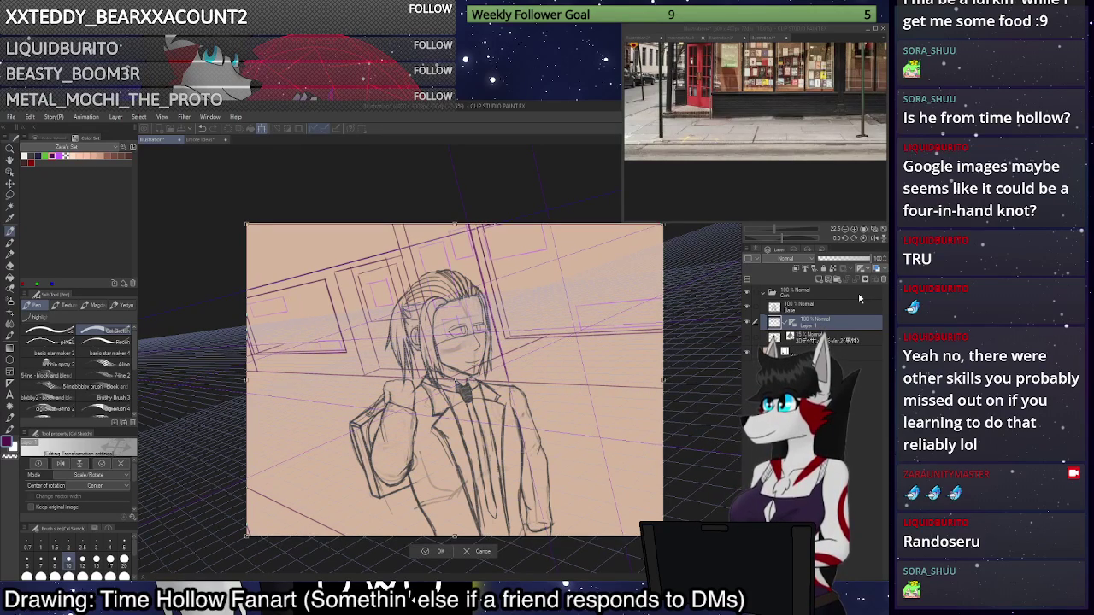
key(Down)
key(Down)
key(Down)
key(Down)
key(Down)
key(Down)
key(Down)
key(Down)
key(Down)
key(Down)
key(Down)
key(Down)
key(Down)
key(Down)
key(Down)
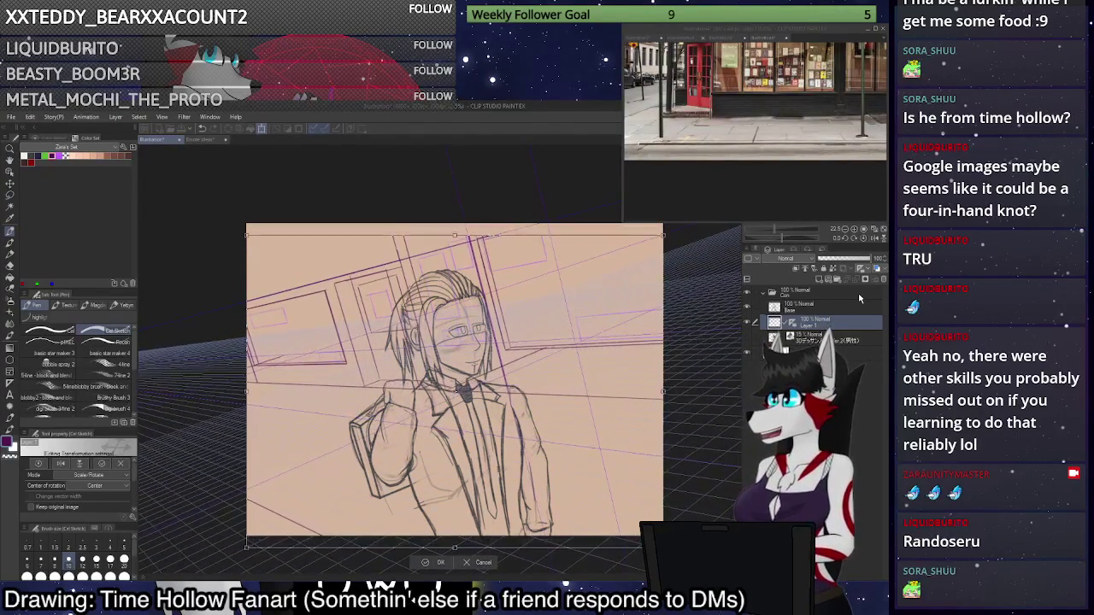
key(Down)
key(Down)
key(Down)
key(Down)
key(Down)
key(Down)
key(Down)
key(Down)
key(Down)
key(Down)
key(Down)
key(Down)
key(Down)
key(Down)
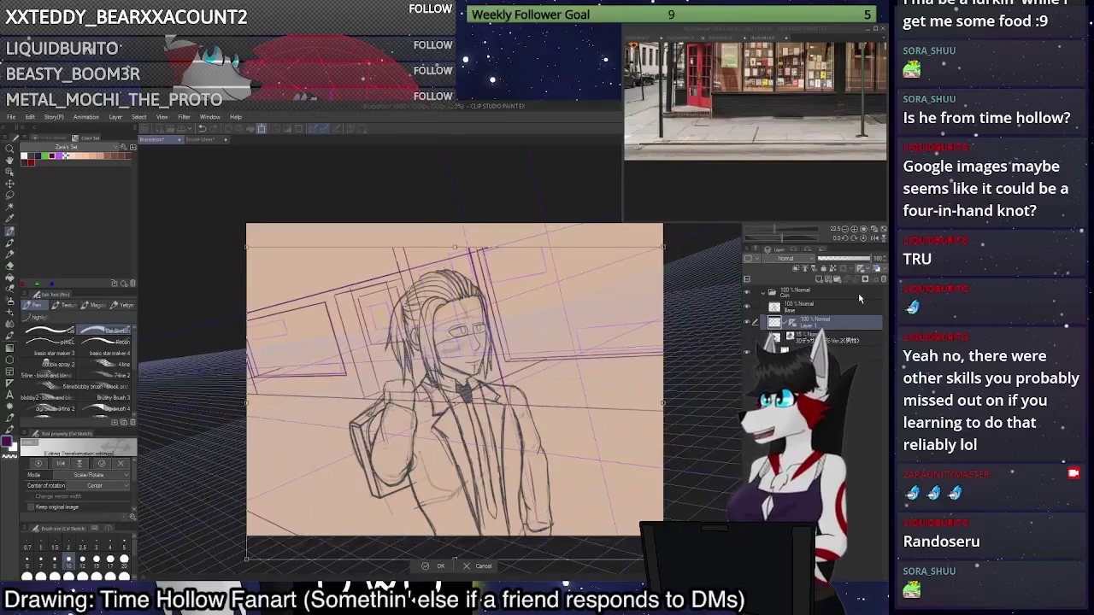
key(Down)
key(Down)
key(Down)
key(Down)
key(Down)
key(Down)
key(Down)
key(Down)
key(Down)
key(Down)
key(Down)
key(Down)
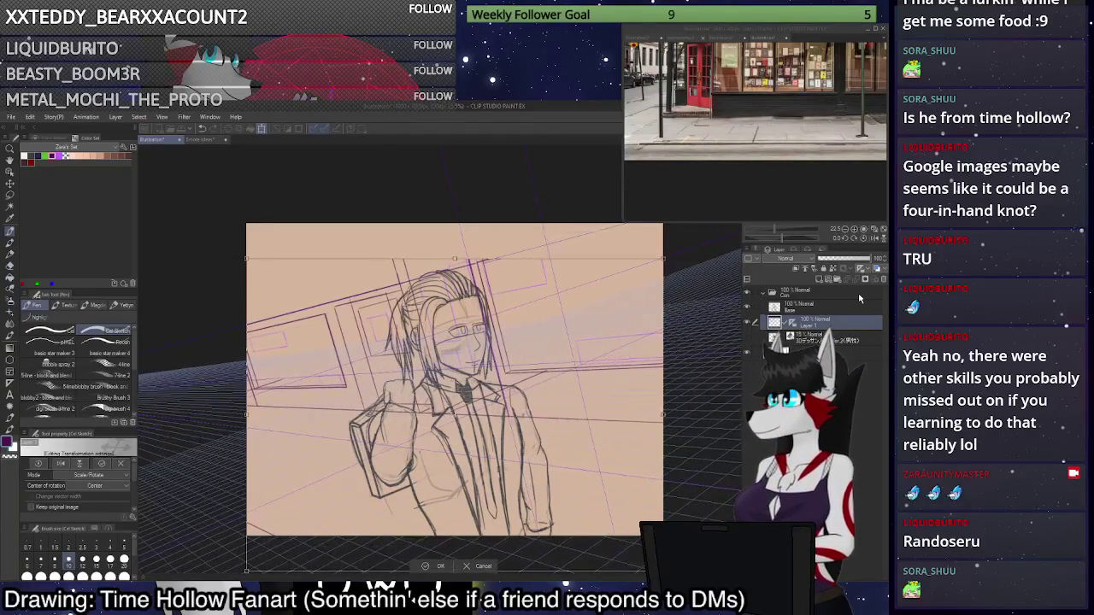
key(Down)
key(Down)
key(Down)
key(Down)
key(Down)
key(Down)
key(Down)
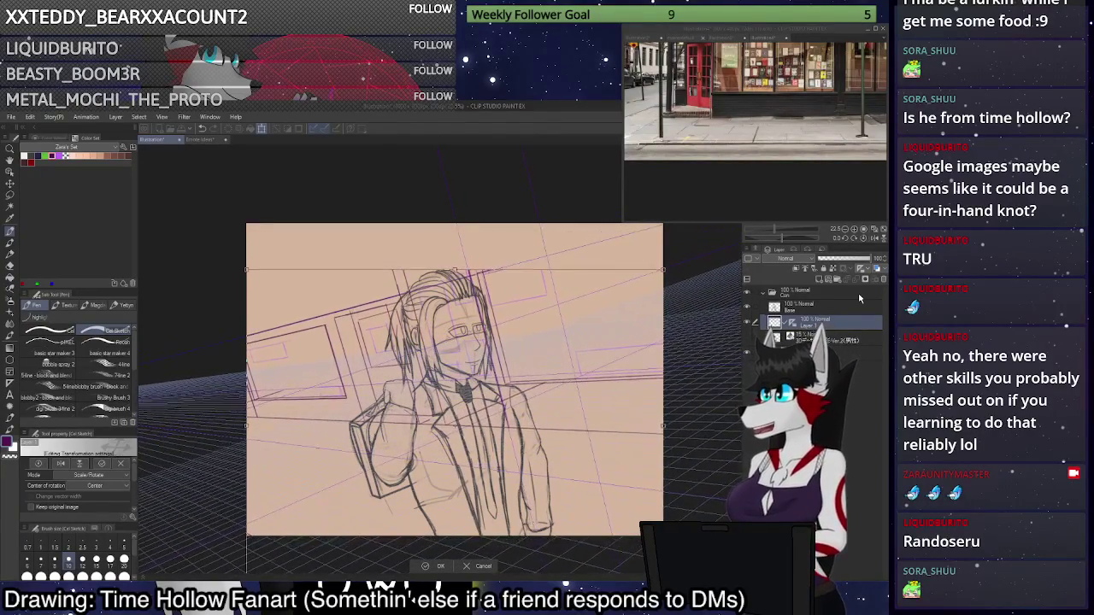
key(Down)
key(Down)
key(Down)
key(Down)
key(Down)
key(Down)
key(Down)
key(Down)
key(Down)
key(Down)
key(Down)
key(Down)
key(Down)
key(Down)
key(Down)
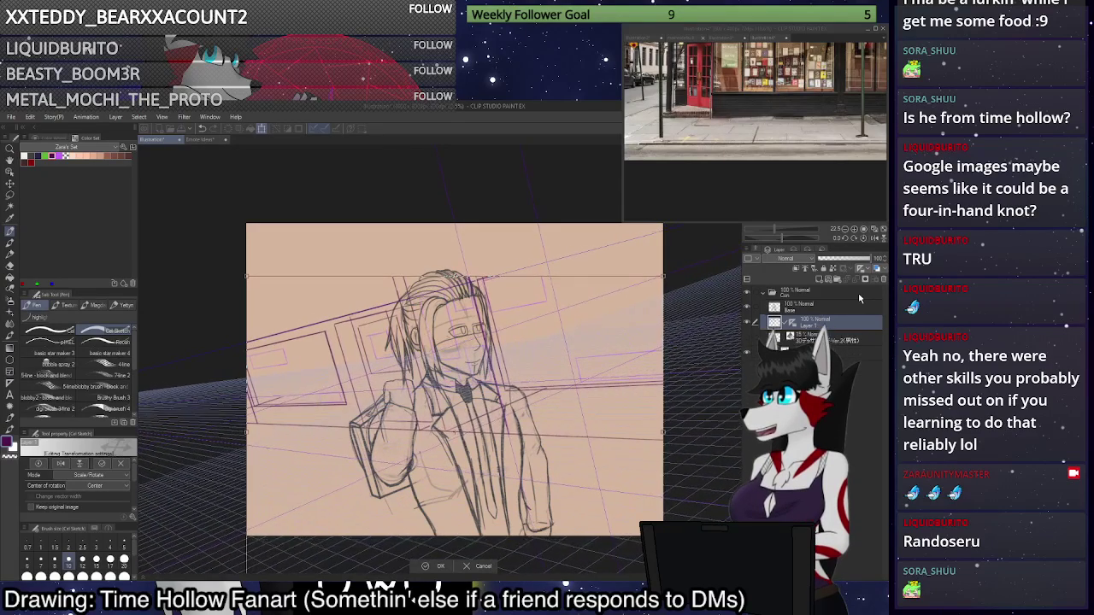
key(Up)
key(Up)
key(Up)
key(Up)
key(Up)
key(Up)
key(Up)
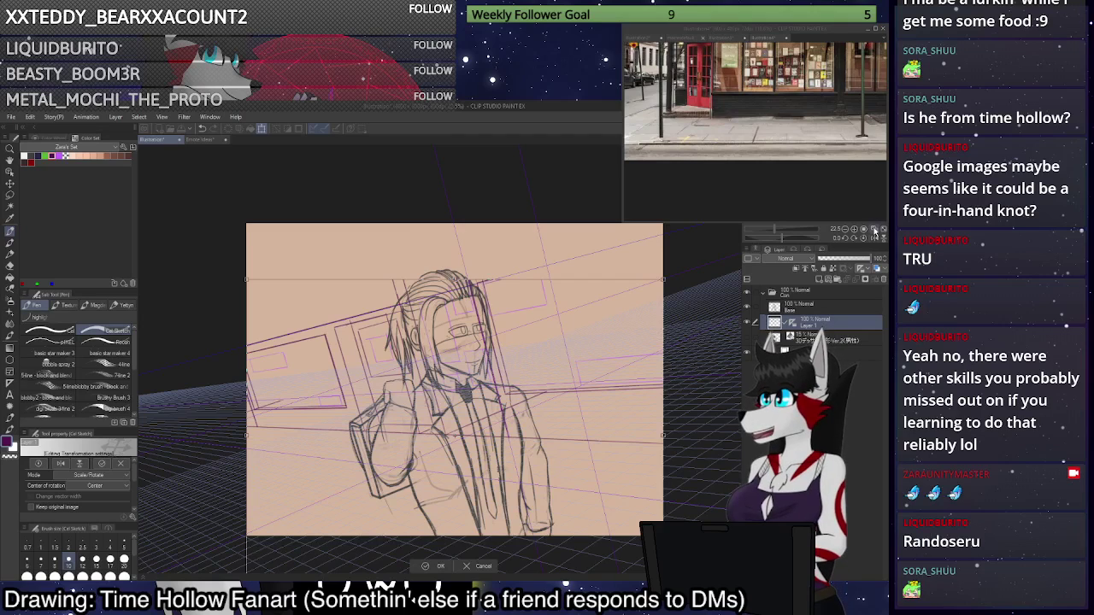
click(874, 229)
click(845, 230)
click(844, 231)
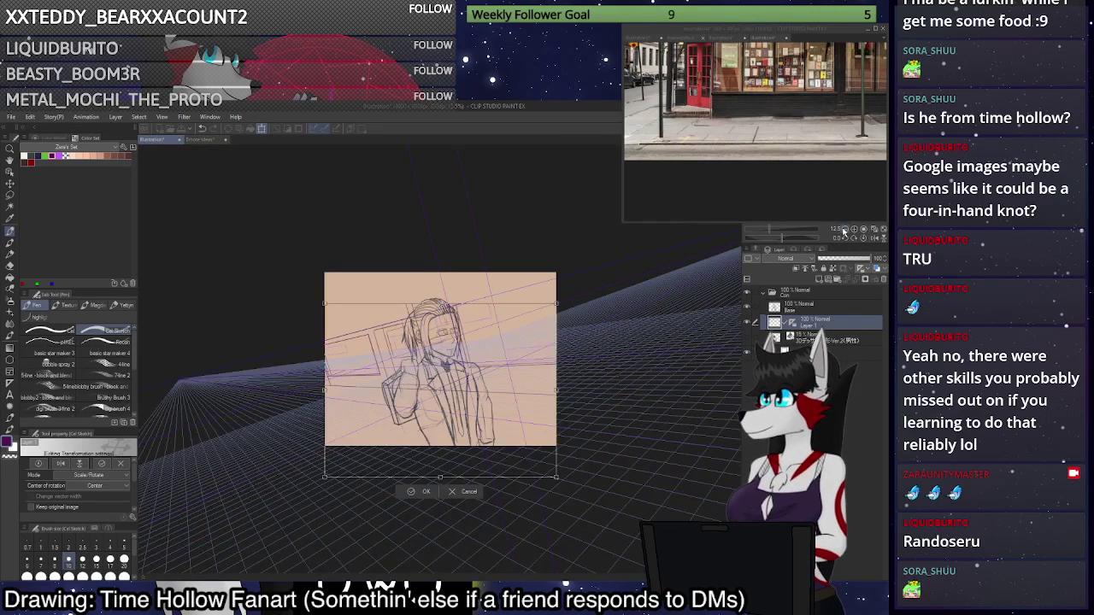
click(855, 231)
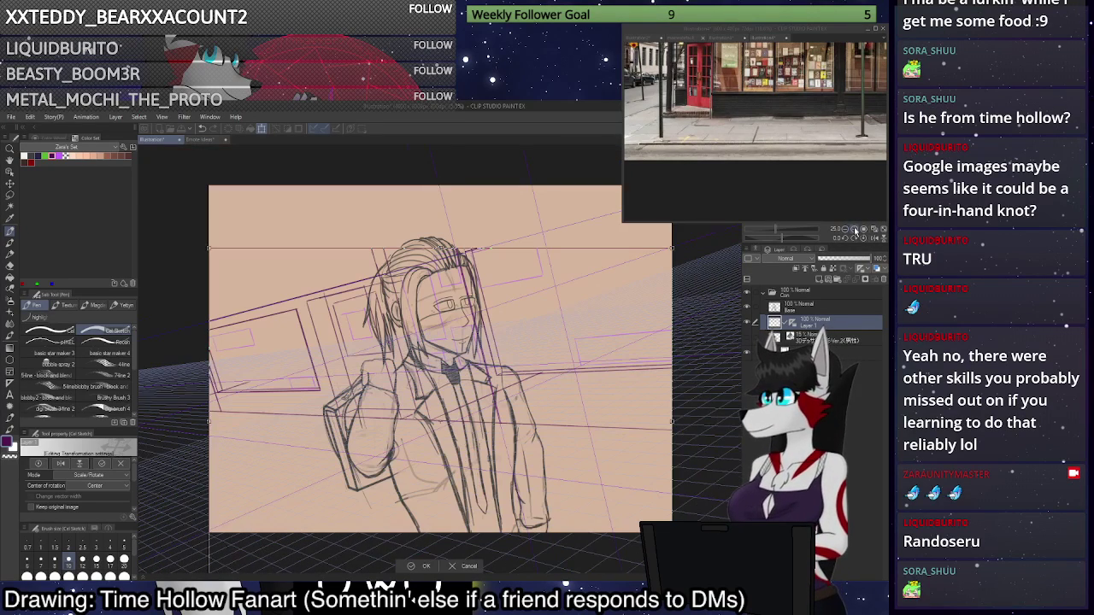
click(419, 566)
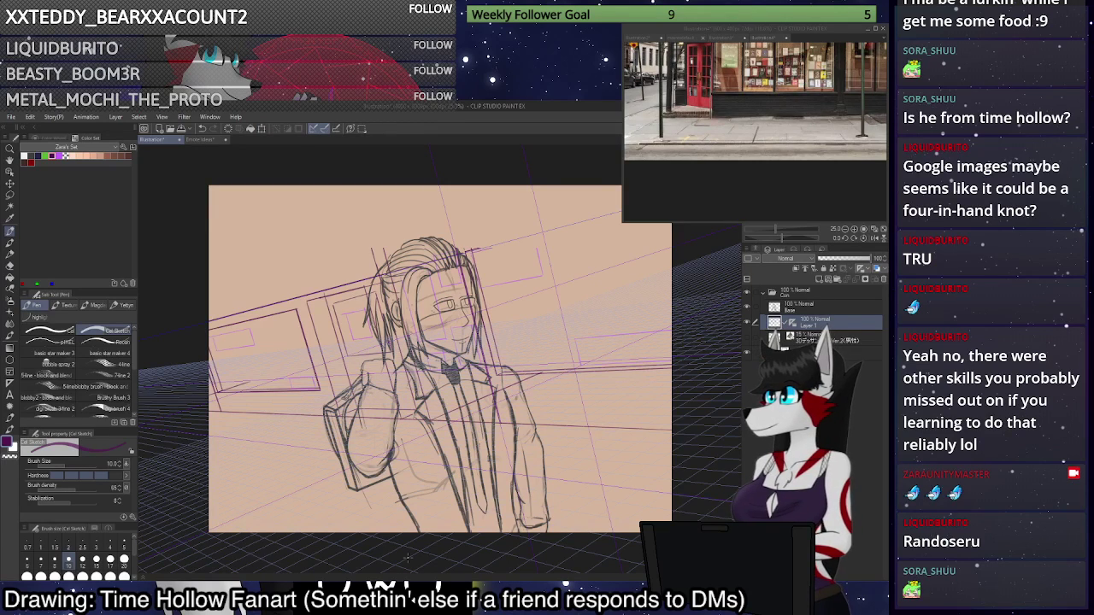
scroll(466, 313, up, 1)
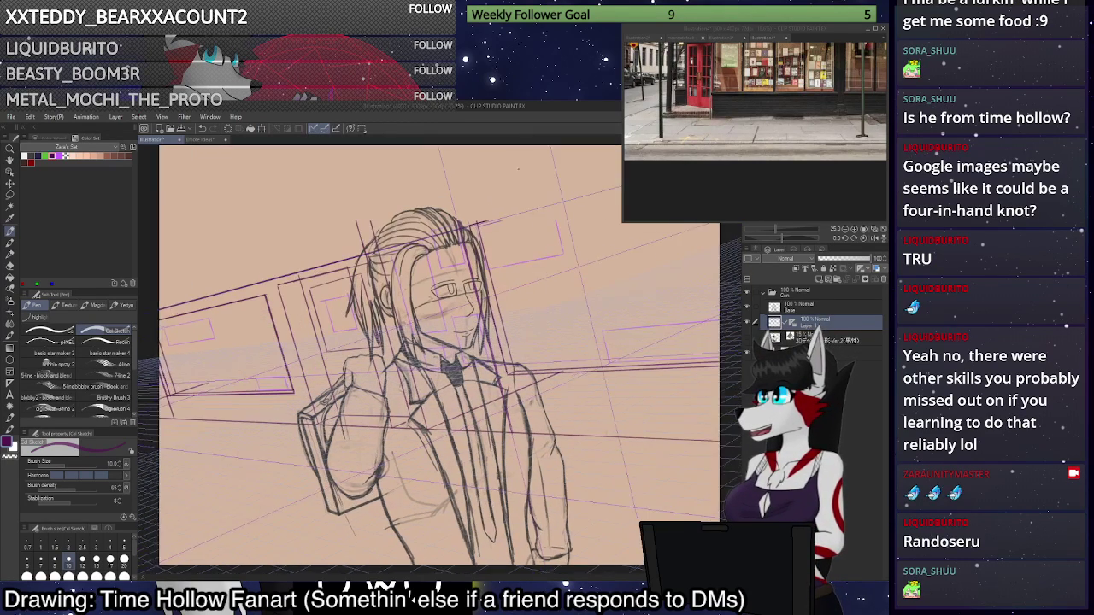
scroll(518, 169, down, 1)
Hide the character sketch and draw a dark purple pavement line running diagonally from the wall's base corner to the canvas's lower edge.
click(747, 308)
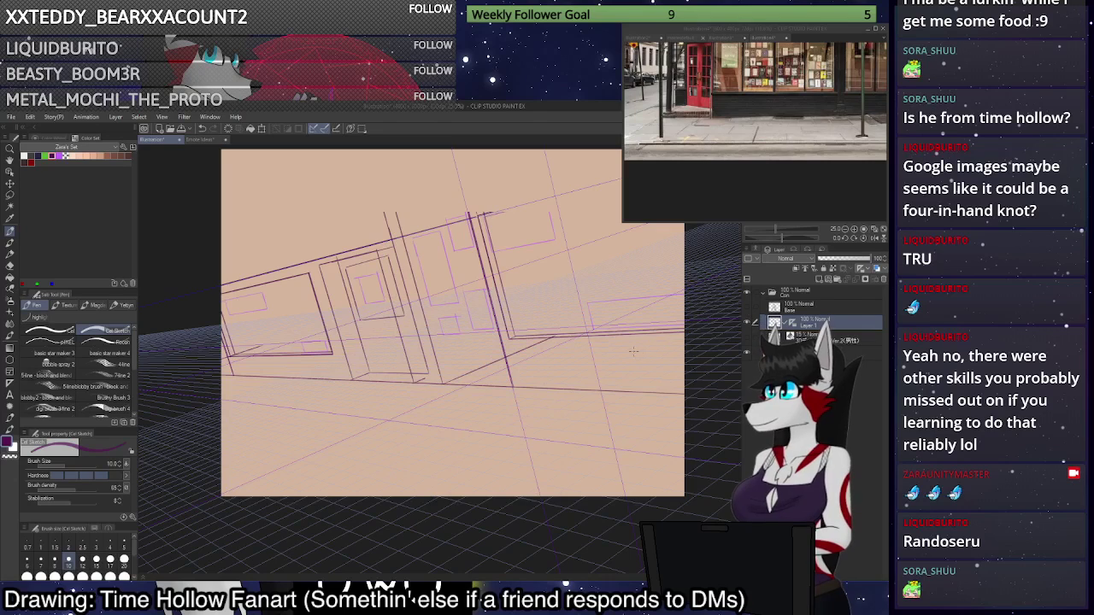
scroll(625, 321, down, 1)
scroll(468, 358, up, 1)
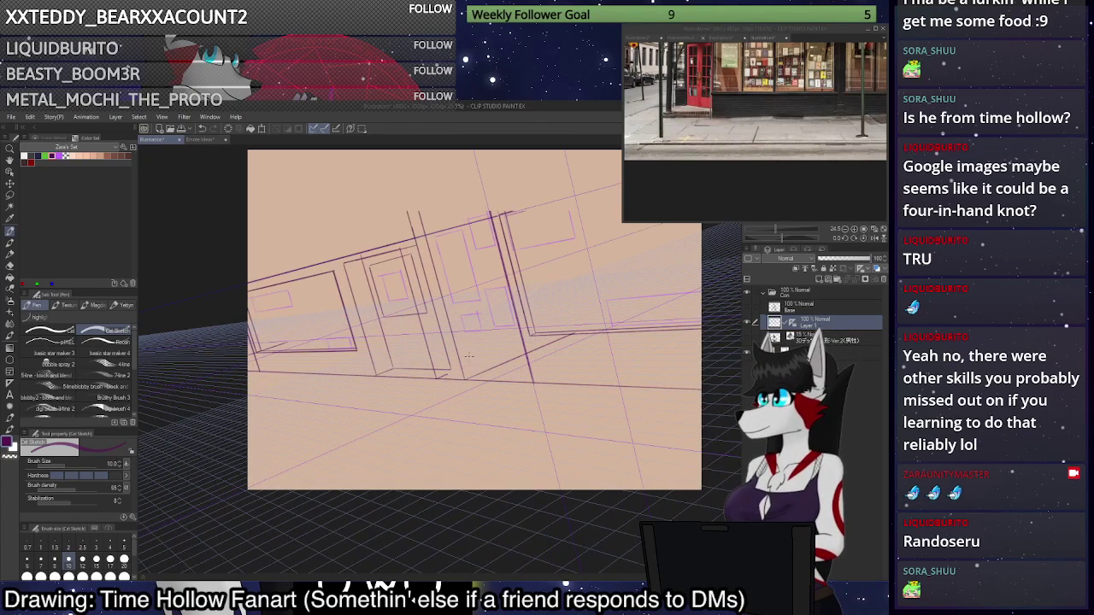
drag(515, 381, 310, 477)
key(ctrl+z)
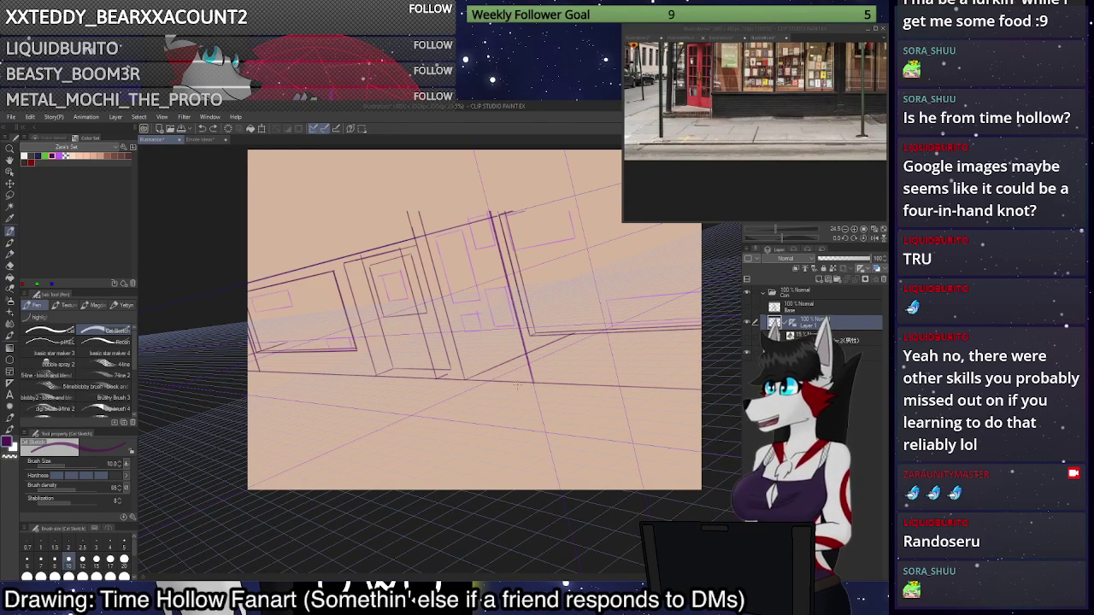
drag(518, 385, 322, 552)
key(ctrl+z)
drag(520, 384, 301, 483)
Add more diagonal pavement lines below the door and smaller window, plus one across the pavement's lower-right area.
drag(350, 377, 247, 416)
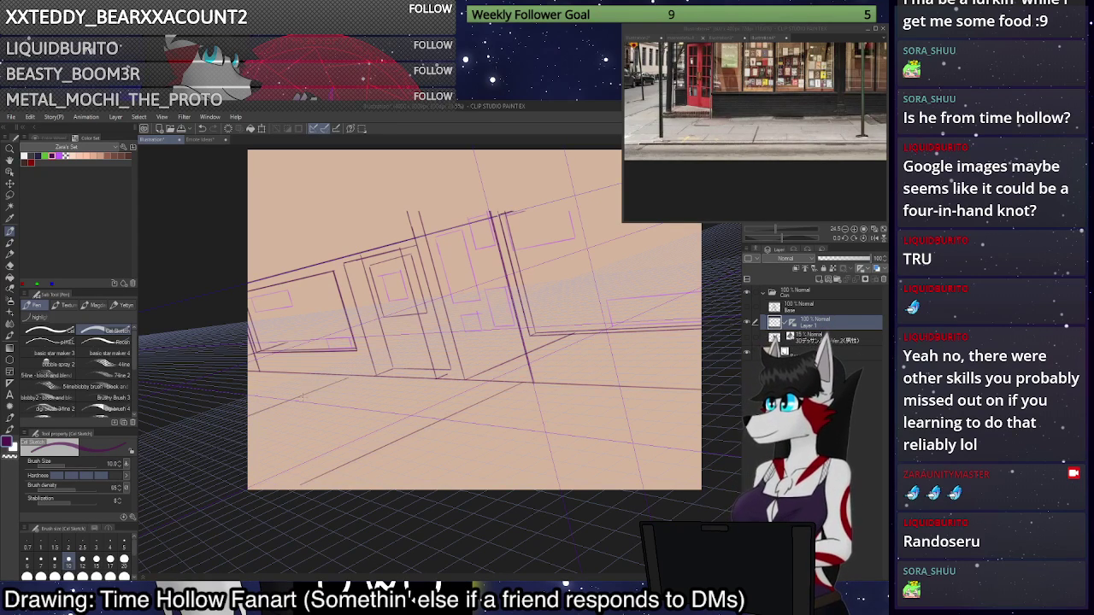
key(ctrl+z)
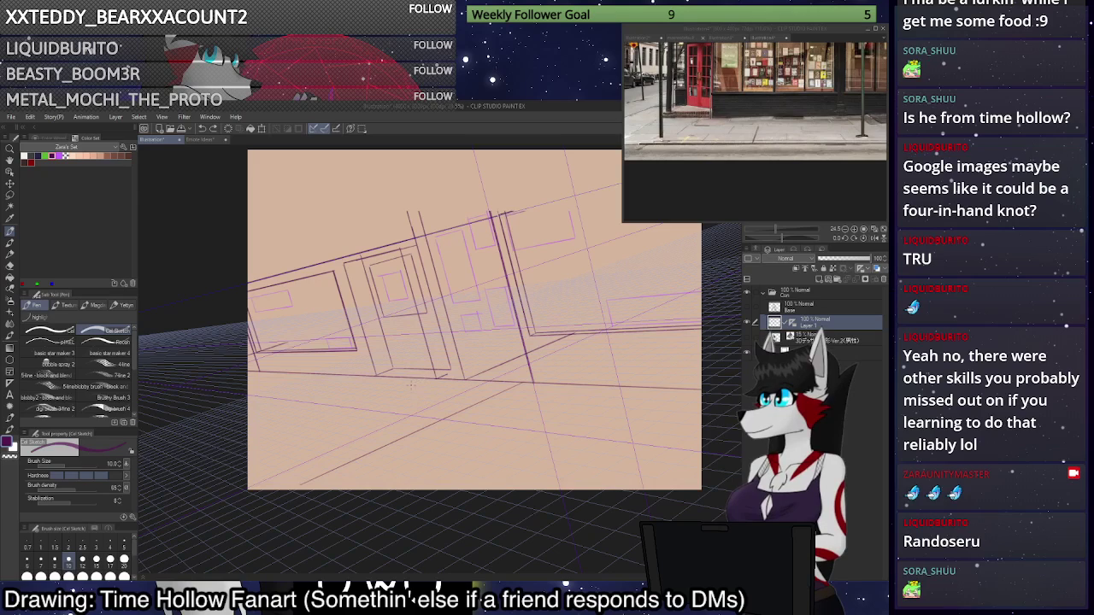
drag(410, 386, 309, 443)
drag(352, 375, 226, 466)
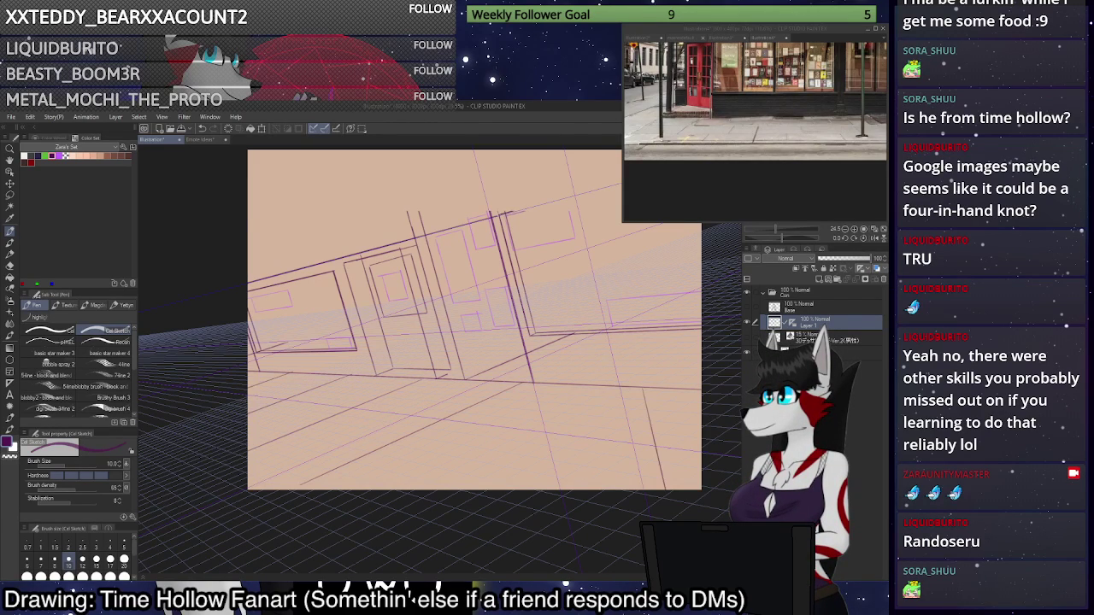
drag(671, 395, 503, 489)
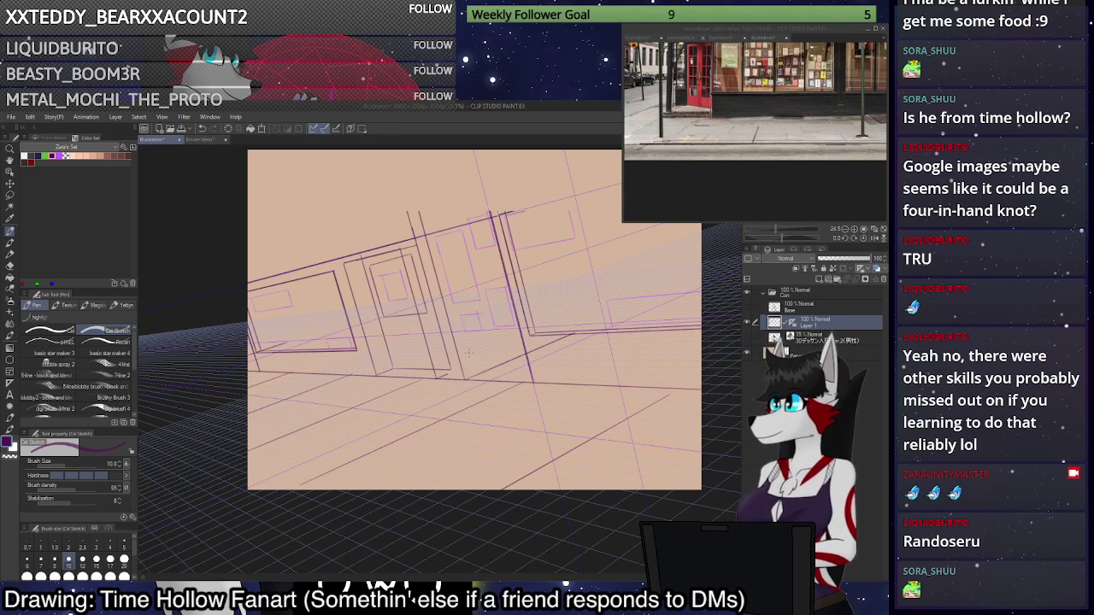
scroll(468, 352, down, 1)
scroll(468, 352, down, 1)
scroll(612, 299, up, 2)
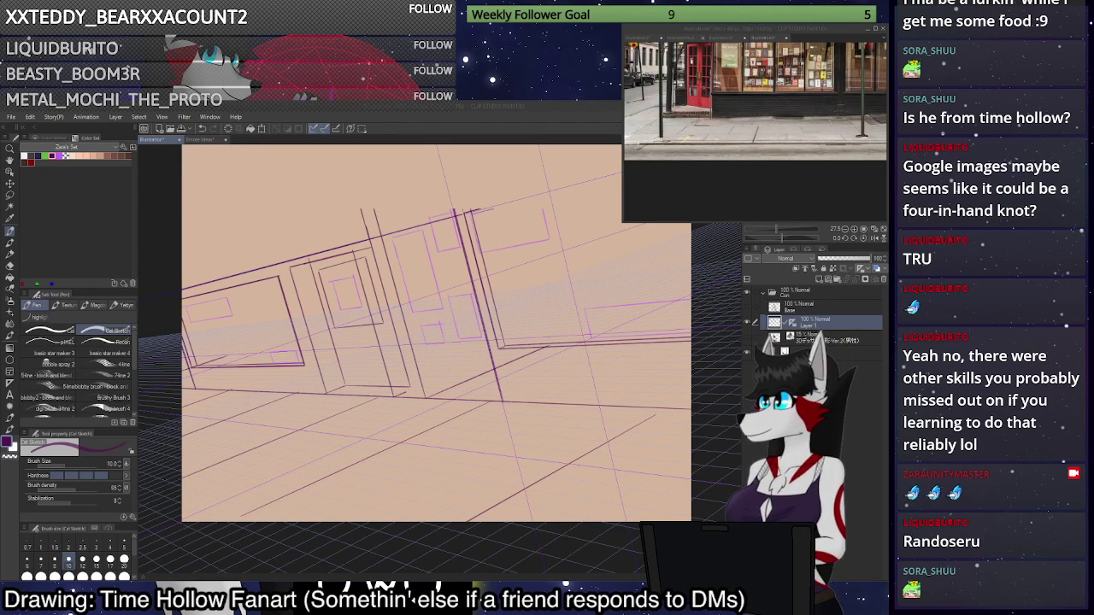
Extend the vertical wall edge beside the door upward above the storefront's upper line.
mouse_move(354, 184)
mouse_down()
mouse_move(366, 224)
mouse_move(353, 180)
mouse_up()
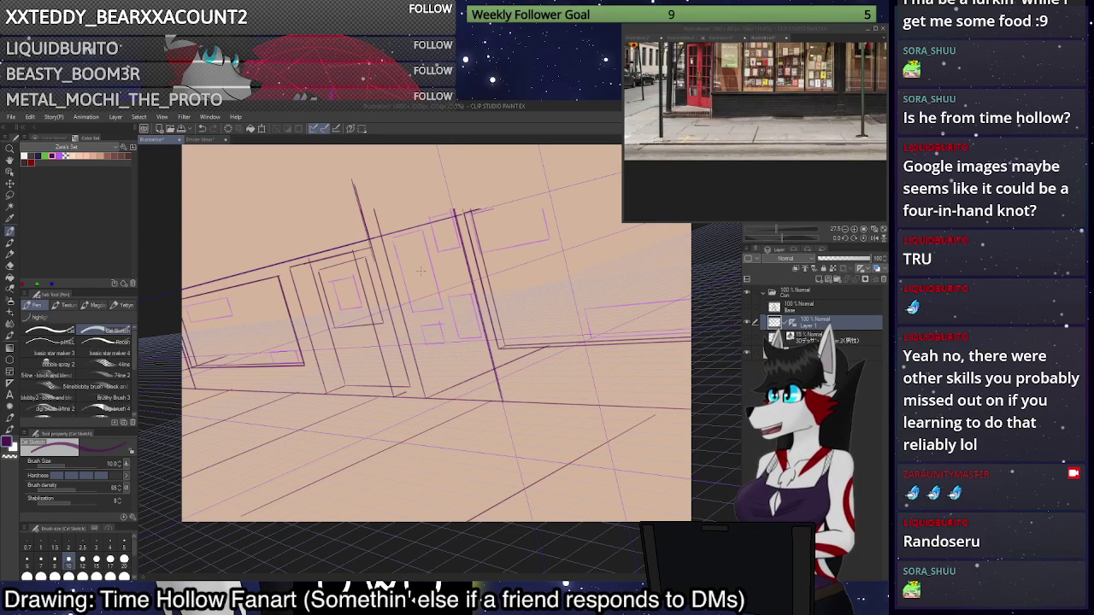
key(ctrl+z)
scroll(345, 269, down, 2)
scroll(341, 194, up, 5)
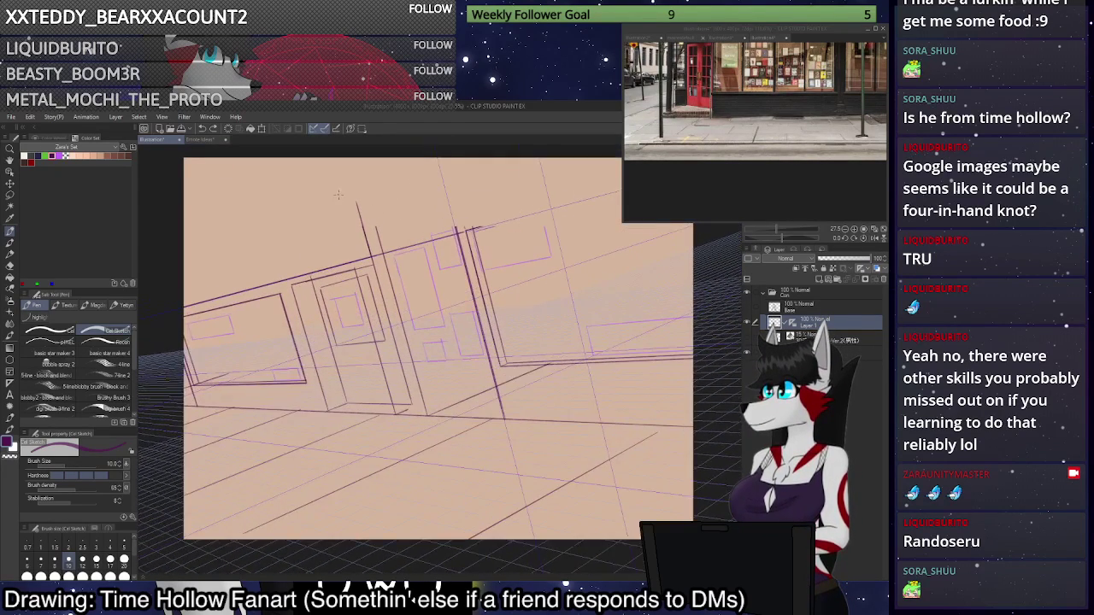
Try slanted roof lines running from the upper end of the vertical wall edge towards both sides.
mouse_move(361, 208)
mouse_down()
mouse_move(381, 284)
mouse_move(353, 177)
mouse_move(413, 145)
mouse_up()
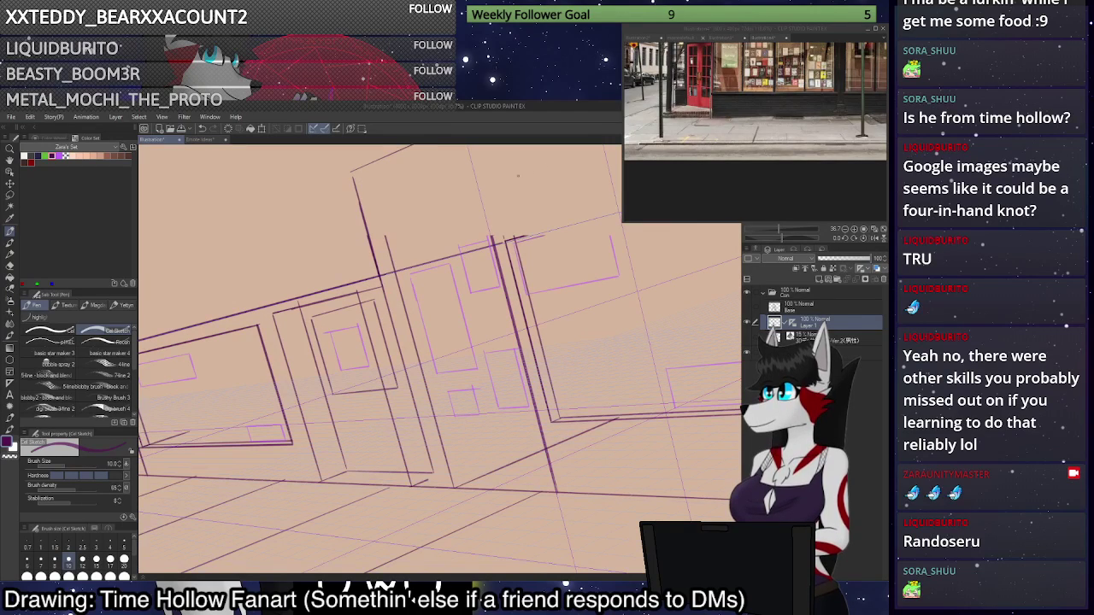
key(ctrl+z)
drag(353, 178, 478, 153)
drag(350, 180, 138, 222)
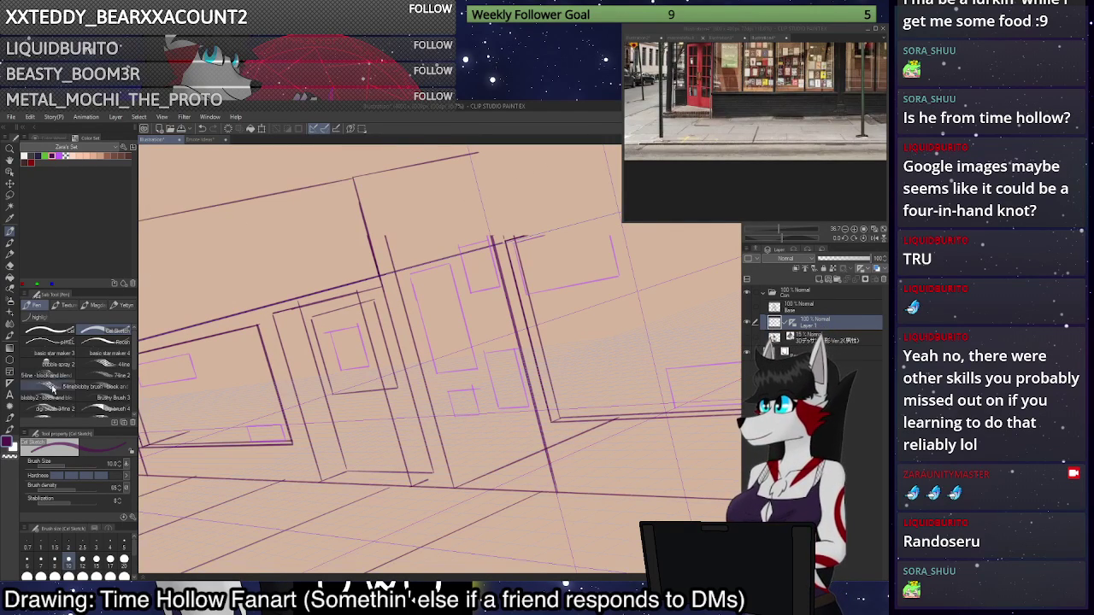
key(ctrl+z)
drag(353, 178, 138, 257)
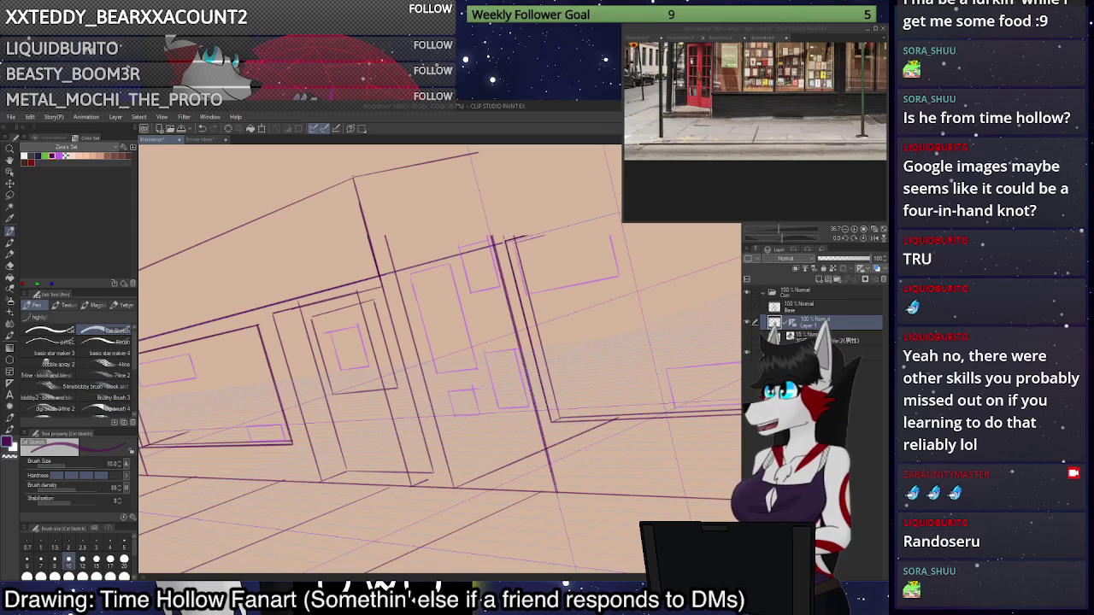
drag(342, 181, 139, 269)
key(ctrl+z)
drag(353, 177, 138, 268)
scroll(453, 284, down, 4)
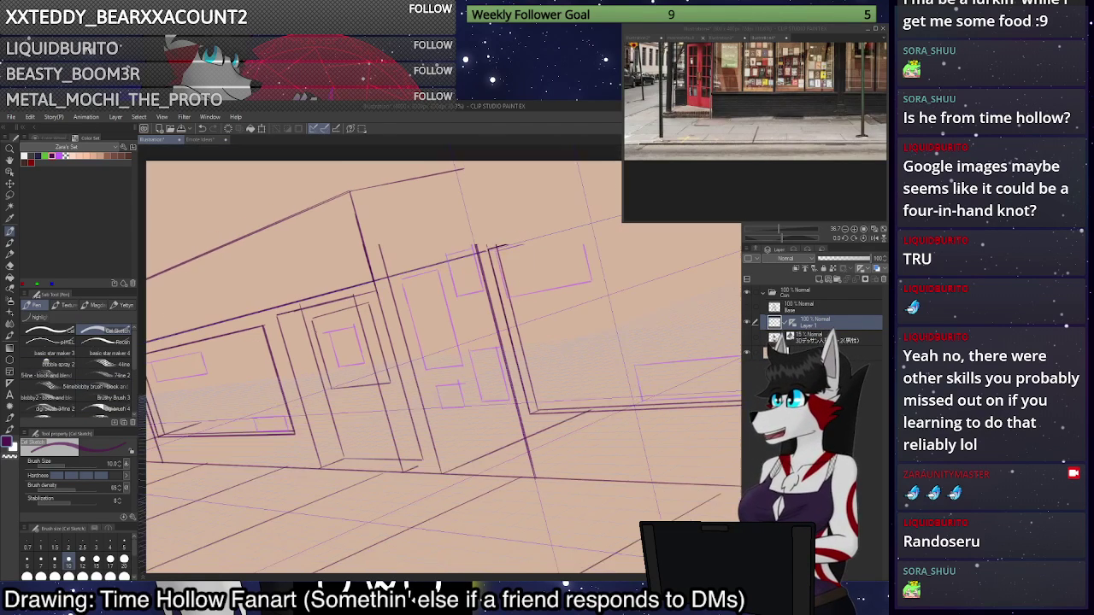
scroll(516, 268, up, 2)
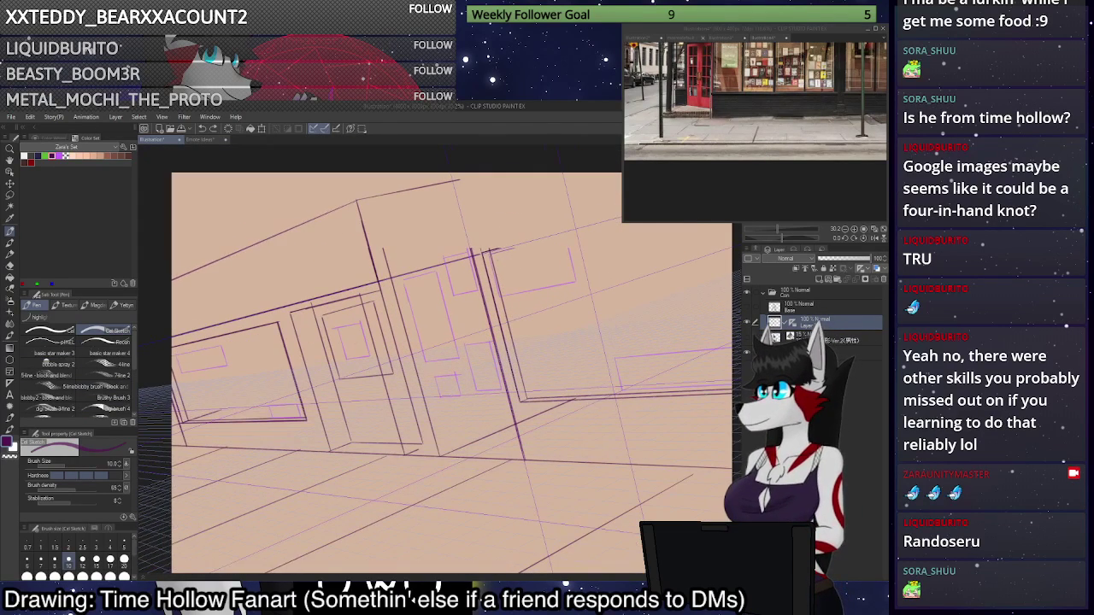
Extend the vertical wall edge to the canvas's upper border and draw a doubled roof line slanting from it down to the left border.
drag(362, 220, 346, 167)
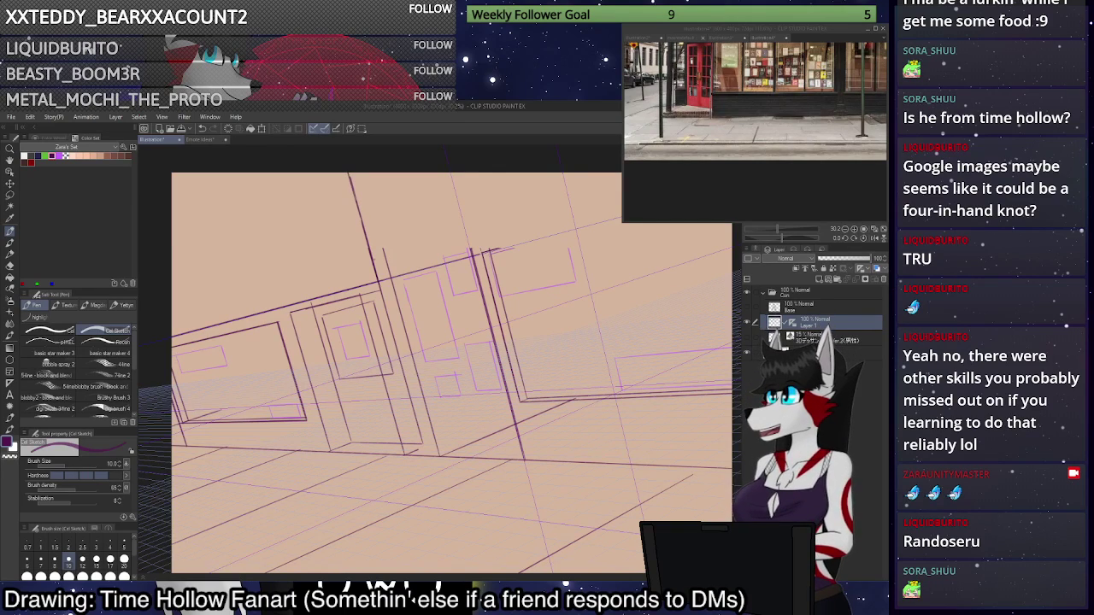
mouse_move(378, 279)
mouse_down()
mouse_move(341, 157)
mouse_move(171, 217)
mouse_up()
key(ctrl+z)
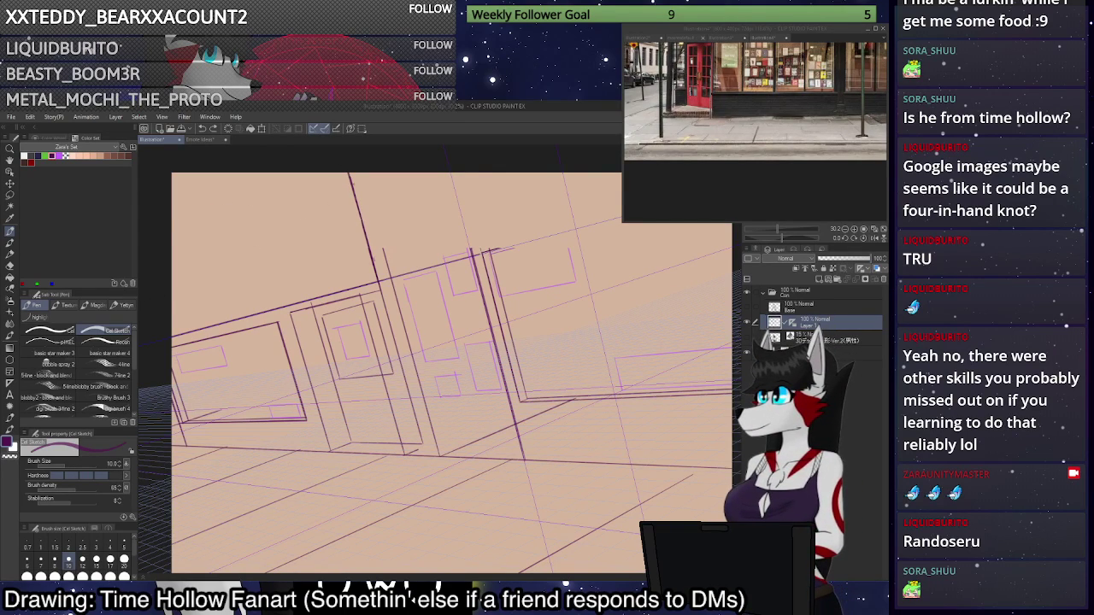
drag(351, 182, 171, 266)
drag(353, 181, 171, 267)
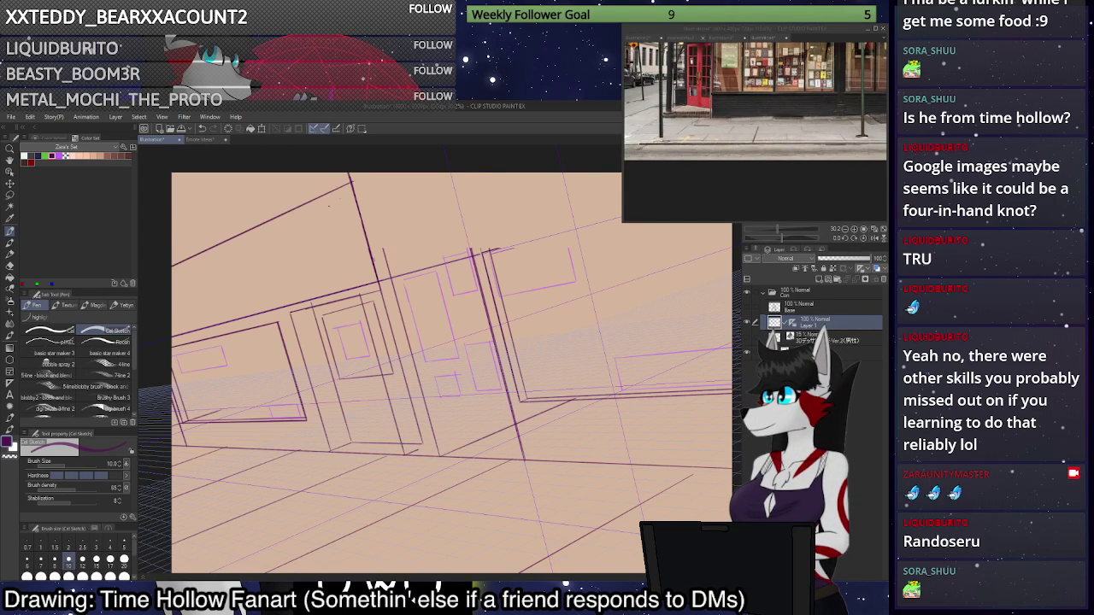
Draw a short roof line from the raised wall corner rising rightward to the canvas's upper border.
mouse_move(351, 182)
mouse_down()
mouse_move(396, 171)
mouse_move(461, 181)
mouse_up()
key(ctrl+z)
key(ctrl+z)
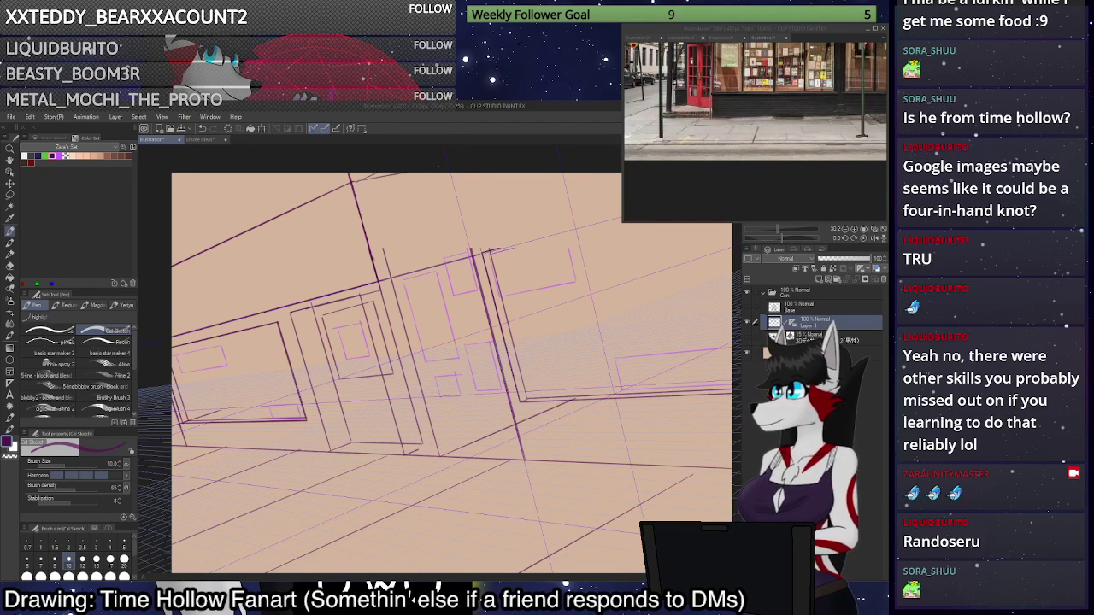
drag(351, 182, 461, 166)
key(ctrl+z)
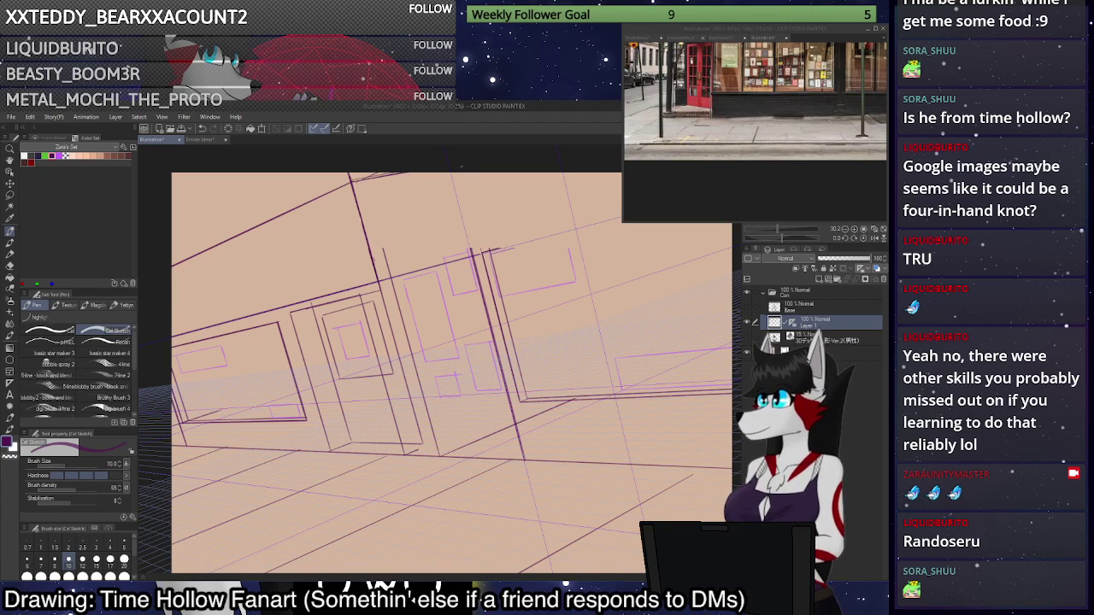
scroll(461, 166, down, 5)
scroll(461, 168, up, 3)
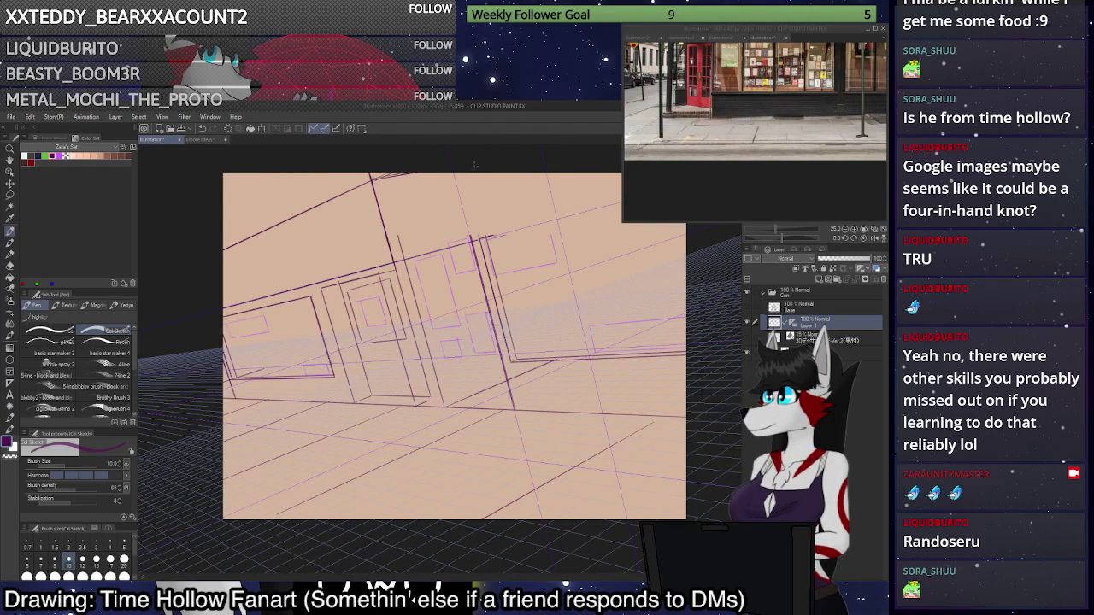
Extend the wall edge beside the large front window upward from the storefront's upper line to the canvas's upper border.
drag(472, 244, 455, 173)
key(ctrl+z)
drag(470, 238, 454, 173)
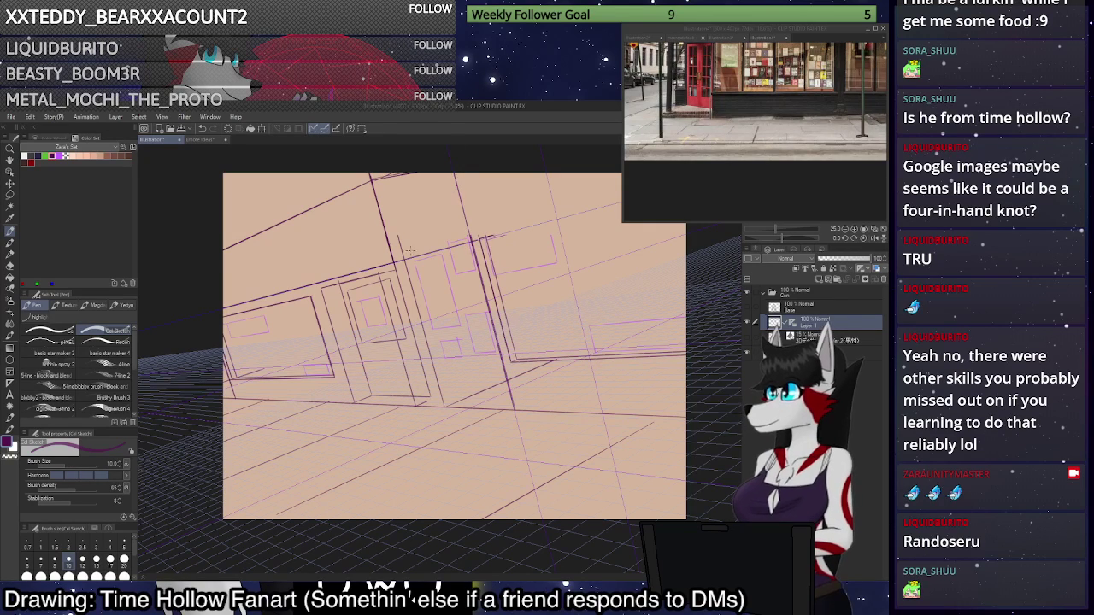
Draw a second slanted edge parallel to the raised wall edge above the door, up to the canvas's upper border.
drag(403, 264, 386, 193)
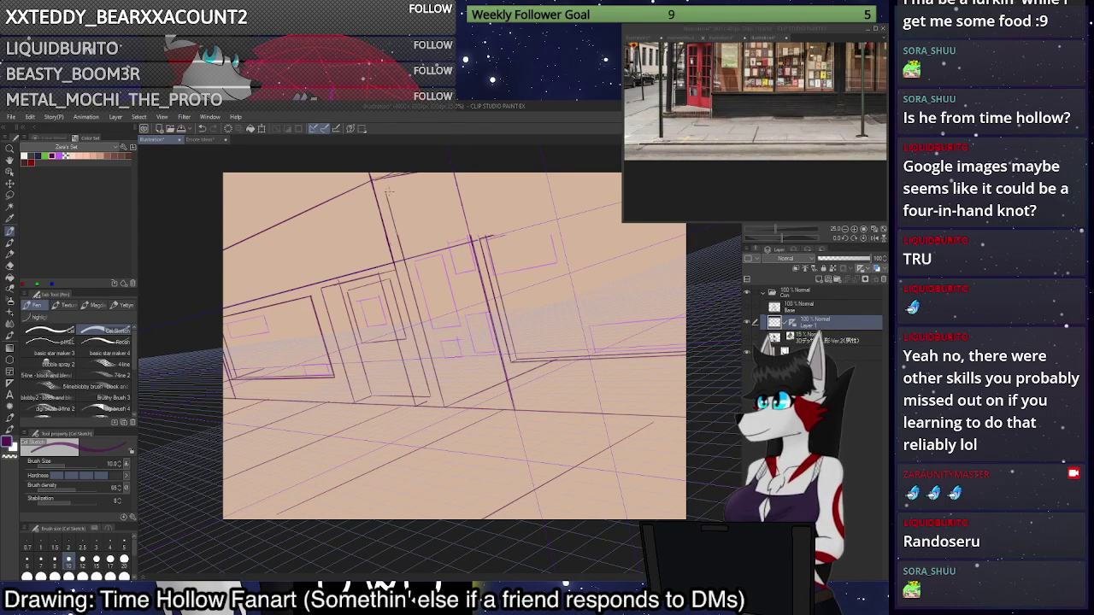
key(ctrl+z)
drag(410, 287, 381, 176)
key(ctrl+z)
key(ctrl+z)
drag(406, 265, 383, 175)
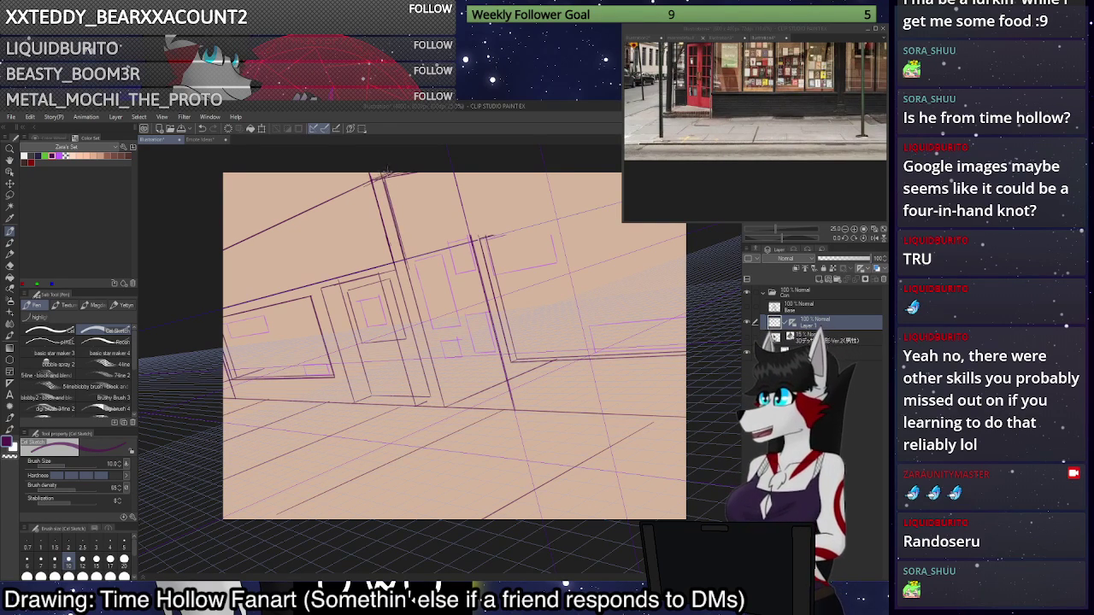
Retrace the raised wall edge above the large front window to darken it up to the canvas's upper border.
scroll(479, 173, down, 1)
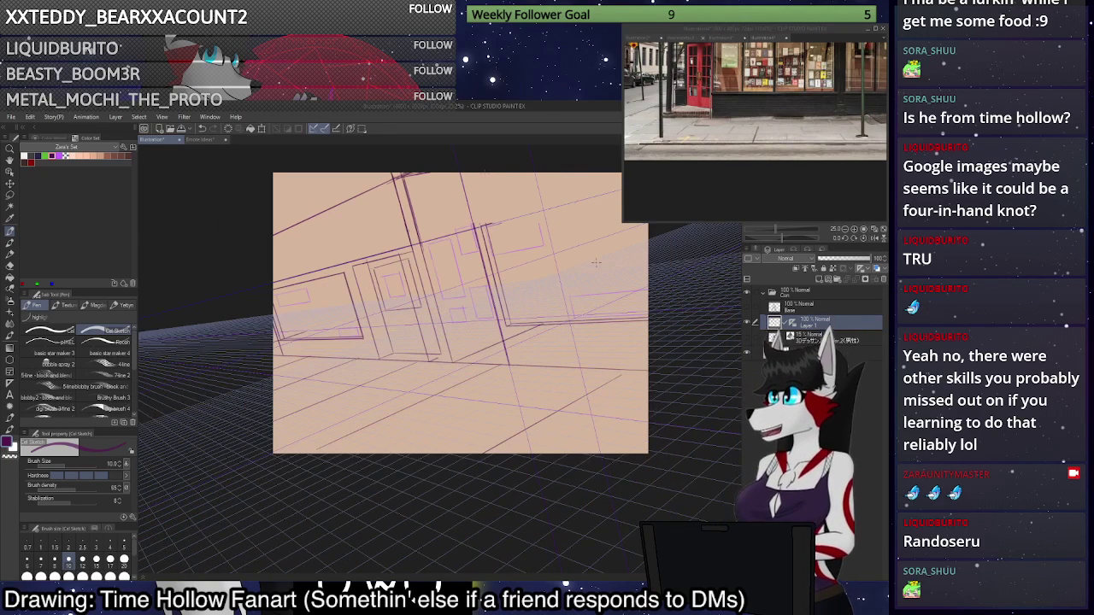
drag(475, 224, 462, 169)
drag(476, 231, 462, 173)
Extend the storefront's upper line in perspective from the large front window's corner across to the canvas's right border.
scroll(481, 181, down, 4)
scroll(556, 190, up, 5)
scroll(613, 159, up, 2)
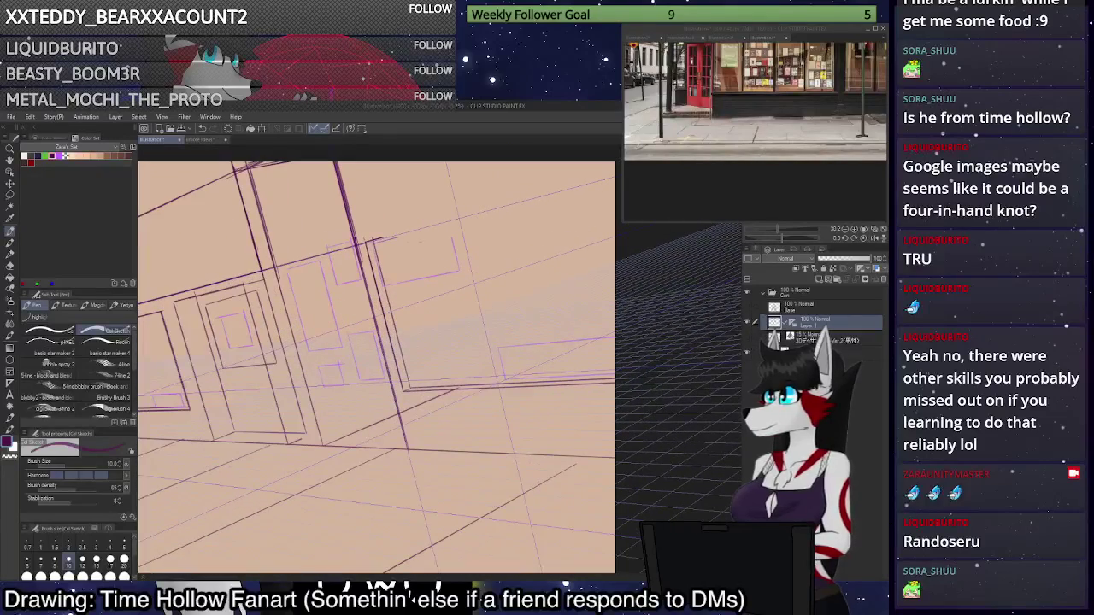
drag(368, 242, 615, 175)
scroll(633, 287, down, 3)
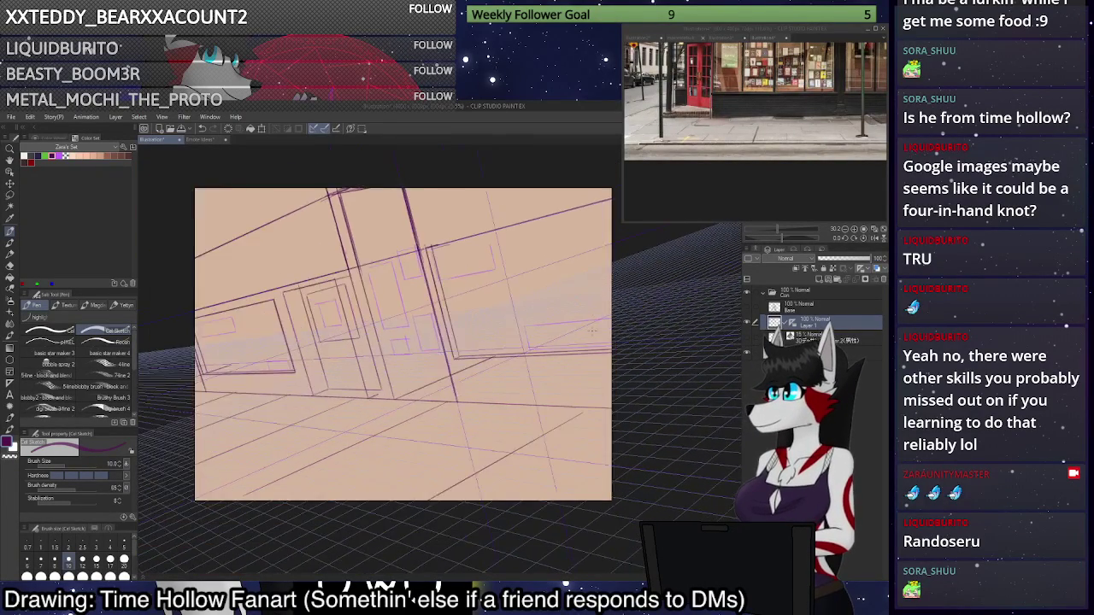
scroll(632, 288, up, 1)
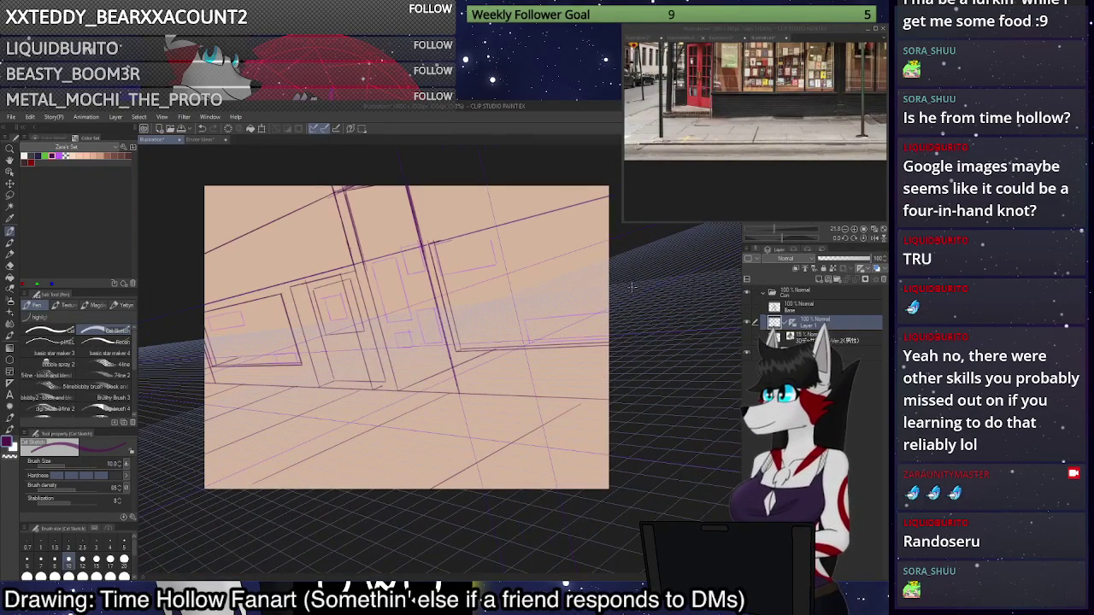
Examine the whole bookstore facade in the reference photo, including its awning and sign.
click(806, 150)
scroll(805, 148, down, 4)
scroll(795, 78, up, 2)
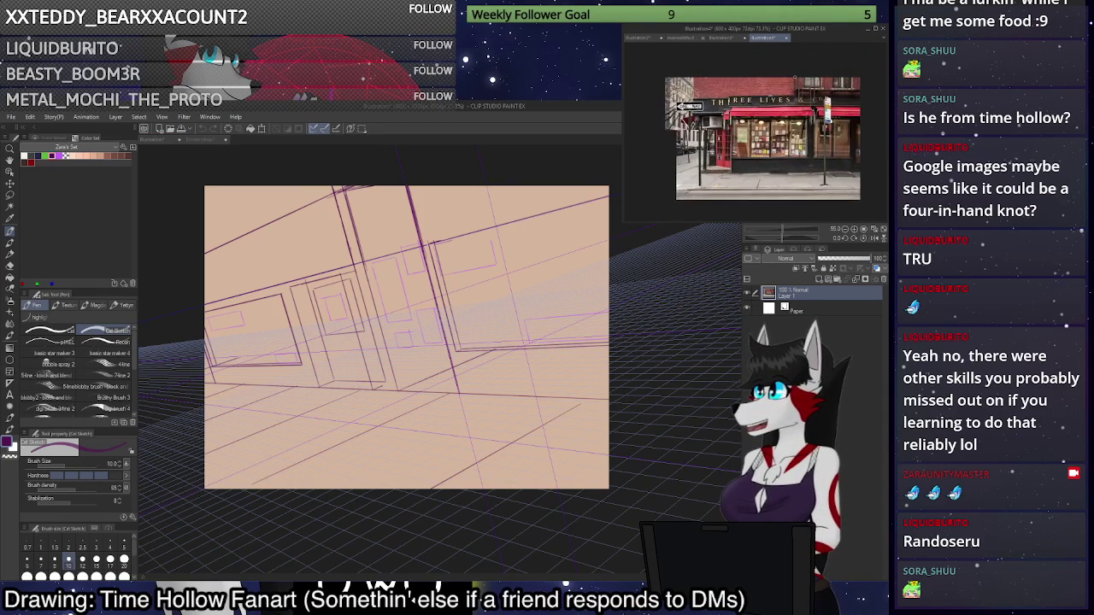
scroll(795, 78, up, 1)
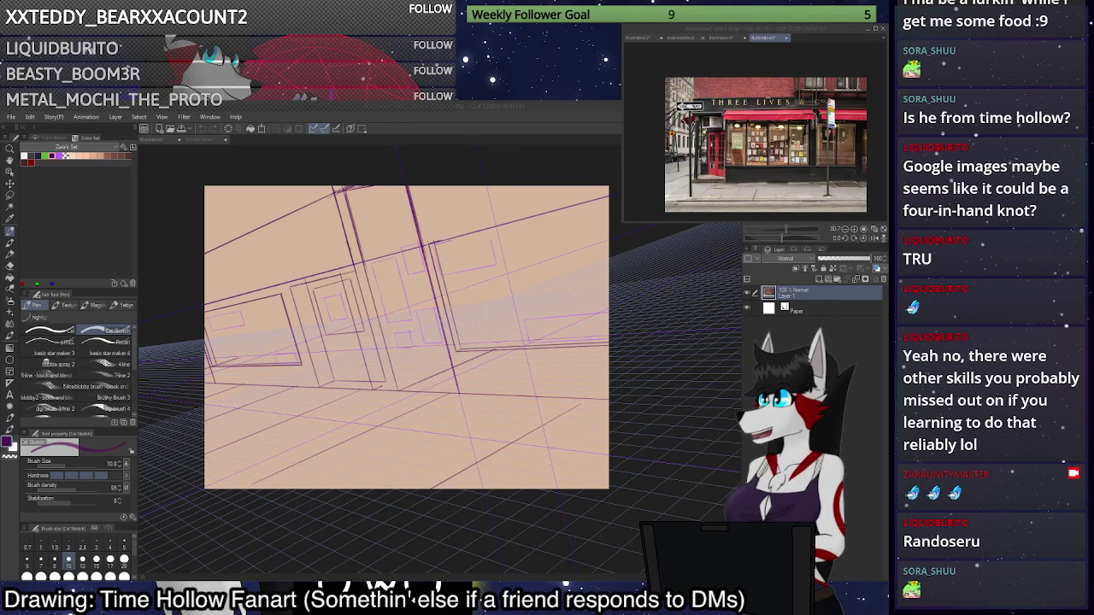
Bring in the illustrated shop-street picture as a new reference document.
key(alt+Tab)
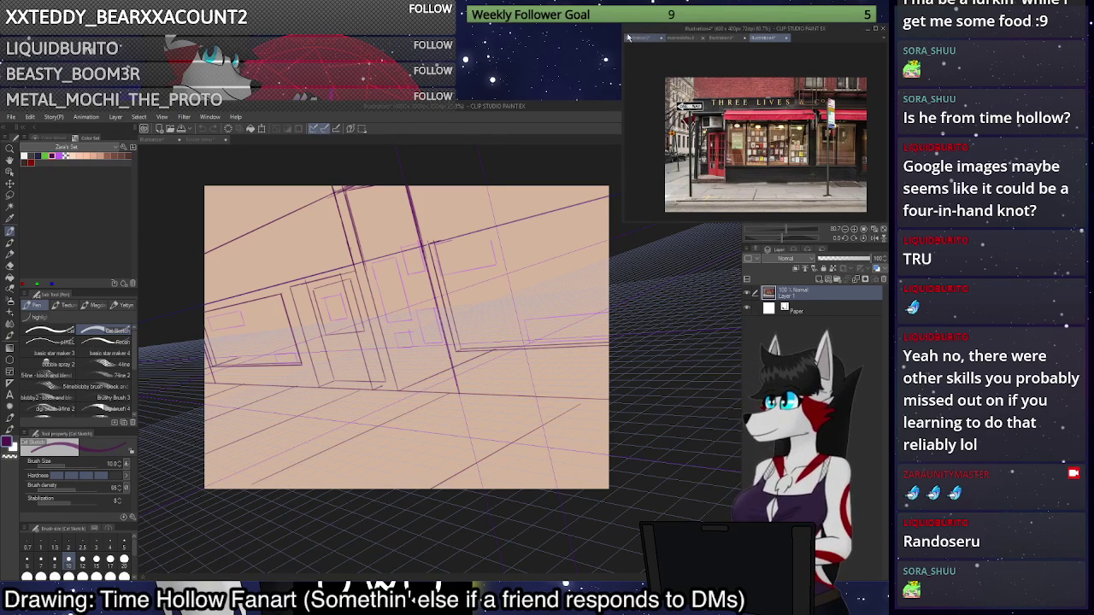
click(11, 118)
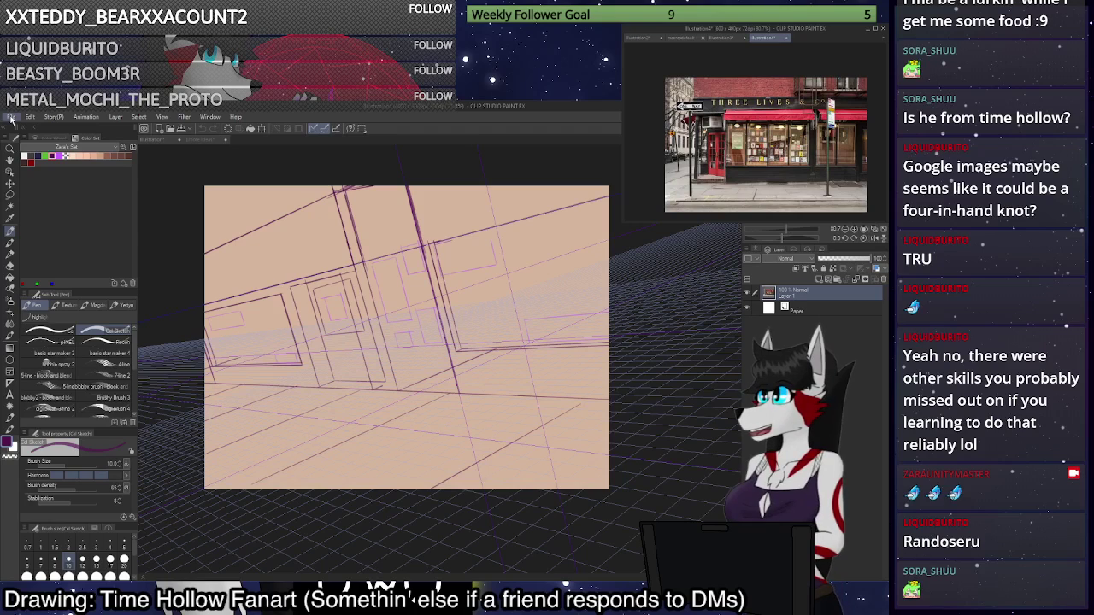
click(66, 139)
scroll(812, 128, up, 2)
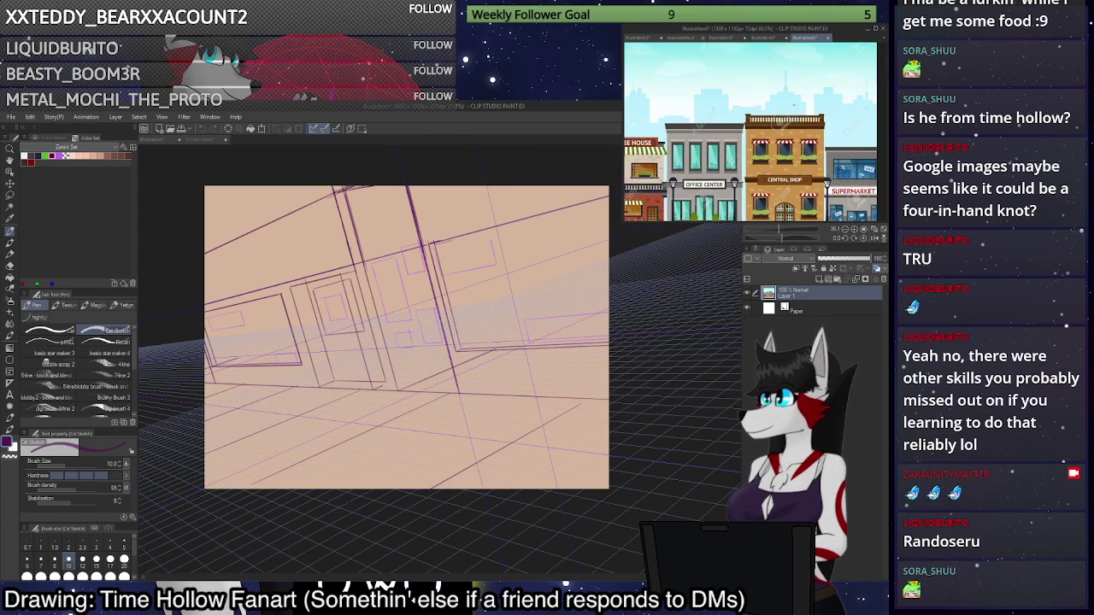
Examine the facades, windows and roof ledges of the Central Shop and Office Center buildings in the street illustration.
scroll(838, 131, down, 2)
scroll(843, 131, up, 1)
scroll(827, 141, up, 2)
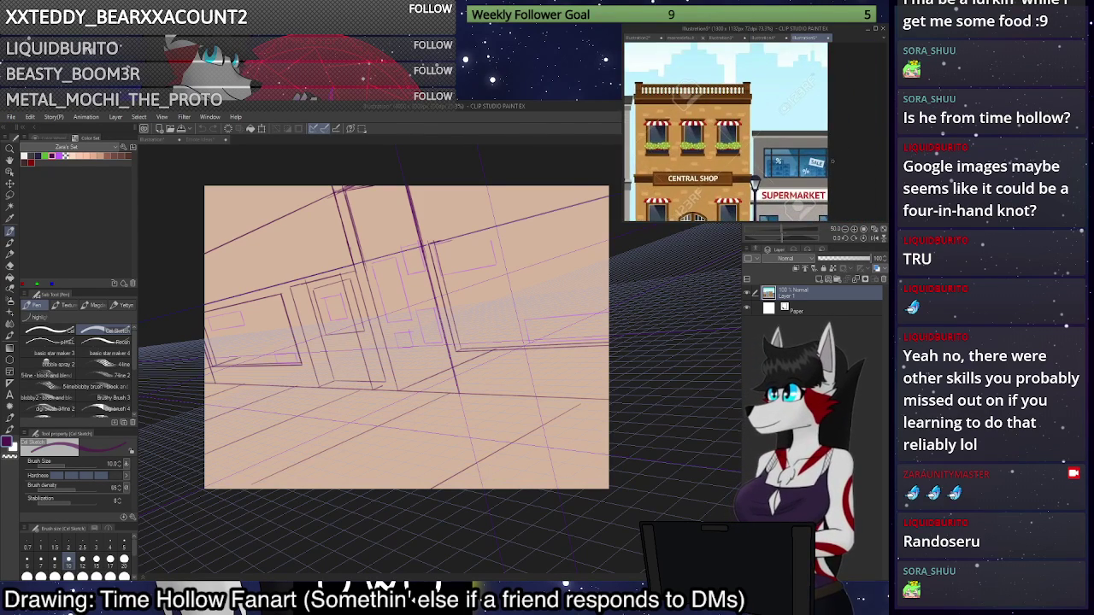
scroll(774, 118, down, 1)
scroll(694, 103, up, 1)
scroll(726, 132, down, 5)
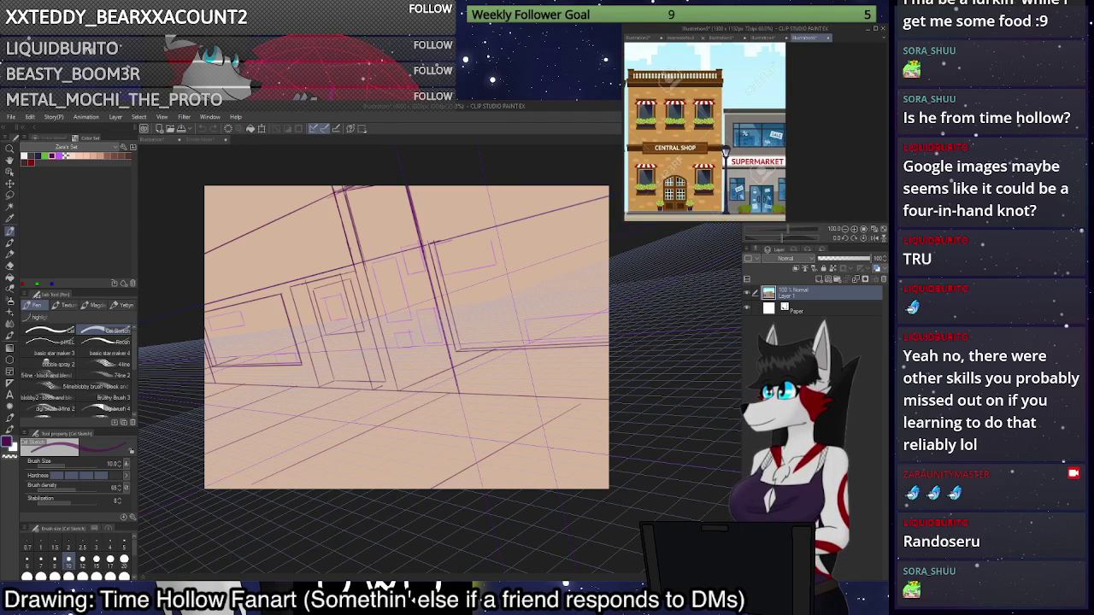
scroll(749, 132, up, 3)
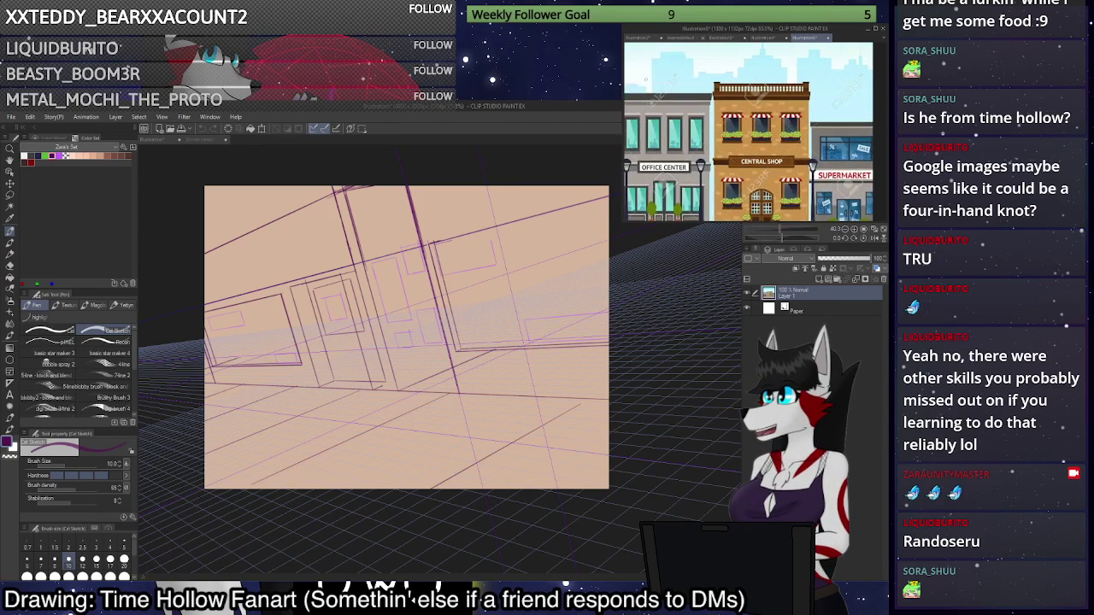
scroll(755, 133, up, 3)
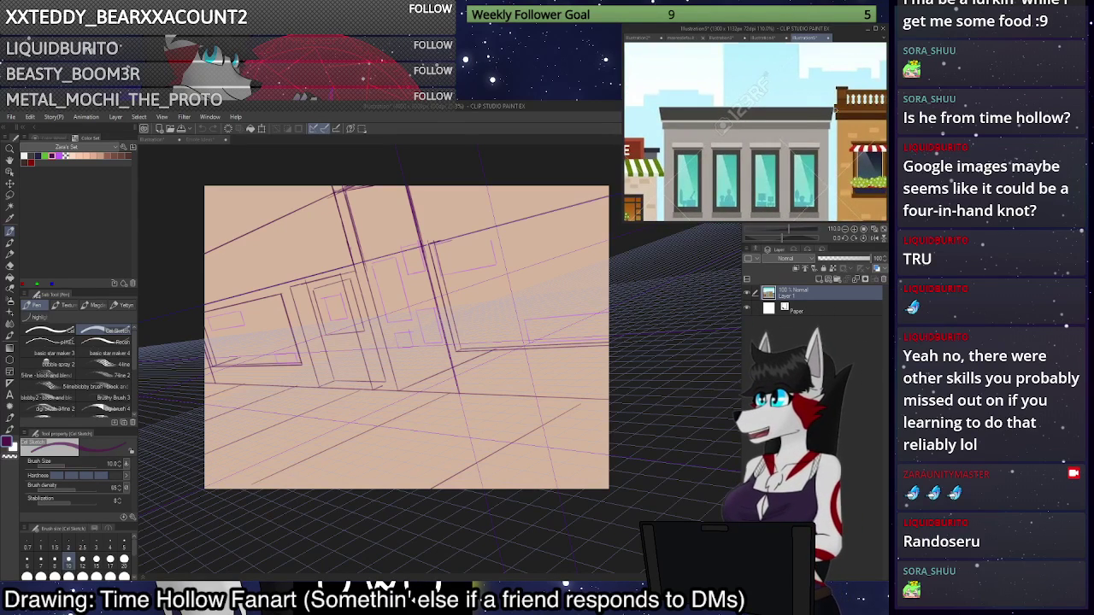
Return to the drawing and add a lower slanted roof line from the wall edge above the door to the left border.
click(313, 179)
scroll(316, 183, down, 2)
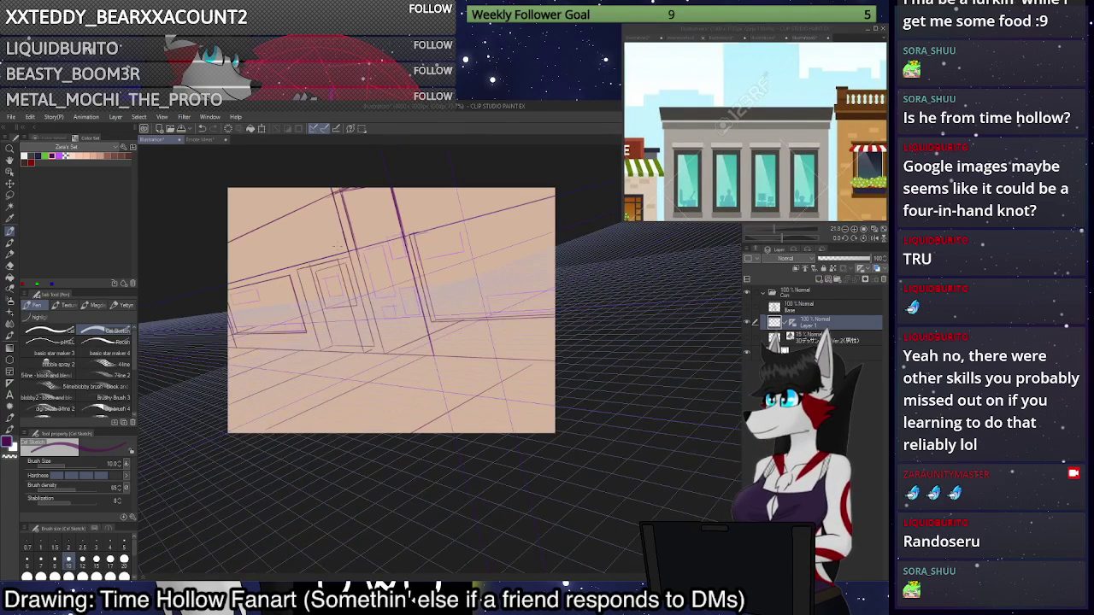
scroll(239, 218, up, 5)
scroll(531, 374, down, 1)
scroll(440, 376, up, 2)
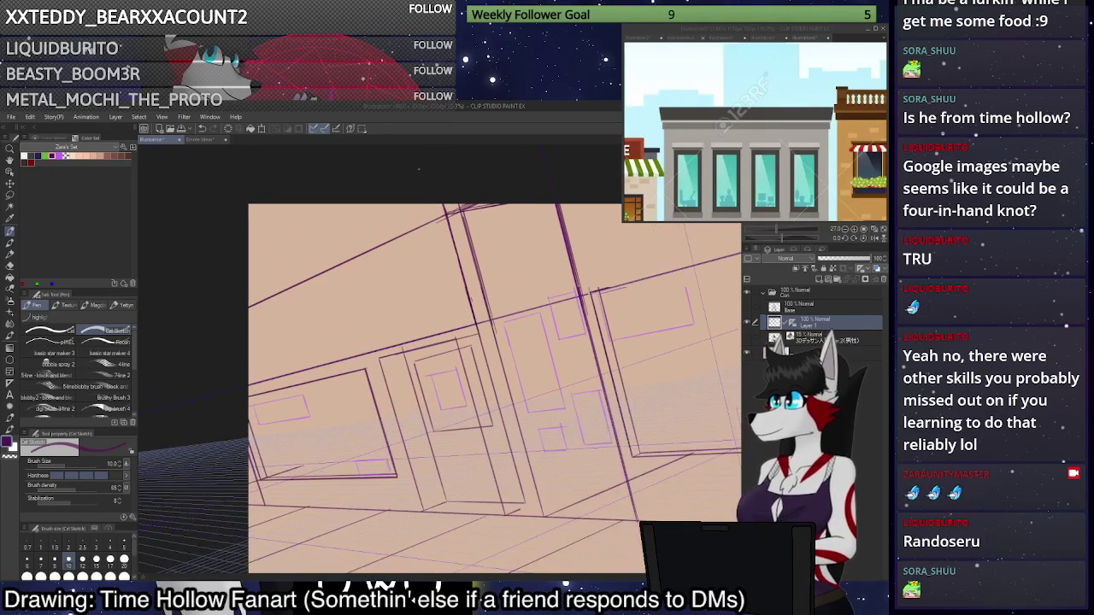
key(ctrl+z)
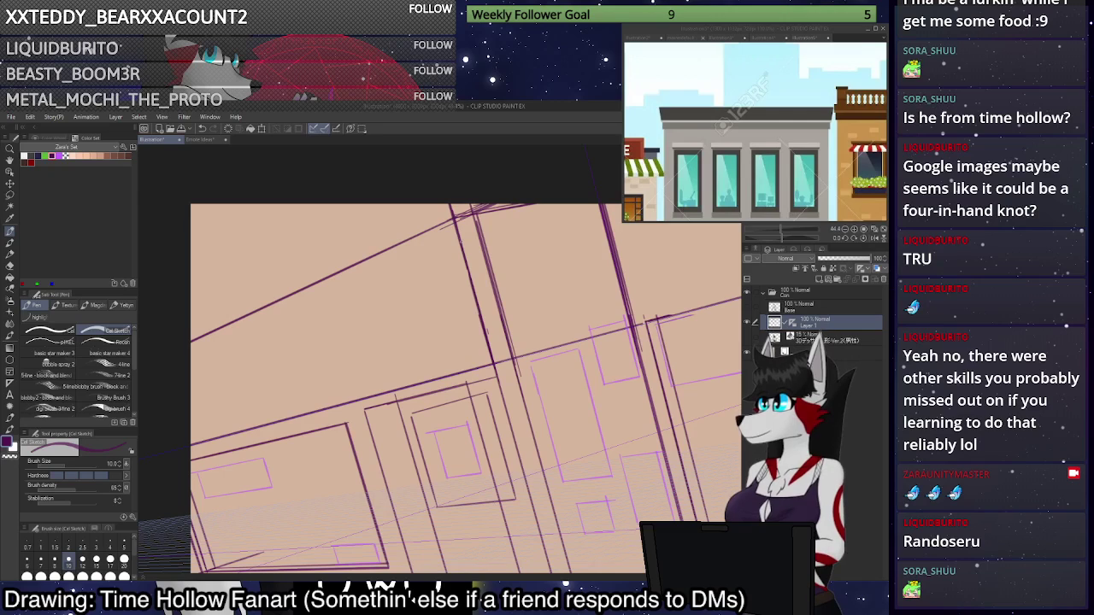
drag(462, 243, 189, 361)
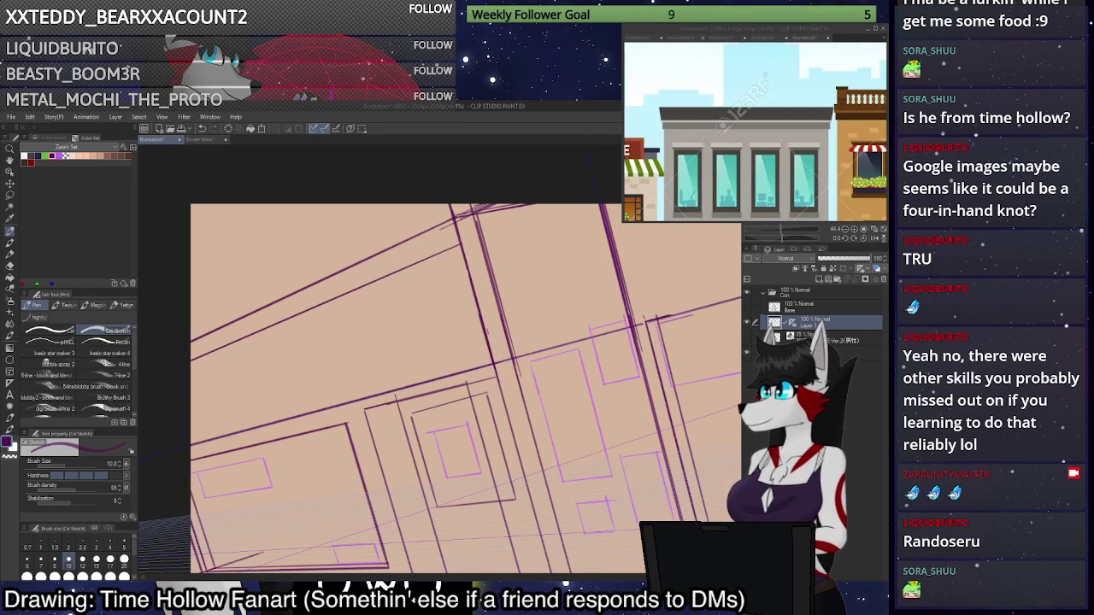
drag(440, 252, 195, 359)
Continue the lower roof line from the wall corner rightward to the raised edge above the large front window.
mouse_move(598, 219)
mouse_down()
mouse_move(458, 248)
mouse_move(611, 215)
mouse_move(453, 248)
mouse_move(586, 222)
mouse_up()
key(ctrl+z)
key(ctrl+z)
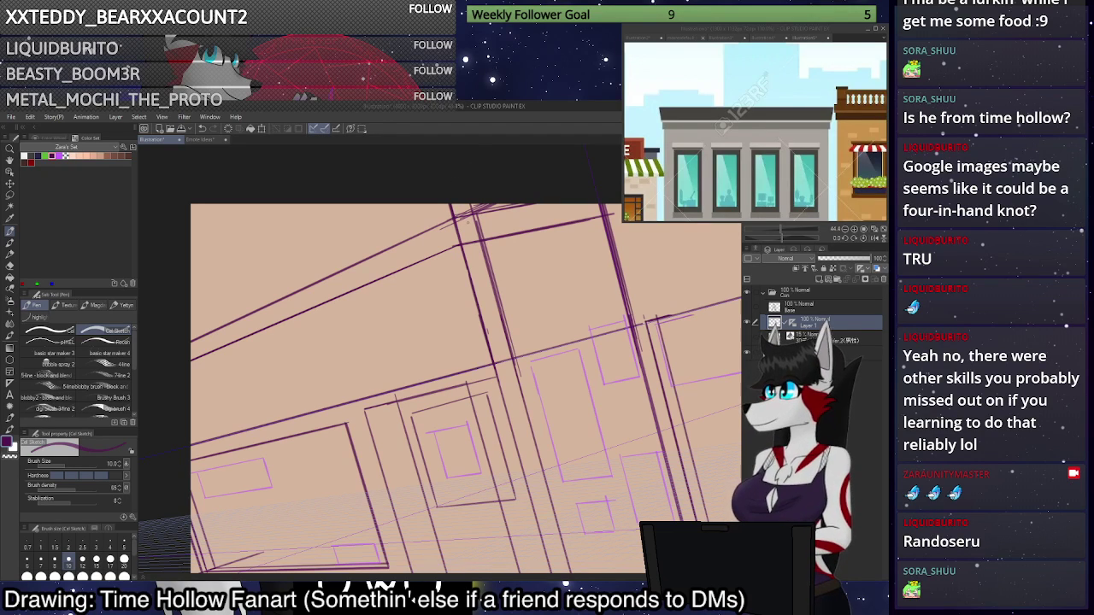
Turn off ruler snapping and fade the upper roof line and protruding wall ends with the brush as a size 100 eraser.
click(325, 129)
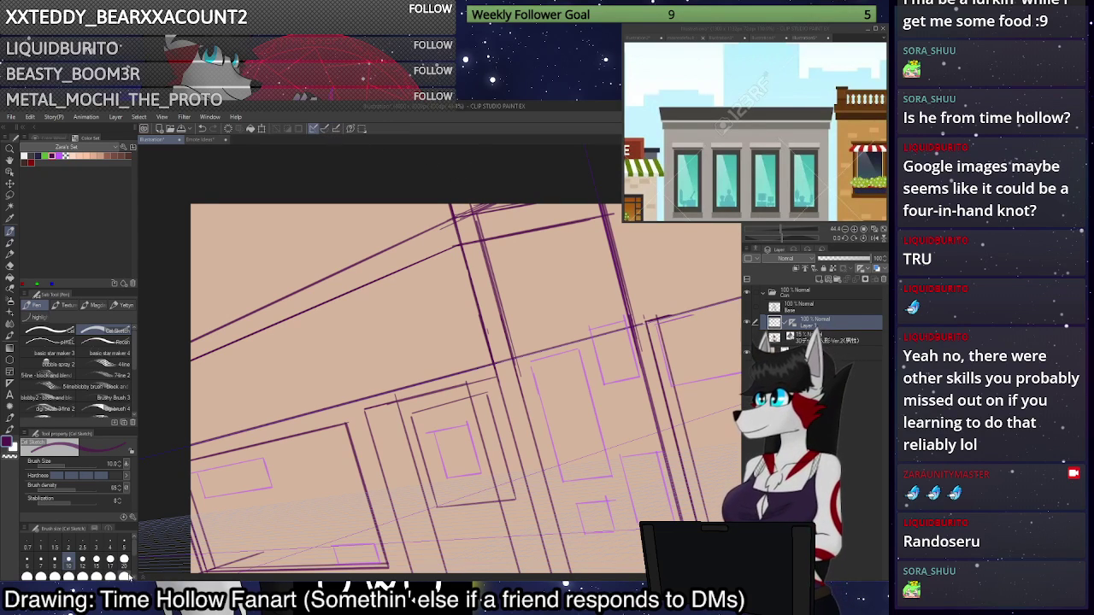
click(124, 575)
key(c)
mouse_move(200, 338)
mouse_down()
mouse_move(460, 215)
mouse_move(517, 206)
mouse_up()
drag(447, 206, 517, 199)
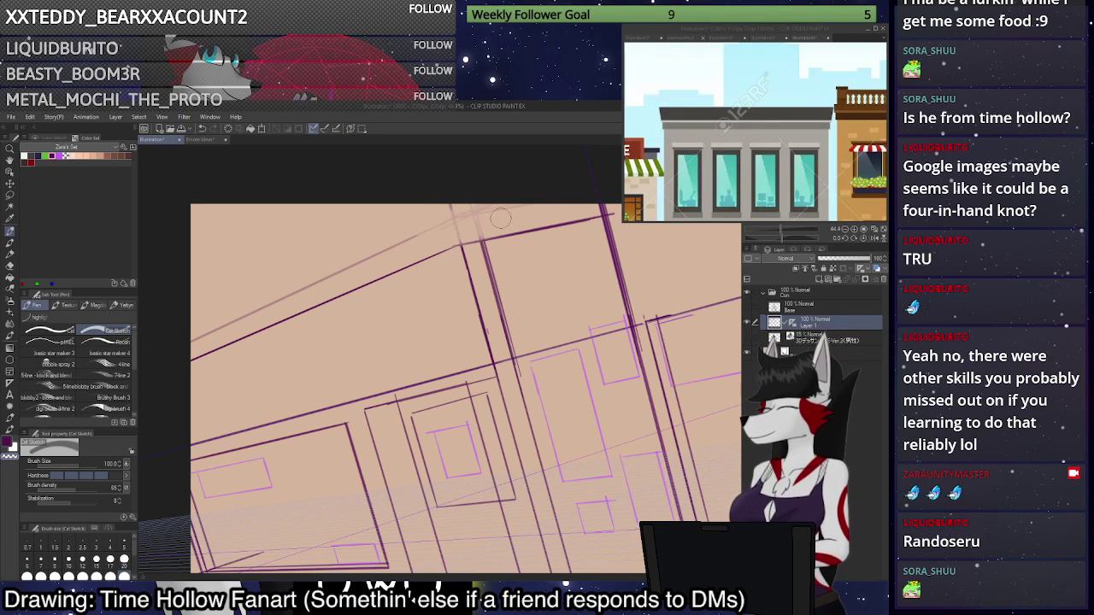
Set the purple sketch brush's size to 12.
click(82, 561)
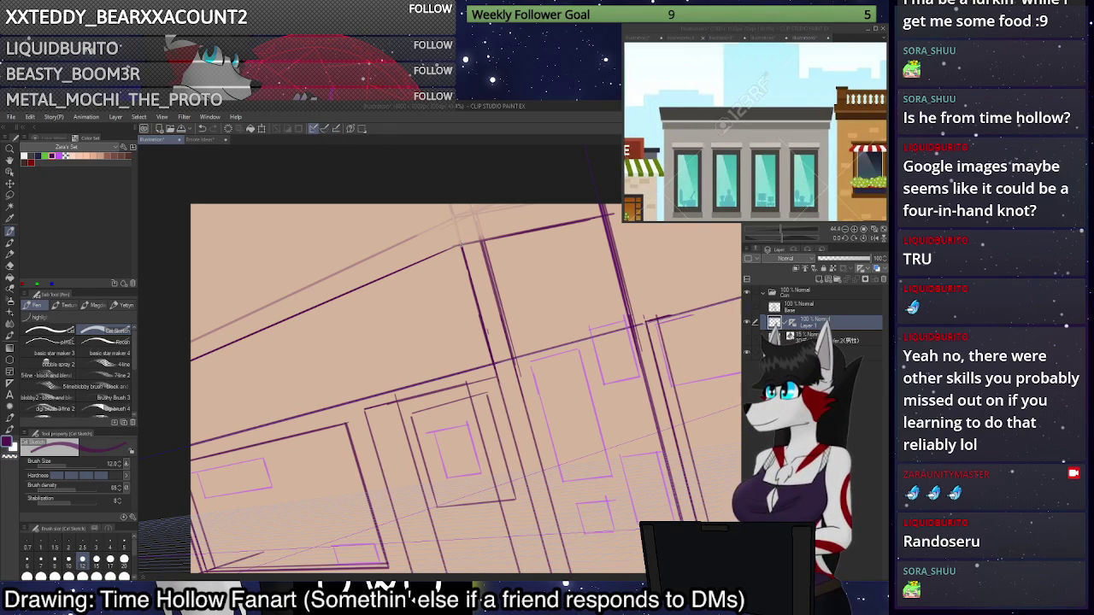
drag(465, 206, 461, 246)
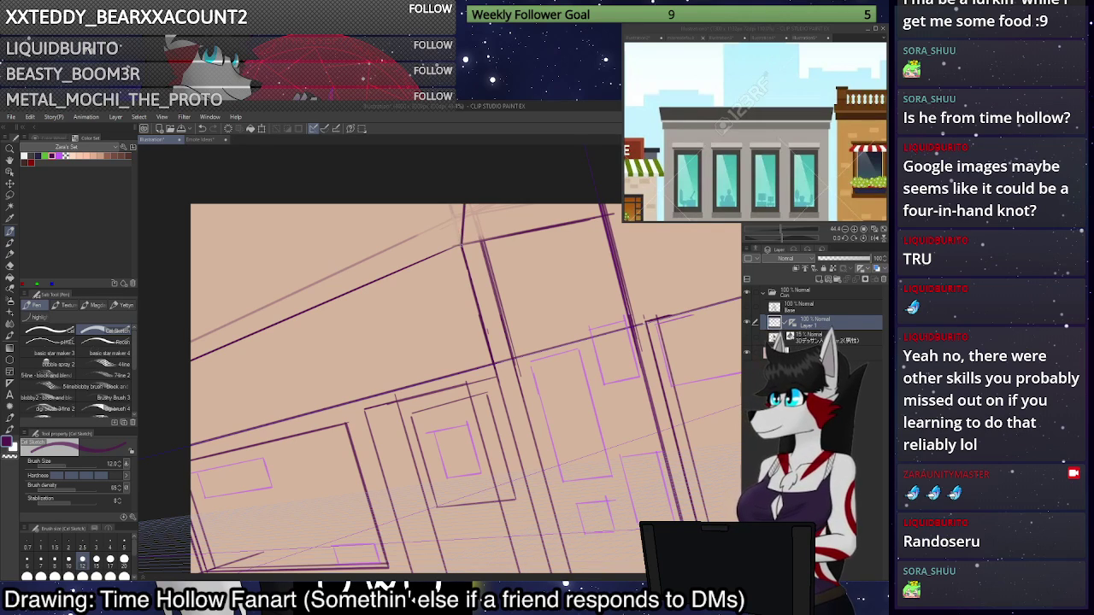
key(ctrl+z)
key(ctrl+z)
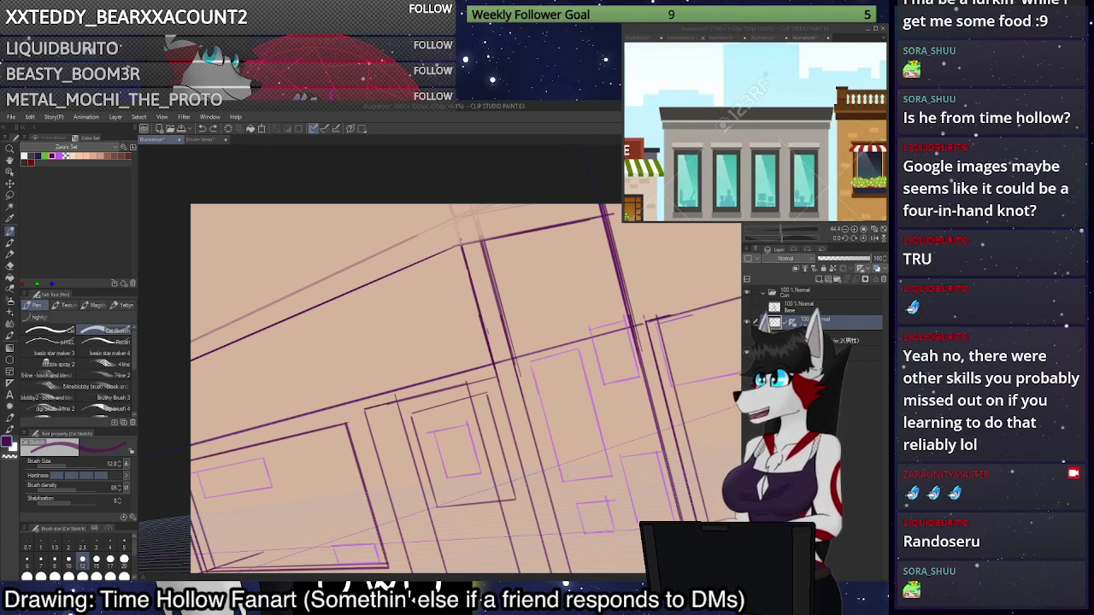
Sketch a short slanted edge rising from the building's roof corner and a long upper roofline running from it down to the canvas's left edge.
mouse_move(462, 245)
mouse_down()
mouse_move(459, 203)
mouse_move(190, 335)
mouse_up()
key(ctrl+z)
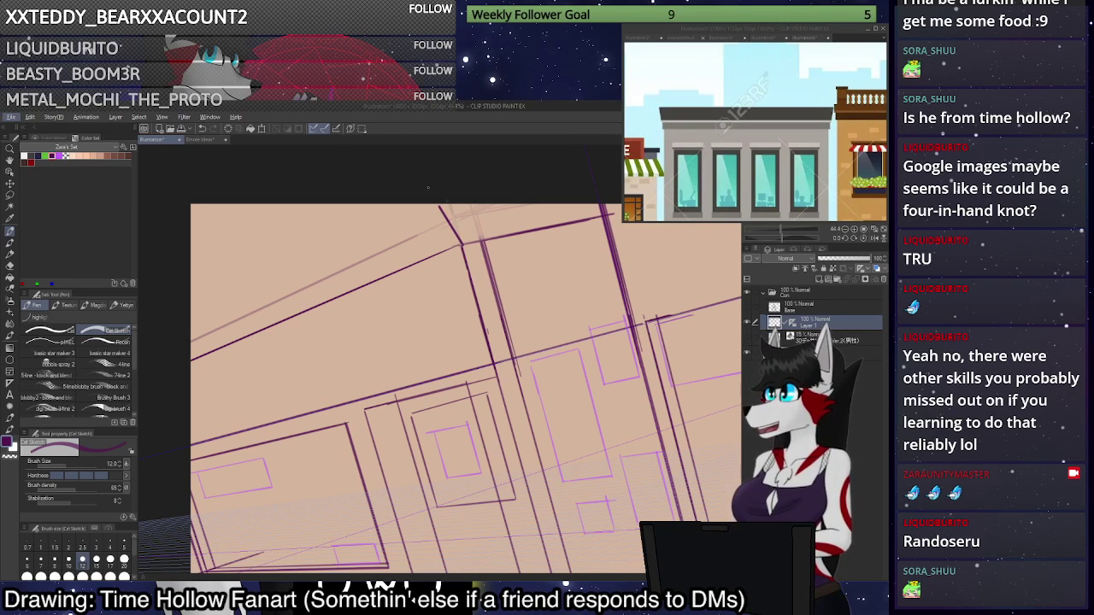
drag(453, 215, 190, 342)
key(ctrl+z)
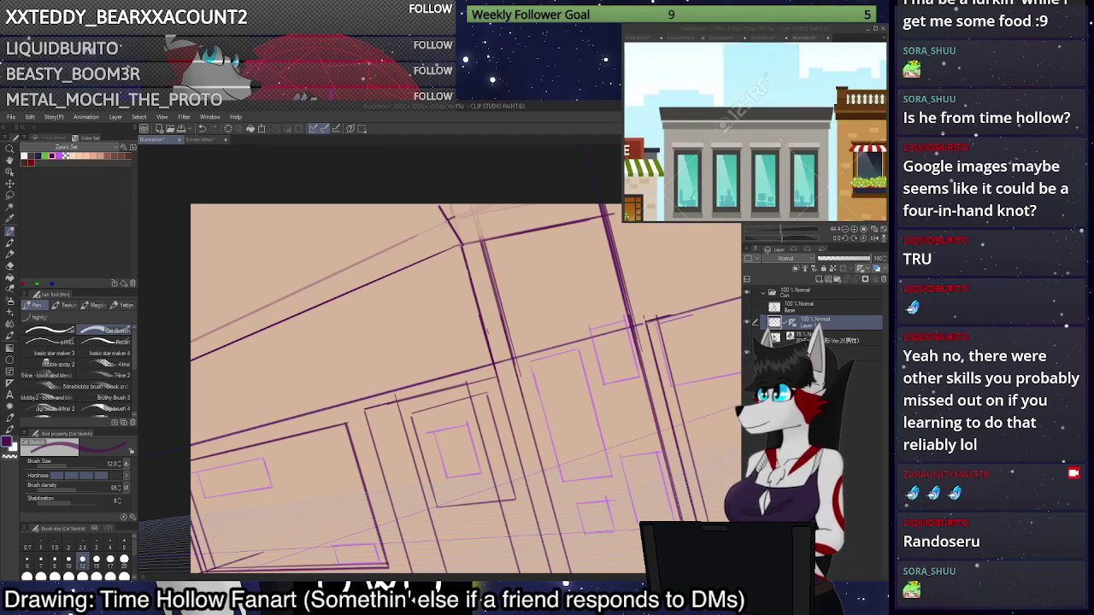
drag(448, 220, 190, 270)
key(ctrl+z)
drag(449, 219, 189, 342)
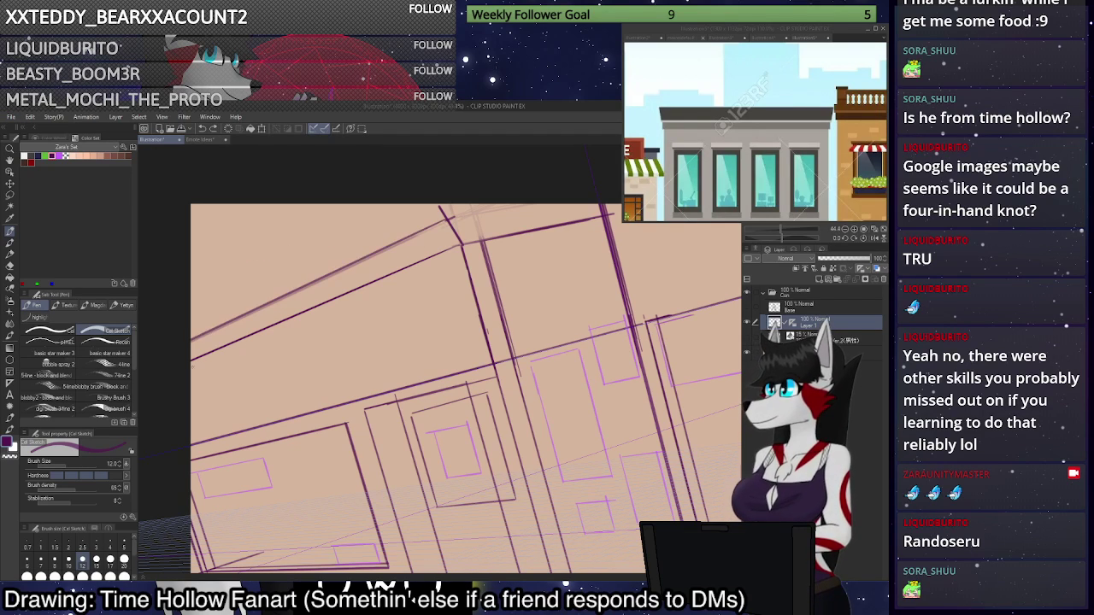
mouse_move(447, 218)
mouse_down()
mouse_move(190, 340)
mouse_move(539, 203)
mouse_up()
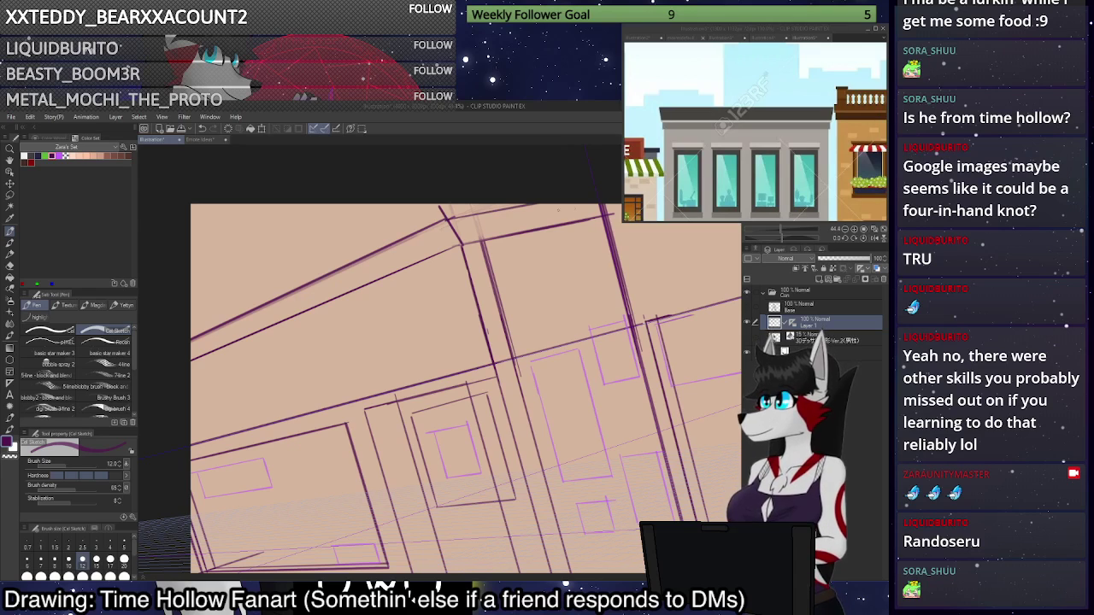
key(ctrl+z)
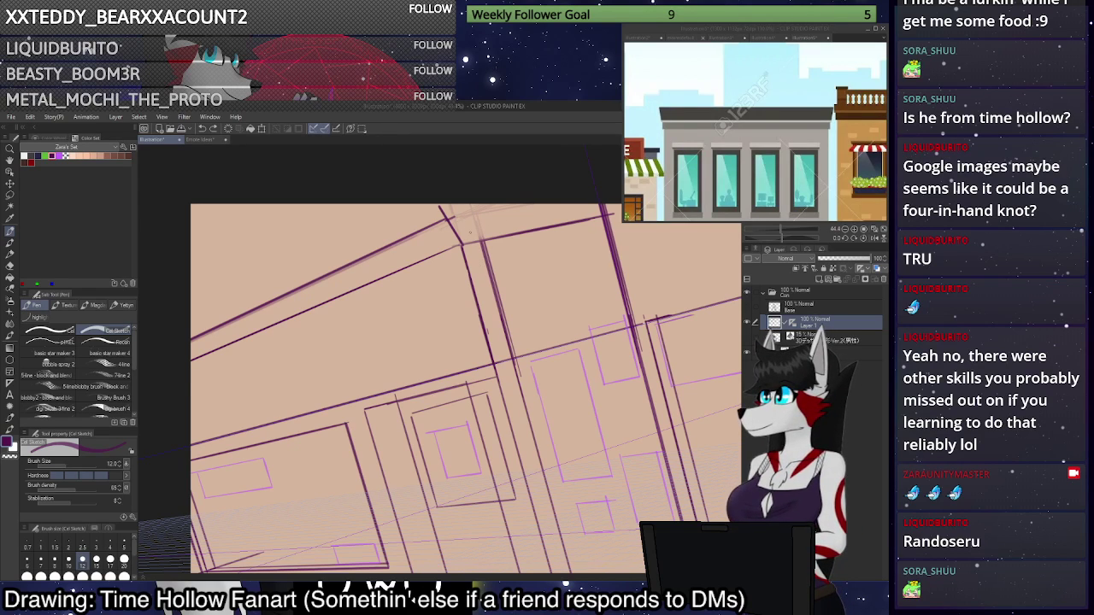
scroll(461, 210, up, 3)
drag(461, 250, 448, 205)
key(ctrl+z)
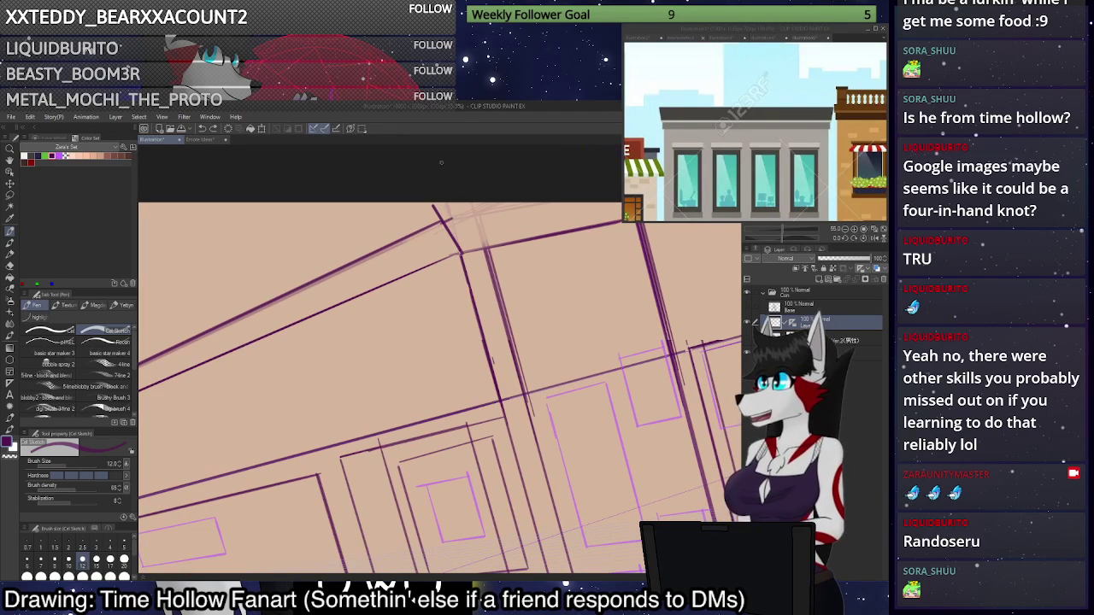
Sketch a short vertical edge at the building's roof corner and the upper roofline running from its top toward the right.
mouse_move(463, 255)
mouse_down()
mouse_move(457, 212)
mouse_move(460, 255)
mouse_up()
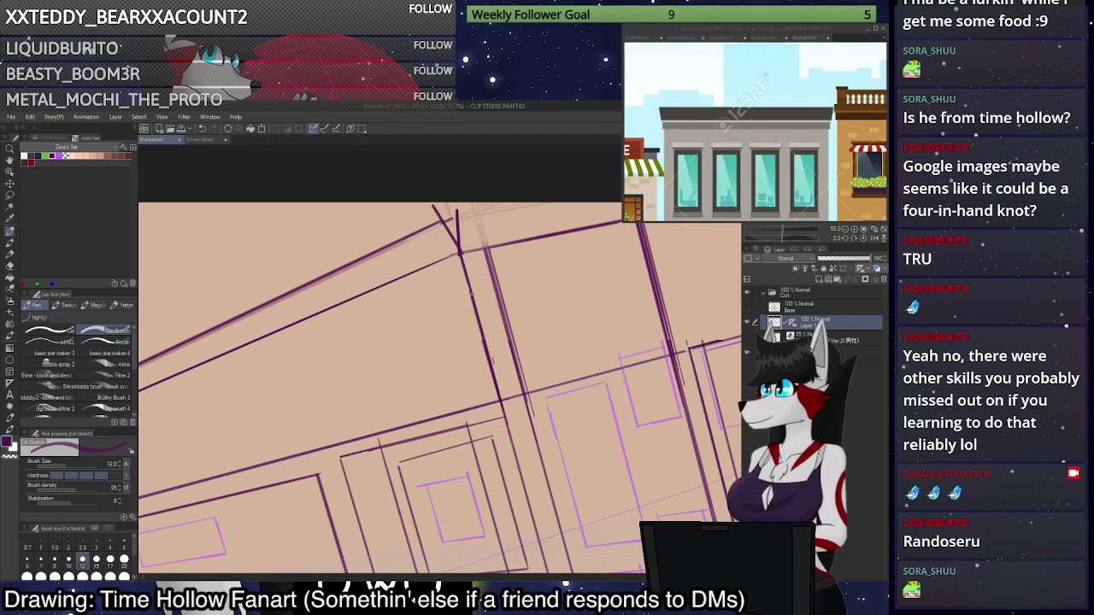
drag(406, 233, 527, 202)
key(ctrl+z)
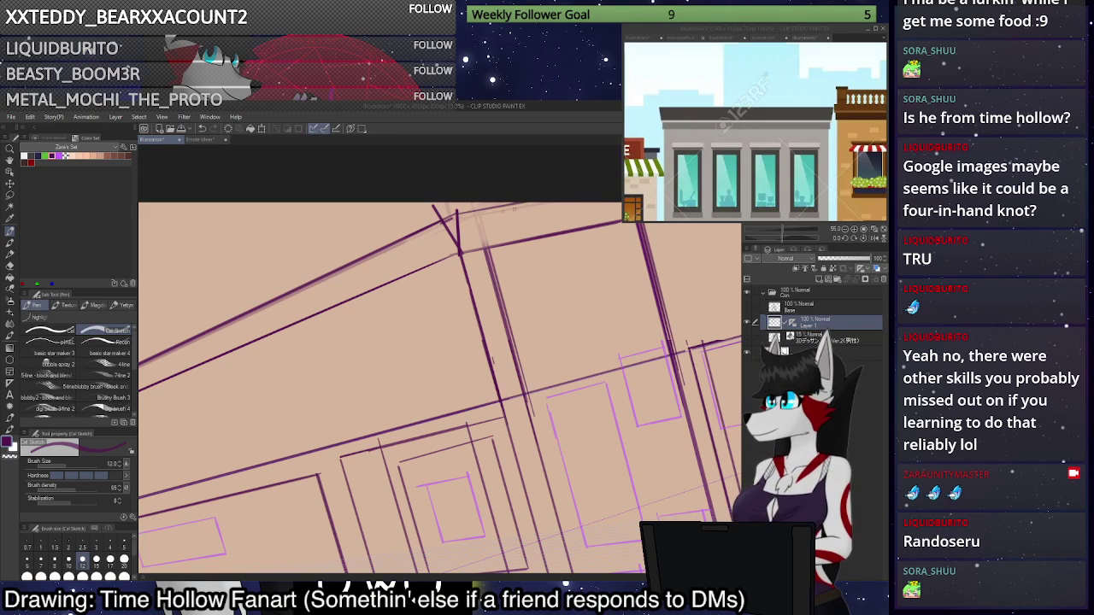
key(ctrl+z)
drag(458, 215, 587, 187)
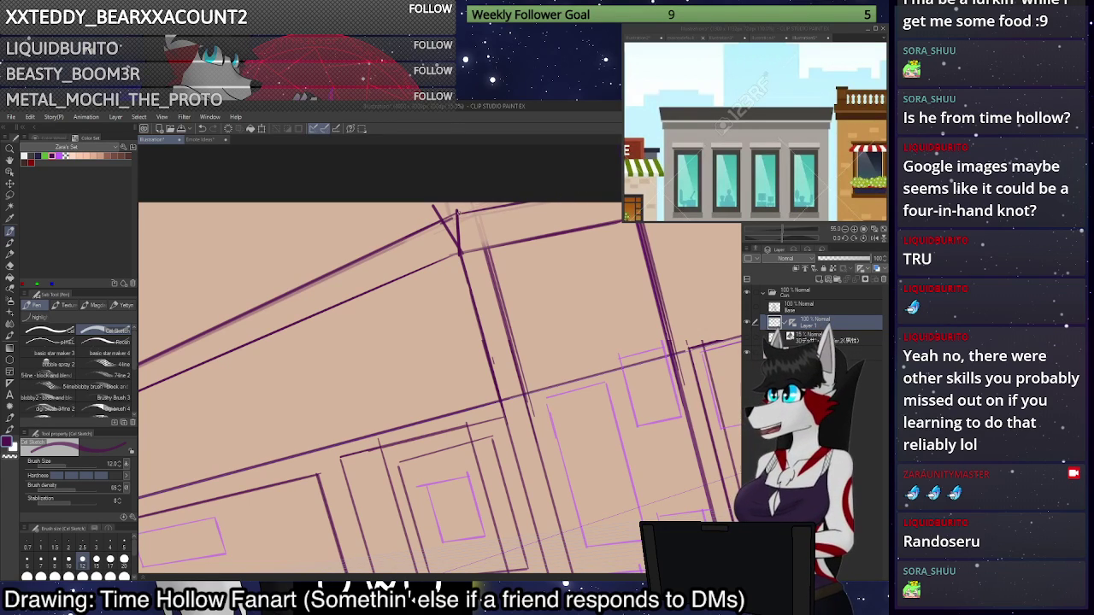
mouse_move(458, 214)
mouse_down()
mouse_move(364, 258)
mouse_move(565, 195)
mouse_up()
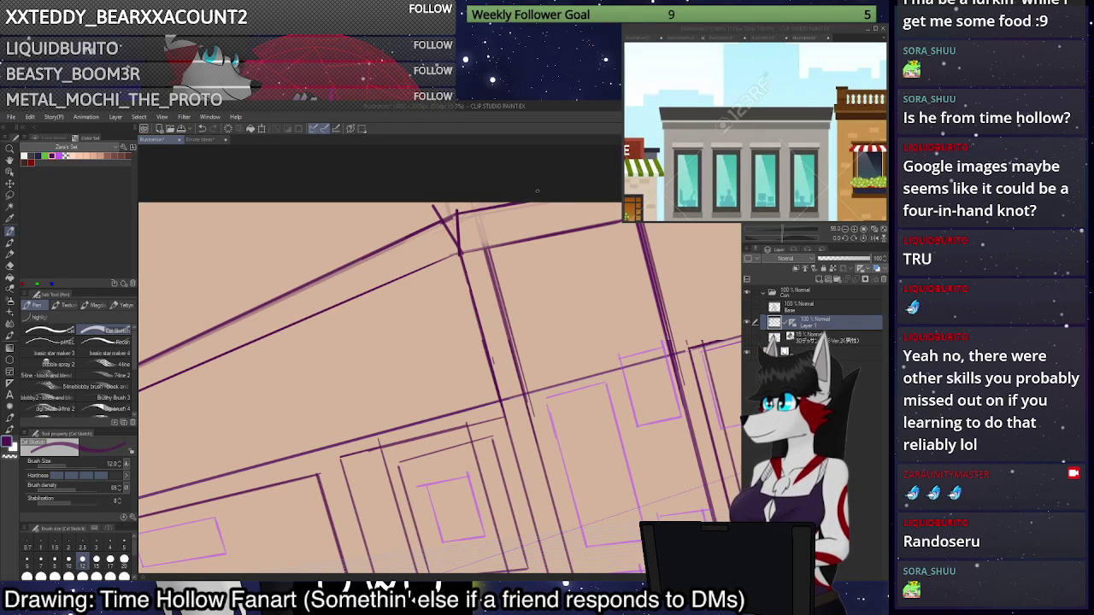
scroll(542, 189, down, 3)
scroll(542, 189, up, 1)
drag(481, 238, 553, 224)
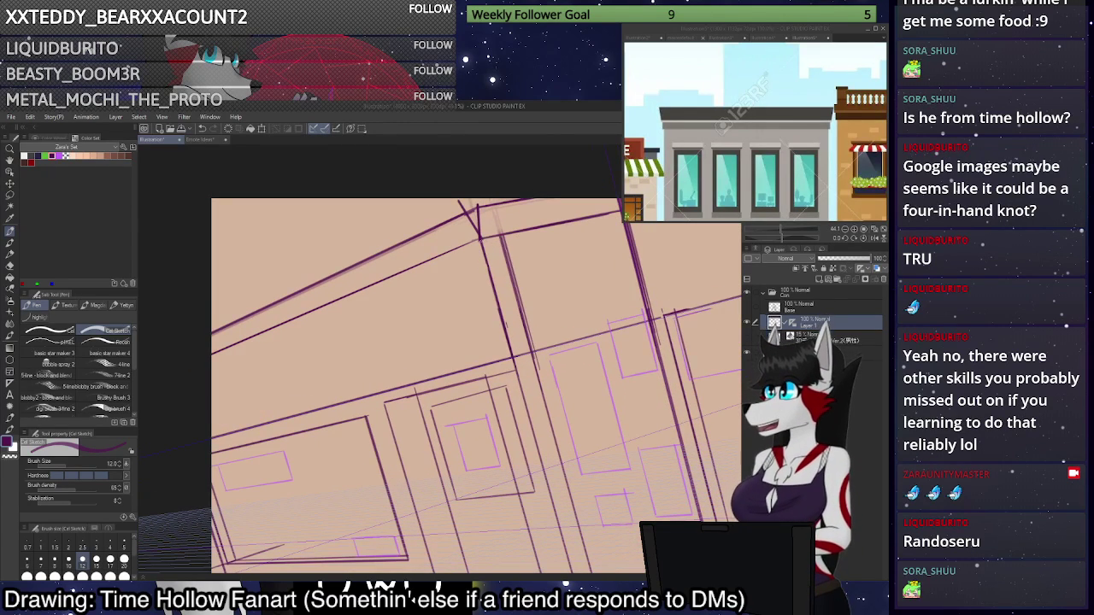
Show the Base layer with the character sketch and lower Layer 1's opacity so the building lines turn fainter.
scroll(530, 256, down, 3)
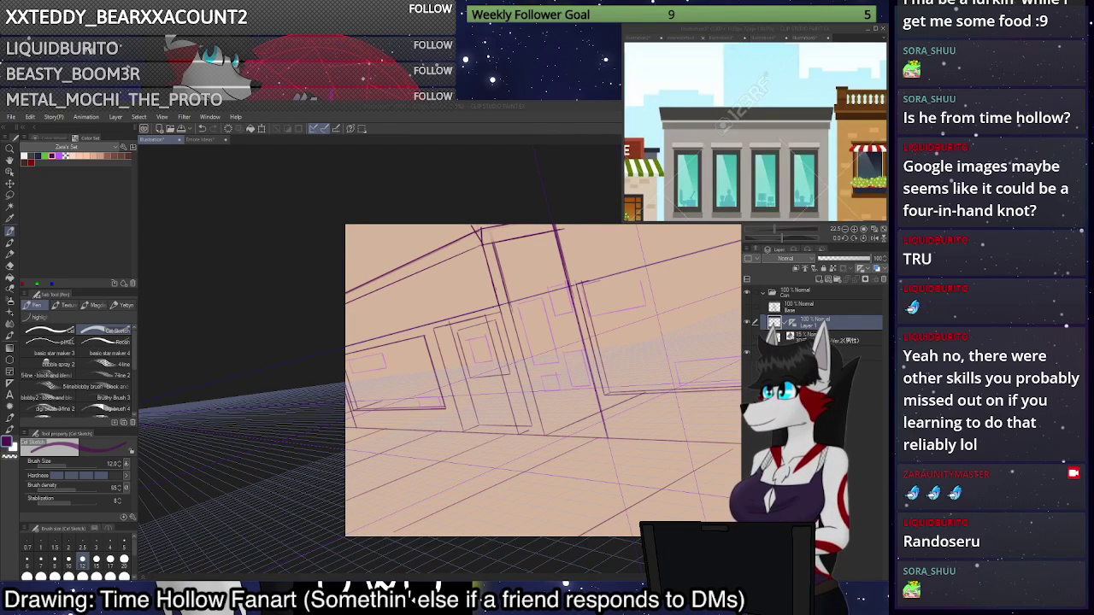
scroll(513, 359, down, 3)
scroll(419, 299, up, 4)
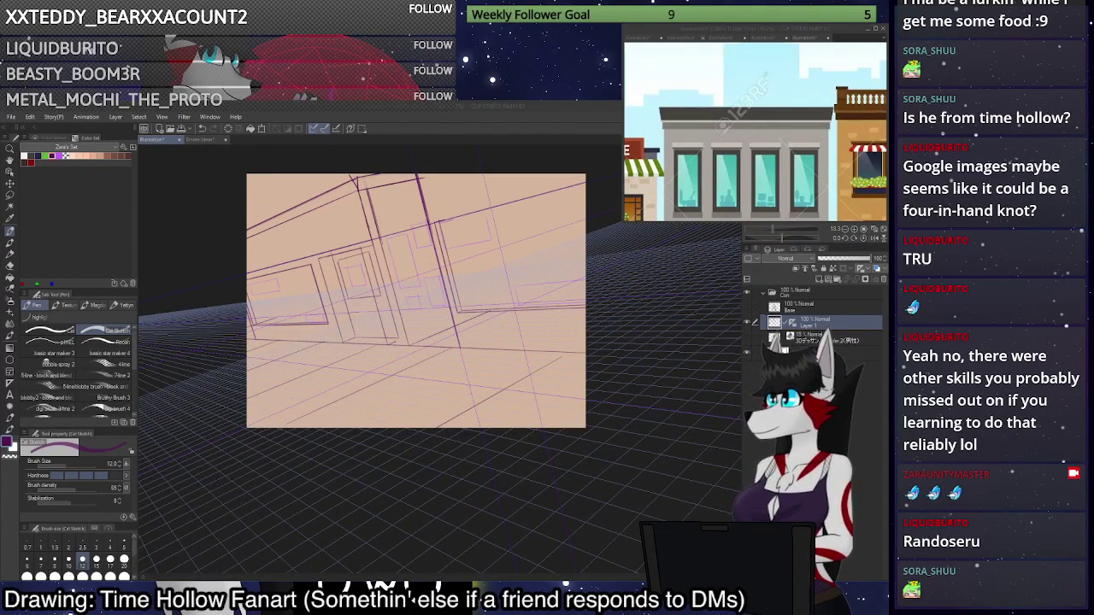
scroll(419, 308, down, 1)
scroll(452, 355, up, 3)
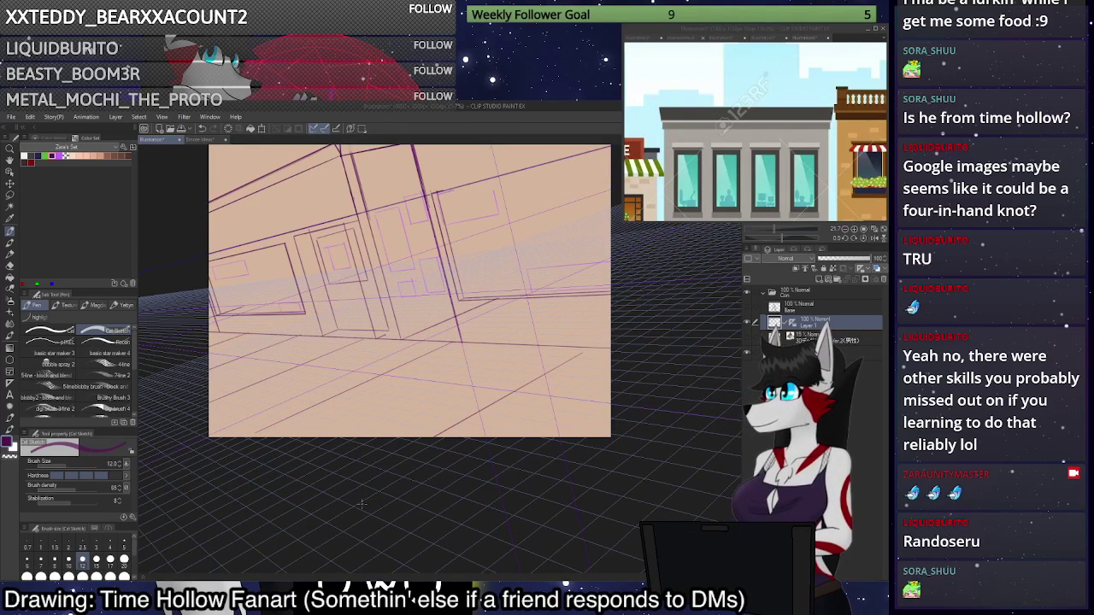
click(747, 307)
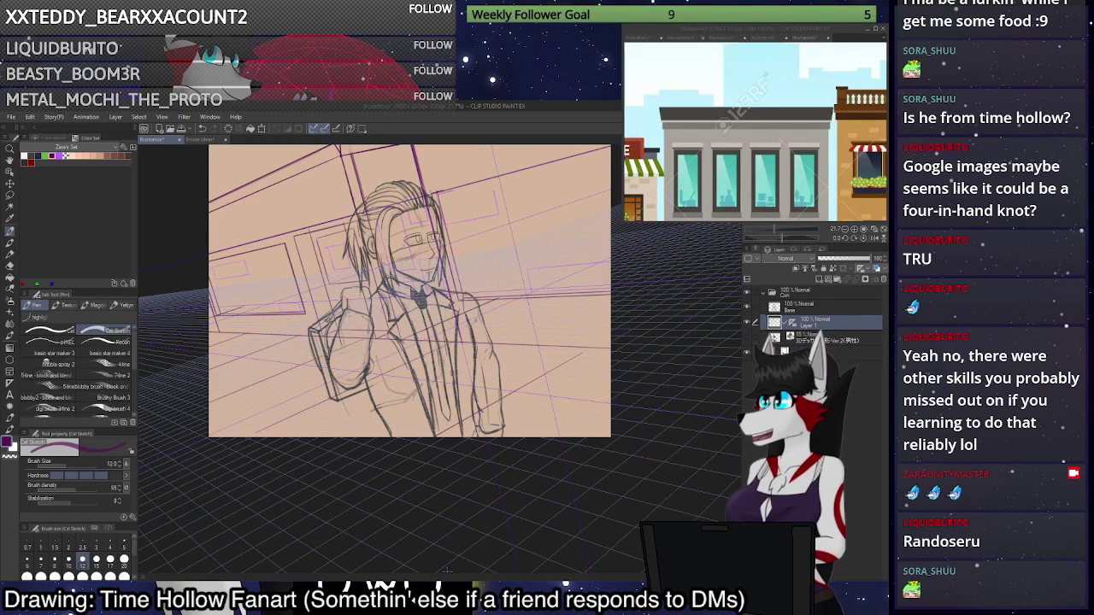
drag(428, 342, 477, 374)
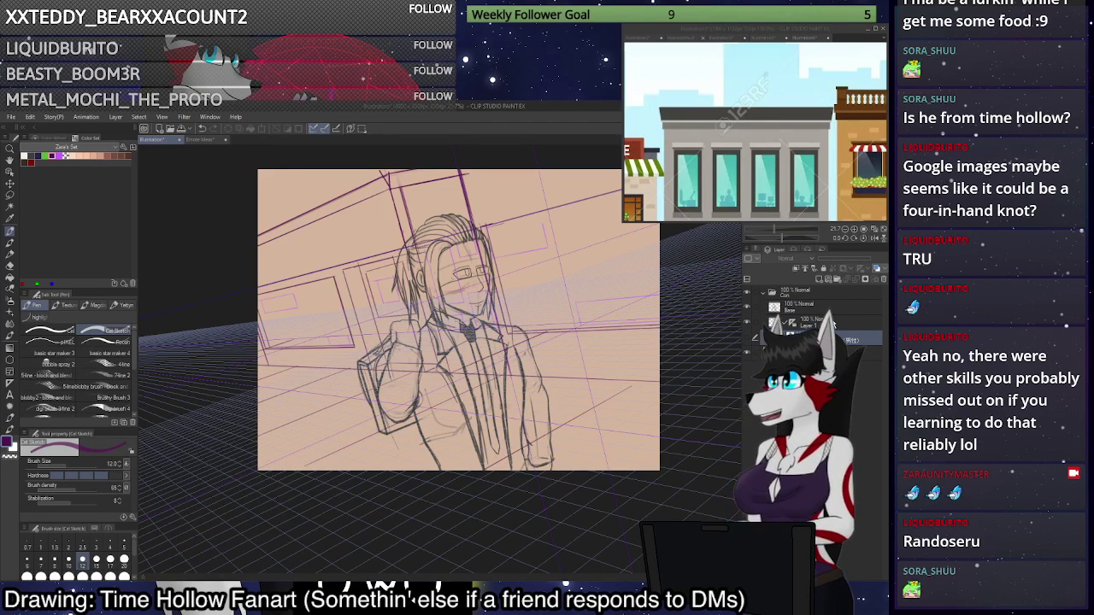
click(842, 261)
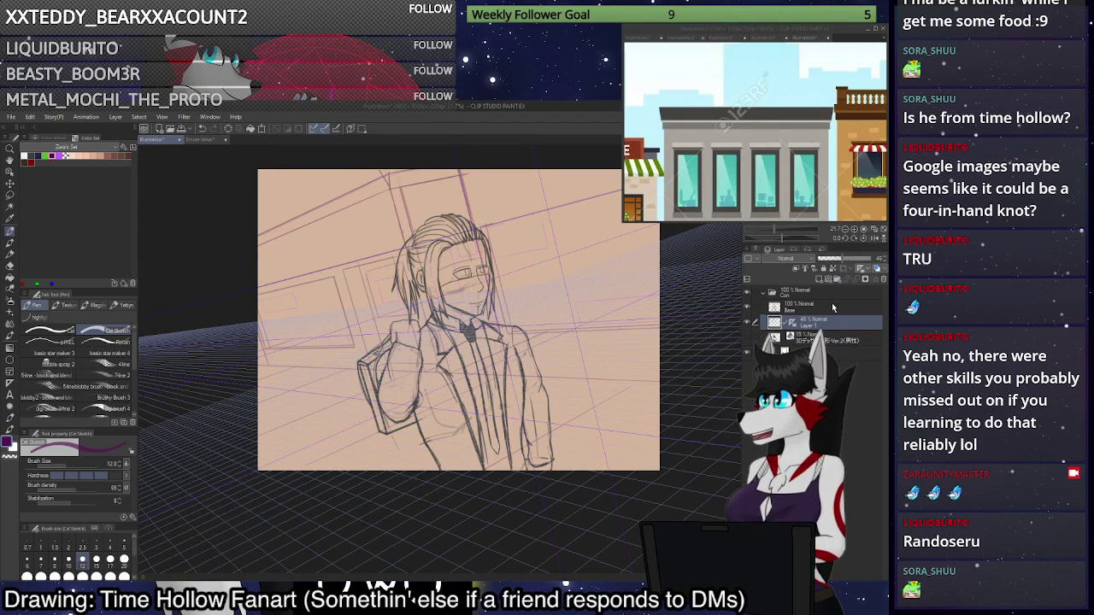
Create a new layer folder above the Con sketch folder and add a layer named Lineart inside it.
click(822, 295)
key(ctrl+g)
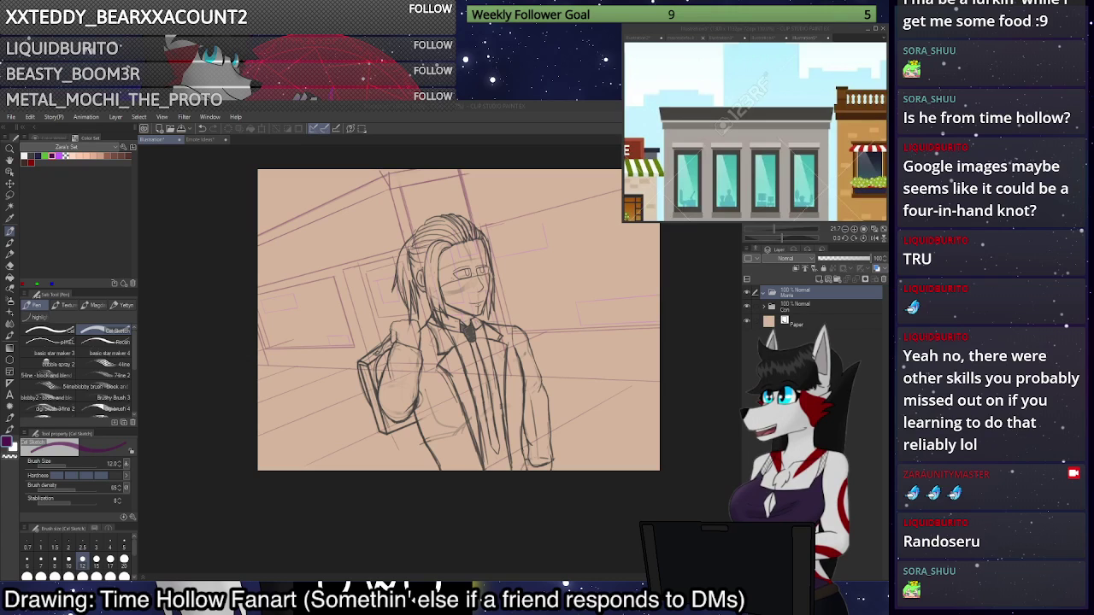
key(ctrl+plus)
key(ctrl+plus)
drag(483, 342, 452, 426)
click(854, 229)
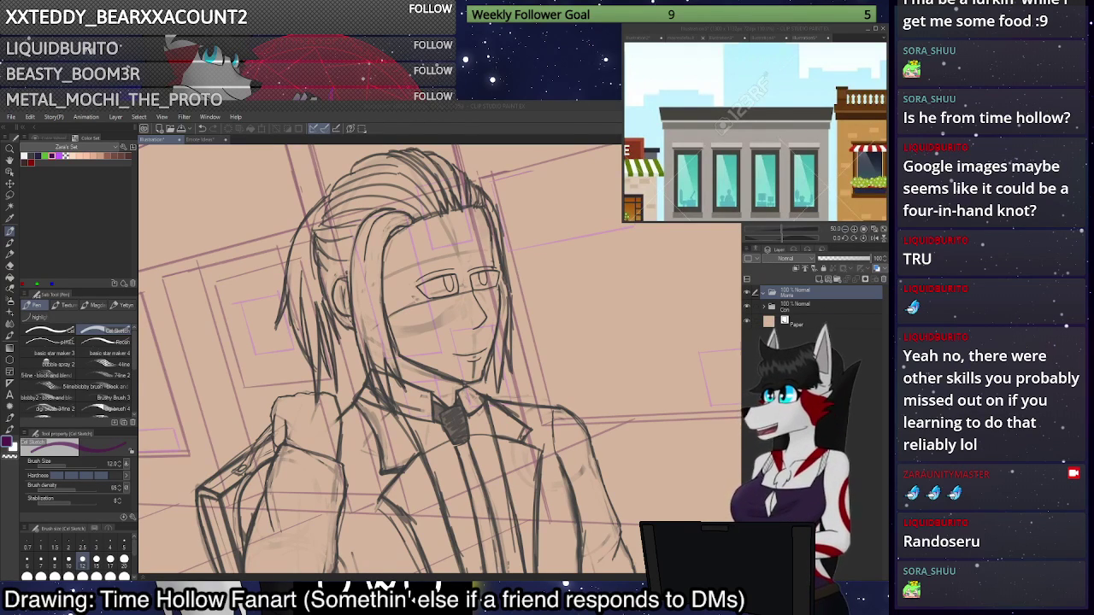
drag(478, 444, 359, 227)
click(854, 229)
click(854, 229)
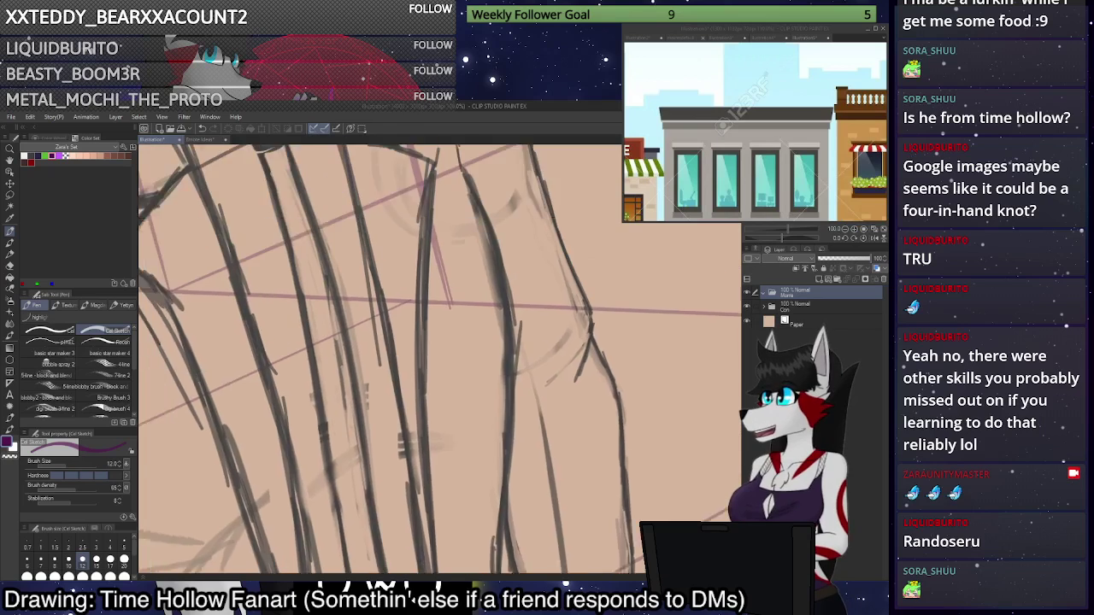
drag(257, 197, 683, 517)
mouse_move(513, 256)
mouse_down()
mouse_move(451, 317)
mouse_move(357, 455)
mouse_move(355, 509)
mouse_move(339, 453)
mouse_up()
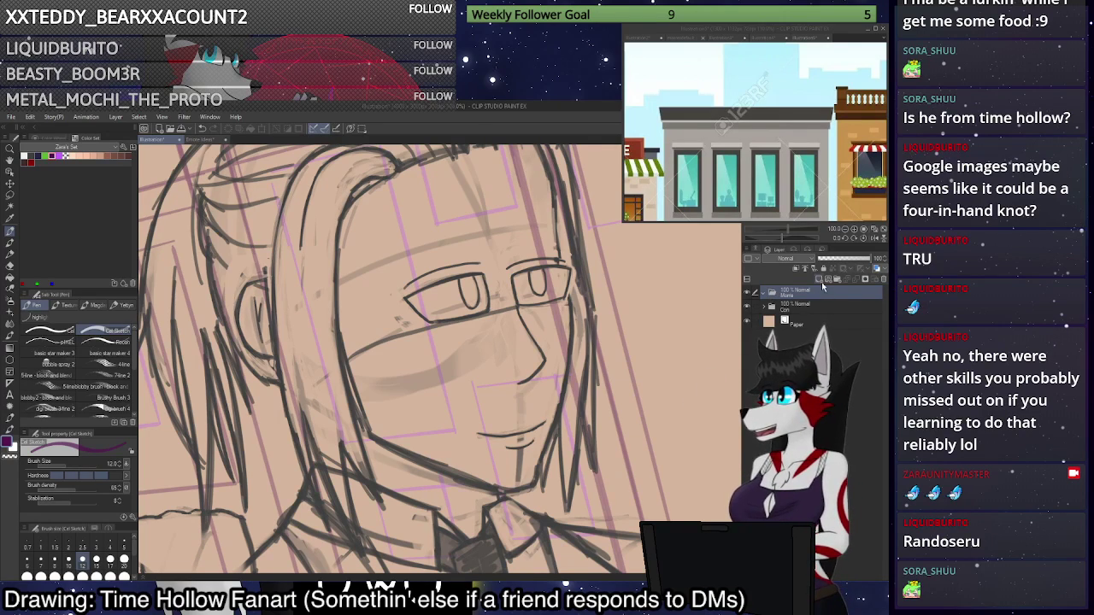
click(821, 280)
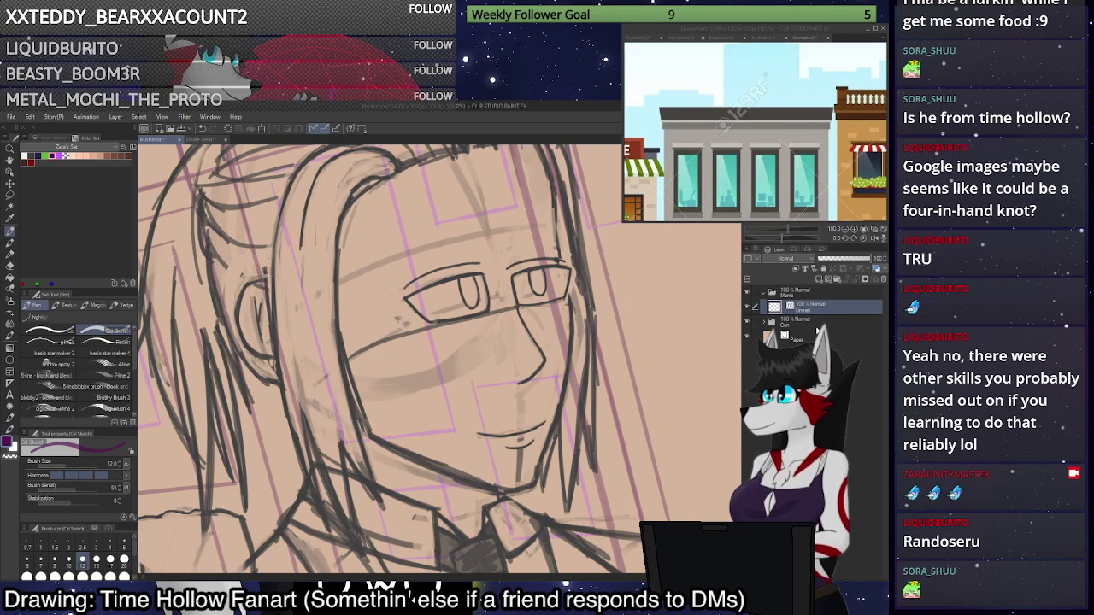
Reduce the opacity of the Con sketch folder and make the Lineart layer active again.
click(818, 325)
click(849, 259)
click(840, 305)
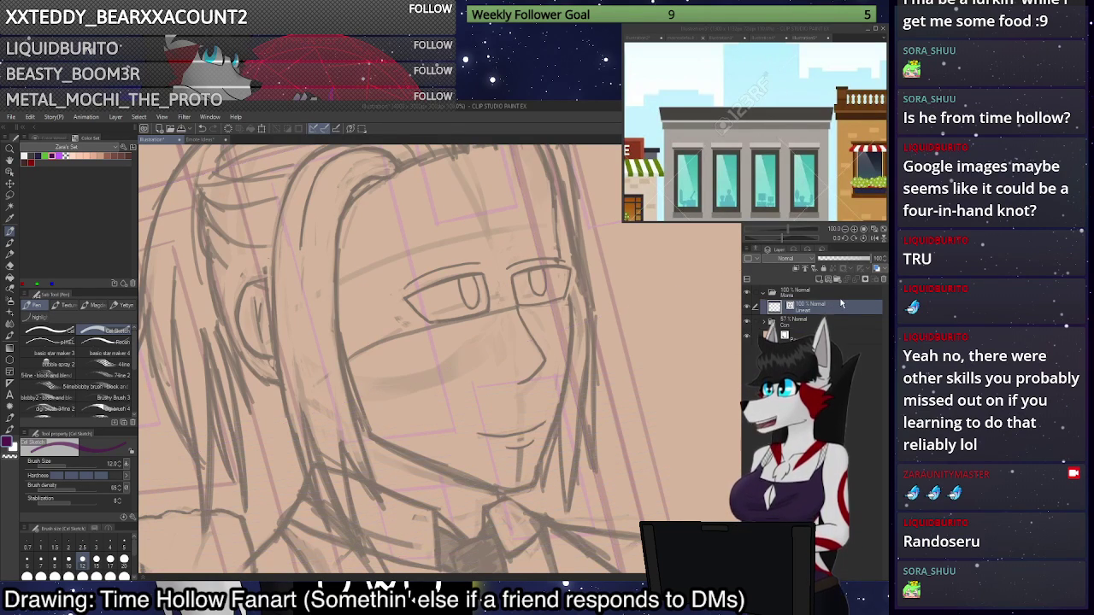
Set up inking with a near-black colour and the smooth solid pen brush at size 6, with stabilization at 100.
click(61, 140)
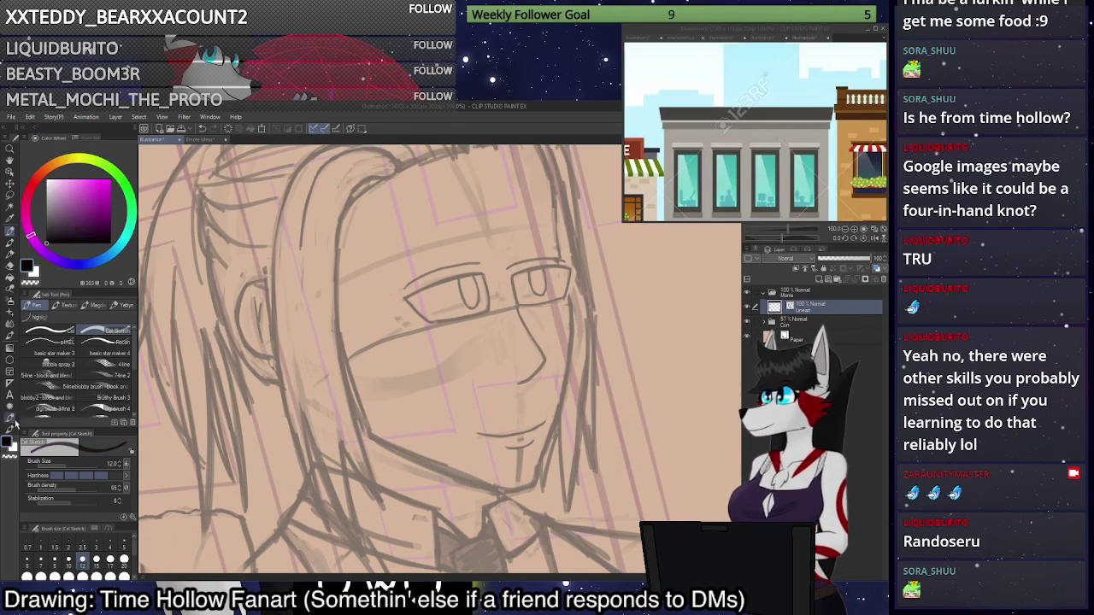
click(68, 331)
click(27, 561)
scroll(456, 408, down, 6)
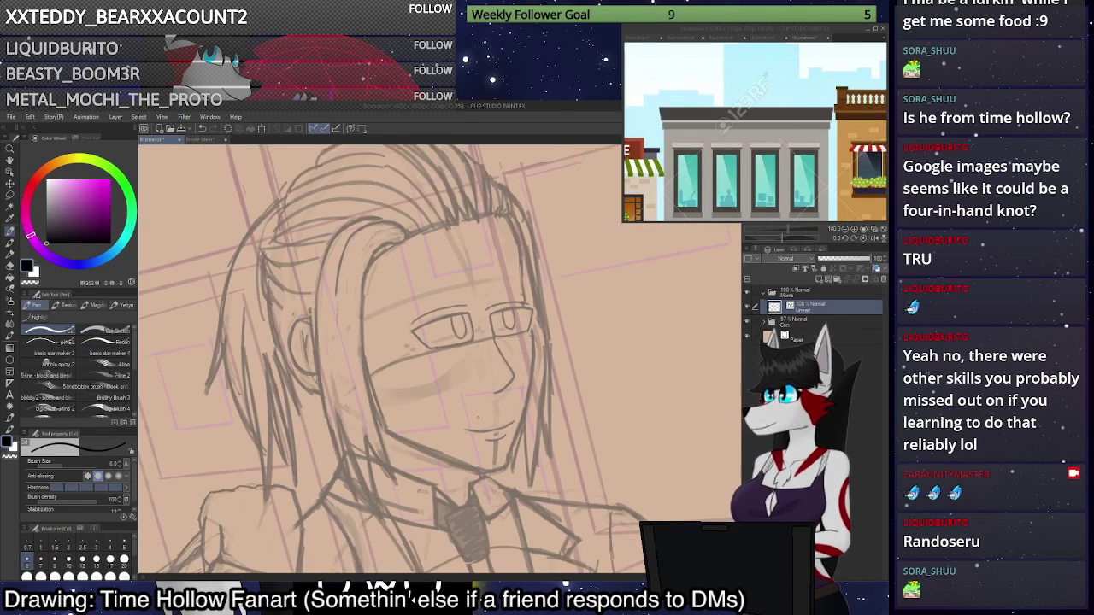
scroll(410, 369, up, 5)
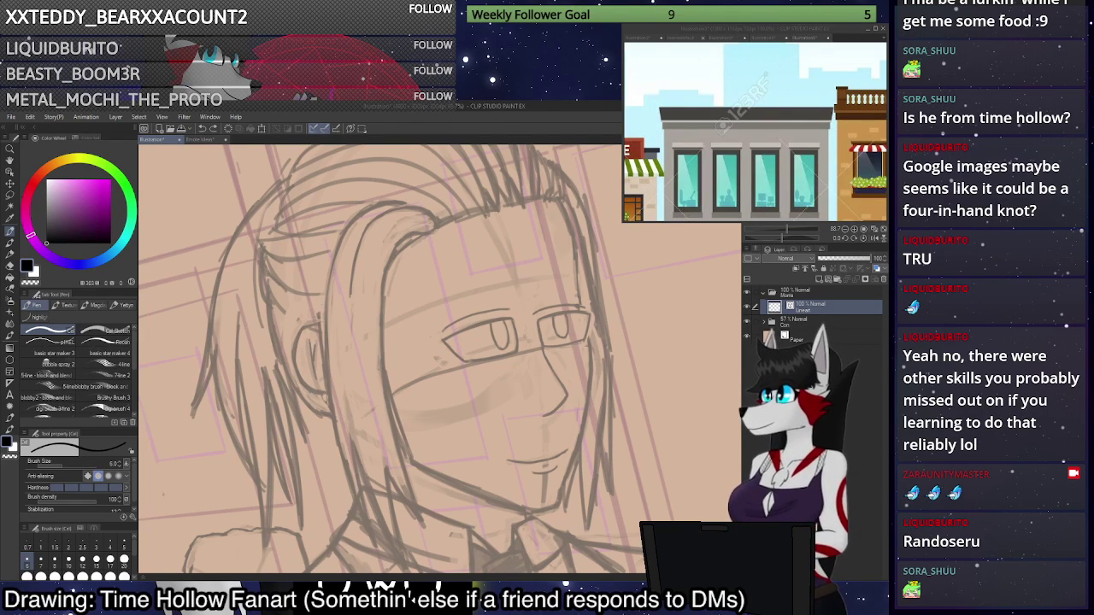
scroll(133, 508, down, 1)
drag(108, 507, 127, 507)
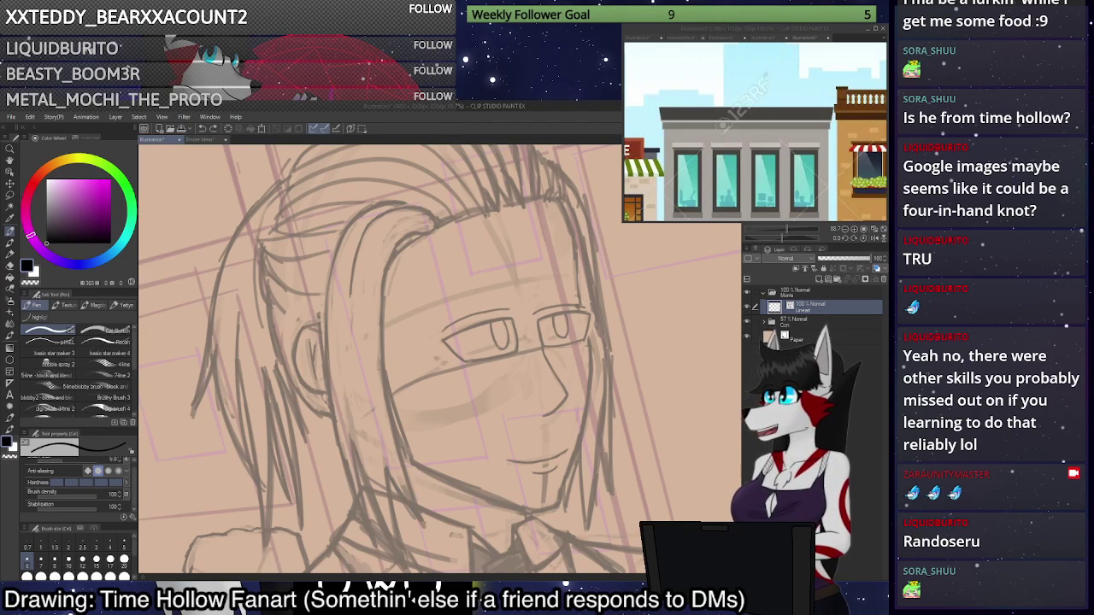
Ink the face-side edge of the long front hair lock, from its pointed tip up to the curl at the hairline.
mouse_move(387, 470)
mouse_down()
mouse_move(419, 511)
mouse_move(382, 356)
mouse_move(384, 283)
mouse_move(408, 237)
mouse_move(436, 232)
mouse_up()
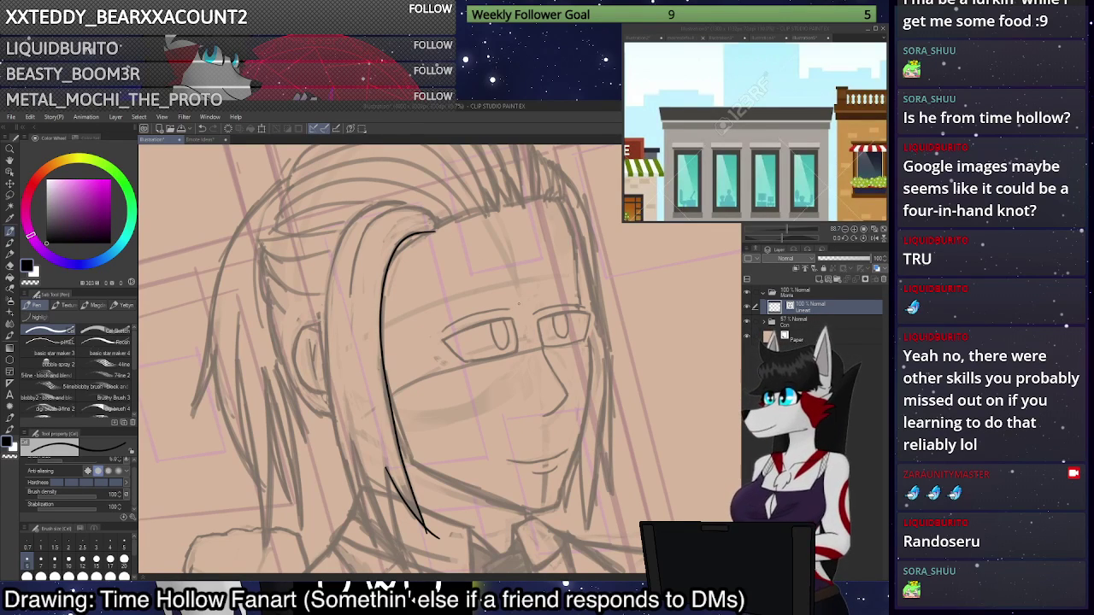
key(ctrl+z)
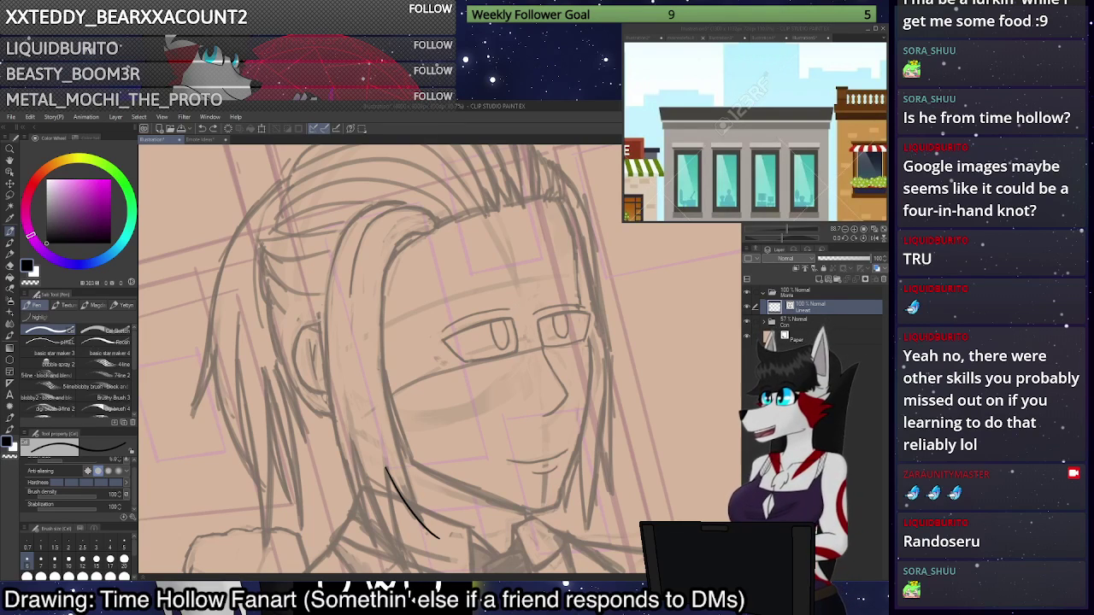
drag(430, 540, 397, 436)
key(ctrl+z)
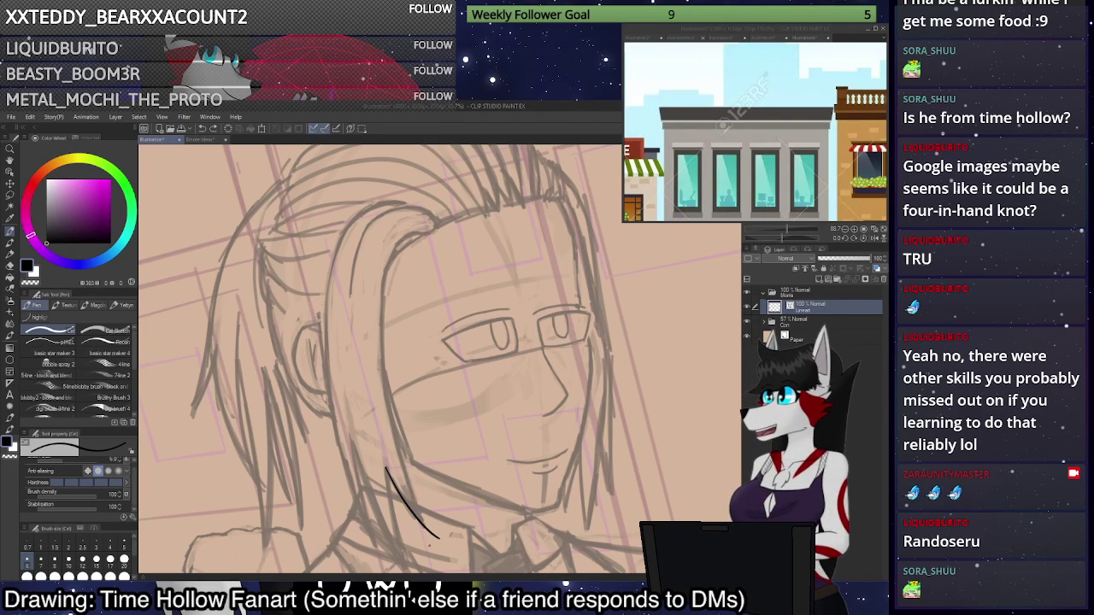
mouse_move(429, 542)
mouse_down()
mouse_move(387, 400)
mouse_move(383, 322)
mouse_move(390, 258)
mouse_move(431, 229)
mouse_move(429, 210)
mouse_up()
key(ctrl+z)
Ink the upper curve of the front hair lock, from the curl at the hairline down its outer side.
scroll(427, 209, up, 2)
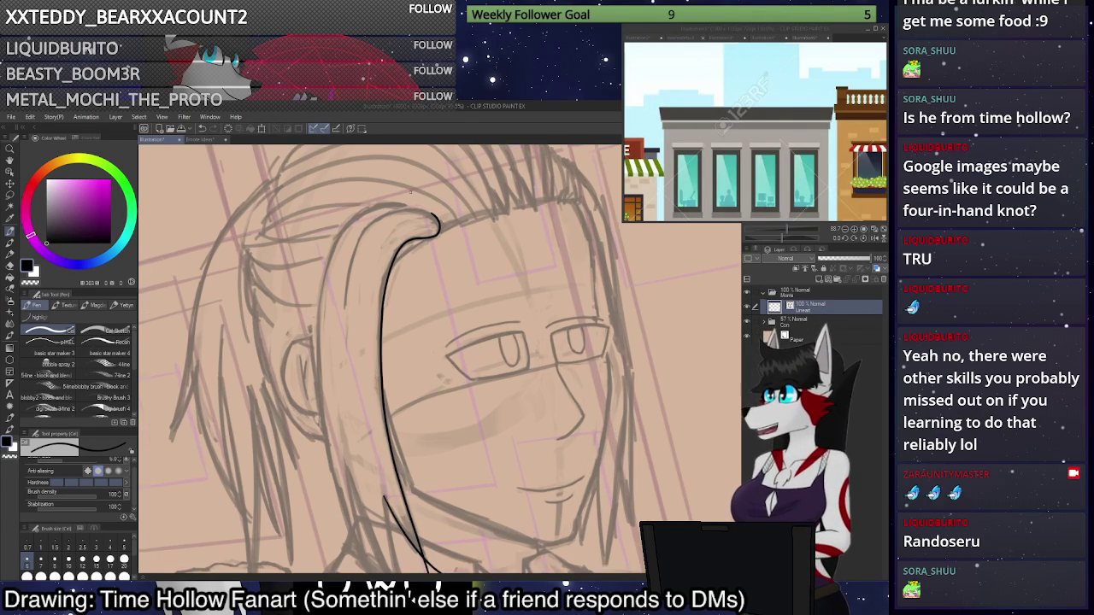
scroll(427, 209, down, 2)
scroll(430, 211, up, 1)
scroll(431, 214, up, 4)
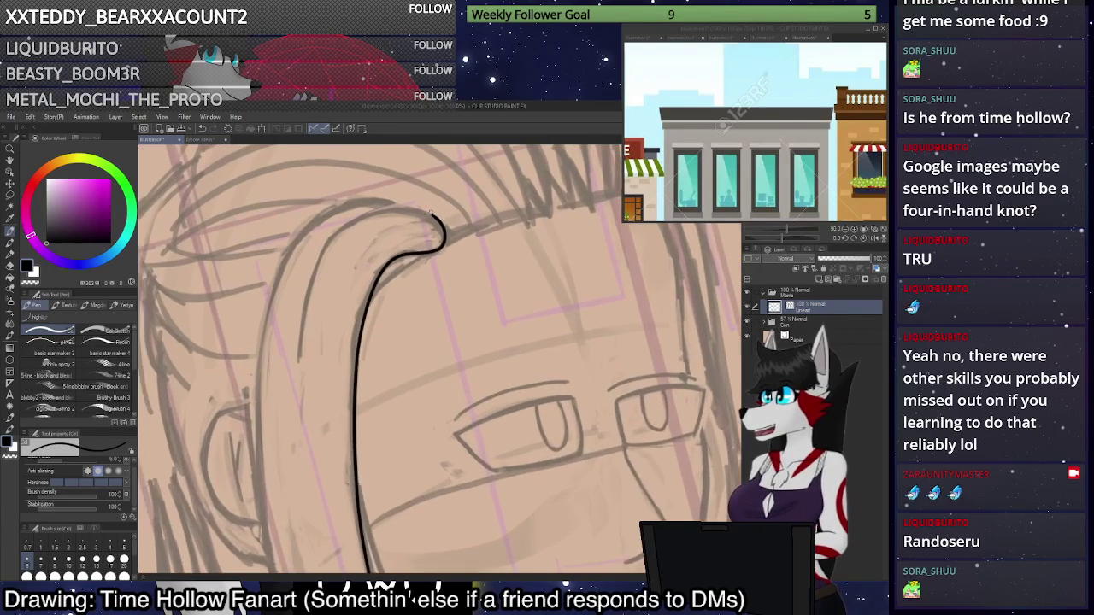
mouse_move(419, 208)
mouse_down()
mouse_move(339, 227)
mouse_move(312, 257)
mouse_move(285, 372)
mouse_up()
mouse_move(401, 207)
mouse_down()
mouse_move(313, 215)
mouse_move(248, 316)
mouse_move(237, 427)
mouse_up()
key(ctrl+z)
scroll(377, 248, down, 5)
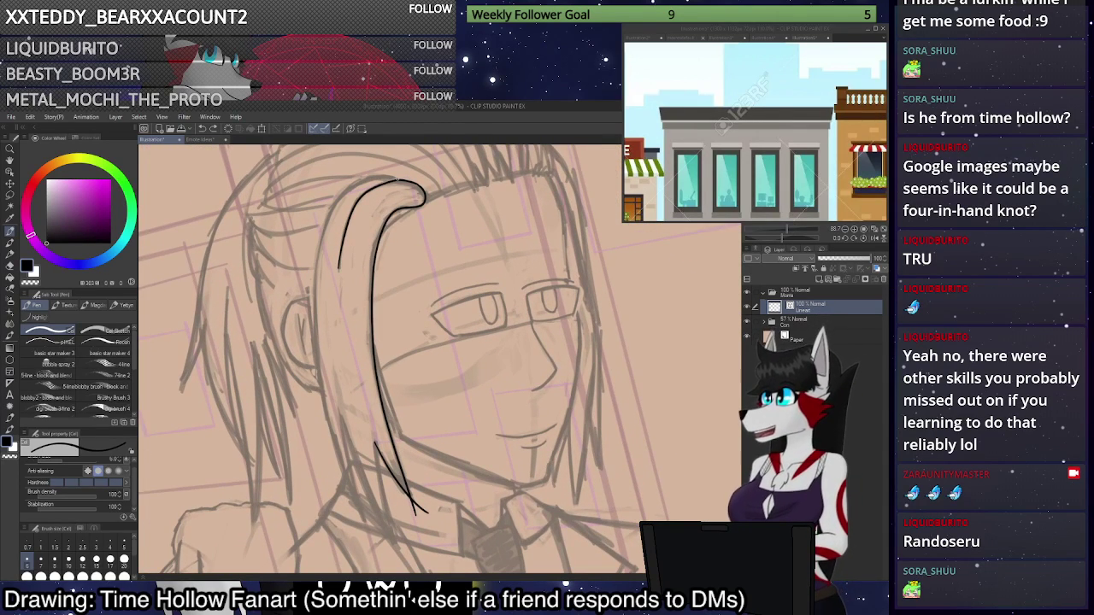
Ink the outer edge of the long front hair lock from its upper curve down to the pointed tip.
mouse_move(393, 177)
mouse_down()
mouse_move(345, 189)
mouse_move(319, 238)
mouse_move(312, 342)
mouse_move(331, 437)
mouse_move(377, 545)
mouse_up()
scroll(461, 216, down, 2)
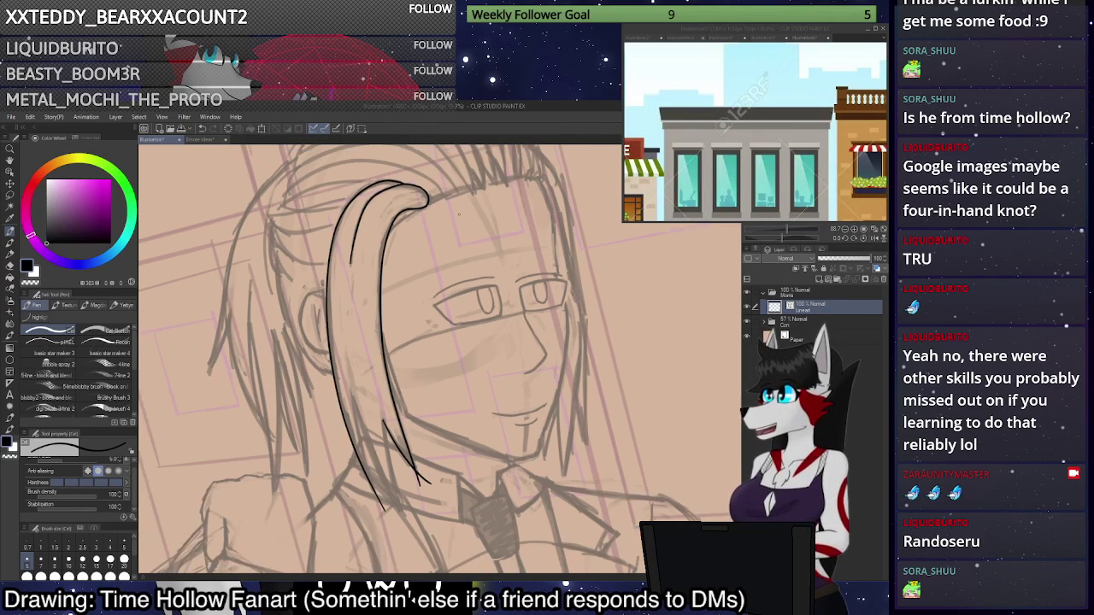
scroll(366, 404, up, 5)
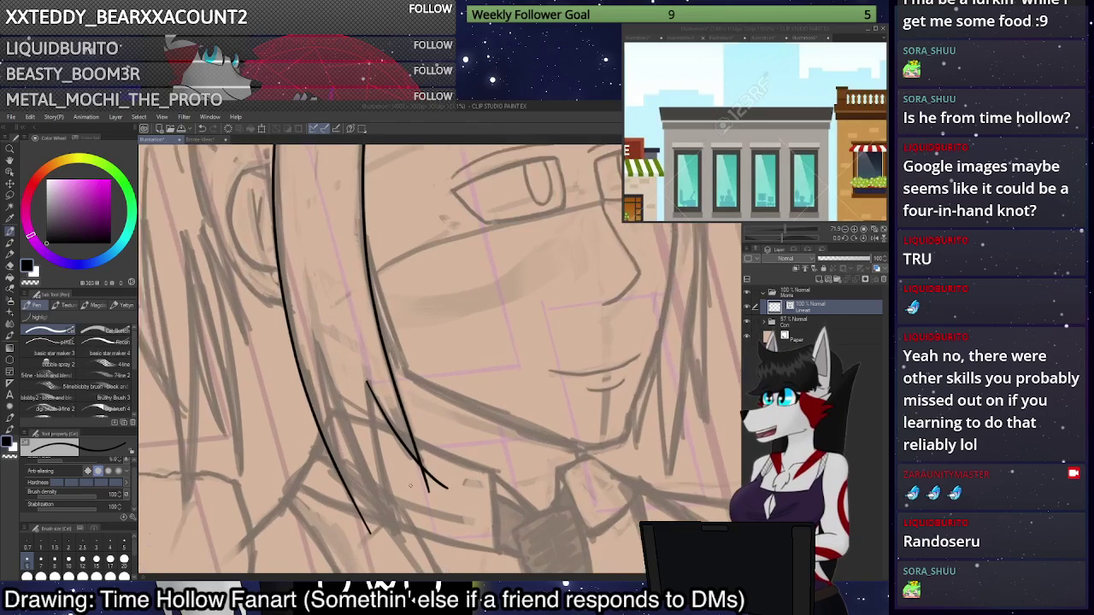
scroll(270, 253, down, 2)
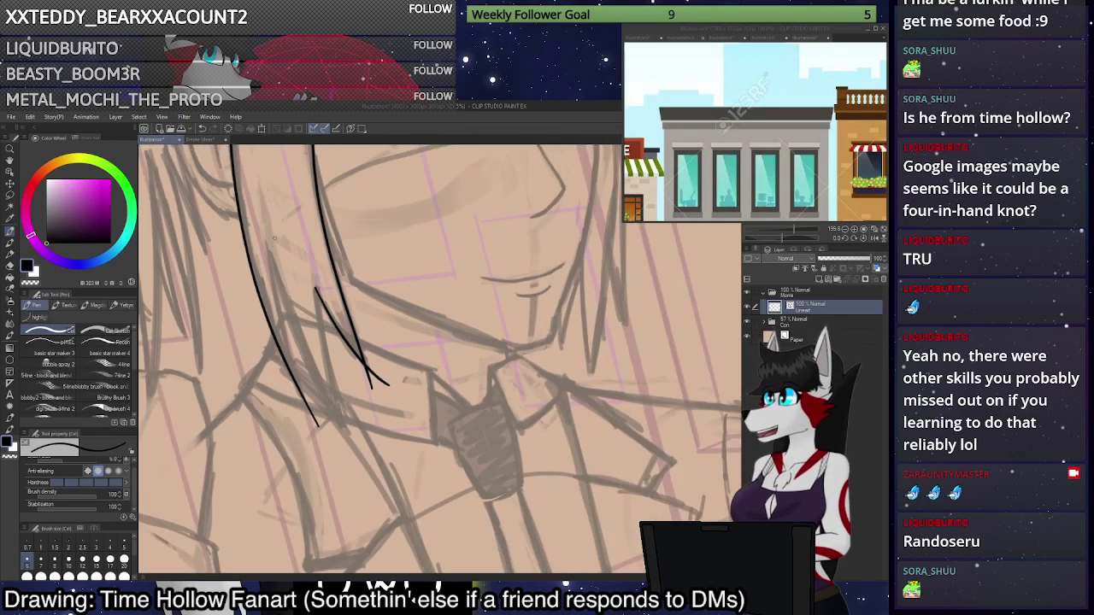
Ink both edges of the long middle strand in the split lower end of the front hair lock.
mouse_move(291, 326)
mouse_down()
mouse_move(371, 485)
mouse_move(423, 532)
mouse_up()
key(ctrl+z)
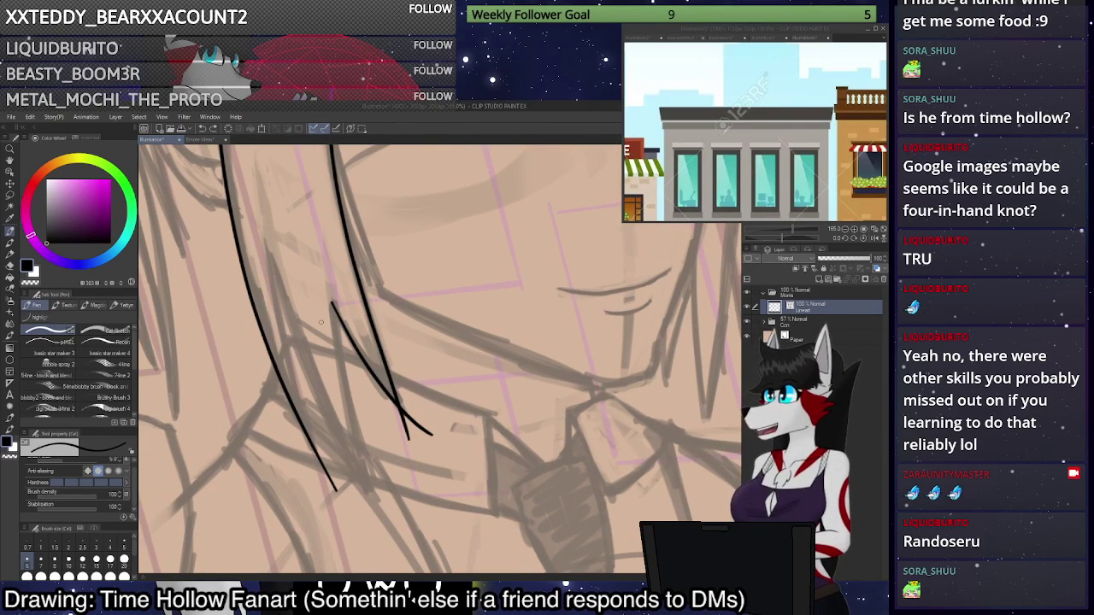
mouse_move(267, 241)
mouse_down()
mouse_move(324, 407)
mouse_move(365, 480)
mouse_move(418, 538)
mouse_up()
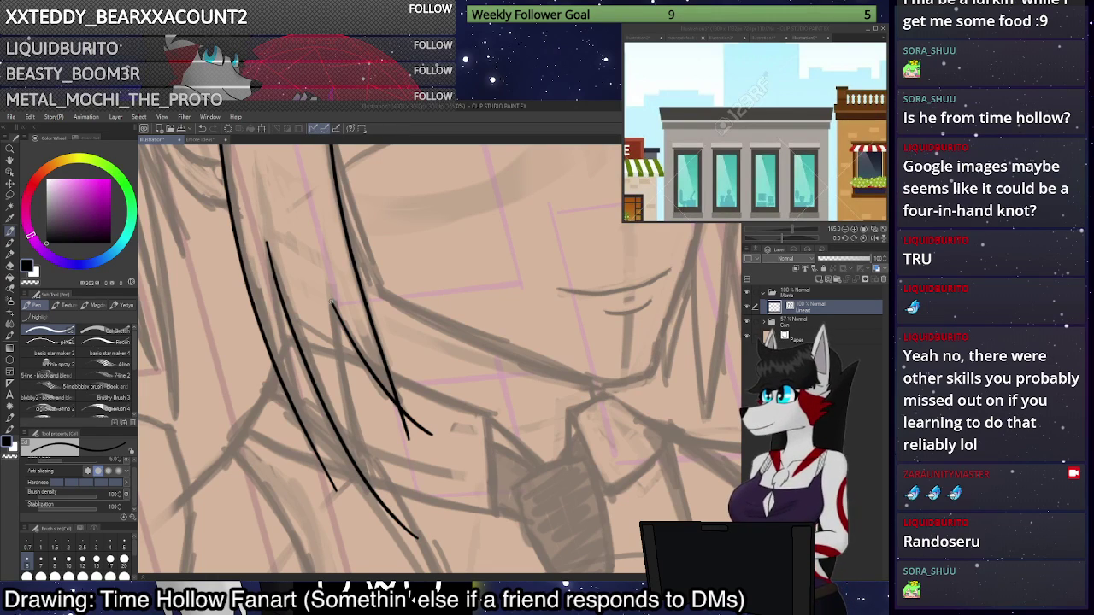
mouse_move(331, 301)
mouse_down()
mouse_move(369, 477)
mouse_move(413, 561)
mouse_up()
key(ctrl+z)
mouse_move(331, 301)
mouse_down()
mouse_move(359, 446)
mouse_move(418, 536)
mouse_up()
Ink the inner edge of the outermost pointed strand at the lower end of the front hair lock.
drag(278, 293, 332, 516)
key(ctrl+z)
drag(279, 294, 301, 400)
key(ctrl+z)
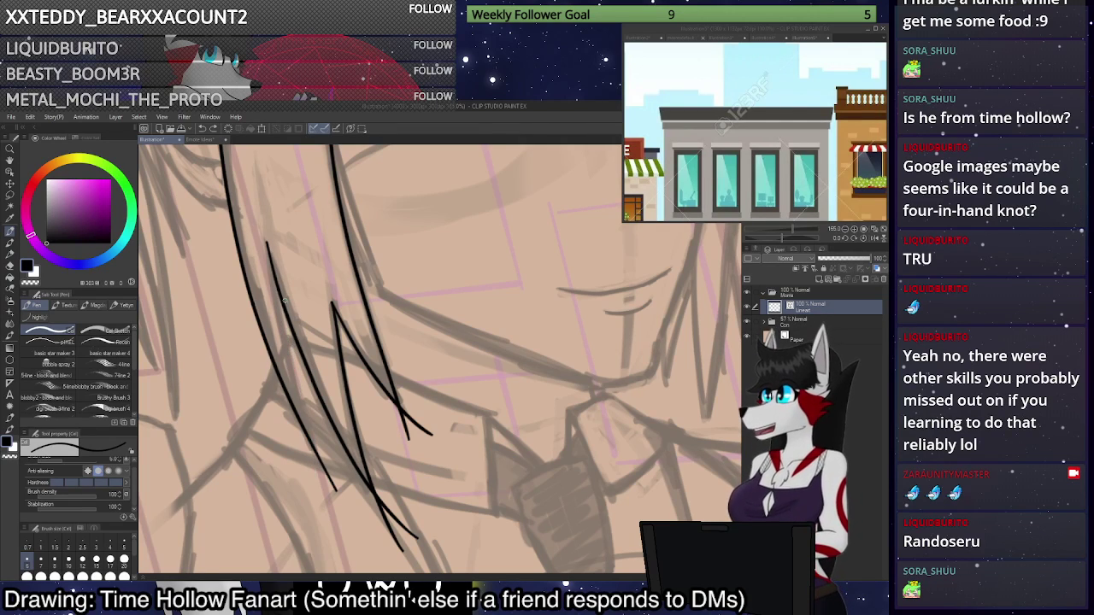
drag(280, 293, 323, 503)
key(ctrl+z)
mouse_move(282, 301)
mouse_down()
mouse_move(315, 487)
mouse_move(334, 481)
mouse_up()
Erase the line ends that overshoot the strand tips at the bottom of the front hair lock.
click(11, 266)
drag(390, 534, 413, 526)
drag(404, 429, 428, 426)
scroll(453, 413, down, 8)
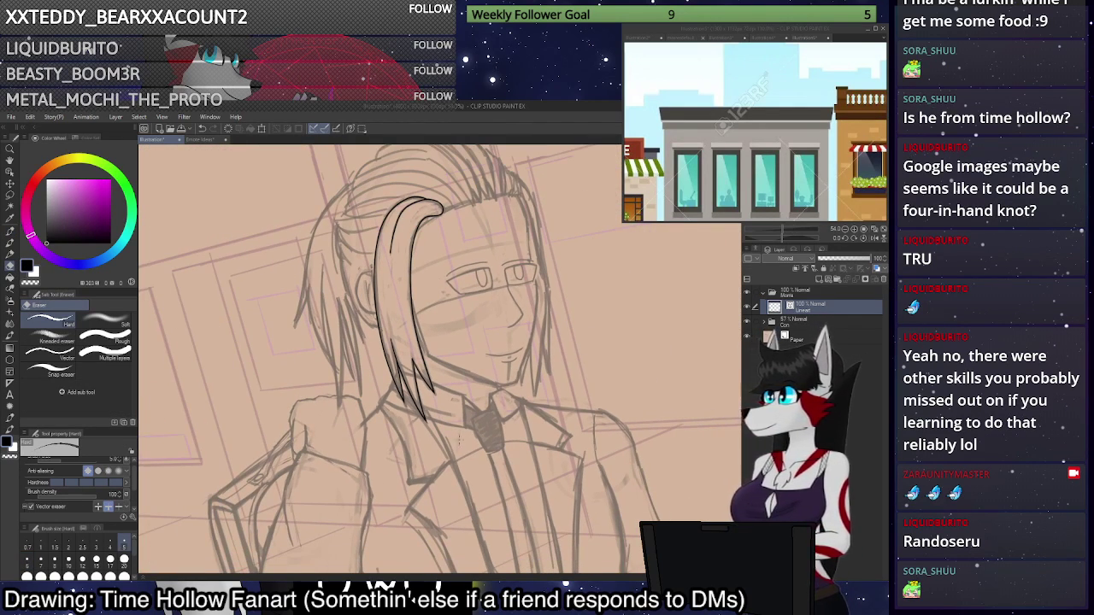
scroll(459, 439, down, 2)
scroll(483, 383, up, 5)
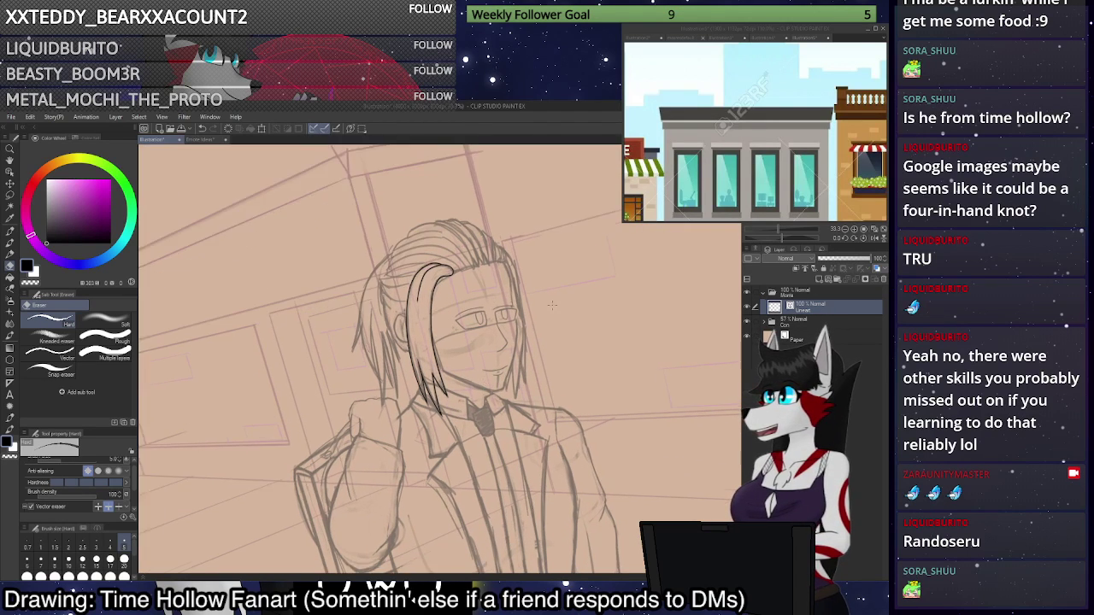
scroll(454, 437, up, 2)
Ink the far-side face contour from the eye down past the chin, and add the short underside line of the chin.
key(p)
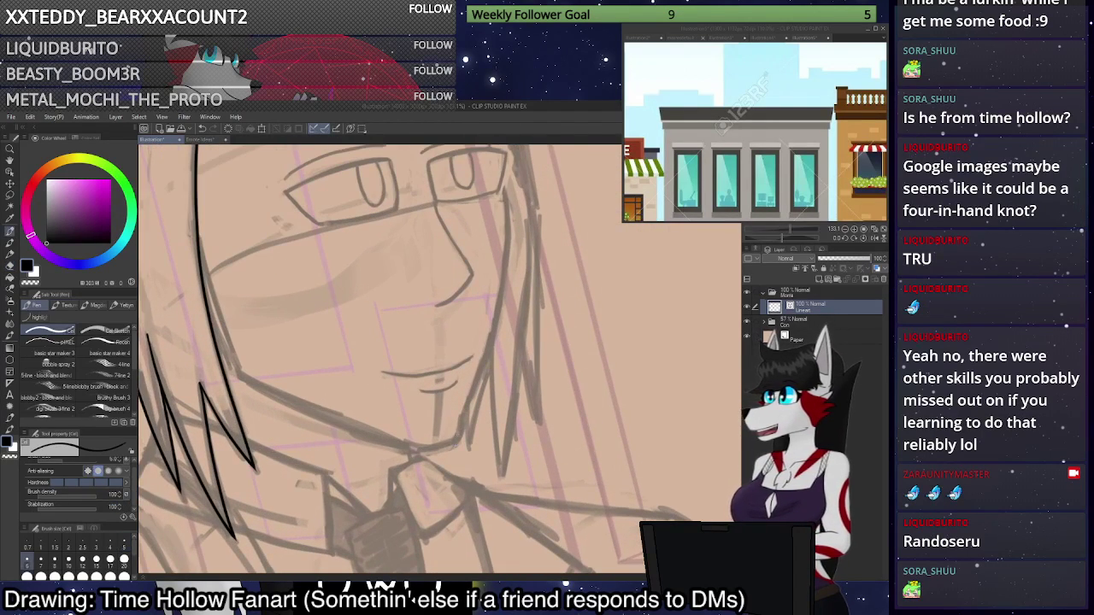
scroll(510, 186, down, 6)
scroll(489, 185, up, 5)
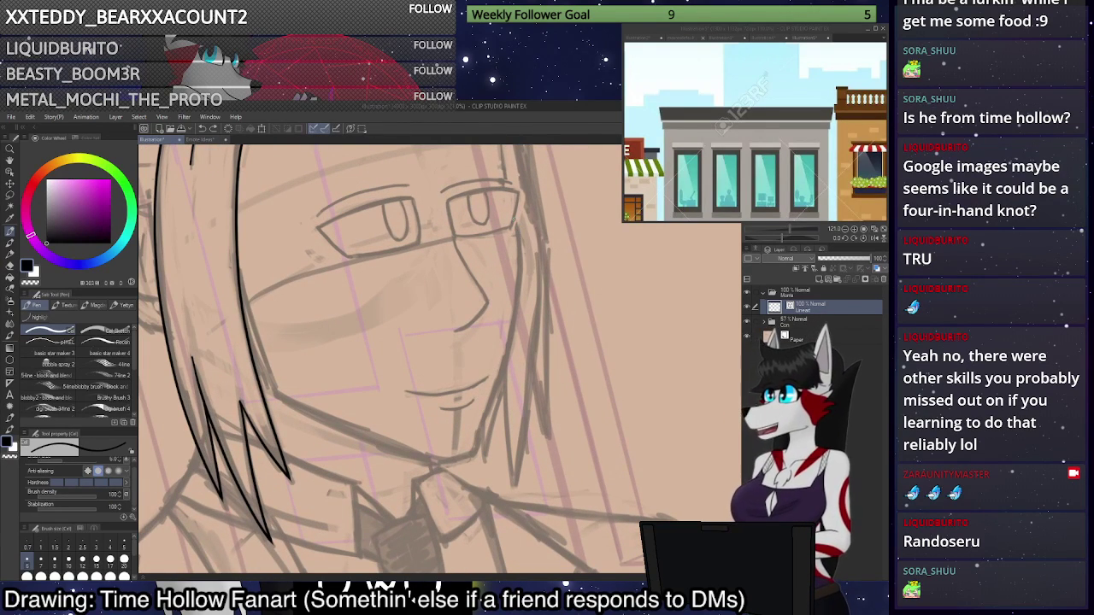
mouse_move(513, 217)
mouse_down()
mouse_move(517, 307)
mouse_move(473, 500)
mouse_up()
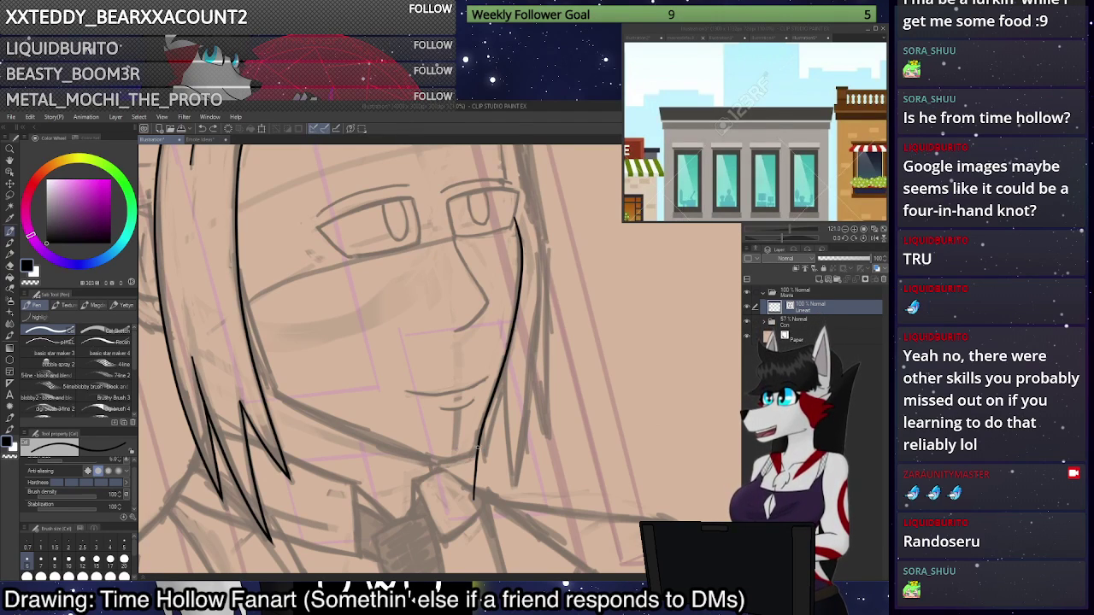
drag(492, 446, 374, 468)
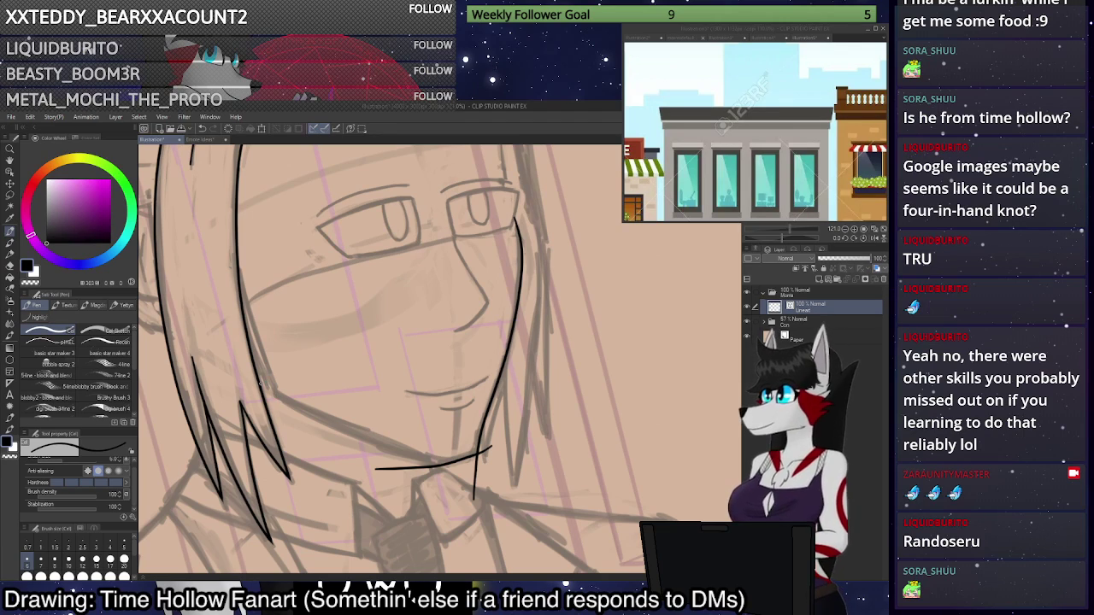
key(ctrl+z)
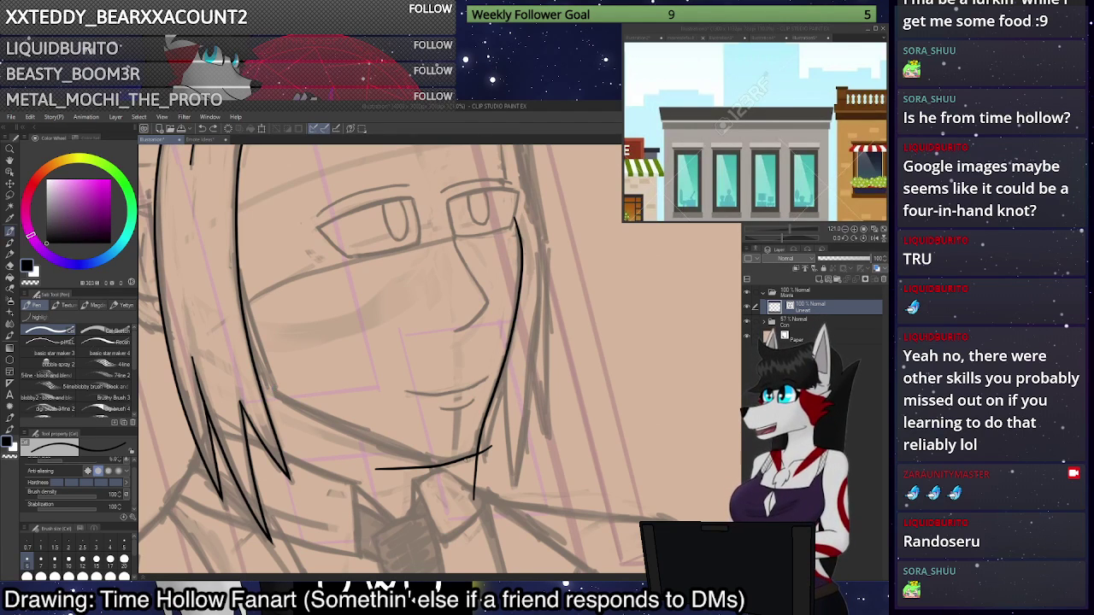
drag(444, 462, 371, 436)
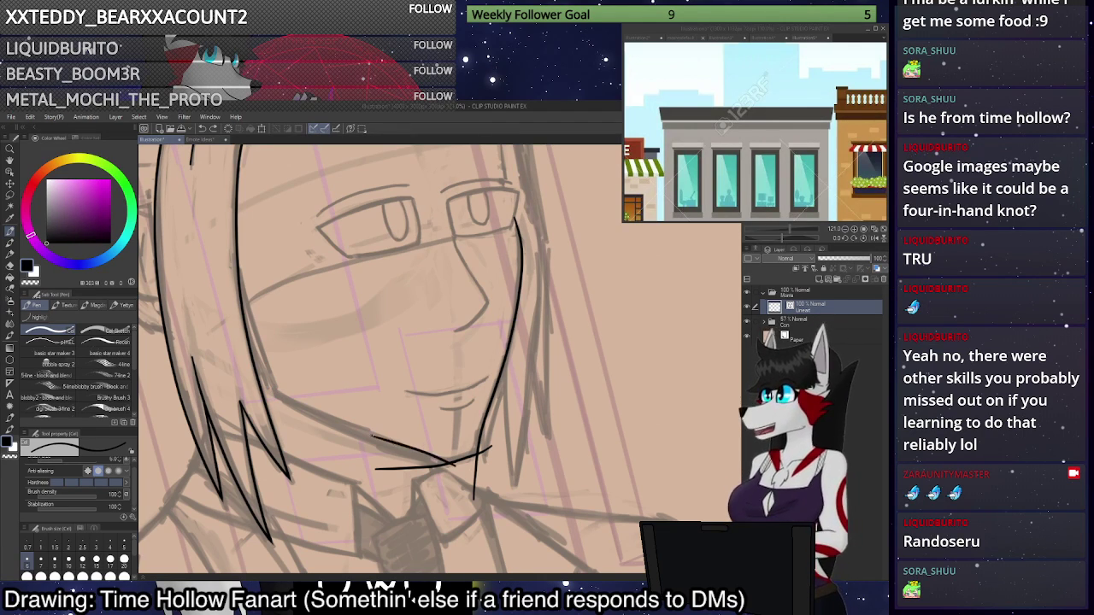
key(ctrl+z)
mouse_move(453, 467)
mouse_down()
mouse_move(311, 420)
mouse_move(262, 376)
mouse_move(324, 421)
mouse_move(494, 481)
mouse_up()
key(ctrl+z)
key(ctrl+z)
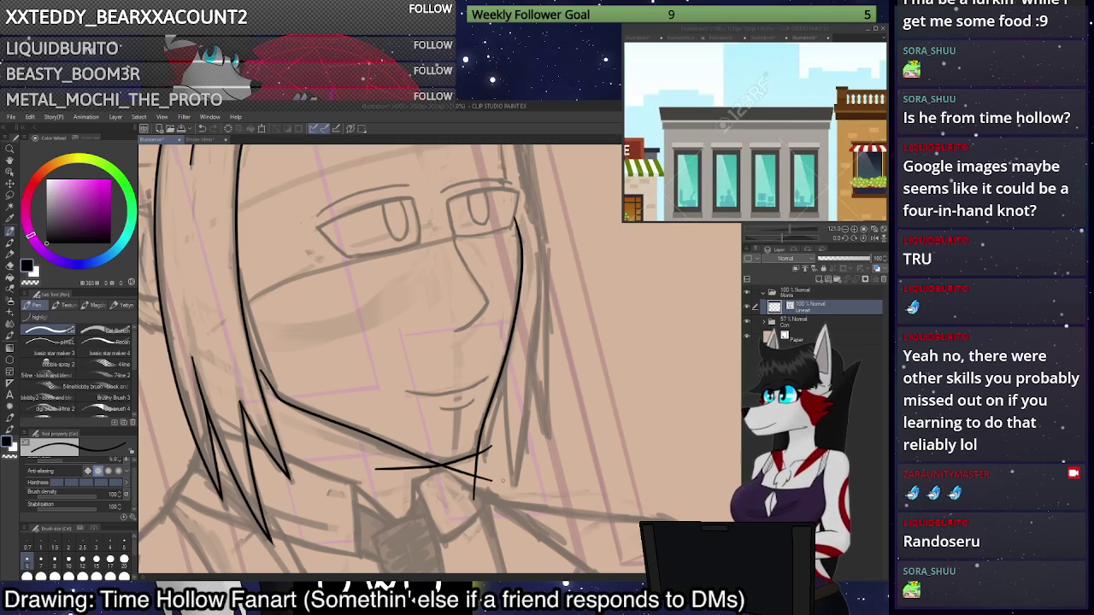
key(ctrl+z)
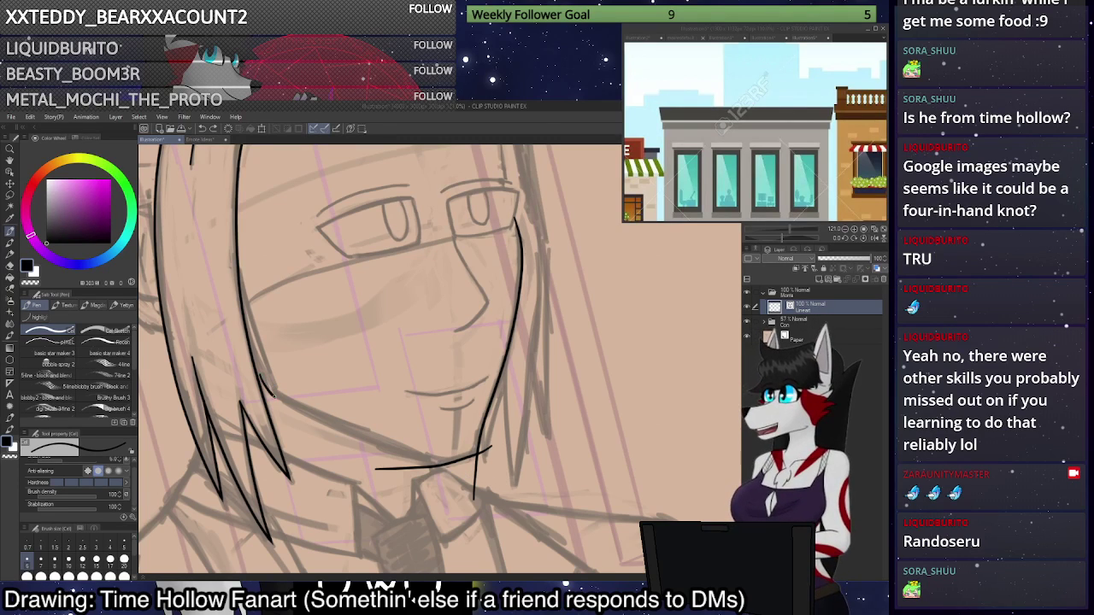
mouse_move(274, 396)
mouse_down()
mouse_move(460, 471)
mouse_move(313, 418)
mouse_move(276, 394)
mouse_move(257, 359)
mouse_up()
key(ctrl+z)
key(ctrl+z)
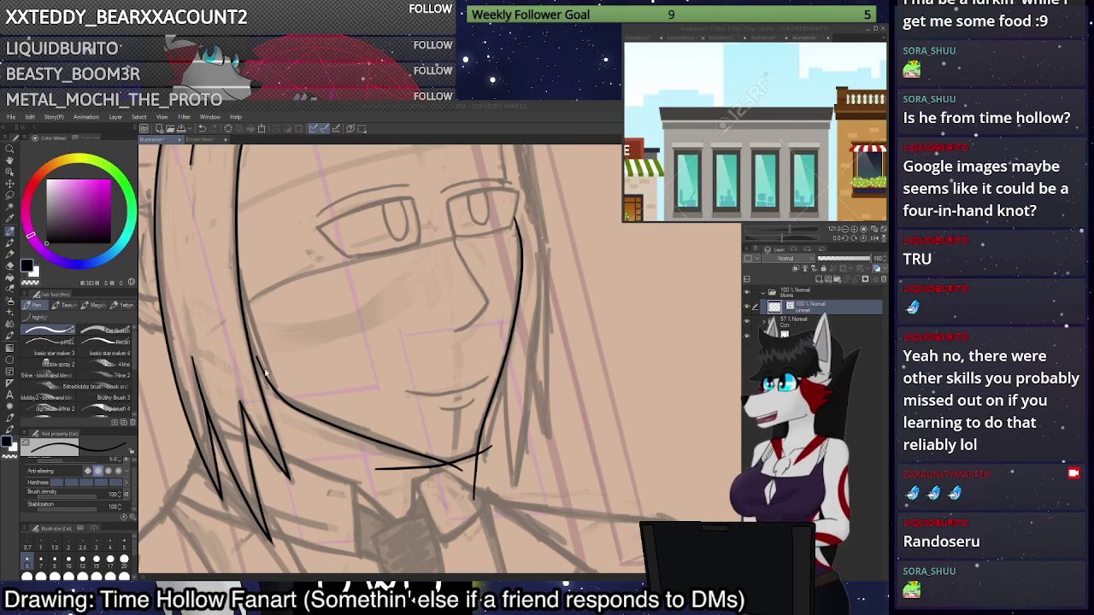
key(ctrl+z)
mouse_move(259, 358)
mouse_down()
mouse_move(273, 394)
mouse_move(338, 423)
mouse_up()
key(ctrl+z)
mouse_move(264, 362)
mouse_down()
mouse_move(283, 398)
mouse_move(368, 446)
mouse_up()
key(ctrl+z)
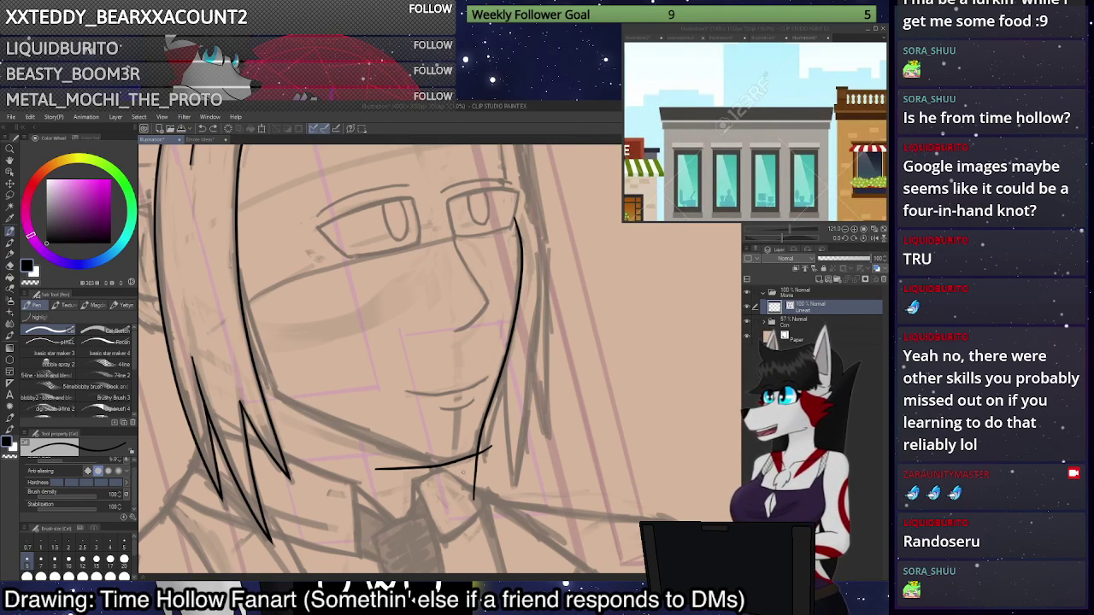
Ink the near-side jawline from the front hair lock down to the chin with the pen.
mouse_move(434, 460)
mouse_down()
mouse_move(309, 414)
mouse_move(253, 366)
mouse_move(275, 394)
mouse_move(342, 429)
mouse_up()
key(ctrl+z)
key(ctrl+z)
key(ctrl+z)
mouse_move(254, 372)
mouse_down()
mouse_move(284, 401)
mouse_move(296, 402)
mouse_move(268, 387)
mouse_move(403, 451)
mouse_move(272, 395)
mouse_up()
key(ctrl+z)
key(ctrl+z)
Erase the overshooting line ends where the face contour, jawline and chin line cross.
key(e)
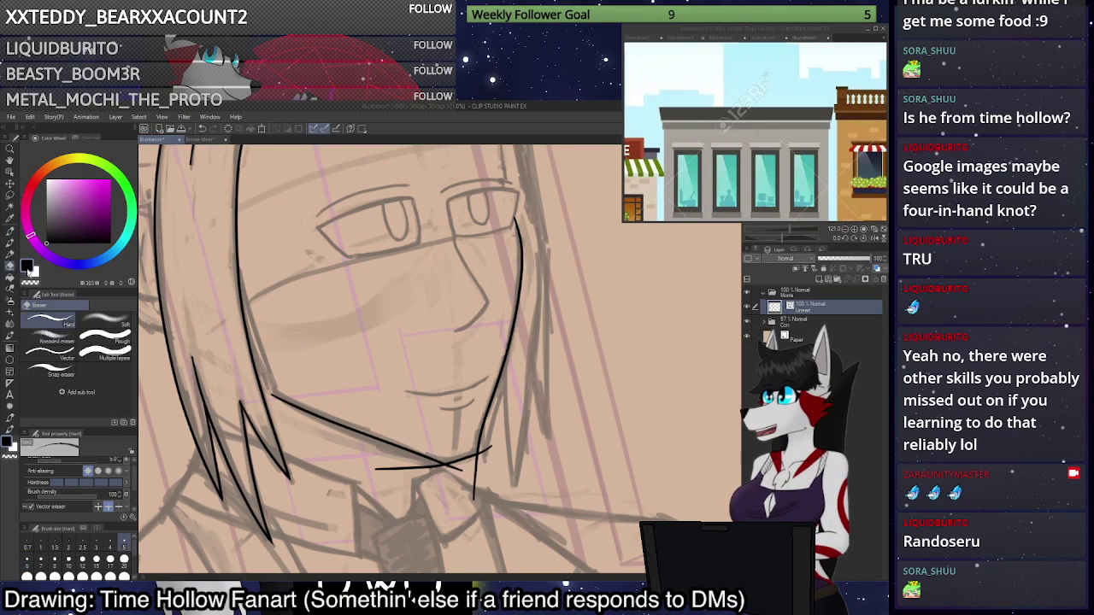
drag(475, 483, 408, 463)
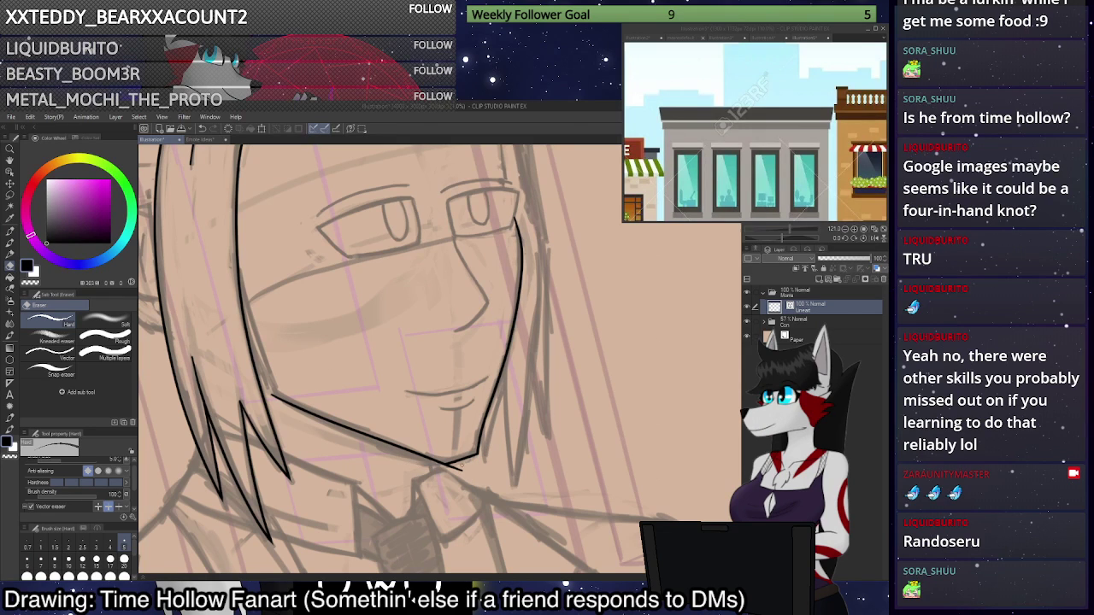
scroll(485, 477, down, 3)
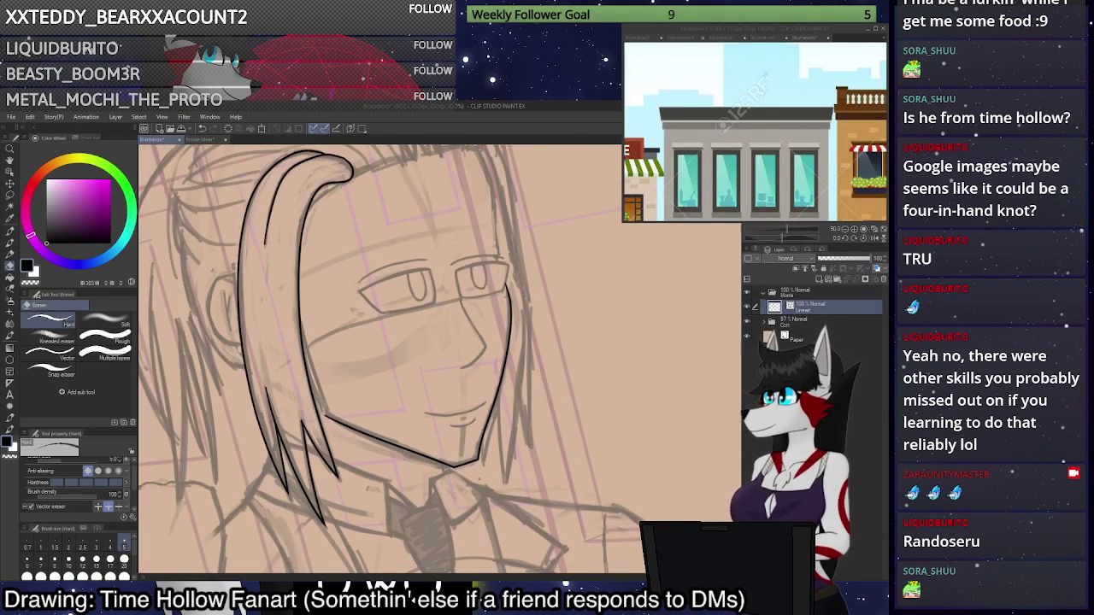
Ink the curved smile line of the mouth with the pen.
scroll(411, 385, up, 5)
key(p)
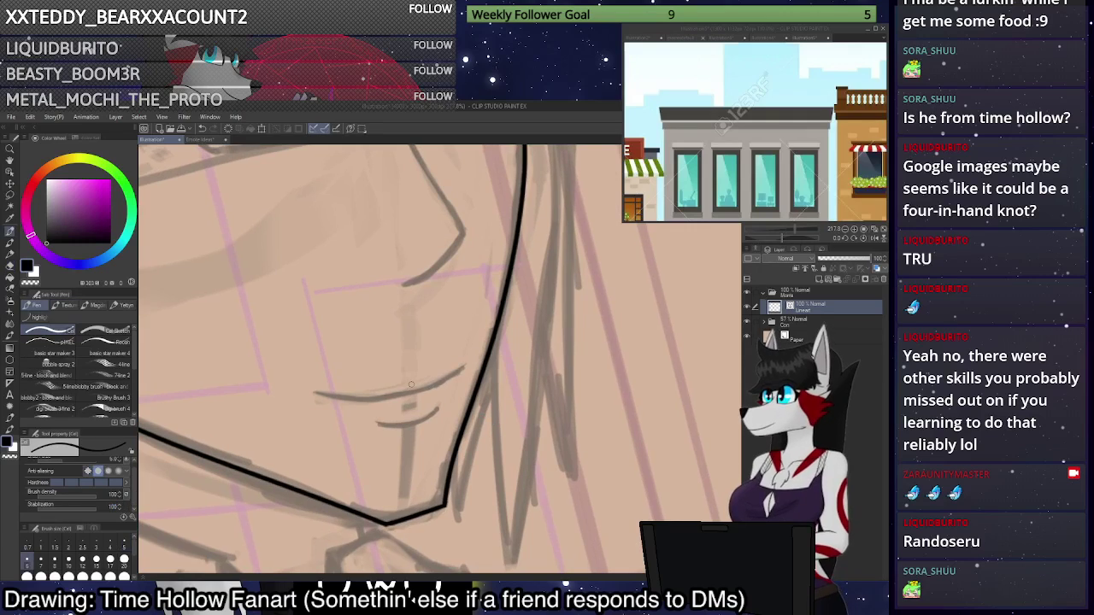
mouse_move(323, 395)
mouse_down()
mouse_move(380, 398)
mouse_move(336, 397)
mouse_move(464, 368)
mouse_up()
key(ctrl+z)
mouse_move(438, 409)
mouse_down()
mouse_move(380, 423)
mouse_move(439, 412)
mouse_move(379, 425)
mouse_up()
key(ctrl+z)
key(ctrl+z)
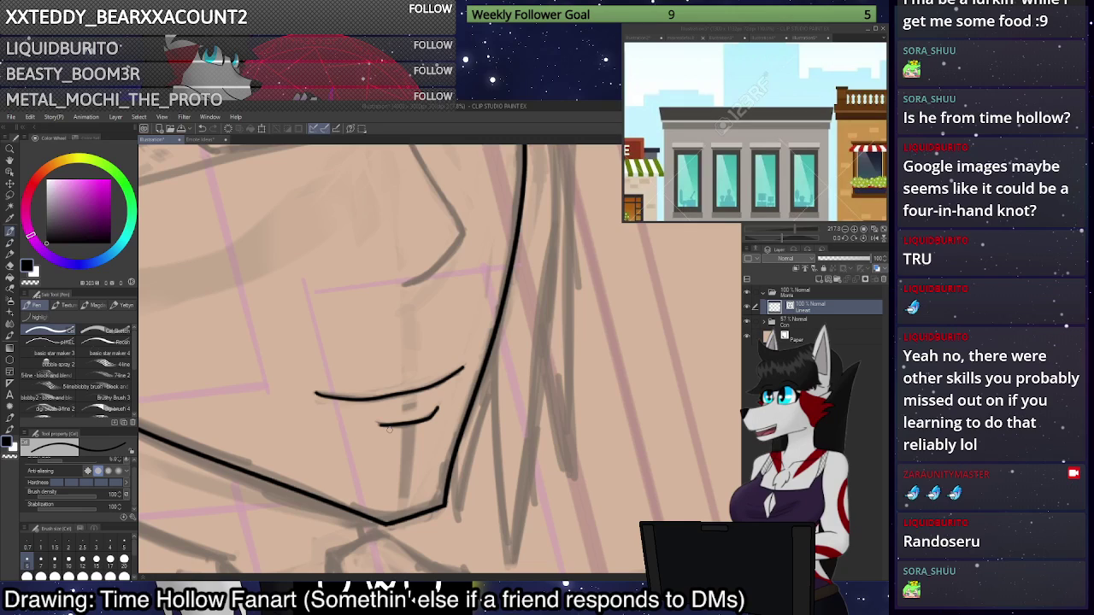
key(ctrl+z)
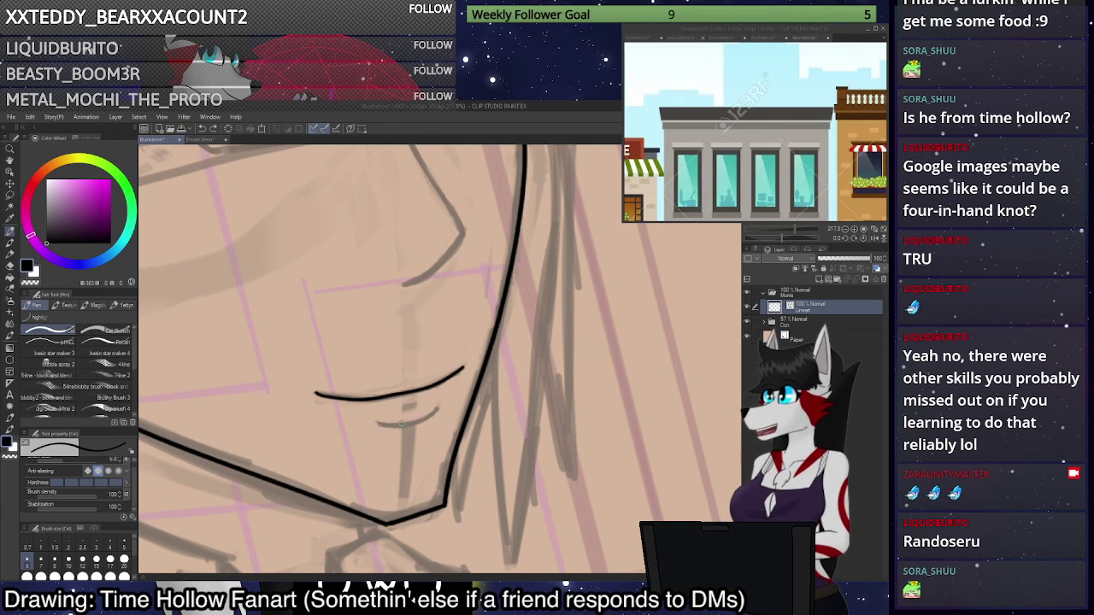
key(ctrl+z)
mouse_move(374, 421)
mouse_down()
mouse_move(416, 425)
mouse_move(376, 423)
mouse_move(443, 409)
mouse_up()
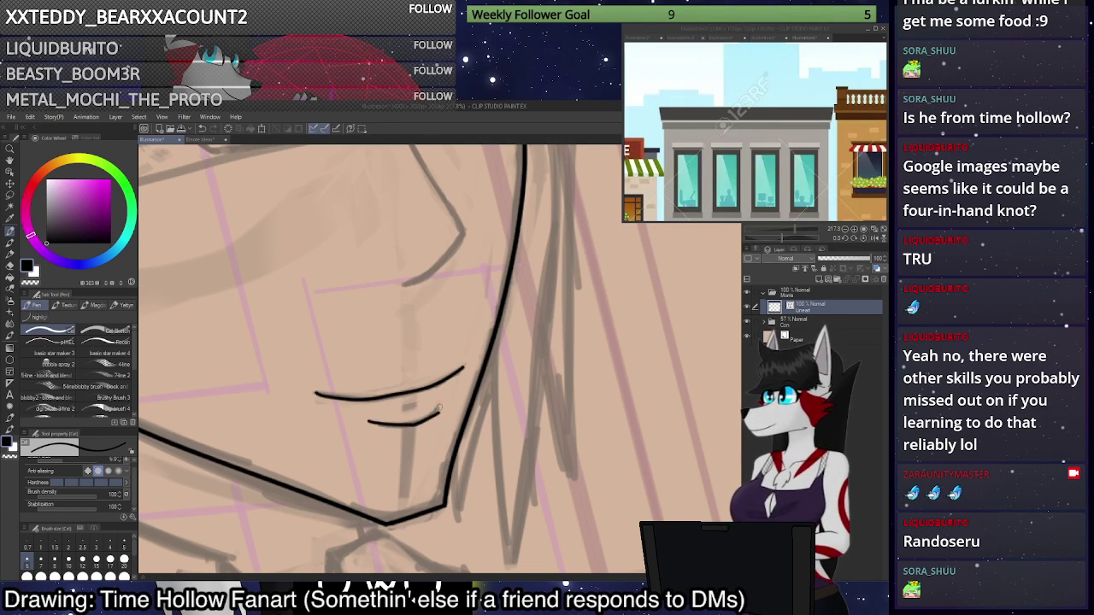
key(ctrl+z)
mouse_move(371, 422)
mouse_down()
mouse_move(417, 423)
mouse_move(440, 409)
mouse_up()
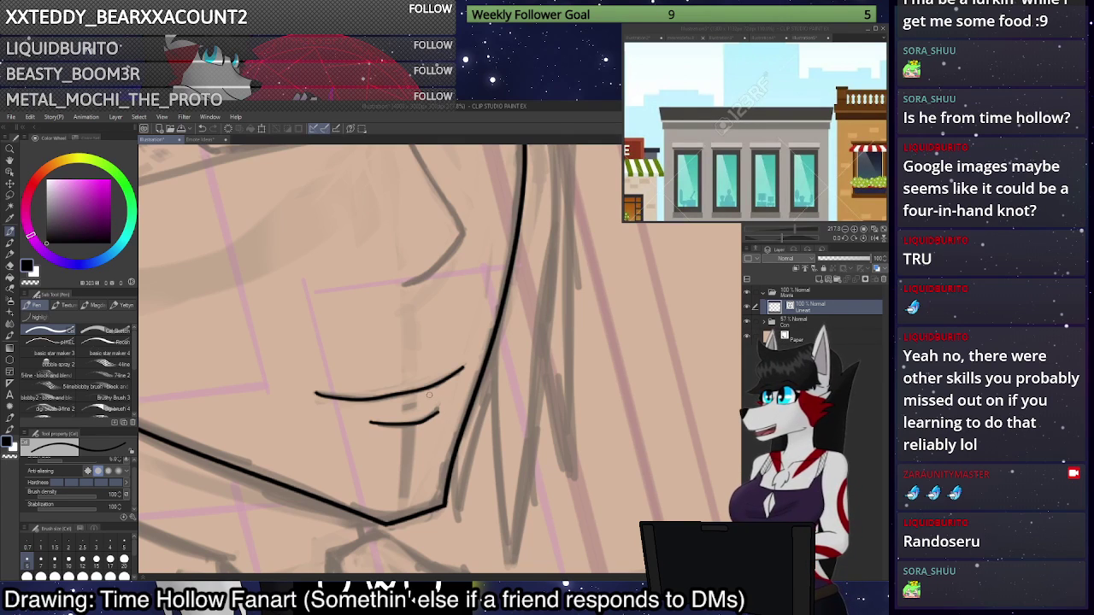
Redraw the short lower-lip line beneath the mouth with a rounder upturned end.
scroll(382, 414, up, 3)
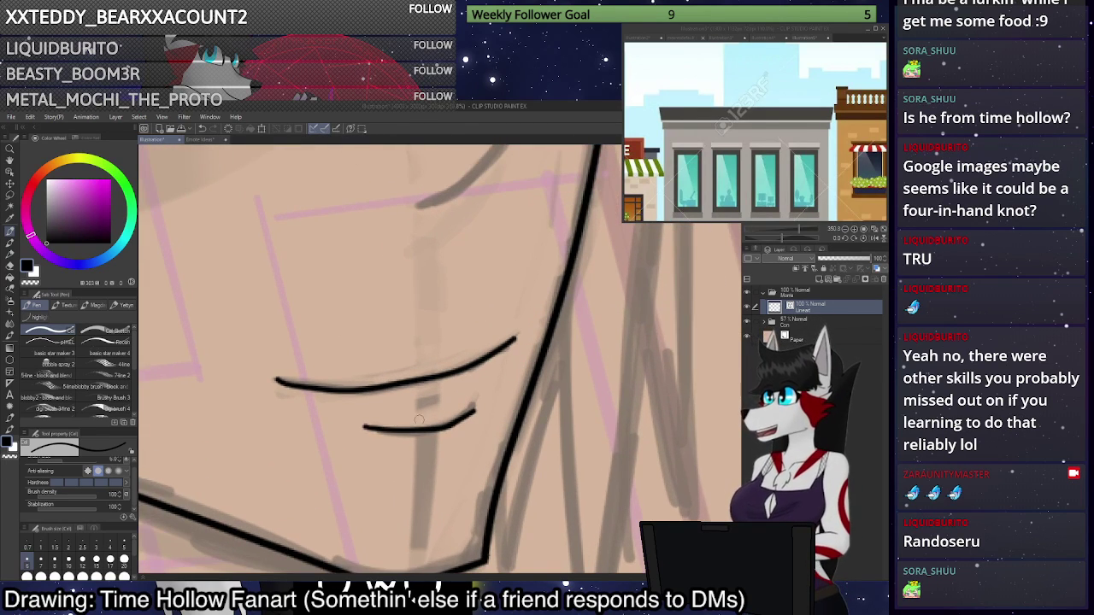
key(ctrl+z)
mouse_move(475, 406)
mouse_down()
mouse_move(372, 432)
mouse_move(440, 431)
mouse_up()
key(ctrl+z)
key(ctrl+z)
mouse_move(360, 427)
mouse_down()
mouse_move(421, 429)
mouse_move(462, 415)
mouse_move(366, 428)
mouse_up()
key(ctrl+z)
scroll(475, 434, down, 5)
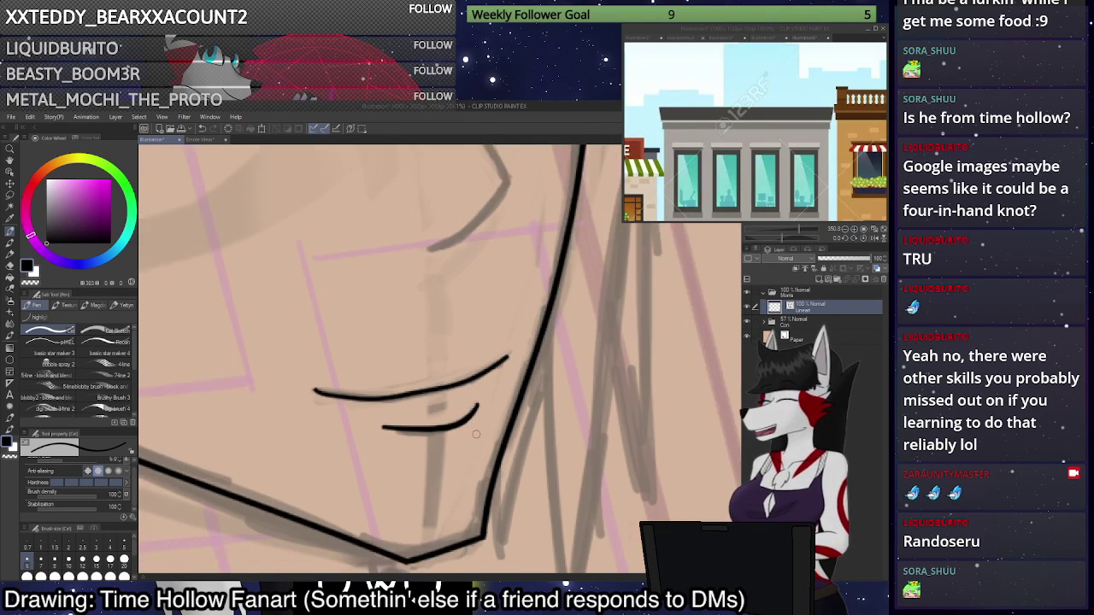
Ink the nose bridge from the inner corner of the far eye down past the nose tip.
scroll(520, 343, up, 5)
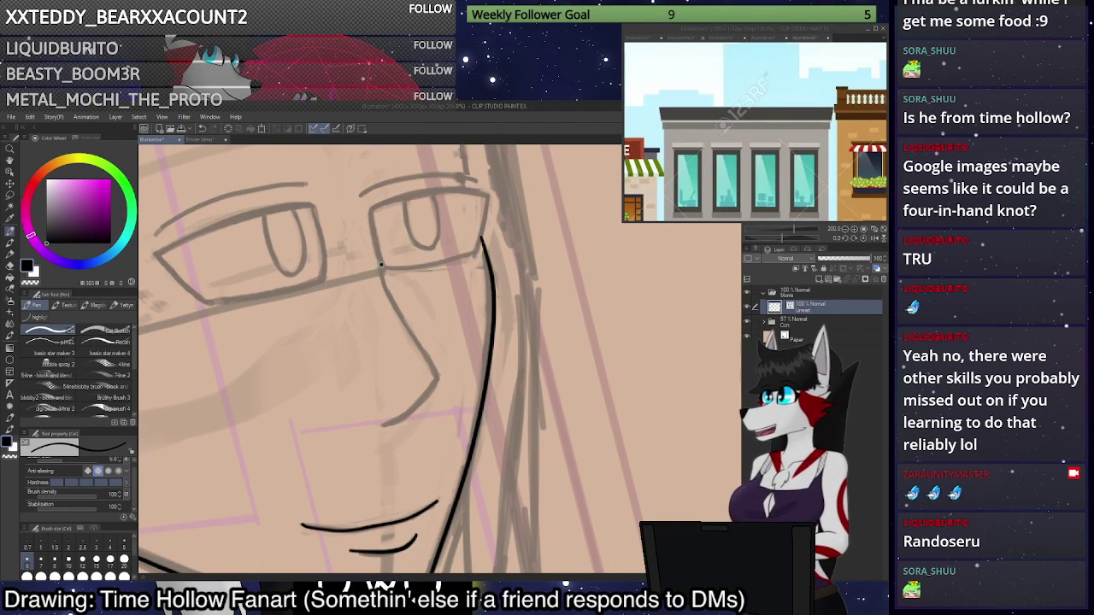
drag(381, 265, 453, 403)
key(ctrl+z)
mouse_move(443, 362)
mouse_down()
mouse_move(424, 398)
mouse_move(378, 430)
mouse_up()
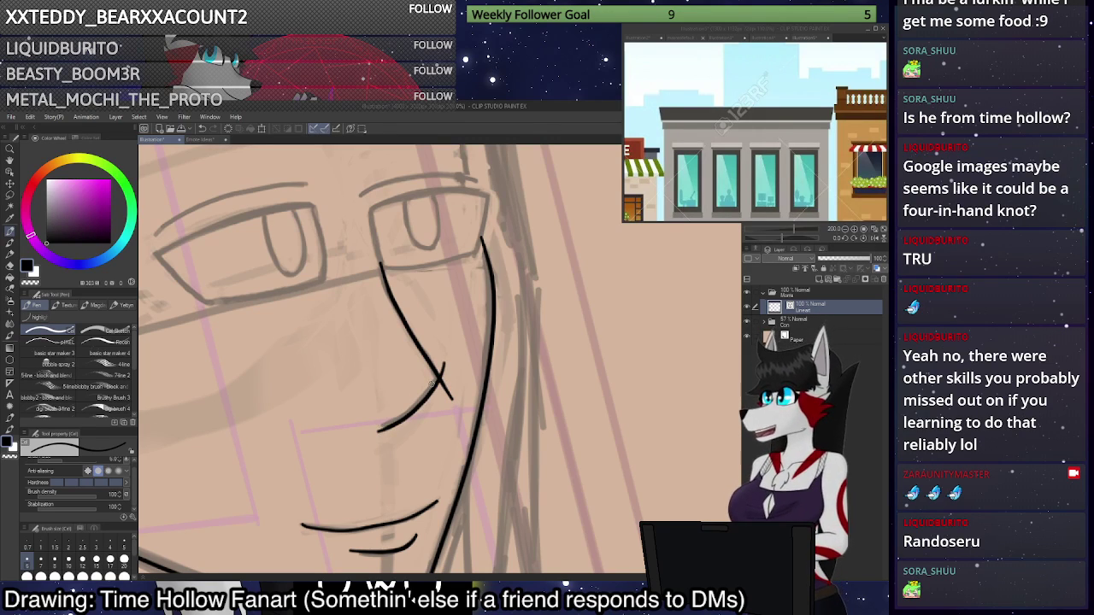
key(e)
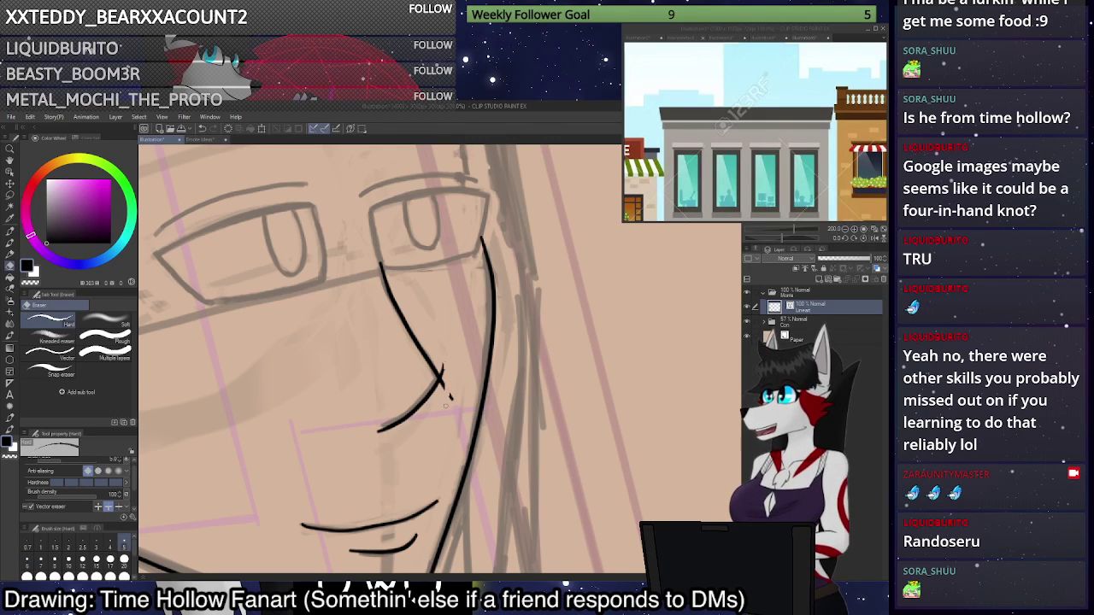
drag(445, 406, 443, 409)
scroll(471, 339, down, 1)
key(ctrl+z)
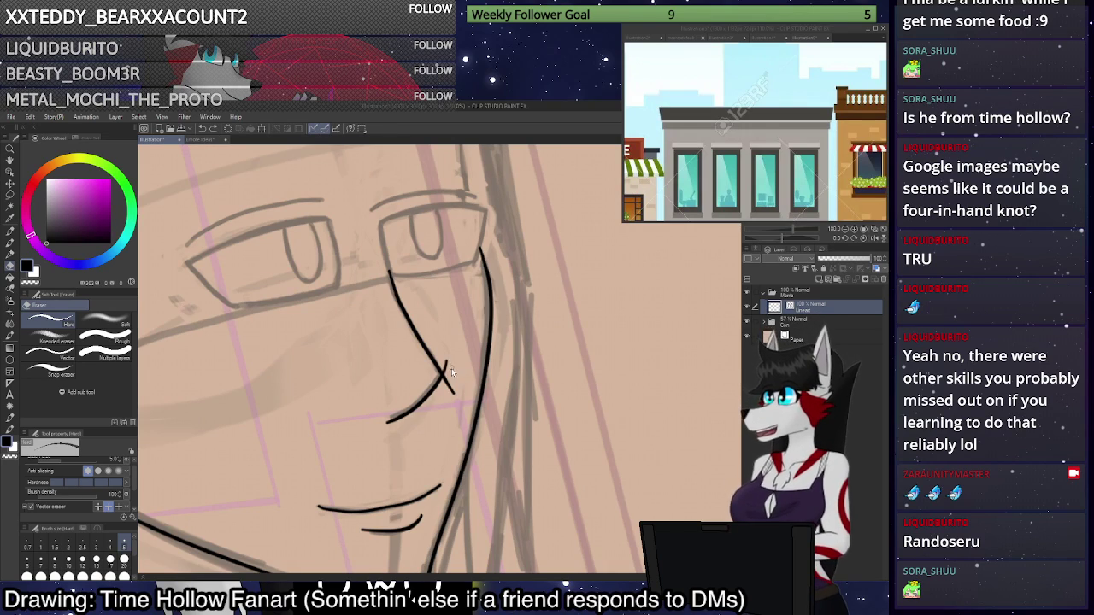
click(450, 374)
Ink the underside of the nose from its tip inward and erase the bridge line's overshoot at the tip.
key(p)
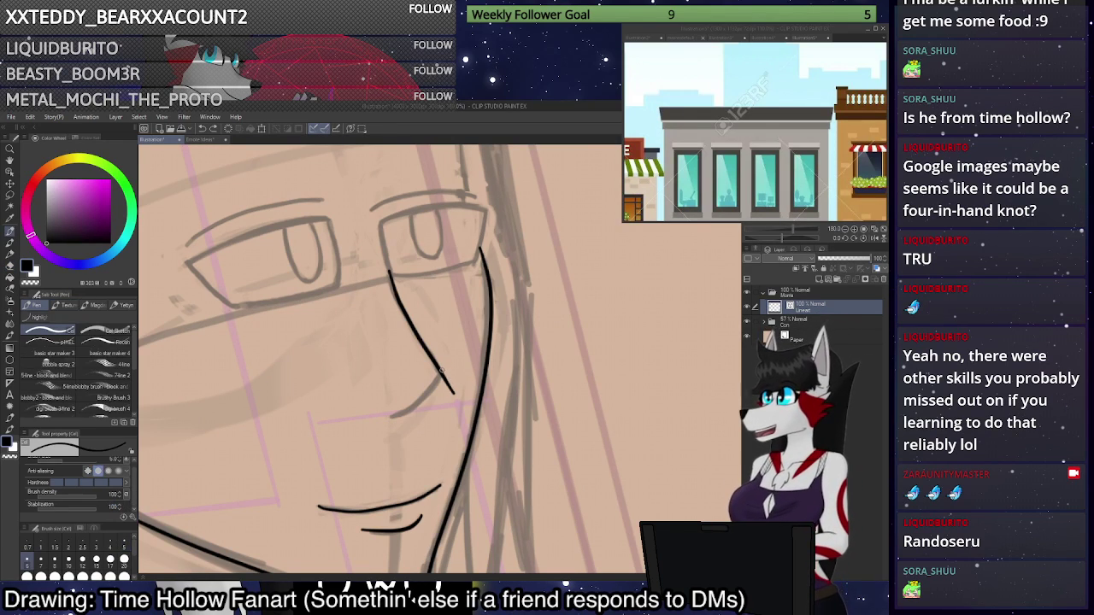
mouse_move(445, 370)
mouse_down()
mouse_move(414, 408)
mouse_move(390, 417)
mouse_up()
key(ctrl+z)
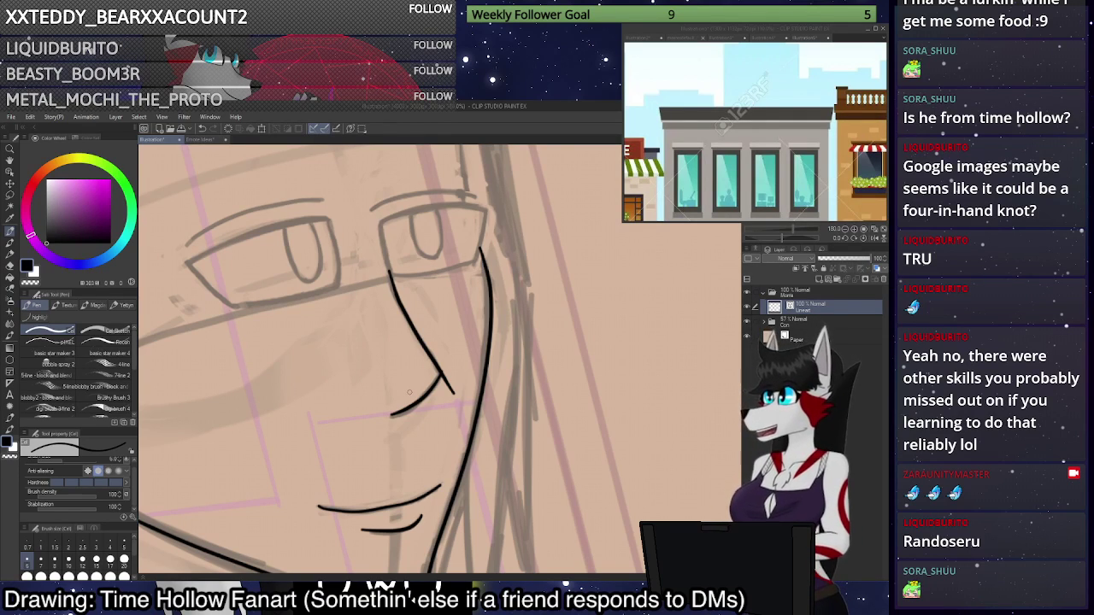
click(11, 271)
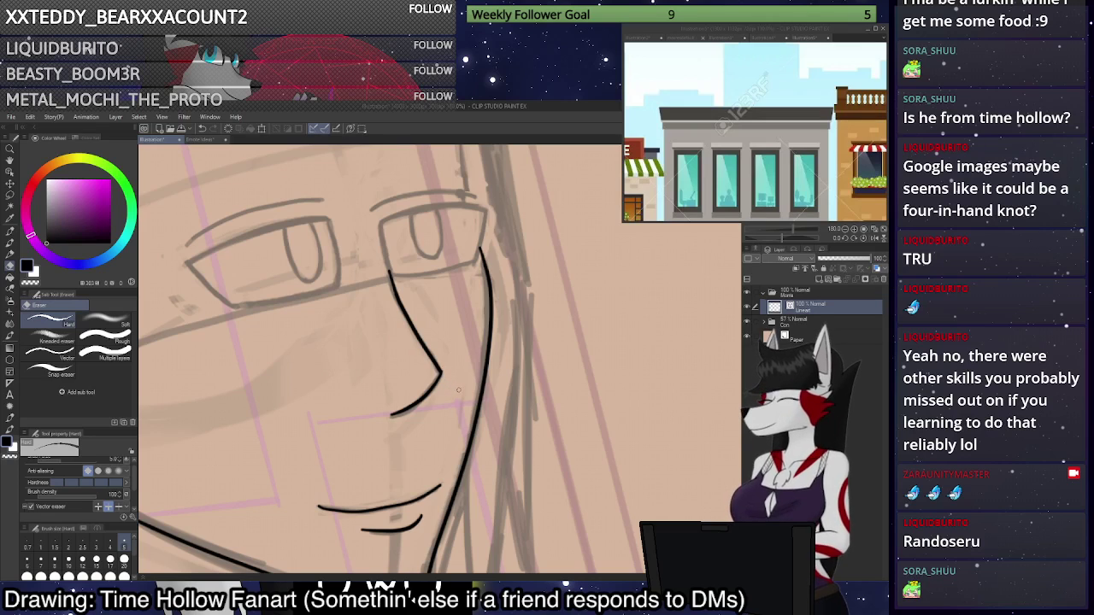
Switch to the pen and ink the near eye's lower edge and inner side over the sketch.
scroll(466, 367, down, 4)
scroll(474, 217, up, 8)
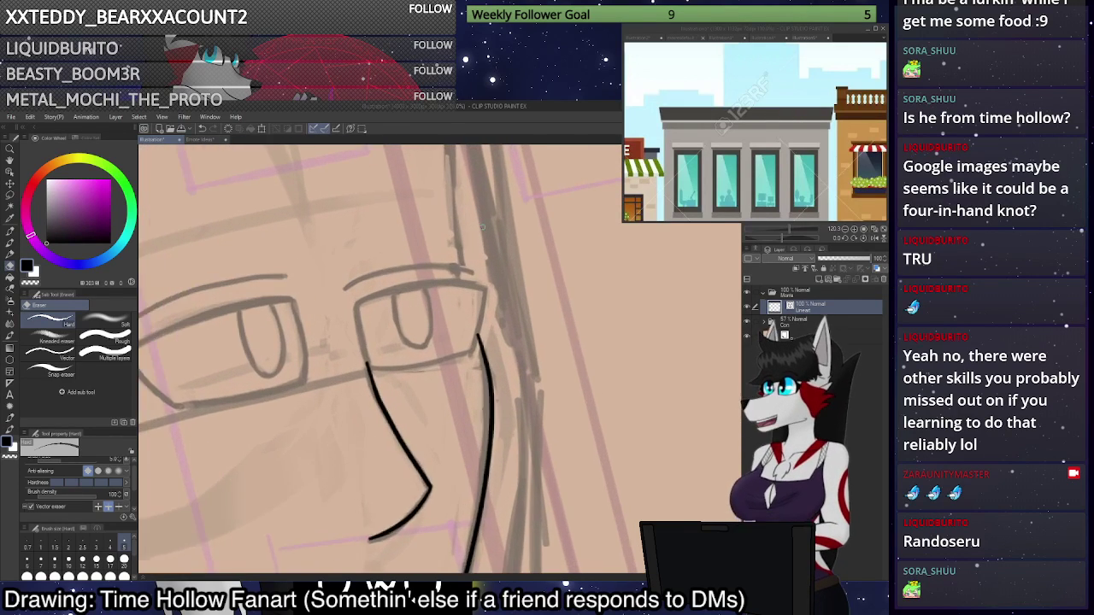
key(p)
mouse_move(327, 409)
mouse_down()
mouse_move(311, 325)
mouse_move(362, 304)
mouse_move(450, 295)
mouse_up()
key(ctrl+z)
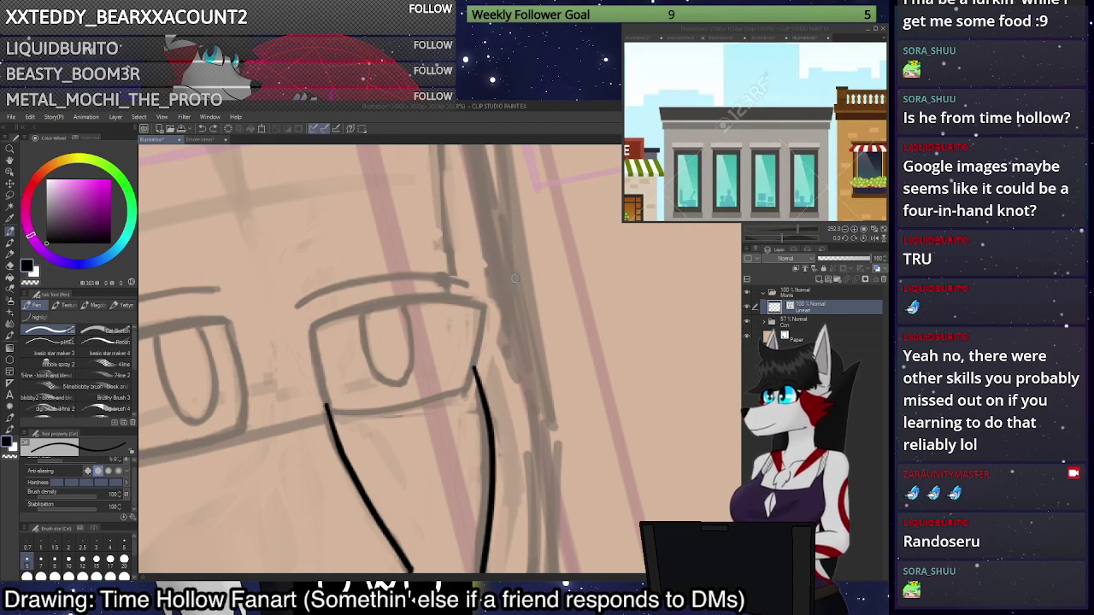
scroll(473, 317, down, 4)
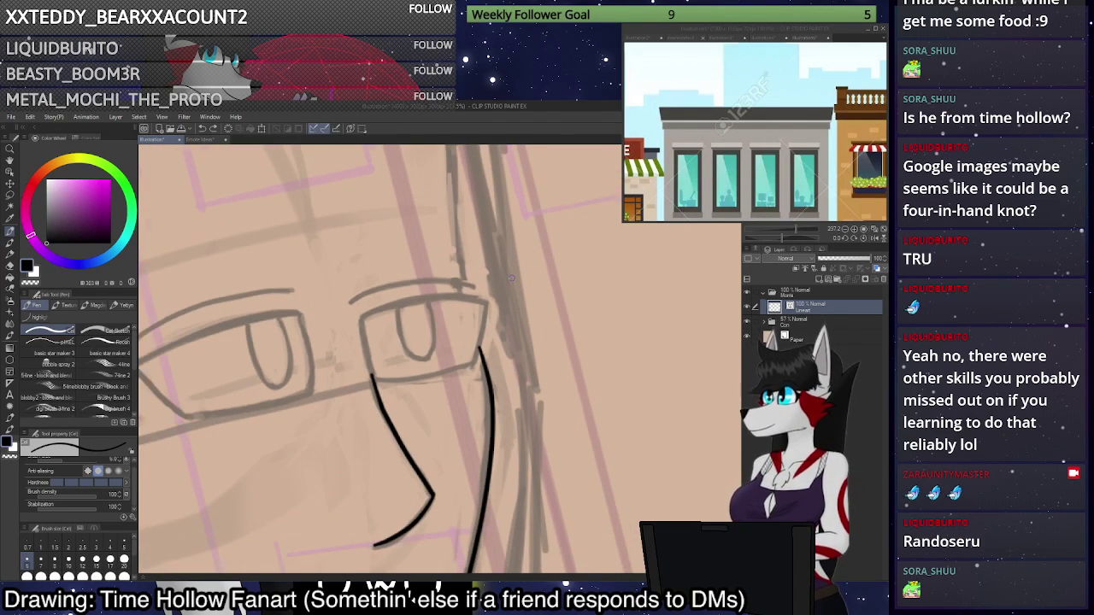
scroll(256, 402, up, 6)
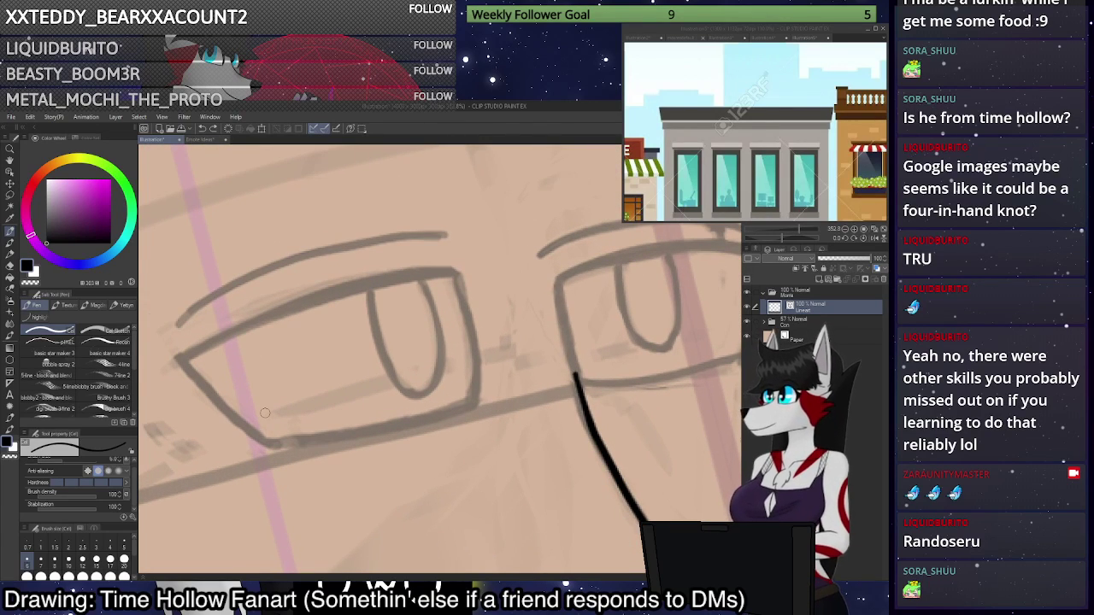
mouse_move(275, 448)
mouse_down()
mouse_move(479, 400)
mouse_move(454, 270)
mouse_move(329, 296)
mouse_up()
key(ctrl+z)
key(ctrl+z)
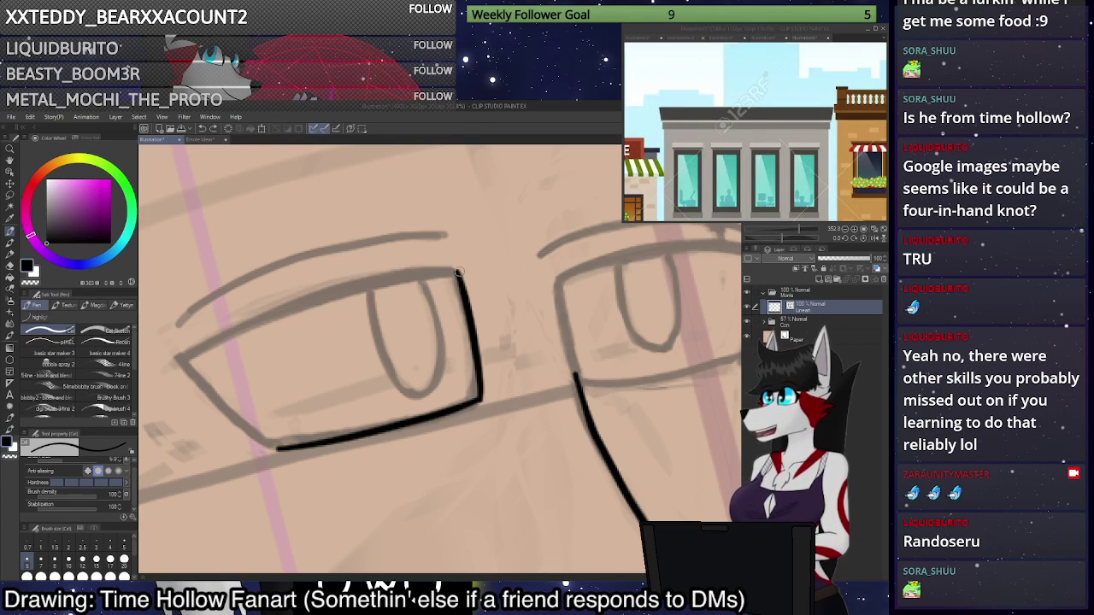
Close the near eye's outline through its outer corner and thicken the upper lid line.
mouse_move(459, 270)
mouse_down()
mouse_move(302, 298)
mouse_move(177, 360)
mouse_move(279, 451)
mouse_move(178, 362)
mouse_up()
key(ctrl+z)
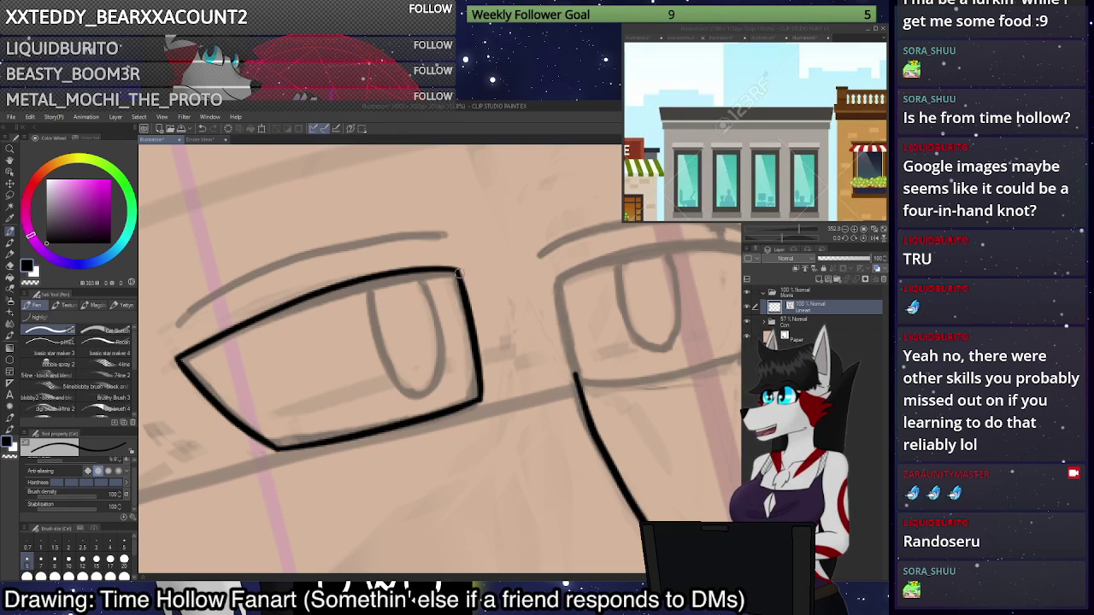
mouse_move(458, 274)
mouse_down()
mouse_move(316, 299)
mouse_move(189, 358)
mouse_up()
scroll(454, 281, down, 1)
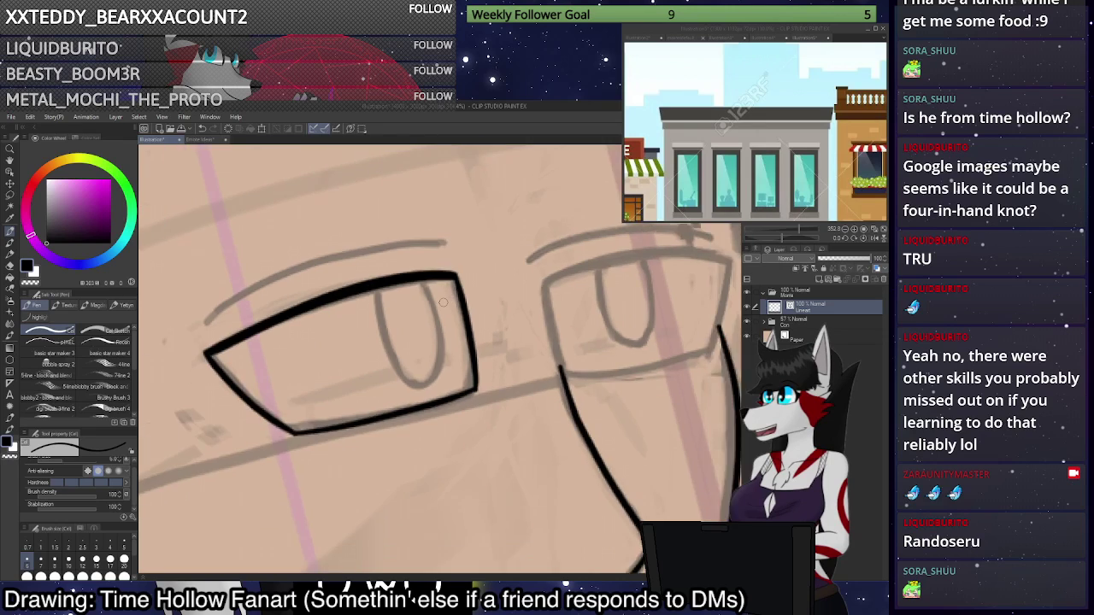
Ink the U-shaped iris hanging from the upper lid inside the near eye.
scroll(513, 299, up, 3)
mouse_move(322, 287)
mouse_down()
mouse_move(337, 358)
mouse_move(320, 290)
mouse_move(354, 387)
mouse_move(389, 396)
mouse_move(399, 337)
mouse_move(379, 271)
mouse_up()
key(ctrl+z)
scroll(380, 272, down, 1)
scroll(384, 276, down, 4)
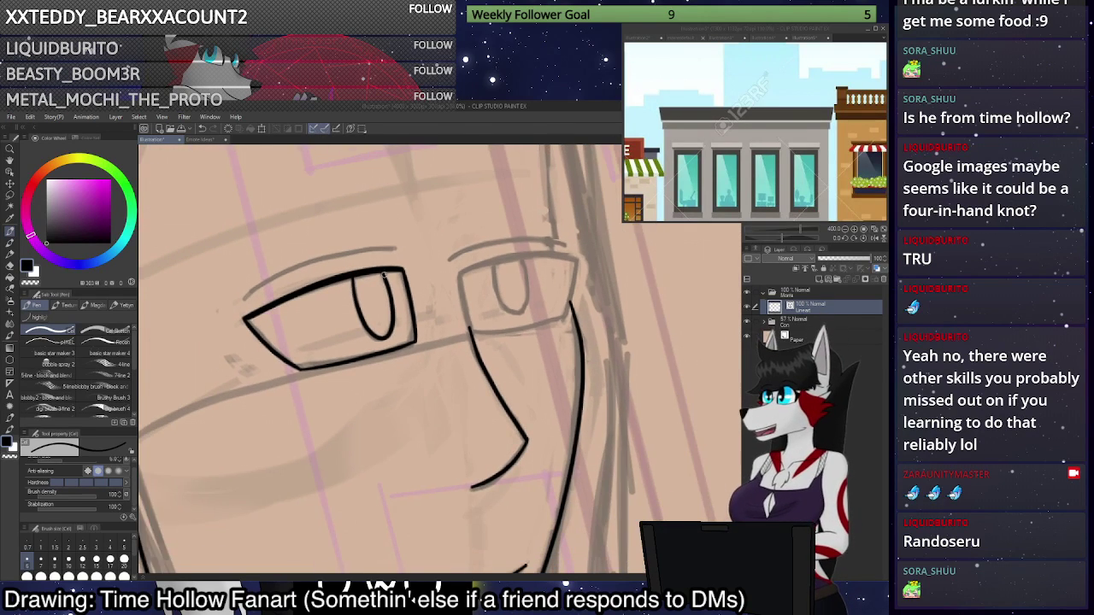
scroll(384, 276, up, 6)
scroll(384, 275, down, 6)
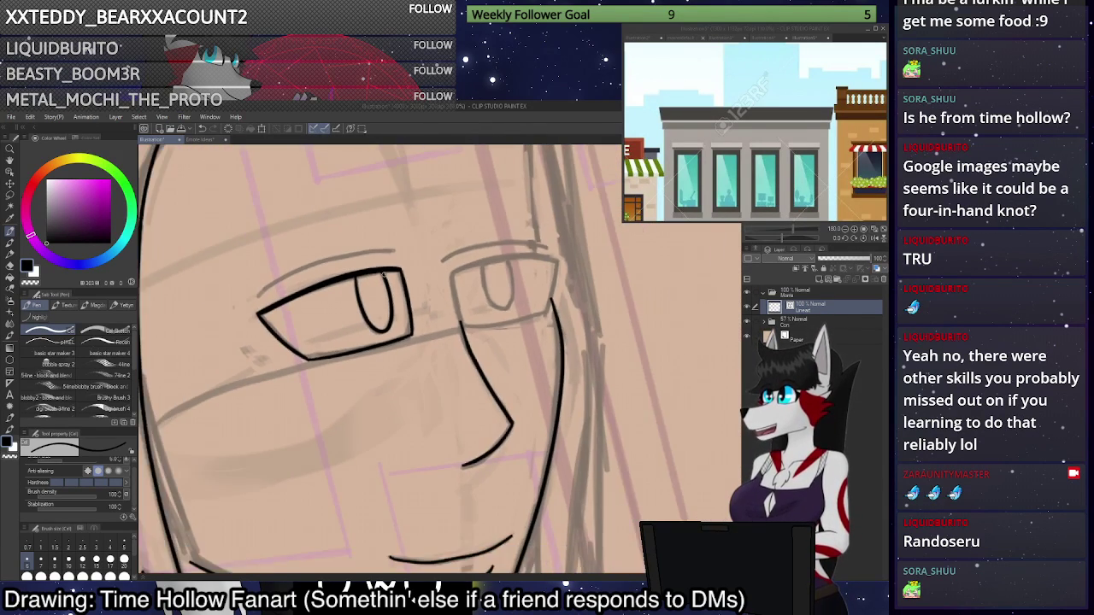
Try to ink the far eye's outline with its upper lid raised above the sketched lid line.
scroll(622, 274, up, 4)
scroll(623, 273, down, 2)
scroll(389, 295, up, 3)
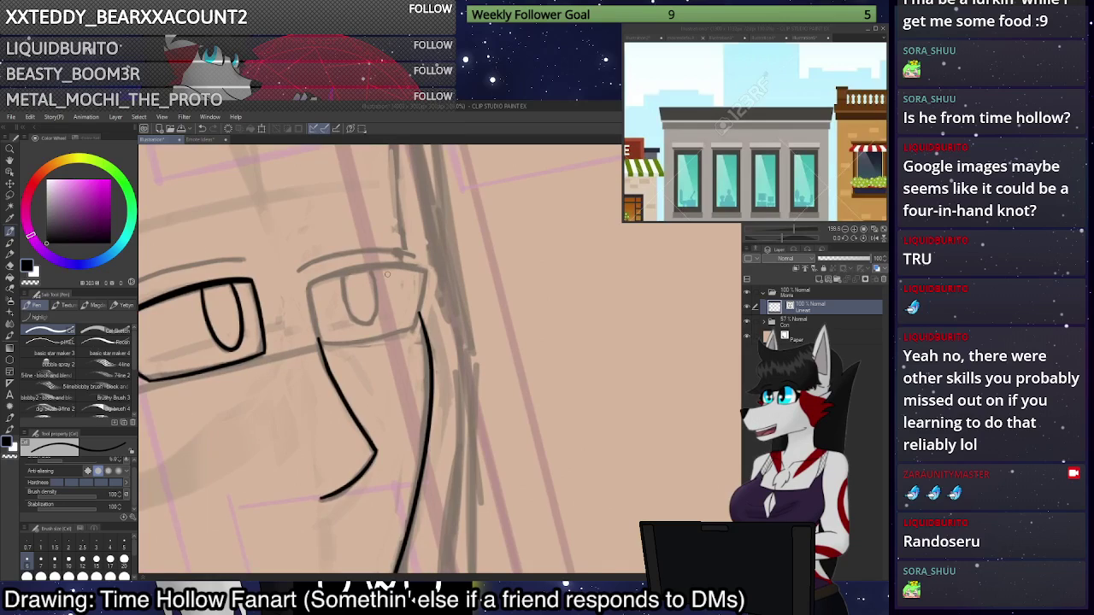
mouse_move(313, 371)
mouse_down()
mouse_move(294, 266)
mouse_move(379, 244)
mouse_move(461, 249)
mouse_up()
key(ctrl+z)
key(ctrl+z)
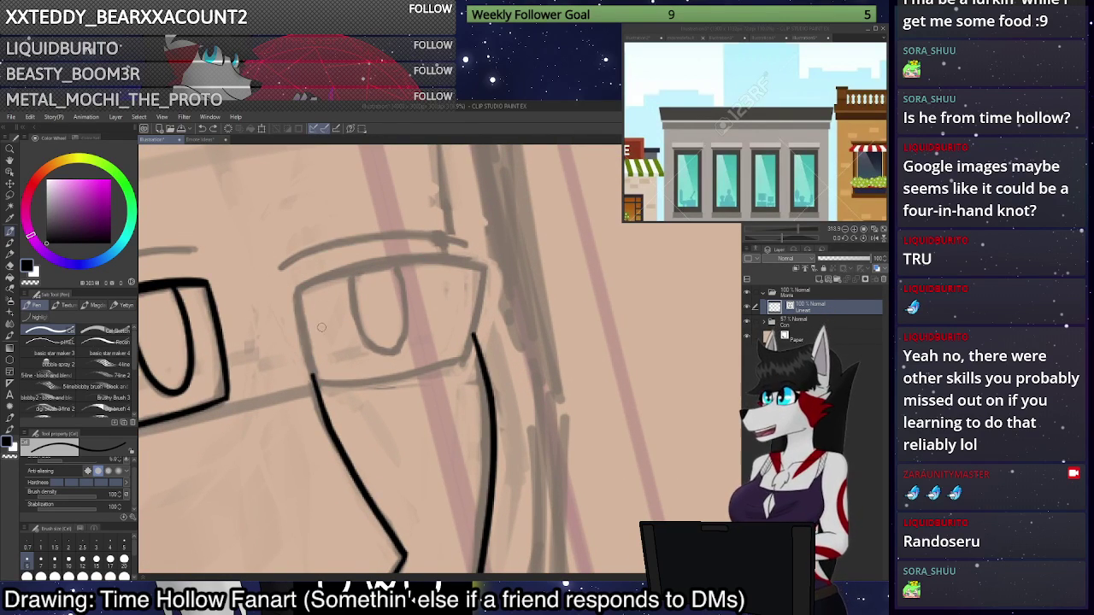
mouse_move(315, 379)
mouse_down()
mouse_move(294, 267)
mouse_move(313, 369)
mouse_move(295, 285)
mouse_move(318, 255)
mouse_move(468, 248)
mouse_up()
key(ctrl+z)
key(ctrl+z)
mouse_move(296, 270)
mouse_down()
mouse_move(451, 246)
mouse_move(480, 258)
mouse_move(352, 246)
mouse_move(480, 258)
mouse_up()
key(ctrl+z)
key(ctrl+z)
mouse_move(295, 271)
mouse_down()
mouse_move(388, 246)
mouse_move(481, 261)
mouse_up()
key(ctrl+z)
mouse_move(296, 267)
mouse_down()
mouse_move(439, 246)
mouse_move(476, 274)
mouse_move(470, 340)
mouse_up()
key(ctrl+z)
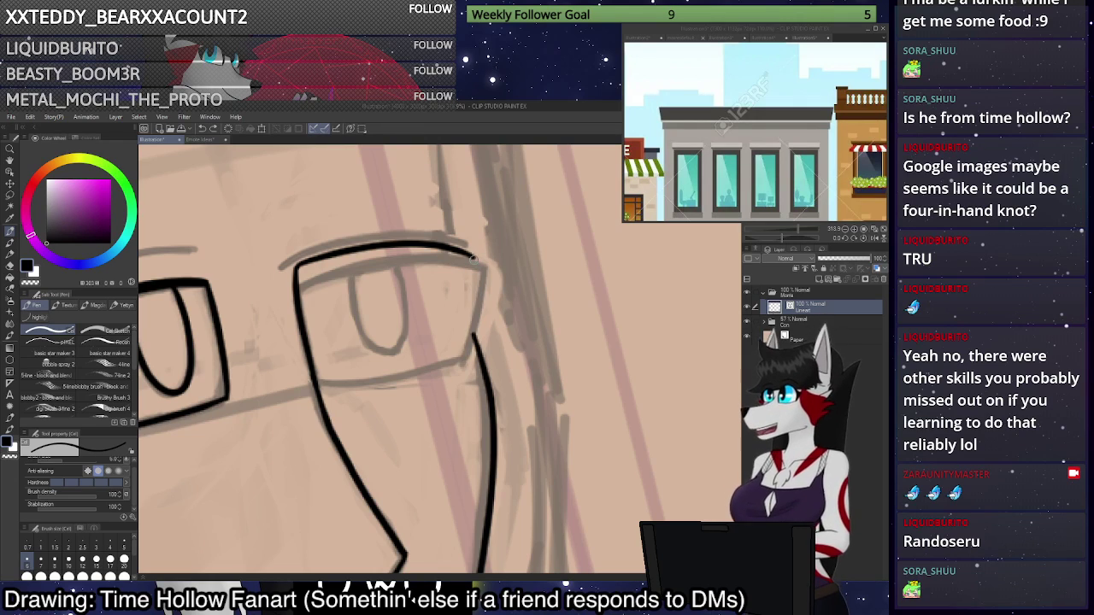
drag(474, 258, 466, 347)
key(ctrl+z)
mouse_move(315, 377)
mouse_down()
mouse_move(367, 377)
mouse_move(470, 345)
mouse_move(480, 274)
mouse_up()
key(ctrl+z)
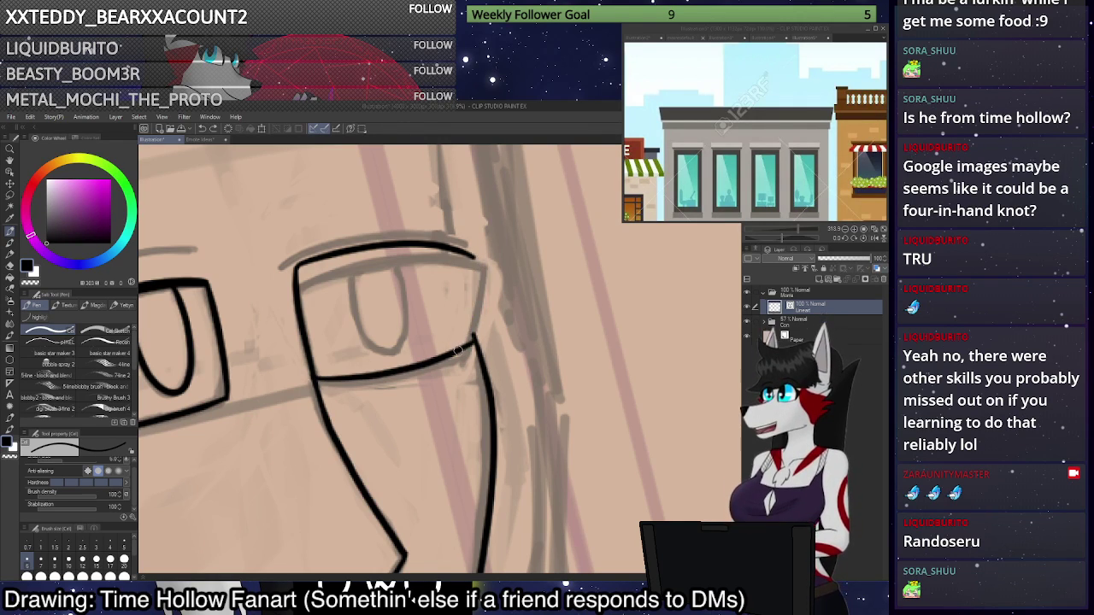
drag(458, 350, 477, 259)
scroll(529, 294, down, 3)
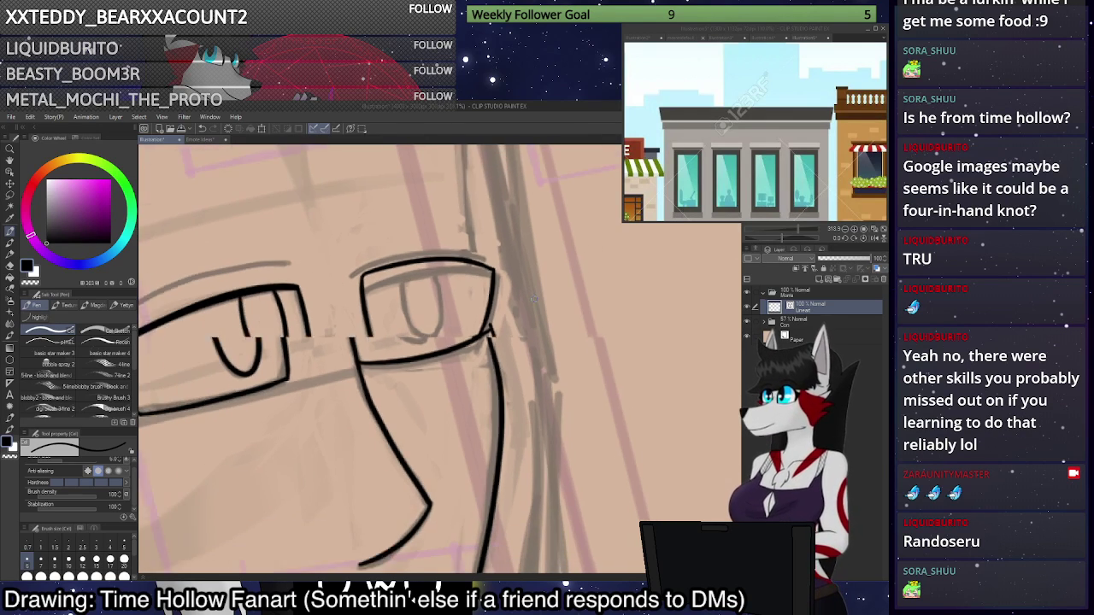
Undo the strokes of the far eye's raised outline.
key(ctrl+z)
key(ctrl+z)
key(ctrl+z)
key(ctrl+z)
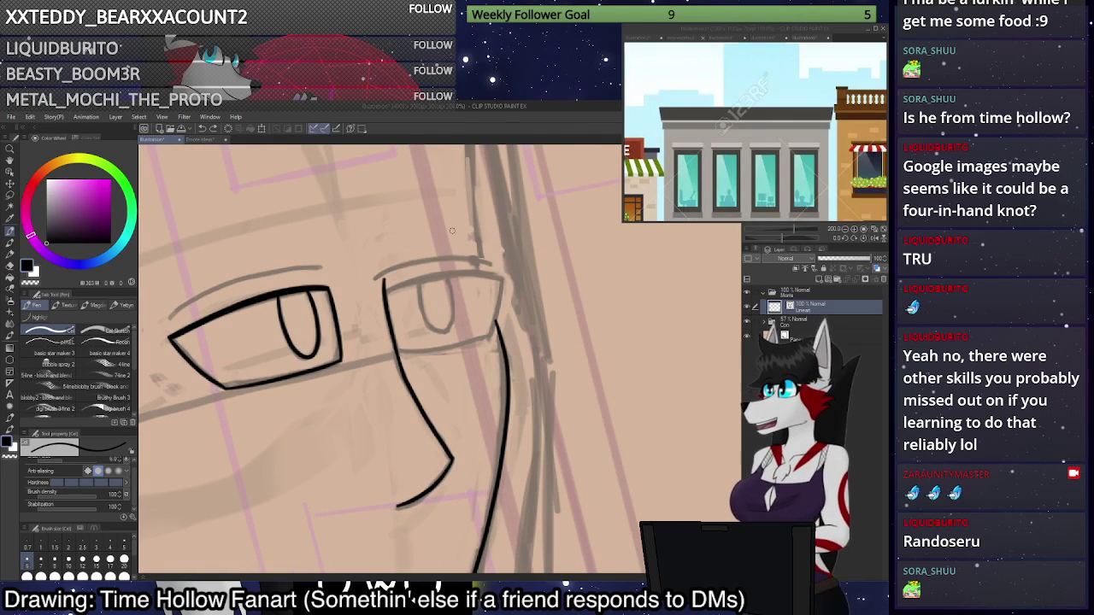
Ink the far eye's outline along the sketch, starting from the top of the nose bridge.
scroll(424, 314, up, 3)
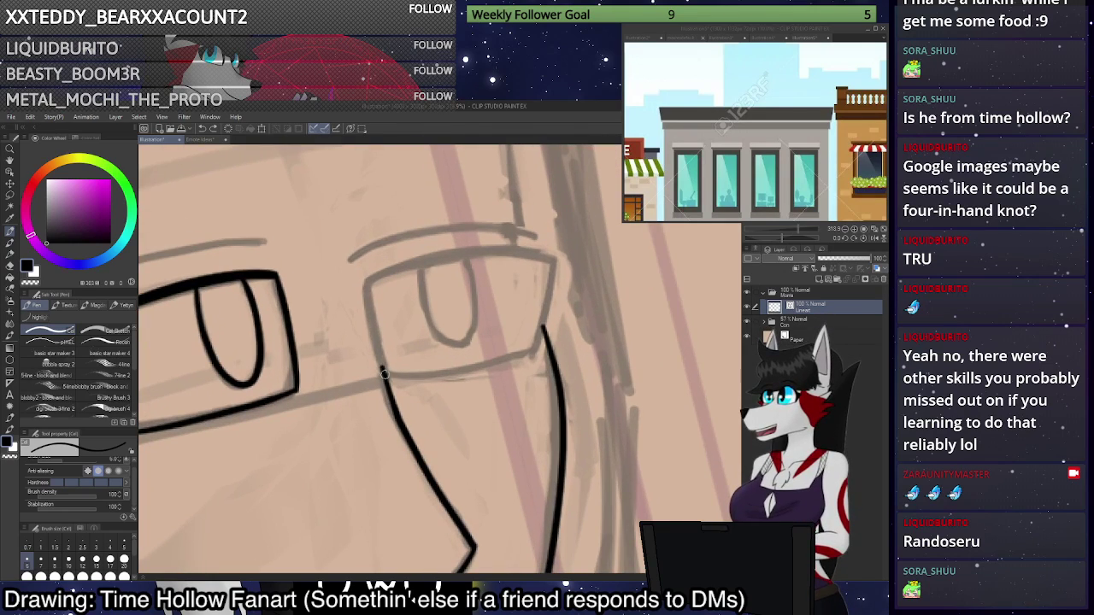
drag(385, 375, 366, 278)
key(ctrl+z)
mouse_move(384, 376)
mouse_down()
mouse_move(366, 268)
mouse_move(489, 246)
mouse_move(556, 269)
mouse_move(549, 261)
mouse_move(532, 349)
mouse_move(434, 374)
mouse_move(386, 371)
mouse_up()
scroll(461, 362, down, 4)
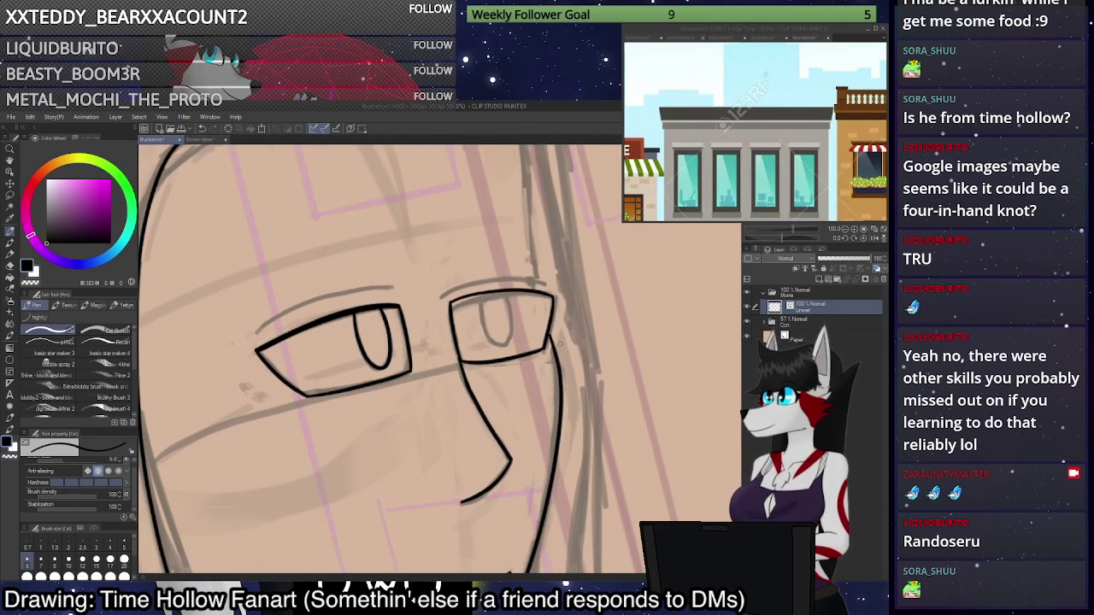
Duplicate the near eye's iris line and place the copy inside the far eye, rotated slightly to fit the sketch.
scroll(507, 306, up, 1)
scroll(508, 307, up, 3)
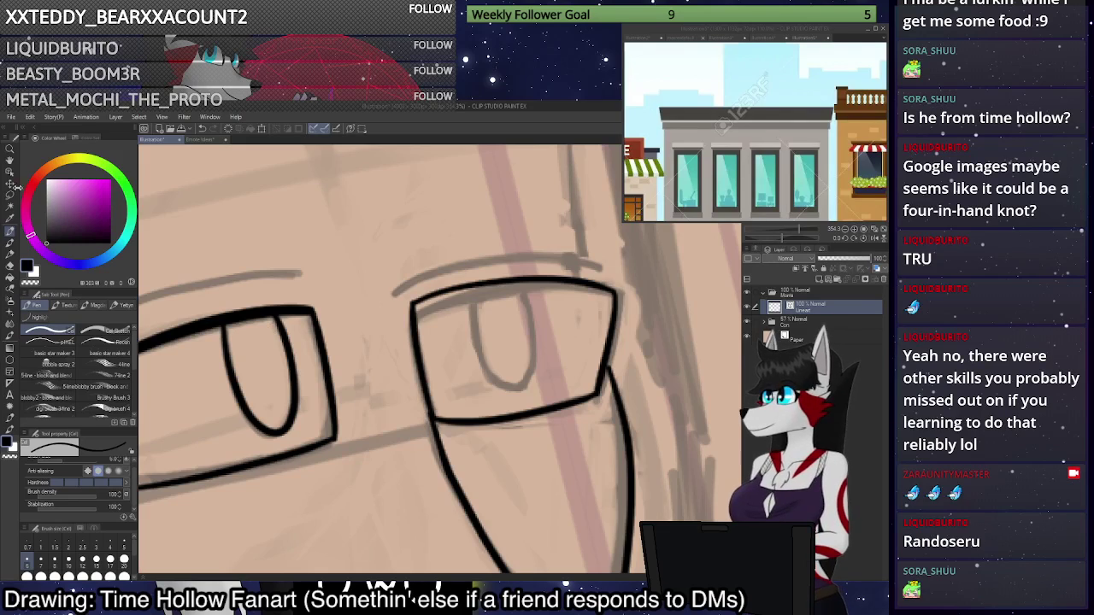
click(9, 172)
click(242, 385)
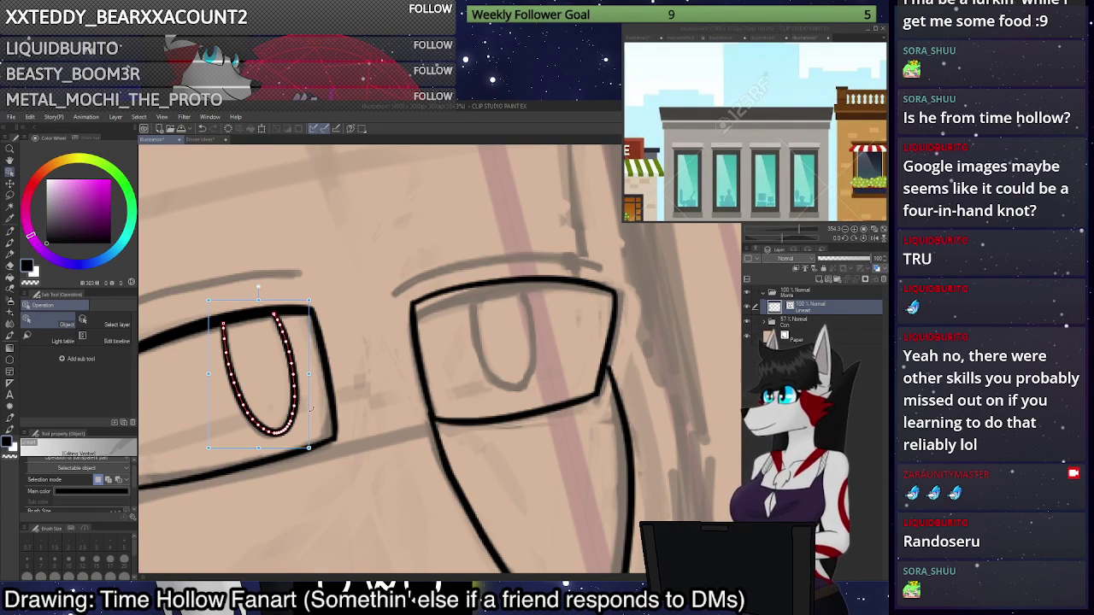
mouse_move(311, 410)
mouse_down()
mouse_move(425, 400)
mouse_move(528, 368)
mouse_move(542, 378)
mouse_move(533, 417)
mouse_move(531, 393)
mouse_move(543, 385)
mouse_up()
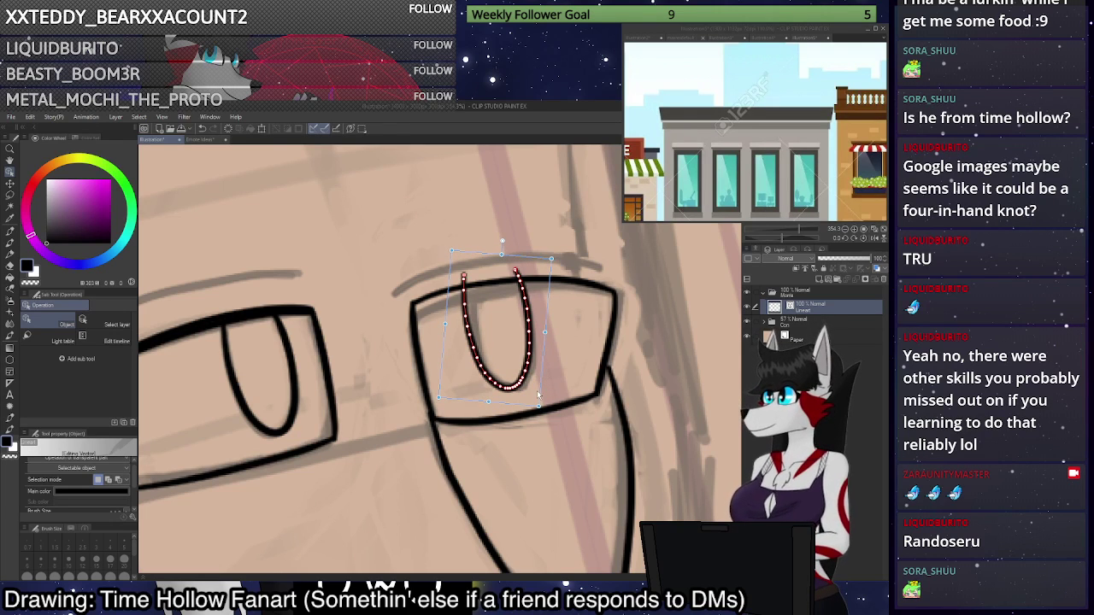
key(p)
scroll(597, 324, down, 13)
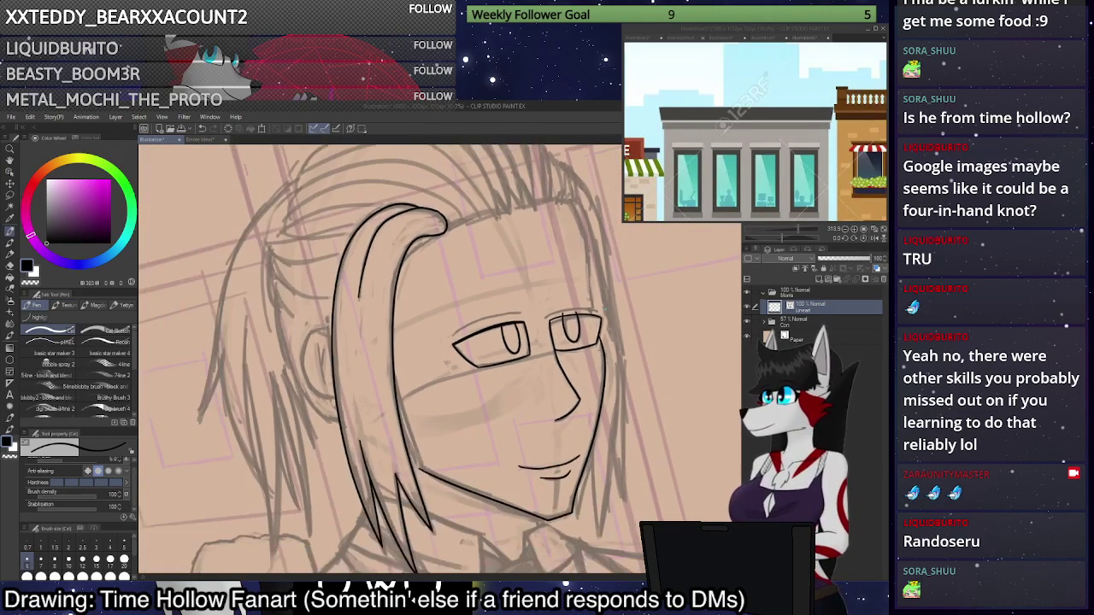
Select the far eye's iris line as an object and nudge it slightly into place.
scroll(613, 342, up, 5)
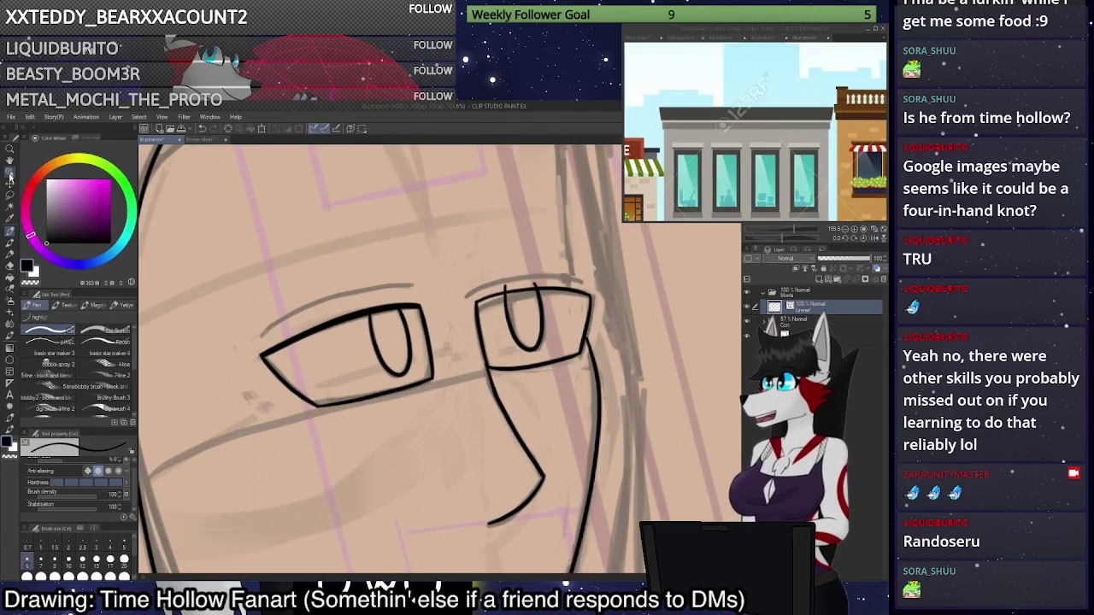
click(9, 175)
click(545, 345)
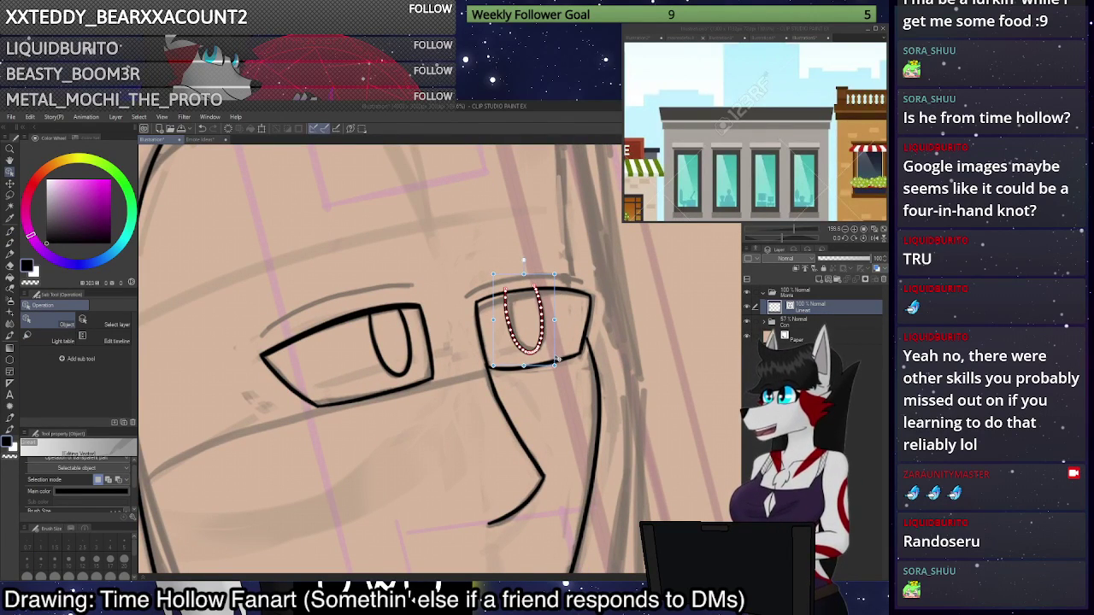
drag(557, 357, 558, 356)
key(p)
scroll(558, 351, down, 3)
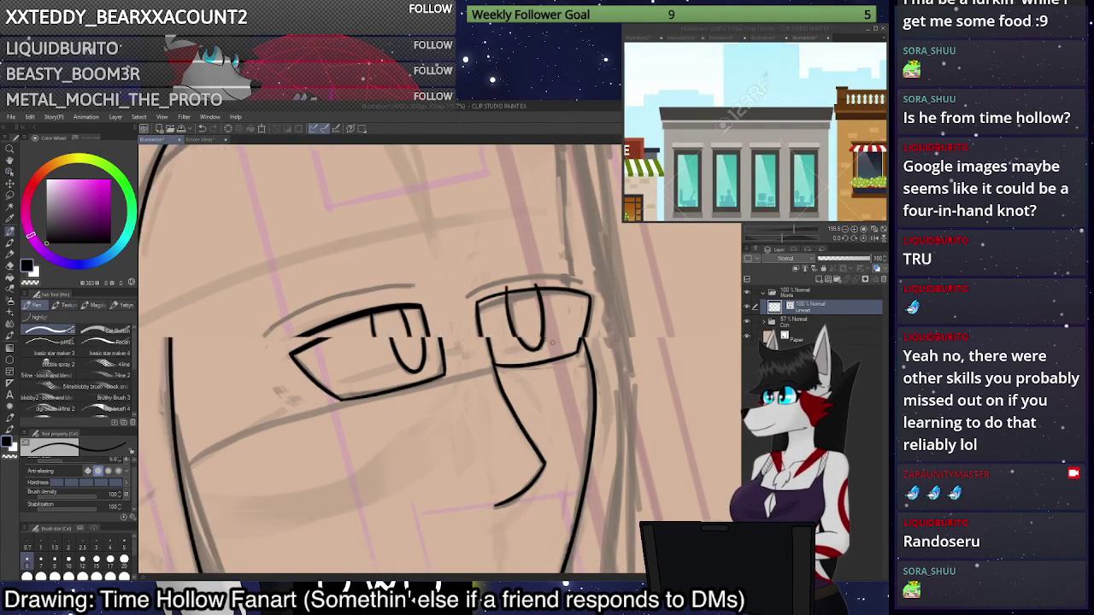
Erase the ends of the far iris line that overshoot the upper lid.
scroll(567, 310, up, 4)
click(10, 267)
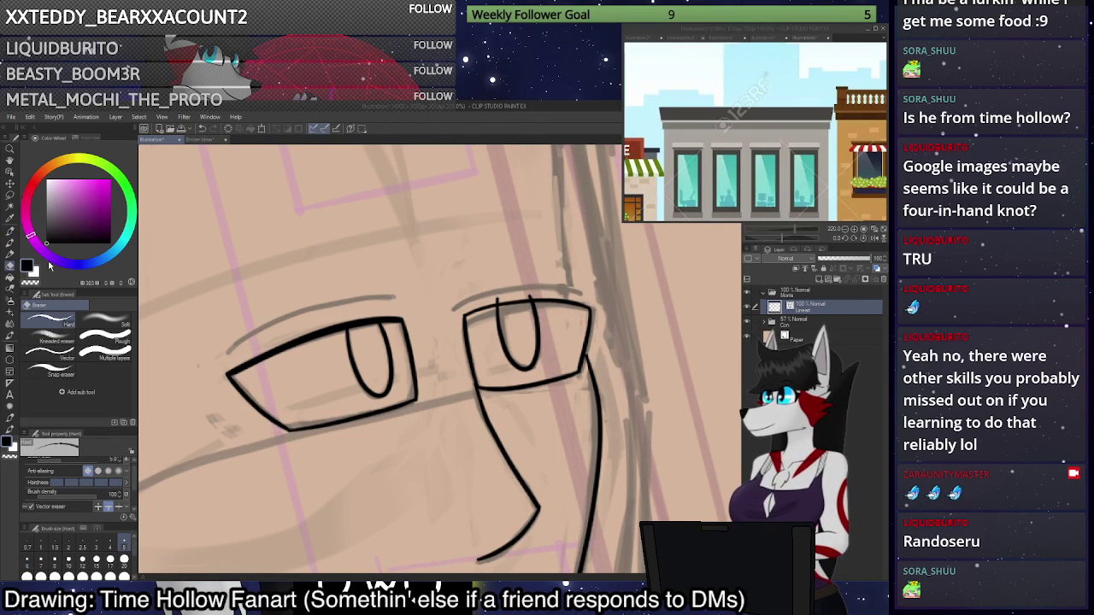
scroll(542, 277, up, 1)
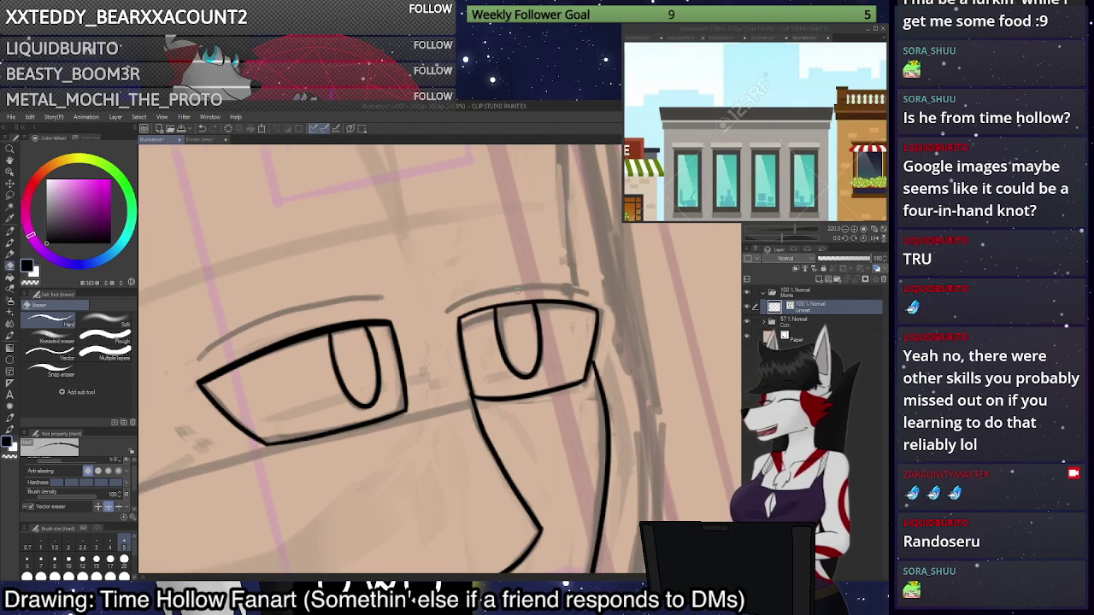
scroll(544, 276, down, 10)
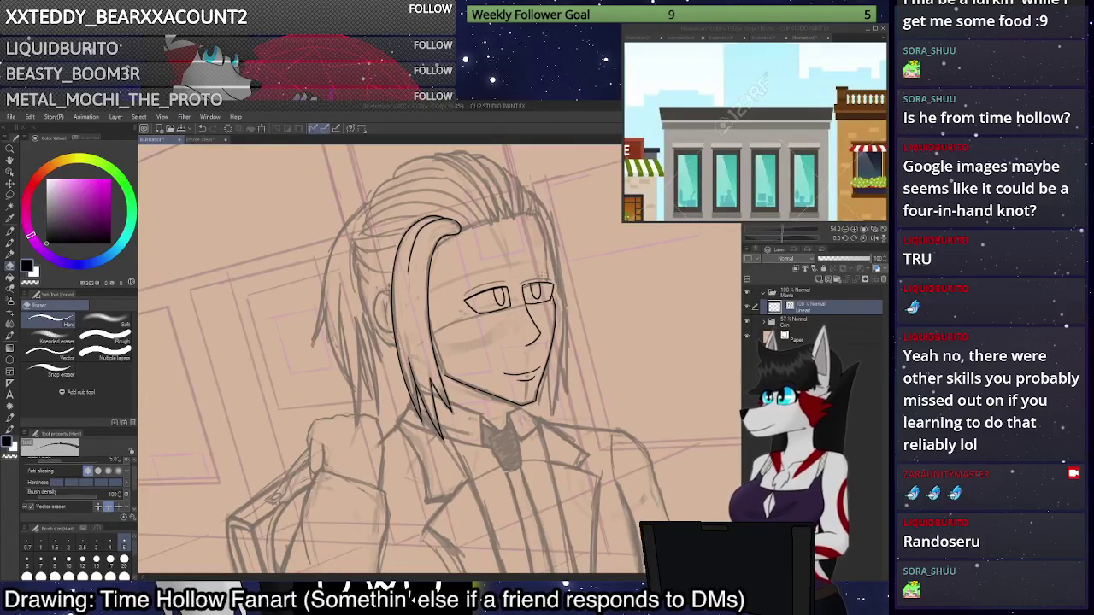
Ink the curved crease line above the far eye's upper lid, changing to a different pen sub tool for a cleaner stroke.
key(ctrl+plus)
key(ctrl+plus)
key(ctrl+plus)
key(ctrl+plus)
key(p)
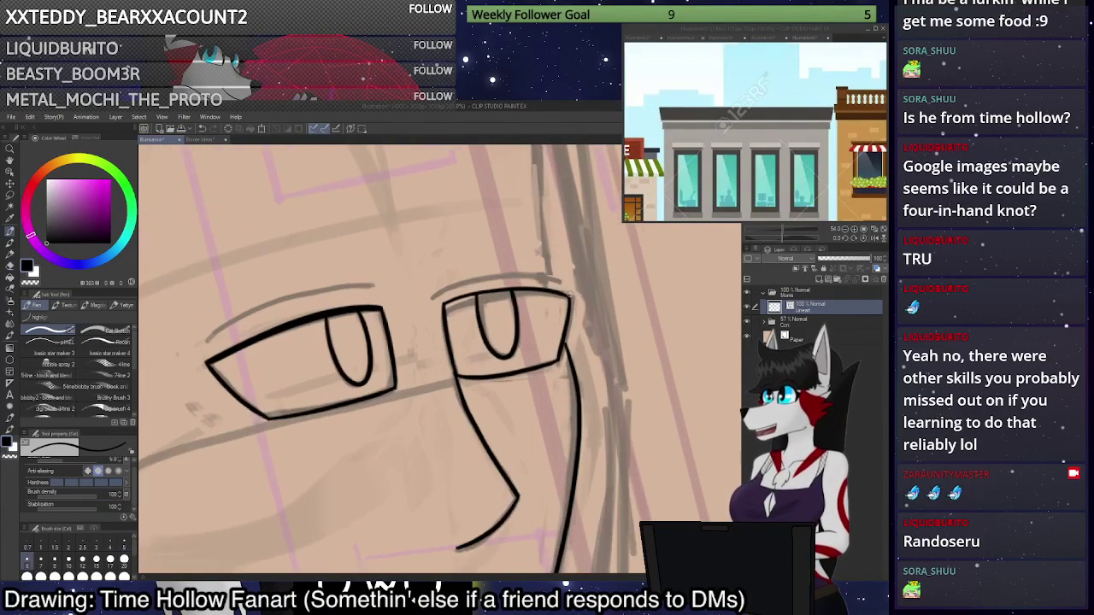
key(ctrl+plus)
mouse_move(542, 292)
mouse_down()
mouse_move(448, 279)
mouse_move(515, 269)
mouse_move(564, 280)
mouse_up()
key(ctrl+z)
drag(535, 272, 564, 280)
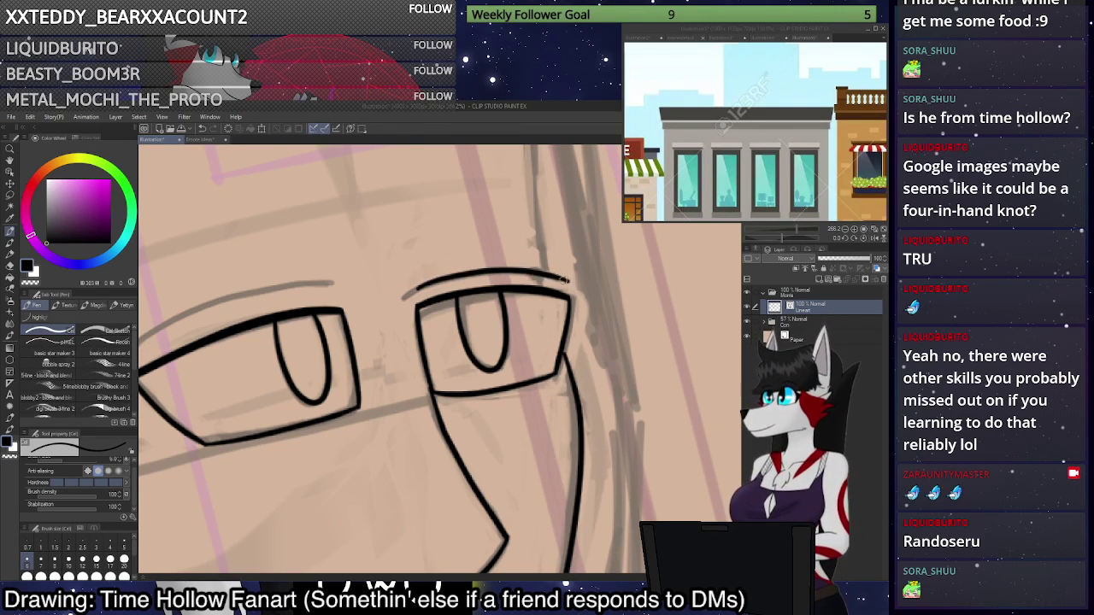
key(ctrl+z)
click(104, 341)
mouse_move(416, 291)
mouse_down()
mouse_move(494, 277)
mouse_move(573, 286)
mouse_move(503, 270)
mouse_move(416, 289)
mouse_up()
key(ctrl+z)
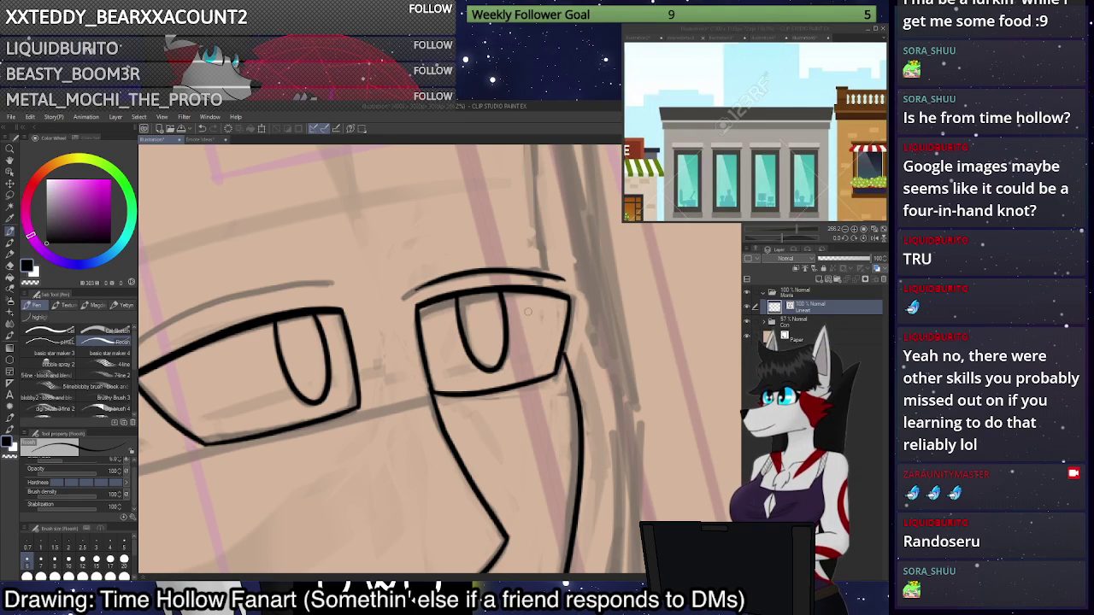
Ink the long crease line above the near eye, redrawing it until it follows the upper lid.
mouse_move(330, 283)
mouse_down()
mouse_move(230, 300)
mouse_move(142, 349)
mouse_up()
scroll(440, 308, up, 1)
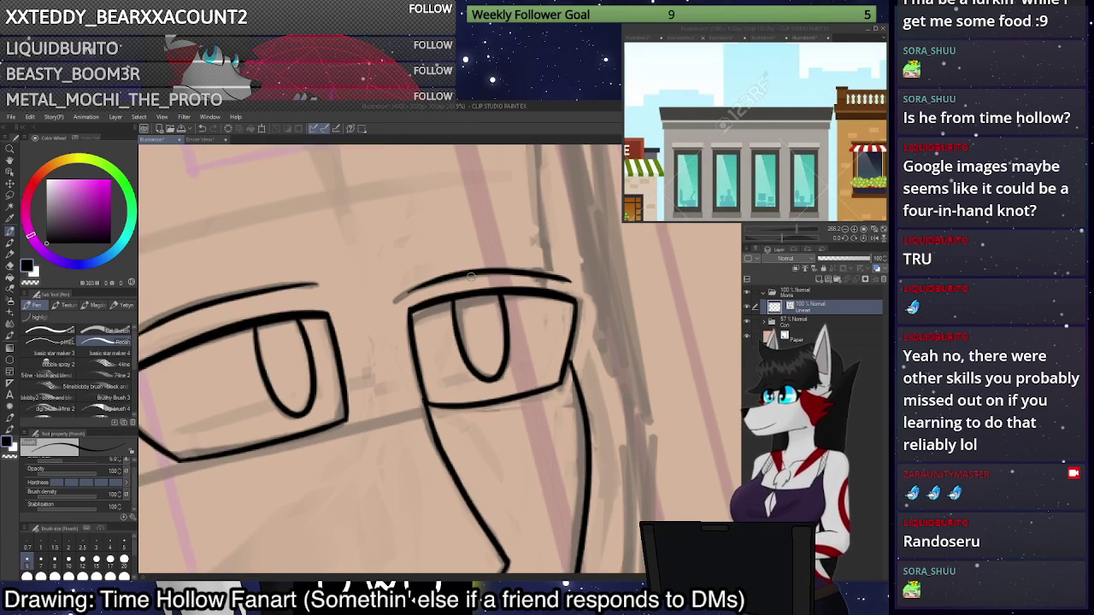
scroll(440, 308, down, 5)
scroll(382, 295, up, 4)
key(ctrl+z)
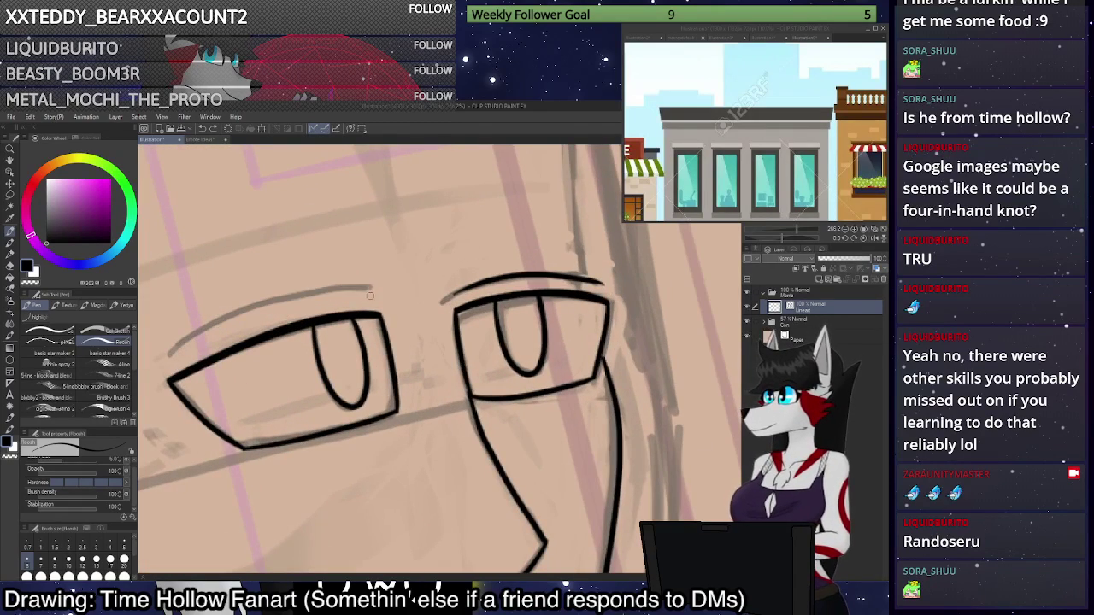
mouse_move(369, 296)
mouse_down()
mouse_move(255, 320)
mouse_move(169, 360)
mouse_move(274, 310)
mouse_move(382, 298)
mouse_up()
key(ctrl+z)
scroll(525, 401, down, 2)
scroll(524, 394, down, 4)
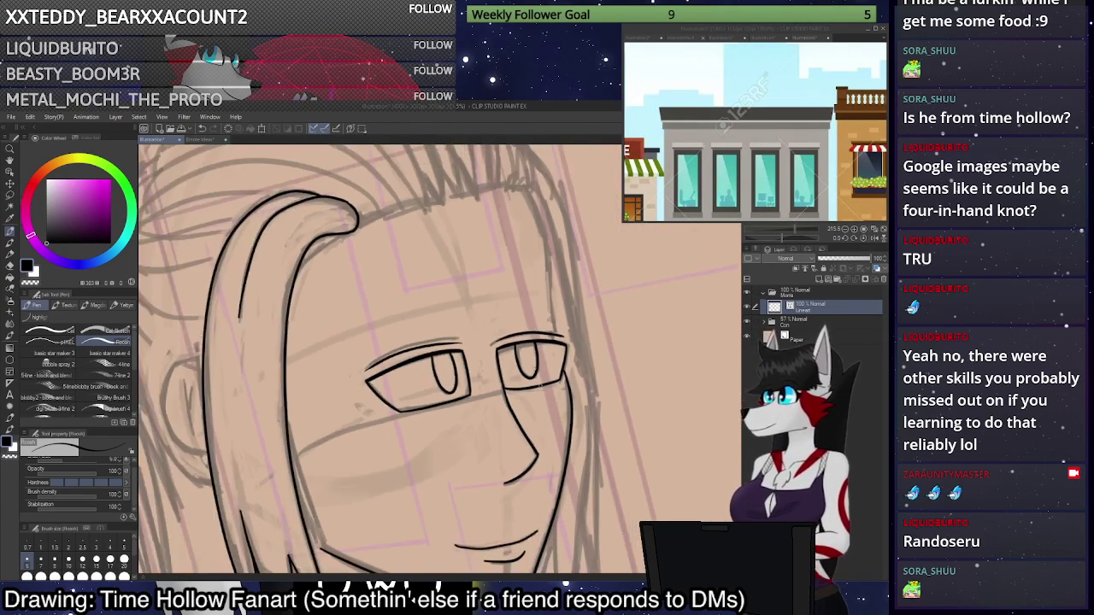
Return to the first pen sub tool and ink the forehead contour from the hairline down to the far eye.
scroll(313, 325, up, 2)
click(51, 331)
scroll(219, 537, down, 3)
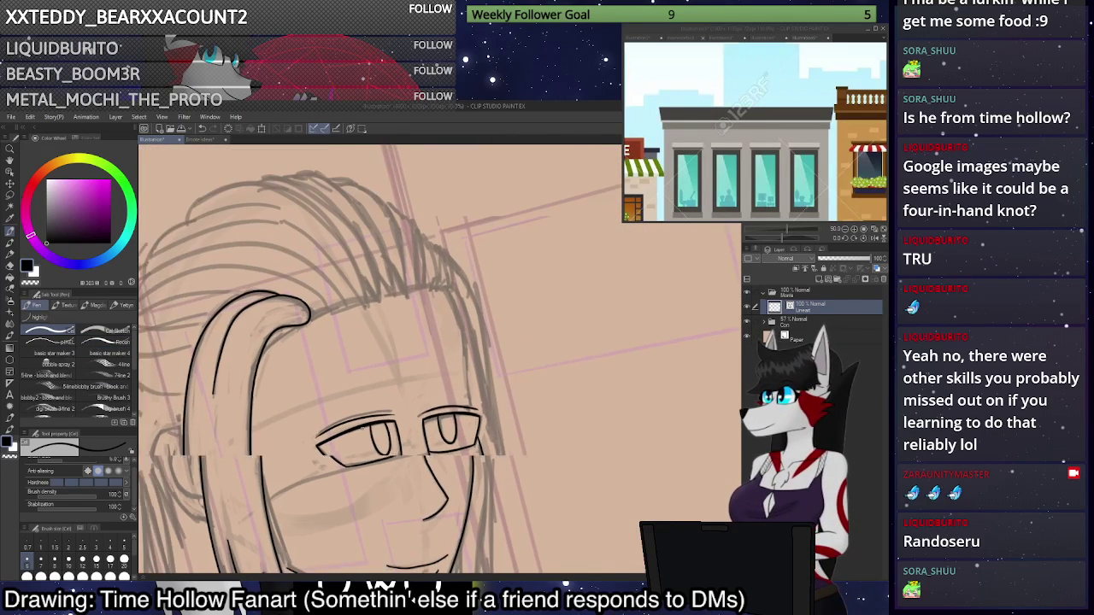
scroll(470, 416, up, 3)
mouse_move(469, 418)
mouse_down()
mouse_move(449, 267)
mouse_move(432, 235)
mouse_move(459, 299)
mouse_move(470, 423)
mouse_up()
key(ctrl+z)
scroll(528, 262, down, 1)
scroll(528, 260, down, 5)
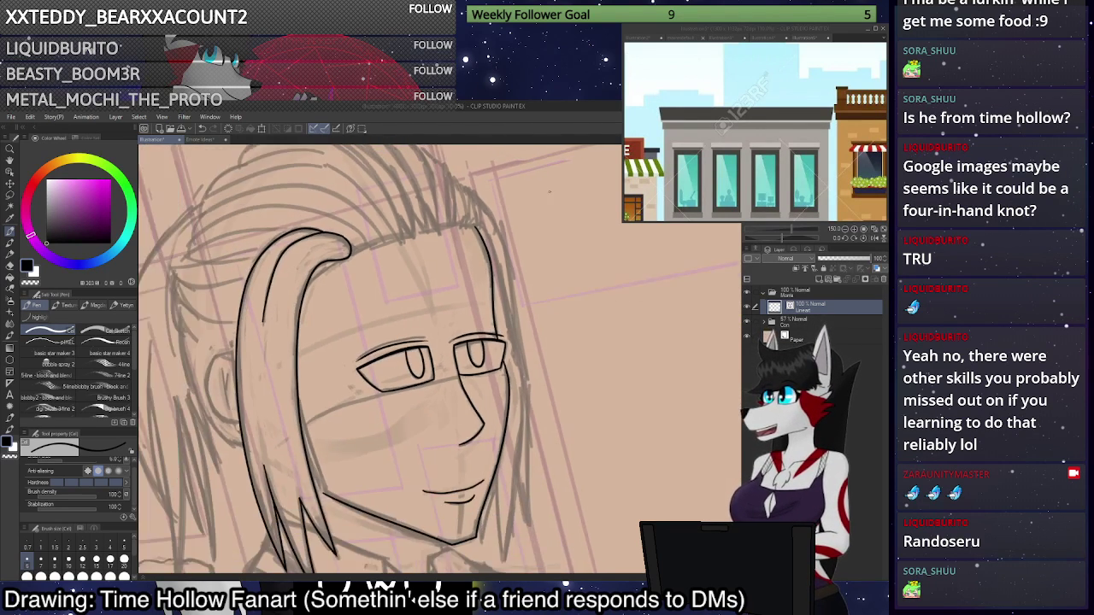
Redraw the forehead contour as one smooth line from the hairline down to the far eye.
drag(558, 183, 548, 204)
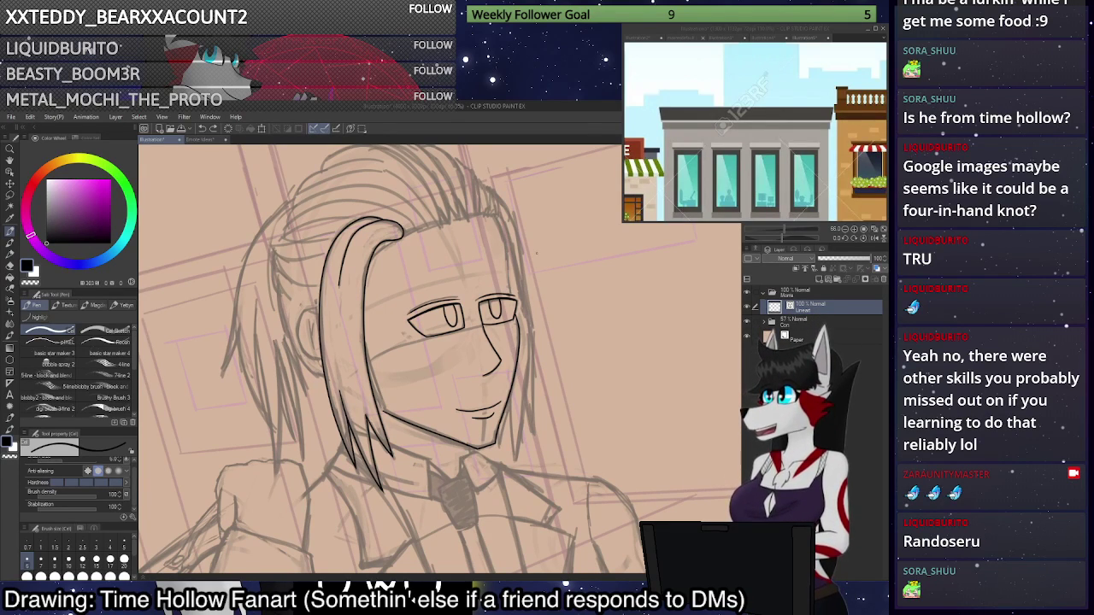
scroll(534, 253, down, 1)
scroll(512, 249, up, 3)
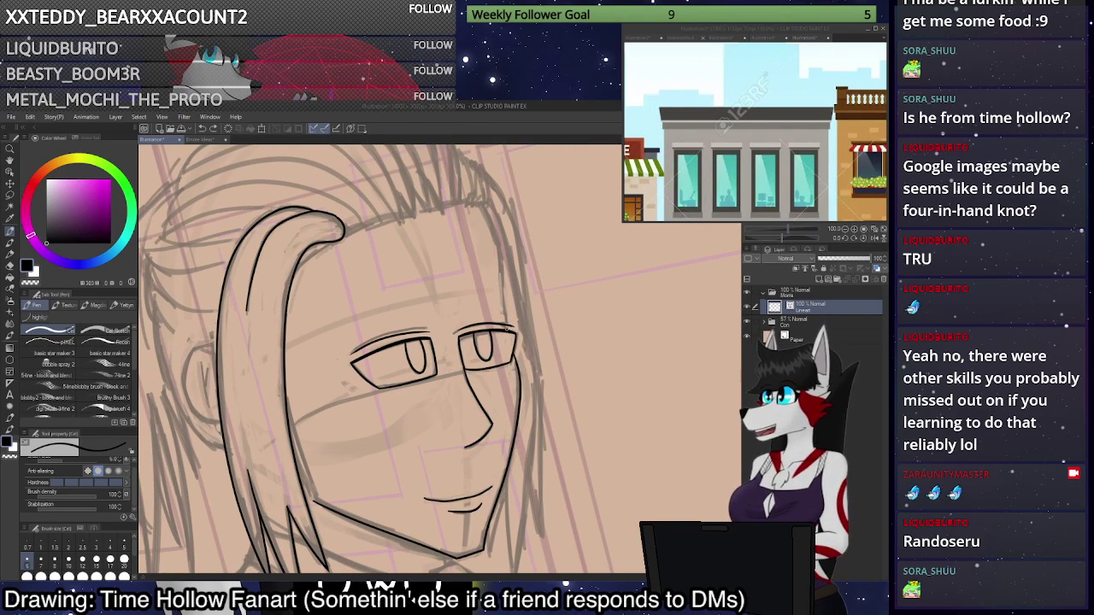
mouse_move(507, 331)
mouse_down()
mouse_move(484, 209)
mouse_move(500, 250)
mouse_up()
key(ctrl+z)
key(ctrl+z)
mouse_move(479, 205)
mouse_down()
mouse_move(499, 248)
mouse_move(511, 330)
mouse_up()
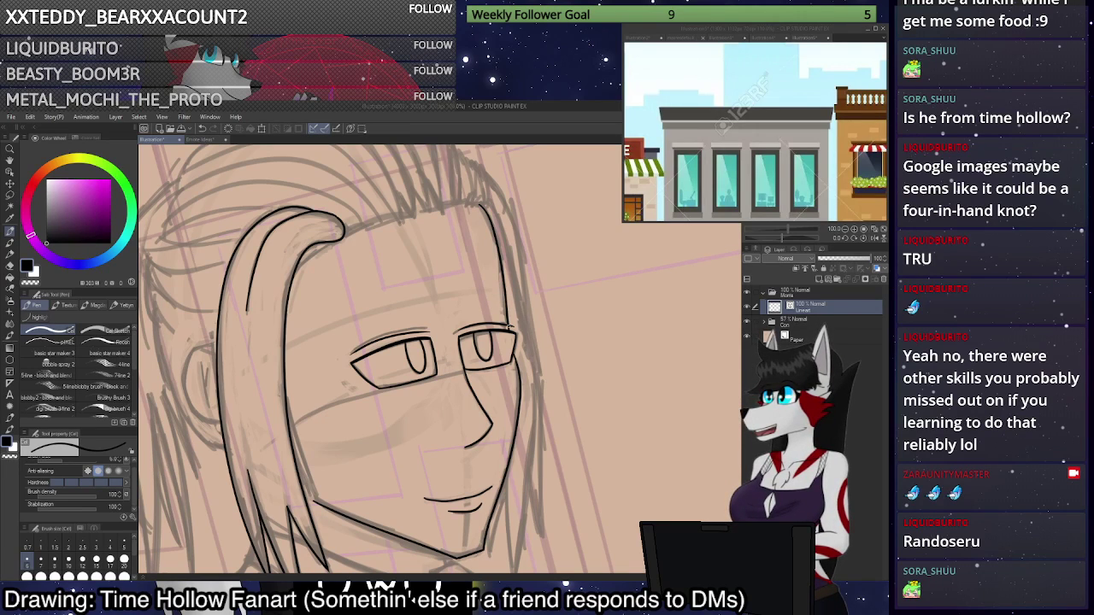
Check the face in a mirrored view, then rotate the forehead contour line slightly with the Object tool, tilting its upper end inwards.
scroll(514, 287, down, 3)
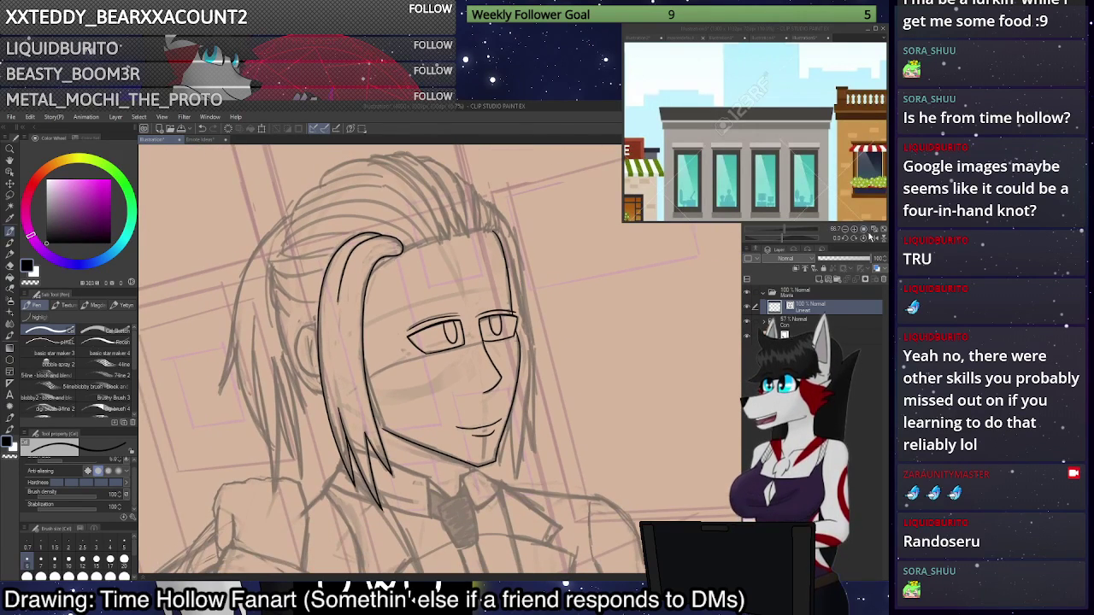
click(873, 240)
click(875, 241)
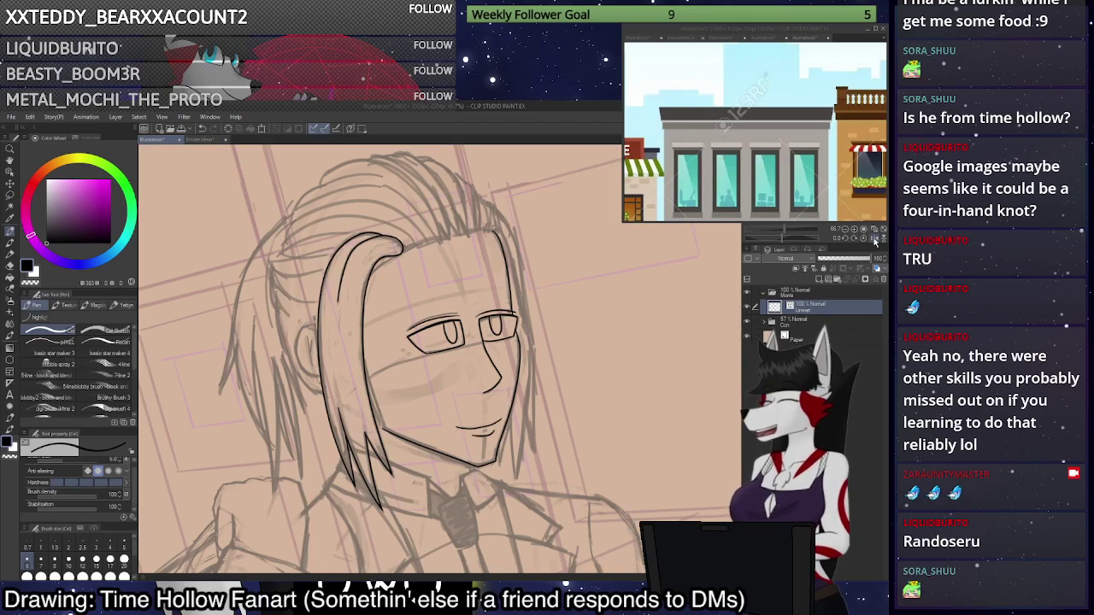
scroll(550, 271, up, 3)
click(12, 169)
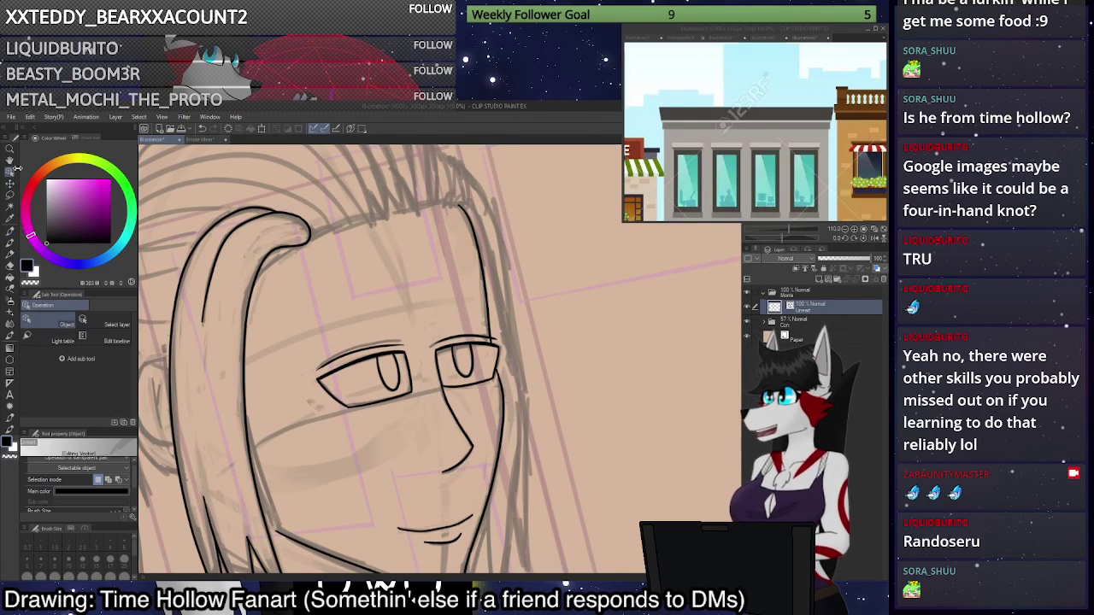
click(490, 341)
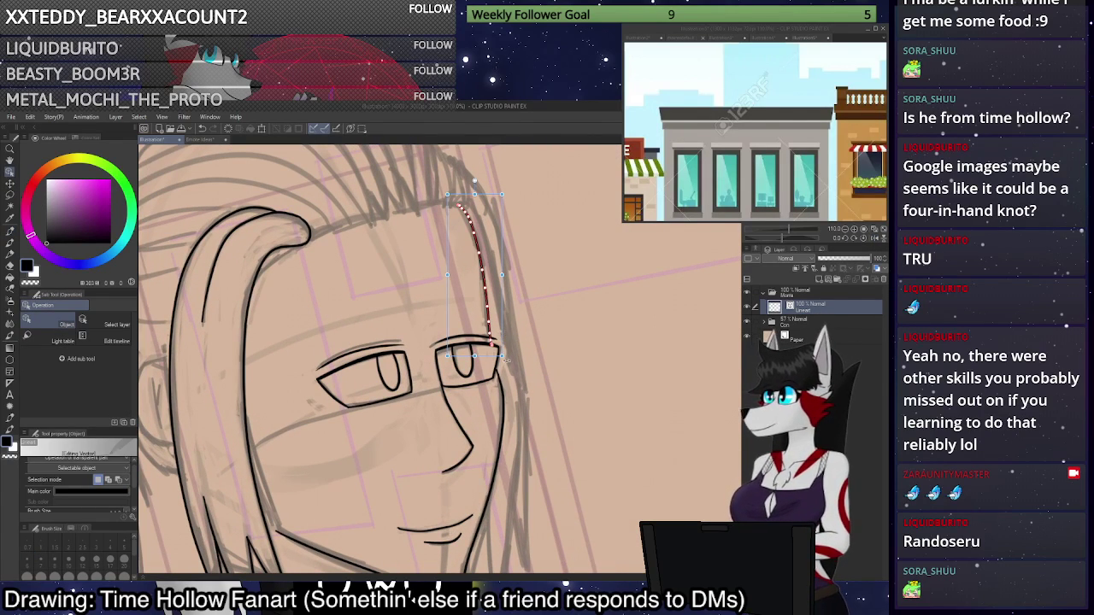
drag(502, 362, 508, 348)
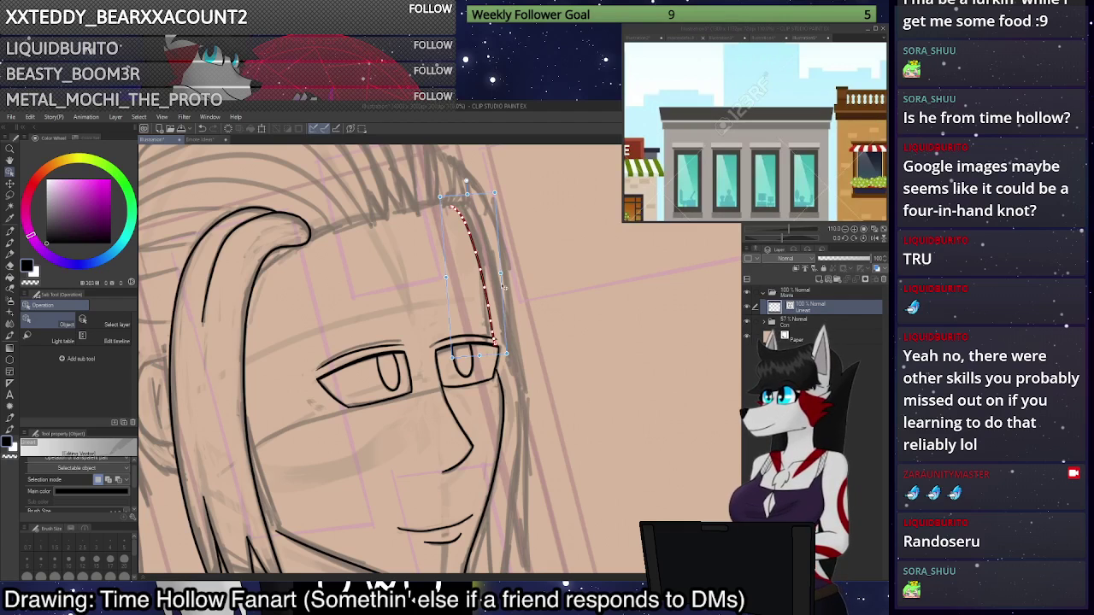
Lower the opacity of the 3D head model used for comparison, hide it, and return to the line art layer.
scroll(507, 259, down, 2)
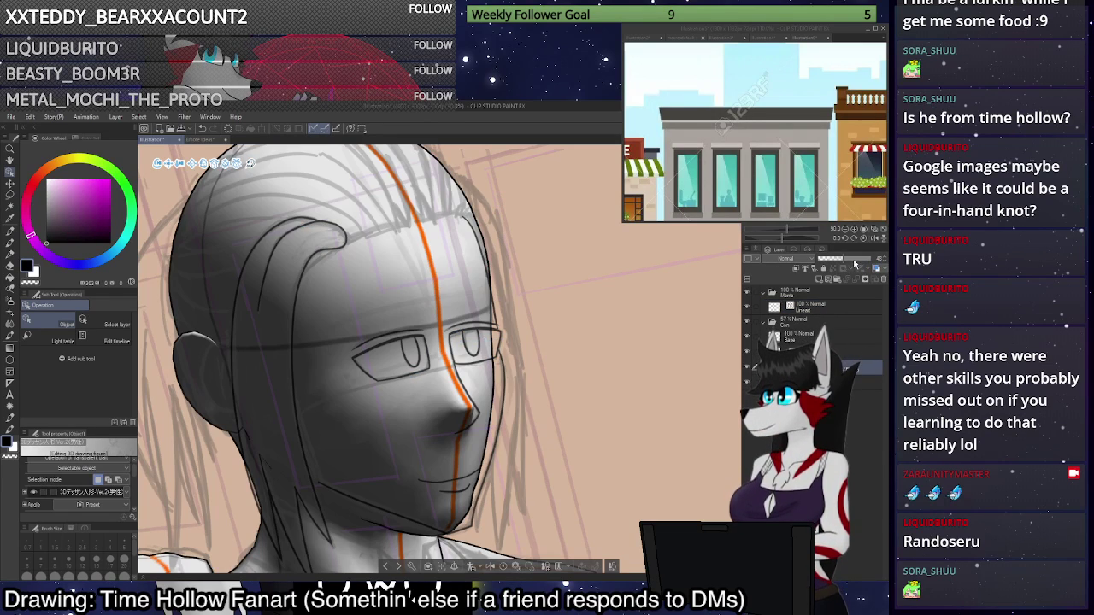
drag(857, 260, 832, 260)
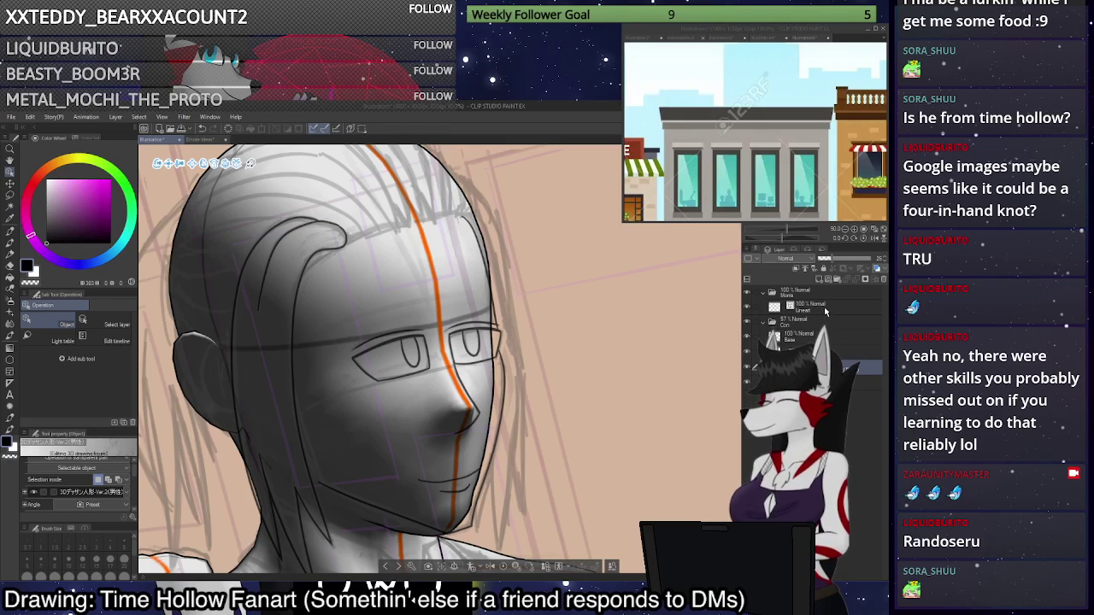
click(824, 308)
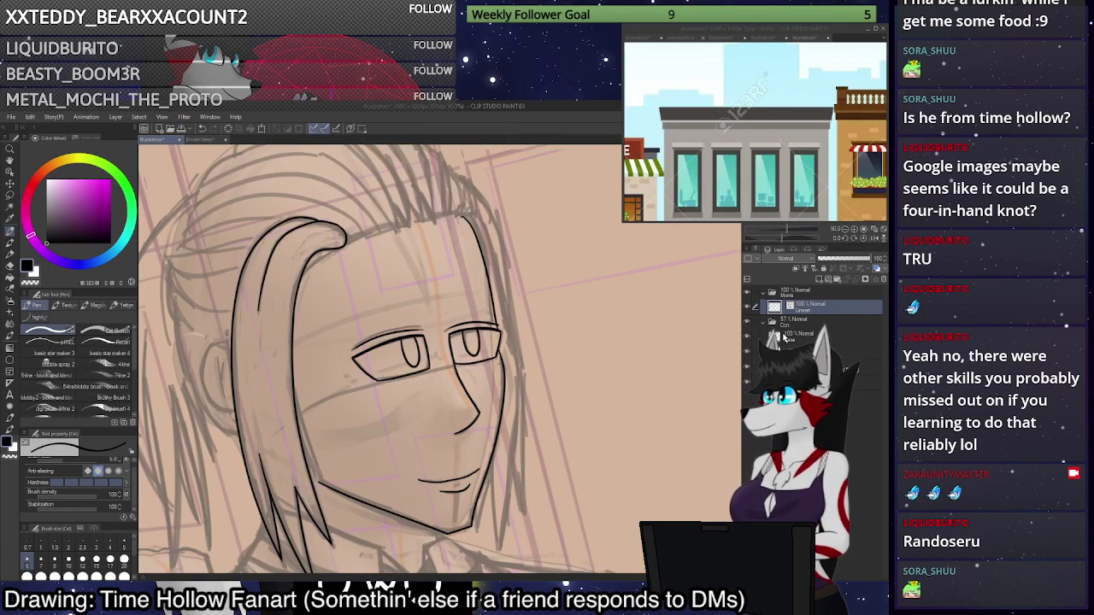
click(749, 365)
Examine the inked face and forehead contour in relation to the sketched head and hair.
scroll(622, 310, down, 2)
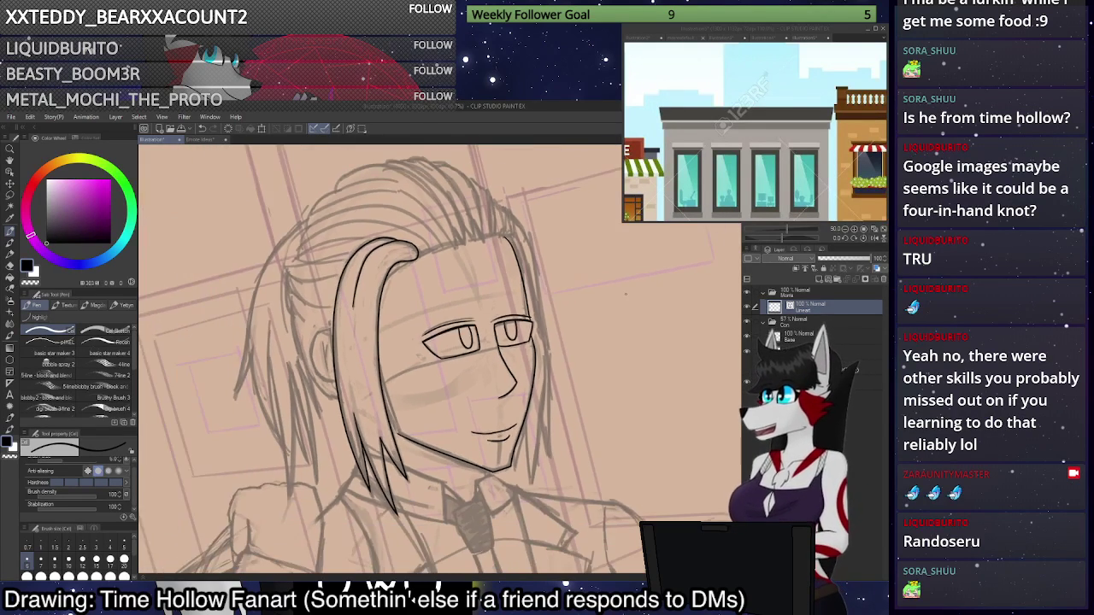
scroll(487, 325, up, 1)
scroll(585, 272, down, 2)
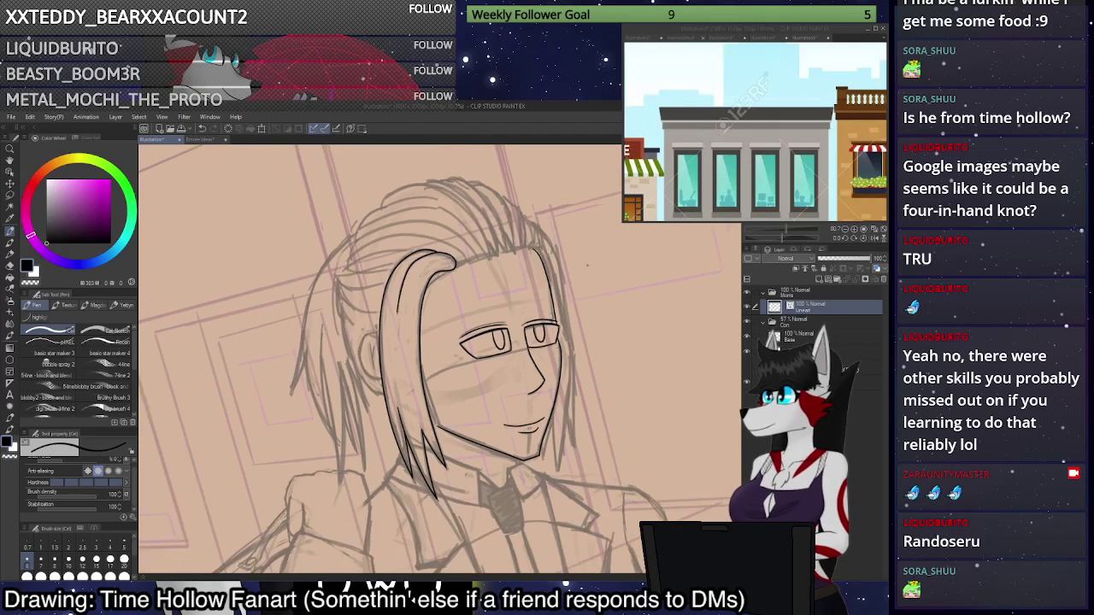
scroll(598, 258, up, 1)
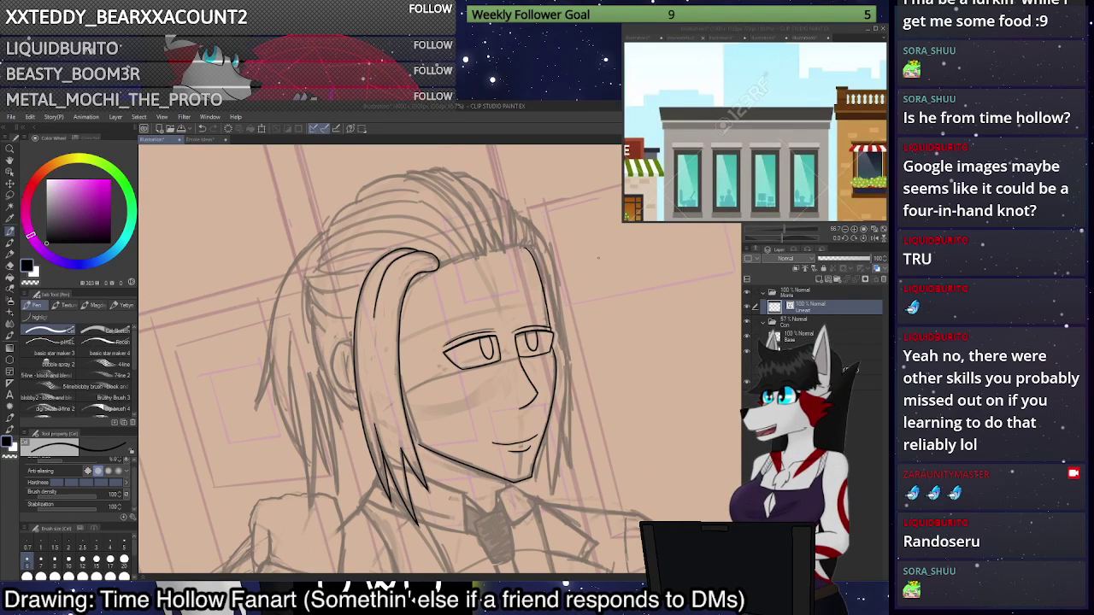
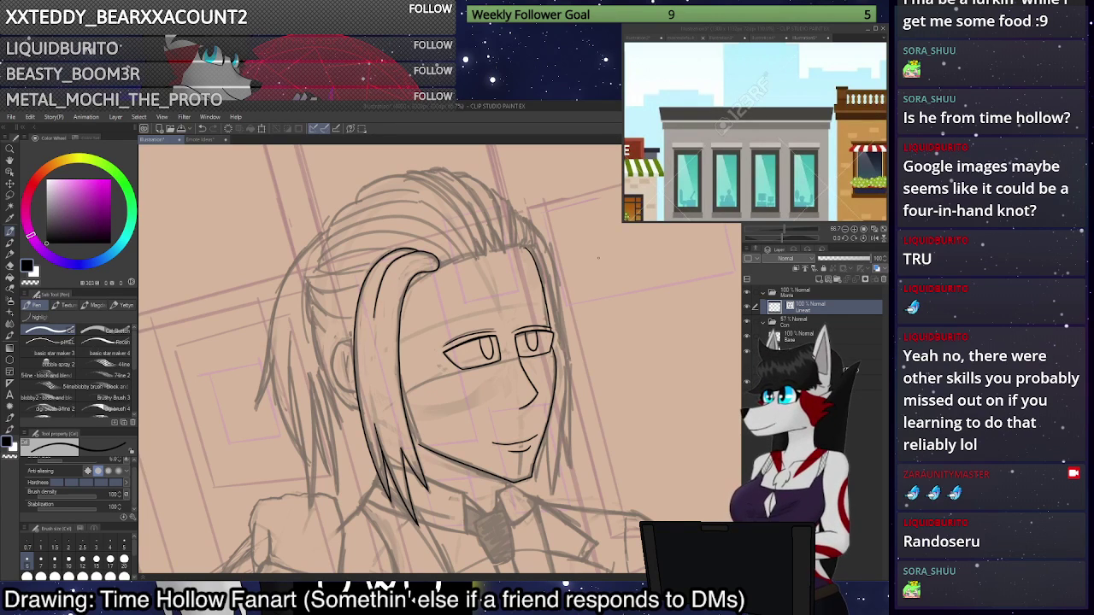
scroll(439, 220, down, 2)
scroll(439, 221, up, 3)
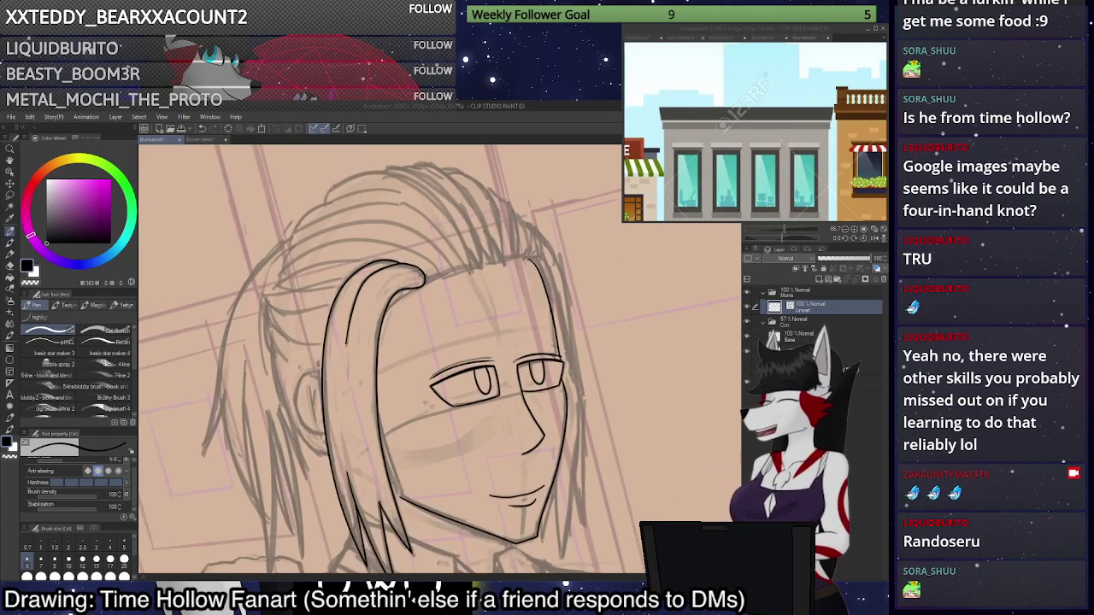
scroll(439, 221, down, 2)
scroll(441, 335, up, 5)
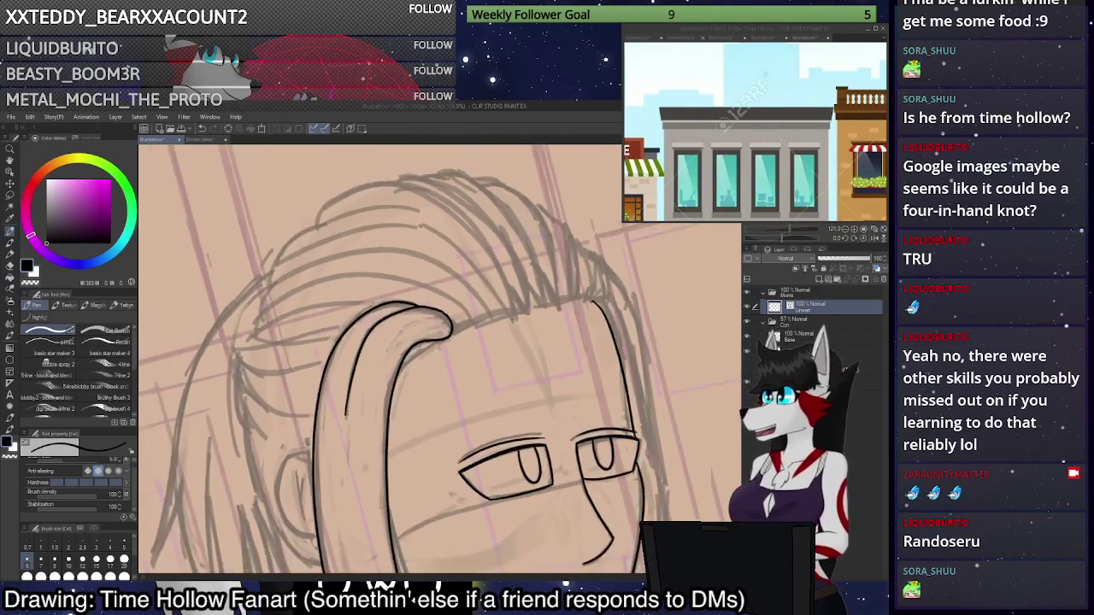
Ink a short curved line beneath the curl of the front hair strand, redoing the stroke until it follows the sketch.
scroll(441, 335, up, 2)
mouse_move(440, 342)
mouse_down()
mouse_move(346, 403)
mouse_move(438, 342)
mouse_up()
key(ctrl+z)
key(ctrl+z)
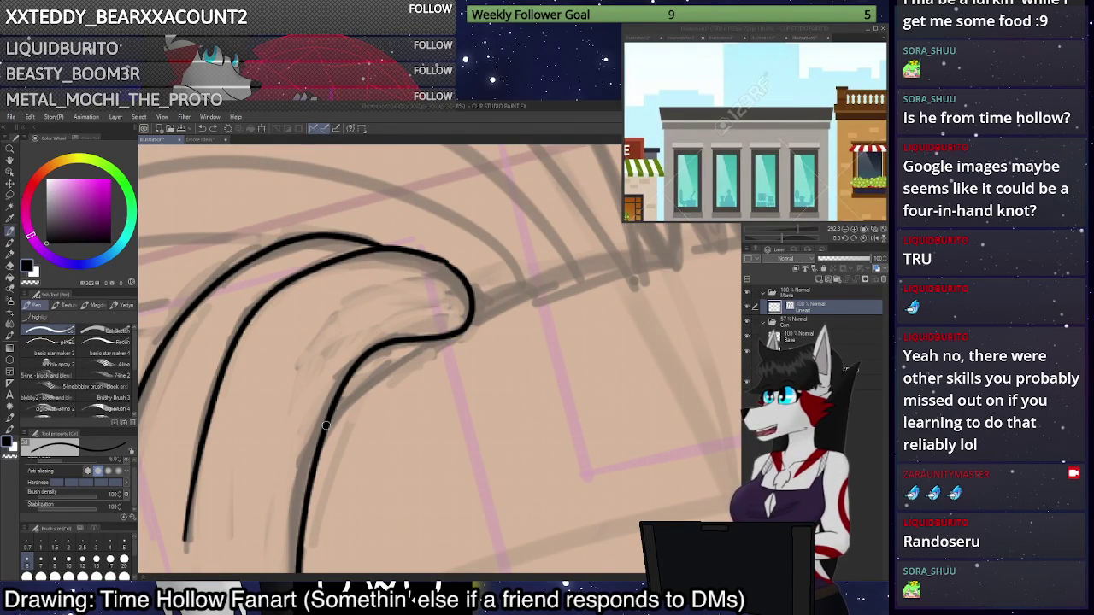
drag(330, 421, 441, 338)
key(ctrl+z)
mouse_move(329, 422)
mouse_down()
mouse_move(449, 338)
mouse_move(333, 416)
mouse_up()
key(ctrl+z)
key(ctrl+z)
key(ctrl+z)
scroll(427, 393, down, 1)
scroll(428, 393, down, 8)
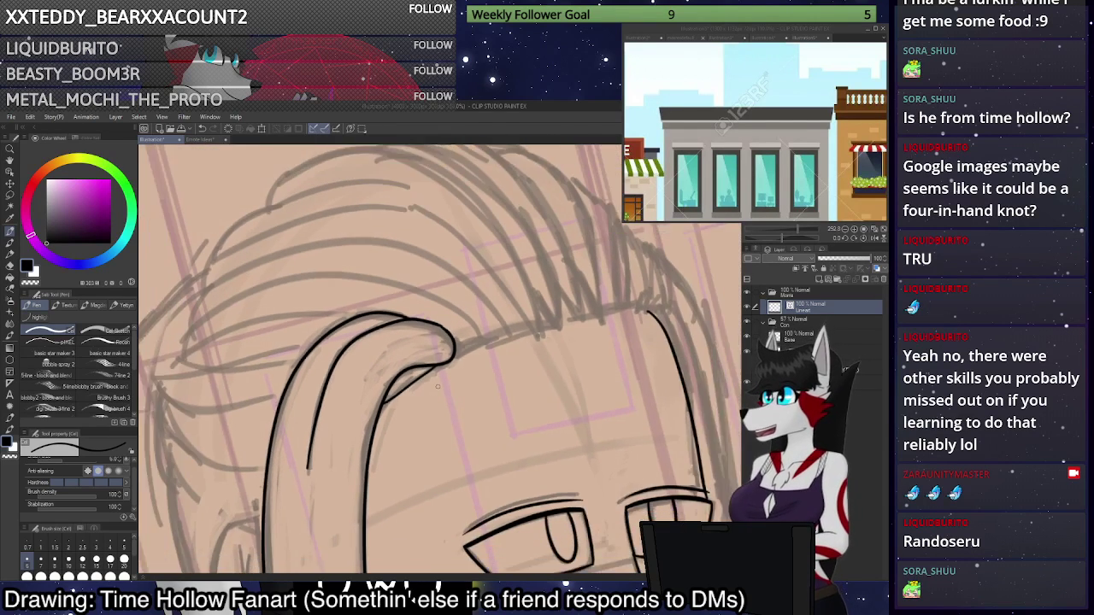
scroll(488, 300, up, 4)
scroll(480, 299, down, 6)
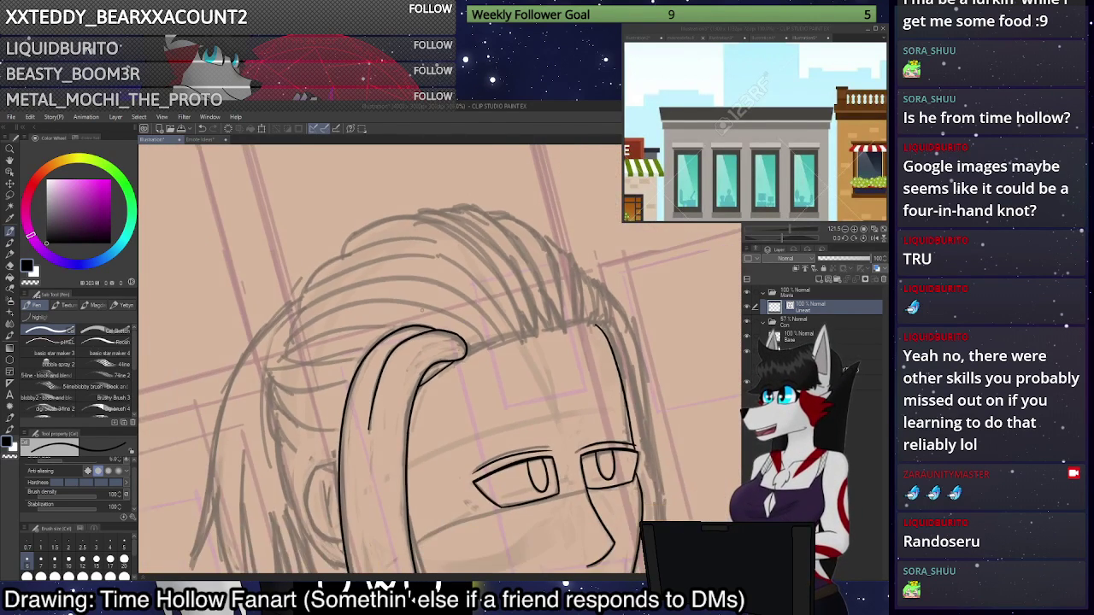
scroll(396, 262, up, 4)
scroll(396, 262, up, 1)
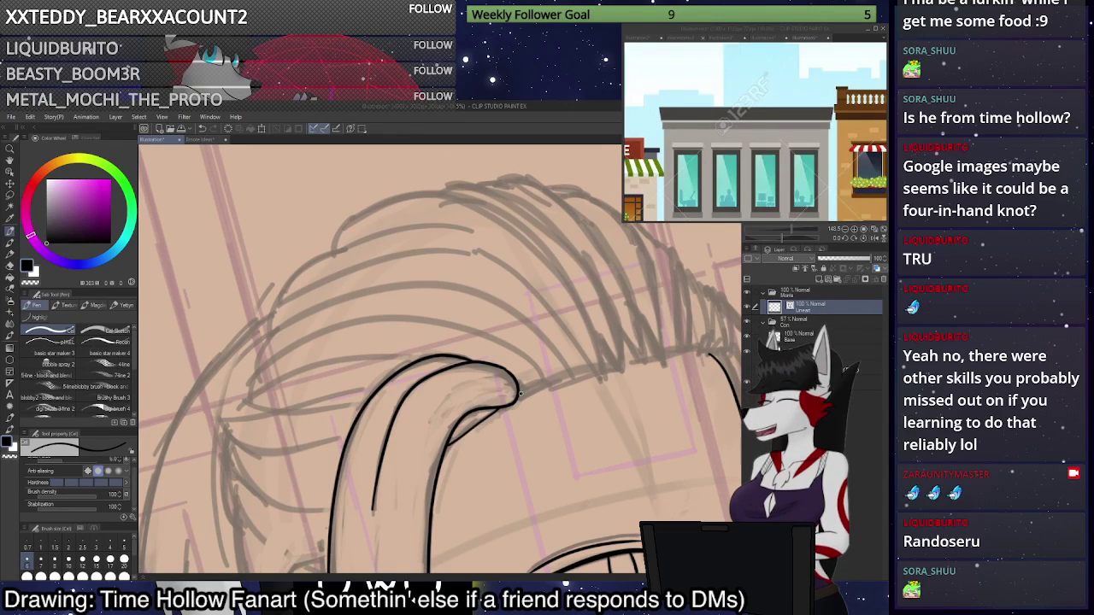
mouse_move(517, 396)
mouse_down()
mouse_move(545, 380)
mouse_move(544, 392)
mouse_up()
key(ctrl+z)
key(ctrl+z)
Switch the reference window to the character's portrait and examine his swept-back hair.
click(663, 38)
click(639, 38)
click(735, 39)
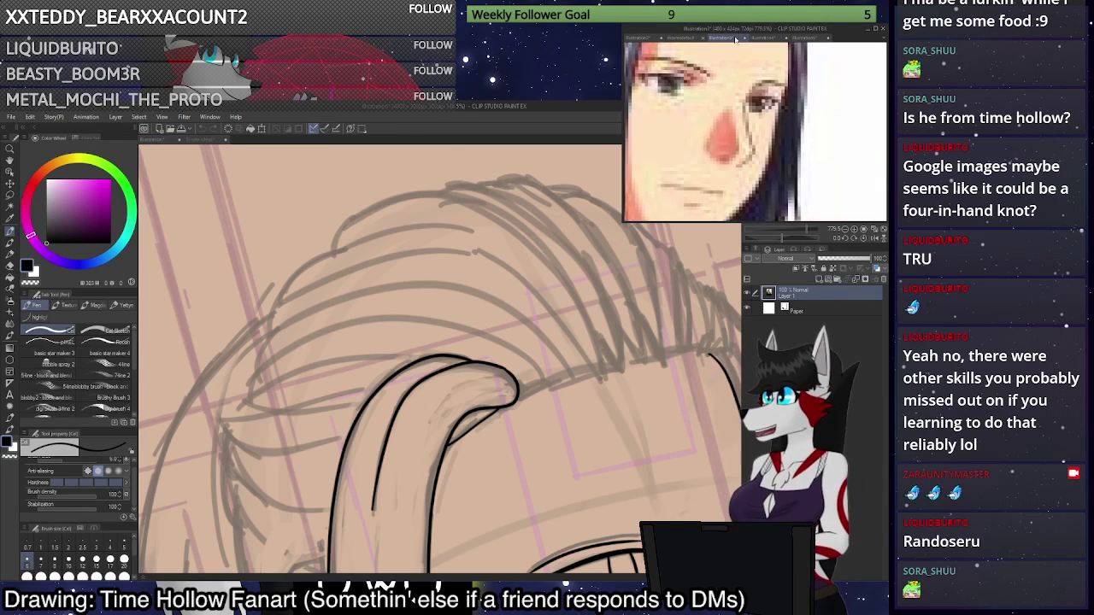
scroll(769, 52, down, 5)
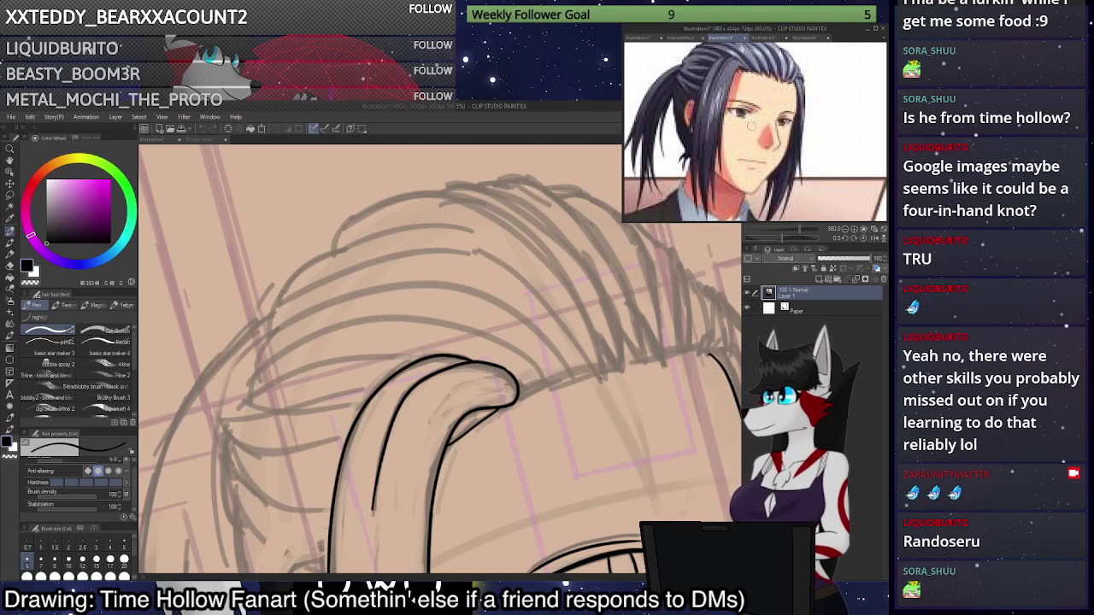
scroll(769, 67, up, 3)
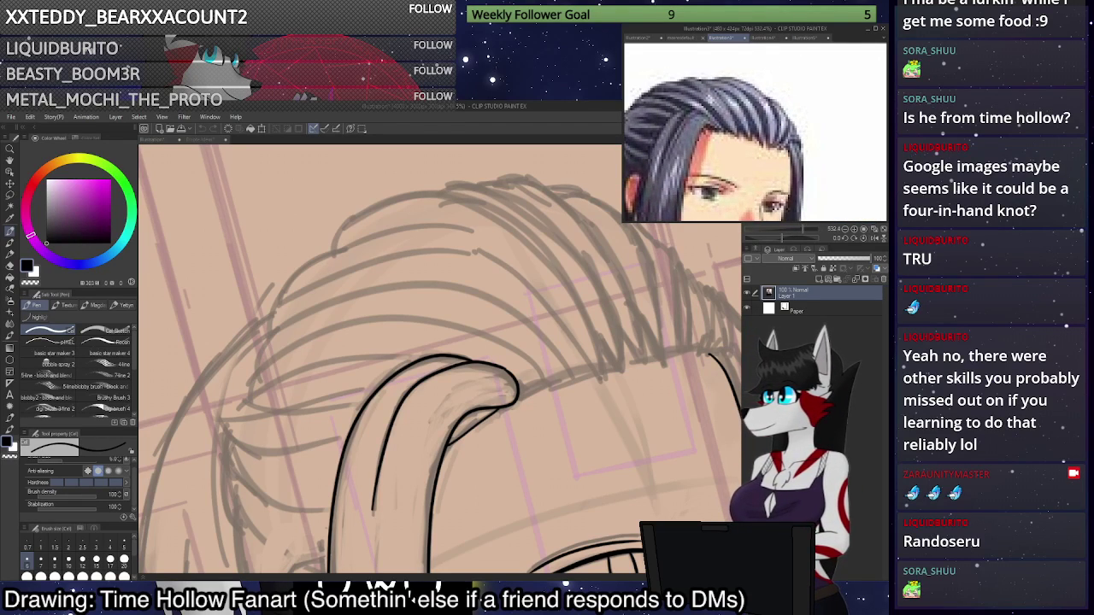
click(521, 392)
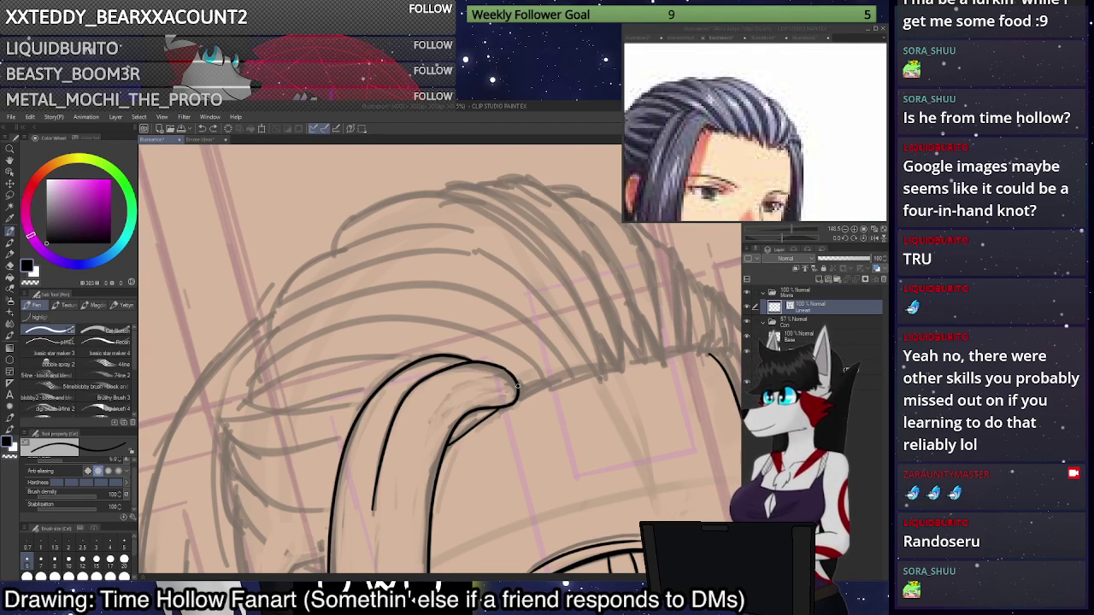
Ink the first swept-back lock beside the front curl and the stacked strand lines along the back of the head.
mouse_move(518, 387)
mouse_down()
mouse_move(548, 389)
mouse_move(540, 376)
mouse_move(549, 390)
mouse_move(515, 351)
mouse_move(475, 331)
mouse_move(398, 319)
mouse_up()
mouse_move(328, 329)
mouse_down()
mouse_move(294, 342)
mouse_move(254, 377)
mouse_move(274, 329)
mouse_up()
key(ctrl+z)
mouse_move(261, 369)
mouse_down()
mouse_move(283, 327)
mouse_move(354, 296)
mouse_up()
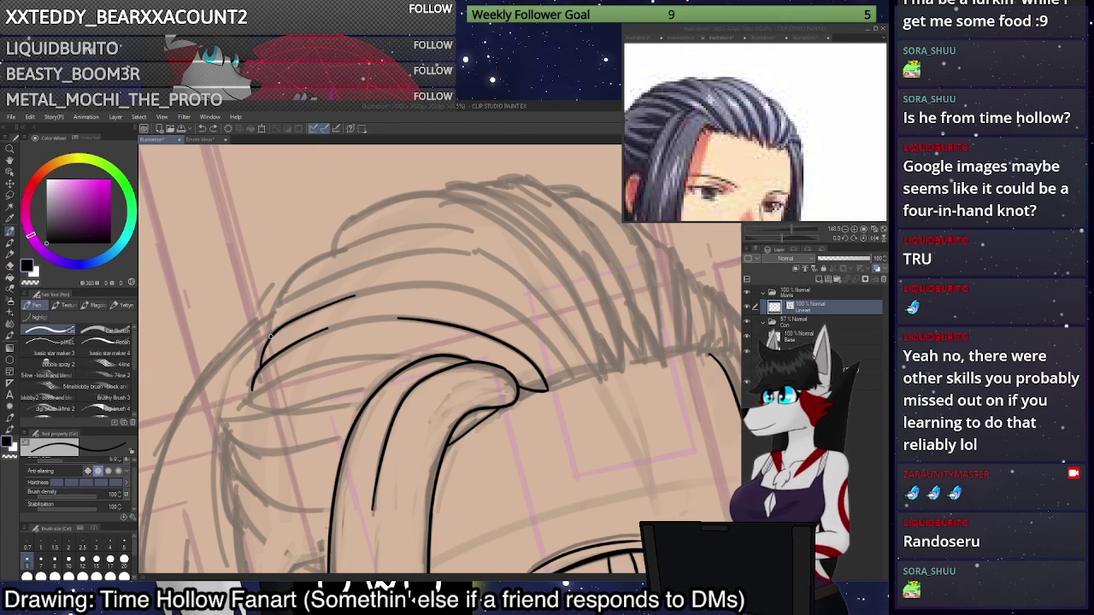
mouse_move(270, 338)
mouse_down()
mouse_move(280, 307)
mouse_move(342, 275)
mouse_up()
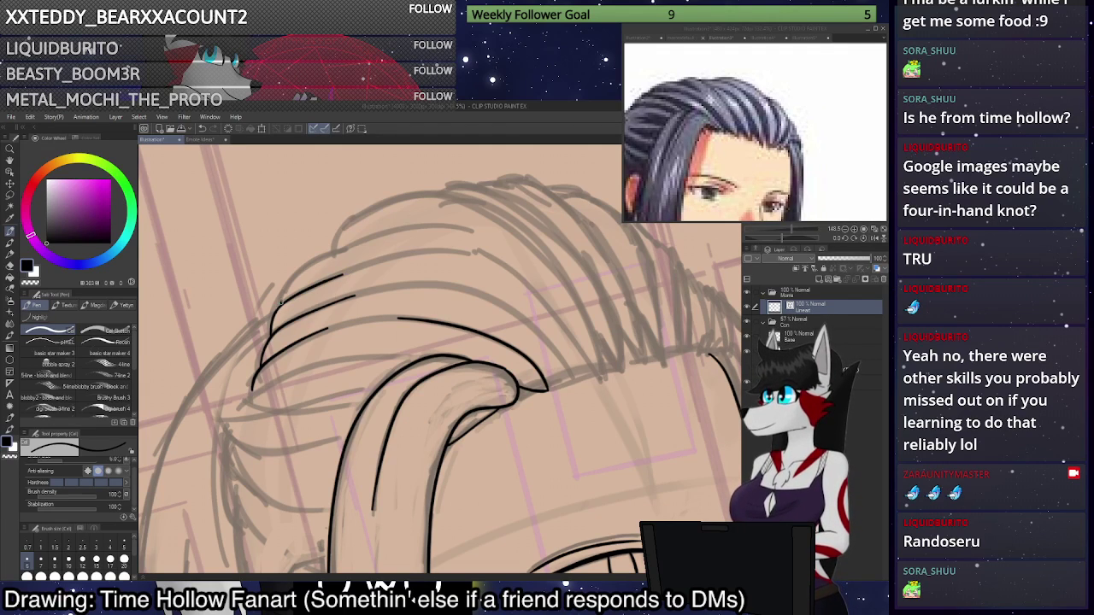
mouse_move(281, 302)
mouse_down()
mouse_move(299, 270)
mouse_move(372, 235)
mouse_up()
Ink the second pointed lock at the hairline and the curved strand line behind it, redrawing strokes that miss the sketch.
mouse_move(536, 366)
mouse_down()
mouse_move(571, 382)
mouse_move(525, 327)
mouse_up()
key(ctrl+z)
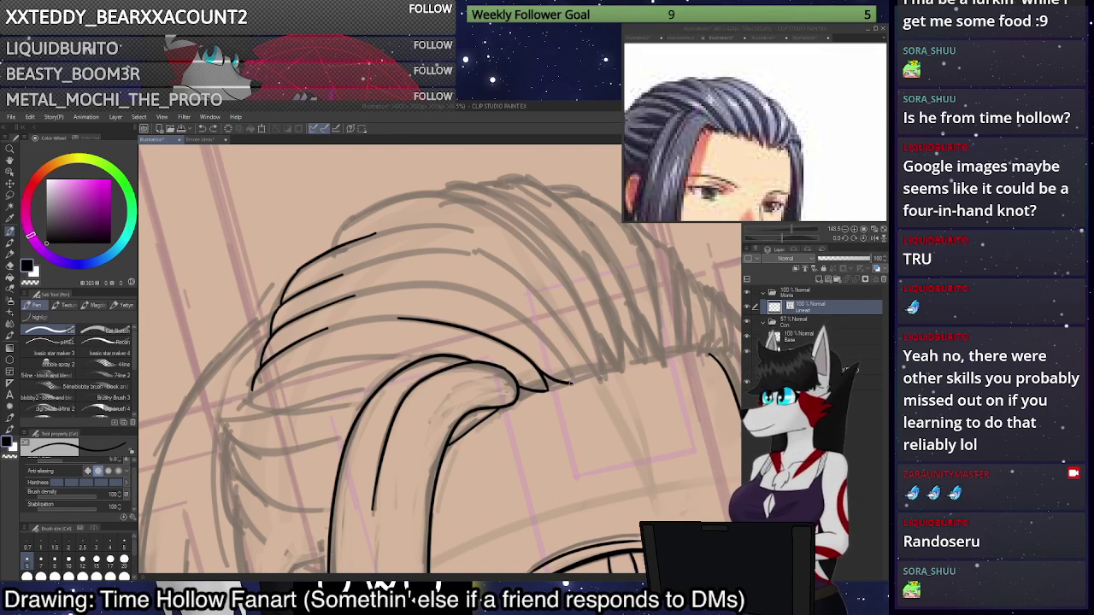
drag(571, 383, 538, 331)
mouse_move(492, 296)
mouse_down()
mouse_move(462, 285)
mouse_move(419, 281)
mouse_up()
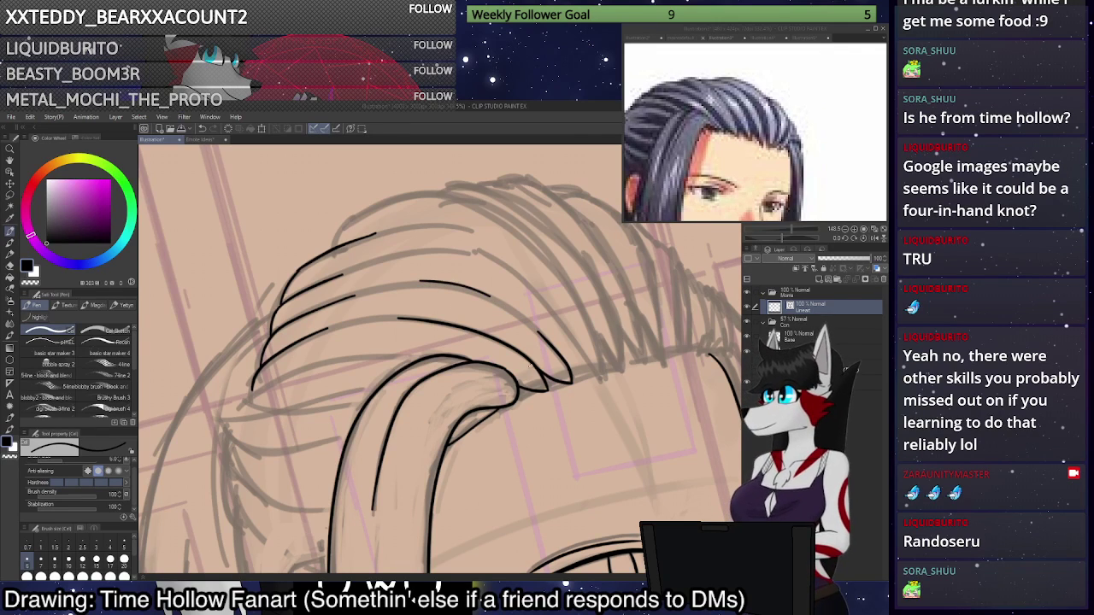
key(ctrl+z)
drag(492, 296, 420, 281)
key(ctrl+z)
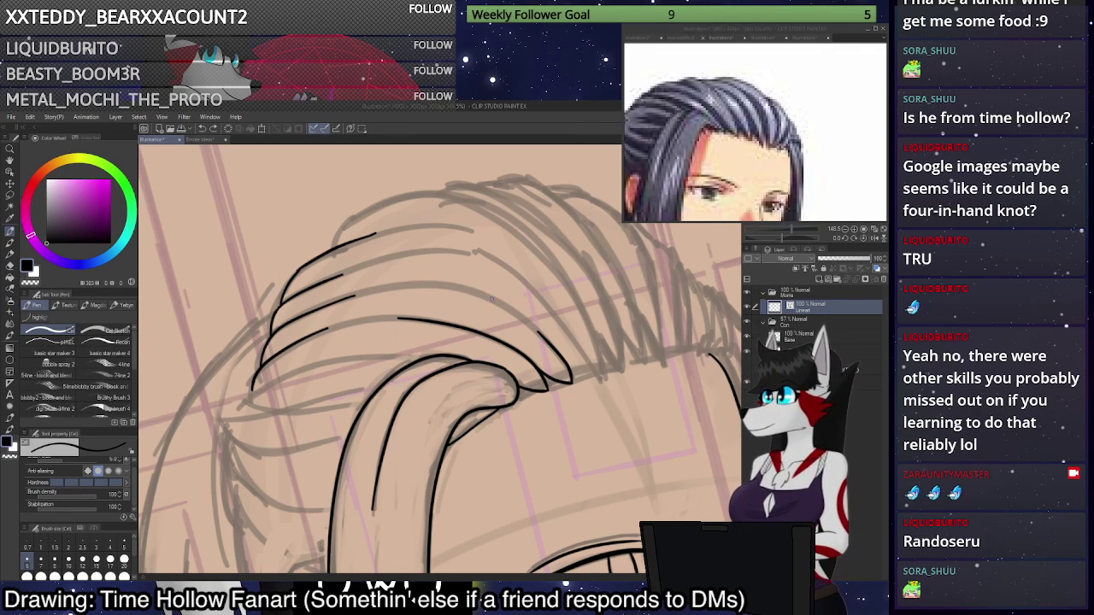
drag(493, 298, 419, 280)
Ink the long strand sweeping back from the hairline and the curved outline of the hair above it.
scroll(586, 419, down, 3)
scroll(626, 346, up, 3)
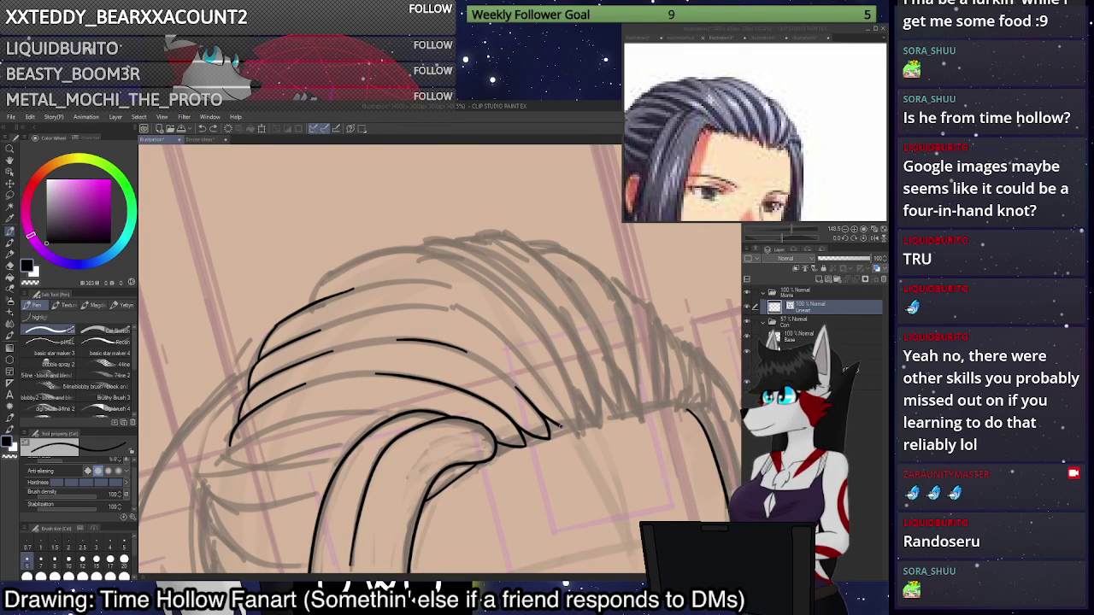
mouse_move(566, 432)
mouse_down()
mouse_move(558, 400)
mouse_move(501, 336)
mouse_move(415, 310)
mouse_move(356, 313)
mouse_up()
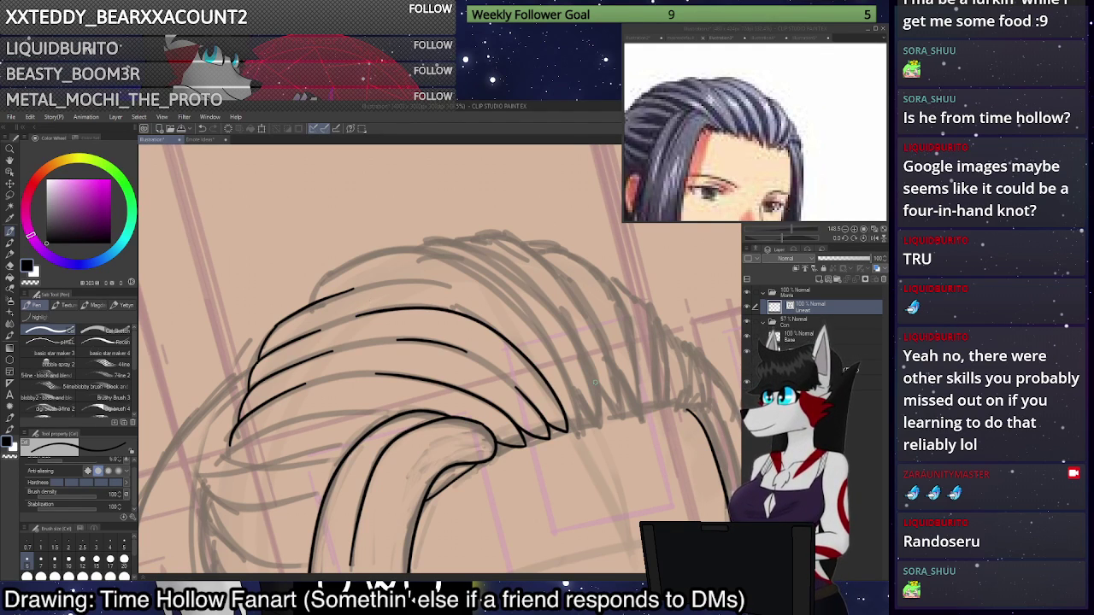
scroll(595, 383, down, 3)
scroll(616, 359, up, 3)
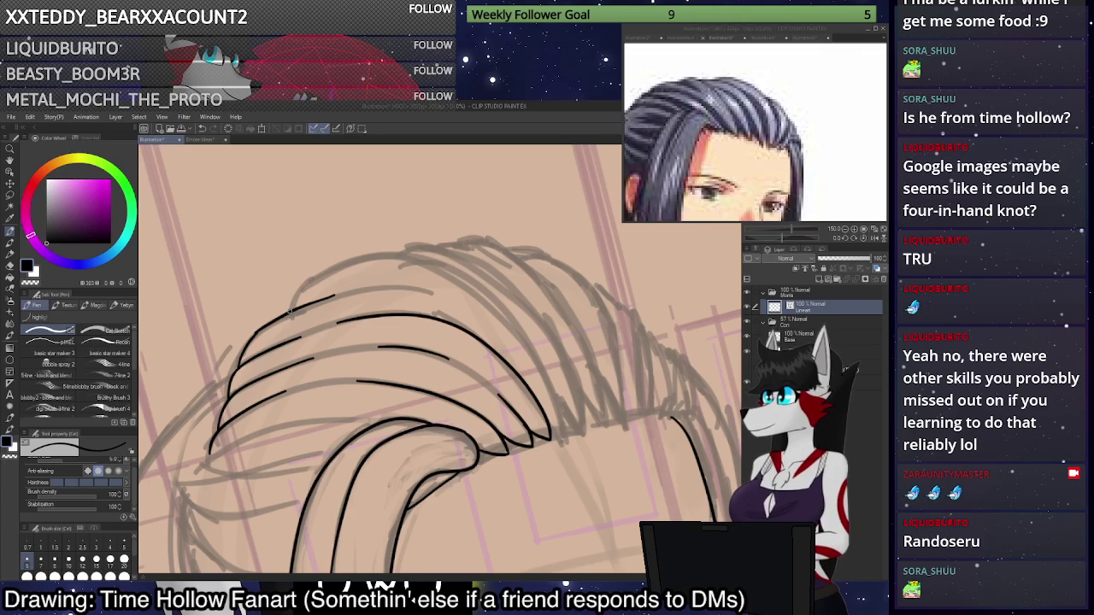
mouse_move(291, 312)
mouse_down()
mouse_move(323, 273)
mouse_move(400, 255)
mouse_move(466, 282)
mouse_move(540, 353)
mouse_up()
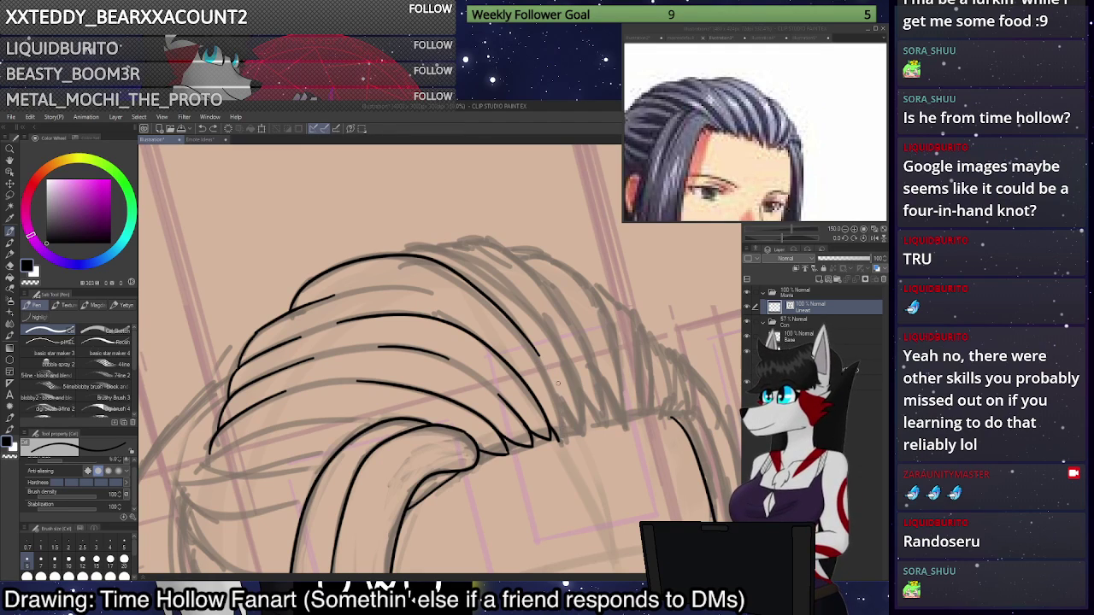
Ink two more pointed locks at the hairline and the strand lines running up to the crown, redrawing strokes that miss the sketch.
mouse_move(560, 436)
mouse_down()
mouse_move(554, 387)
mouse_move(586, 430)
mouse_move(570, 360)
mouse_move(499, 281)
mouse_move(441, 246)
mouse_move(402, 252)
mouse_move(486, 241)
mouse_move(543, 296)
mouse_up()
key(ctrl+z)
drag(482, 240, 521, 267)
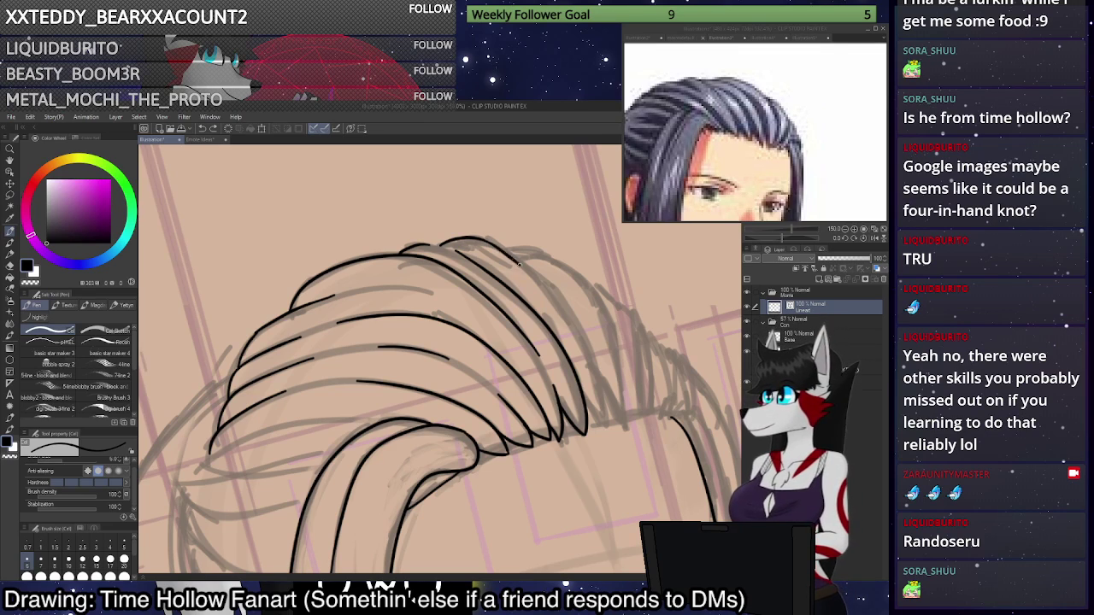
key(ctrl+z)
key(ctrl+z)
mouse_move(442, 247)
mouse_down()
mouse_move(501, 256)
mouse_move(551, 310)
mouse_up()
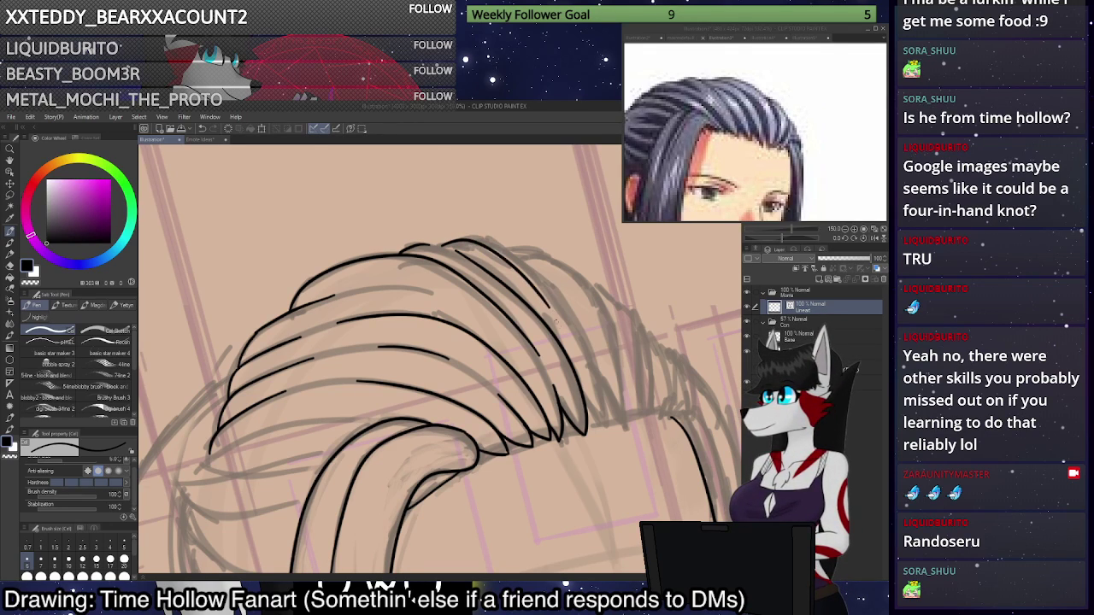
mouse_move(586, 408)
mouse_down()
mouse_move(606, 387)
mouse_move(566, 321)
mouse_move(604, 424)
mouse_up()
key(ctrl+z)
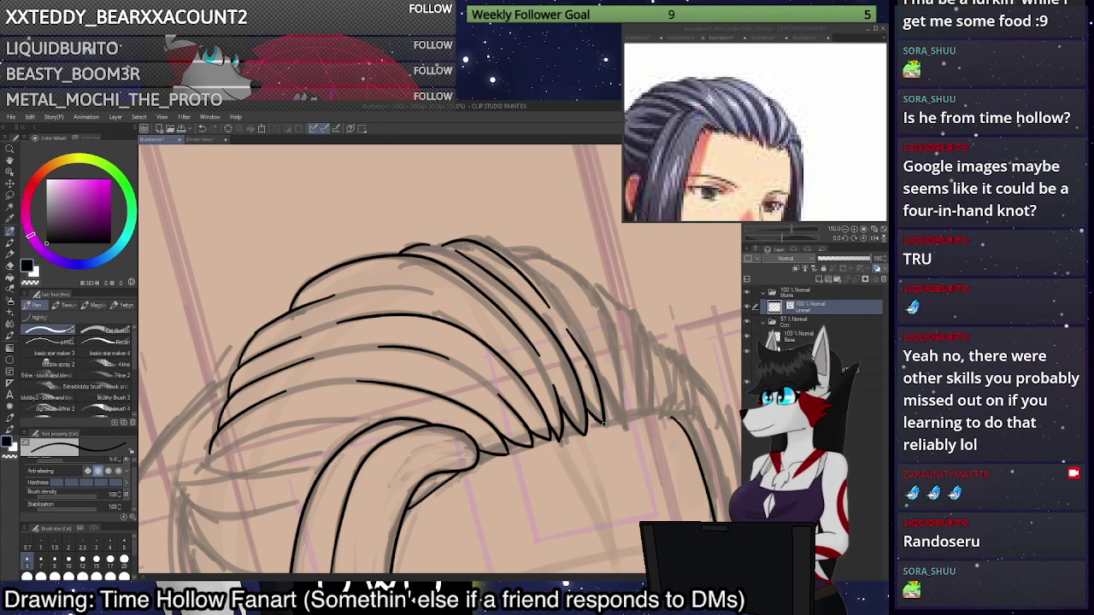
Reshape the upper strand line at the back of the head with Redraw vector line so it bends along the sketch.
scroll(636, 373, down, 3)
scroll(633, 363, up, 2)
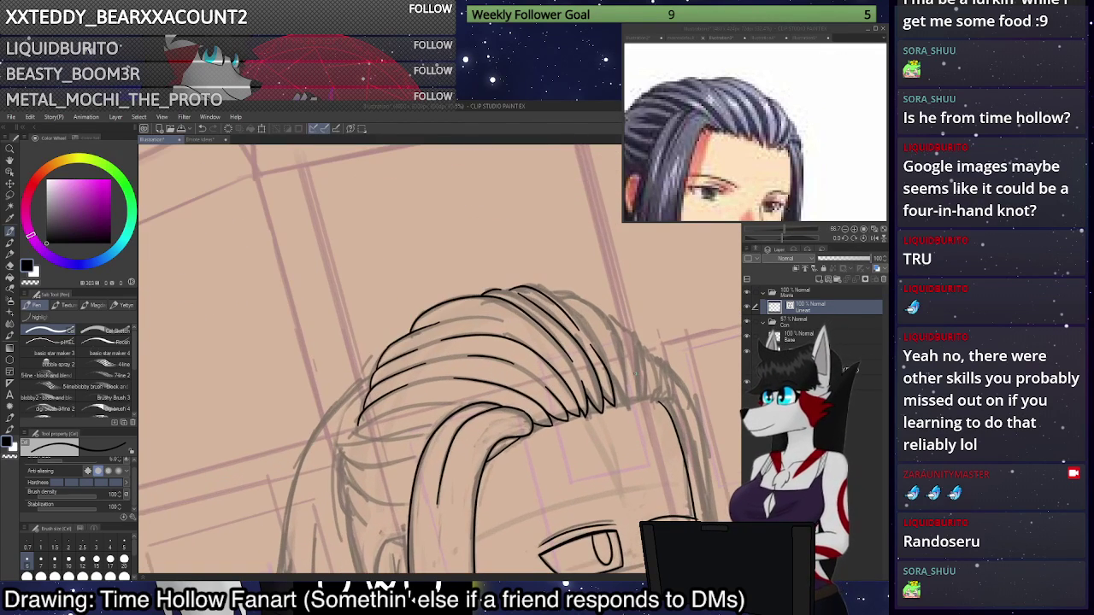
scroll(633, 363, down, 1)
scroll(440, 359, up, 4)
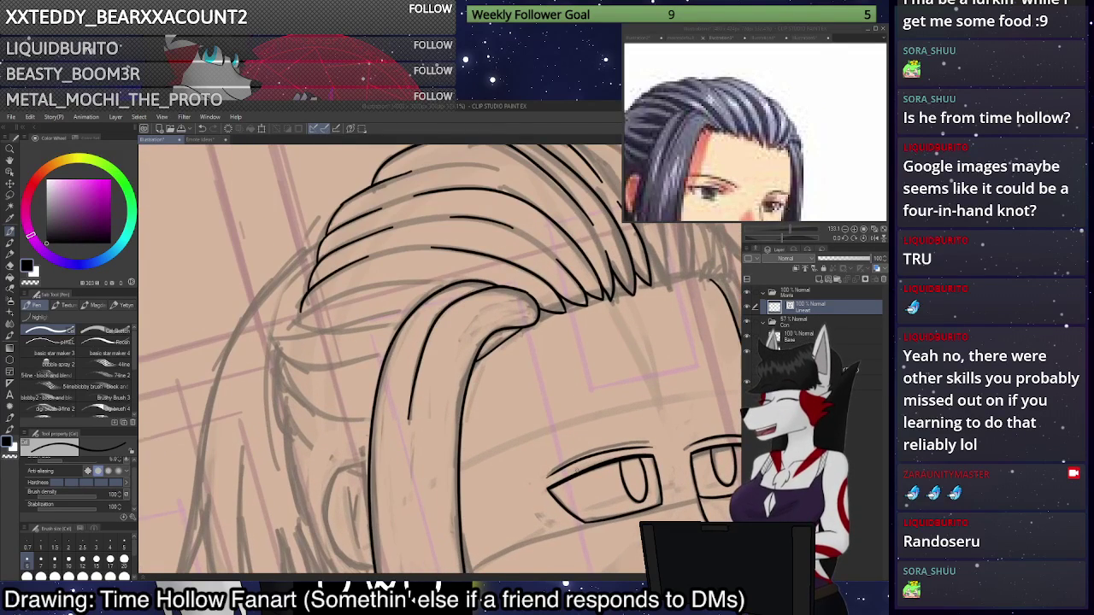
scroll(529, 431, down, 2)
scroll(453, 196, up, 10)
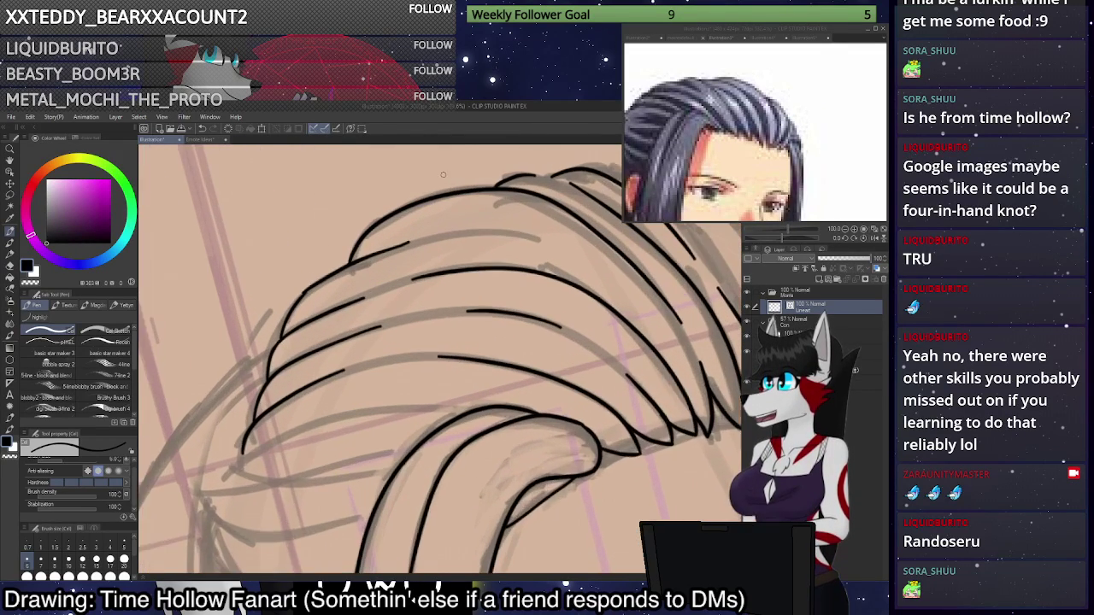
click(9, 288)
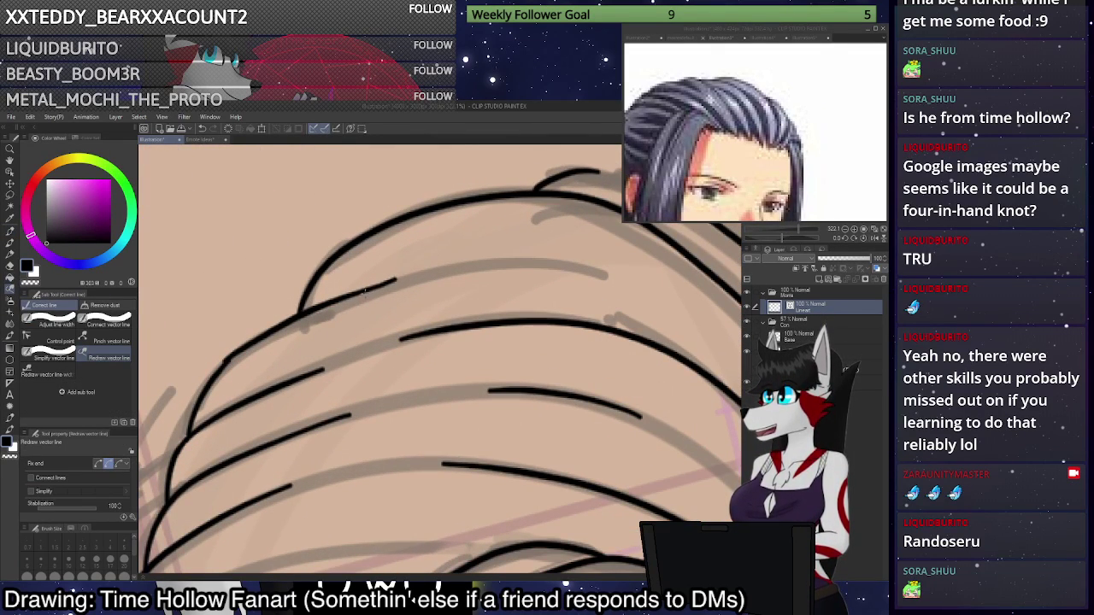
mouse_move(322, 308)
mouse_down()
mouse_move(395, 280)
mouse_move(456, 274)
mouse_up()
key(ctrl+z)
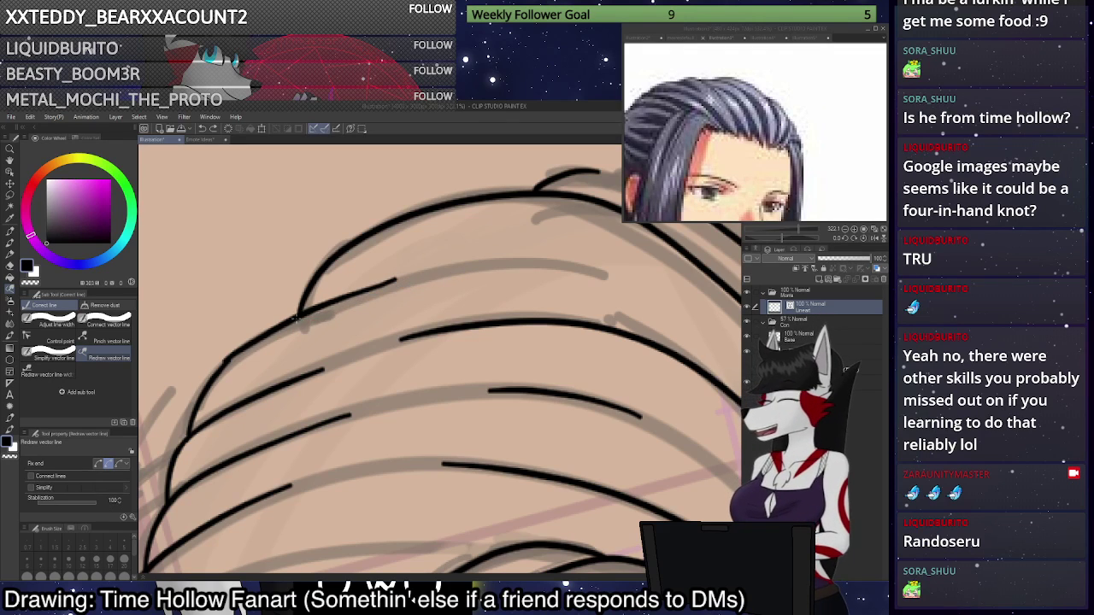
drag(295, 318, 409, 279)
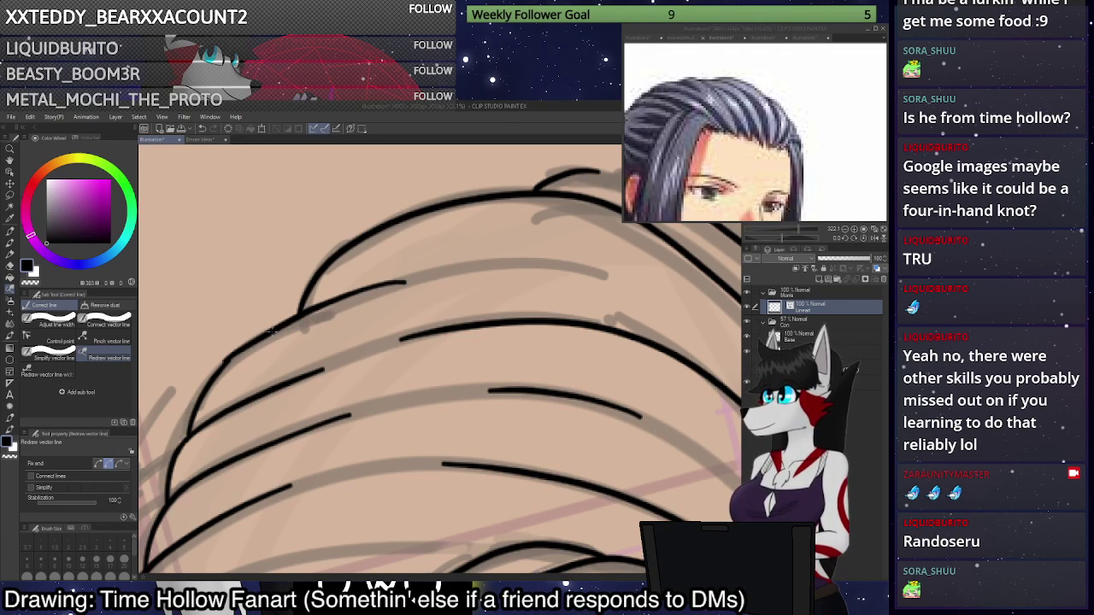
scroll(427, 282, down, 4)
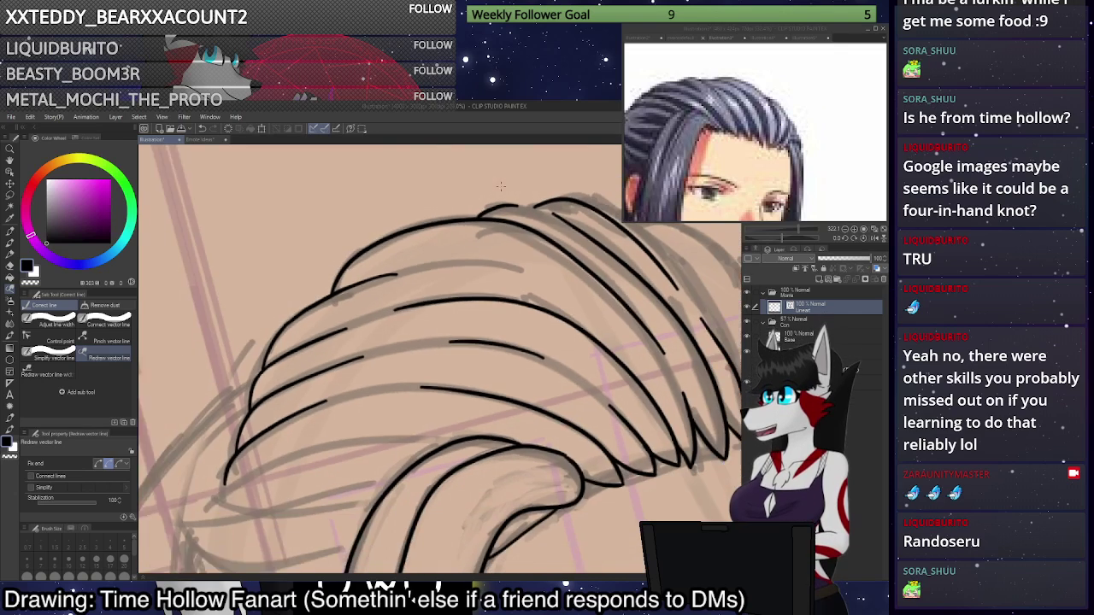
Ink the lowest swept-back strand line between the front curl and the back of the head, redoing it until it follows the sketch.
scroll(441, 342, up, 2)
key(p)
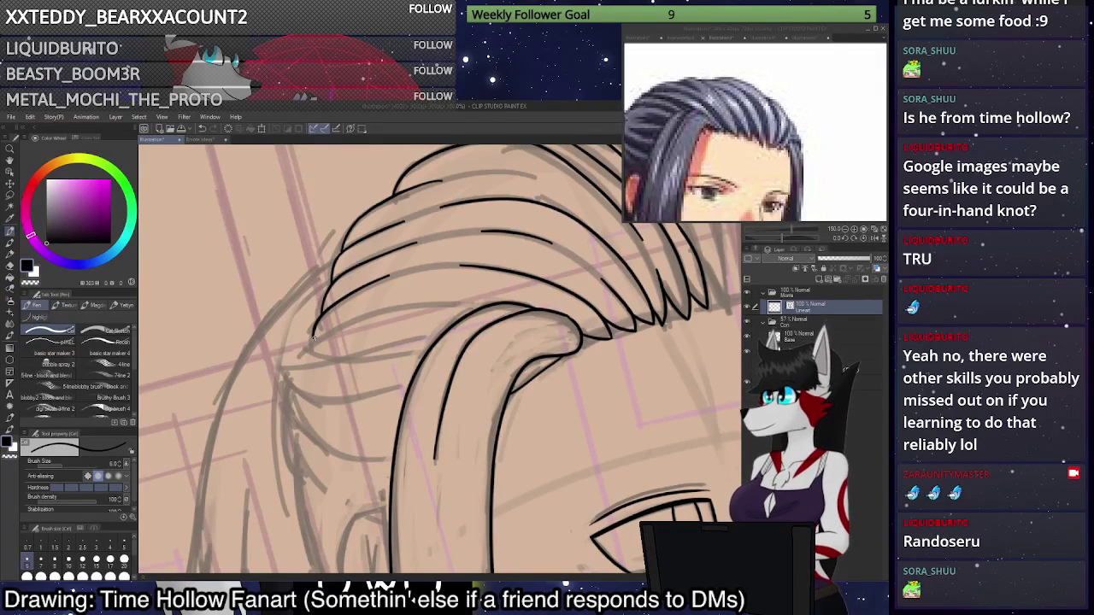
drag(312, 339, 303, 363)
key(ctrl+z)
drag(359, 320, 297, 363)
key(ctrl+z)
key(ctrl+z)
mouse_move(376, 309)
mouse_down()
mouse_move(315, 338)
mouse_move(302, 364)
mouse_up()
scroll(348, 300, down, 3)
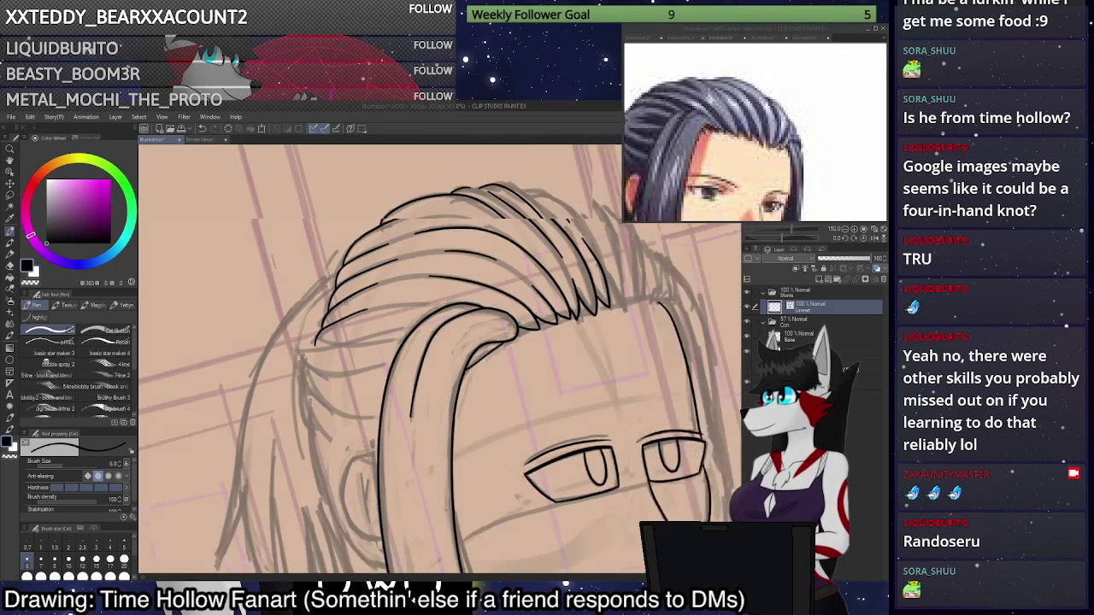
scroll(334, 309, down, 1)
scroll(341, 338, up, 2)
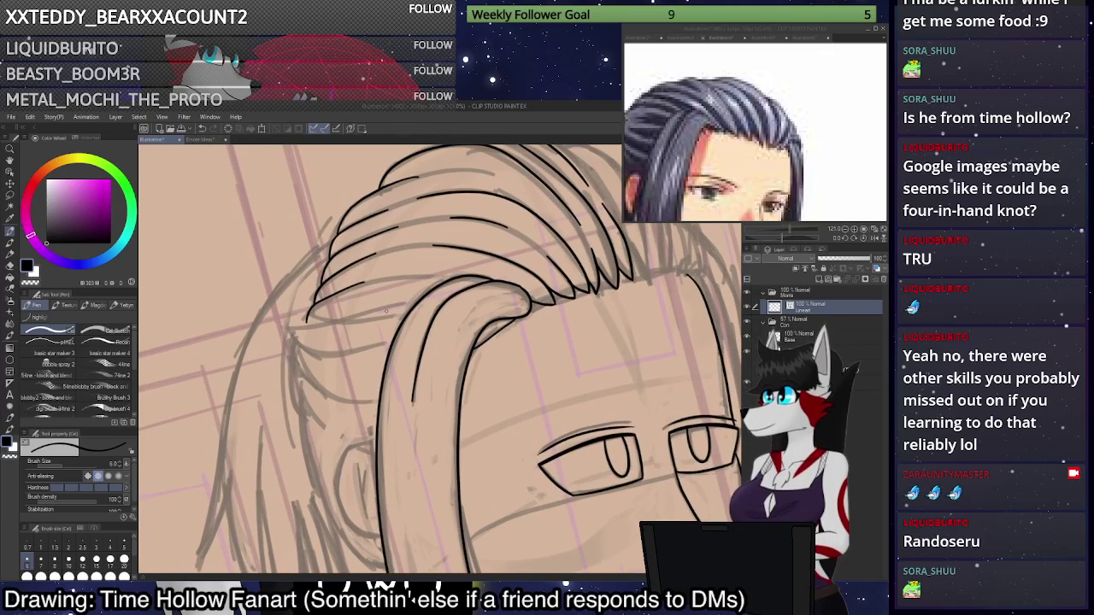
Shift the view of the reference portrait to examine the ear and tied-back hair.
click(725, 89)
drag(670, 152, 729, 125)
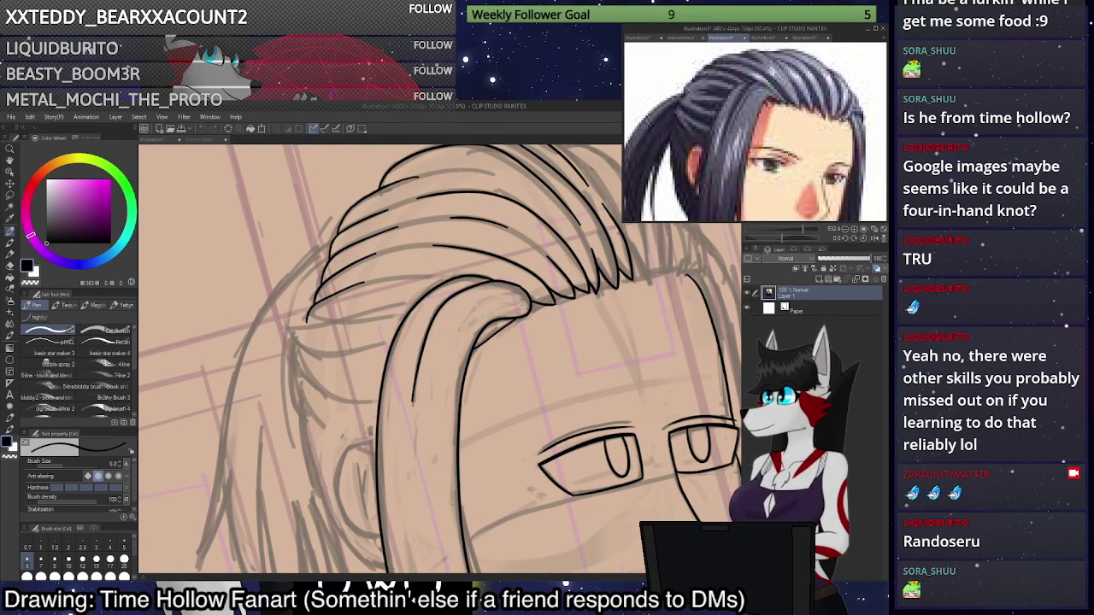
key(ctrl+Tab)
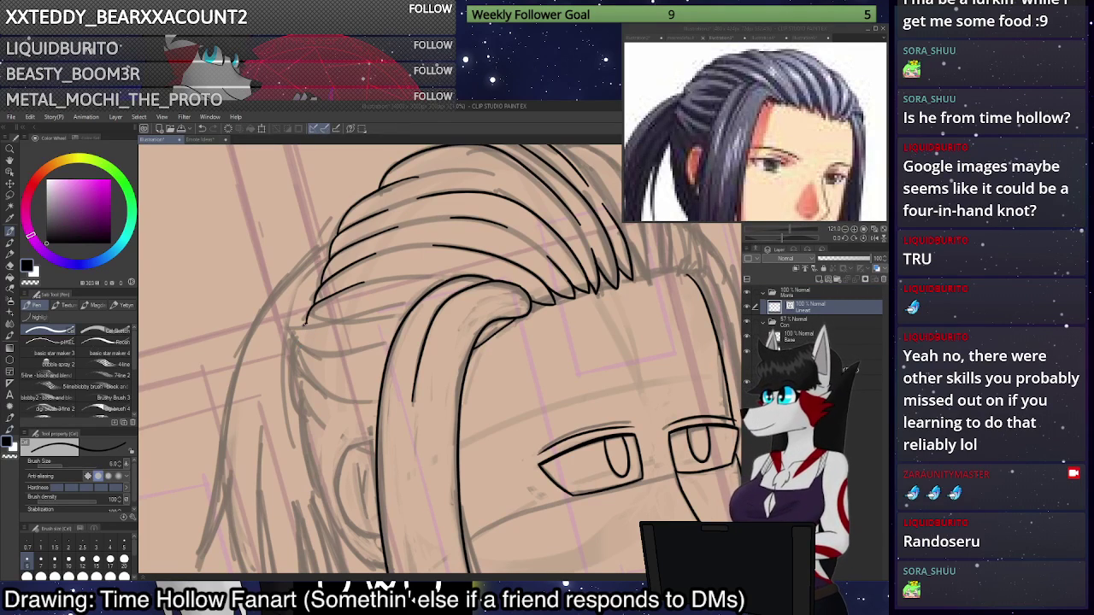
Ink the back outline of the head's hair, curving down behind the ear to meet the long front lock.
drag(305, 321, 299, 381)
scroll(440, 413, down, 2)
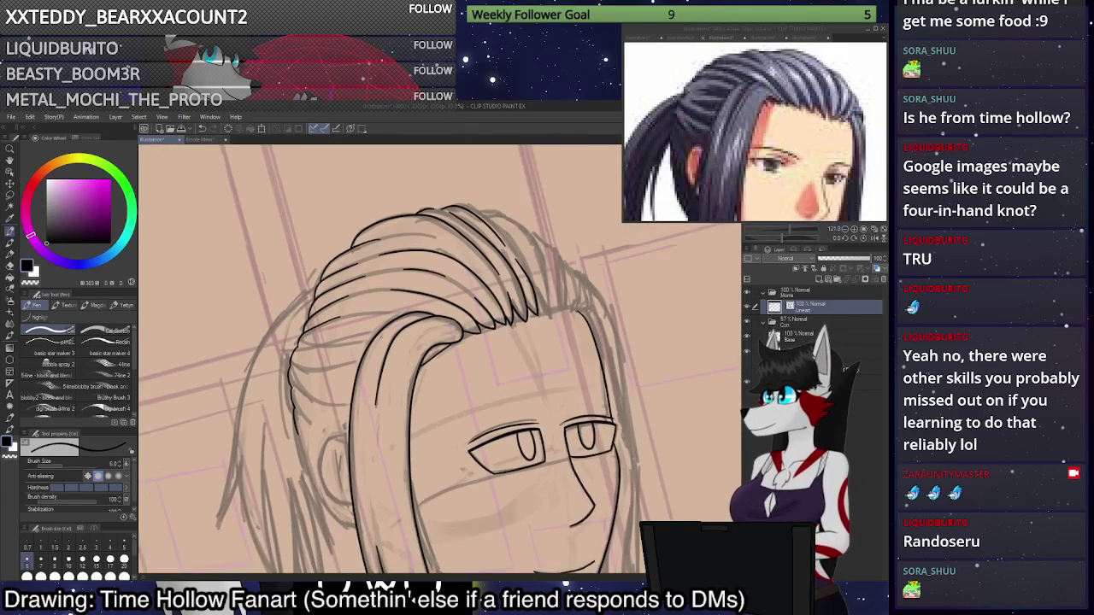
scroll(462, 419, up, 2)
scroll(433, 409, down, 1)
scroll(431, 466, up, 1)
key(ctrl+z)
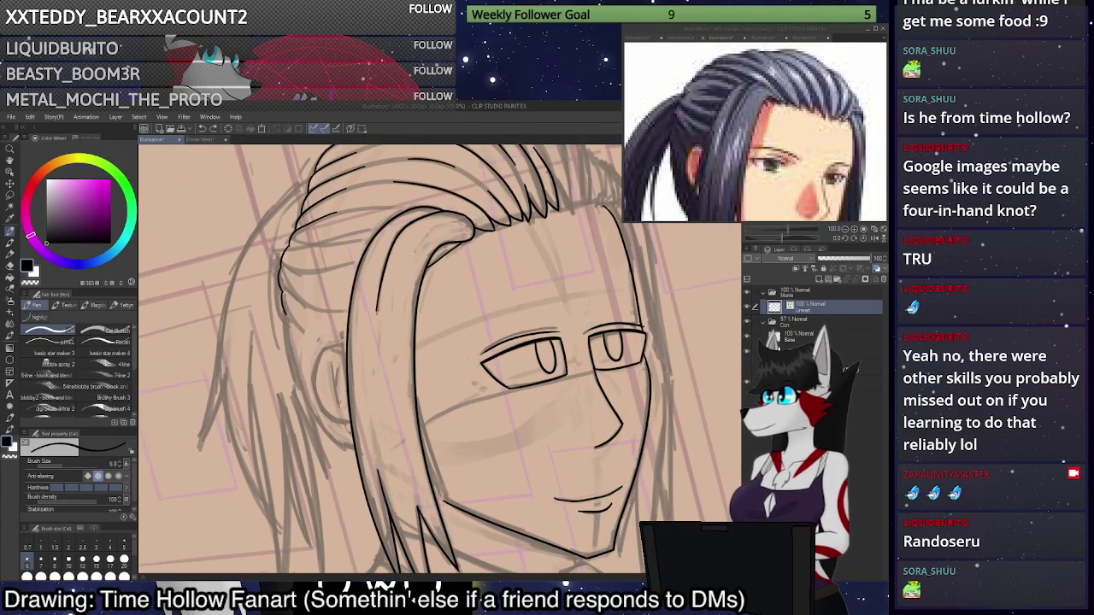
mouse_move(287, 314)
mouse_down()
mouse_move(302, 393)
mouse_move(345, 444)
mouse_up()
Ink the ear's outer curve and its inner fold lines beside the long front lock, redrawing the inner lines.
scroll(355, 376, up, 3)
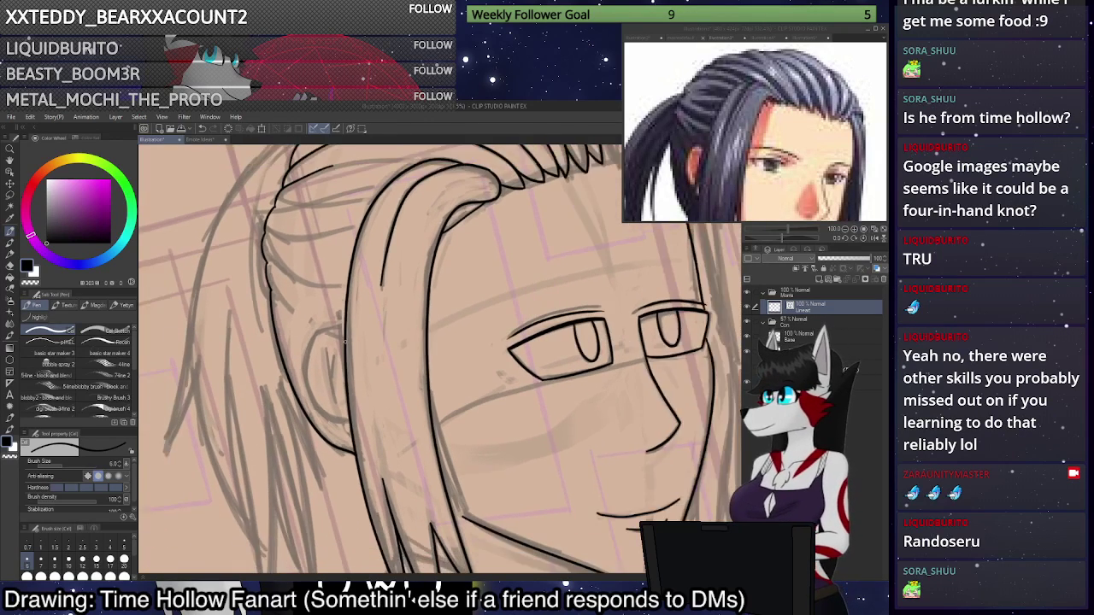
mouse_move(333, 324)
mouse_down()
mouse_move(301, 349)
mouse_move(298, 400)
mouse_move(320, 432)
mouse_move(345, 441)
mouse_up()
drag(318, 357, 331, 404)
key(ctrl+z)
key(ctrl+z)
mouse_move(318, 355)
mouse_down()
mouse_move(336, 414)
mouse_move(329, 390)
mouse_up()
key(ctrl+z)
key(ctrl+z)
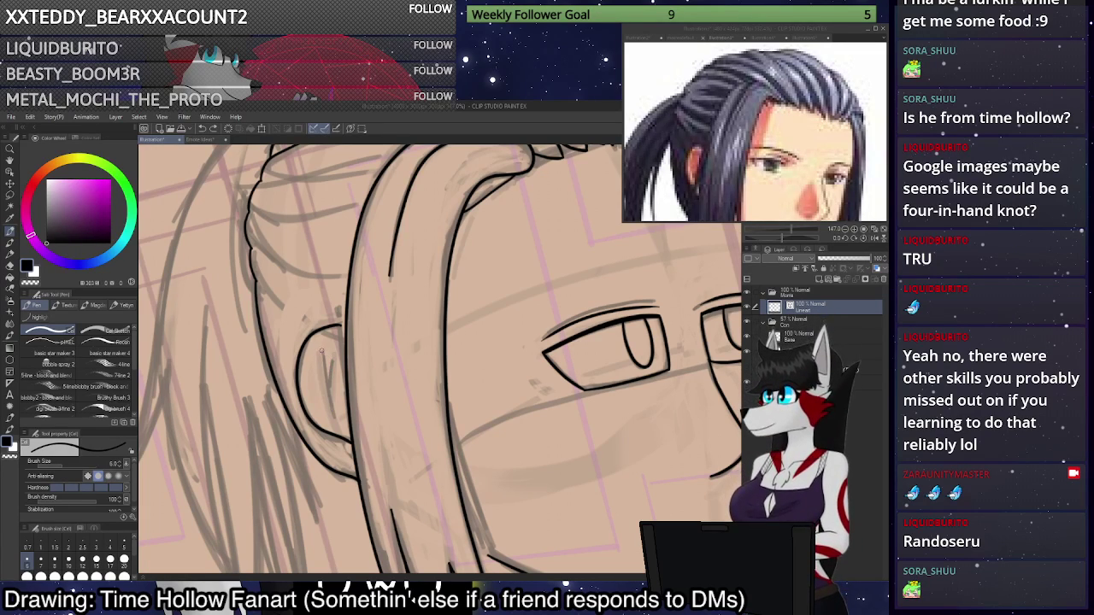
mouse_move(323, 350)
mouse_down()
mouse_move(338, 414)
mouse_move(326, 397)
mouse_up()
key(e)
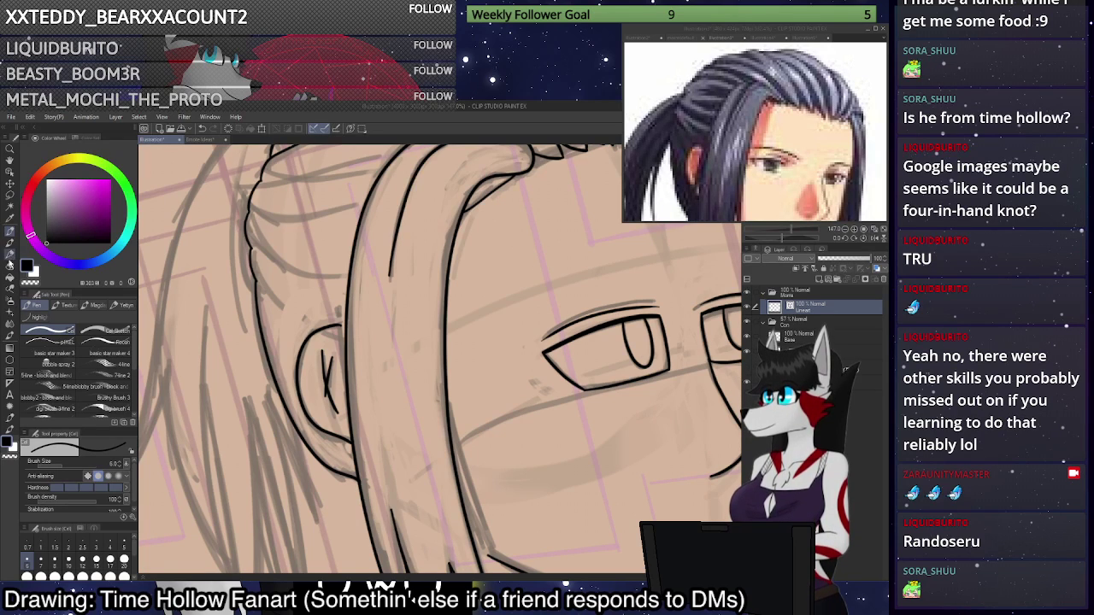
scroll(326, 397, down, 5)
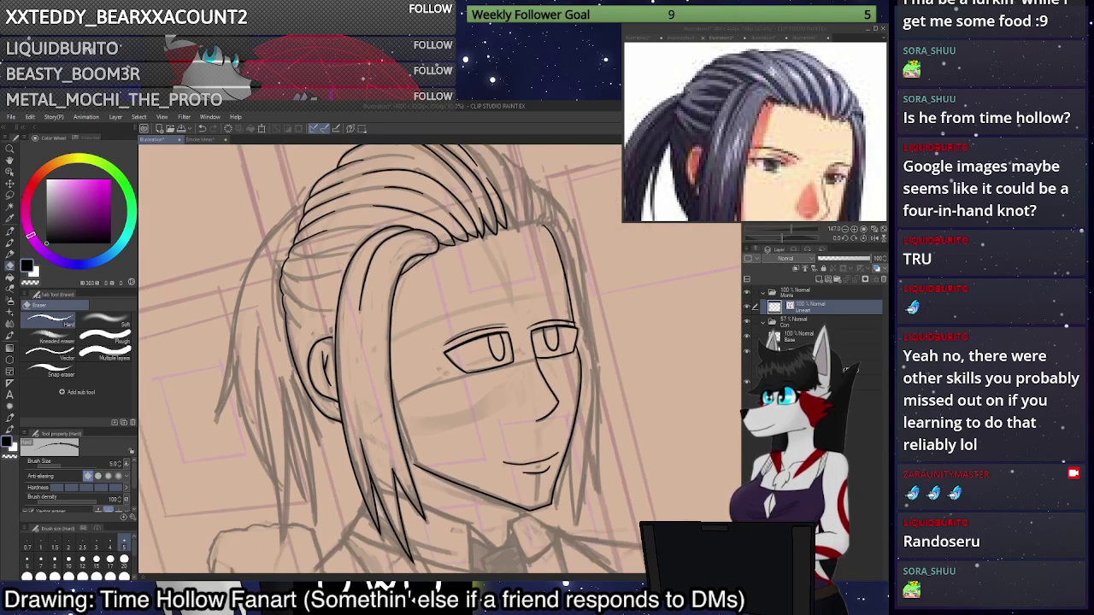
Ink the tapered strand lines above the ear, from the back outline toward the long front lock.
scroll(328, 231, up, 6)
key(p)
drag(235, 351, 275, 391)
mouse_move(257, 335)
mouse_down()
mouse_move(294, 346)
mouse_move(328, 343)
mouse_up()
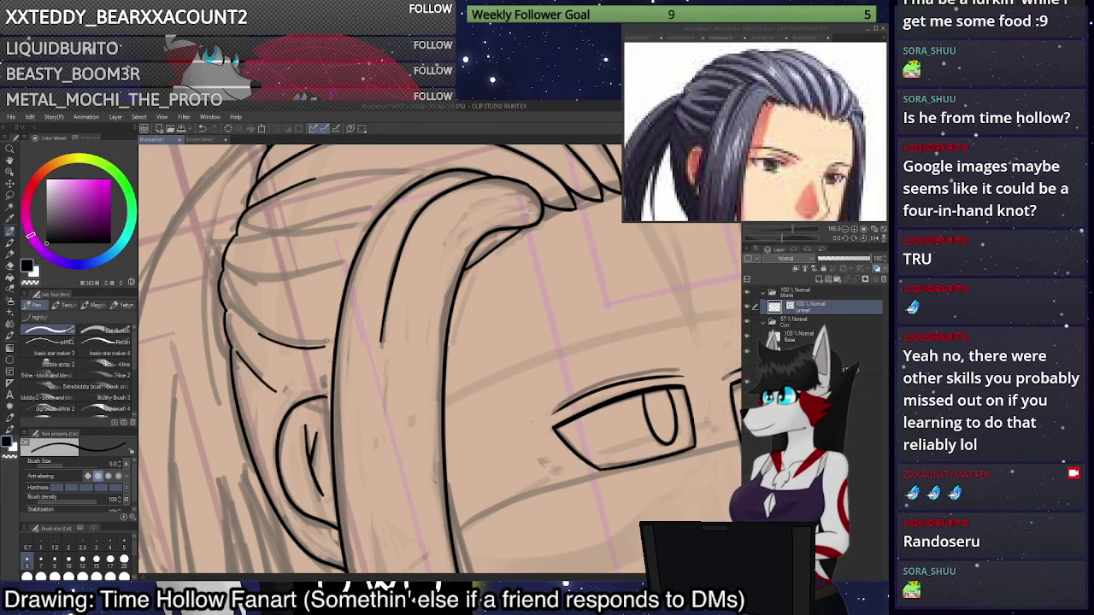
mouse_move(241, 274)
mouse_down()
mouse_move(340, 262)
mouse_move(335, 295)
mouse_up()
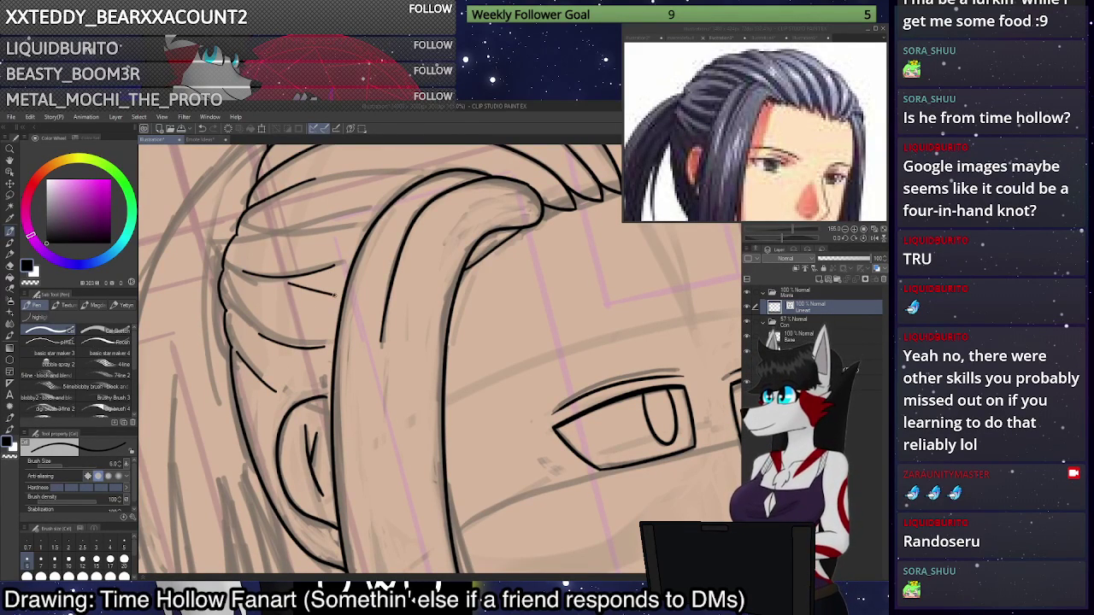
mouse_move(260, 235)
mouse_down()
mouse_move(327, 231)
mouse_move(370, 220)
mouse_up()
scroll(382, 221, down, 4)
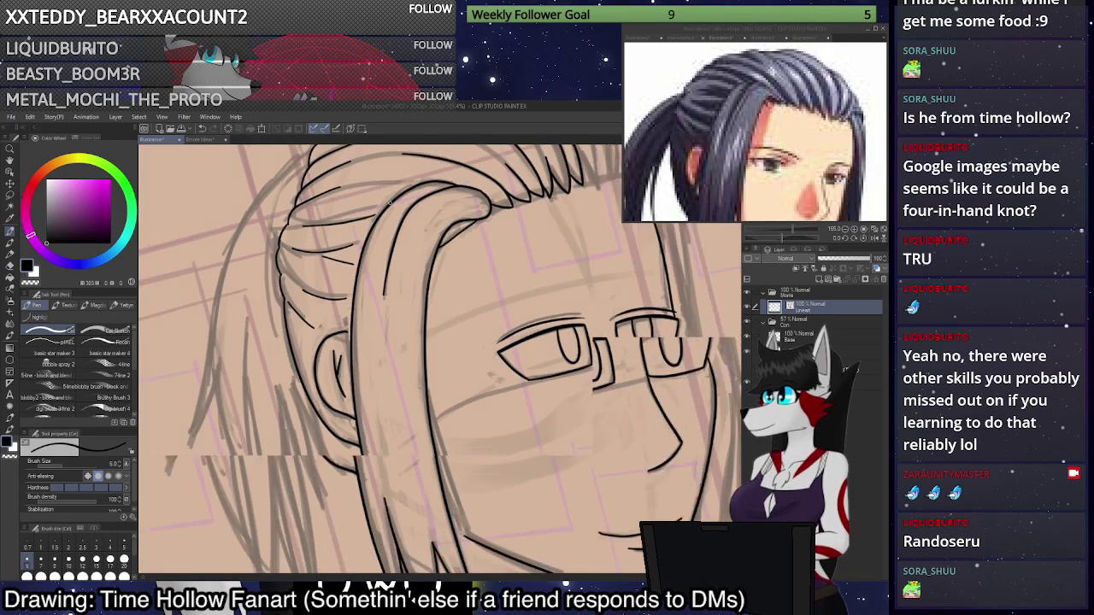
Ink small rounded locks tucked under the front curl at the forehead, redrawing them repeatedly.
scroll(495, 265, up, 9)
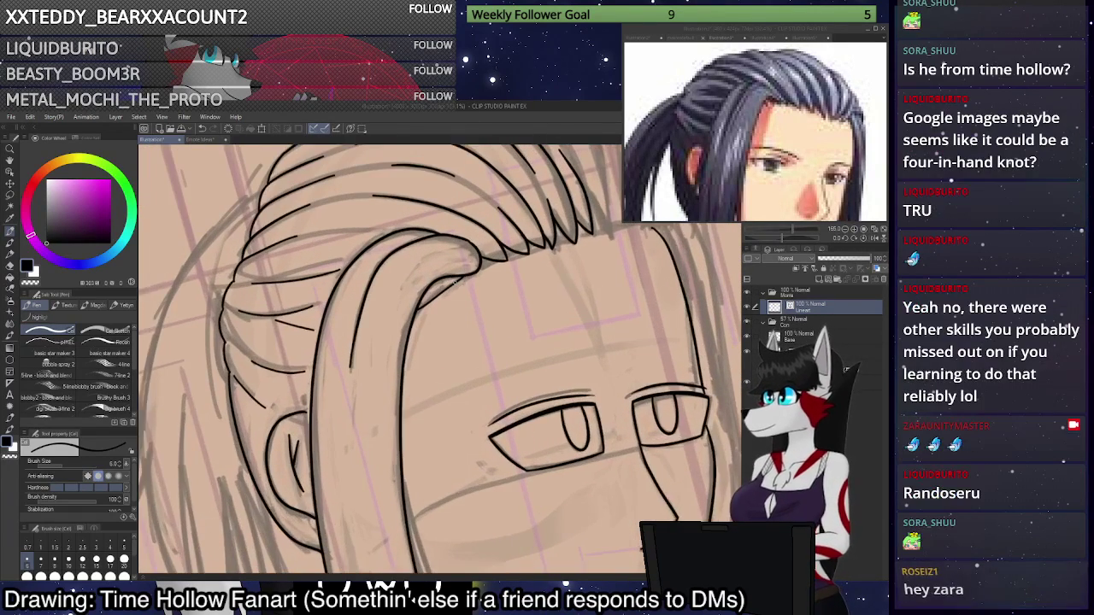
scroll(458, 297, up, 1)
key(ctrl+plus)
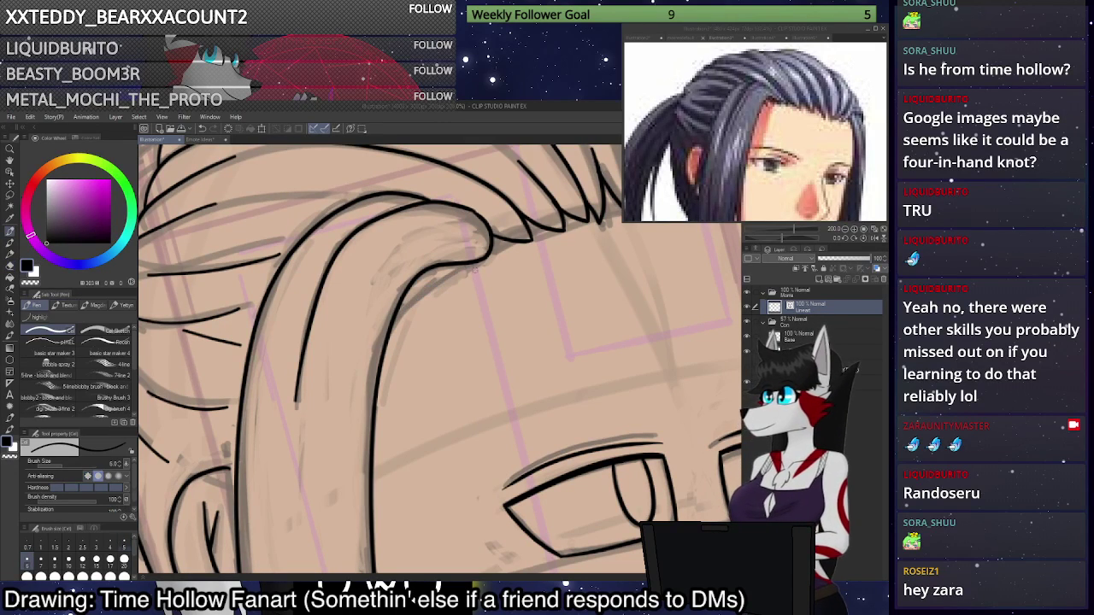
drag(427, 283, 473, 261)
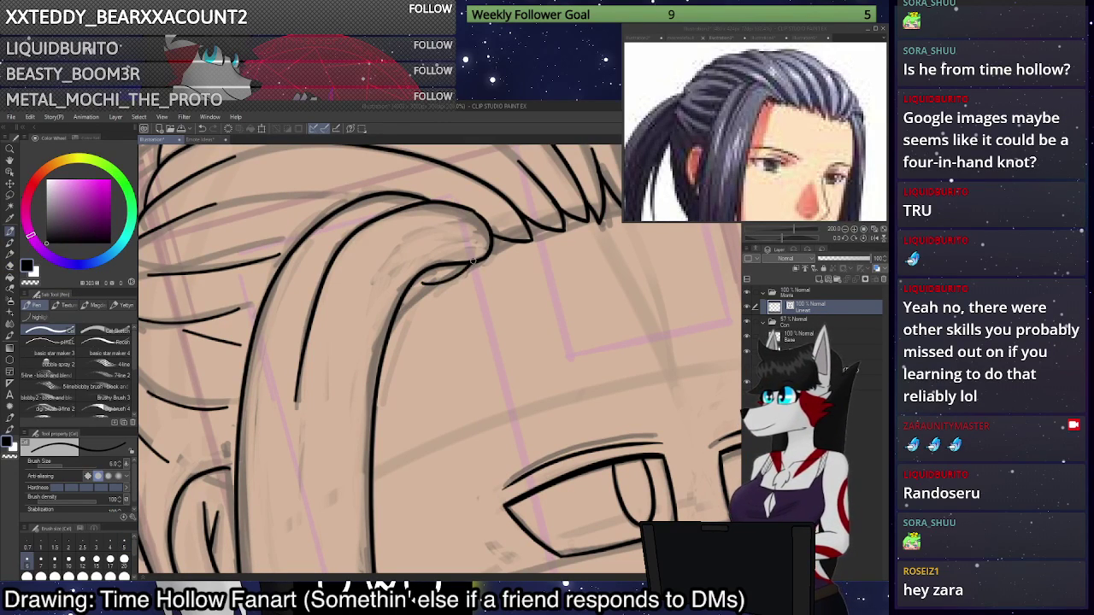
key(ctrl+z)
mouse_move(421, 285)
mouse_down()
mouse_move(466, 265)
mouse_move(395, 324)
mouse_up()
key(ctrl+z)
key(ctrl+z)
key(ctrl+z)
key(ctrl+z)
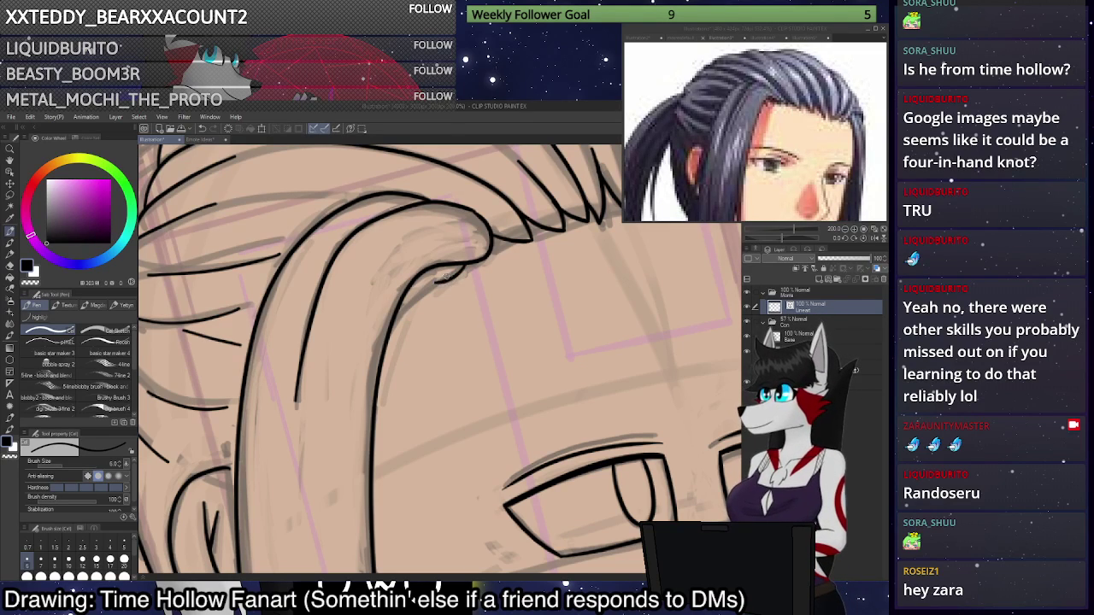
mouse_move(460, 269)
mouse_down()
mouse_move(407, 285)
mouse_move(414, 306)
mouse_move(403, 308)
mouse_move(455, 279)
mouse_move(457, 265)
mouse_move(389, 333)
mouse_up()
key(ctrl+z)
key(ctrl+z)
key(ctrl+z)
key(ctrl+z)
scroll(413, 345, down, 5)
scroll(445, 272, up, 7)
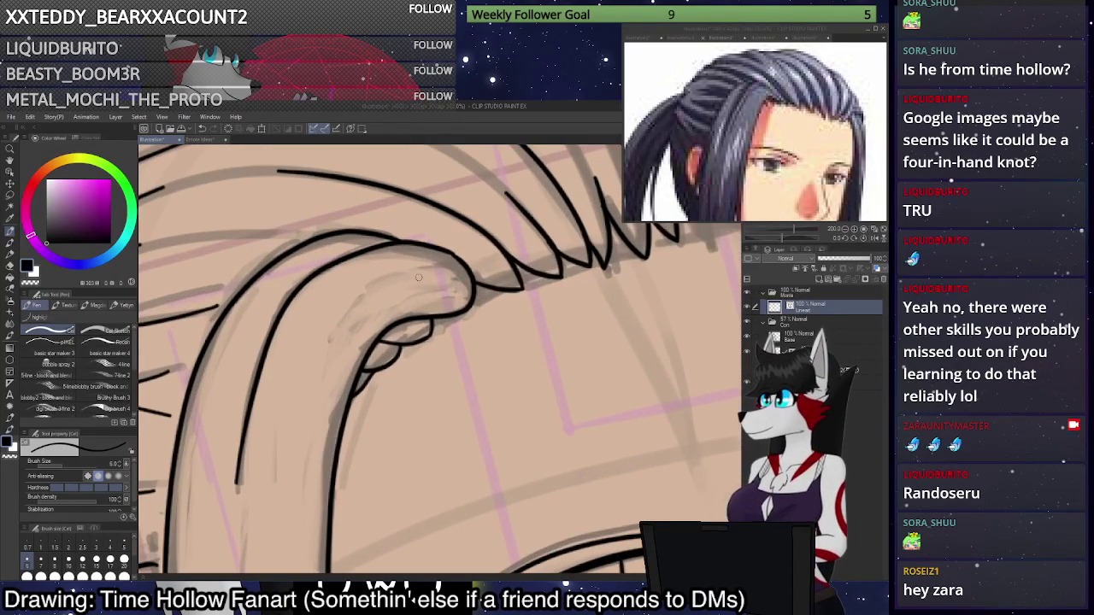
Erase the outermost small lock under the front curl and redraw its curve to join the neighbouring locks.
click(10, 263)
click(428, 333)
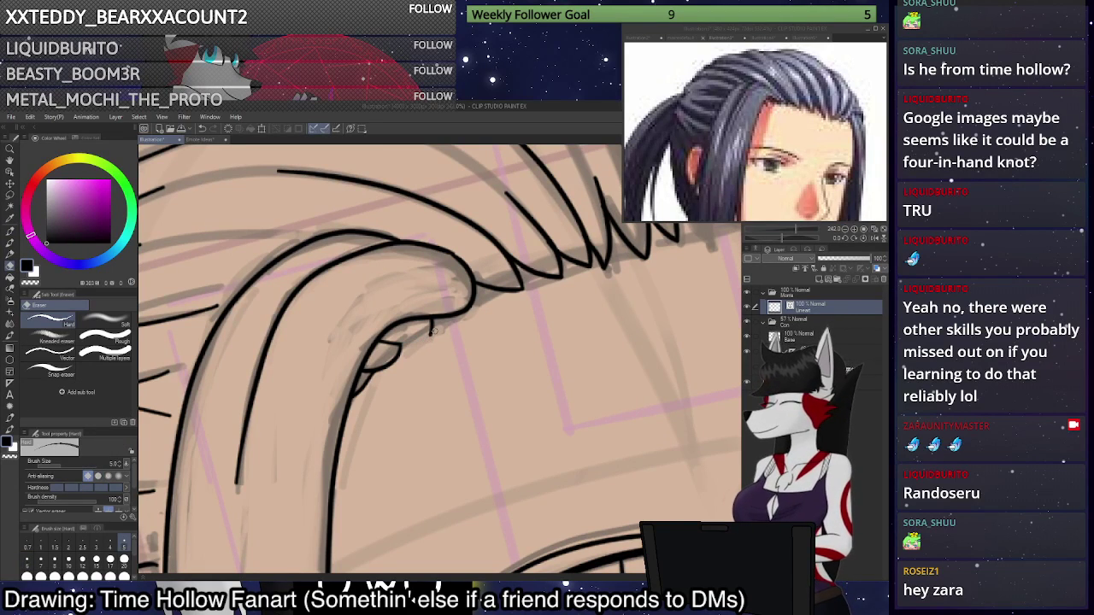
click(432, 328)
key(p)
mouse_move(401, 345)
mouse_down()
mouse_move(433, 319)
mouse_move(401, 345)
mouse_up()
key(ctrl+z)
scroll(442, 336, down, 7)
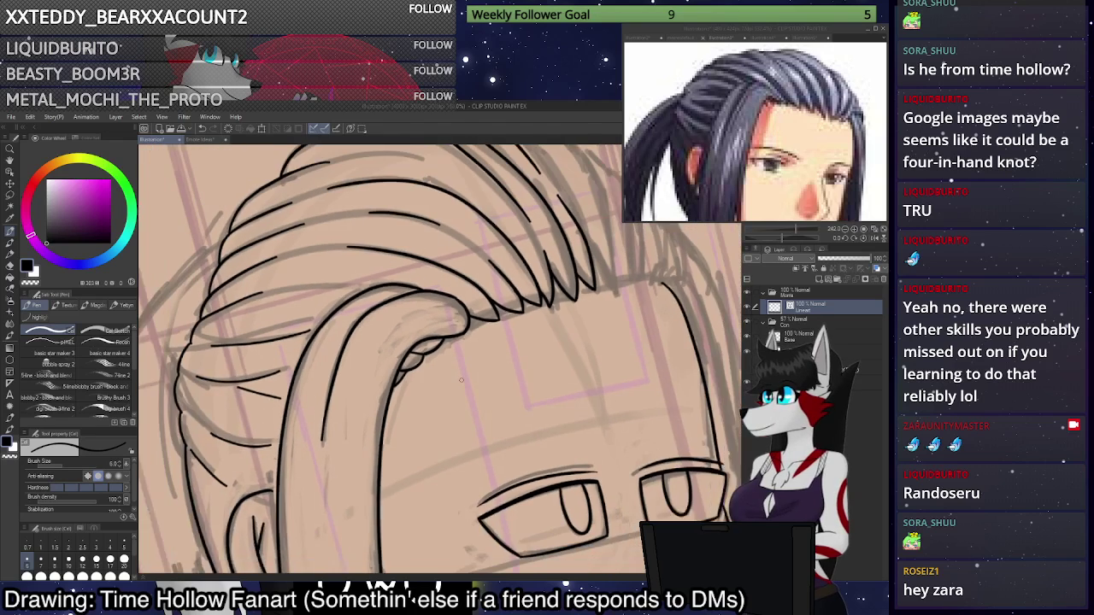
scroll(454, 318, up, 6)
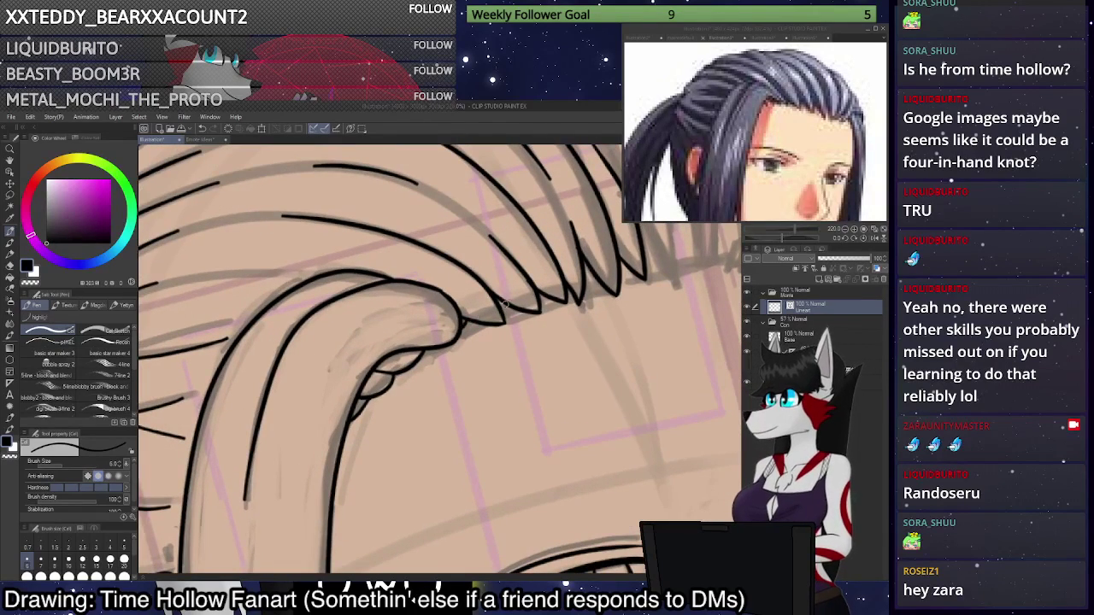
key(ctrl+z)
scroll(453, 389, down, 6)
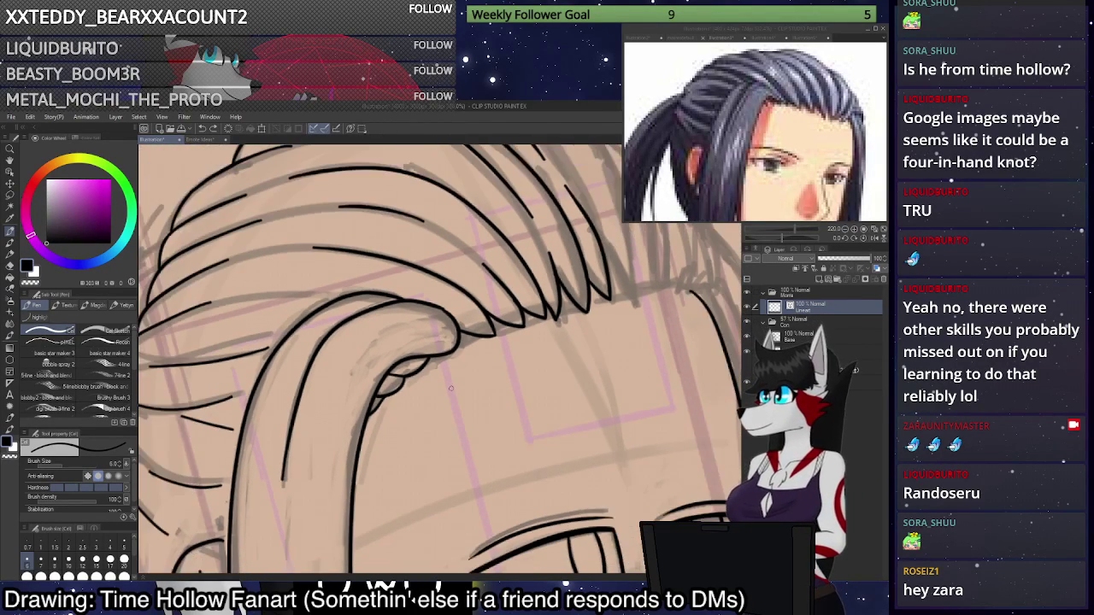
scroll(275, 391, up, 1)
scroll(275, 390, up, 3)
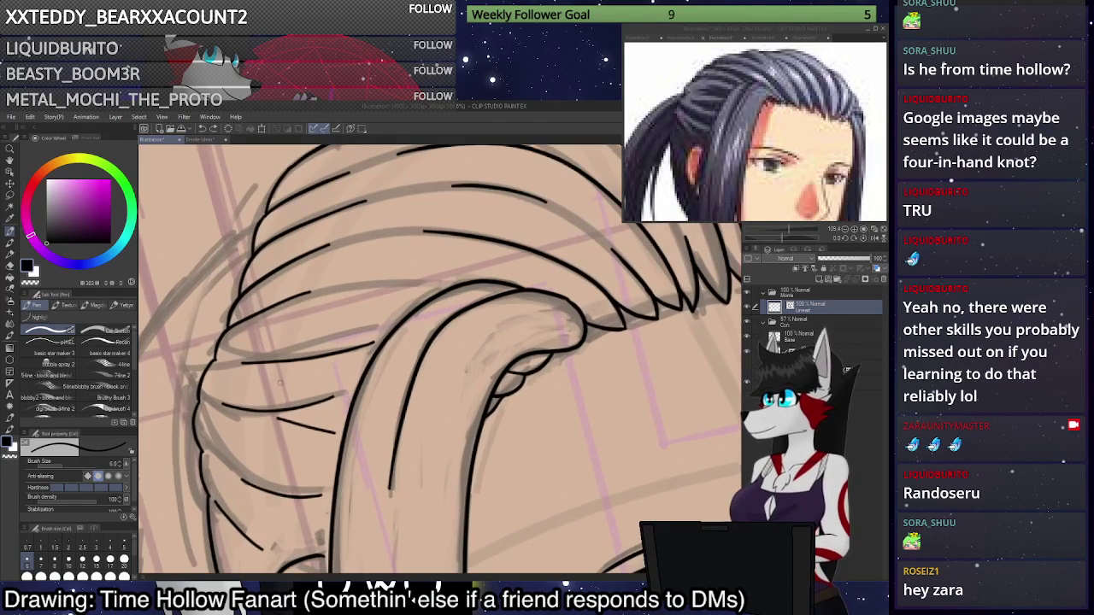
scroll(395, 414, down, 1)
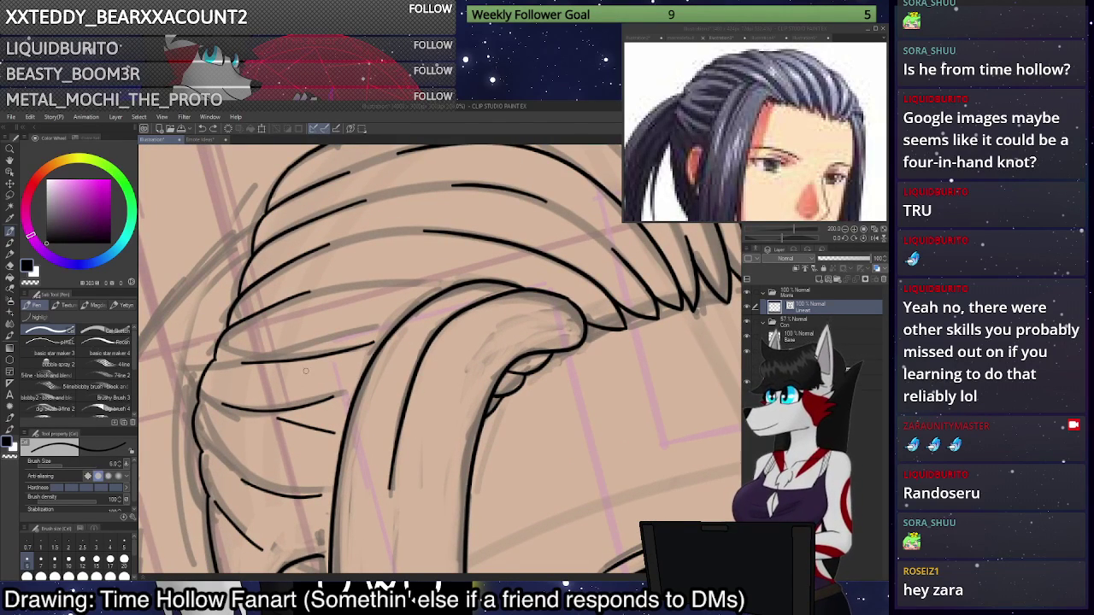
Ink a short strand line between the tapered strands above the ear, undoing the extra stroke made lower down.
drag(306, 370, 357, 373)
mouse_move(280, 501)
mouse_down()
mouse_move(317, 538)
mouse_move(263, 523)
mouse_move(272, 549)
mouse_up()
key(ctrl+z)
scroll(309, 462, down, 2)
scroll(323, 381, down, 2)
scroll(263, 532, up, 2)
key(ctrl+z)
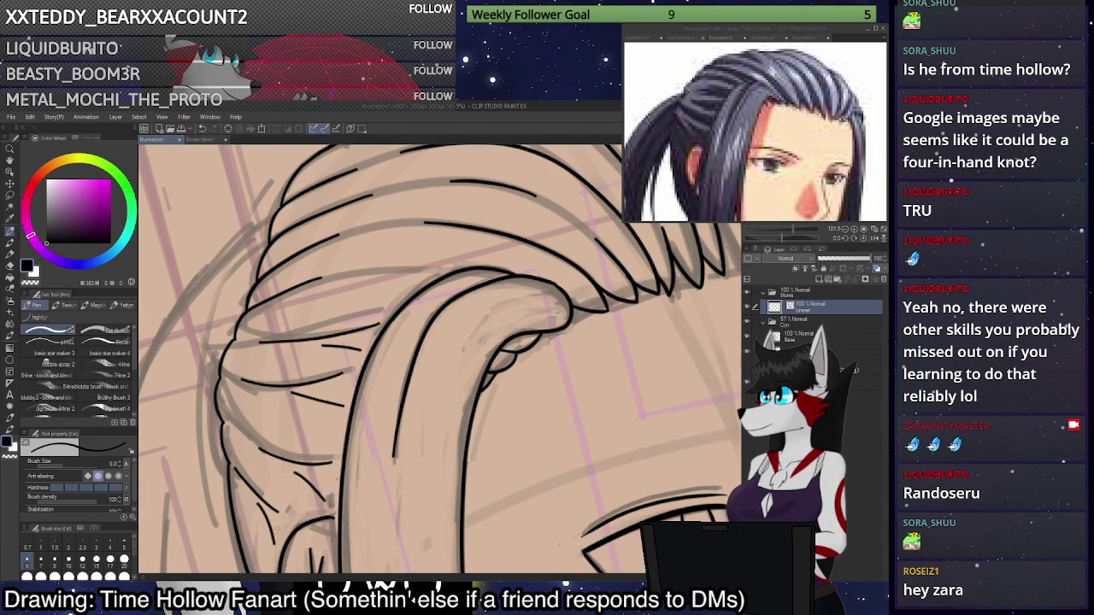
Ink short strand lines inside the upper crown lock along the top of the swept-back hair, redrawing them.
scroll(258, 506, down, 5)
scroll(299, 504, down, 3)
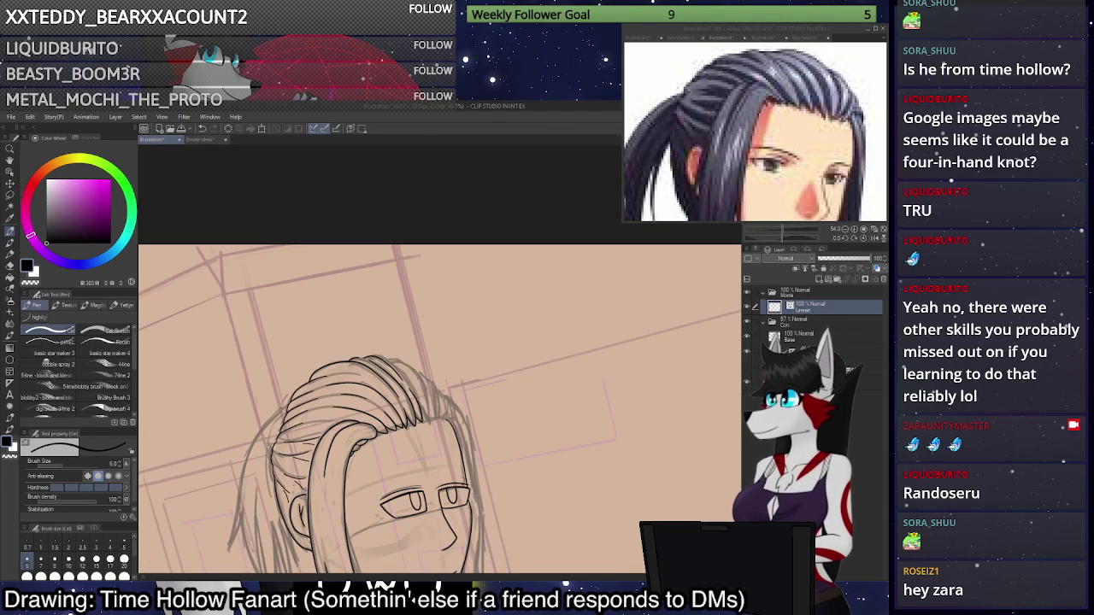
scroll(299, 505, up, 3)
scroll(385, 410, up, 4)
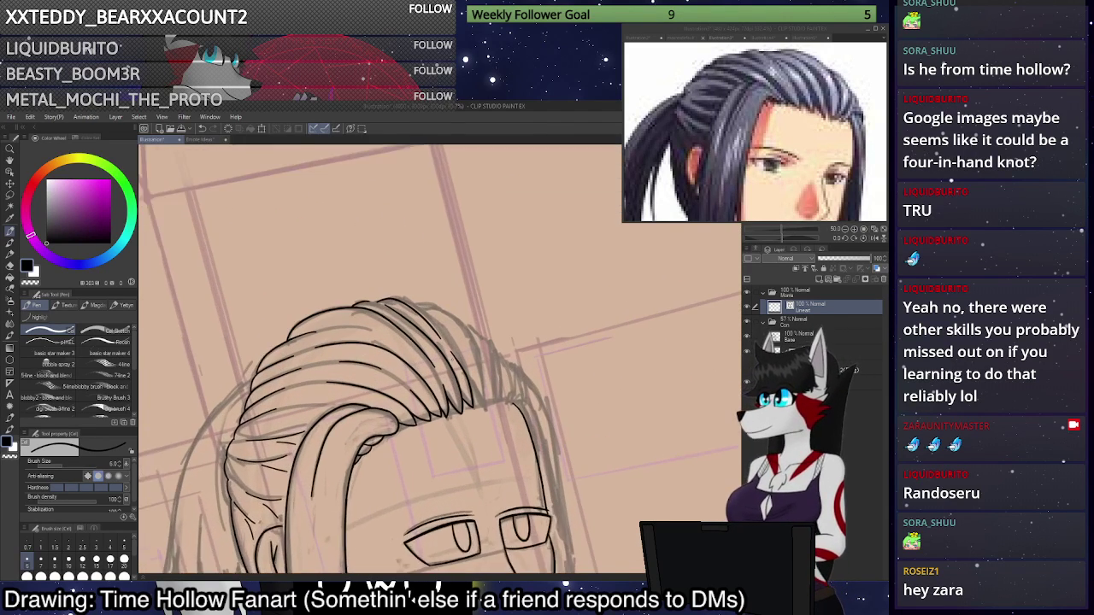
scroll(440, 359, down, 3)
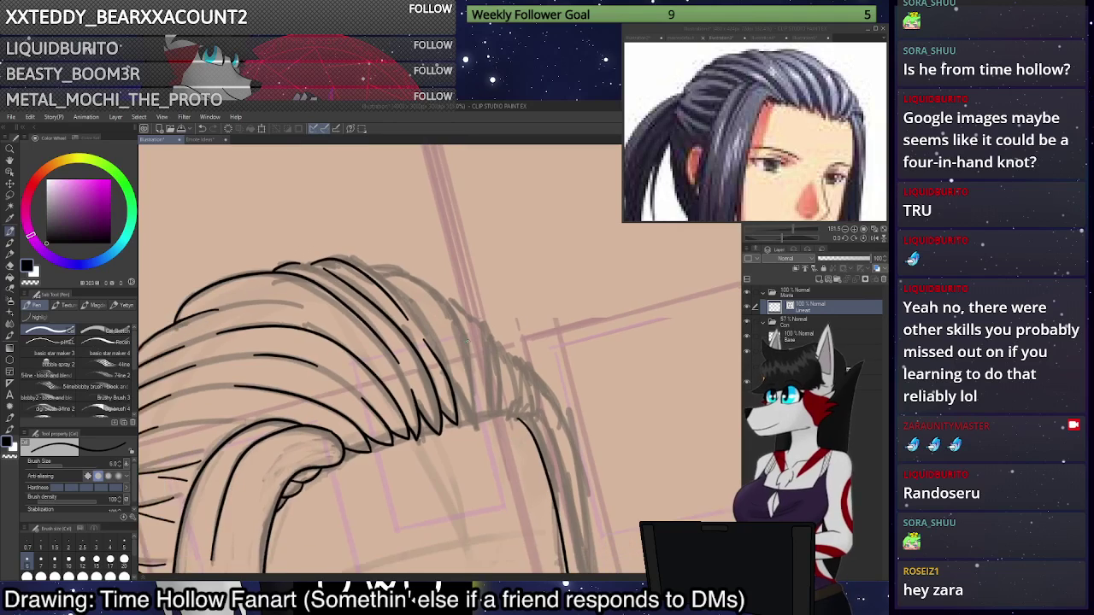
scroll(504, 364, up, 4)
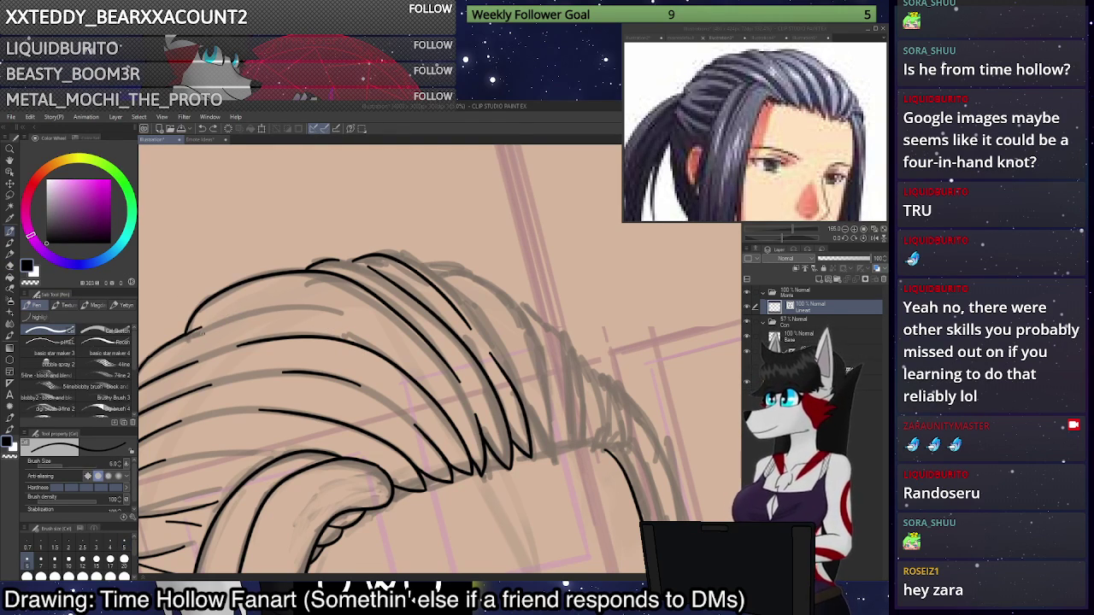
drag(214, 323, 251, 313)
key(ctrl+z)
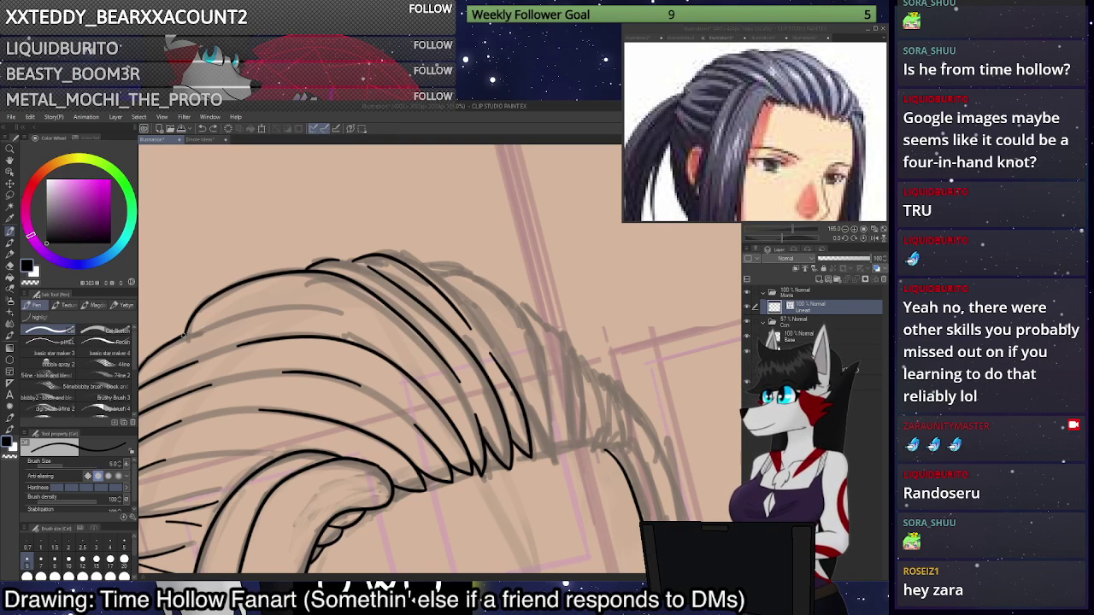
mouse_move(185, 335)
mouse_down()
mouse_move(250, 317)
mouse_move(349, 336)
mouse_move(259, 315)
mouse_move(346, 332)
mouse_up()
key(ctrl+z)
key(ctrl+z)
key(ctrl+z)
drag(641, 350, 608, 361)
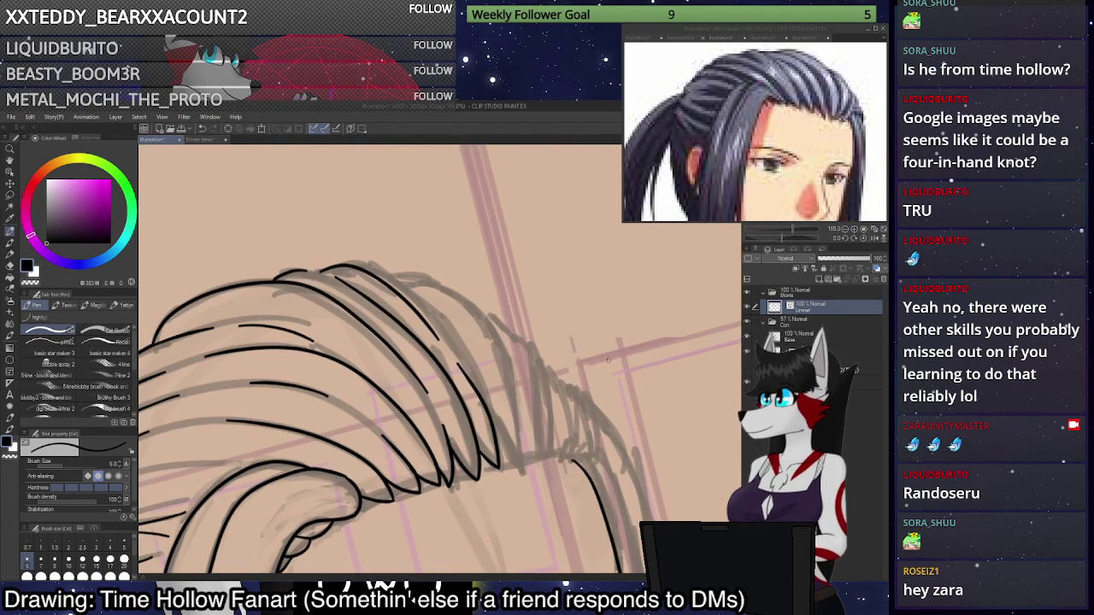
Close the gap in the crown's top outline by joining the two neighbouring lock curves.
scroll(344, 283, up, 9)
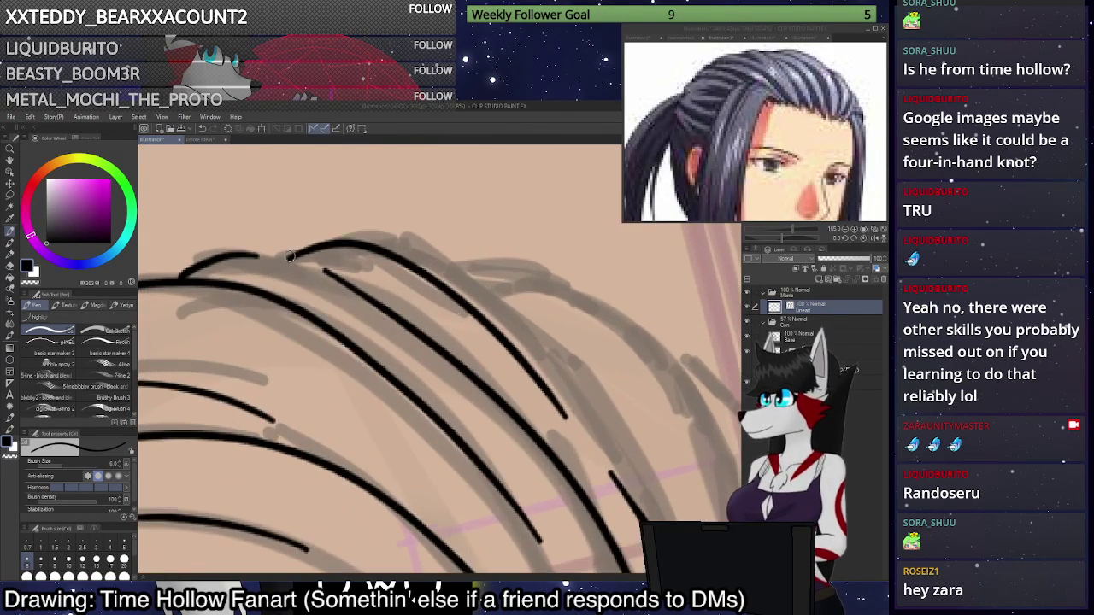
drag(291, 256, 258, 255)
scroll(403, 248, down, 9)
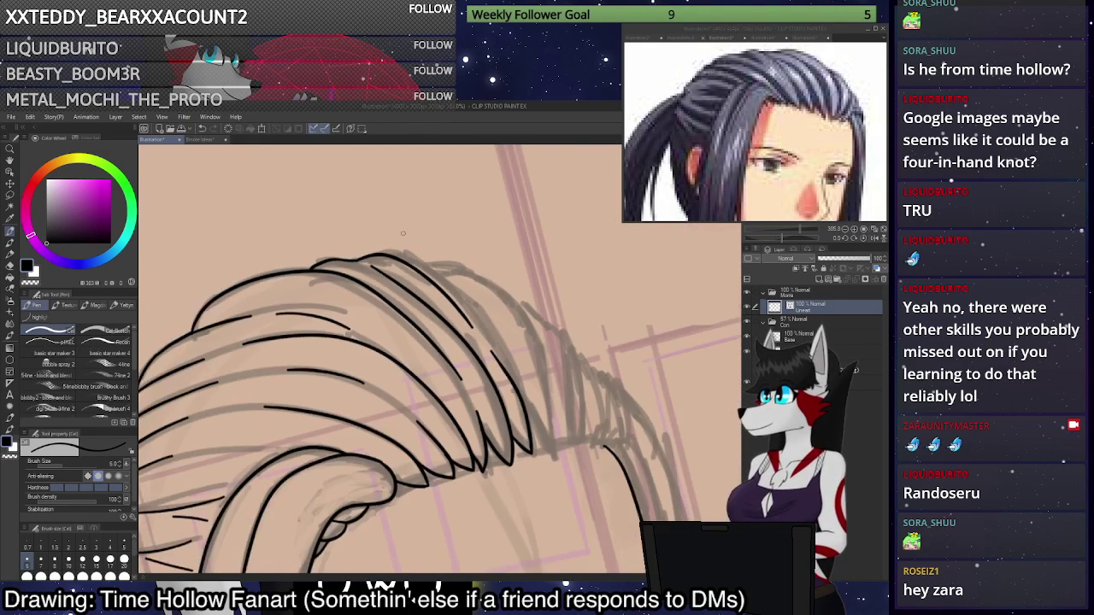
Ink the tip of the next lock beside the frontmost pointed strand on the hairline, redrawing it several times.
scroll(403, 234, down, 5)
scroll(602, 347, up, 5)
scroll(419, 282, up, 4)
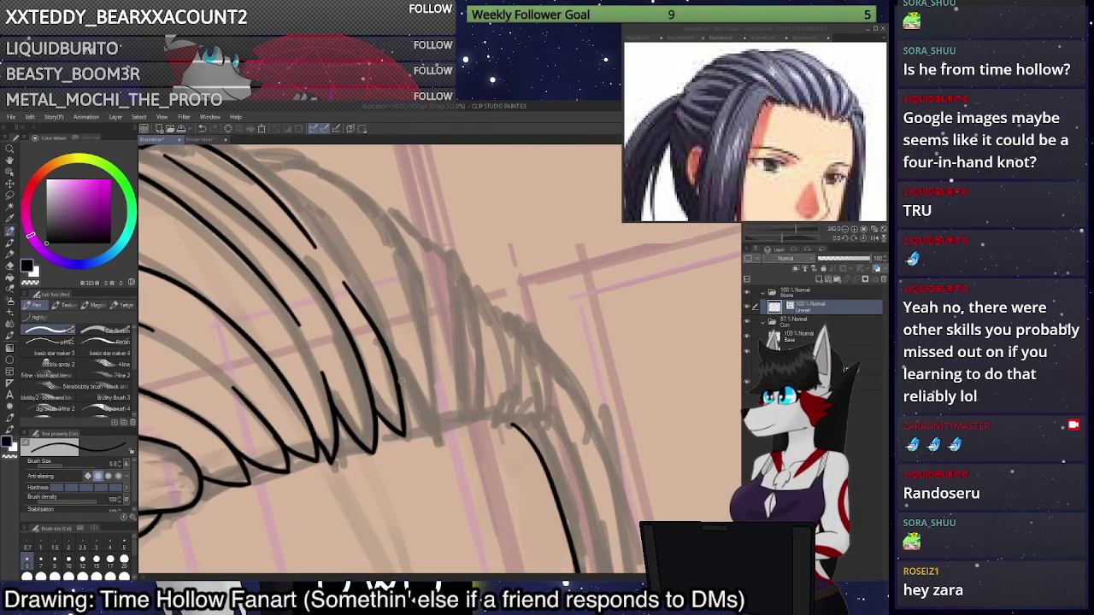
mouse_move(401, 382)
mouse_down()
mouse_move(440, 430)
mouse_move(432, 330)
mouse_up()
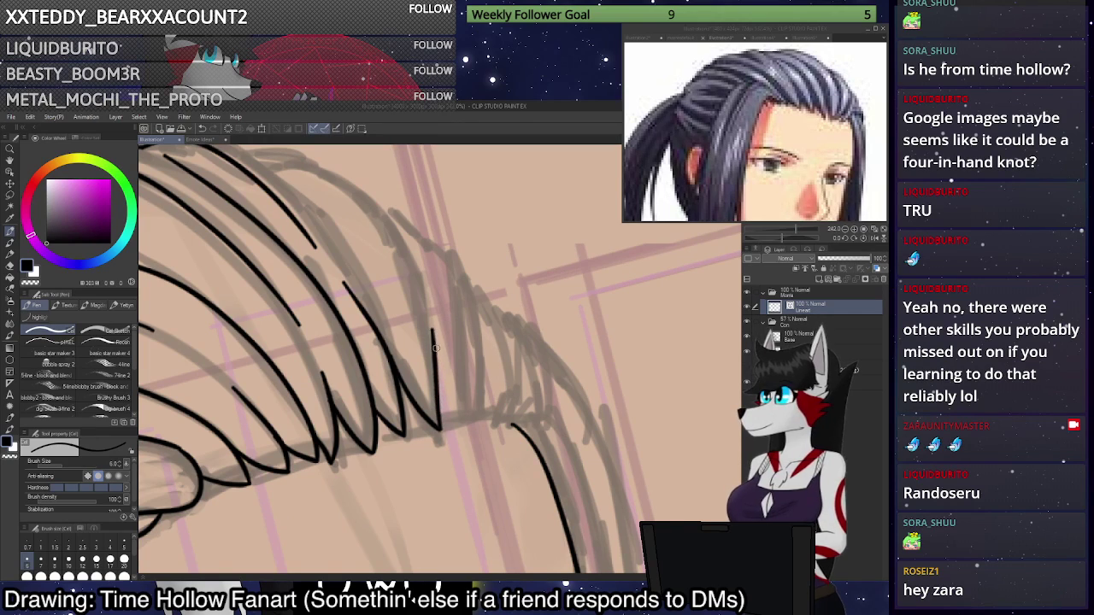
key(ctrl+z)
key(ctrl+z)
mouse_move(392, 364)
mouse_down()
mouse_move(438, 436)
mouse_move(425, 297)
mouse_up()
key(ctrl+z)
scroll(430, 340, up, 1)
drag(430, 339, 437, 369)
key(ctrl+z)
Try to ink the lock's long outer edge from the hairline tip up to the crown, and undo it.
mouse_move(400, 411)
mouse_down()
mouse_move(441, 467)
mouse_move(430, 365)
mouse_move(377, 255)
mouse_move(328, 203)
mouse_move(232, 177)
mouse_up()
key(ctrl+z)
key(ctrl+z)
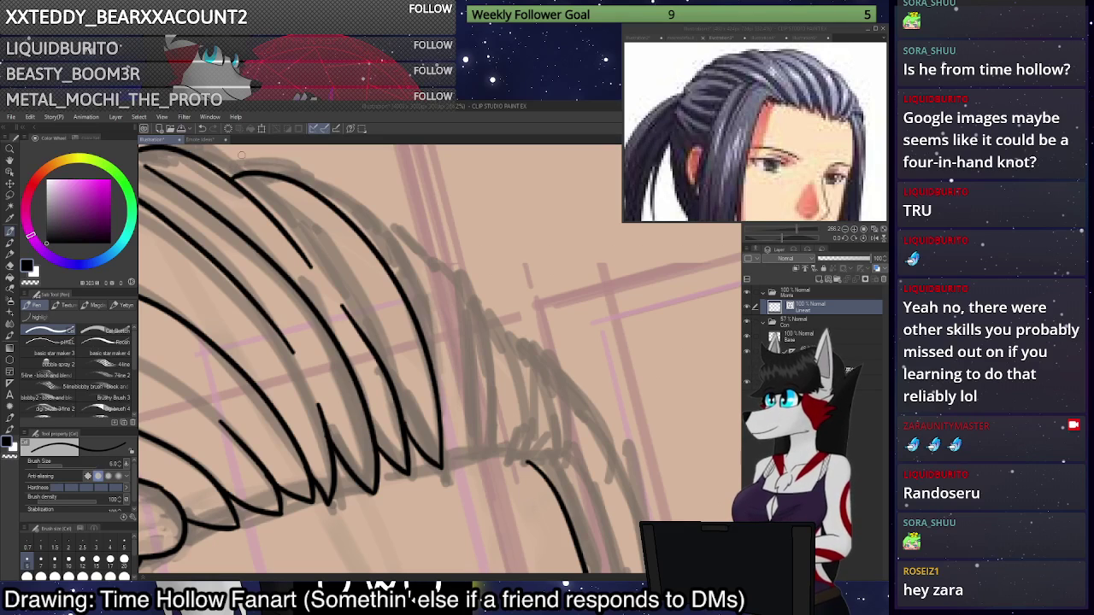
scroll(324, 211, down, 7)
scroll(506, 392, down, 4)
scroll(427, 265, up, 10)
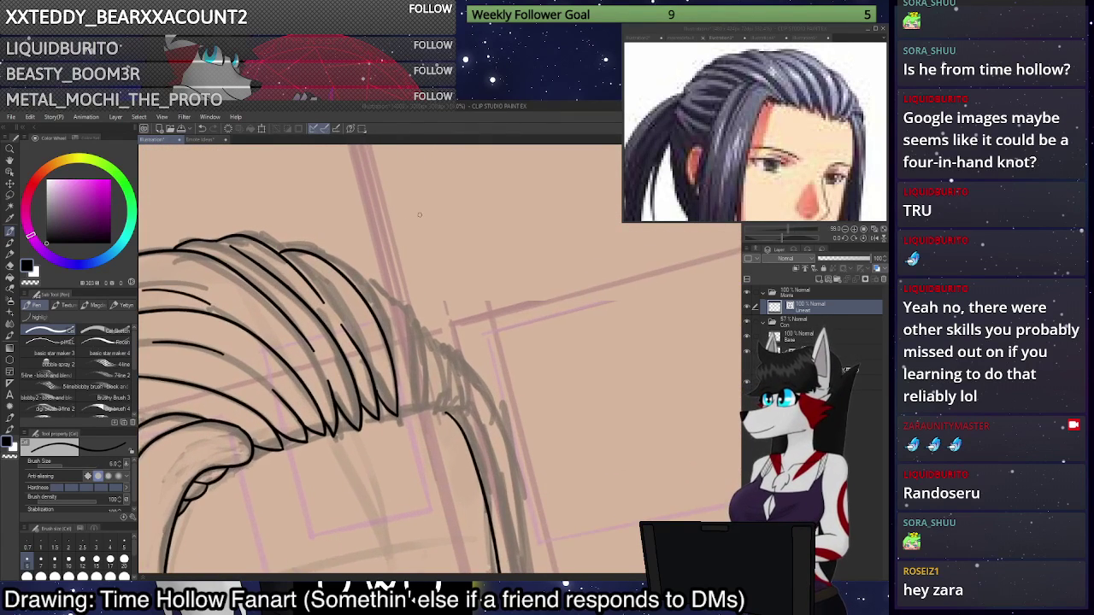
key(ctrl+z)
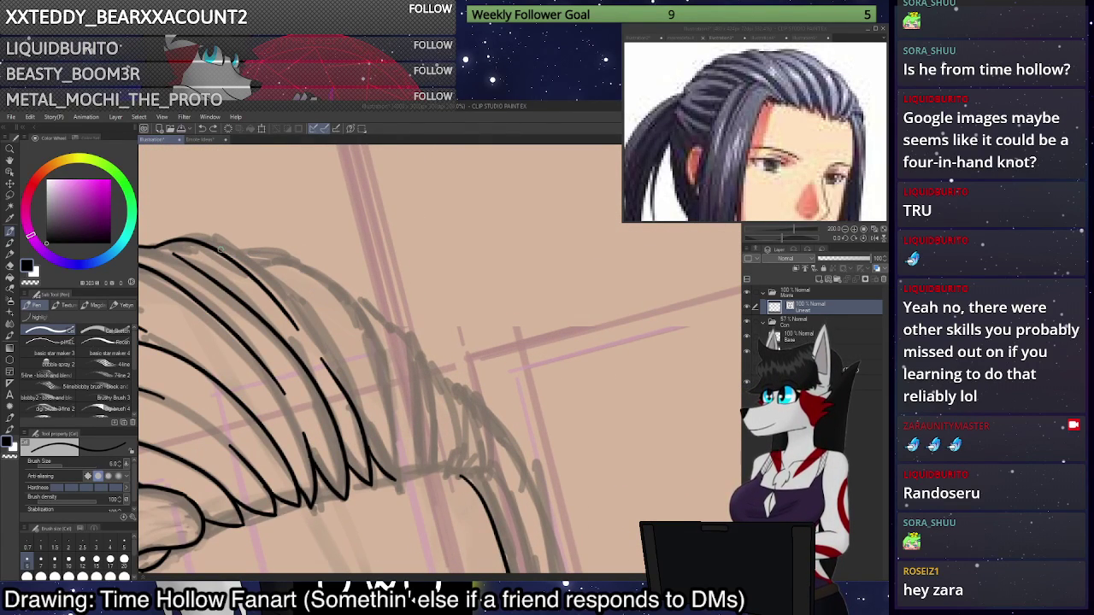
key(ctrl+z)
Try to ink the crown outline curve forward, the lock's edge down to the hairline, and a second lock in front.
mouse_move(220, 250)
mouse_down()
mouse_move(306, 260)
mouse_move(330, 276)
mouse_move(250, 260)
mouse_move(296, 268)
mouse_move(344, 313)
mouse_up()
key(ctrl+z)
key(ctrl+z)
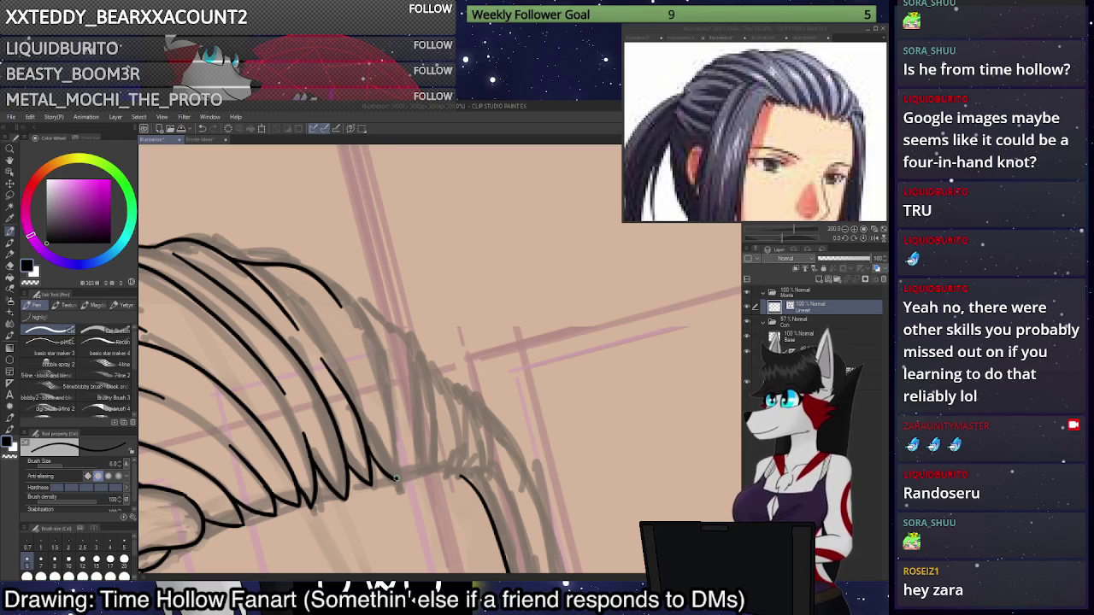
drag(397, 479, 369, 344)
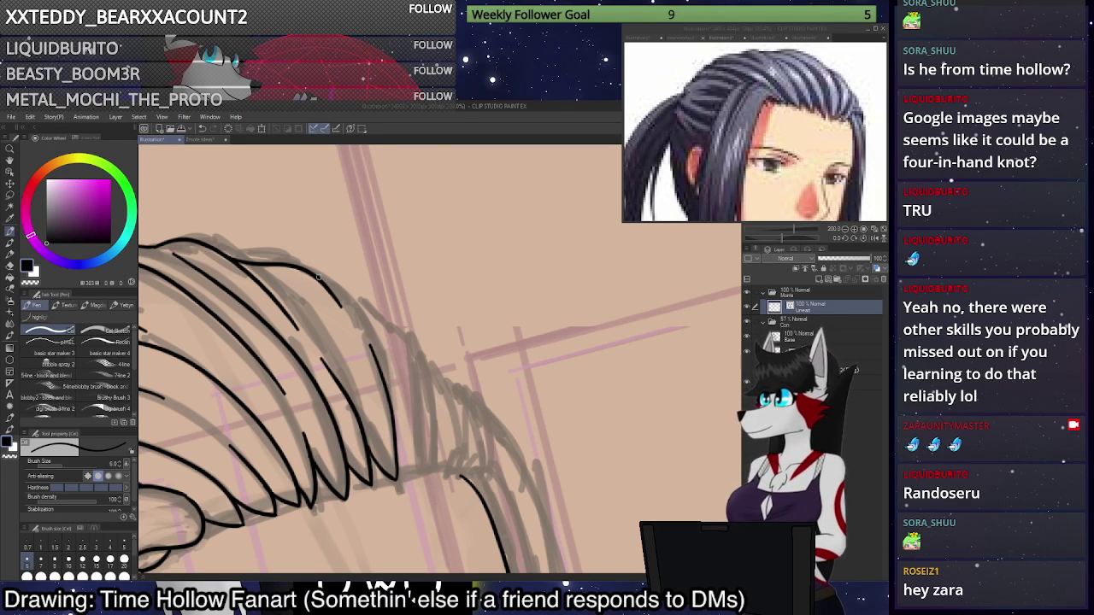
mouse_move(318, 277)
mouse_down()
mouse_move(371, 298)
mouse_move(395, 337)
mouse_move(416, 467)
mouse_up()
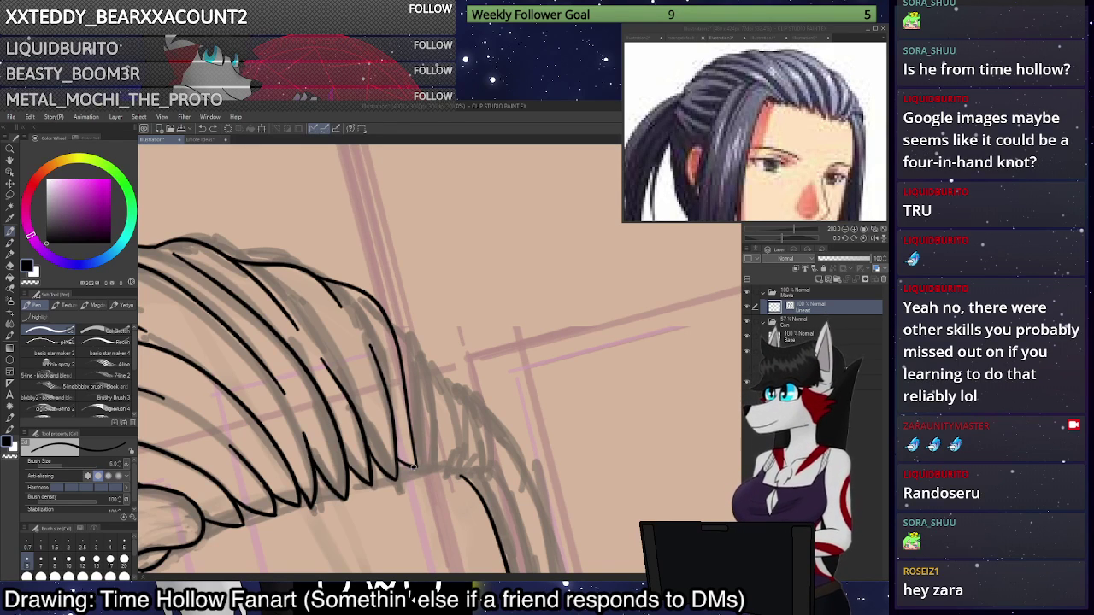
scroll(522, 359, down, 5)
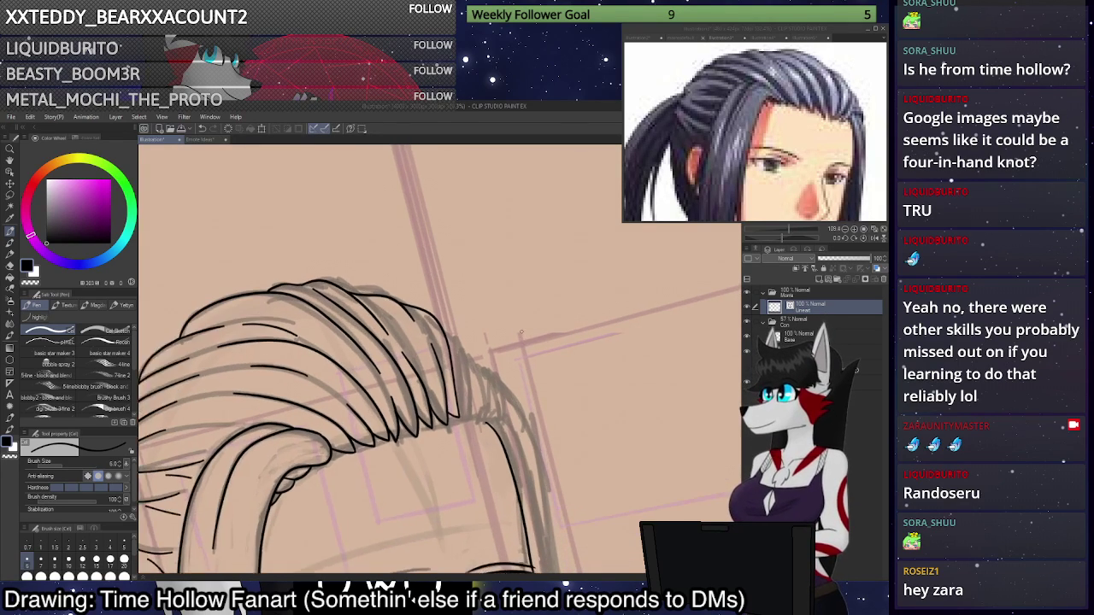
scroll(522, 359, up, 5)
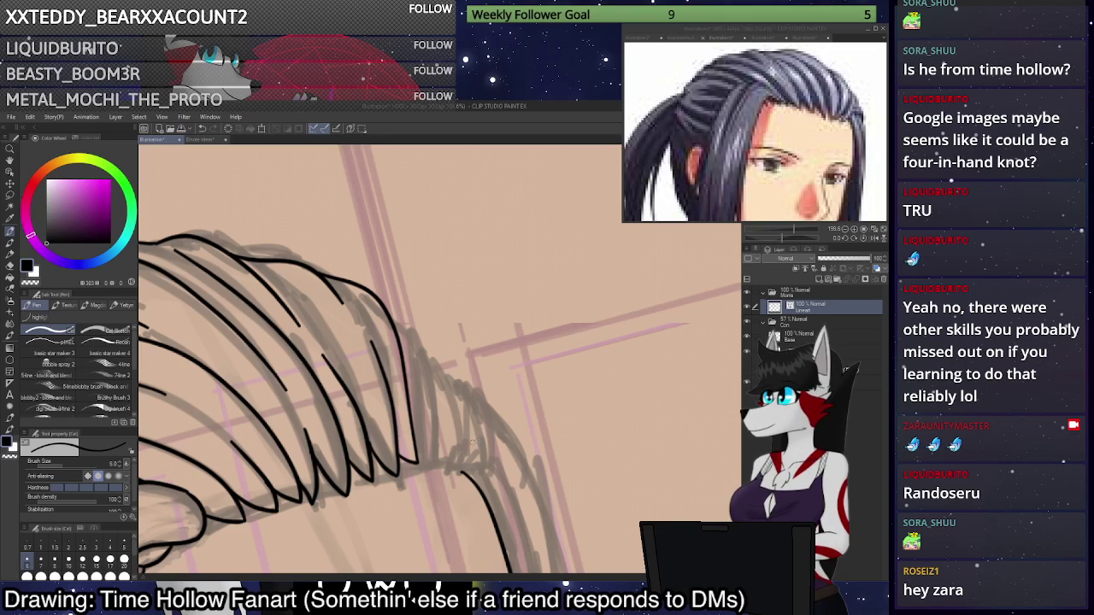
Try to ink a further lock edge toward the forehead, and undo it together with the second lock.
drag(469, 444, 481, 382)
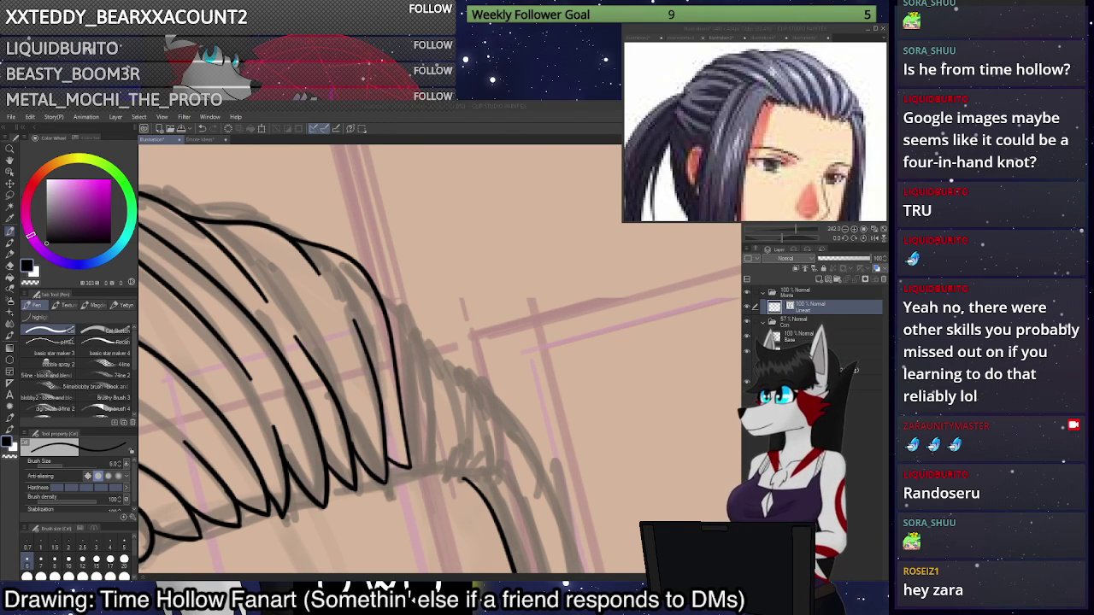
mouse_move(370, 277)
mouse_down()
mouse_move(423, 337)
mouse_move(385, 292)
mouse_move(421, 324)
mouse_move(429, 391)
mouse_move(407, 315)
mouse_move(426, 371)
mouse_move(427, 464)
mouse_move(407, 444)
mouse_move(432, 466)
mouse_up()
key(ctrl+z)
key(ctrl+z)
key(ctrl+z)
key(ctrl+z)
key(ctrl+z)
key(ctrl+z)
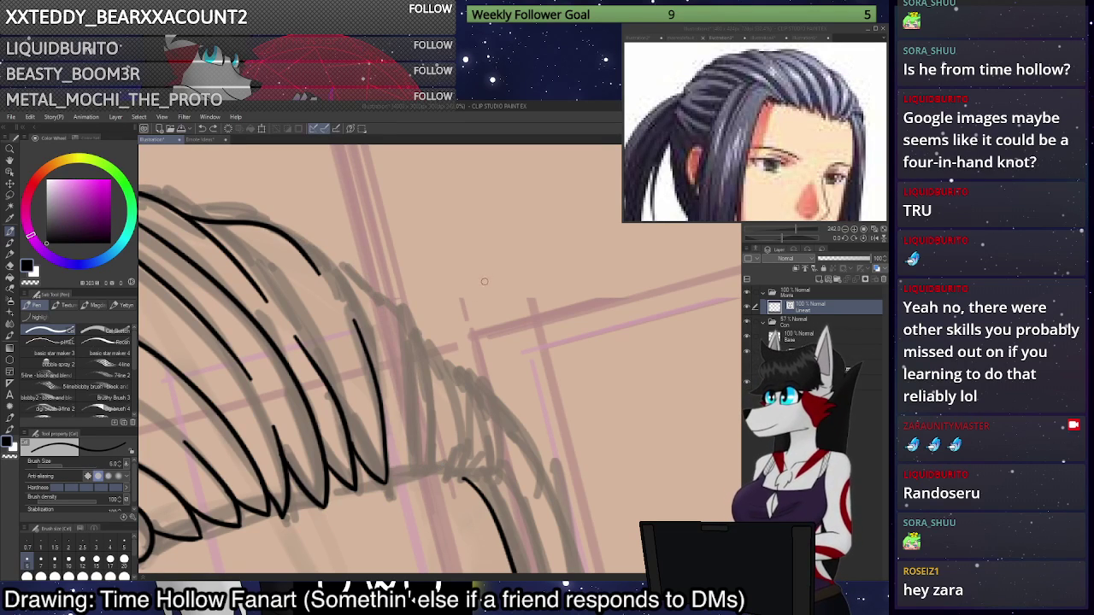
Try a closer outer edge for the second lock, and undo the strokes back to the hairline tip.
mouse_move(292, 241)
mouse_down()
mouse_move(342, 273)
mouse_move(374, 334)
mouse_move(399, 472)
mouse_move(389, 471)
mouse_move(421, 475)
mouse_move(399, 459)
mouse_move(425, 471)
mouse_up()
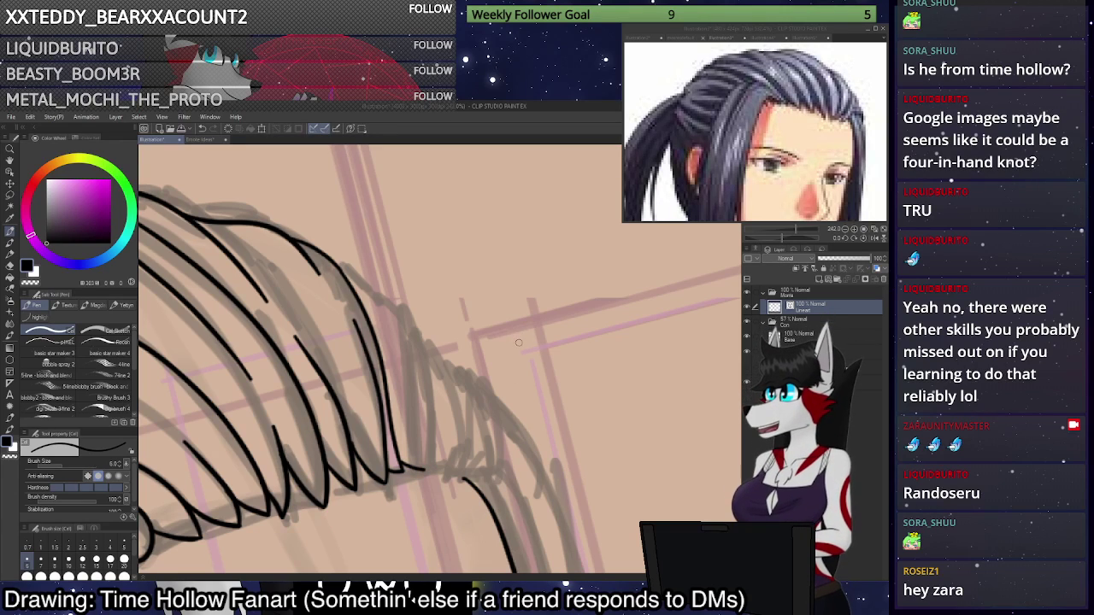
key(ctrl+z)
key(ctrl+z)
key(ctrl+z)
key(ctrl+z)
key(ctrl+z)
key(ctrl+z)
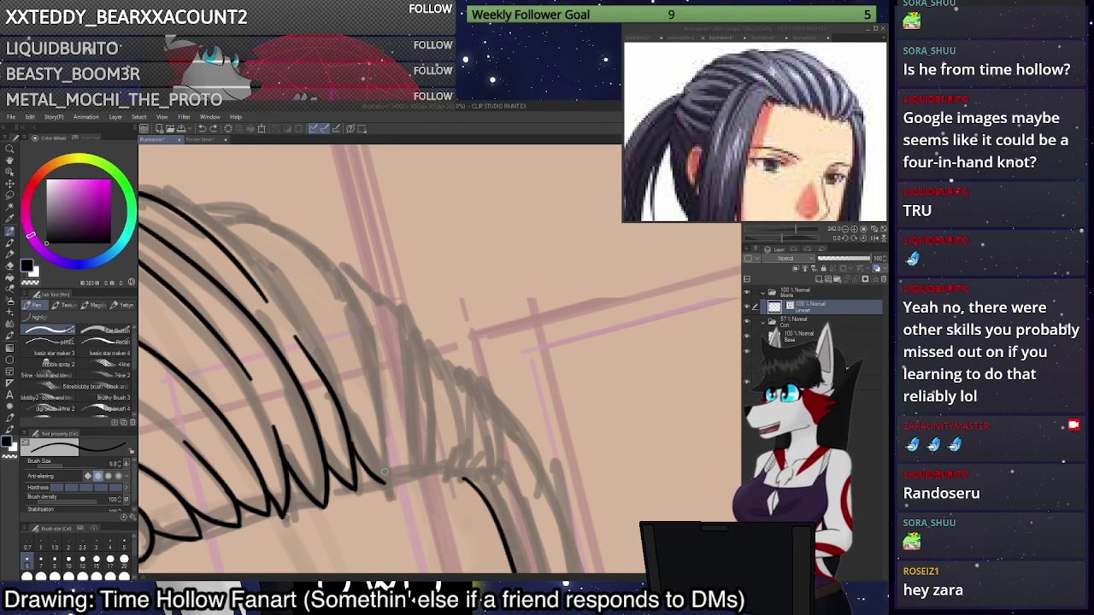
Ink the crown outline curve from the top lock toward the forehead, redrawing it until it follows the sketch.
scroll(402, 338, down, 6)
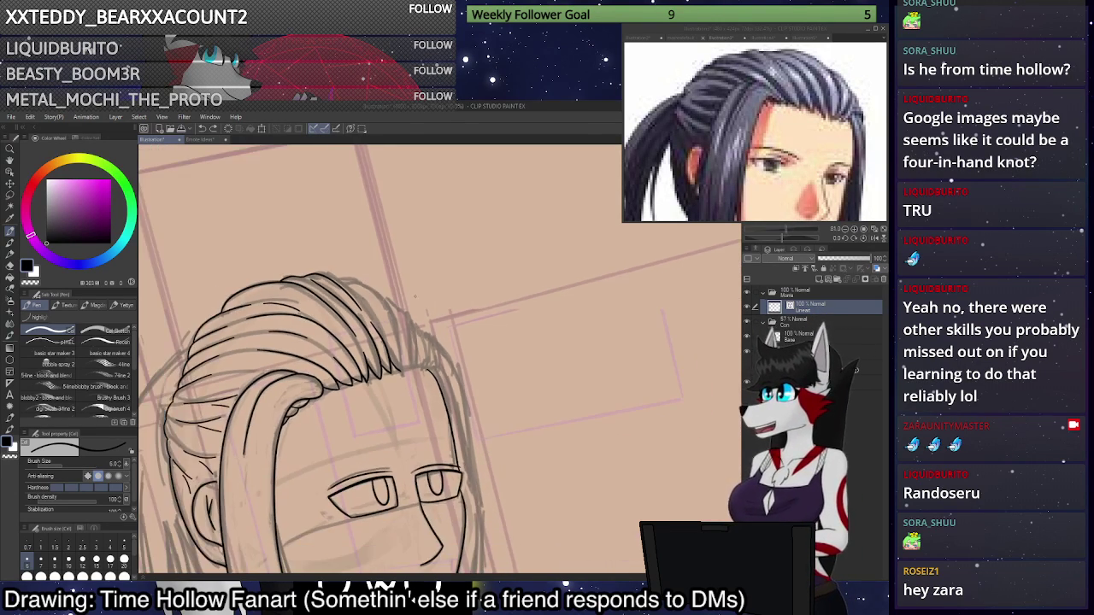
scroll(394, 380, up, 1)
scroll(393, 393, up, 4)
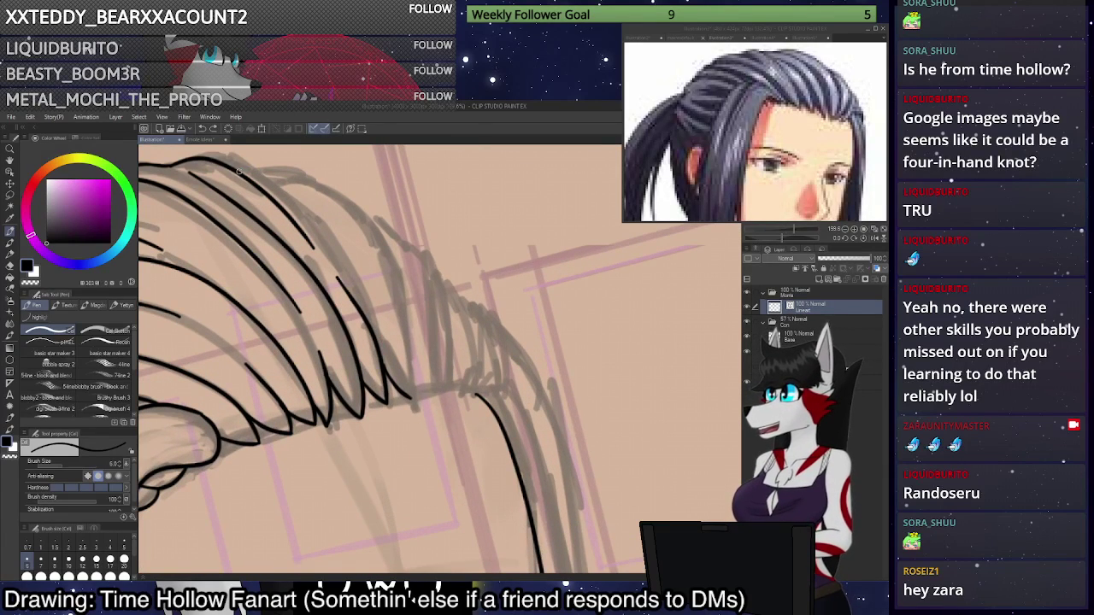
drag(238, 165, 318, 180)
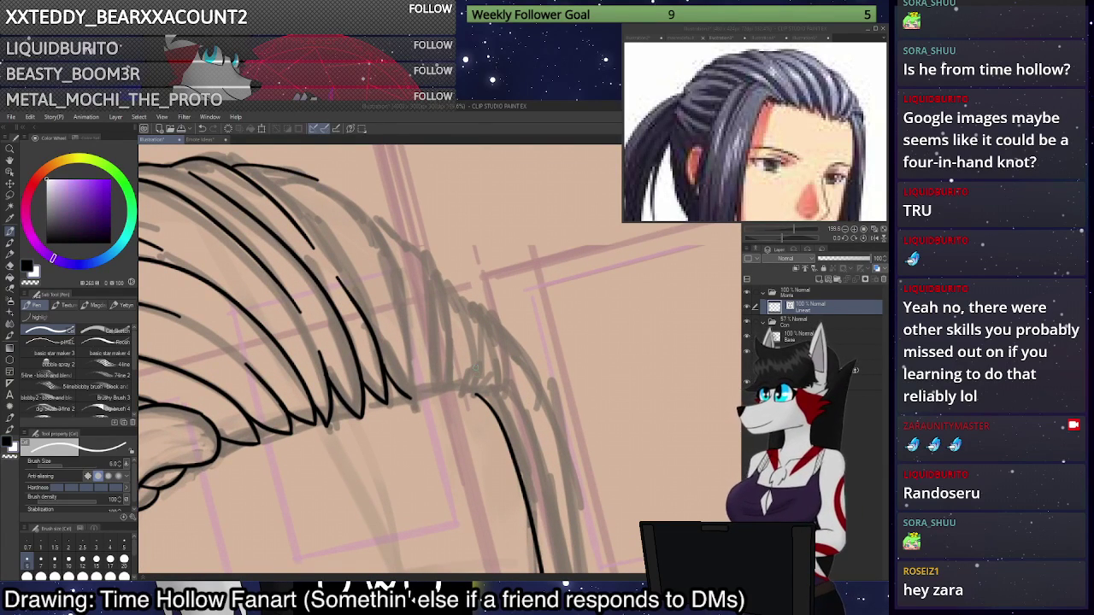
drag(472, 391, 483, 354)
key(x)
key(ctrl+z)
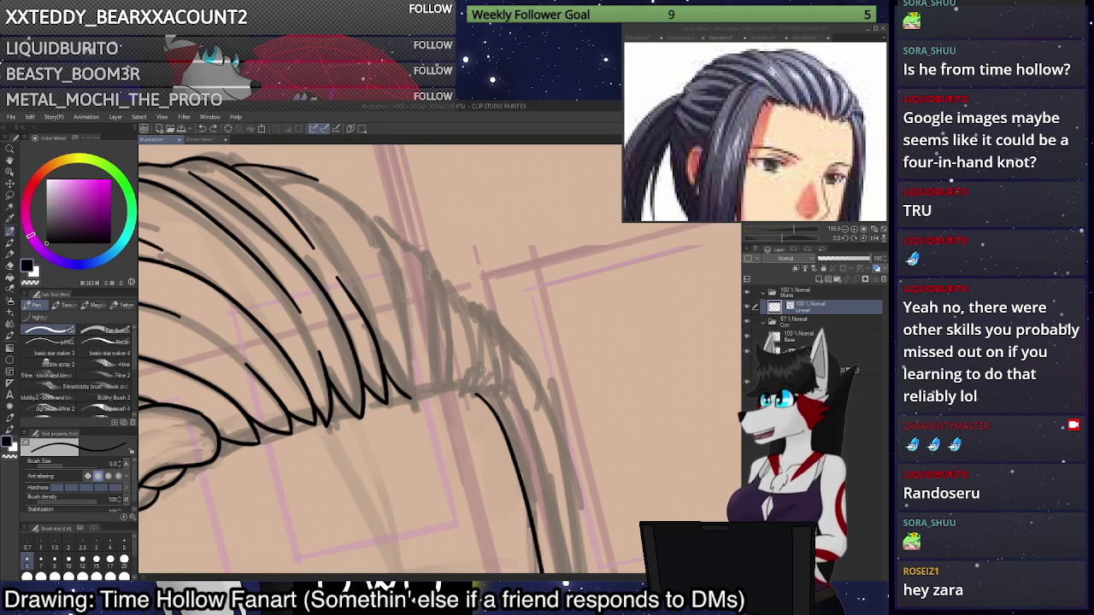
key(ctrl+z)
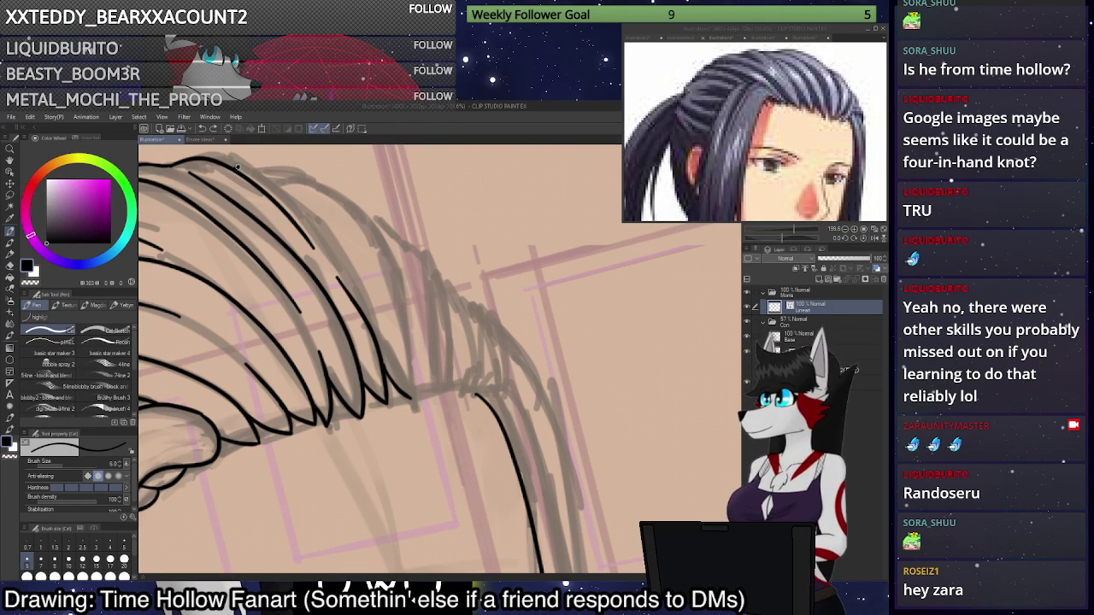
mouse_move(237, 166)
mouse_down()
mouse_move(273, 168)
mouse_move(325, 199)
mouse_up()
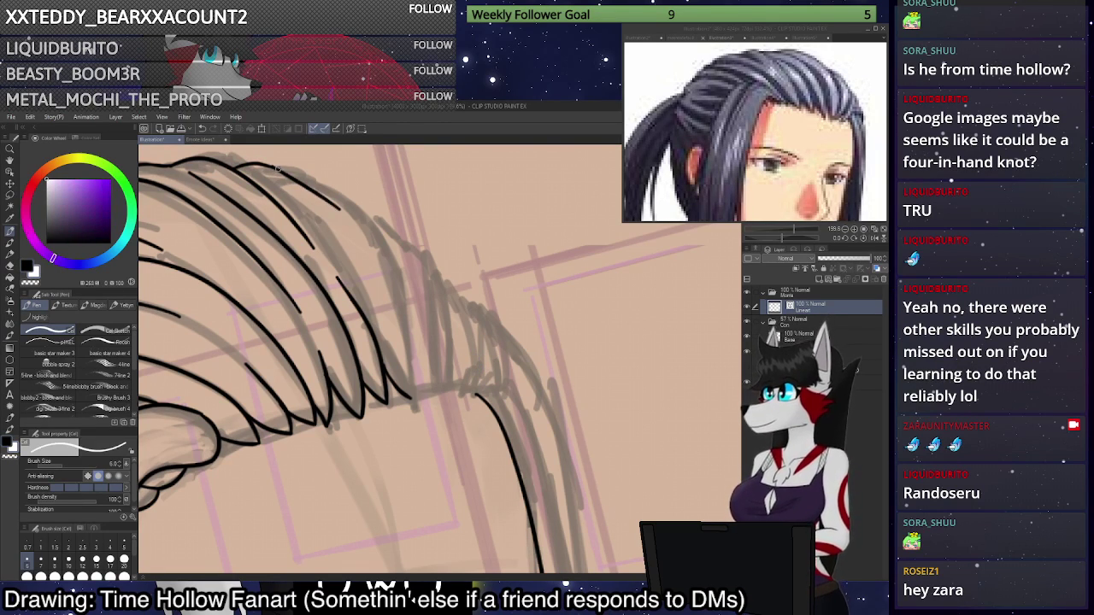
key(ctrl+z)
key(ctrl+z)
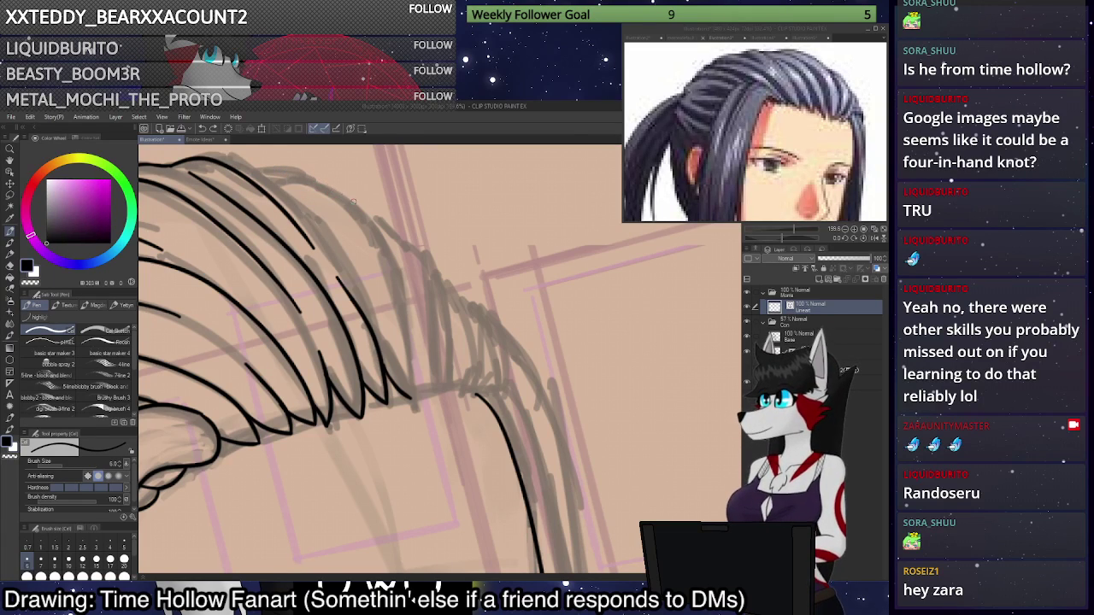
drag(351, 201, 244, 171)
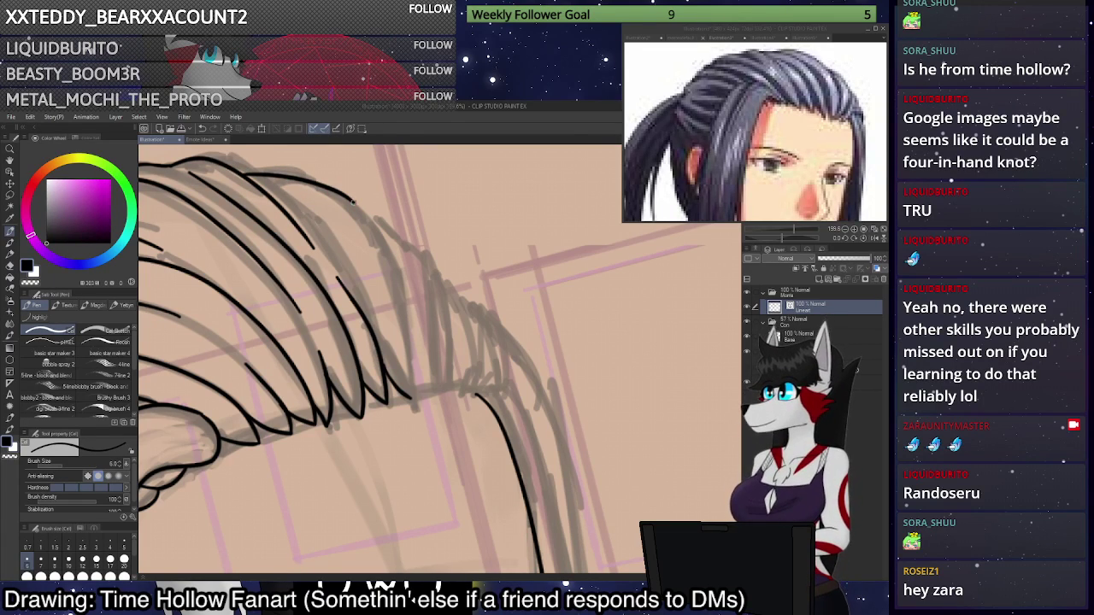
Ink the lock's front edge between the end of the crown curve and the hairline tip, redrawing it.
mouse_move(409, 393)
mouse_down()
mouse_move(358, 203)
mouse_move(412, 400)
mouse_up()
key(ctrl+z)
scroll(412, 400, down, 4)
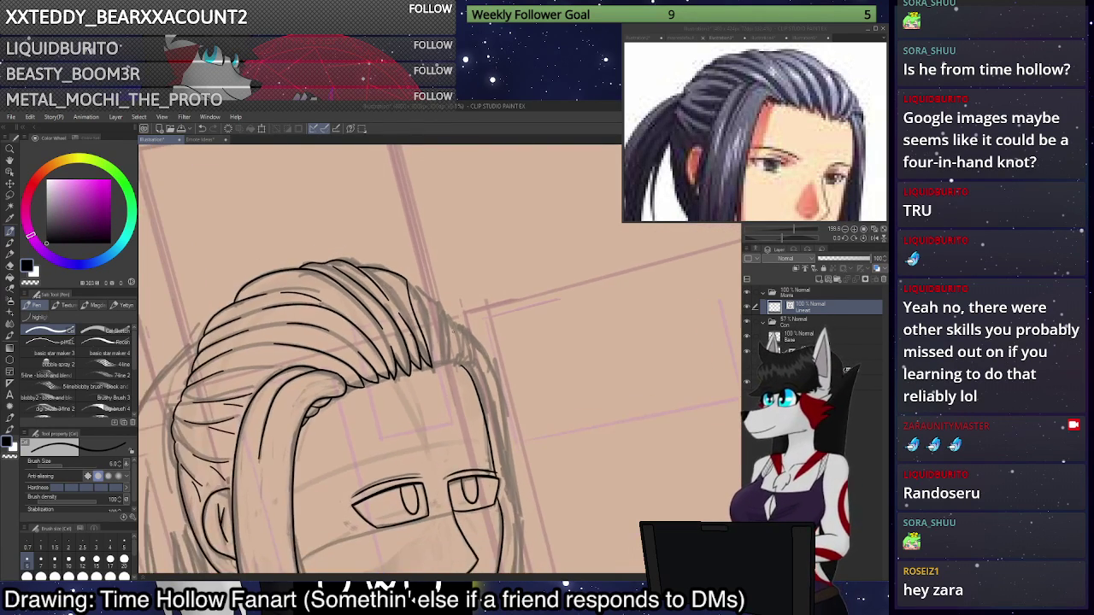
scroll(399, 268, up, 5)
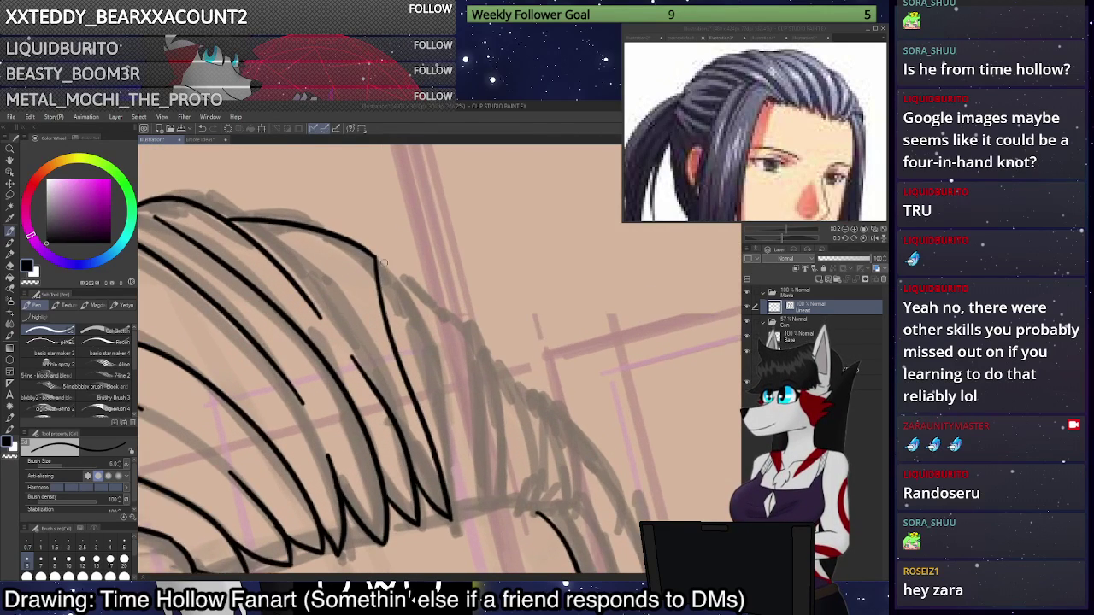
Ink the adjoining narrow lock with a short crown arc and a front edge to the hairline, redrawing that edge.
mouse_move(400, 269)
mouse_down()
mouse_move(424, 296)
mouse_move(442, 489)
mouse_up()
mouse_move(435, 449)
mouse_down()
mouse_move(459, 484)
mouse_move(422, 286)
mouse_up()
scroll(498, 301, down, 1)
scroll(499, 301, up, 4)
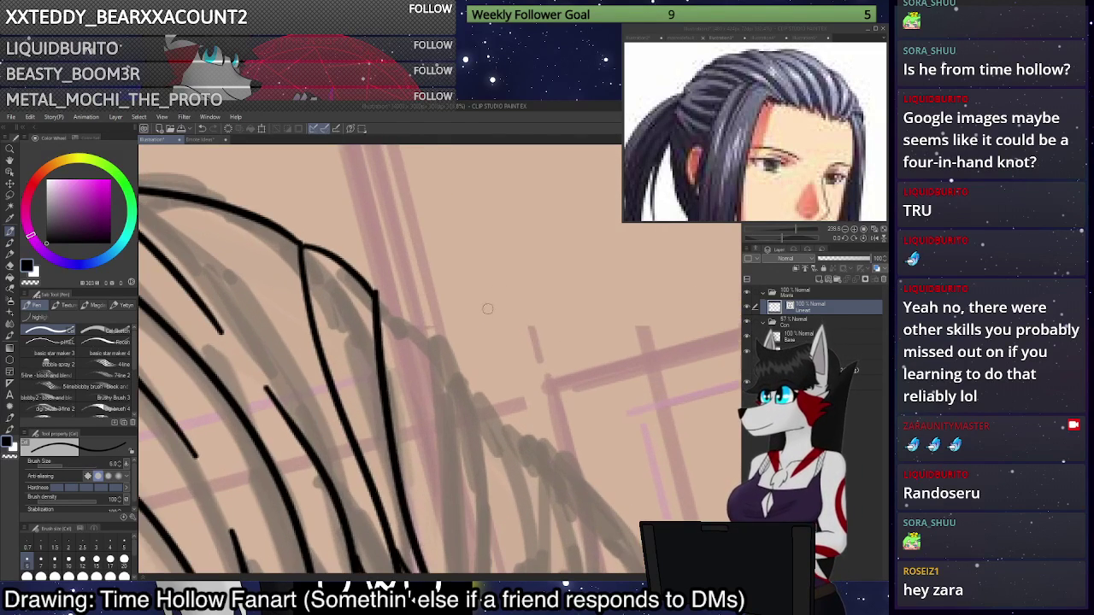
key(ctrl+z)
scroll(450, 336, down, 1)
drag(436, 535, 385, 284)
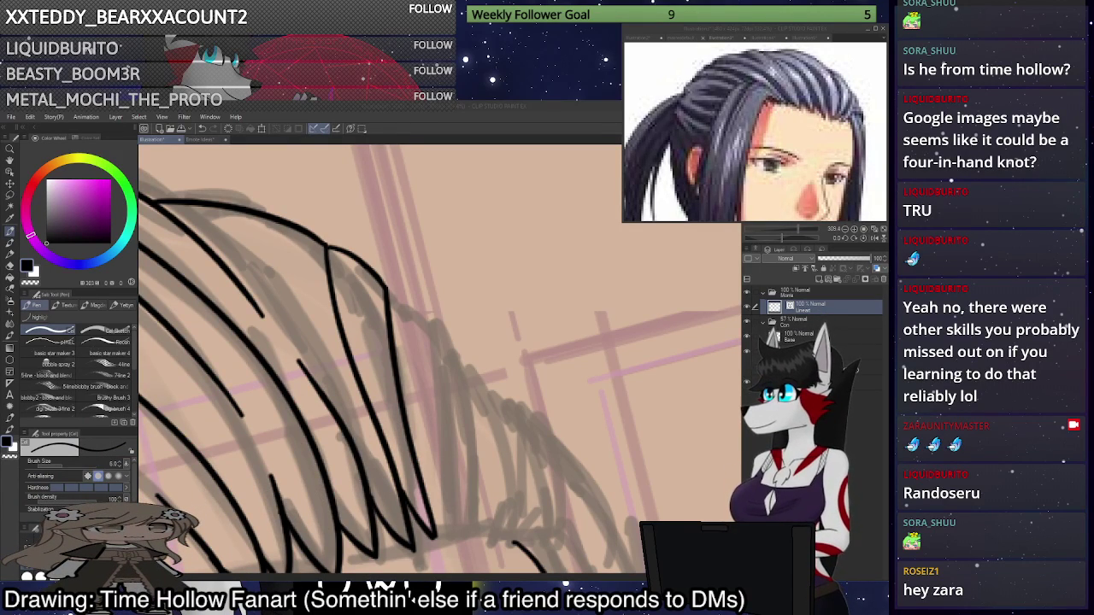
Ink the next front lock with a short crown arc and a long edge down to its hairline tip, redrawing both.
drag(387, 289, 439, 337)
key(ctrl+z)
drag(387, 290, 436, 332)
scroll(460, 313, down, 1)
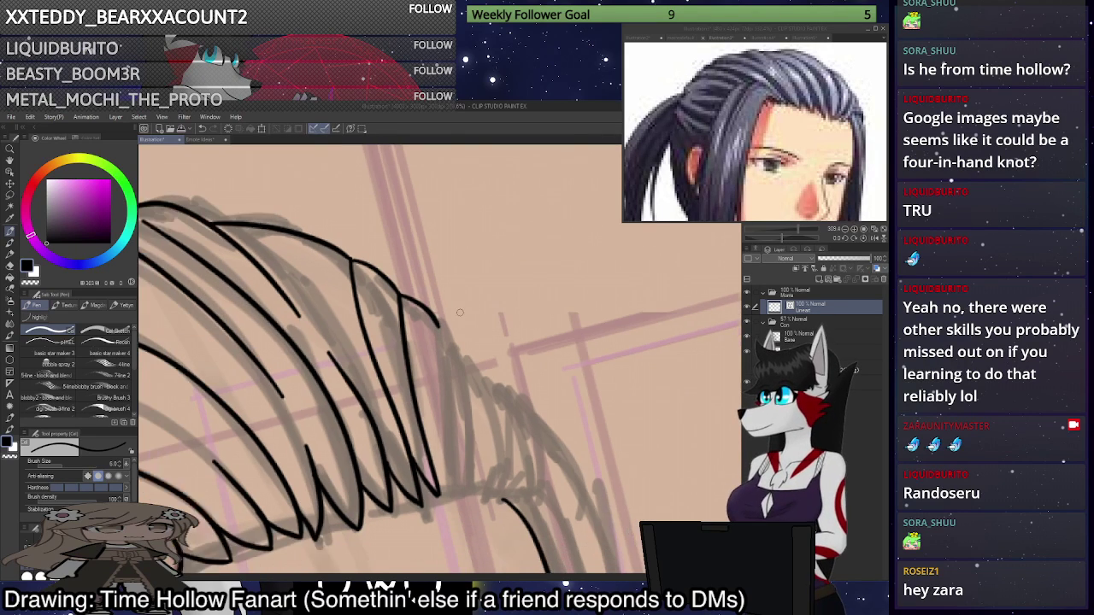
scroll(459, 479, up, 1)
mouse_move(426, 444)
mouse_down()
mouse_move(447, 481)
mouse_move(457, 466)
mouse_move(449, 355)
mouse_up()
key(ctrl+z)
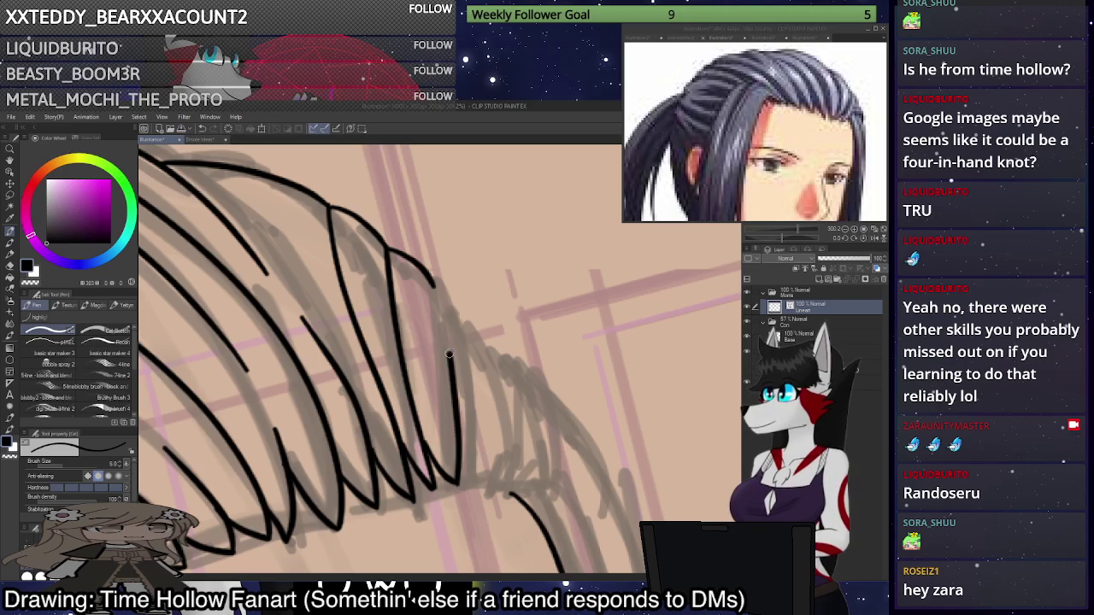
key(ctrl+z)
drag(436, 283, 461, 484)
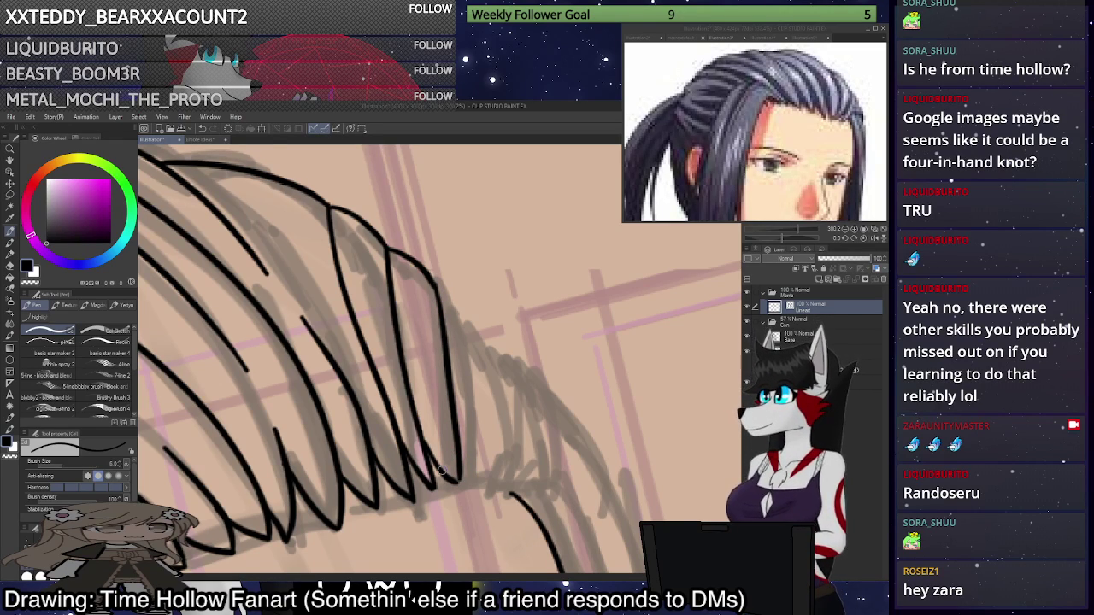
Ink the narrow, curved last lock beside the forehead, redrawing its edge from the hairline up to the crown.
mouse_move(460, 449)
mouse_down()
mouse_move(483, 461)
mouse_move(488, 402)
mouse_move(448, 299)
mouse_move(482, 356)
mouse_move(473, 483)
mouse_move(511, 494)
mouse_move(512, 426)
mouse_move(485, 342)
mouse_up()
key(ctrl+z)
key(ctrl+z)
mouse_move(478, 462)
mouse_down()
mouse_move(485, 487)
mouse_move(508, 454)
mouse_move(479, 329)
mouse_up()
scroll(547, 326, down, 1)
scroll(585, 222, down, 8)
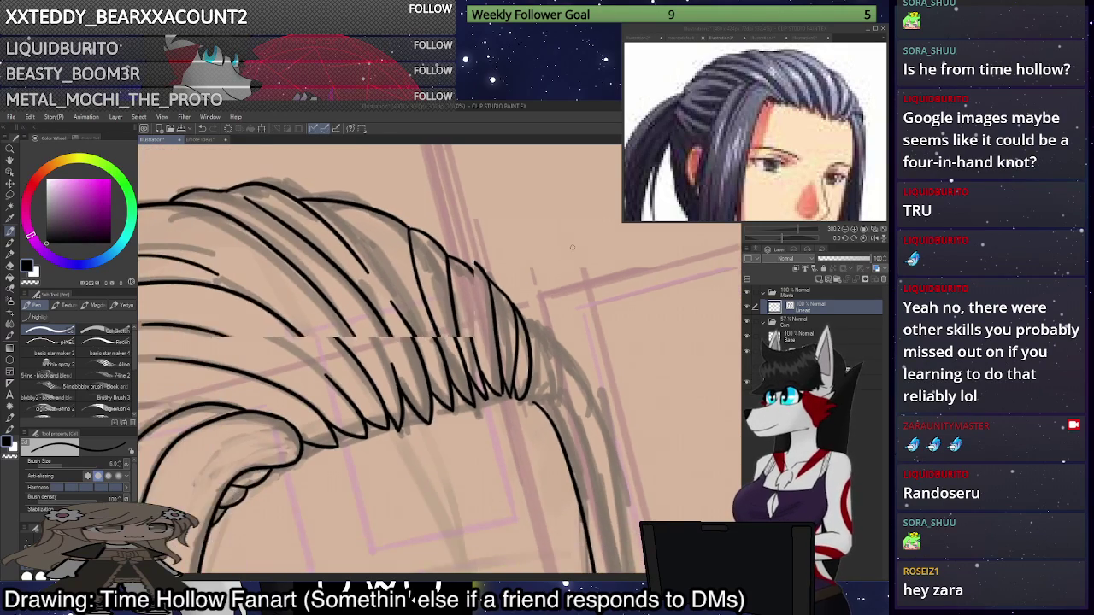
scroll(564, 295, up, 8)
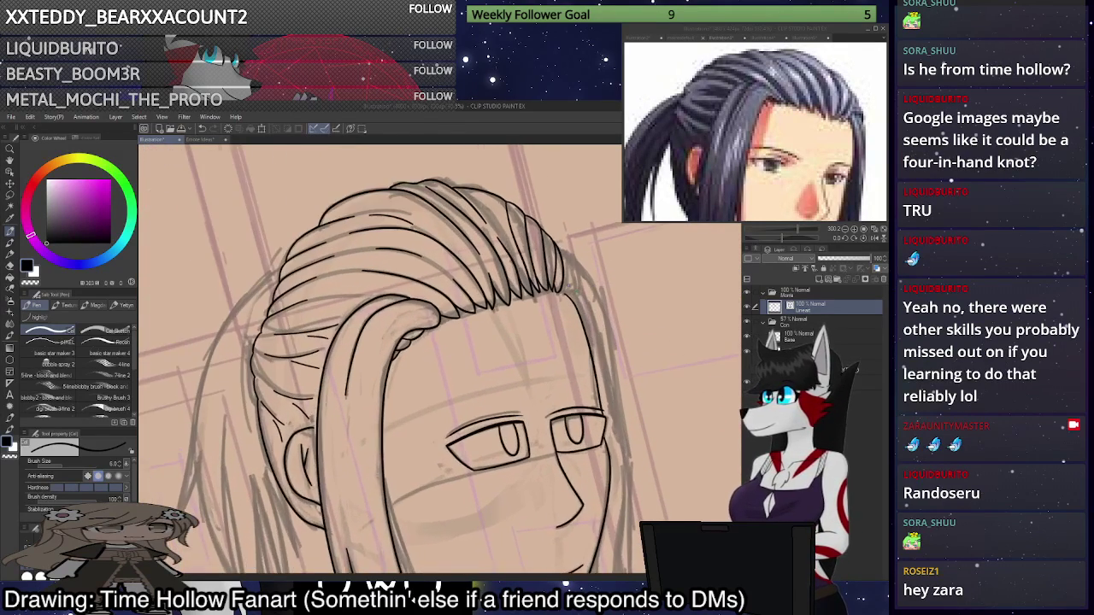
Redraw the short start of the forehead contour so it meets the tip of the last hairline lock.
scroll(565, 295, up, 6)
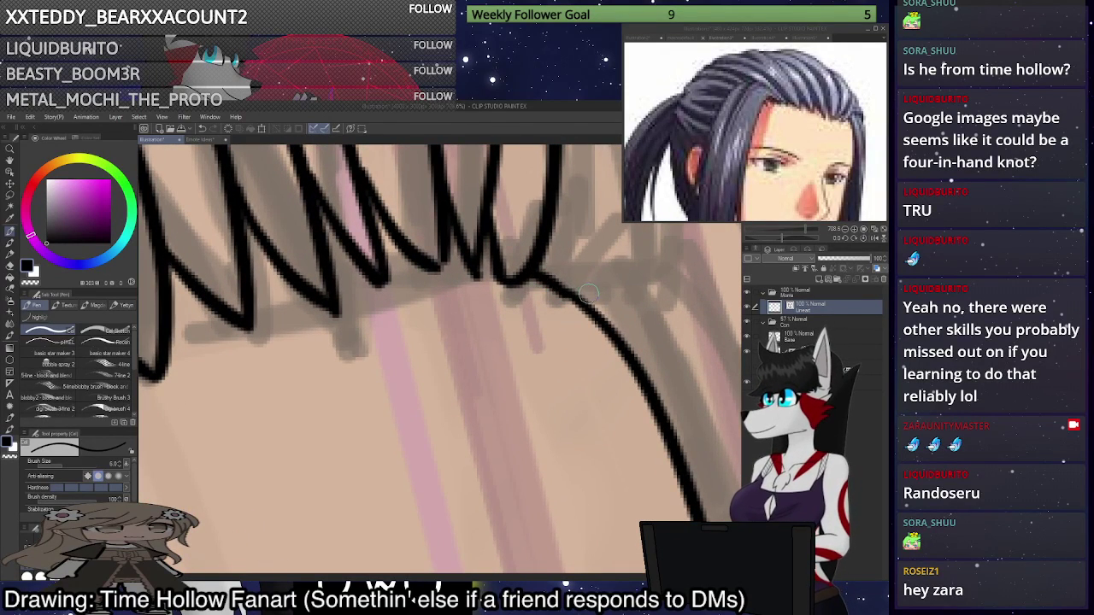
key(ctrl+z)
drag(571, 294, 536, 272)
scroll(607, 290, down, 2)
scroll(603, 312, down, 5)
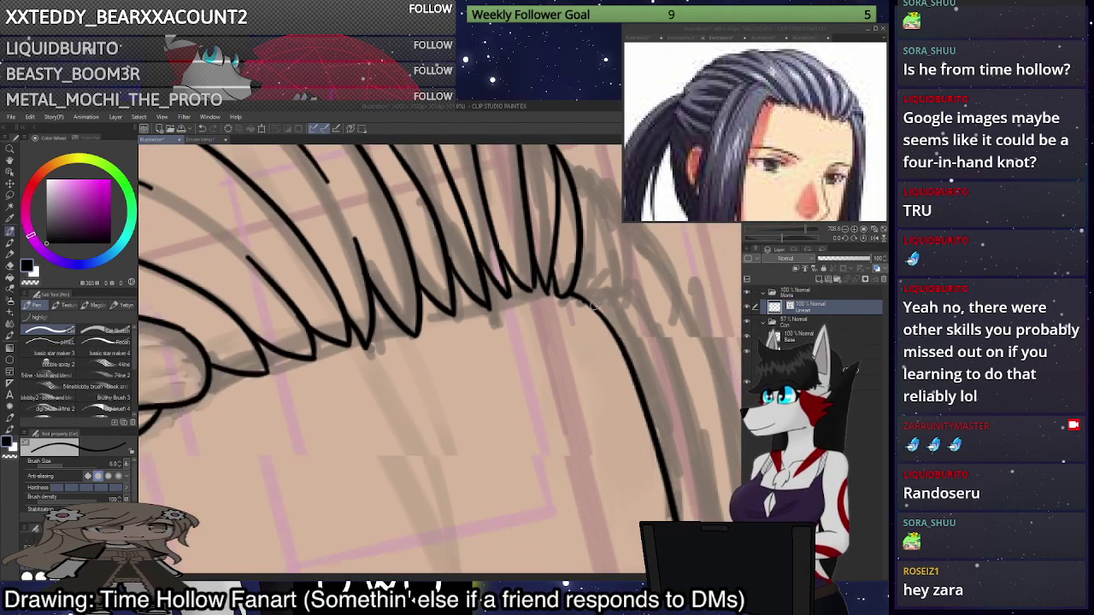
scroll(590, 291, up, 2)
scroll(590, 299, down, 2)
scroll(593, 266, down, 6)
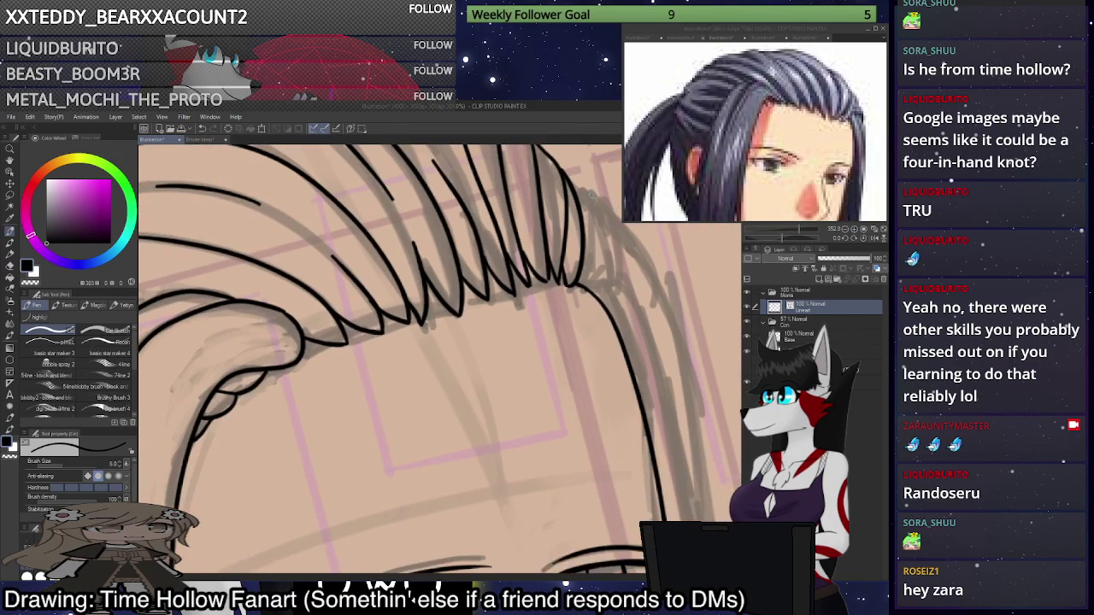
Ink the long outer edge of the hanging lock on the far side of the face, redrawing it from the hairline past the jaw.
scroll(590, 325, down, 2)
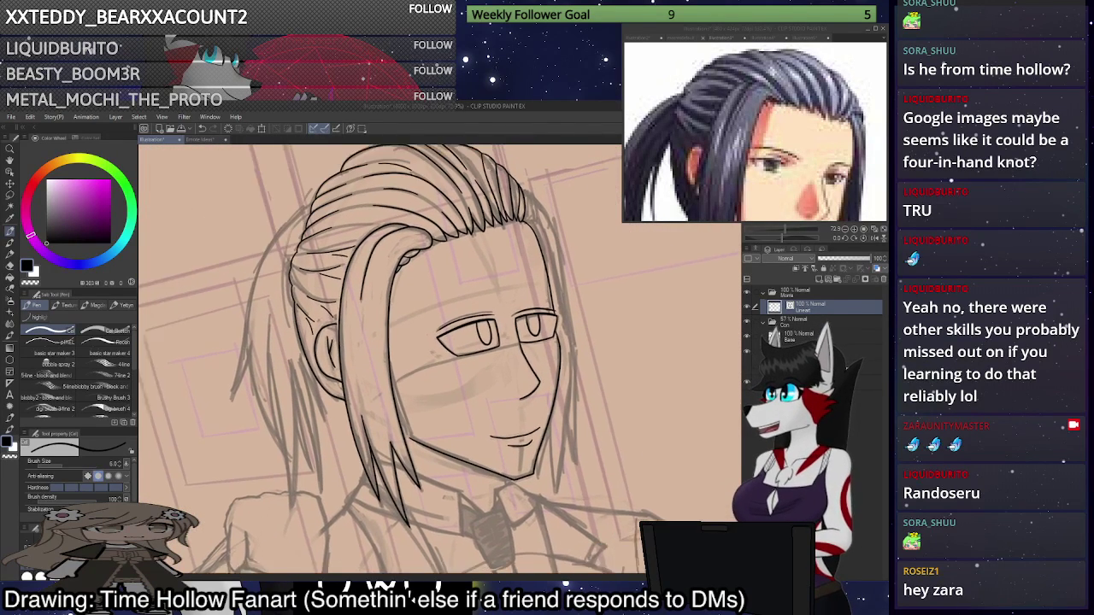
drag(607, 333, 594, 414)
scroll(598, 368, up, 2)
scroll(599, 416, down, 2)
scroll(598, 417, up, 3)
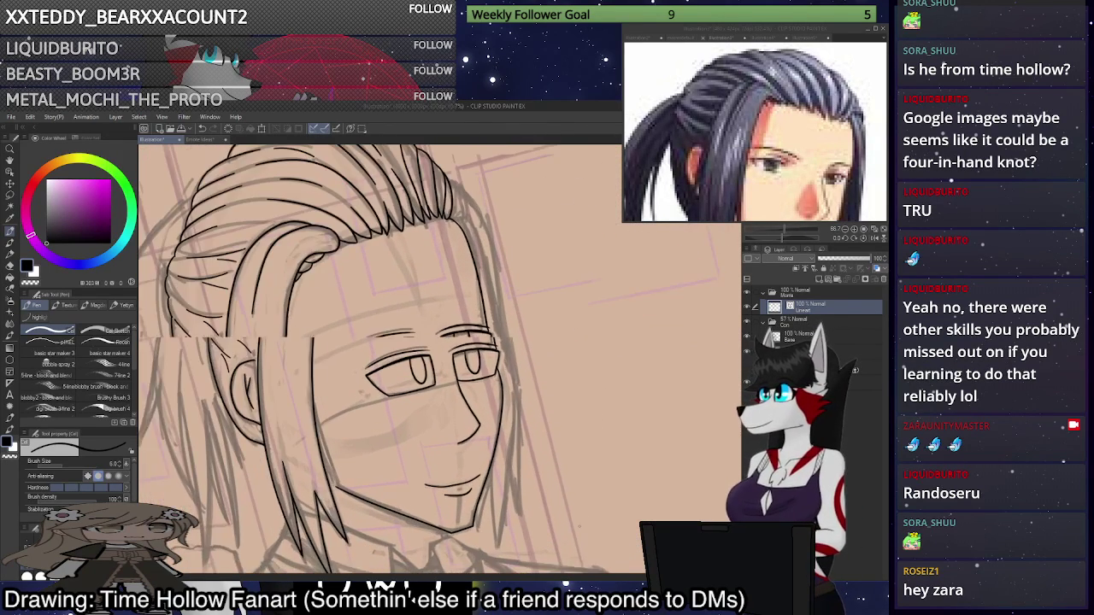
scroll(514, 141, up, 1)
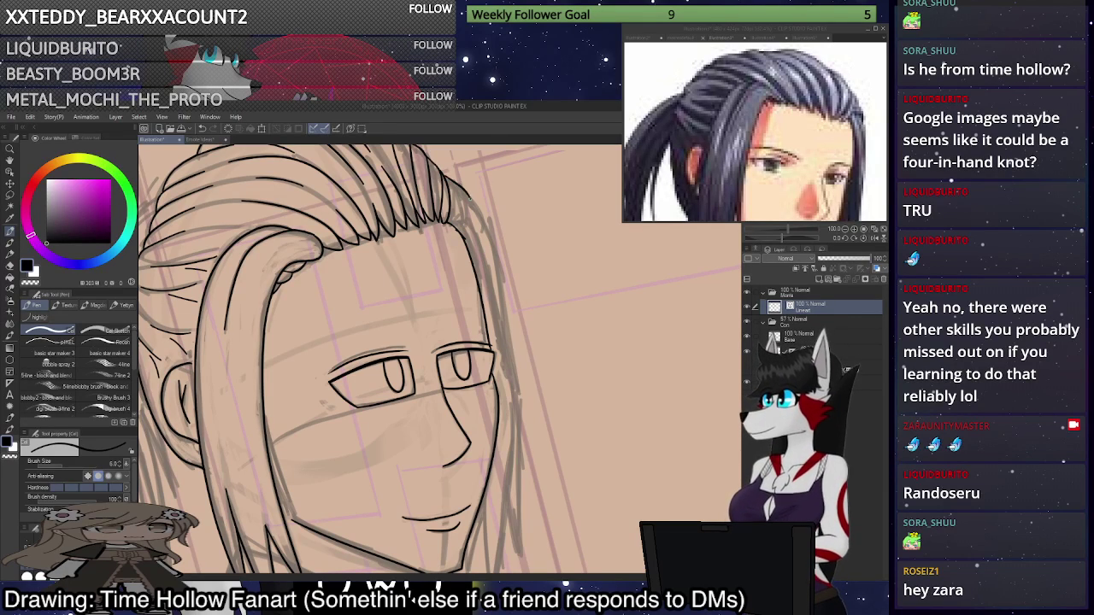
mouse_move(448, 176)
mouse_down()
mouse_move(479, 211)
mouse_move(498, 264)
mouse_move(509, 382)
mouse_up()
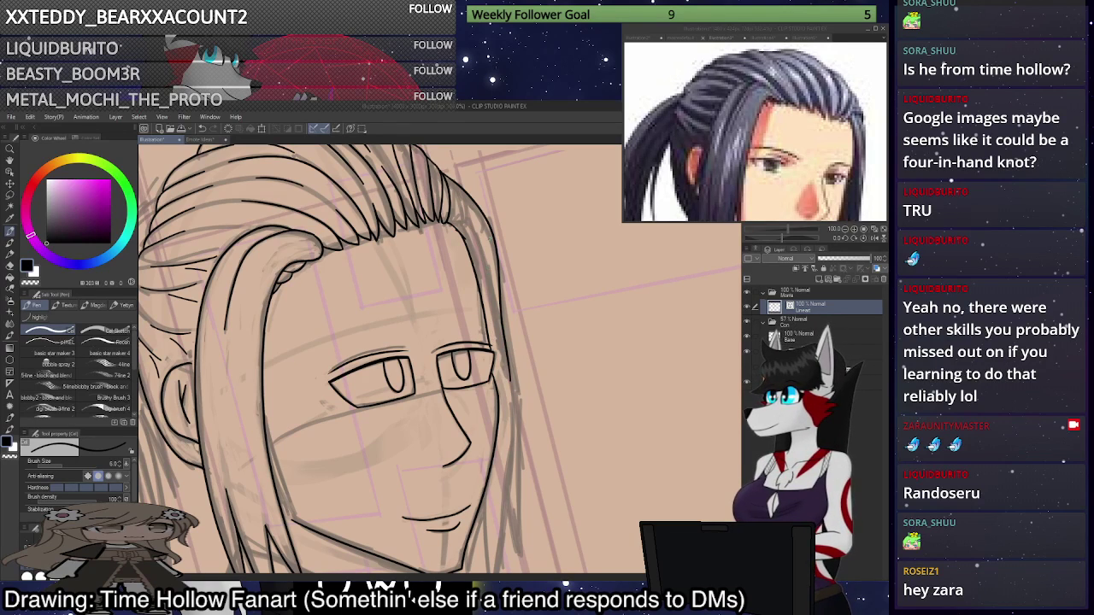
key(ctrl+z)
mouse_move(445, 176)
mouse_down()
mouse_move(483, 218)
mouse_move(508, 295)
mouse_move(520, 572)
mouse_up()
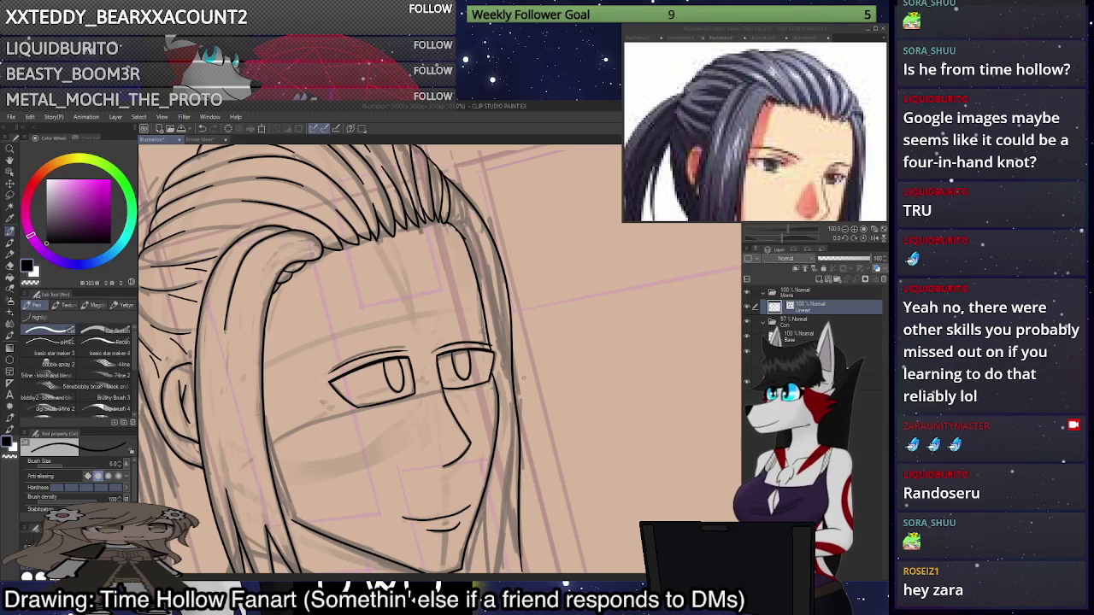
Ink the far-side lock's inner edge below the cheek and split its end into pointed tips beside the jaw.
scroll(556, 359, down, 3)
scroll(556, 359, up, 4)
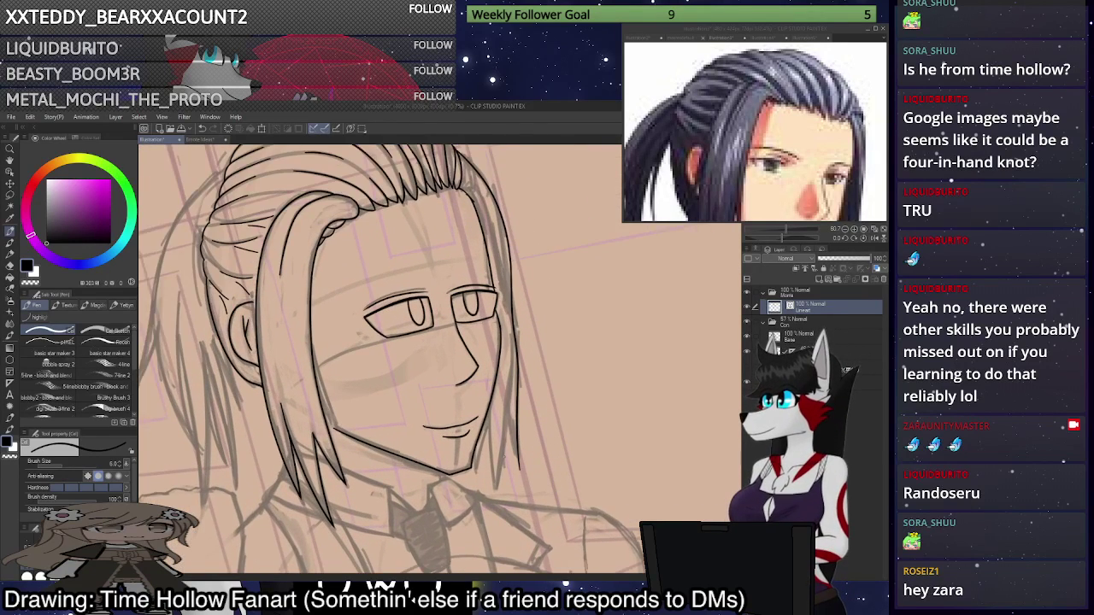
drag(483, 391, 504, 513)
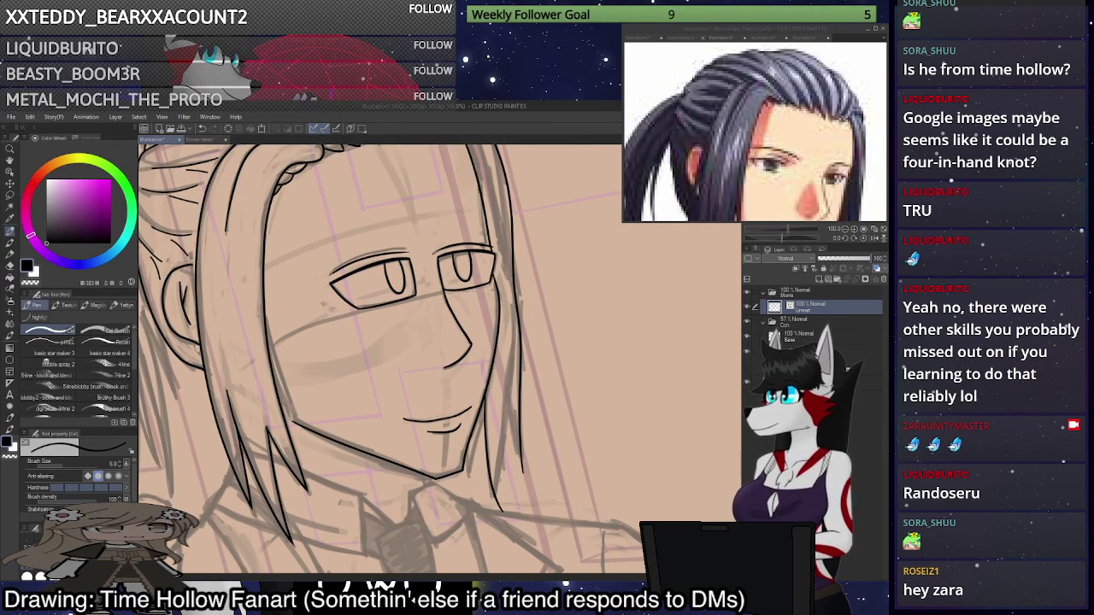
drag(513, 304, 514, 355)
key(ctrl+z)
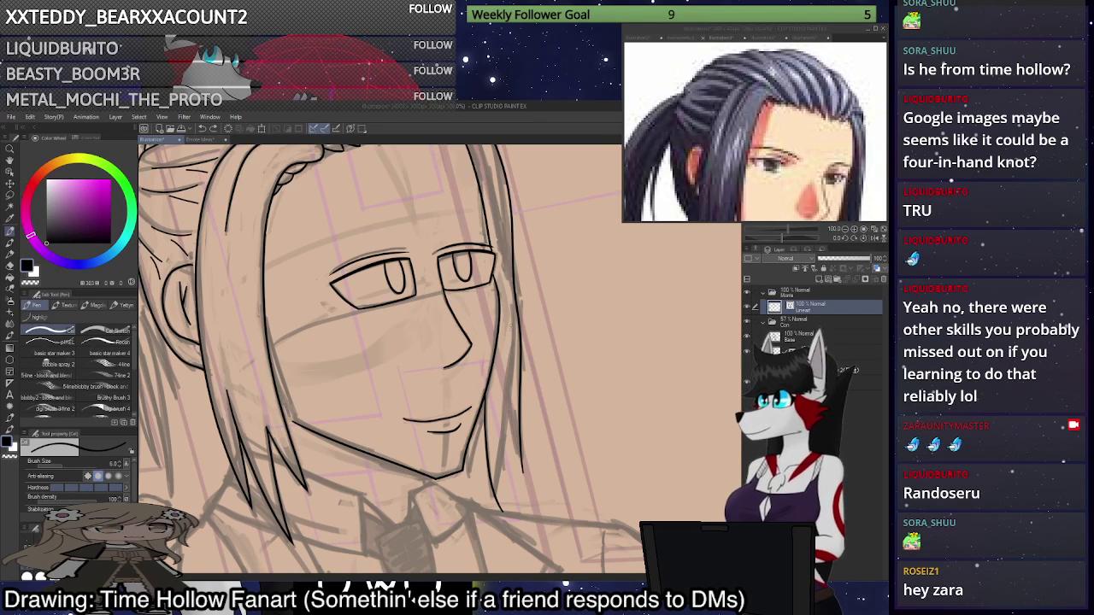
drag(513, 306, 496, 498)
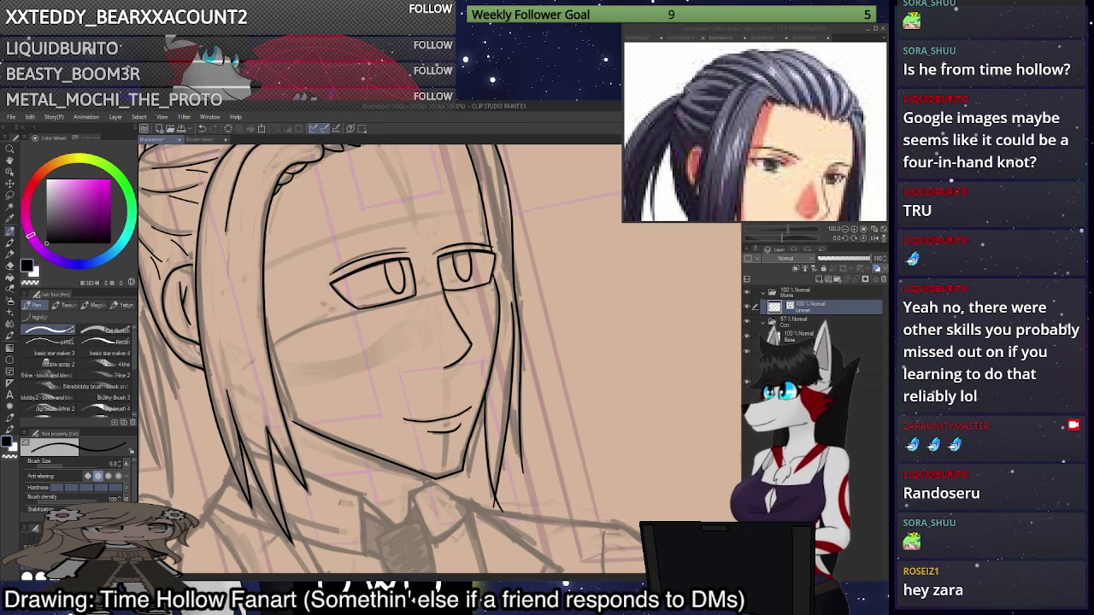
drag(503, 381, 533, 481)
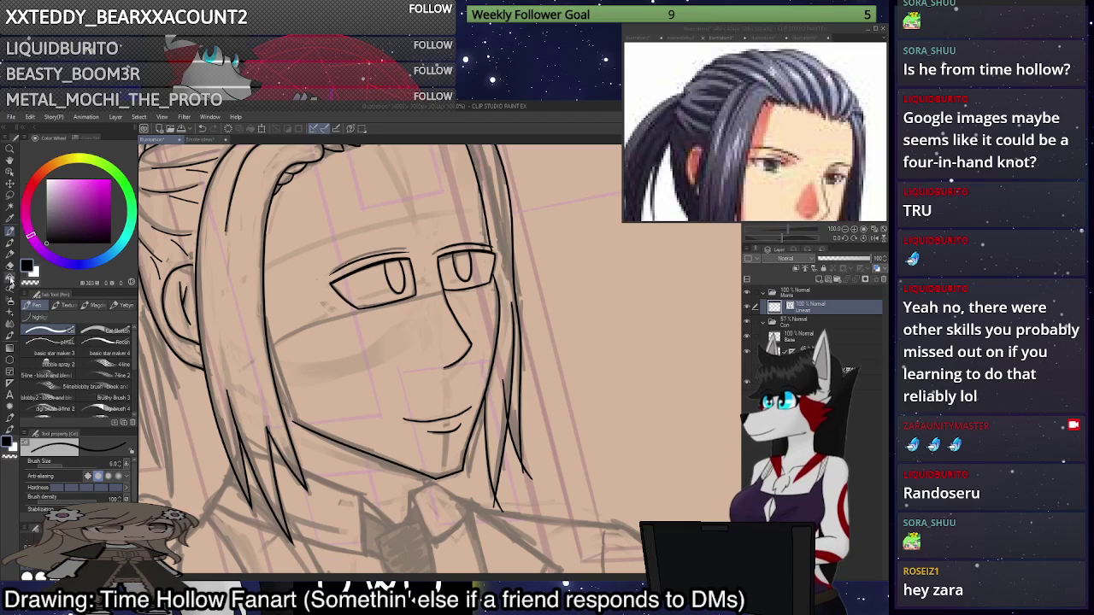
Erase the overshooting line ends at the far-side lock's tips and at the split between them.
key(e)
drag(524, 468, 532, 480)
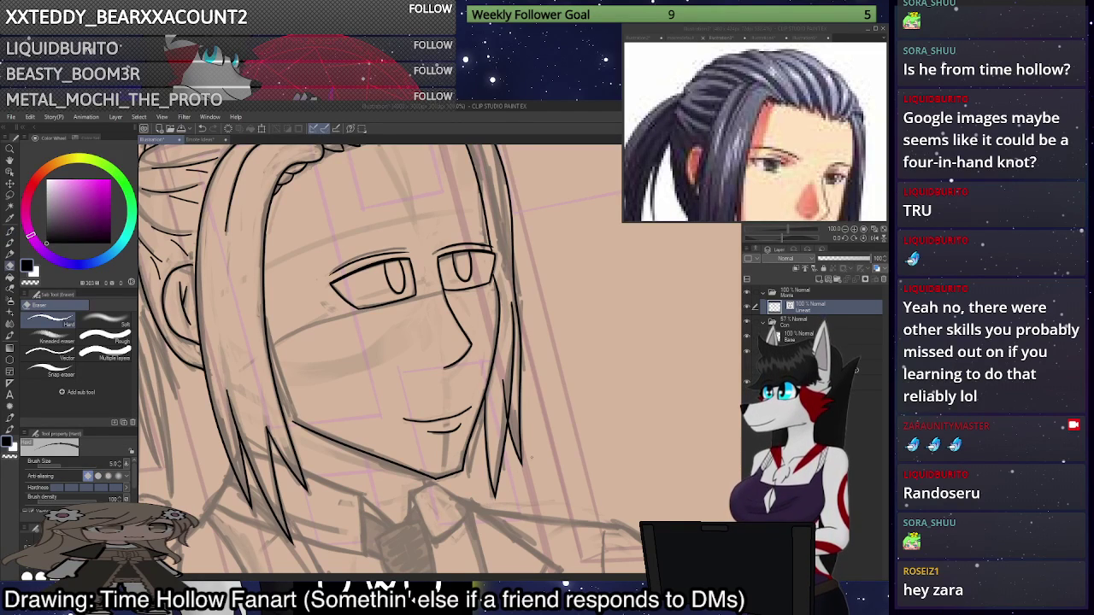
drag(509, 407, 503, 385)
key(p)
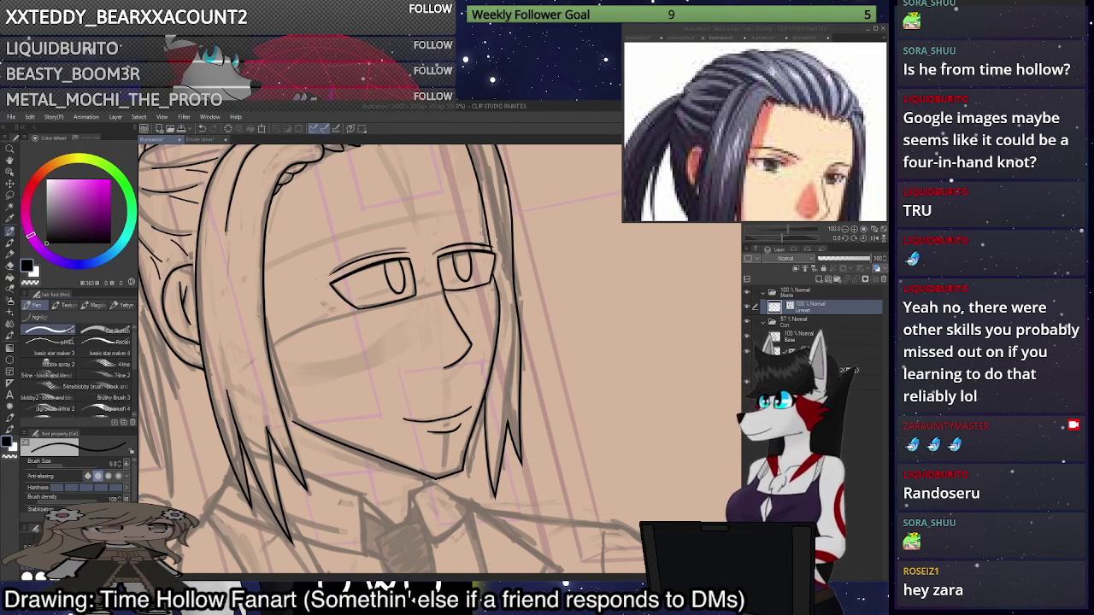
Ink a small pointed strand between the chin and the far-side lock, and erase its overshooting line ends.
drag(465, 439, 469, 485)
drag(489, 403, 470, 488)
click(10, 265)
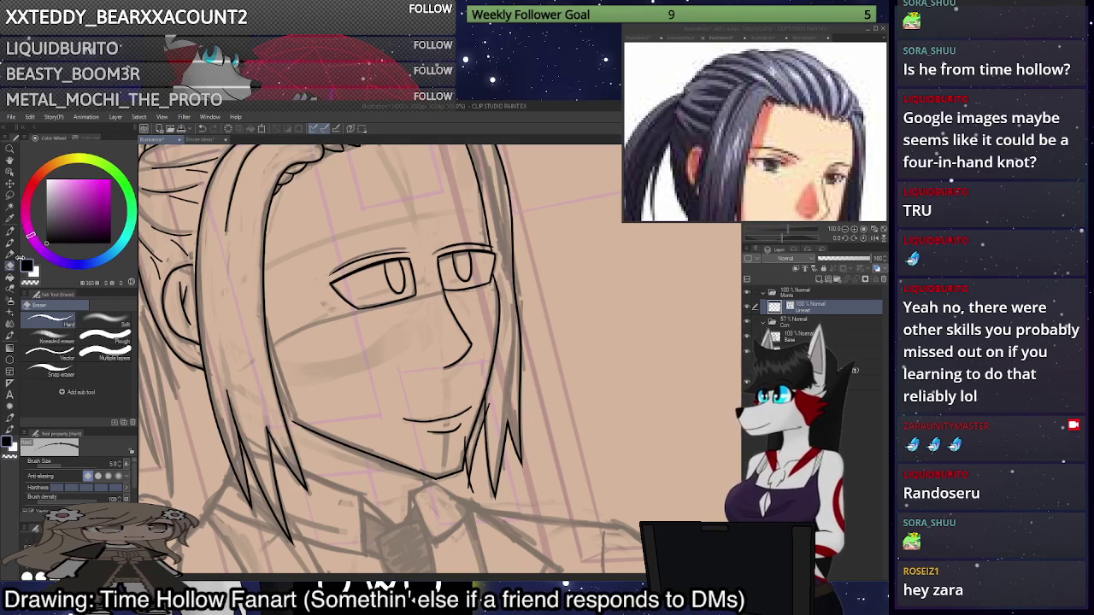
drag(465, 435, 466, 454)
drag(473, 492, 468, 481)
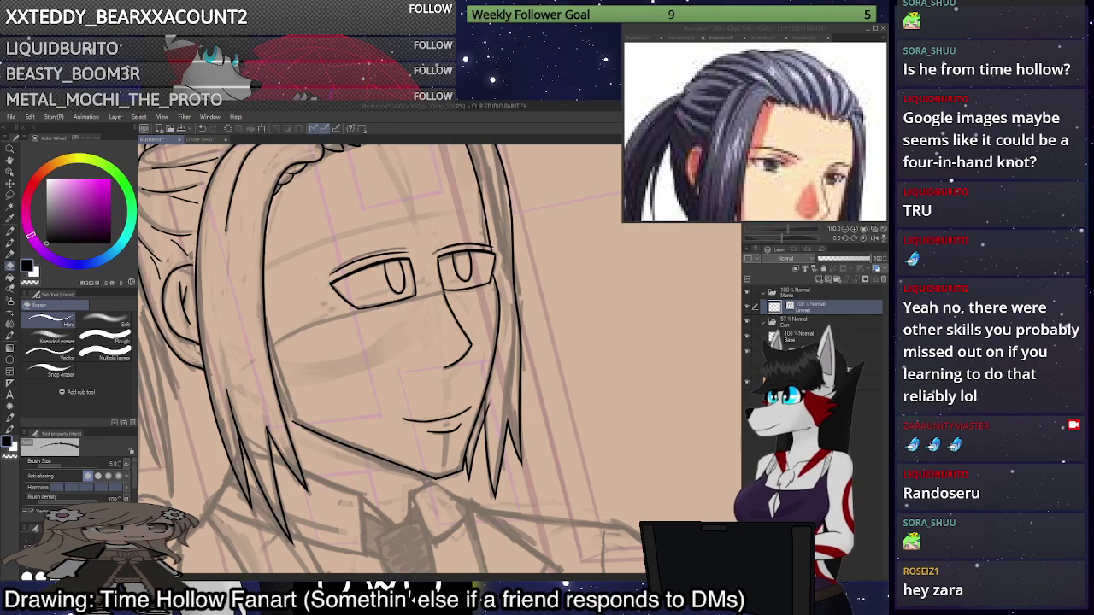
scroll(491, 408, down, 3)
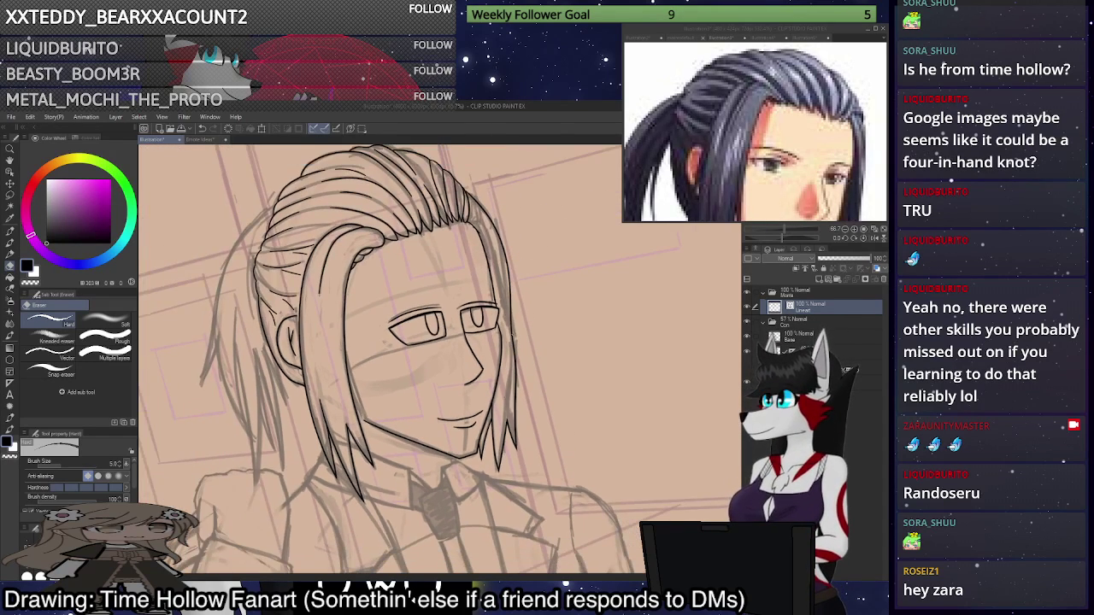
scroll(518, 253, up, 3)
key(p)
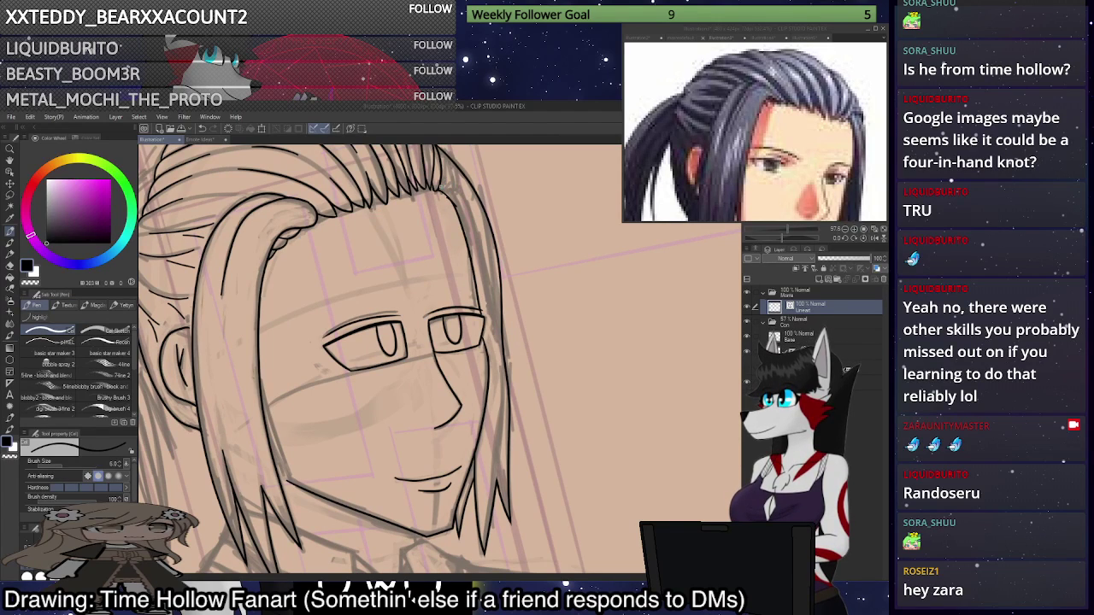
mouse_move(442, 186)
mouse_down()
mouse_move(481, 233)
mouse_move(493, 302)
mouse_up()
key(ctrl+z)
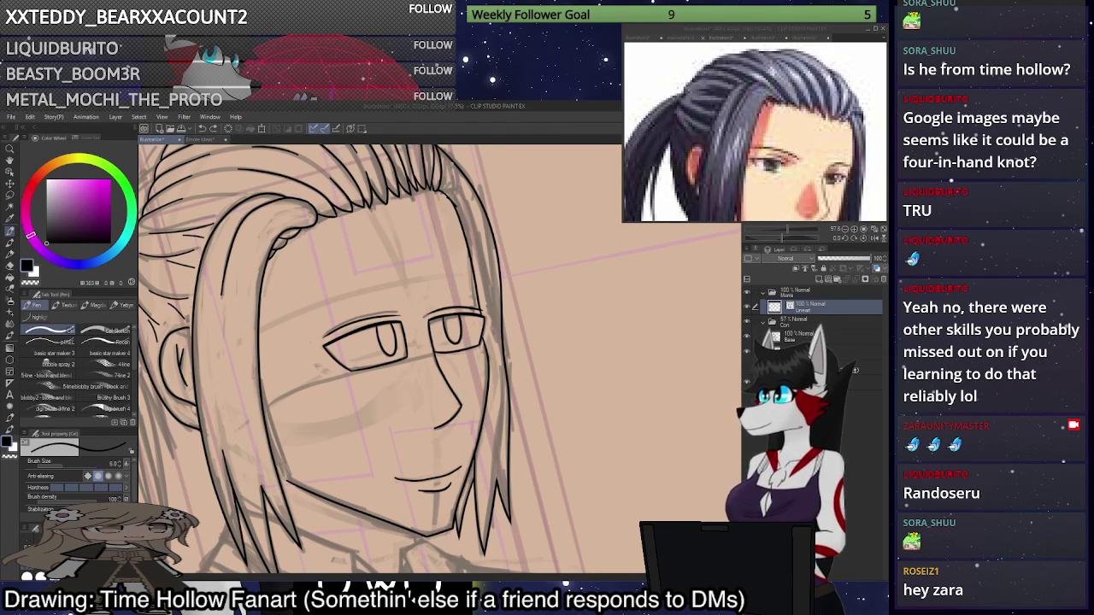
mouse_move(454, 170)
mouse_down()
mouse_move(484, 248)
mouse_move(495, 331)
mouse_move(524, 378)
mouse_up()
key(ctrl+z)
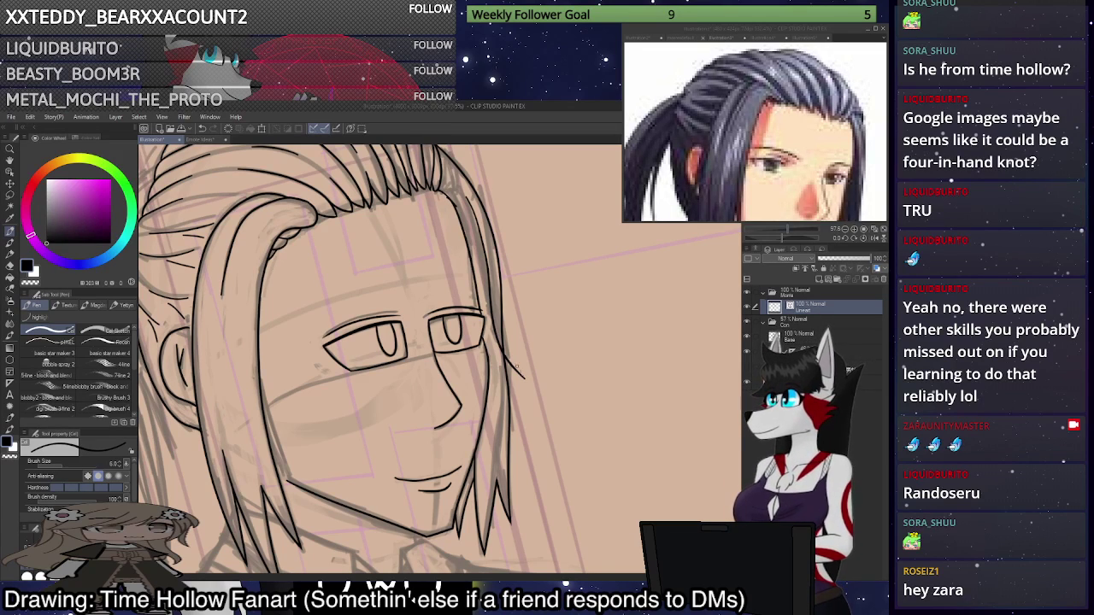
key(ctrl+z)
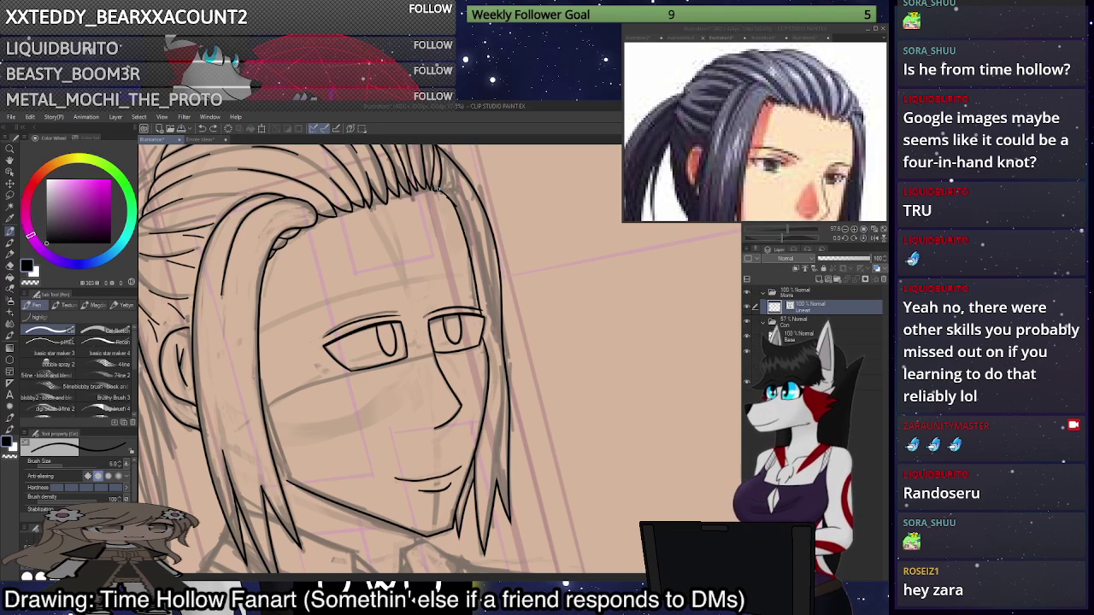
Select the vector lines of the pointed far-side hairline strands plus the adjoining crown outline, and rotate them slightly clockwise as a group.
scroll(470, 265, down, 5)
scroll(459, 162, up, 4)
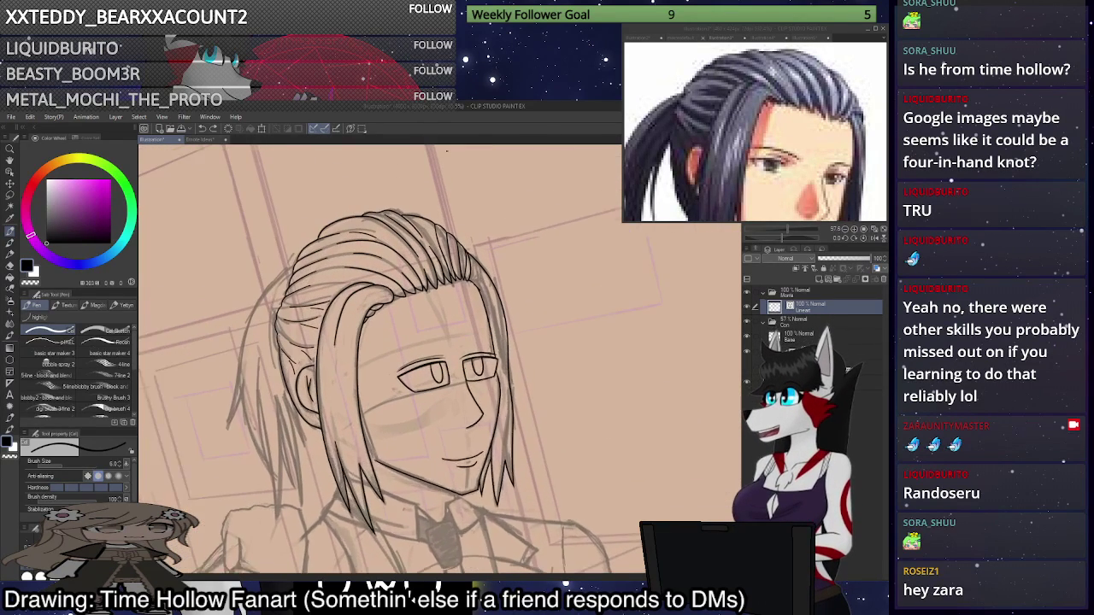
scroll(504, 208, up, 4)
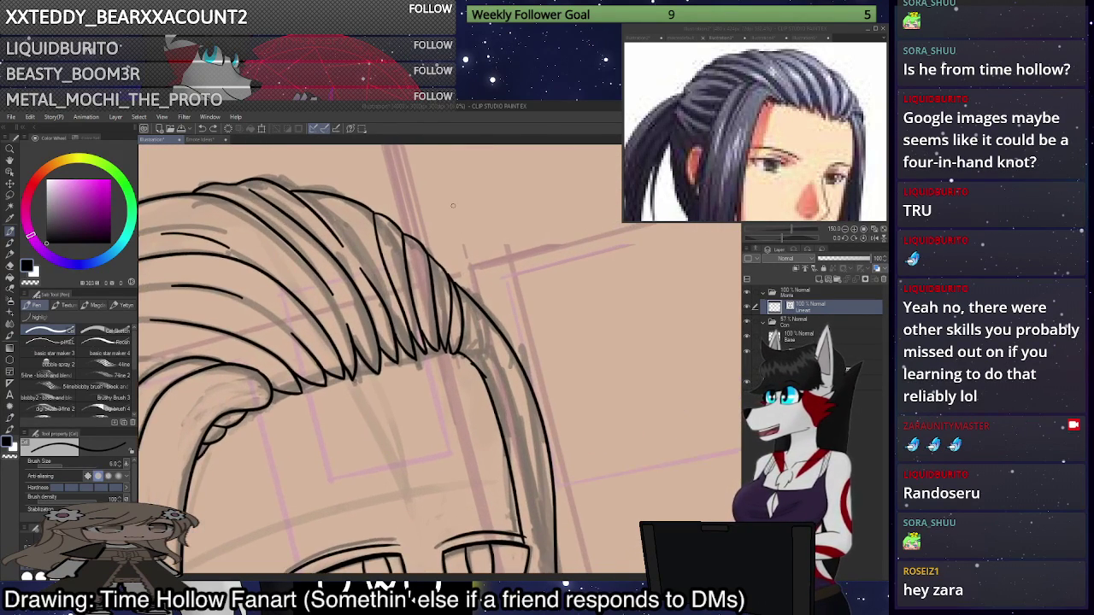
click(9, 171)
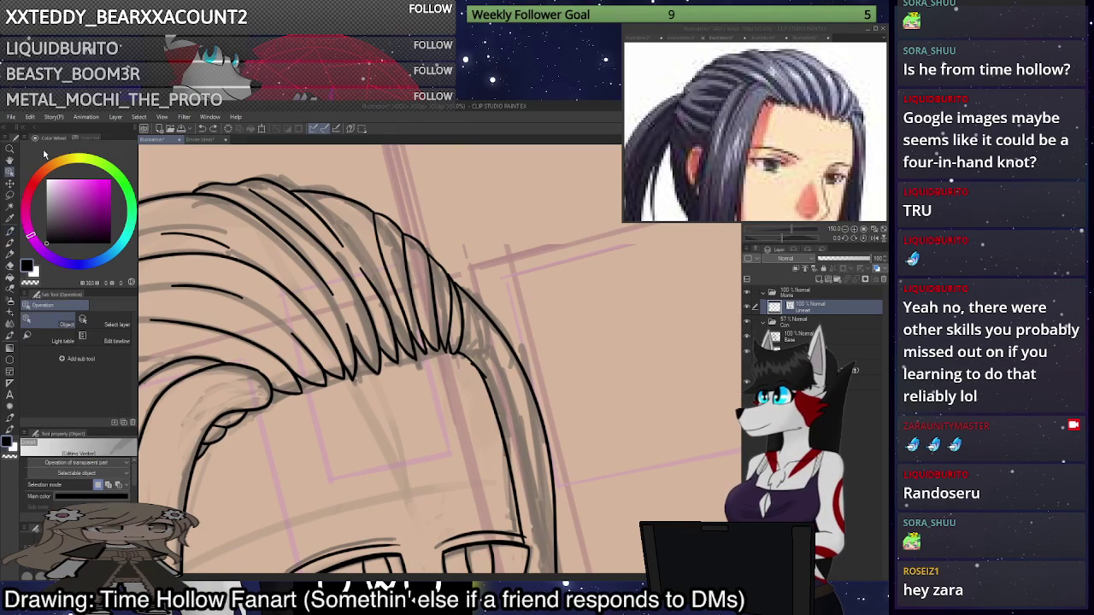
click(393, 358)
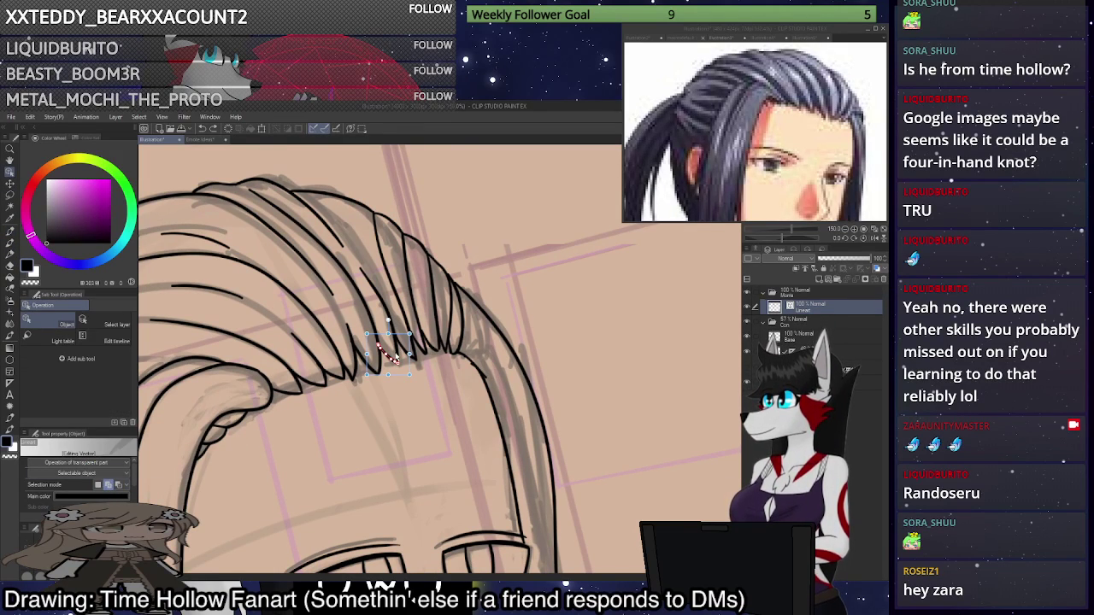
click(395, 356)
shift+click(411, 354)
shift+click(417, 350)
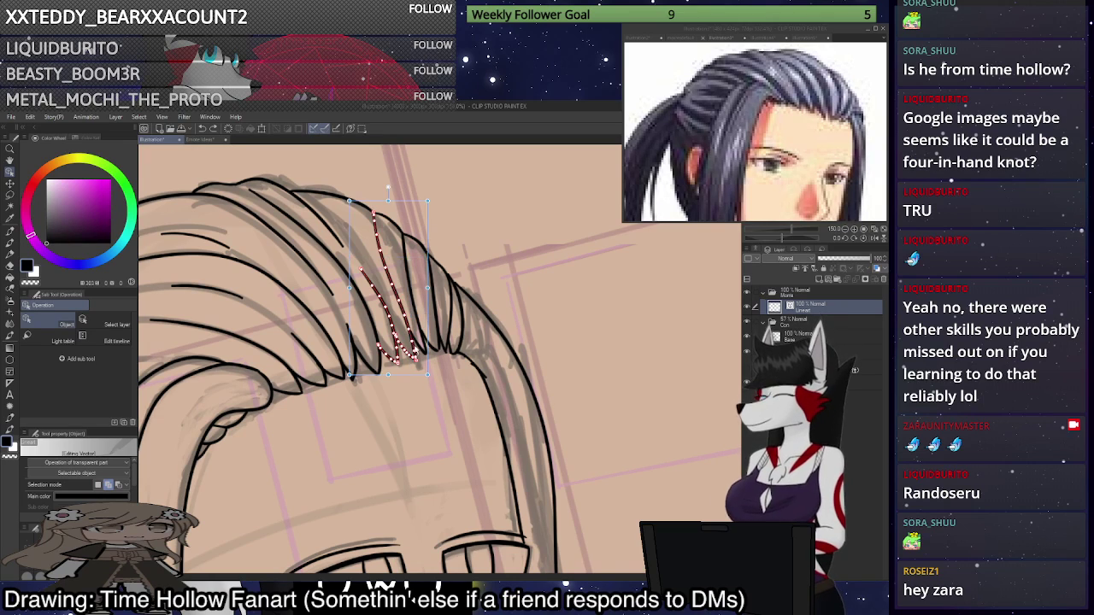
shift+click(423, 344)
shift+click(429, 341)
shift+click(436, 350)
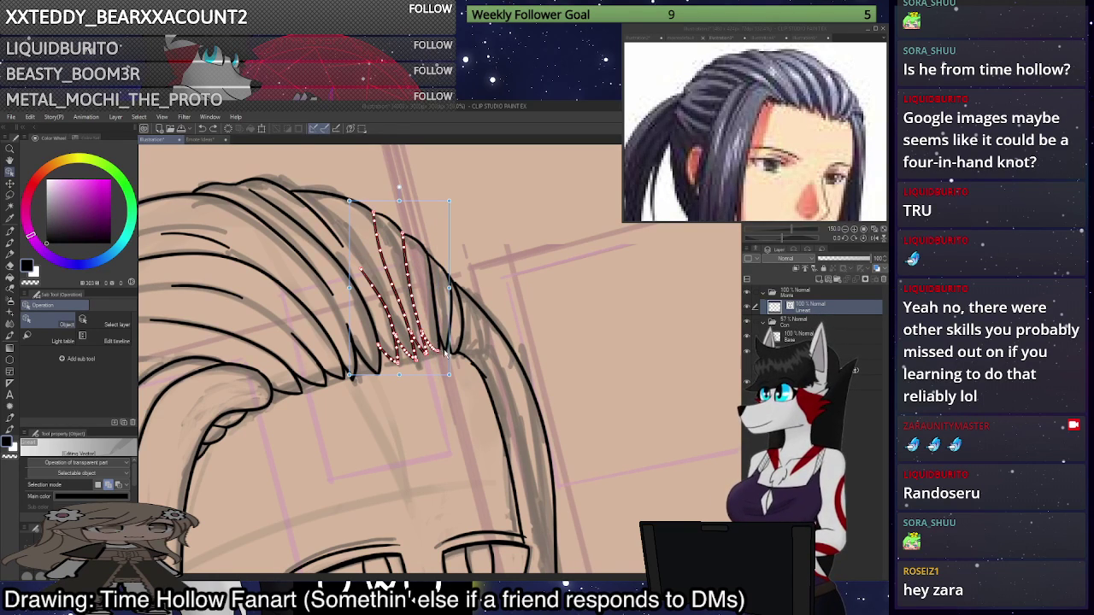
shift+click(441, 344)
shift+click(462, 340)
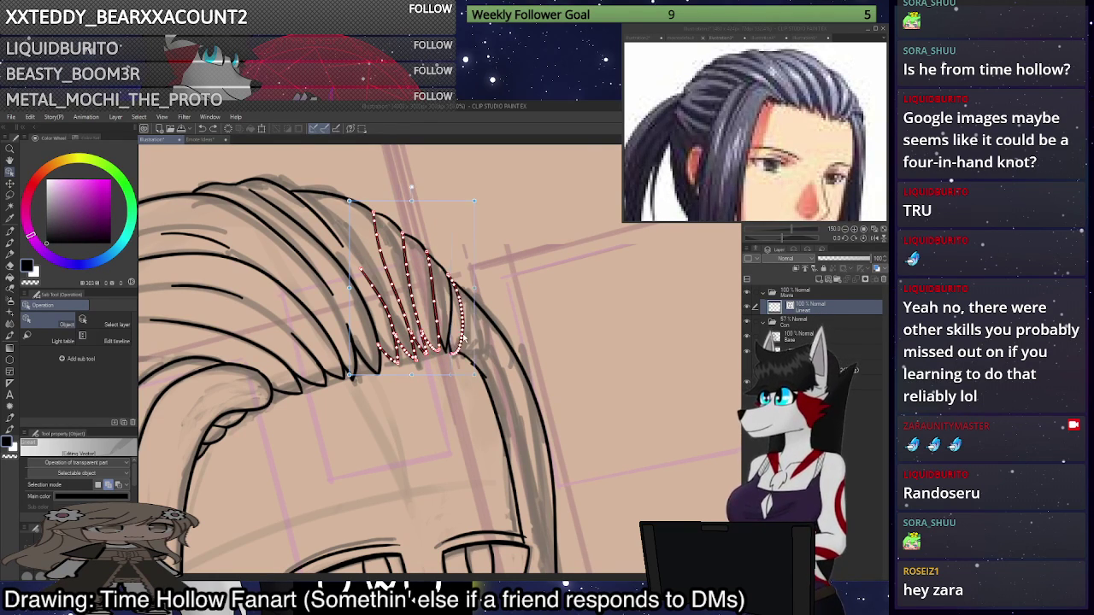
shift+click(438, 283)
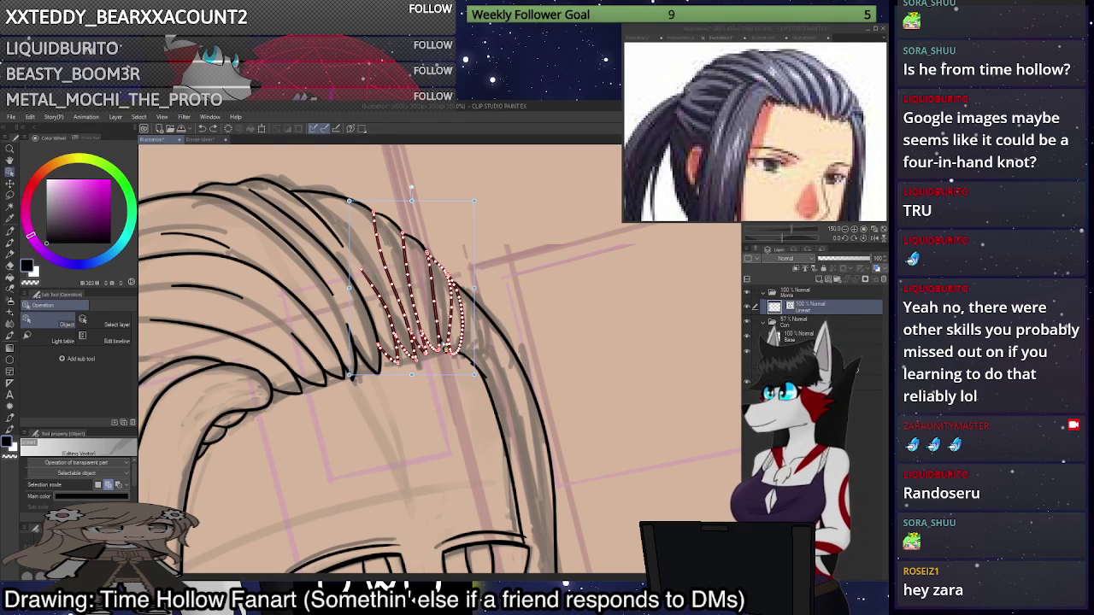
scroll(457, 300, up, 2)
scroll(405, 229, down, 2)
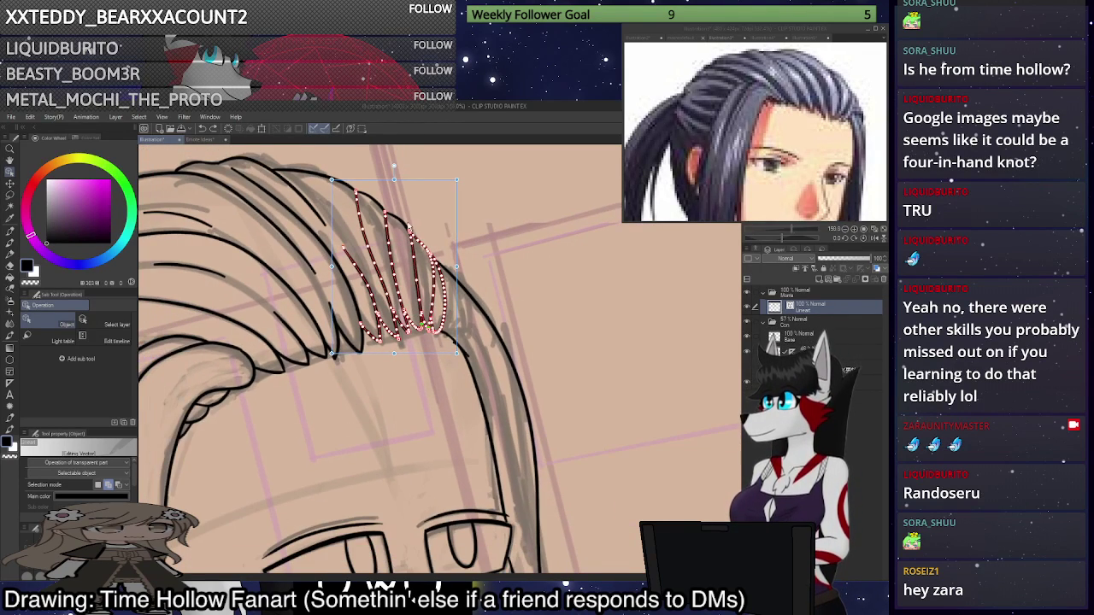
shift+click(400, 222)
shift+click(370, 201)
shift+click(325, 181)
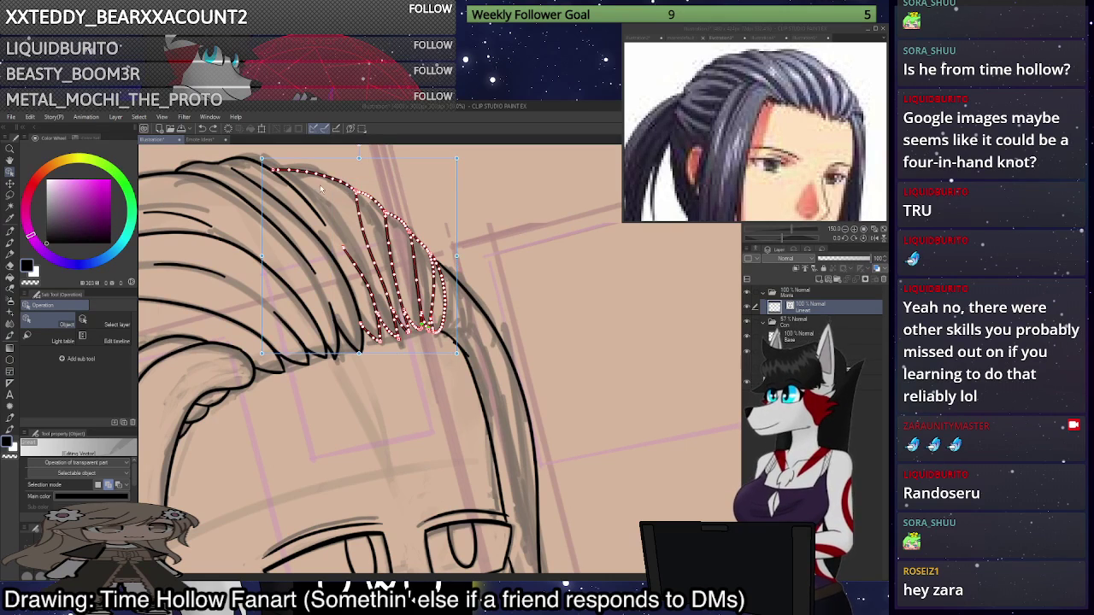
shift+click(318, 214)
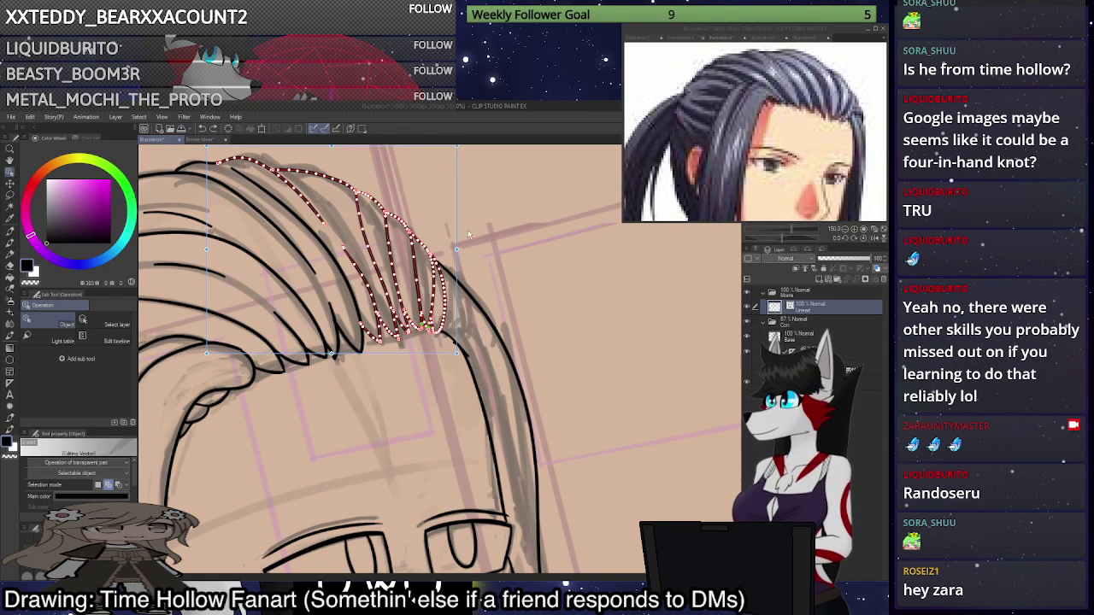
mouse_move(457, 335)
mouse_down()
mouse_move(454, 370)
mouse_move(452, 339)
mouse_up()
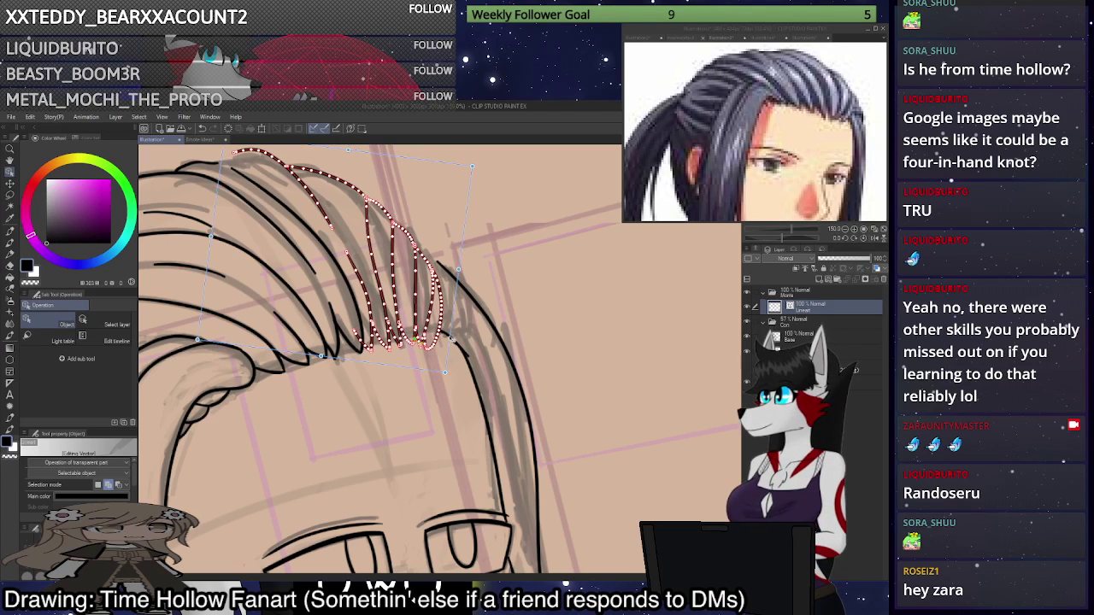
Erase the misaligned crown outline and its attached strand line between the top of the head and the far-side strands.
key(p)
scroll(423, 295, down, 6)
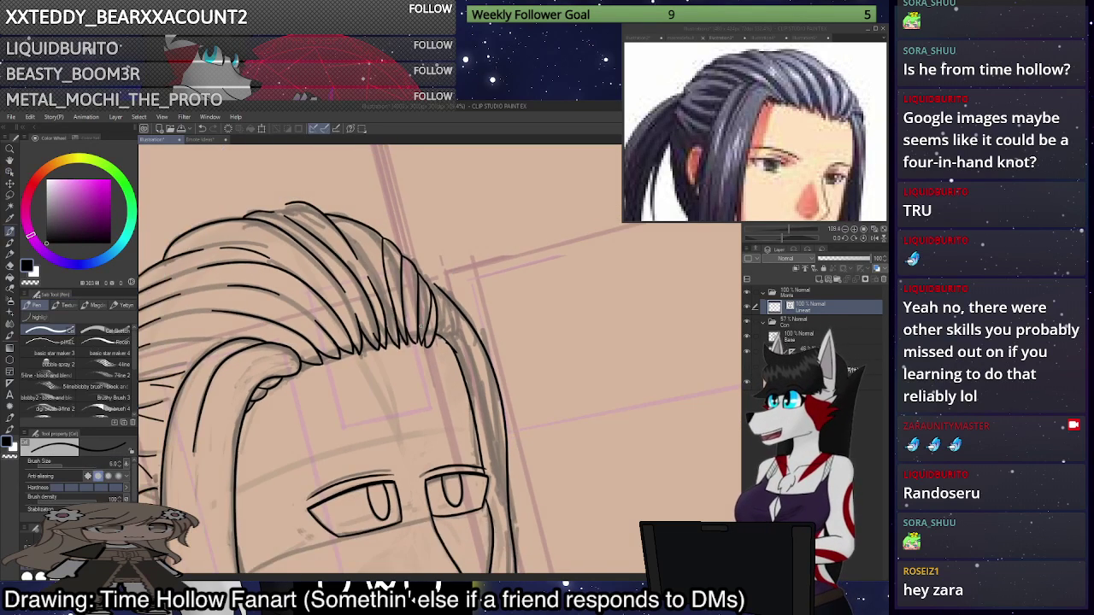
scroll(417, 257, up, 3)
scroll(417, 256, up, 2)
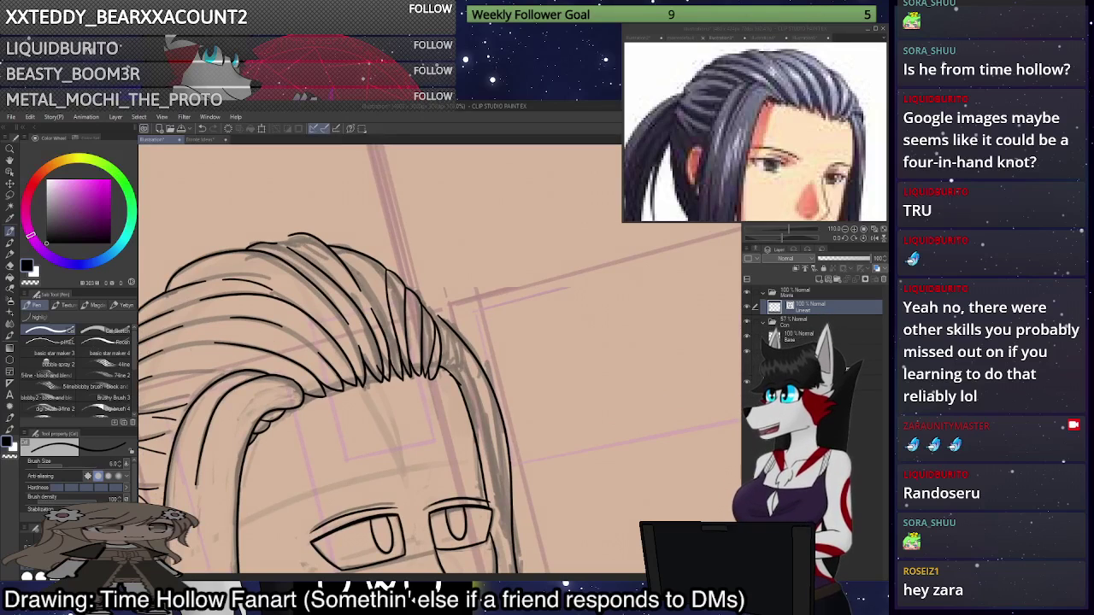
key(e)
scroll(377, 378, up, 2)
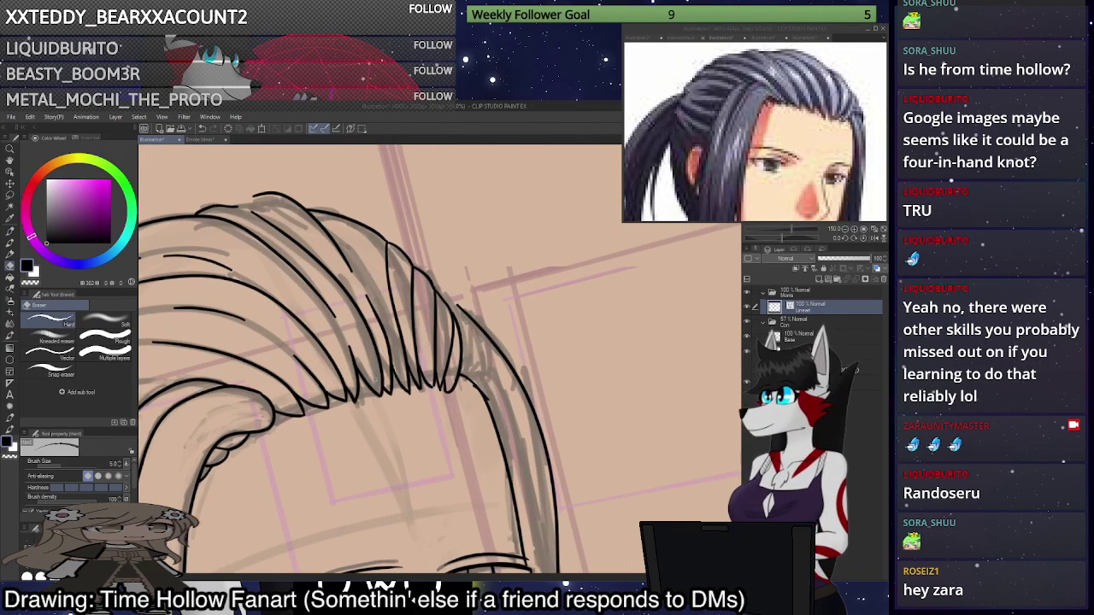
scroll(376, 379, down, 2)
scroll(321, 255, up, 2)
drag(324, 254, 321, 267)
mouse_move(391, 281)
mouse_down()
mouse_move(394, 293)
mouse_move(341, 287)
mouse_up()
Redraw the crown outline from the far-side strands back to the top of the head, and ink a short strand line beneath it.
key(p)
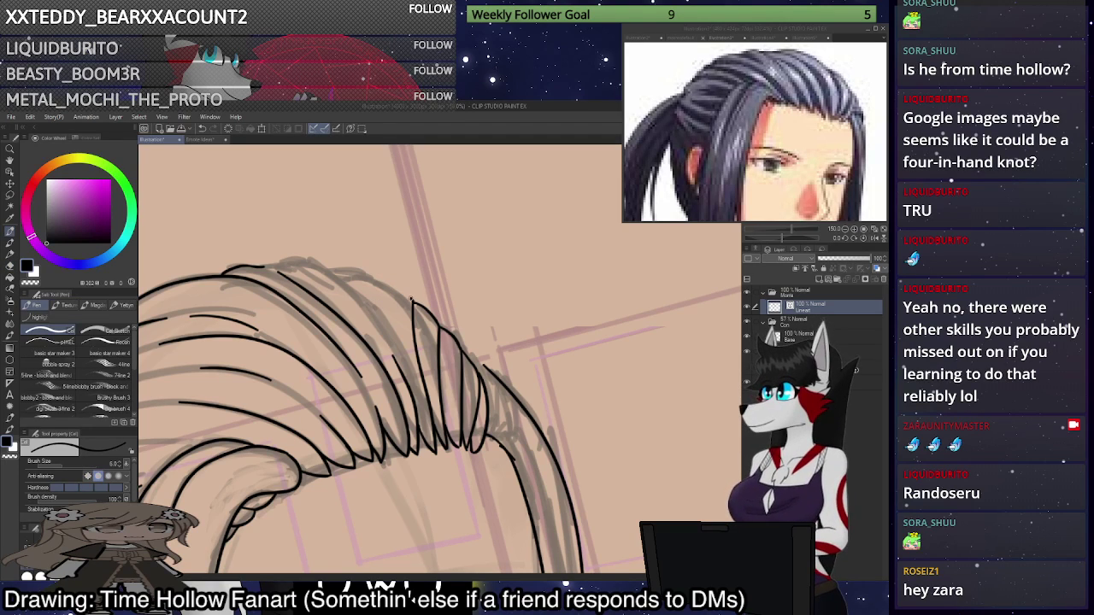
drag(411, 301, 356, 277)
key(ctrl+z)
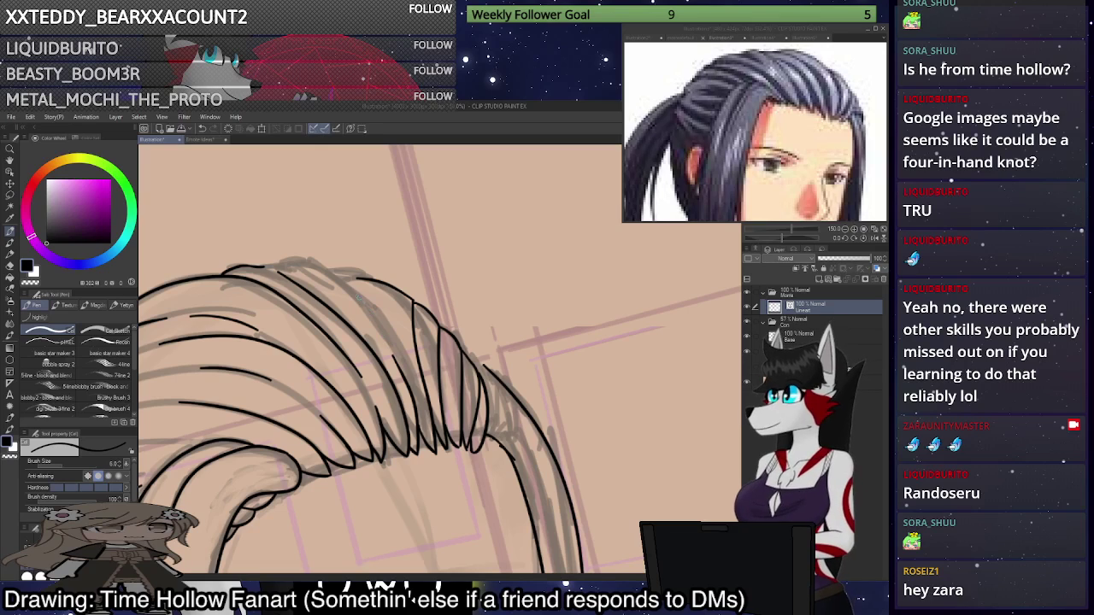
drag(357, 278, 264, 264)
drag(354, 278, 378, 328)
scroll(406, 346, down, 3)
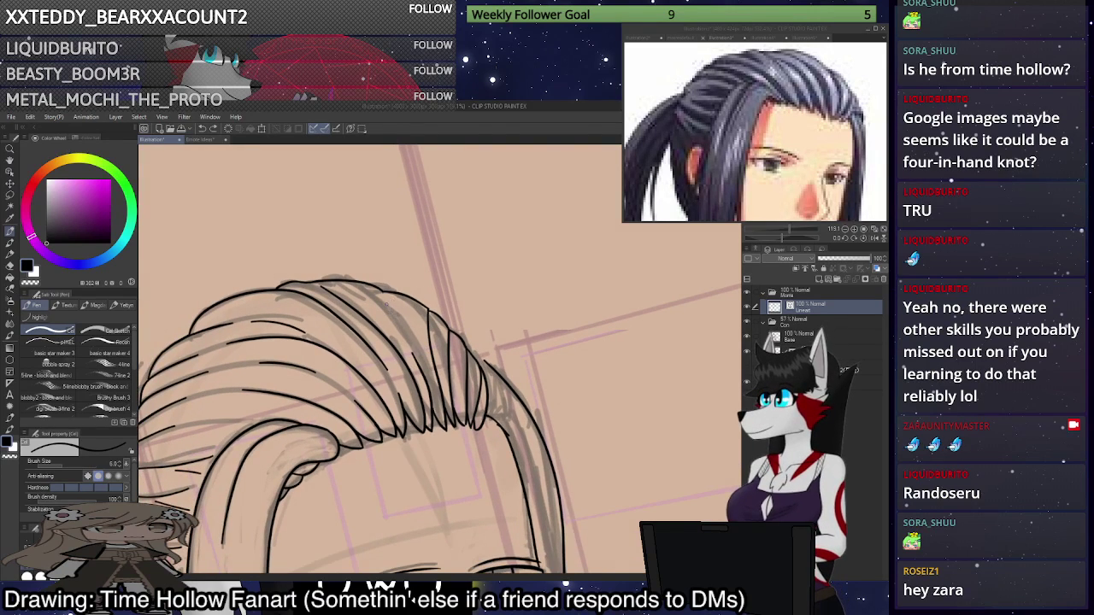
Erase the long strand line descending from the far-side crown outline and ink a shorter one from the same starting point.
scroll(383, 293, up, 2)
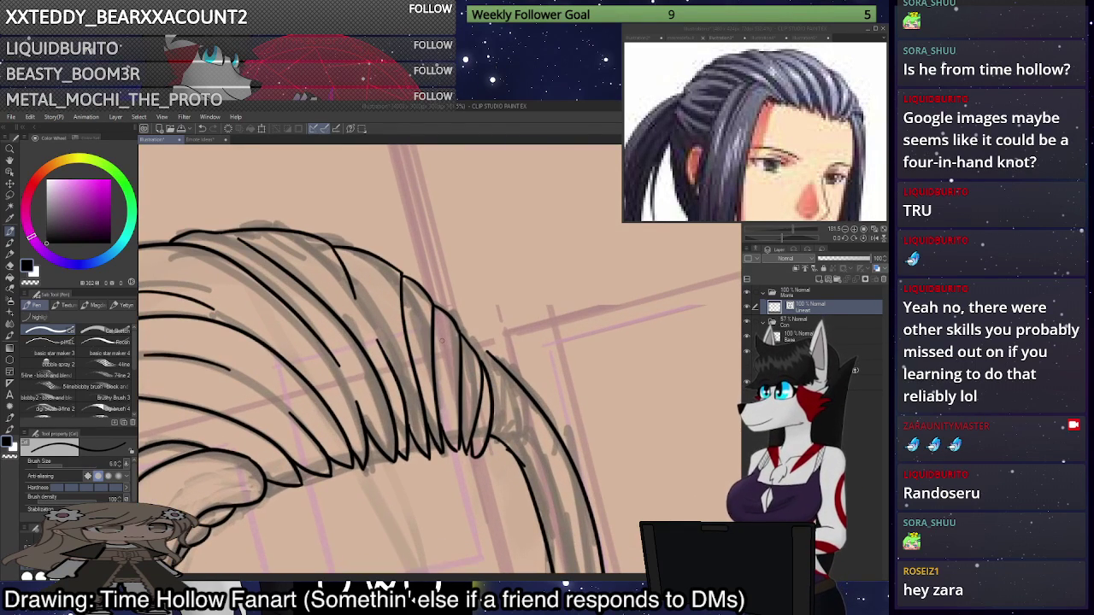
drag(419, 340, 403, 340)
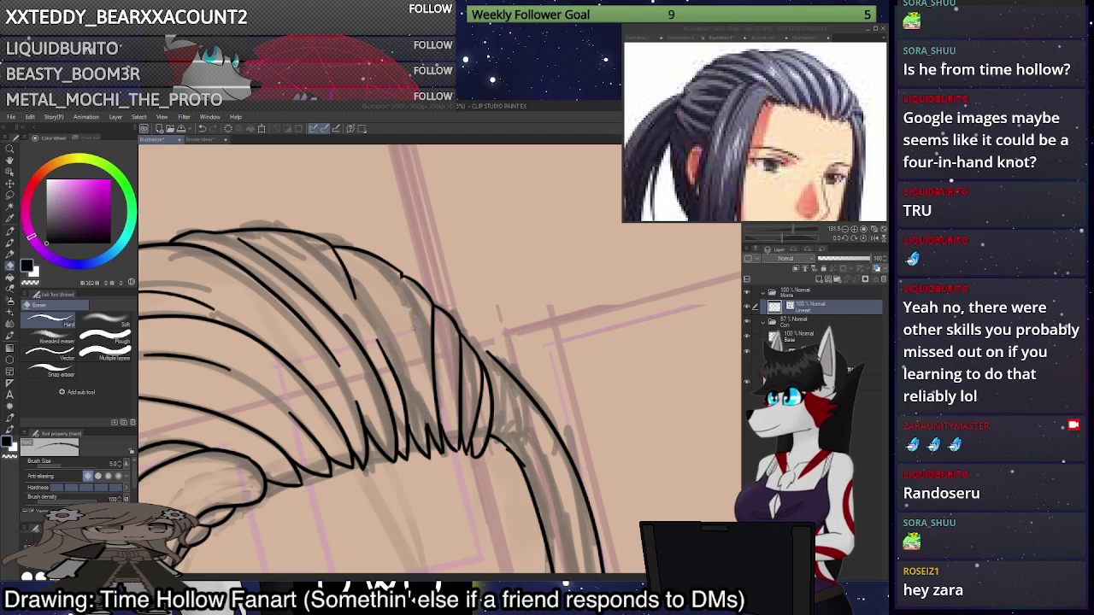
key(p)
drag(402, 273, 411, 360)
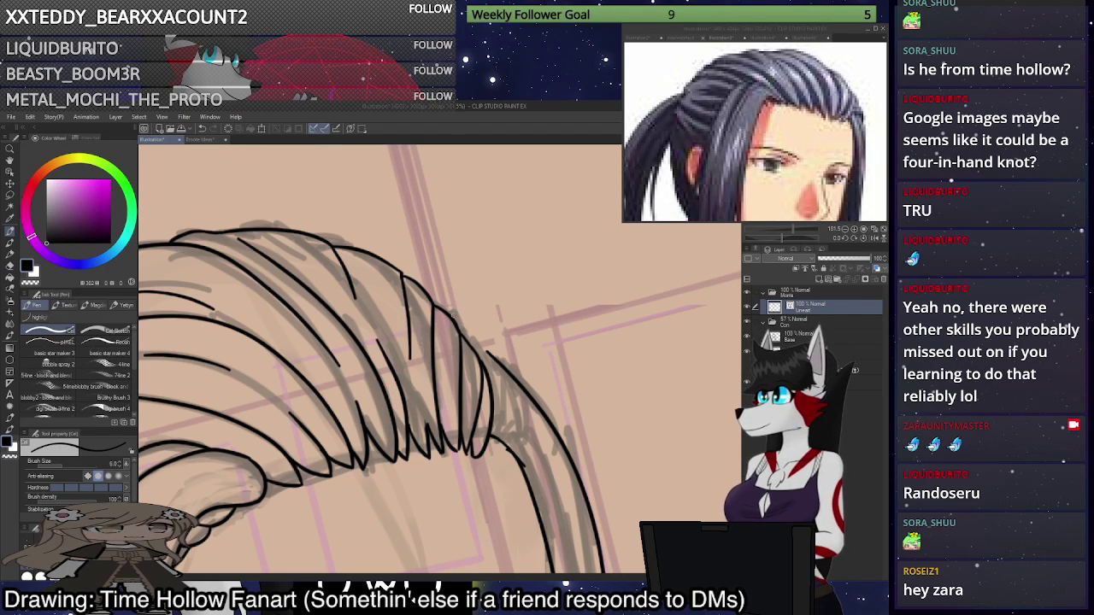
Ink a curve from the hairline corner across the far-side lock to its outer edge, and erase the old hairline piece above it.
scroll(449, 346, down, 4)
scroll(513, 471, up, 5)
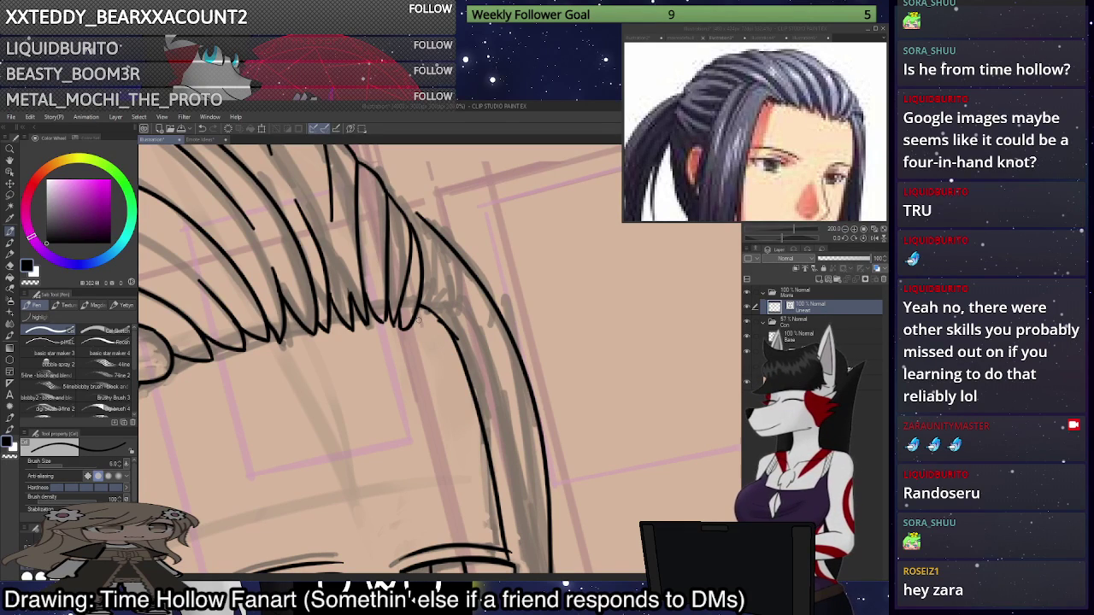
mouse_move(416, 319)
mouse_down()
mouse_move(485, 419)
mouse_move(439, 360)
mouse_move(492, 426)
mouse_up()
key(ctrl+z)
key(ctrl+z)
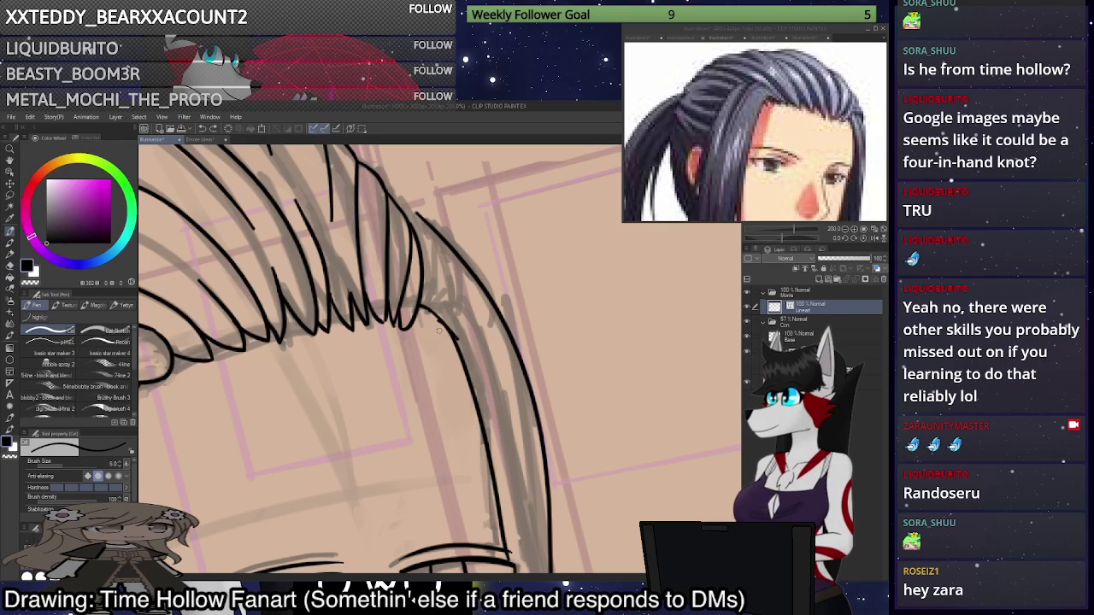
drag(412, 322, 545, 487)
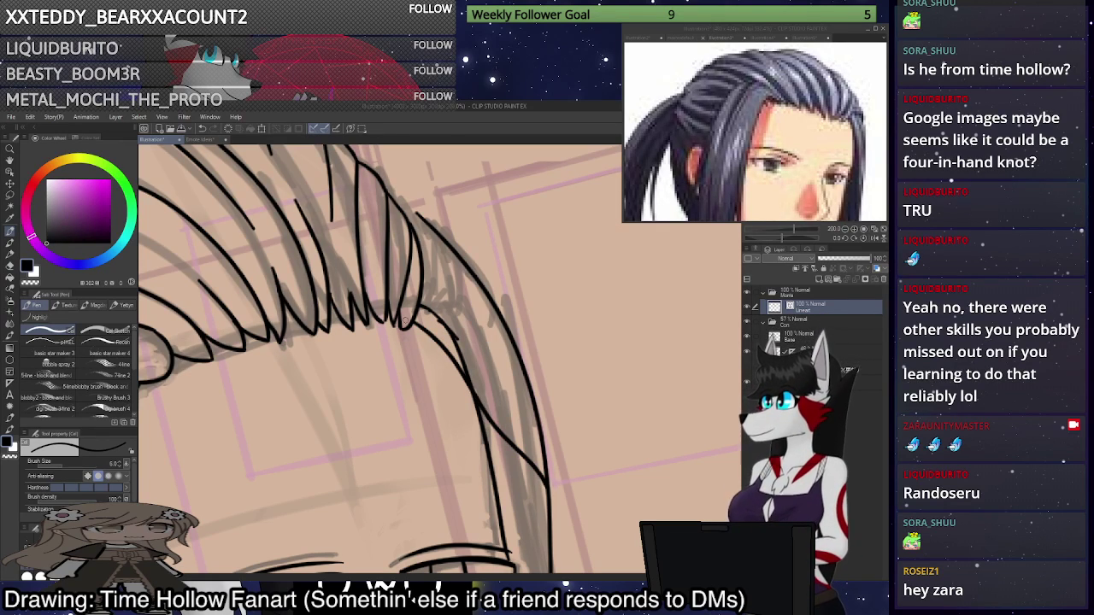
key(e)
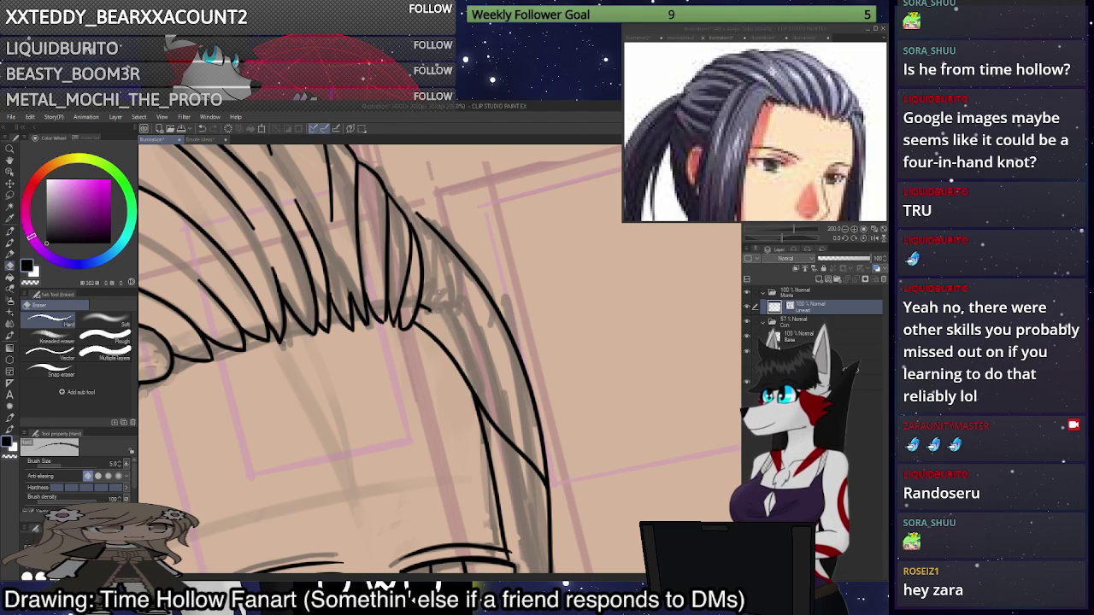
drag(438, 291, 426, 310)
Redraw the upper outer edge of the far-side lock as a straighter line from the crown outline, and clear the overlapping old line and overshoot.
key(p)
mouse_move(417, 213)
mouse_down()
mouse_move(389, 192)
mouse_move(411, 211)
mouse_move(401, 207)
mouse_up()
key(ctrl+z)
key(ctrl+z)
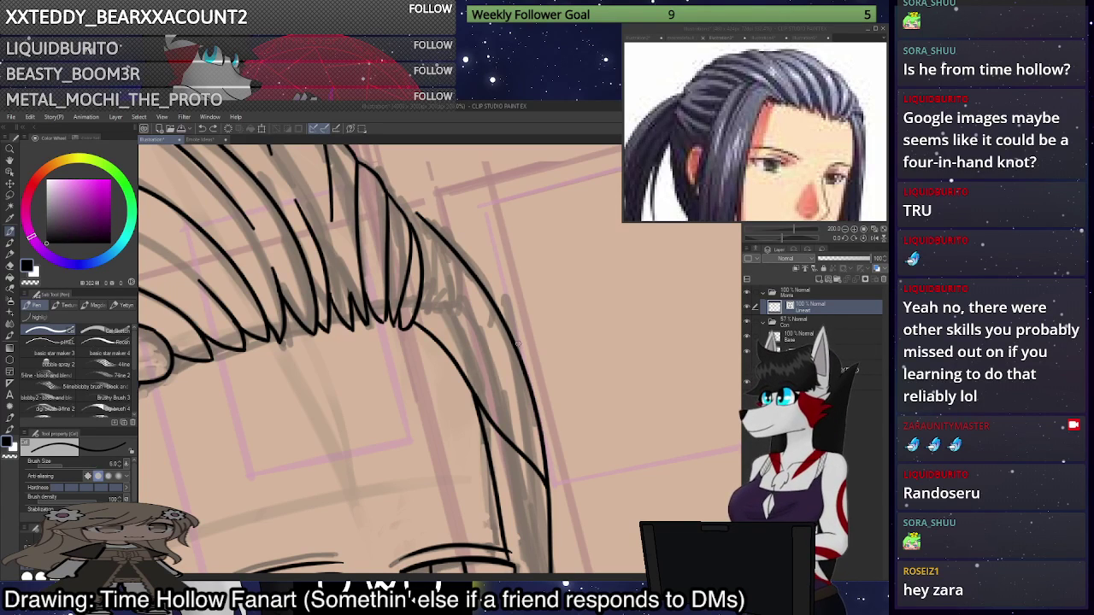
mouse_move(568, 395)
mouse_down()
mouse_move(504, 313)
mouse_move(413, 227)
mouse_up()
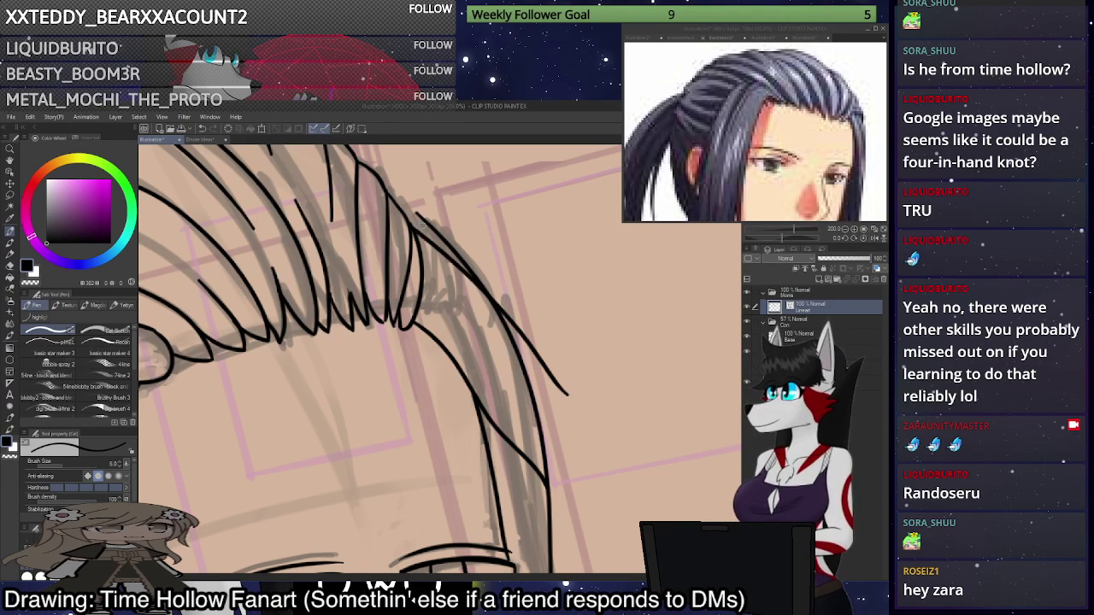
key(e)
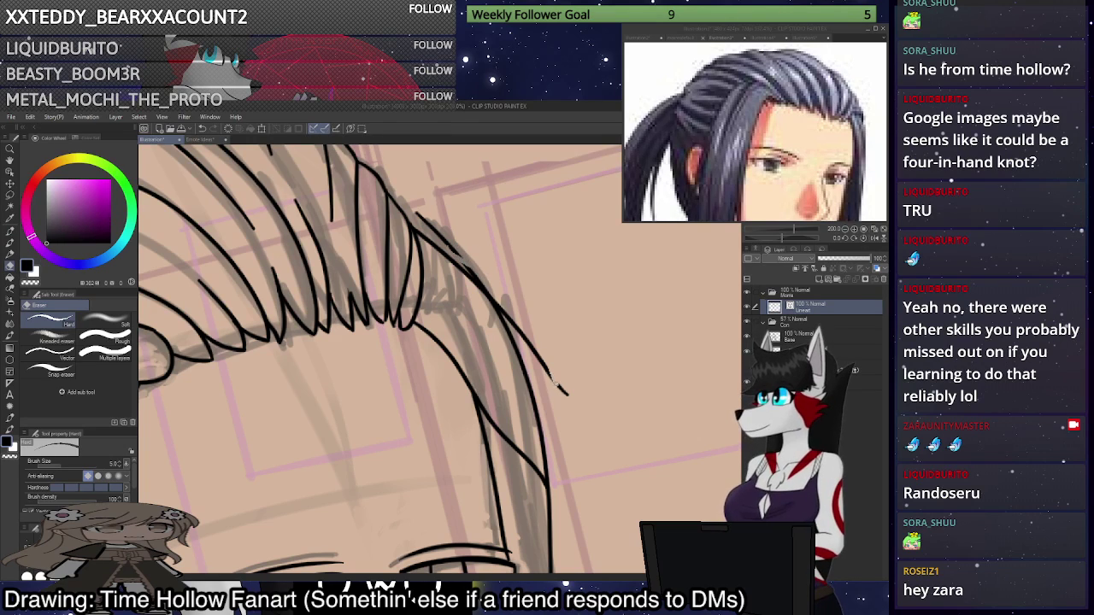
key(ctrl+z)
scroll(562, 389, down, 1)
scroll(545, 258, up, 3)
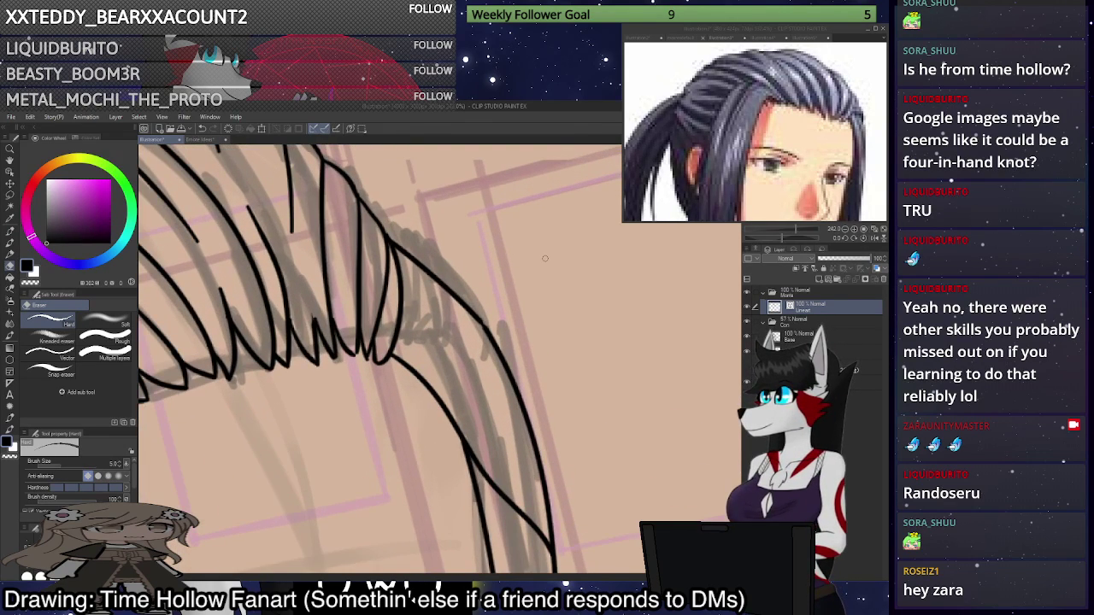
Join the new upper edge of the far-side lock to the existing outer line with the Connect vector line tool.
click(10, 289)
click(104, 320)
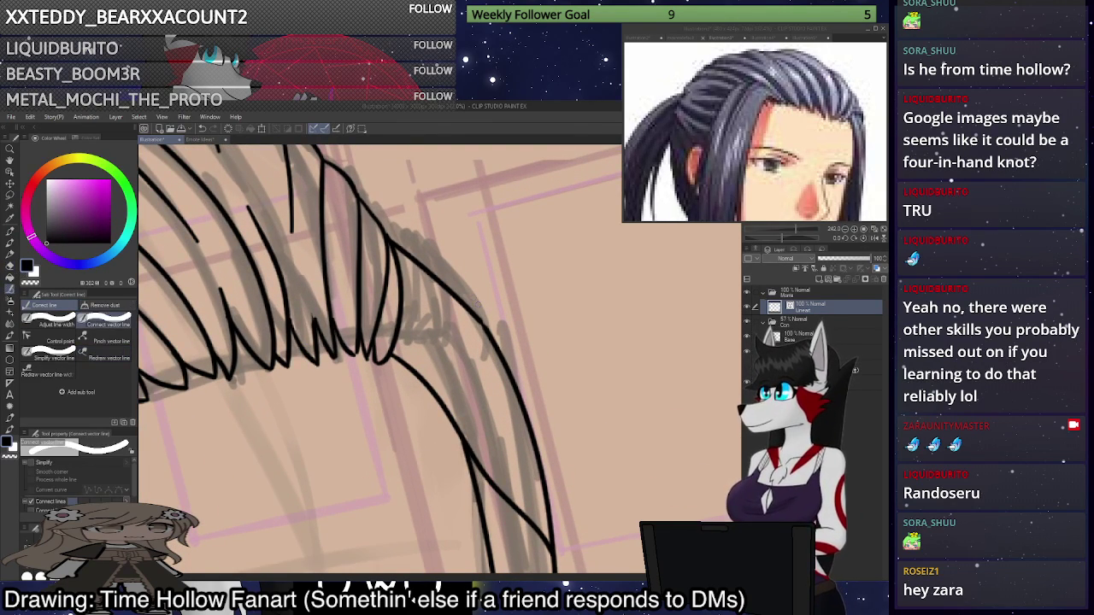
mouse_move(488, 331)
mouse_down()
mouse_move(482, 322)
mouse_move(489, 330)
mouse_up()
scroll(586, 181, down, 9)
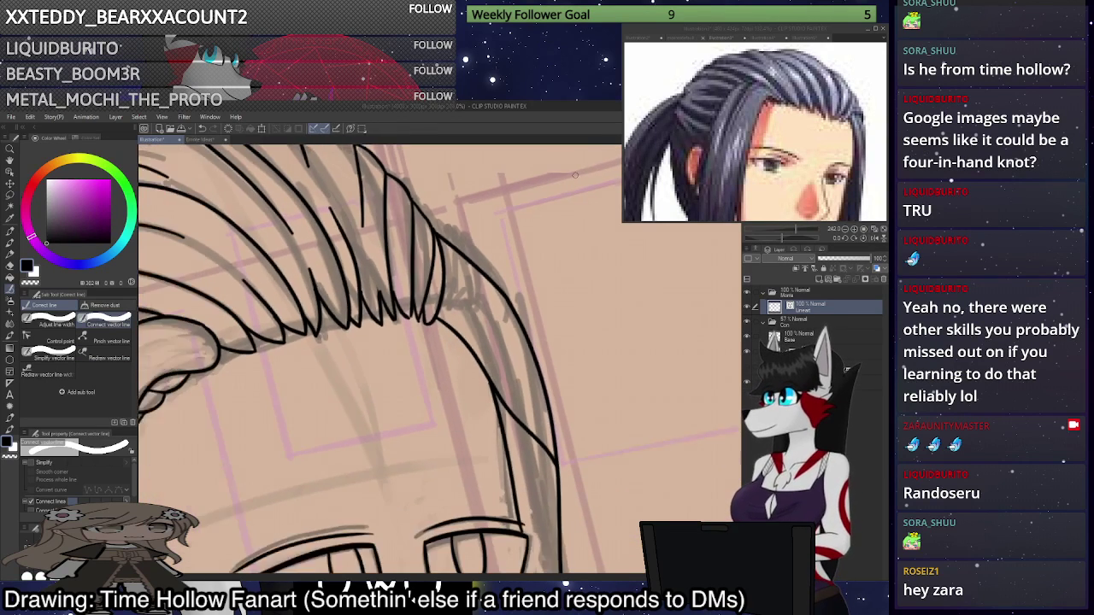
Try to ink a lower strand curve from the far-side hairline across the lock to its outer edge.
scroll(589, 180, down, 1)
scroll(558, 249, up, 4)
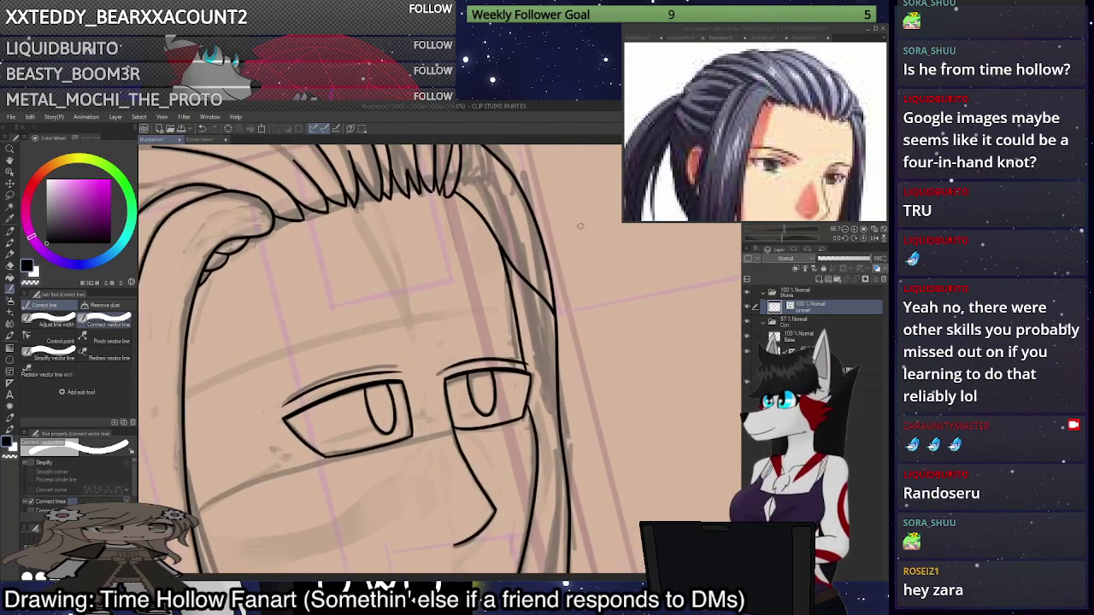
key(p)
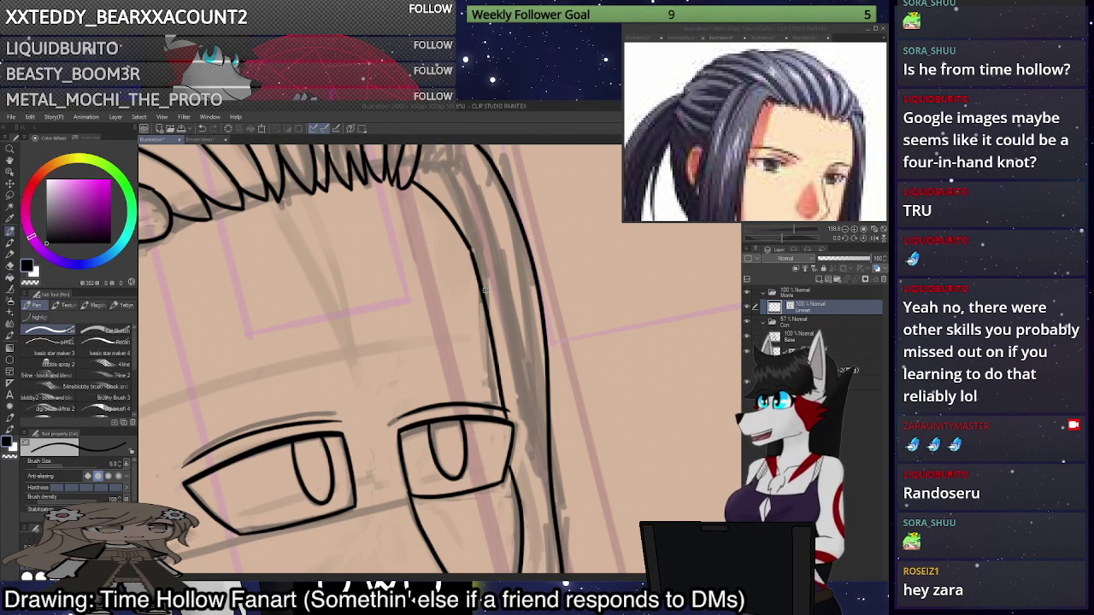
drag(468, 247, 551, 425)
key(ctrl+z)
key(ctrl+z)
mouse_move(468, 249)
mouse_down()
mouse_move(519, 381)
mouse_move(550, 409)
mouse_up()
scroll(544, 394, down, 6)
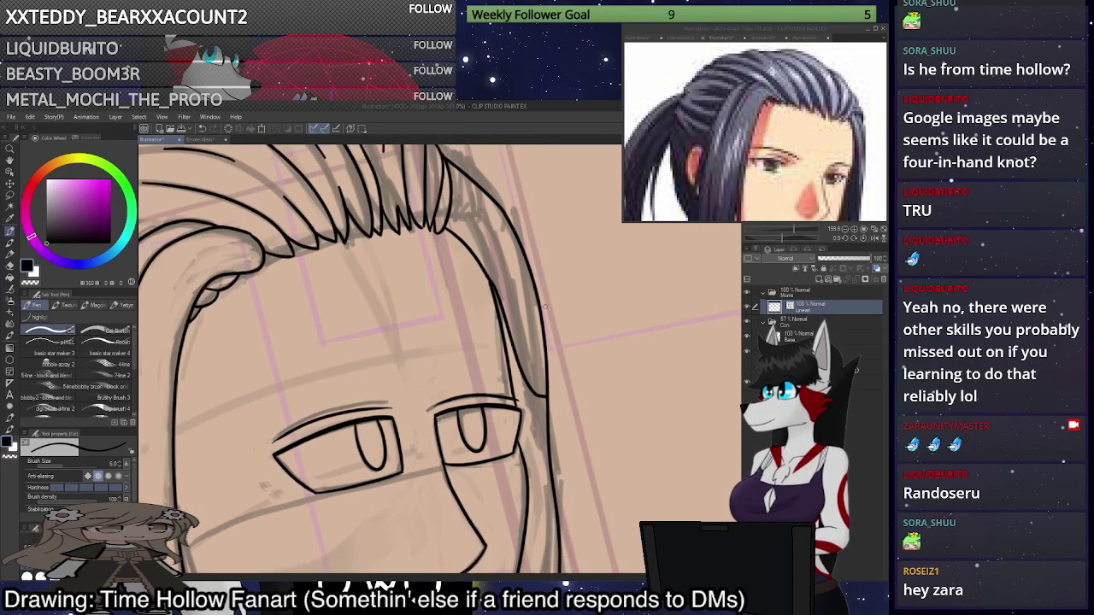
scroll(569, 184, up, 5)
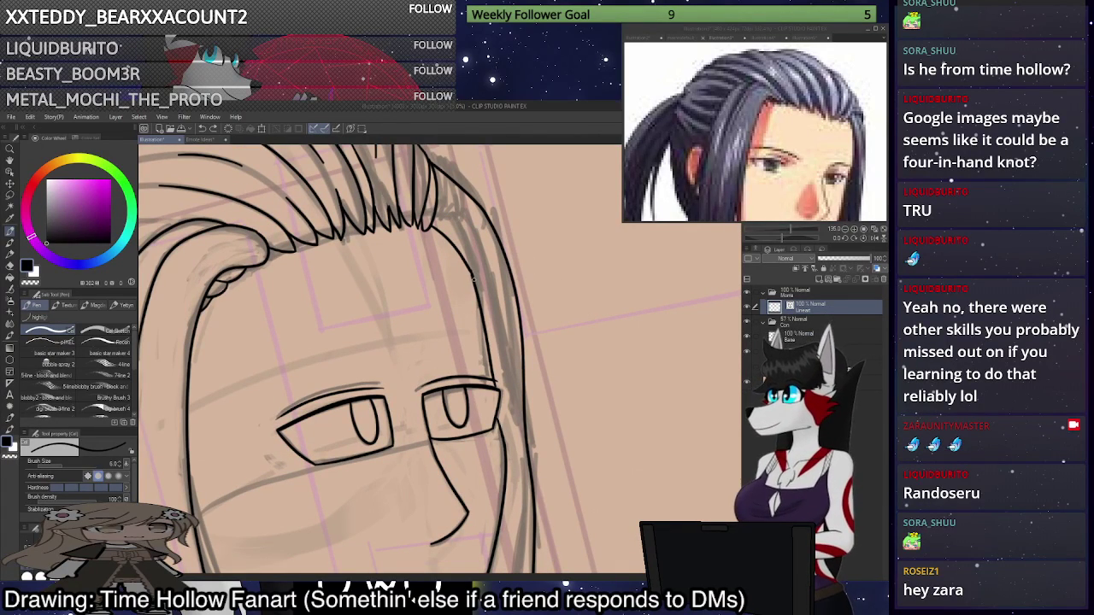
Try two strand curves crossing the far-side lock to its outer edge, trimming their overshoots.
drag(475, 281, 523, 372)
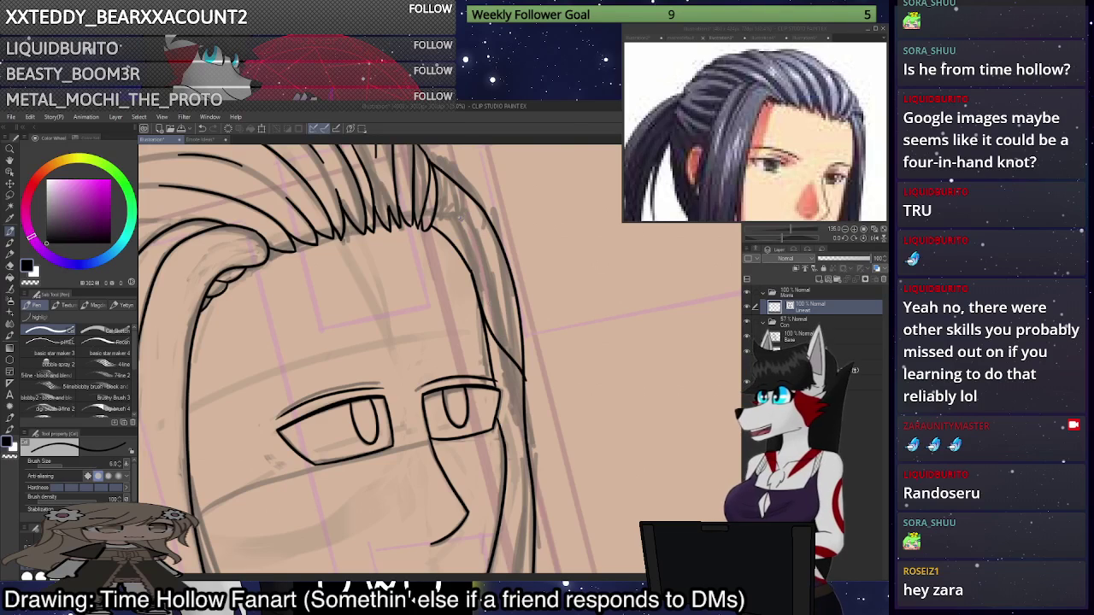
drag(460, 217, 544, 352)
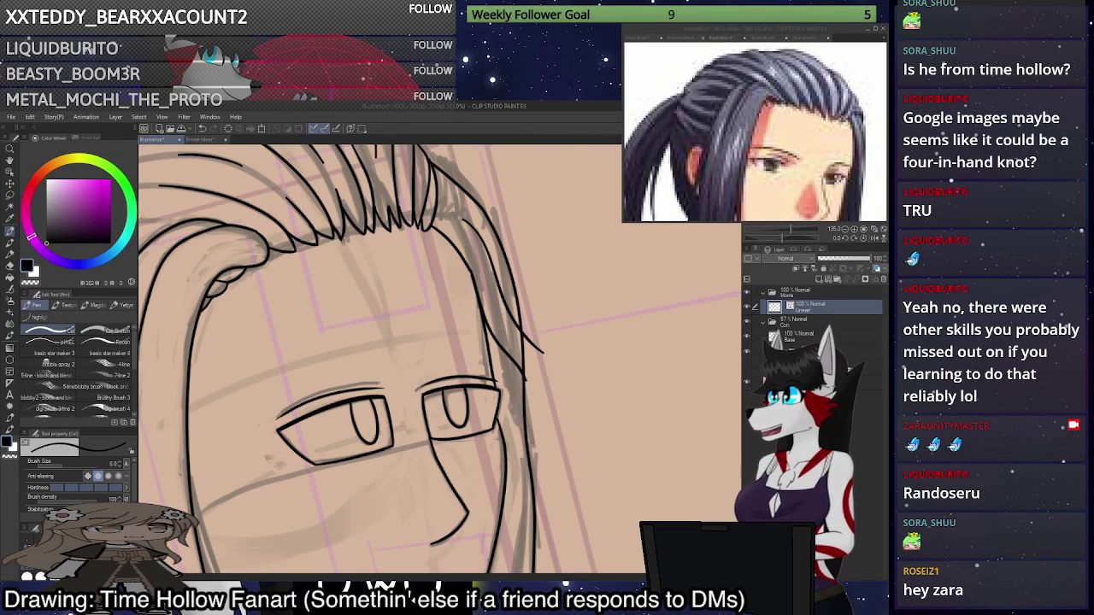
key(e)
mouse_move(527, 338)
mouse_down()
mouse_move(542, 352)
mouse_move(525, 373)
mouse_up()
scroll(547, 393, down, 4)
scroll(547, 364, up, 2)
scroll(547, 365, down, 4)
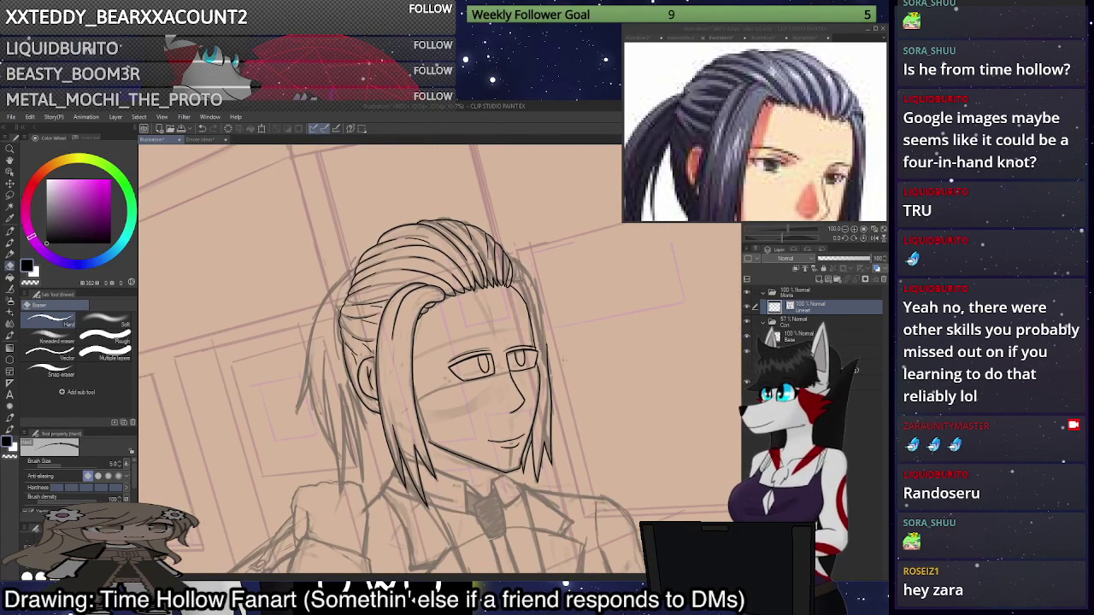
scroll(587, 330, up, 8)
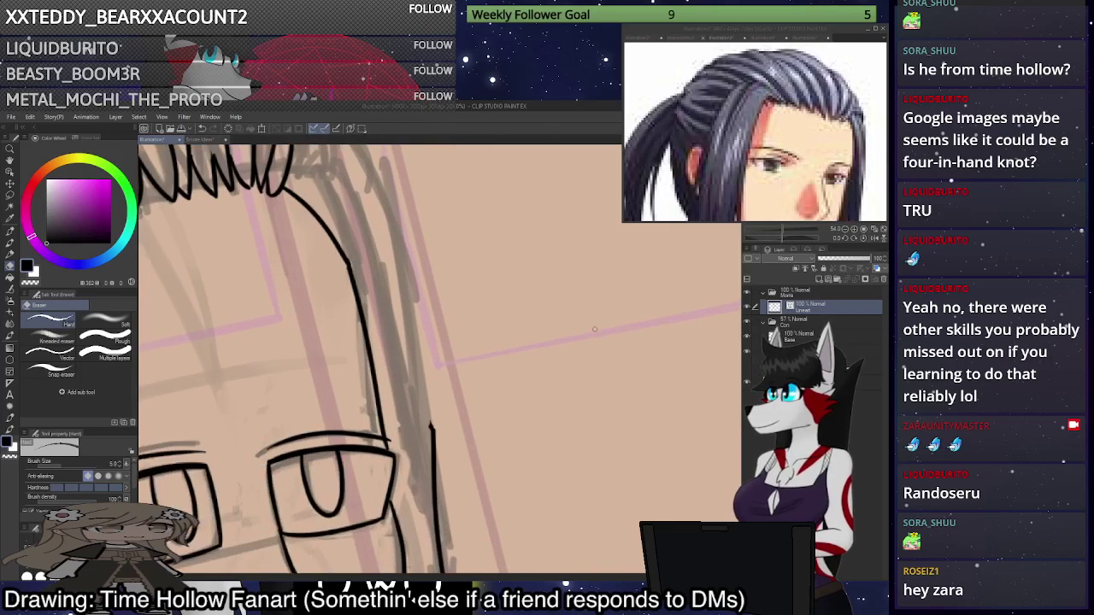
Erase the leftover curved line beside the outermost far-side hairline spike, below the crown outline.
key(p)
scroll(468, 278, down, 3)
drag(409, 267, 428, 309)
scroll(428, 309, down, 1)
key(e)
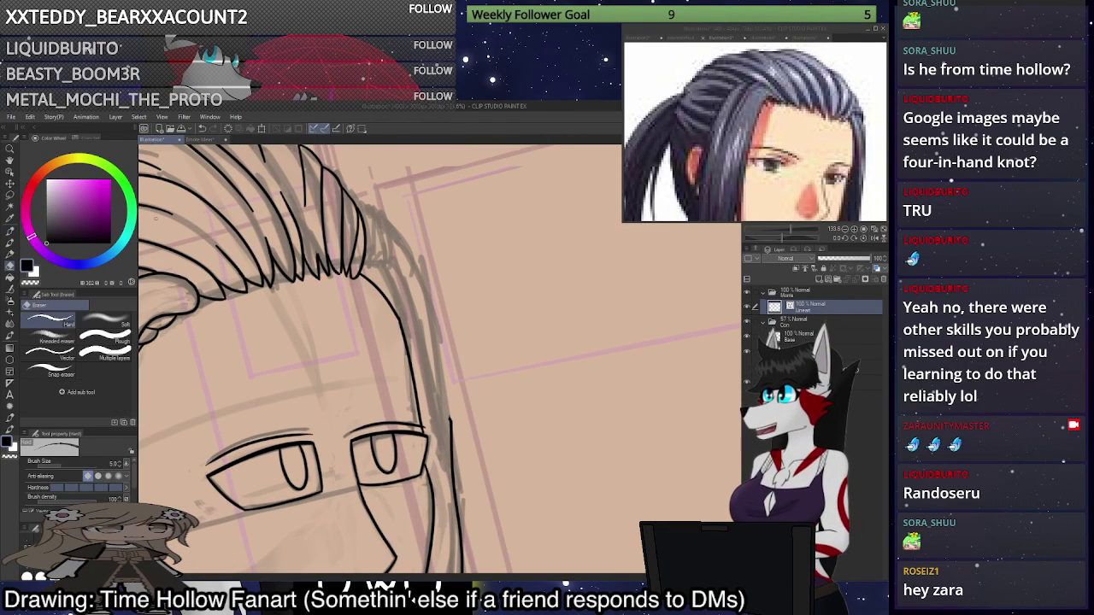
drag(361, 254, 367, 231)
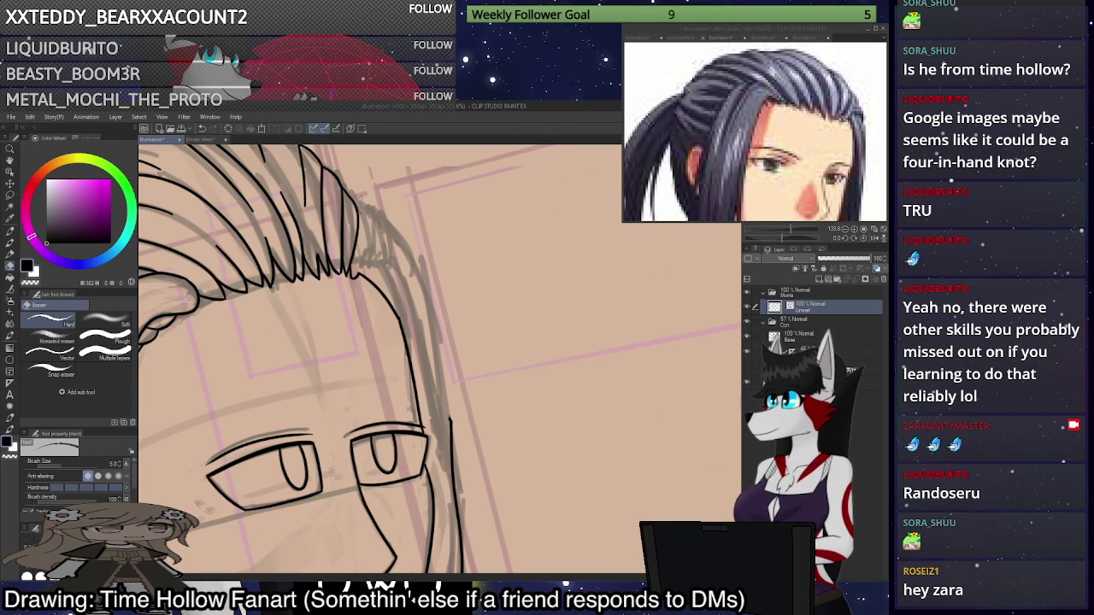
Ink a new outer edge for the far-side lock, curving from the crown outline down to the existing outer line.
key(p)
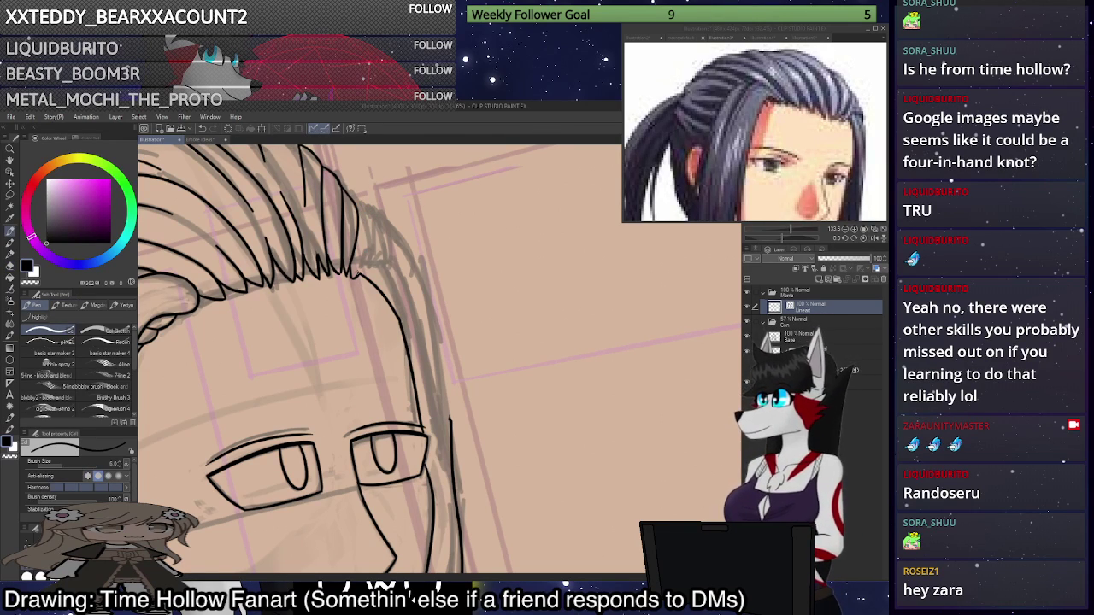
drag(359, 274, 395, 239)
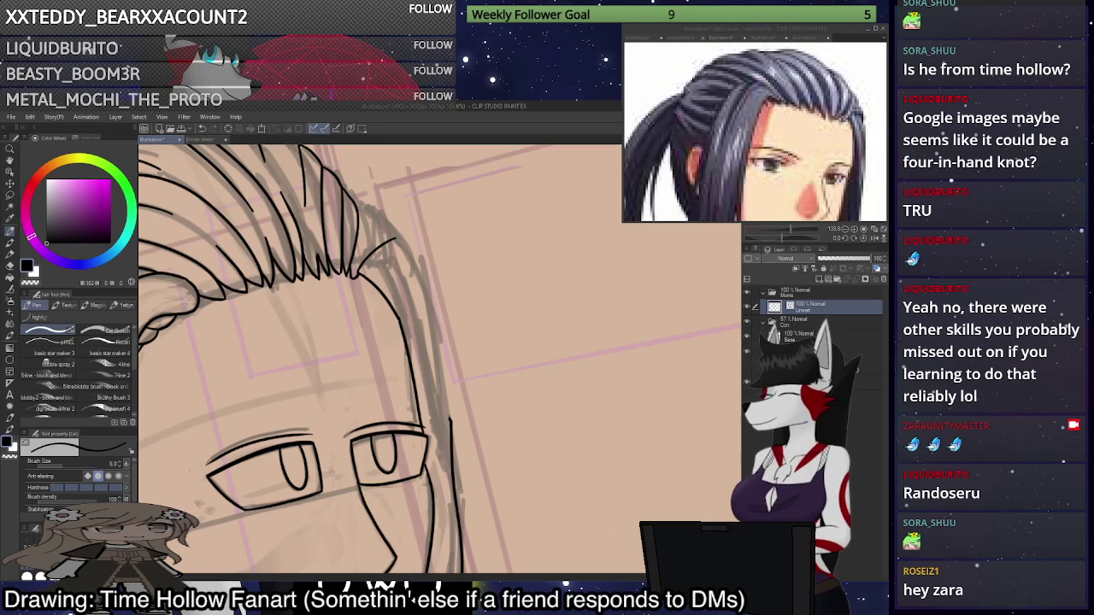
key(ctrl+z)
drag(356, 204, 421, 268)
key(ctrl+z)
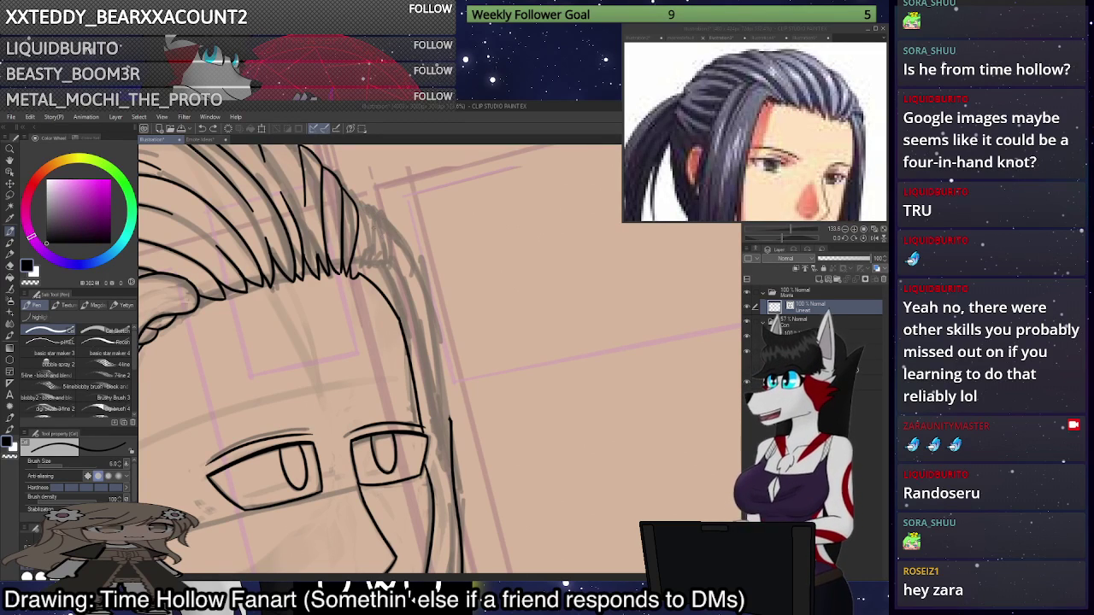
mouse_move(353, 204)
mouse_down()
mouse_move(426, 295)
mouse_move(452, 420)
mouse_up()
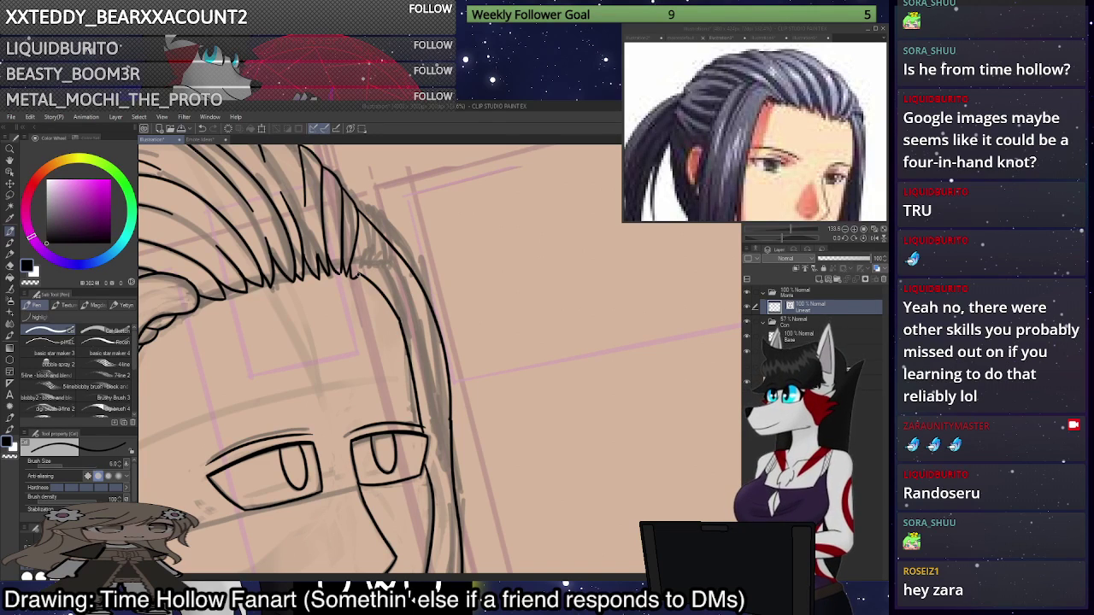
Ink a short arched curve from the far-side hairline corner up to the lock's new outer edge.
mouse_move(357, 275)
mouse_down()
mouse_move(385, 253)
mouse_move(403, 259)
mouse_up()
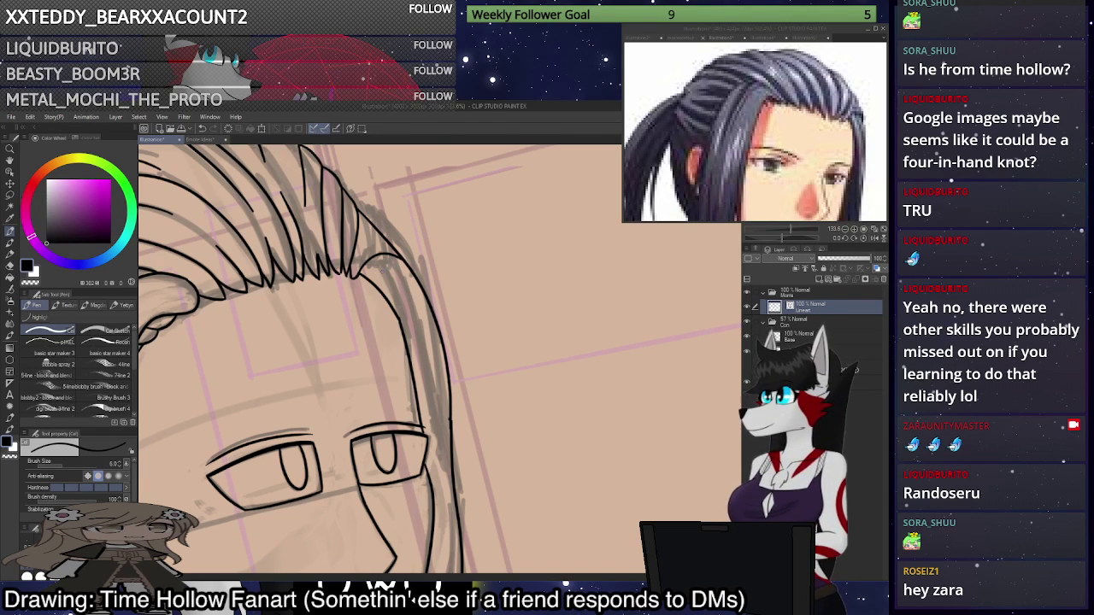
key(ctrl+z)
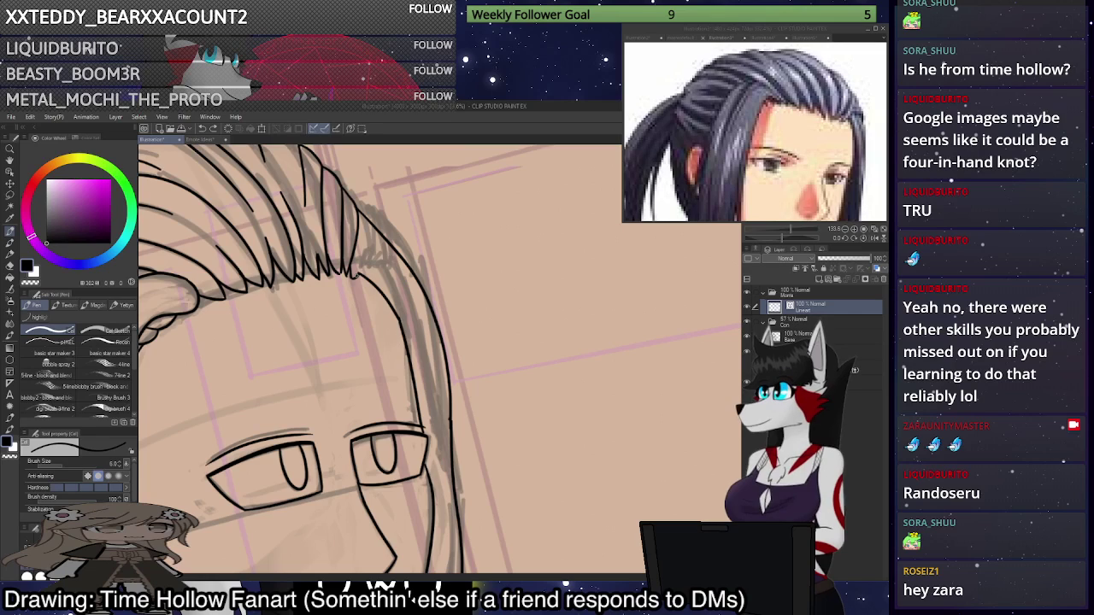
drag(357, 275, 398, 248)
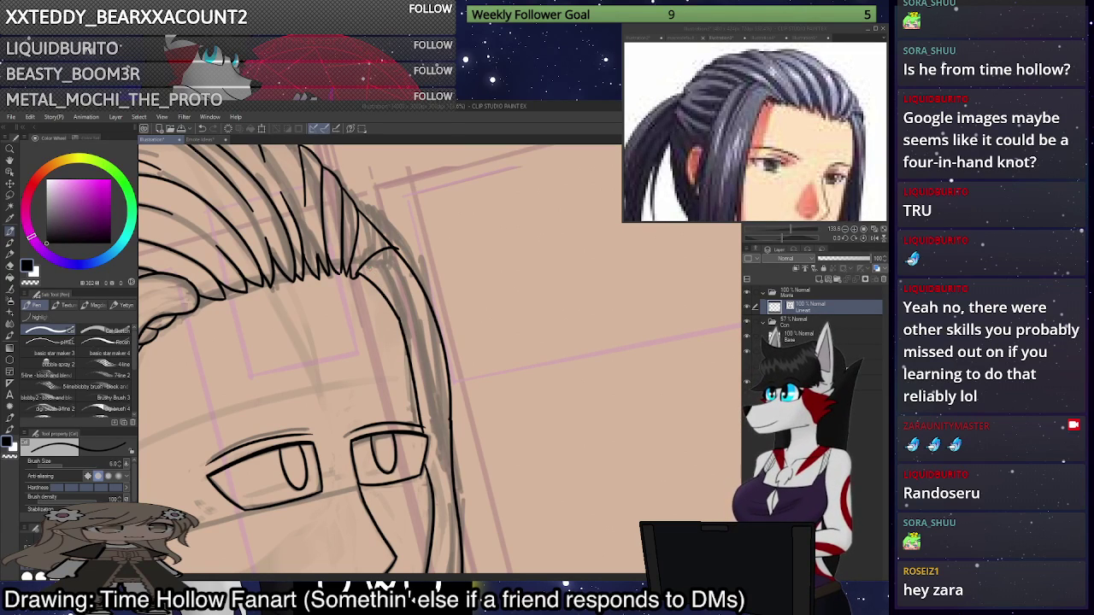
Try two slanted strand curves across the far-side lock and trim the ends that overshoot its outer edge.
drag(398, 316, 456, 384)
key(ctrl+z)
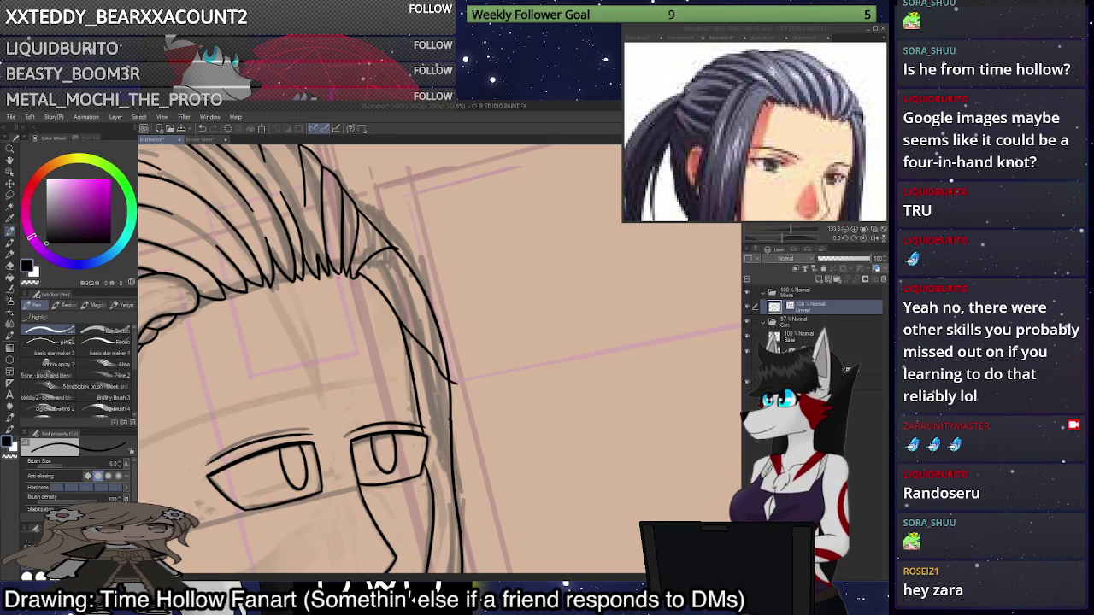
mouse_move(382, 259)
mouse_down()
mouse_move(460, 356)
mouse_move(432, 334)
mouse_move(461, 348)
mouse_up()
key(ctrl+z)
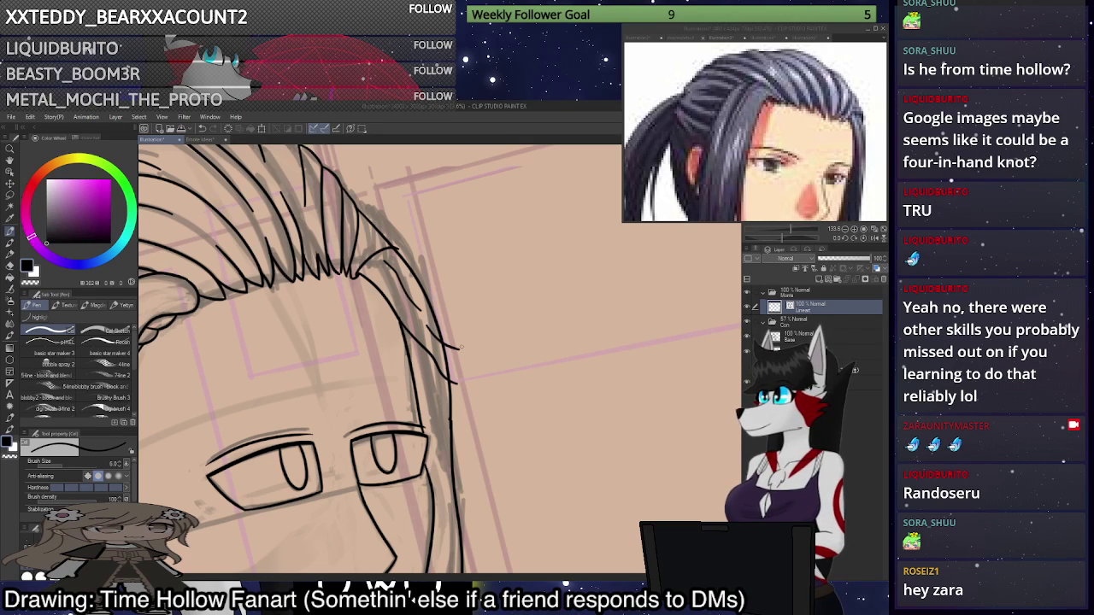
click(10, 266)
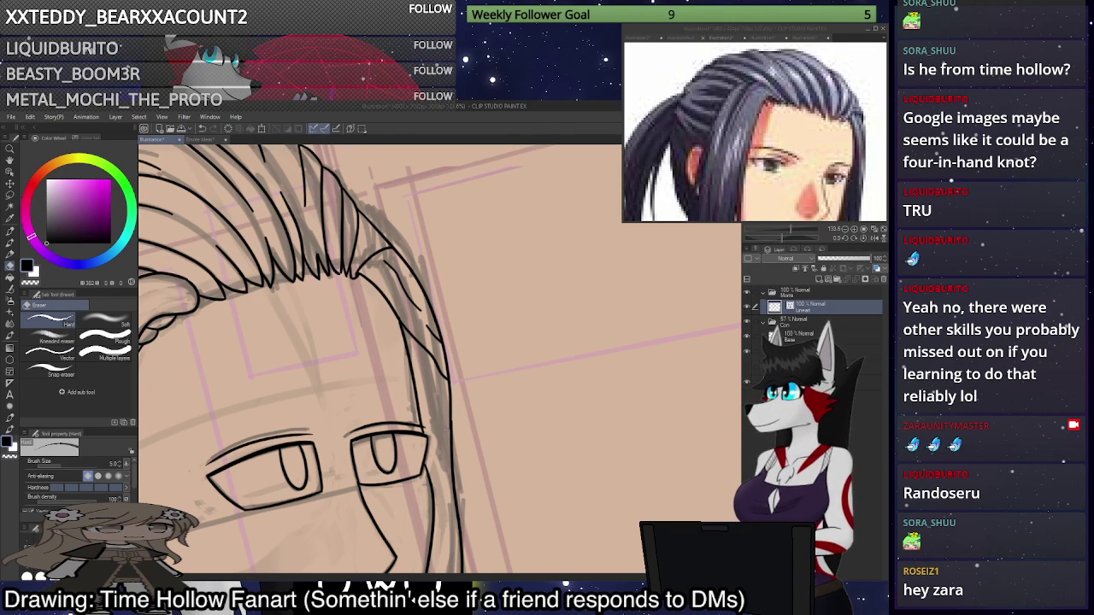
Erase the two slanted strand curves and the upper piece of the far-side hairline inside the lock.
scroll(485, 250, down, 8)
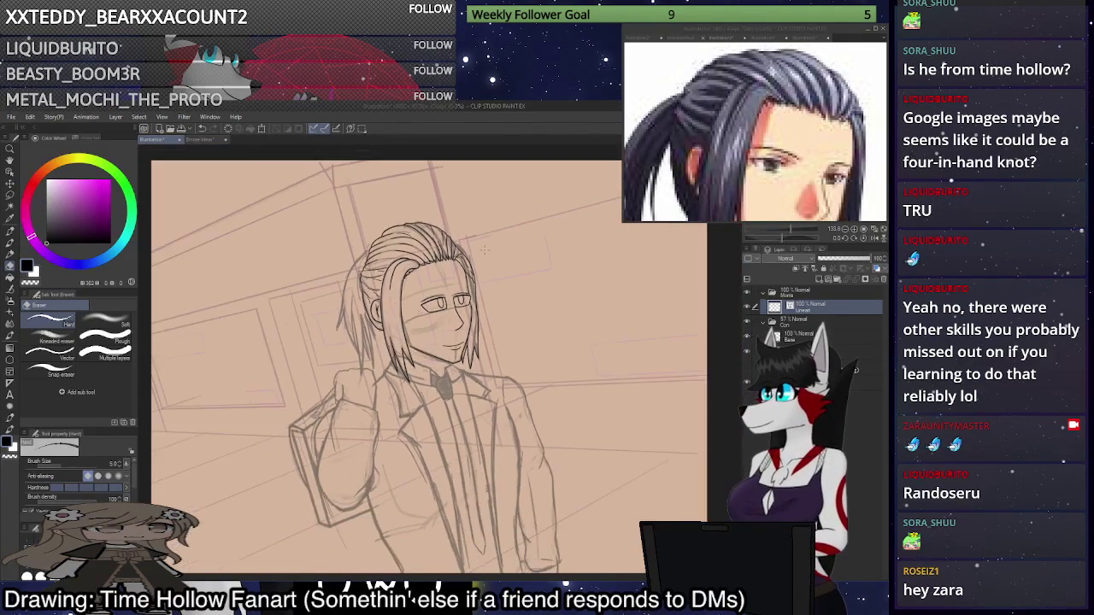
scroll(485, 249, down, 2)
scroll(479, 256, up, 5)
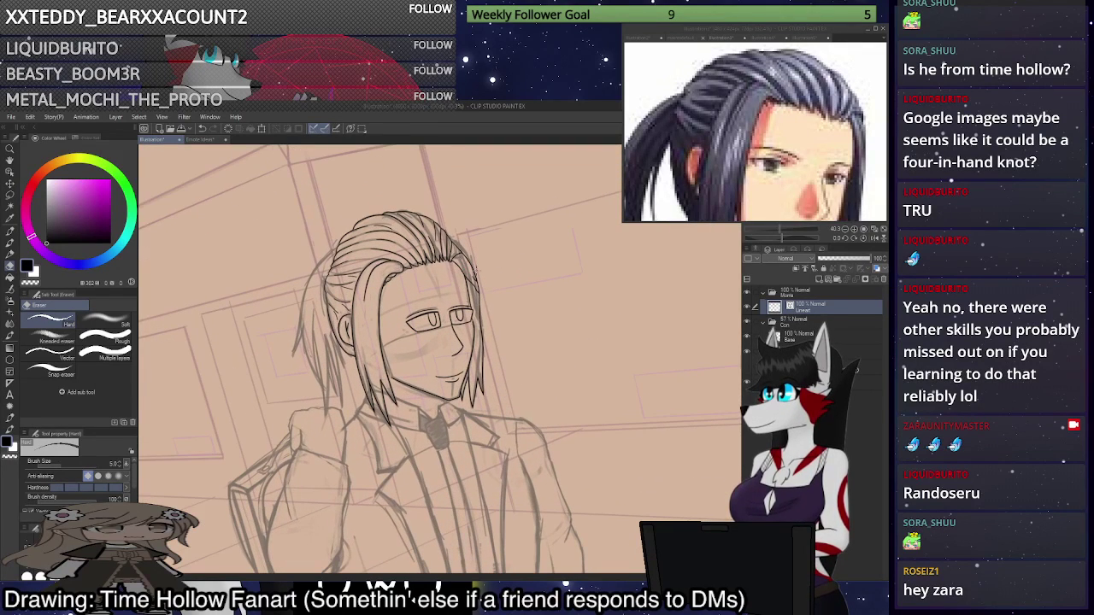
scroll(475, 280, down, 4)
scroll(475, 280, up, 5)
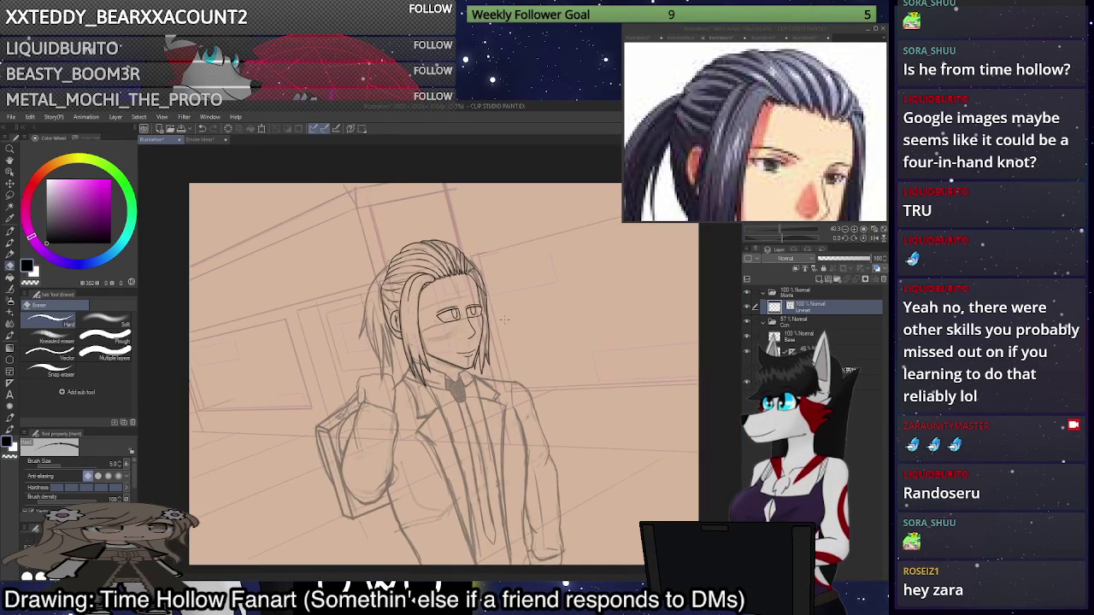
scroll(475, 277, up, 3)
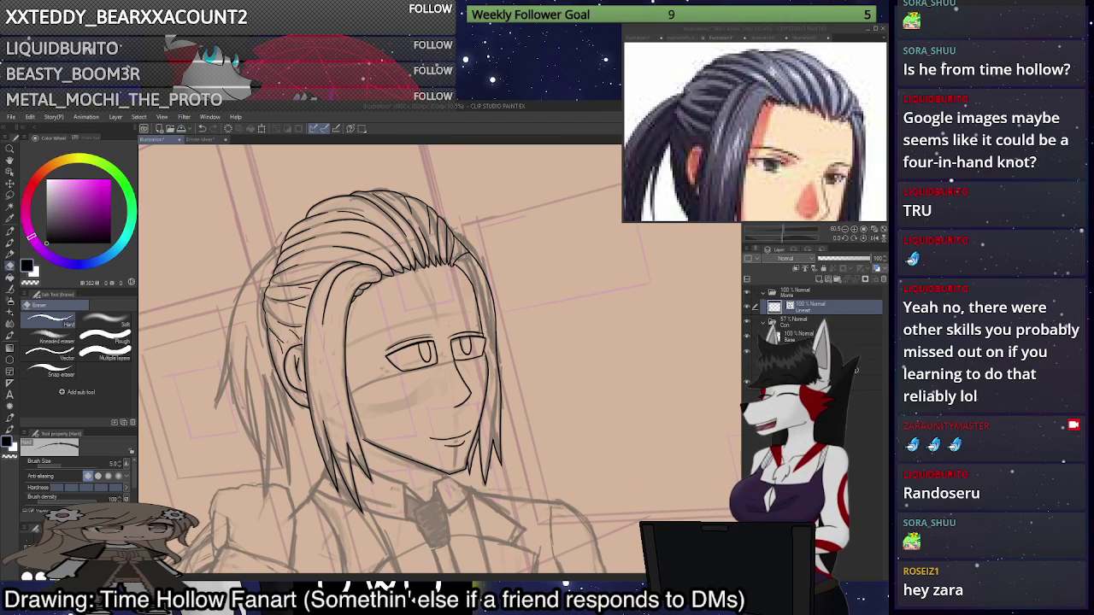
scroll(487, 244, up, 4)
Redraw the upper far-side hairline from its corner, with a short strand curving into the lock and a join to the remaining hairline.
key(p)
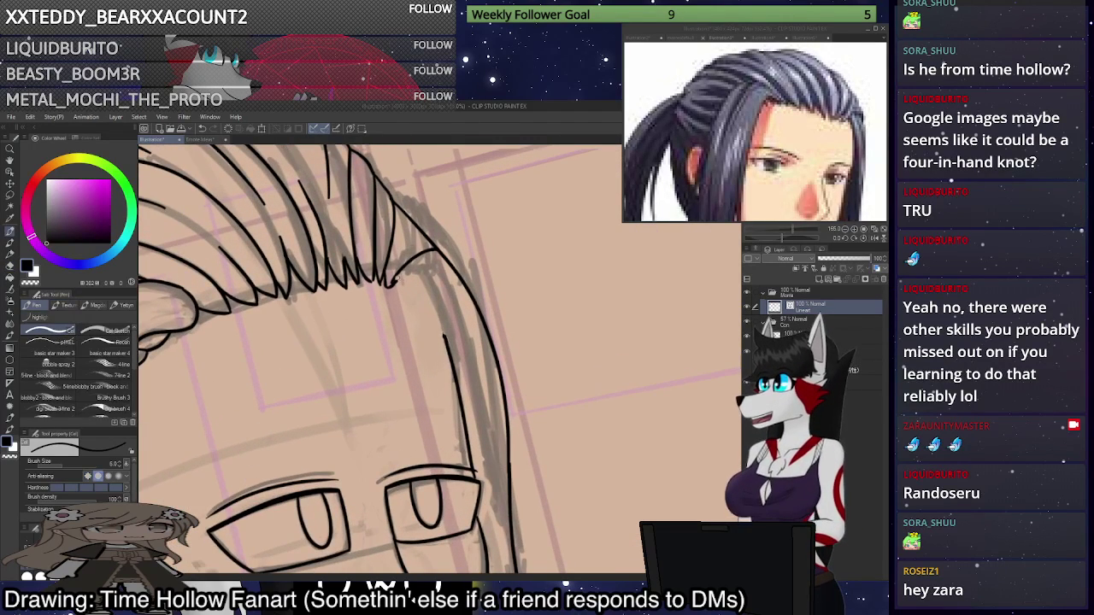
drag(402, 285, 441, 314)
drag(467, 356, 498, 378)
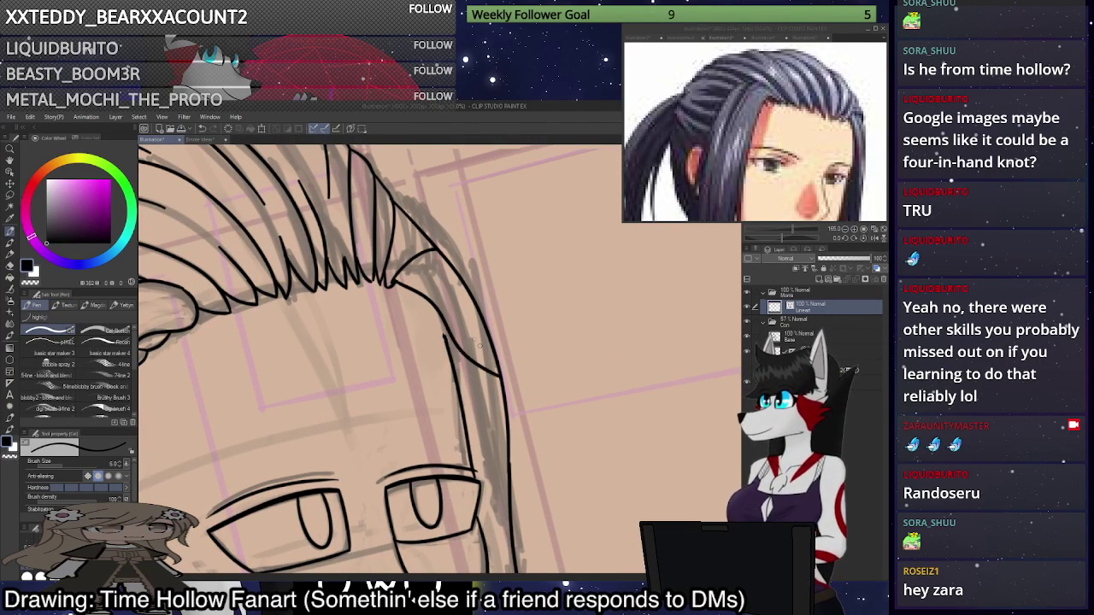
key(ctrl+z)
mouse_move(395, 283)
mouse_down()
mouse_move(438, 300)
mouse_move(456, 322)
mouse_move(415, 289)
mouse_move(481, 359)
mouse_up()
key(ctrl+z)
key(ctrl+z)
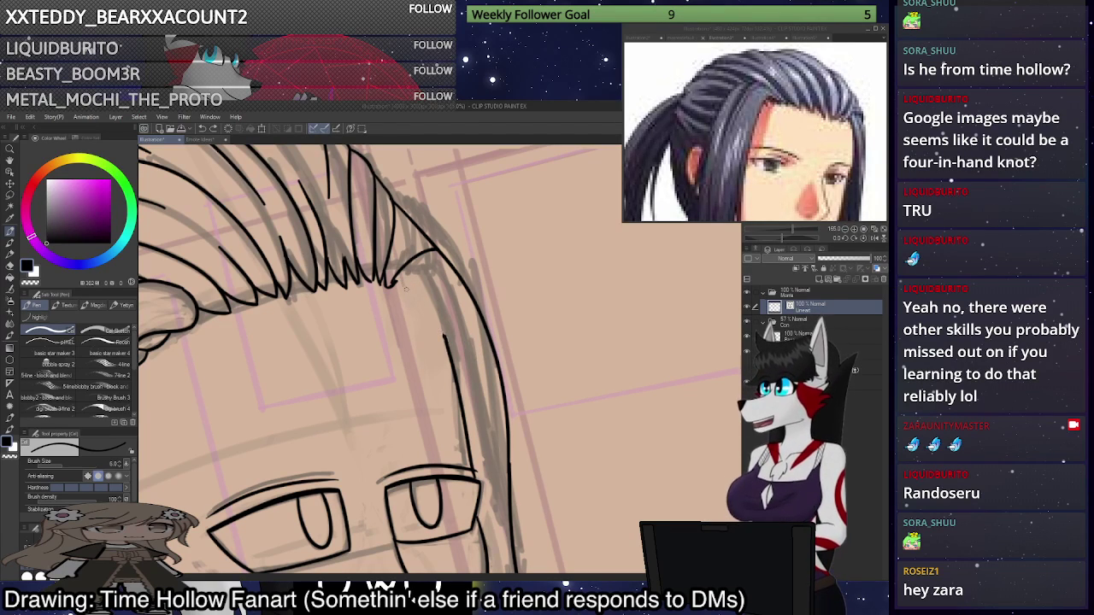
drag(408, 283, 444, 323)
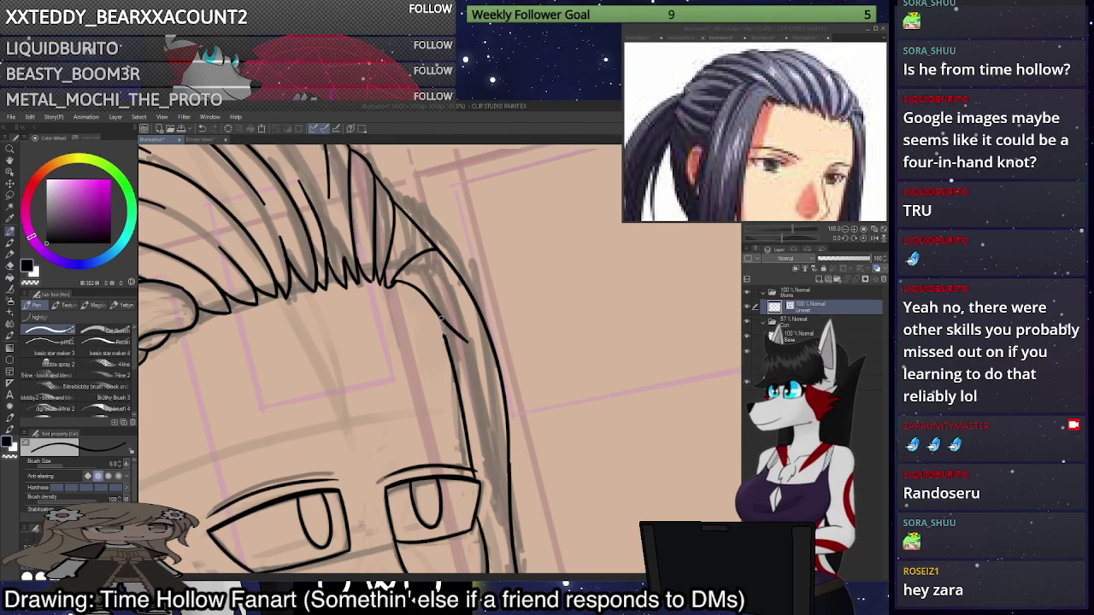
scroll(441, 328, down, 10)
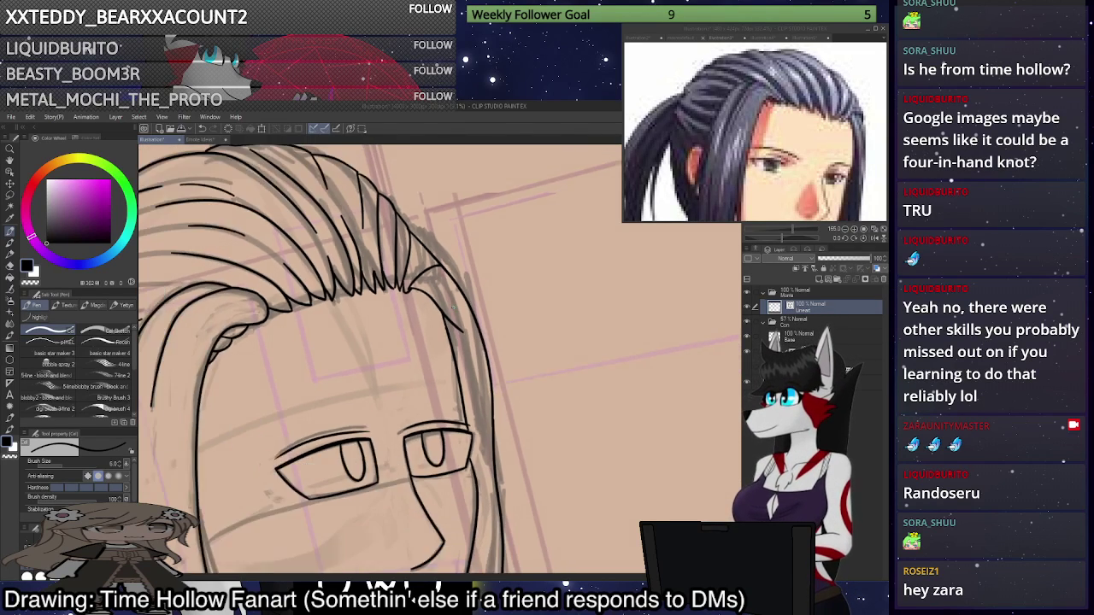
scroll(316, 303, up, 10)
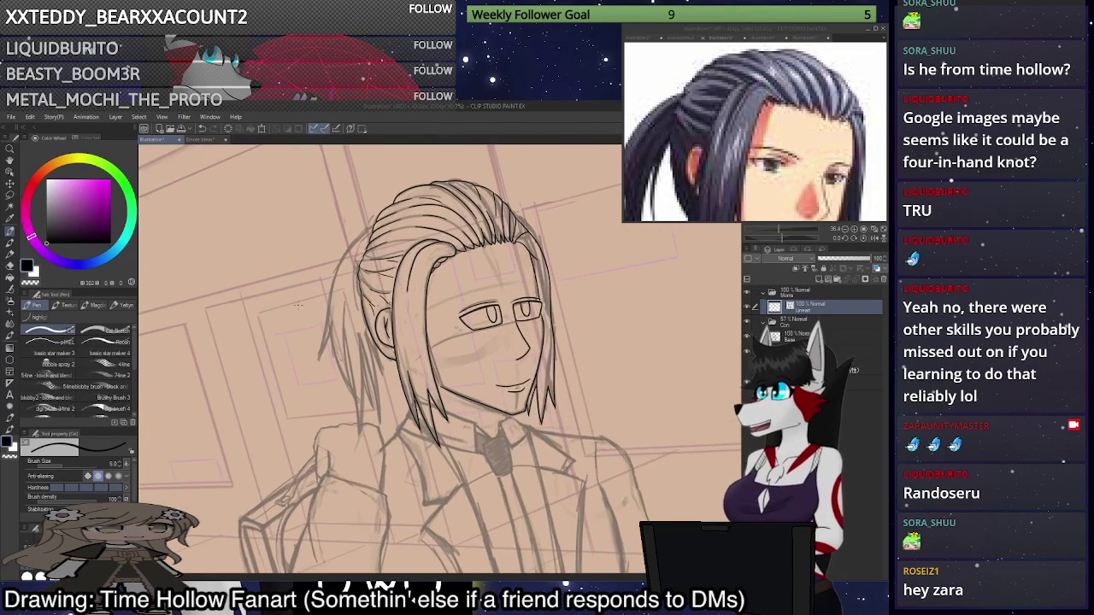
scroll(441, 359, down, 3)
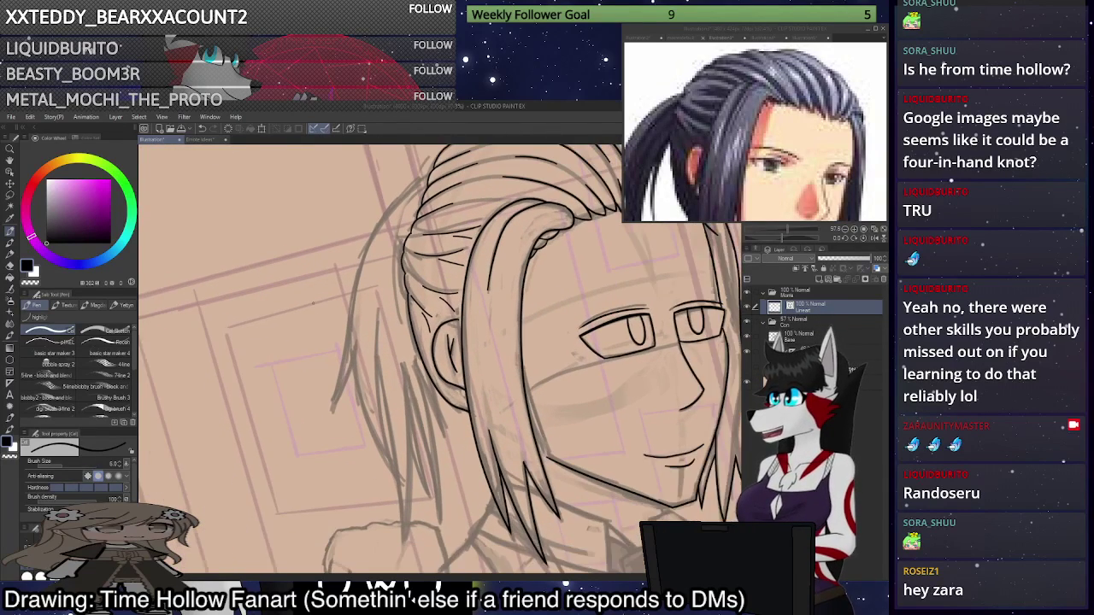
scroll(402, 247, up, 3)
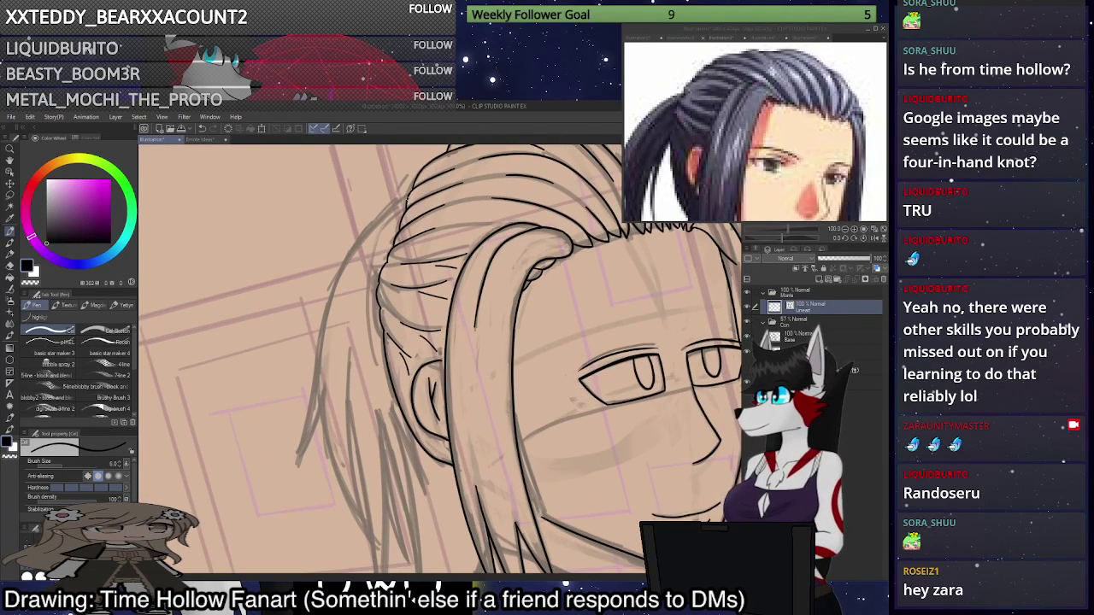
mouse_move(407, 195)
mouse_down()
mouse_move(331, 295)
mouse_move(276, 512)
mouse_up()
drag(324, 388, 276, 483)
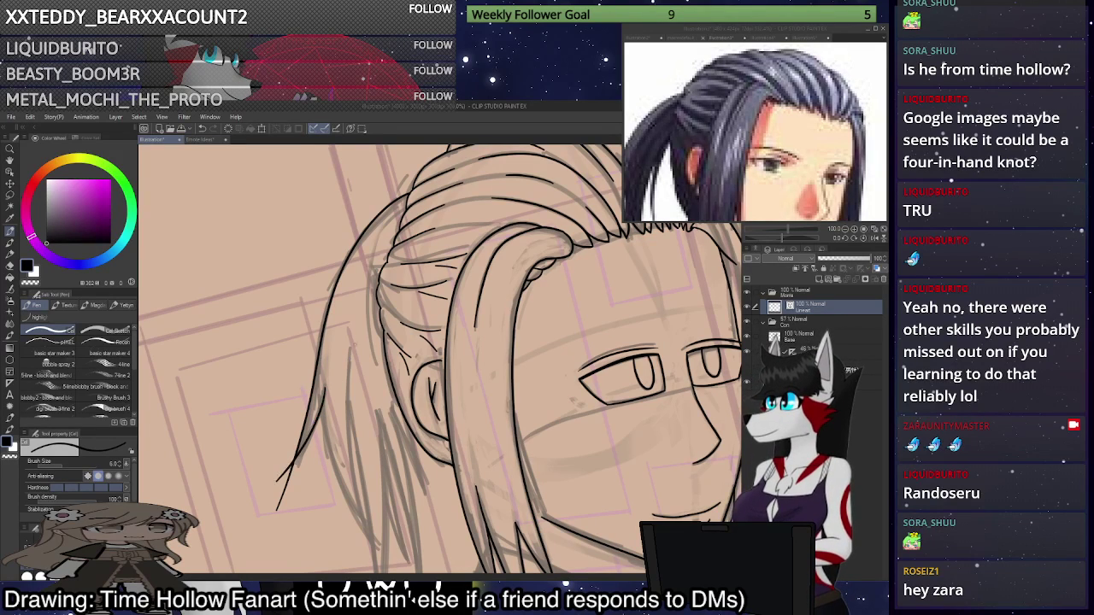
scroll(378, 312, down, 3)
scroll(334, 419, up, 3)
scroll(328, 442, up, 2)
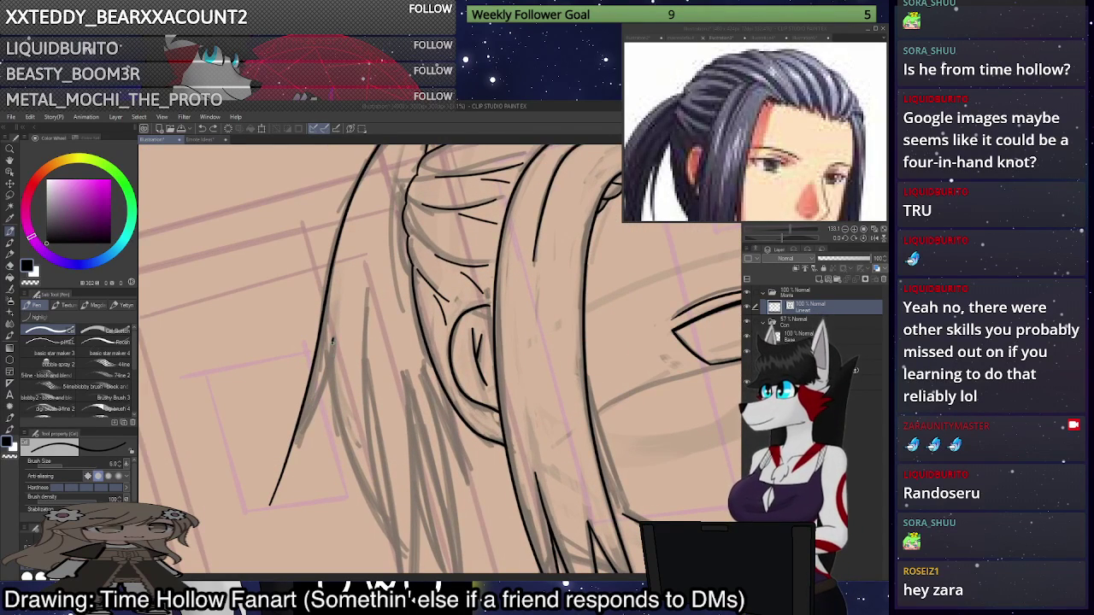
mouse_move(332, 342)
mouse_down()
mouse_move(322, 393)
mouse_move(275, 483)
mouse_up()
key(ctrl+z)
key(ctrl+z)
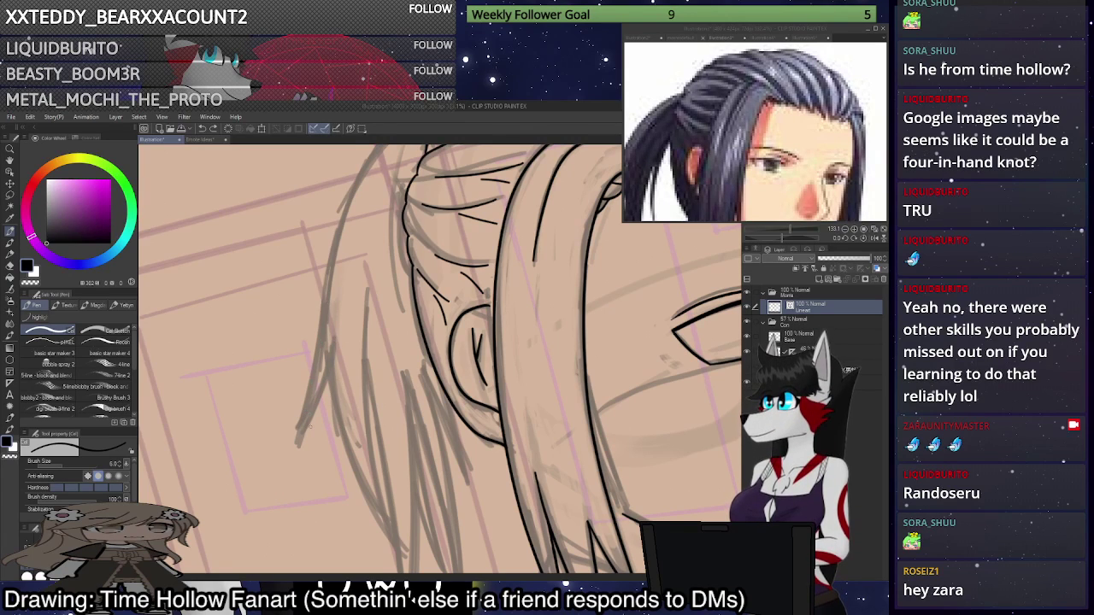
Ink the ponytail's outer edge from the back of the head down past its first tip, with a short crossing stroke forming the point.
scroll(311, 425, down, 2)
mouse_move(421, 152)
mouse_down()
mouse_move(376, 191)
mouse_move(338, 253)
mouse_move(311, 400)
mouse_move(272, 497)
mouse_up()
mouse_move(332, 364)
mouse_down()
mouse_move(301, 438)
mouse_move(276, 464)
mouse_up()
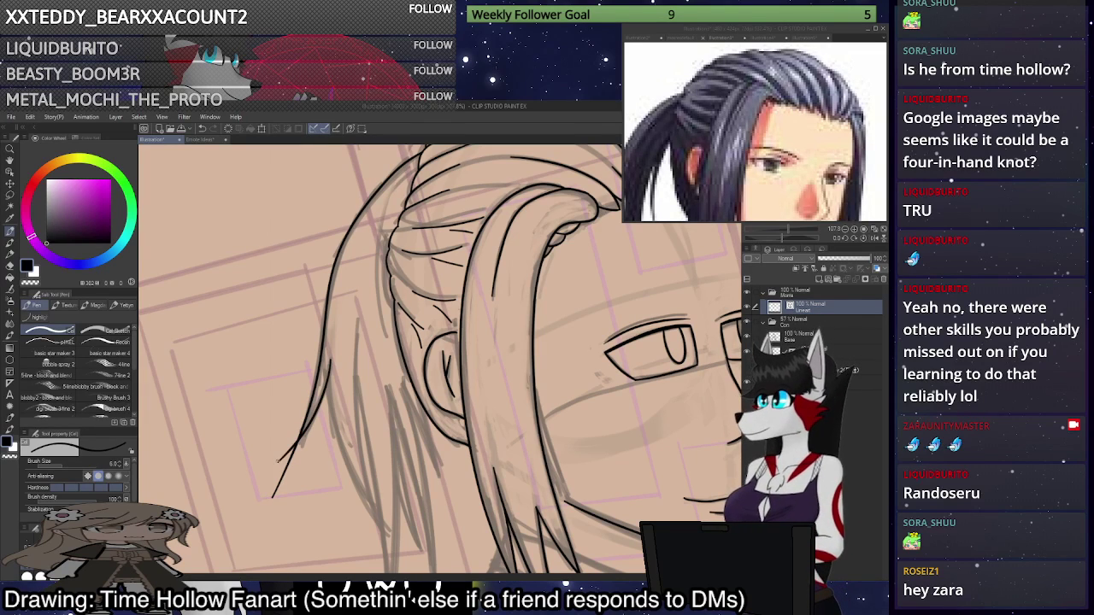
Ink four long overlapping strand curves down the ponytail's middle over the sketch, crossing near their lower ends to form pointed locks.
scroll(349, 269, down, 3)
scroll(428, 472, up, 3)
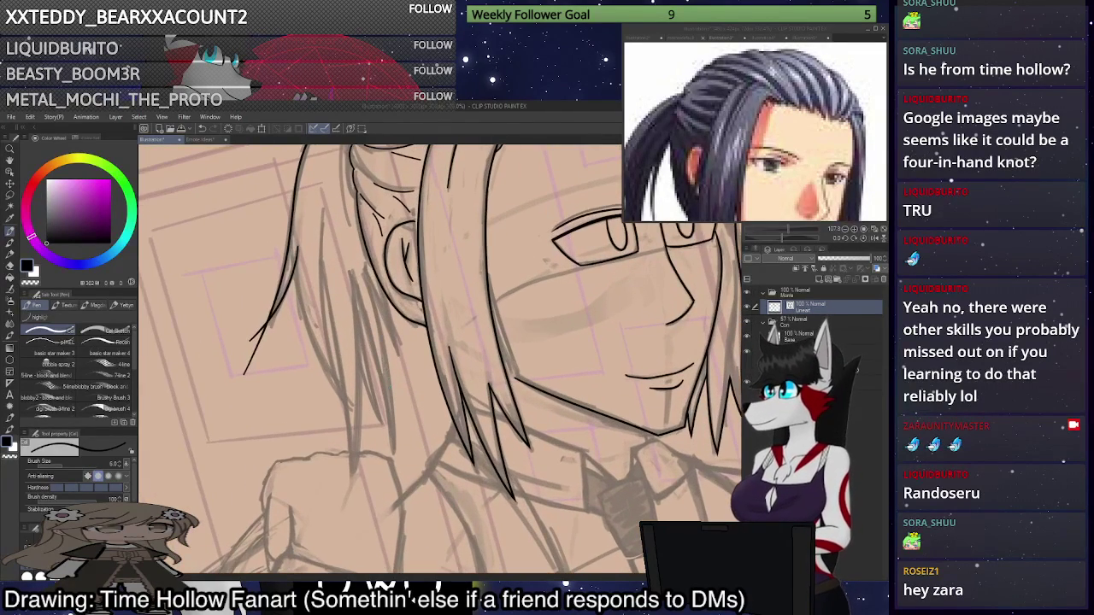
mouse_move(294, 253)
mouse_down()
mouse_move(323, 366)
mouse_move(397, 442)
mouse_up()
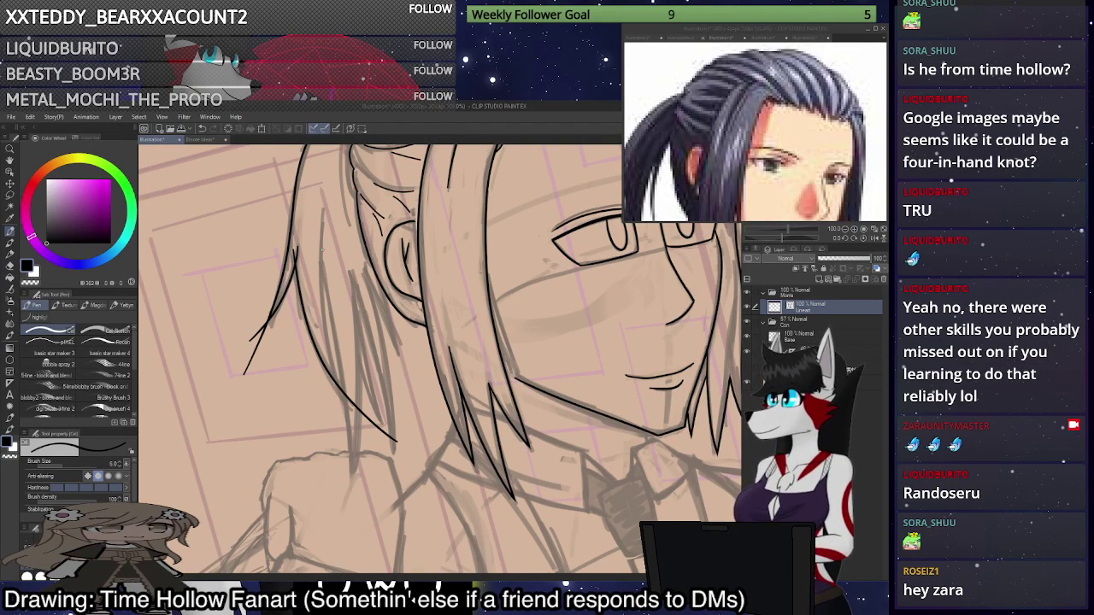
drag(323, 205, 342, 416)
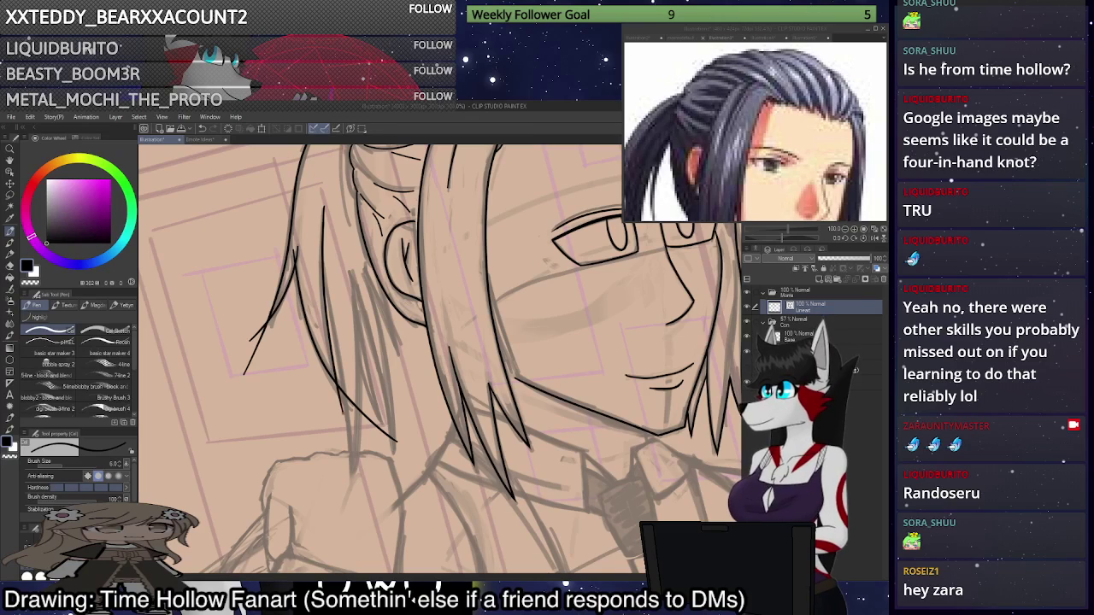
mouse_move(313, 236)
mouse_down()
mouse_move(357, 503)
mouse_move(371, 539)
mouse_up()
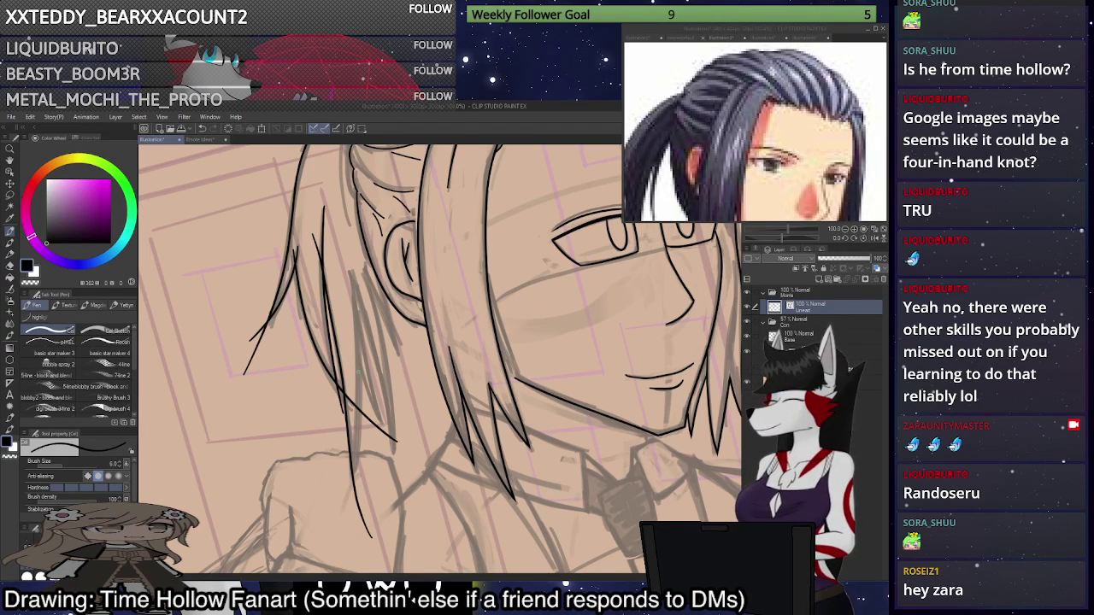
mouse_move(350, 267)
mouse_down()
mouse_move(363, 391)
mouse_move(340, 516)
mouse_up()
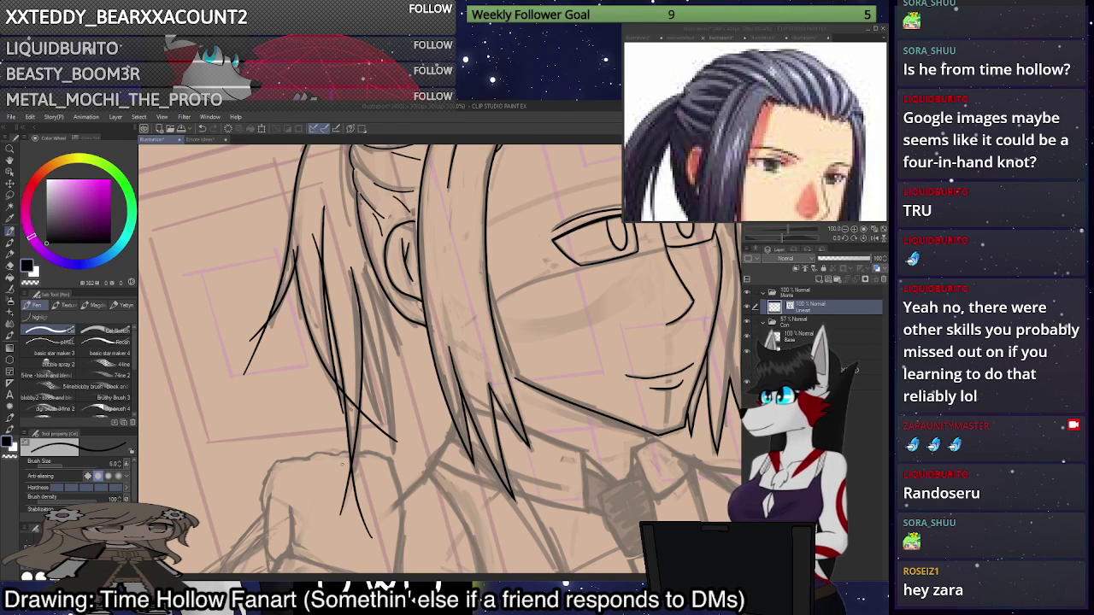
Add slanted strands on the ear side of the ponytail's middle locks, redoing the strokes until they cross into another pointed tip.
drag(353, 299, 387, 434)
drag(350, 338, 383, 424)
key(ctrl+z)
key(ctrl+z)
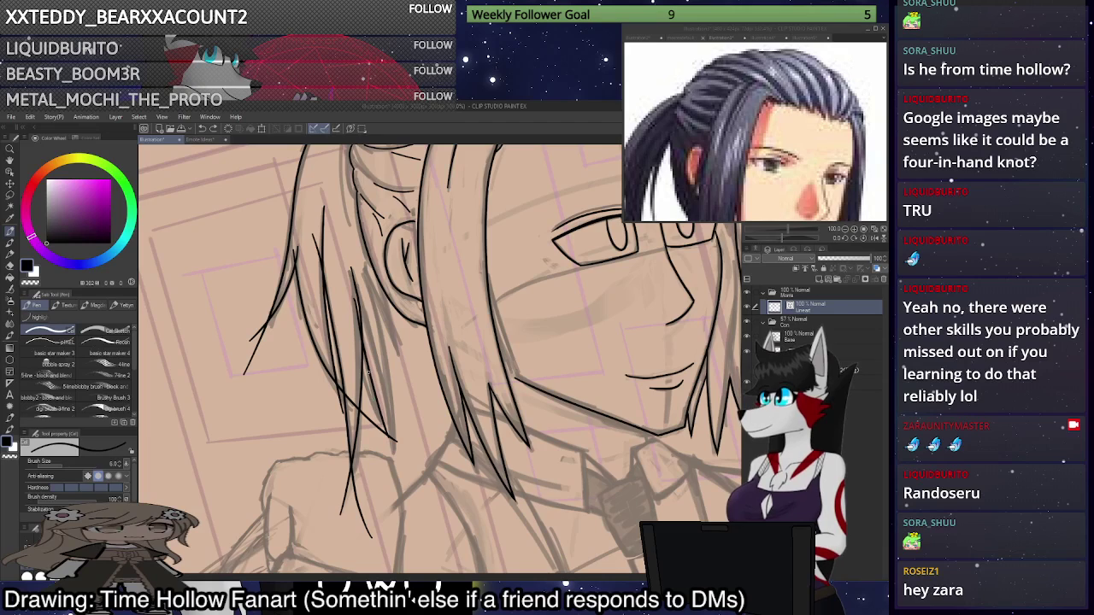
mouse_move(350, 290)
mouse_down()
mouse_move(378, 407)
mouse_move(359, 325)
mouse_move(412, 482)
mouse_up()
key(ctrl+z)
mouse_move(347, 318)
mouse_down()
mouse_move(361, 380)
mouse_move(410, 458)
mouse_up()
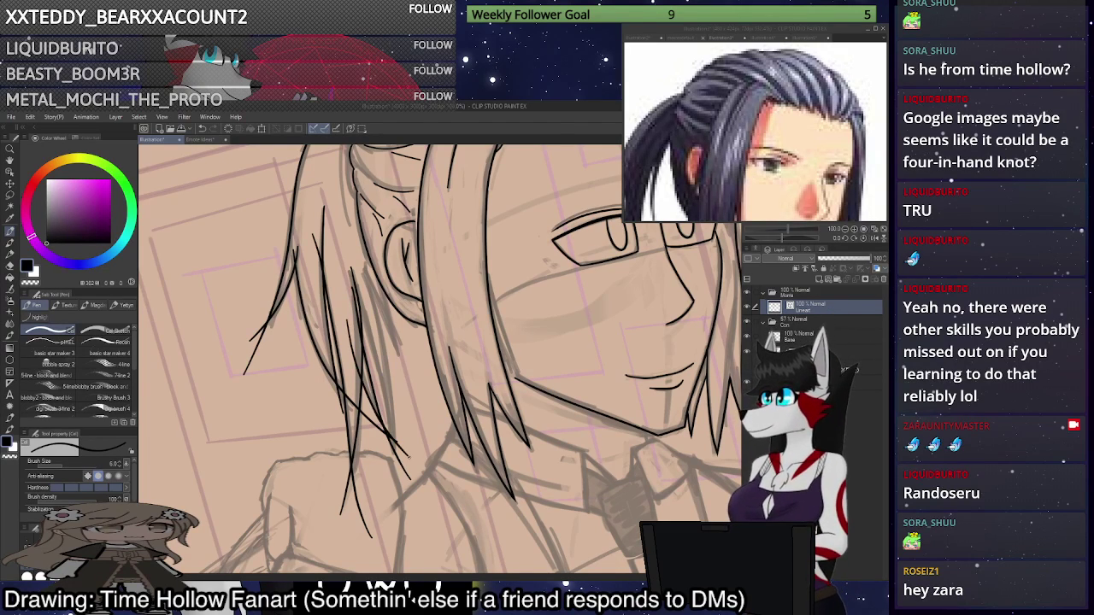
Erase the overshooting line ends around the ponytail's locks so that each lock closes in a clean point.
click(10, 267)
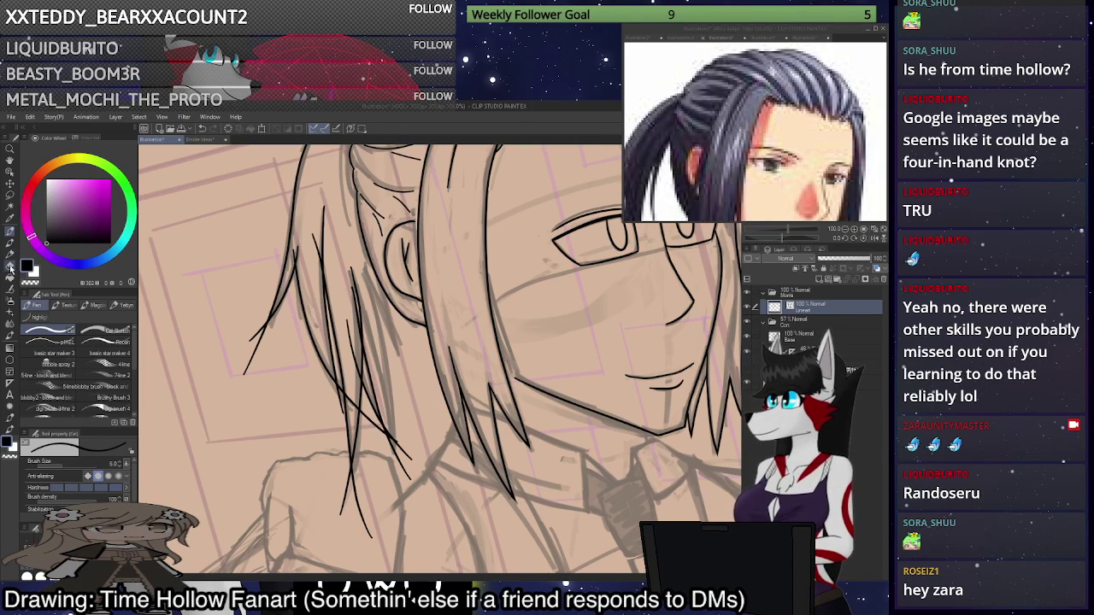
drag(324, 207, 314, 272)
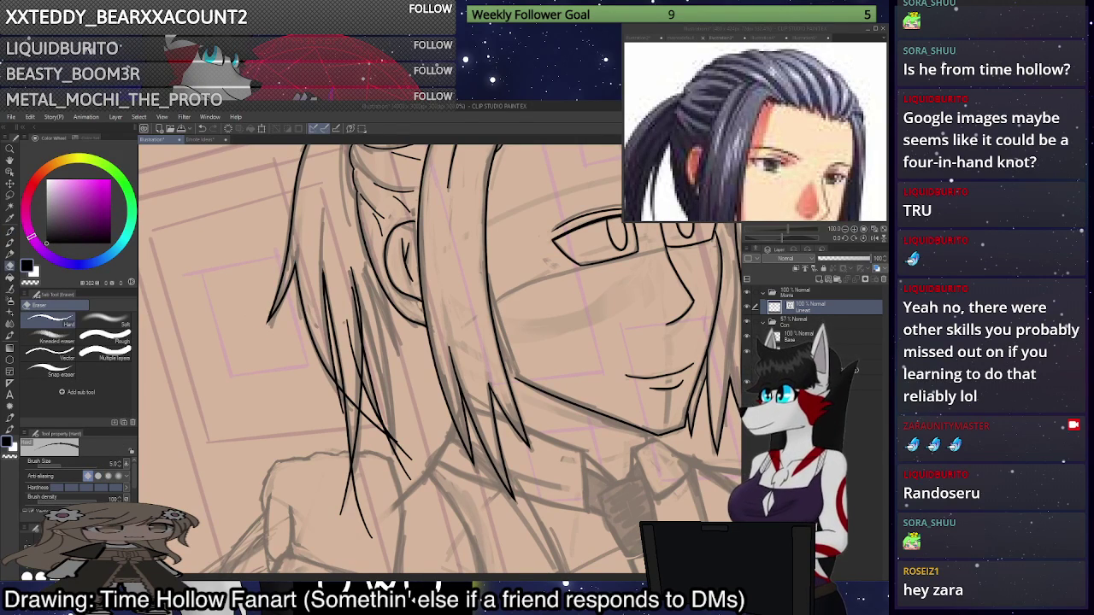
drag(337, 387, 344, 414)
drag(347, 468, 368, 537)
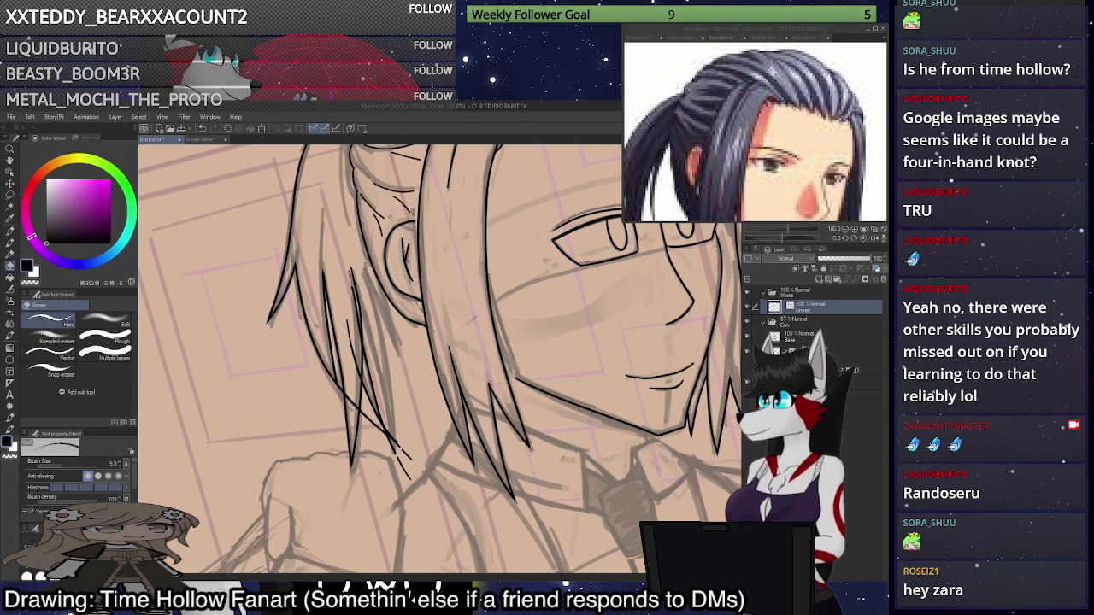
drag(409, 477, 392, 440)
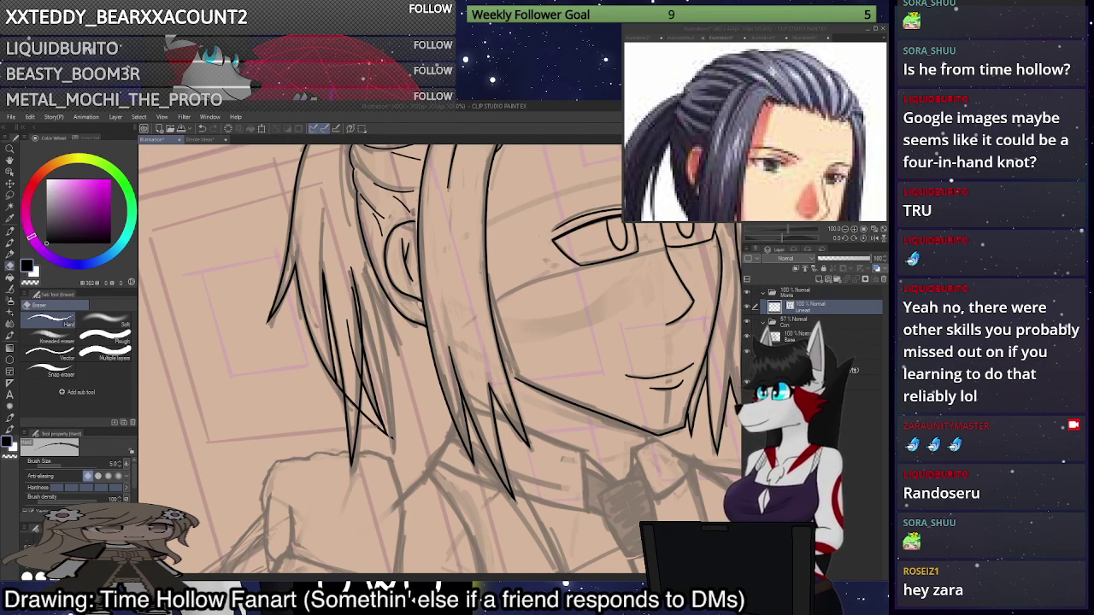
drag(384, 412, 380, 438)
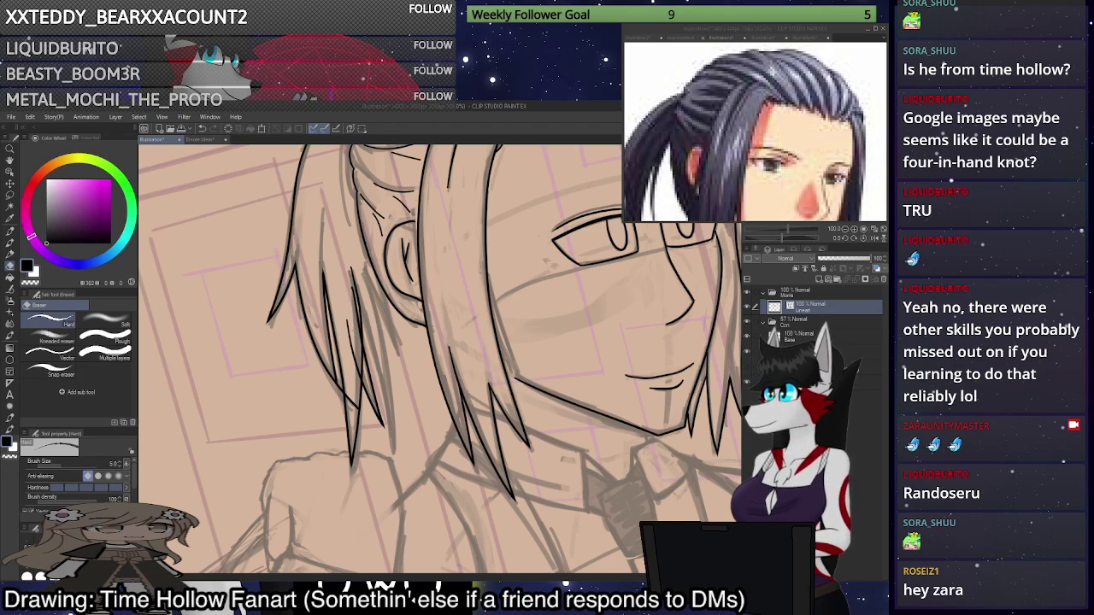
mouse_move(348, 322)
mouse_down()
mouse_move(362, 378)
mouse_move(352, 269)
mouse_move(362, 344)
mouse_up()
key(ctrl+z)
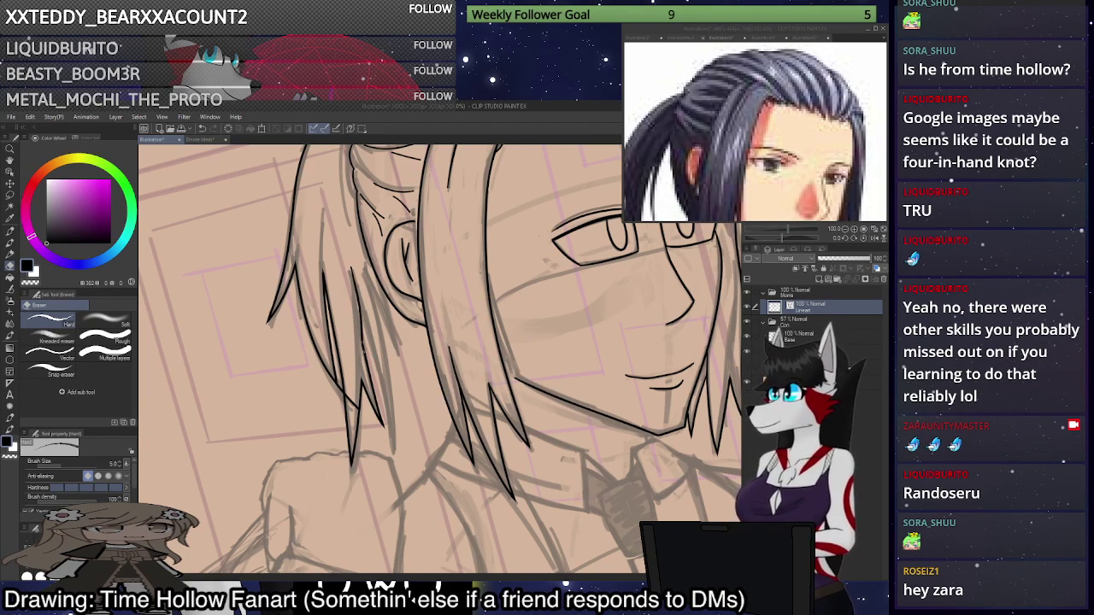
drag(346, 395, 356, 409)
scroll(418, 412, up, 3)
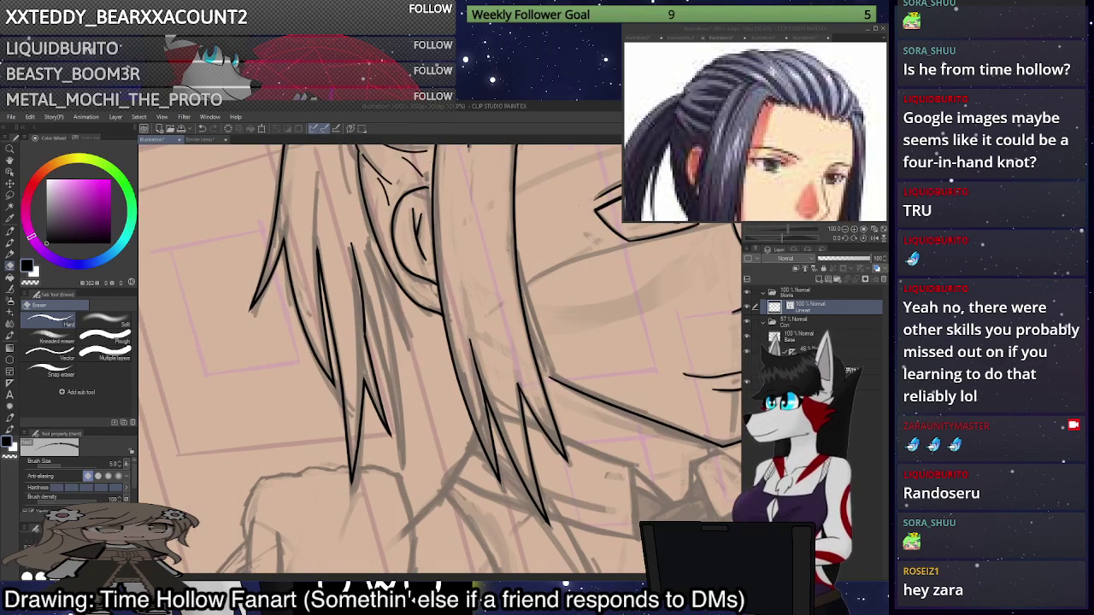
scroll(419, 412, down, 2)
scroll(419, 412, up, 5)
scroll(445, 407, down, 1)
scroll(447, 401, down, 2)
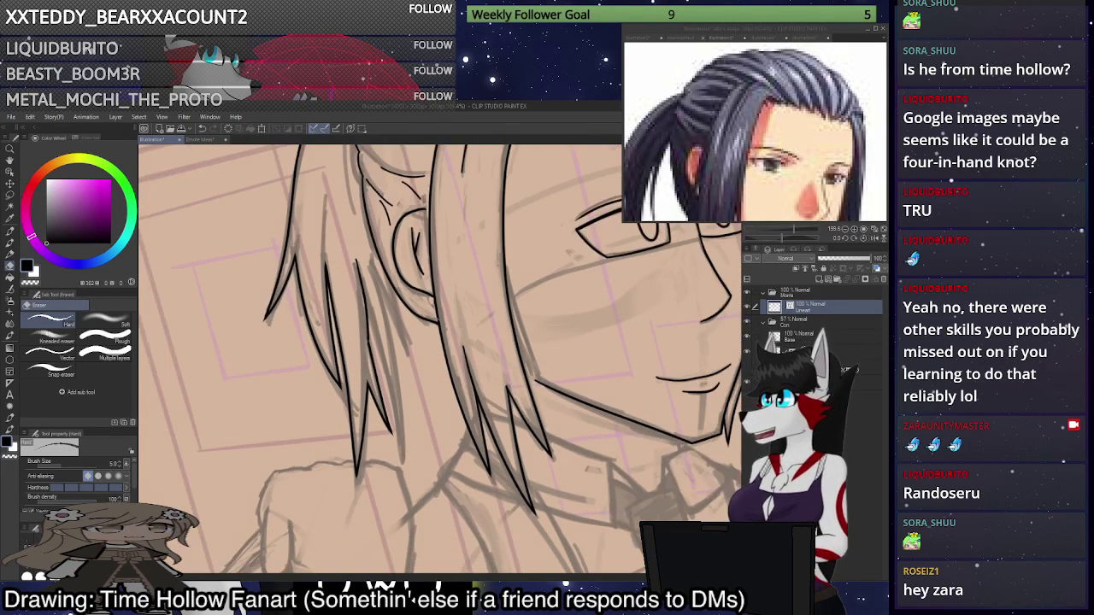
scroll(443, 265, up, 1)
click(10, 290)
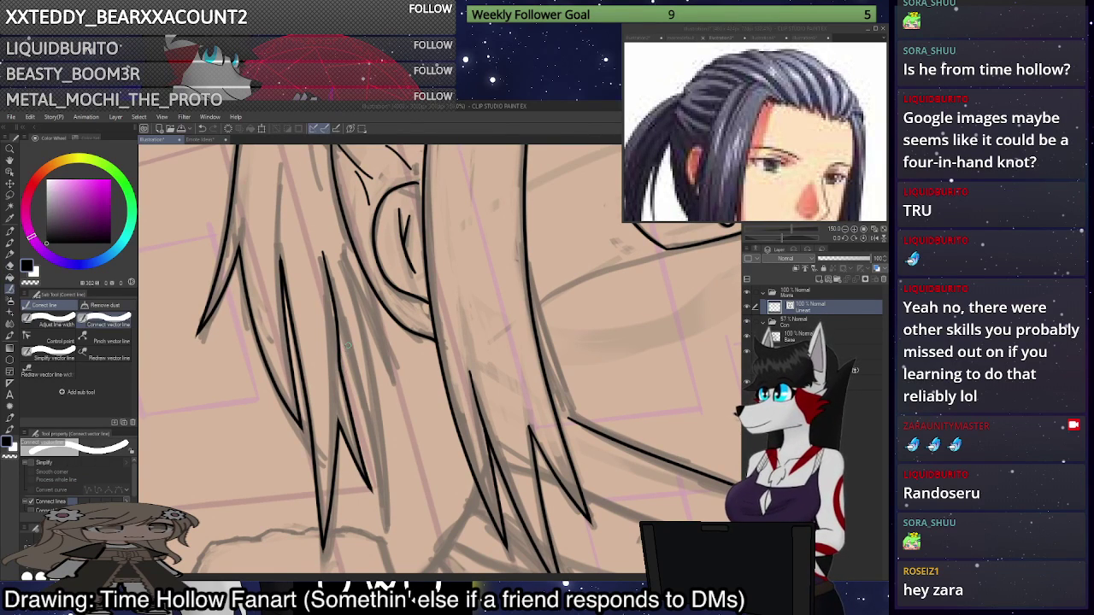
key(p)
scroll(372, 333, down, 2)
scroll(376, 342, up, 2)
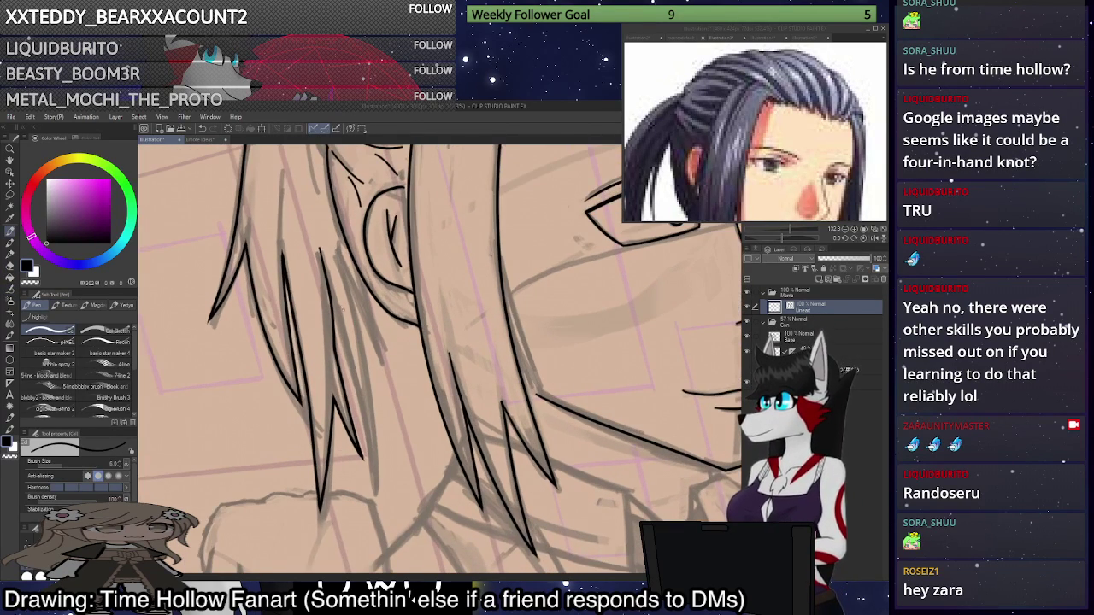
drag(330, 299, 362, 389)
key(ctrl+z)
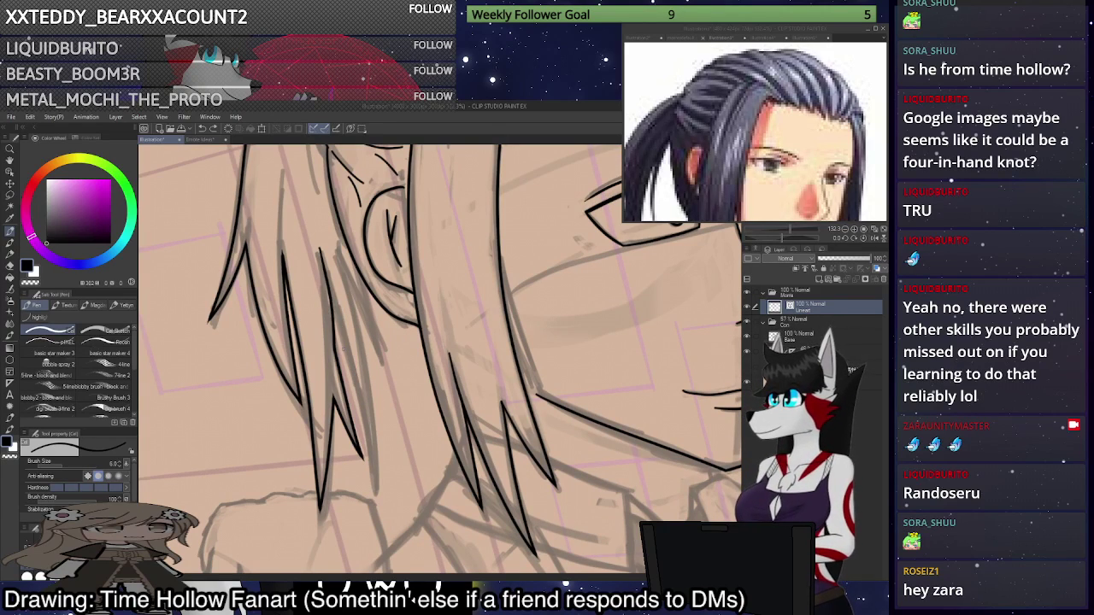
mouse_move(330, 301)
mouse_down()
mouse_move(359, 392)
mouse_move(367, 539)
mouse_up()
key(ctrl+z)
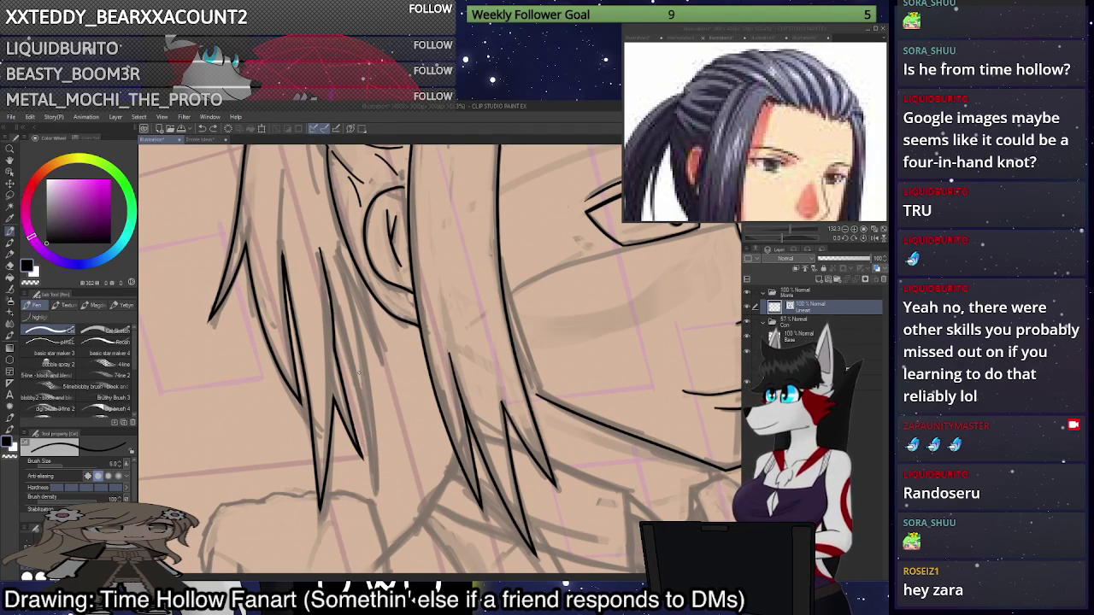
Ink a long tapered lock on the ear side of the ponytail with two curves and trim its overshooting lower ends.
mouse_move(326, 275)
mouse_down()
mouse_move(361, 403)
mouse_move(372, 506)
mouse_up()
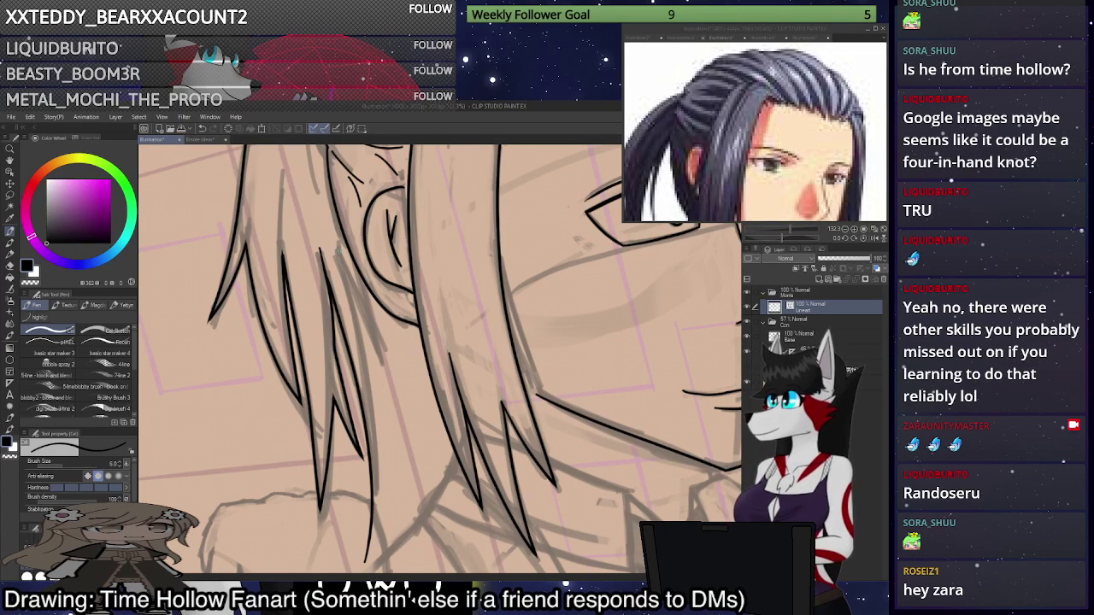
mouse_move(340, 251)
mouse_down()
mouse_move(369, 369)
mouse_move(375, 480)
mouse_move(358, 548)
mouse_move(384, 511)
mouse_up()
key(e)
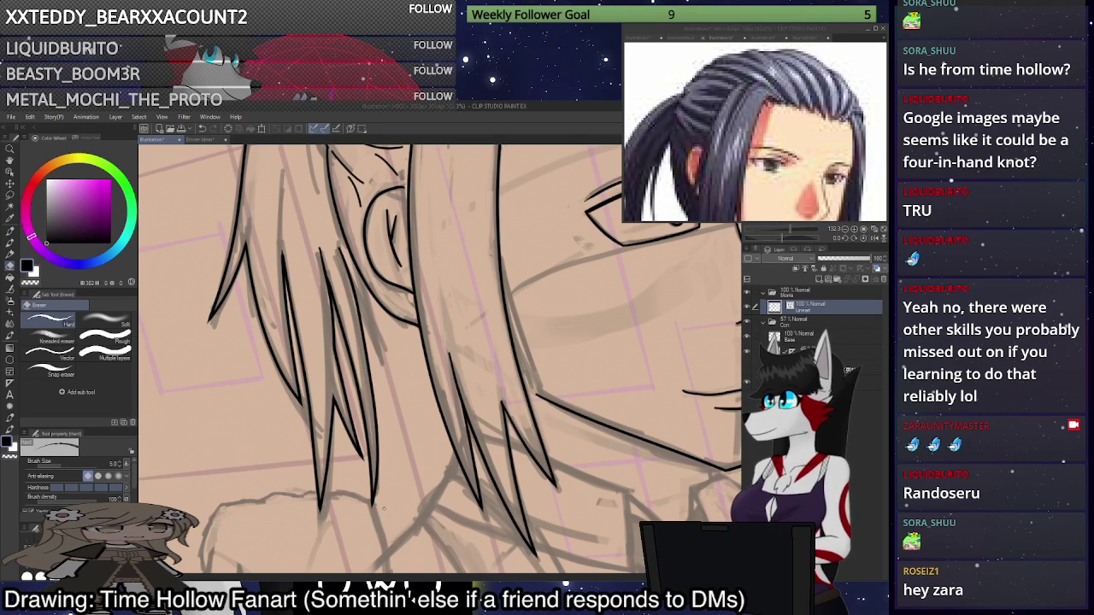
Ink a short pointed lock just behind the ear beside the long ponytail lock and trim its overlapping line ends.
key(p)
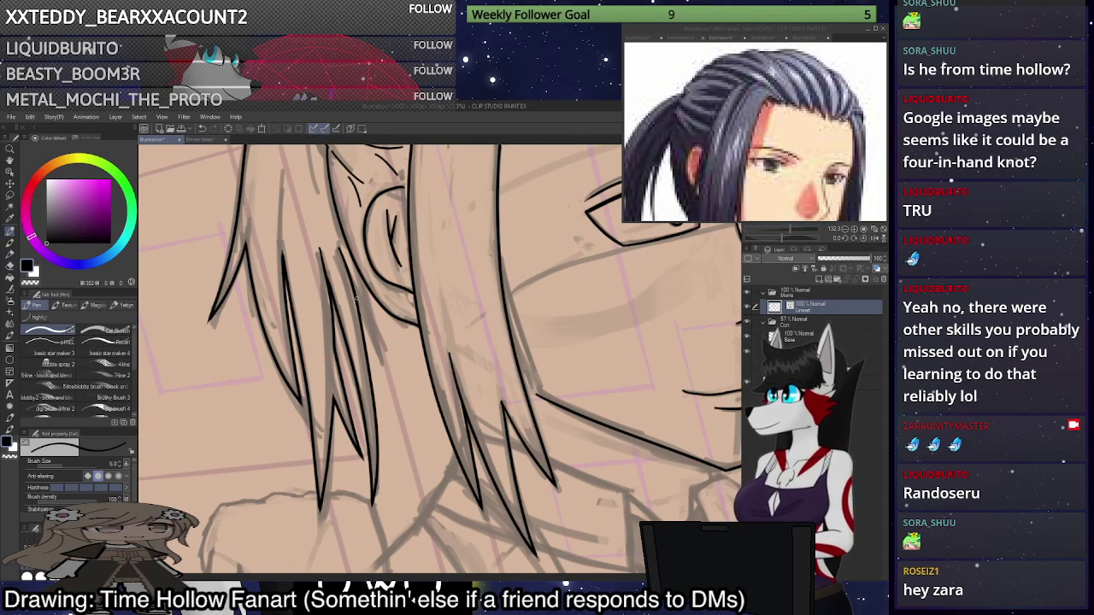
drag(356, 297, 386, 363)
key(ctrl+z)
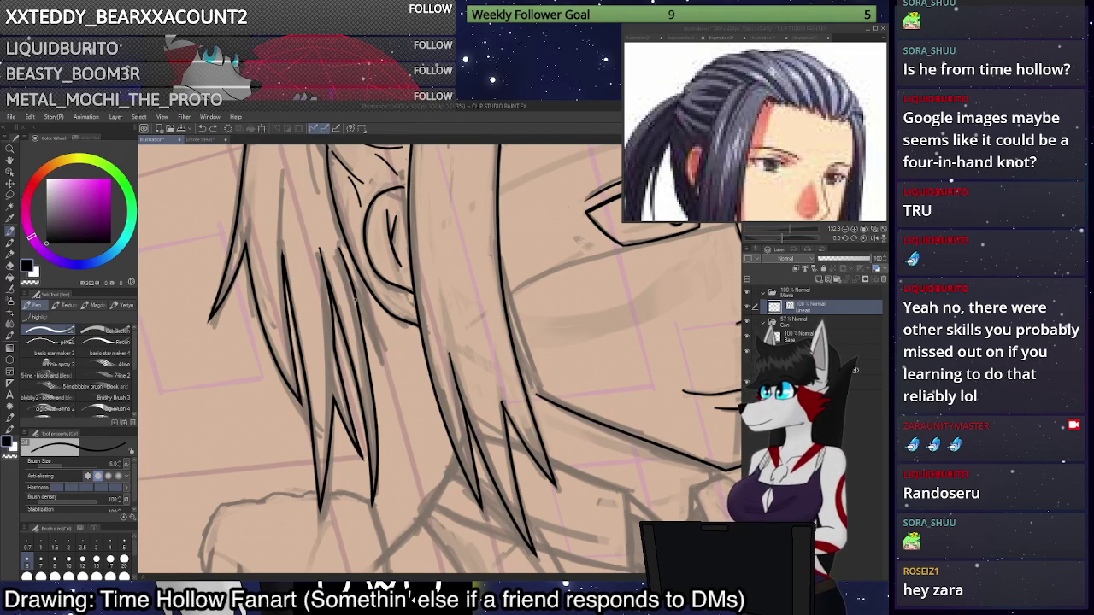
mouse_move(356, 300)
mouse_down()
mouse_move(386, 377)
mouse_move(365, 288)
mouse_up()
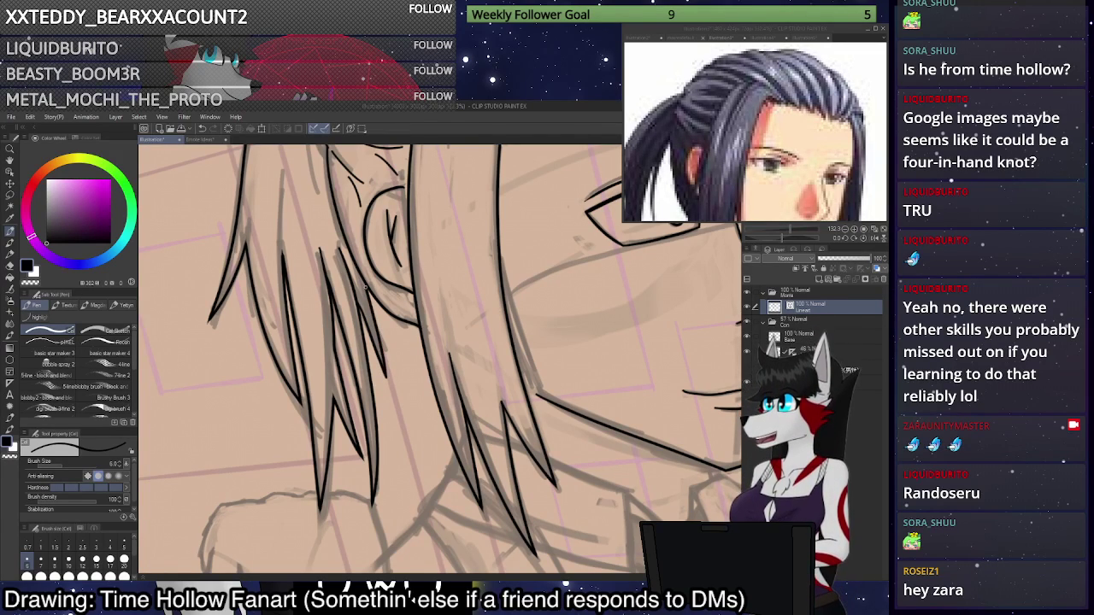
key(e)
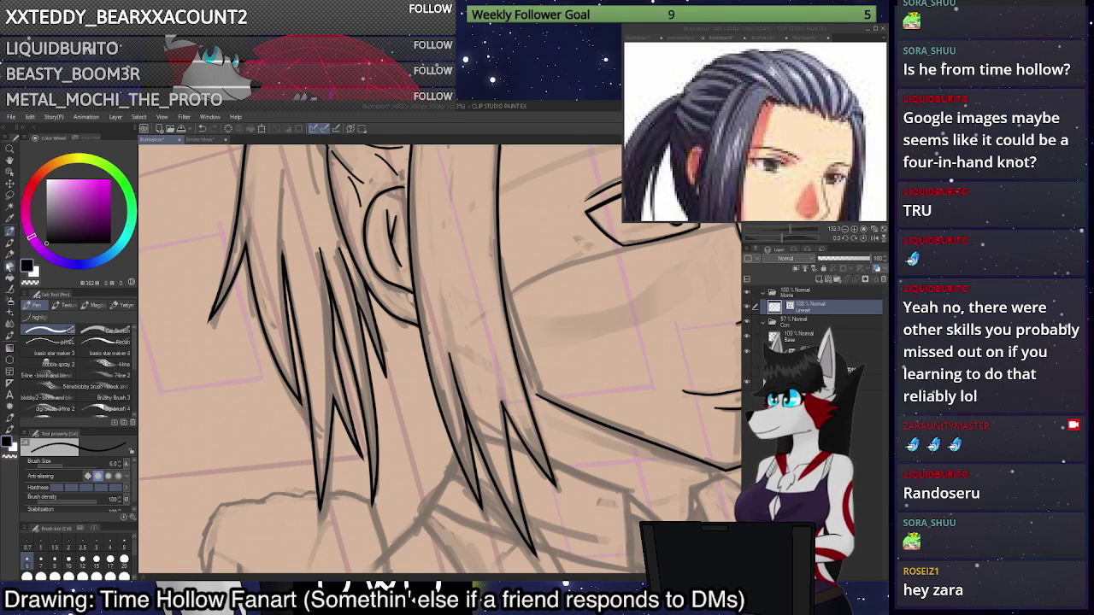
mouse_move(329, 257)
mouse_down()
mouse_move(321, 254)
mouse_move(345, 251)
mouse_up()
scroll(355, 256, down, 4)
scroll(366, 249, up, 2)
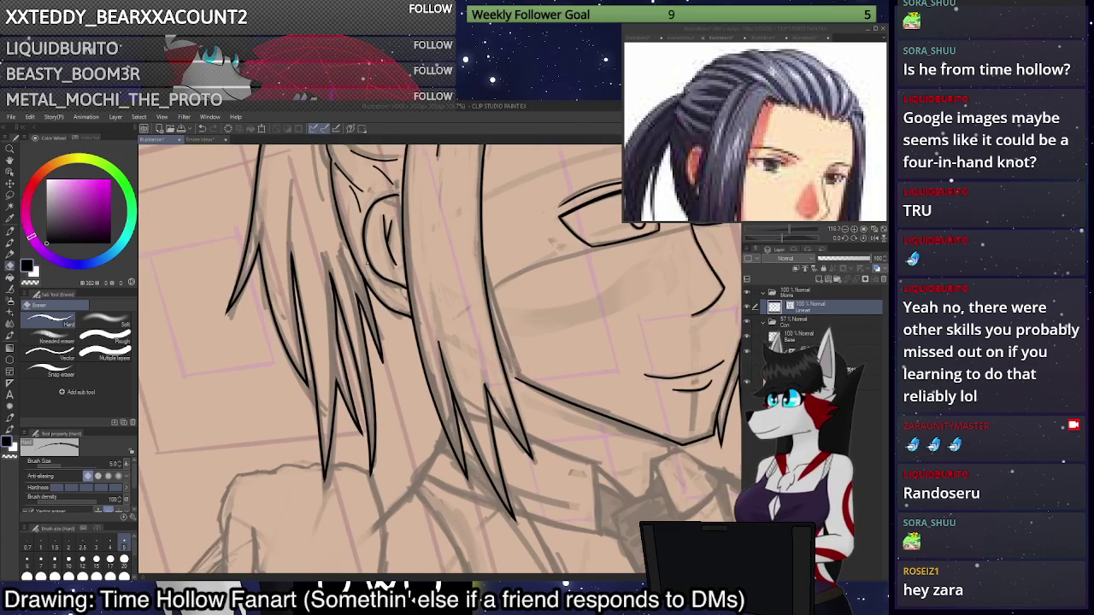
scroll(364, 257, up, 2)
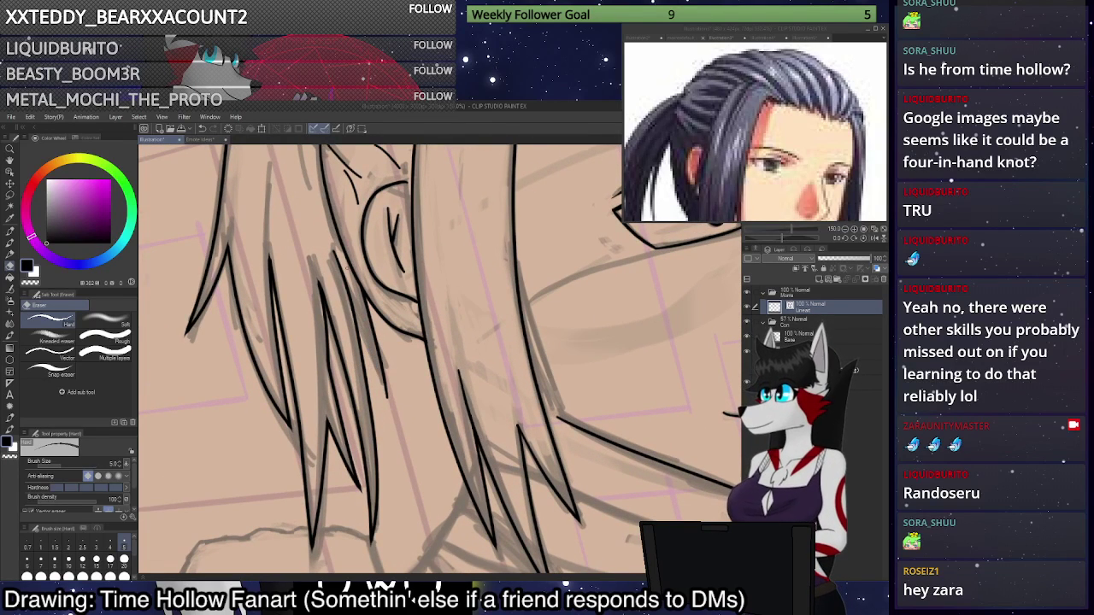
Ink the outer edge of the short lock behind the ear and trim its lower end to a point.
key(p)
mouse_move(344, 274)
mouse_down()
mouse_move(394, 416)
mouse_move(389, 400)
mouse_up()
key(e)
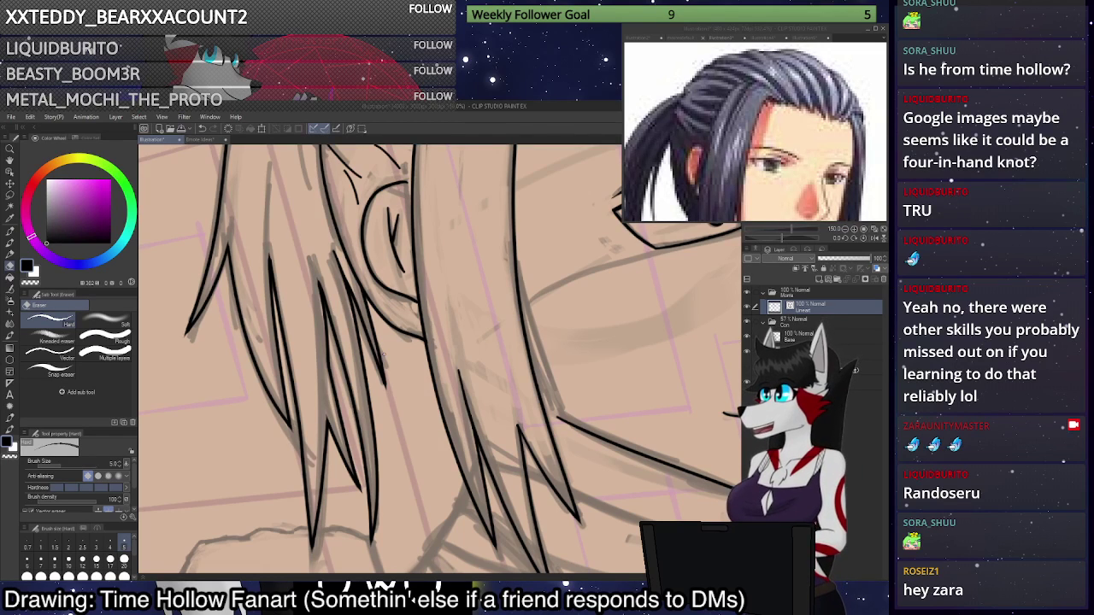
Examine the whole figure and its inked hair with the canvas flipped horizontally, and restore the normal orientation.
scroll(492, 387, down, 8)
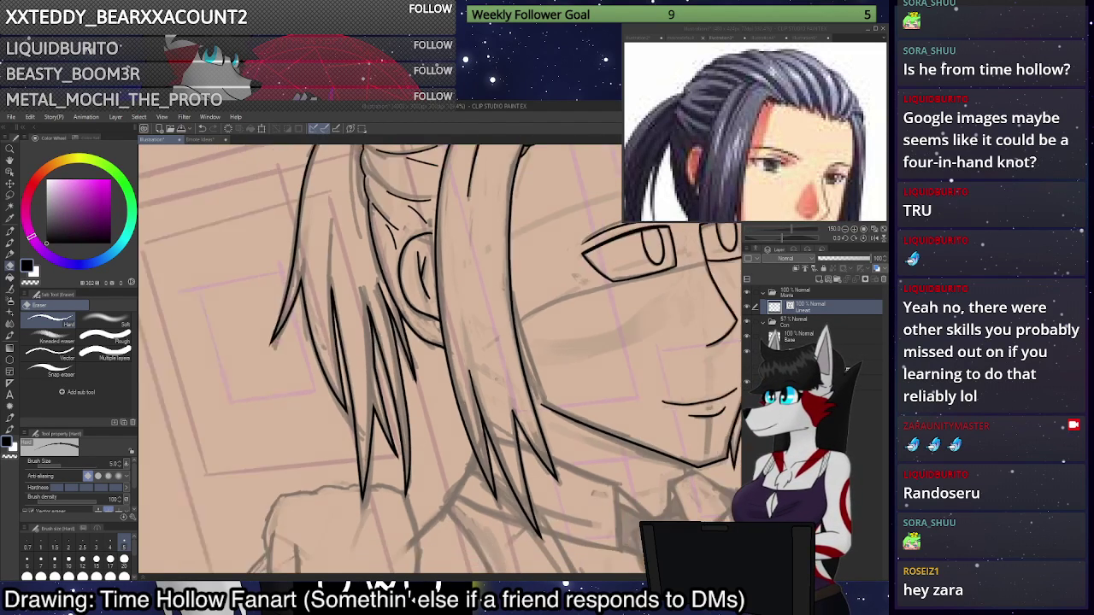
scroll(531, 412, down, 5)
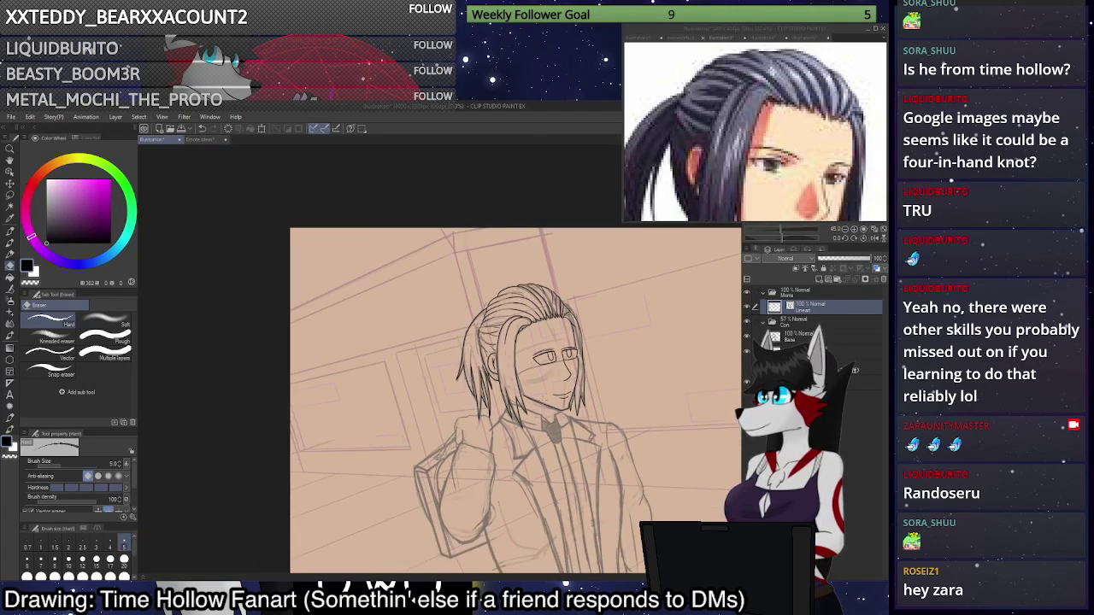
scroll(540, 409, up, 2)
scroll(651, 295, down, 5)
click(875, 238)
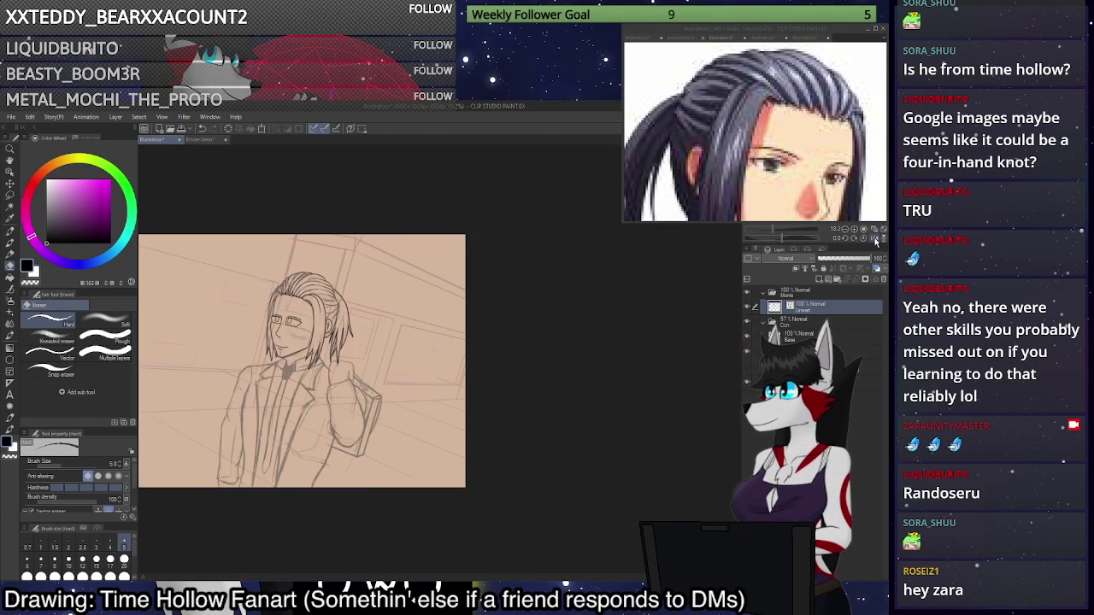
click(875, 237)
click(875, 230)
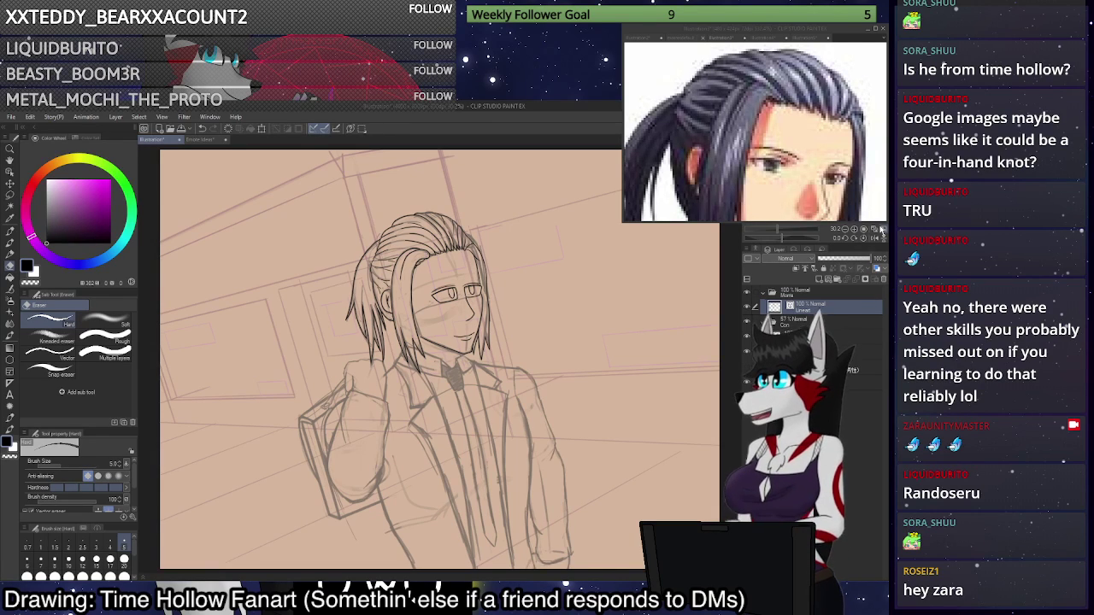
scroll(479, 323, up, 8)
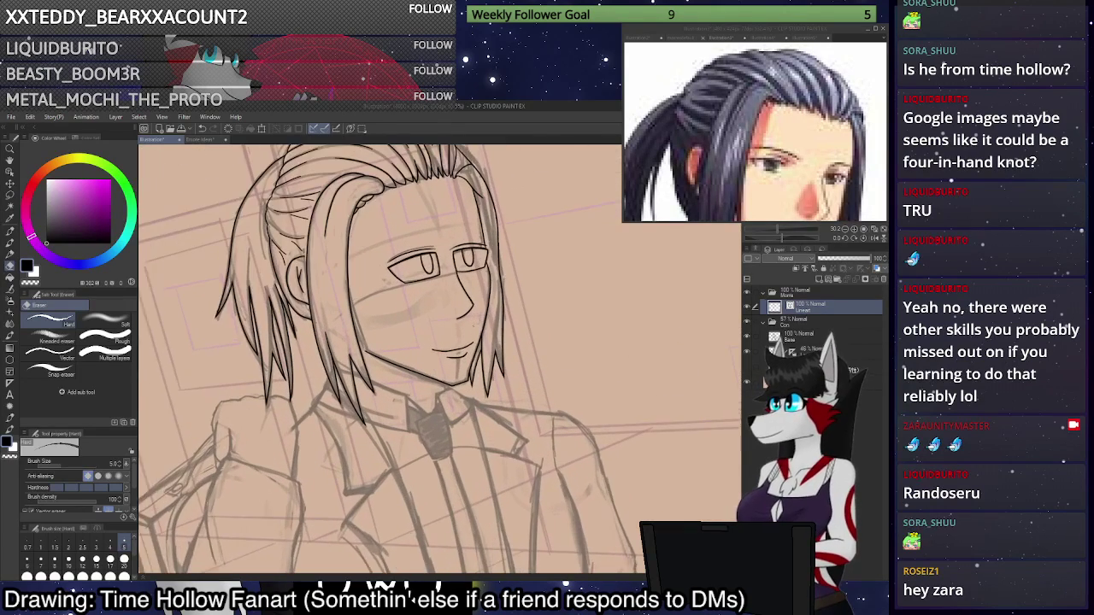
scroll(414, 359, down, 6)
scroll(429, 460, up, 4)
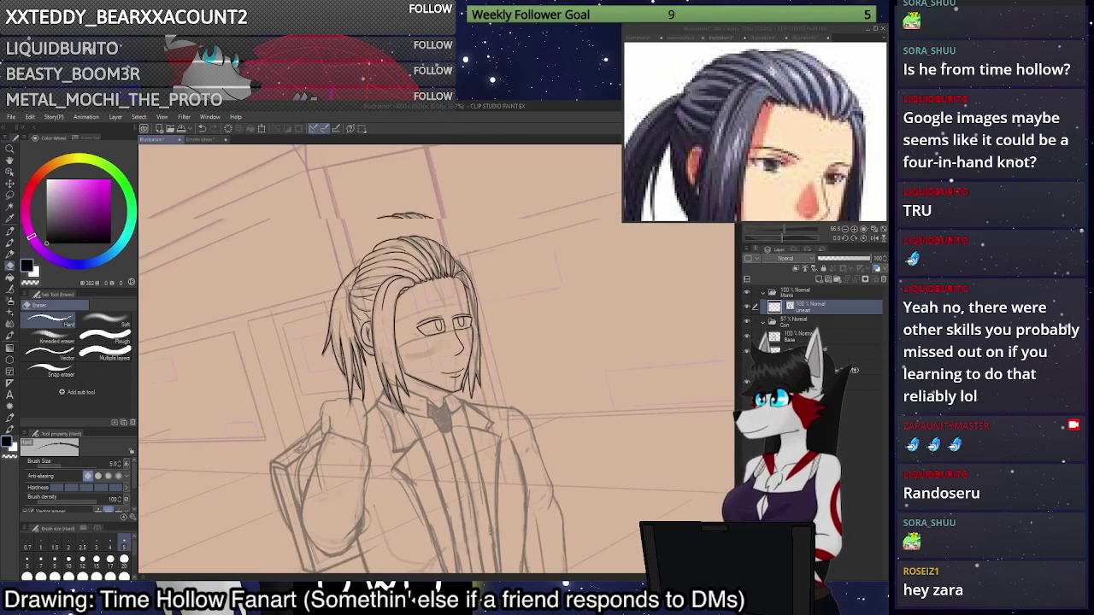
scroll(440, 397, up, 4)
key(p)
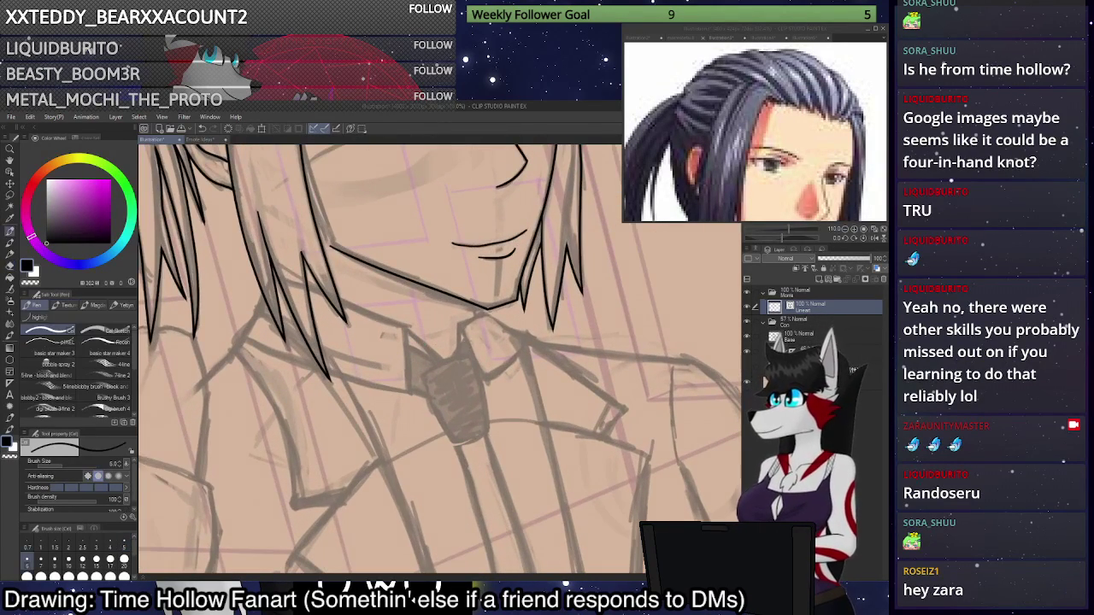
drag(408, 311, 433, 486)
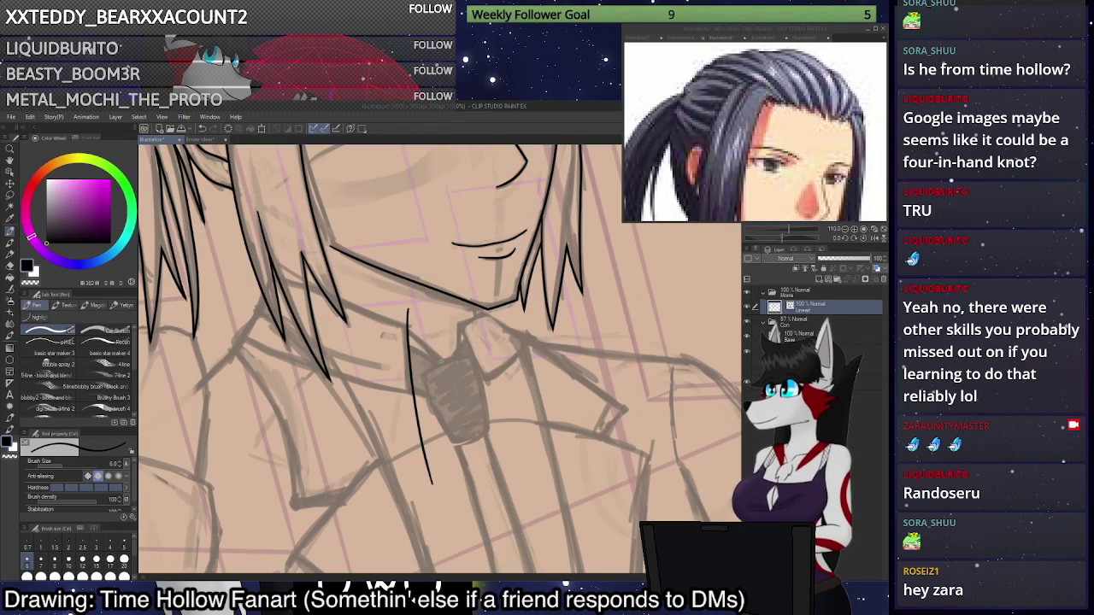
key(ctrl+z)
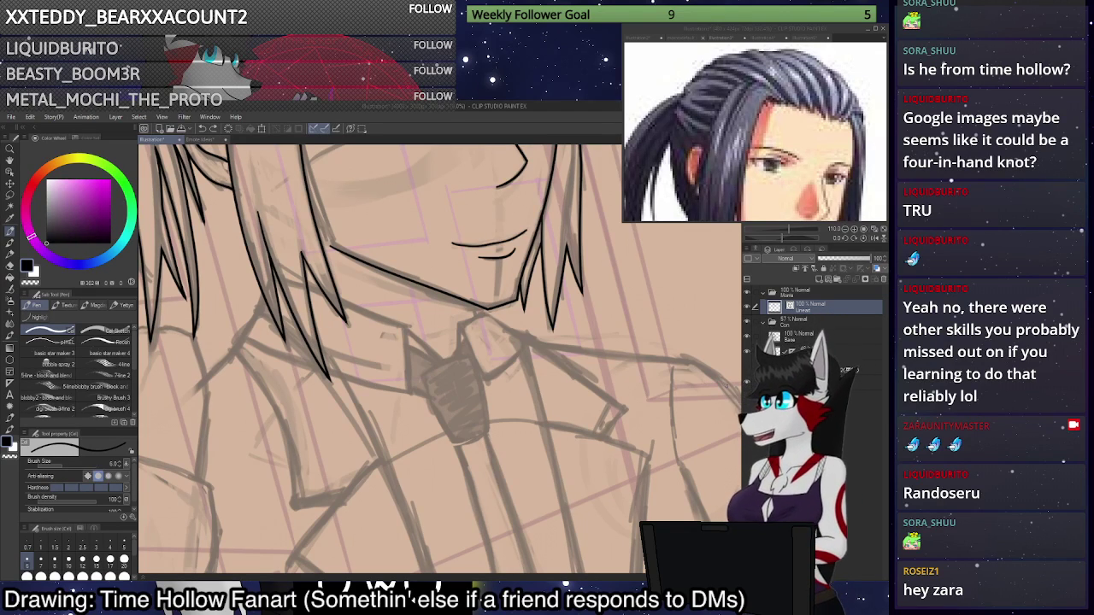
scroll(439, 291, down, 5)
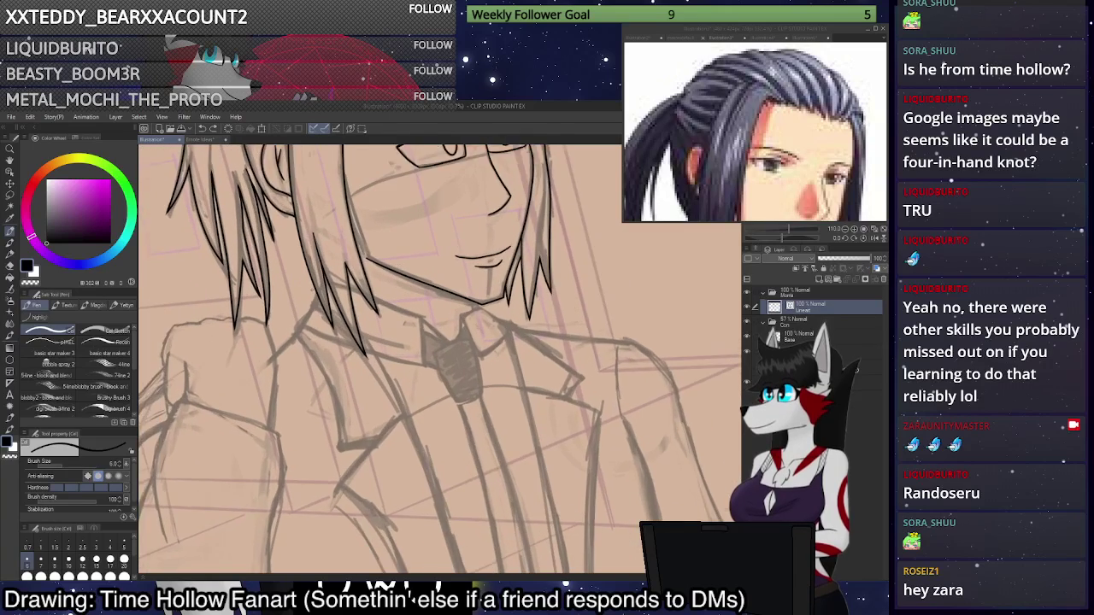
scroll(394, 306, up, 6)
drag(465, 323, 468, 429)
key(ctrl+z)
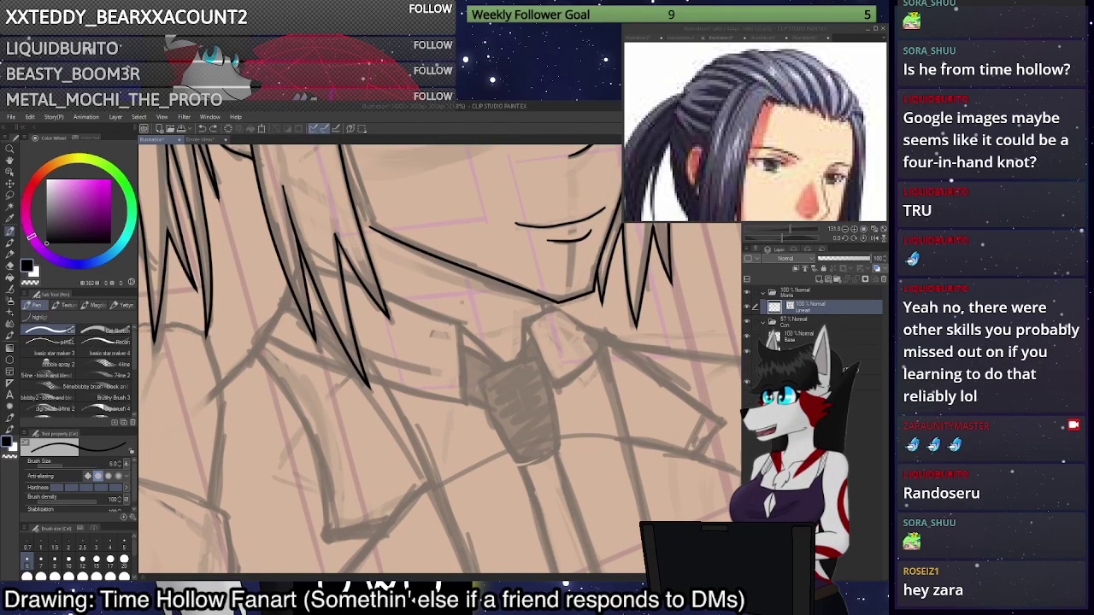
Ink the outline of the near shirt collar flap below the jaw with curved front, upper, back and lower edges, redoing the upper edge.
mouse_move(460, 313)
mouse_down()
mouse_move(465, 410)
mouse_move(453, 458)
mouse_up()
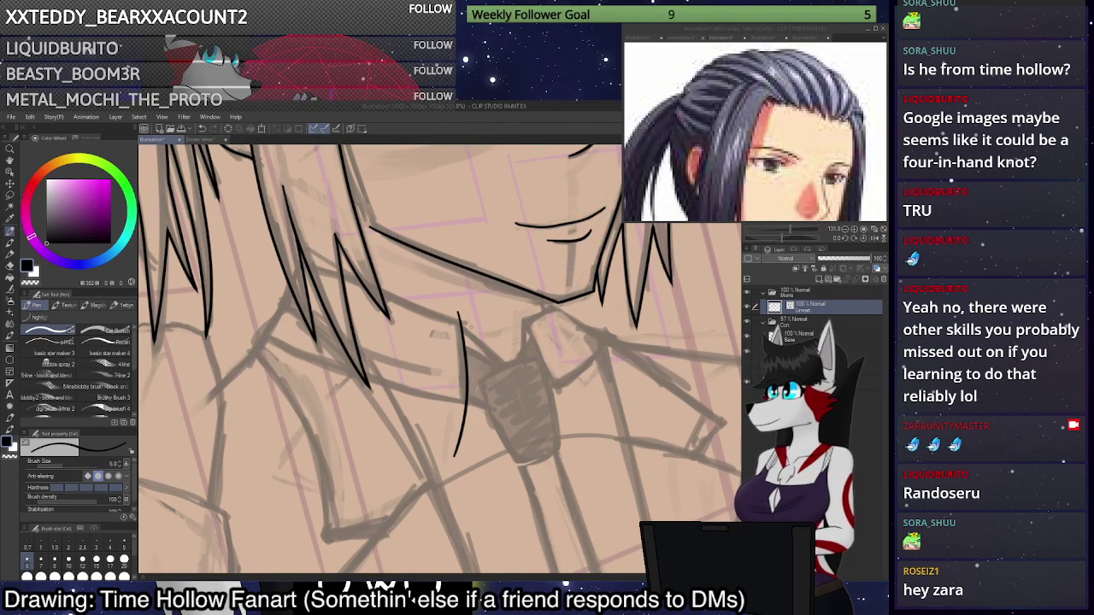
mouse_move(466, 328)
mouse_down()
mouse_move(350, 280)
mouse_move(248, 272)
mouse_up()
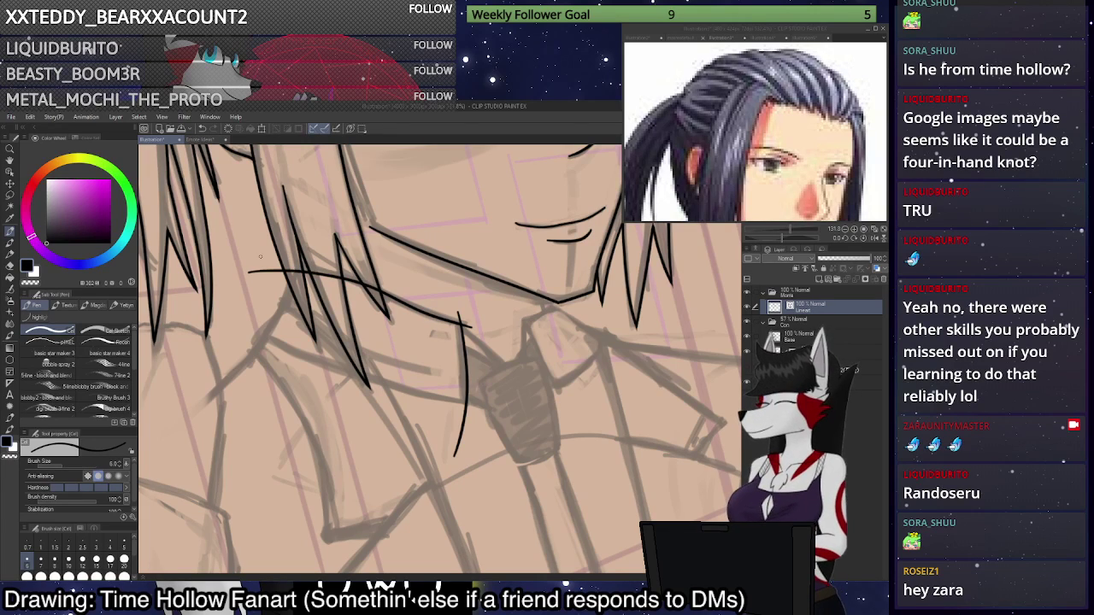
key(ctrl+z)
mouse_move(466, 323)
mouse_down()
mouse_move(373, 282)
mouse_move(246, 258)
mouse_move(285, 289)
mouse_move(262, 329)
mouse_move(253, 512)
mouse_up()
key(ctrl+z)
mouse_move(295, 265)
mouse_down()
mouse_move(263, 336)
mouse_move(267, 383)
mouse_move(322, 542)
mouse_up()
mouse_move(477, 406)
mouse_down()
mouse_move(324, 365)
mouse_move(251, 322)
mouse_up()
key(p)
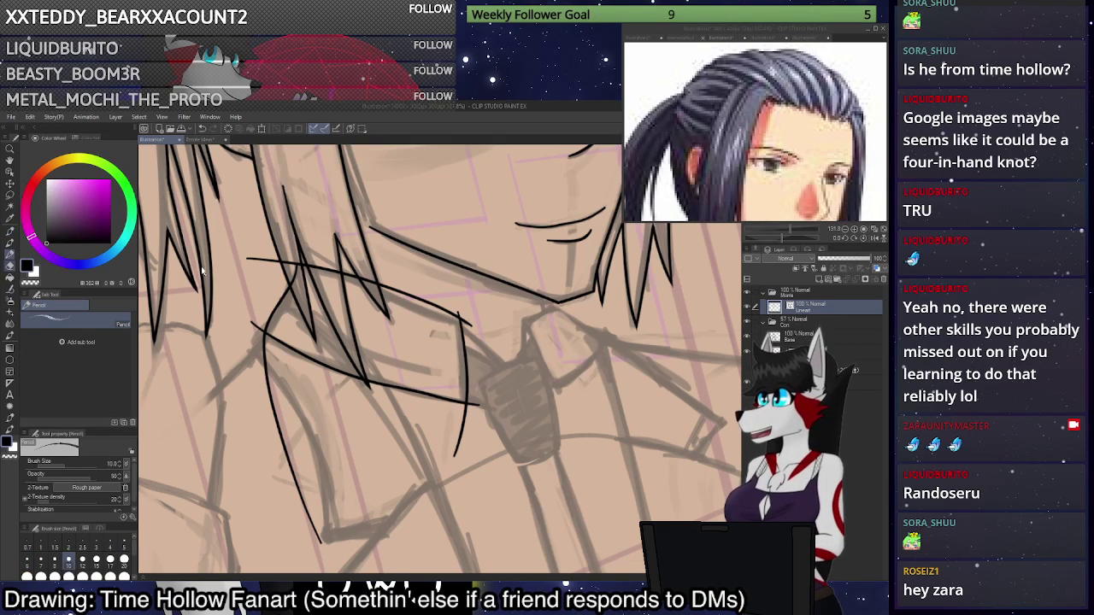
mouse_move(263, 255)
mouse_down()
mouse_move(260, 333)
mouse_move(275, 436)
mouse_up()
key(ctrl+z)
Erase the overshooting line ends at the near collar flap's corners and the collar lines crossing the hair locks.
key(e)
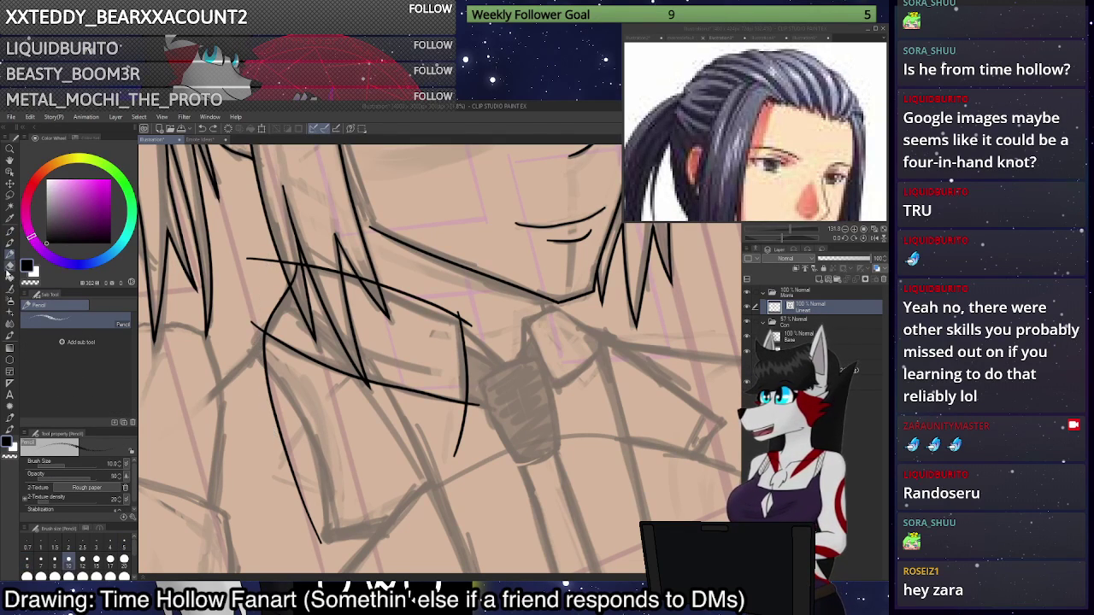
drag(267, 361, 267, 387)
drag(261, 329, 318, 537)
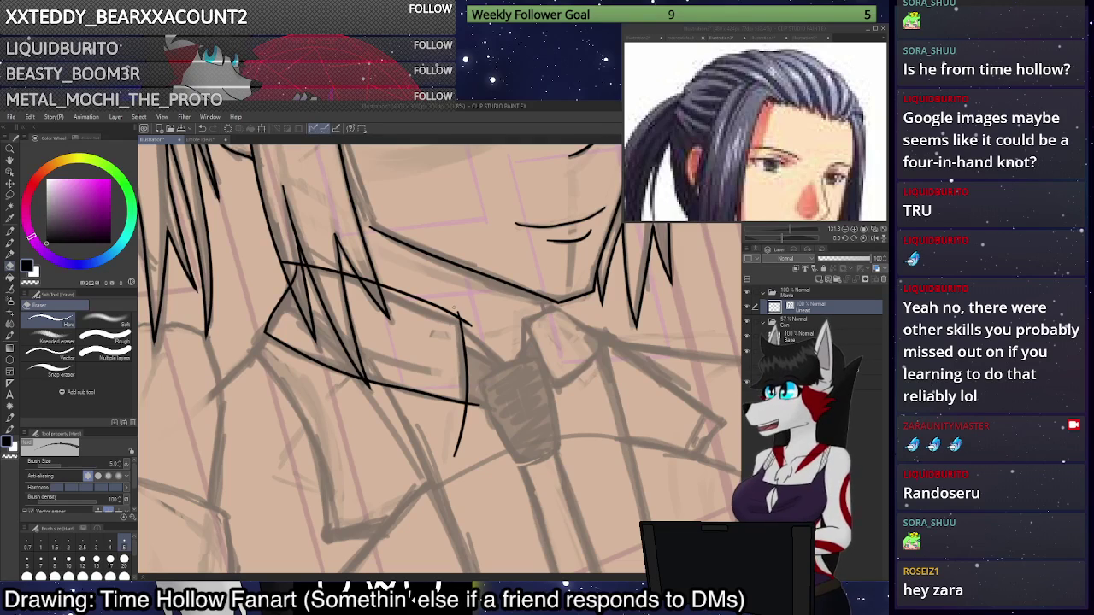
drag(457, 453, 472, 406)
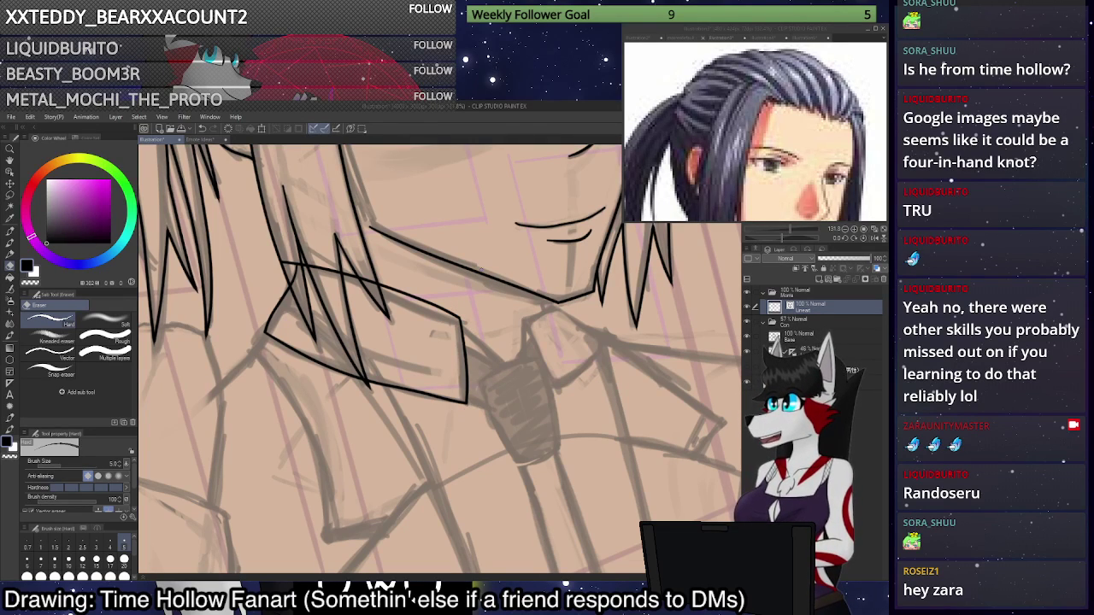
mouse_move(284, 262)
mouse_down()
mouse_move(298, 283)
mouse_move(326, 277)
mouse_up()
drag(366, 277, 381, 292)
Ink the inner collar curve from the near flap's upper corner to the tie knot, undoing the trial stroke for the far flap.
scroll(516, 296, down, 3)
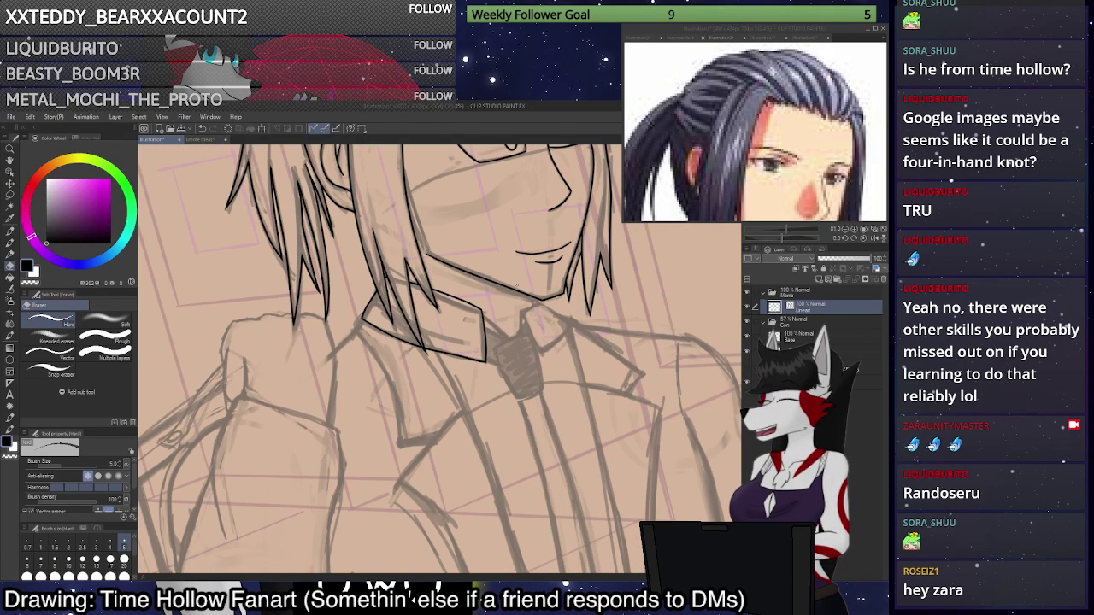
key(ctrl+plus)
key(ctrl+plus)
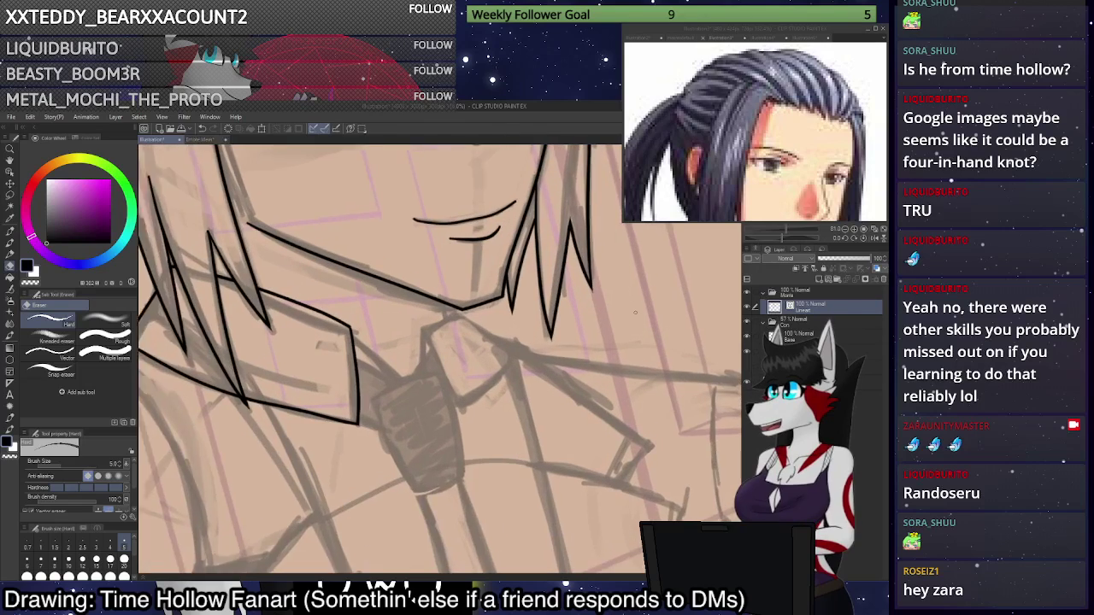
key(p)
mouse_move(258, 331)
mouse_down()
mouse_move(315, 392)
mouse_move(311, 383)
mouse_move(353, 356)
mouse_move(355, 332)
mouse_move(407, 440)
mouse_up()
key(ctrl+z)
key(ctrl+z)
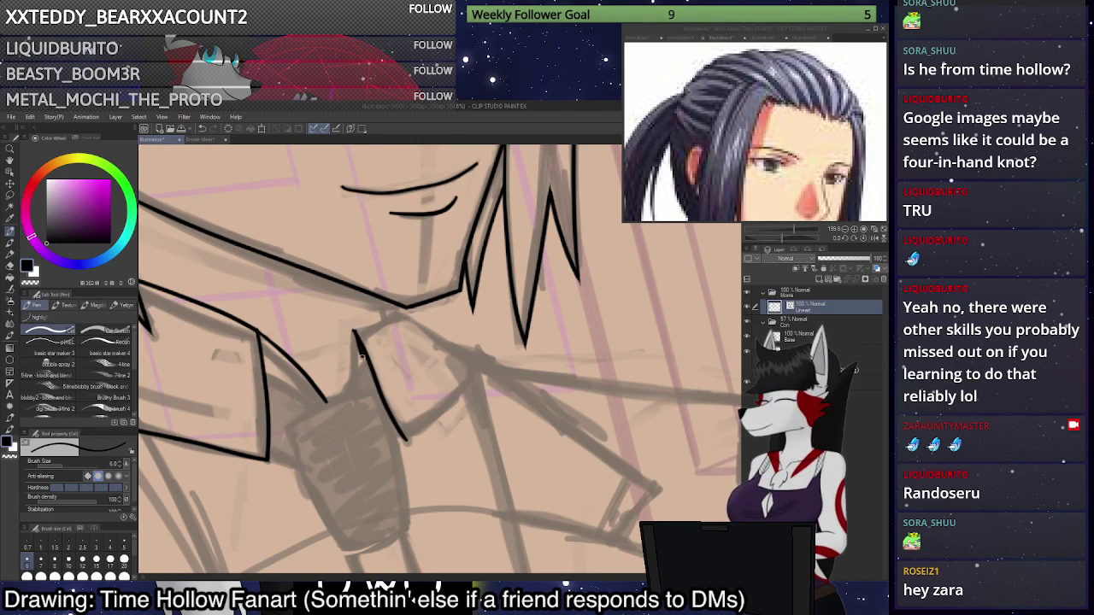
key(ctrl+z)
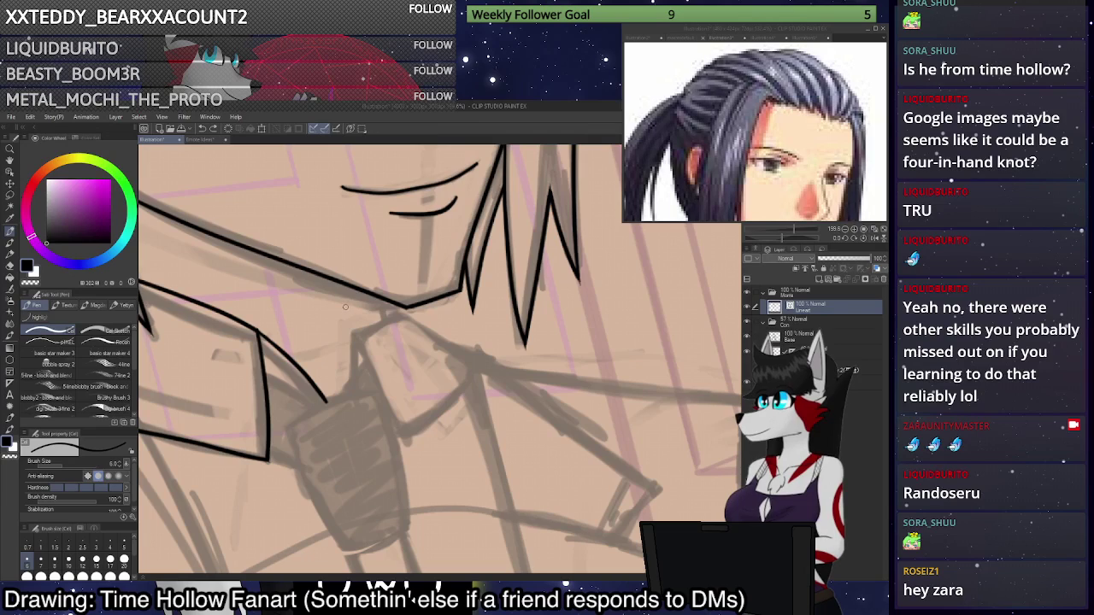
Ink the far collar flap under the chin as a four-sided shape, plus the inner collar line descending to the tie knot.
mouse_move(346, 306)
mouse_down()
mouse_move(381, 395)
mouse_move(366, 363)
mouse_move(437, 460)
mouse_up()
key(ctrl+z)
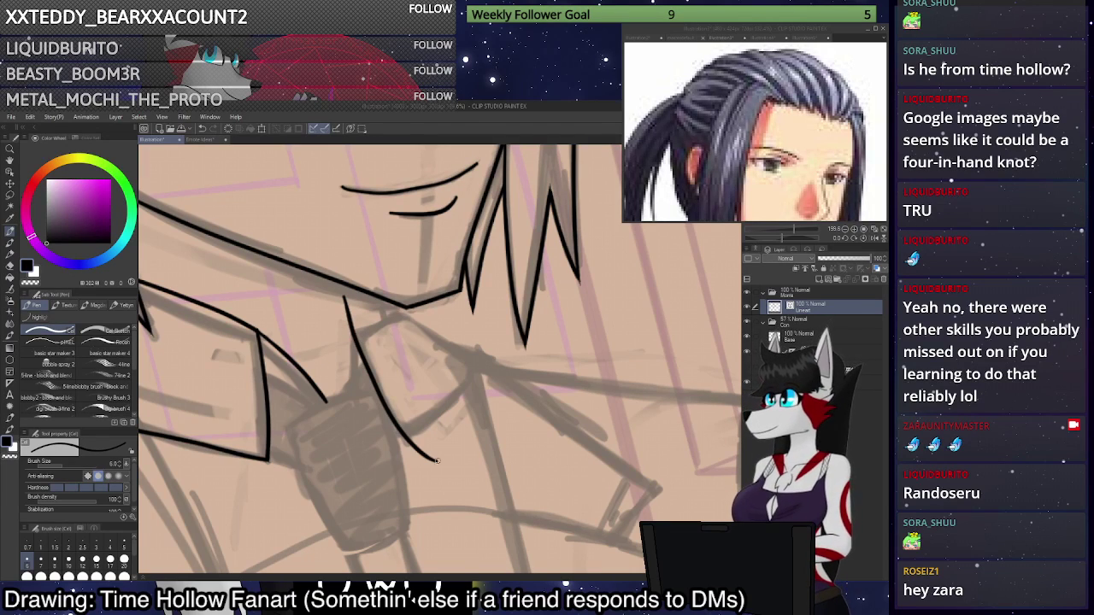
drag(359, 318, 346, 448)
key(ctrl+z)
mouse_move(354, 341)
mouse_down()
mouse_move(403, 311)
mouse_move(482, 370)
mouse_move(395, 449)
mouse_up()
key(ctrl+z)
mouse_move(487, 345)
mouse_down()
mouse_move(467, 386)
mouse_move(383, 446)
mouse_up()
Erase the overshooting line ends at the upper, lower and outer corners of the far collar flap.
key(e)
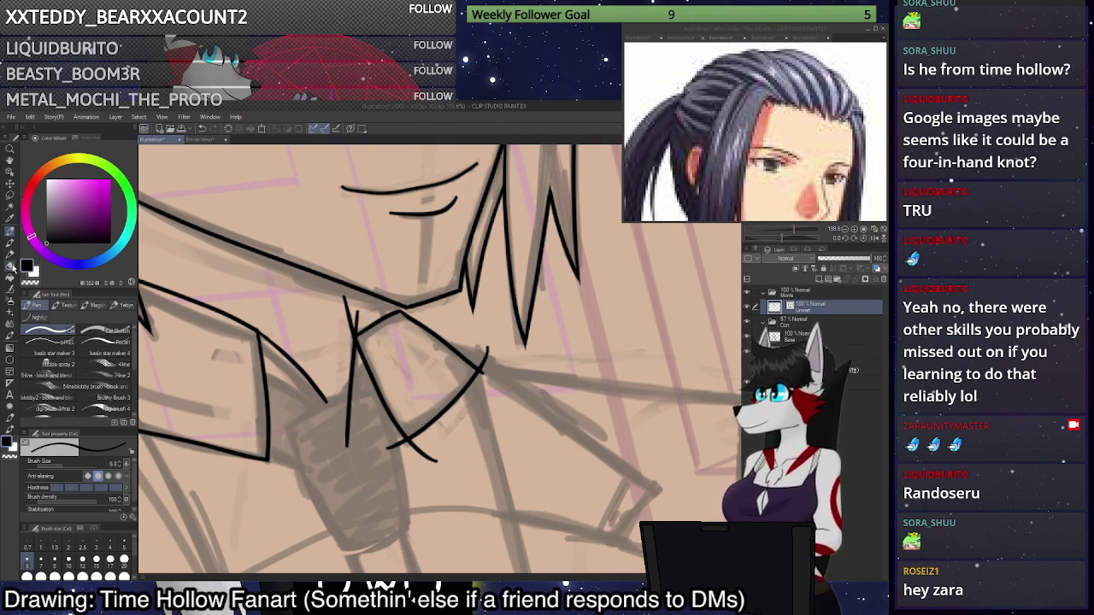
drag(347, 321, 361, 319)
drag(394, 443, 438, 461)
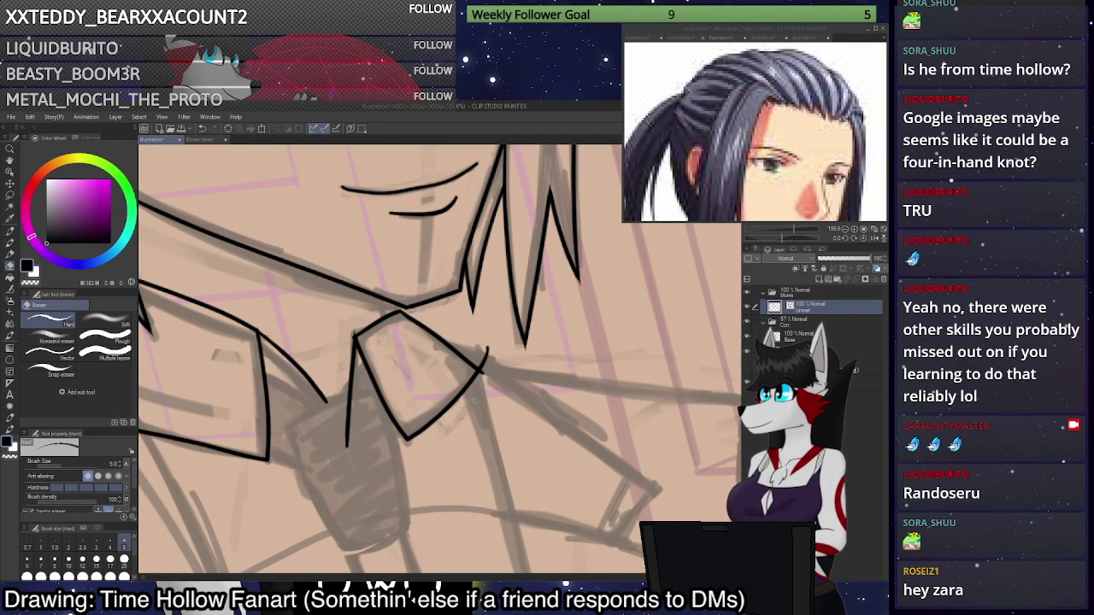
drag(486, 346, 484, 373)
Ink the short neck line between the chin and the top of the far collar flap.
key(p)
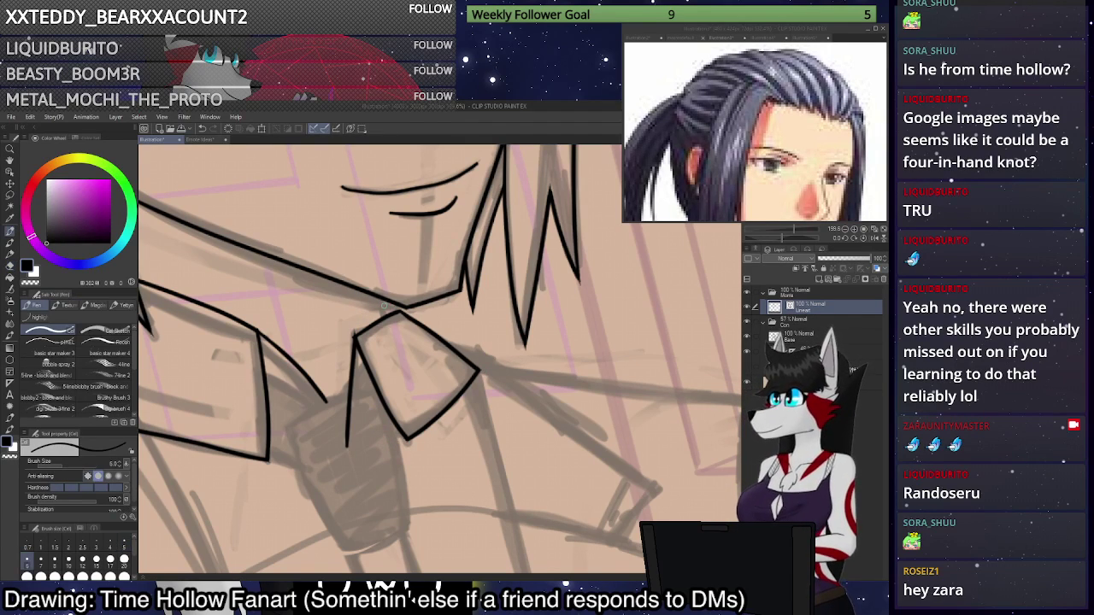
drag(384, 298, 387, 317)
scroll(390, 286, down, 3)
scroll(390, 285, up, 3)
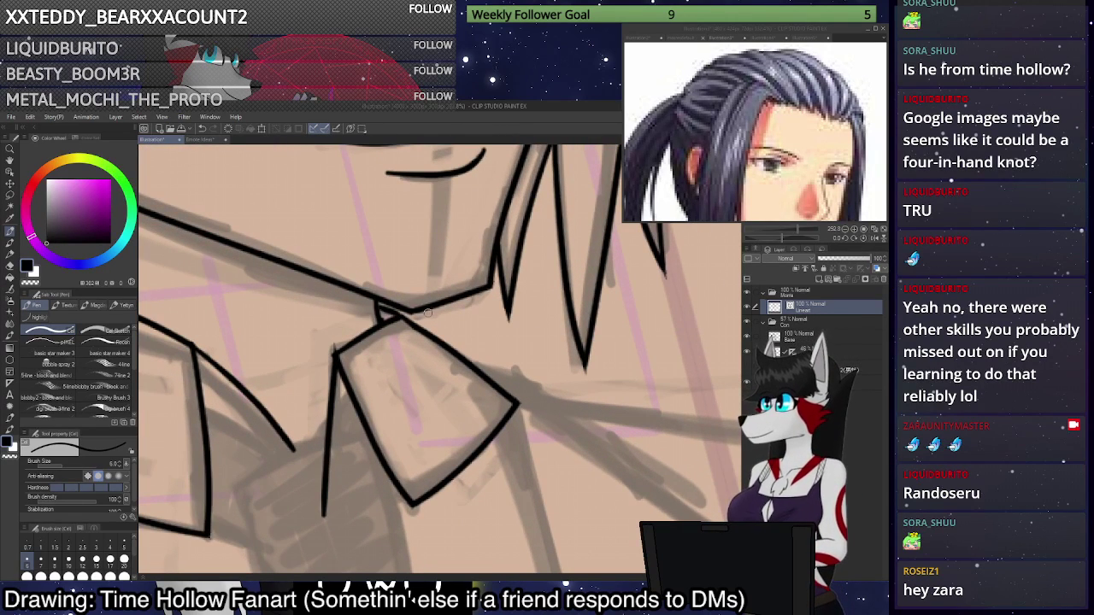
scroll(474, 224, down, 4)
scroll(473, 222, down, 1)
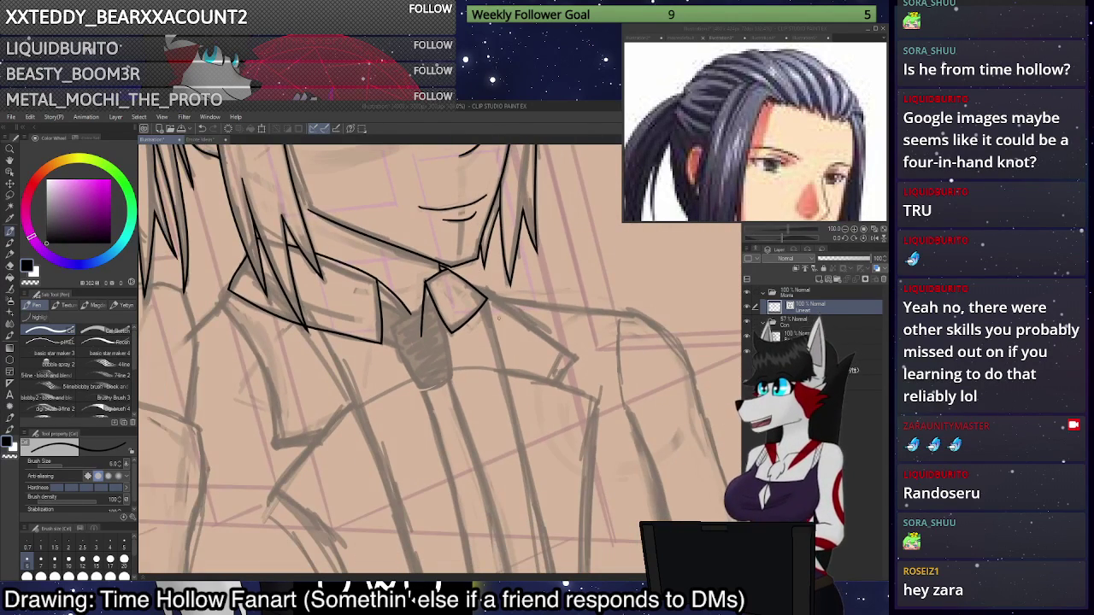
Ink the outline of the necktie knot over the sketch, crossing the strokes at its corners.
scroll(497, 329, up, 2)
scroll(471, 309, up, 3)
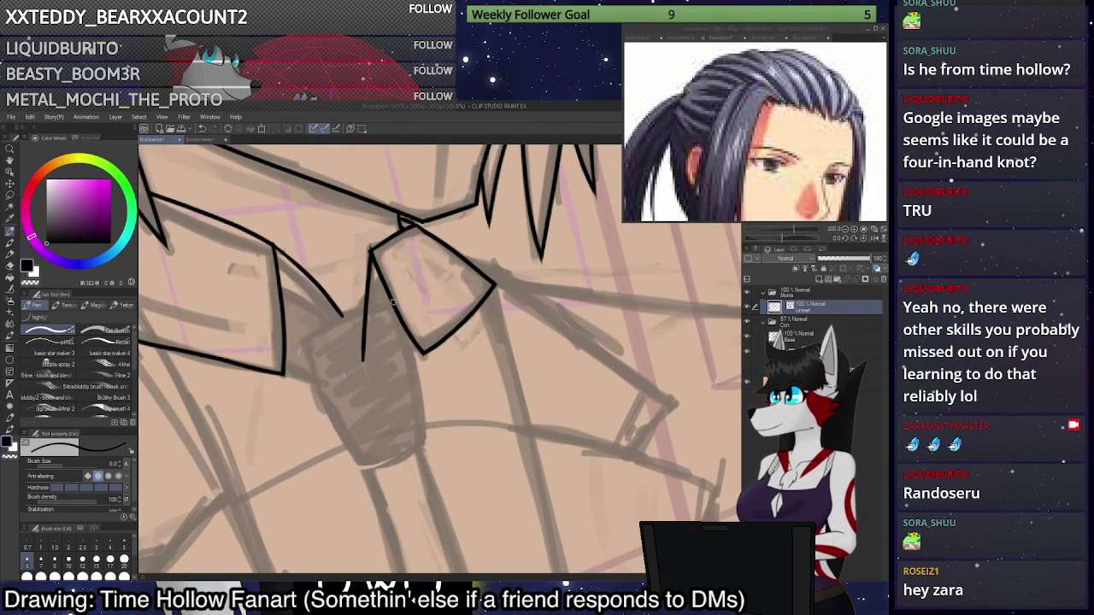
mouse_move(393, 304)
mouse_down()
mouse_move(306, 341)
mouse_move(296, 386)
mouse_move(329, 513)
mouse_up()
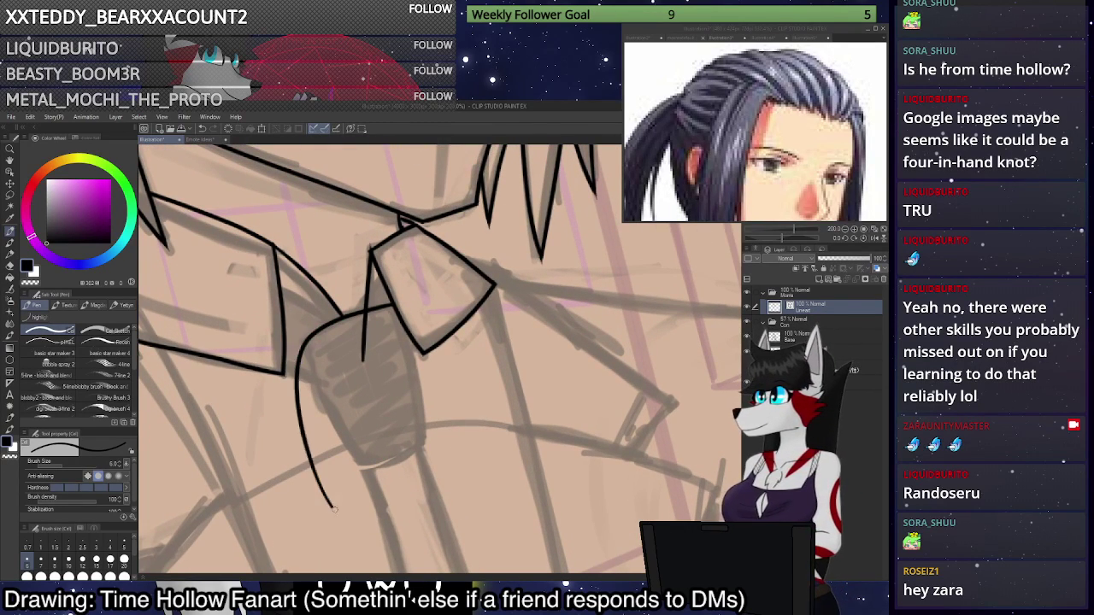
key(ctrl+z)
mouse_move(394, 301)
mouse_down()
mouse_move(329, 324)
mouse_move(271, 440)
mouse_up()
mouse_move(299, 314)
mouse_down()
mouse_move(359, 474)
mouse_move(400, 501)
mouse_move(351, 444)
mouse_move(511, 542)
mouse_up()
key(ctrl+z)
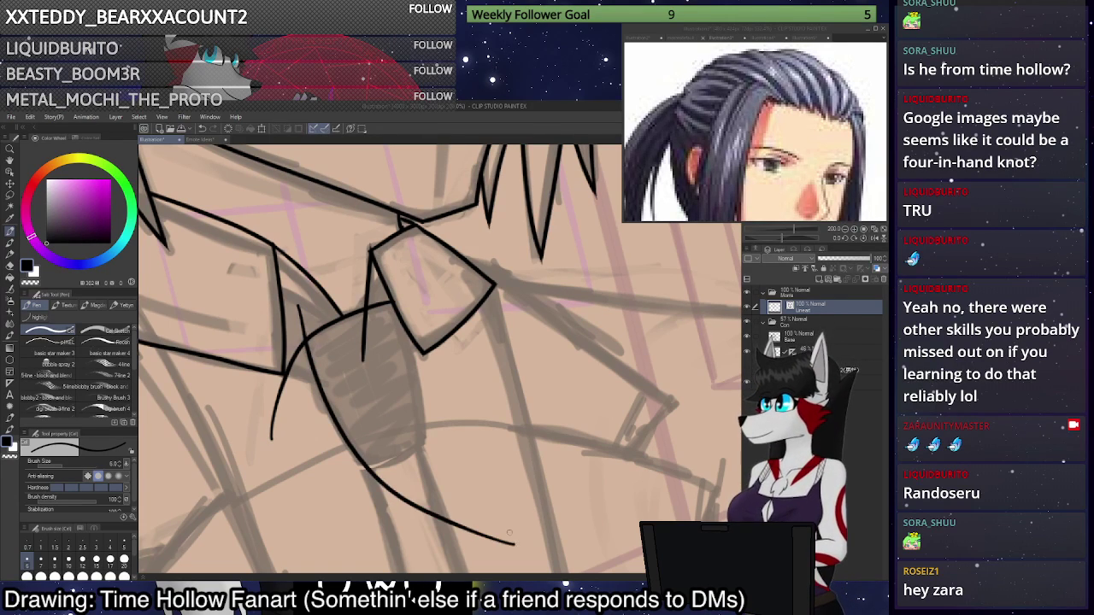
mouse_move(393, 299)
mouse_down()
mouse_move(416, 373)
mouse_move(423, 476)
mouse_move(406, 573)
mouse_up()
mouse_move(443, 424)
mouse_down()
mouse_move(398, 457)
mouse_move(310, 477)
mouse_up()
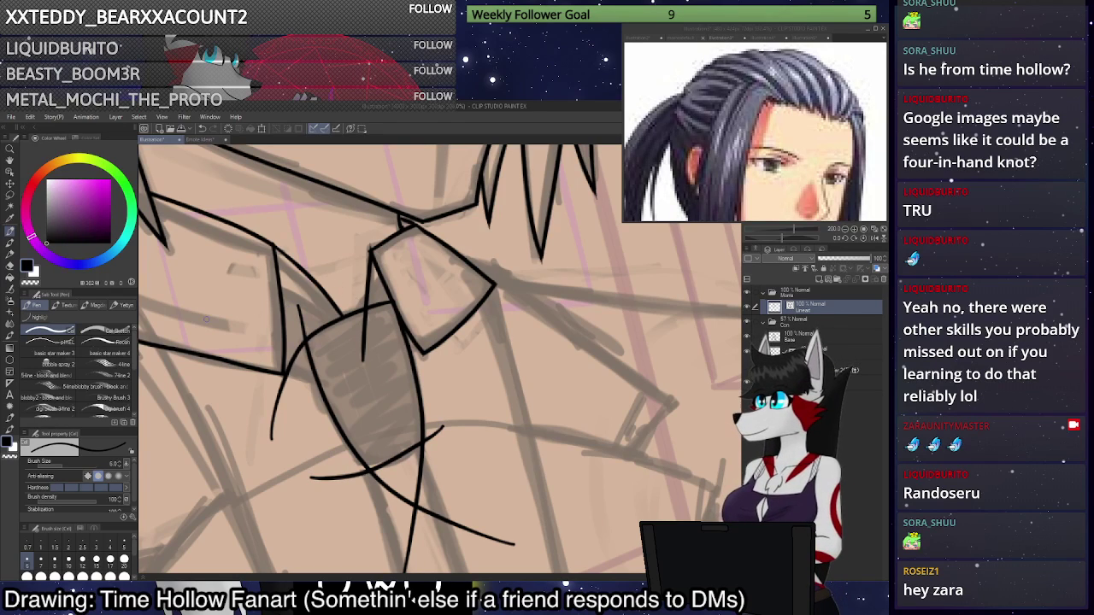
Erase the overshooting stroke ends around the tie knot and the collar line crossing it.
click(10, 267)
drag(359, 339, 371, 334)
drag(302, 316, 290, 357)
mouse_move(331, 475)
mouse_down()
mouse_move(367, 501)
mouse_move(505, 539)
mouse_up()
drag(402, 462, 410, 505)
drag(436, 432, 414, 506)
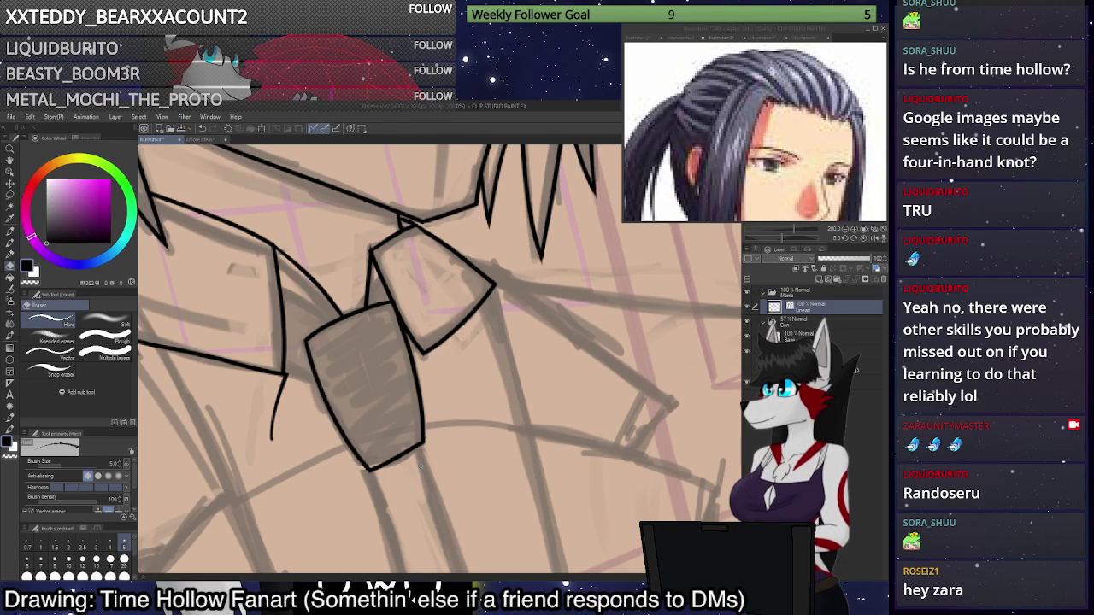
drag(287, 375, 271, 441)
Ink two short edges of the tie band between the larger shirt collar flap and the knot.
key(p)
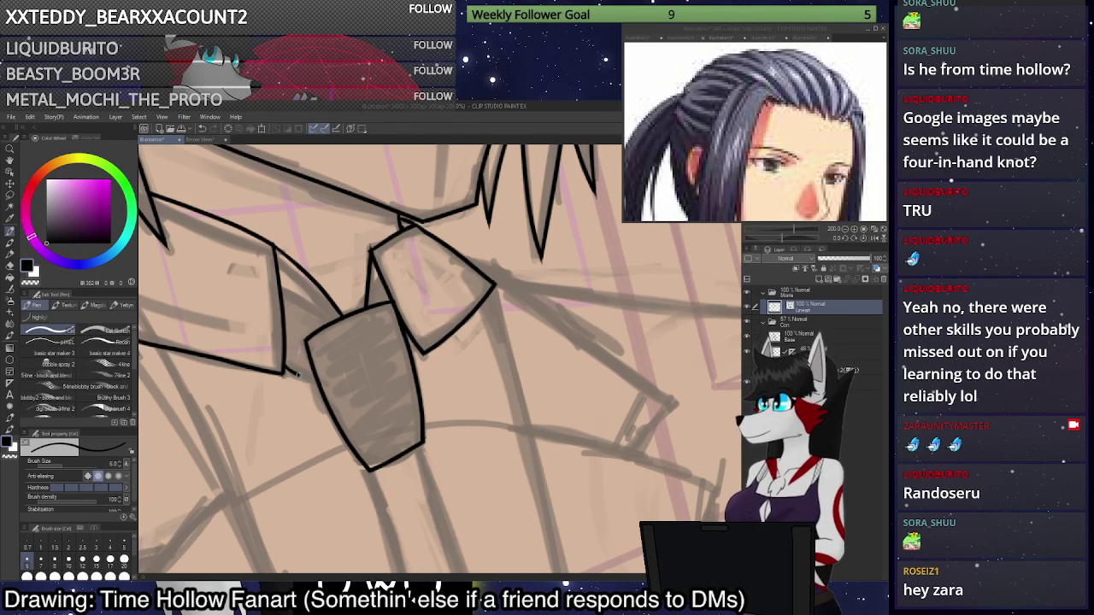
drag(337, 320, 278, 288)
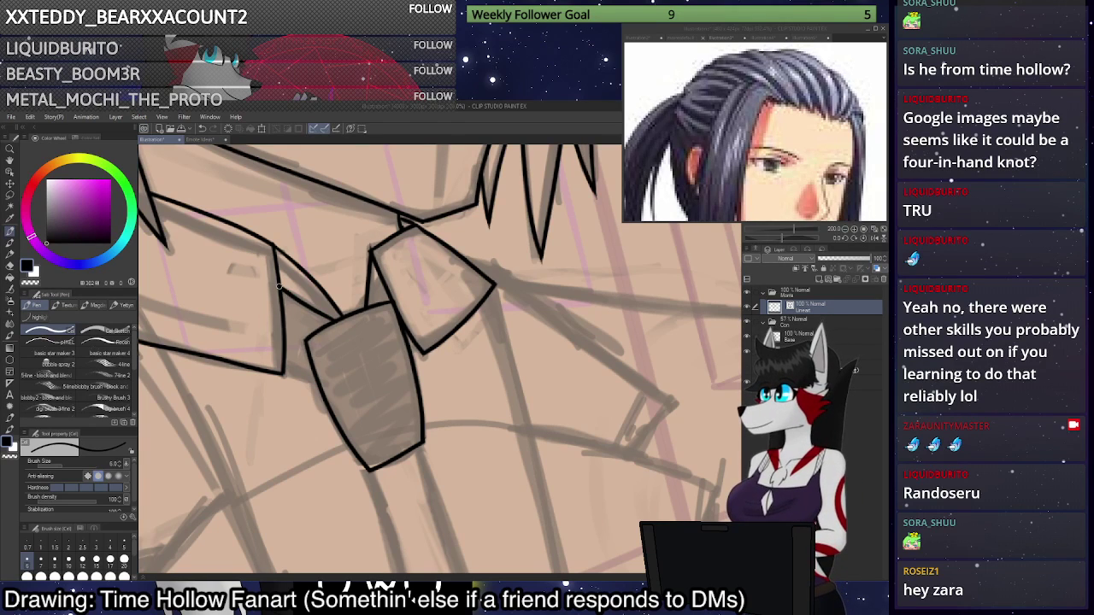
drag(317, 381, 286, 363)
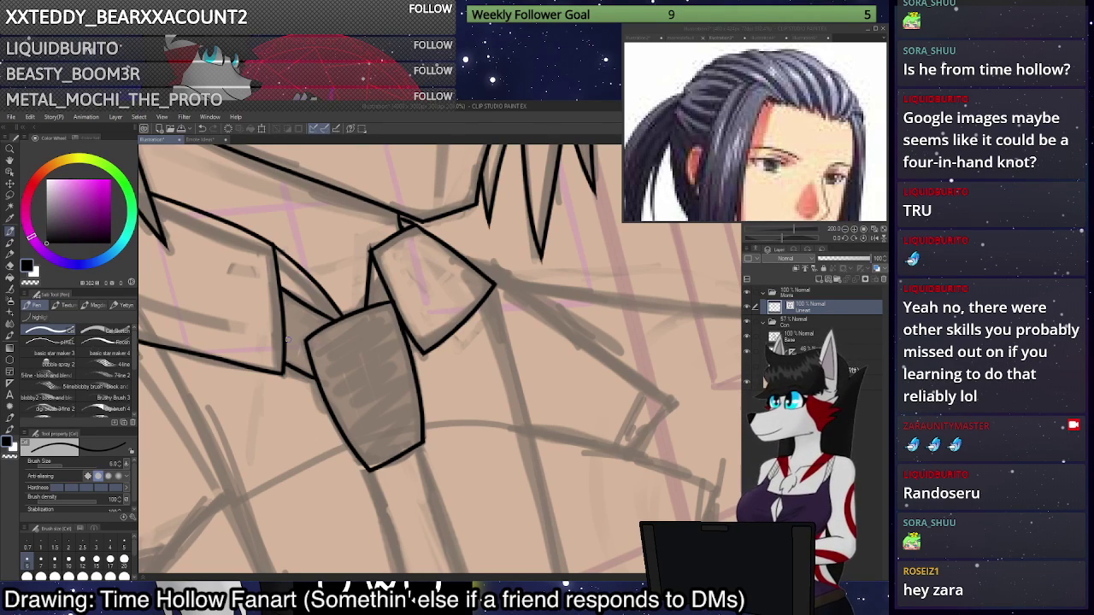
Ink the first long edge of the tie from the knot down to the lower edge of the canvas.
scroll(286, 338, down, 5)
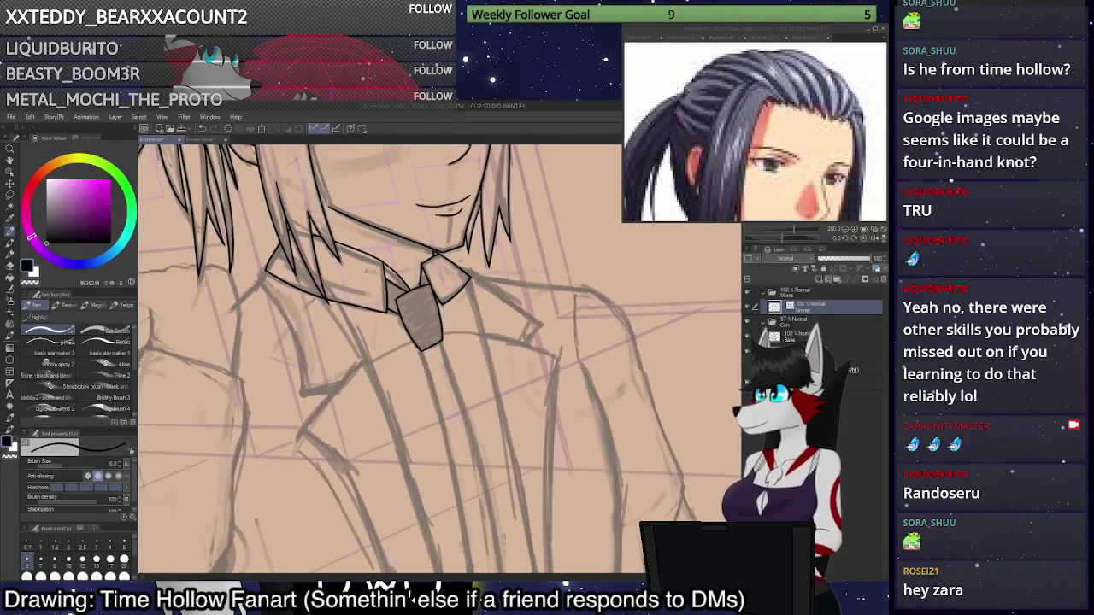
scroll(286, 338, down, 3)
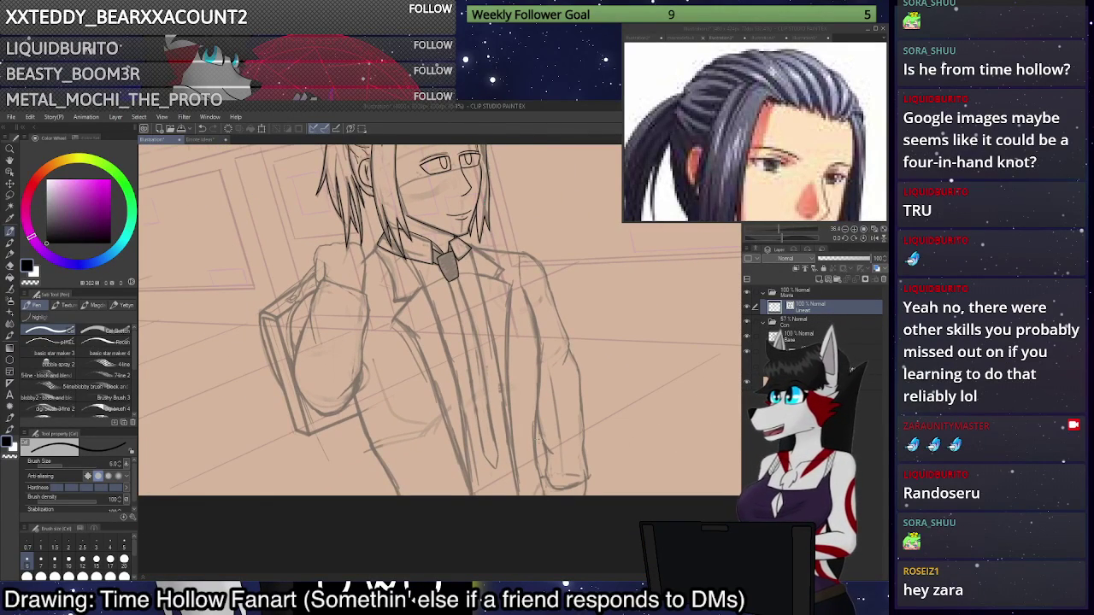
scroll(499, 389, up, 3)
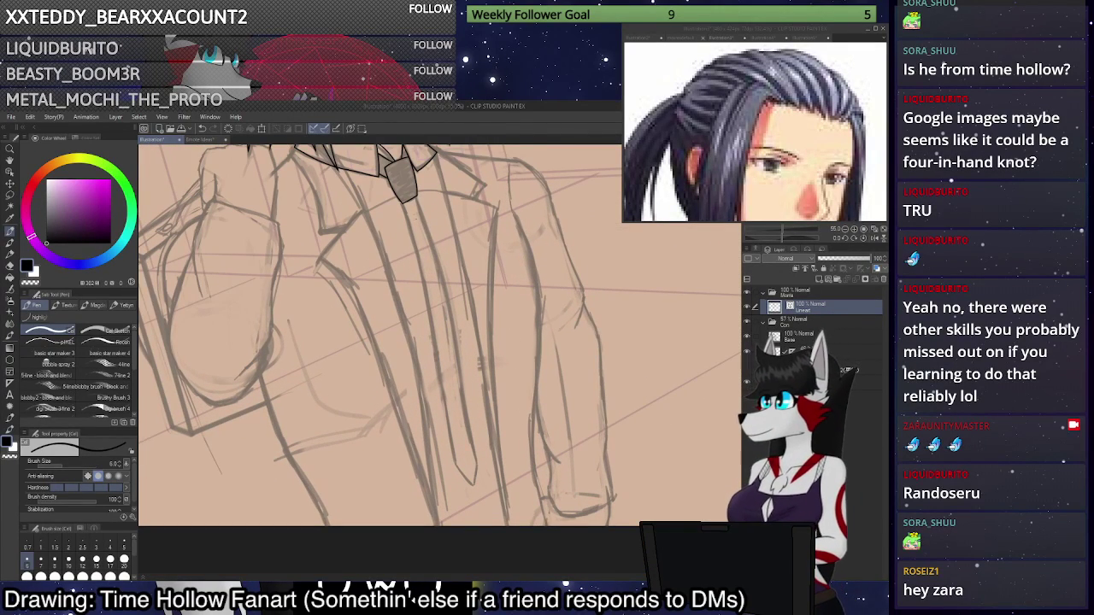
drag(404, 204, 451, 435)
key(ctrl+z)
drag(407, 207, 457, 503)
key(ctrl+z)
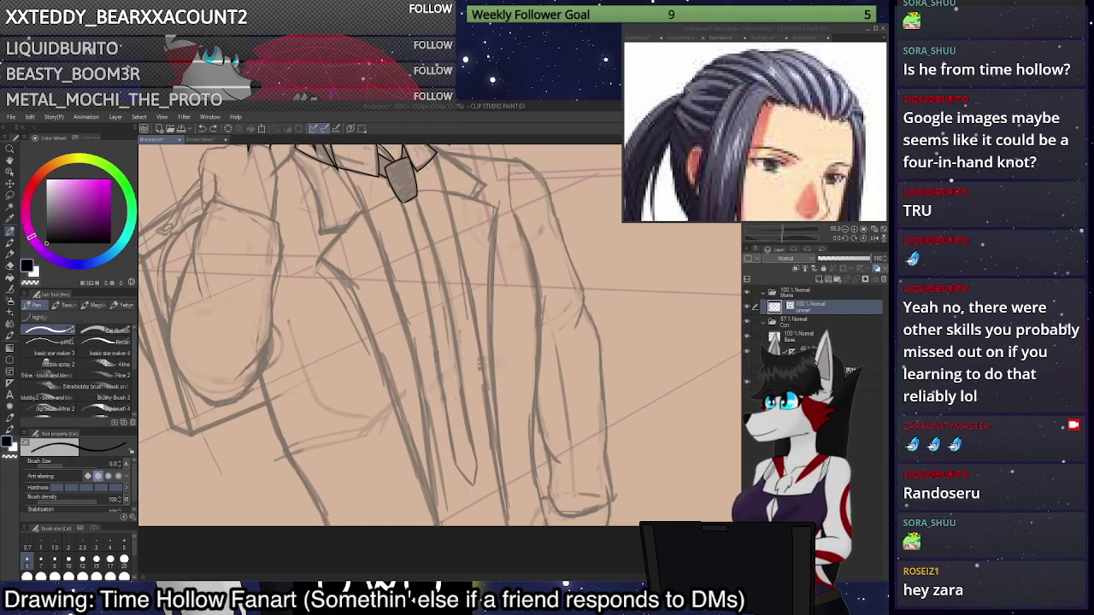
drag(405, 208, 483, 527)
Duplicate the tie's long edge line and place the copy beside it as the tie's opposite edge.
key(o)
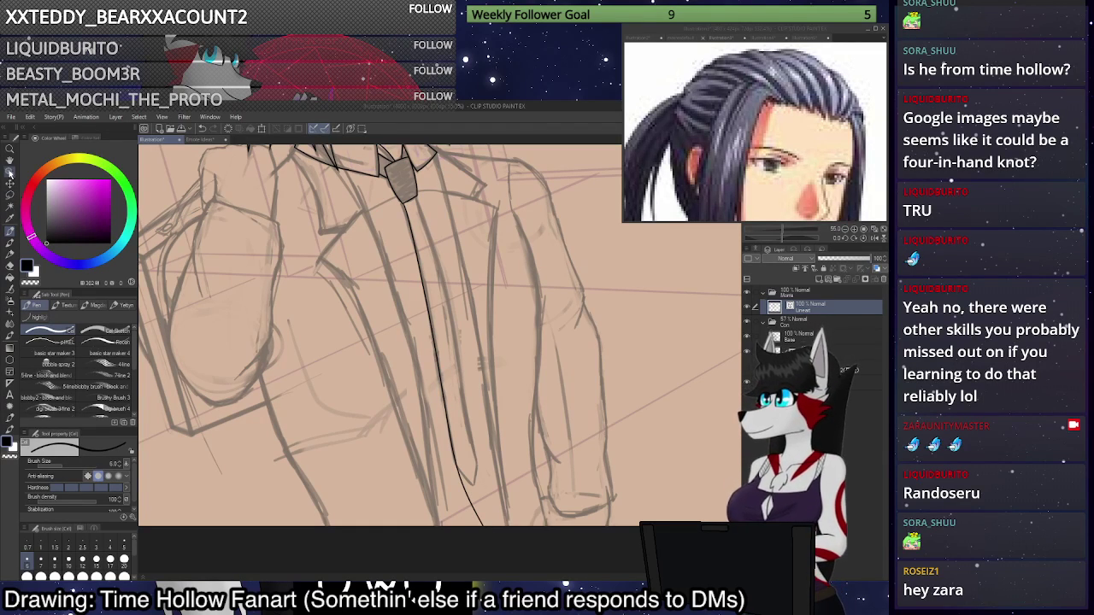
click(438, 342)
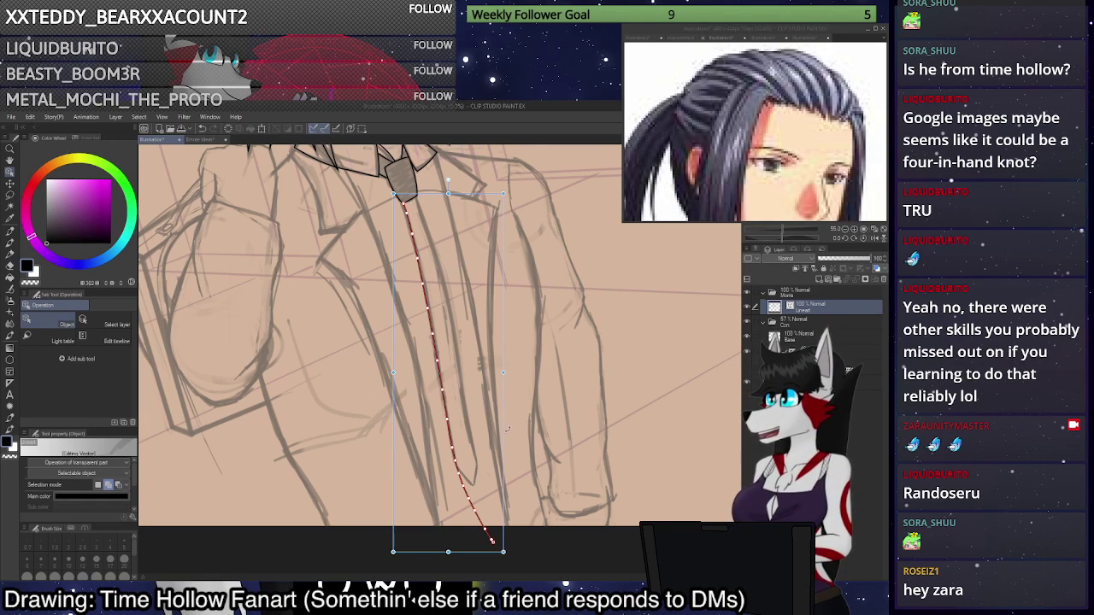
drag(504, 441, 517, 432)
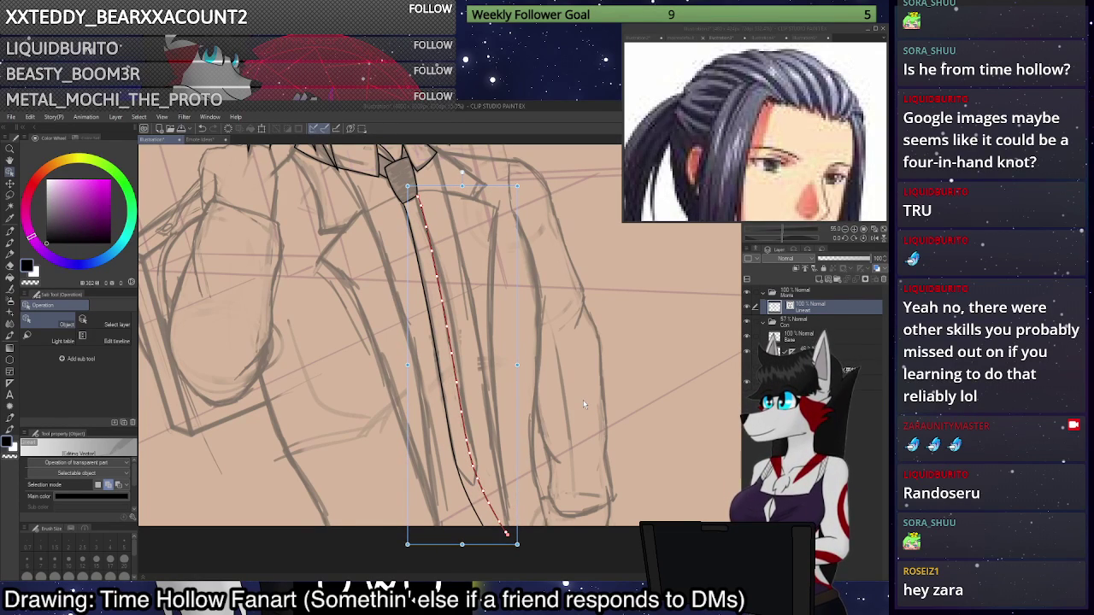
Ink the tie's pointed tip with two strokes meeting across the lower part of its long edges.
key(p)
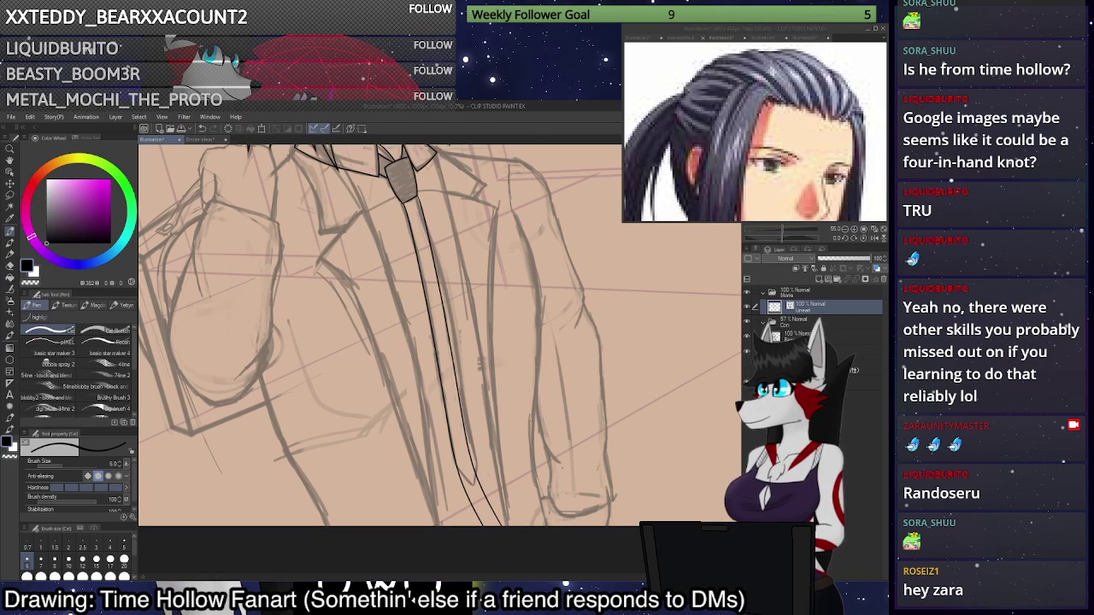
scroll(421, 430, up, 5)
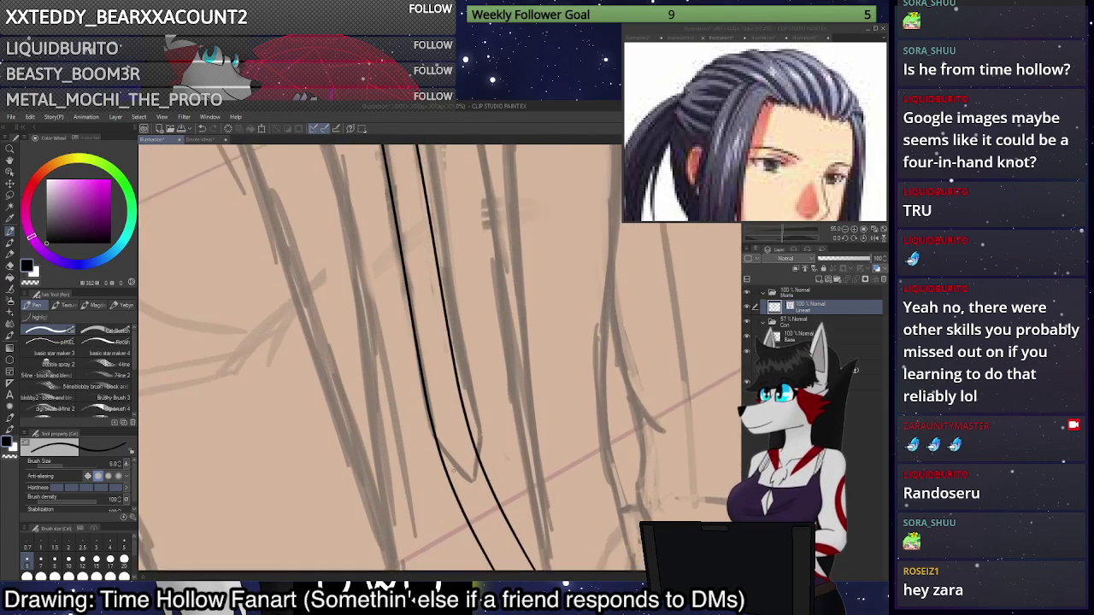
drag(419, 429, 480, 489)
key(ctrl+z)
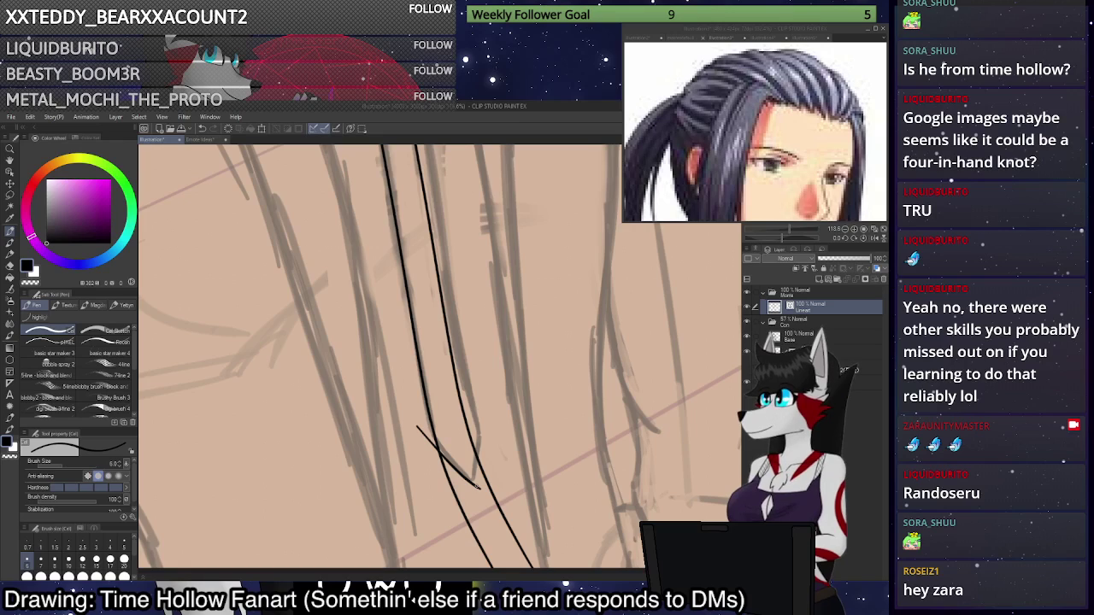
drag(471, 403, 466, 512)
key(ctrl+z)
key(ctrl+z)
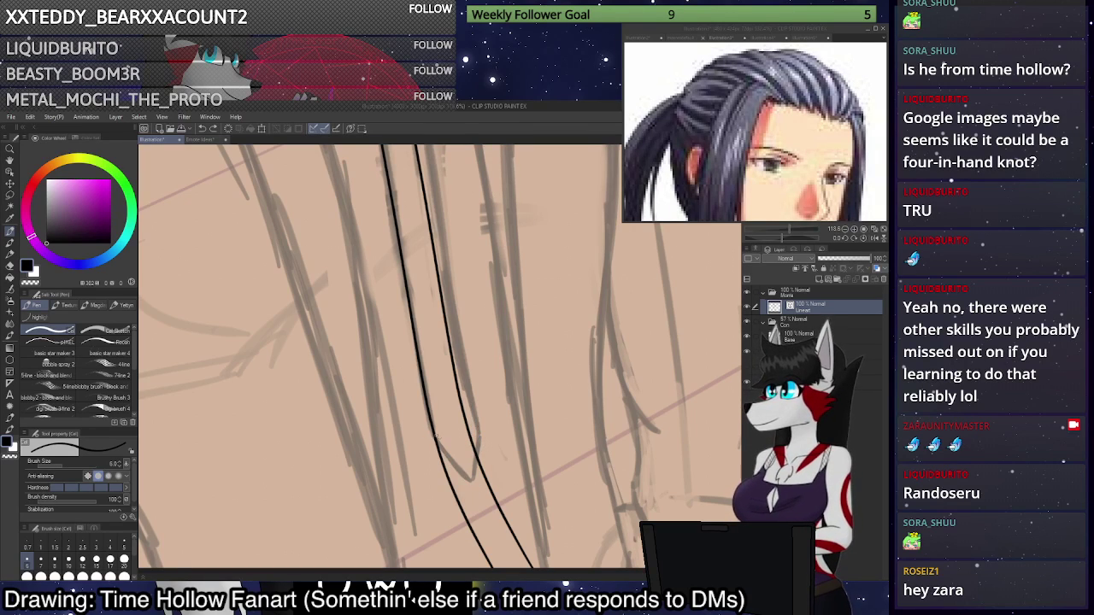
drag(416, 420, 500, 526)
mouse_move(485, 384)
mouse_down()
mouse_move(478, 547)
mouse_move(462, 513)
mouse_move(523, 502)
mouse_up()
Erase the long edges that extend past the tie's tip and save the illustration as "Morris walking down the street".
click(9, 266)
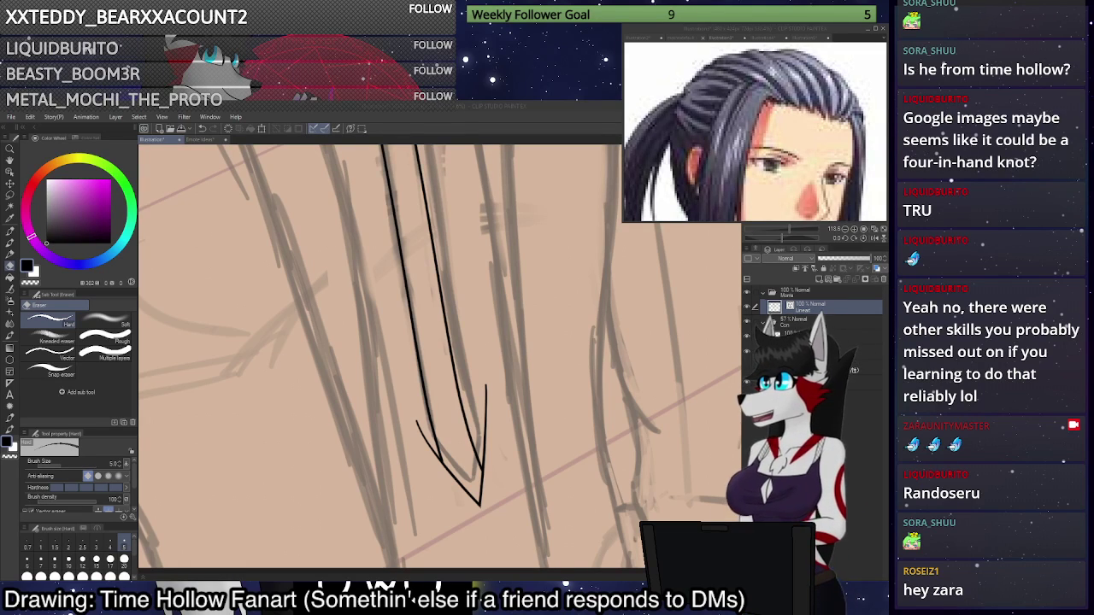
key(Return)
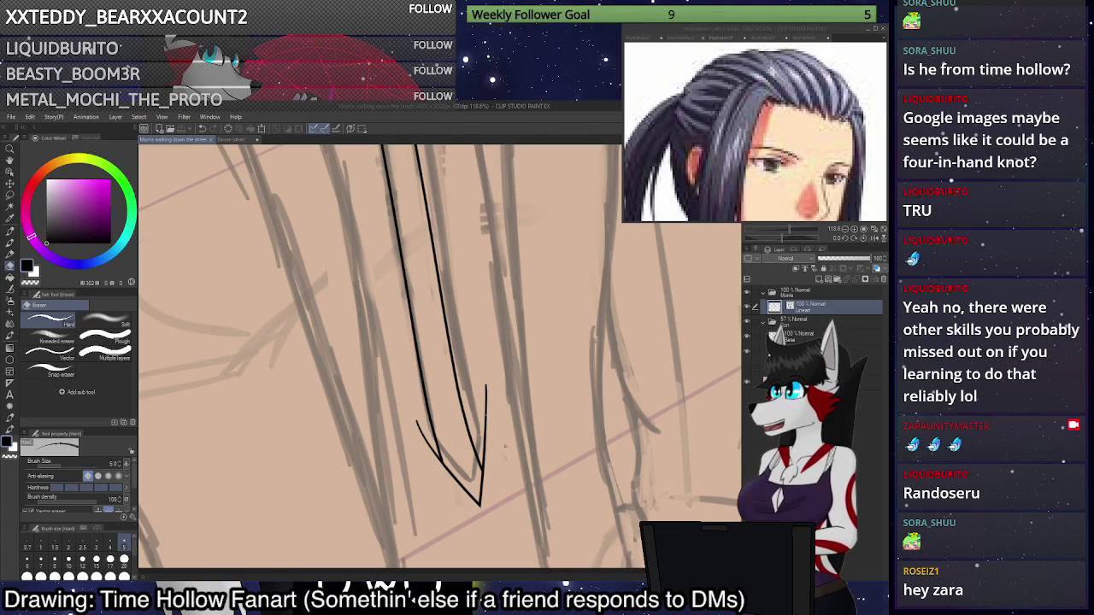
key(p)
drag(477, 408, 500, 455)
key(ctrl+z)
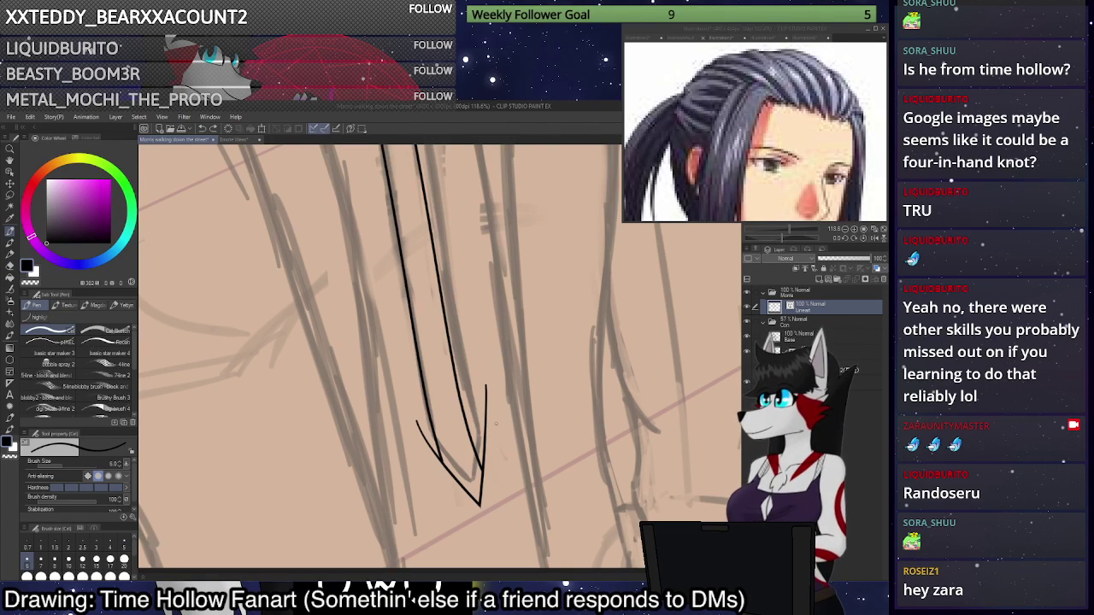
Erase the stroke ends that stick out on both sides of the tie's tip.
click(11, 264)
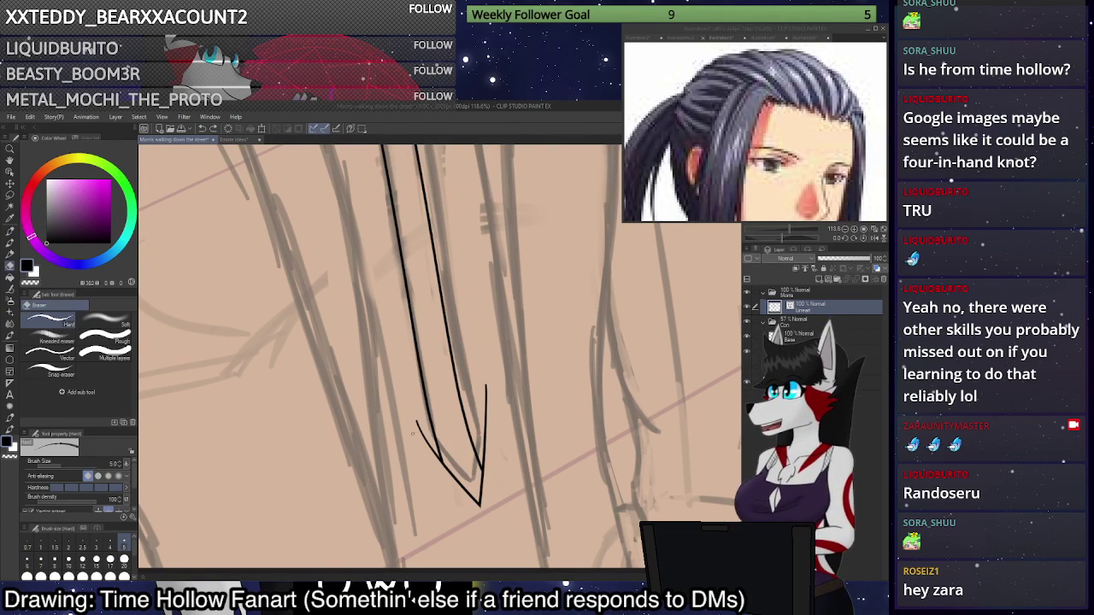
drag(418, 441, 493, 430)
scroll(503, 458, down, 1)
scroll(502, 460, down, 6)
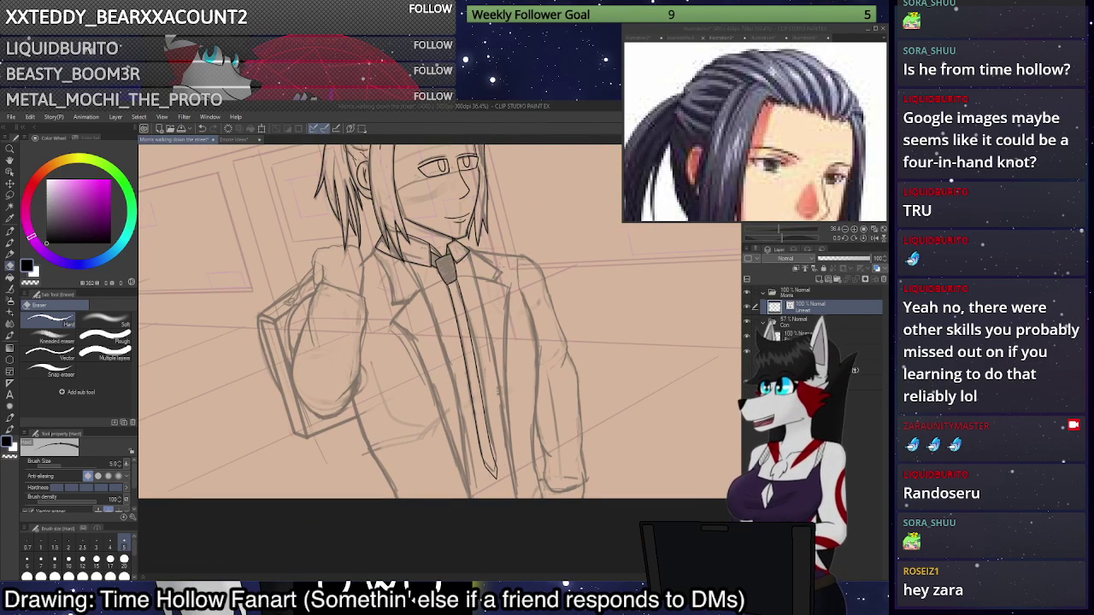
Ink the curved outer edge of the jacket collar, starting at the back corner of the shirt collar.
scroll(436, 275, up, 6)
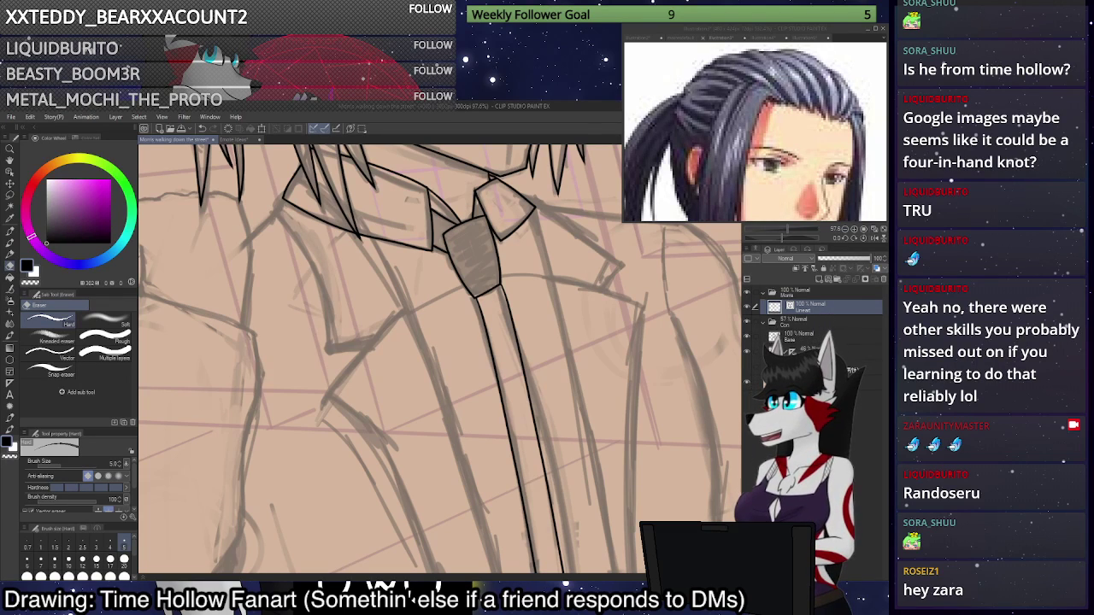
key(p)
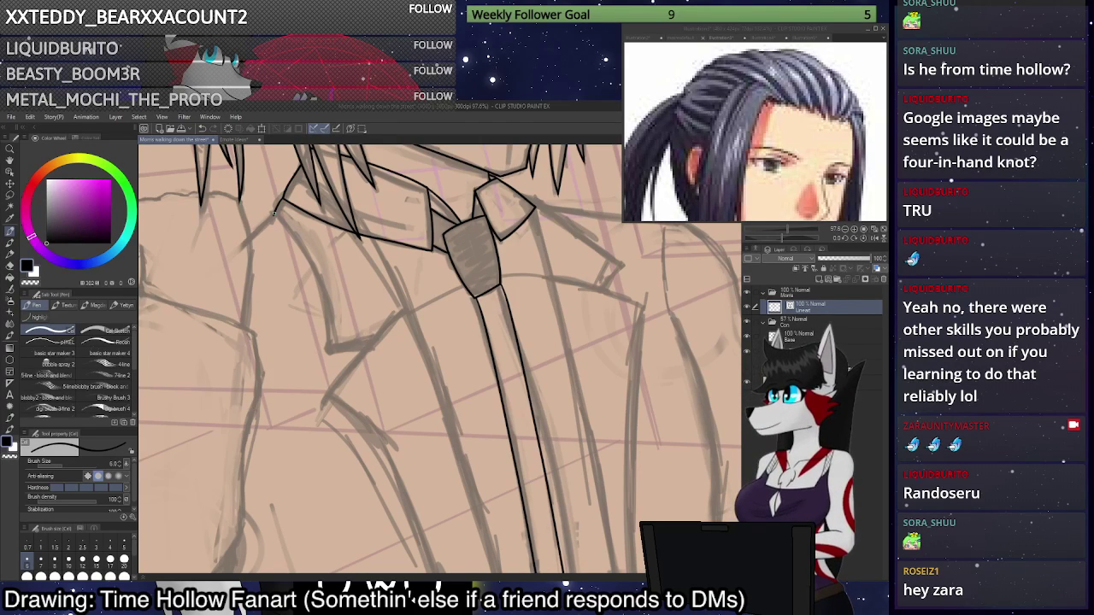
mouse_move(275, 216)
mouse_down()
mouse_move(307, 254)
mouse_move(327, 314)
mouse_move(329, 348)
mouse_move(310, 414)
mouse_up()
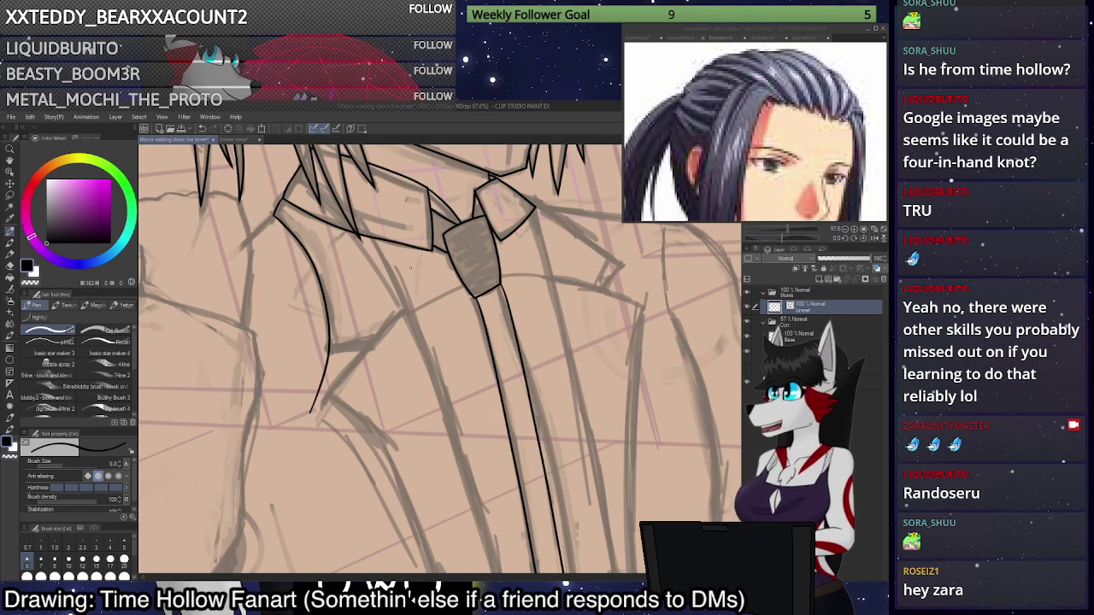
Ink the upper lapel edge as a curve from near the tie knot across the end of the jacket collar line.
scroll(410, 268, down, 5)
scroll(504, 274, up, 1)
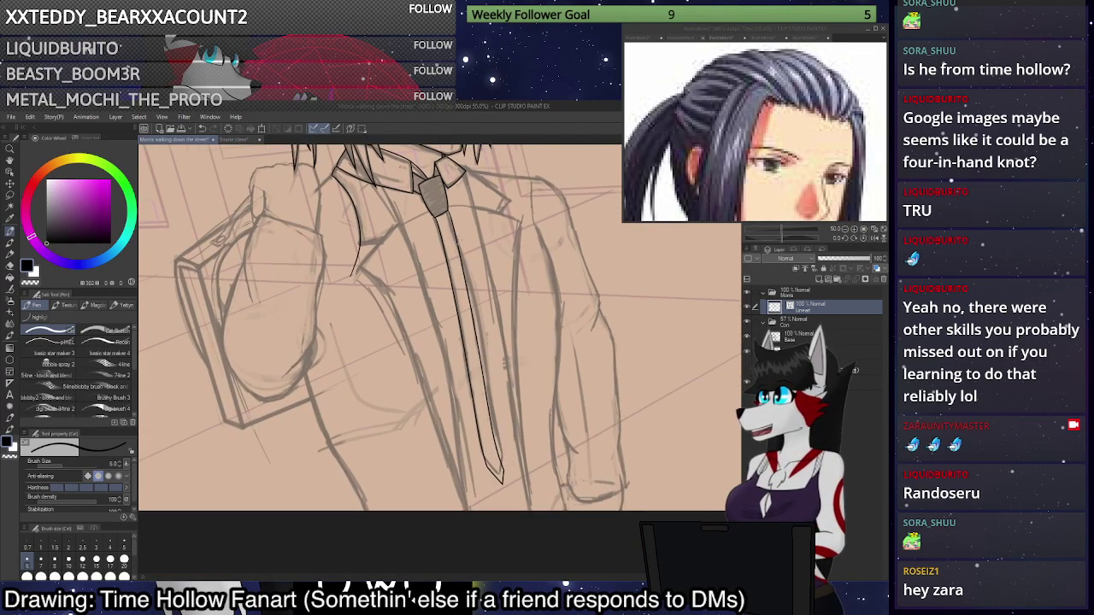
scroll(443, 227, up, 2)
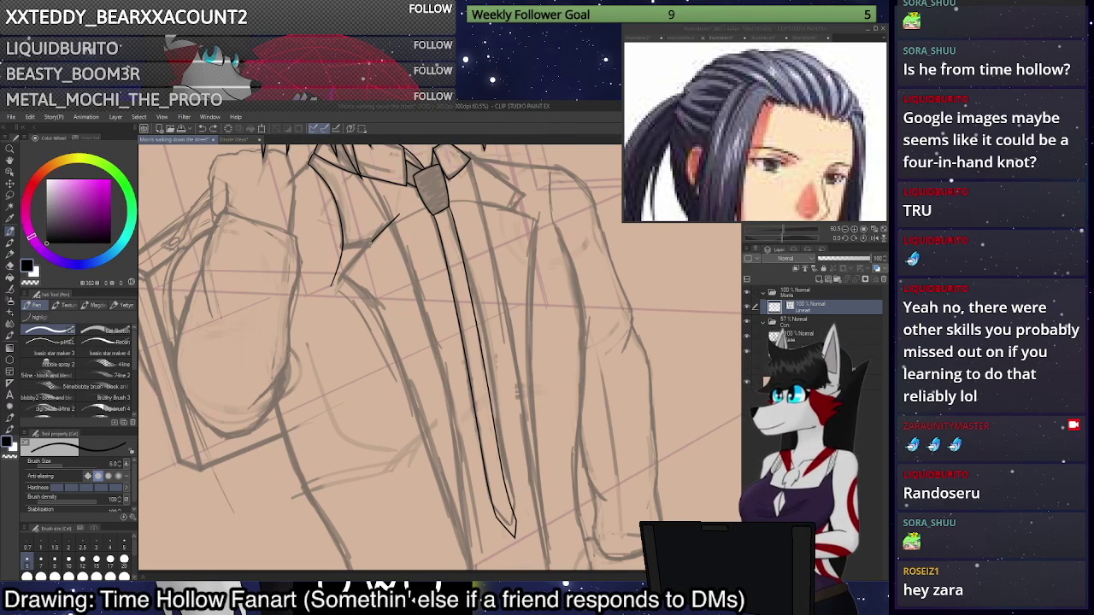
mouse_move(393, 215)
mouse_down()
mouse_move(370, 234)
mouse_move(401, 211)
mouse_move(324, 311)
mouse_move(399, 213)
mouse_move(333, 279)
mouse_move(318, 347)
mouse_up()
key(ctrl+z)
key(ctrl+z)
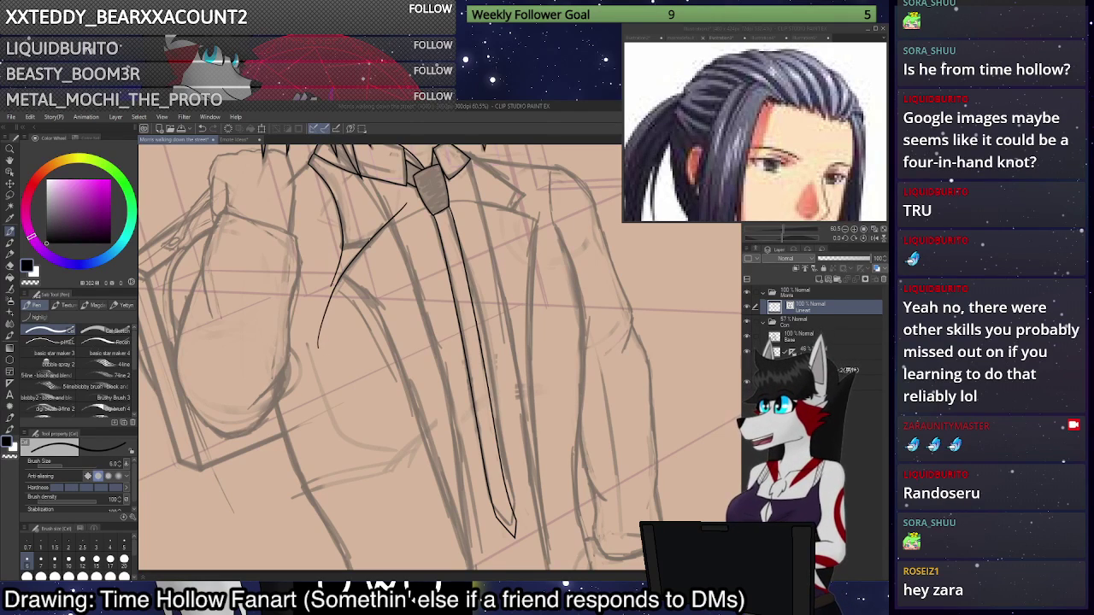
Ink the lapel's long outer edge from its point down to the lower edge of the canvas.
mouse_move(342, 279)
mouse_down()
mouse_move(385, 323)
mouse_move(484, 569)
mouse_up()
key(ctrl+z)
mouse_move(342, 273)
mouse_down()
mouse_move(390, 345)
mouse_move(455, 527)
mouse_up()
key(ctrl+z)
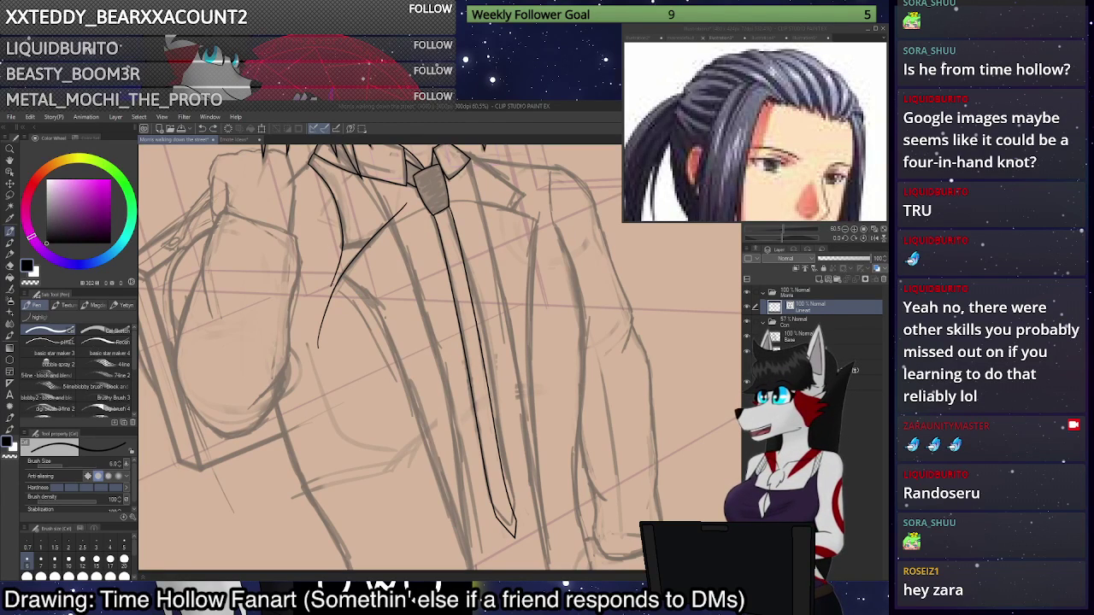
mouse_move(321, 256)
mouse_down()
mouse_move(356, 280)
mouse_move(386, 327)
mouse_move(482, 571)
mouse_up()
key(ctrl+z)
key(ctrl+z)
mouse_move(312, 259)
mouse_down()
mouse_move(354, 297)
mouse_move(373, 307)
mouse_move(337, 271)
mouse_move(391, 310)
mouse_move(430, 465)
mouse_move(451, 515)
mouse_move(480, 571)
mouse_up()
key(ctrl+z)
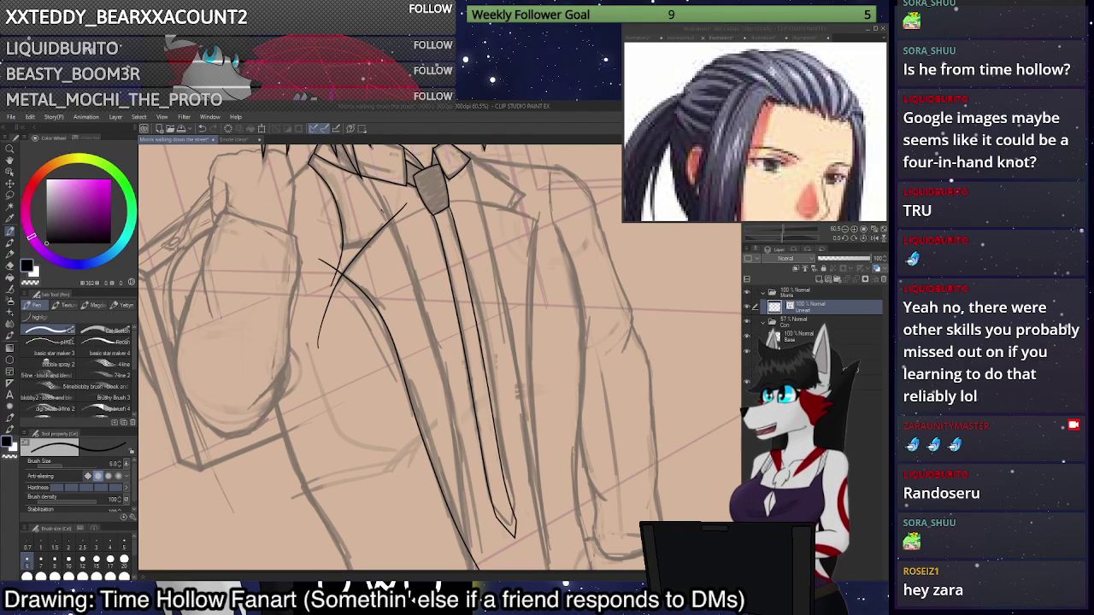
key(ctrl+z)
mouse_move(385, 211)
mouse_down()
mouse_move(438, 342)
mouse_move(469, 571)
mouse_move(466, 486)
mouse_up()
key(ctrl+z)
key(ctrl+z)
scroll(386, 204, down, 1)
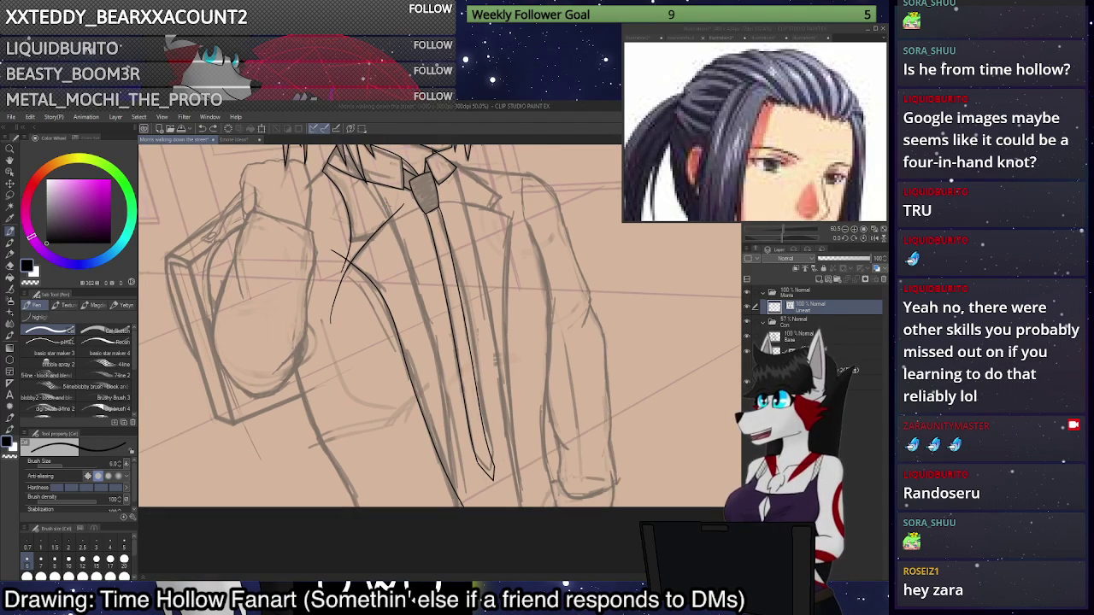
mouse_move(386, 204)
mouse_down()
mouse_move(453, 428)
mouse_move(454, 531)
mouse_up()
key(ctrl+z)
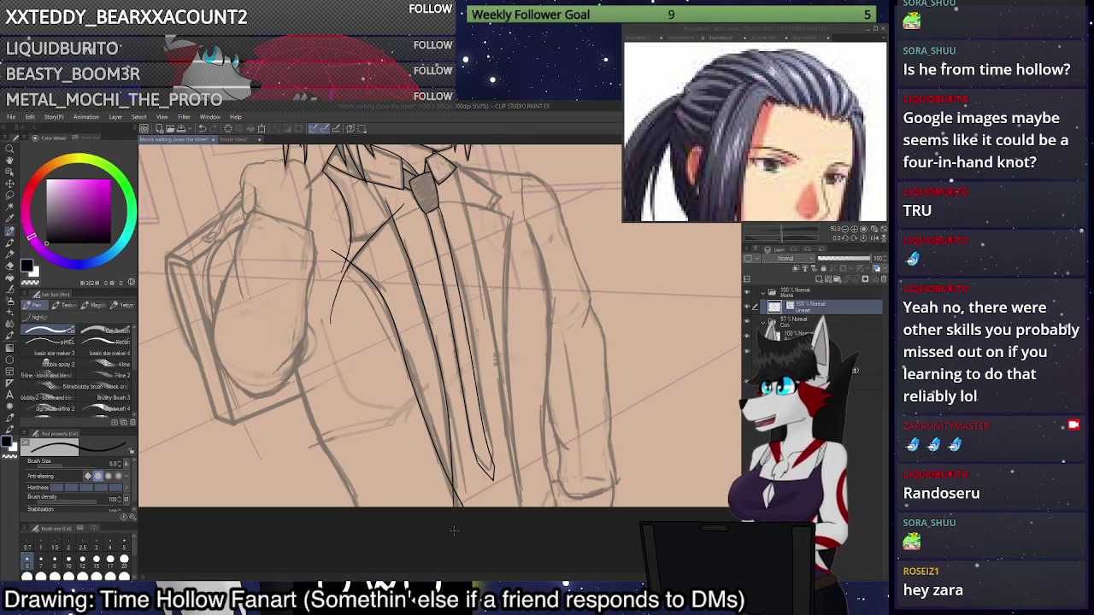
key(ctrl+z)
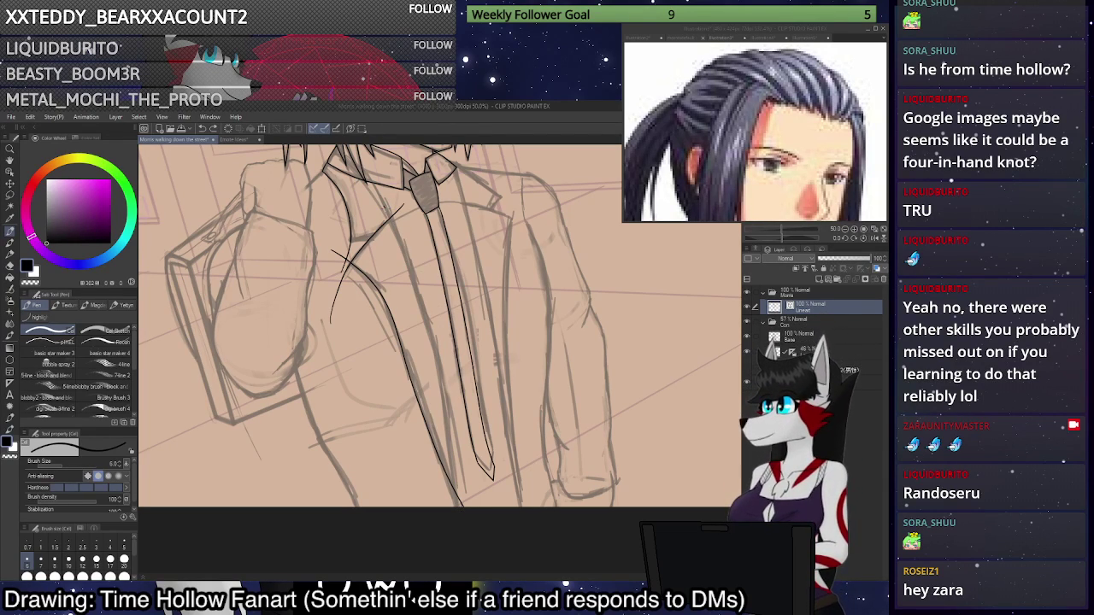
Ink the lapel's inner edge as a long curve from its upper corner beside the tie down to the canvas's lower edge.
mouse_move(382, 207)
mouse_down()
mouse_move(446, 376)
mouse_move(460, 513)
mouse_up()
scroll(627, 382, down, 2)
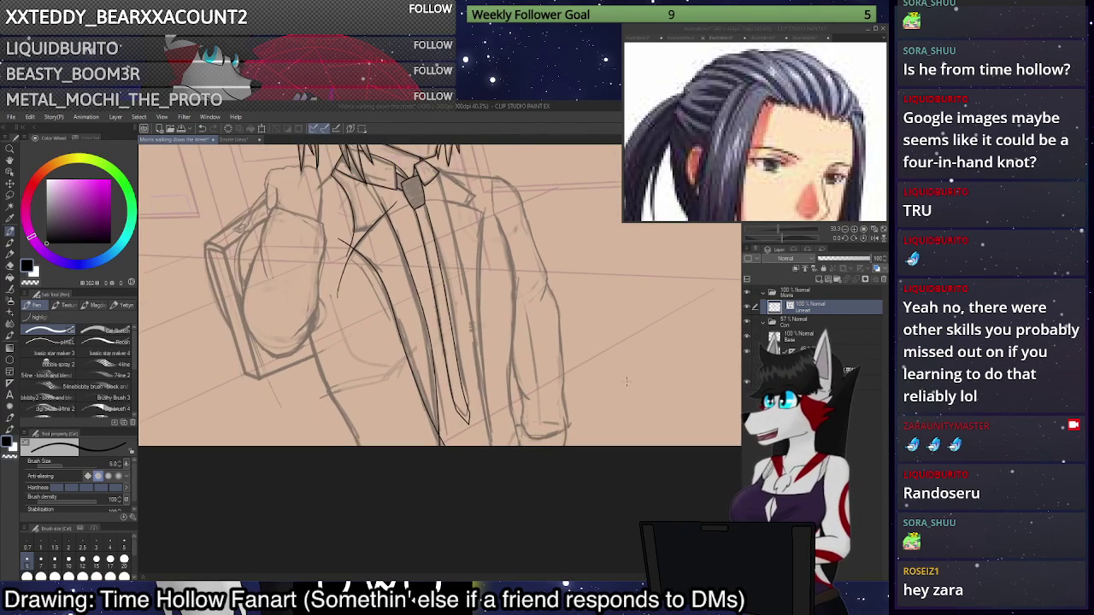
scroll(626, 382, up, 2)
scroll(627, 383, down, 2)
scroll(626, 382, up, 2)
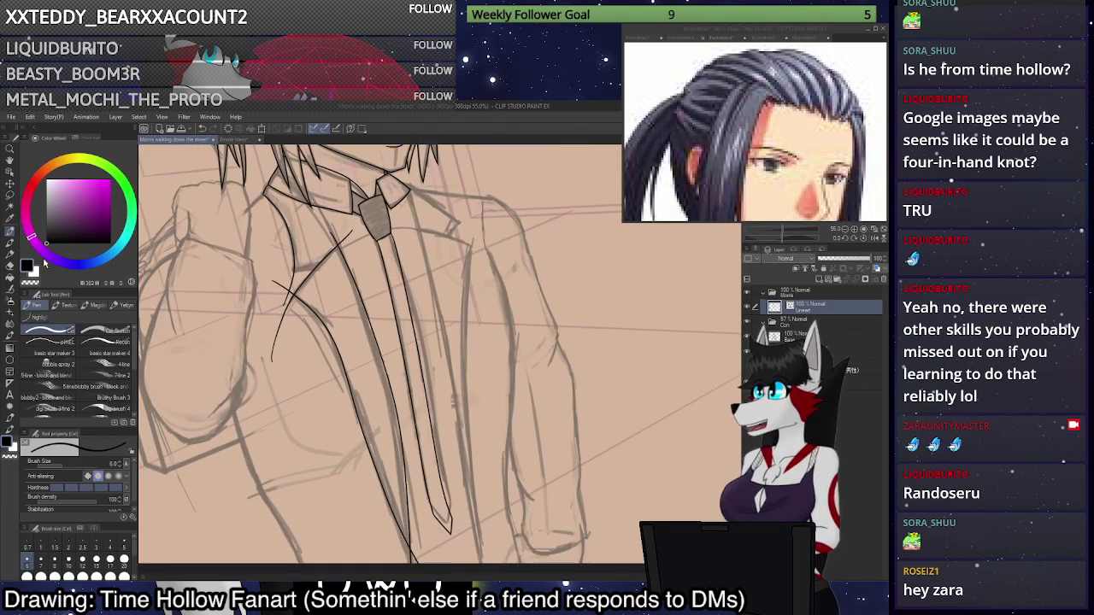
Erase the stroke ends that stick out at the lapel's outer point and below its lower tip.
click(9, 266)
drag(275, 350, 291, 305)
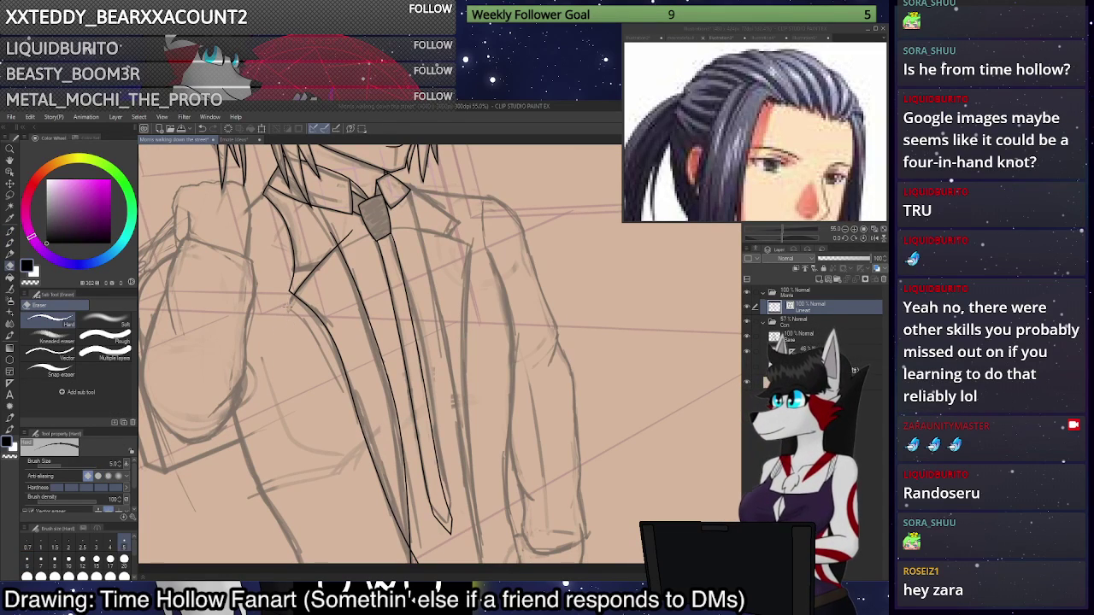
scroll(412, 500, down, 2)
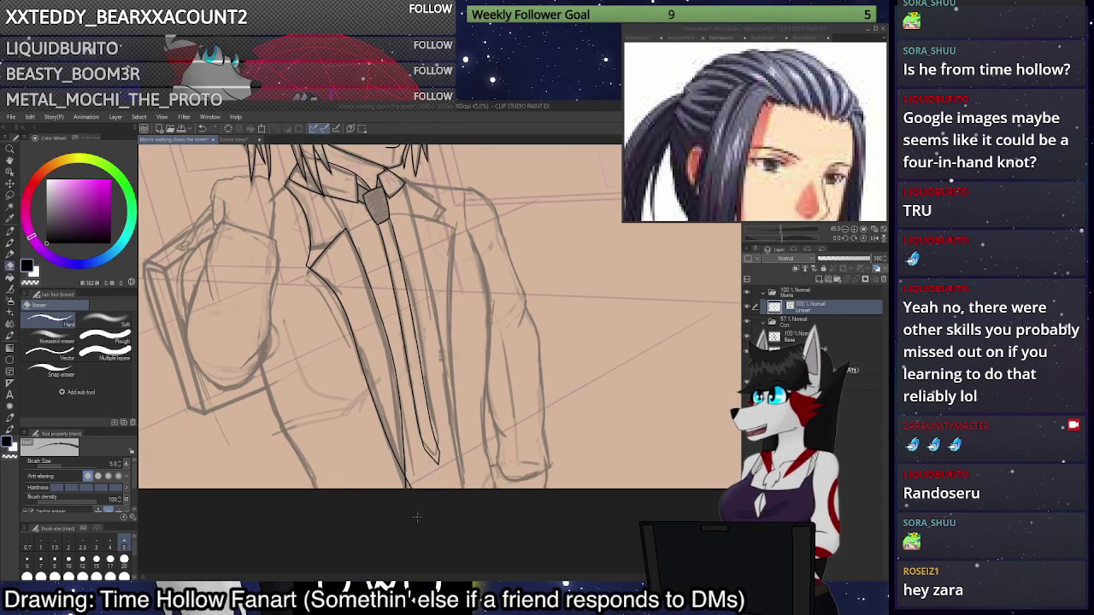
scroll(412, 500, up, 2)
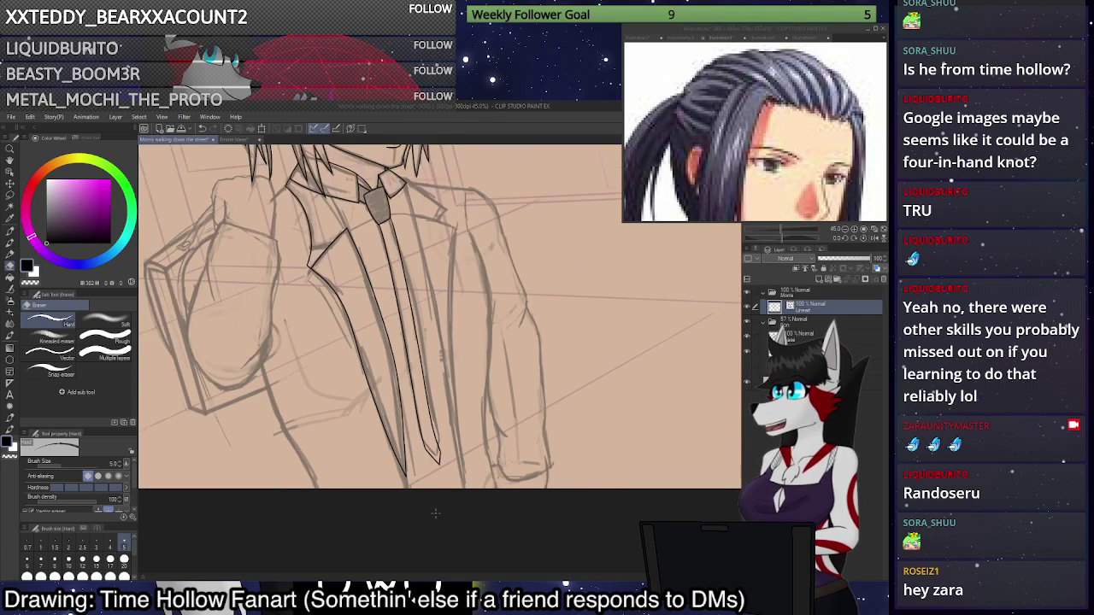
Ink a short line continuing the jacket front from the lapel's lower tip to the canvas's lower edge.
scroll(416, 506, up, 4)
key(p)
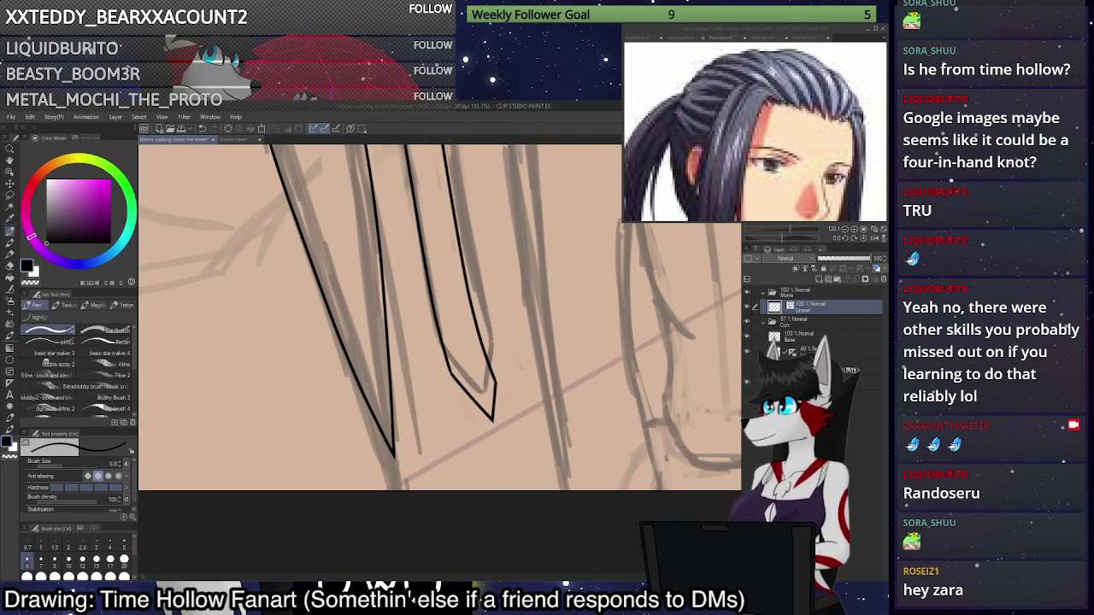
drag(394, 454, 400, 493)
scroll(418, 540, down, 3)
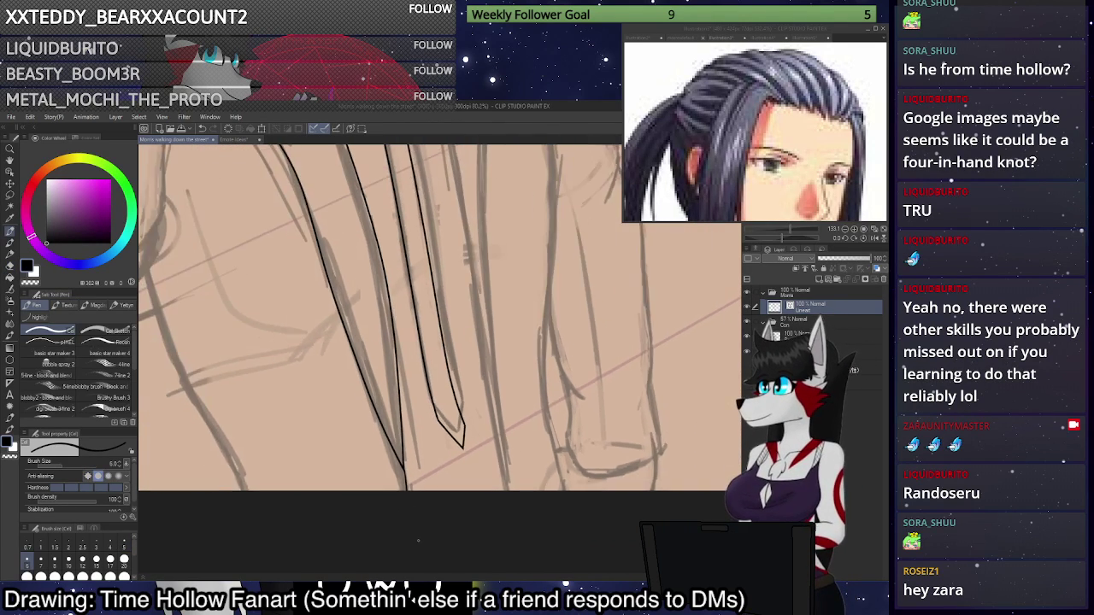
Ink the short lower edge of the jacket collar at the lapel notch and erase the overshooting stroke ends around it.
drag(359, 235, 512, 491)
scroll(440, 350, up, 3)
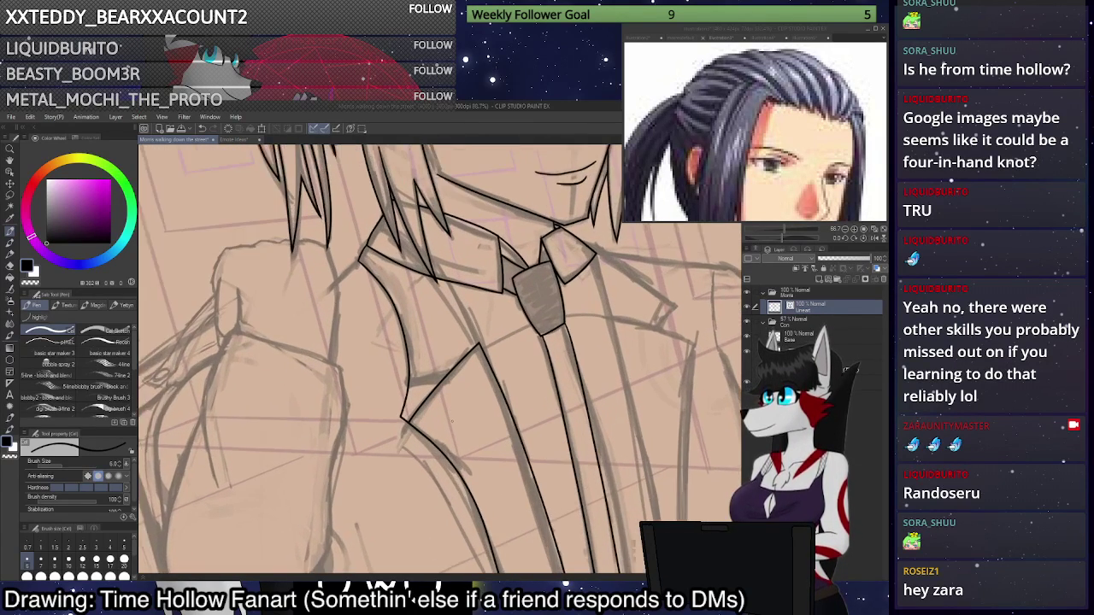
mouse_move(478, 356)
mouse_down()
mouse_move(350, 394)
mouse_move(418, 387)
mouse_move(353, 399)
mouse_move(384, 416)
mouse_move(382, 441)
mouse_up()
key(ctrl+z)
click(9, 265)
drag(475, 360, 443, 376)
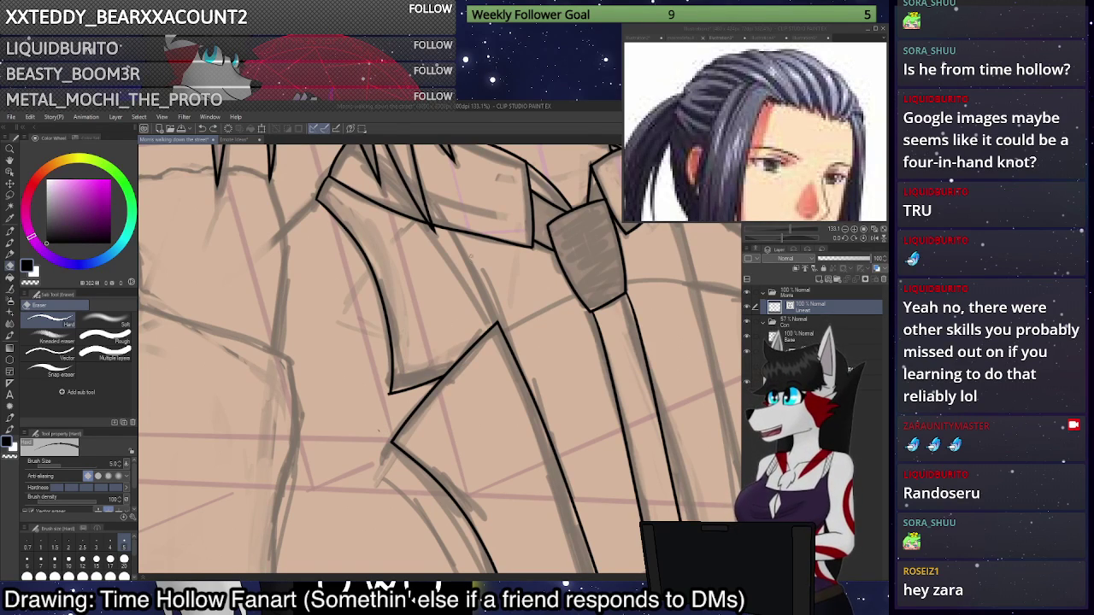
Ink the jacket collar's inner edge from the shirt collar down to the lapel's upper corner.
key(p)
mouse_move(497, 322)
mouse_down()
mouse_move(450, 231)
mouse_move(494, 321)
mouse_up()
key(ctrl+z)
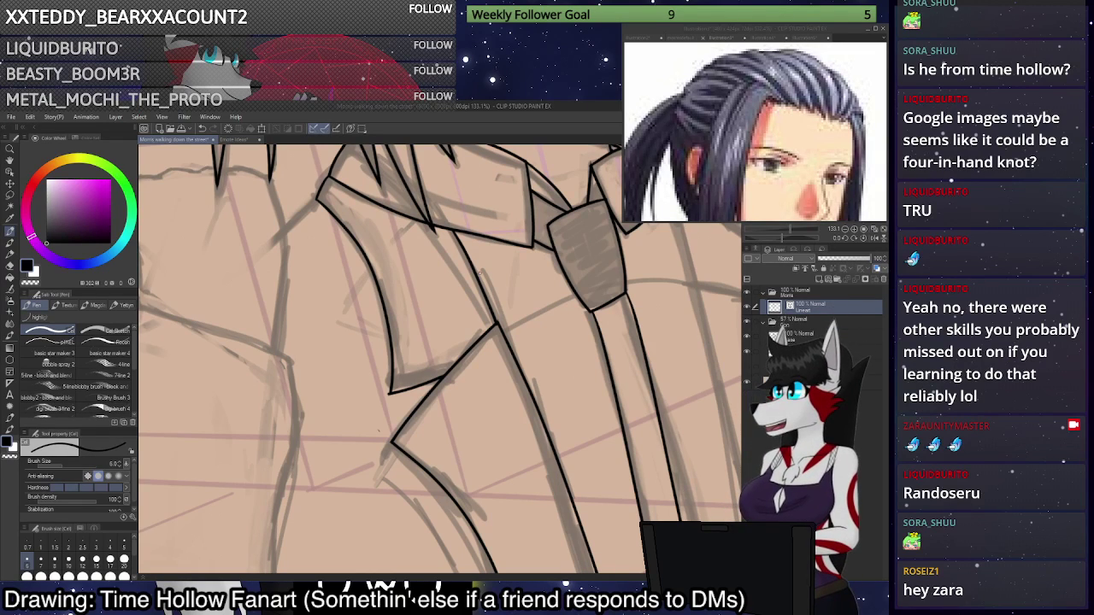
Ink the opposite lapel's inner edge from the shirt collar past the tie down to the canvas's lower edge.
scroll(491, 273, down, 11)
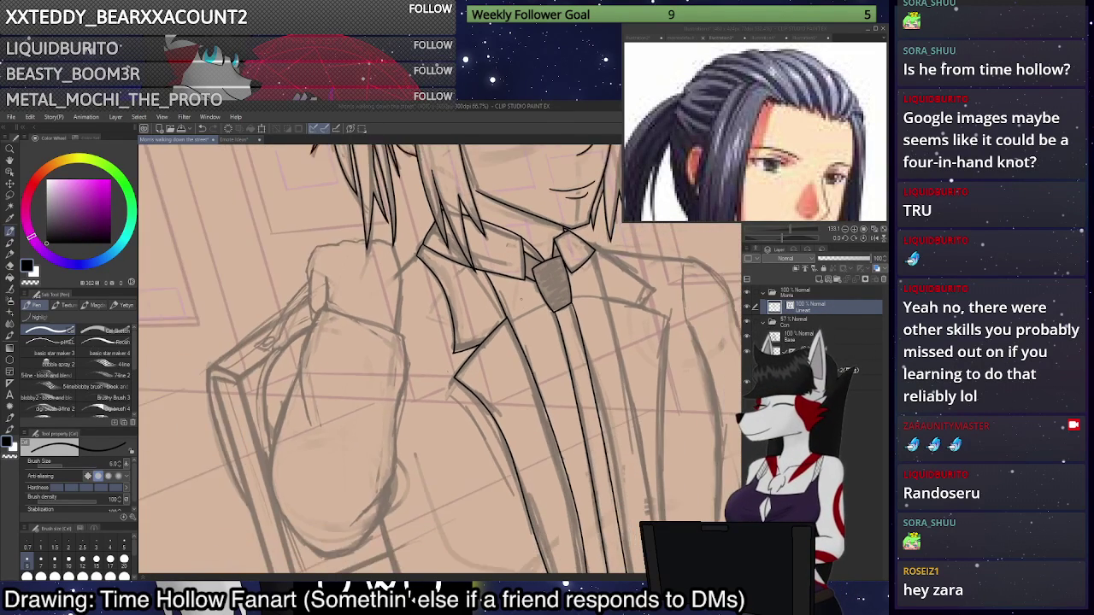
scroll(513, 280, down, 4)
scroll(663, 390, up, 6)
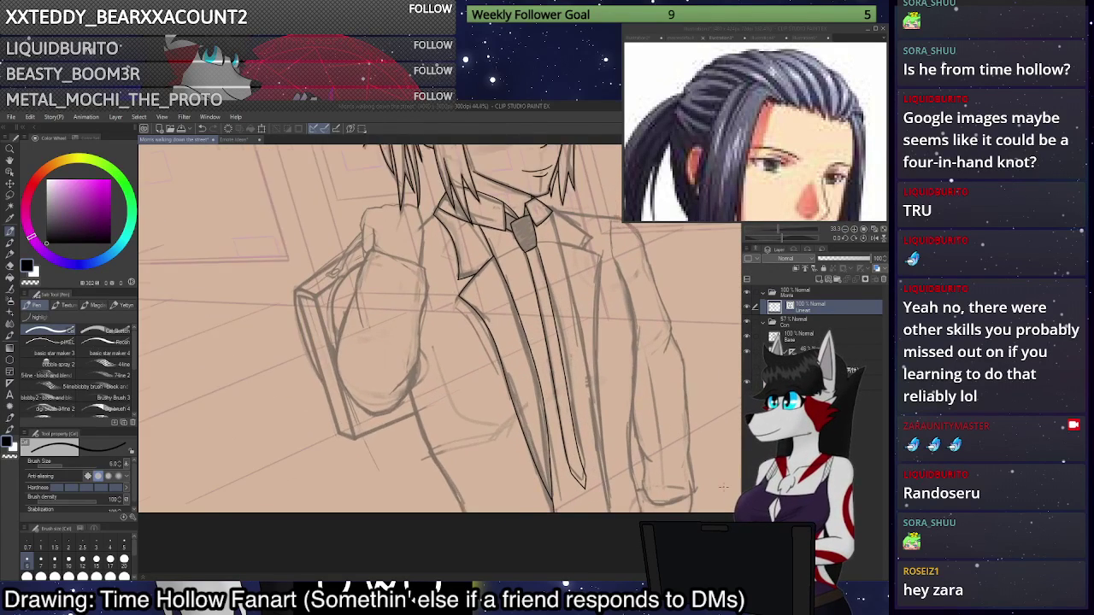
scroll(684, 384, down, 3)
scroll(686, 385, up, 2)
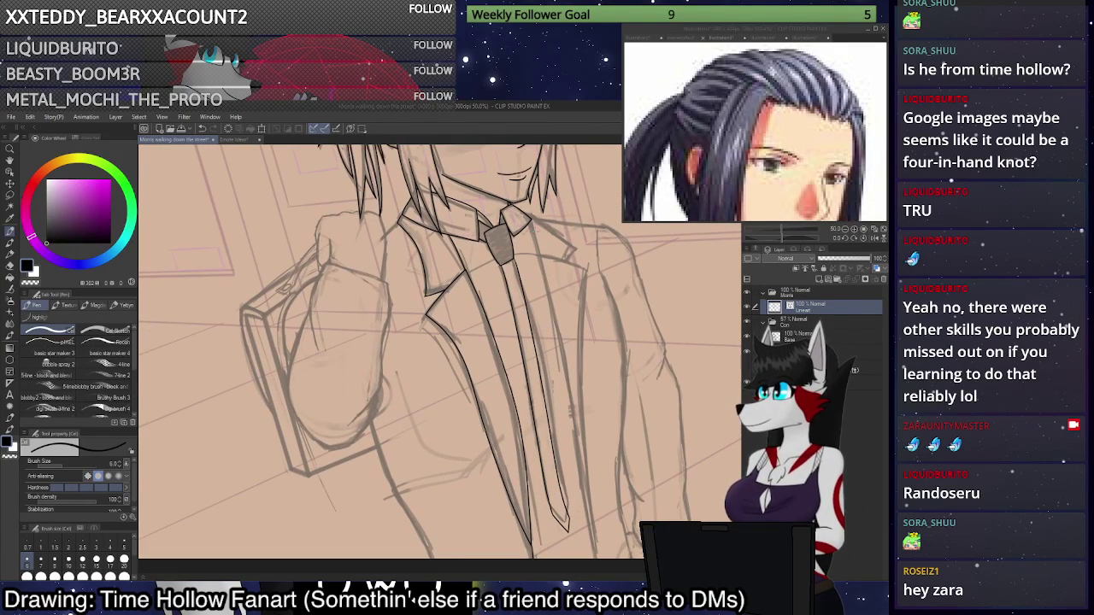
drag(540, 267, 590, 560)
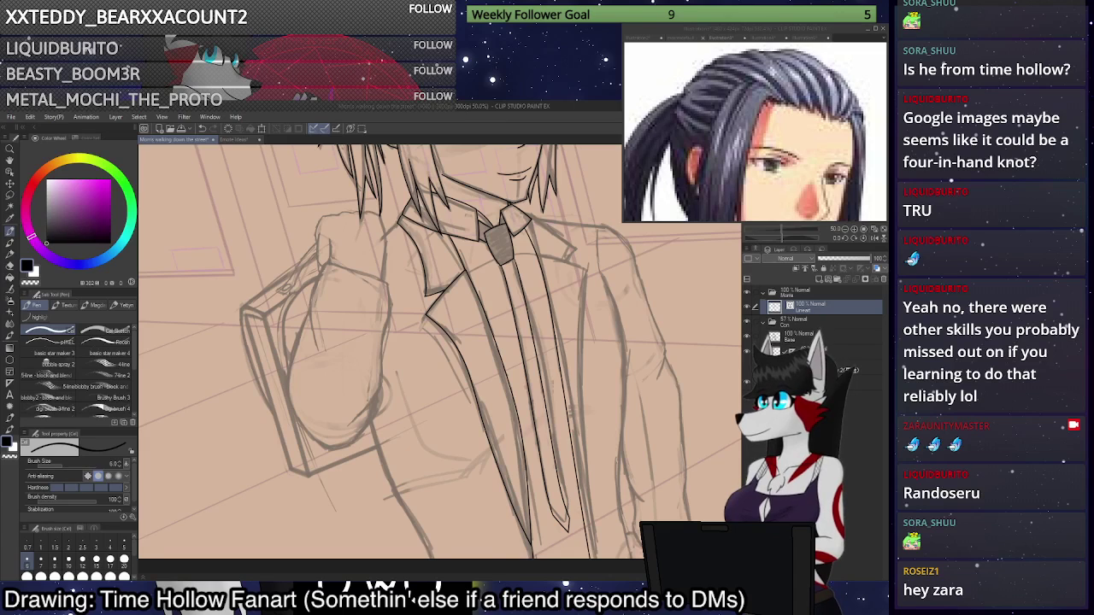
Ink the long outer edge and short end of the opposite jacket collar, and erase the strokes overshooting its corner.
scroll(602, 236, up, 5)
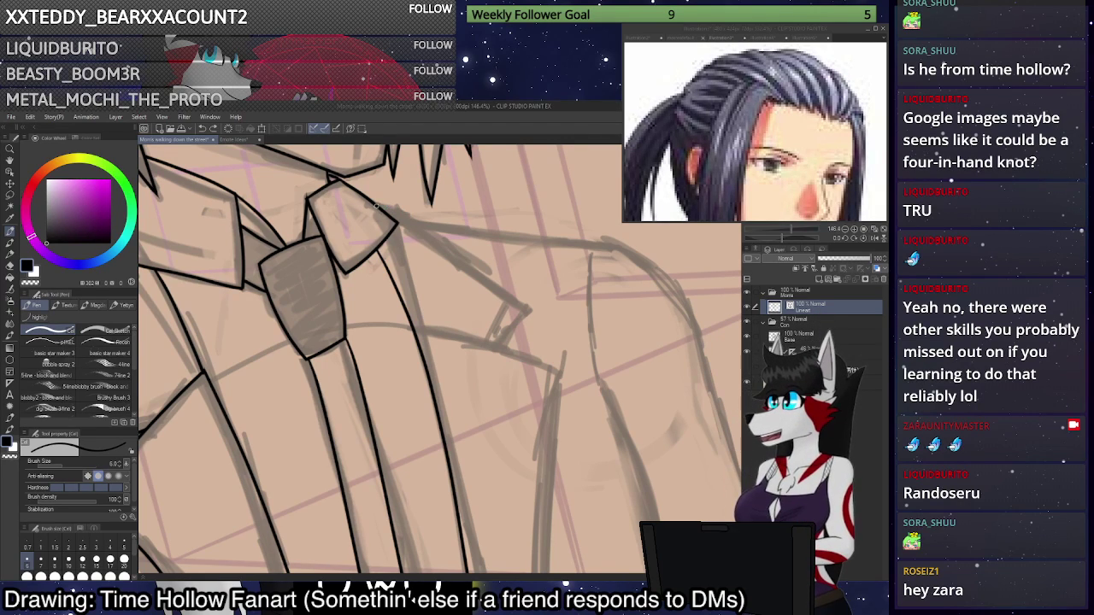
drag(400, 208, 510, 286)
key(ctrl+z)
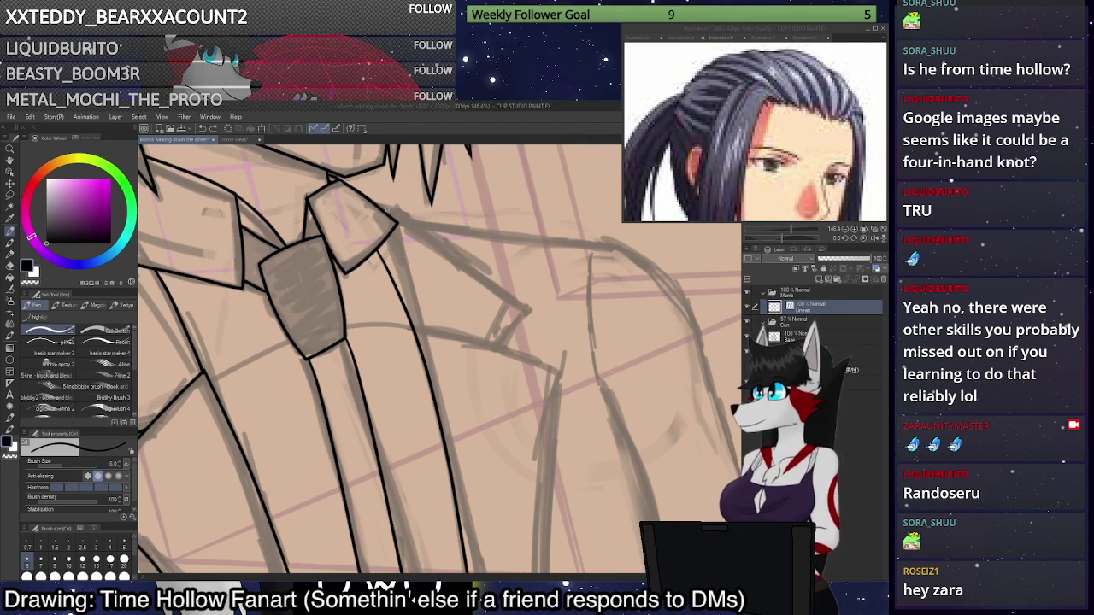
mouse_move(377, 205)
mouse_down()
mouse_move(510, 297)
mouse_move(499, 347)
mouse_up()
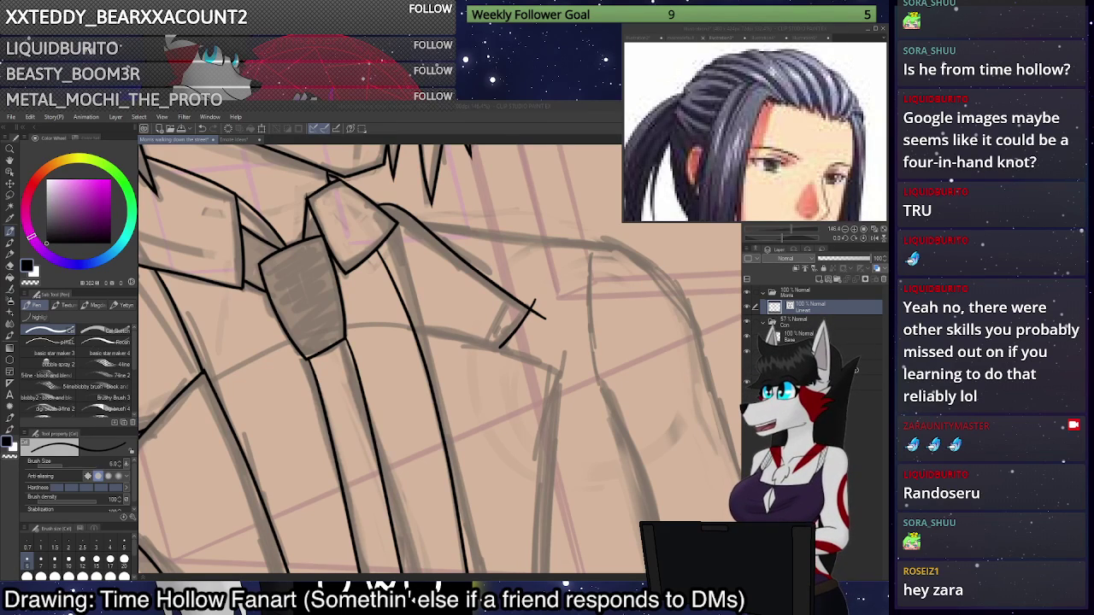
click(12, 265)
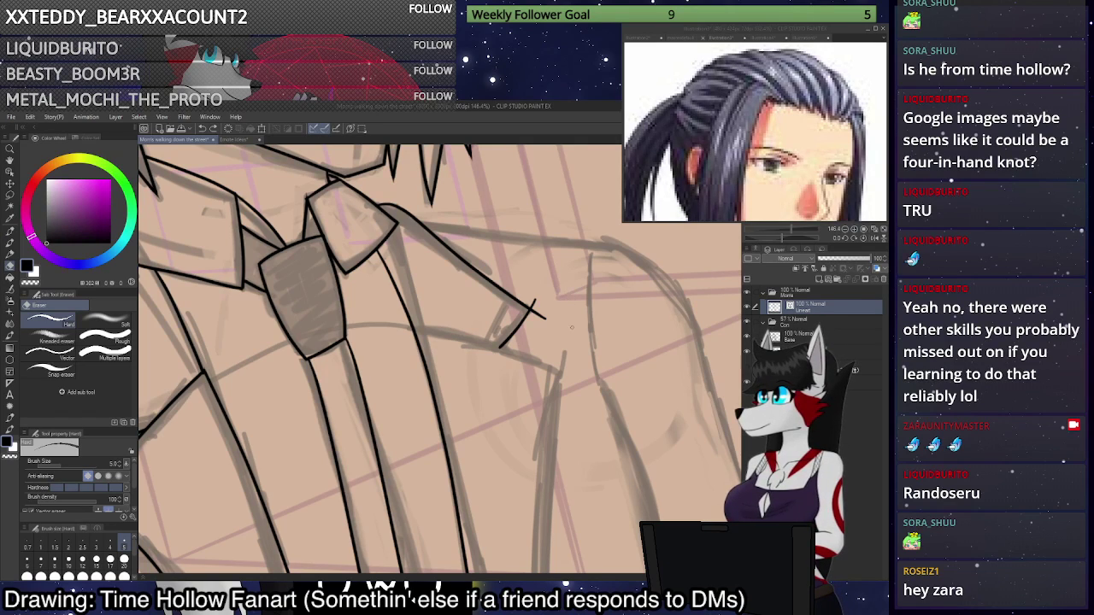
drag(535, 309, 533, 297)
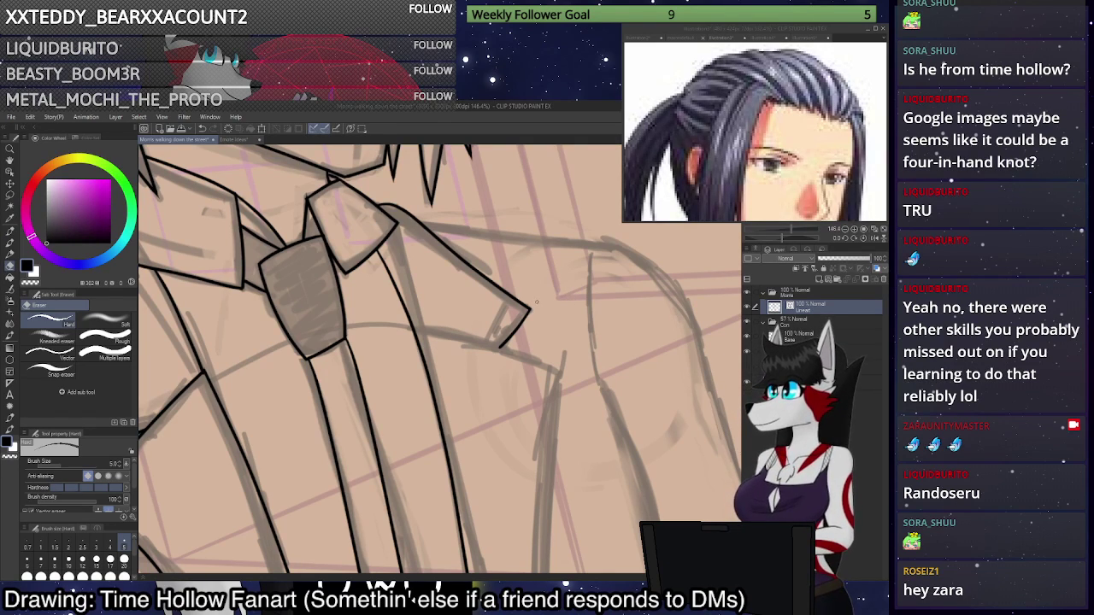
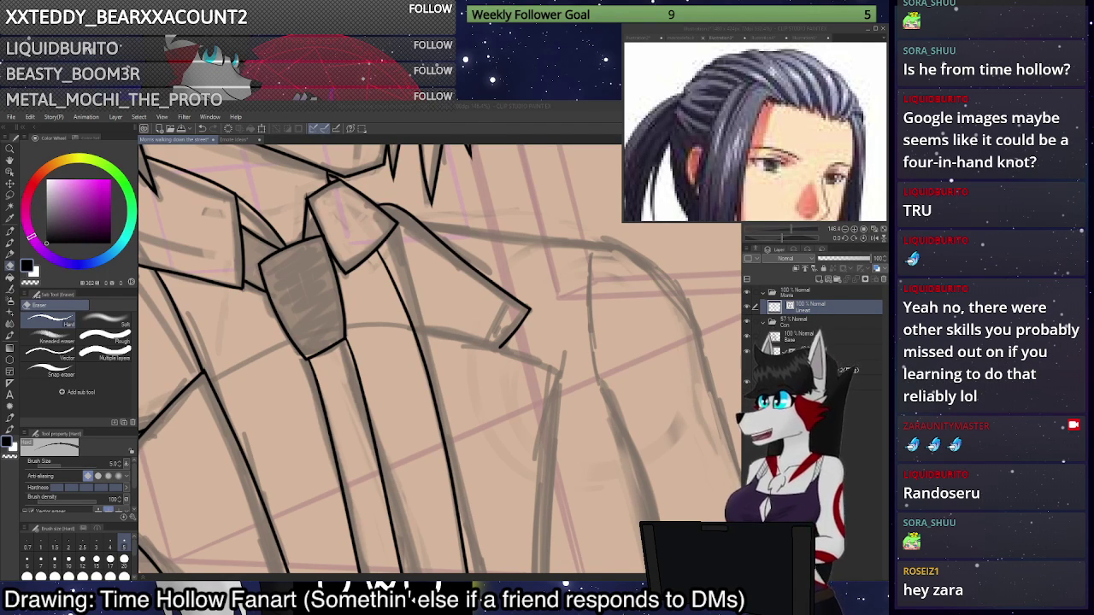
Ink the opposite lapel's upper edge as a curve from beside the tie knot past the end of the jacket collar.
scroll(629, 231, down, 6)
drag(632, 479, 598, 350)
scroll(598, 350, down, 1)
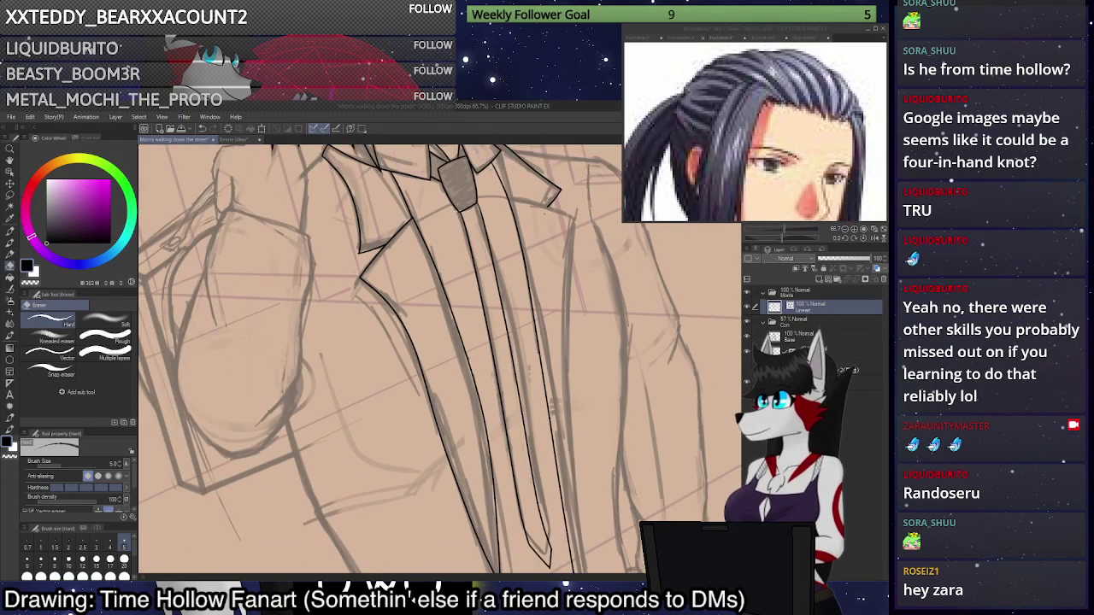
scroll(554, 212, down, 3)
key(p)
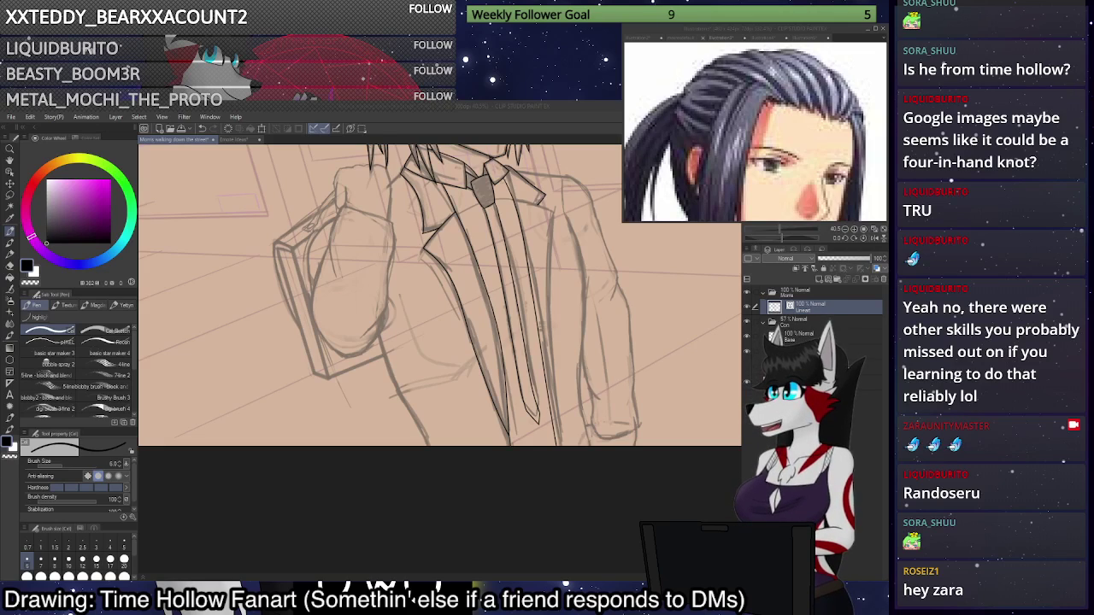
scroll(590, 437, down, 5)
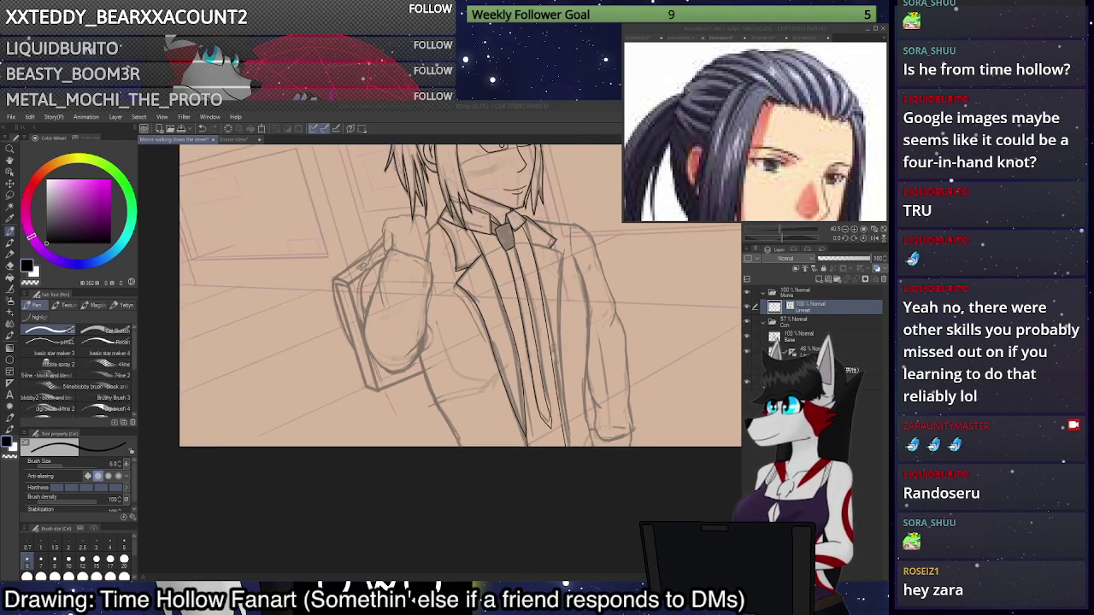
scroll(592, 329, up, 2)
scroll(664, 358, up, 5)
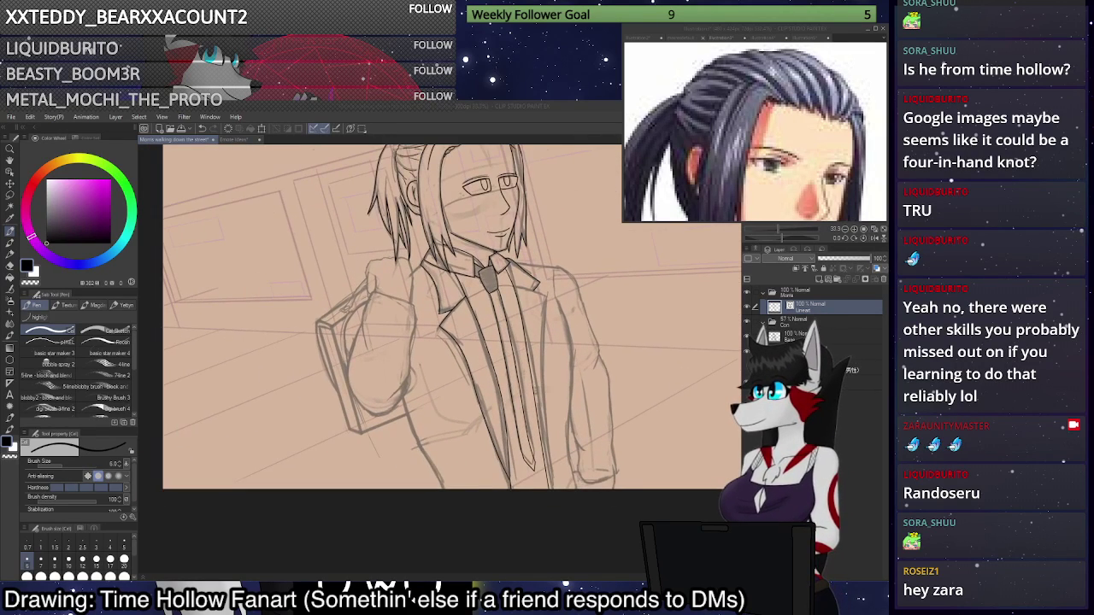
drag(435, 249, 500, 268)
key(ctrl+z)
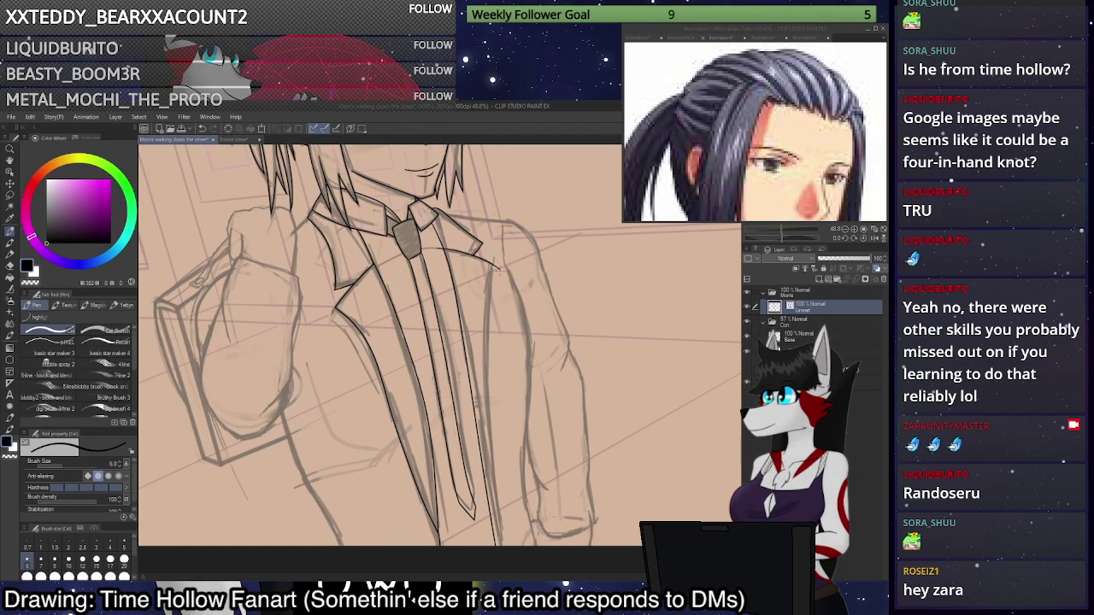
Ink the opposite lapel's outer edge down to the canvas's lower edge and erase the overshooting ends at its upper corner.
scroll(500, 270, down, 3)
scroll(530, 325, up, 1)
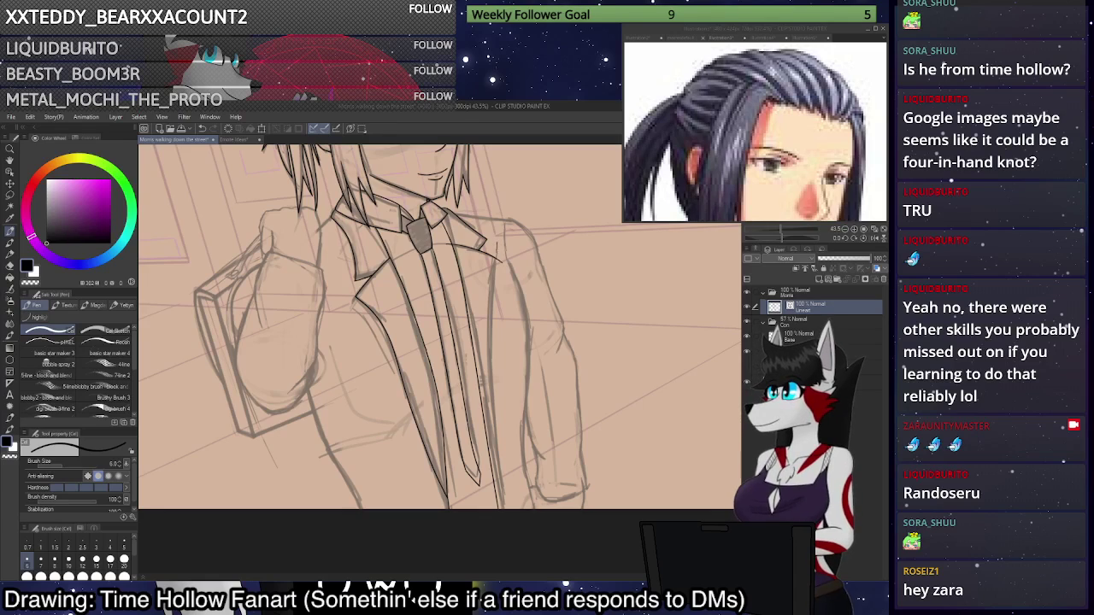
mouse_move(497, 248)
mouse_down()
mouse_move(491, 528)
mouse_move(498, 248)
mouse_move(492, 512)
mouse_up()
key(ctrl+z)
key(ctrl+z)
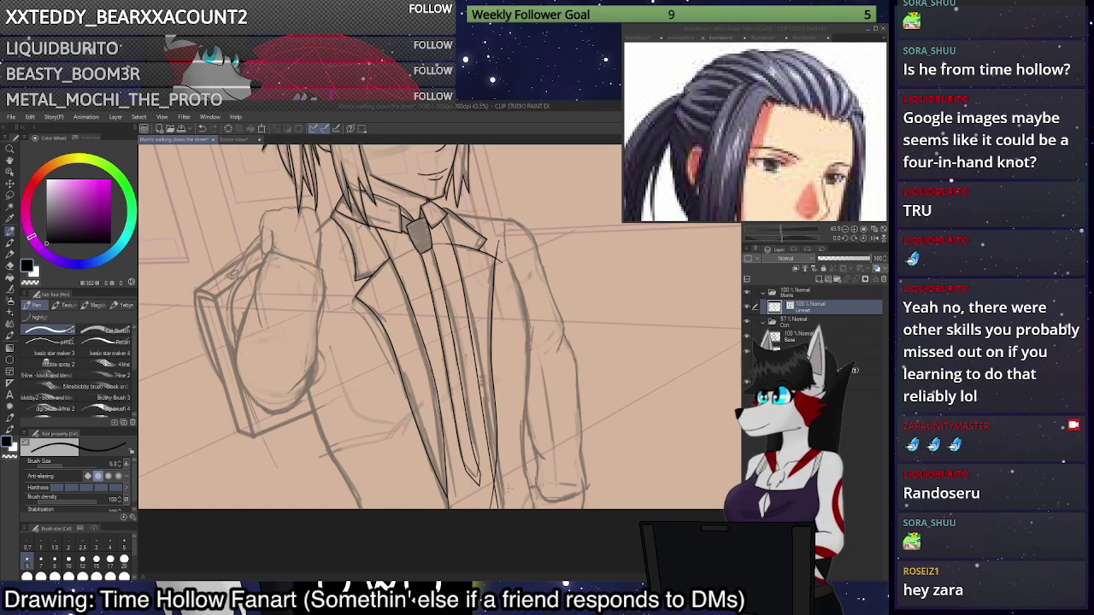
key(e)
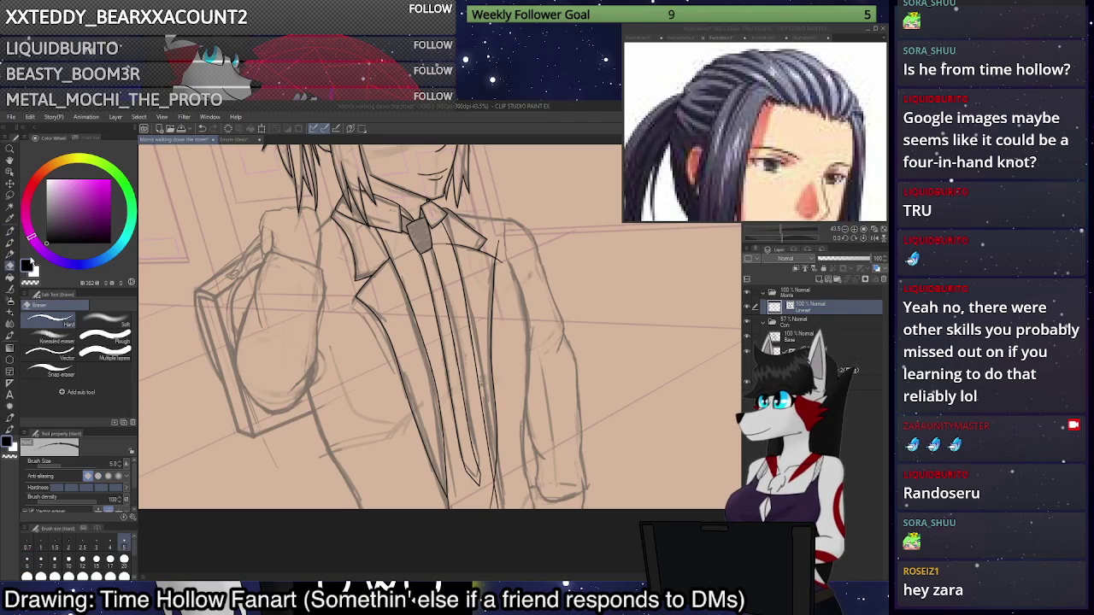
drag(497, 244, 502, 252)
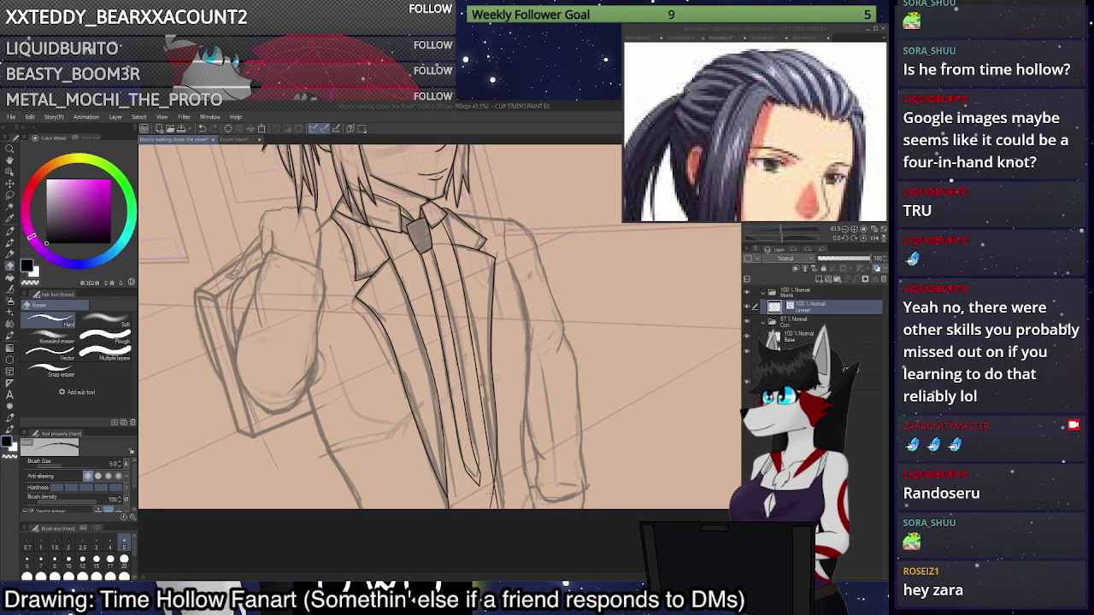
drag(494, 490, 493, 505)
scroll(513, 491, up, 5)
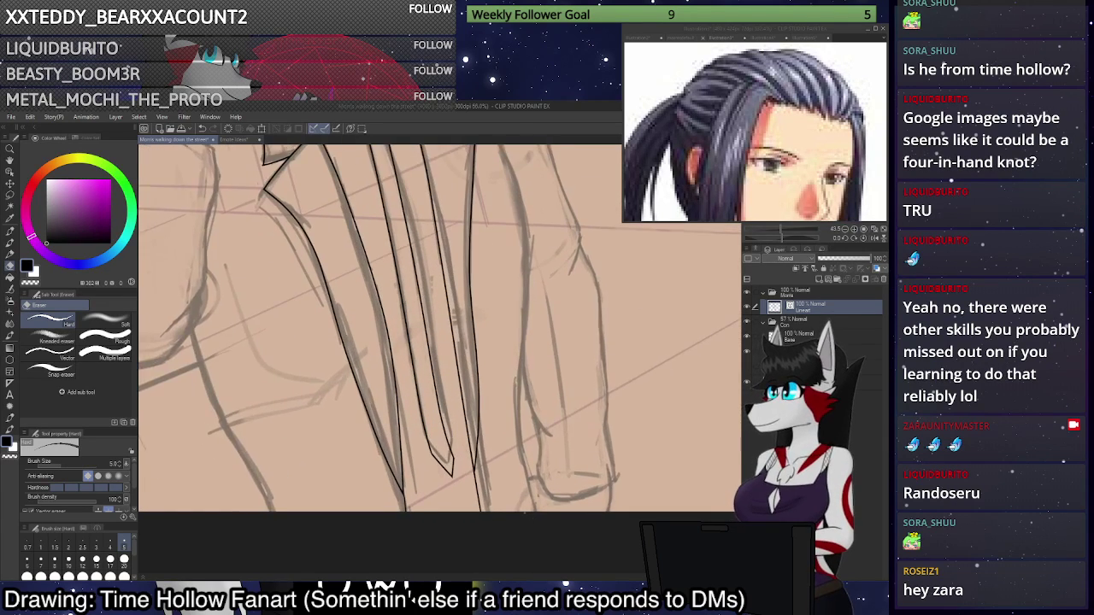
scroll(512, 493, up, 1)
key(ctrl+z)
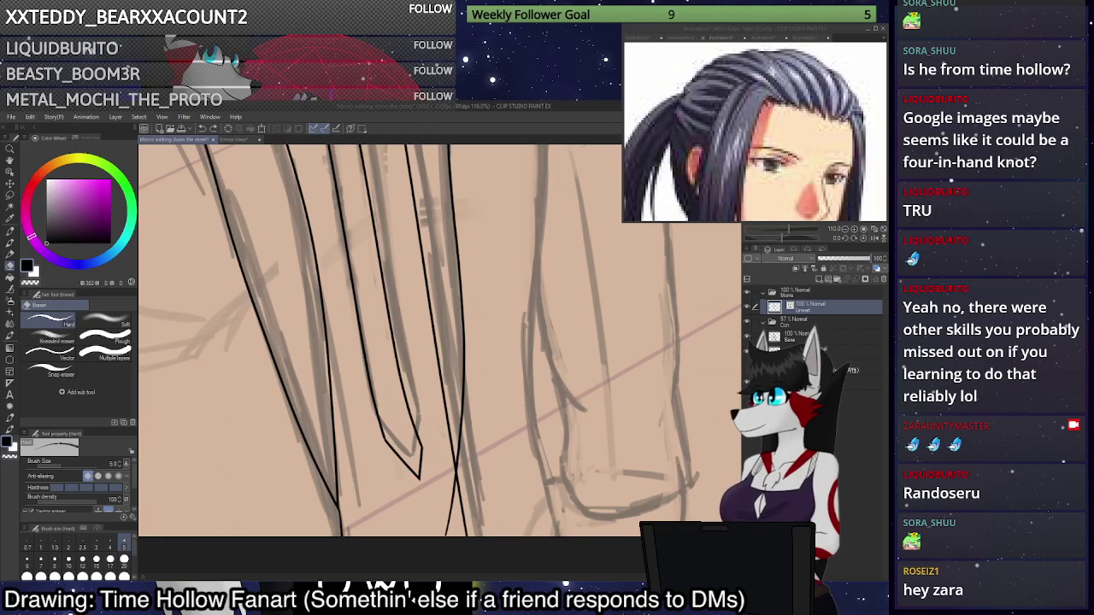
Reshape the lower part of the opposite lapel's outer edge with Redraw vector line, and erase the line end crossing it near the canvas's lower edge.
click(11, 287)
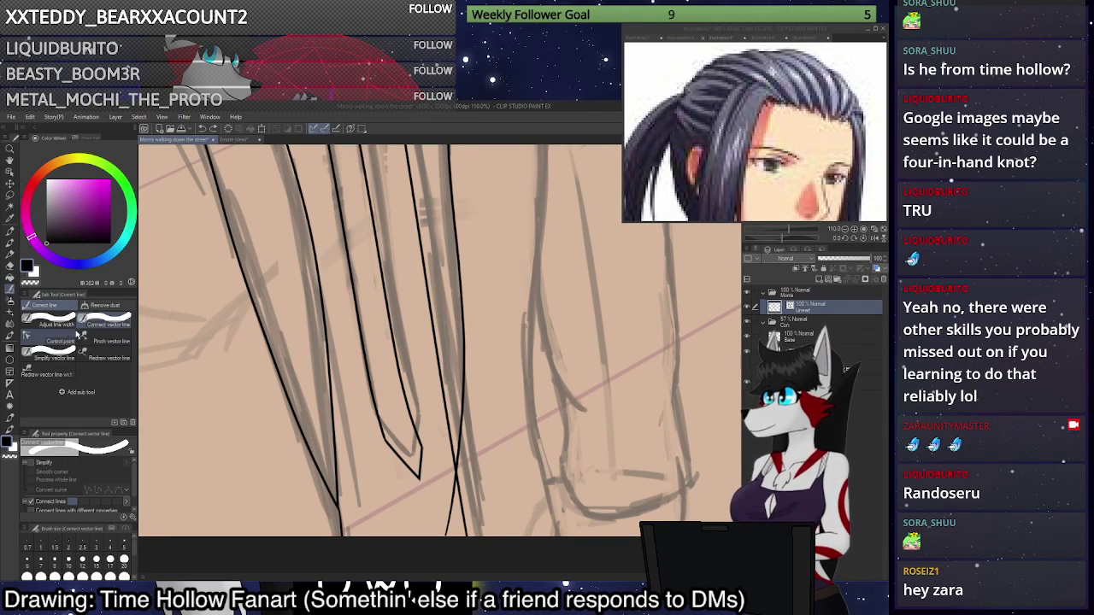
click(105, 352)
mouse_move(460, 287)
mouse_down()
mouse_move(468, 442)
mouse_move(452, 539)
mouse_up()
key(ctrl+z)
mouse_move(450, 147)
mouse_down()
mouse_move(465, 363)
mouse_move(456, 537)
mouse_up()
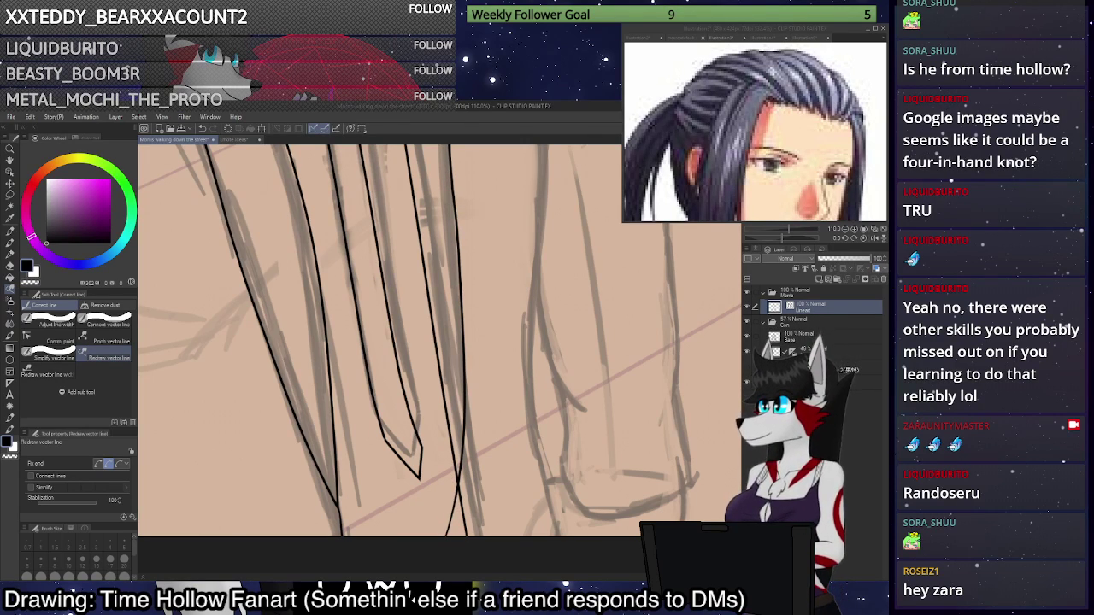
click(10, 263)
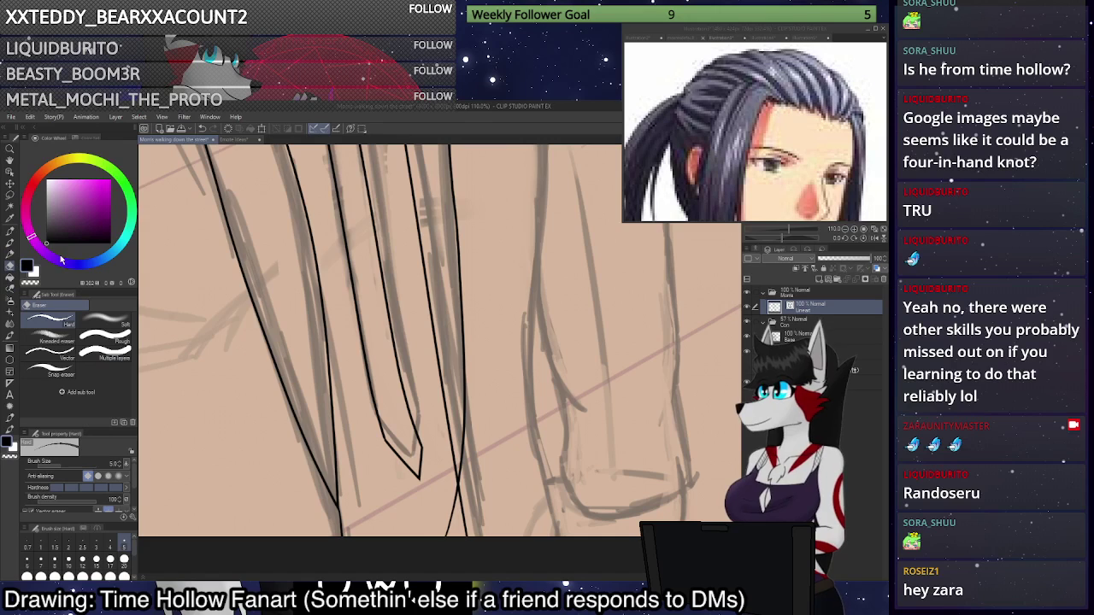
drag(443, 519, 456, 530)
Ink the jacket's shoulder and outer upper sleeve from beside the jacket collar down past the elbow into a short crease.
scroll(459, 541, down, 3)
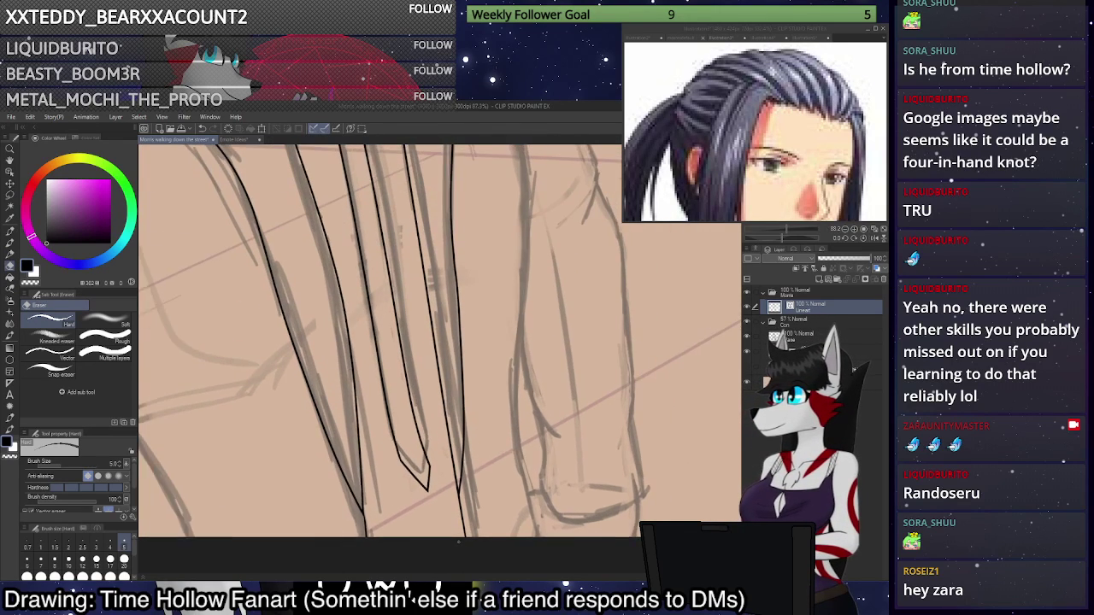
scroll(458, 541, down, 3)
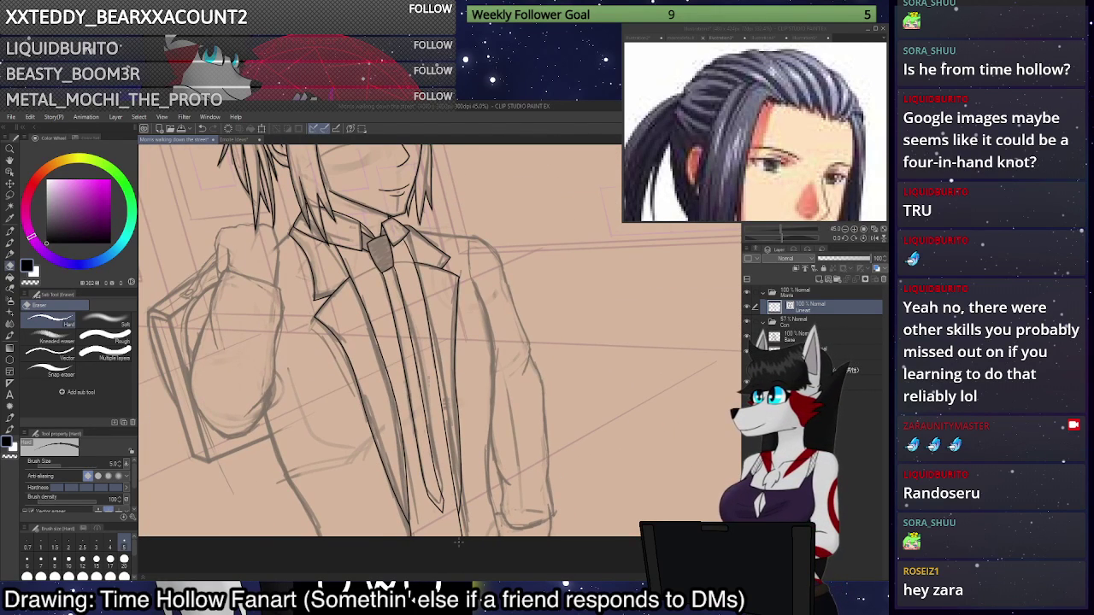
scroll(459, 542, down, 1)
scroll(466, 288, up, 4)
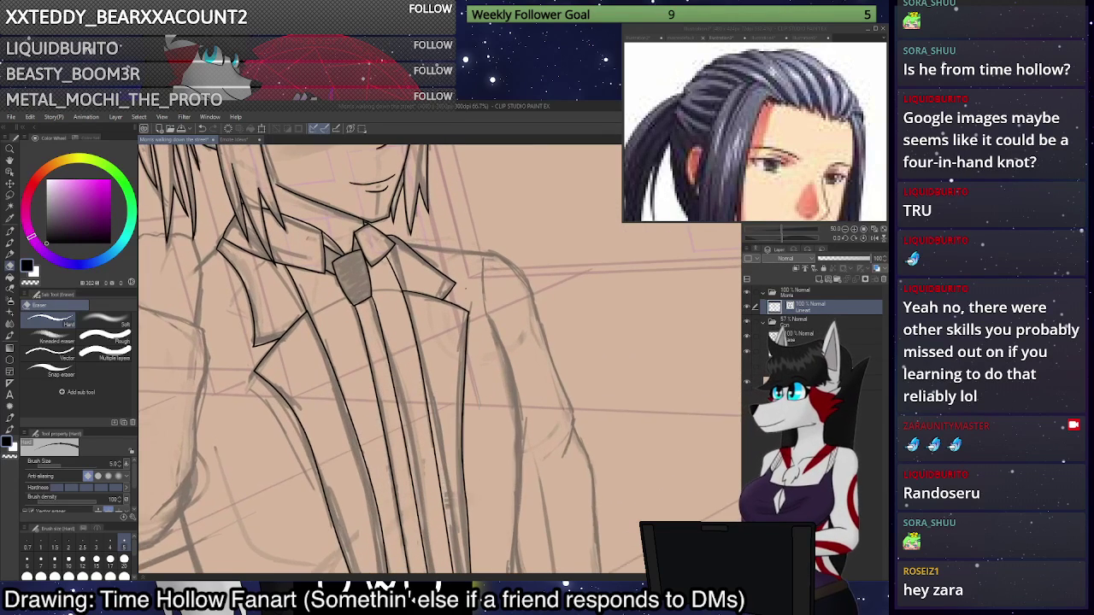
scroll(466, 288, up, 2)
scroll(620, 277, down, 5)
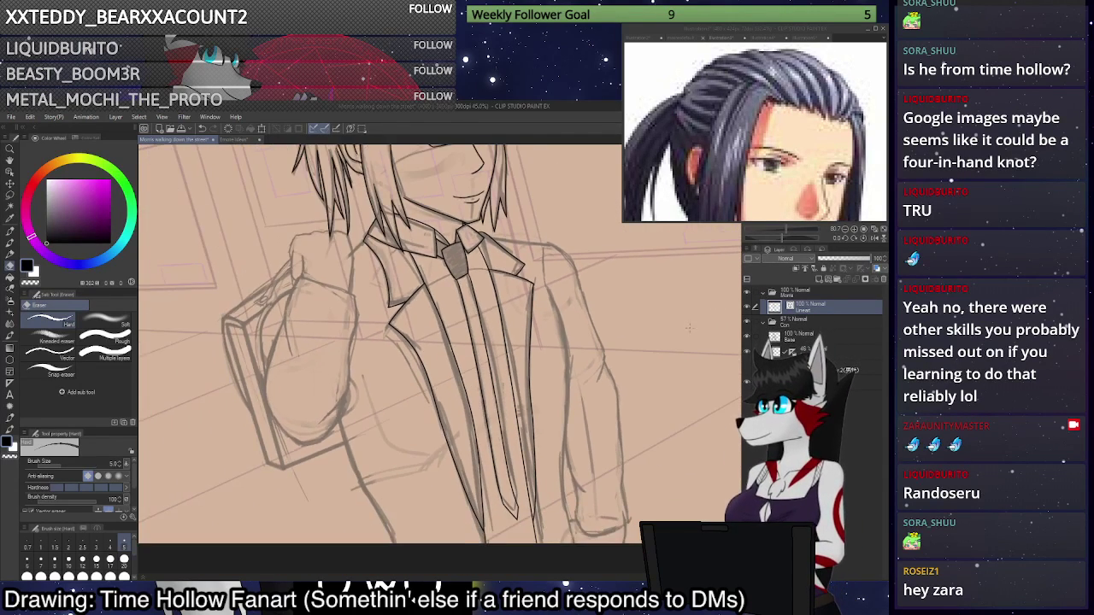
scroll(689, 328, up, 2)
key(p)
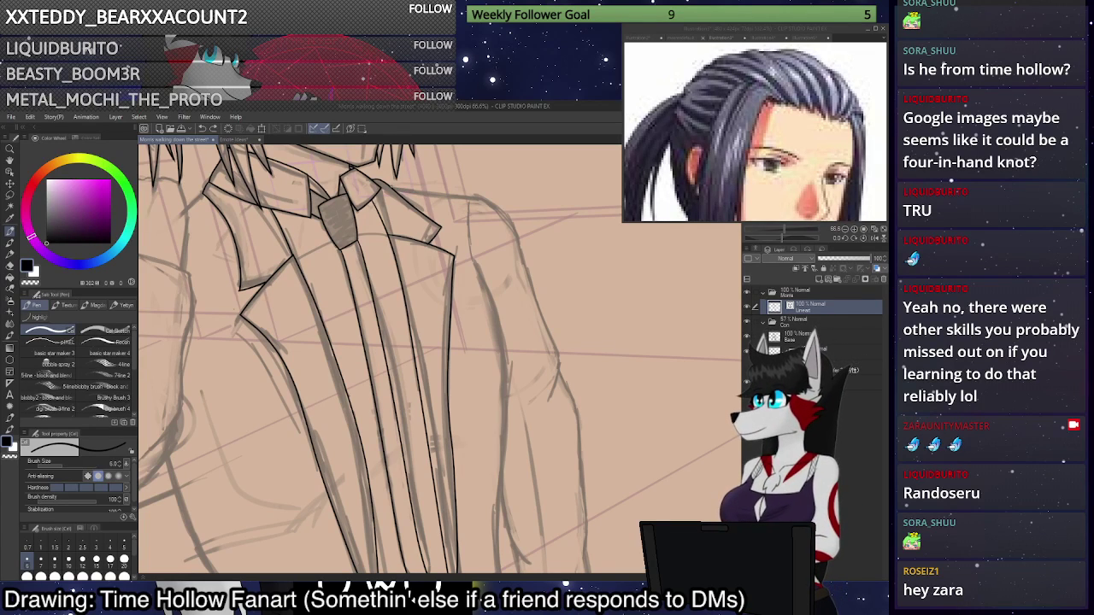
mouse_move(389, 188)
mouse_down()
mouse_move(470, 197)
mouse_move(499, 208)
mouse_move(518, 239)
mouse_move(559, 372)
mouse_move(534, 437)
mouse_up()
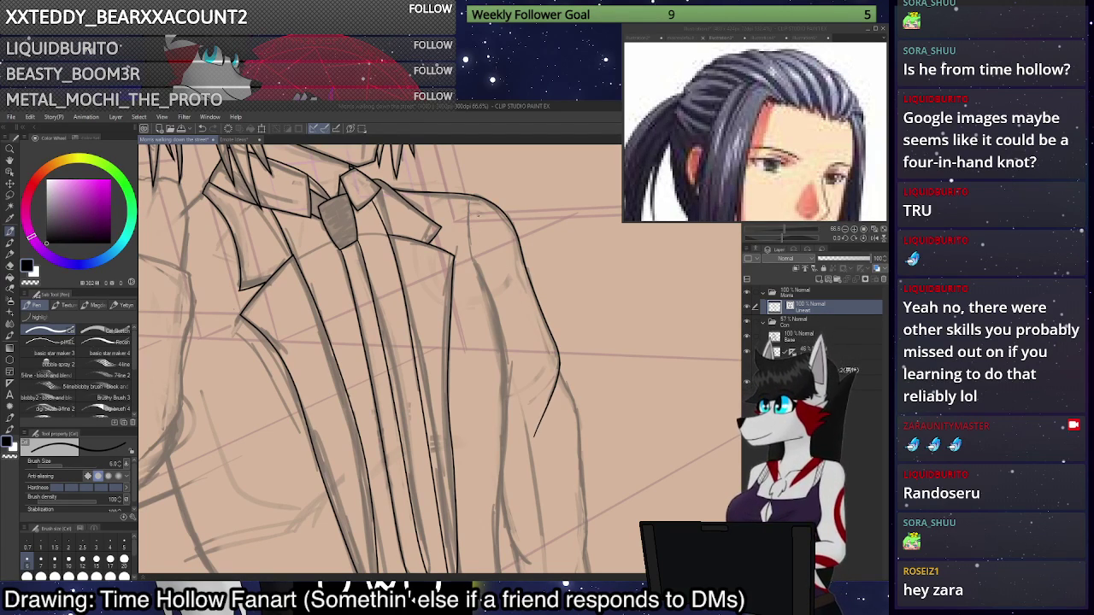
Ink the jacket's side edge along the inside of the sleeve, from the armpit down to the canvas's lower edge.
scroll(478, 216, down, 3)
scroll(560, 374, up, 2)
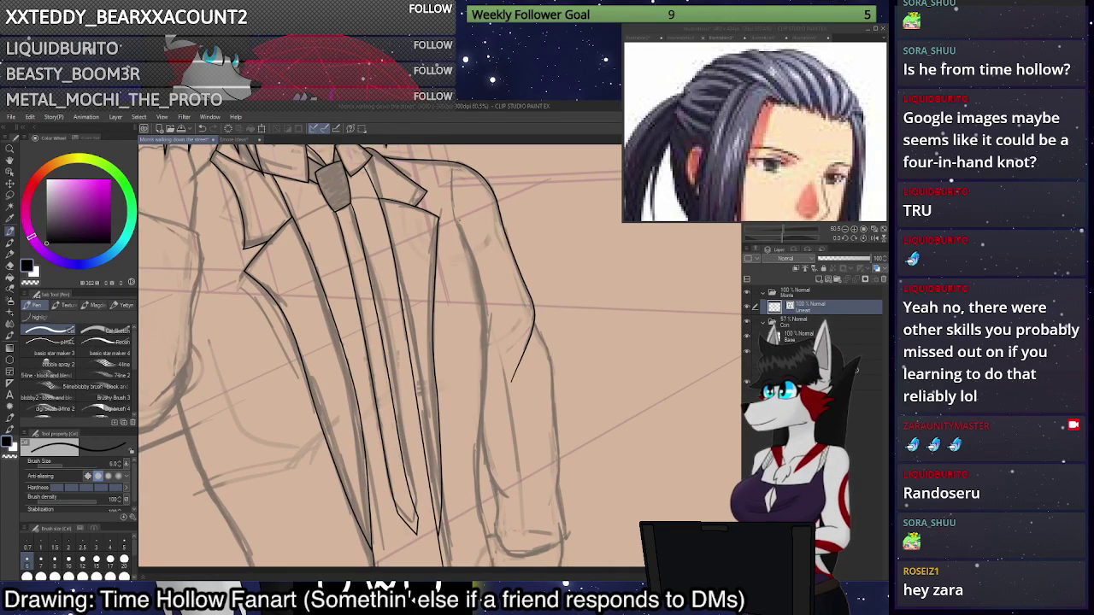
mouse_move(460, 226)
mouse_down()
mouse_move(487, 331)
mouse_move(479, 490)
mouse_move(494, 564)
mouse_up()
scroll(513, 513, down, 3)
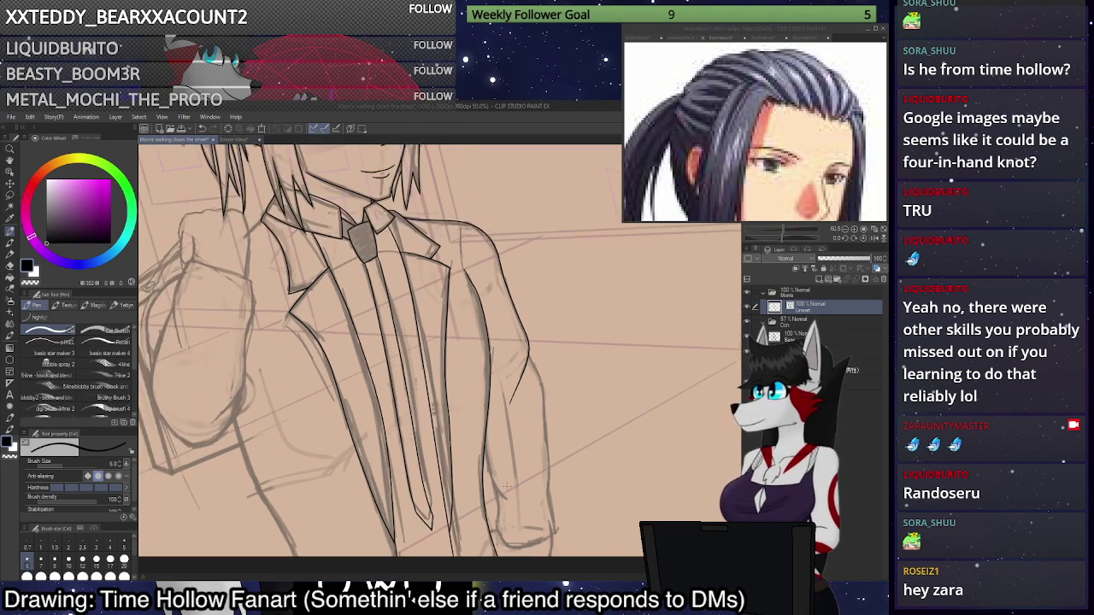
scroll(568, 334, up, 7)
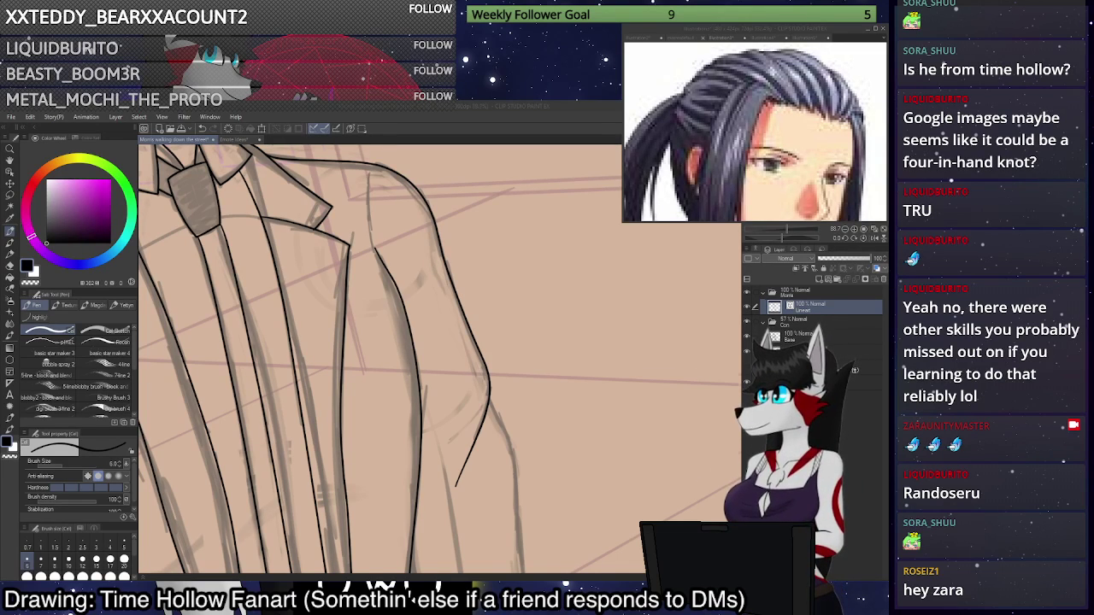
scroll(439, 360, down, 4)
scroll(439, 359, up, 3)
scroll(439, 359, down, 2)
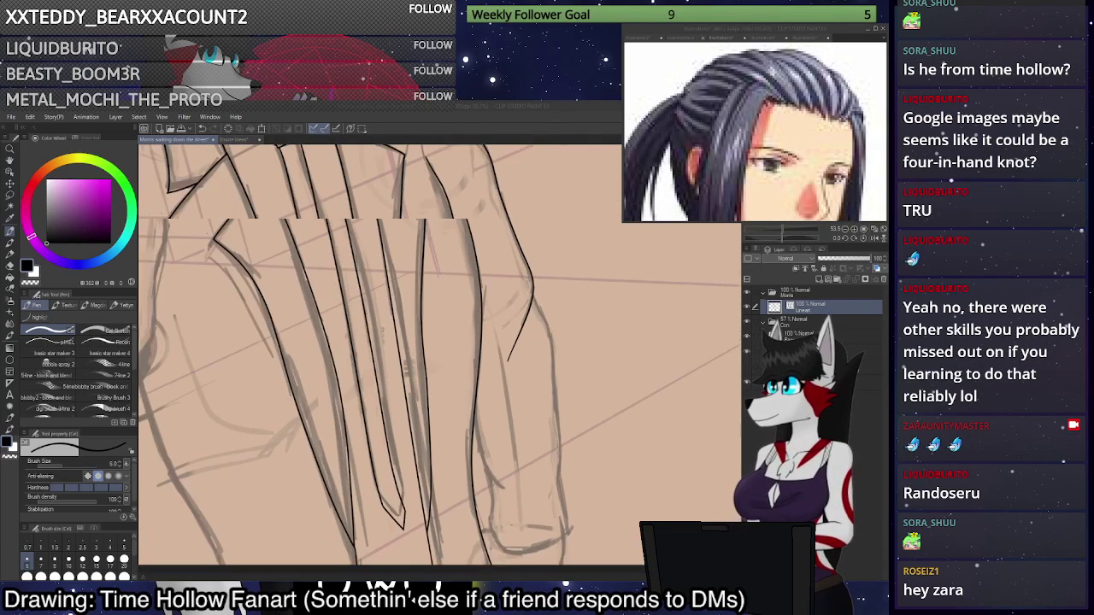
drag(662, 440, 517, 552)
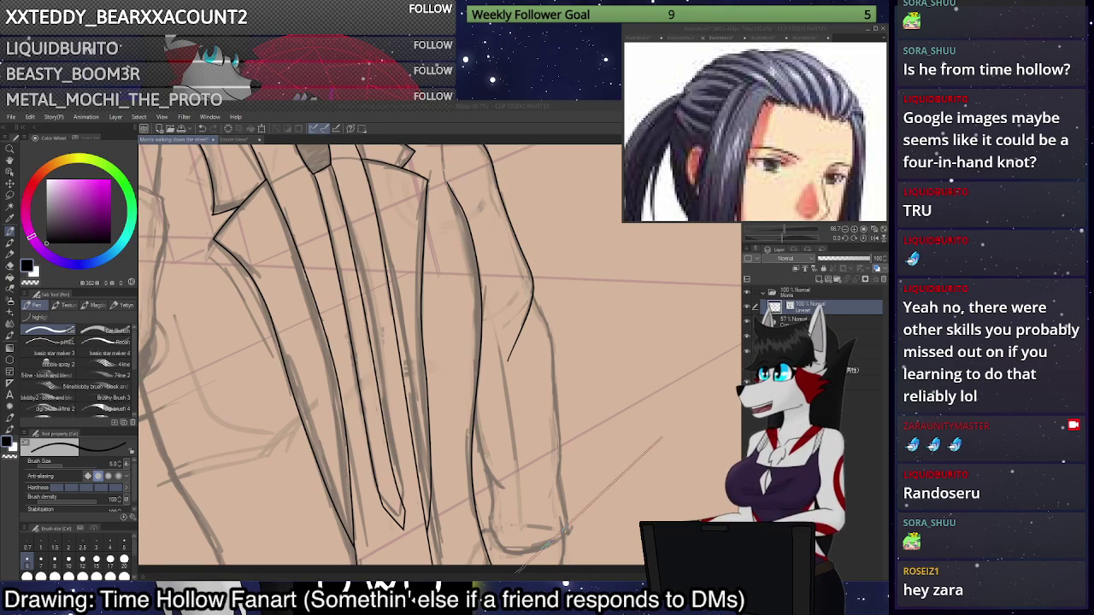
key(ctrl+z)
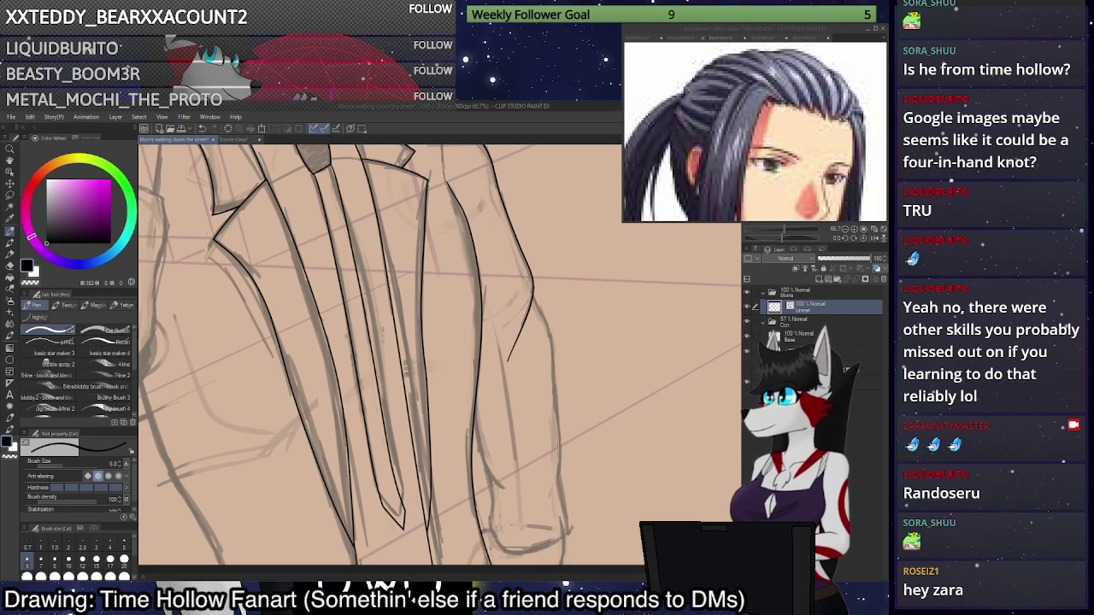
Switch the vector eraser to remove only the touched parts of a line, and shorten the lower end of the elbow crease.
mouse_move(587, 267)
mouse_down()
mouse_move(590, 243)
mouse_move(592, 256)
mouse_up()
drag(539, 479, 498, 411)
click(10, 266)
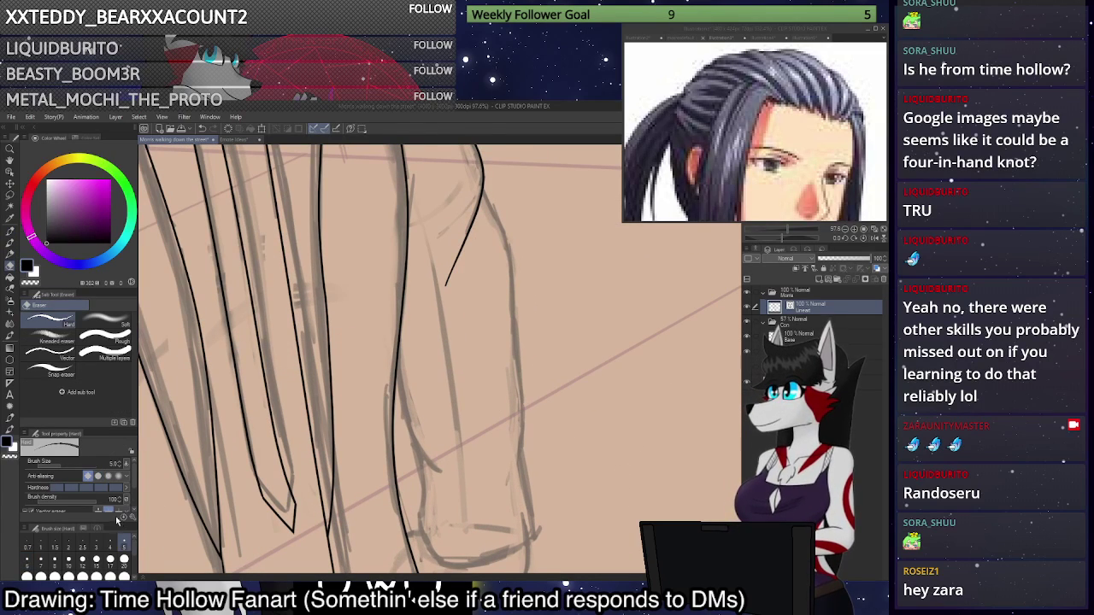
scroll(133, 488, down, 3)
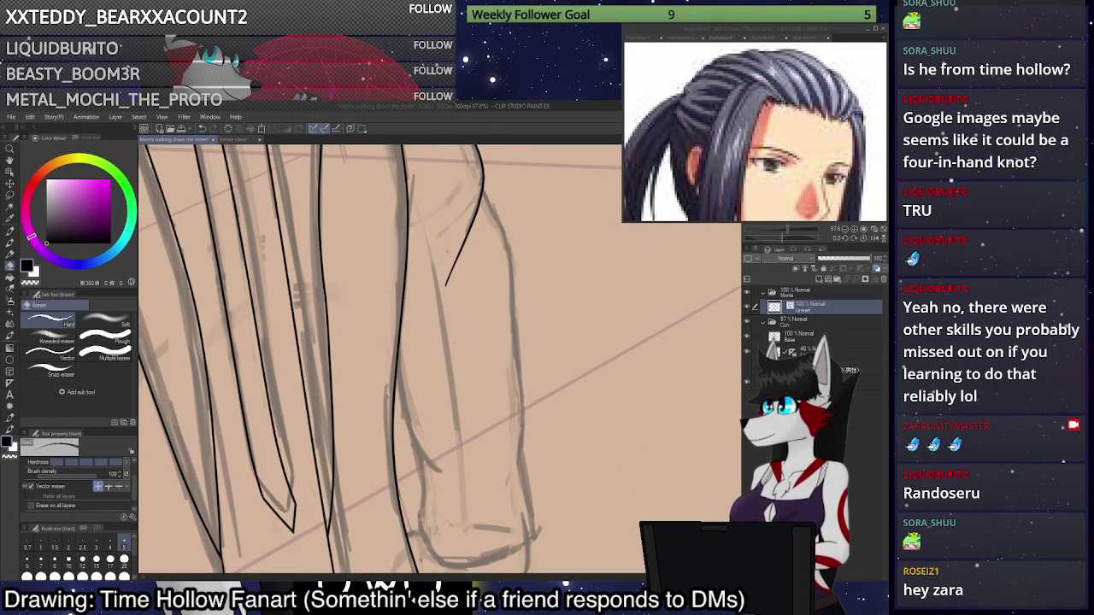
drag(466, 239, 460, 249)
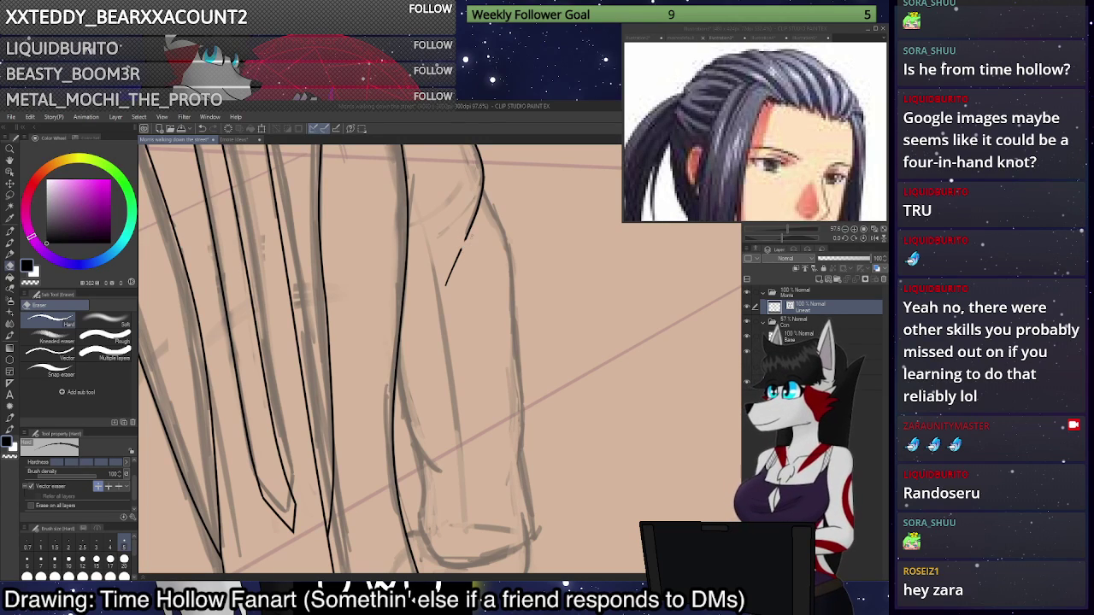
drag(461, 247, 453, 275)
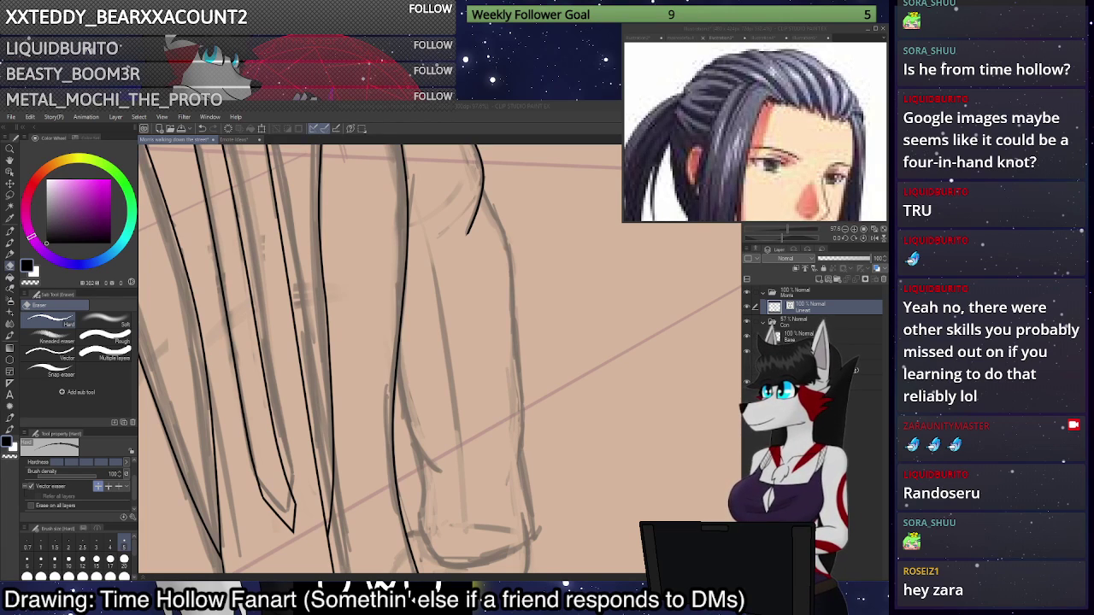
Ink a curved fold at the forearm's inner edge and the sleeve's outer edge from the elbow down to the canvas's lower edge.
scroll(562, 272, down, 2)
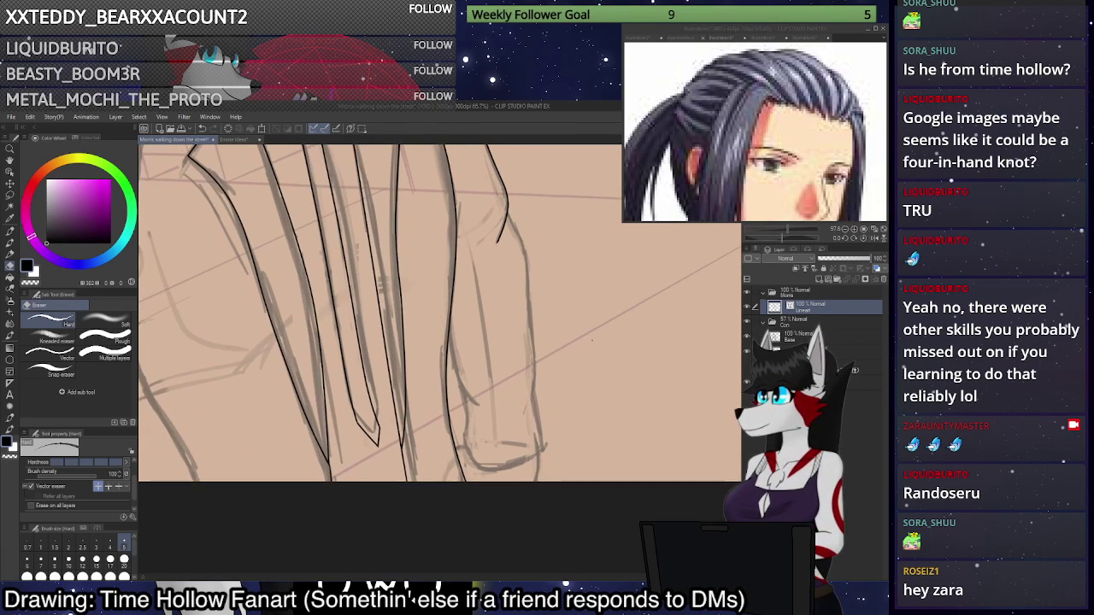
scroll(591, 339, up, 1)
key(p)
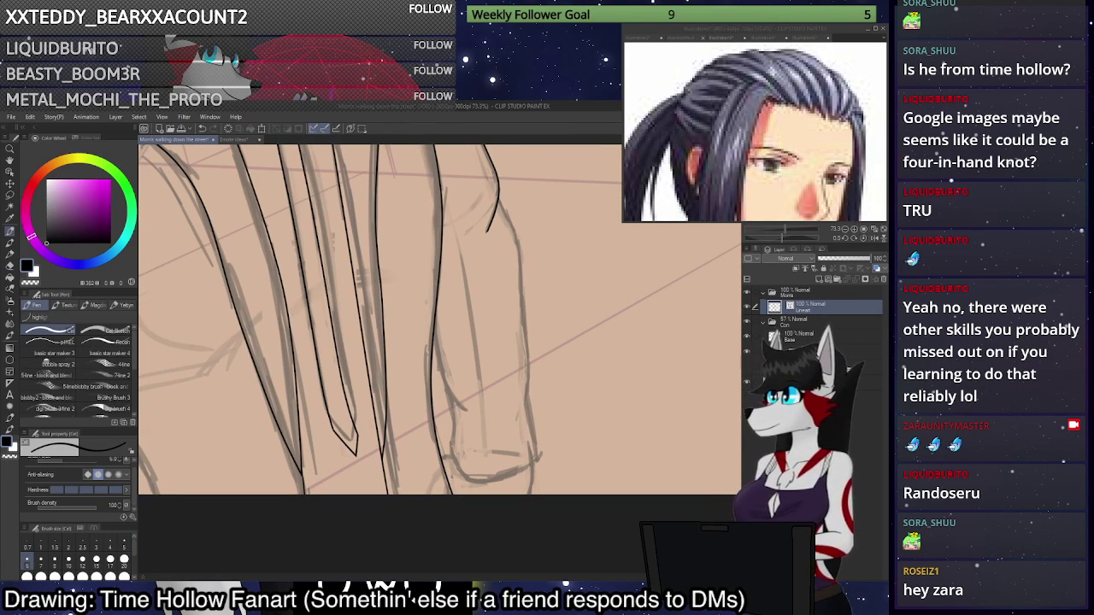
mouse_move(426, 290)
mouse_down()
mouse_move(445, 382)
mouse_move(477, 422)
mouse_up()
key(ctrl+z)
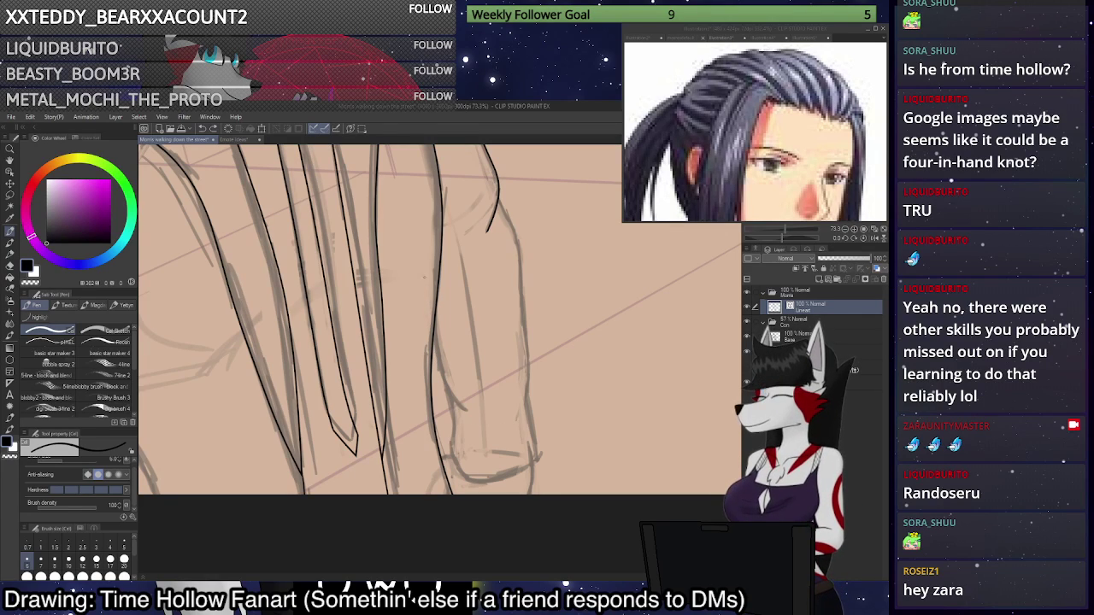
mouse_move(425, 277)
mouse_down()
mouse_move(433, 363)
mouse_move(457, 405)
mouse_move(480, 417)
mouse_up()
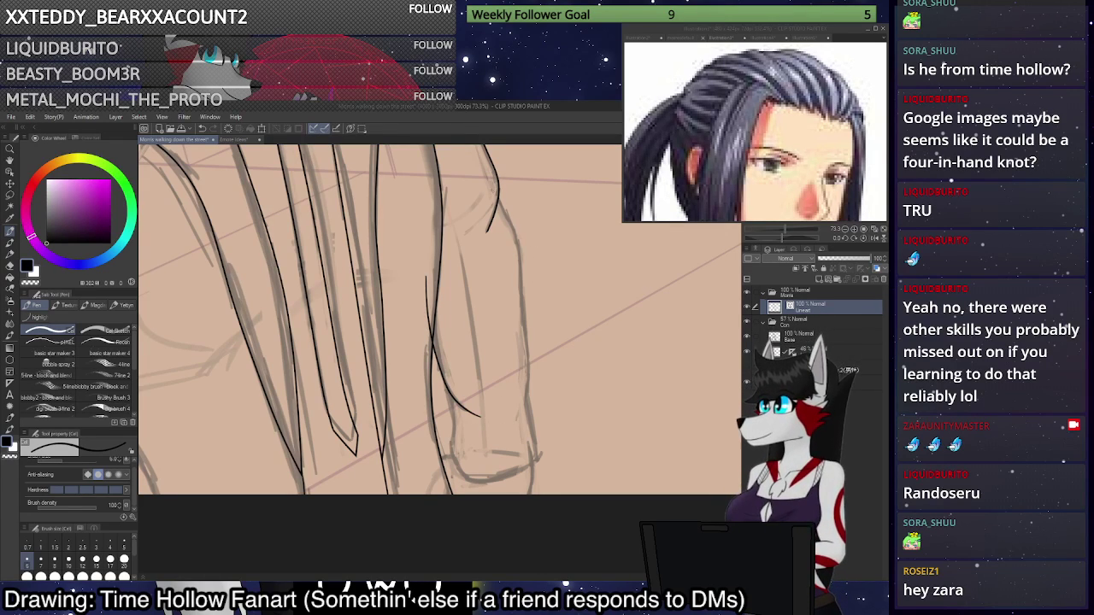
mouse_move(494, 181)
mouse_down()
mouse_move(520, 255)
mouse_move(524, 412)
mouse_move(547, 494)
mouse_up()
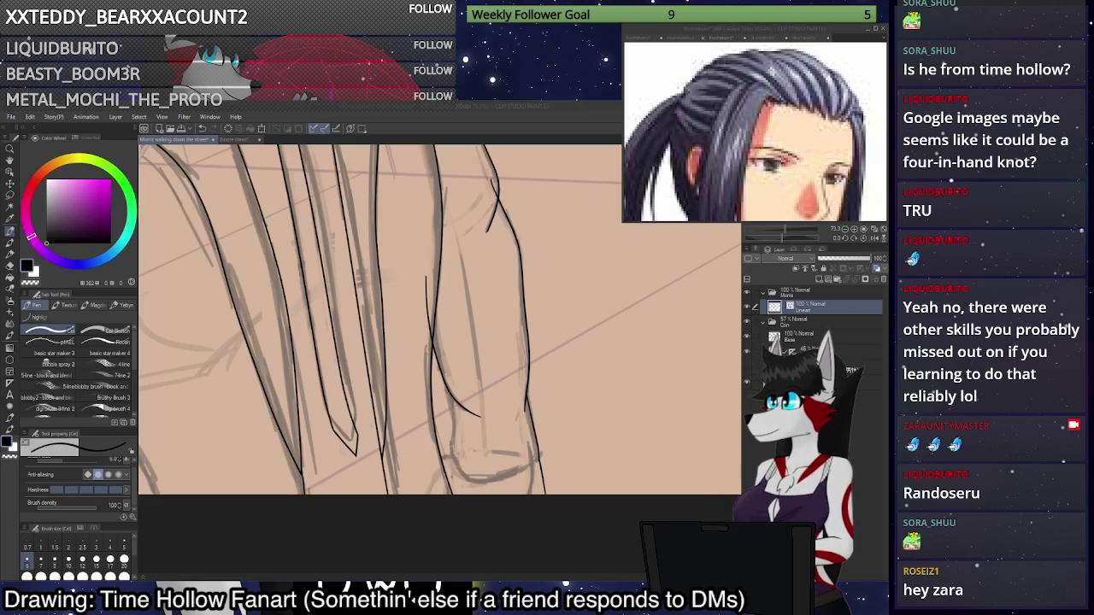
Set the vector eraser to cut up to intersections, and erase the overshooting ends of the forearm fold and of the outer sleeve line at the elbow.
key(e)
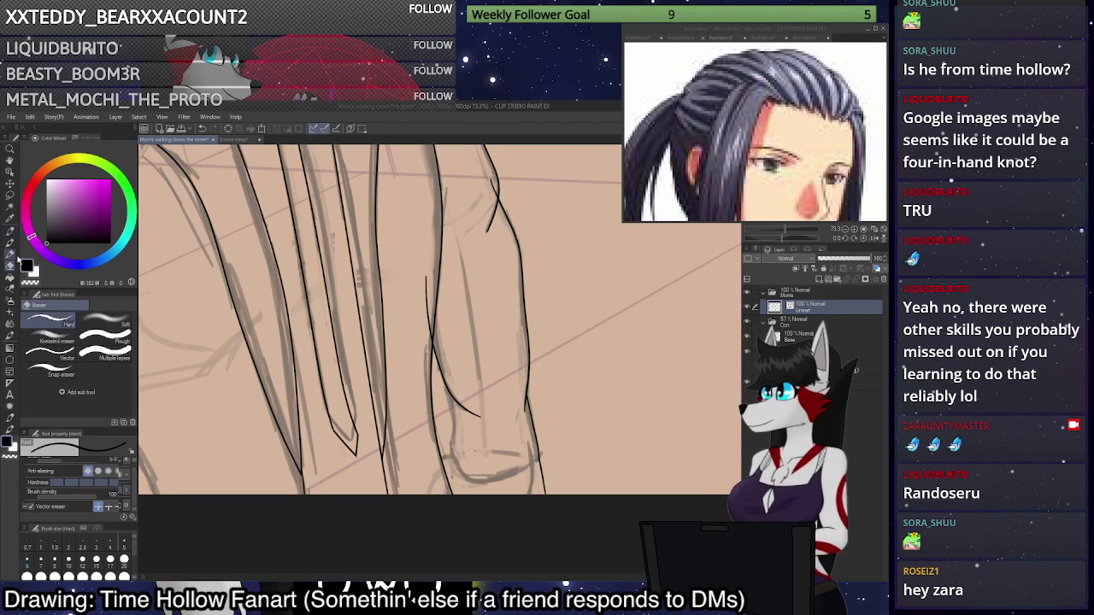
key(ctrl+z)
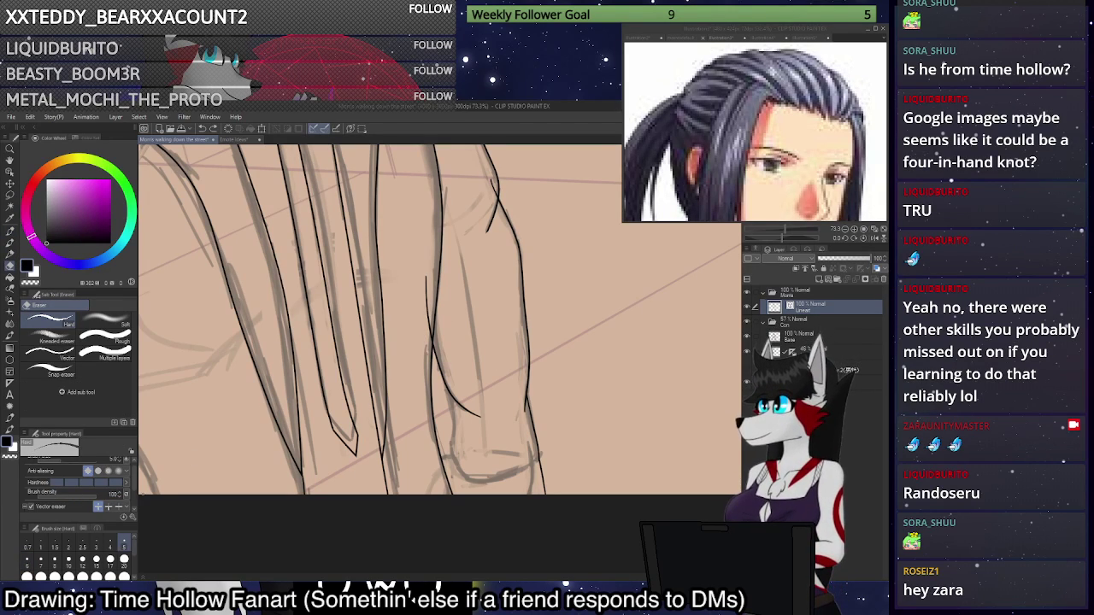
click(108, 507)
drag(423, 301, 435, 313)
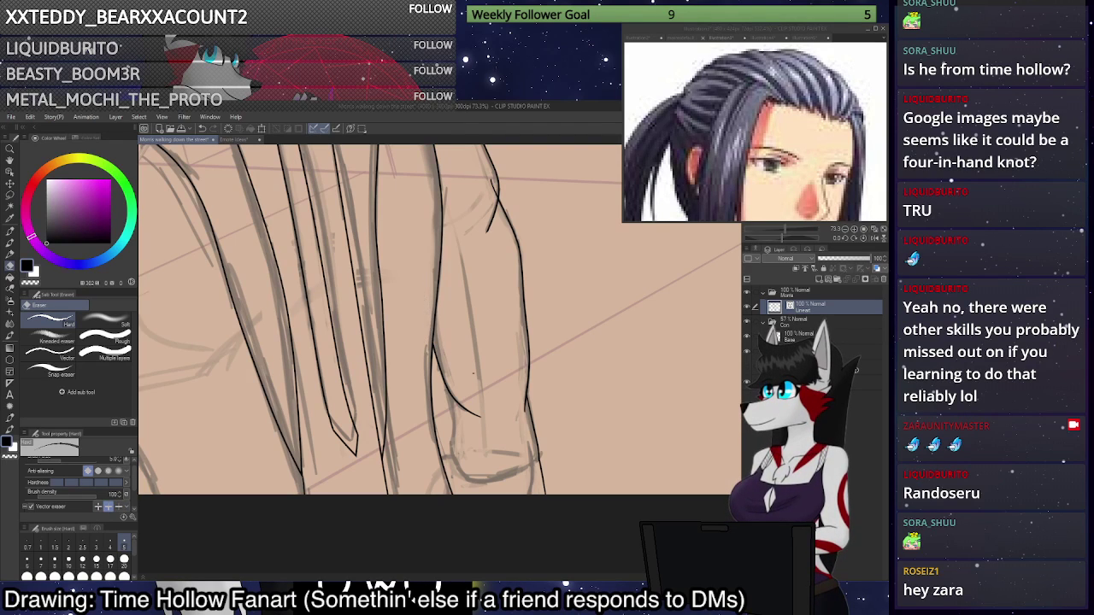
scroll(563, 396, down, 3)
scroll(550, 192, up, 1)
drag(506, 219, 497, 226)
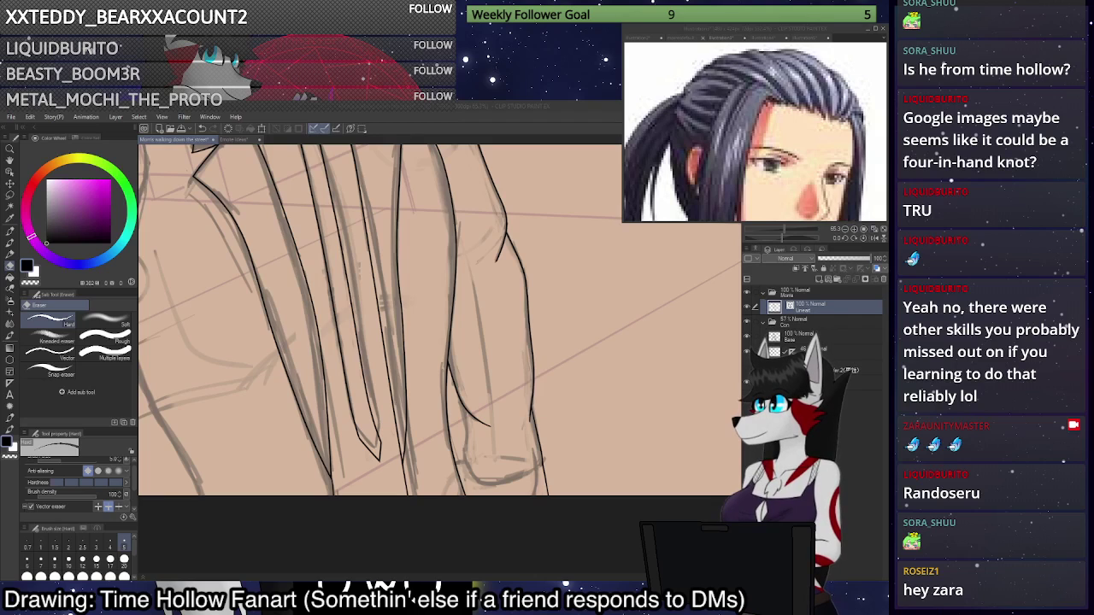
Ink the sleeve's lower inner edge and curved cuff opening in one stroke, and erase the ends overshooting the fold and the cuff's outer corner.
scroll(602, 436, down, 6)
scroll(641, 462, up, 12)
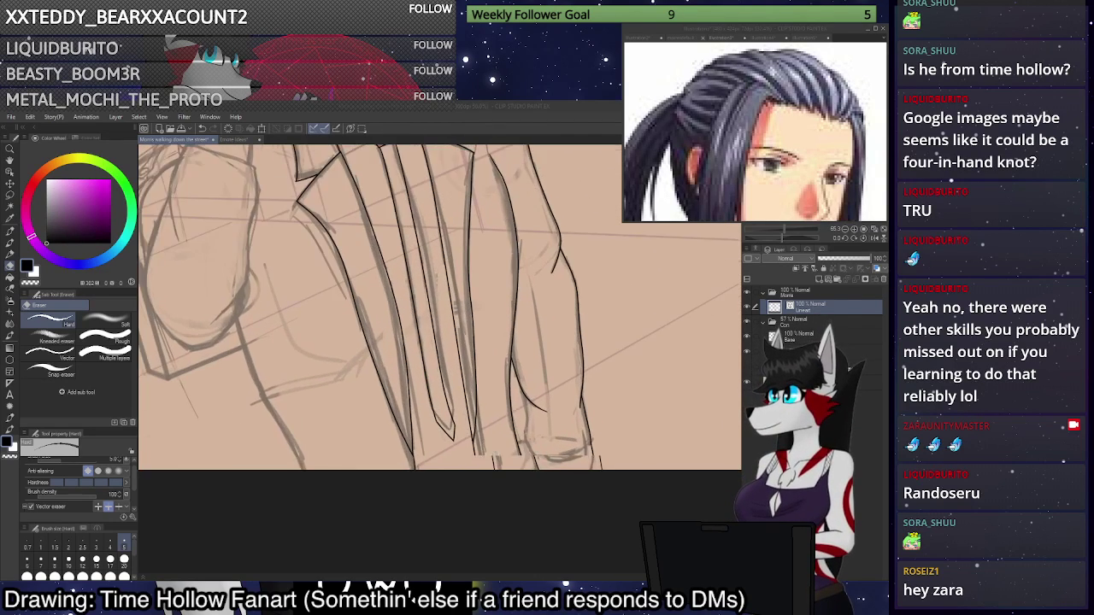
key(p)
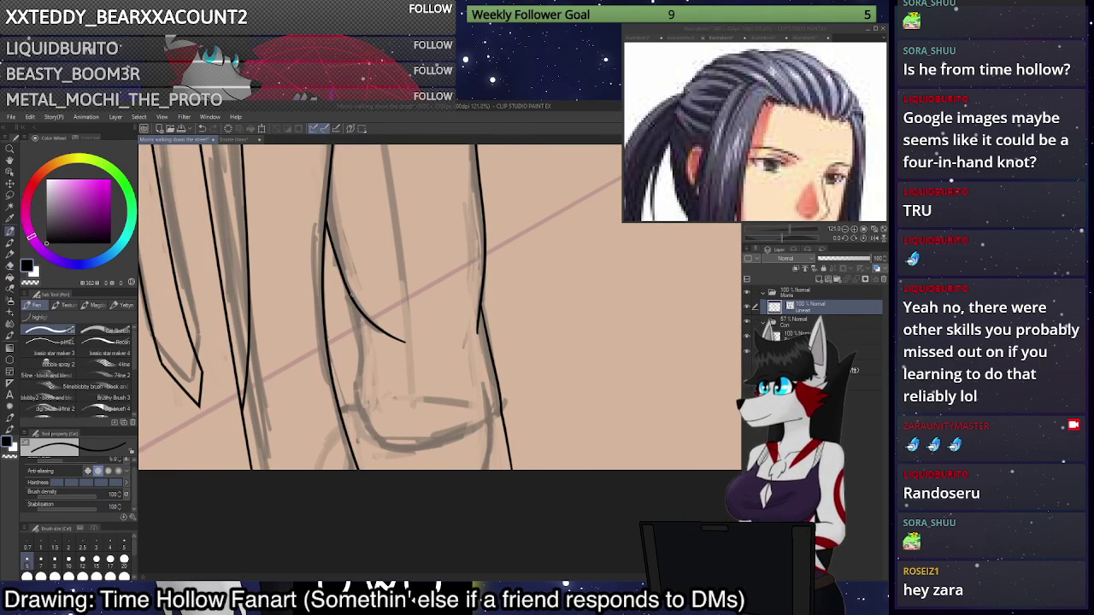
mouse_move(346, 274)
mouse_down()
mouse_move(359, 406)
mouse_move(382, 445)
mouse_move(414, 450)
mouse_move(486, 428)
mouse_move(512, 391)
mouse_up()
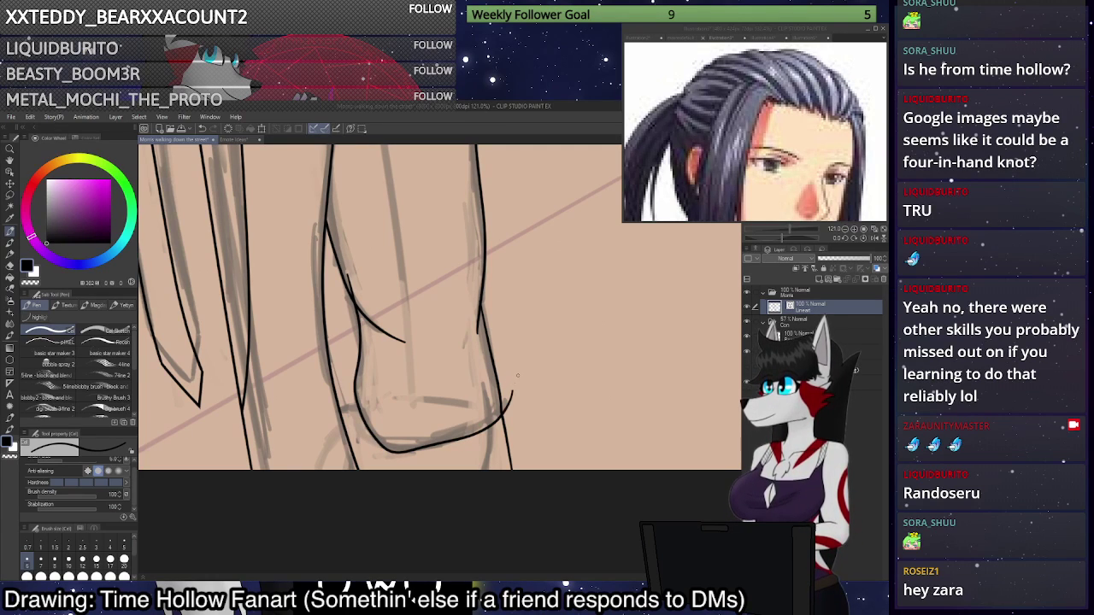
key(e)
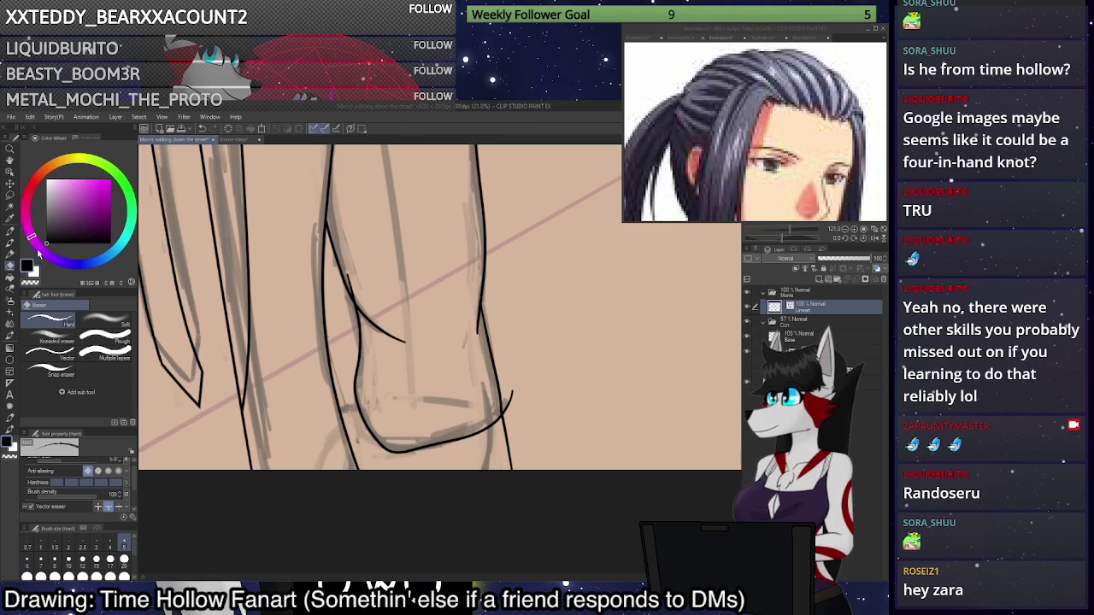
drag(516, 400, 508, 438)
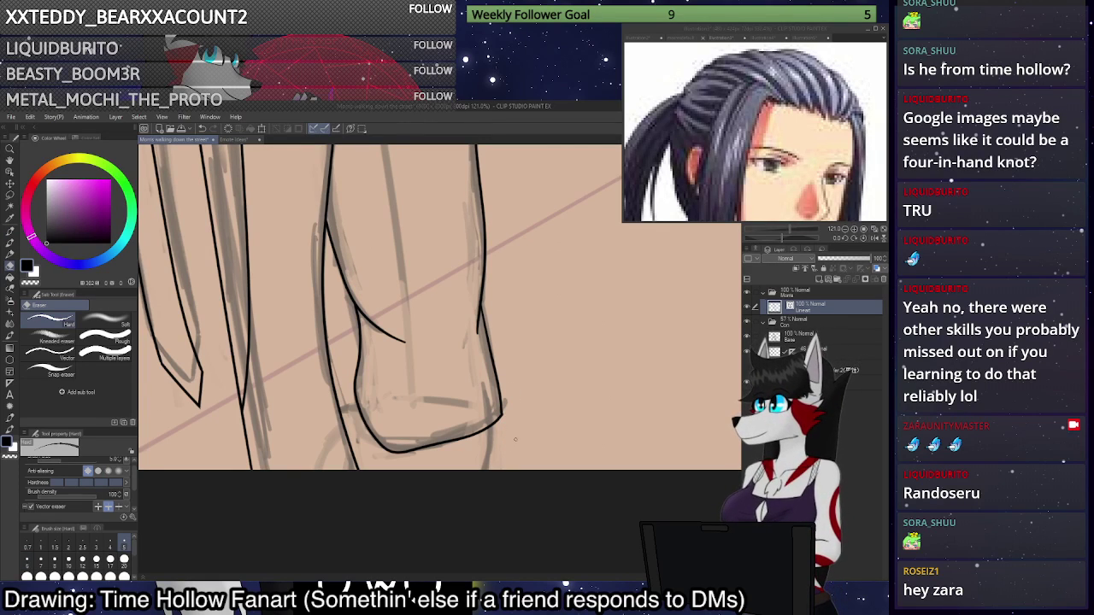
Ink a short line joining the sleeve's inner edge just above the cuff to the jacket's side edge.
scroll(506, 438, down, 1)
scroll(506, 438, up, 3)
key(p)
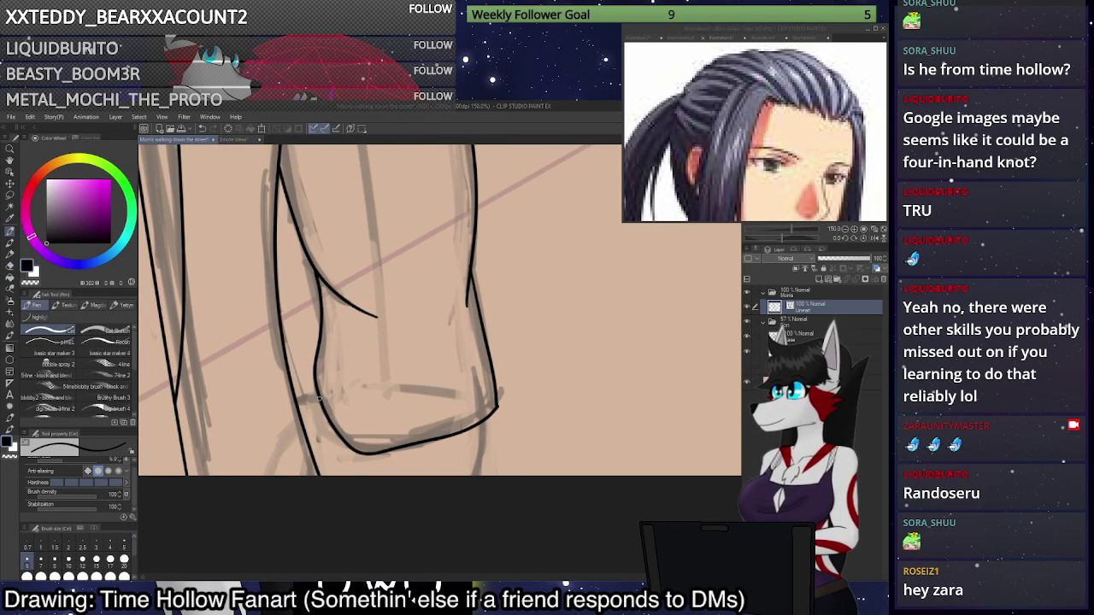
drag(321, 395, 295, 398)
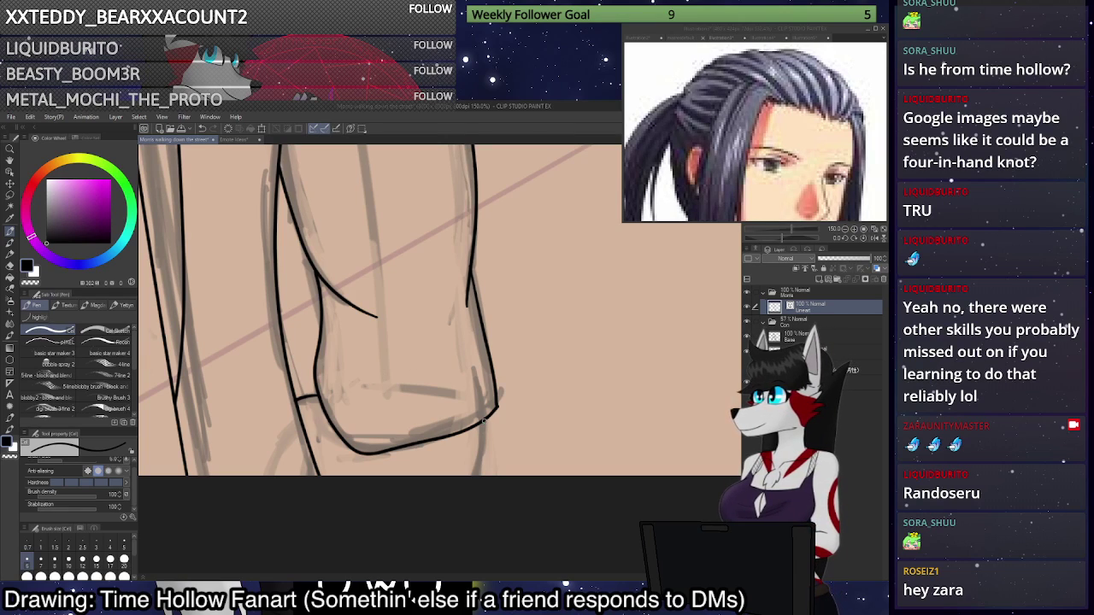
Ink a short line from under the cuff, near its outer corner, down to the canvas's lower edge.
drag(485, 419, 477, 476)
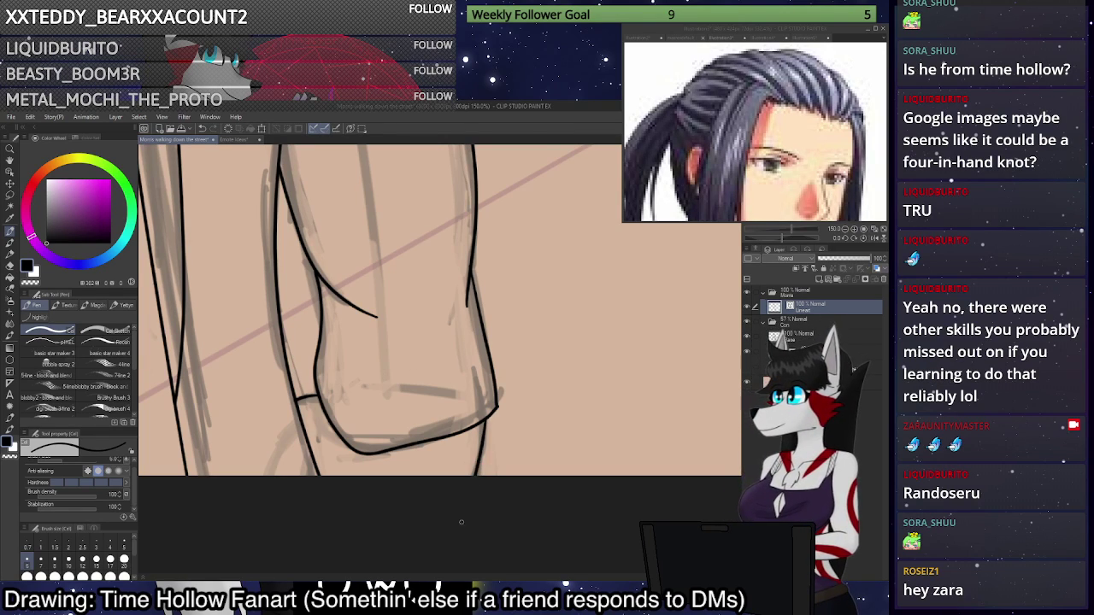
key(ctrl+z)
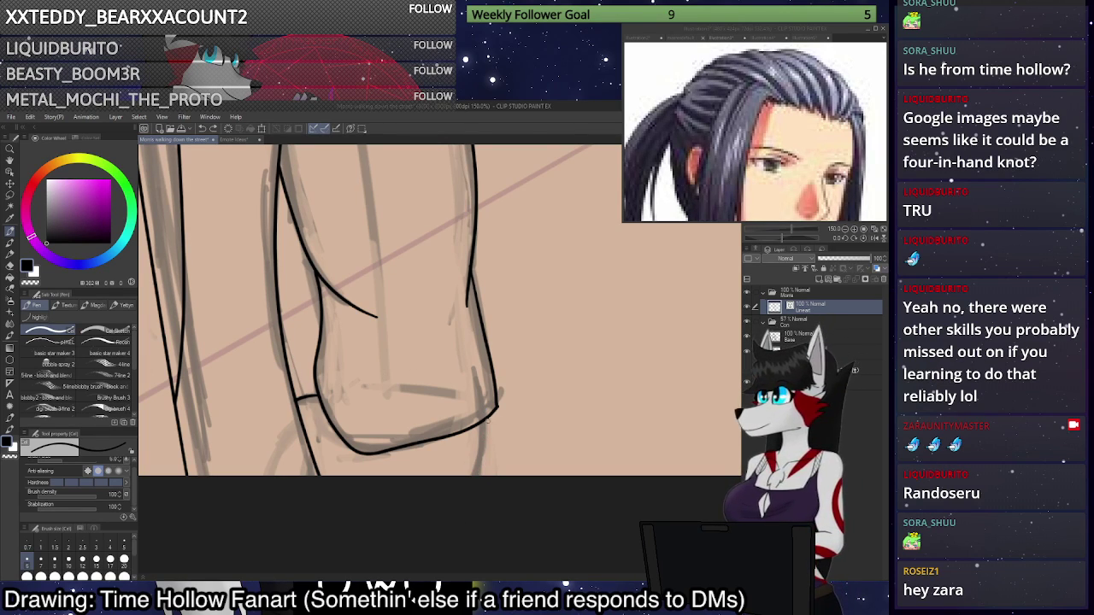
drag(486, 419, 475, 478)
Set the pen's brush size to 4 and ink the shoulder seam from the armpit line up to the shoulder's outline.
scroll(485, 489, down, 5)
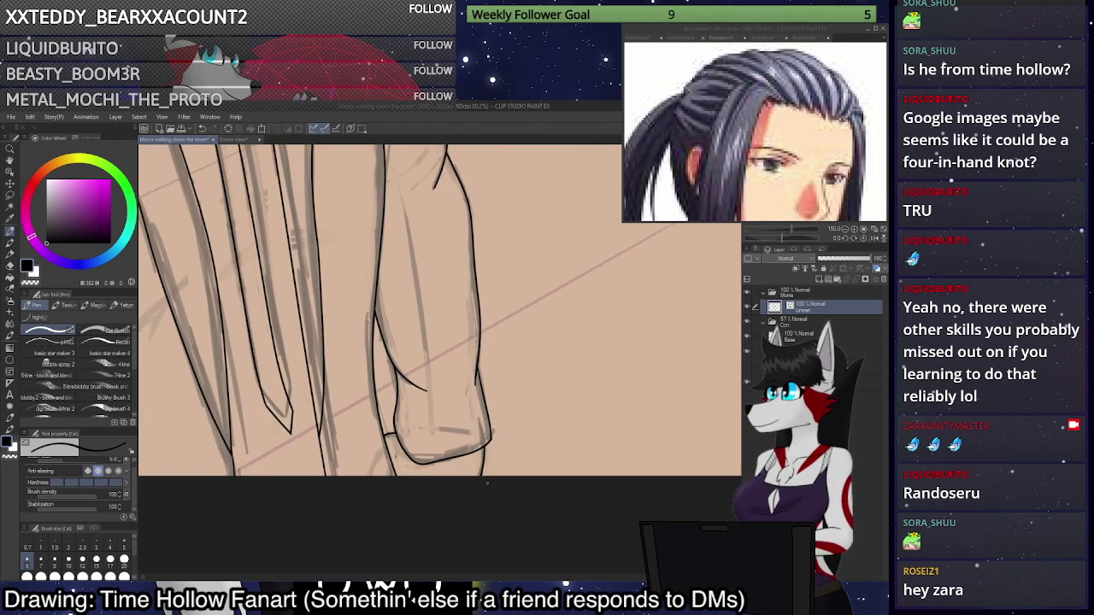
scroll(488, 487, down, 4)
scroll(425, 221, up, 4)
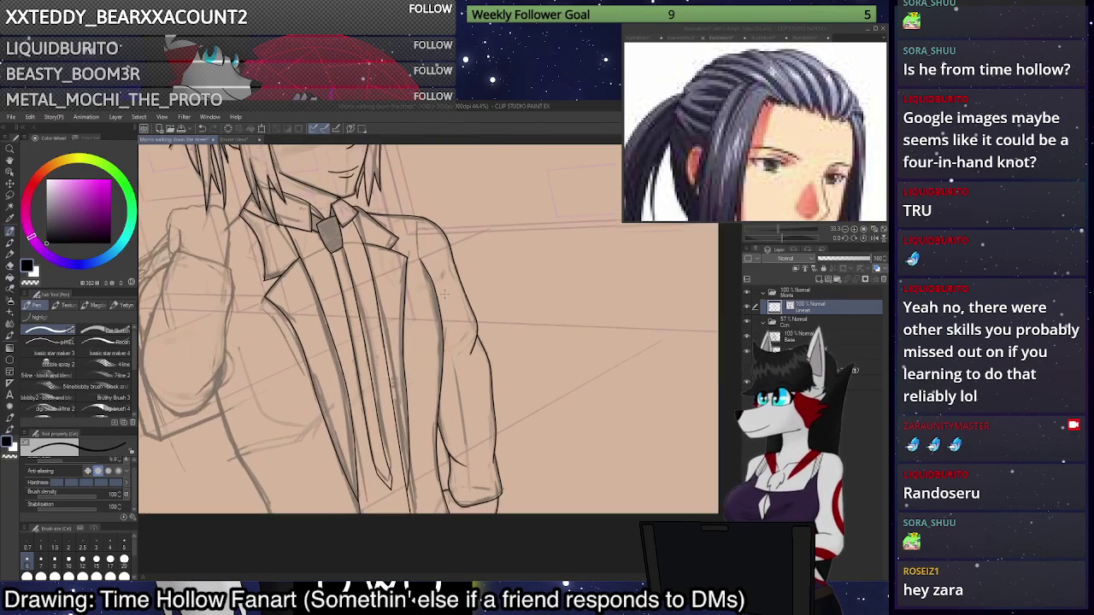
scroll(425, 220, up, 5)
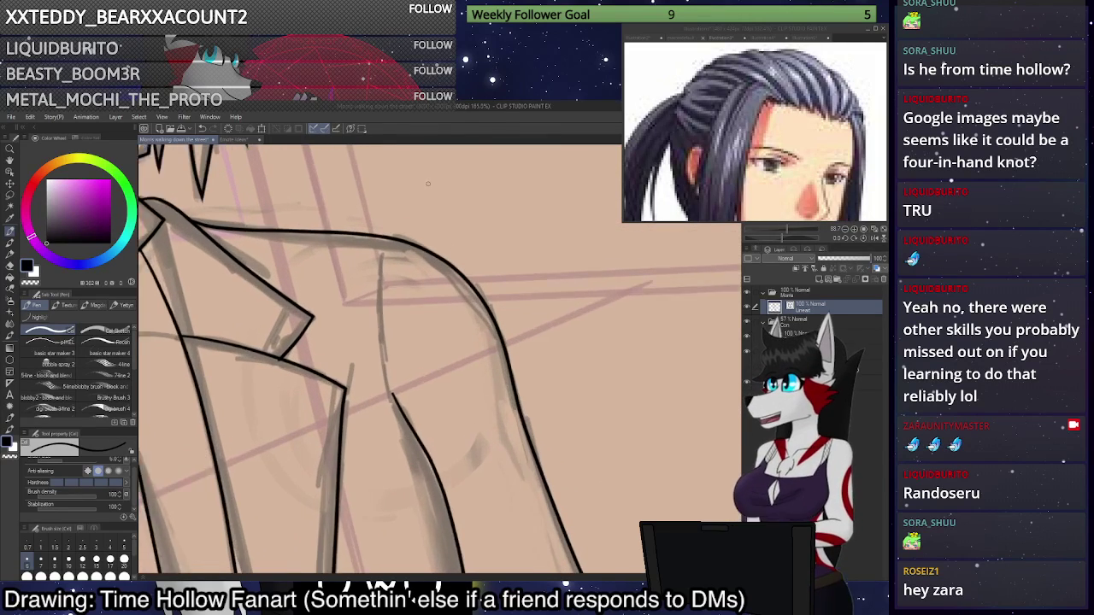
scroll(399, 403, up, 2)
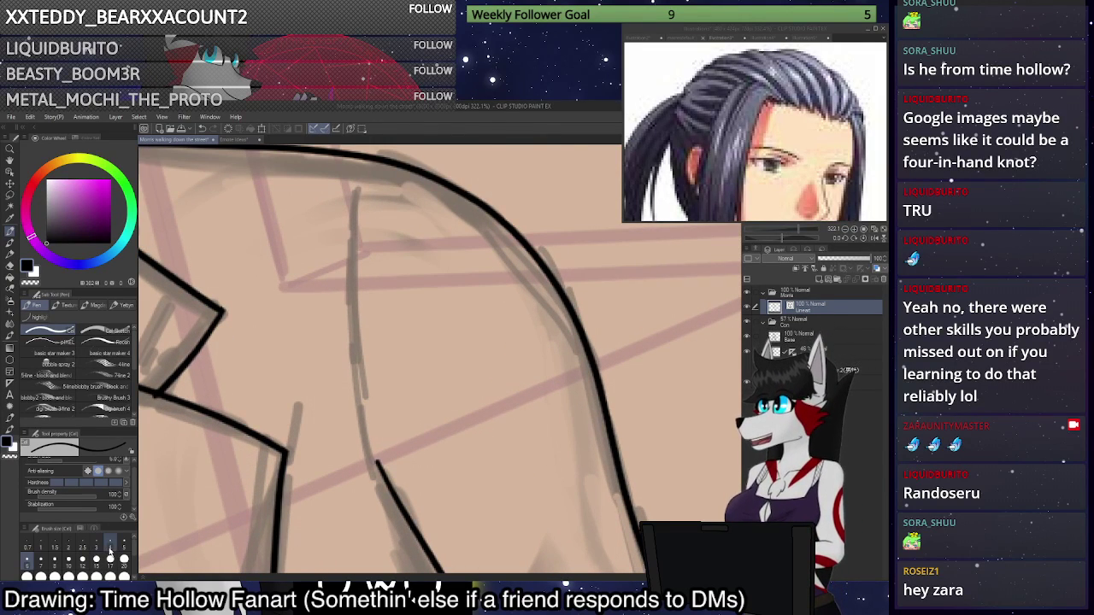
click(110, 544)
drag(377, 462, 361, 390)
key(ctrl+z)
drag(376, 462, 360, 383)
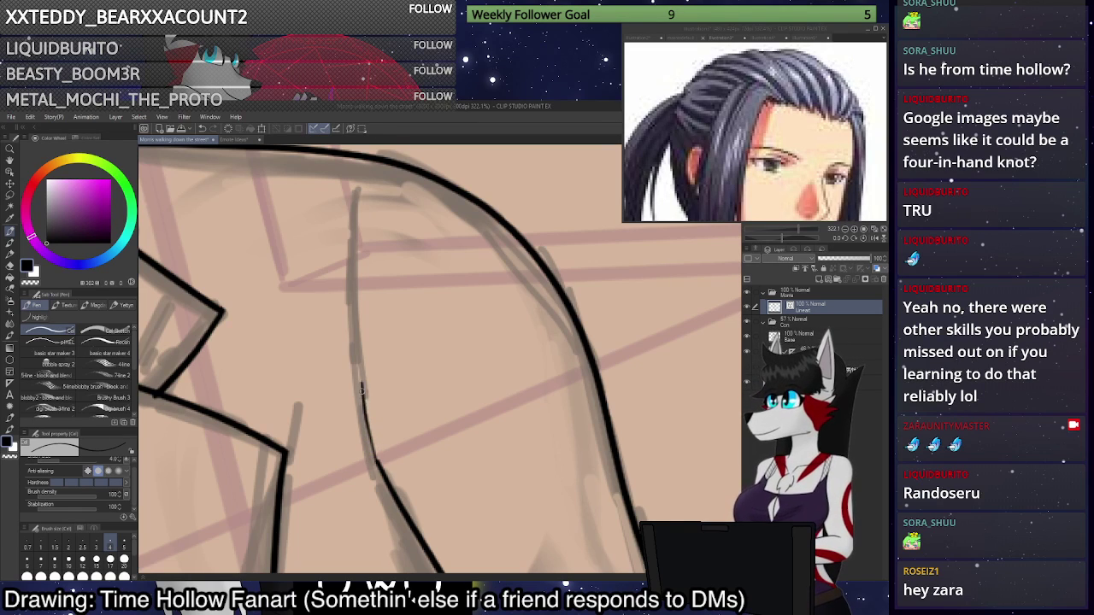
key(ctrl+z)
mouse_move(376, 461)
mouse_down()
mouse_move(353, 359)
mouse_move(349, 243)
mouse_move(363, 159)
mouse_up()
Set the pen's brush size to 6 and ink a curved fold on the jacket's torso between the raised arm and the lapel.
scroll(450, 326, down, 1)
scroll(449, 326, down, 5)
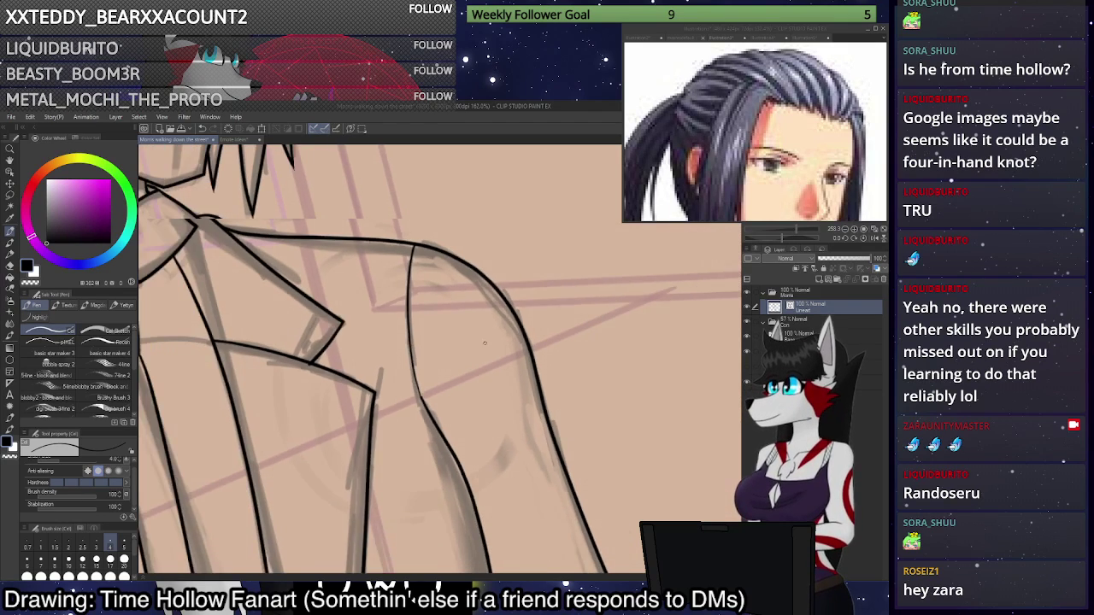
scroll(450, 326, down, 6)
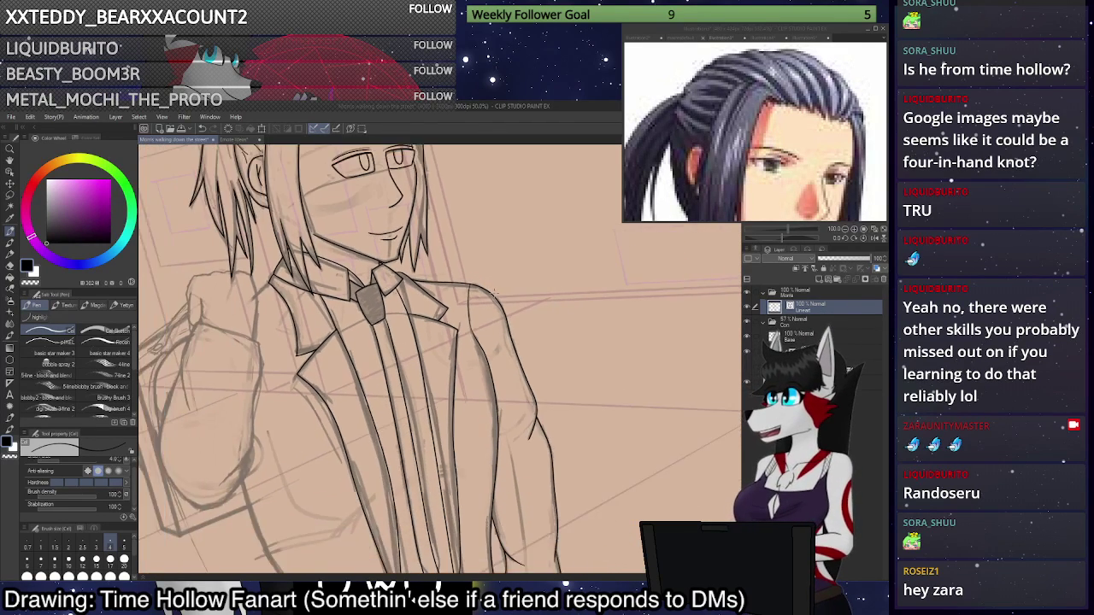
scroll(449, 326, down, 2)
scroll(450, 326, up, 5)
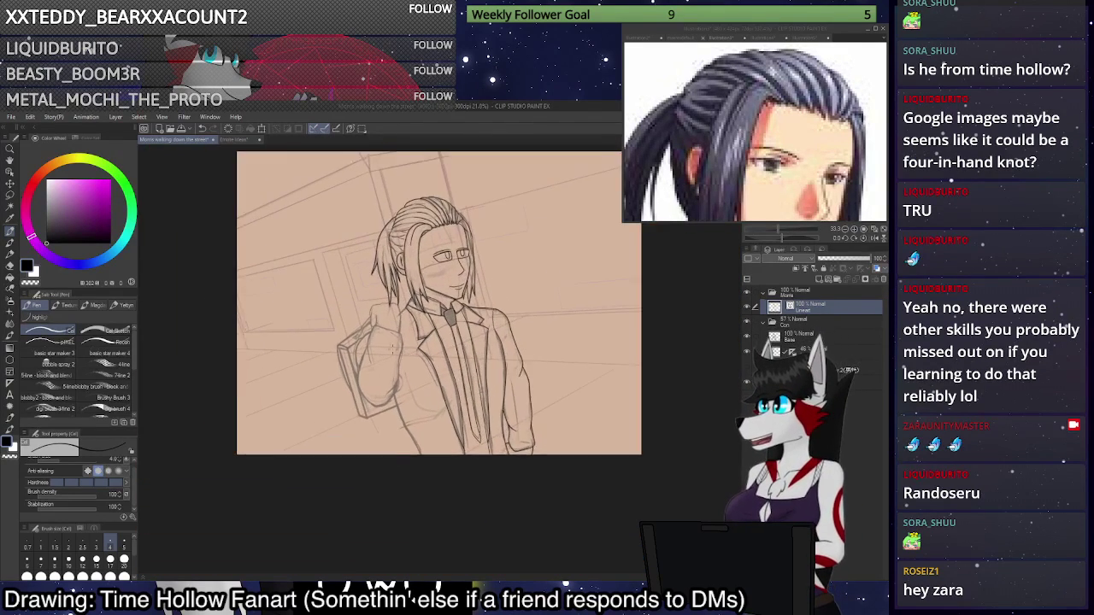
scroll(489, 469, up, 3)
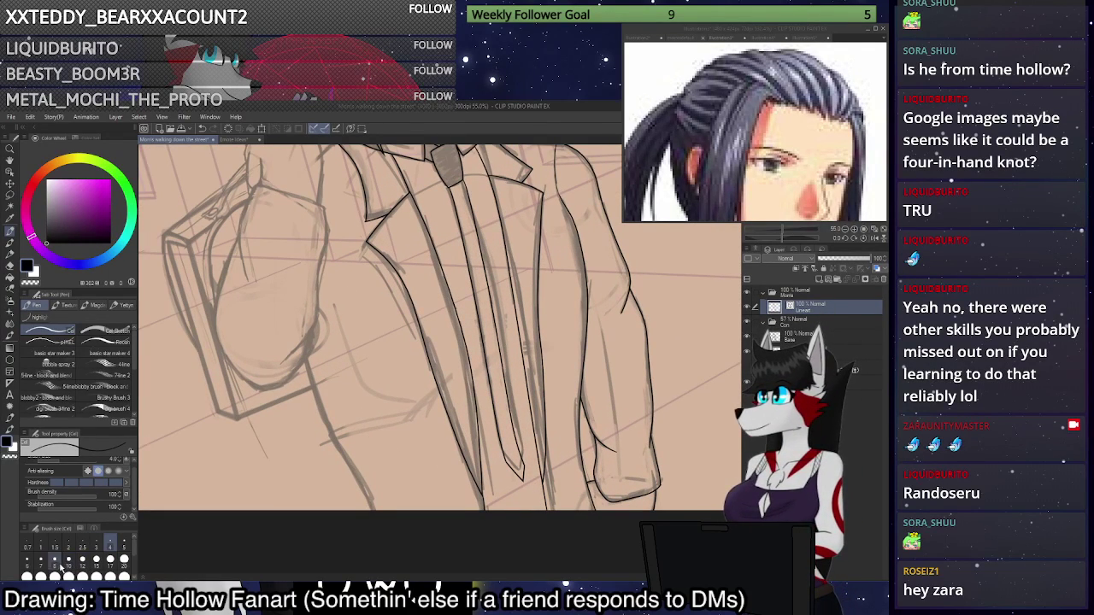
click(27, 561)
drag(335, 302, 366, 389)
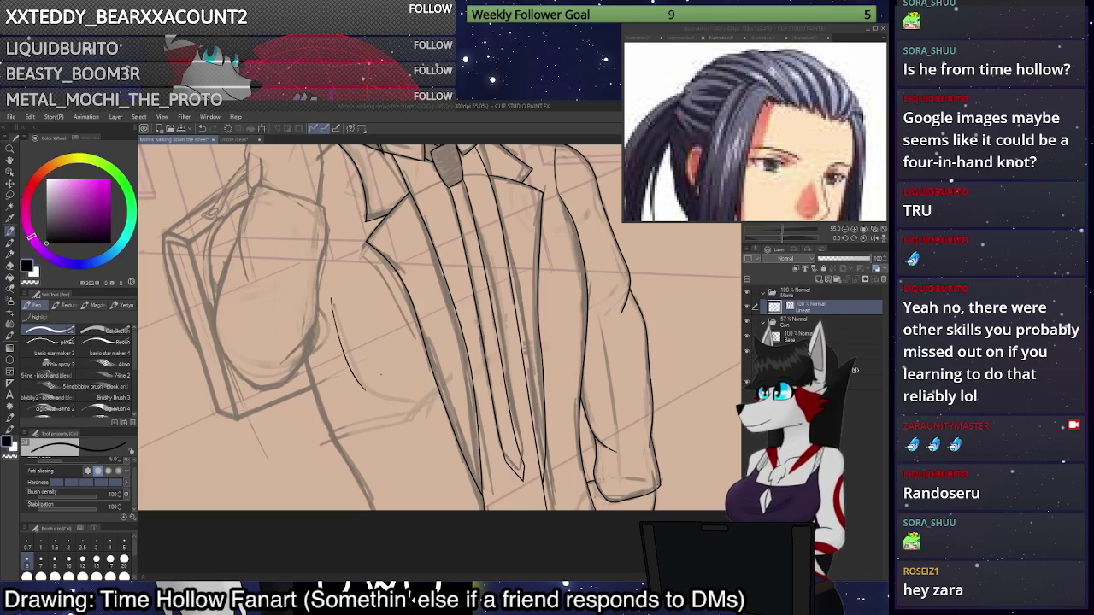
key(ctrl+z)
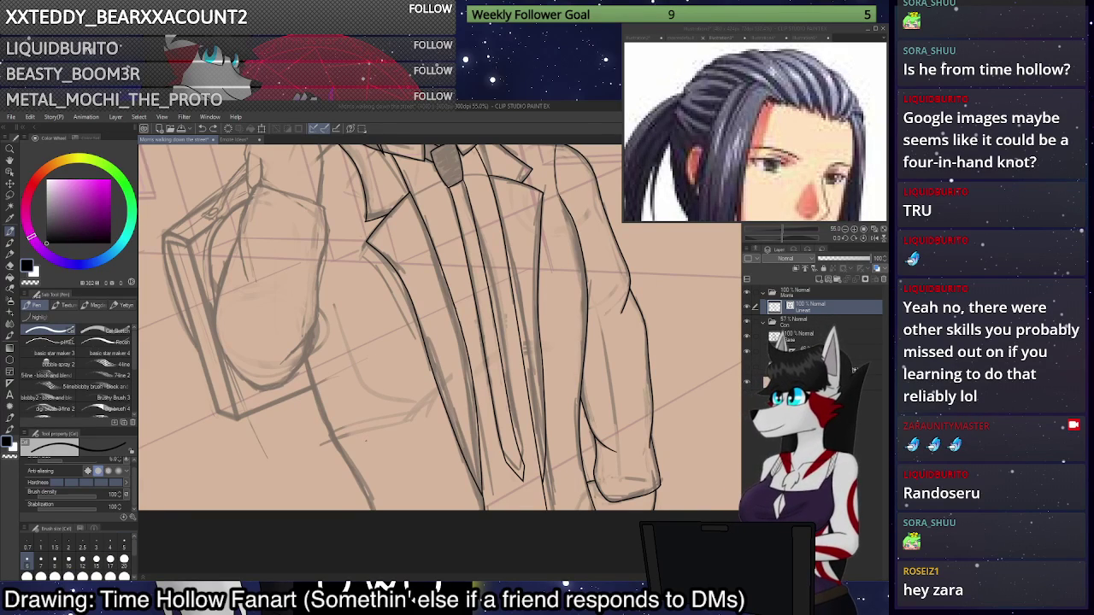
scroll(366, 471, up, 1)
drag(326, 265, 366, 383)
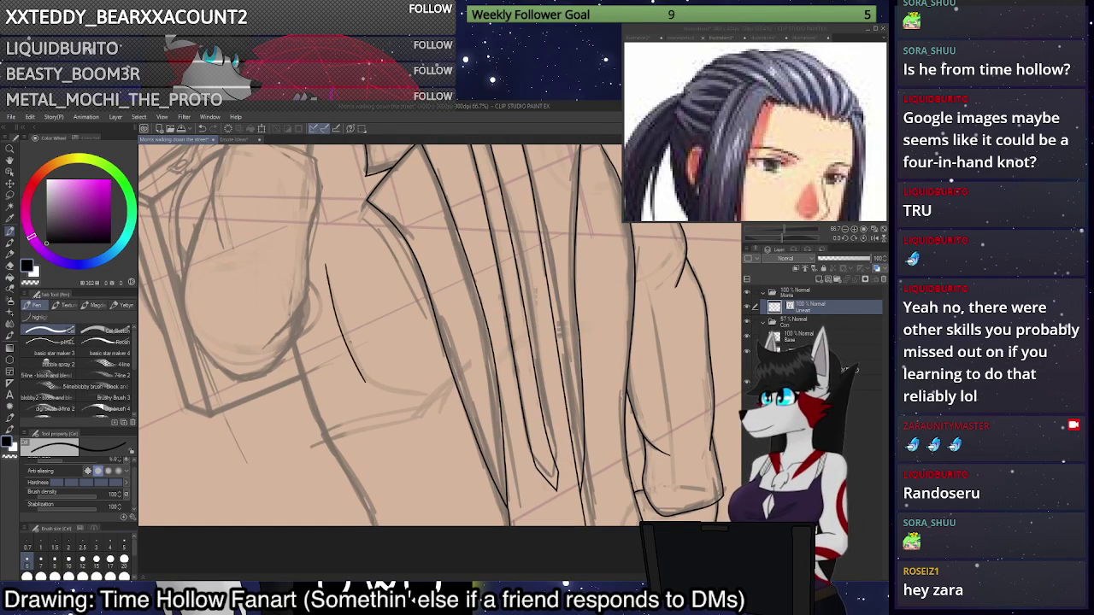
key(ctrl+z)
mouse_move(323, 258)
mouse_down()
mouse_move(342, 336)
mouse_move(386, 389)
mouse_up()
key(ctrl+z)
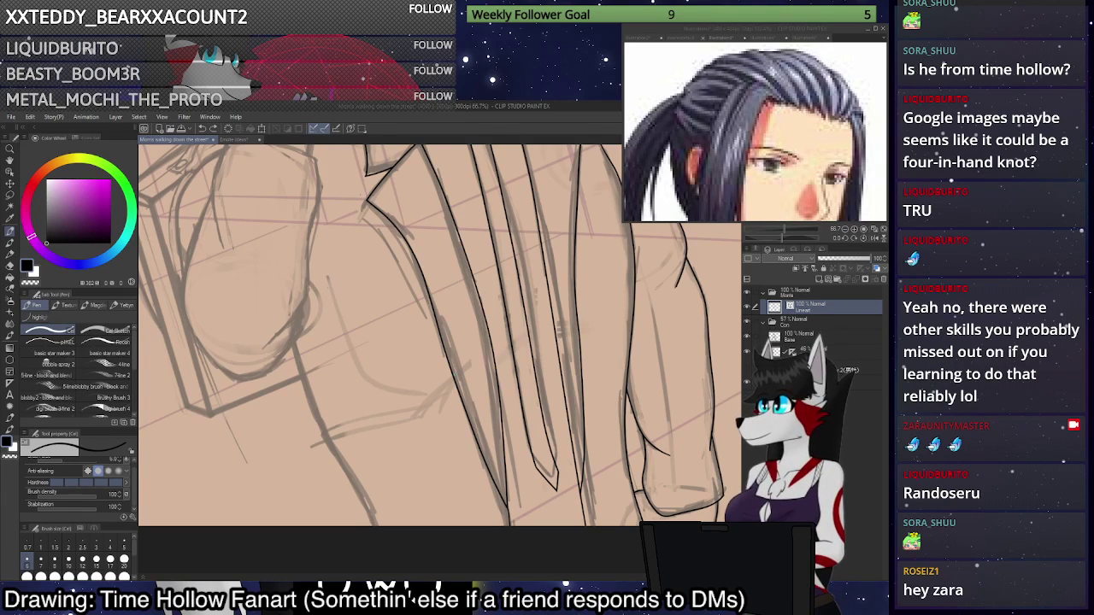
drag(320, 264, 366, 395)
scroll(440, 513, down, 2)
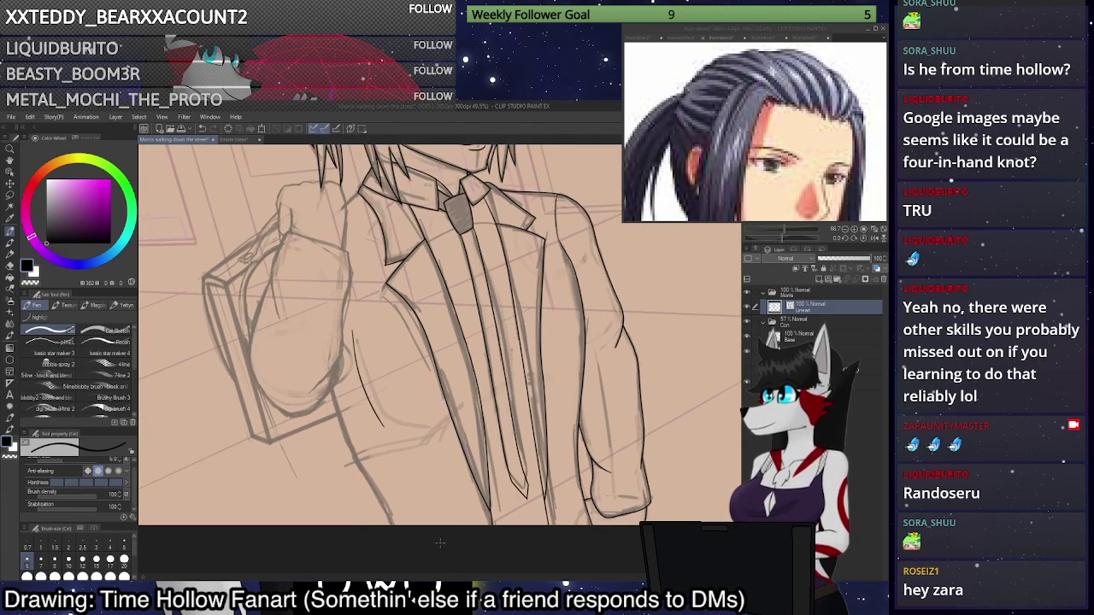
key(ctrl+z)
drag(349, 325, 381, 422)
key(ctrl+z)
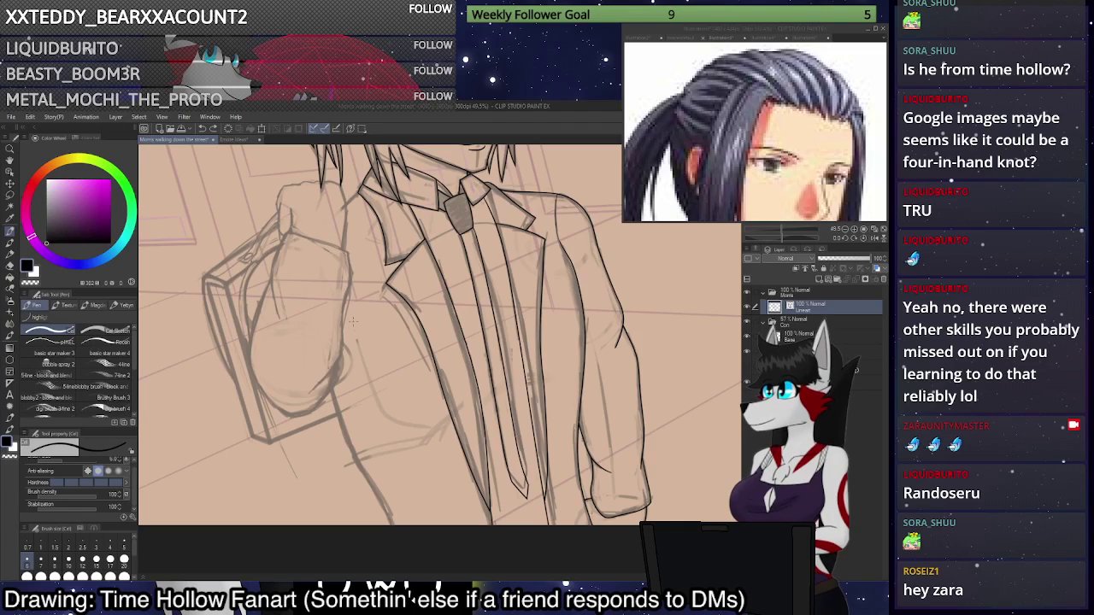
drag(352, 318, 387, 417)
key(ctrl+z)
drag(354, 322, 389, 419)
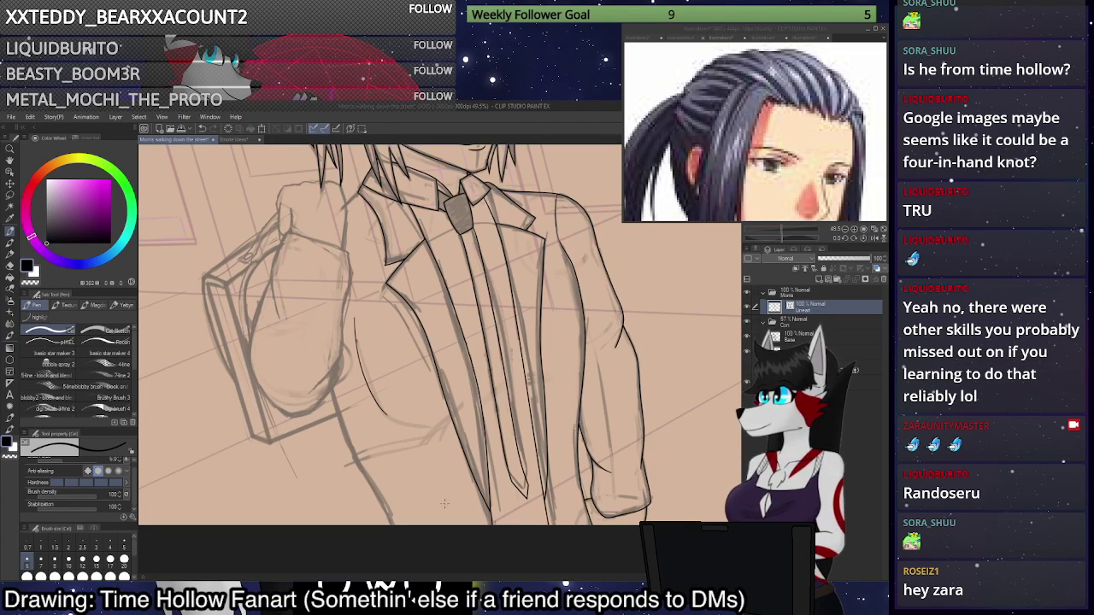
Ink the jacket's outer side edge from the raised arm's elbow down to the canvas's lower edge.
scroll(444, 505, down, 2)
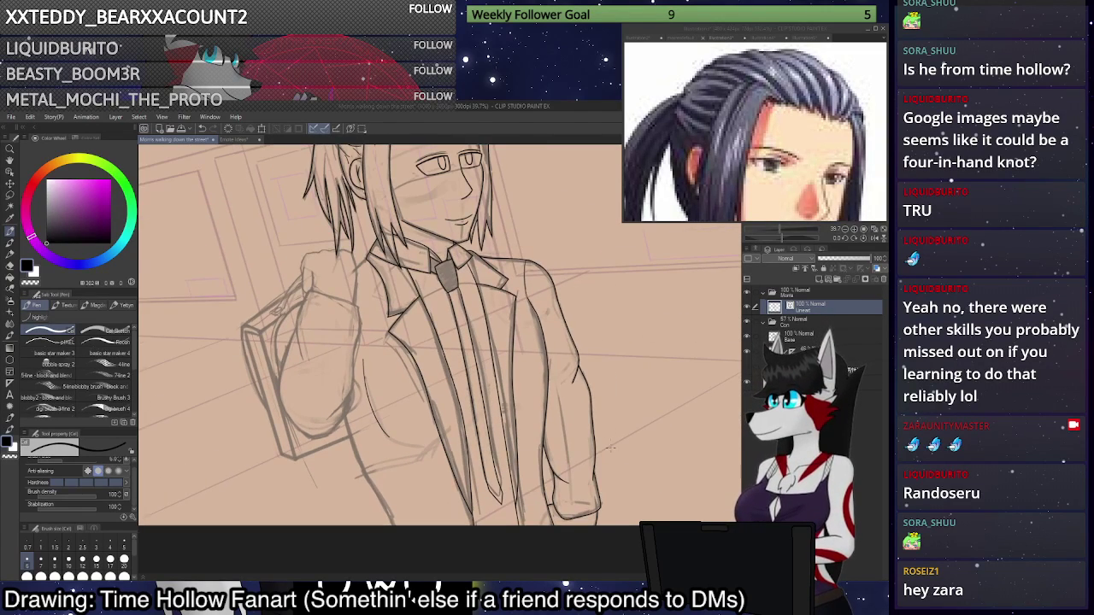
scroll(610, 448, up, 2)
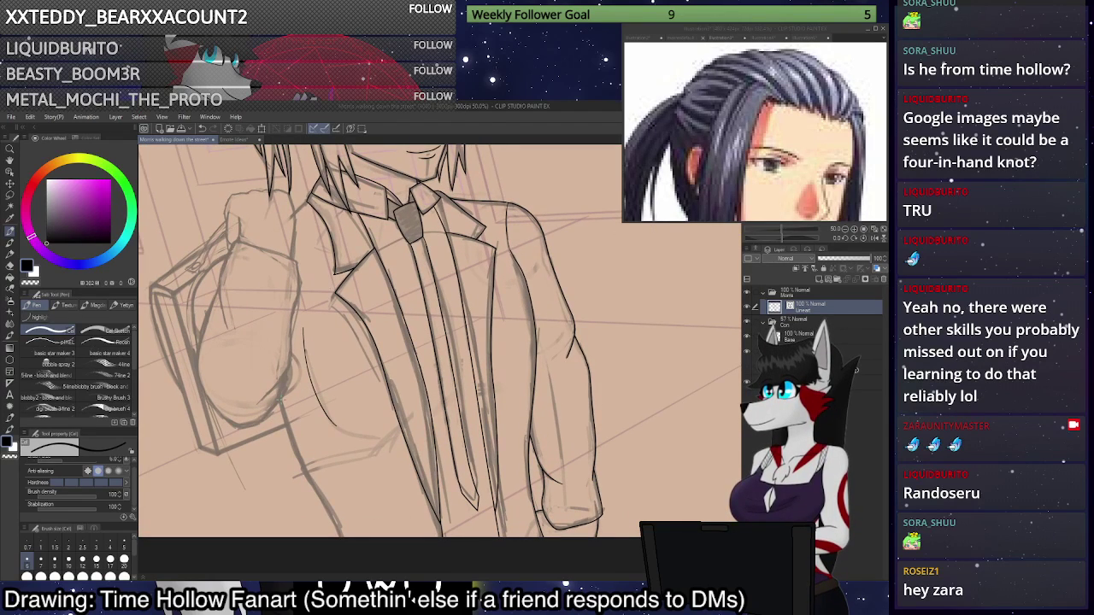
drag(278, 402, 344, 537)
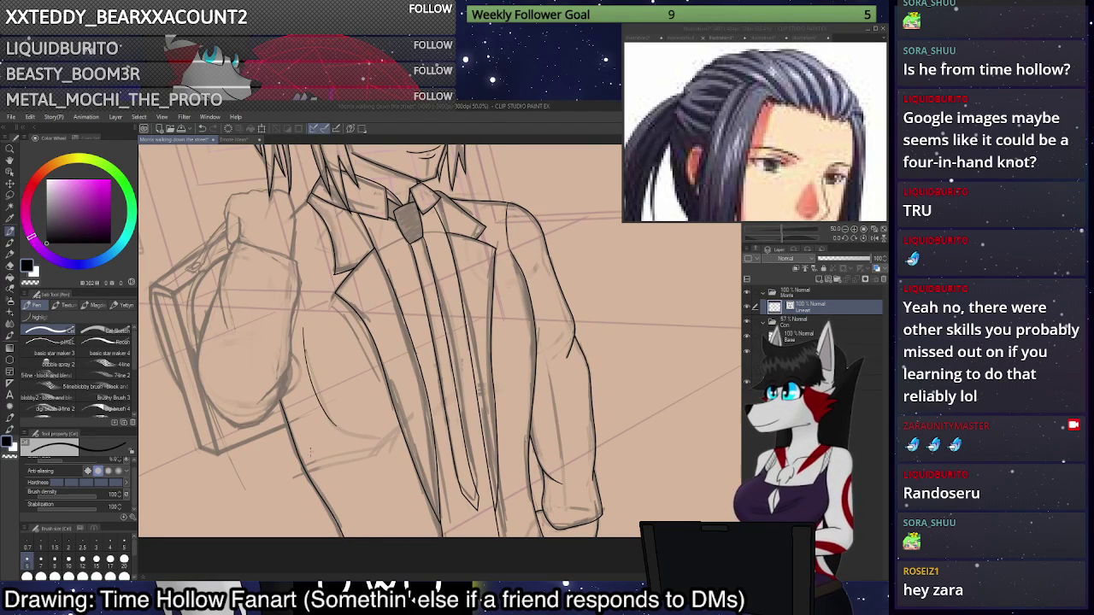
key(ctrl+z)
drag(280, 402, 343, 538)
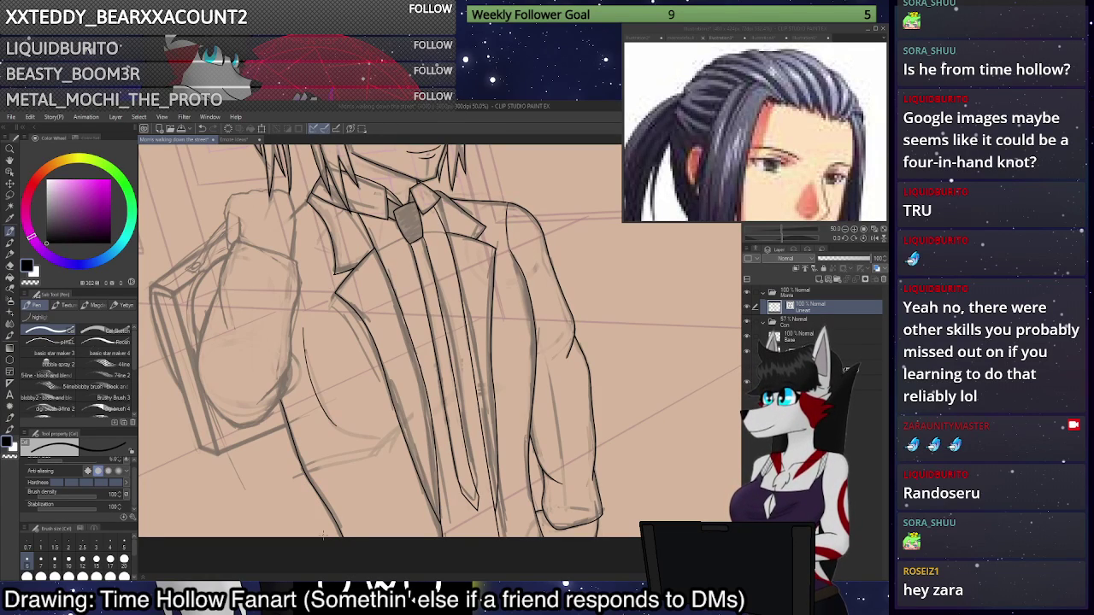
key(ctrl+z)
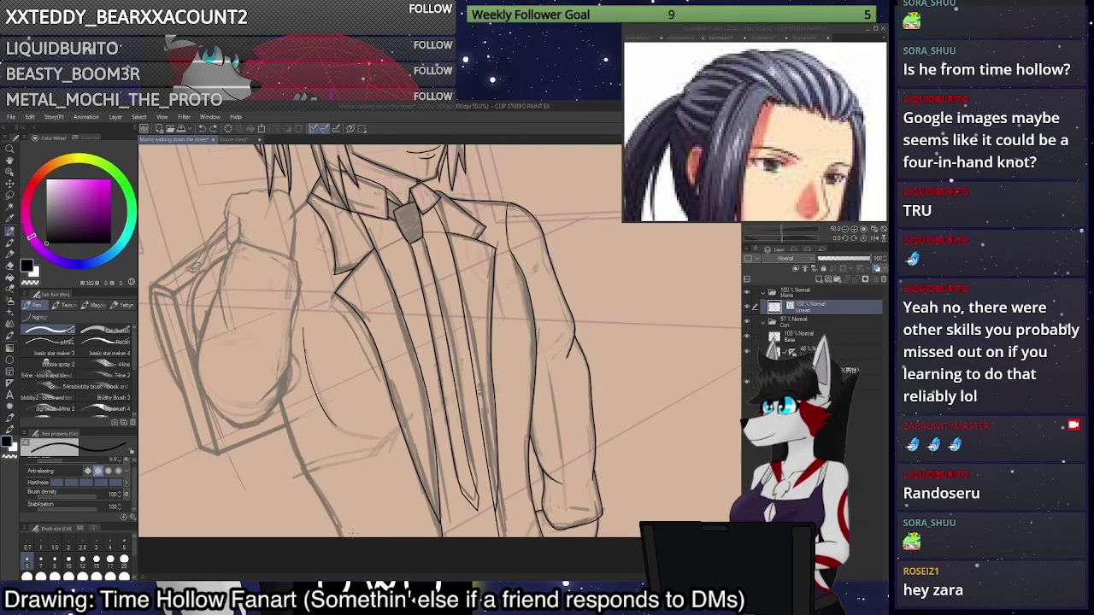
drag(273, 392, 339, 537)
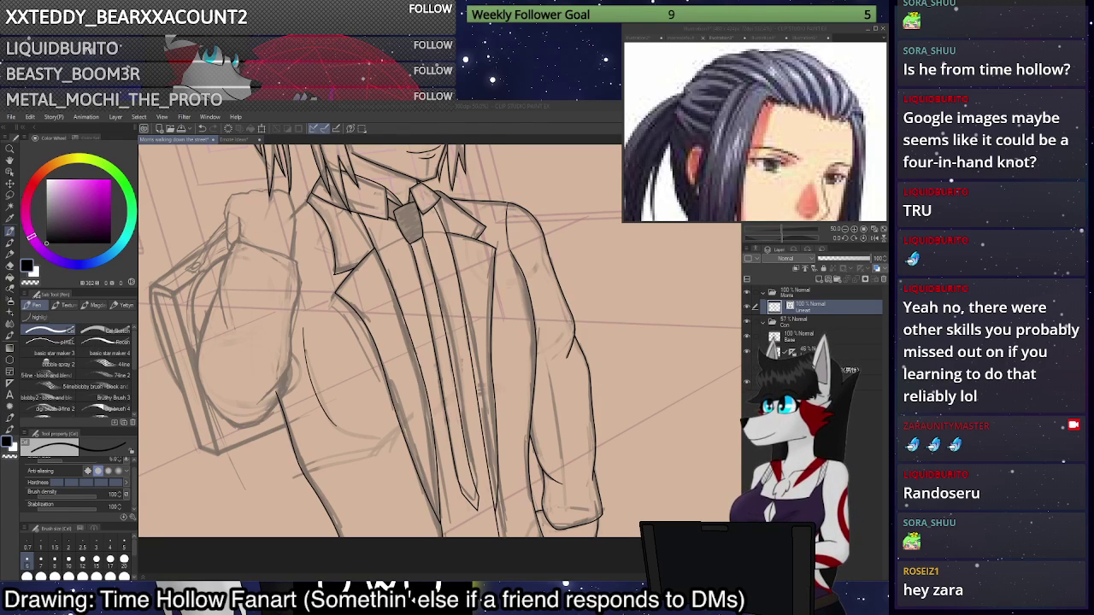
Ink the raised arm's sleeve over the sketch: the cuff edge, both sides, the inner fold lines and the rounded elbow.
scroll(549, 411, down, 3)
scroll(334, 334, up, 4)
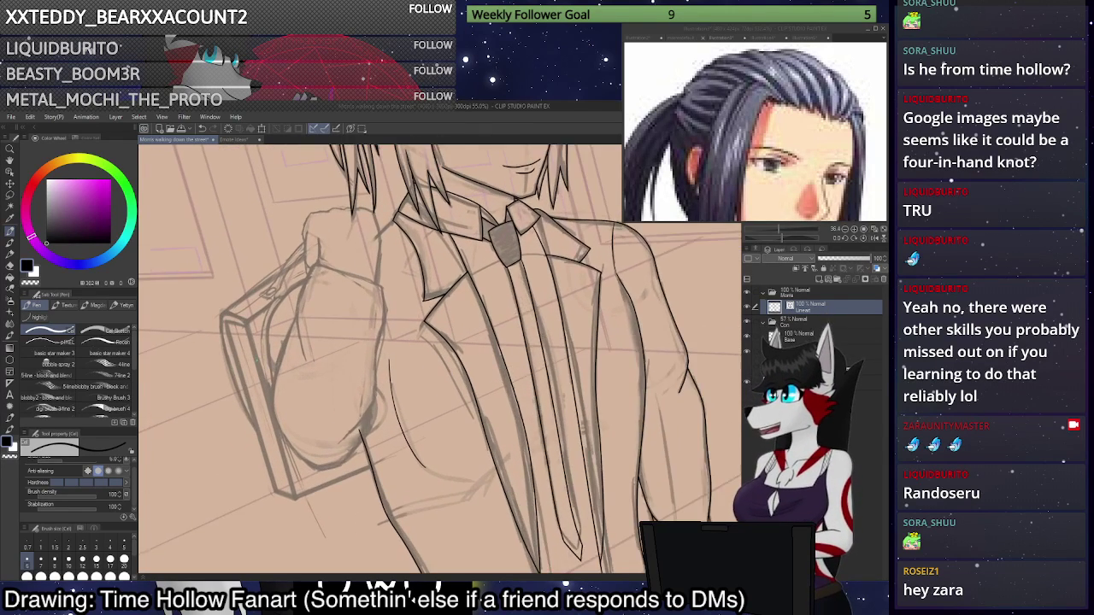
scroll(283, 400, up, 4)
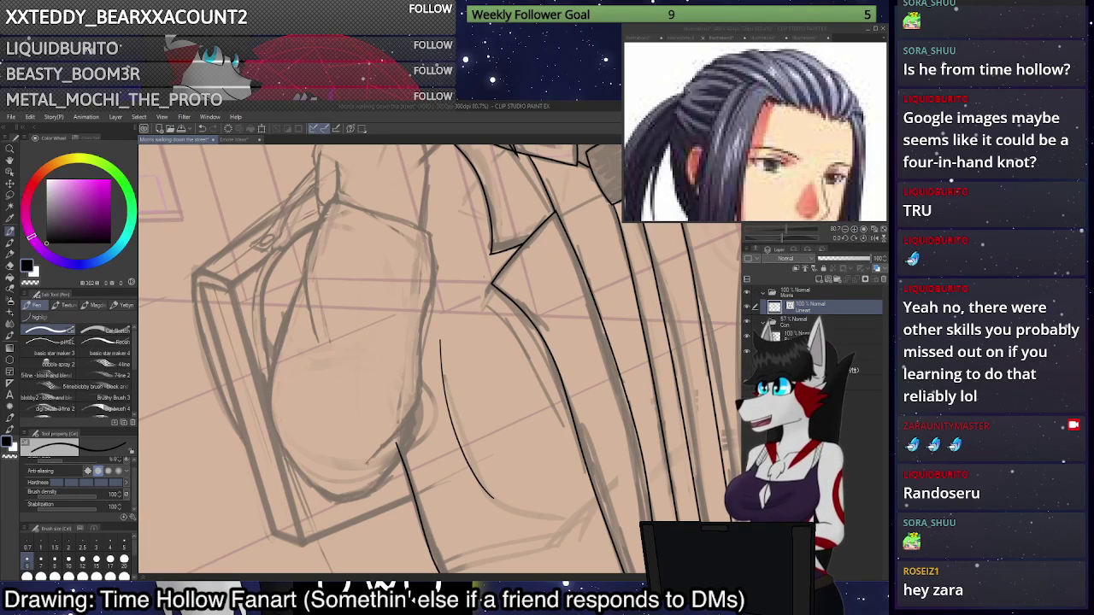
drag(368, 463, 405, 424)
key(ctrl+z)
mouse_move(367, 464)
mouse_down()
mouse_move(419, 396)
mouse_move(428, 229)
mouse_move(329, 204)
mouse_move(303, 277)
mouse_move(318, 345)
mouse_up()
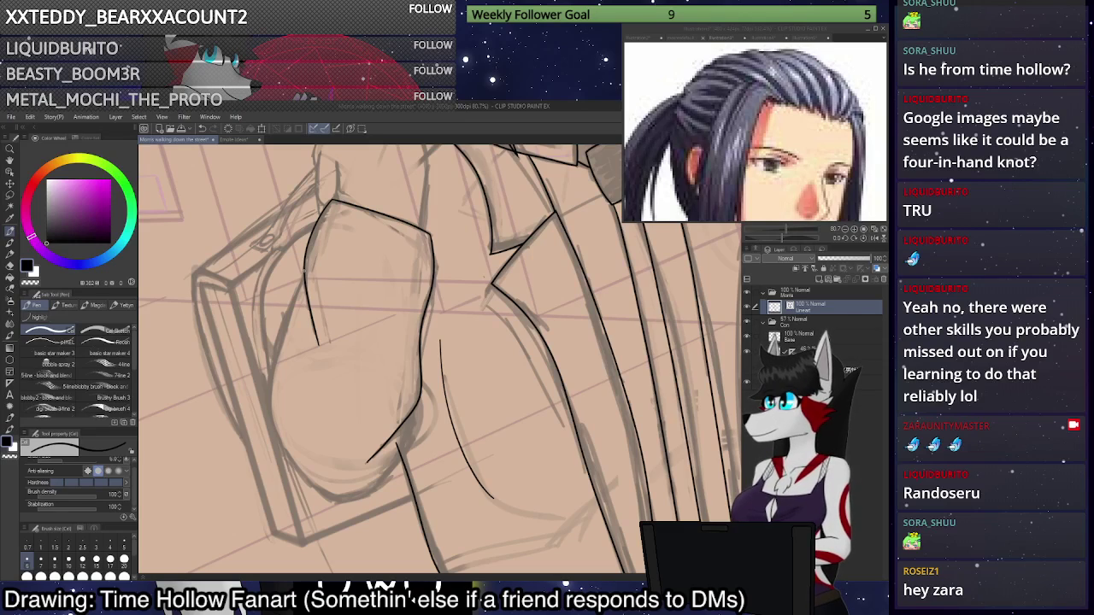
mouse_move(304, 270)
mouse_down()
mouse_move(269, 383)
mouse_move(284, 450)
mouse_move(337, 501)
mouse_move(402, 513)
mouse_up()
mouse_move(417, 403)
mouse_down()
mouse_move(384, 479)
mouse_move(331, 503)
mouse_move(290, 494)
mouse_up()
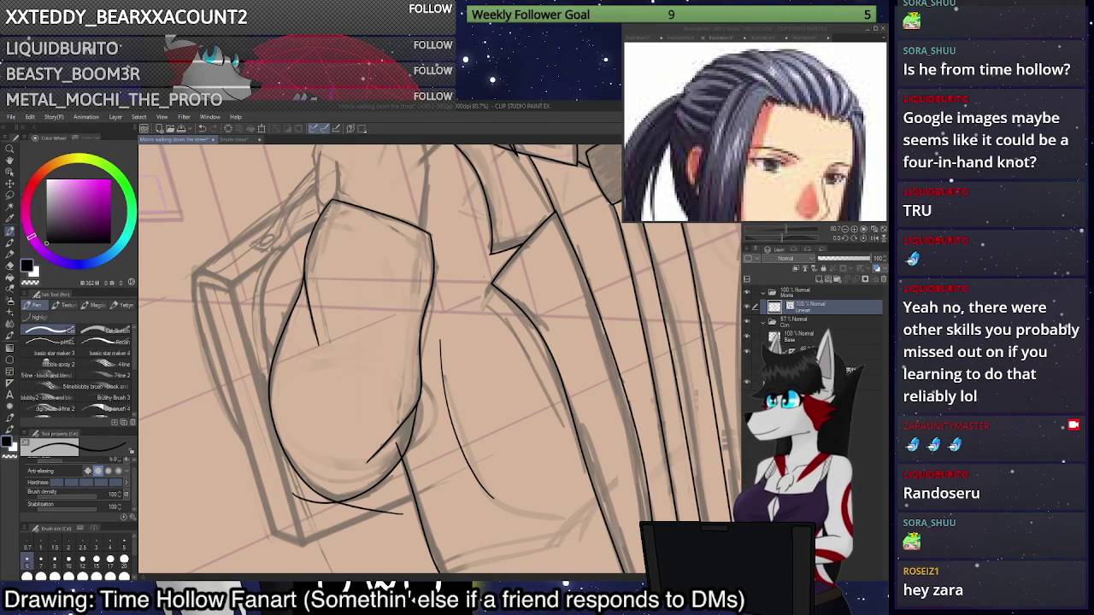
Erase the stroke ends overshooting the rounded elbow and the end of the jacket's side edge inside the sleeve.
key(e)
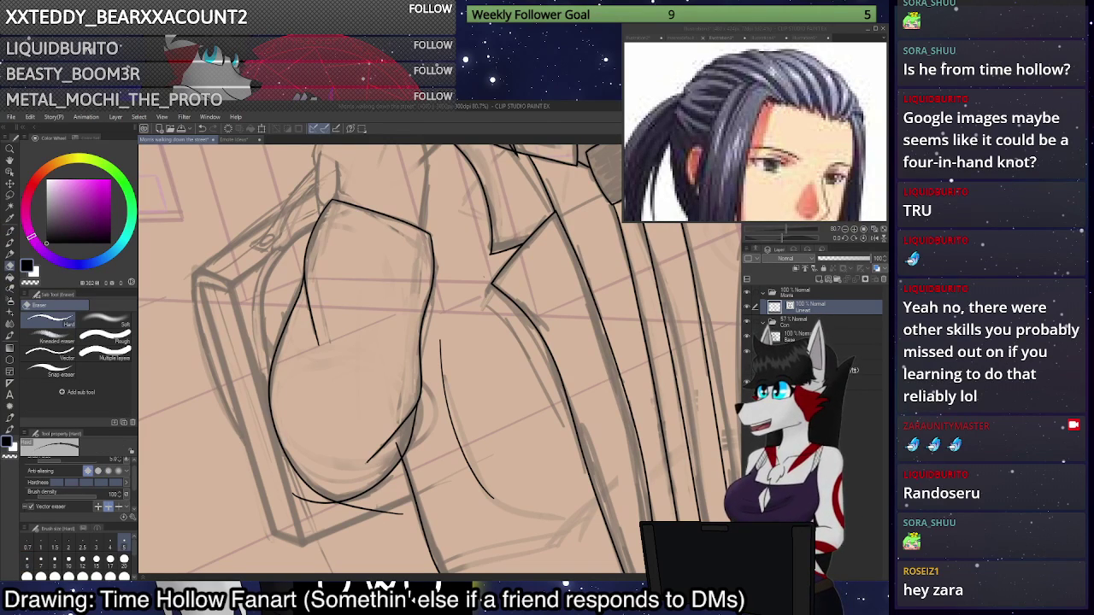
drag(295, 495, 402, 514)
click(399, 446)
drag(400, 444, 388, 336)
Ink the raised hand's outline above the cuff, from the wrist over the knuckles under the hair to the thumb side.
scroll(440, 342, up, 8)
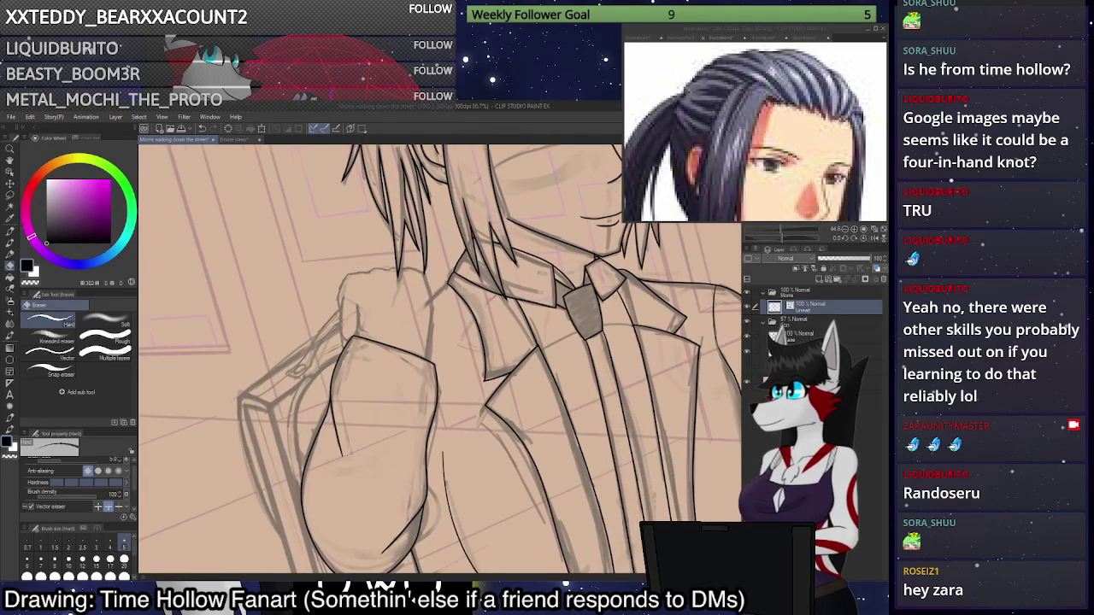
key(p)
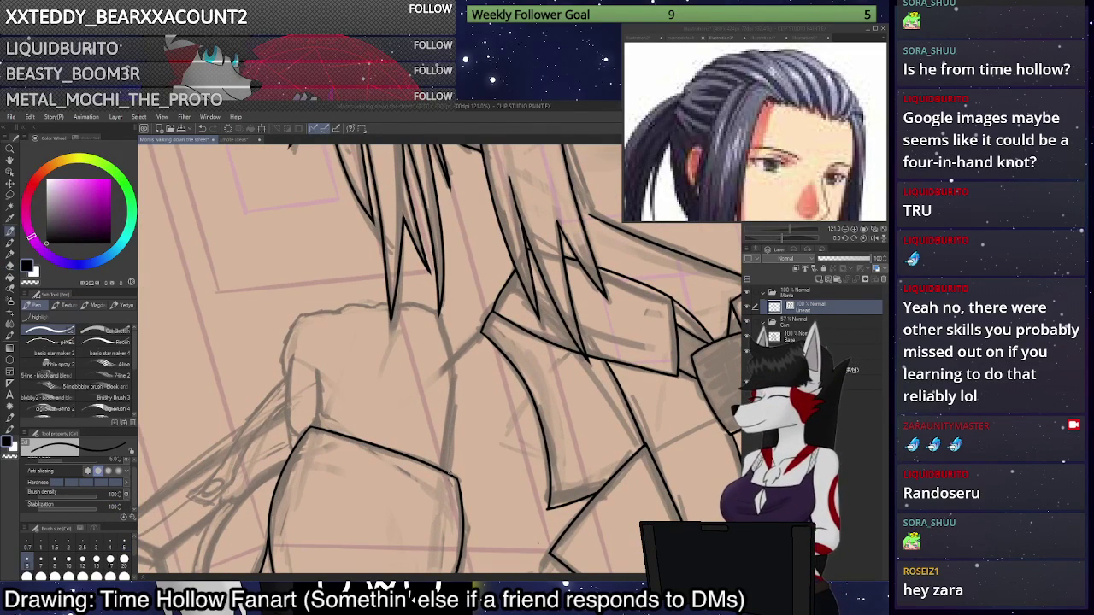
mouse_move(448, 468)
mouse_down()
mouse_move(444, 332)
mouse_move(426, 308)
mouse_move(299, 315)
mouse_move(281, 357)
mouse_move(286, 417)
mouse_move(300, 437)
mouse_up()
key(ctrl+z)
mouse_move(294, 354)
mouse_down()
mouse_move(283, 399)
mouse_move(304, 437)
mouse_move(288, 419)
mouse_move(287, 366)
mouse_up()
key(ctrl+z)
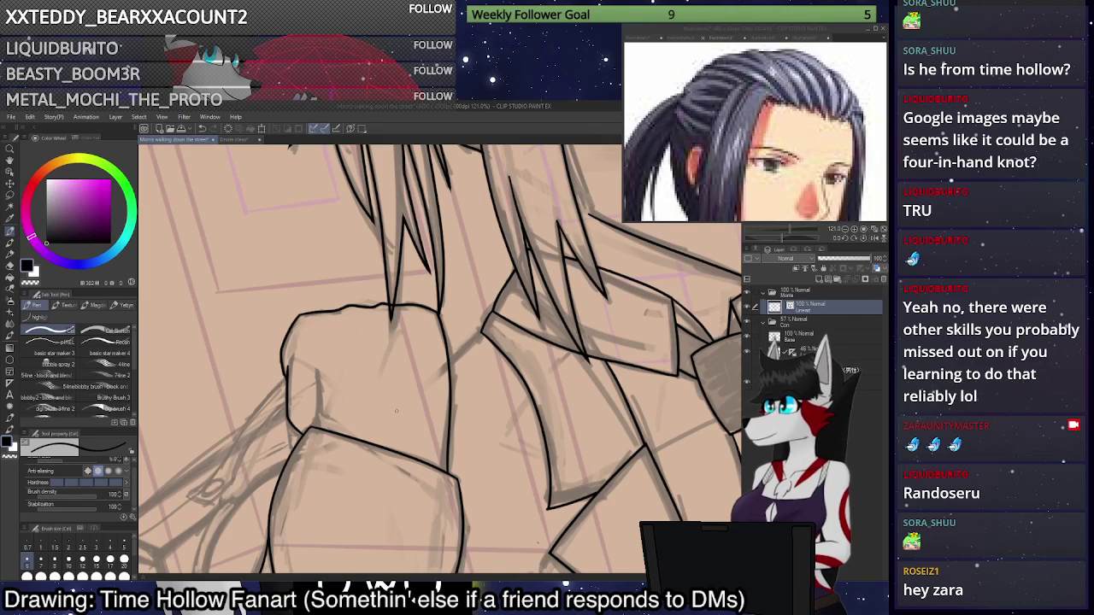
Ink a short curved line inside the raised hand, from the cuff's upper corner up along the thumb.
scroll(397, 412, down, 3)
scroll(346, 421, up, 4)
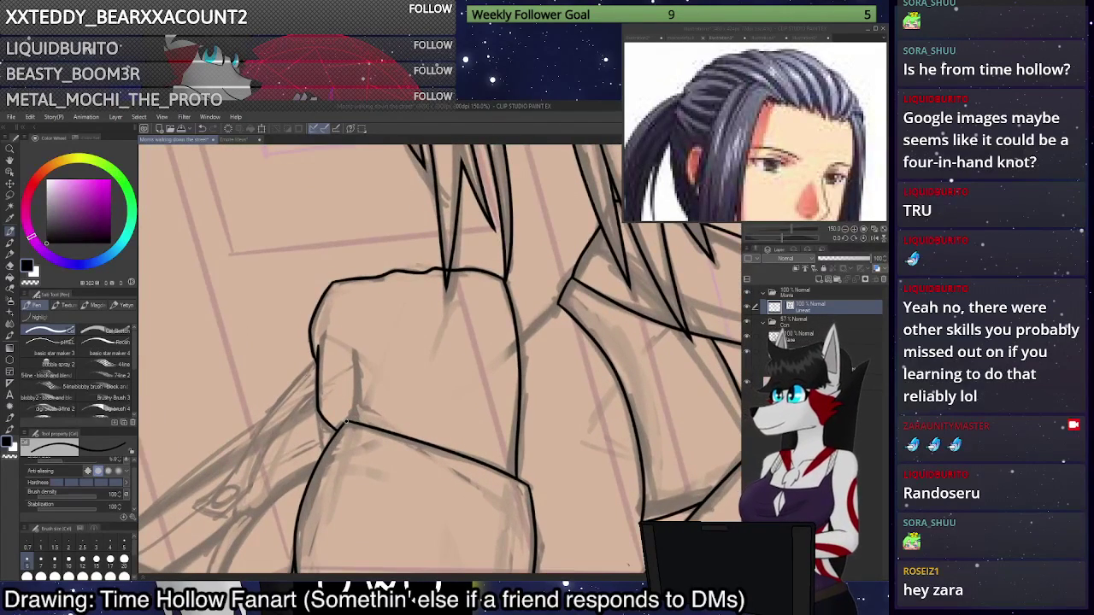
drag(346, 421, 360, 361)
scroll(449, 428, down, 1)
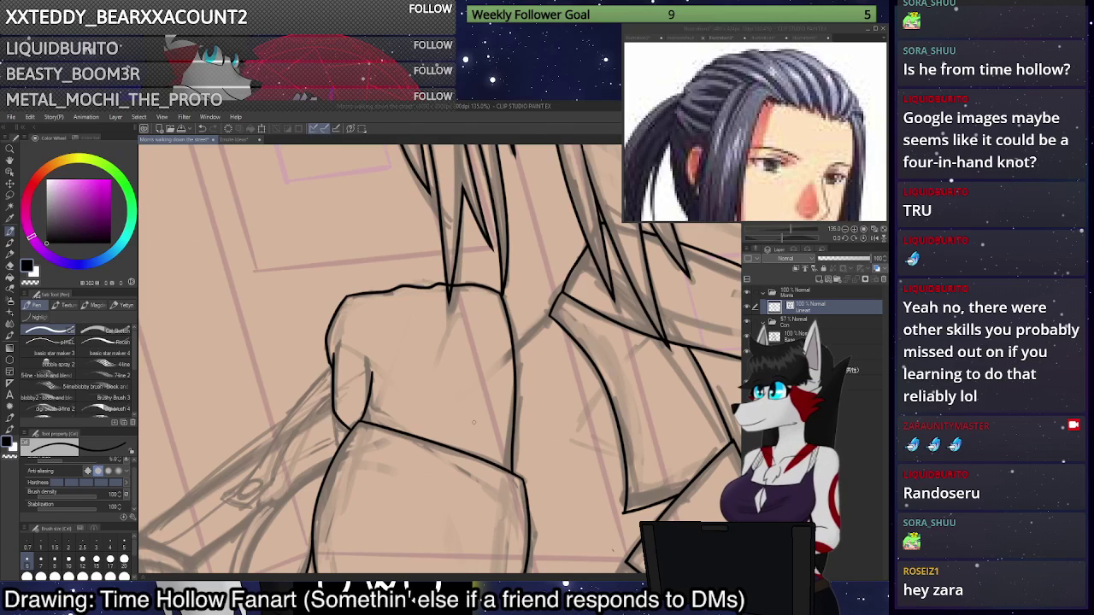
scroll(474, 422, down, 8)
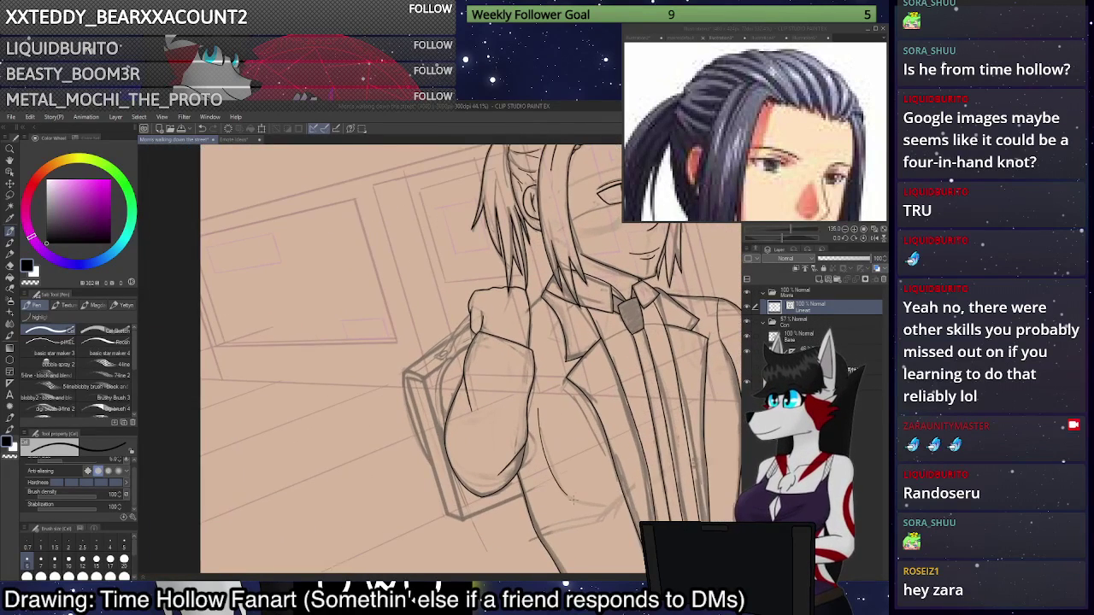
Ink the long curved line behind the raised sleeve, from just below the cuff's corner down to the sleeve's outer side.
scroll(573, 501, up, 5)
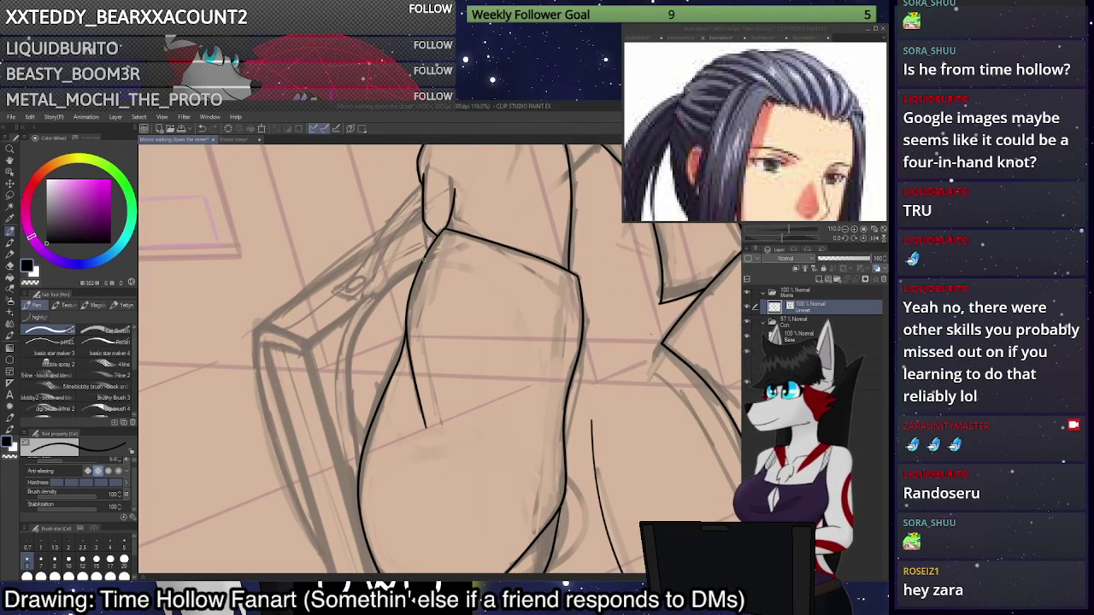
mouse_move(425, 256)
mouse_down()
mouse_move(363, 314)
mouse_move(349, 349)
mouse_move(359, 472)
mouse_up()
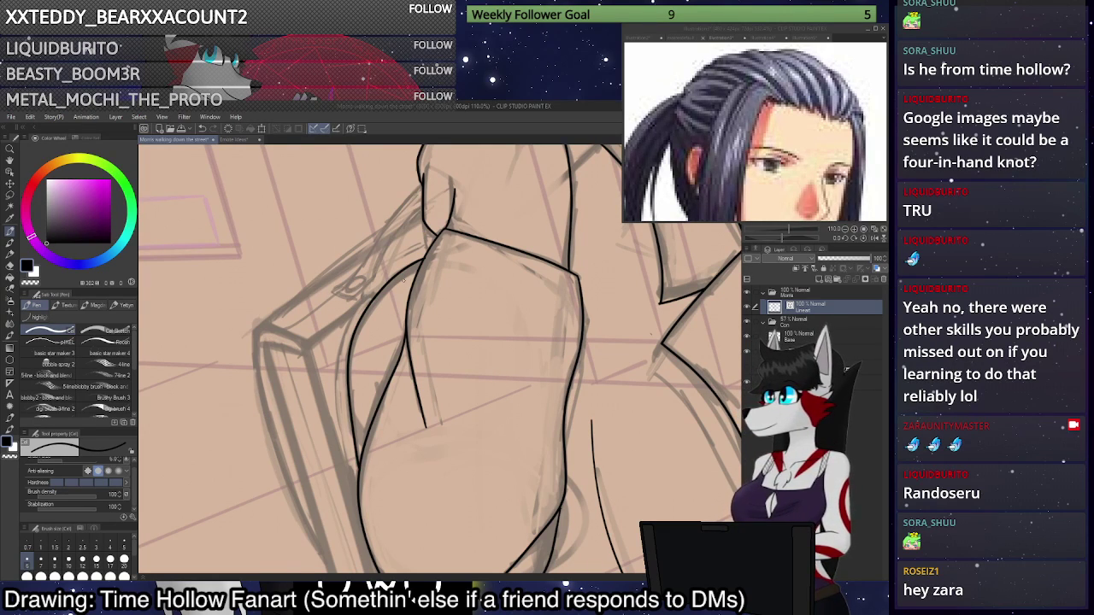
scroll(431, 242, down, 3)
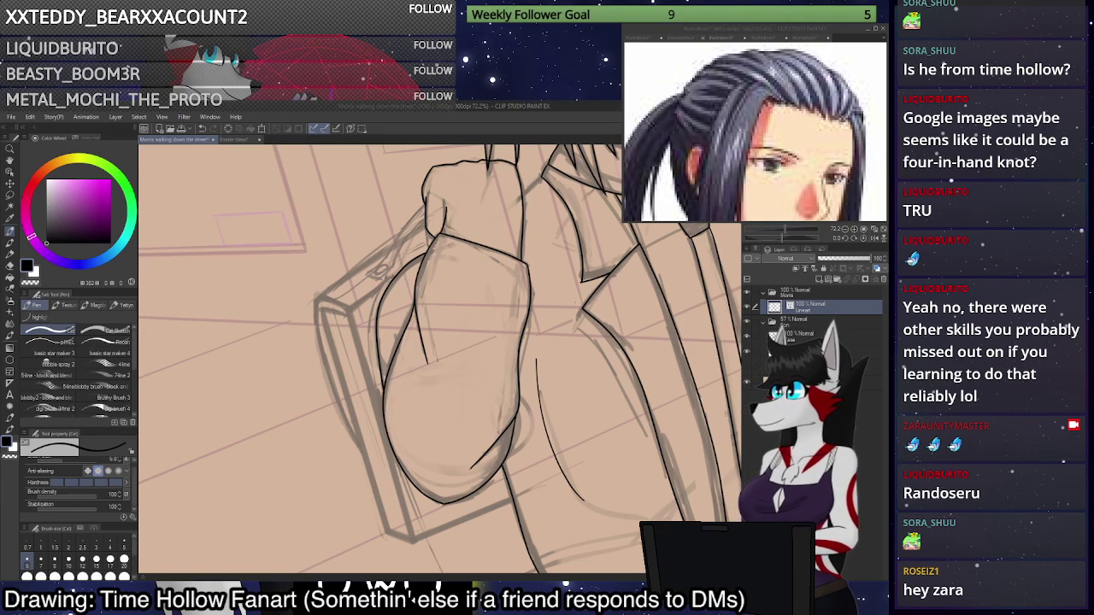
Ink the bag strap's angled end and its doubled inner edge, running up to the thumb of the raised hand.
scroll(369, 207, up, 3)
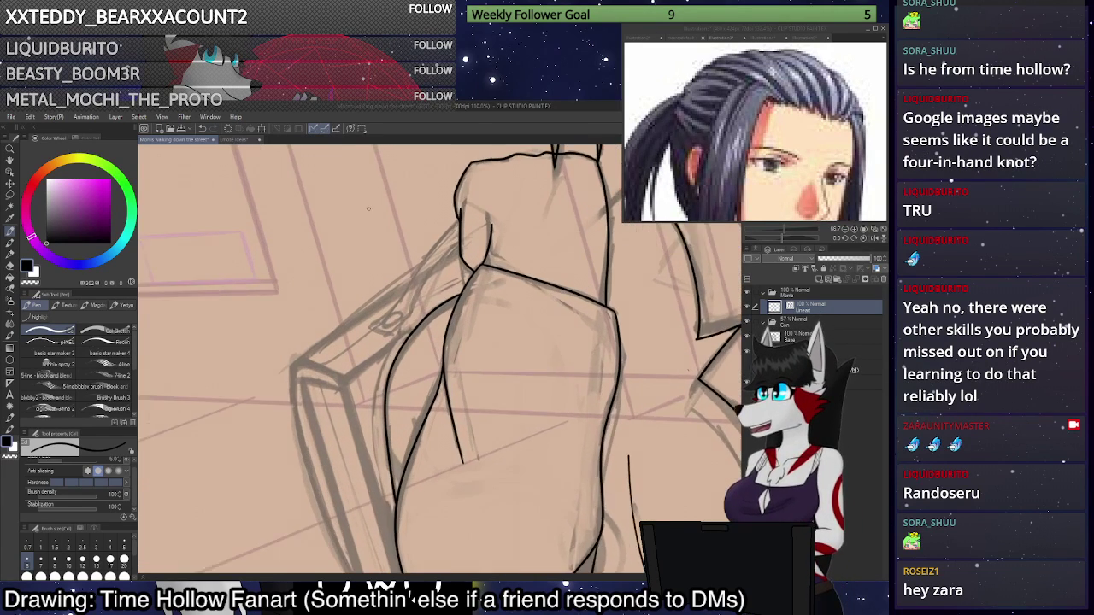
scroll(369, 208, up, 5)
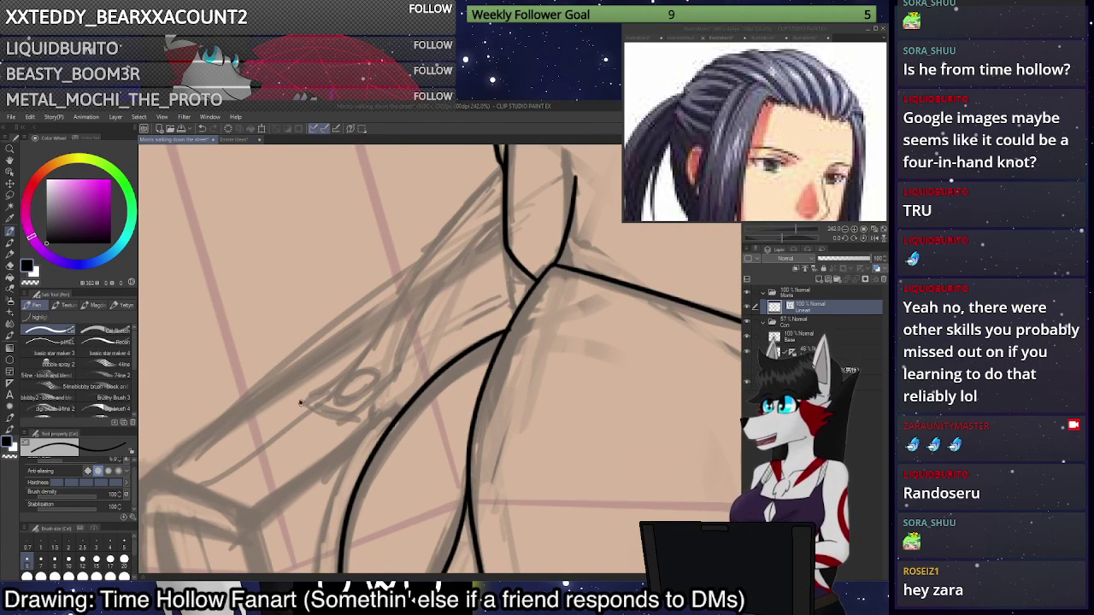
mouse_move(300, 403)
mouse_down()
mouse_move(348, 424)
mouse_move(394, 378)
mouse_move(423, 308)
mouse_move(503, 201)
mouse_up()
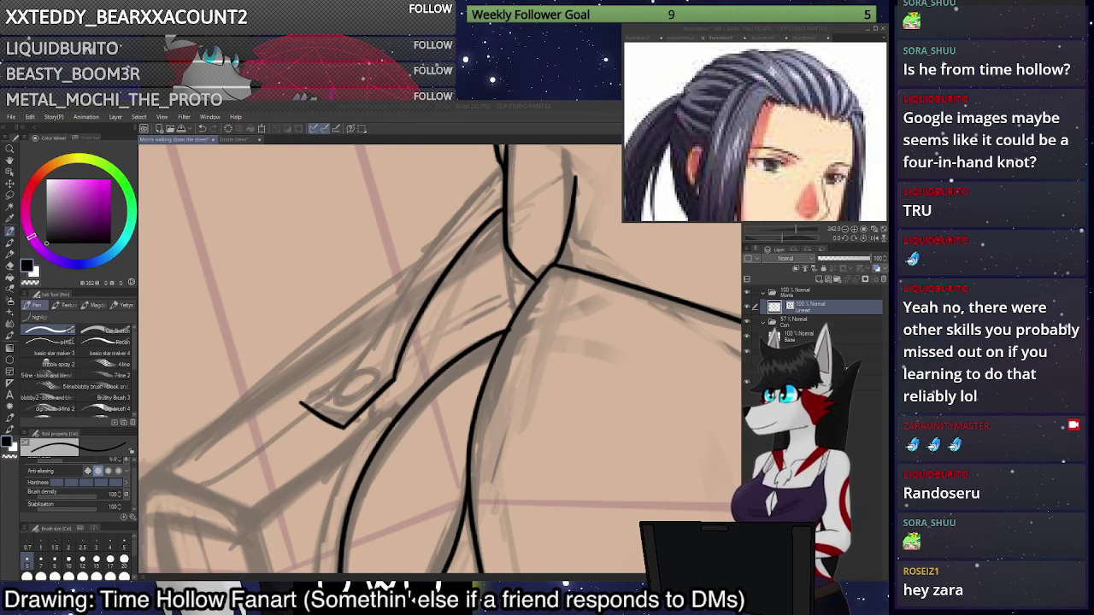
scroll(427, 282, up, 4)
drag(382, 424, 411, 364)
key(ctrl+z)
mouse_move(383, 424)
mouse_down()
mouse_move(432, 315)
mouse_move(539, 196)
mouse_move(464, 271)
mouse_move(383, 423)
mouse_up()
key(ctrl+z)
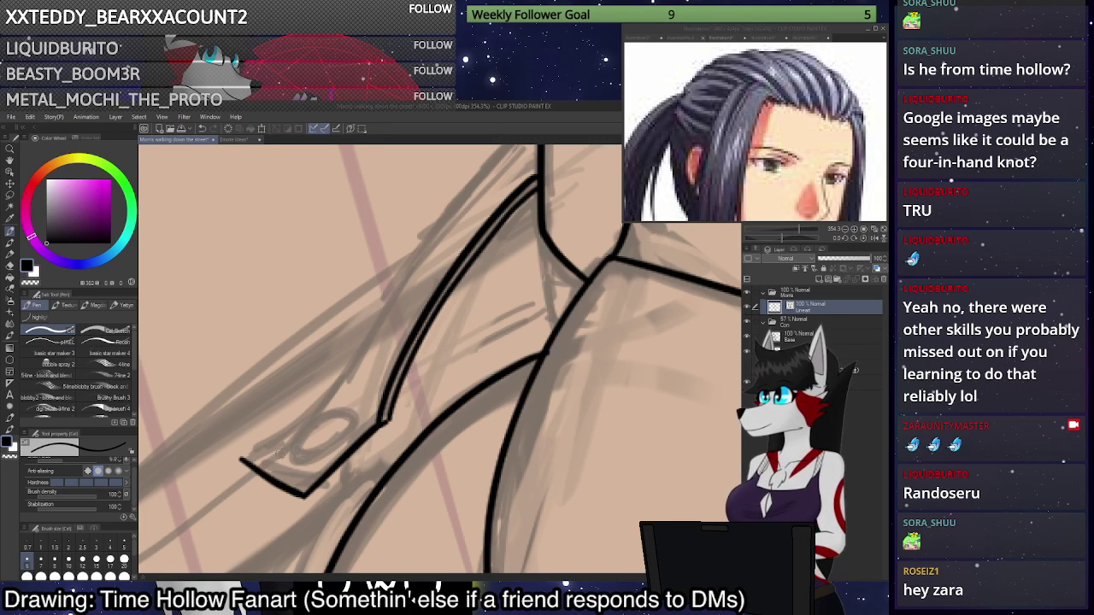
Ink the upper edge of the strap's end tab and a dashed stitch line across it at brush size 3.
mouse_move(241, 459)
mouse_down()
mouse_move(321, 407)
mouse_move(371, 421)
mouse_up()
key(ctrl+z)
key(bracketleft)
key(bracketleft)
key(bracketleft)
key(ctrl+z)
key(ctrl+z)
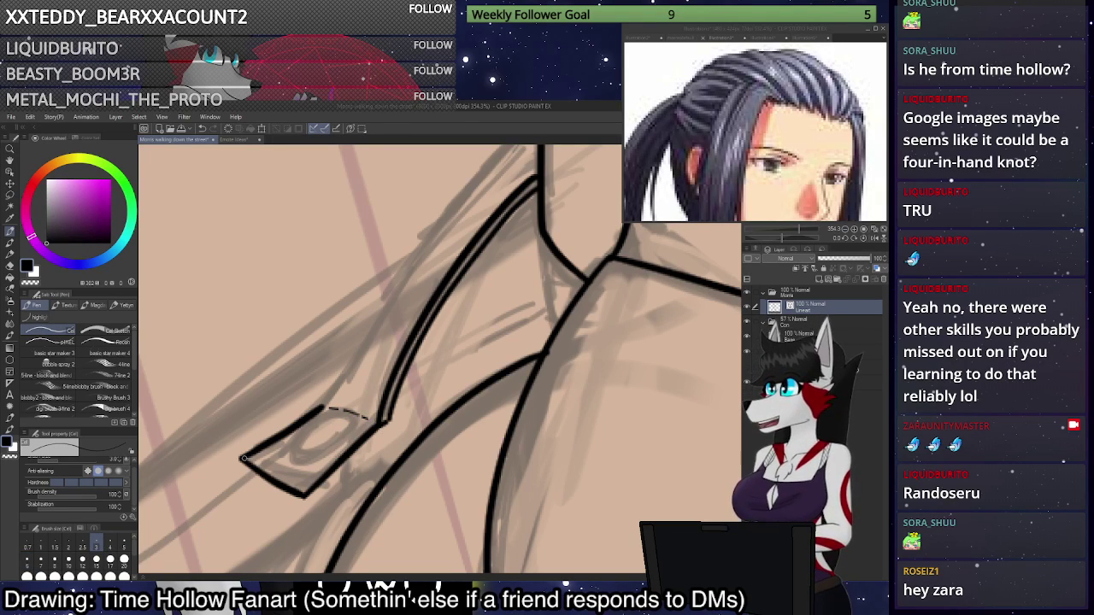
Set the brush size to 6, and ink an oval button inside the tab and the strap's outer edge up to the hand.
click(28, 562)
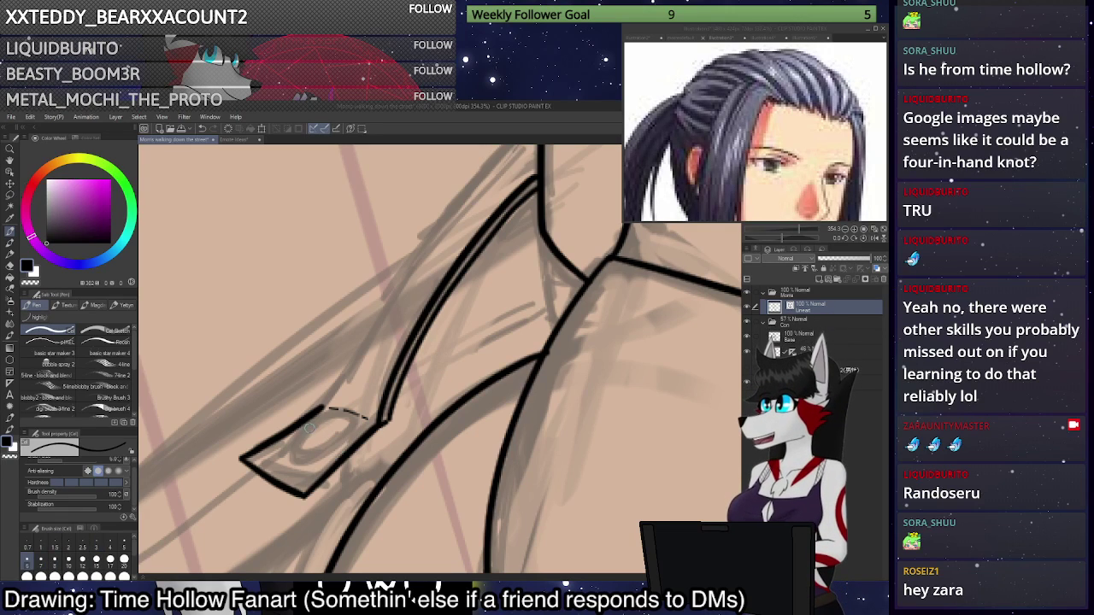
mouse_move(310, 428)
mouse_down()
mouse_move(289, 466)
mouse_move(332, 434)
mouse_move(309, 425)
mouse_move(323, 425)
mouse_up()
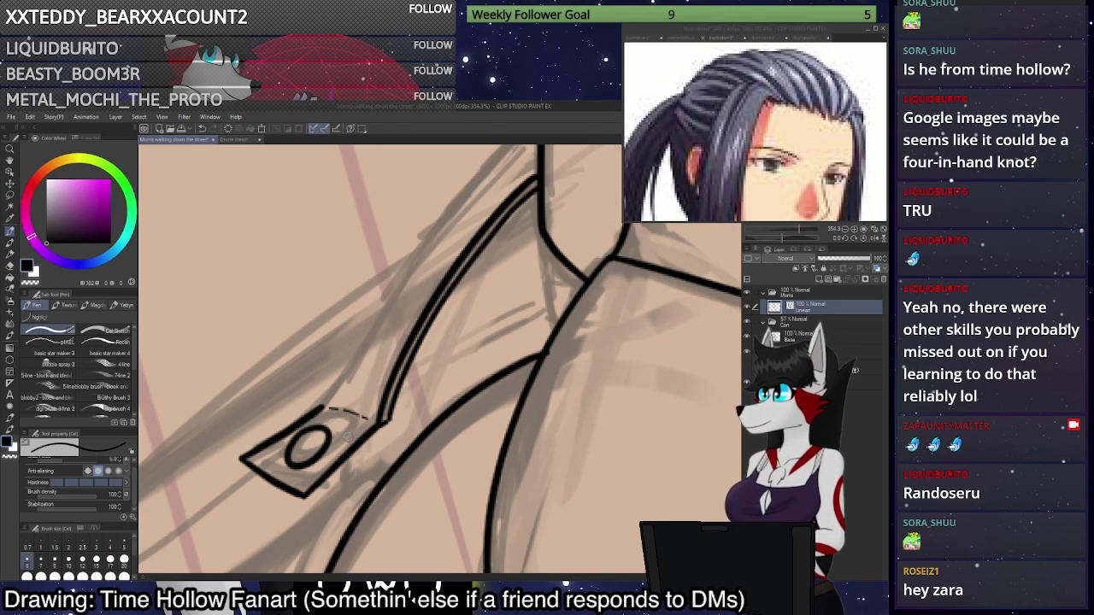
scroll(345, 442, down, 4)
scroll(412, 290, up, 4)
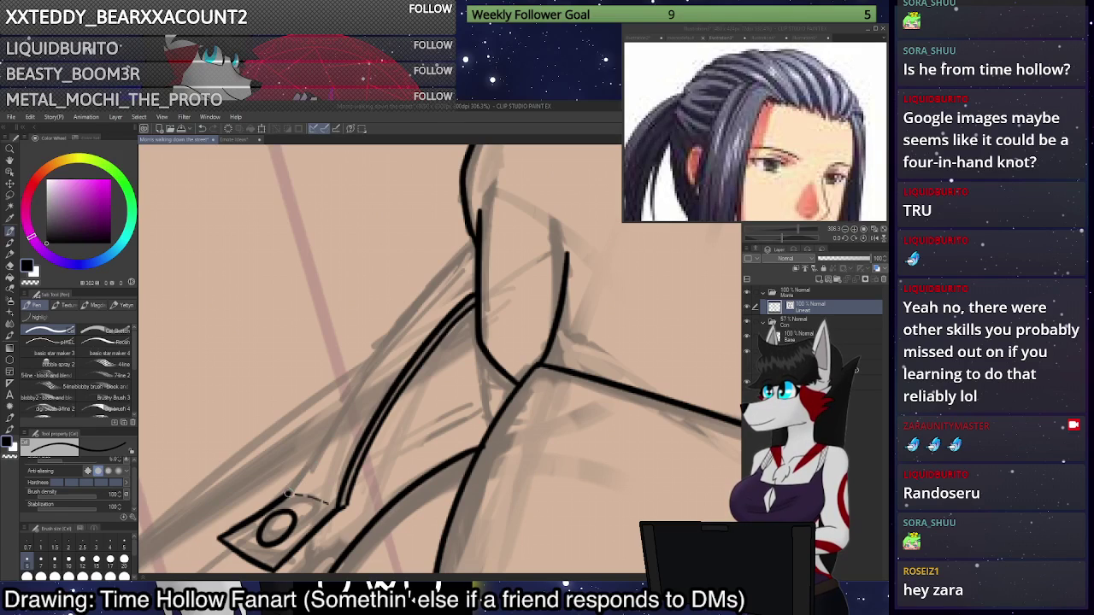
mouse_move(289, 493)
mouse_down()
mouse_move(423, 289)
mouse_move(481, 231)
mouse_up()
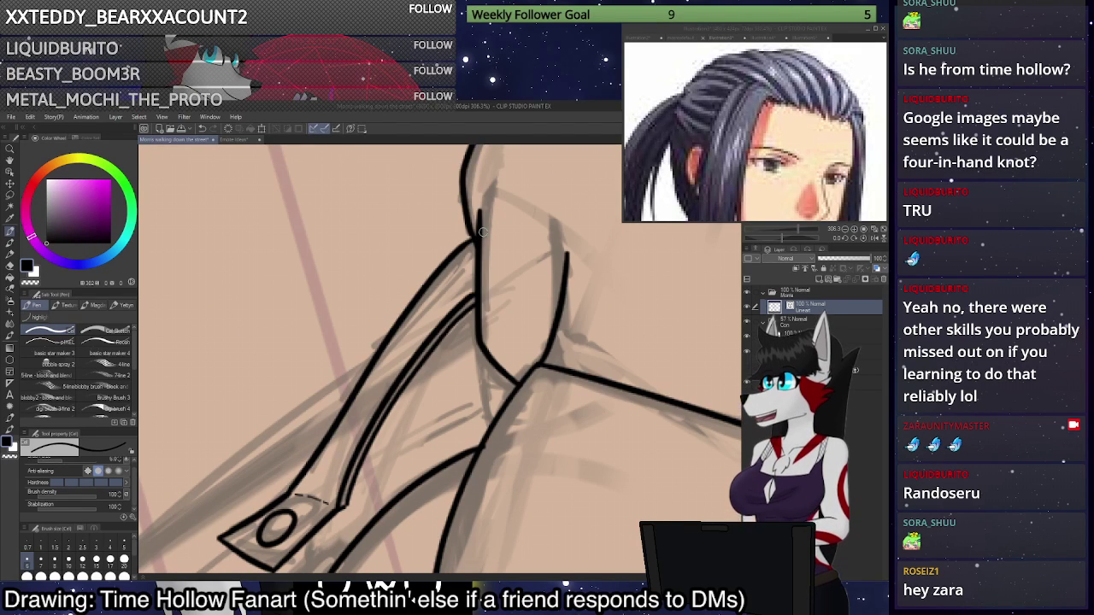
Ink a short curved line along the strap's inner edge where it meets the thumb.
scroll(506, 303, down, 5)
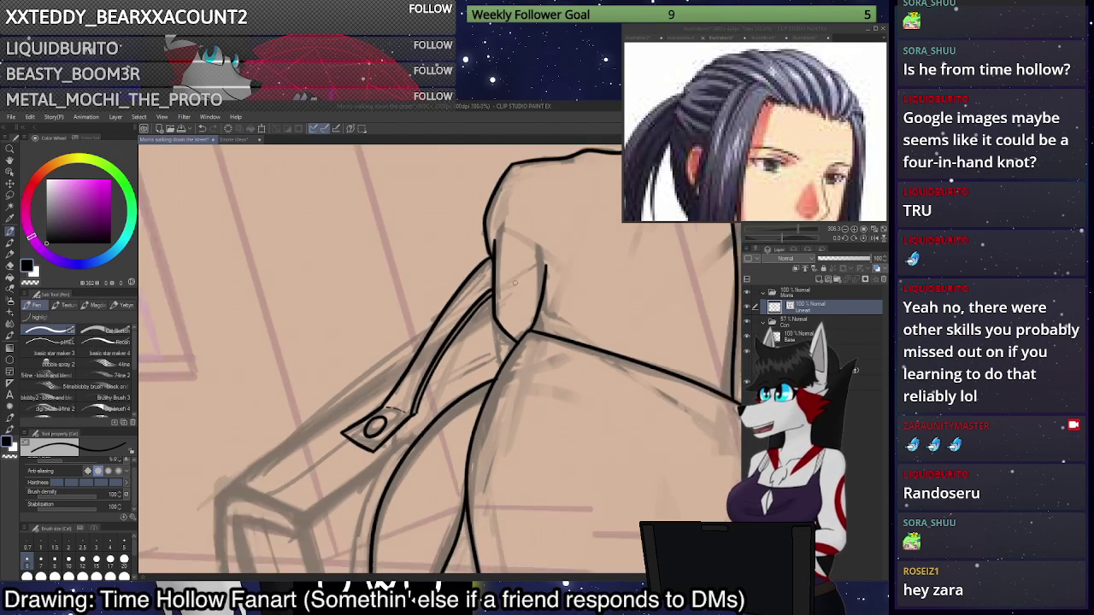
scroll(512, 285, down, 6)
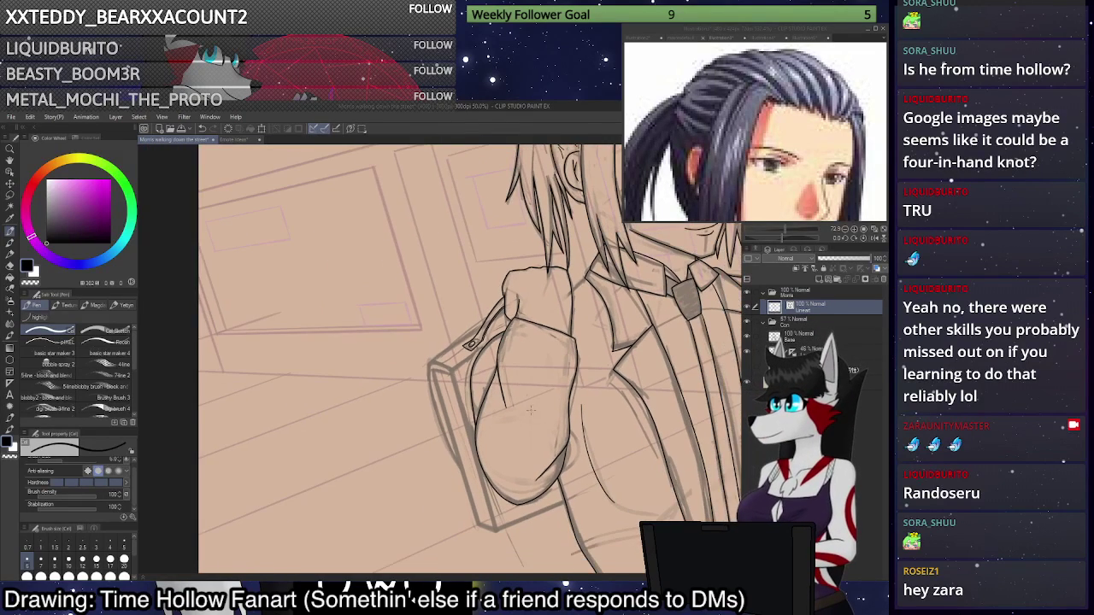
scroll(554, 531, up, 6)
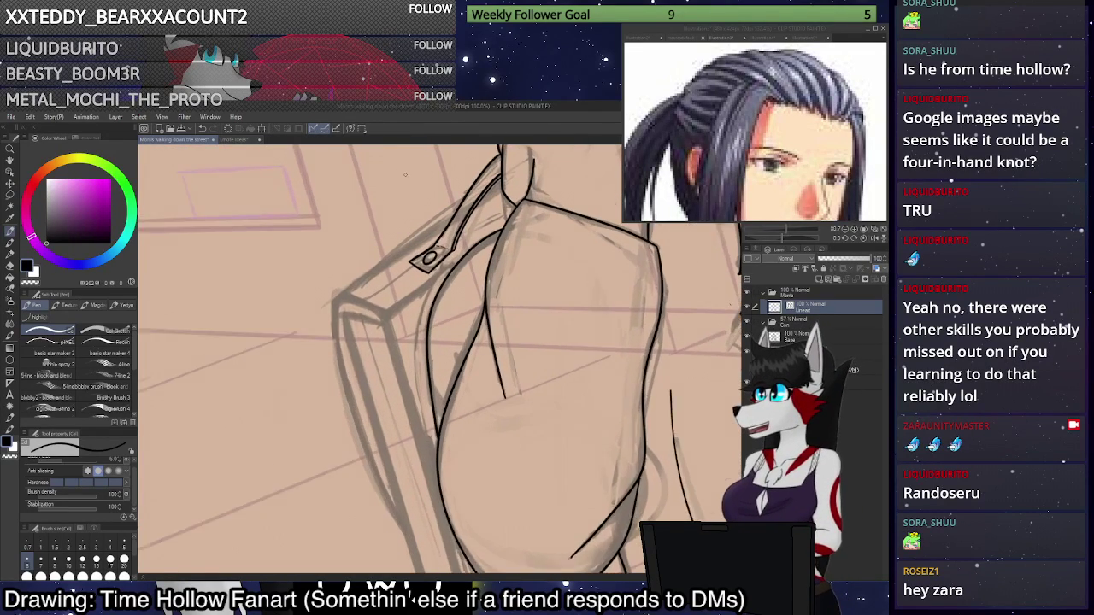
scroll(513, 178, up, 1)
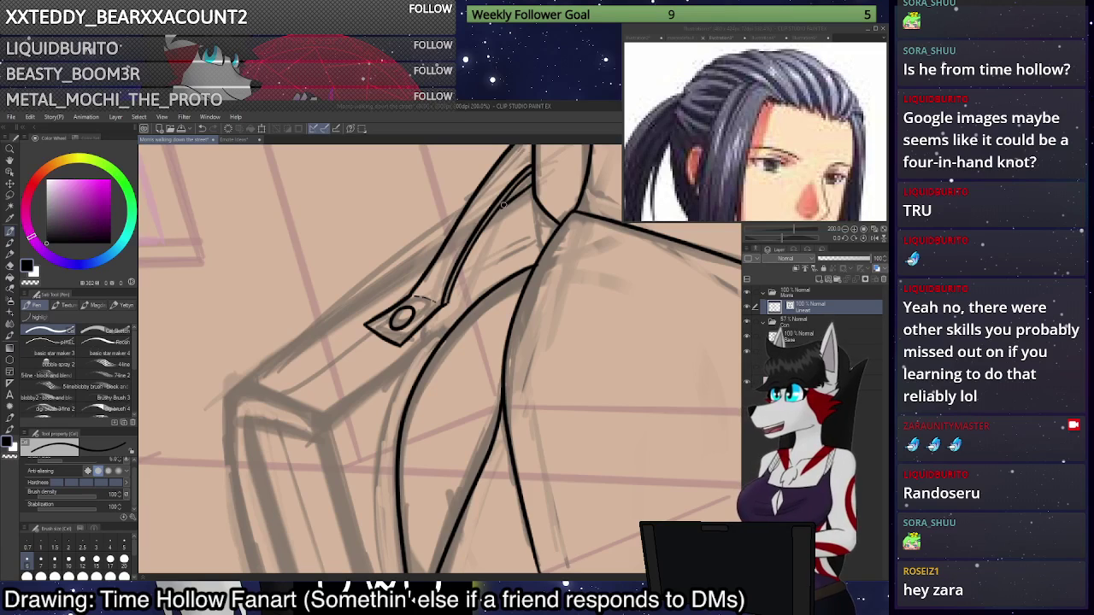
drag(500, 207, 532, 184)
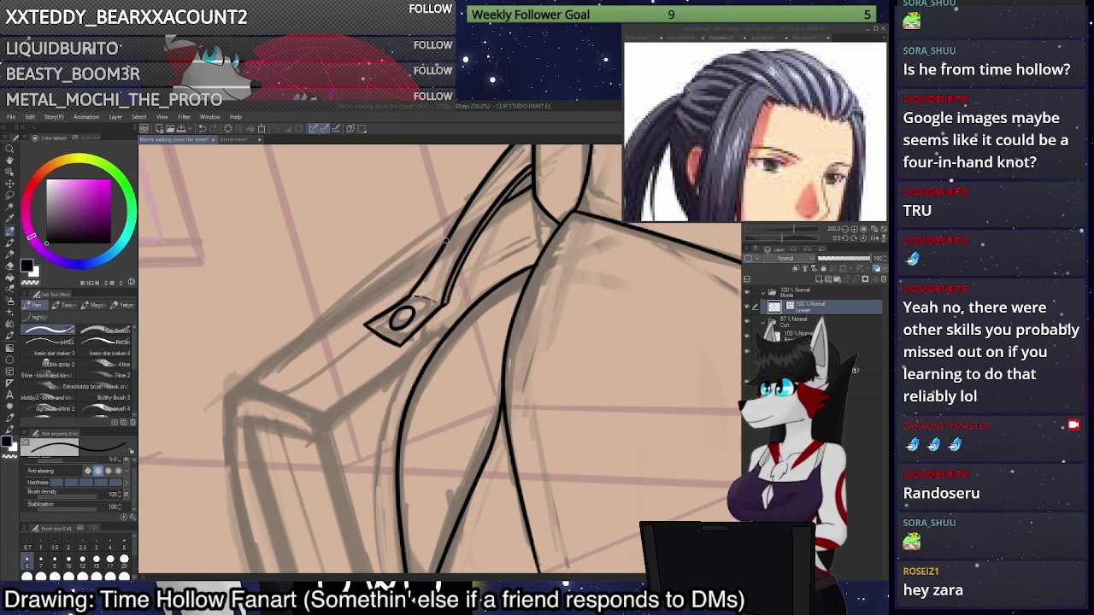
Ink the outline of the bag's top face over the sketch, from the strap around both corners to the line behind the sleeve.
mouse_move(446, 241)
mouse_down()
mouse_move(250, 382)
mouse_move(312, 410)
mouse_up()
key(ctrl+z)
mouse_move(232, 397)
mouse_down()
mouse_move(323, 425)
mouse_move(340, 412)
mouse_move(324, 426)
mouse_move(457, 323)
mouse_up()
key(ctrl+z)
key(ctrl+z)
key(ctrl+z)
mouse_move(325, 424)
mouse_down()
mouse_move(465, 314)
mouse_move(324, 425)
mouse_move(450, 330)
mouse_up()
key(ctrl+z)
key(ctrl+z)
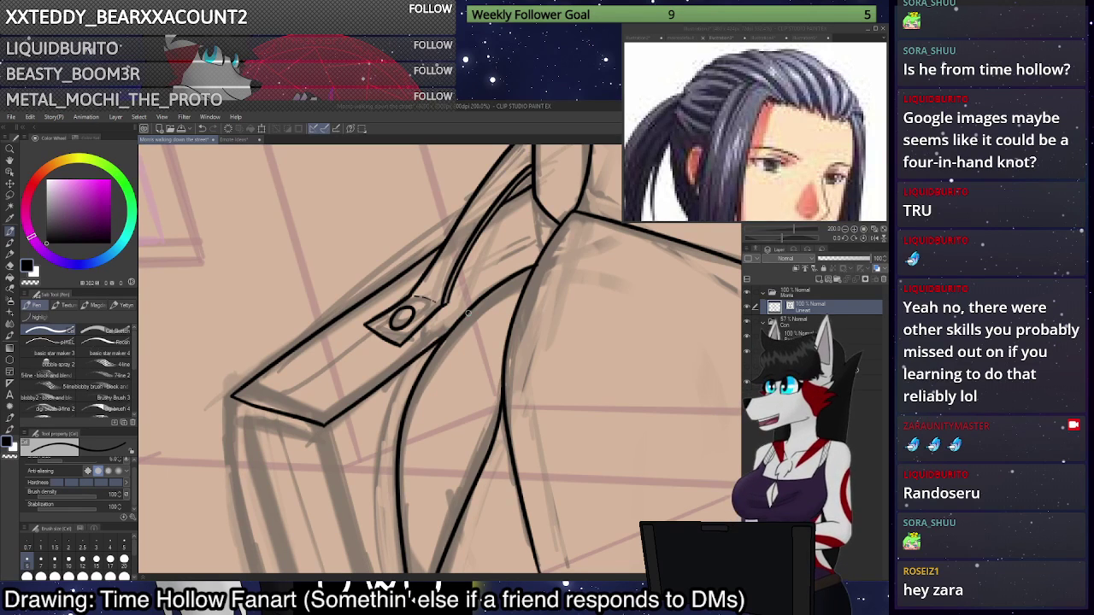
Ink the bag's outer side as a bowed line curving down from the top face's far corner.
scroll(490, 244, down, 5)
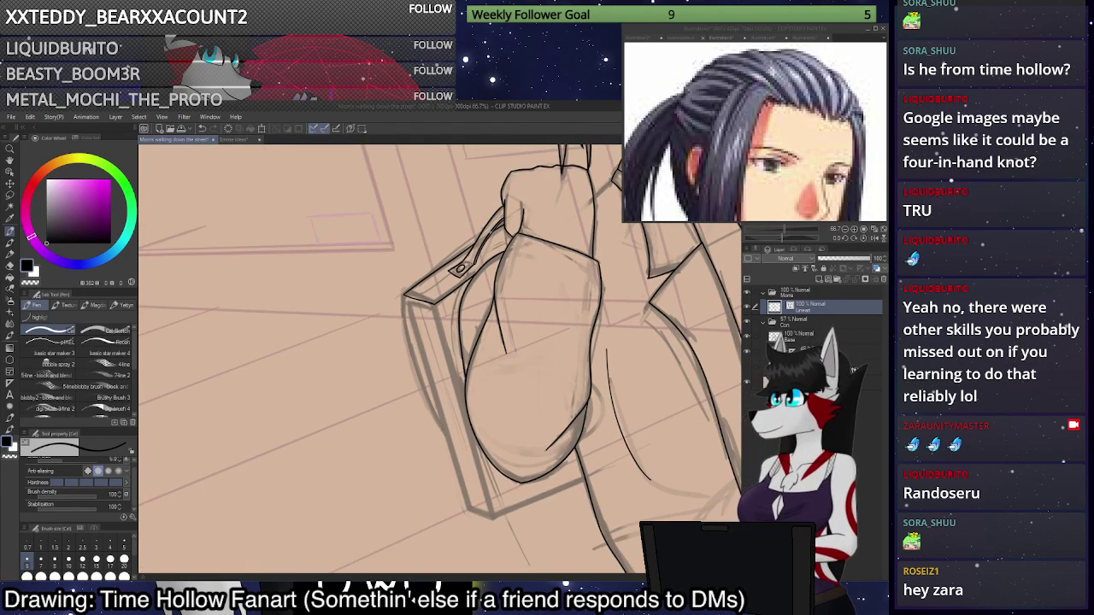
drag(490, 300, 441, 211)
scroll(512, 362, down, 1)
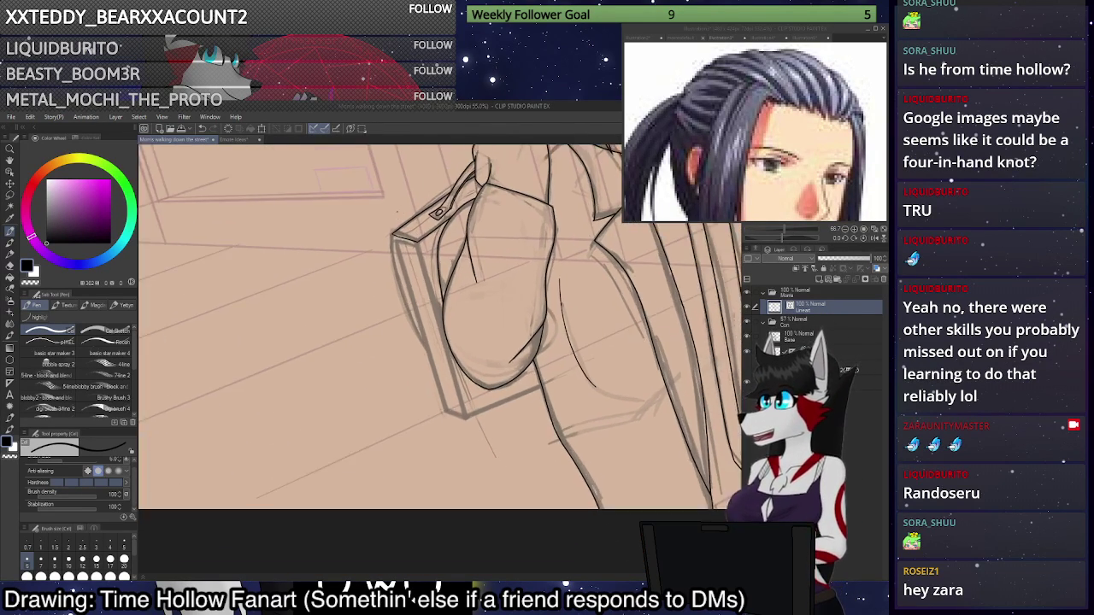
scroll(419, 240, up, 3)
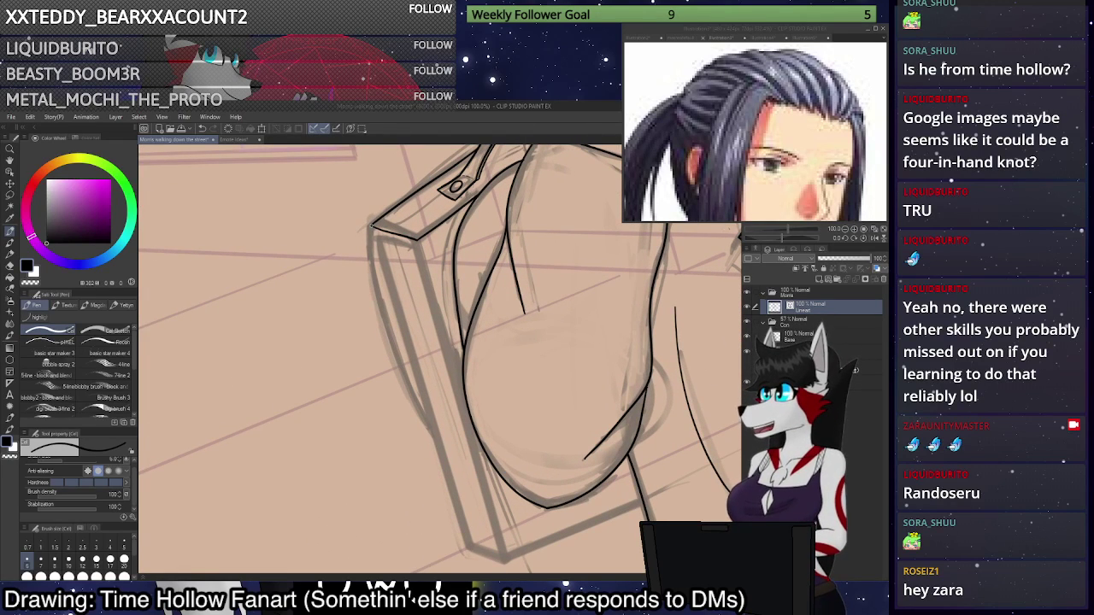
mouse_move(371, 226)
mouse_down()
mouse_move(398, 371)
mouse_move(443, 446)
mouse_up()
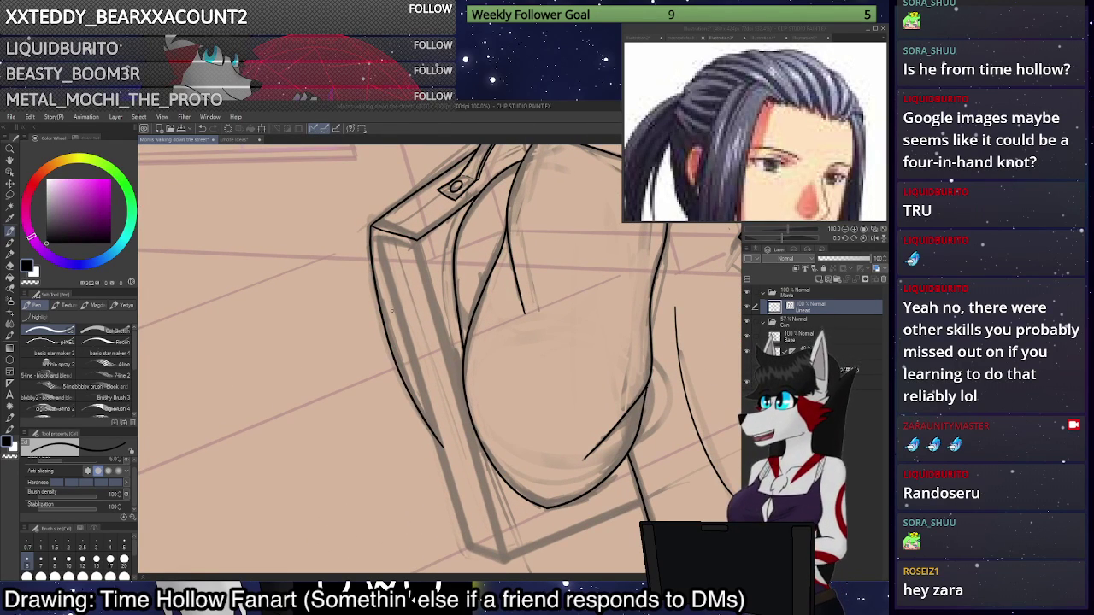
Ink the inner edge of the bag's side panel below the top face and erase the line ends overshooting where the side lines meet.
mouse_move(419, 245)
mouse_down()
mouse_move(384, 236)
mouse_move(409, 237)
mouse_move(375, 230)
mouse_move(449, 475)
mouse_up()
key(ctrl+z)
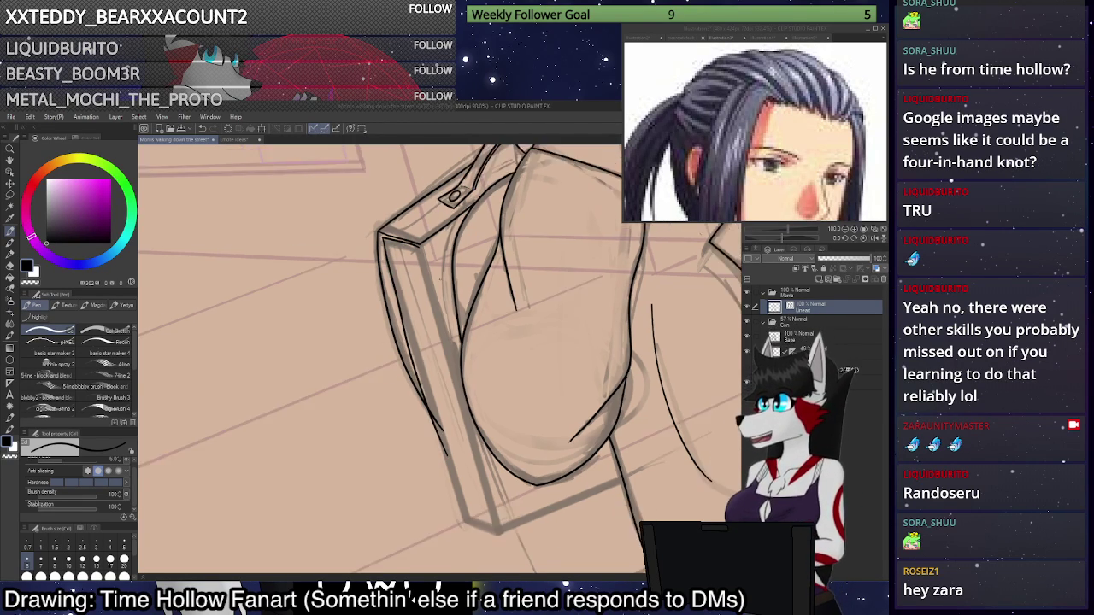
scroll(500, 395, up, 3)
key(ctrl+z)
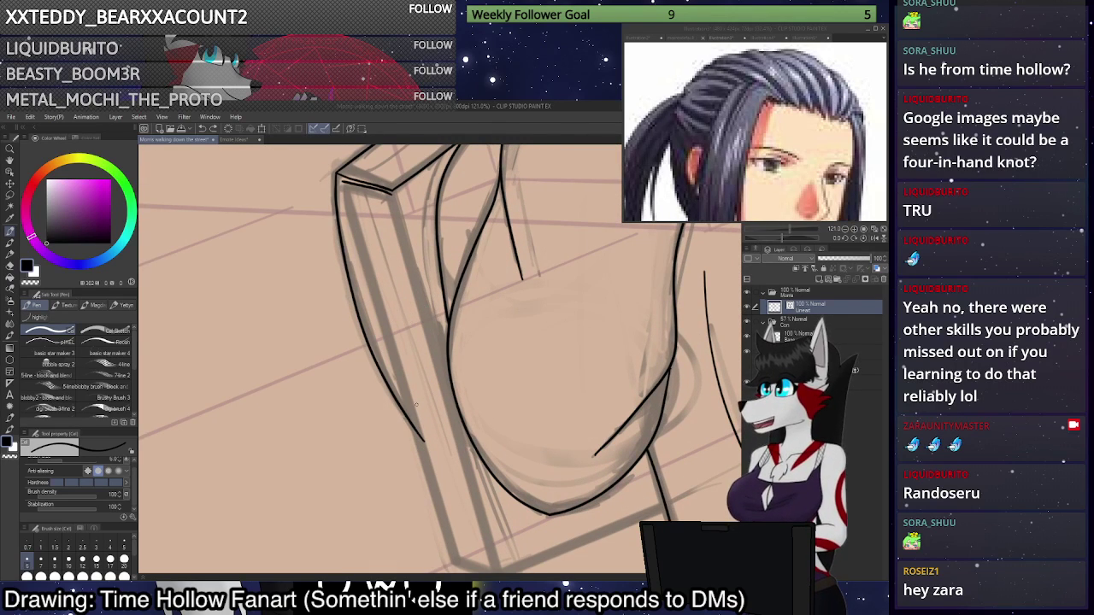
mouse_move(417, 443)
mouse_down()
mouse_move(341, 181)
mouse_move(433, 500)
mouse_up()
key(ctrl+z)
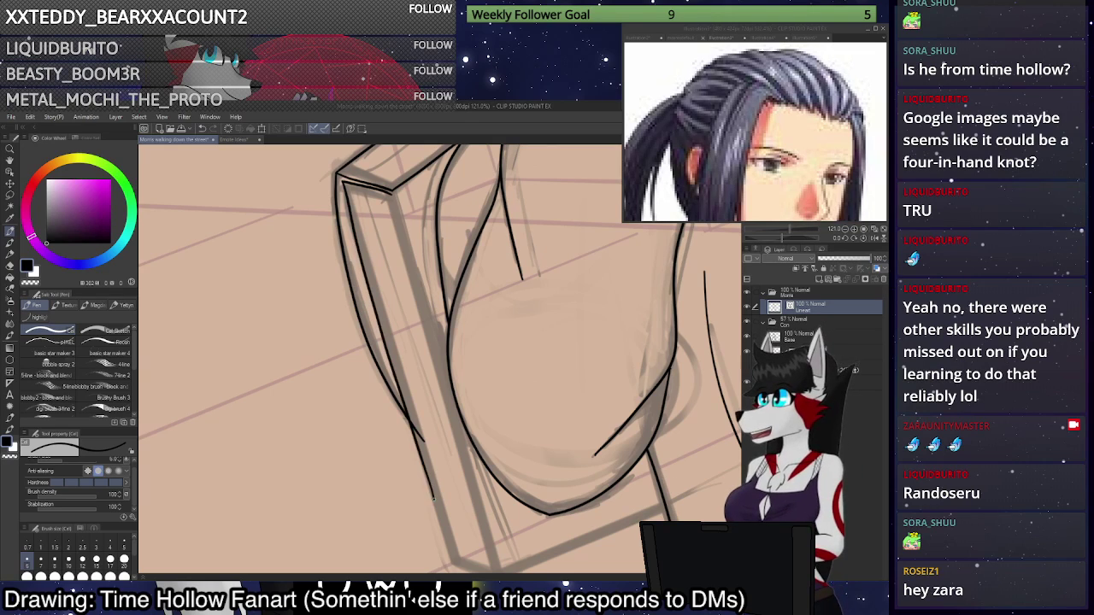
key(e)
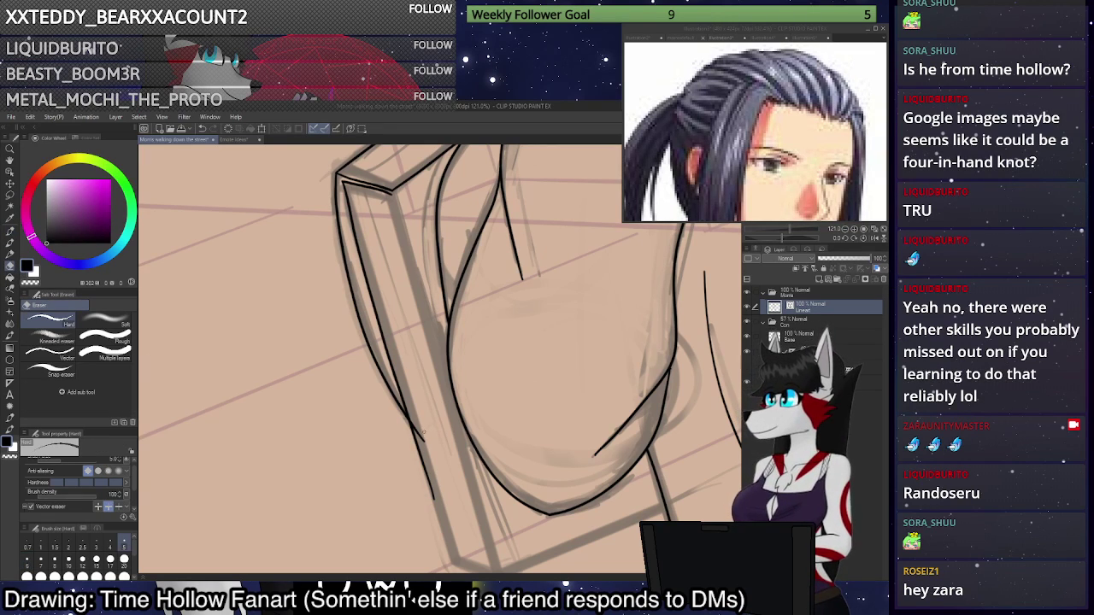
click(419, 445)
key(p)
Ink the bag's long straight edge from the top face's near corner down to the bottom corner.
scroll(392, 192, down, 3)
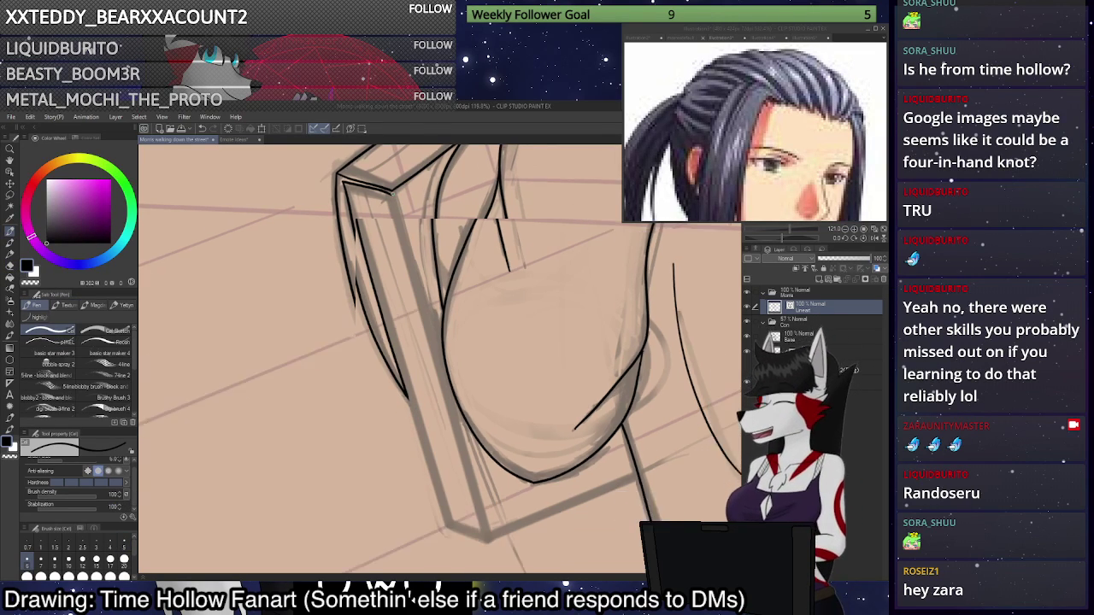
scroll(392, 192, up, 1)
drag(392, 193, 506, 557)
key(ctrl+z)
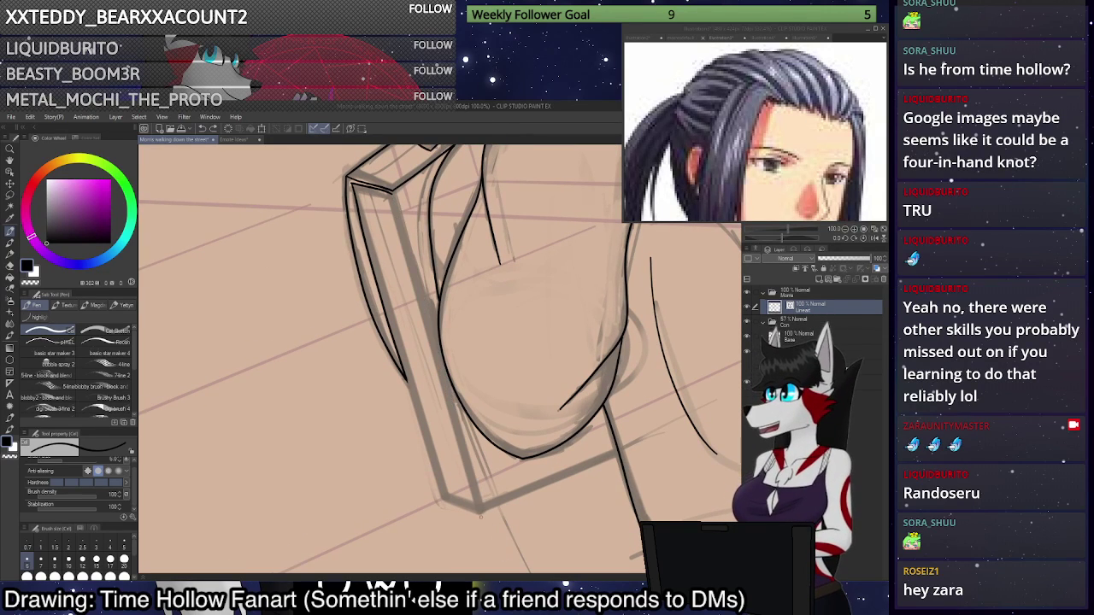
drag(483, 516, 391, 195)
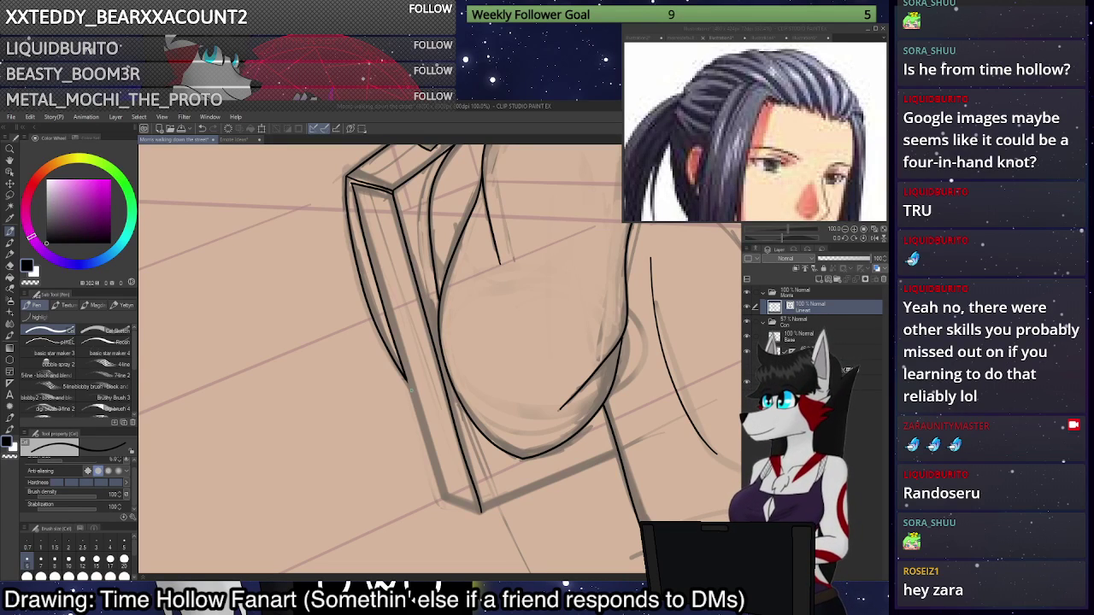
Ink the lower part of the bag's outer side and both bottom edges, crossing at the corners and running past the jacket.
drag(407, 381, 470, 571)
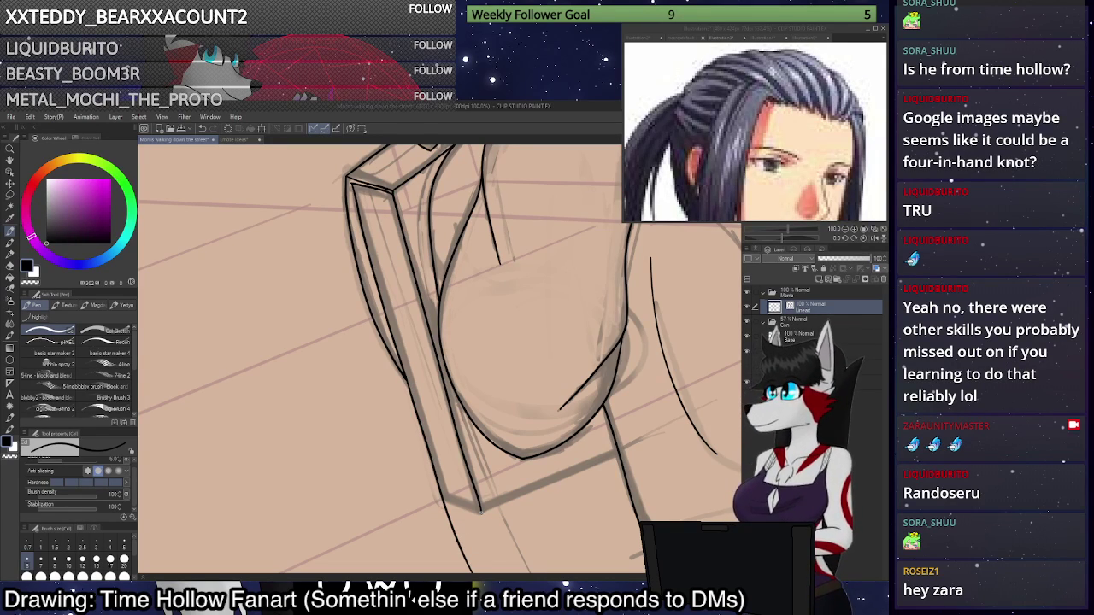
drag(480, 513, 670, 427)
drag(483, 513, 392, 484)
key(ctrl+minus)
Erase the line ends overshooting the bag's bottom corner and the bottom edge's part inside the jacket.
click(9, 266)
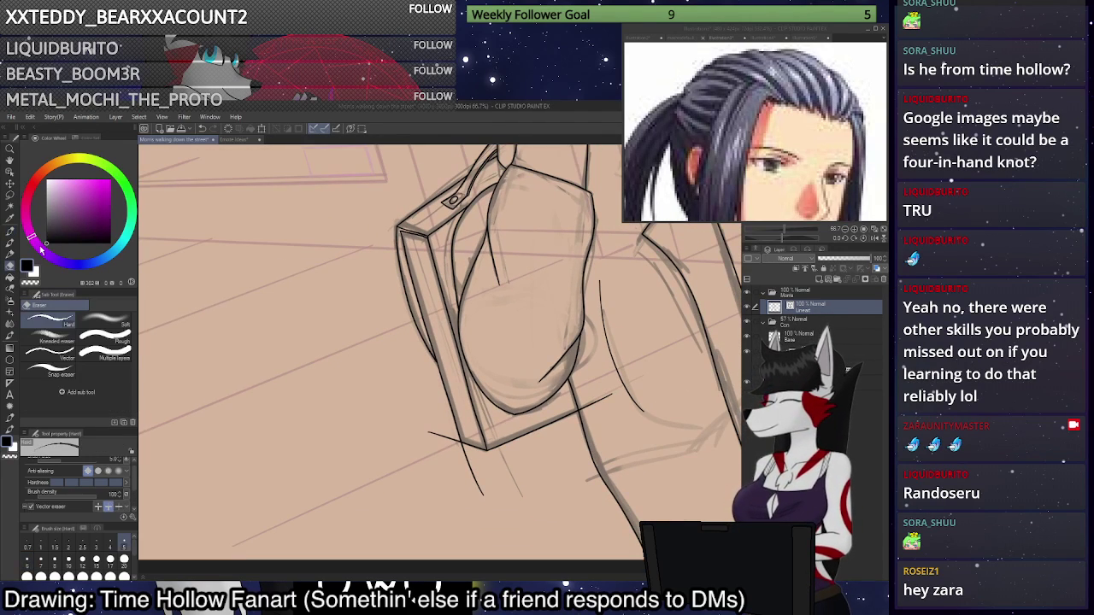
drag(444, 434, 473, 477)
drag(600, 393, 591, 412)
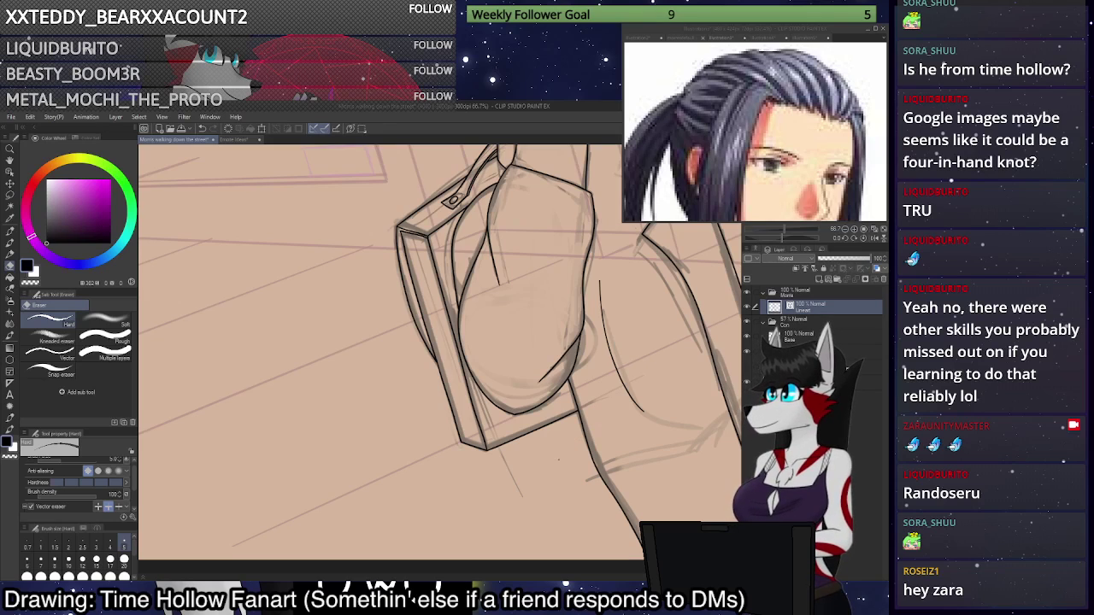
scroll(558, 460, down, 4)
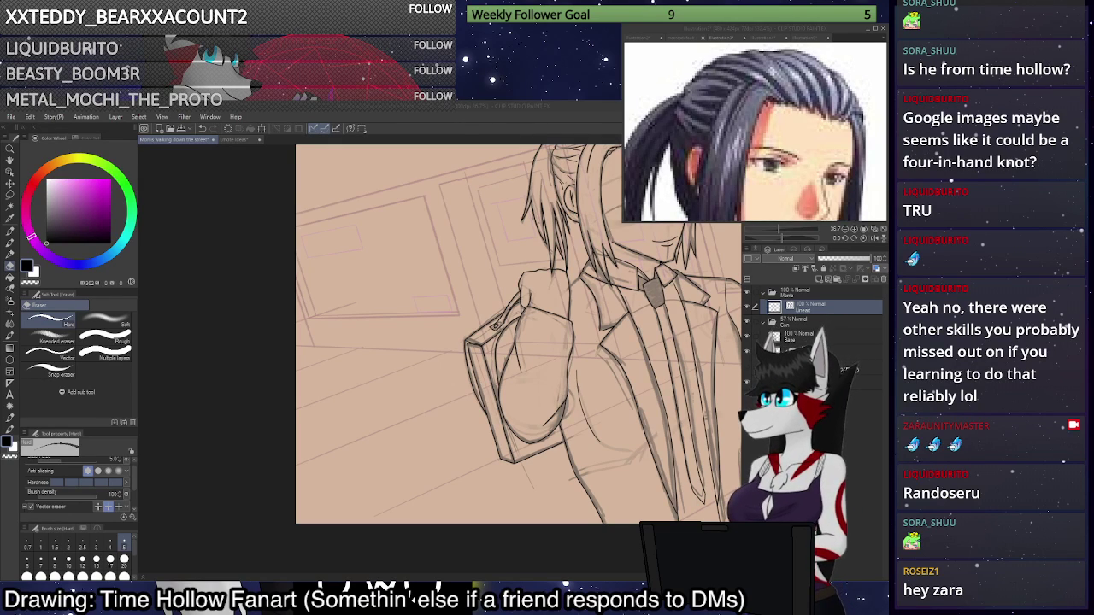
scroll(506, 371, down, 7)
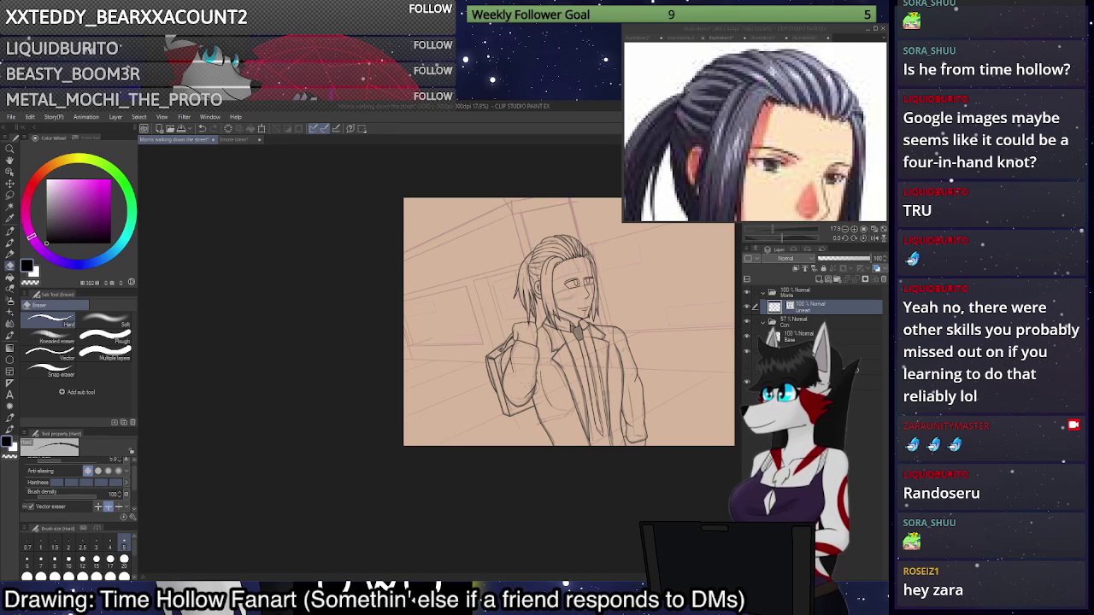
mouse_move(568, 321)
mouse_down()
mouse_move(495, 331)
mouse_move(512, 344)
mouse_up()
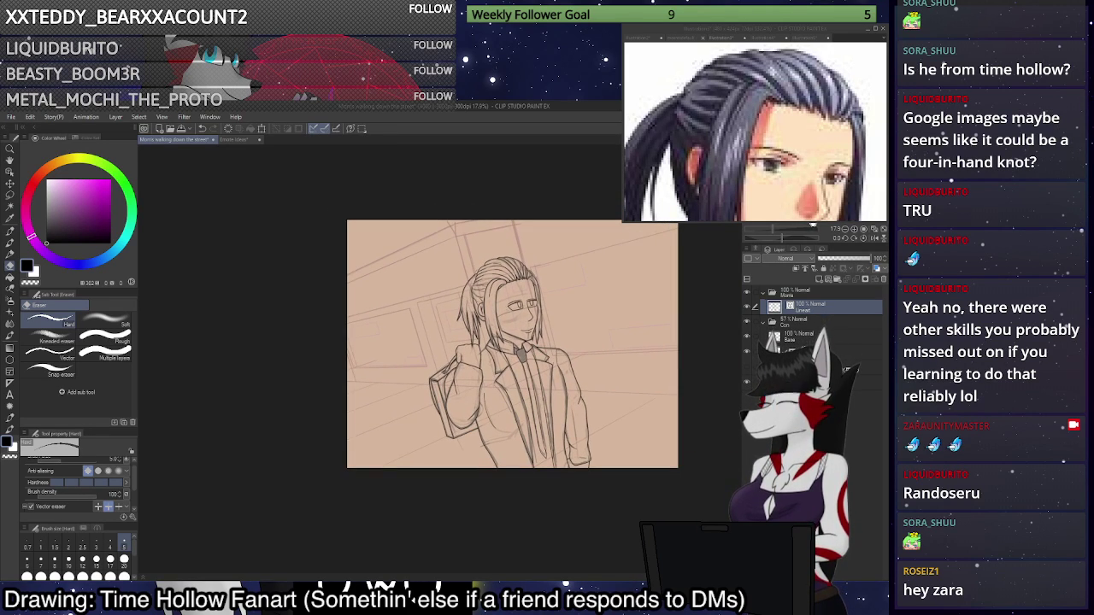
Toggle the rough sketch's visibility on and off to compare it with the character's inked line art.
drag(772, 229, 774, 233)
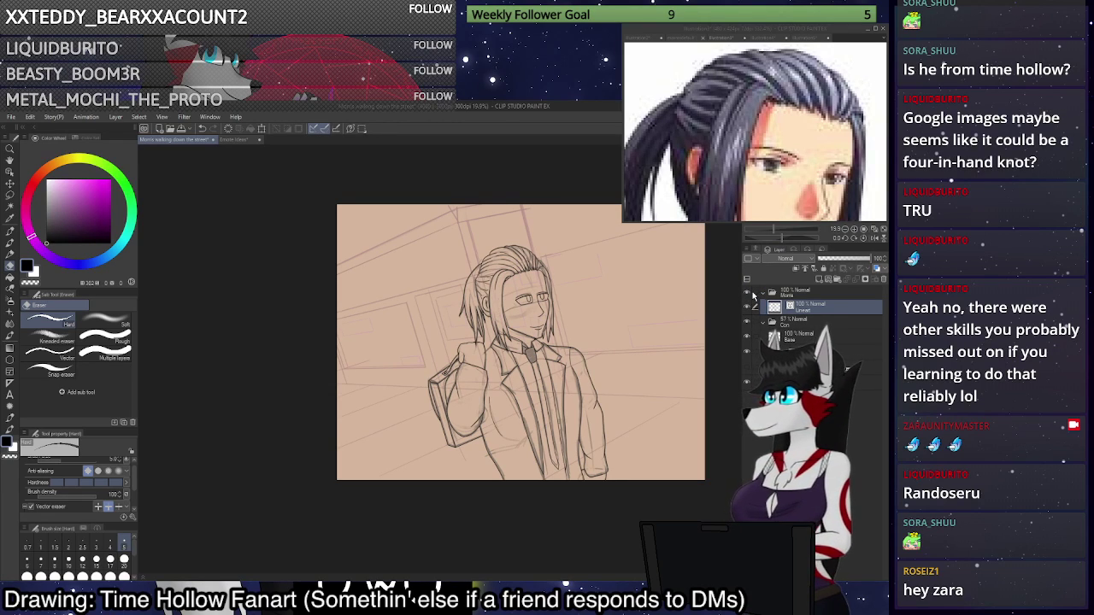
scroll(738, 349, up, 2)
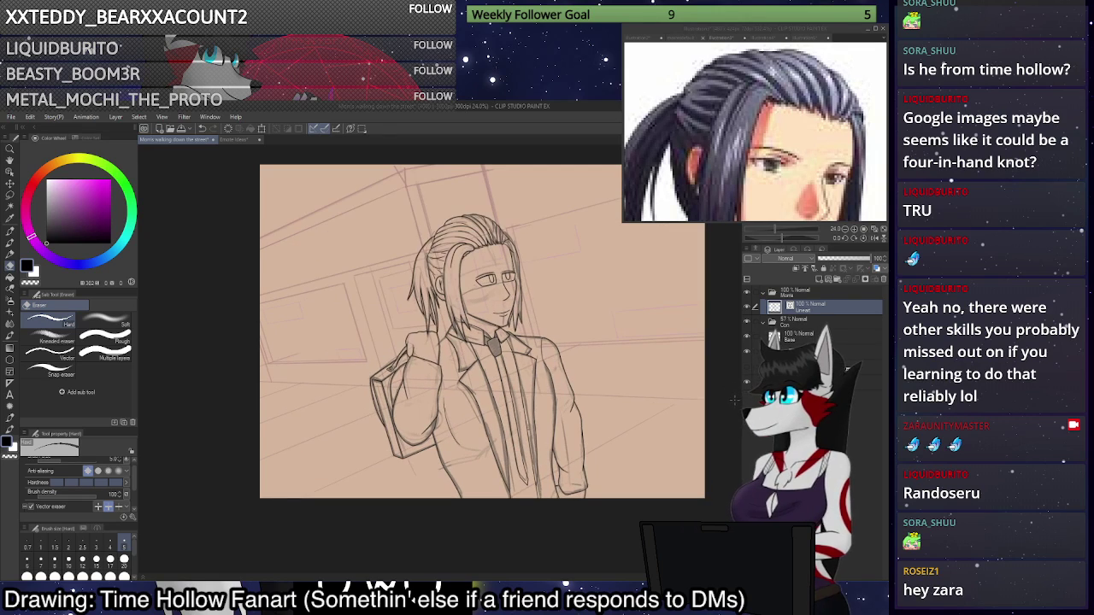
click(749, 338)
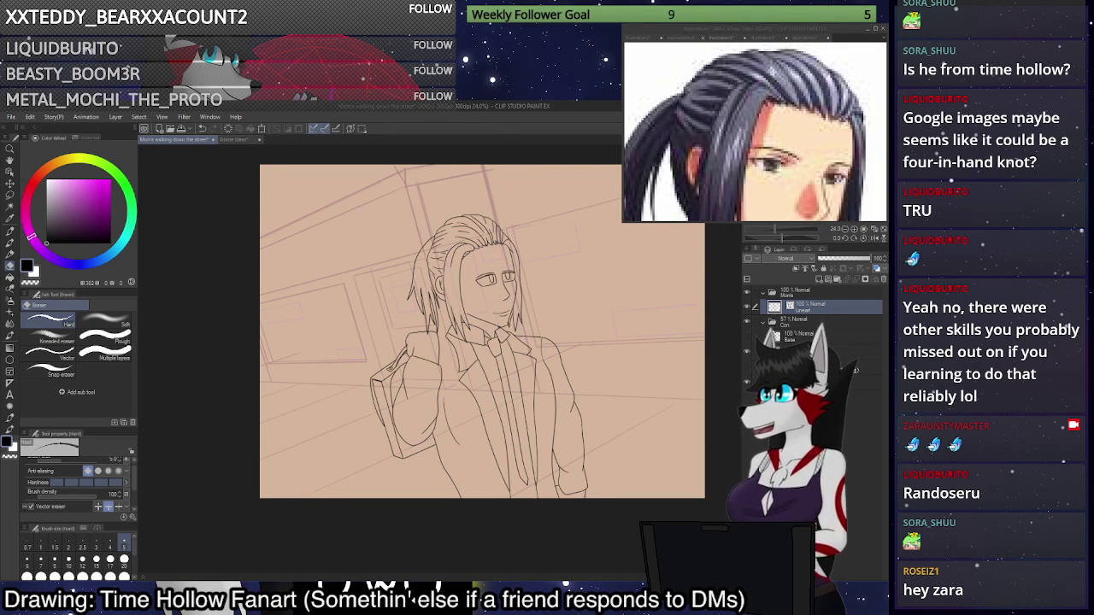
click(747, 337)
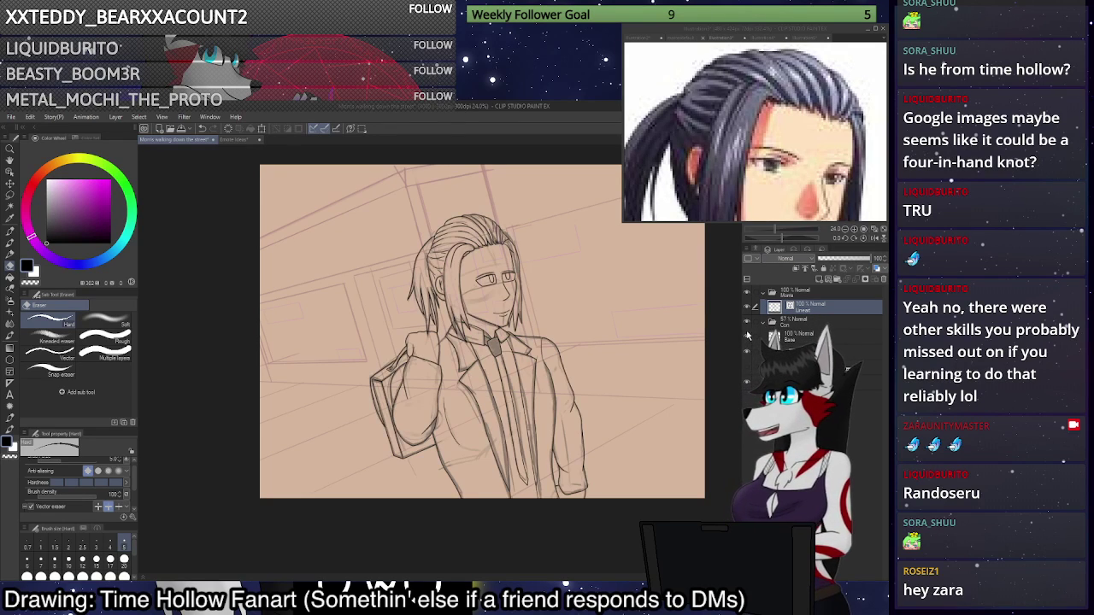
click(747, 335)
click(748, 334)
click(748, 334)
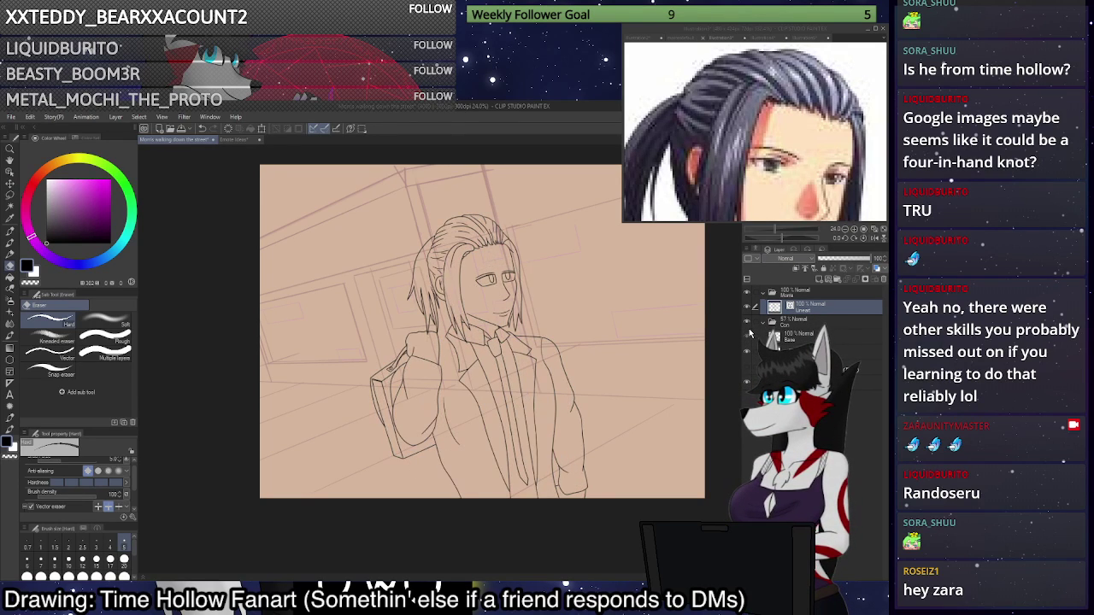
click(749, 332)
click(751, 331)
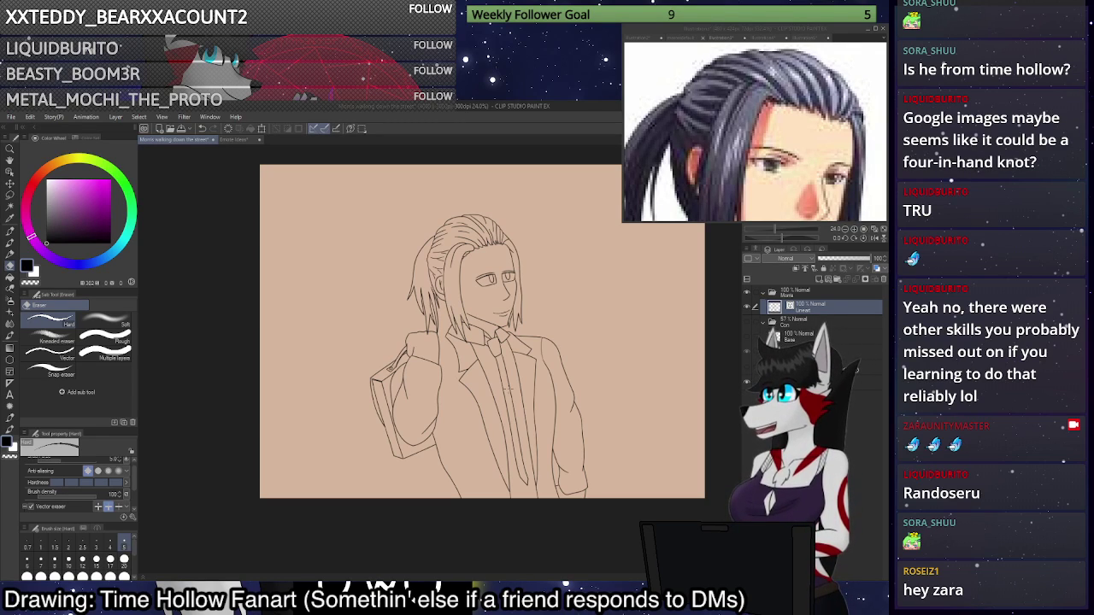
Inspect the line art around the hair, collar and raised hand with and without the sketch.
scroll(453, 304, up, 1)
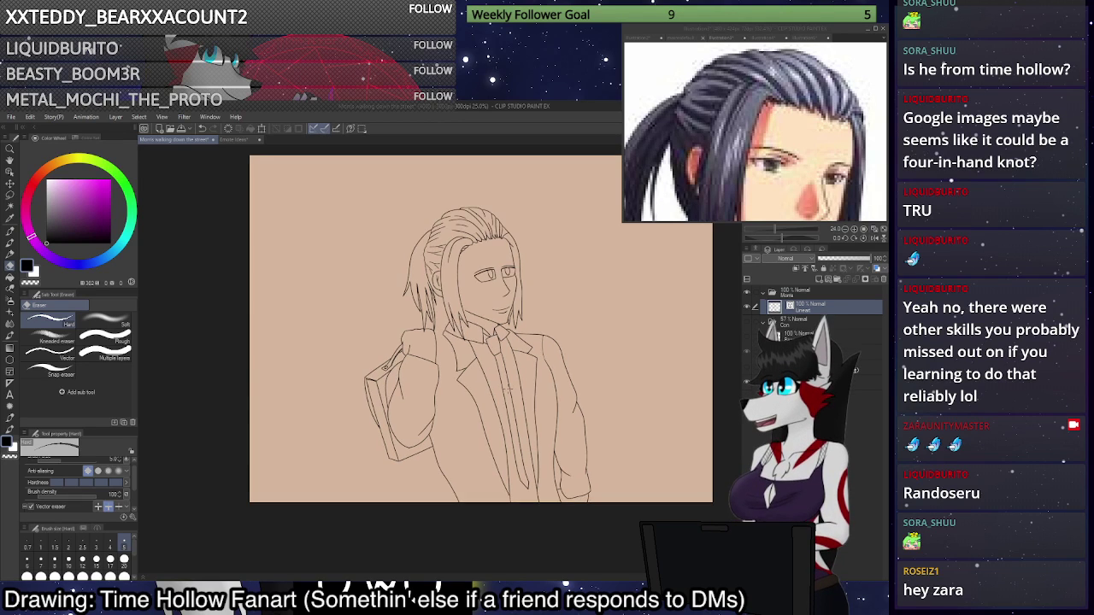
scroll(453, 305, down, 2)
scroll(453, 304, up, 4)
scroll(445, 316, up, 6)
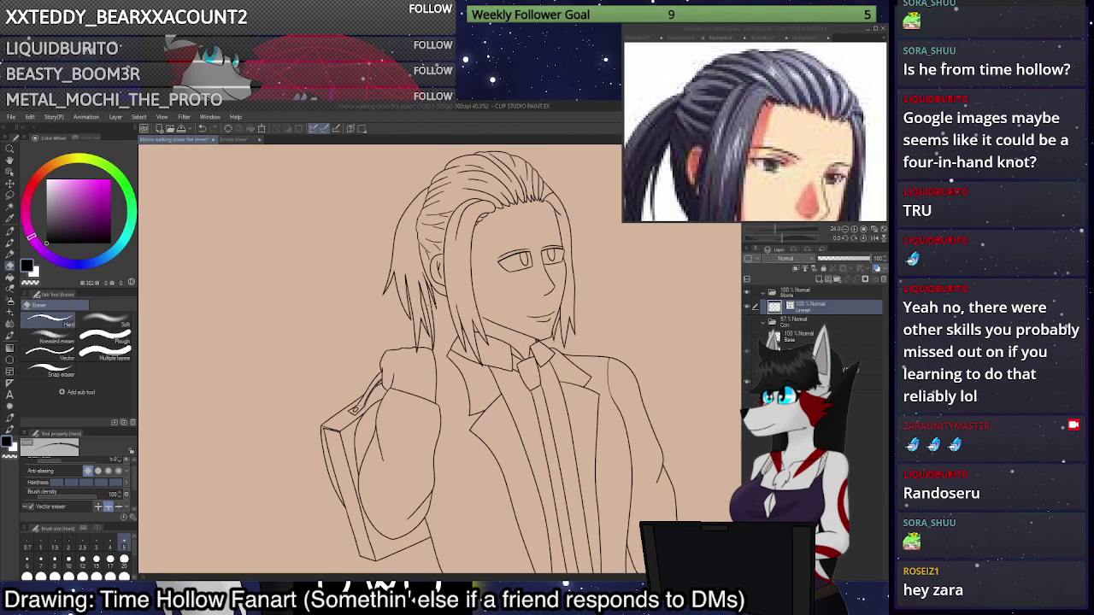
scroll(440, 359, up, 1)
key(p)
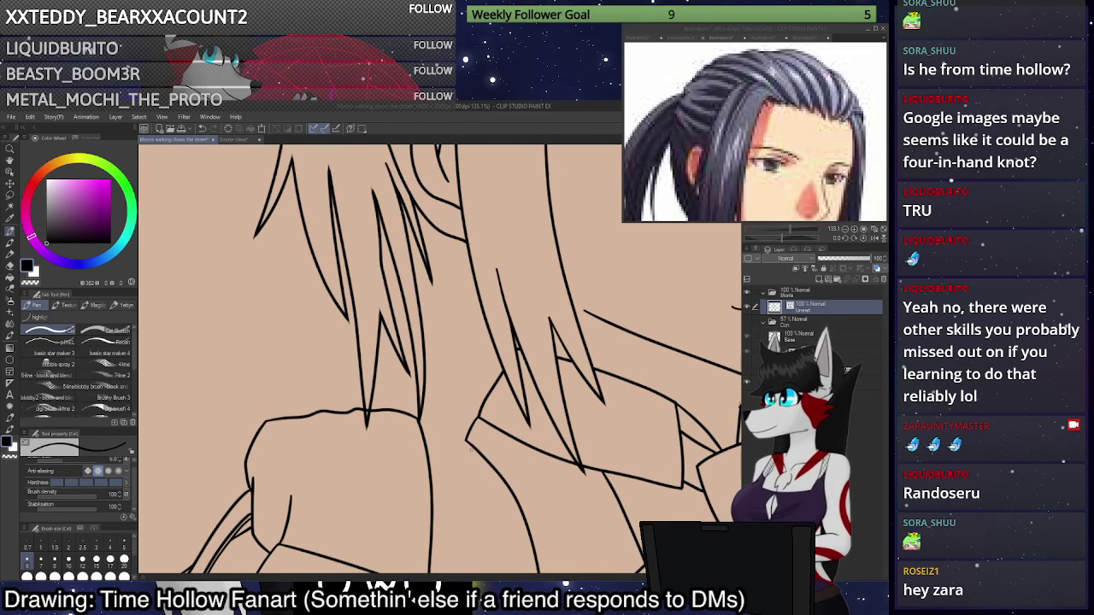
click(747, 322)
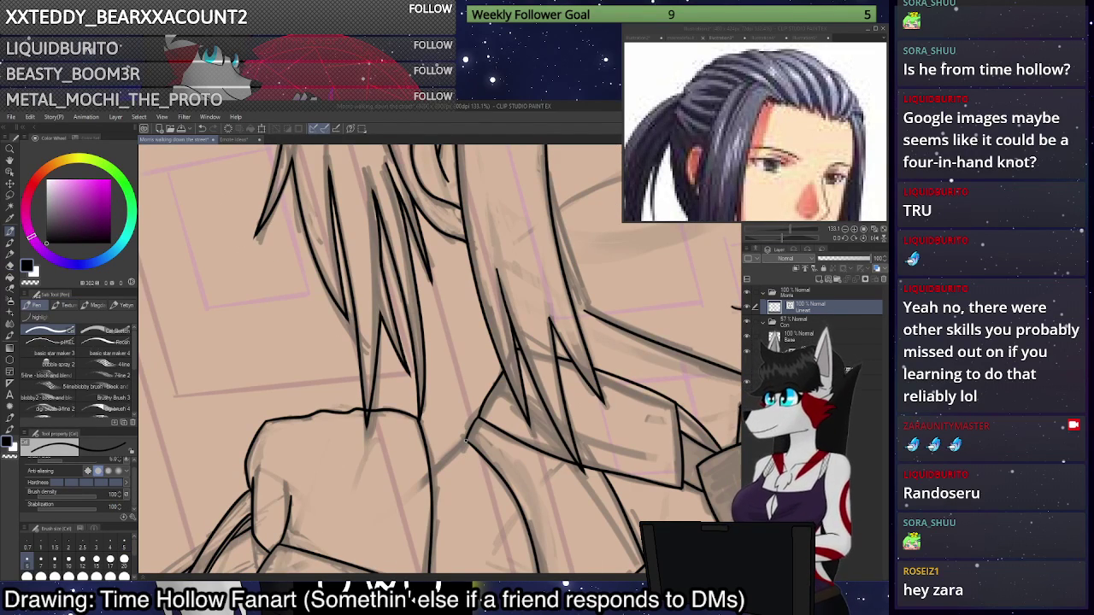
scroll(464, 443, down, 12)
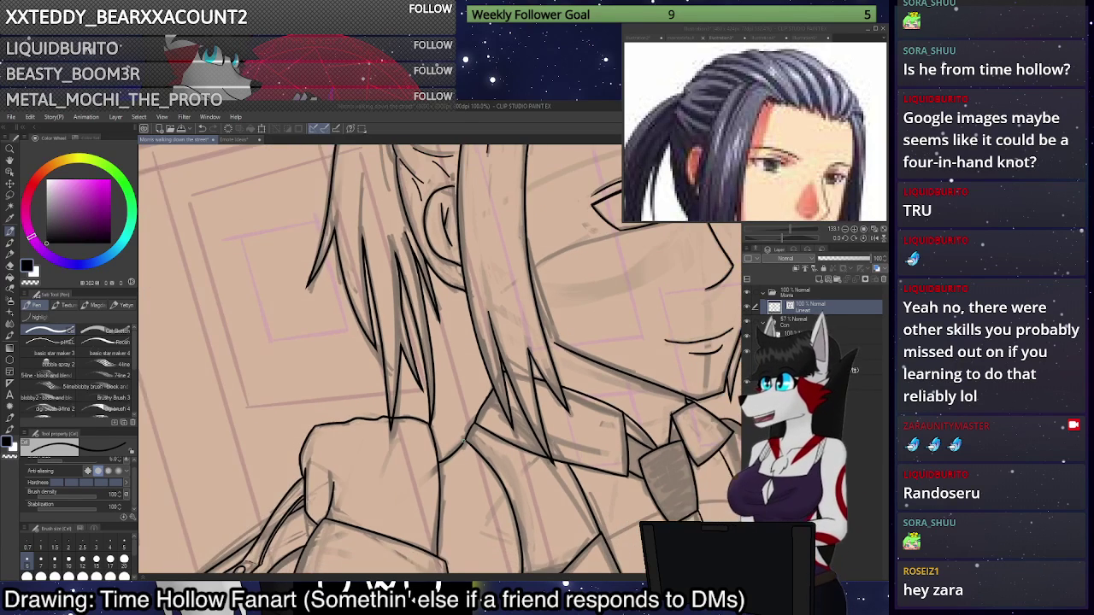
scroll(463, 443, down, 2)
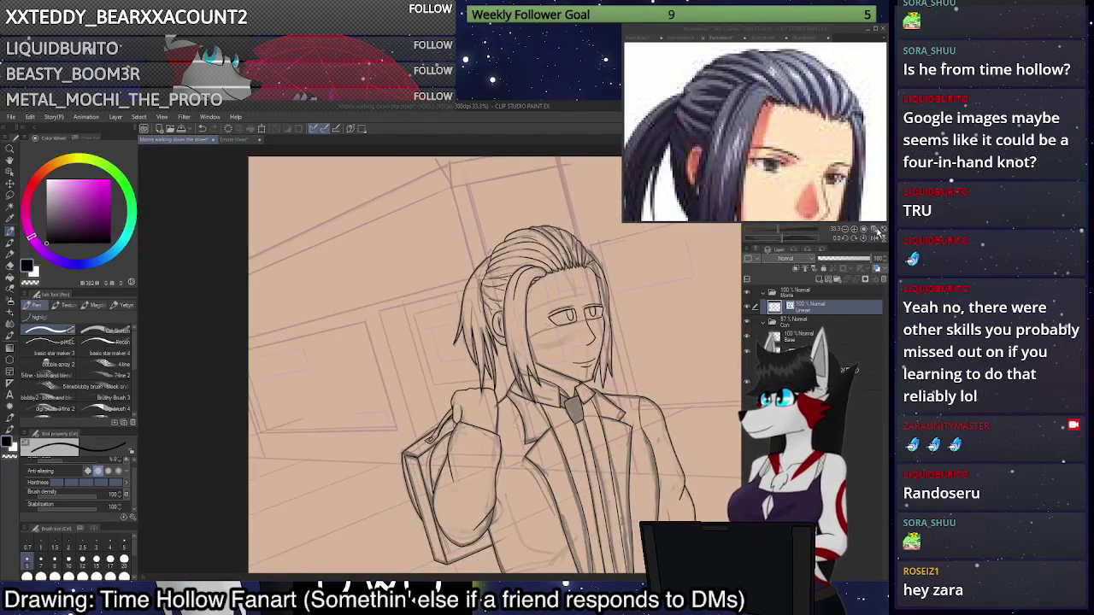
key(ctrl+0)
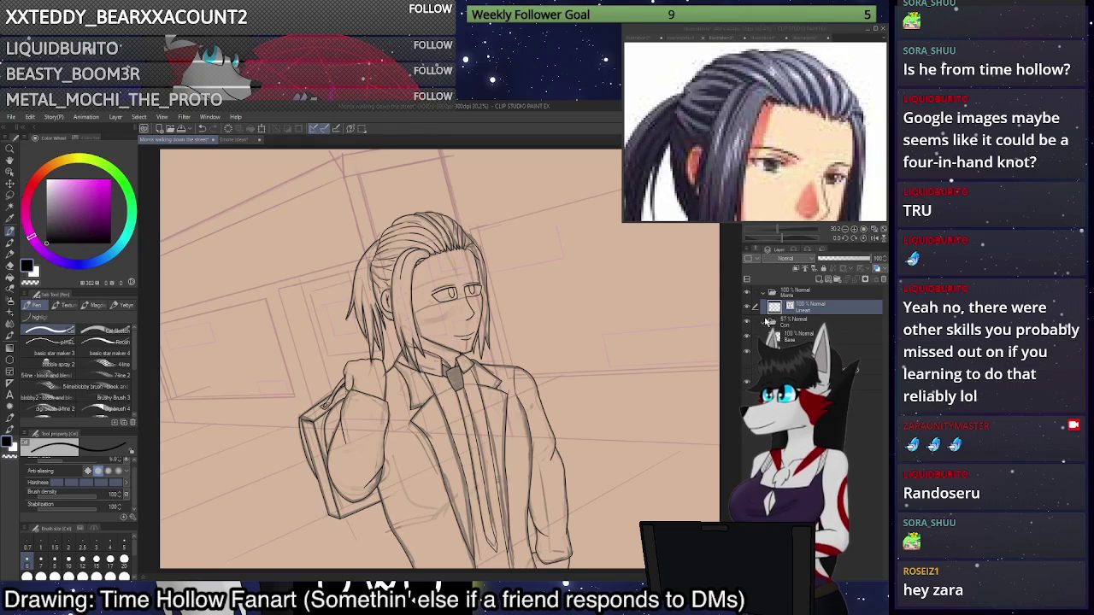
Collapse the sketch folder and add a new layer folder named Background above it.
click(763, 322)
click(804, 323)
click(838, 280)
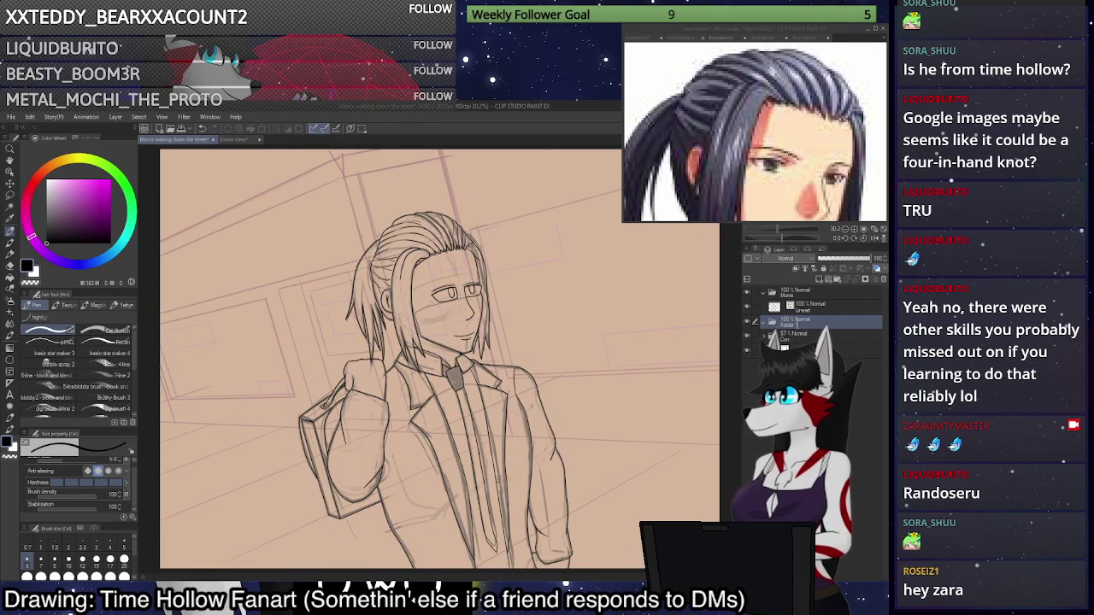
text(Background)
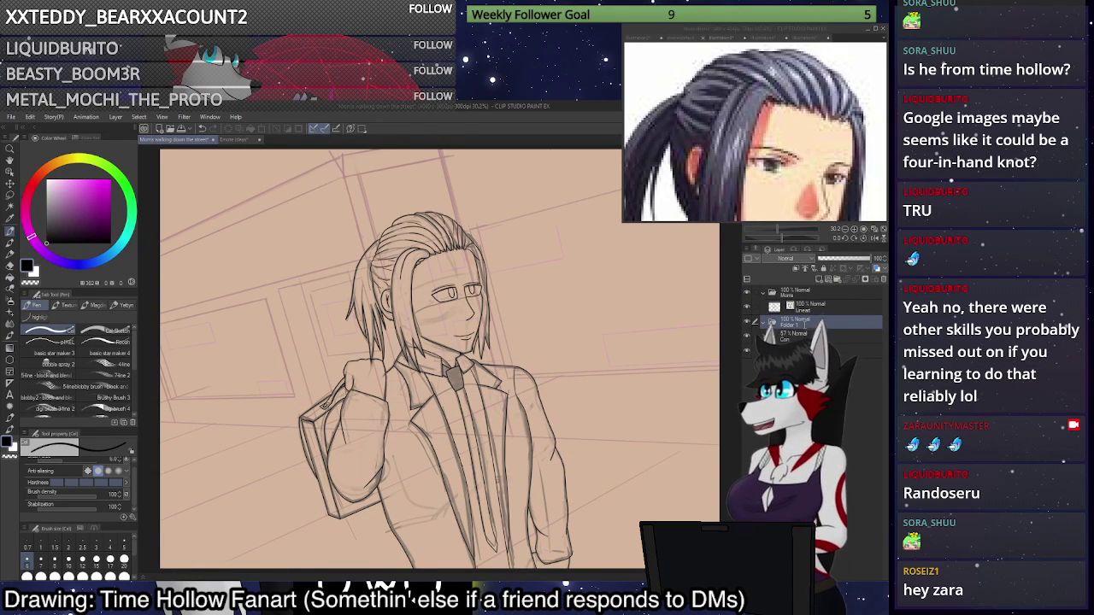
key(Return)
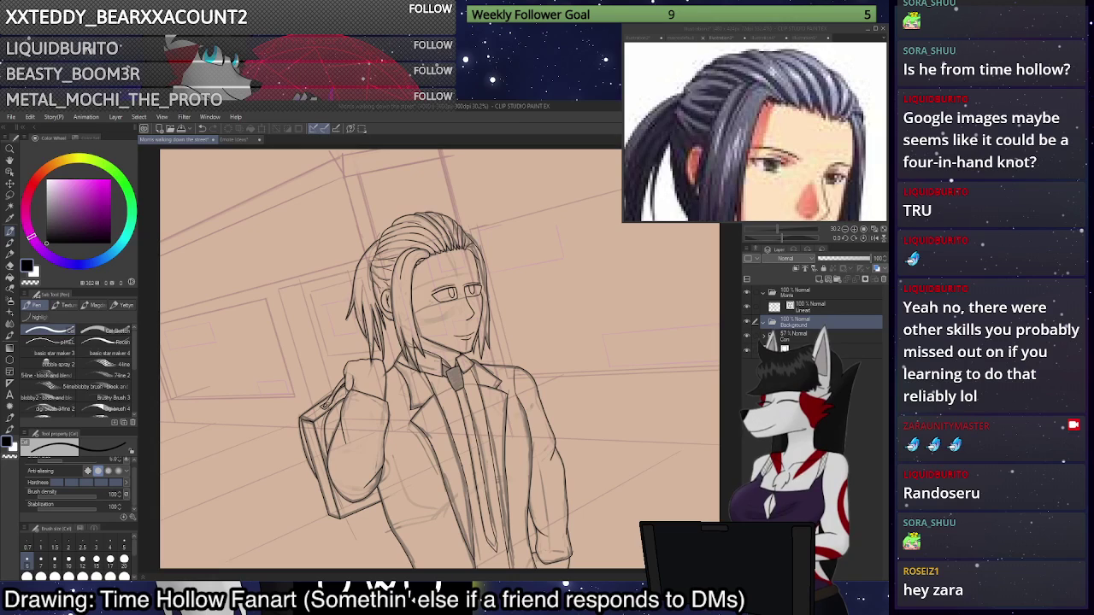
Add a Lineart layer inside the Background folder and set the perspective ruler on it.
click(821, 279)
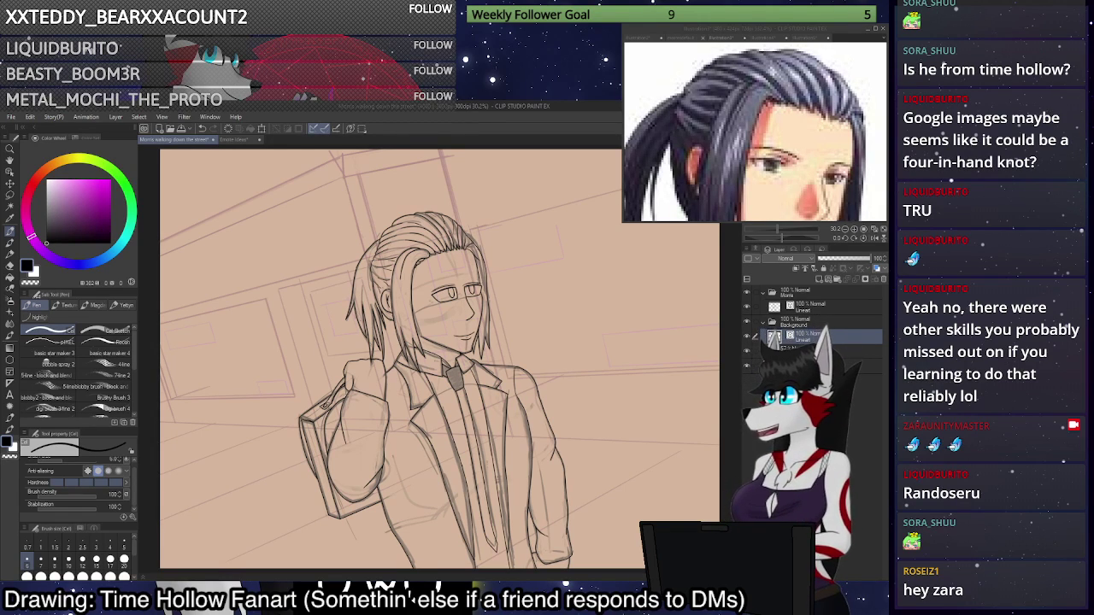
click(883, 280)
click(856, 382)
click(825, 337)
scroll(618, 365, down, 3)
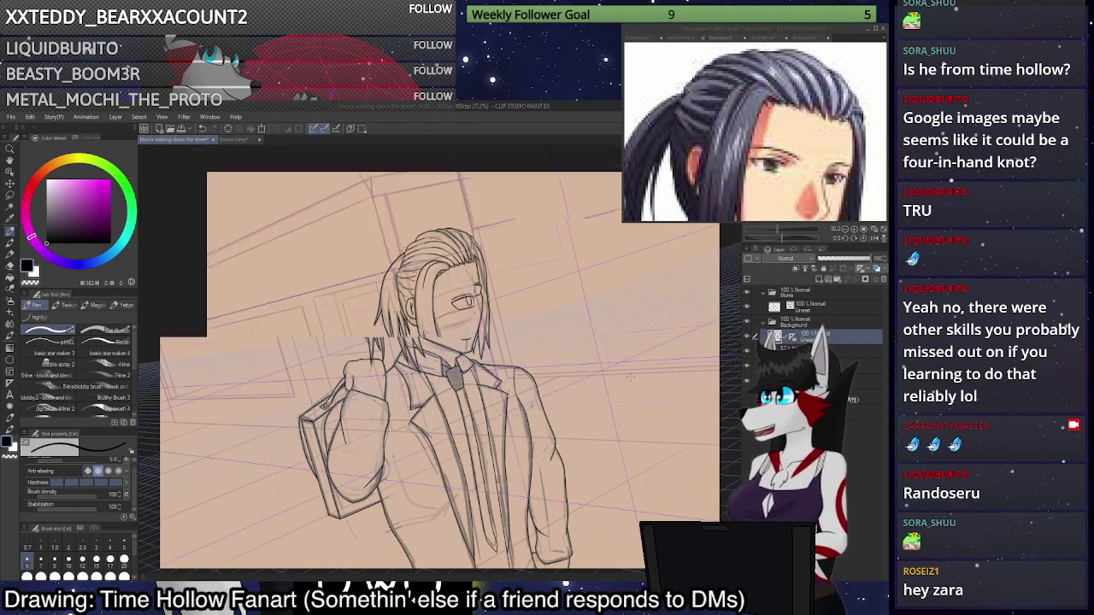
scroll(660, 358, up, 3)
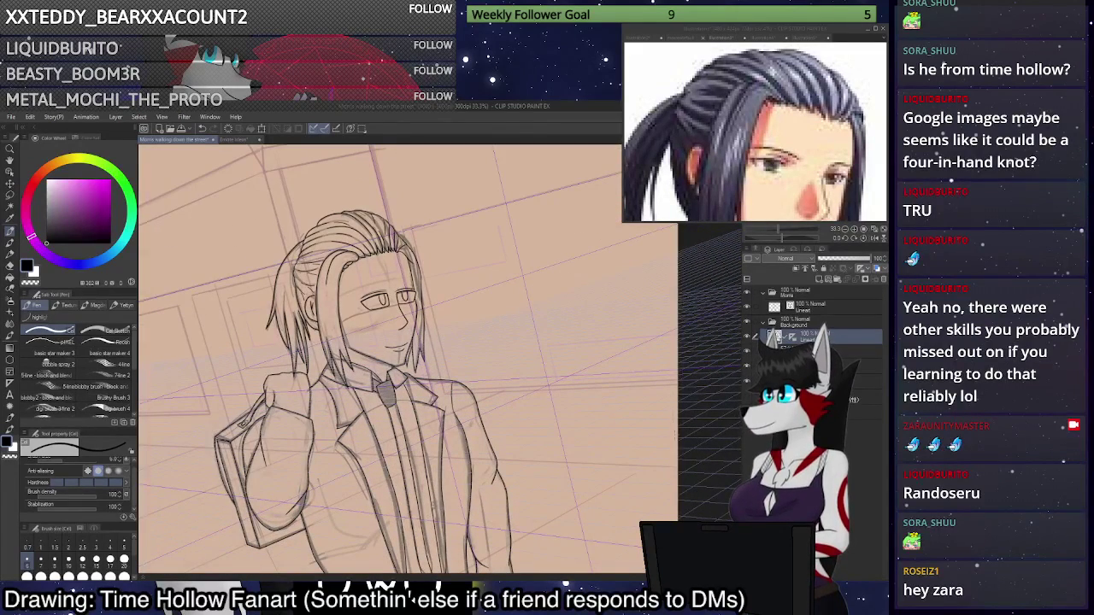
Raise the background sketch layer's opacity, hide the character's sketch and line art, and select the Background folder's Lineart layer.
click(861, 382)
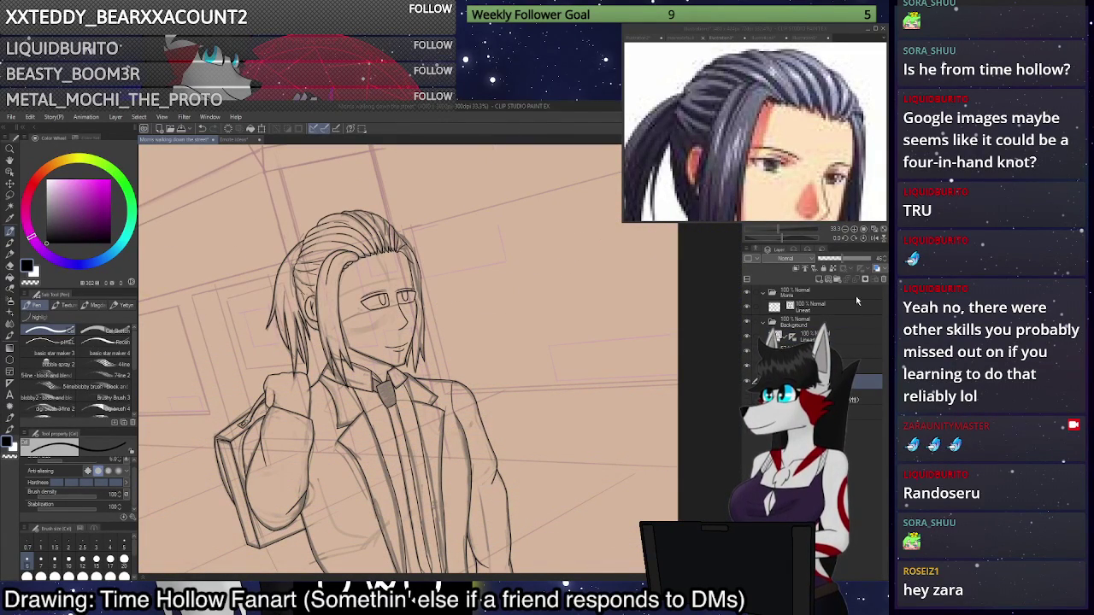
drag(845, 259, 873, 259)
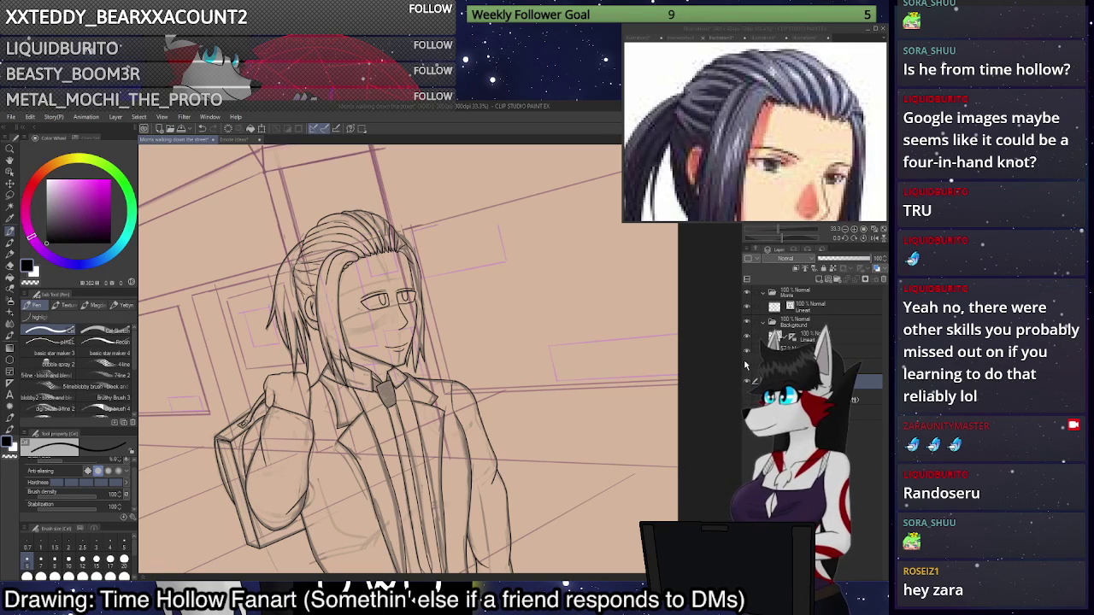
click(747, 365)
click(747, 293)
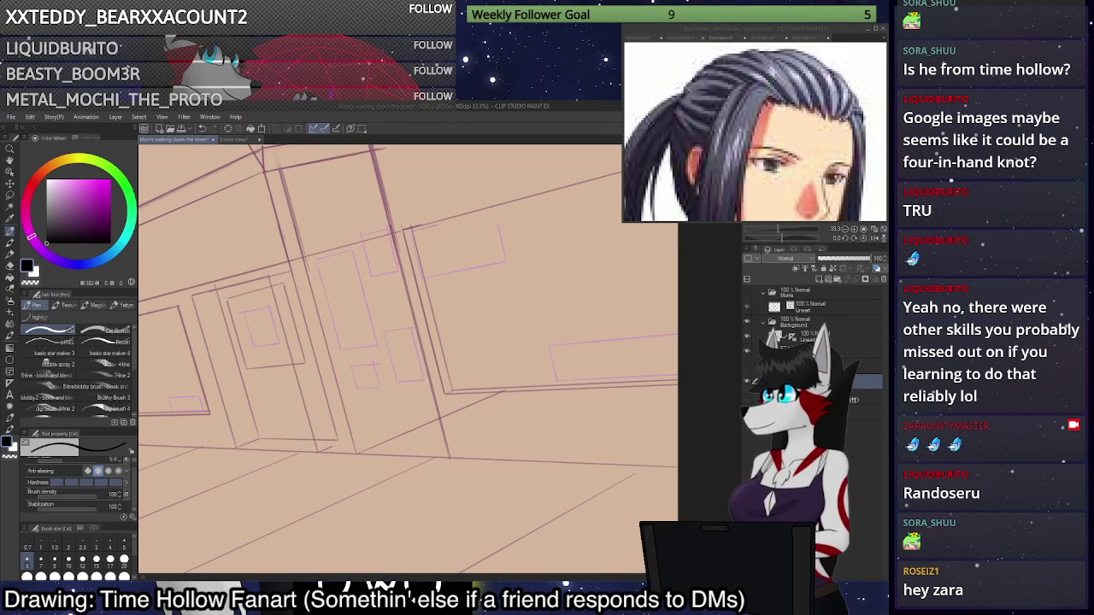
click(817, 338)
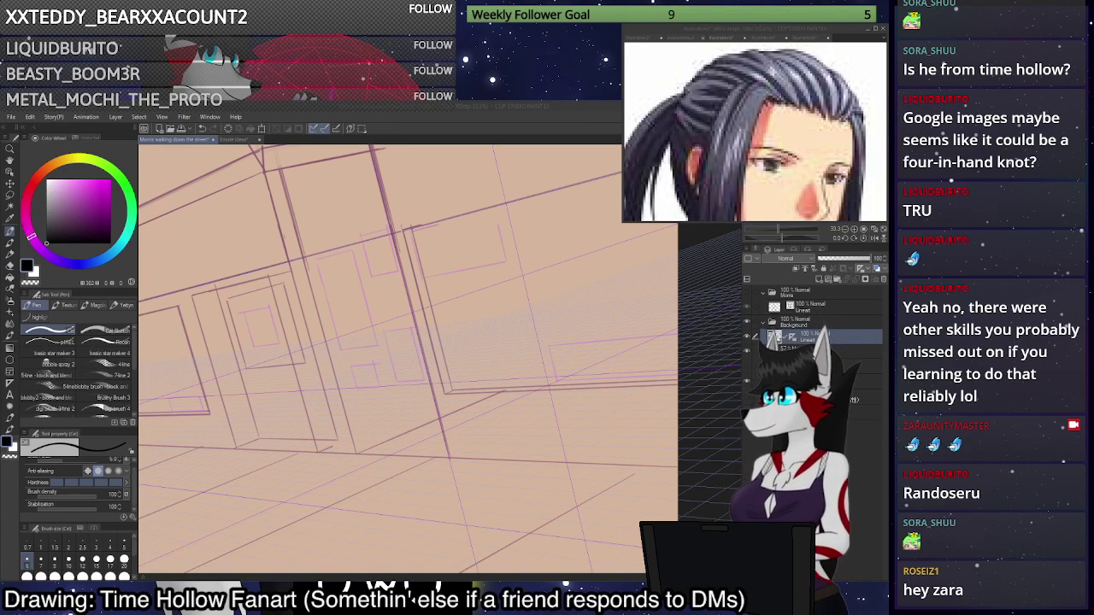
scroll(598, 378, down, 1)
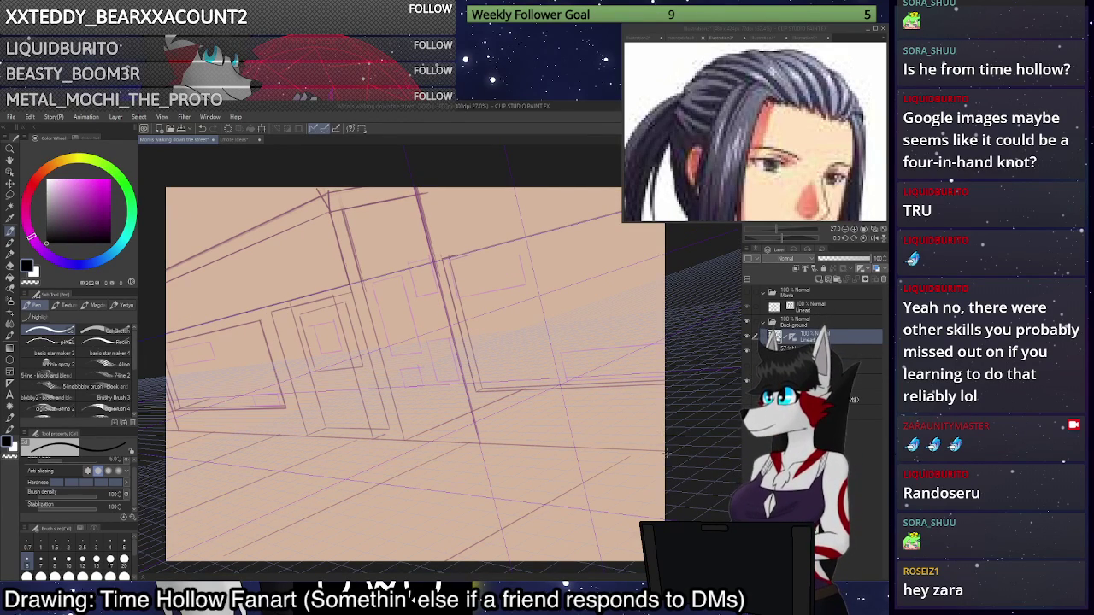
drag(667, 452, 451, 442)
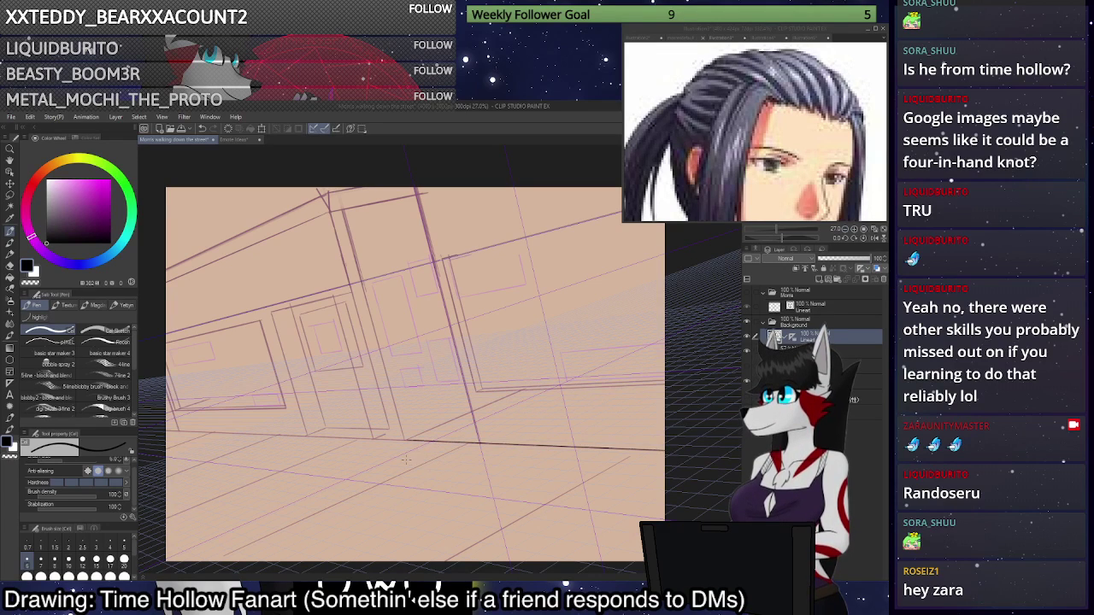
key(ctrl+z)
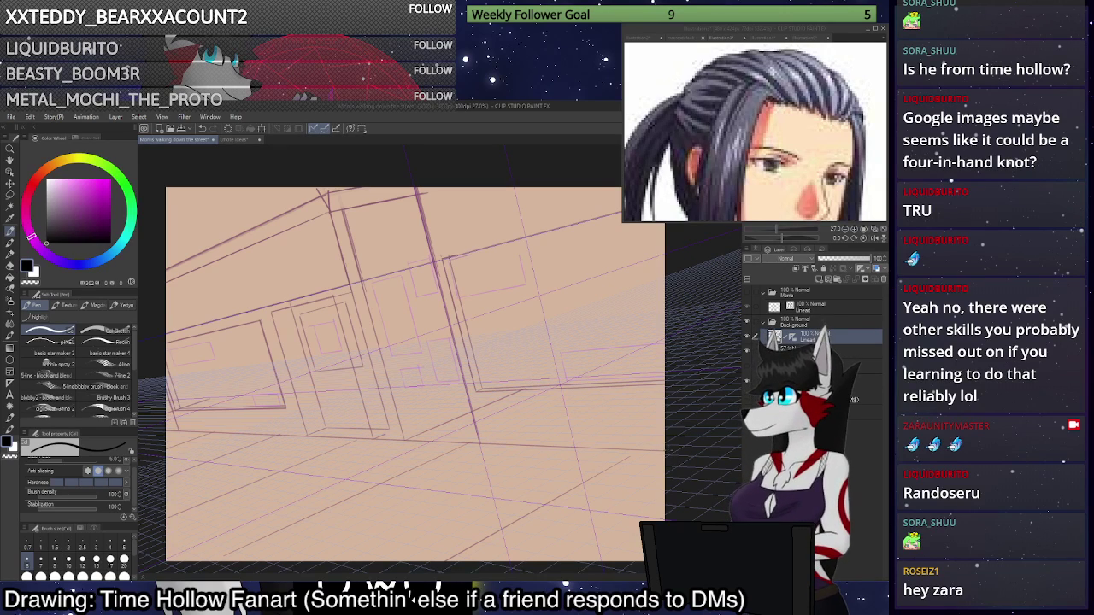
drag(637, 452, 598, 449)
key(ctrl+z)
Ink the right wall's base line and the building's vertical corner edge, and erase the ends overshooting where they meet.
drag(665, 449, 557, 450)
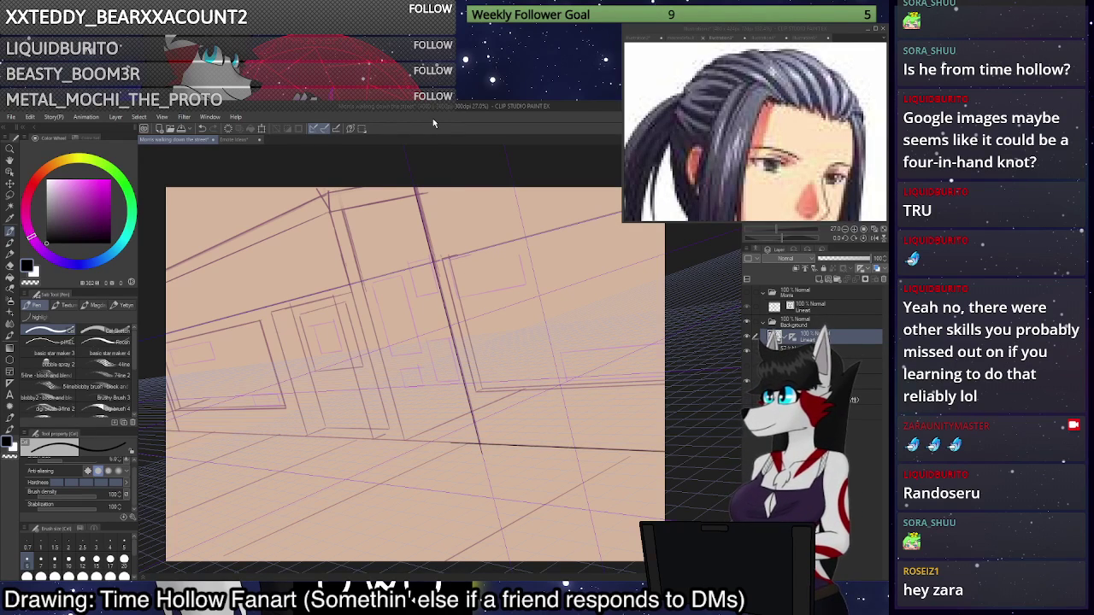
key(e)
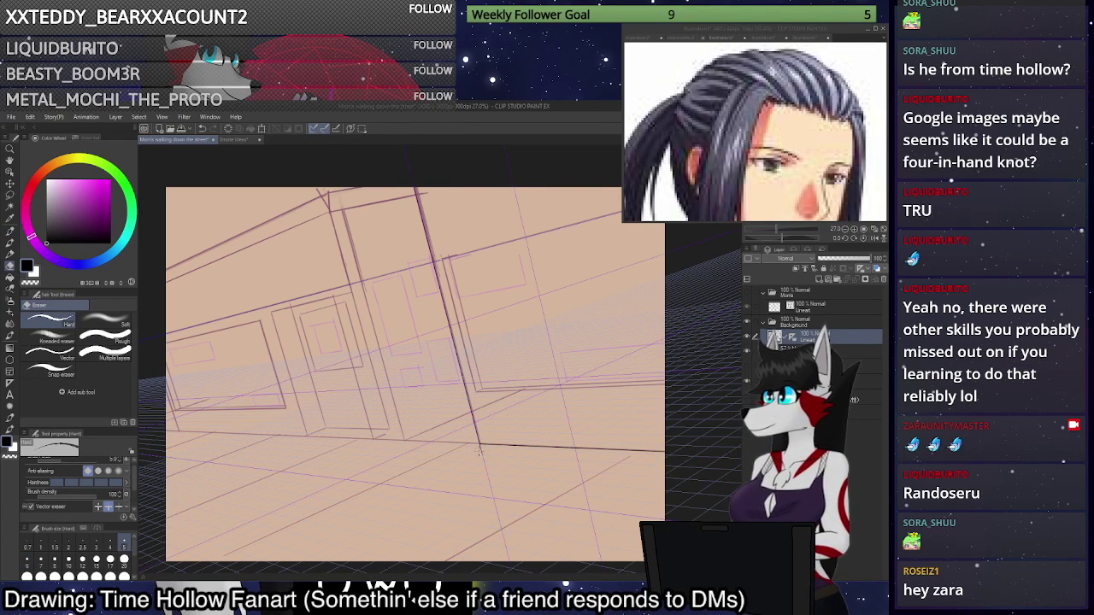
key(p)
Ink the recessed entrance's far vertical edge up from the ground, its top edge and the adjoining roof line.
scroll(525, 451, down, 5)
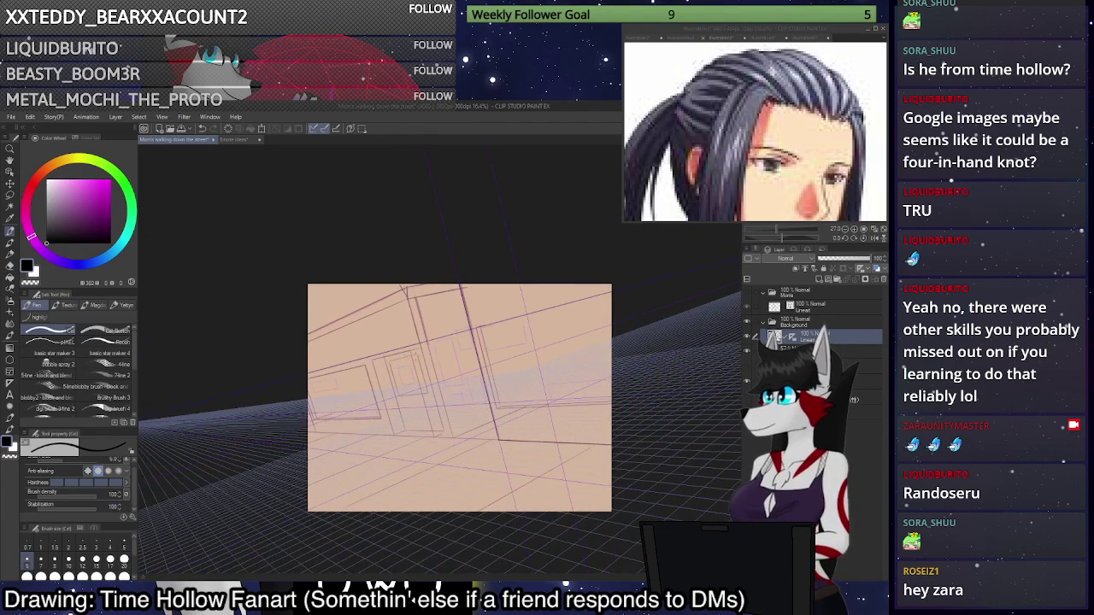
scroll(383, 347, up, 6)
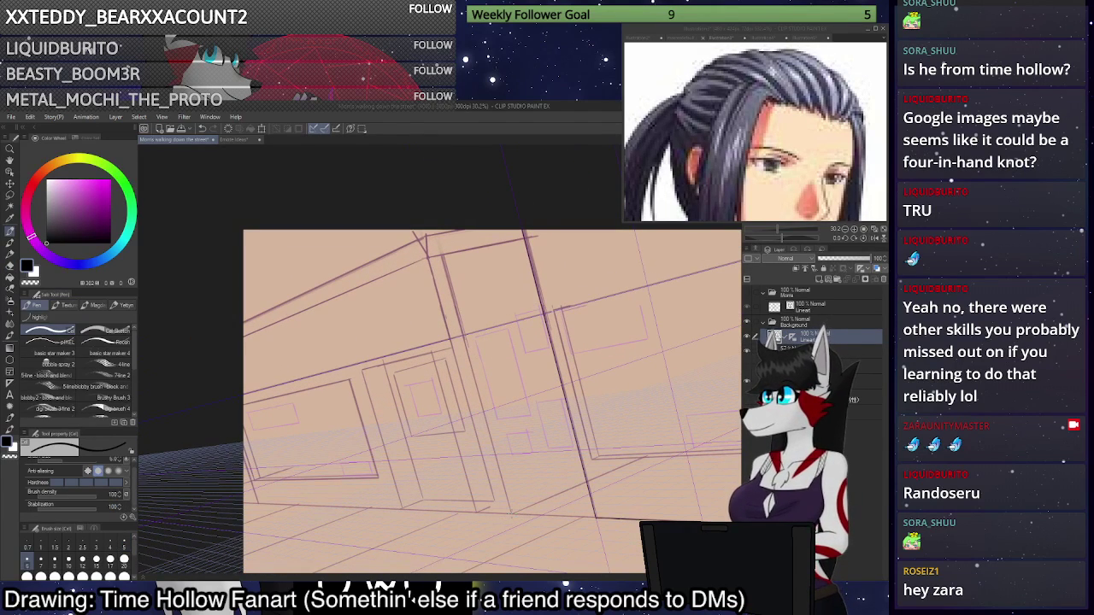
drag(482, 398, 448, 278)
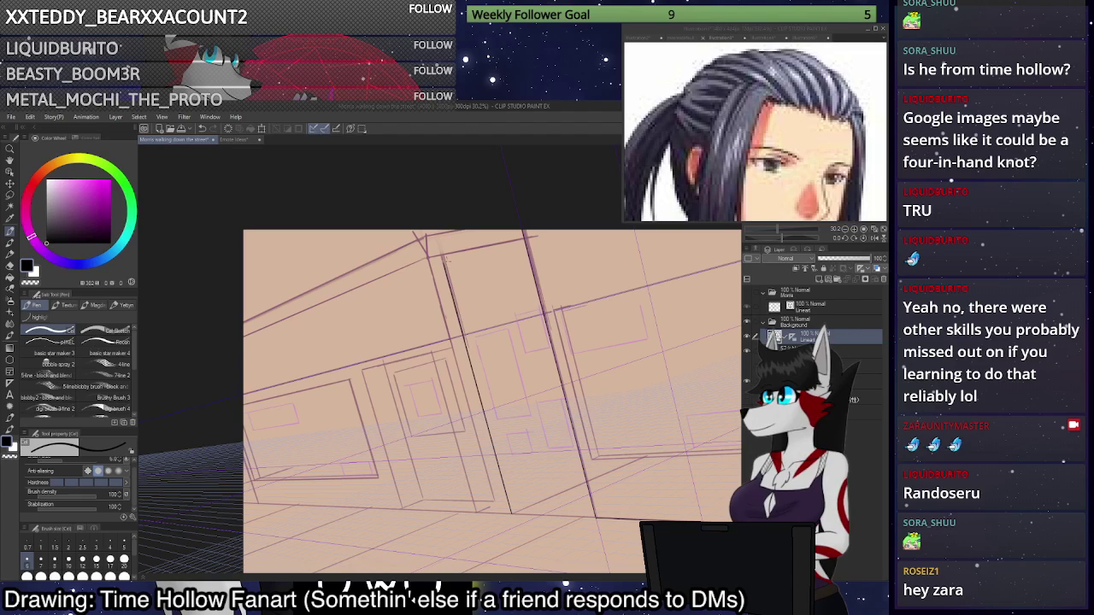
key(ctrl+z)
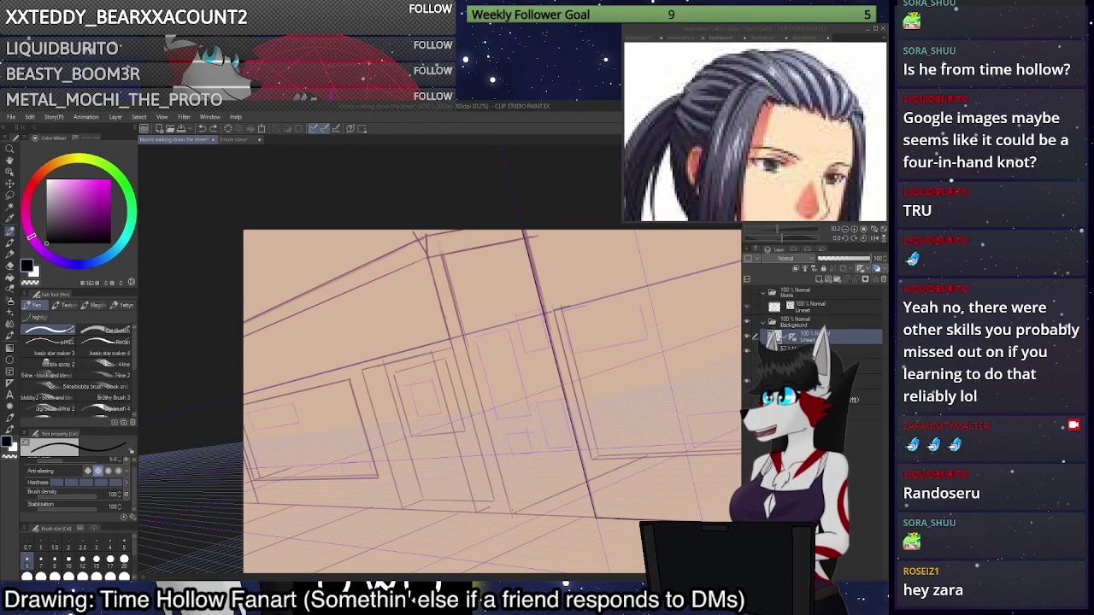
drag(512, 515, 462, 313)
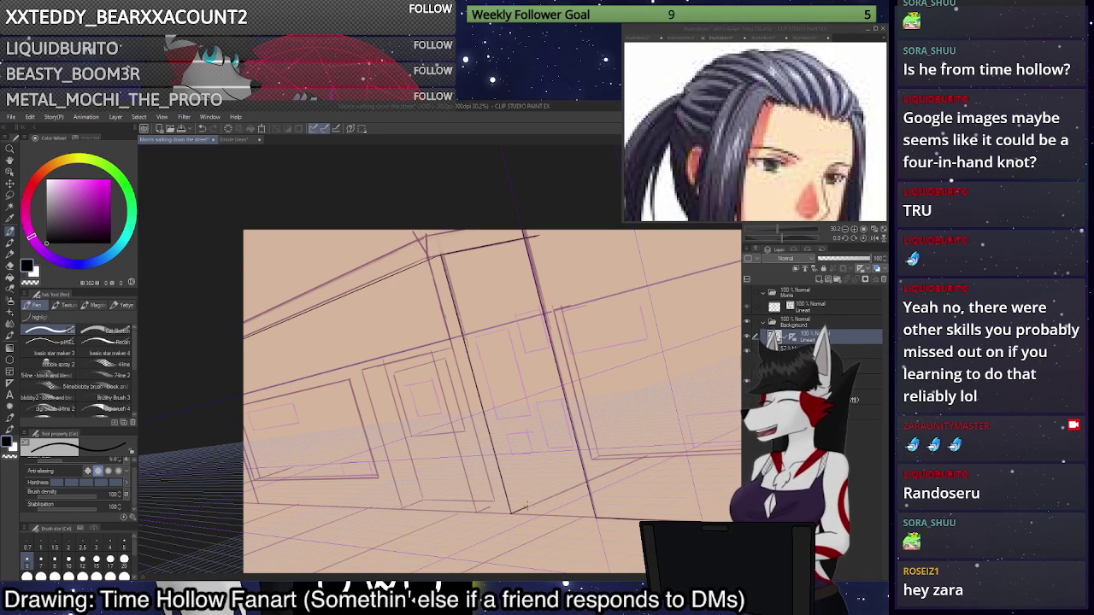
Ink the recessed entrance's receding floor edge from the foot of its vertical edge to just past the building's corner line.
drag(527, 507, 603, 474)
scroll(624, 438, down, 3)
scroll(612, 479, up, 4)
scroll(625, 410, down, 3)
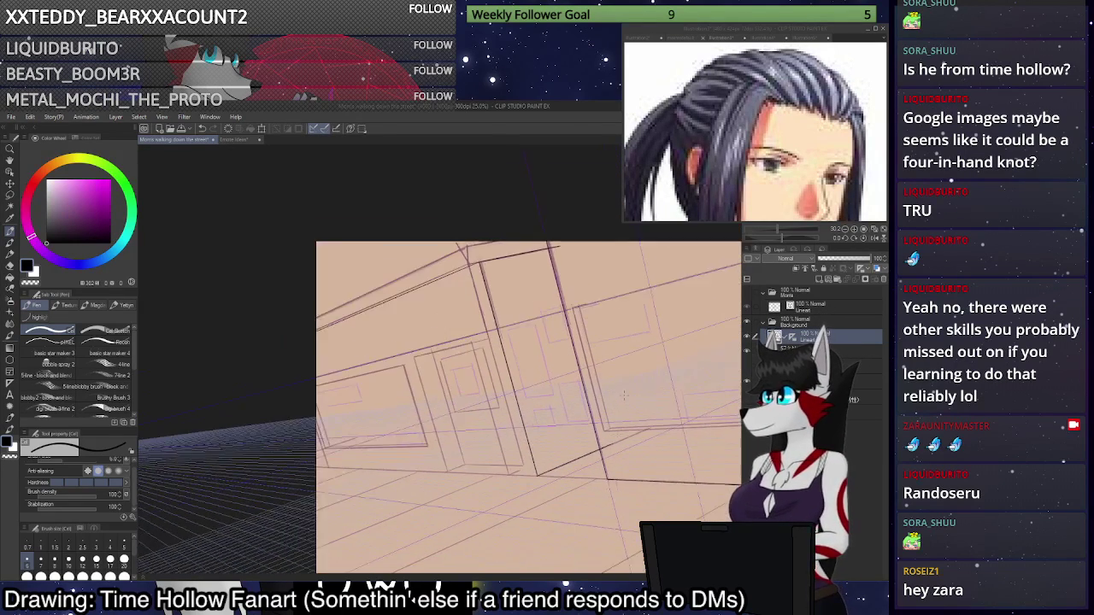
scroll(592, 476, up, 4)
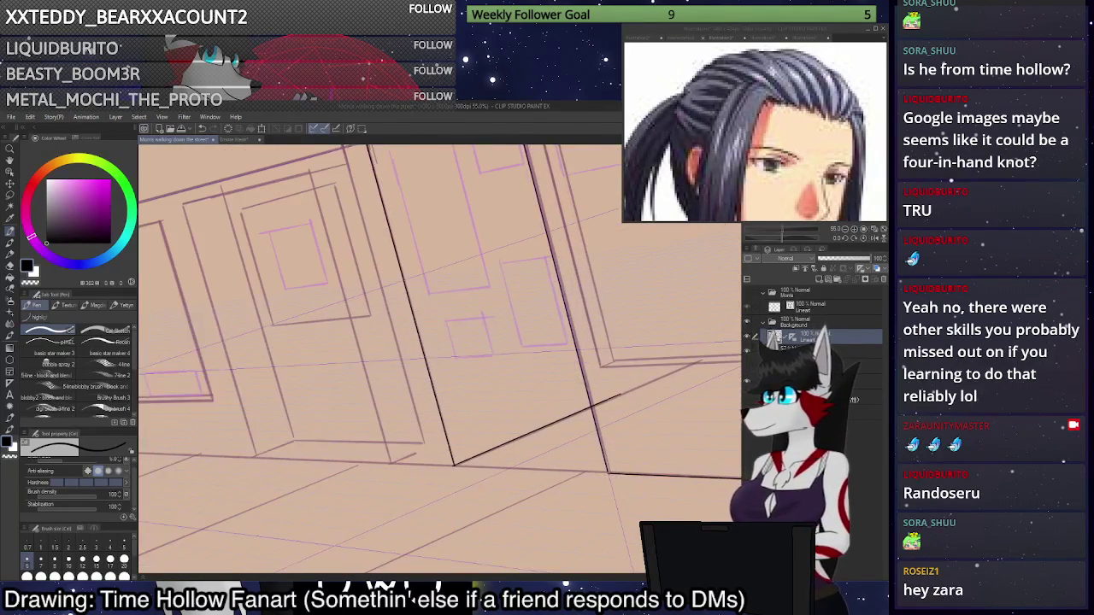
Ink the recessed entrance's front floor edge as two close lines from the vertical edge's foot to the building's corner.
drag(571, 469, 484, 467)
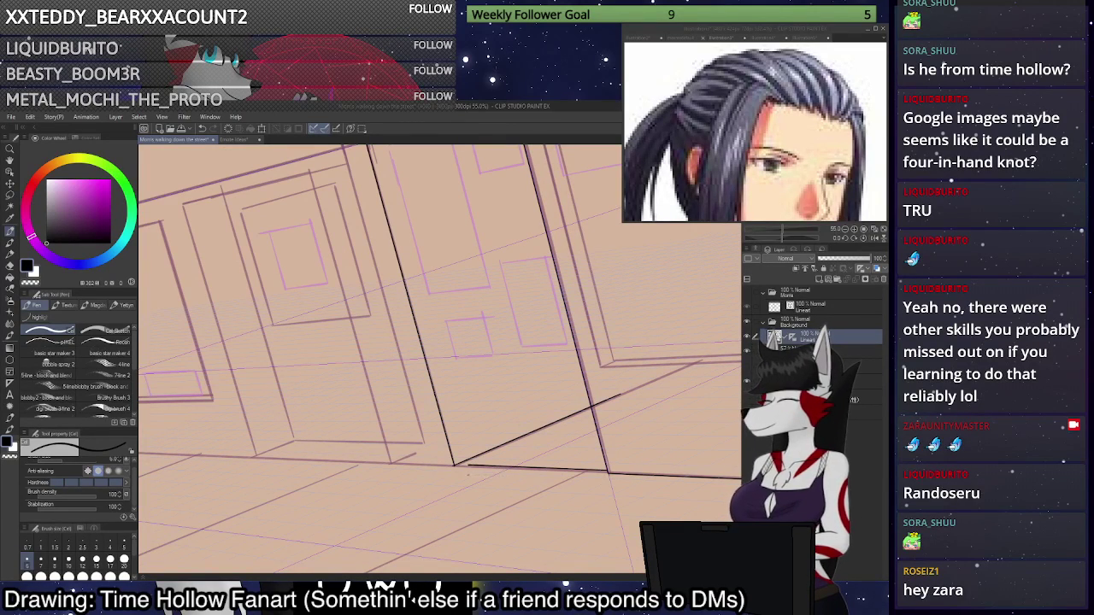
key(ctrl+z)
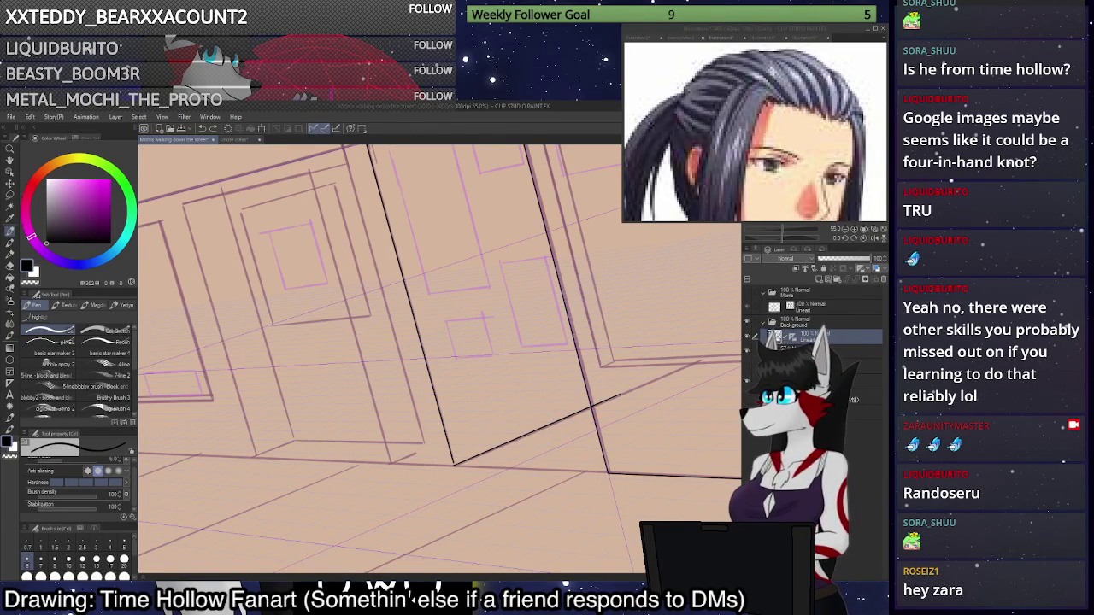
drag(453, 464, 540, 466)
drag(607, 474, 542, 502)
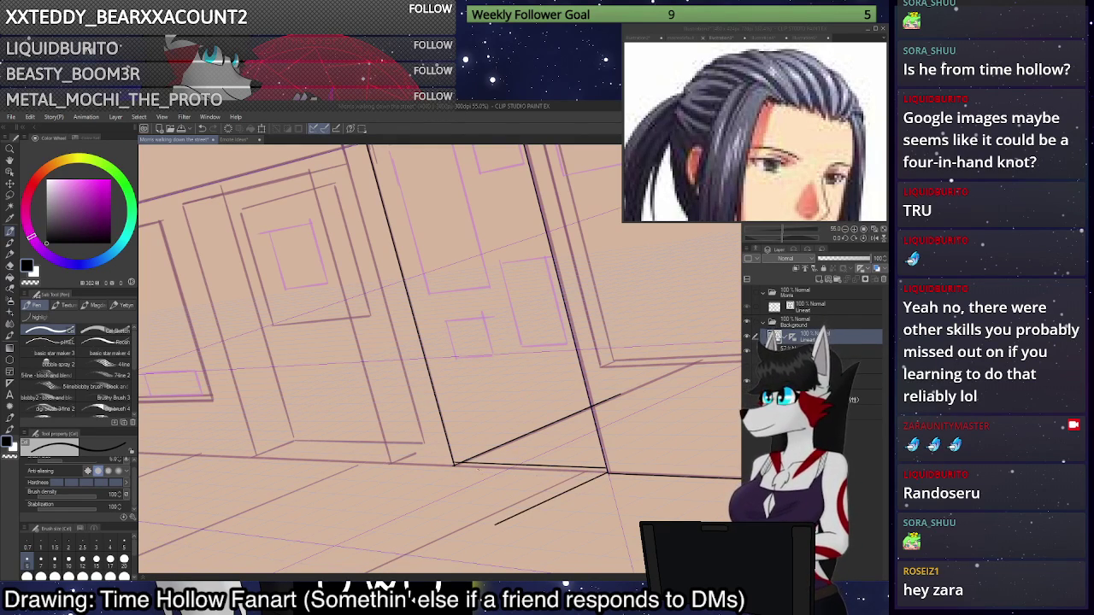
key(ctrl+z)
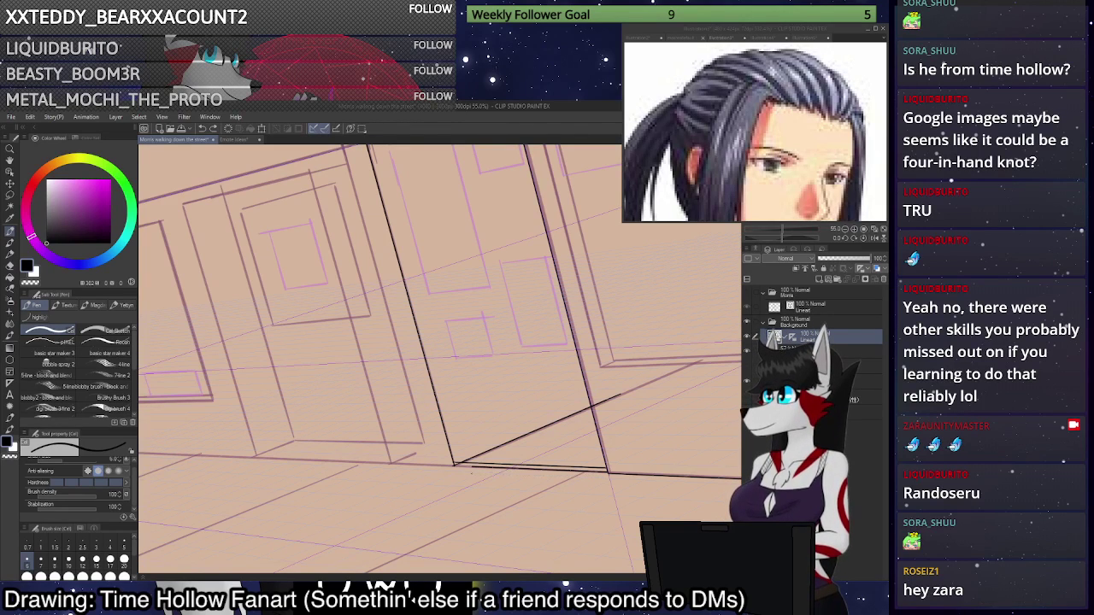
Erase the entrance's receding floor edge and its overshoot, and re-ink it as two close lines ending at the corner edge.
scroll(546, 480, up, 8)
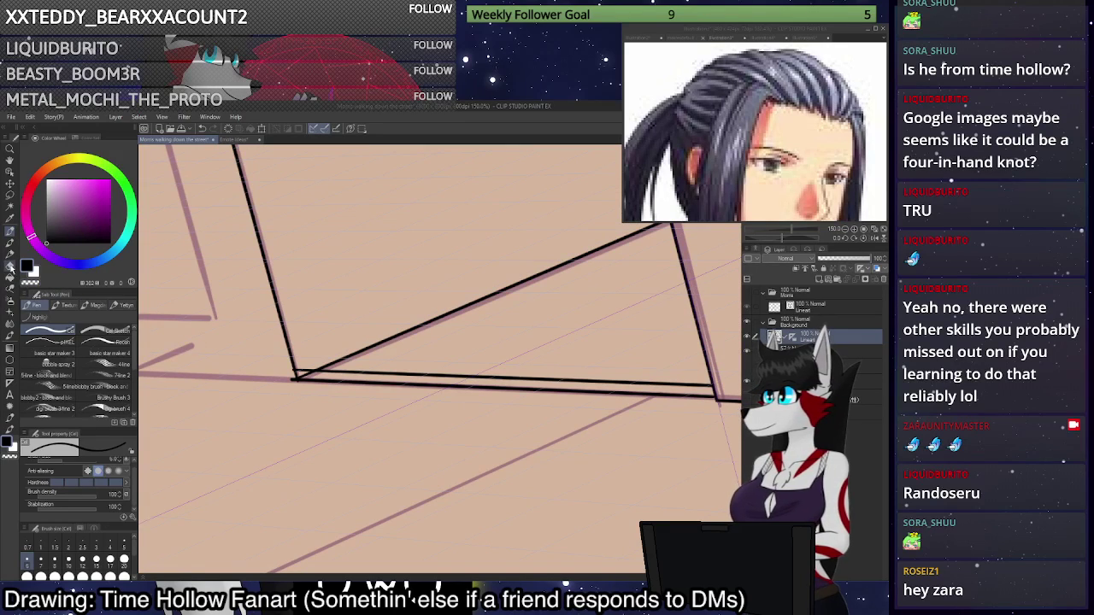
key(e)
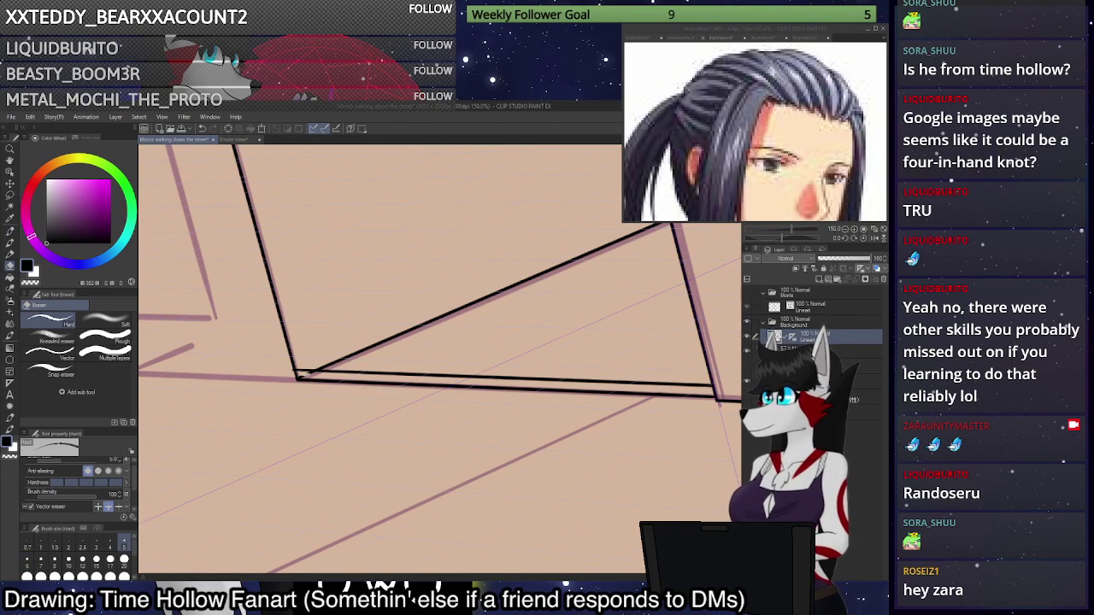
scroll(374, 394, down, 5)
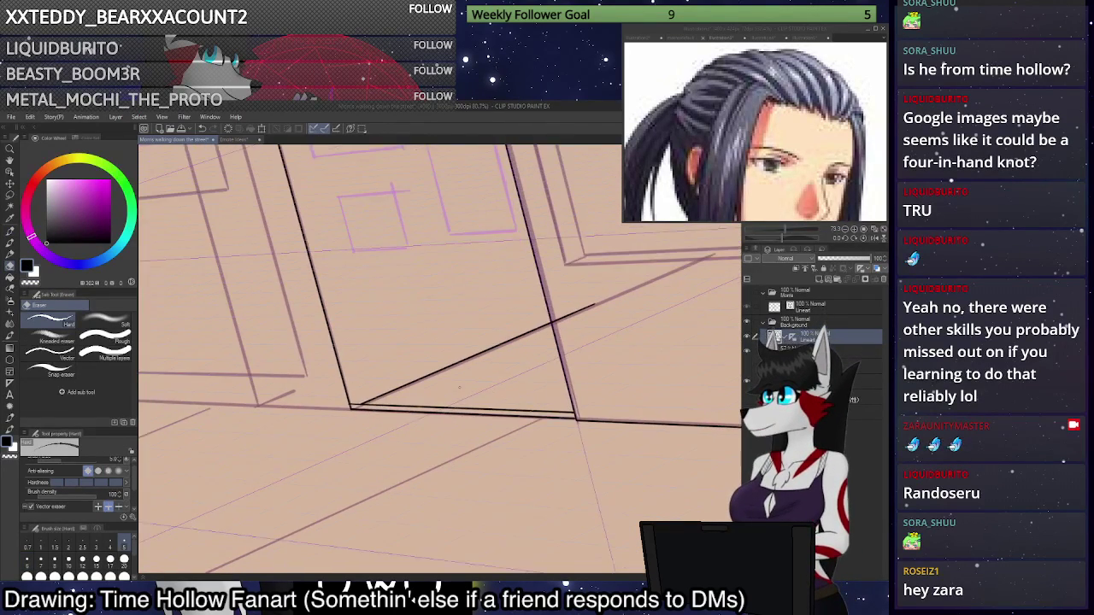
click(398, 385)
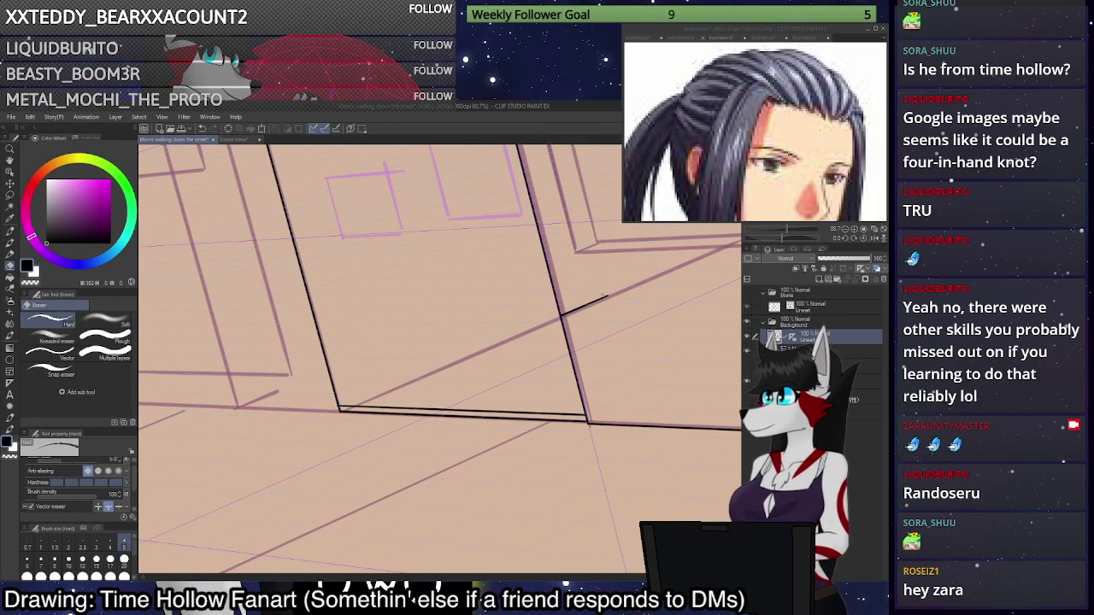
key(p)
drag(339, 408, 519, 329)
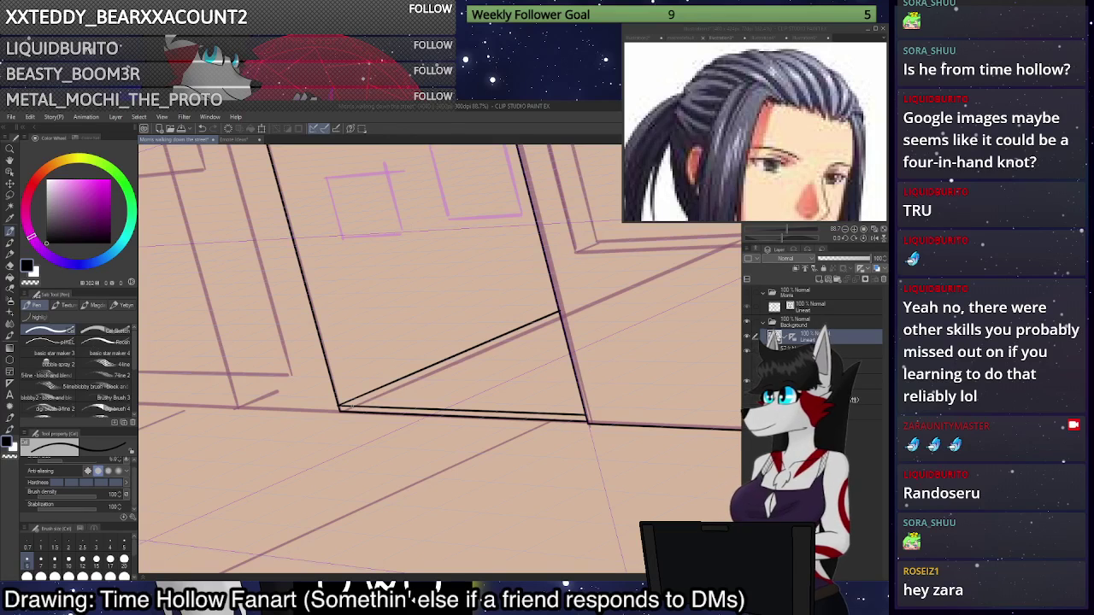
drag(342, 408, 552, 323)
Ink the doorway's outer outline beside the recessed entrance: both long vertical edges and the slanted top edge.
scroll(557, 306, down, 5)
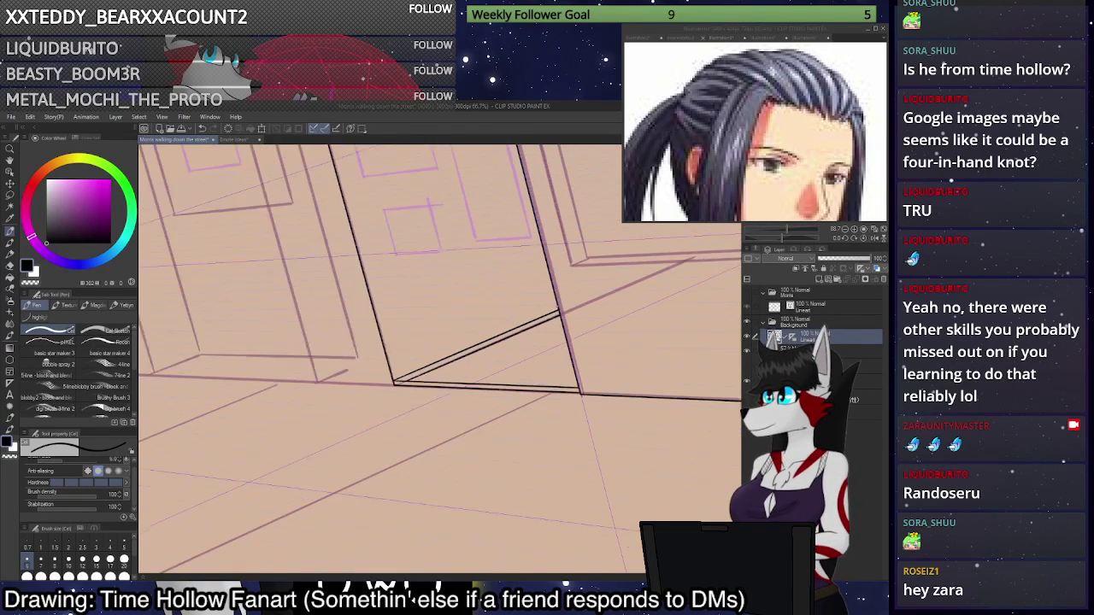
scroll(557, 307, up, 3)
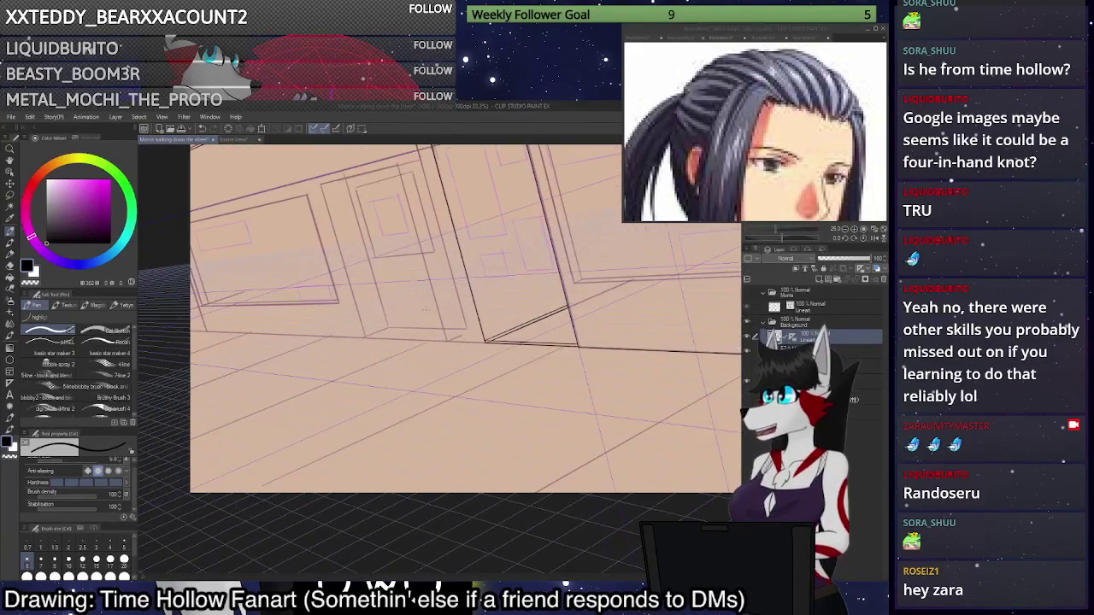
scroll(557, 307, down, 3)
scroll(350, 157, up, 2)
scroll(440, 359, up, 4)
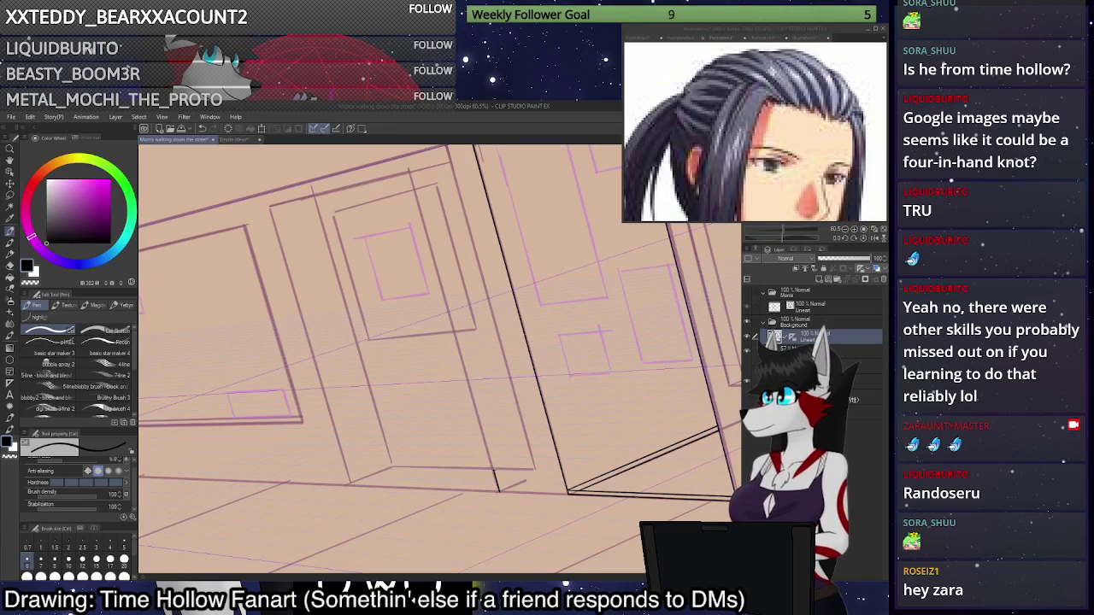
mouse_move(494, 472)
mouse_down()
mouse_move(410, 171)
mouse_move(286, 205)
mouse_up()
key(ctrl+z)
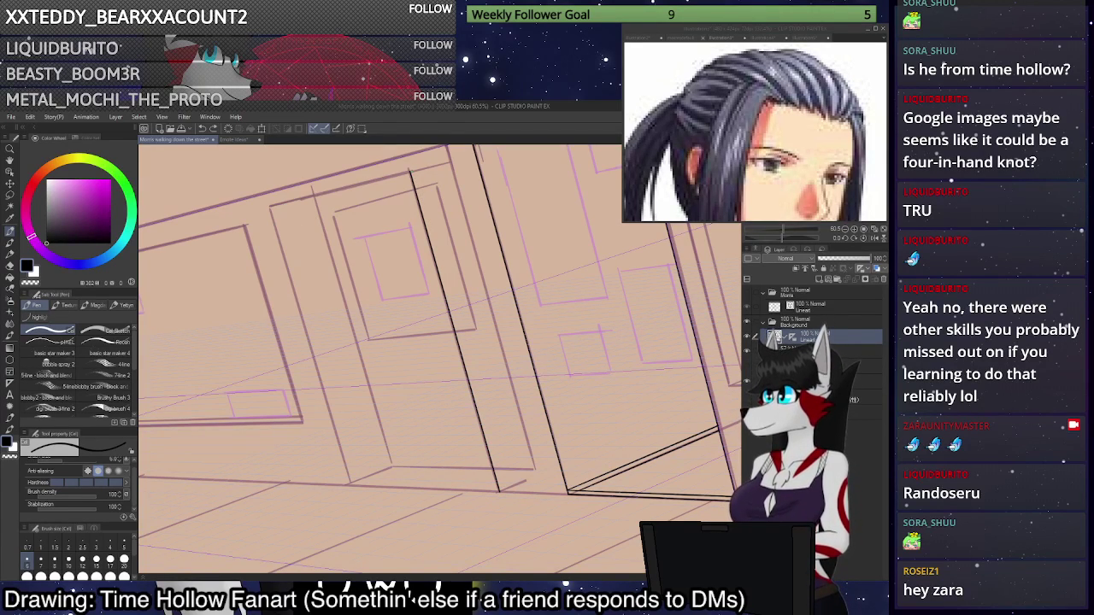
drag(411, 172, 253, 214)
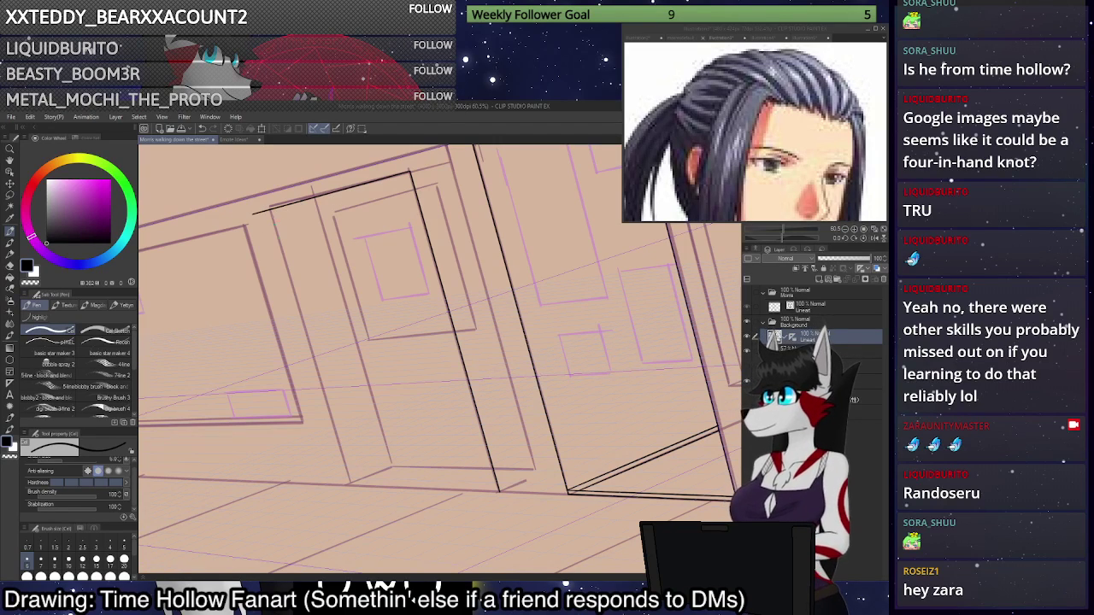
drag(351, 486, 267, 198)
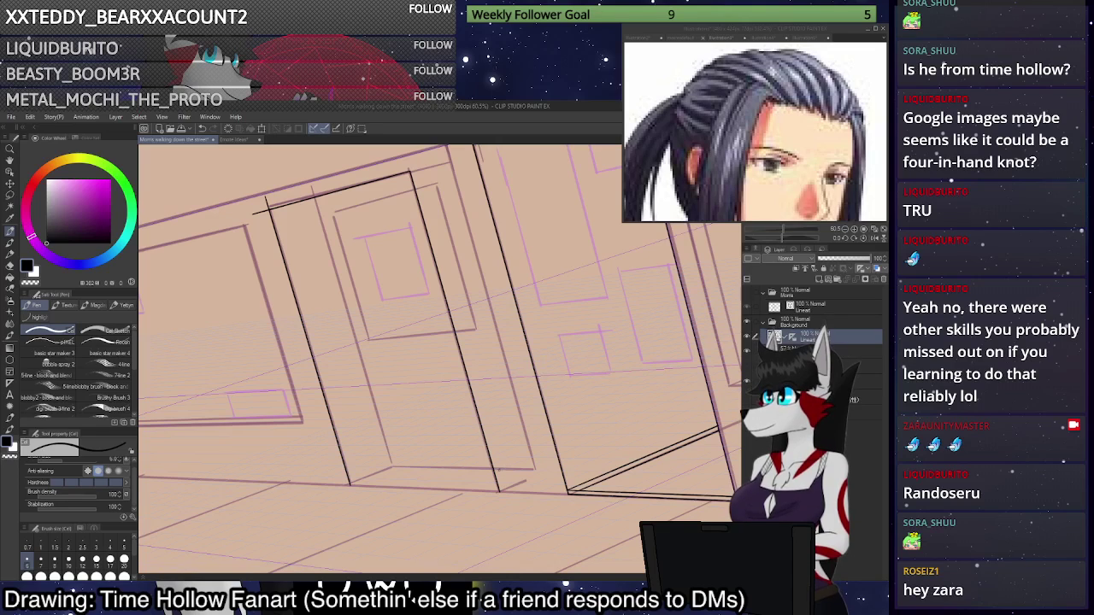
Ink the doorway recess's floor edges and inner vertical edge, and erase the line ends overshooting the corners.
drag(506, 471, 369, 465)
key(ctrl+z)
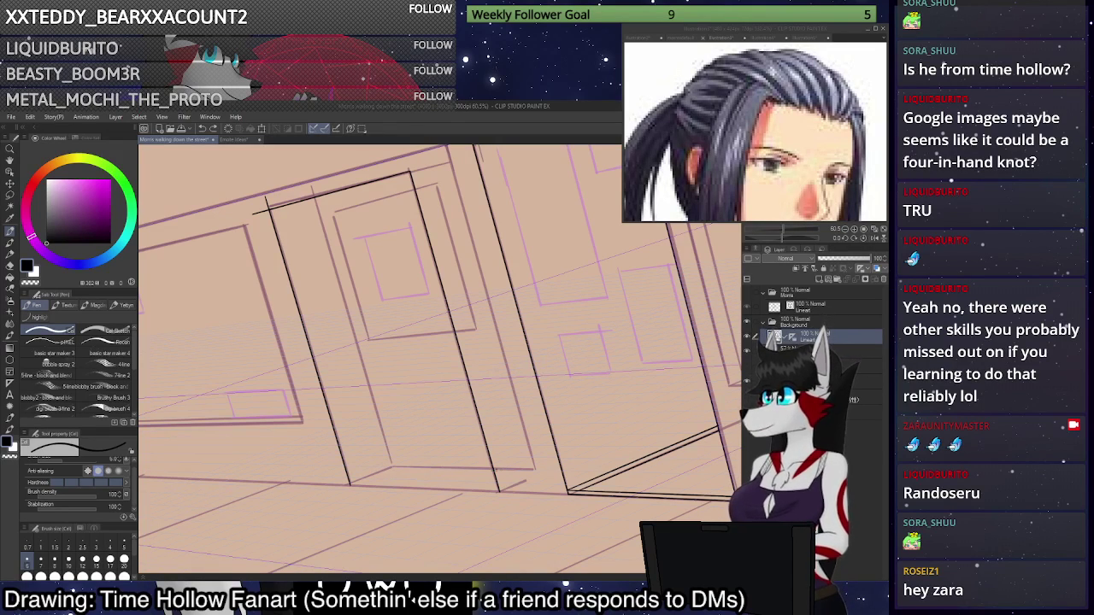
mouse_move(506, 469)
mouse_down()
mouse_move(368, 467)
mouse_move(425, 454)
mouse_move(380, 407)
mouse_move(315, 183)
mouse_up()
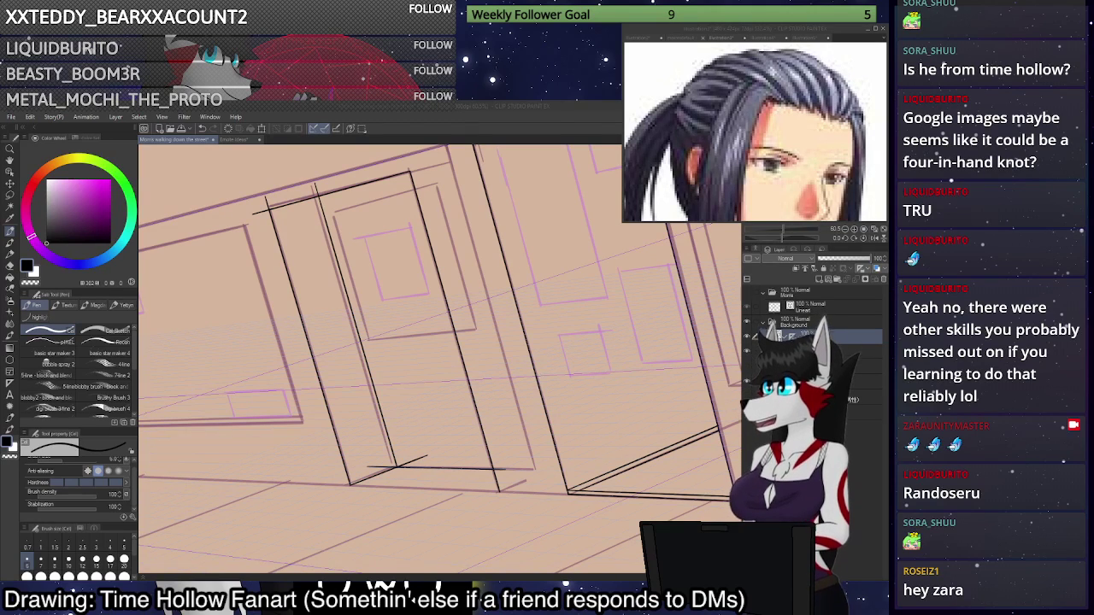
click(10, 266)
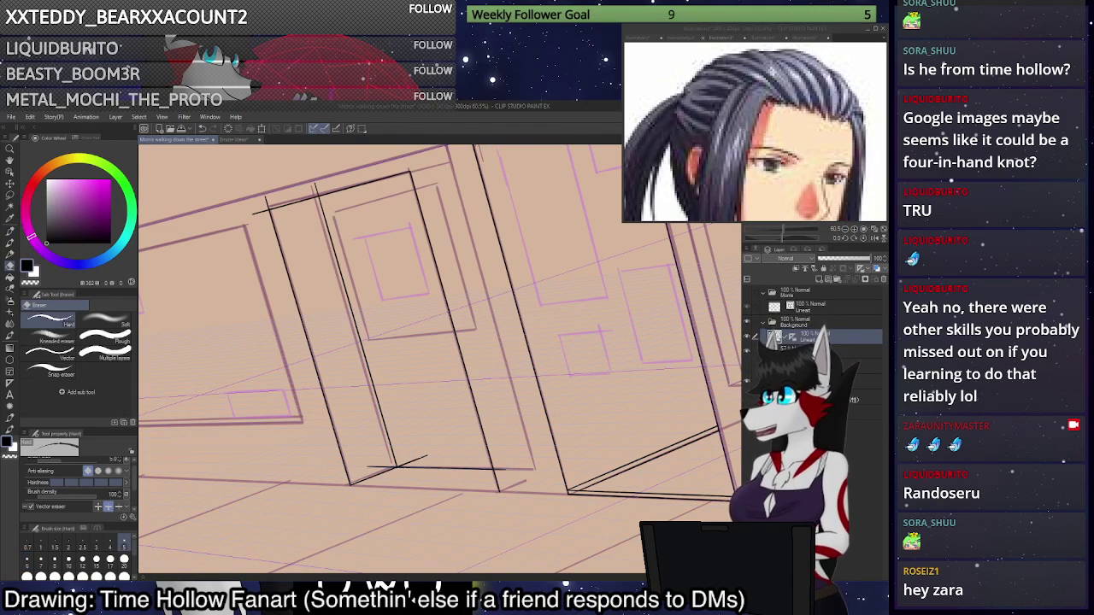
mouse_move(414, 456)
mouse_down()
mouse_move(418, 466)
mouse_move(368, 471)
mouse_up()
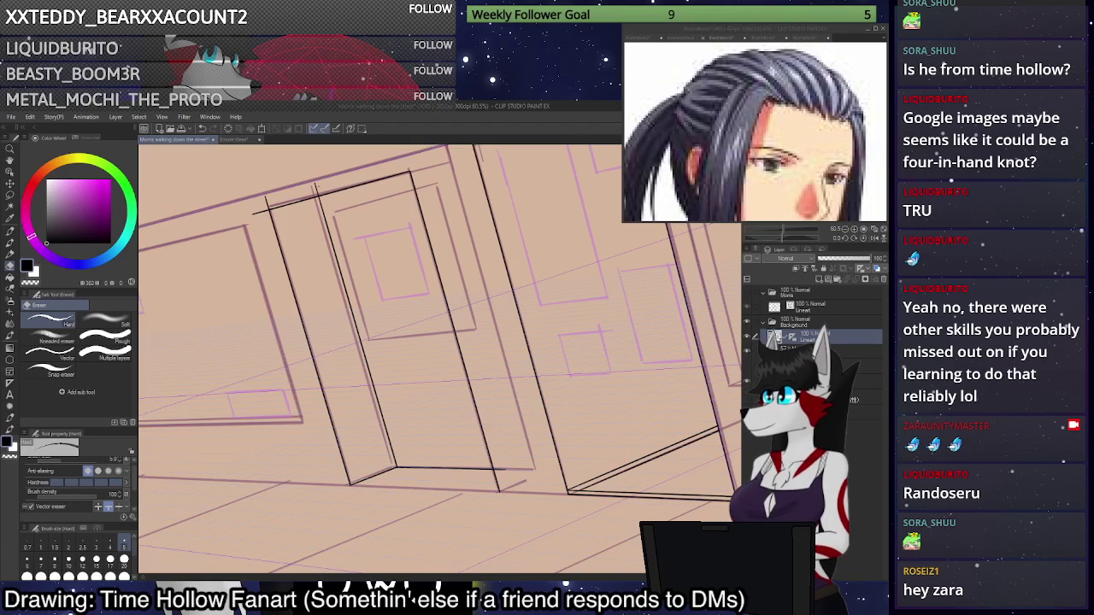
click(262, 205)
click(501, 470)
Ink the door window's side, bottom and top edges, and trim the bottom edge where it passes the doorway's vertical edge.
scroll(380, 230, up, 3)
key(p)
mouse_move(317, 205)
mouse_down()
mouse_move(367, 372)
mouse_move(512, 360)
mouse_up()
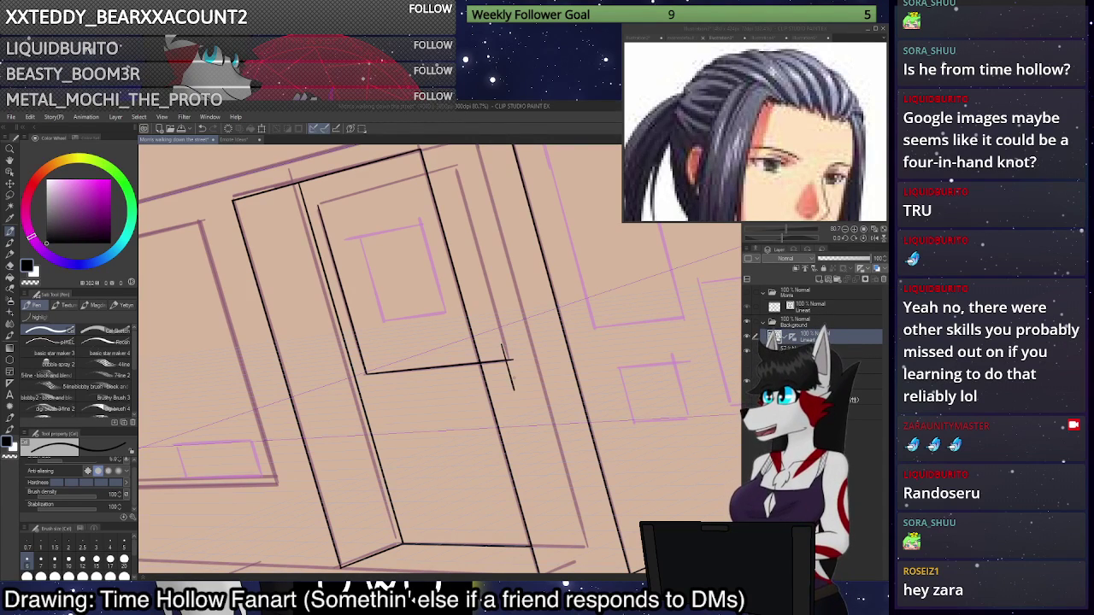
click(9, 266)
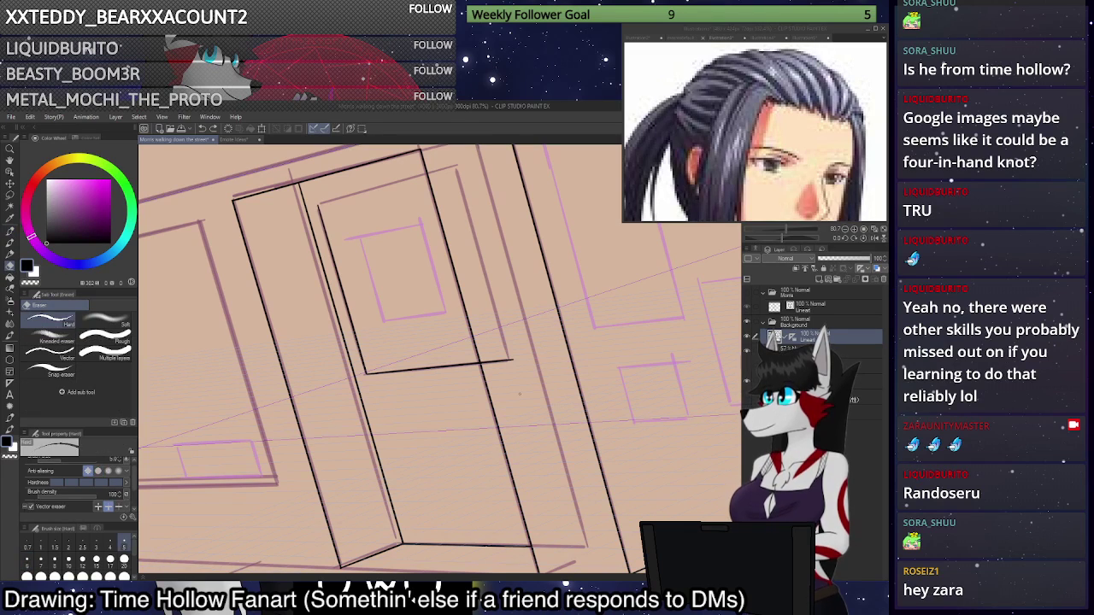
drag(514, 359, 501, 343)
key(p)
drag(318, 205, 427, 177)
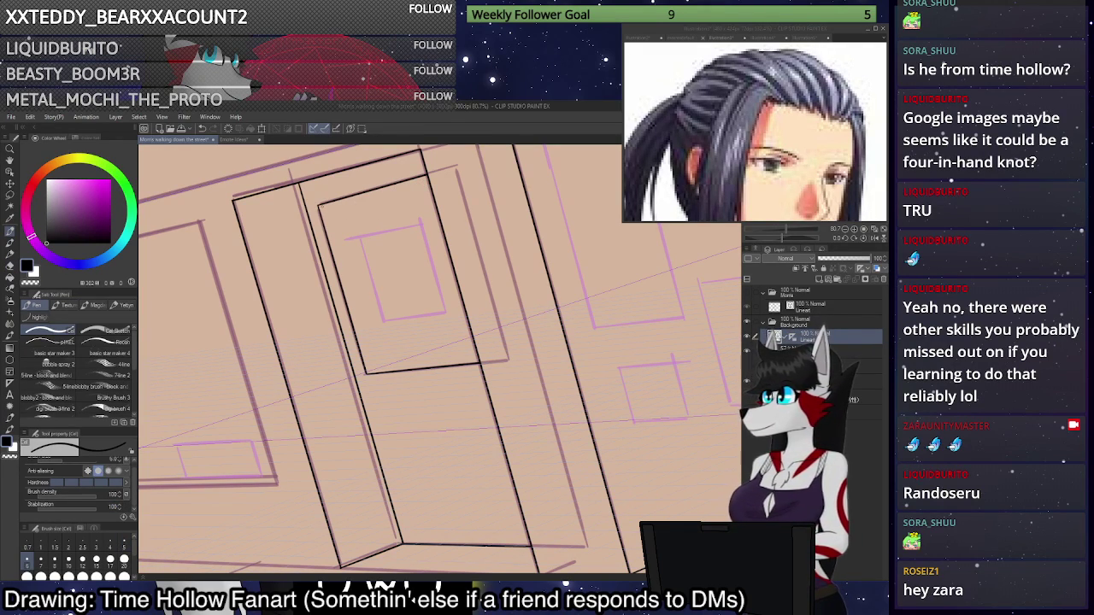
Ink parallel inner lines along the door window's edges for its frame thickness, and erase the one under the top edge.
mouse_move(320, 207)
mouse_down()
mouse_move(425, 183)
mouse_move(319, 206)
mouse_move(369, 371)
mouse_move(475, 361)
mouse_up()
key(ctrl+z)
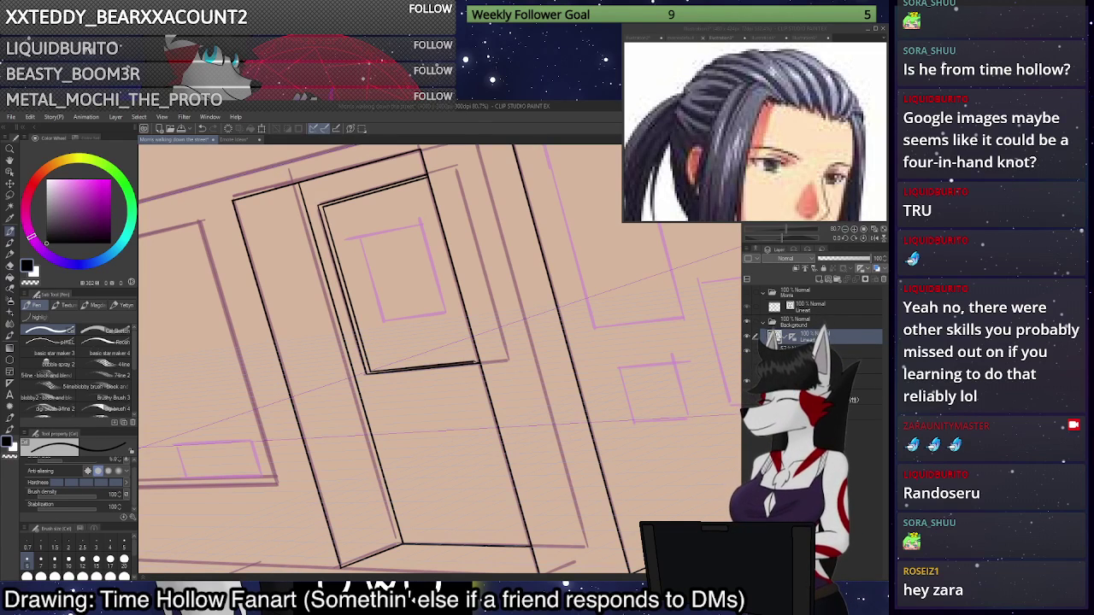
scroll(459, 370, down, 2)
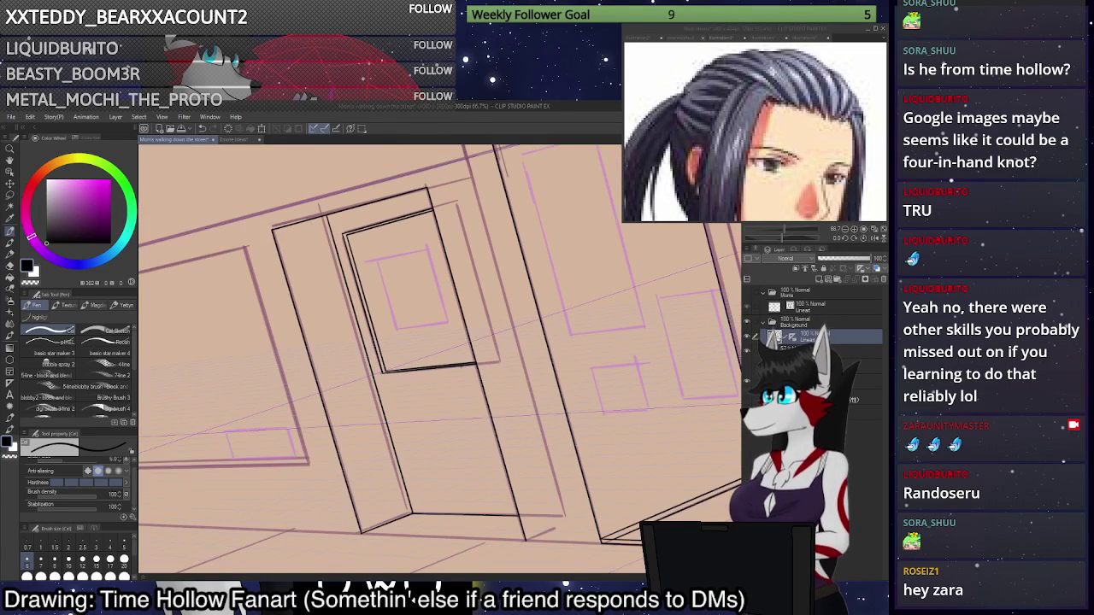
scroll(332, 234, up, 2)
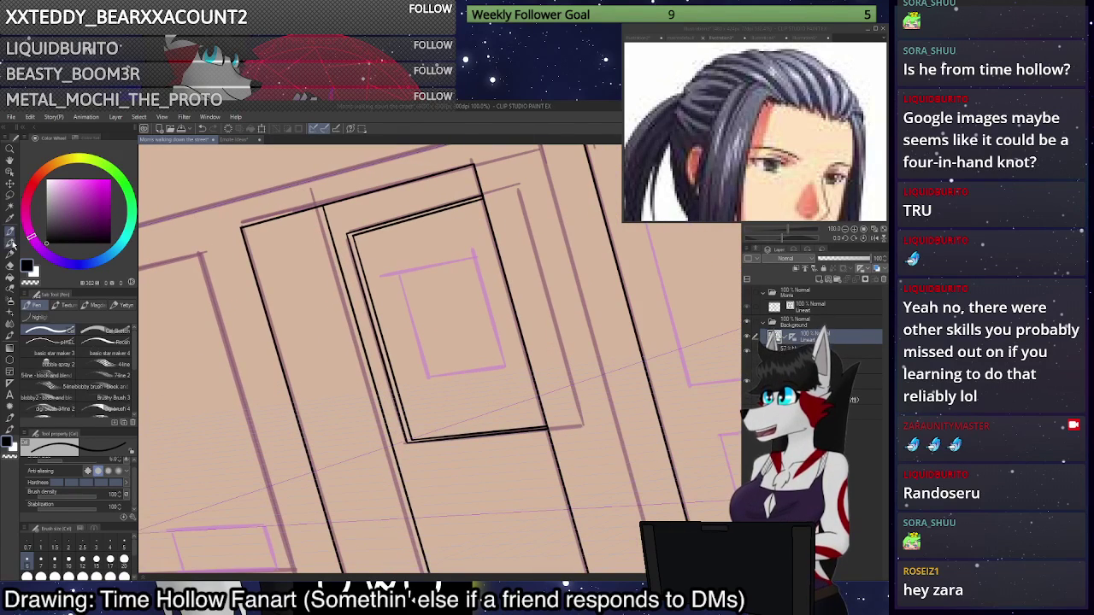
click(10, 263)
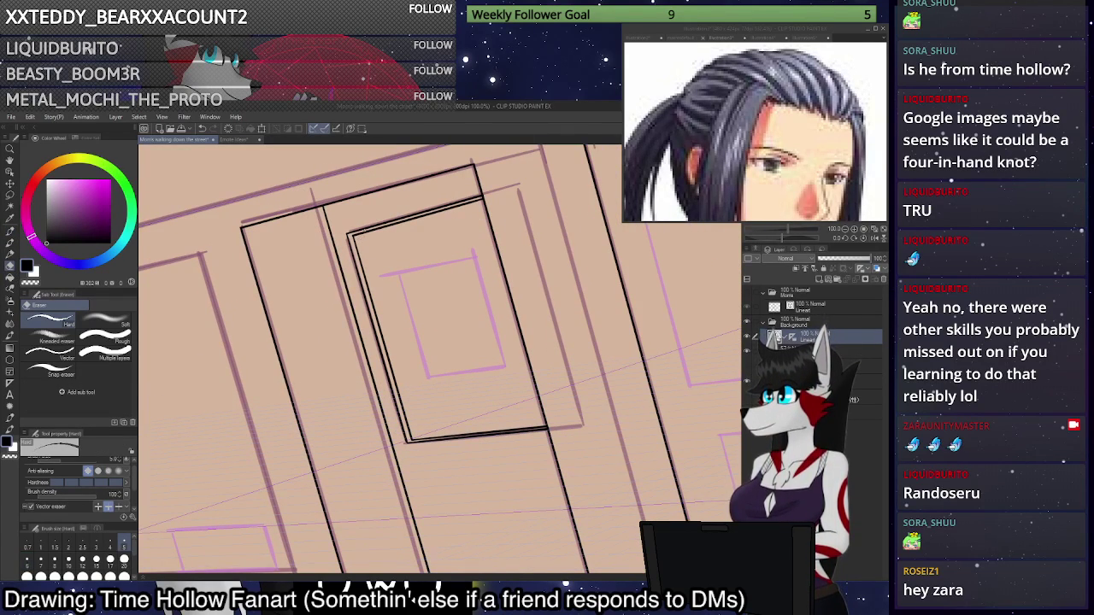
click(410, 220)
key(p)
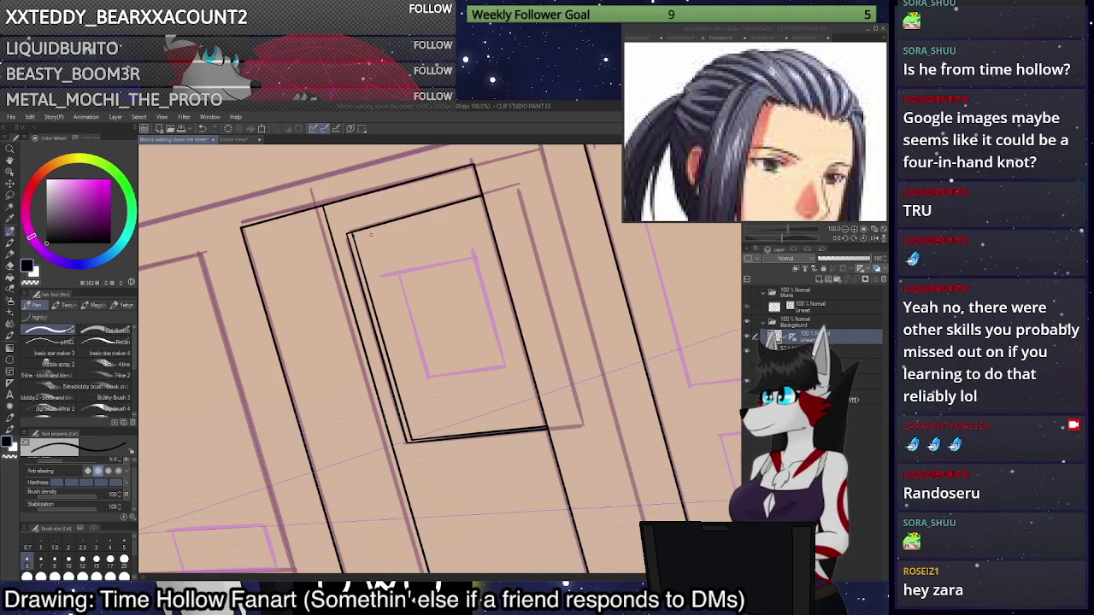
Ink the wall's base line from the doorway to the building's far corner, and the vertical corner edge rising from it.
scroll(370, 234, down, 5)
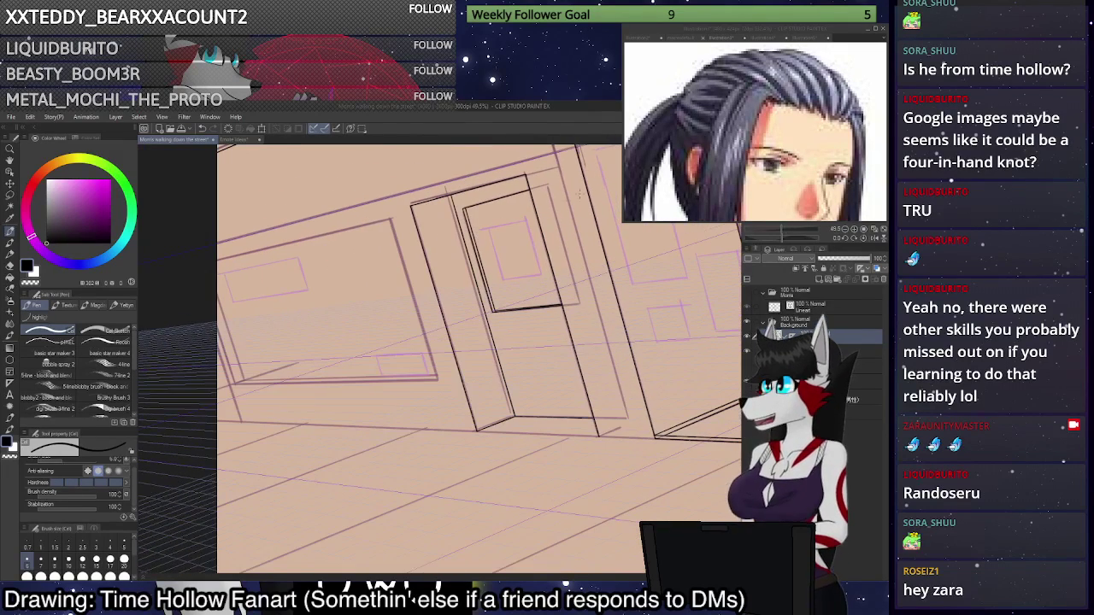
scroll(327, 376, up, 2)
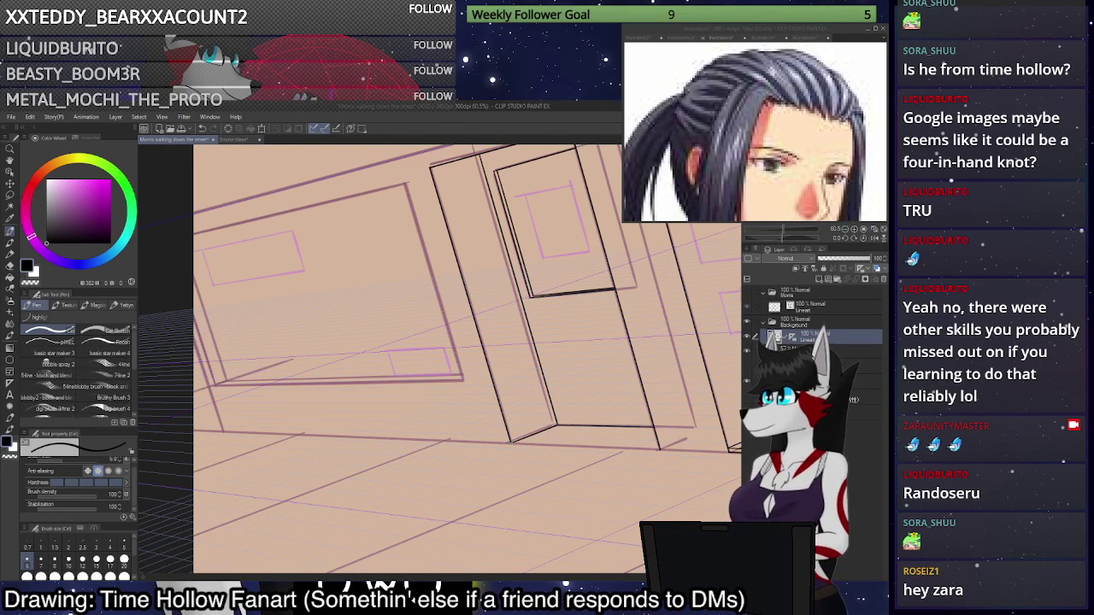
mouse_move(513, 443)
mouse_down()
mouse_move(324, 464)
mouse_move(236, 433)
mouse_up()
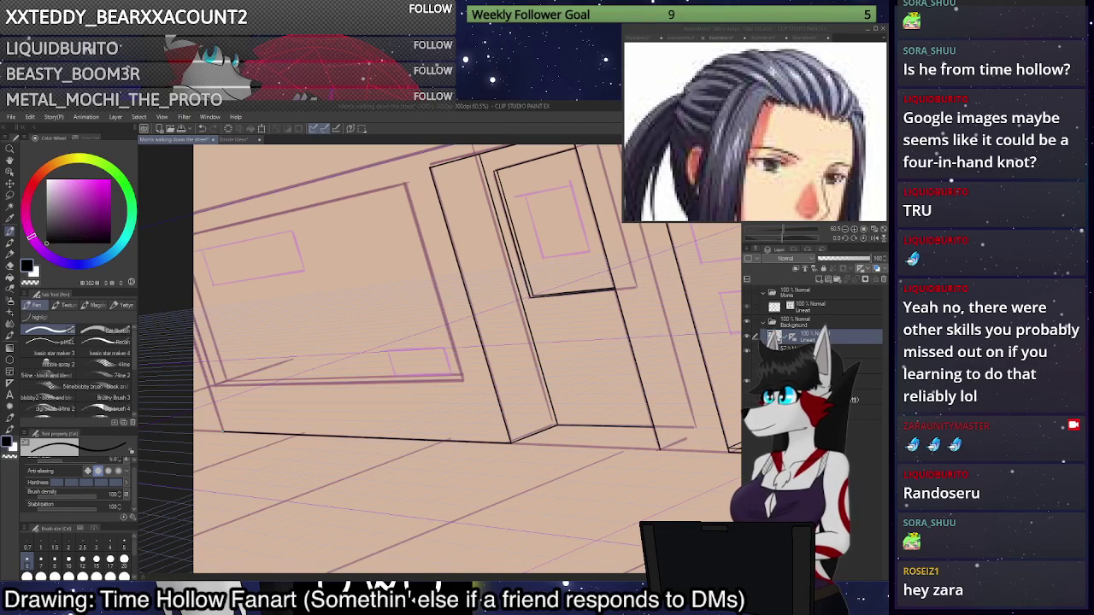
scroll(440, 359, up, 2)
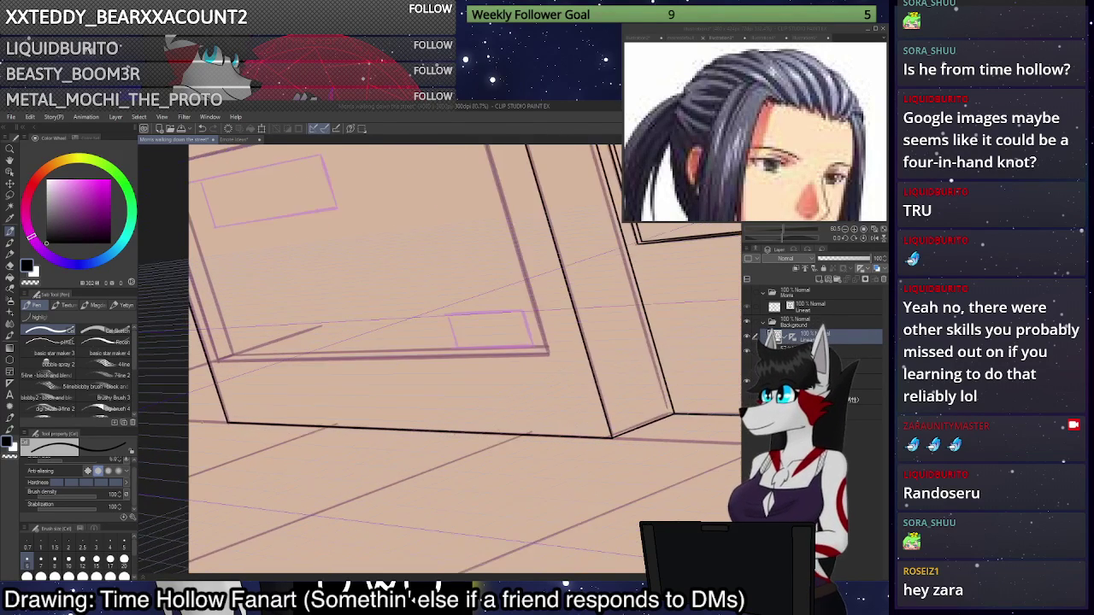
scroll(440, 359, up, 5)
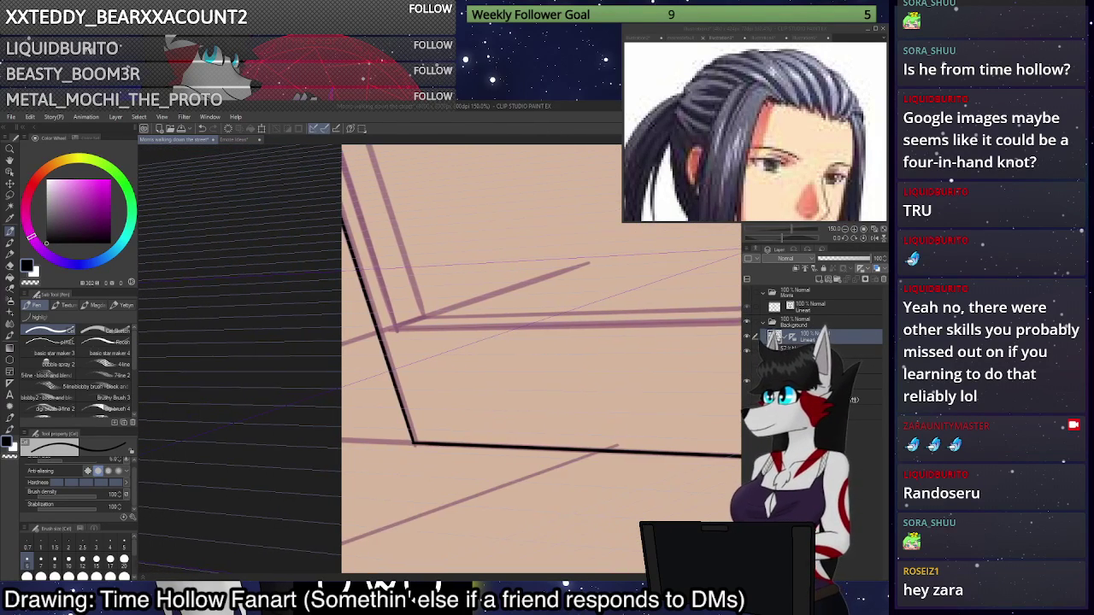
Ink the base edge and the slanted edge above it, from the far corner out to the canvas border, as close double lines.
mouse_move(414, 443)
mouse_down()
mouse_move(342, 461)
mouse_move(381, 434)
mouse_move(342, 437)
mouse_up()
key(ctrl+z)
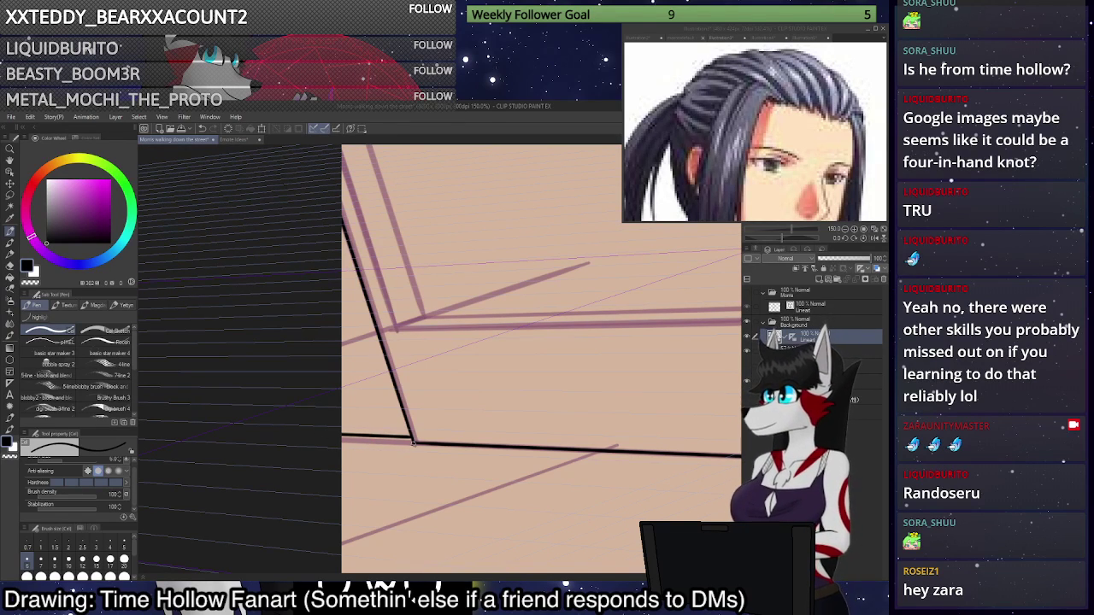
drag(413, 442, 338, 444)
drag(378, 330, 341, 341)
key(ctrl+z)
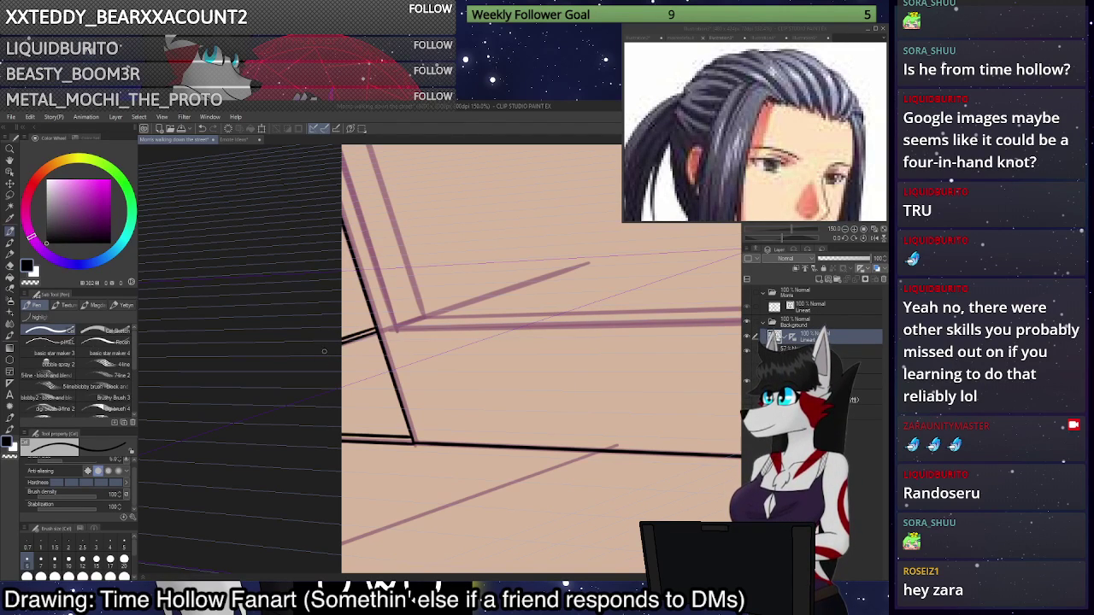
scroll(389, 462, down, 2)
scroll(317, 497, down, 1)
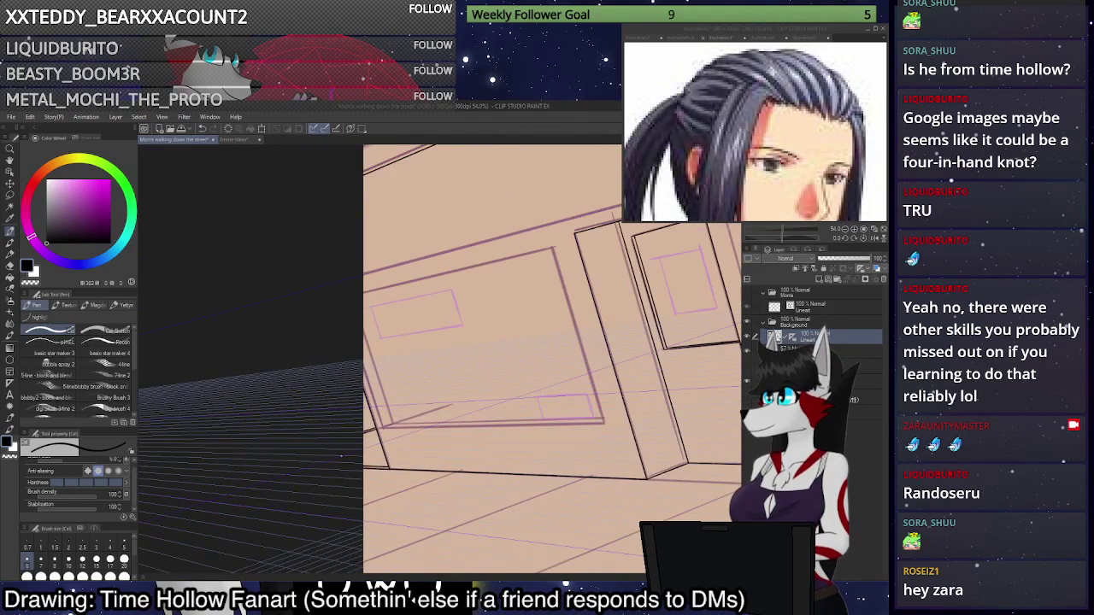
Ink the outer edges of the large shop window beside the doorway, following the sketch out to the canvas border.
scroll(547, 393, up, 3)
drag(639, 433, 553, 142)
scroll(554, 235, down, 3)
scroll(545, 226, up, 3)
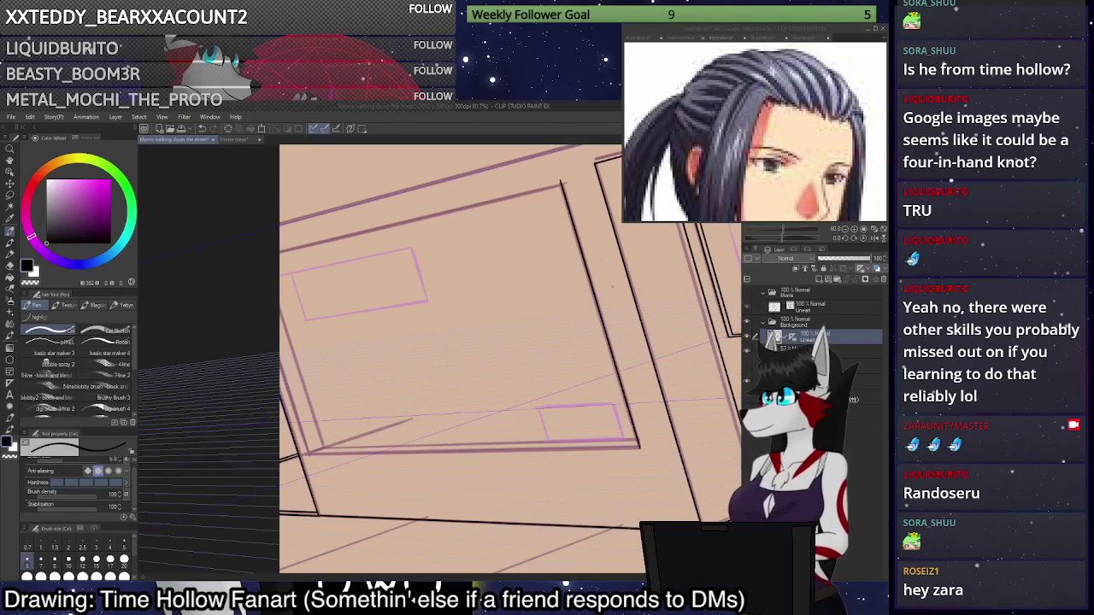
key(ctrl+z)
mouse_move(639, 444)
mouse_down()
mouse_move(555, 160)
mouse_move(501, 199)
mouse_move(280, 250)
mouse_up()
drag(309, 454, 280, 365)
mouse_move(640, 446)
mouse_down()
mouse_move(320, 456)
mouse_move(417, 420)
mouse_up()
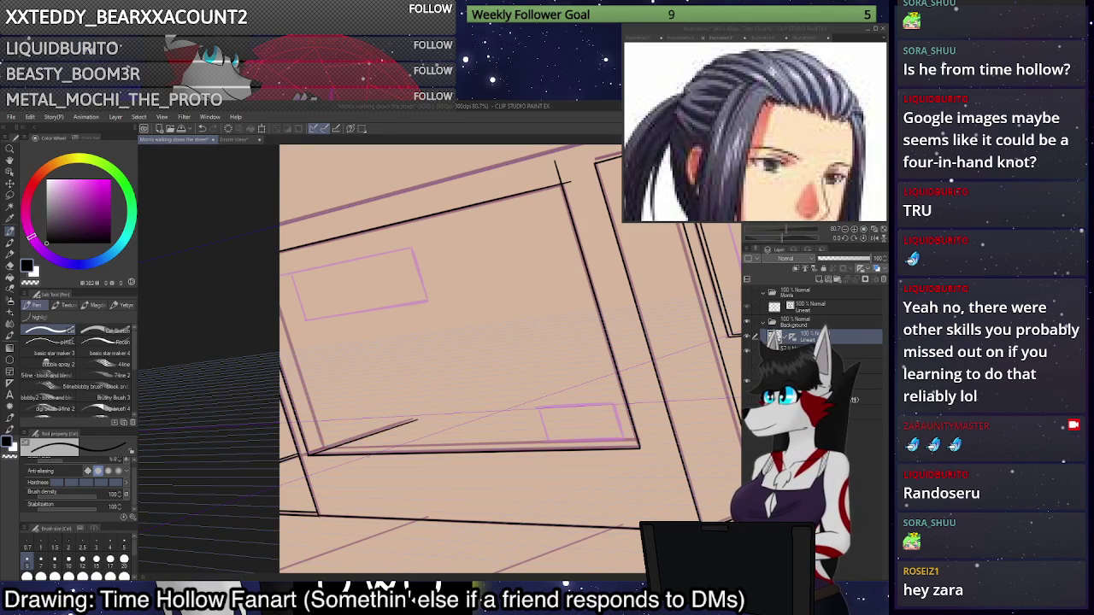
Ink inner frame lines along the large window's bottom and far side edges, and erase the overshooting ends at its corners.
drag(326, 450, 653, 441)
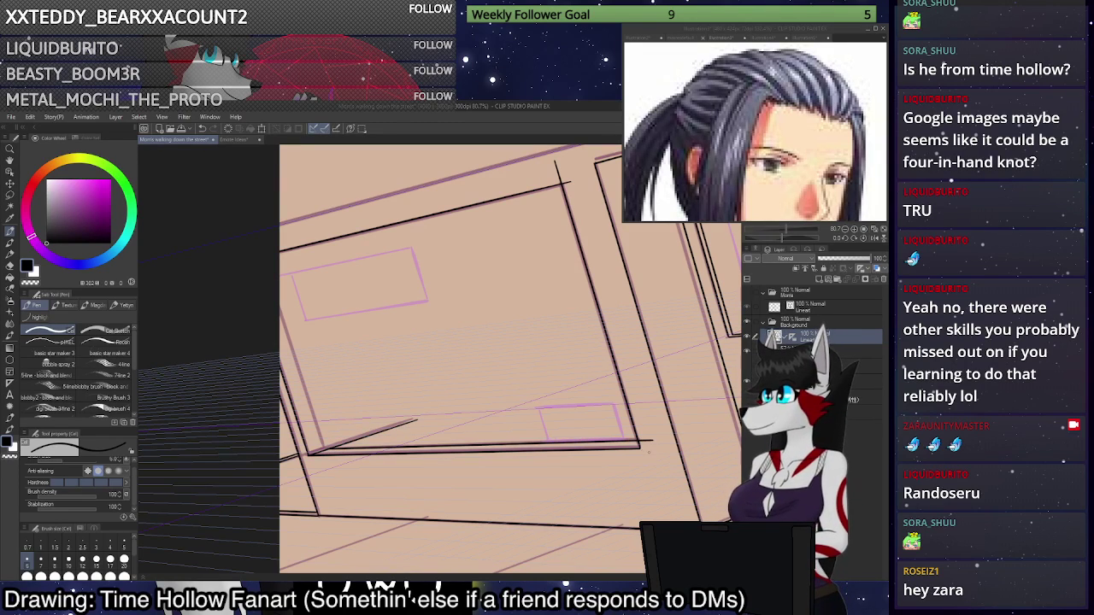
click(9, 266)
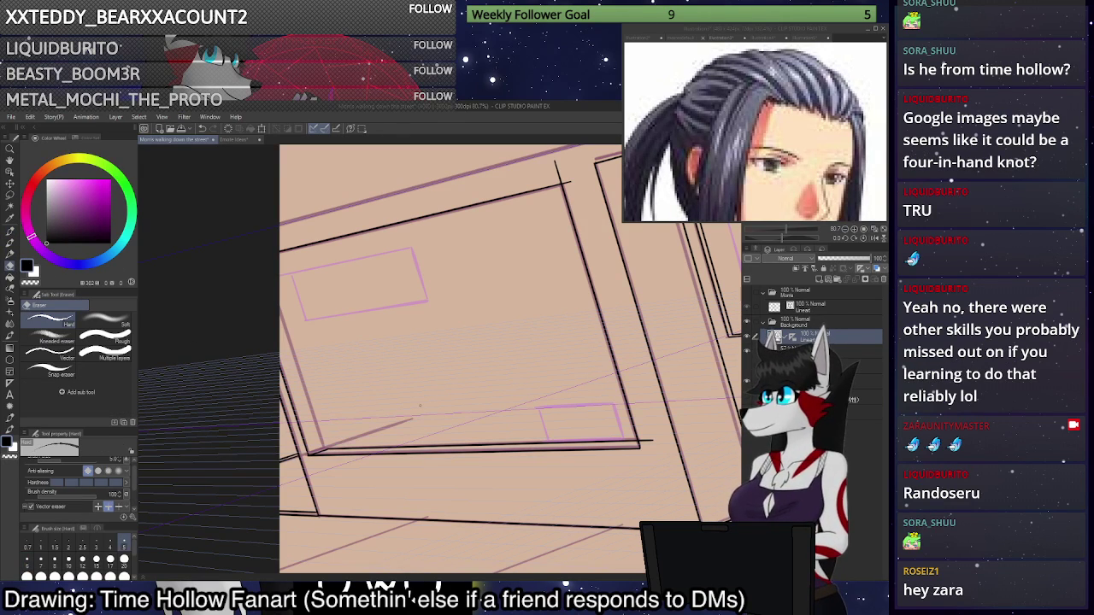
drag(655, 441, 639, 442)
key(p)
drag(324, 449, 280, 298)
scroll(393, 281, down, 2)
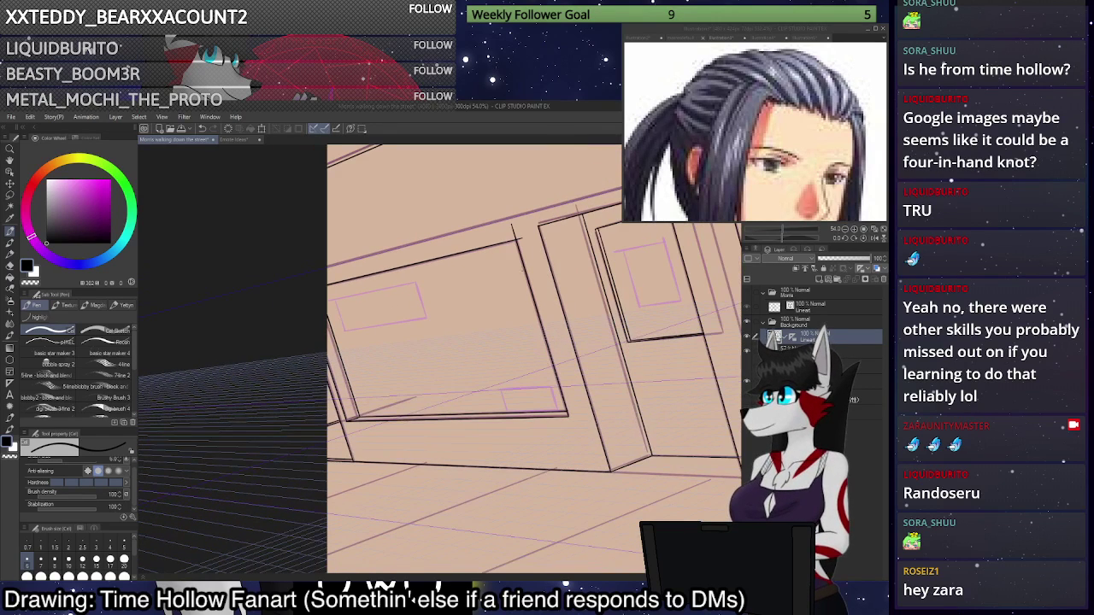
click(9, 273)
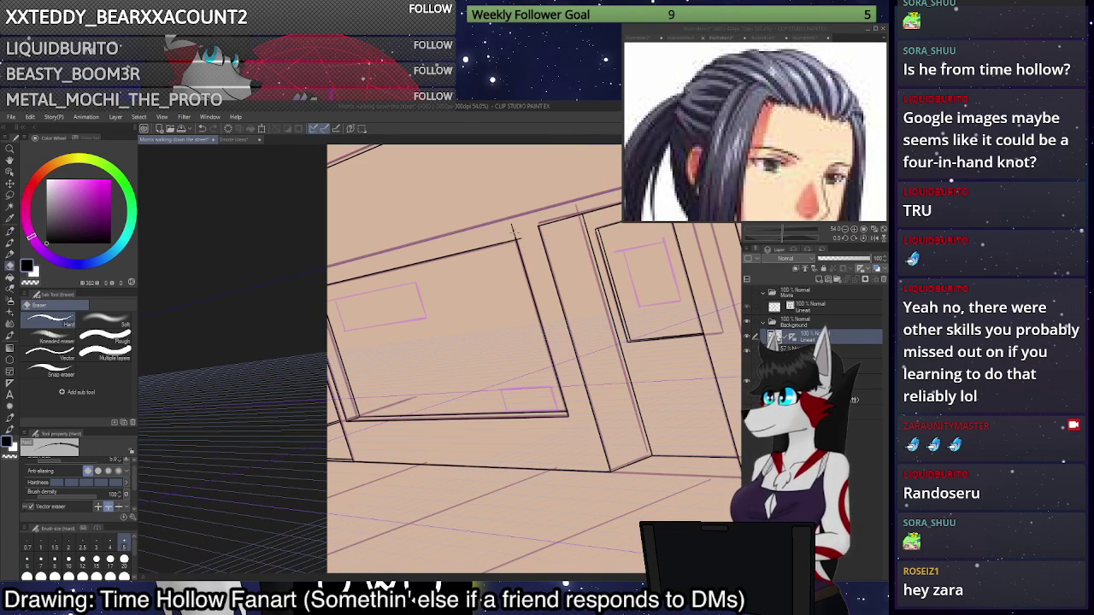
scroll(513, 229, down, 2)
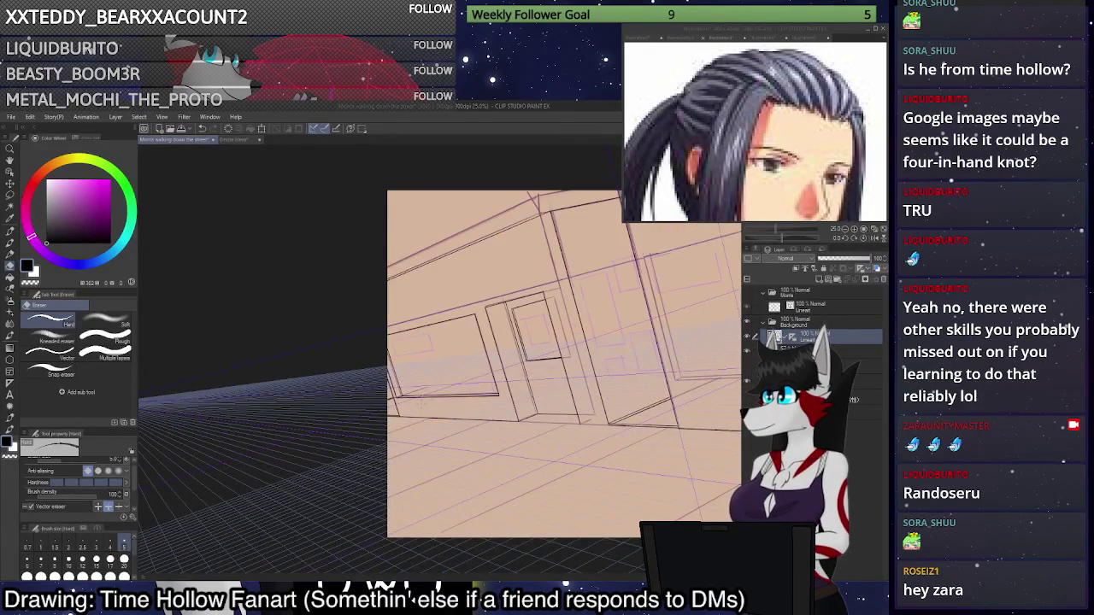
Turn on the blue layer colour for the new poster layer and ink the small poster in the large window's lower corner.
scroll(513, 325, up, 4)
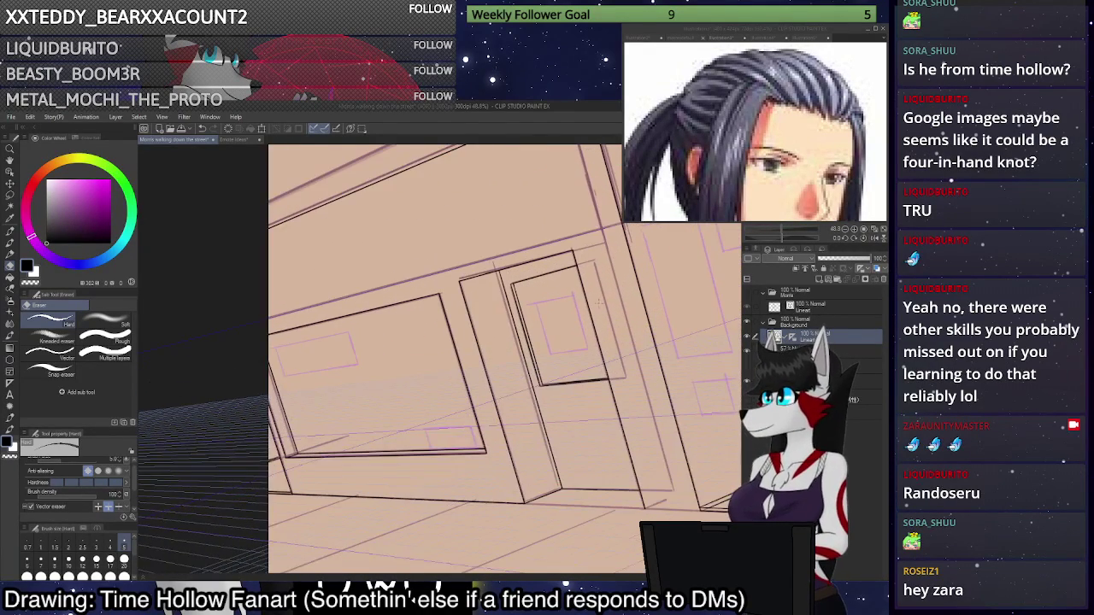
scroll(599, 302, up, 5)
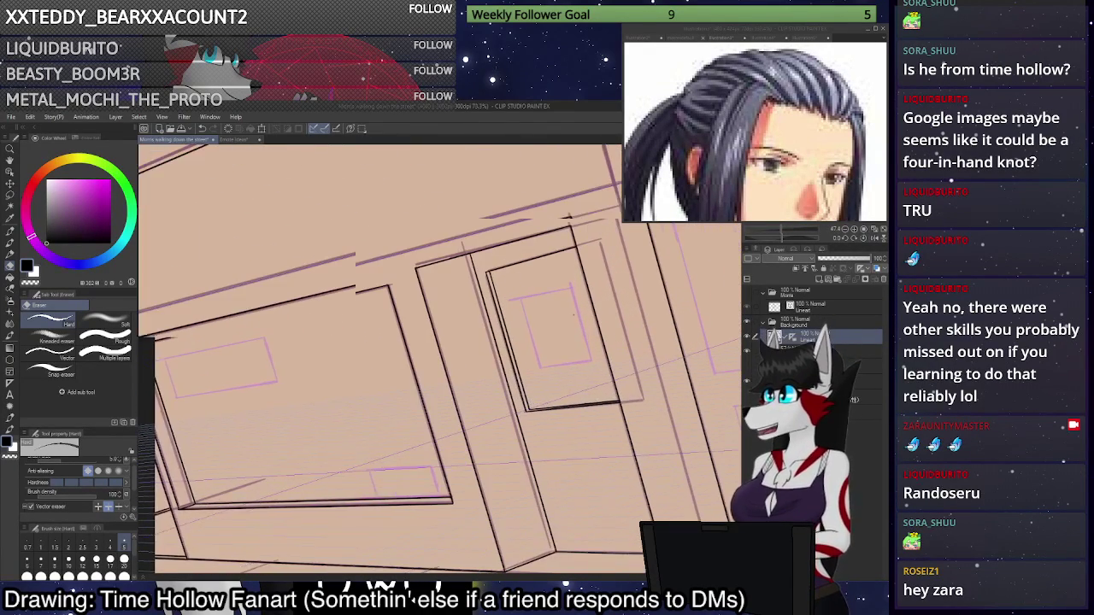
scroll(463, 483, up, 4)
key(p)
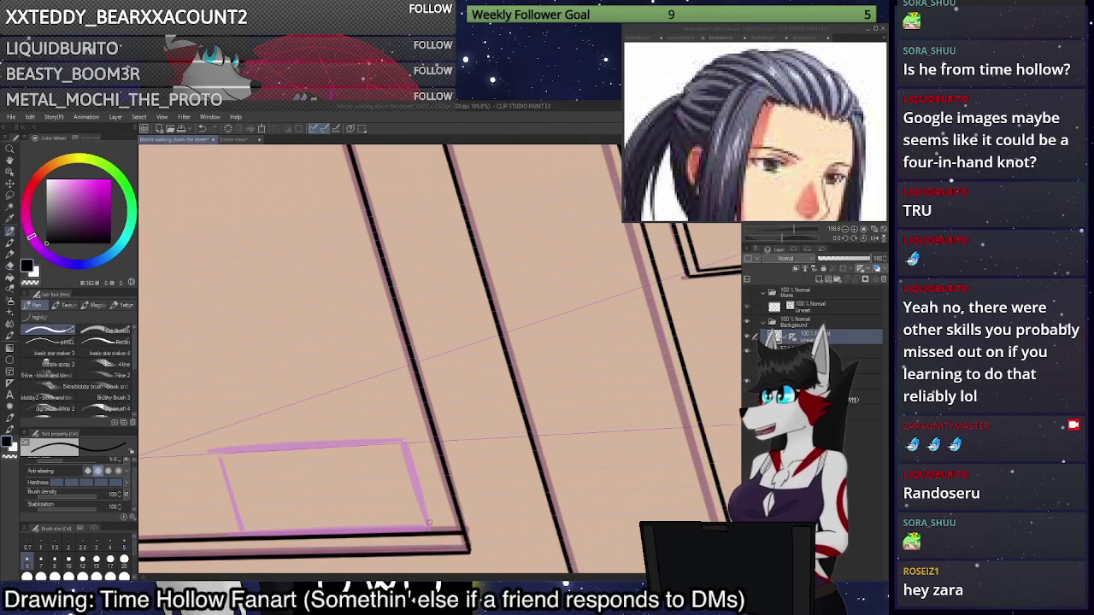
scroll(482, 440, down, 2)
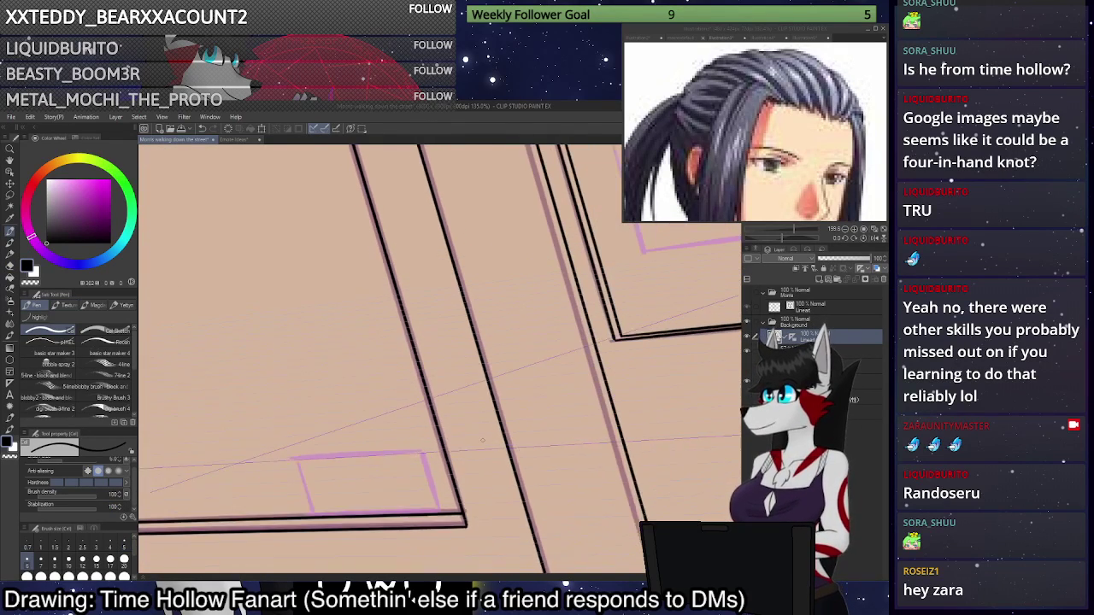
scroll(482, 440, down, 1)
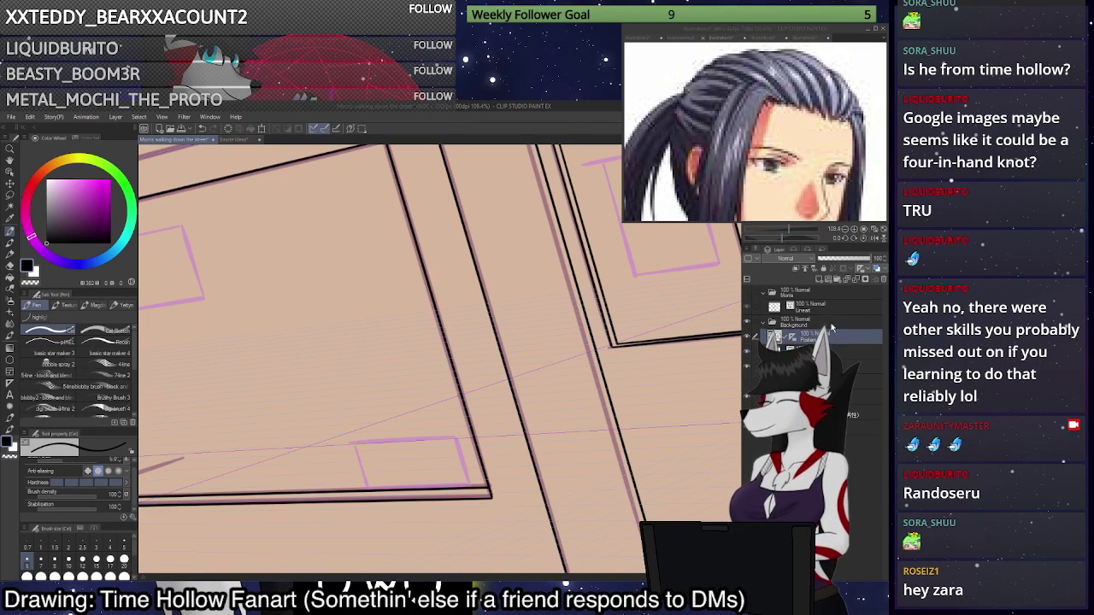
click(876, 270)
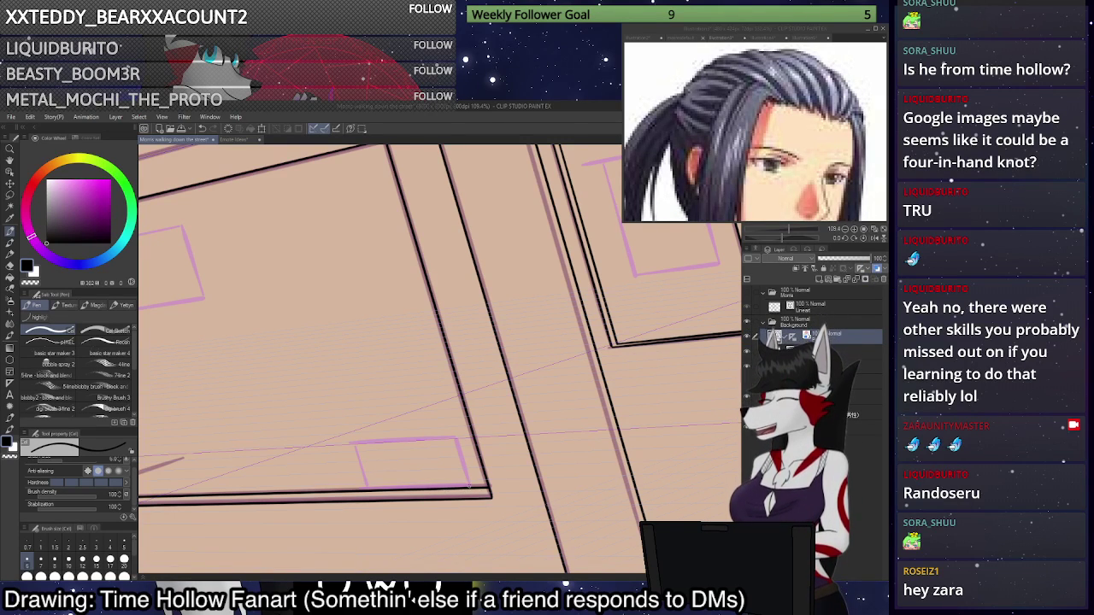
mouse_move(469, 487)
mouse_down()
mouse_move(412, 506)
mouse_move(439, 490)
mouse_move(363, 493)
mouse_move(349, 444)
mouse_move(454, 439)
mouse_move(470, 484)
mouse_up()
key(ctrl+z)
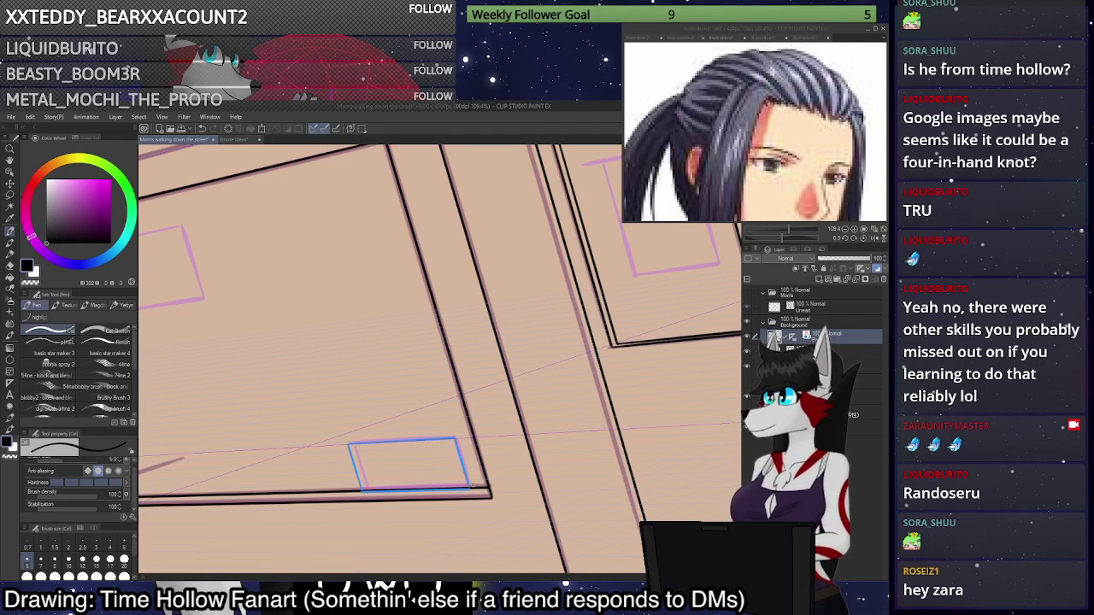
Ink the four edges of the rectangular poster inside the door window.
drag(530, 282, 299, 503)
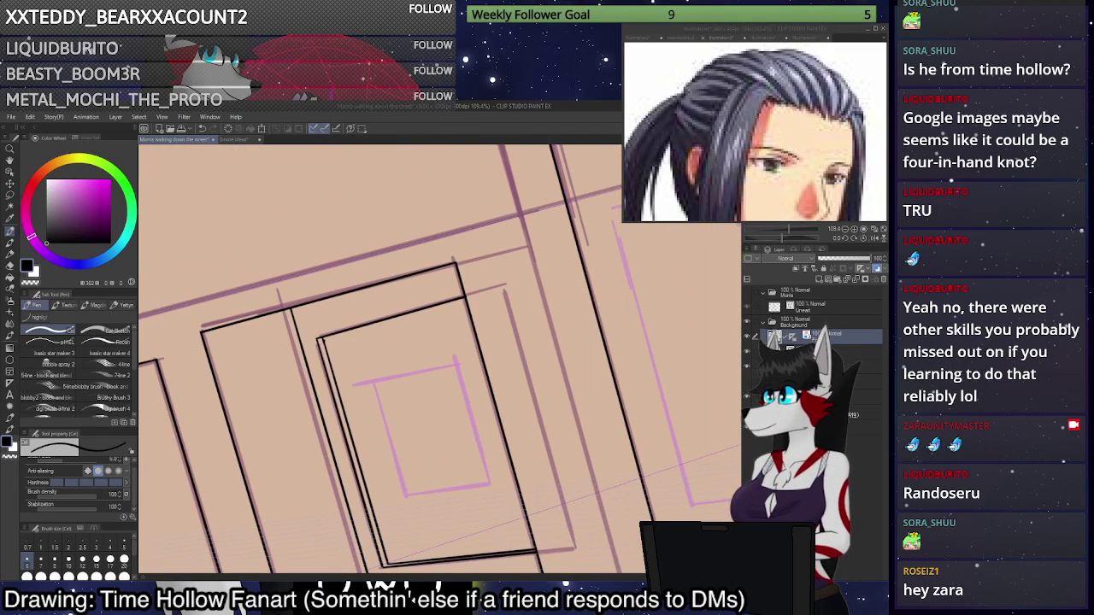
drag(406, 497, 483, 473)
key(ctrl+z)
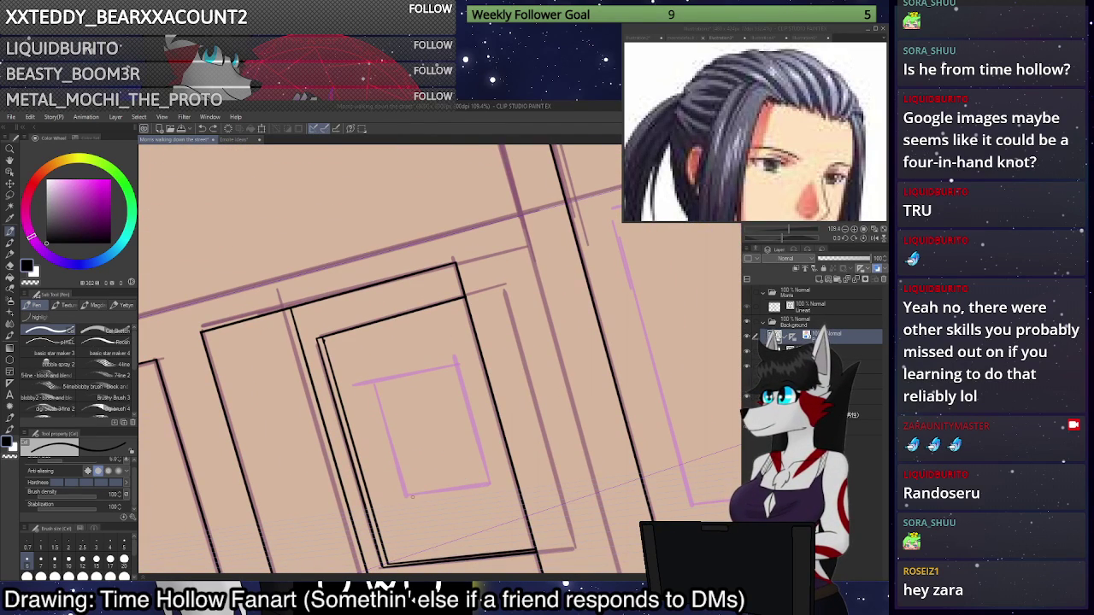
mouse_move(407, 497)
mouse_down()
mouse_move(492, 487)
mouse_move(458, 362)
mouse_move(374, 382)
mouse_move(407, 494)
mouse_up()
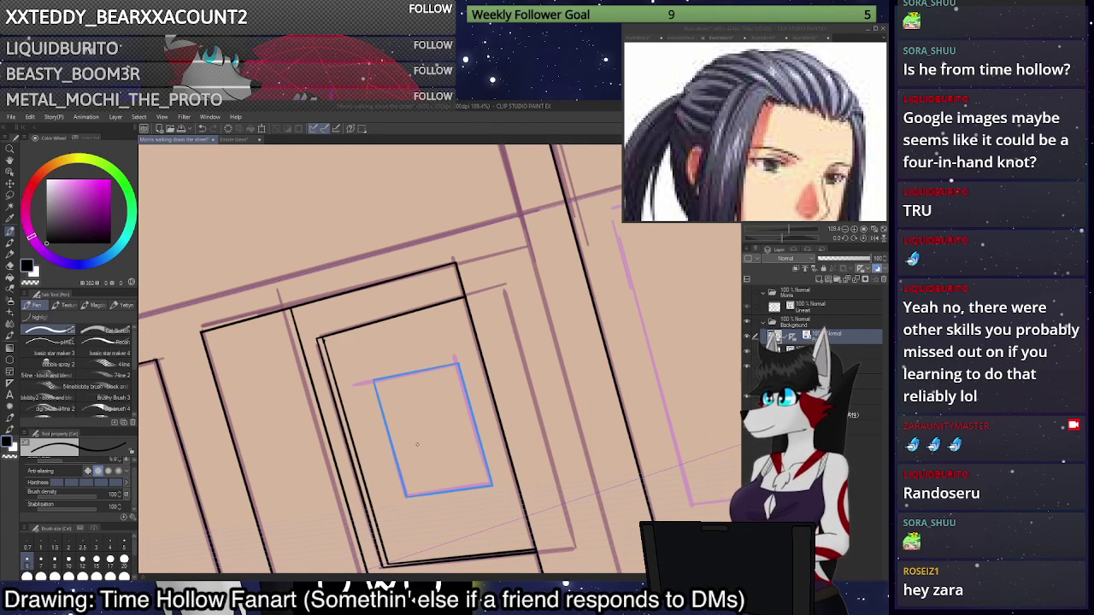
Ink the four edges of the poster in the large window's upper corner, near the canvas border.
drag(417, 445, 735, 359)
drag(256, 444, 412, 374)
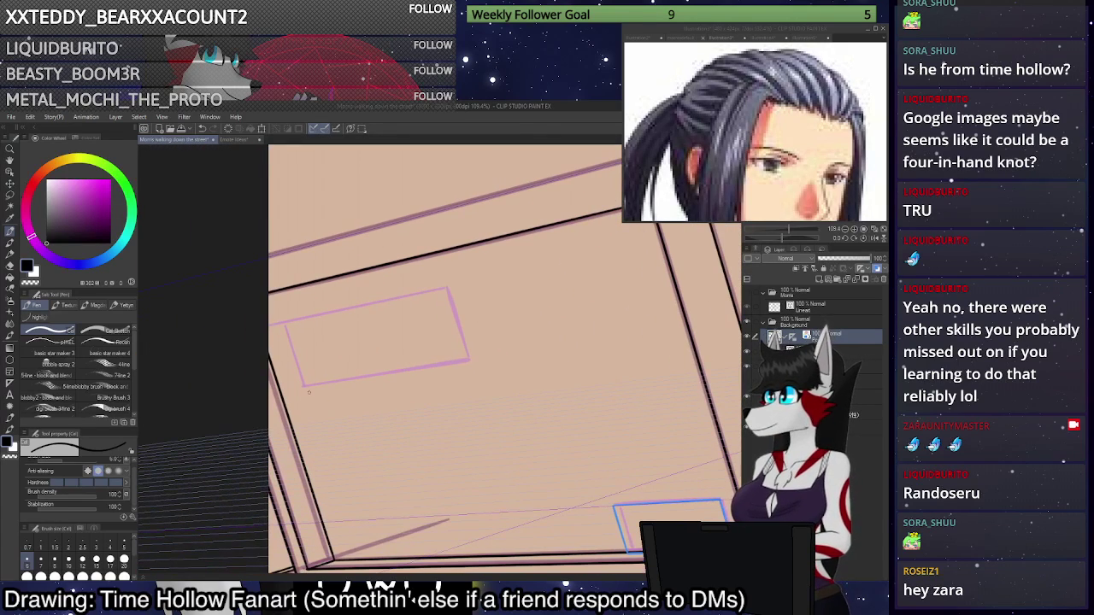
mouse_move(304, 385)
mouse_down()
mouse_move(471, 361)
mouse_move(450, 283)
mouse_move(288, 322)
mouse_up()
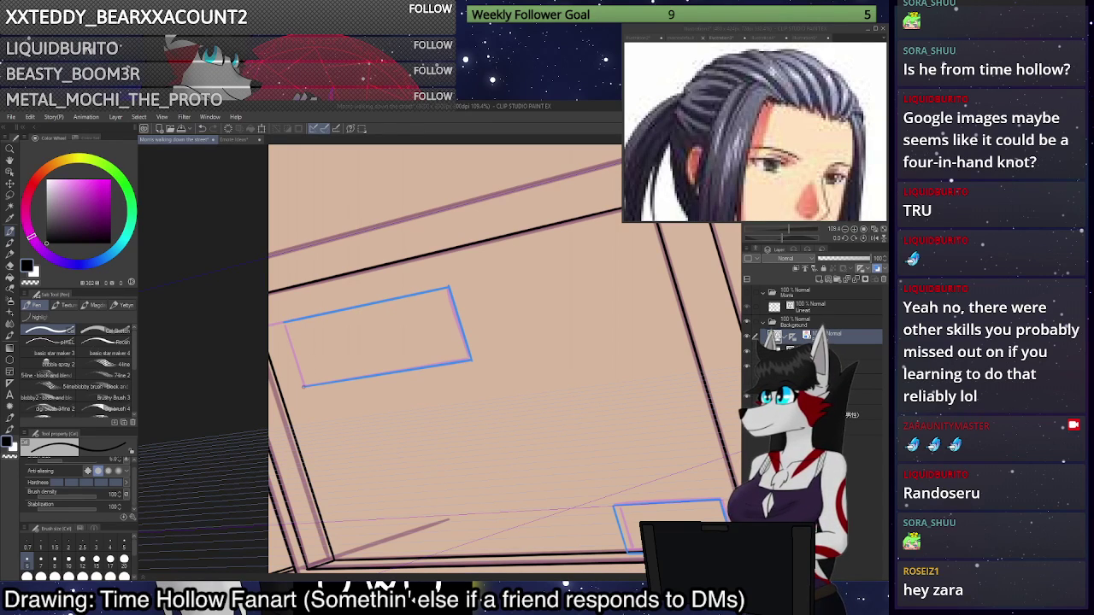
drag(303, 385, 288, 326)
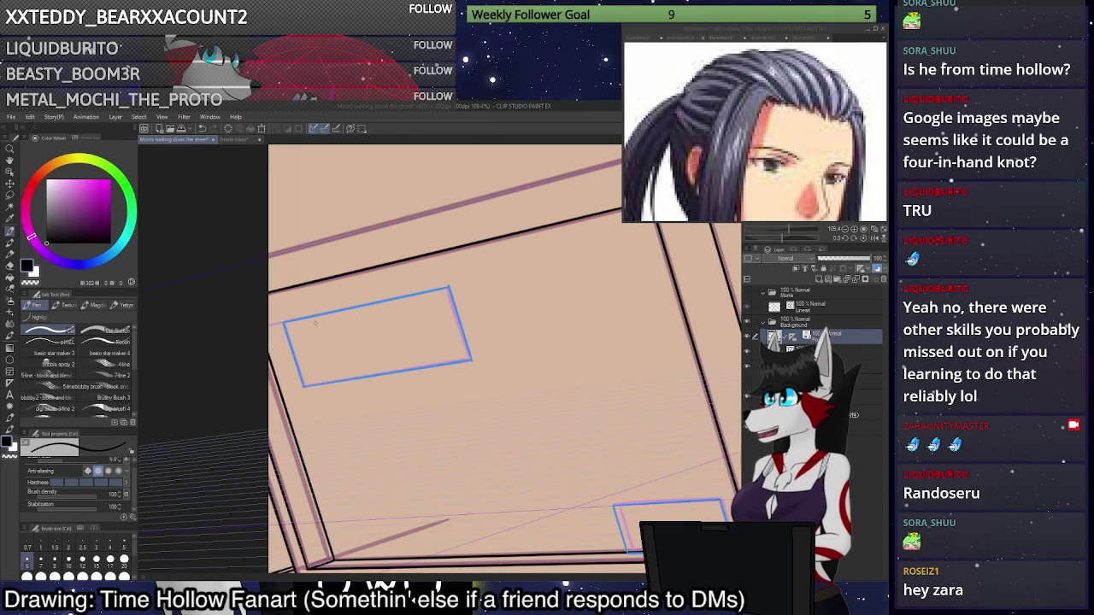
Ink the long poster above the near building window's bottom frame, running its top and bottom edges out to the canvas border.
drag(684, 342, 241, 383)
drag(684, 367, 257, 342)
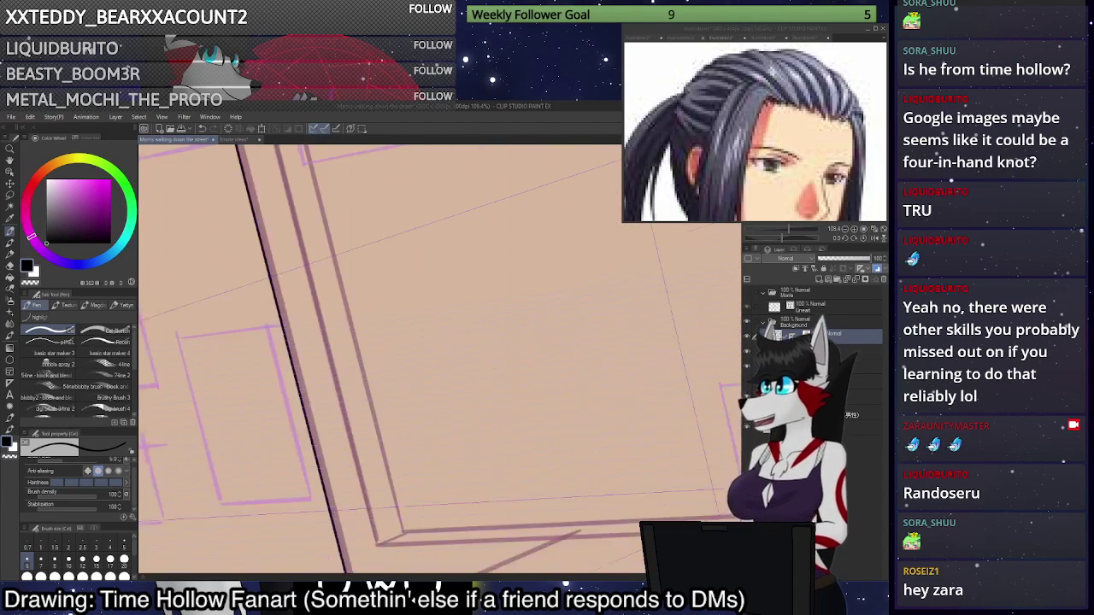
drag(598, 359, 325, 350)
drag(530, 367, 329, 358)
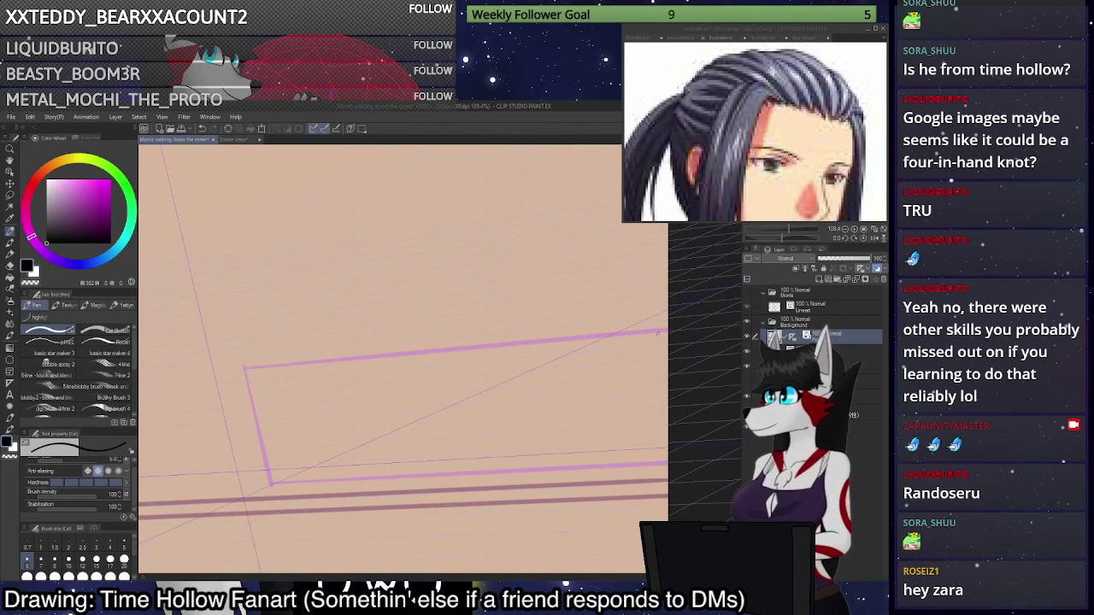
mouse_move(272, 484)
mouse_down()
mouse_move(245, 370)
mouse_move(669, 331)
mouse_up()
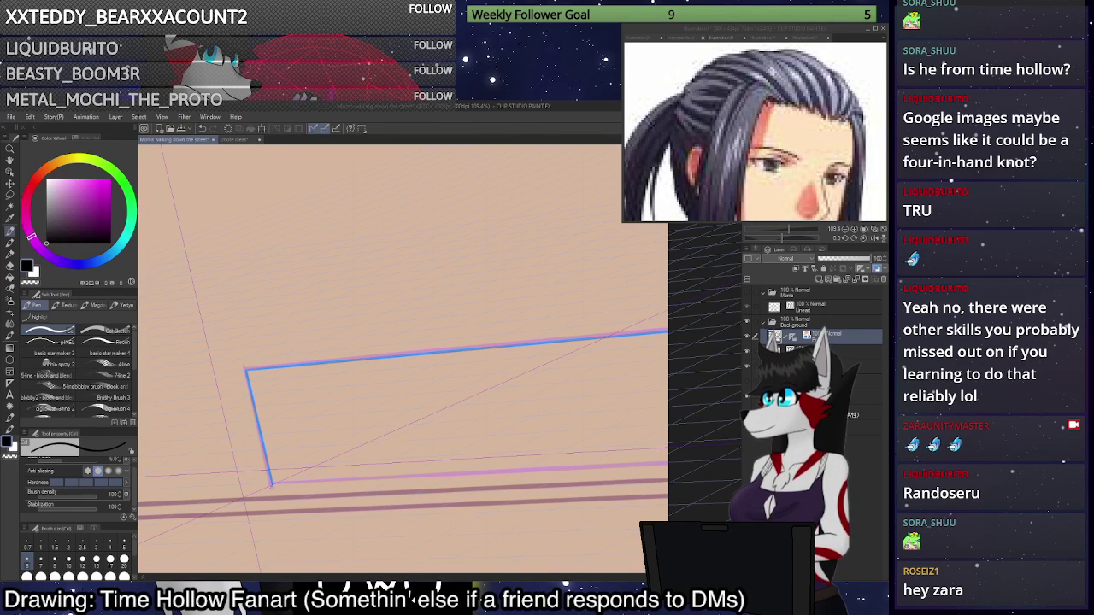
drag(272, 485, 668, 464)
Ink the poster in the near building window's upper corner and erase the line ends that run past its corners.
mouse_move(341, 342)
mouse_down()
mouse_move(333, 351)
mouse_move(650, 385)
mouse_move(444, 318)
mouse_move(454, 316)
mouse_up()
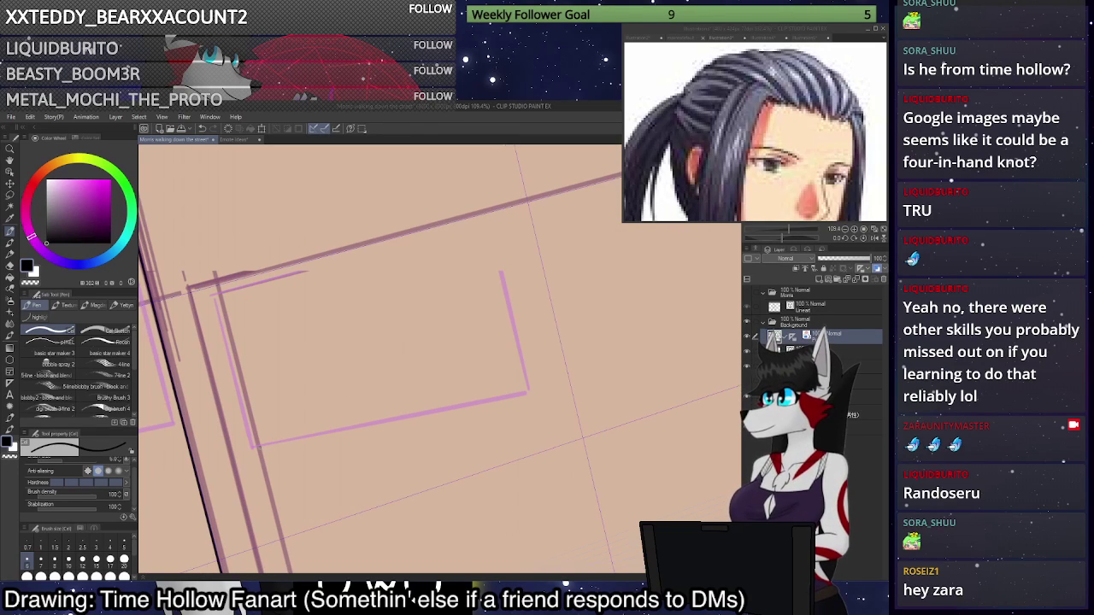
mouse_move(254, 446)
mouse_down()
mouse_move(216, 296)
mouse_move(617, 188)
mouse_up()
drag(530, 394, 470, 151)
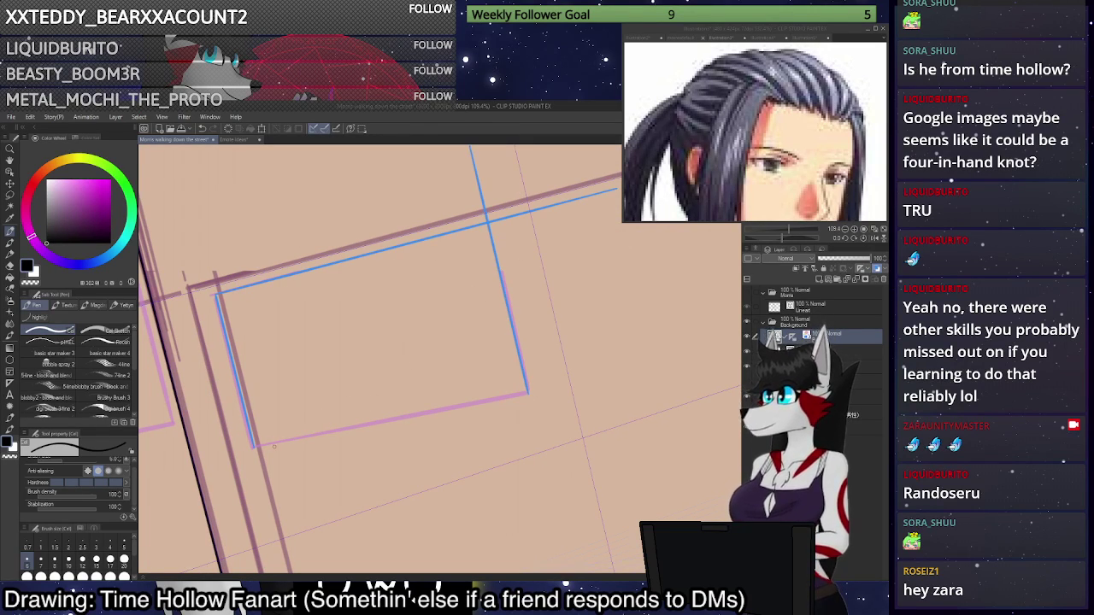
drag(262, 445, 678, 317)
key(ctrl+z)
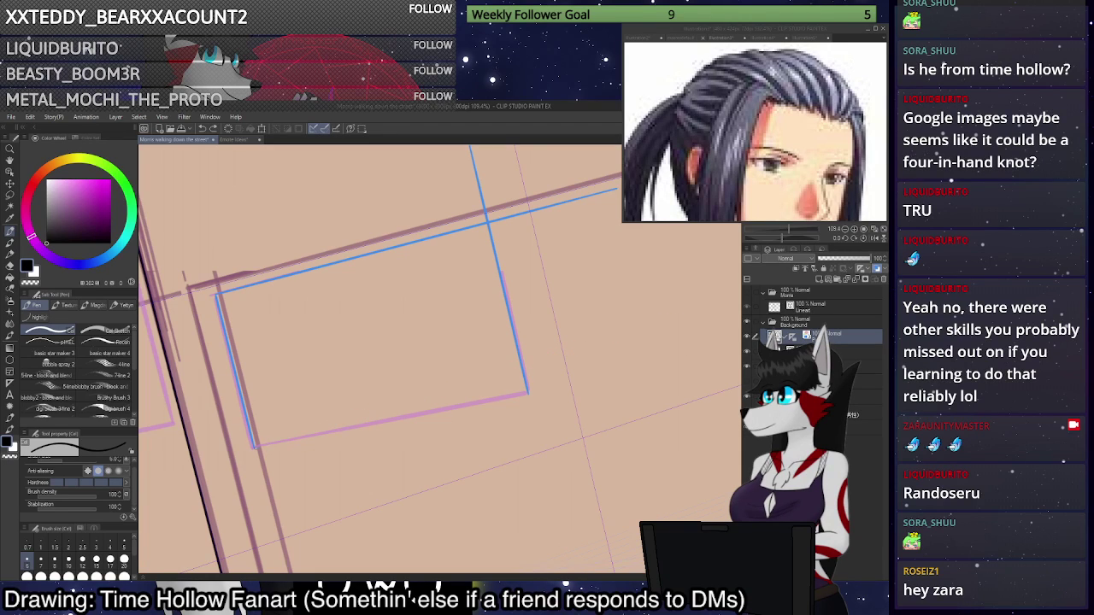
drag(256, 446, 674, 368)
key(e)
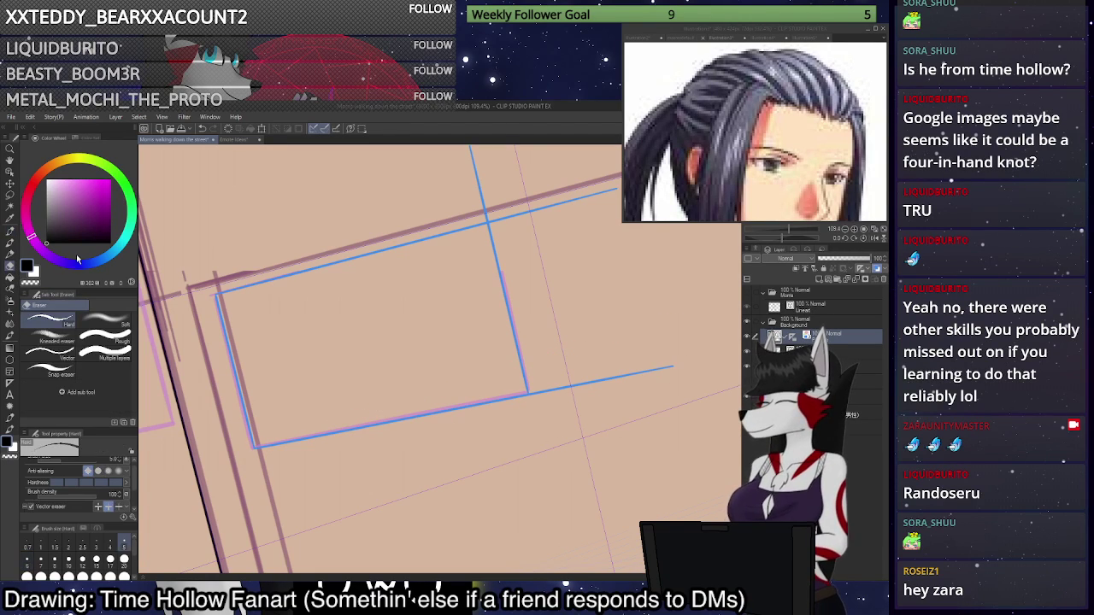
drag(560, 376, 565, 397)
drag(525, 220, 476, 183)
scroll(525, 377, down, 2)
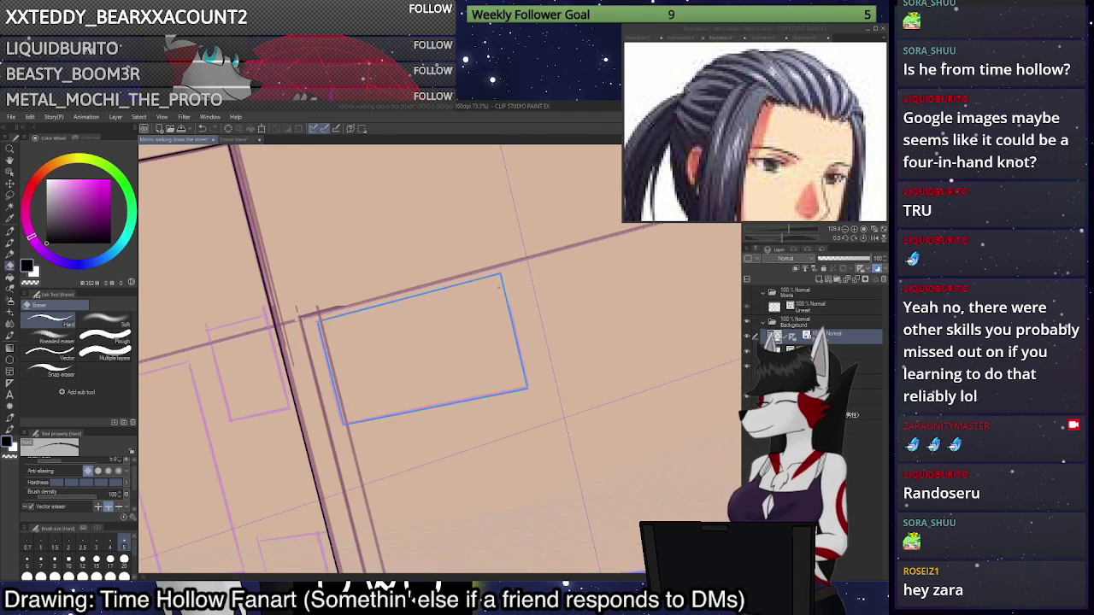
Erase the end of the upper wall line that overshoots the building's vertical corner edge on the background line art layer.
scroll(500, 287, down, 6)
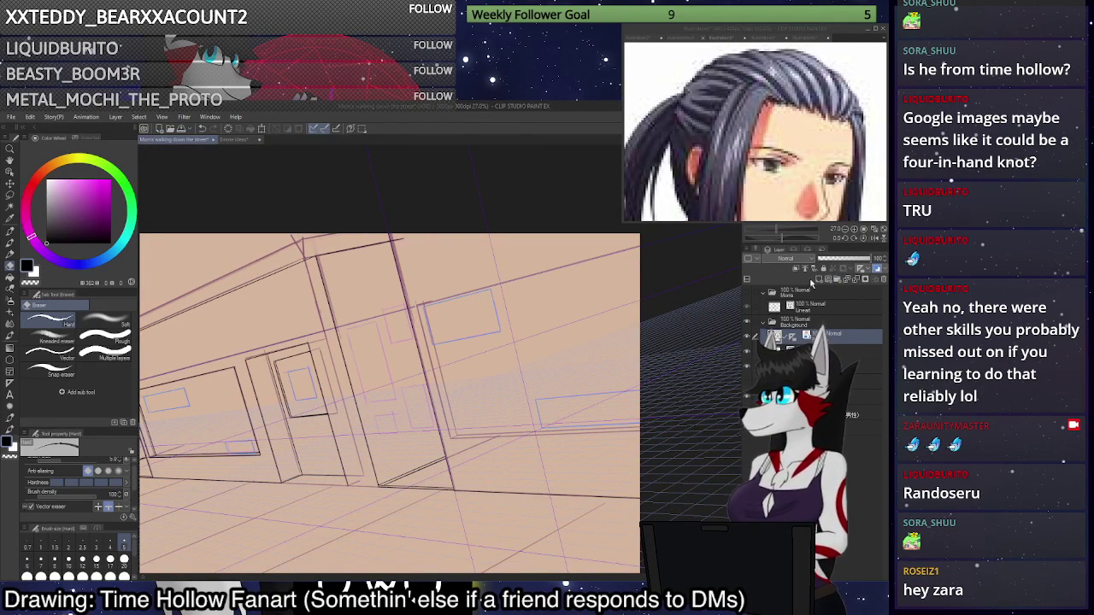
scroll(617, 418, down, 2)
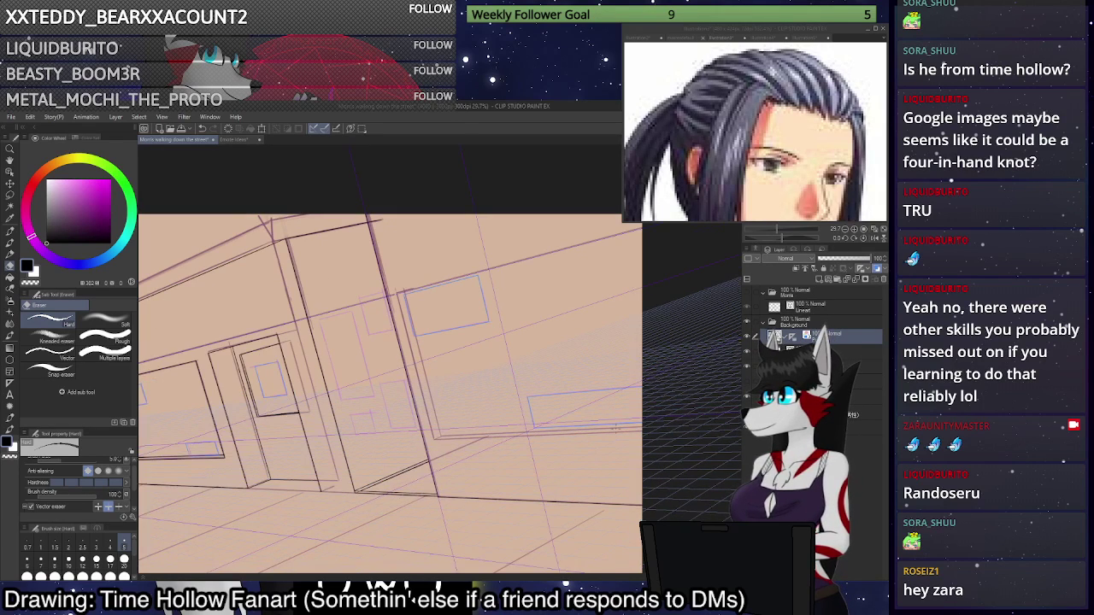
scroll(419, 462, up, 2)
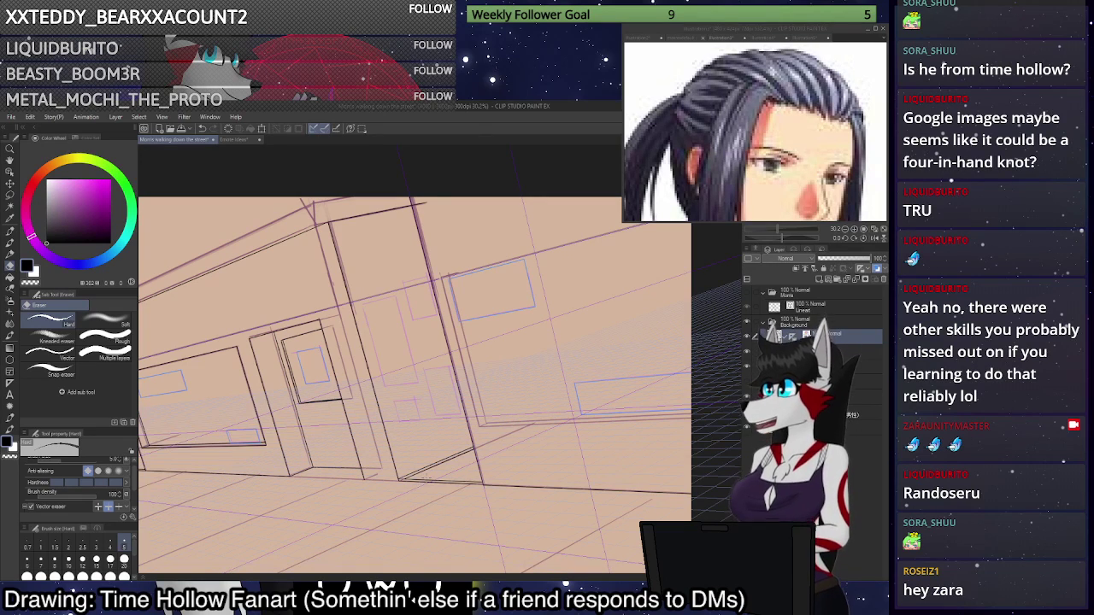
scroll(468, 508, up, 2)
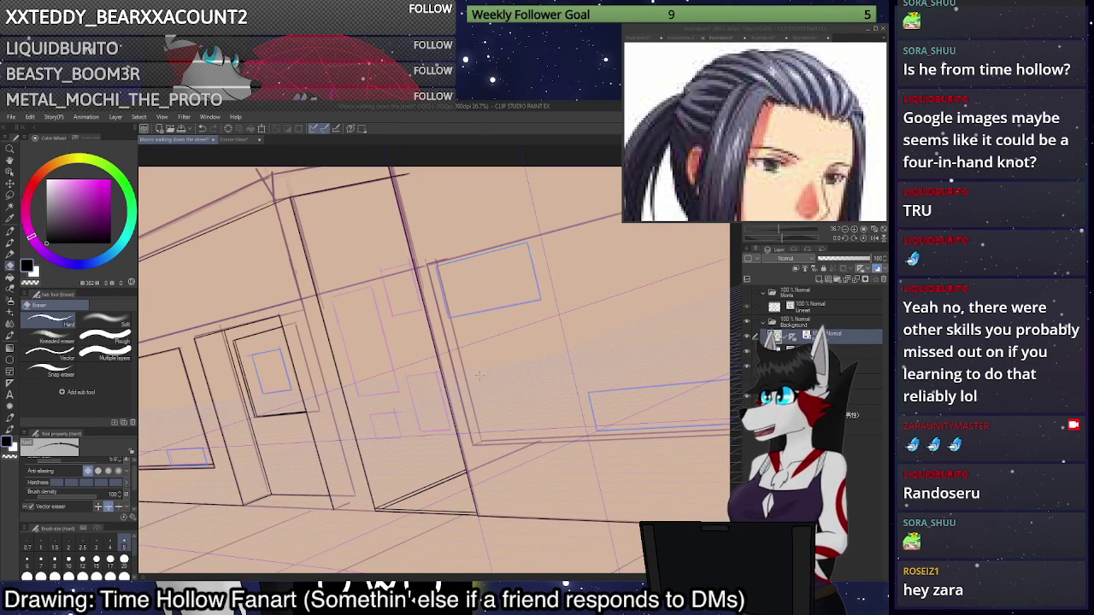
key(p)
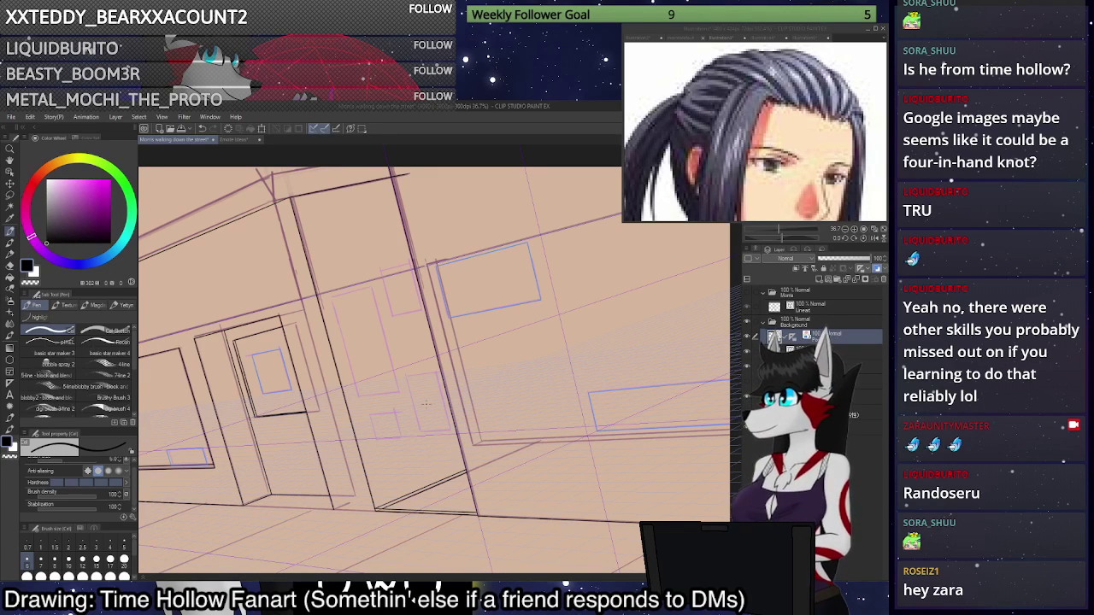
click(11, 267)
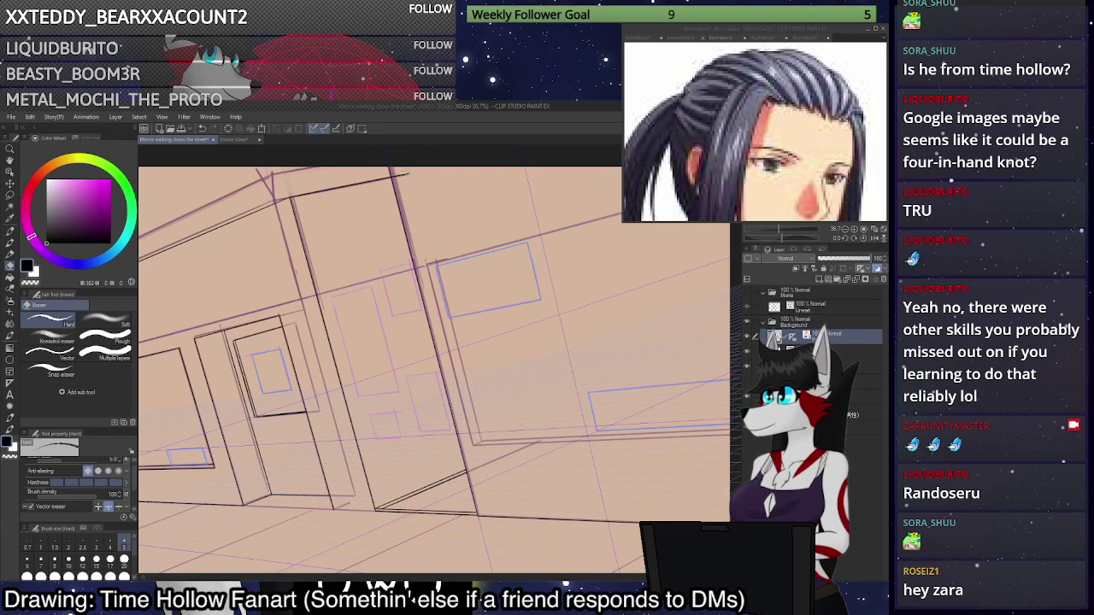
click(403, 175)
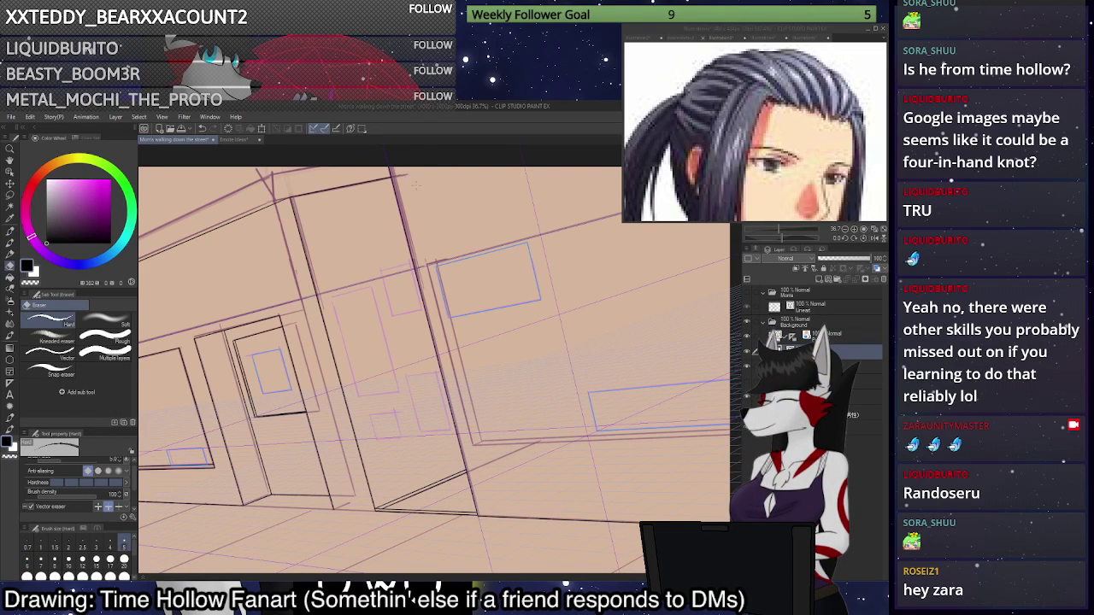
Erase the building's inked vertical corner edge together with the diagonal and ground line segments that meet at its base.
click(462, 445)
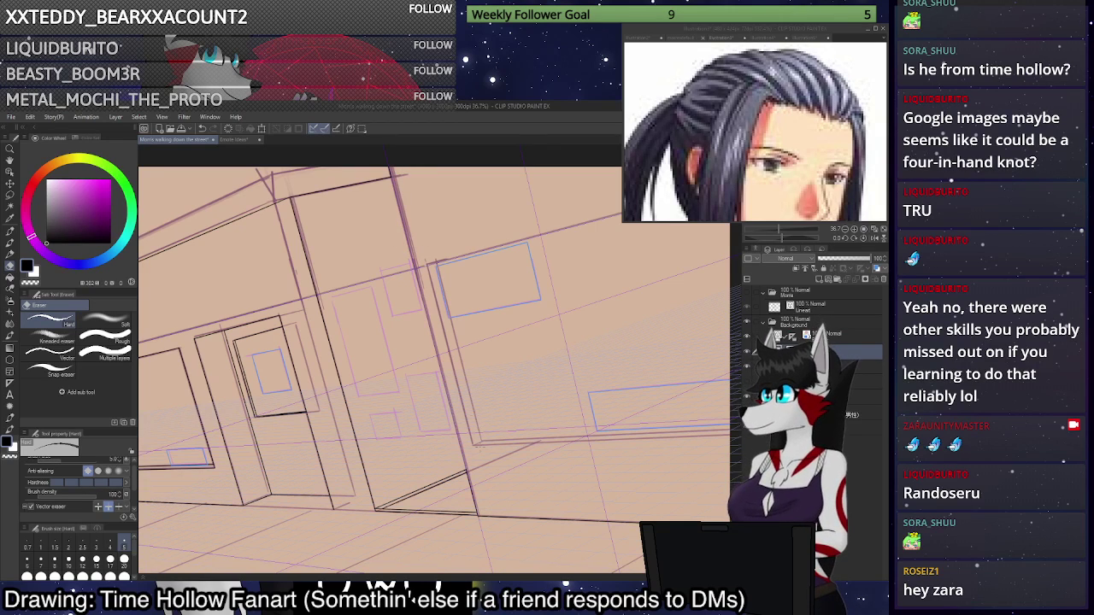
key(ctrl+z)
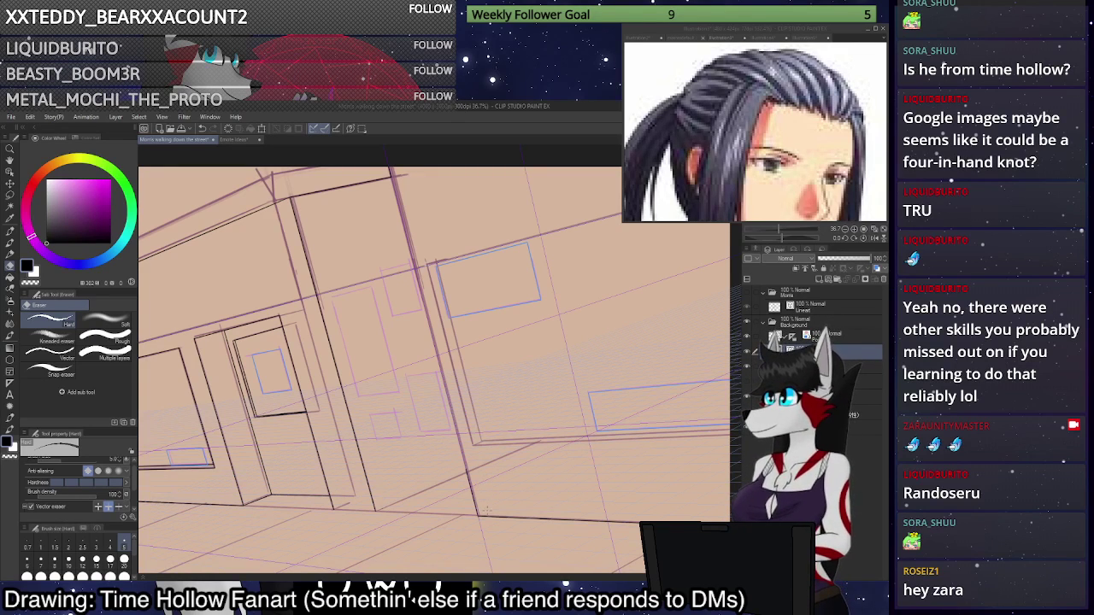
click(471, 484)
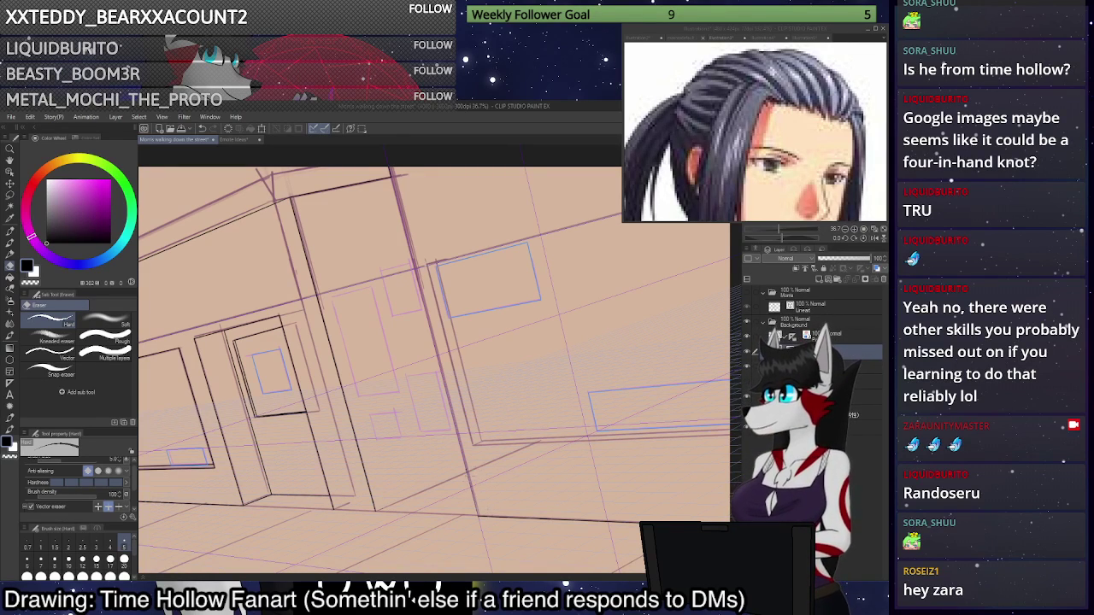
Ink an extension of the ground line past the sketched corner edge toward the doorway, ending at a new corner point.
scroll(475, 466, up, 5)
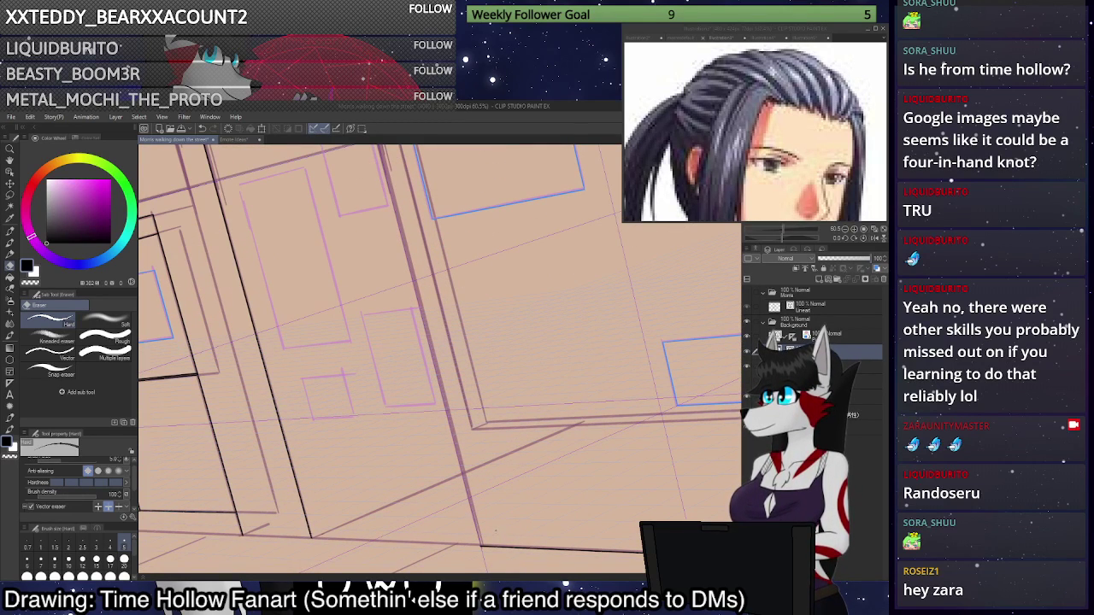
scroll(496, 531, down, 3)
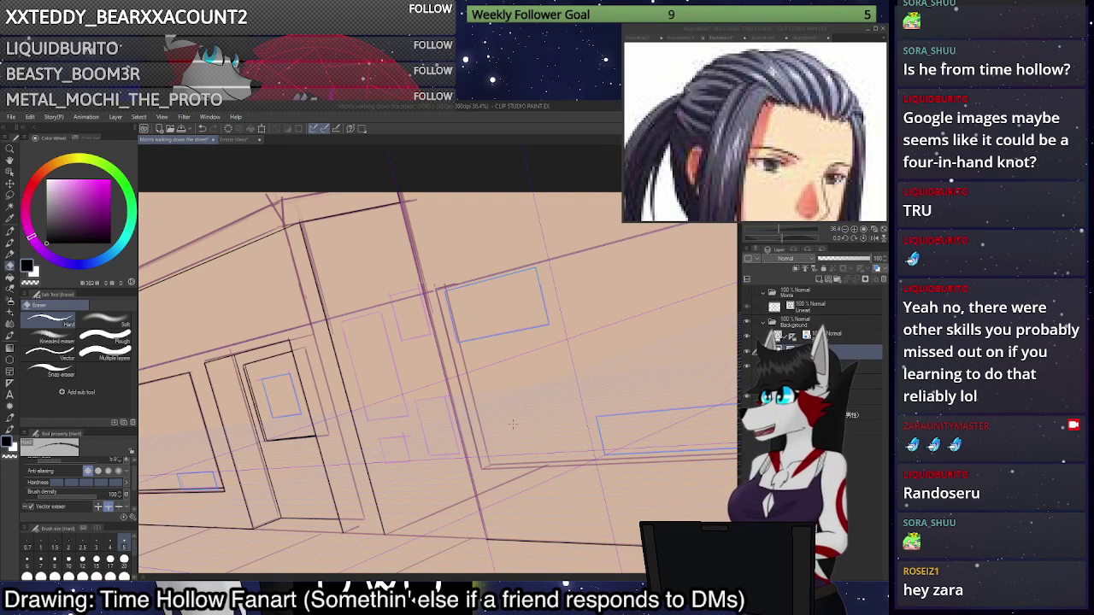
scroll(512, 424, down, 4)
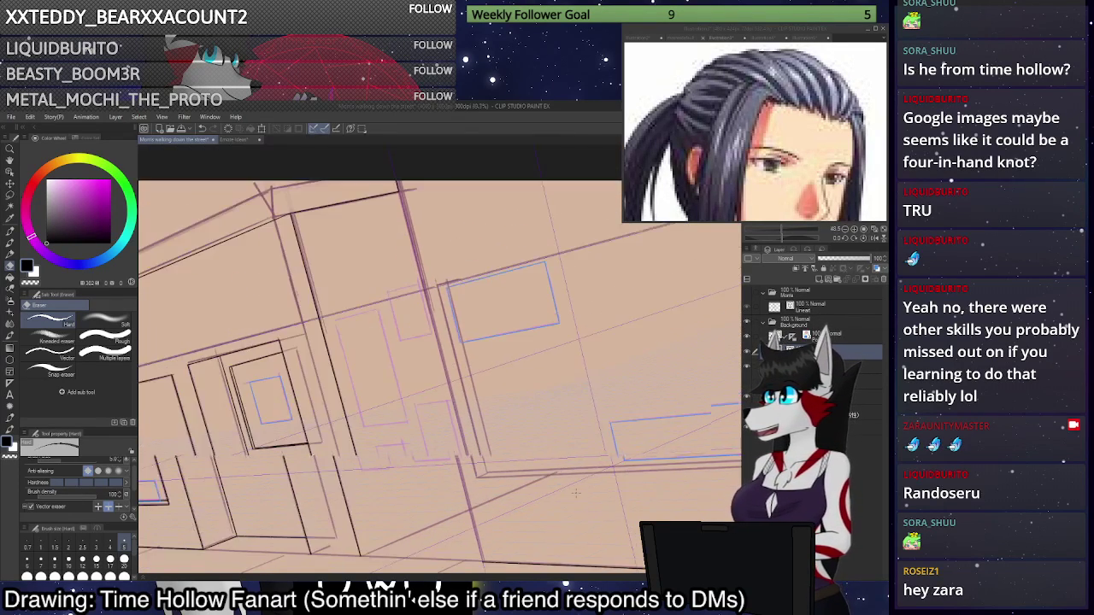
scroll(576, 493, up, 2)
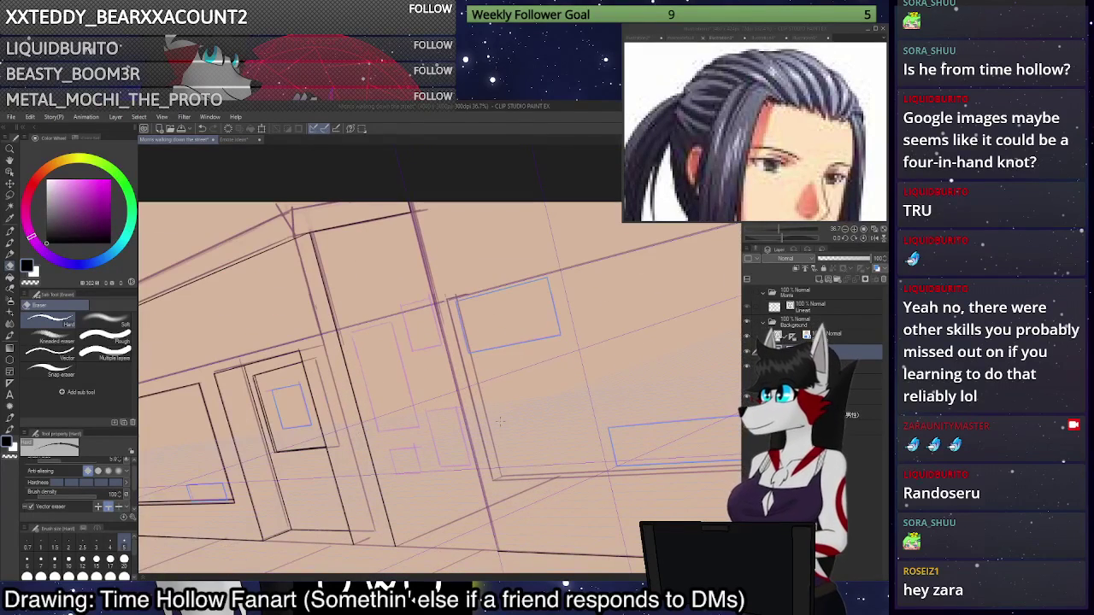
scroll(534, 539, up, 2)
key(p)
scroll(513, 512, up, 1)
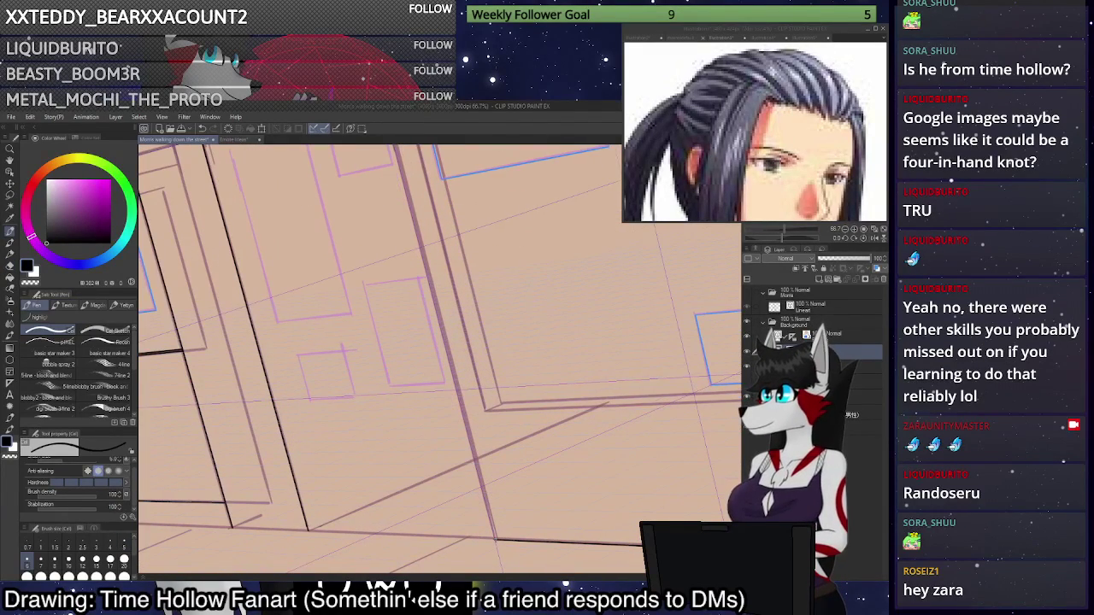
drag(498, 540, 393, 537)
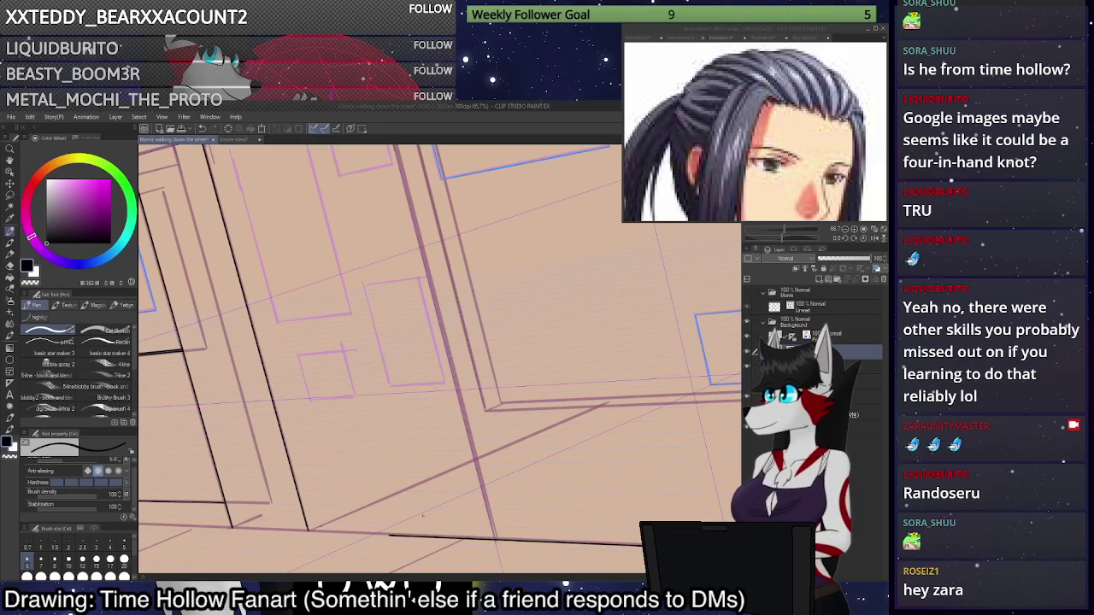
key(ctrl+z)
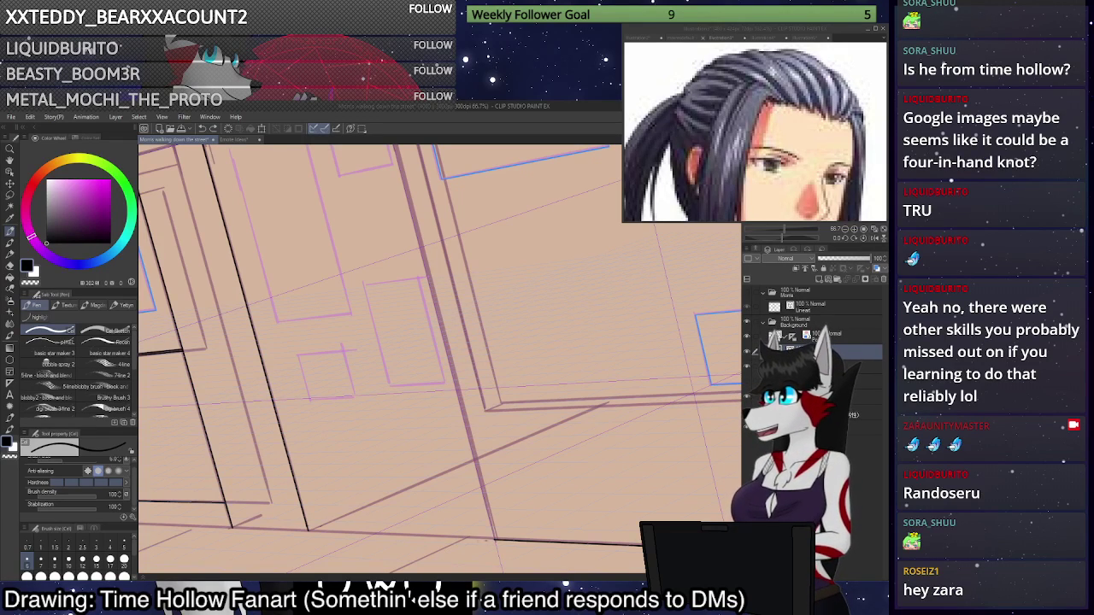
mouse_move(498, 540)
mouse_down()
mouse_move(416, 537)
mouse_move(359, 344)
mouse_up()
scroll(418, 466, down, 4)
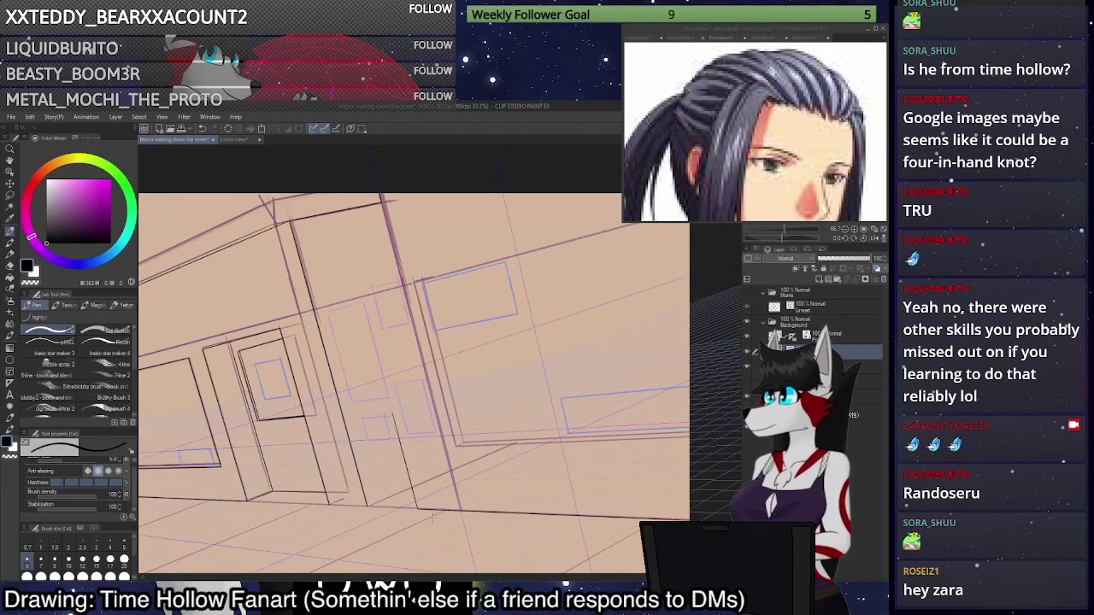
Ink the building's vertical corner edge from the ground line's end up to the canvas border and erase the upper wall line beyond it.
scroll(410, 469, up, 2)
scroll(440, 445, down, 4)
scroll(449, 393, up, 2)
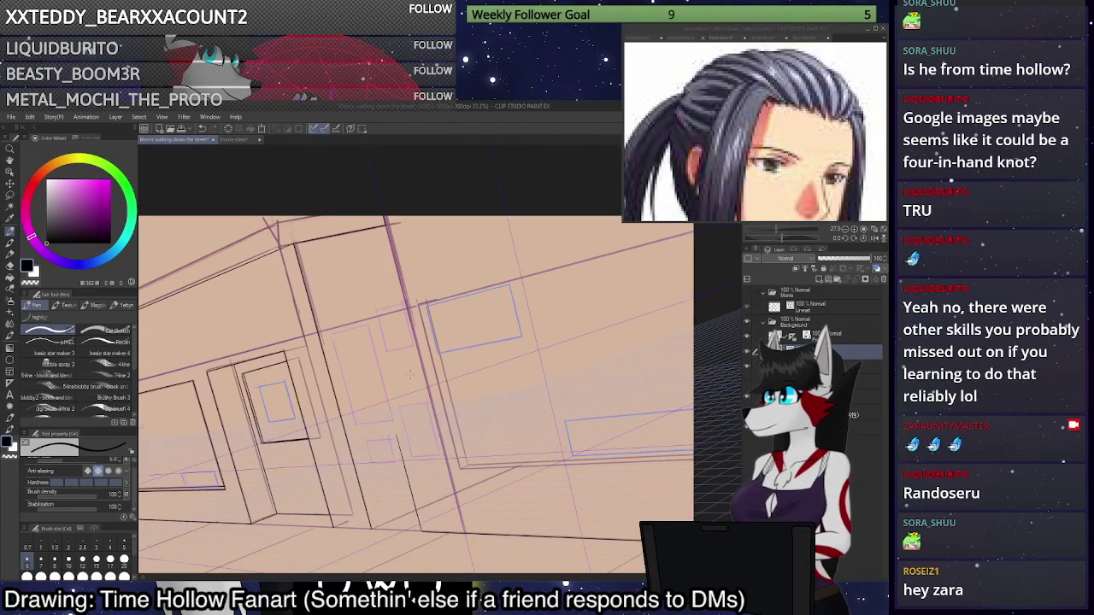
key(ctrl+z)
drag(421, 534, 342, 215)
key(e)
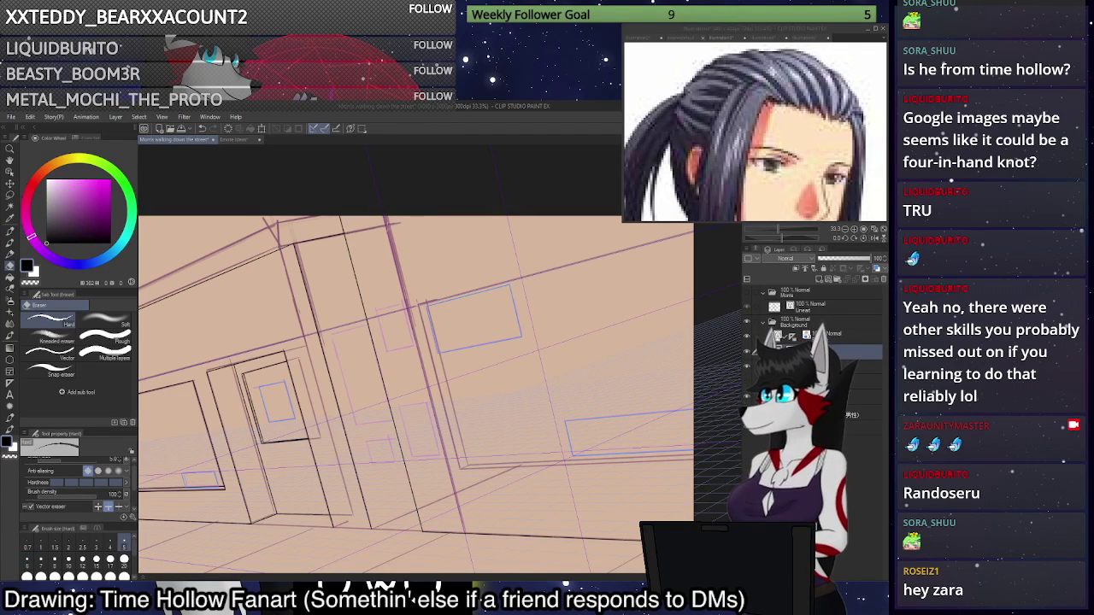
scroll(466, 341, down, 1)
scroll(453, 505, up, 2)
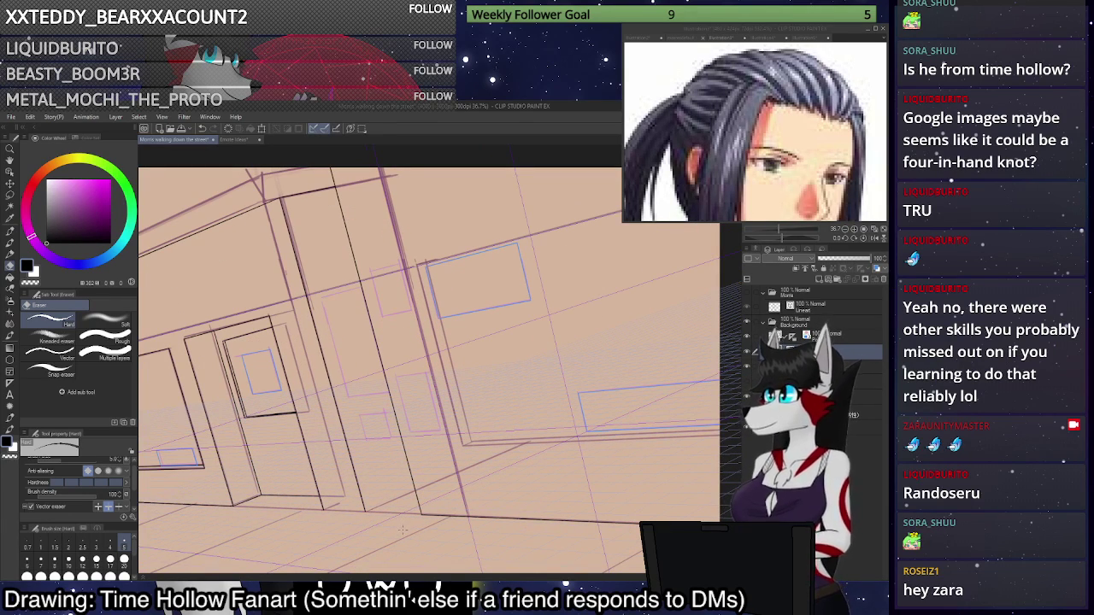
Ink the diagonal edge at the wall's base and the ground line segment connecting it to the new corner edge.
scroll(404, 530, up, 1)
scroll(406, 531, up, 4)
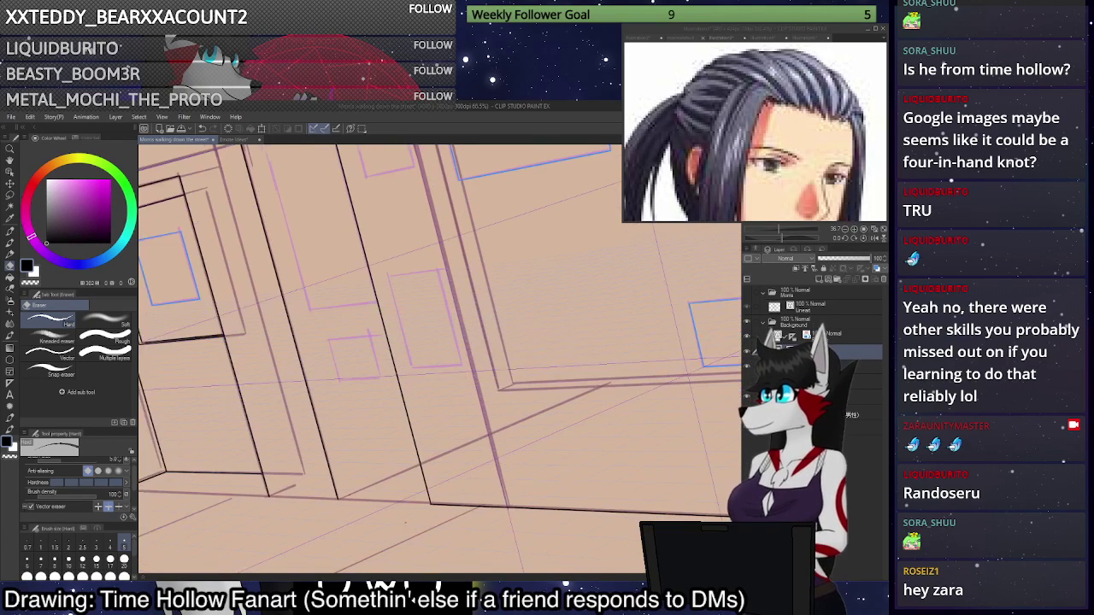
key(p)
drag(307, 493, 443, 437)
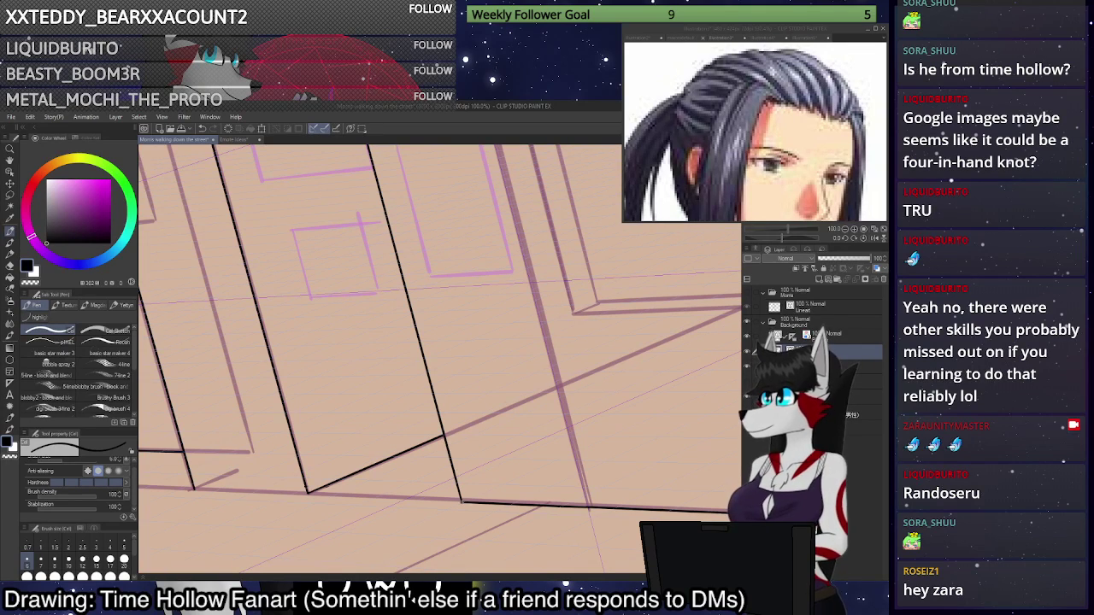
drag(463, 502, 310, 494)
key(ctrl+z)
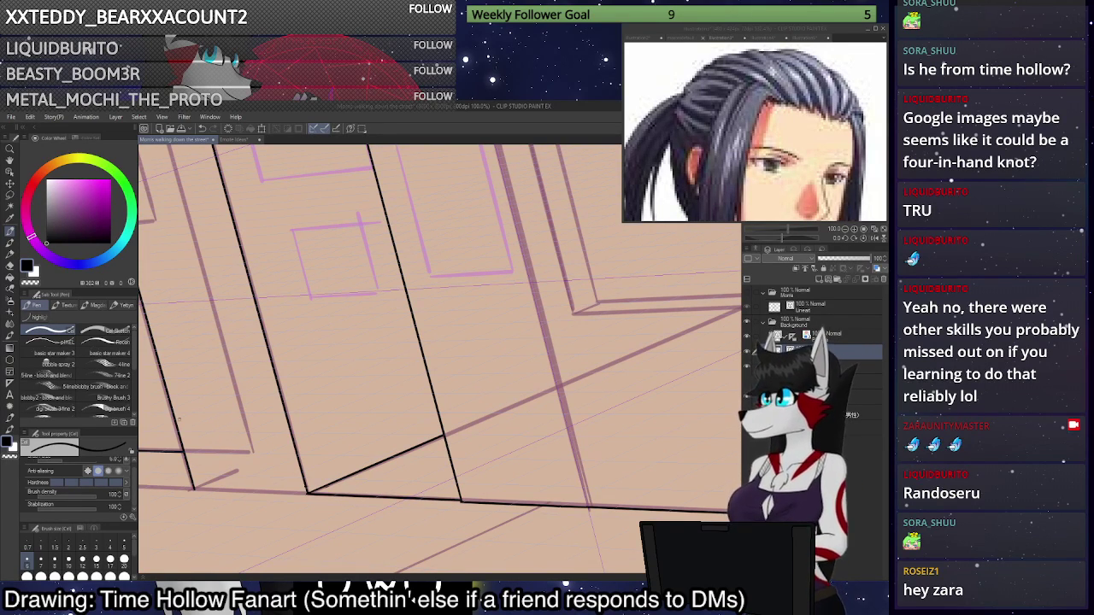
click(10, 266)
scroll(316, 453, up, 2)
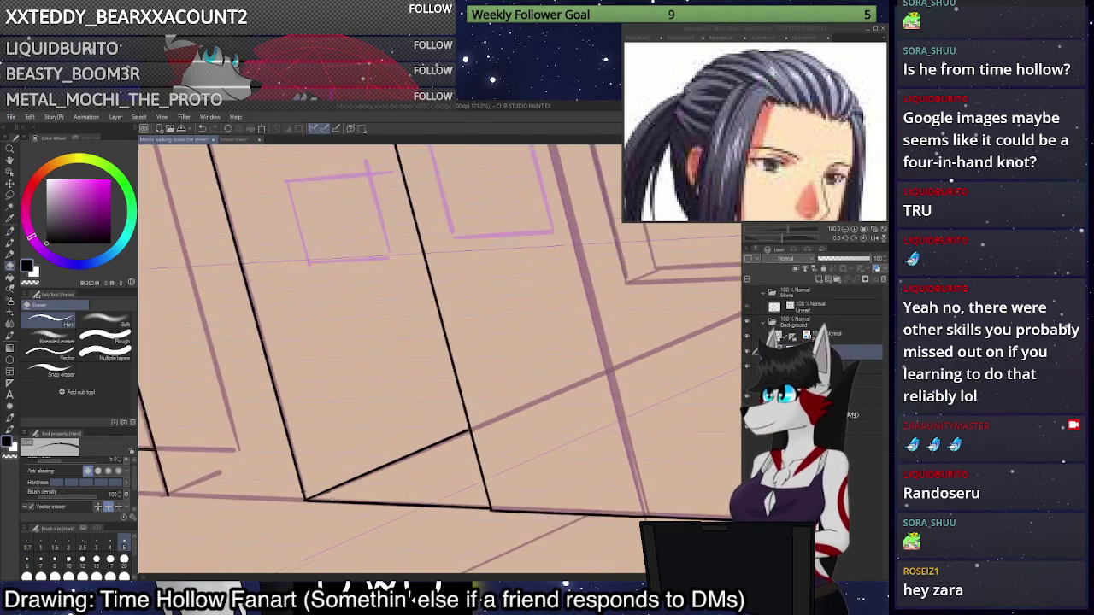
scroll(329, 493, up, 1)
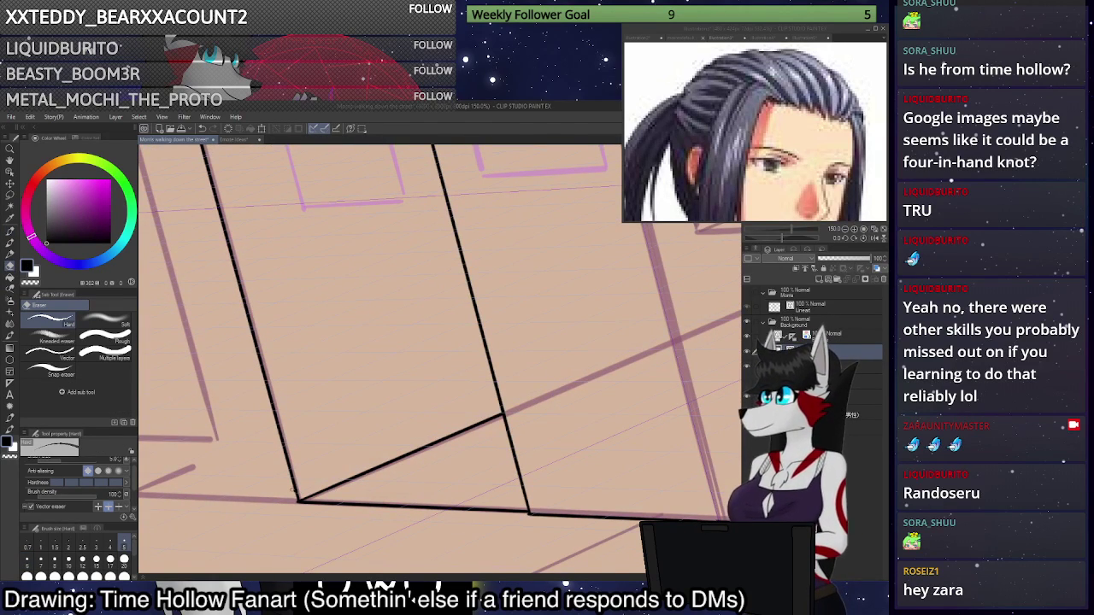
scroll(333, 542, down, 3)
scroll(332, 544, down, 4)
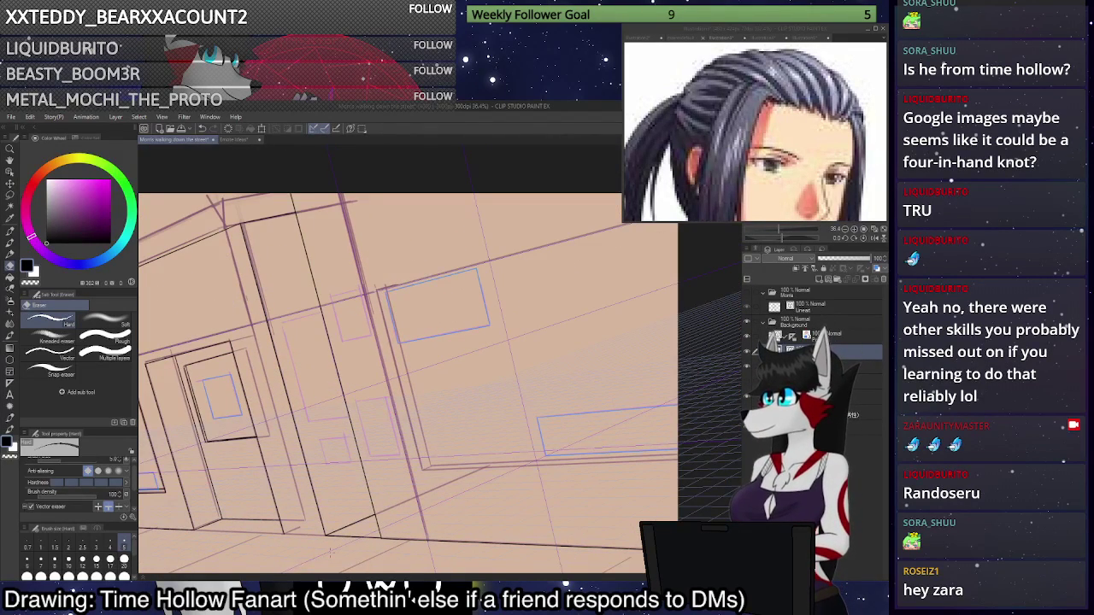
Ink the large window's frame with outer and inner side and bottom edges and a top edge running out to the canvas border.
scroll(331, 553, down, 4)
scroll(552, 496, up, 5)
key(p)
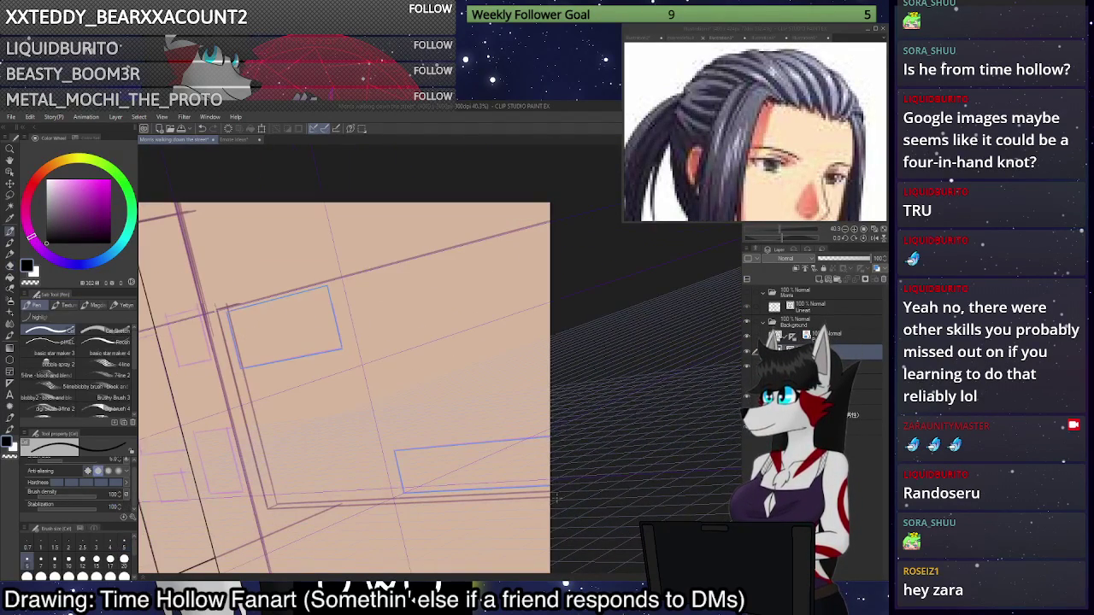
mouse_move(557, 497)
mouse_down()
mouse_move(254, 511)
mouse_move(203, 250)
mouse_up()
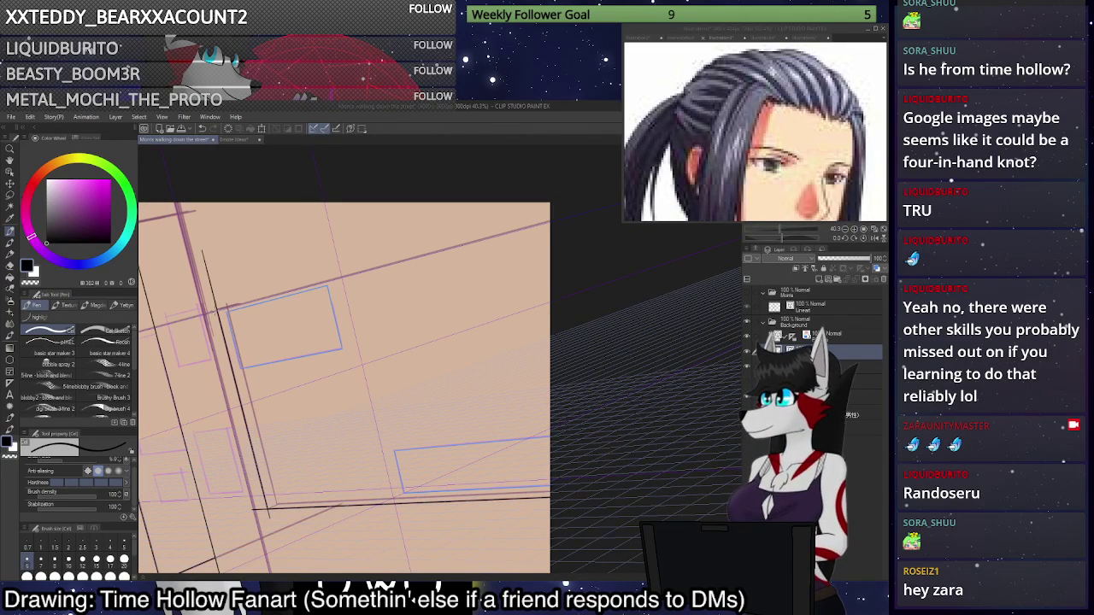
drag(224, 310, 570, 240)
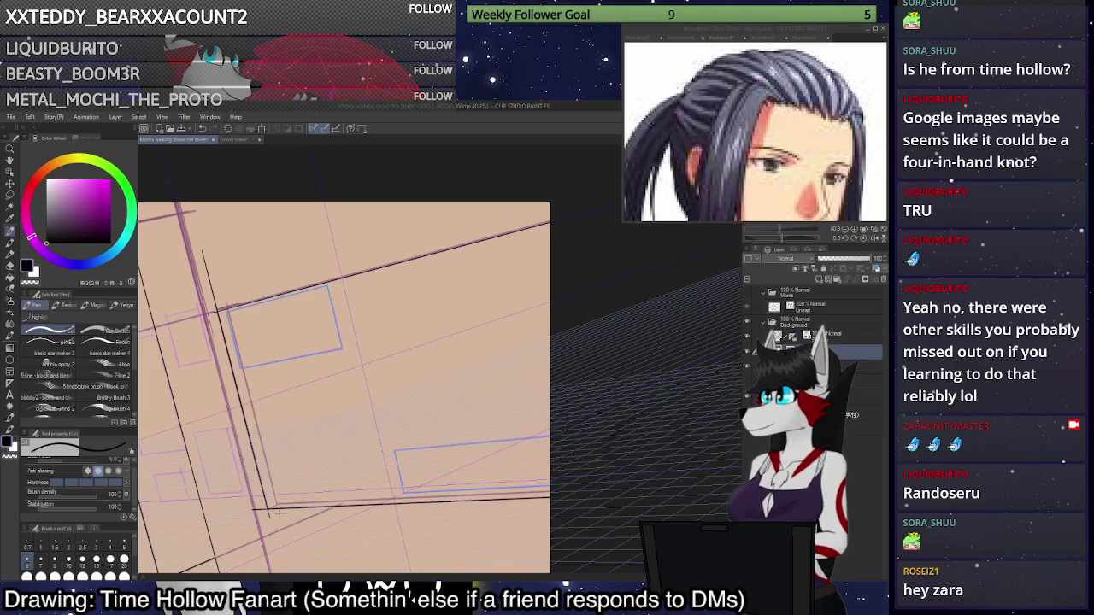
mouse_move(275, 508)
mouse_down()
mouse_move(243, 321)
mouse_move(223, 285)
mouse_up()
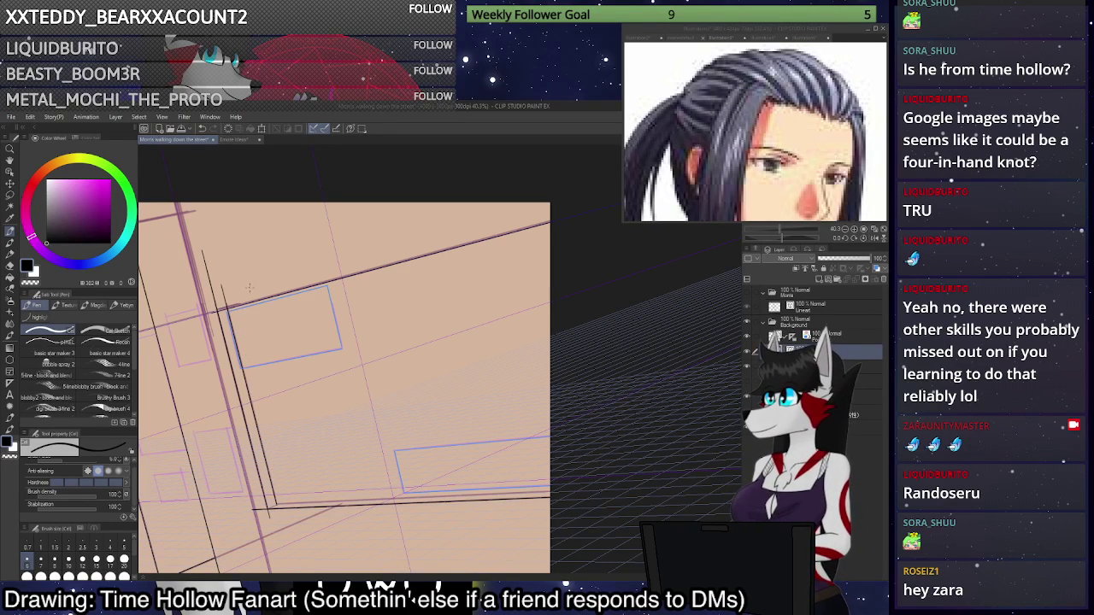
drag(279, 504, 564, 491)
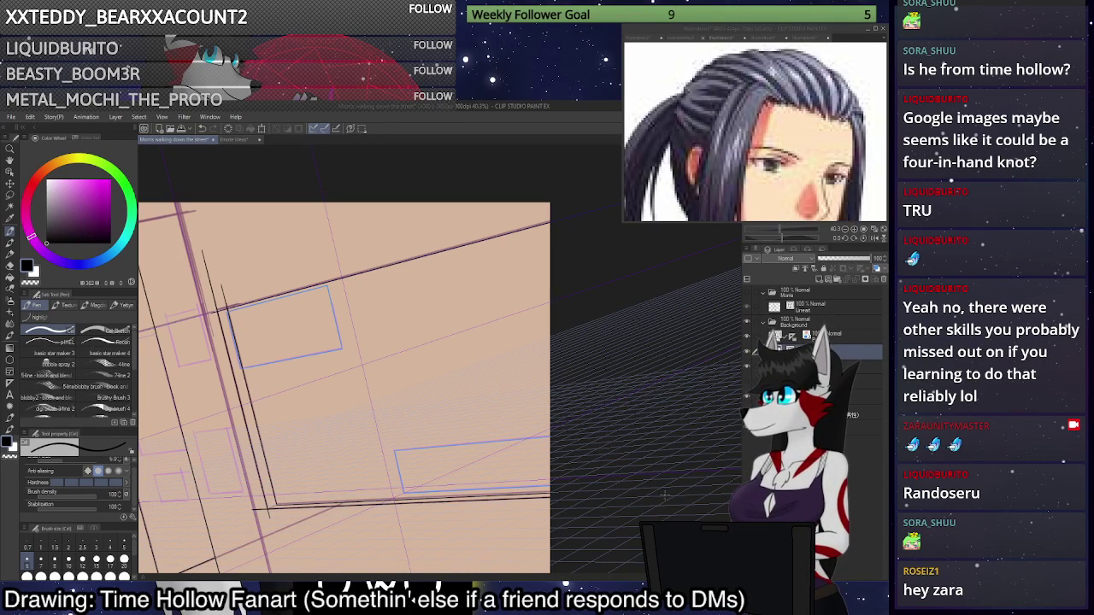
Ink the short mitre line at the window frame's lower corner and erase the frame line ends that overshoot both corners.
scroll(269, 508, up, 6)
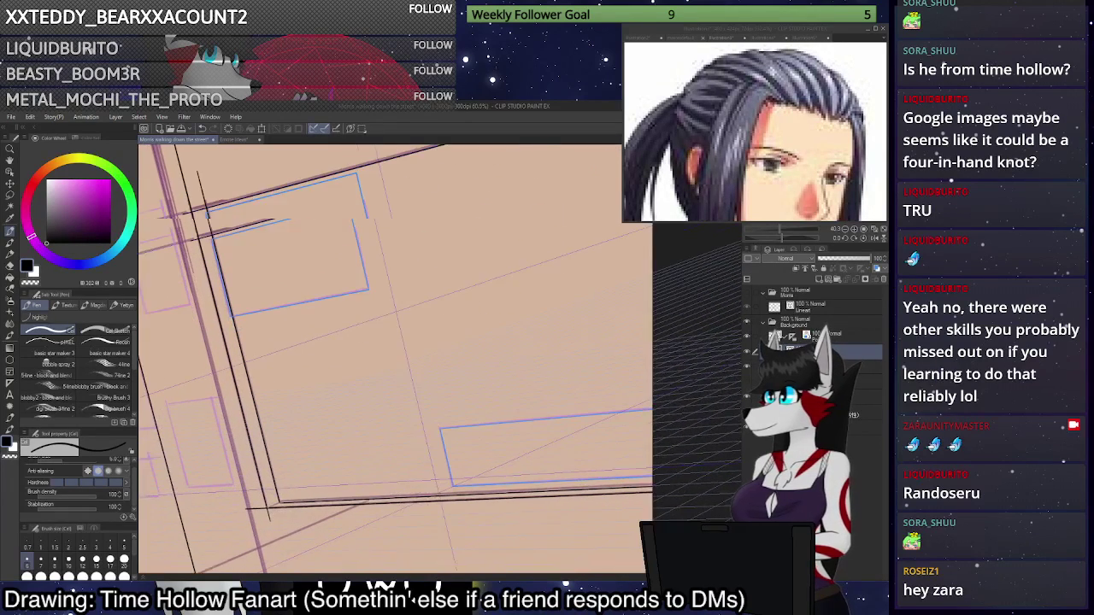
scroll(266, 506, up, 4)
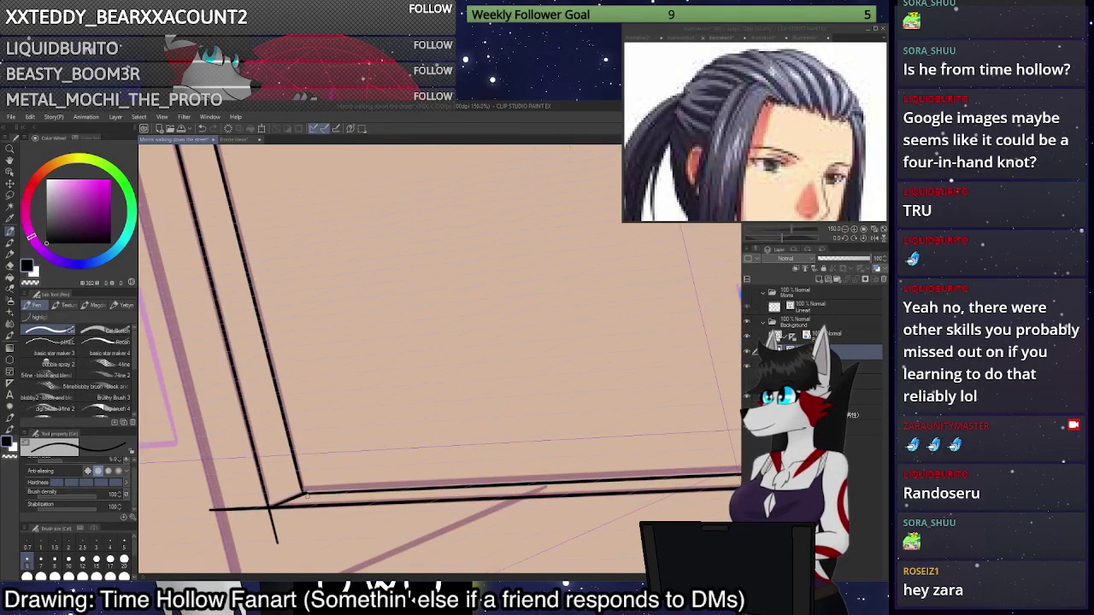
scroll(303, 500, down, 2)
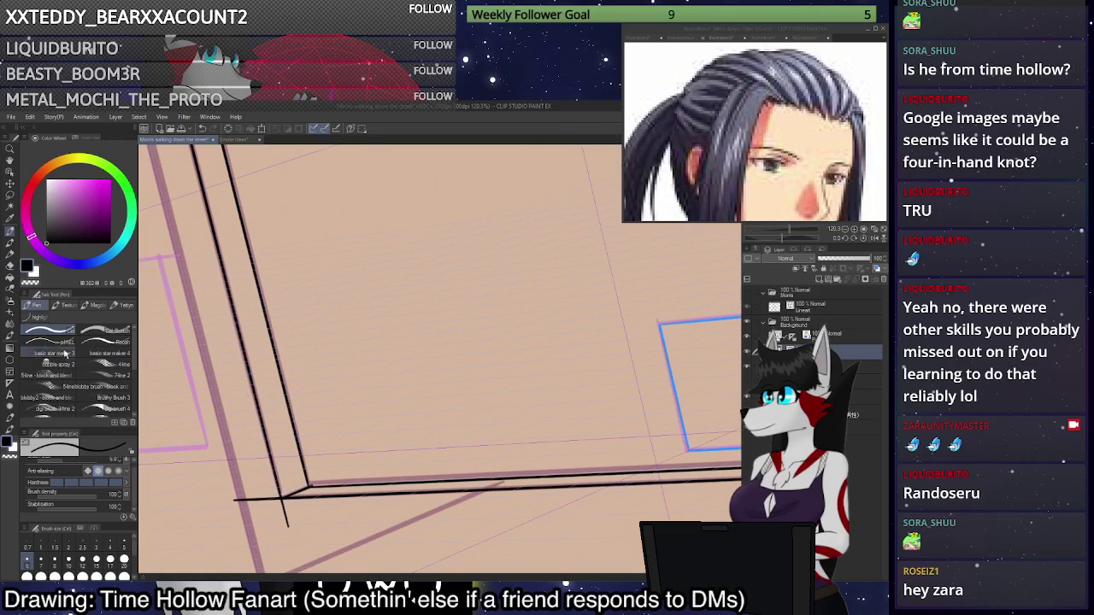
key(e)
drag(259, 499, 286, 517)
scroll(316, 501, down, 6)
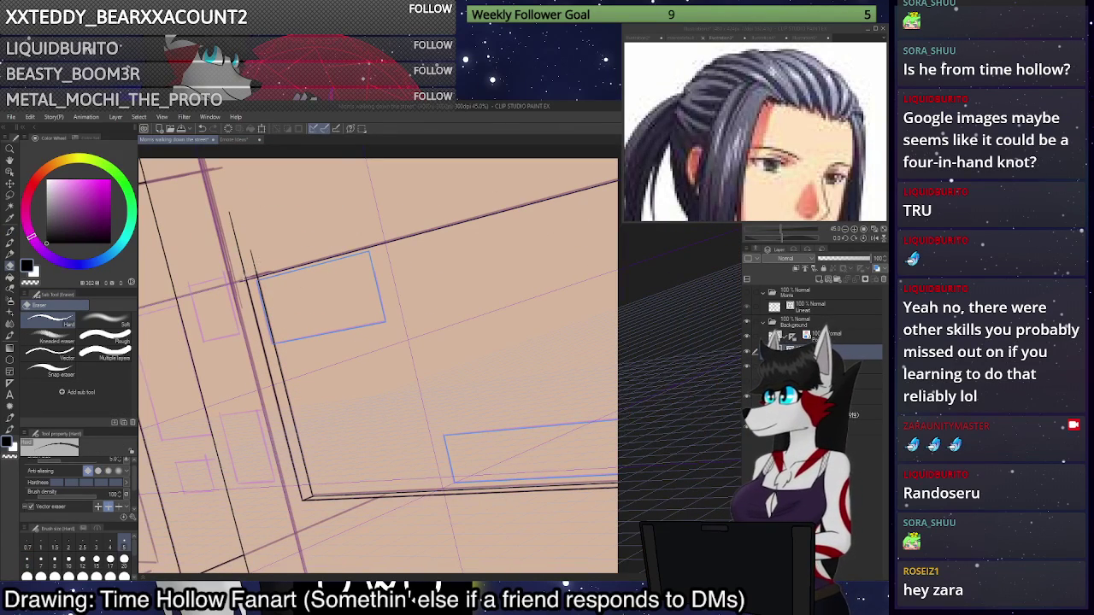
drag(232, 254, 262, 263)
scroll(270, 266, down, 3)
Ink the four edges of the lower poster beside the large window on the poster line art layer.
key(p)
scroll(242, 338, up, 2)
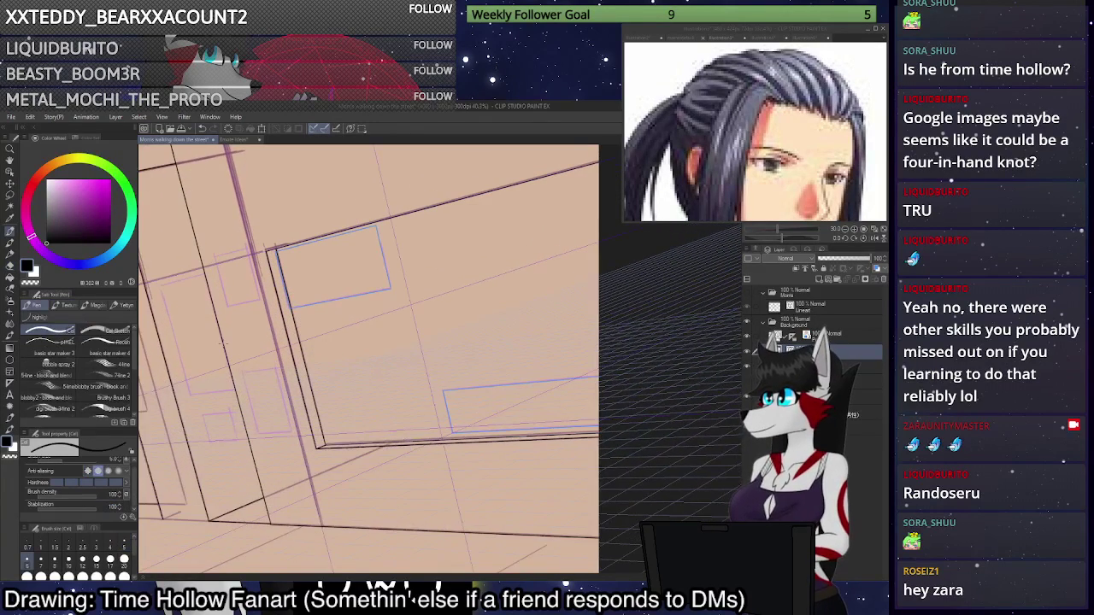
scroll(213, 368, up, 1)
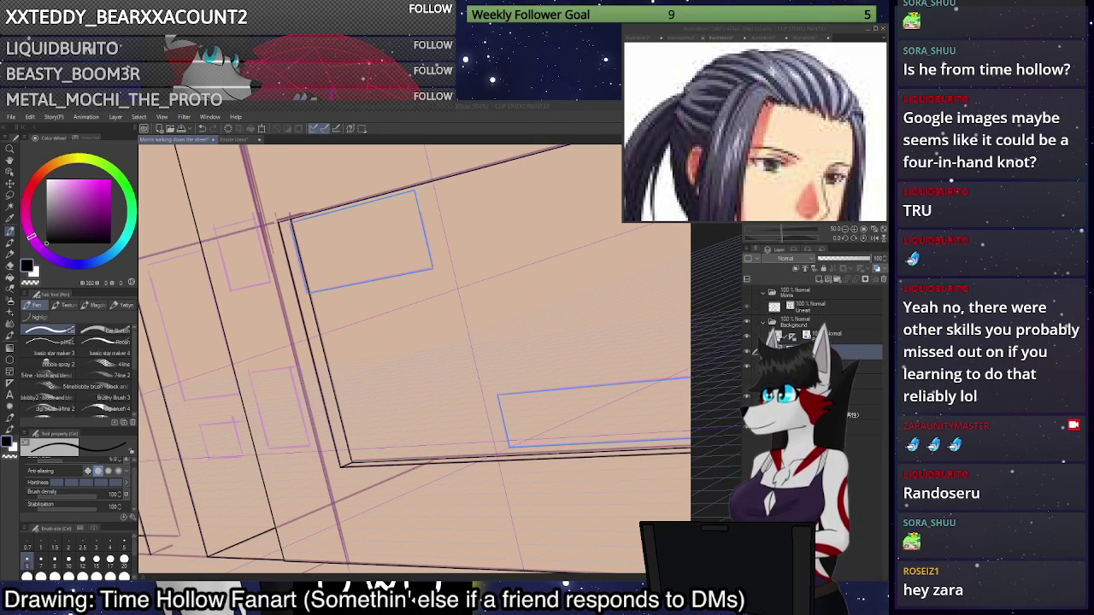
click(838, 336)
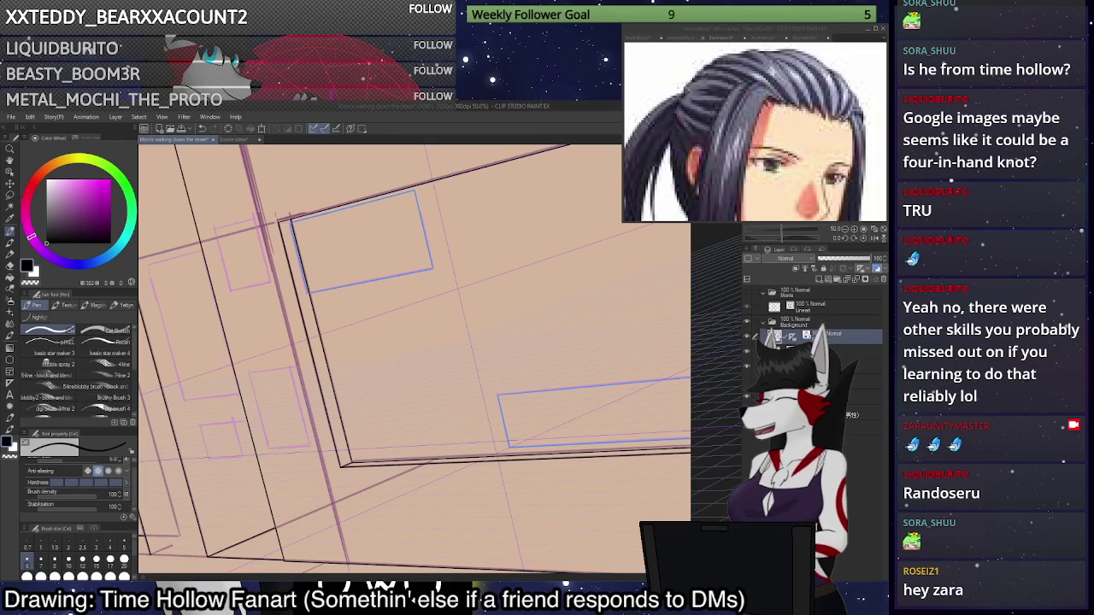
scroll(318, 394, up, 2)
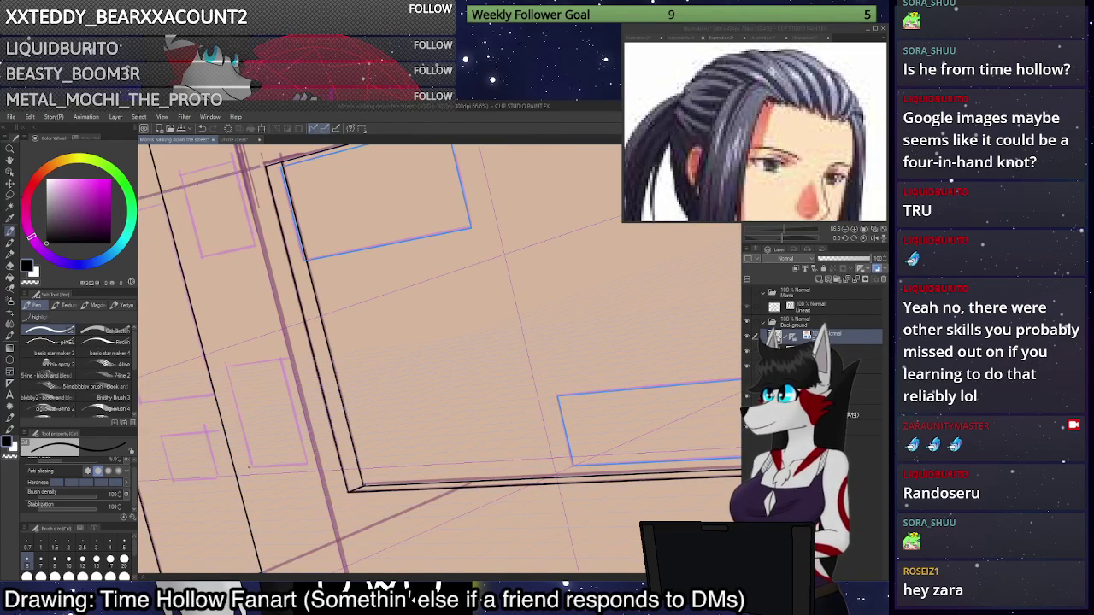
mouse_move(246, 466)
mouse_down()
mouse_move(316, 463)
mouse_move(275, 359)
mouse_move(206, 367)
mouse_move(263, 502)
mouse_up()
scroll(276, 494, down, 2)
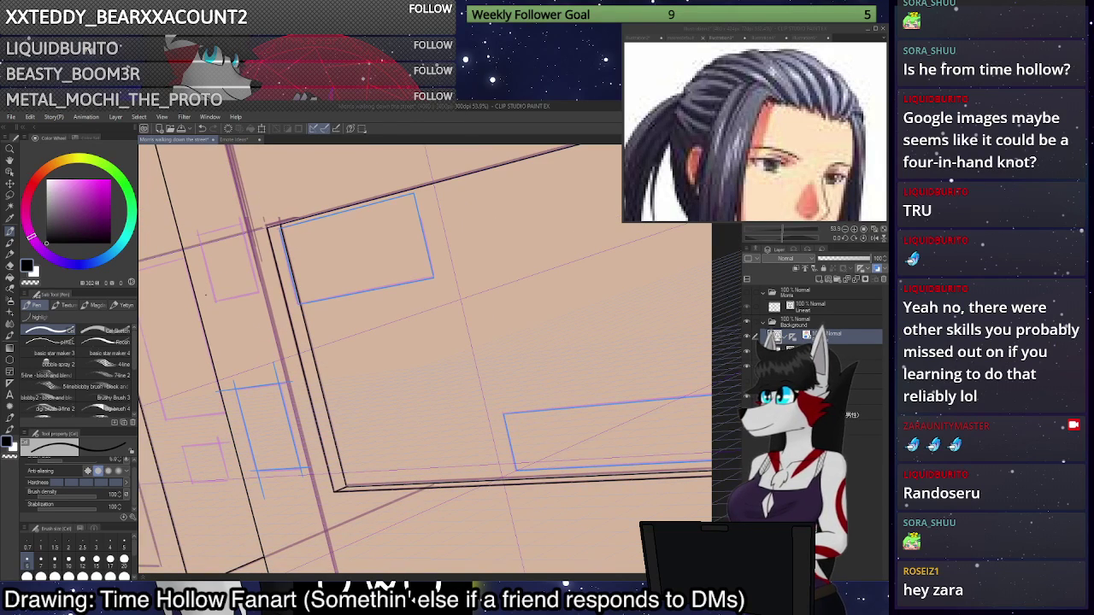
Ink the four edges of the upper poster beside the large window over its sketch.
drag(209, 298, 279, 285)
key(ctrl+z)
mouse_move(206, 302)
mouse_down()
mouse_move(285, 283)
mouse_move(232, 295)
mouse_move(279, 290)
mouse_move(241, 206)
mouse_up()
key(ctrl+z)
key(ctrl+z)
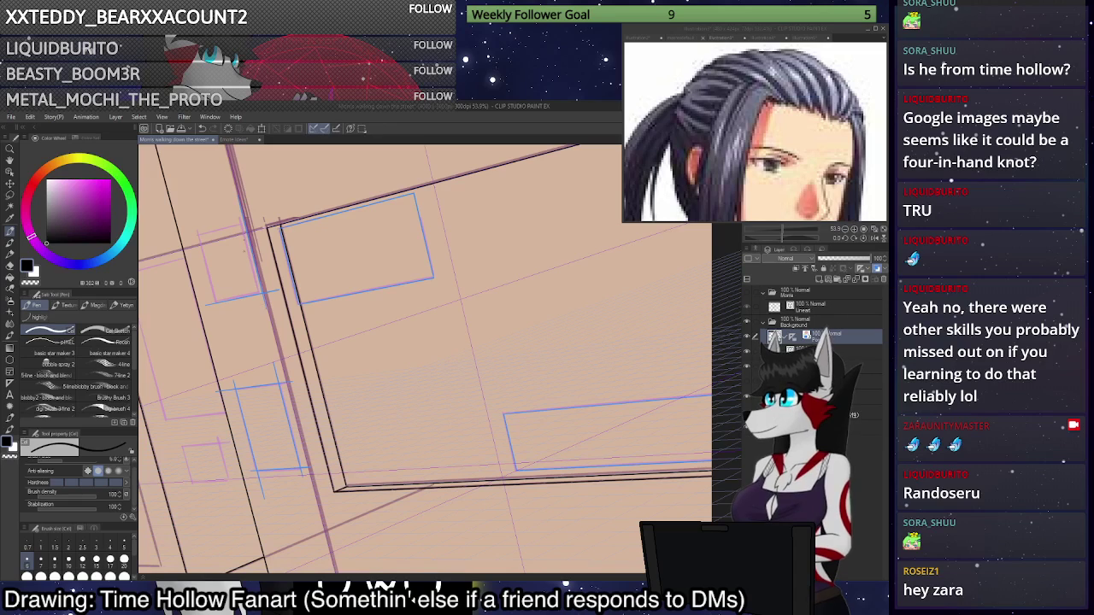
mouse_move(218, 309)
mouse_down()
mouse_move(204, 203)
mouse_move(262, 216)
mouse_up()
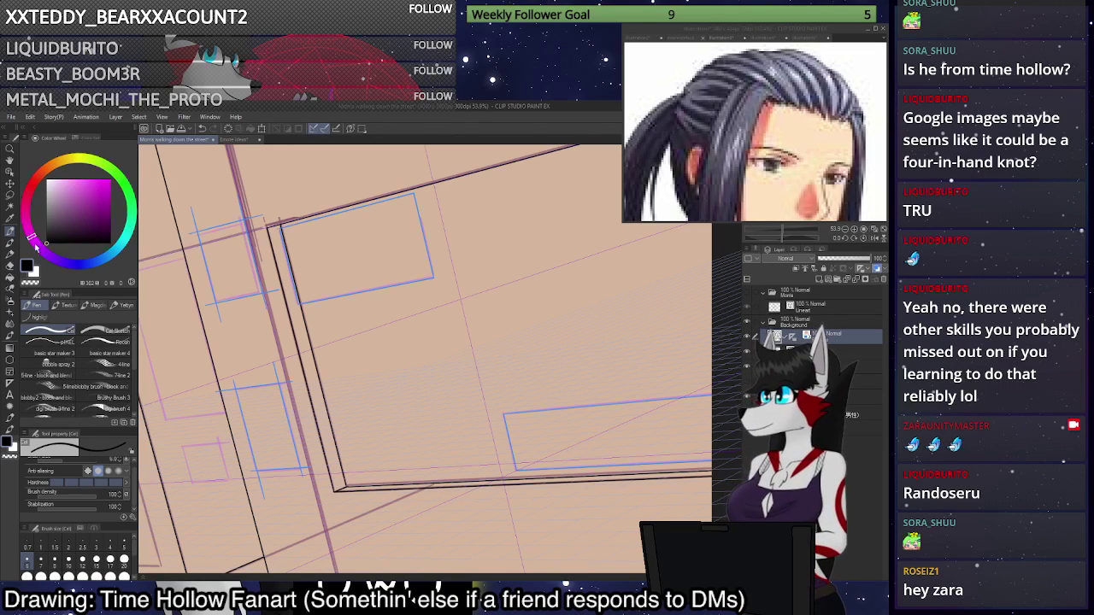
Erase the line ends that overshoot the corners of both posters beside the large window.
click(10, 266)
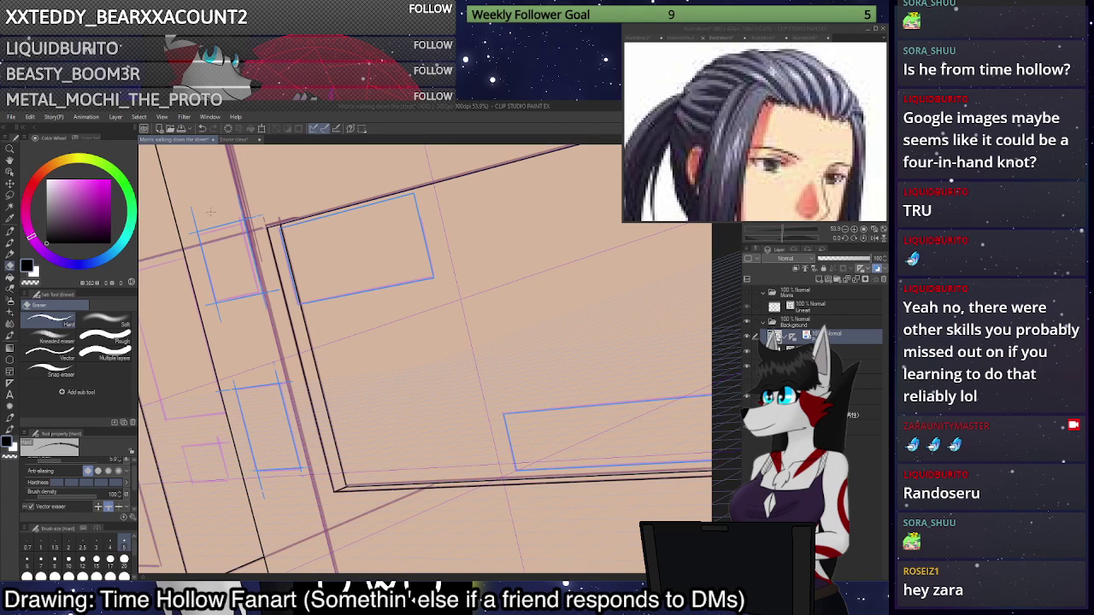
drag(212, 313, 195, 215)
drag(258, 214, 272, 299)
drag(226, 383, 262, 488)
drag(304, 474, 282, 376)
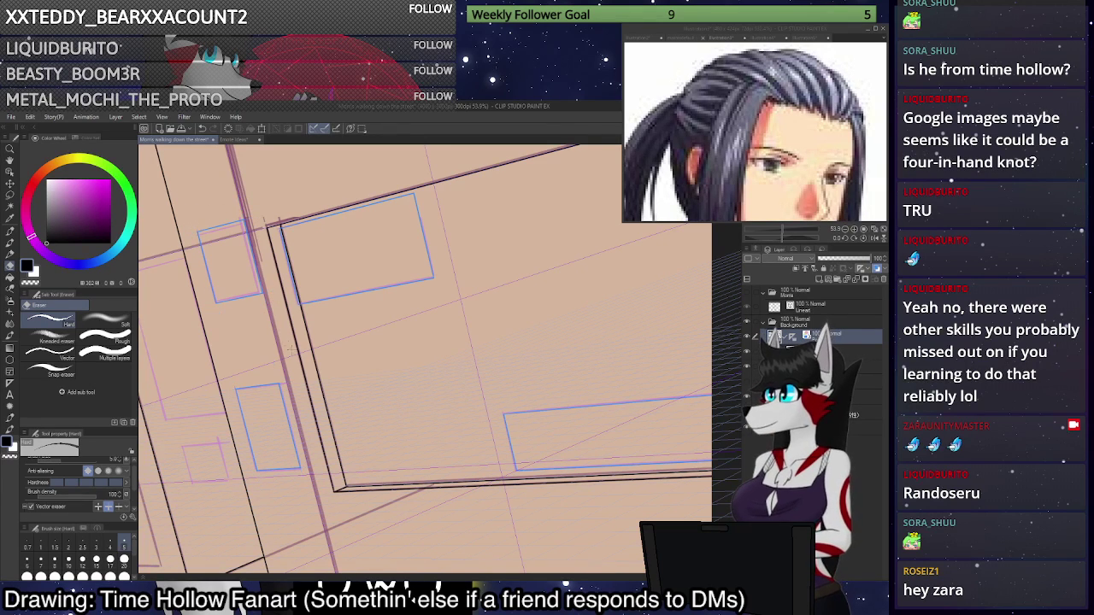
Ink the short straight edge rising from the building's top corner on the building line art layer.
scroll(314, 385, down, 5)
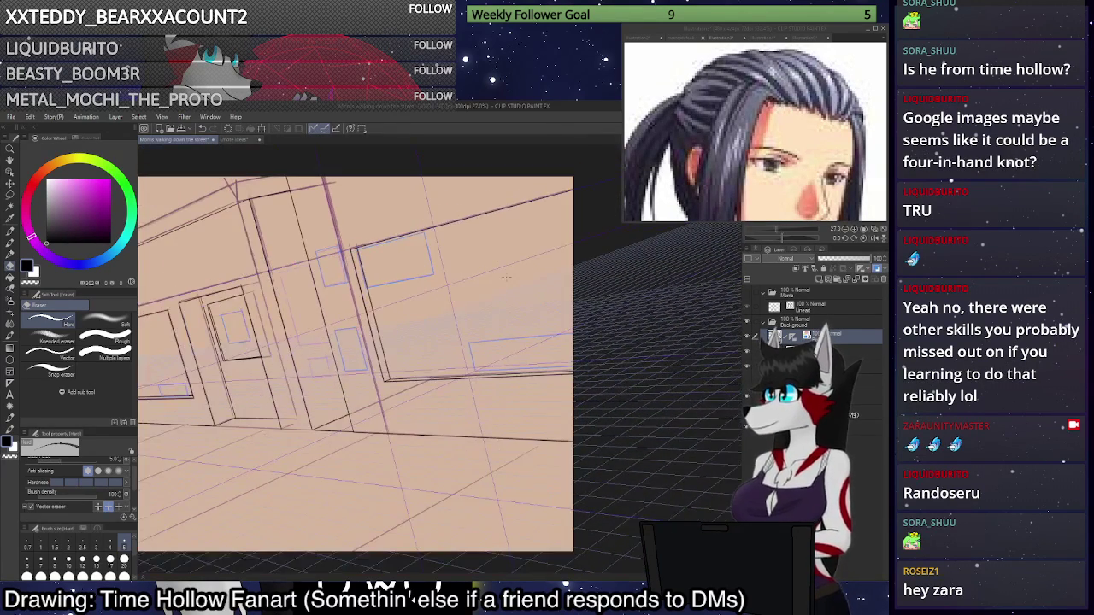
scroll(369, 223, up, 5)
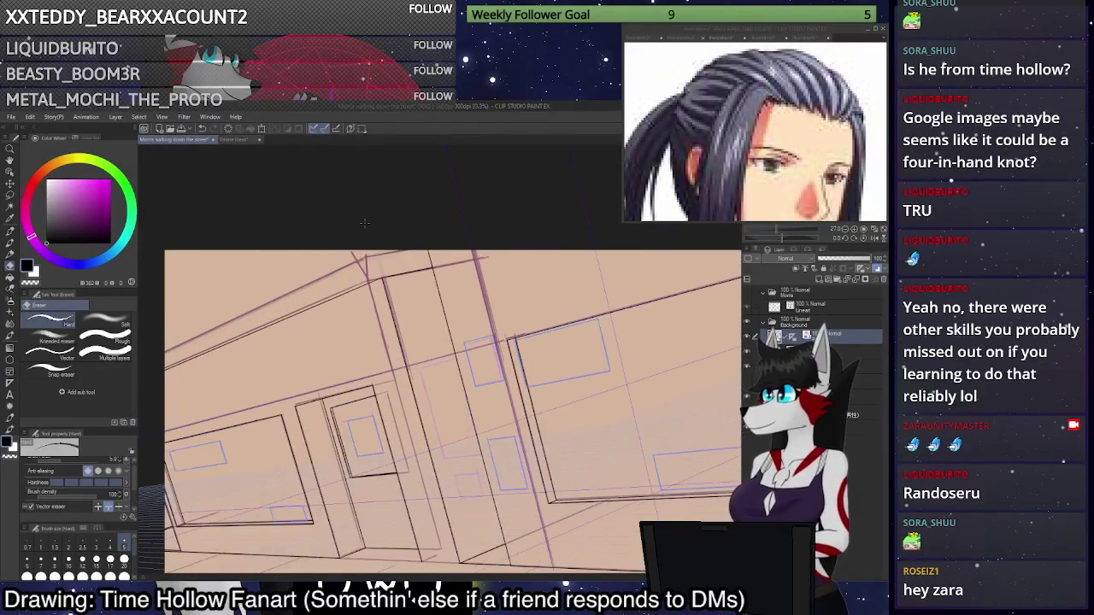
key(p)
scroll(369, 222, up, 4)
drag(392, 312, 373, 235)
key(ctrl+z)
click(836, 352)
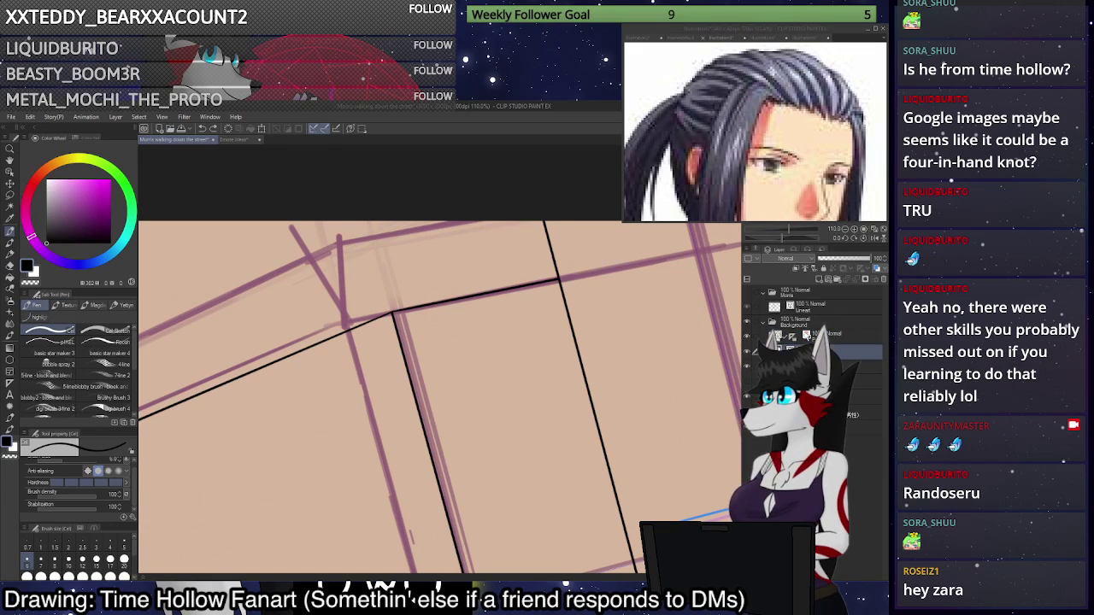
click(393, 313)
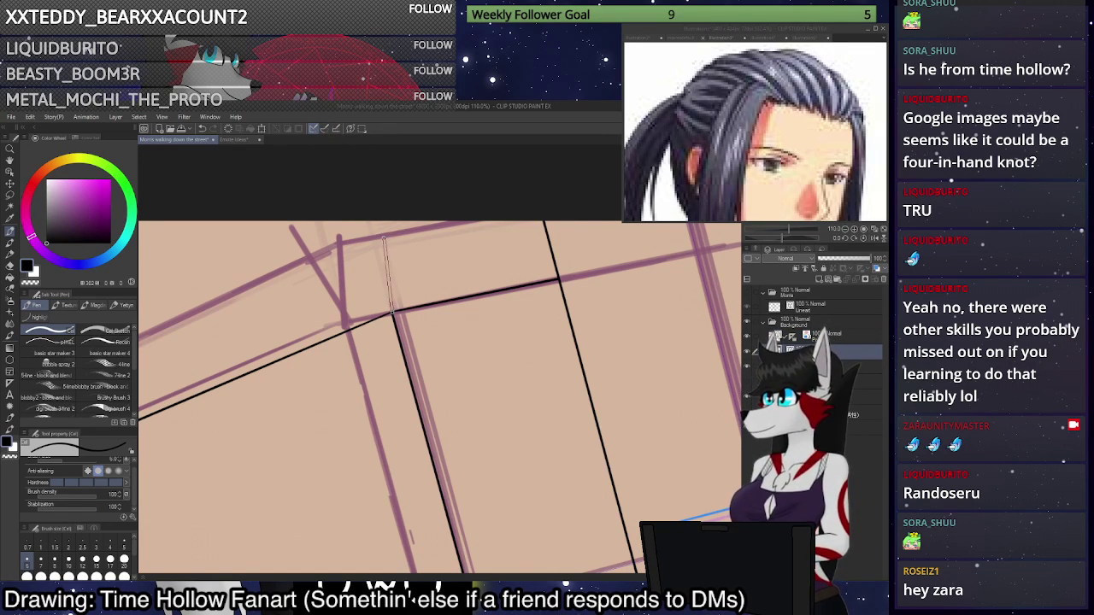
shift+click(384, 234)
Ink the upper trim lines running both ways from the top of the short corner edge, snapped to the perspective ruler.
shift+click(540, 209)
scroll(553, 266, down, 2)
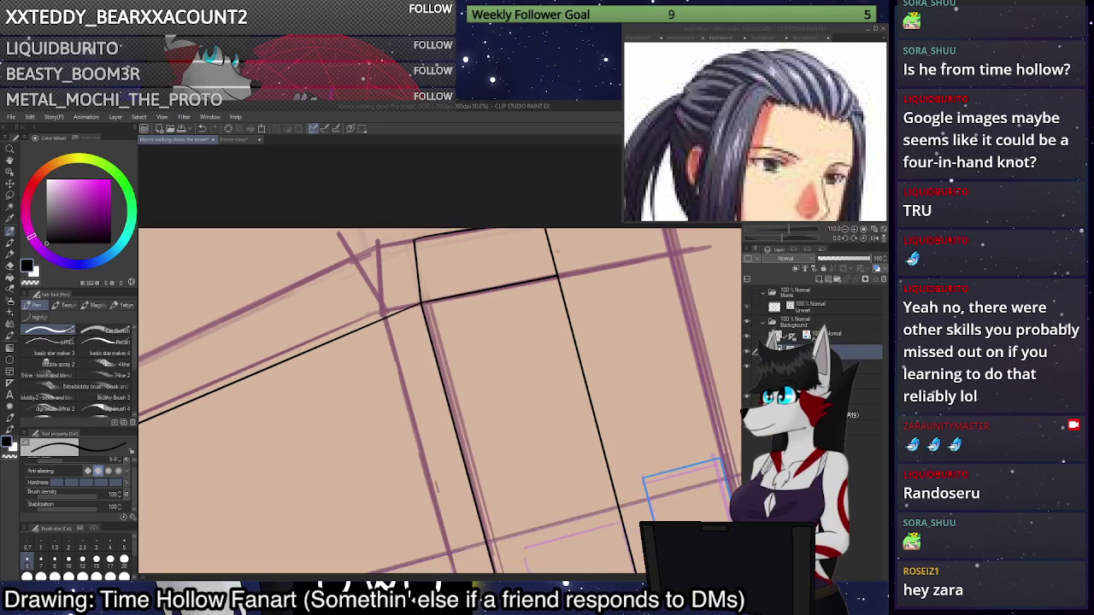
key(ctrl+z)
click(325, 129)
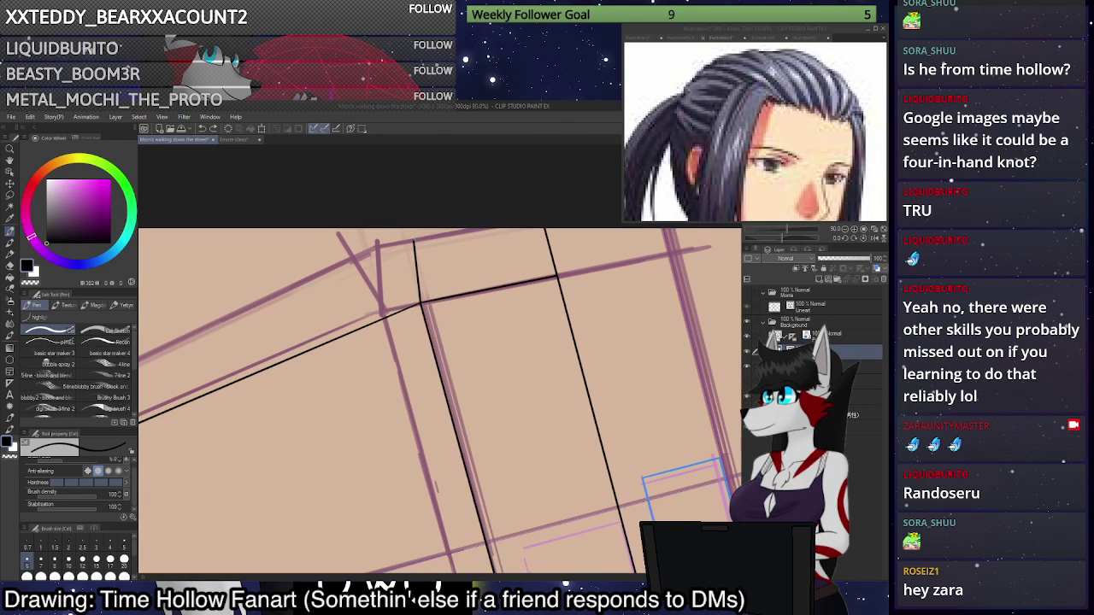
drag(414, 241, 477, 229)
drag(414, 241, 103, 386)
Check the whole background line art with the sketch layer hidden, and show the sketch again.
scroll(361, 284, down, 10)
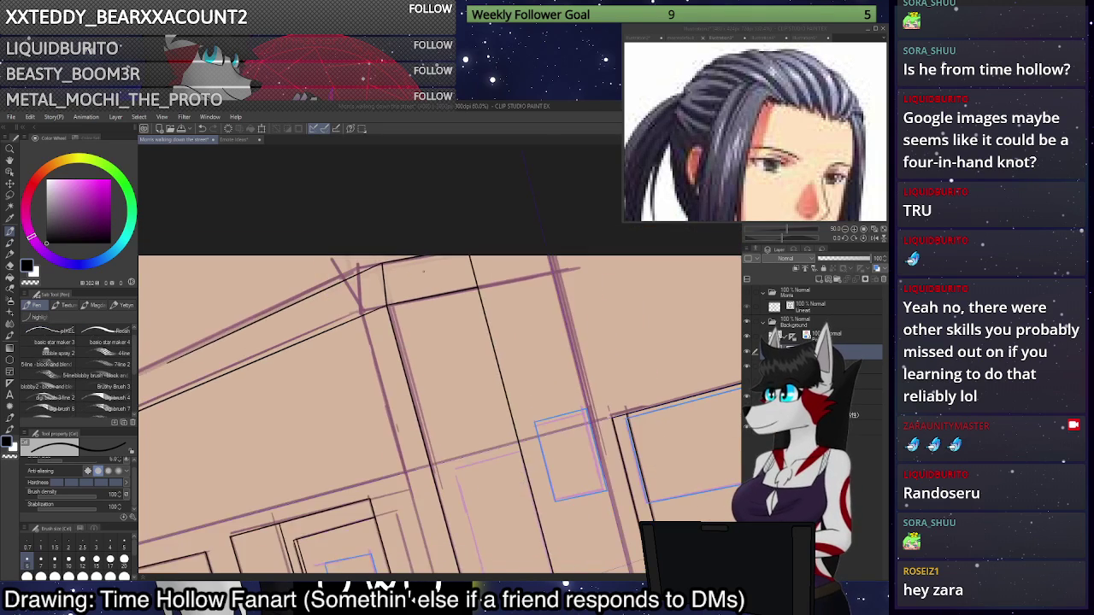
scroll(162, 341, up, 2)
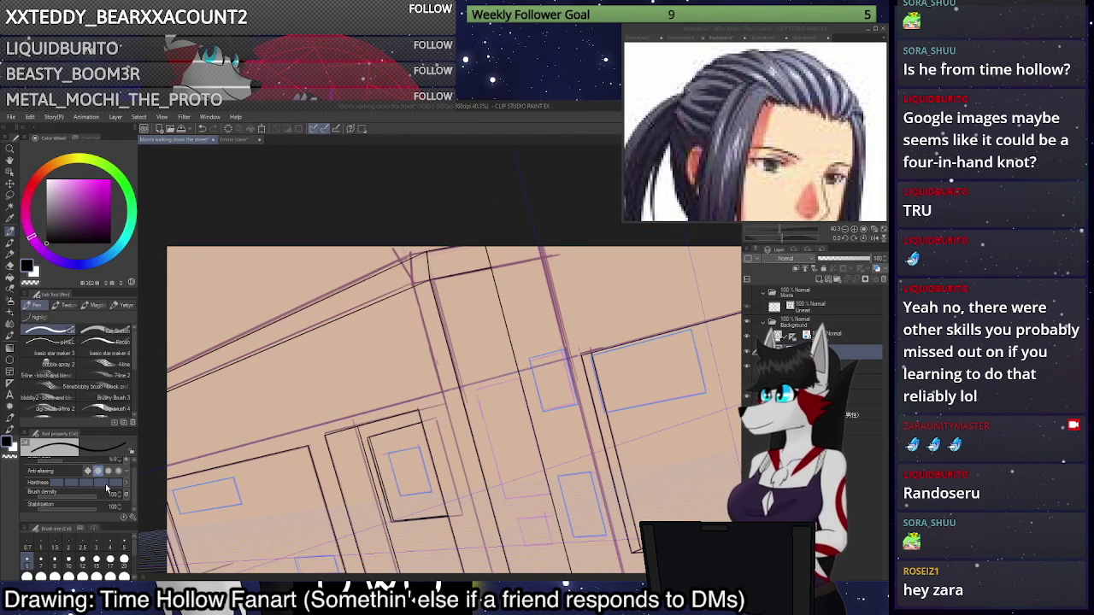
scroll(530, 260, down, 7)
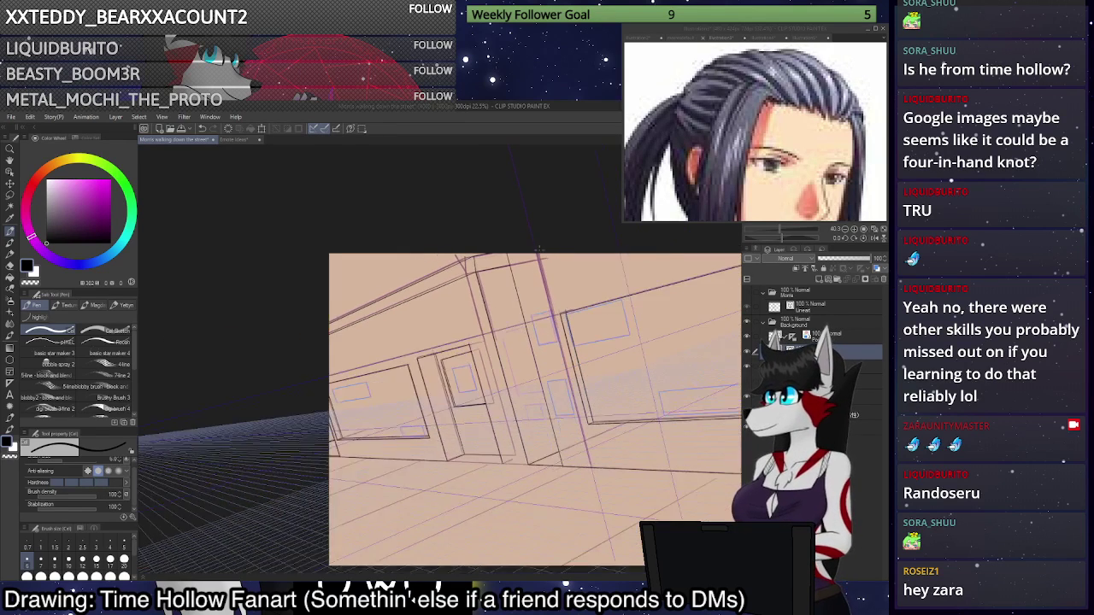
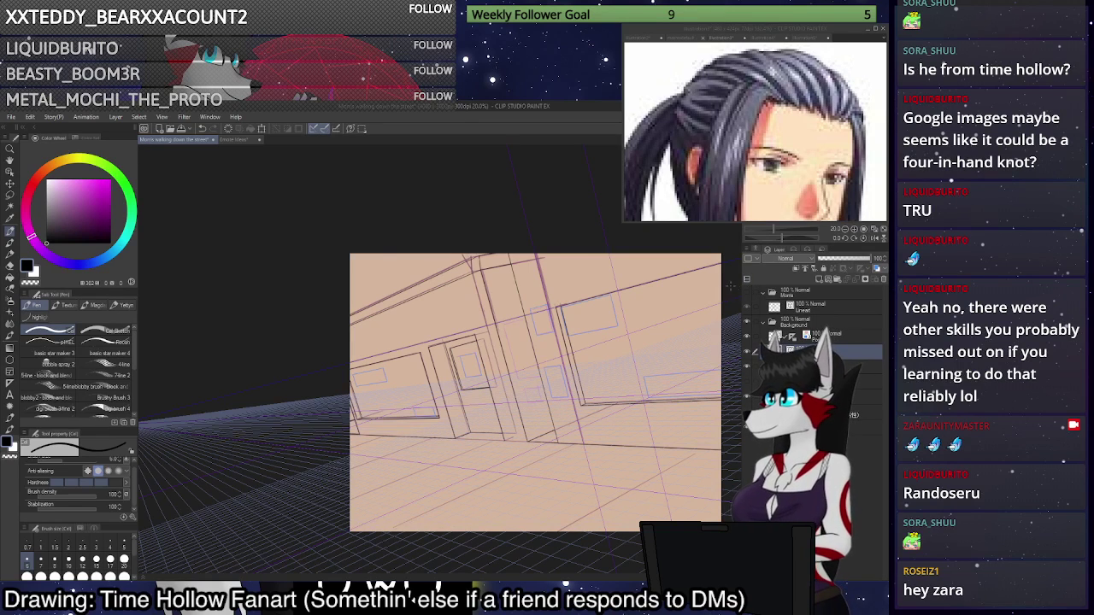
scroll(723, 280, down, 2)
scroll(712, 337, up, 2)
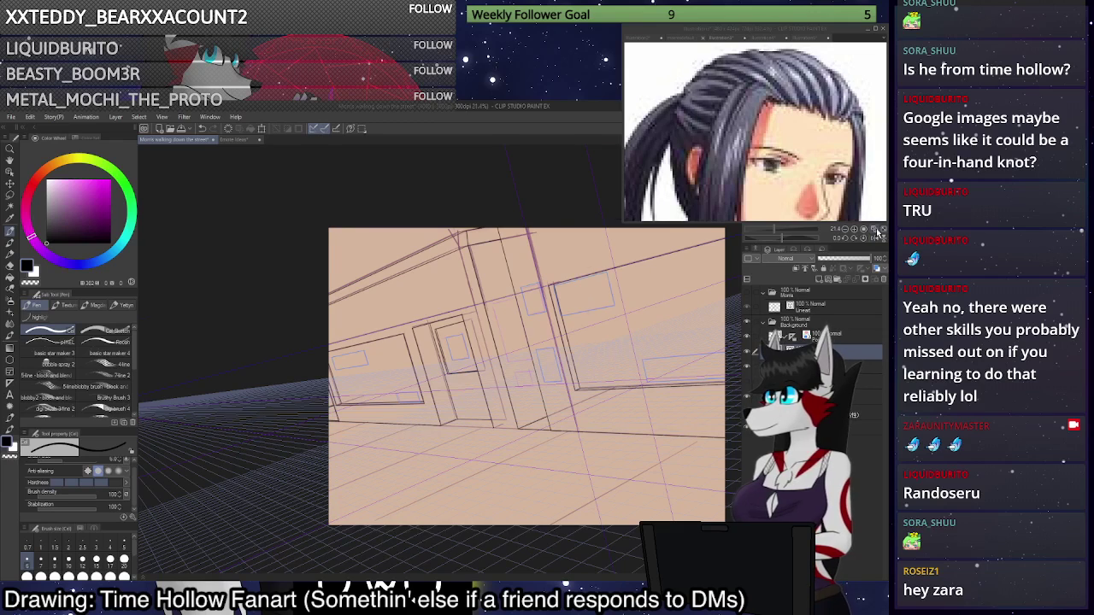
scroll(722, 338, up, 2)
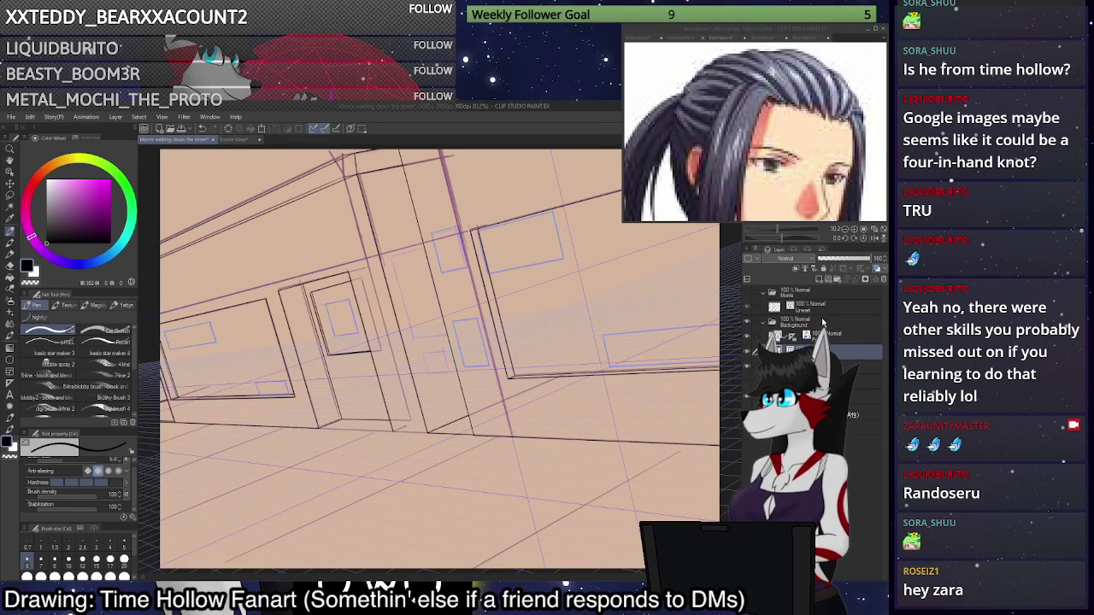
click(746, 395)
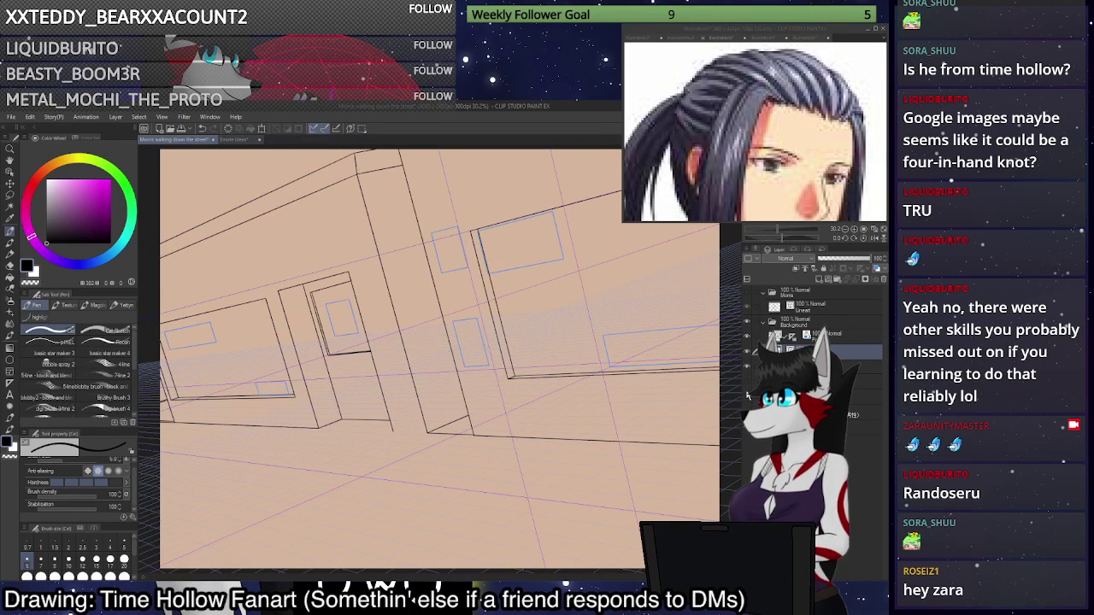
click(746, 395)
Ink the ground line segment joining the wall's base corner to the foot of the doorway edge.
scroll(394, 432, up, 8)
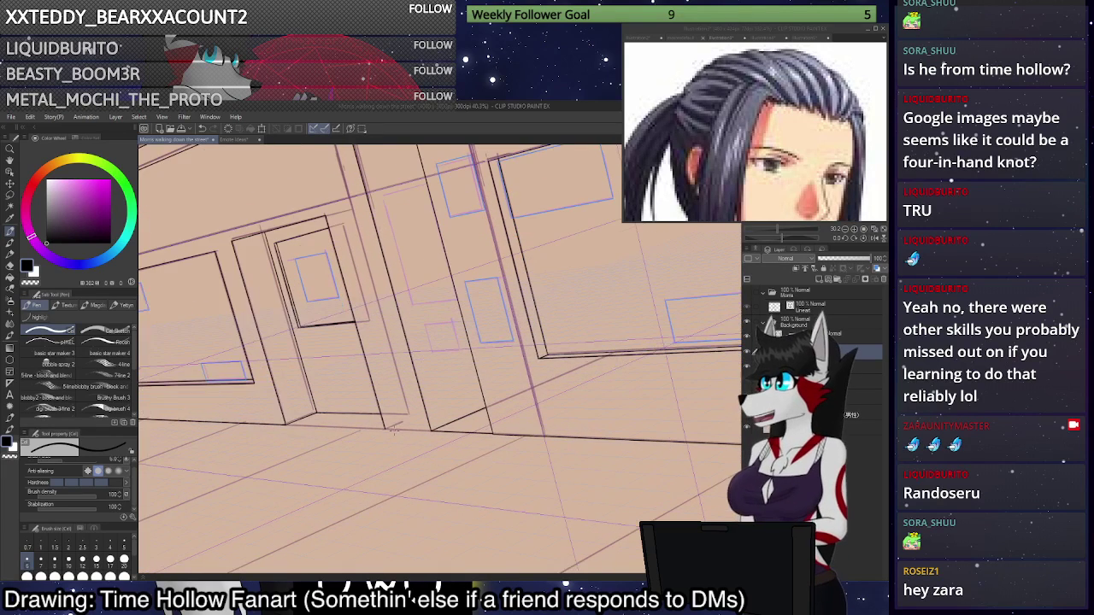
scroll(392, 432, up, 4)
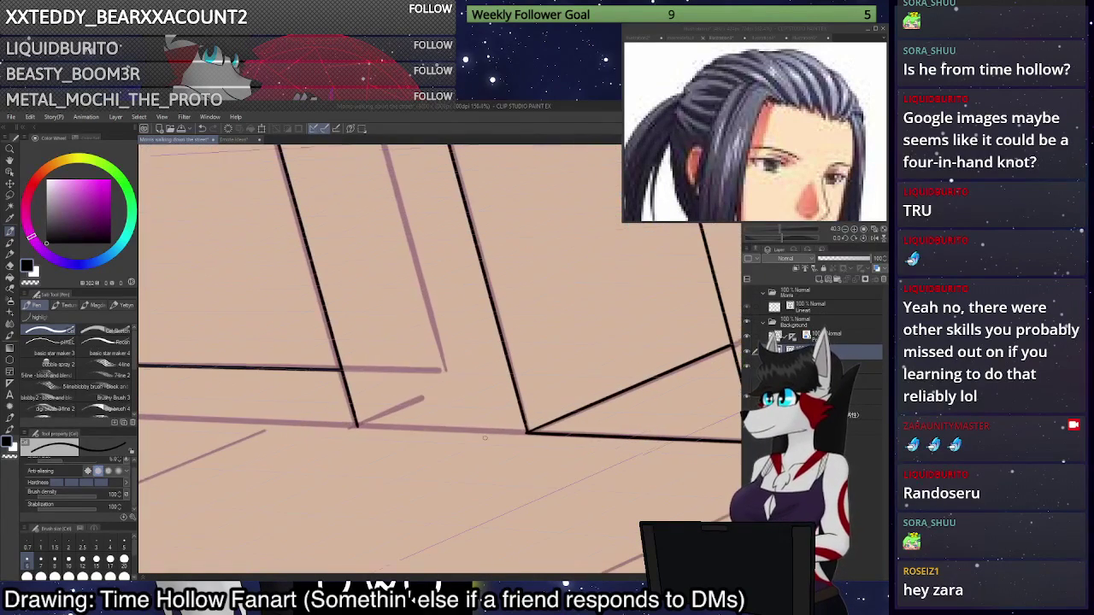
drag(526, 434, 357, 427)
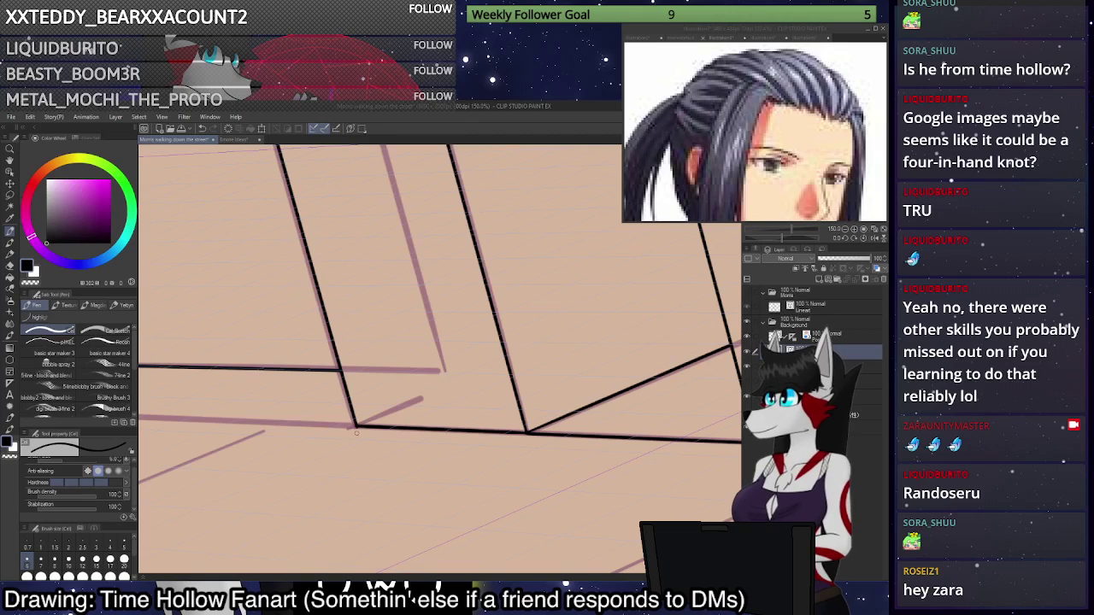
scroll(532, 319, down, 4)
scroll(531, 319, down, 5)
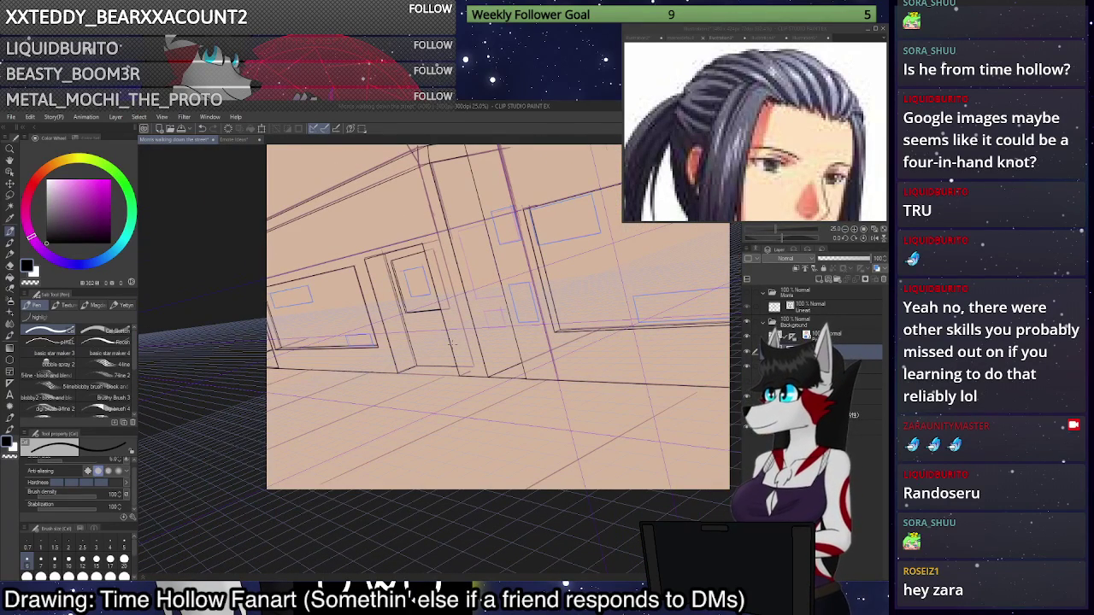
Ink two long diagonal pavement lines in the foreground, one near the canvas corner and one starting at the wall's base.
scroll(457, 339, down, 1)
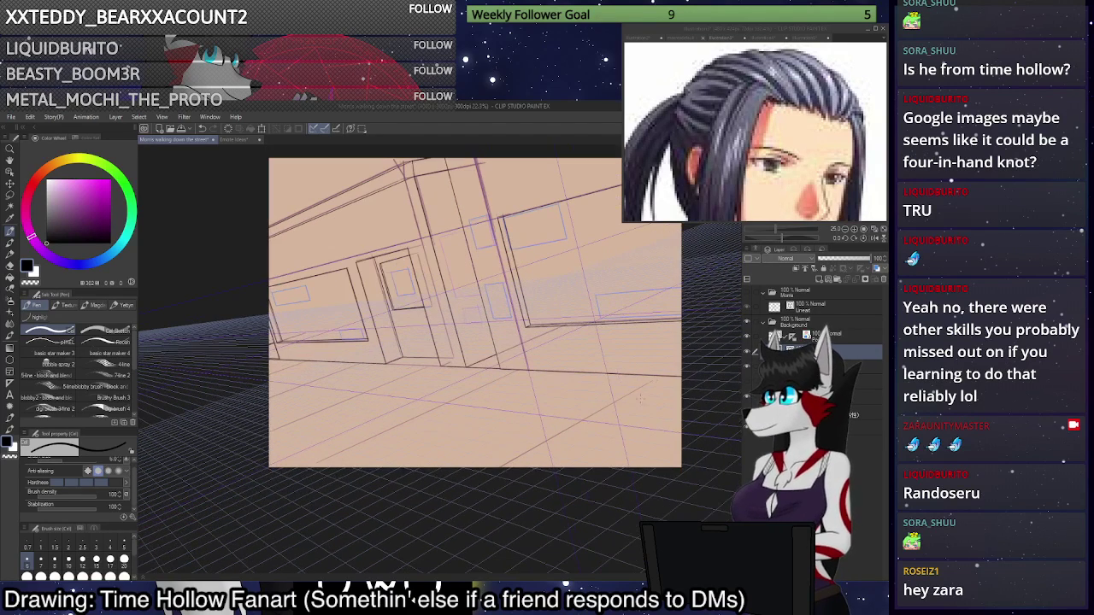
drag(650, 383, 485, 494)
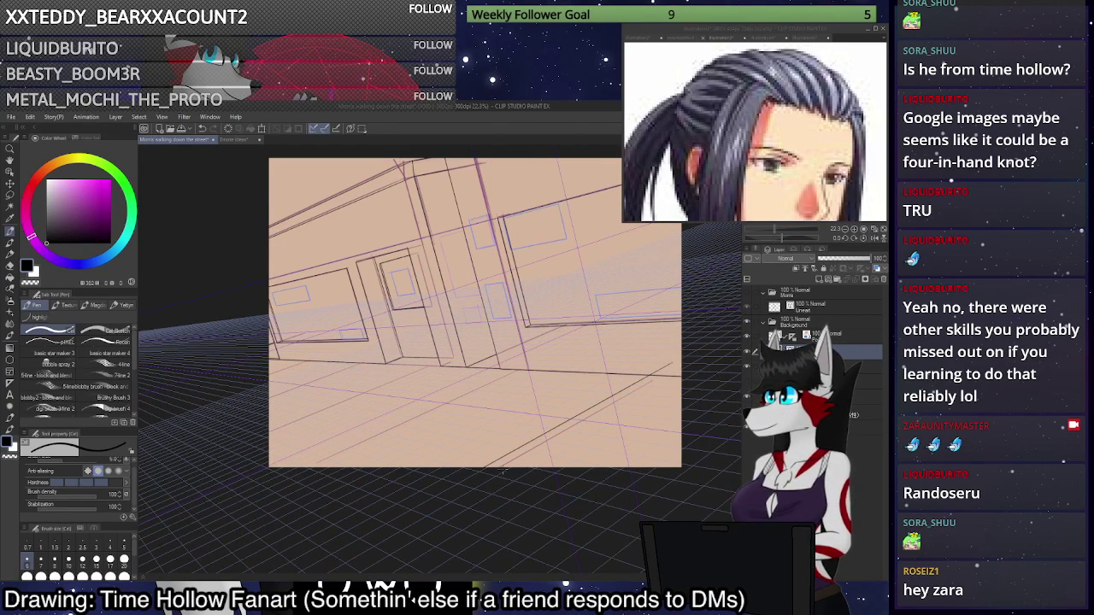
key(ctrl+z)
drag(679, 366, 496, 469)
drag(529, 363, 294, 469)
key(ctrl+z)
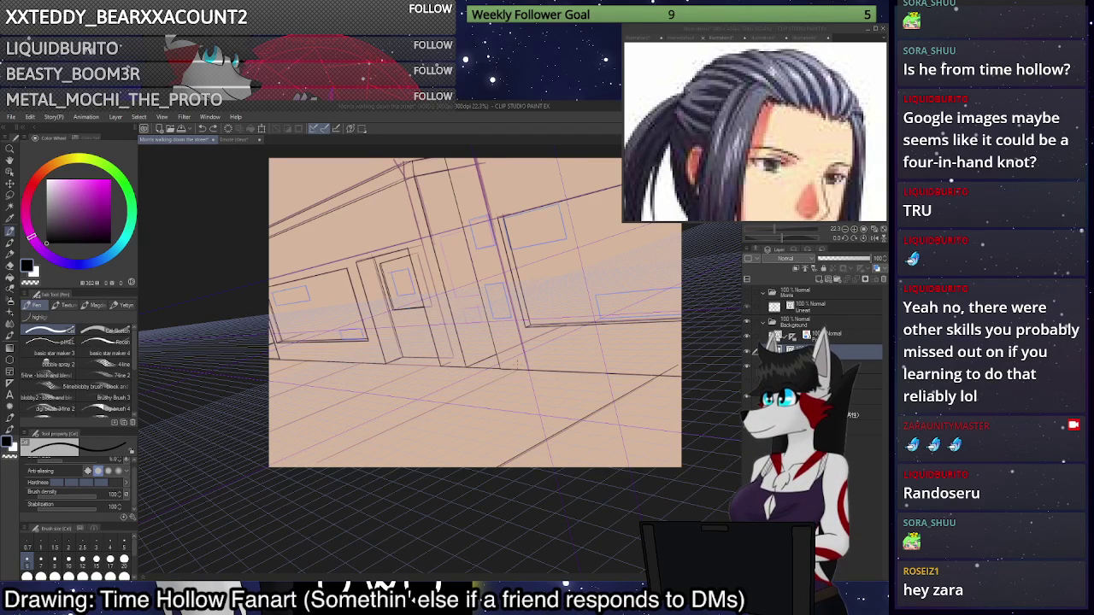
drag(528, 366, 306, 469)
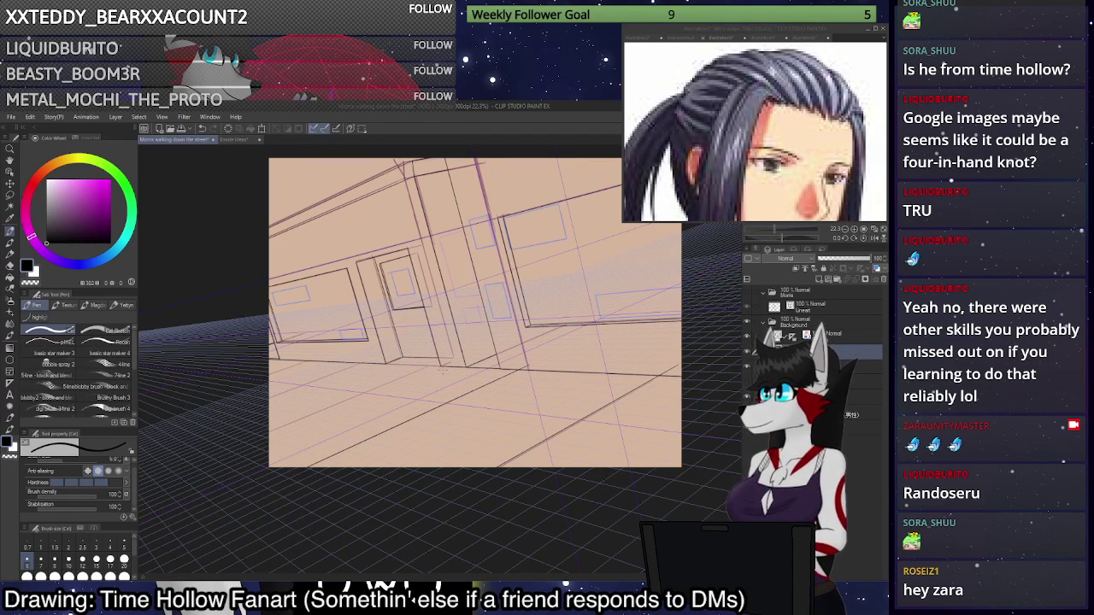
Ink the ground line along the front of the recessed doorway between its two side edges.
scroll(442, 369, up, 5)
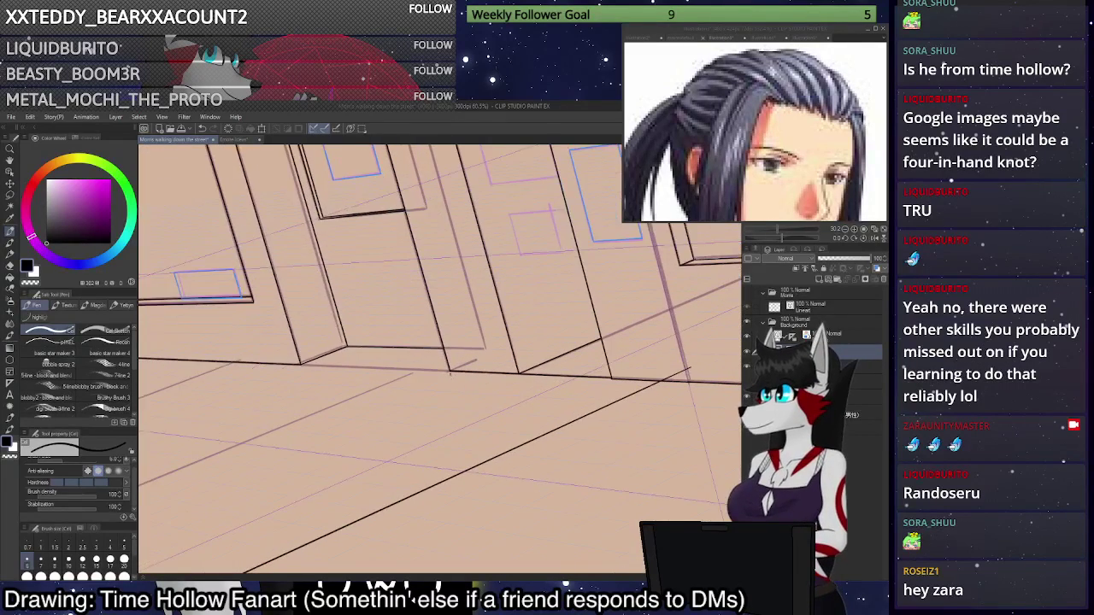
scroll(449, 370, up, 2)
drag(448, 372, 232, 365)
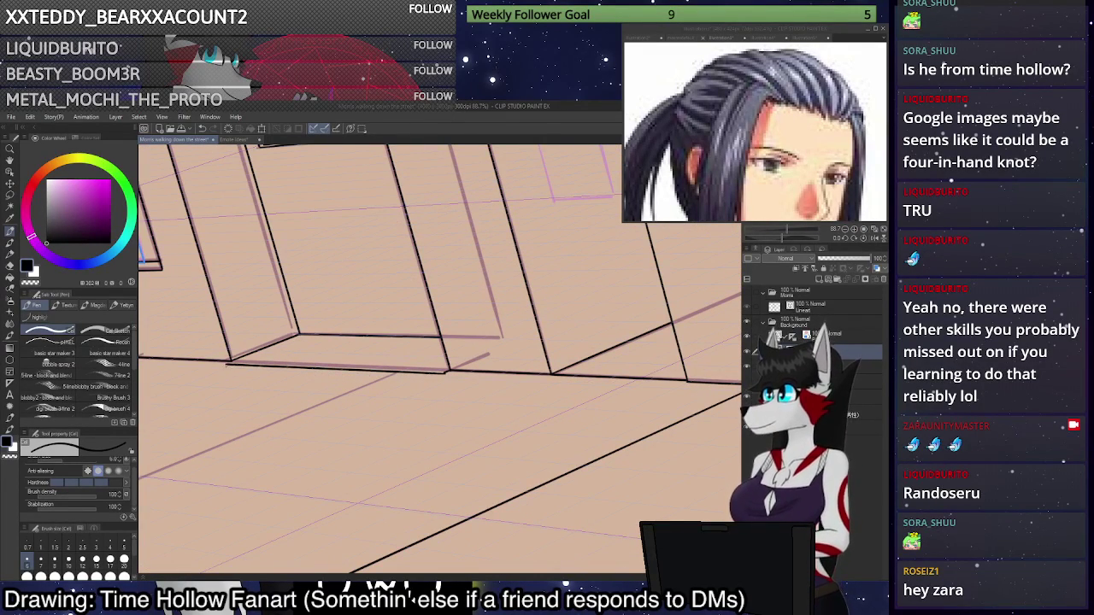
Ink three more diagonal pavement lines from the doorway and window wall base out to the canvas edge.
scroll(440, 360, down, 5)
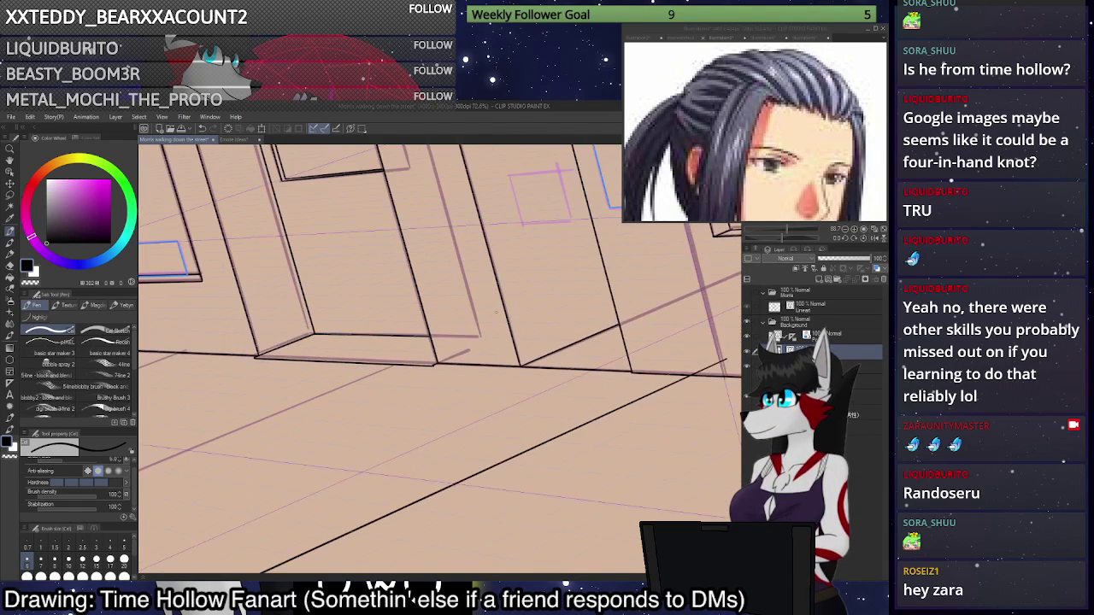
scroll(401, 361, up, 1)
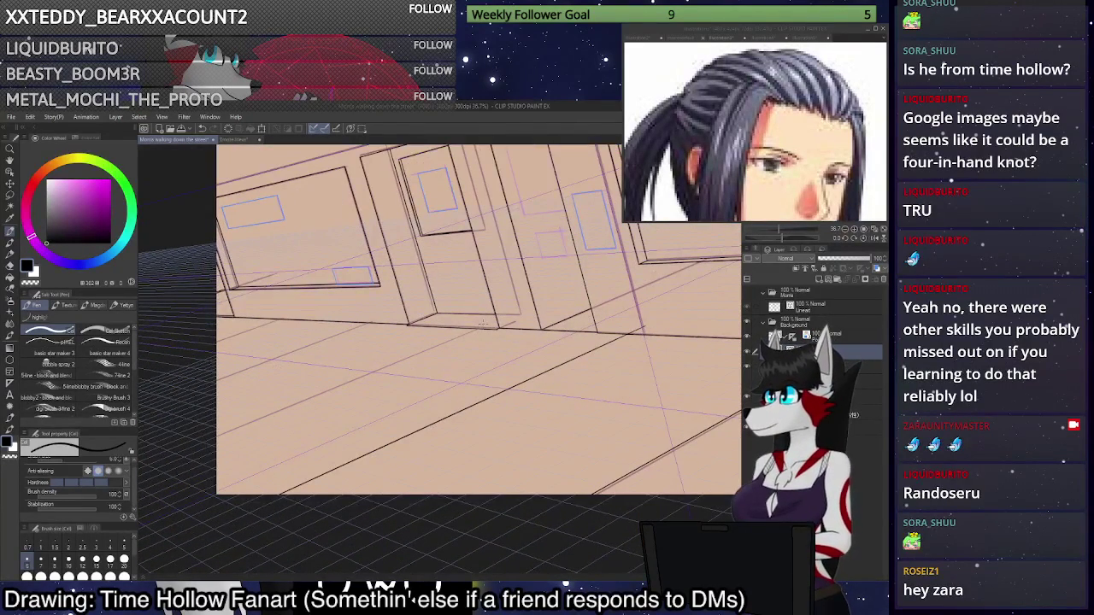
drag(483, 322, 216, 435)
key(ctrl+z)
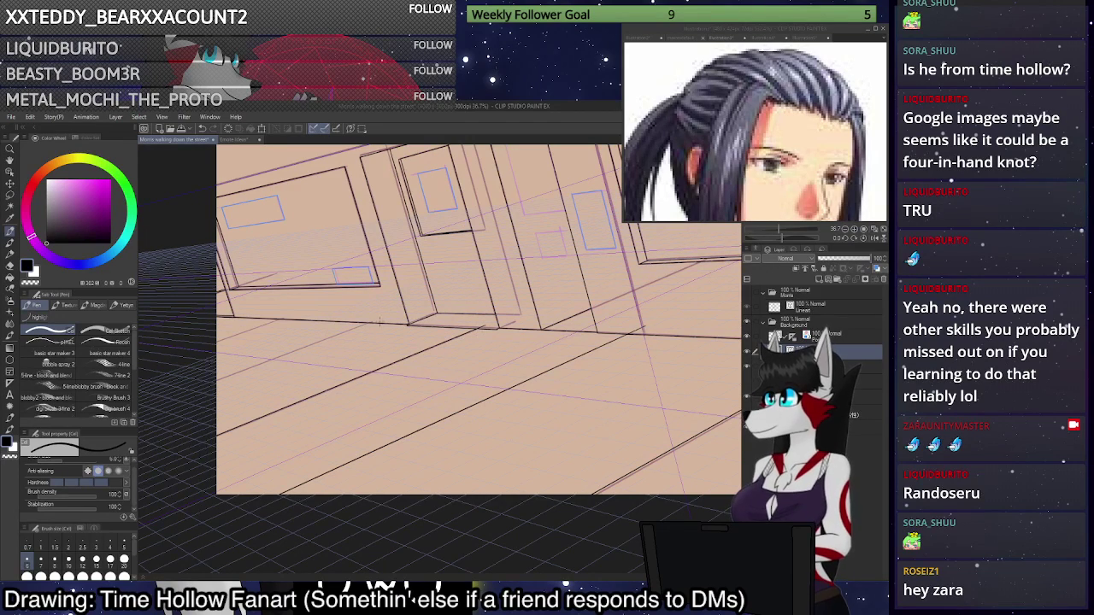
drag(384, 317, 217, 381)
key(ctrl+z)
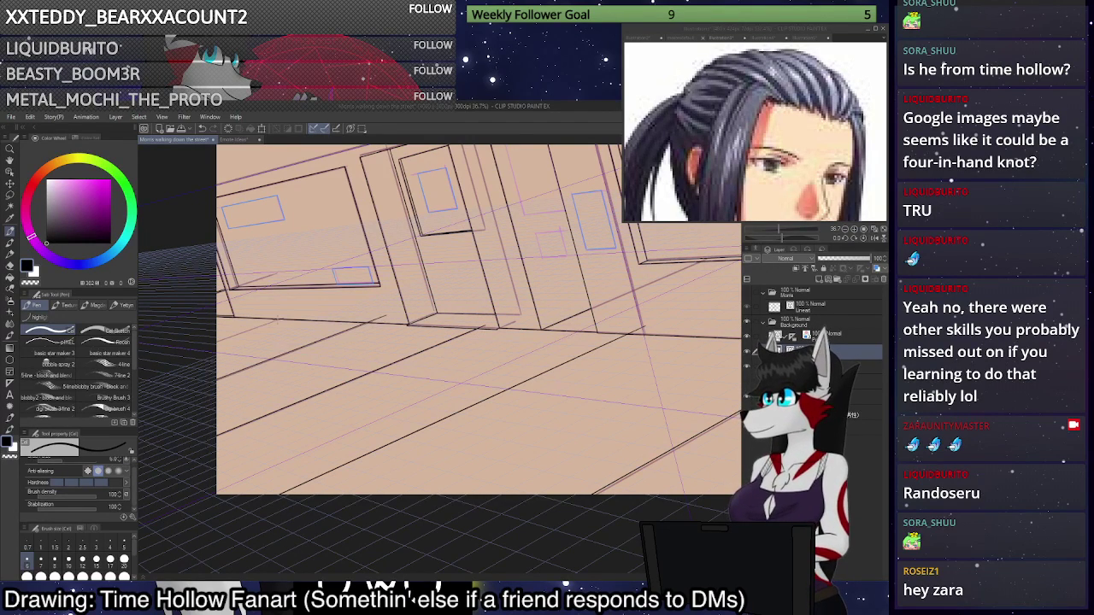
drag(286, 312, 216, 337)
key(ctrl+z)
drag(300, 314, 216, 341)
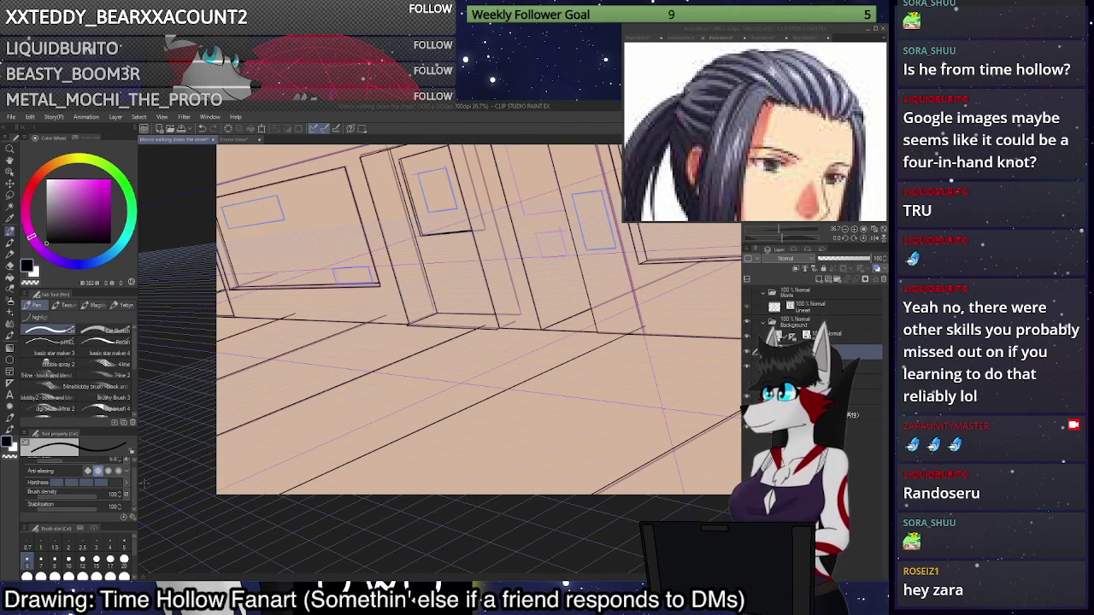
Erase the pavement line ends that overshoot the ground line at the wall's base.
click(9, 266)
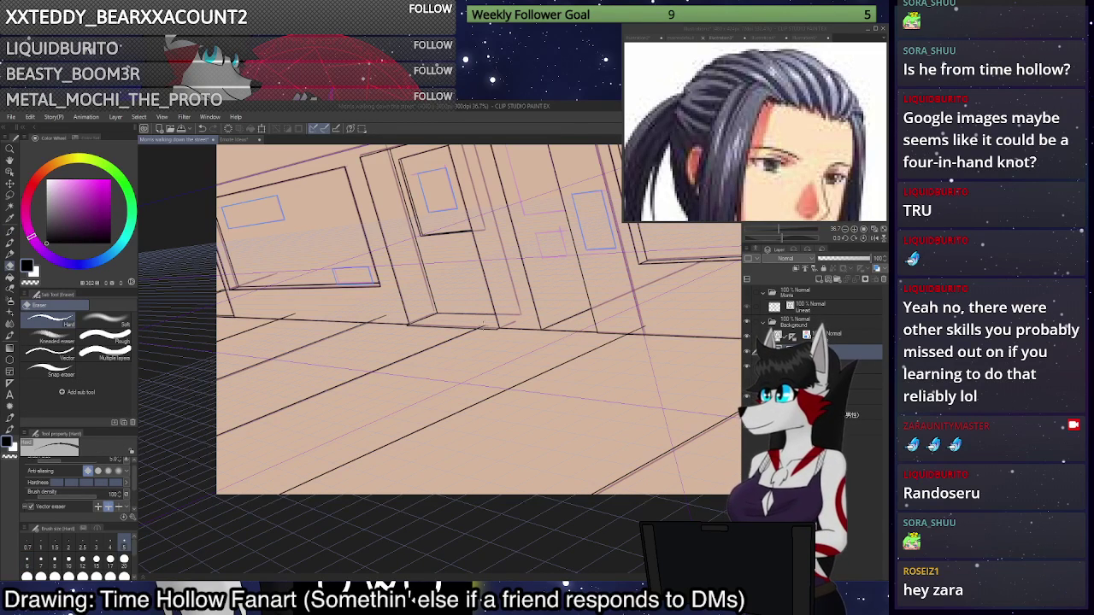
drag(382, 315, 375, 322)
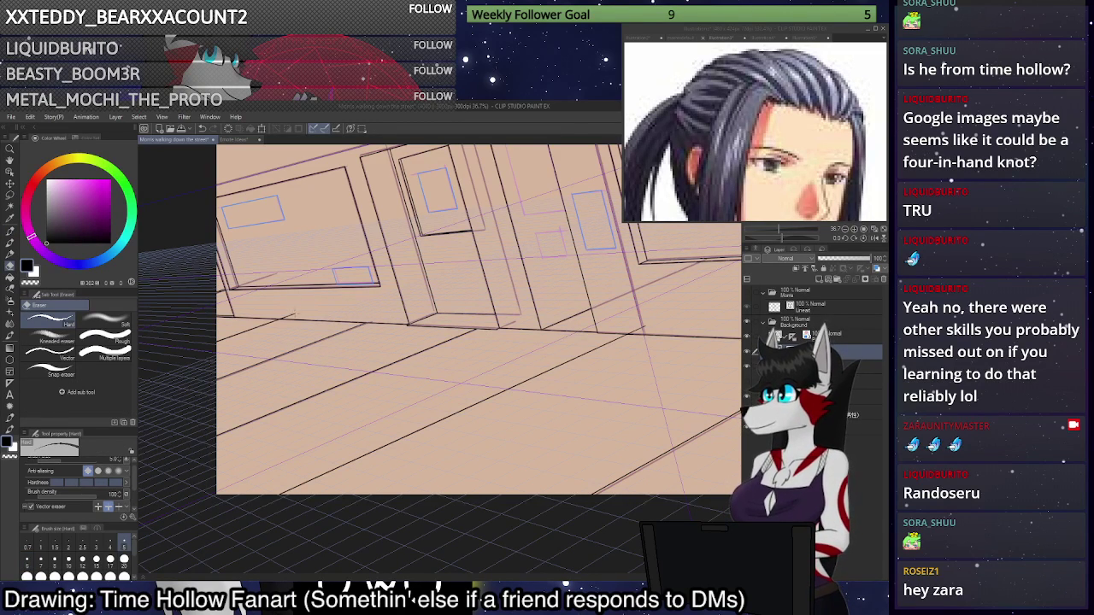
drag(296, 313, 288, 317)
scroll(430, 419, down, 3)
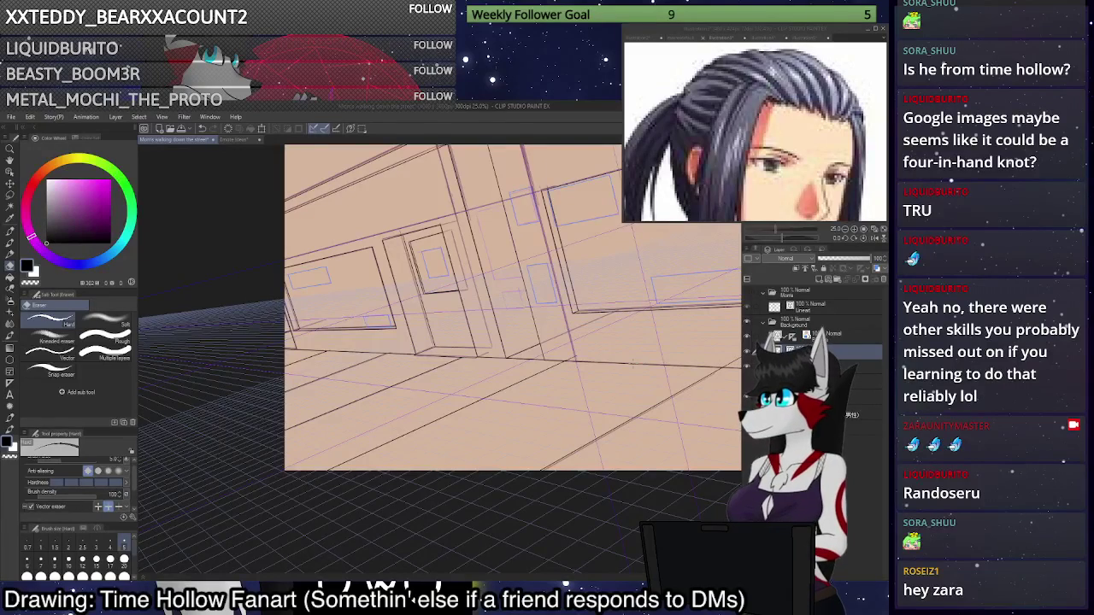
Erase the end of the pavement line that overshoots the ground line near the canvas edge and hide the background sketch.
drag(571, 358, 580, 362)
key(ctrl+z)
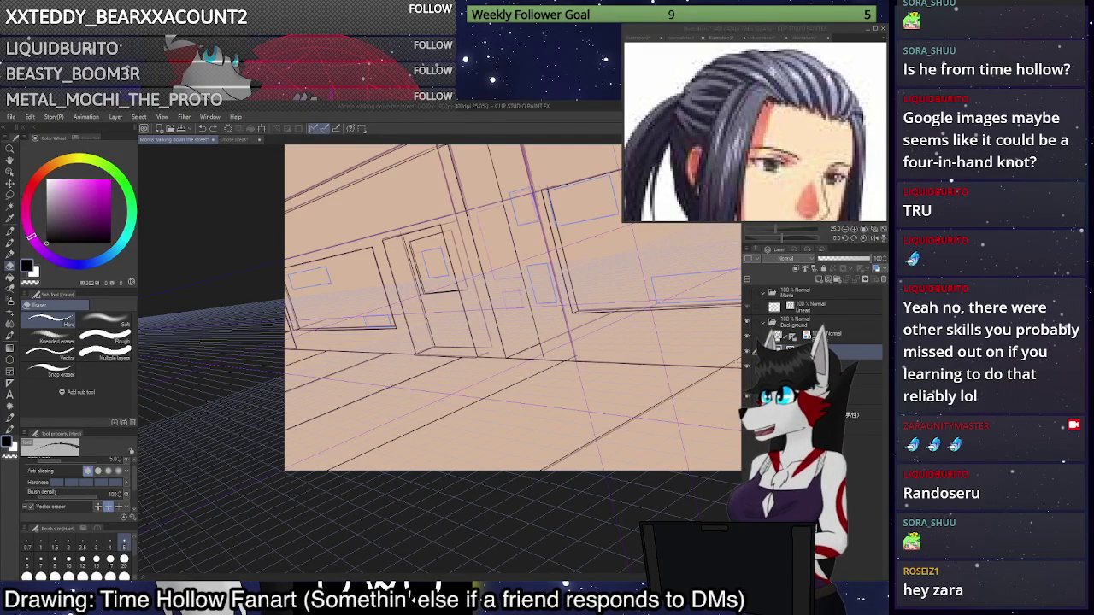
drag(735, 364, 729, 354)
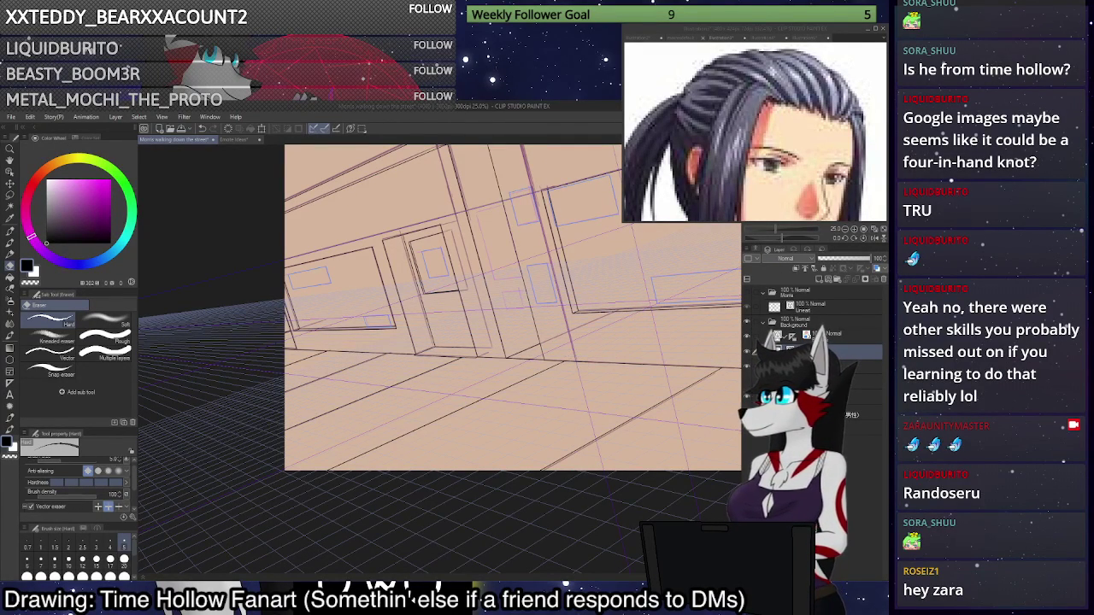
drag(805, 183, 811, 177)
click(746, 368)
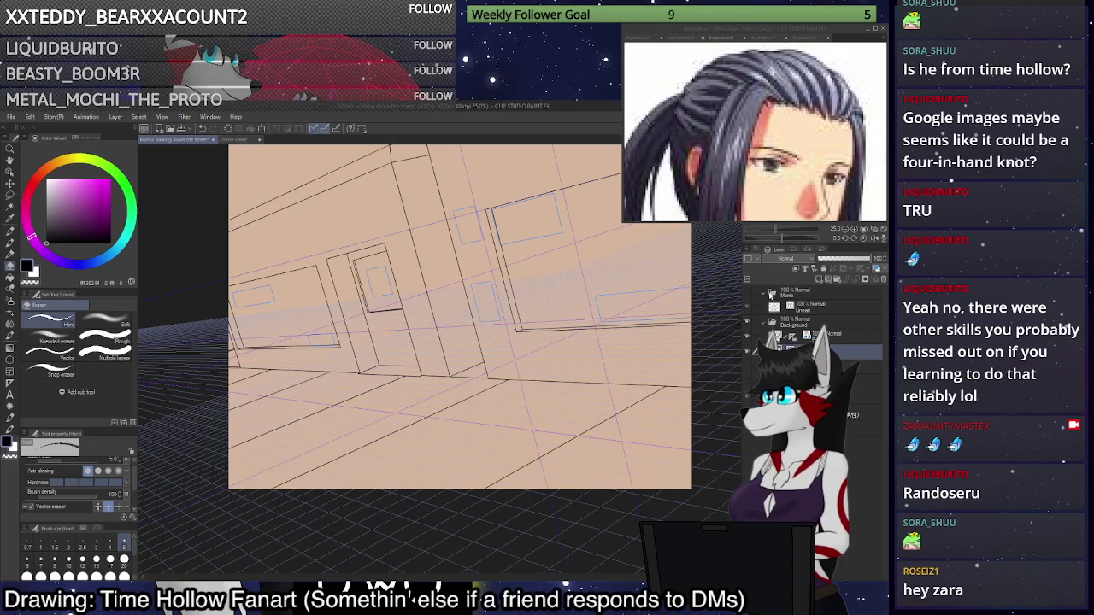
Ink the outline of the sign panel above the large window, with its long lower edge and slanted side edge.
click(875, 232)
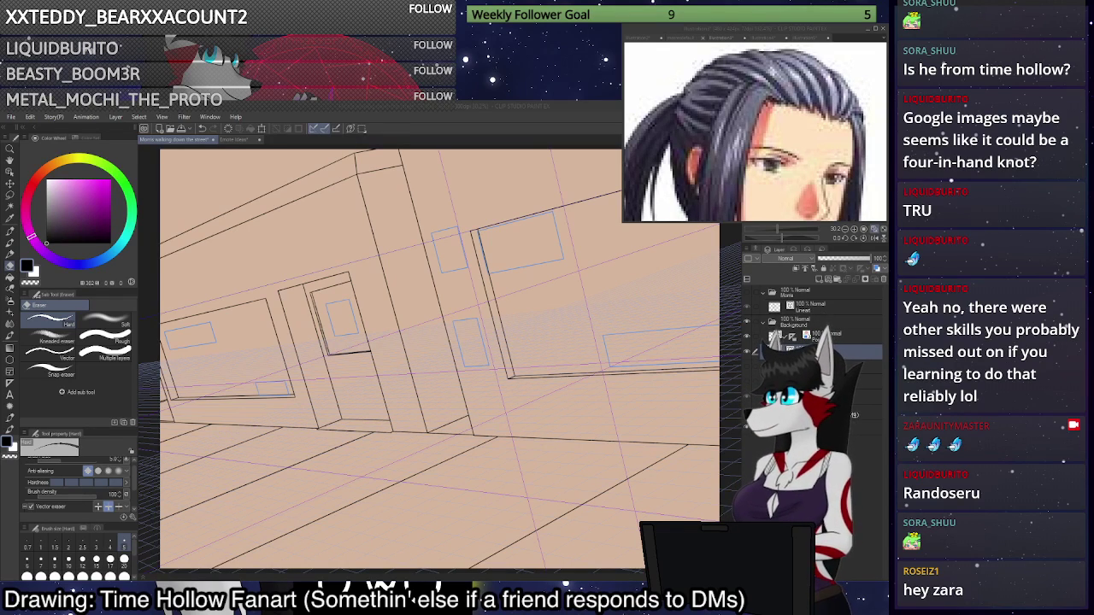
scroll(549, 385, down, 5)
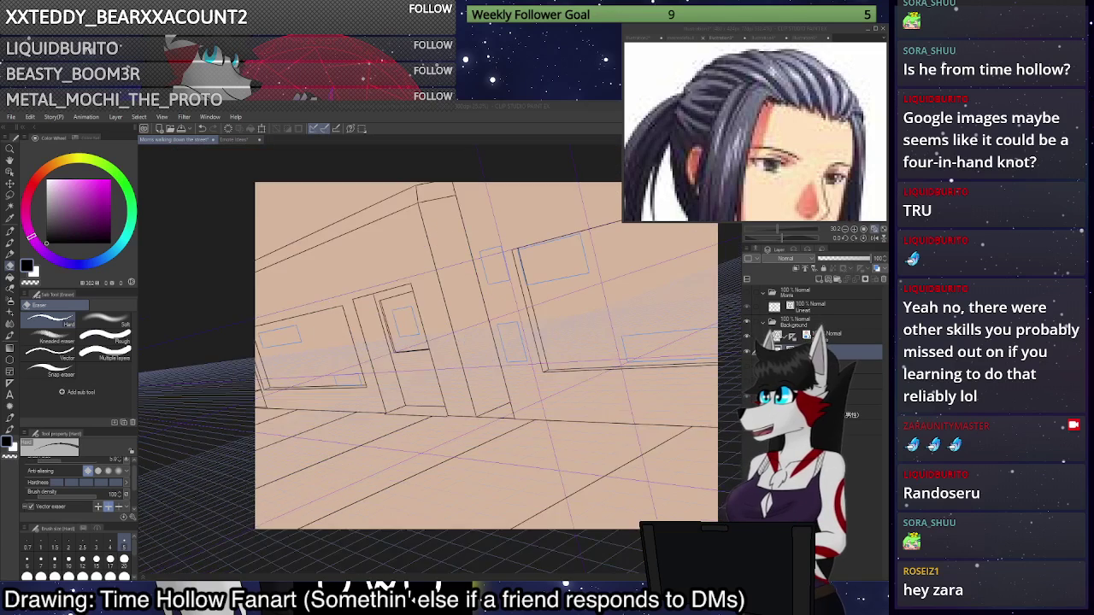
scroll(598, 256, up, 6)
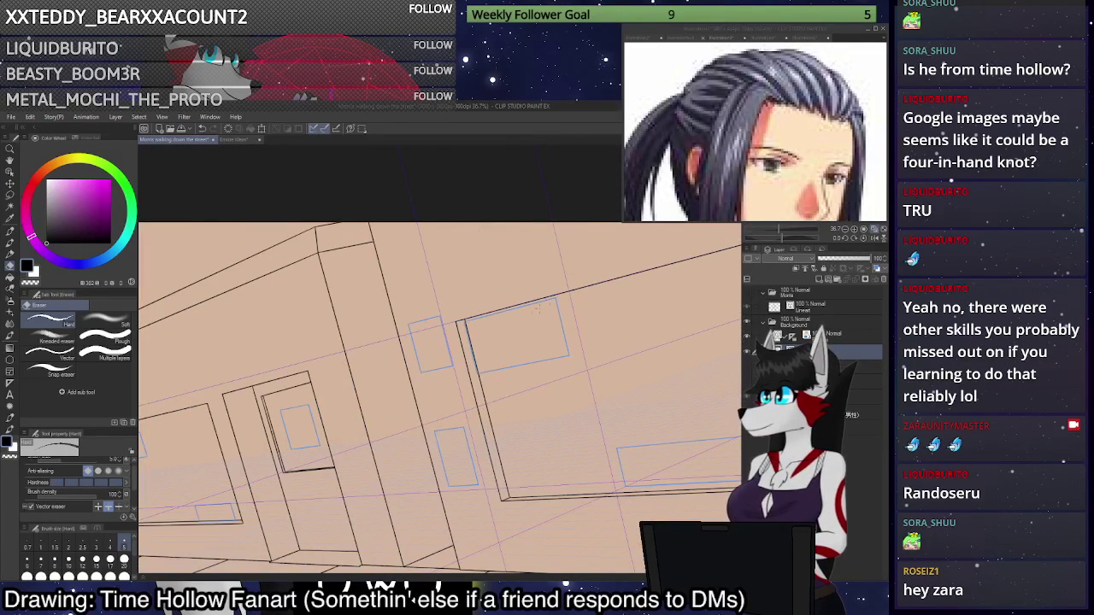
key(p)
scroll(465, 365, down, 2)
scroll(520, 312, up, 1)
drag(430, 320, 645, 263)
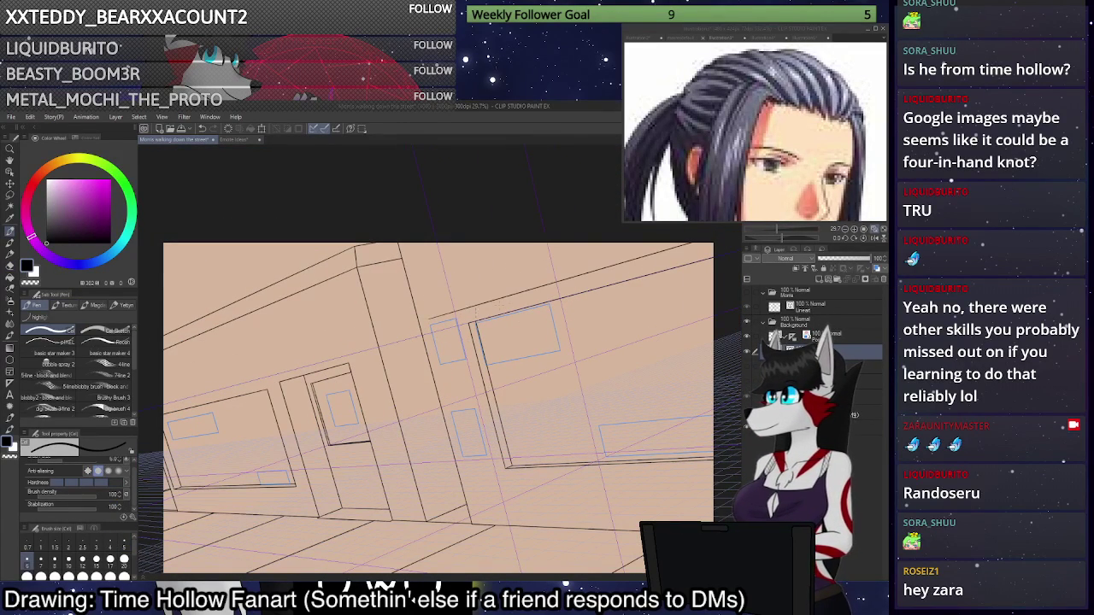
drag(431, 318, 444, 234)
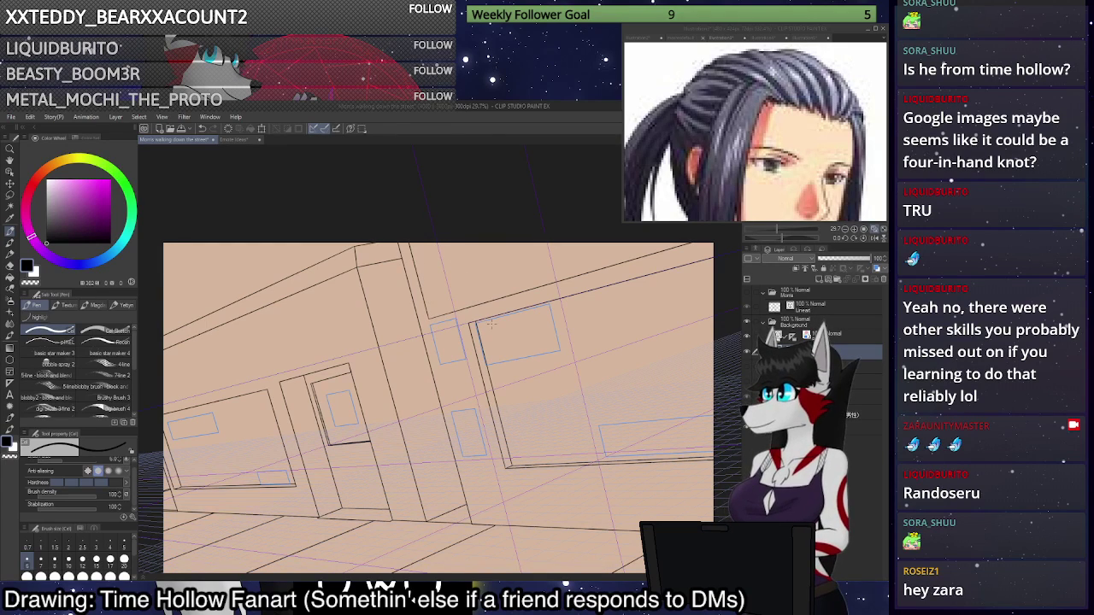
Erase the side edge's overshoot at the upper corner of the sign panel above the large window.
key(e)
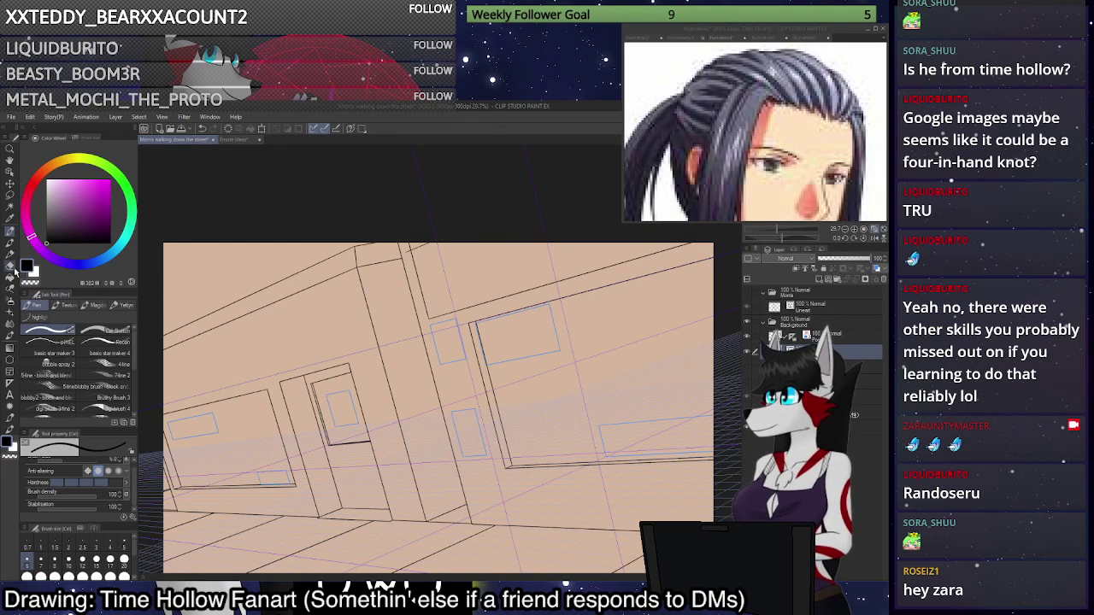
drag(408, 254, 412, 242)
key(ctrl+z)
Ink the sign panel's lower and side edges above the smaller window and door, and trim their overshooting ends.
key(p)
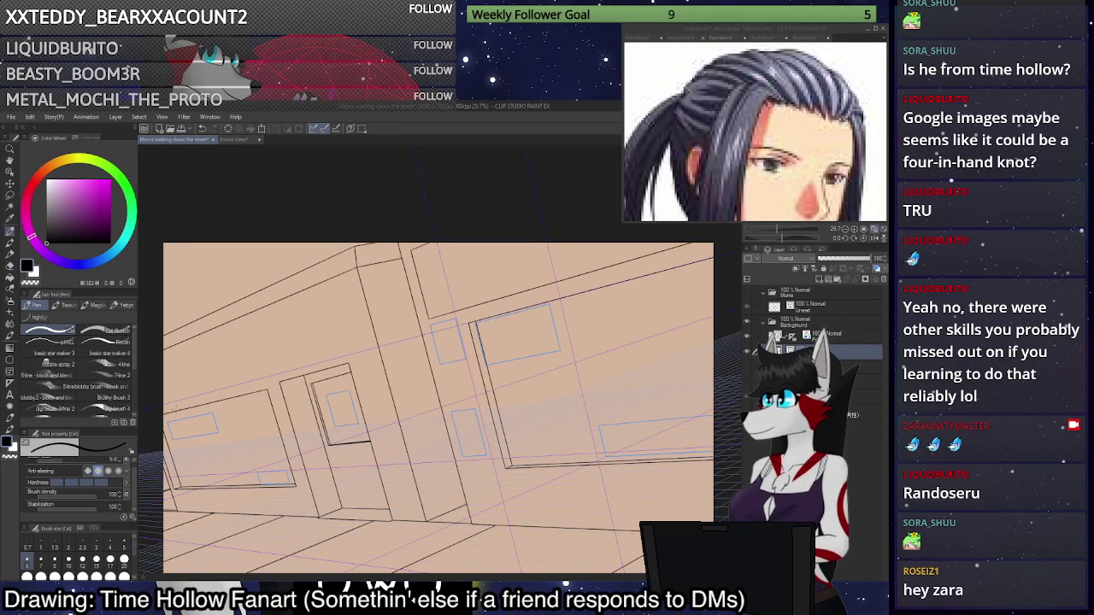
mouse_move(163, 409)
mouse_down()
mouse_move(324, 369)
mouse_move(321, 292)
mouse_move(162, 360)
mouse_up()
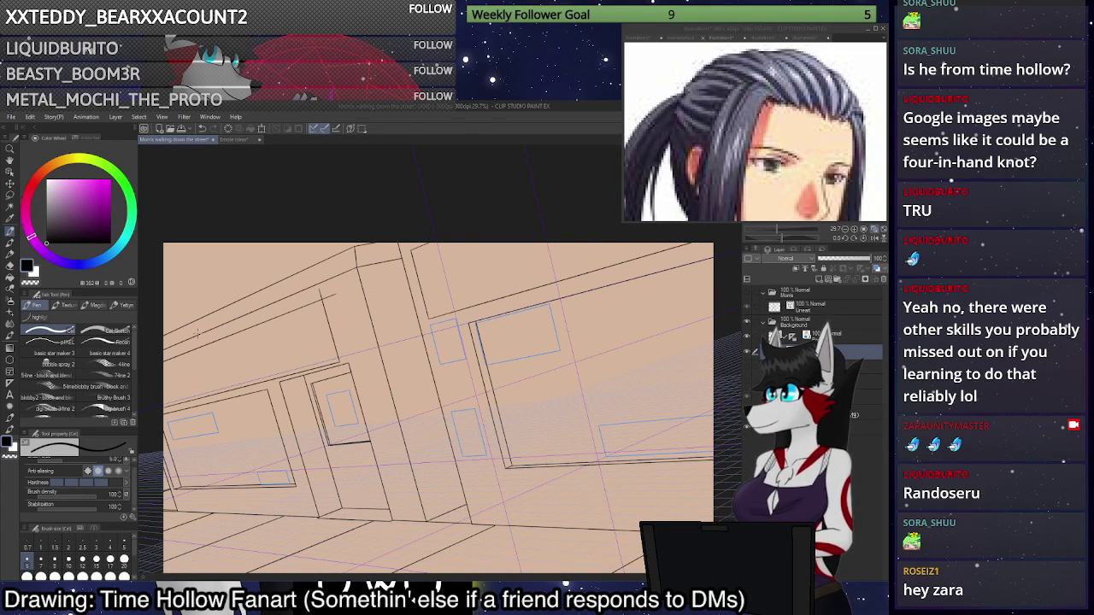
click(9, 276)
scroll(353, 306, down, 5)
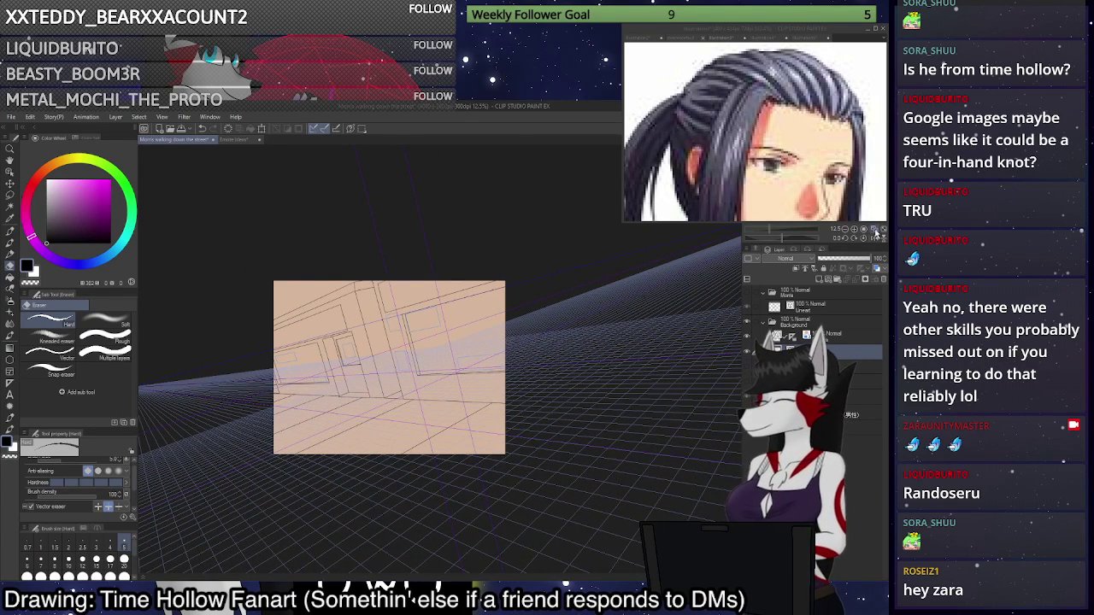
Show the character's layer folder over the inked background with the whole canvas in view.
click(874, 229)
click(747, 292)
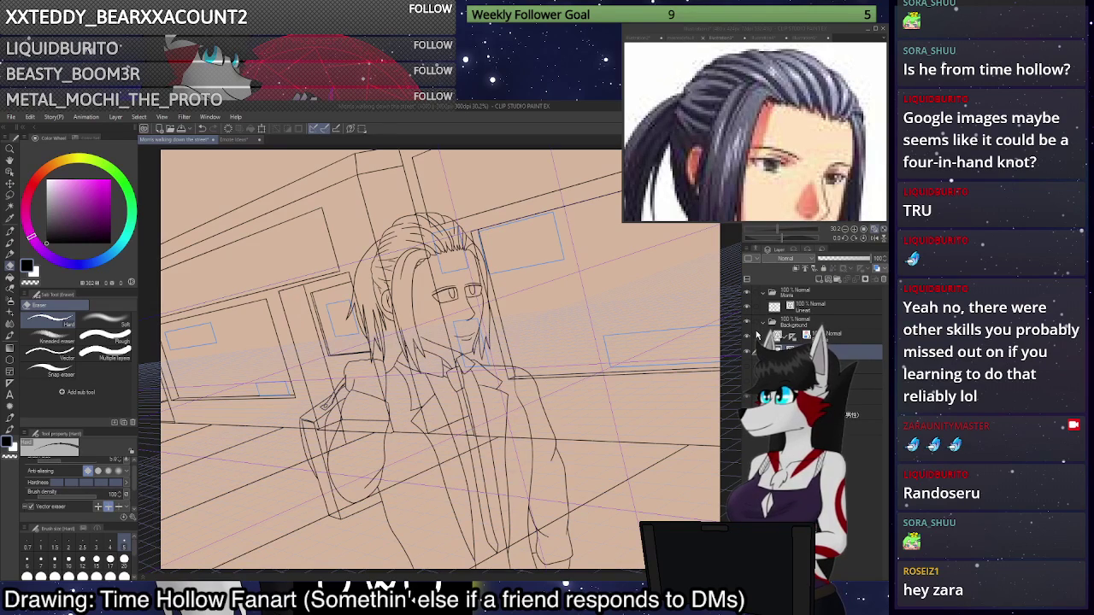